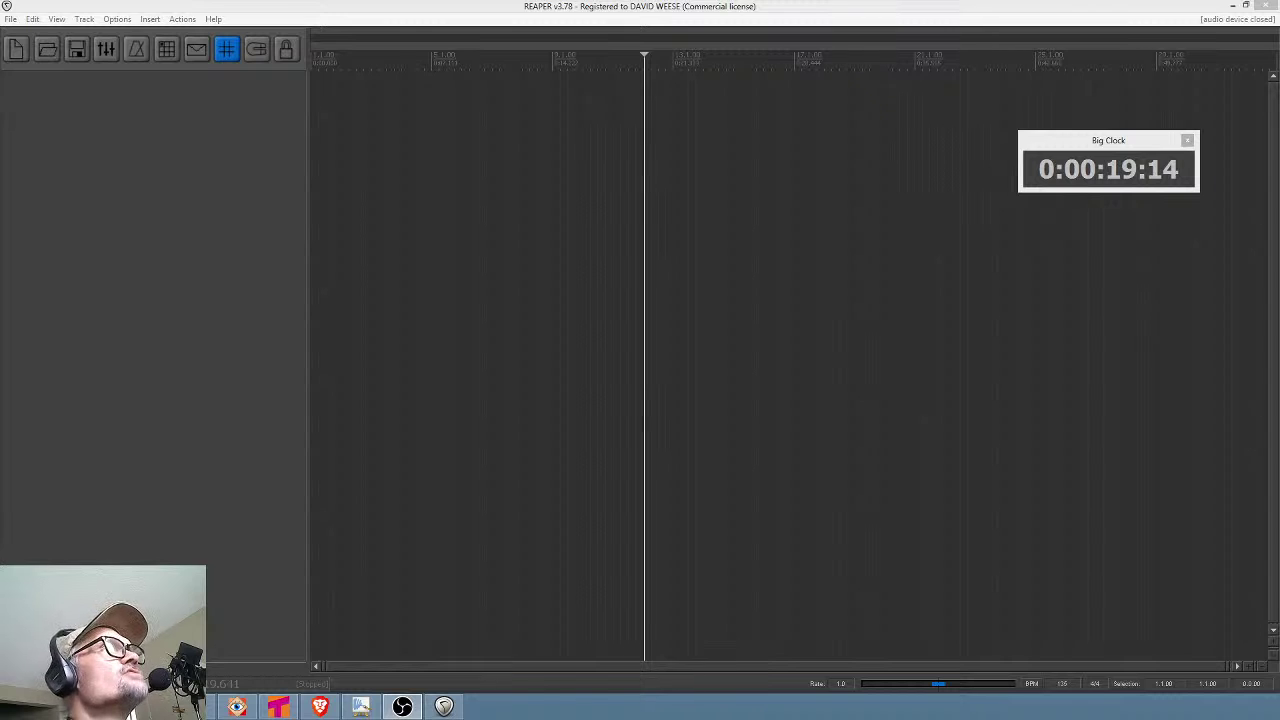
Switch to the MyPaint to-do list and handwrite a dash after THEME with "(TEMPLATE)" beneath it.
key(alt+Tab)
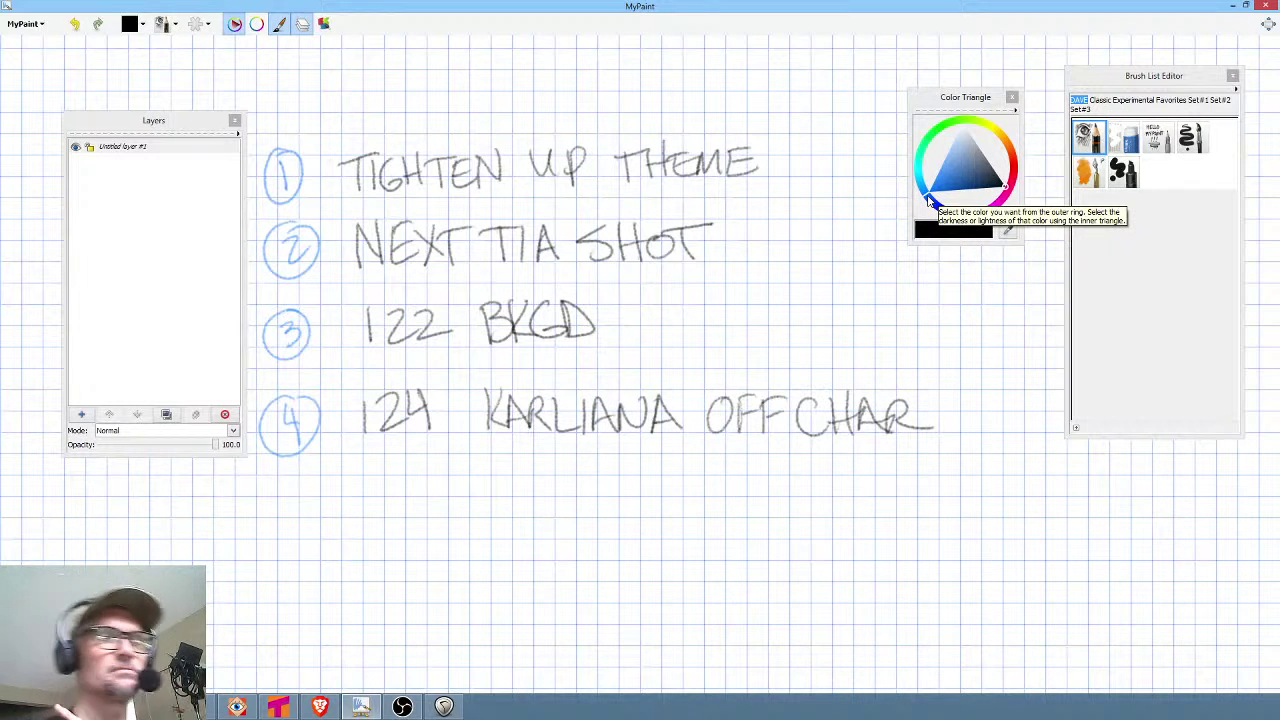
drag(777, 159, 788, 158)
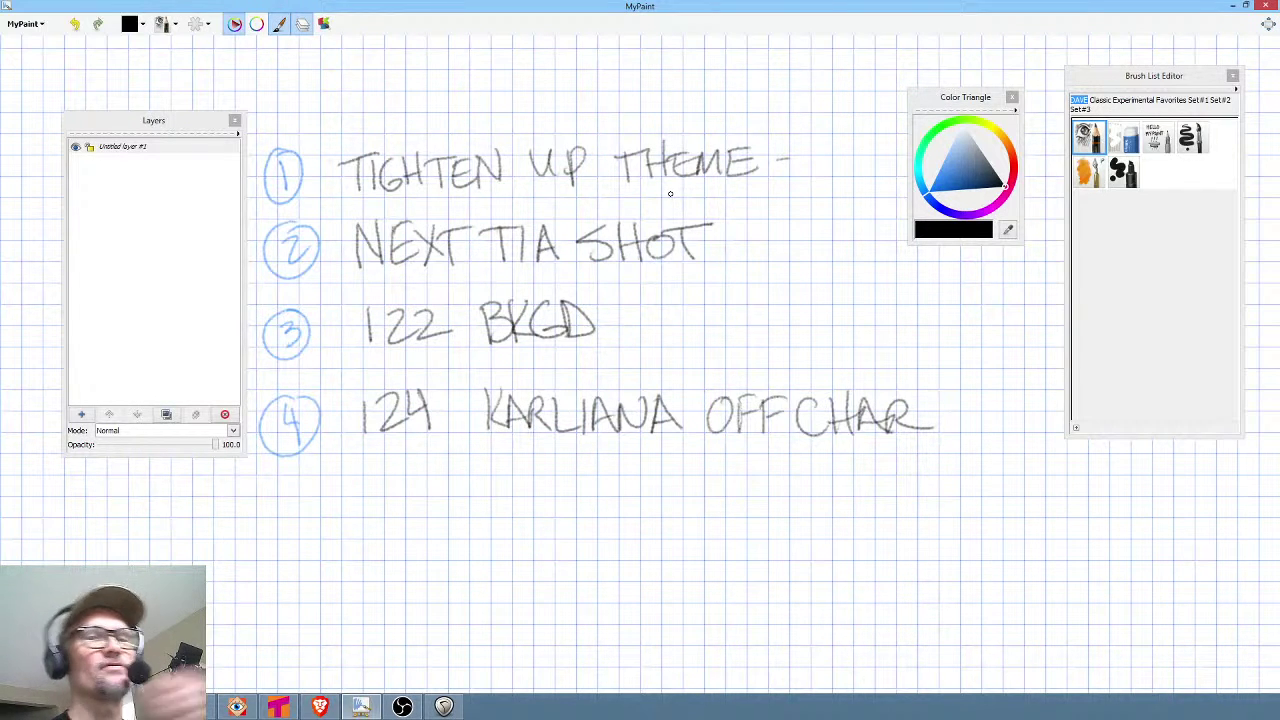
mouse_move(664, 188)
mouse_down()
mouse_move(663, 206)
mouse_move(678, 188)
mouse_move(679, 202)
mouse_up()
drag(680, 186, 691, 186)
drag(680, 194, 688, 194)
mouse_move(680, 202)
mouse_down()
mouse_move(766, 188)
mouse_move(782, 202)
mouse_up()
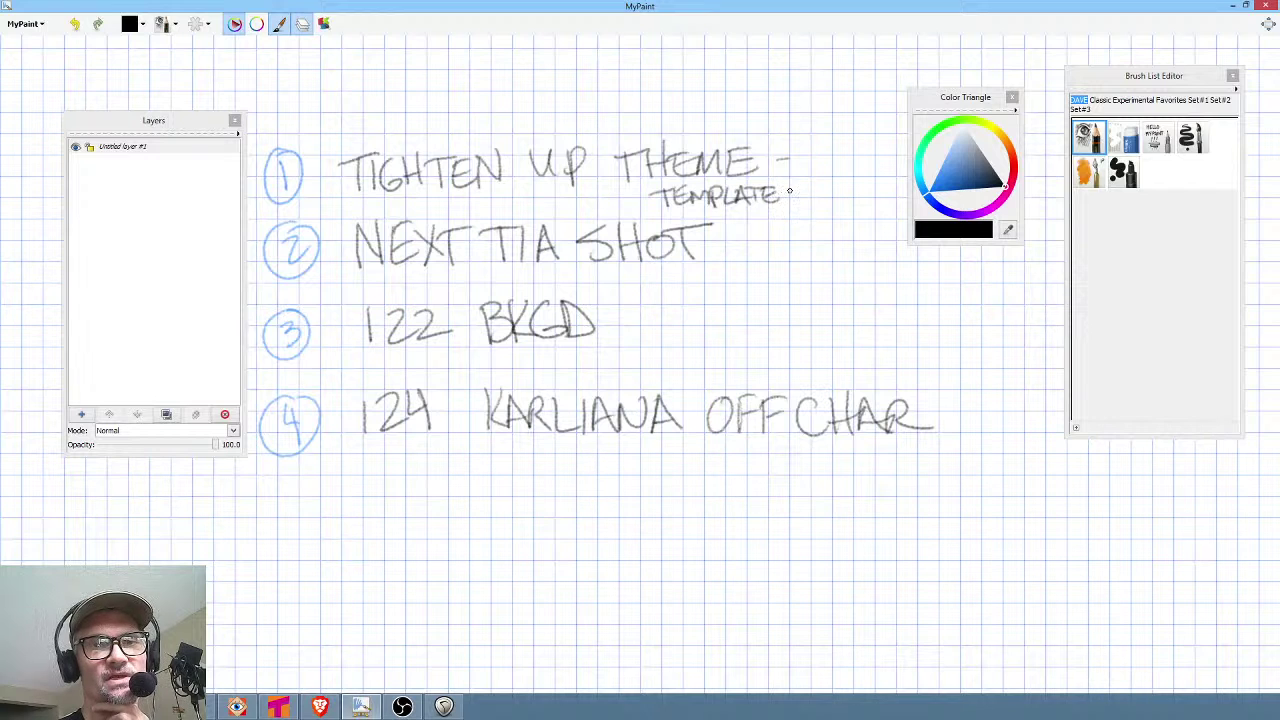
drag(650, 182, 650, 214)
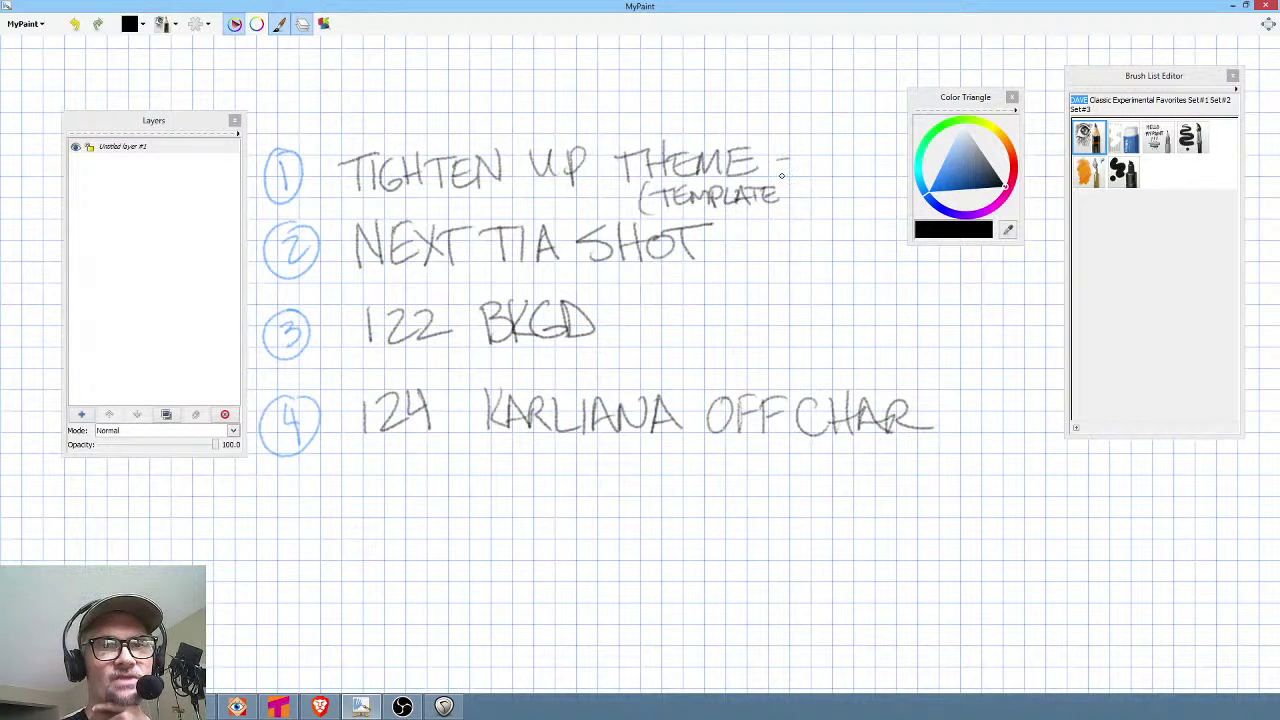
drag(781, 174, 788, 210)
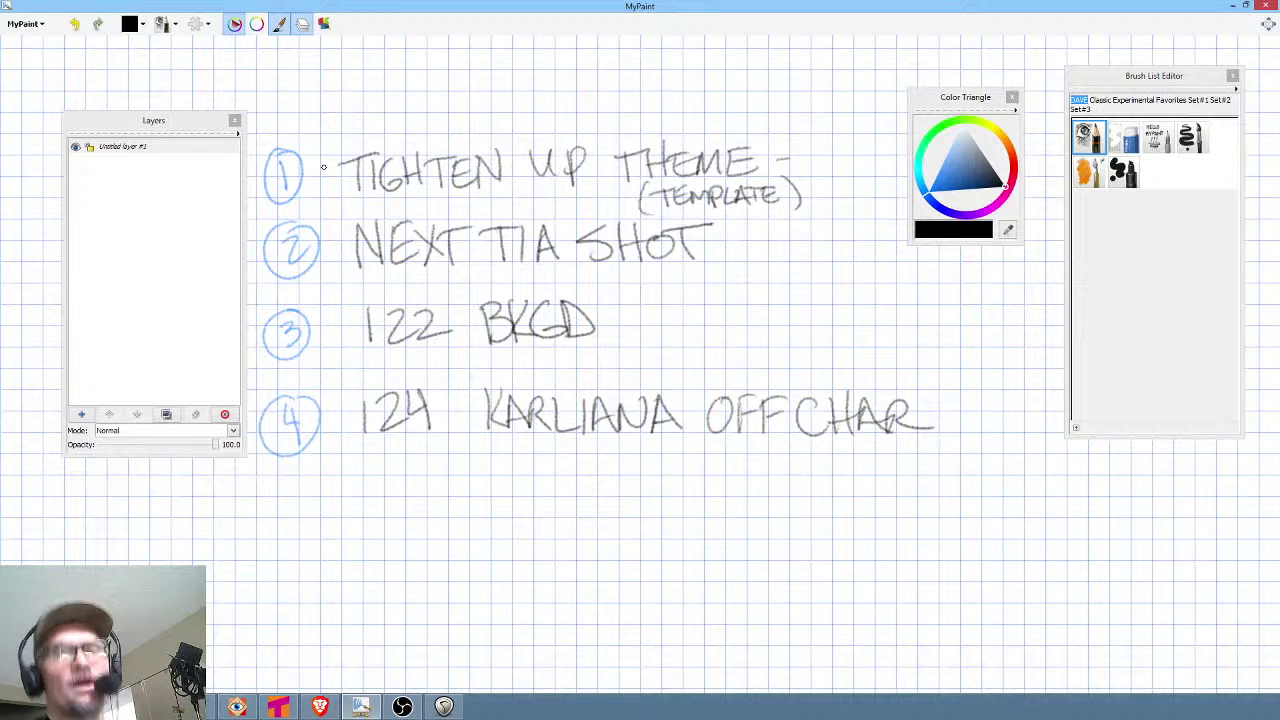
Switch to REAPER and open the recent project mel musings.RPP.
click(448, 706)
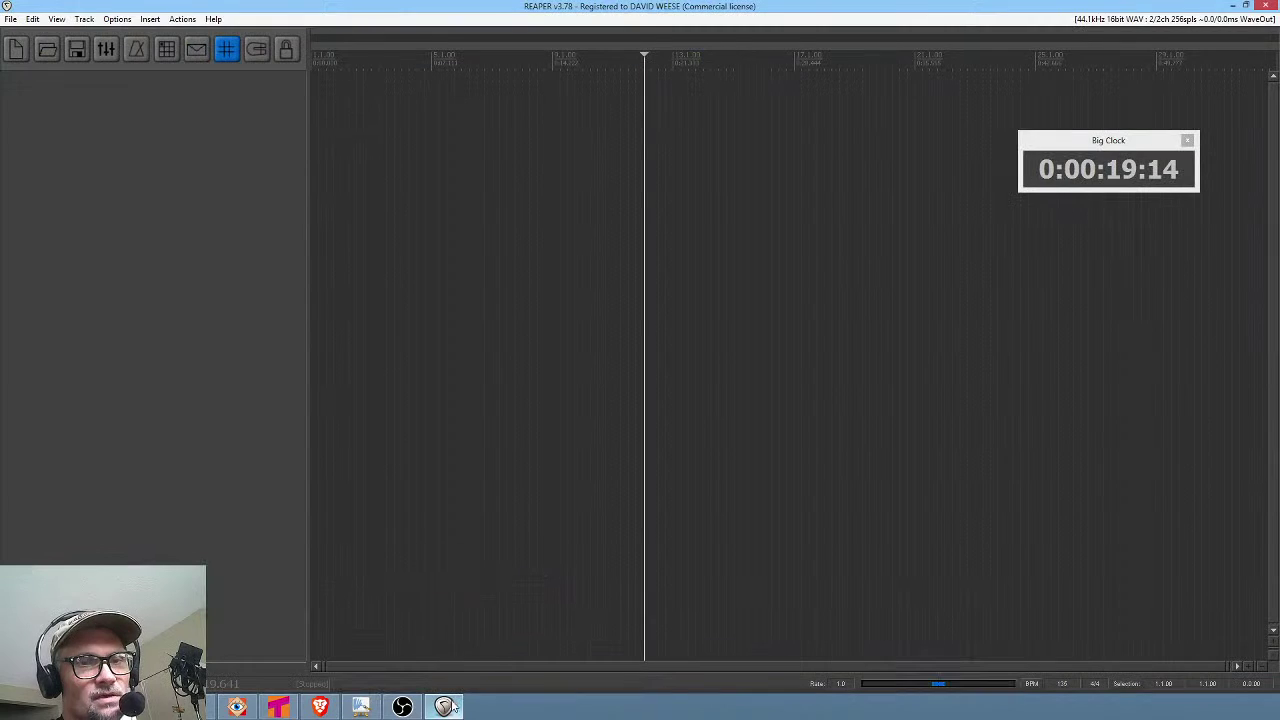
click(10, 19)
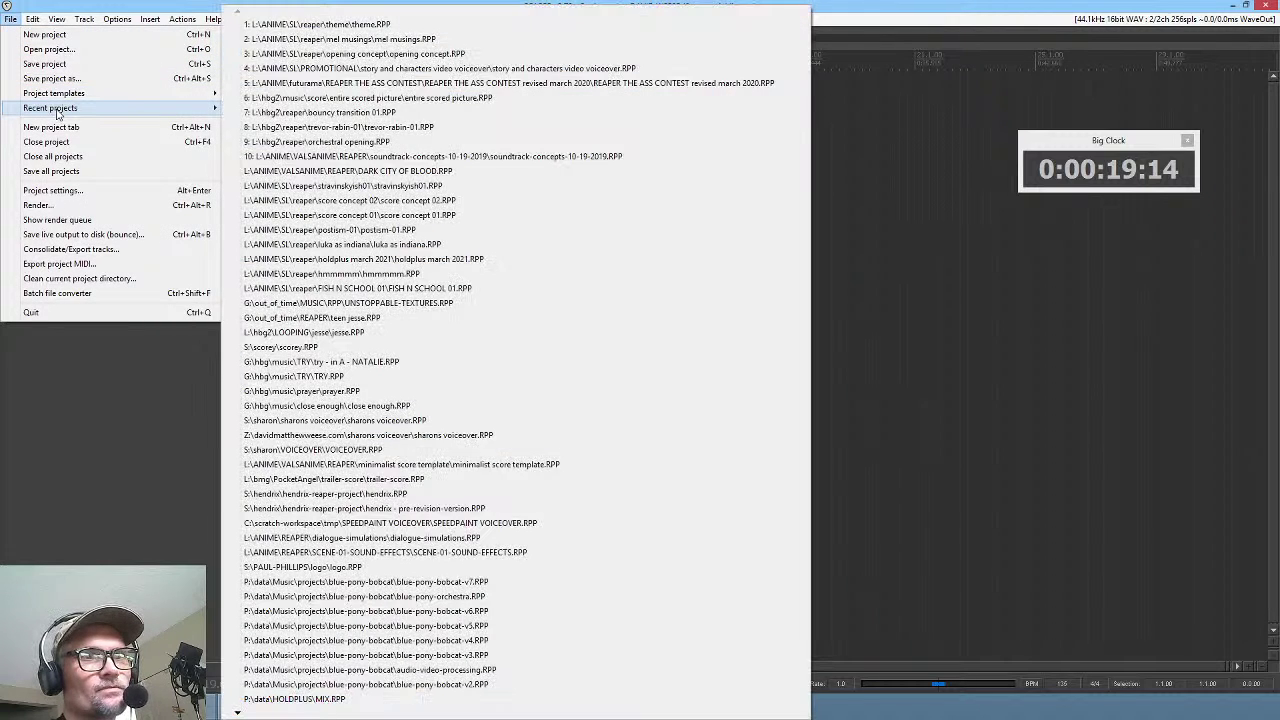
mouse_move(120, 93)
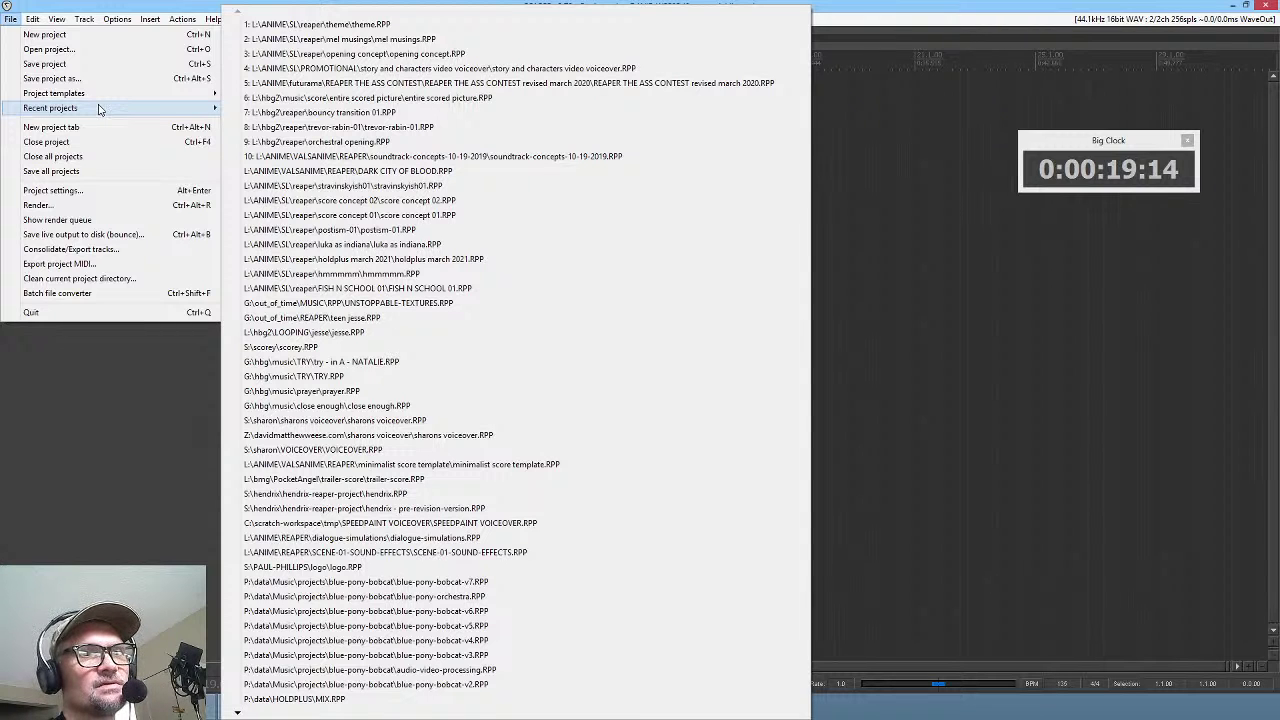
click(394, 52)
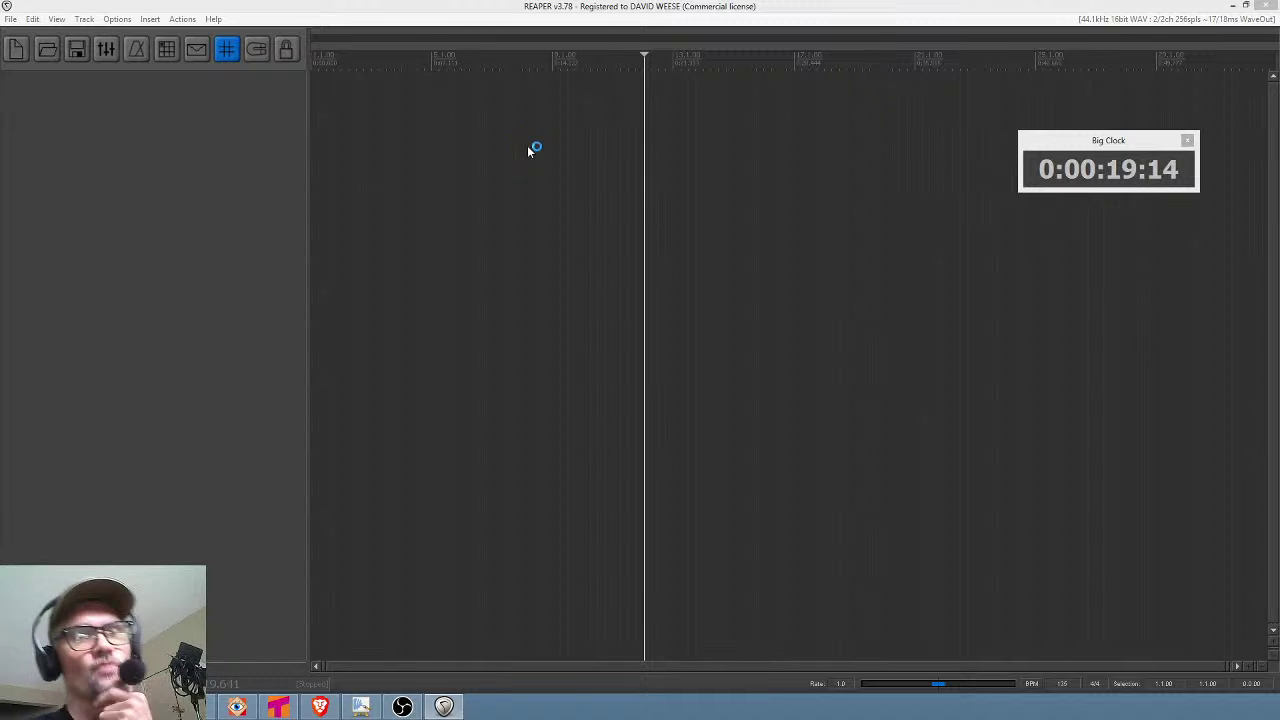
scroll(565, 181, down, 5)
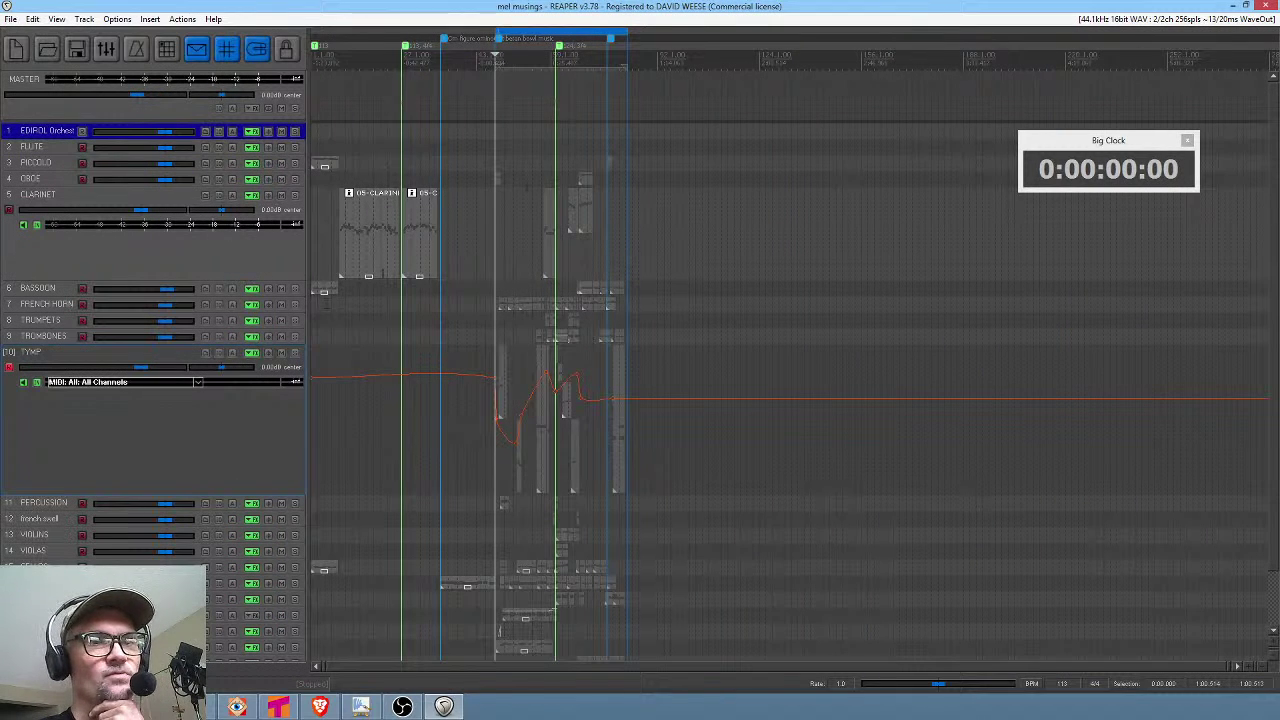
Play back the arrangement from near the start of the first clarinet item, then stop playback.
click(346, 357)
key(space)
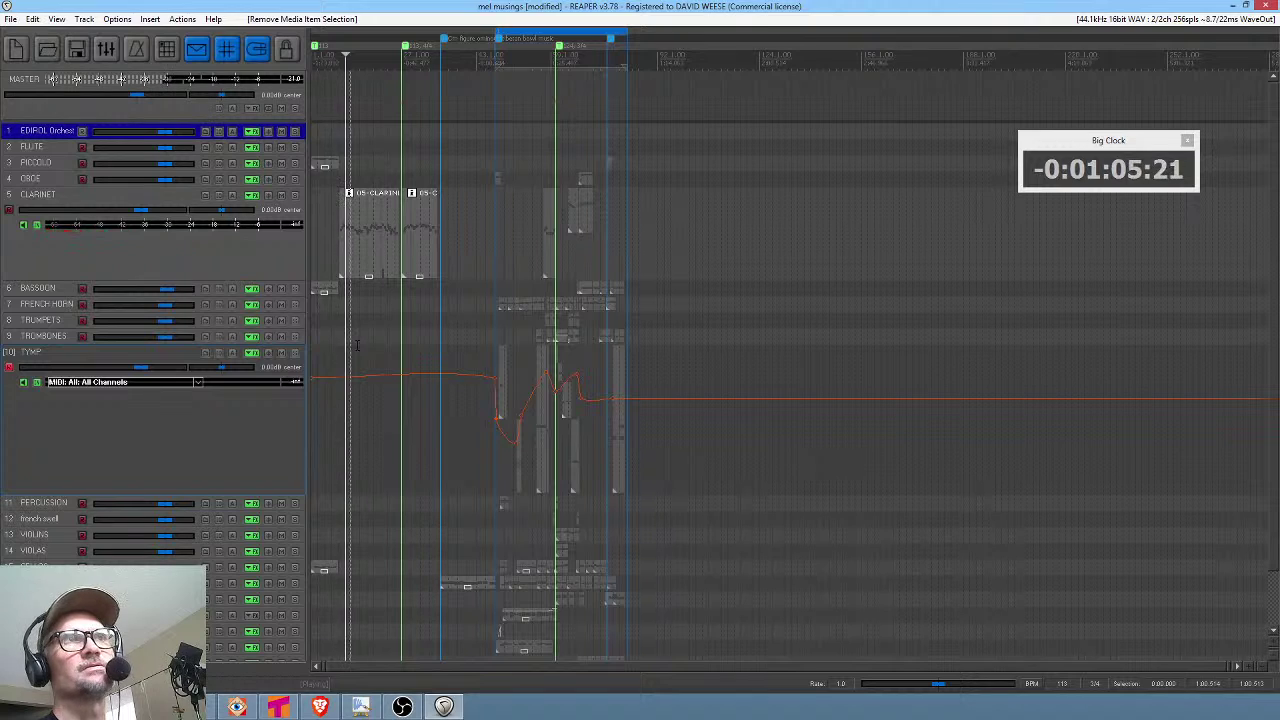
scroll(367, 329, up, 5)
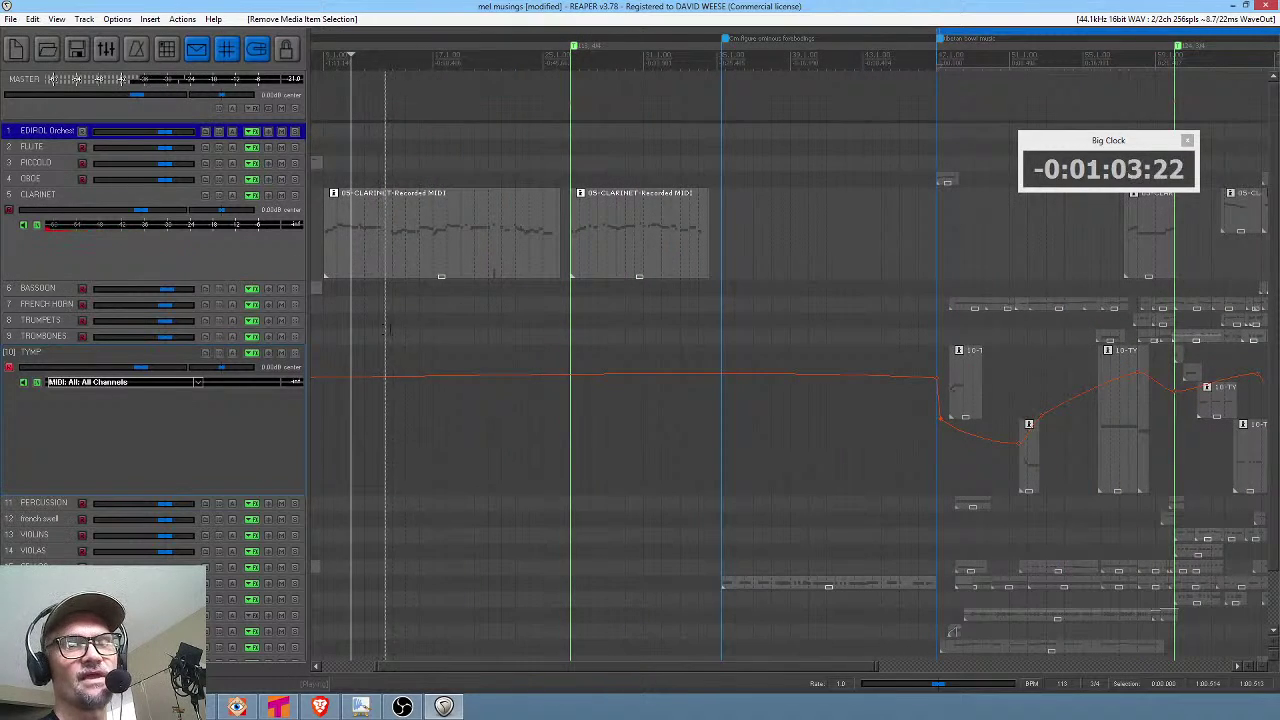
drag(441, 314, 533, 311)
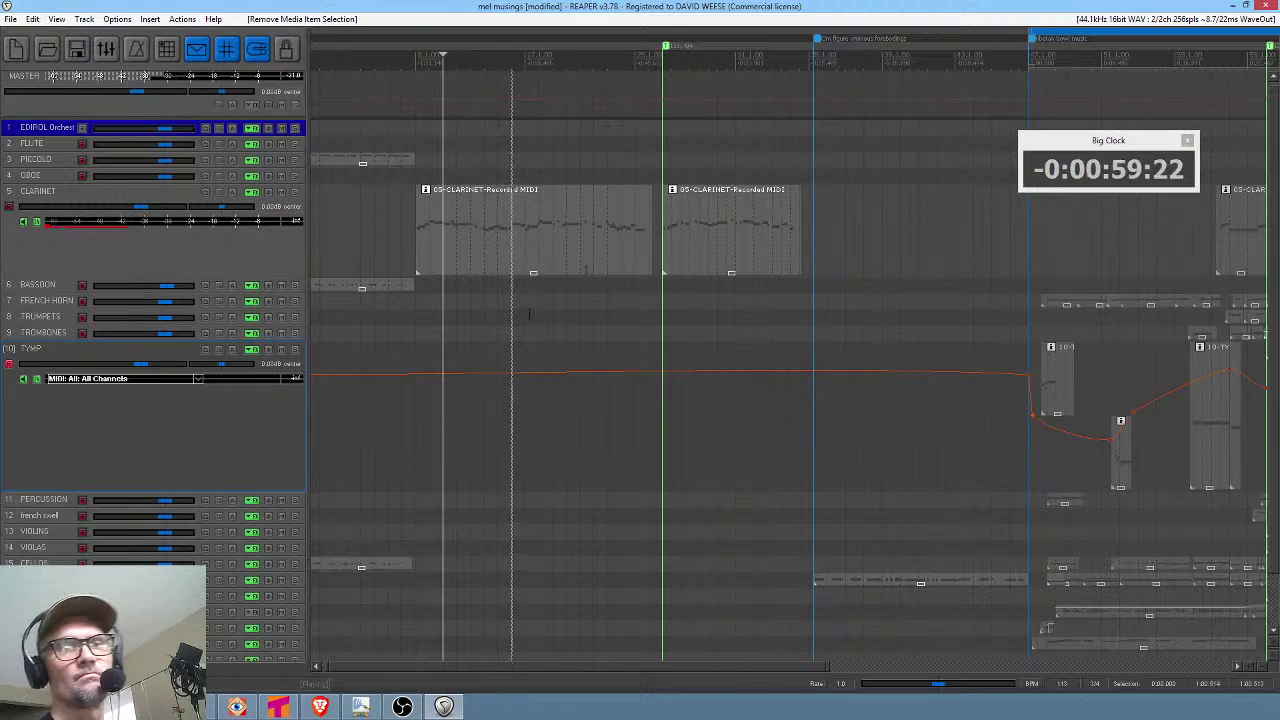
key(space)
Listen to the opening before the first clarinet item, first from partway in and again from the project start.
click(346, 212)
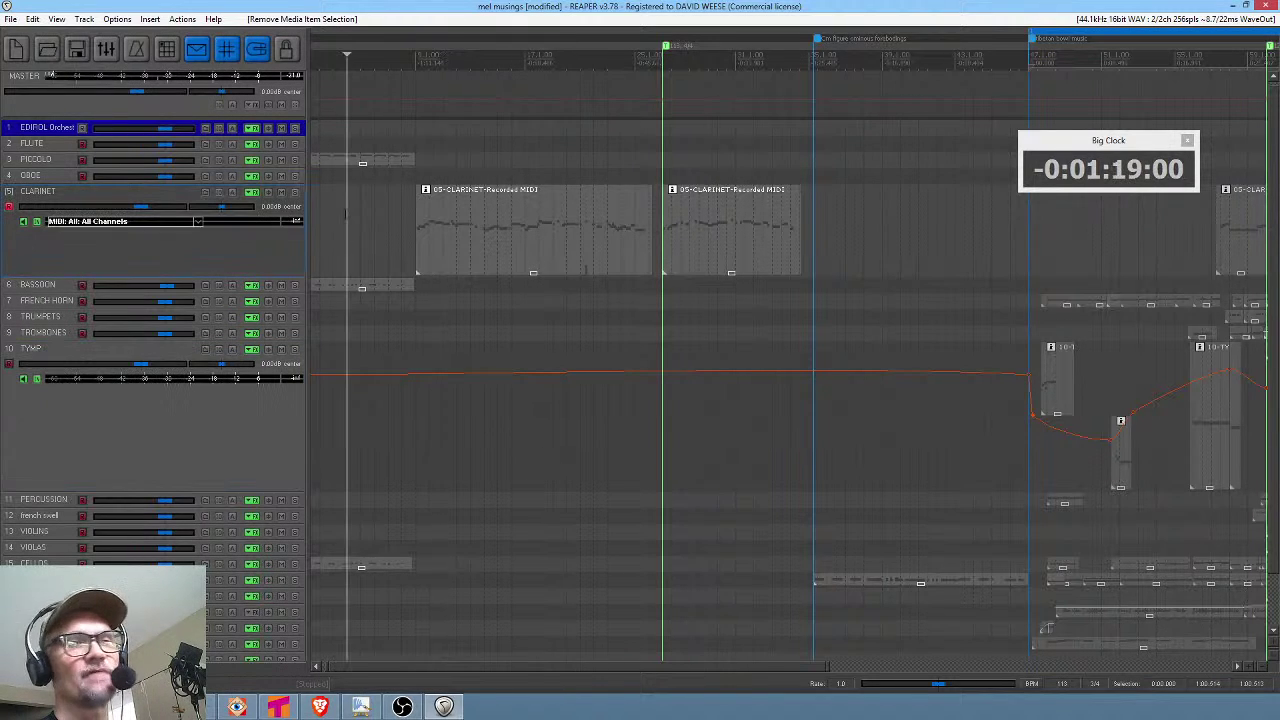
key(space)
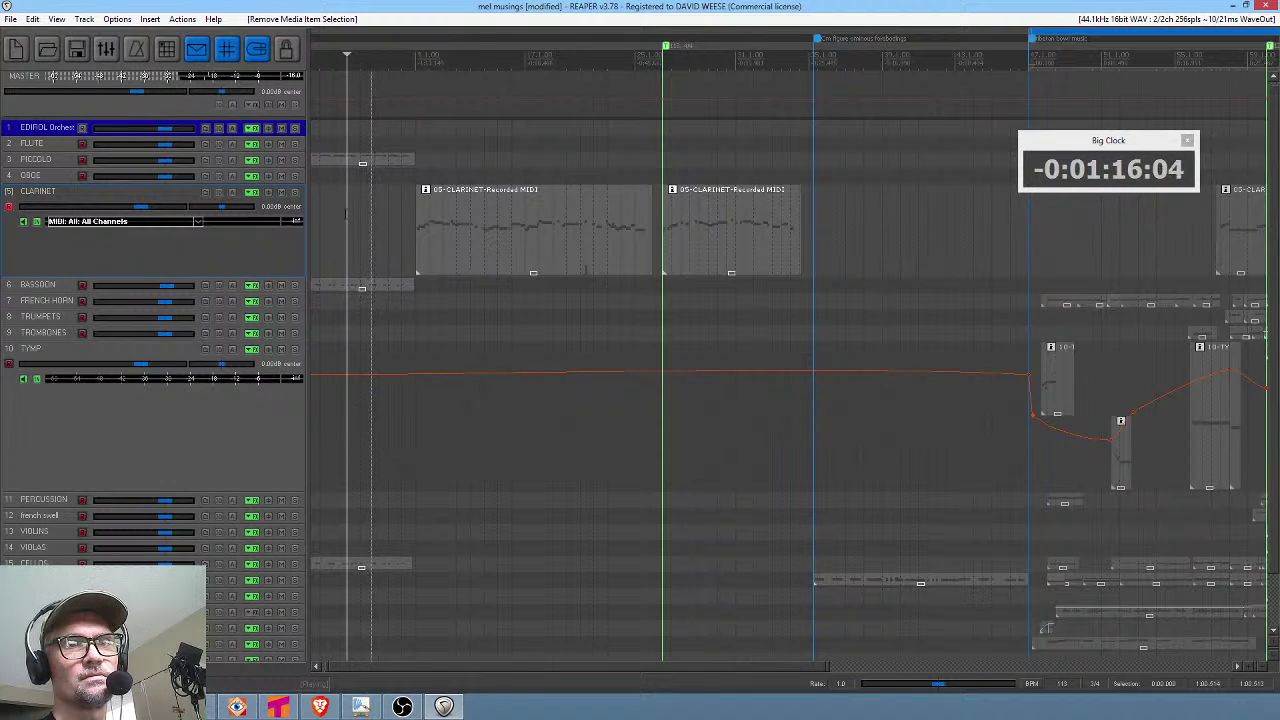
key(space)
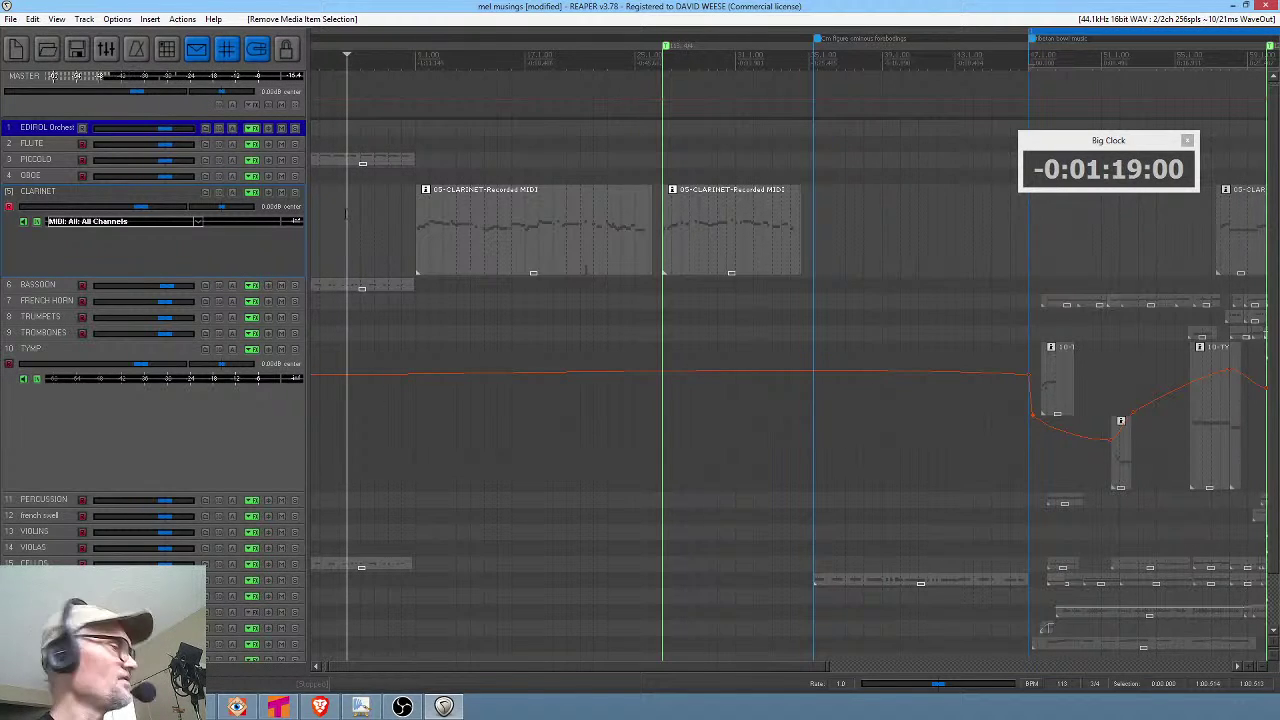
key(Home)
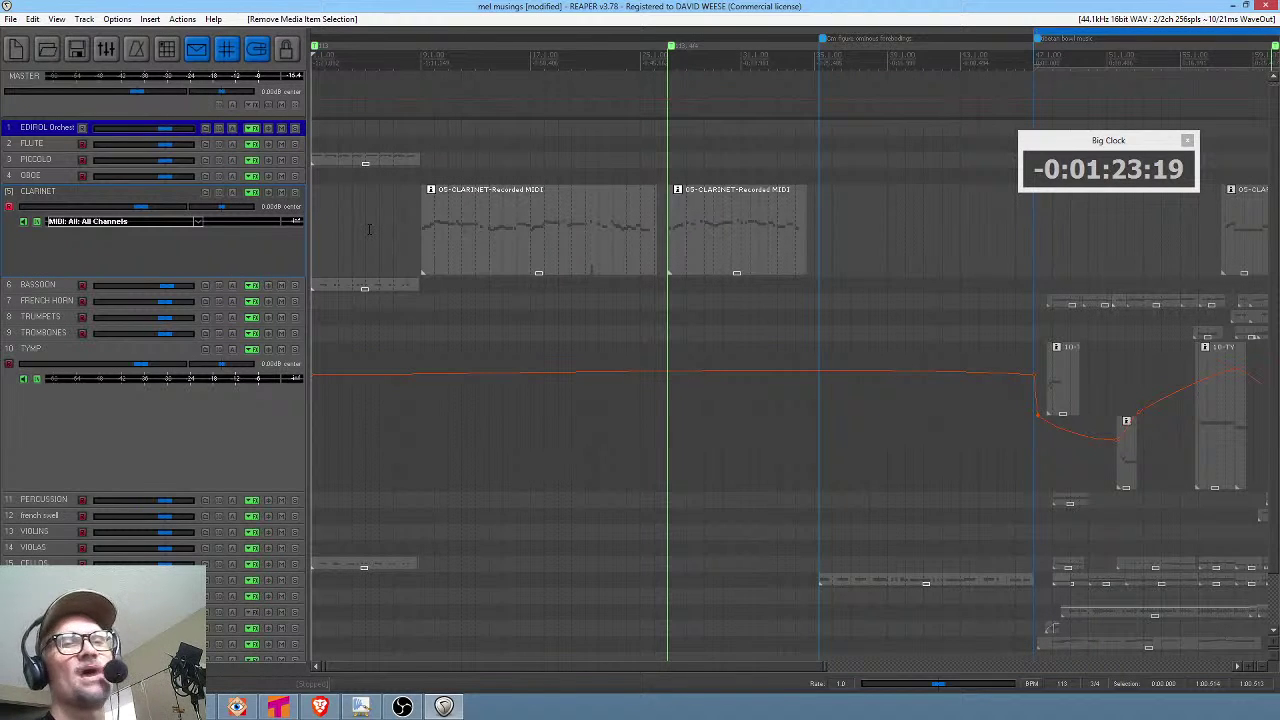
key(space)
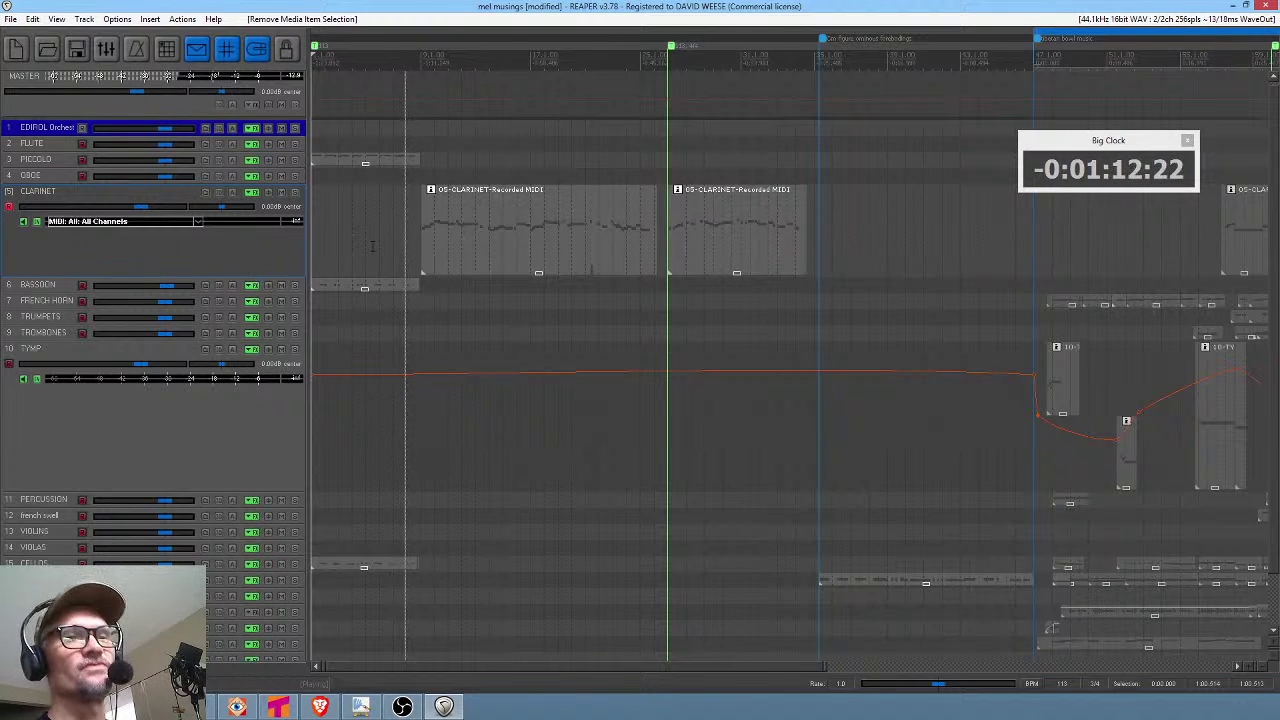
key(space)
Play the contrabass passage between the second clarinet item and the first timpani item, stopping just before the following section.
scroll(657, 400, down, 4)
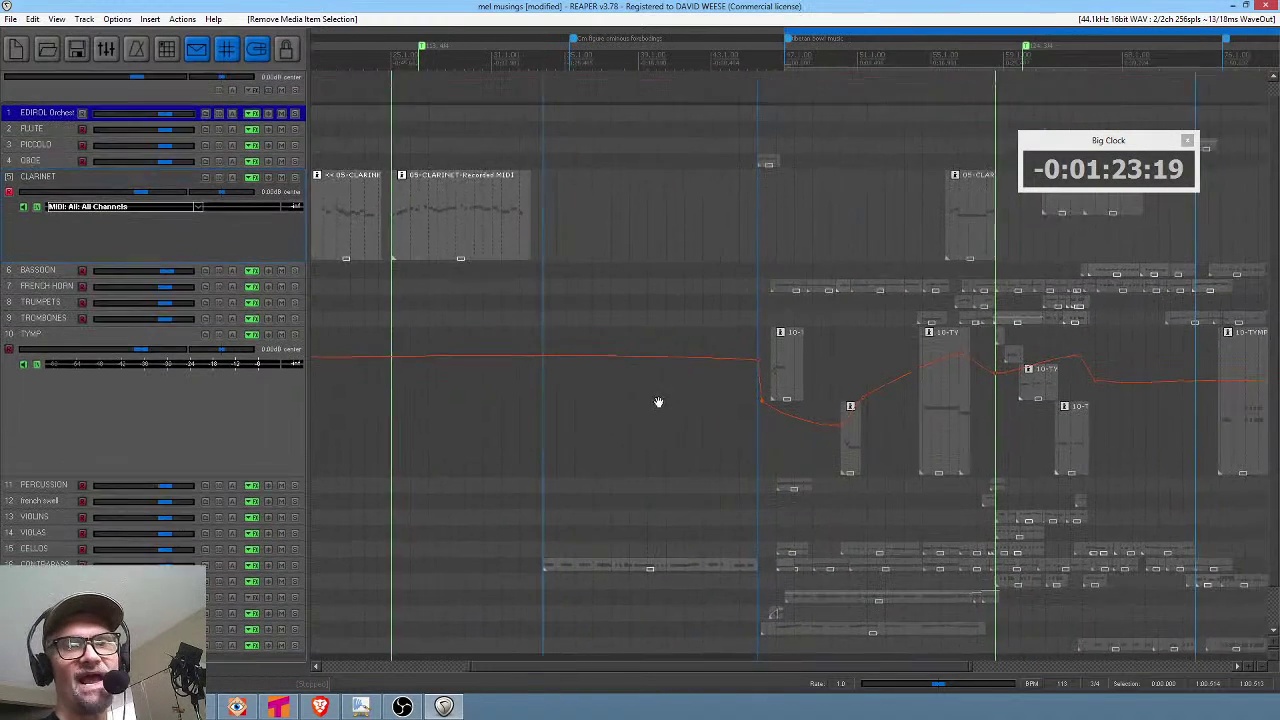
click(602, 420)
key(space)
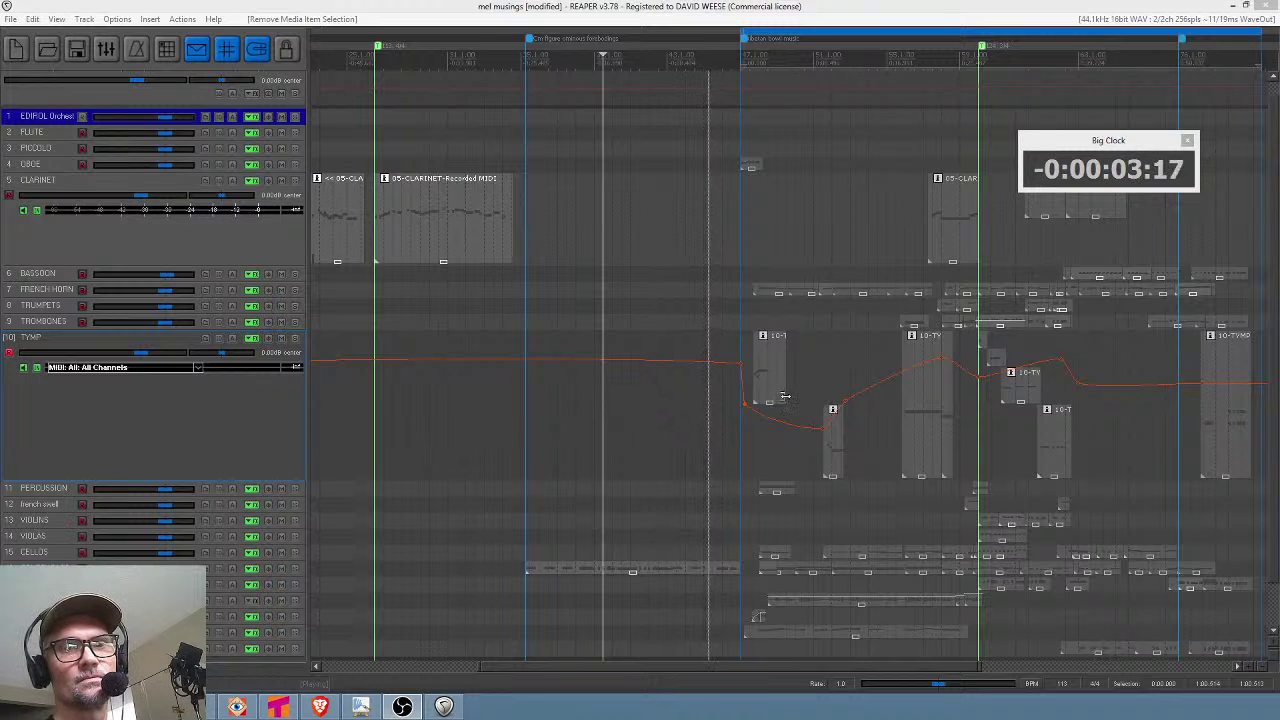
click(734, 413)
key(space)
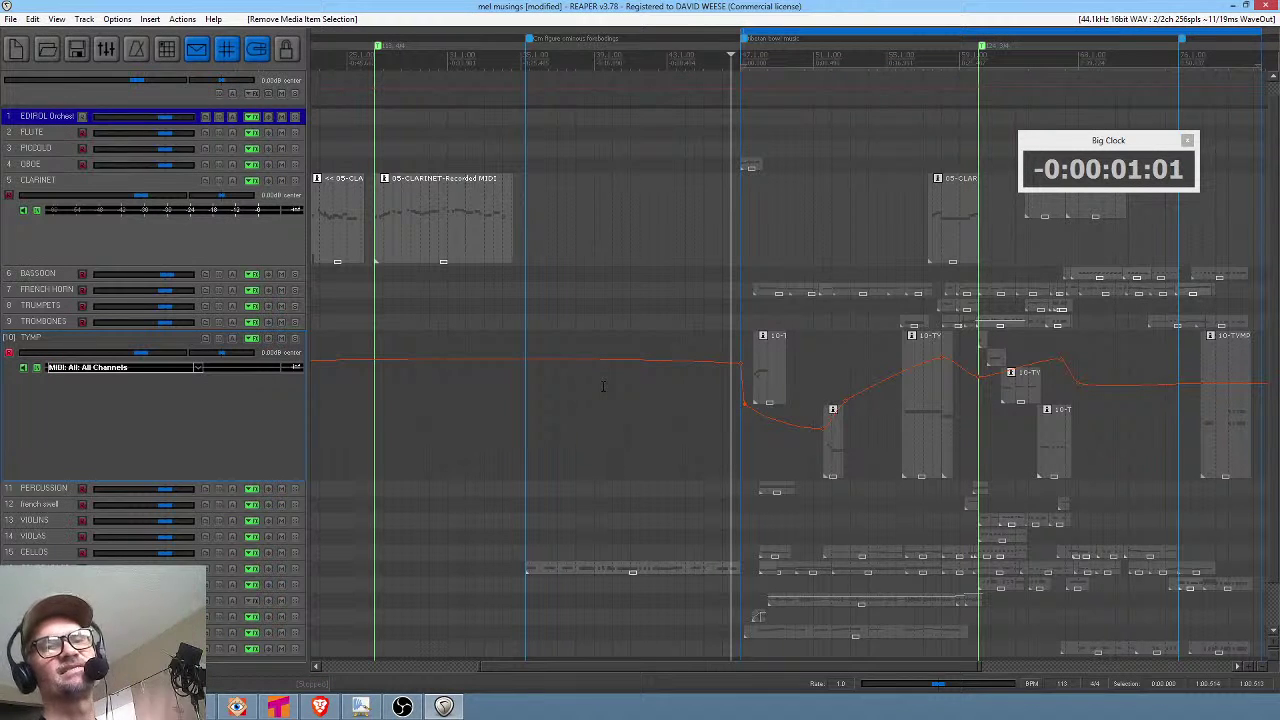
Start playback at 0:00:00:00, where the section with the first timpani item begins.
scroll(823, 360, up, 3)
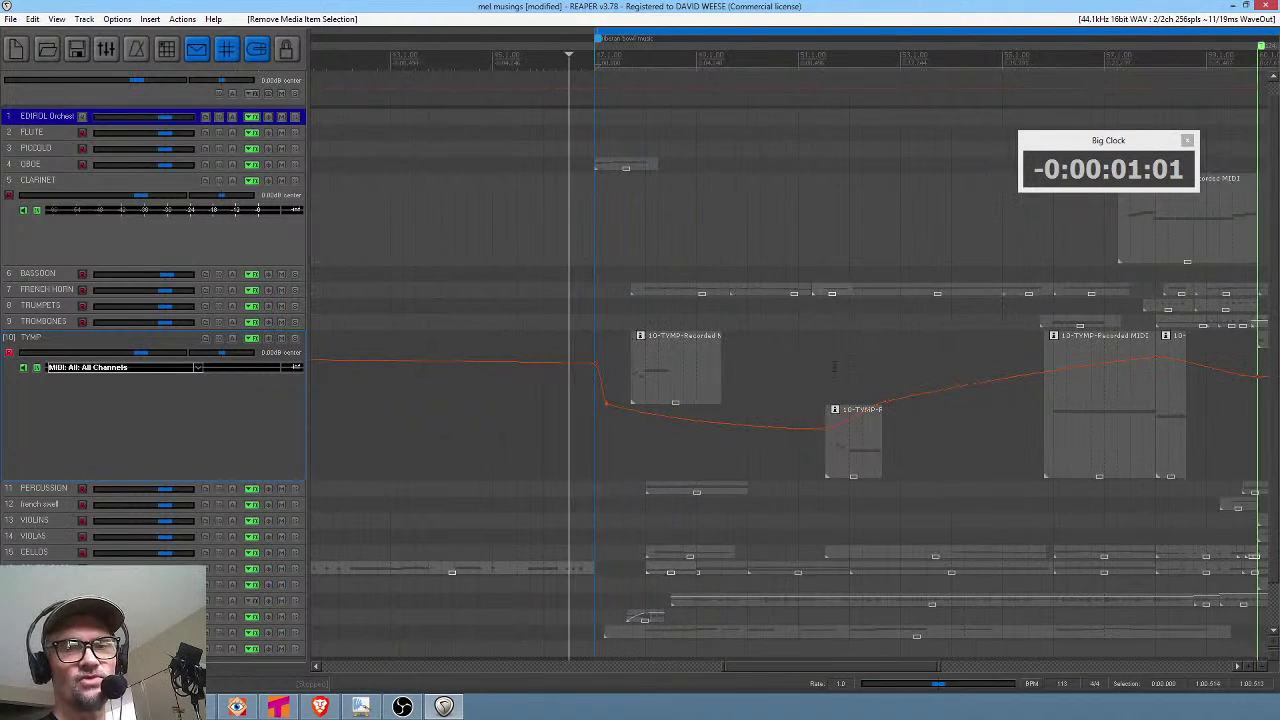
drag(836, 364, 846, 236)
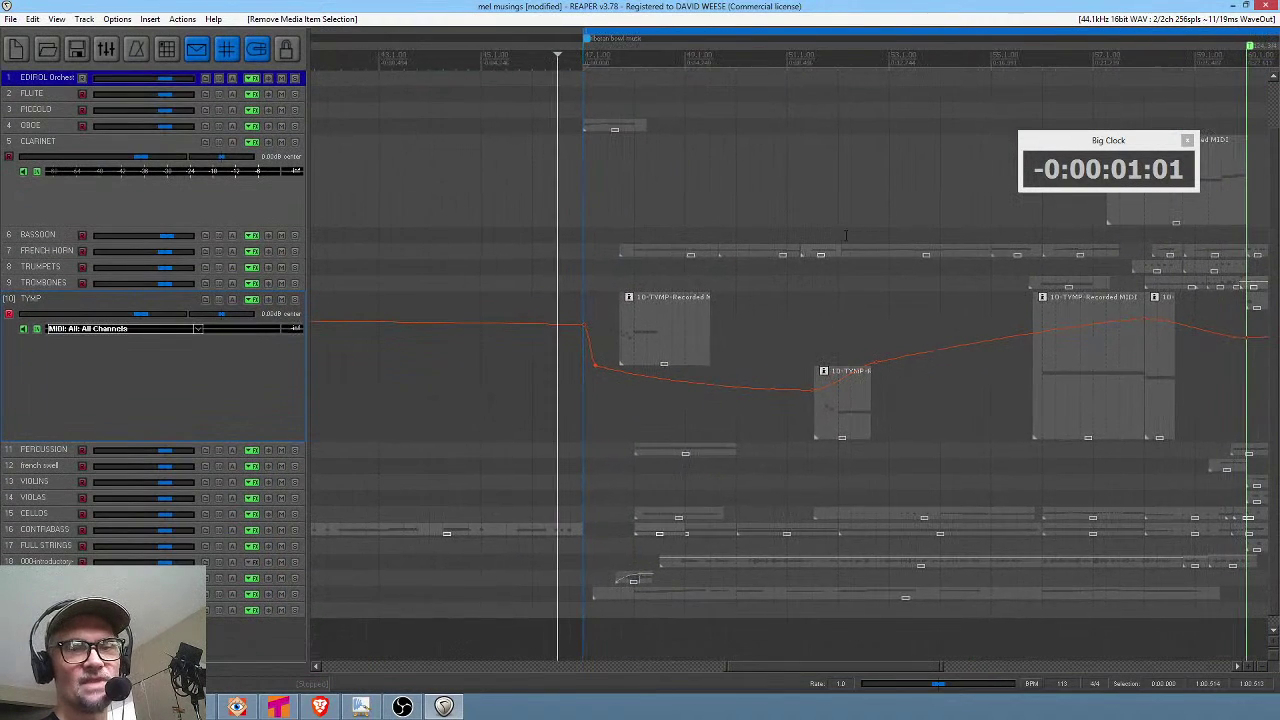
click(582, 465)
key(space)
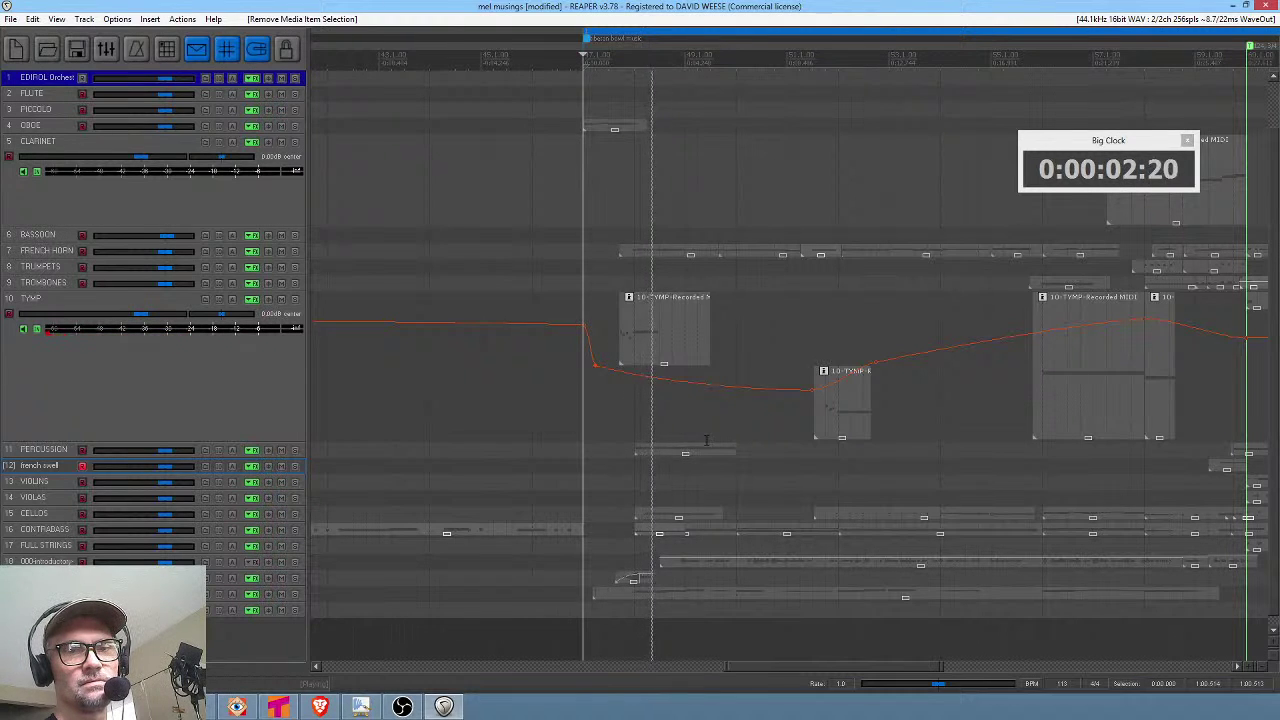
Mute track 18 during playback, listen to the rest of the section, and stop.
click(283, 564)
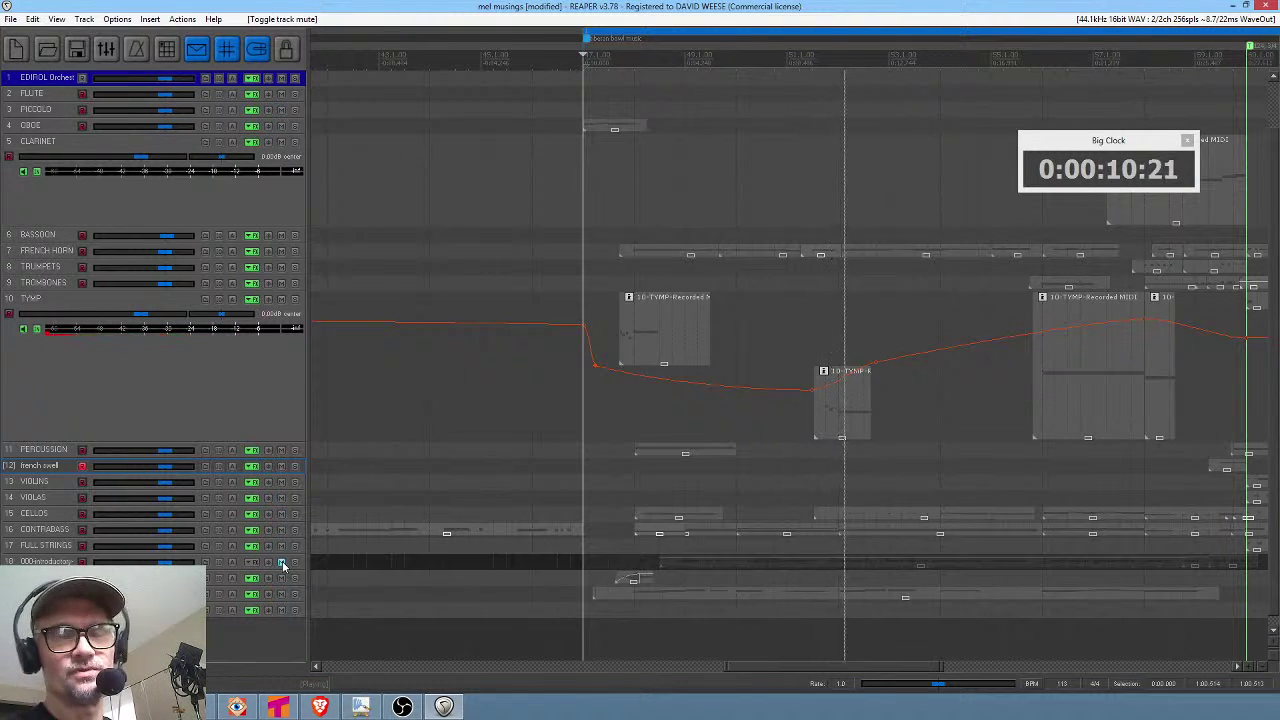
scroll(969, 437, down, 3)
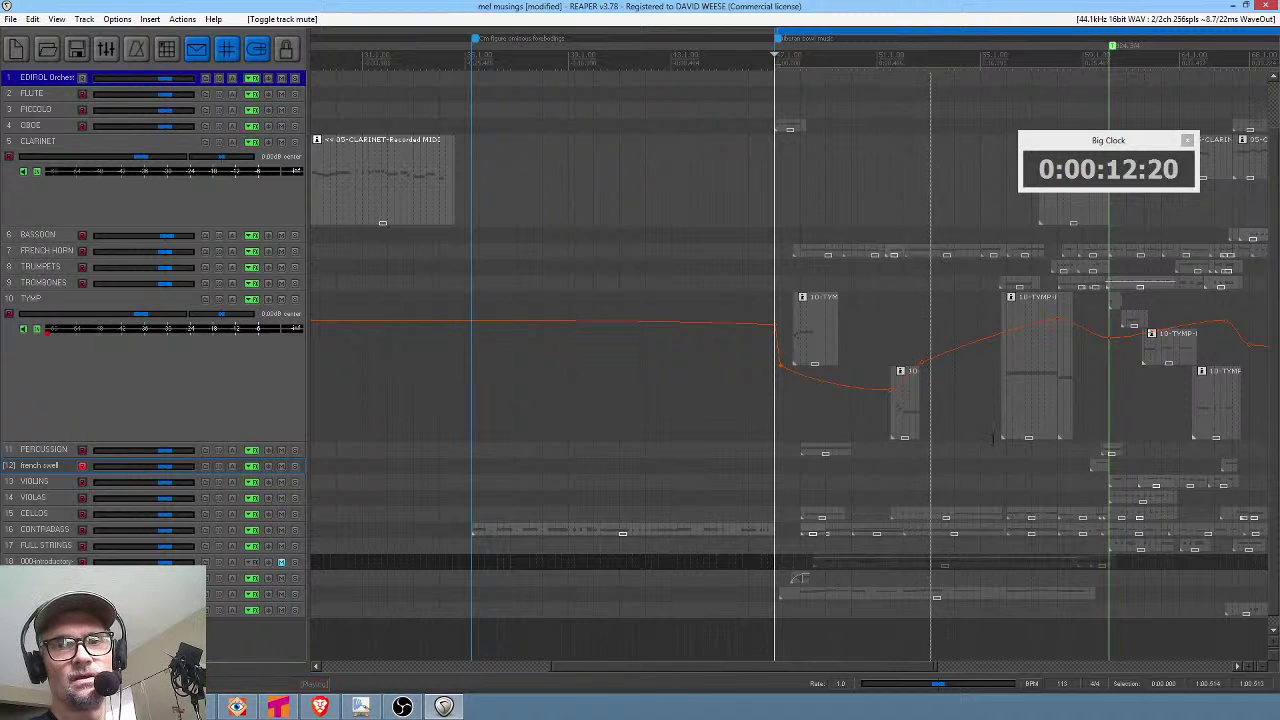
drag(968, 437, 764, 424)
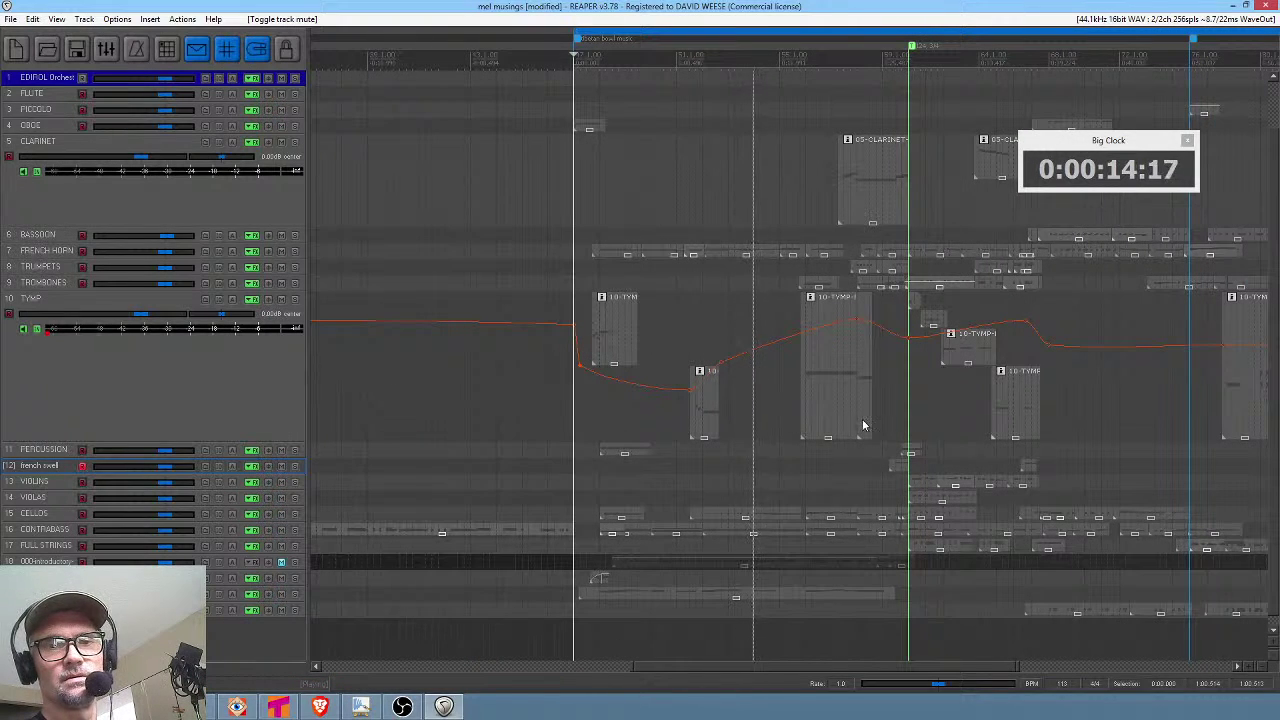
key(space)
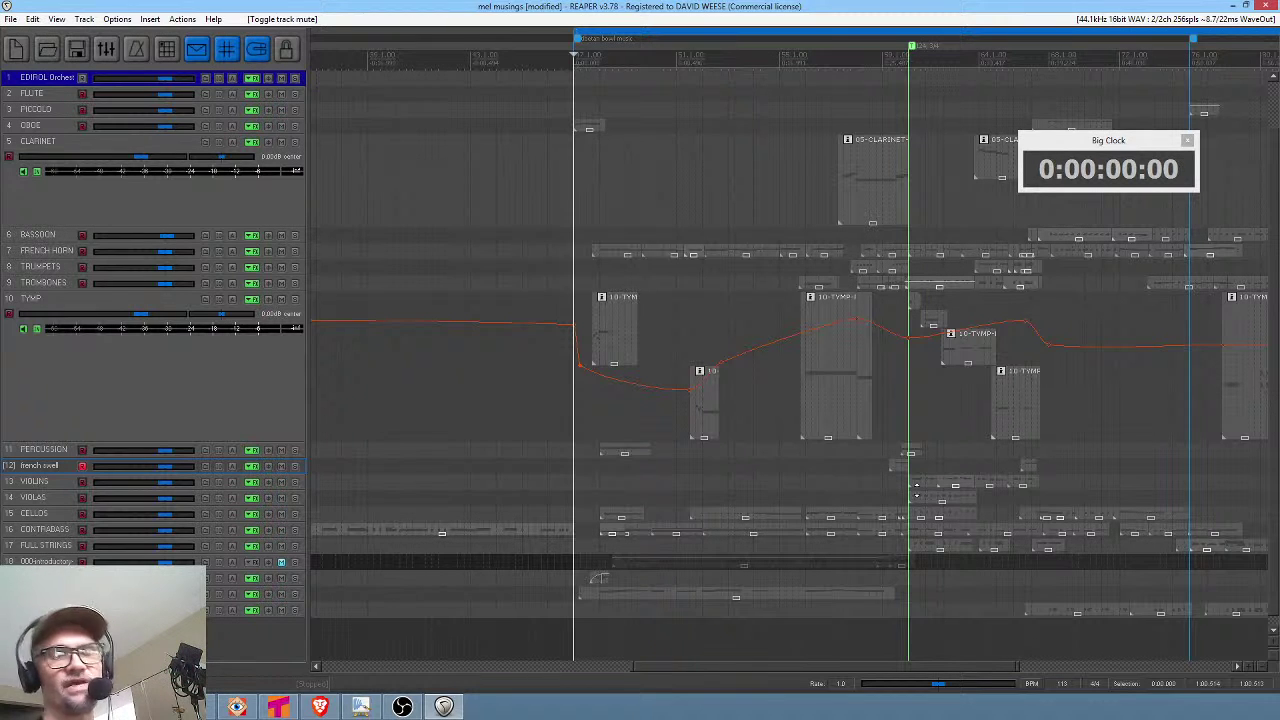
Open the recent project theme.RPP without saving the changes to mel musings.
scroll(573, 206, down, 3)
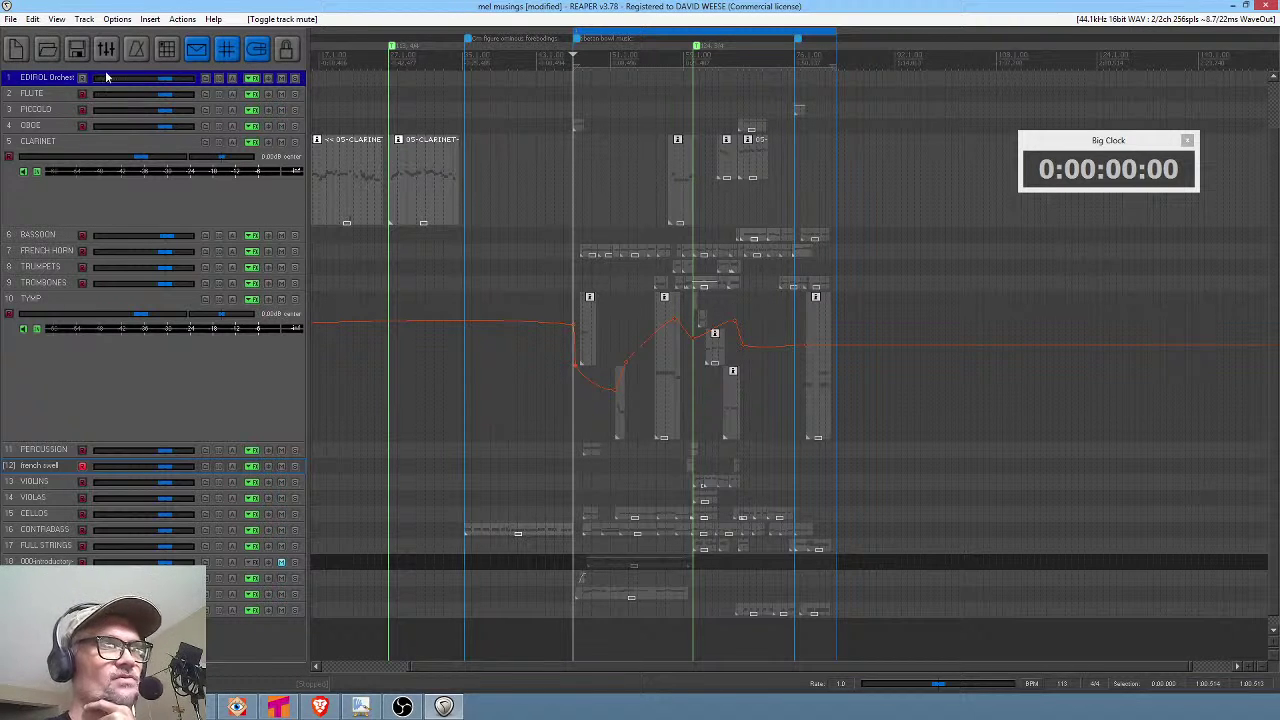
click(10, 19)
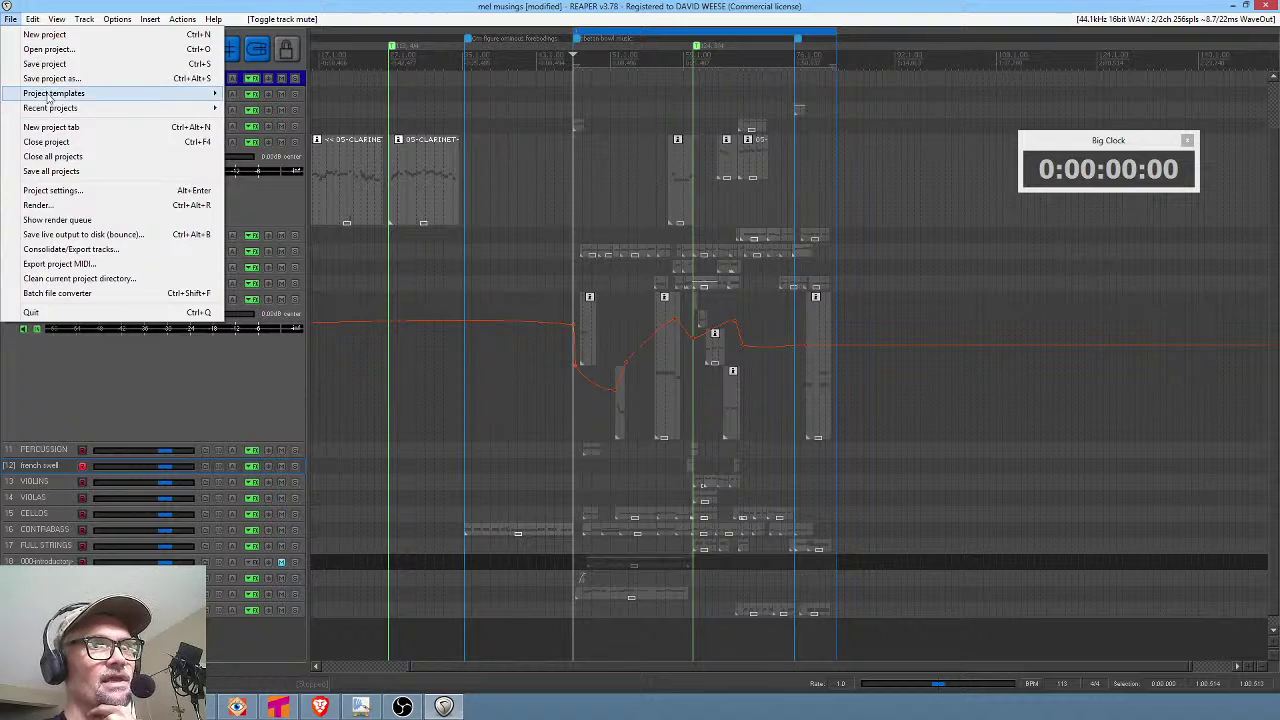
mouse_move(43, 112)
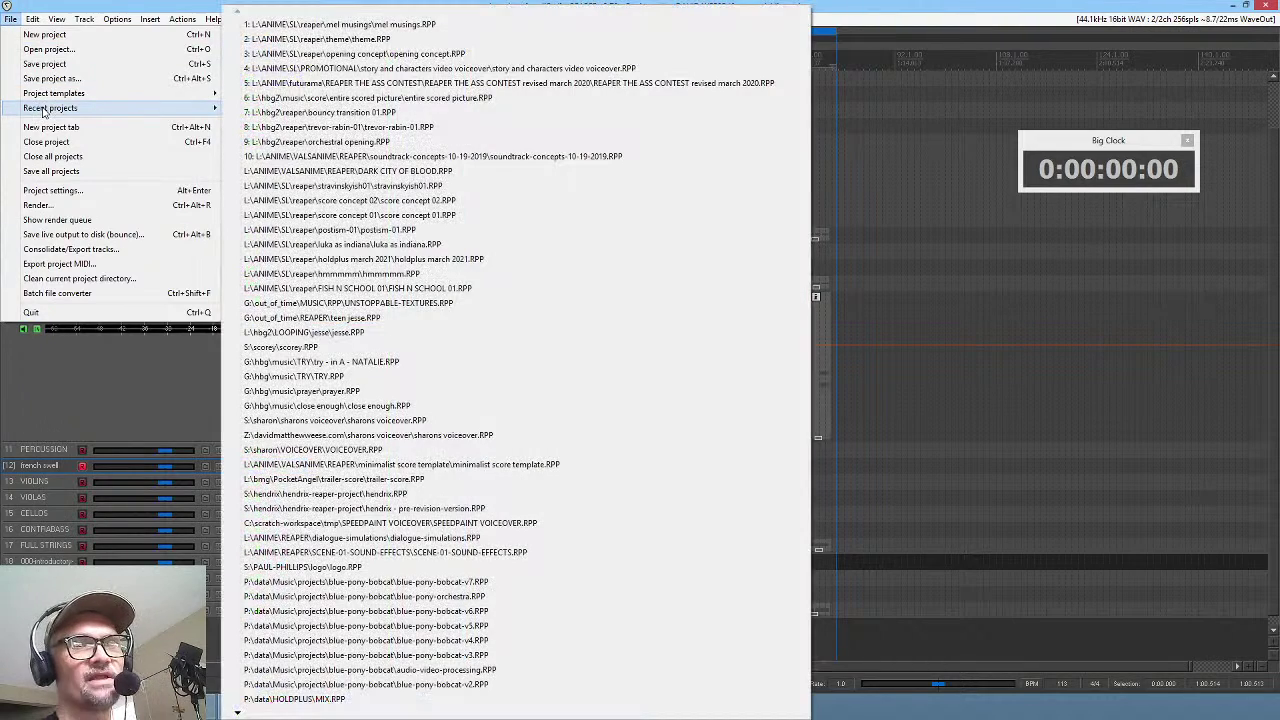
click(327, 52)
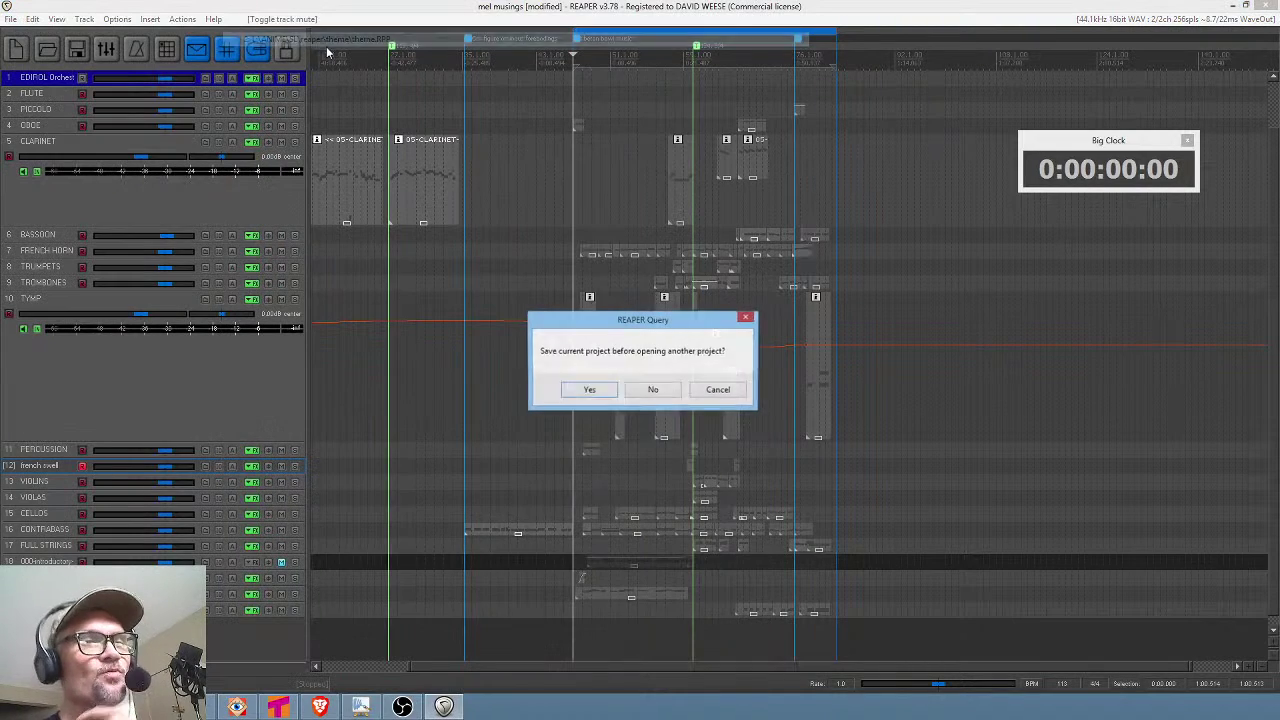
click(650, 390)
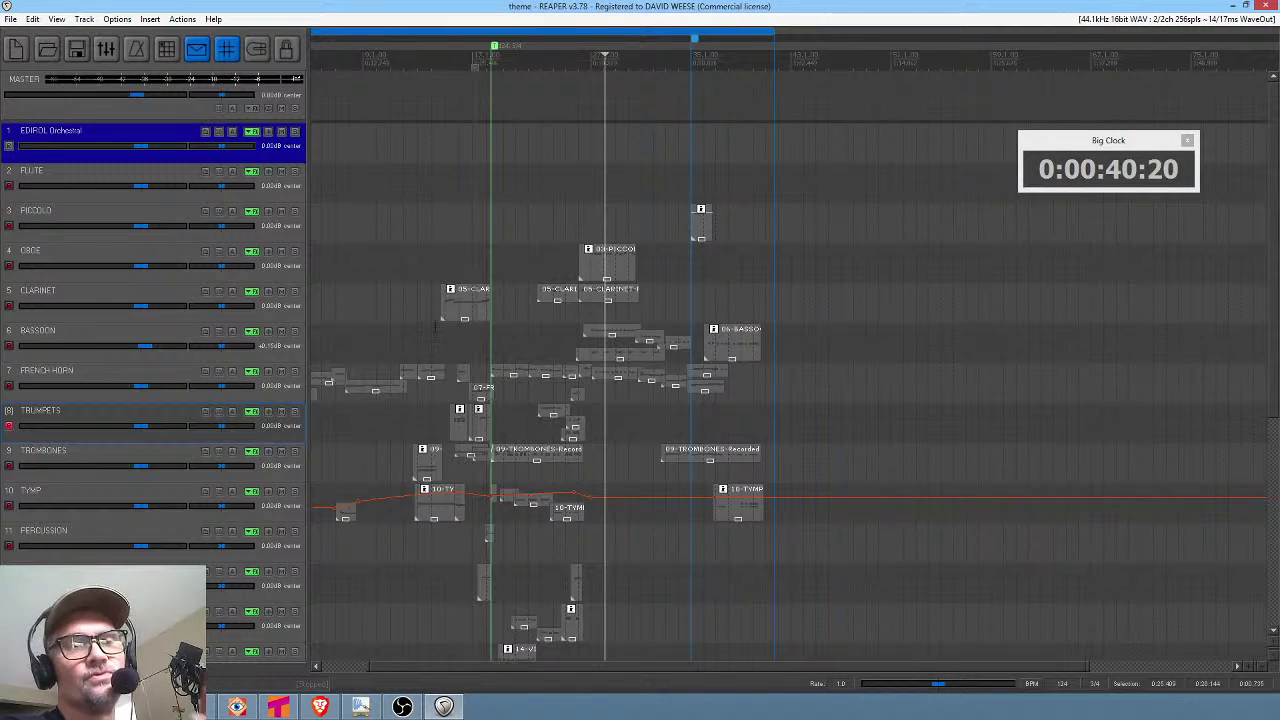
Play the theme from 0:00:23:22 in the timeline through to the final bassoon and timpani items, then stop.
drag(440, 250, 752, 298)
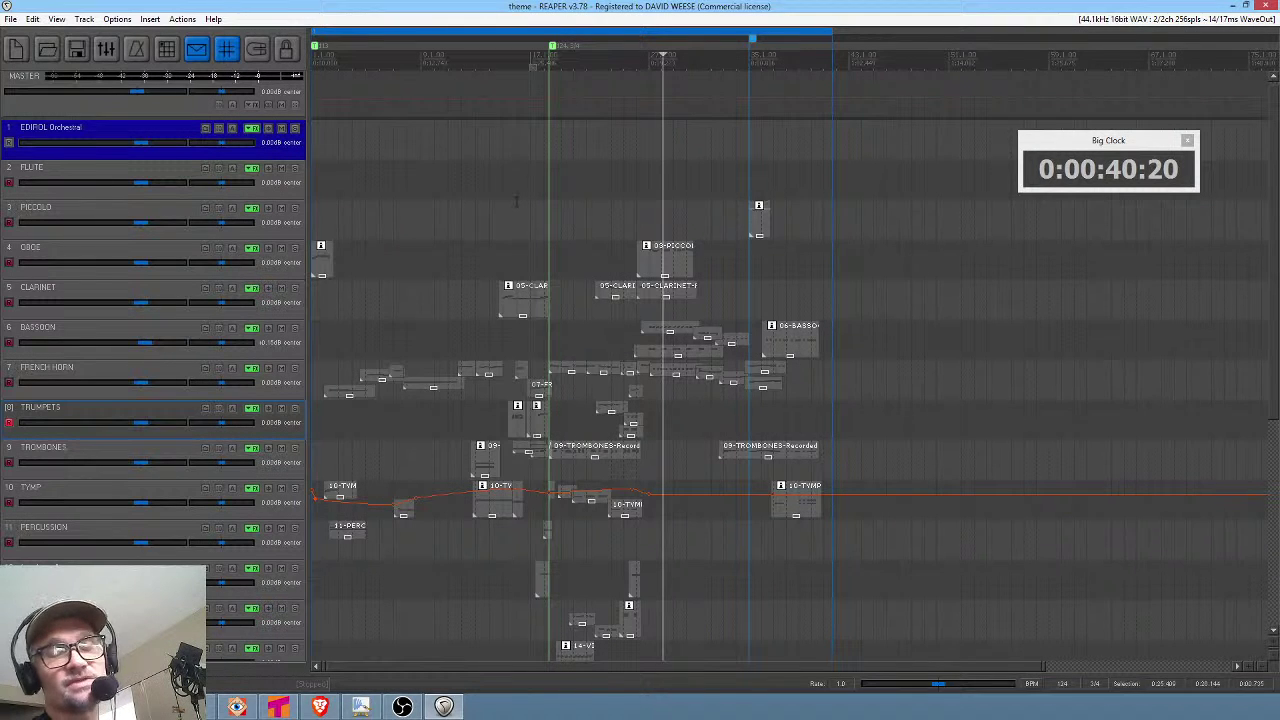
click(517, 201)
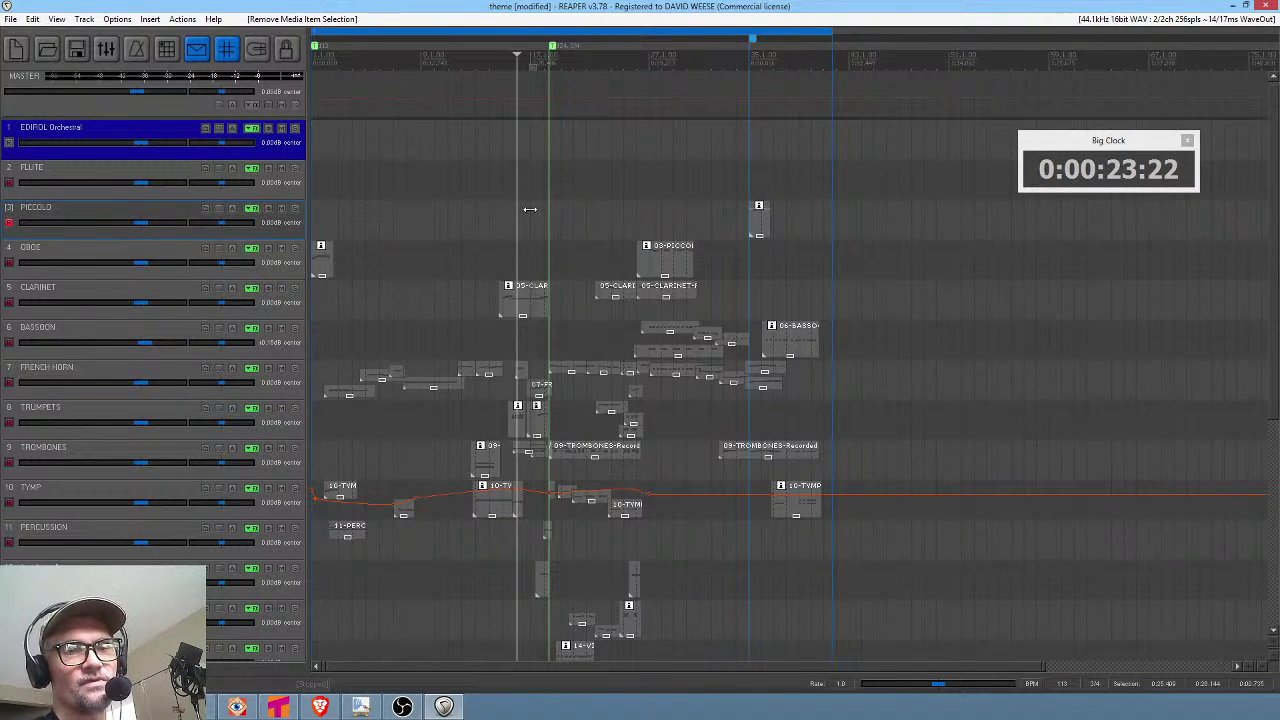
key(space)
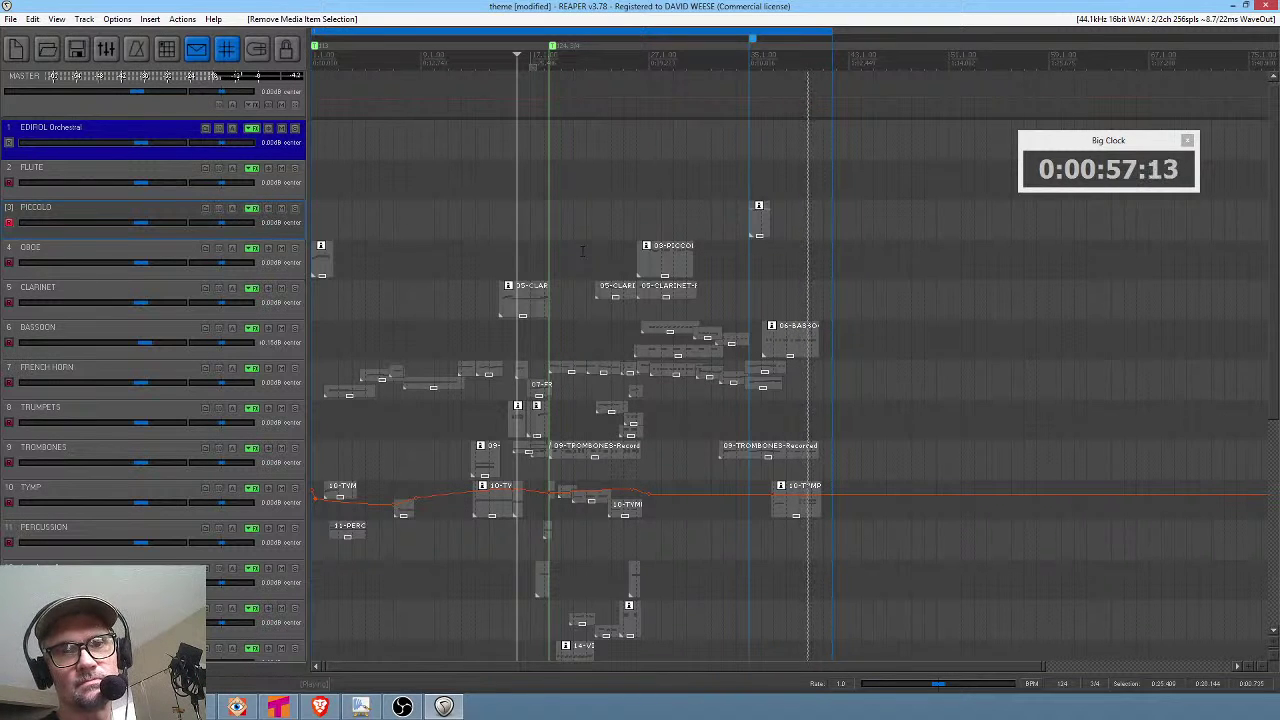
key(space)
Play the ending from 0:00:53:09, where the last timpani item begins, and stop after the item ends.
click(787, 410)
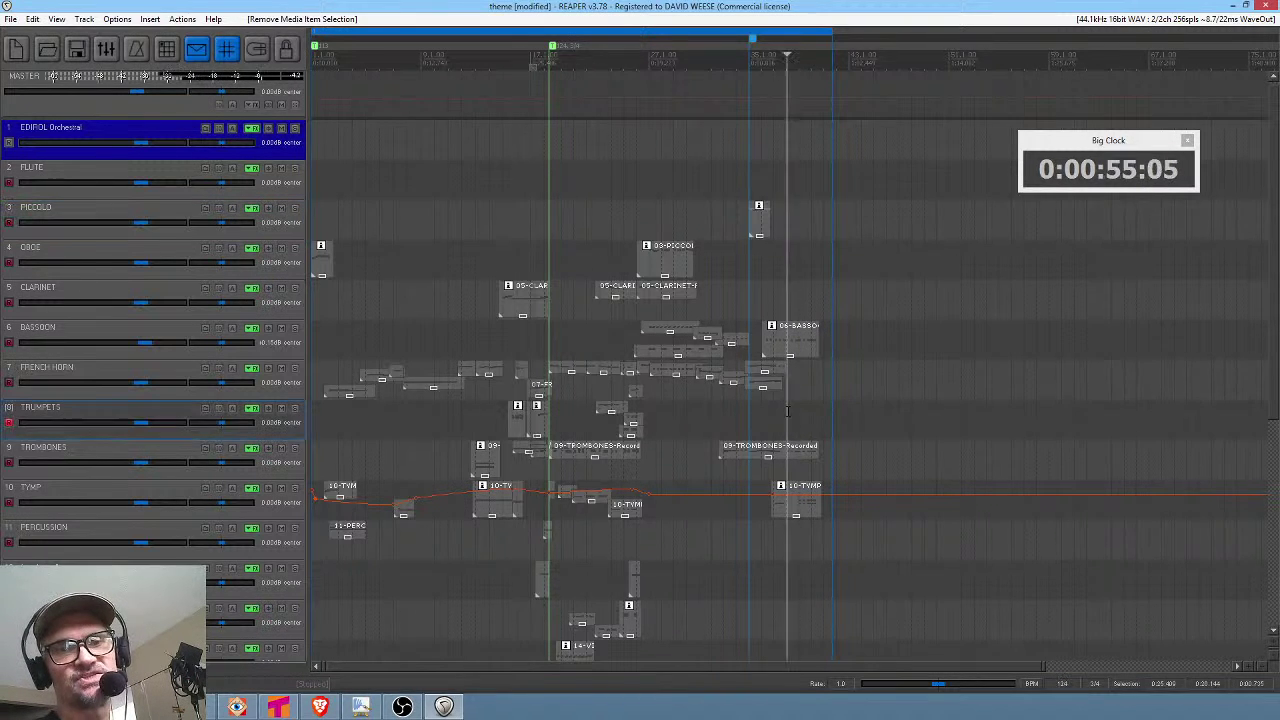
scroll(787, 410, up, 3)
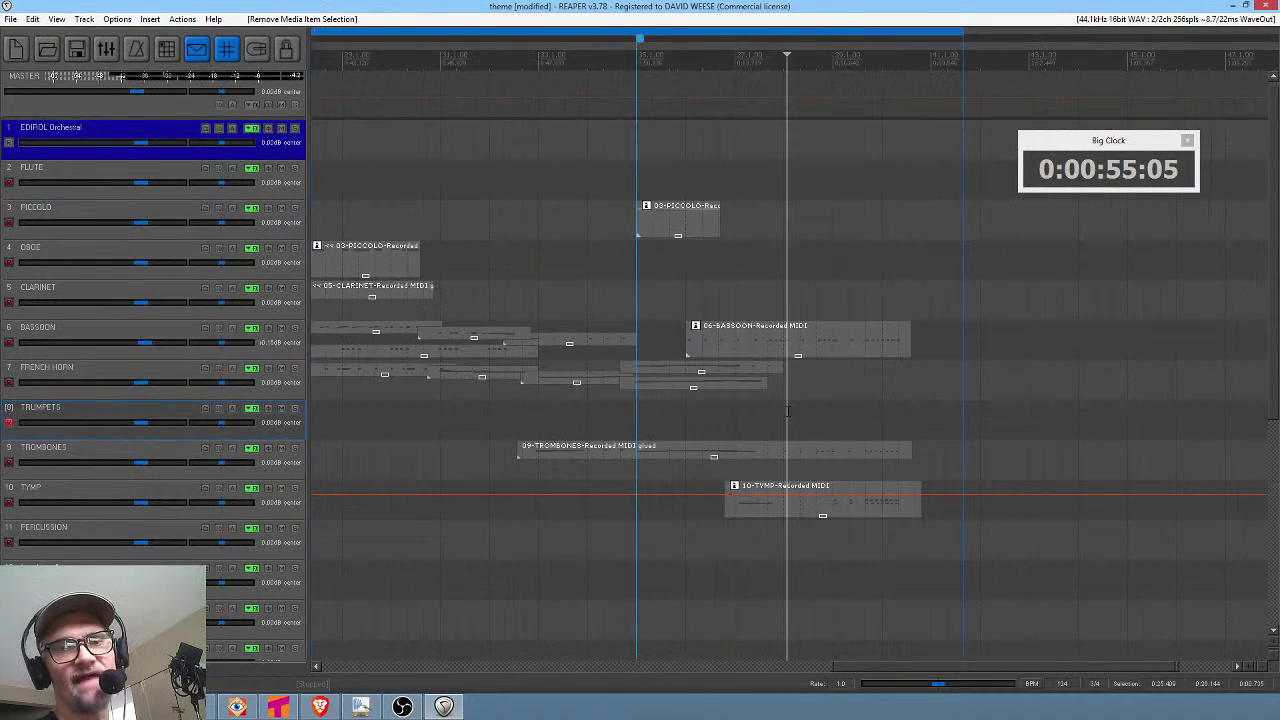
click(725, 410)
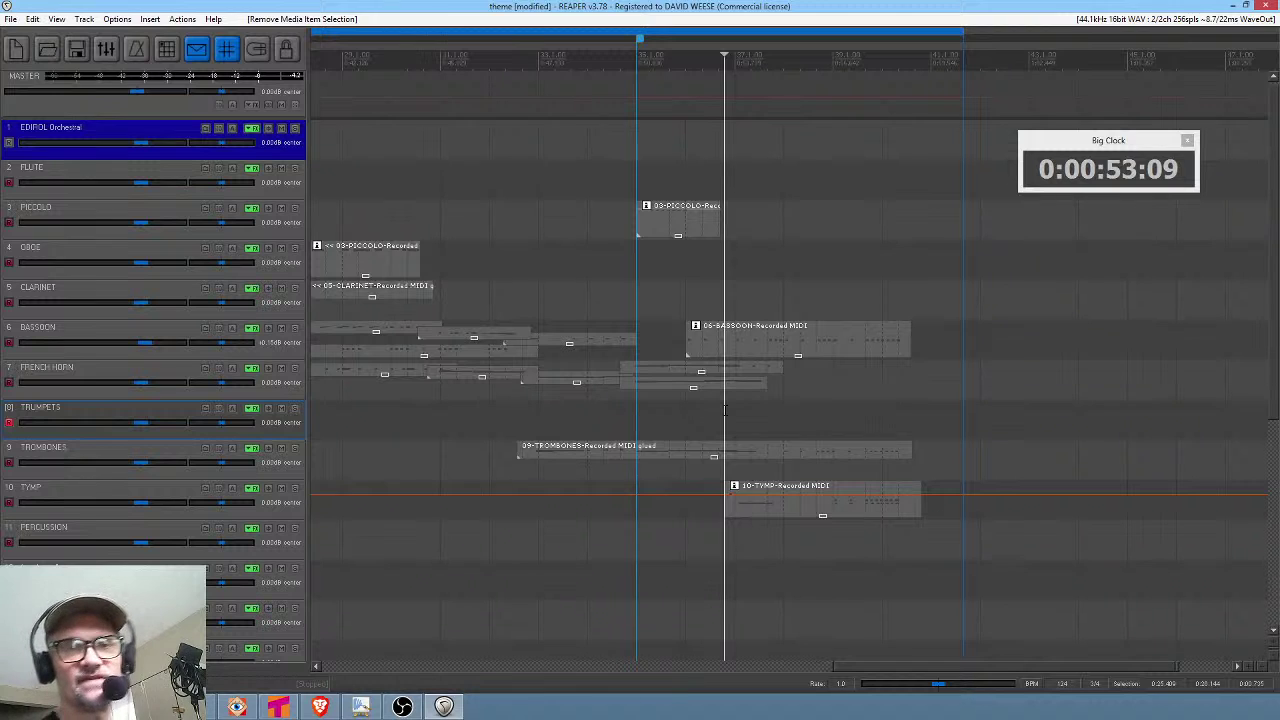
key(space)
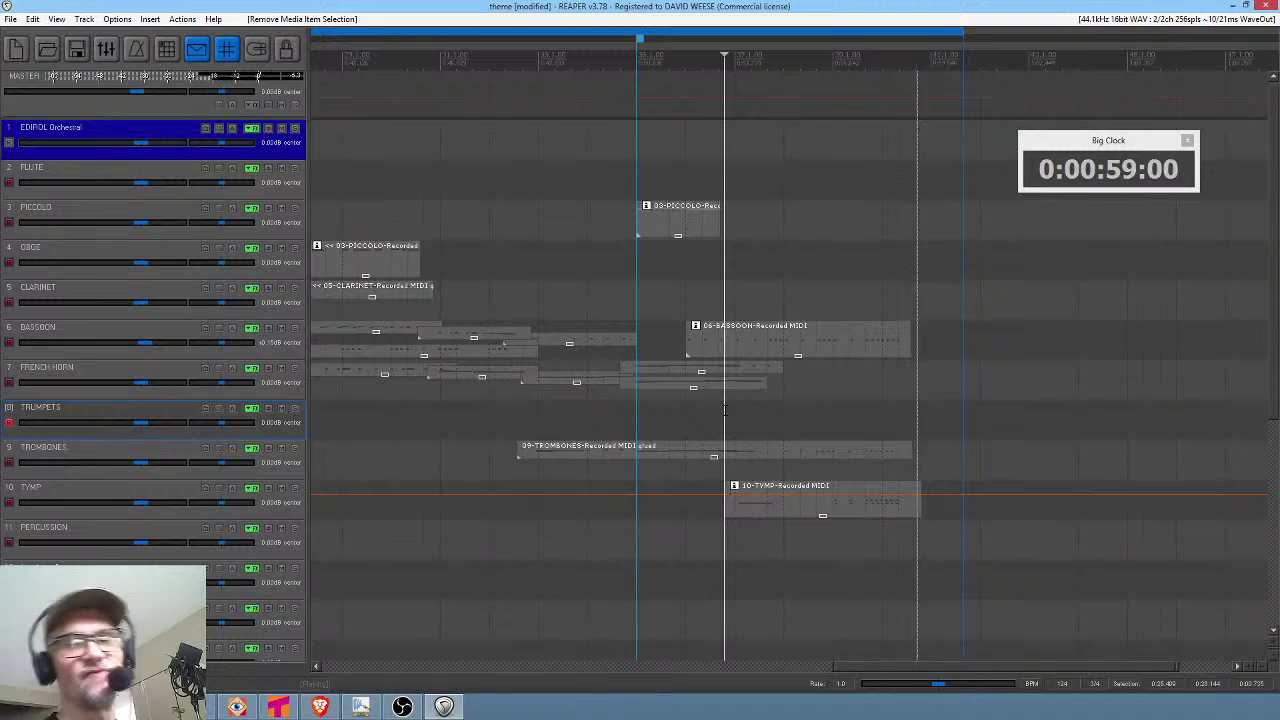
key(space)
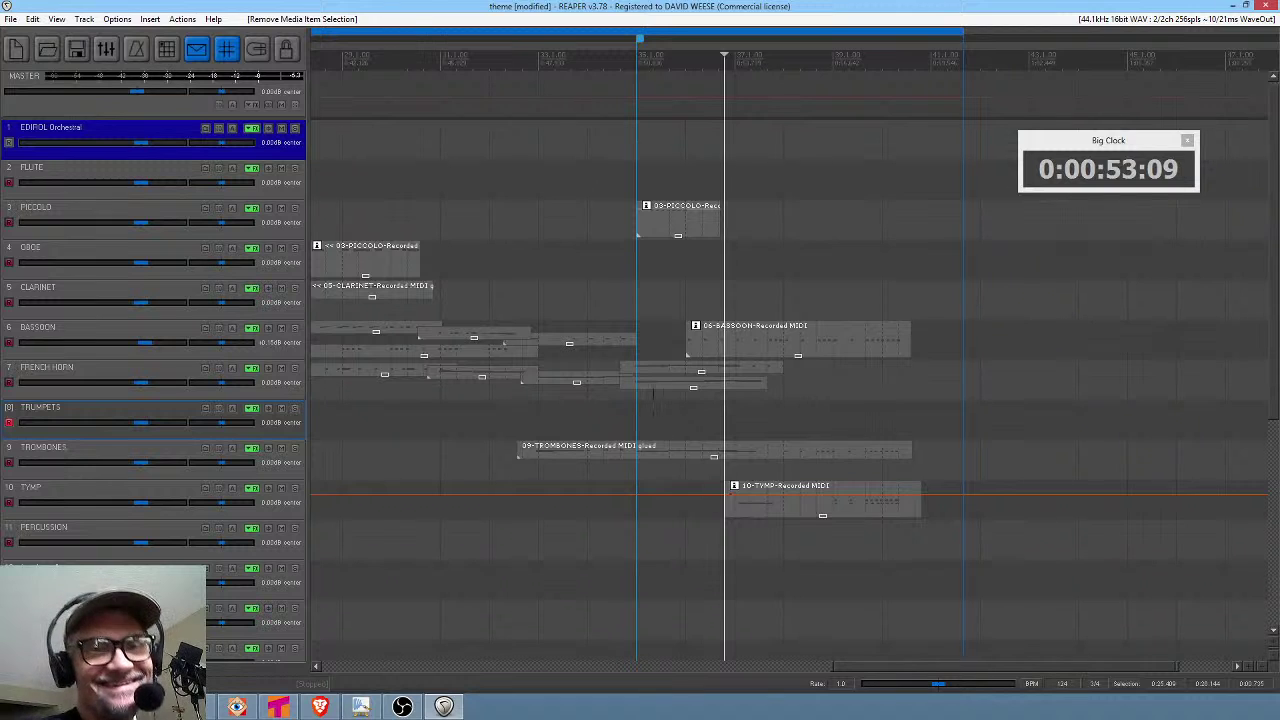
Create a new empty project without saving the changes to theme.
click(621, 288)
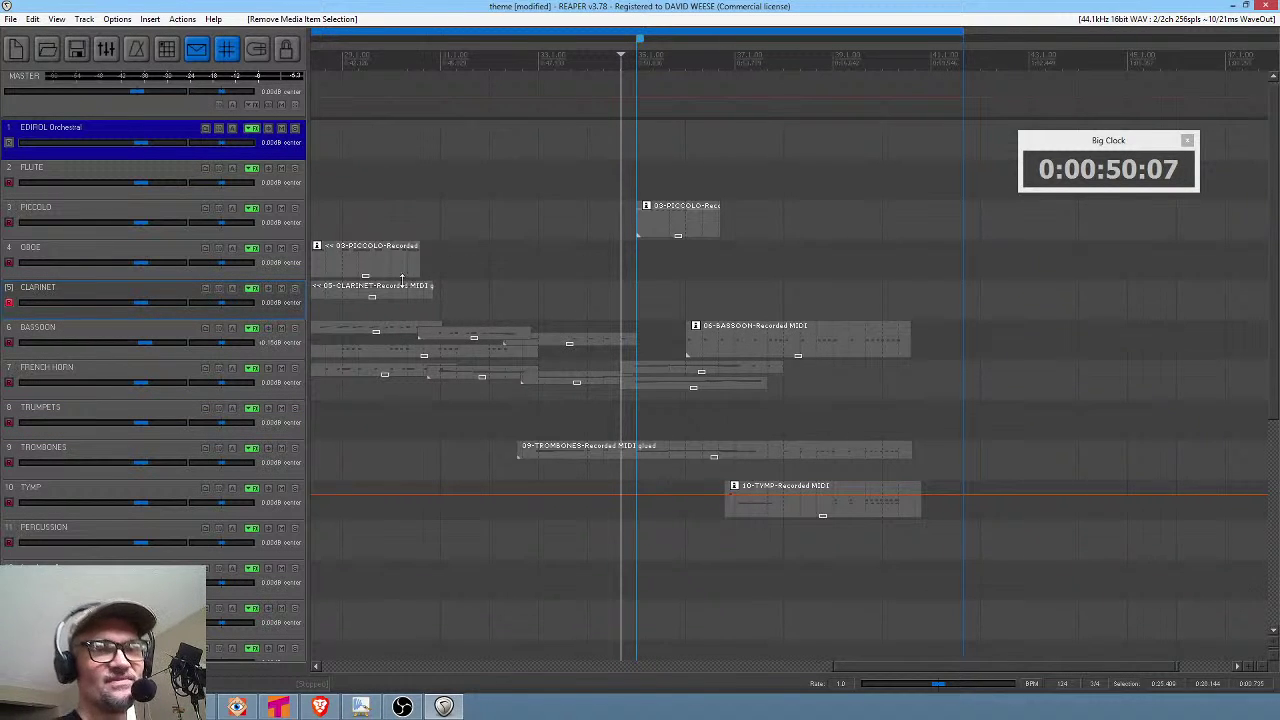
scroll(403, 279, down, 3)
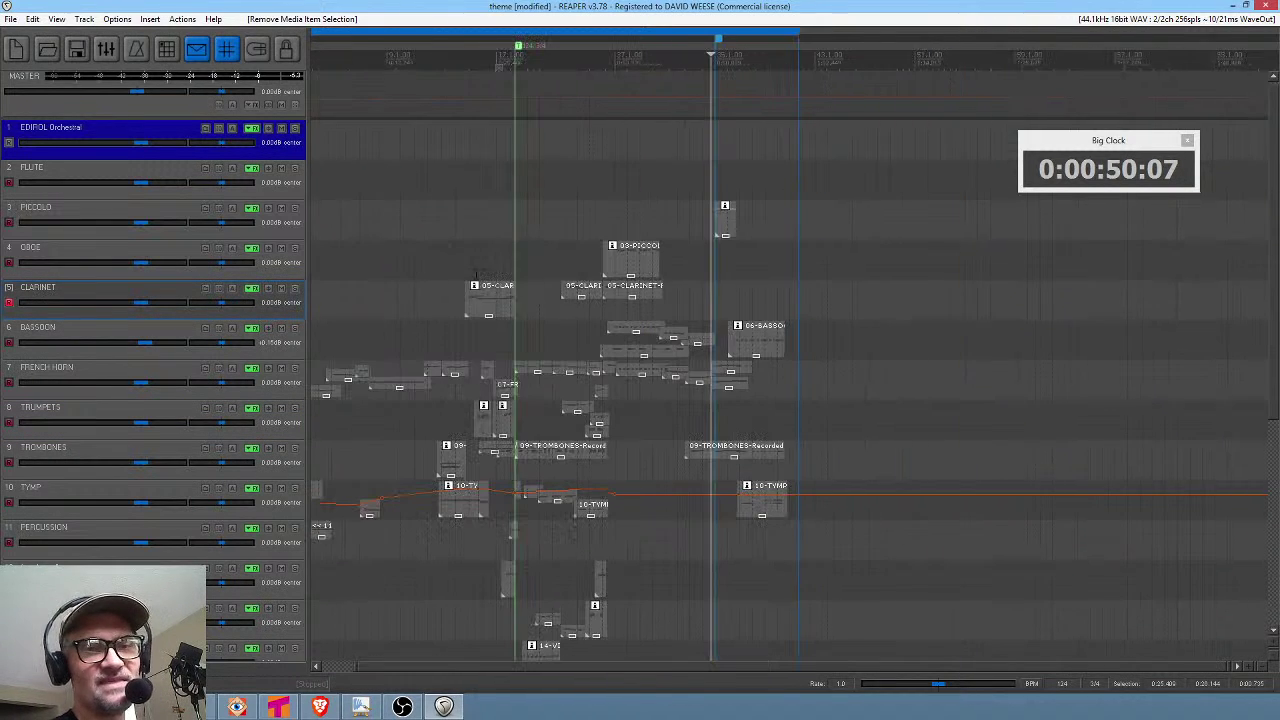
click(15, 50)
click(645, 390)
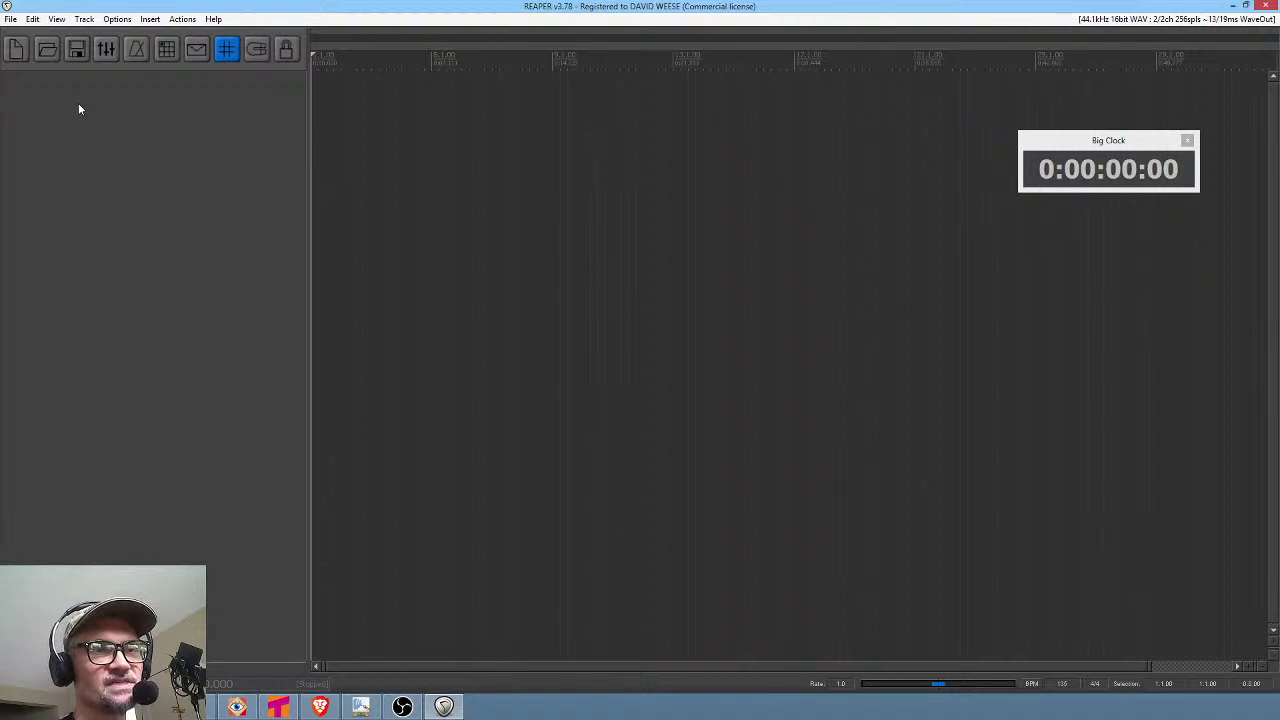
Insert the tracks of the SL Theme Orchestra track template into the empty project.
right_click(80, 109)
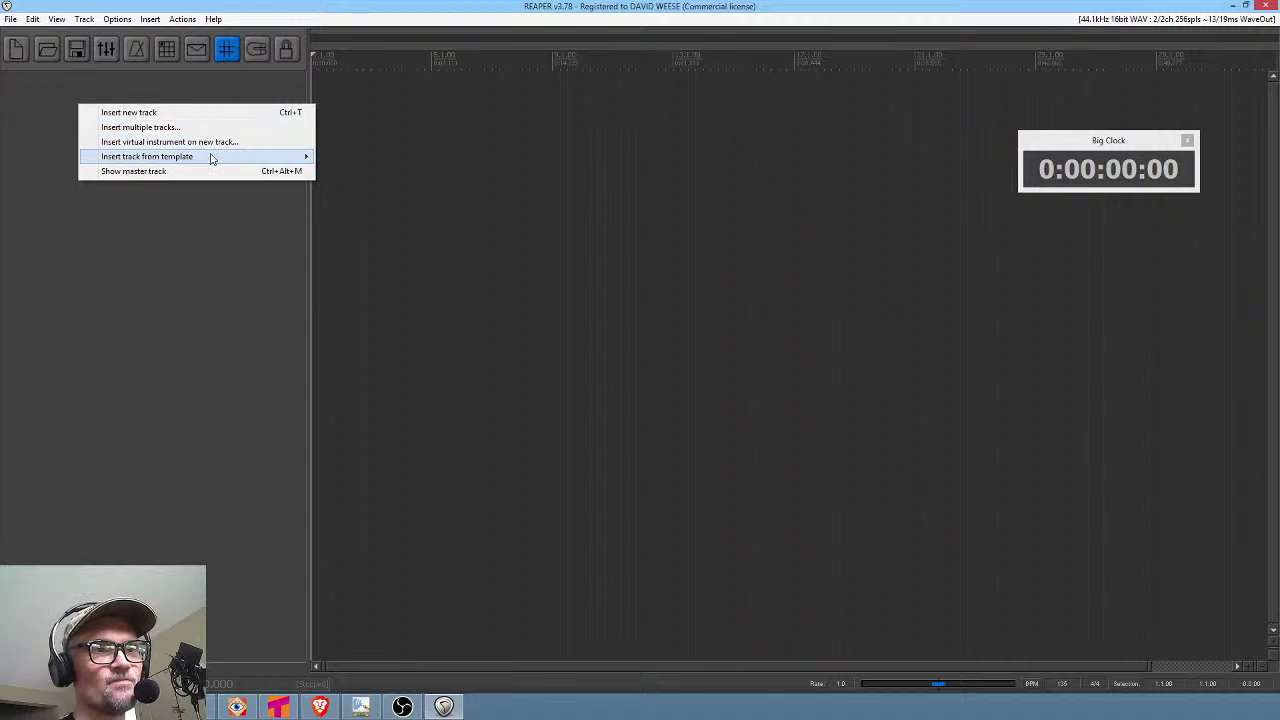
mouse_move(211, 158)
mouse_move(446, 176)
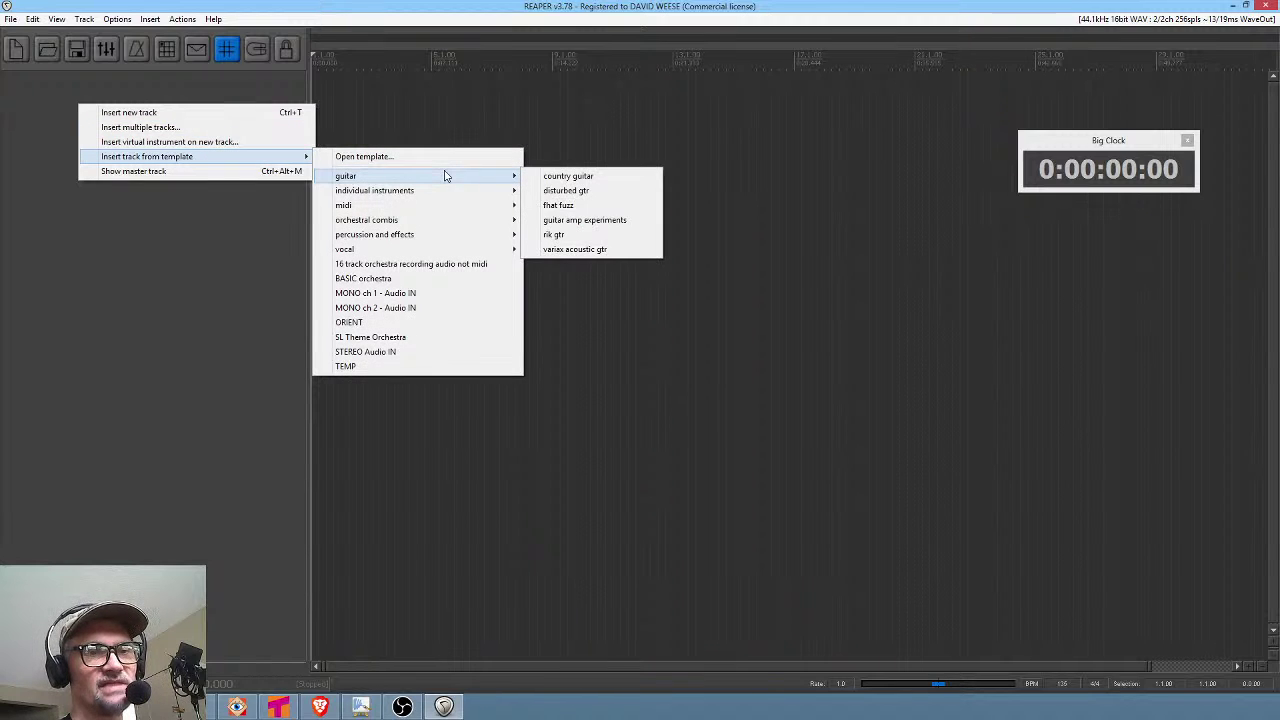
click(376, 341)
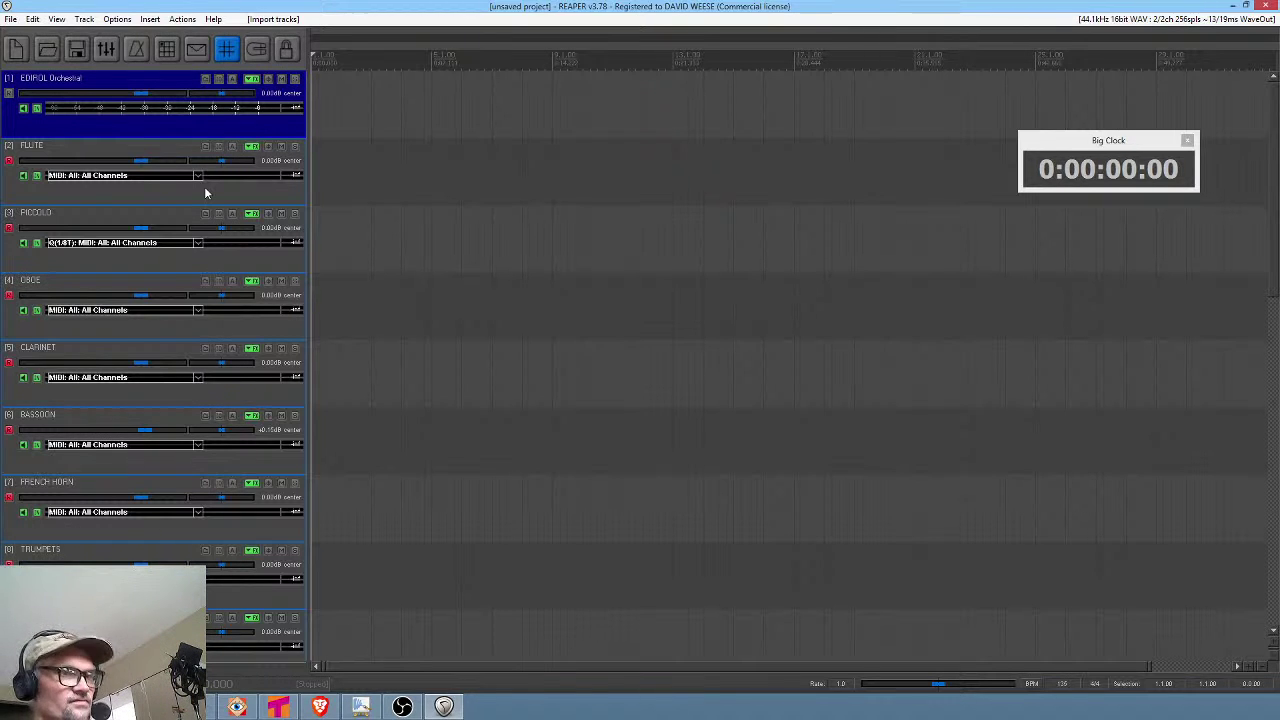
Shrink the track heights until the whole orchestra template is in view and select the Proteus 2 track numbered 20.
scroll(261, 257, down, 1)
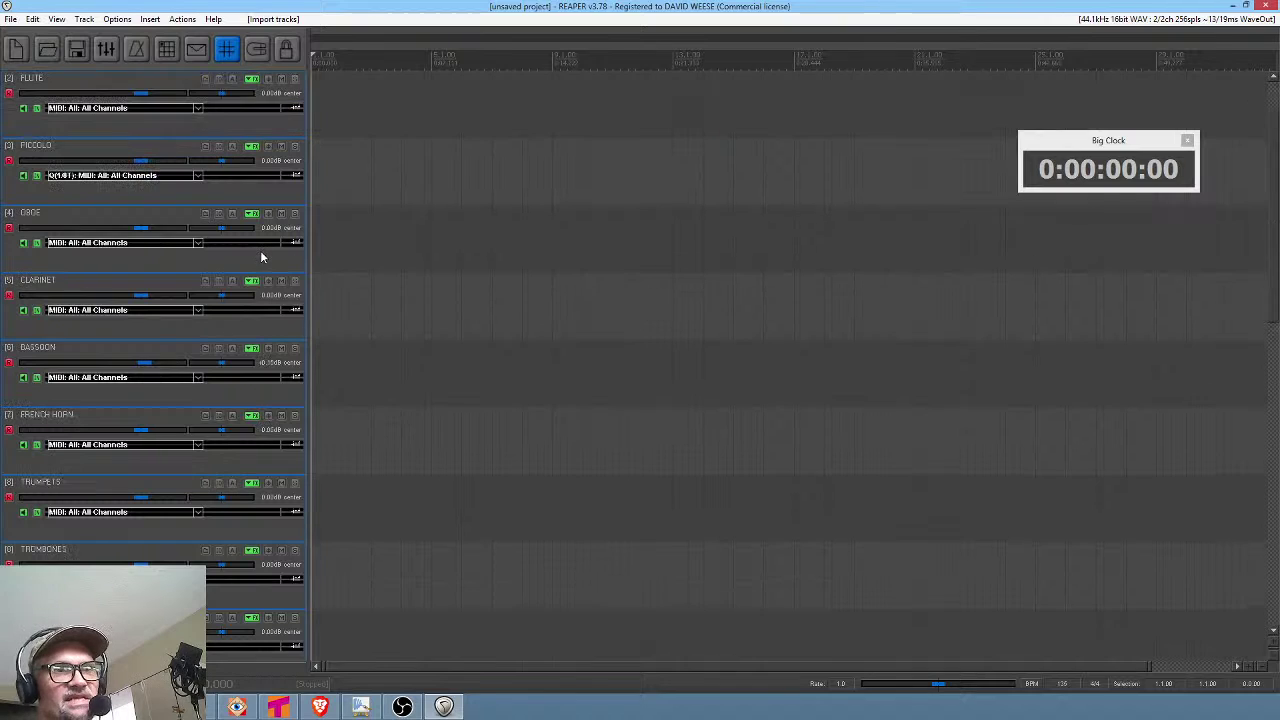
scroll(261, 250, up, 1)
scroll(249, 237, down, 2)
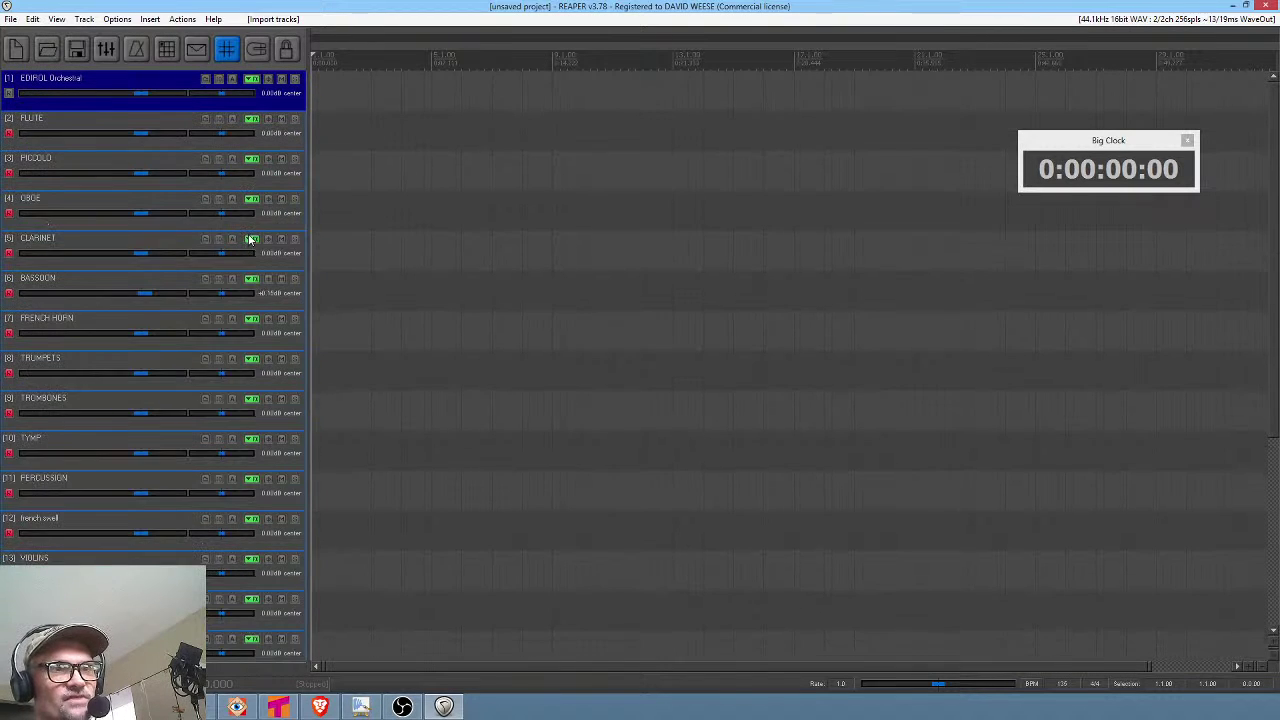
scroll(249, 237, down, 2)
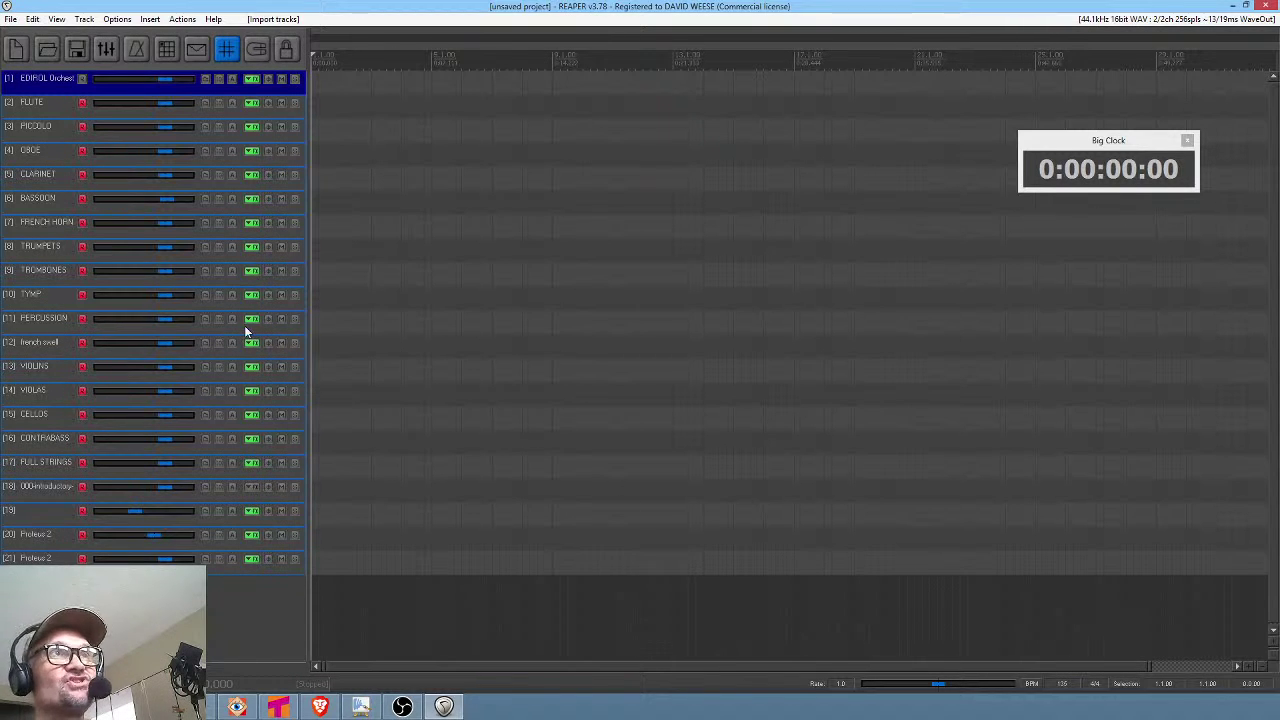
click(60, 552)
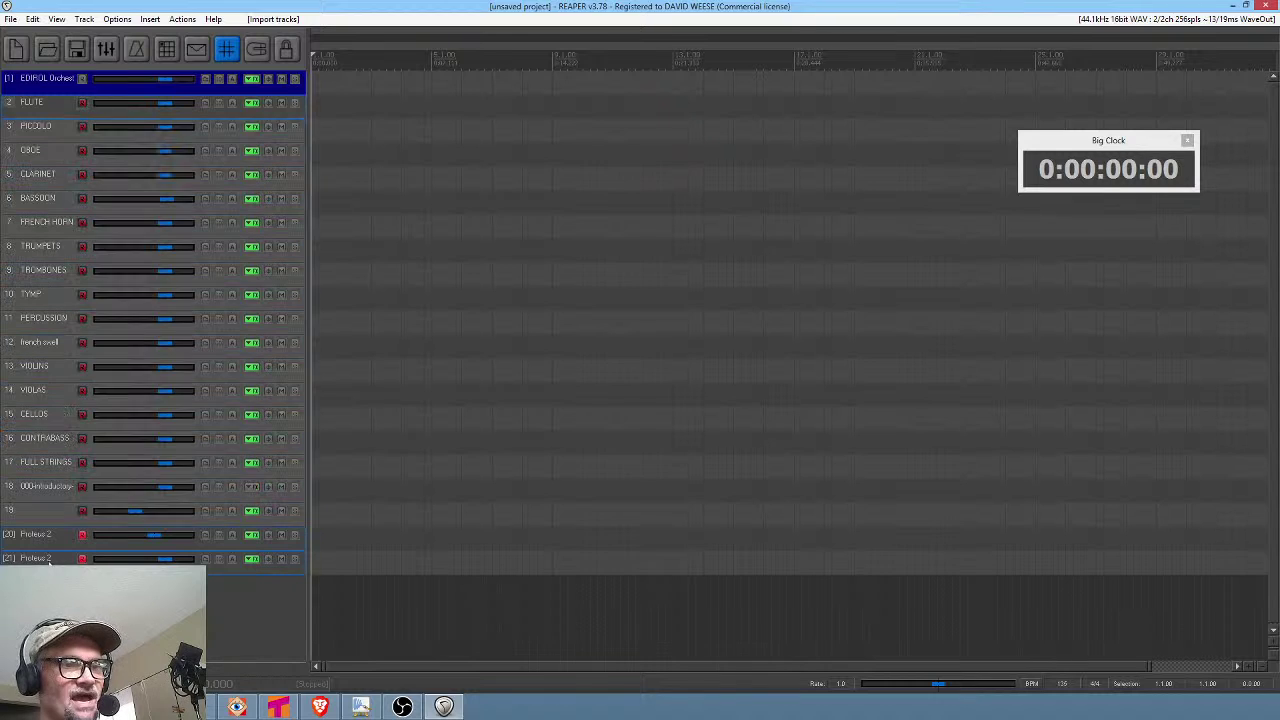
click(62, 540)
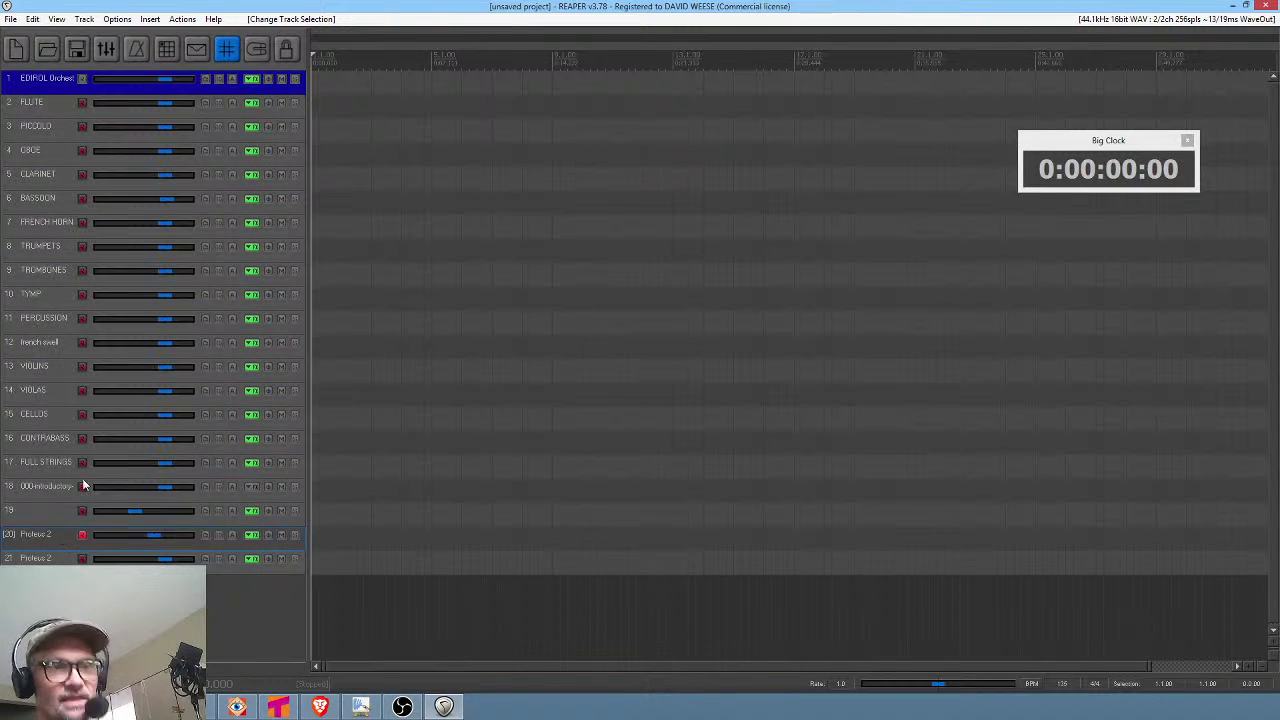
Select the instrument tracks one by one from FLUTE through track 18 to review their sounds, finishing with Proteus 2 track 20 and CLARINET.
click(50, 103)
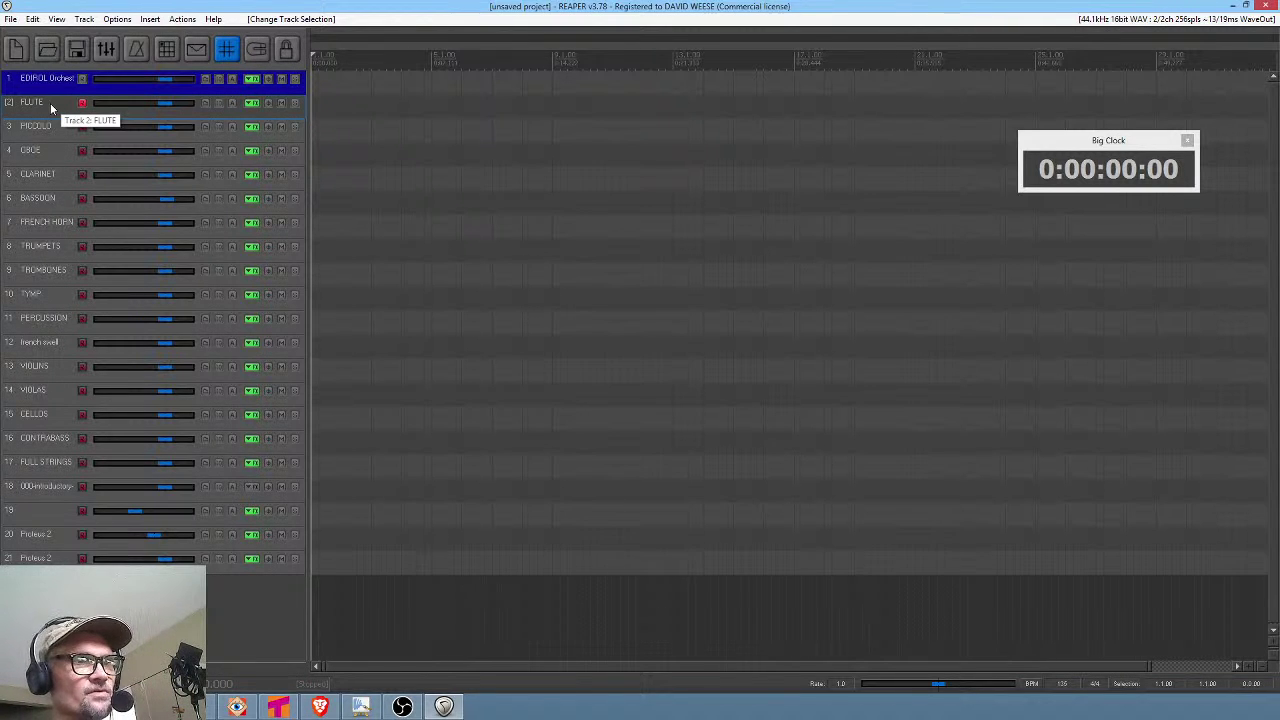
key(Down)
key(Down)
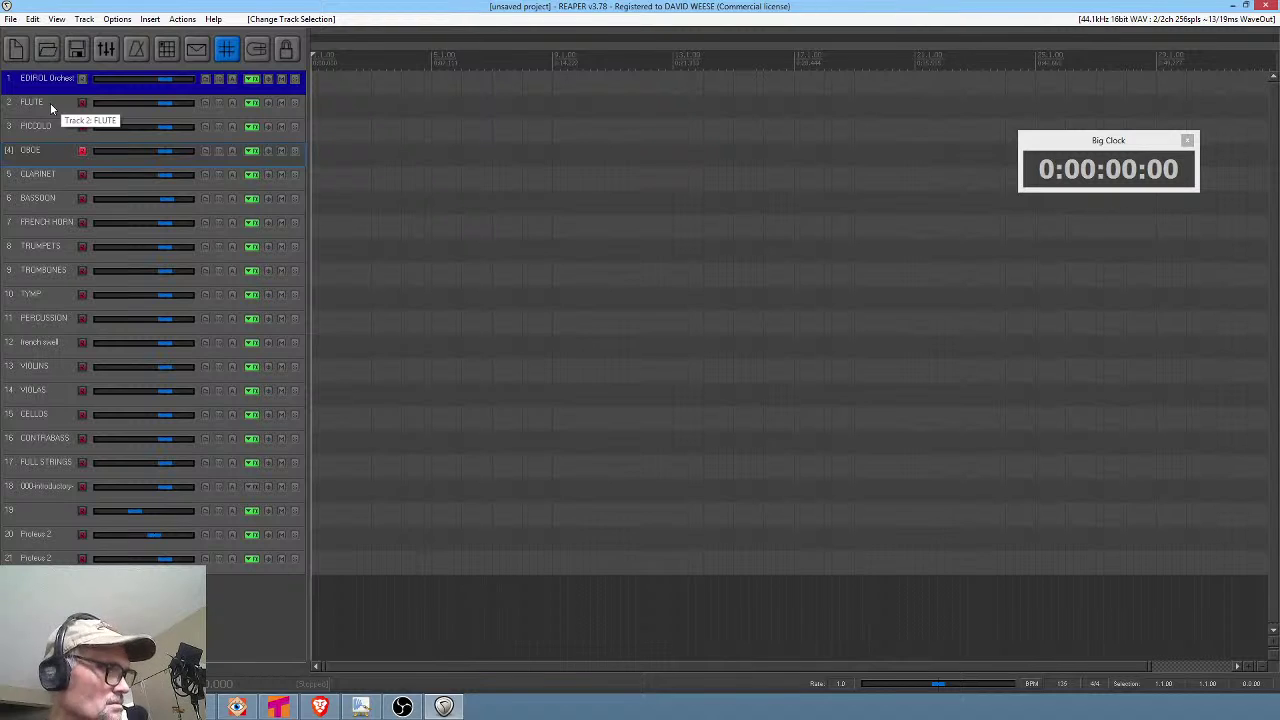
key(Down)
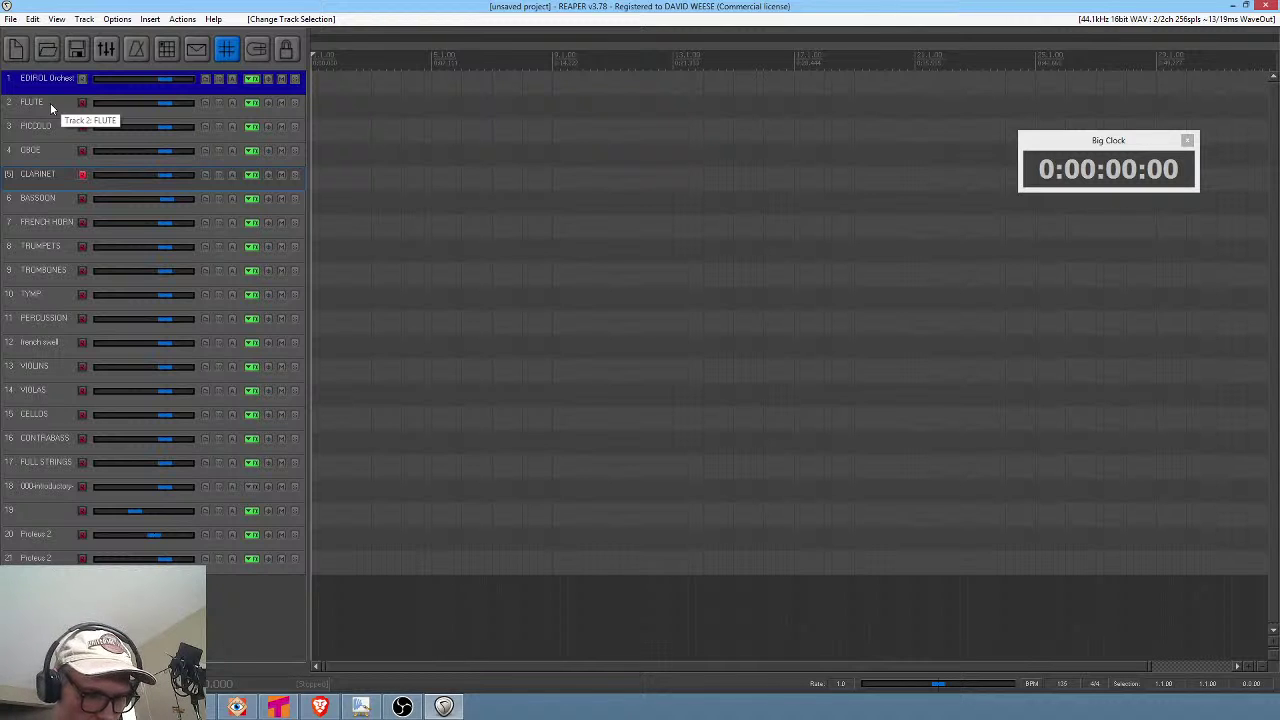
key(Down)
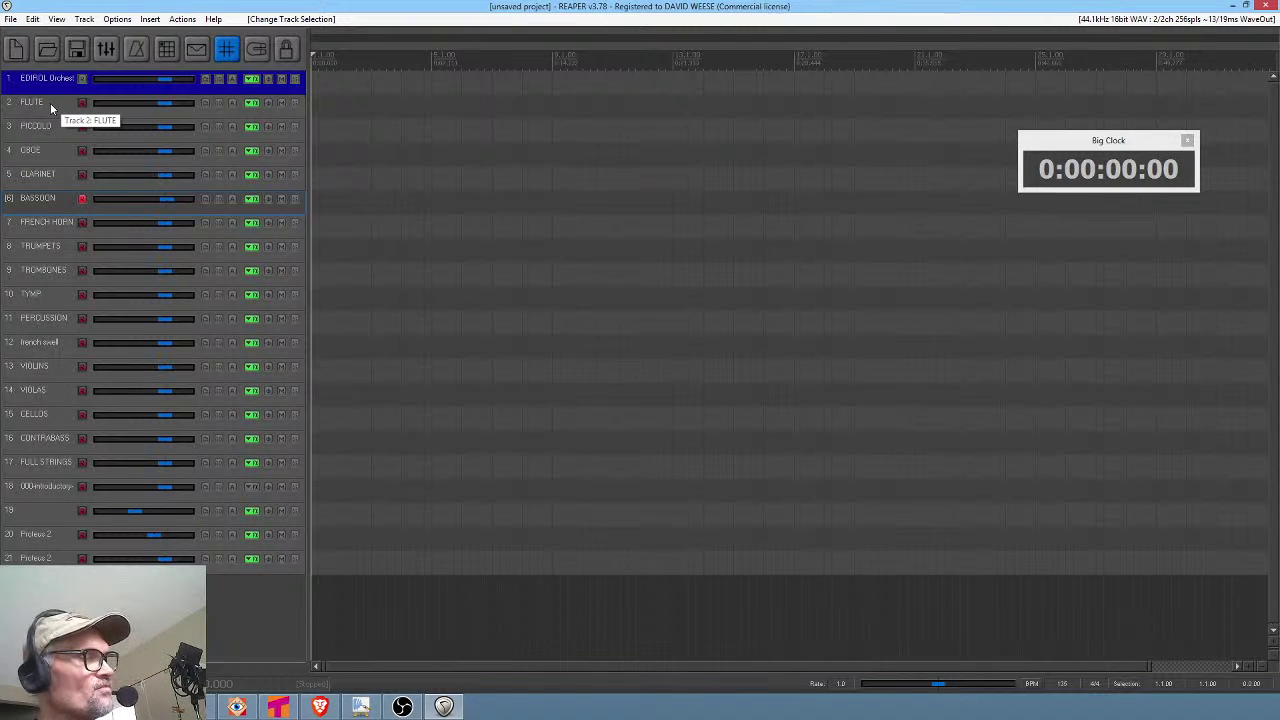
key(Down)
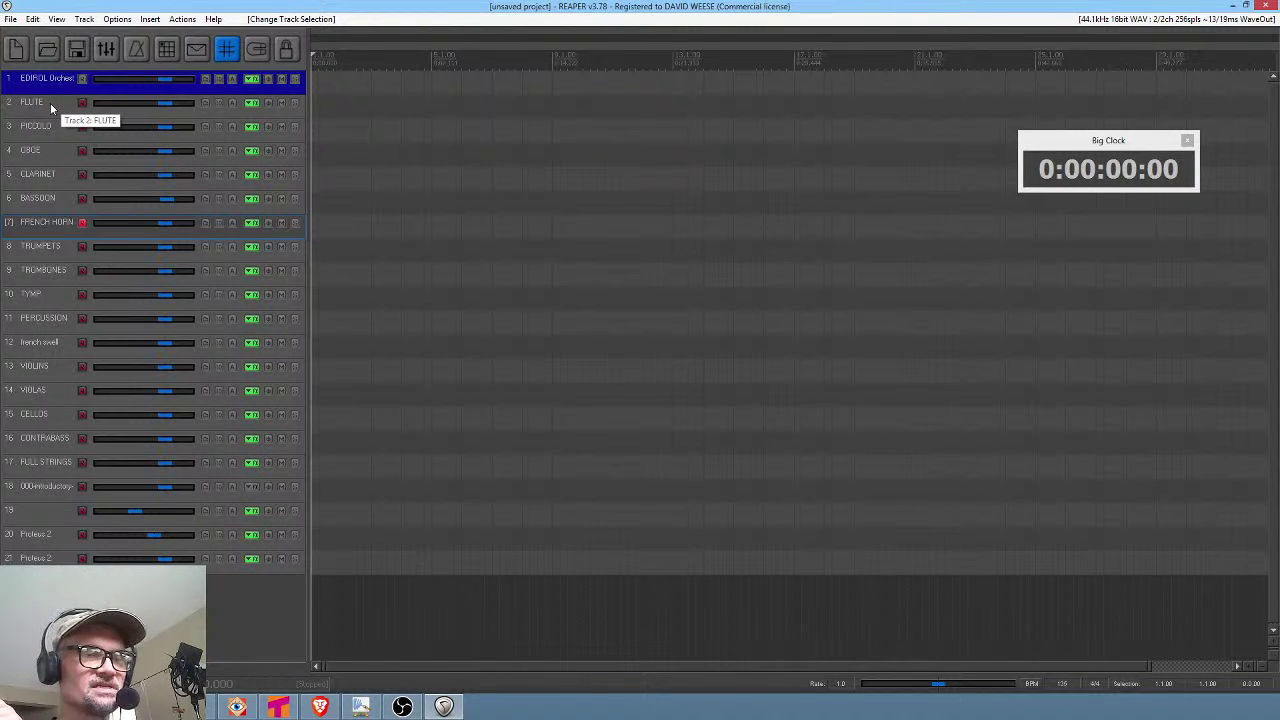
key(Down)
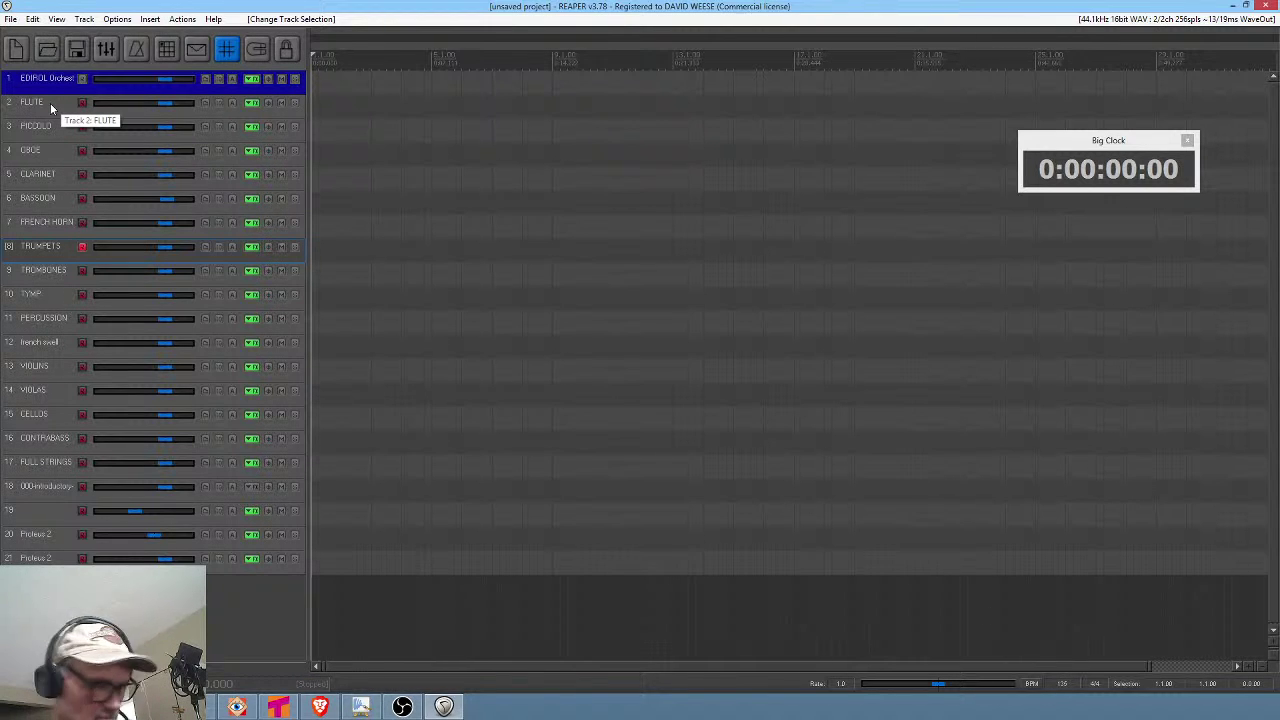
key(Down)
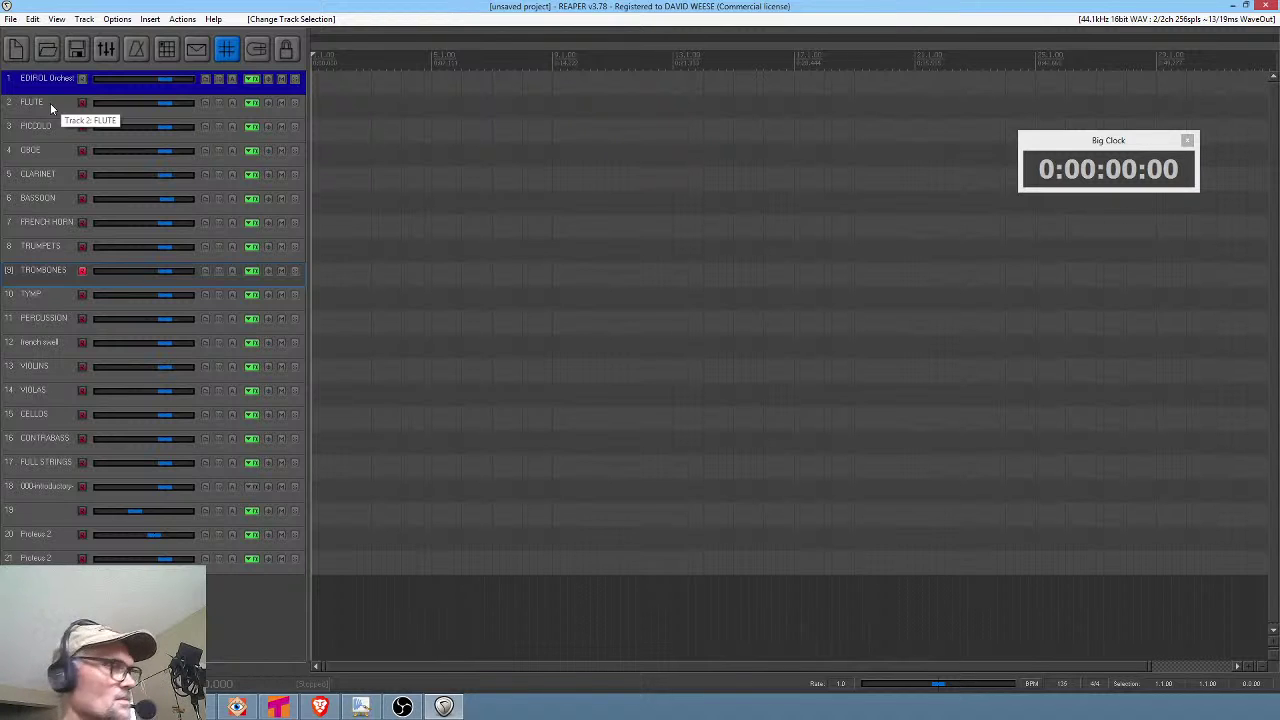
key(Down)
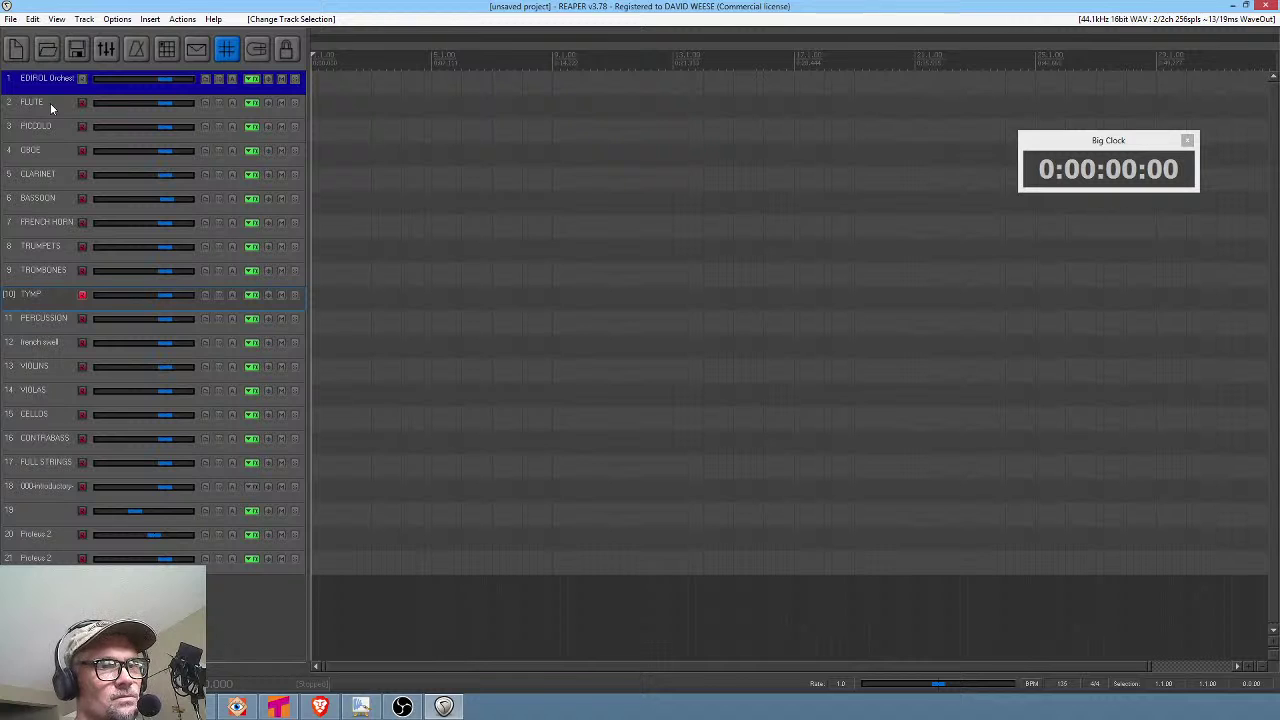
key(Down)
key(Down)
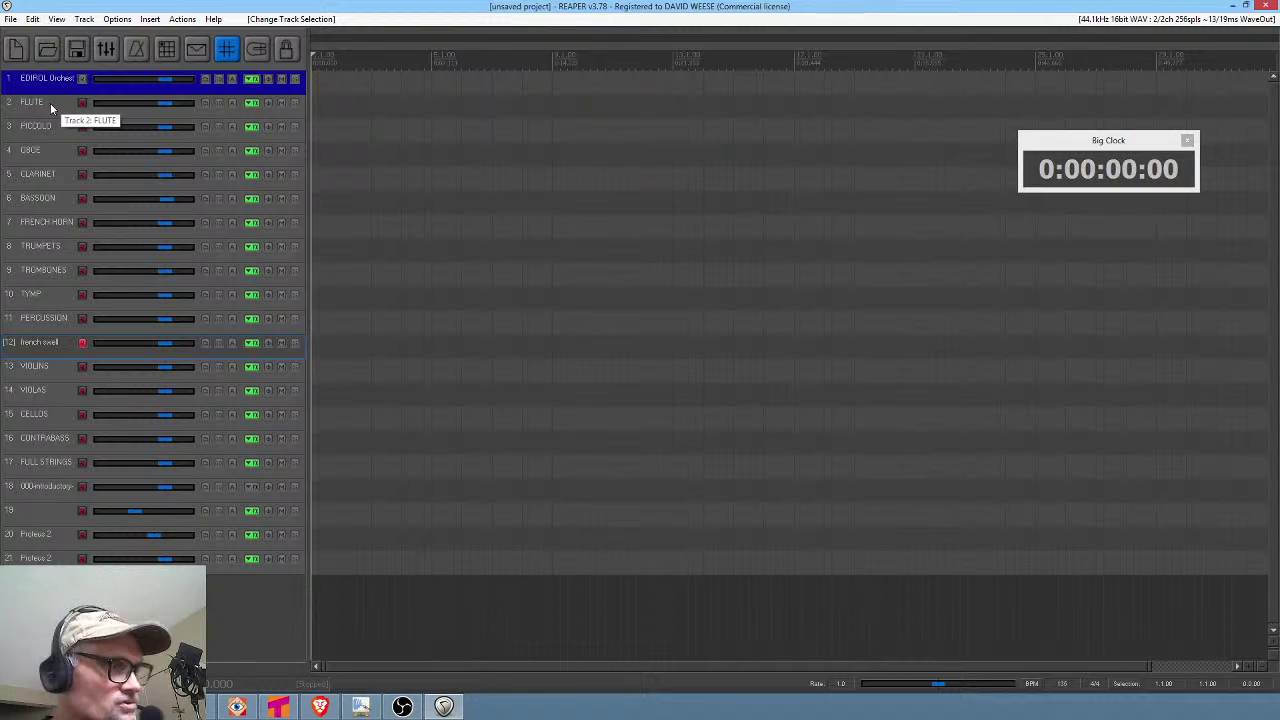
key(Down)
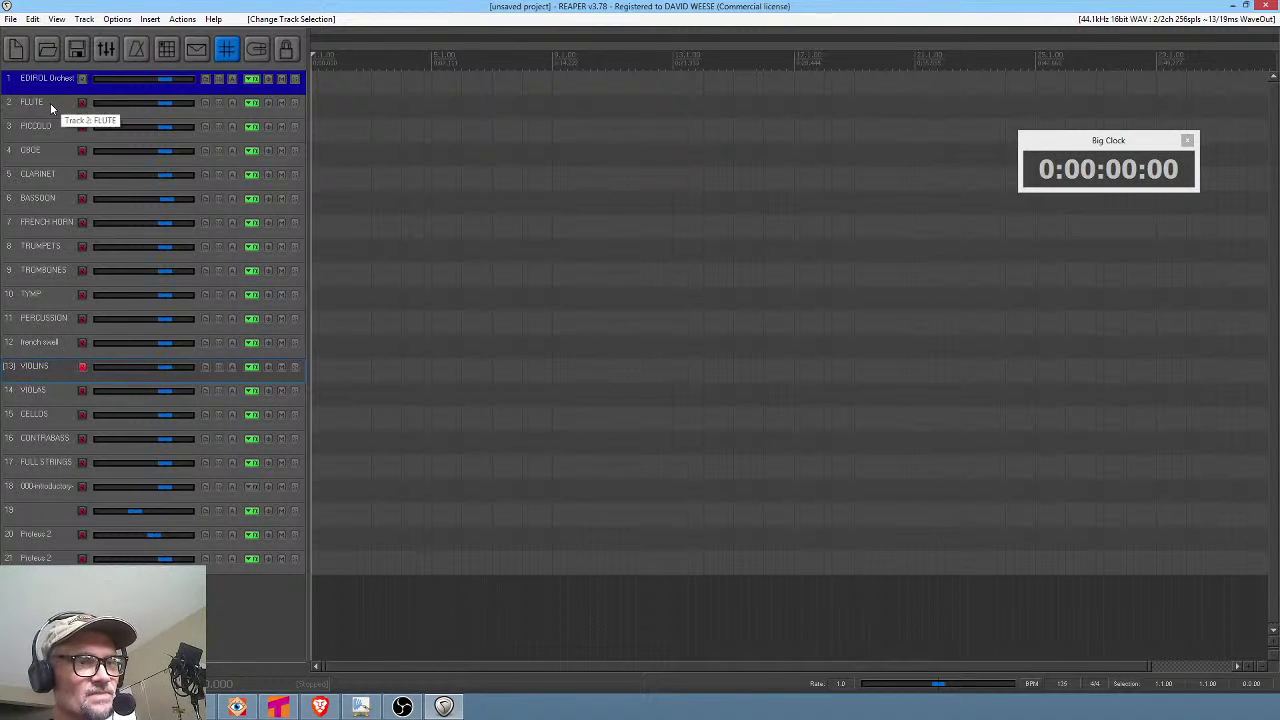
key(Down)
key(Down)
key(Down)
key(Down)
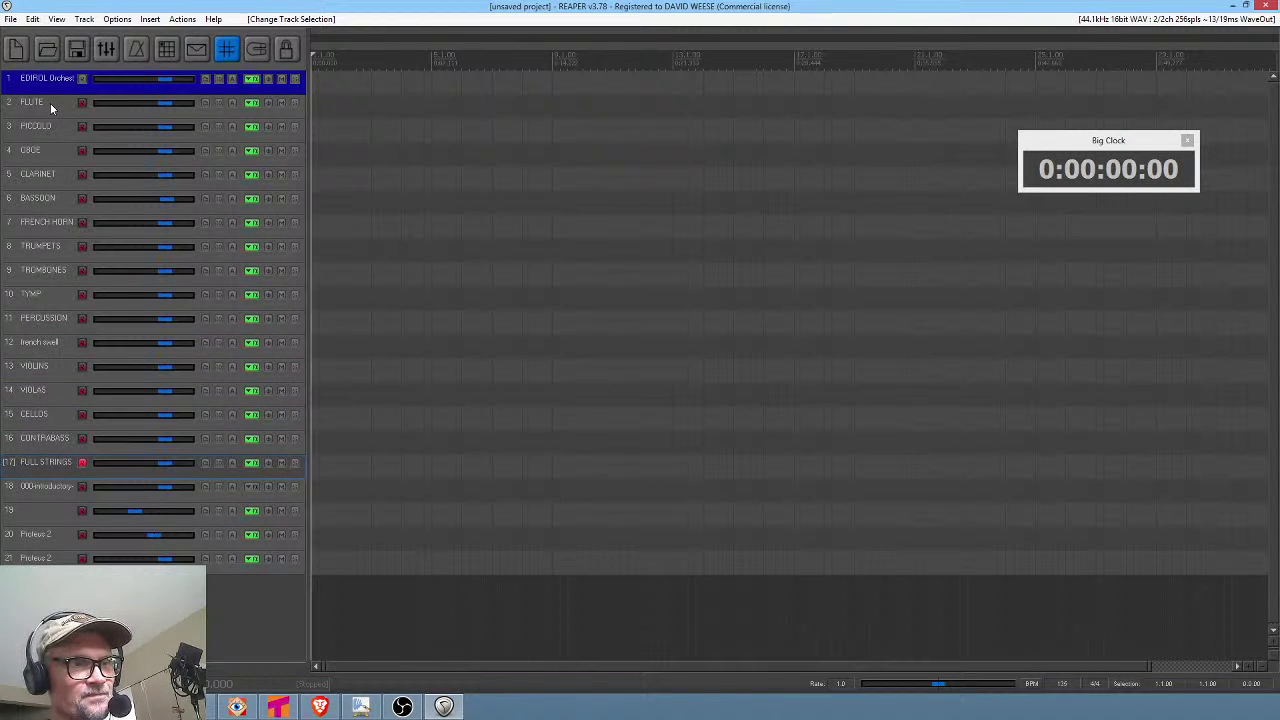
key(Down)
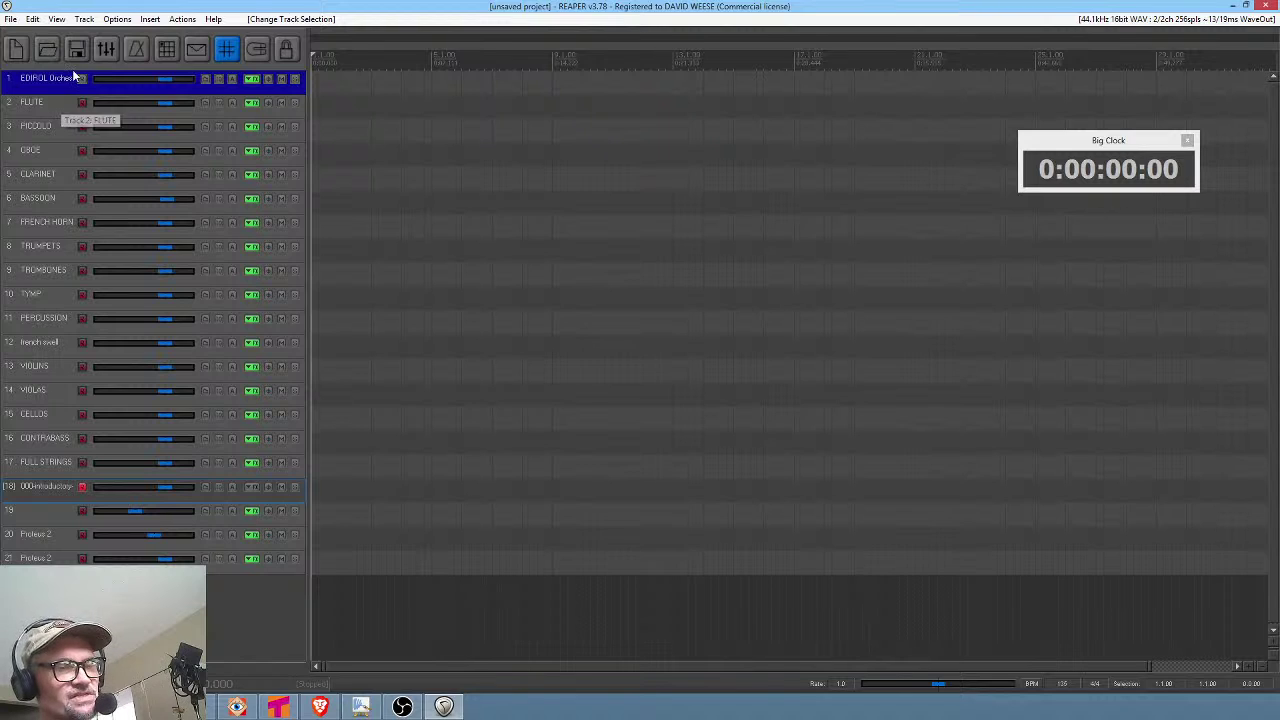
click(42, 535)
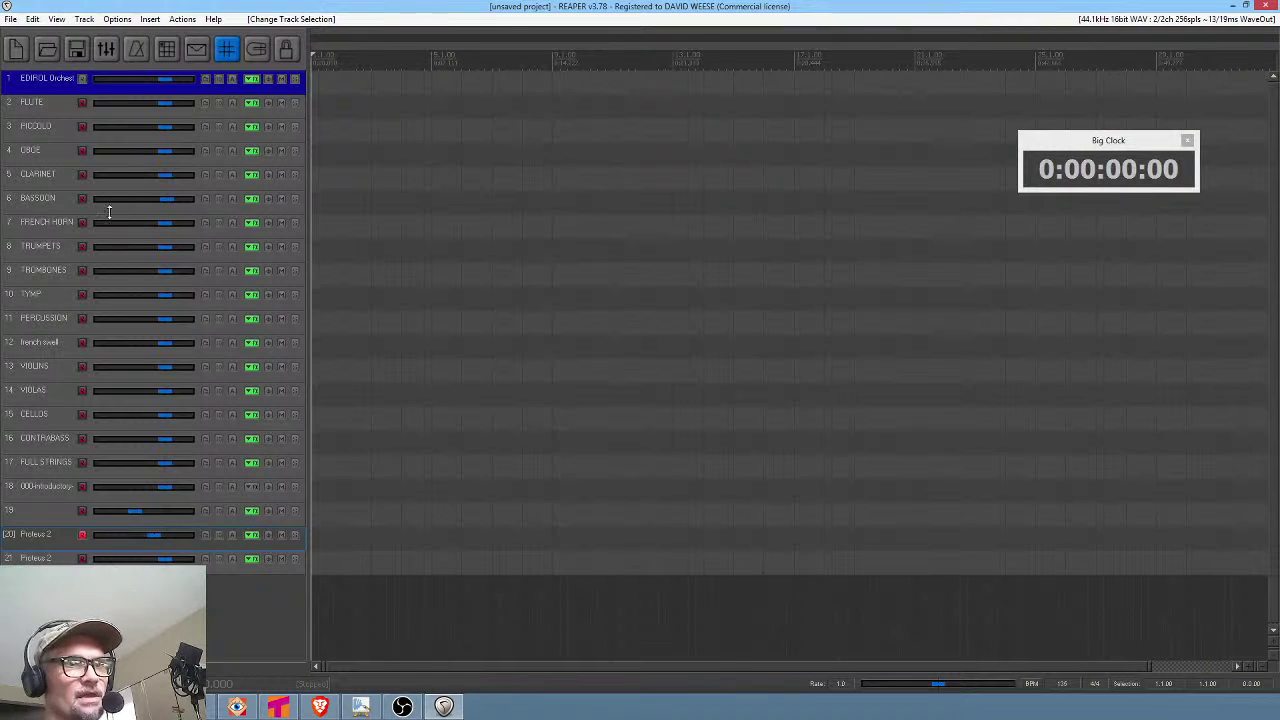
click(49, 173)
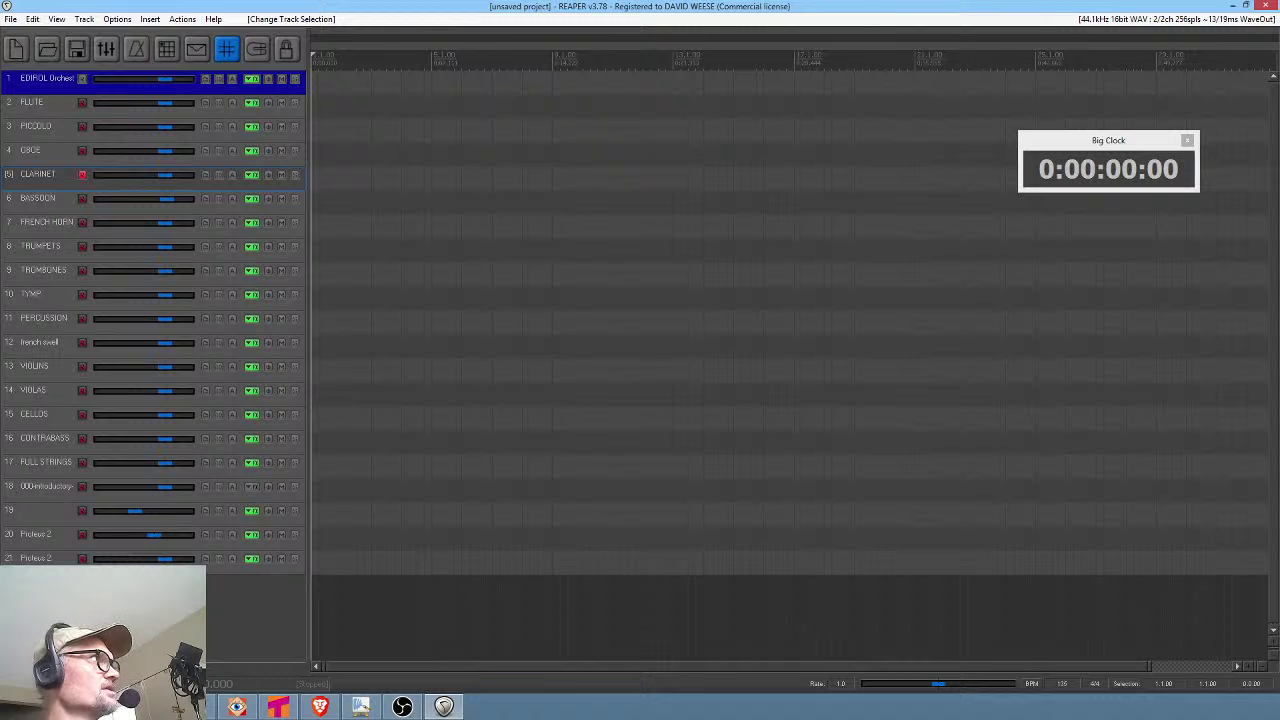
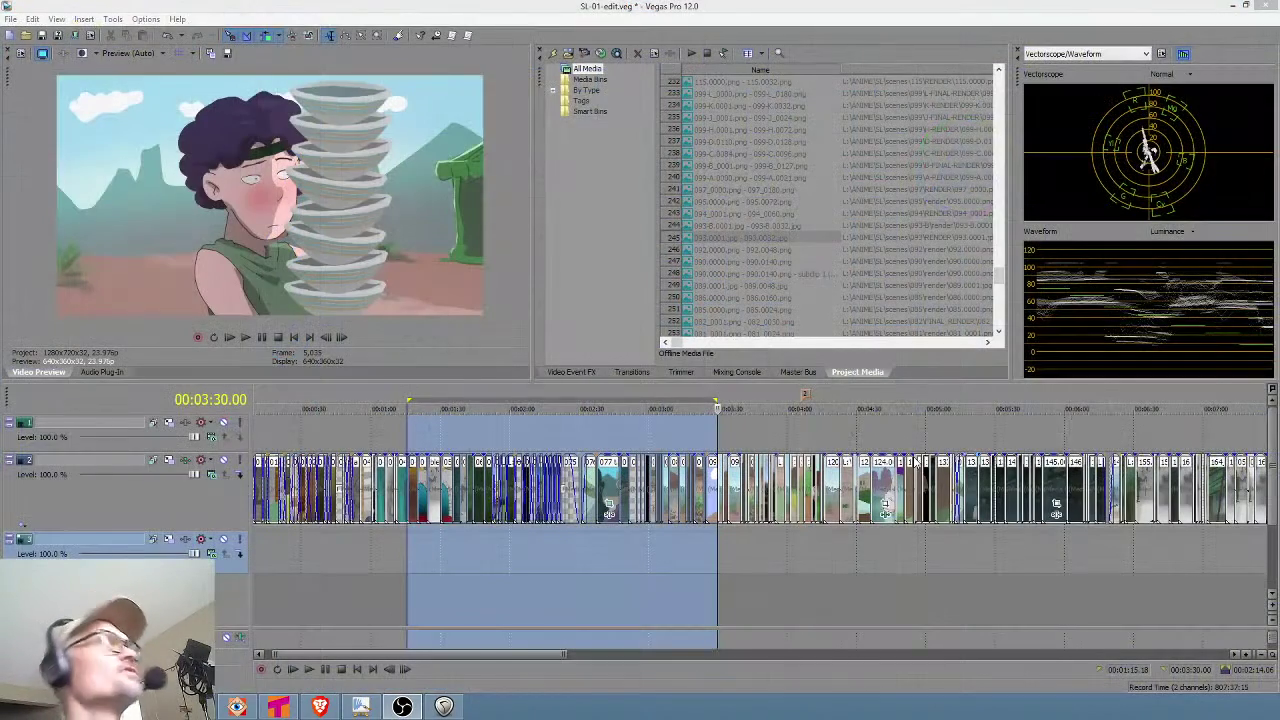
In the Vegas Pro project SL-01-edit.veg, move the playhead to 00:04:06.03 at the timeline marker, clearing the time selection.
click(805, 395)
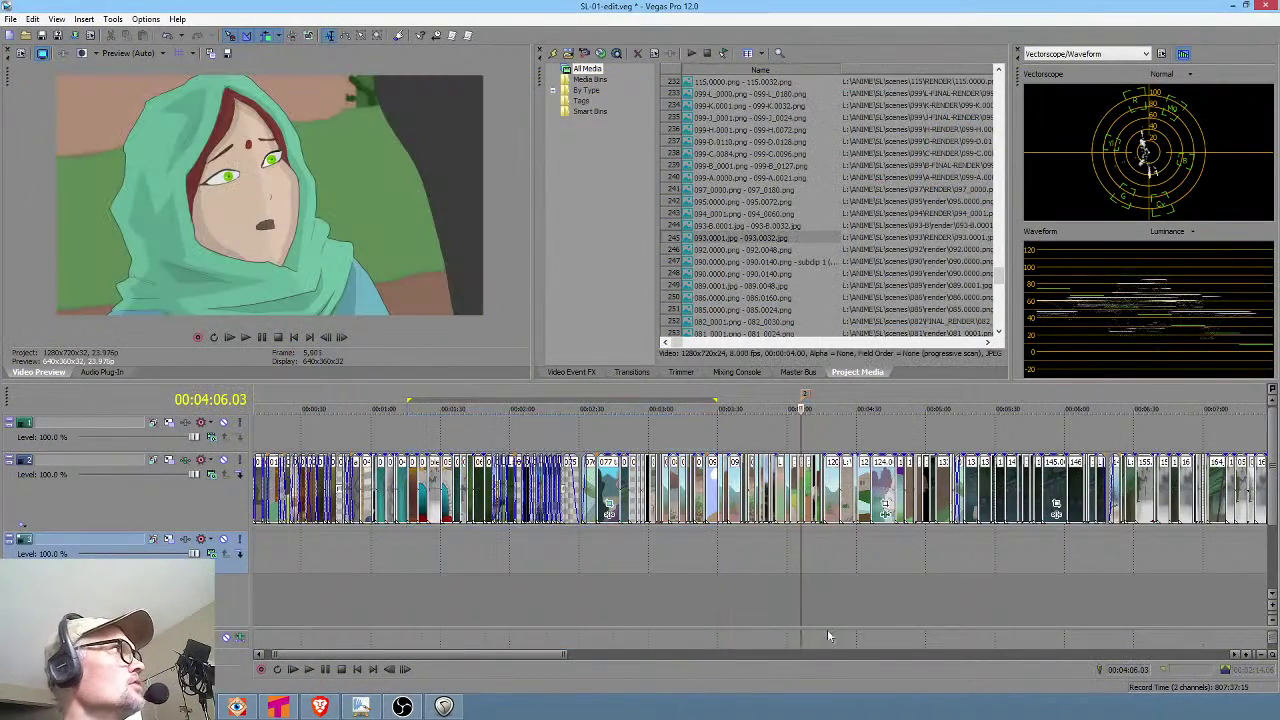
Place the playhead at 00:03:56.13 and make a time selection from 00:03:52.11 to 00:03:55.13 to review that part of the edit.
scroll(808, 588, up, 3)
click(566, 560)
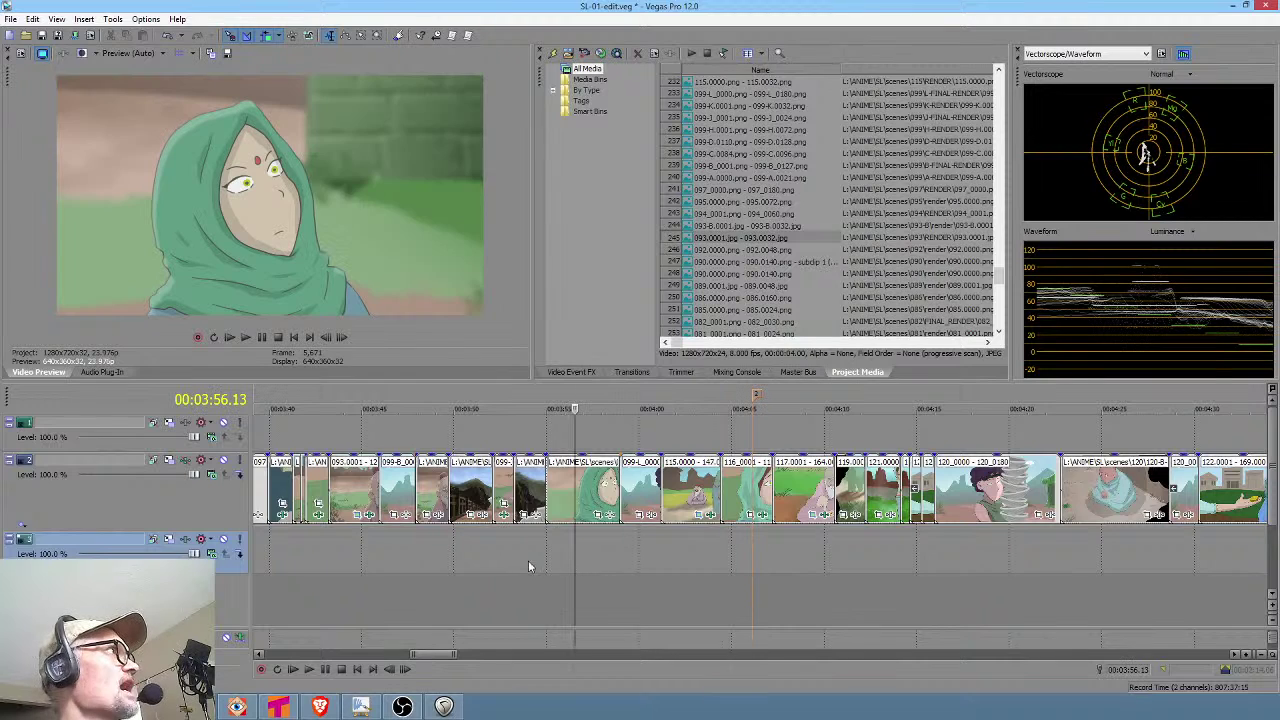
drag(500, 556, 556, 555)
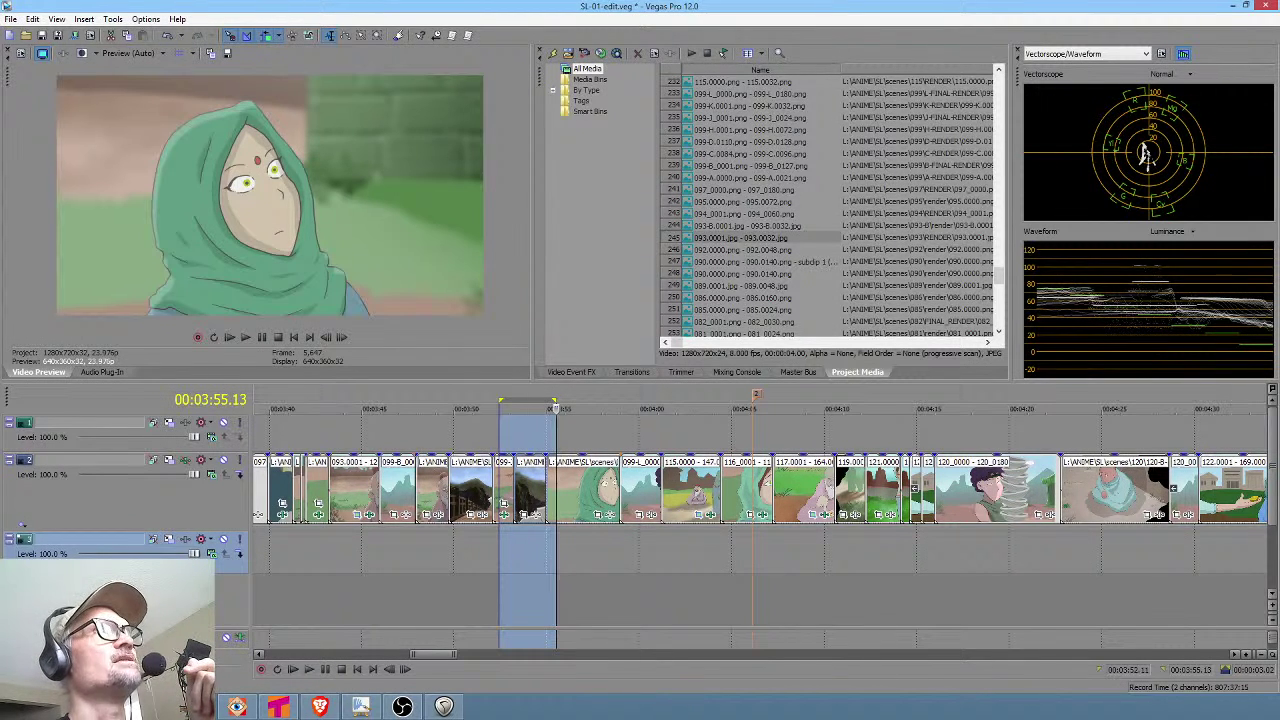
Switch to REAPER, close the unresponsive program and cancel the search for a solution.
key(alt+Tab)
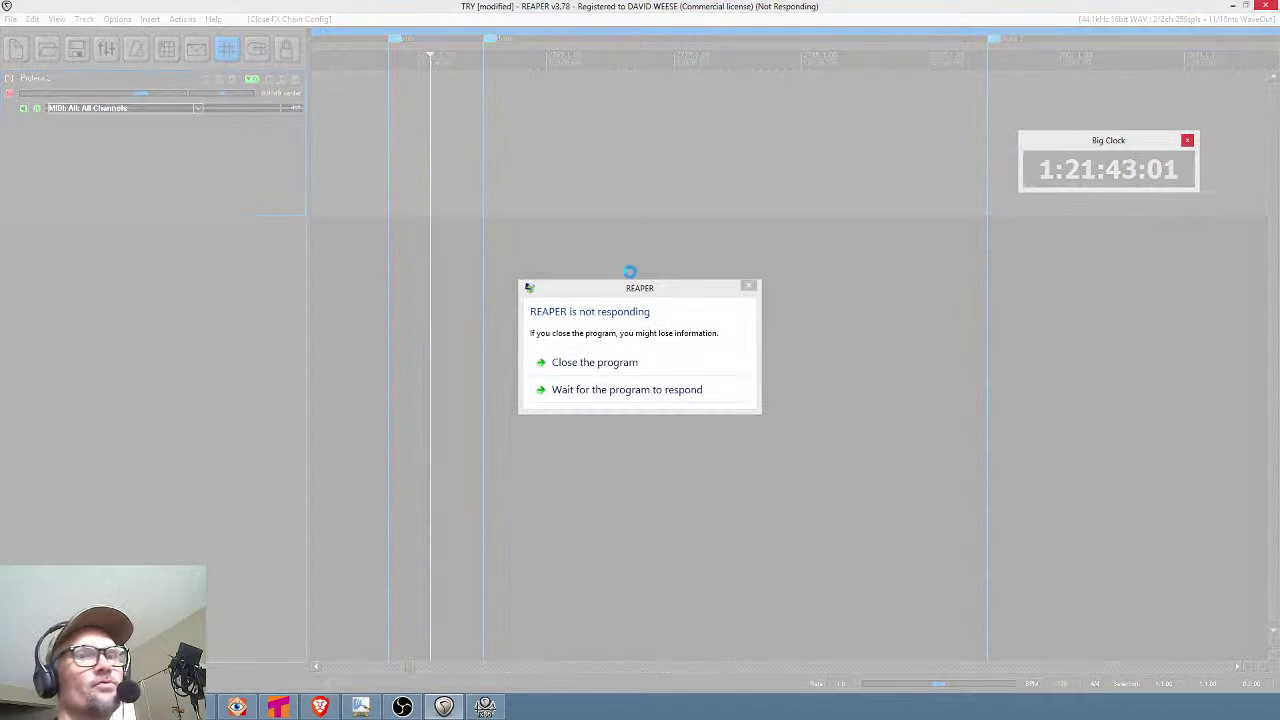
click(607, 368)
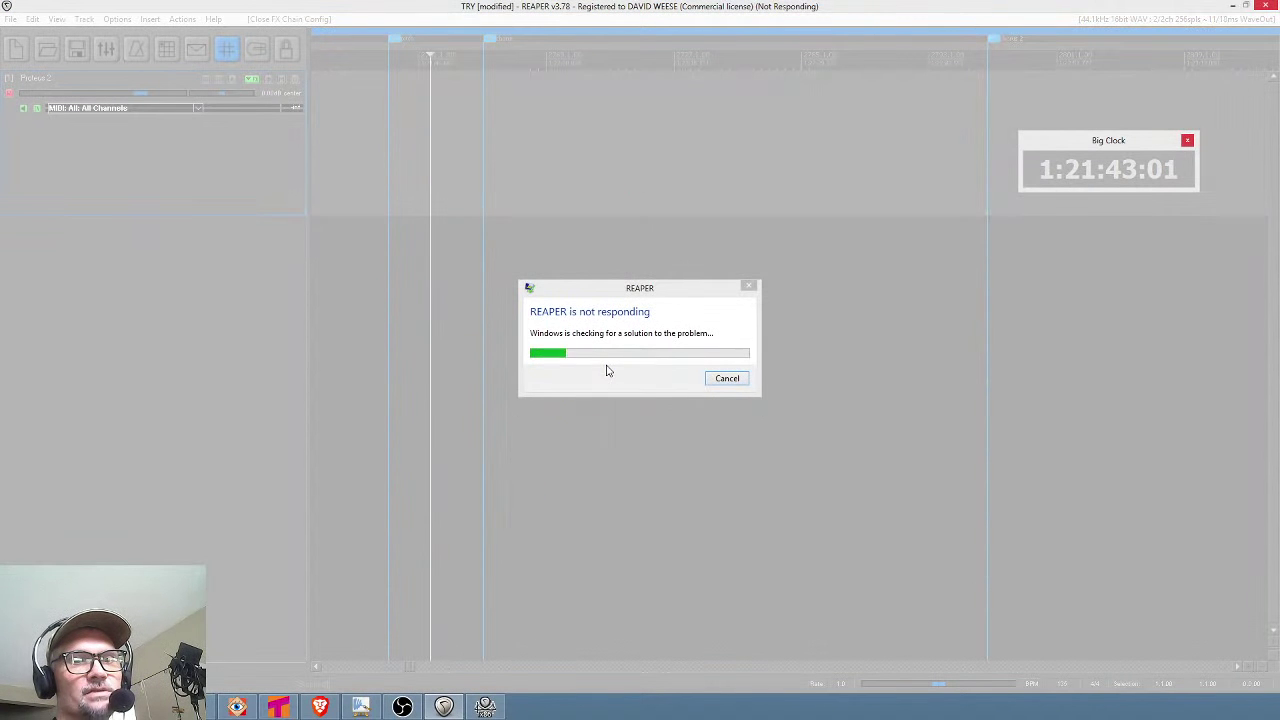
click(714, 378)
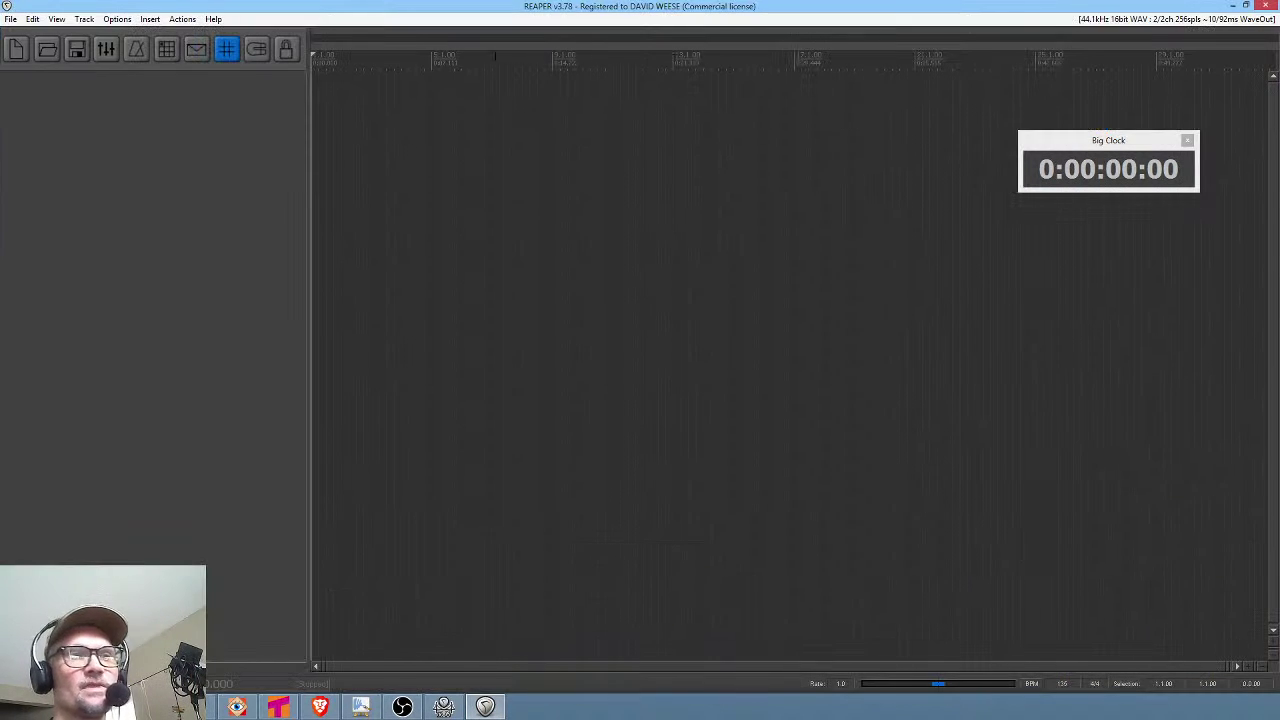
Open the recent project "try - in A" from the TRY music folder, skipping the missing soundfont angular pop1 set.sf2.
click(10, 19)
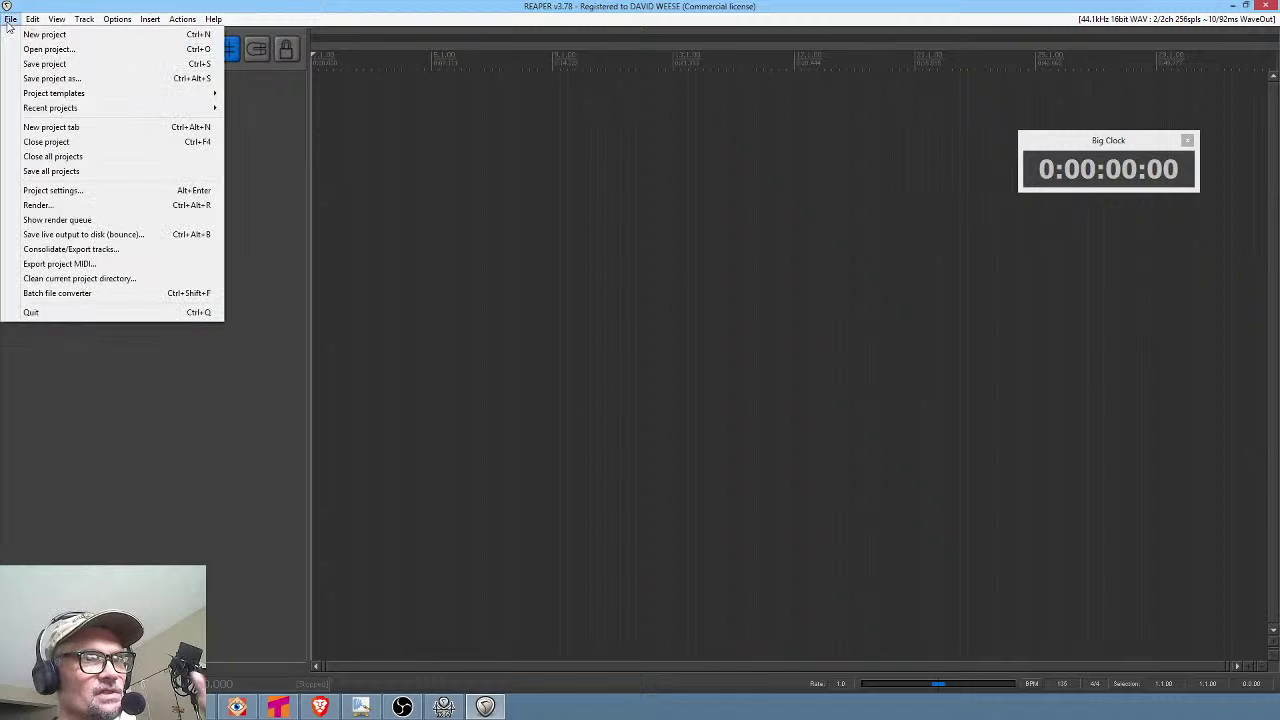
mouse_move(80, 108)
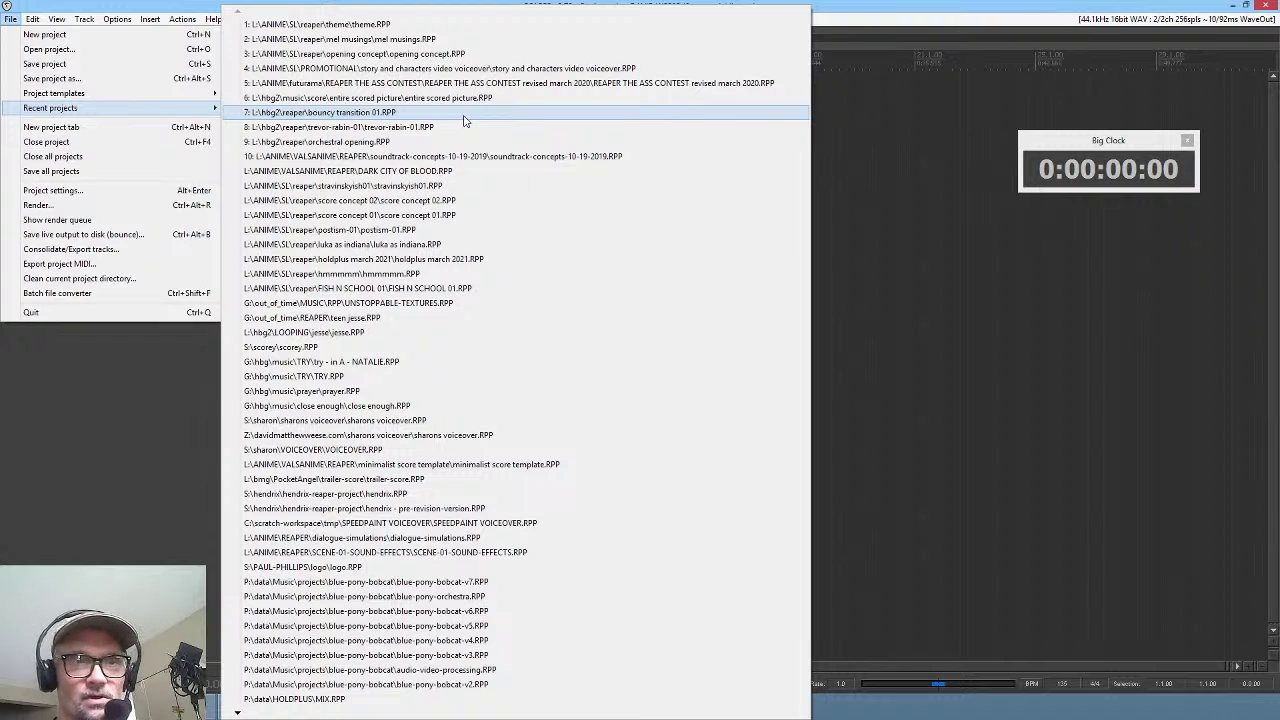
click(352, 362)
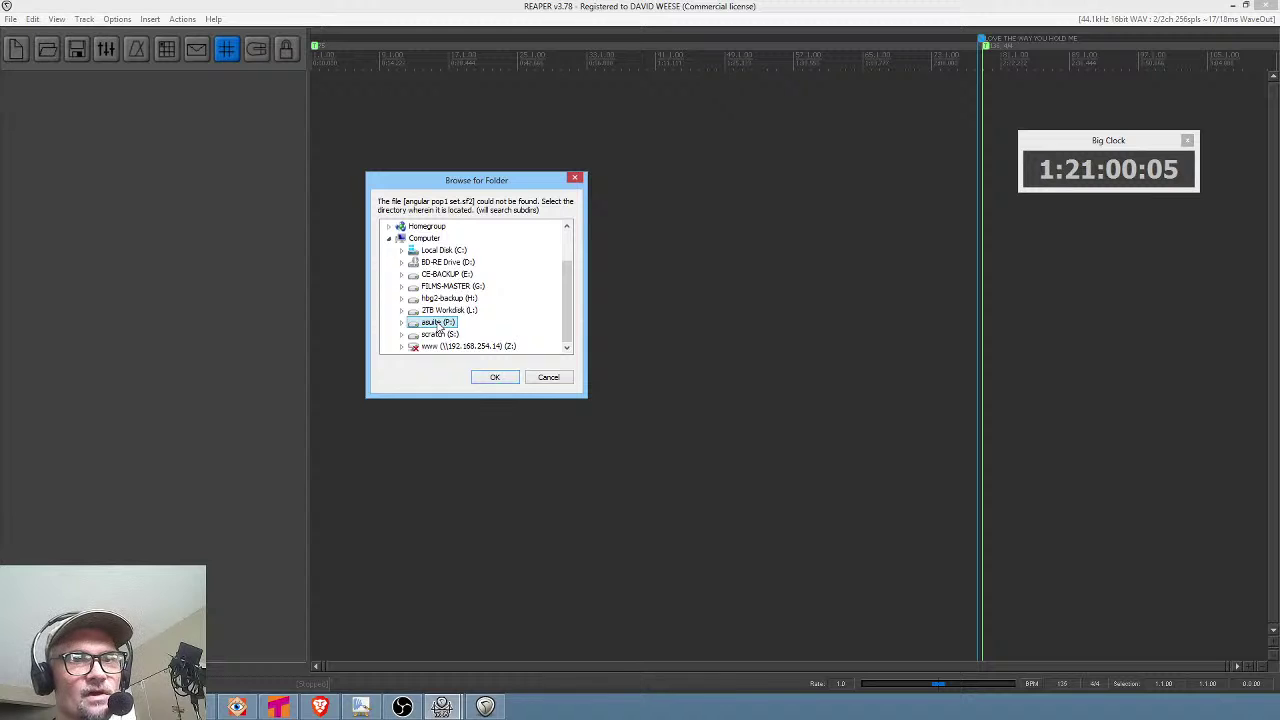
click(549, 378)
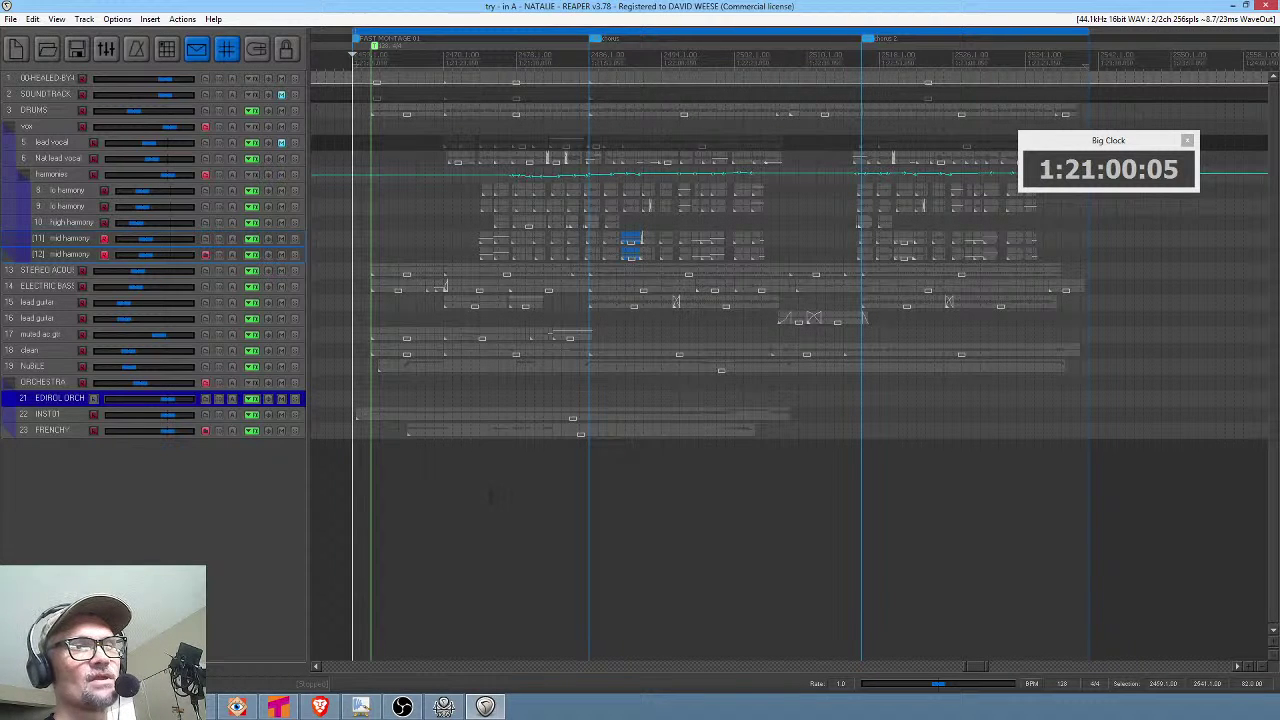
Play the song from 1:21:28:06 into the second section, then stop playback.
click(489, 498)
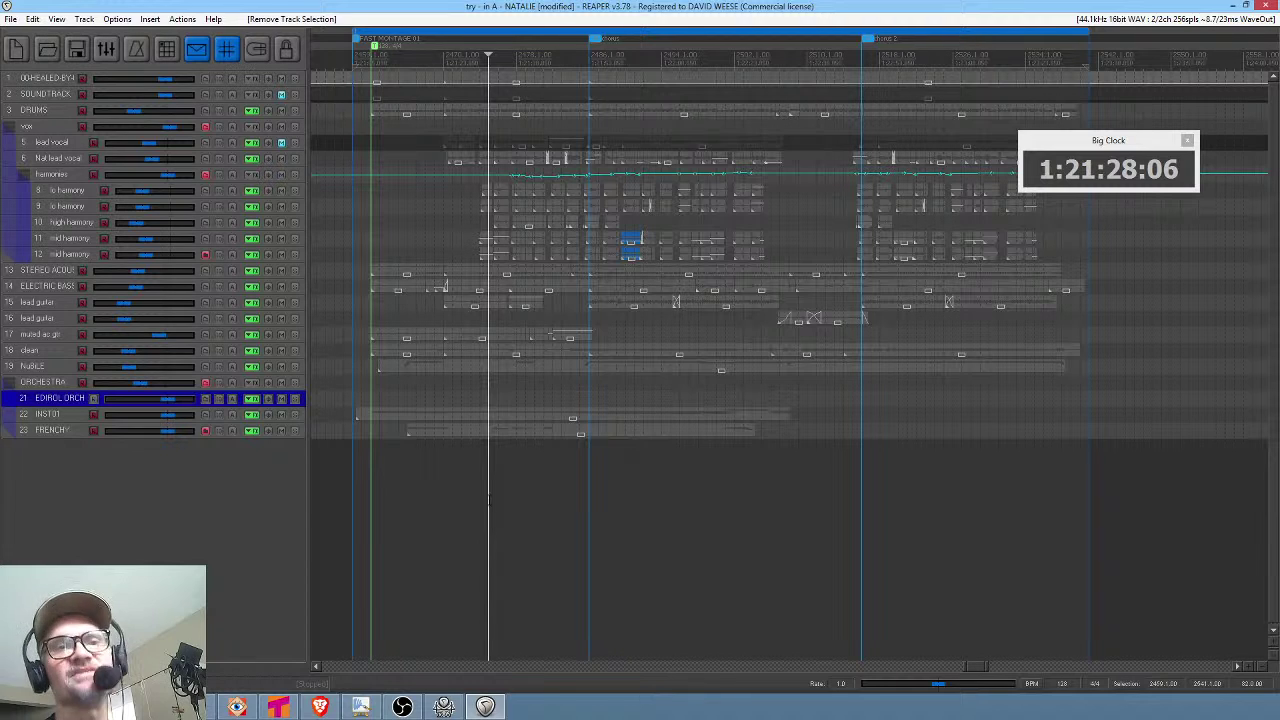
key(space)
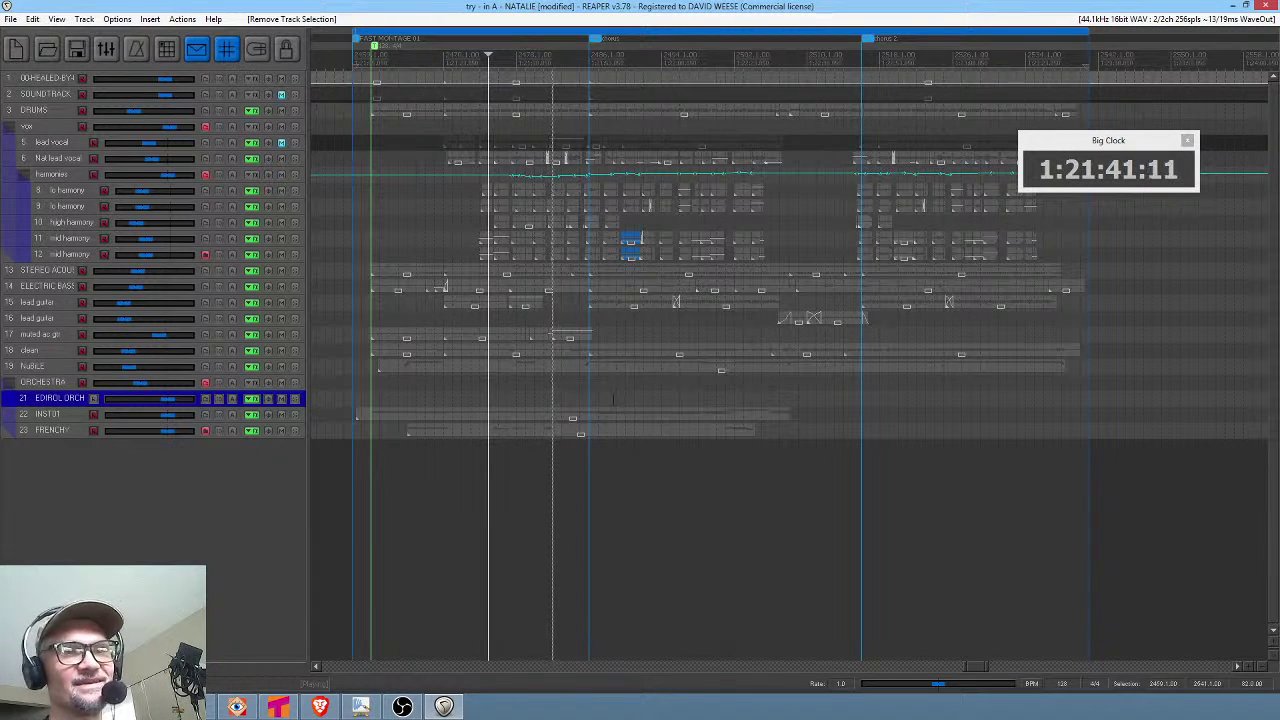
scroll(613, 400, up, 3)
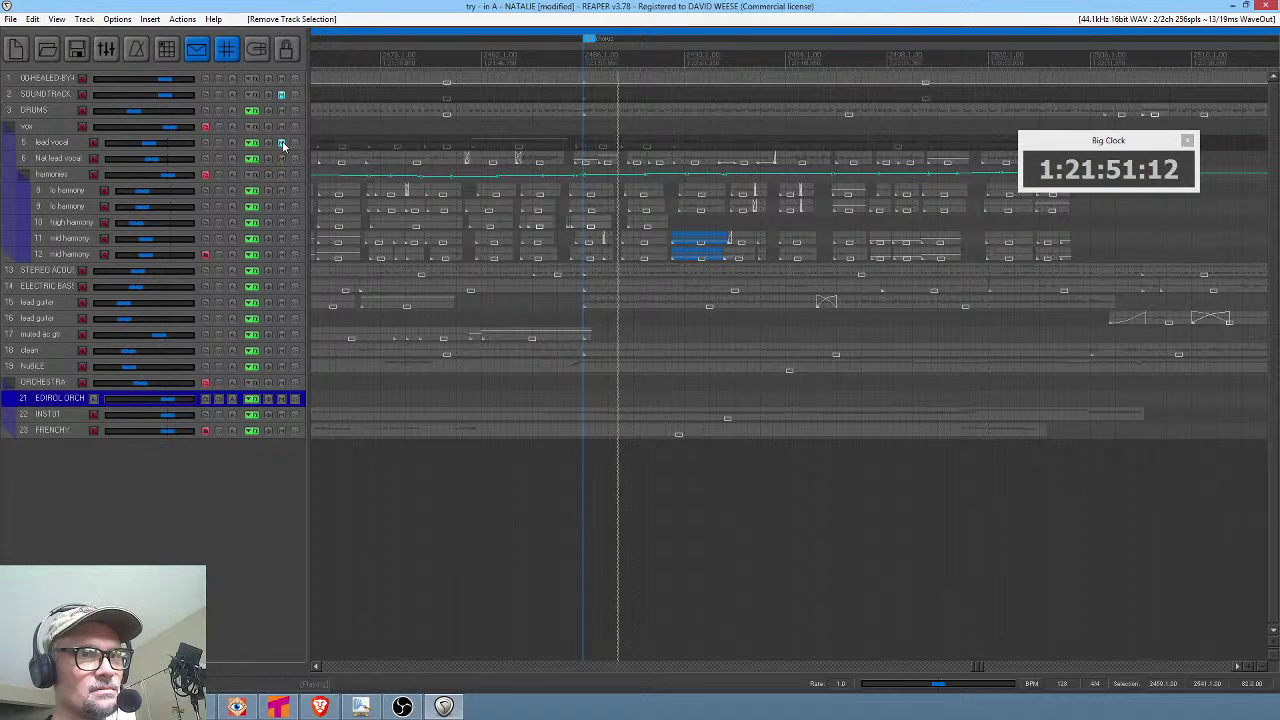
key(space)
Start a new project without saving and insert the track template "PROTEUS 2 Orchestral Presets with EQ Verb to match Edirol".
click(16, 49)
click(653, 388)
right_click(178, 218)
mouse_move(250, 266)
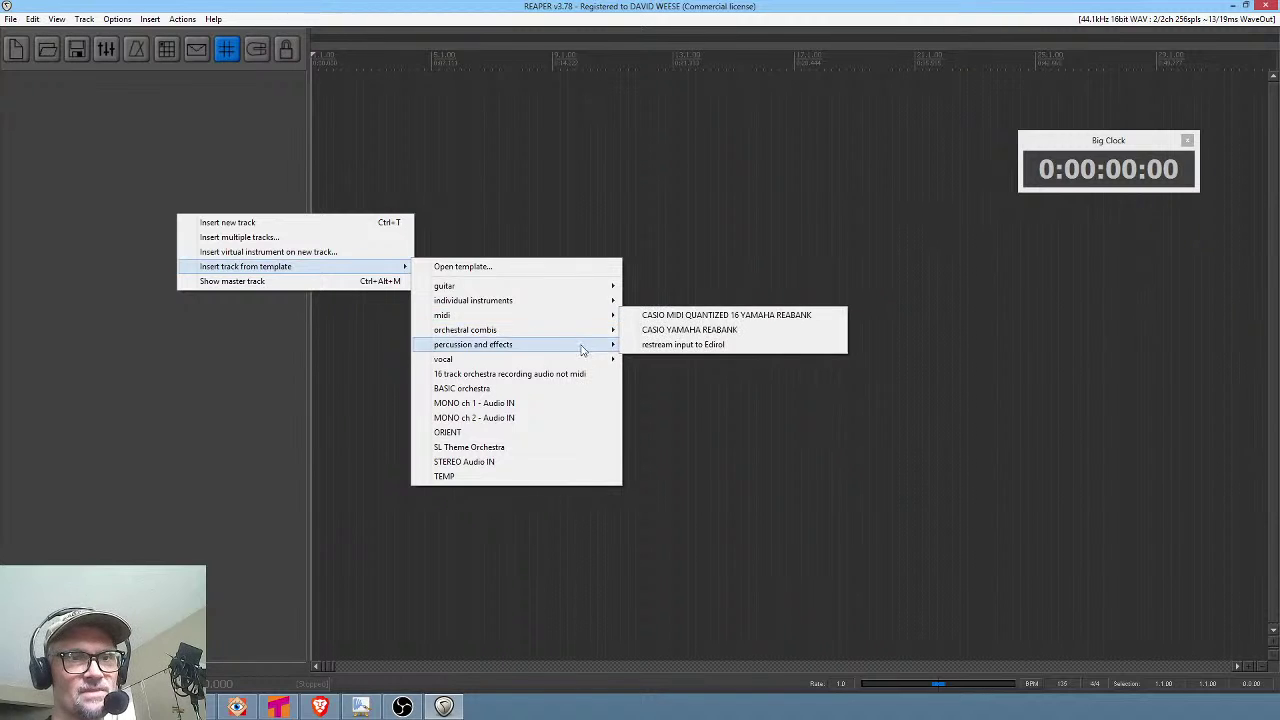
mouse_move(586, 301)
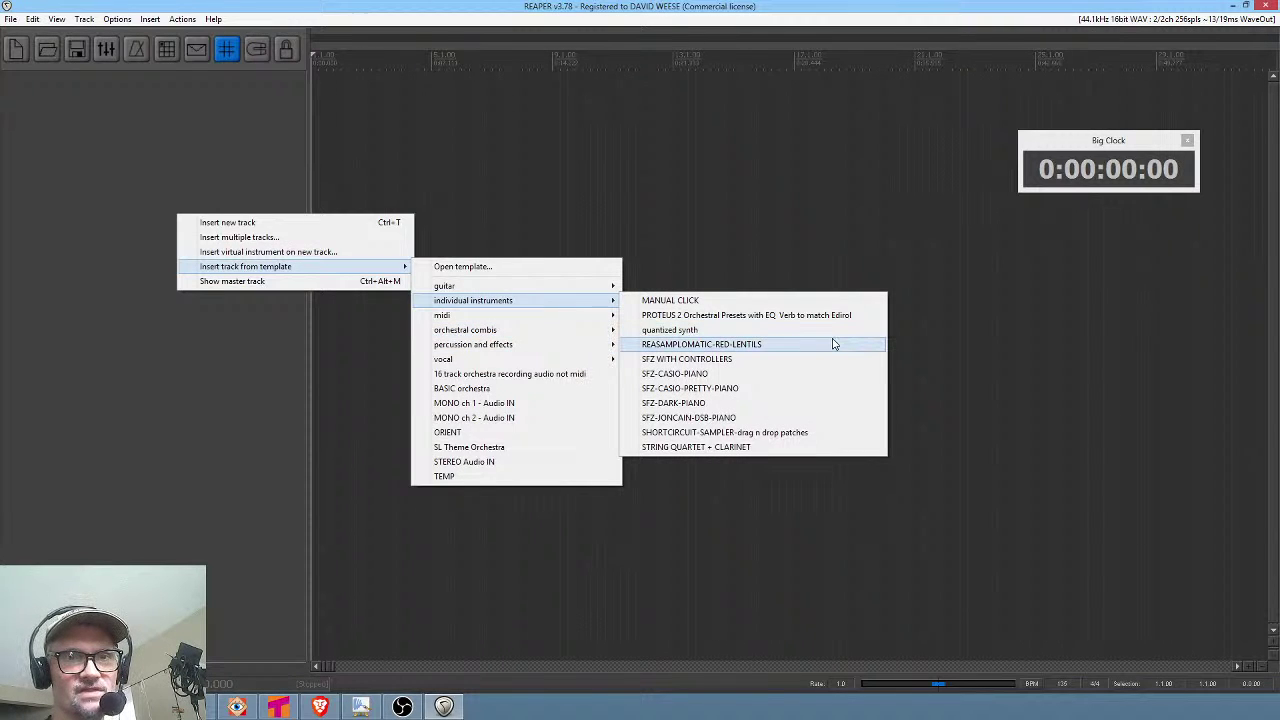
click(783, 315)
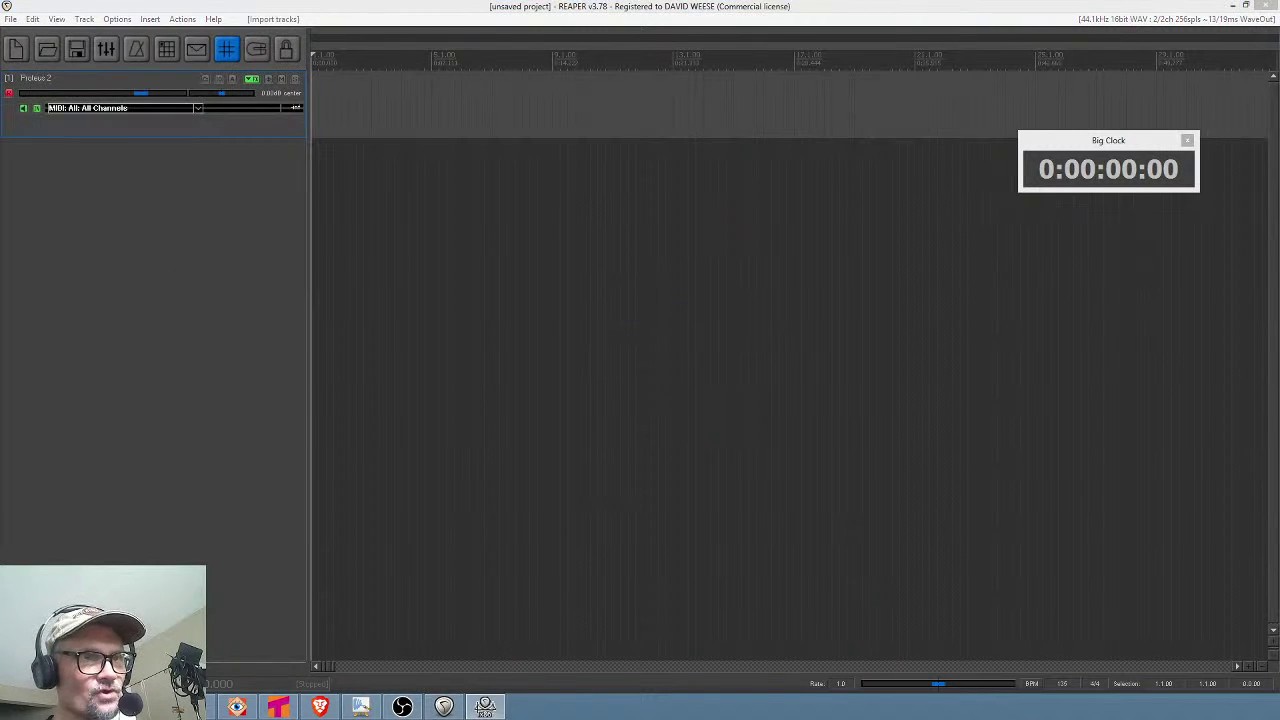
Open the Proteus 2 track's sfz sampler and browse for a sample file in the REAPER patches\soundfonts folder on drive P.
click(251, 80)
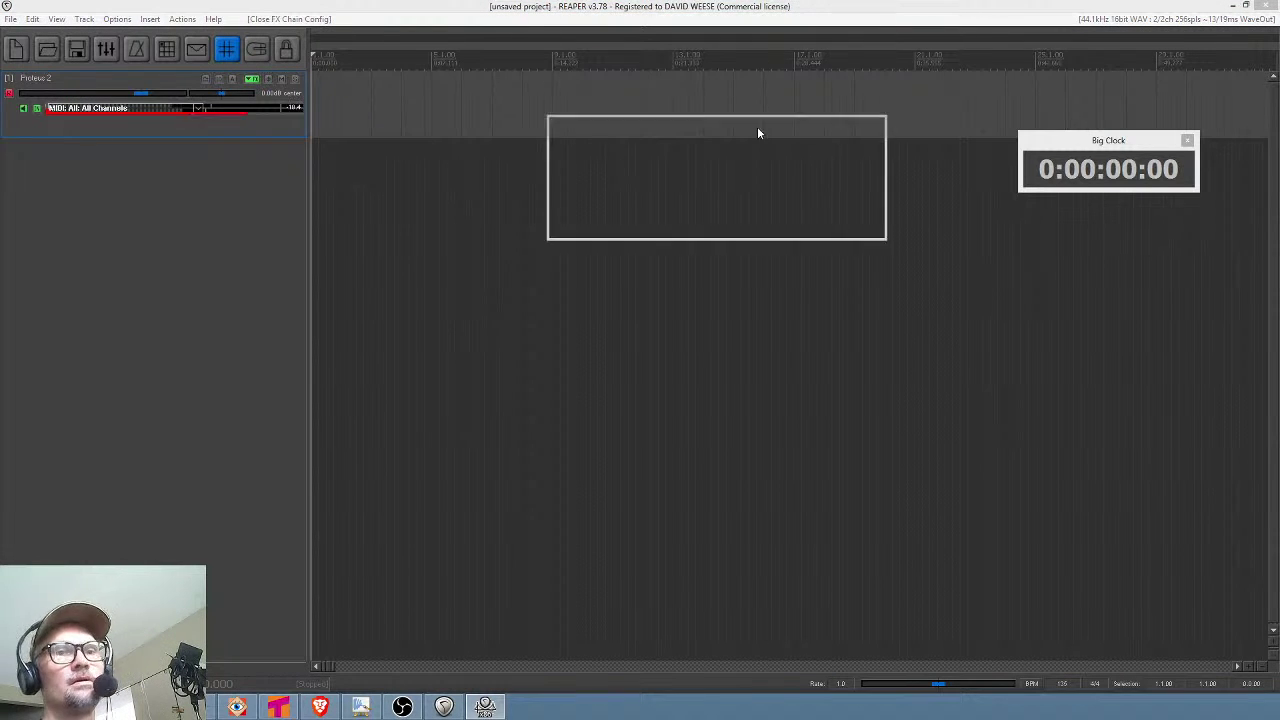
drag(757, 131, 663, 204)
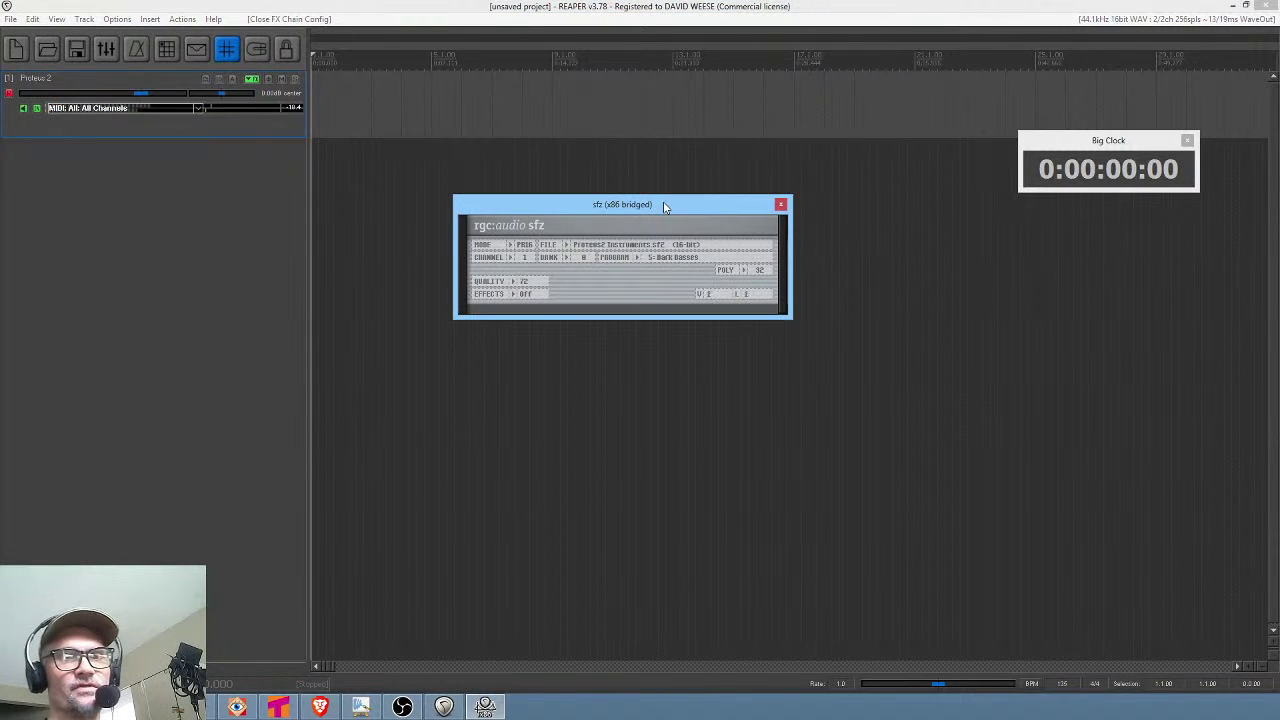
click(567, 246)
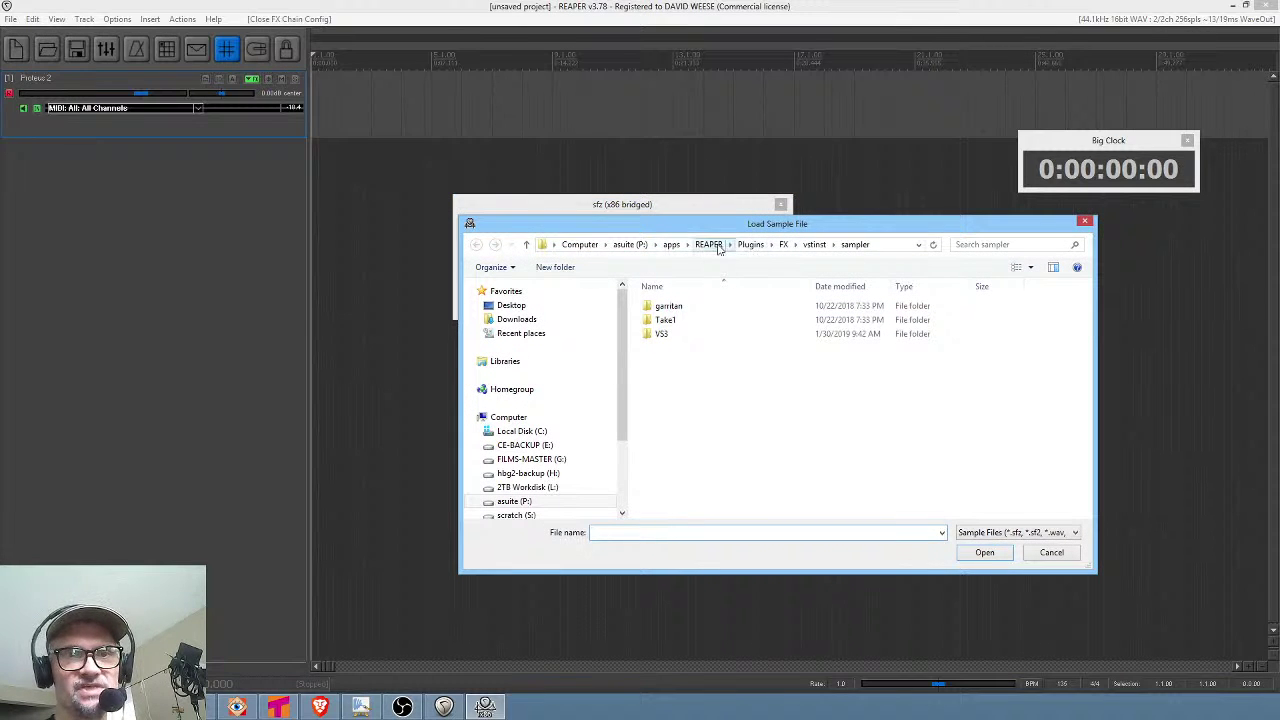
click(750, 246)
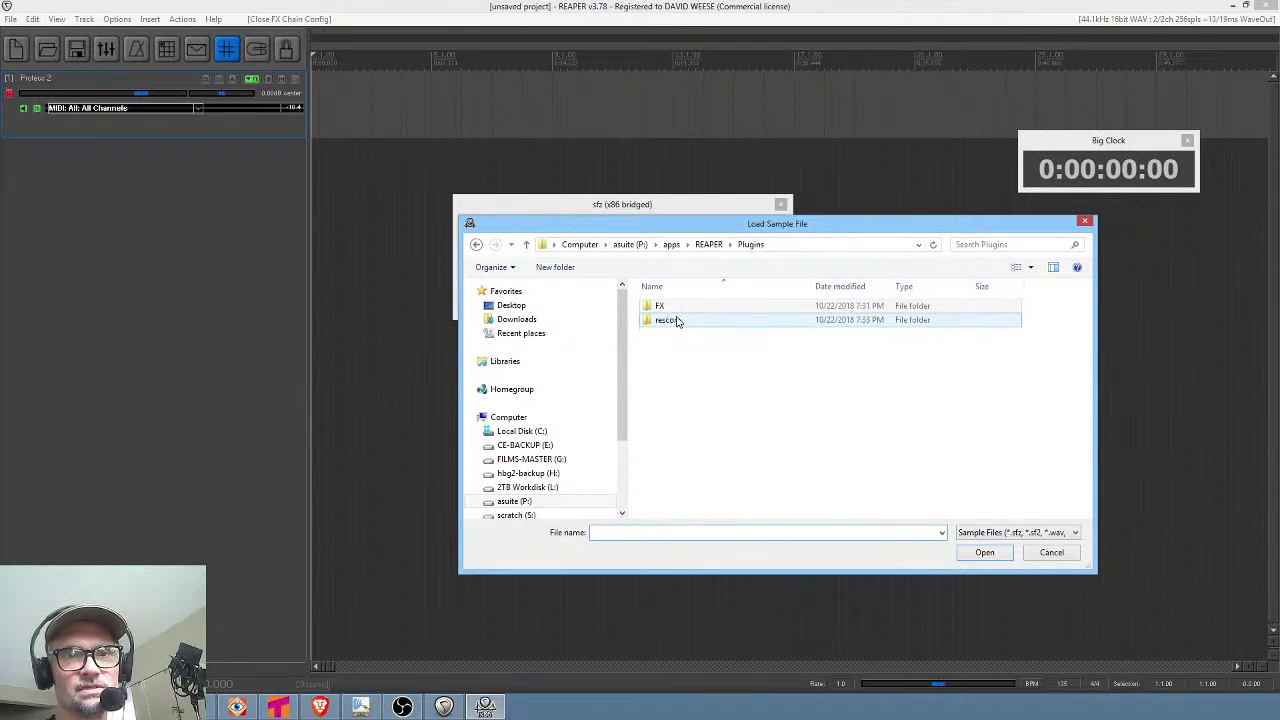
click(710, 246)
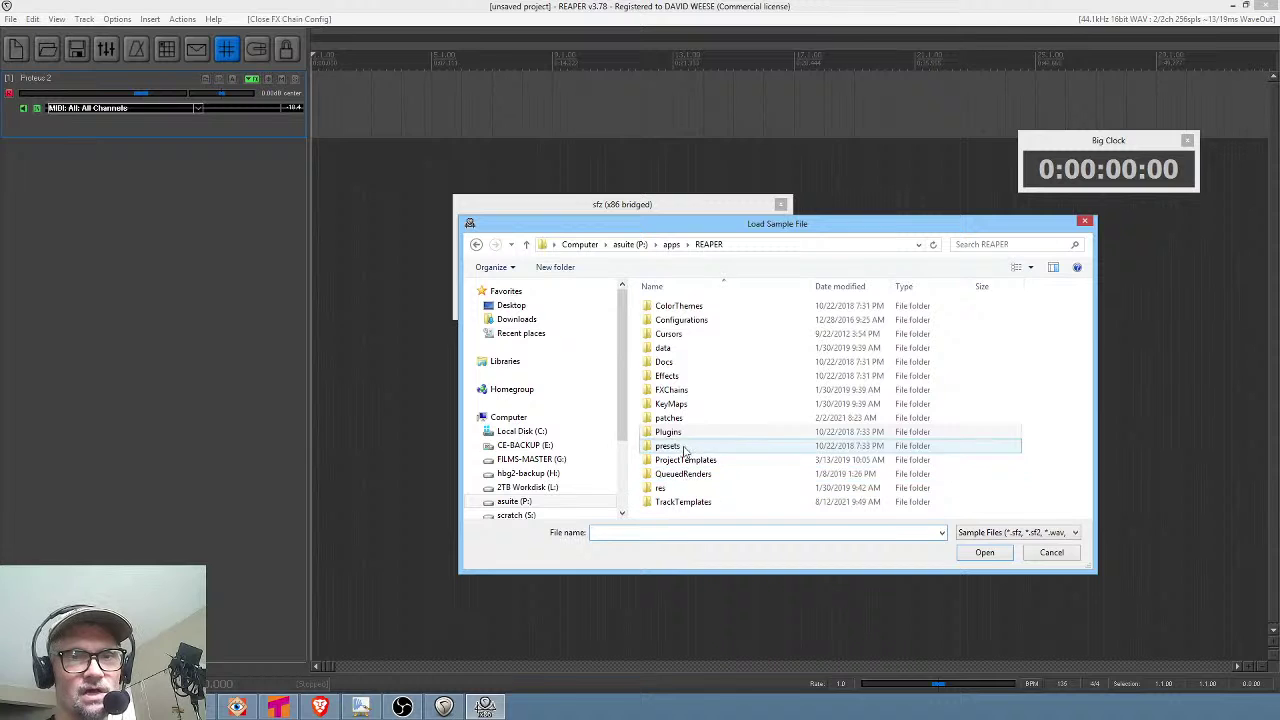
double_click(668, 418)
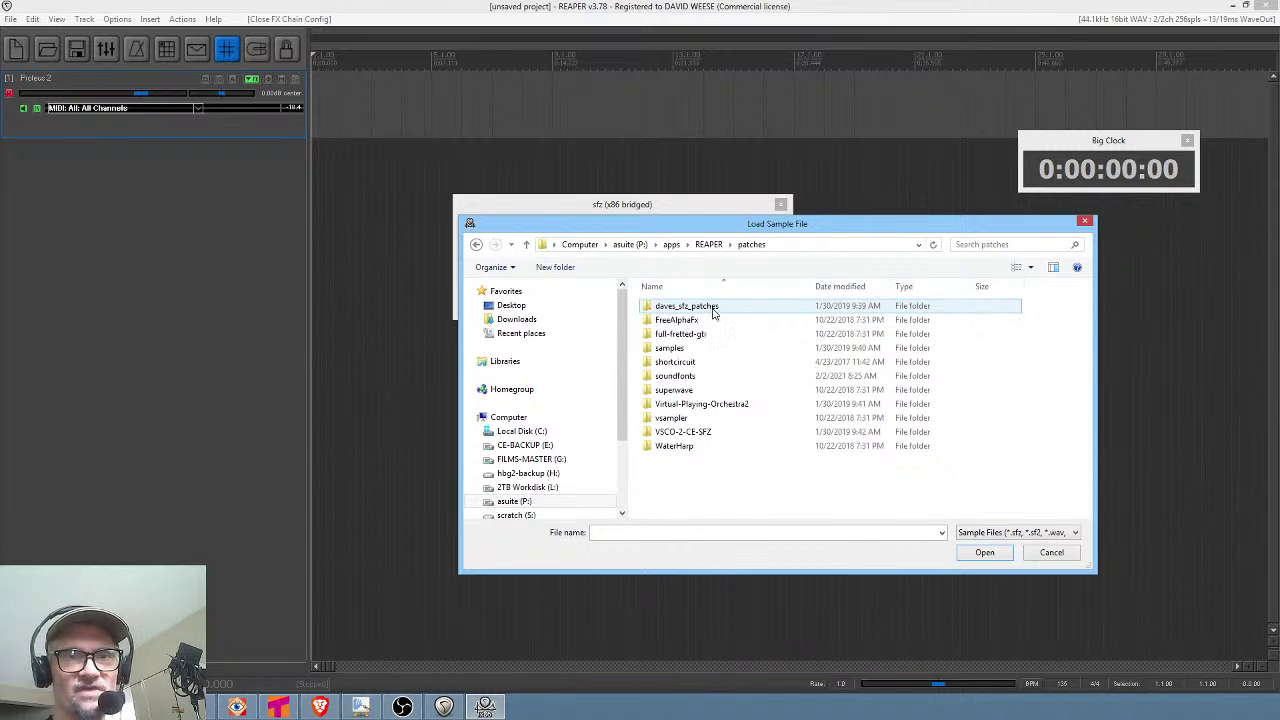
double_click(689, 376)
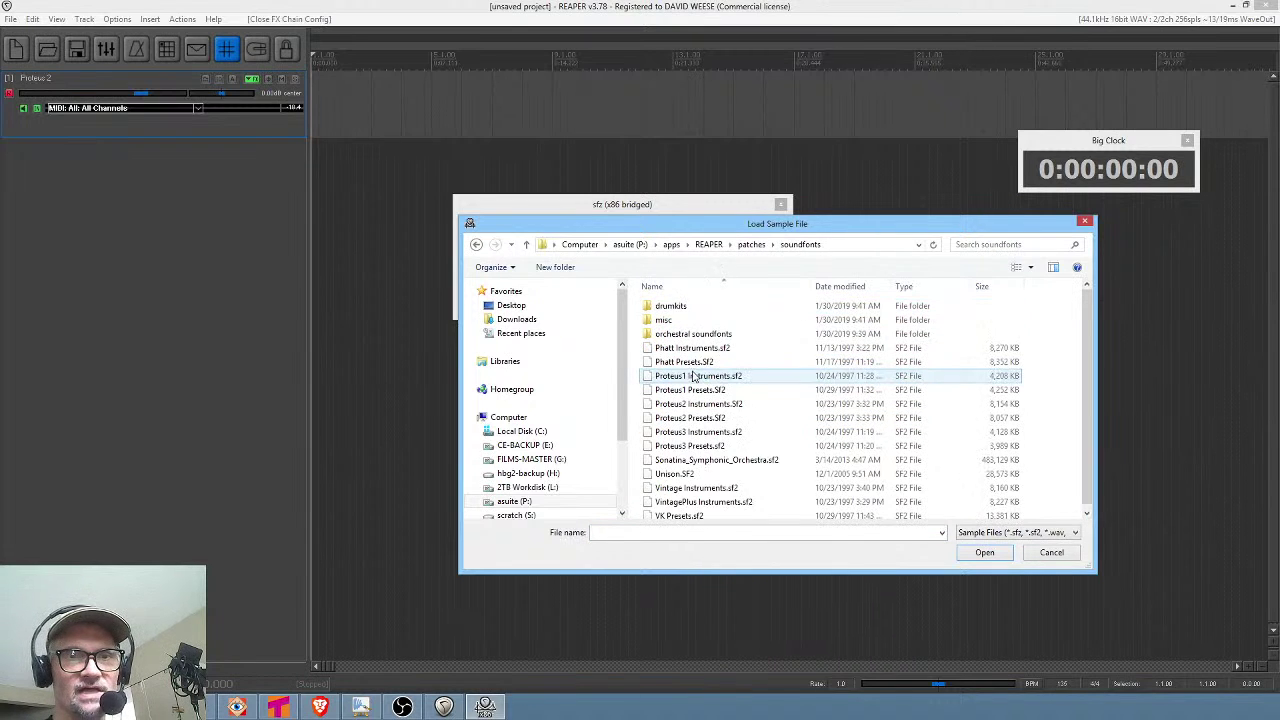
Load the soundfont Angular Pop1 Set.sf2 from the drumkits folder into the sfz sampler and close the sampler window.
double_click(689, 307)
scroll(778, 345, down, 6)
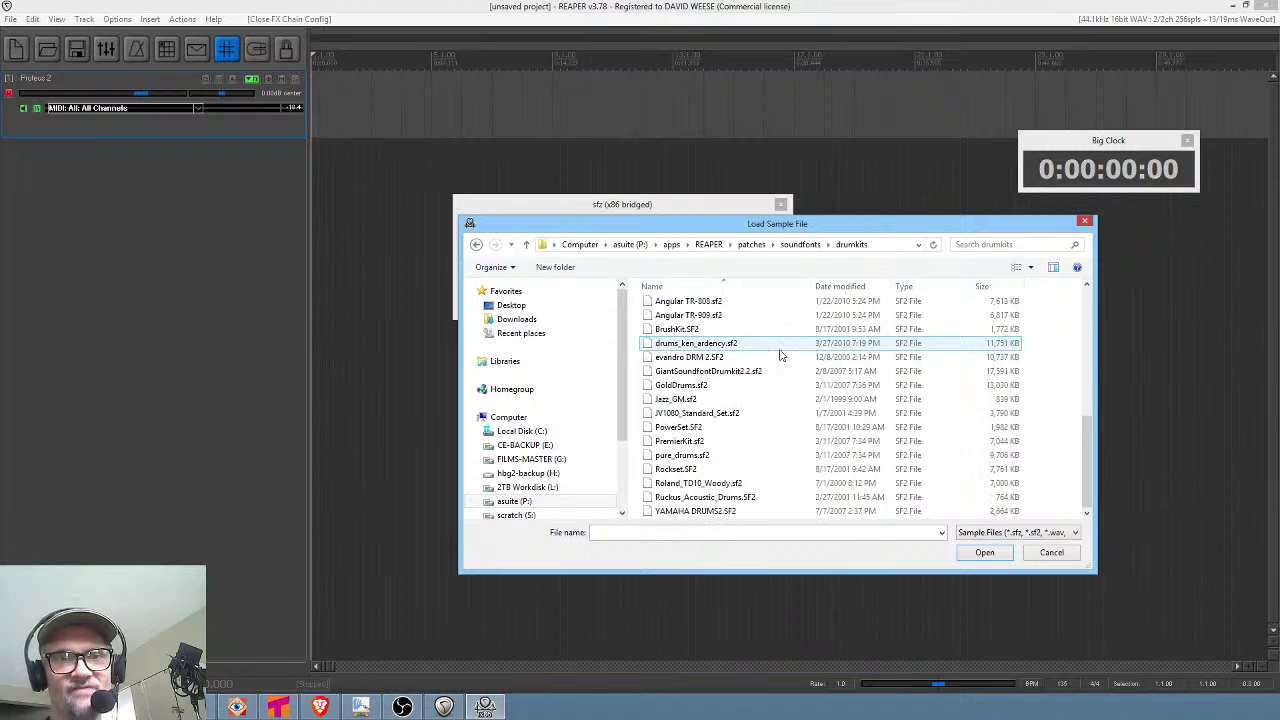
scroll(769, 362, up, 4)
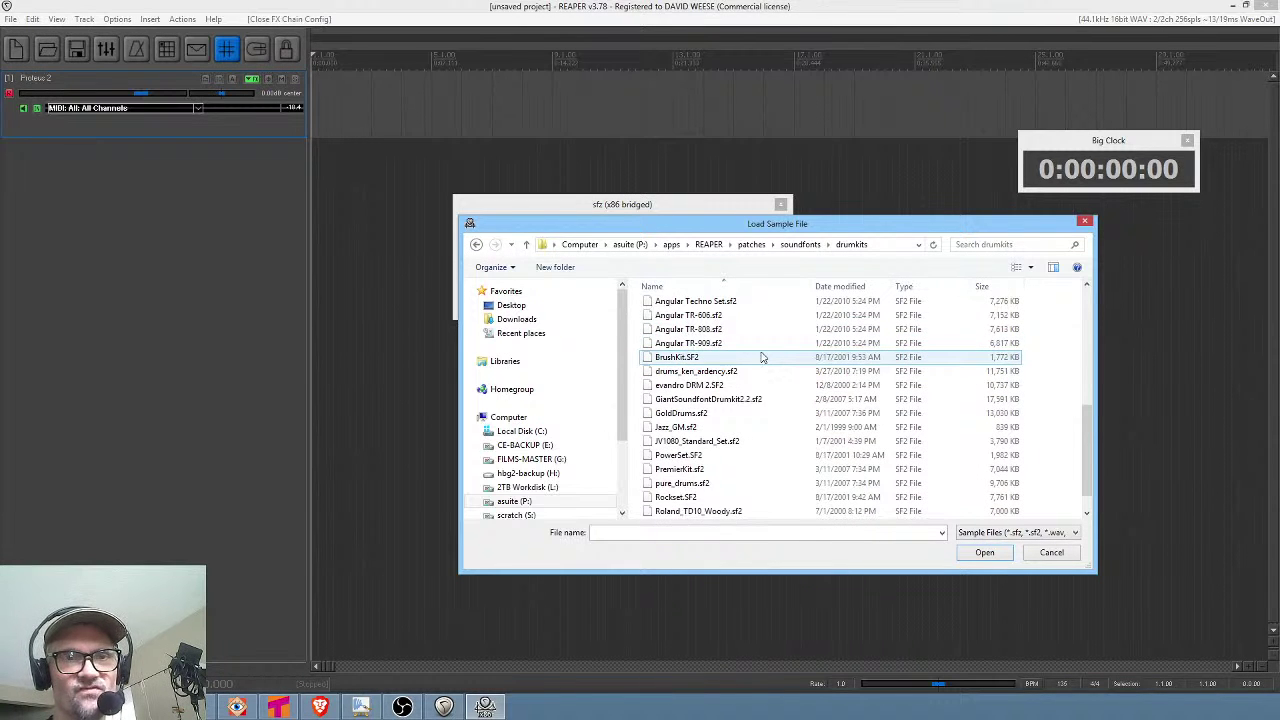
double_click(710, 372)
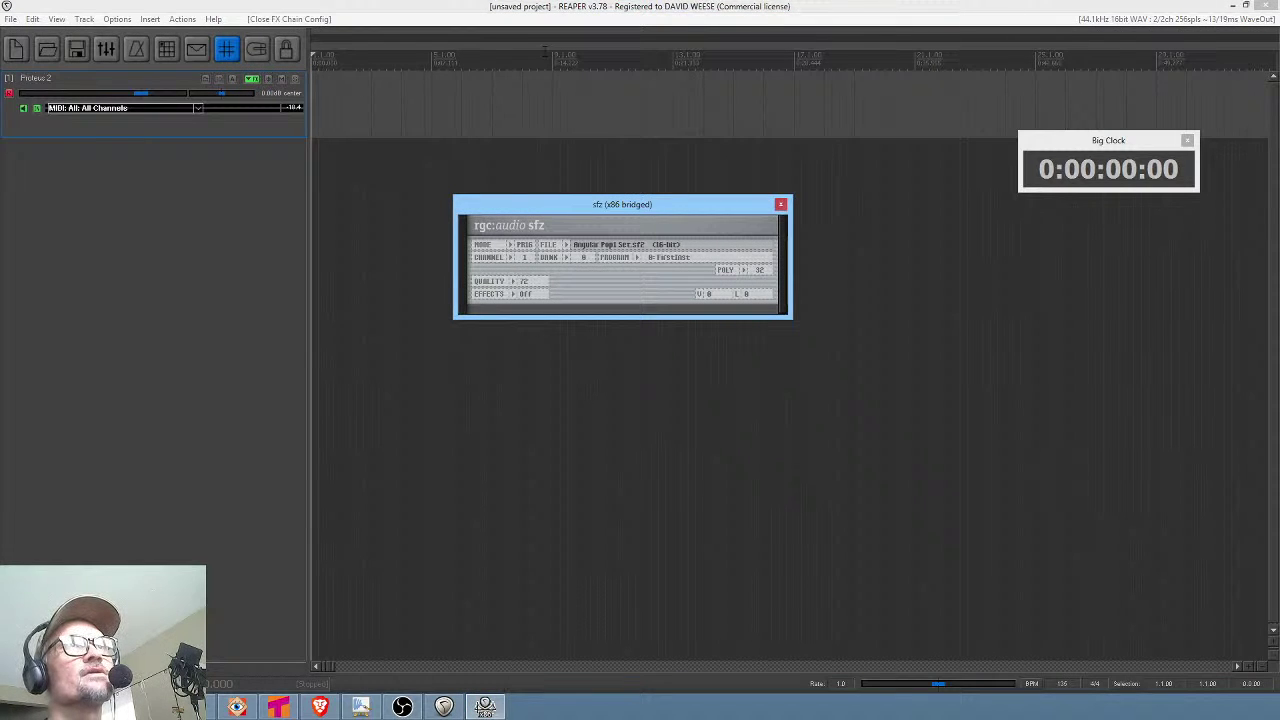
click(485, 706)
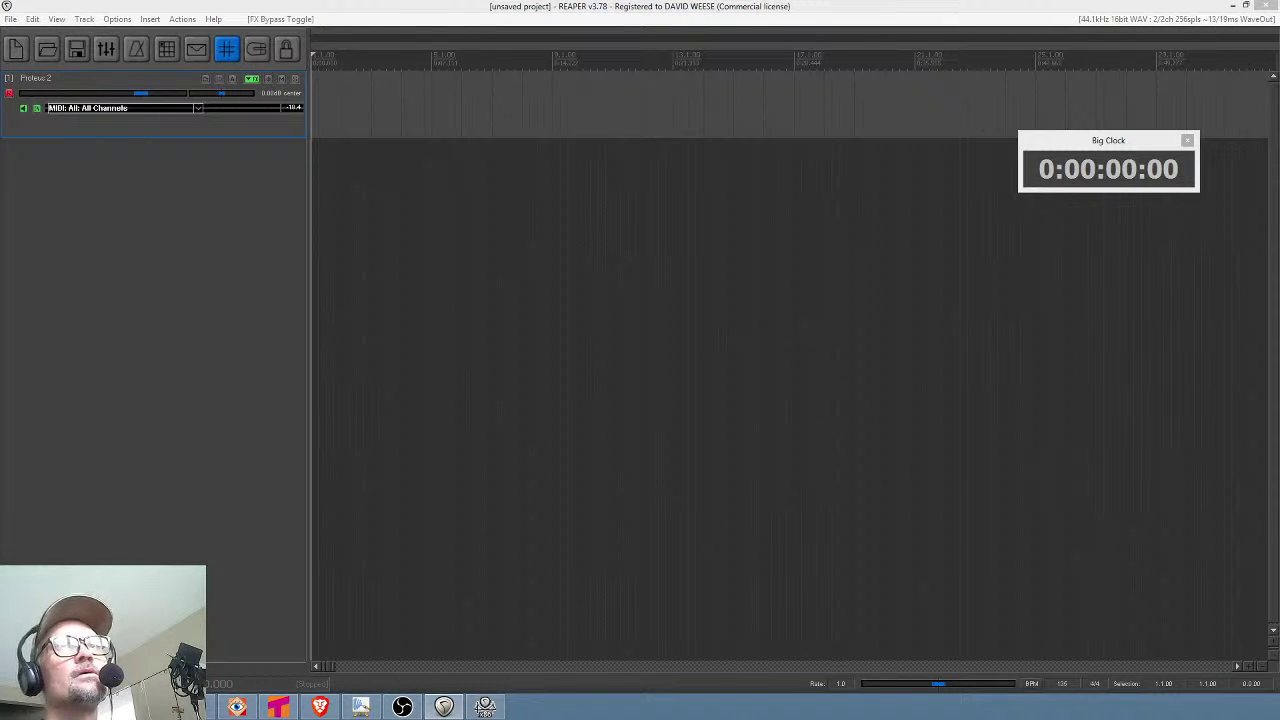
Reopen the sfz sampler on the Proteus 2 track and load the drum kit 1-TamaRockSTAR-se3.sf2.
click(251, 80)
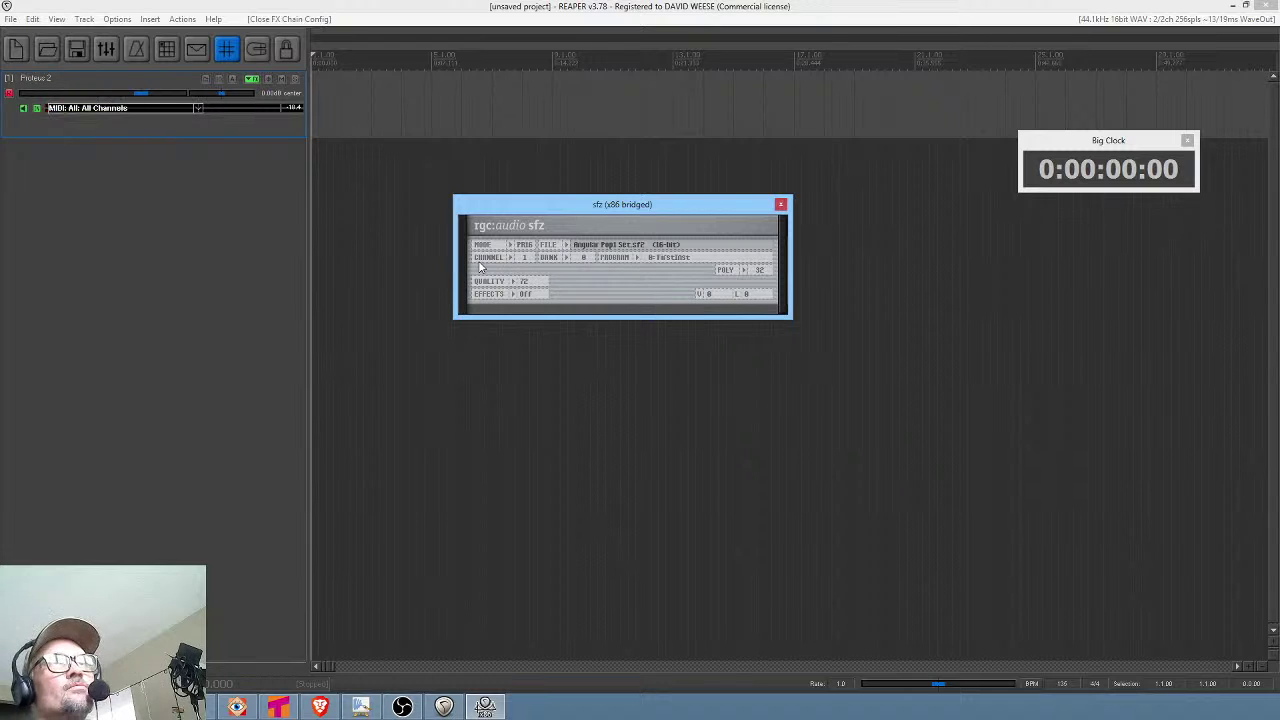
click(614, 250)
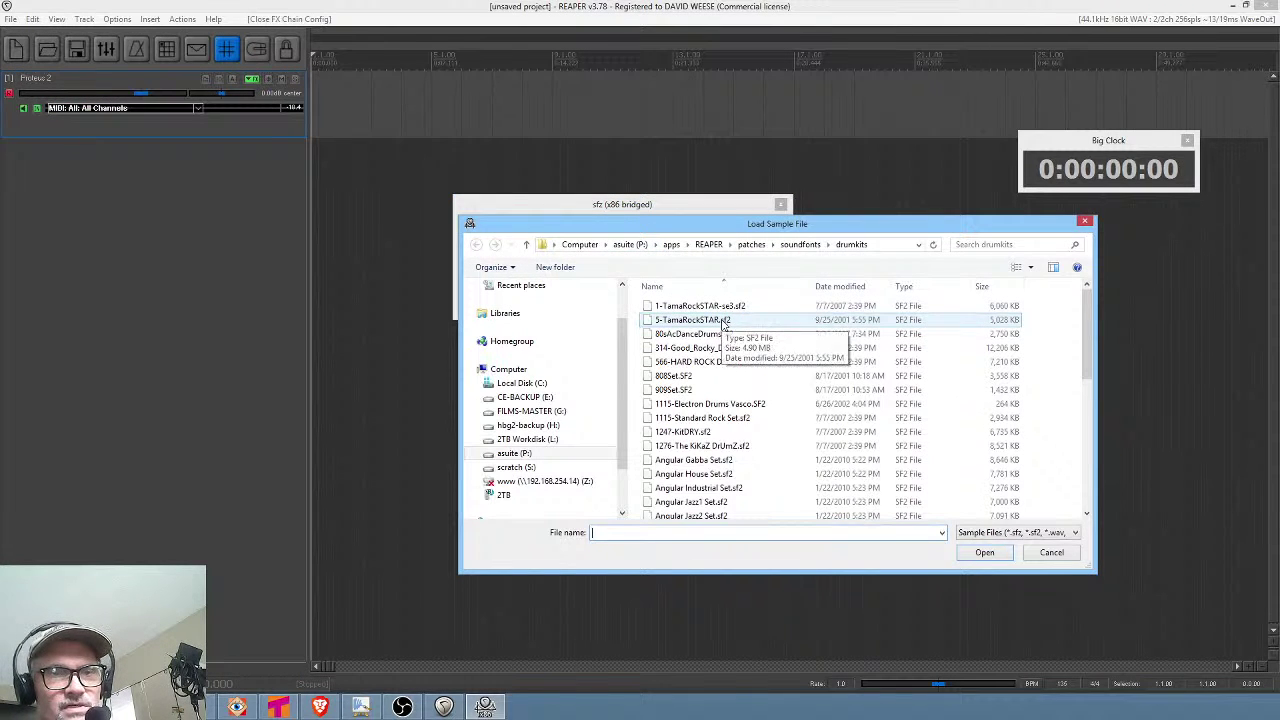
double_click(724, 306)
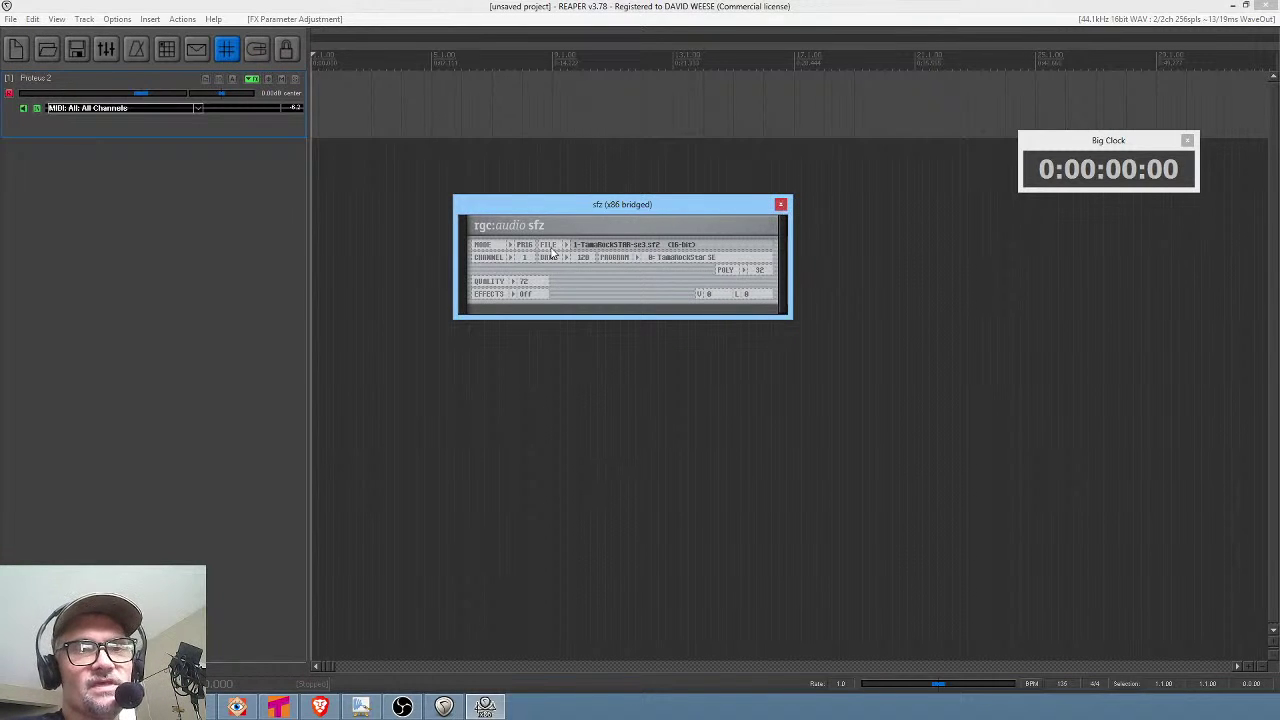
Close the sampler window and quit REAPER without saving the project.
click(781, 205)
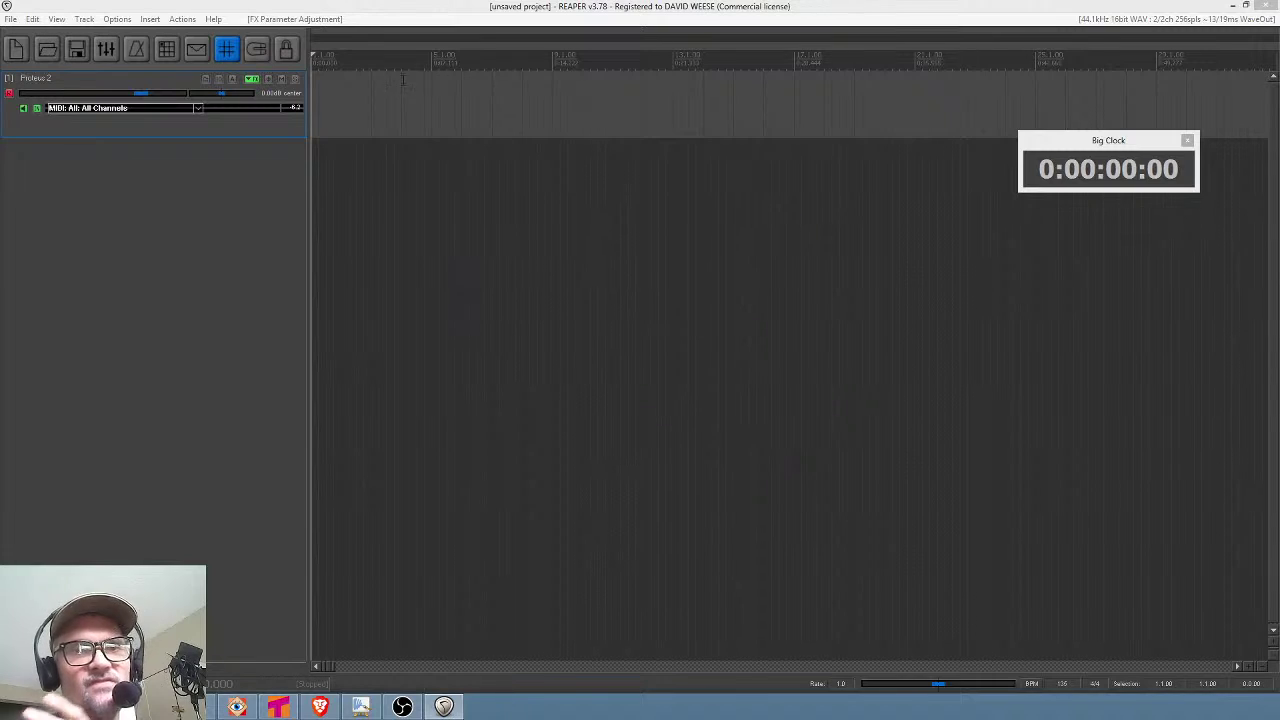
click(1264, 6)
click(653, 391)
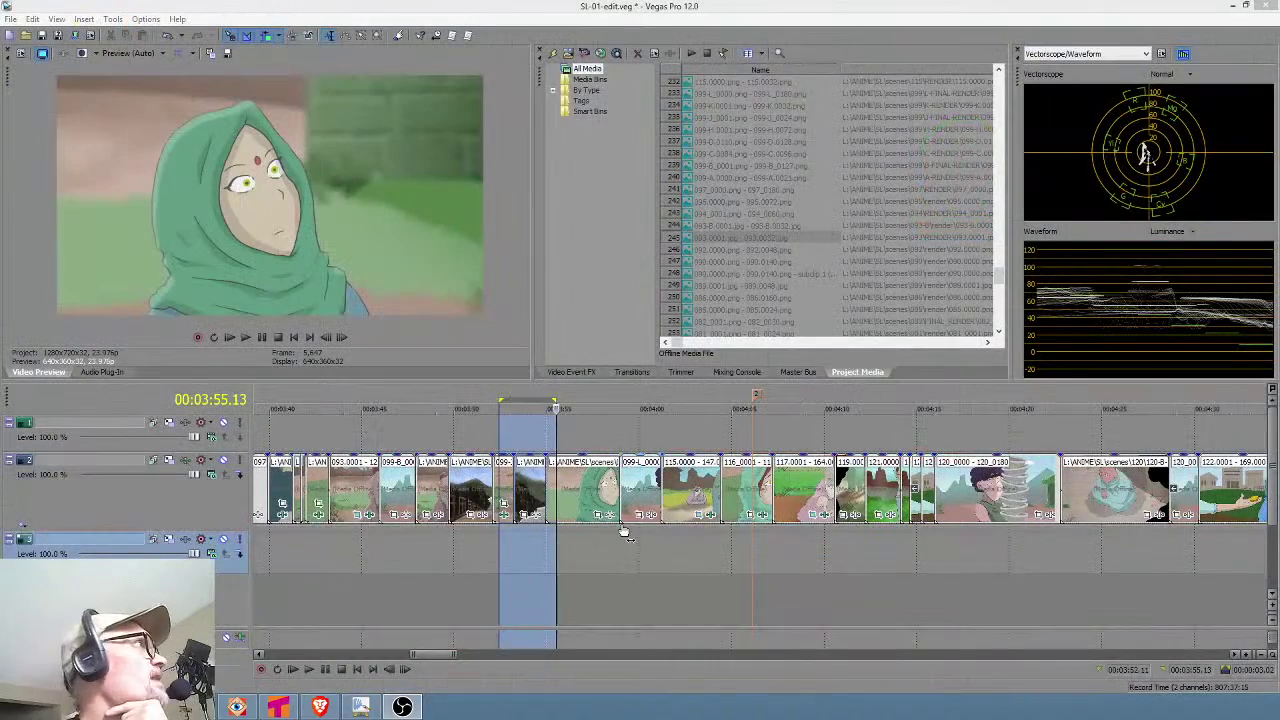
In Vegas Pro, clear the time selection and step the playhead through the hooded woman's shot to 00:03:57.18.
click(575, 548)
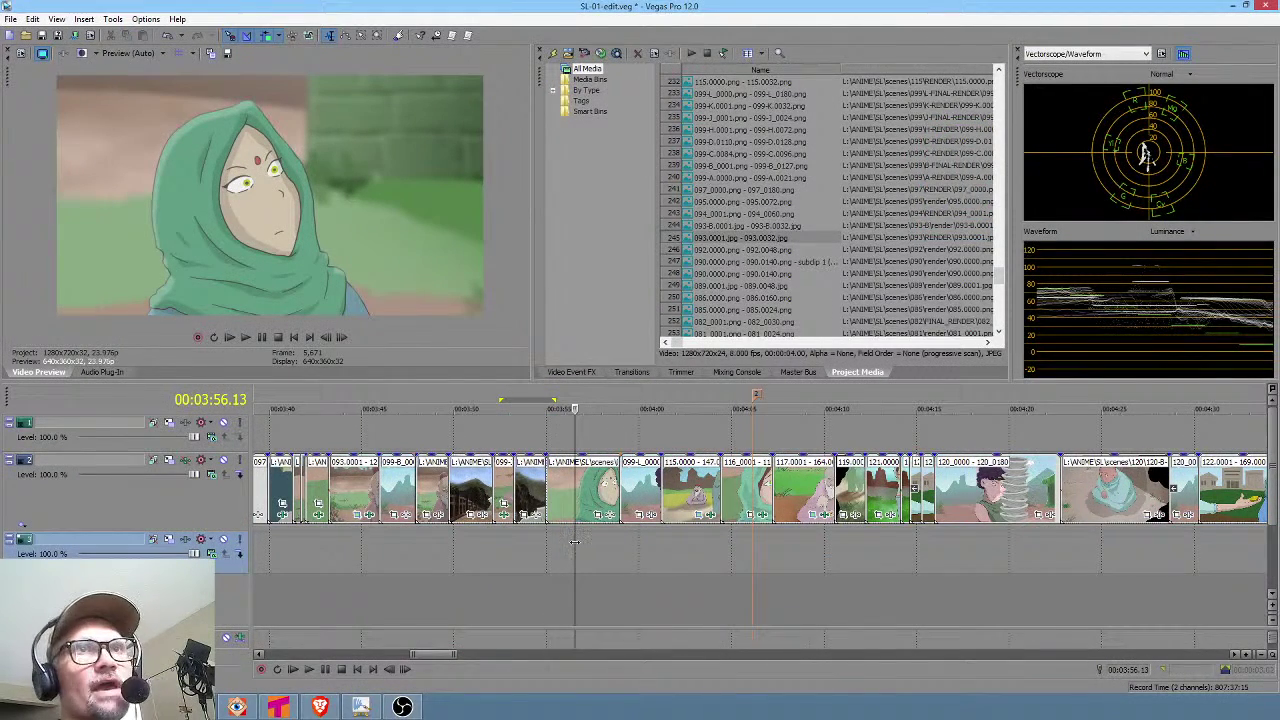
click(597, 546)
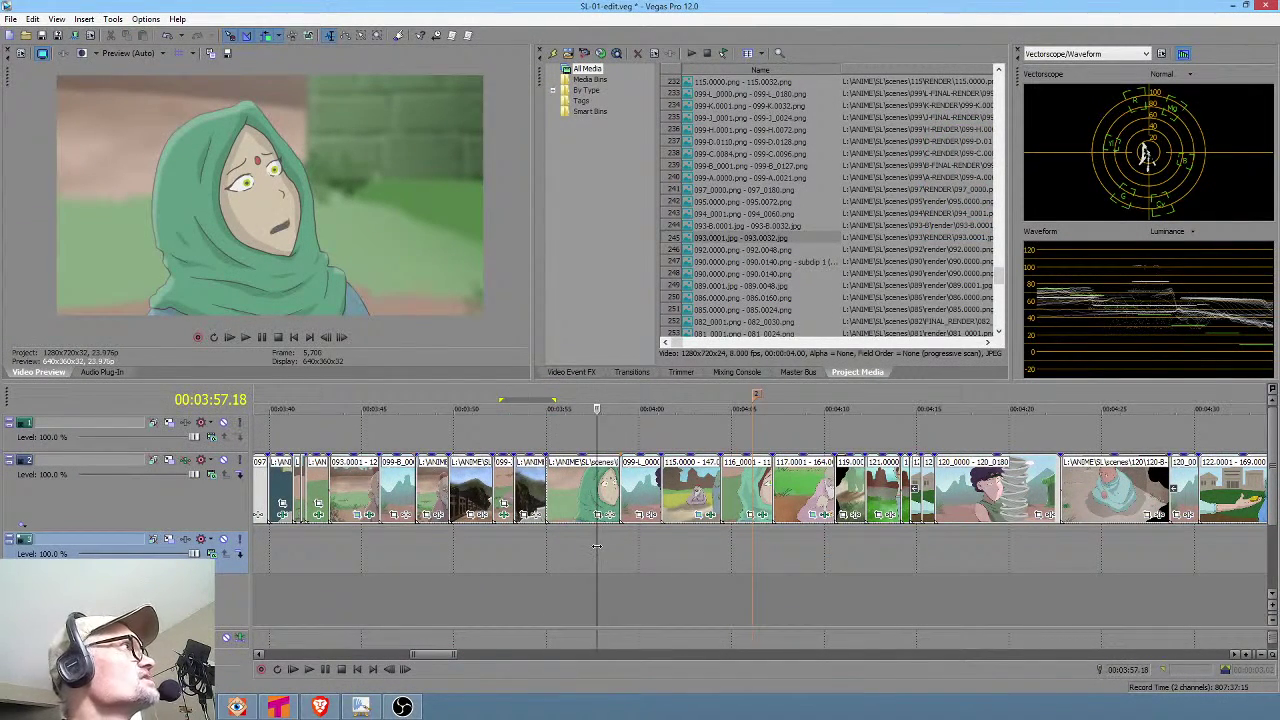
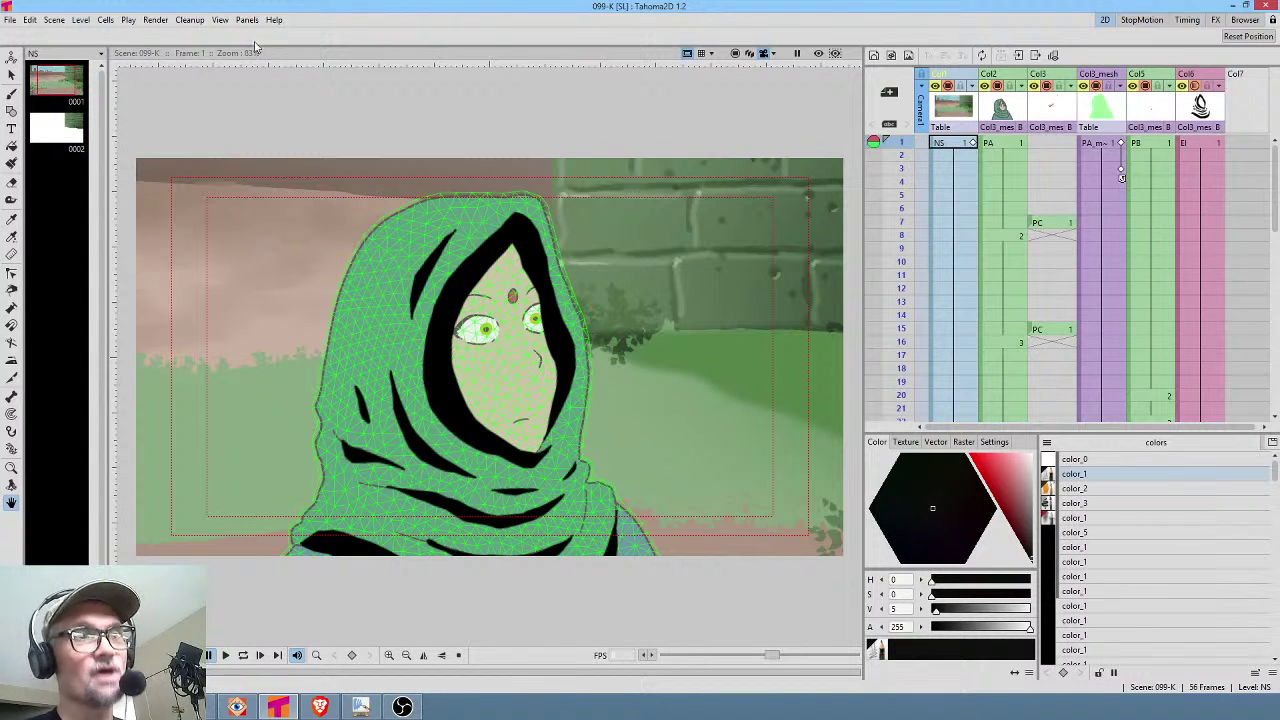
Look through the three drawings of the PA level, then scrub scene 099-K from frame 1 to frame 14.
click(995, 145)
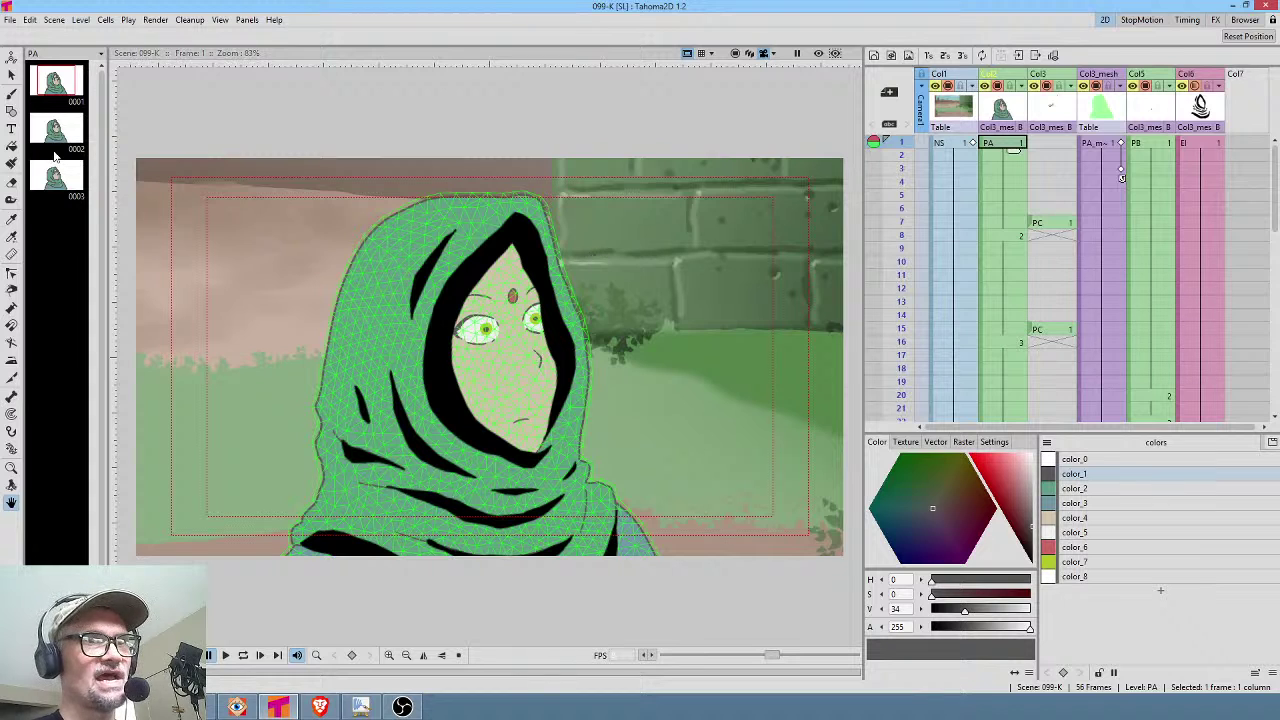
click(58, 133)
click(51, 168)
click(57, 129)
click(57, 90)
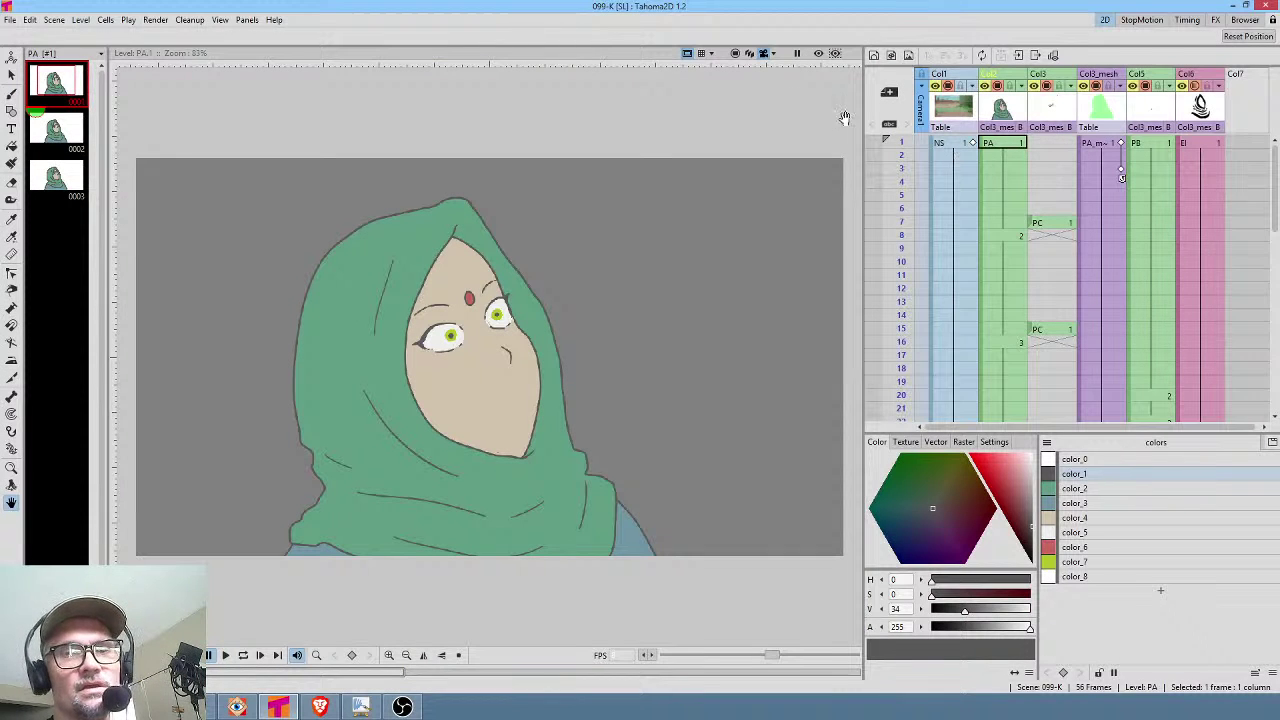
mouse_move(904, 155)
mouse_down()
mouse_move(893, 390)
mouse_move(887, 300)
mouse_move(893, 355)
mouse_move(885, 322)
mouse_up()
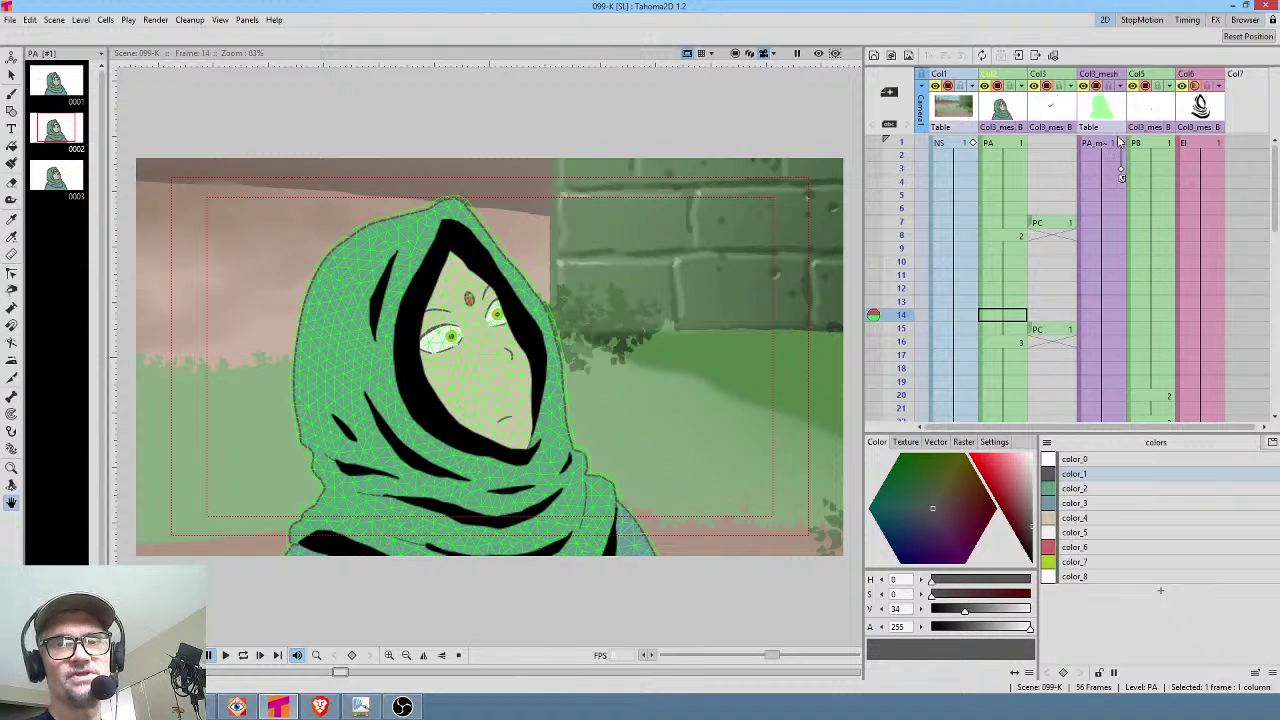
Delete the scene's opening frames before the second PC blink and move that PC drawing to frame 4.
click(951, 146)
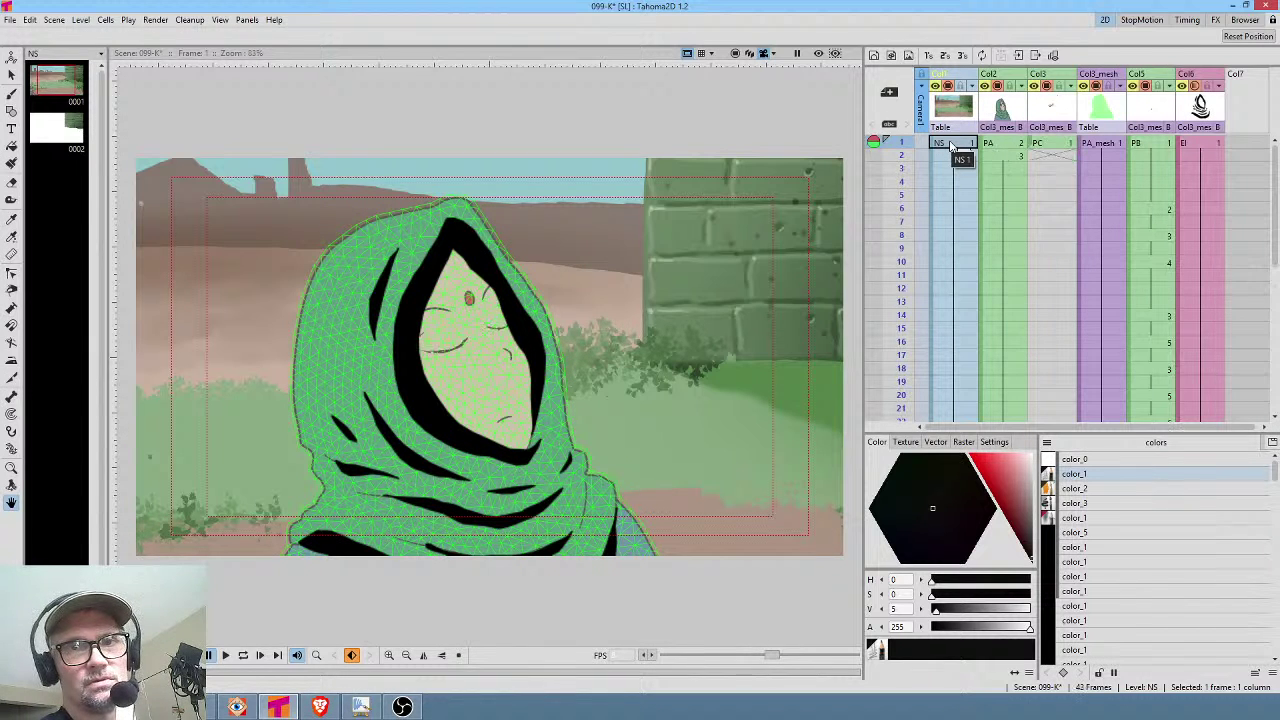
click(1035, 146)
drag(1035, 146, 1035, 183)
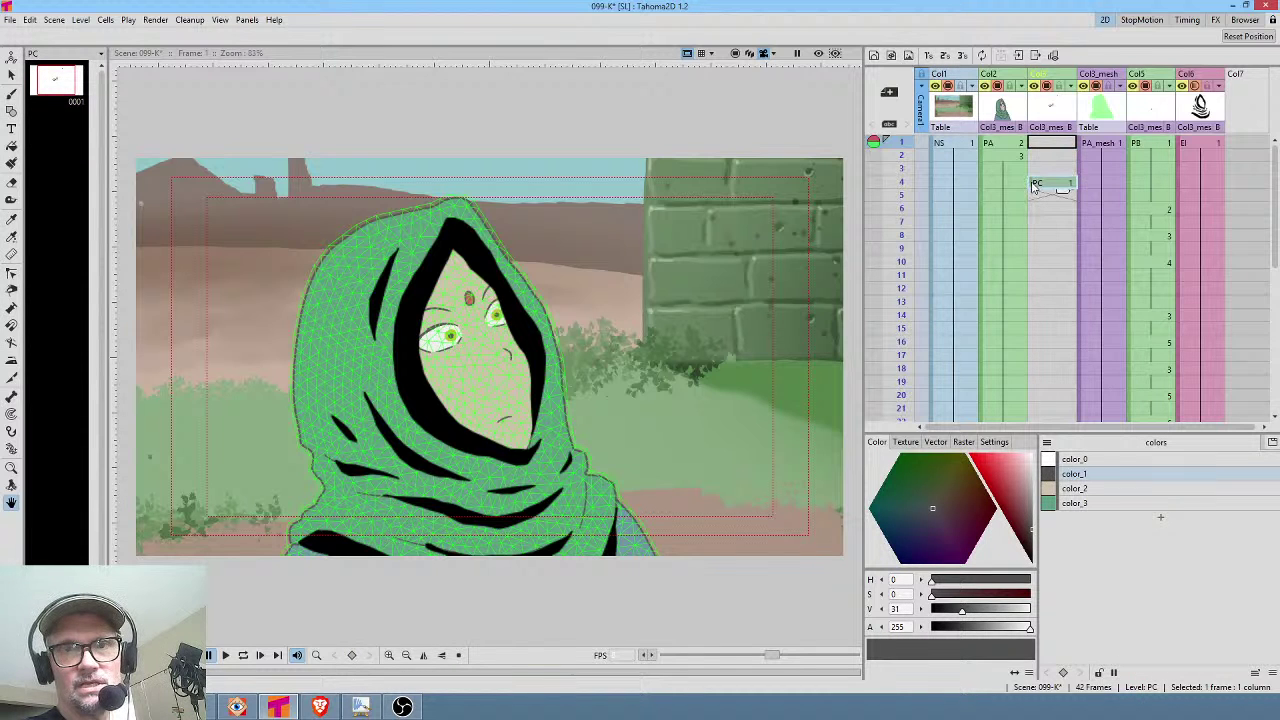
Remove one more frame from the start of the scene so it opens on PA drawing 3, and scrub the opening frames.
click(962, 146)
key(shift+Delete)
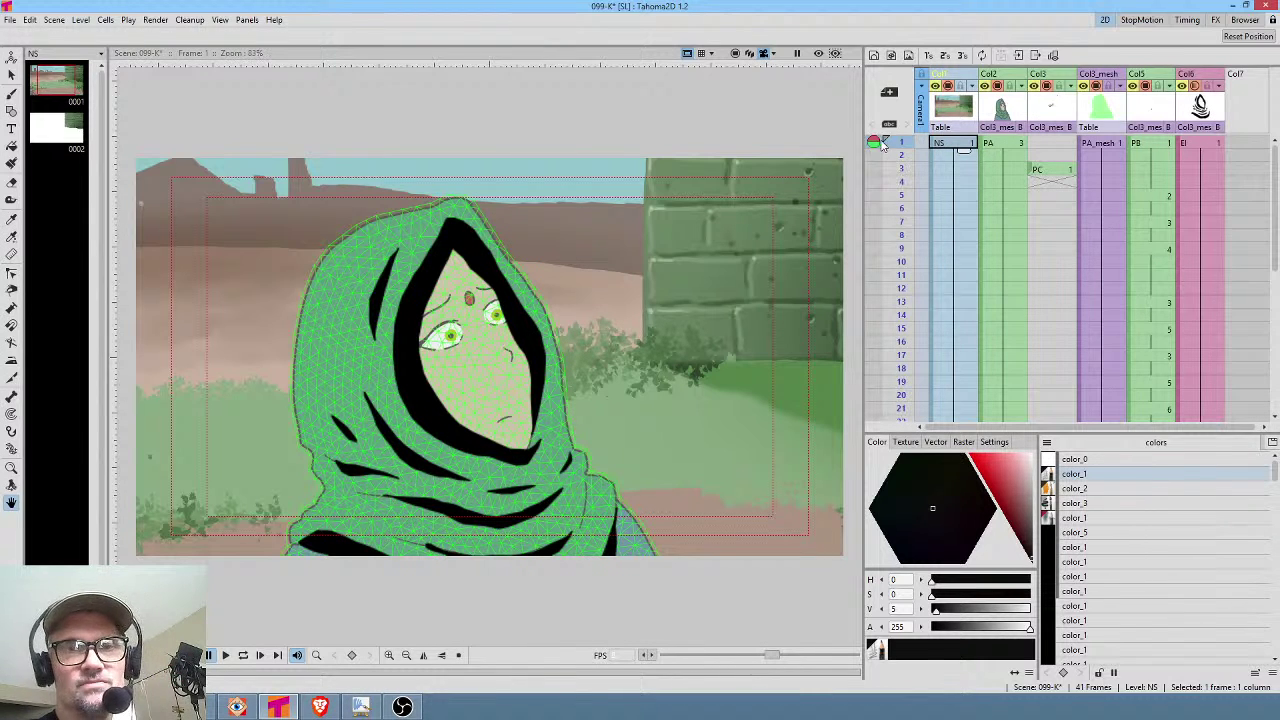
mouse_move(898, 148)
mouse_down()
mouse_move(920, 281)
mouse_move(918, 142)
mouse_move(924, 248)
mouse_move(920, 194)
mouse_up()
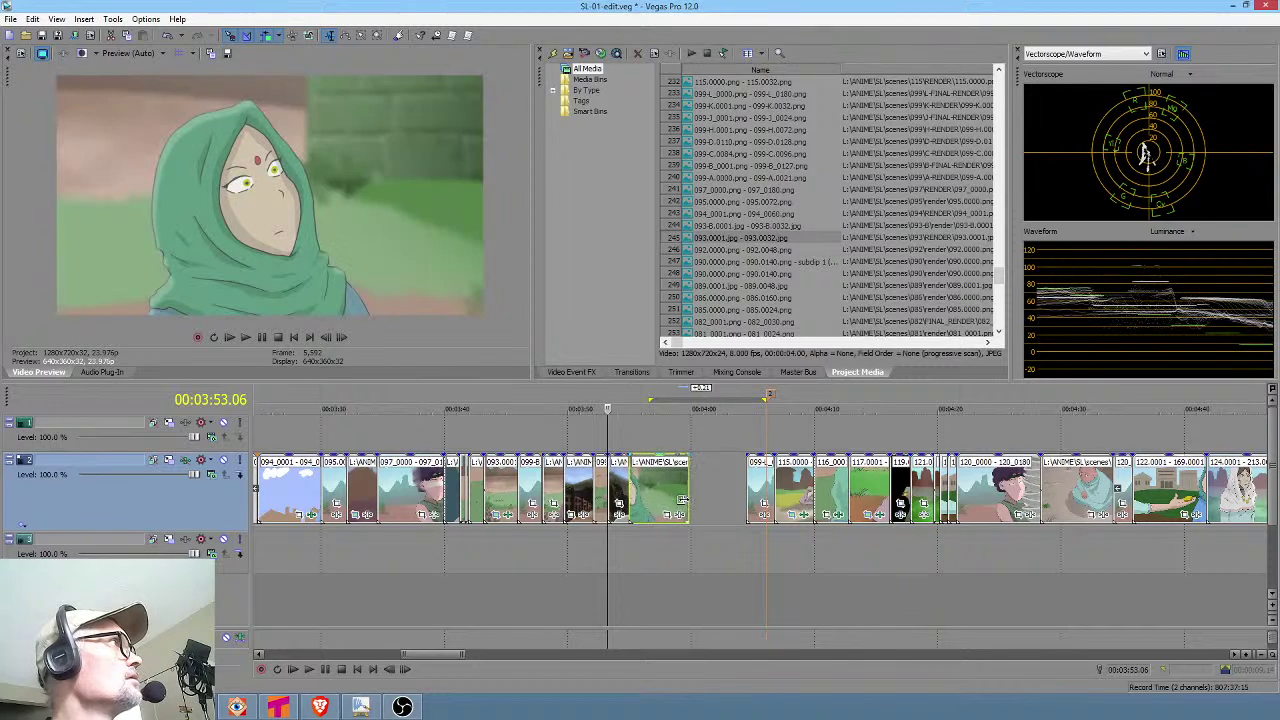
In Vegas Pro, close the gap after the K-RENDER clip by shifting the 099-L clip and the following clips earlier.
drag(755, 487, 687, 487)
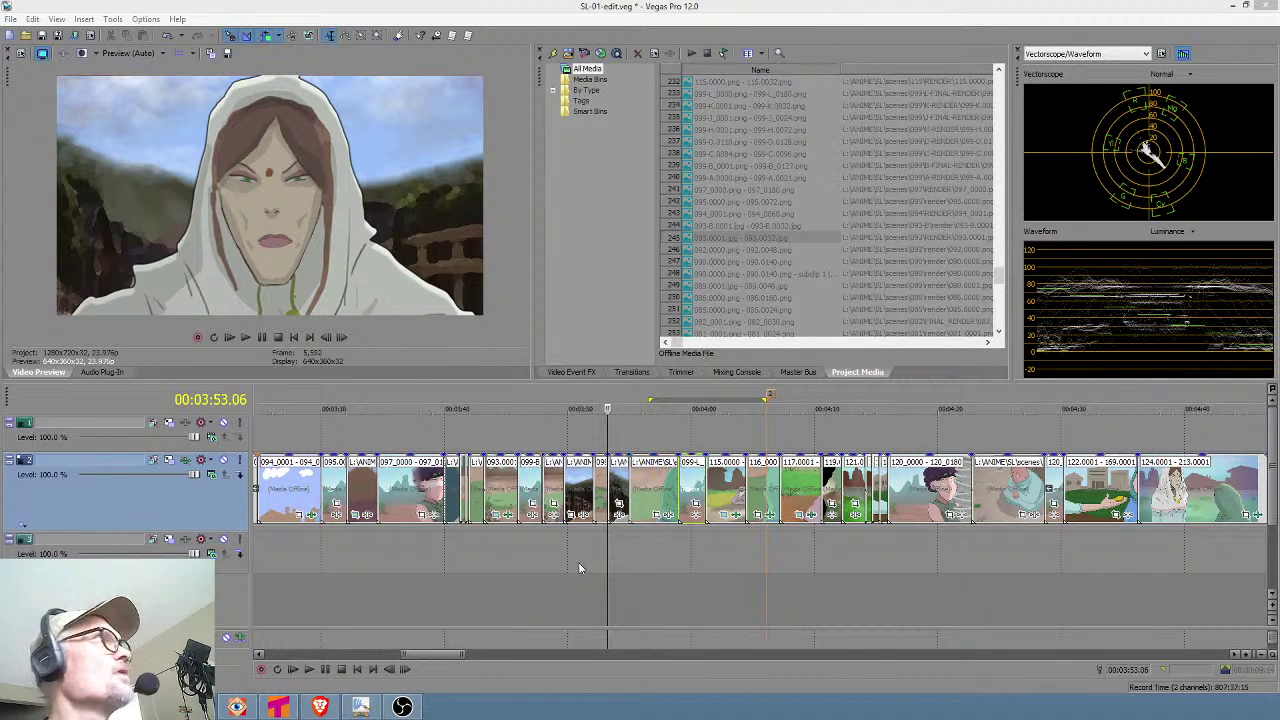
drag(614, 546, 648, 540)
click(629, 542)
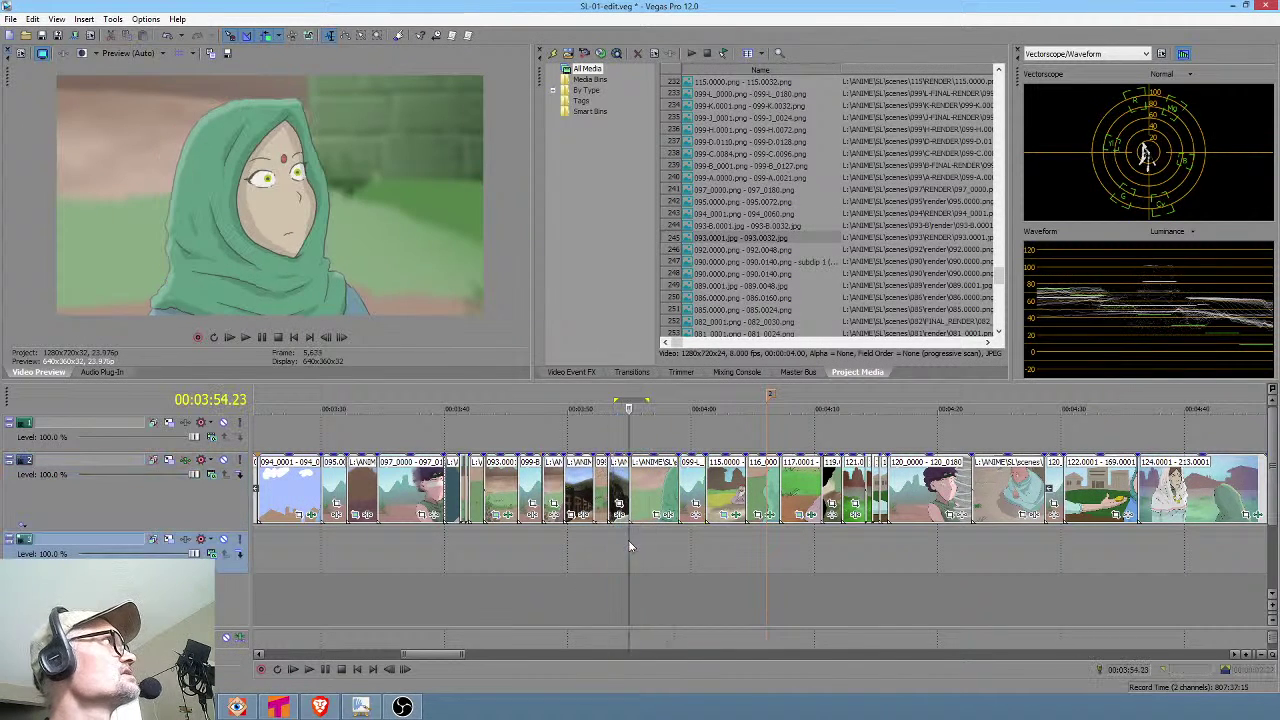
Review the shots from the K-RENDER clip to scene 117, playing from scene 115 and viewing the scene 116 shot full screen.
click(664, 541)
click(707, 545)
click(680, 542)
click(758, 540)
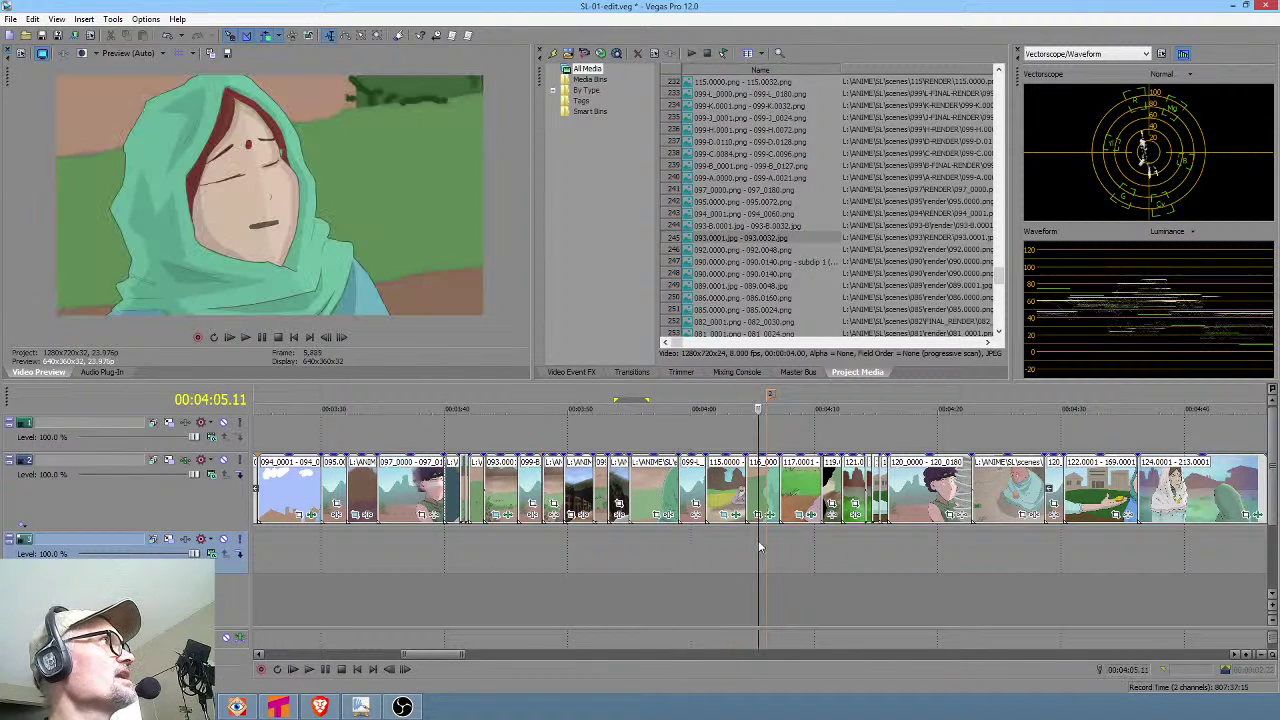
click(733, 544)
key(space)
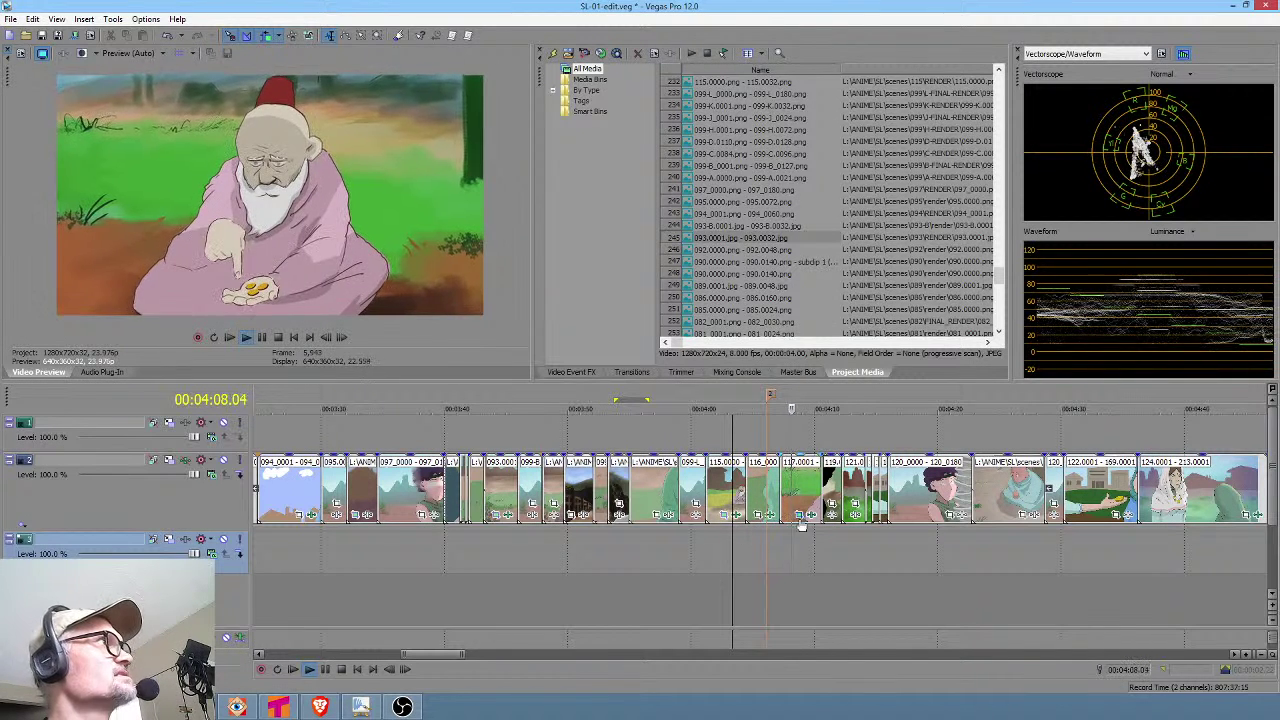
key(space)
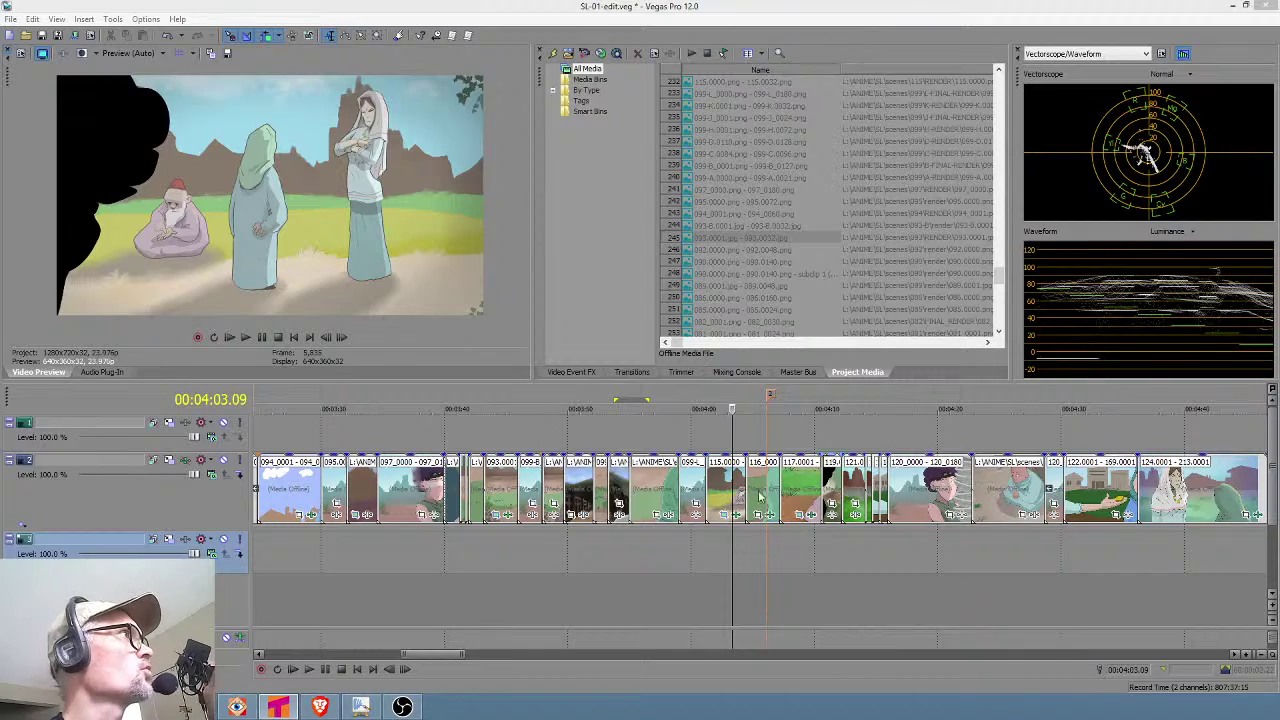
click(760, 547)
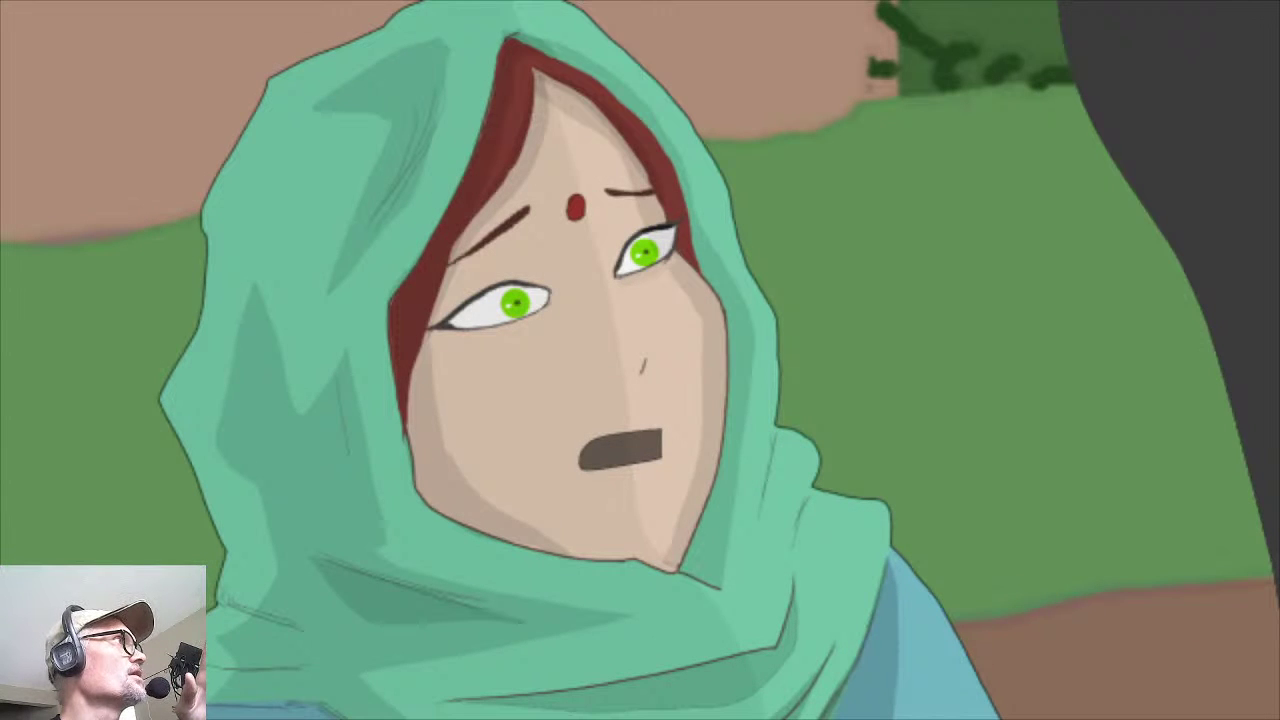
key(Escape)
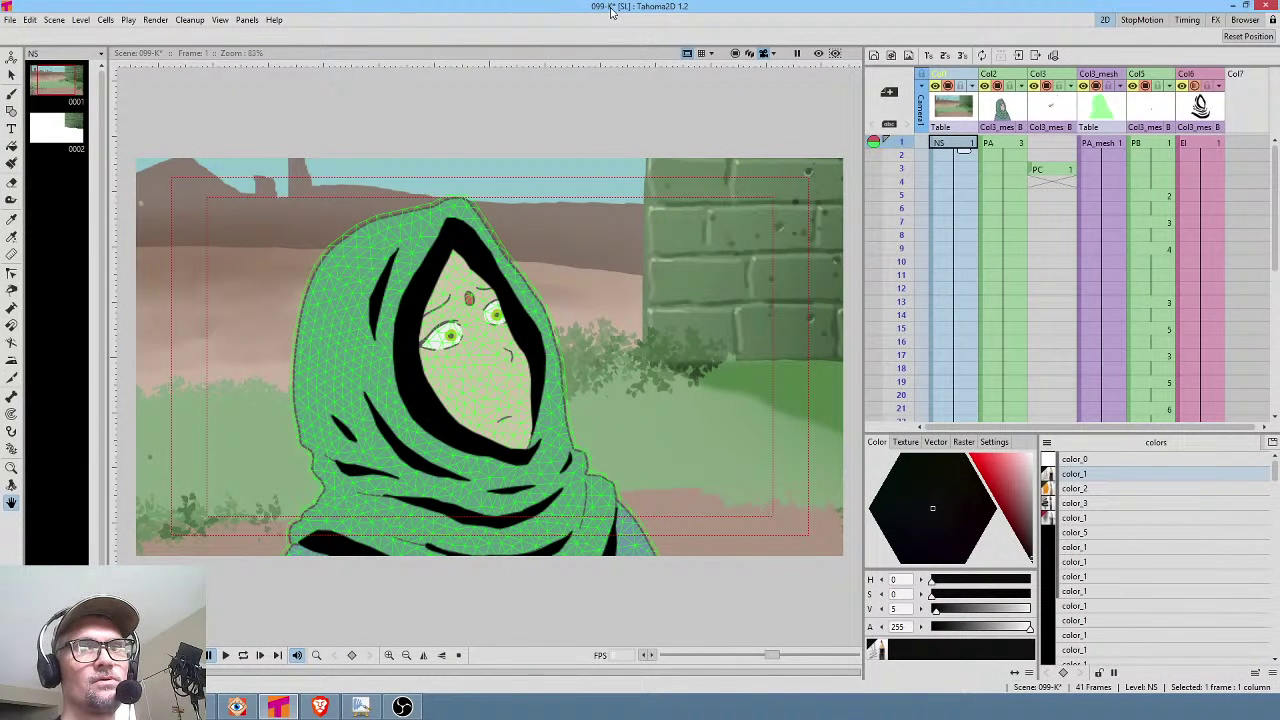
Switch back to Tahoma2D and save the trimmed scene under the new name 116 in the scenes folder.
click(10, 20)
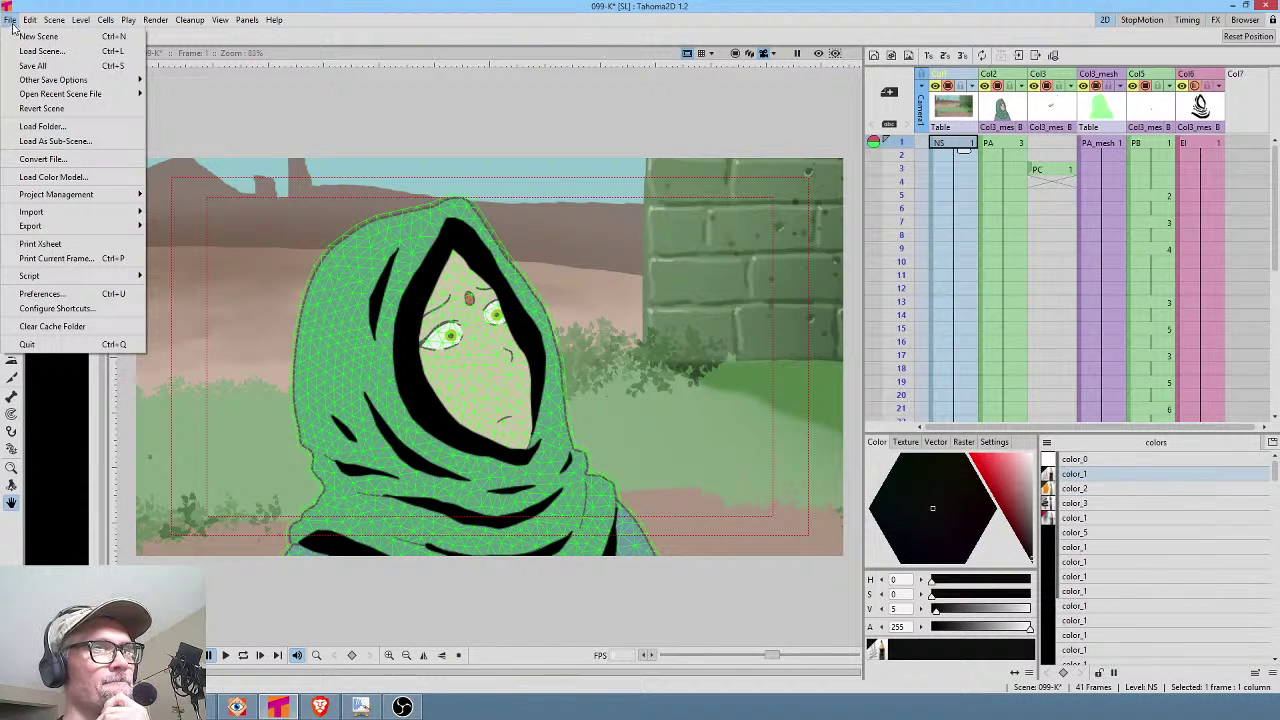
mouse_move(40, 80)
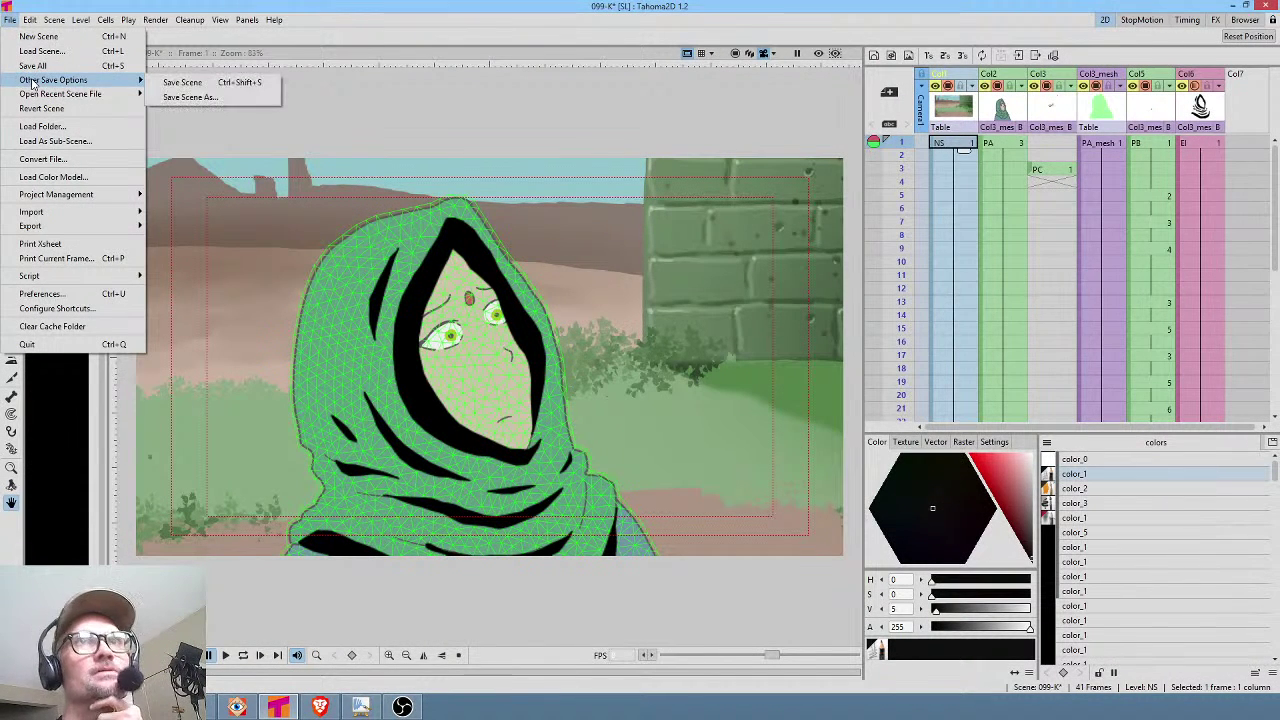
click(195, 97)
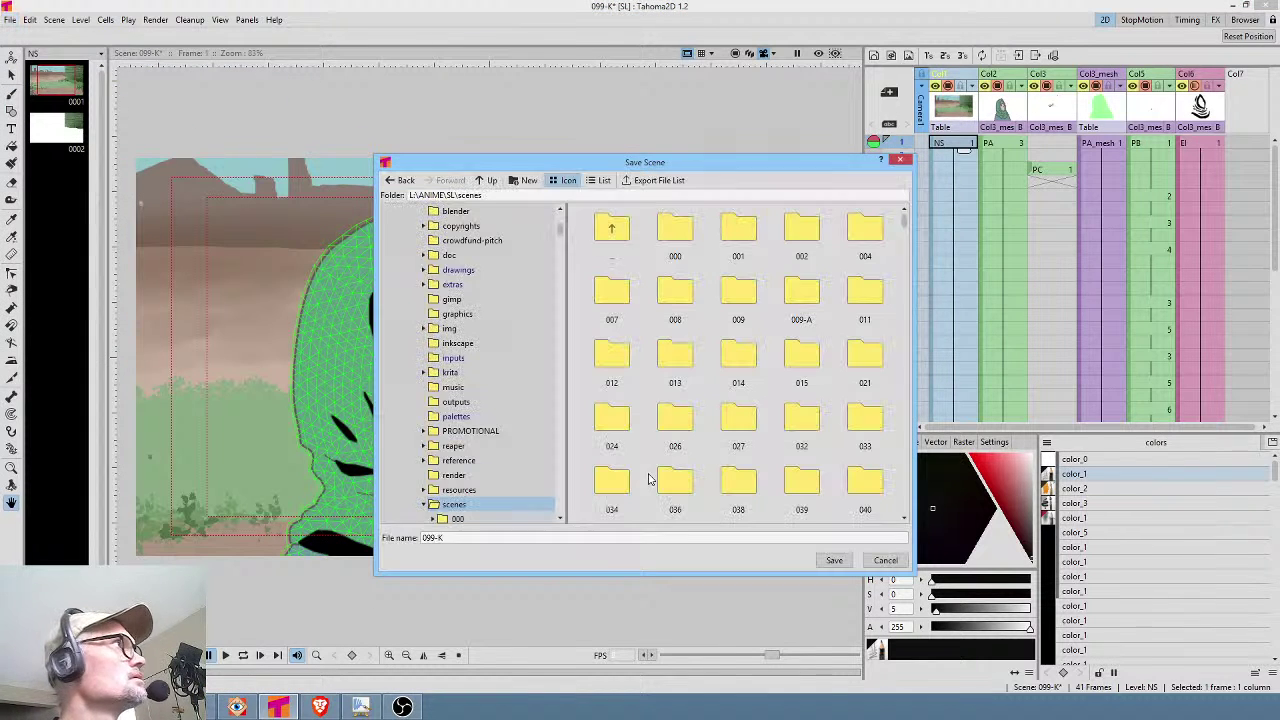
click(509, 538)
key(BackSpace)
key(BackSpace)
key(BackSpace)
key(BackSpace)
key(BackSpace)
text(116)
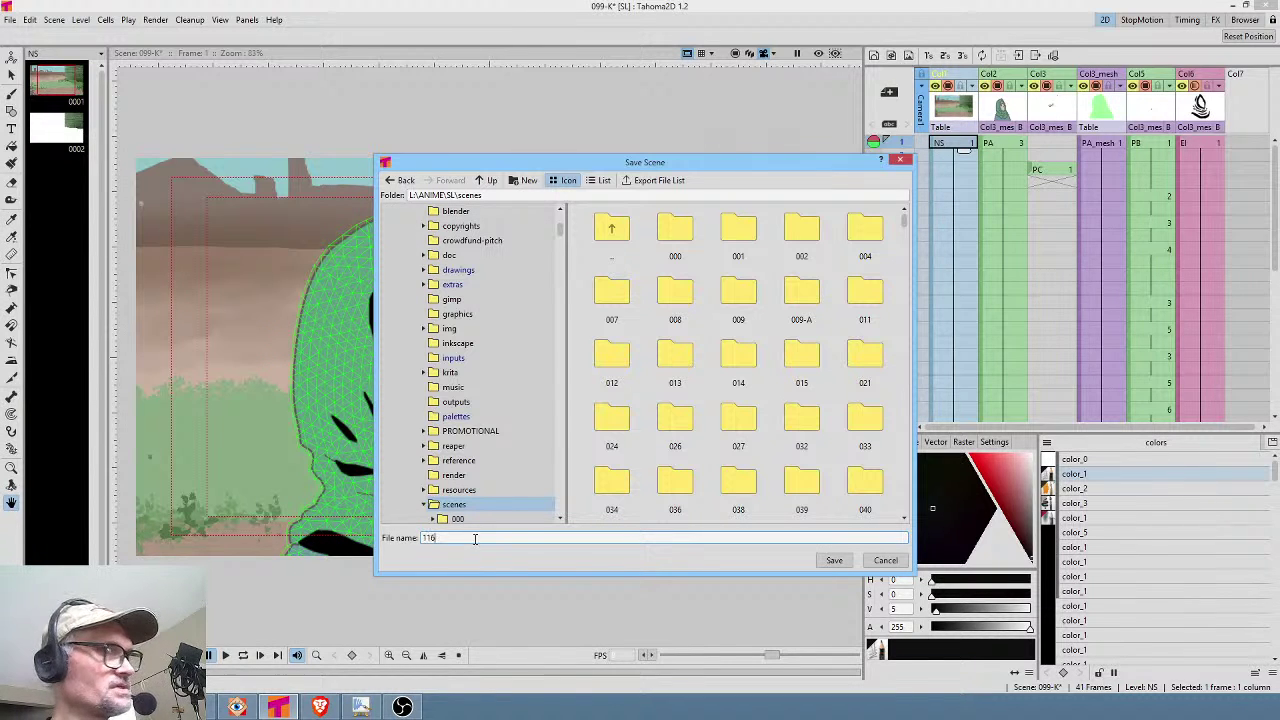
click(834, 560)
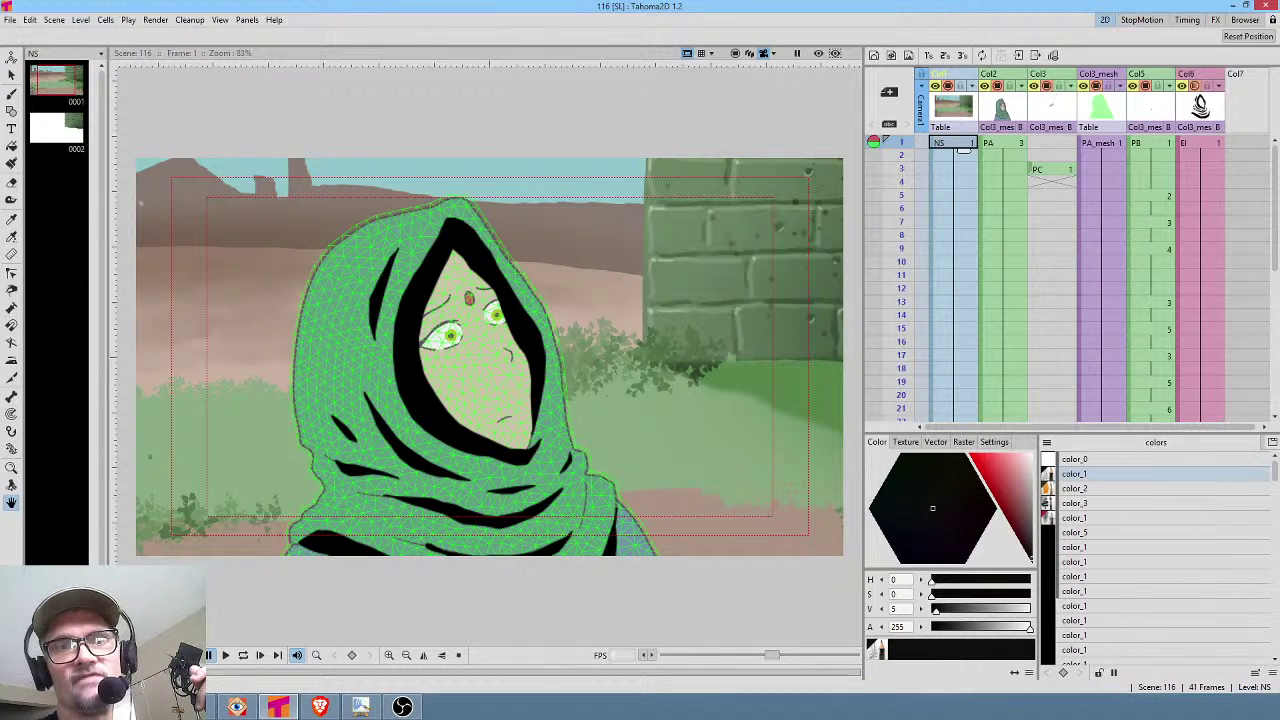
Check the blink and mouth movement of scene 116 by scrubbing from frame 1 to frame 8.
click(1063, 171)
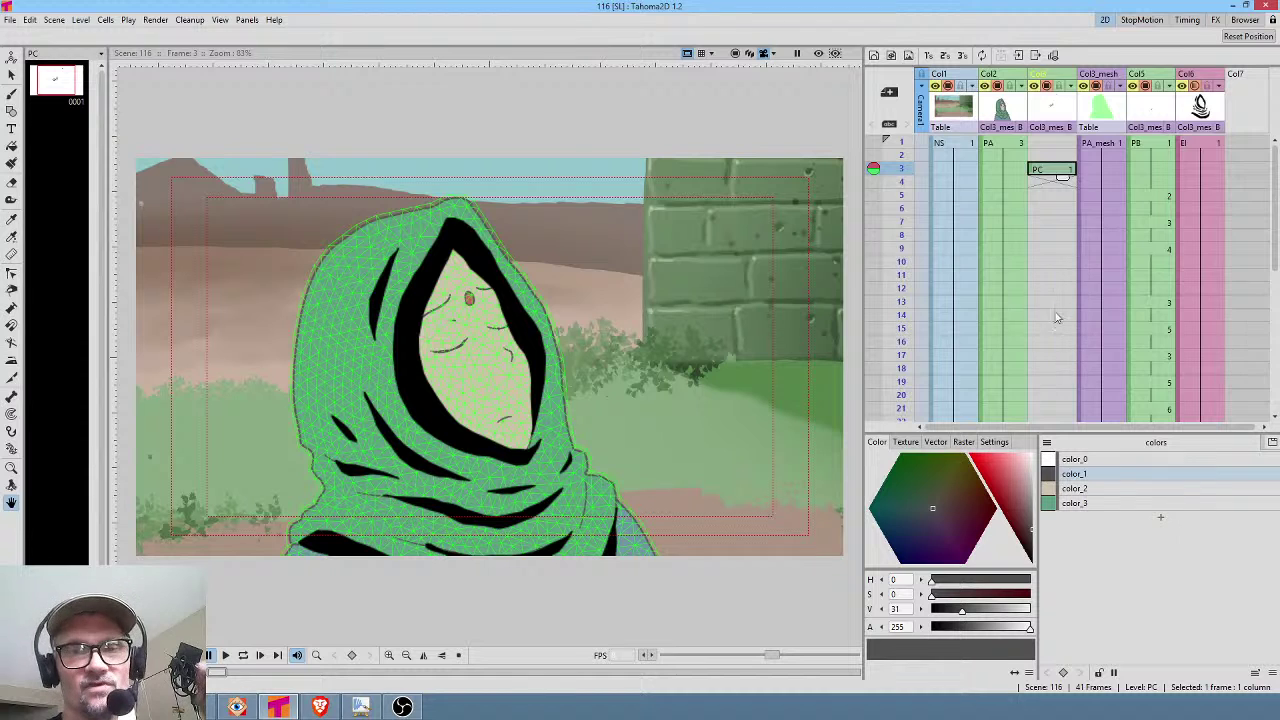
scroll(1050, 310, down, 5)
scroll(1055, 305, up, 5)
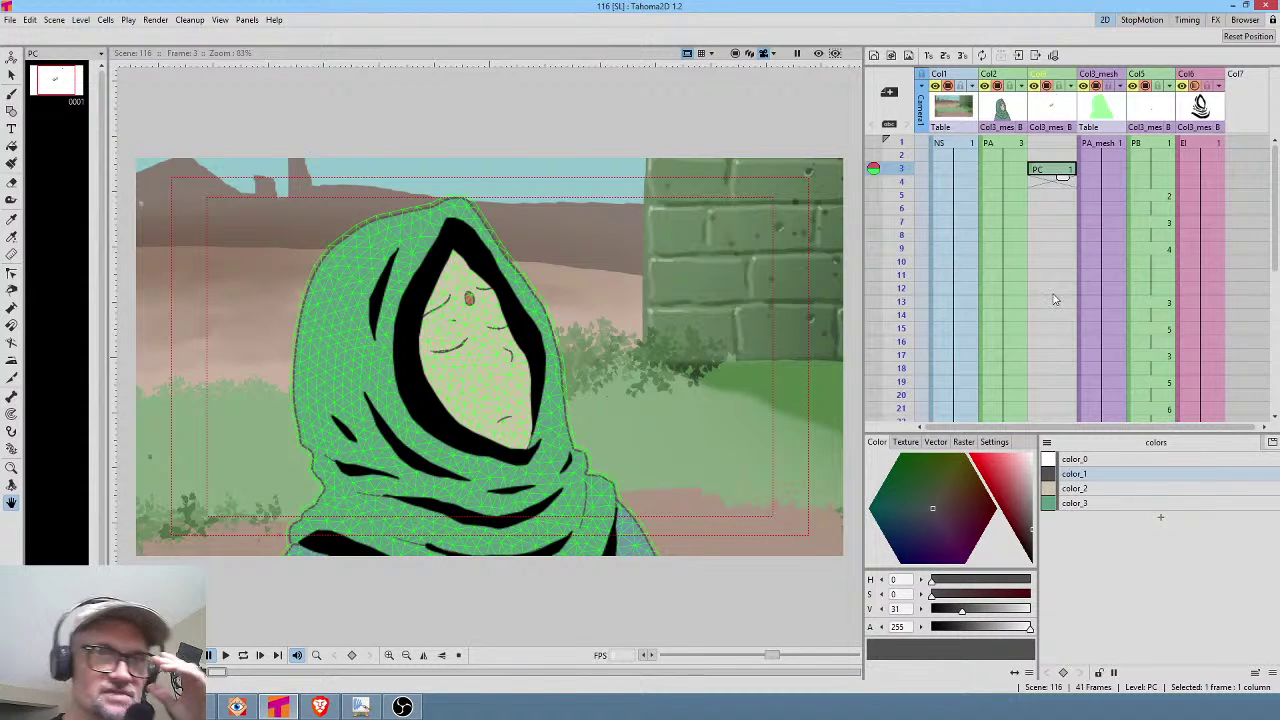
click(899, 145)
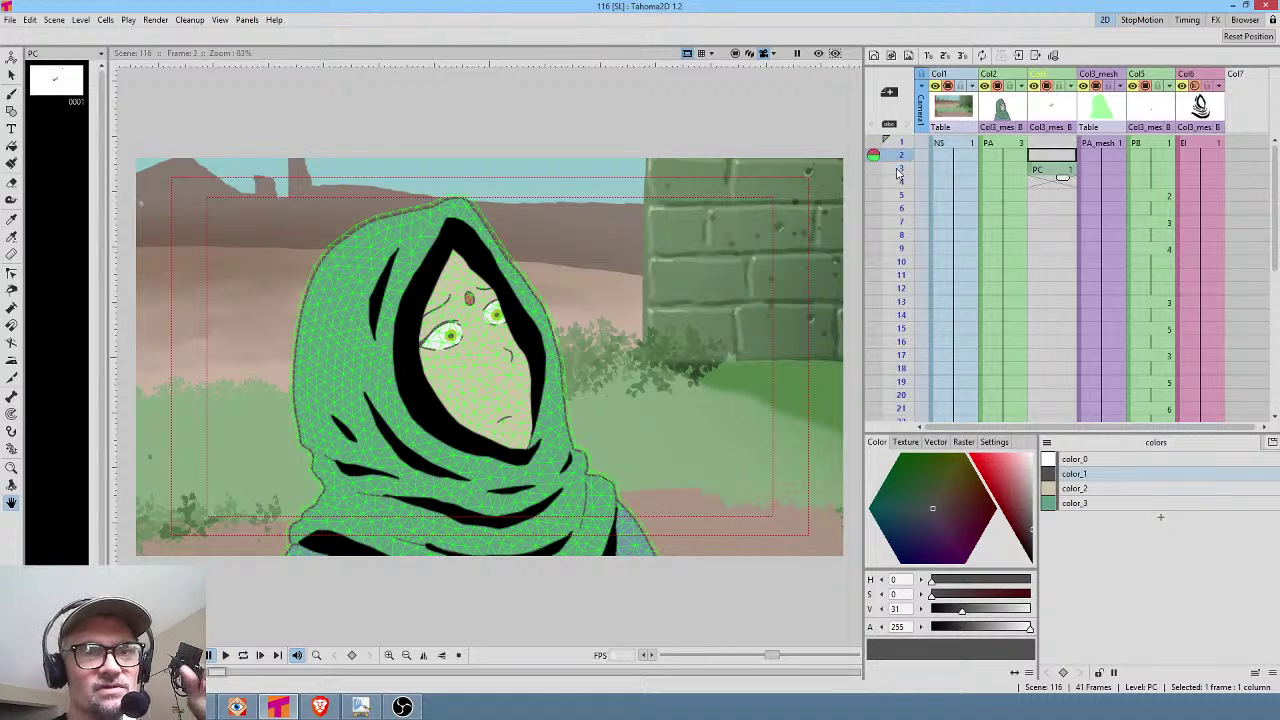
mouse_move(899, 145)
mouse_down()
mouse_move(910, 235)
mouse_move(912, 185)
mouse_move(903, 380)
mouse_move(900, 208)
mouse_move(901, 235)
mouse_up()
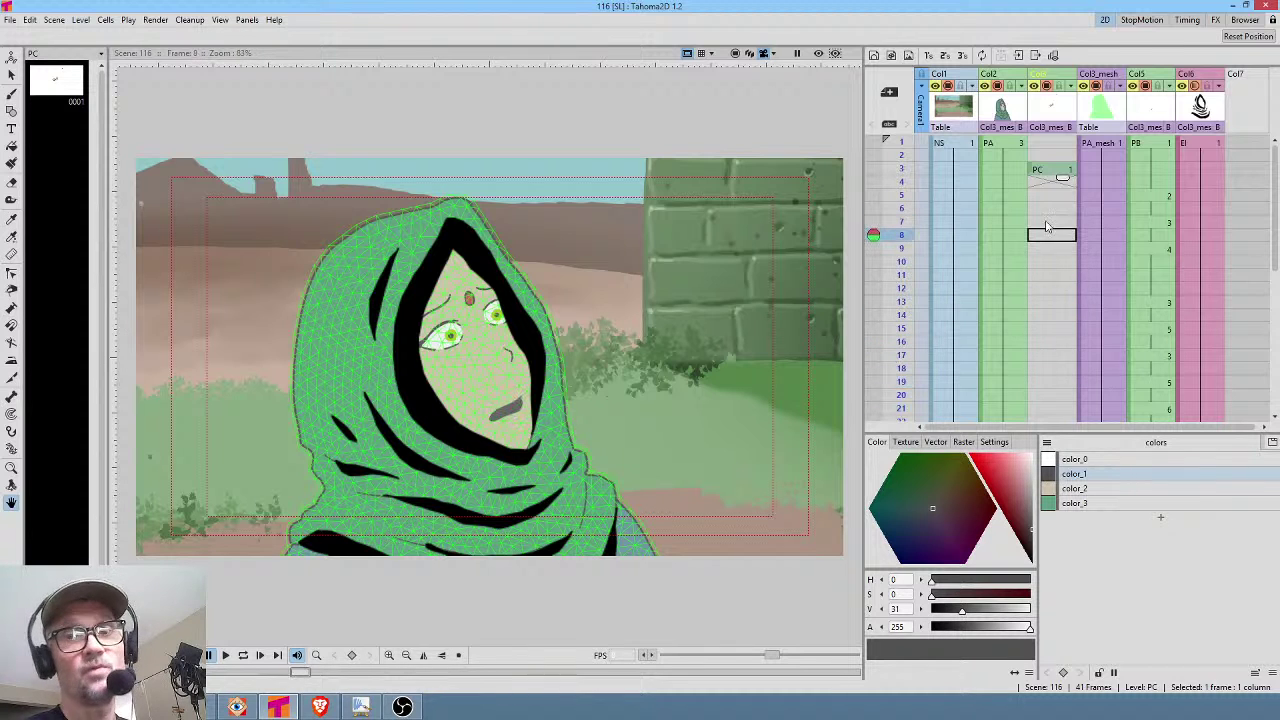
Shorten the hold of mouth drawing 4 in the PB column by two frames at frame 11, and play the scene back.
click(1158, 276)
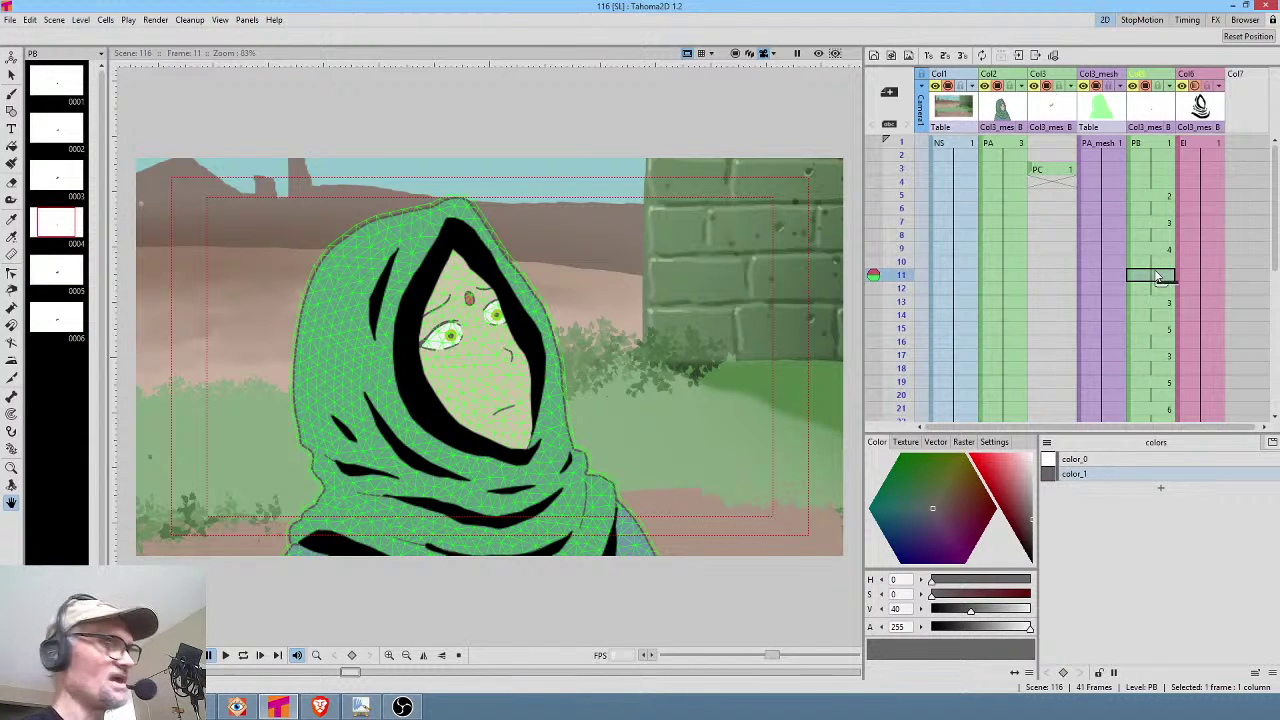
key(Delete)
key(Delete)
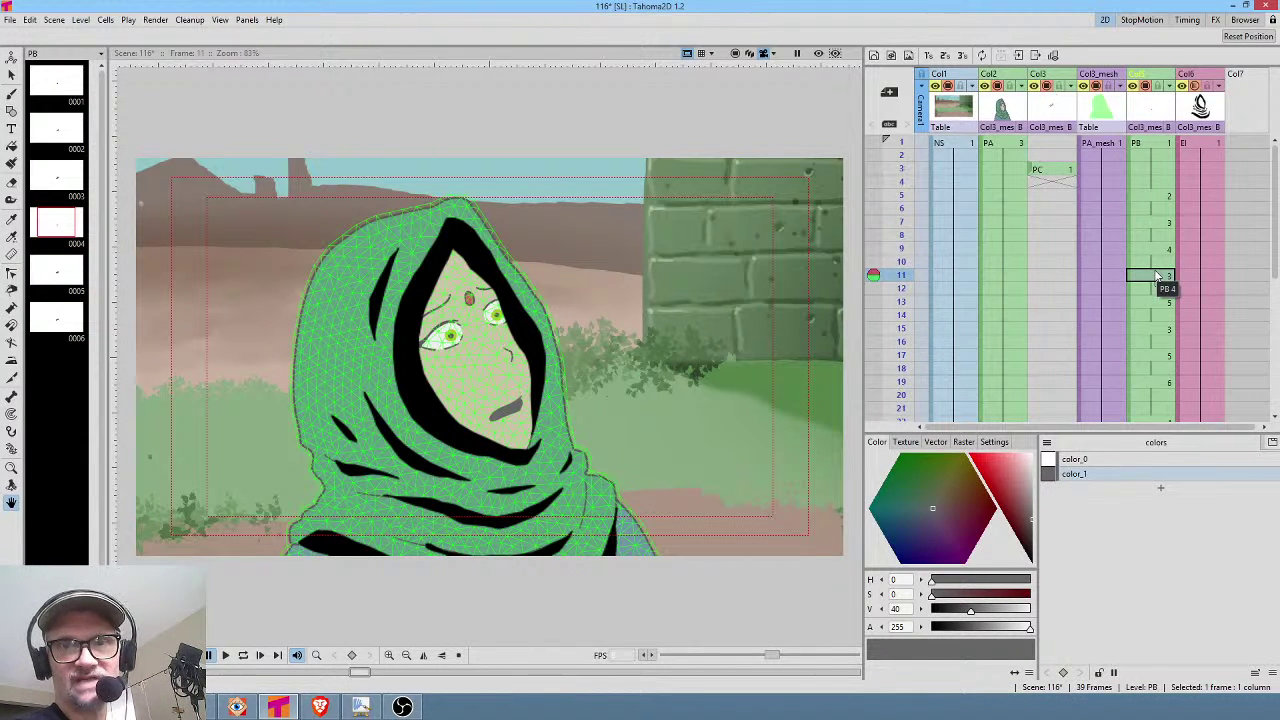
click(902, 146)
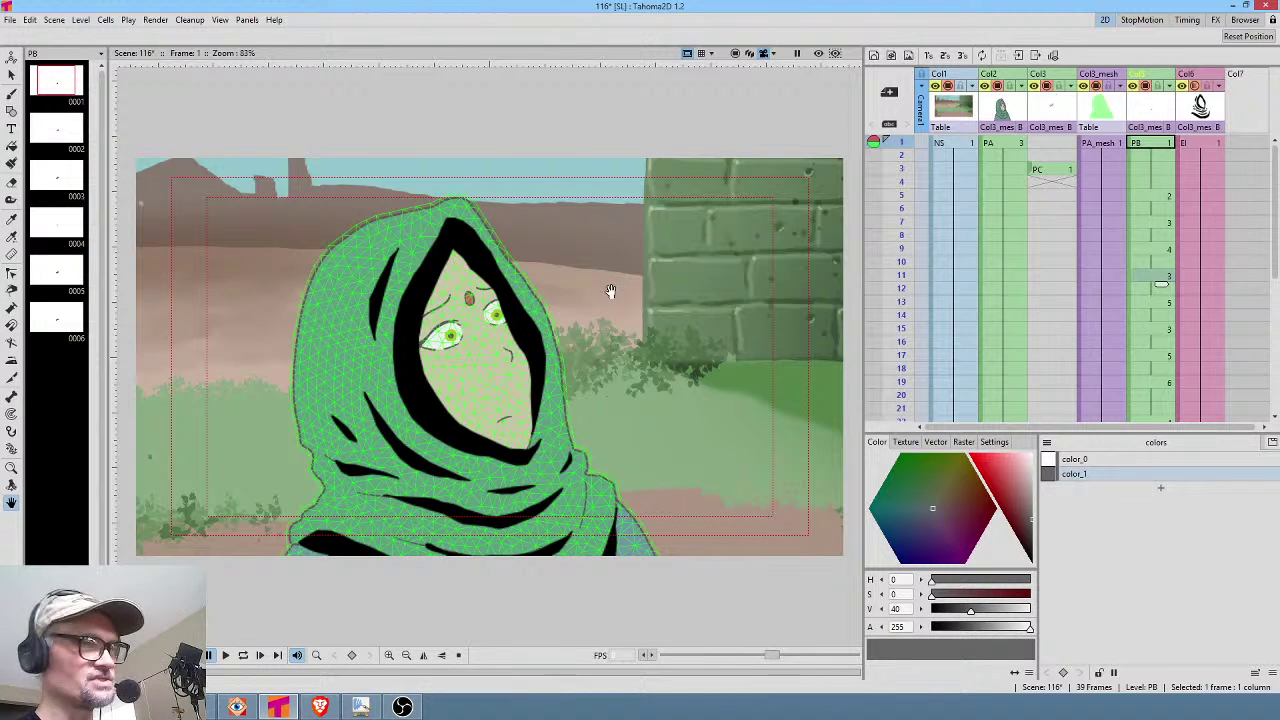
key(p)
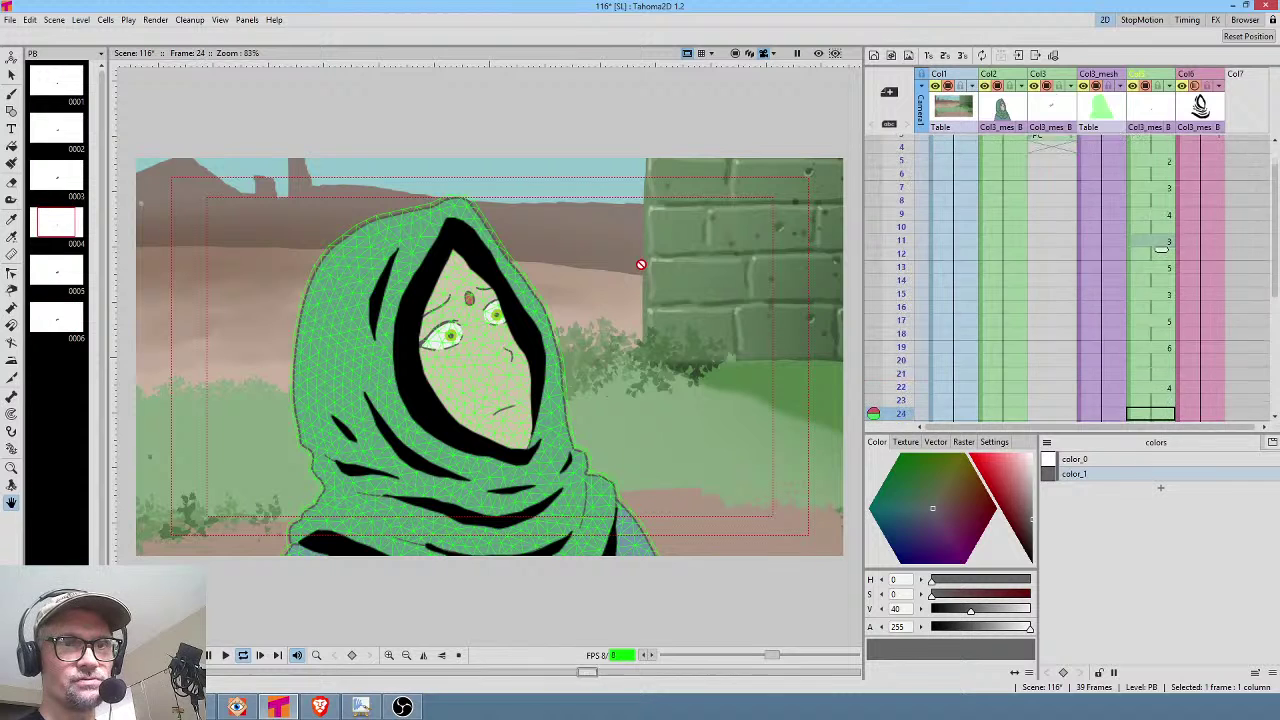
key(p)
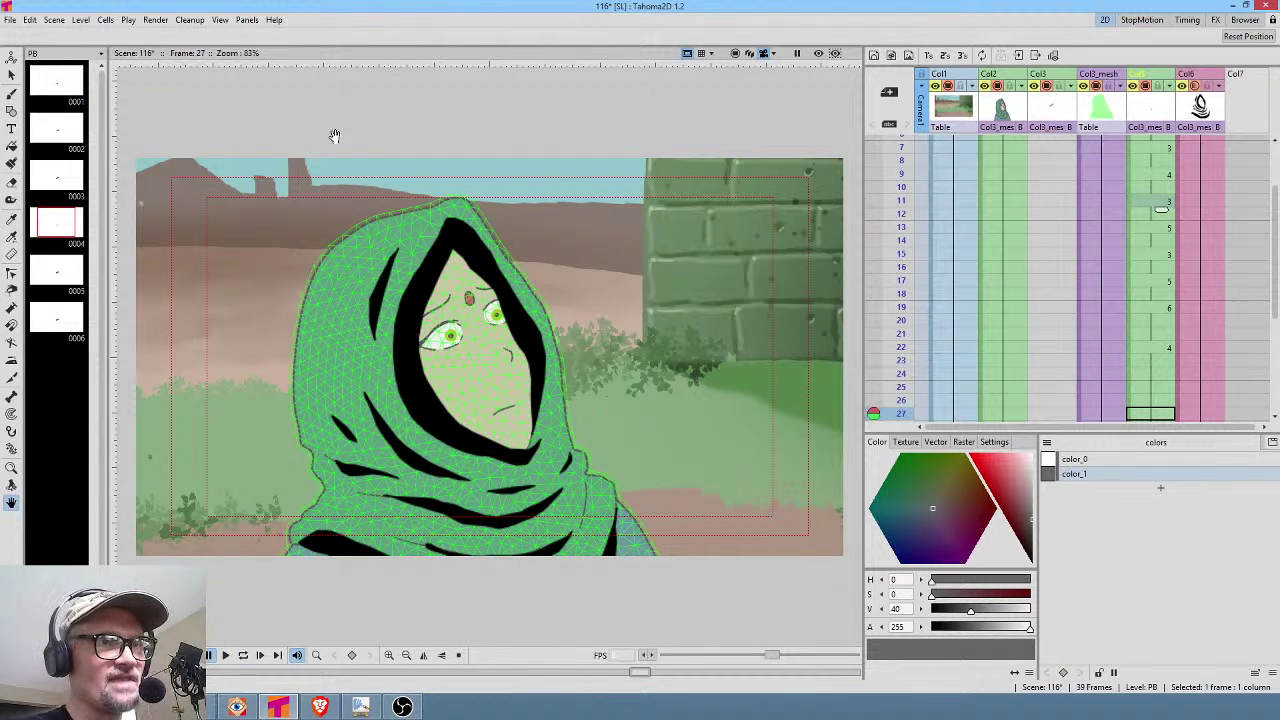
Open the output settings for scene 116 and select the Save in folder path.
click(155, 19)
click(192, 84)
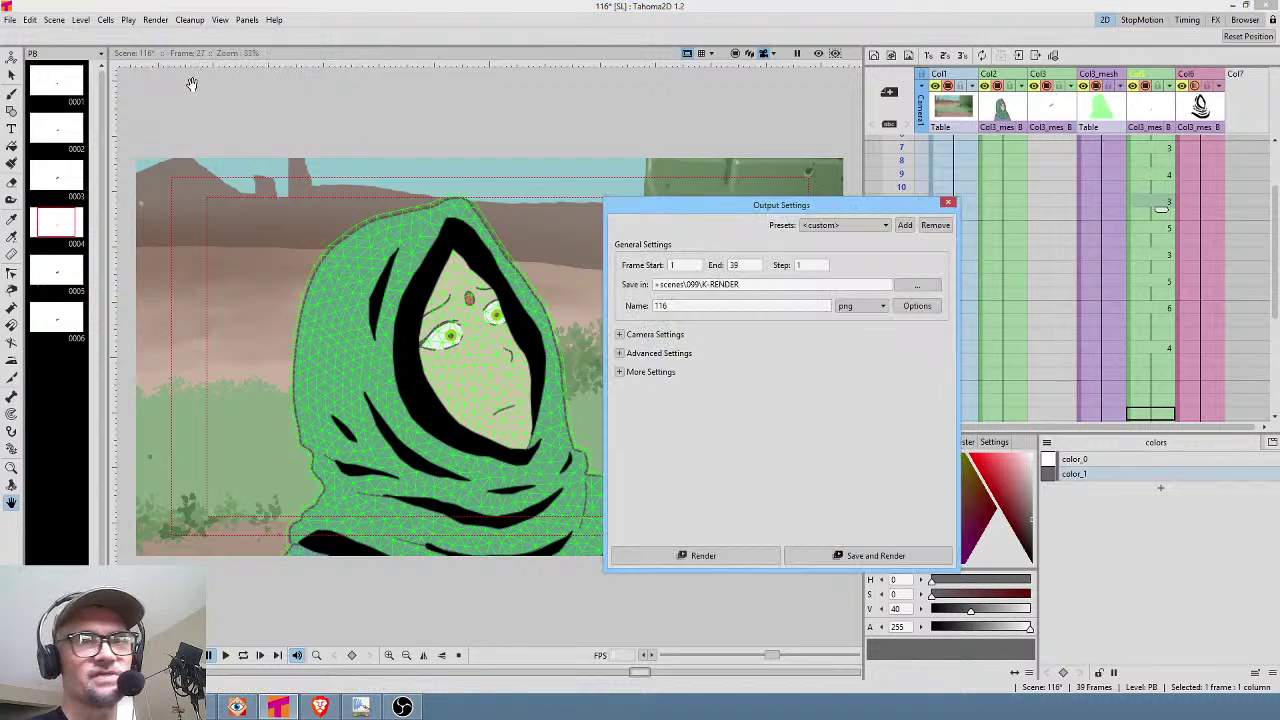
click(758, 284)
click(766, 284)
drag(764, 284, 688, 281)
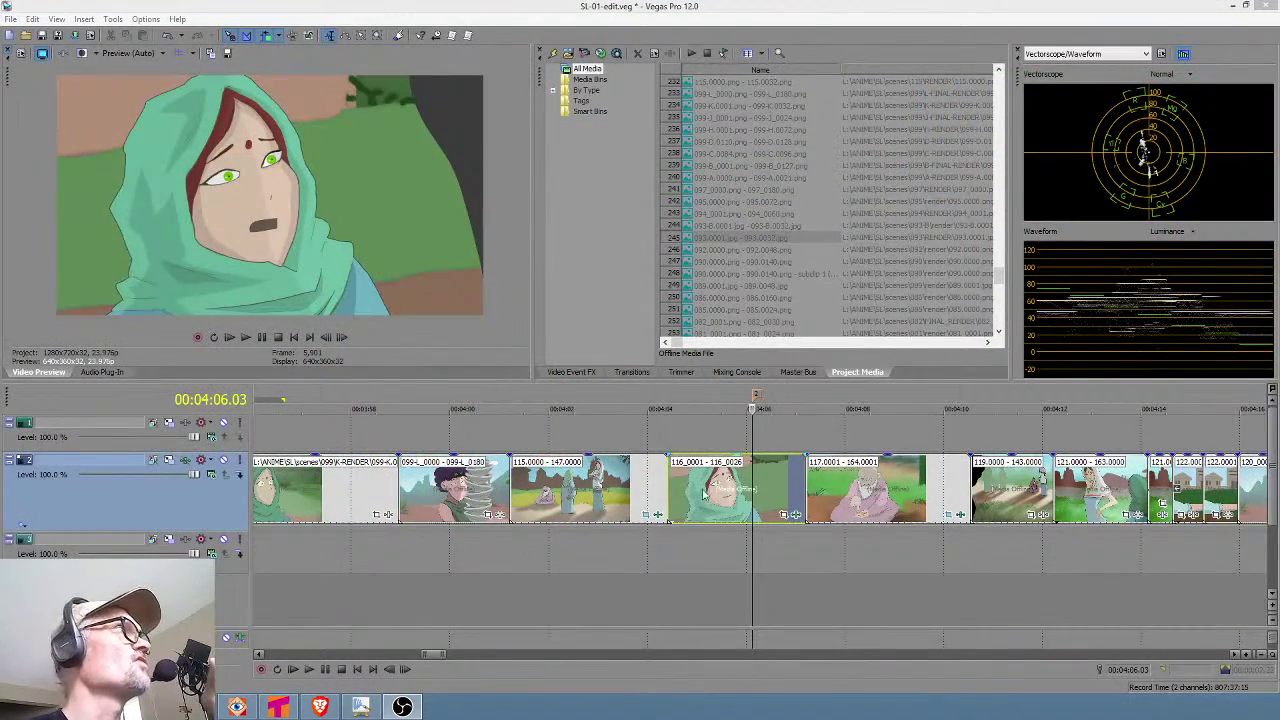
Switch to Vegas Pro and read the full media file path in the properties of the 116_0001 - 116_0026 clip.
right_click(709, 493)
click(745, 478)
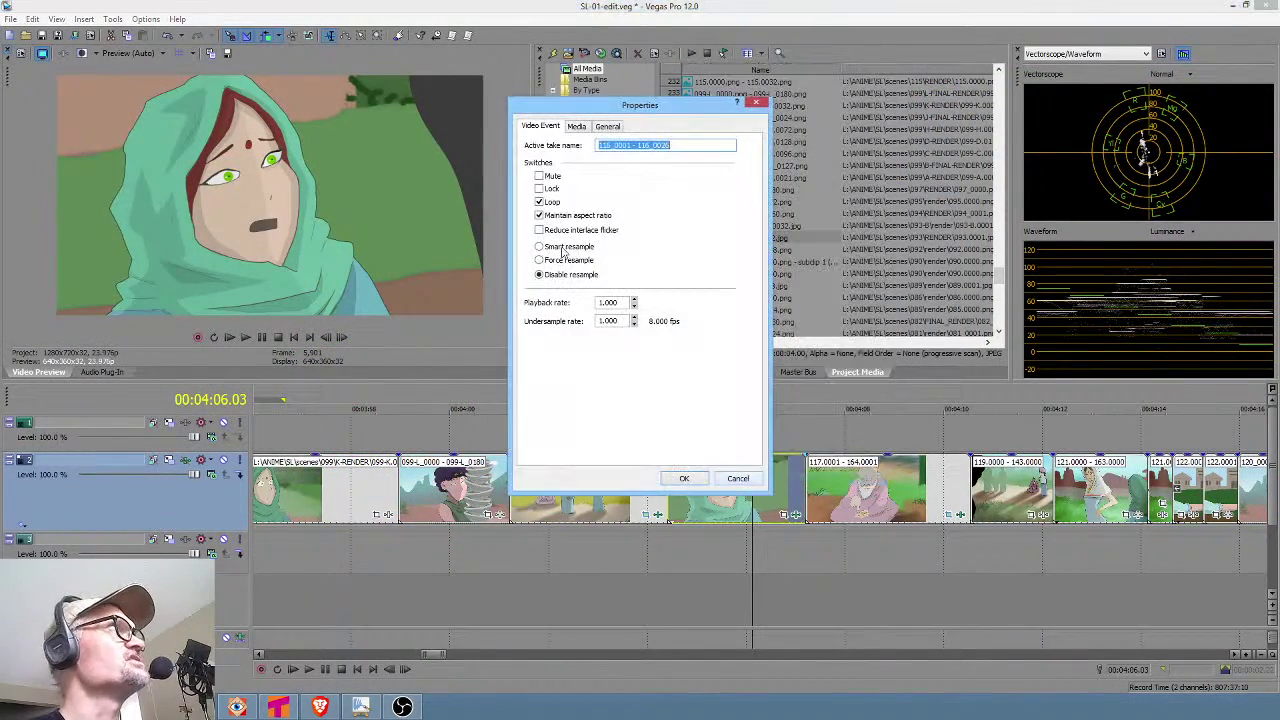
click(577, 127)
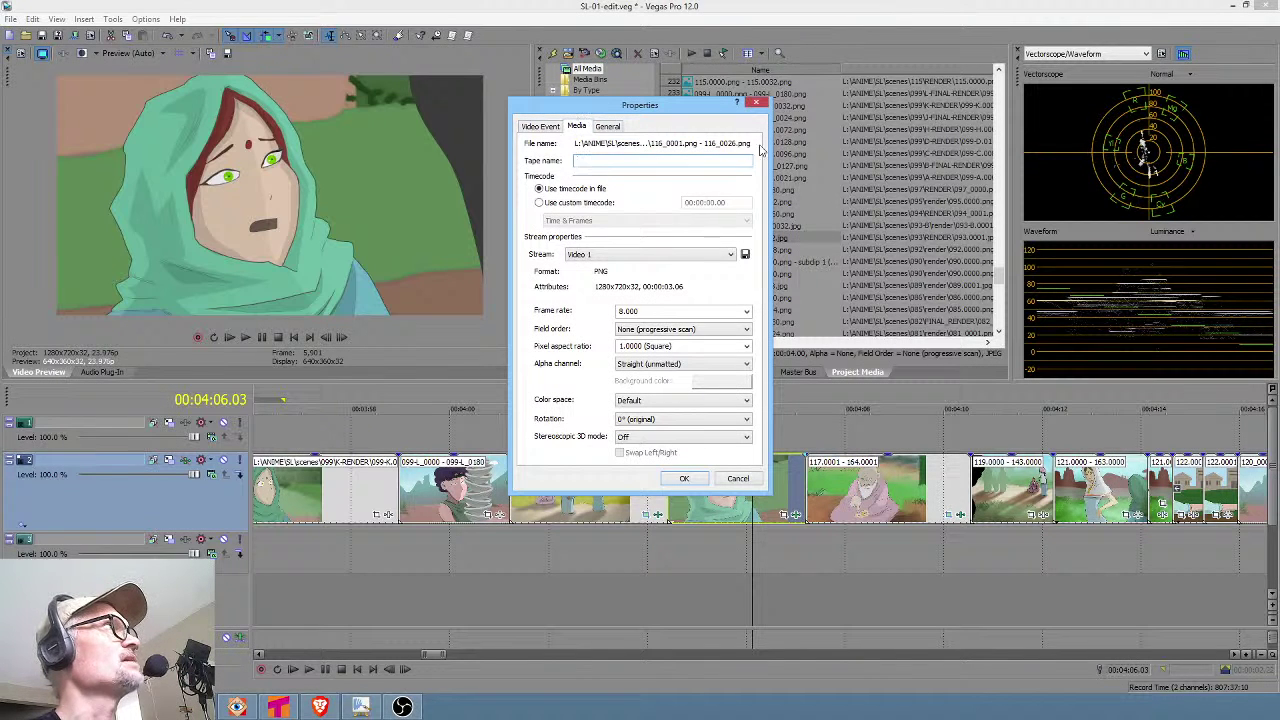
drag(751, 145, 742, 144)
click(729, 144)
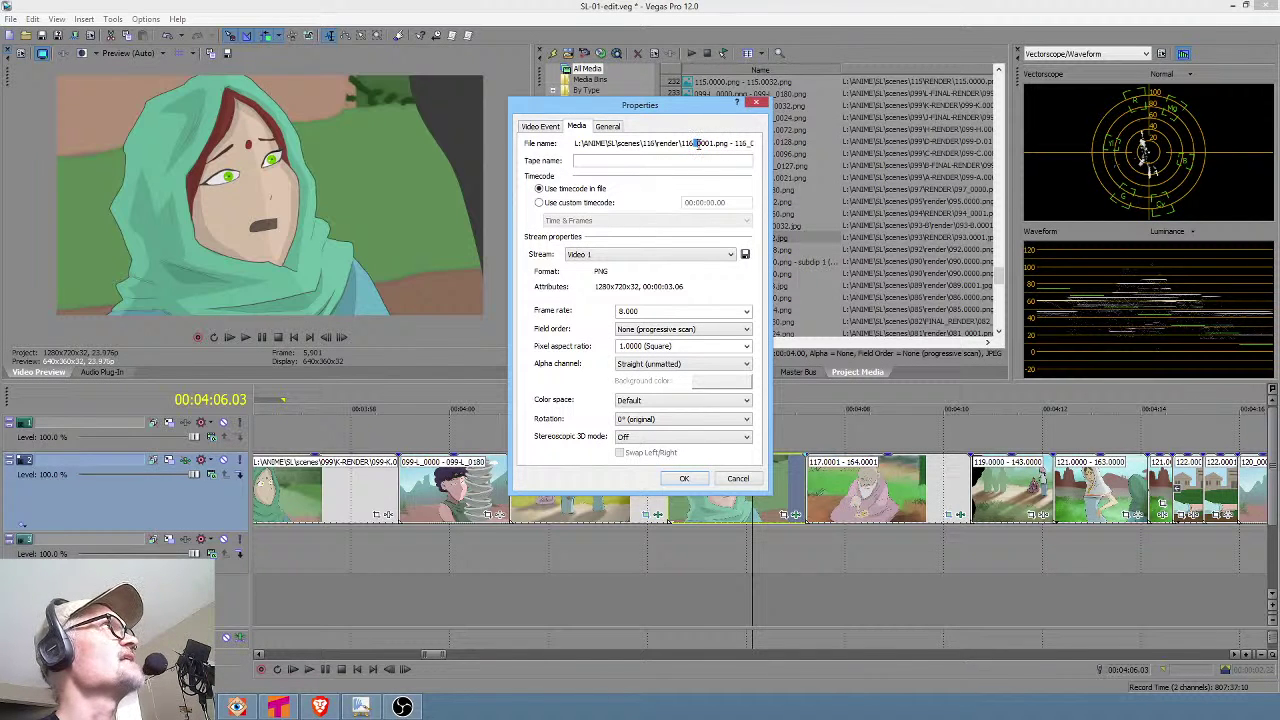
click(757, 104)
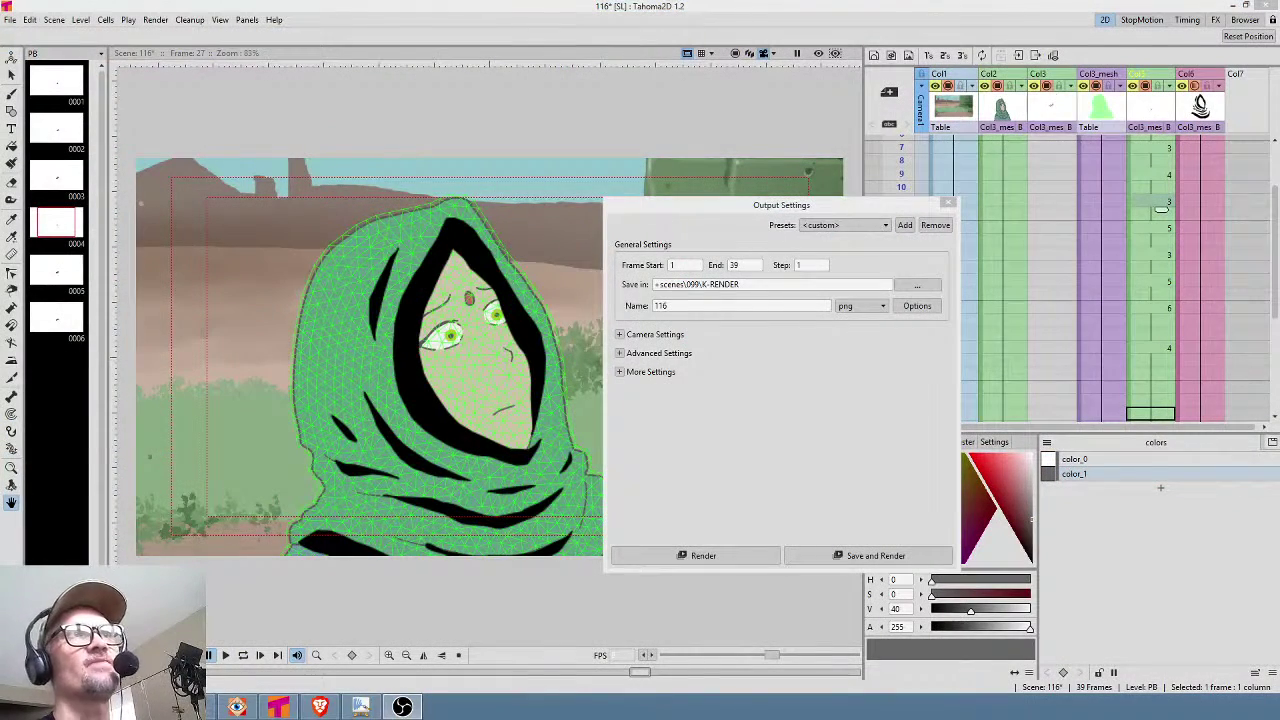
Change the output folder path of scene 116 to +scenes\116\render.
triple_click(785, 284)
click(774, 284)
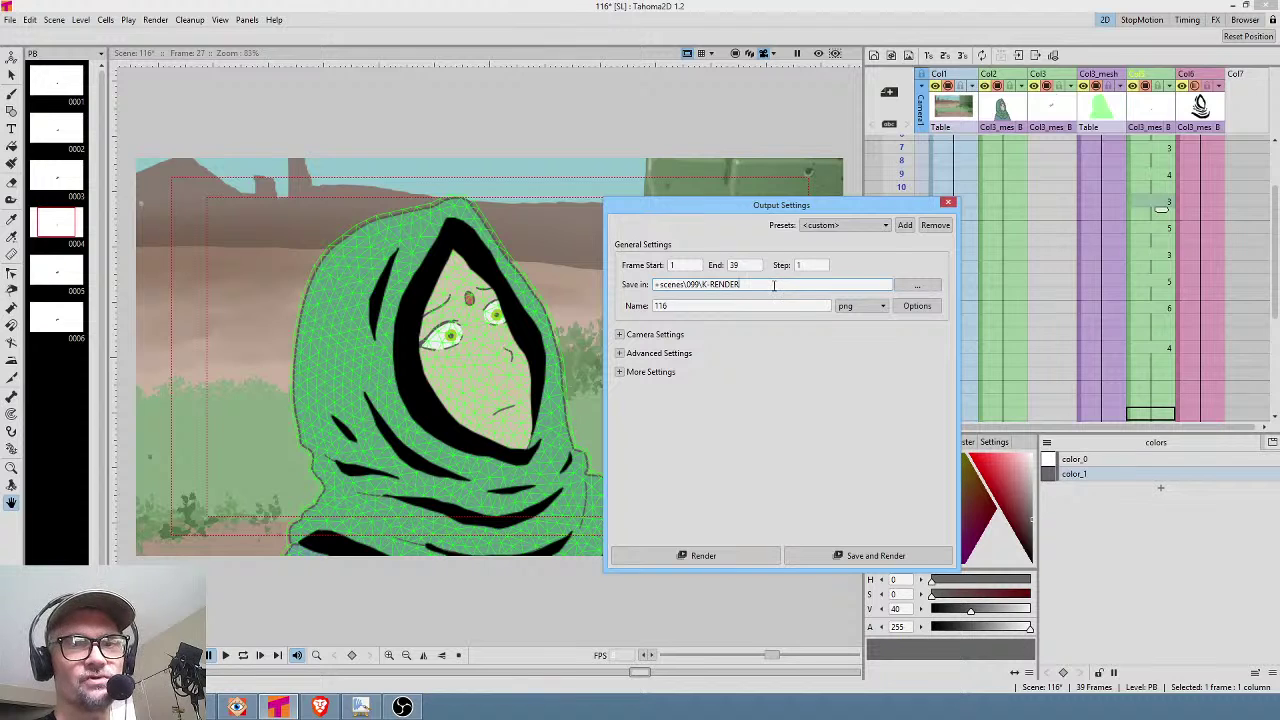
drag(737, 284, 686, 284)
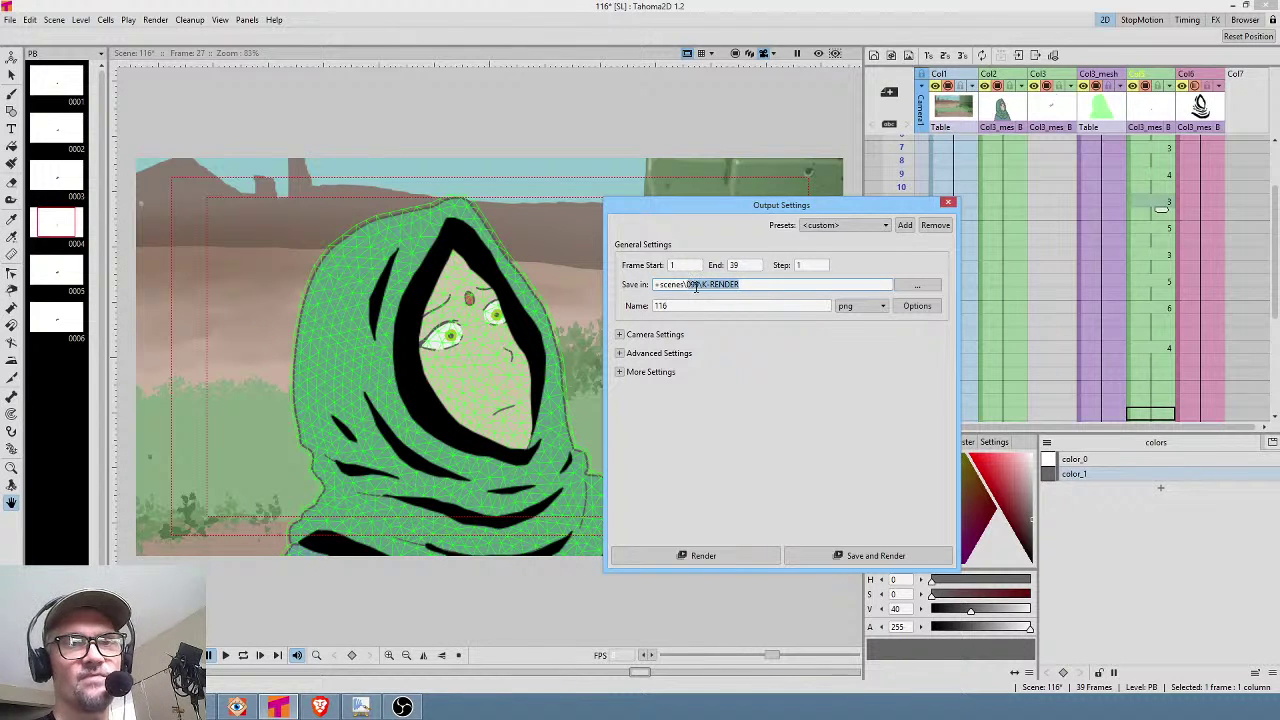
text(116)
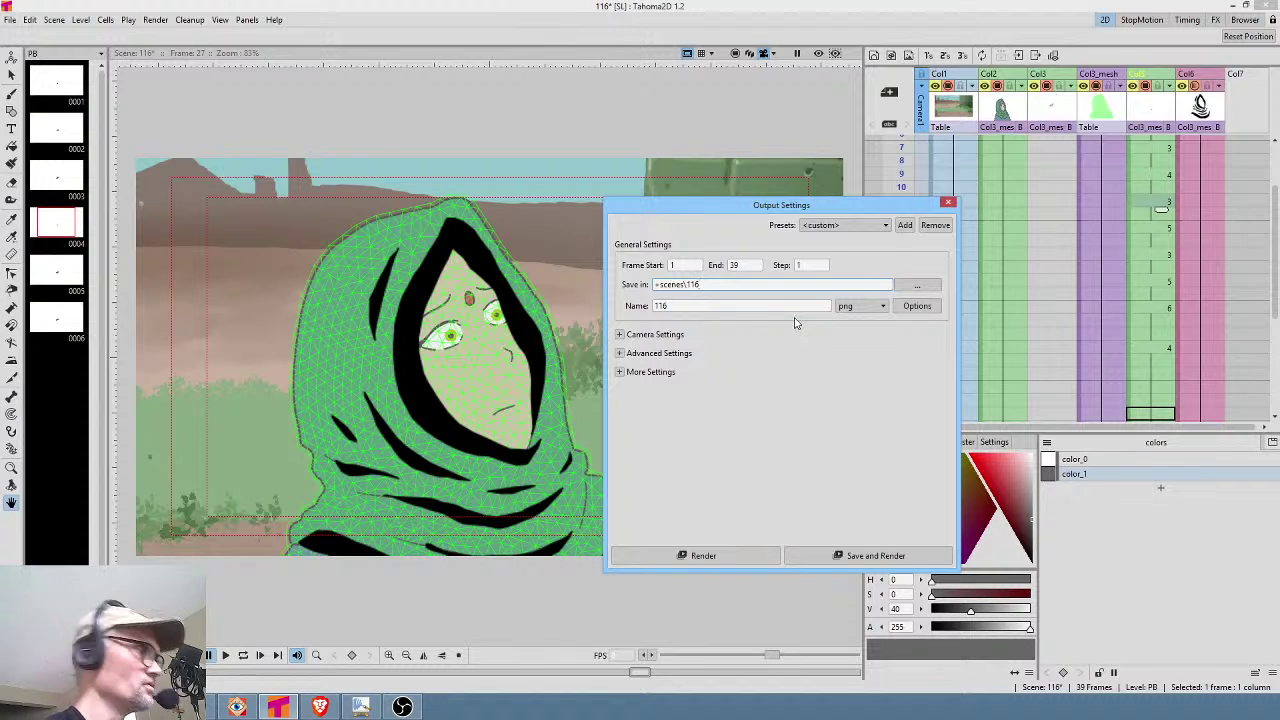
text(\render\)
key(BackSpace)
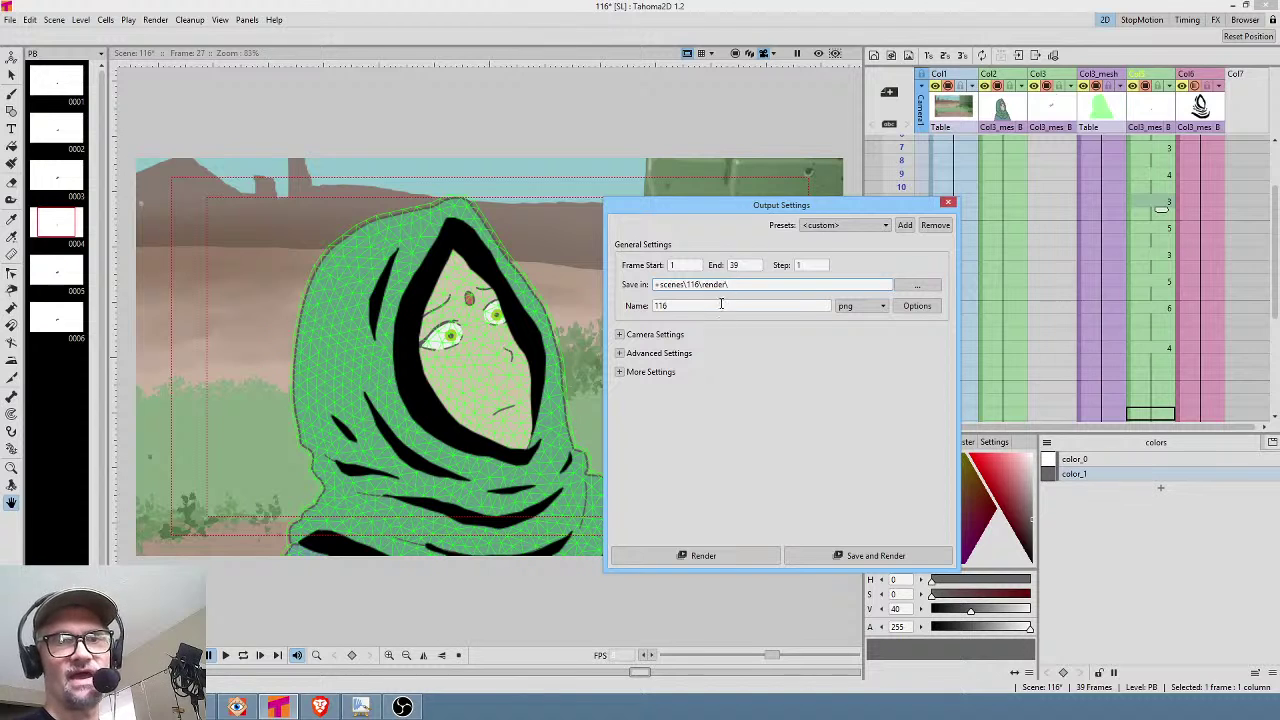
Set the output file format to jpg and close the output settings.
click(866, 307)
click(866, 340)
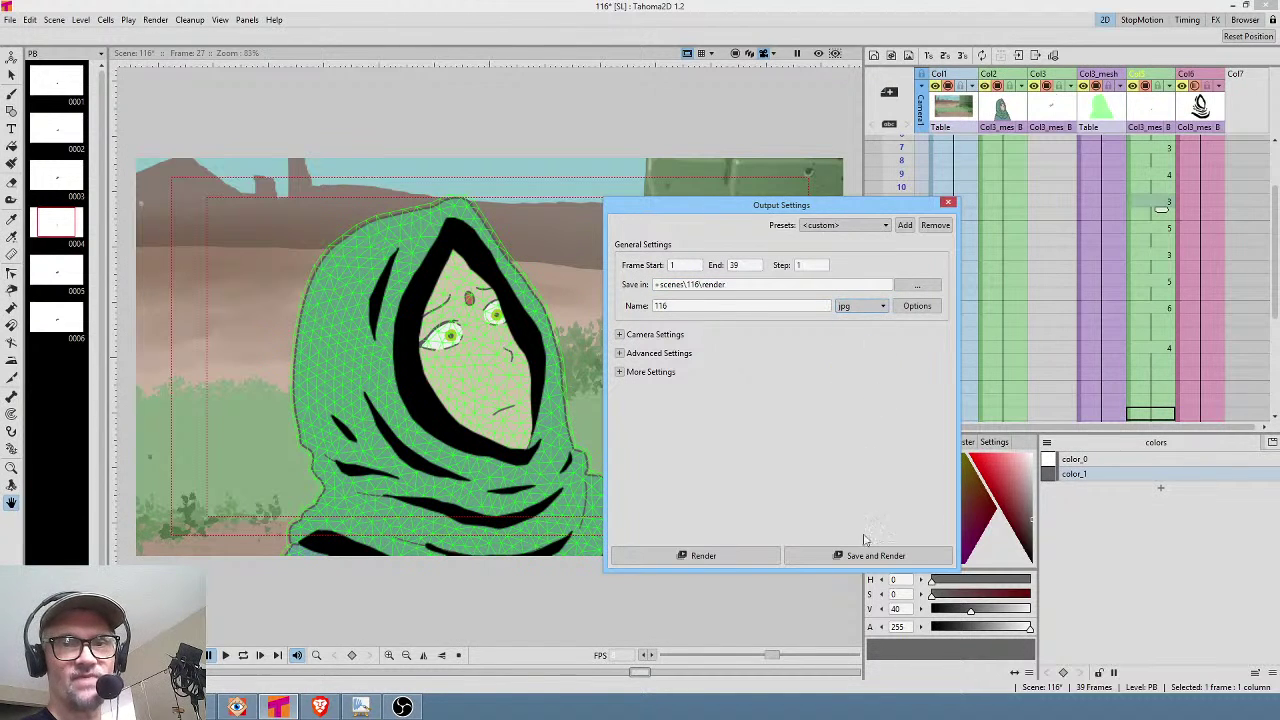
click(948, 205)
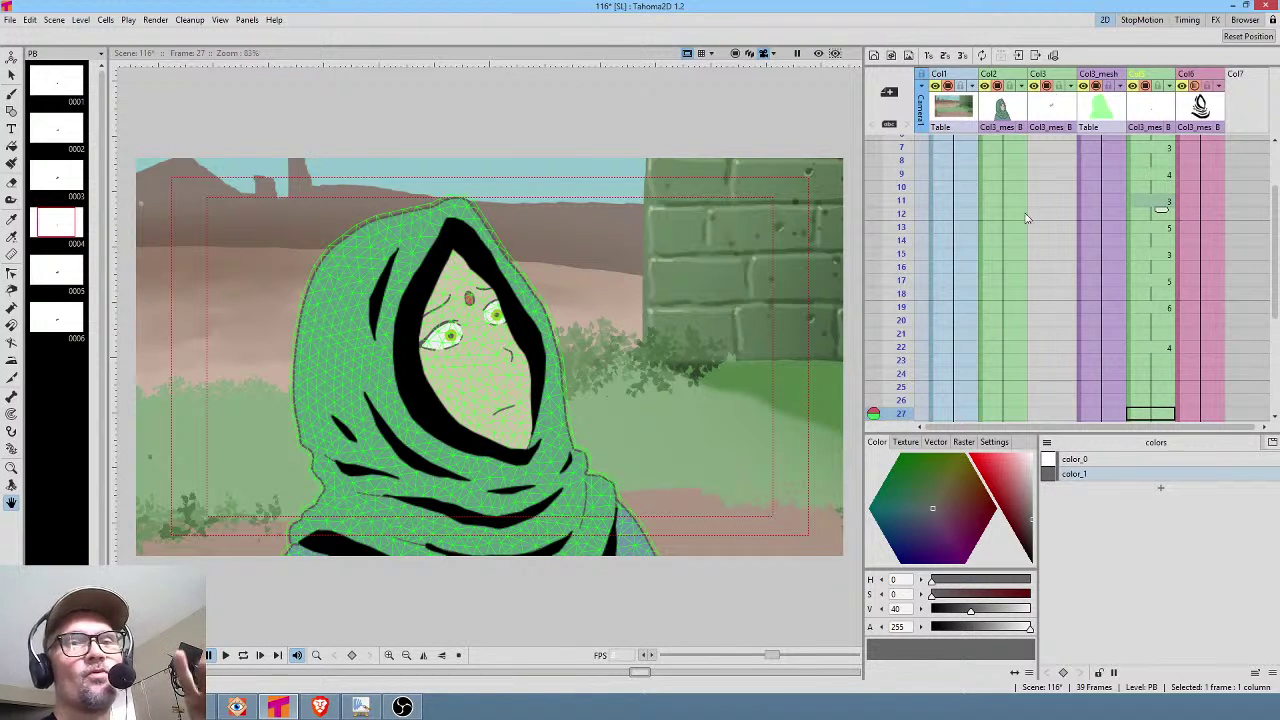
Review the opening frames of scene 116, playing from frame 1 of the PA column and stopping at frame 12.
click(1045, 163)
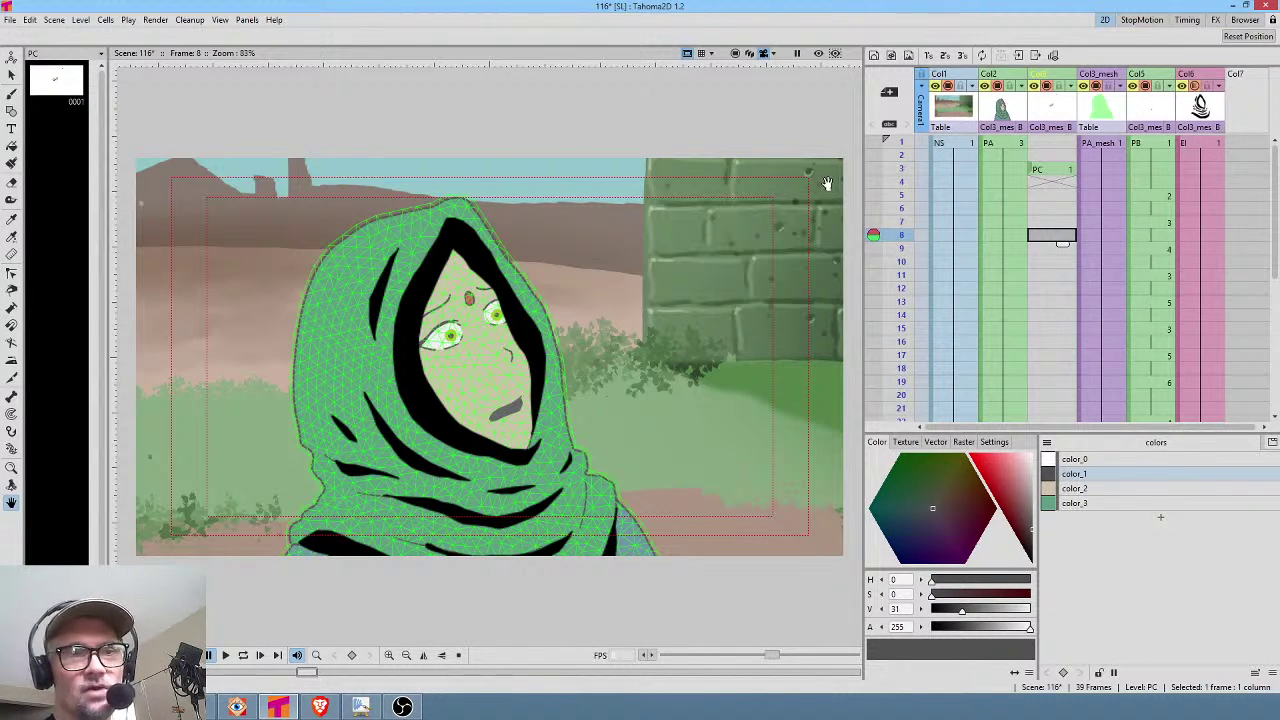
mouse_move(893, 146)
mouse_down()
mouse_move(909, 355)
mouse_move(894, 188)
mouse_move(900, 150)
mouse_move(908, 290)
mouse_move(926, 120)
mouse_move(905, 155)
mouse_move(947, 296)
mouse_move(944, 237)
mouse_up()
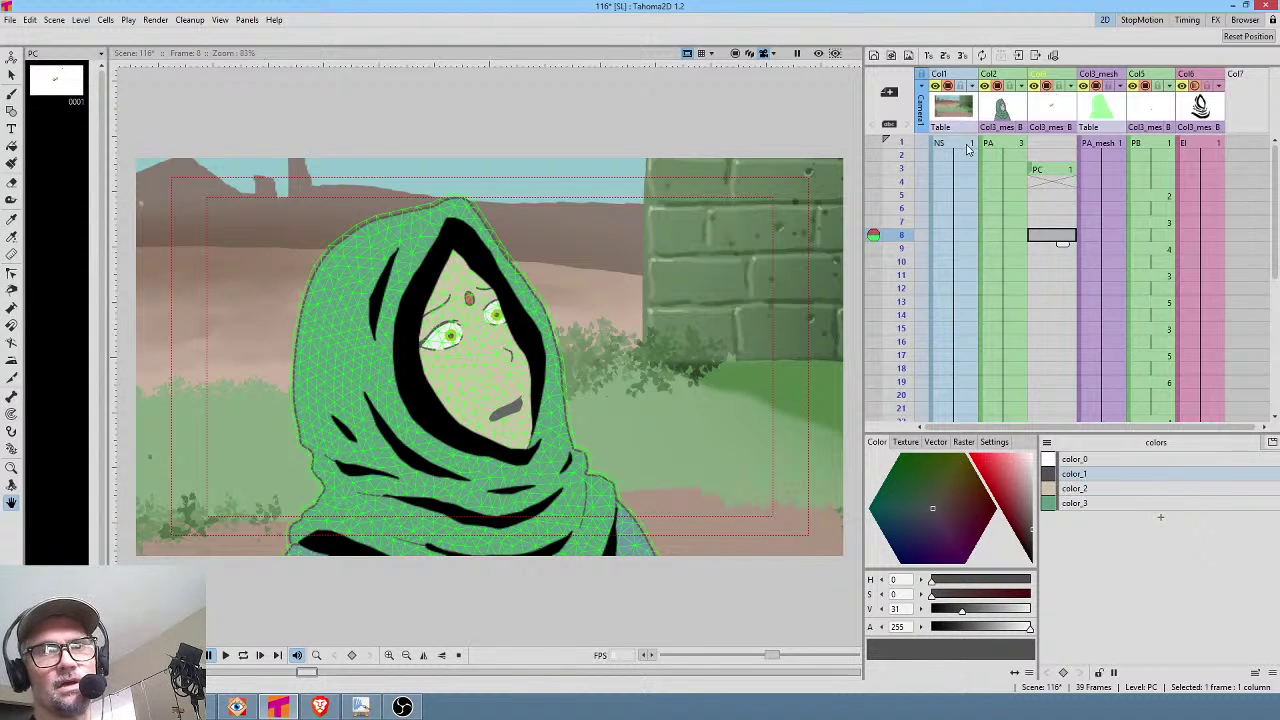
click(1001, 145)
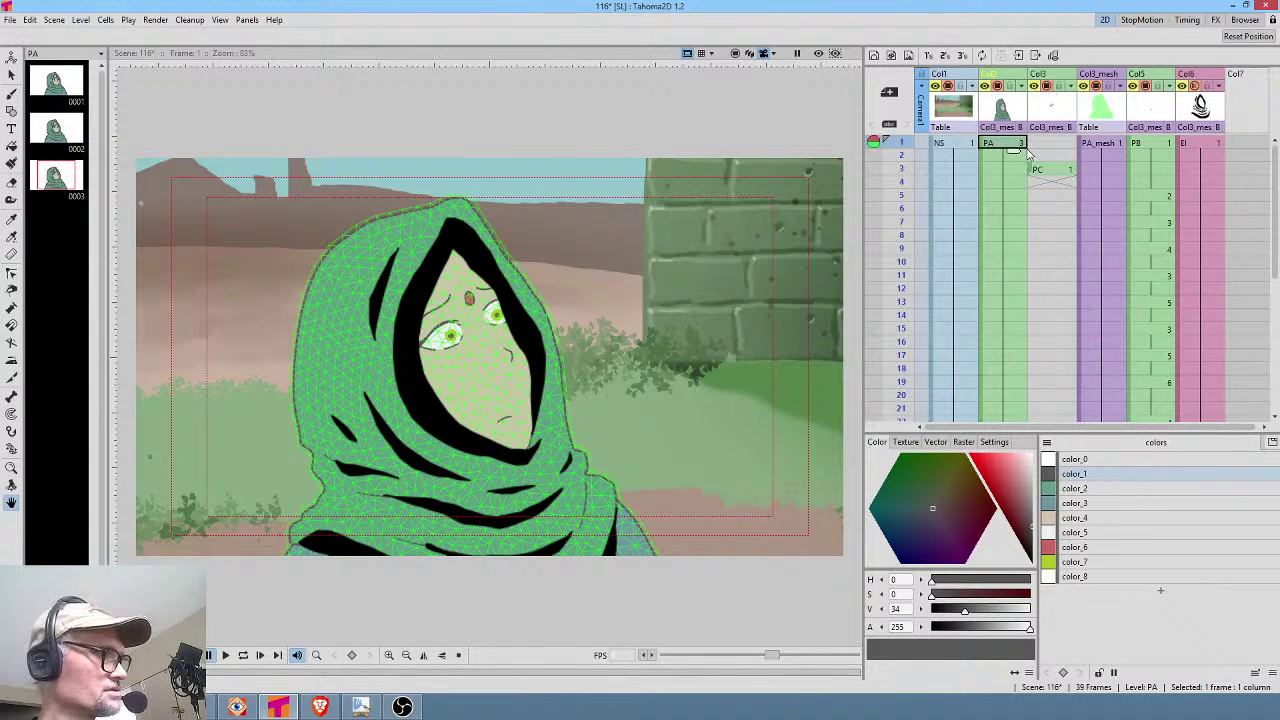
key(l)
key(l)
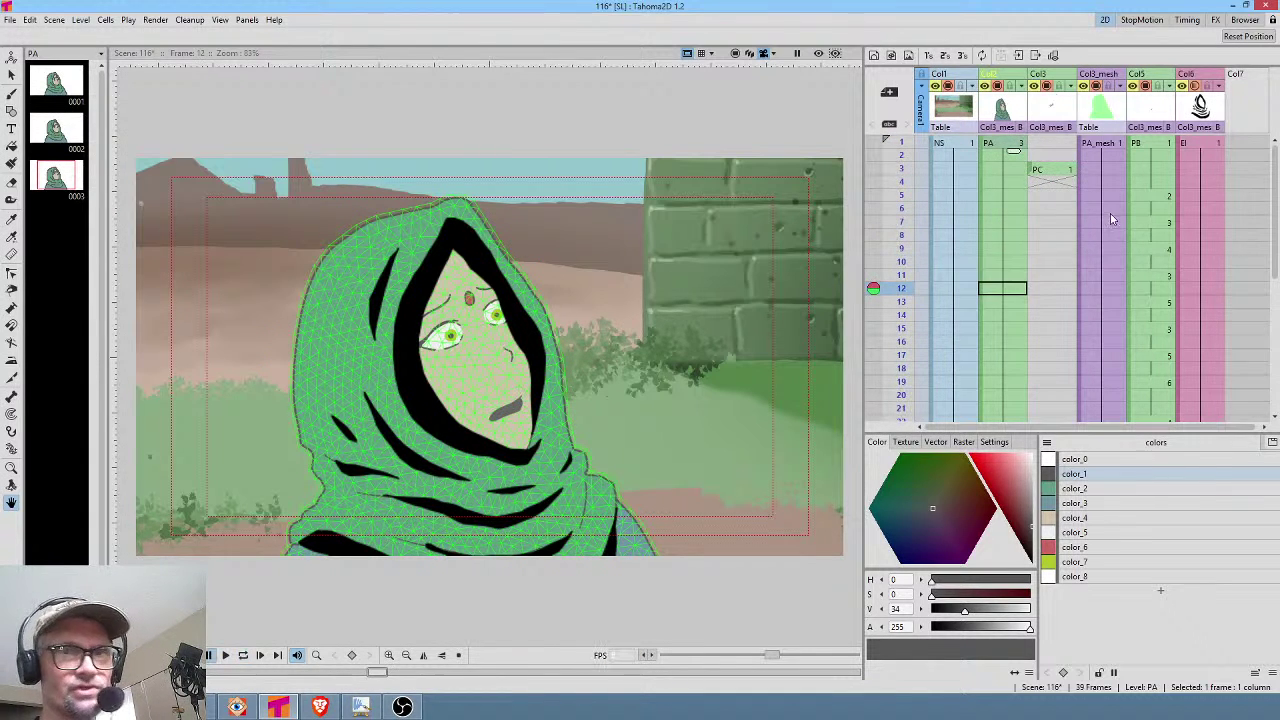
Duplicate the PA drawing at frame 12 as a new drawing and extend its hold through frame 39.
click(1009, 292)
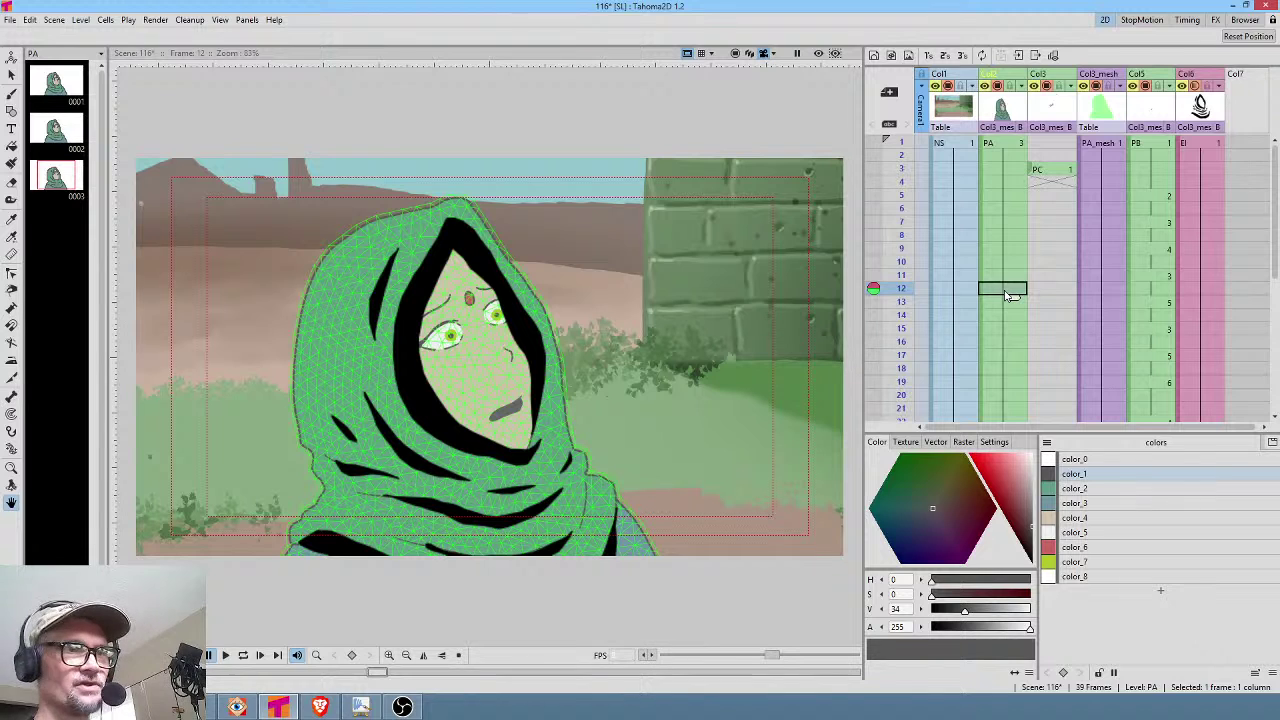
key(d)
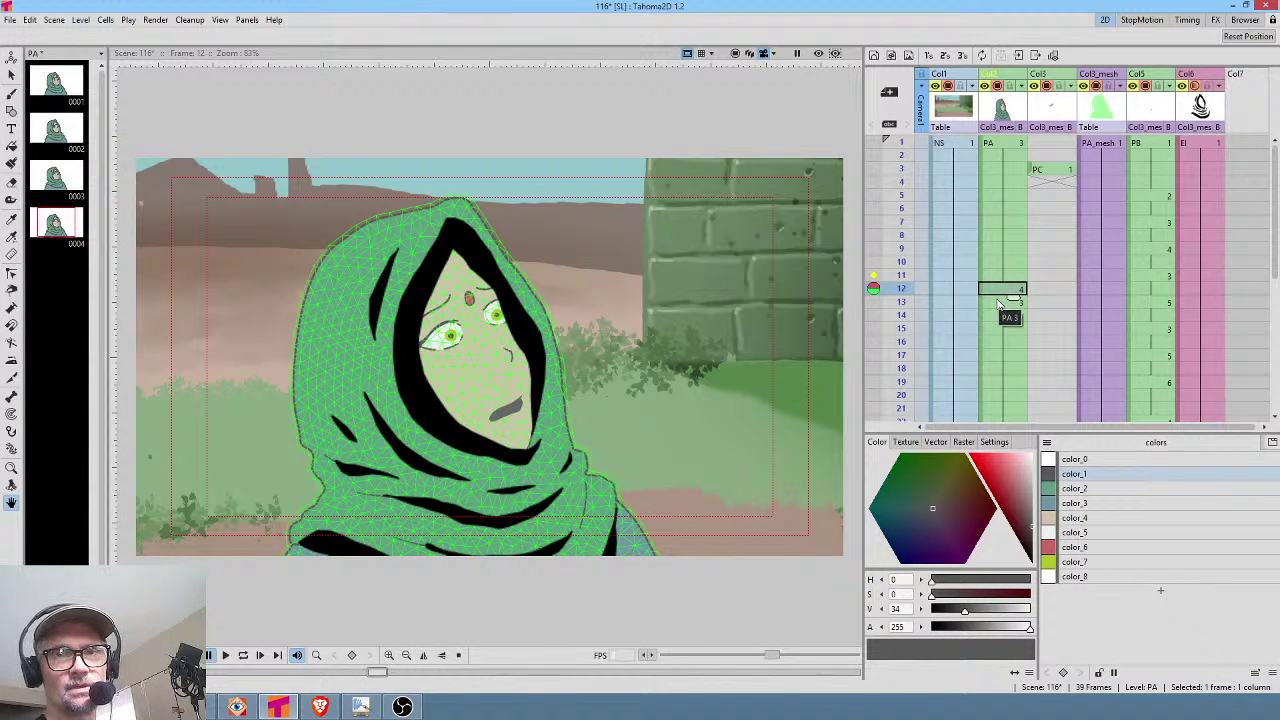
drag(1013, 297, 1020, 357)
scroll(1027, 343, down, 7)
scroll(1027, 243, up, 7)
drag(1012, 373, 1014, 212)
Delete the surplus PA cells from frame 40 to frame 66 so the column ends at frame 39.
scroll(1015, 364, down, 7)
click(1000, 228)
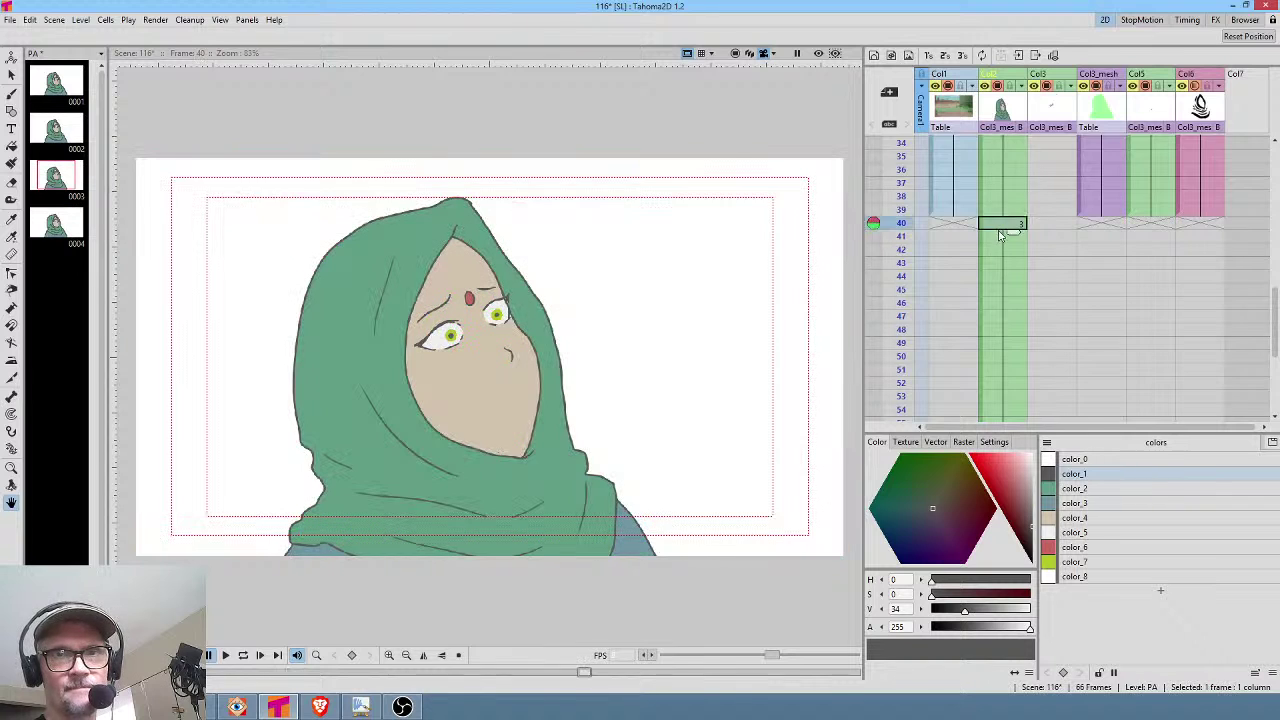
scroll(1002, 238, down, 8)
shift+click(1005, 258)
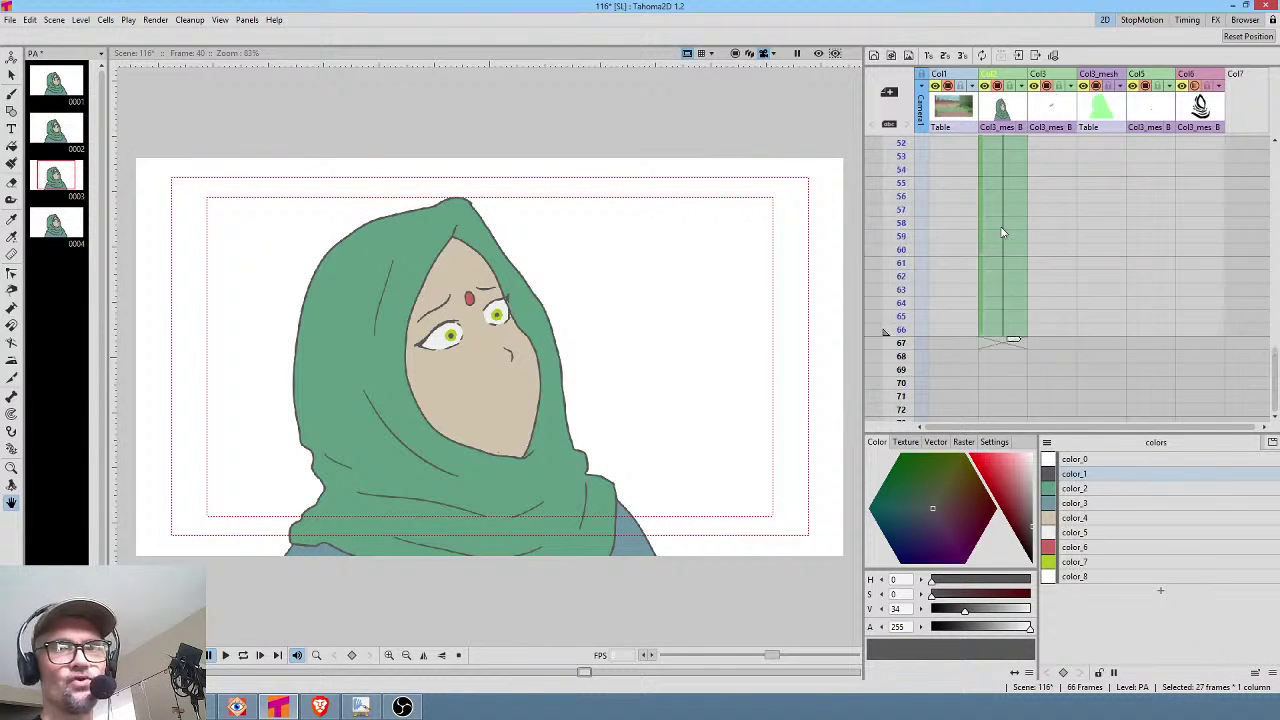
scroll(1003, 232, up, 12)
scroll(1003, 231, down, 6)
key(Delete)
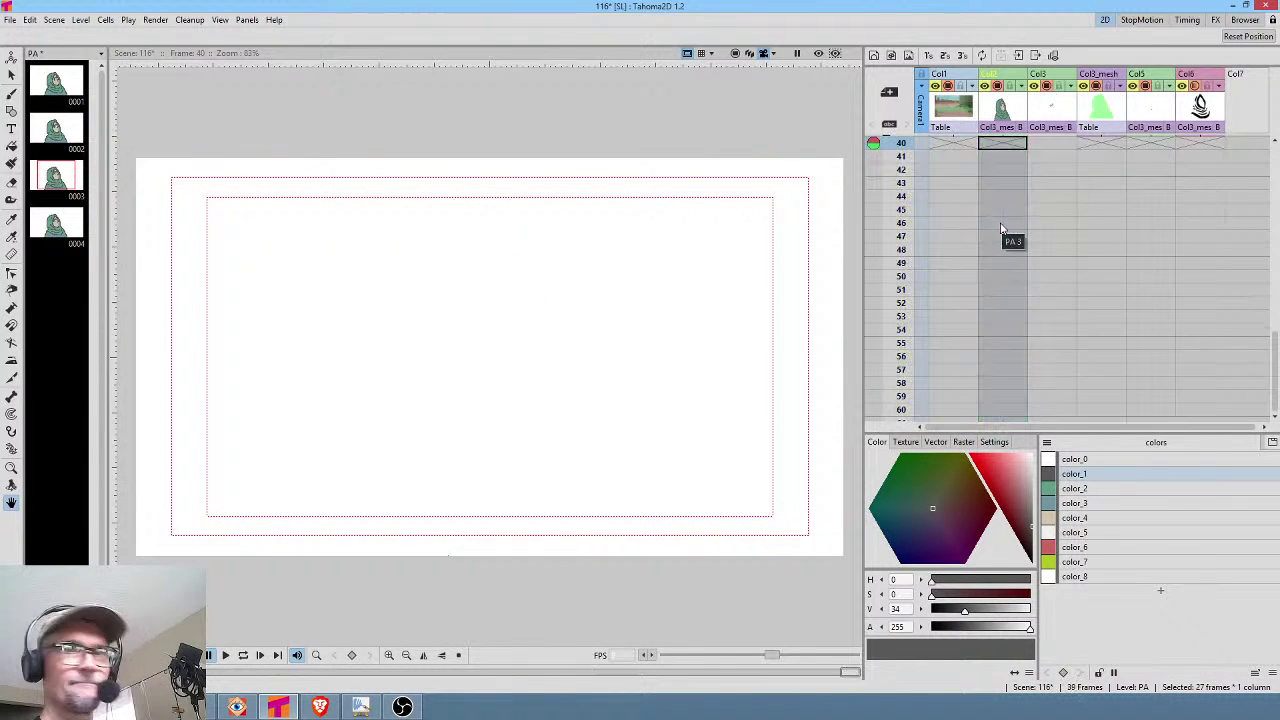
scroll(1003, 232, up, 6)
click(1001, 371)
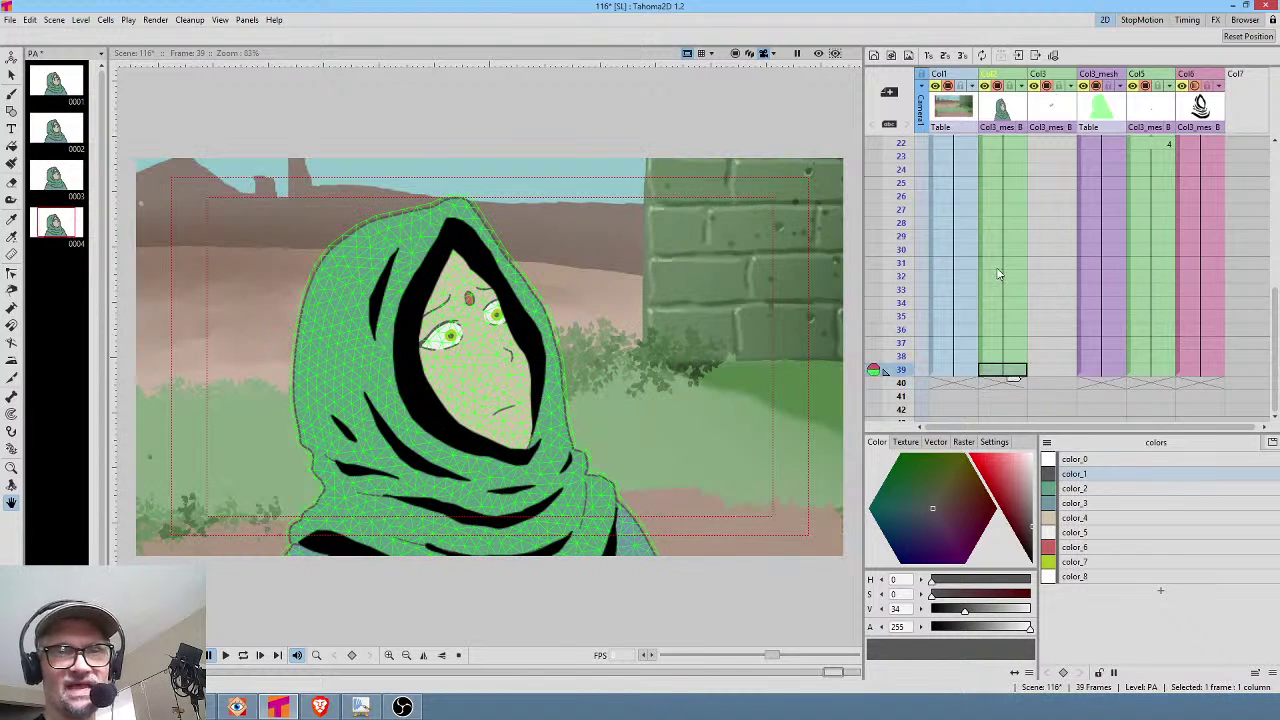
scroll(998, 238, up, 7)
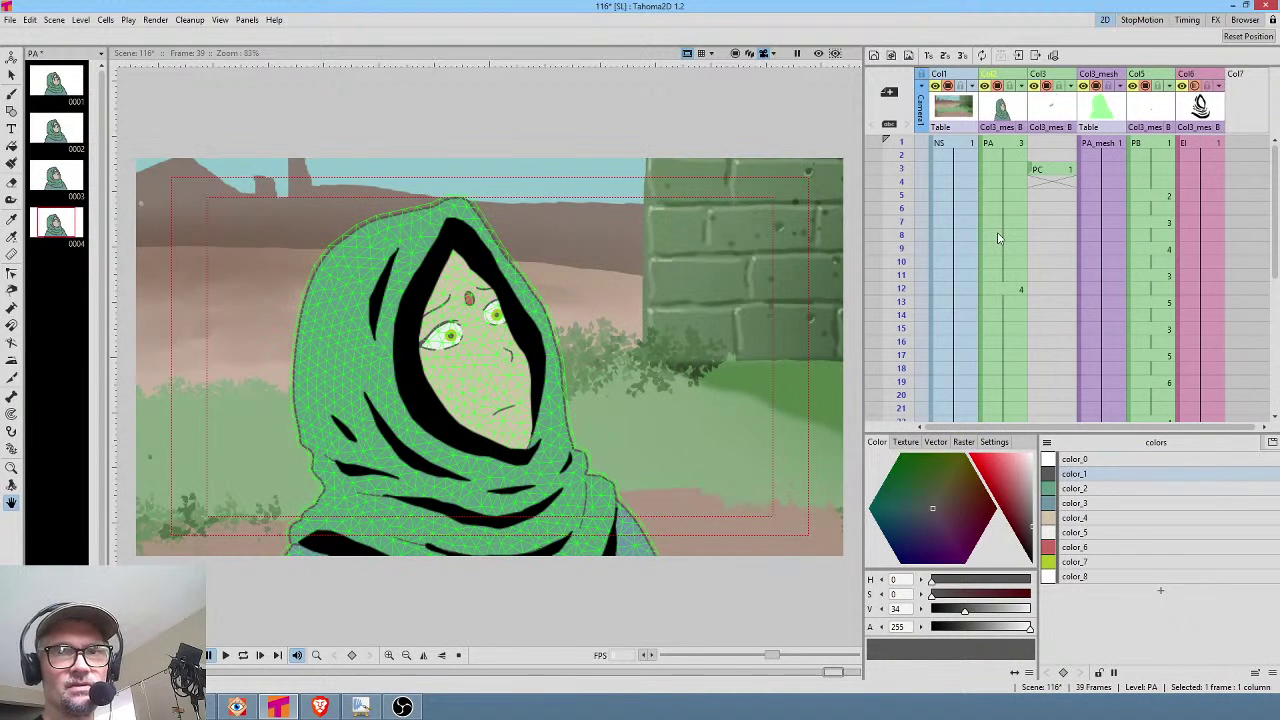
On PA drawing 4, paint over the lower eye outlines with color_4 in Lines & Areas mode and touch up the eye whites with color_5.
click(1001, 289)
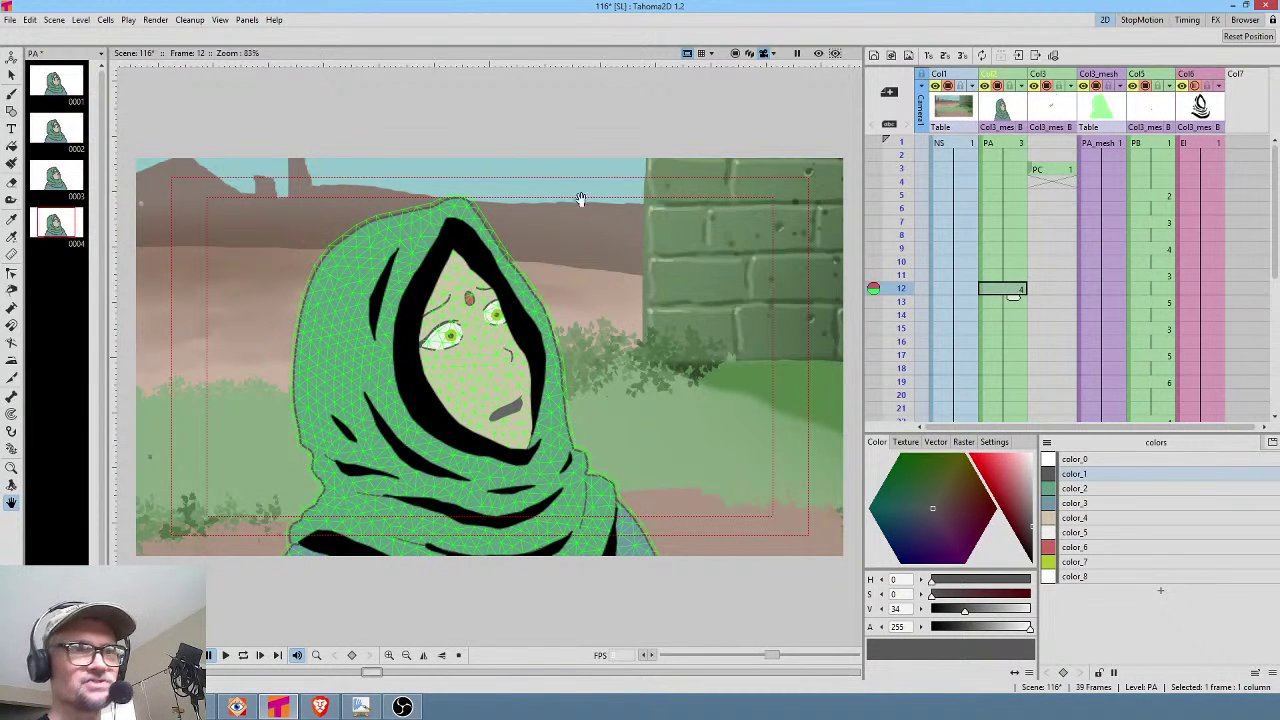
click(58, 218)
scroll(450, 341, up, 5)
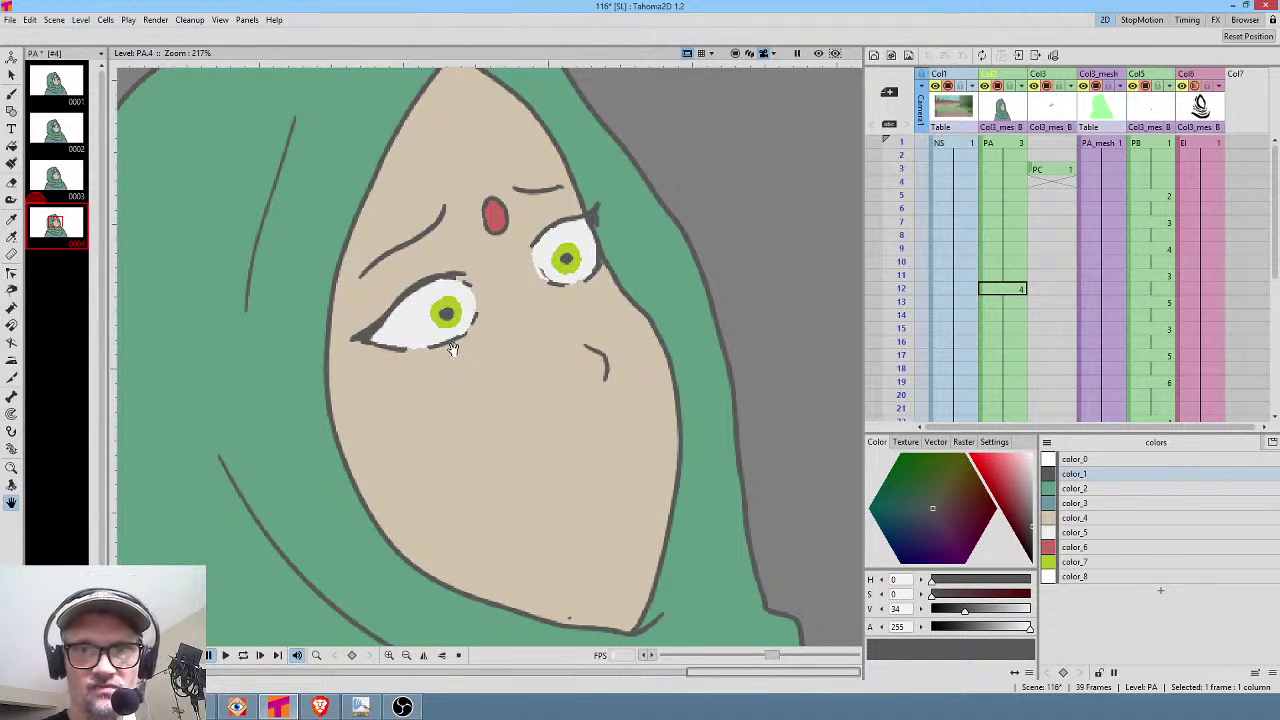
click(1104, 518)
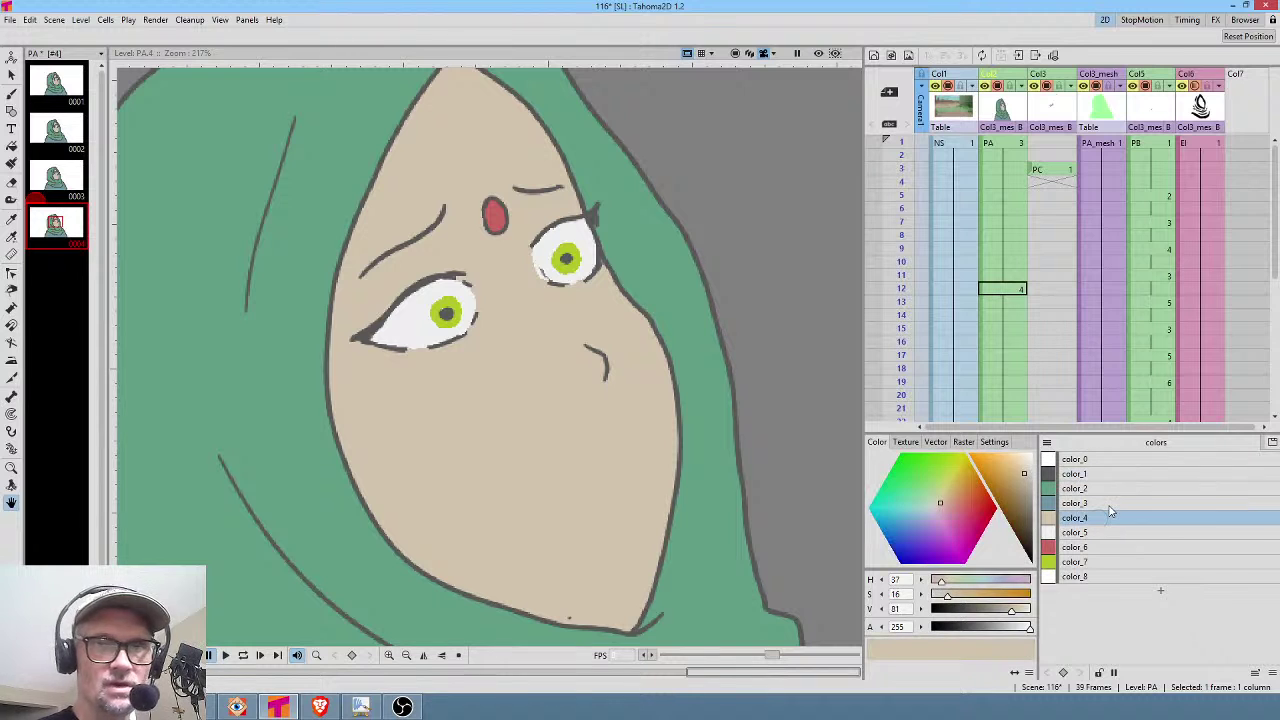
key(f)
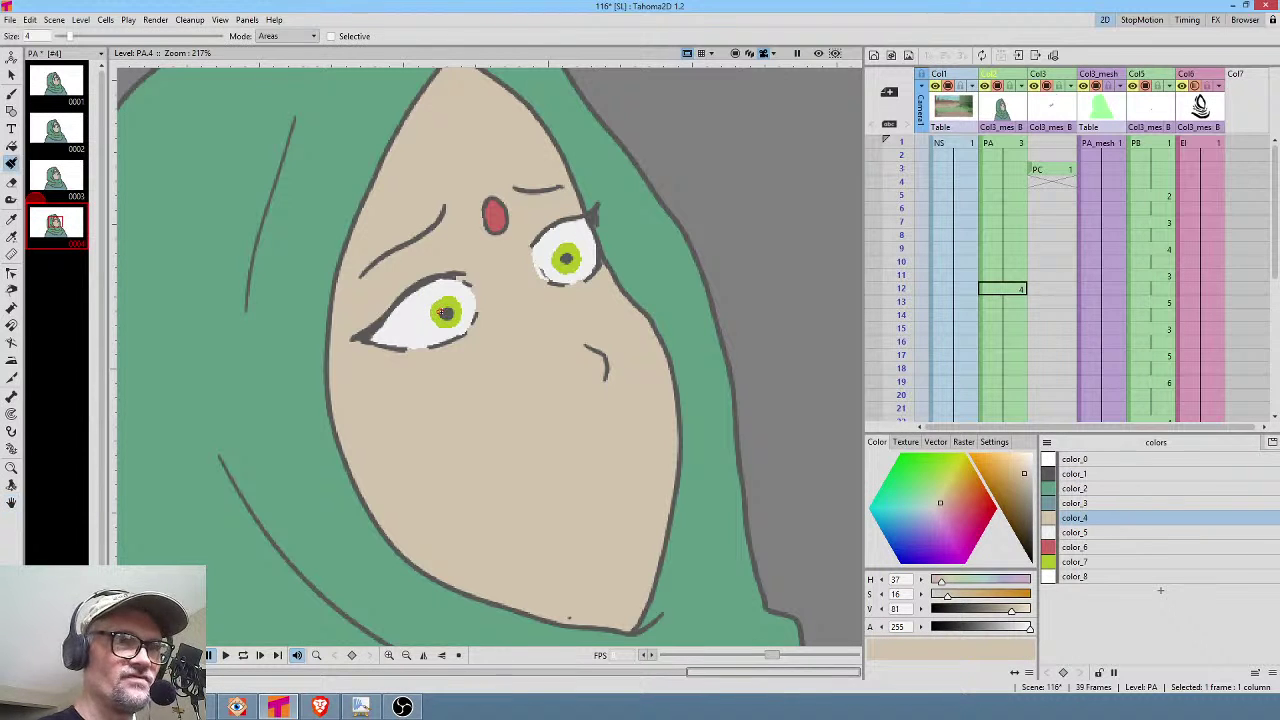
click(290, 36)
click(296, 67)
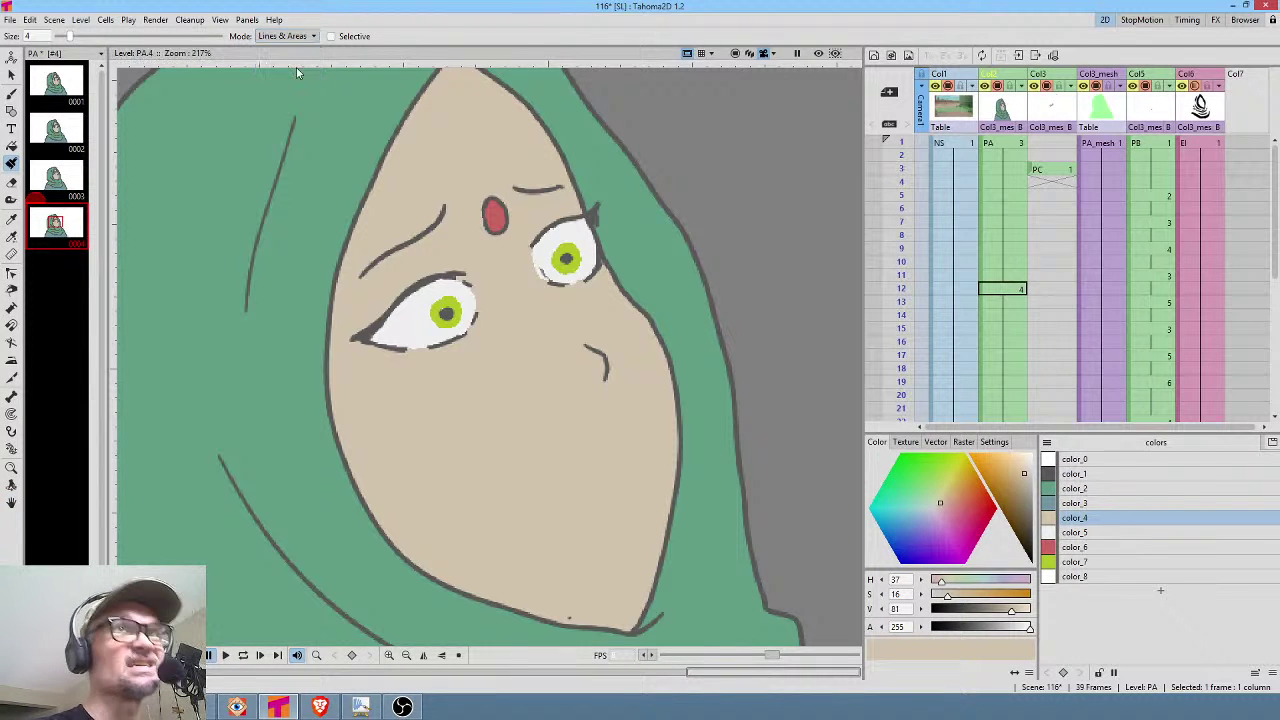
click(386, 348)
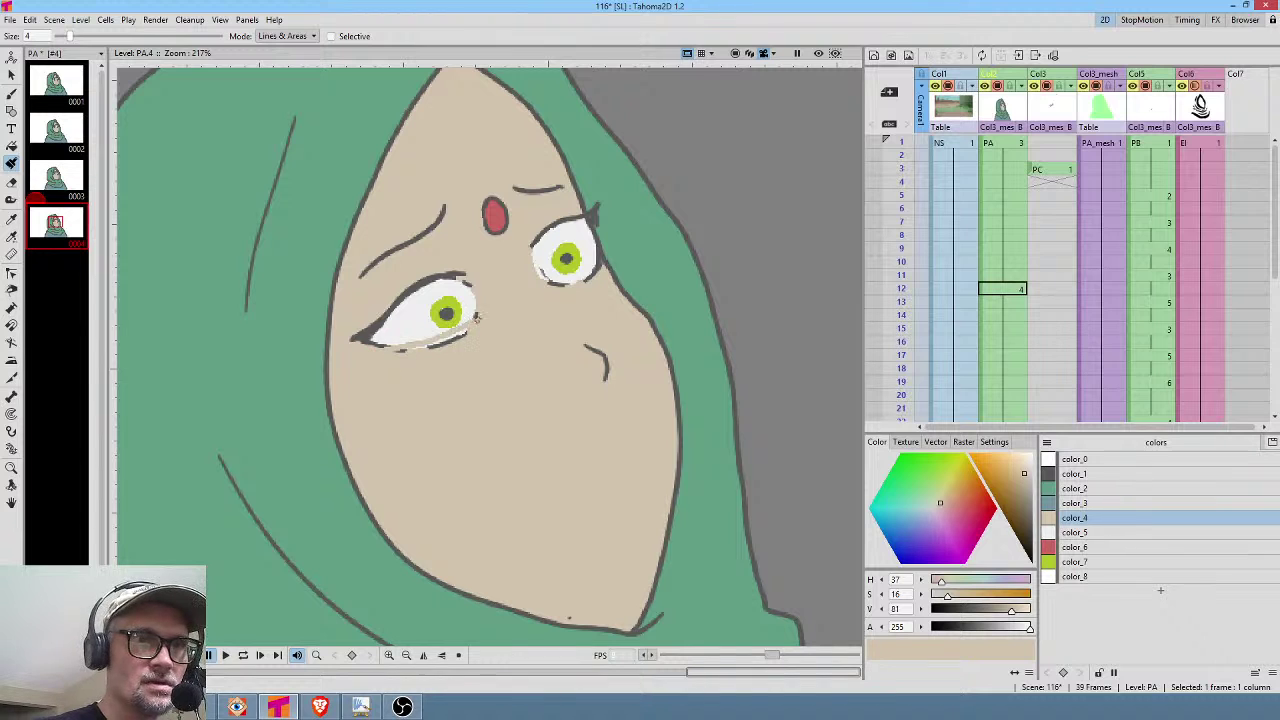
drag(541, 284, 594, 265)
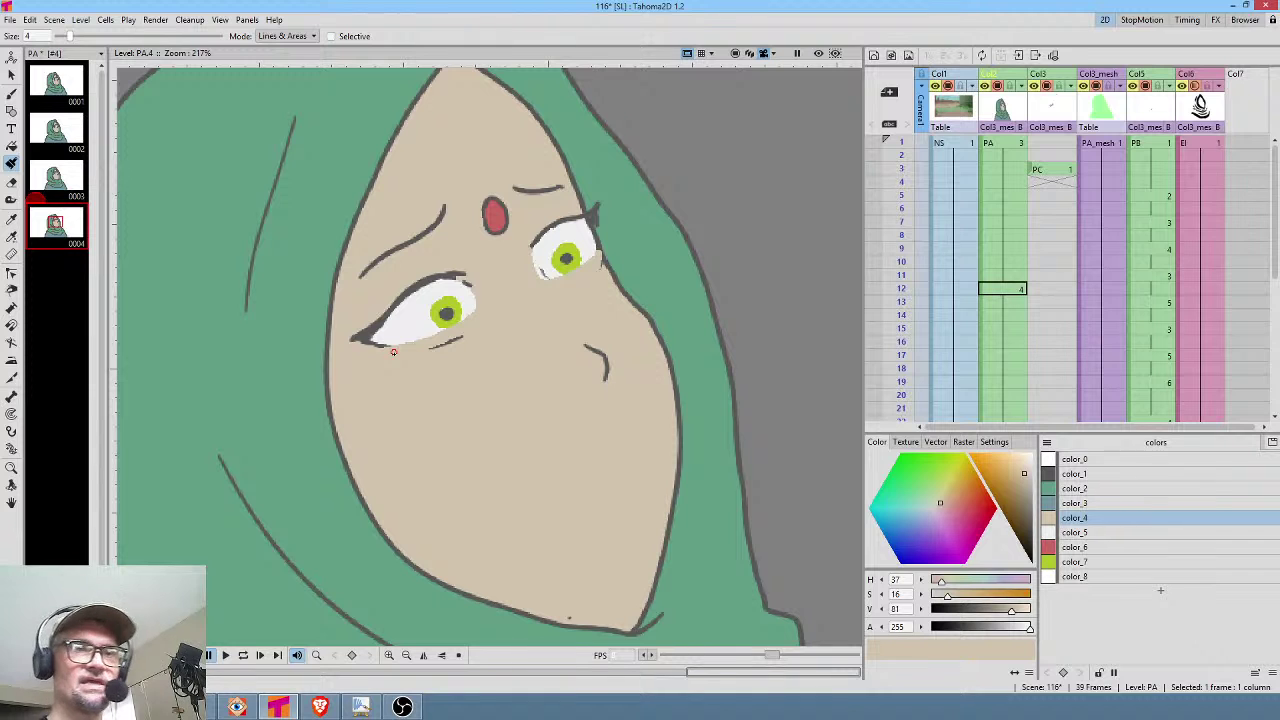
click(1081, 534)
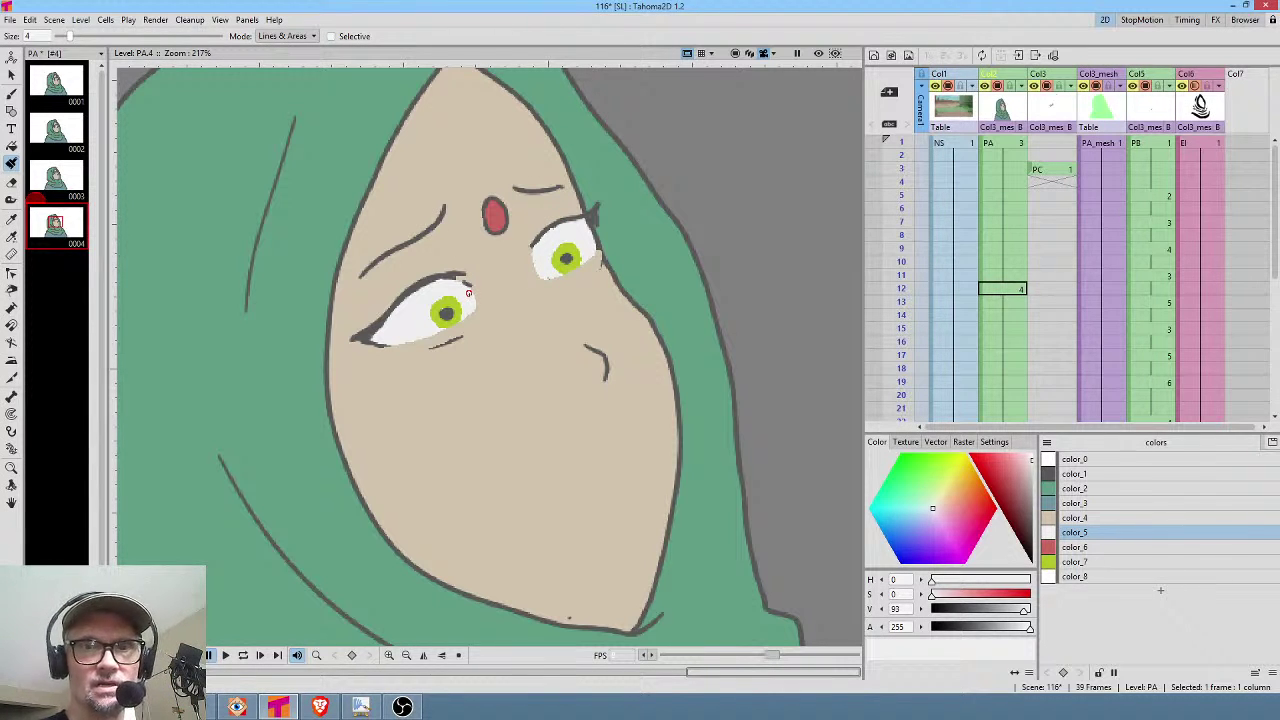
Compare the eyes at frames 1 and 12, and paint small color_8 highlights on the irises in PA drawings 4, 3, 2 and 1.
click(1102, 577)
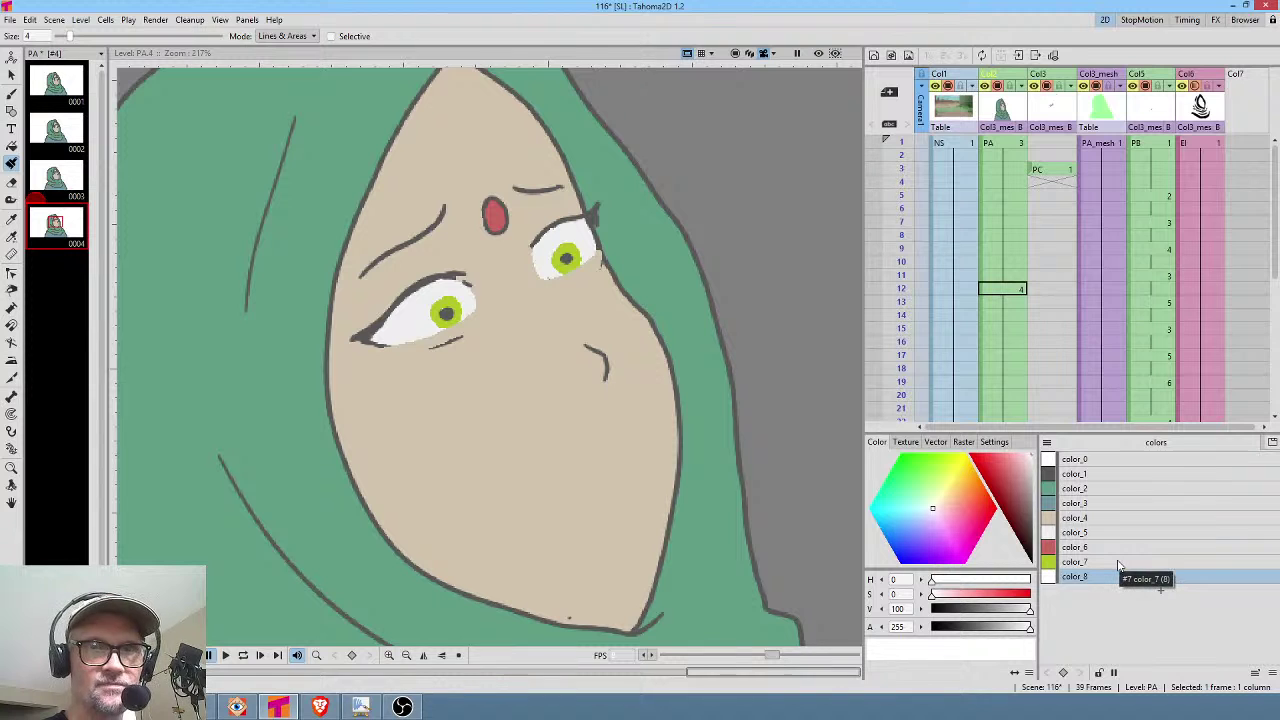
click(1000, 144)
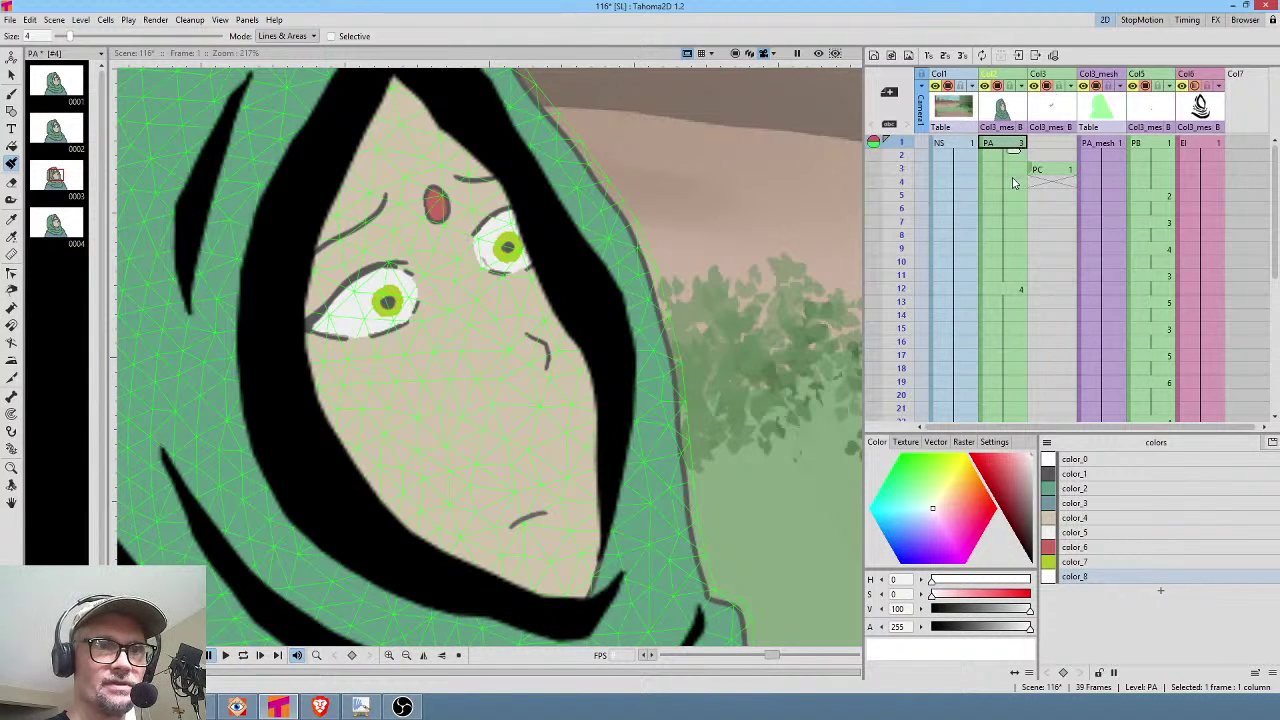
click(1001, 289)
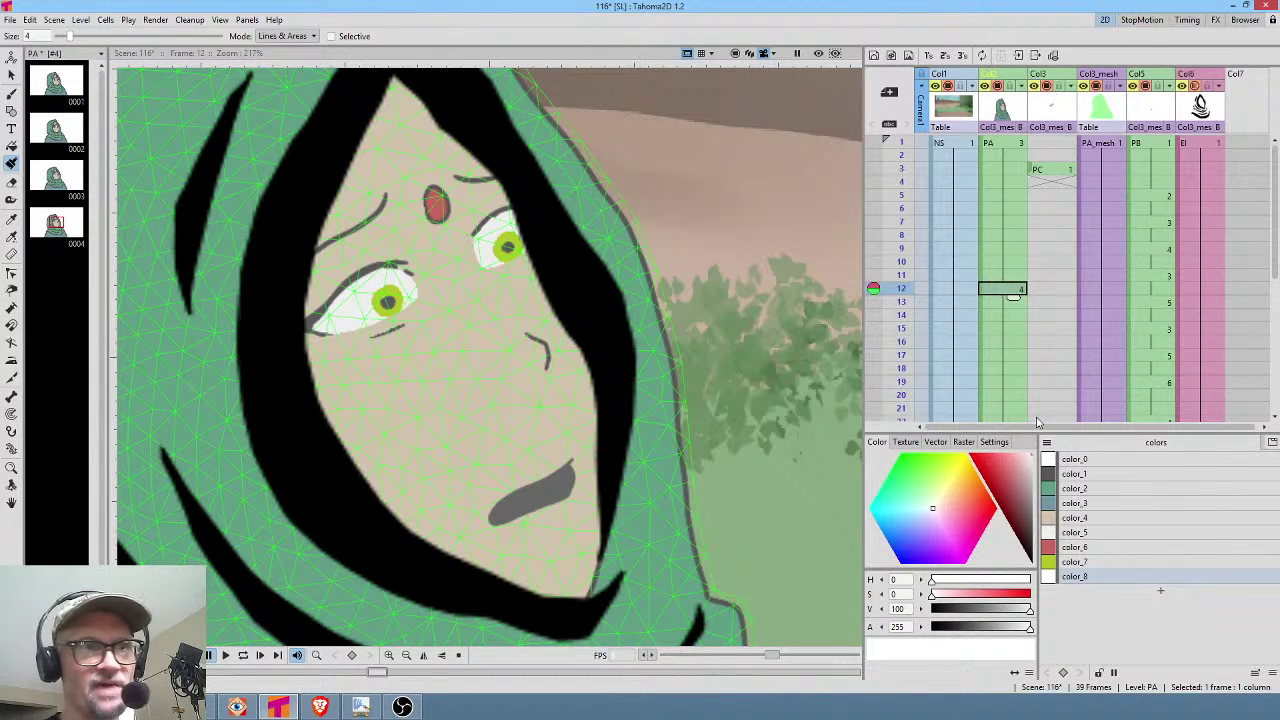
click(61, 215)
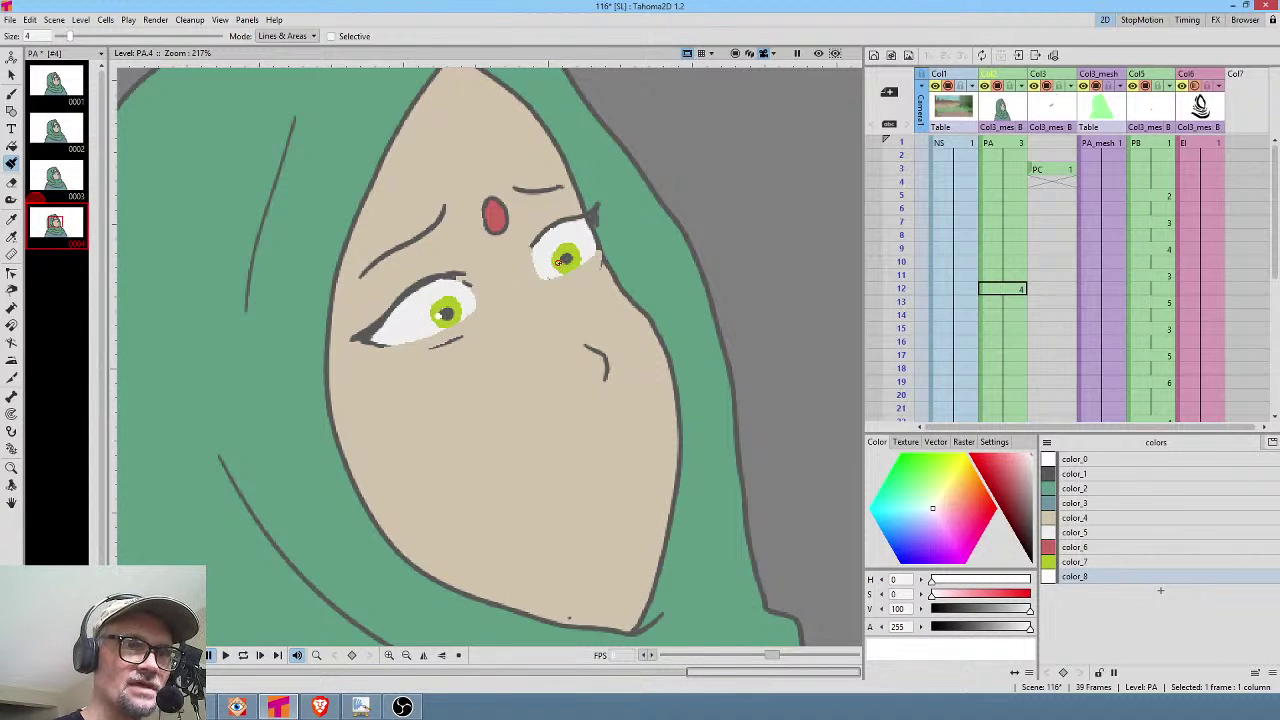
click(55, 175)
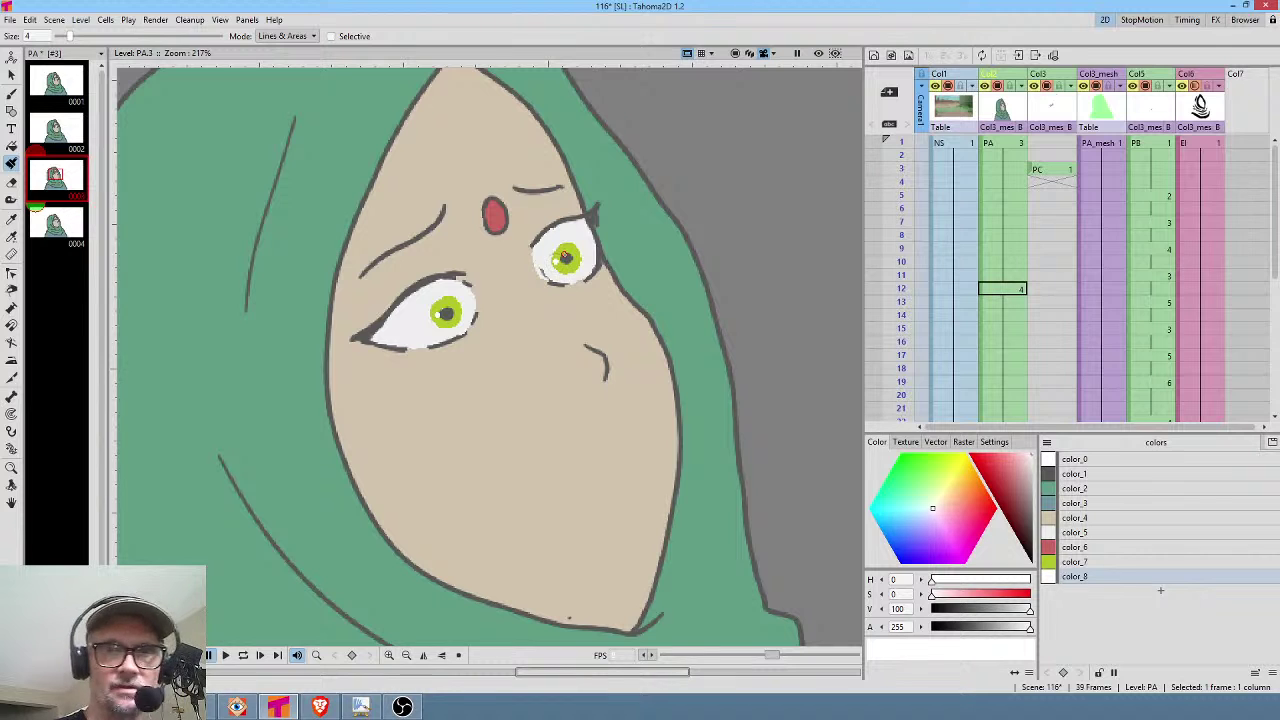
click(56, 132)
click(437, 315)
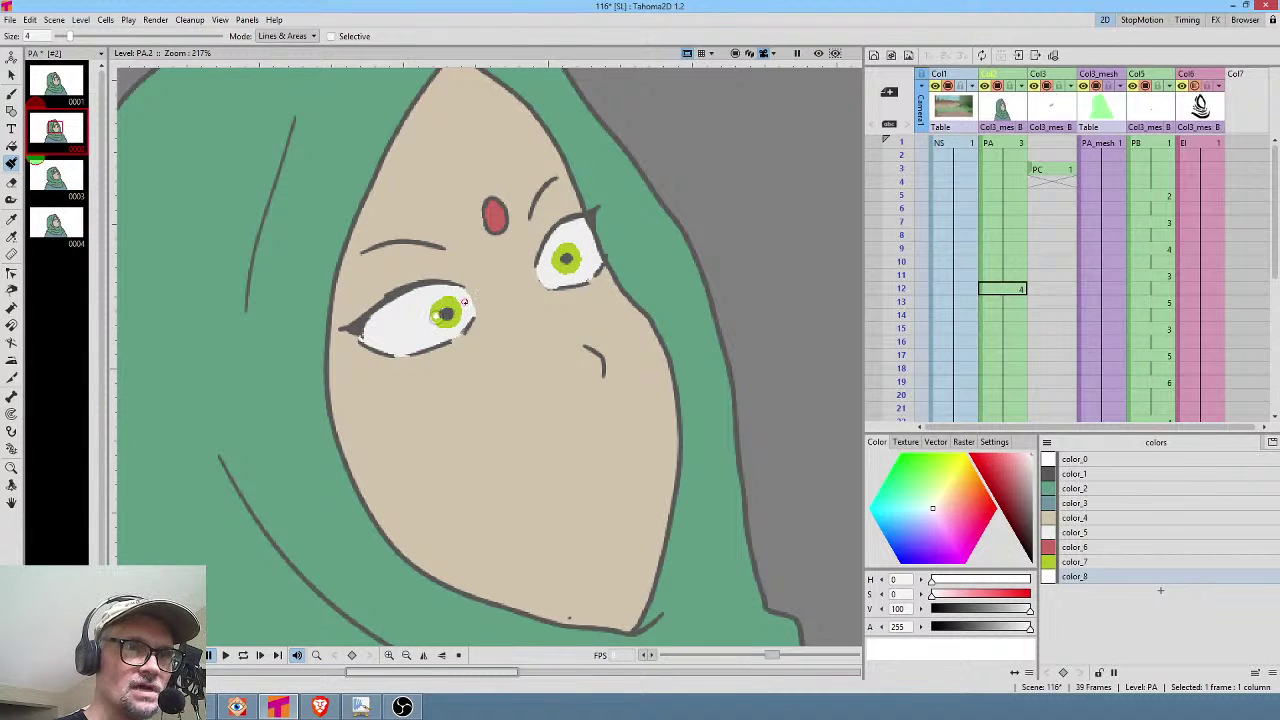
click(60, 87)
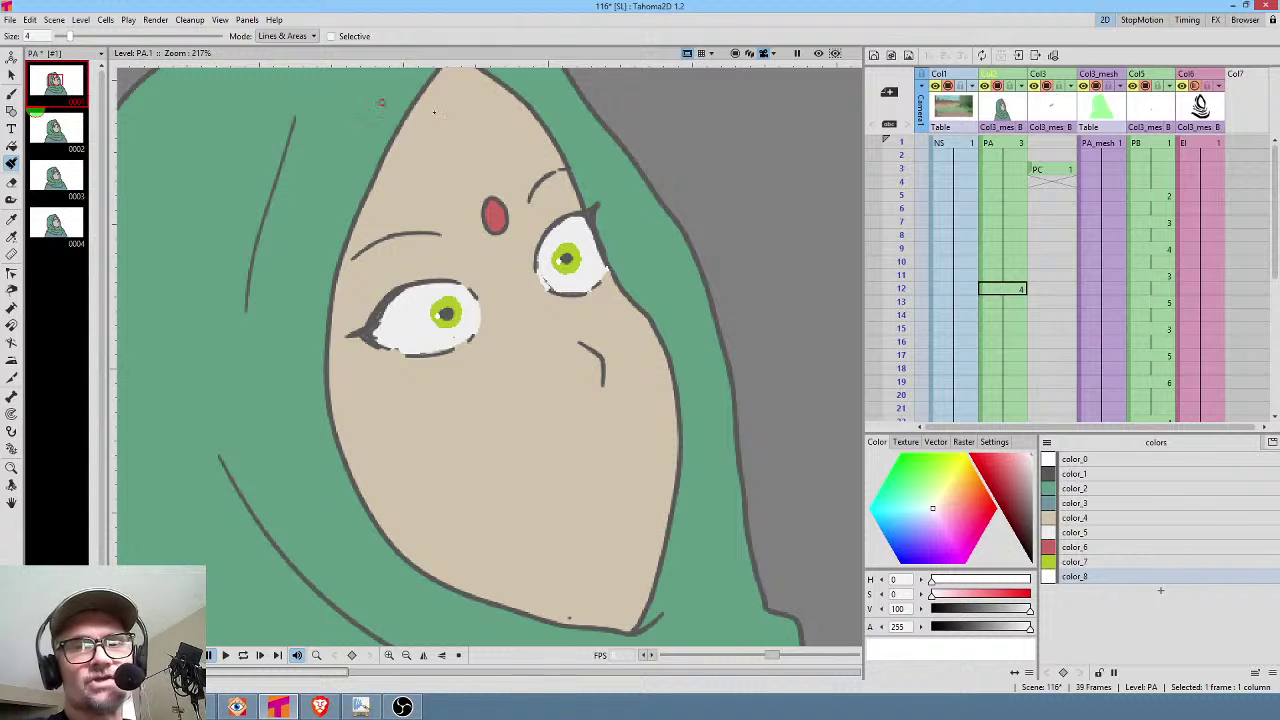
Save all changes to scene 116, and open recent scene 099-K to examine its eyes at frame 1.
click(10, 19)
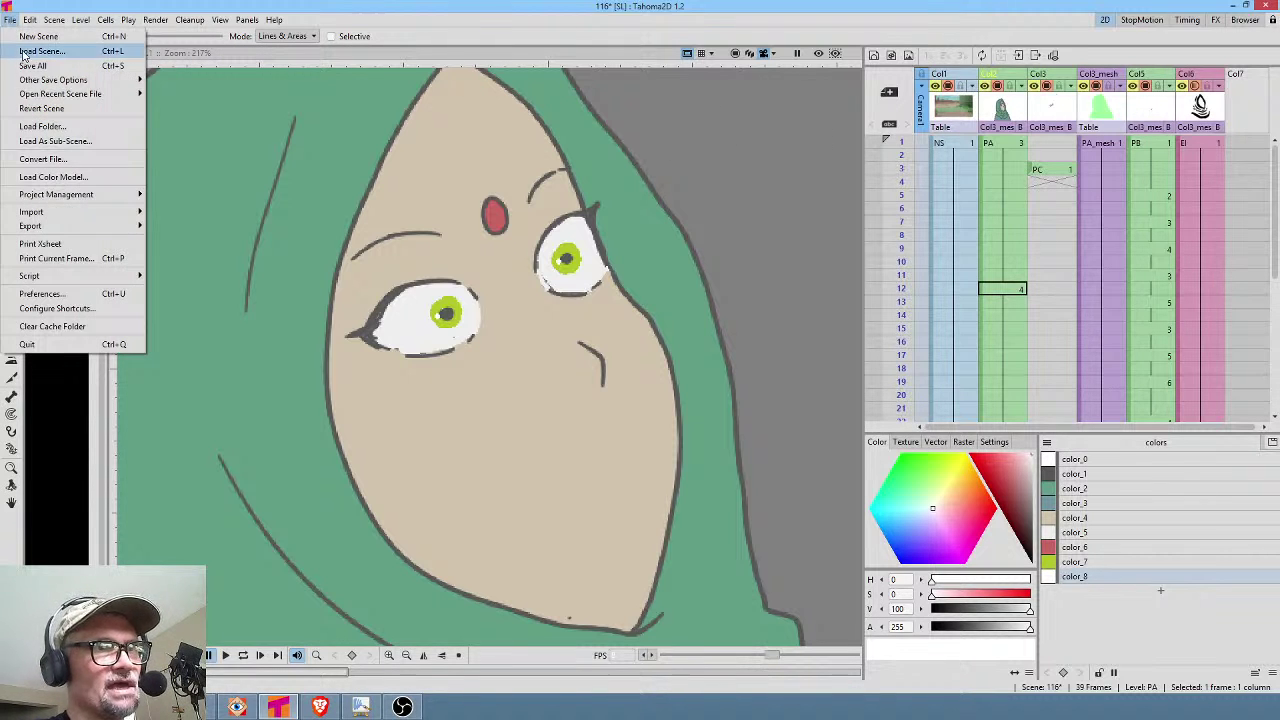
click(24, 65)
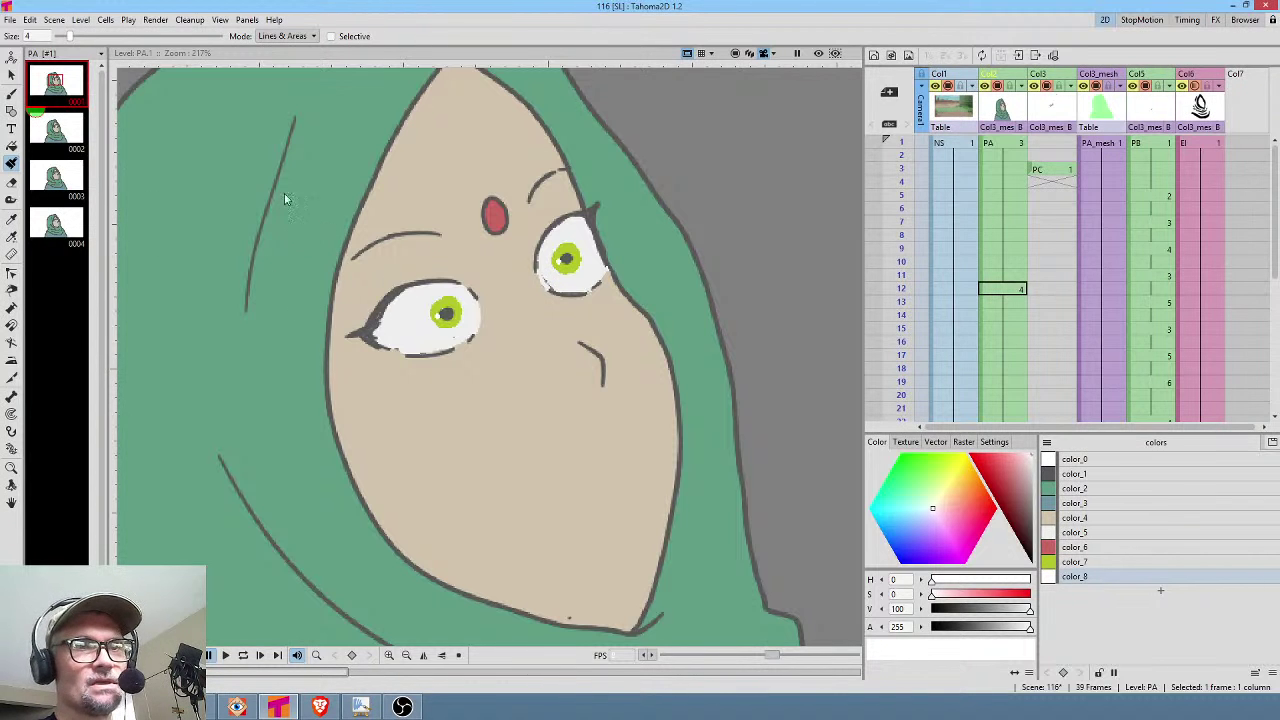
click(9, 20)
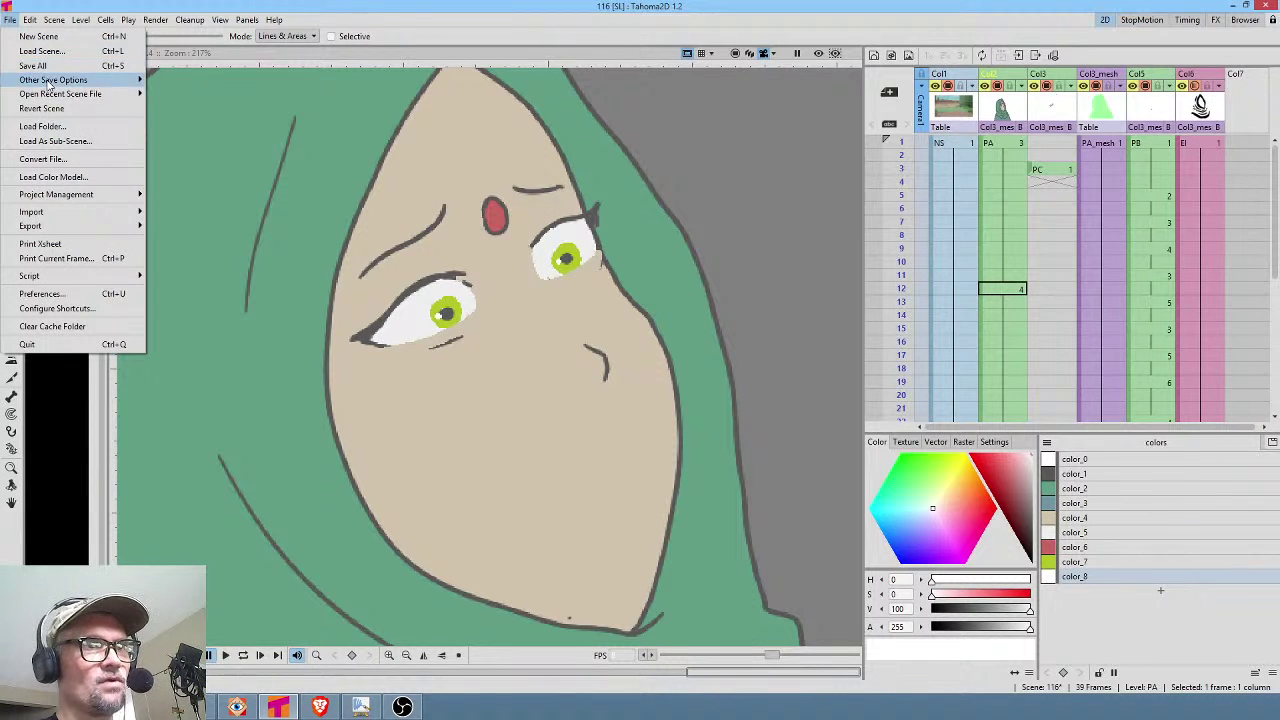
mouse_move(52, 96)
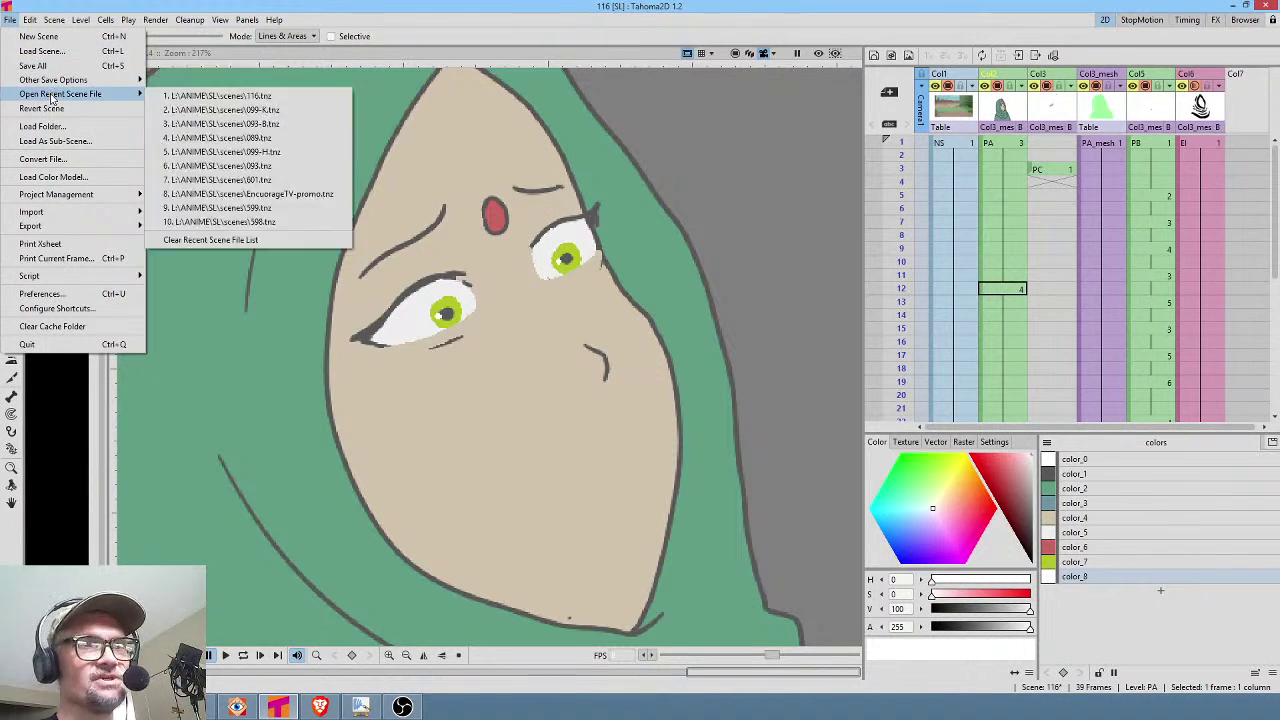
click(293, 111)
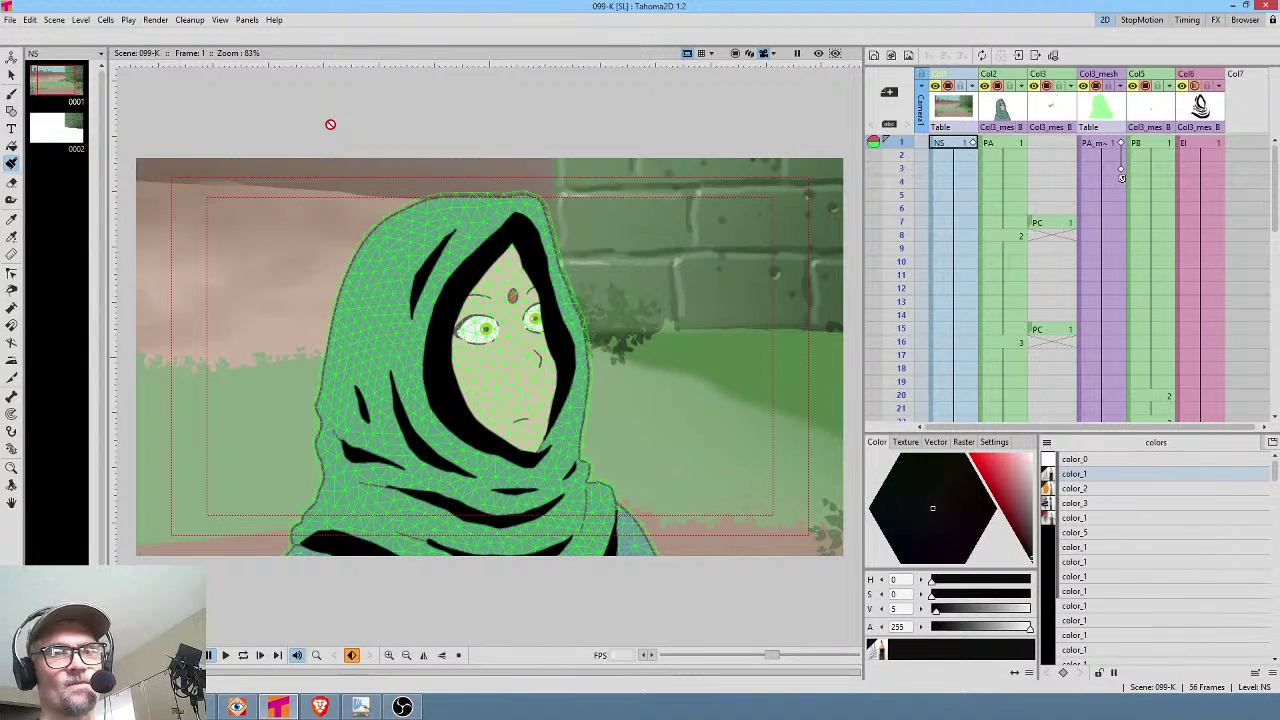
scroll(477, 324, up, 5)
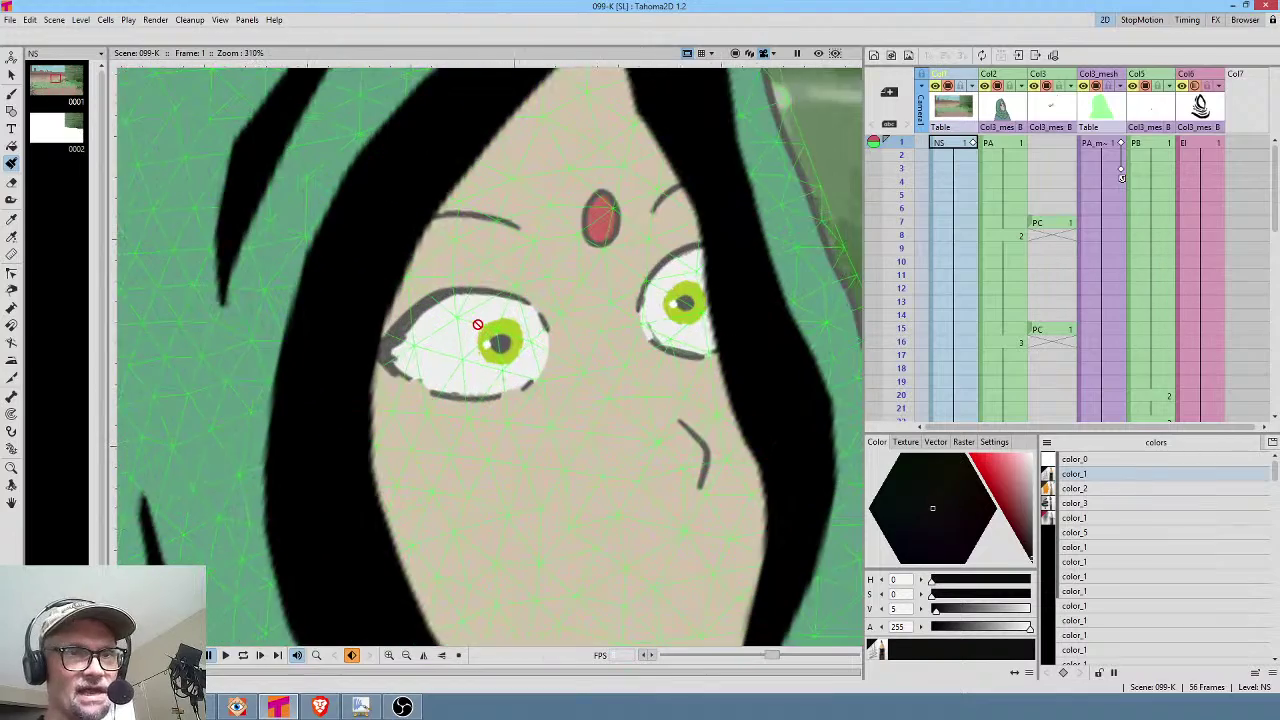
scroll(477, 324, down, 3)
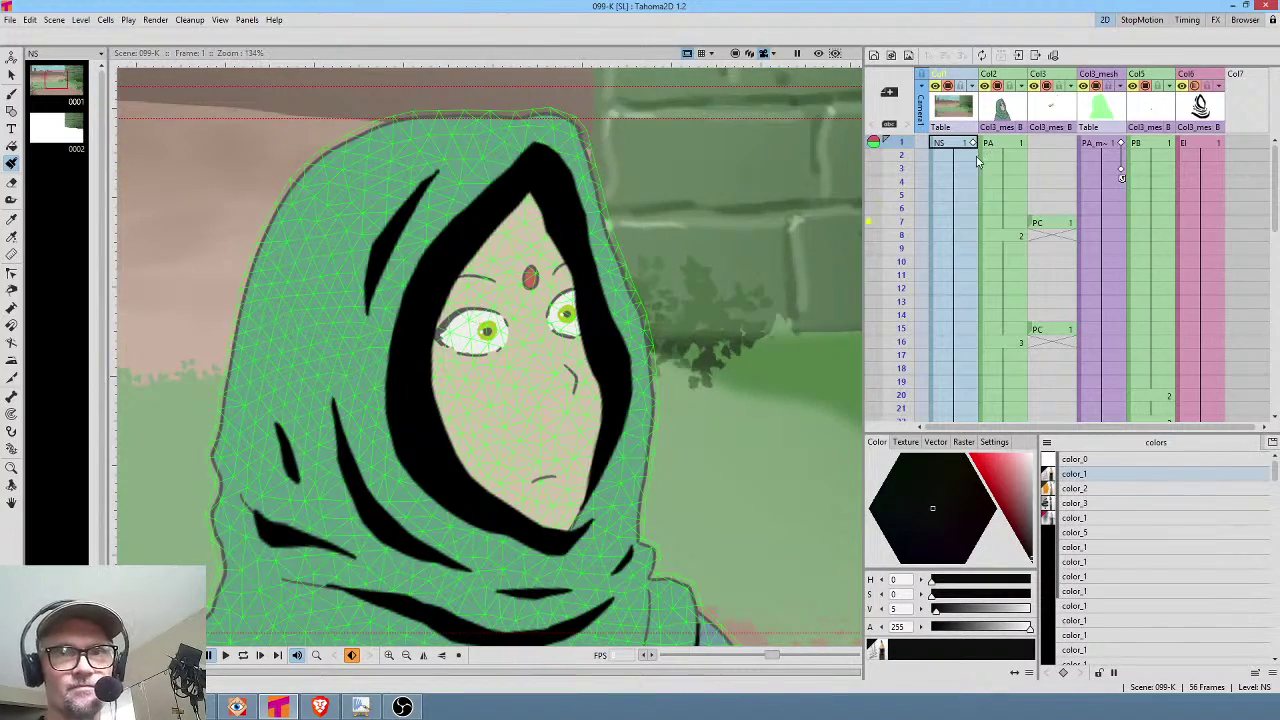
mouse_move(902, 147)
mouse_down()
mouse_move(902, 371)
mouse_move(902, 143)
mouse_up()
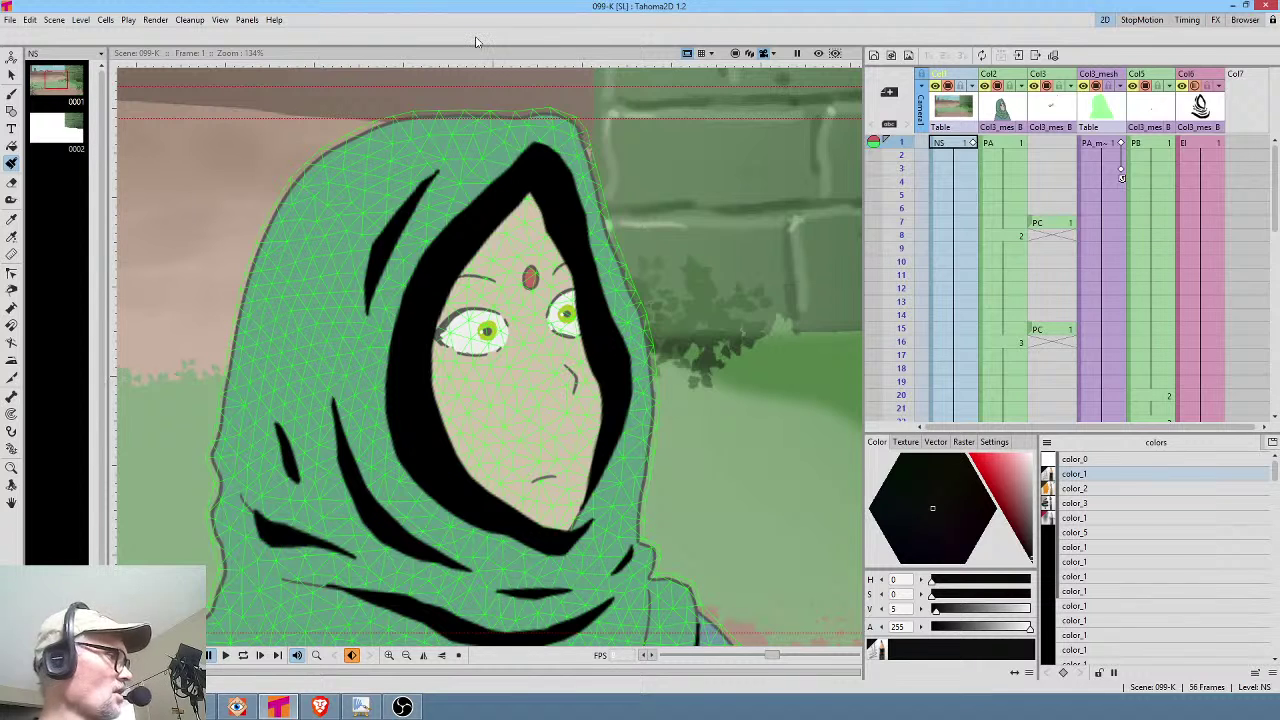
key(ctrl+shift+r)
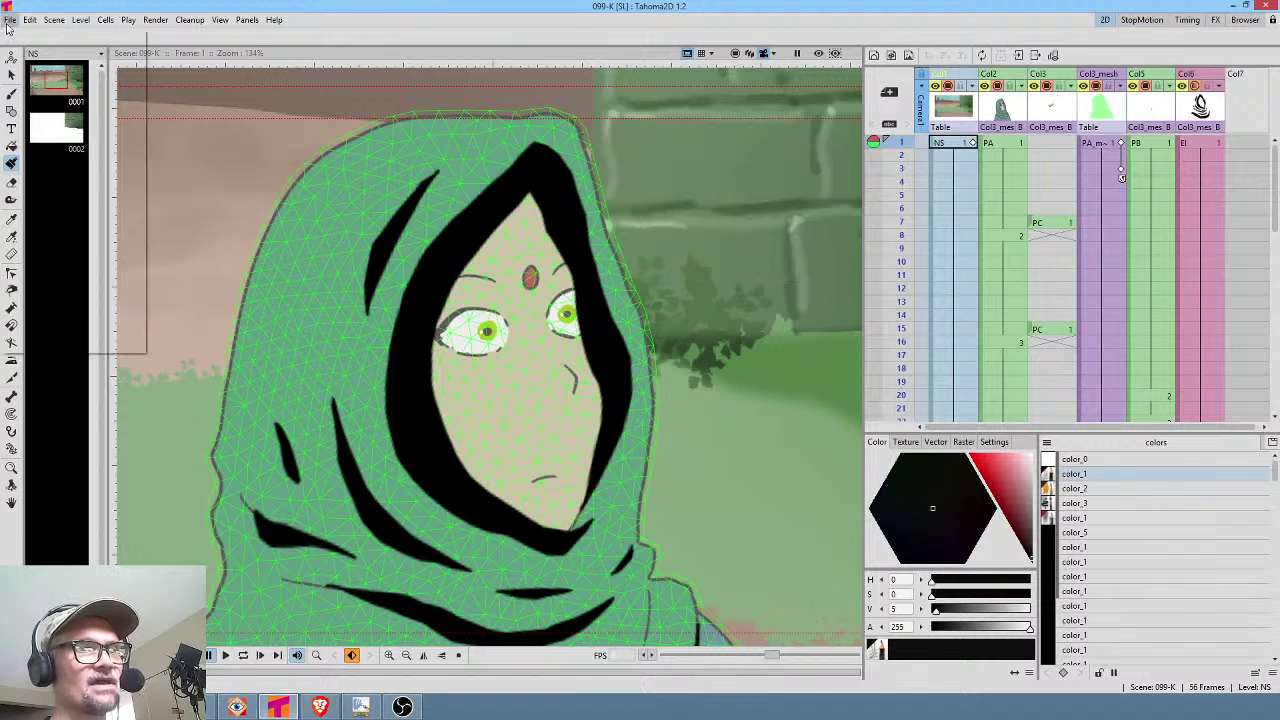
Reopen recent scene 116 and play back its animation.
click(9, 19)
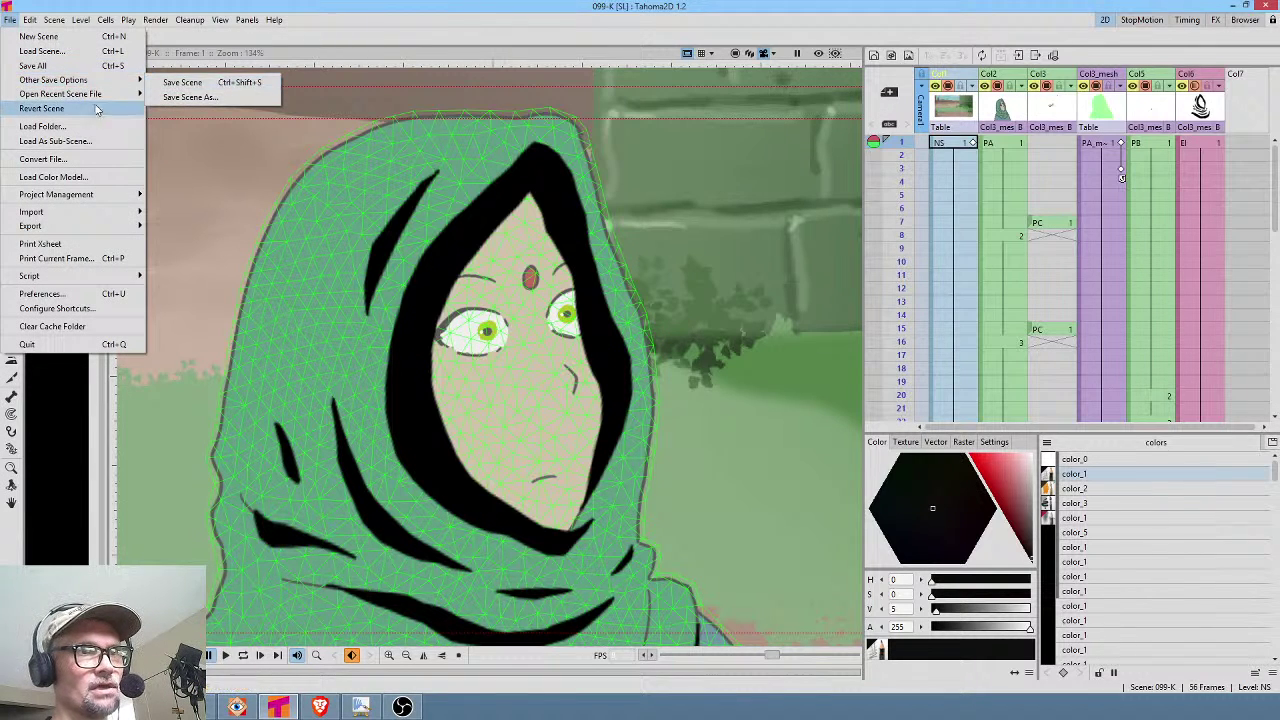
mouse_move(100, 94)
click(305, 106)
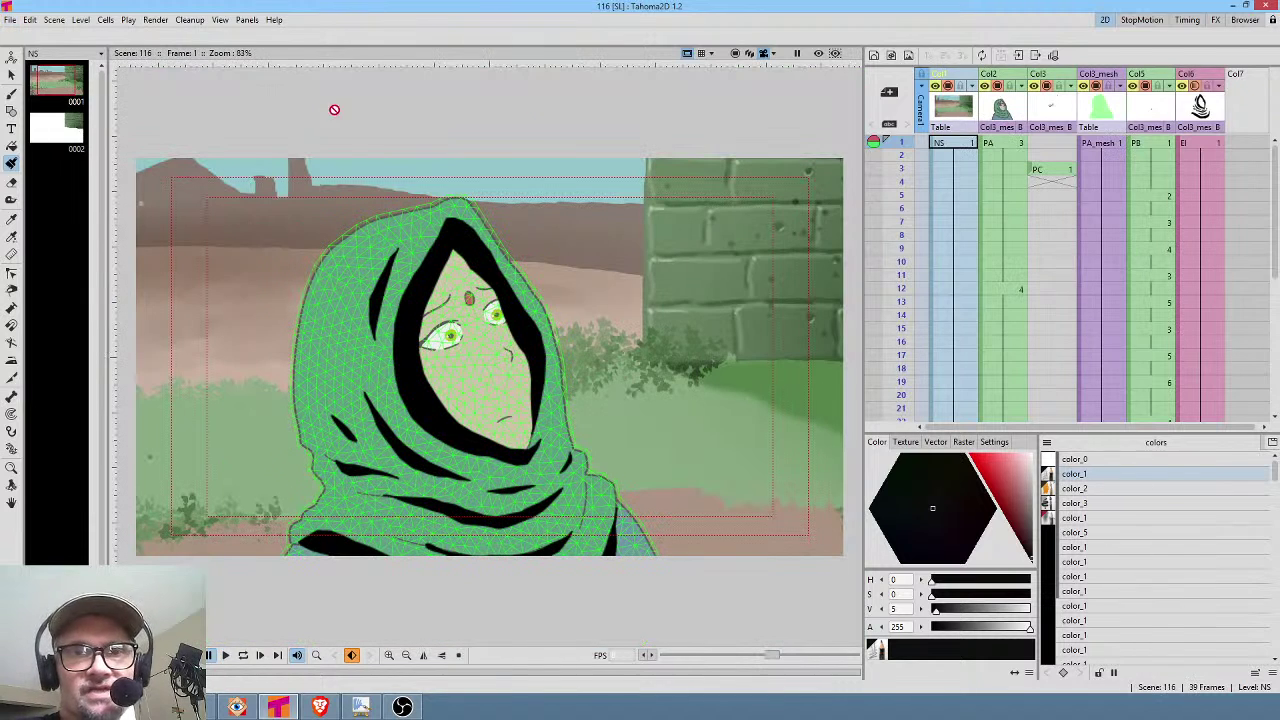
click(968, 147)
key(l)
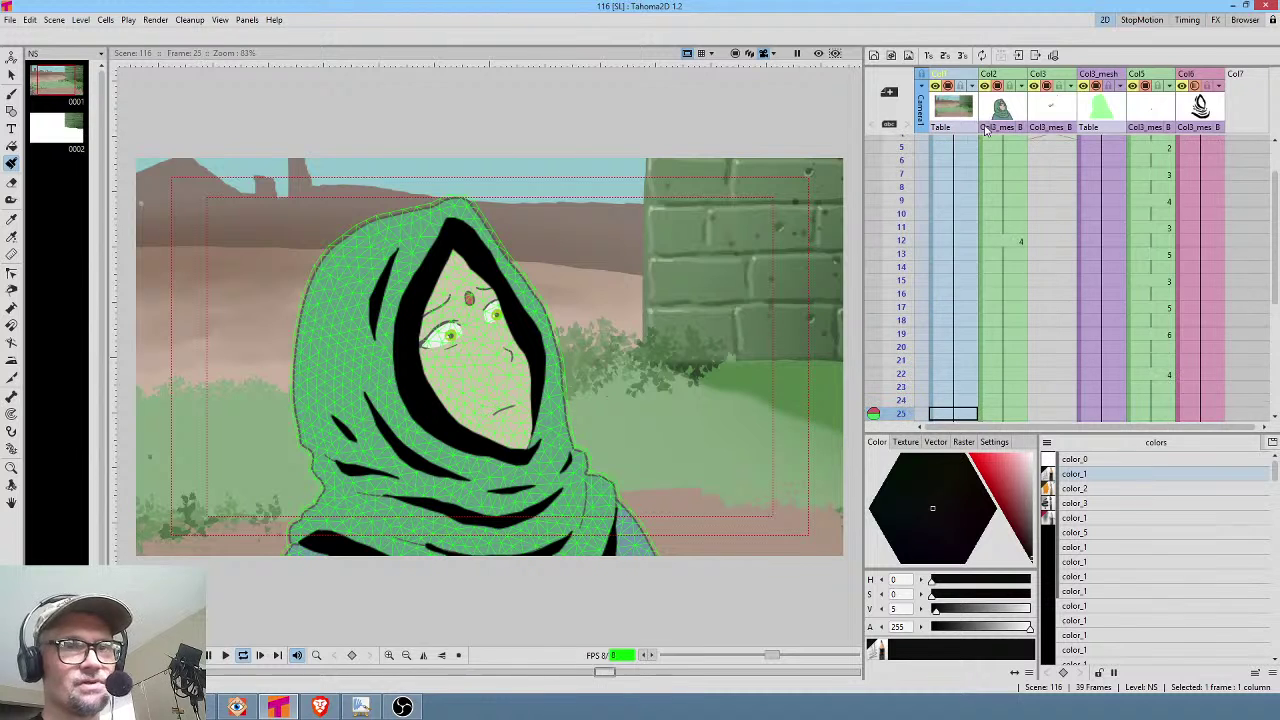
key(l)
scroll(1048, 192, up, 2)
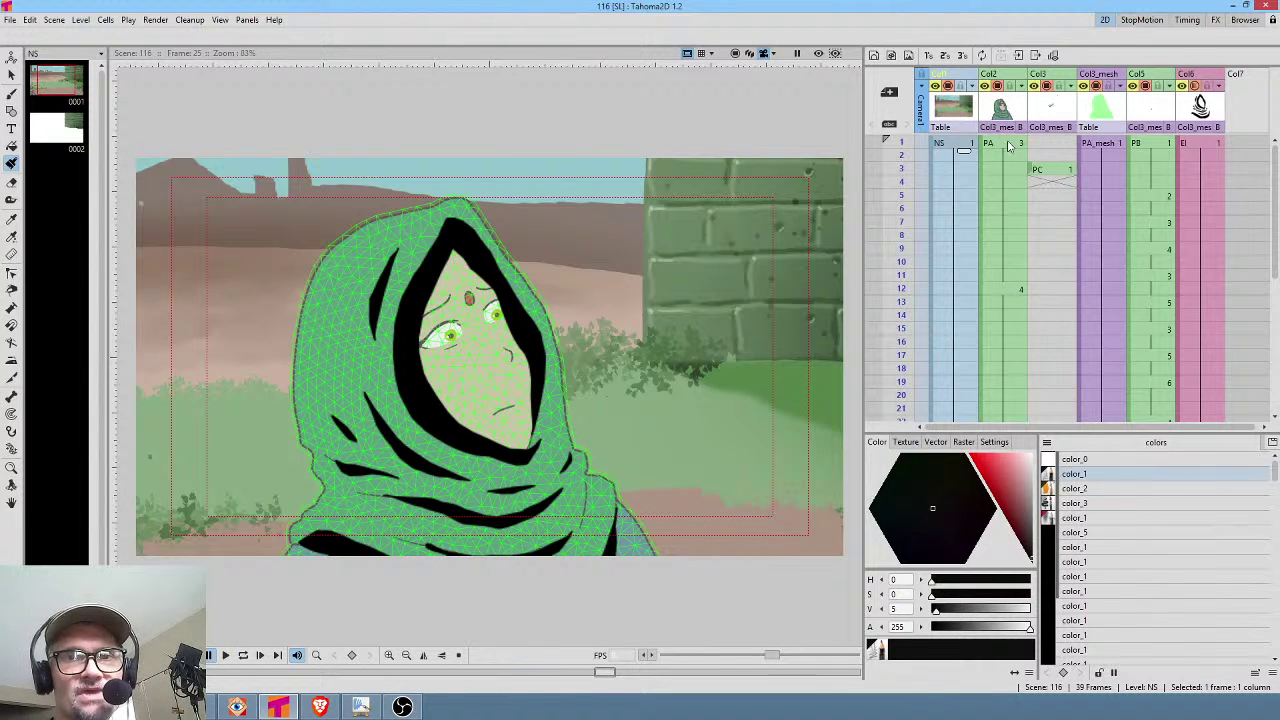
Move the PC blink drawing from frame 3 to frame 5 and scrub the opening frames.
mouse_move(905, 145)
mouse_down()
mouse_move(898, 204)
mouse_move(892, 152)
mouse_move(876, 260)
mouse_move(857, 220)
mouse_move(864, 156)
mouse_move(860, 235)
mouse_move(860, 207)
mouse_up()
click(1034, 170)
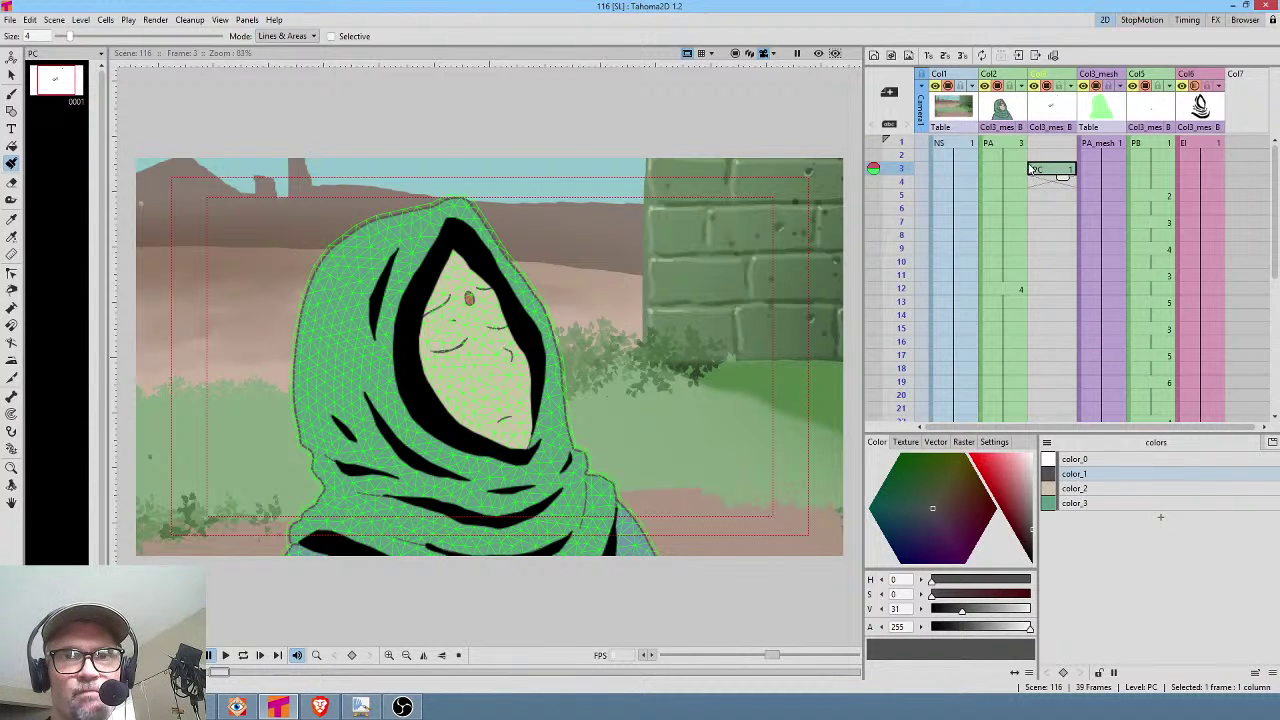
drag(1034, 170, 1037, 198)
mouse_move(899, 180)
mouse_down()
mouse_move(893, 348)
mouse_move(885, 249)
mouse_move(962, 144)
mouse_up()
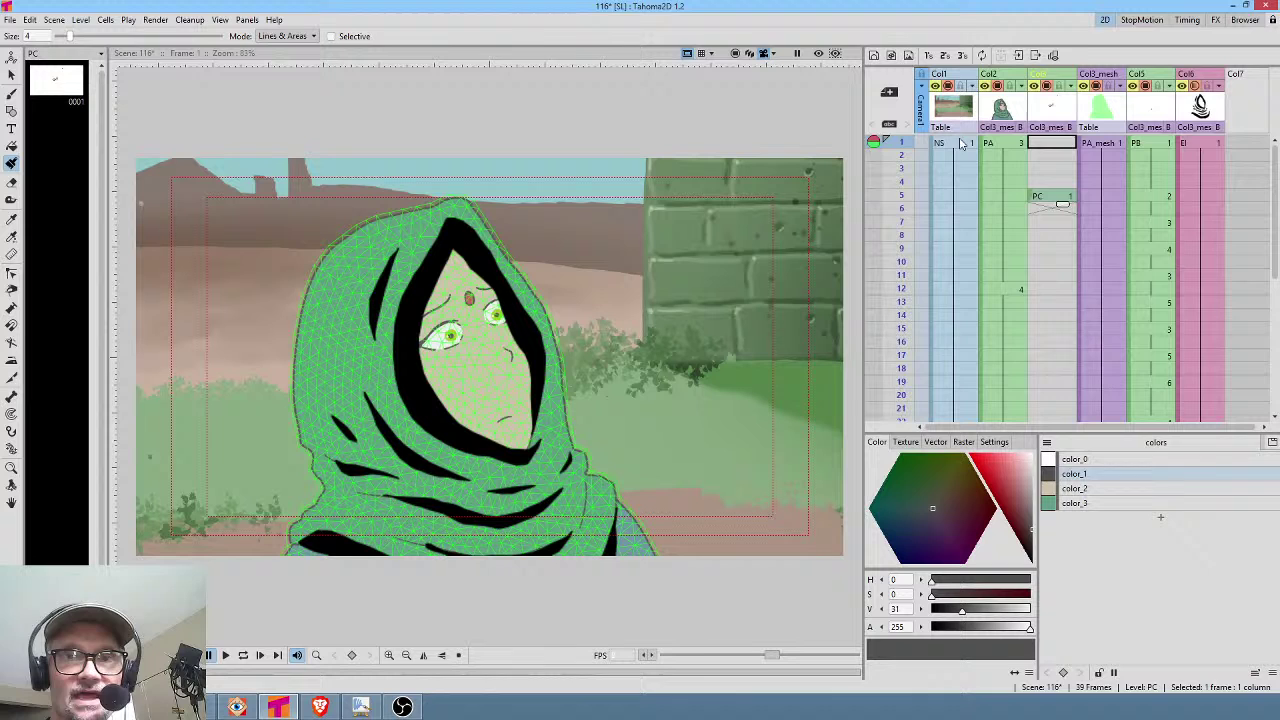
With the Skeleton tool and Global Key enabled, rotate the PA_mesh head joint to about -1.13° at frame 1, and move that keyframe to frame 7.
click(1095, 143)
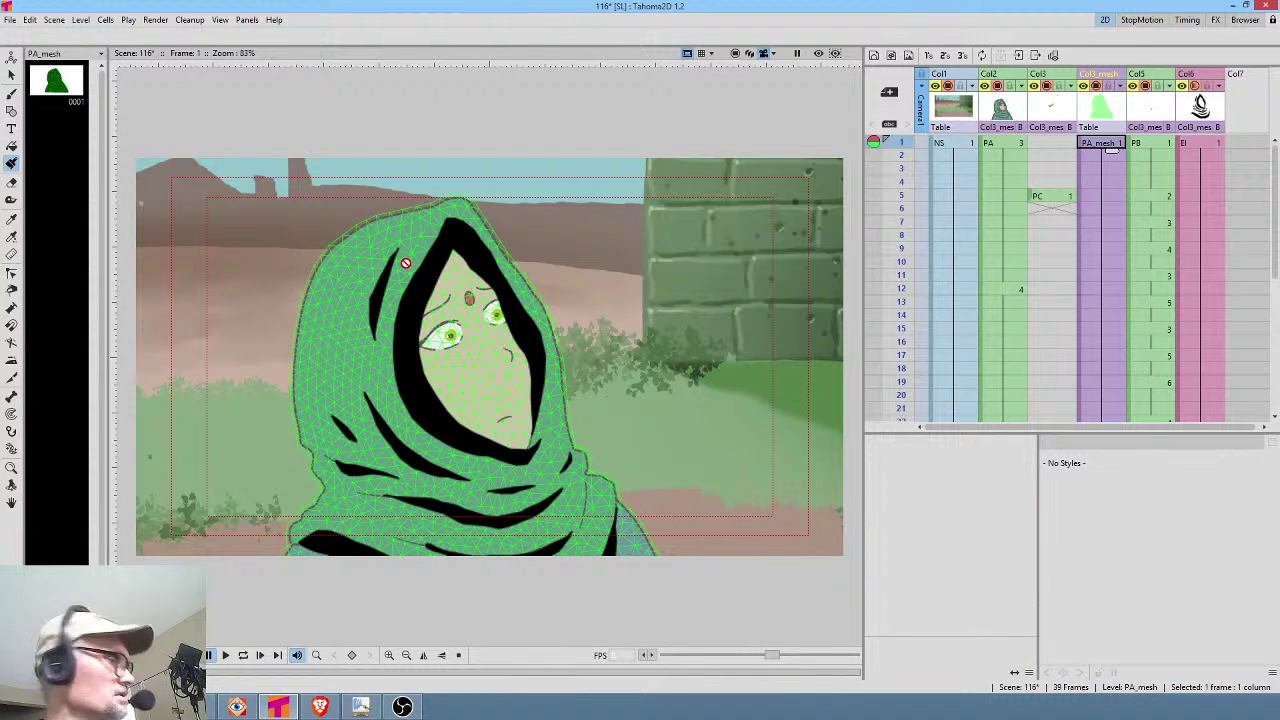
key(k)
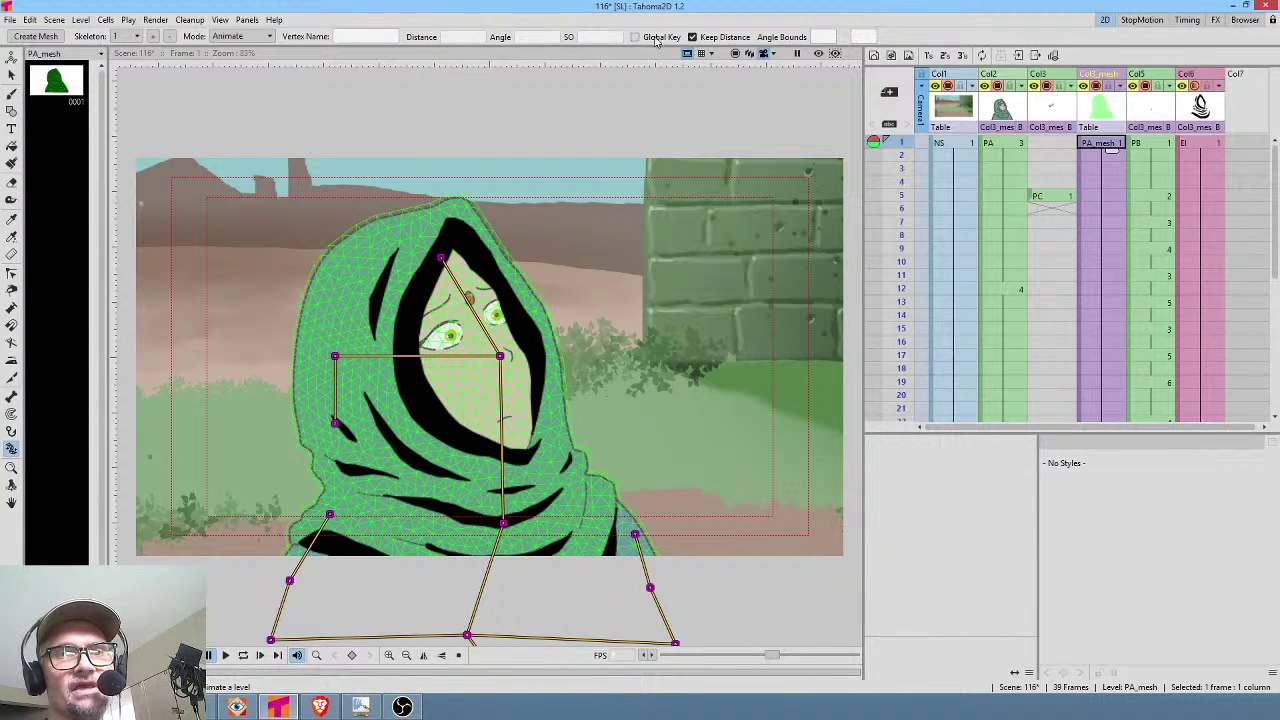
drag(499, 356, 505, 358)
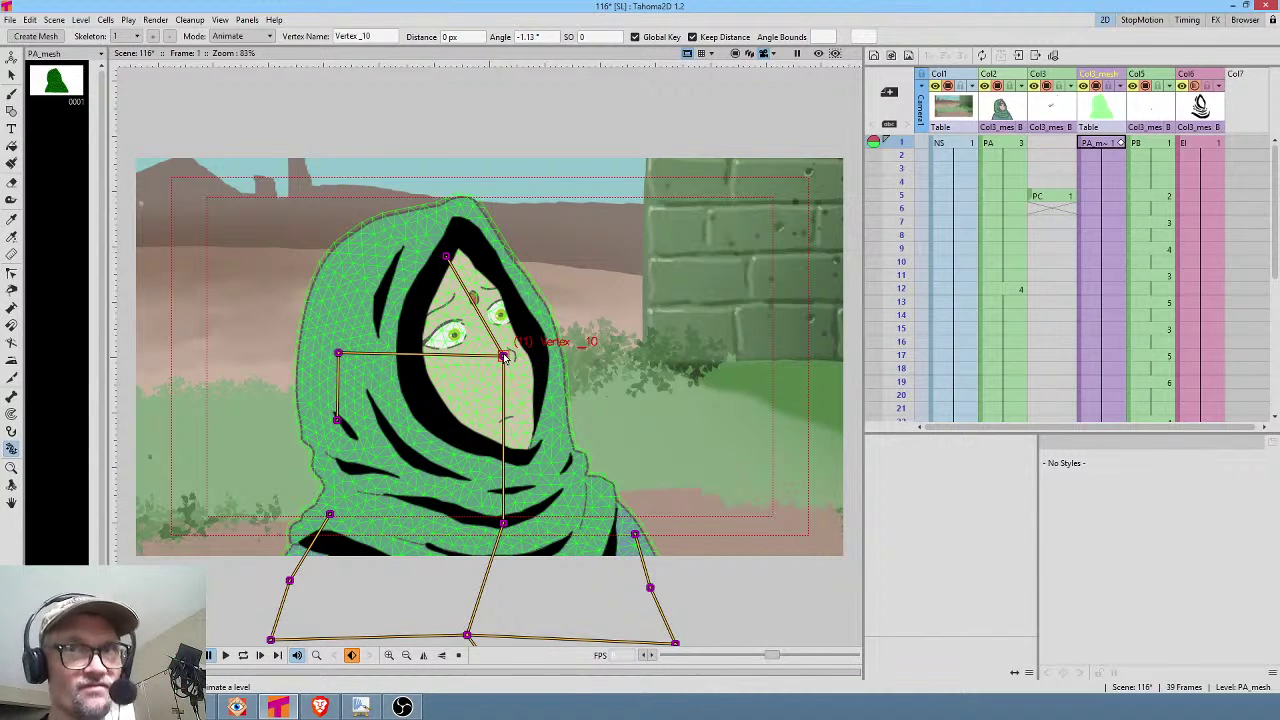
click(1121, 145)
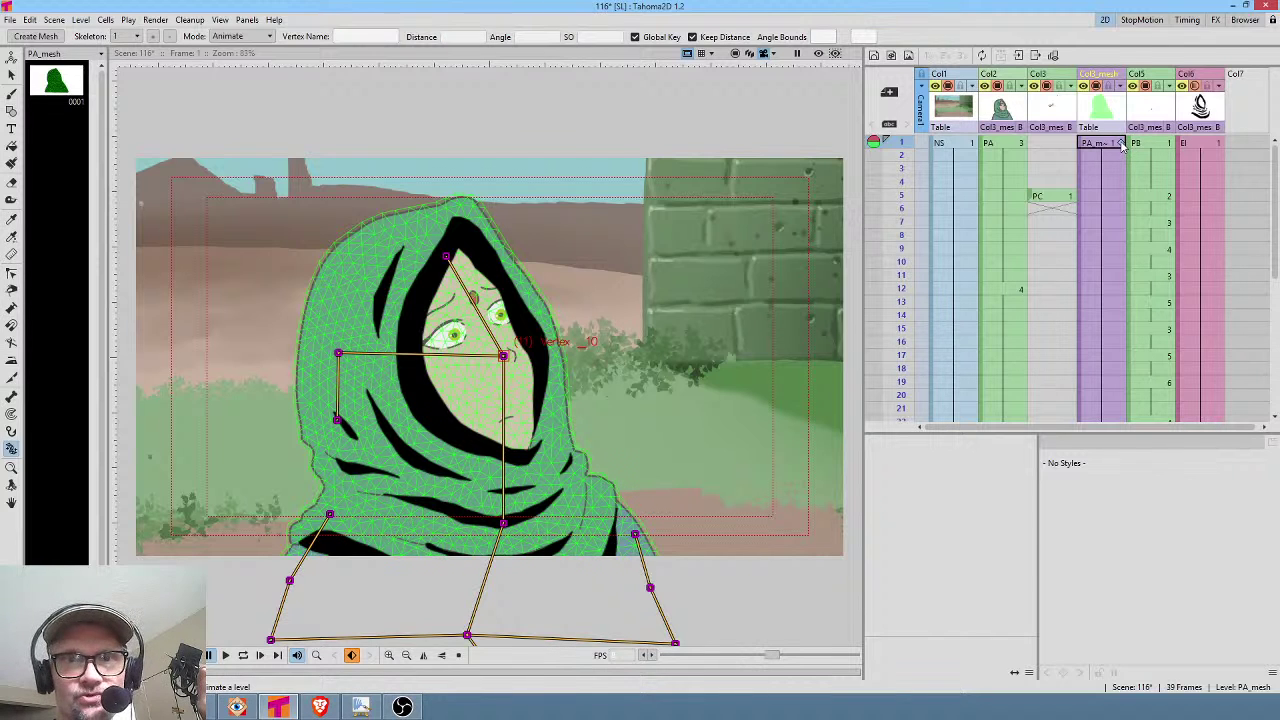
At frame 9, rotate the PA_mesh head joint to about -9.58° and scrub through the head turn.
click(1117, 249)
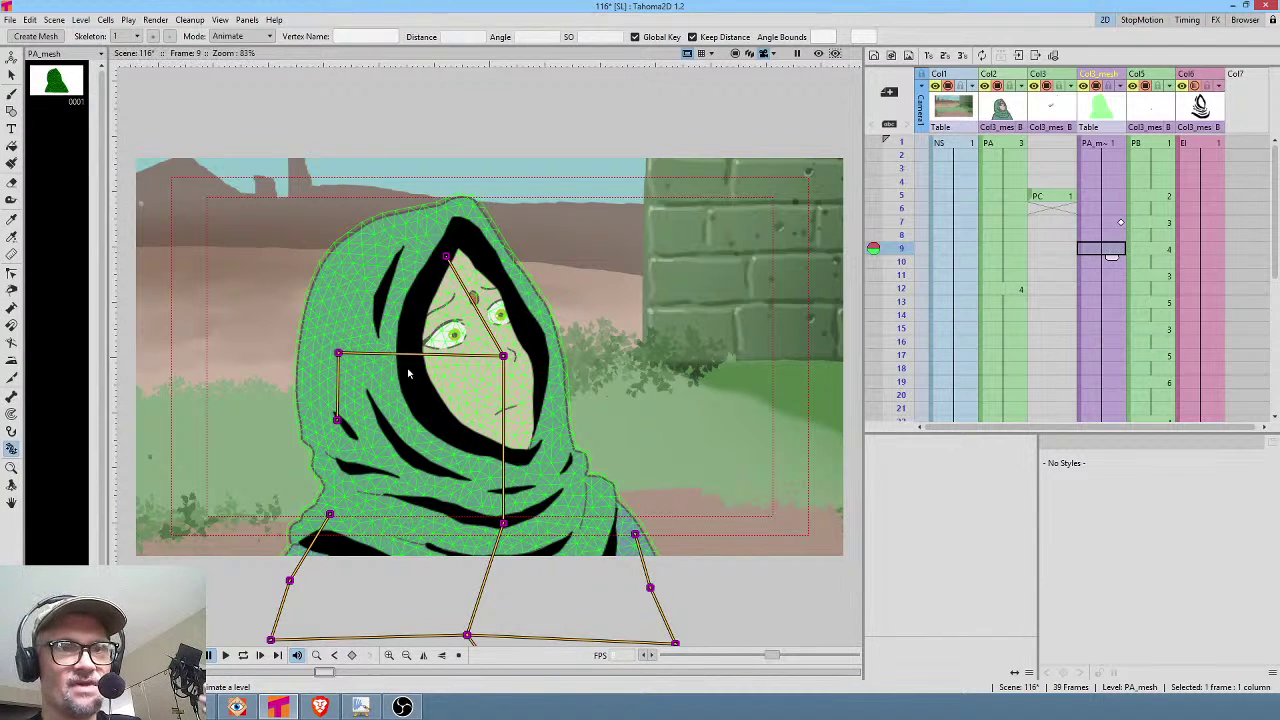
drag(507, 354, 534, 361)
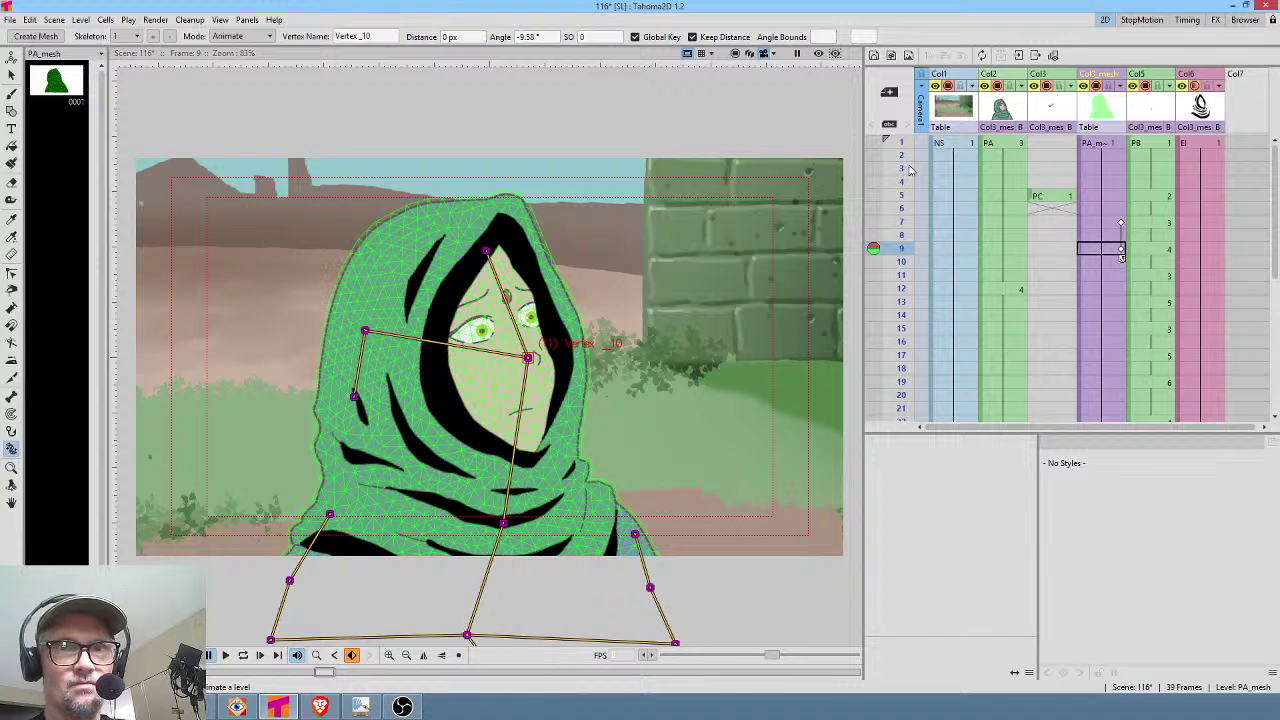
drag(907, 153, 886, 347)
scroll(1142, 203, down, 1)
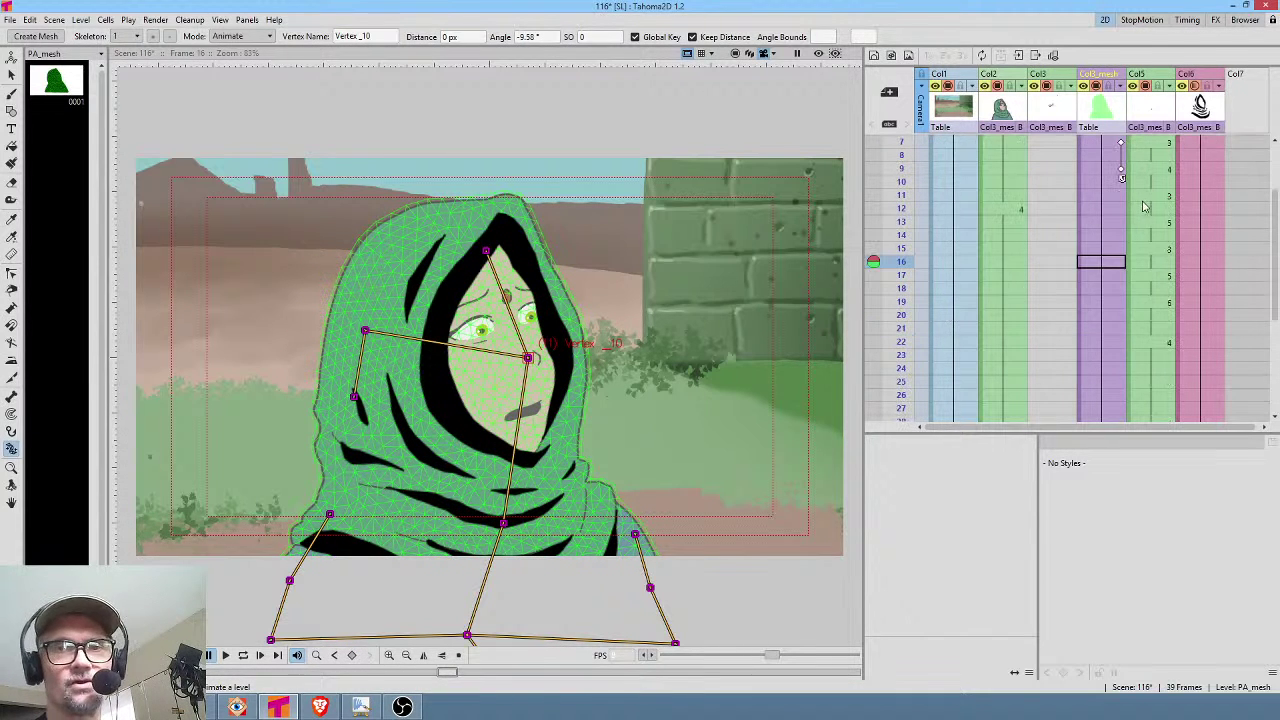
drag(898, 208, 901, 312)
Copy the PA_mesh keyframe from frame 9 to frame 20, and rotate the head joint to about -6.64° at frame 23.
click(1121, 172)
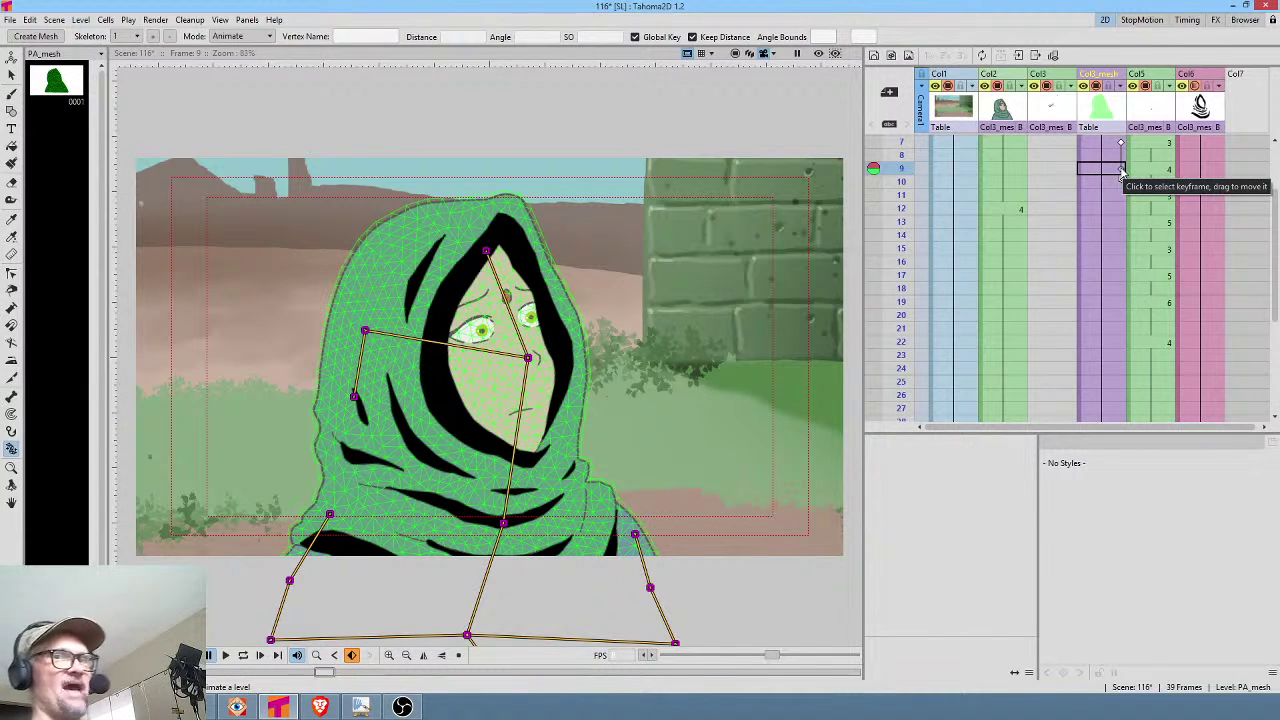
click(1121, 318)
click(1121, 317)
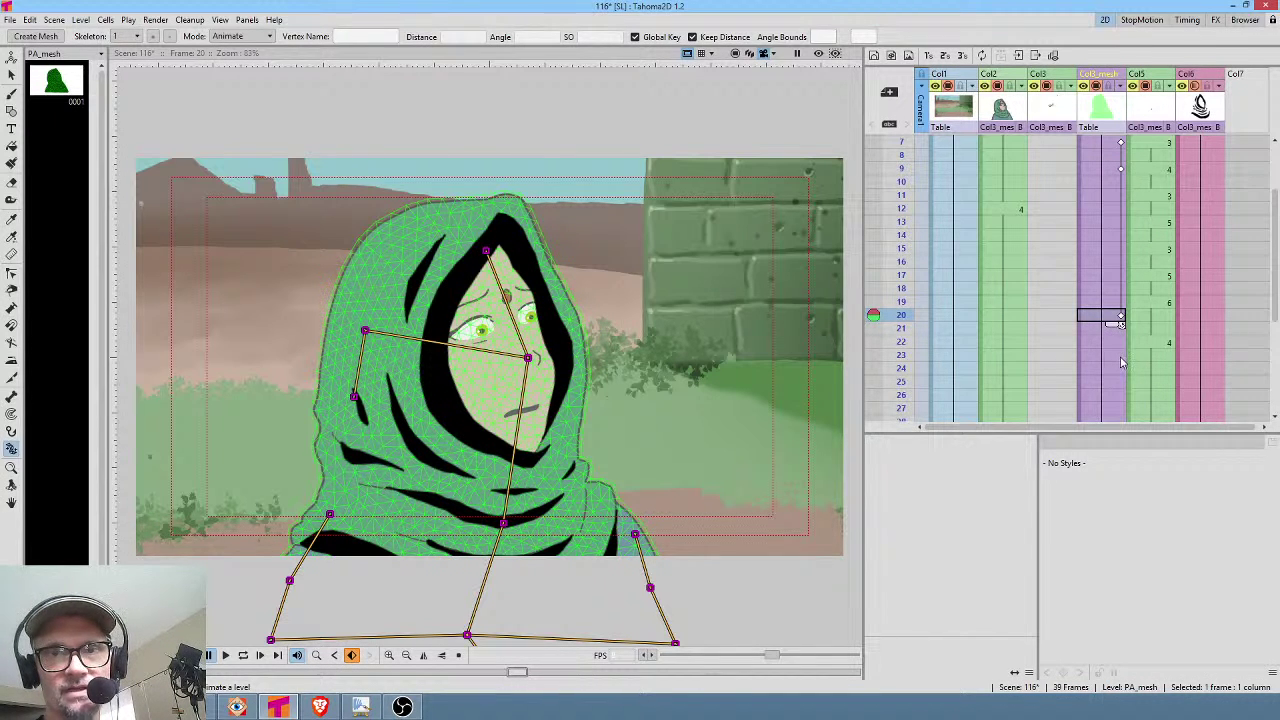
click(1121, 356)
mouse_move(529, 362)
mouse_down()
mouse_move(535, 350)
mouse_move(519, 356)
mouse_up()
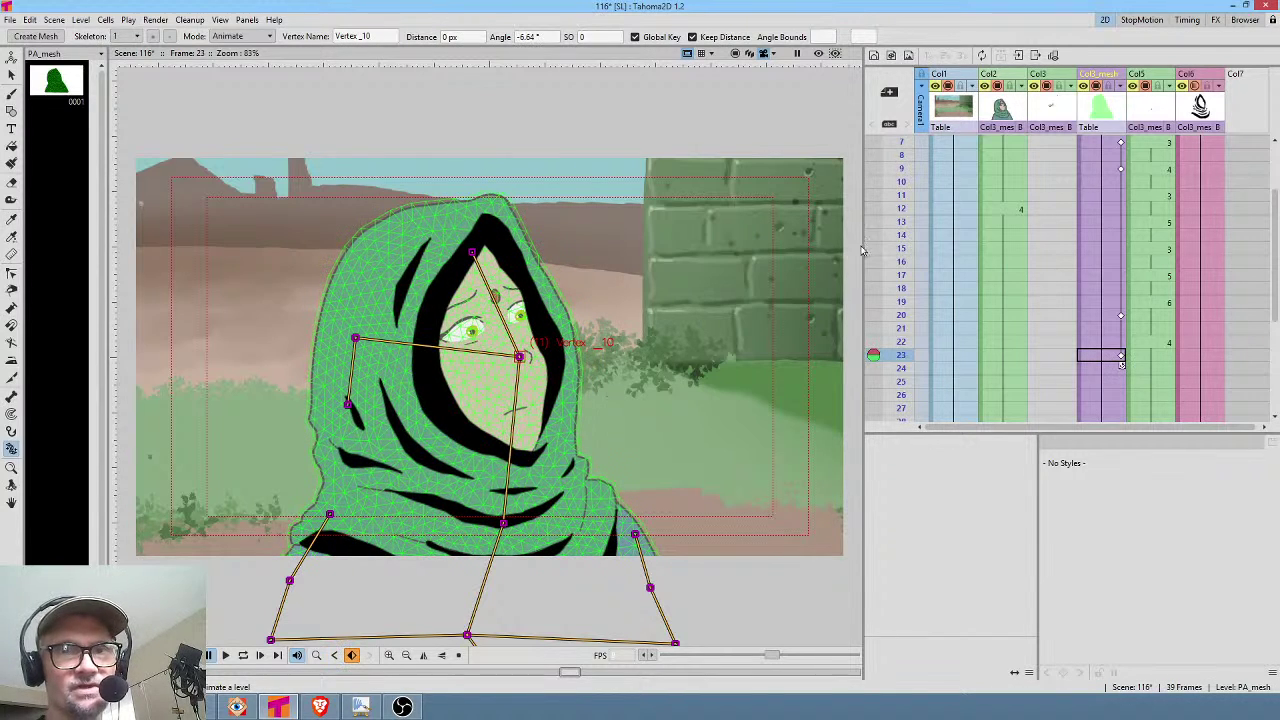
Review the head movement and the columns through frame 39, then return to PA frame 1 and save the scene.
mouse_move(884, 224)
mouse_down()
mouse_move(882, 378)
mouse_move(882, 356)
mouse_up()
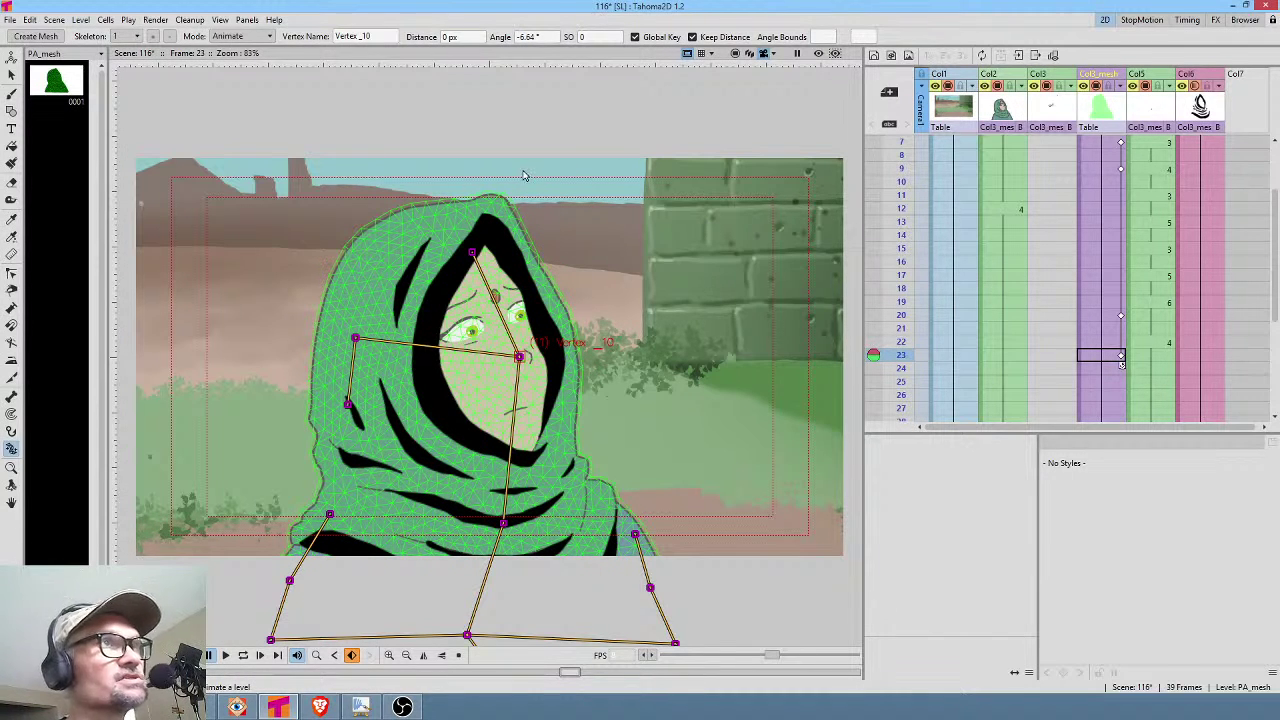
scroll(1085, 262, down, 4)
scroll(1080, 258, up, 4)
scroll(1070, 256, down, 2)
scroll(1070, 256, down, 2)
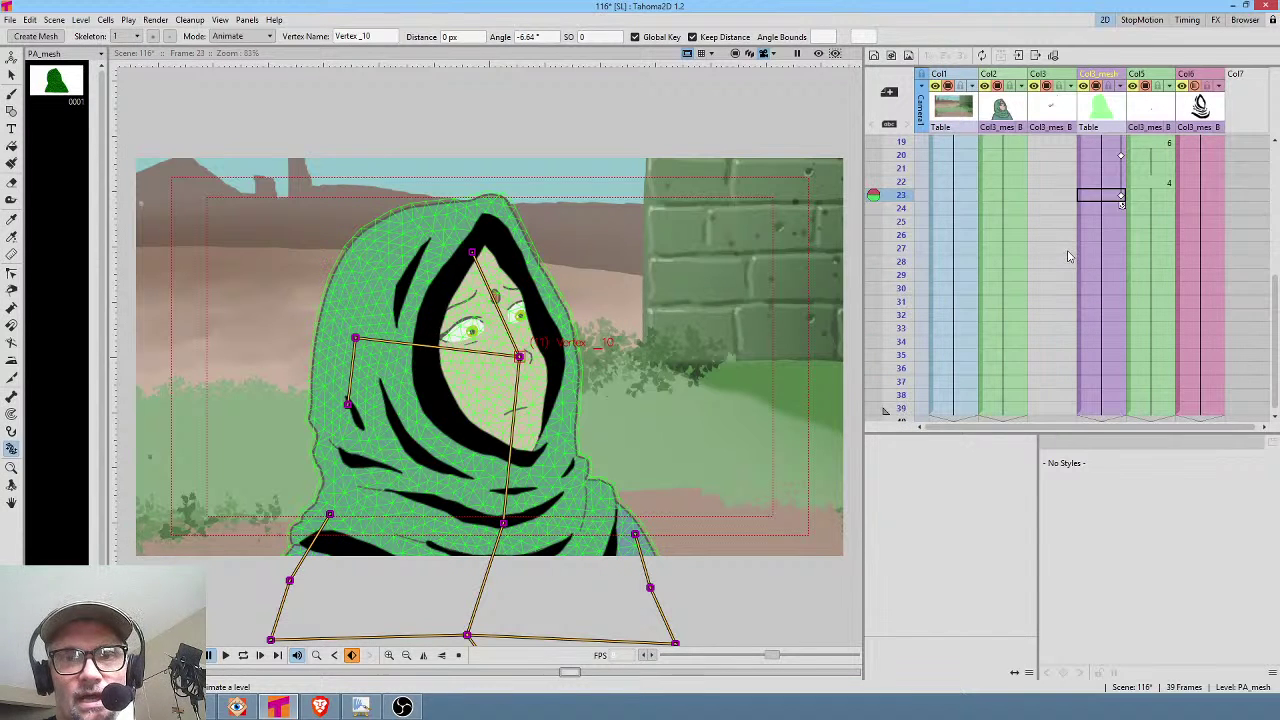
scroll(1060, 258, up, 6)
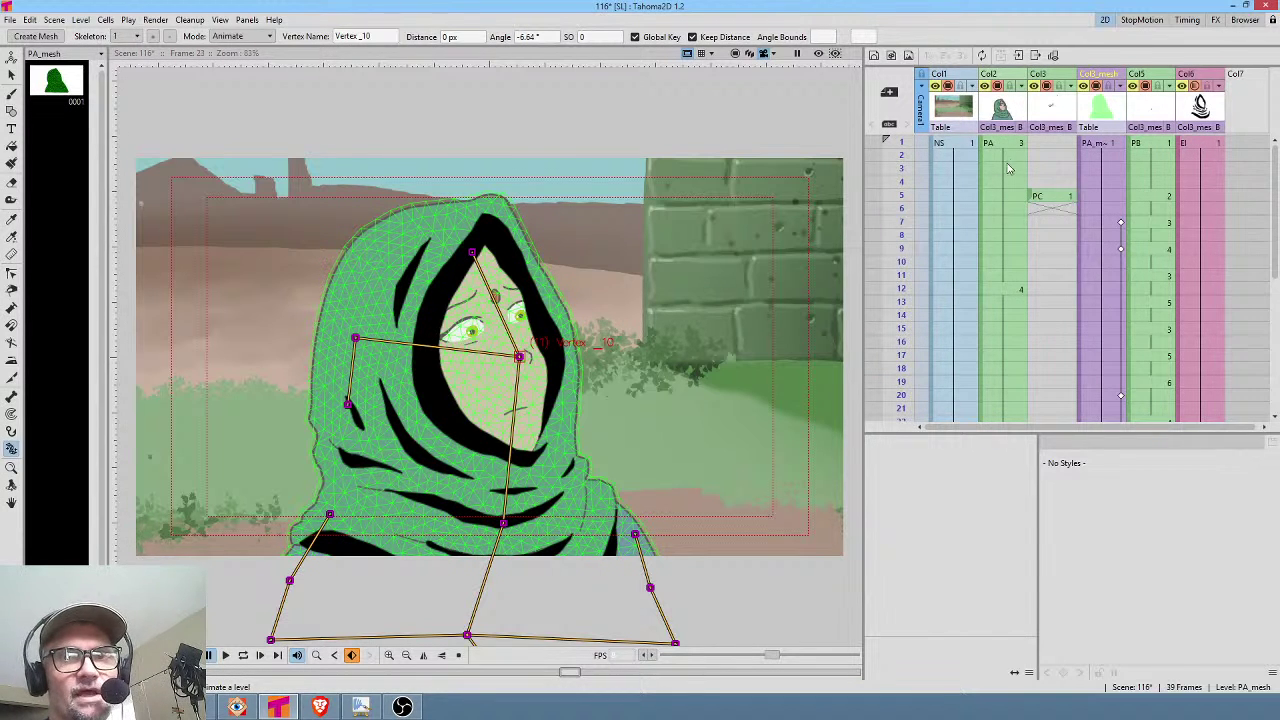
click(1014, 143)
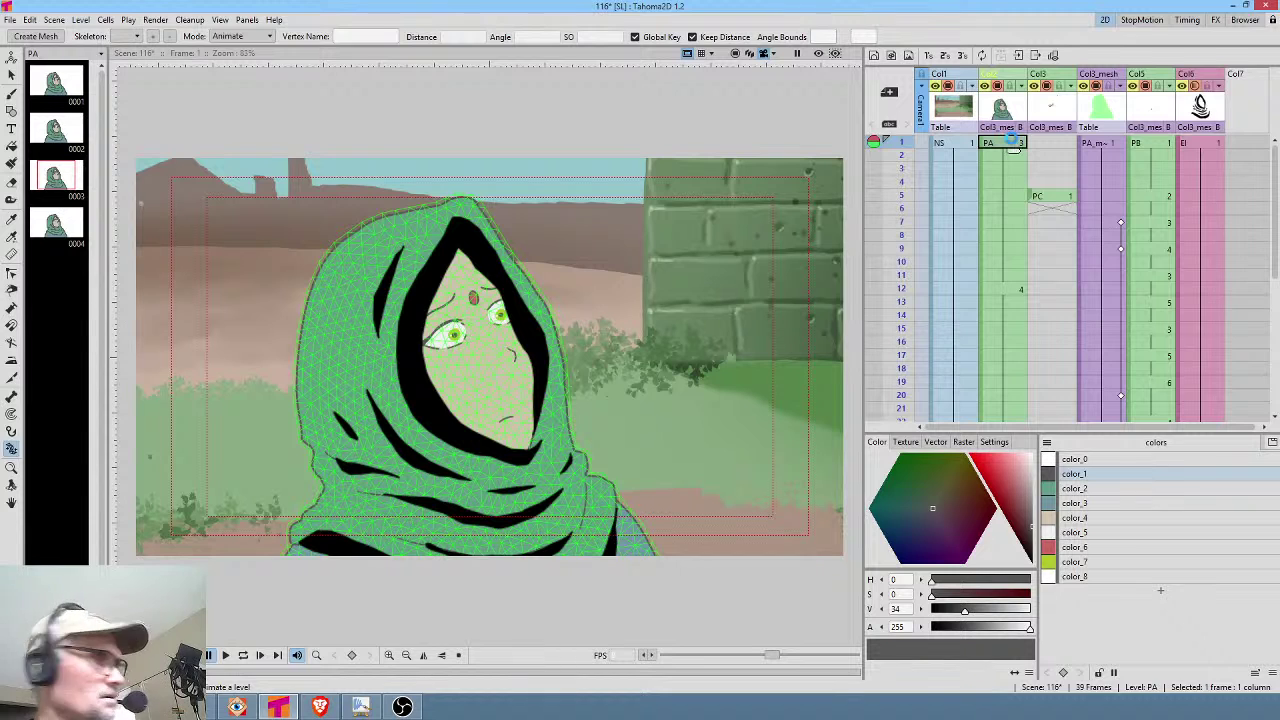
key(ctrl+s)
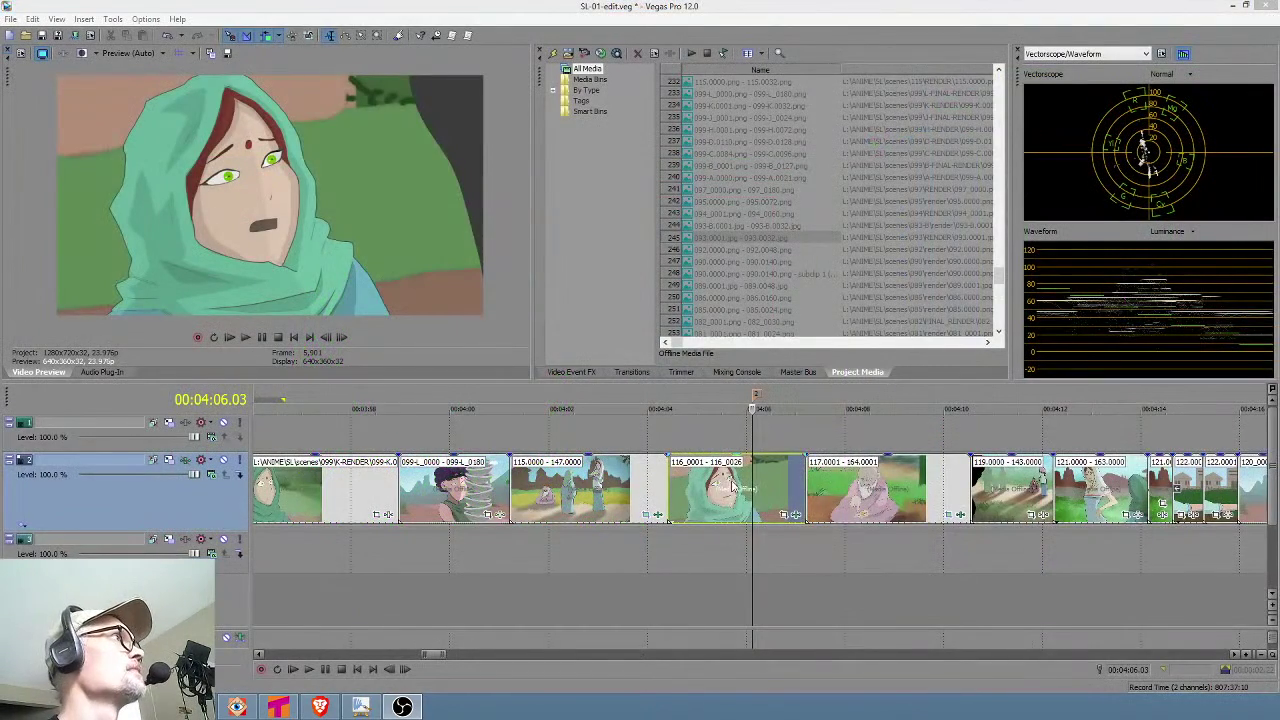
In the Vegas Pro edit, delete the old 116 clip with a widened gap before clip 117, and clean the unused project media.
drag(733, 487, 943, 503)
key(Delete)
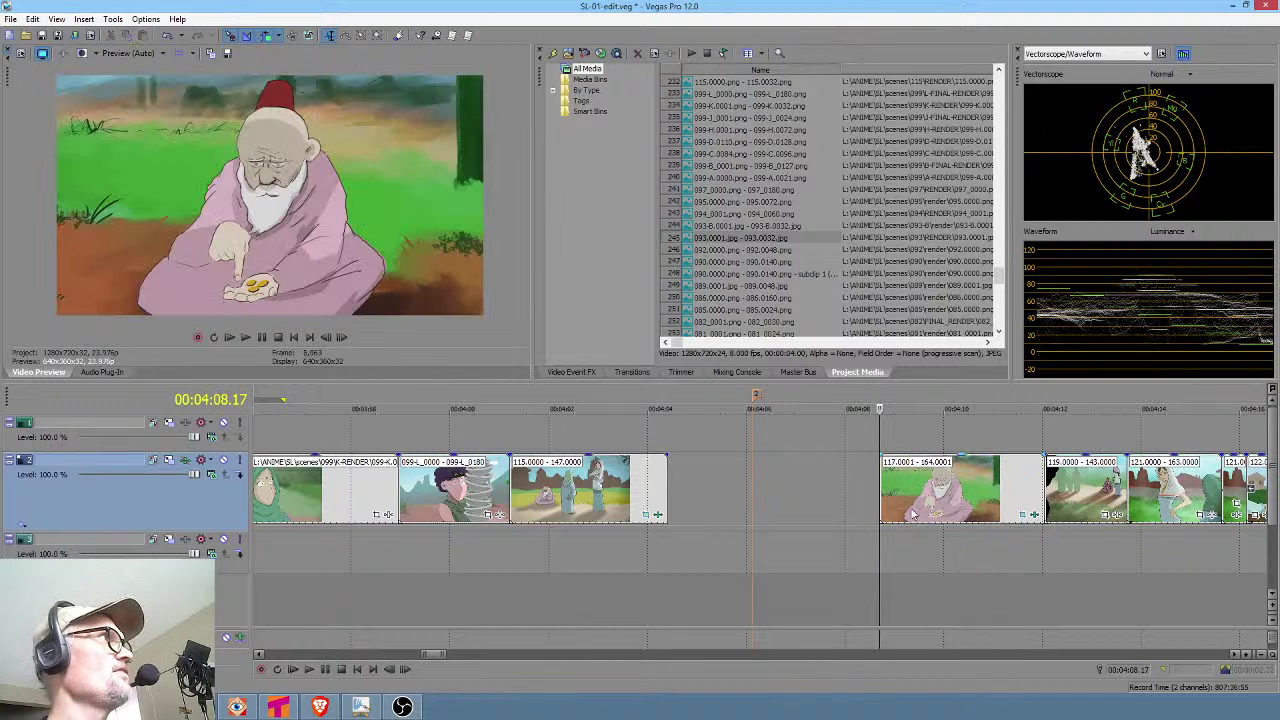
click(112, 19)
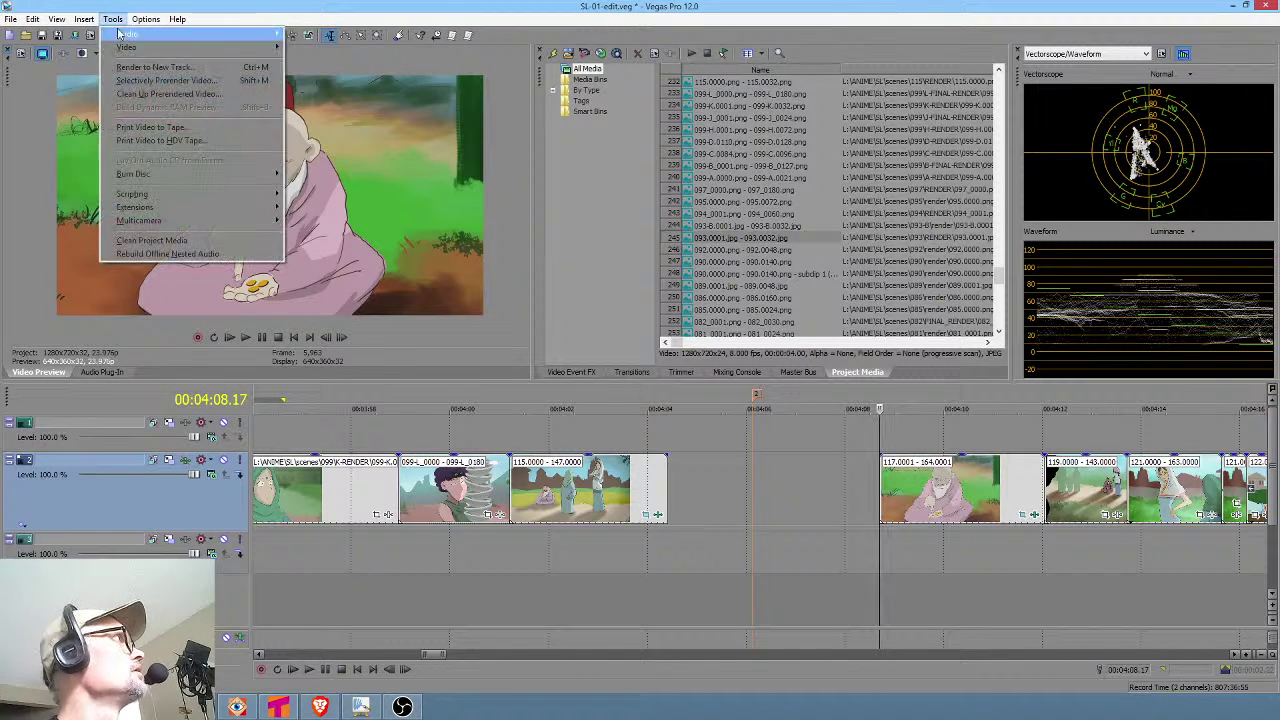
click(150, 245)
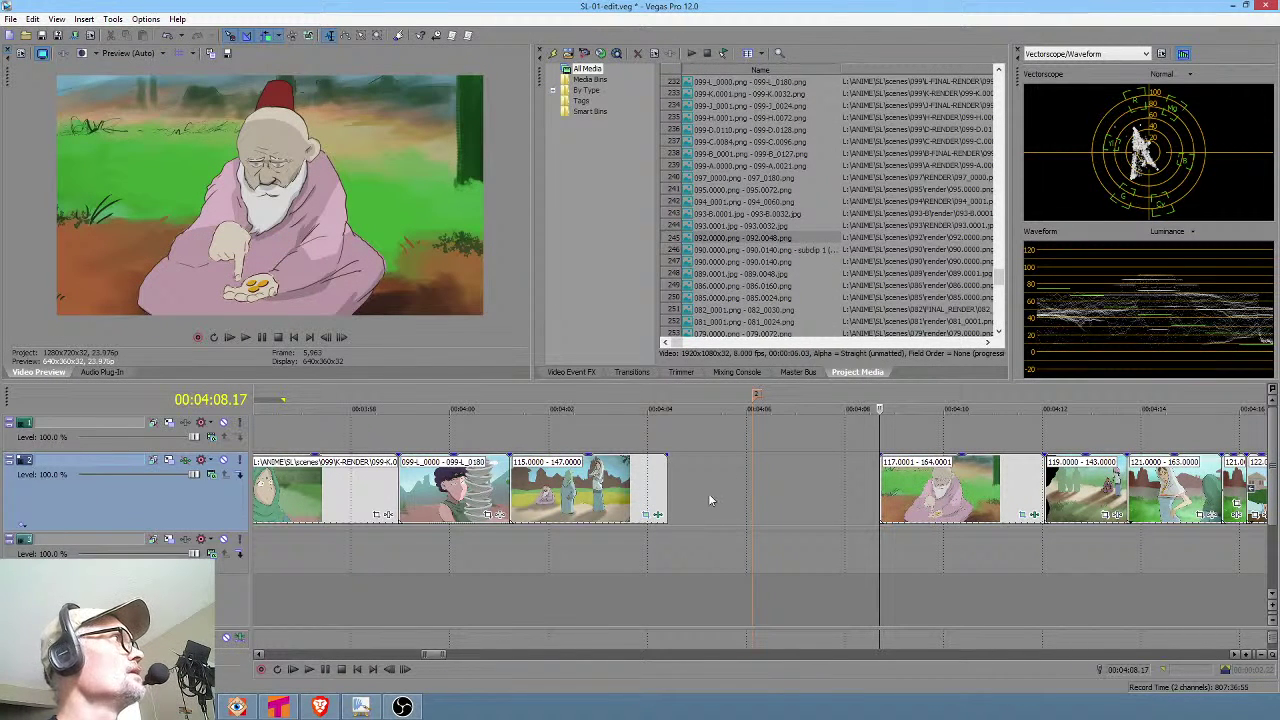
Set the edit cursor at the end of clip 115 and browse the media import to the scenes\116\render folder.
click(663, 500)
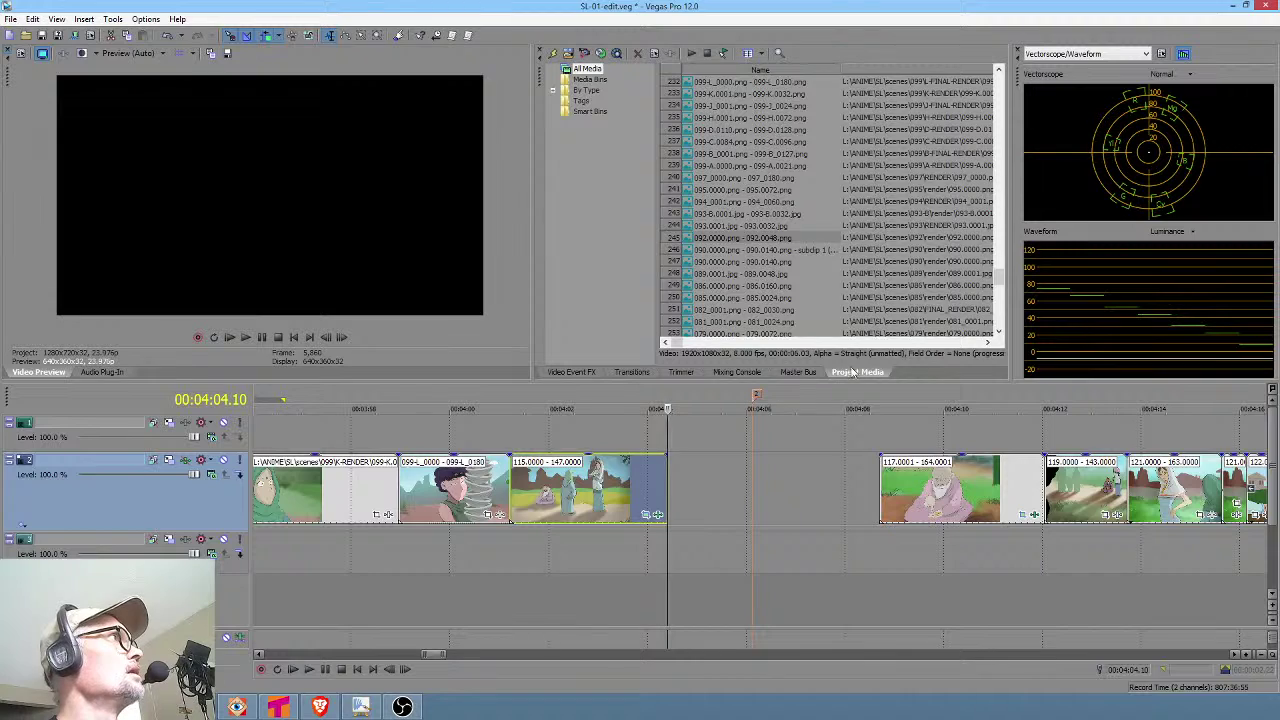
click(569, 55)
click(306, 56)
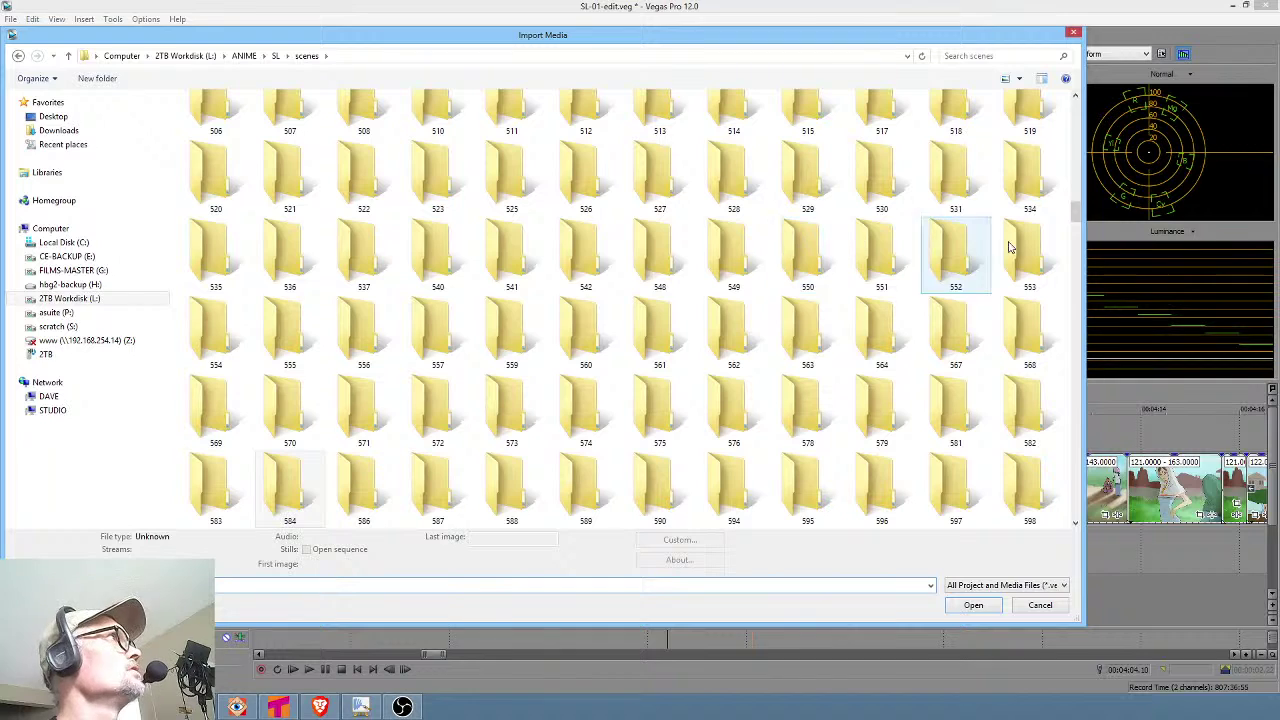
drag(1077, 222, 1067, 137)
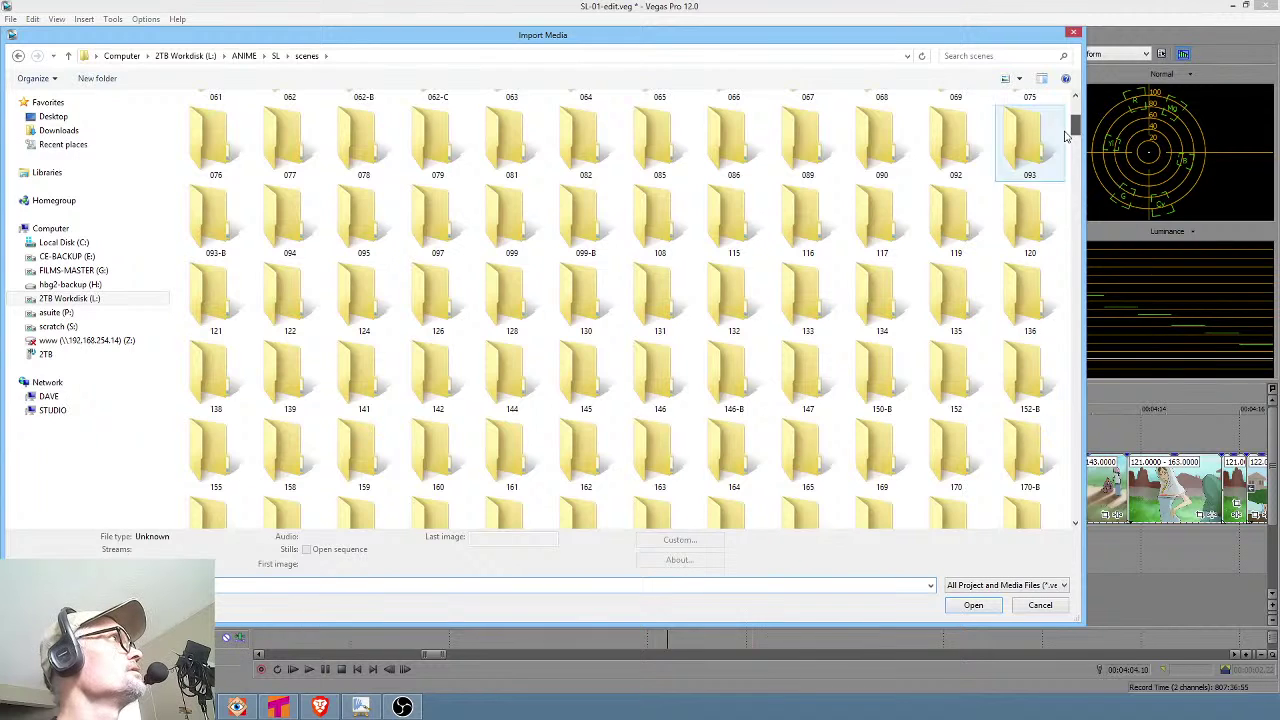
double_click(808, 208)
click(207, 120)
double_click(207, 120)
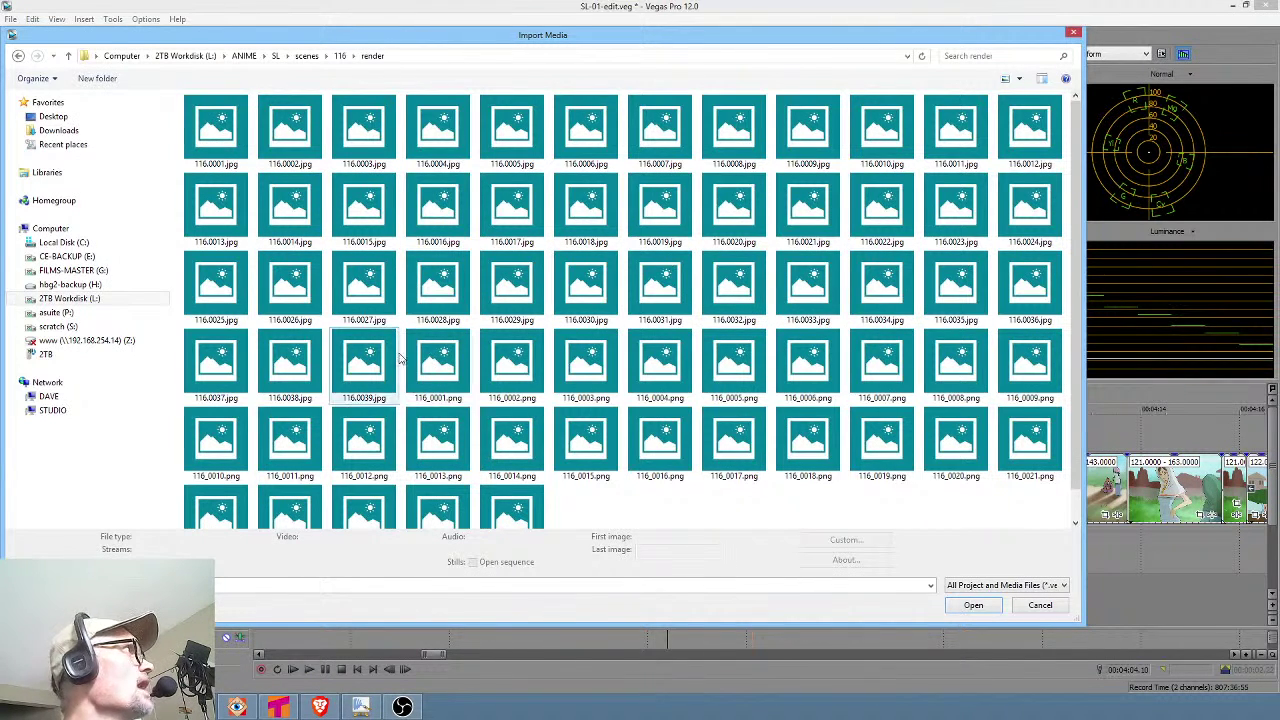
Delete the old PNG renders of scene 116, starting with 116_0001.png, from the render folder.
click(433, 362)
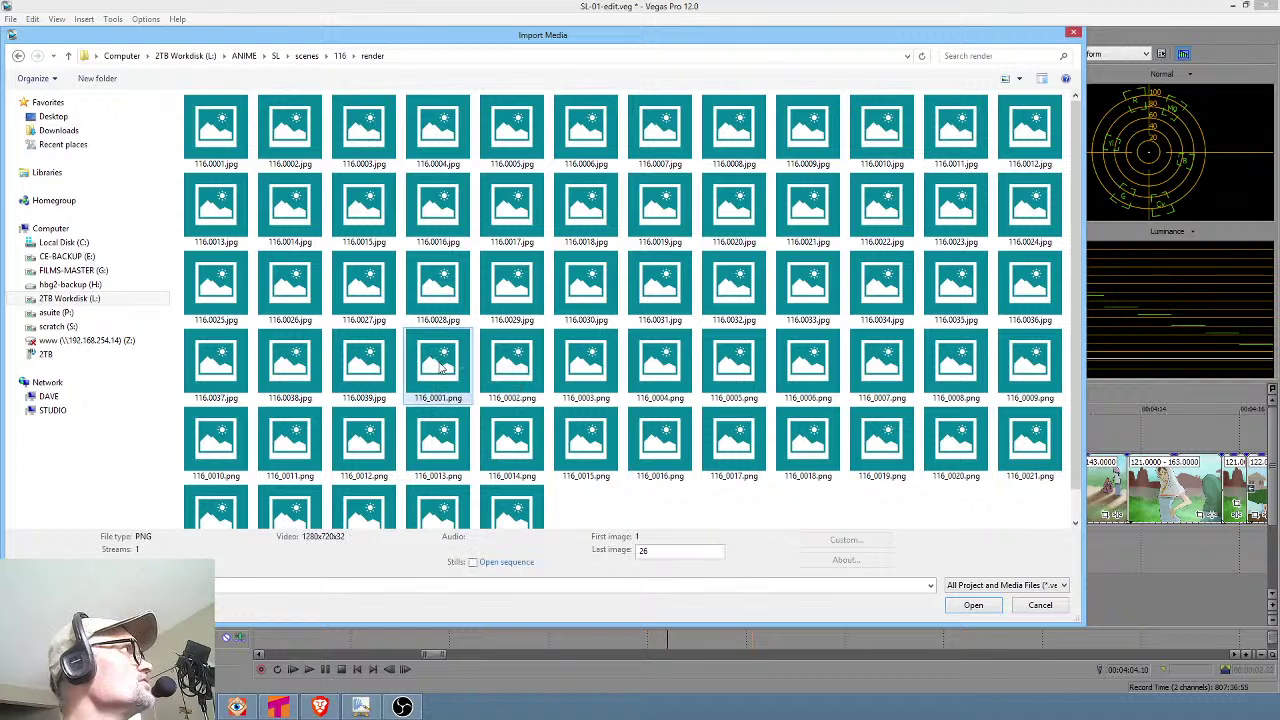
shift+click(515, 512)
key(Delete)
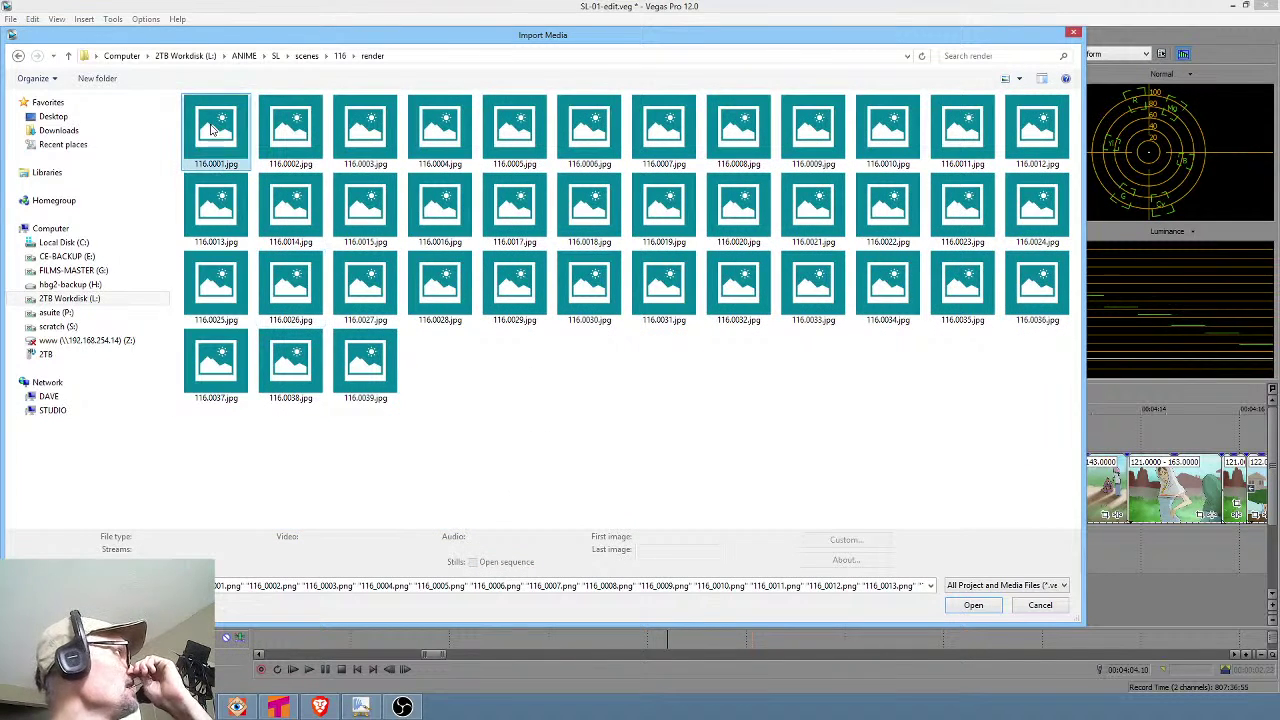
Import 116.0001.jpg through 116.0039.jpg as an image sequence with a frame rate of 8 fps.
click(211, 130)
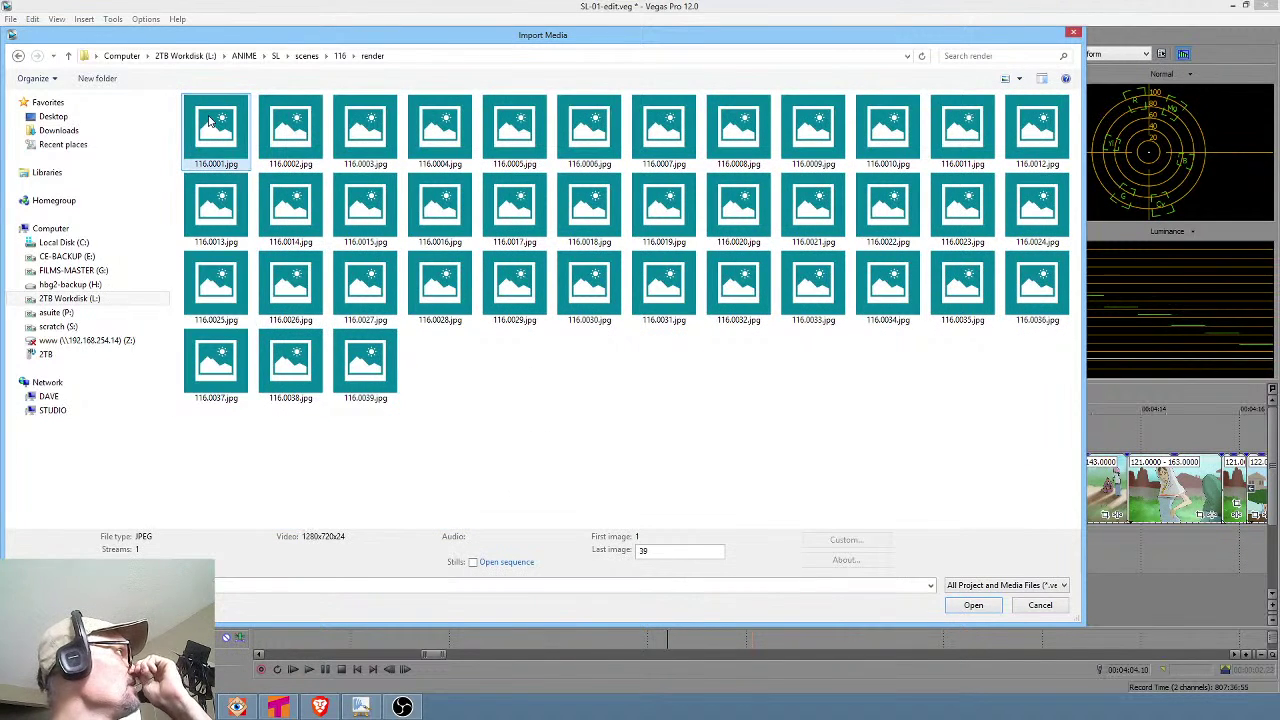
click(486, 565)
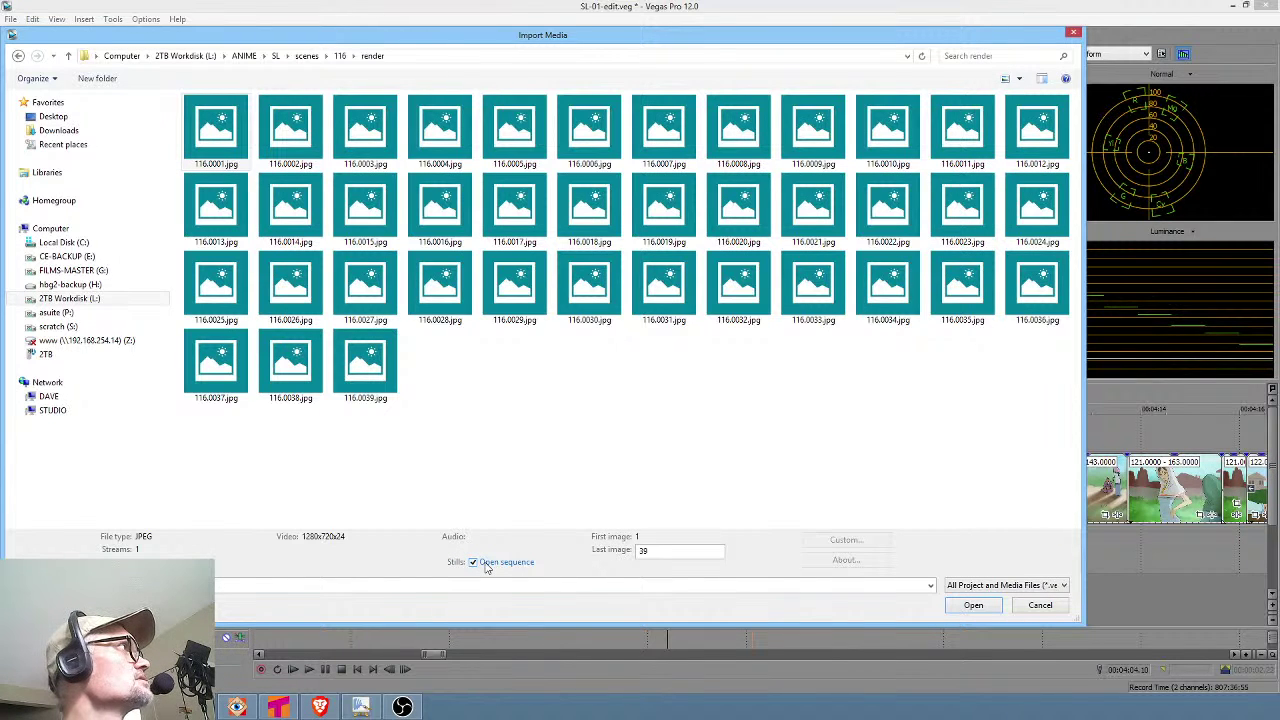
click(973, 606)
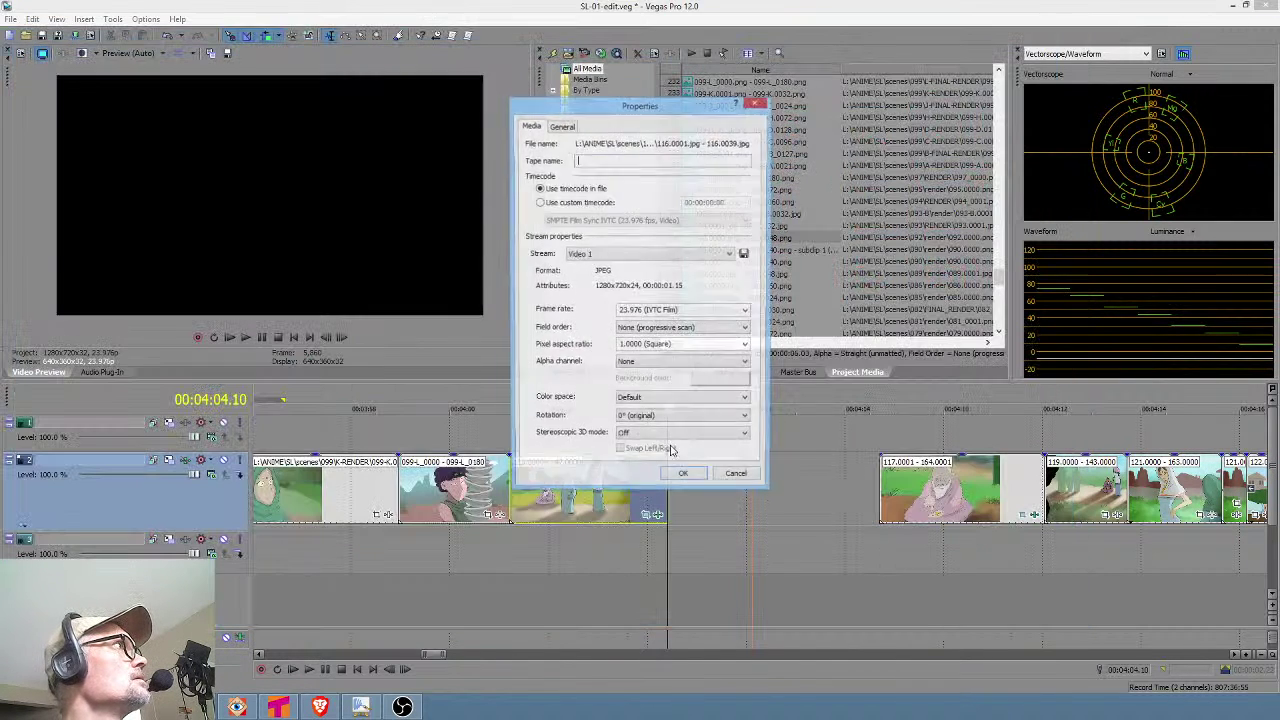
click(701, 311)
text(8)
click(684, 478)
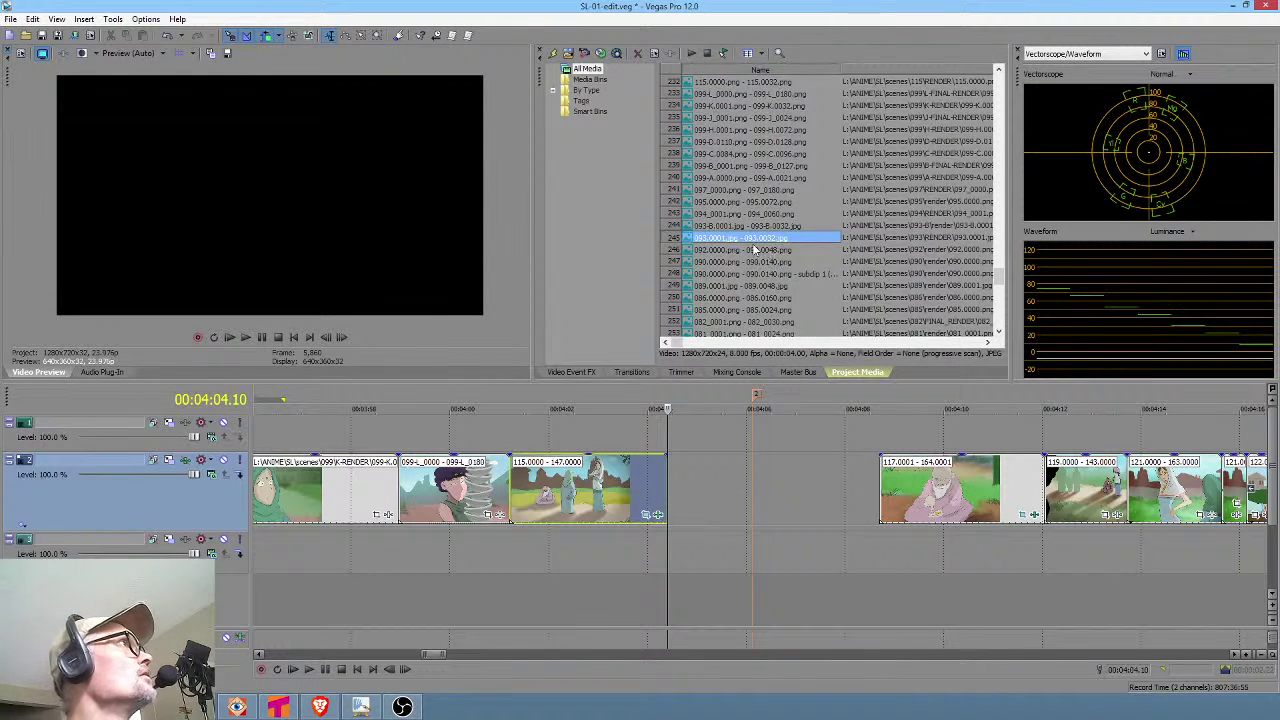
Place the new 116 sequence directly after clip 115, close the gap before clip 117, and play back from clip 115.
scroll(752, 208, up, 3)
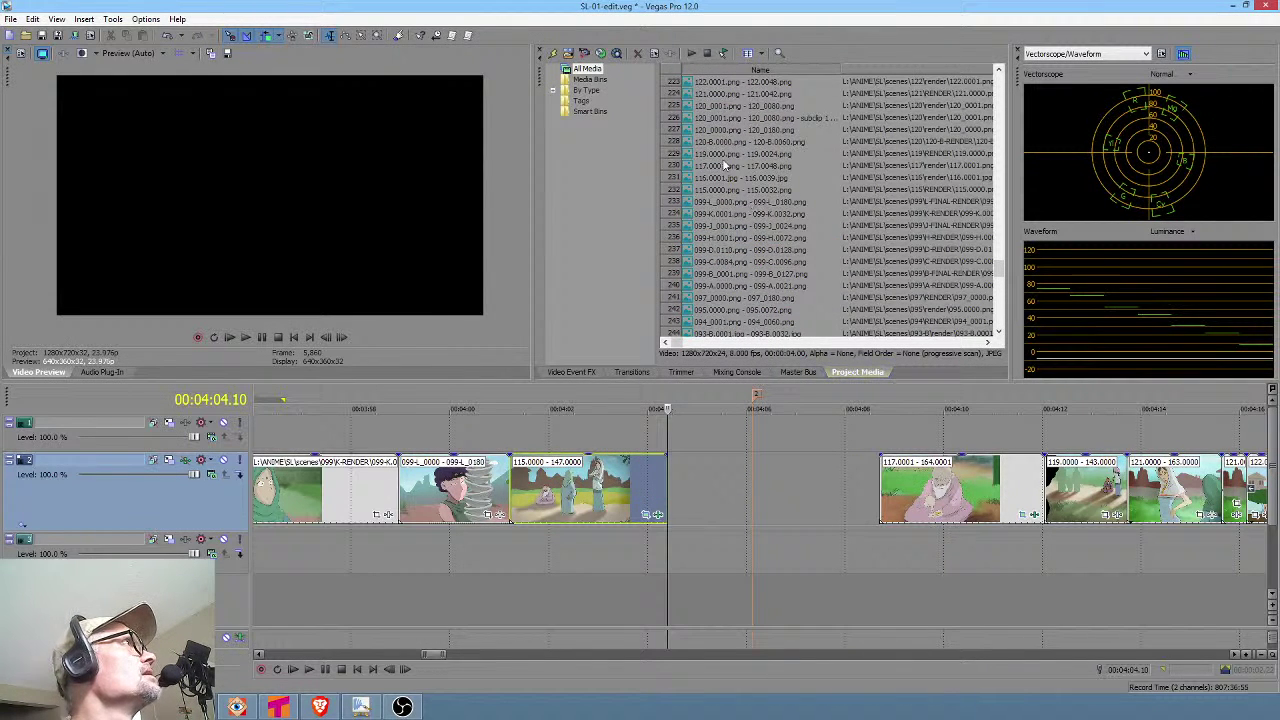
click(735, 180)
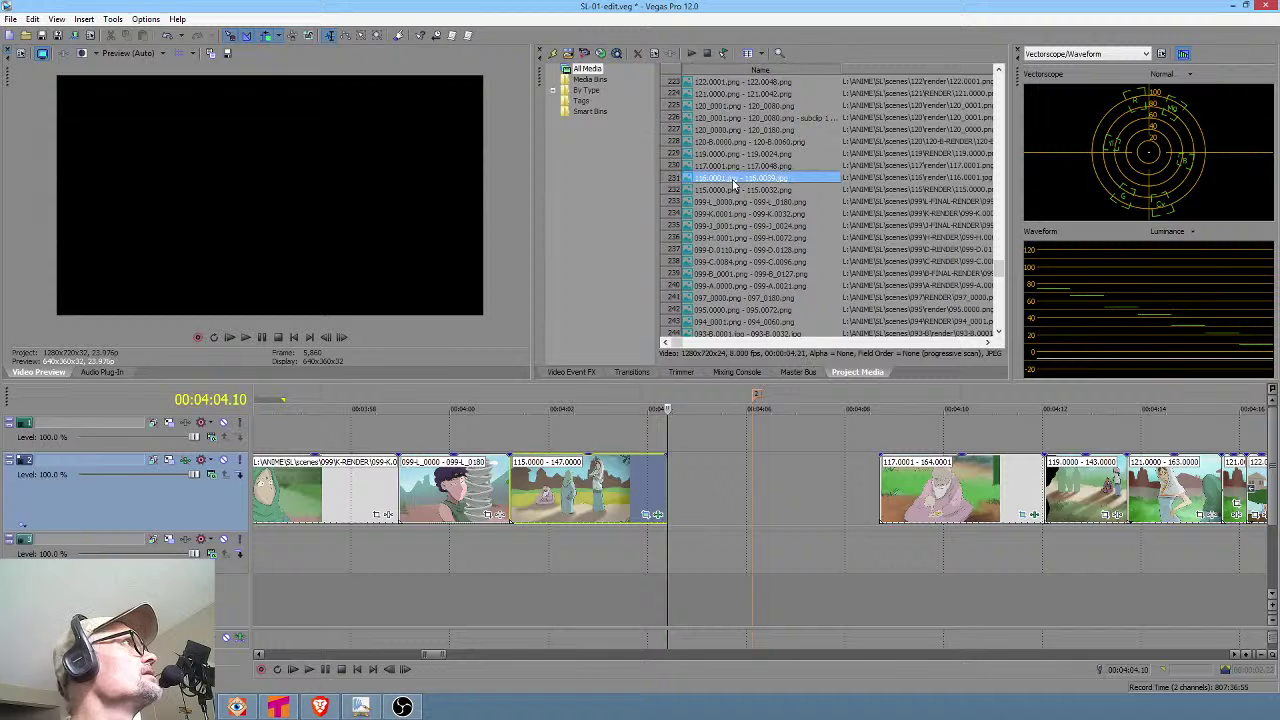
drag(887, 243, 682, 483)
drag(1178, 507, 968, 507)
click(566, 547)
key(space)
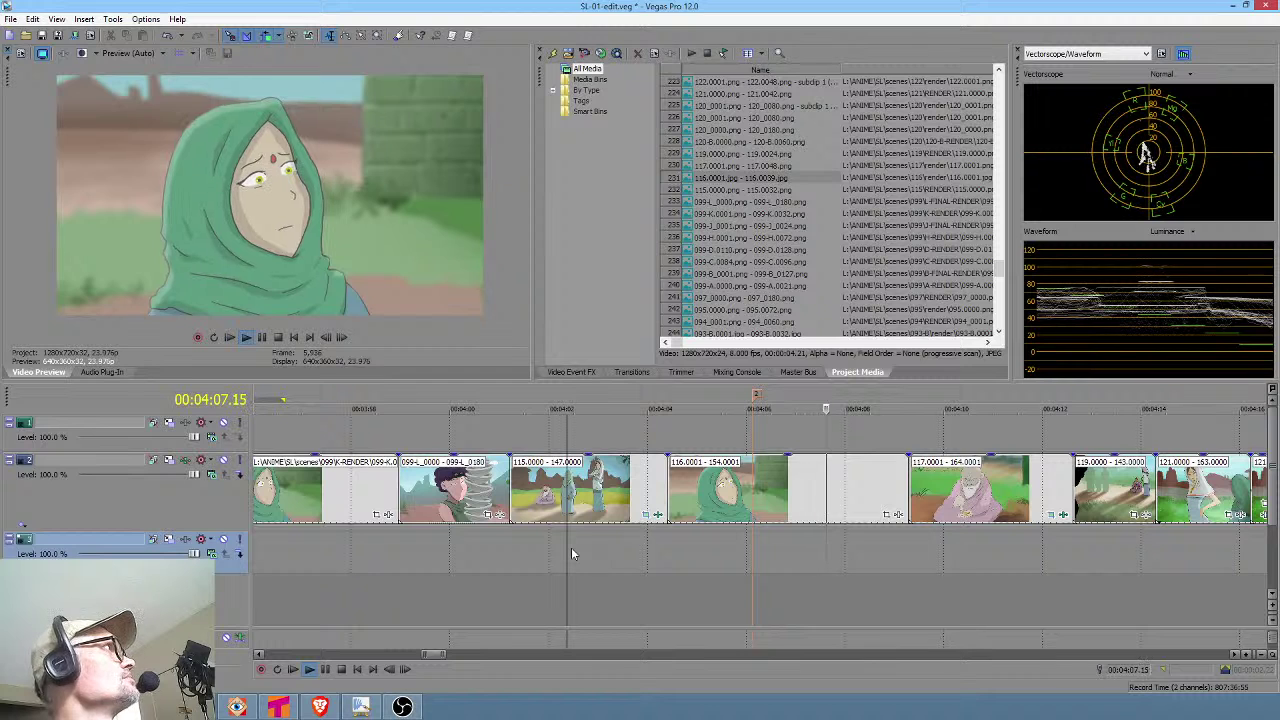
key(space)
Shorten clip 116 to end at about 00:04:07.15 with clip 117 following directly, and play back the transition.
drag(906, 502, 826, 500)
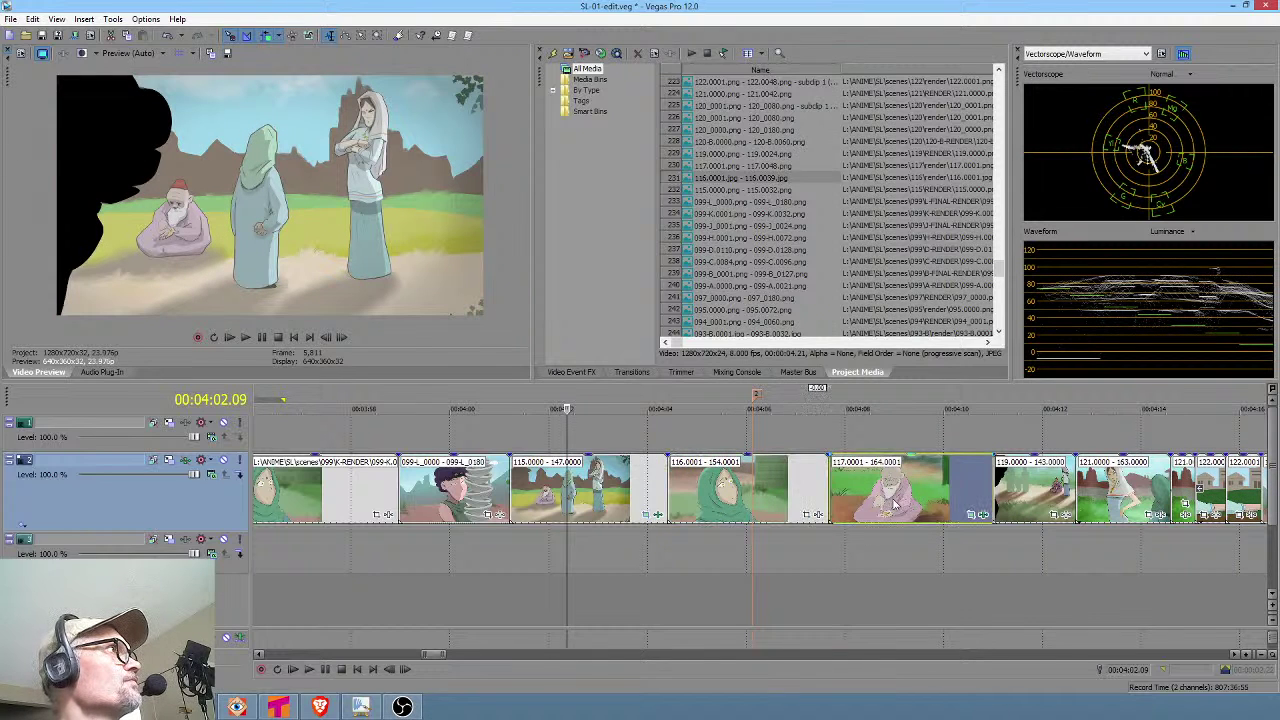
click(765, 544)
key(space)
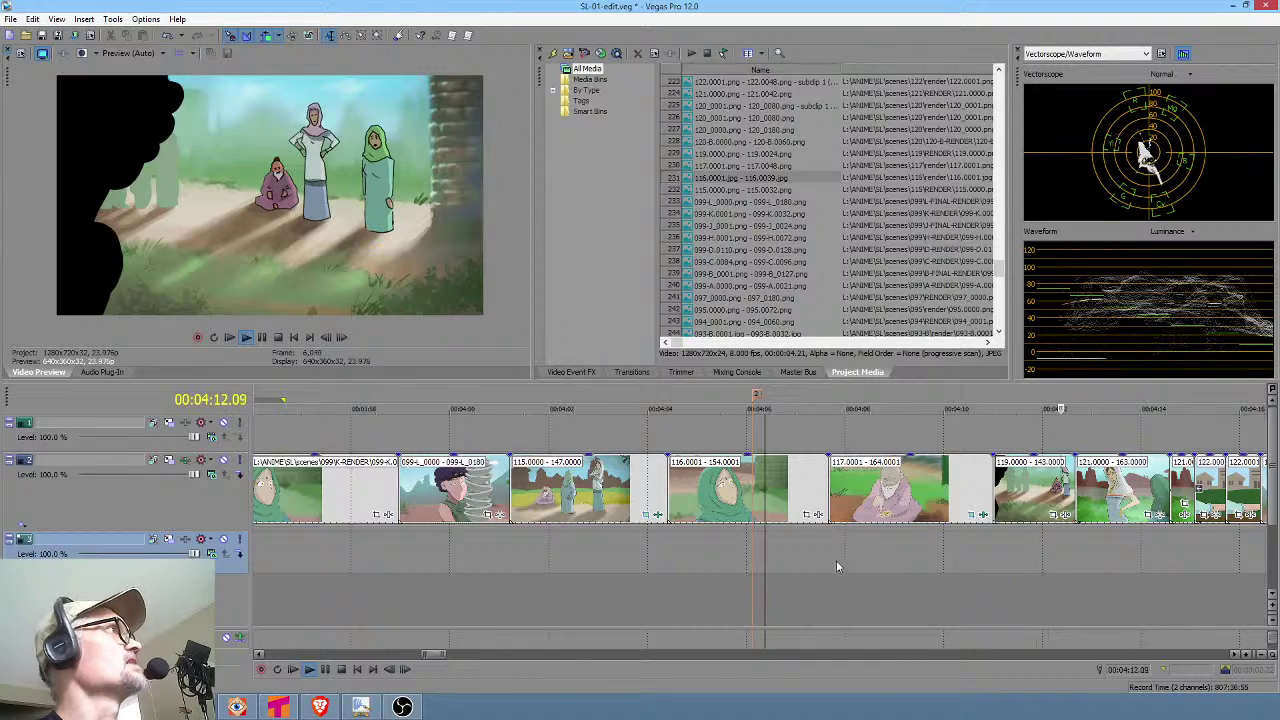
key(space)
click(703, 551)
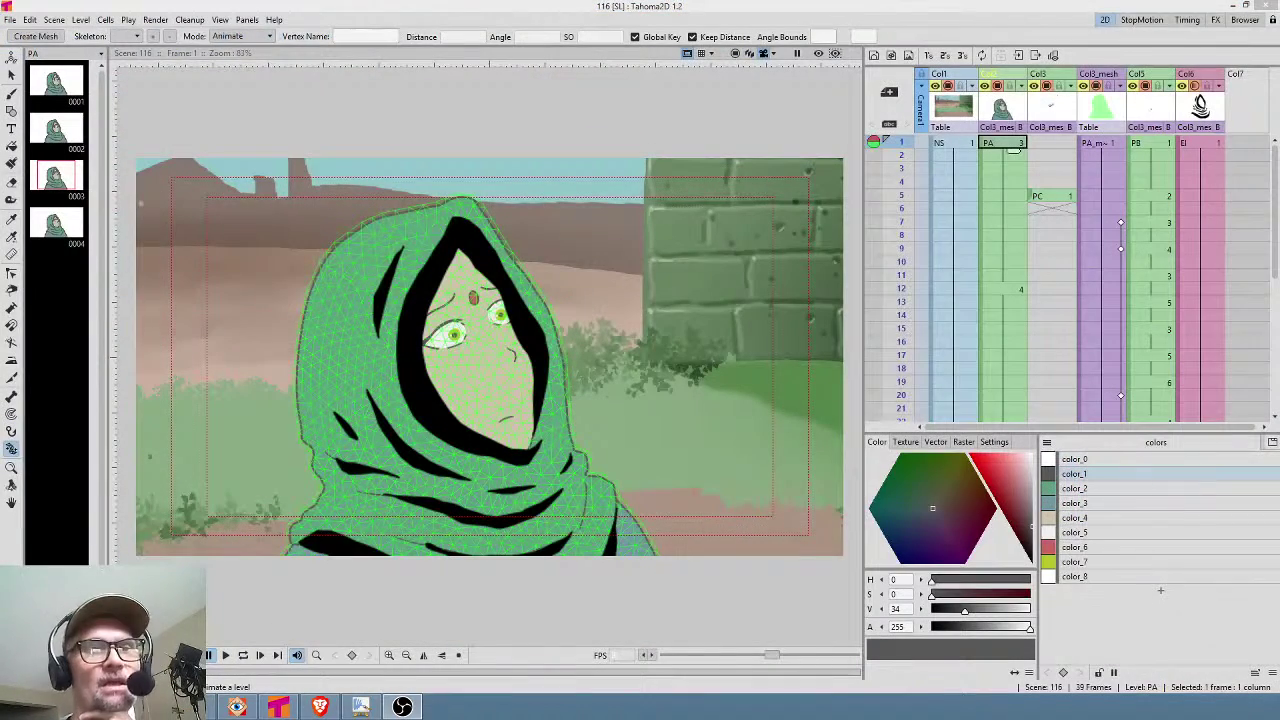
In Tahoma2D, create a one-frame vector level named EJ at frame 1 of the empty Col7.
scroll(1060, 170, right, 3)
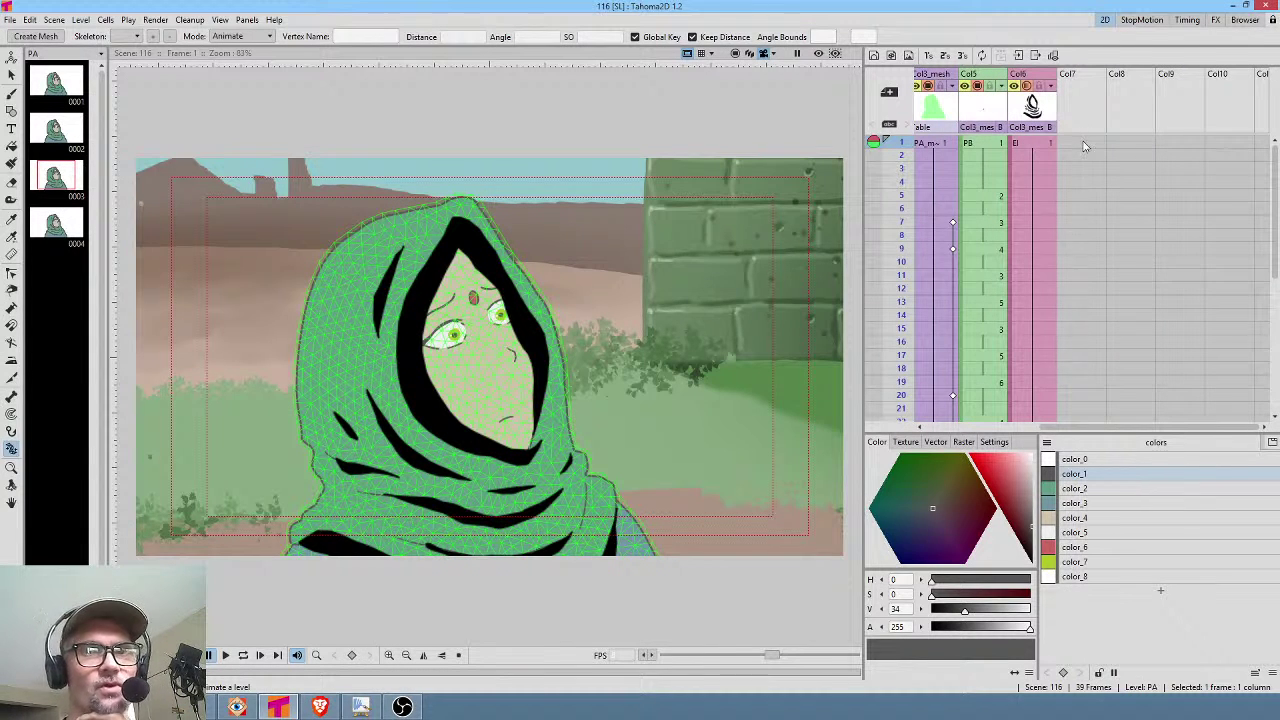
click(1084, 143)
scroll(600, 278, down, 1)
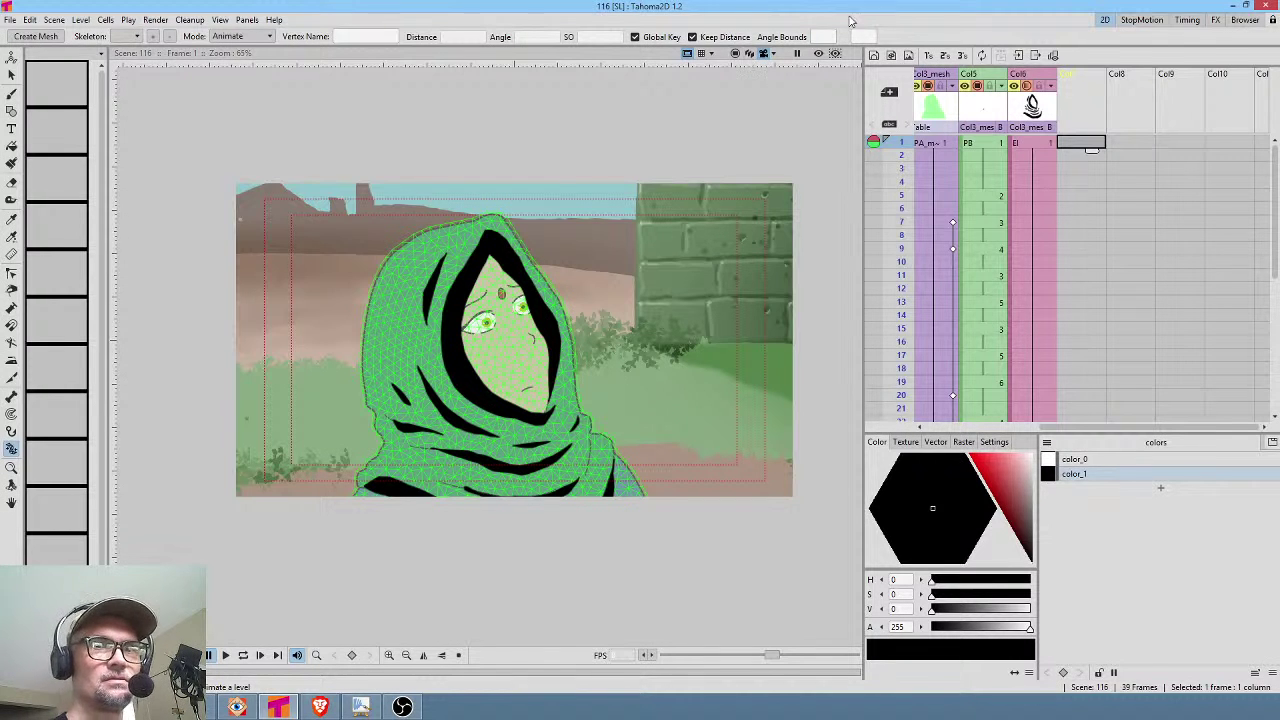
click(874, 55)
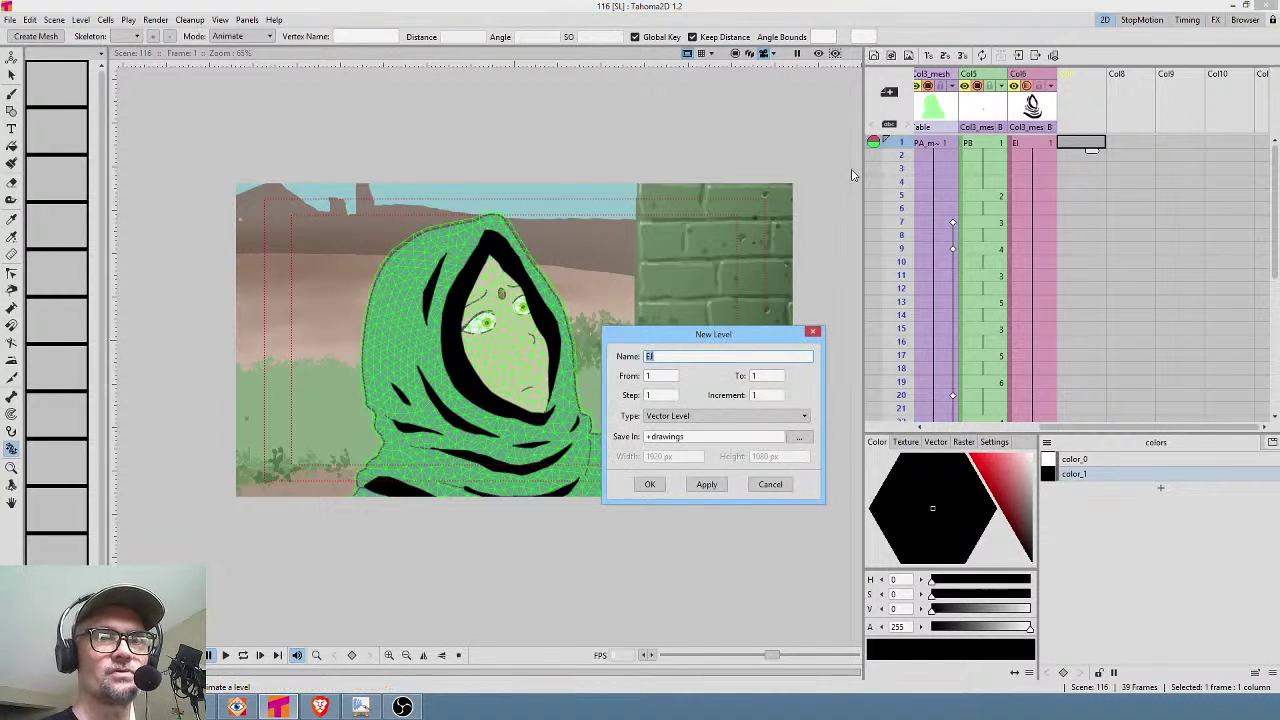
click(652, 484)
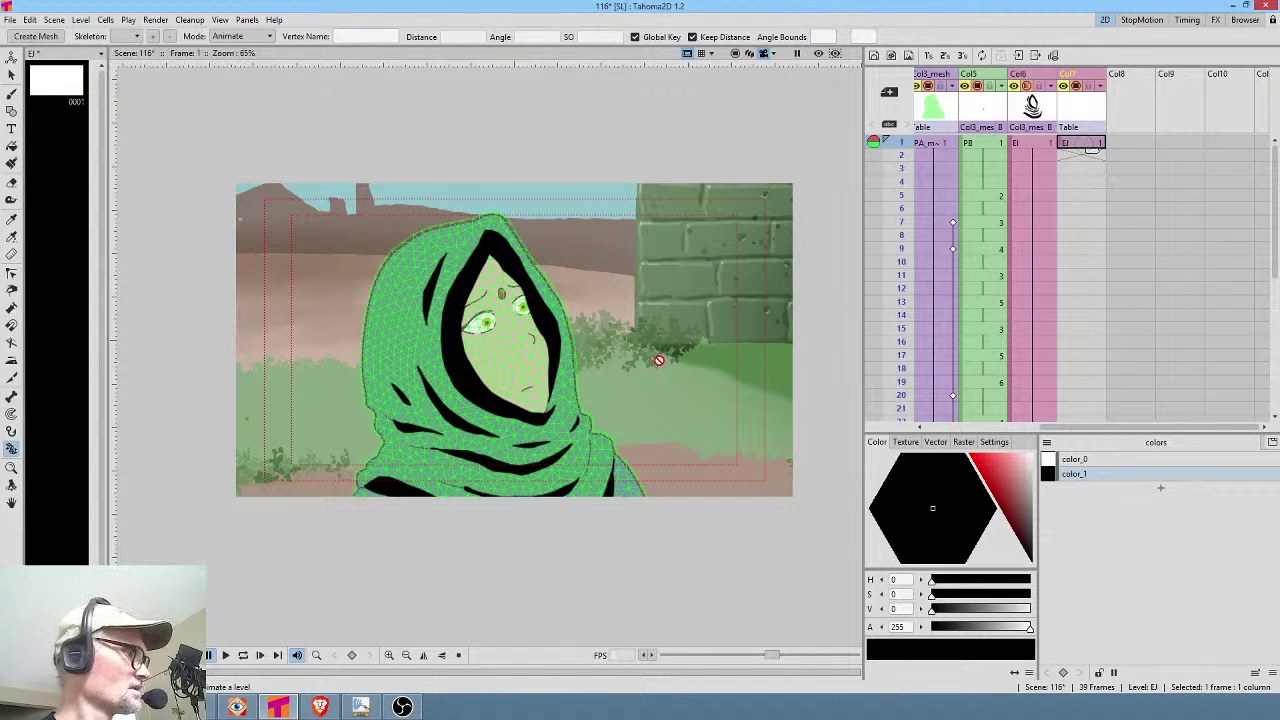
Brush a tall, closed black foreground silhouette on EJ over the right edge of the camera frame, beside the brick wall.
key(b)
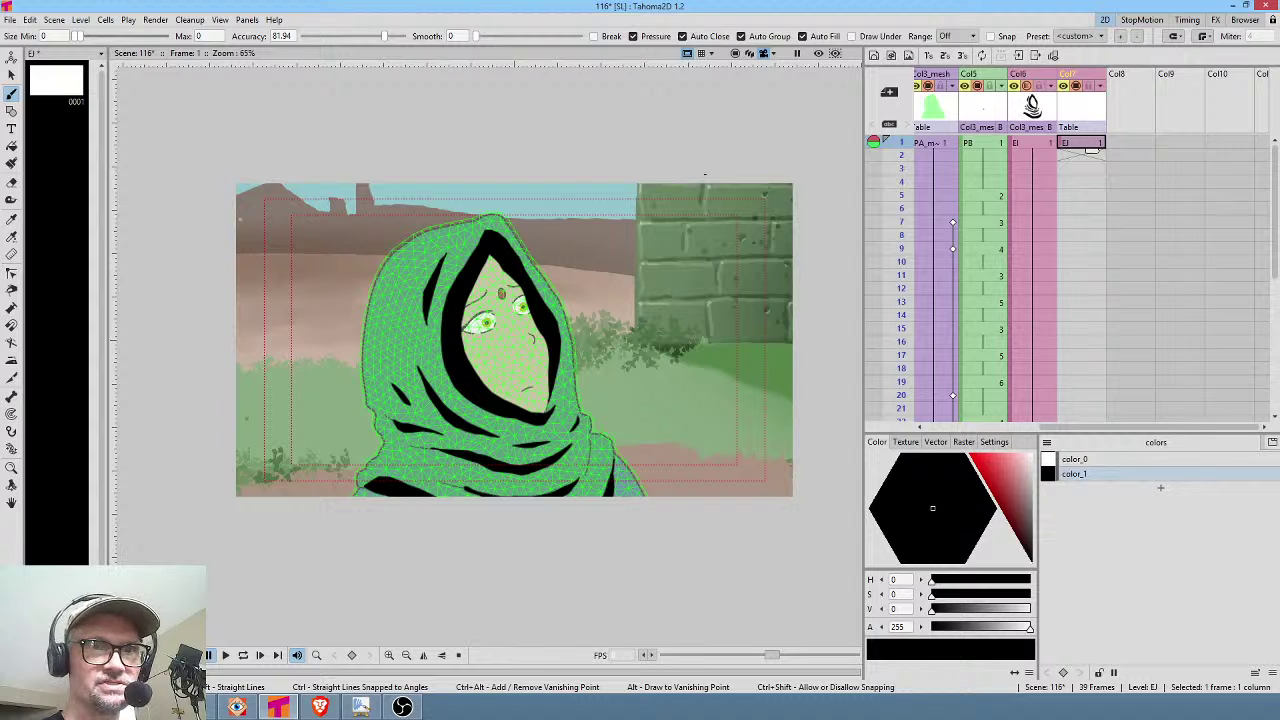
drag(697, 132, 687, 236)
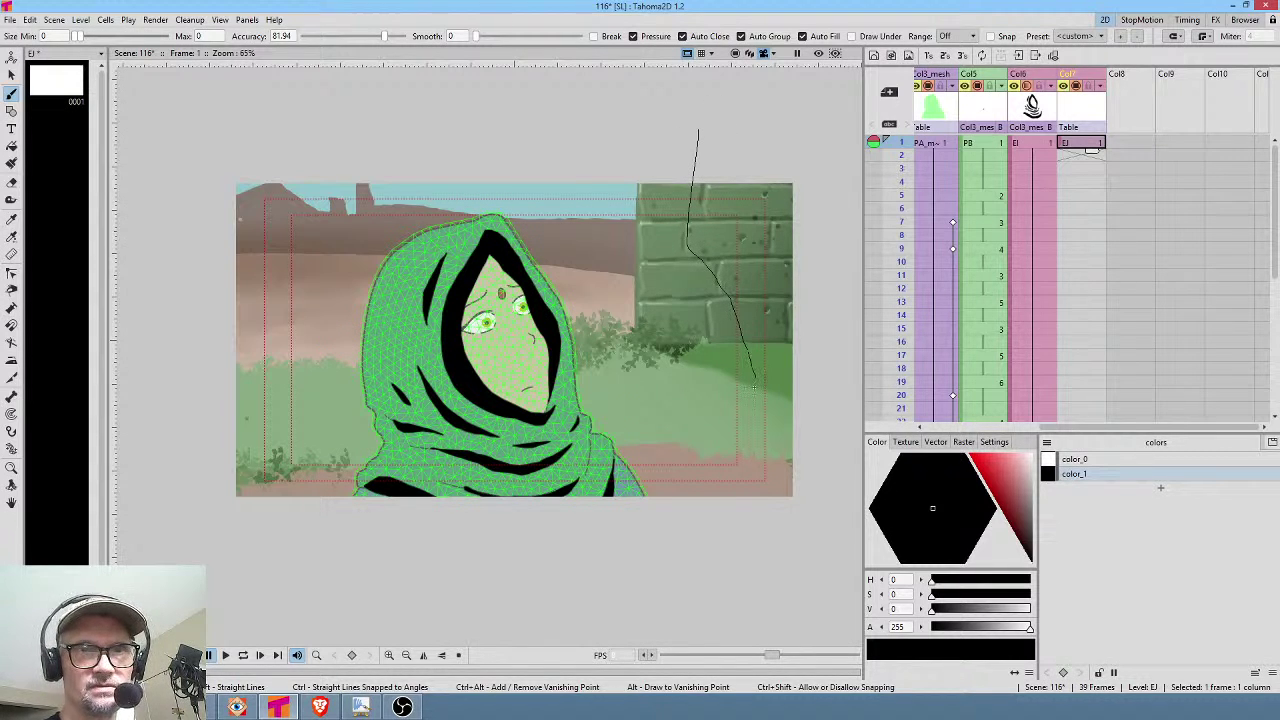
drag(813, 597, 862, 598)
mouse_move(835, 184)
mouse_down()
mouse_move(756, 91)
mouse_move(717, 91)
mouse_move(696, 124)
mouse_up()
drag(701, 497, 573, 472)
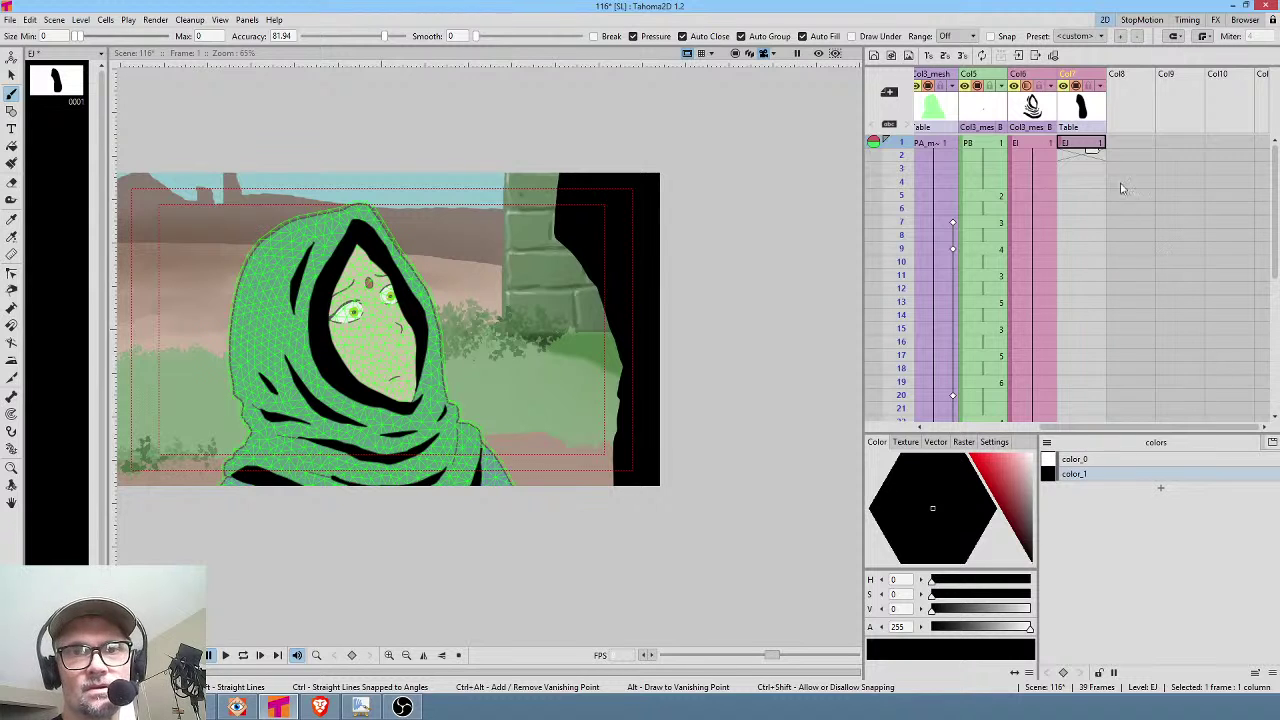
Extend the EJ drawing's exposure through frame 39 and return to frame 1.
drag(1094, 152, 1088, 329)
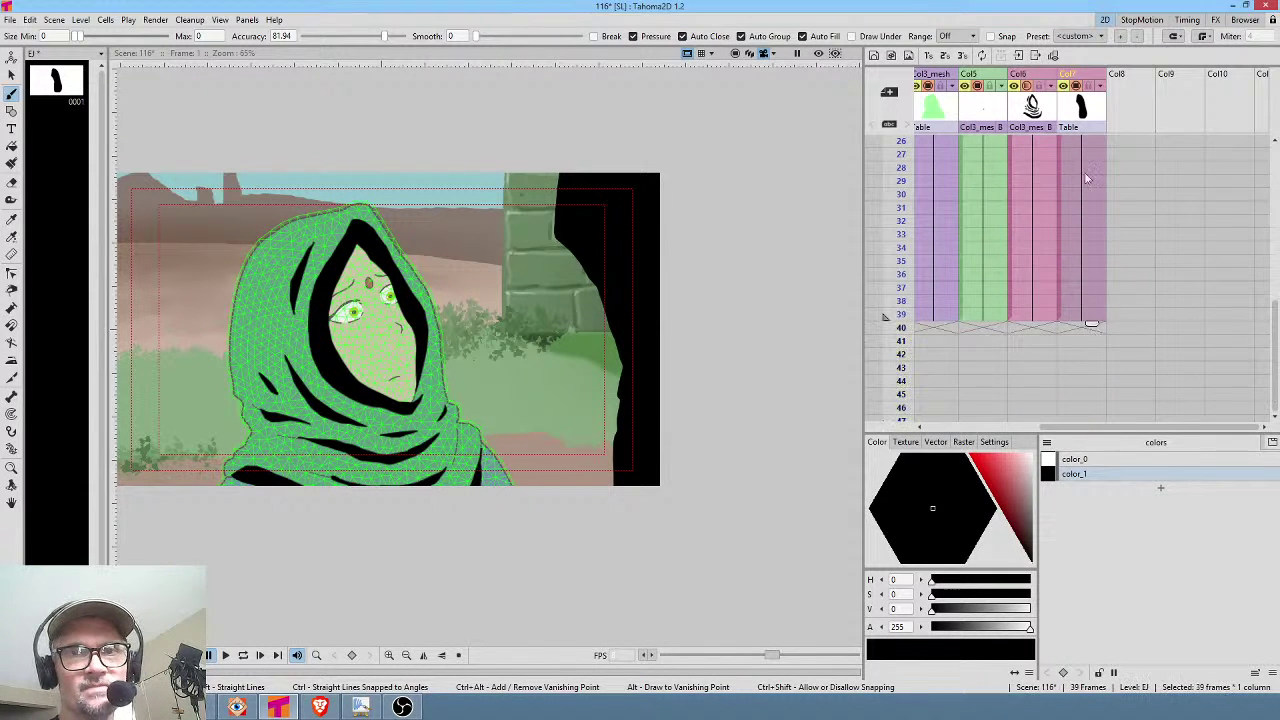
scroll(1091, 230, up, 5)
click(1091, 146)
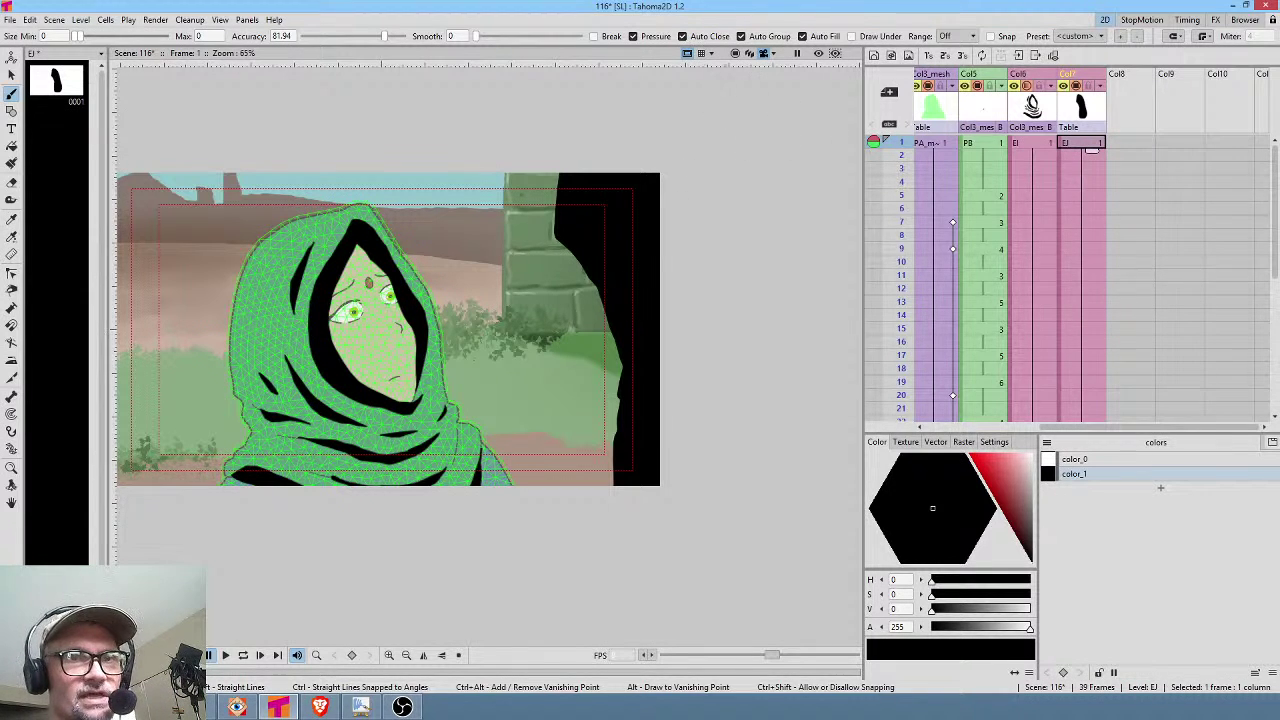
Turn off the camera view and scale the EJ silhouette up to about 126.57% globally at frame 1.
click(735, 53)
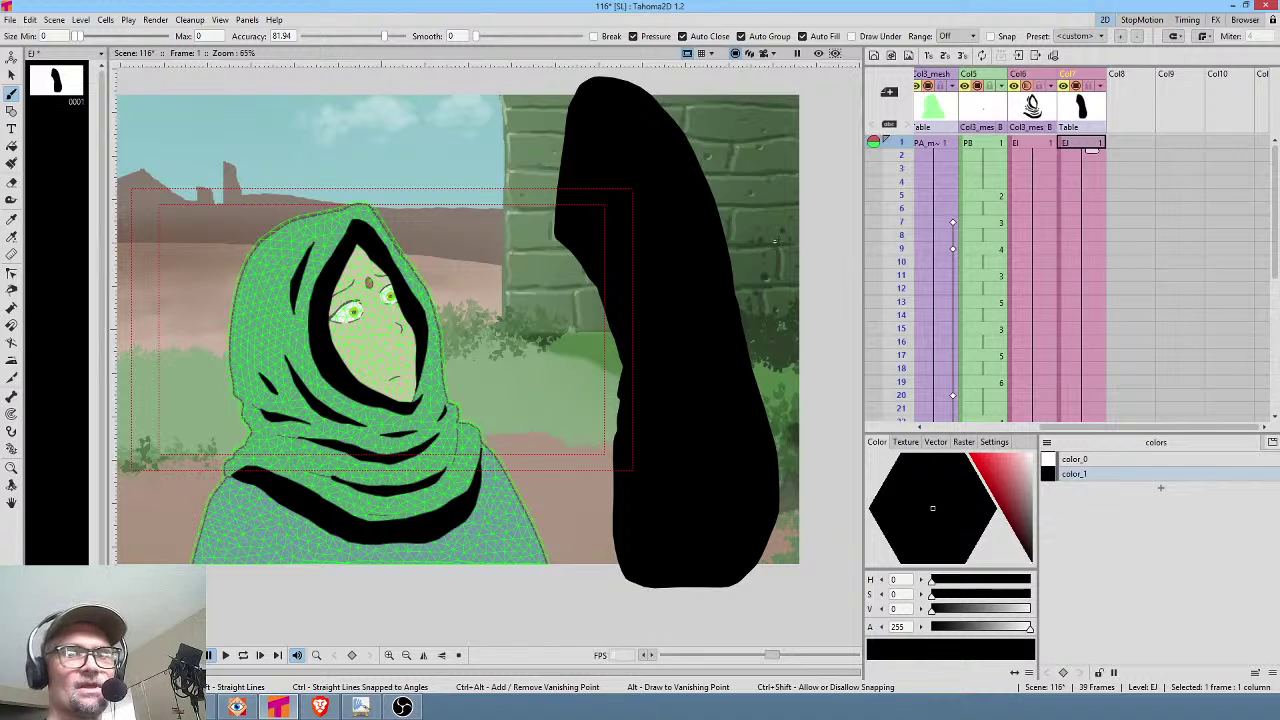
scroll(735, 332, down, 1)
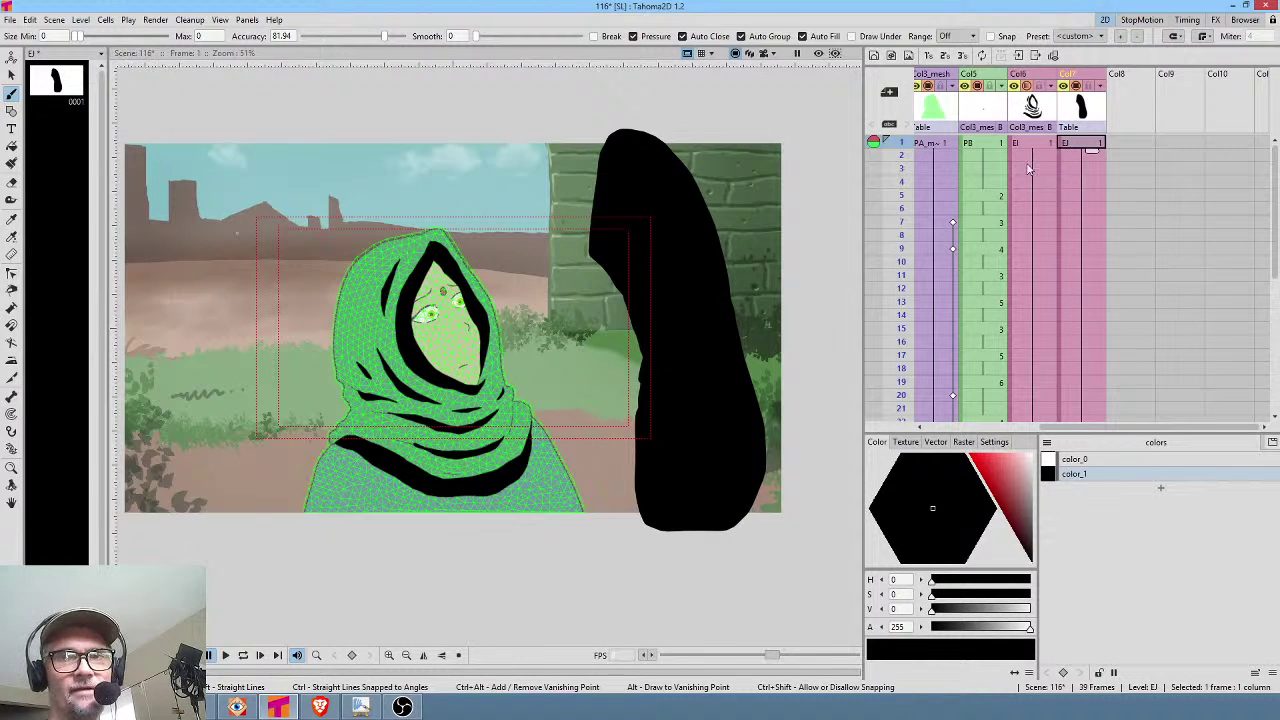
key(a)
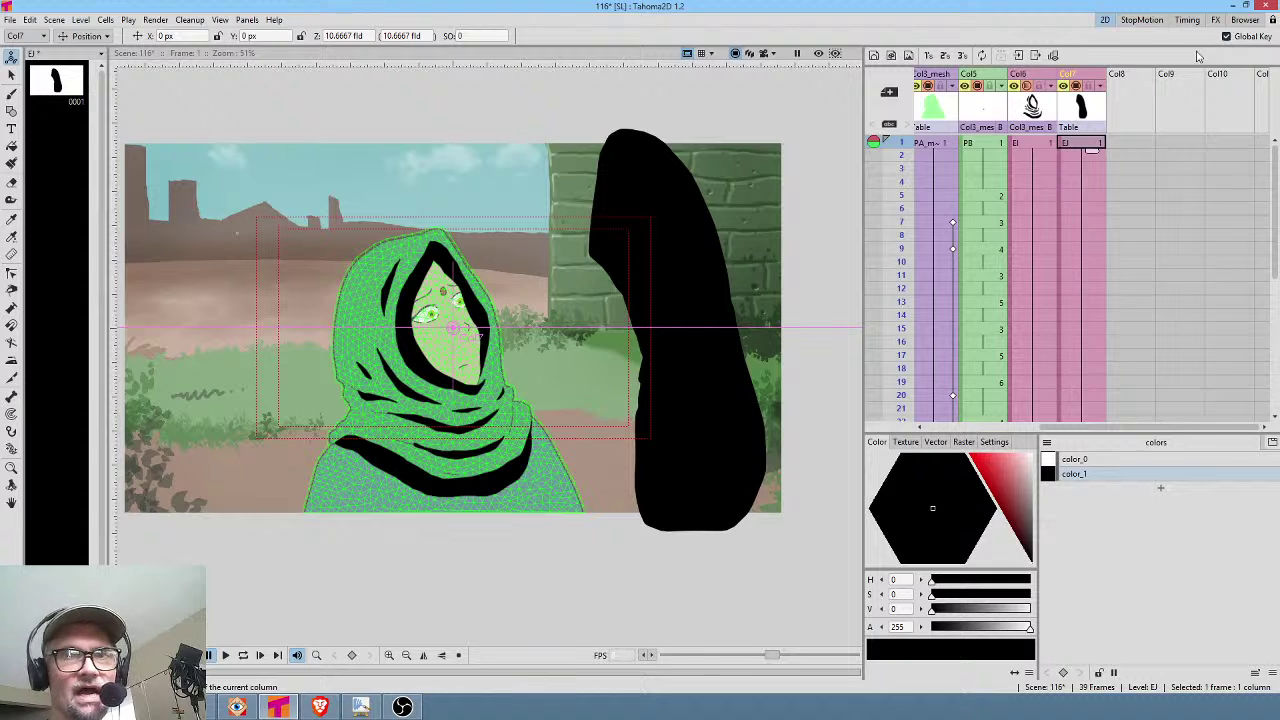
click(100, 36)
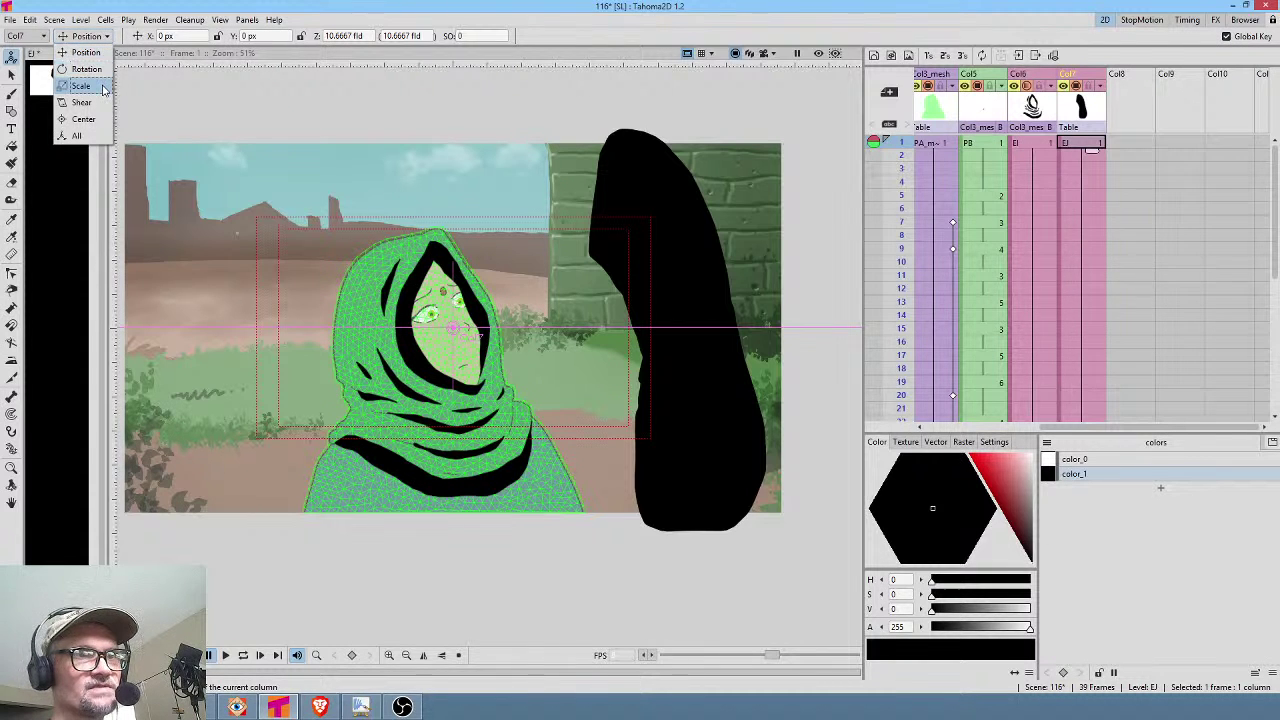
click(80, 86)
drag(695, 309, 758, 292)
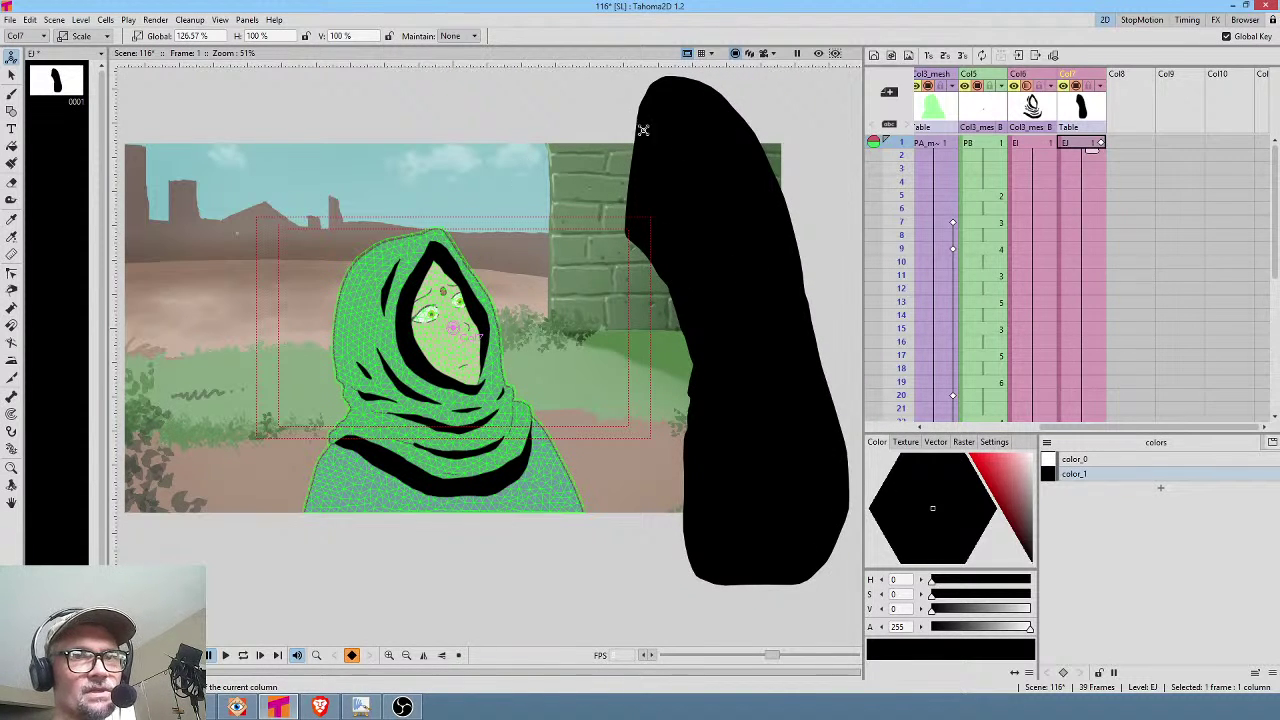
Move the EJ silhouette to about X -23.39 px, Y -116.96 px at frame 1.
click(82, 37)
click(85, 52)
drag(663, 223, 714, 282)
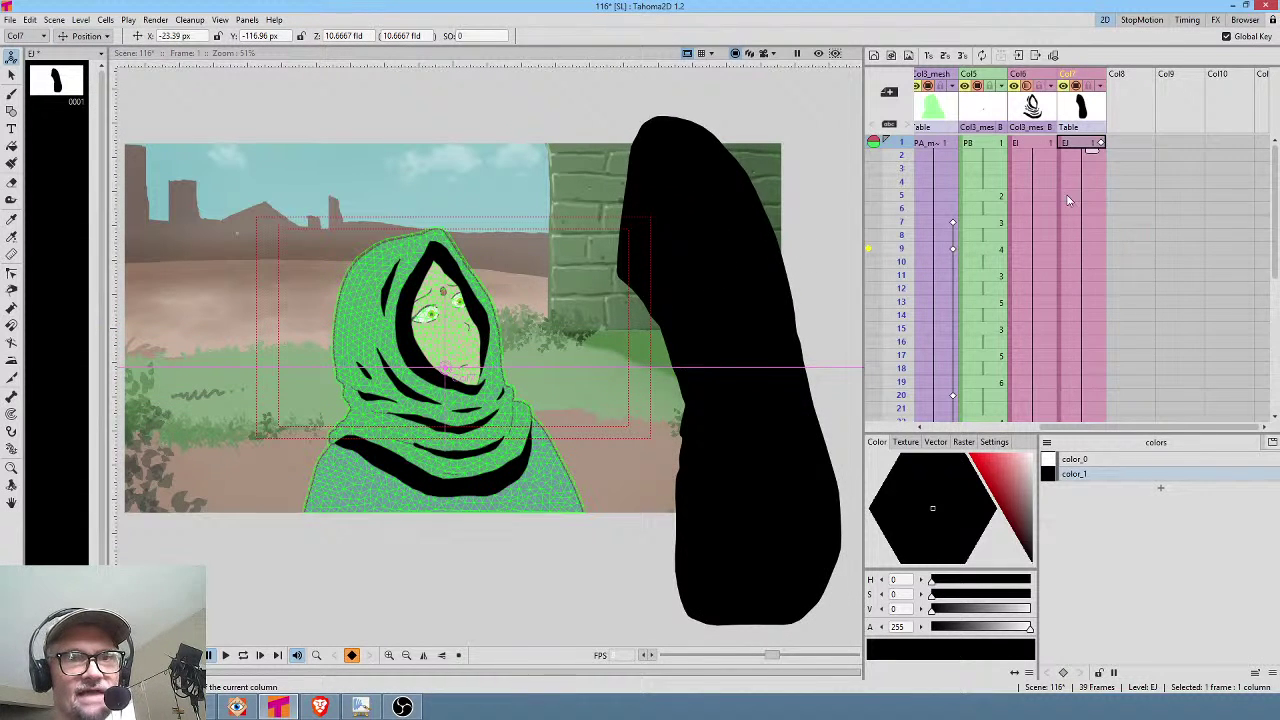
Move the EJ keyframe from frame 1 to frame 14, and select frame 28 of the EJ column.
click(1101, 143)
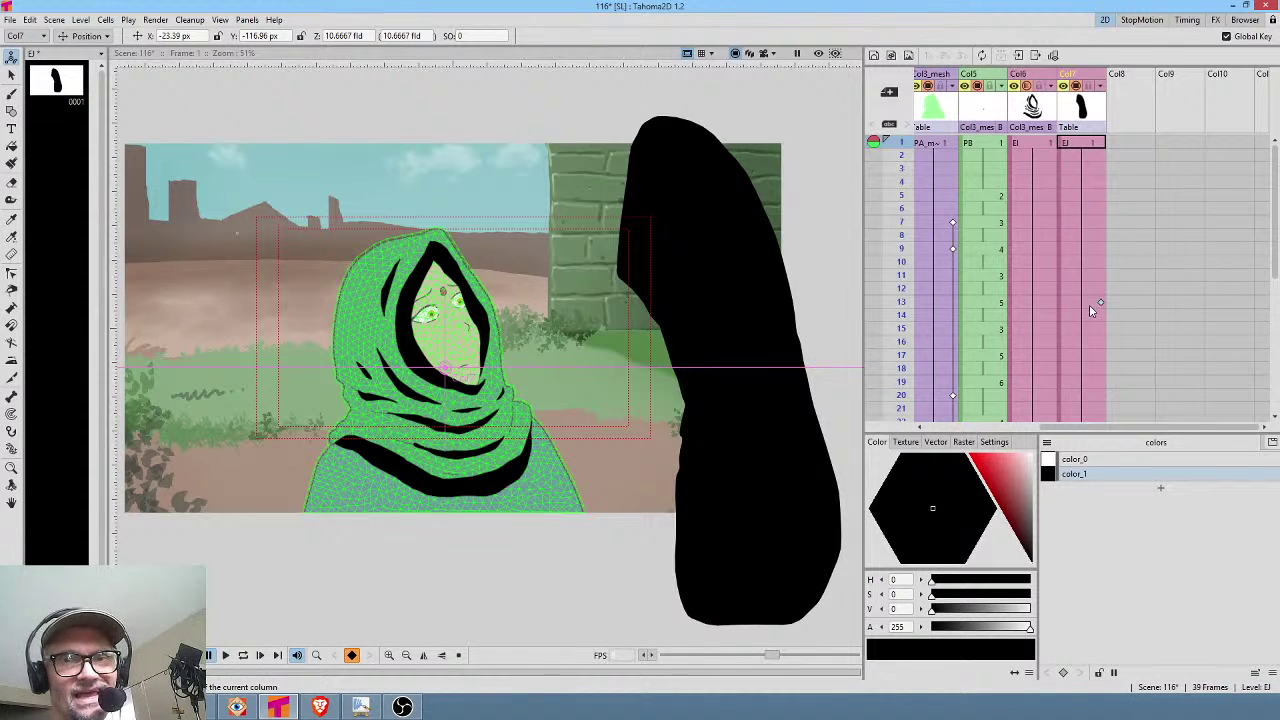
scroll(1093, 320, down, 2)
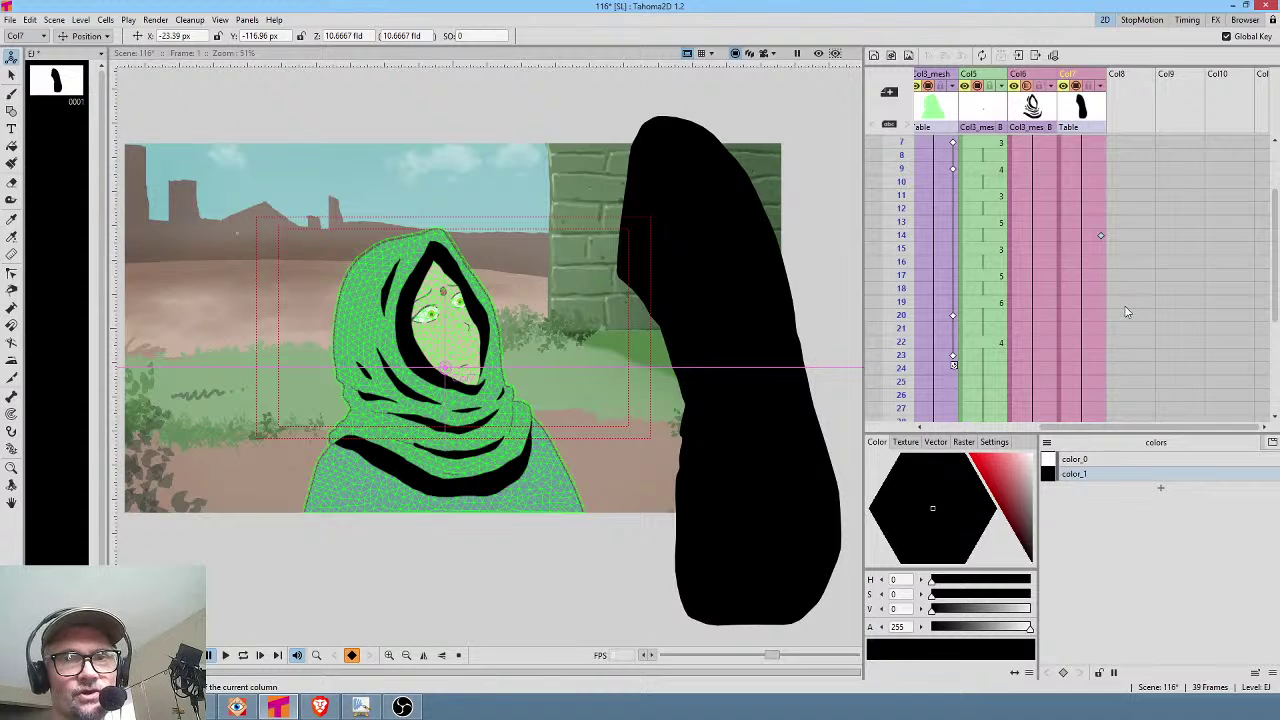
scroll(1099, 286, down, 2)
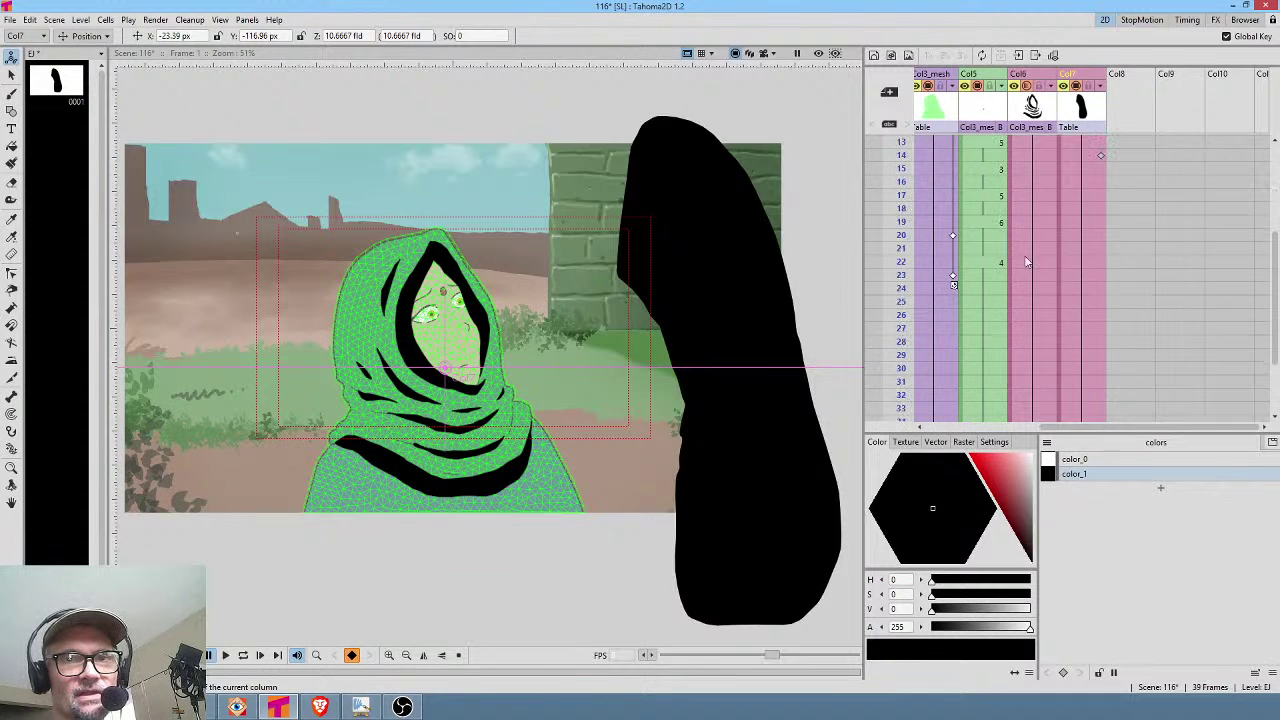
click(1085, 342)
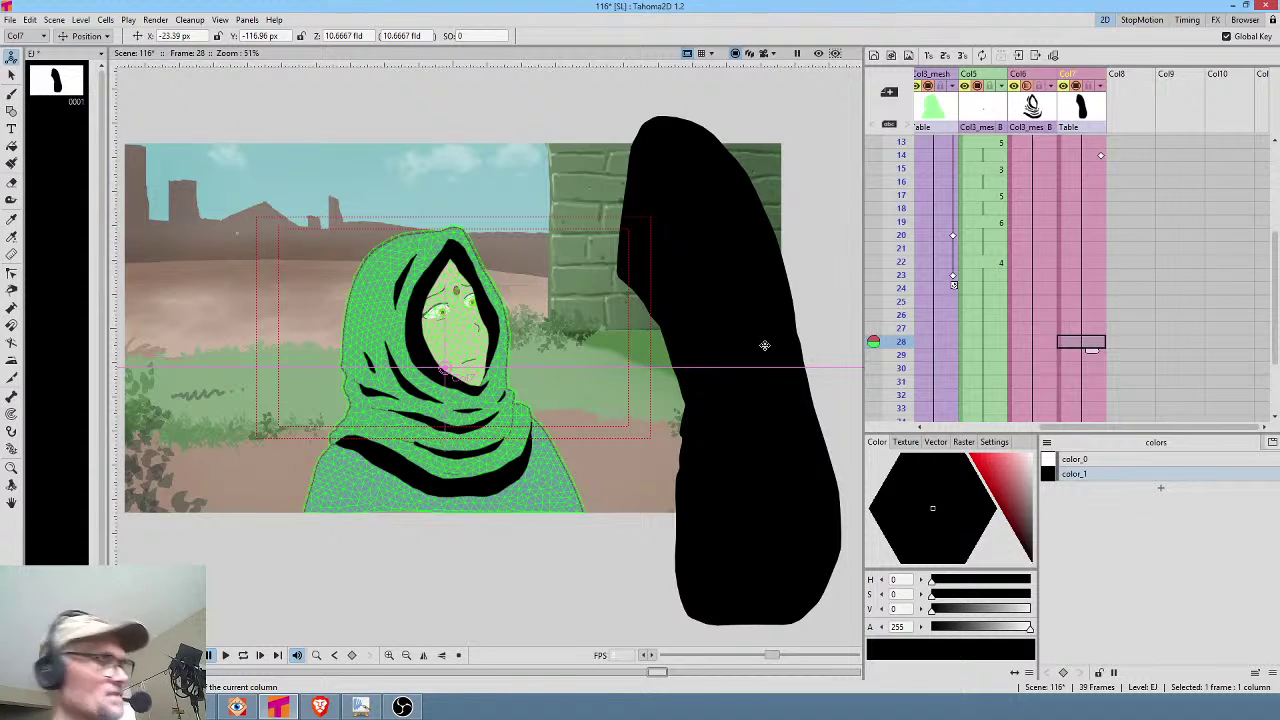
Move the EJ silhouette to about X -1471.78 px at frame 28 and about X -238.1 px, Y -99.42 px at frame 16.
drag(758, 343, 262, 349)
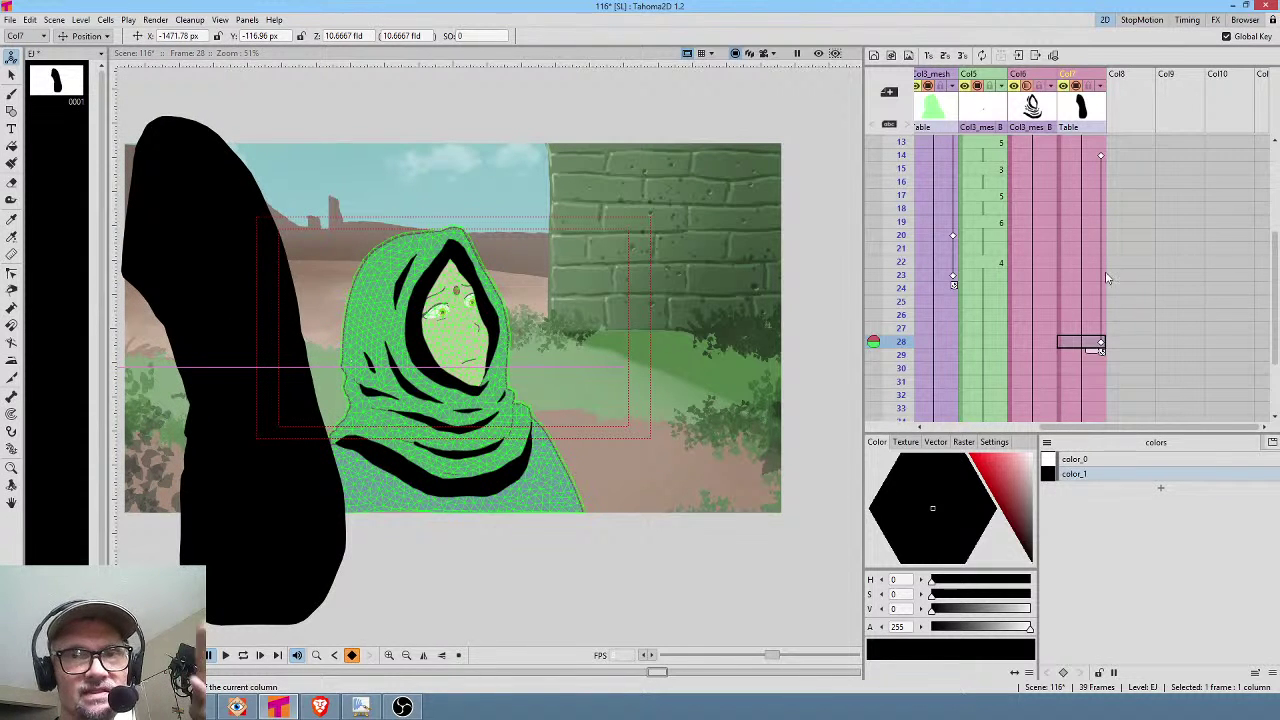
click(906, 184)
mouse_move(906, 184)
mouse_down()
mouse_move(902, 252)
mouse_move(906, 170)
mouse_move(905, 198)
mouse_move(908, 188)
mouse_up()
drag(669, 338, 665, 332)
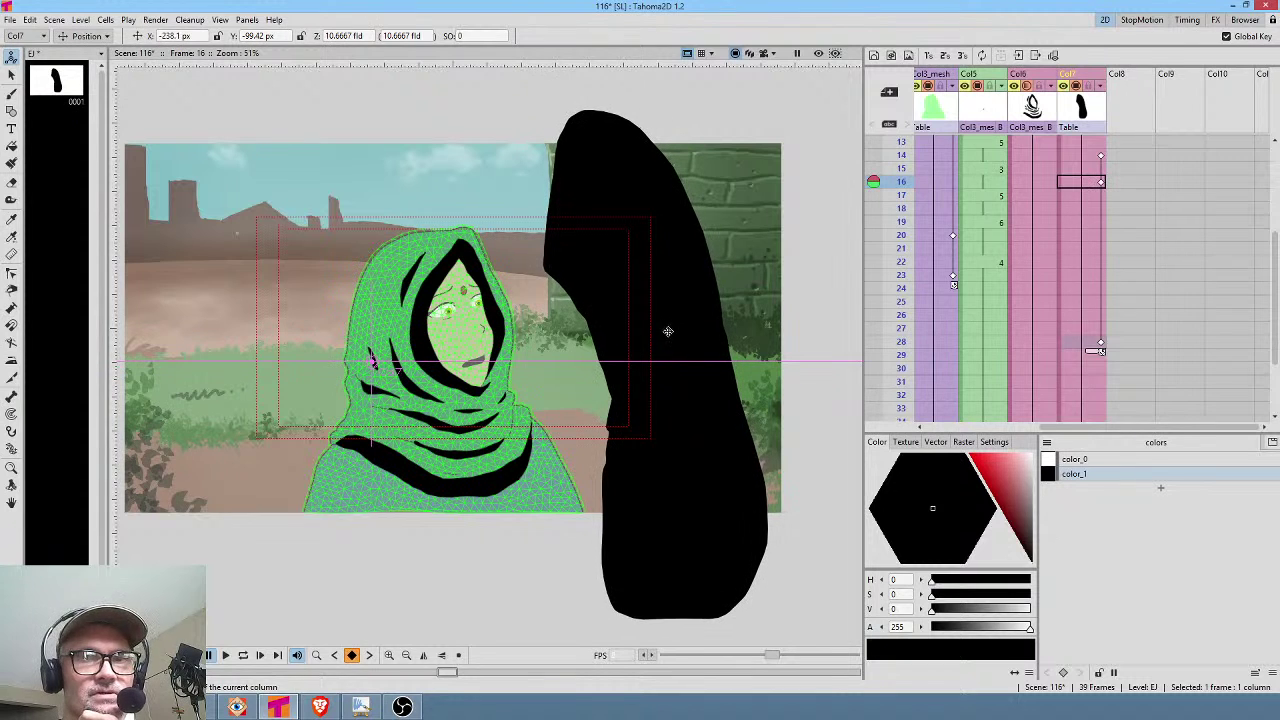
Move the EJ silhouette to about X -566 px, Y -140.84 px at frame 19 and X -934.21 px, Y -90 px at frame 22.
click(1095, 221)
drag(576, 293, 569, 304)
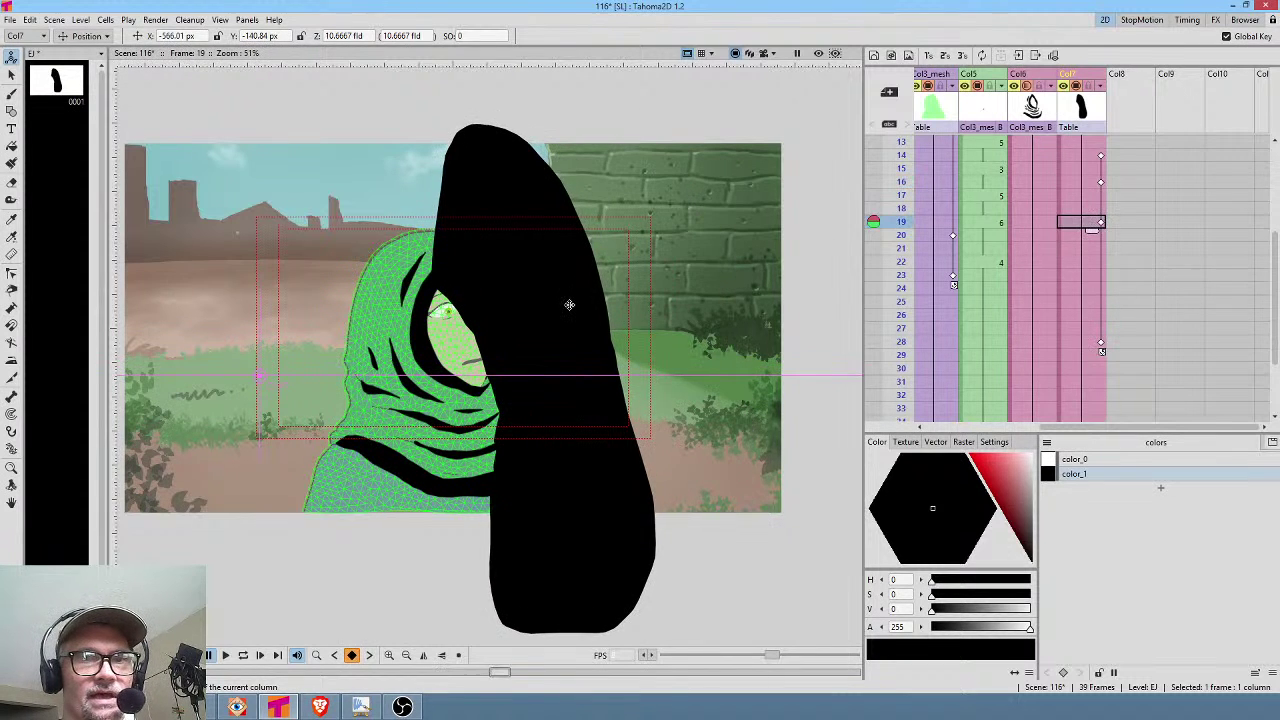
click(1098, 248)
click(1101, 262)
drag(486, 323, 436, 316)
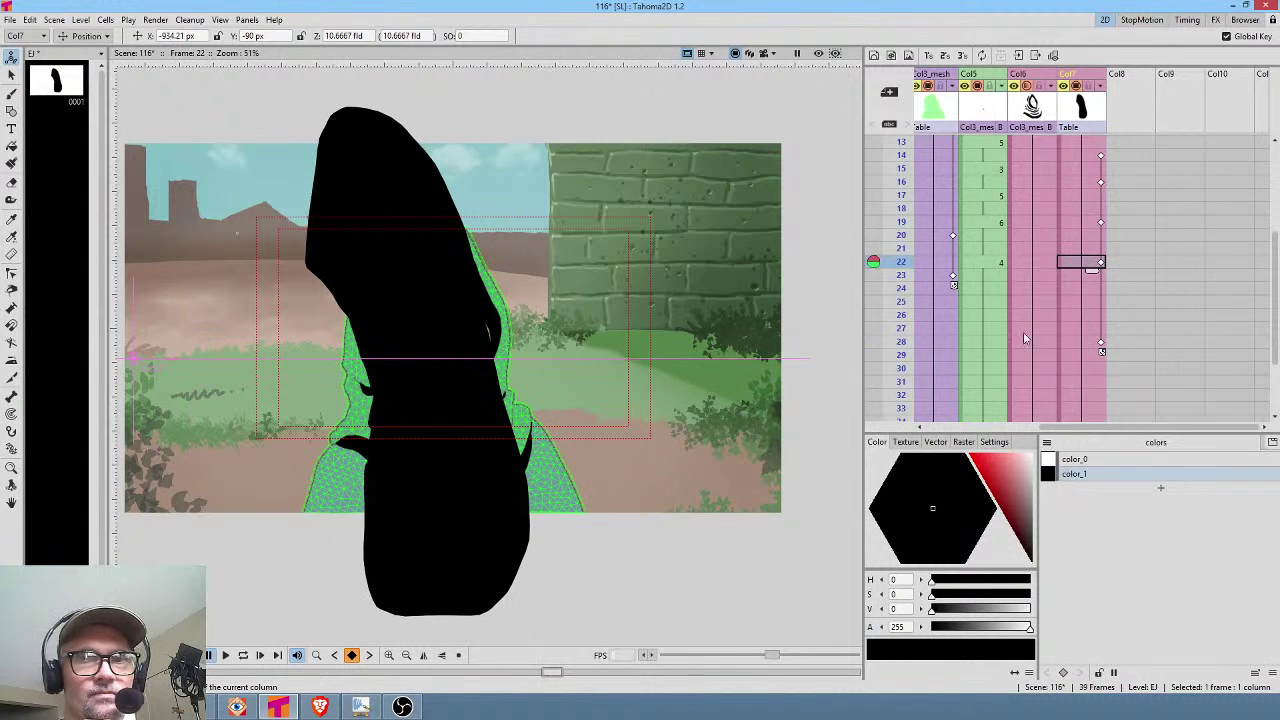
Move the EJ silhouette to about X -1236.13 px, Y -144.42 px at frame 25, and go to frame 28.
click(1095, 301)
drag(357, 329, 344, 344)
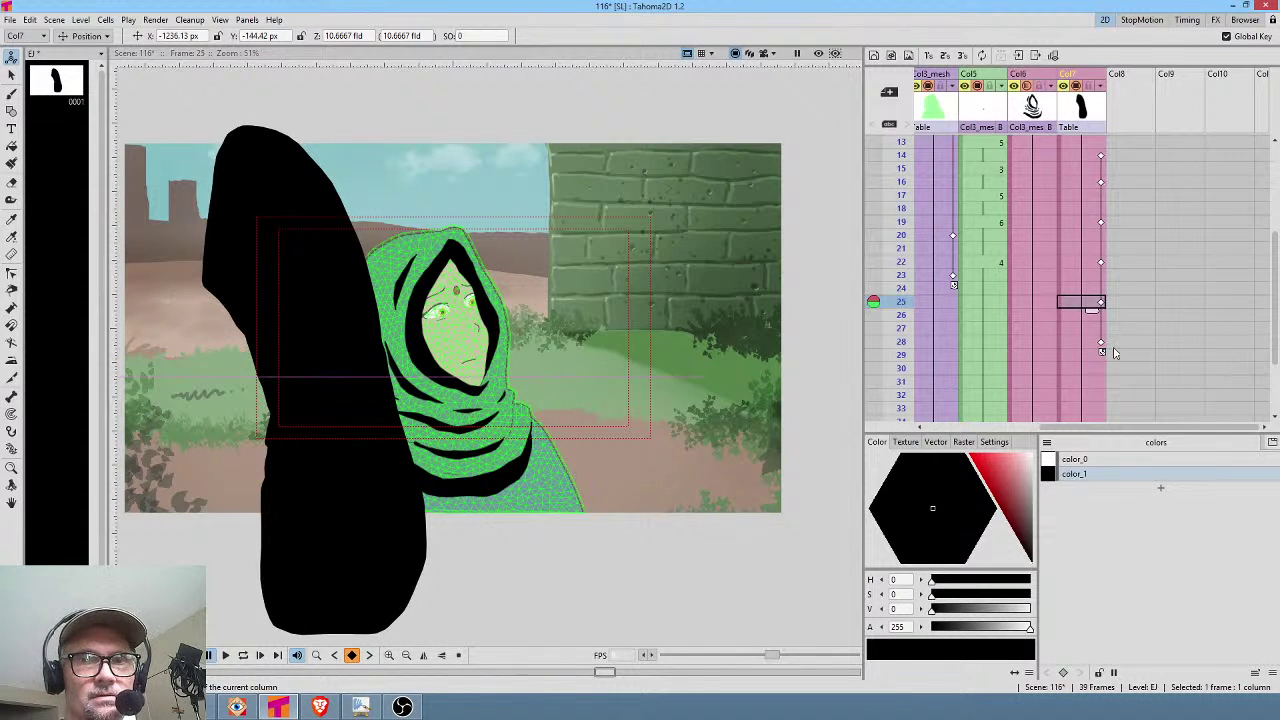
click(1090, 341)
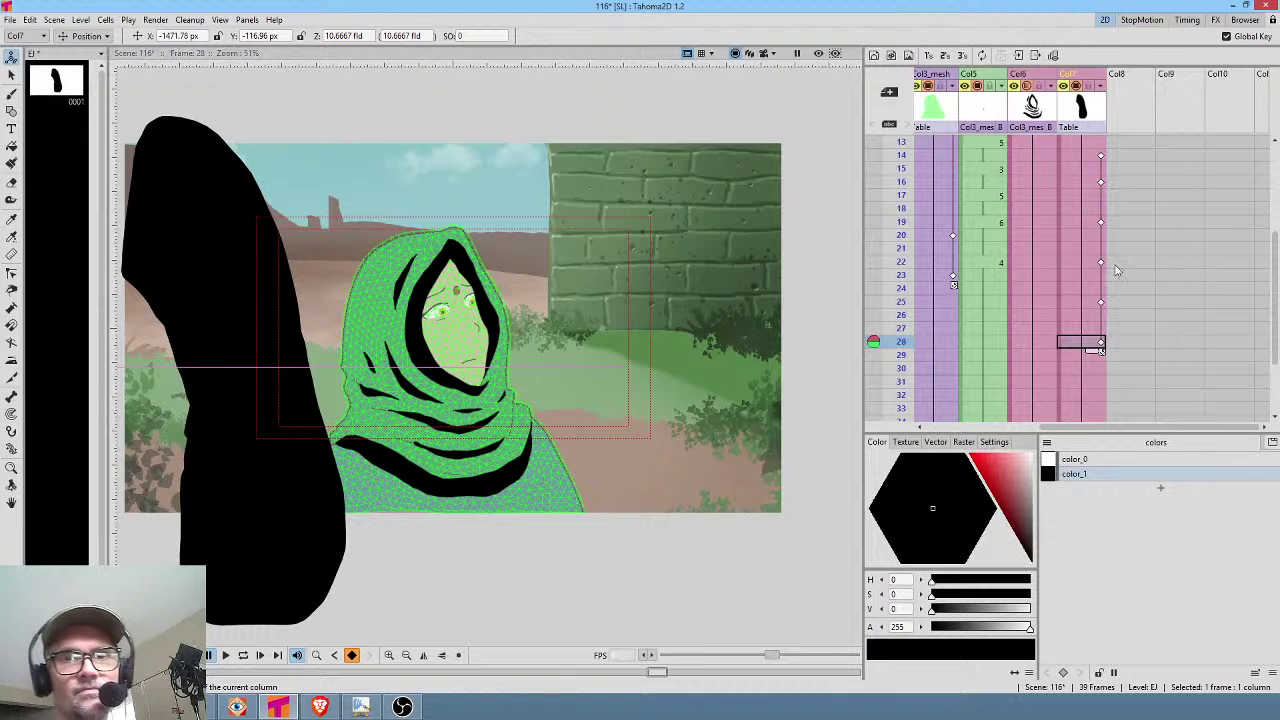
Play the silhouette animation in a loop from frame 1 to check its pass across the scene.
scroll(1068, 237, up, 4)
click(901, 144)
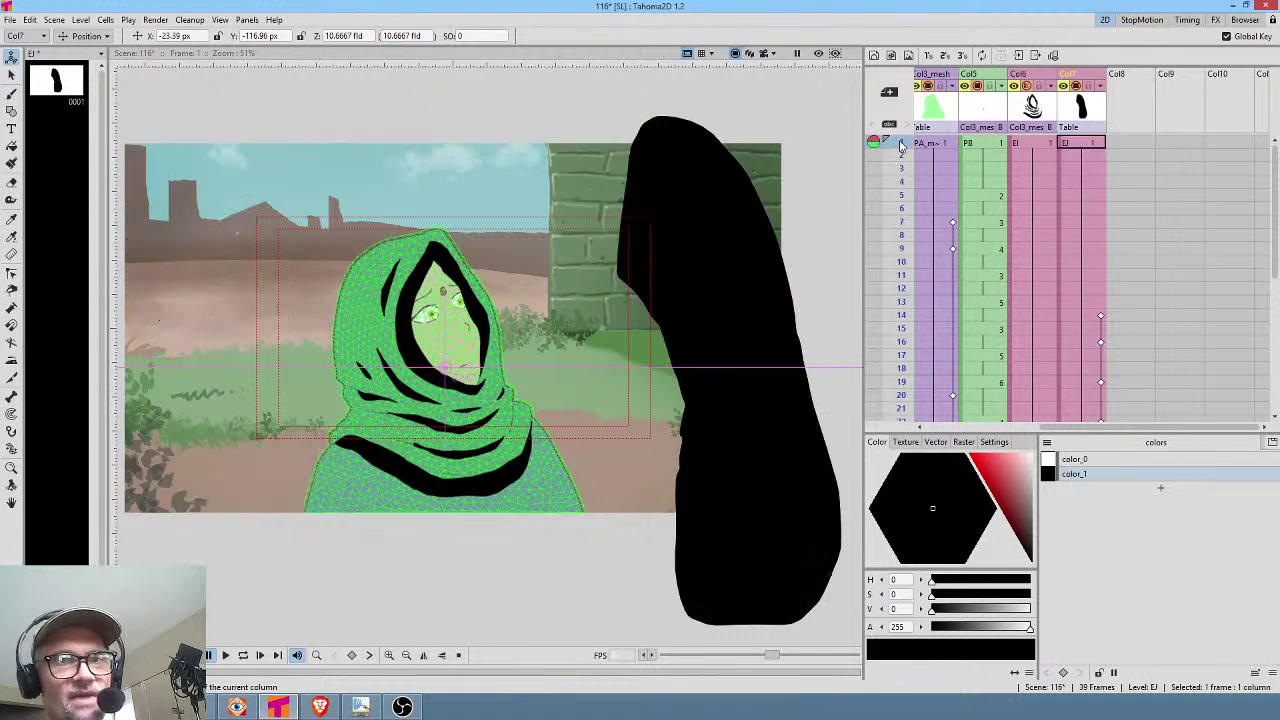
key(l)
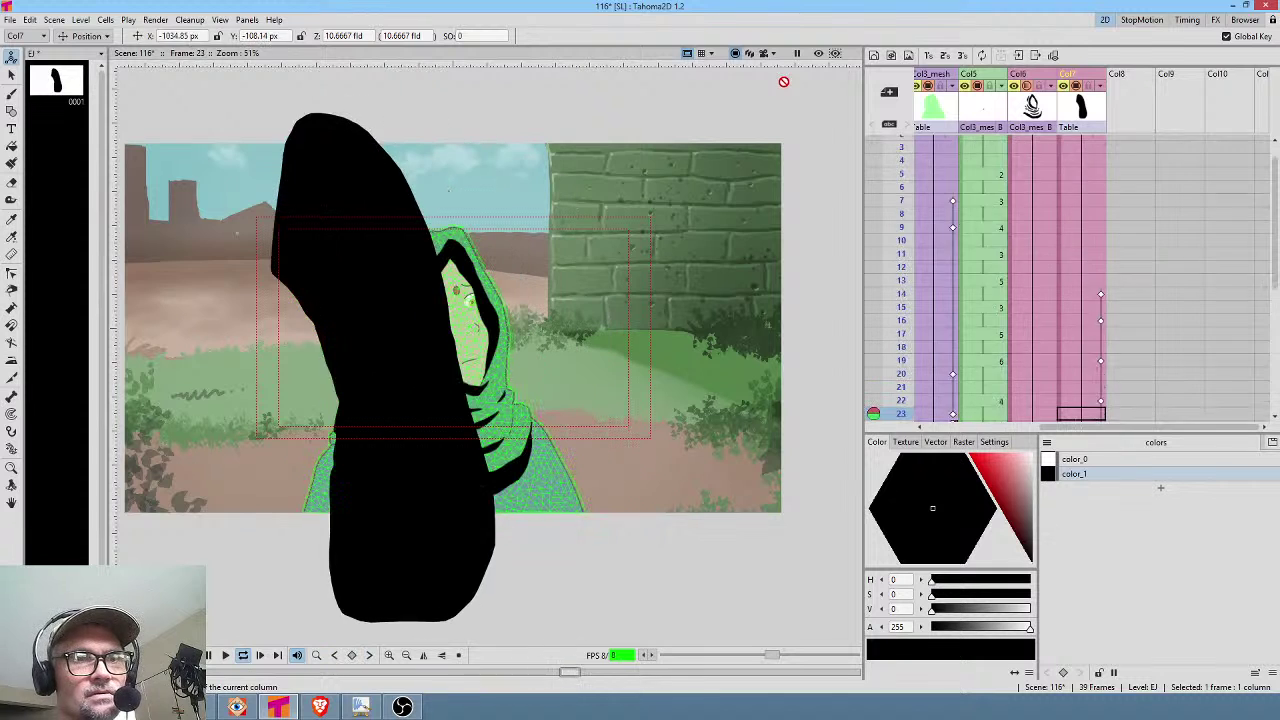
key(l)
Turn on the camera view and replay the animation from frame 1 within the camera framing.
click(764, 54)
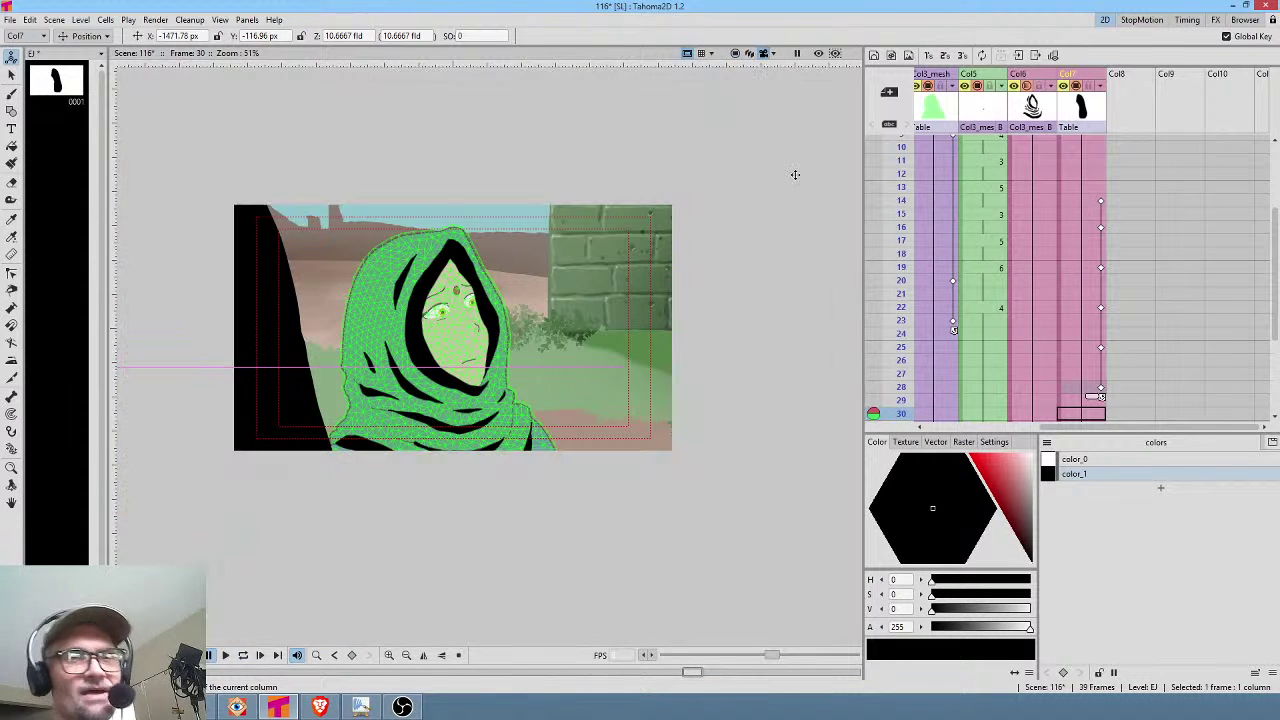
key(Home)
key(l)
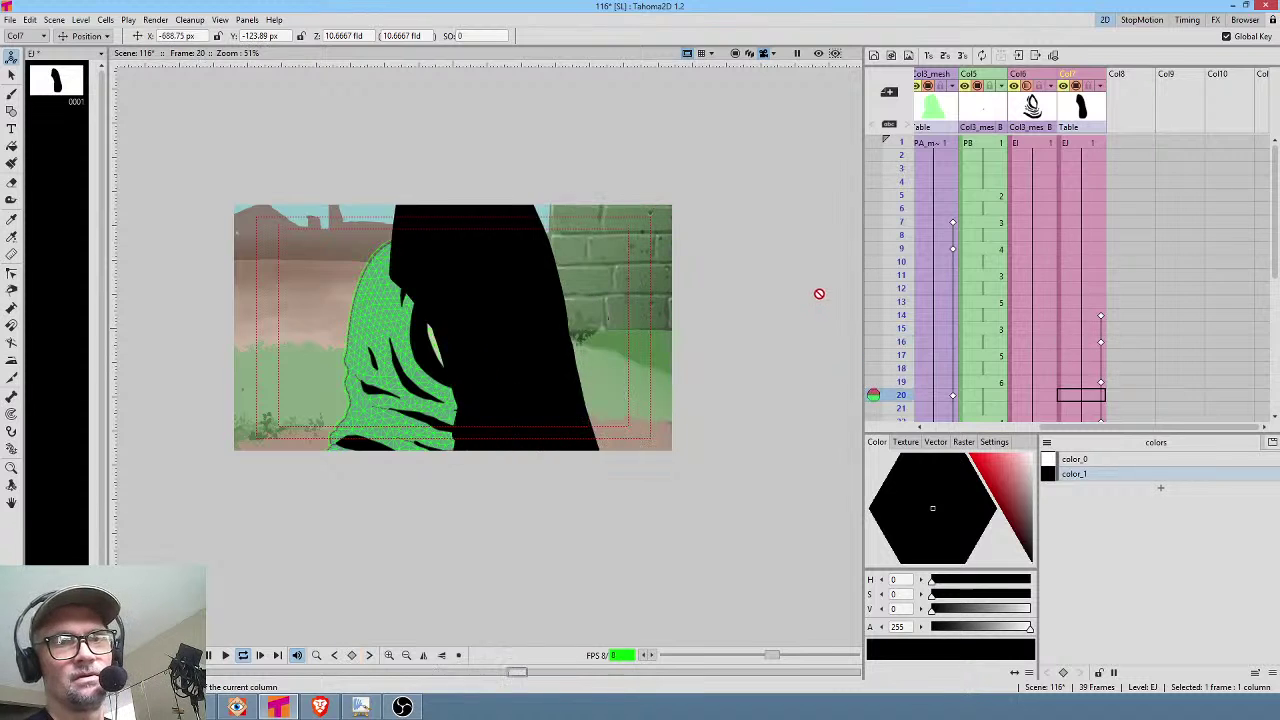
key(l)
Move the EJ silhouette to about X 87.72 px, Y -111.11 px at frame 14 and play the animation back.
click(1095, 281)
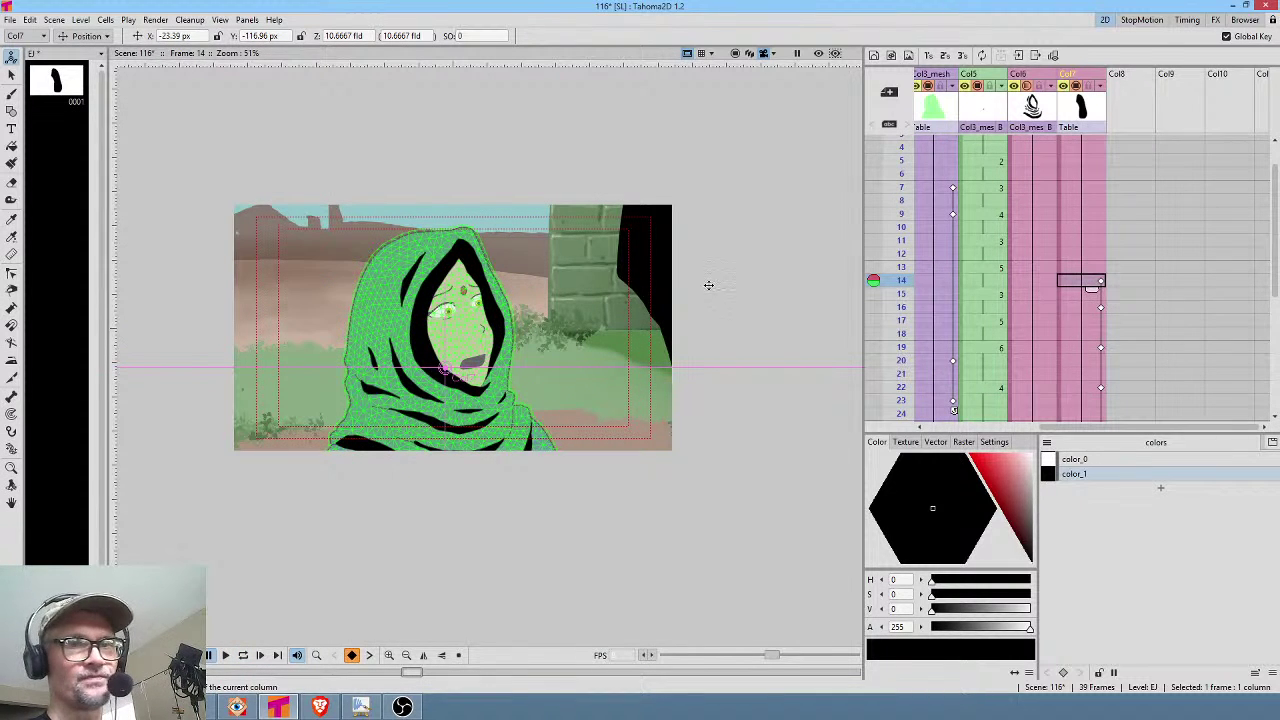
drag(708, 284, 746, 282)
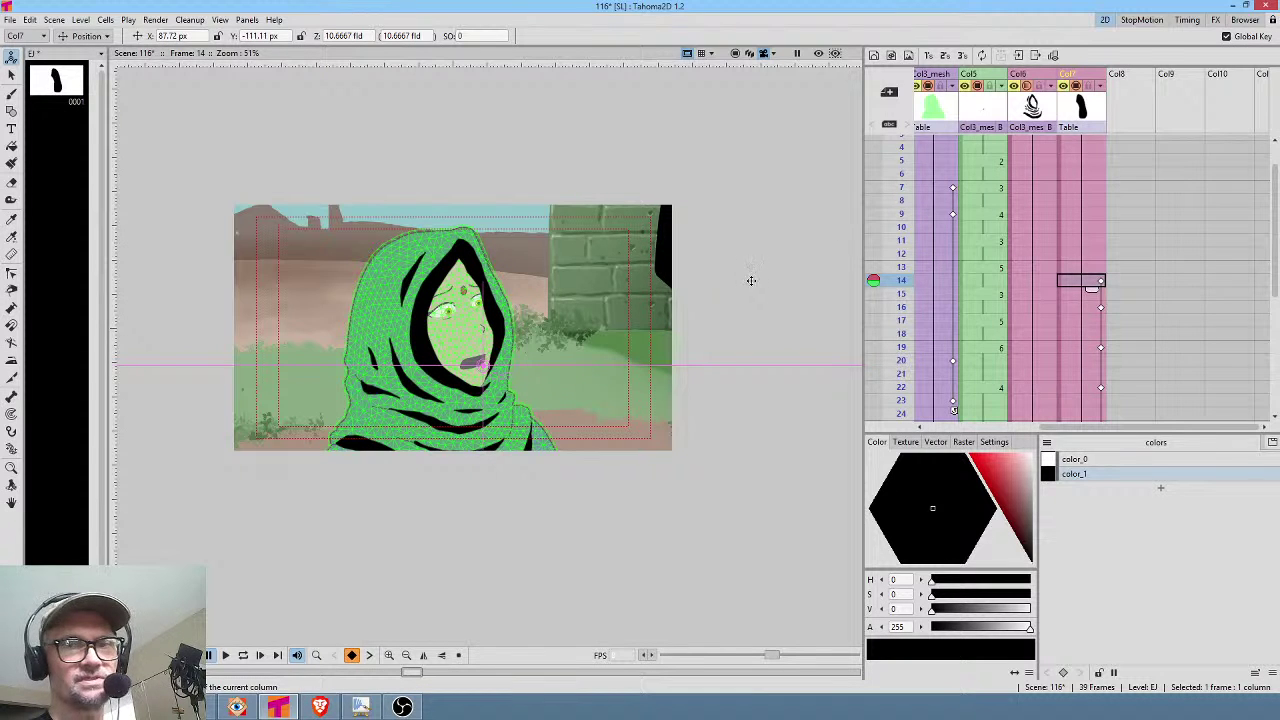
click(904, 150)
key(l)
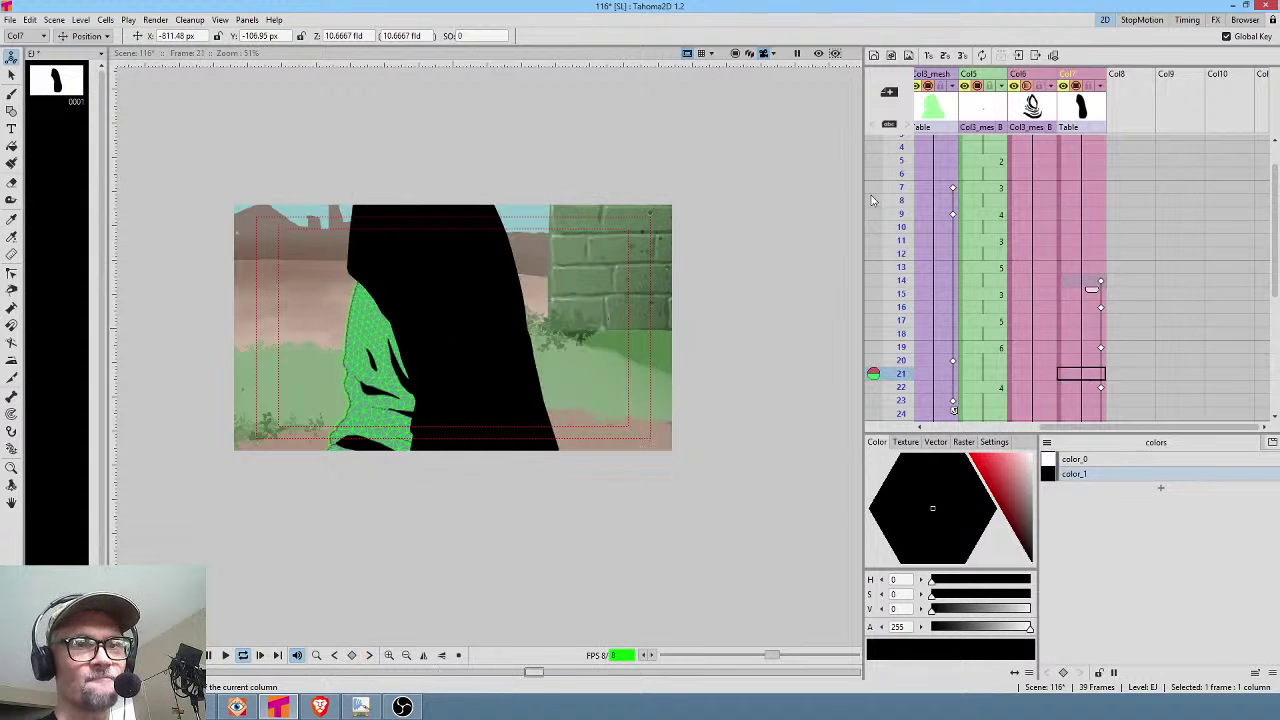
key(l)
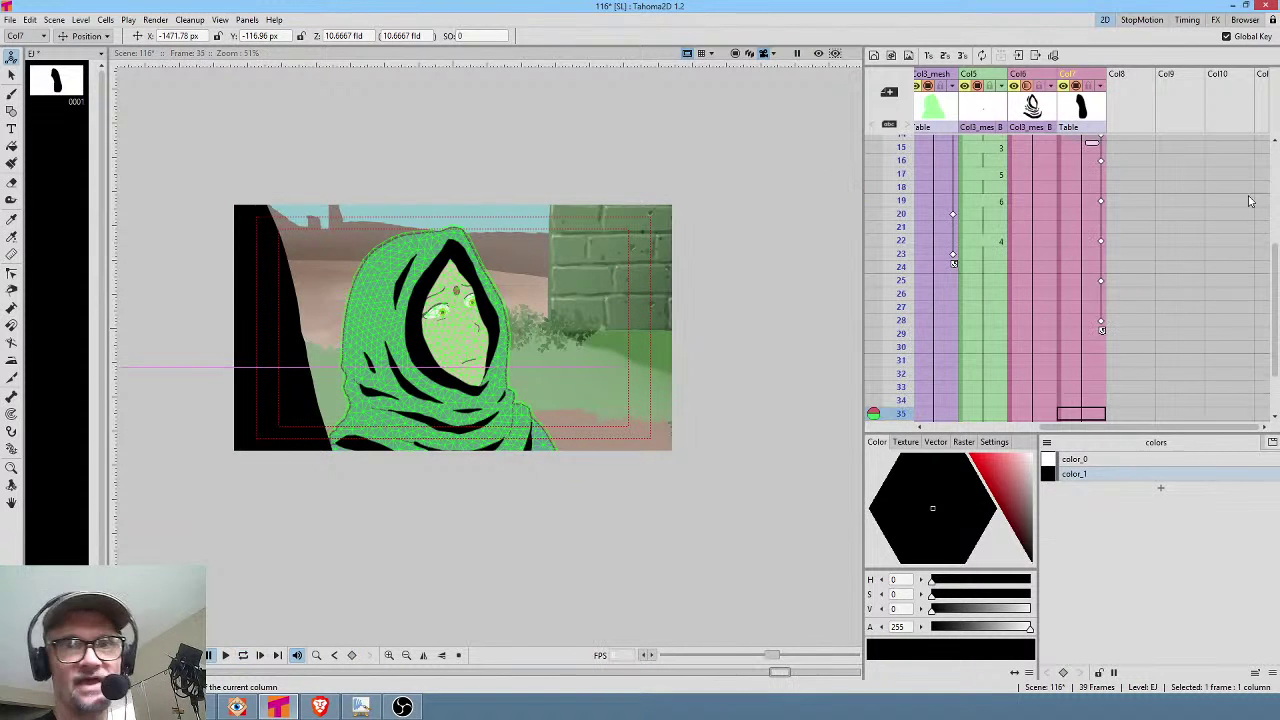
Copy the closed-eyes PC drawing from frame 5 of Col3 to frame 18 of the same column.
scroll(1078, 280, up, 5)
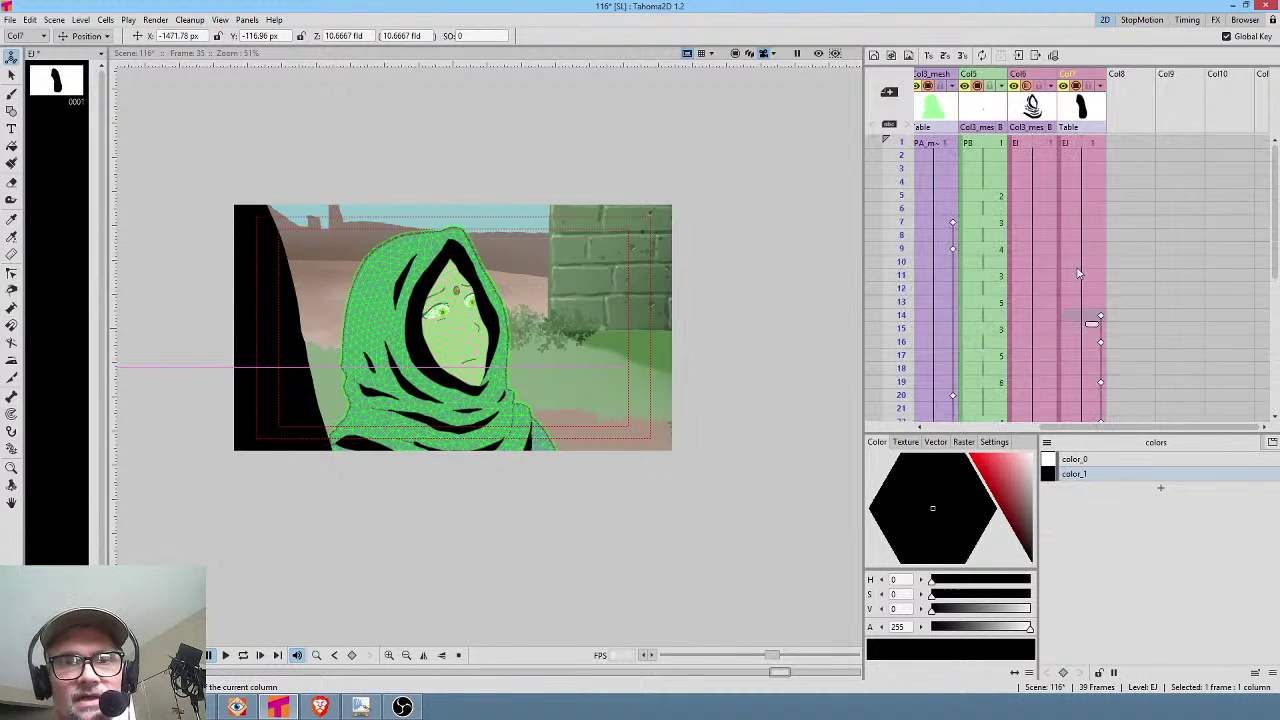
mouse_move(890, 160)
mouse_down()
mouse_move(898, 285)
mouse_move(880, 387)
mouse_move(885, 376)
mouse_up()
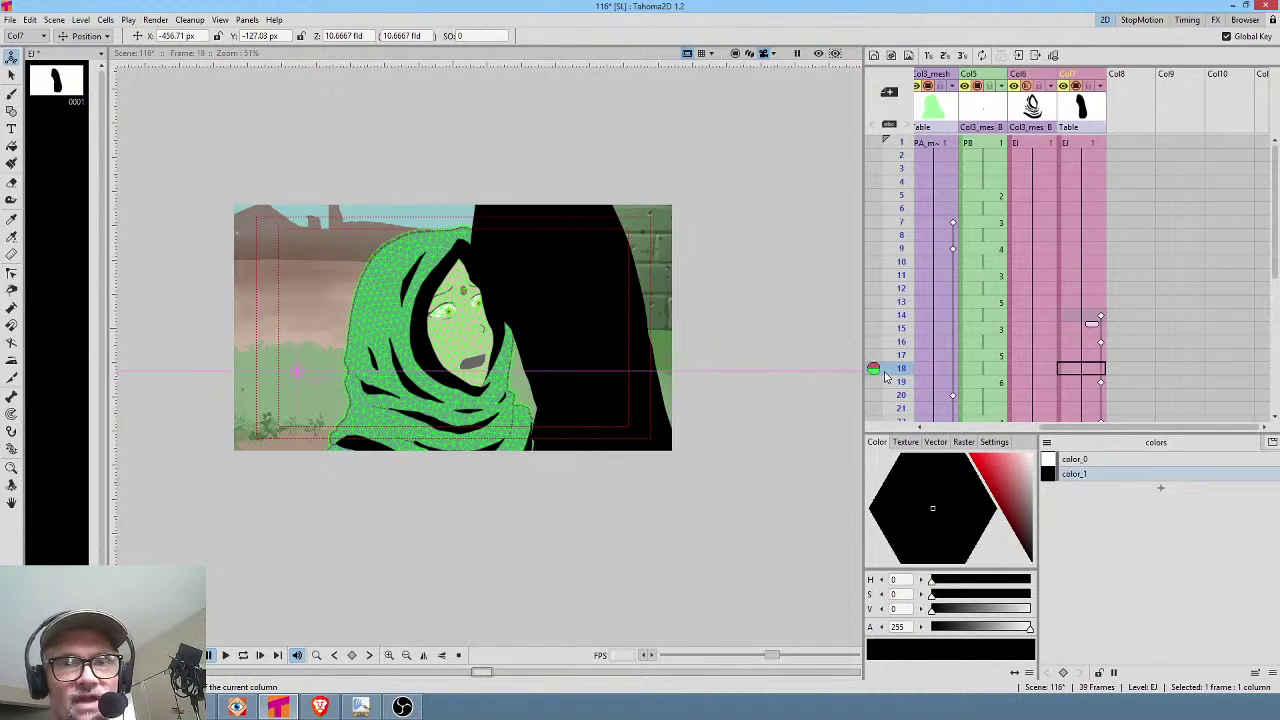
scroll(1182, 313, left, 3)
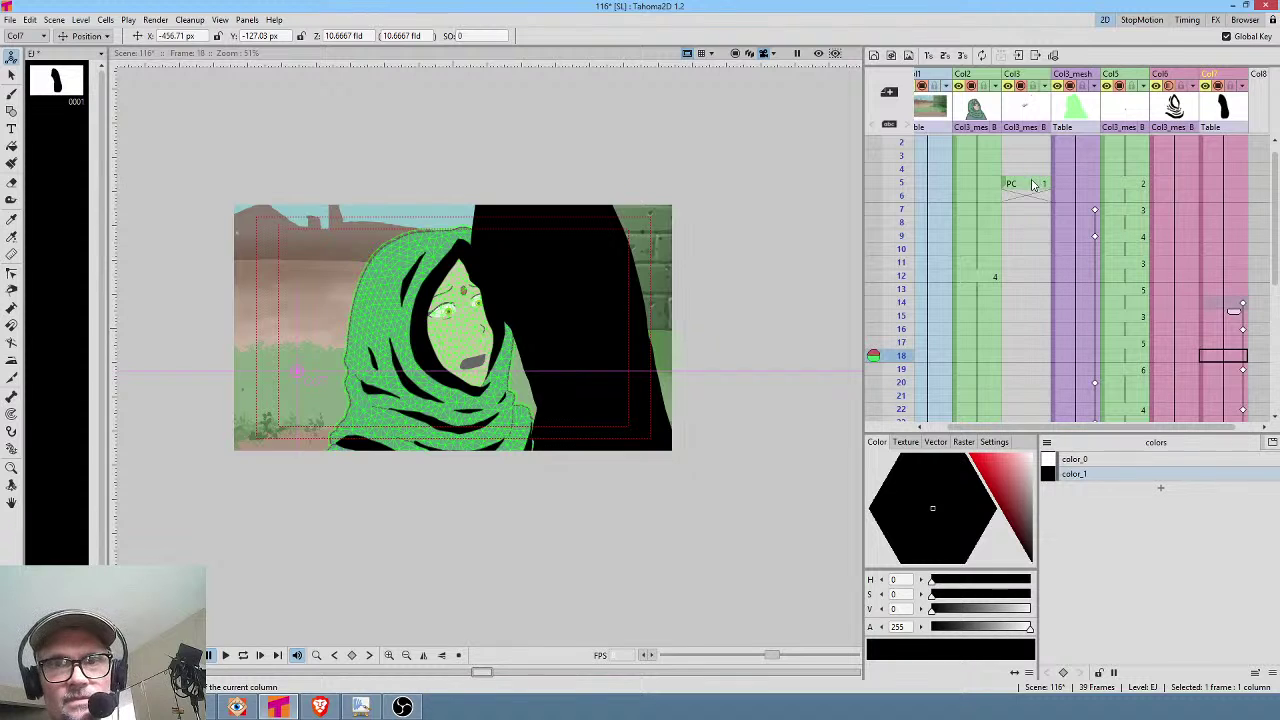
click(1033, 187)
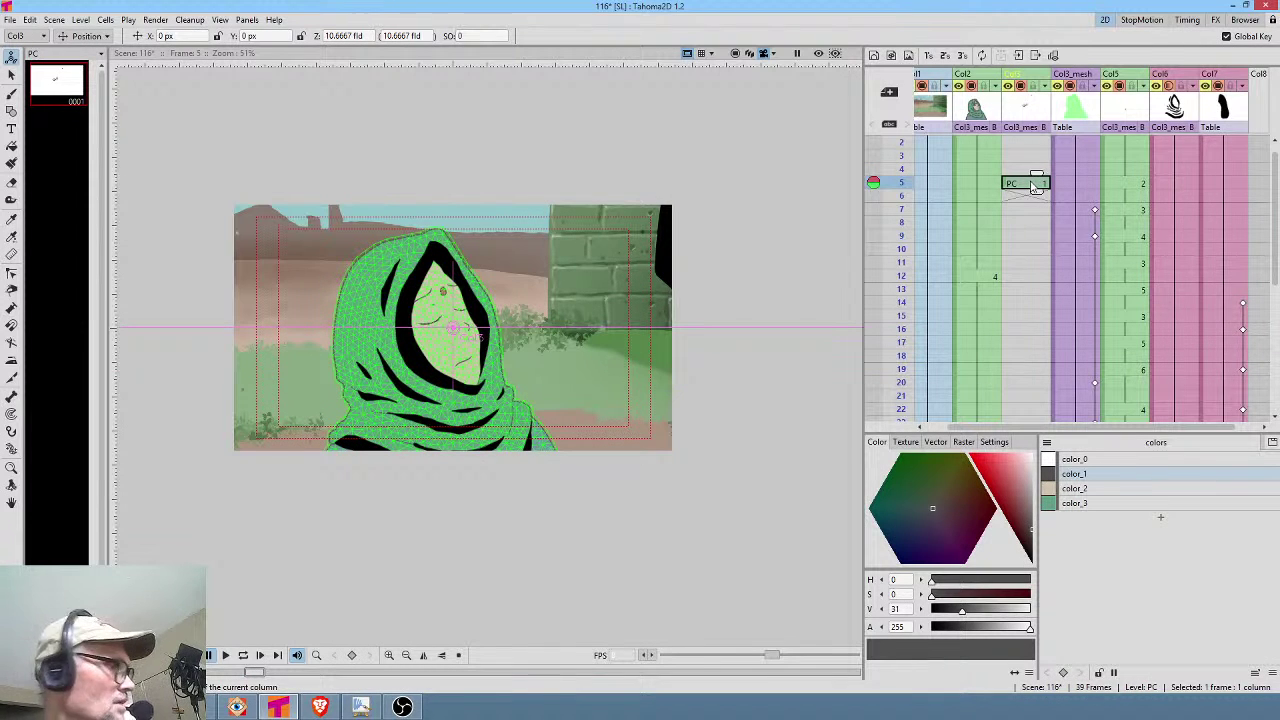
click(1031, 358)
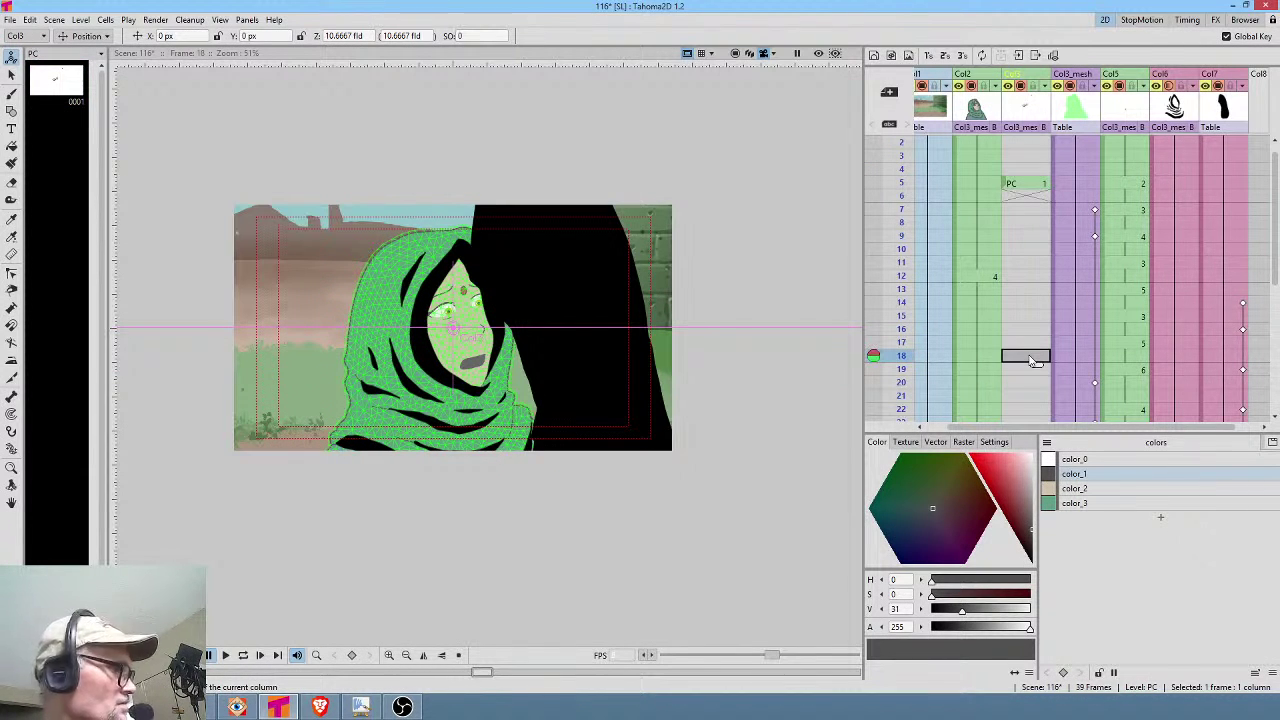
key(ctrl+v)
Paste the PC drawing into frame 33 of Col3 and render the scene.
mouse_move(887, 223)
mouse_down()
mouse_move(882, 388)
mouse_move(864, 460)
mouse_move(884, 288)
mouse_move(948, 149)
mouse_move(878, 208)
mouse_move(880, 343)
mouse_up()
scroll(950, 152, up, 5)
click(1012, 343)
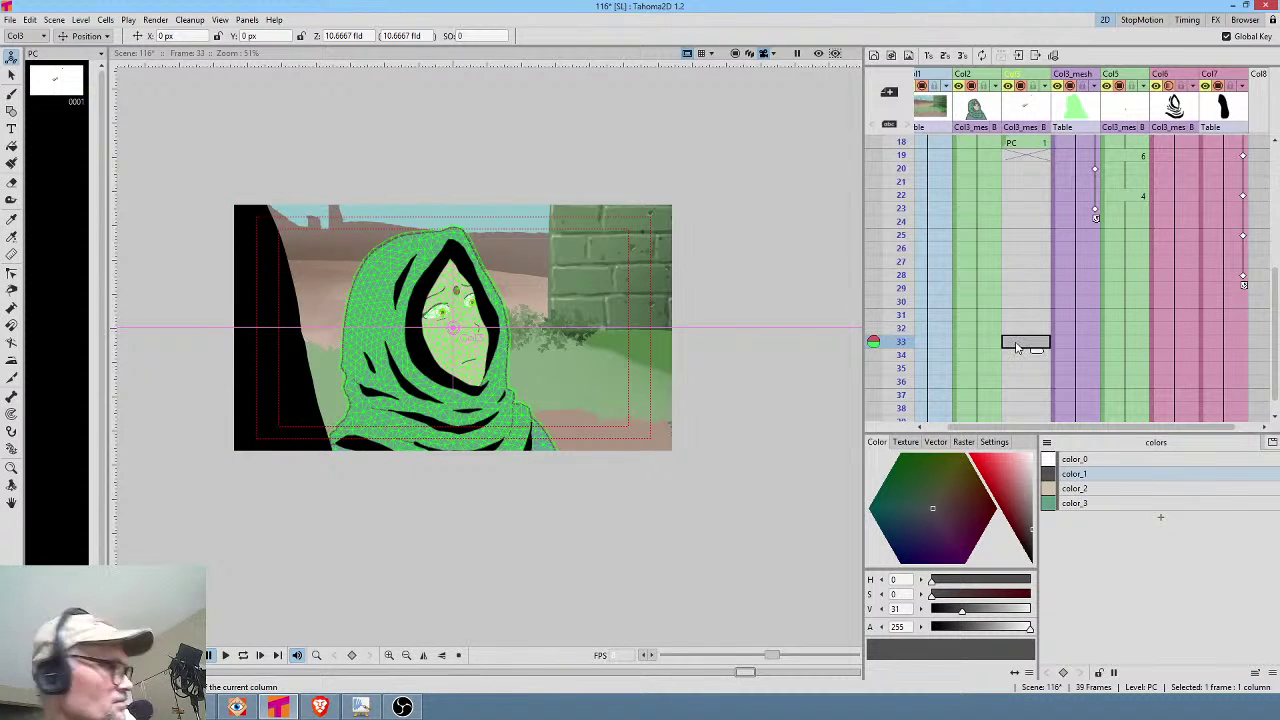
key(ctrl+v)
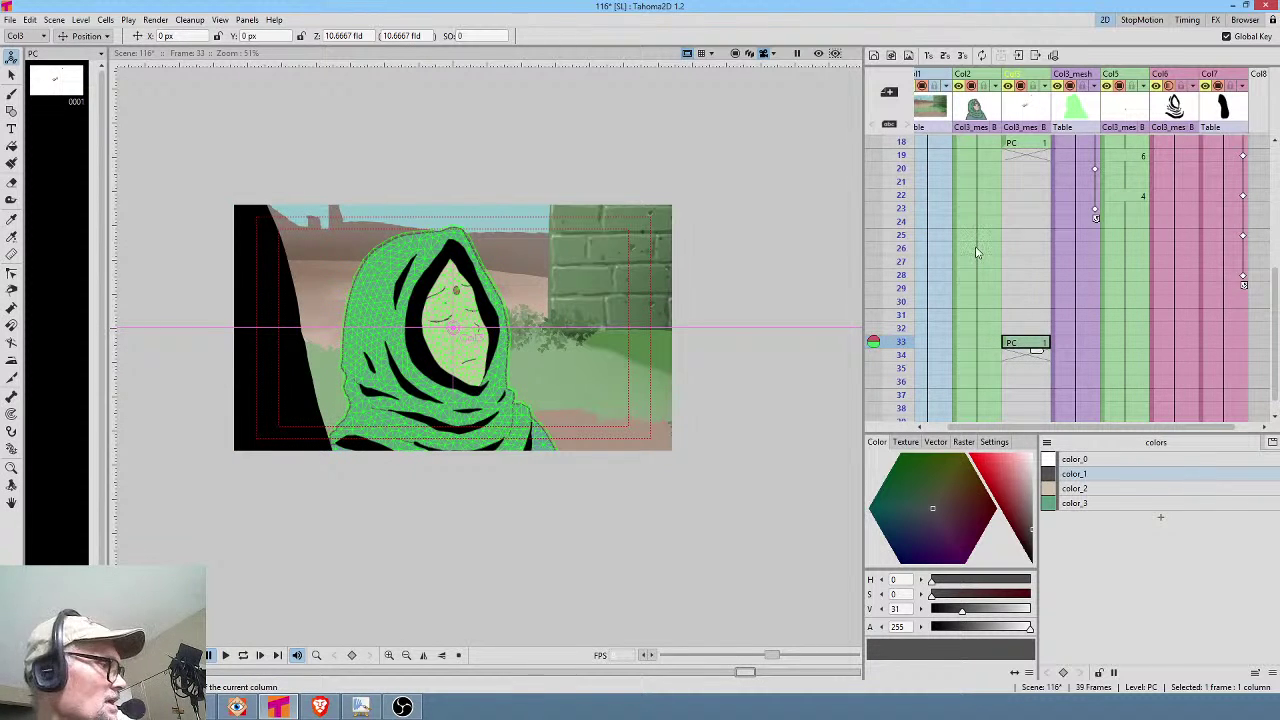
key(ctrl+shift+r)
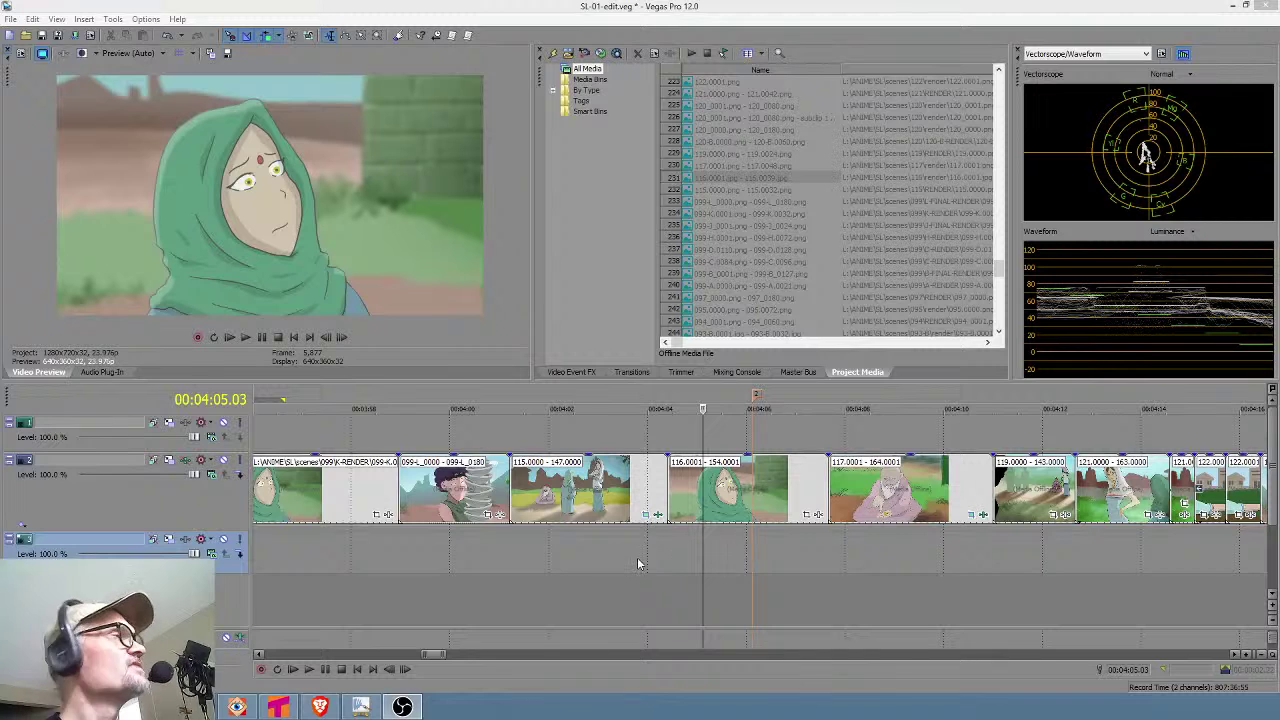
Switch to Vegas Pro and play the edit from 00:04:03.17 through the scene 116 clip.
click(632, 563)
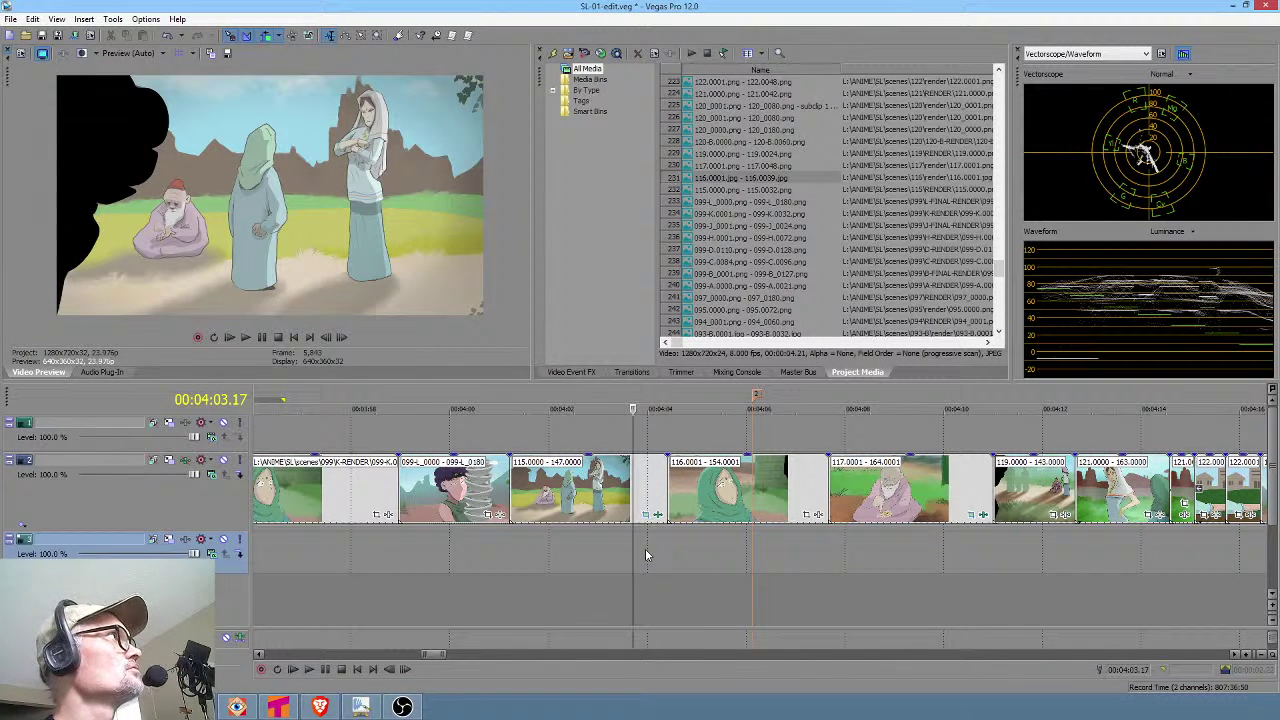
key(space)
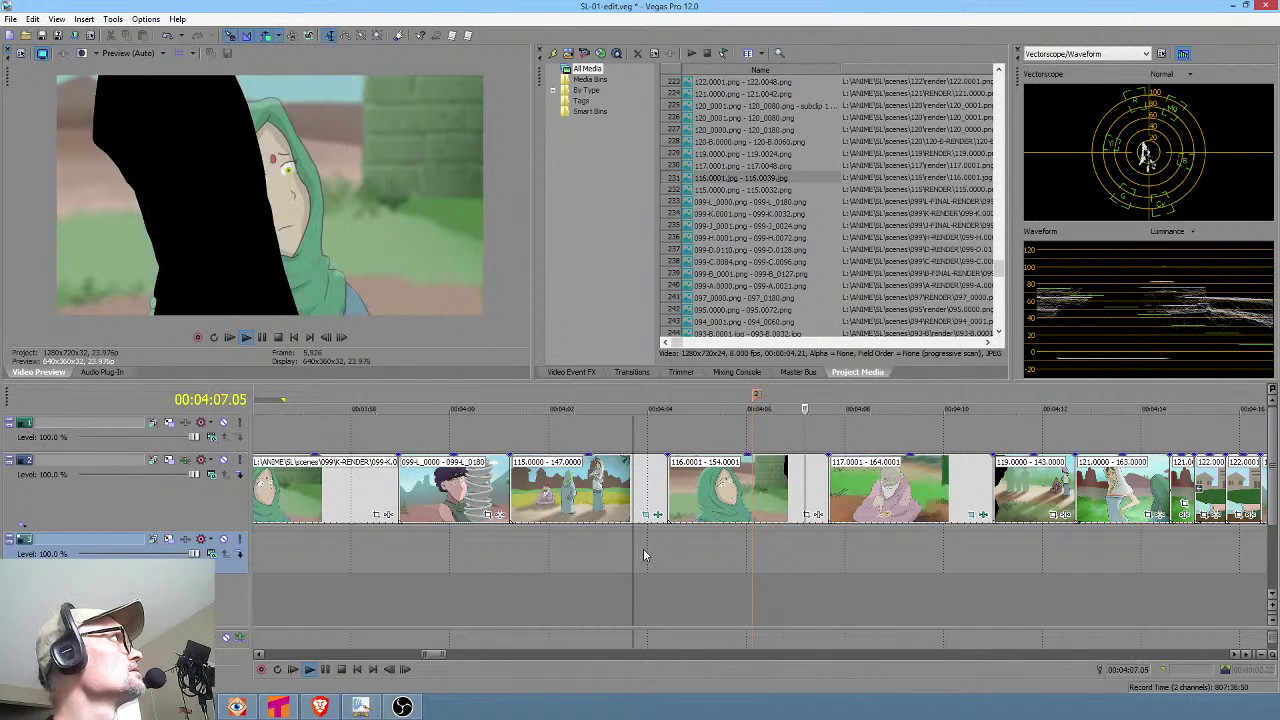
key(space)
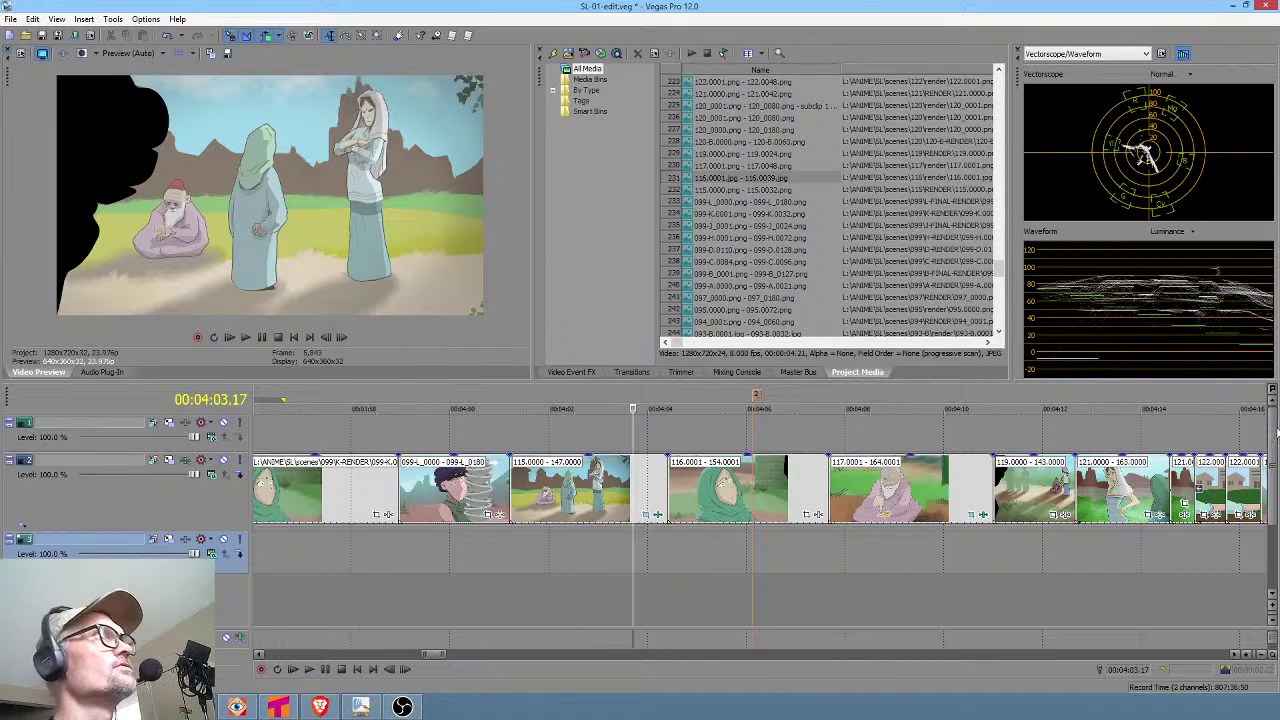
drag(677, 580, 836, 577)
drag(892, 502, 993, 500)
drag(828, 497, 881, 496)
drag(1065, 497, 965, 496)
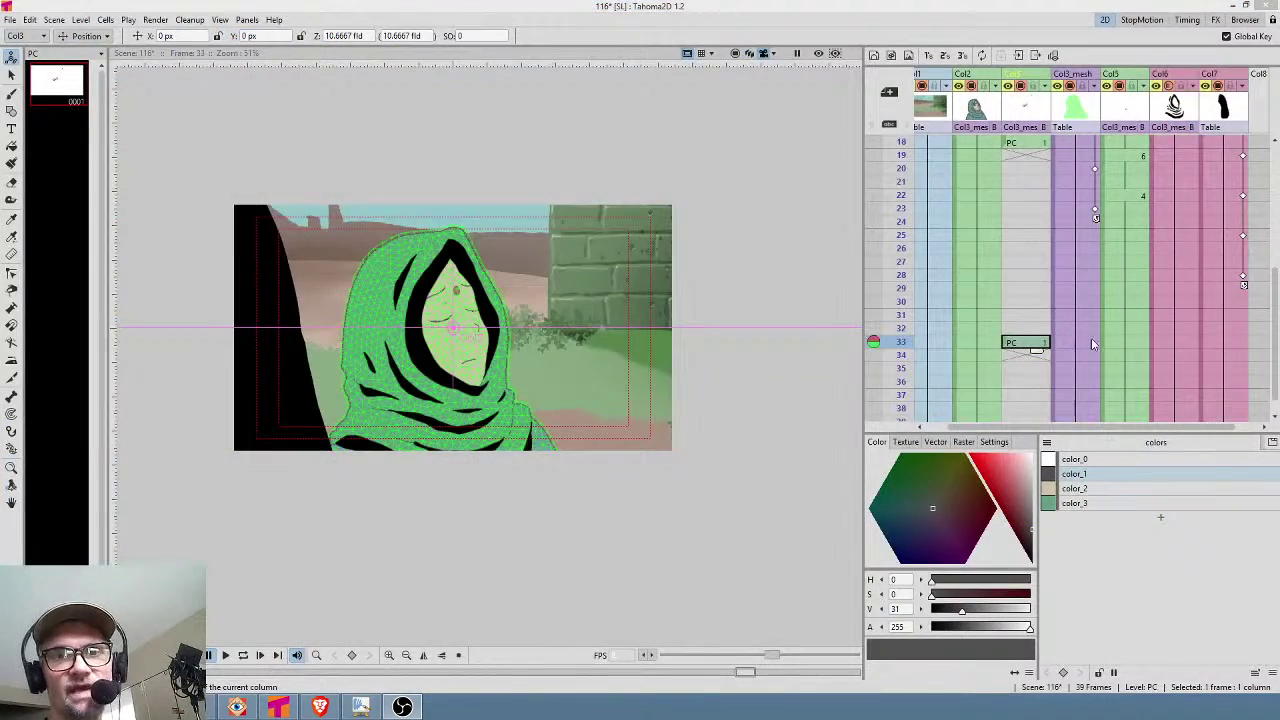
In Tahoma2D, move the EJ silhouette out of the camera view to about X -1814.86 px at frame 28 and X 304.1 px at frame 14, and re-render.
click(1214, 277)
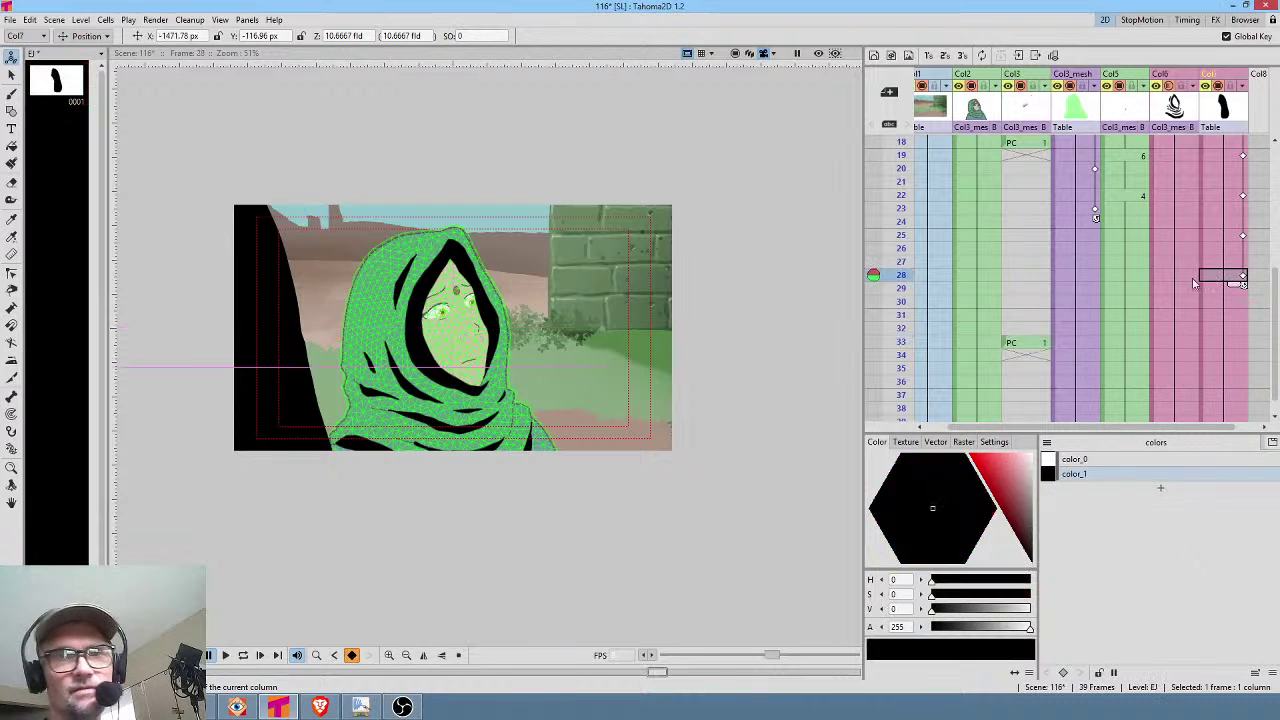
drag(284, 344, 141, 343)
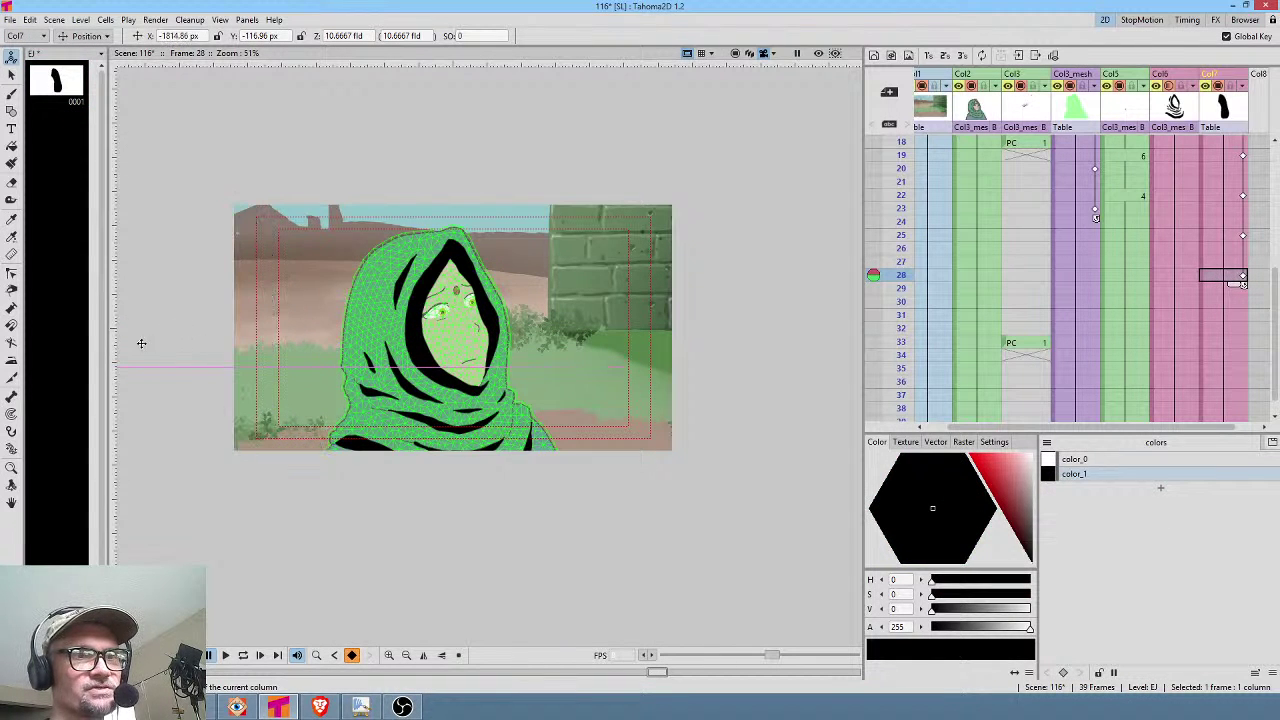
scroll(1235, 234, up, 4)
click(1231, 250)
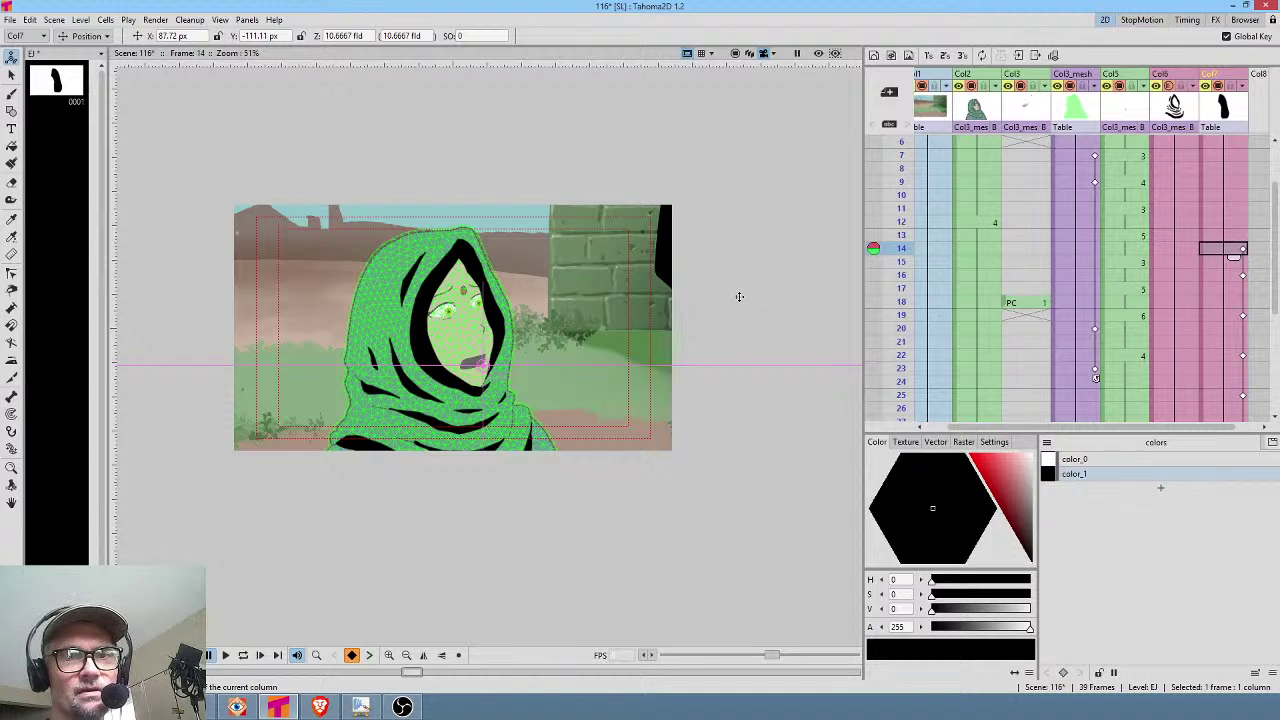
drag(808, 296, 816, 296)
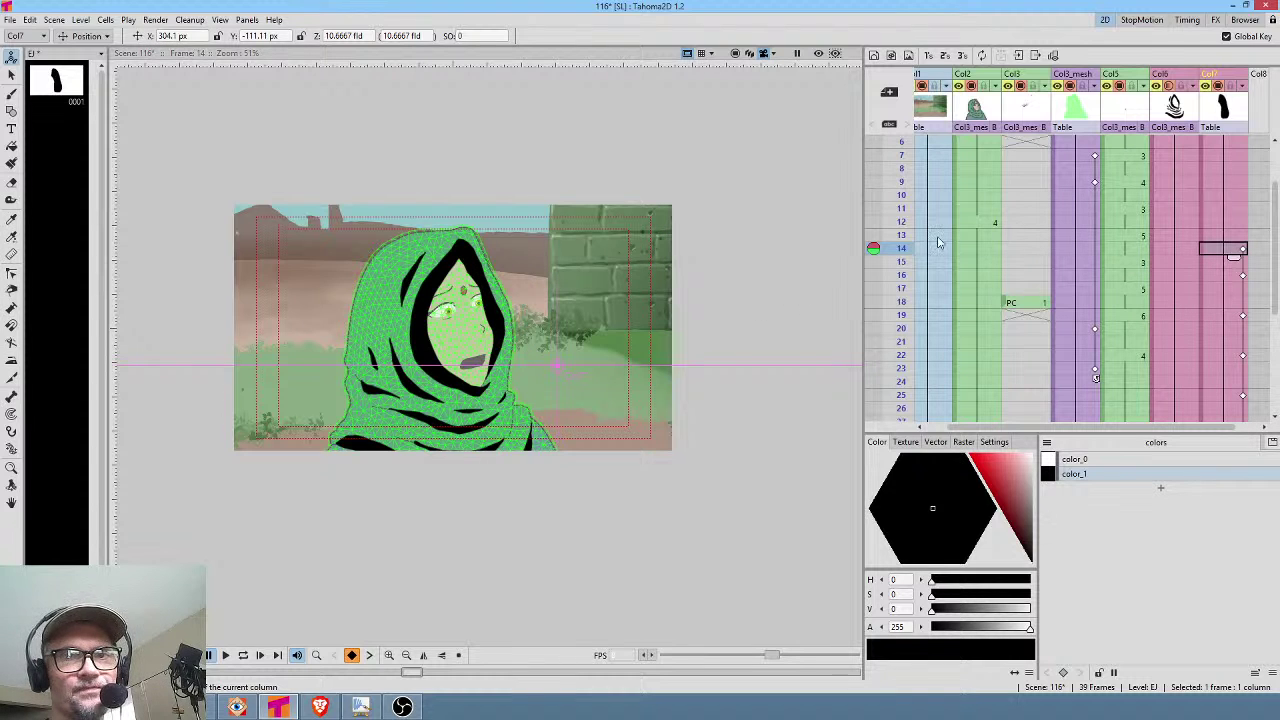
key(ctrl+shift+r)
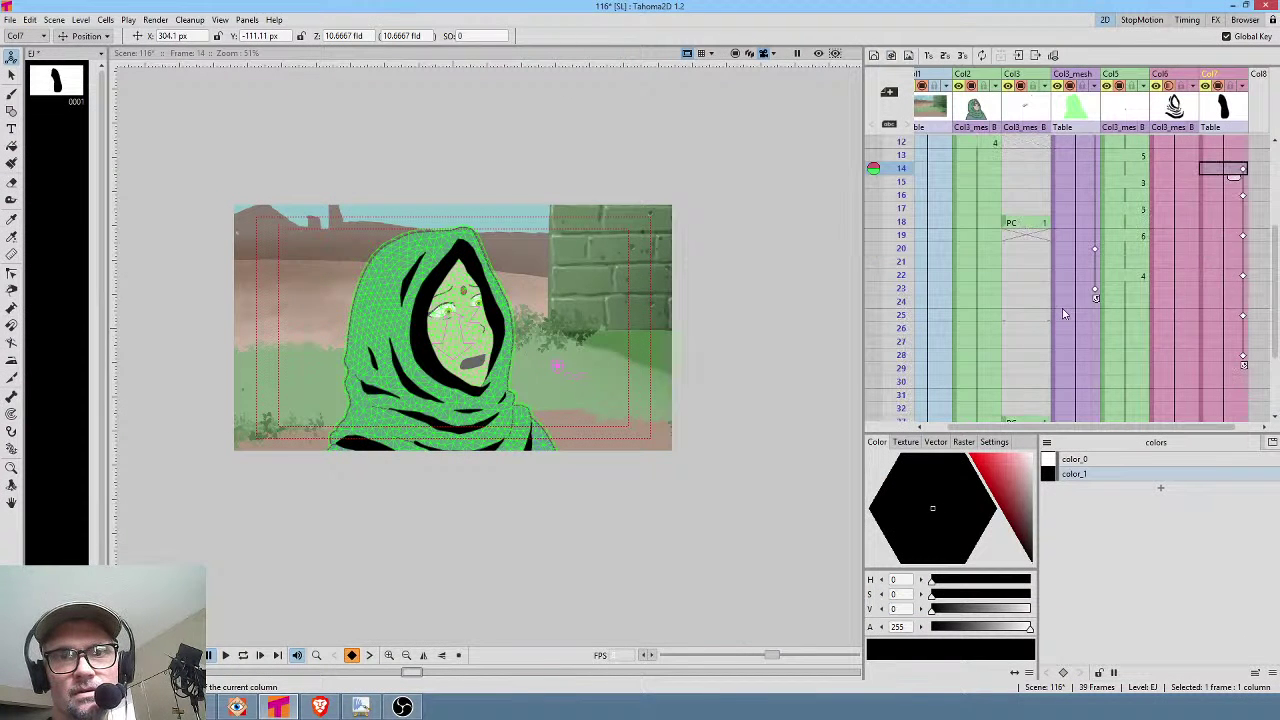
Move the PC drawing in Col3 from frame 33 to frame 29 and play back the blink.
scroll(1063, 315, down, 6)
click(1027, 264)
drag(1007, 268, 1009, 215)
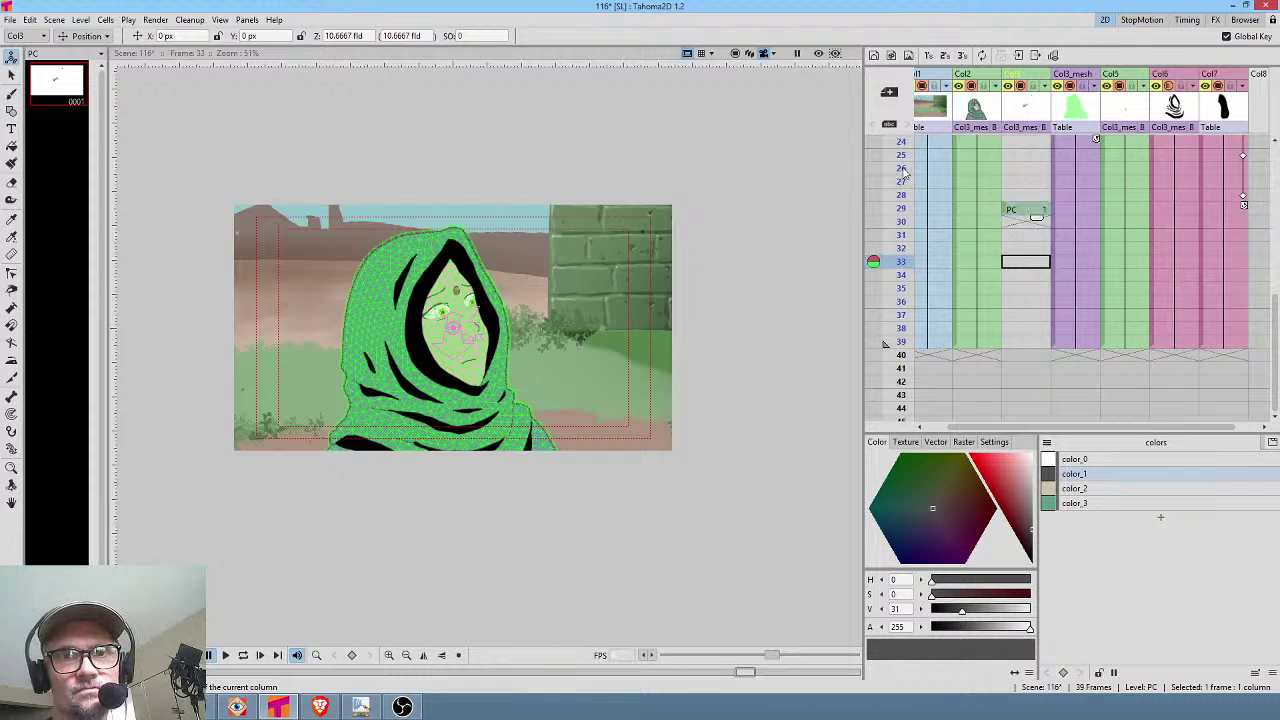
click(900, 158)
key(p)
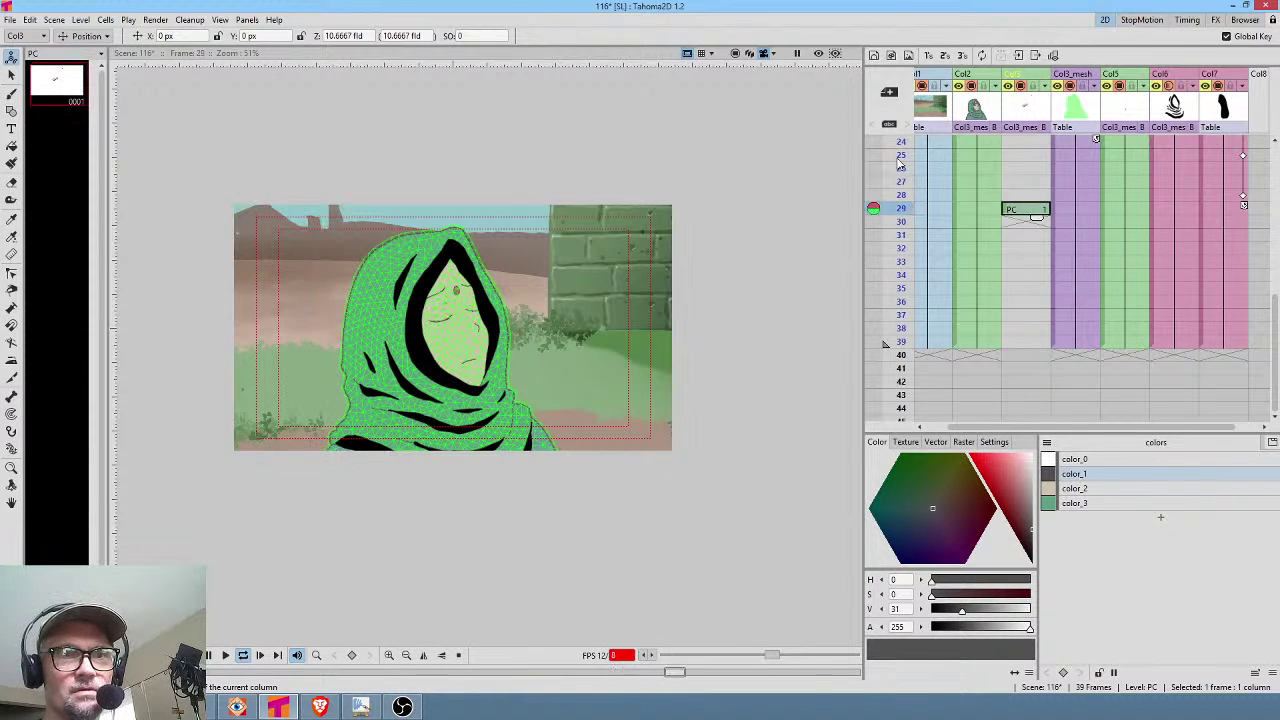
key(p)
Recolor the EJ silhouette in Col7 to a dark muted blue-violet (H 245, S 41, V 37) and re-render the scene.
scroll(1254, 210, up, 5)
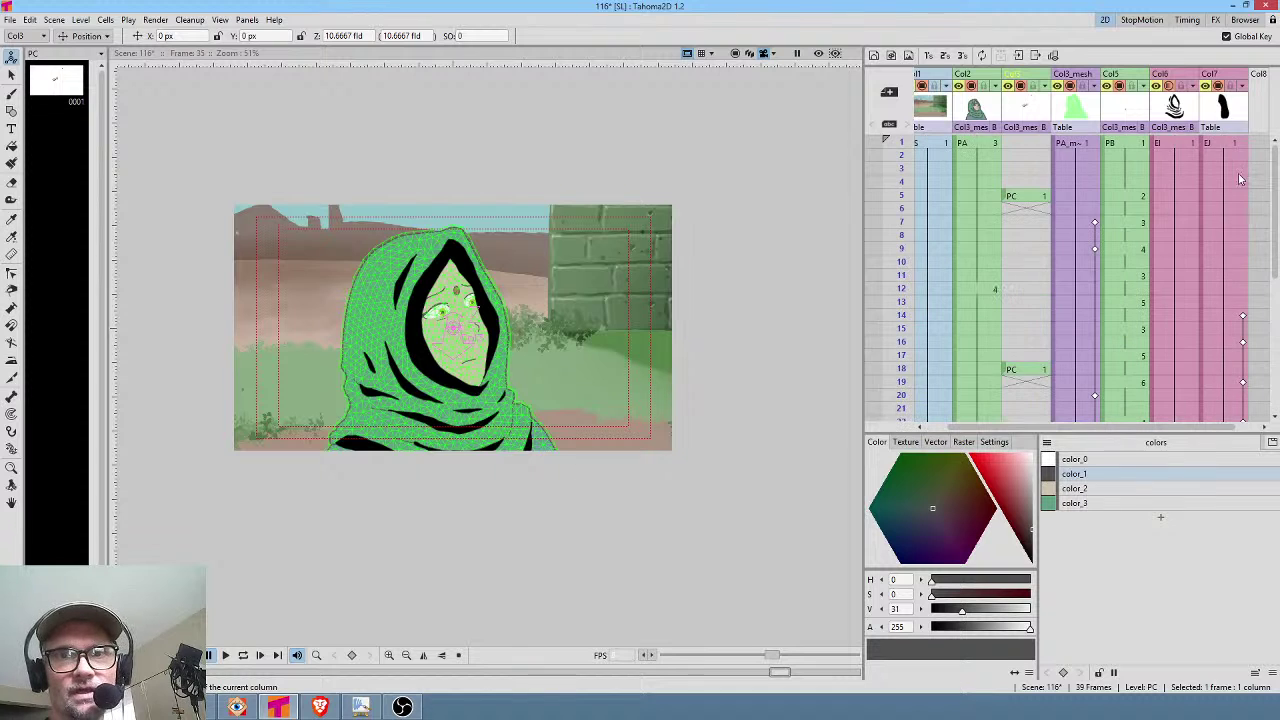
click(1231, 146)
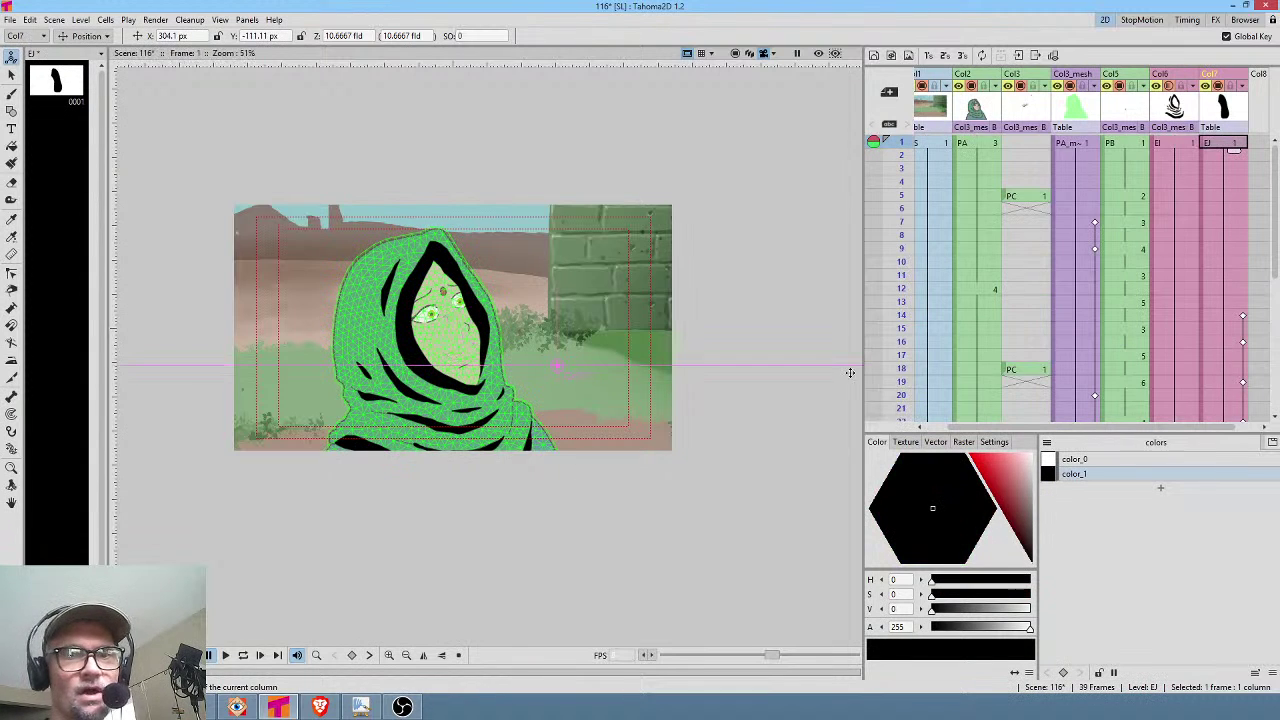
click(1226, 317)
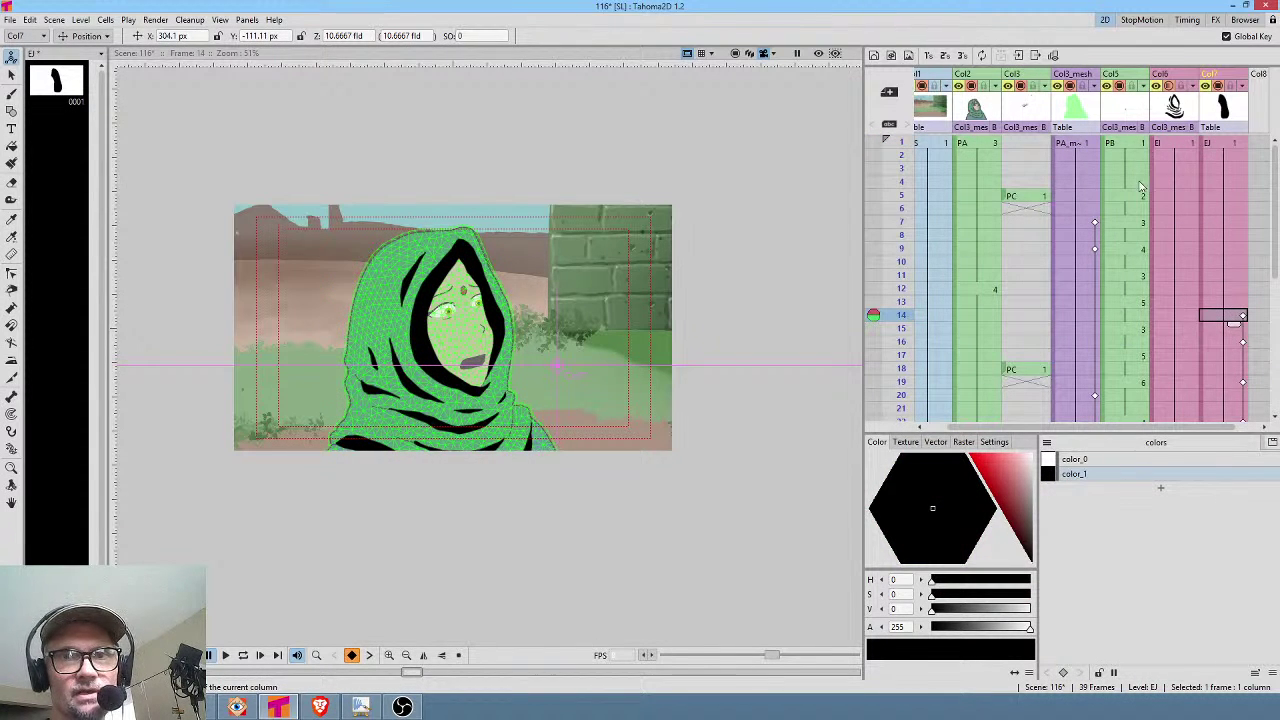
click(1237, 111)
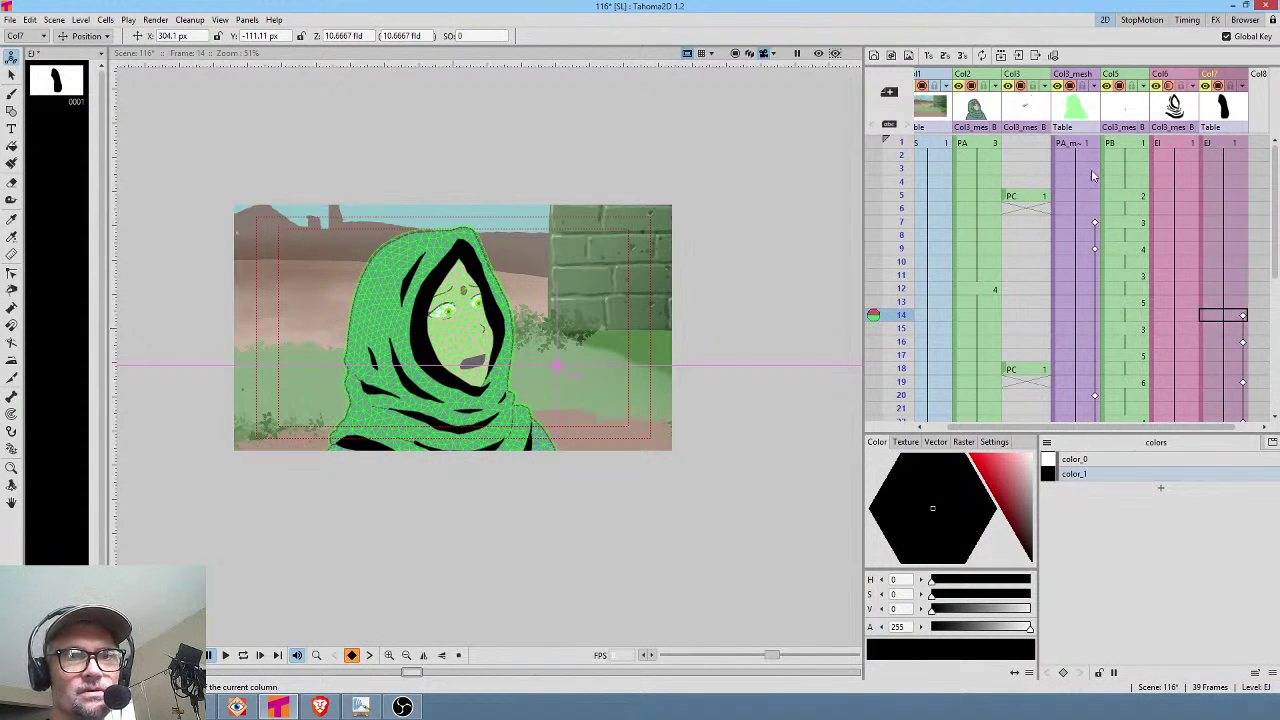
click(736, 54)
drag(1035, 553, 1040, 532)
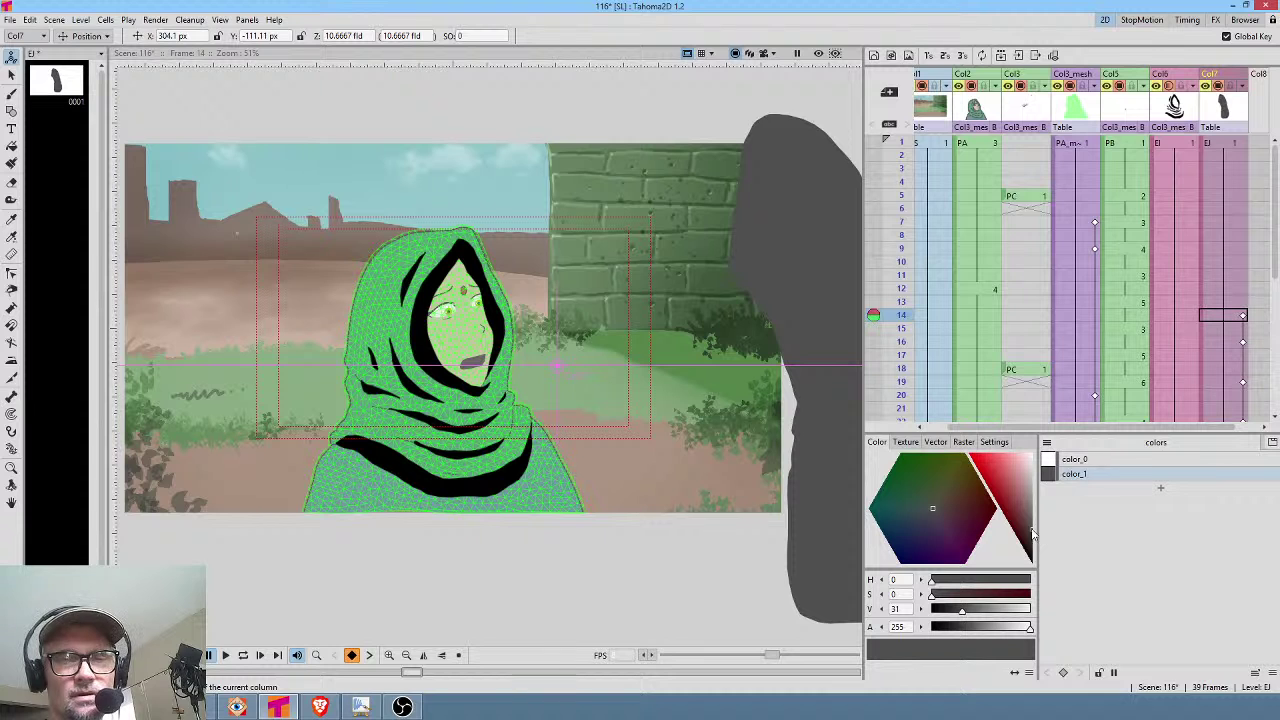
drag(934, 512, 922, 532)
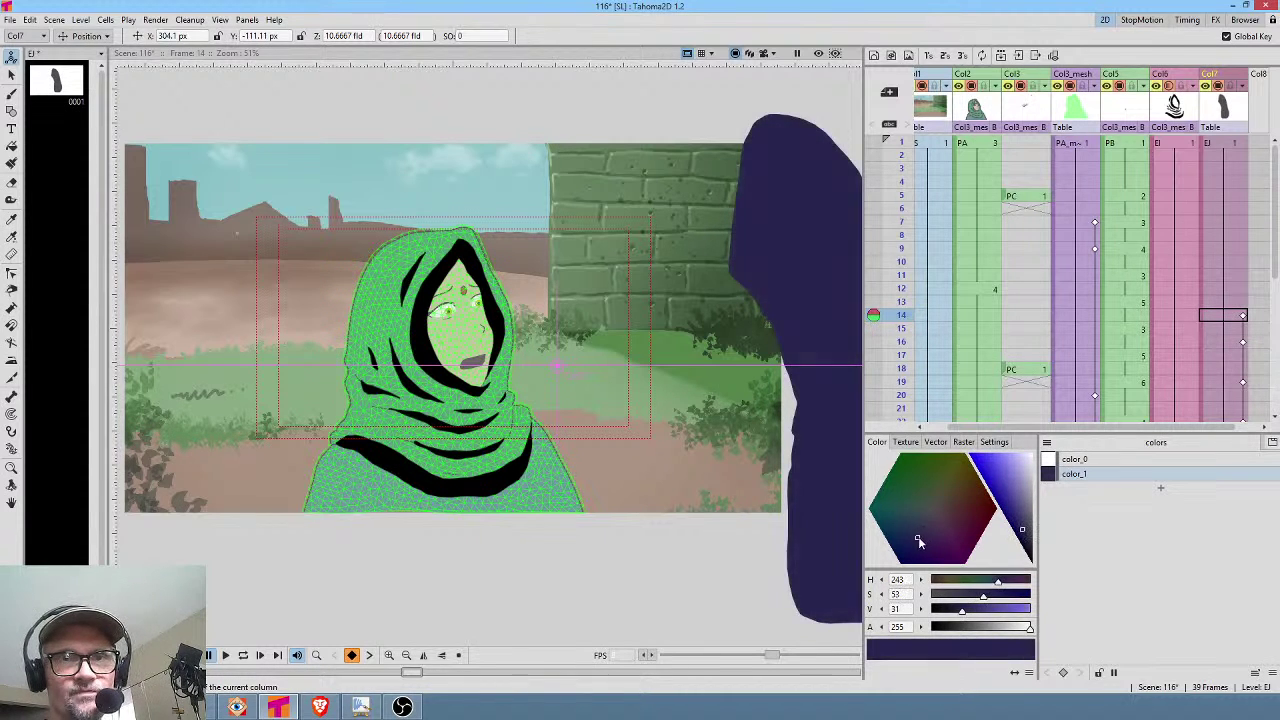
drag(1023, 530, 1023, 528)
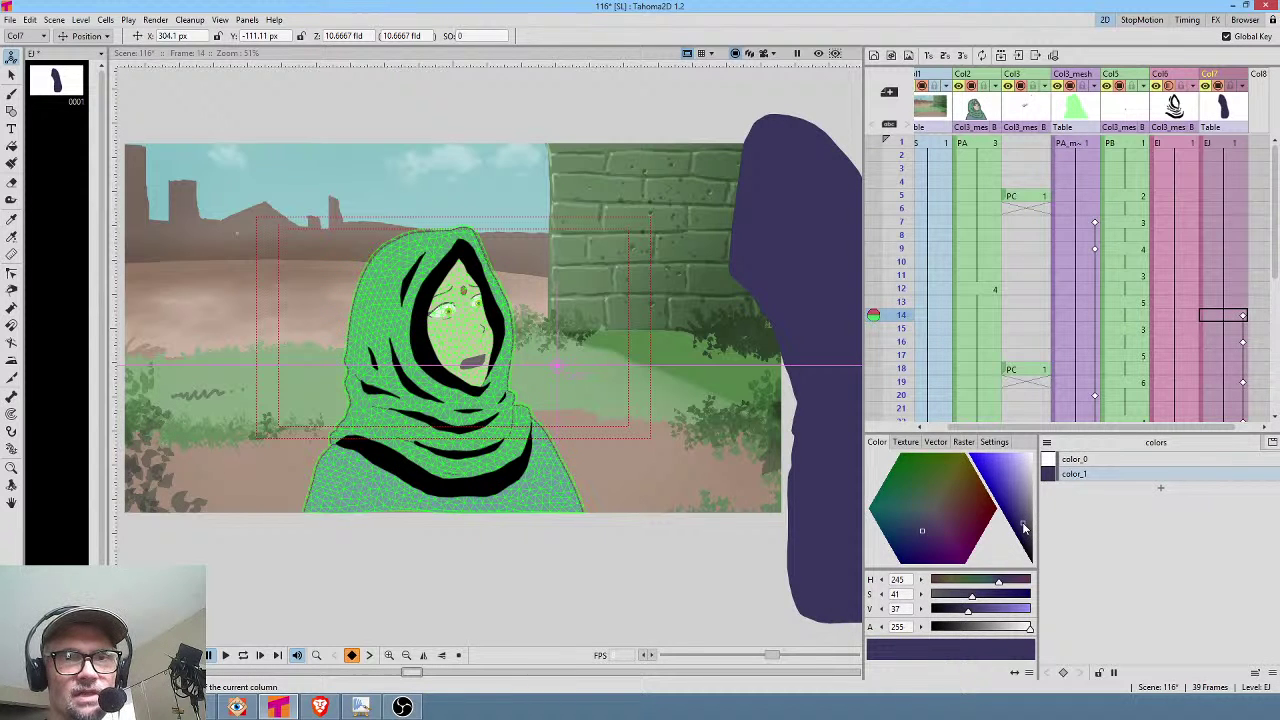
key(ctrl+shift+r)
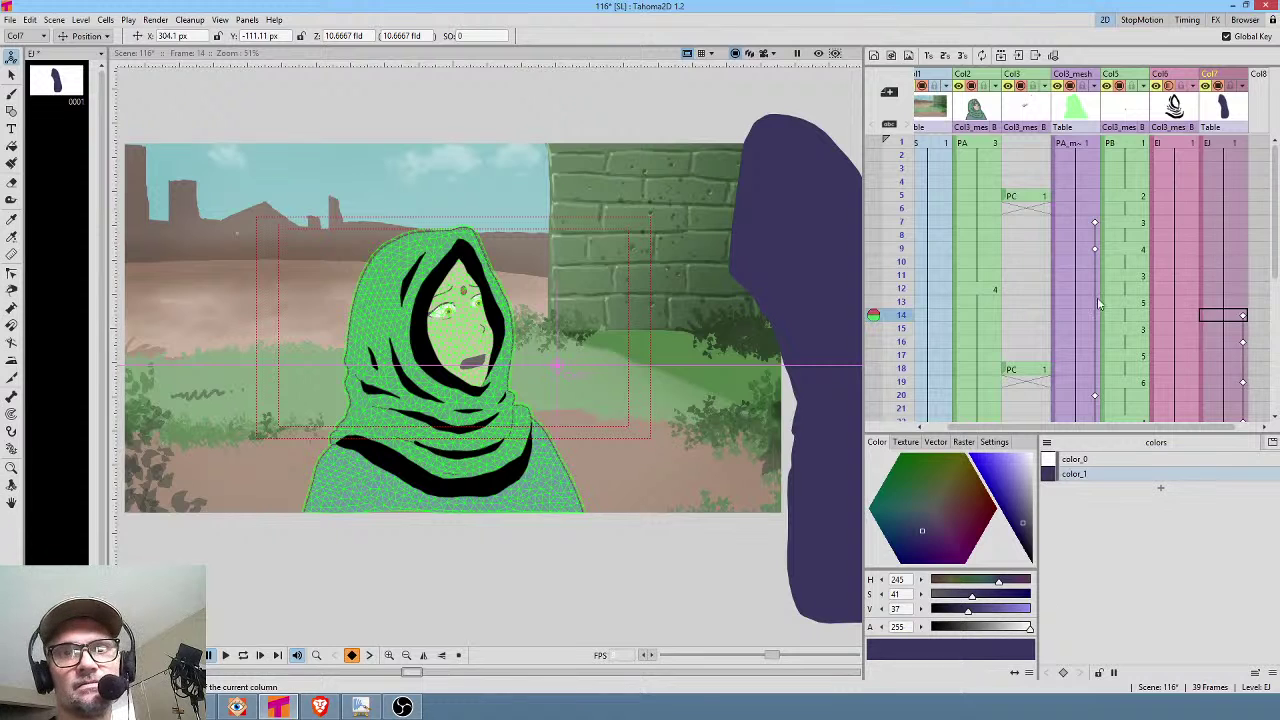
Check the silhouette's path in Col7 and delete its intermediate keyframes at frames 16, 19, 22 and 25.
click(1240, 316)
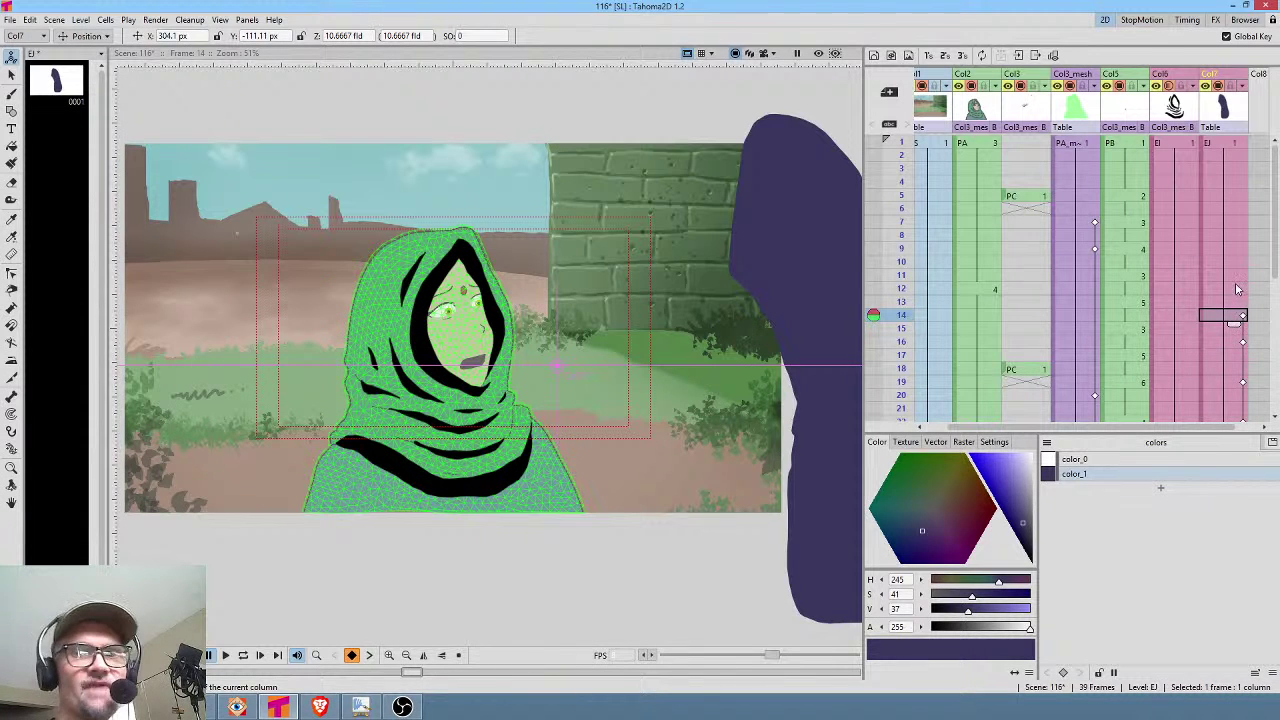
drag(760, 239, 651, 214)
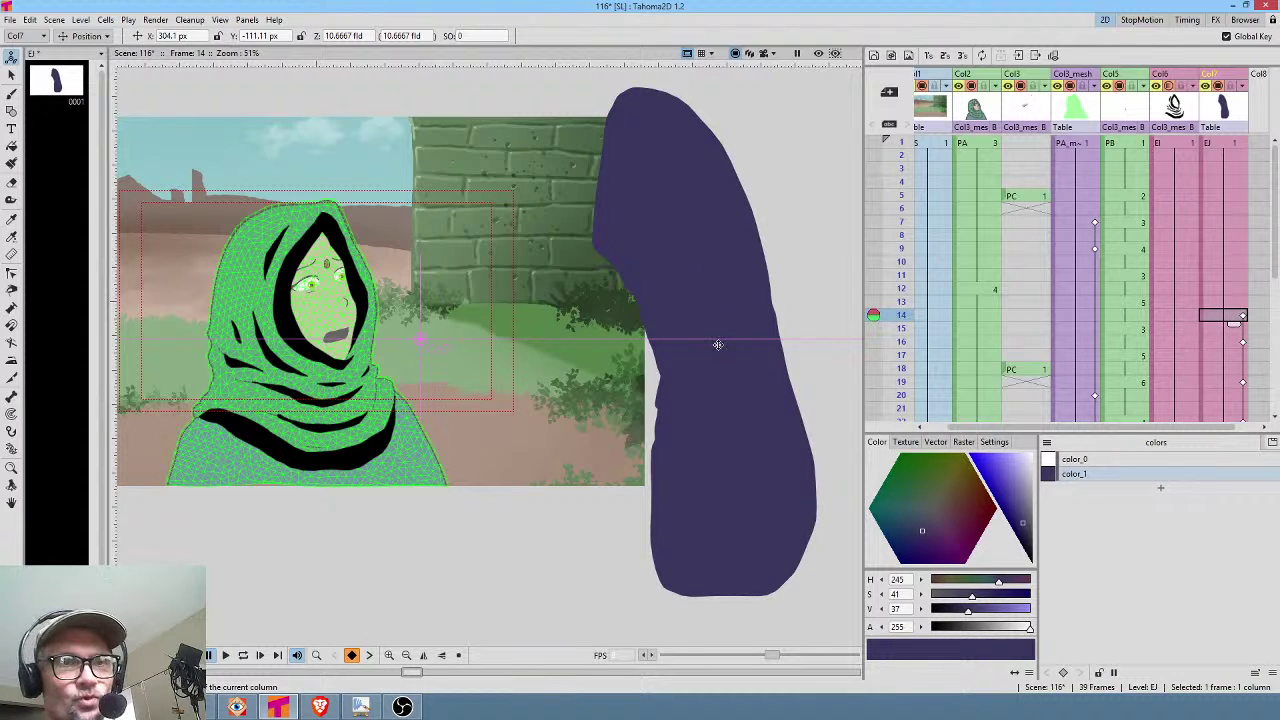
drag(733, 352, 714, 287)
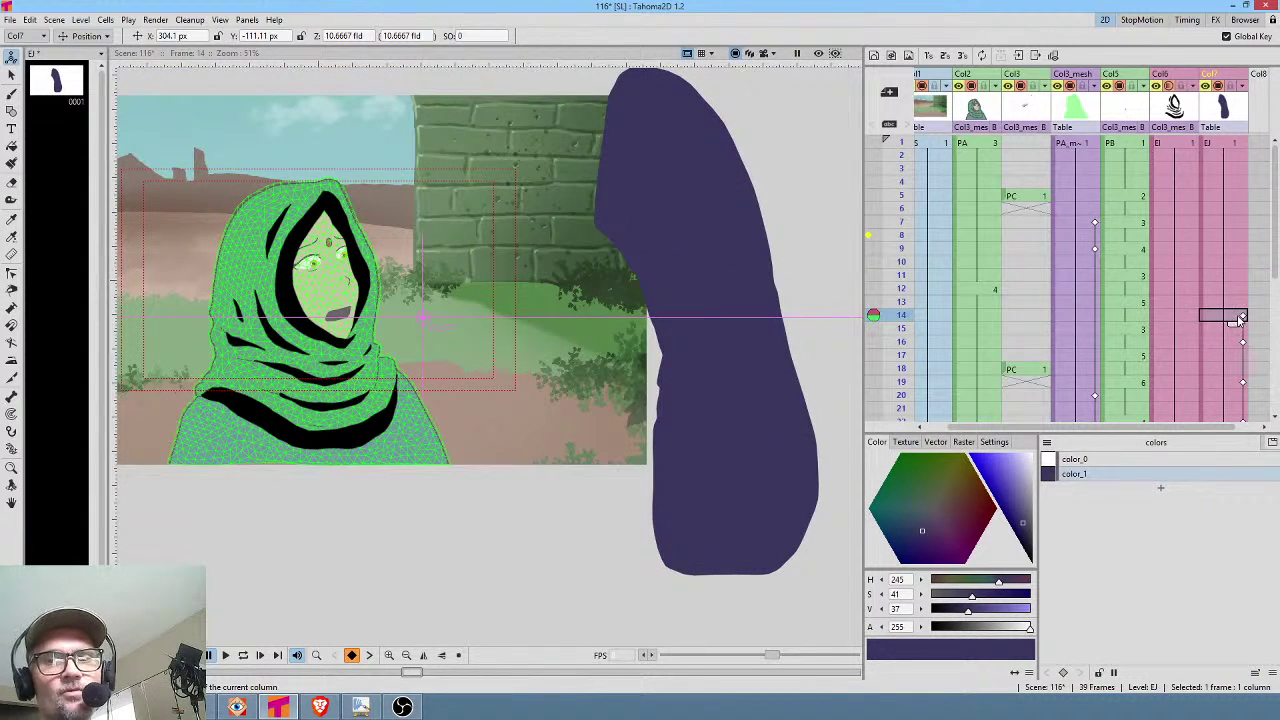
click(1222, 342)
click(1224, 369)
click(1222, 343)
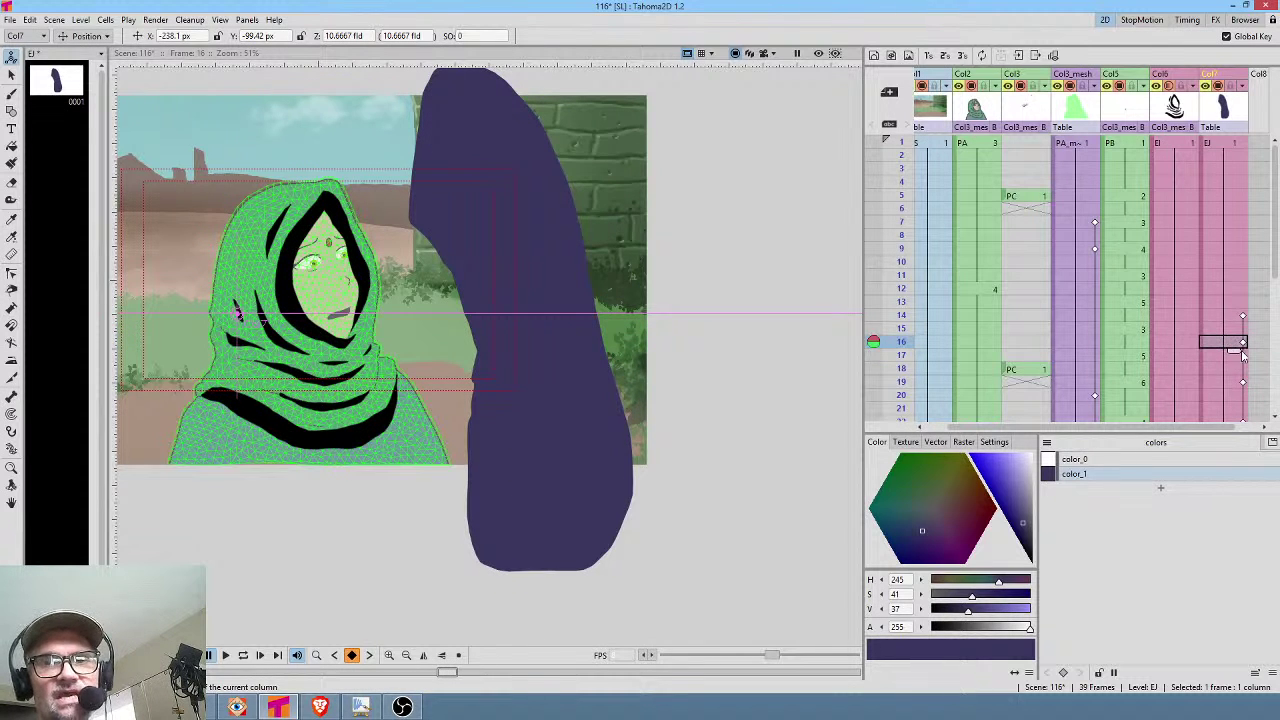
scroll(1215, 290, down, 4)
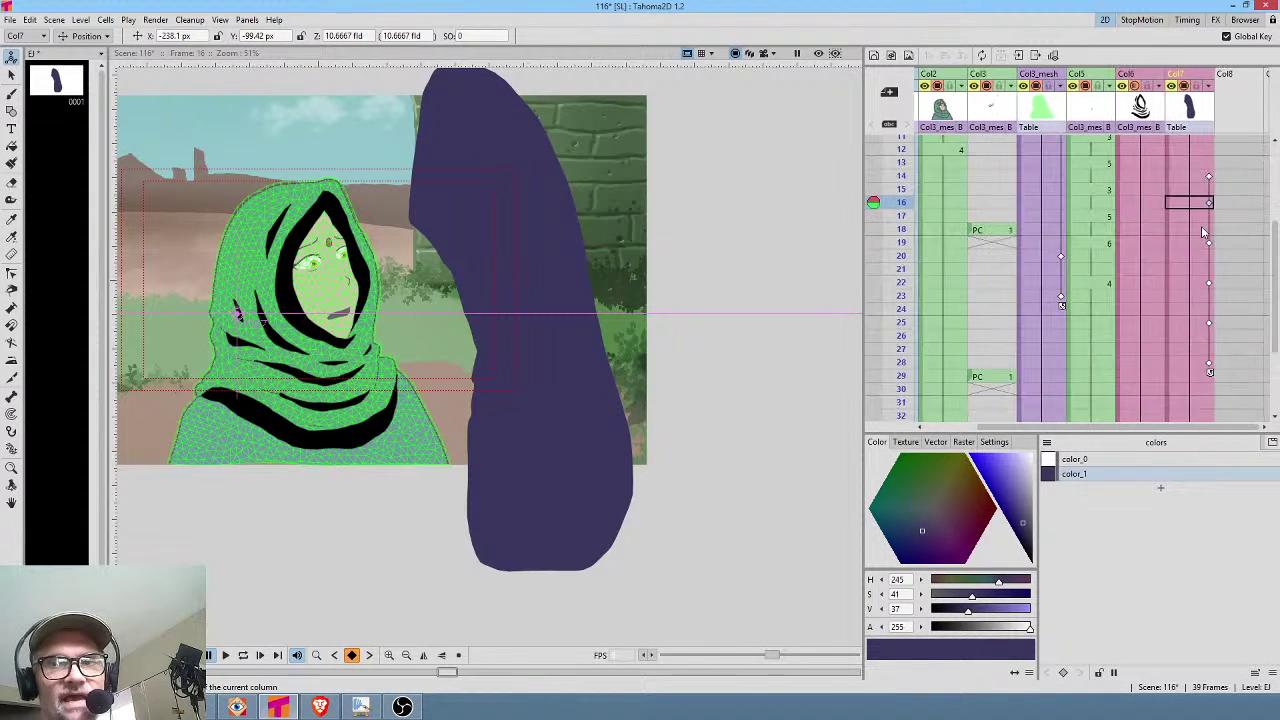
click(1208, 246)
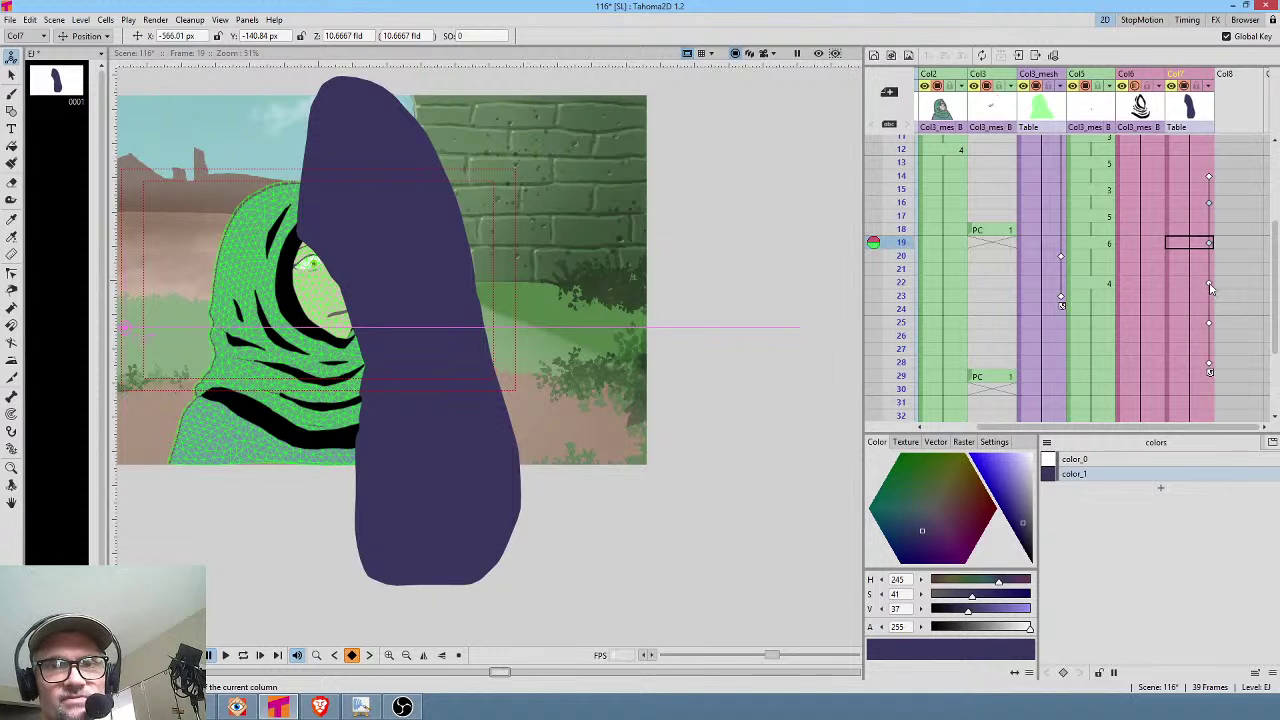
click(1208, 284)
click(1208, 324)
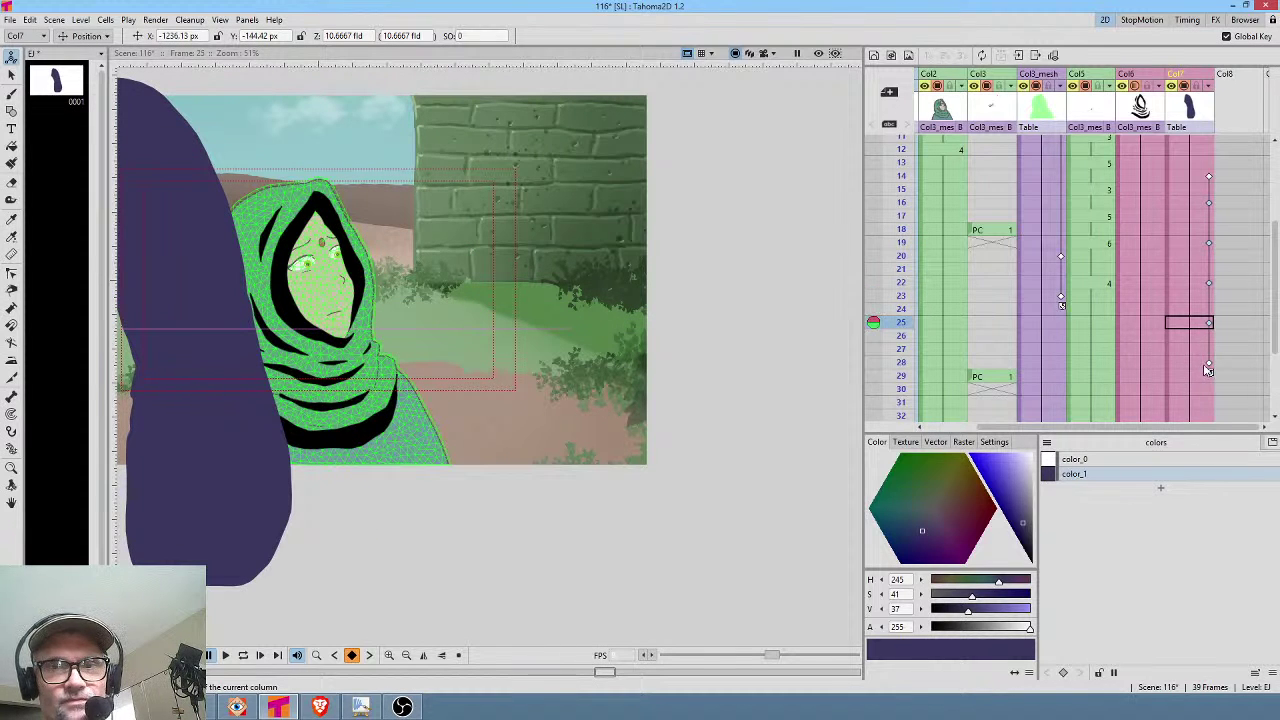
key(Delete)
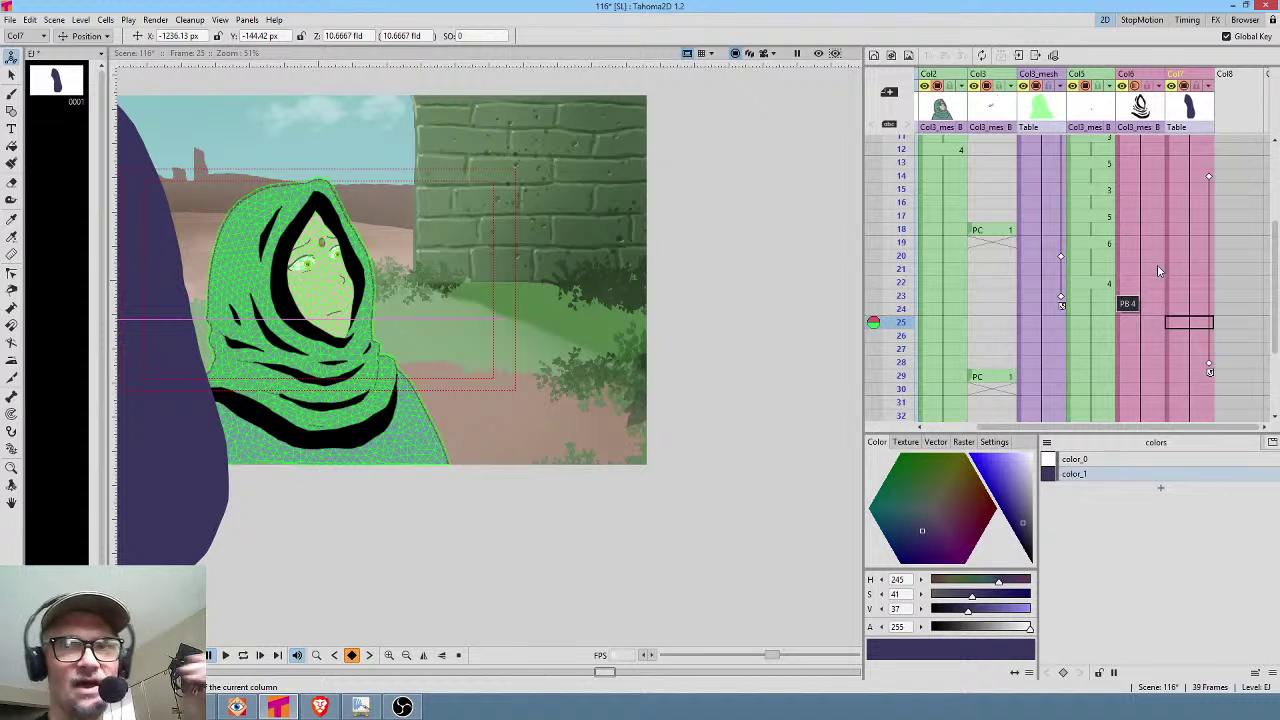
Compare the silhouette's positions at frames 14 and 28 and delete the Col7 keyframe at frame 28.
scroll(1208, 265, up, 2)
click(1208, 257)
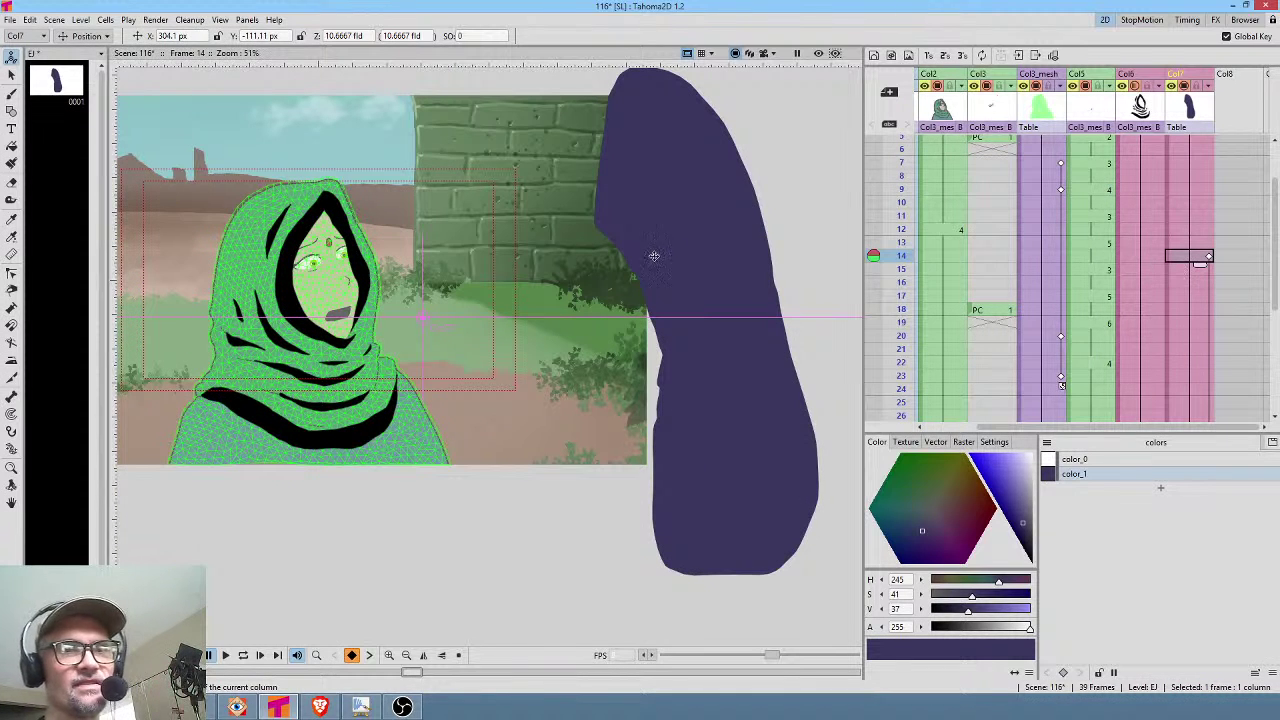
scroll(1142, 298, down, 4)
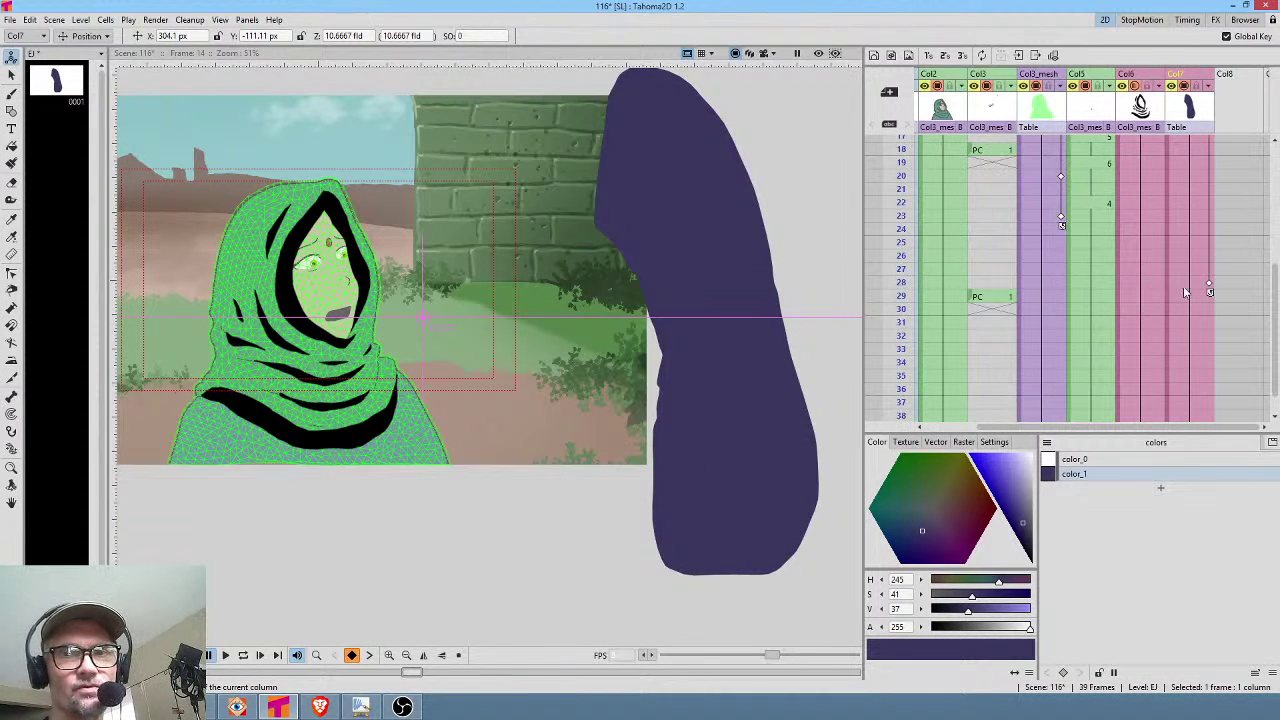
click(1186, 283)
scroll(1187, 243, up, 4)
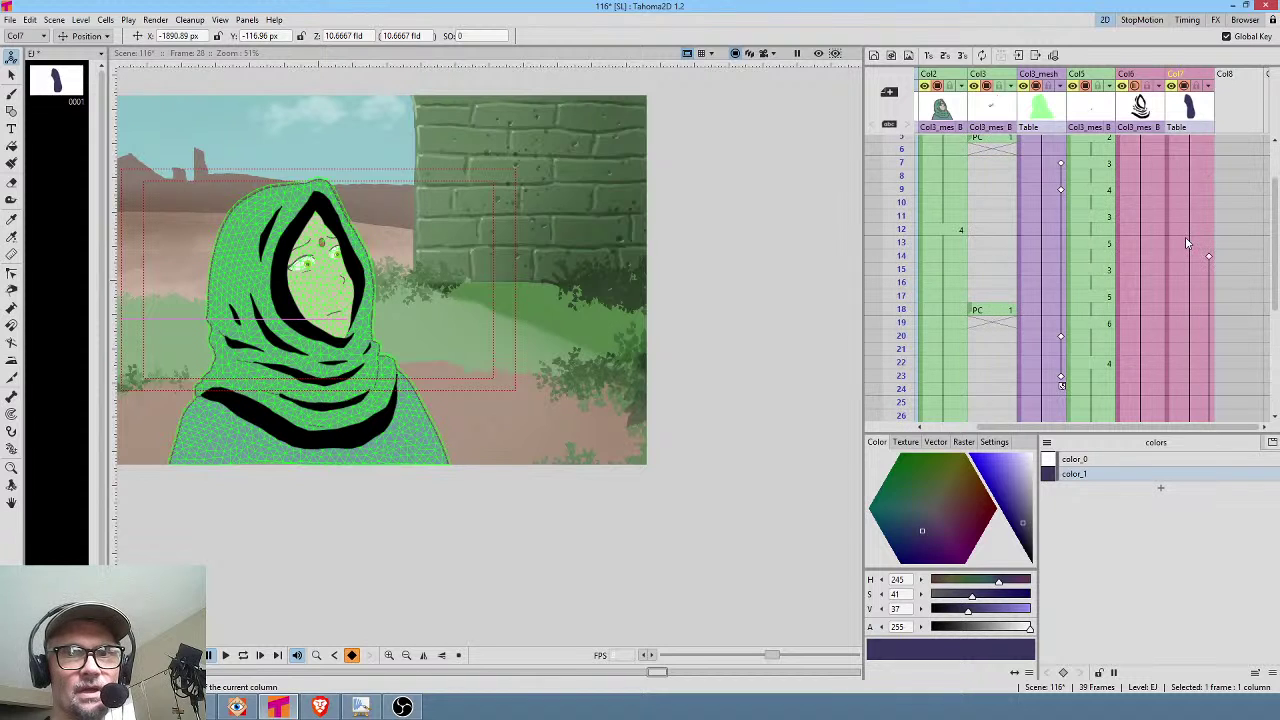
click(1194, 256)
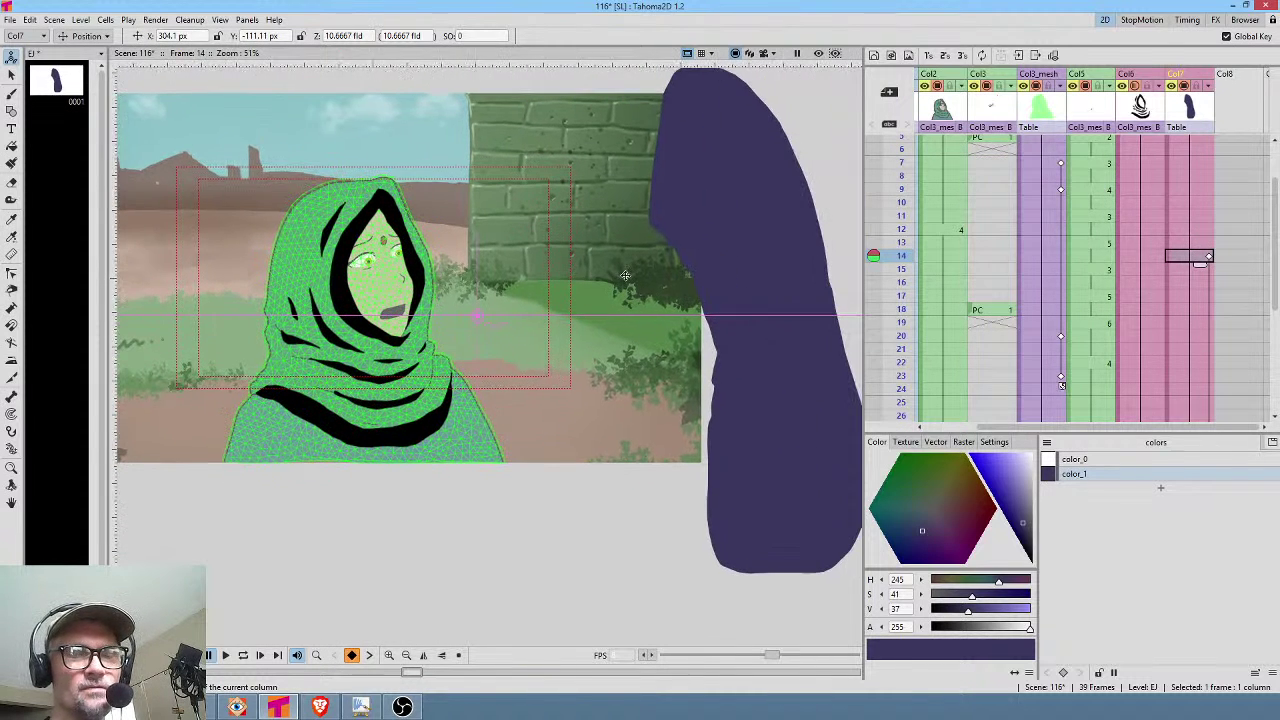
scroll(640, 277, down, 2)
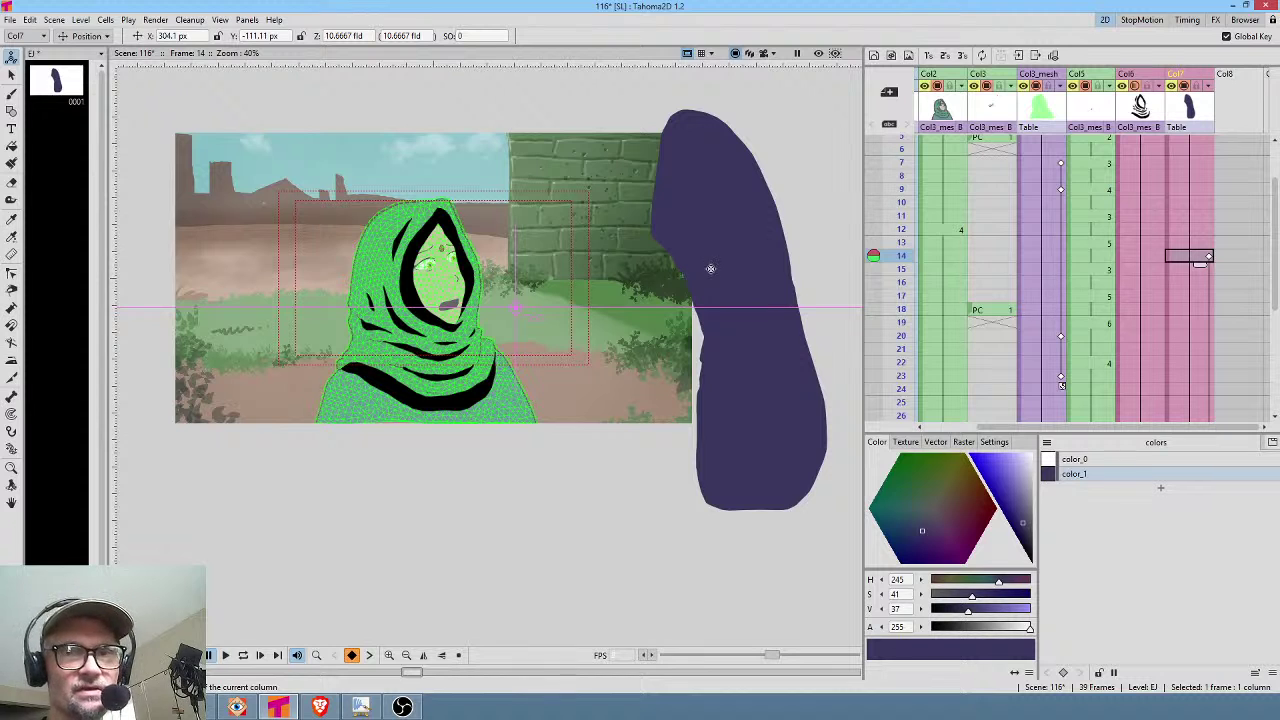
scroll(1170, 322, down, 4)
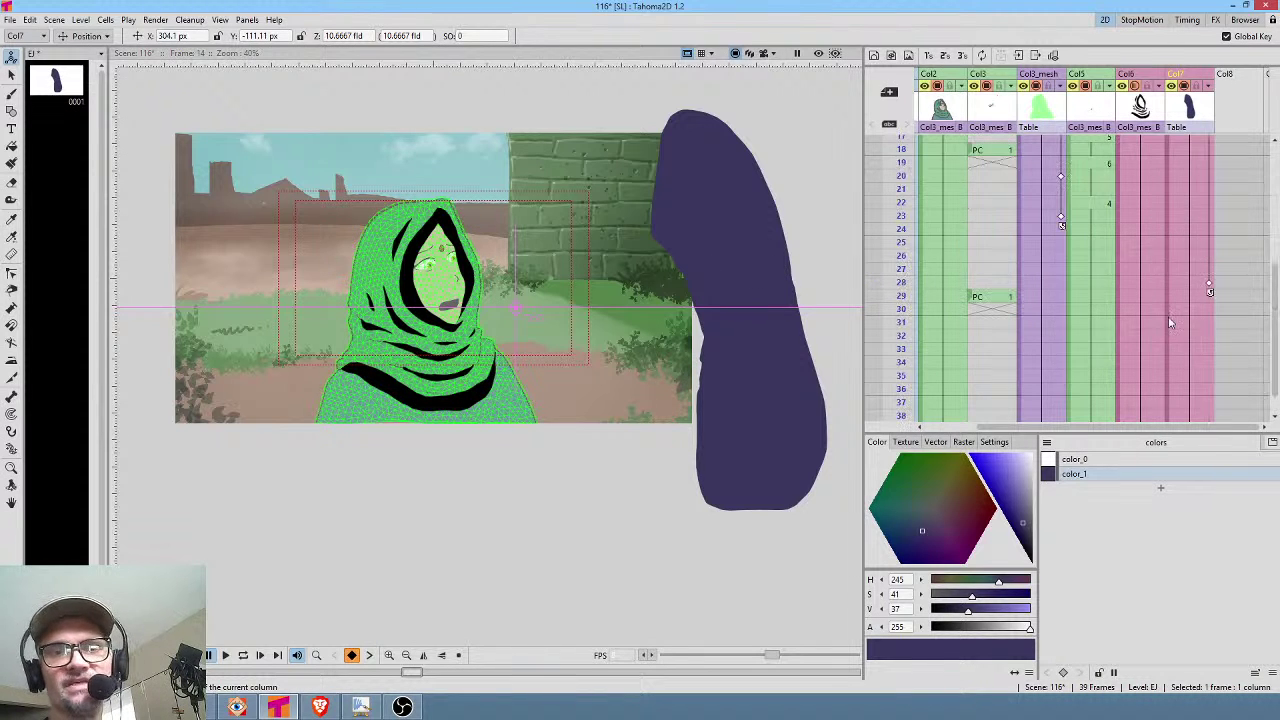
click(1190, 287)
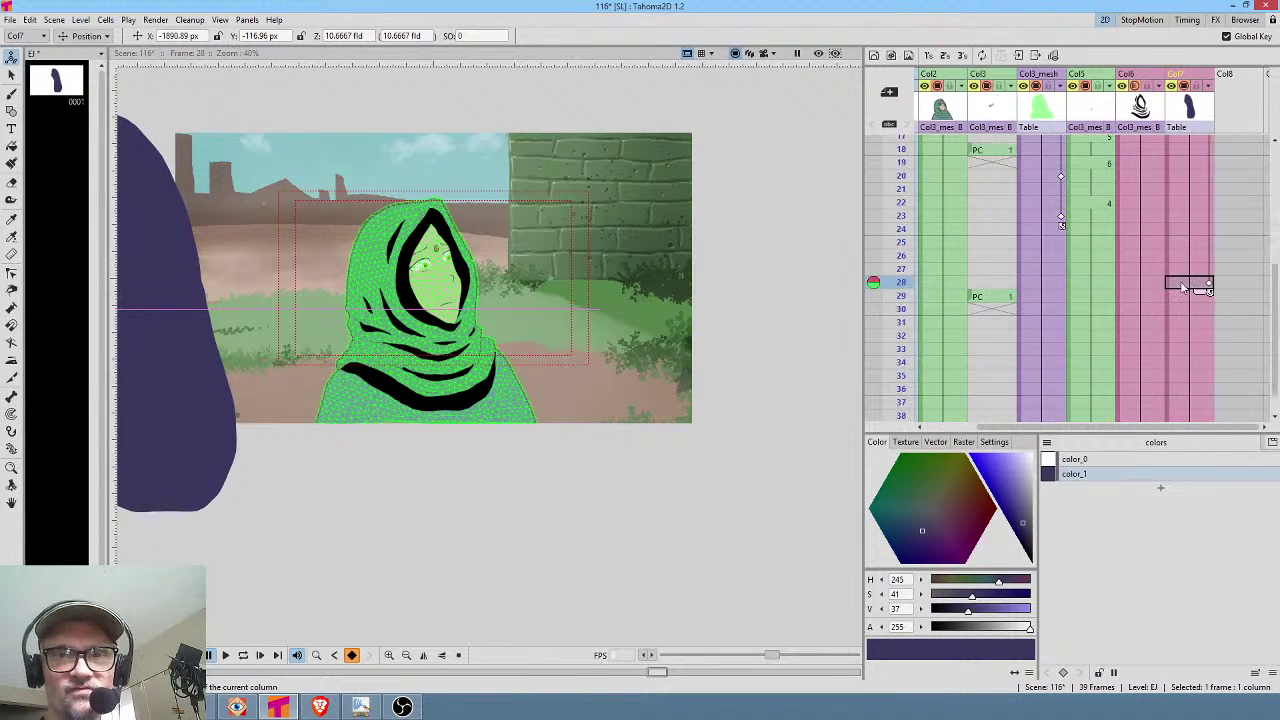
click(1209, 284)
key(Delete)
scroll(1183, 289, up, 4)
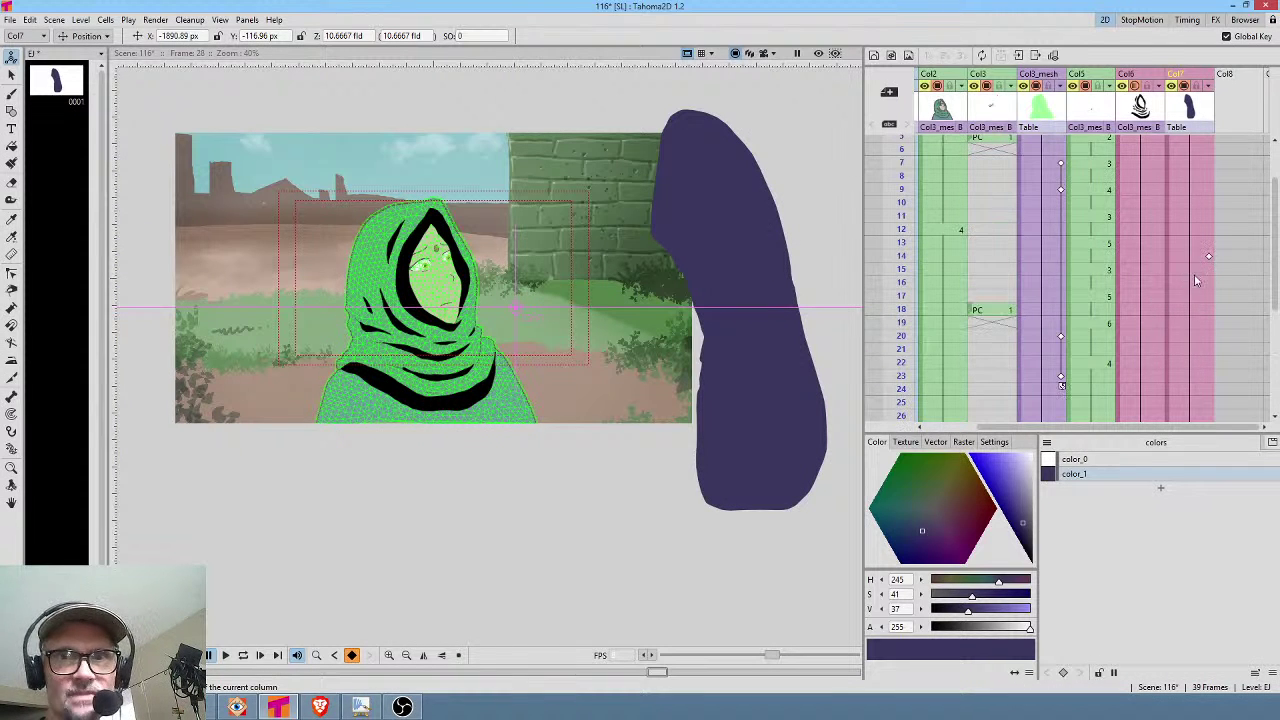
At frame 14, lower the silhouette to about X 331.36 px, Y -477.88 px and enlarge it to about 157.19% global scale.
click(1190, 256)
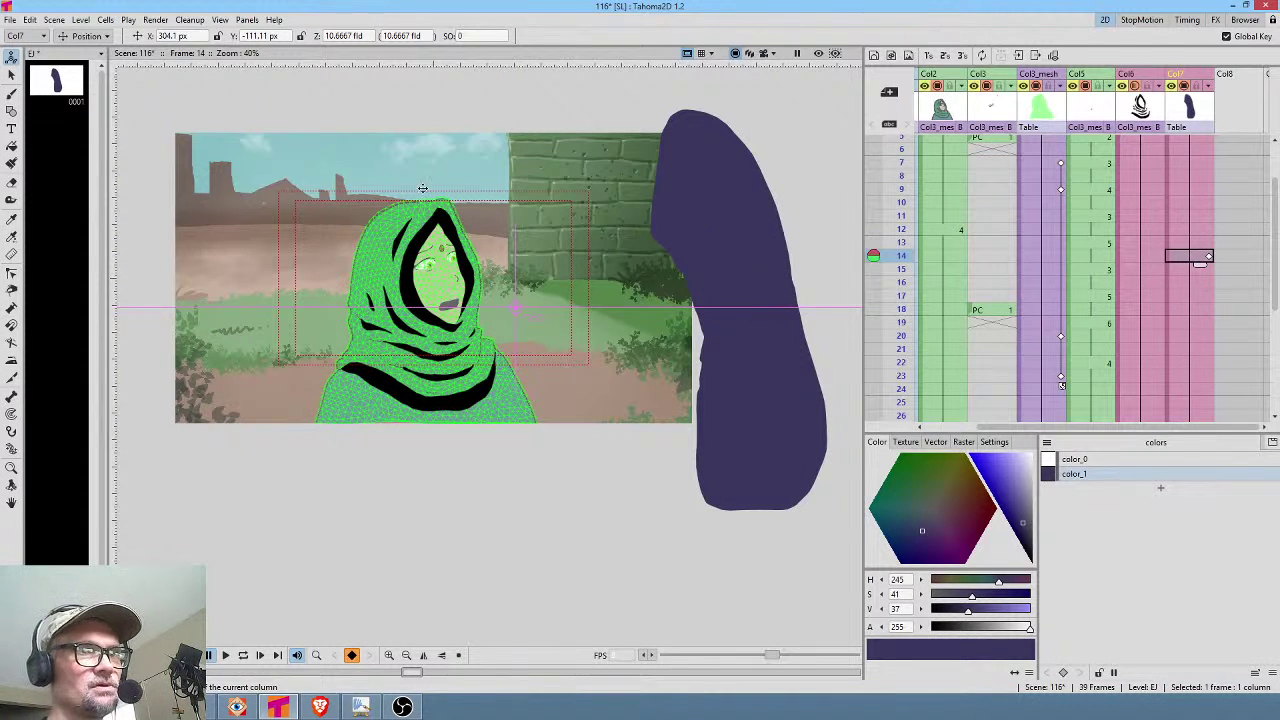
click(86, 36)
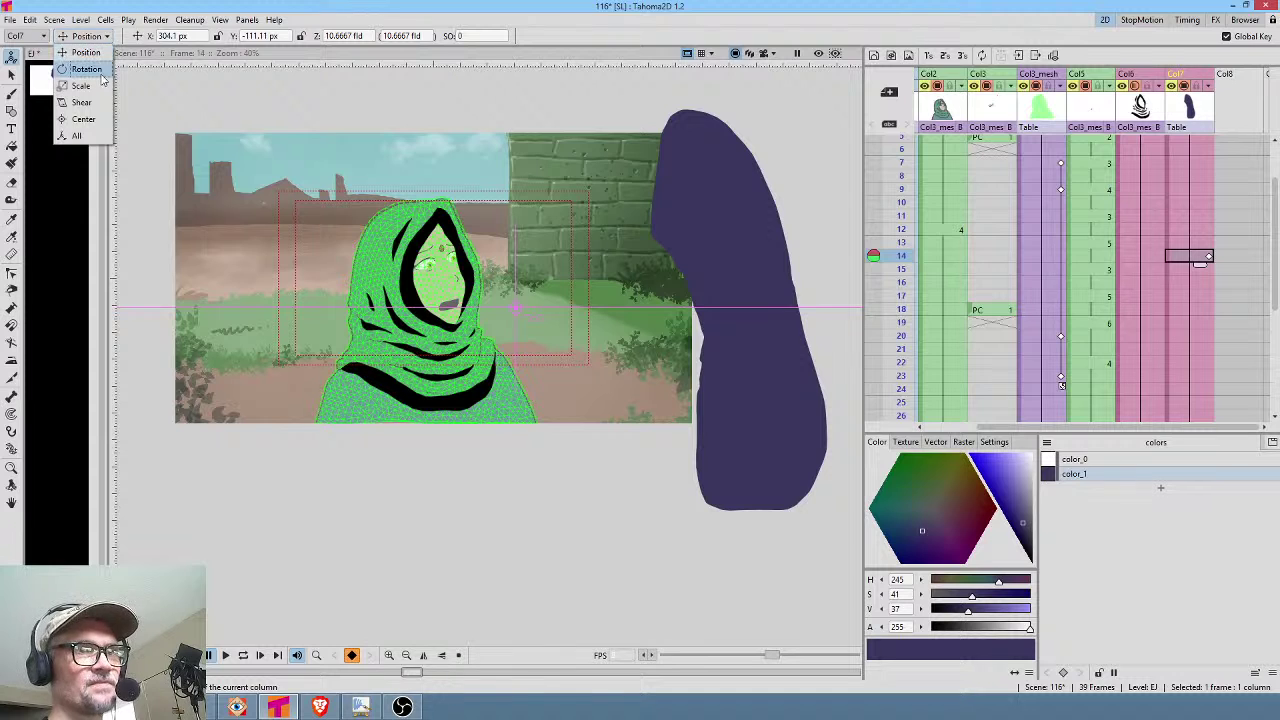
click(84, 80)
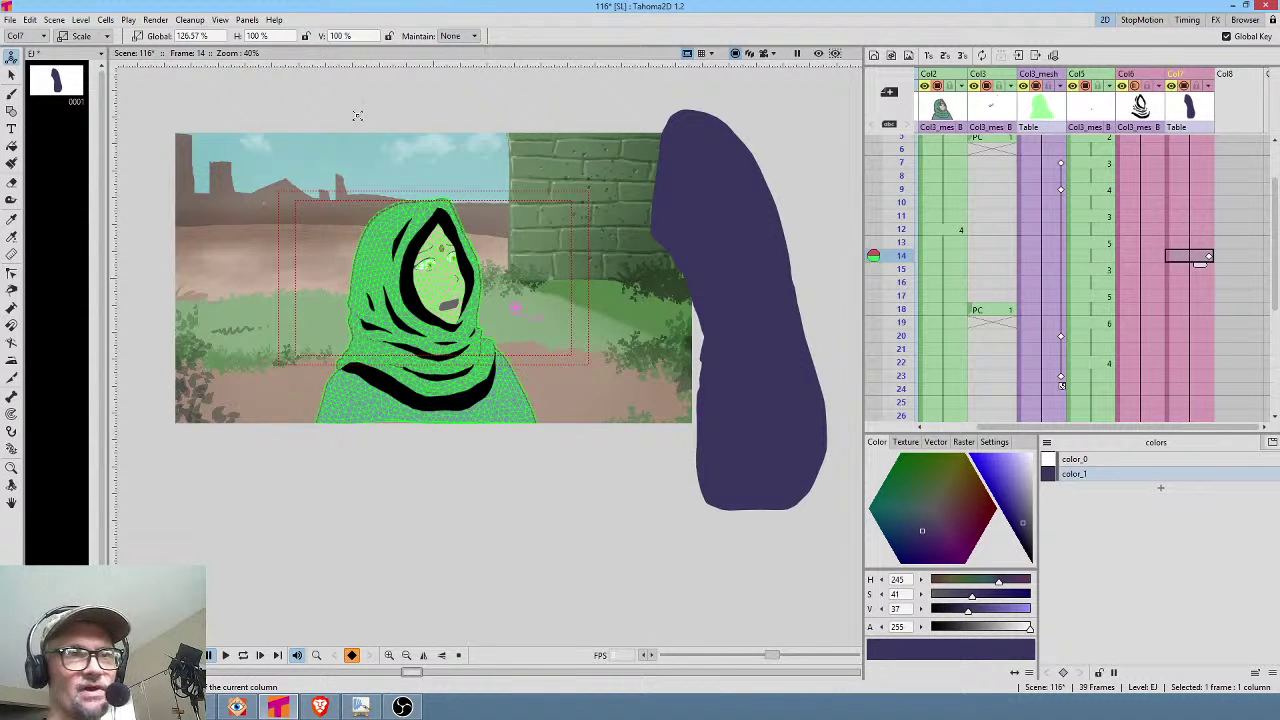
click(84, 36)
click(84, 52)
drag(726, 221, 733, 319)
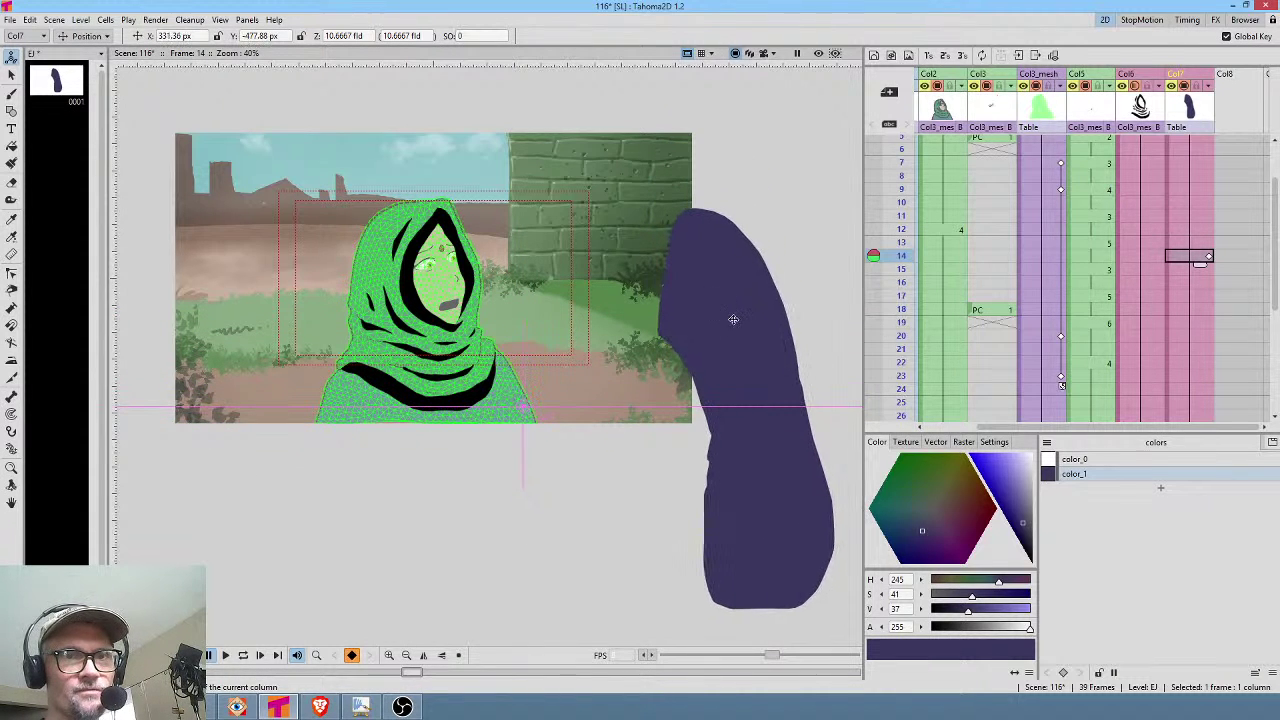
click(84, 36)
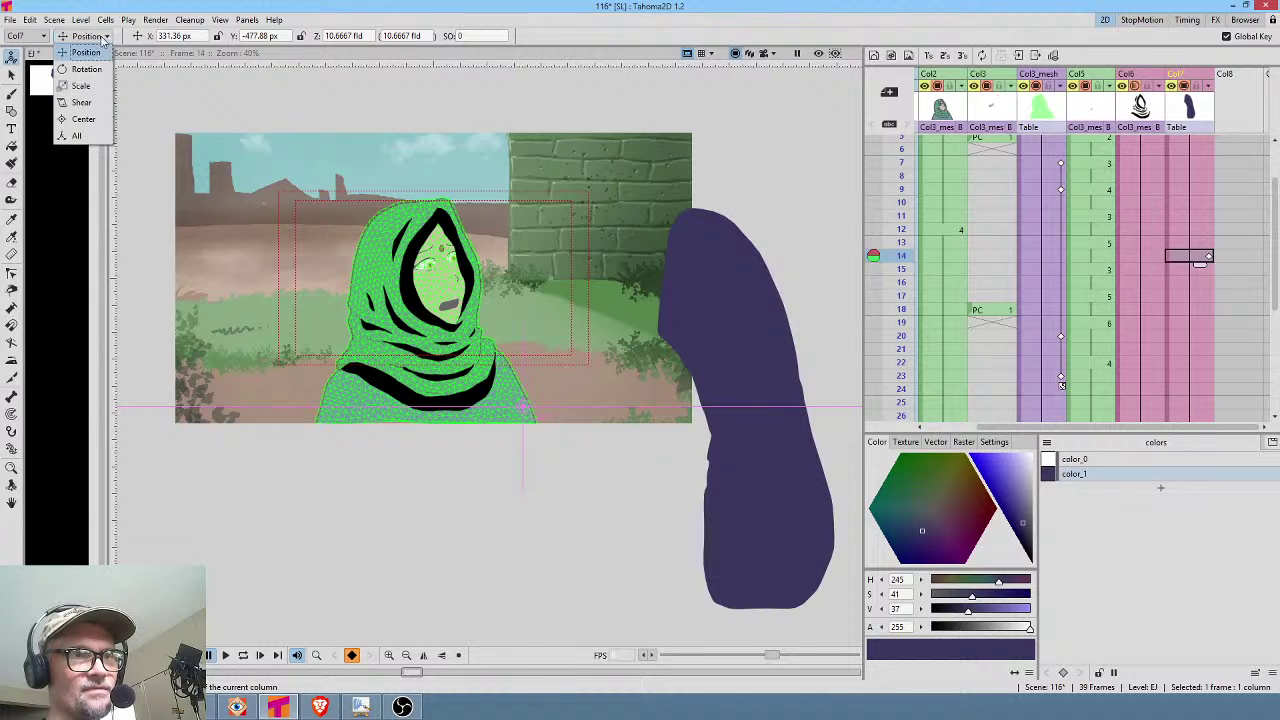
click(84, 84)
drag(712, 207, 766, 157)
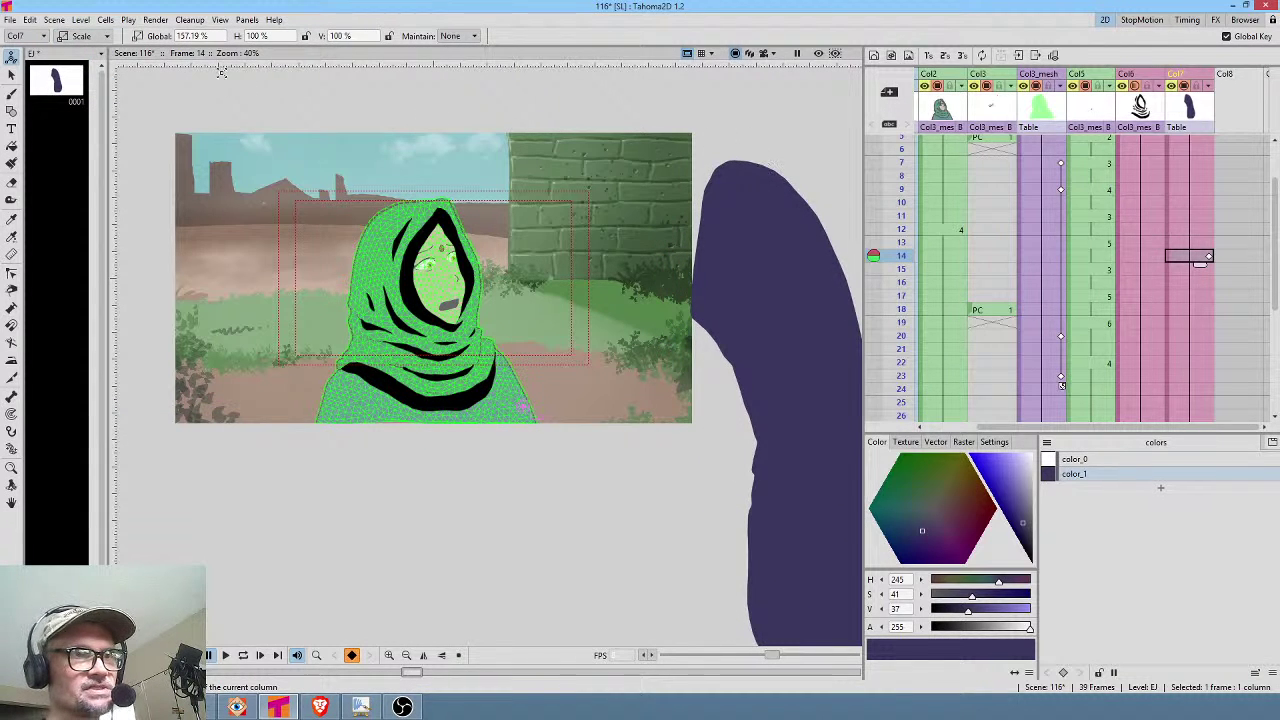
Move the enlarged silhouette just outside the frame to about X 162.85 px, Y -487.79 px and check it in camera view.
click(102, 37)
click(86, 52)
drag(798, 341, 754, 346)
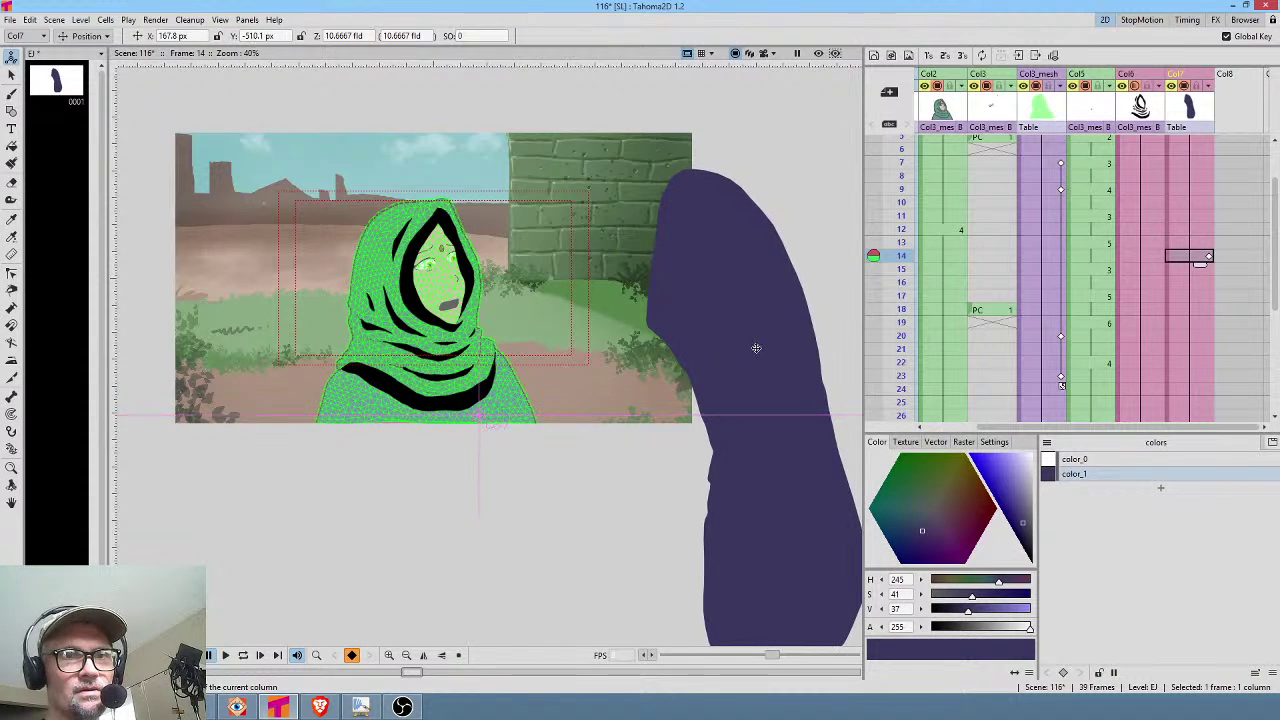
click(764, 53)
click(904, 166)
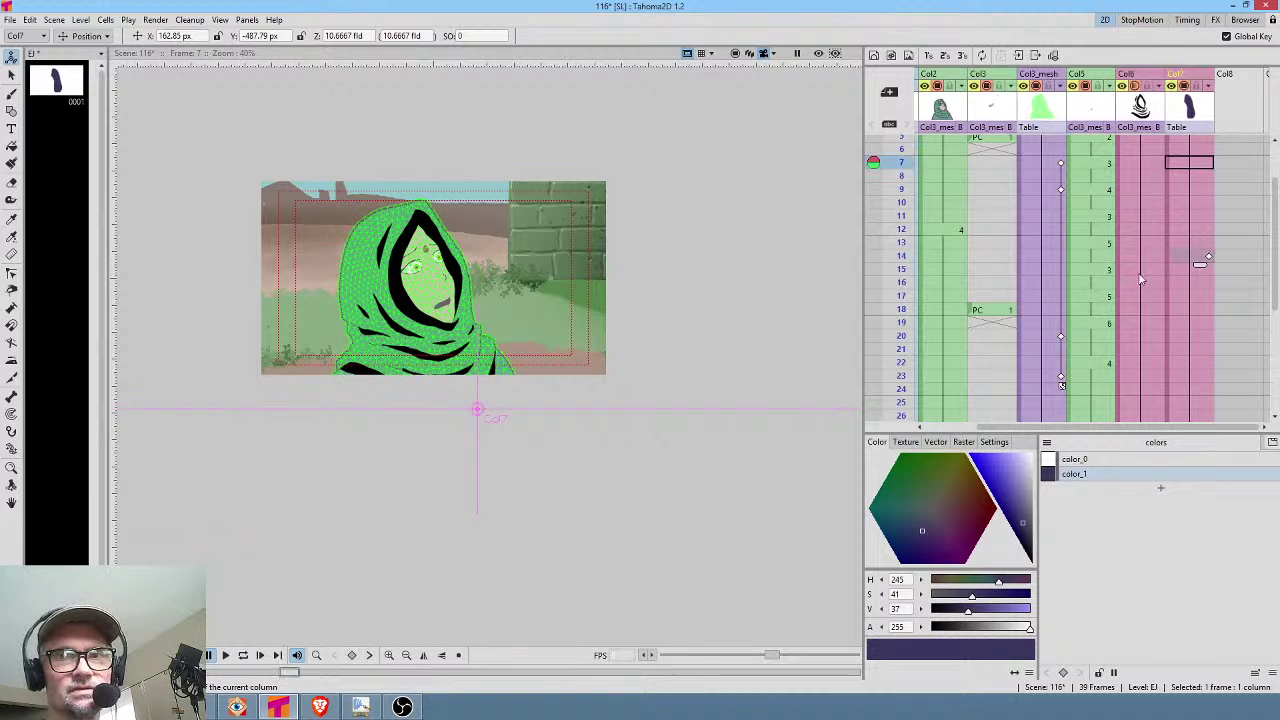
At frame 28 of Col7, move the silhouette fully across and out of the frame to about X -1923.74 px.
click(1205, 259)
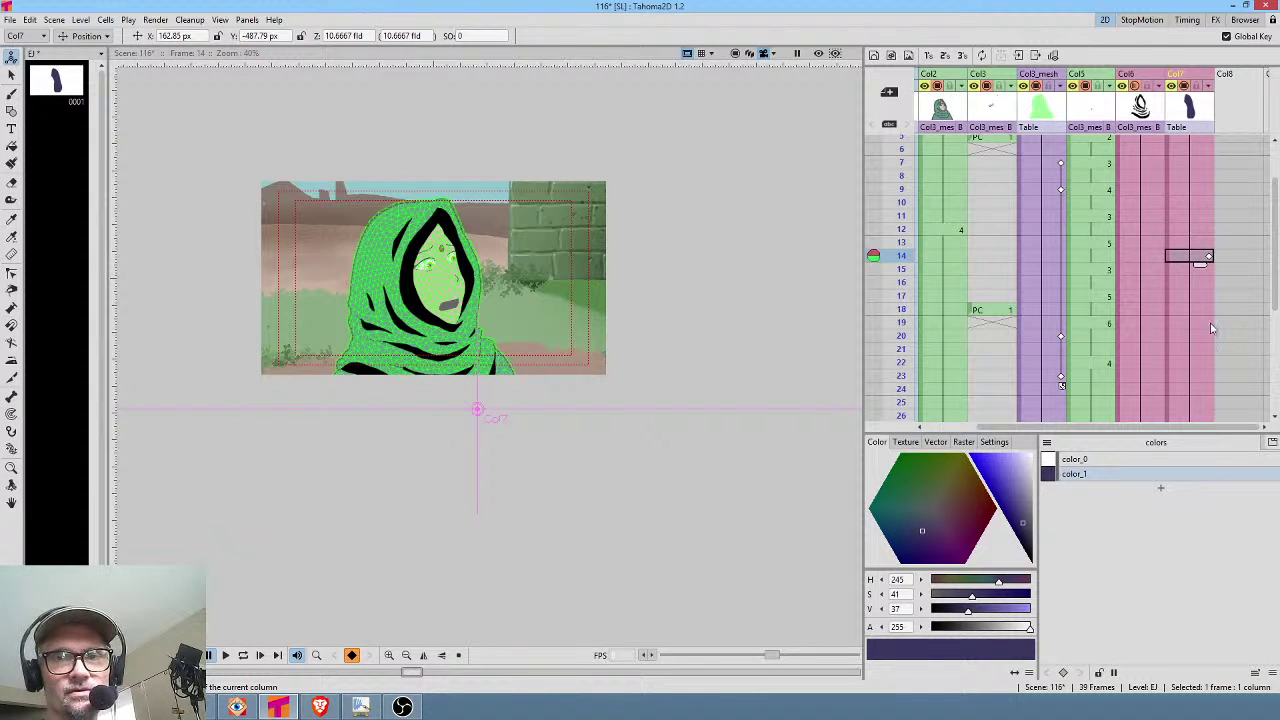
scroll(1185, 322, down, 4)
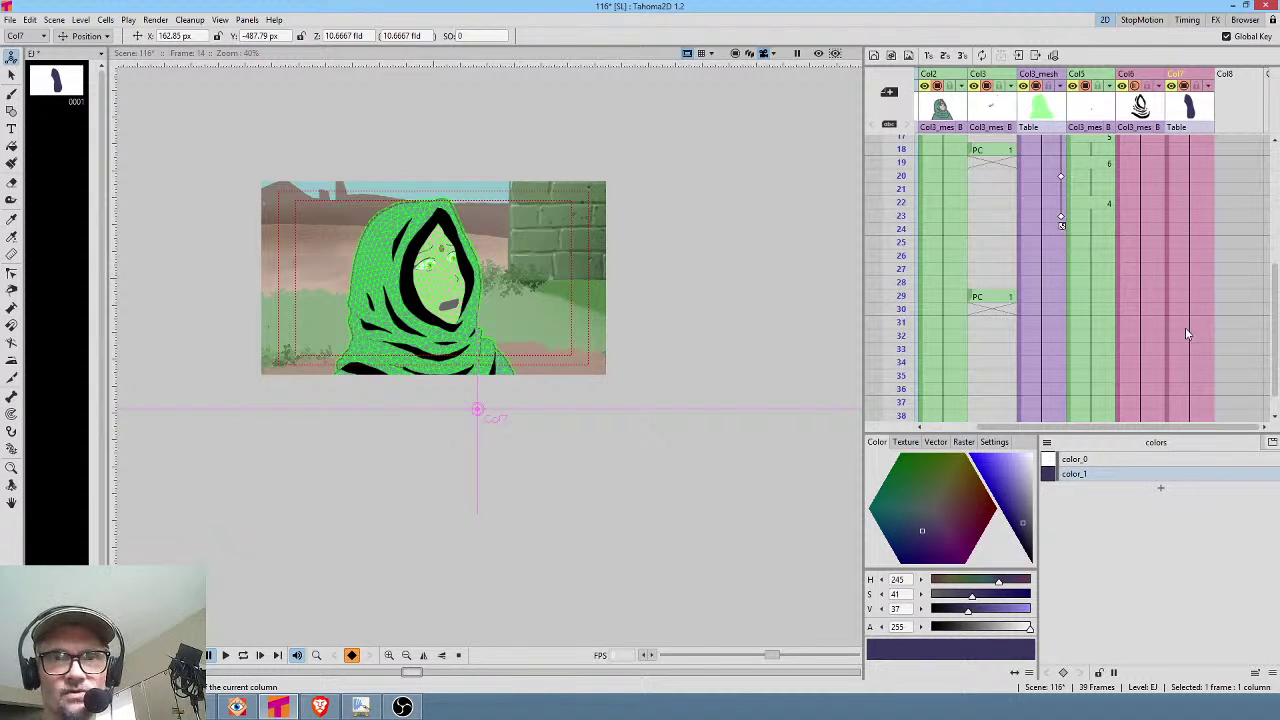
click(1201, 283)
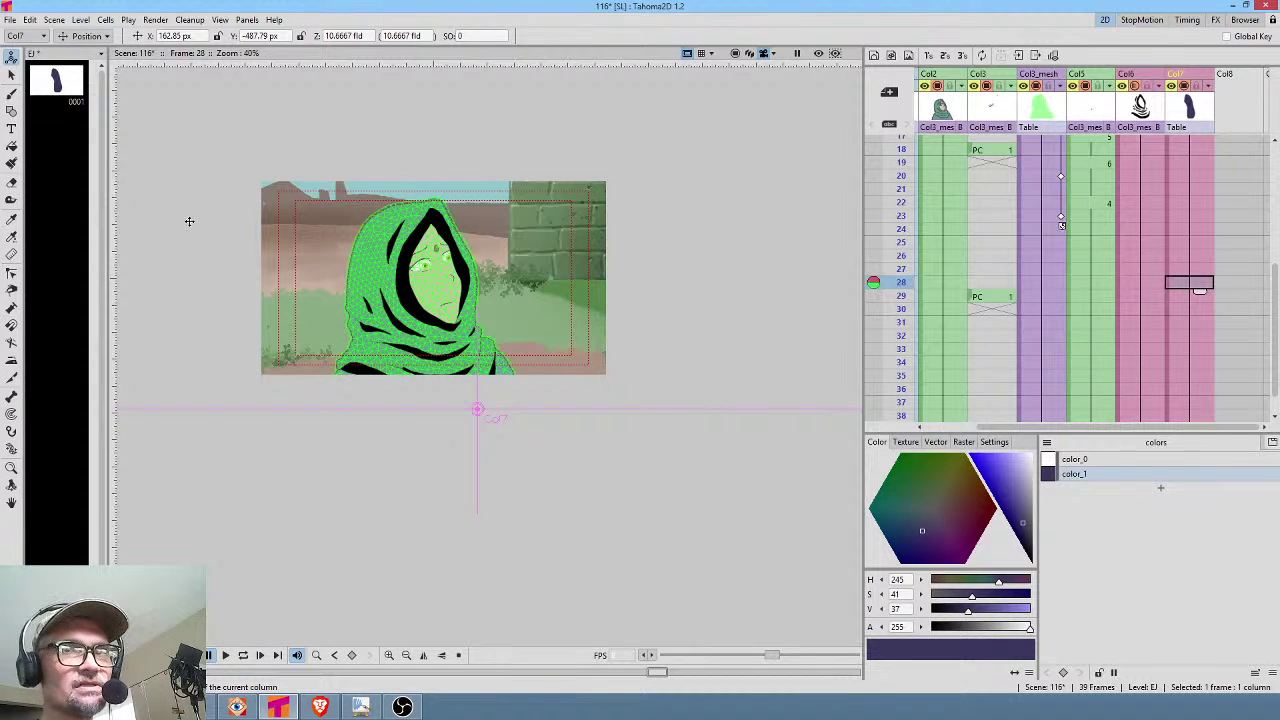
scroll(1186, 237, up, 4)
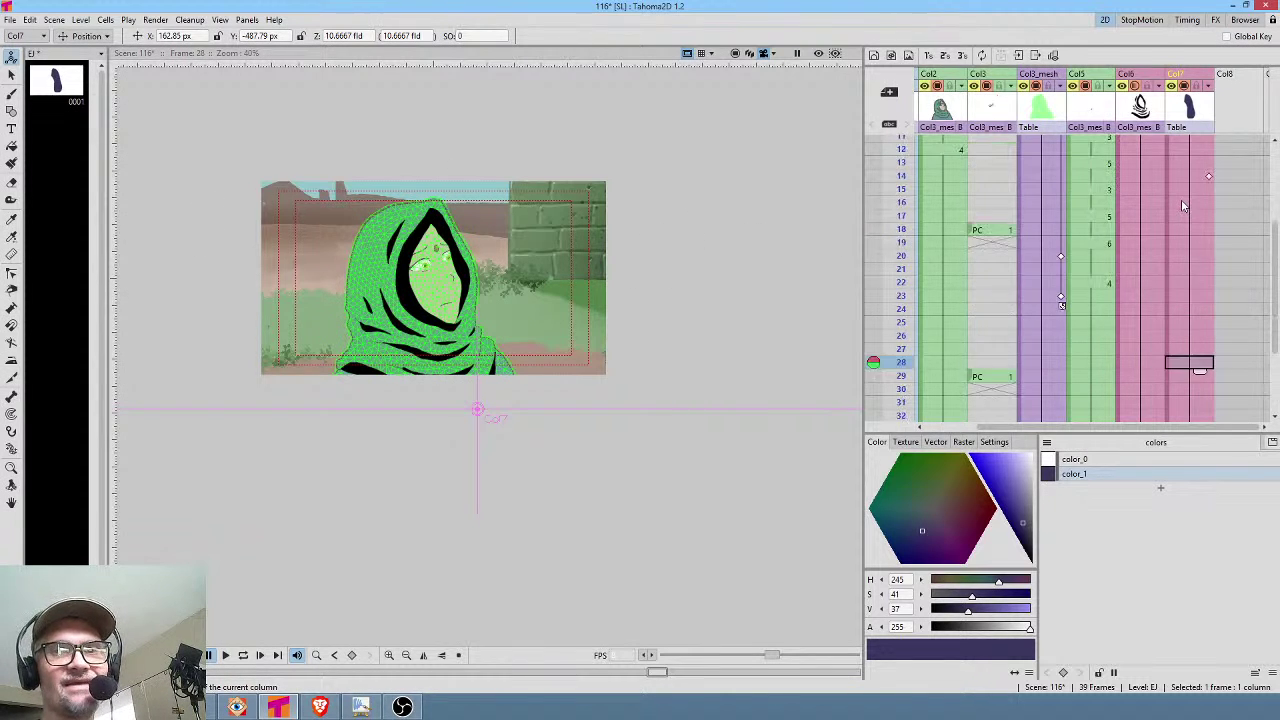
scroll(1186, 240, down, 4)
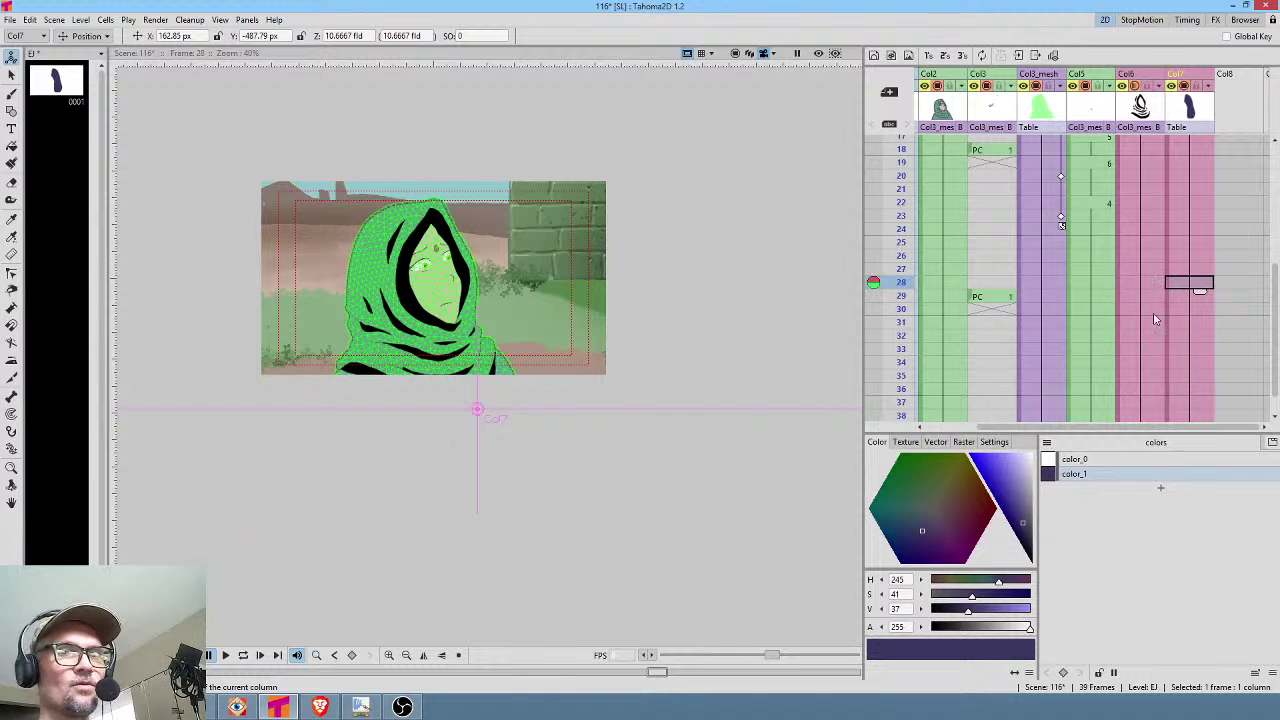
scroll(1165, 300, down, 3)
scroll(1171, 334, up, 6)
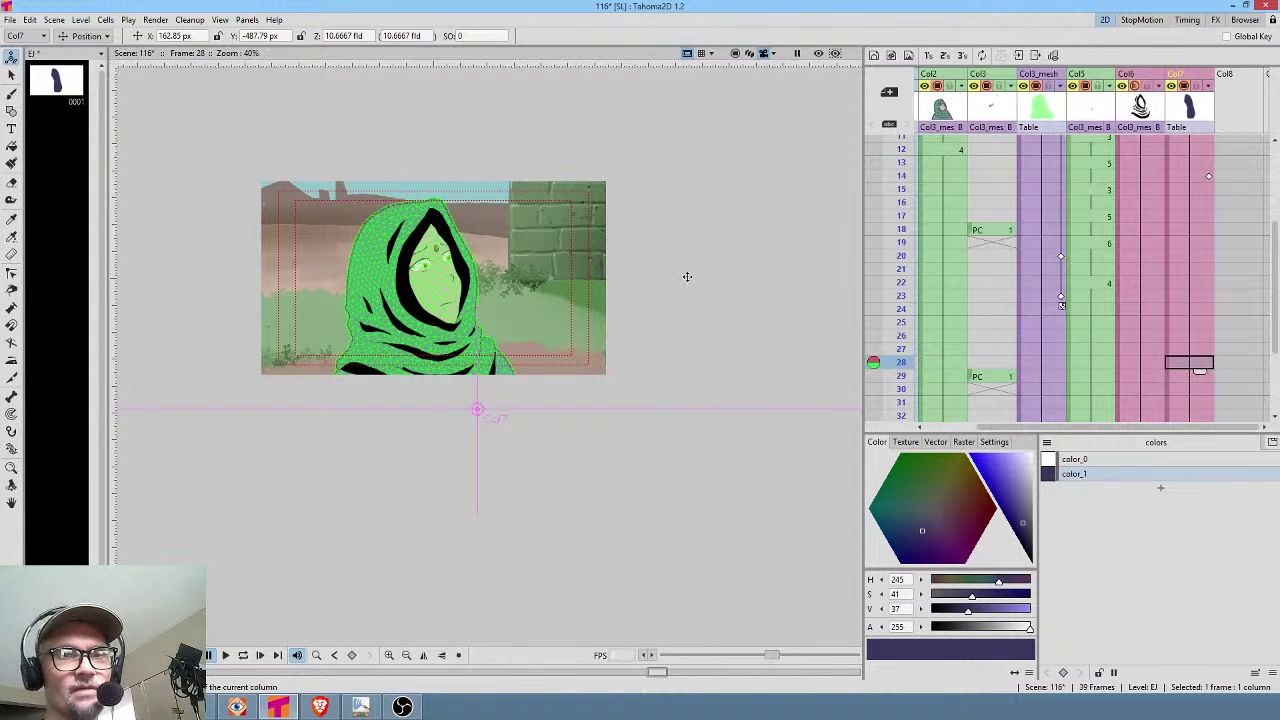
drag(665, 273, 104, 241)
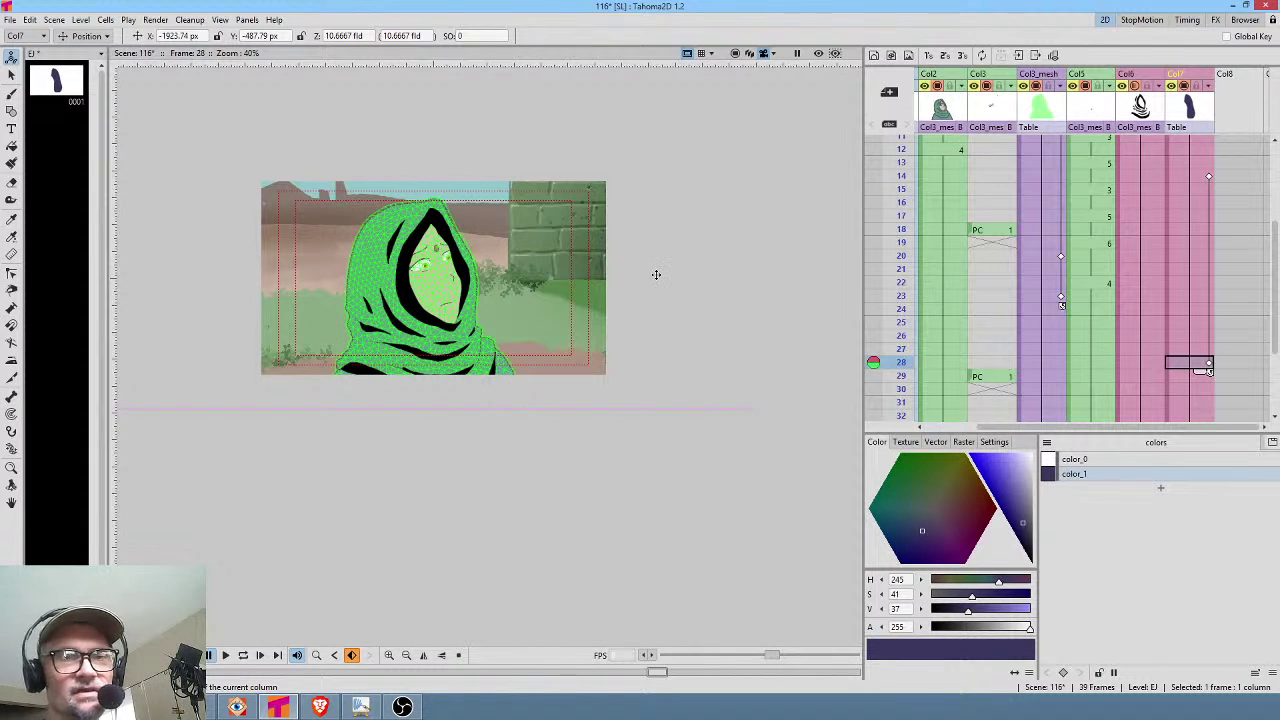
Check the silhouette's entrance and raise it at frames 14 and 28, to about X 181.87 px, Y -337.37 px at frame 14.
scroll(658, 274, up, 2)
drag(648, 320, 762, 327)
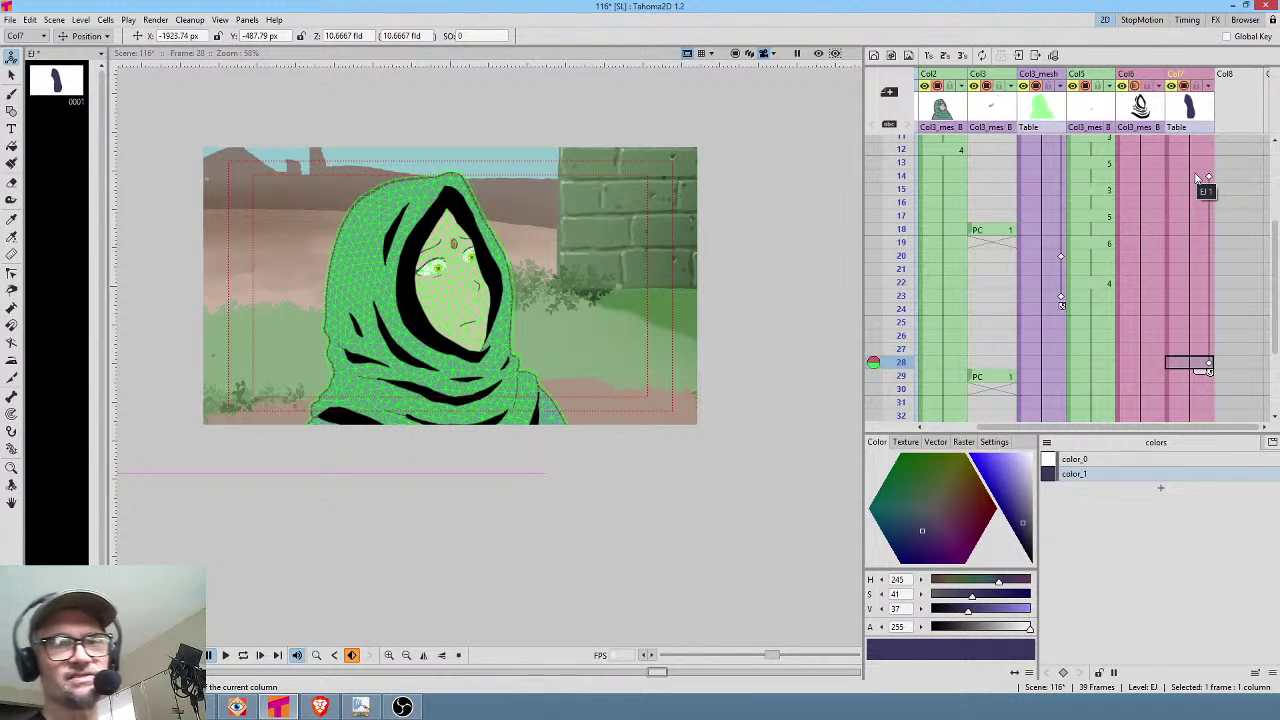
click(1198, 188)
mouse_move(901, 205)
mouse_down()
mouse_move(901, 255)
mouse_move(901, 216)
mouse_up()
click(1190, 176)
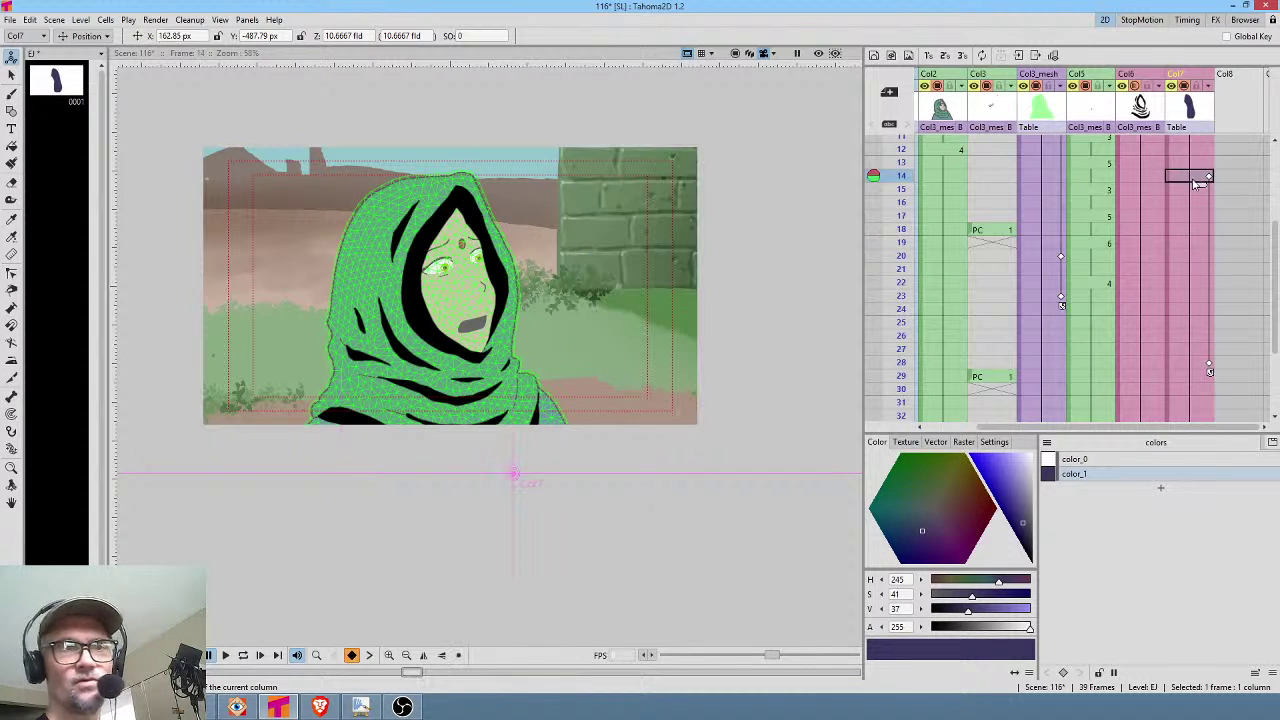
drag(784, 300, 789, 257)
mouse_move(902, 196)
mouse_down()
mouse_move(902, 268)
mouse_move(905, 213)
mouse_up()
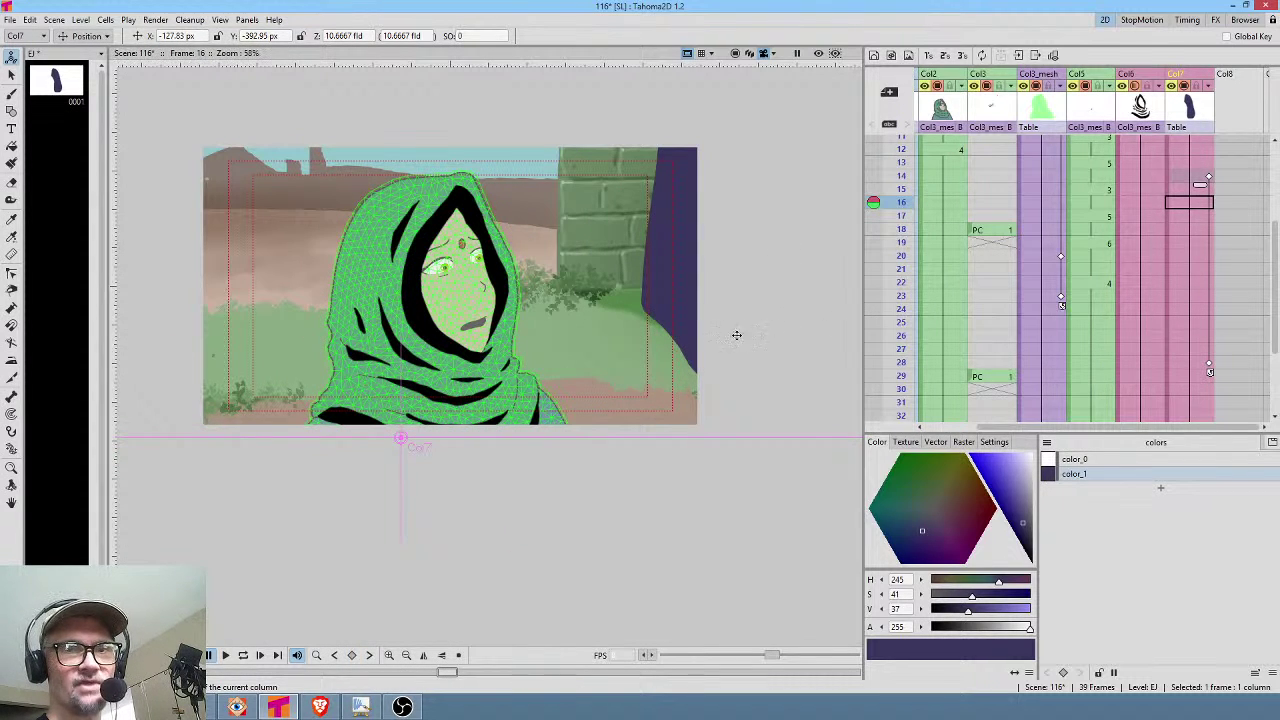
click(1204, 177)
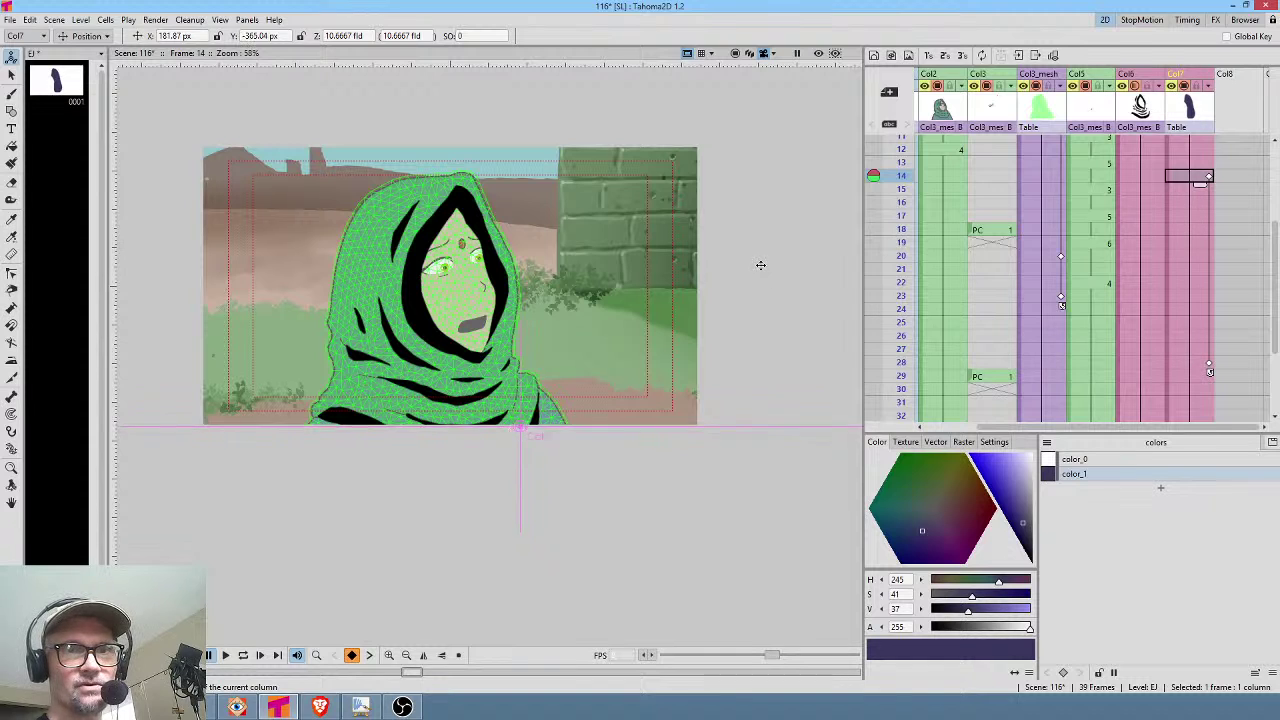
click(1187, 366)
drag(266, 441, 252, 403)
click(1187, 177)
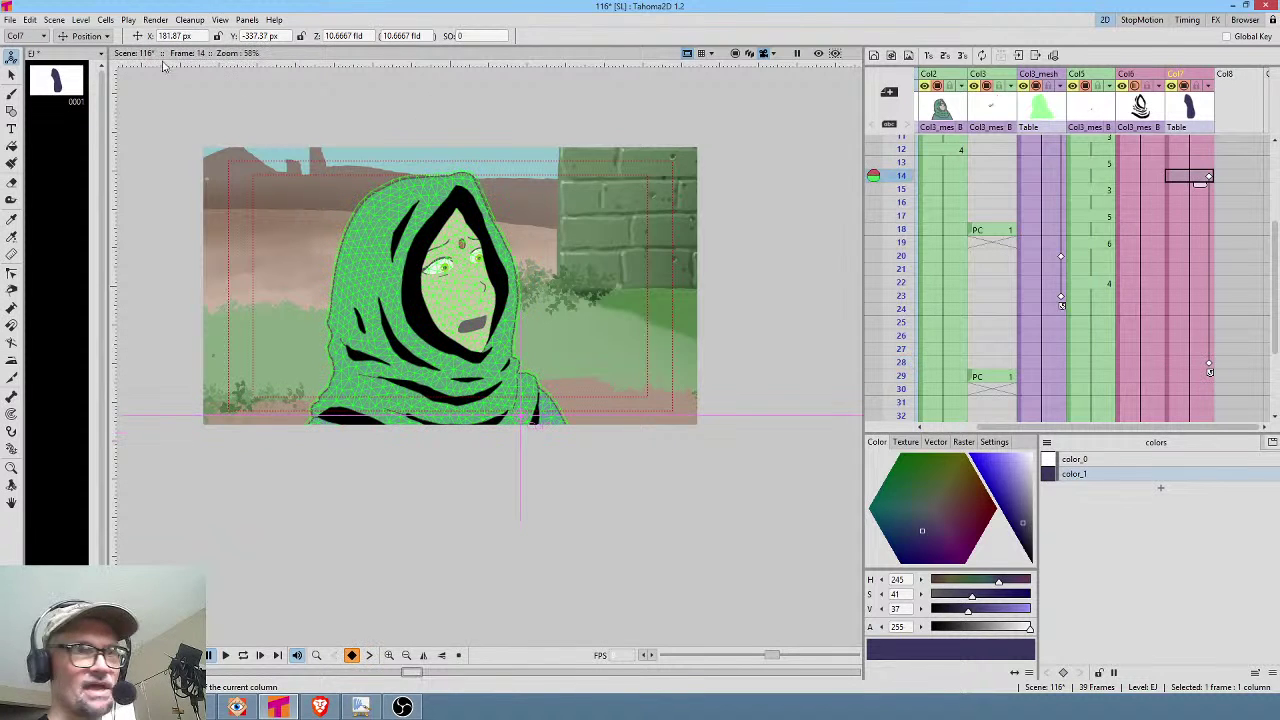
Leave camera view and try enlarging the silhouette at frame 14 to about 160.75% global scale.
click(87, 35)
click(93, 89)
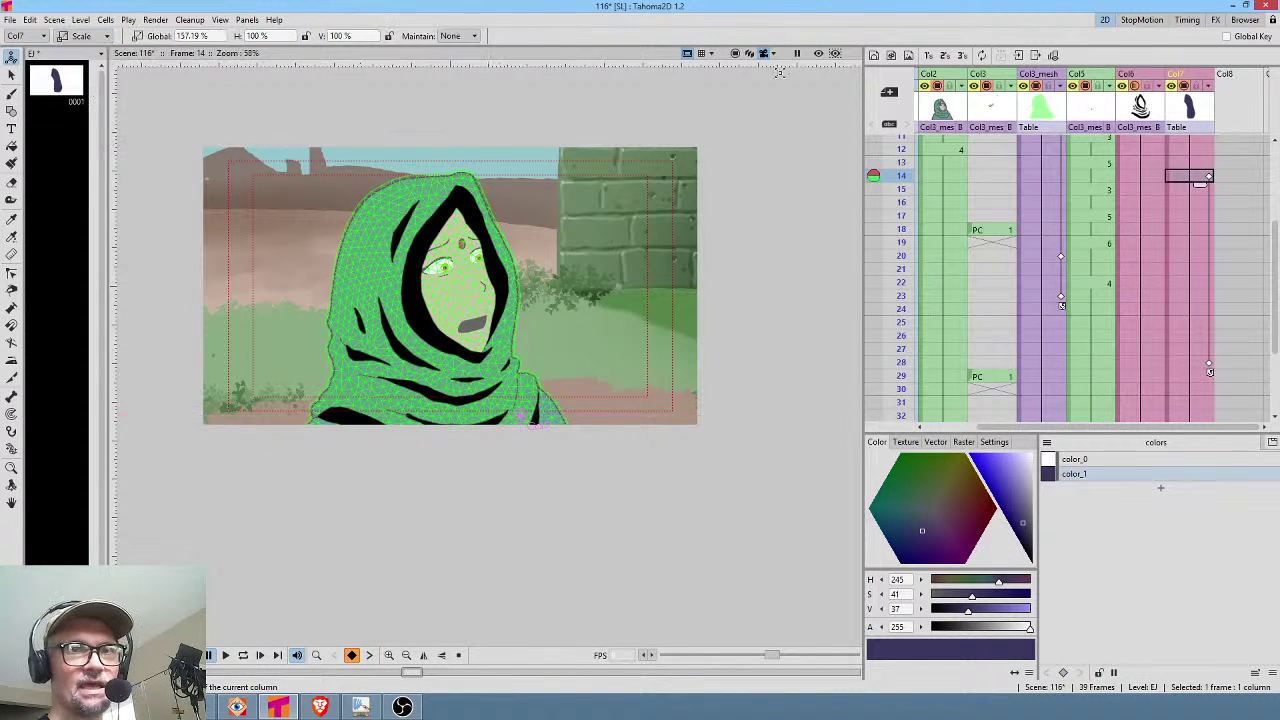
drag(734, 55, 758, 84)
mouse_move(812, 186)
mouse_down()
mouse_move(811, 201)
mouse_move(817, 180)
mouse_up()
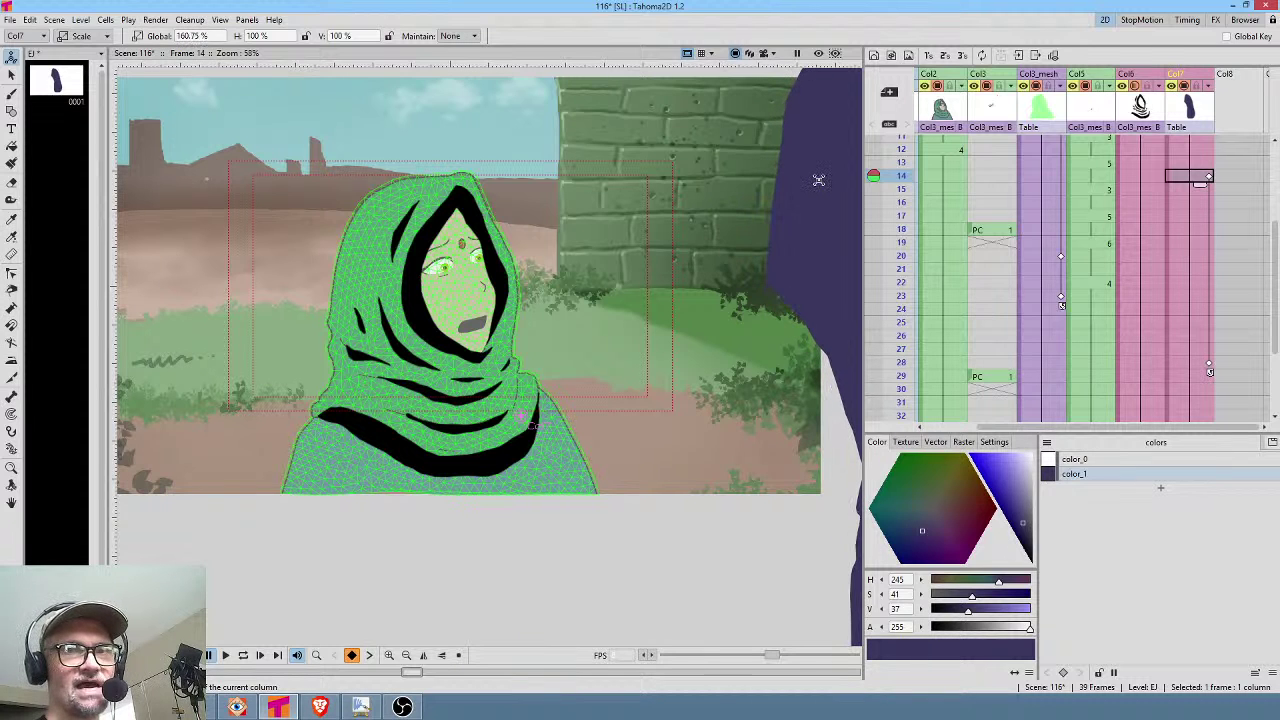
scroll(613, 266, down, 2)
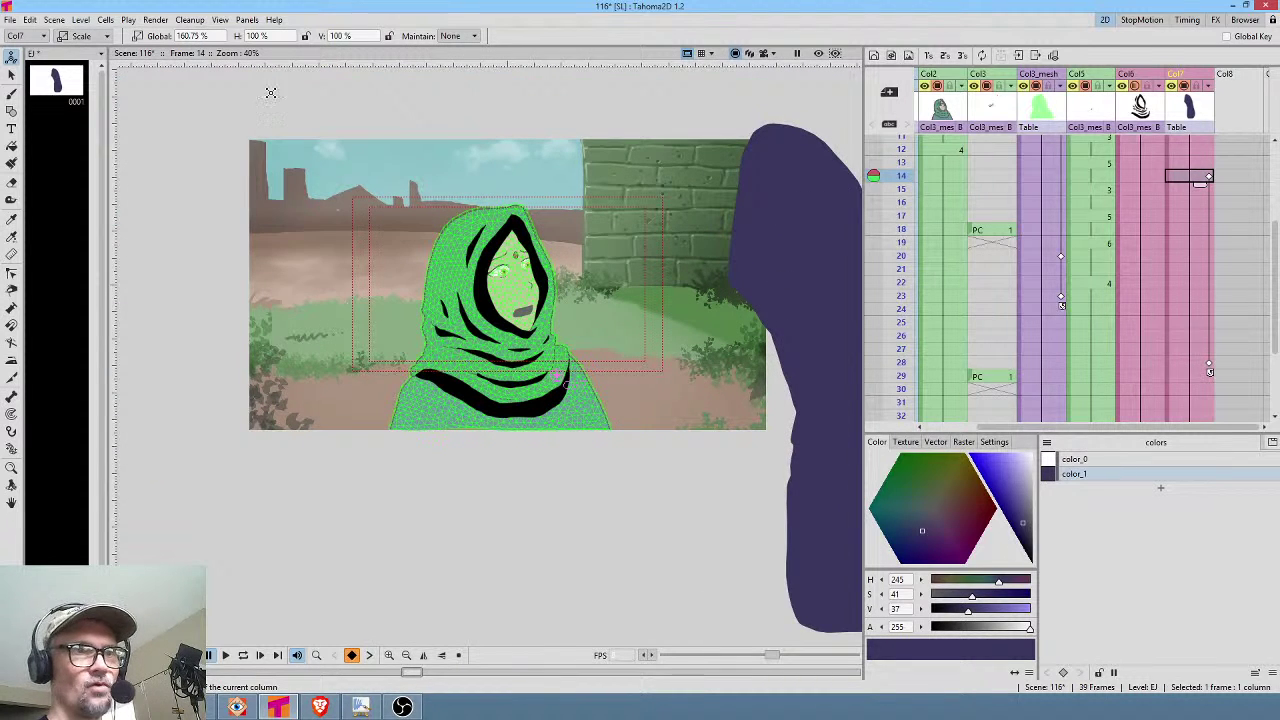
Move the silhouette's center to about X 476.35 px, Y 619.72 px above its head and scale it to about 149.66% globally.
click(84, 40)
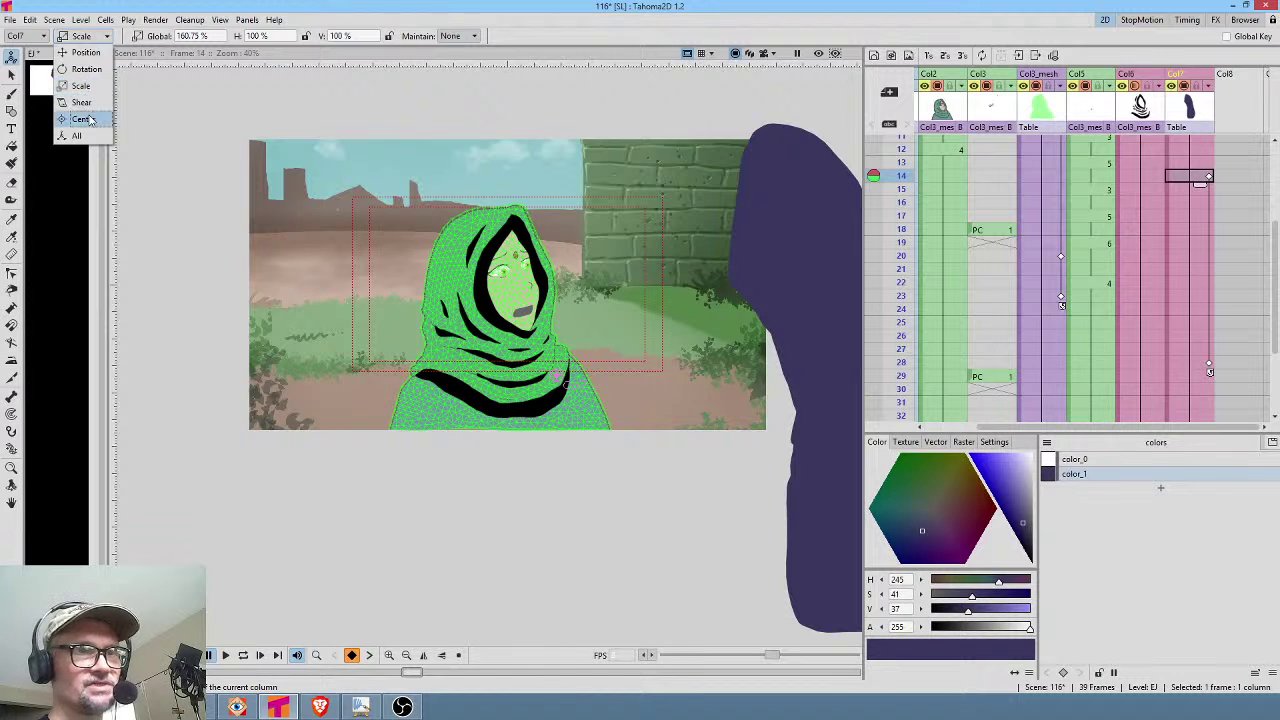
click(86, 117)
mouse_move(553, 375)
mouse_down()
mouse_move(763, 205)
mouse_move(775, 135)
mouse_move(760, 108)
mouse_up()
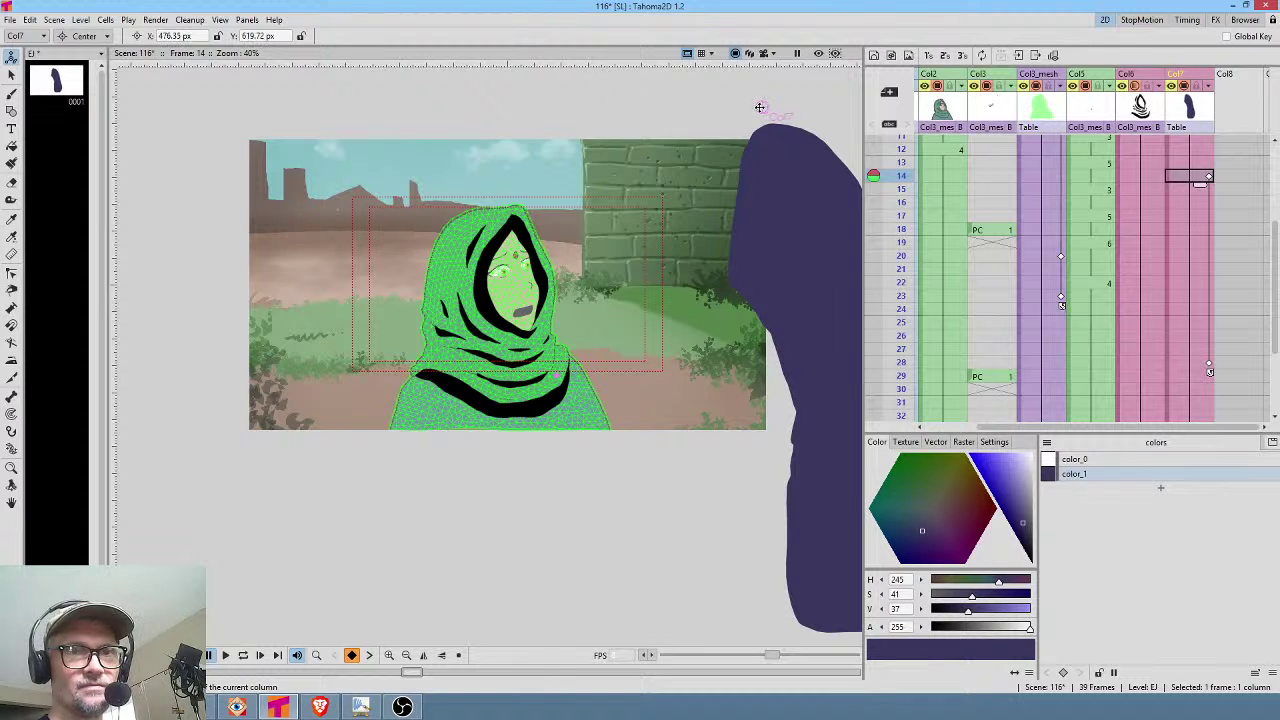
click(106, 36)
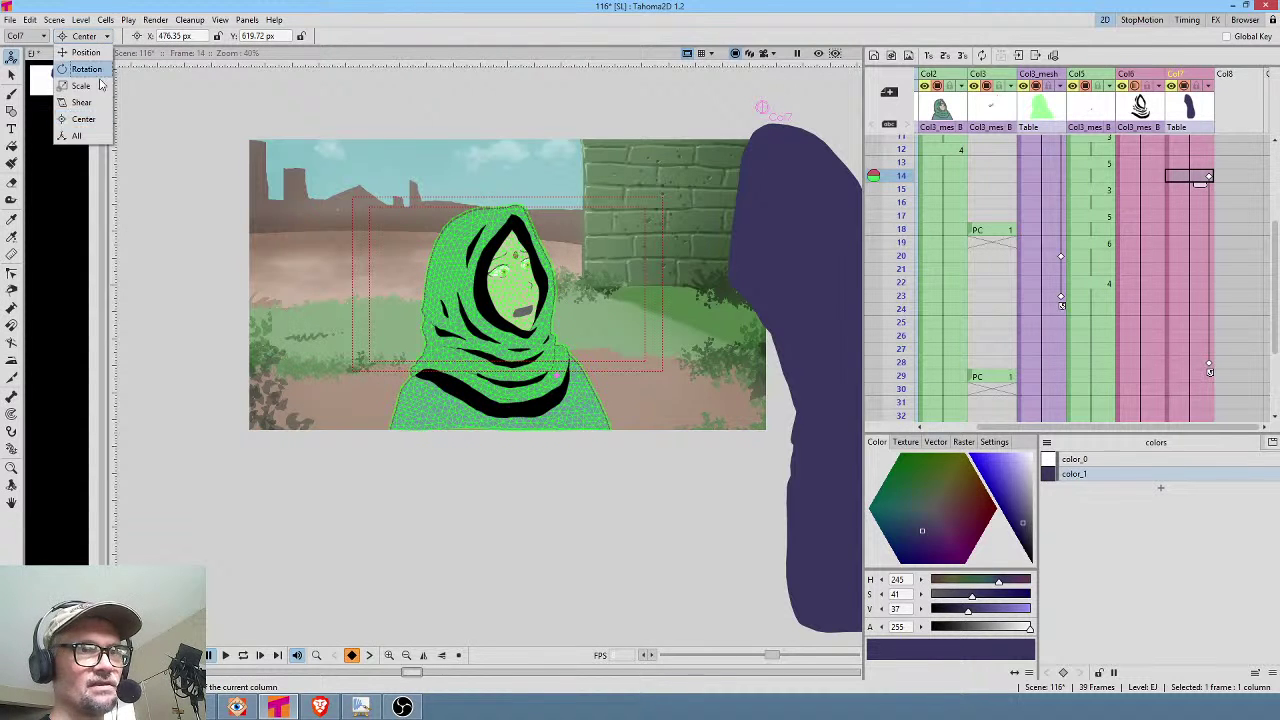
click(88, 88)
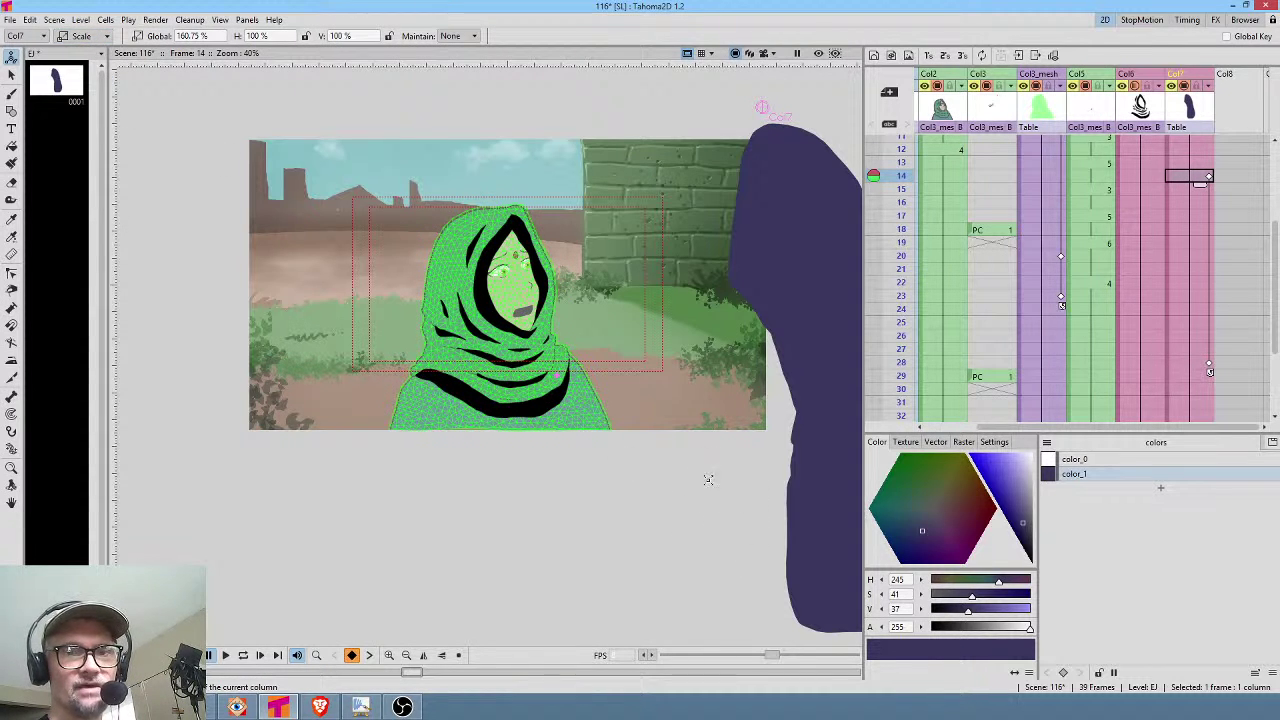
drag(837, 560, 837, 526)
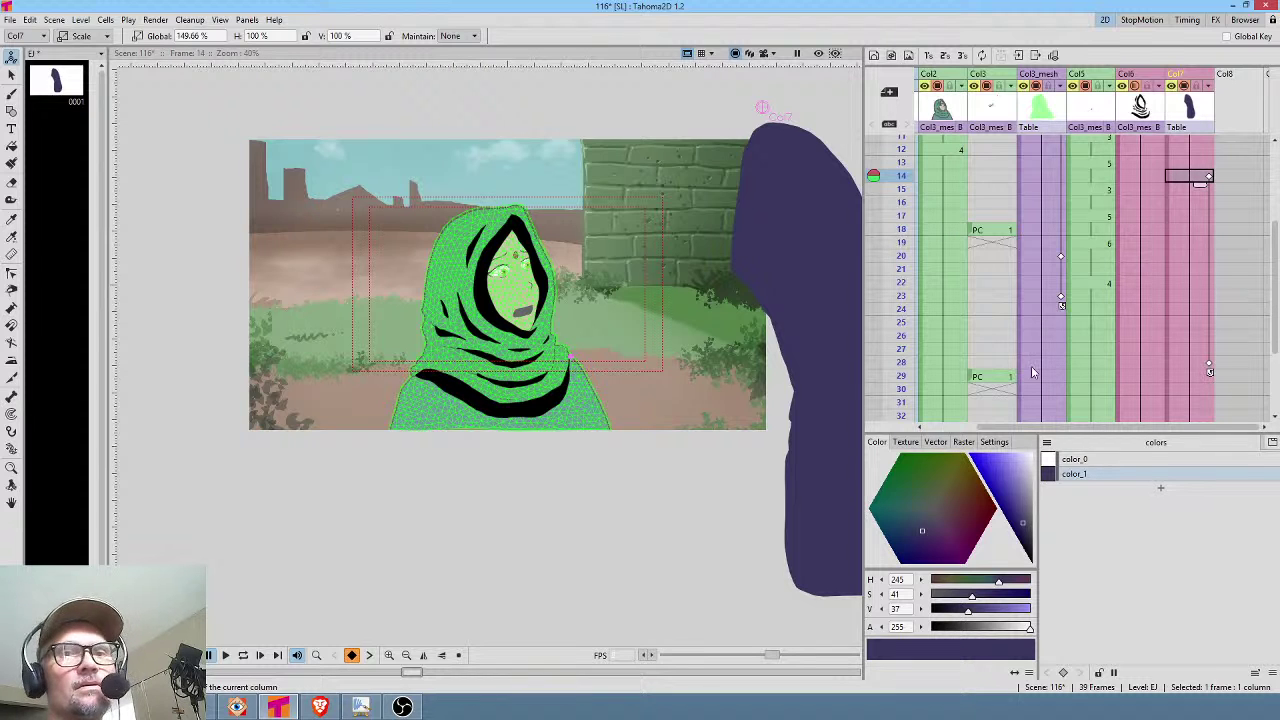
Return to camera view and scrub through the frames to examine the silhouette's pass and the character's movement behind it.
click(766, 55)
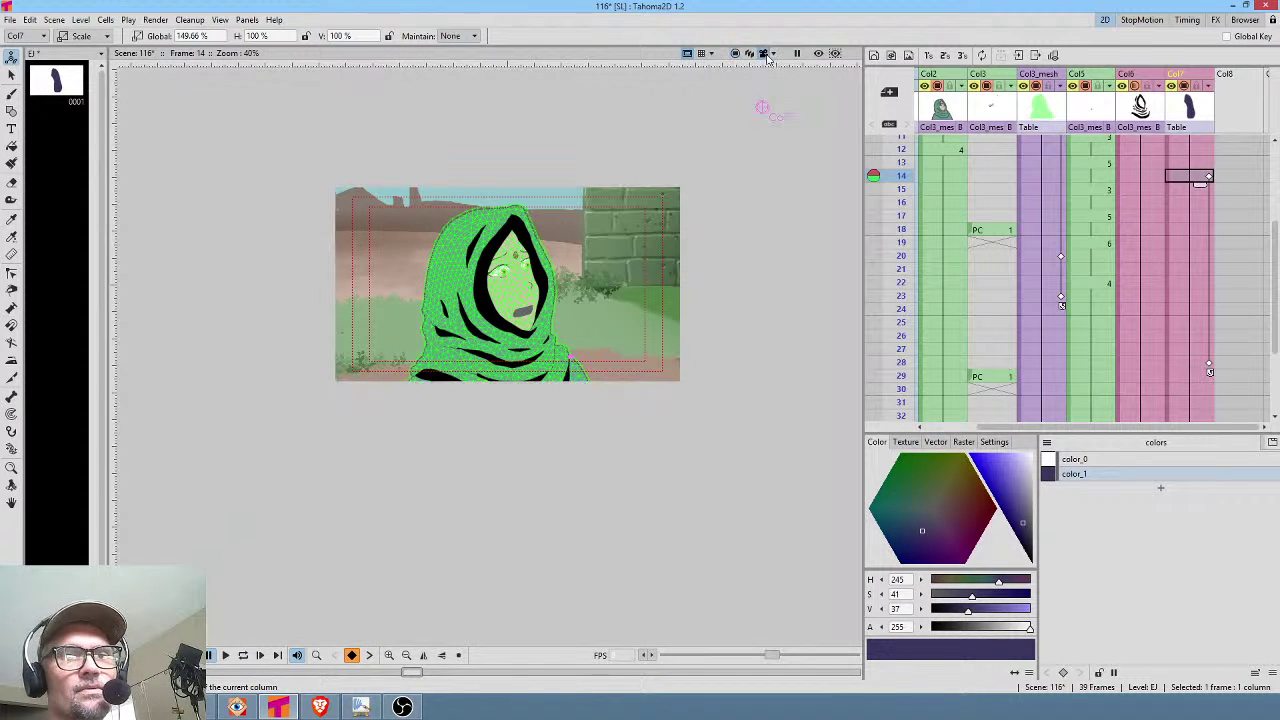
mouse_move(900, 170)
mouse_down()
mouse_move(905, 370)
mouse_move(905, 242)
mouse_up()
drag(905, 295, 905, 362)
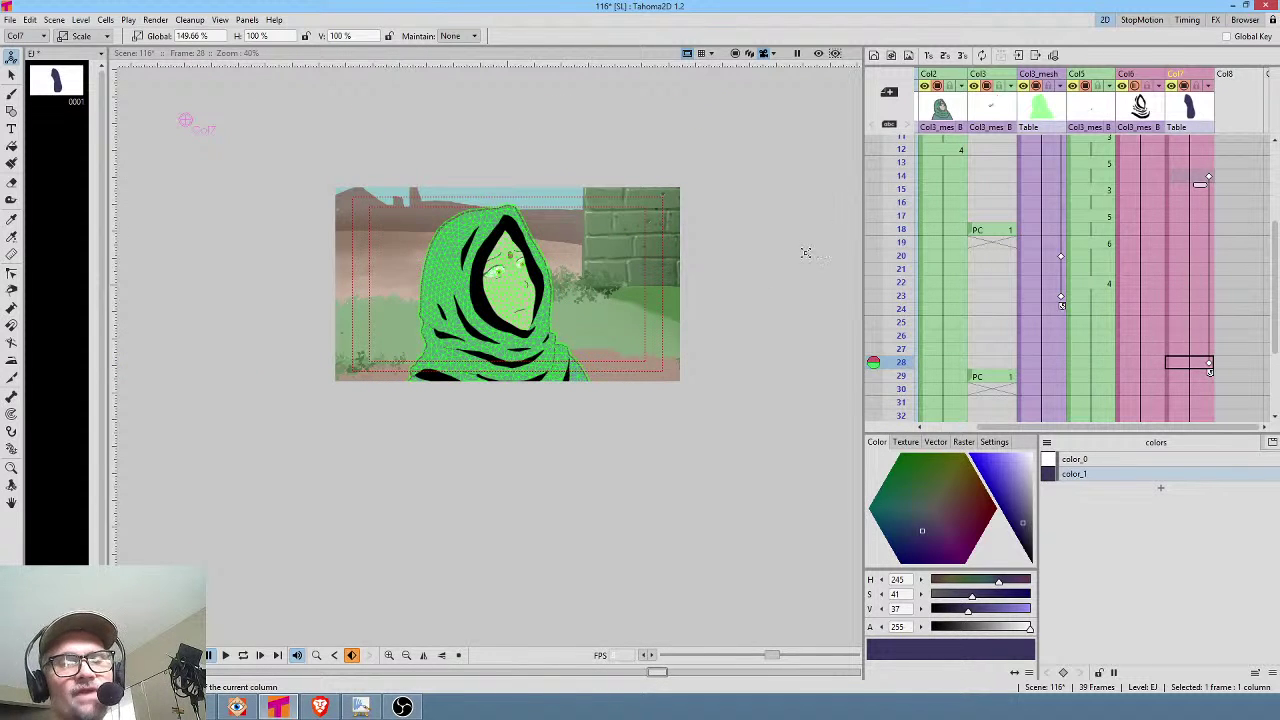
scroll(806, 268, up, 2)
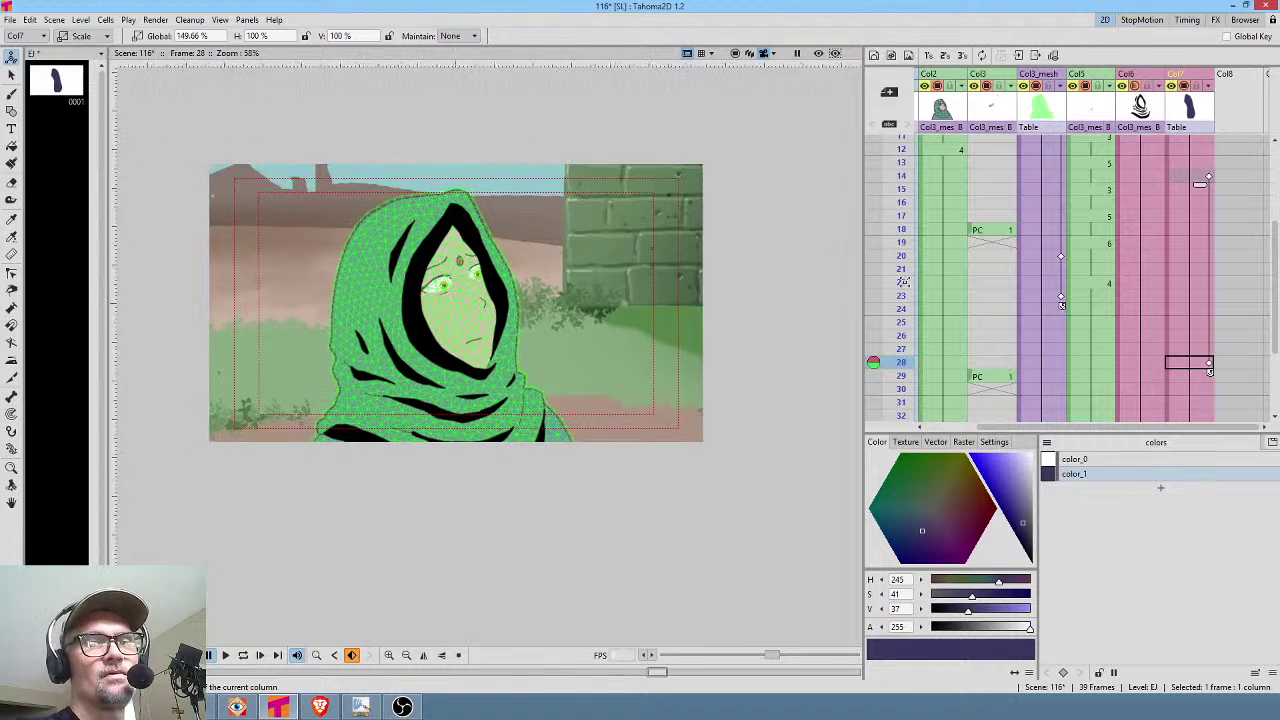
drag(904, 282, 916, 309)
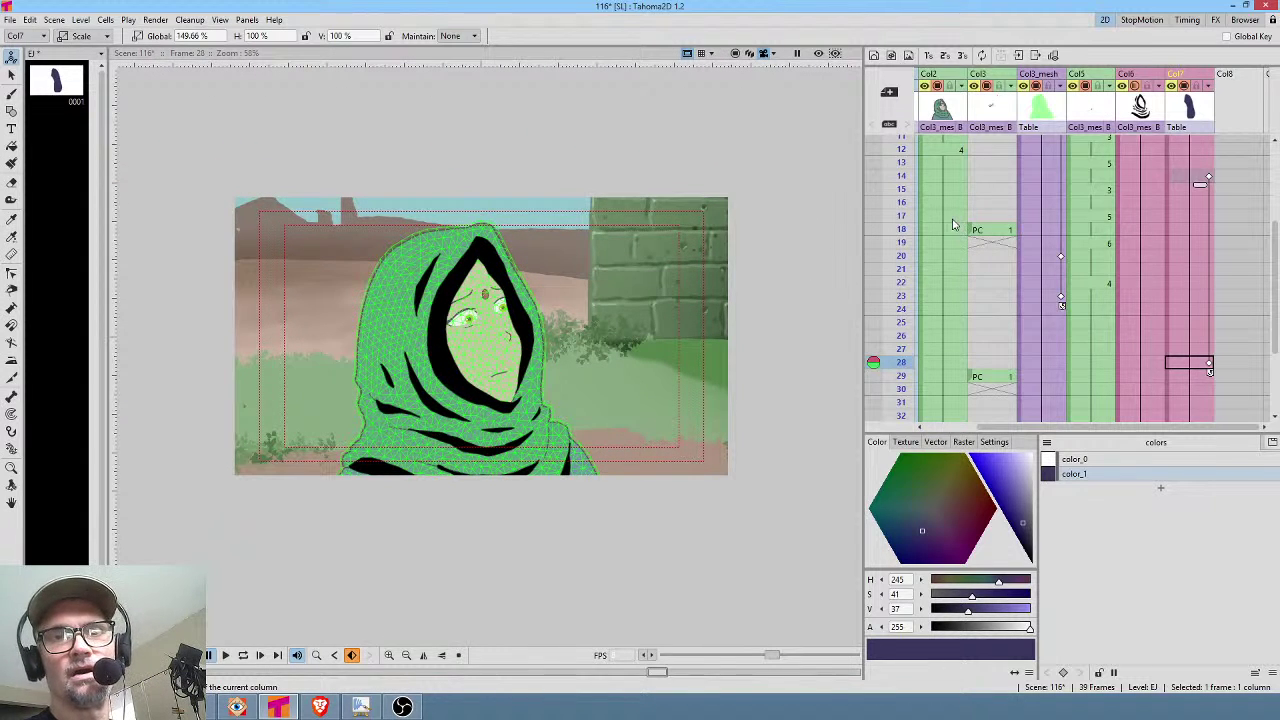
scroll(966, 218, up, 2)
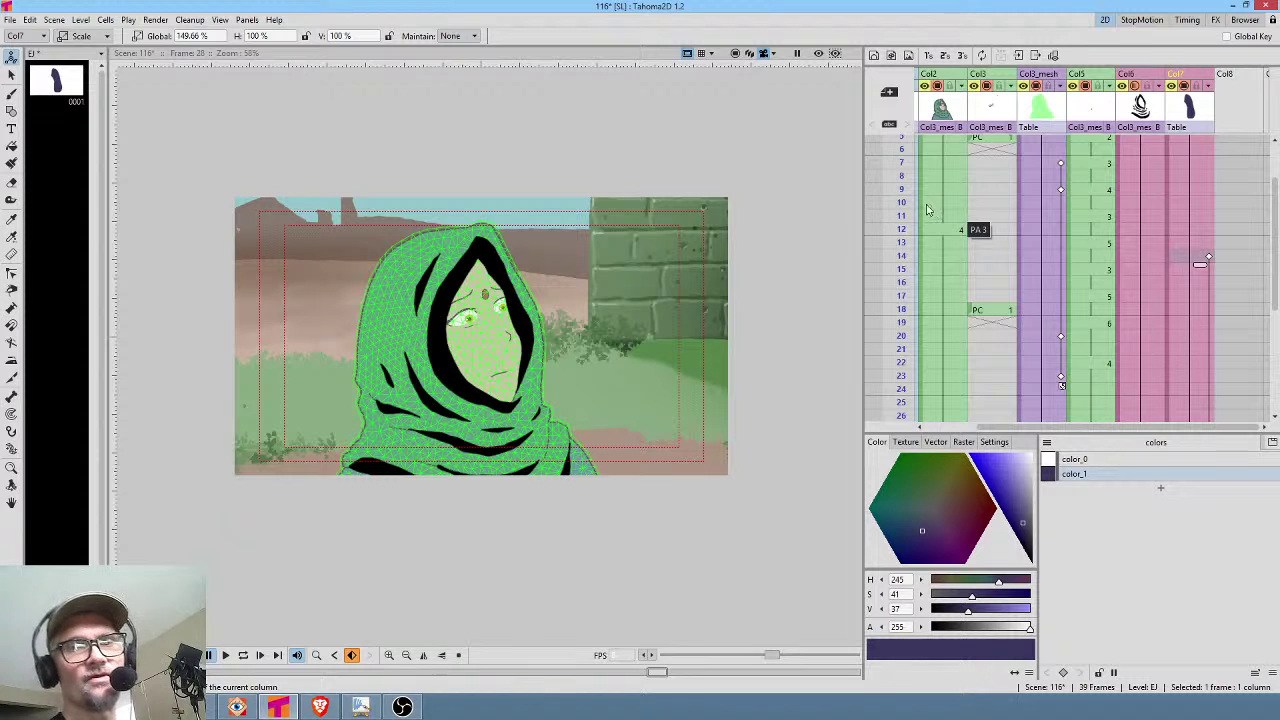
drag(910, 165, 910, 362)
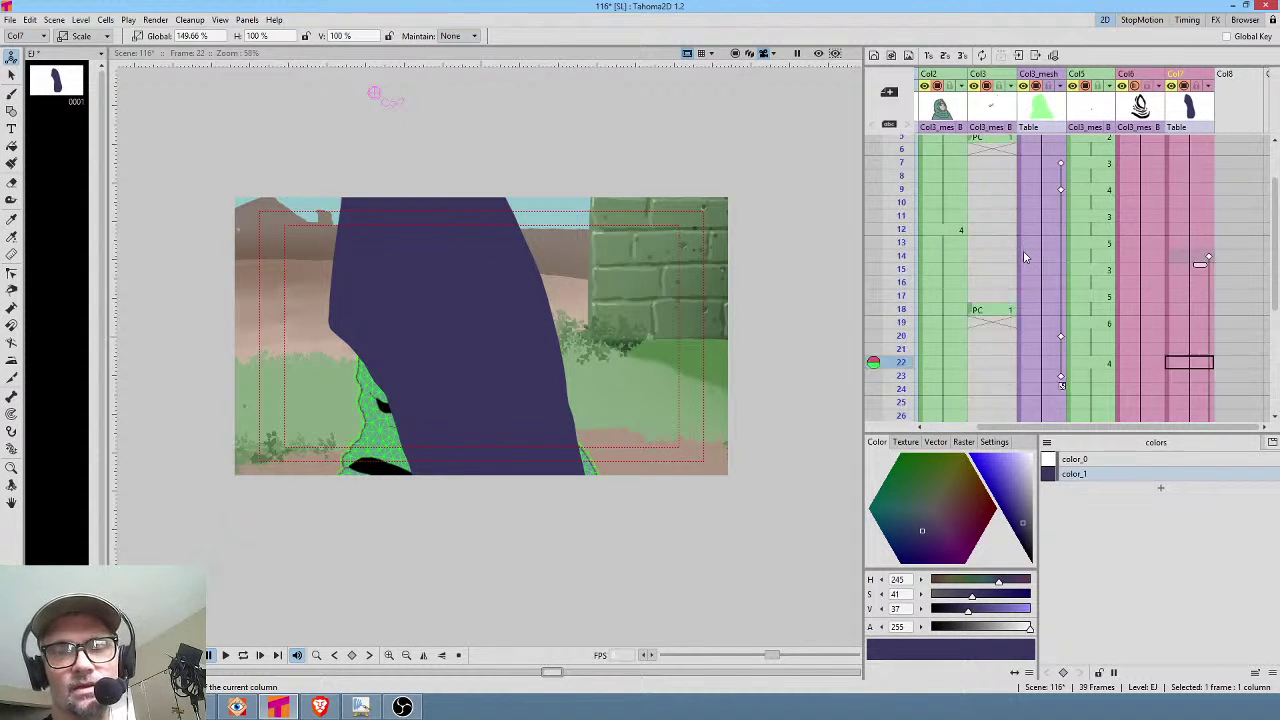
scroll(1023, 250, up, 3)
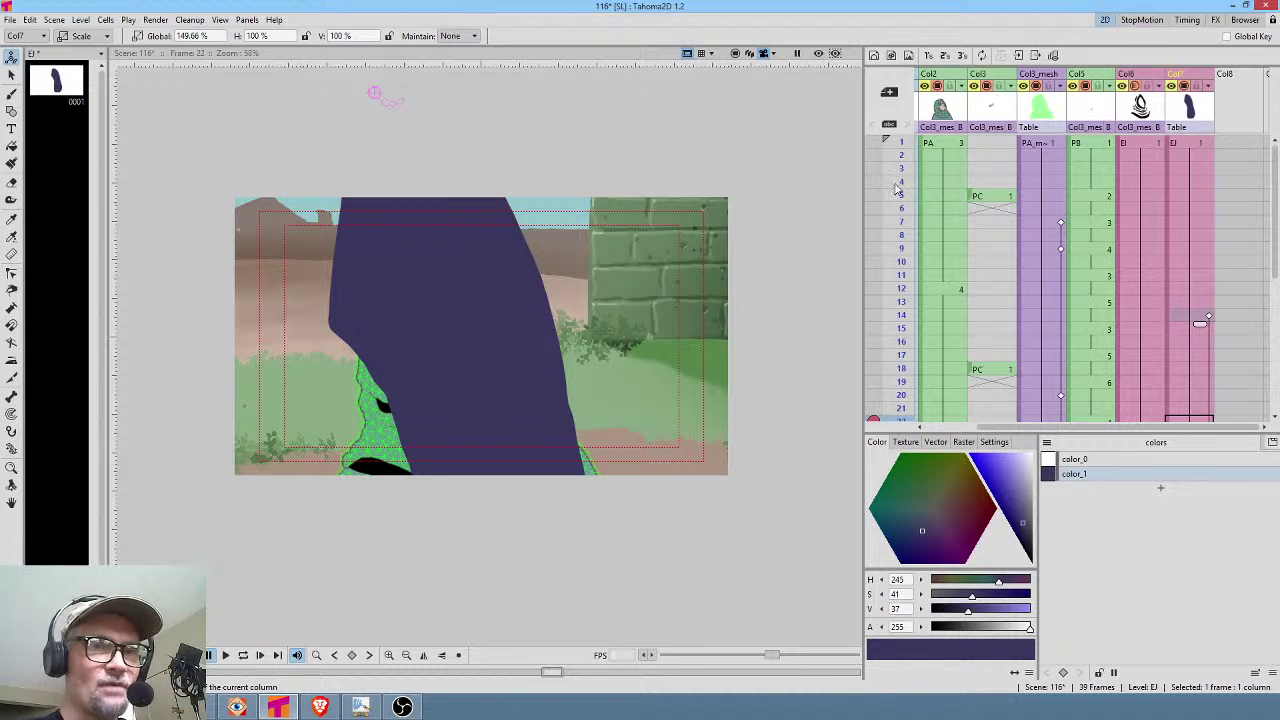
drag(898, 178, 900, 341)
scroll(1006, 315, down, 2)
drag(898, 235, 900, 328)
mouse_move(898, 182)
mouse_down()
mouse_move(912, 383)
mouse_move(934, 437)
mouse_move(930, 303)
mouse_move(983, 240)
mouse_up()
Copy the Col3_mesh keyframe from frame 23 to frame 31 and rotate the head's Vertex_10 to about -17.31° at frame 36.
click(1061, 276)
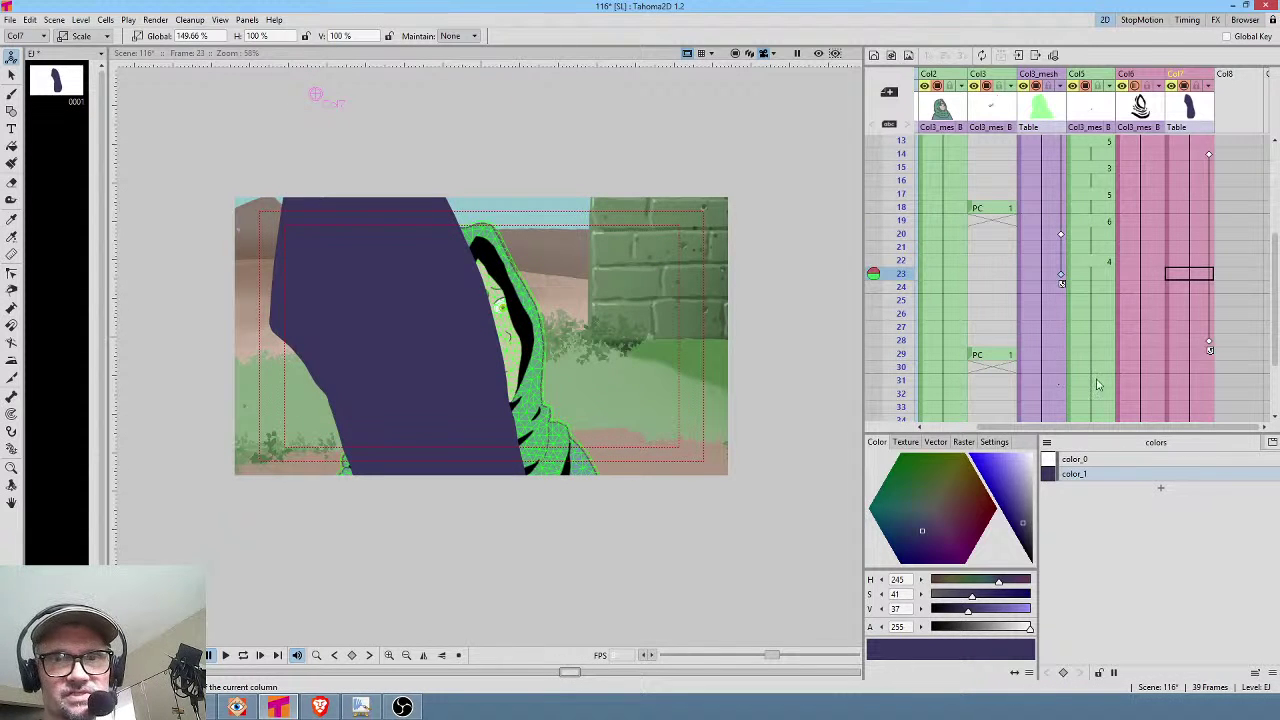
click(1058, 378)
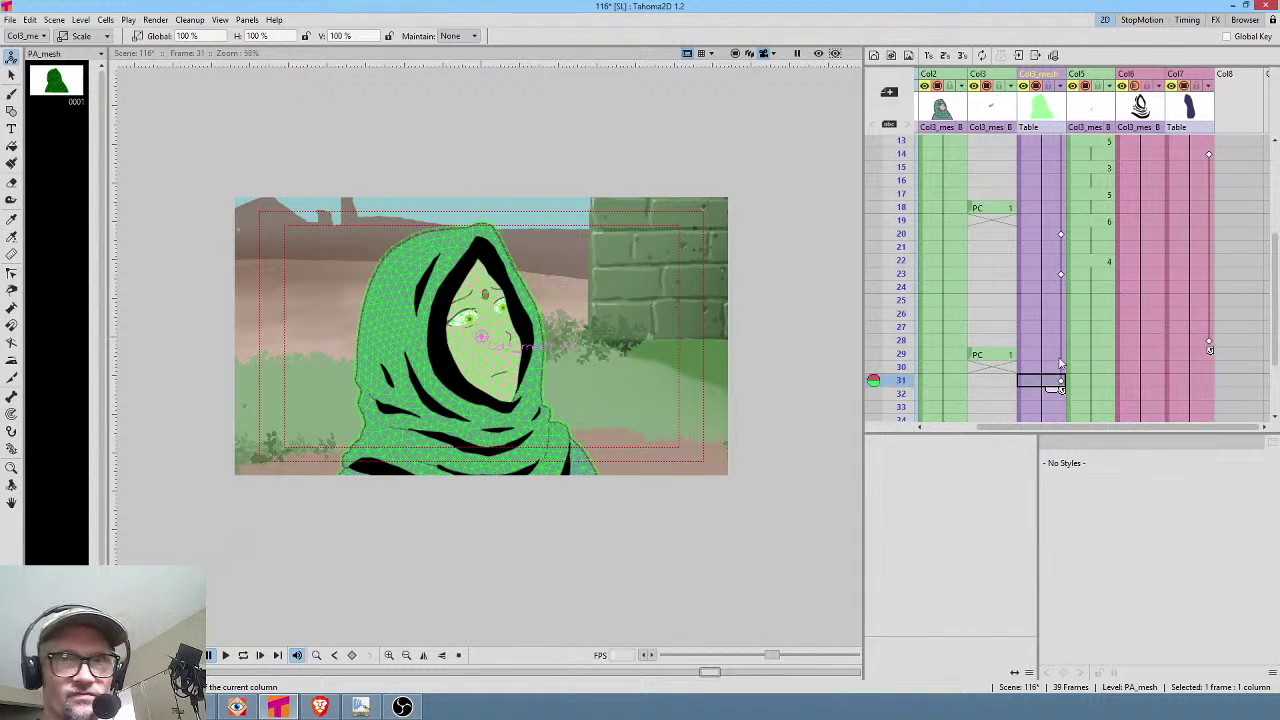
scroll(1080, 336, down, 3)
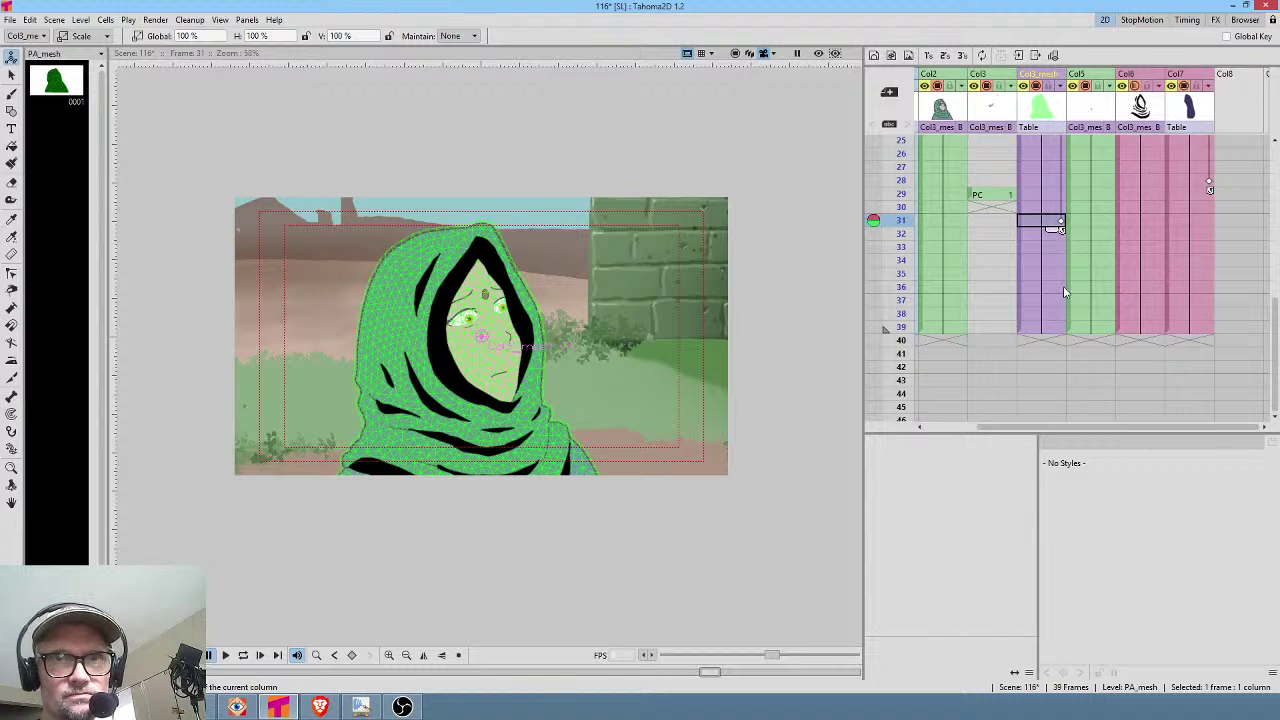
click(1062, 287)
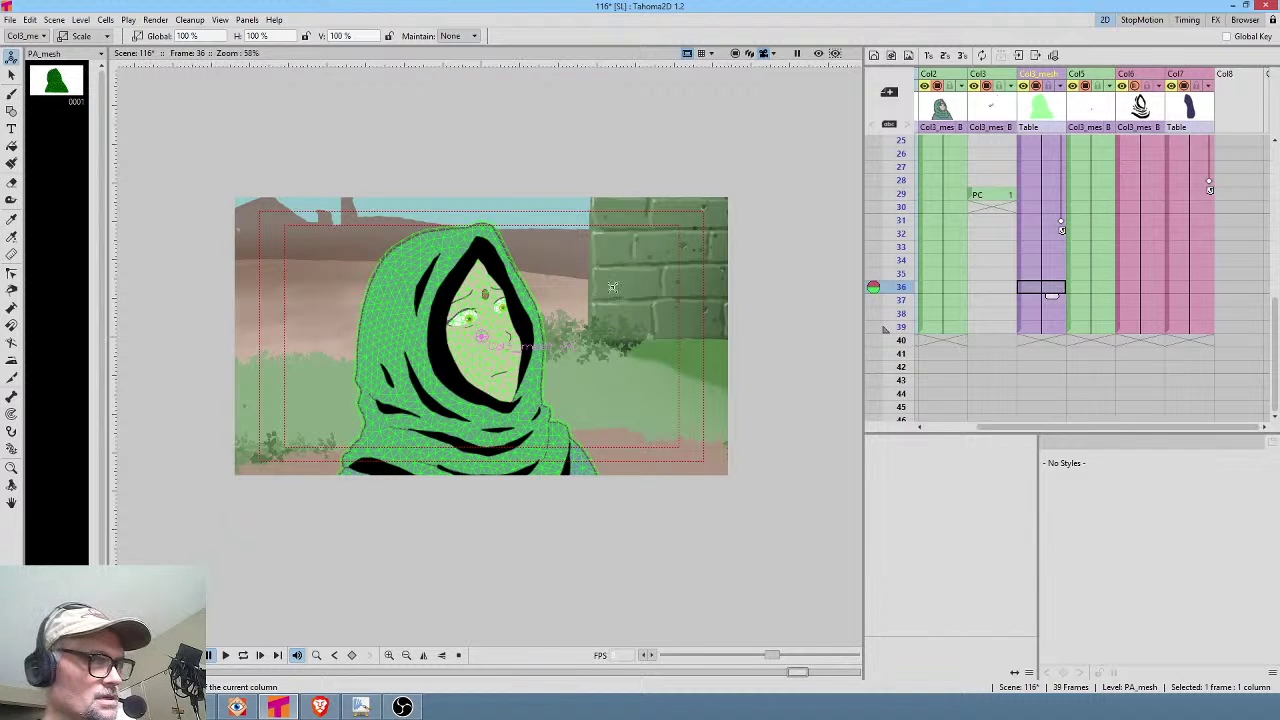
key(x)
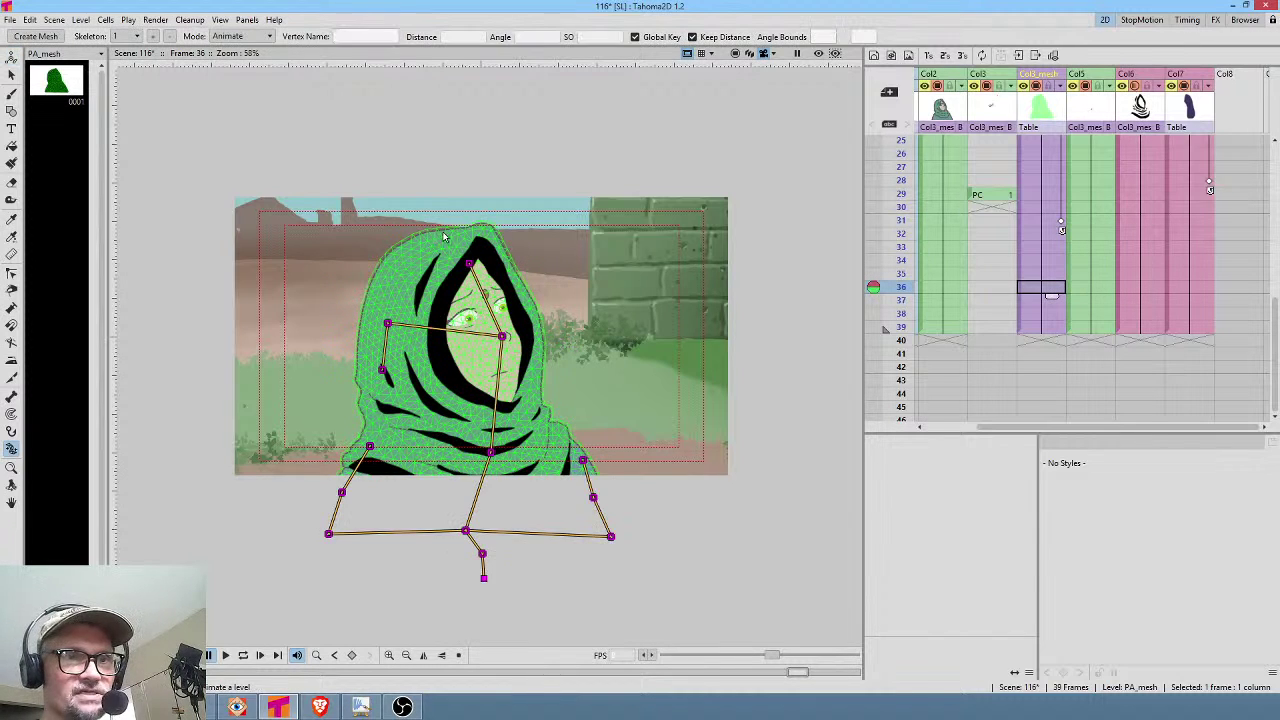
drag(503, 341, 520, 364)
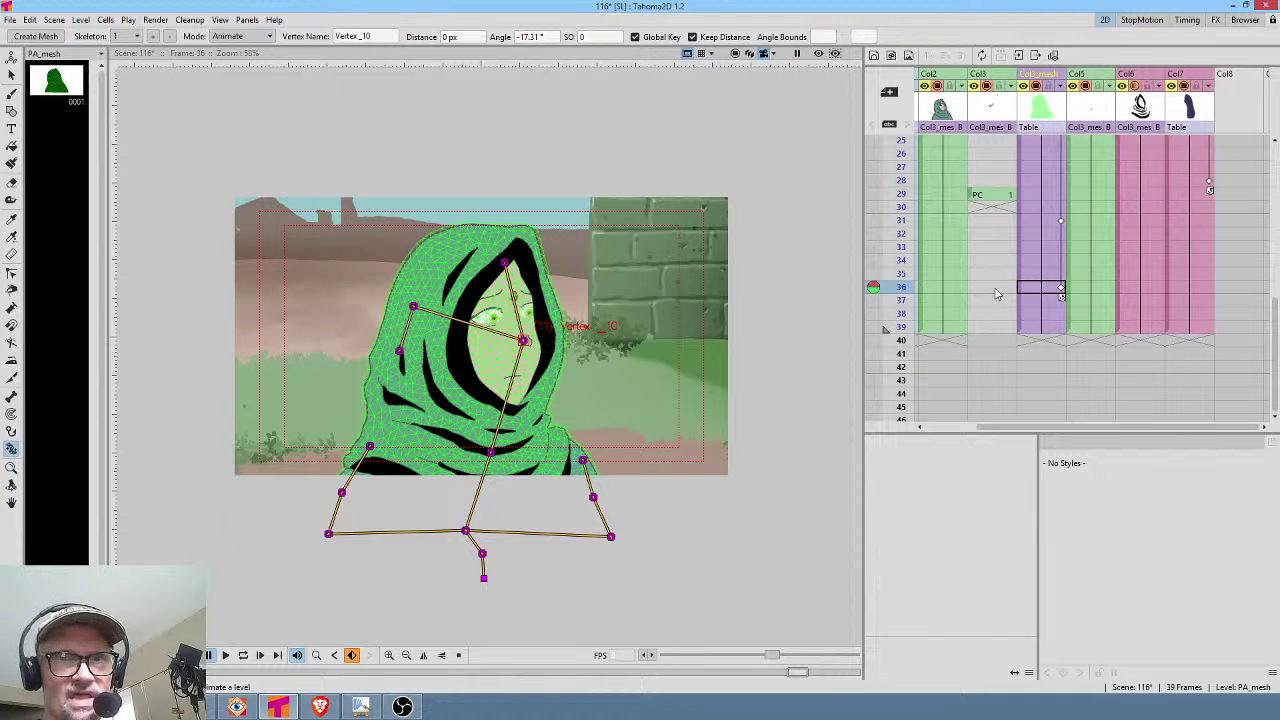
Check the character's head movement back to frame 24 and save the scene with all its levels.
click(940, 290)
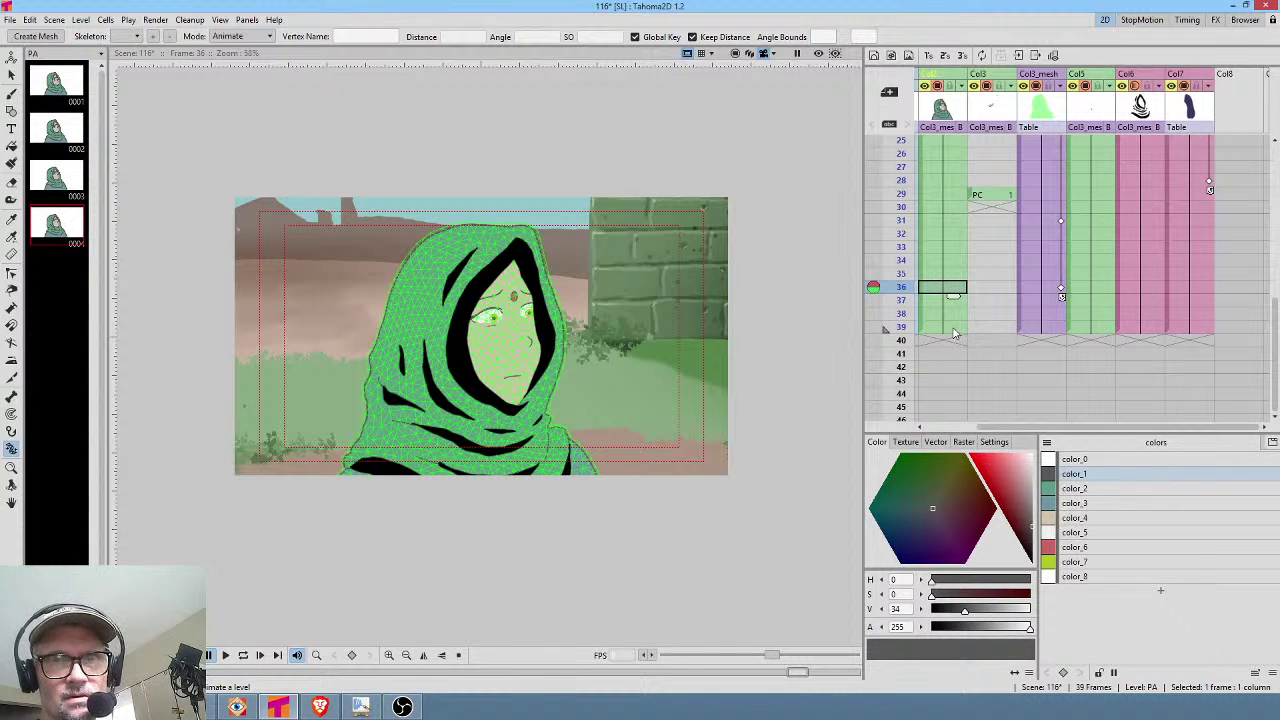
scroll(1048, 268, up, 4)
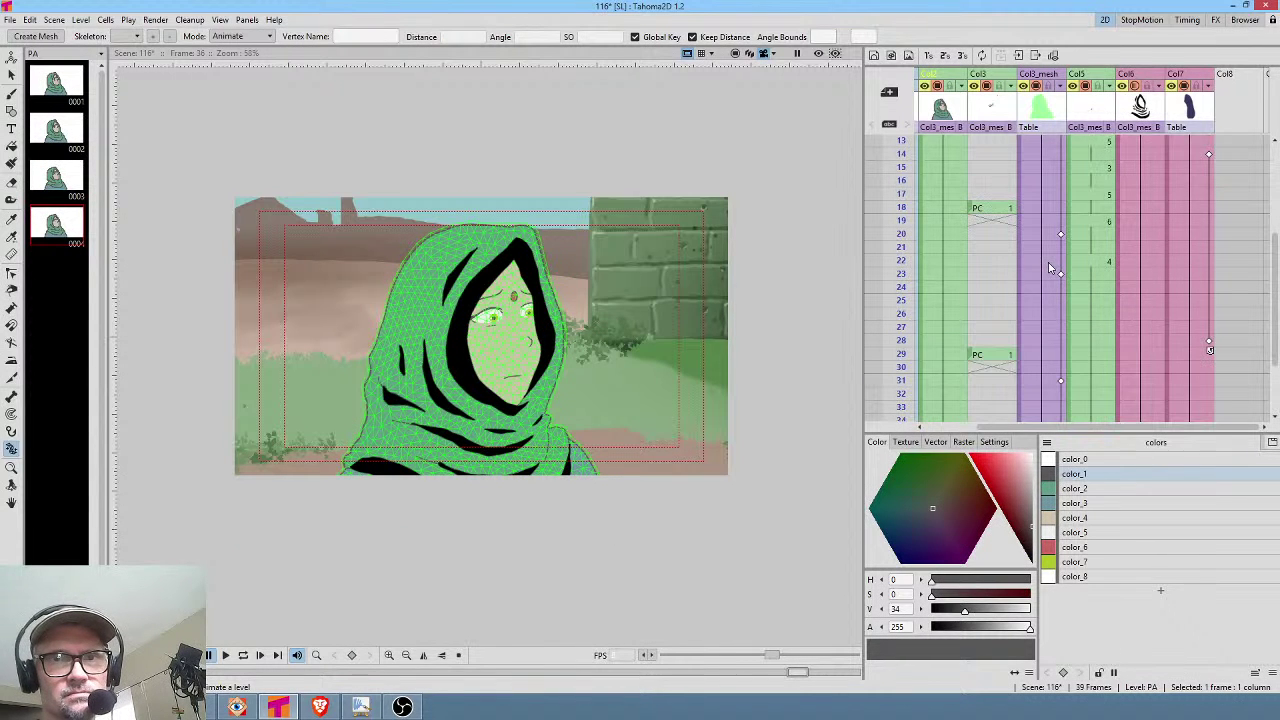
drag(903, 167, 915, 142)
scroll(993, 164, up, 6)
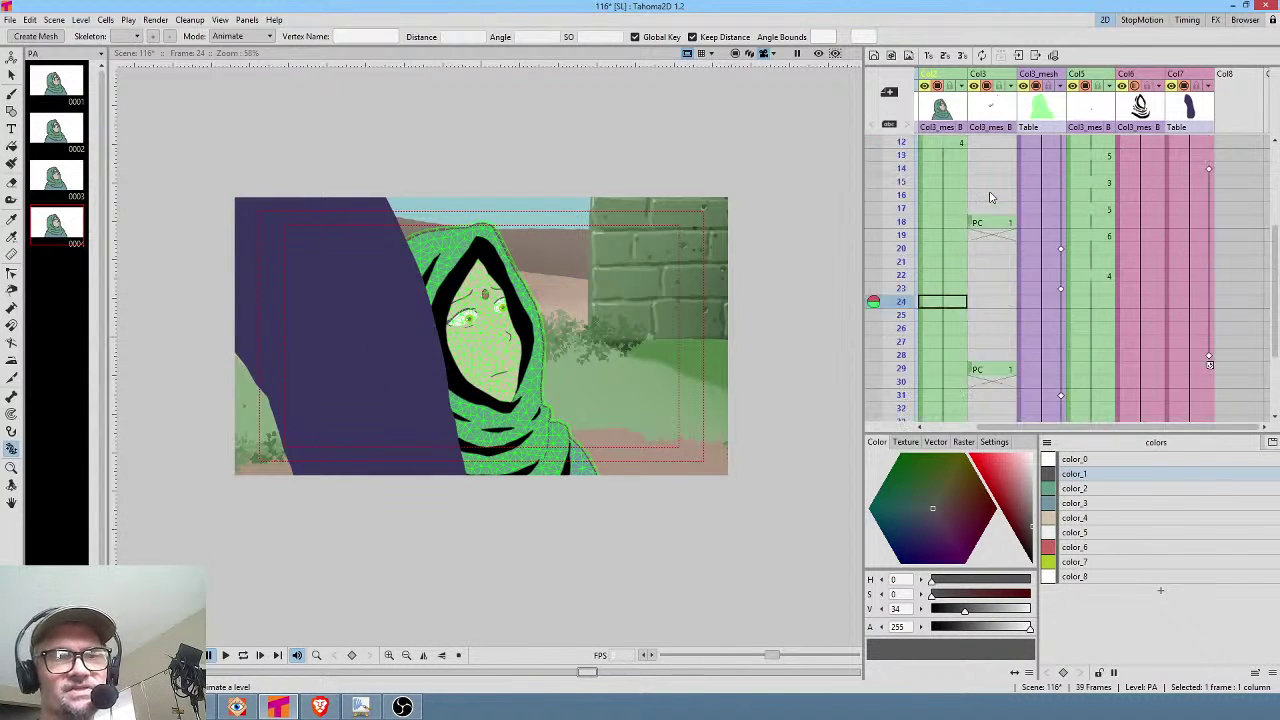
click(10, 20)
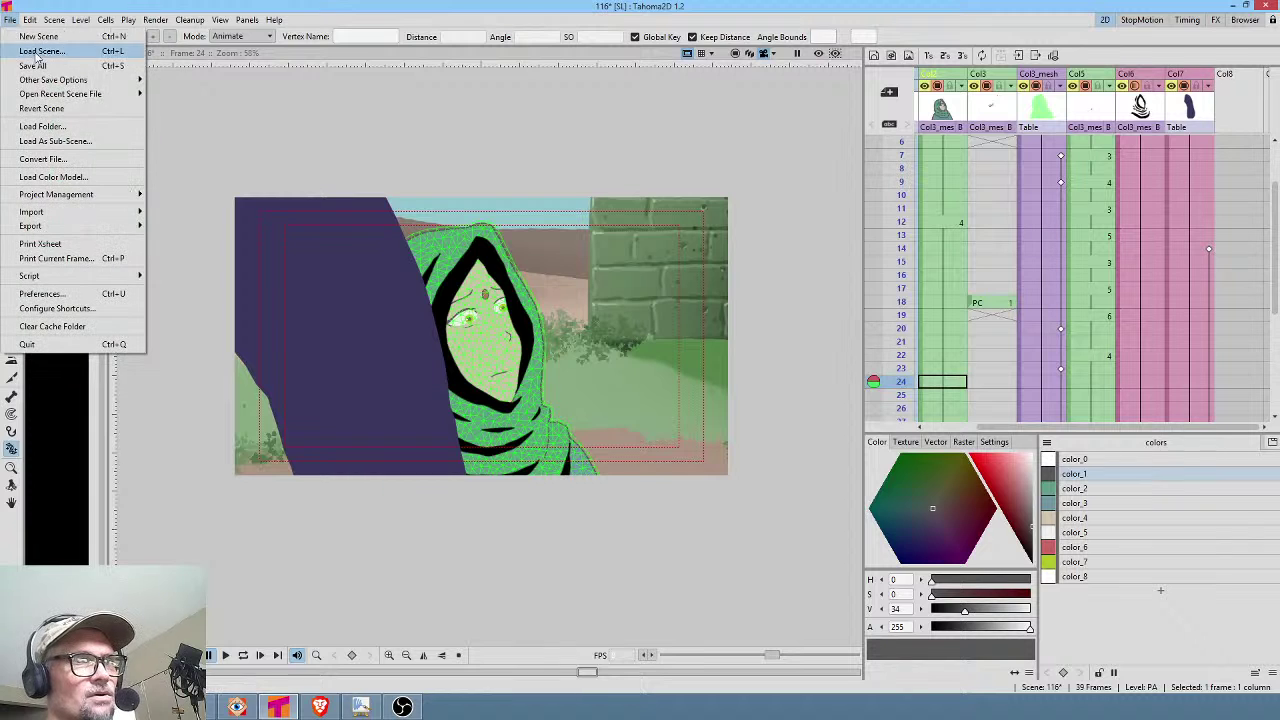
click(45, 68)
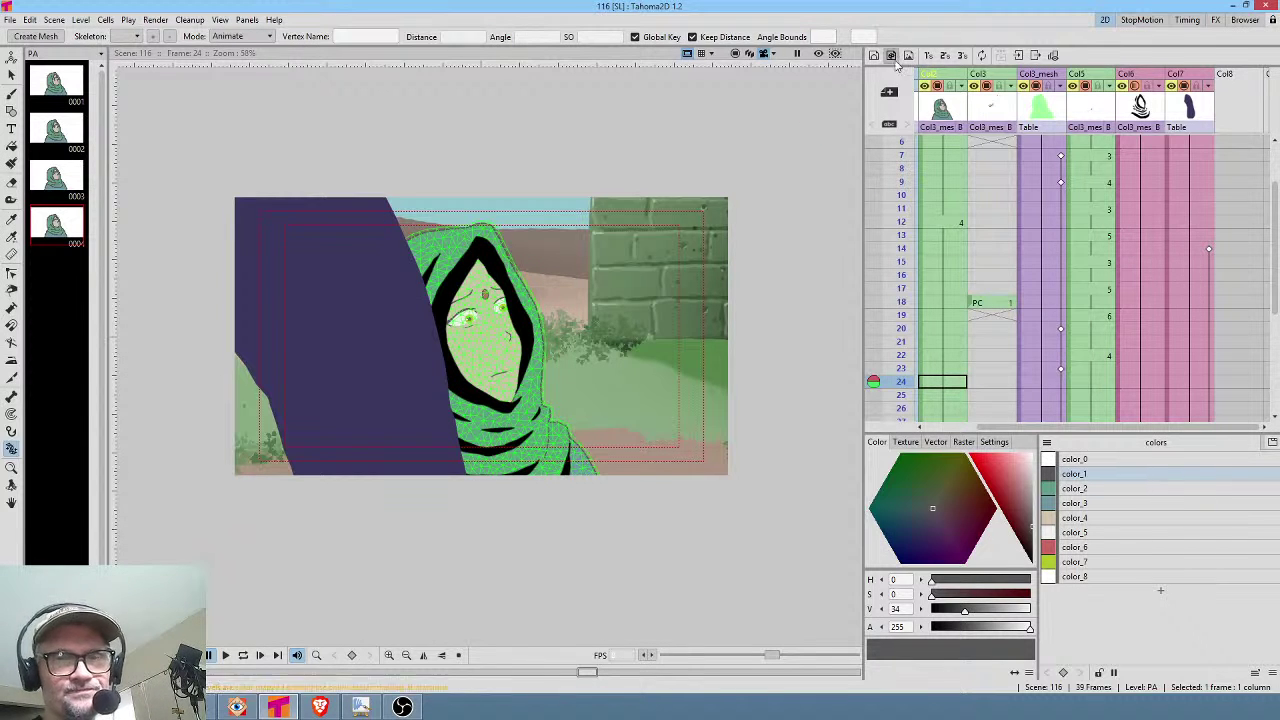
Move the second blink drawing in Col3 from frame 29 up to frame 25 and scrub through its timing.
drag(899, 241, 898, 426)
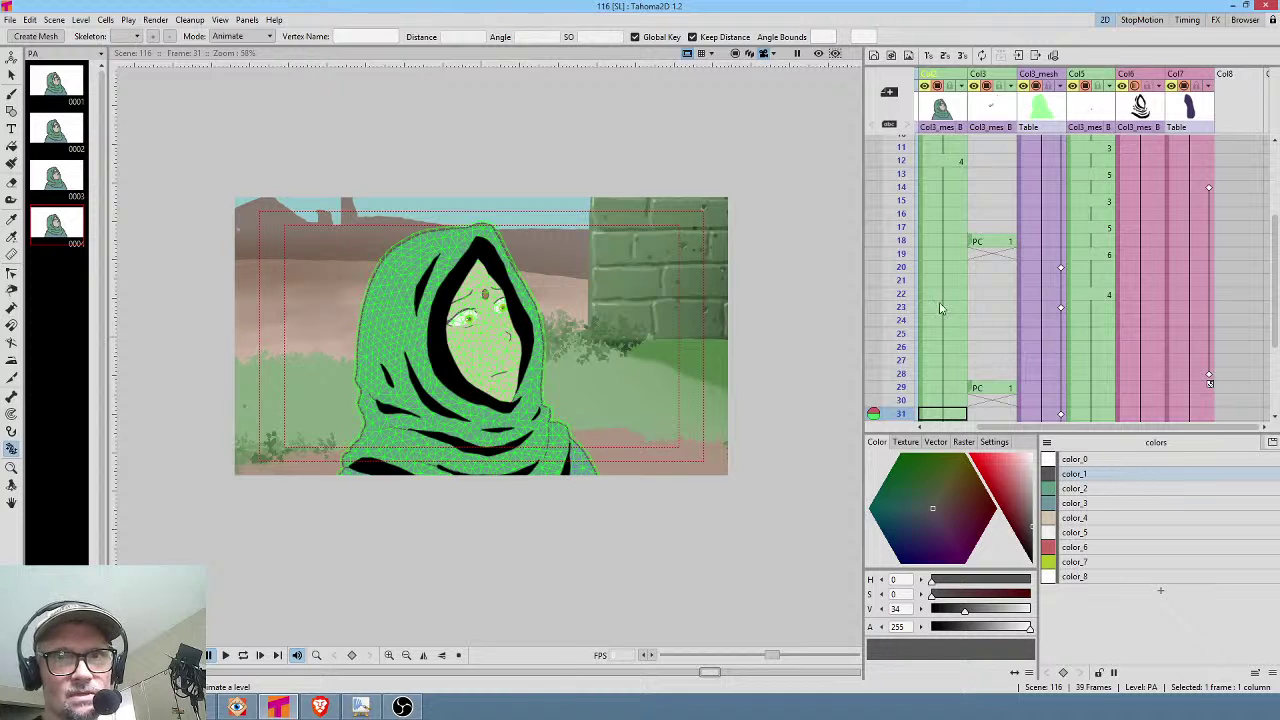
drag(1072, 268, 1092, 205)
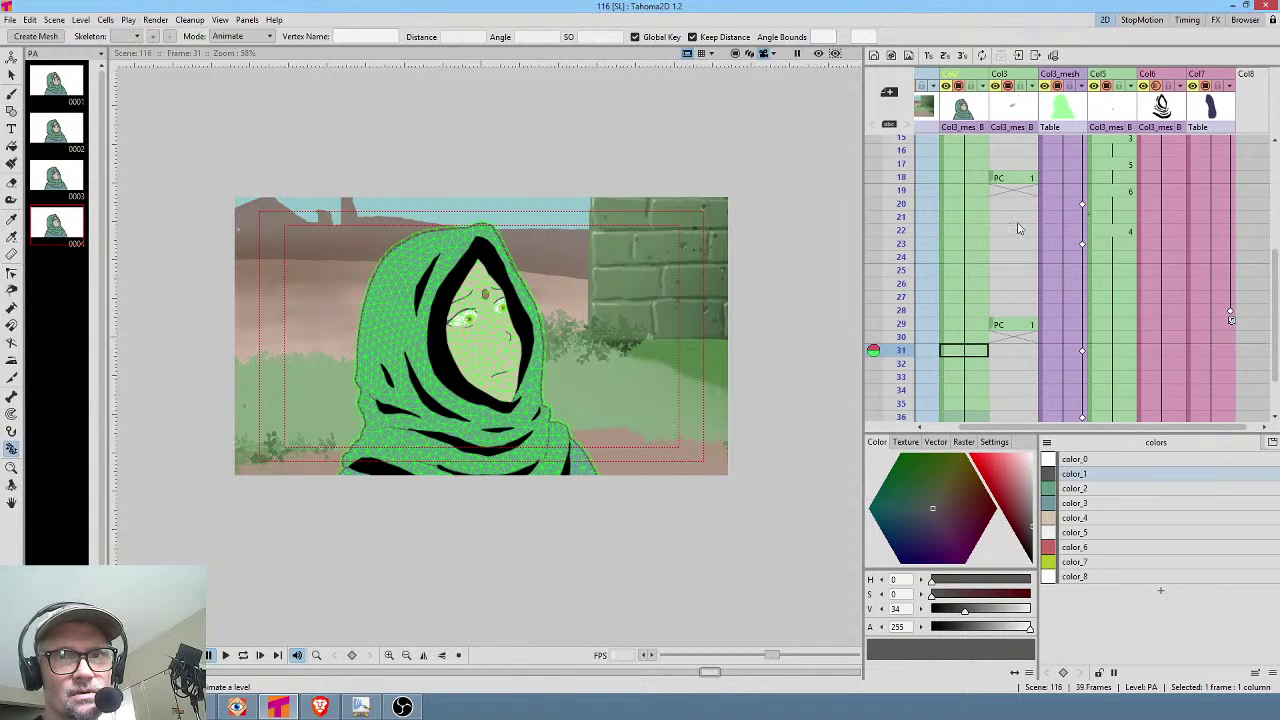
click(998, 327)
drag(993, 333, 993, 280)
click(898, 177)
mouse_move(898, 190)
mouse_down()
mouse_move(887, 355)
mouse_move(902, 378)
mouse_move(945, 262)
mouse_move(938, 348)
mouse_up()
scroll(1067, 308, down, 3)
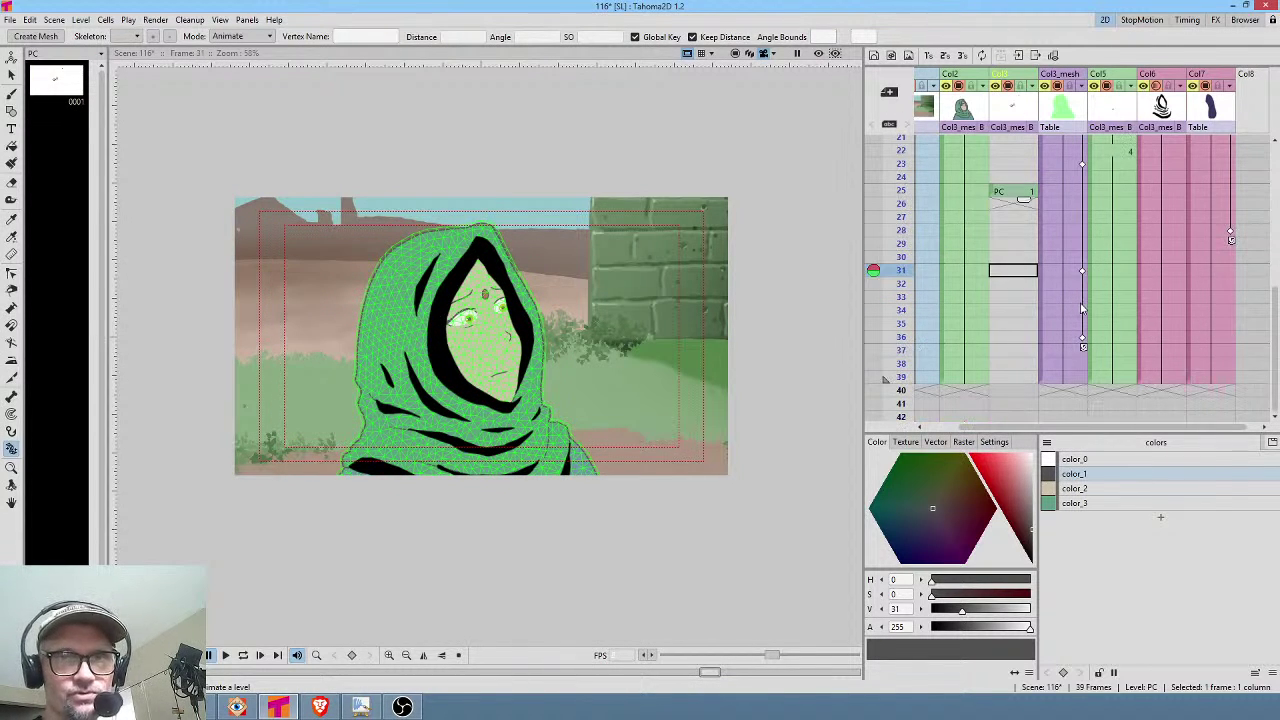
Copy the Col3 blink drawing from frame 25 to frame 34, check it against the head turn, and render the scene.
mouse_move(900, 178)
mouse_down()
mouse_move(885, 352)
mouse_move(890, 272)
mouse_up()
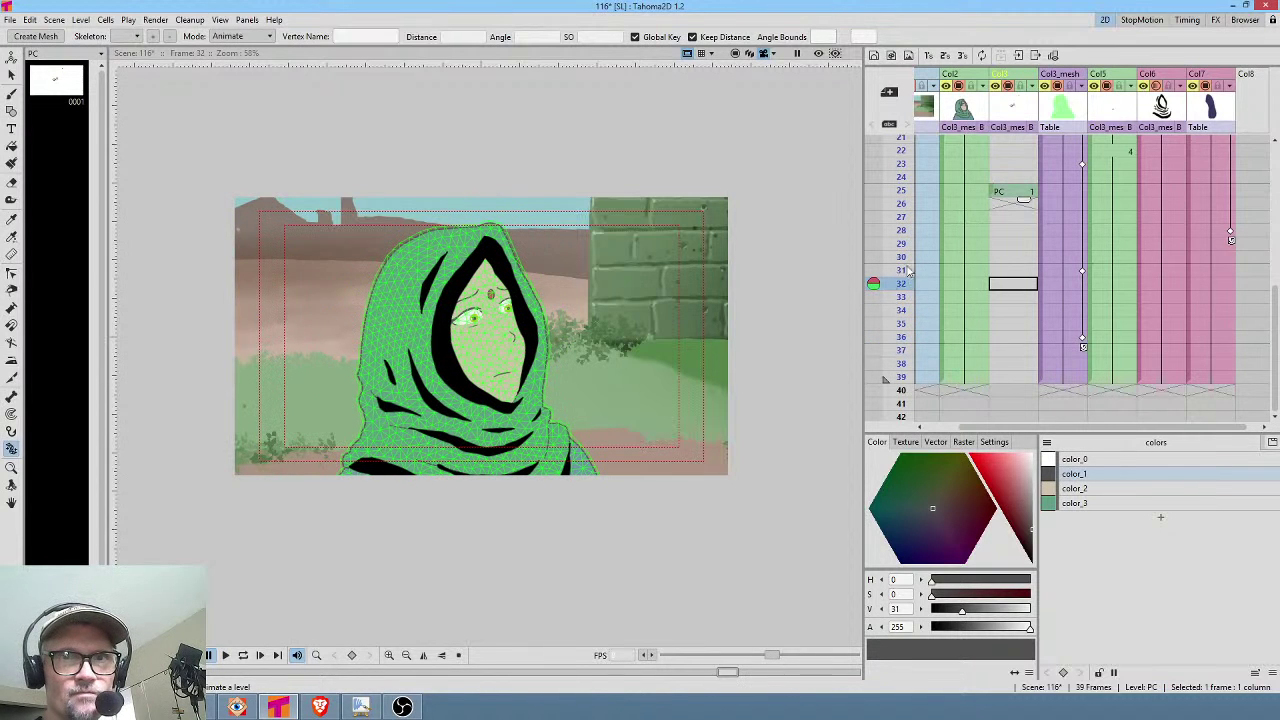
click(1025, 195)
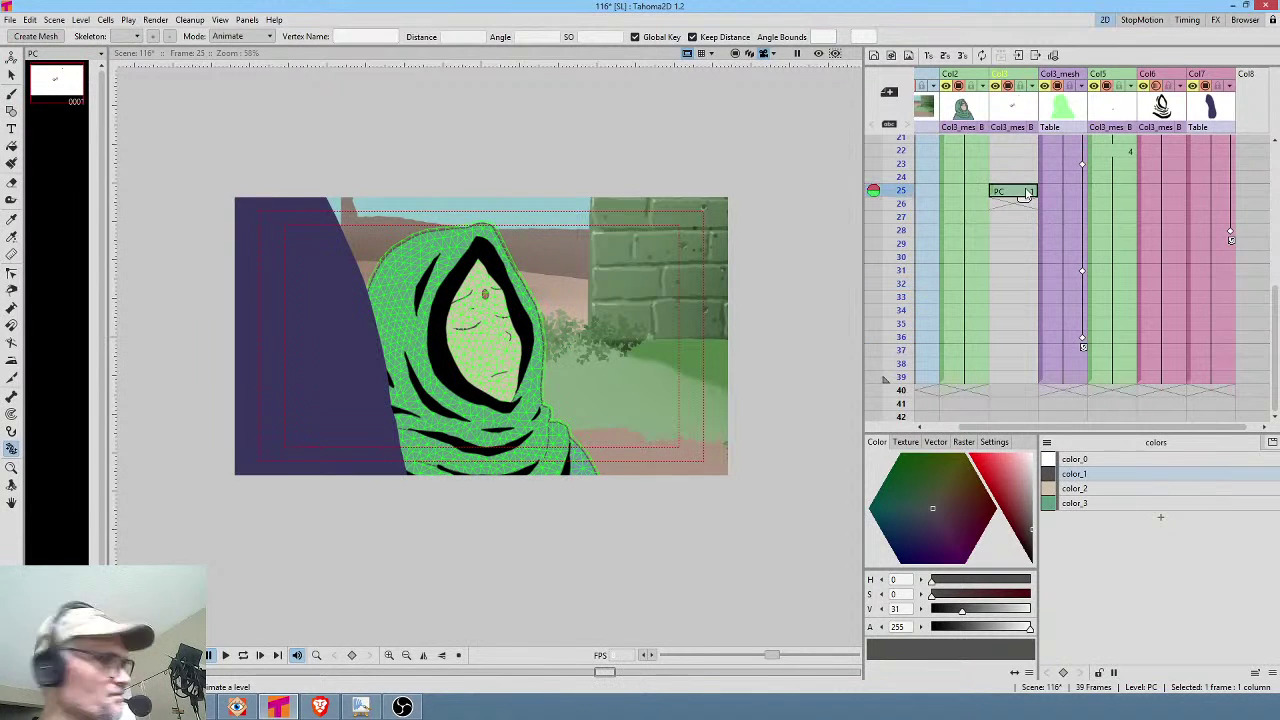
click(1010, 312)
key(ctrl+v)
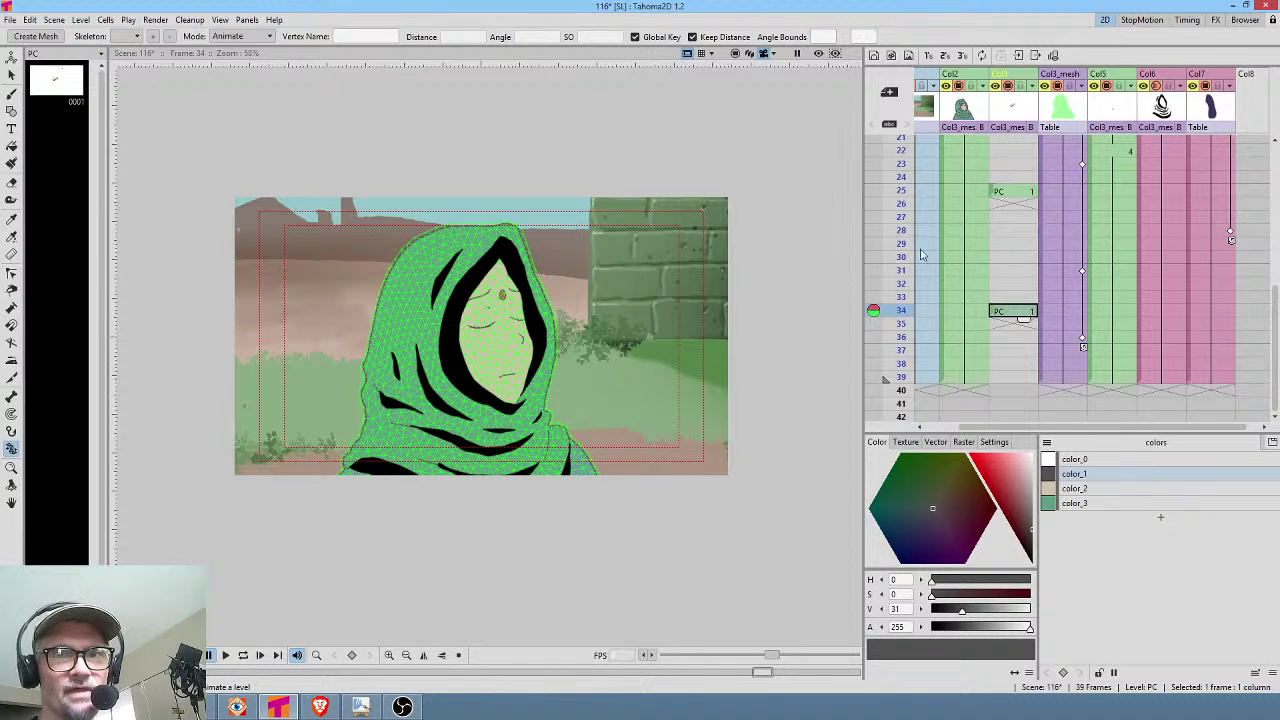
mouse_move(898, 182)
mouse_down()
mouse_move(905, 370)
mouse_move(918, 243)
mouse_move(918, 352)
mouse_move(940, 202)
mouse_move(948, 327)
mouse_up()
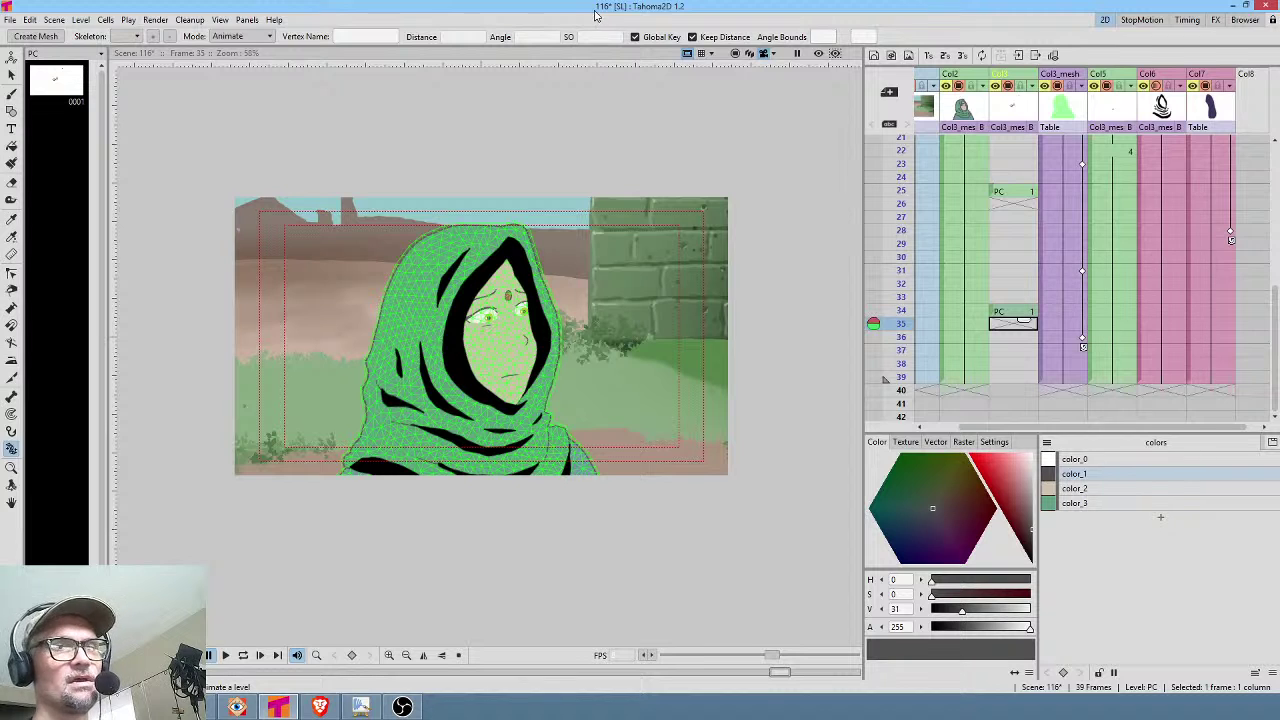
key(ctrl+shift+r)
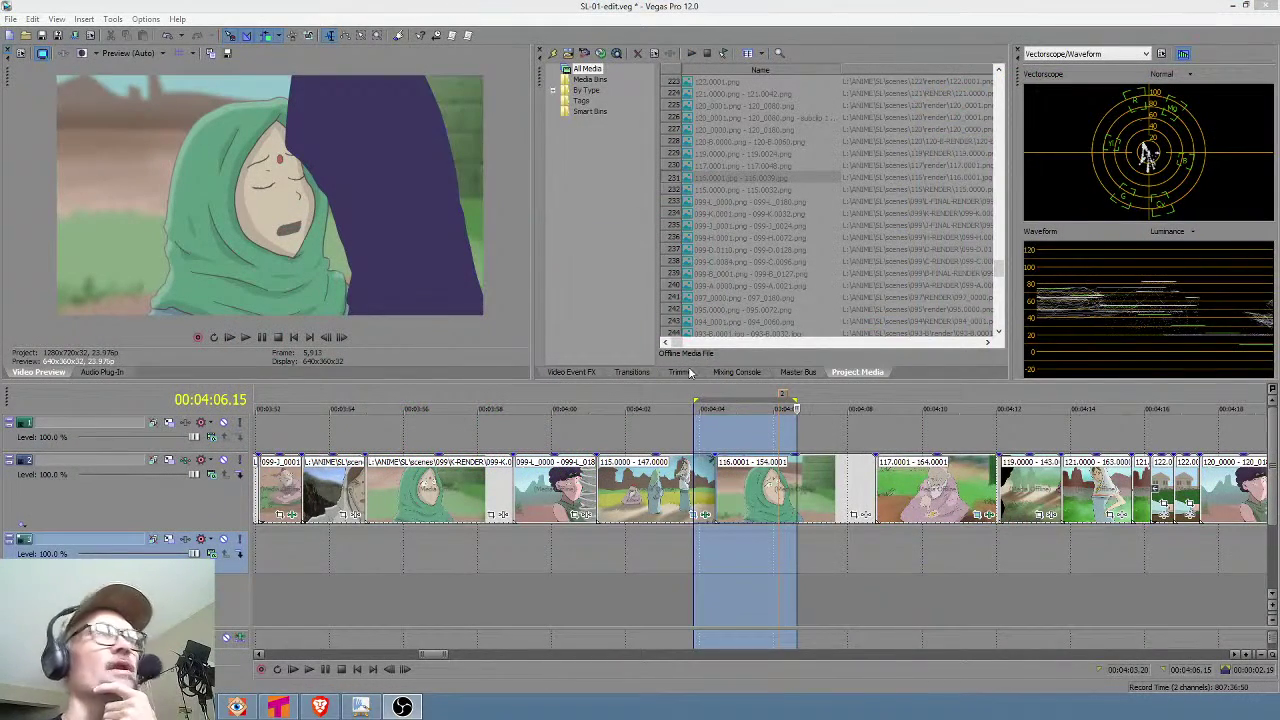
Switch to the Vegas Pro edit and scrub from the bowl-carrier shot through clip 116 to examine the re-rendered silhouette pass.
click(546, 556)
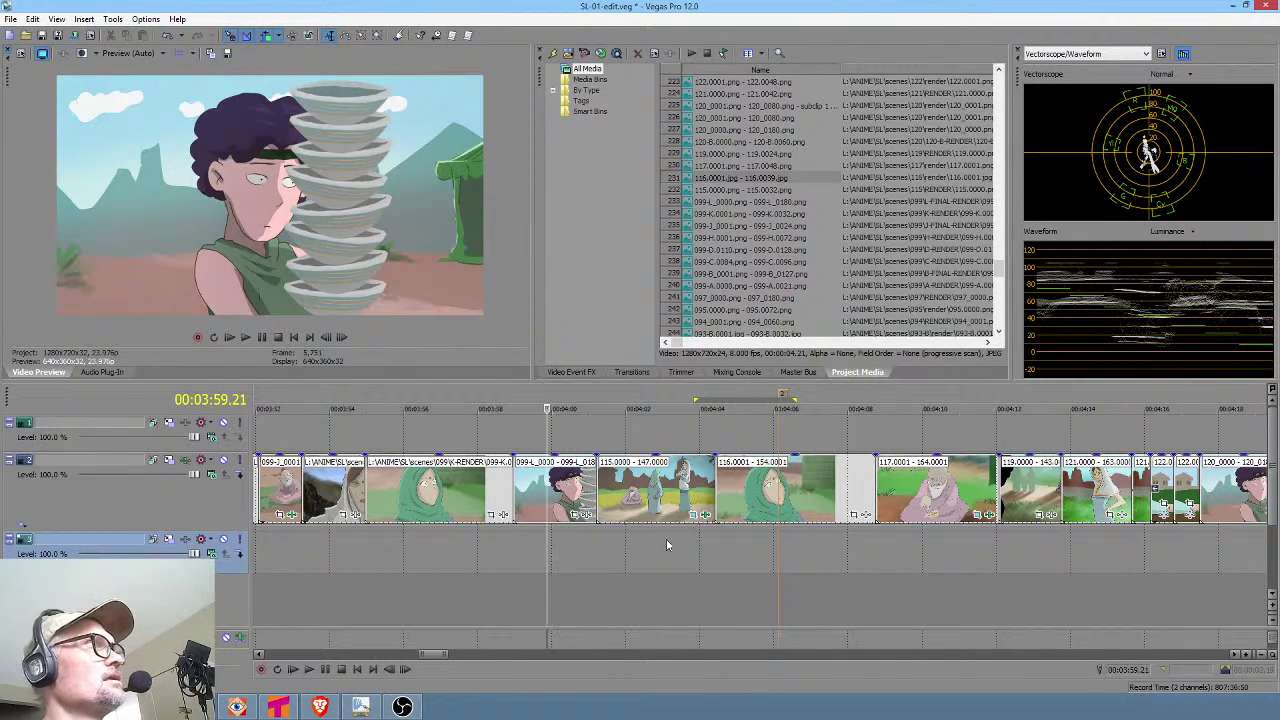
drag(616, 556, 747, 508)
double_click(762, 501)
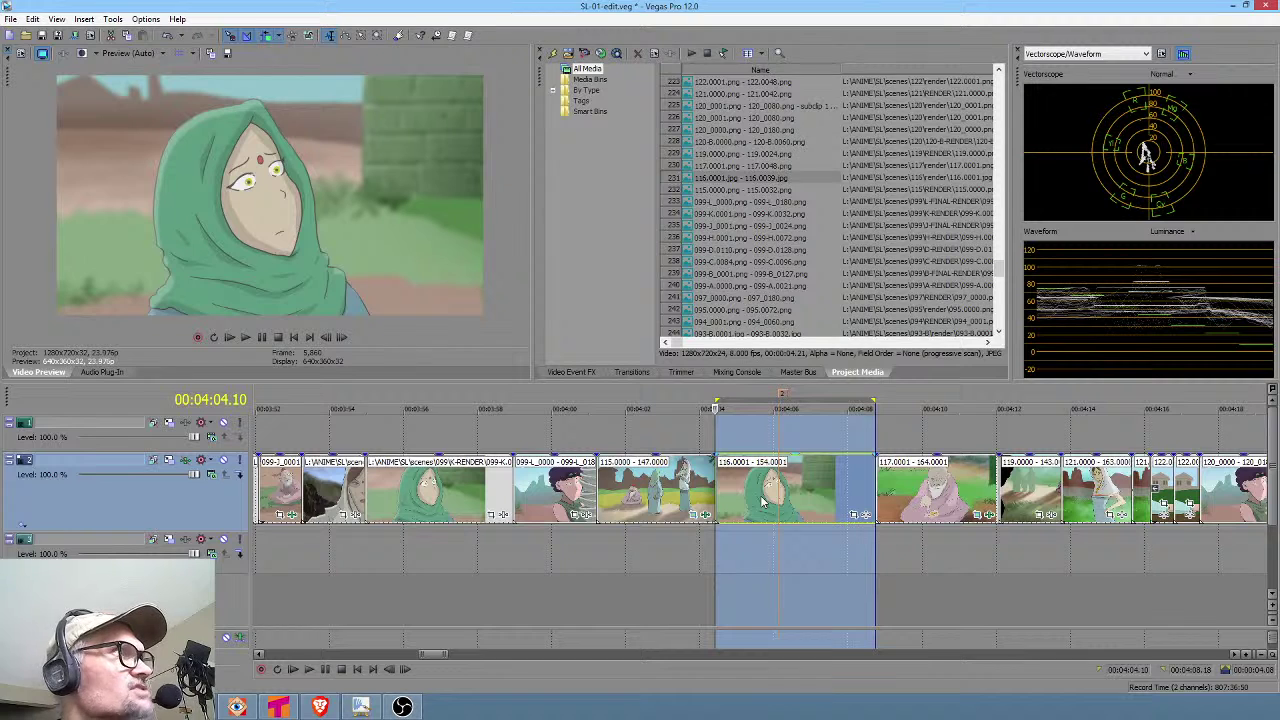
click(713, 561)
drag(693, 558, 874, 532)
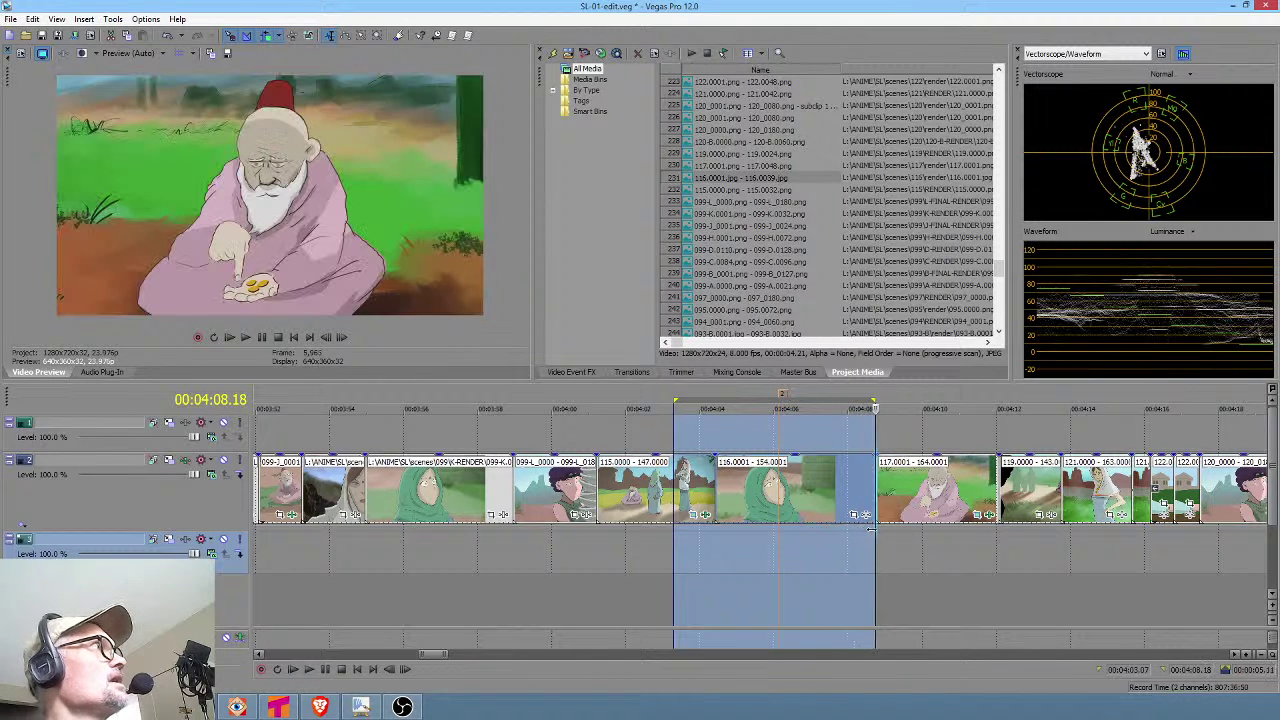
click(864, 543)
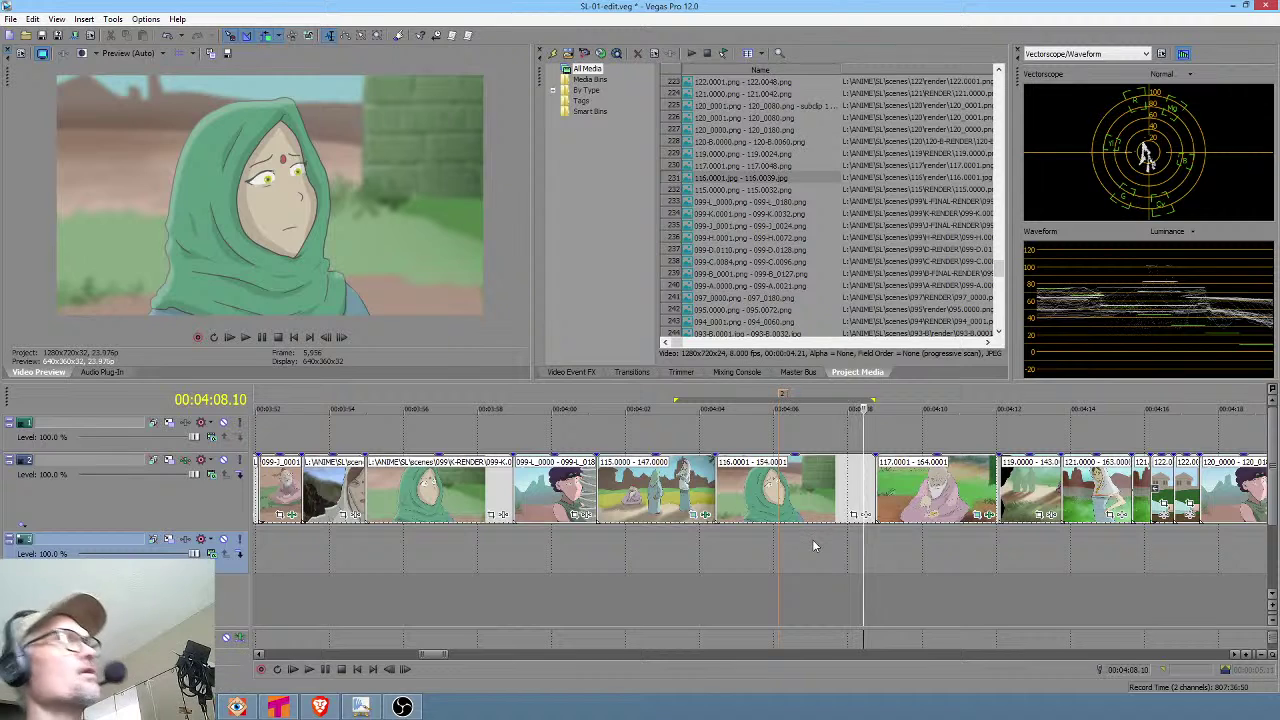
scroll(845, 548, up, 2)
scroll(845, 550, down, 2)
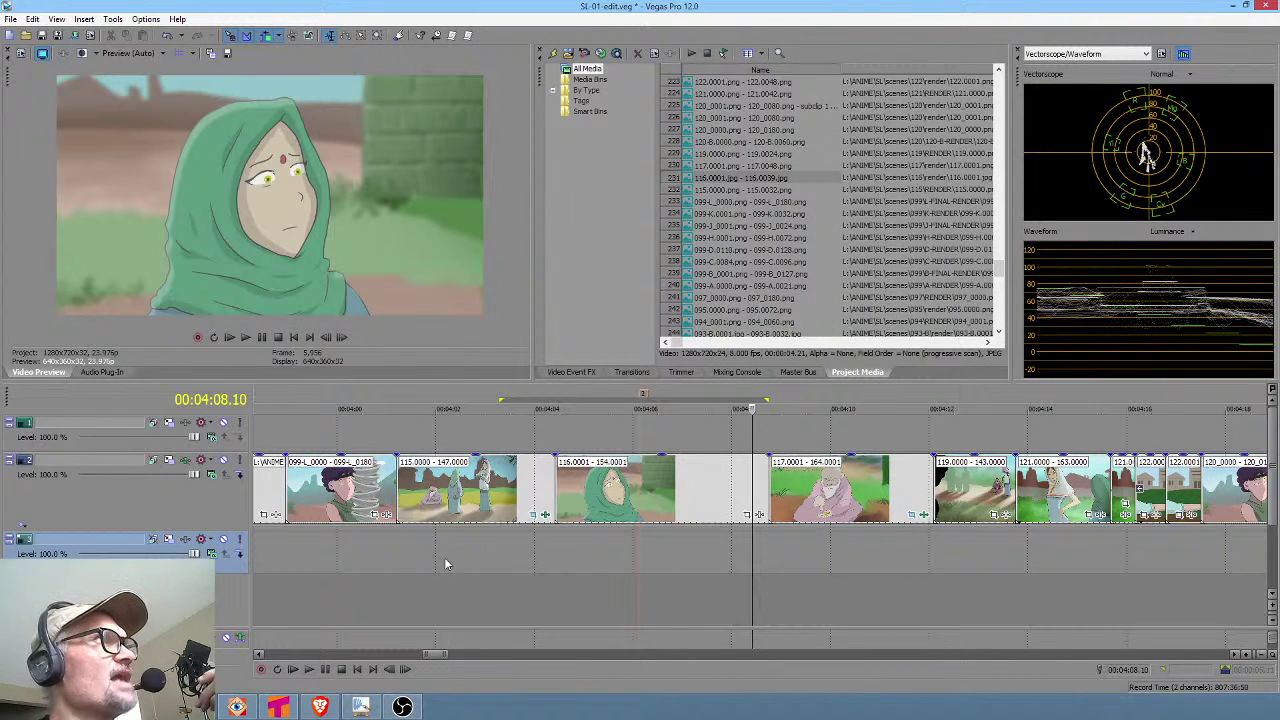
Trim the end of clip 116 to 00:04:07.09 with the following clips rippled back against it.
drag(420, 548, 613, 546)
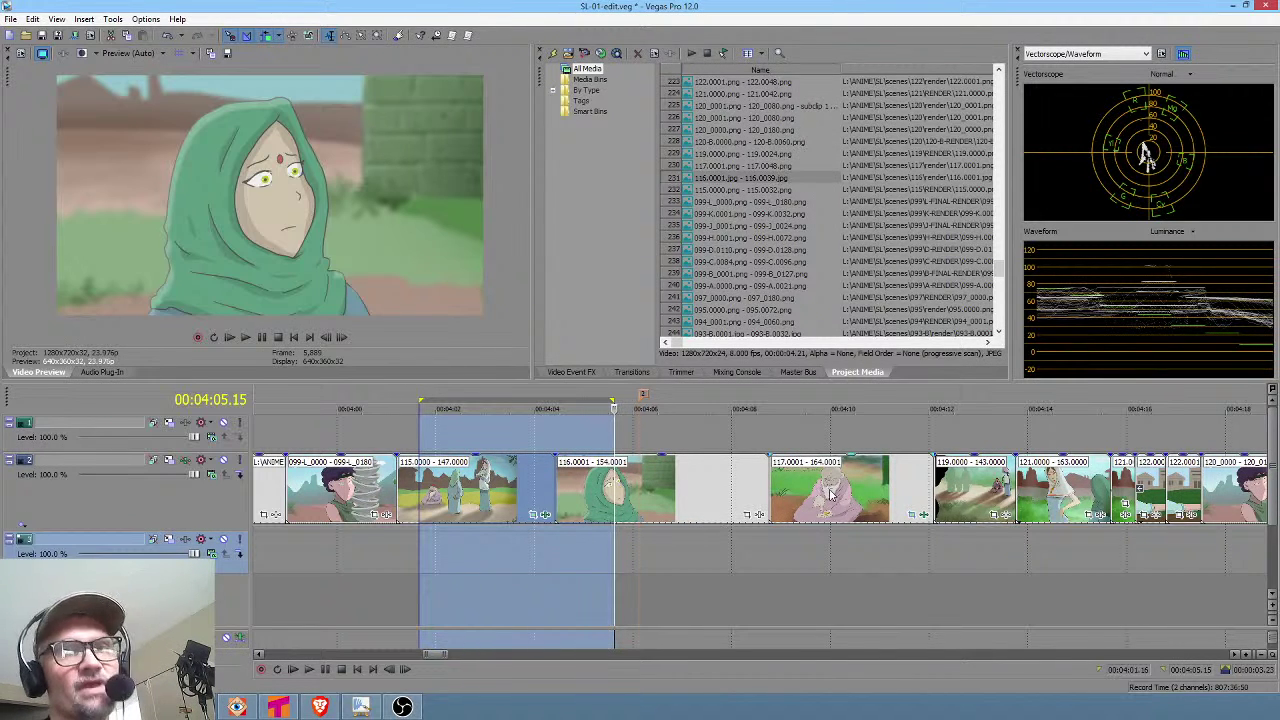
click(535, 553)
drag(535, 553, 700, 563)
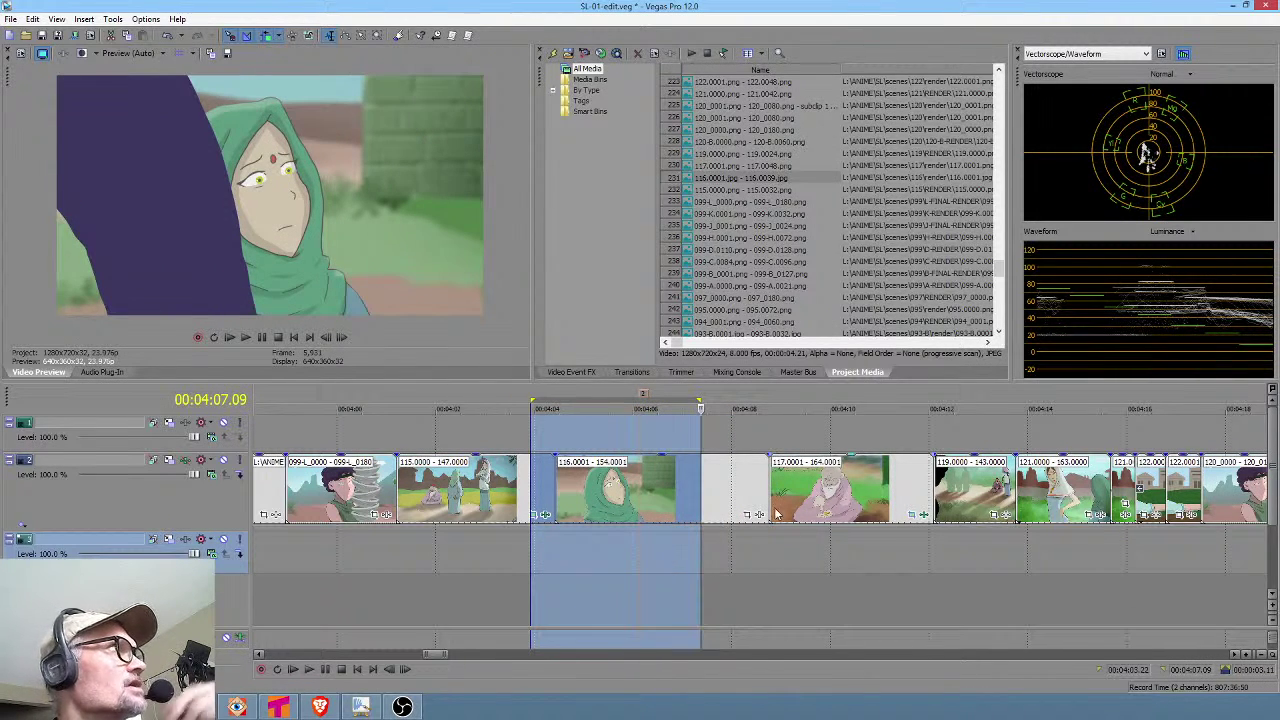
drag(764, 499, 698, 500)
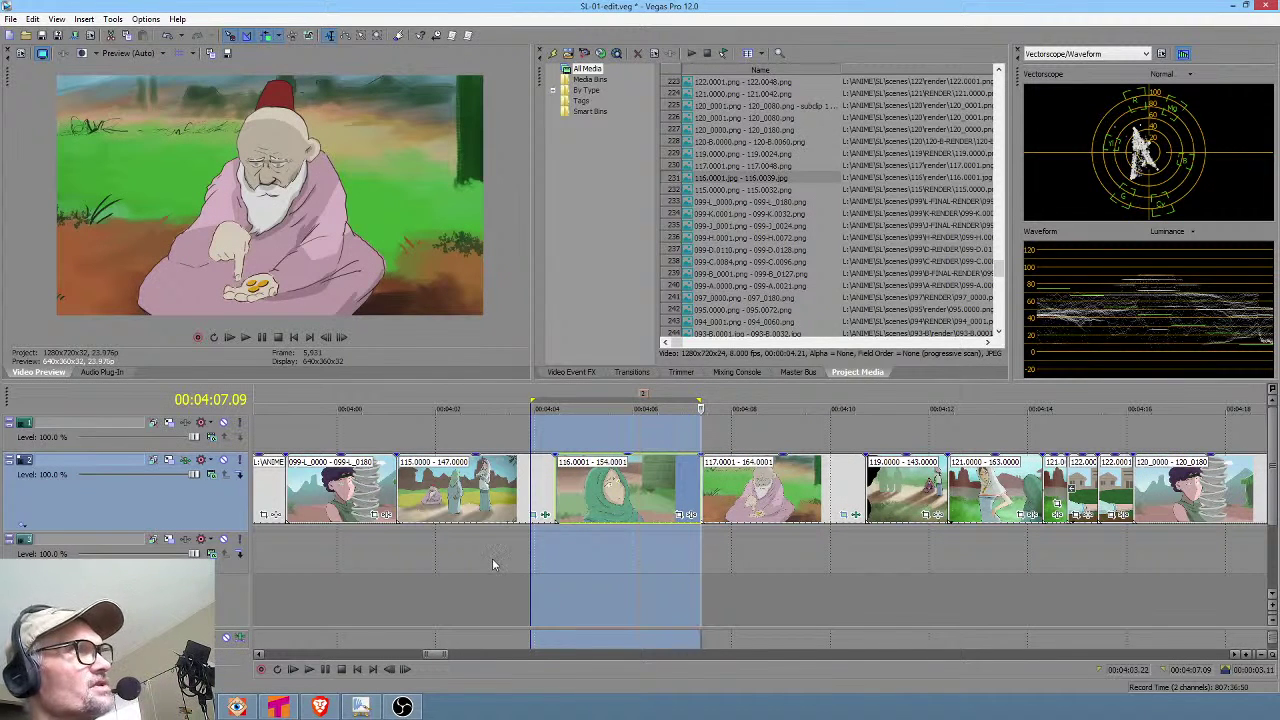
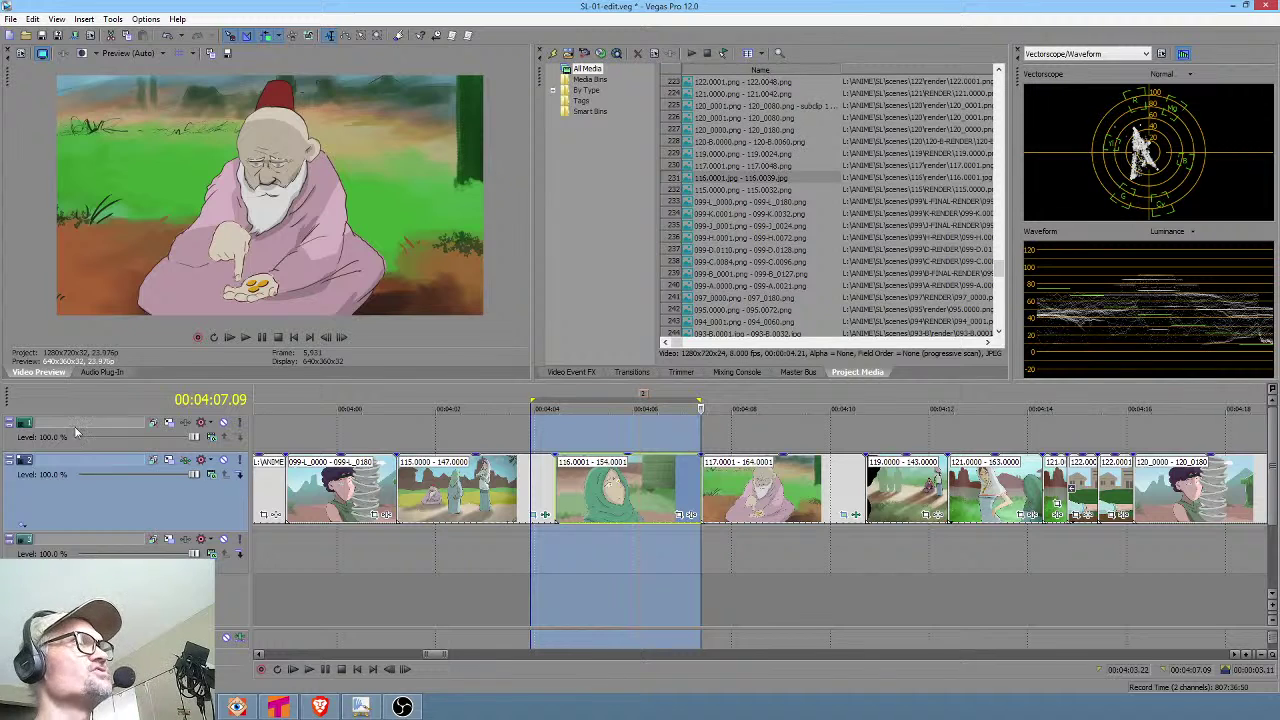
Review the shots leading up to clip 116 by scrubbing from about 00:03:50 and playing the bridge shots.
click(365, 549)
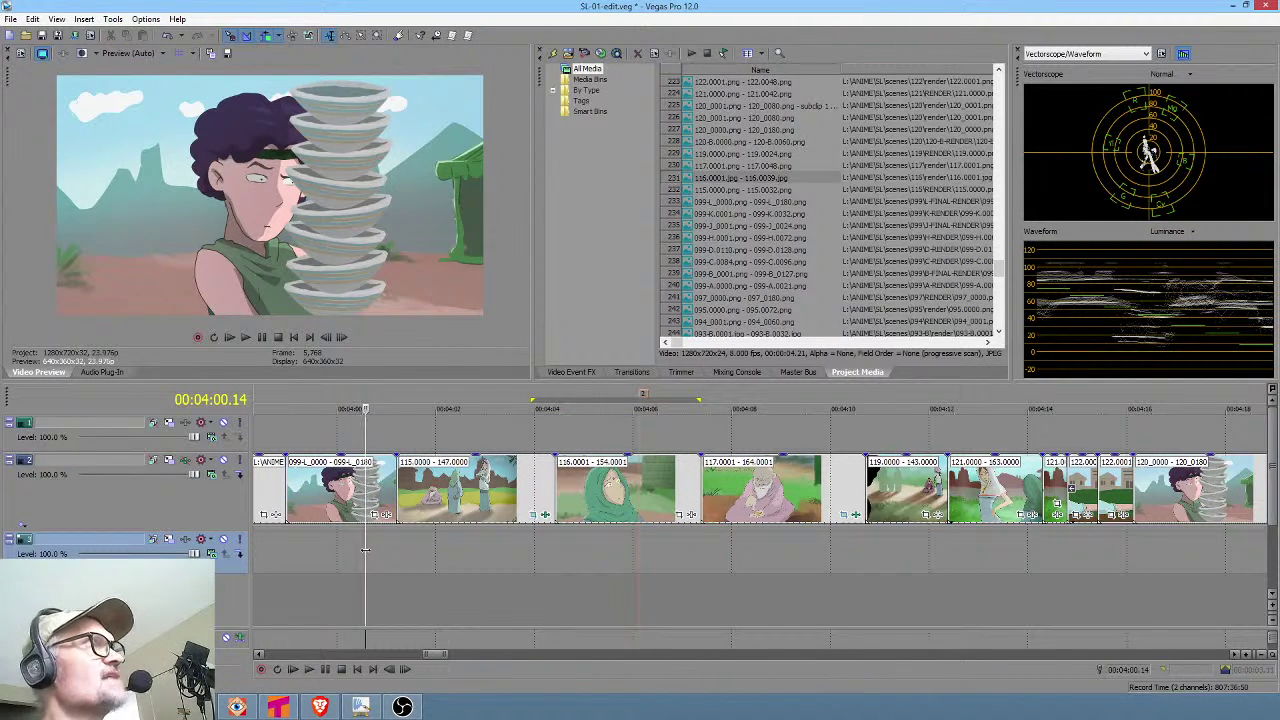
scroll(453, 561, down, 2)
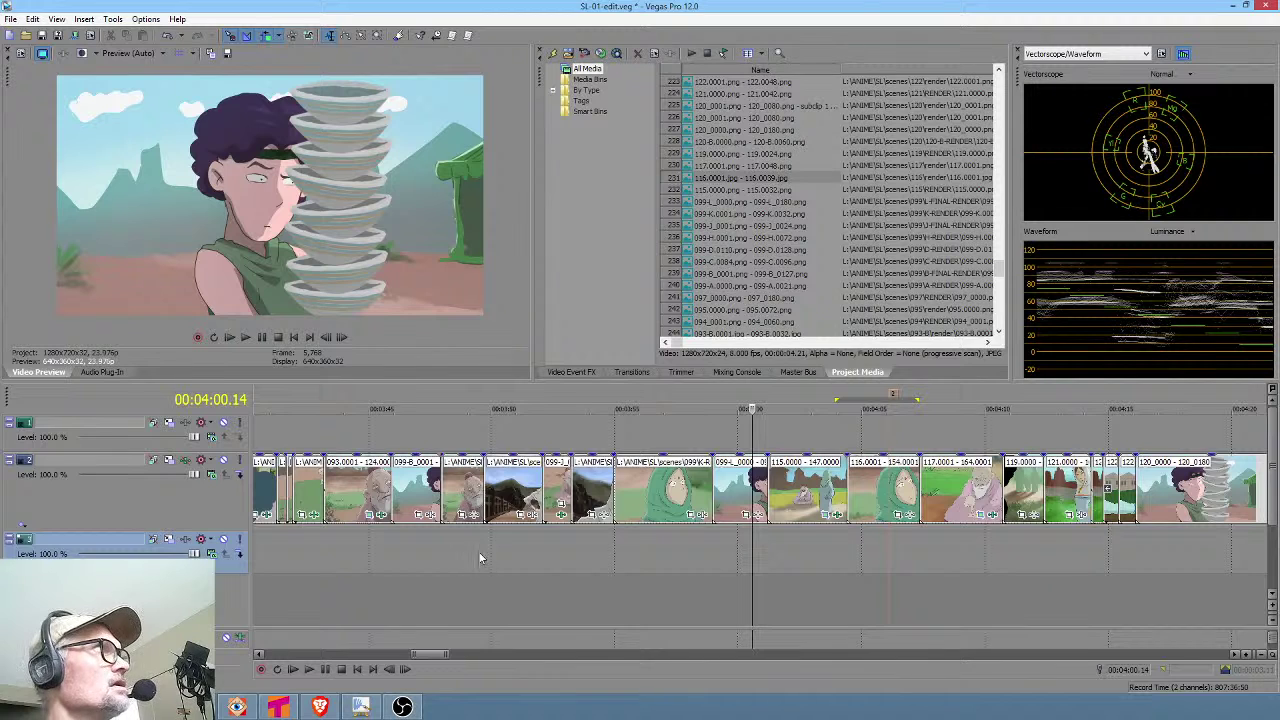
drag(512, 551, 733, 570)
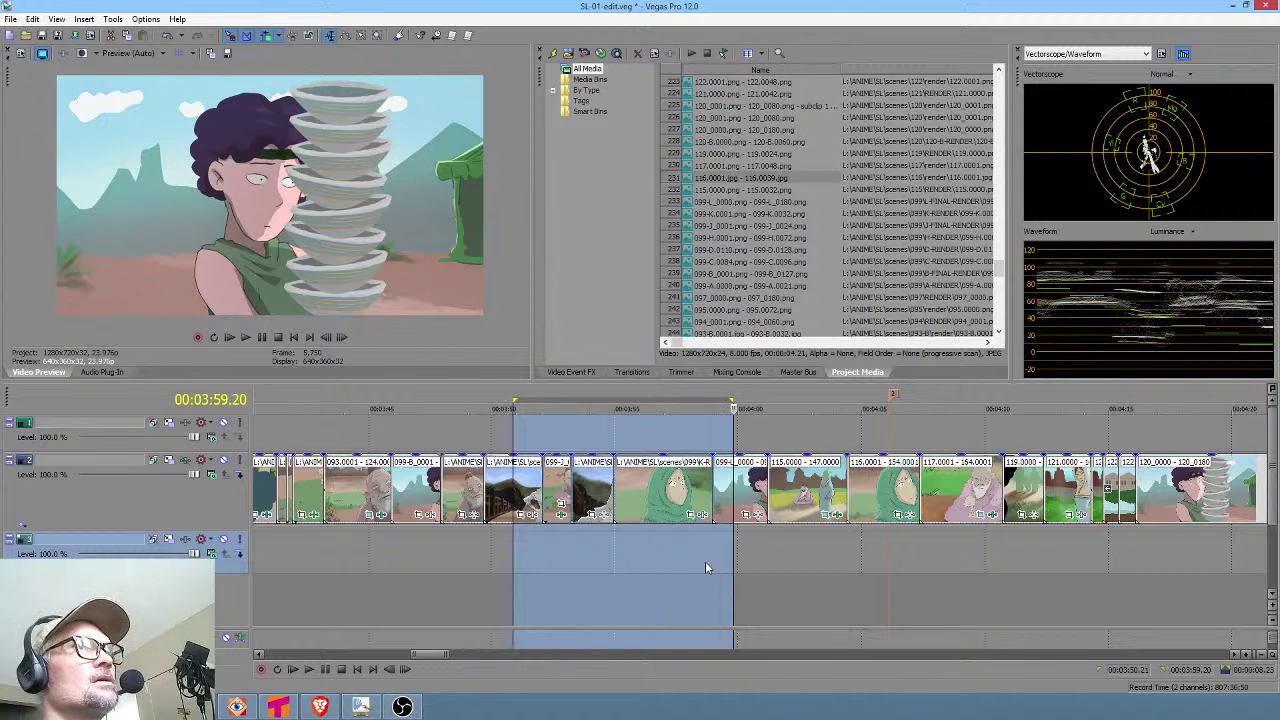
click(705, 561)
scroll(582, 545, down, 1)
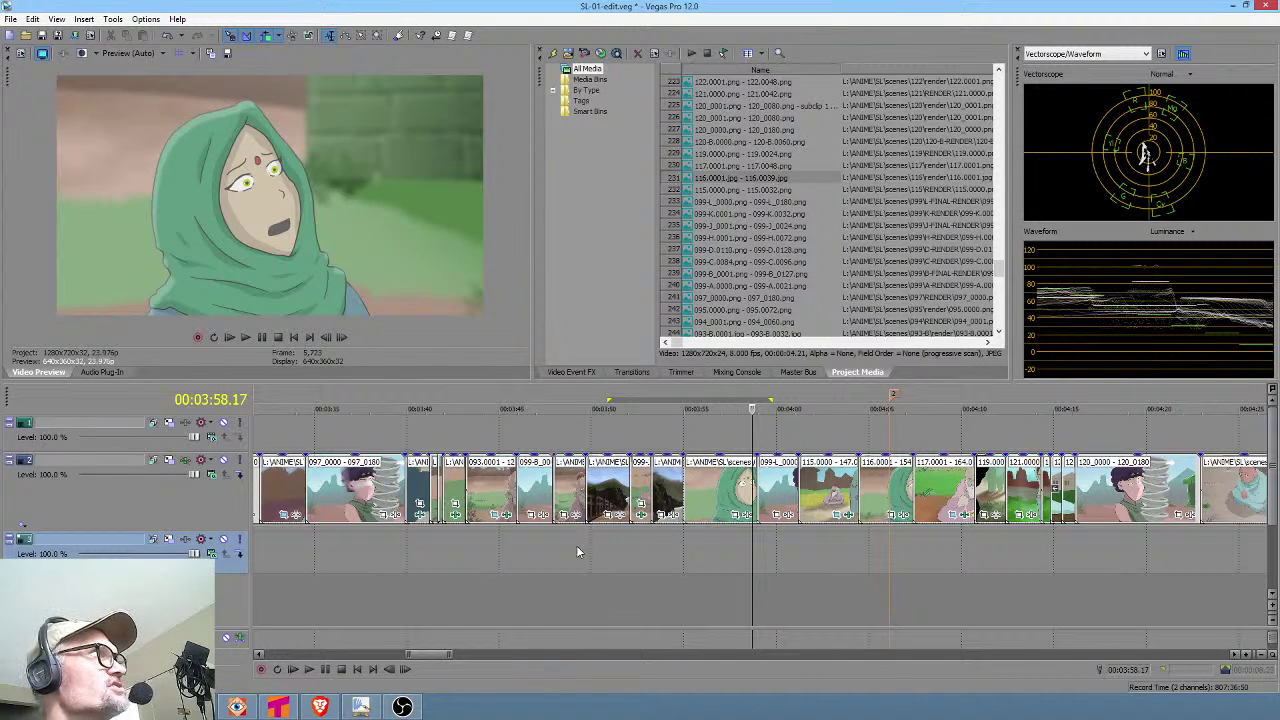
click(577, 551)
key(space)
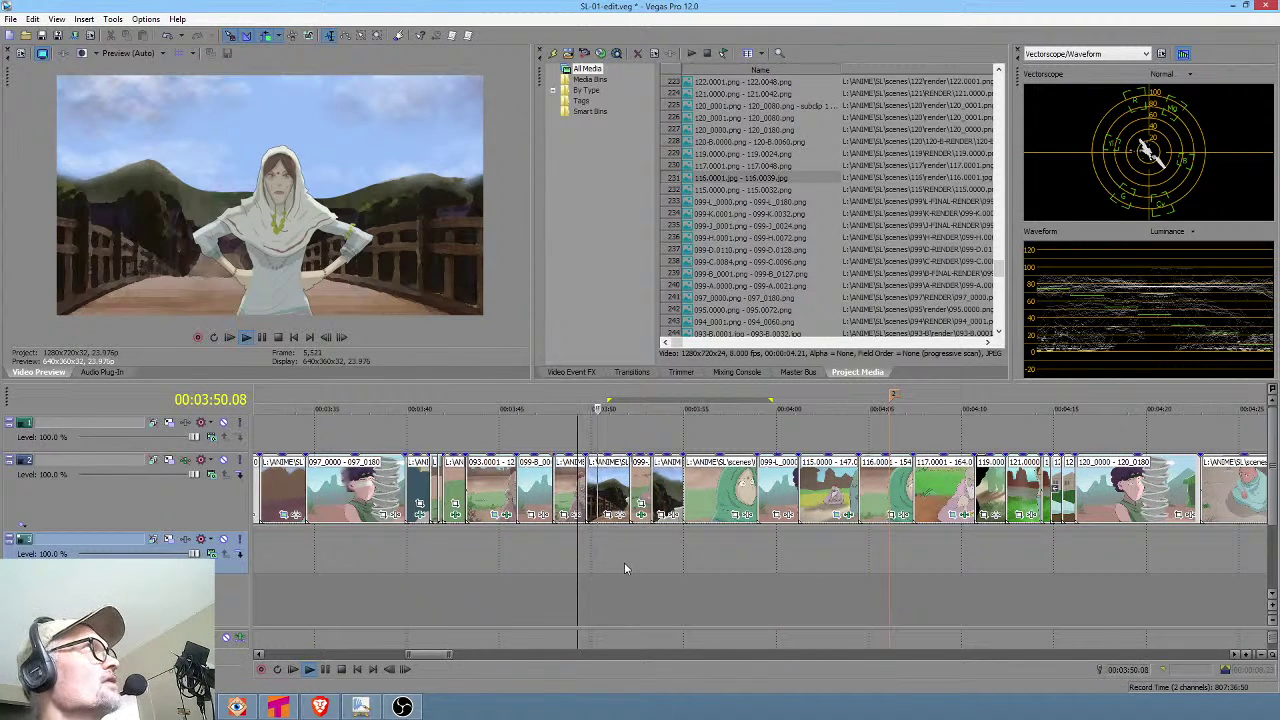
Play the sequence from the hand shot at about 00:03:42 through the old man and bridge shots to check its pacing.
click(462, 548)
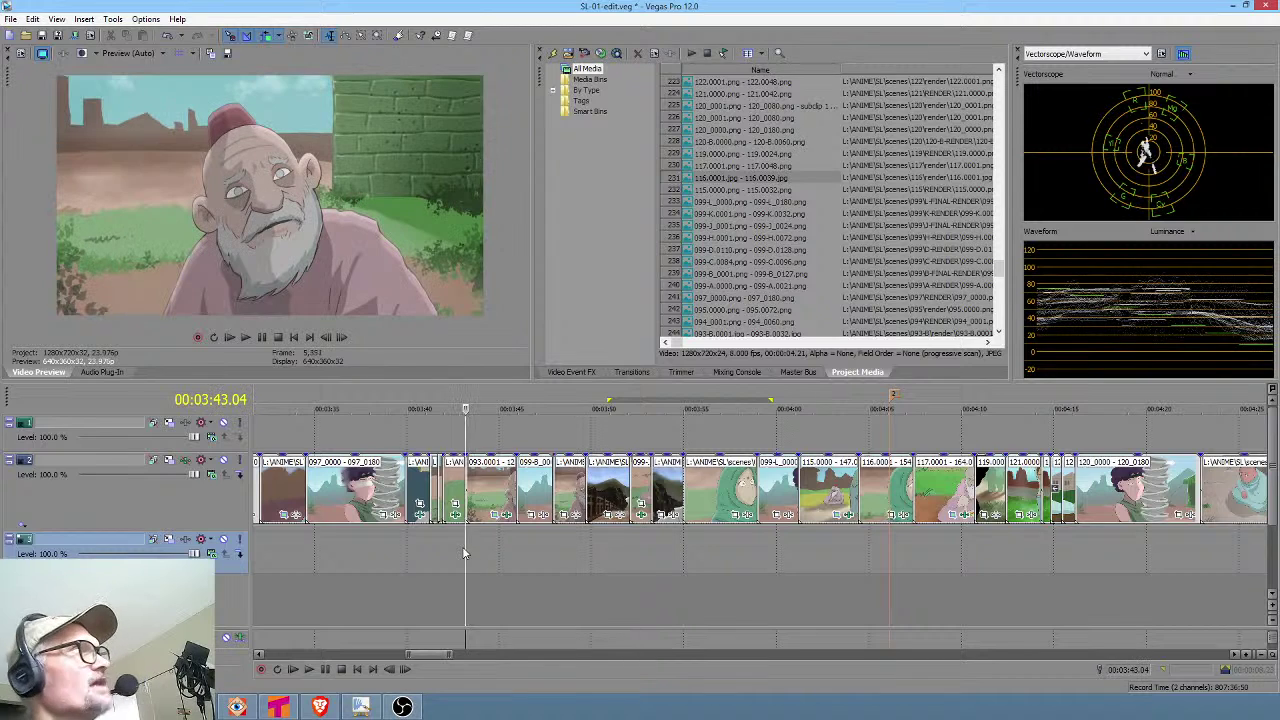
click(443, 549)
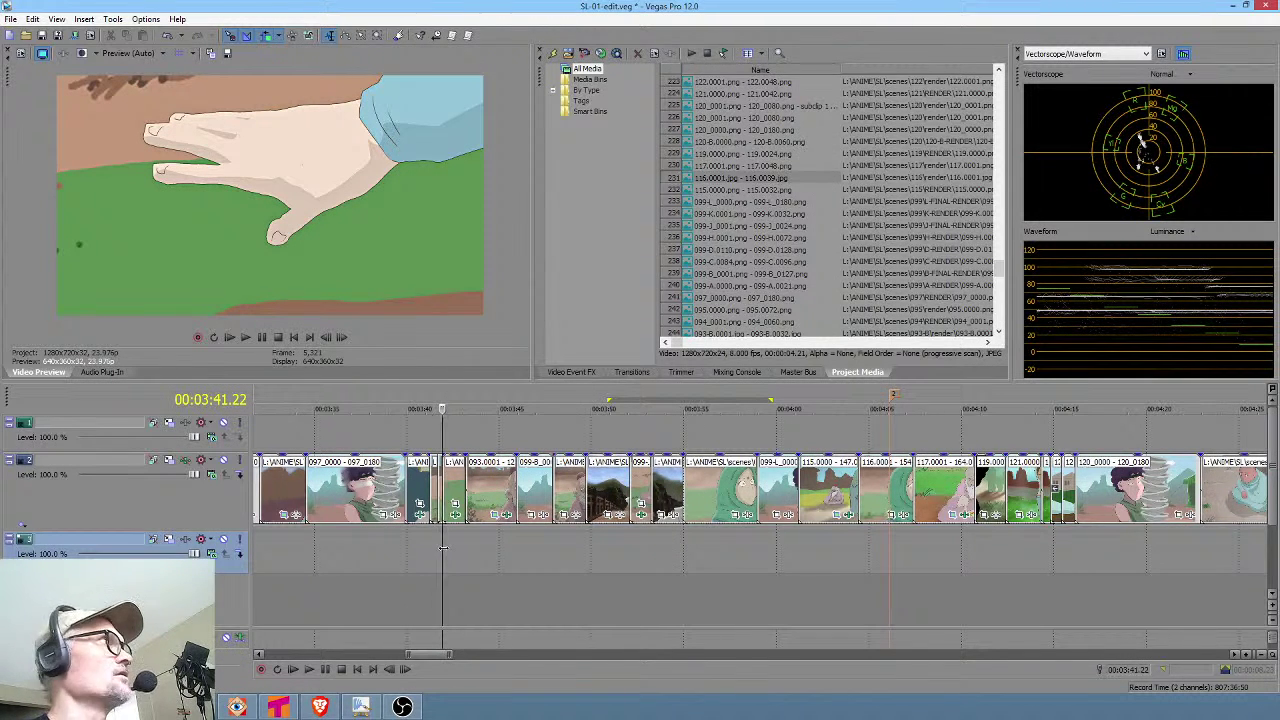
key(space)
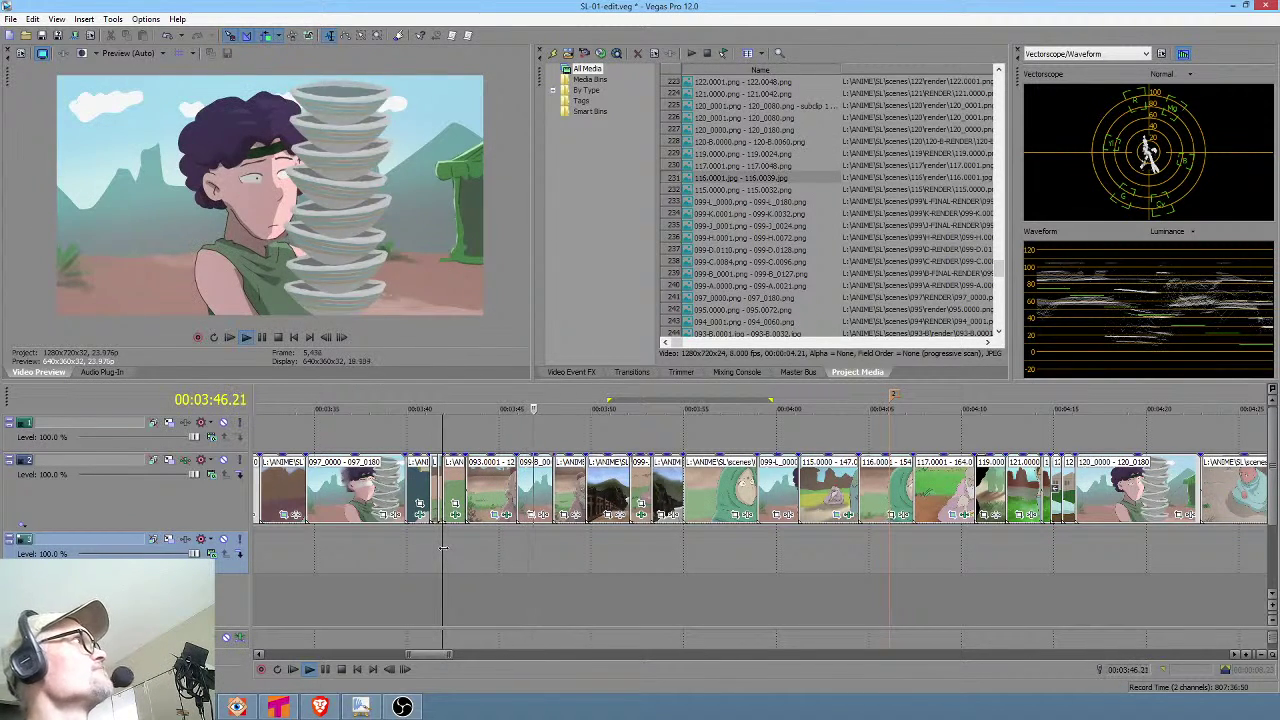
key(space)
click(457, 552)
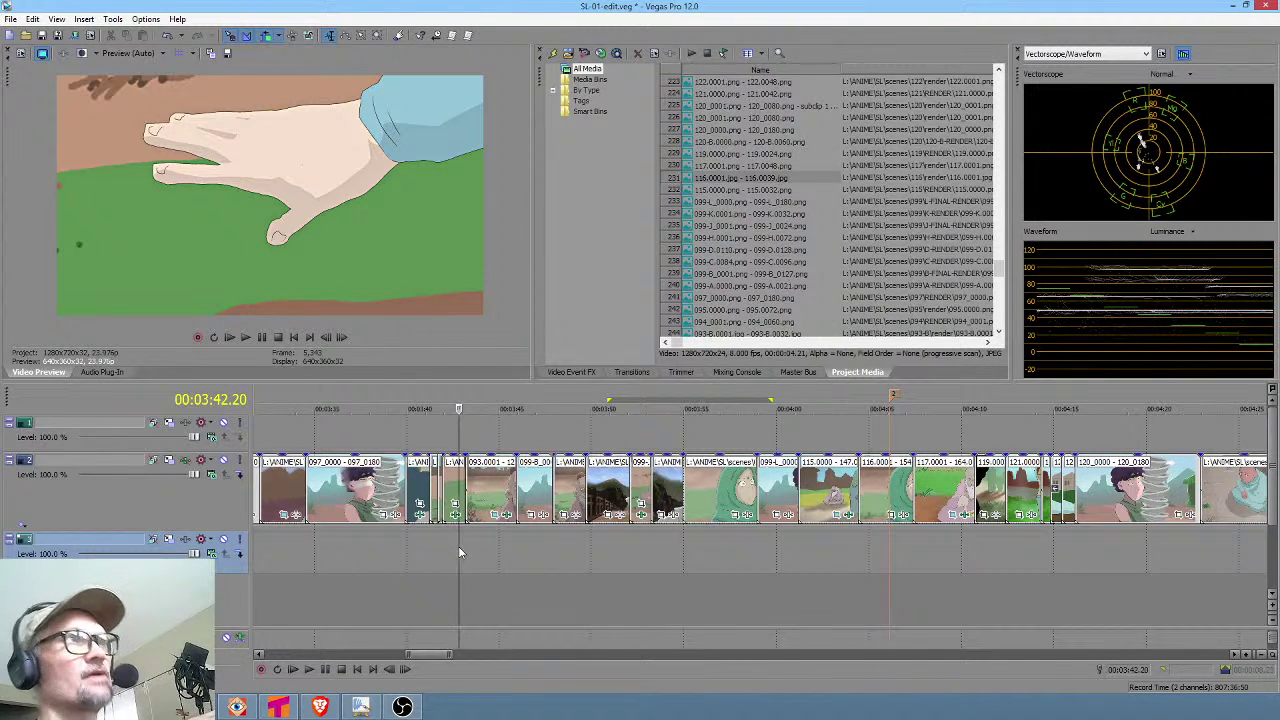
key(space)
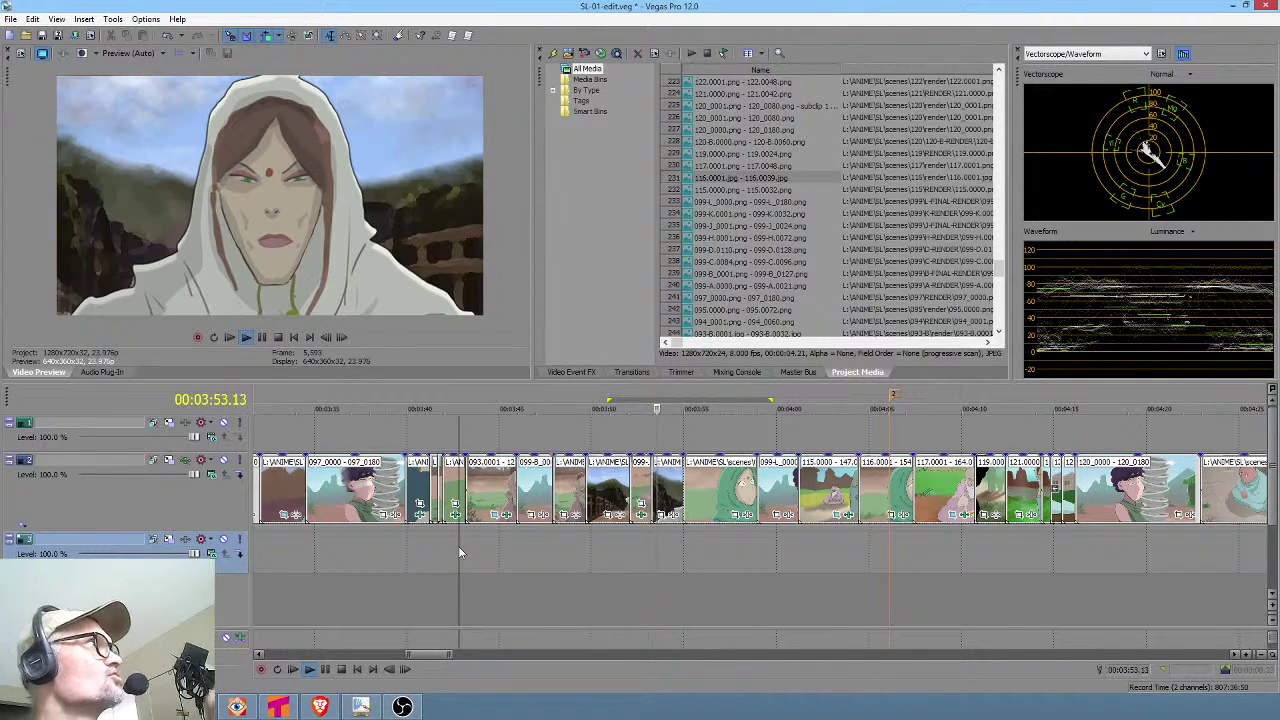
key(space)
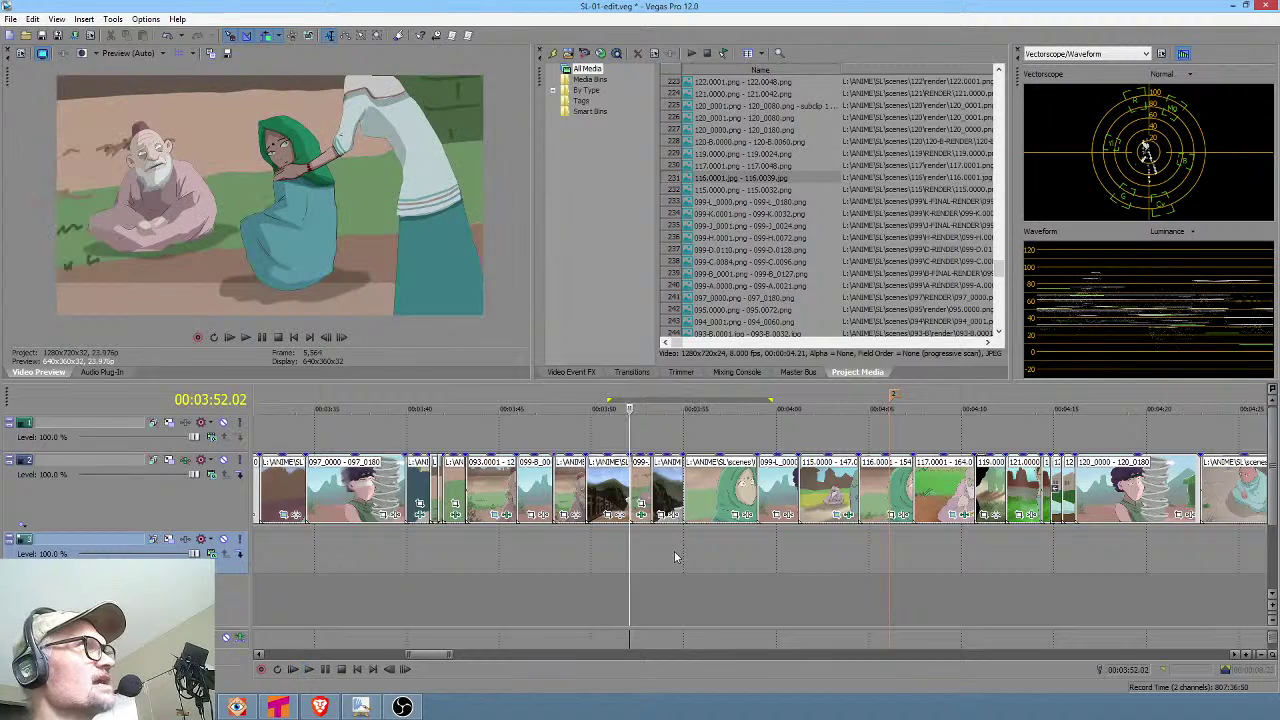
Replay the bridge shot from about 00:03:50 and scrub it and the green-hooded woman's shot to examine their movement.
scroll(670, 558, up, 3)
drag(684, 556, 757, 550)
click(688, 560)
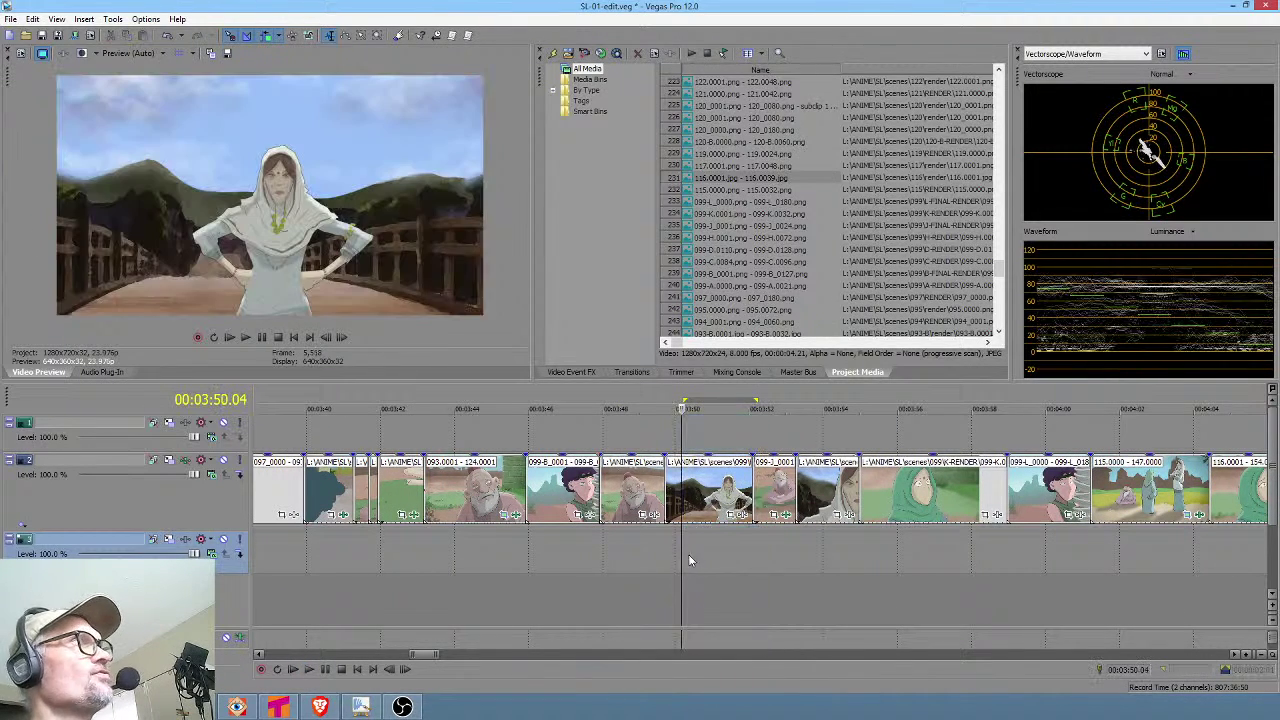
click(690, 560)
key(space)
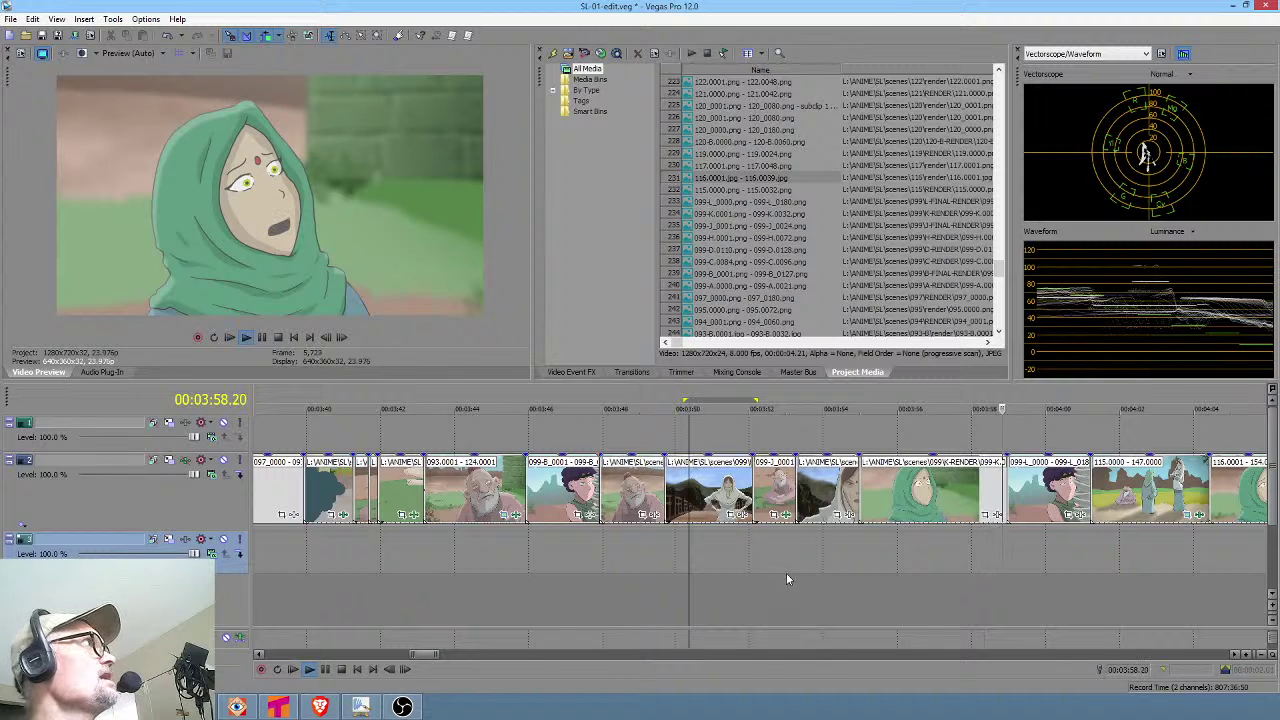
click(928, 562)
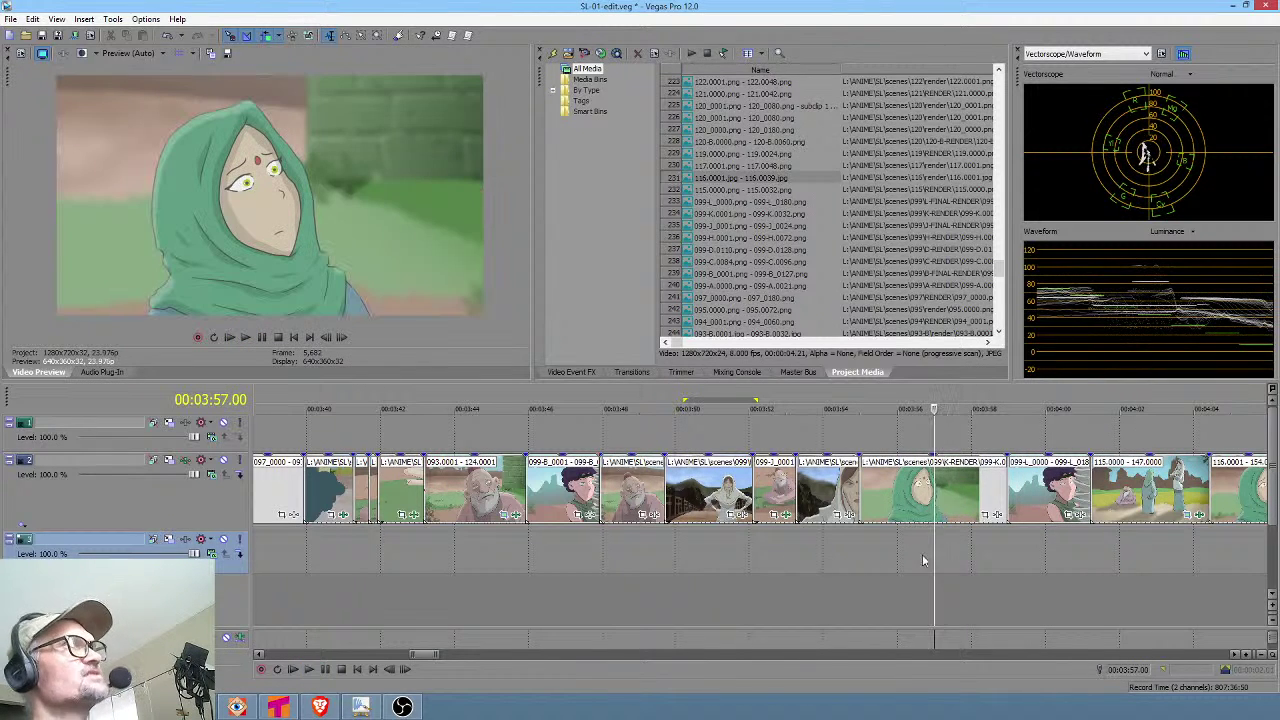
drag(875, 546, 922, 555)
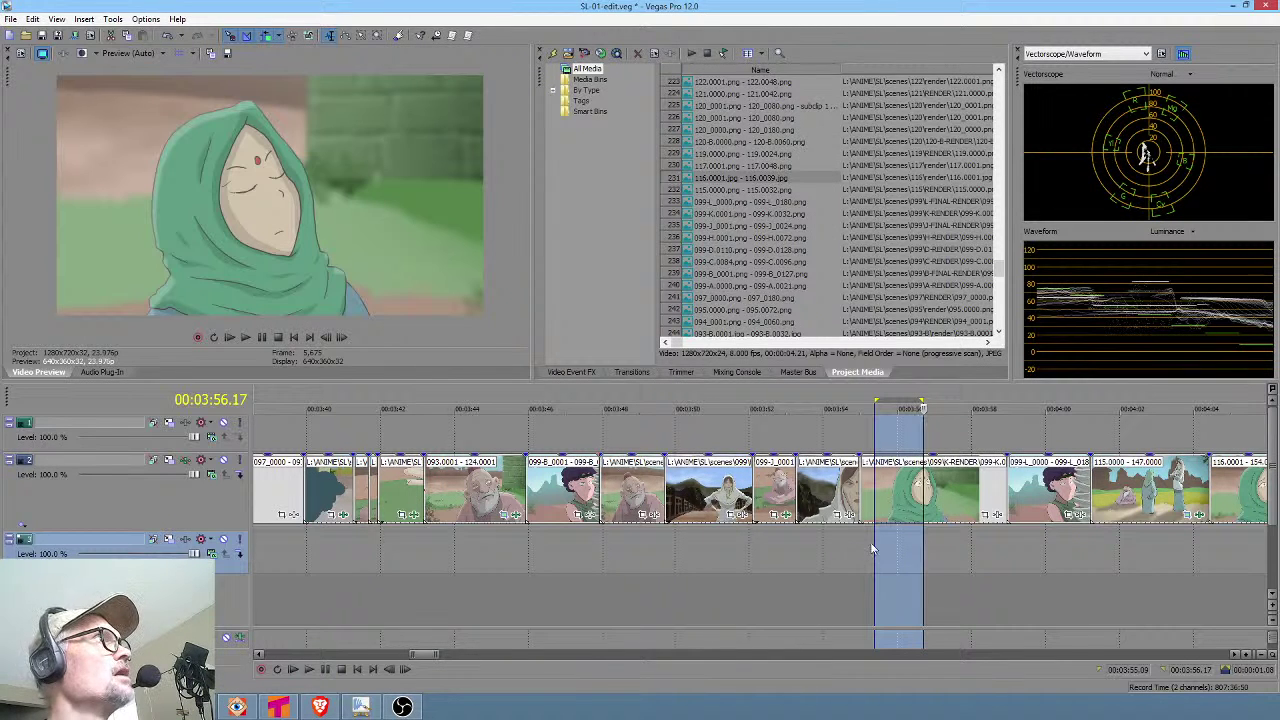
drag(684, 556, 708, 556)
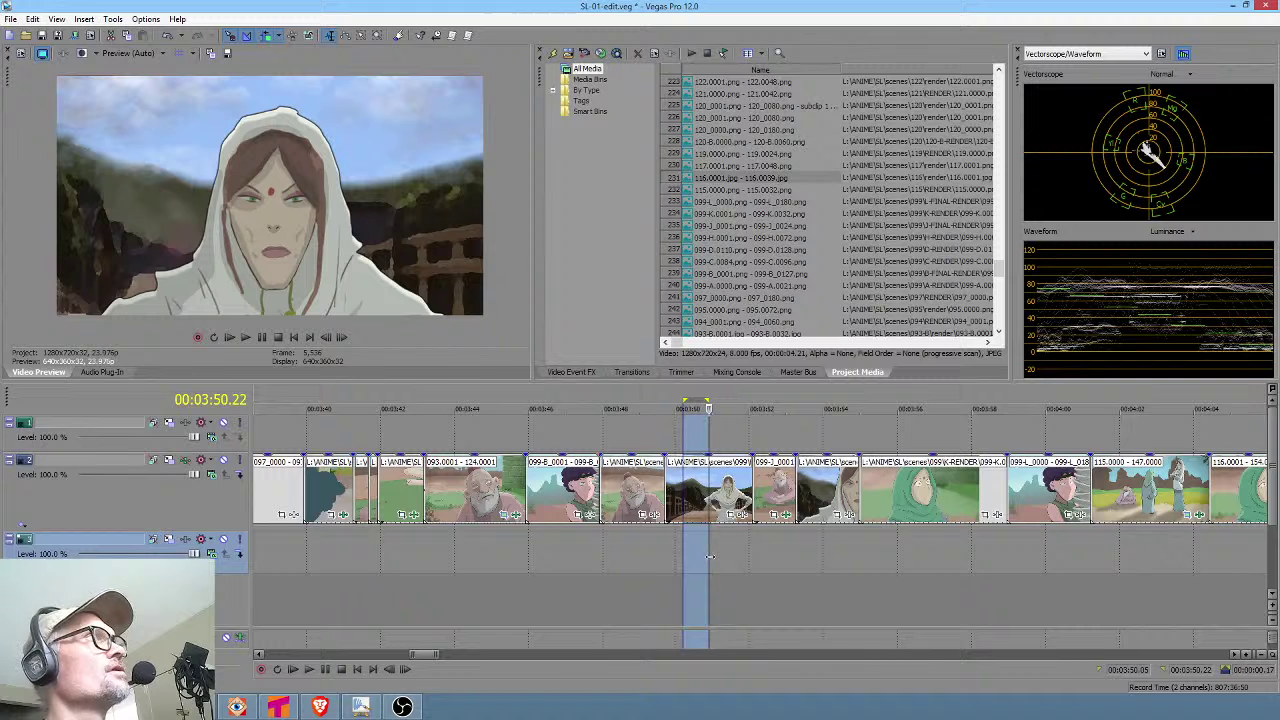
click(710, 556)
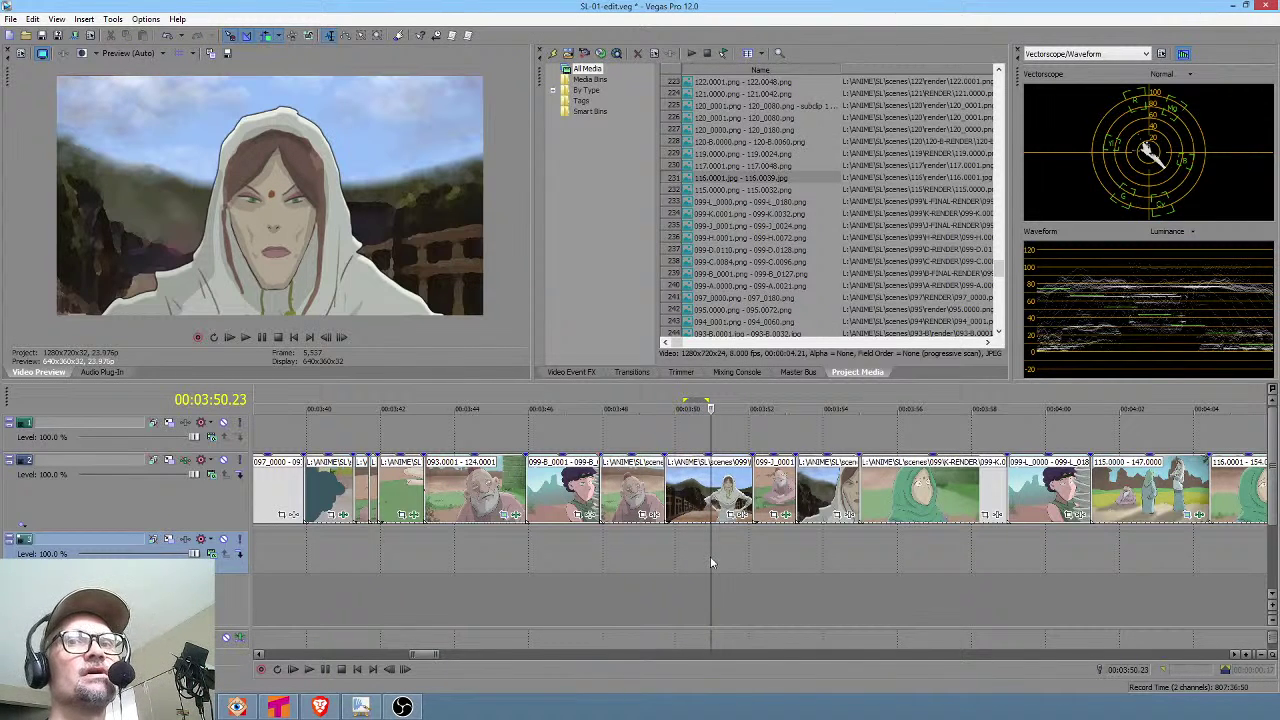
Play back the edit from about 00:03:52 through the shot of the old man counting coins.
click(772, 552)
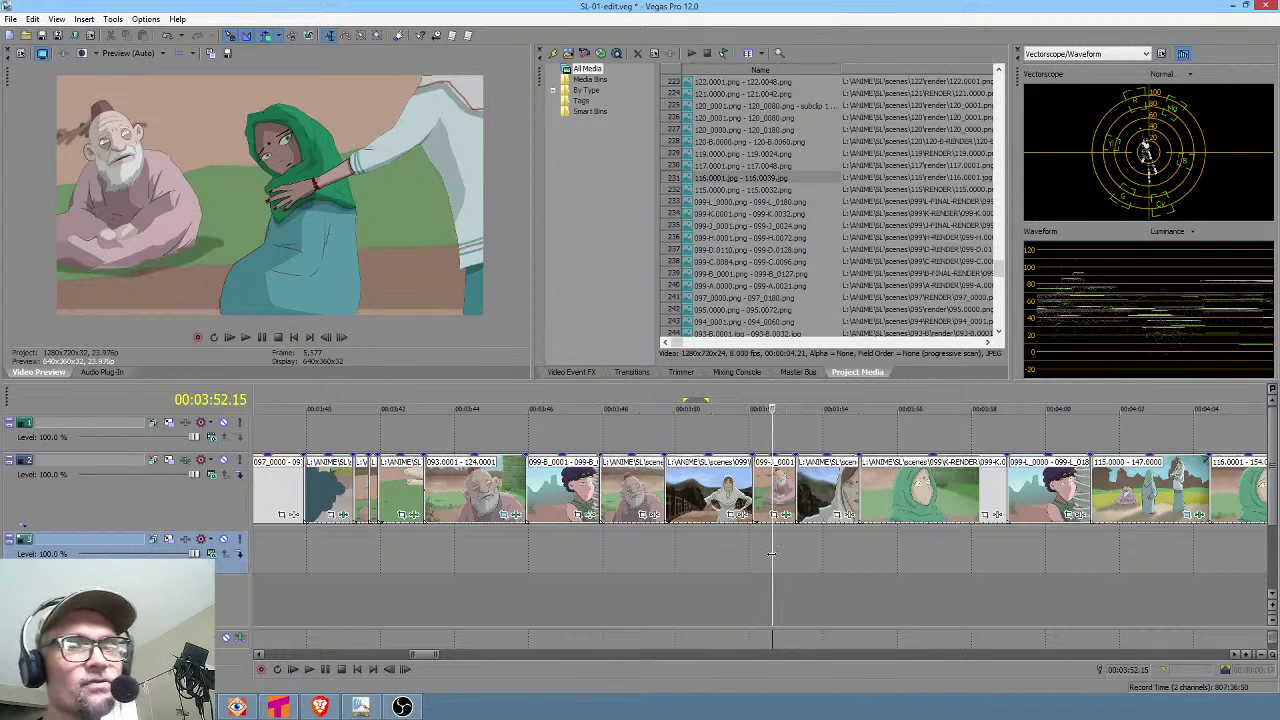
key(space)
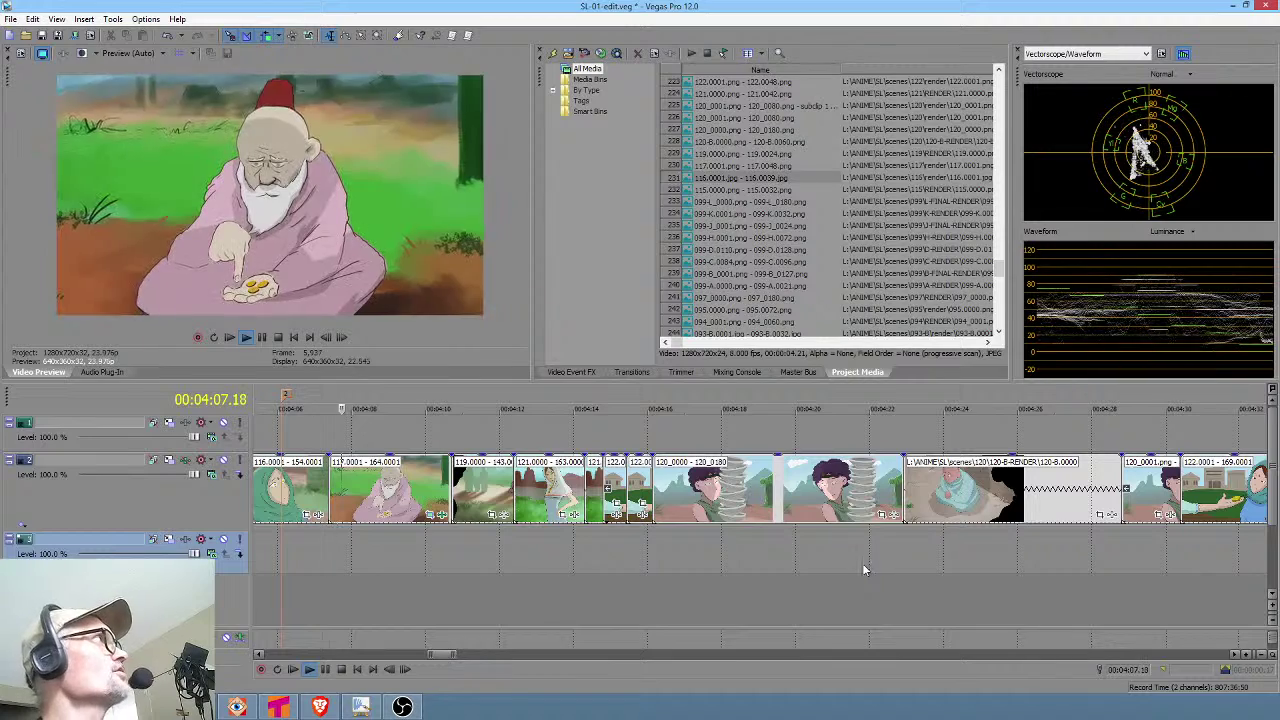
key(space)
click(426, 558)
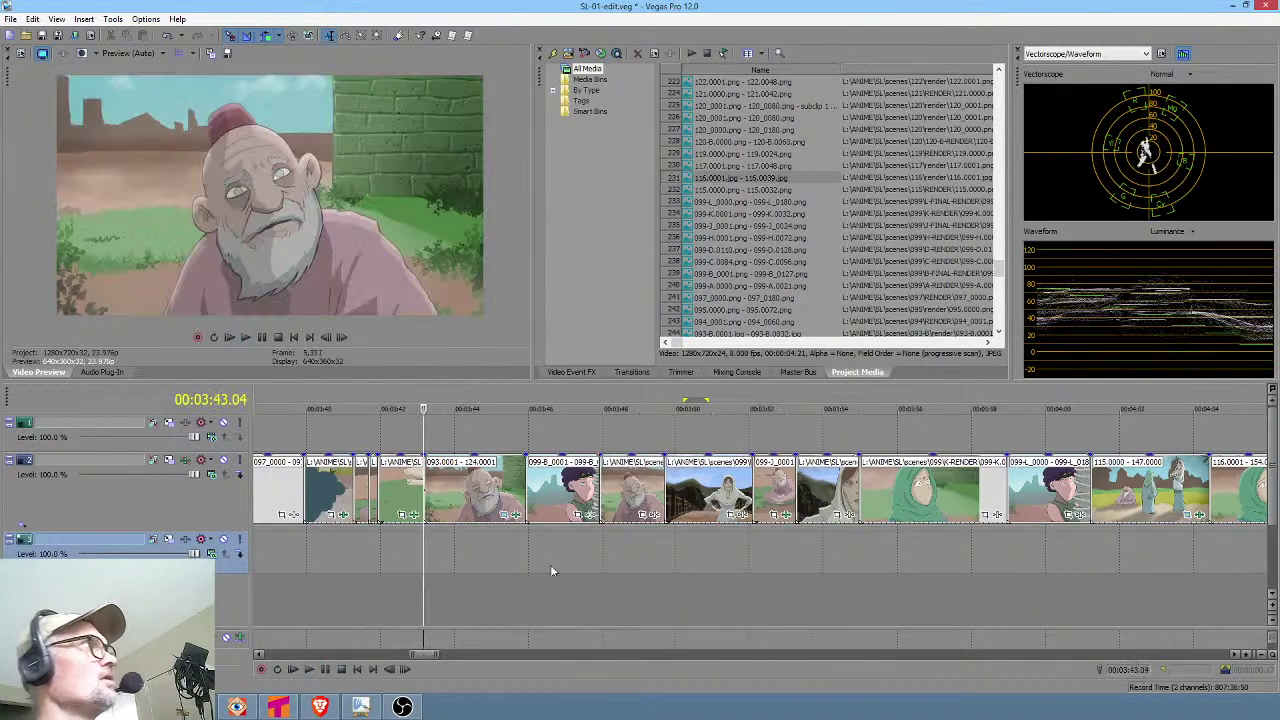
Examine the shots between about 00:03:48 and 00:04:19 by marking time ranges over them, focusing on the cut from clip 116 to clip 117.
drag(625, 558, 1008, 557)
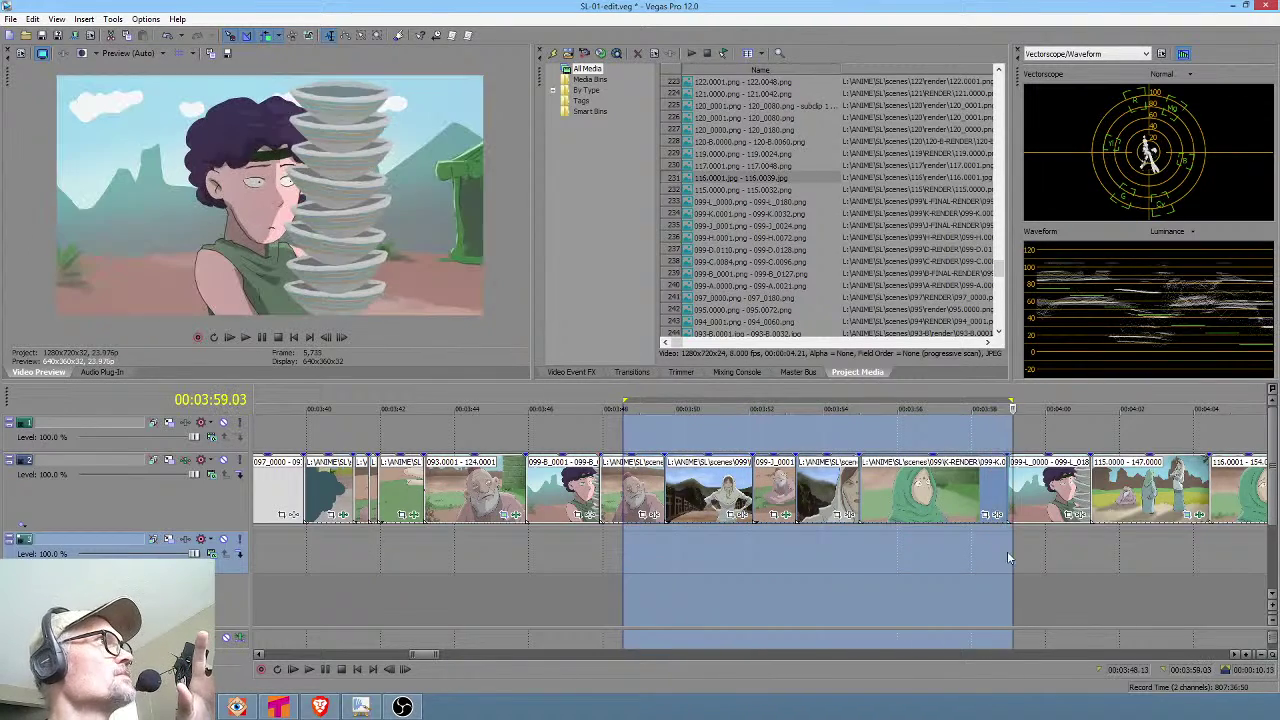
scroll(1008, 557, down, 3)
drag(855, 557, 994, 557)
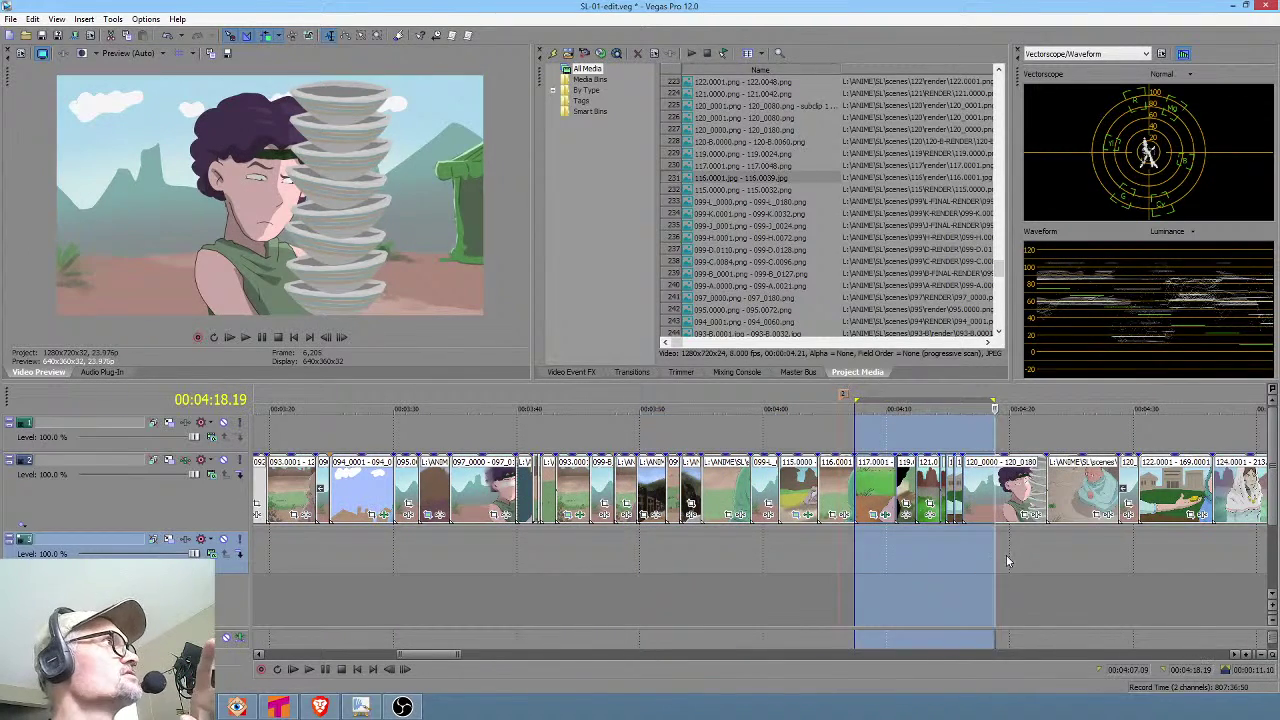
drag(822, 562, 893, 559)
scroll(892, 559, up, 3)
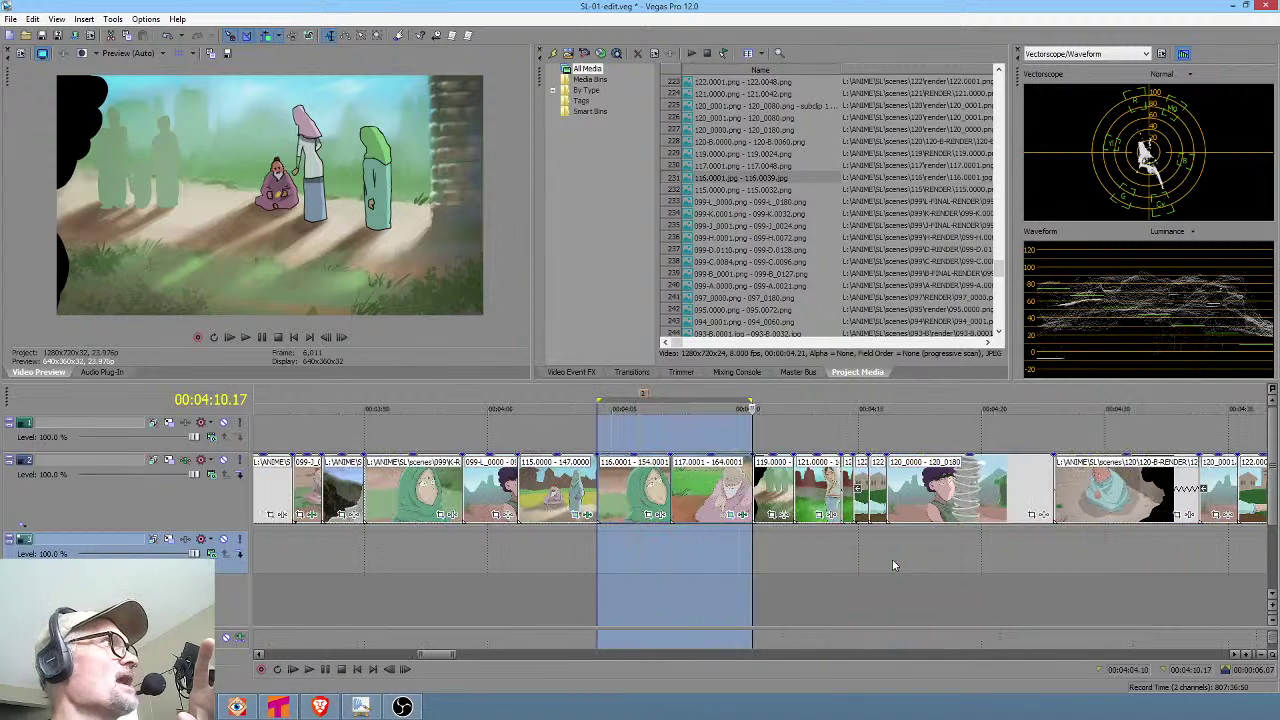
drag(632, 548, 703, 541)
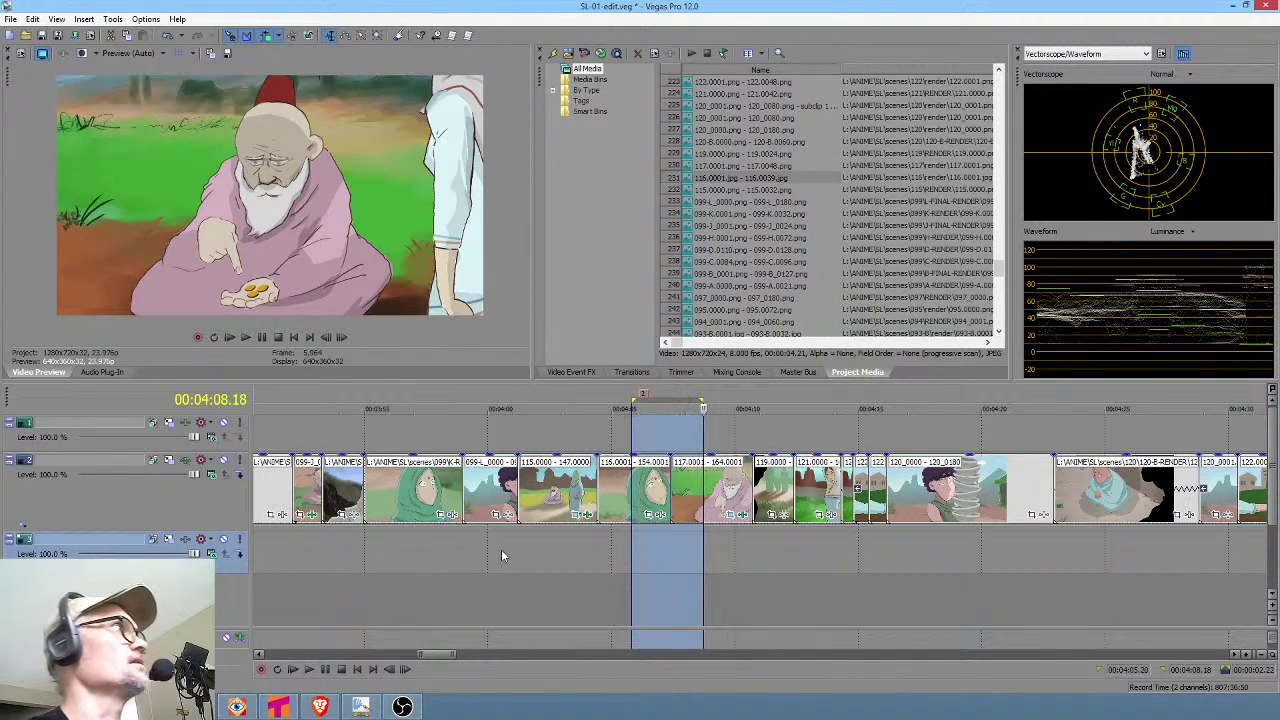
click(439, 552)
drag(590, 560, 662, 541)
click(665, 547)
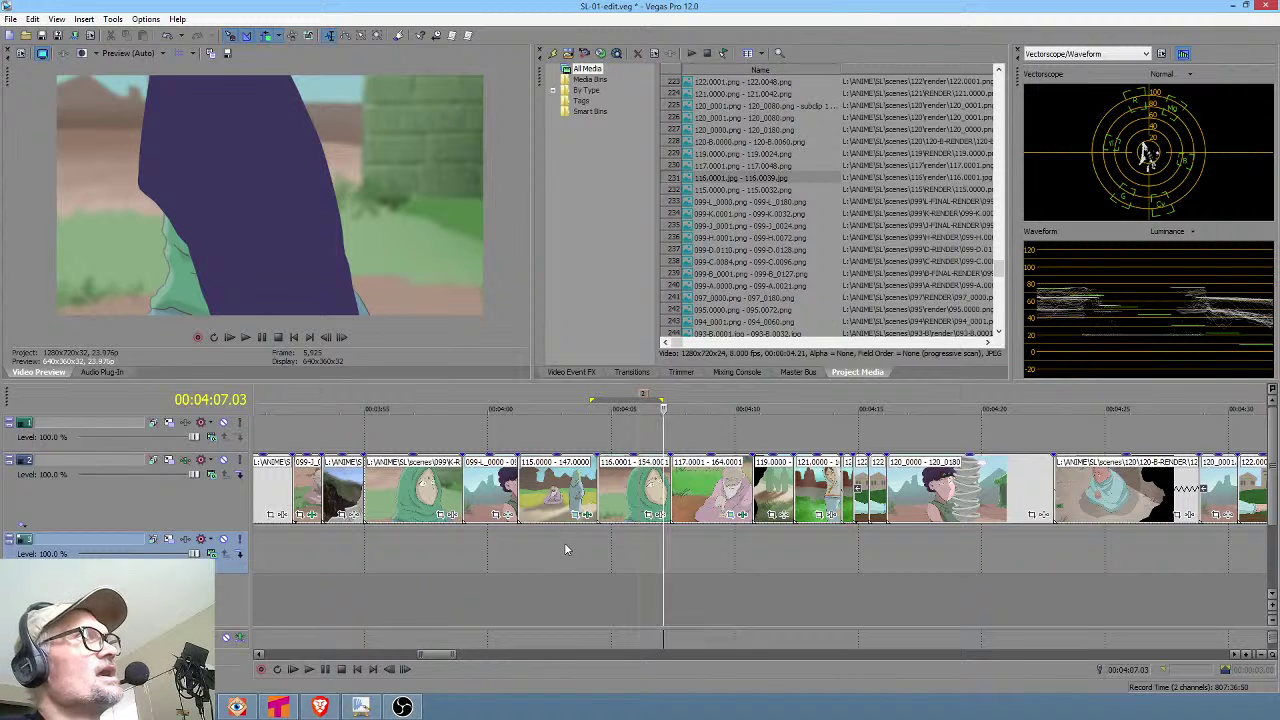
Trim the end of the 116.0001 - 154.0001 clip slightly shorter, rippling the following clips, and play back the cut into clip 117.
click(558, 548)
key(space)
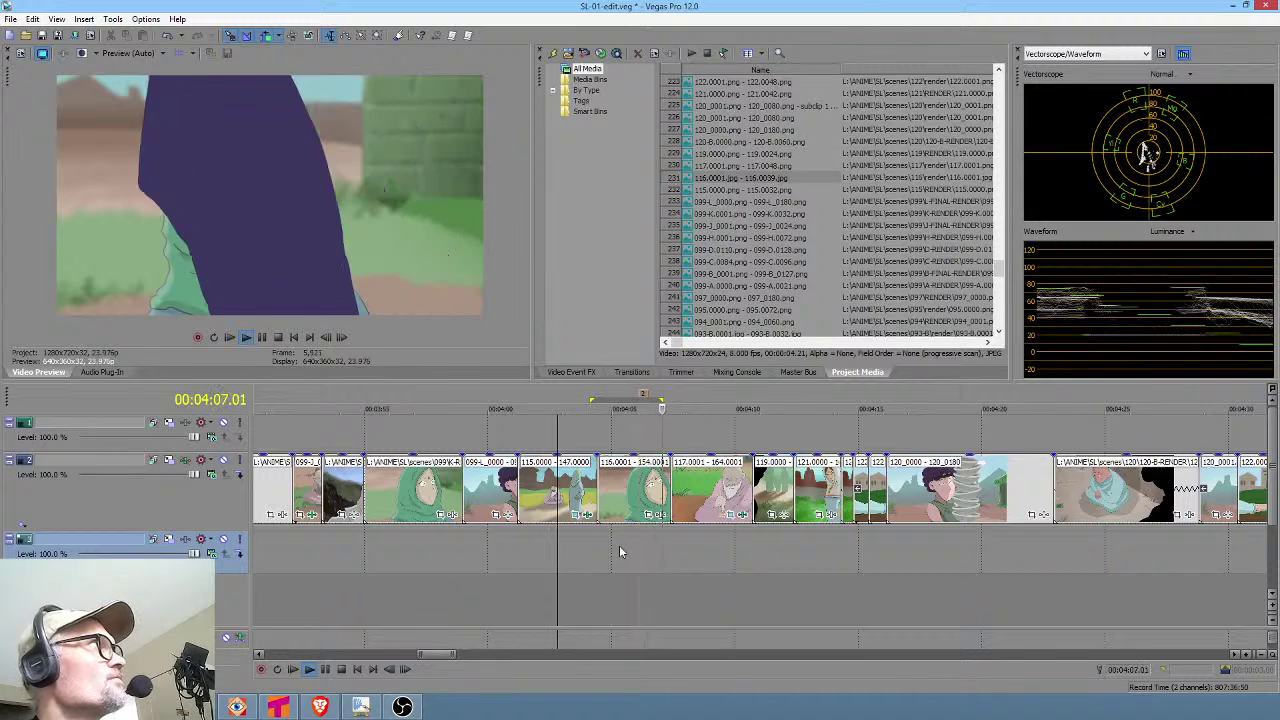
key(space)
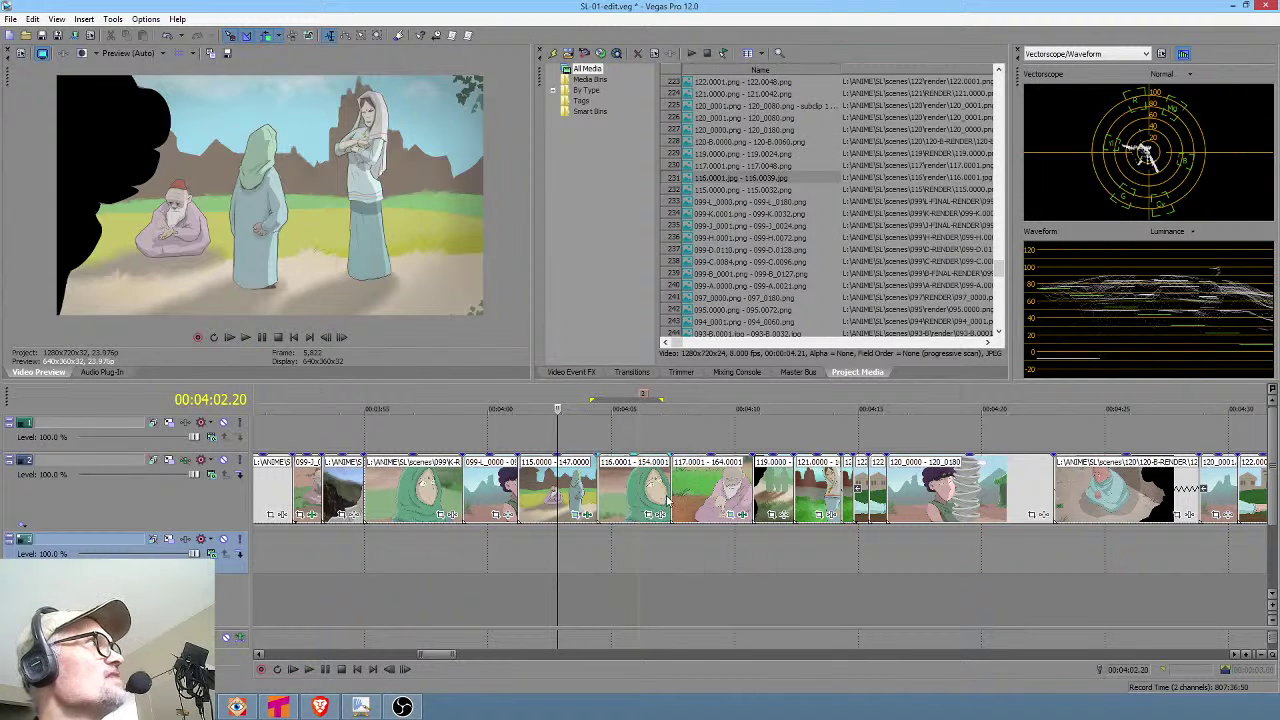
mouse_move(667, 496)
mouse_down()
mouse_move(648, 495)
mouse_move(659, 494)
mouse_up()
click(536, 562)
key(space)
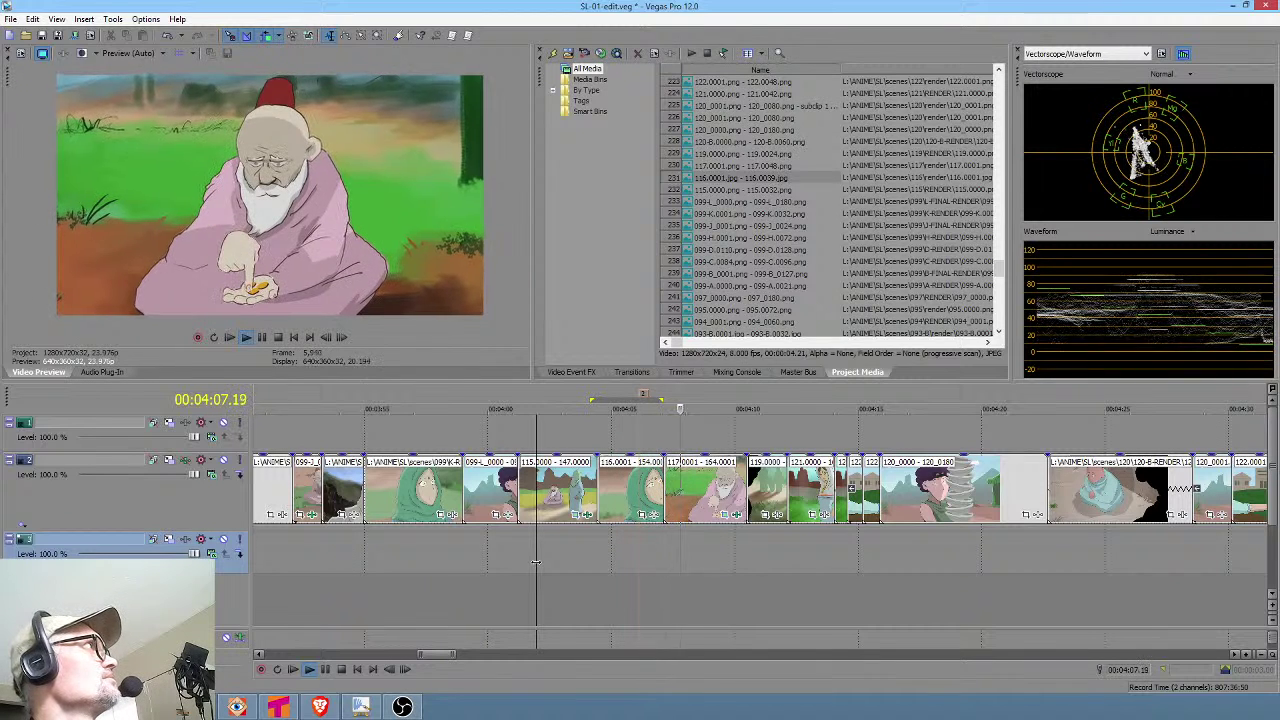
key(space)
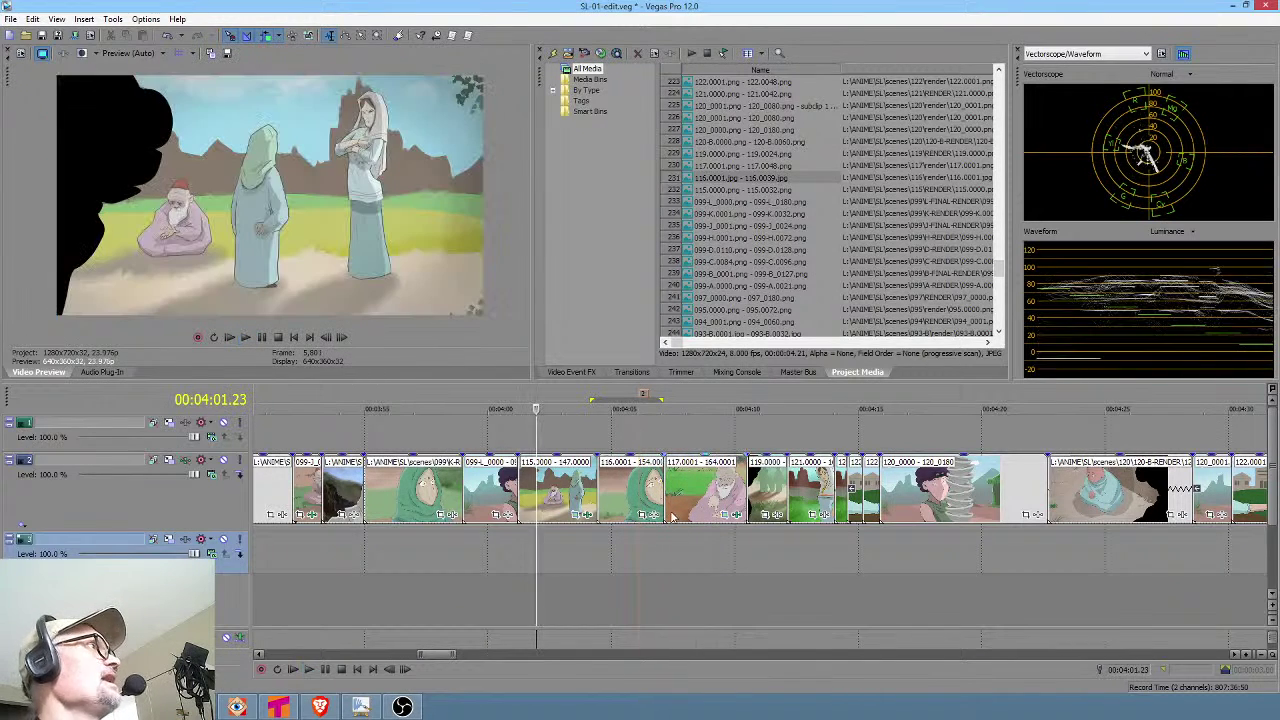
Extend the end of the 116.0001 - 154.0001 clip to about 00:04:08.17, rippling the following clips along.
click(657, 495)
drag(660, 495, 679, 497)
click(600, 544)
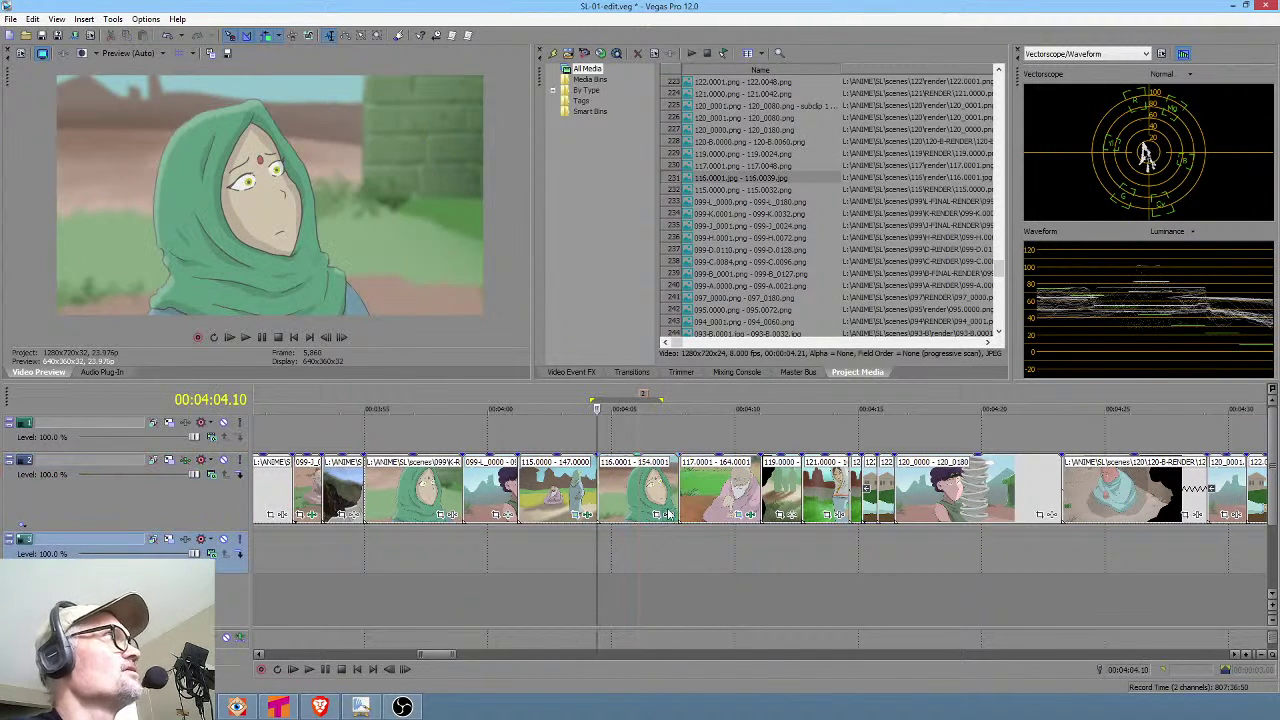
click(675, 492)
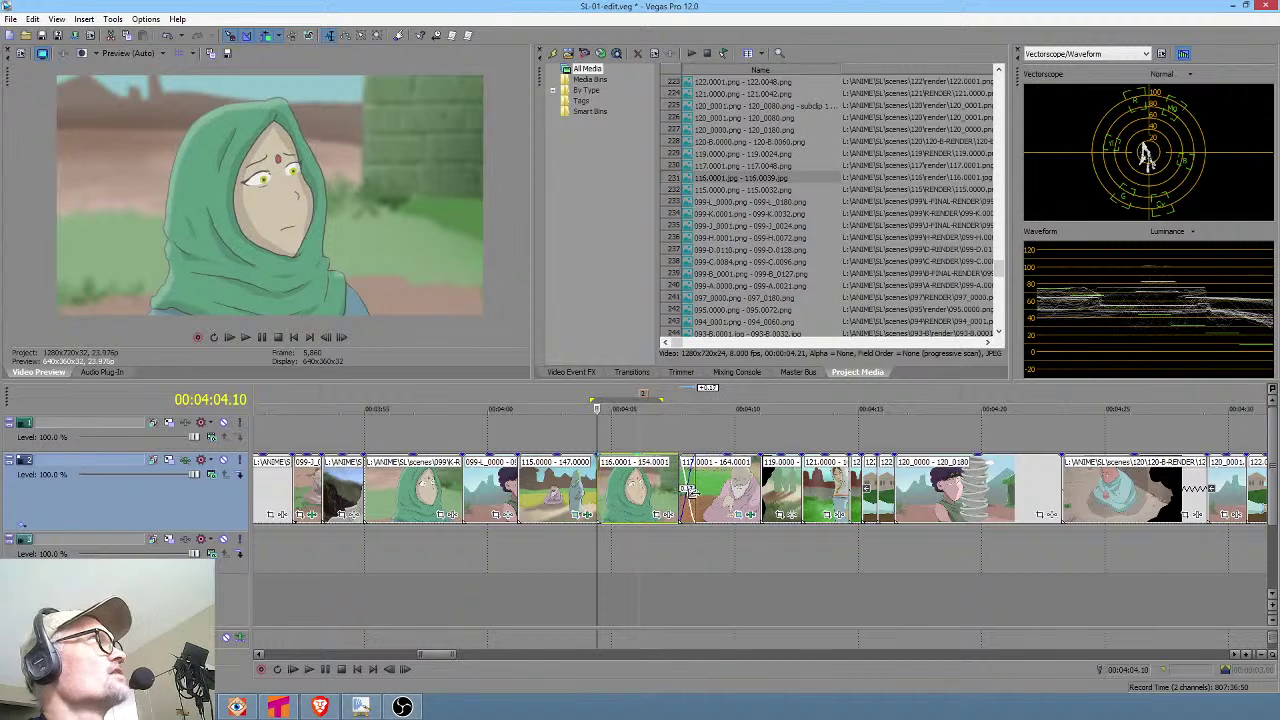
drag(675, 492, 701, 497)
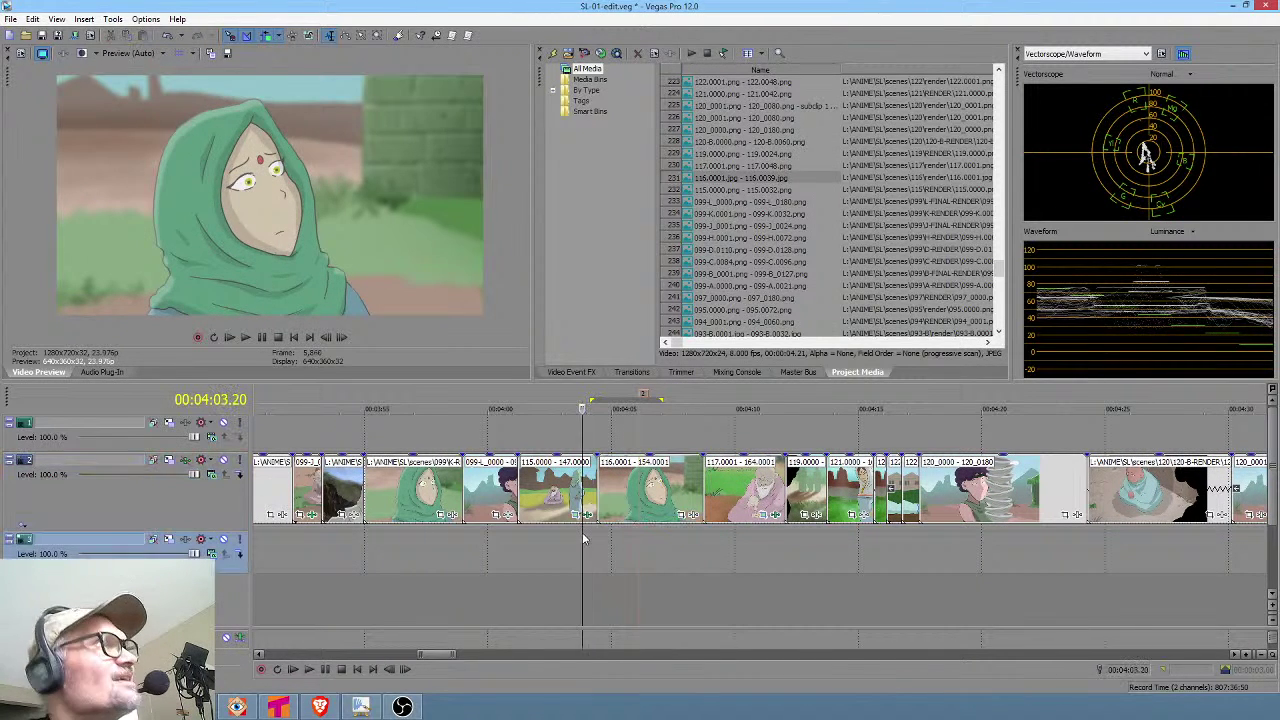
Play back the extended green-hooded woman shot and its transition through the old man's shot into clips 119 and 121.
click(592, 538)
key(space)
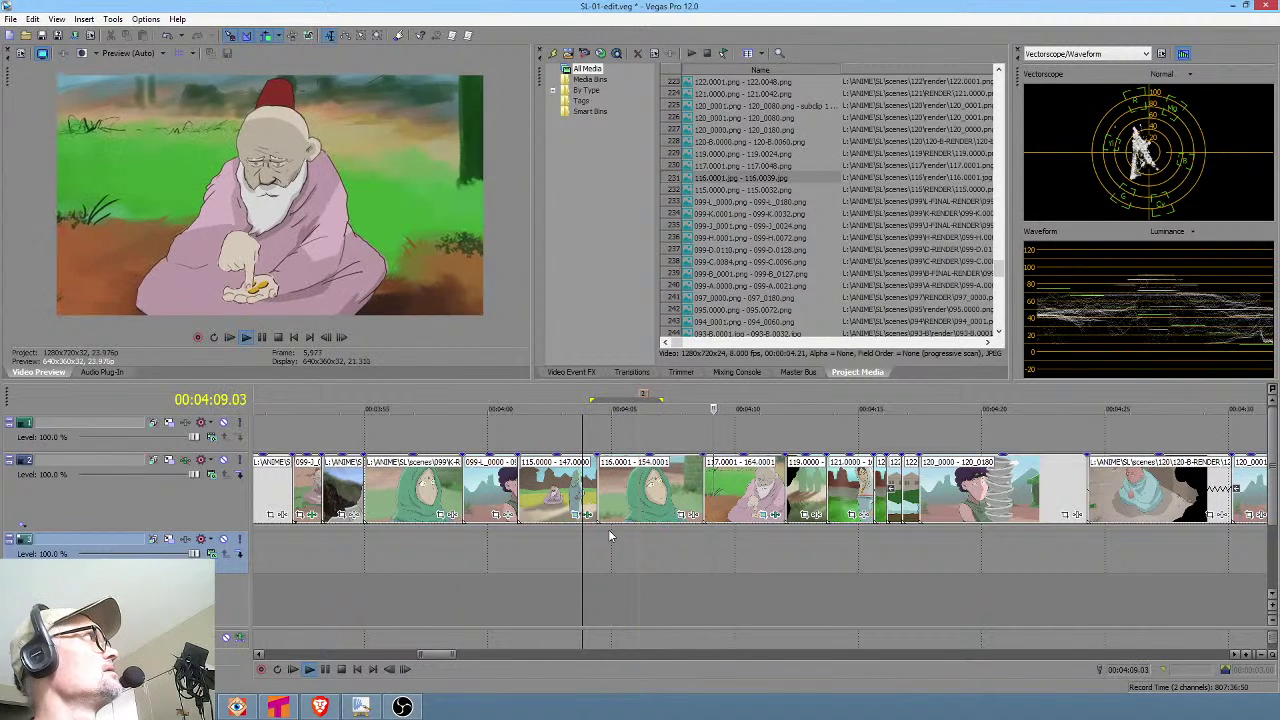
click(672, 541)
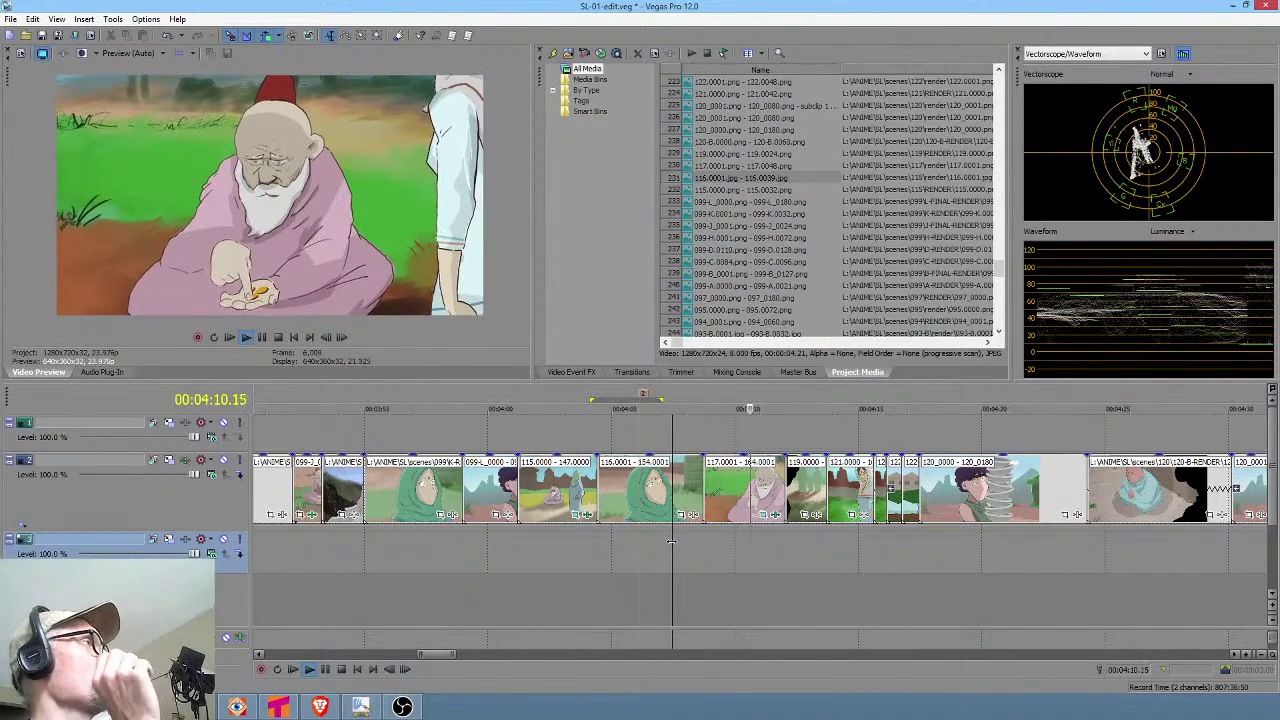
key(space)
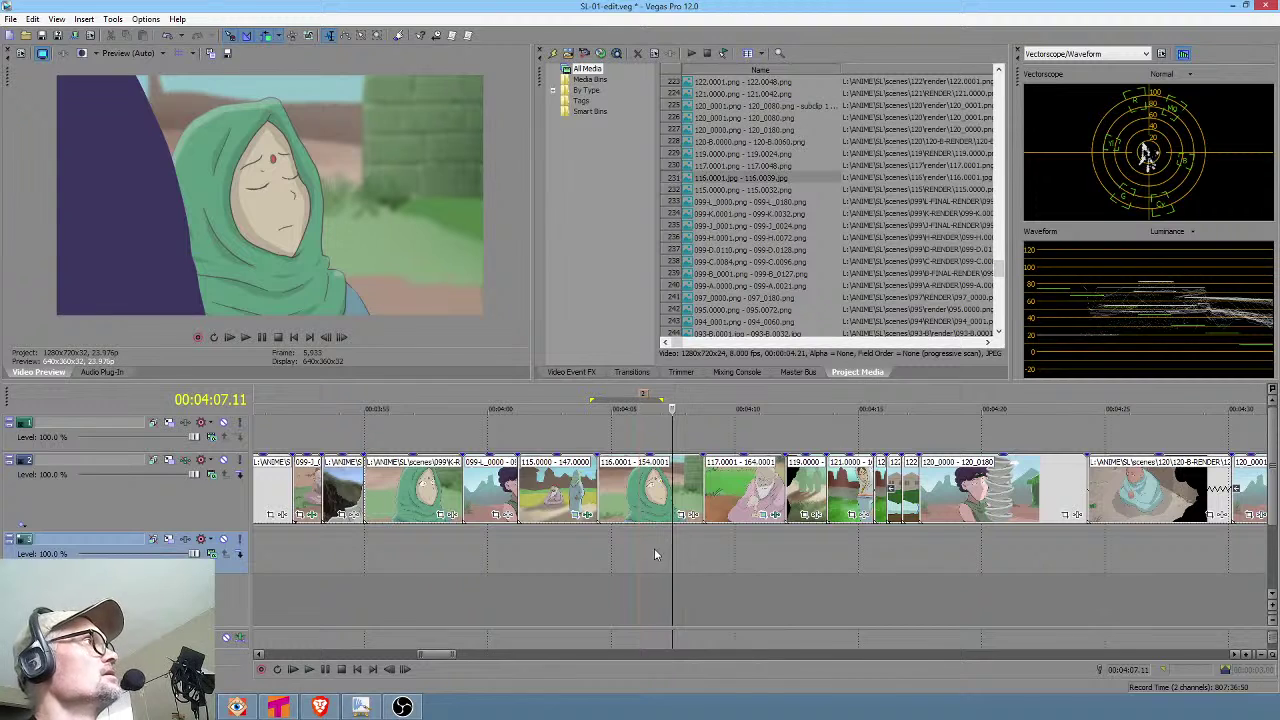
click(600, 551)
key(space)
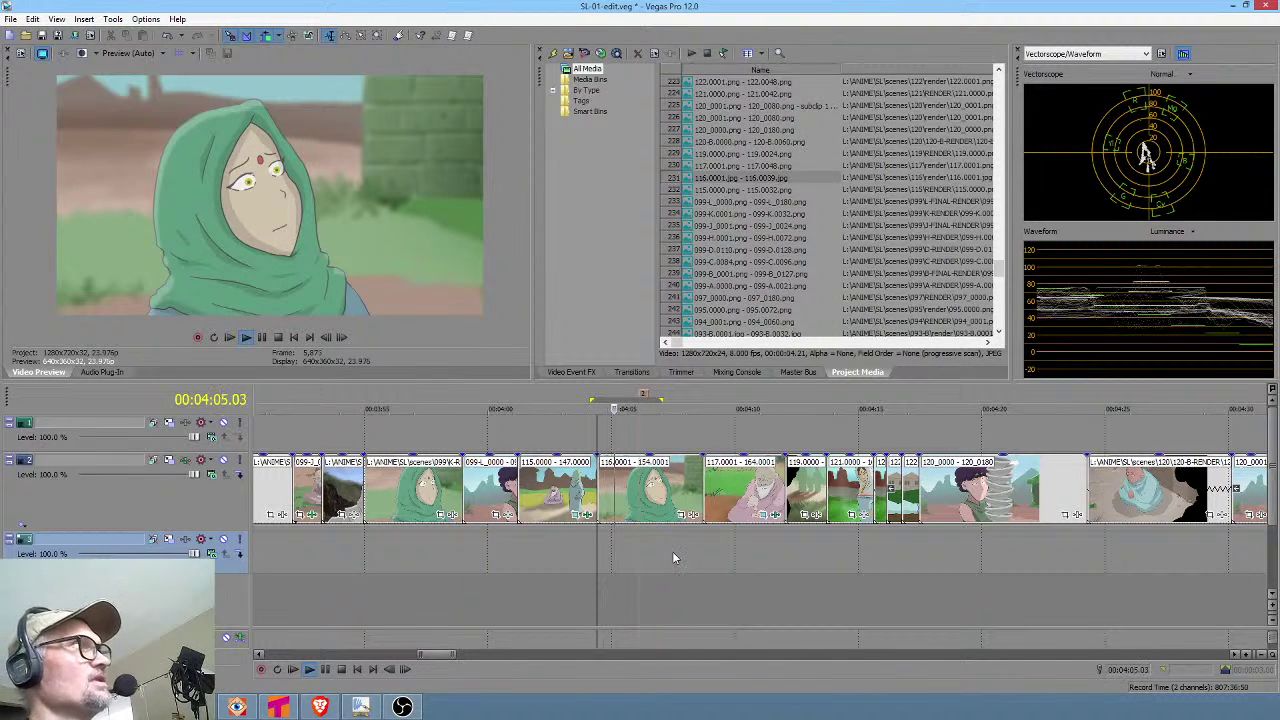
key(space)
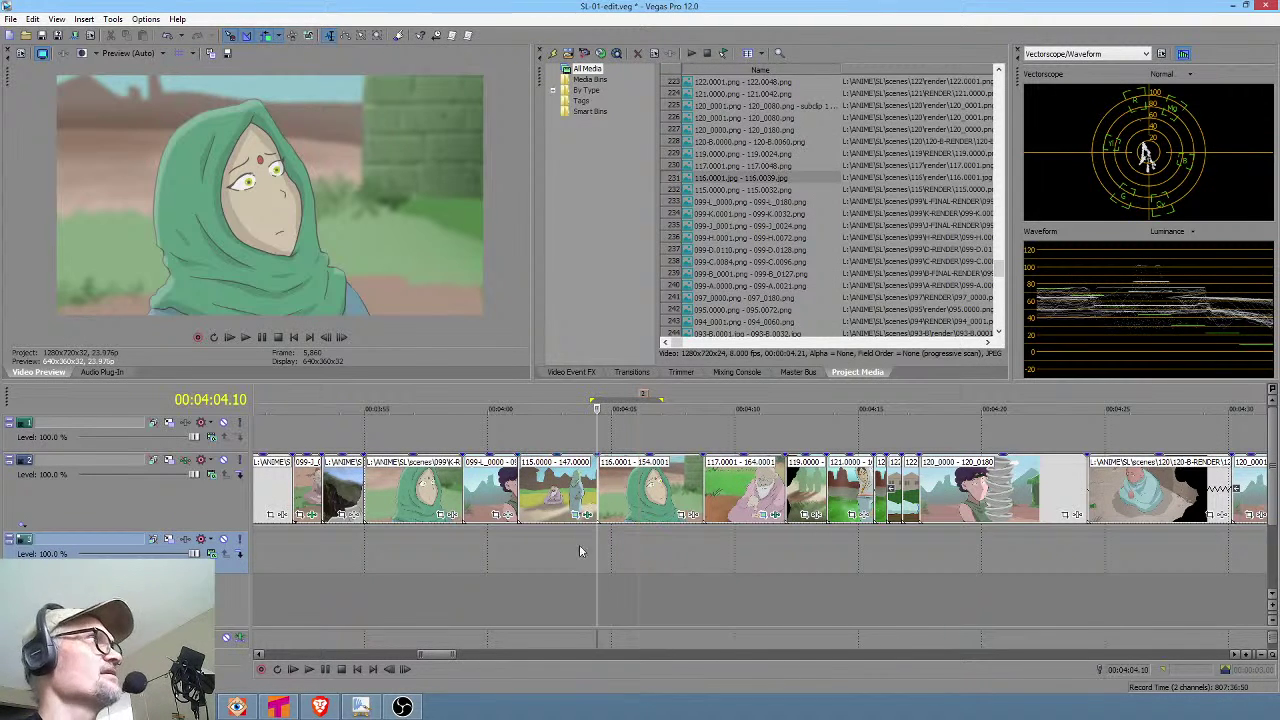
click(576, 551)
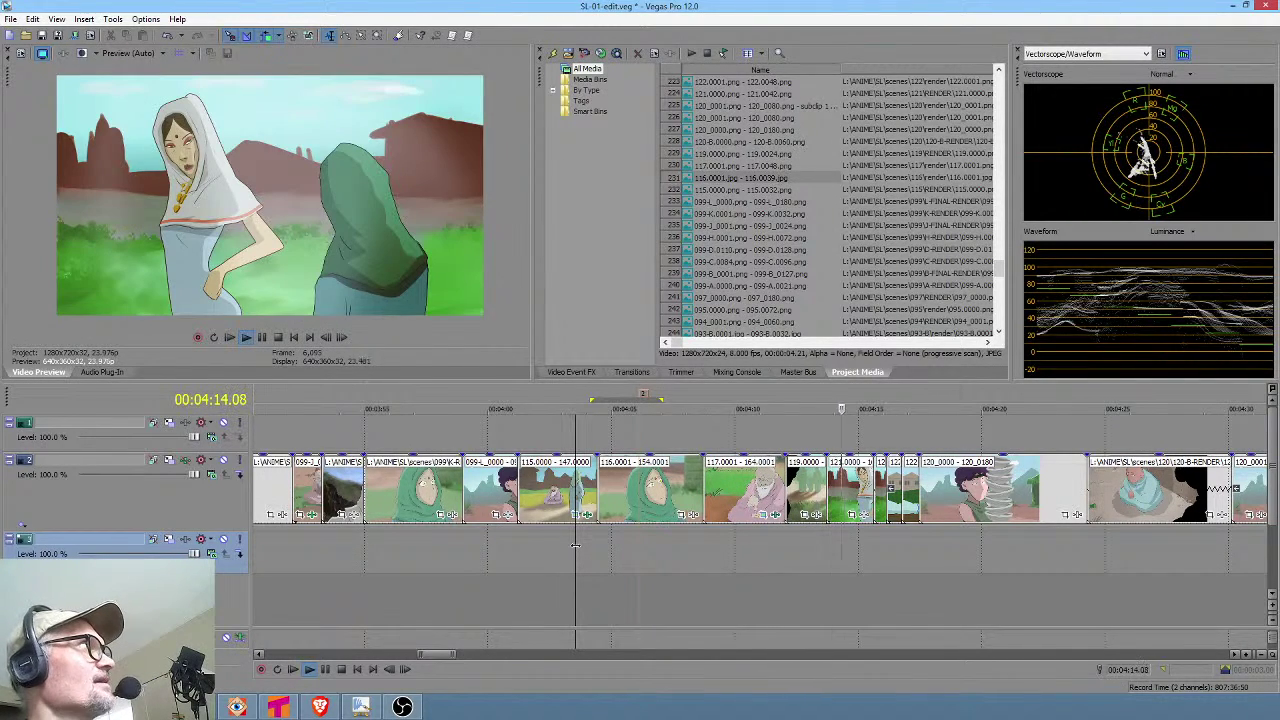
click(808, 546)
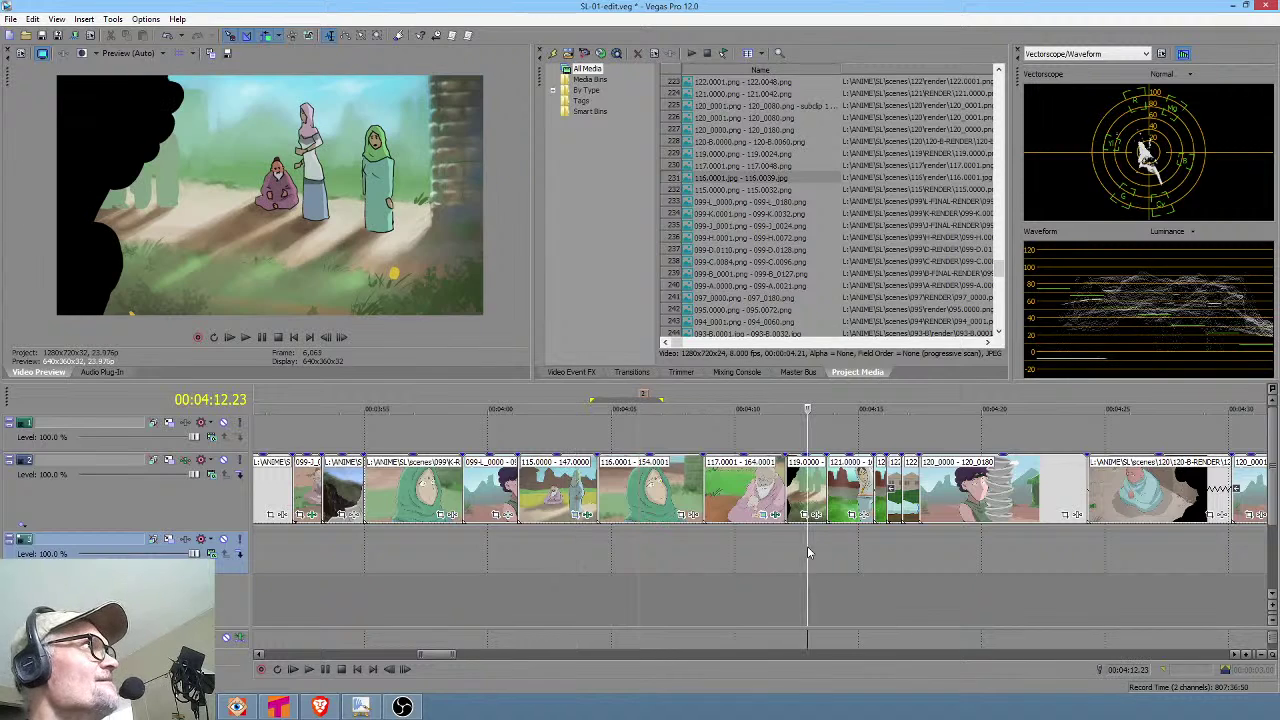
Examine the timing of clips 117 and 119, and mark the full length of the 116.0001 - 154.0001 clip as the time range.
scroll(807, 546, up, 3)
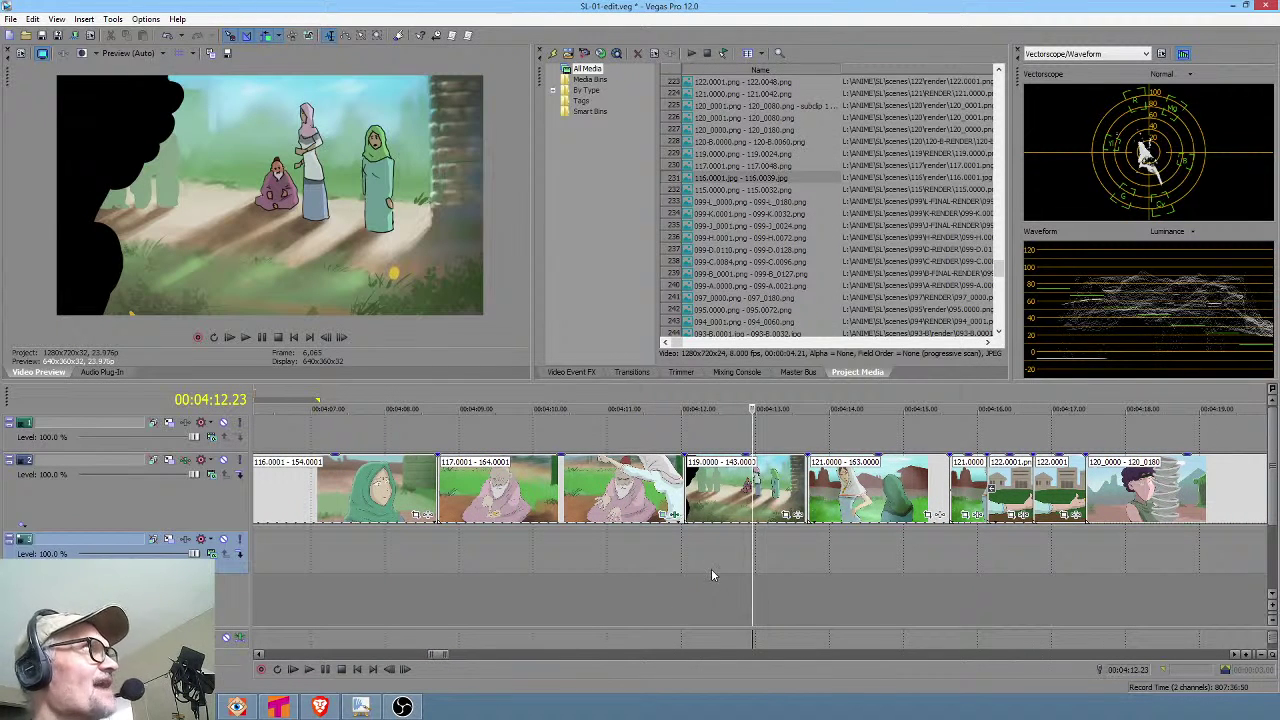
mouse_move(697, 562)
mouse_down()
mouse_move(762, 553)
mouse_move(709, 555)
mouse_up()
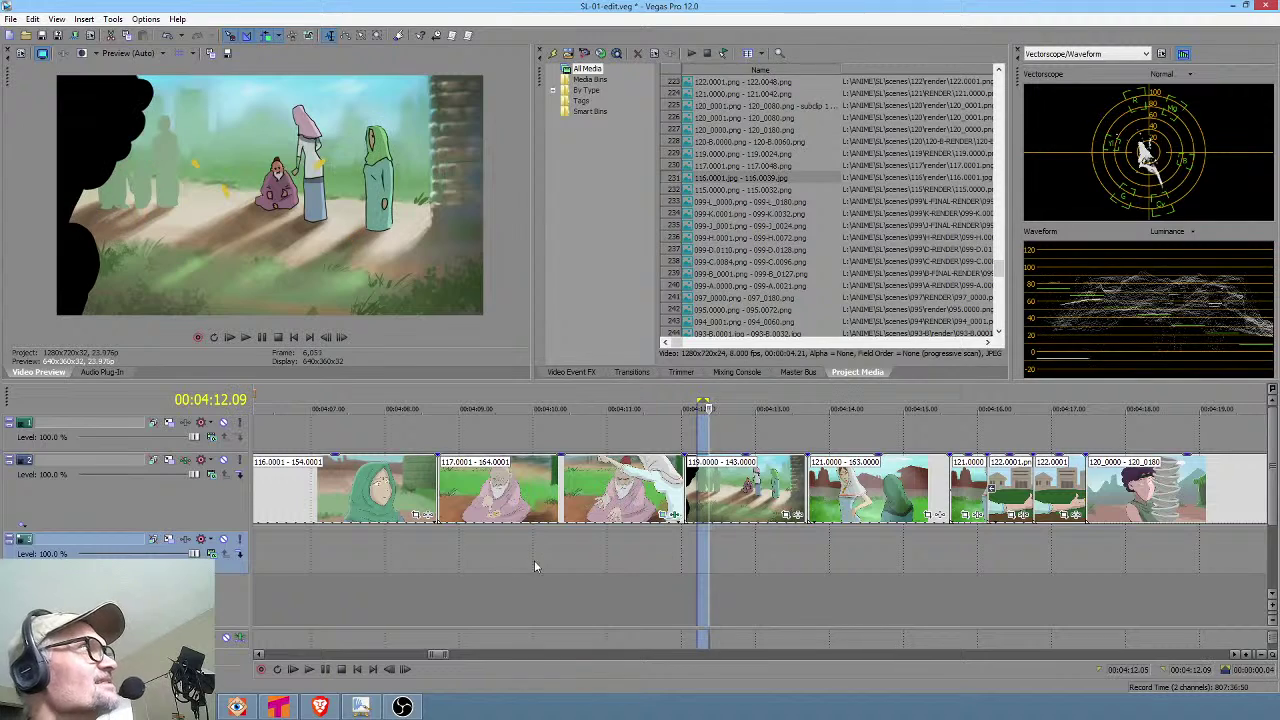
drag(440, 563, 780, 576)
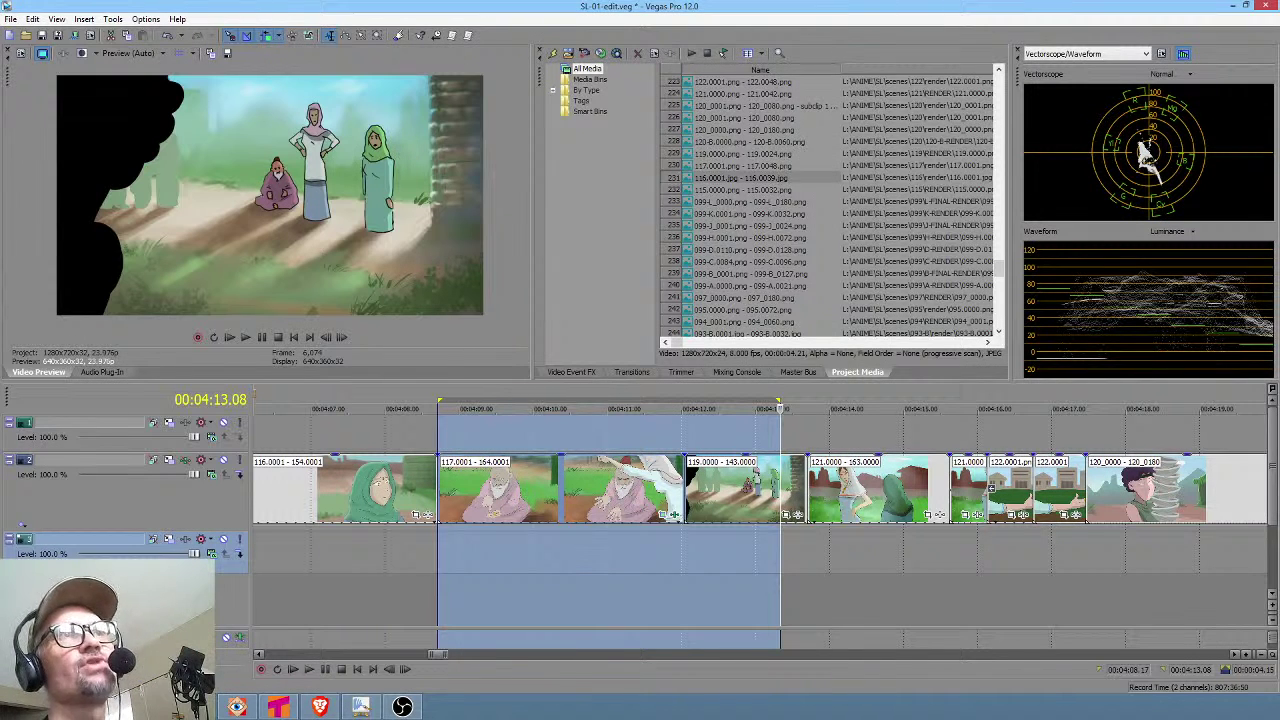
click(463, 558)
scroll(530, 560, down, 2)
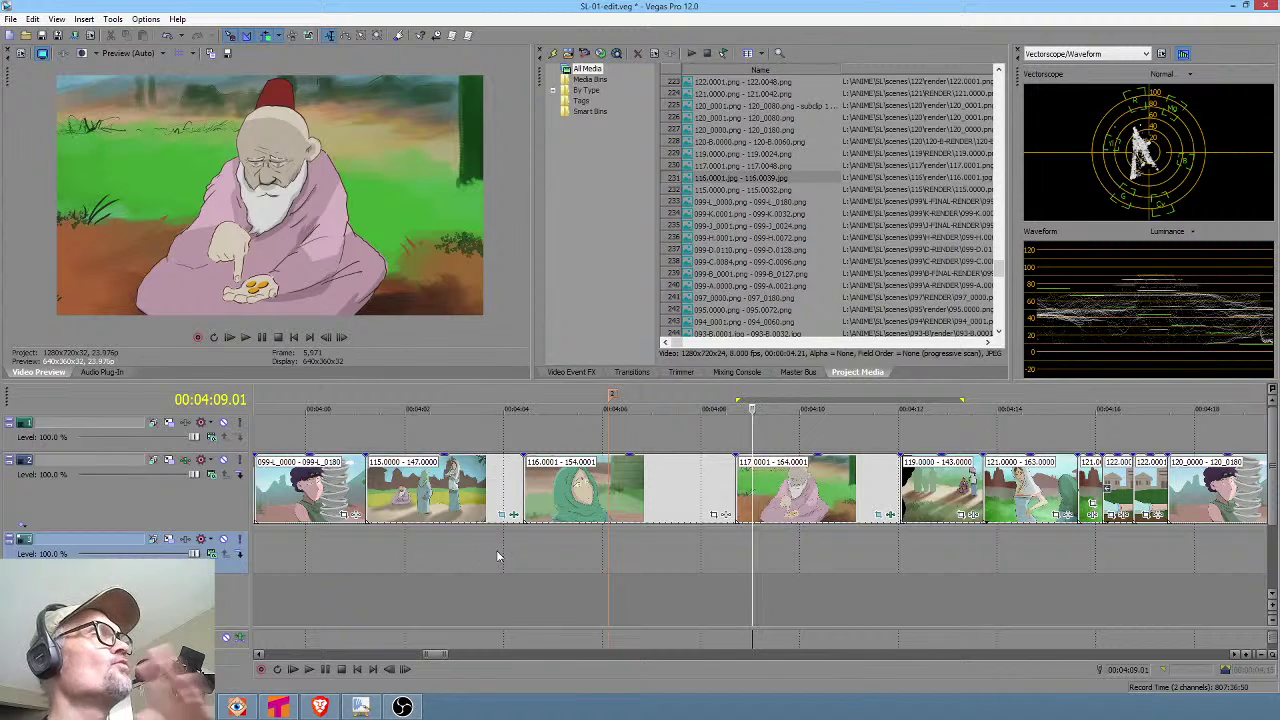
drag(471, 550, 701, 555)
click(636, 500)
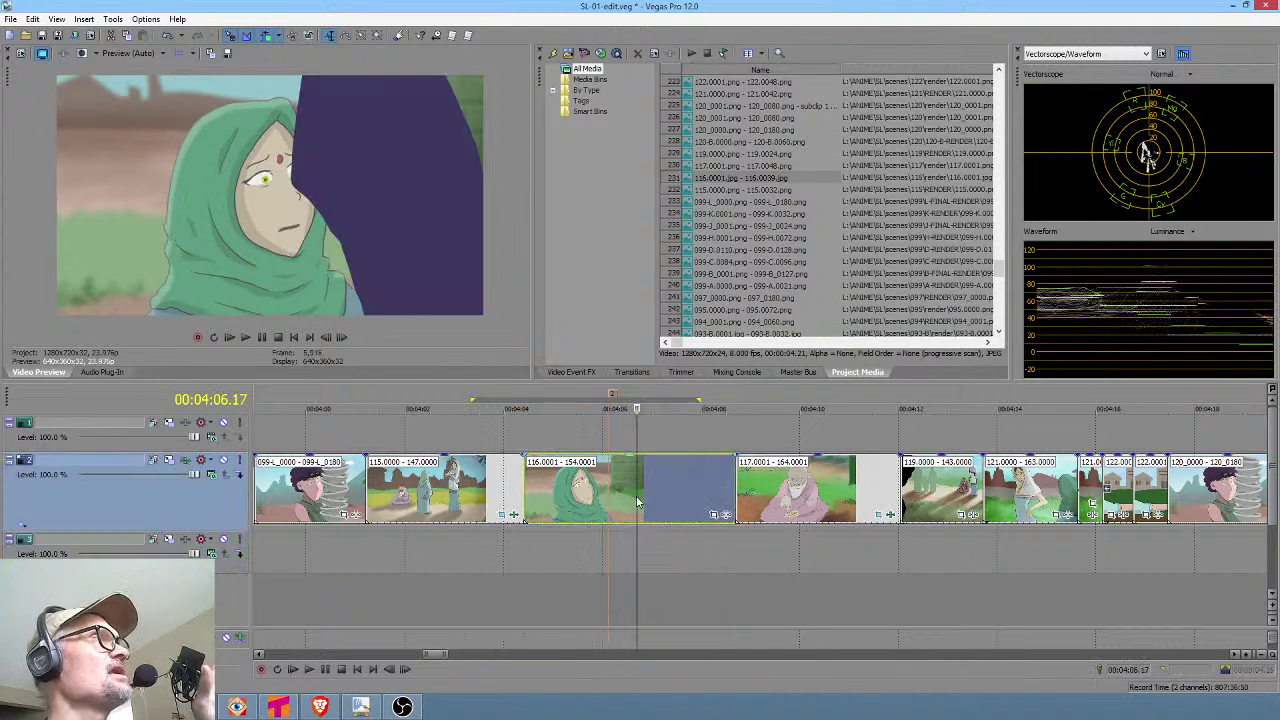
double_click(631, 498)
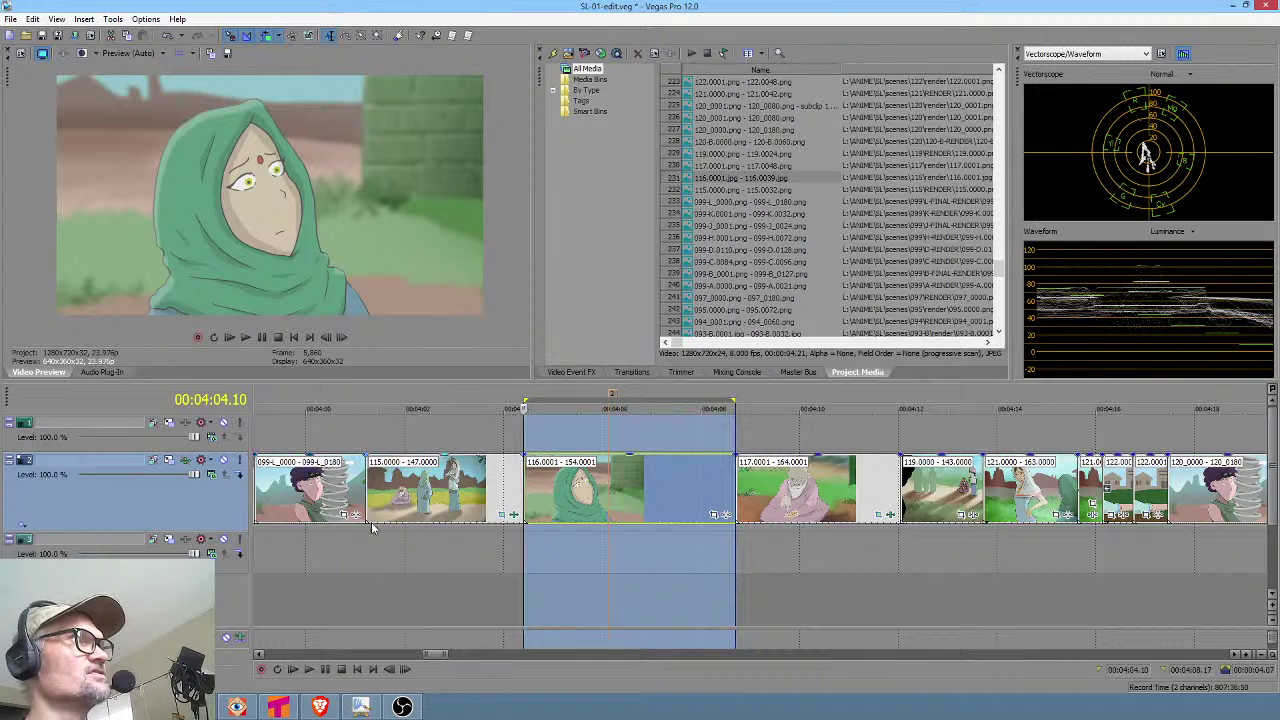
Play back the cut from clip 116 to clip 117 repeatedly, starting at successively later points within clip 116, to judge its timing.
click(471, 548)
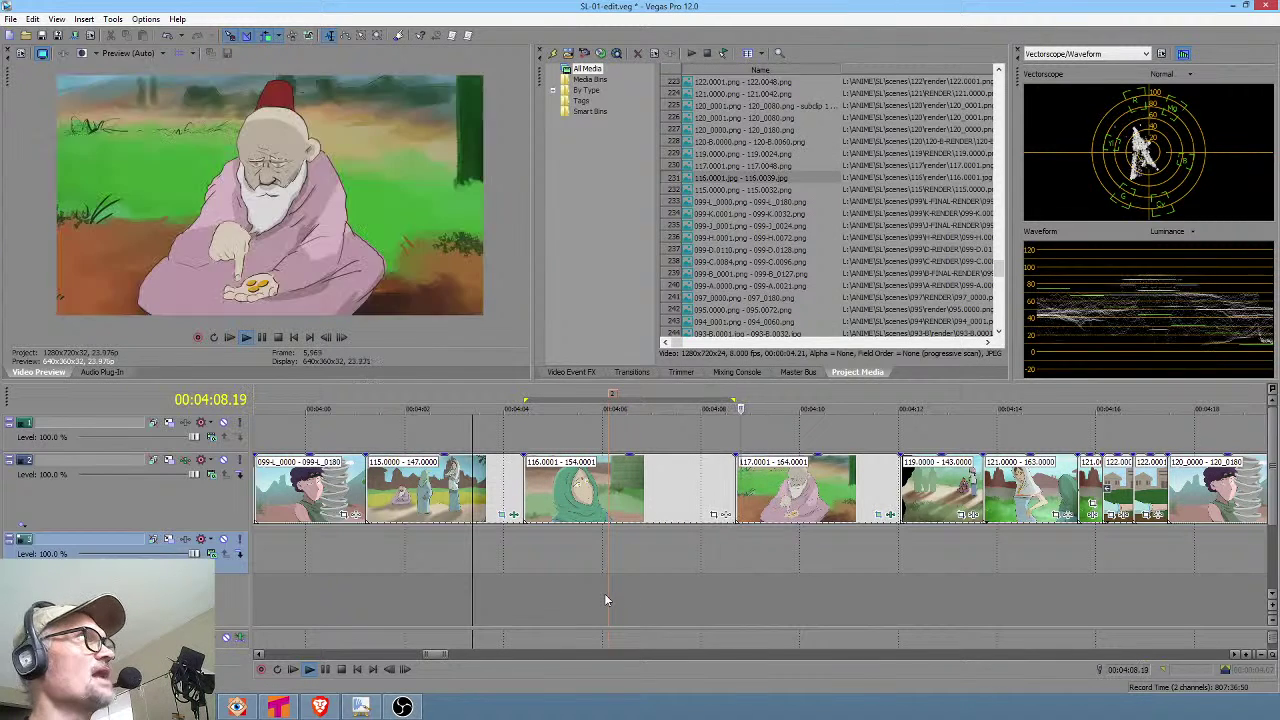
key(space)
click(641, 558)
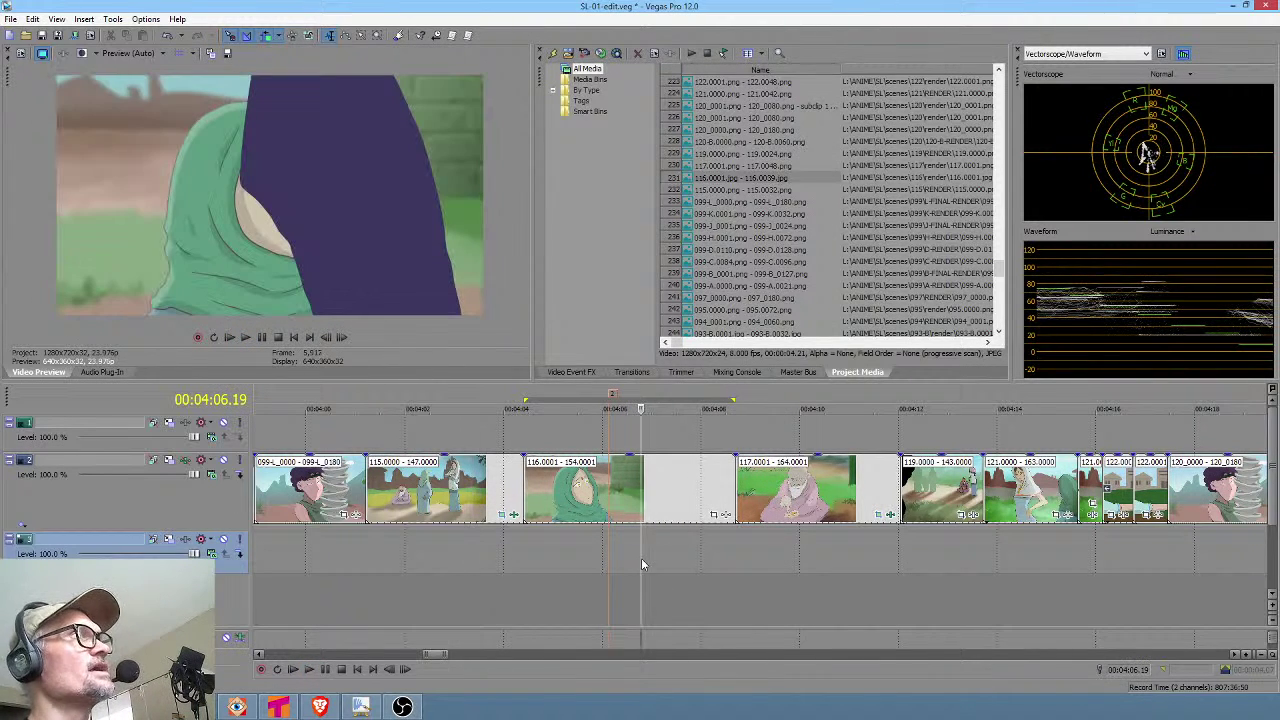
key(space)
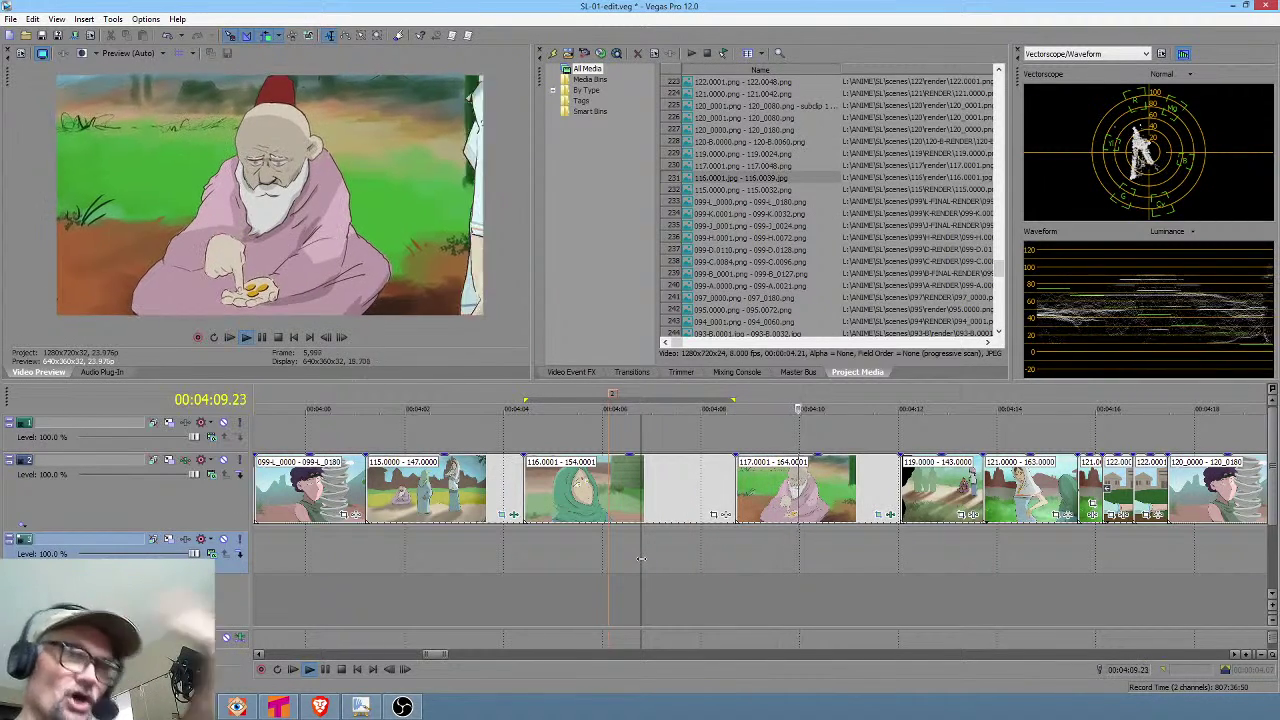
key(space)
click(681, 554)
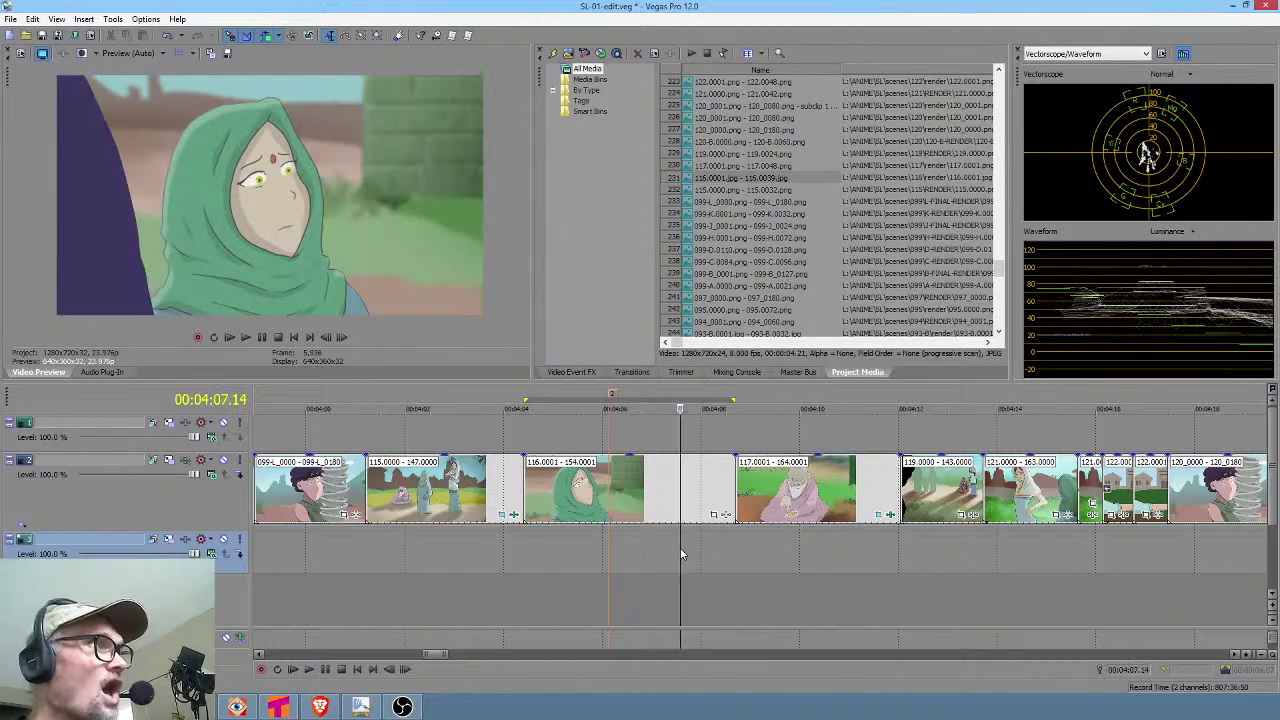
key(space)
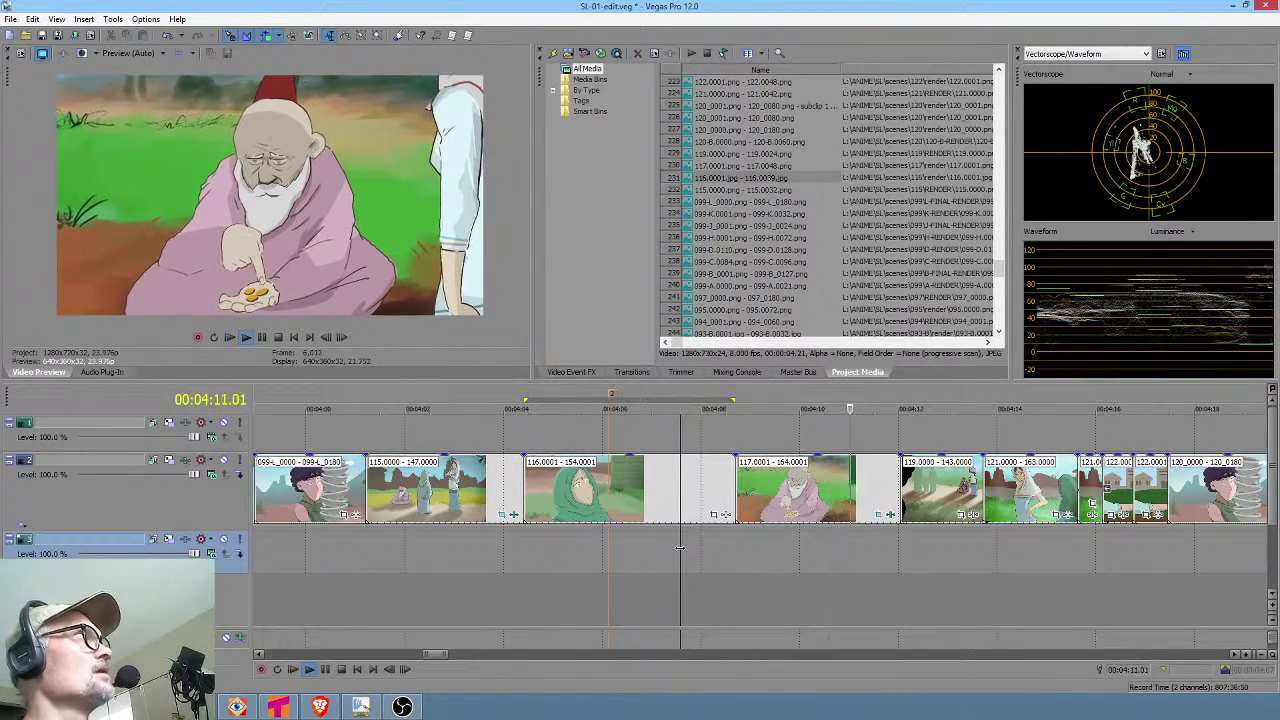
key(space)
drag(680, 548, 723, 562)
key(space)
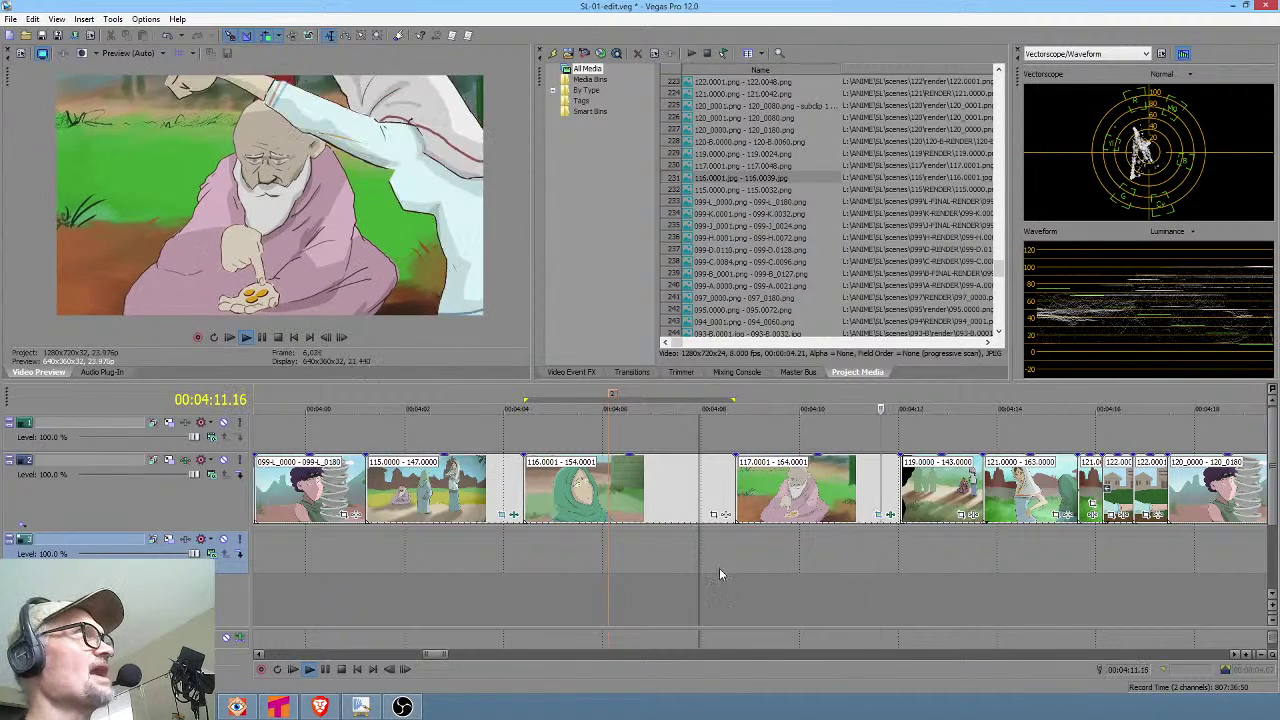
key(space)
click(717, 558)
key(space)
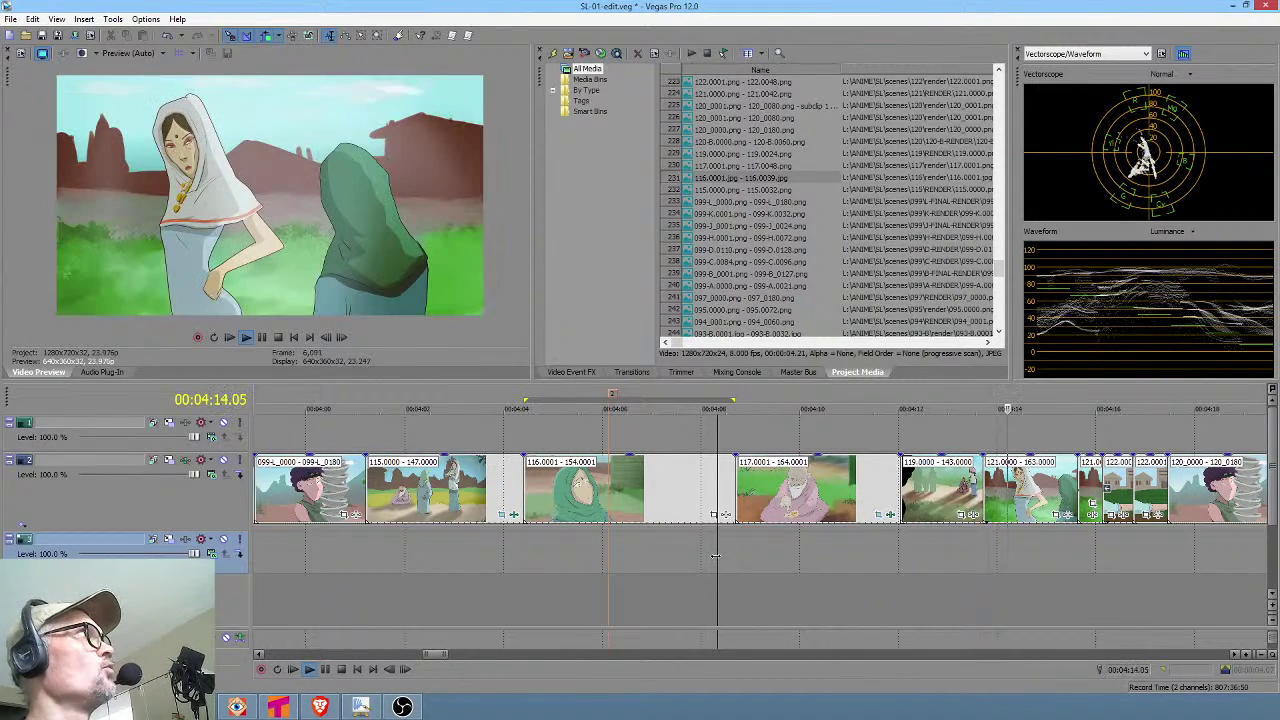
Extend the end of the 119.0000 - 143.0000 clip to about 00:04:14.03, rippling the following clips along.
click(900, 569)
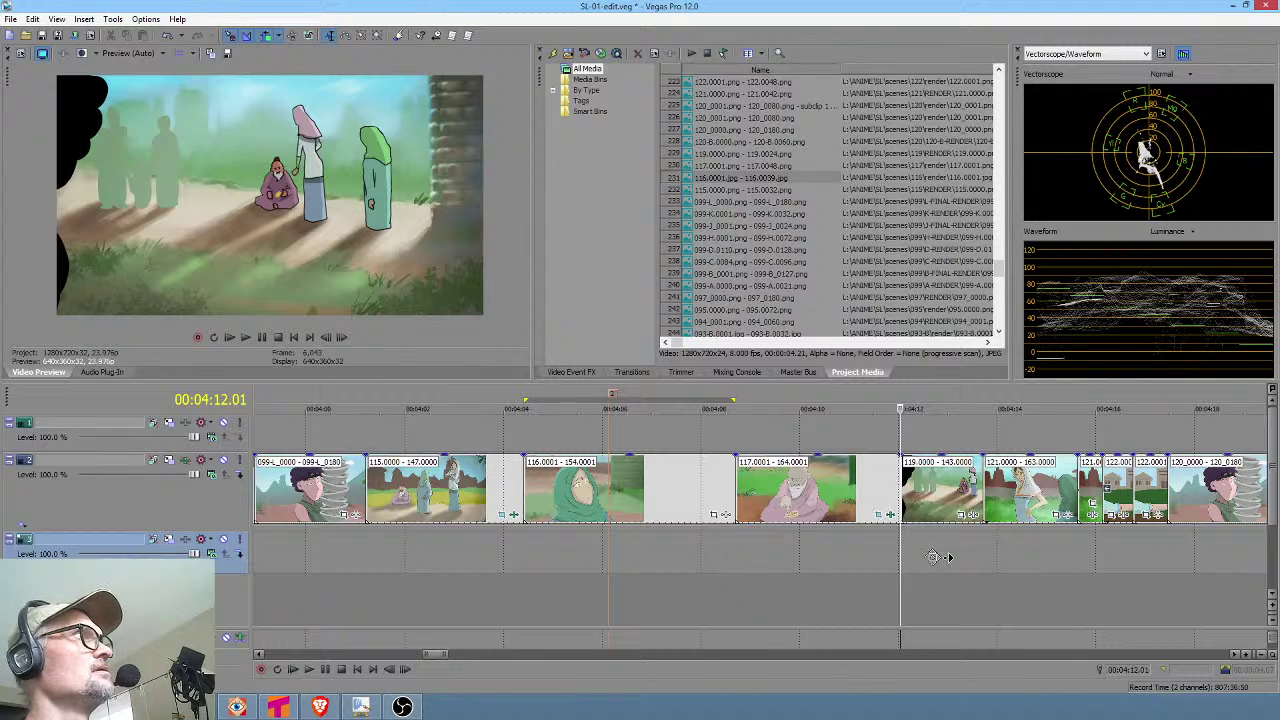
middle_click(992, 561)
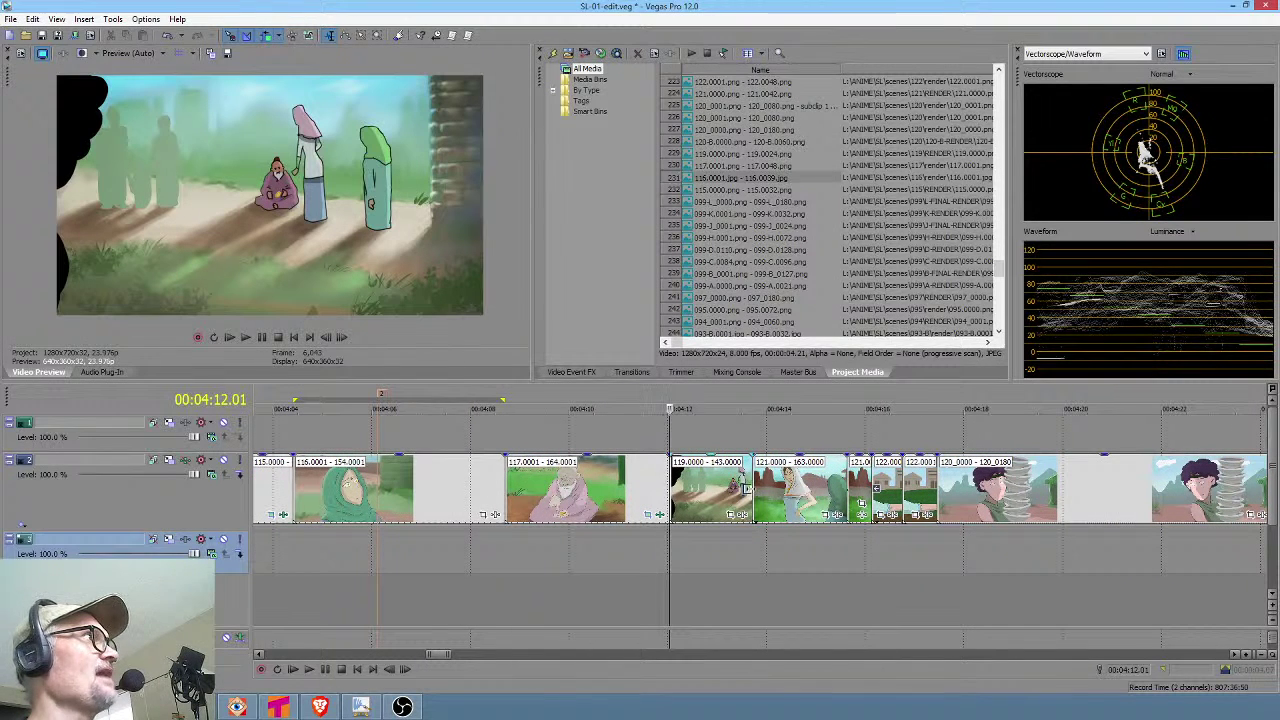
click(742, 484)
mouse_move(768, 489)
mouse_down()
mouse_move(784, 489)
mouse_move(739, 488)
mouse_move(785, 489)
mouse_move(706, 490)
mouse_move(770, 490)
mouse_up()
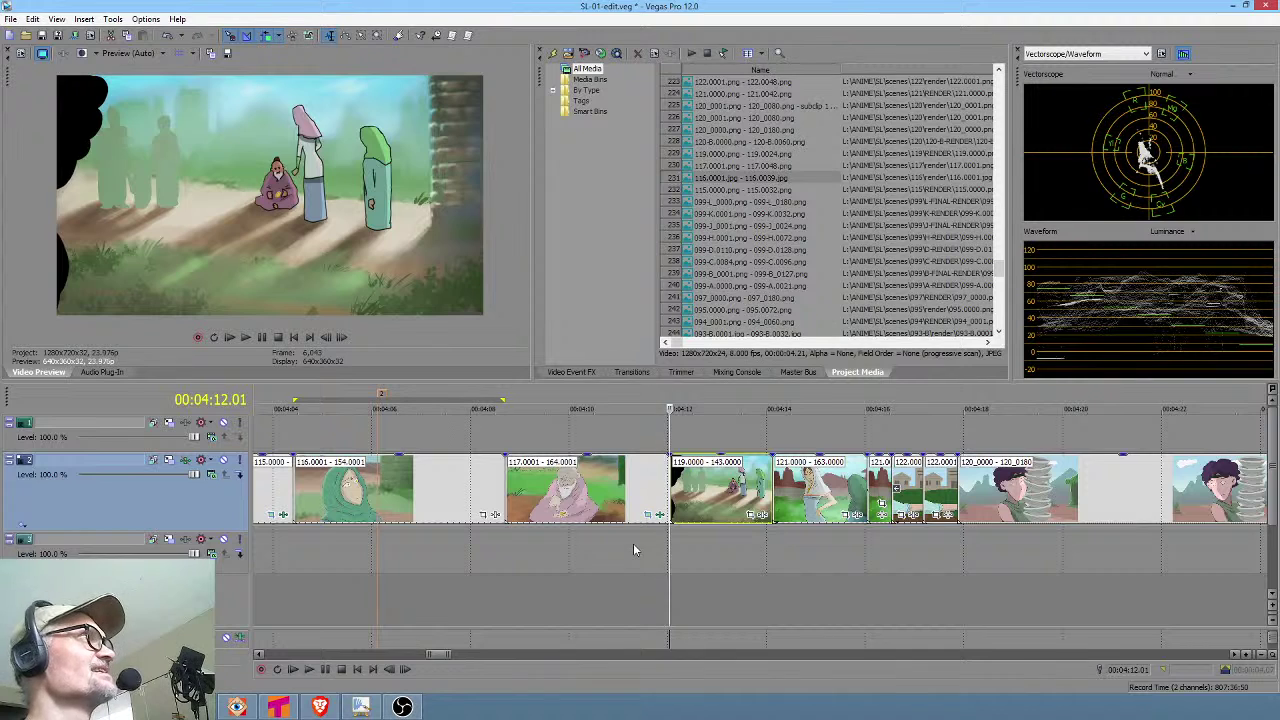
Play back the extended clip 119 and its cut to clip 121 from several starting points, continuing through the 120 shots towards clip 122.
click(633, 543)
key(space)
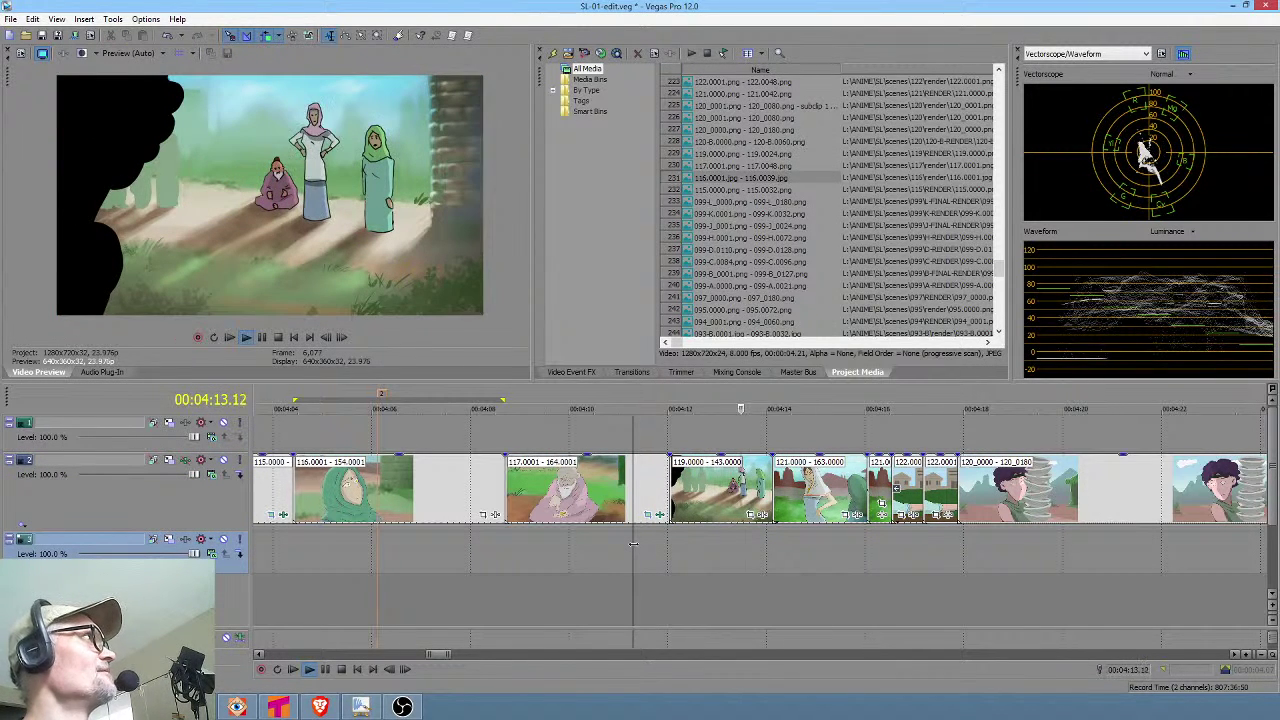
key(space)
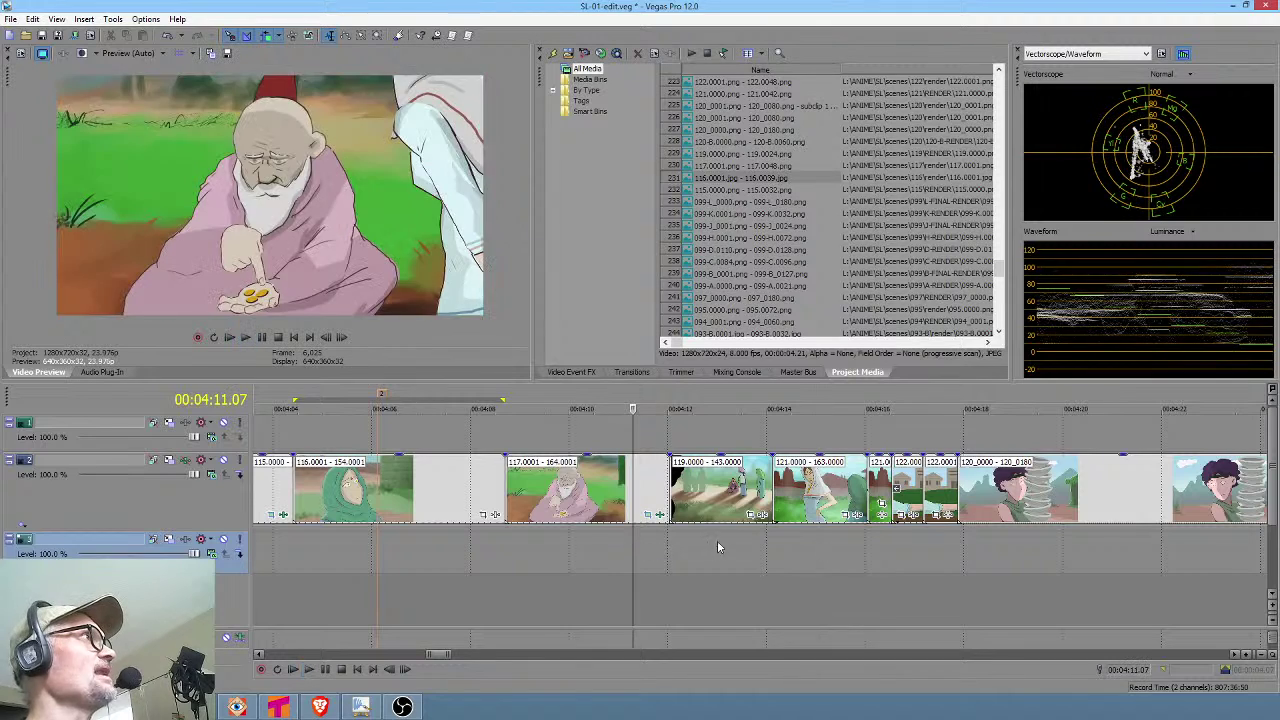
click(724, 544)
scroll(726, 550, up, 2)
scroll(736, 552, down, 3)
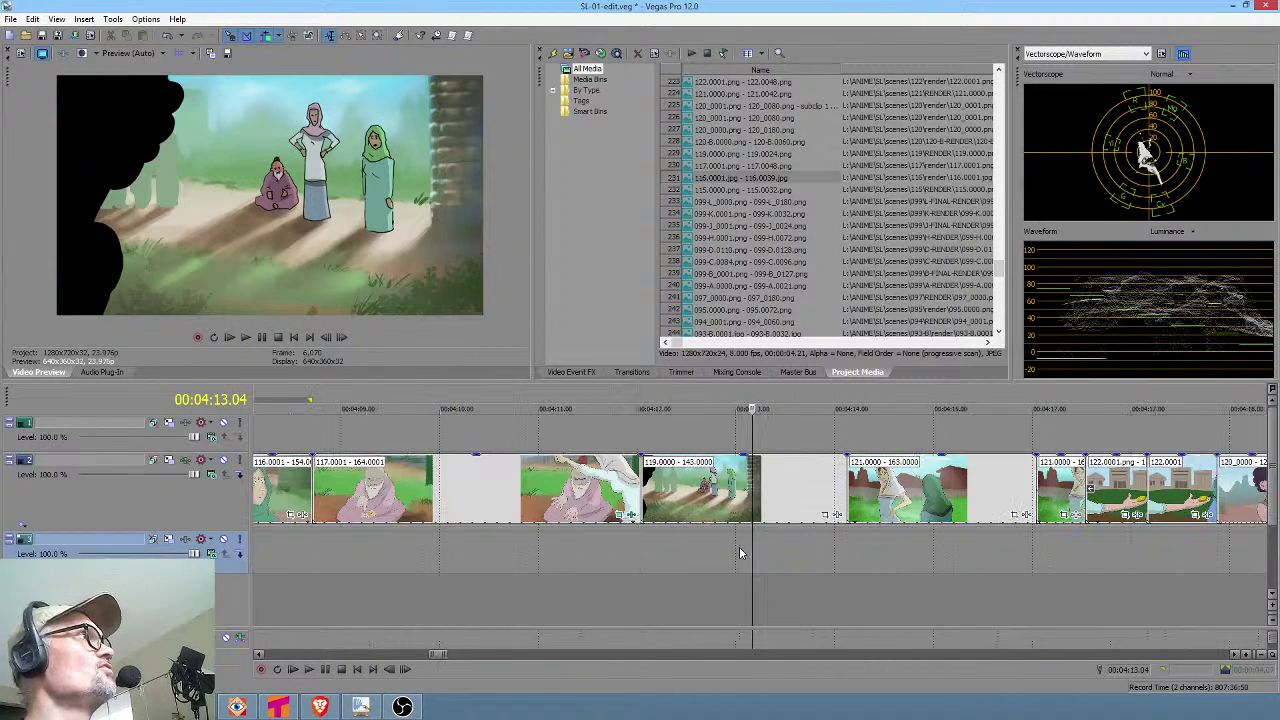
key(space)
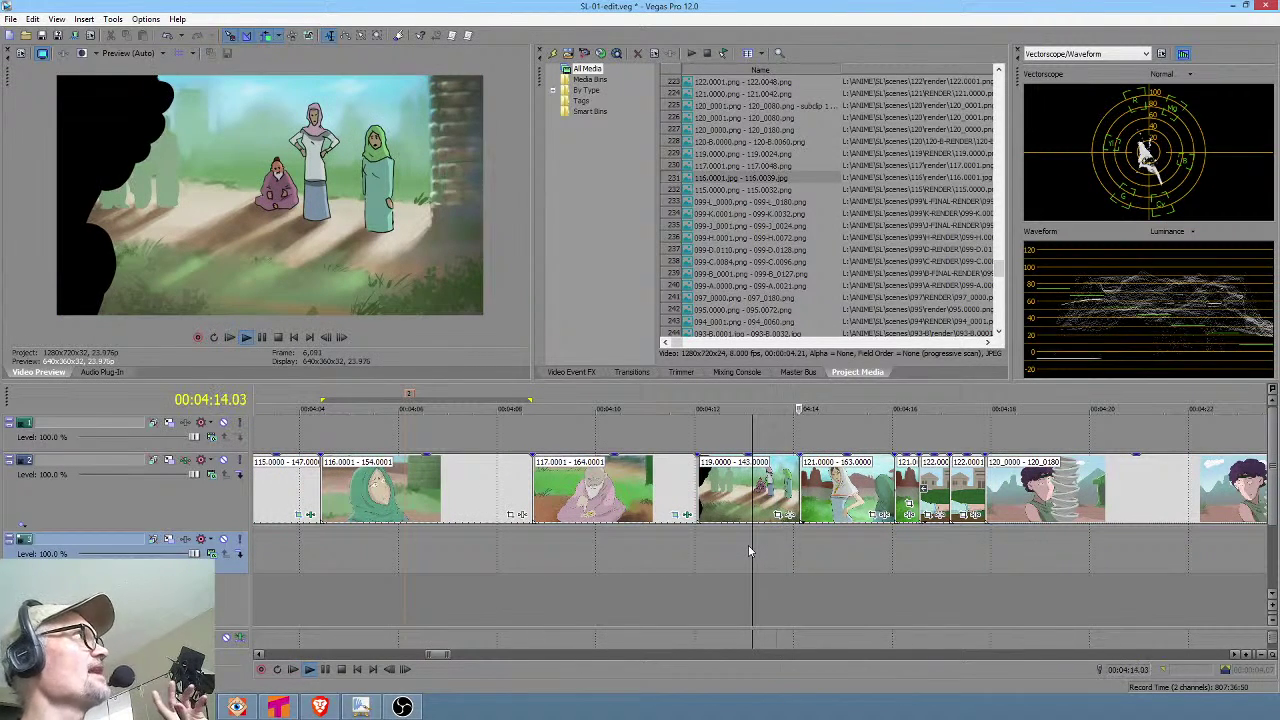
key(space)
key(space)
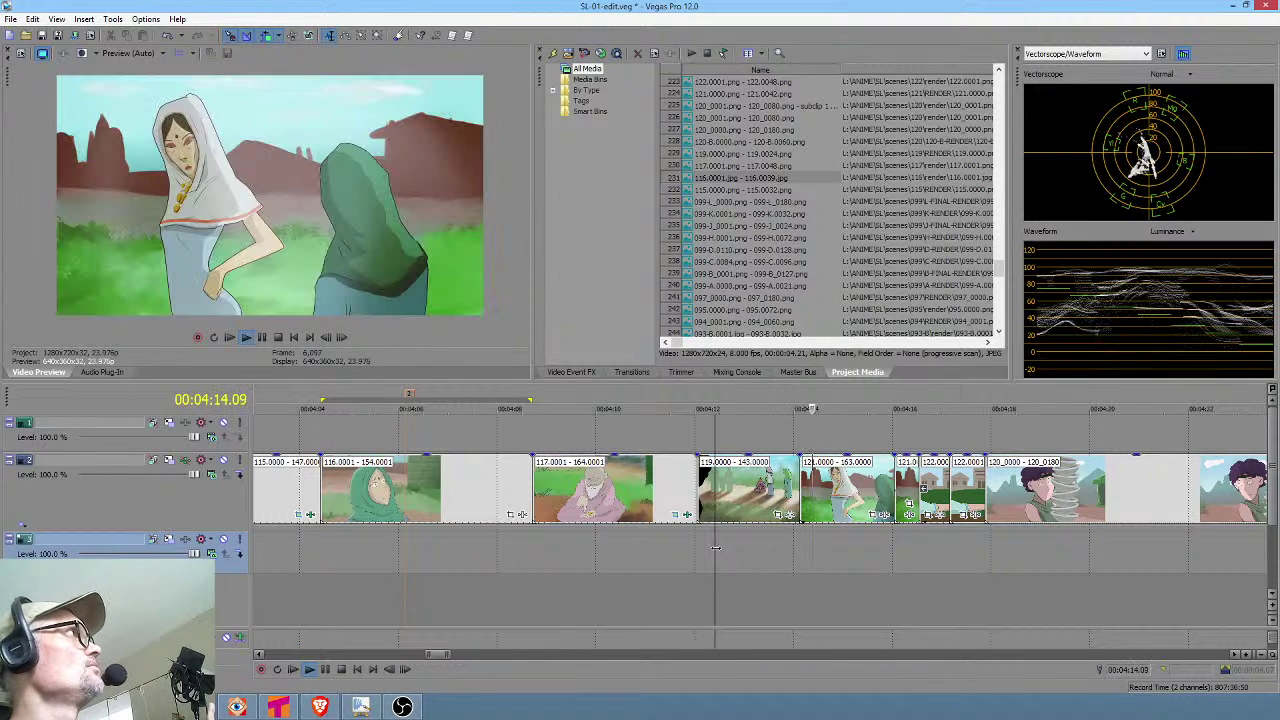
key(space)
key(space)
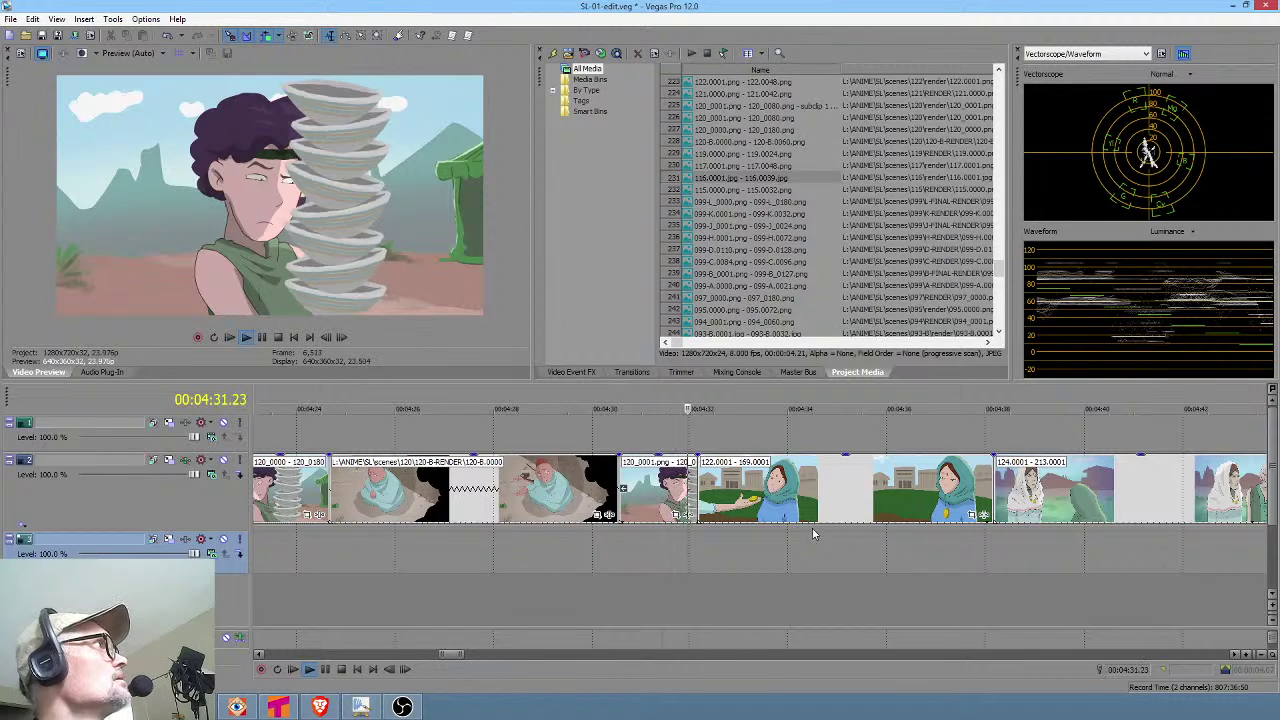
Play back the 120-B shot of the seated boy and the monkey repeatedly from near its start to judge its length.
click(503, 552)
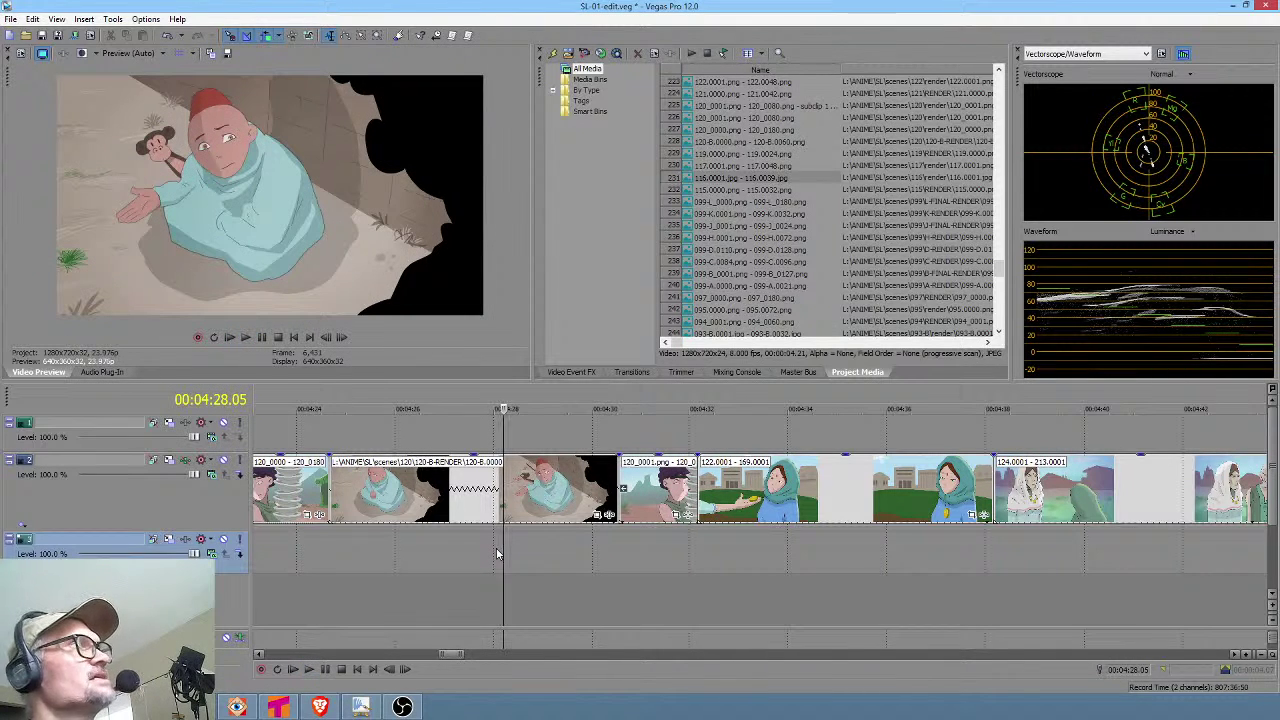
drag(461, 546, 473, 547)
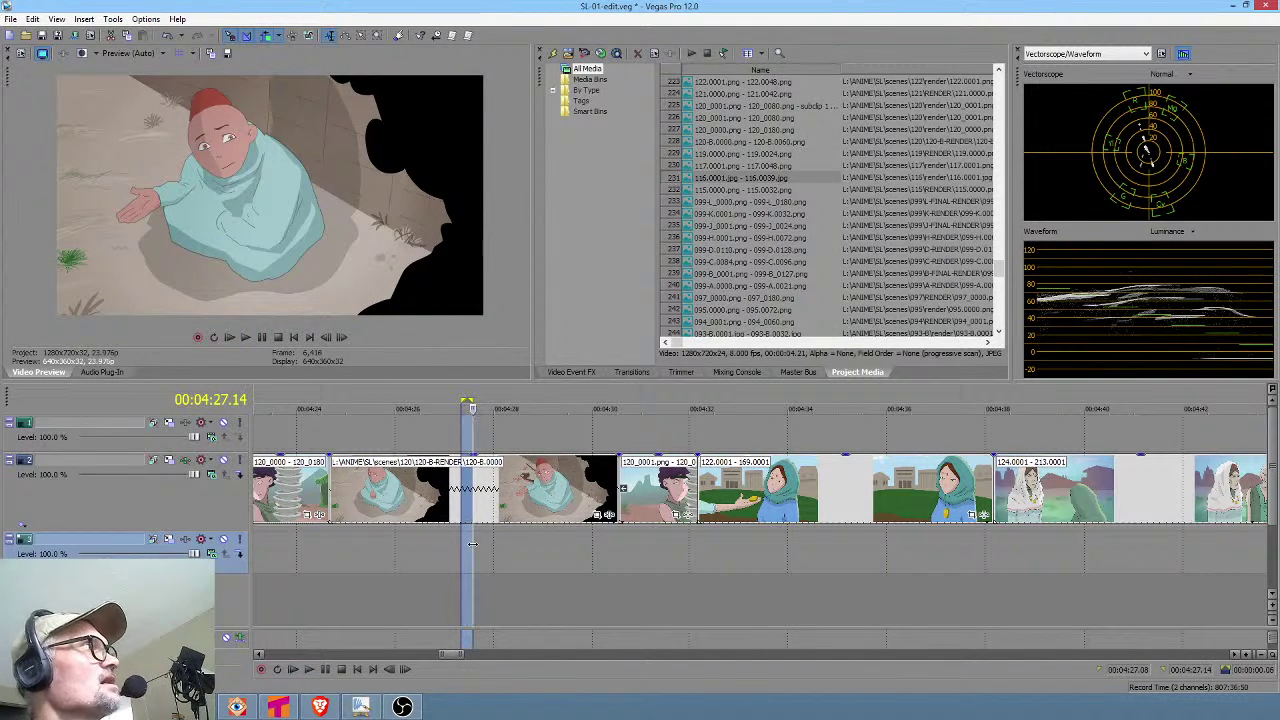
click(350, 547)
key(space)
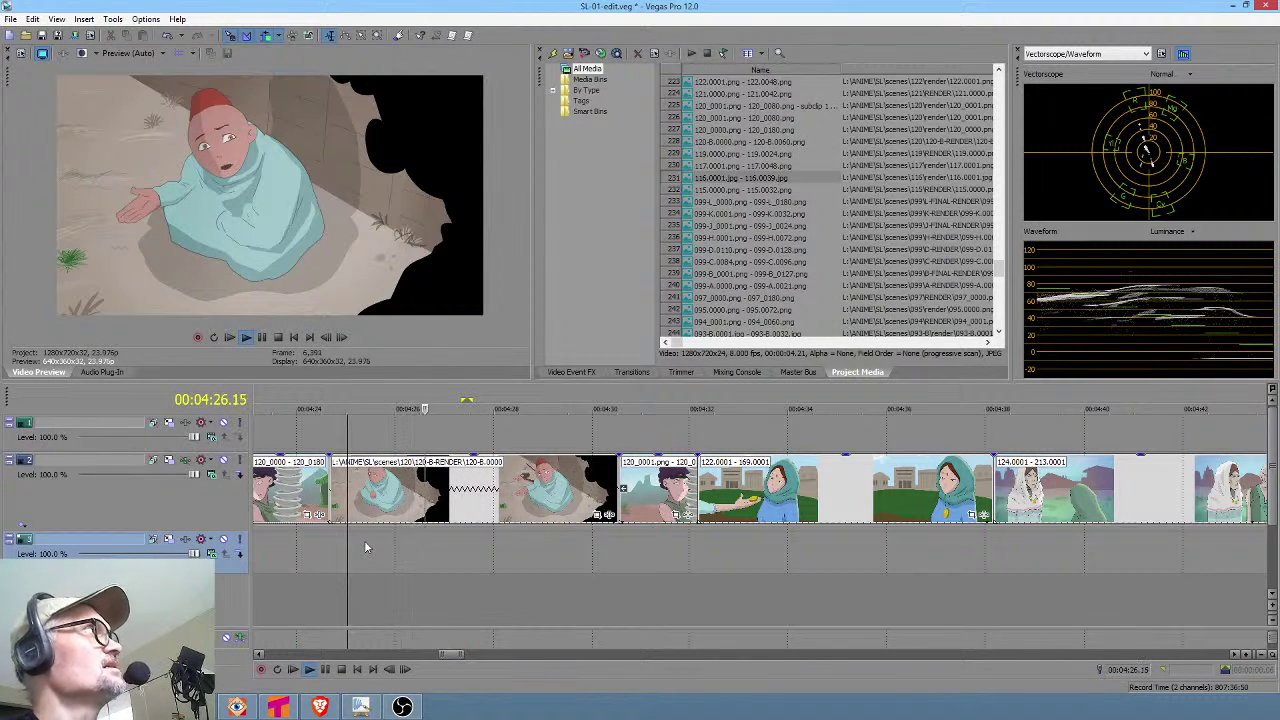
key(space)
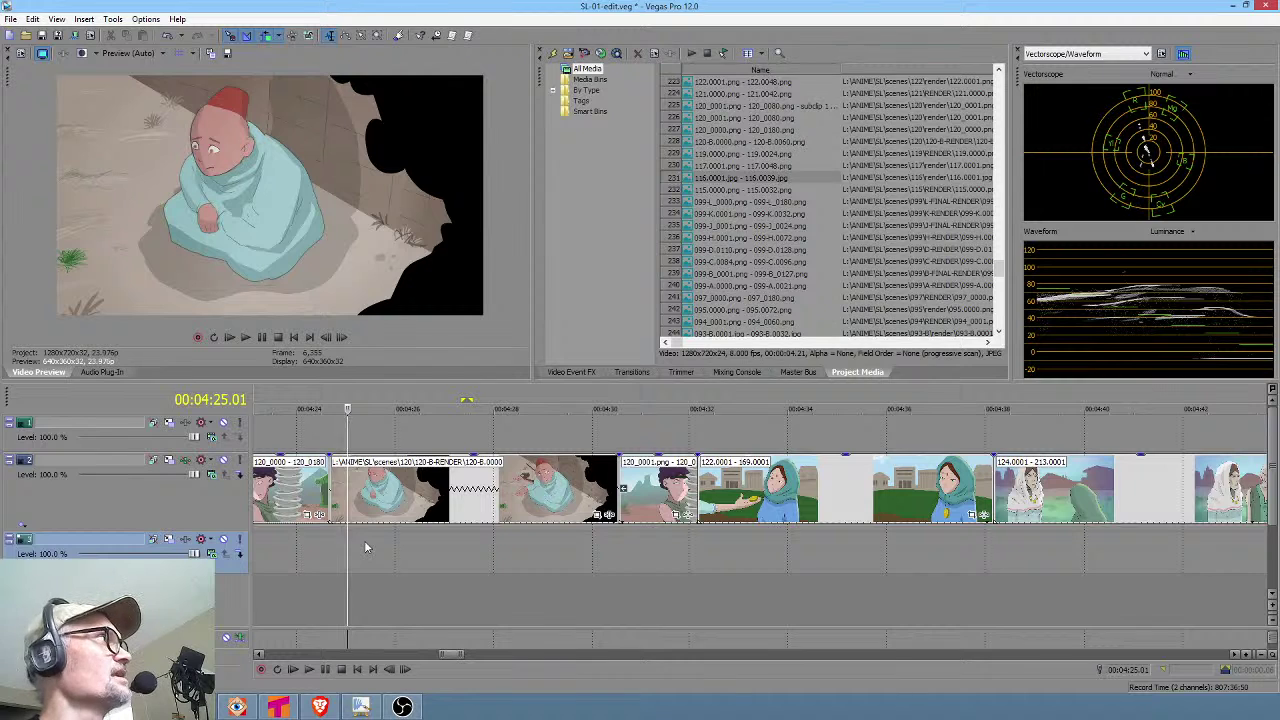
key(space)
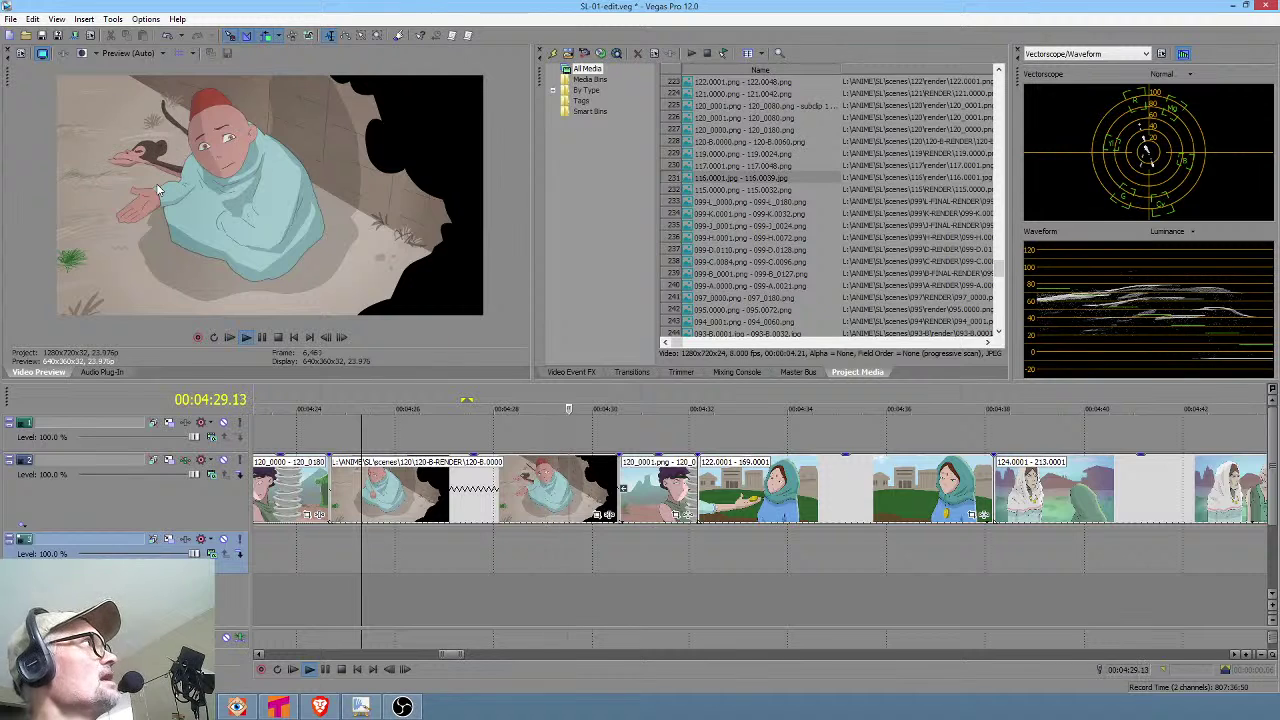
key(space)
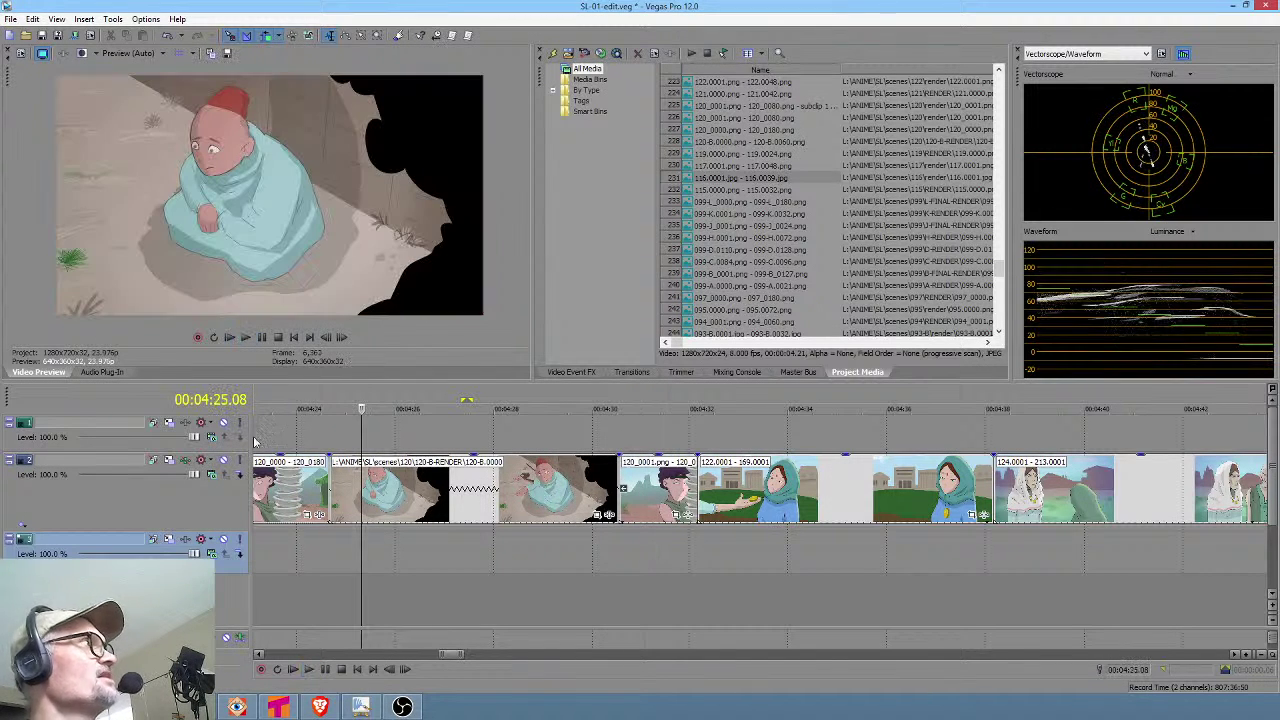
Mark 00:04:25.04 to 00:04:29.00 within the 120-B shot as the time range and replay the shot from 00:04:25.08.
drag(352, 551, 542, 540)
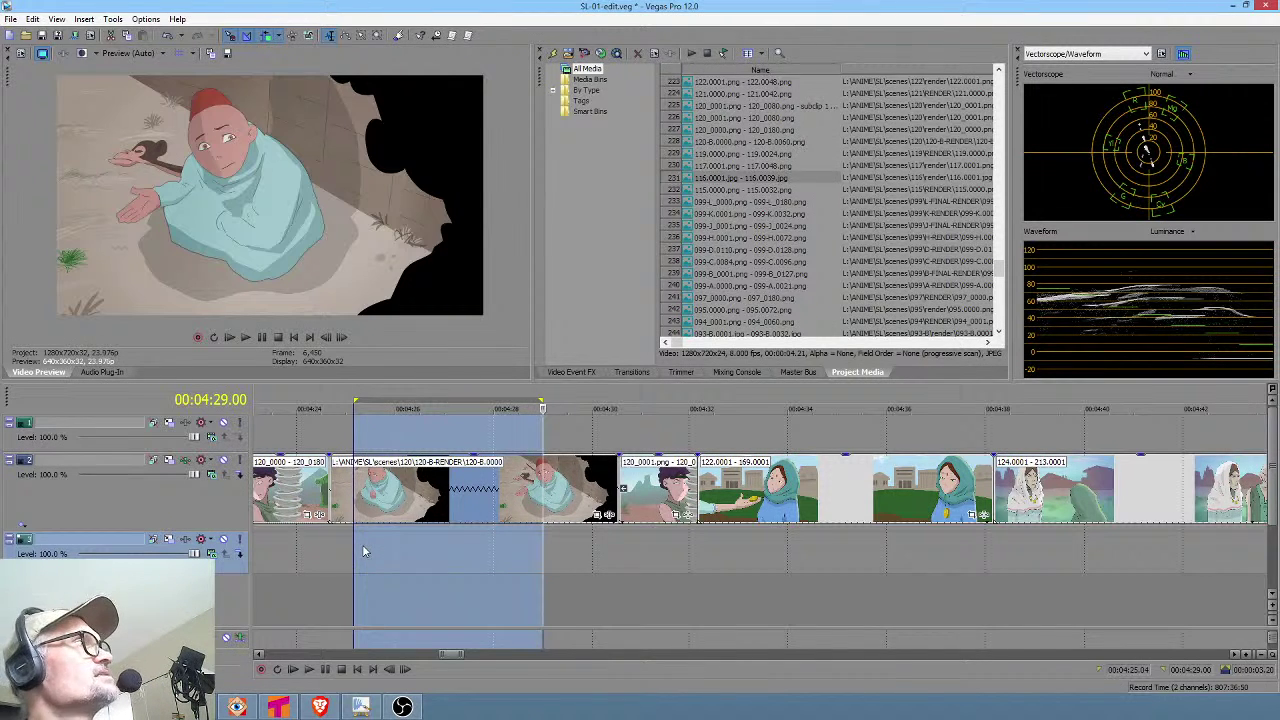
click(363, 549)
key(space)
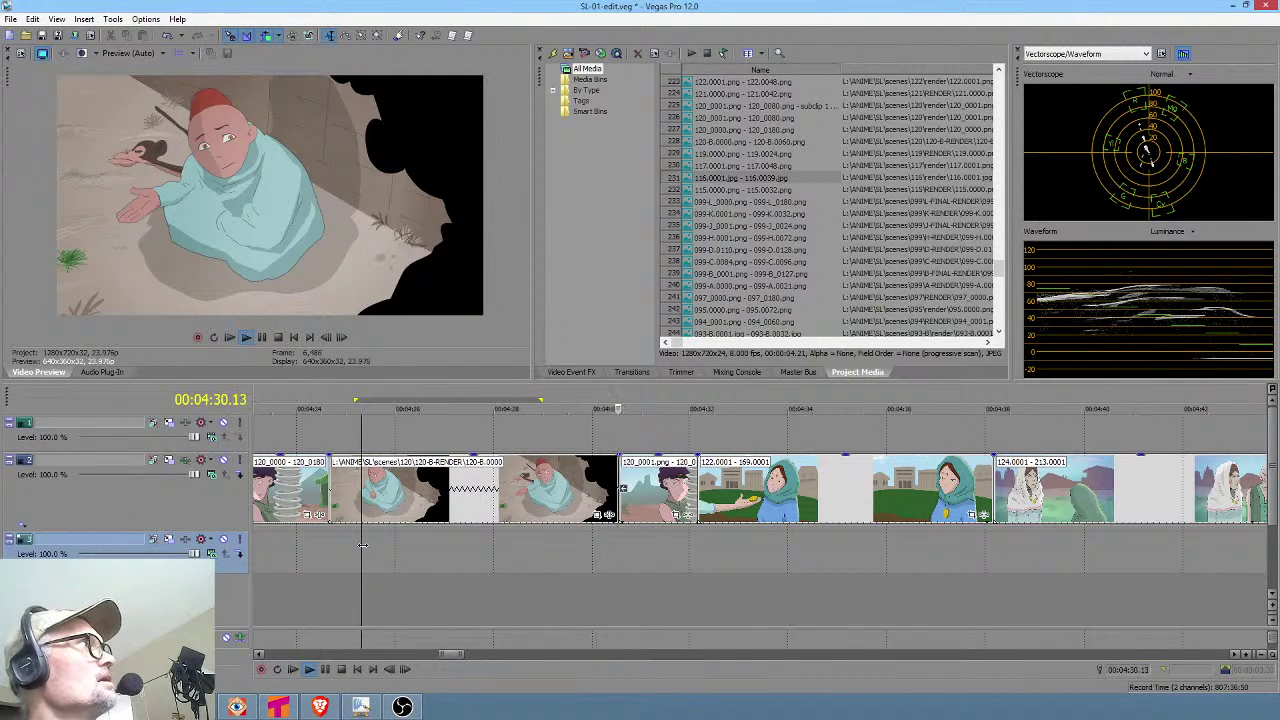
key(space)
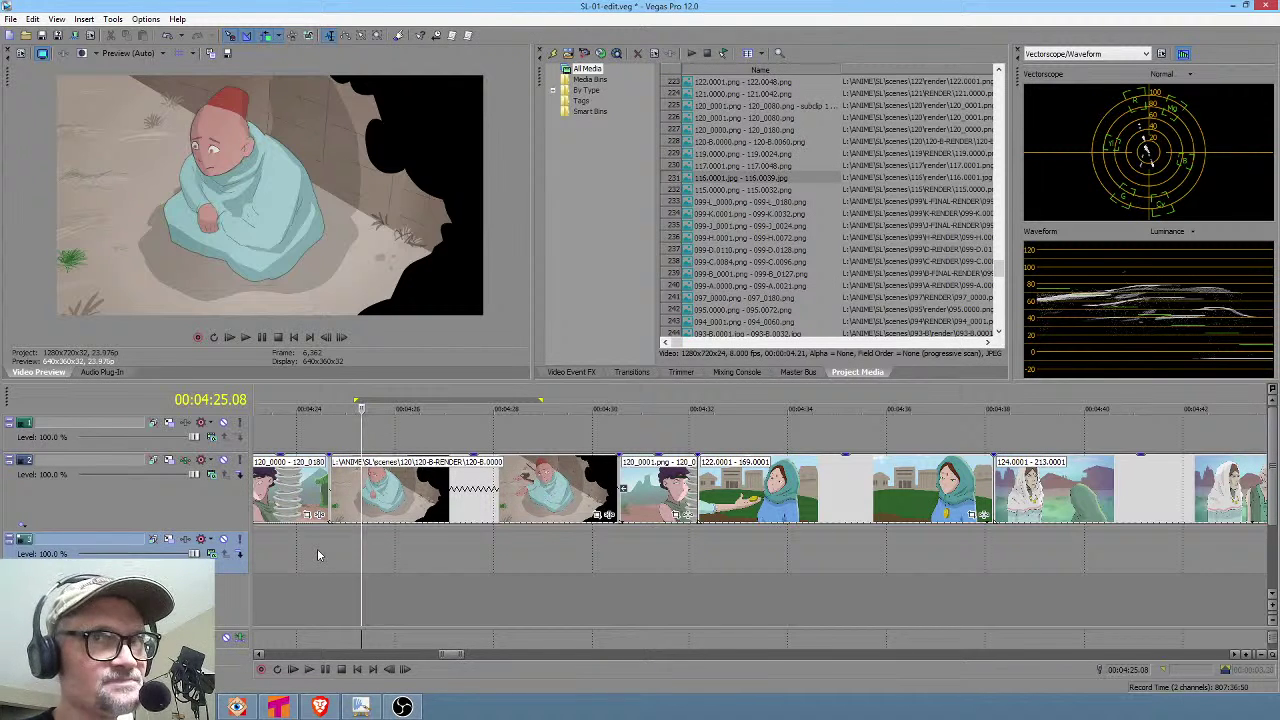
Mark 00:04:25.02 to 00:04:28.04 as the time range and play back the cut from clip 120_0000 into the 120-B shot twice.
drag(350, 555, 499, 557)
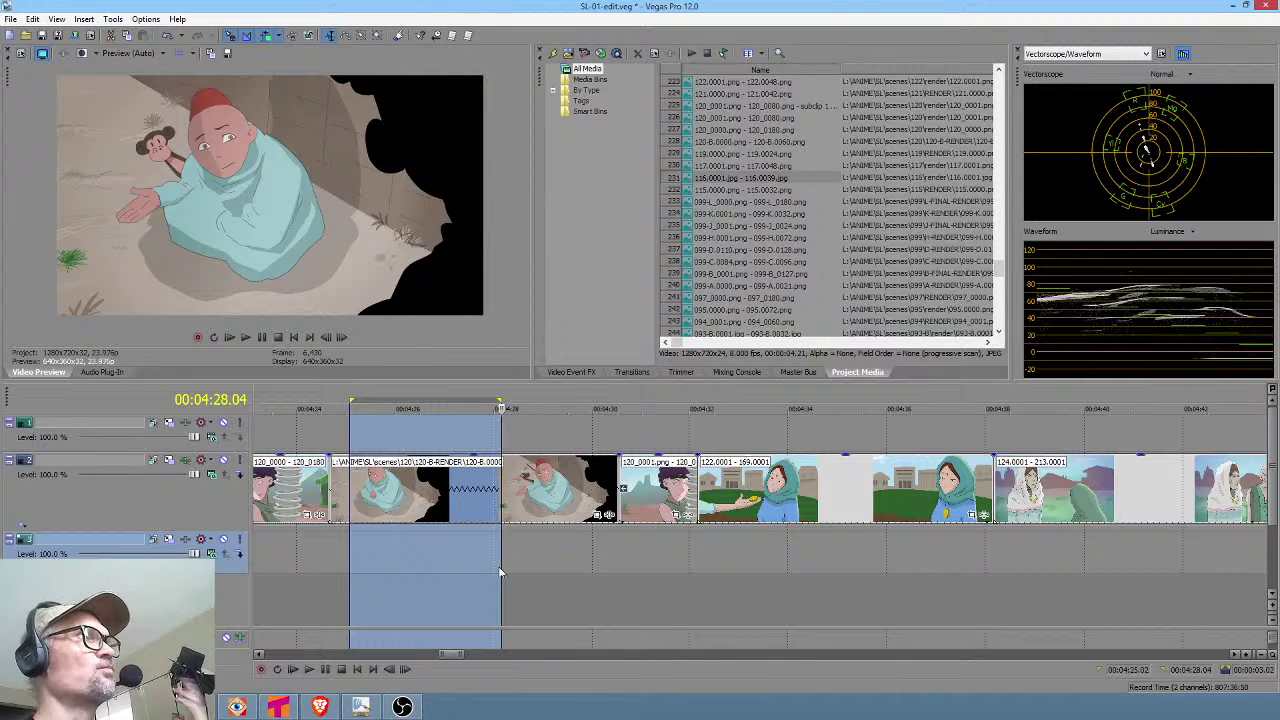
click(311, 551)
key(space)
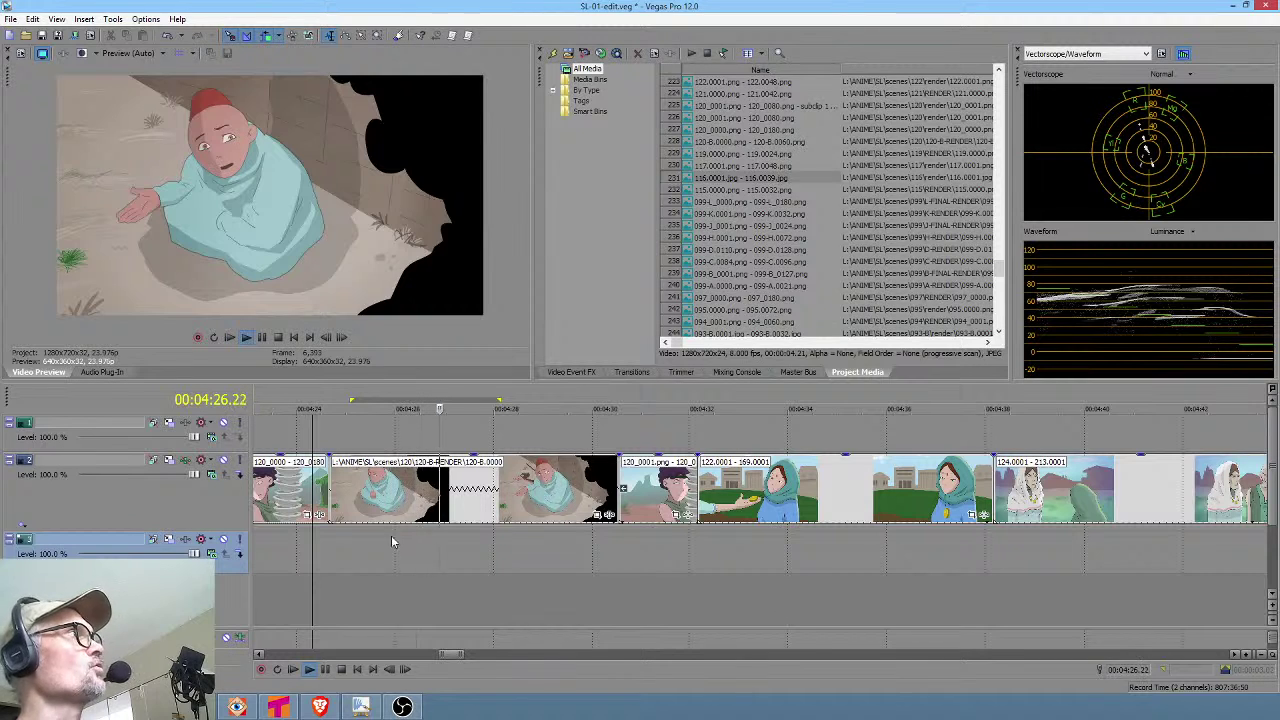
key(space)
key(space)
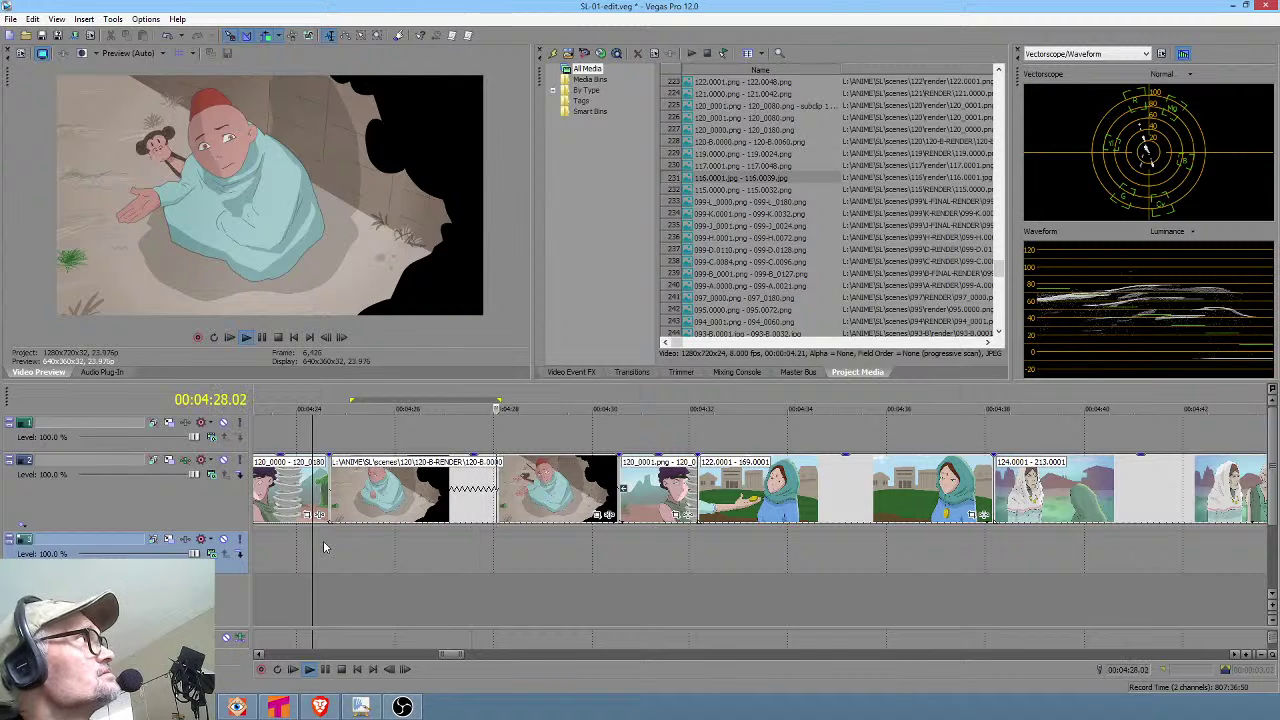
key(space)
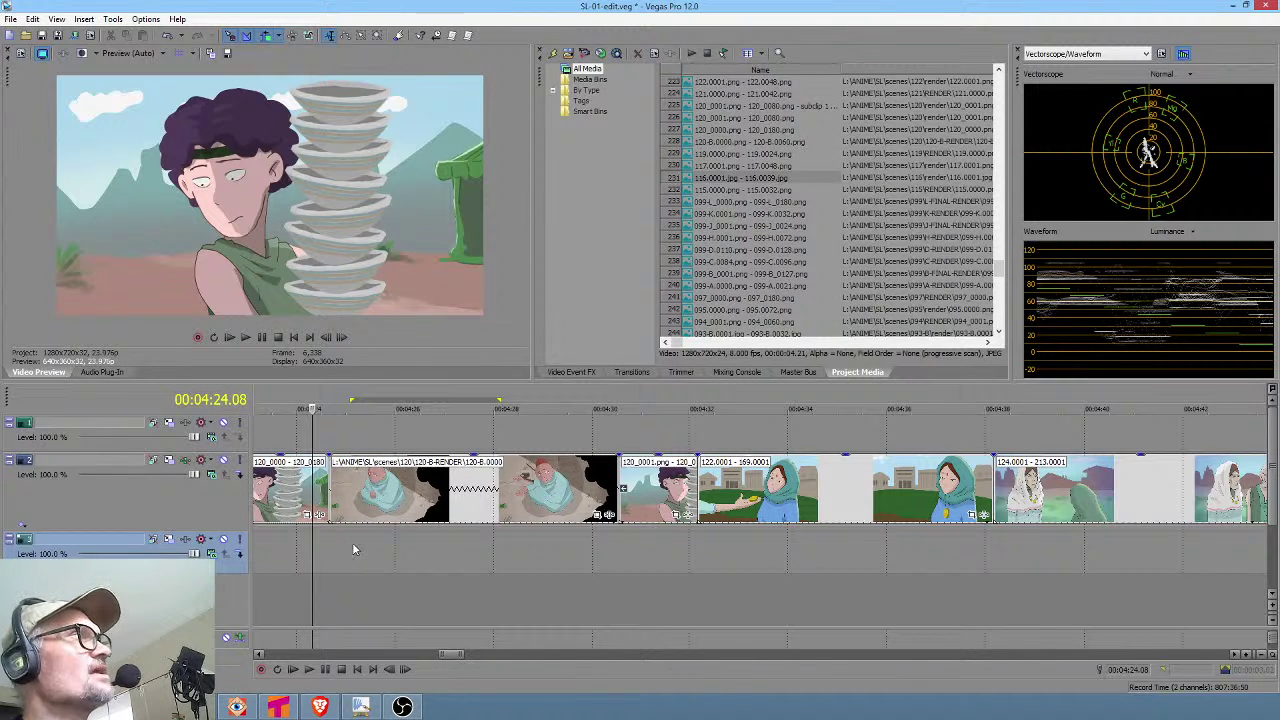
Mark 00:04:26.06 to 00:04:29.03 as the time range and trim the end of the 120-B clip to about 00:04:29, rippling the following clips.
drag(407, 547, 547, 544)
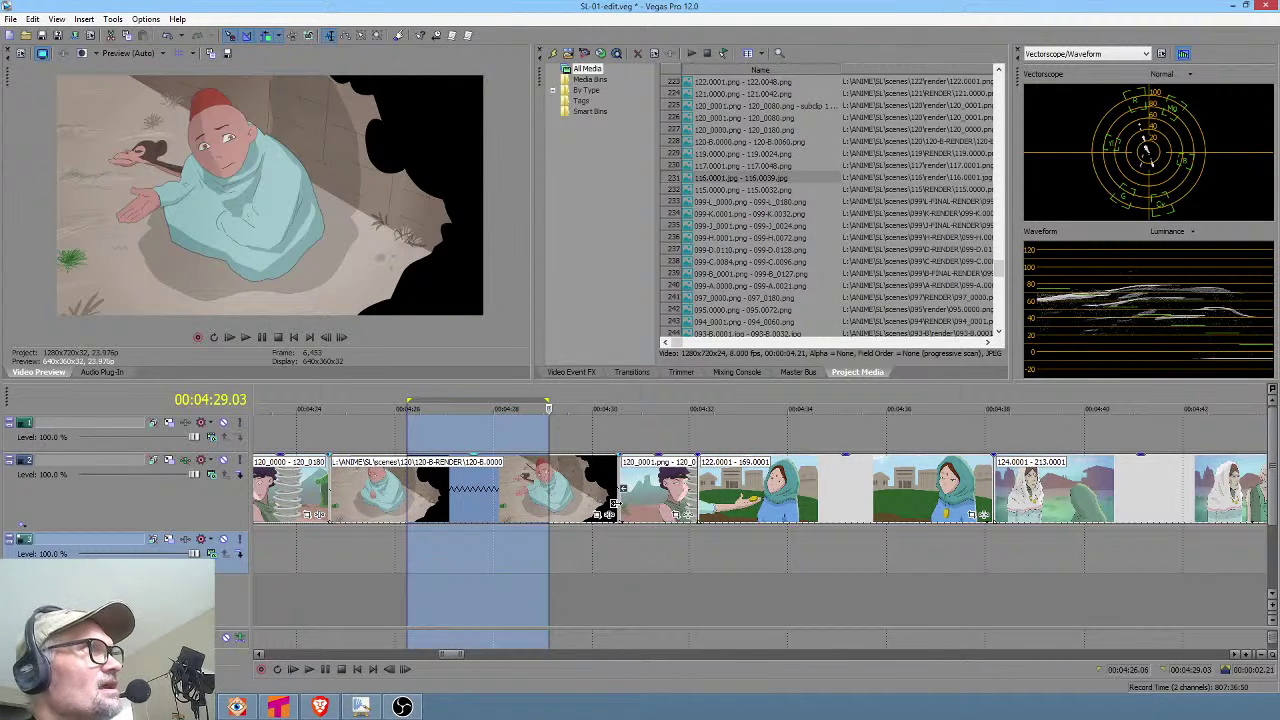
drag(617, 505, 543, 503)
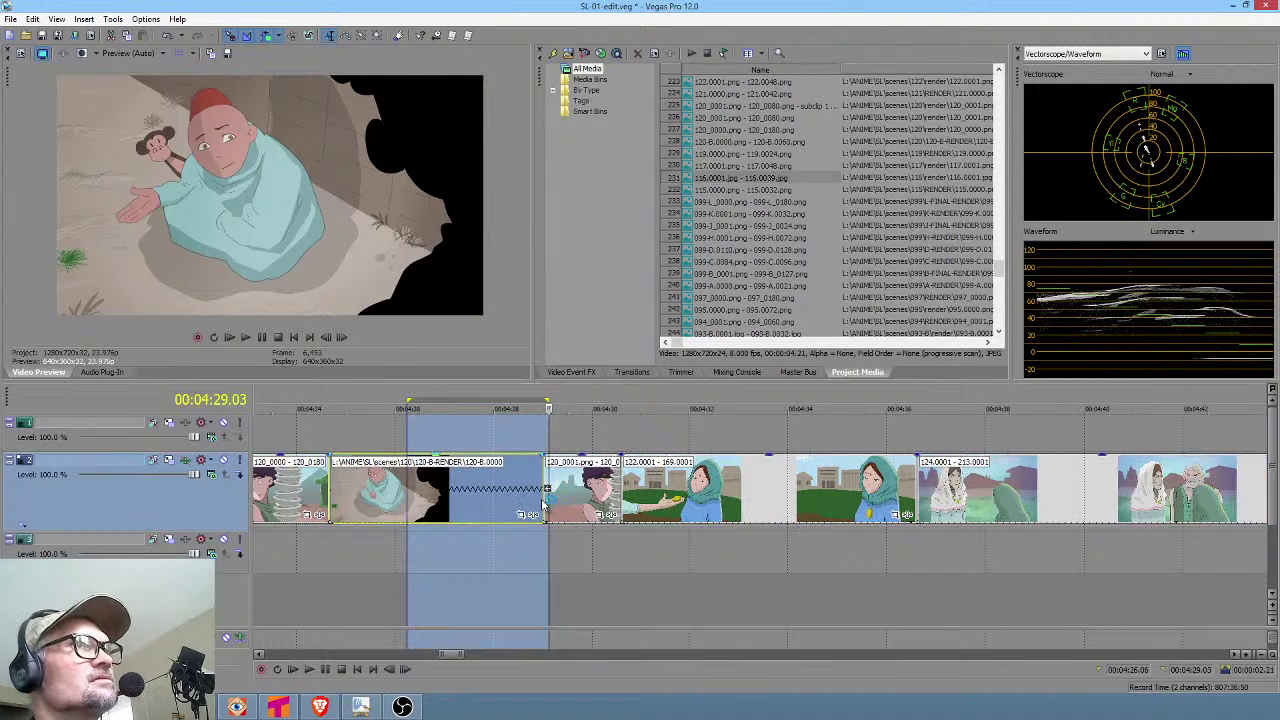
Play back from 00:04:22.21 in clip 120_0000 through the shortened 120-B shot into clip 122.
scroll(455, 564, down, 2)
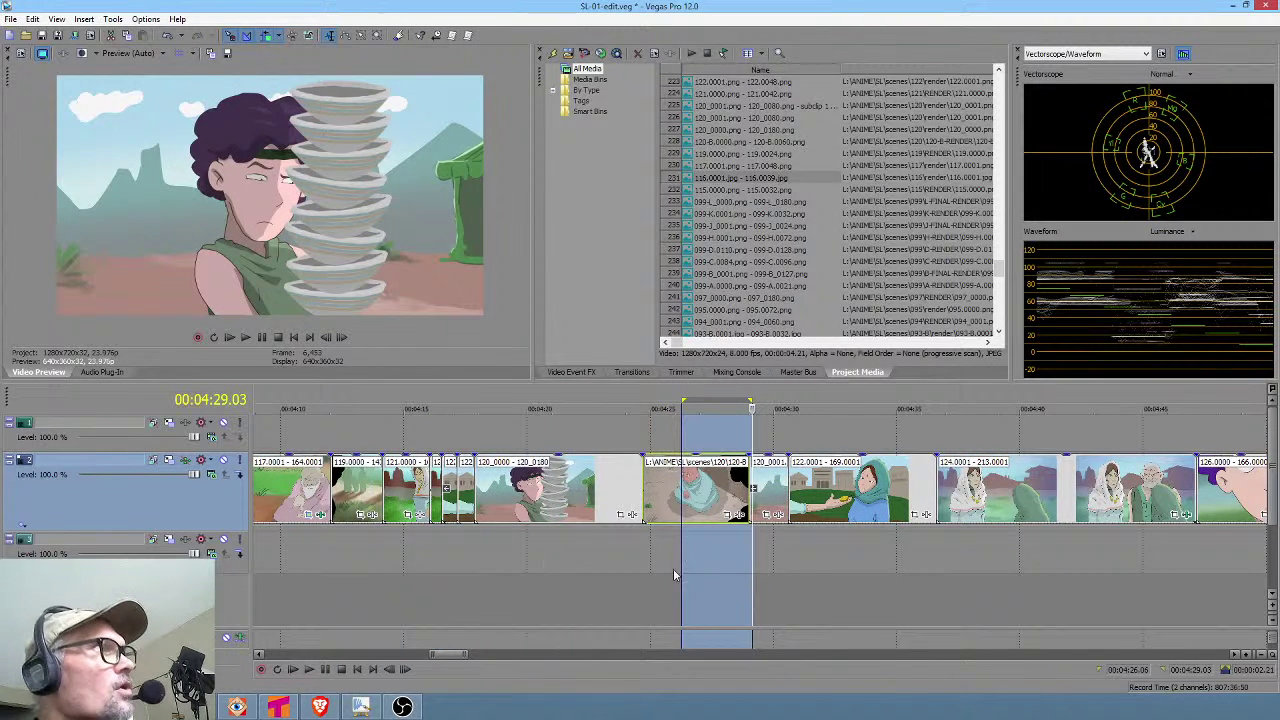
click(600, 552)
key(space)
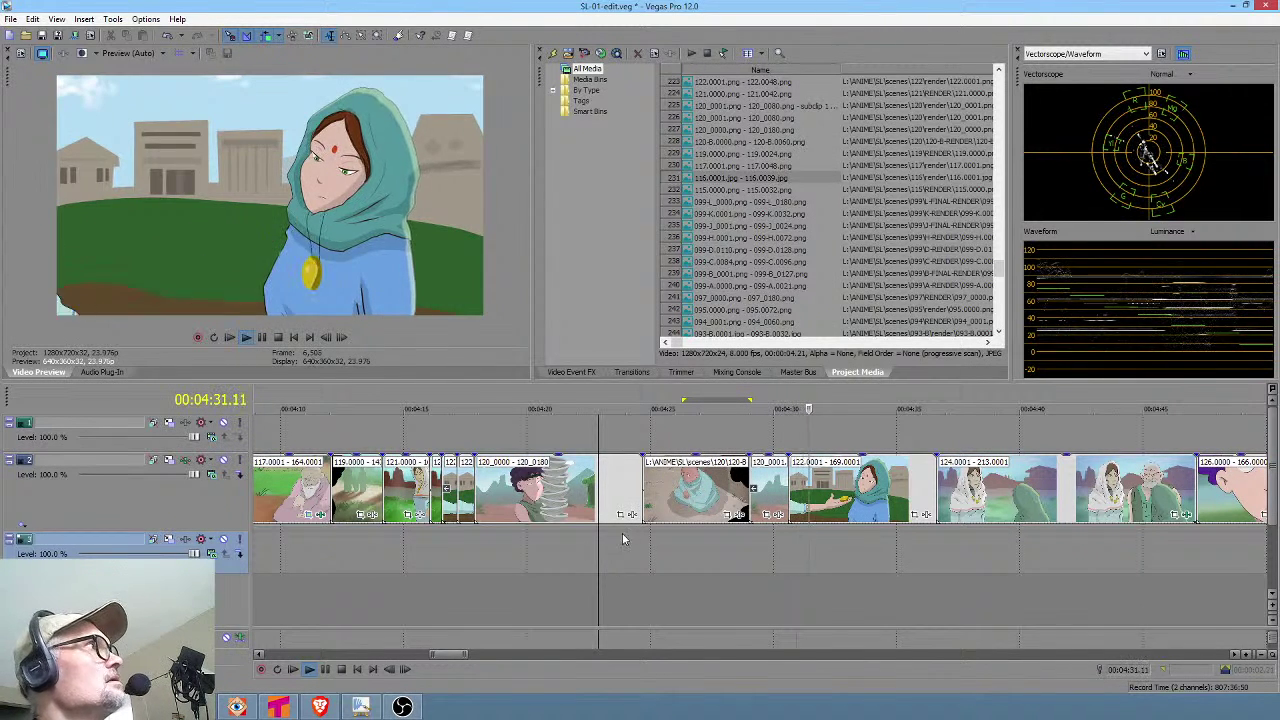
key(space)
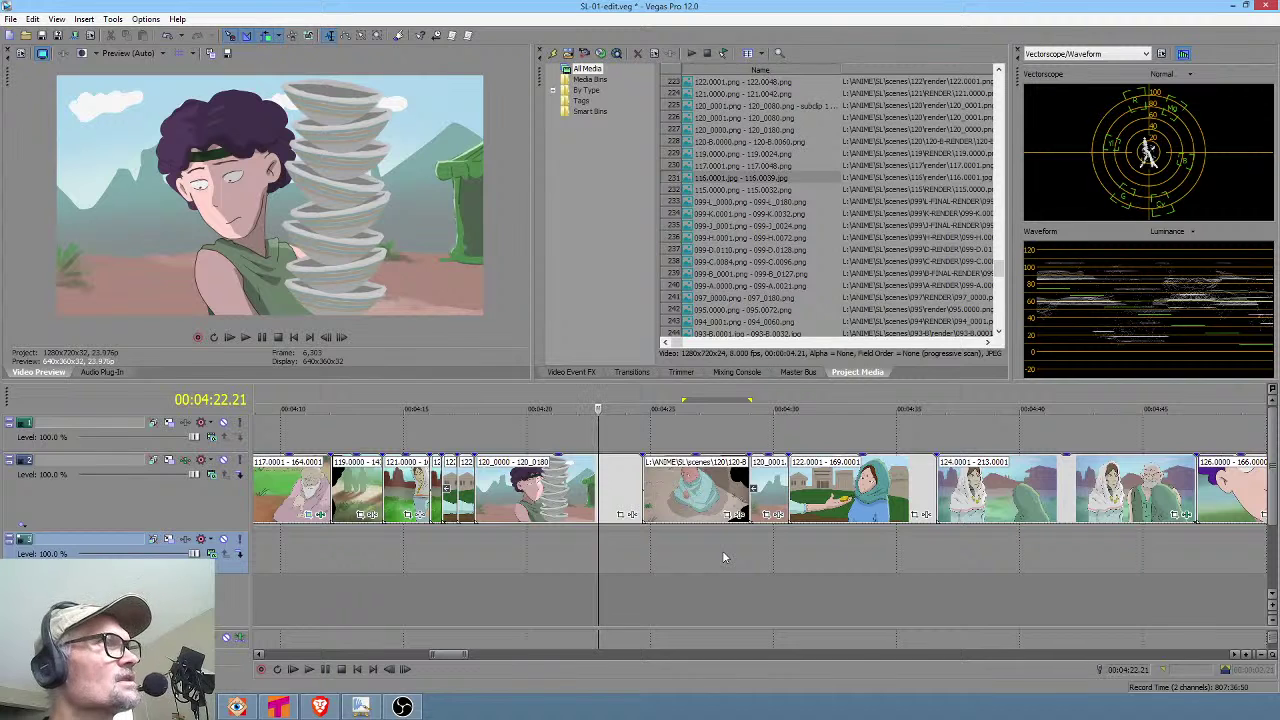
Mark the 120-B and 120_0001 clips as the time range and replay the shortened shot from its middle and from near its start.
drag(643, 550, 788, 540)
click(688, 537)
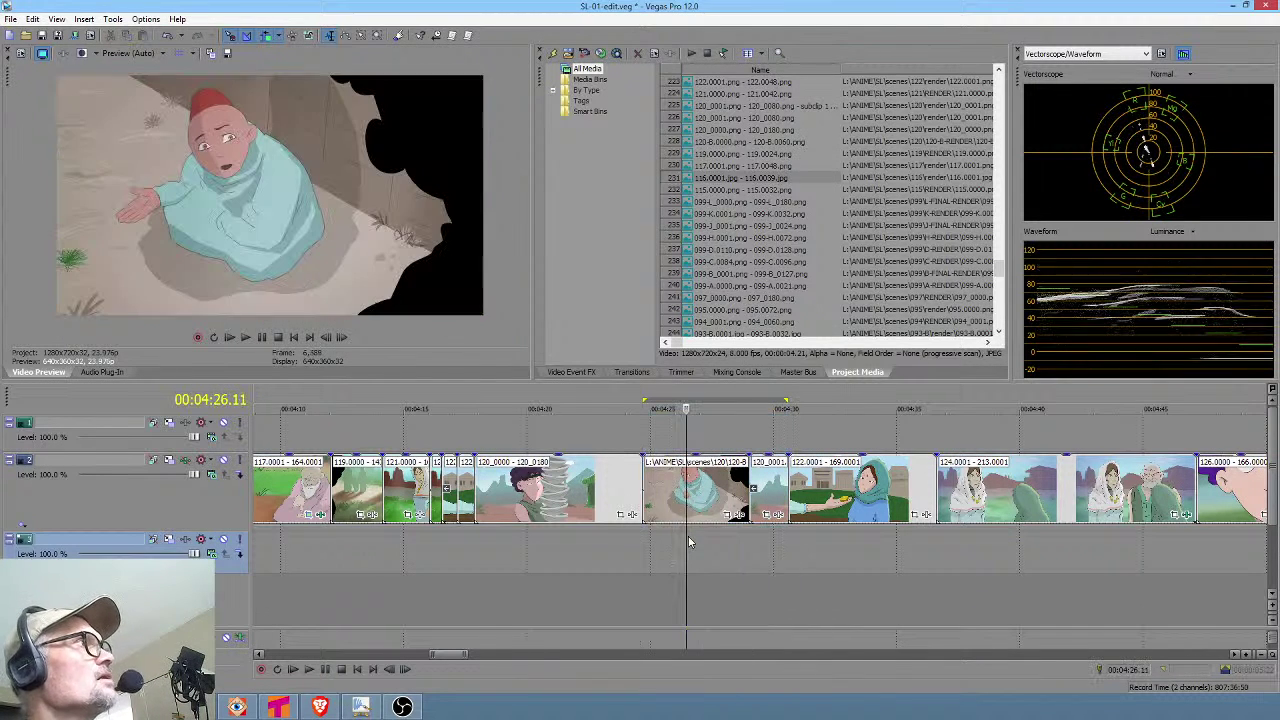
key(space)
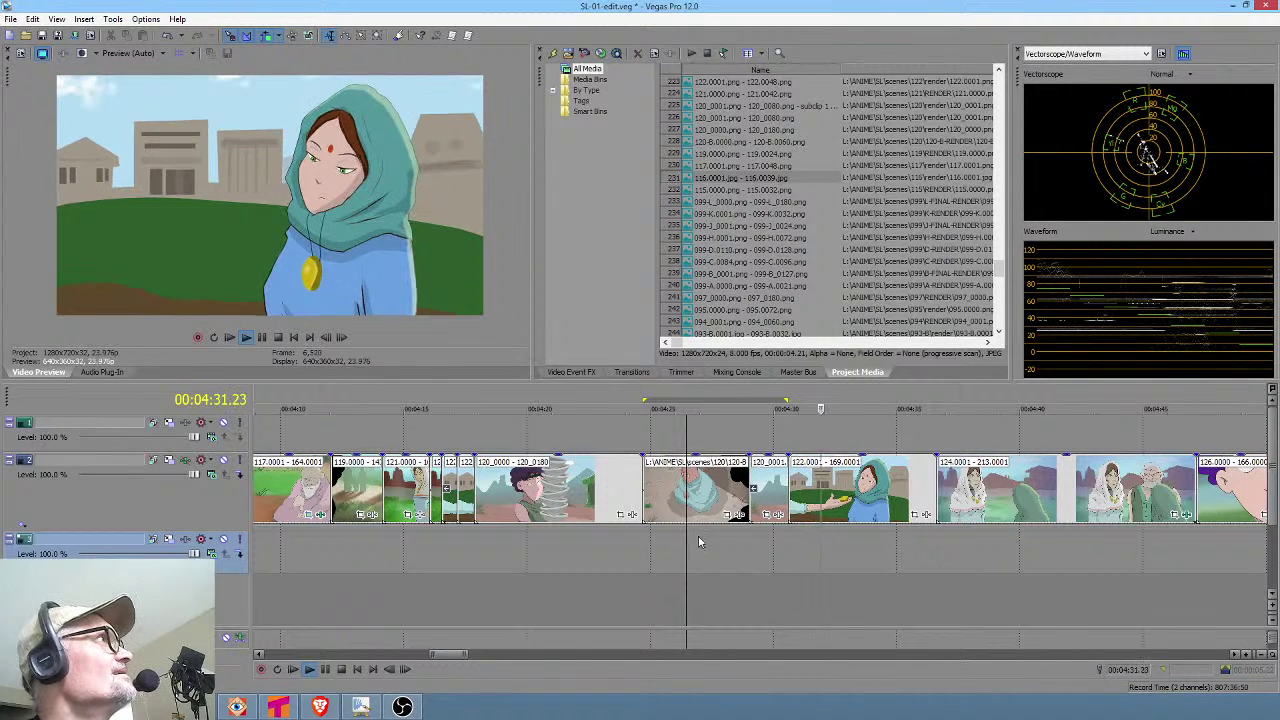
click(656, 556)
key(space)
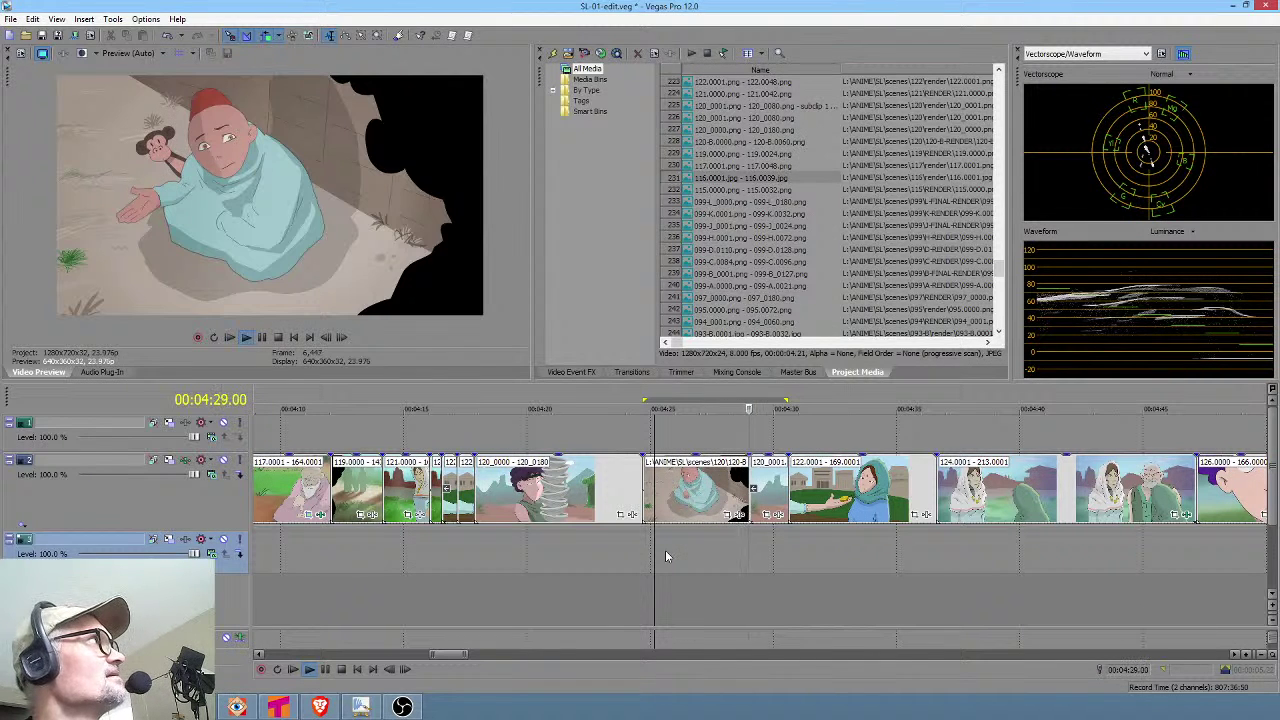
key(space)
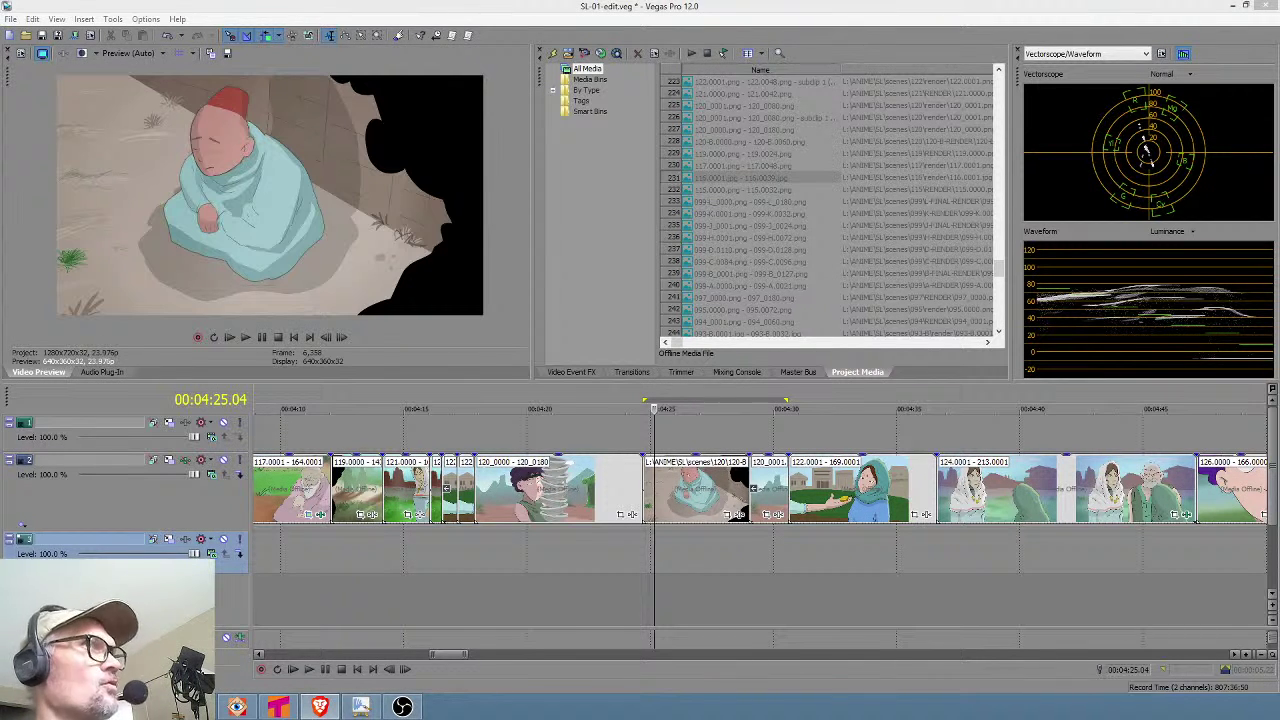
click(414, 537)
scroll(484, 547, down, 3)
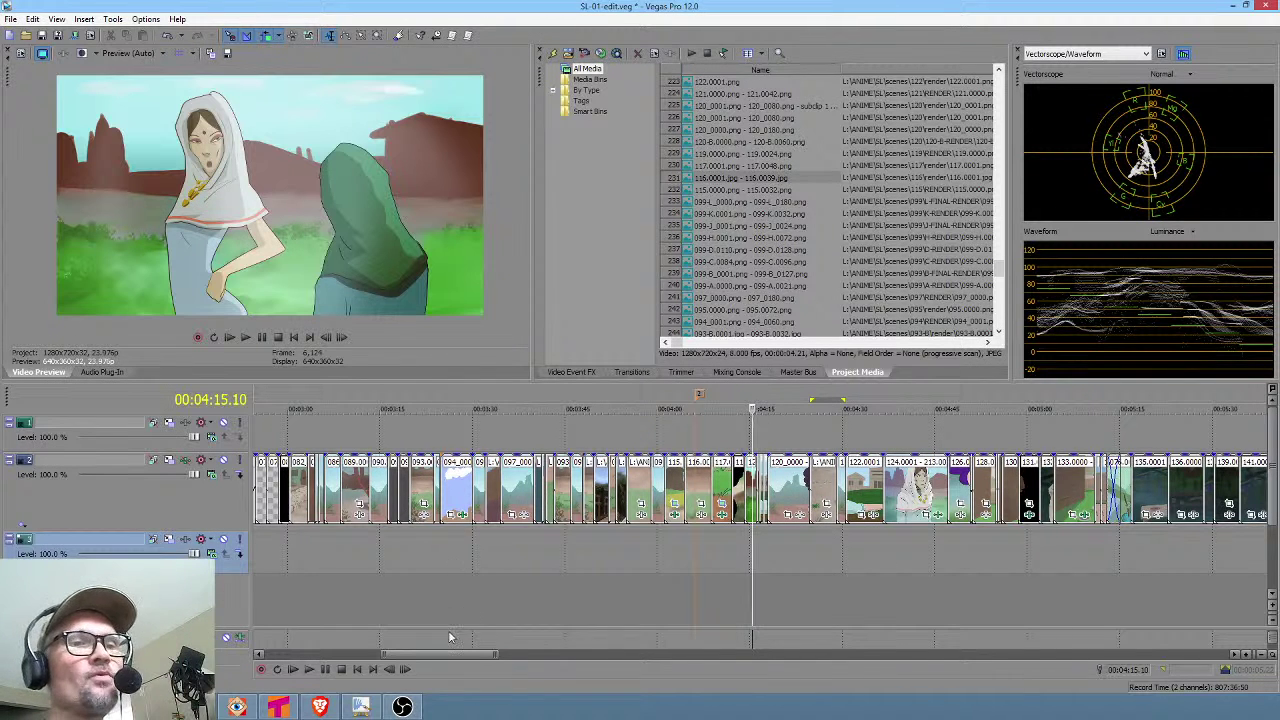
click(752, 547)
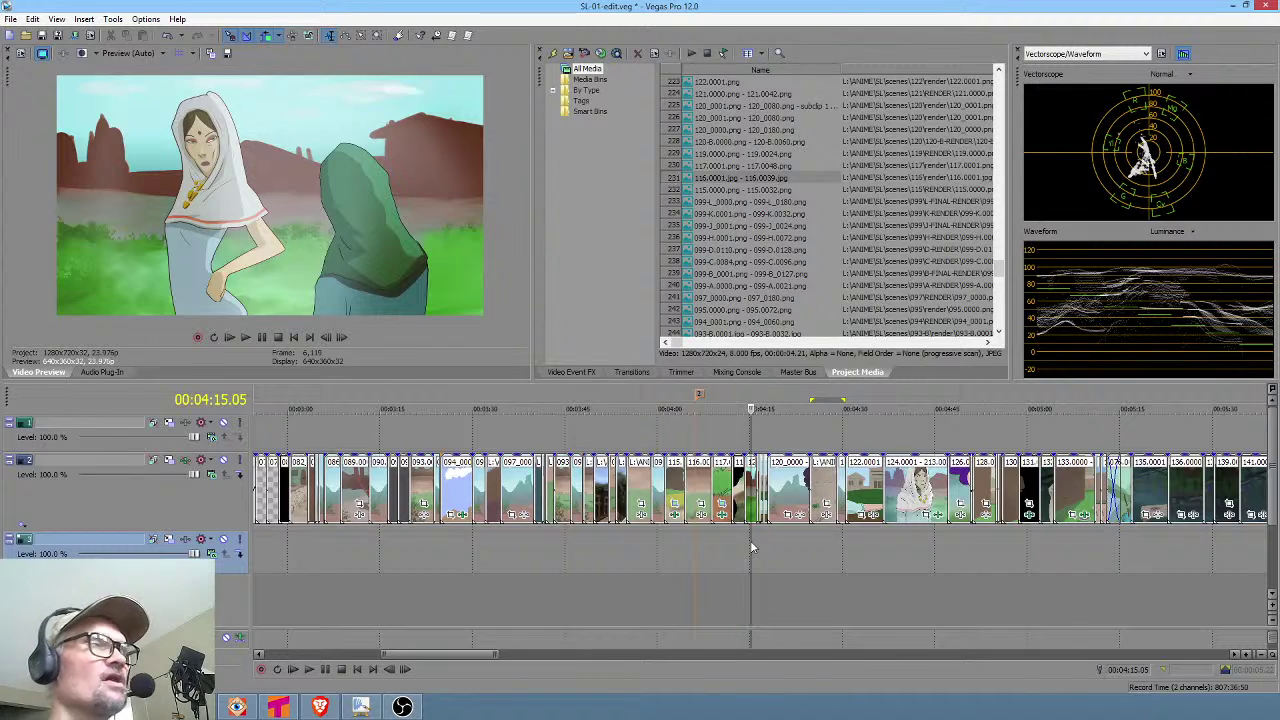
scroll(752, 547, up, 3)
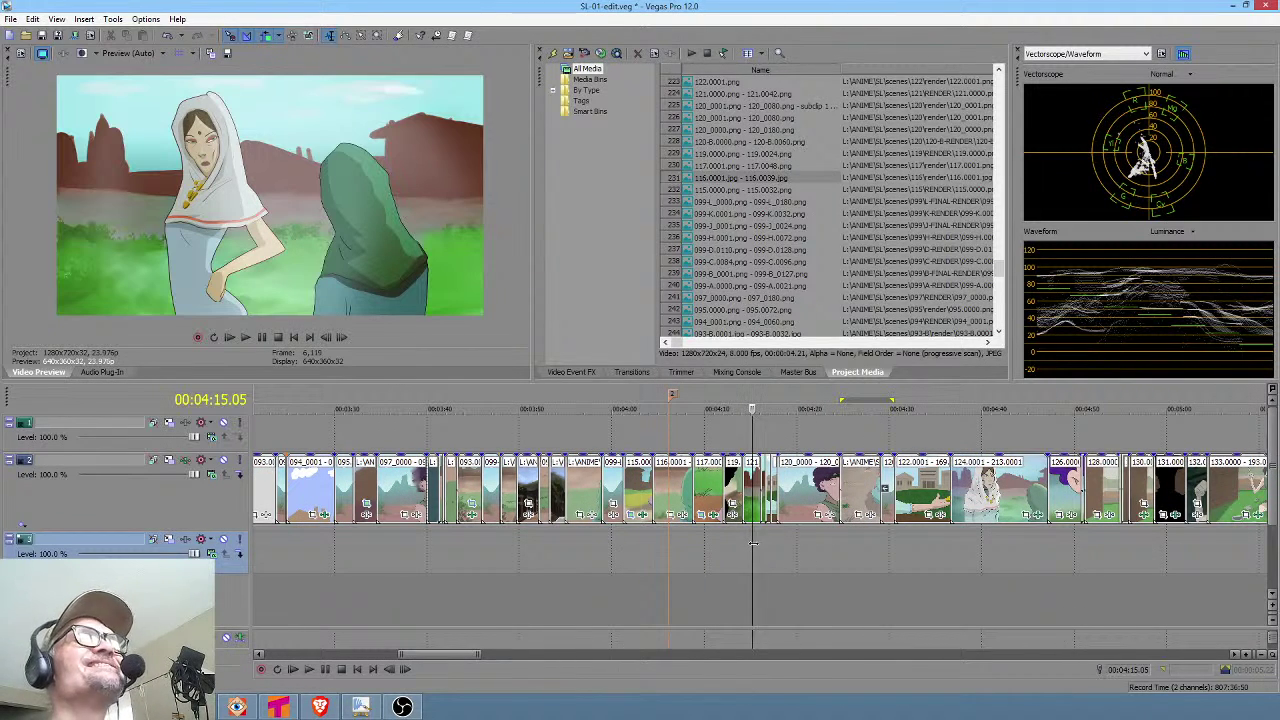
scroll(776, 530, down, 6)
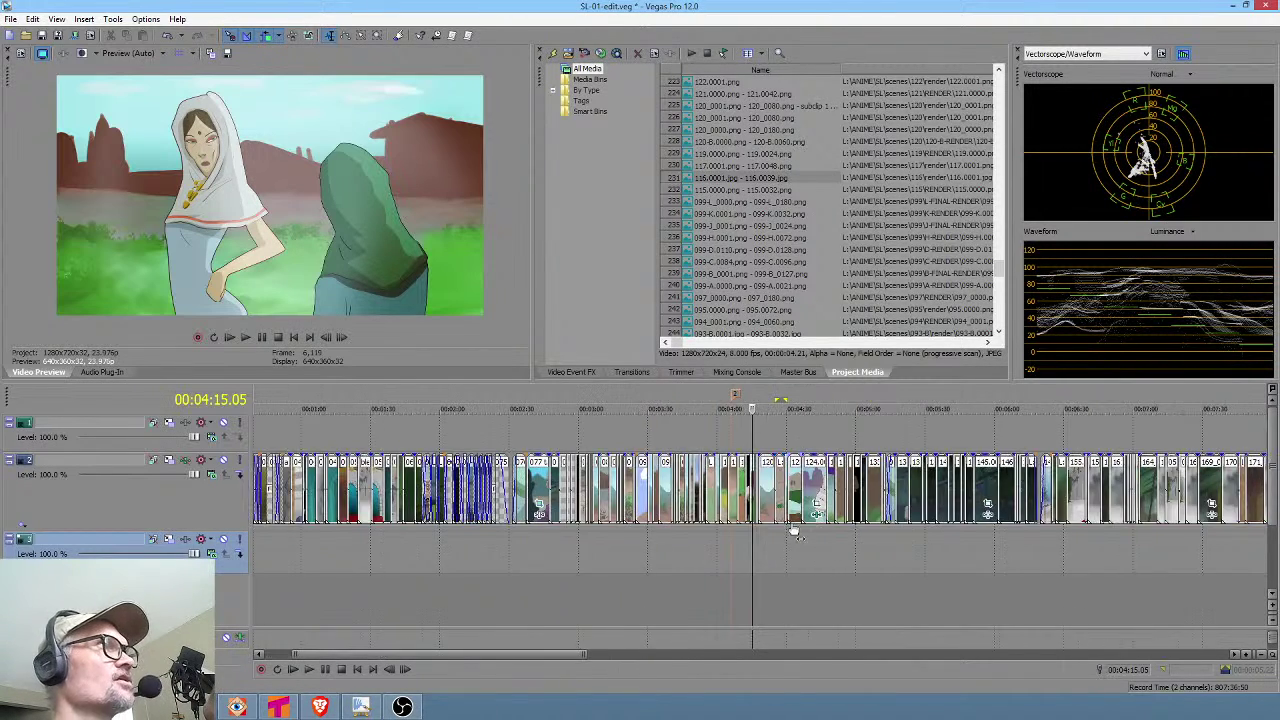
Mark 00:12:19.07 to 00:17:25.20 as the time range, then mark 00:16:56.06 to 00:17:14.06 and inspect the footage there.
drag(764, 549, 980, 560)
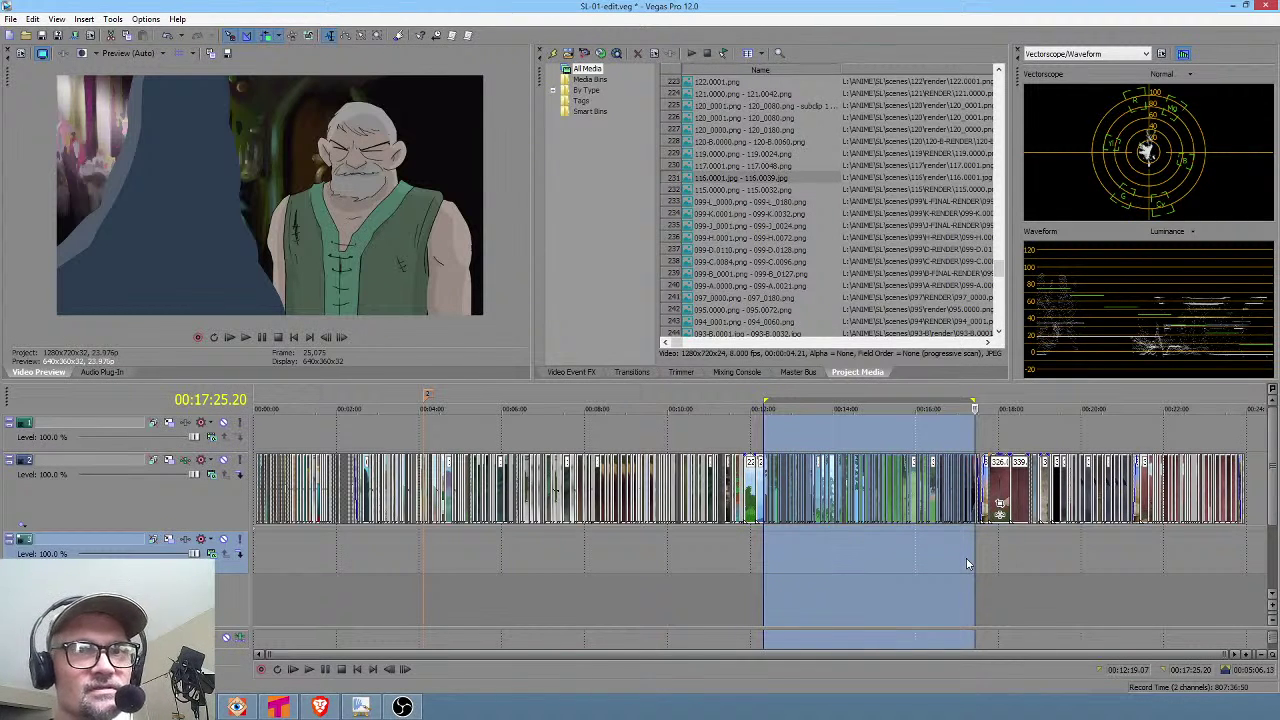
click(954, 557)
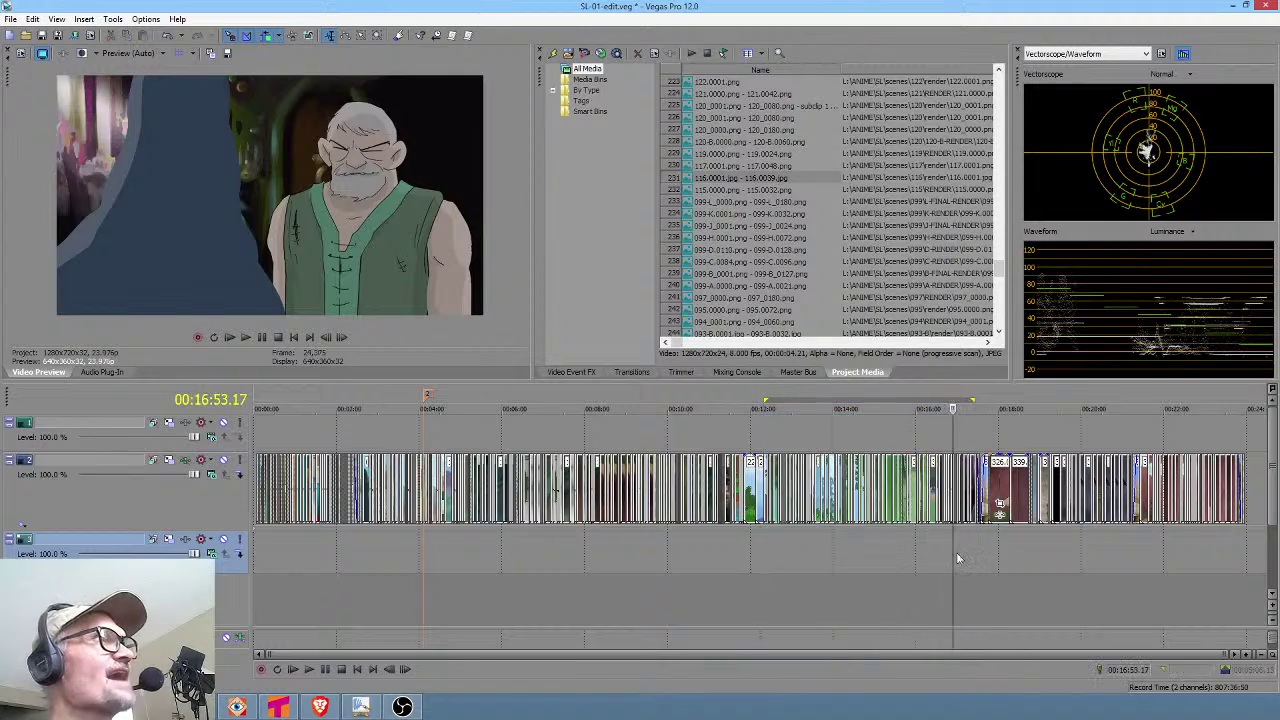
scroll(958, 558, up, 3)
click(788, 552)
drag(795, 551, 757, 552)
scroll(762, 552, down, 3)
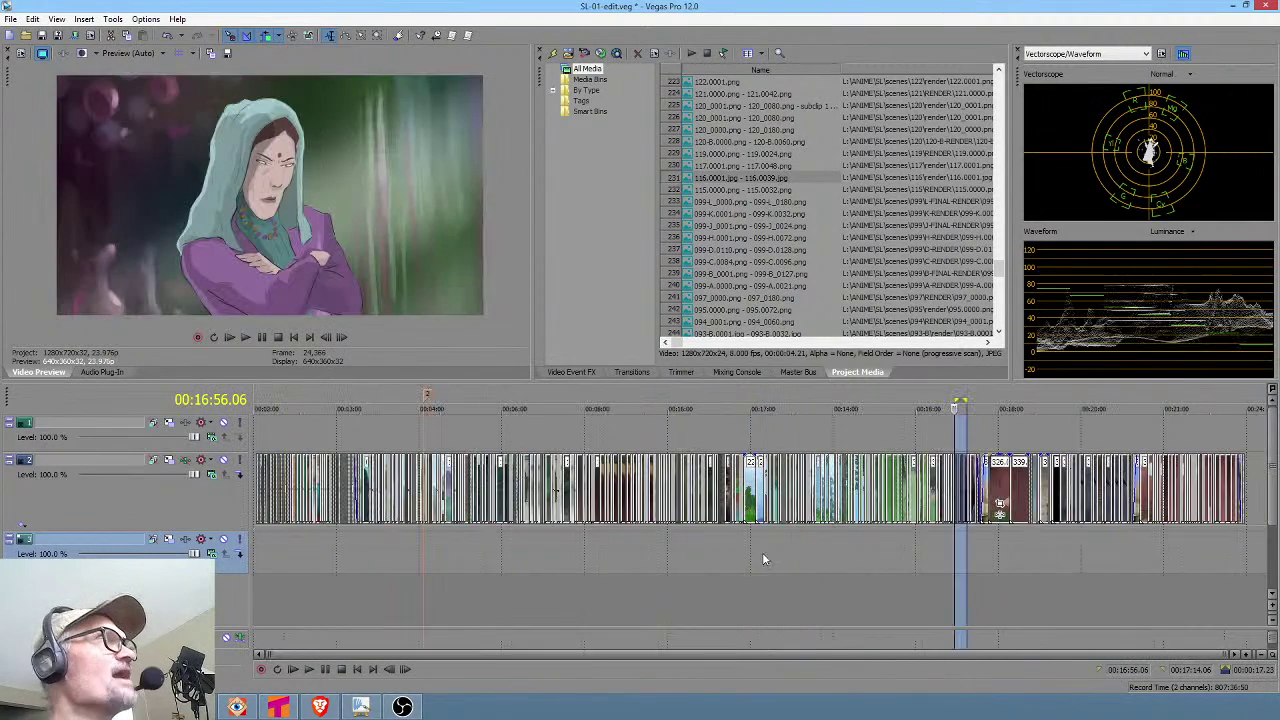
Return to about 00:04:24 in the edit and mark 00:04:29.00 to 00:04:36.15 as the time range around clip 122.
click(438, 547)
scroll(438, 547, up, 2)
scroll(560, 548, up, 2)
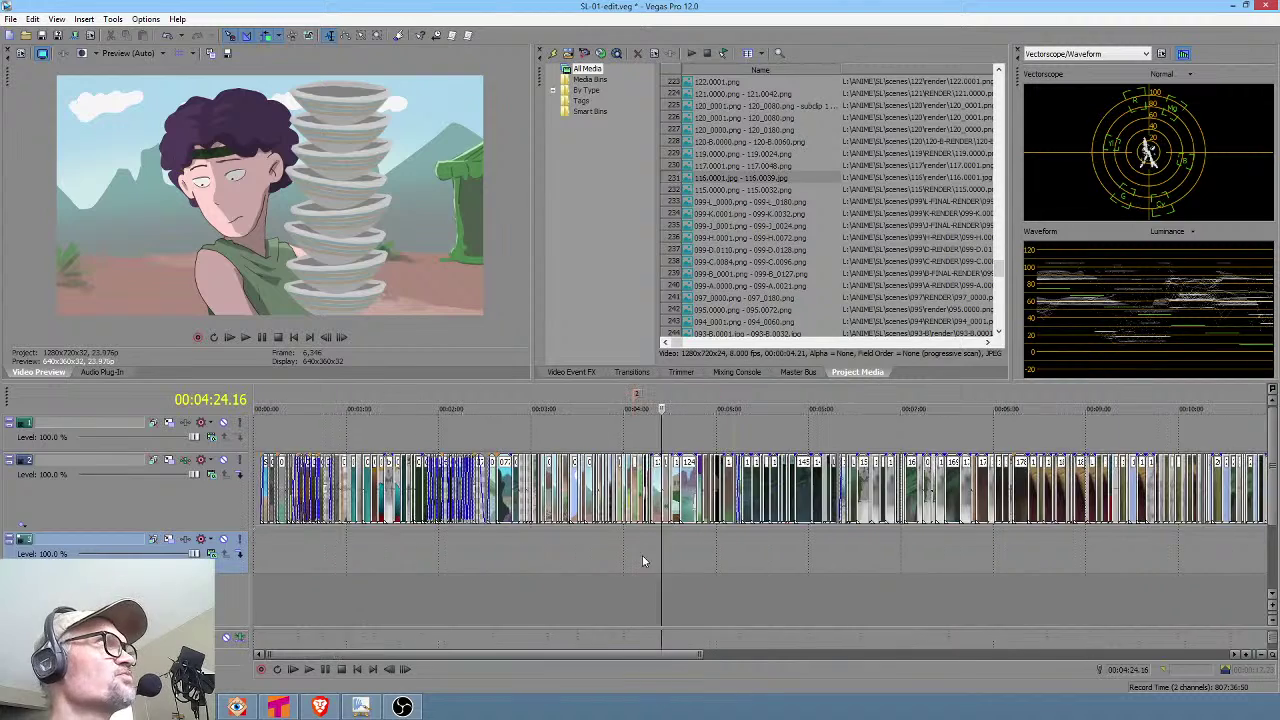
mouse_move(668, 562)
mouse_down()
mouse_move(697, 560)
mouse_move(677, 560)
mouse_up()
scroll(677, 558, up, 3)
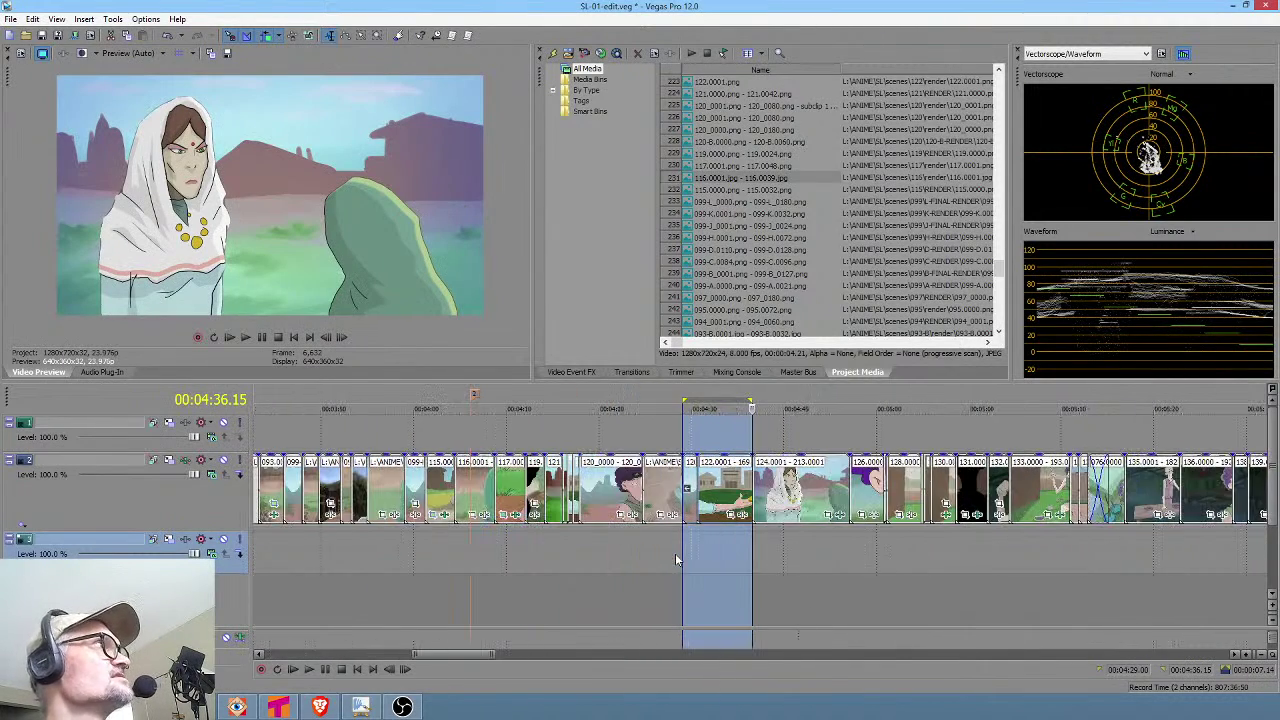
Play back from the start of clip 116 into the 122 shot and place the cursor at 00:04:16.01.
click(467, 557)
key(space)
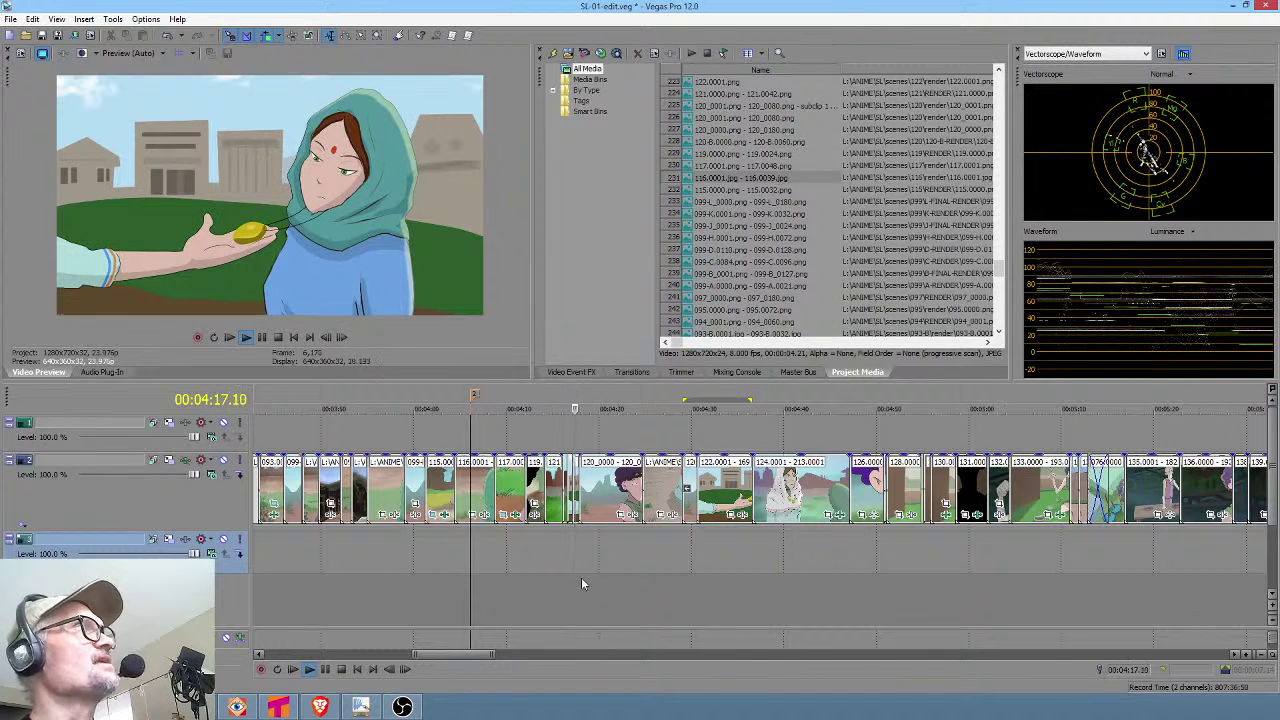
click(563, 555)
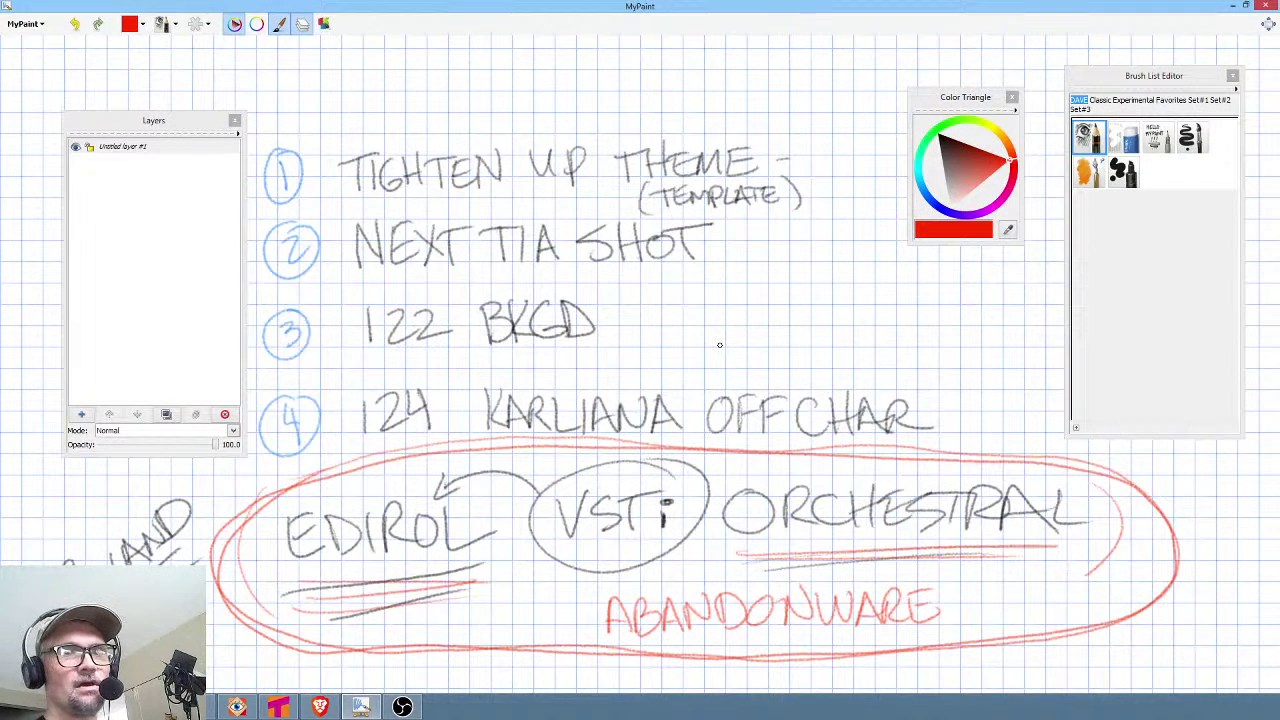
Switch to MyPaint and strike through the first three to-do items in red: Tighten Up Theme, Next Tia Shot and 122 BKGD.
drag(301, 183, 746, 168)
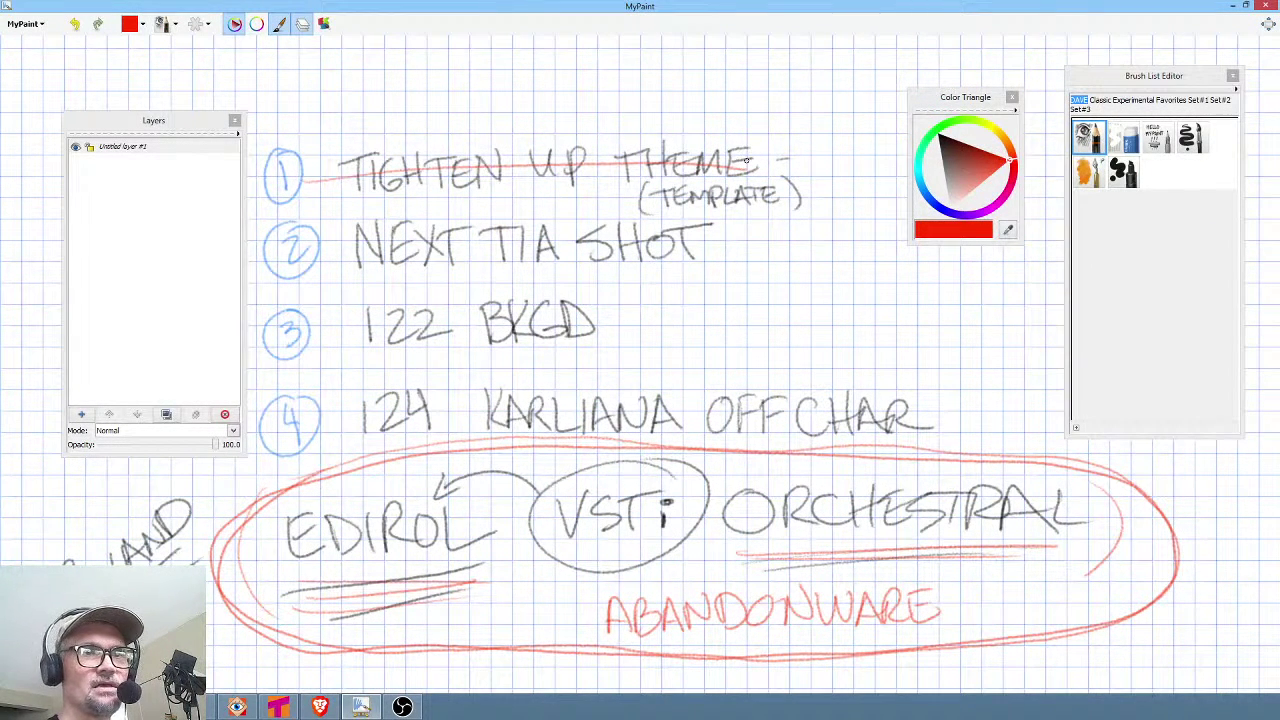
drag(452, 248, 708, 235)
drag(277, 340, 606, 322)
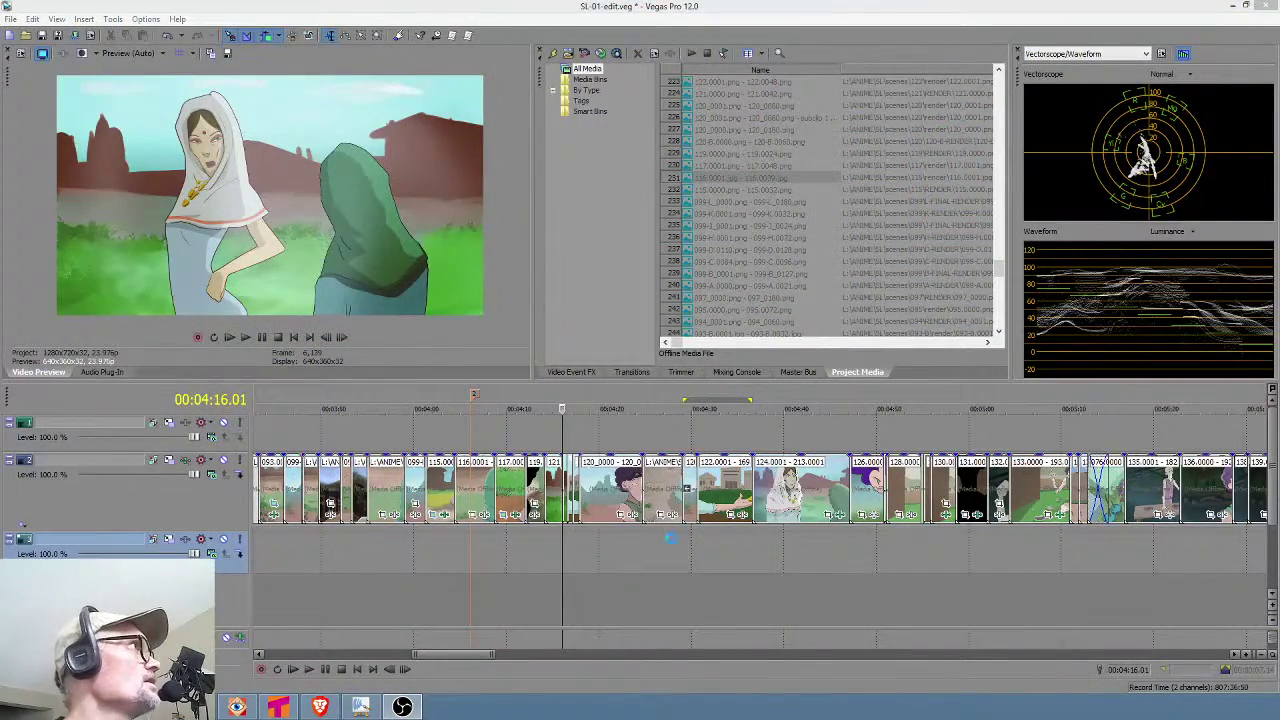
Switch back to Vegas Pro, inspect clip 122 and mark 00:04:28.01 to 00:04:29.22 as the time range.
drag(643, 538, 715, 538)
click(719, 538)
scroll(728, 536, up, 4)
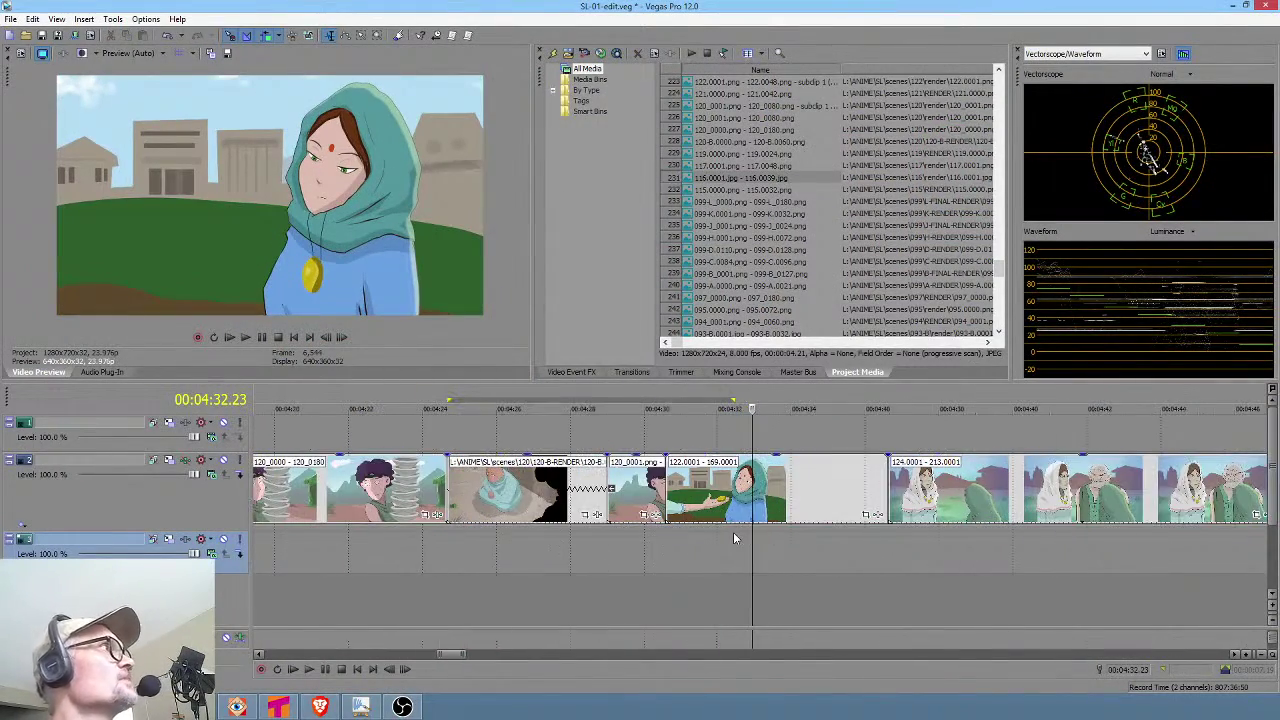
drag(682, 547, 782, 550)
drag(571, 556, 643, 555)
scroll(669, 556, down, 2)
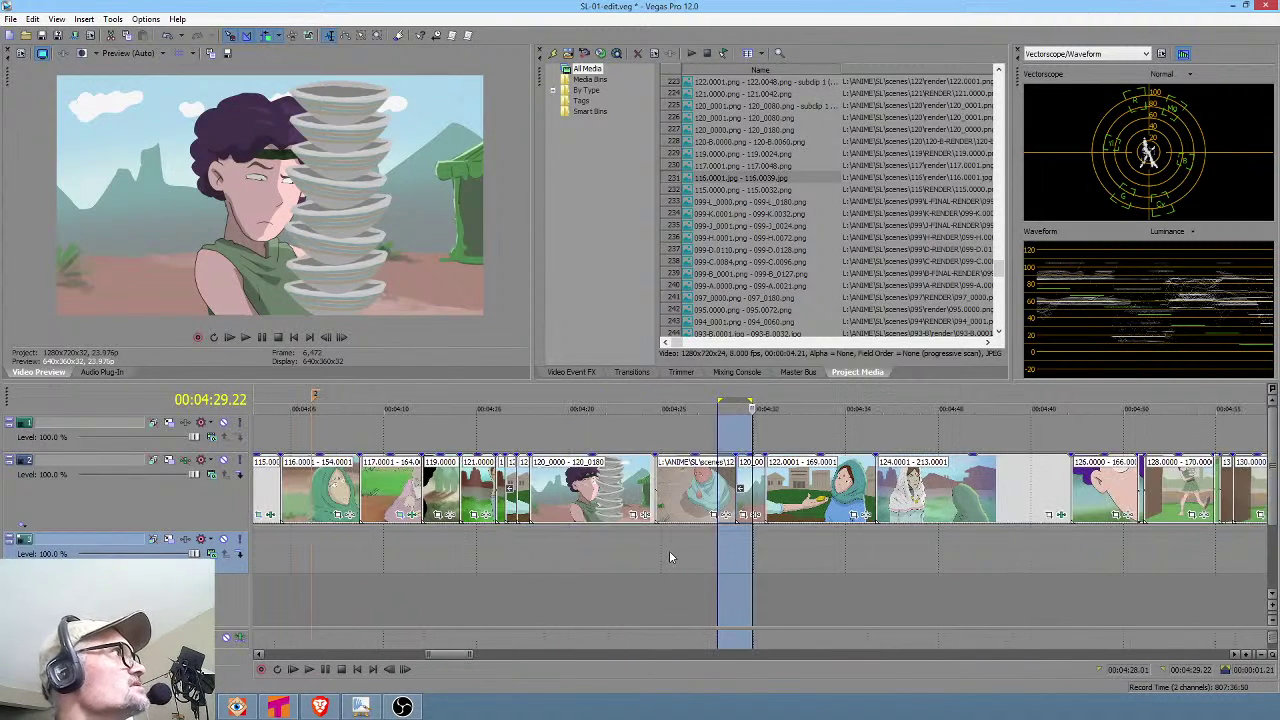
Mark 00:04:12.21 to 00:04:17.09 as the time range, then narrow it to 00:04:16.06 to 00:04:16.17 around the 121-to-122 cut.
drag(447, 545, 793, 547)
scroll(510, 541, up, 2)
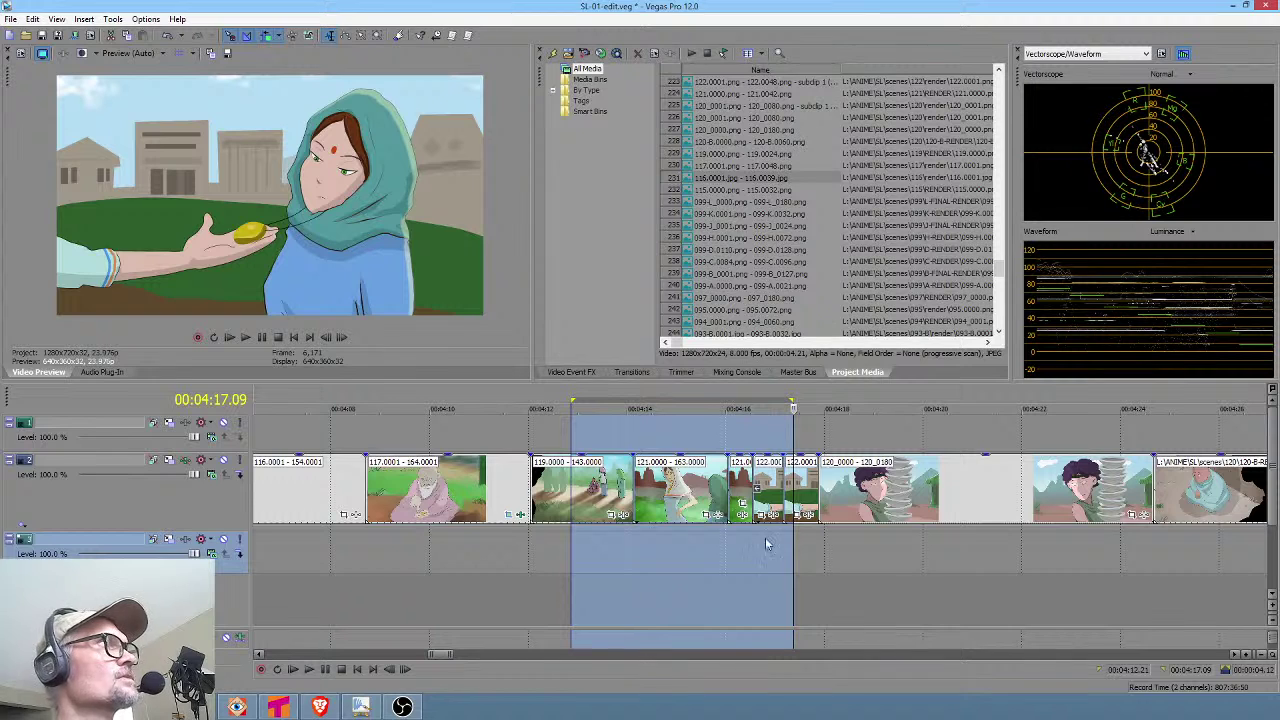
drag(720, 548, 768, 551)
scroll(754, 547, up, 2)
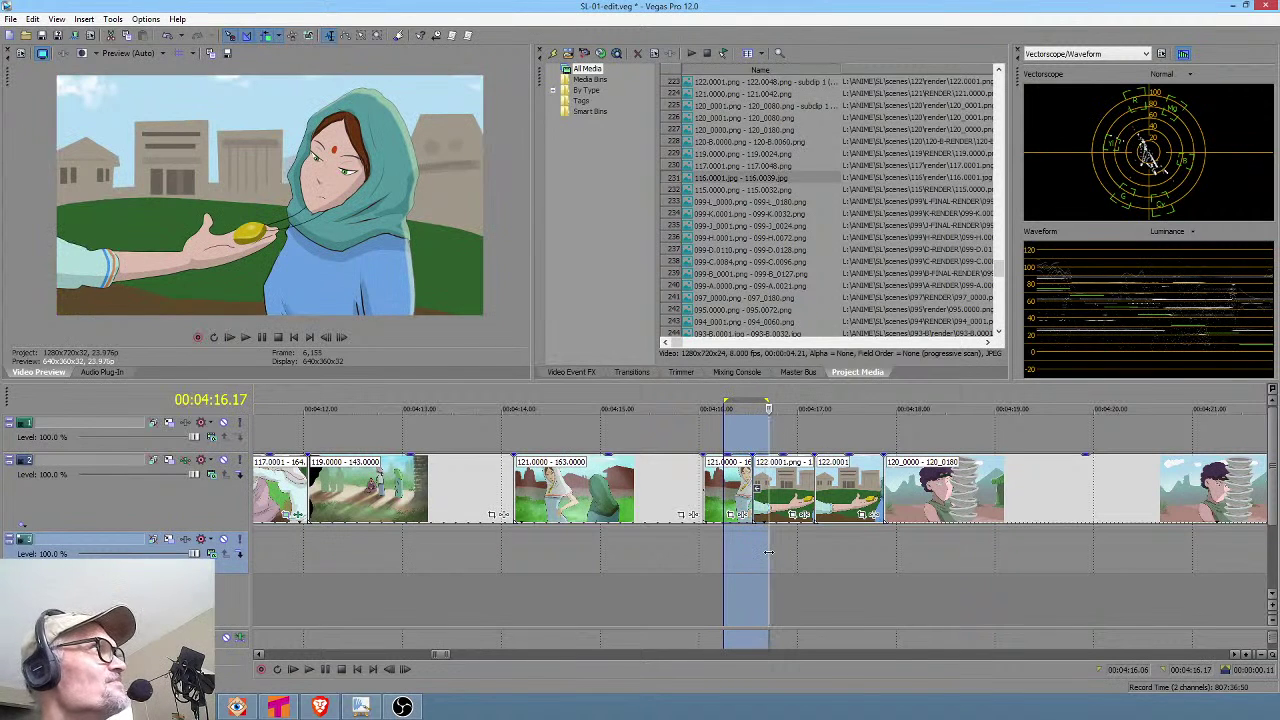
Play back from clip 121 into clip 120_0000, then from 00:04:29.22 through clip 122.
click(597, 551)
key(space)
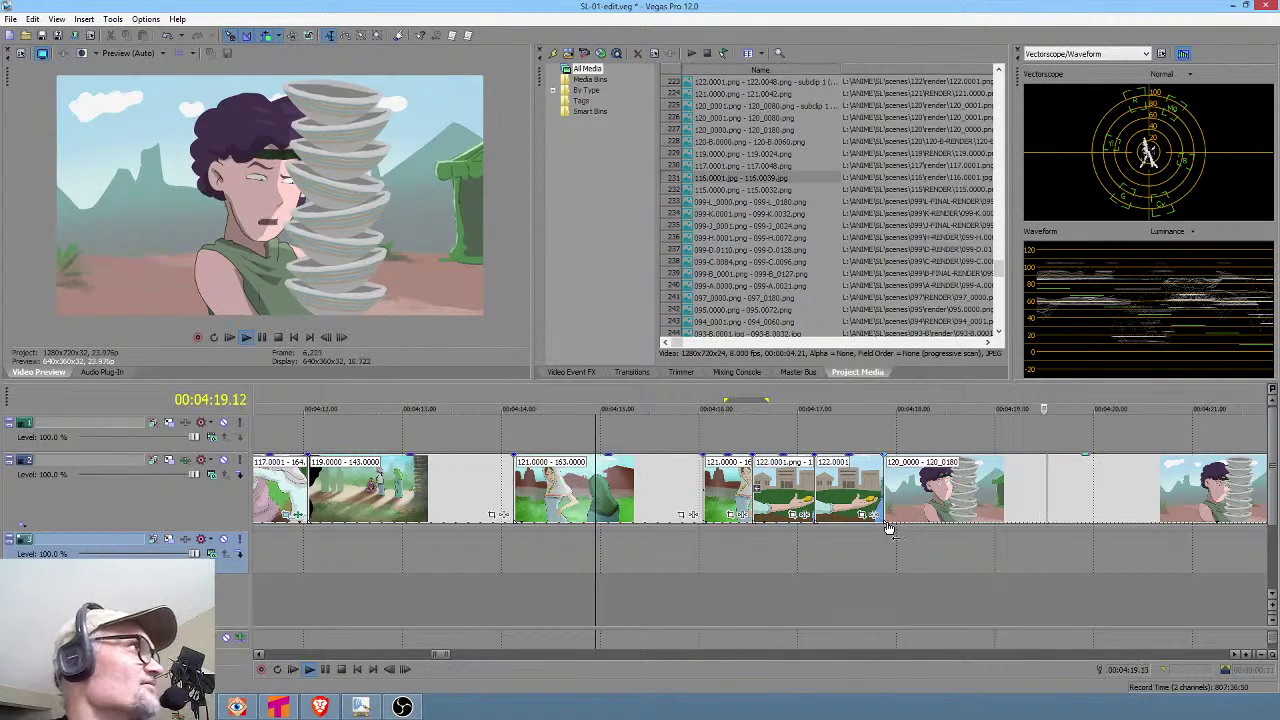
scroll(895, 540, down, 5)
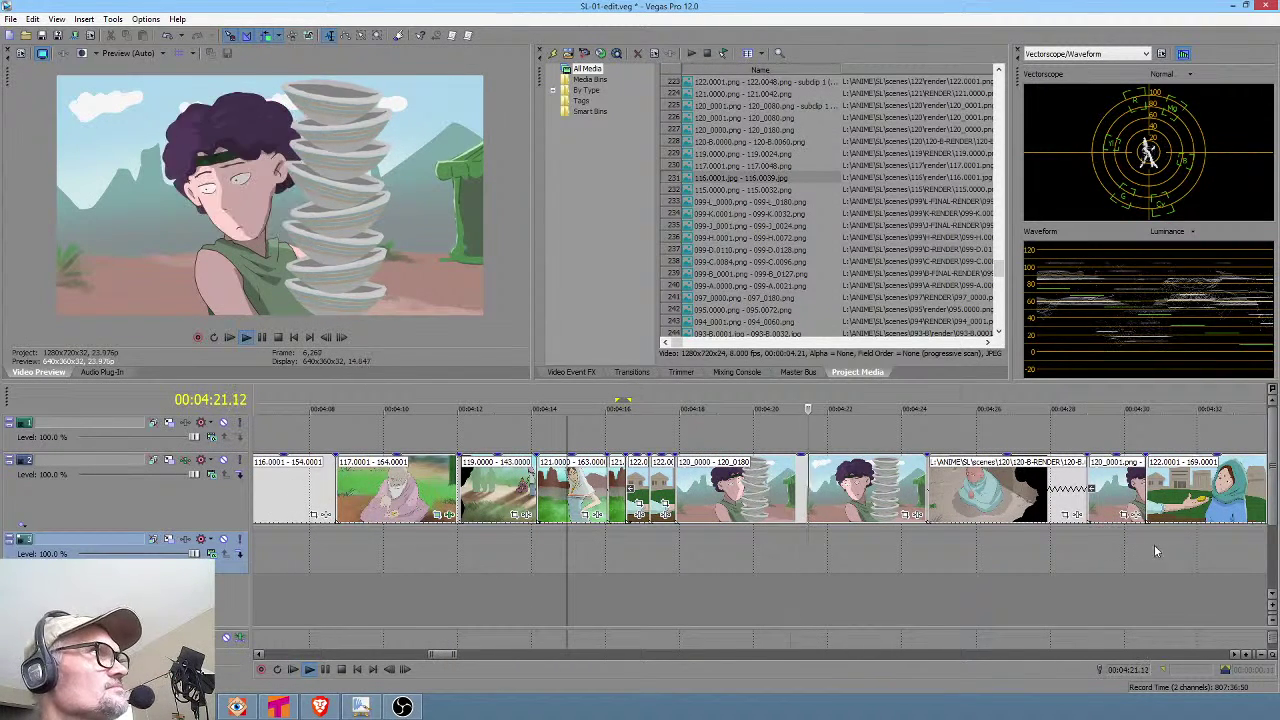
click(1120, 555)
scroll(1130, 554, right, 3)
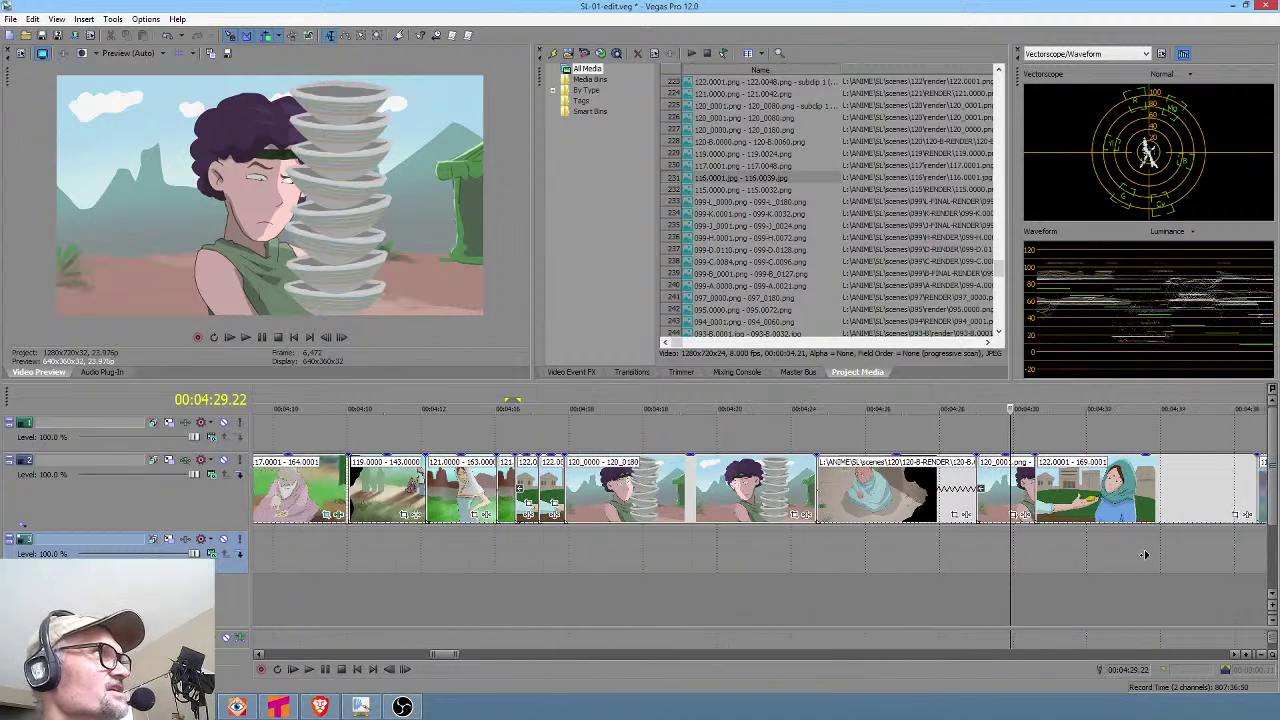
key(space)
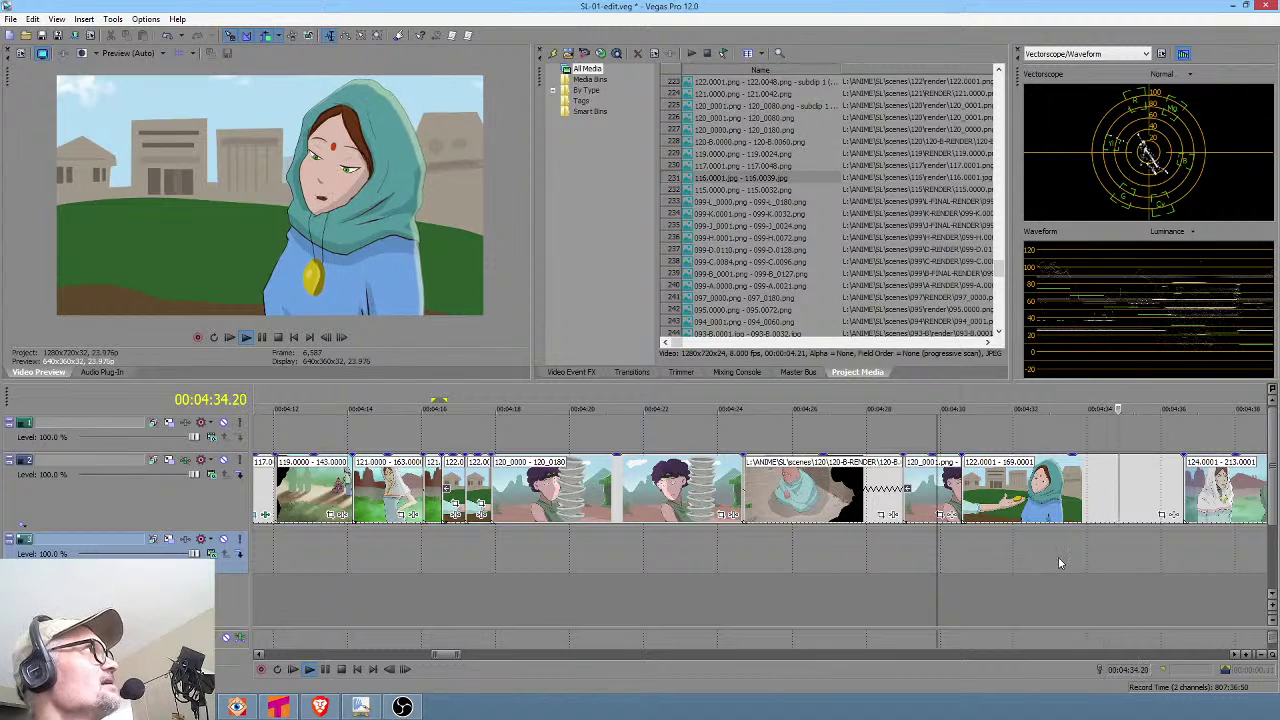
key(space)
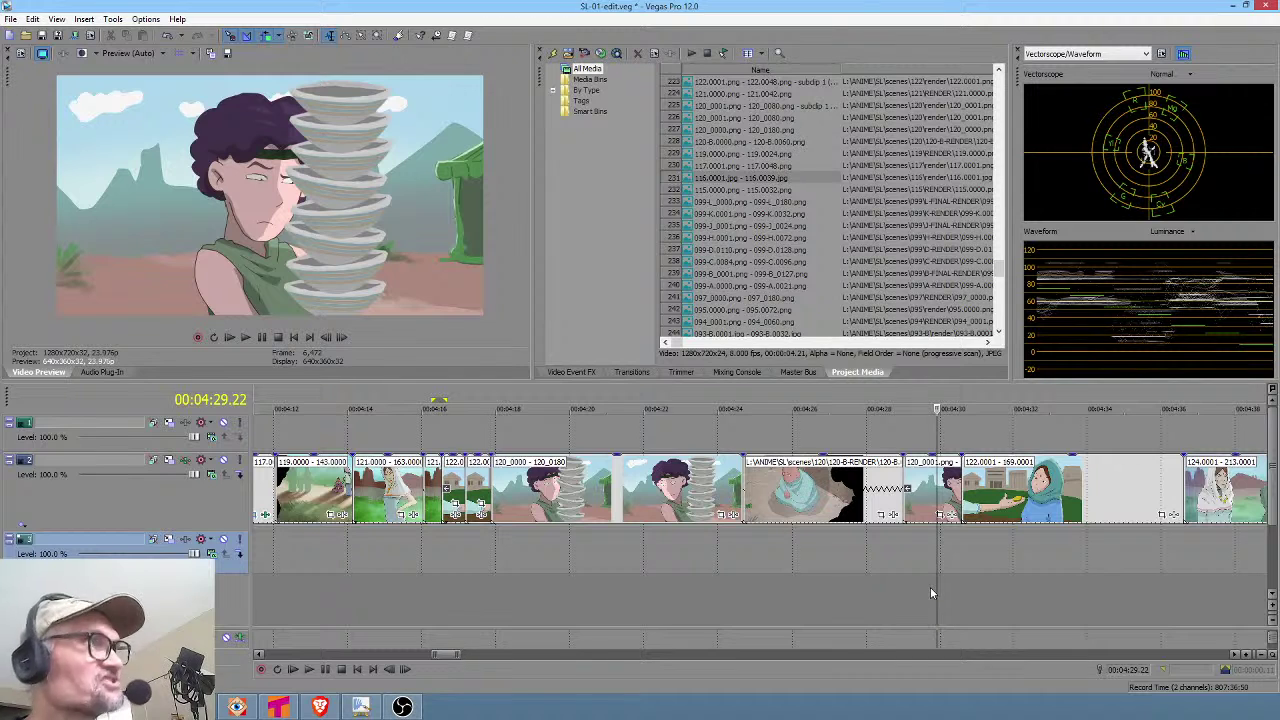
Check clip 121 at 00:04:14.13, then play back the sequence from the start of clip 116 into clip 122.
click(918, 561)
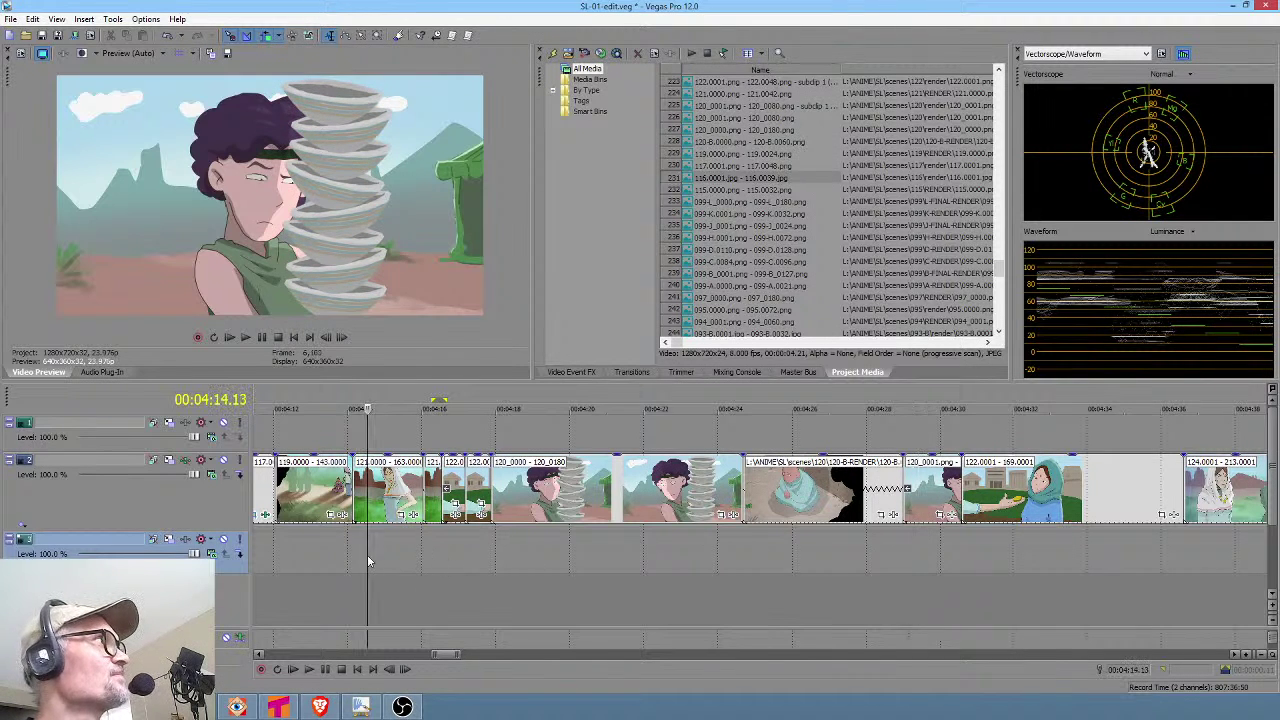
click(367, 560)
key(space)
key(space)
scroll(482, 564, down, 3)
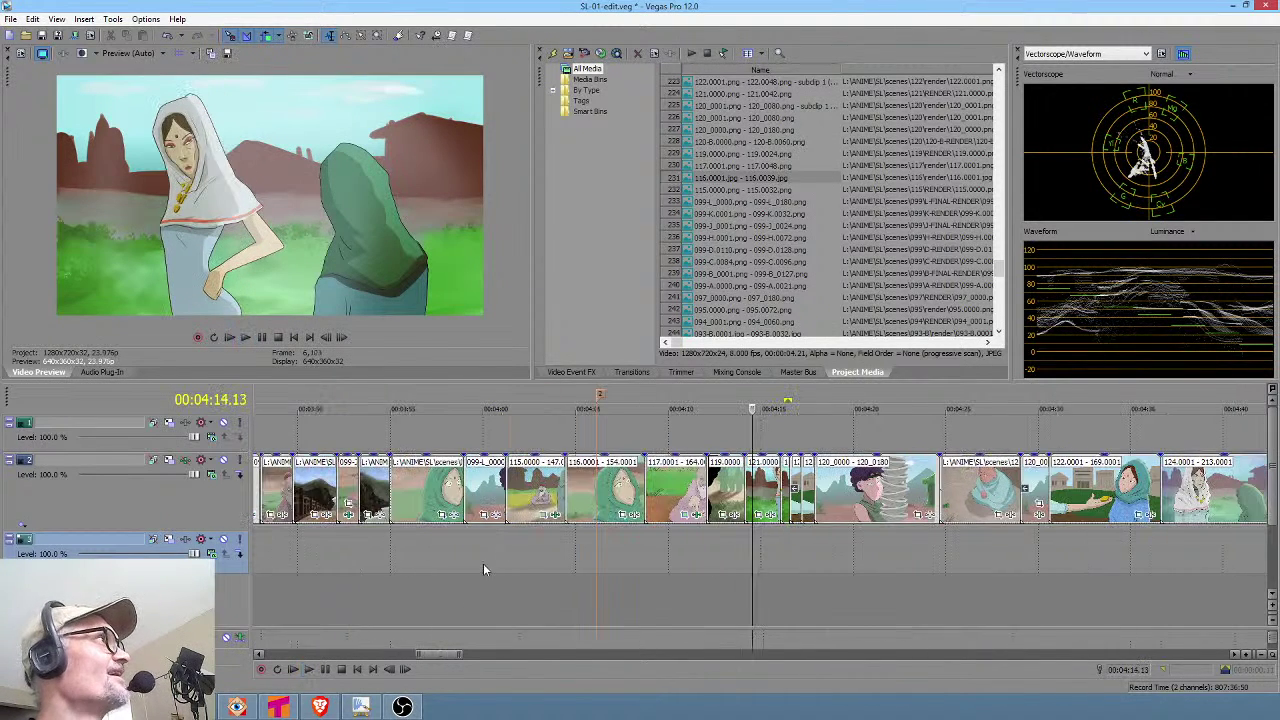
click(456, 552)
click(586, 550)
key(space)
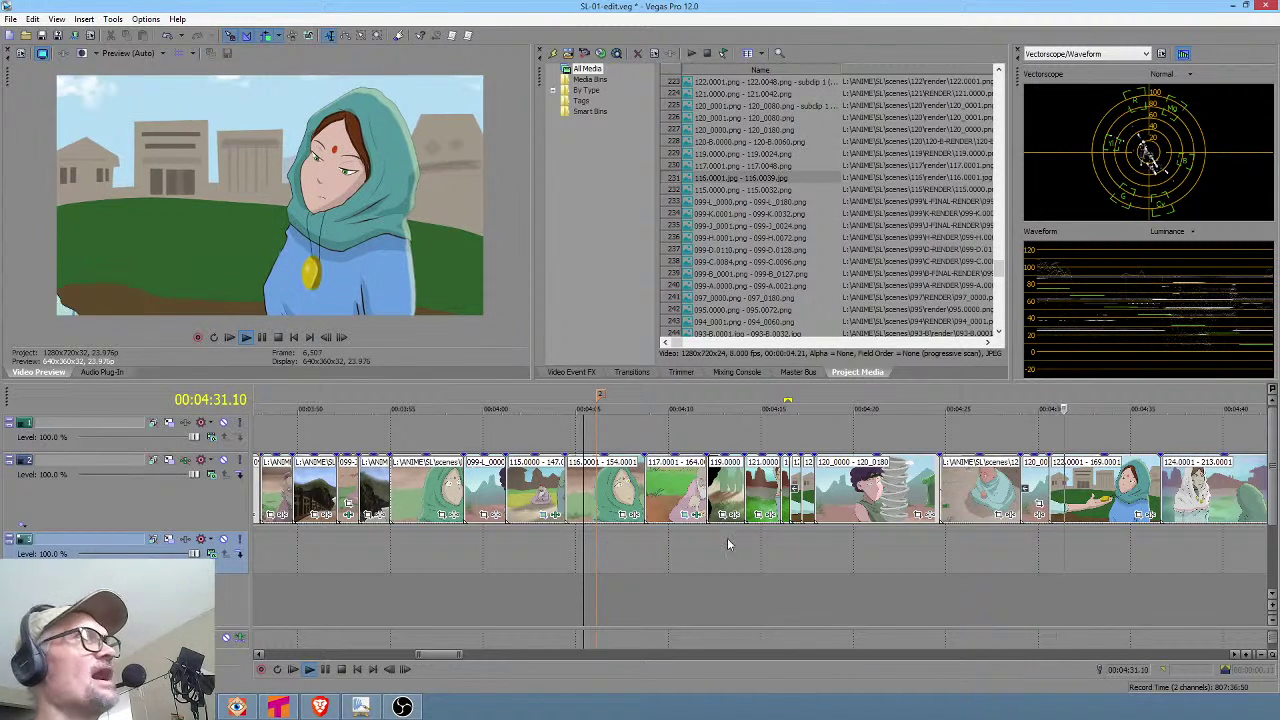
Check the frame at 00:04:29.06, then replay the 120-B shot from near its start into clip 122.
click(1025, 551)
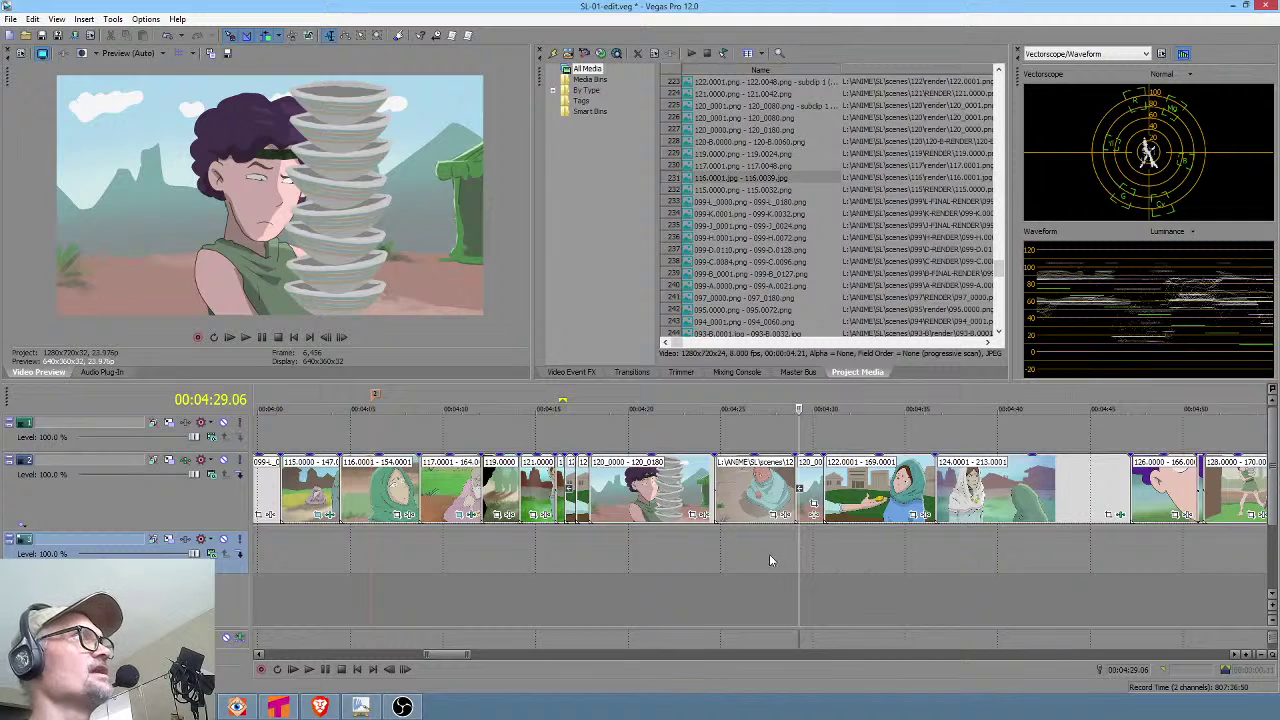
click(742, 554)
key(space)
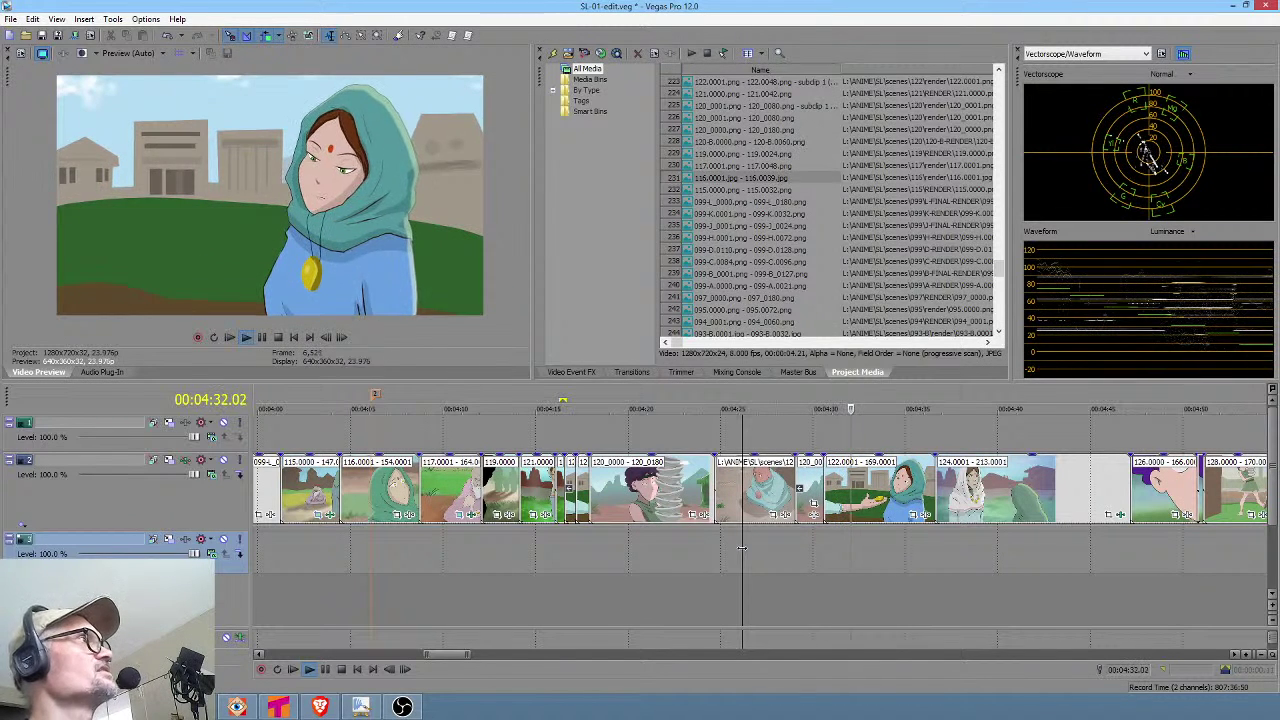
key(space)
Replay the sequence from early in clip 116 to clip 122, then again from 00:04:25.14 in the 120-B shot.
click(358, 560)
key(space)
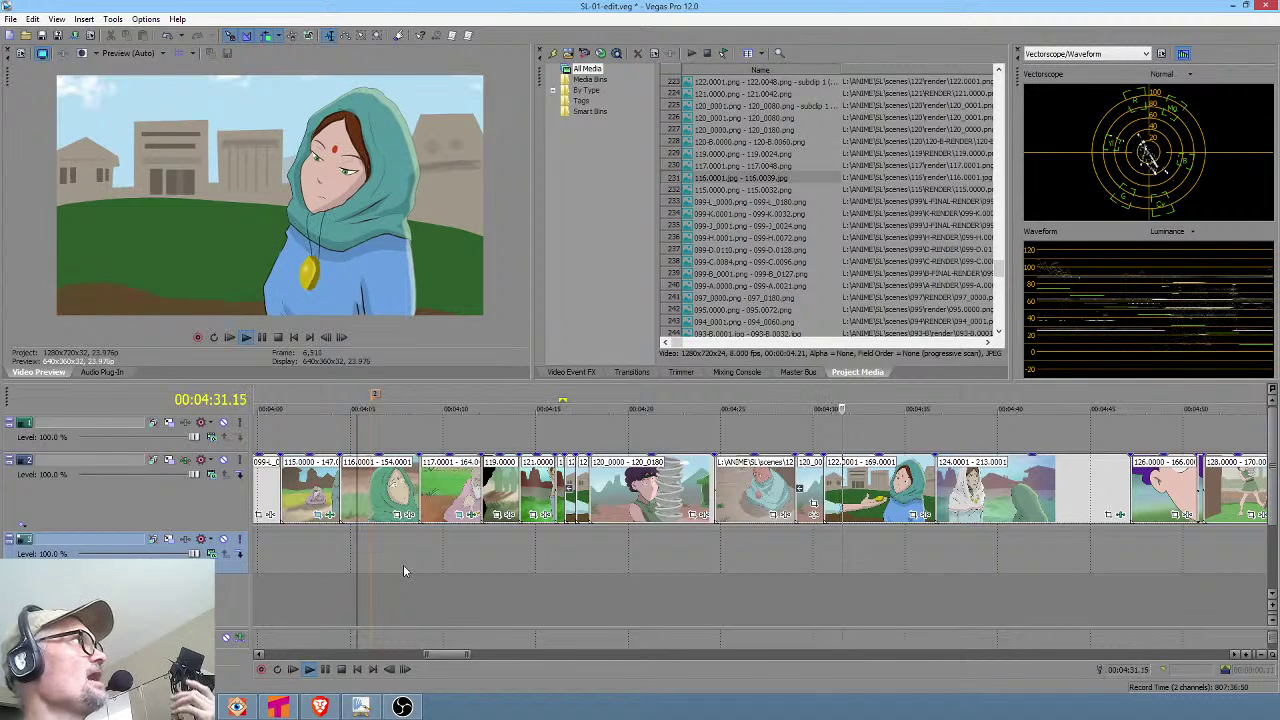
click(731, 560)
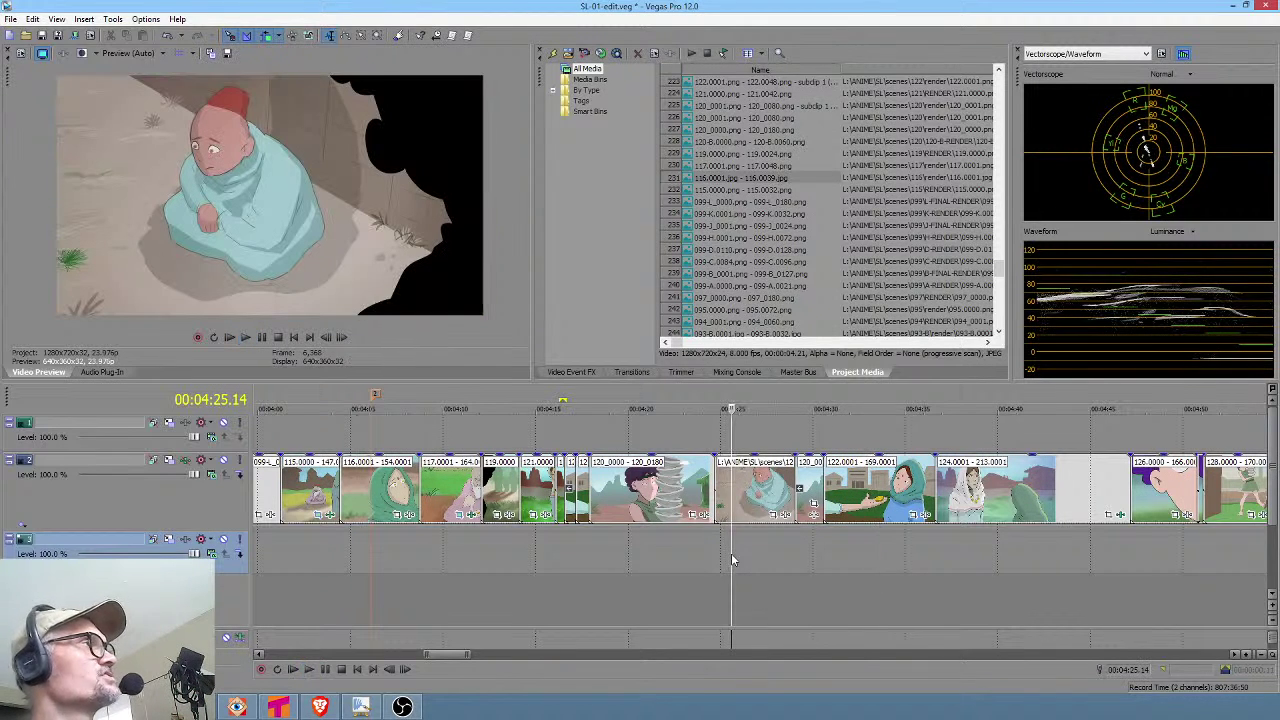
key(space)
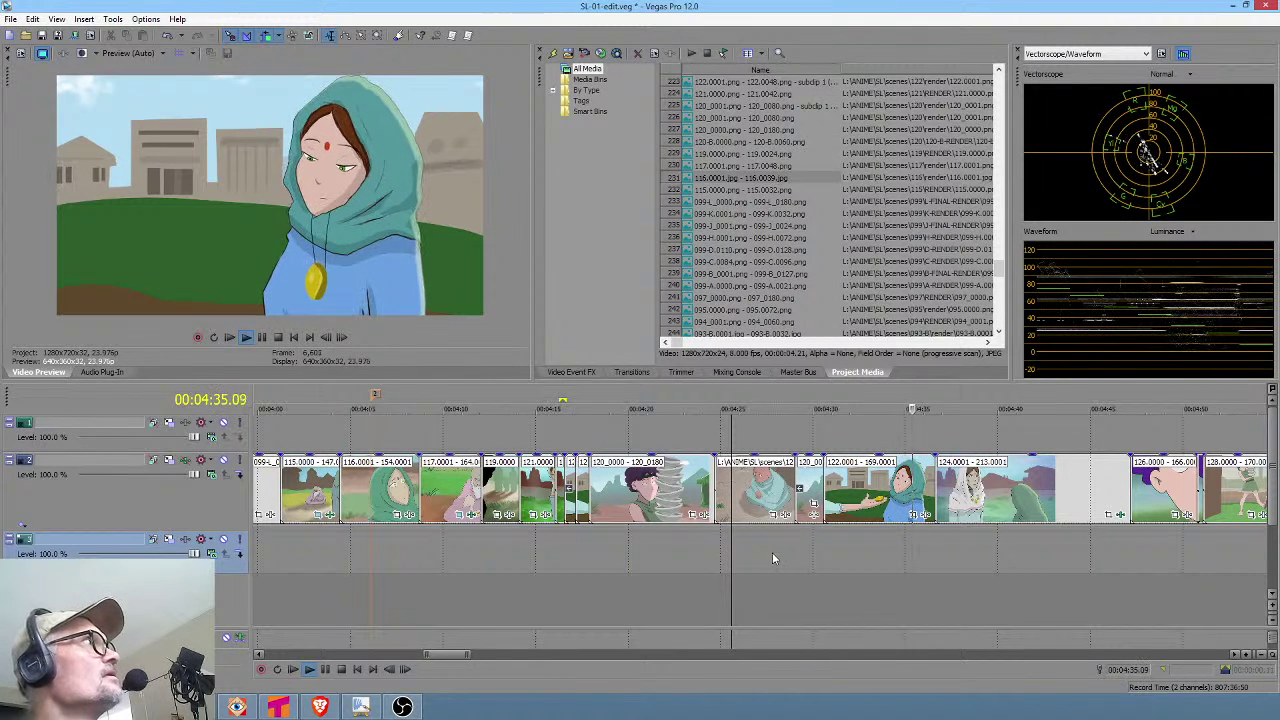
key(space)
Check clip 122 at 00:04:33.02, then play back from 00:04:29.17 in clip 120_0001 into clip 124.
click(869, 534)
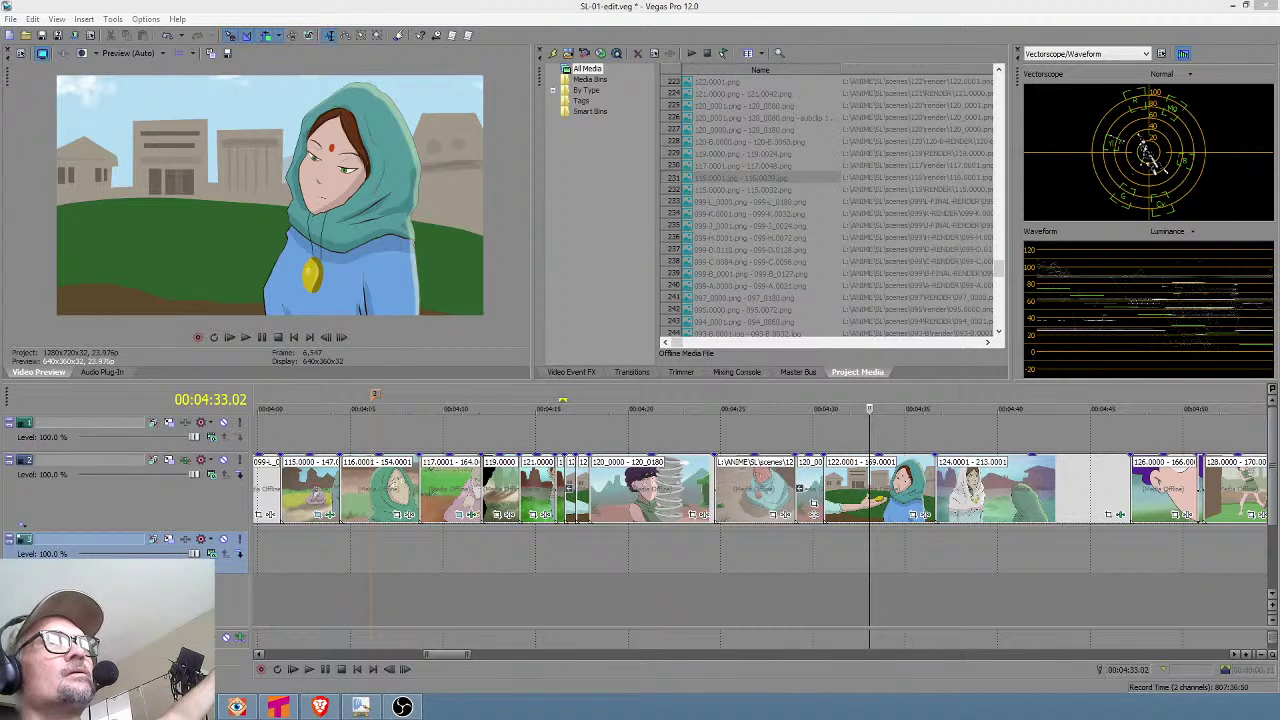
click(807, 549)
key(space)
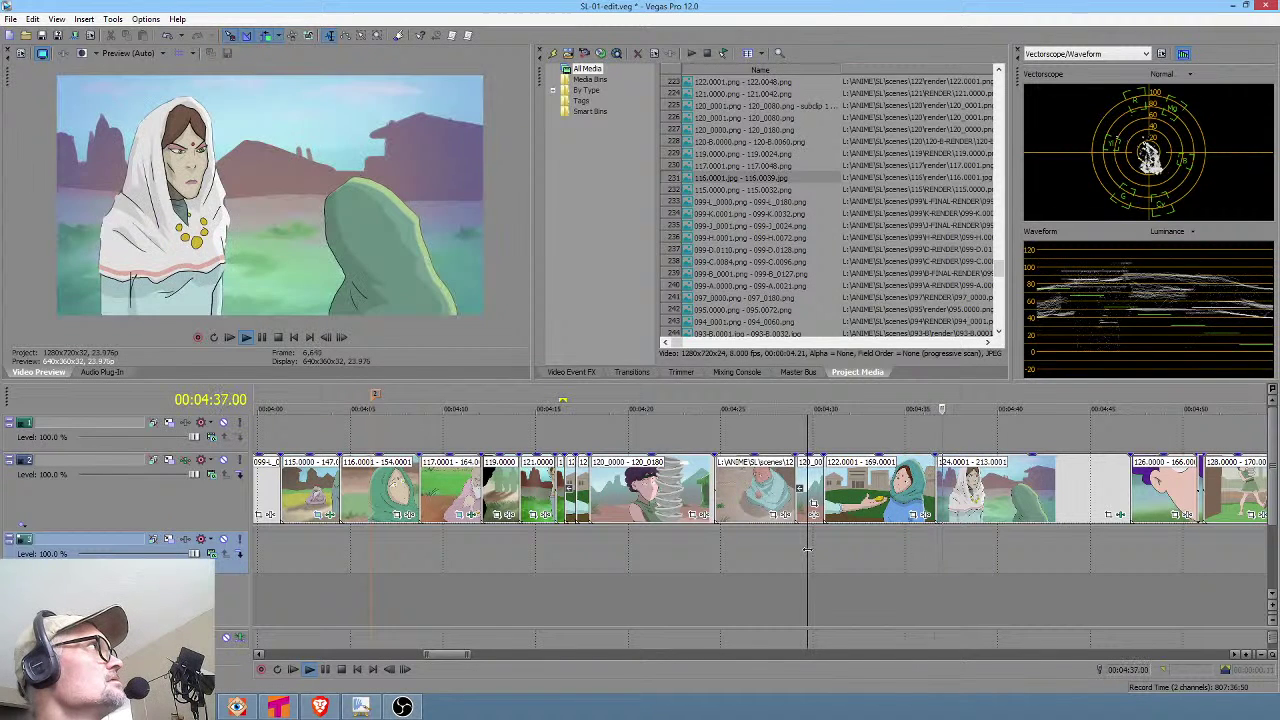
key(space)
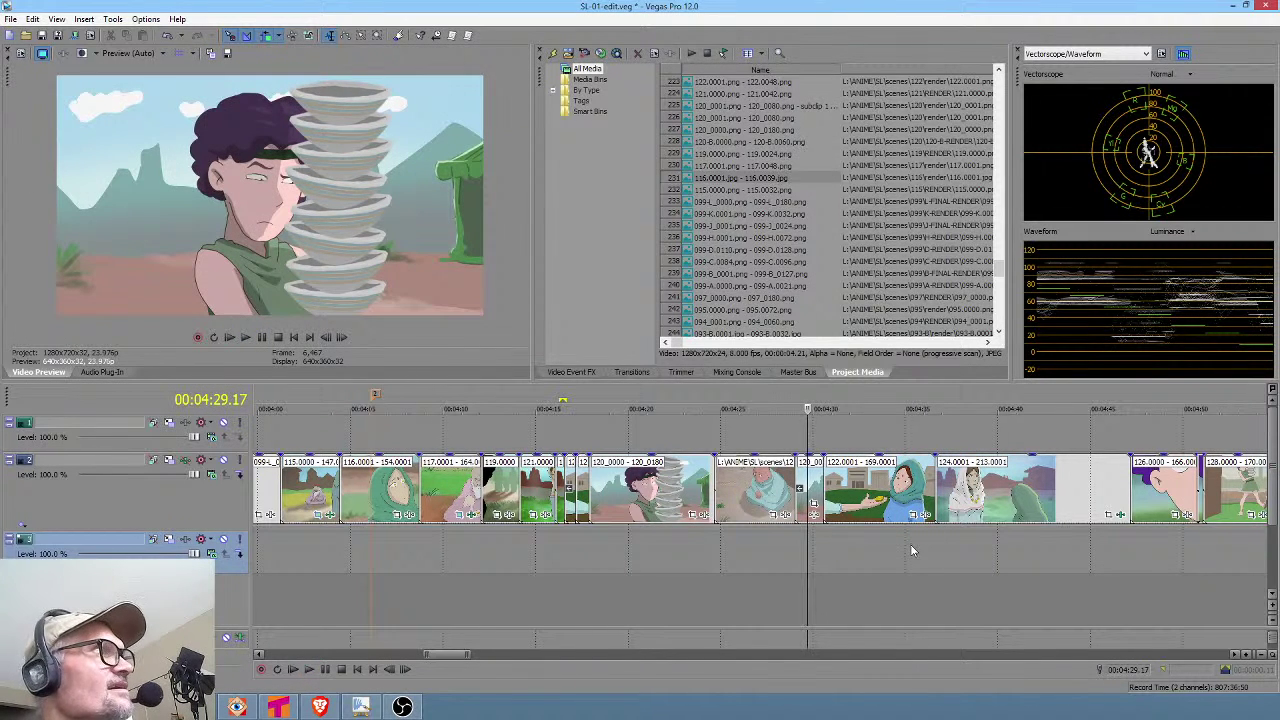
Mark the later part of clip 122 as the time range and play the clip from 00:04:30.01.
click(897, 553)
drag(921, 552, 886, 548)
click(815, 555)
key(space)
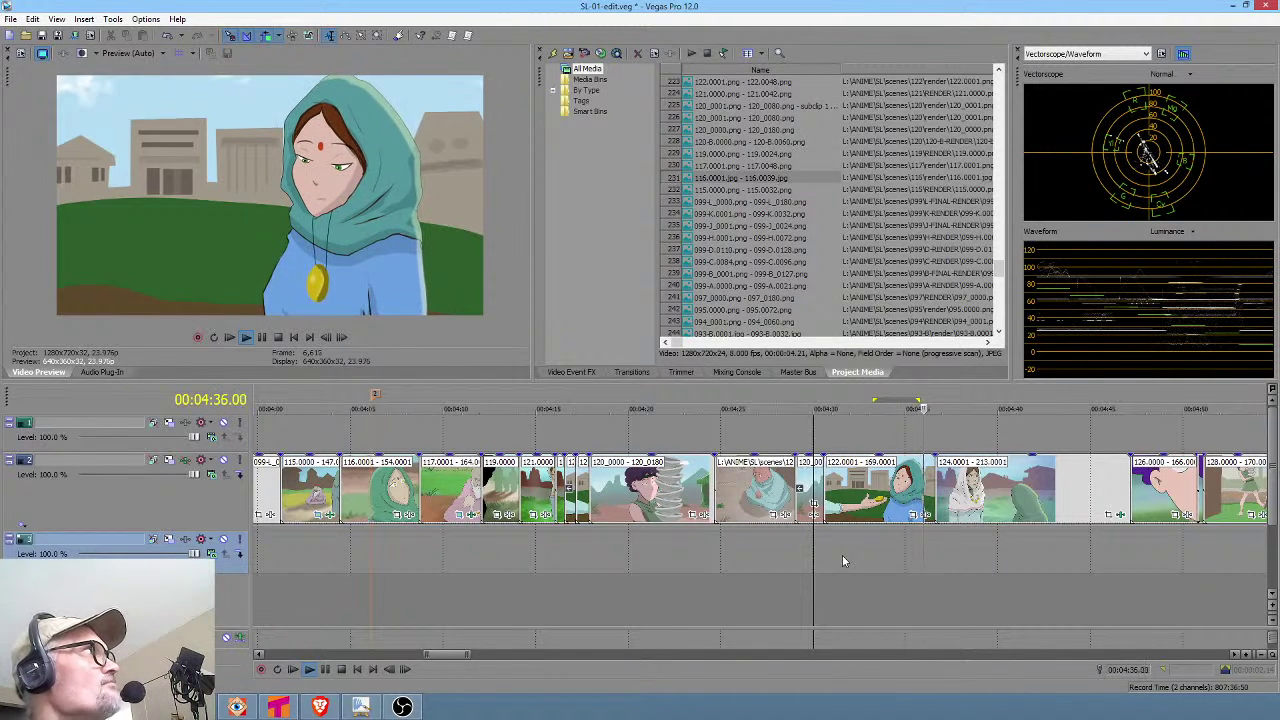
key(space)
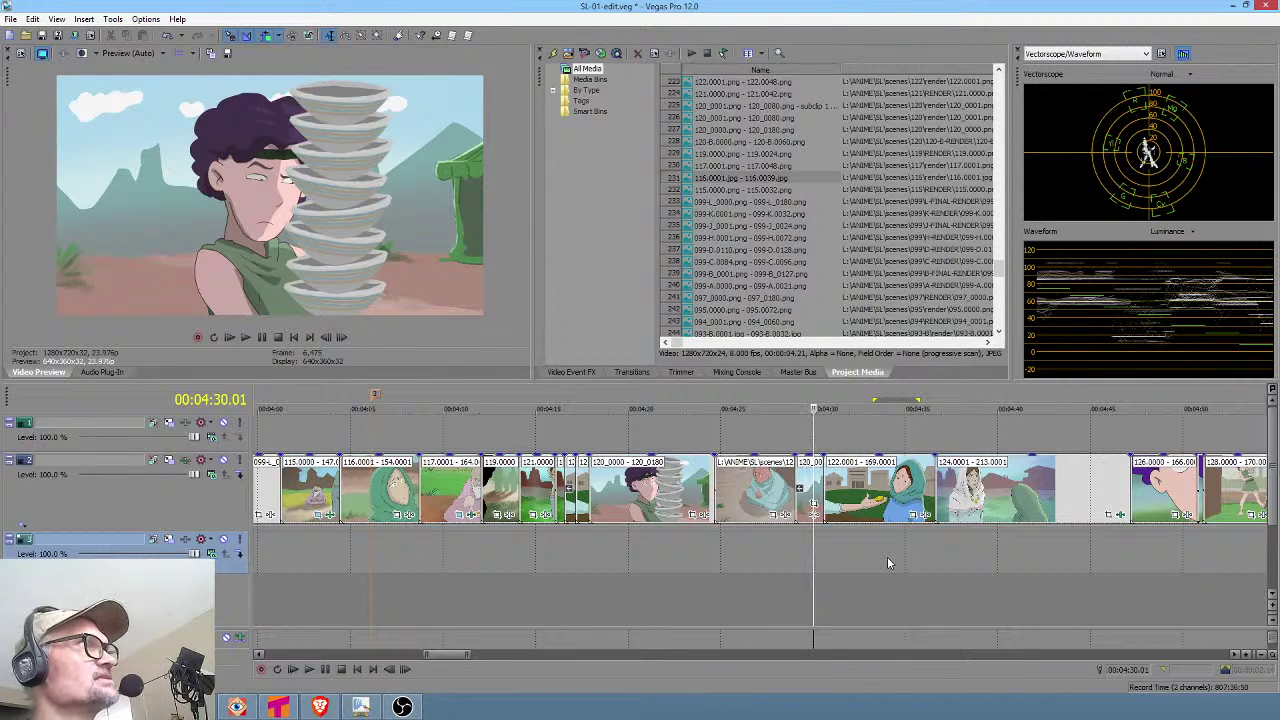
Play back from the middle of clip 122 into clip 124, then mark 00:04:36.08 to 00:04:48.11 as the time range.
click(887, 556)
key(space)
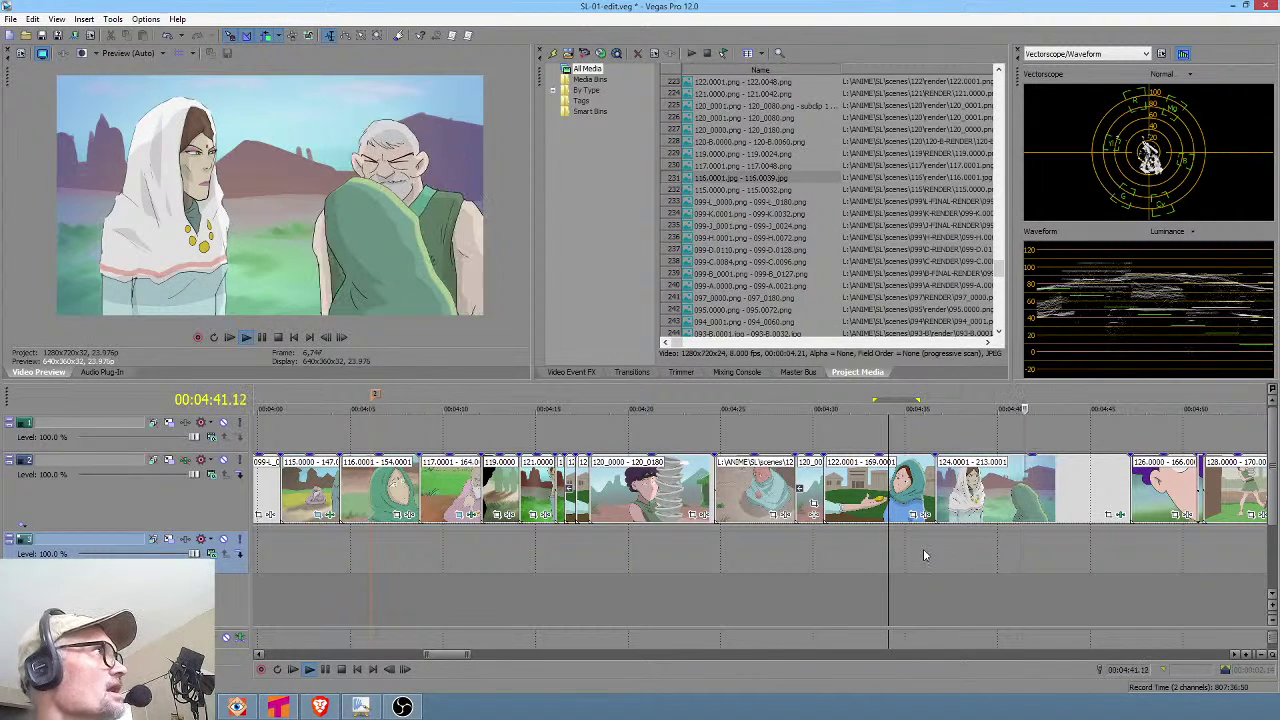
key(space)
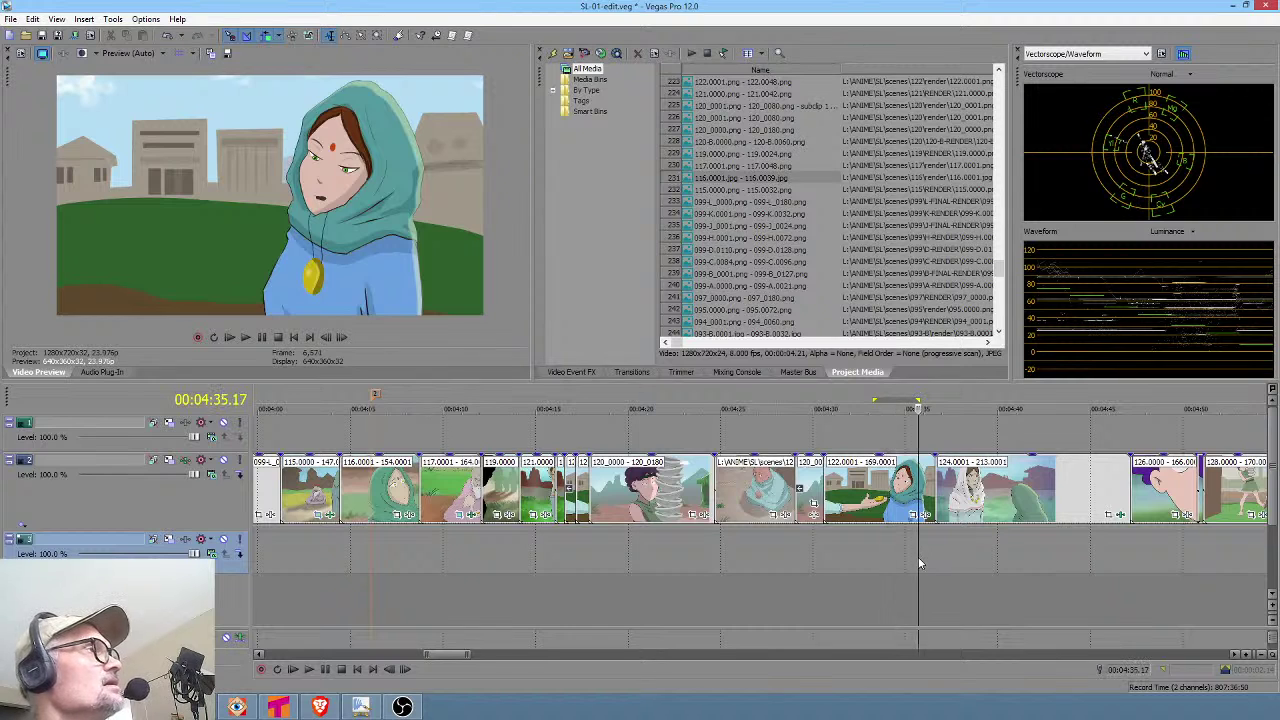
scroll(943, 551, up, 1)
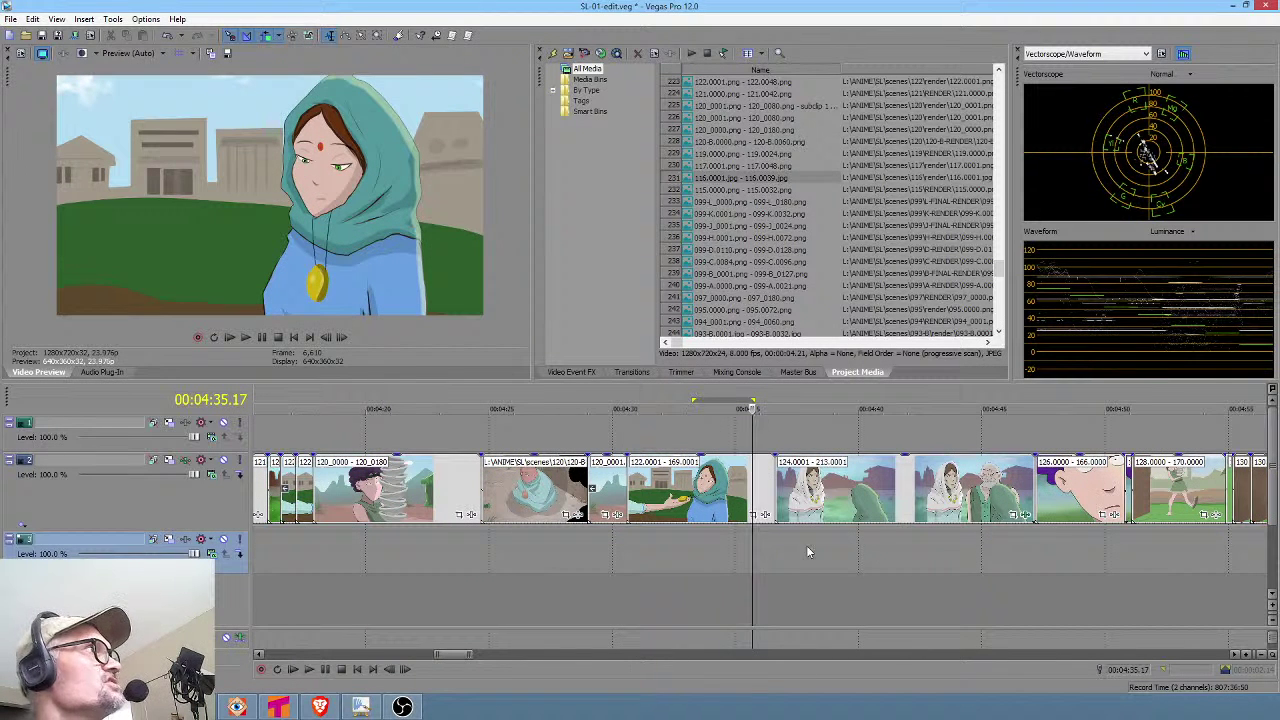
drag(766, 556, 1066, 550)
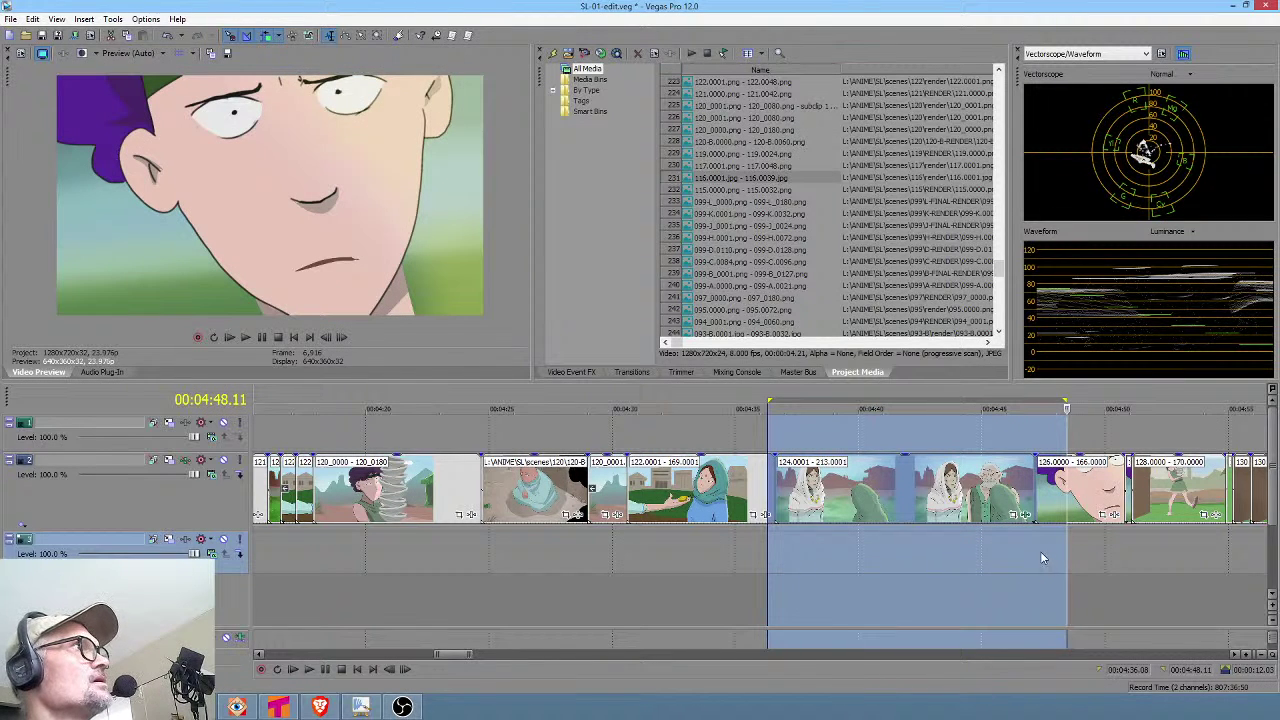
Play back from the start of clip 126 into clip 128, then return to 00:04:36.15 in clip 124.
click(1041, 558)
key(space)
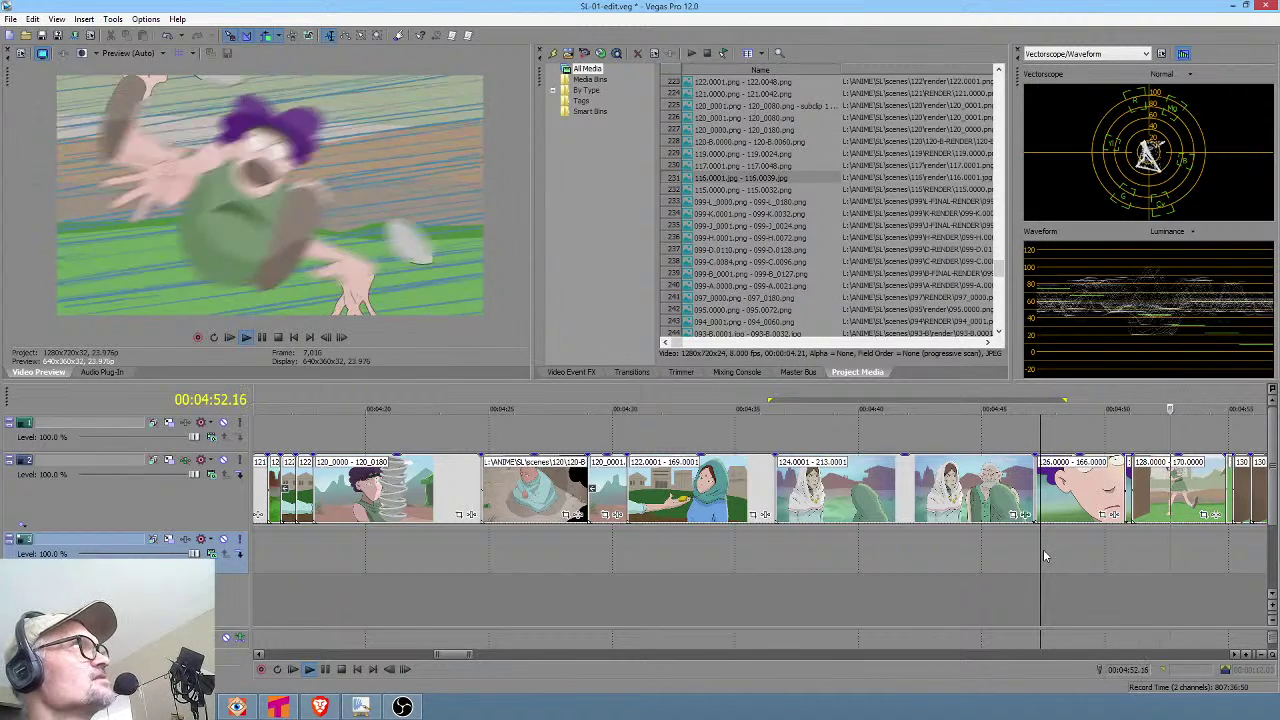
click(776, 548)
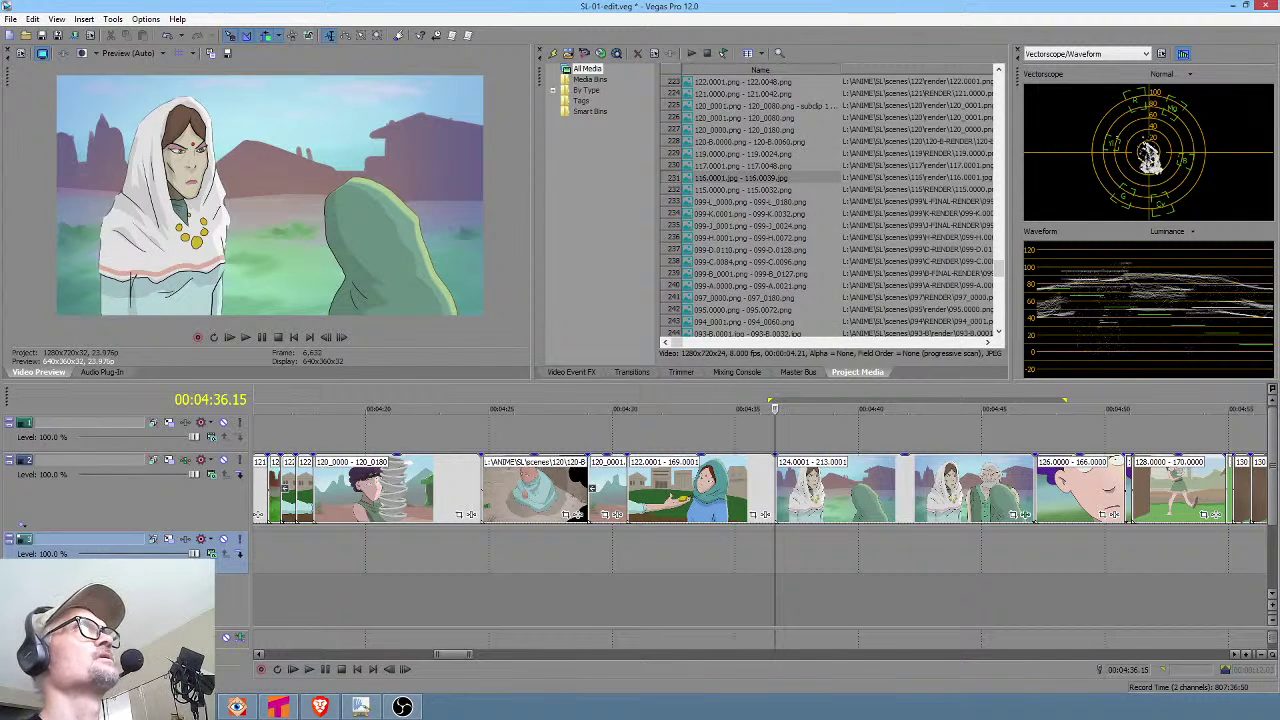
key(alt+Tab)
key(alt+Tab)
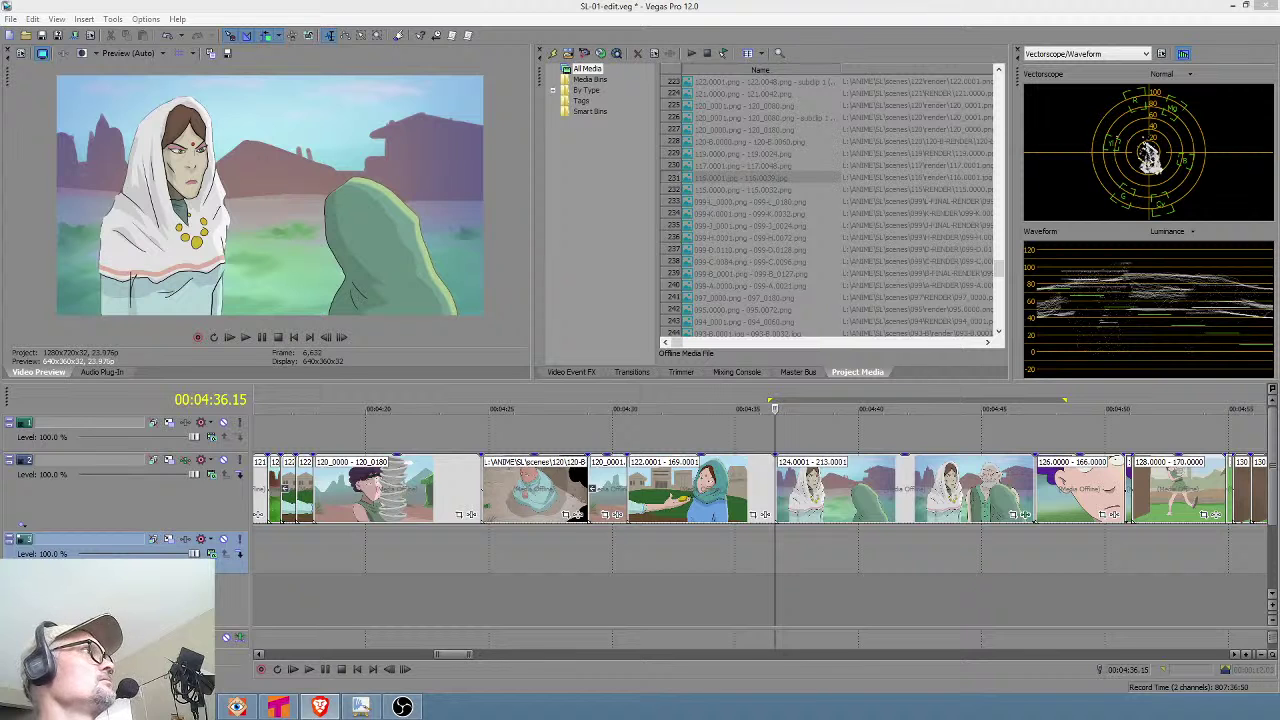
Check clip 122 at 00:04:32.22, then go back to clip 116 and mark 00:04:06.03 to 00:04:07.08 as the time range.
click(680, 535)
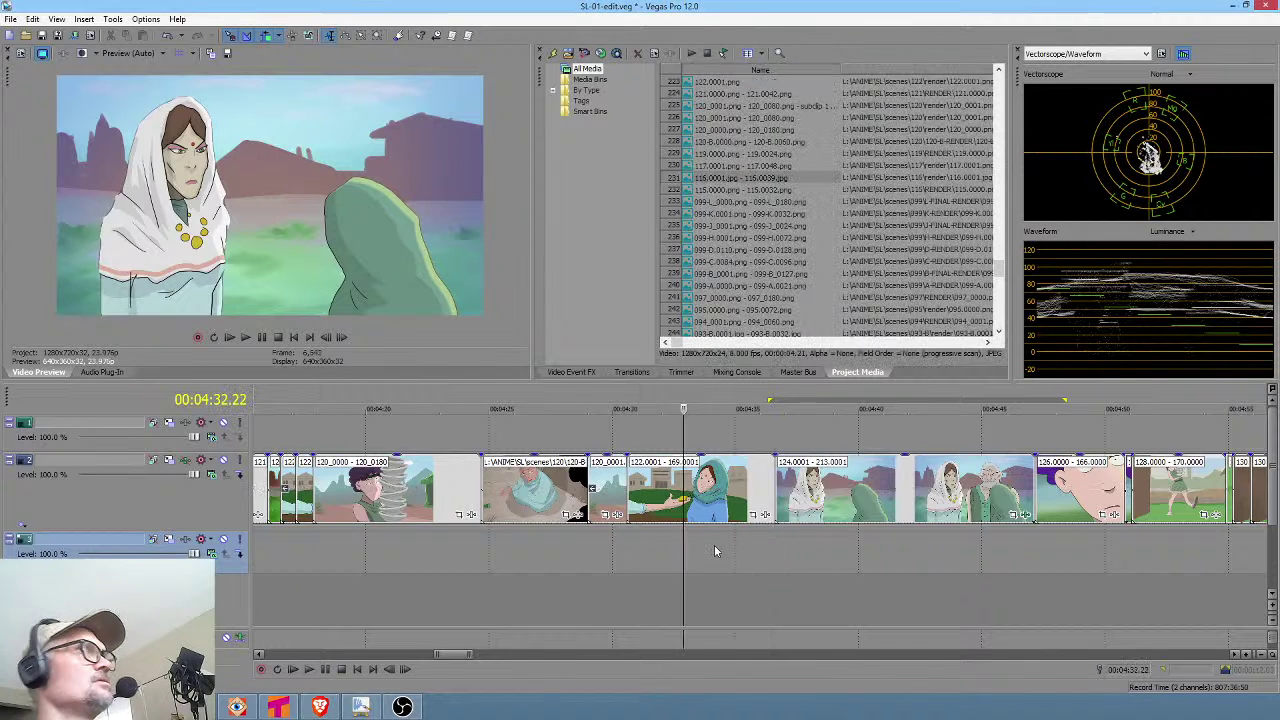
scroll(715, 549, down, 1)
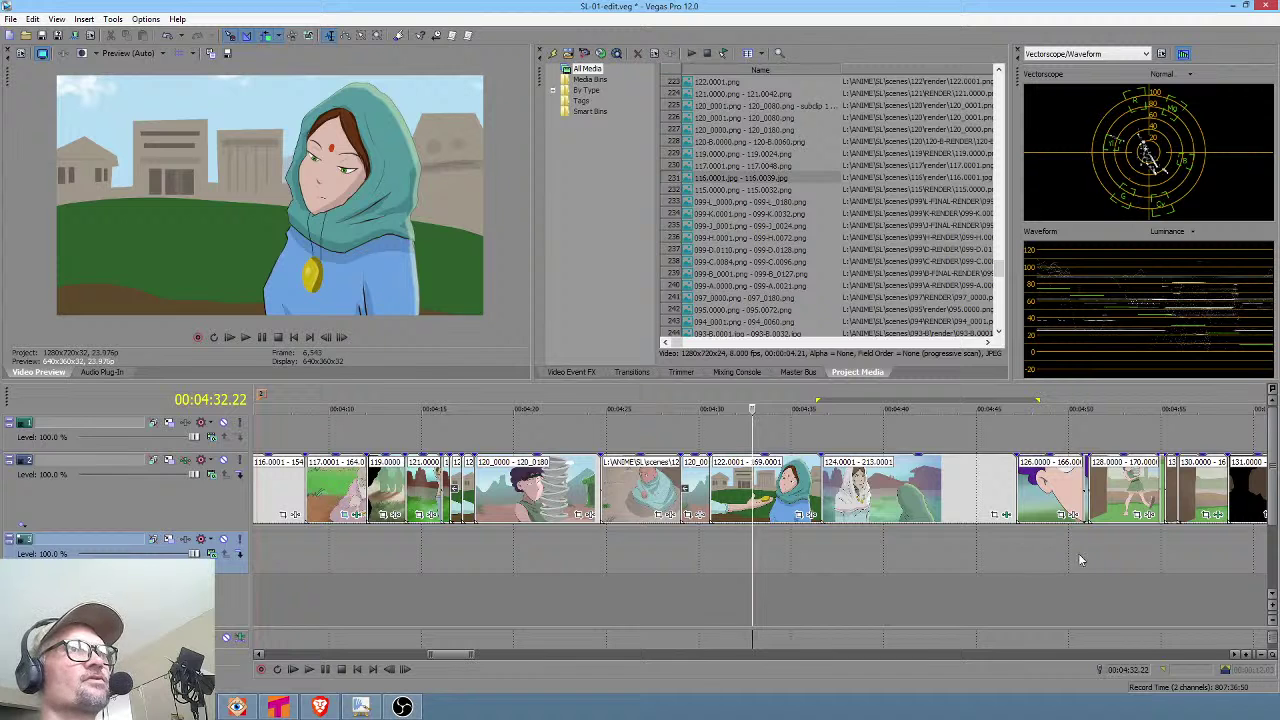
drag(355, 551, 870, 580)
scroll(858, 584, down, 3)
drag(505, 573, 566, 570)
scroll(572, 569, up, 3)
drag(703, 567, 727, 550)
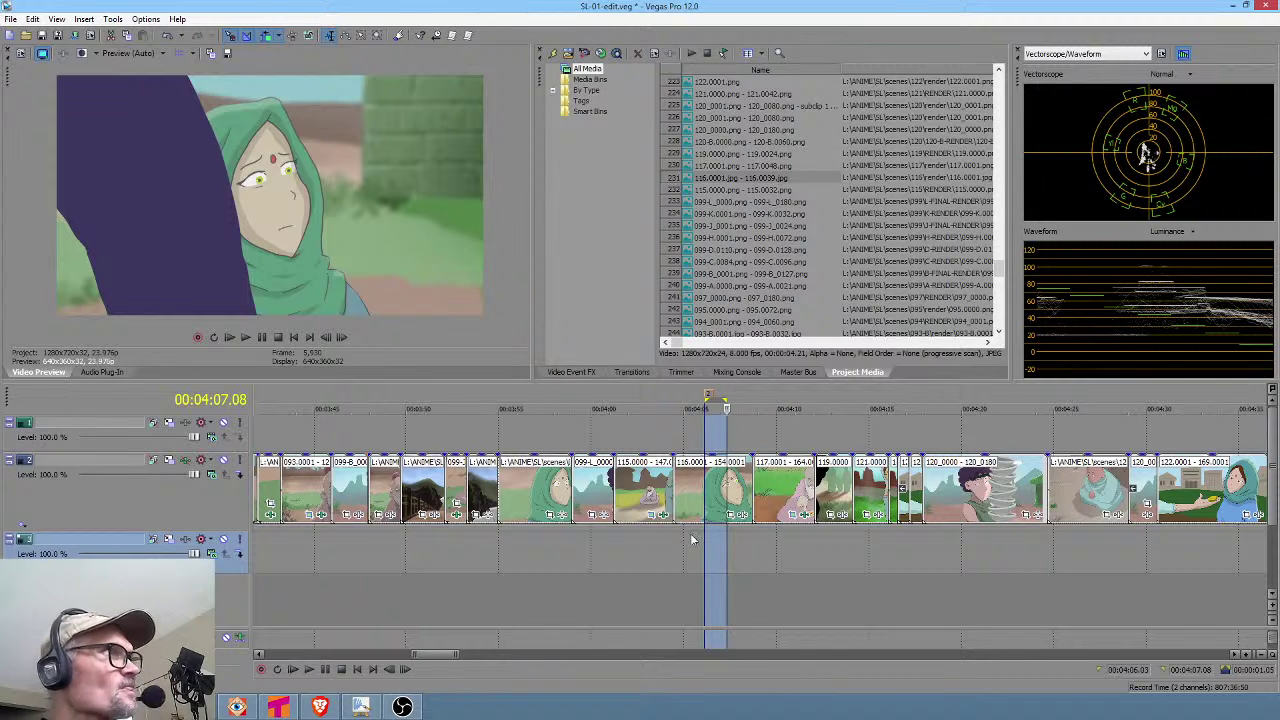
Check clip 115 around 00:04:02.23, then play back from 00:04:00.05 in clip 099-L.
click(647, 559)
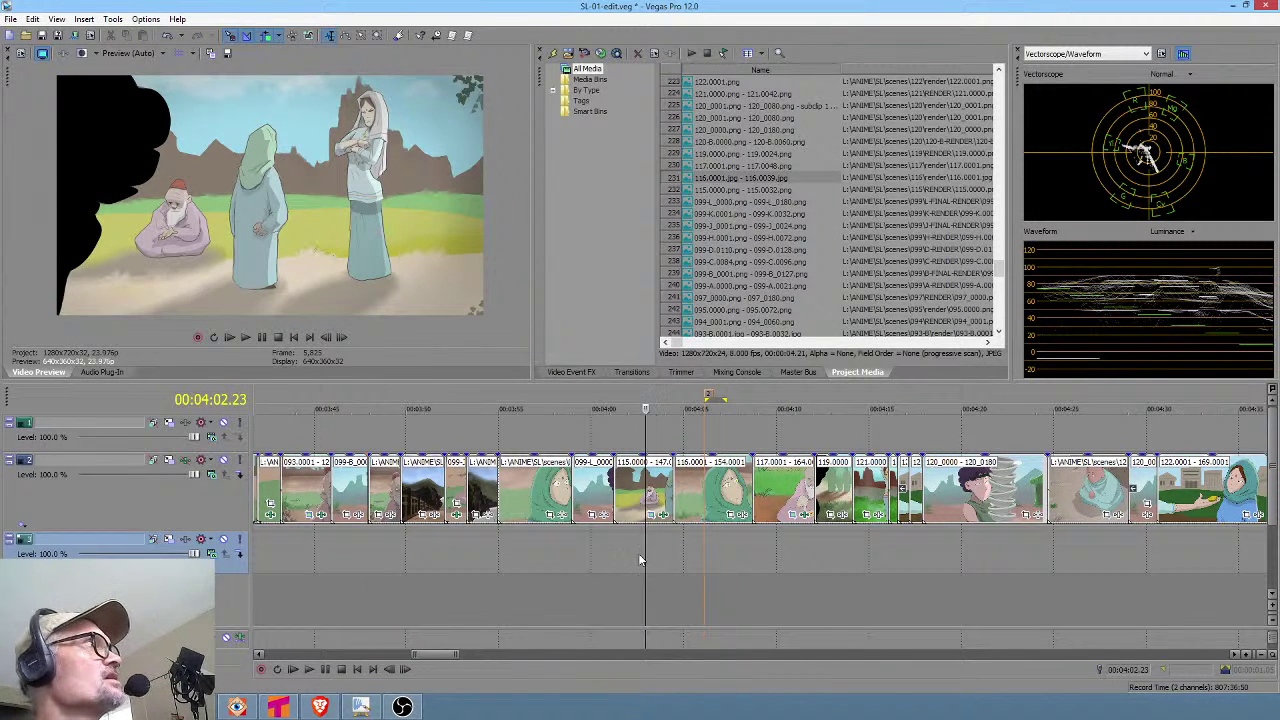
drag(641, 553, 650, 556)
click(665, 552)
click(660, 548)
key(space)
click(580, 550)
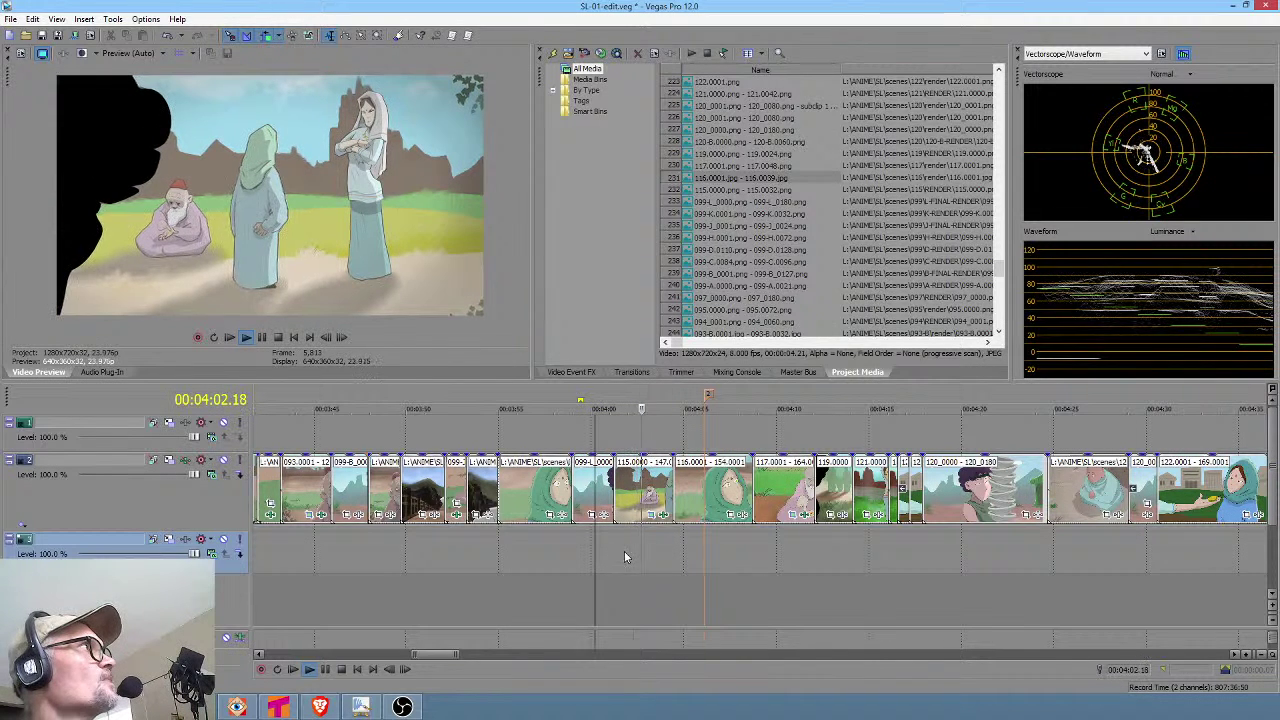
key(space)
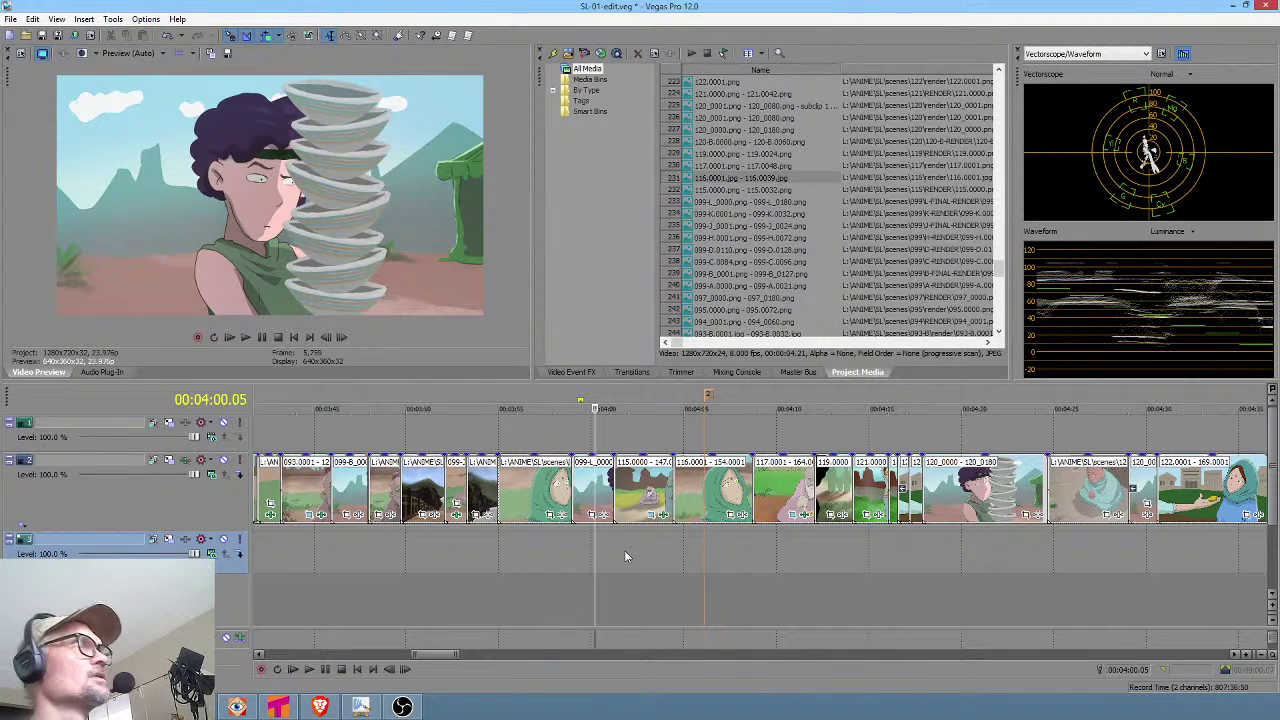
Replay the sequence from 00:04:00.05 in clip 099-L into clip 116, then again from early in clip 115.
key(space)
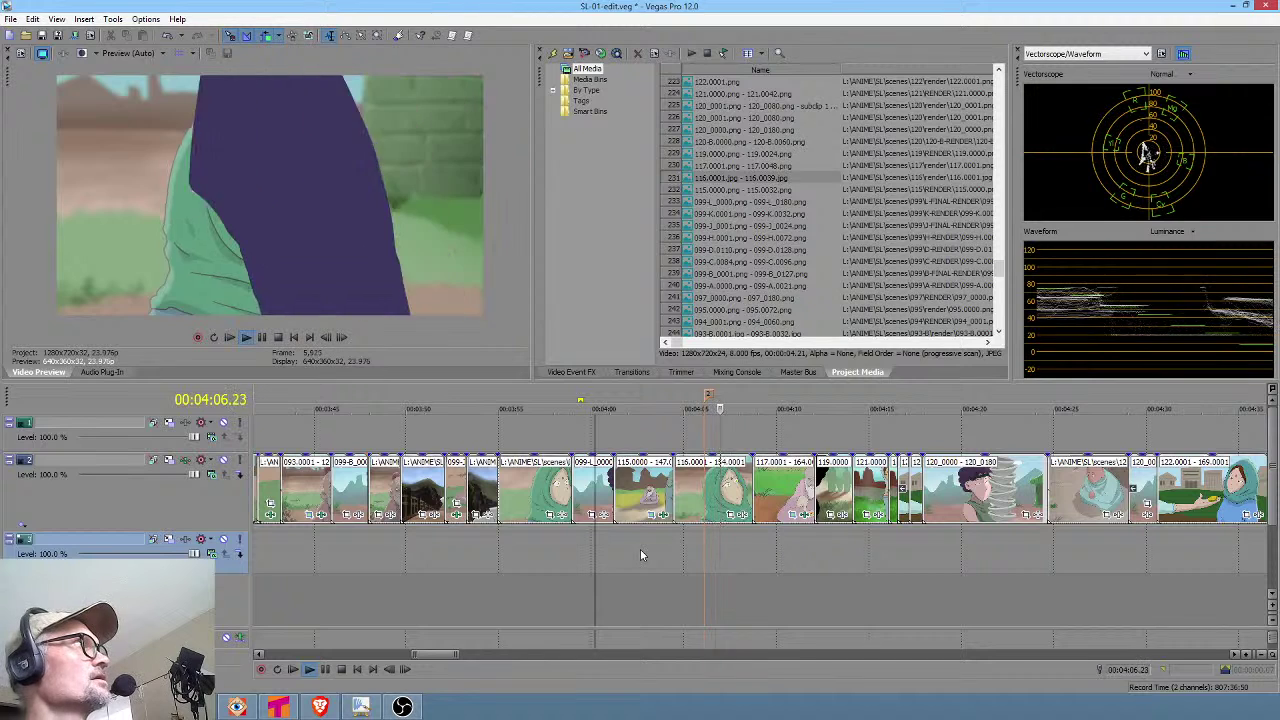
key(space)
click(630, 549)
key(space)
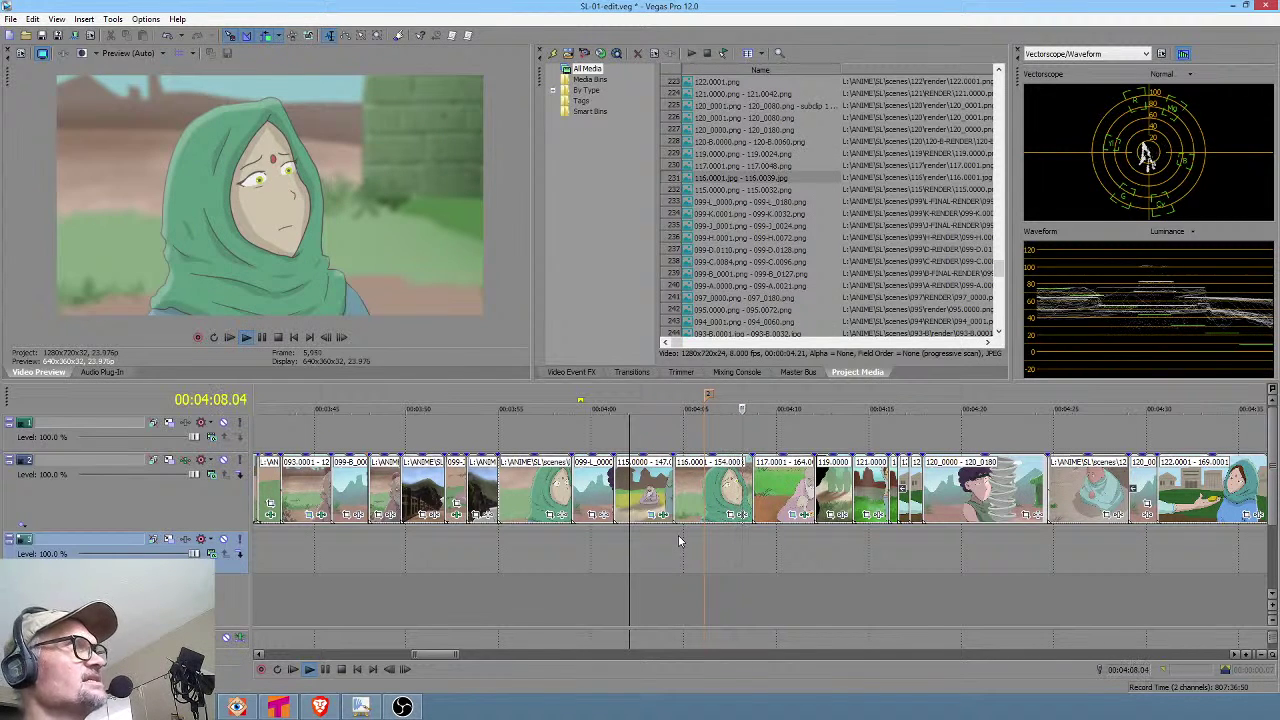
Mark 00:04:05.04 to 00:04:06.11 in clip 116 as the time range, play from there, then replay from 00:04:01.23 in clip 115.
click(693, 541)
drag(688, 542, 710, 538)
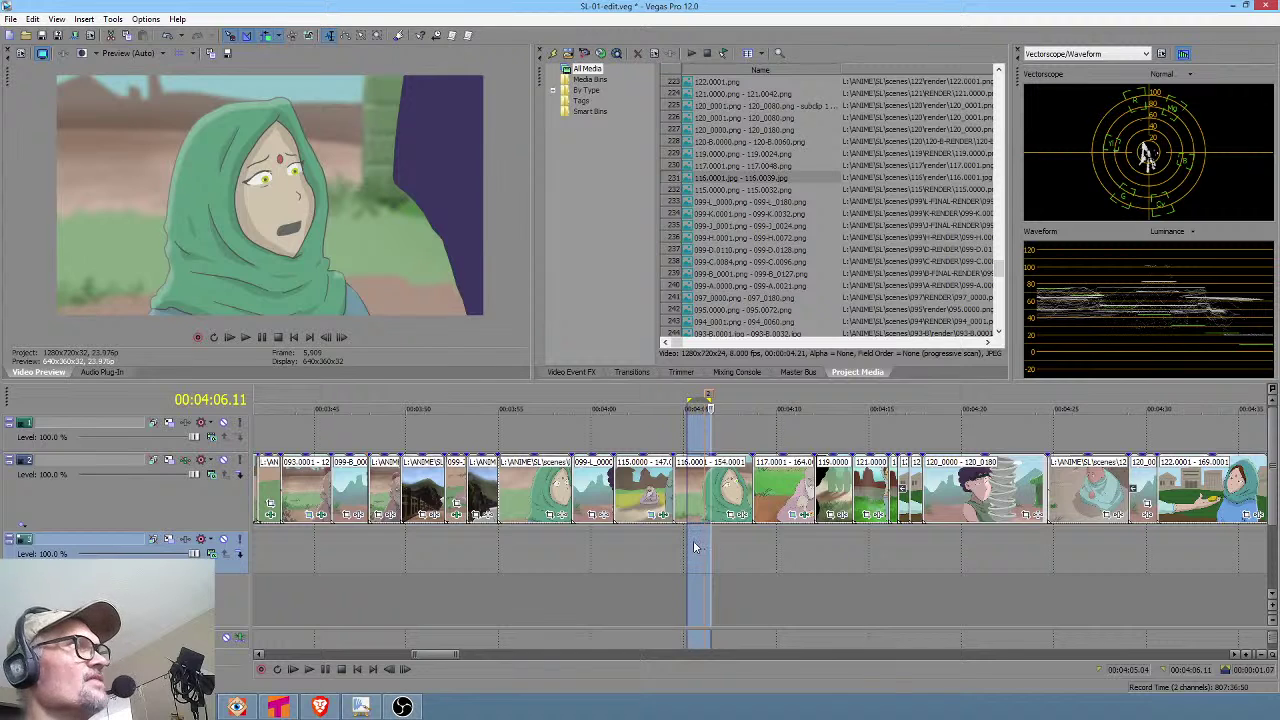
click(693, 542)
key(space)
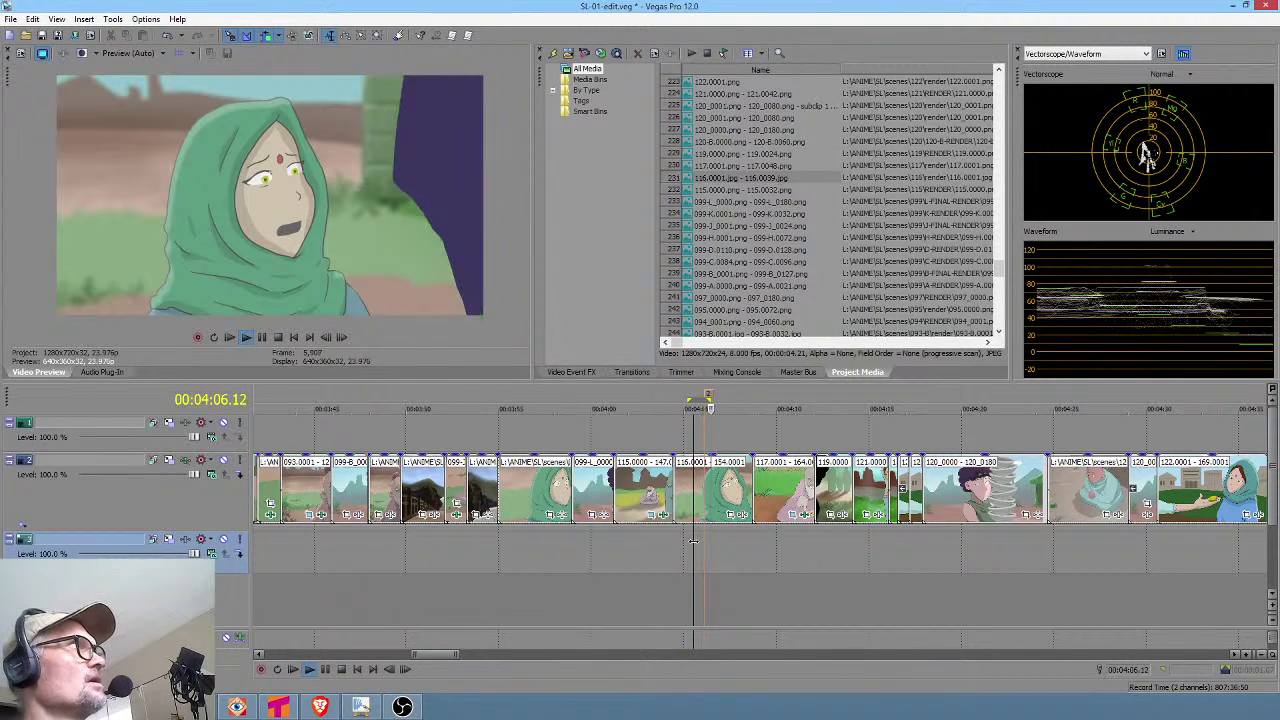
click(632, 543)
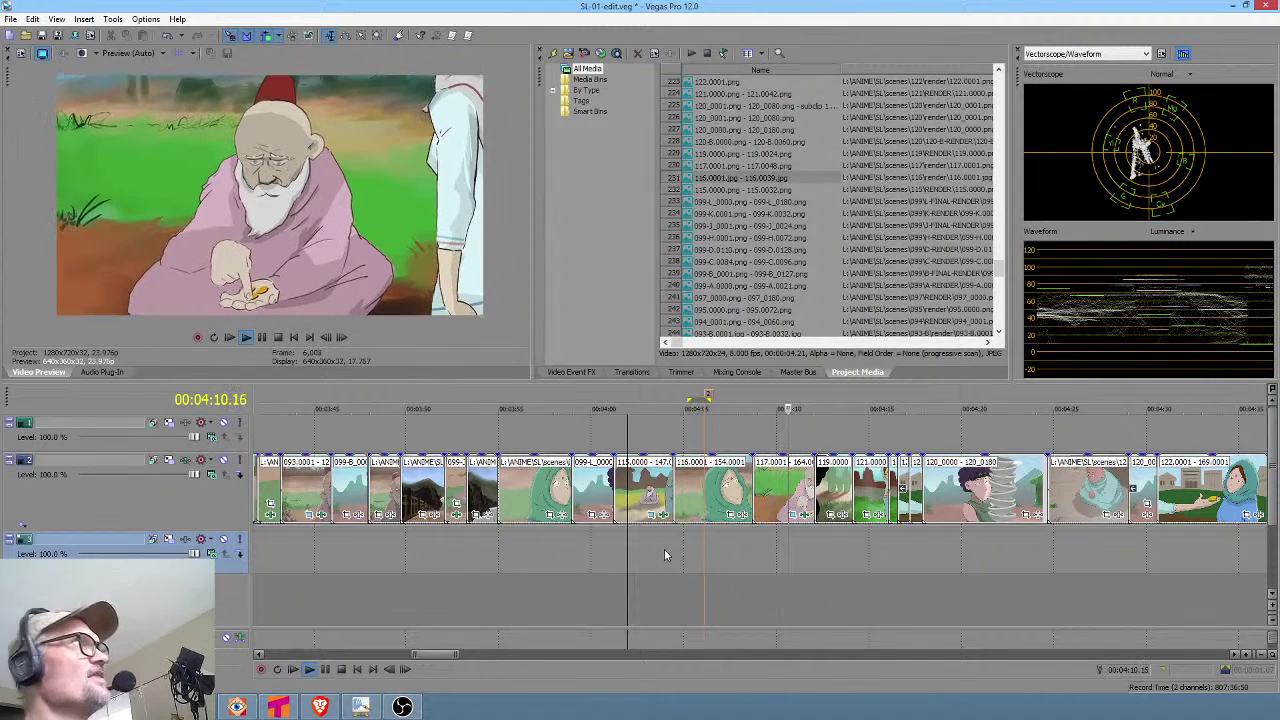
key(space)
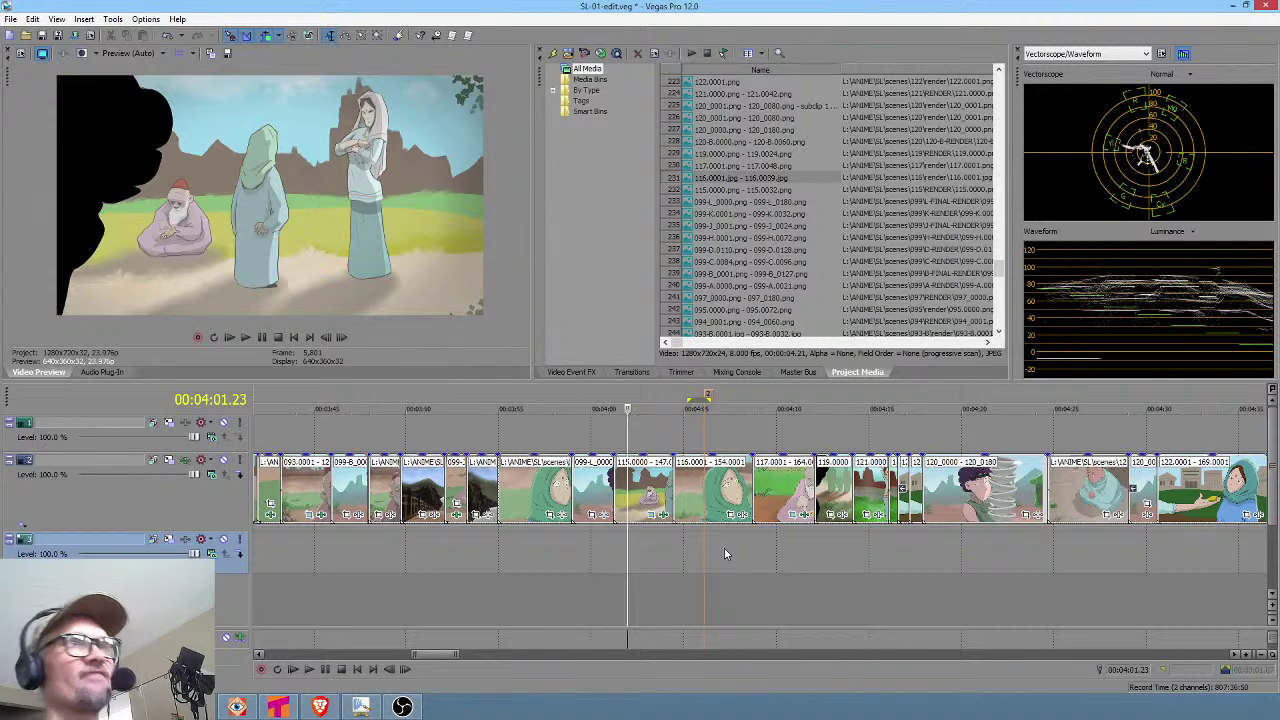
Set the time range to the whole of clip 116 and play it, then play again from 00:04:05.16.
click(698, 497)
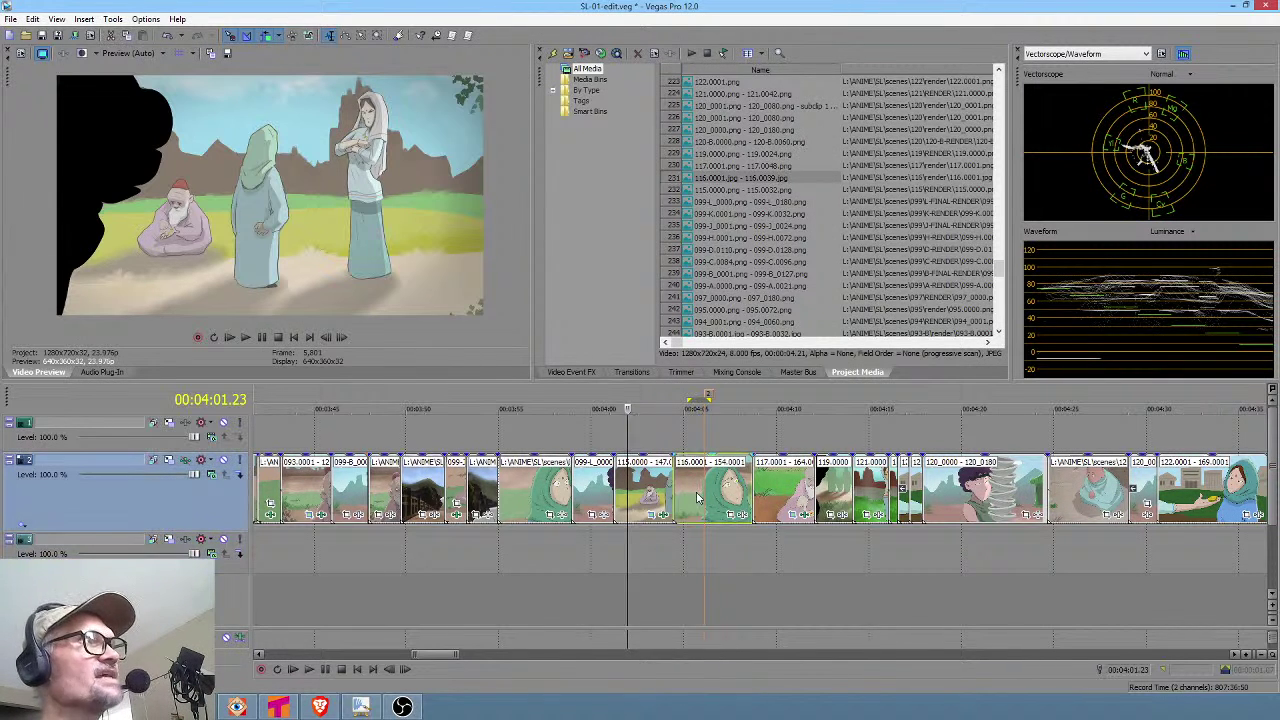
double_click(698, 497)
key(space)
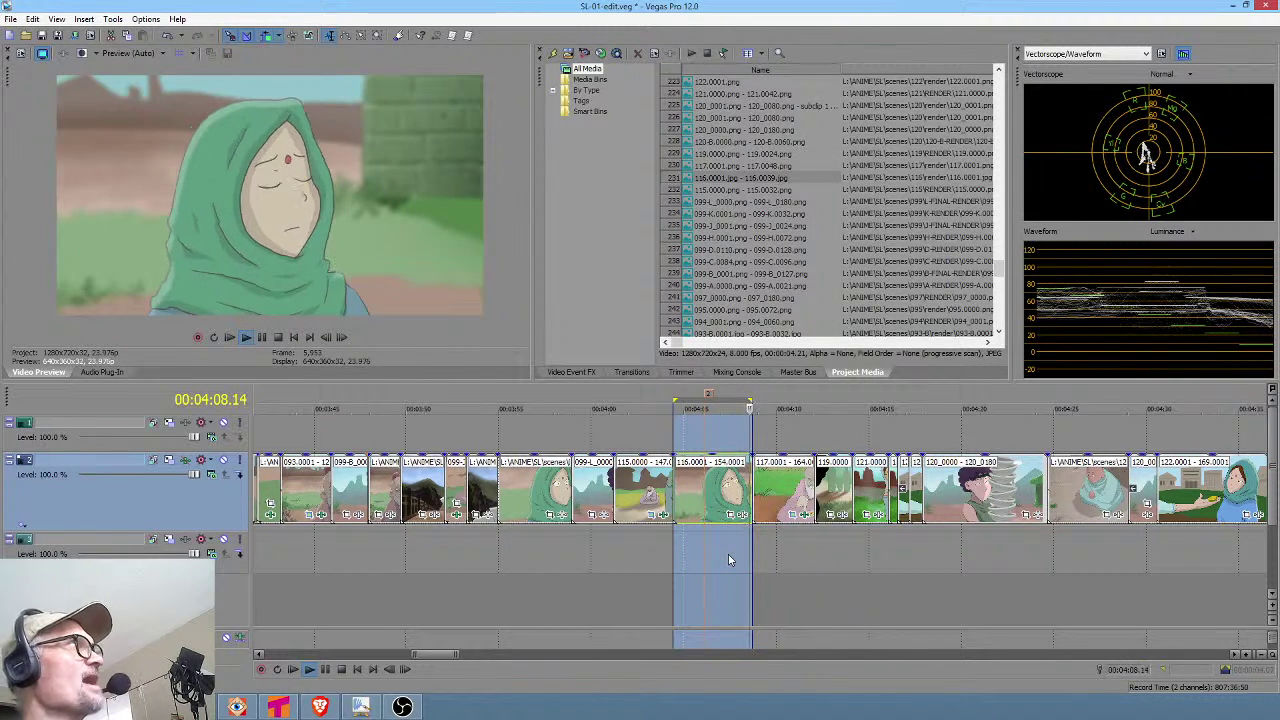
key(space)
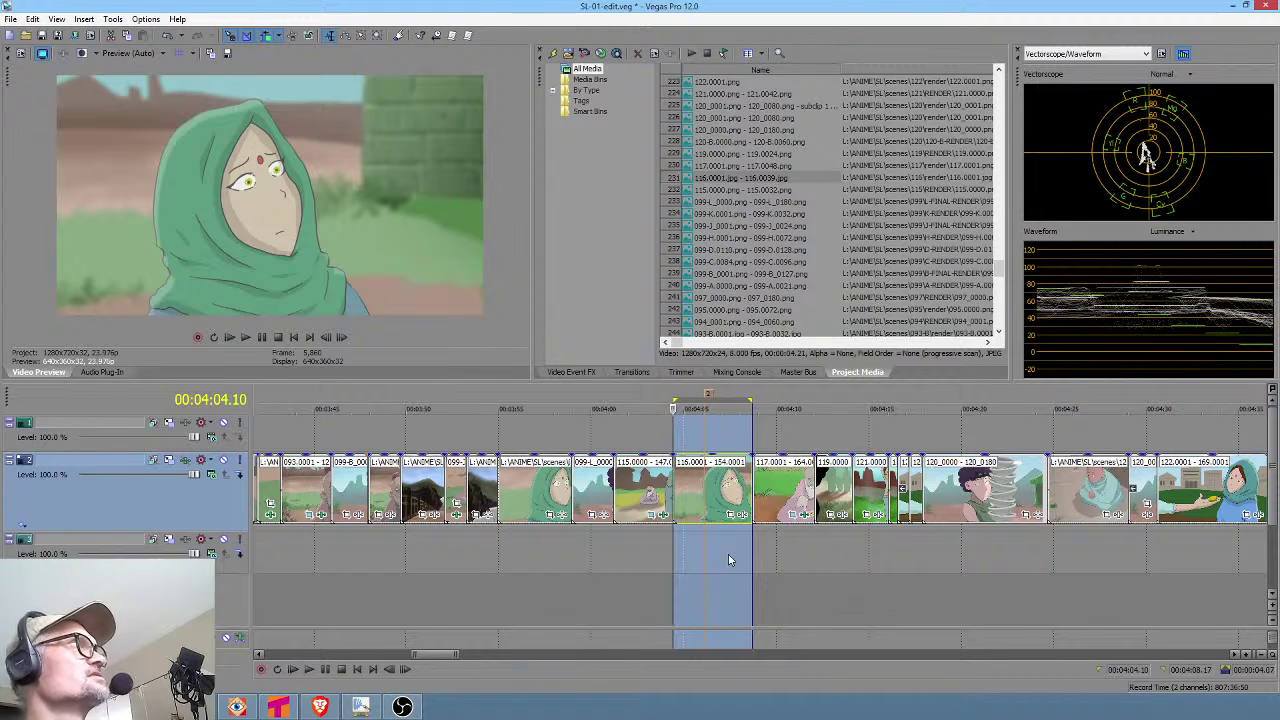
click(700, 551)
key(space)
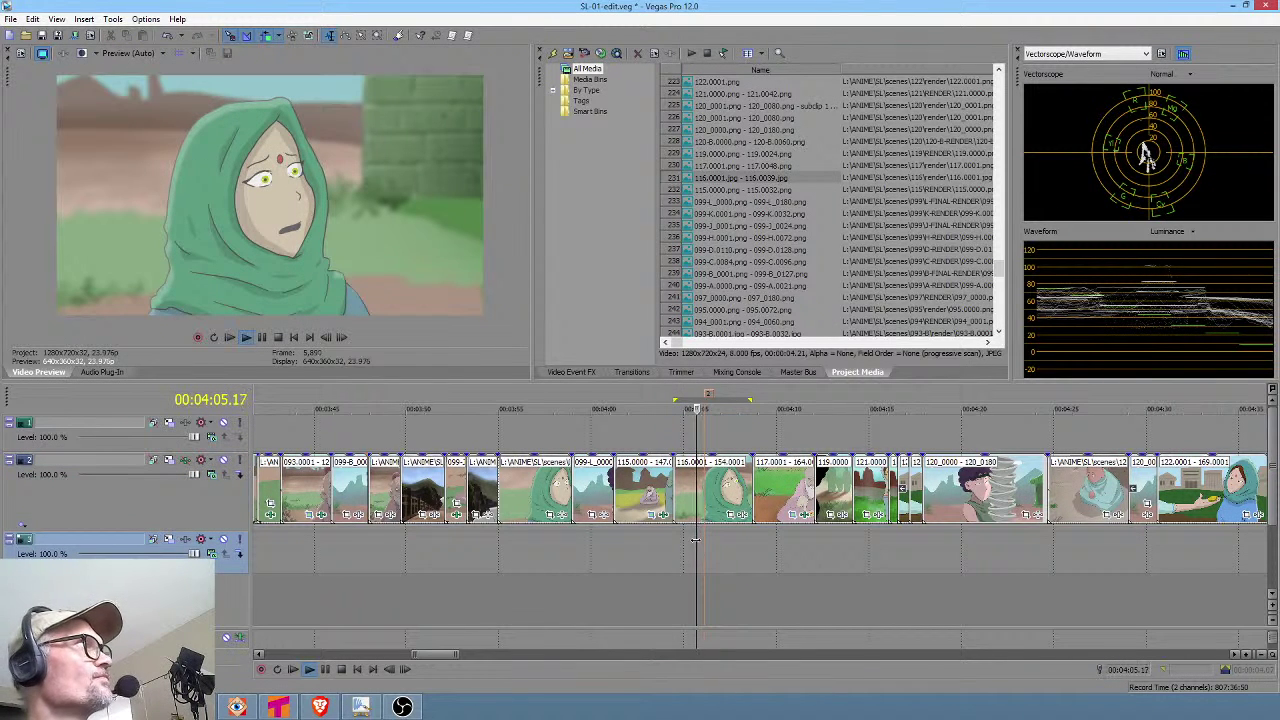
key(space)
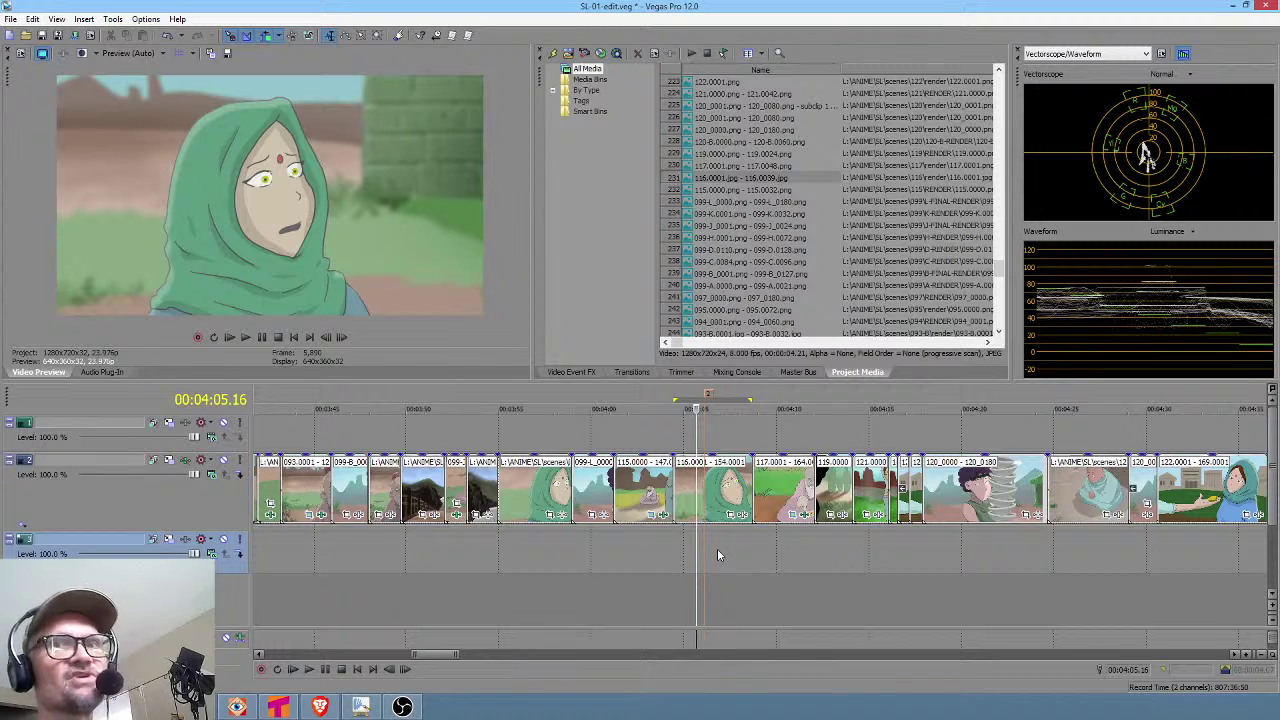
Play the sequence from 00:04:00.18 in clip 099-L through to the end of clip 121.
click(605, 555)
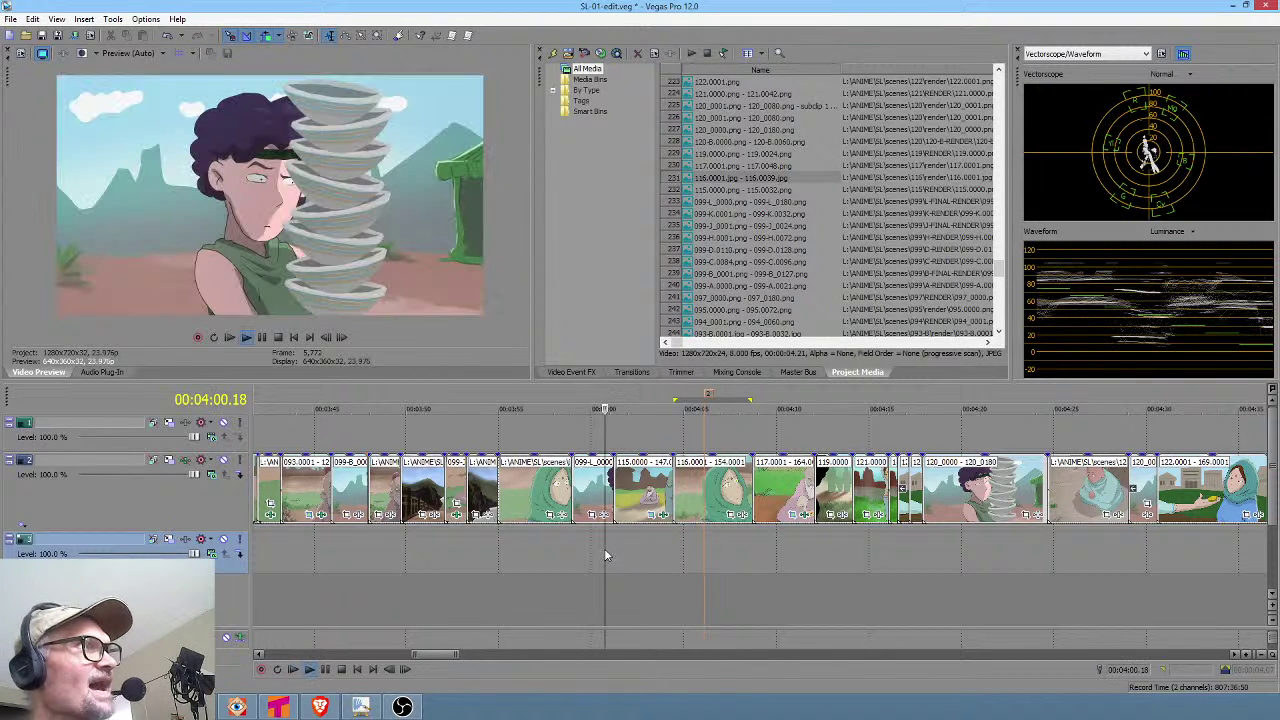
key(space)
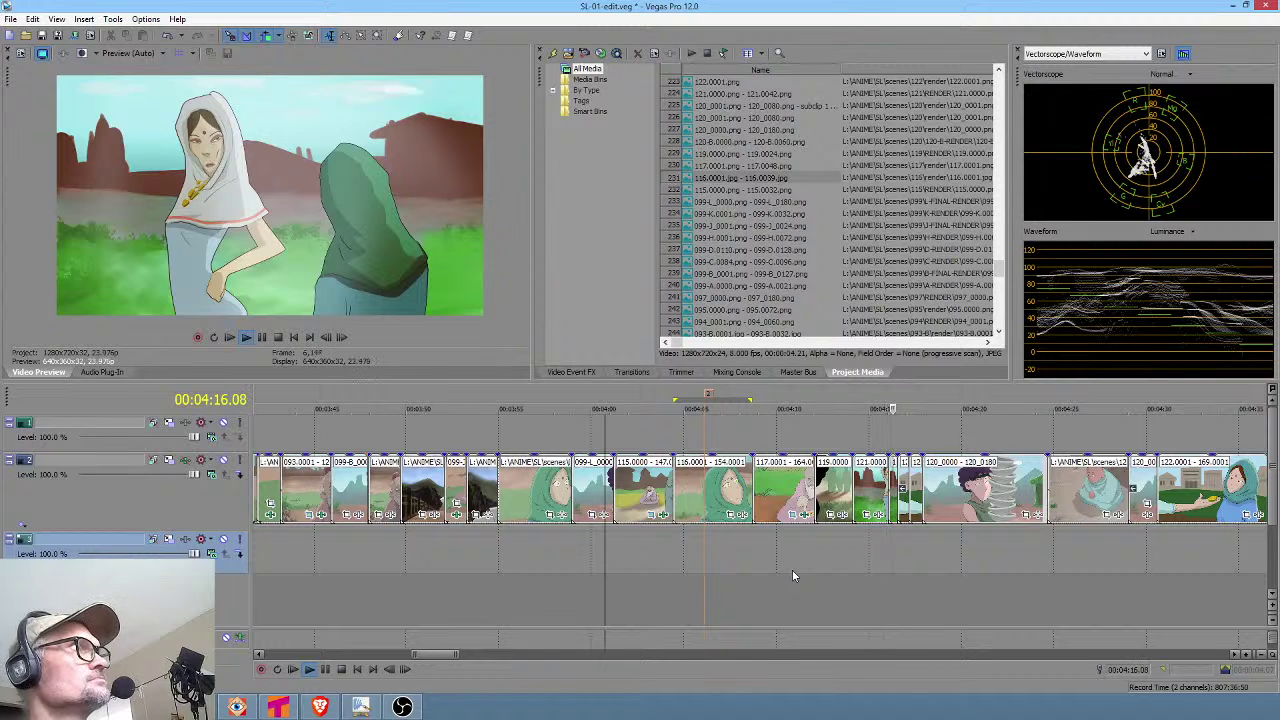
key(space)
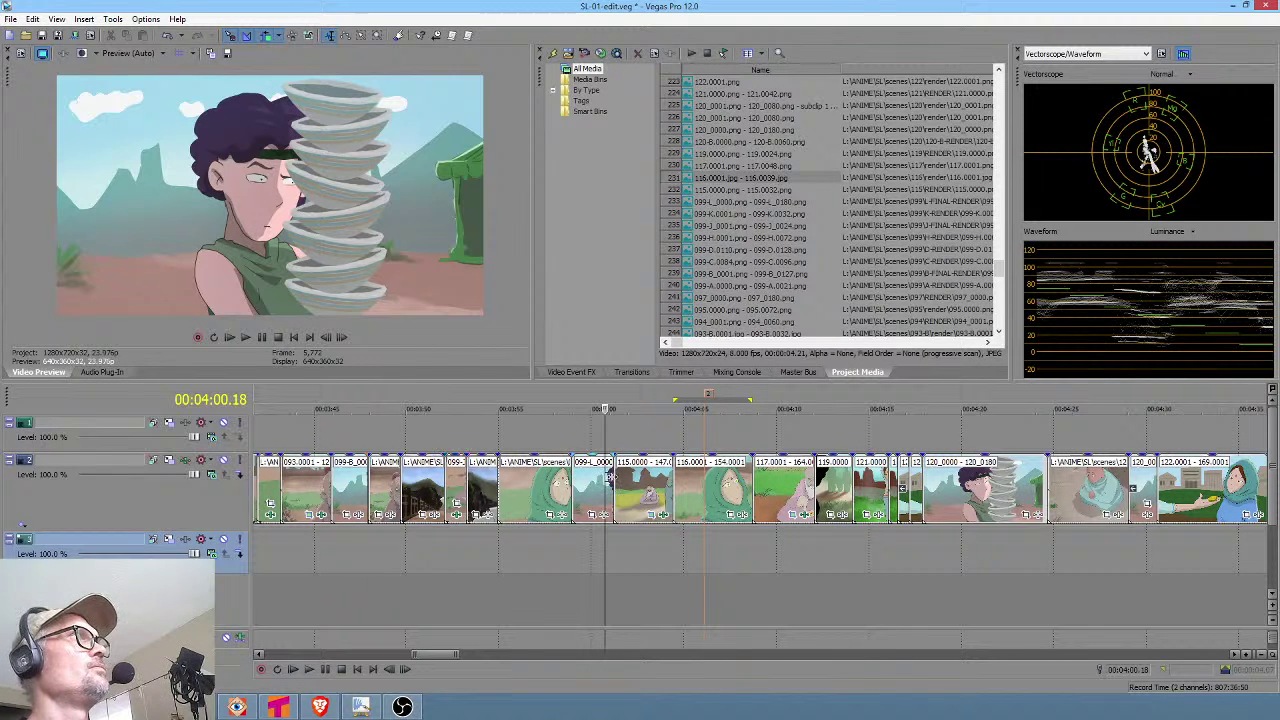
Examine the stretch from 00:03:56.04 to 00:04:02.18, then mark 00:04:02.07 to 00:04:03.17 in clip 115 as the time range.
drag(521, 545, 645, 552)
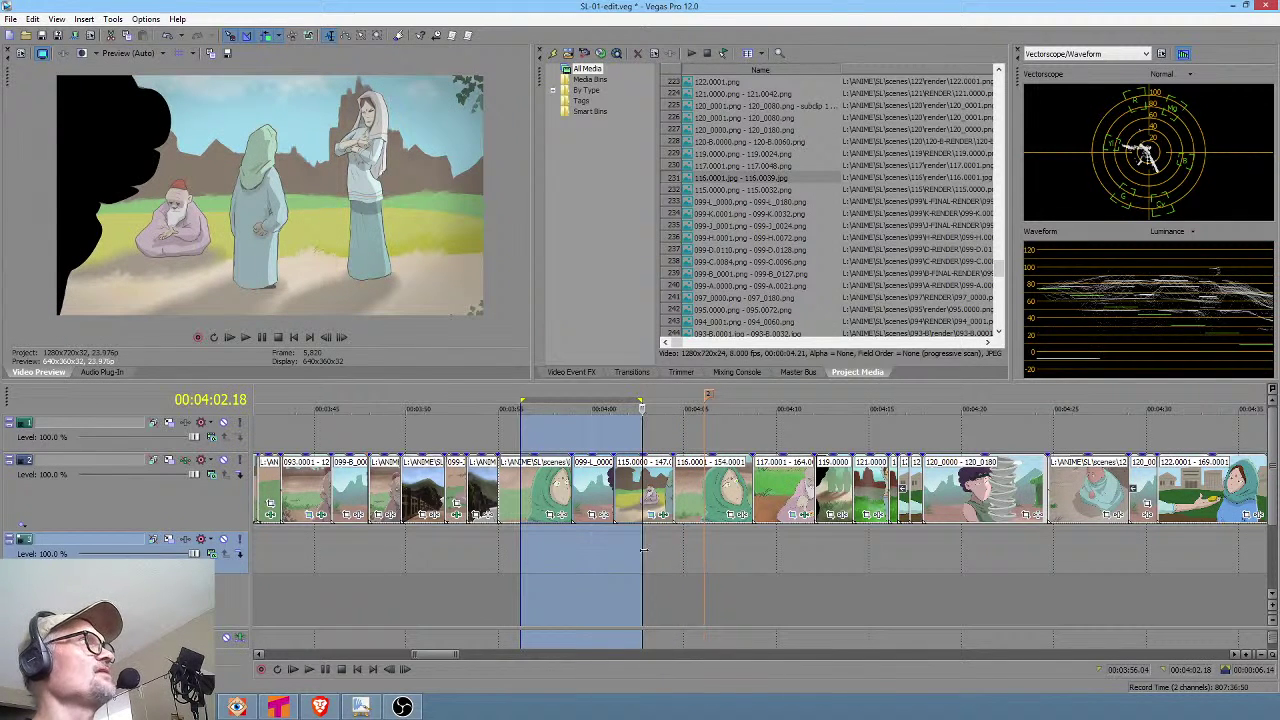
click(645, 553)
scroll(647, 554, up, 2)
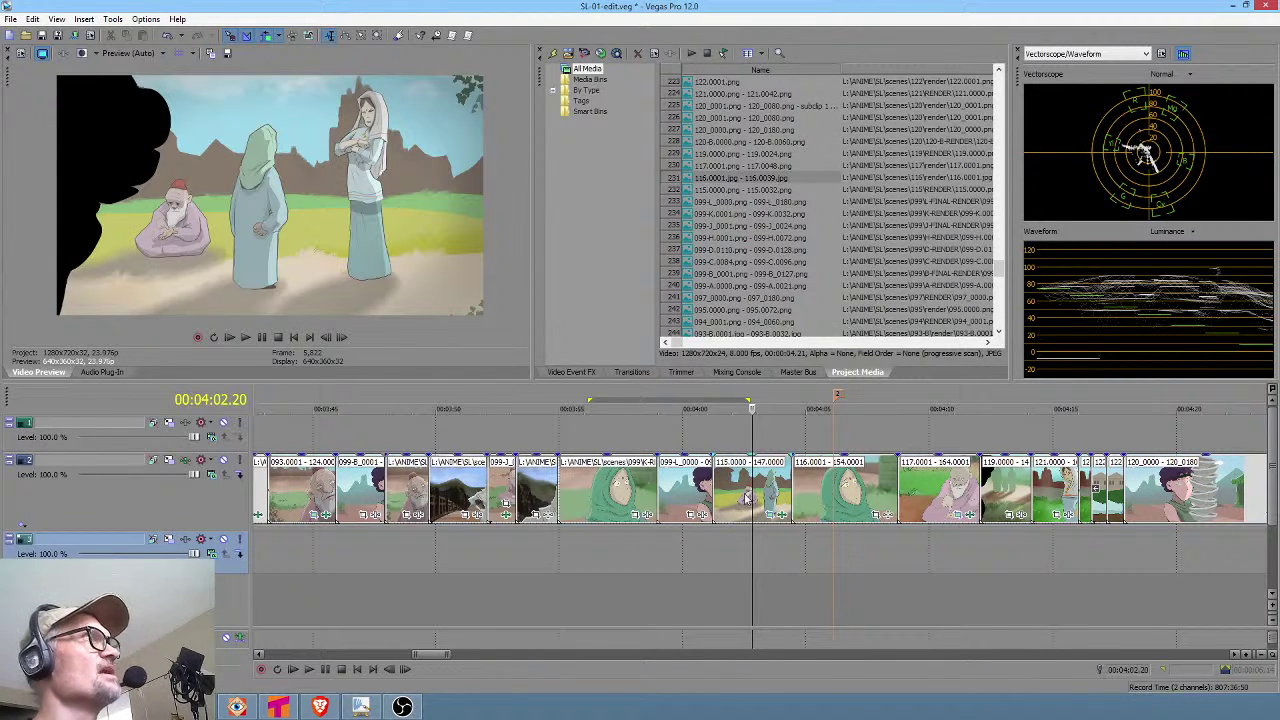
drag(616, 560, 748, 547)
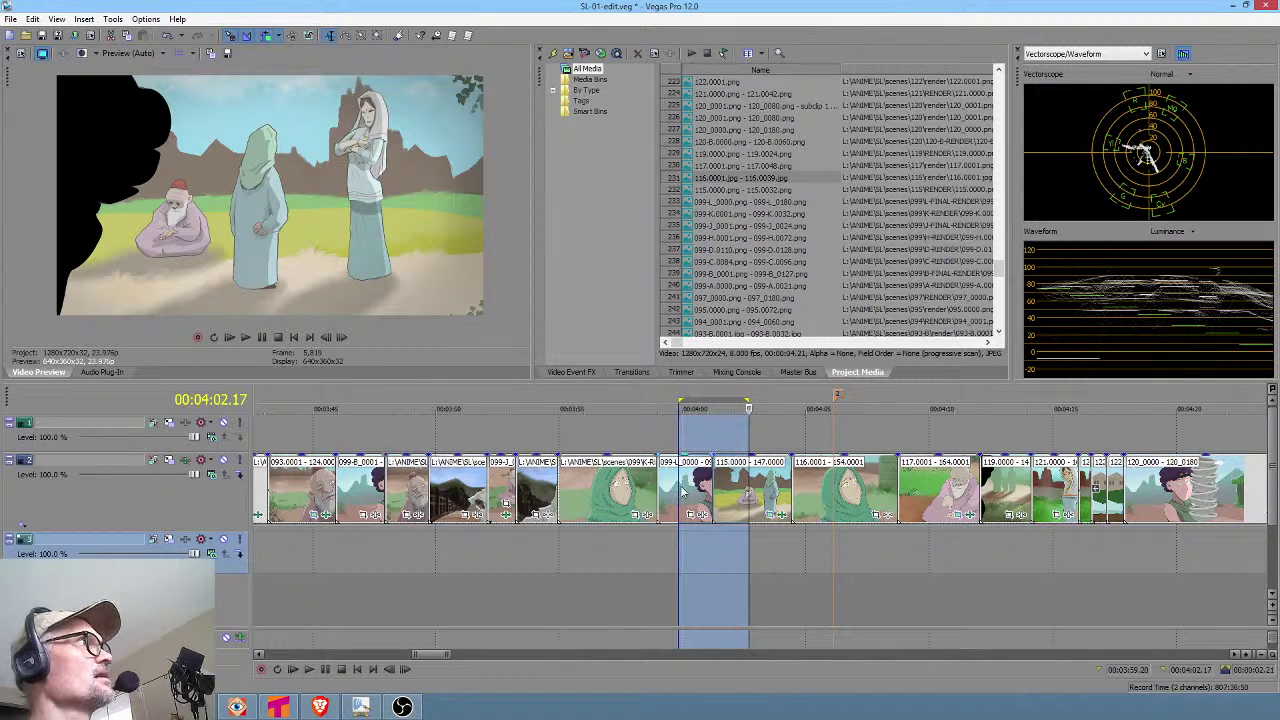
drag(740, 548, 772, 566)
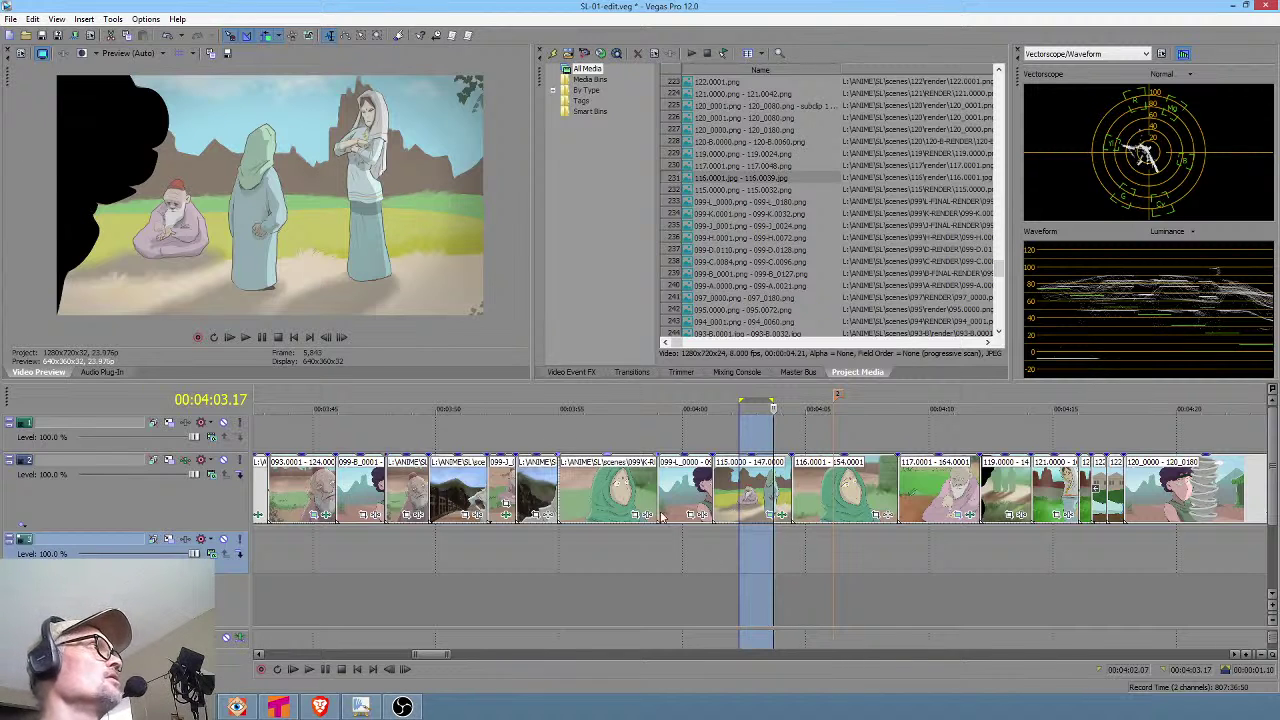
Play back briefly from 00:04:00.16 in clip 099-L, then place the playhead at 00:04:02.17 in clip 115.
click(701, 551)
key(space)
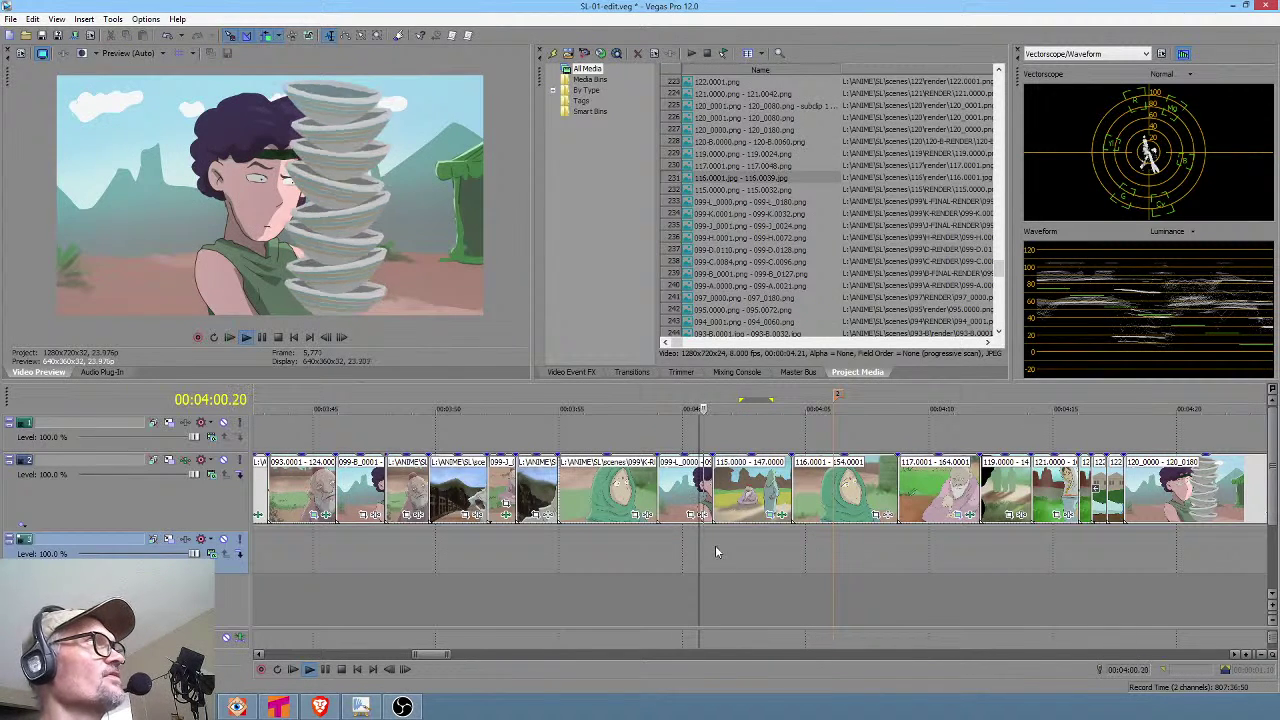
key(space)
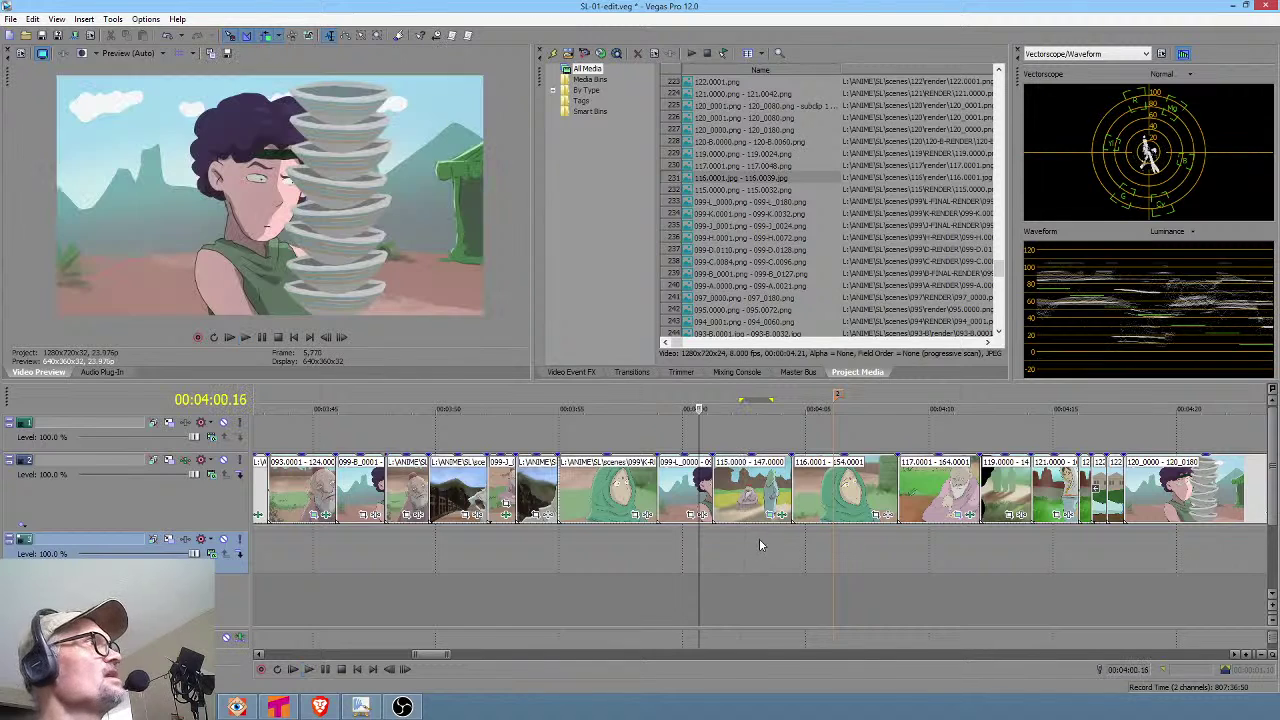
click(749, 546)
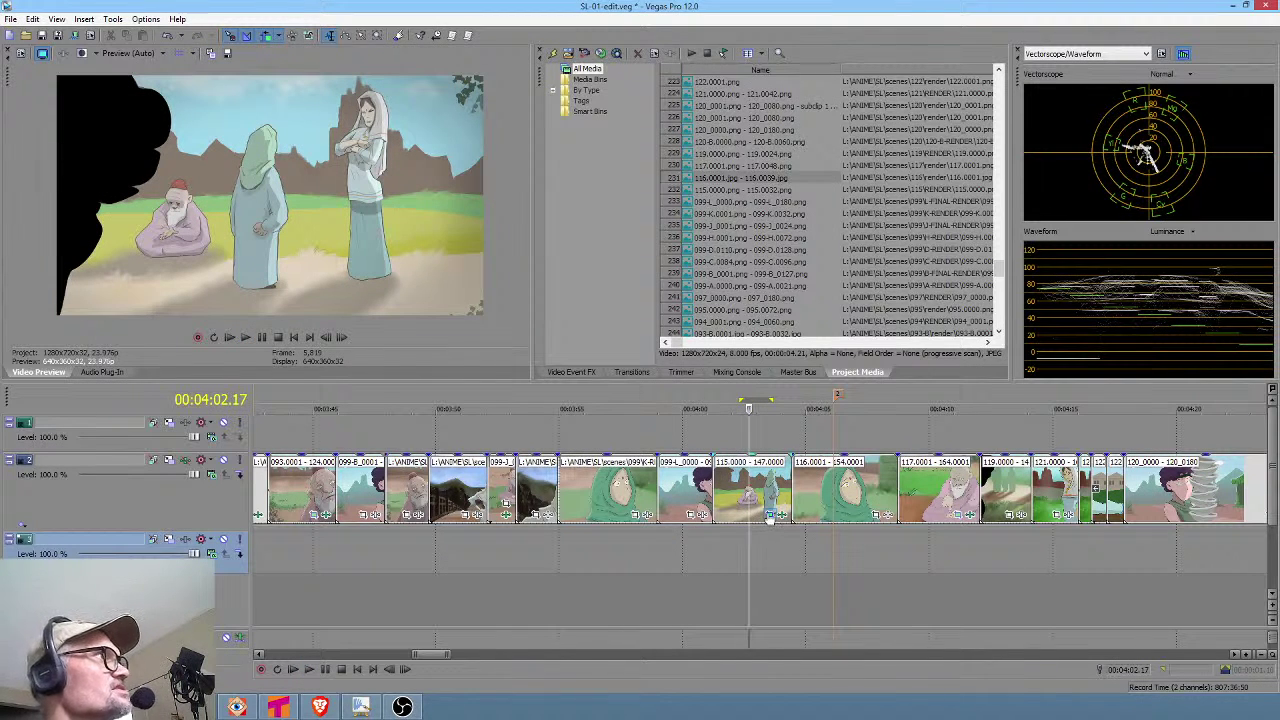
Try flipping shot 115 horizontally in its pan/crop framing at the opening keyframe.
click(769, 515)
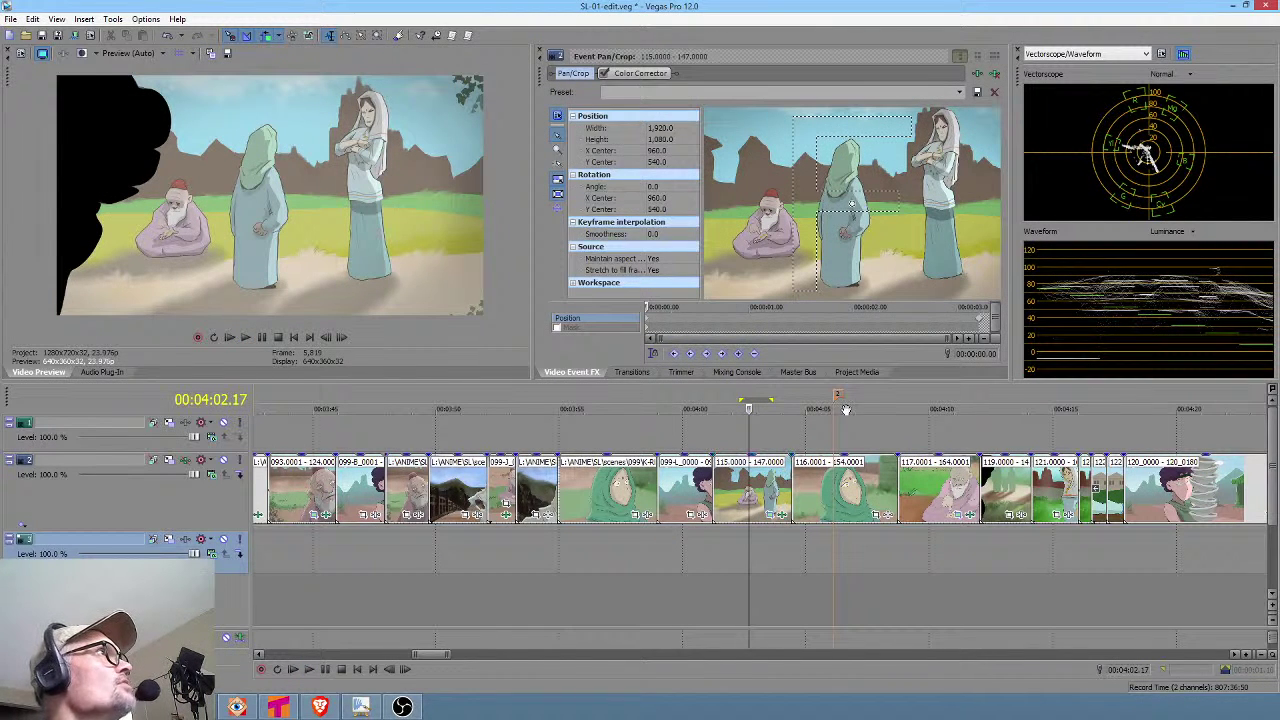
right_click(872, 243)
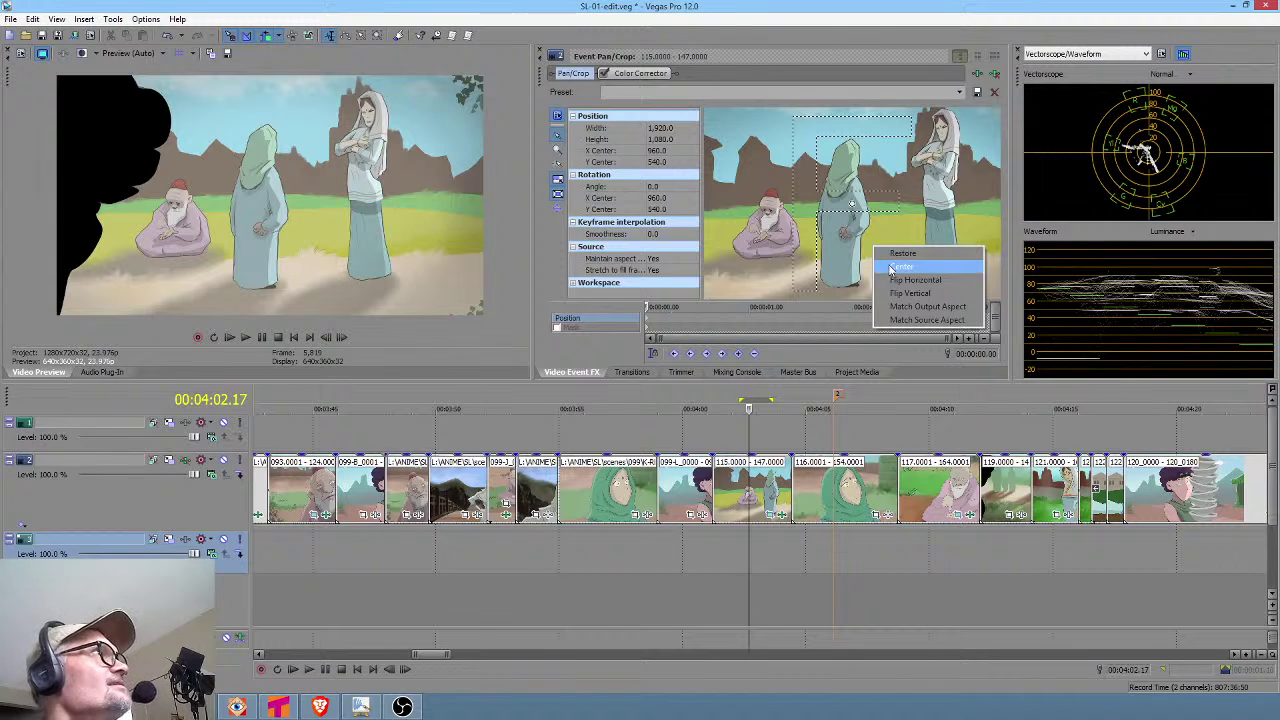
click(915, 280)
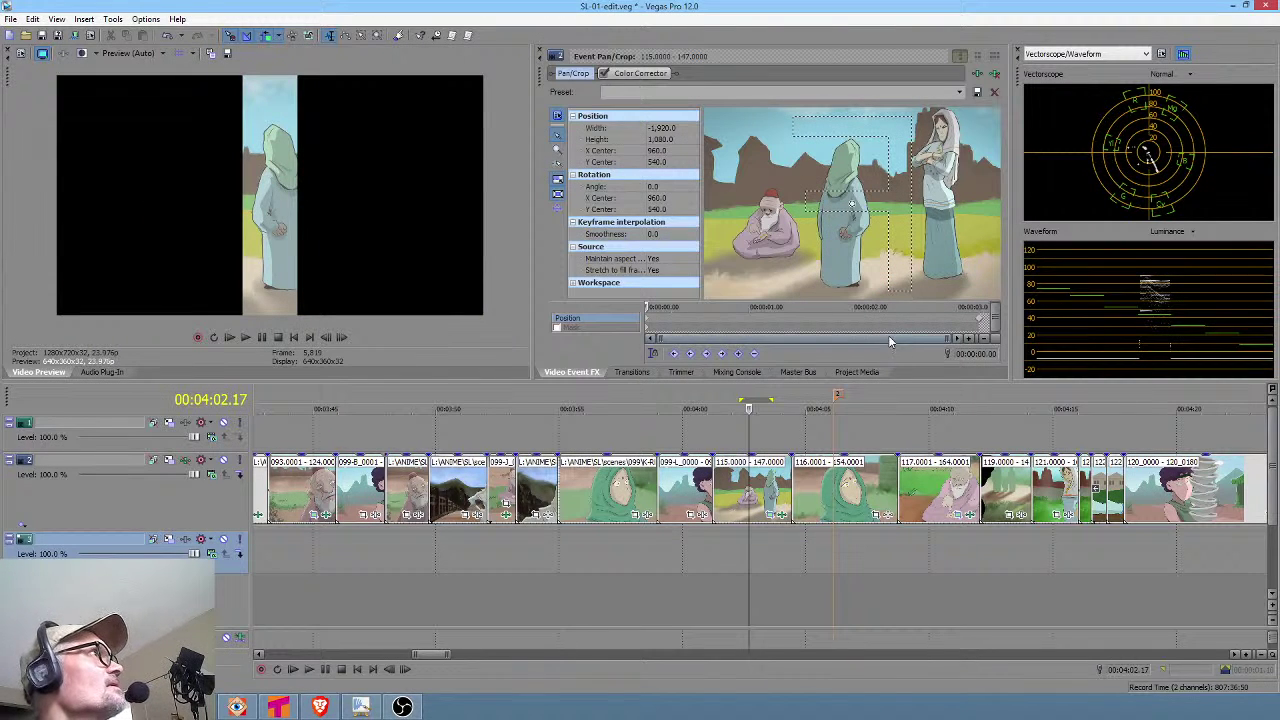
scroll(880, 260, down, 3)
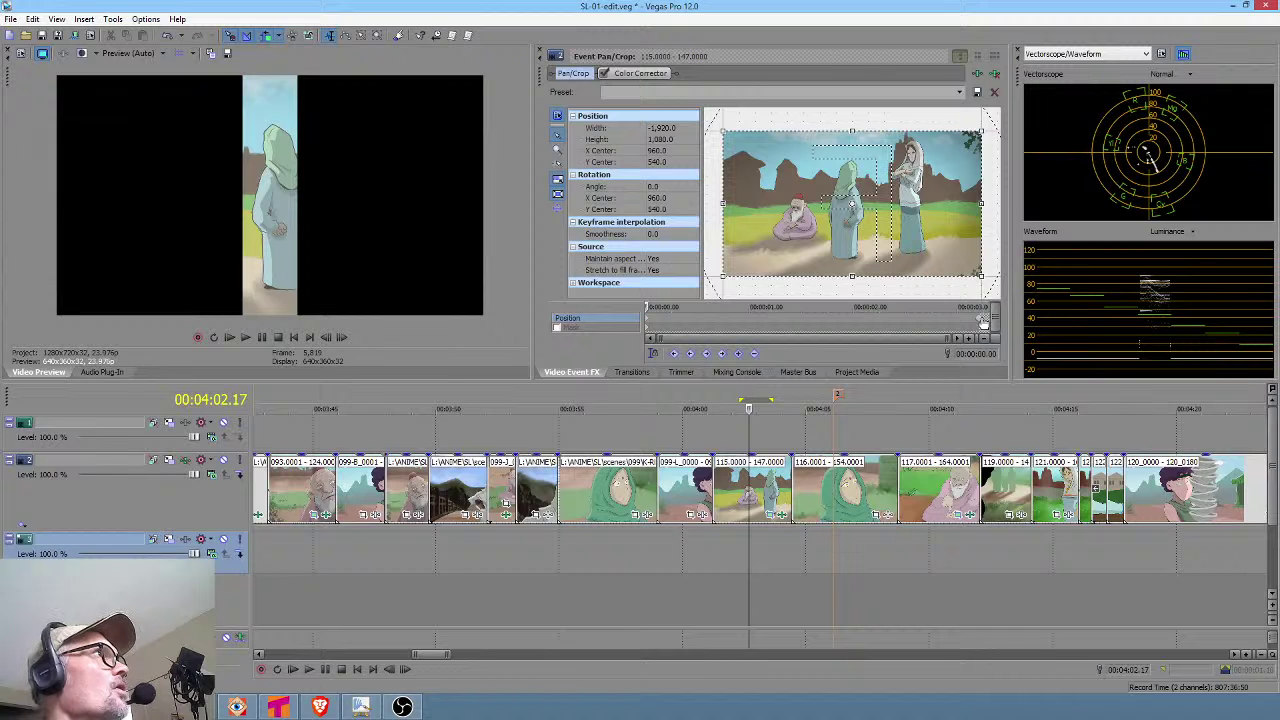
Remove shot 115's closing position keyframe, check the flipped framing against 00:03:57.06 to 00:04:01.05, and undo the keyframe removal and flip.
drag(981, 320, 901, 320)
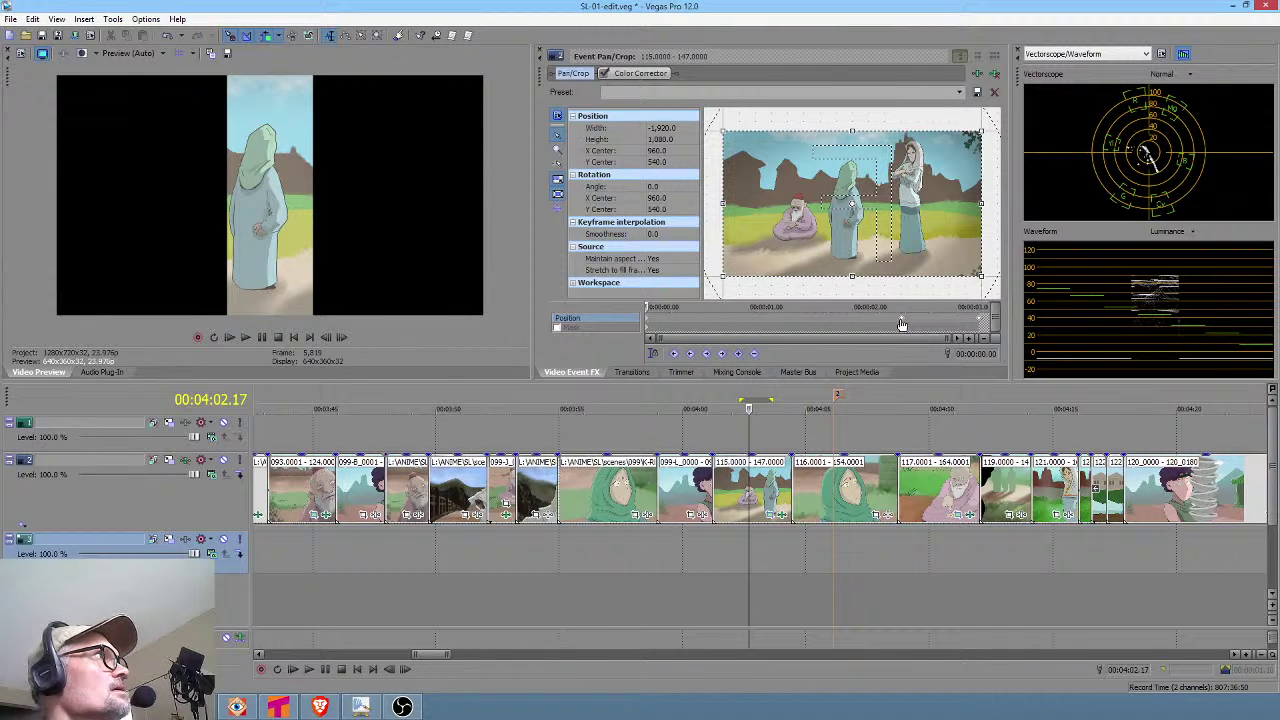
click(901, 324)
click(980, 320)
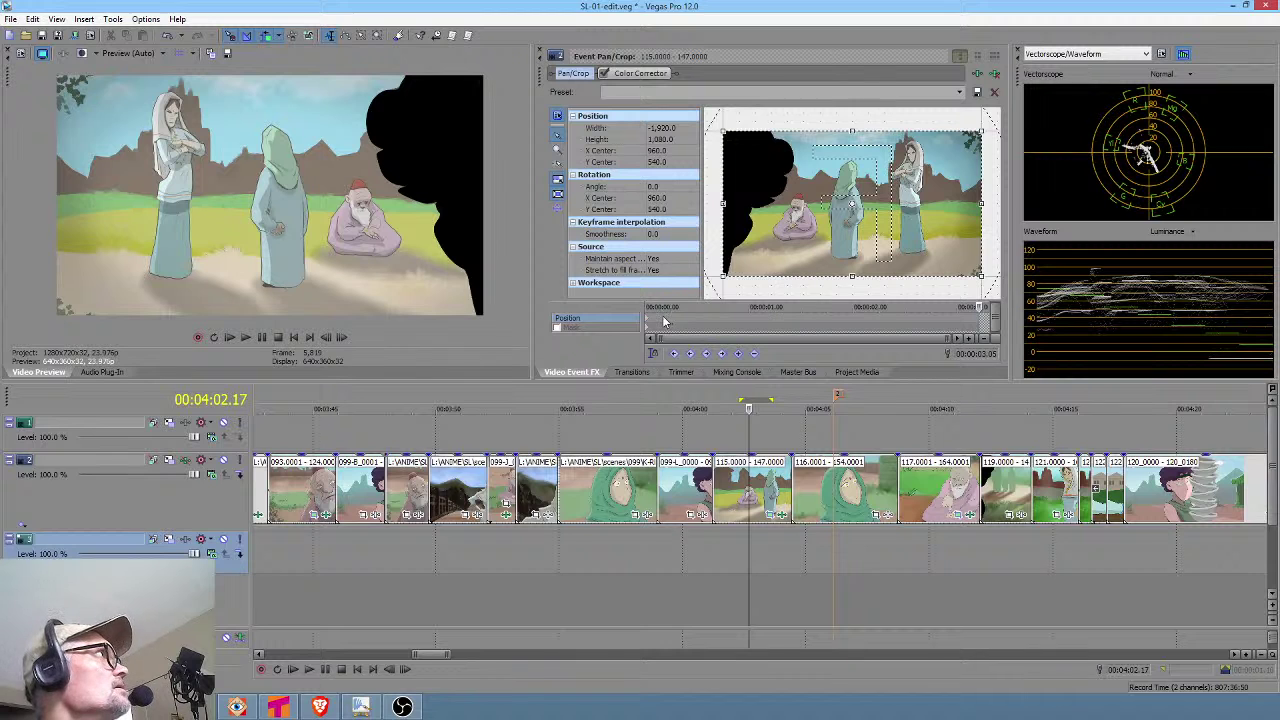
click(647, 323)
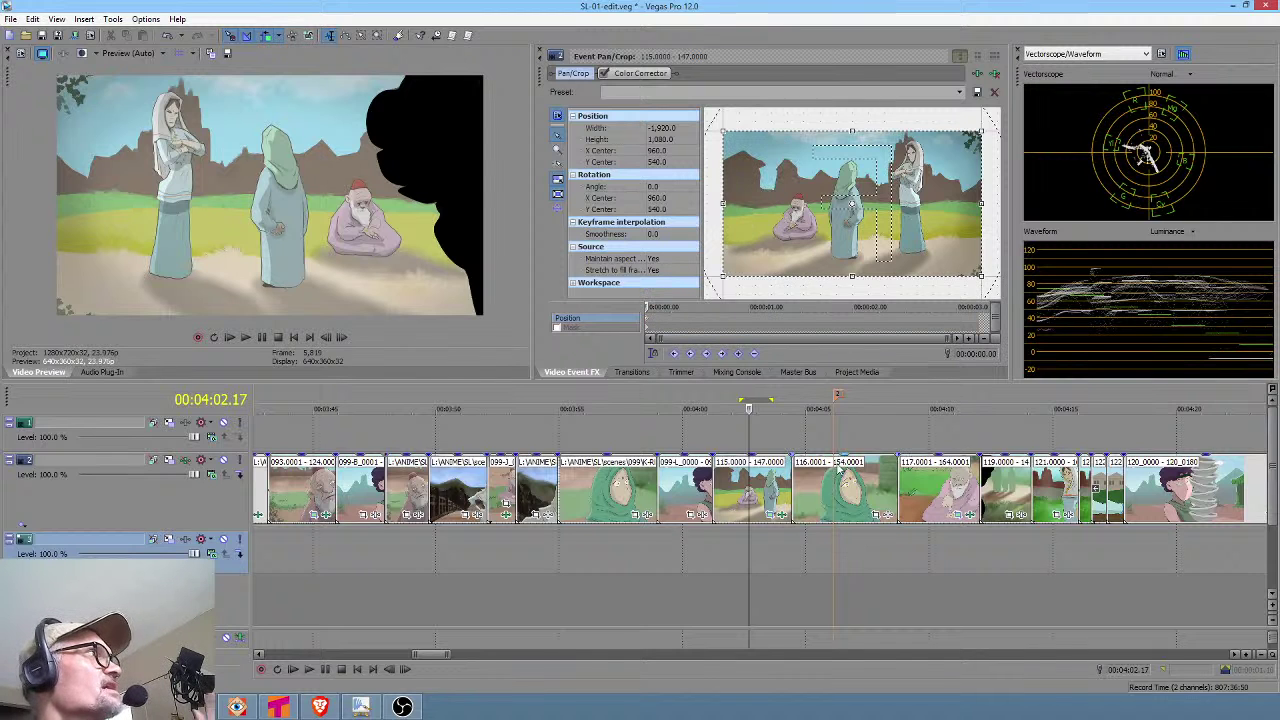
drag(616, 558, 710, 548)
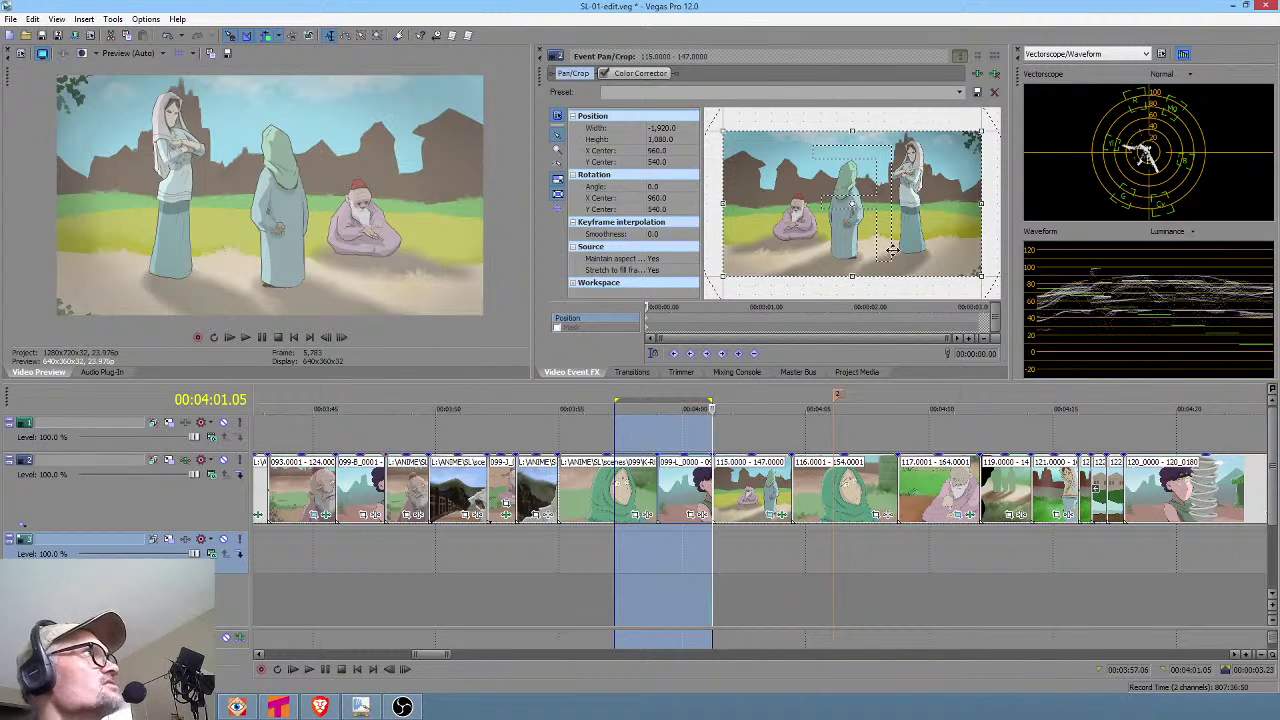
click(753, 555)
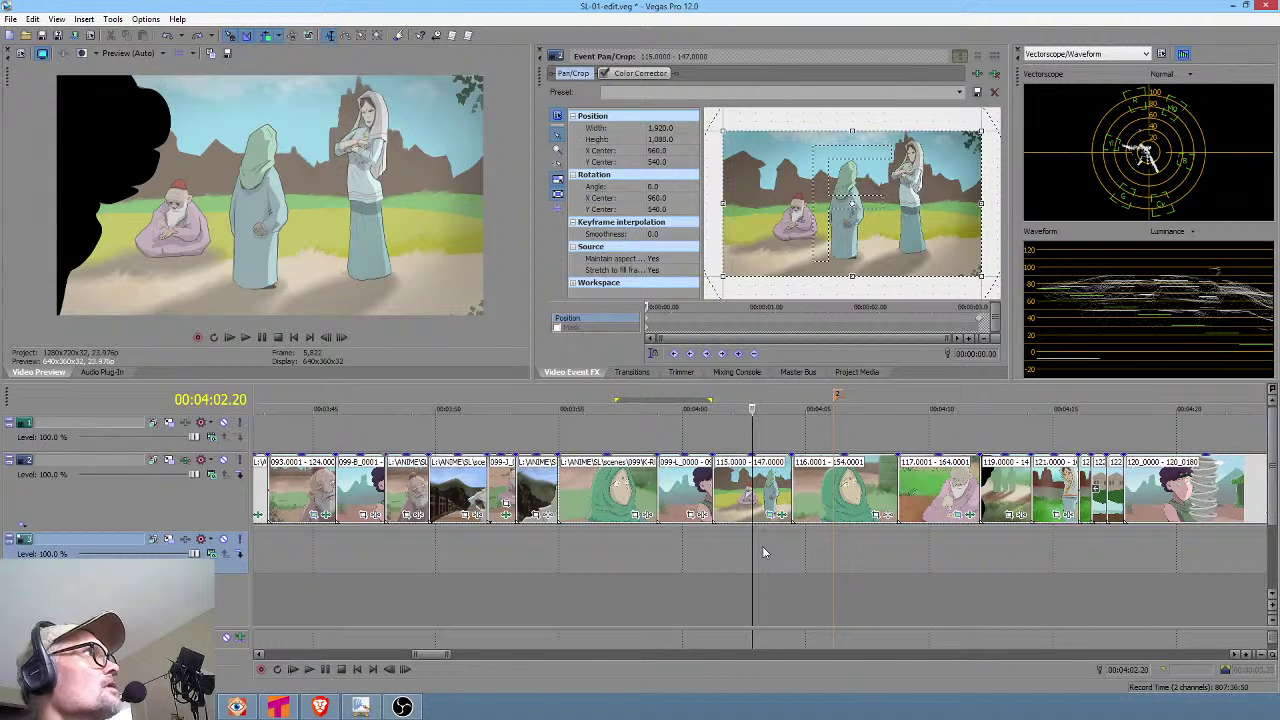
Scrub from 00:04:00.04 to 00:04:12.21, review 00:04:01.21 to 00:04:12.19 again, and place the playhead at 00:04:13.09 in clip 119.
drag(700, 563, 1000, 538)
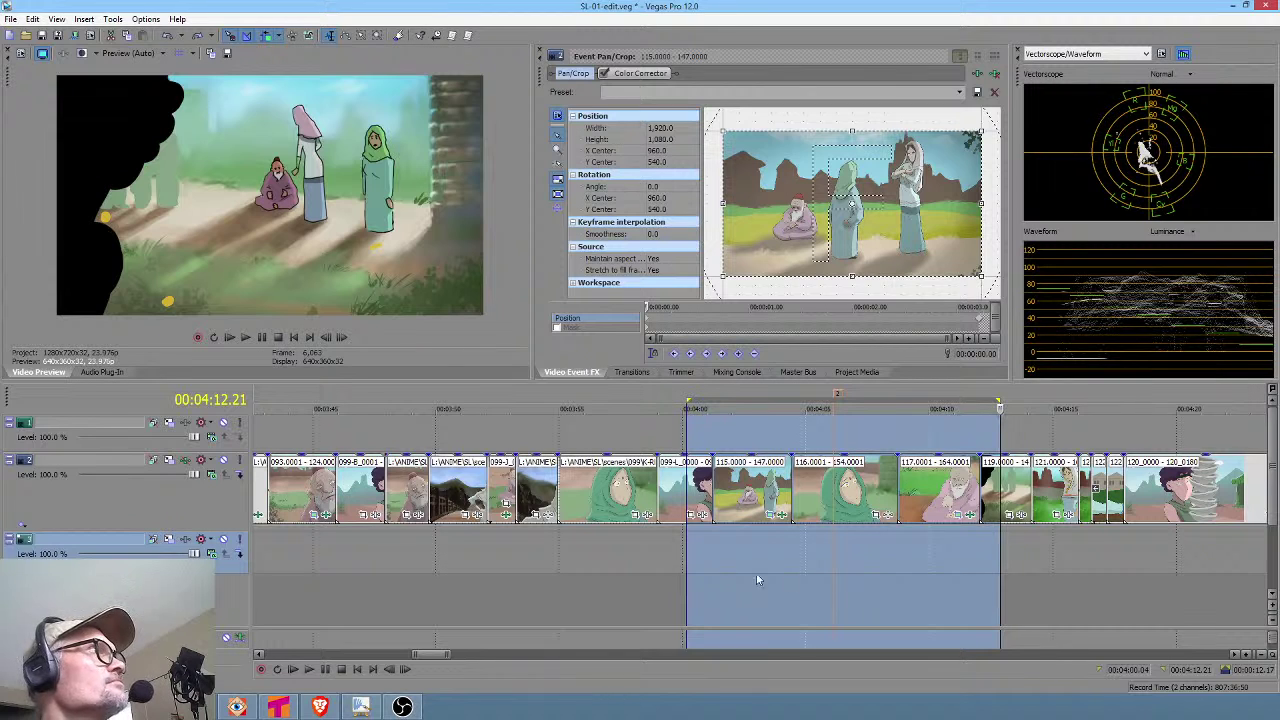
drag(730, 558, 978, 569)
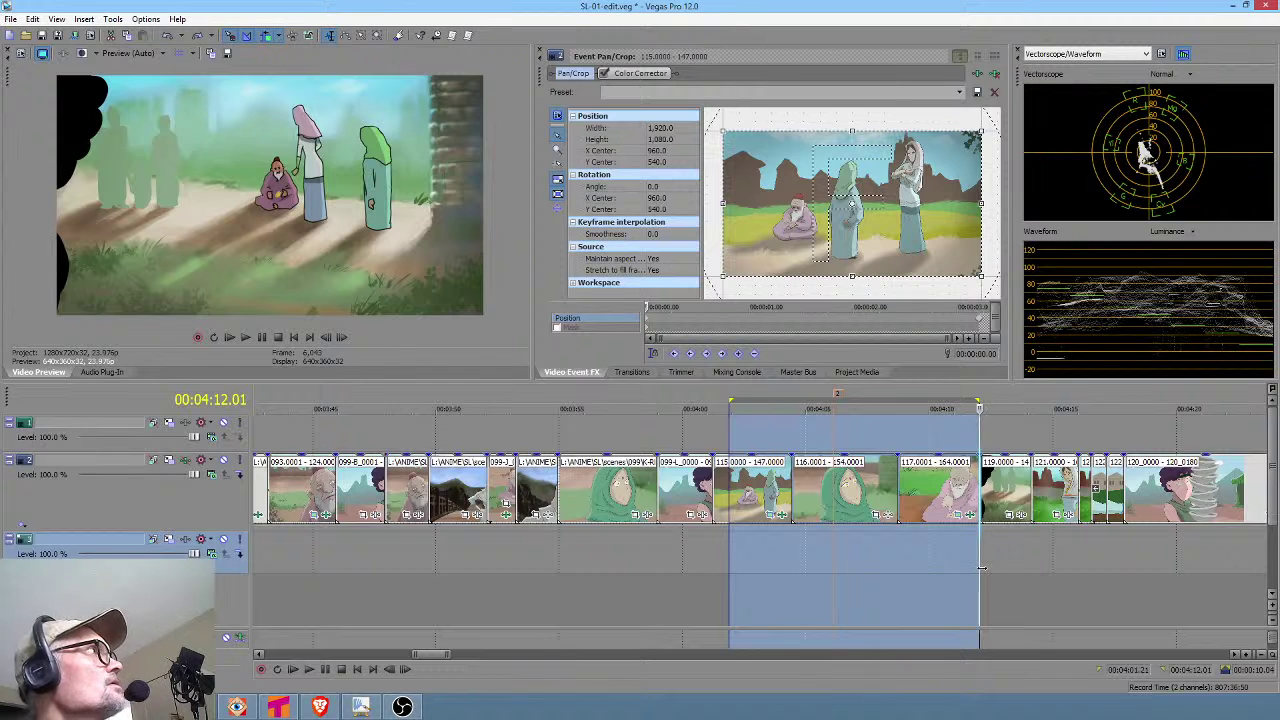
drag(978, 567, 997, 567)
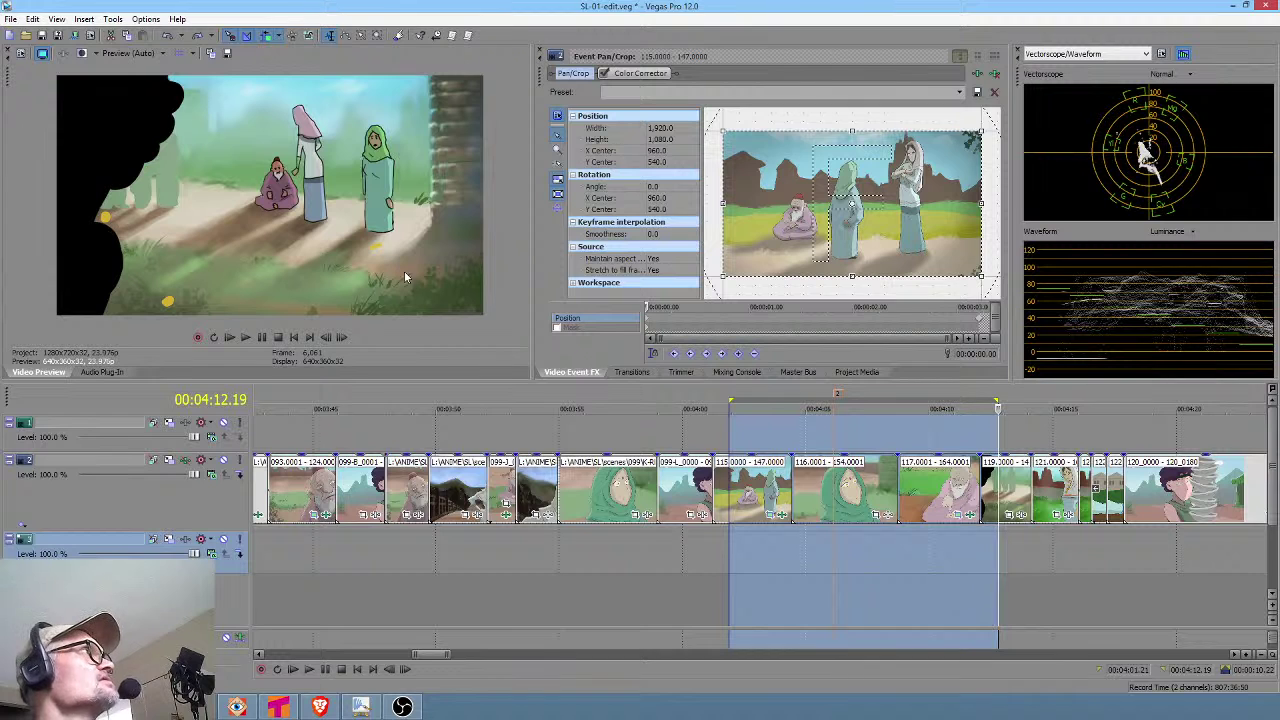
drag(960, 545, 1080, 556)
click(1012, 553)
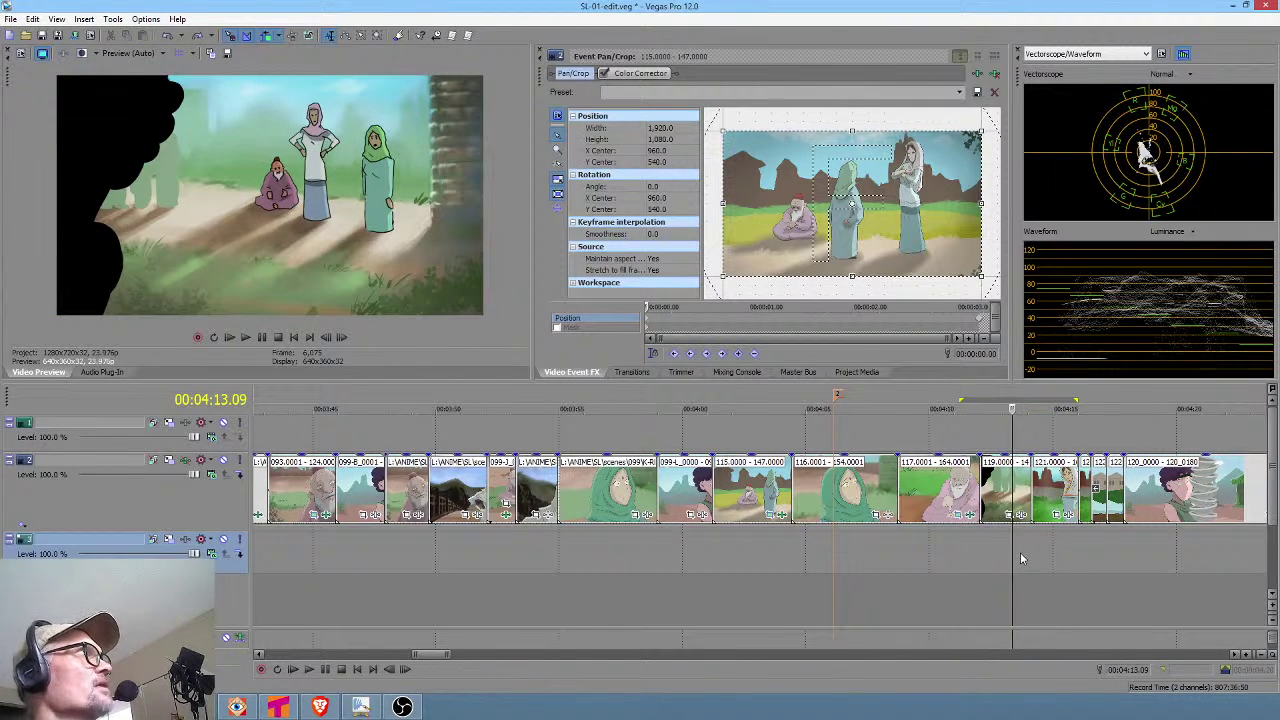
Scrub clip 121 from 00:04:14.17 to 00:04:16.04, then clips 115 and 116 from 00:04:02.22 to 00:04:07.00.
scroll(1027, 551, up, 2)
drag(819, 538, 886, 536)
scroll(857, 546, down, 2)
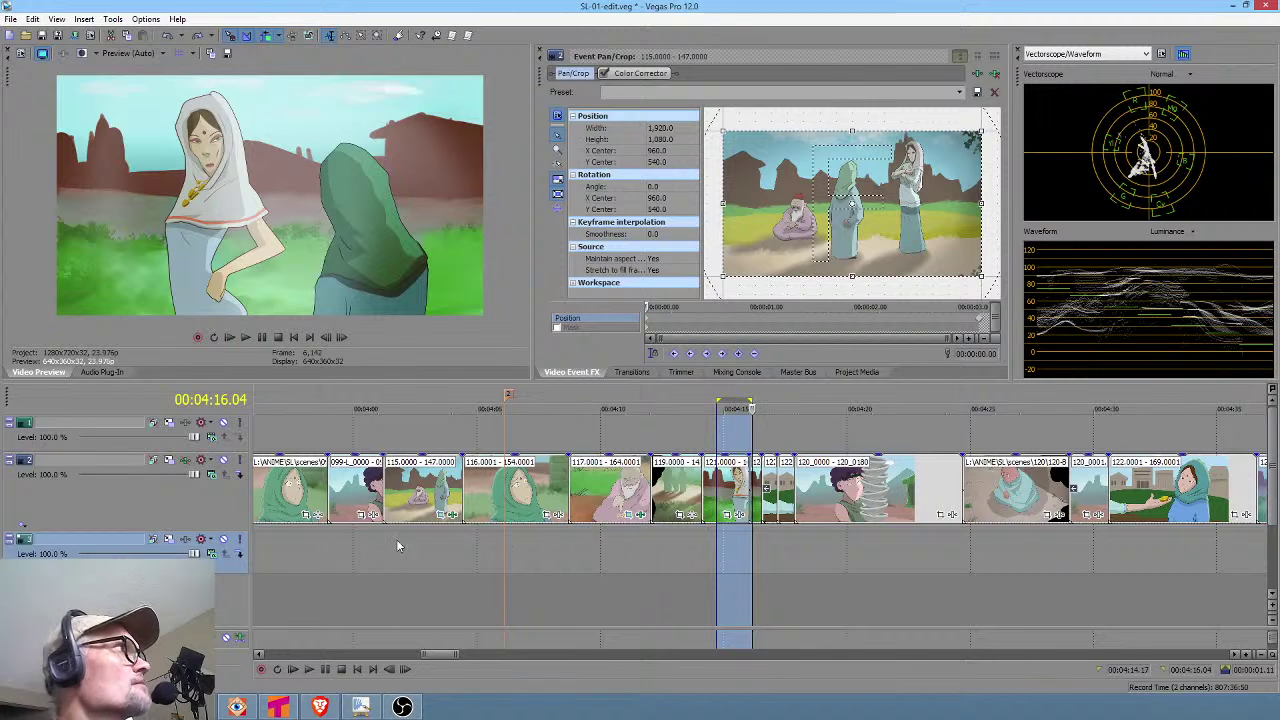
drag(513, 565, 550, 562)
drag(427, 560, 525, 556)
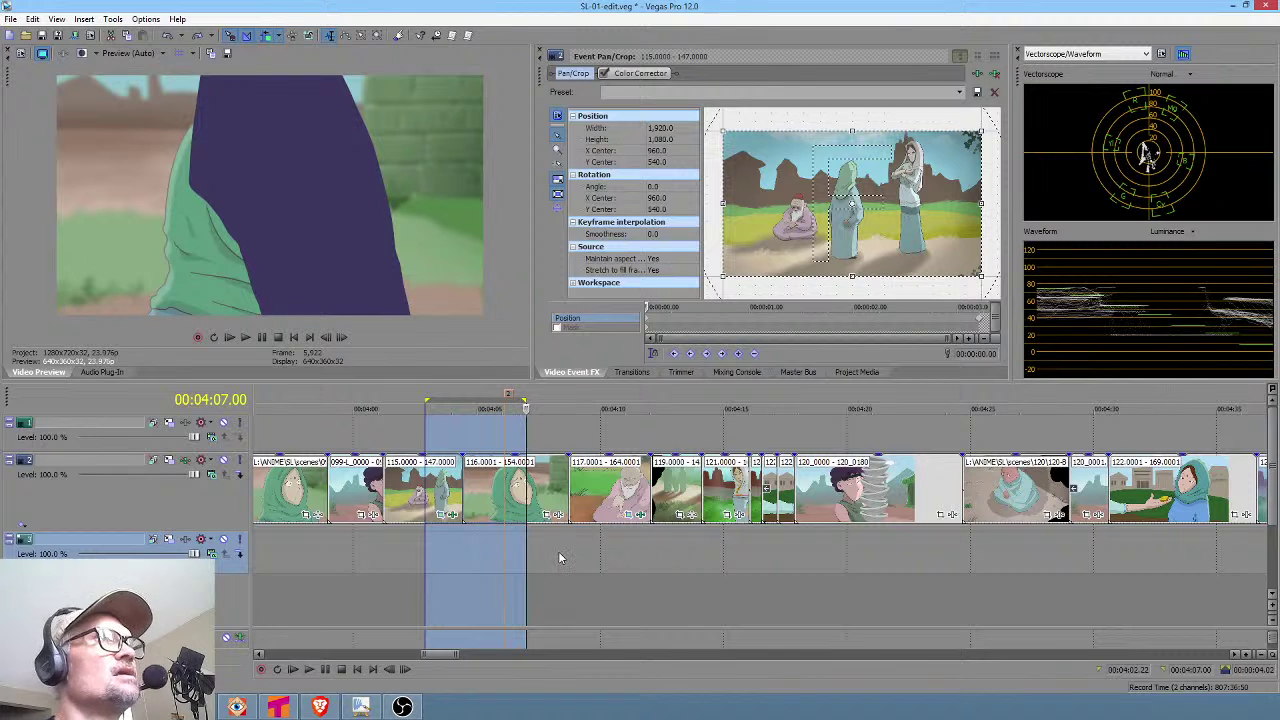
Scrub clip 117 from 00:04:10.16 to 00:04:11.06, then review clips 099-L through 120 and place the playhead at 00:04:25.04.
mouse_move(616, 545)
mouse_down()
mouse_move(749, 545)
mouse_move(631, 540)
mouse_up()
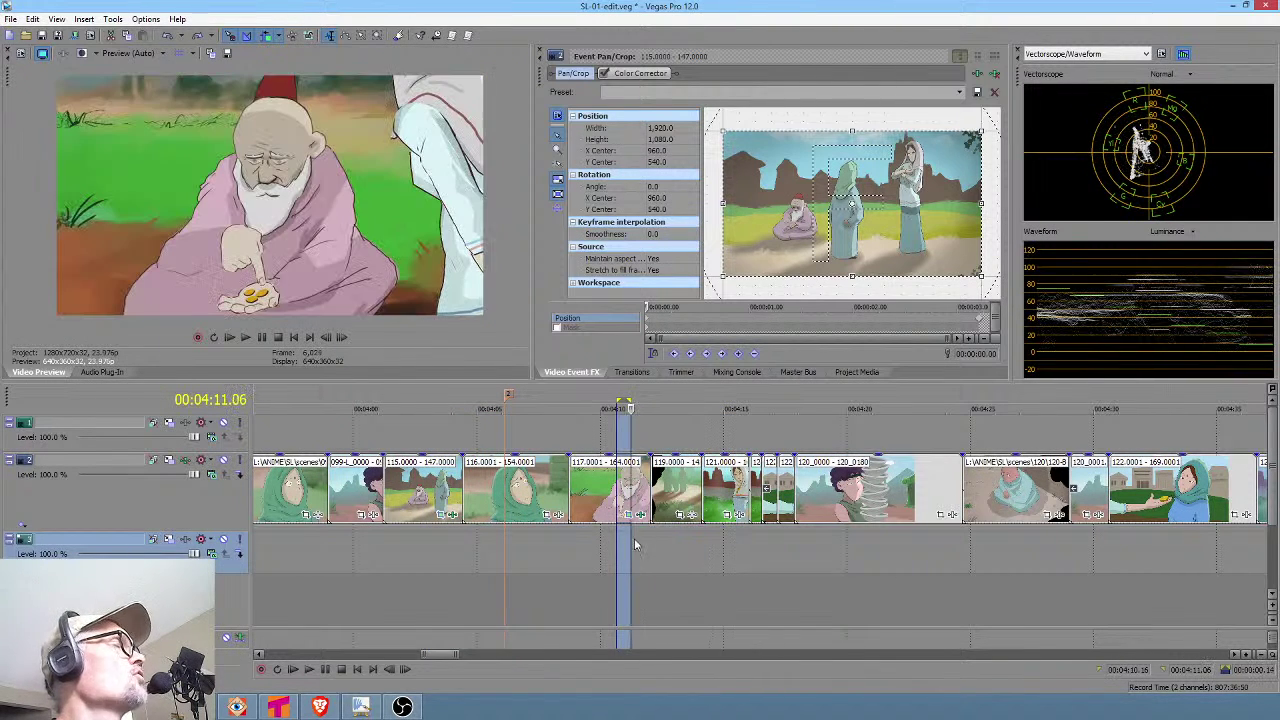
drag(370, 546, 978, 556)
click(982, 554)
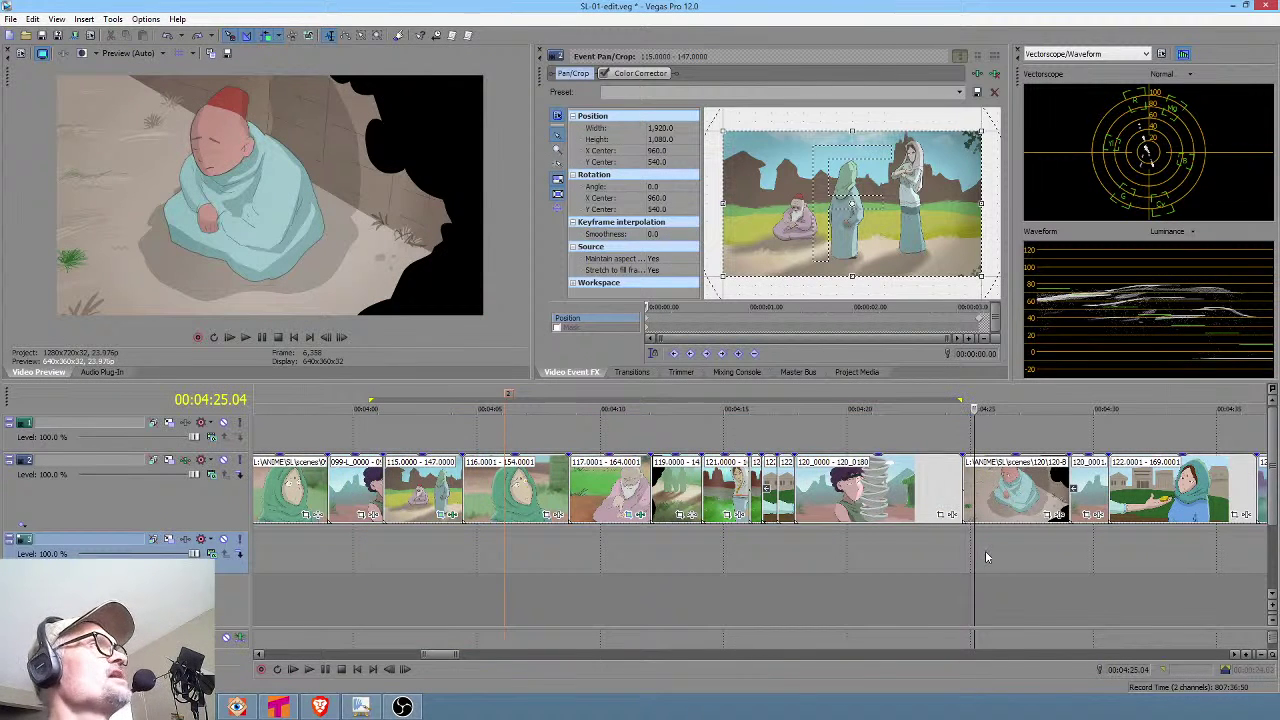
scroll(982, 554, down, 2)
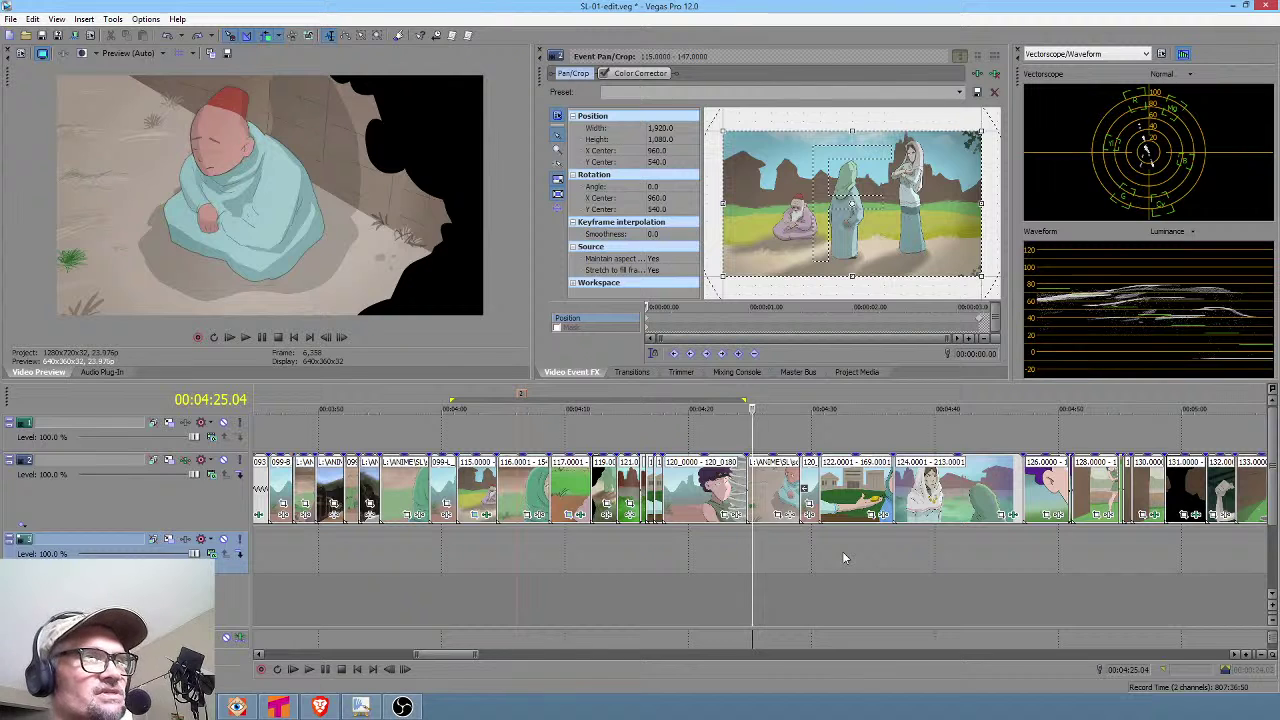
Play clip 116 from 00:04:05.00, then inspect its frames at 00:04:06.19 and 00:04:07.07.
click(504, 562)
key(space)
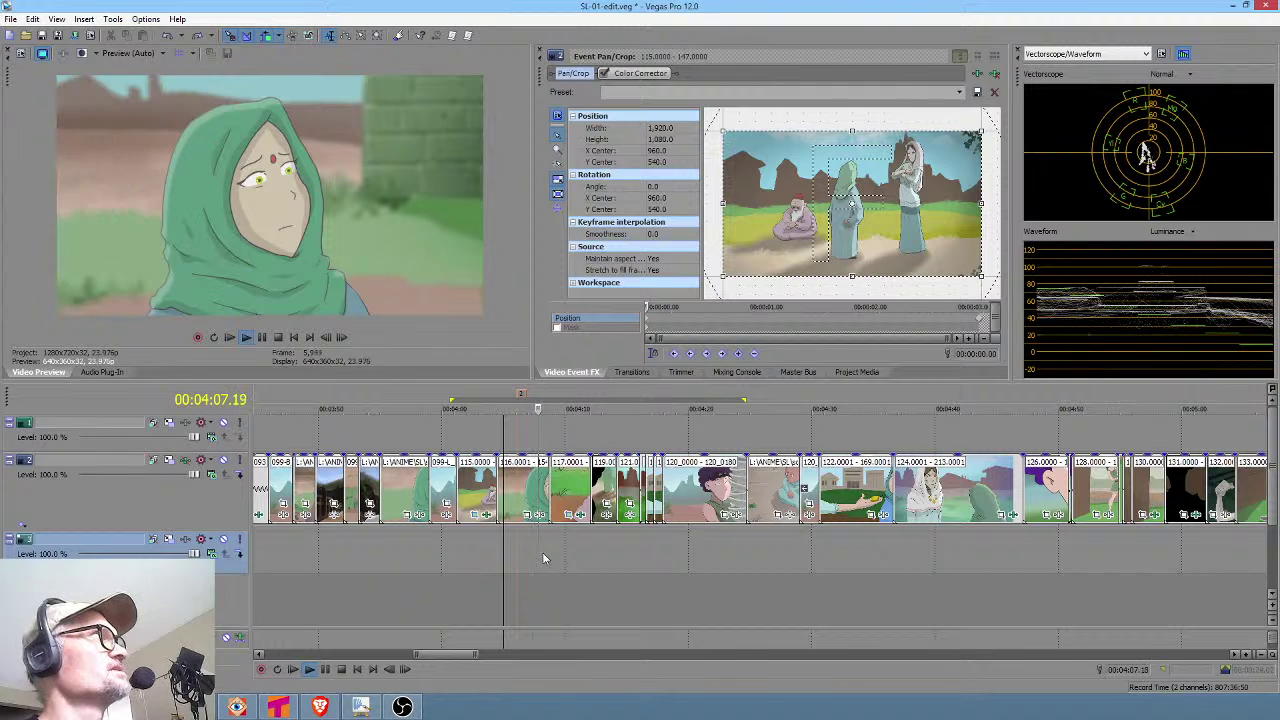
key(space)
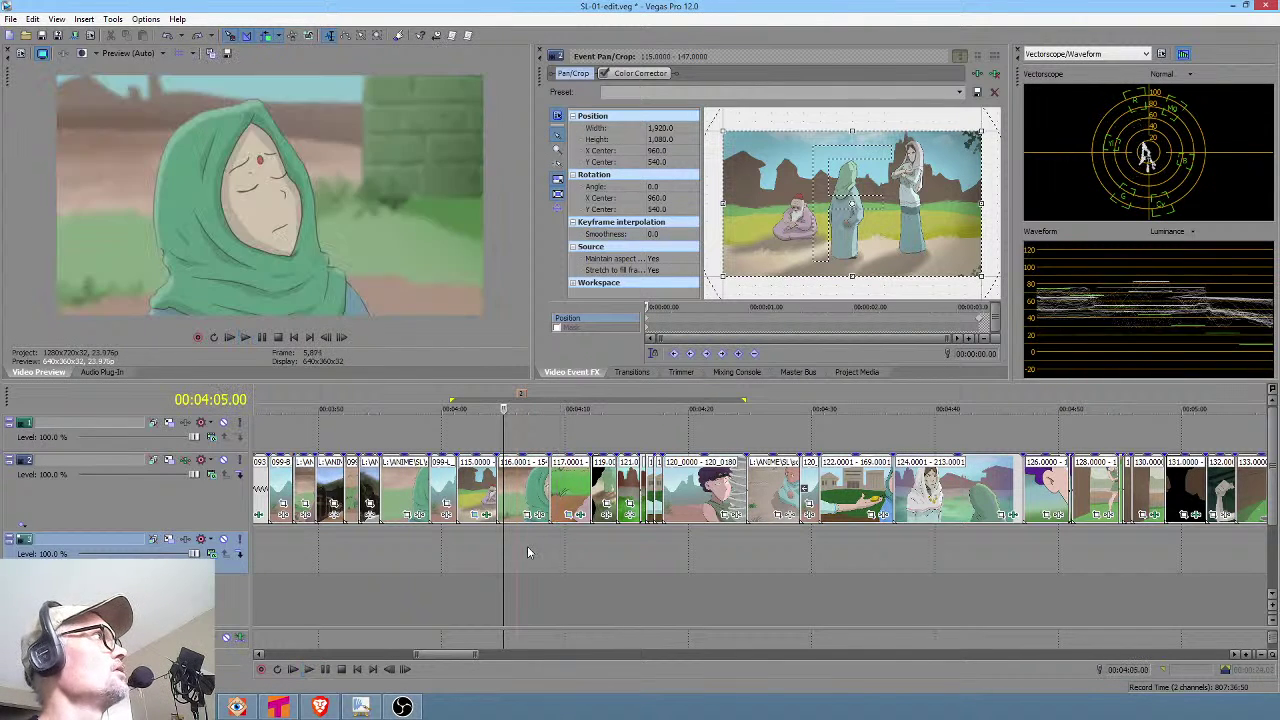
click(526, 547)
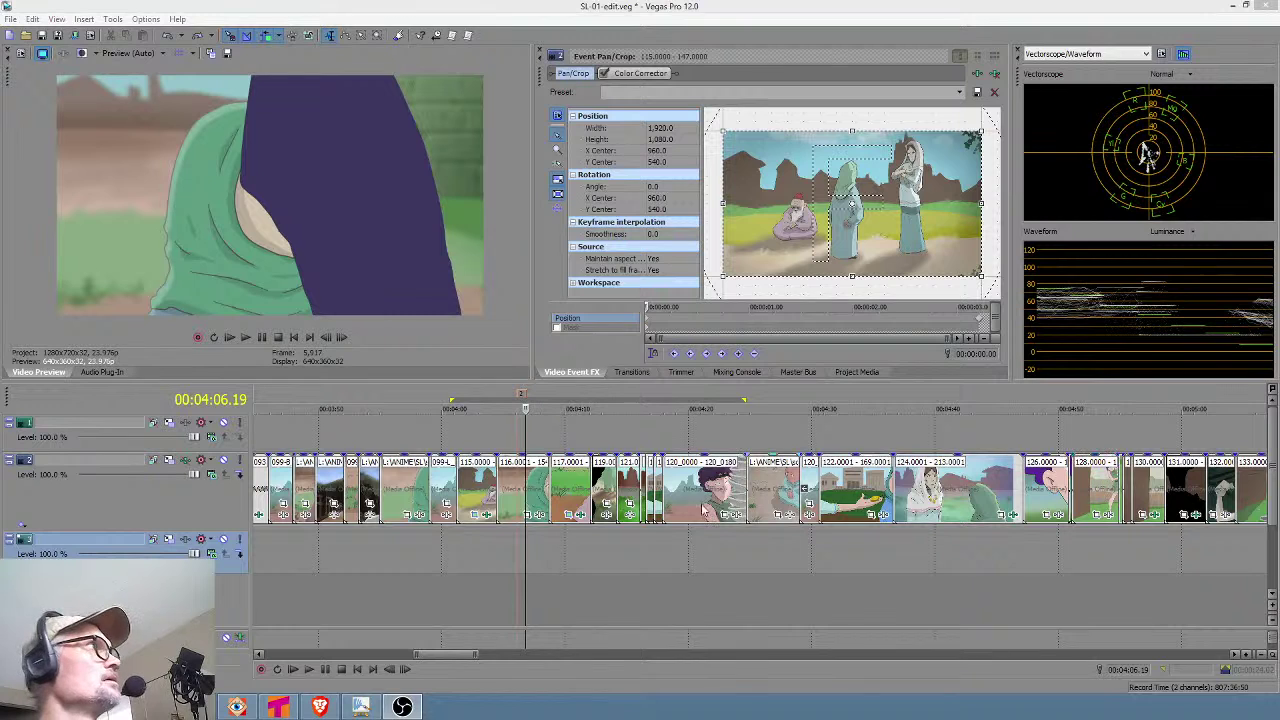
click(531, 546)
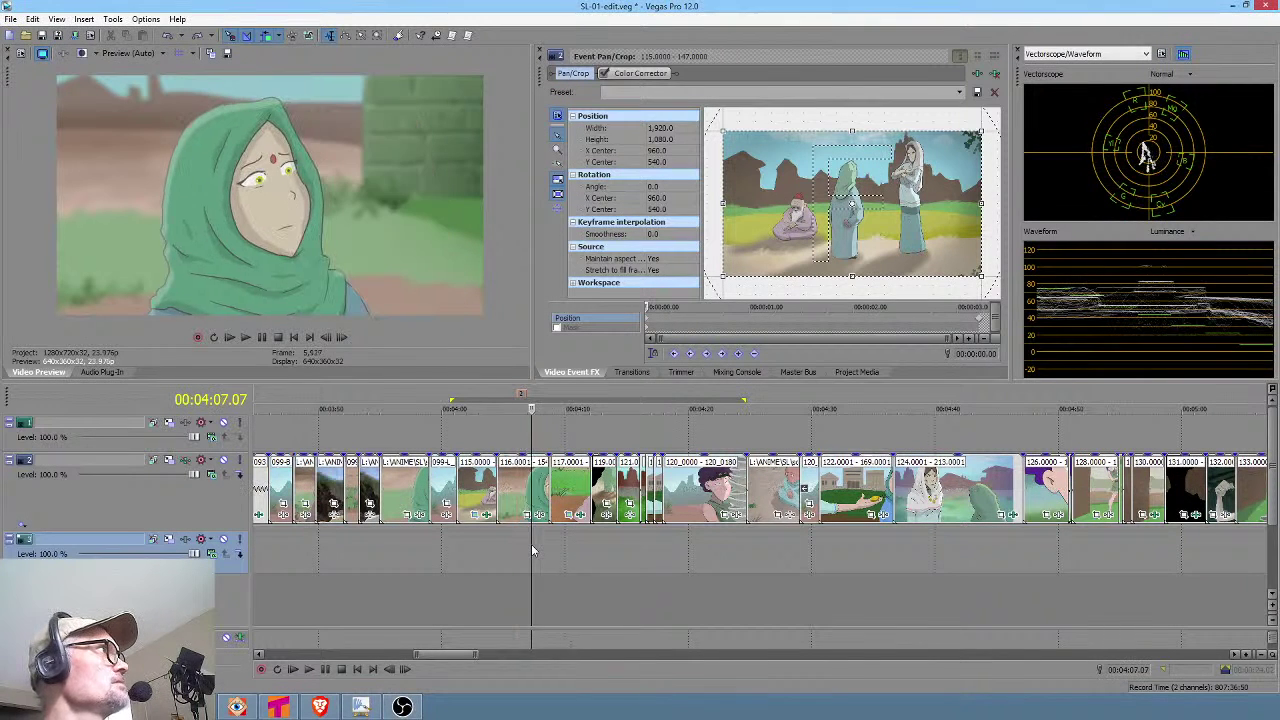
Play briefly from within clip 116, then play from 00:04:02.01 in clip 115 into clip 117.
click(516, 547)
key(space)
key(space)
click(466, 546)
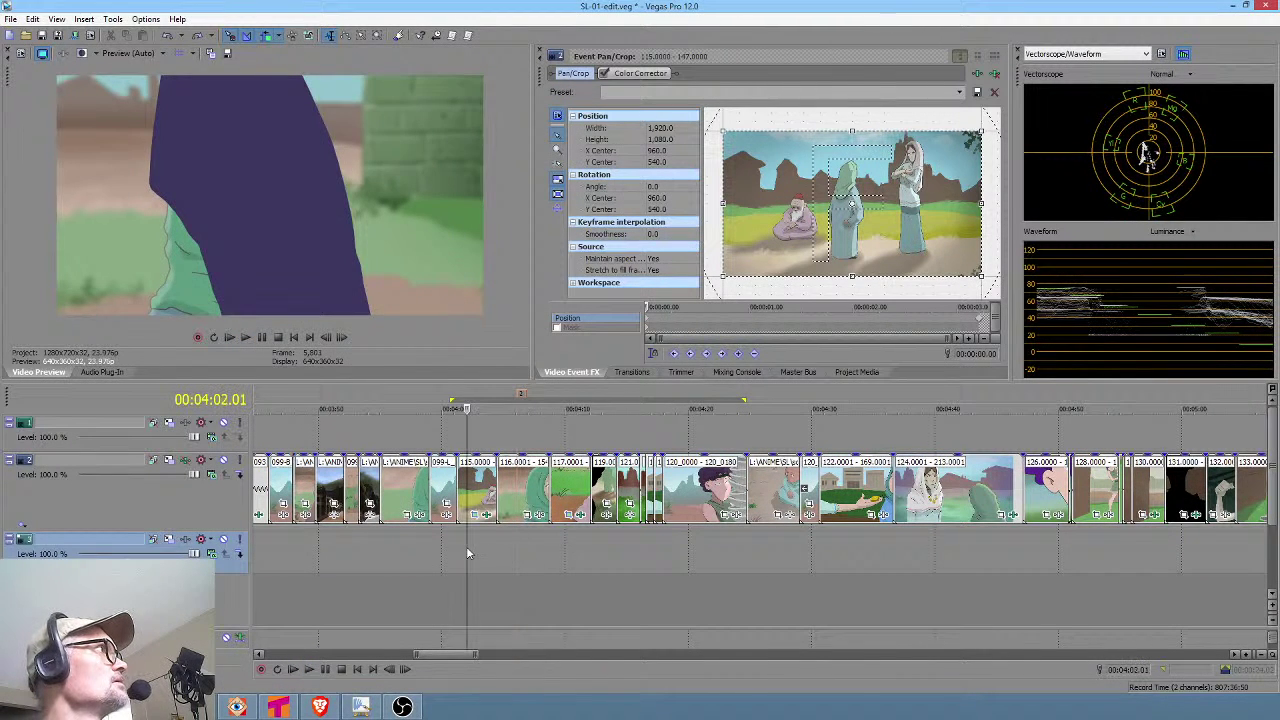
key(space)
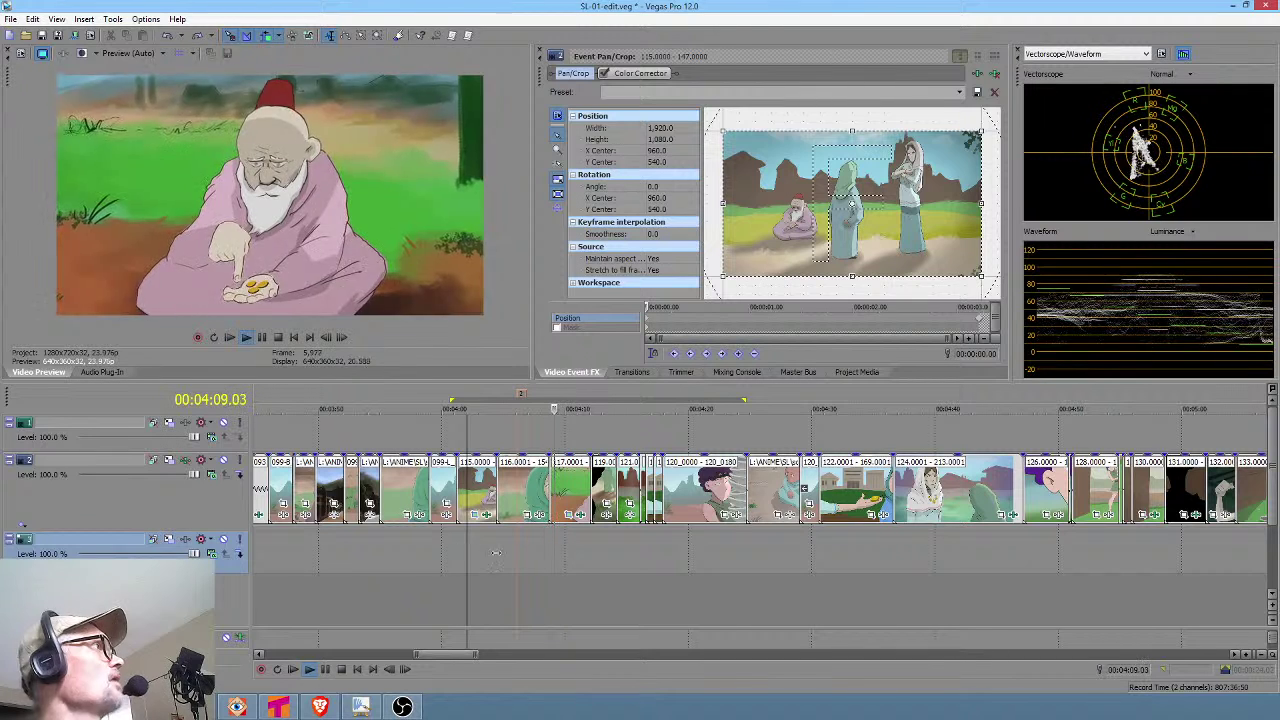
key(space)
Check the frame at 00:04:06.03, scrub 00:04:03.14 to 00:04:06.20 across clips 115 and 116, and play from 00:04:04.00.
click(520, 560)
scroll(520, 560, up, 3)
scroll(520, 558, up, 2)
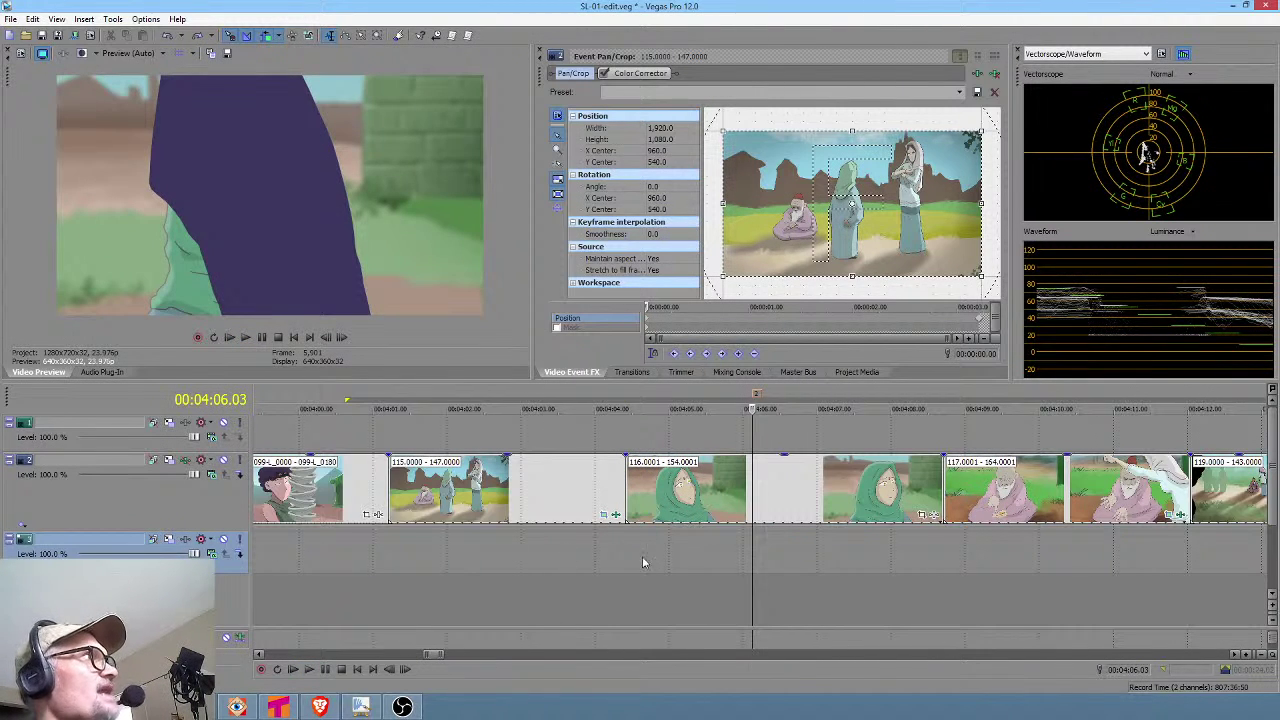
drag(565, 560, 804, 565)
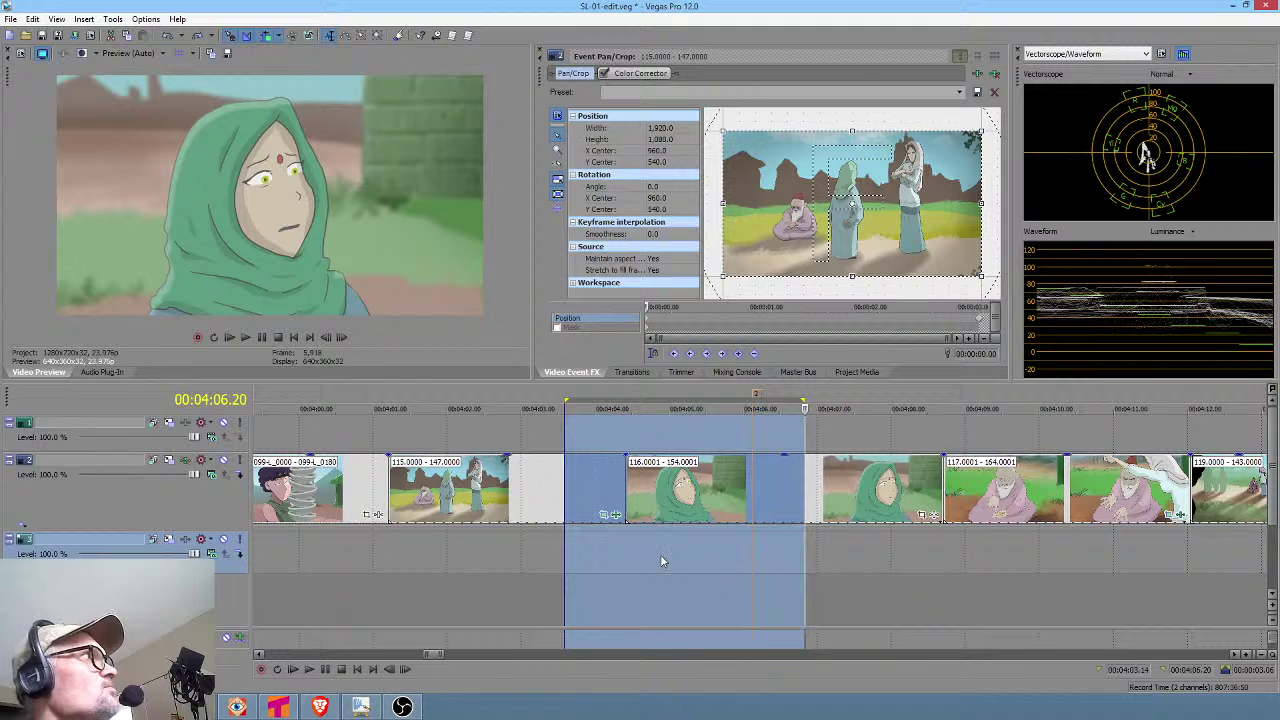
click(594, 549)
key(space)
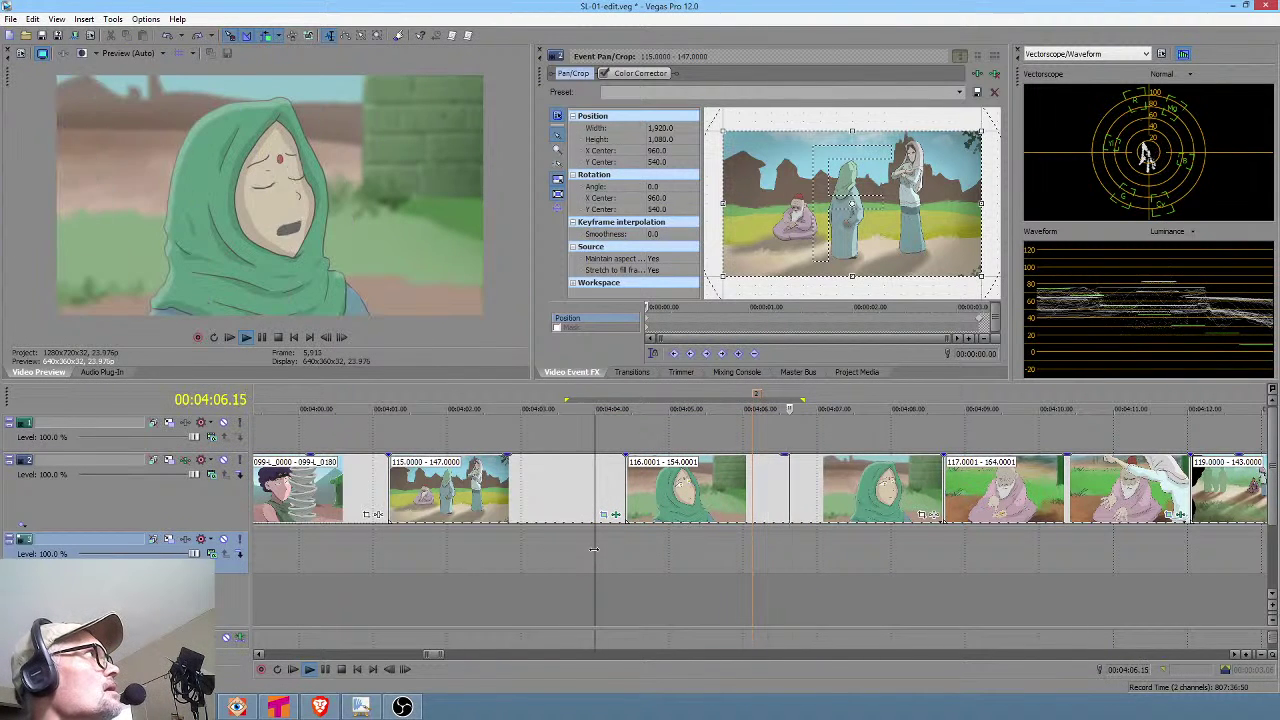
key(space)
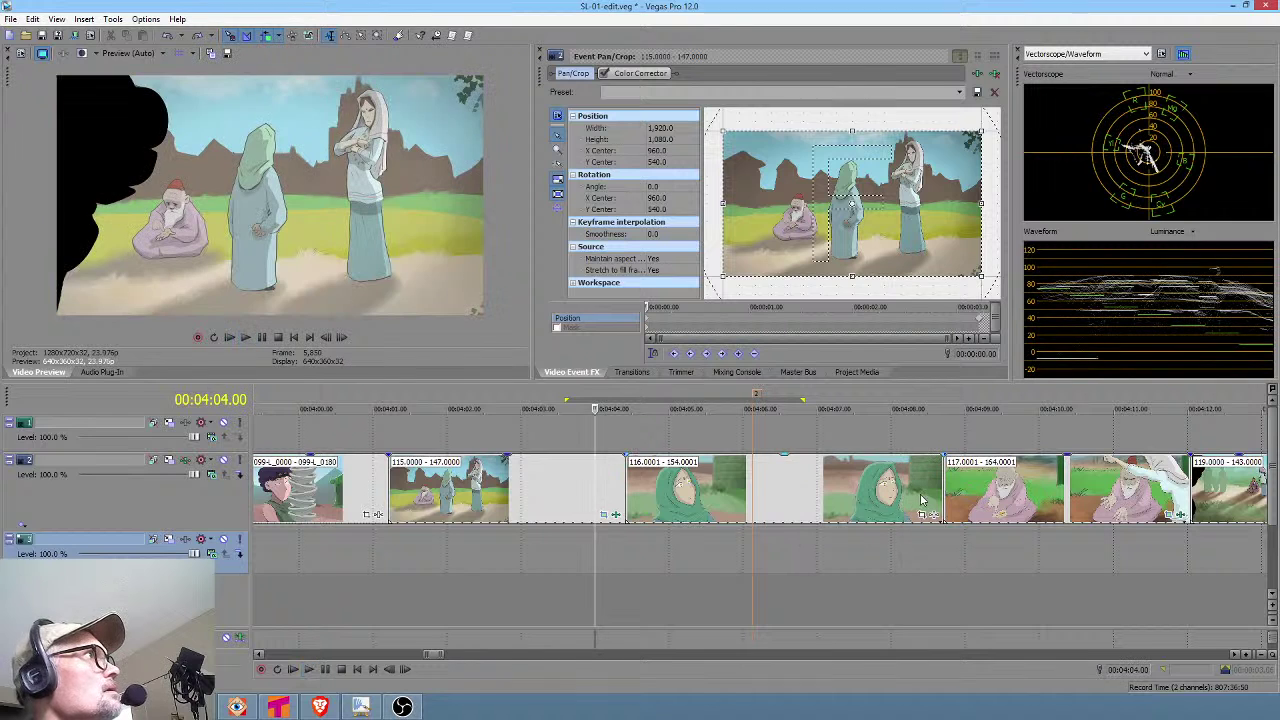
Play clip 116 from 00:04:05.06, then replay the cut into it from 00:04:03.19 in clip 115.
click(687, 545)
key(space)
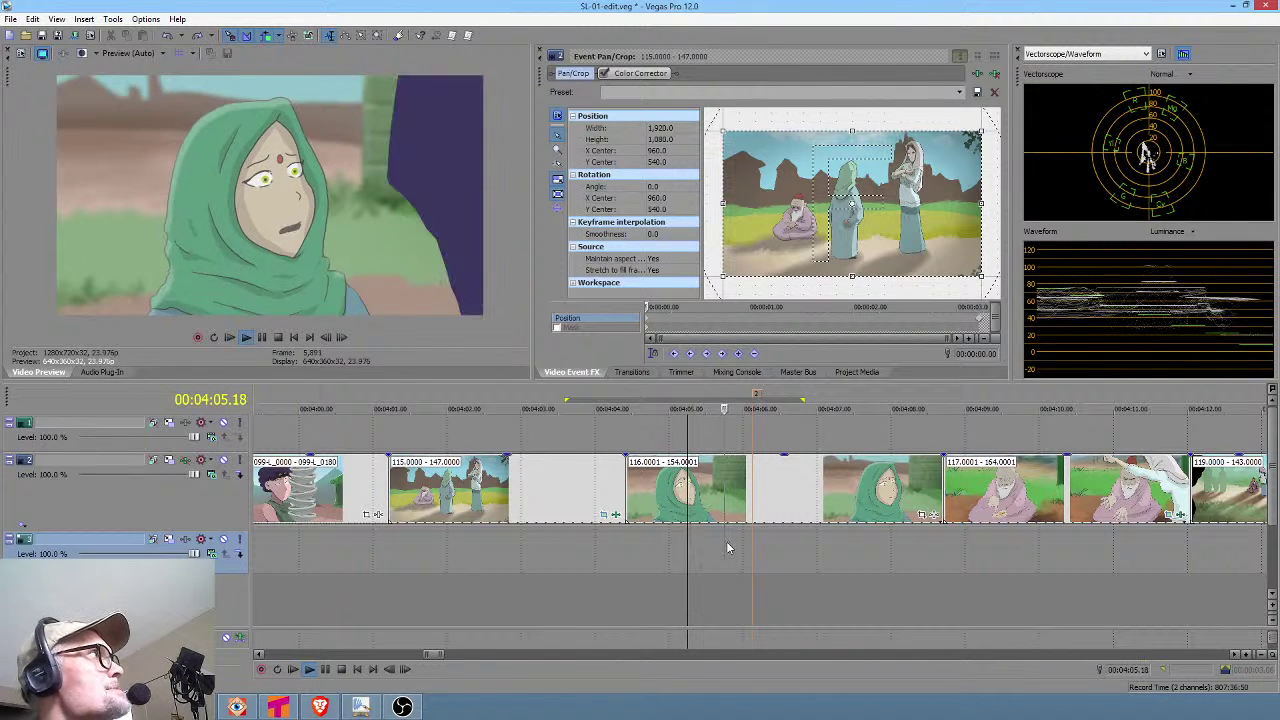
key(space)
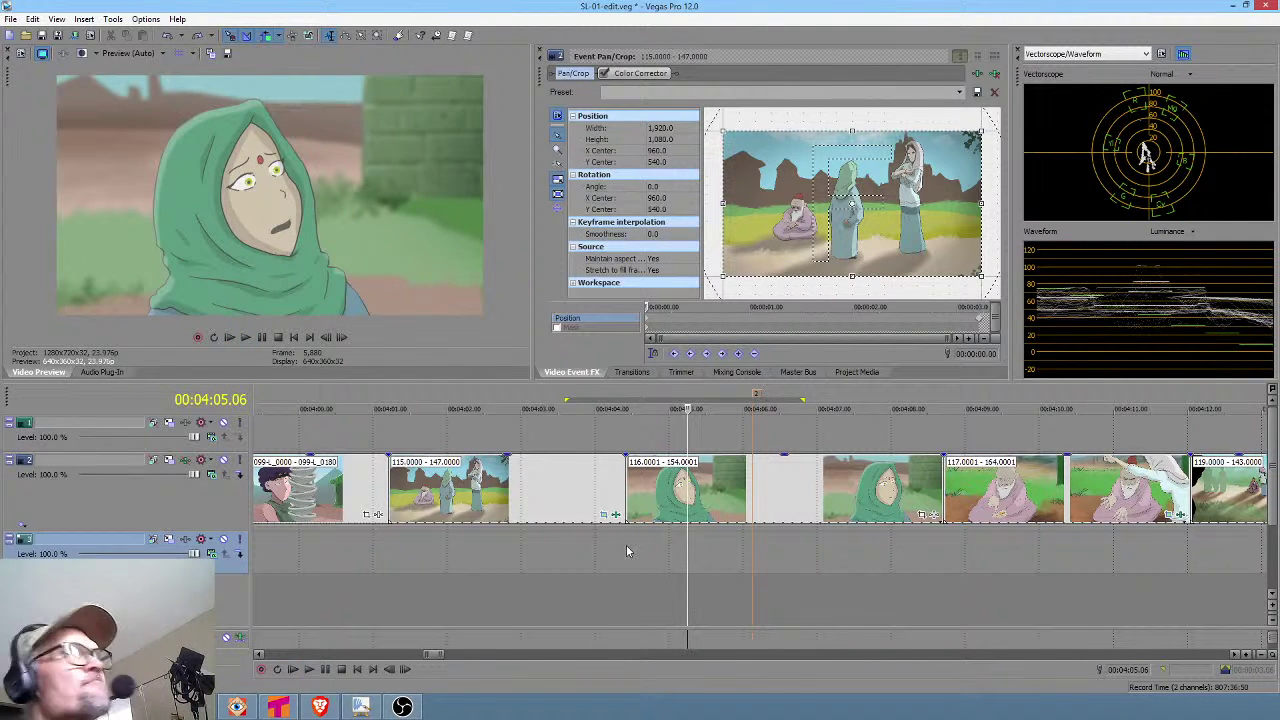
click(580, 556)
key(space)
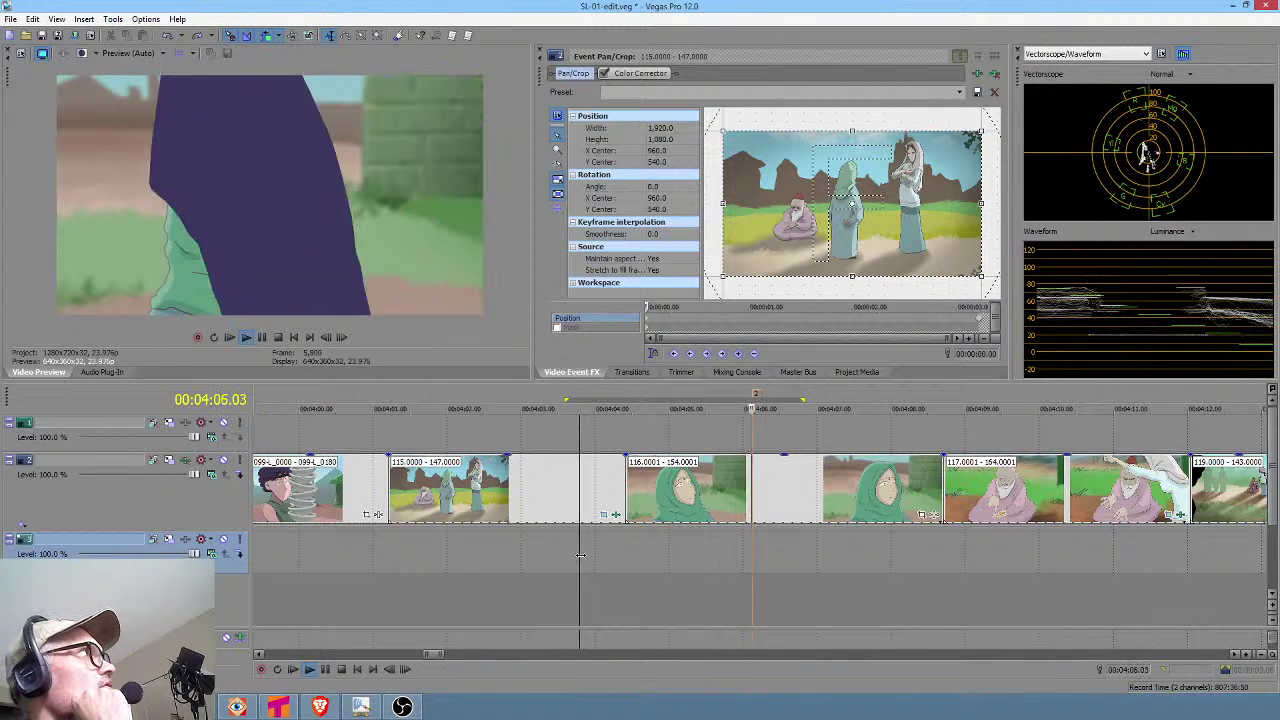
key(space)
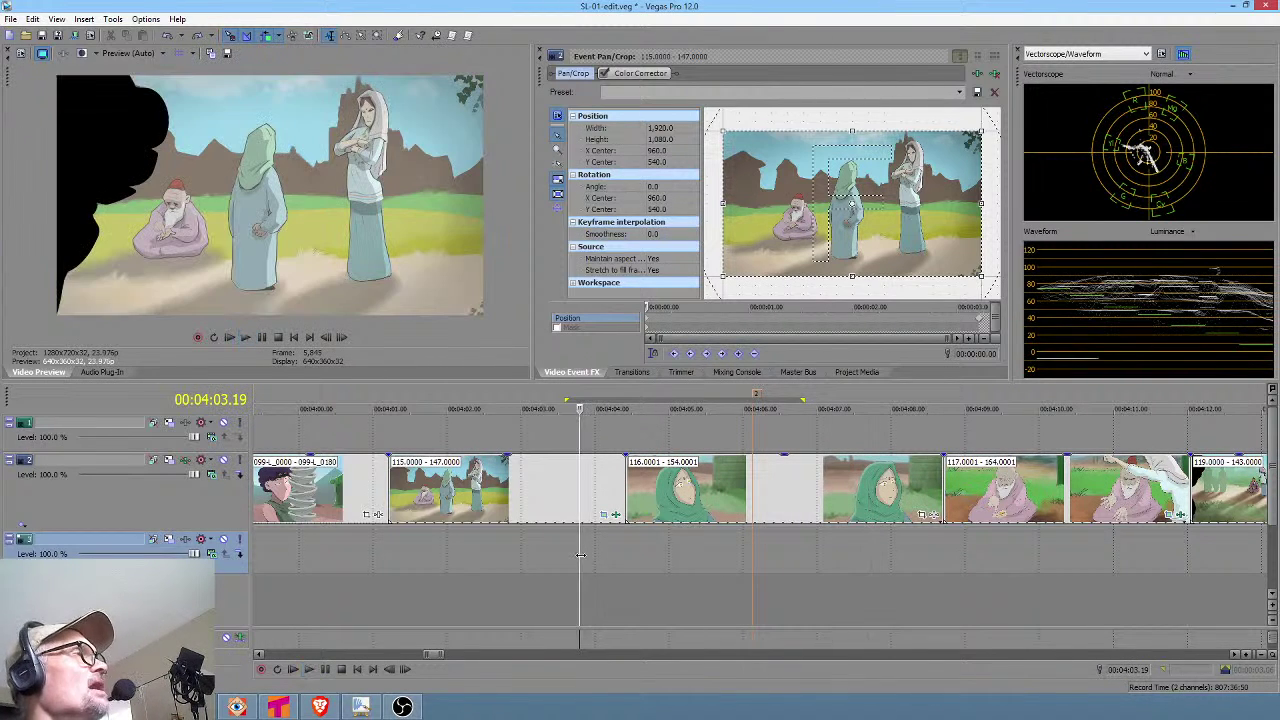
Play clip 116 from 00:04:04.22, mark 00:04:04.22 to 00:04:07.07 as the time range, and trim the clip's end back to about 00:04:07.07.
click(662, 552)
key(space)
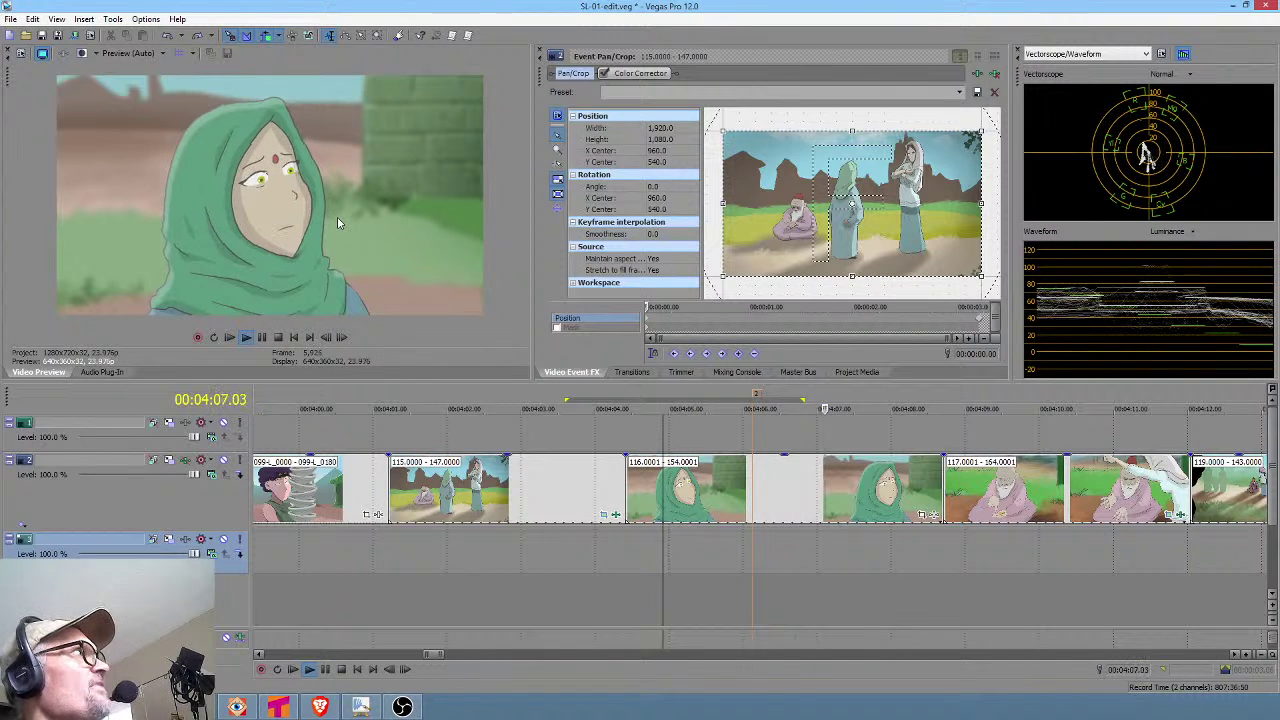
key(space)
drag(777, 570, 838, 562)
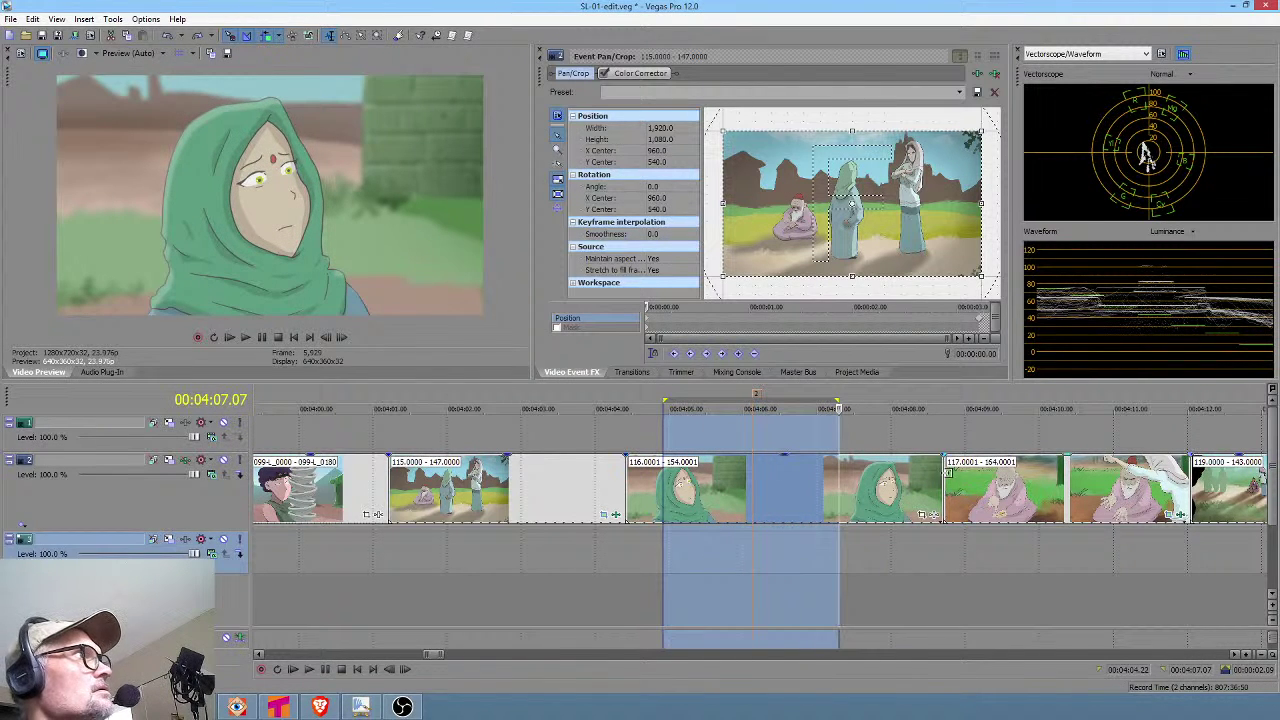
drag(940, 481, 836, 485)
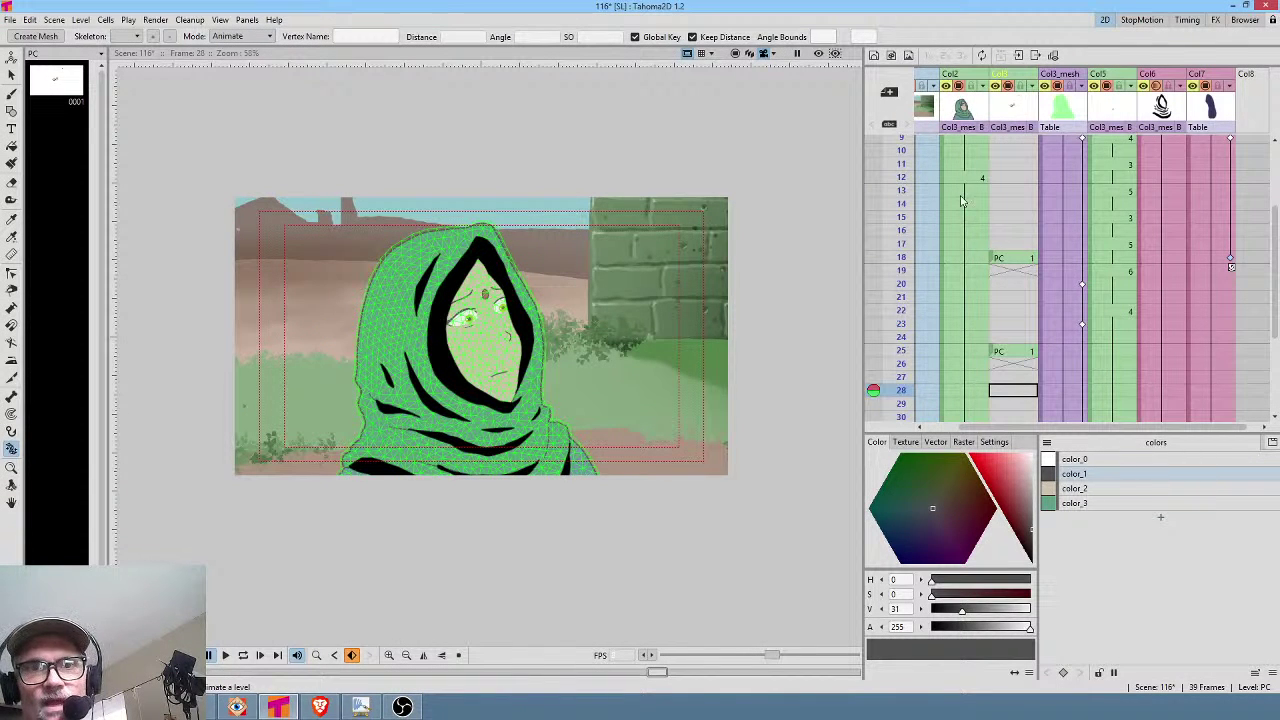
Delete the Col3_mesh keyframes at frames 23, 31 and 36 of scene 116.
drag(903, 173, 878, 333)
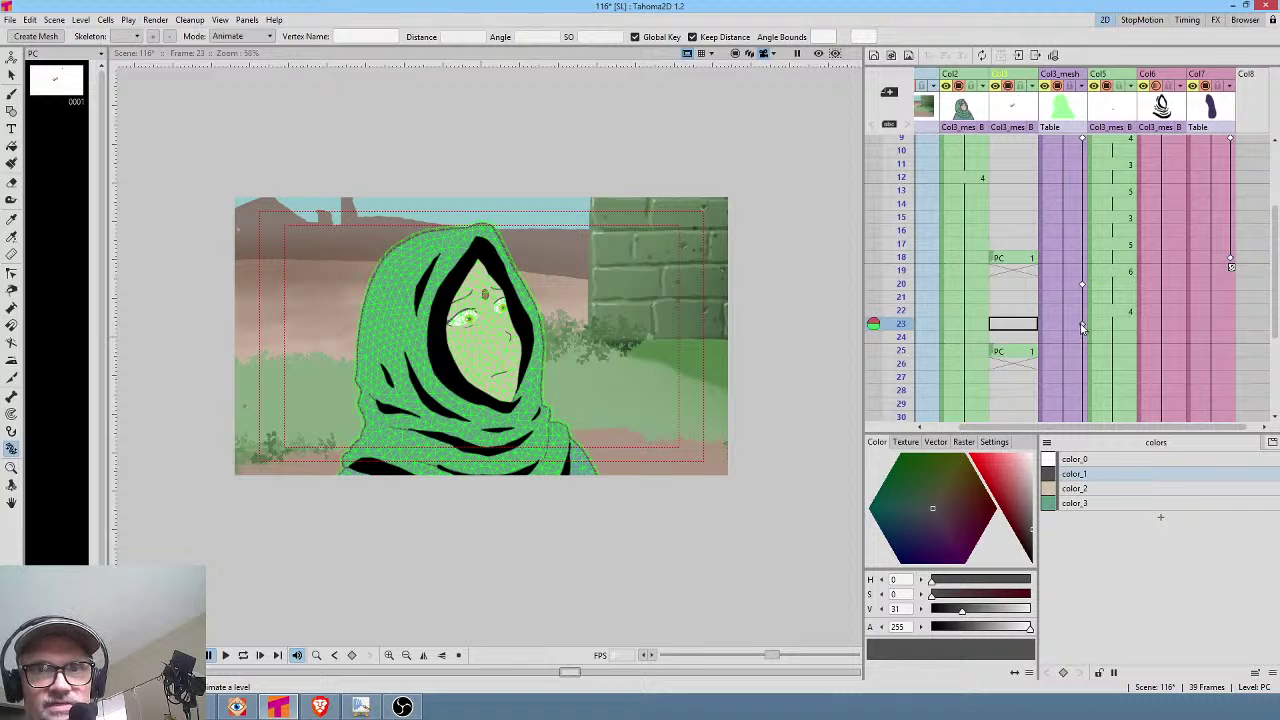
scroll(1082, 328, down, 2)
scroll(1097, 328, down, 2)
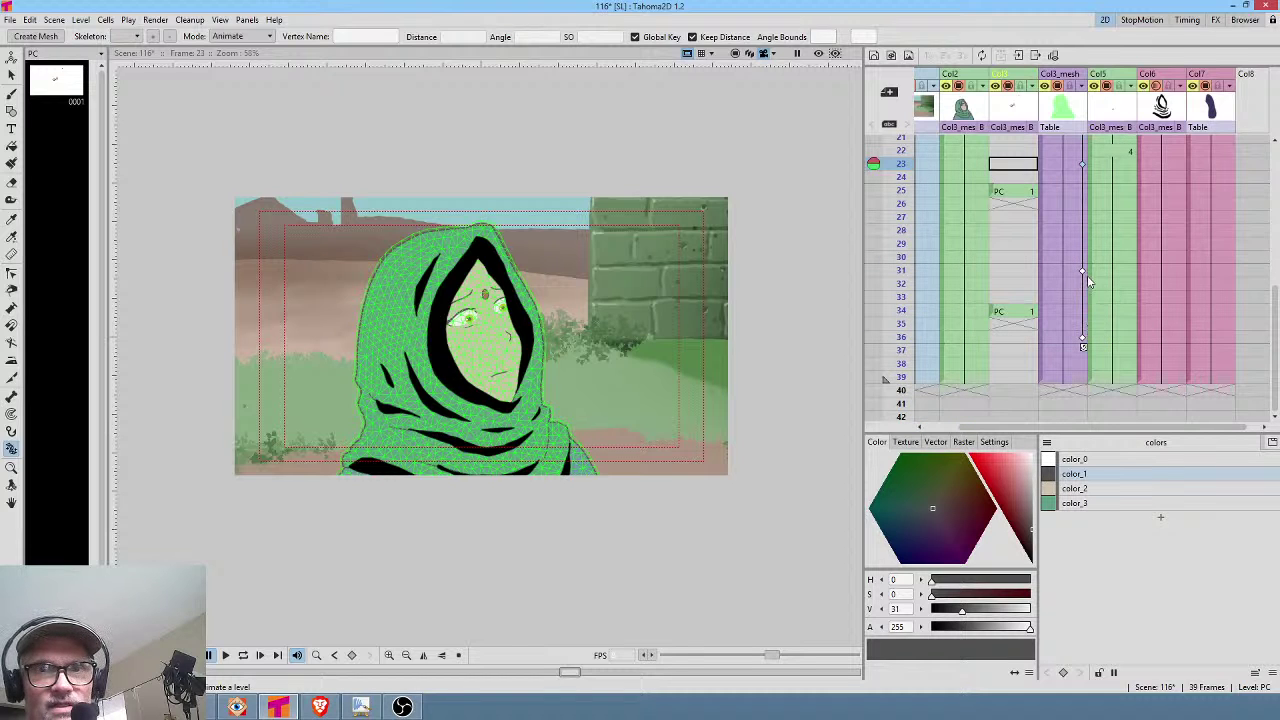
click(1083, 272)
click(1083, 340)
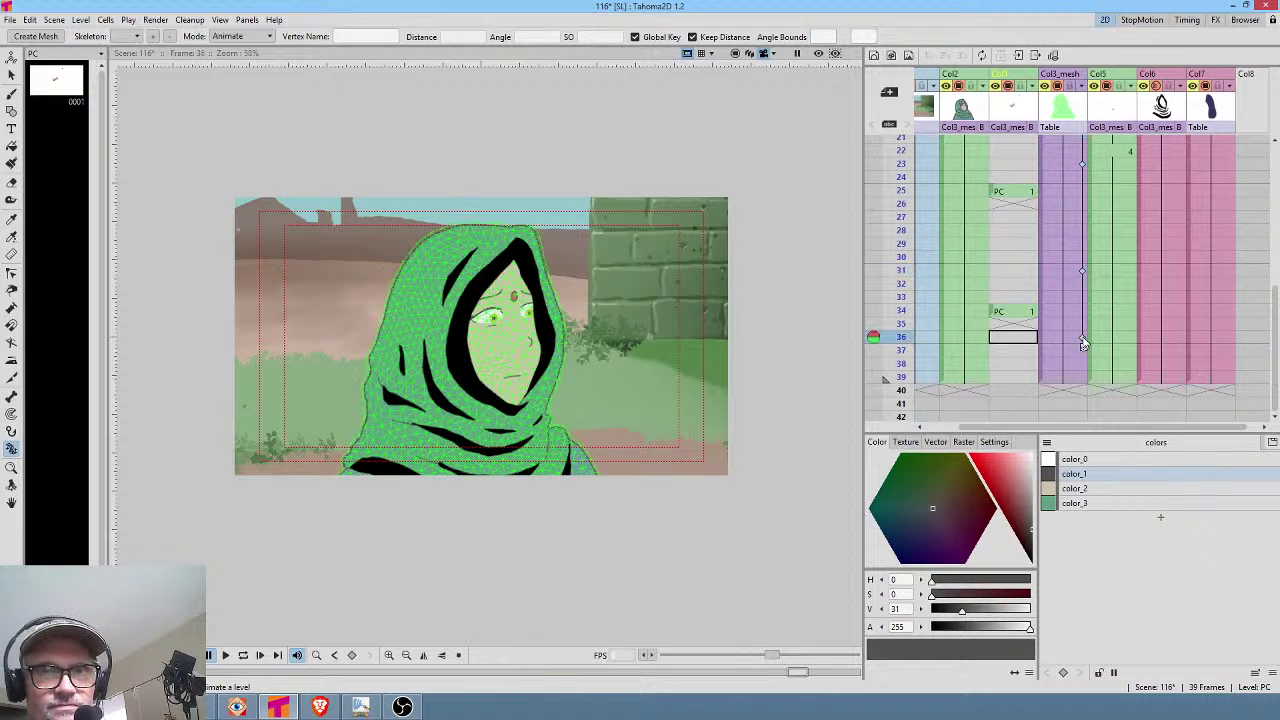
click(1083, 343)
scroll(1086, 320, up, 4)
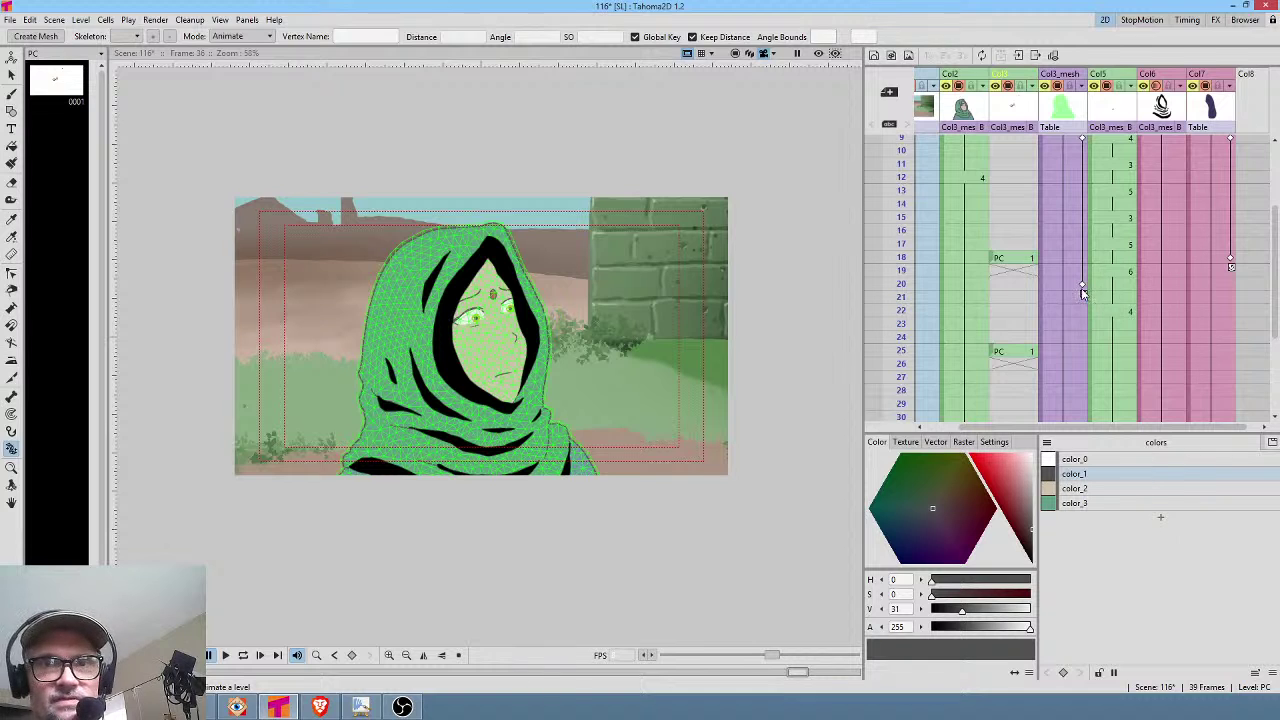
Delete the Col3_mesh keyframe at frame 20 and render scene 116.
drag(900, 167, 902, 297)
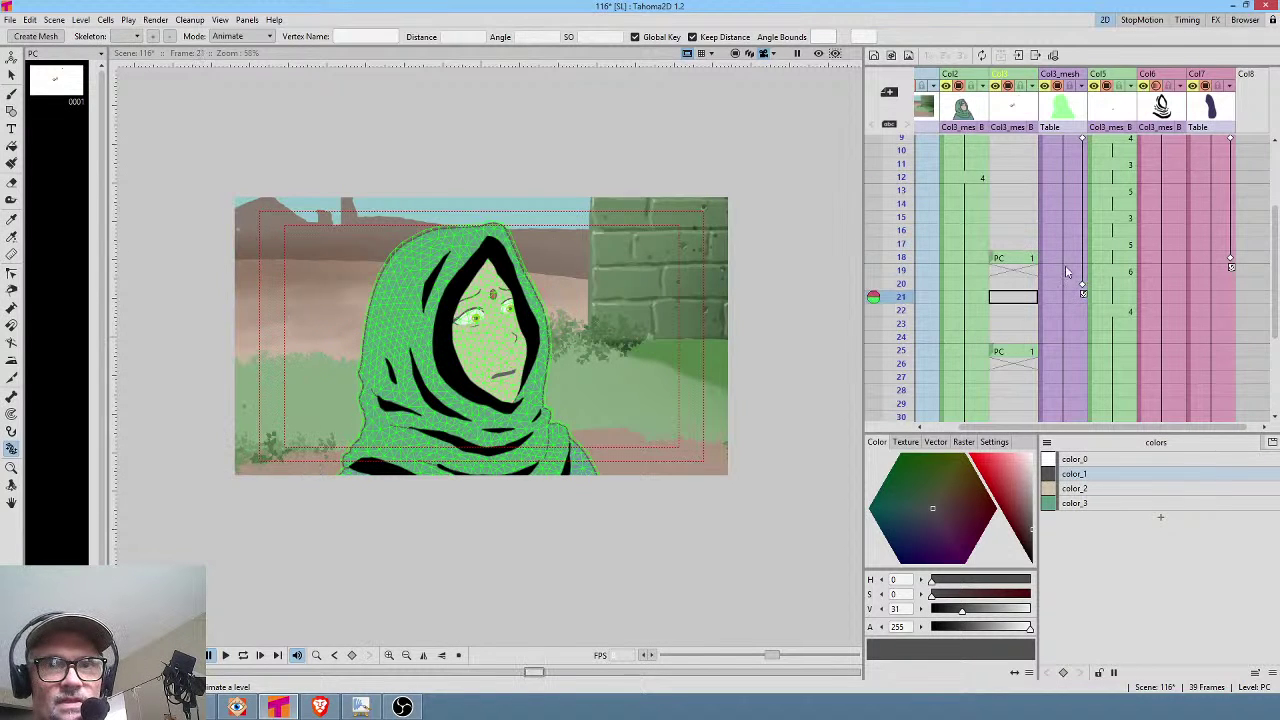
key(Up)
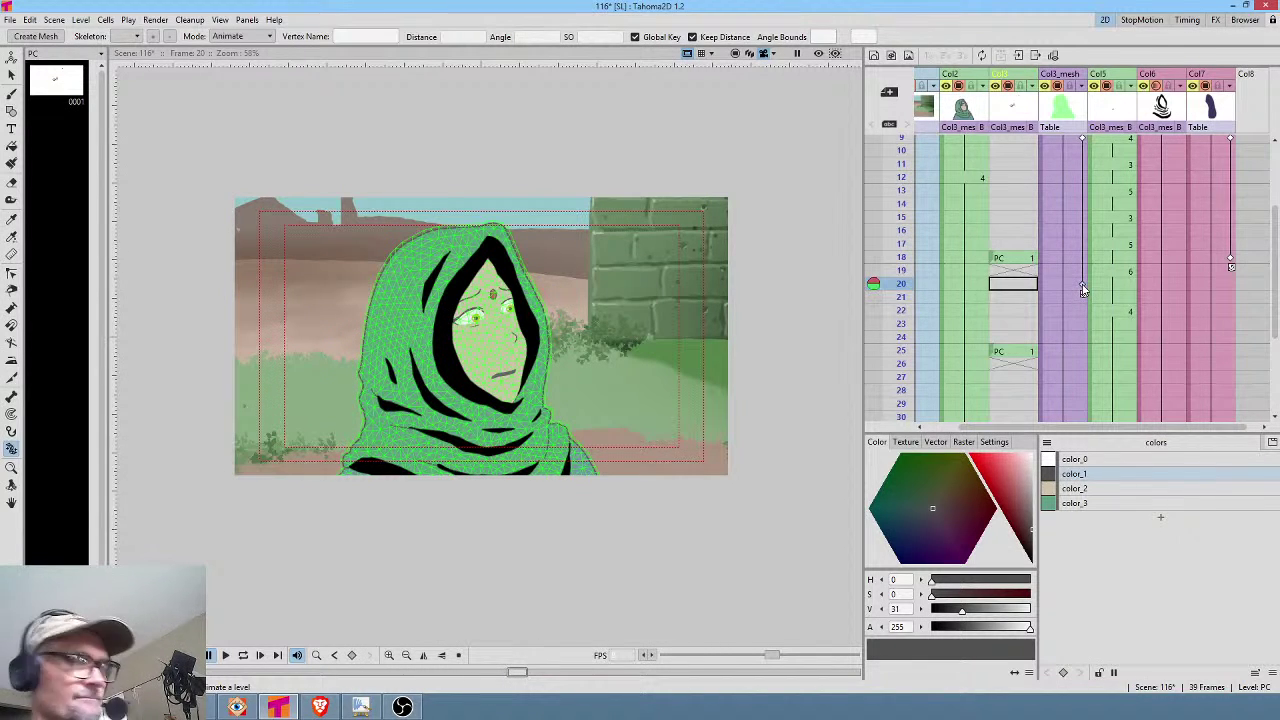
key(ctrl+shift+r)
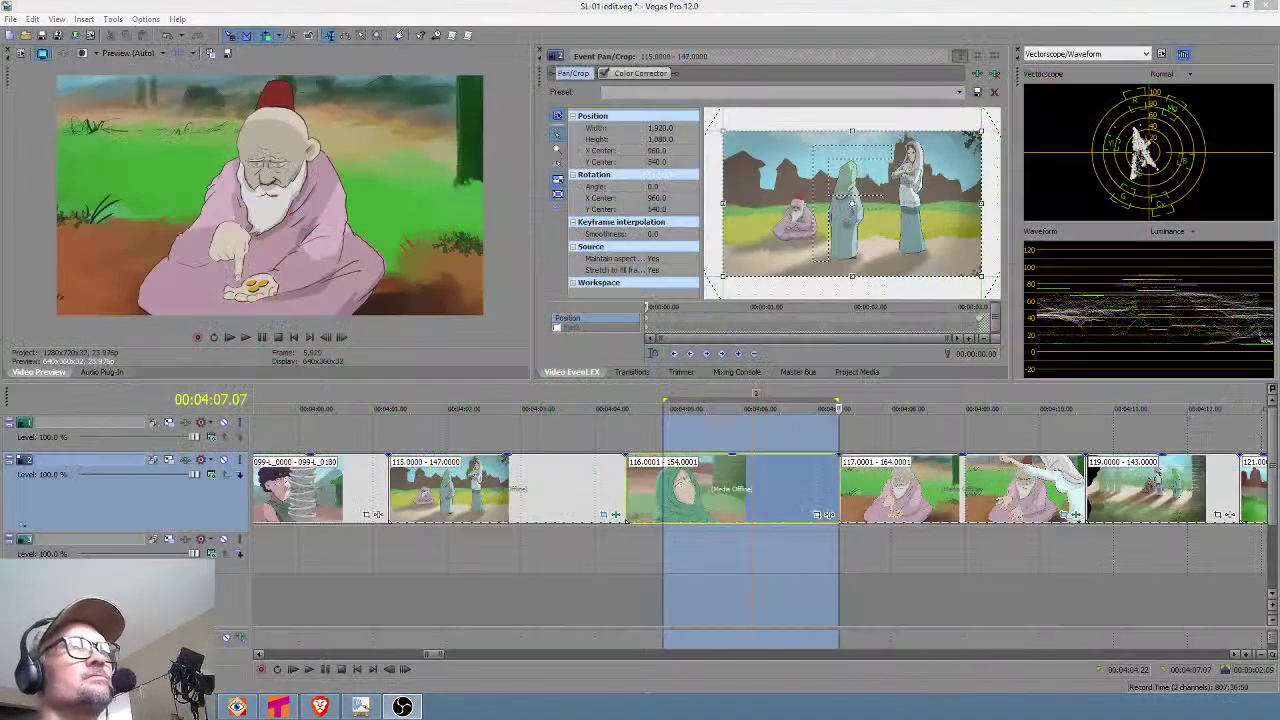
Switch to the SL-01-edit project in Vegas Pro, play from 00:04:03.09, and check frames 00:04:07.12 and 00:04:06.16 around the cut from 116 to 117.
click(548, 541)
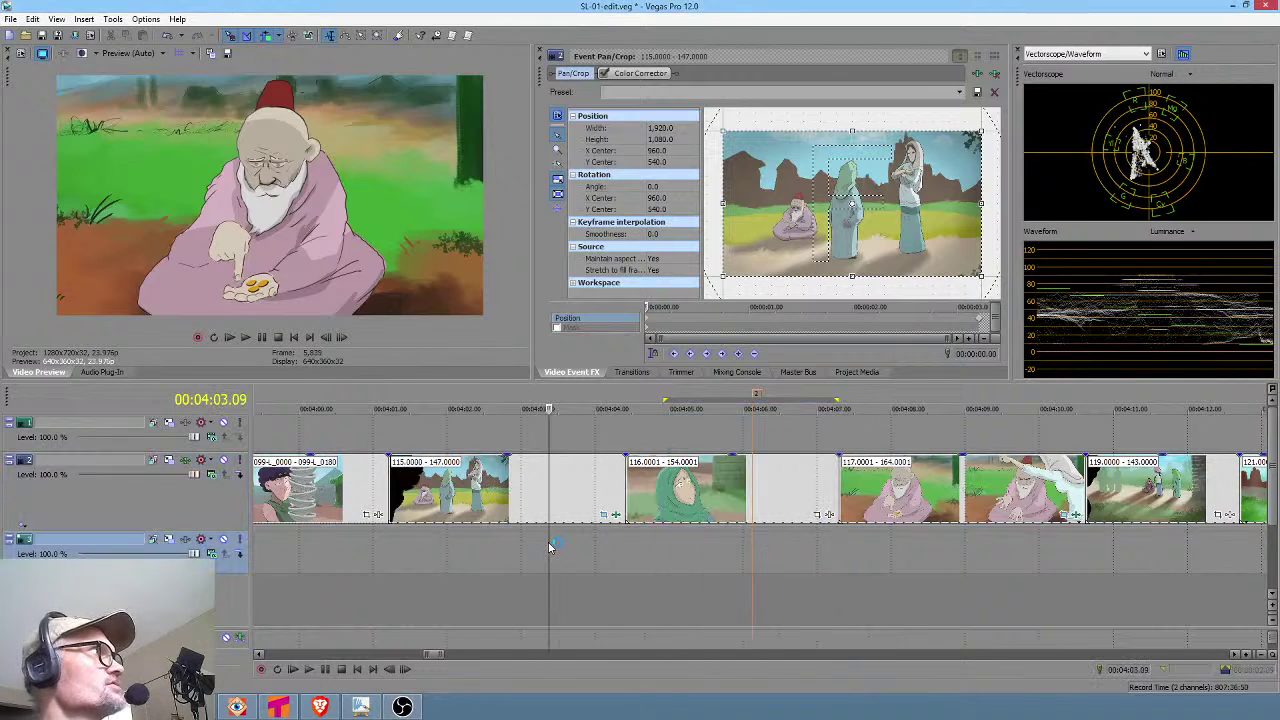
key(space)
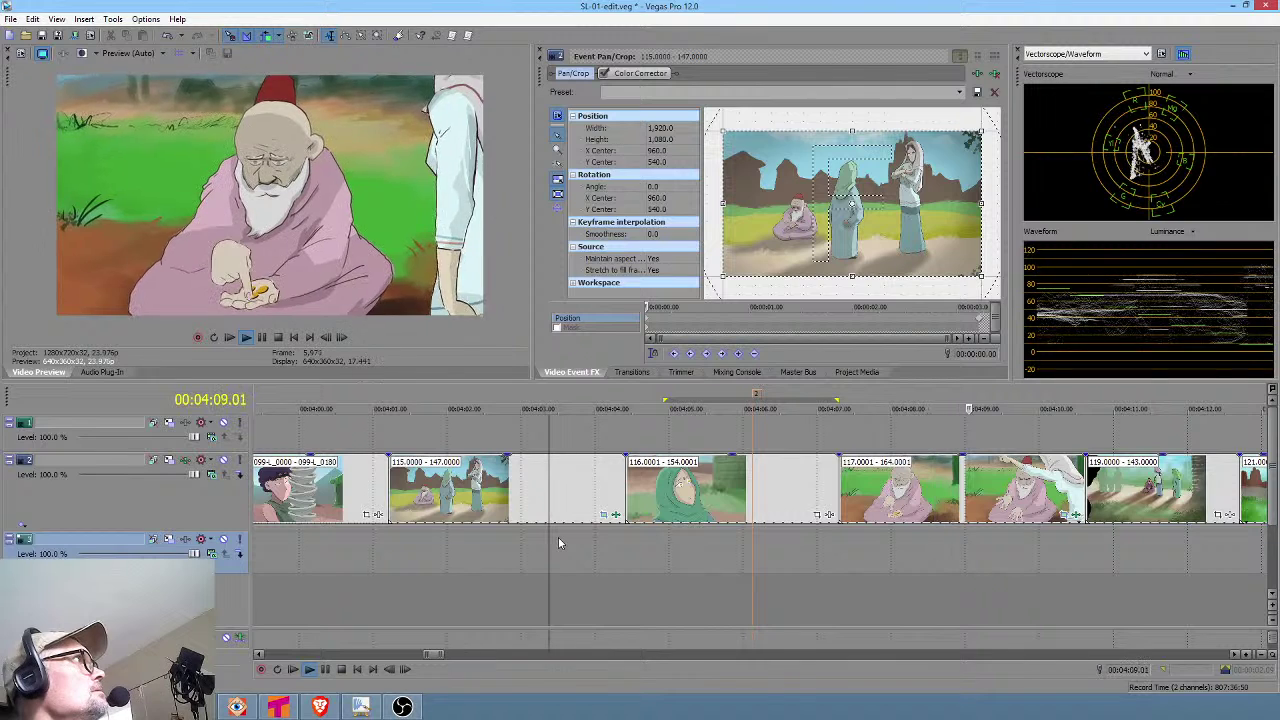
key(space)
drag(734, 552, 894, 557)
click(858, 507)
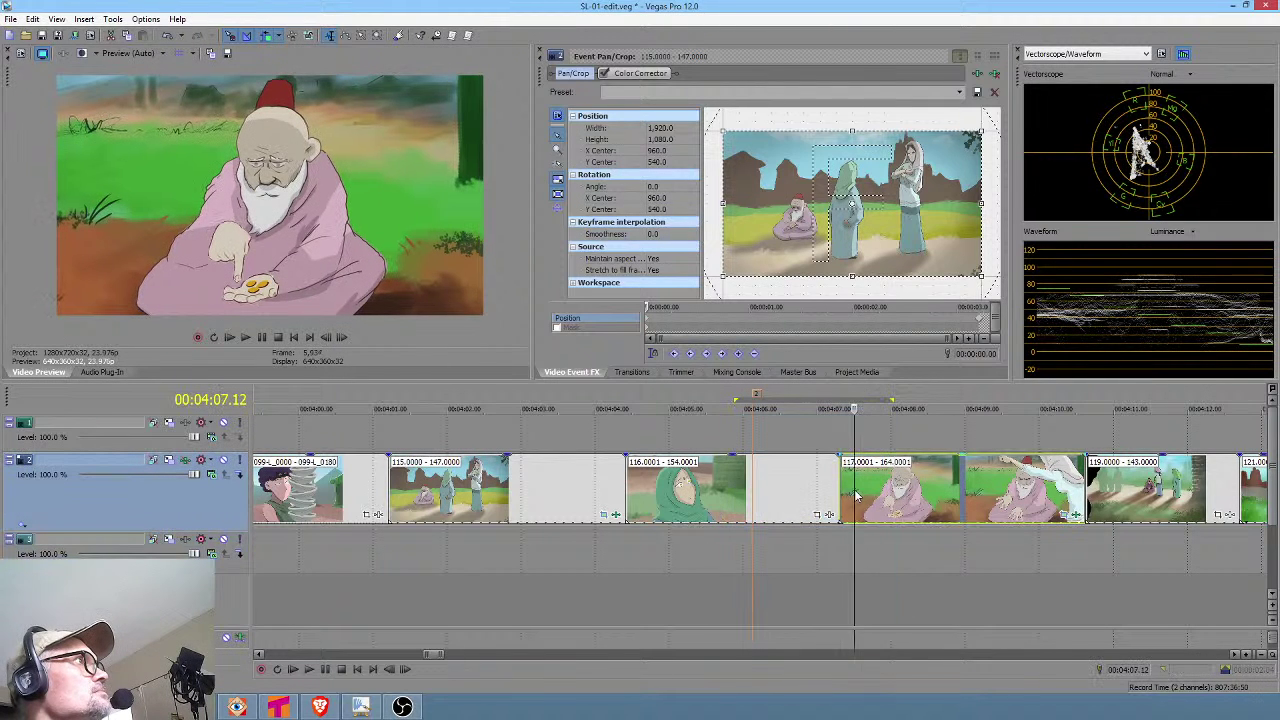
drag(784, 550, 1033, 552)
drag(852, 556, 920, 548)
click(792, 551)
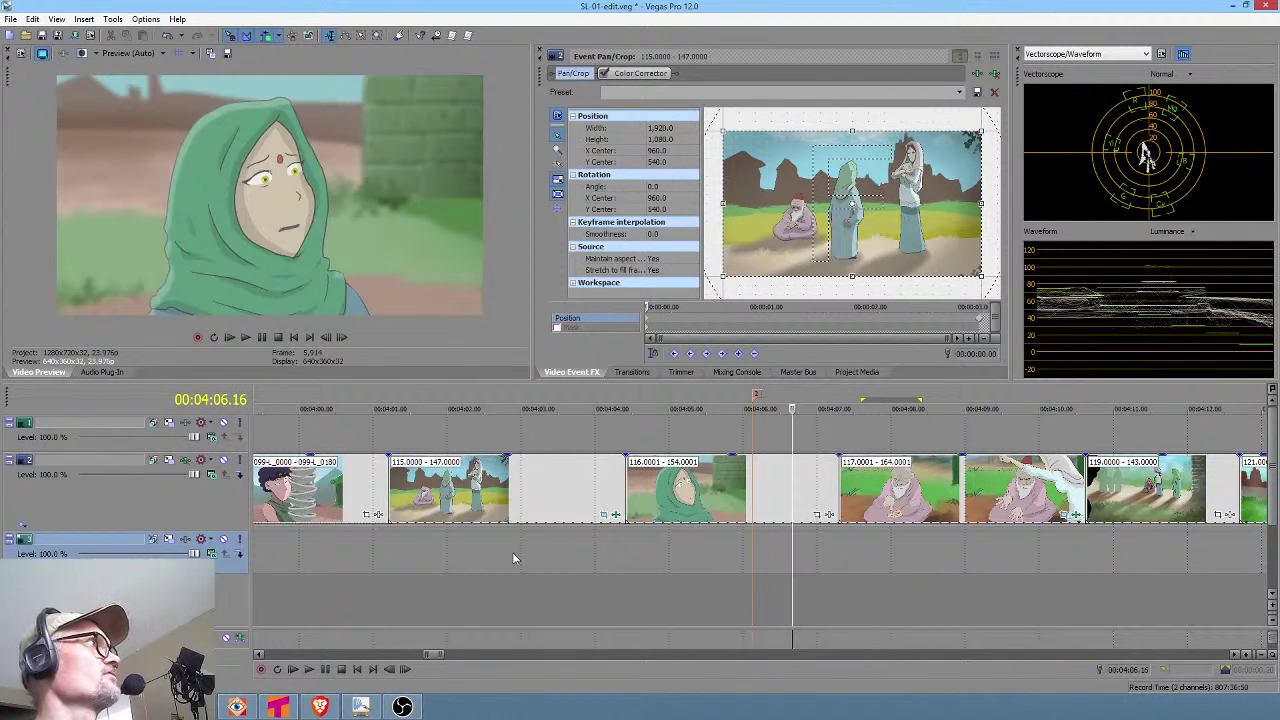
Play from 00:04:03.02 into clip 117, and extend the end of clip 116 to about 00:04:08.00, rippling the following clips.
click(527, 555)
key(space)
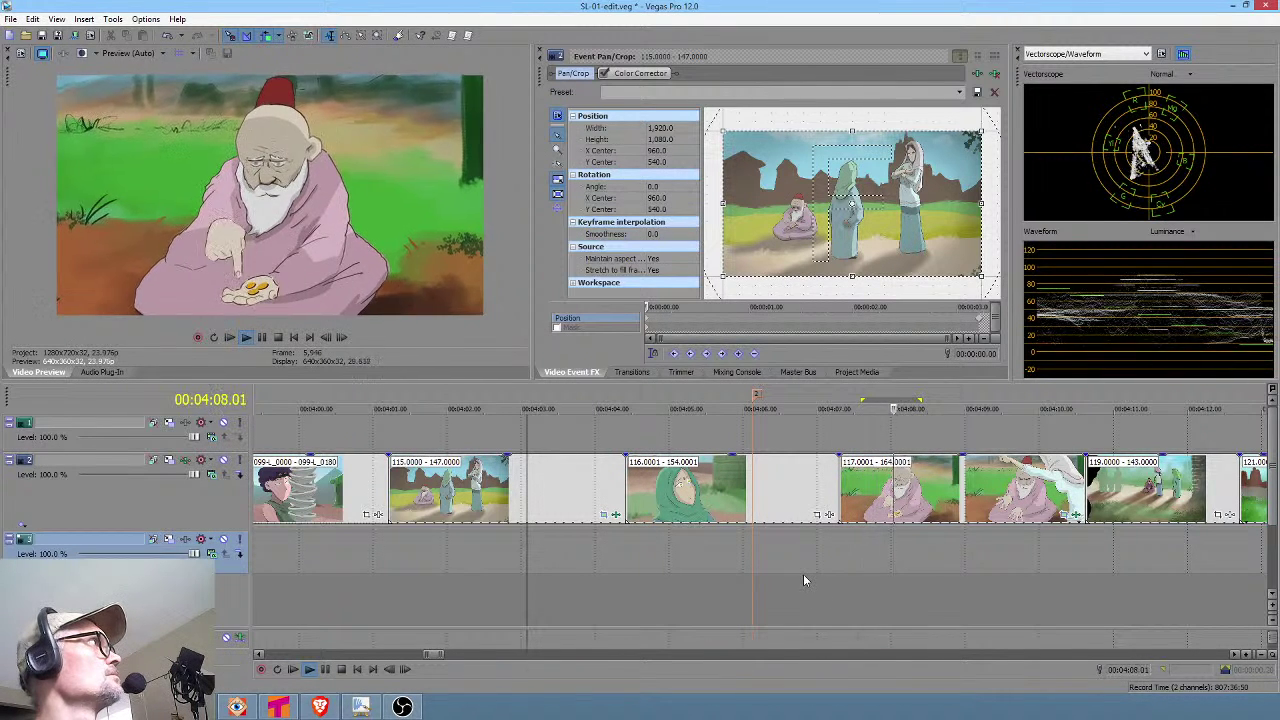
key(space)
drag(836, 491, 891, 497)
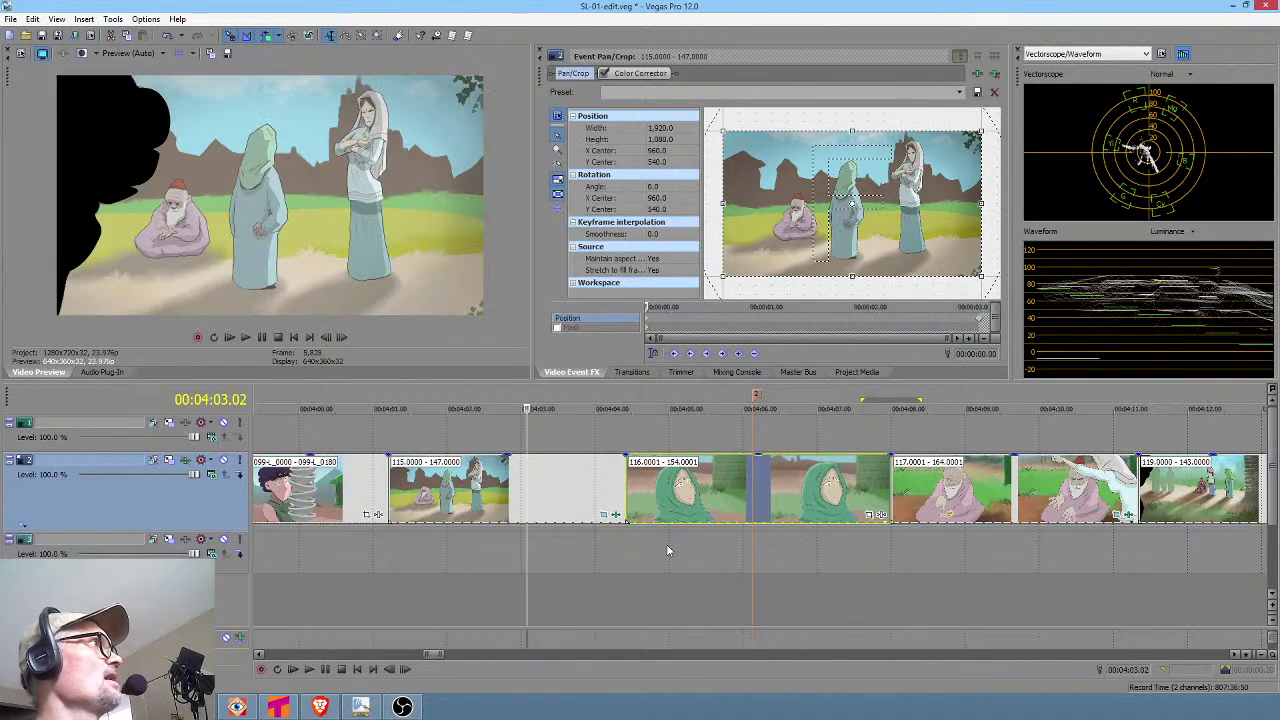
Play clip 116 from 00:04:04.23 and trim its end back to about 00:04:07.20, rippling the following clips.
click(665, 547)
key(space)
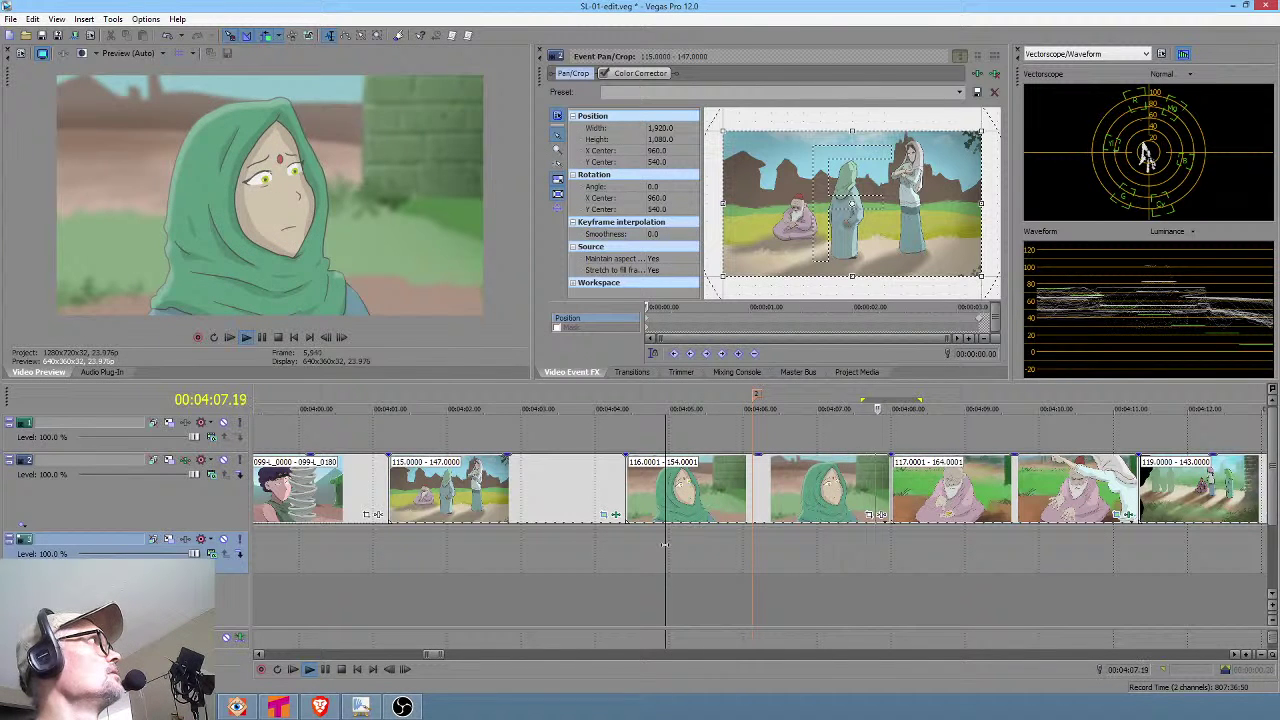
key(space)
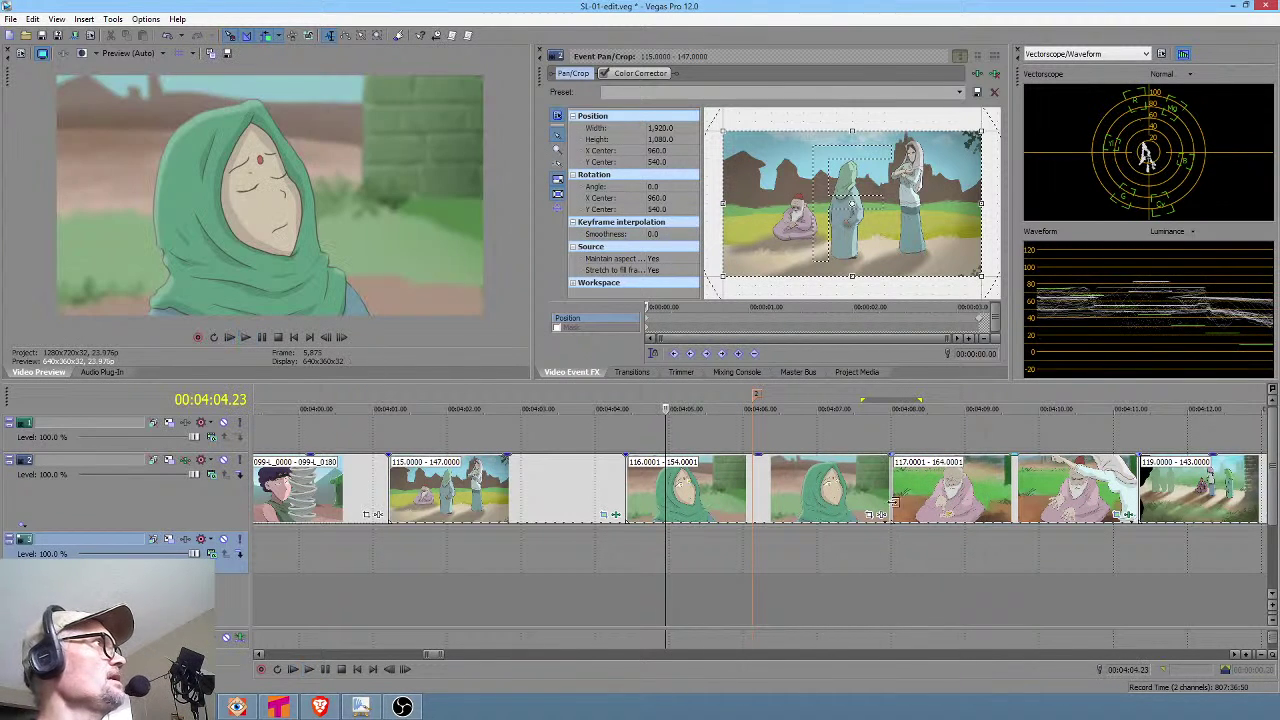
mouse_move(889, 497)
mouse_down()
mouse_move(856, 495)
mouse_move(877, 496)
mouse_up()
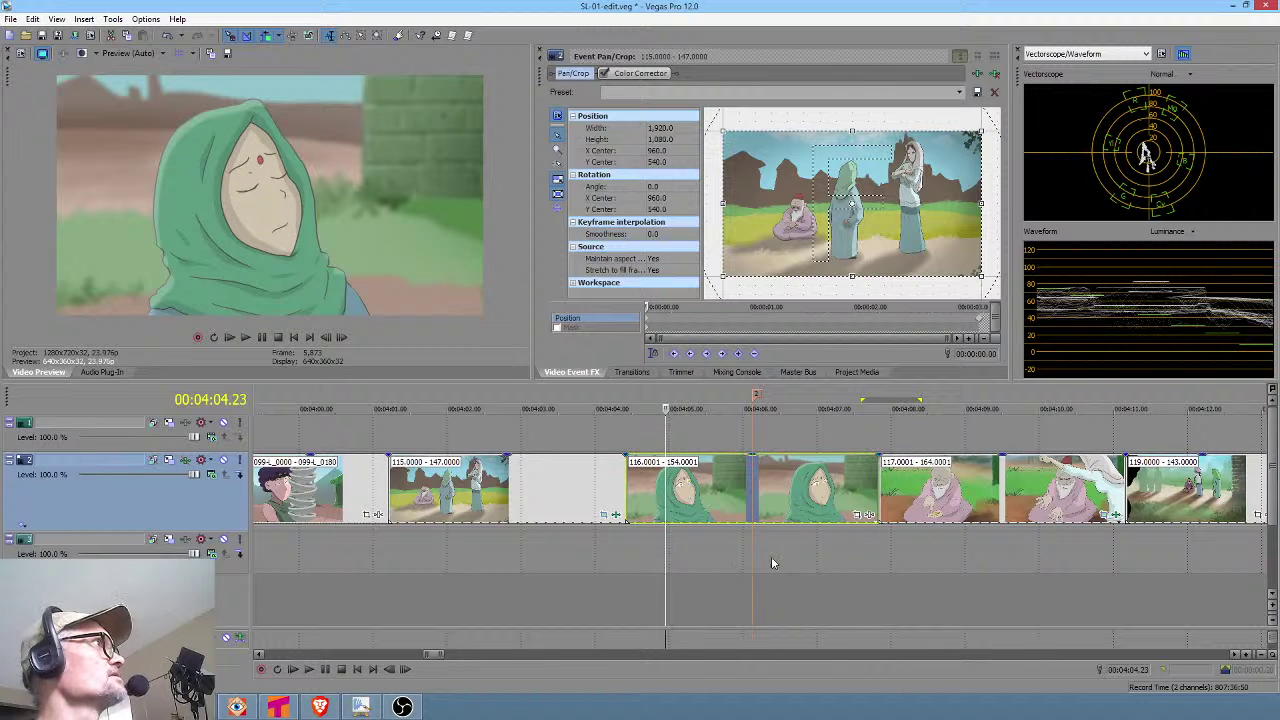
Play from about 00:04:06.21 across the cut from clip 116 to 117, and check the frame at 00:04:07.23.
click(807, 560)
key(space)
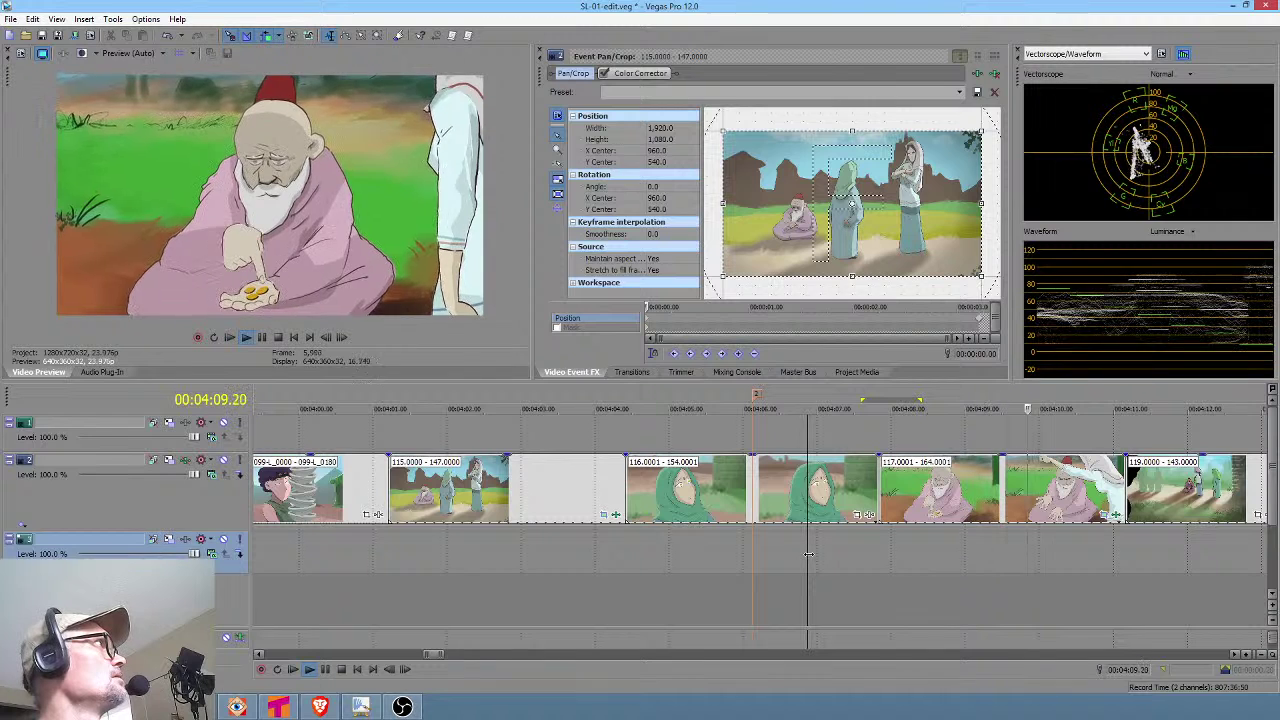
key(space)
click(888, 557)
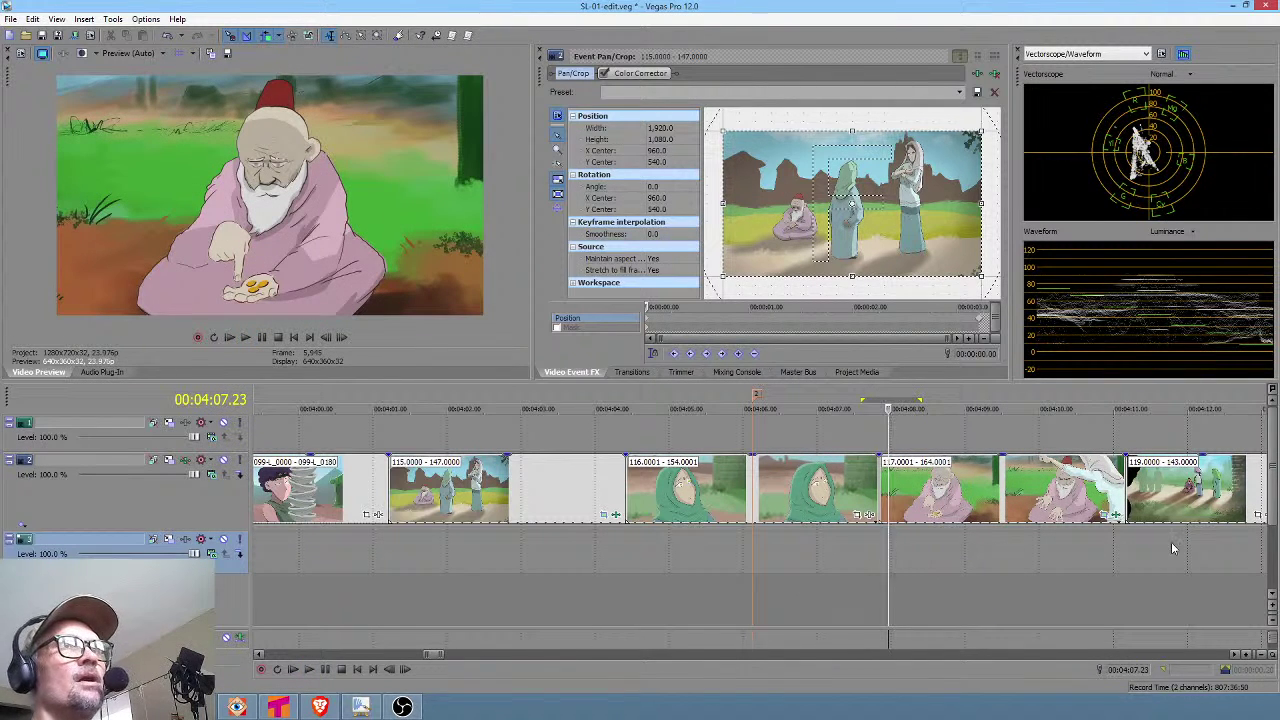
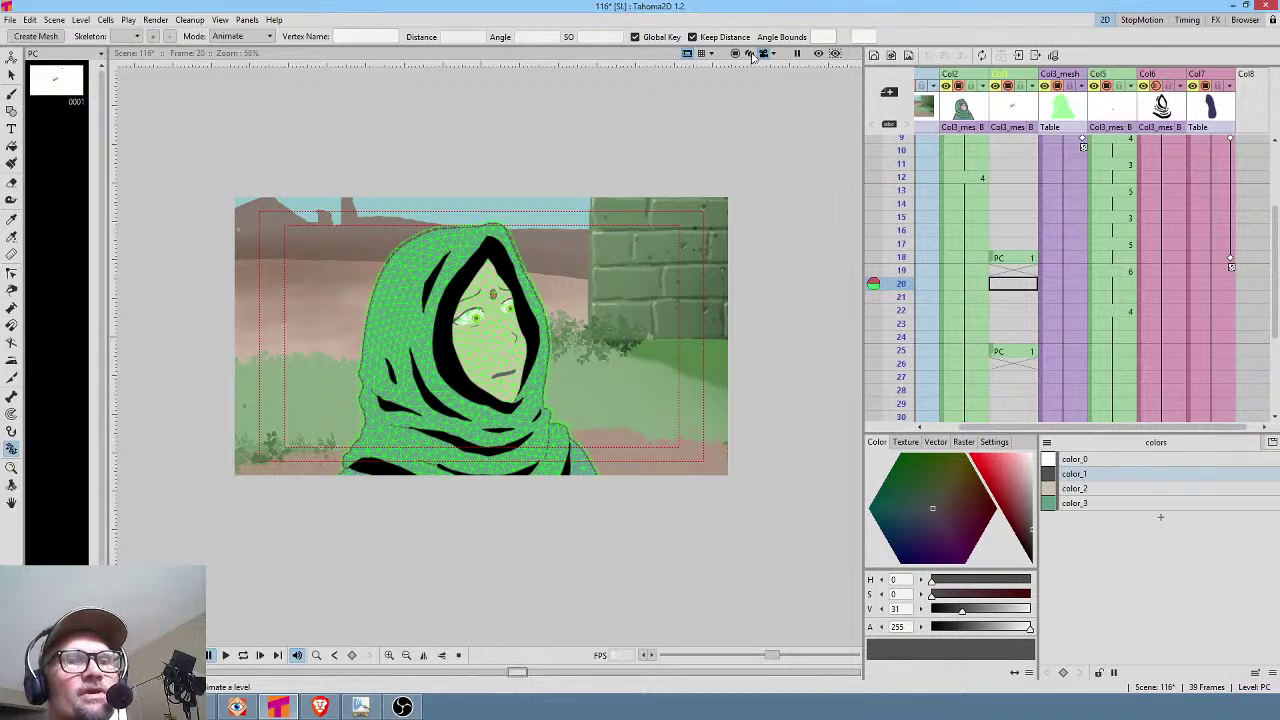
Switch to Tahoma2D and insert a 20 px Blur effect between the Col7 and Scene nodes in the FX schematic.
click(1213, 117)
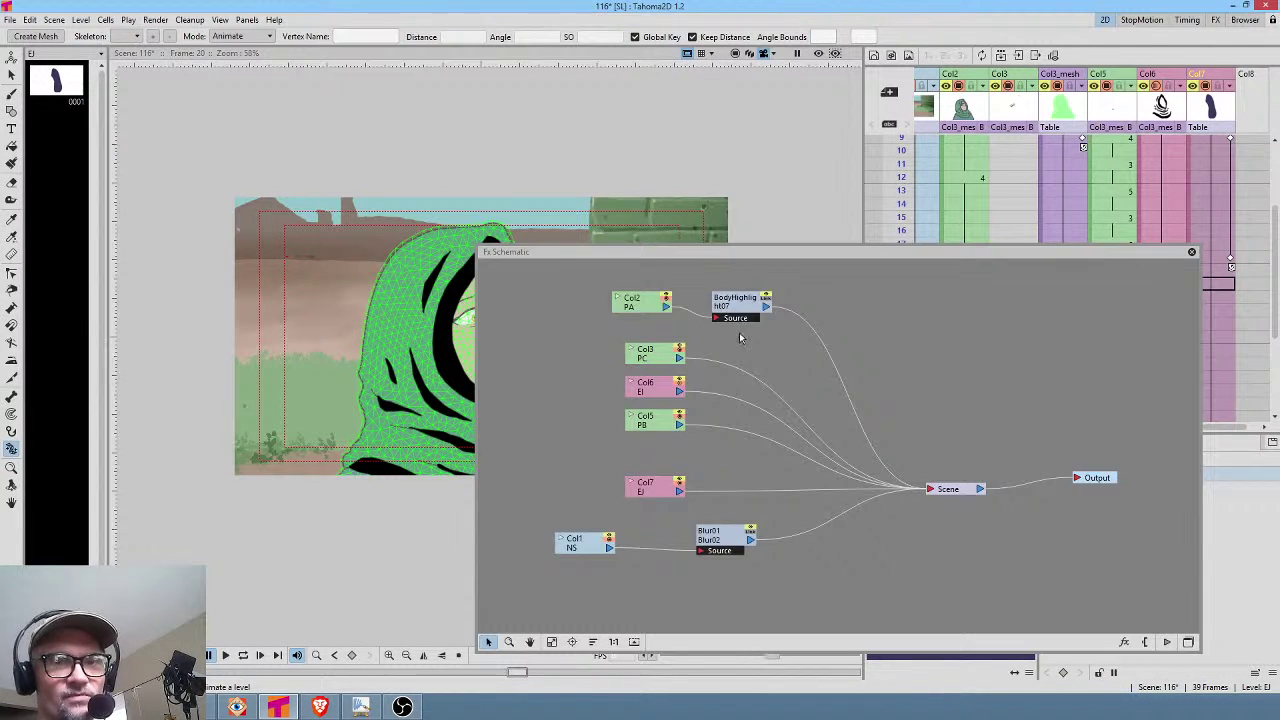
drag(652, 500, 569, 479)
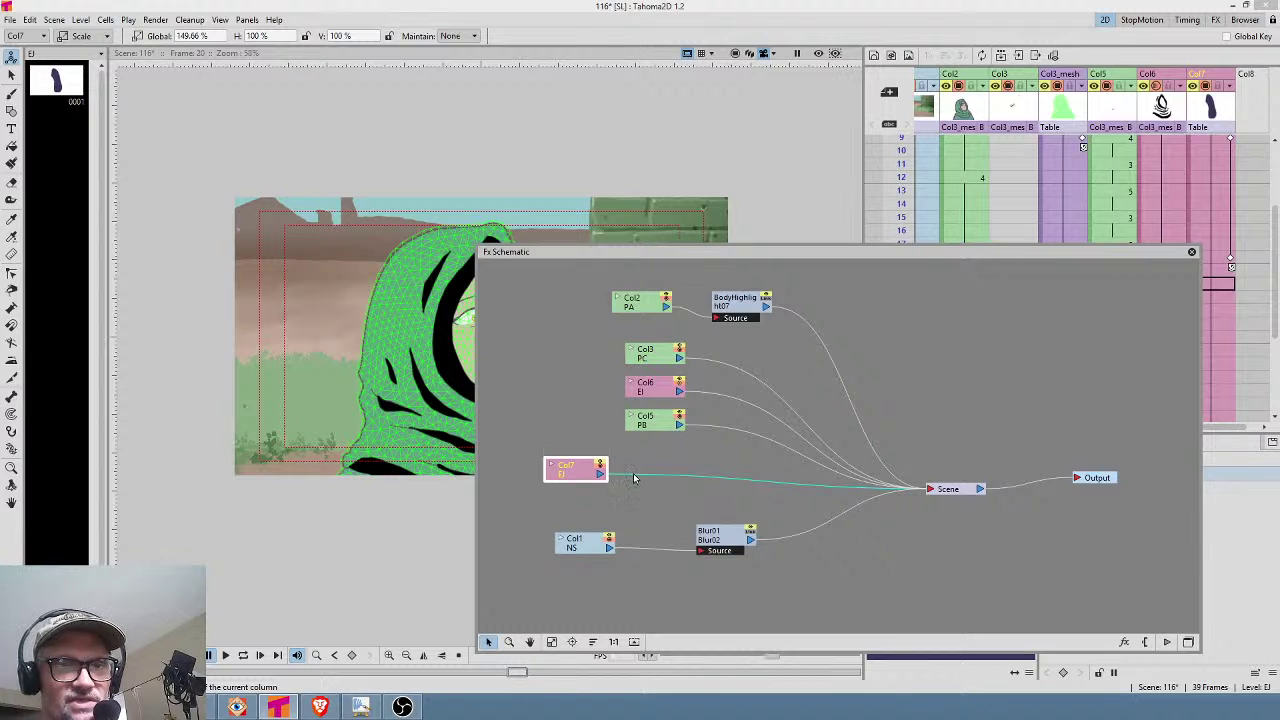
right_click(635, 480)
mouse_move(656, 482)
mouse_move(758, 500)
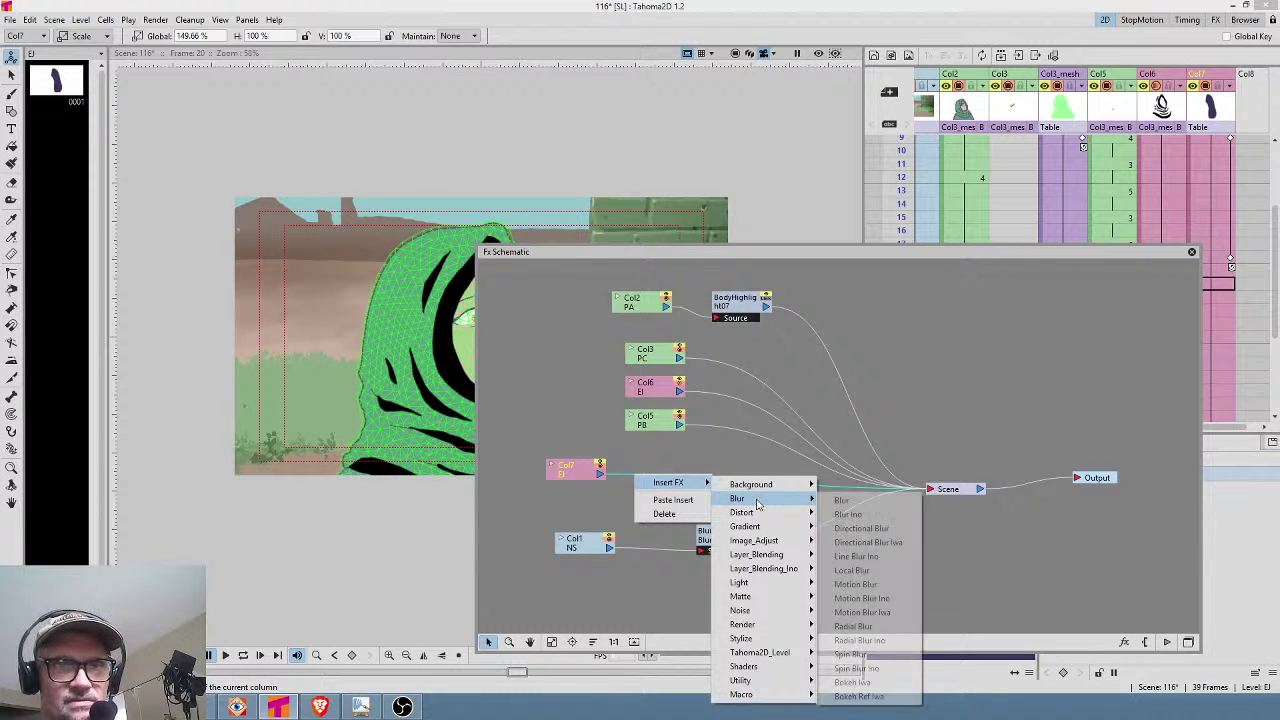
click(843, 500)
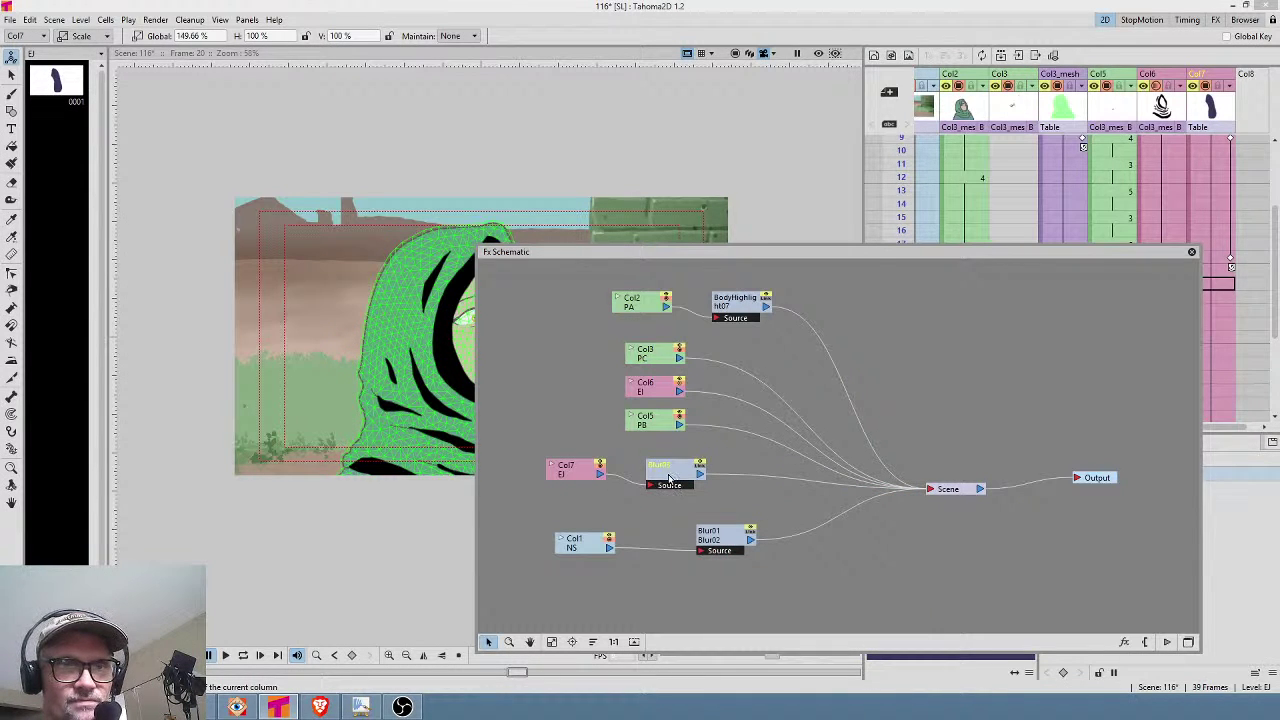
double_click(669, 479)
click(706, 271)
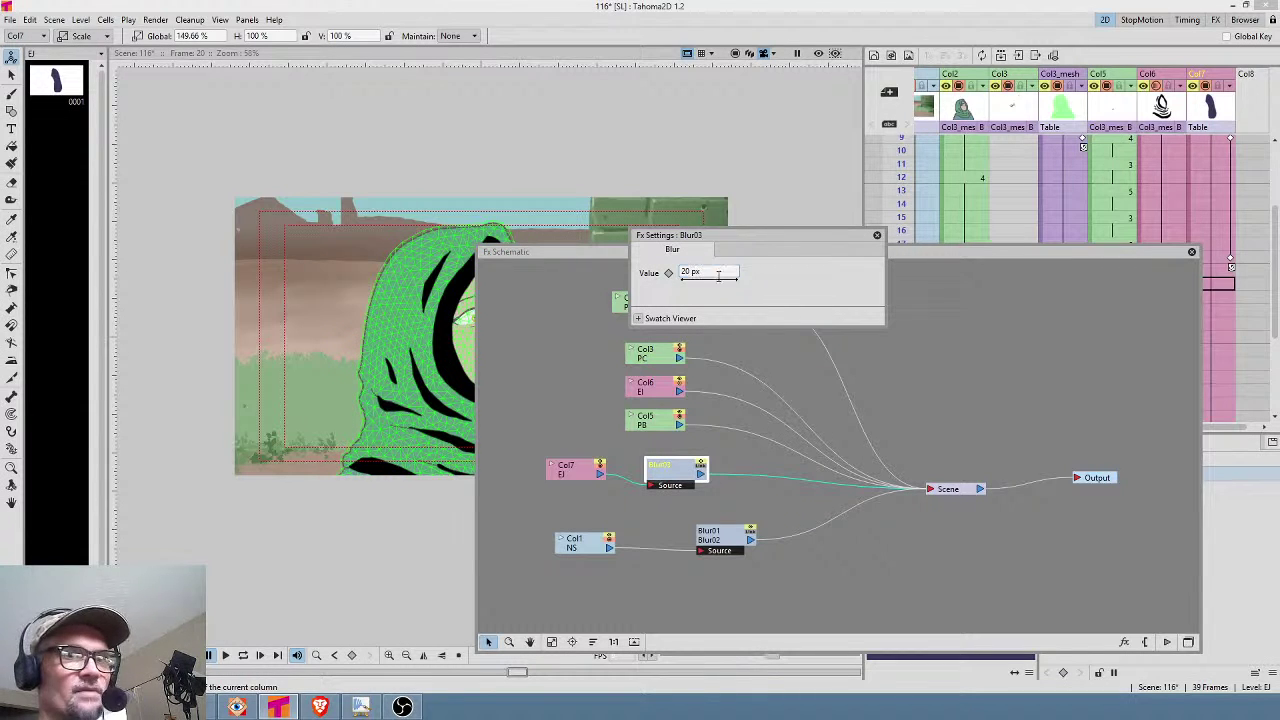
click(878, 236)
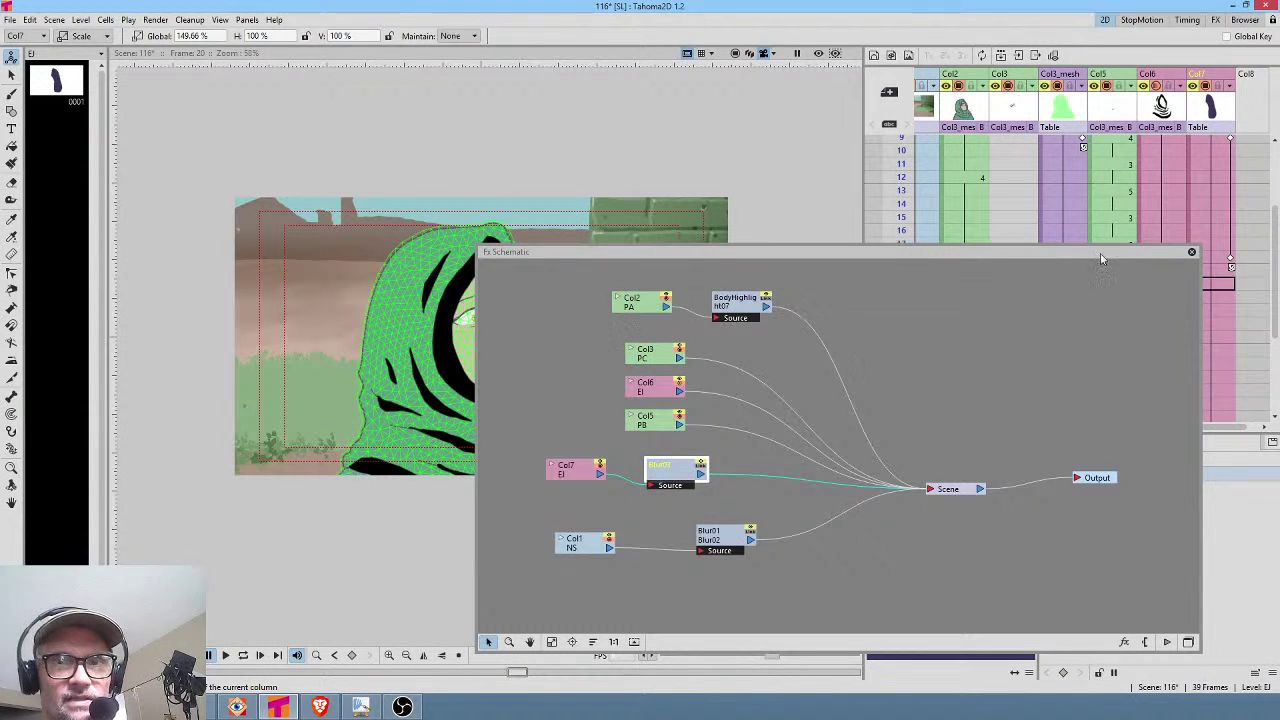
Close the FX schematic, preview frame 11 of scene 116, and render the scene.
click(1191, 252)
key(Up)
key(Up)
key(Up)
key(Down)
key(Down)
mouse_move(905, 165)
mouse_down()
mouse_move(904, 153)
mouse_move(903, 167)
mouse_up()
click(817, 54)
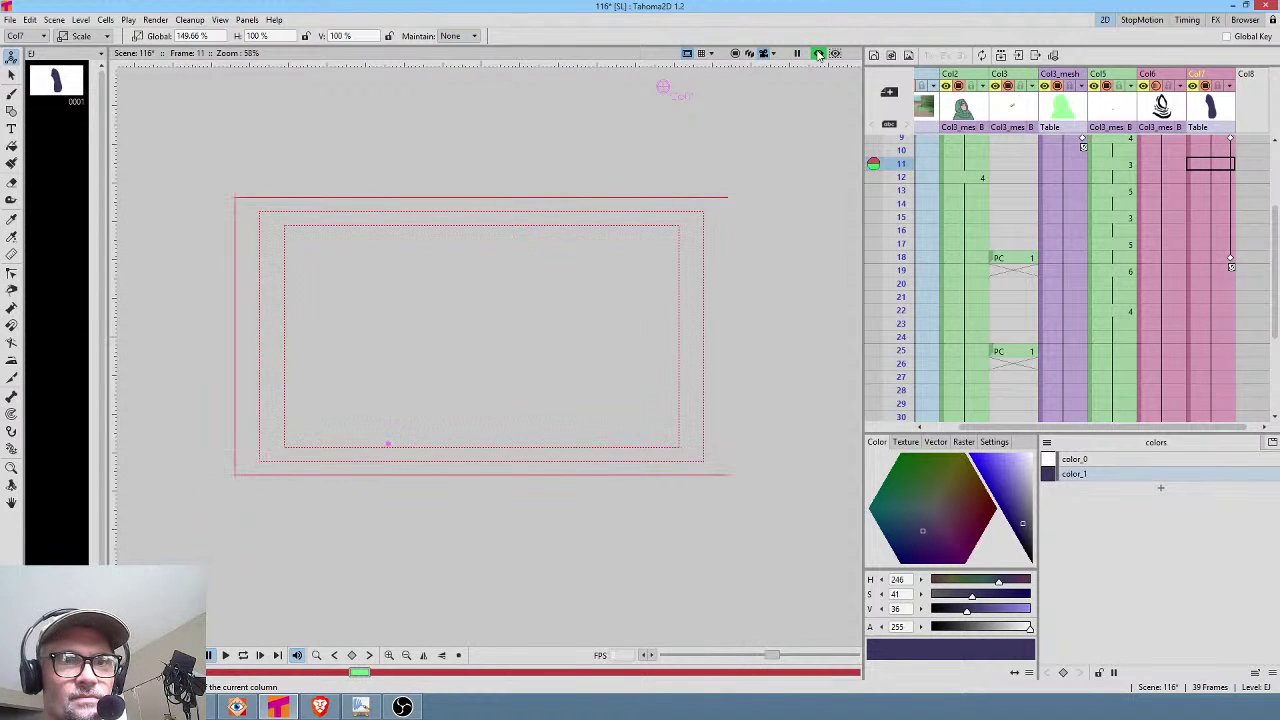
click(819, 56)
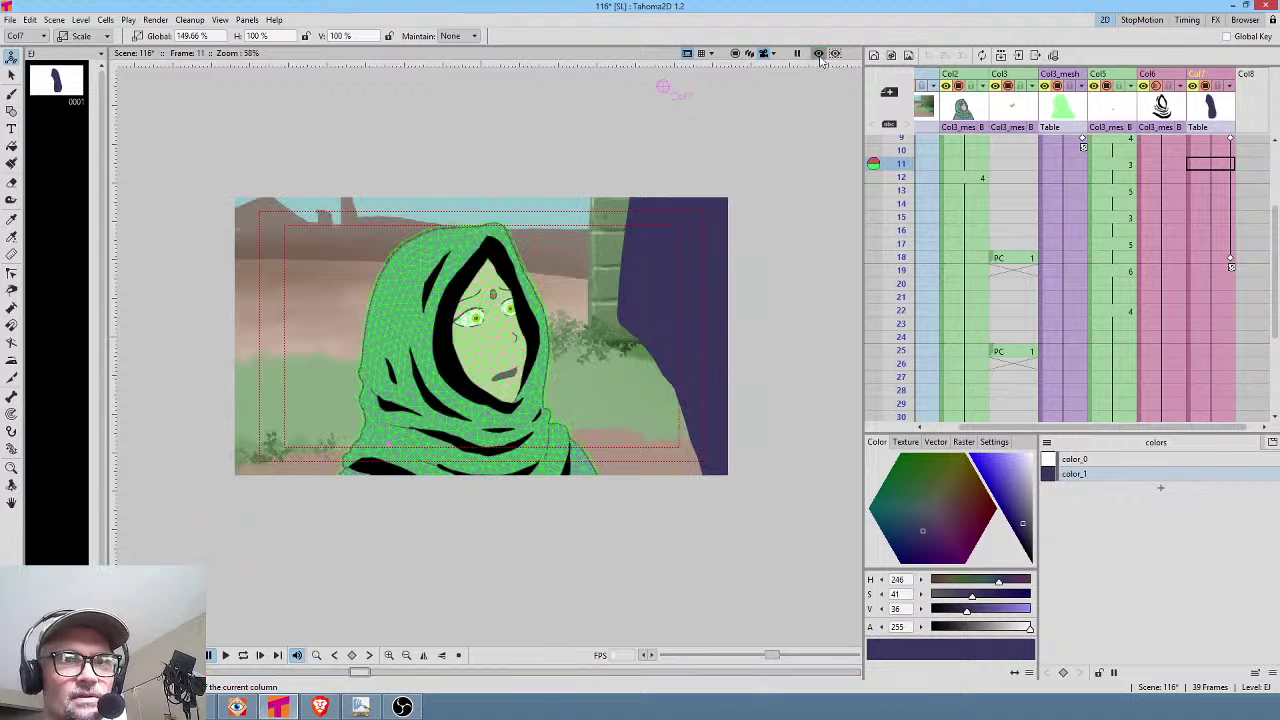
key(ctrl+shift+r)
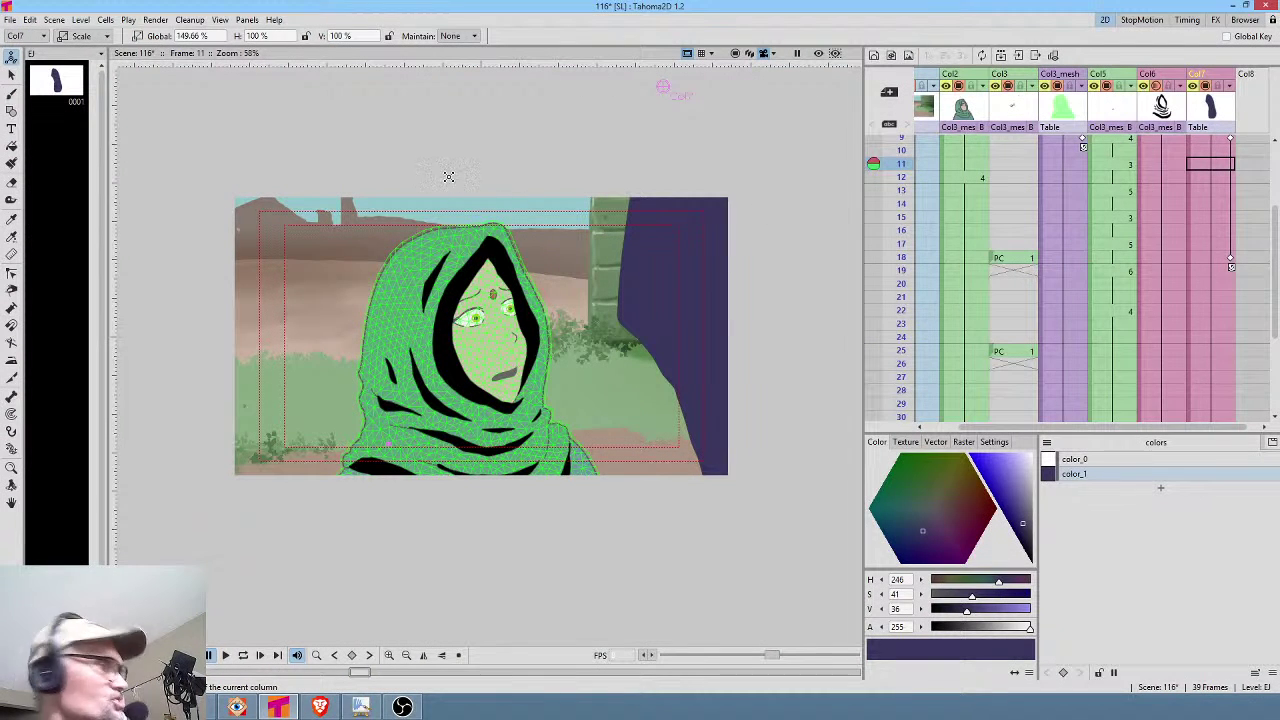
Open the value of Col7's Blur effect for editing and render scene 116 again.
key(ctrl+shift+f)
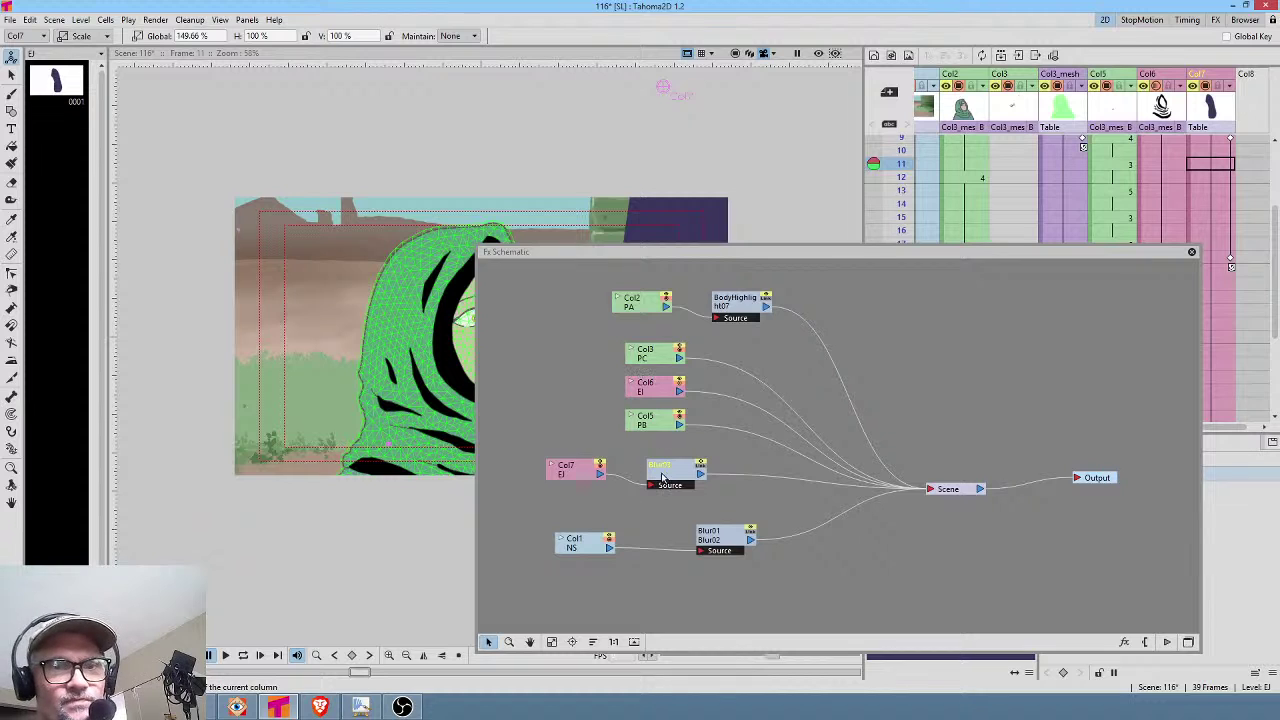
double_click(660, 478)
click(714, 271)
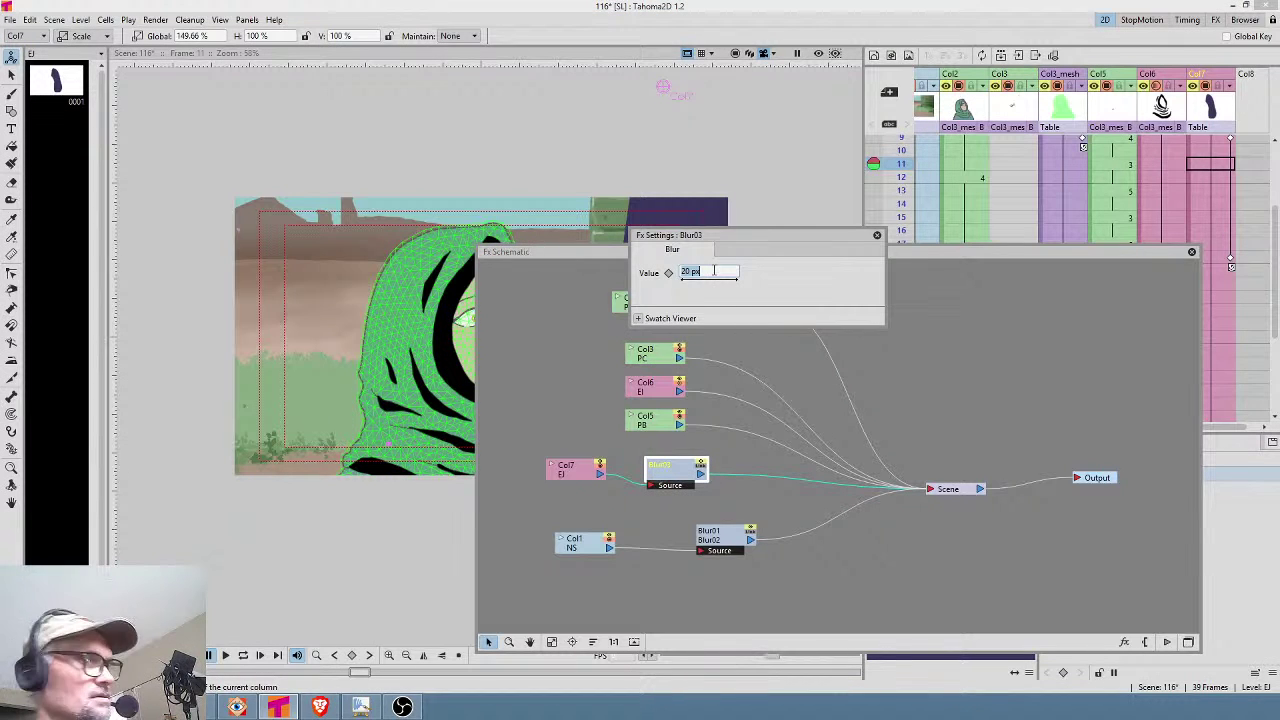
click(876, 238)
key(ctrl+shift+r)
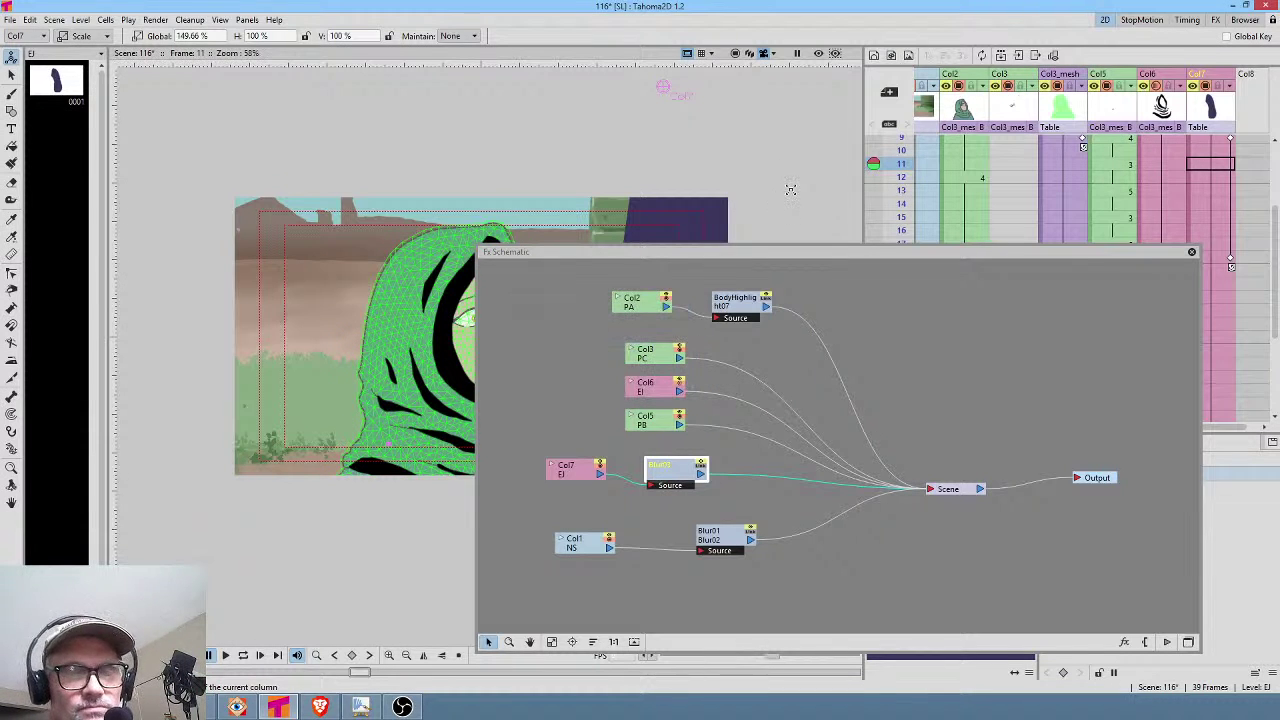
click(1191, 253)
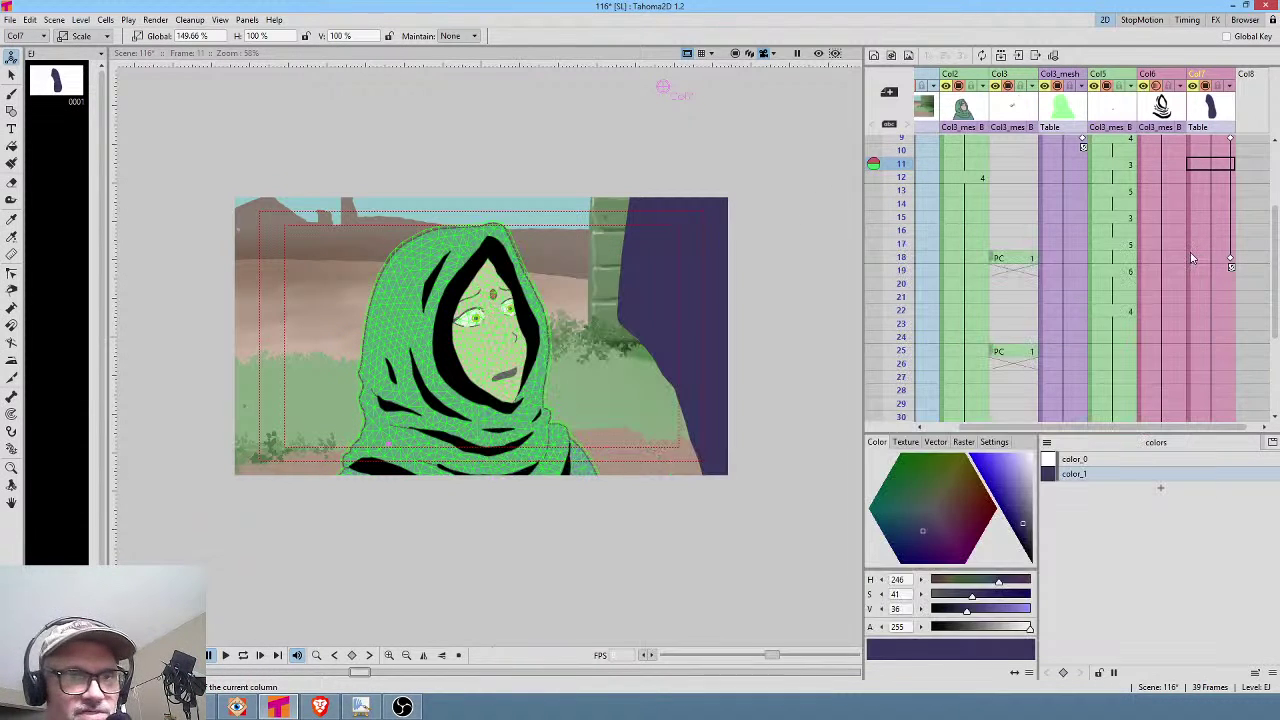
Save scene 116 together with all of its changed levels.
click(362, 707)
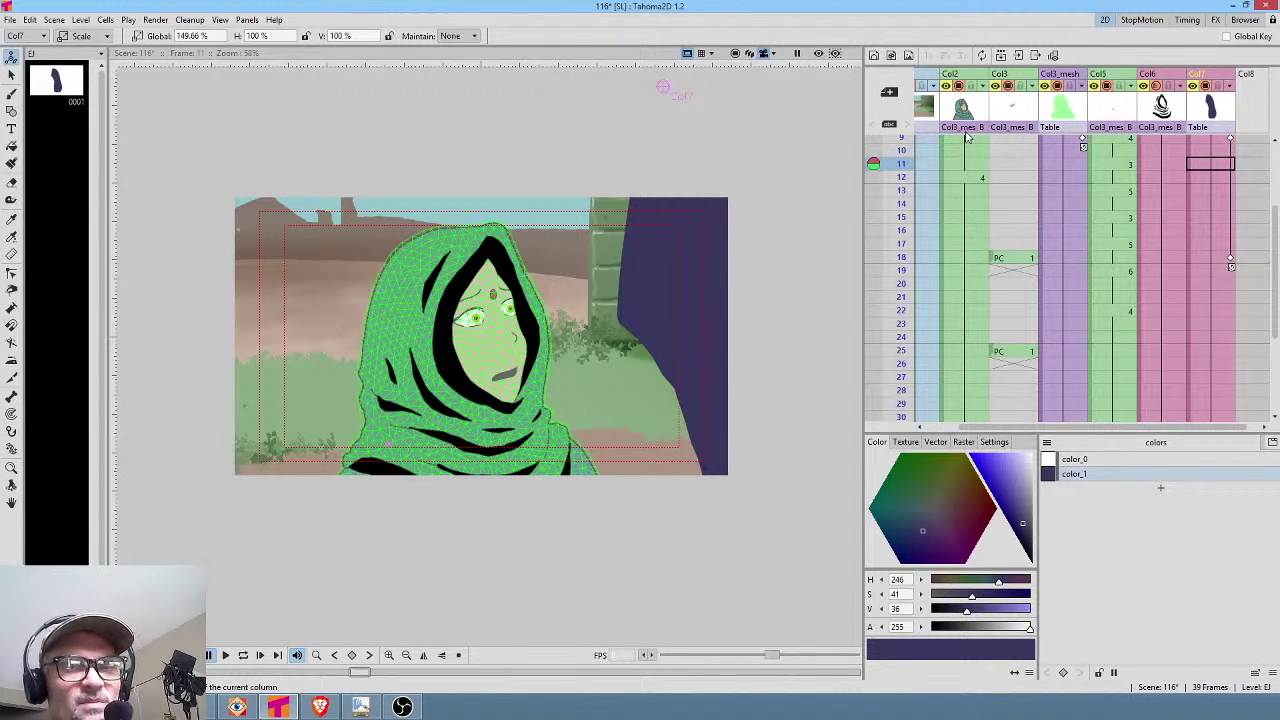
drag(1013, 187, 1172, 194)
scroll(944, 171, up, 3)
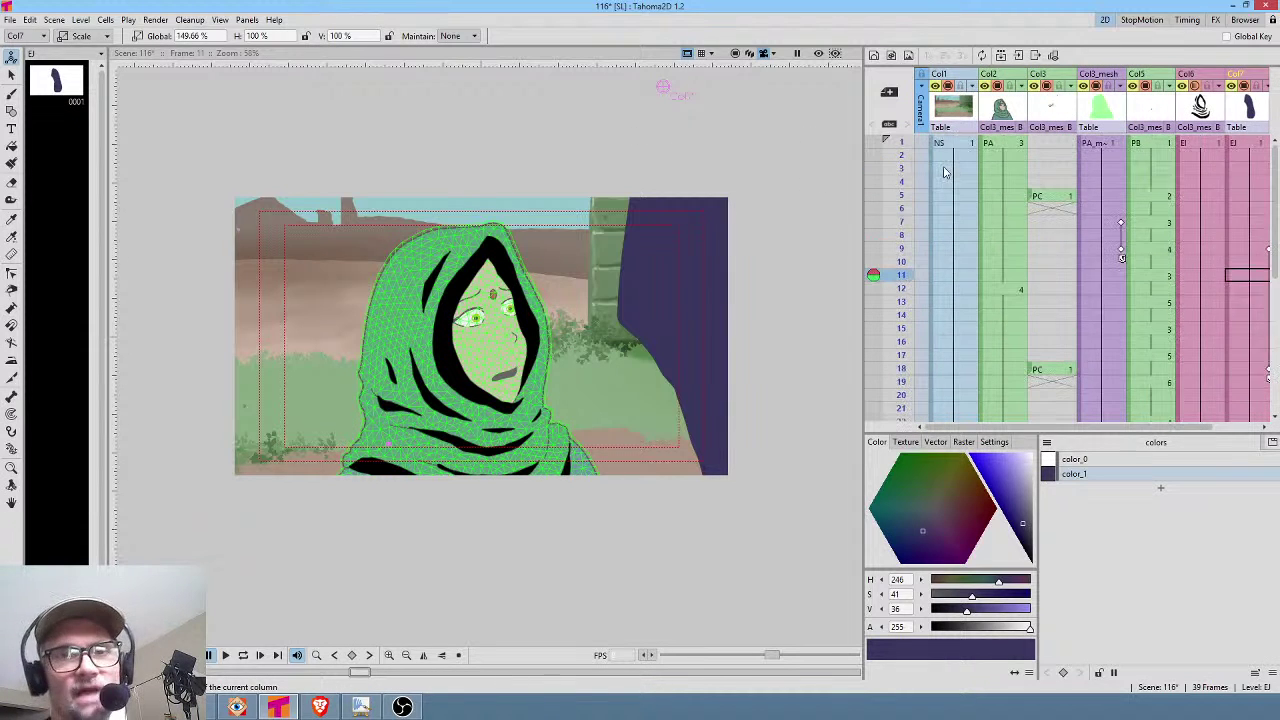
click(9, 19)
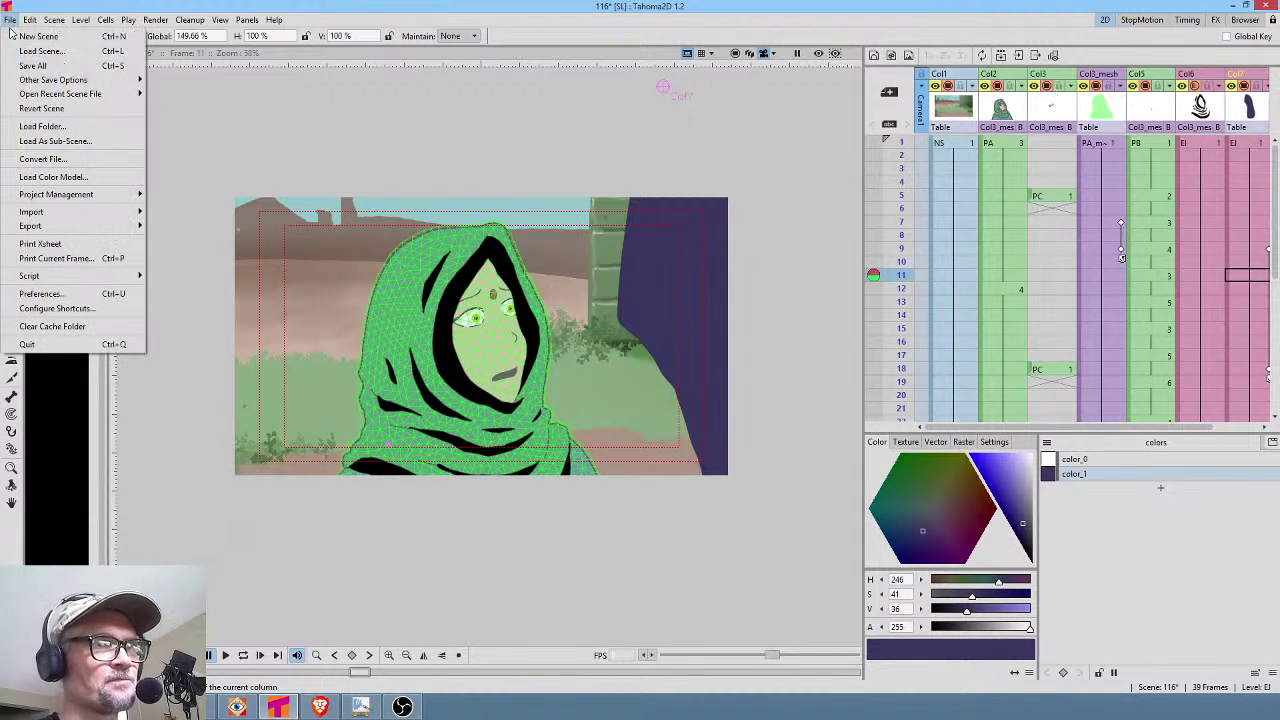
click(15, 64)
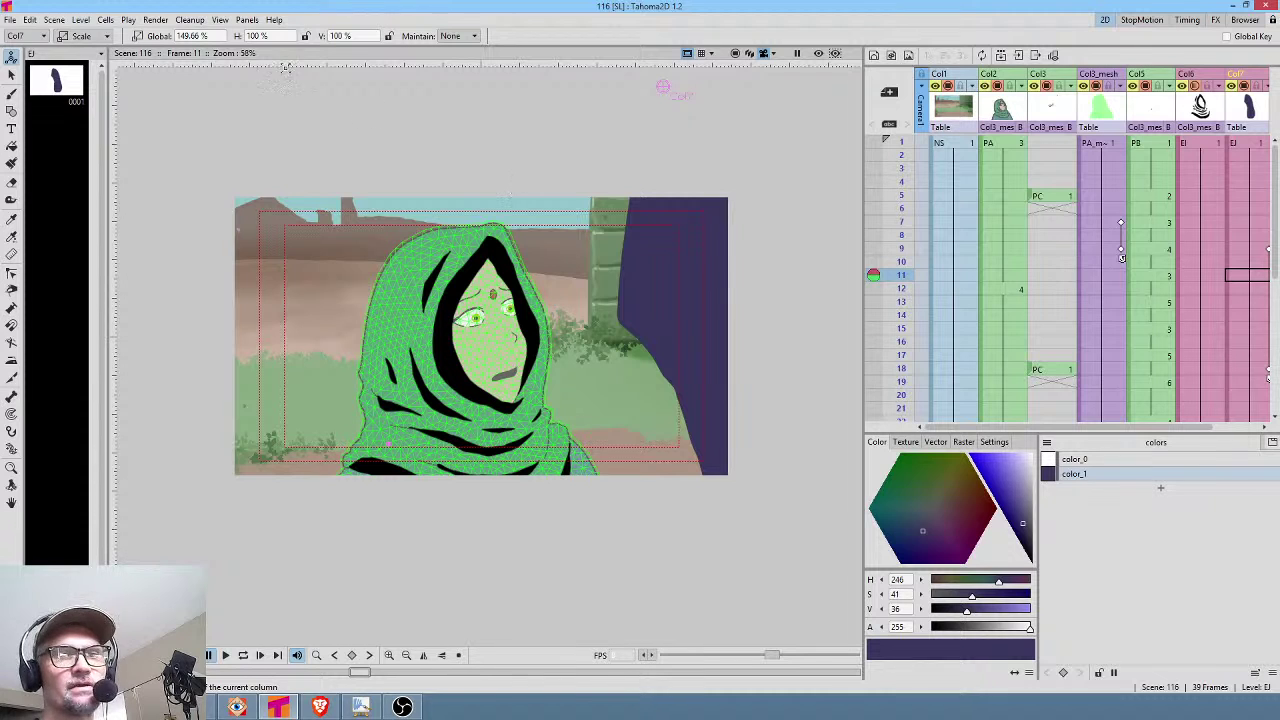
Start a new blank scene and set up the brush with the charcoal raster style on color_1.
click(10, 20)
key(Escape)
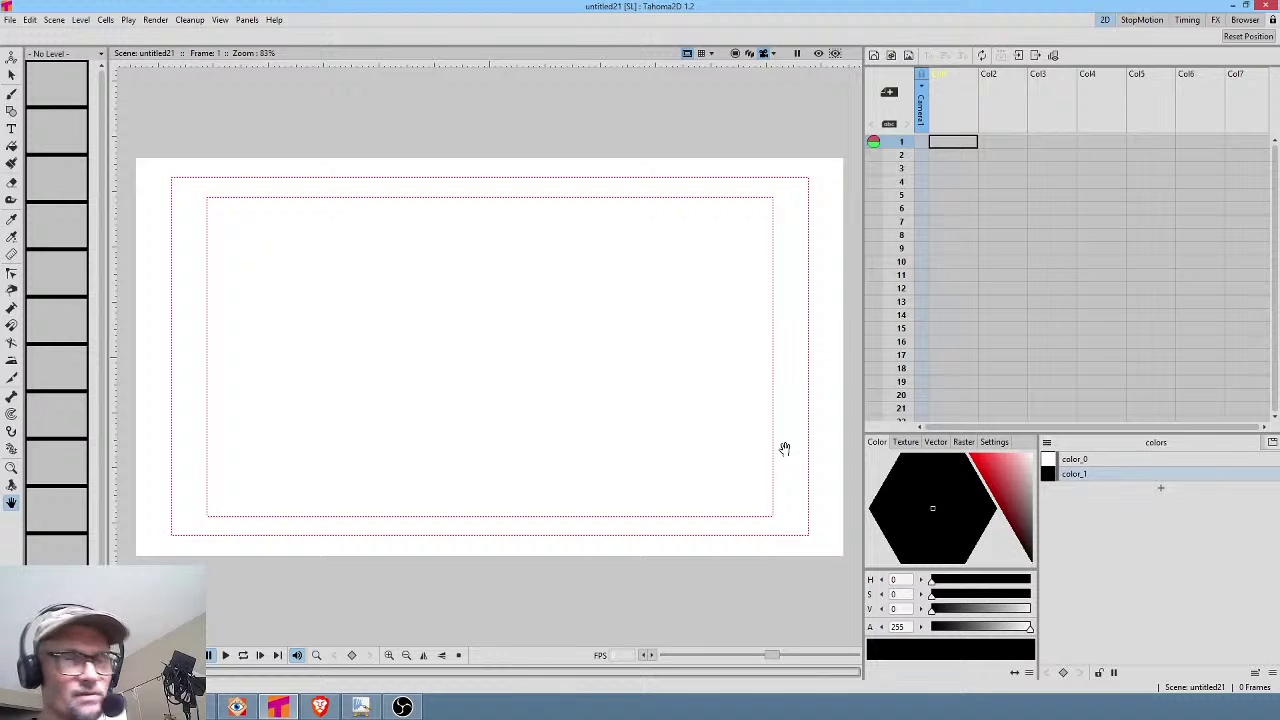
key(b)
click(702, 425)
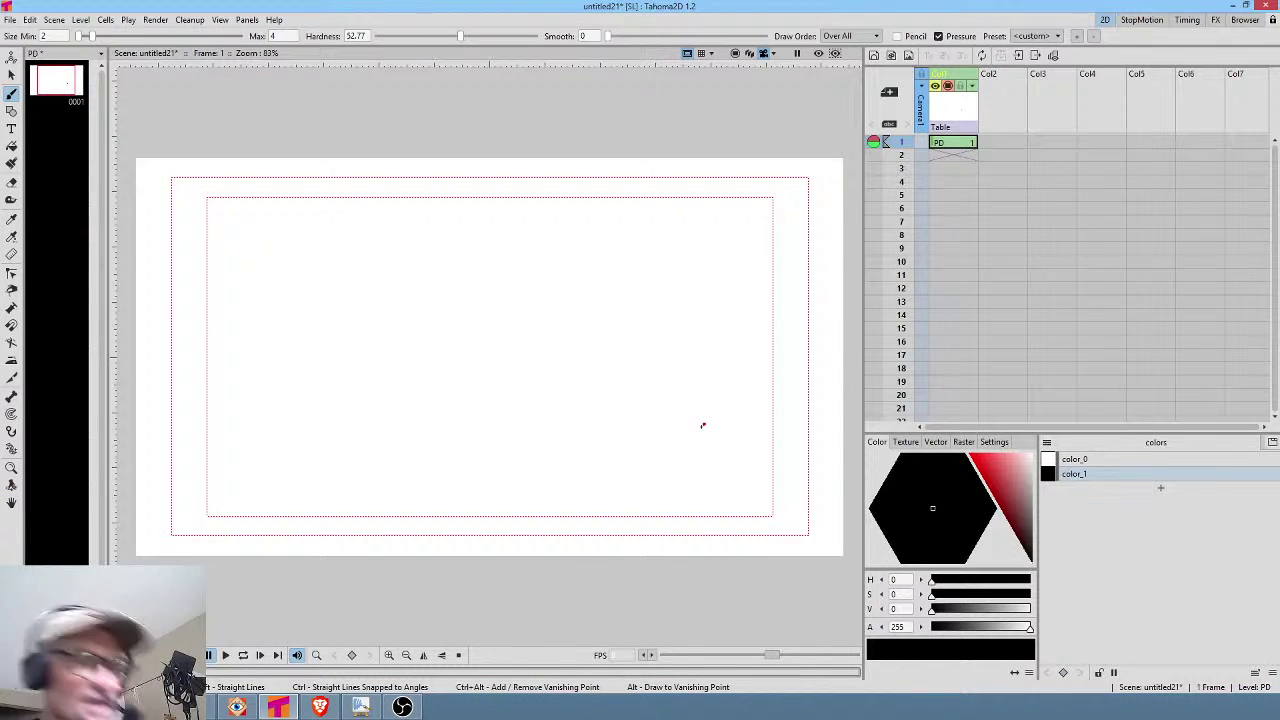
click(968, 442)
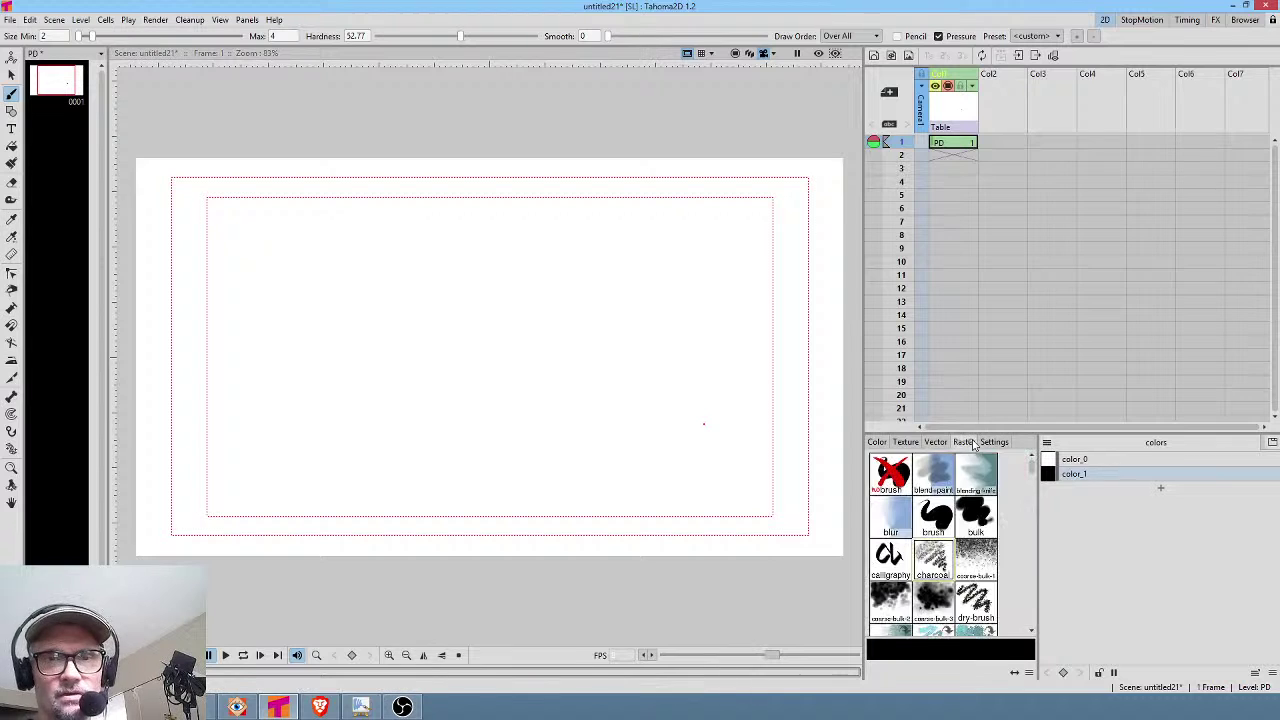
click(940, 562)
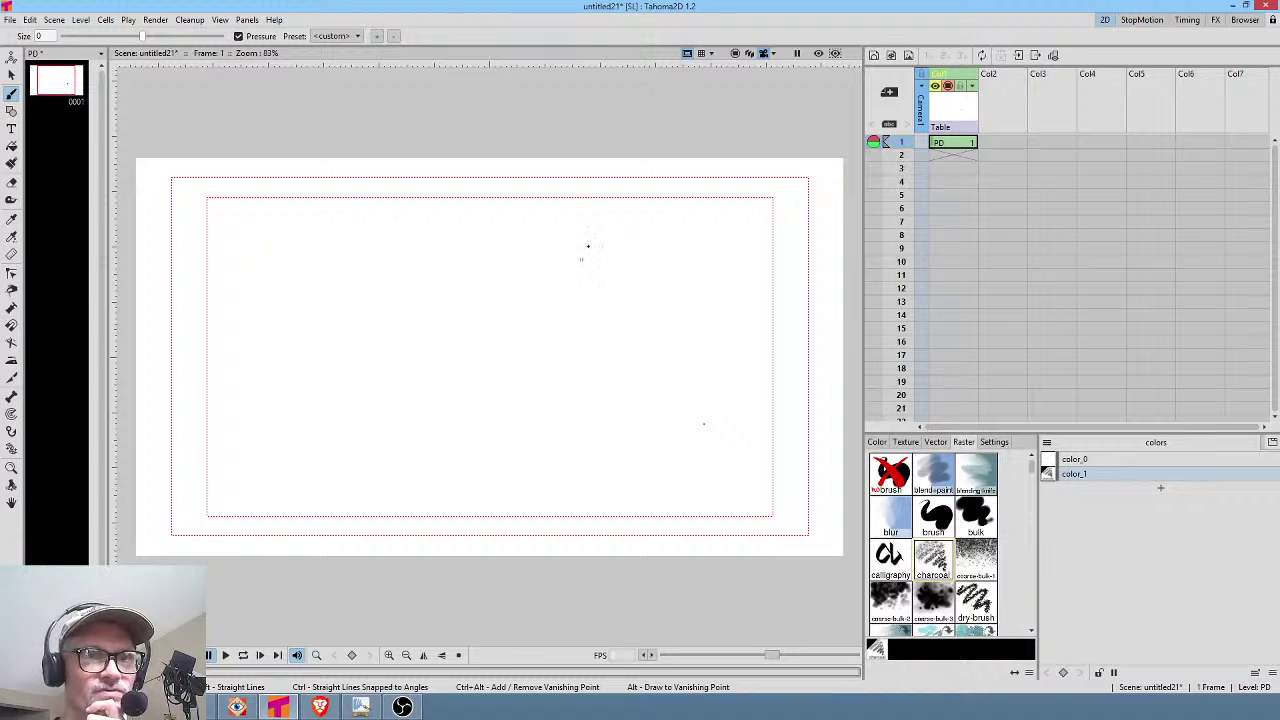
Sketch a rough charcoal figure with shoulders, torso and legs in the right half of frame 1.
mouse_move(598, 240)
mouse_down()
mouse_move(564, 318)
mouse_move(594, 357)
mouse_move(614, 258)
mouse_move(686, 271)
mouse_move(709, 325)
mouse_up()
drag(597, 352, 619, 398)
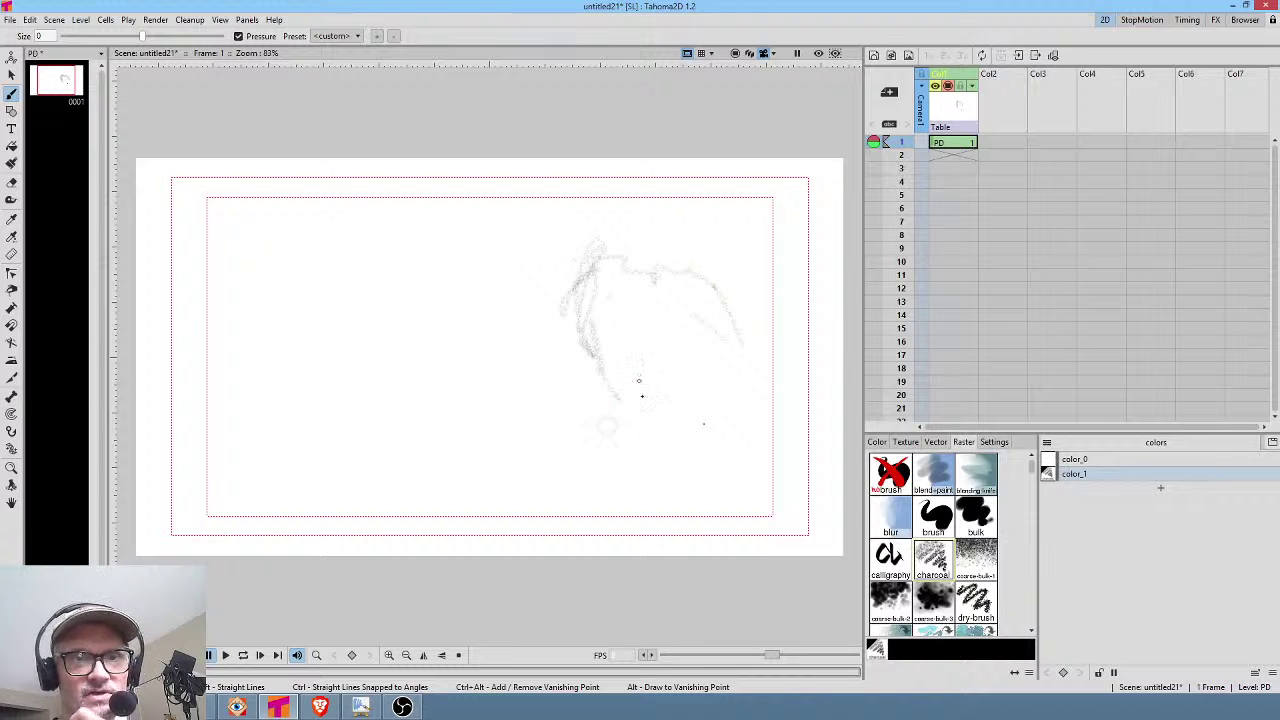
drag(677, 509, 704, 497)
drag(669, 356, 668, 374)
drag(641, 323, 654, 378)
drag(624, 310, 653, 383)
drag(586, 318, 616, 375)
drag(628, 428, 670, 482)
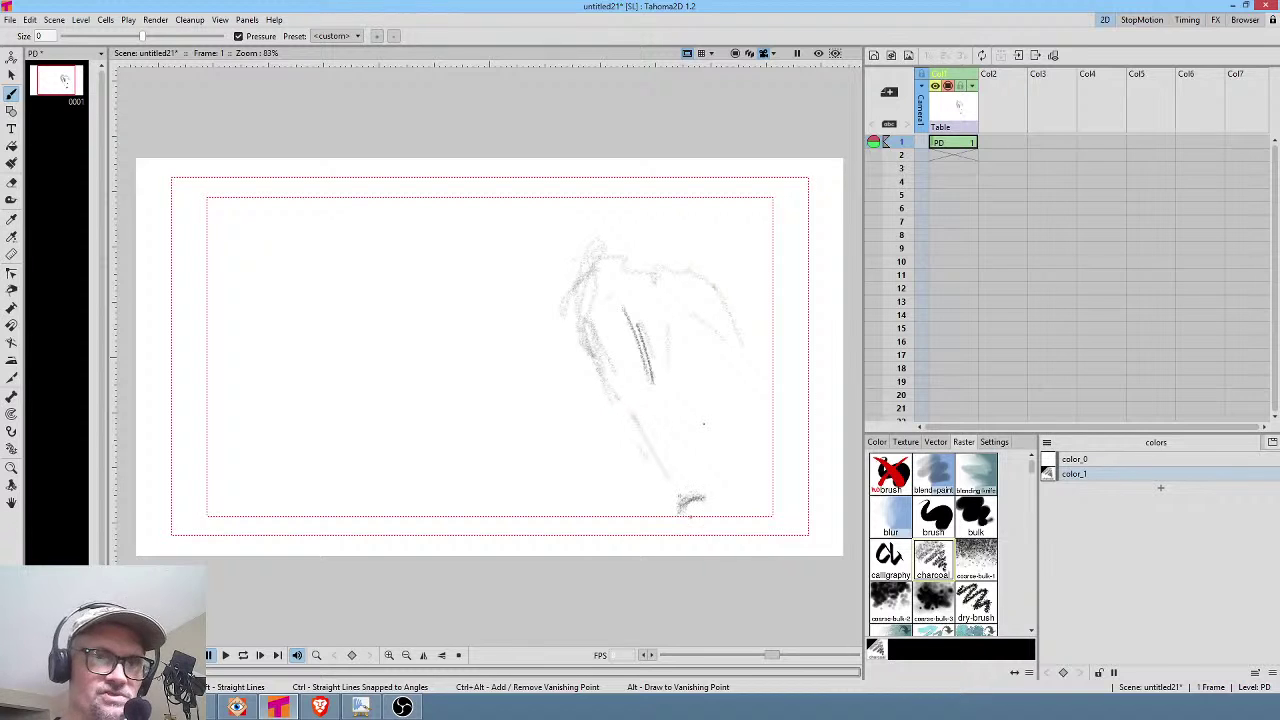
drag(716, 376, 725, 396)
drag(714, 352, 694, 448)
drag(612, 364, 619, 448)
mouse_move(585, 338)
mouse_down()
mouse_move(578, 398)
mouse_move(604, 438)
mouse_move(614, 430)
mouse_move(626, 514)
mouse_up()
drag(644, 464, 615, 553)
drag(724, 484, 726, 510)
mouse_move(708, 450)
mouse_down()
mouse_move(750, 494)
mouse_move(746, 520)
mouse_up()
drag(724, 474, 768, 552)
drag(742, 500, 770, 558)
mouse_move(730, 306)
mouse_down()
mouse_move(728, 326)
mouse_move(723, 316)
mouse_up()
mouse_move(703, 504)
mouse_down()
mouse_move(728, 532)
mouse_move(691, 514)
mouse_move(697, 534)
mouse_move(736, 524)
mouse_move(738, 512)
mouse_move(704, 505)
mouse_up()
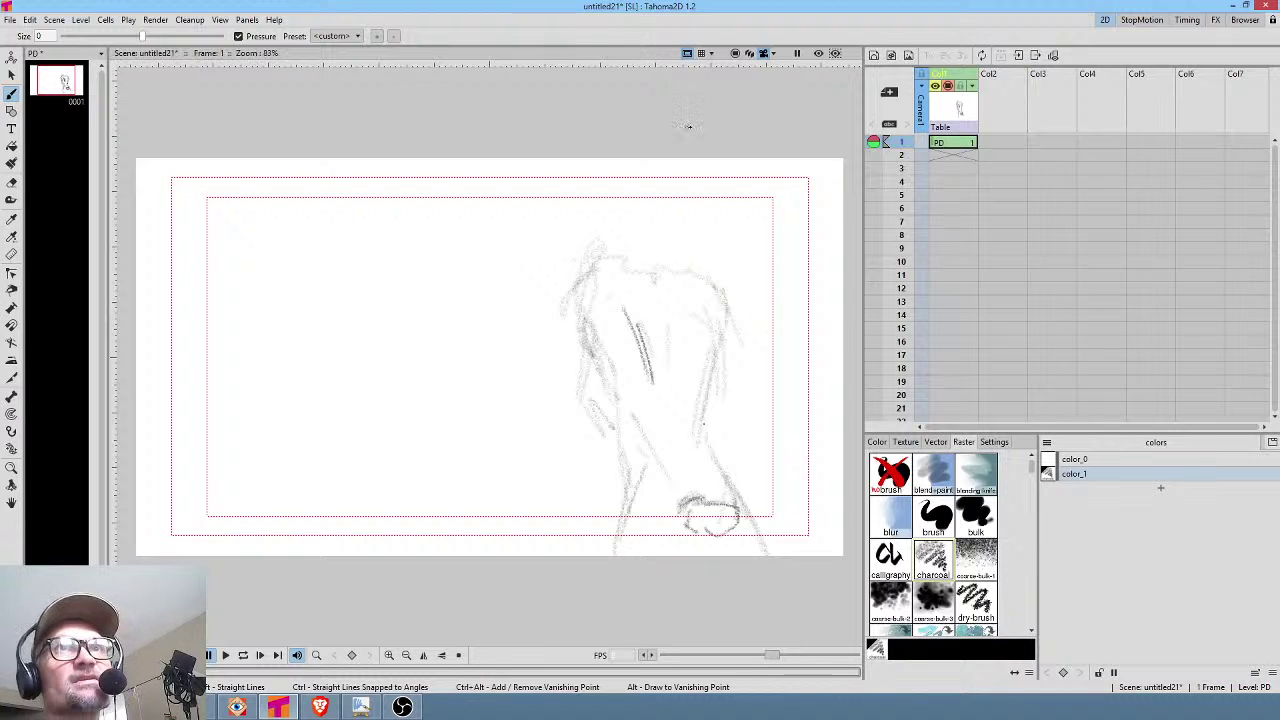
Try to save the sketch as scene 117 in the scenes folder without overwriting an existing scene.
click(9, 20)
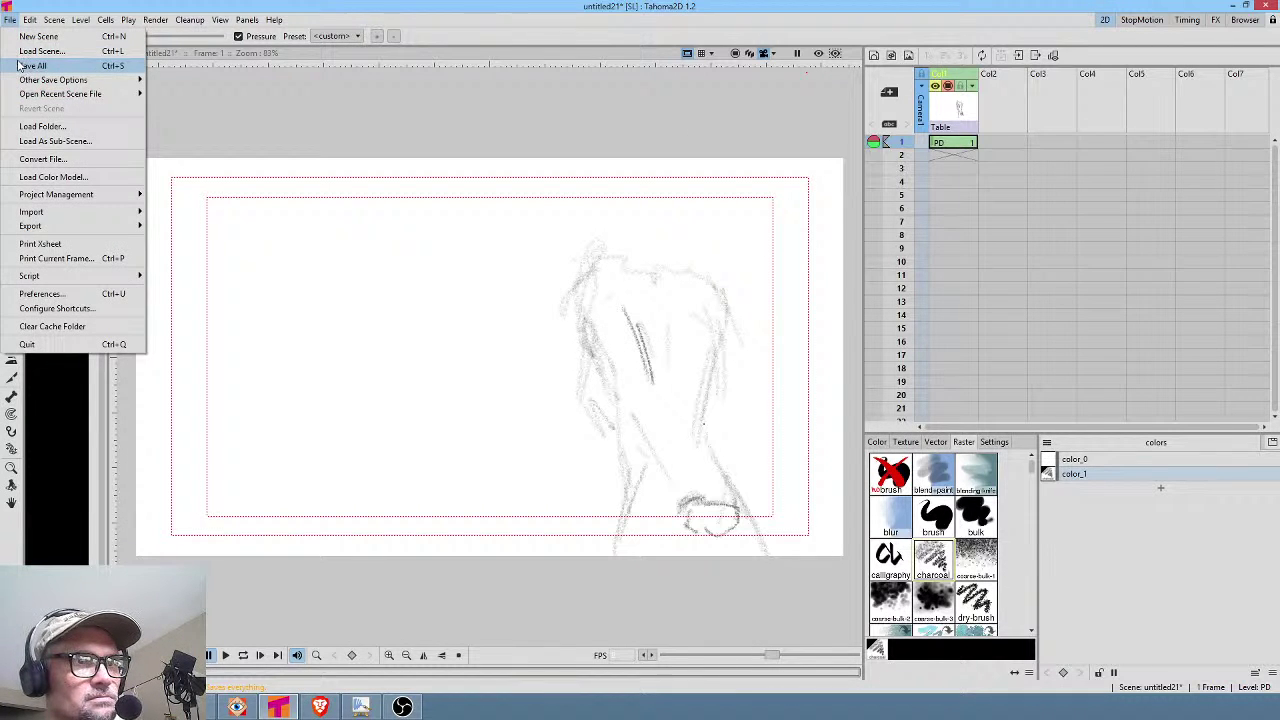
click(18, 65)
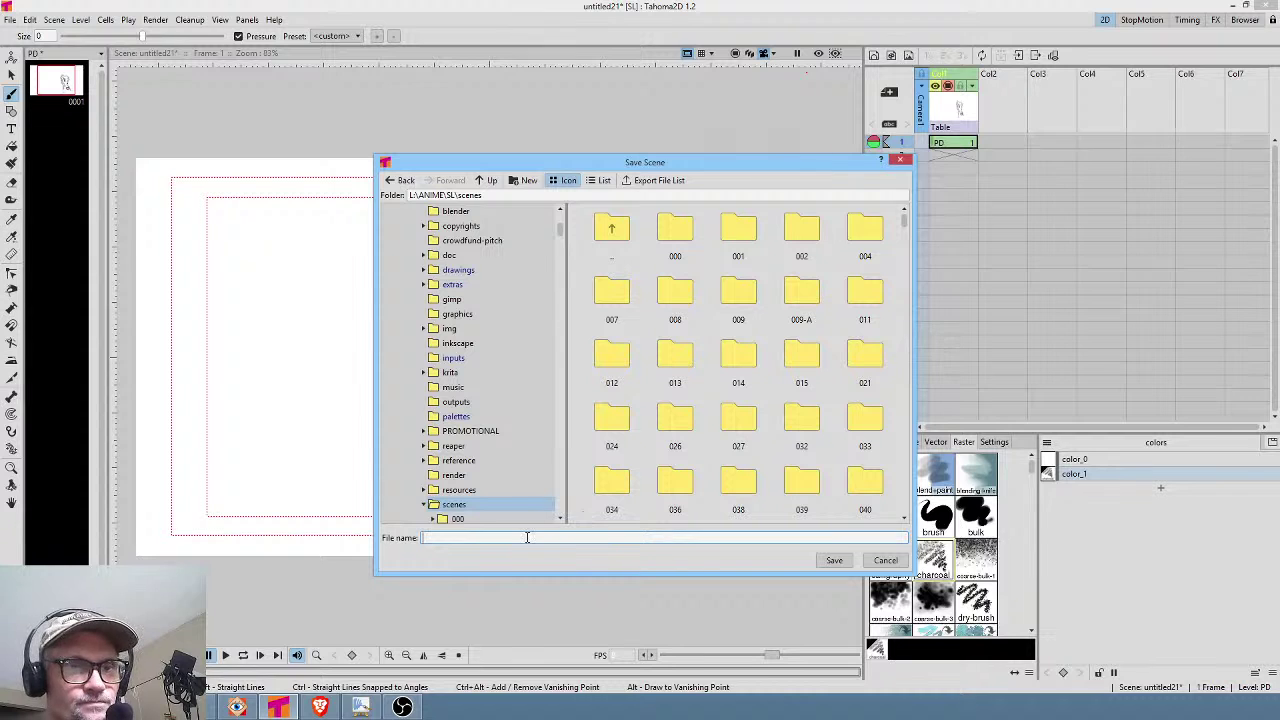
text(117)
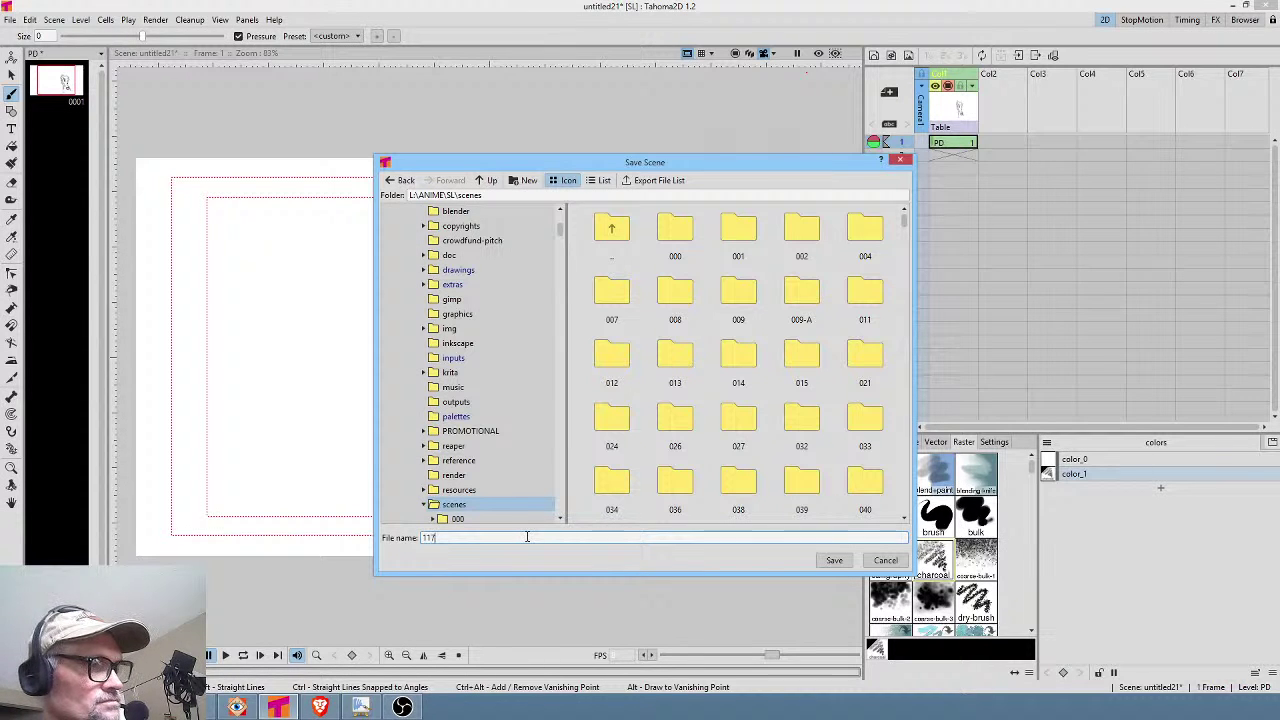
click(850, 562)
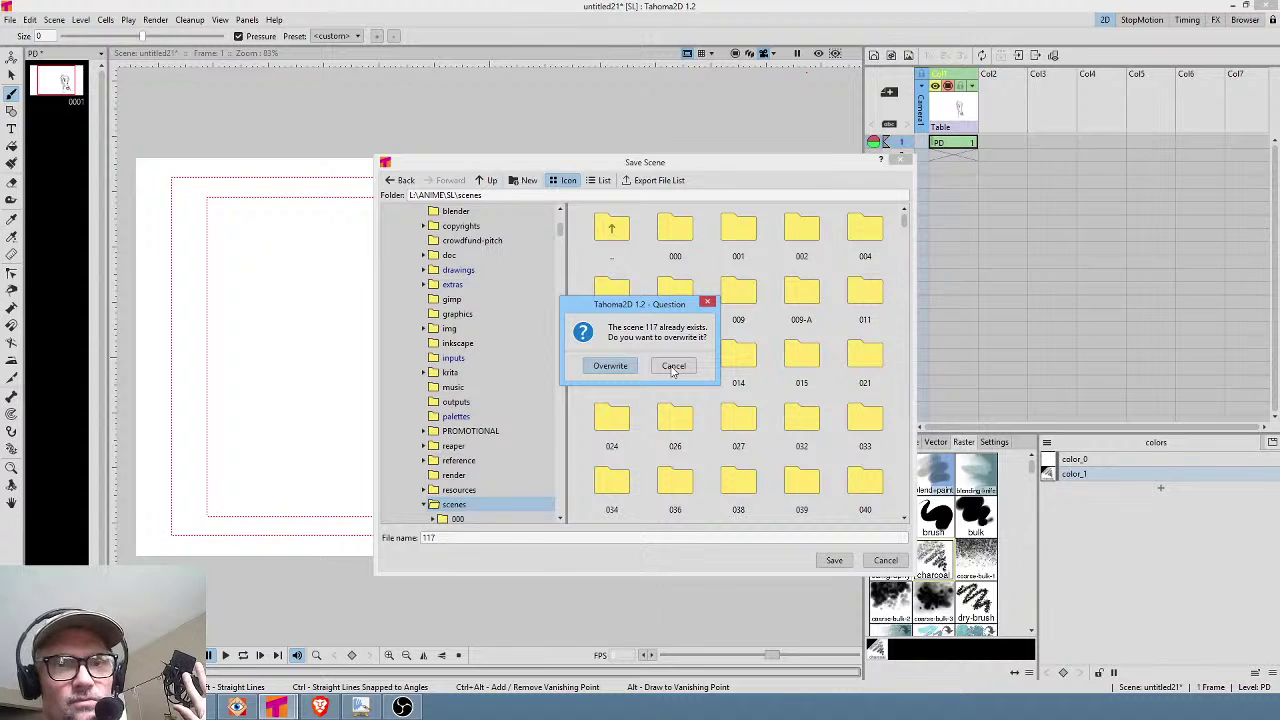
click(673, 367)
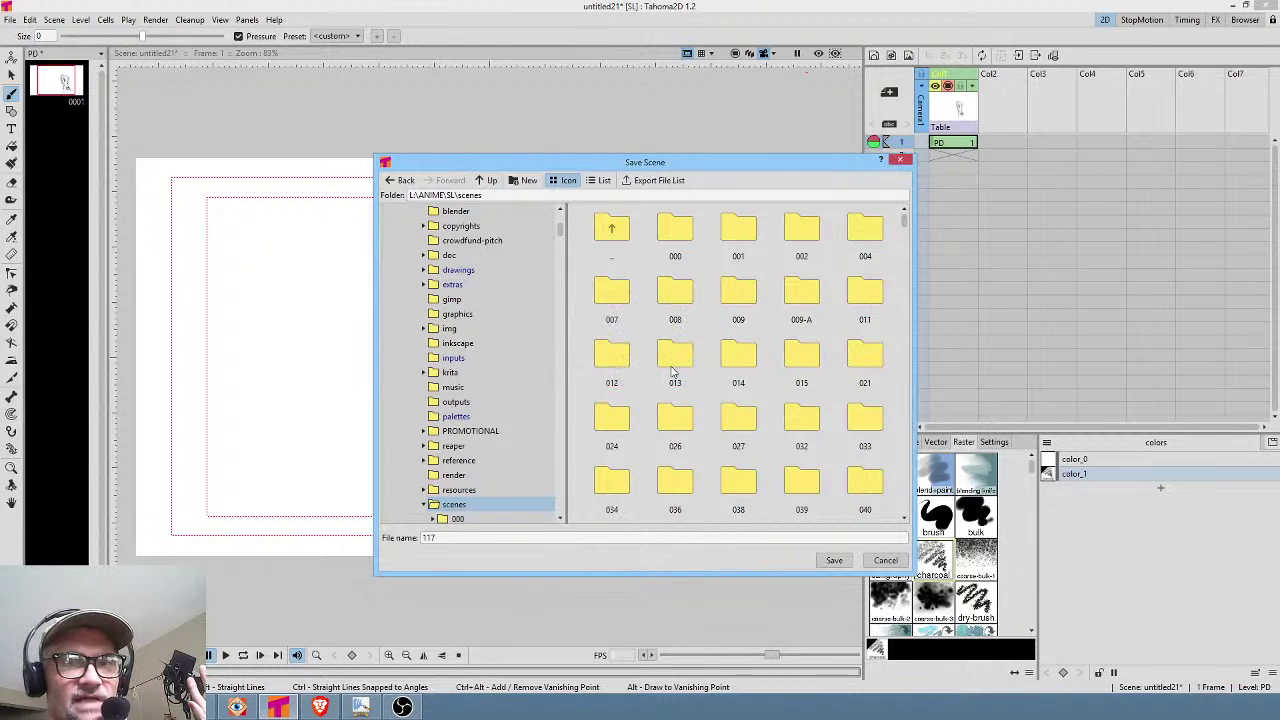
click(885, 562)
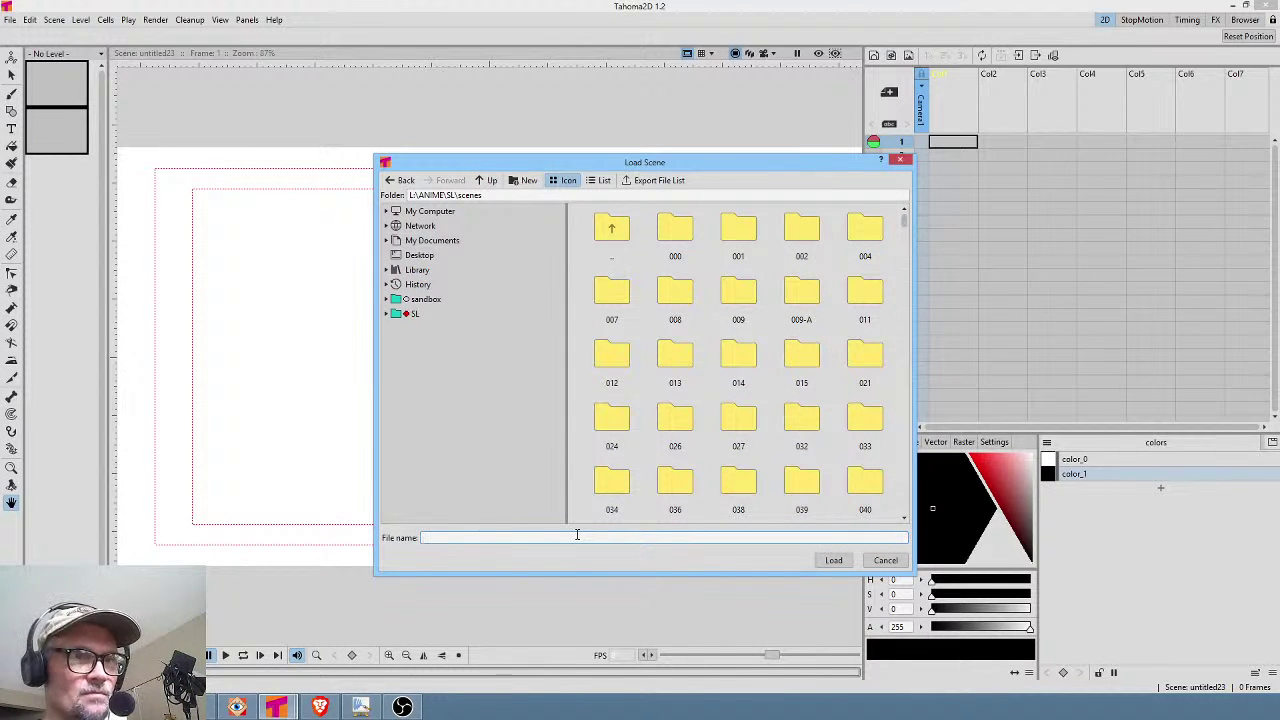
Load the scene 117.tnz and scrub its opening frames as far as frame 10.
text(117)
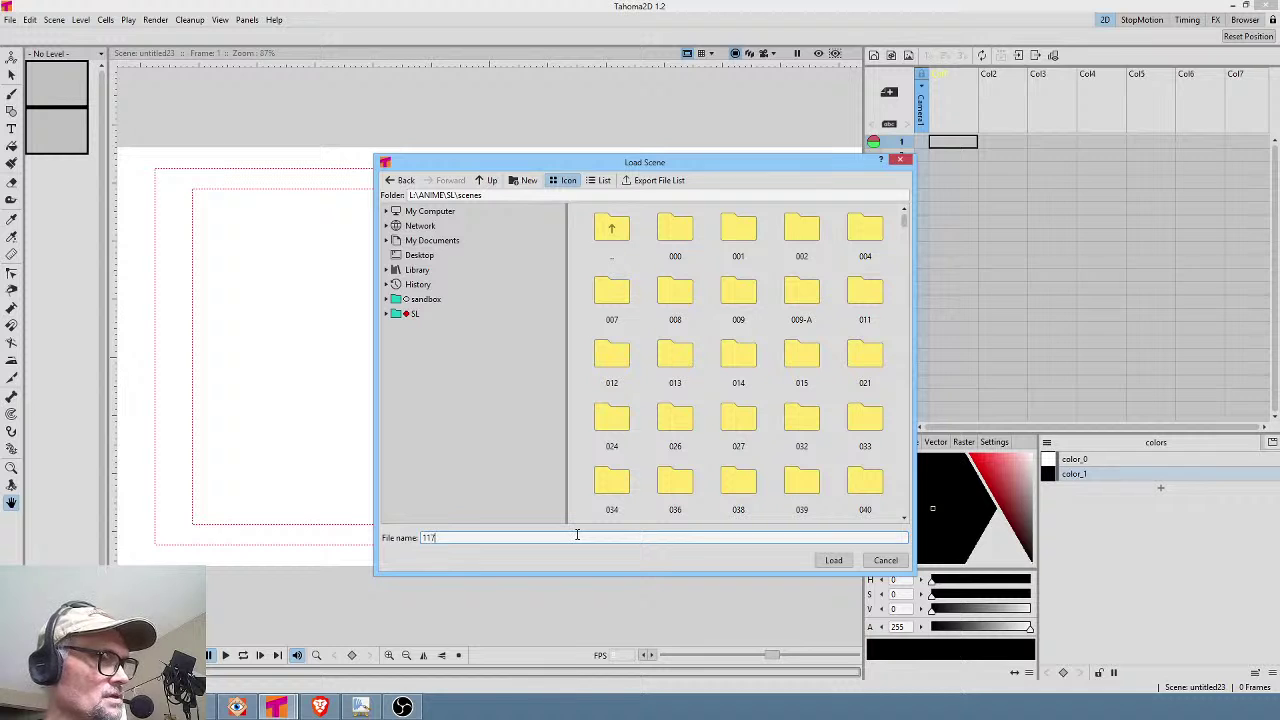
text(.tn)
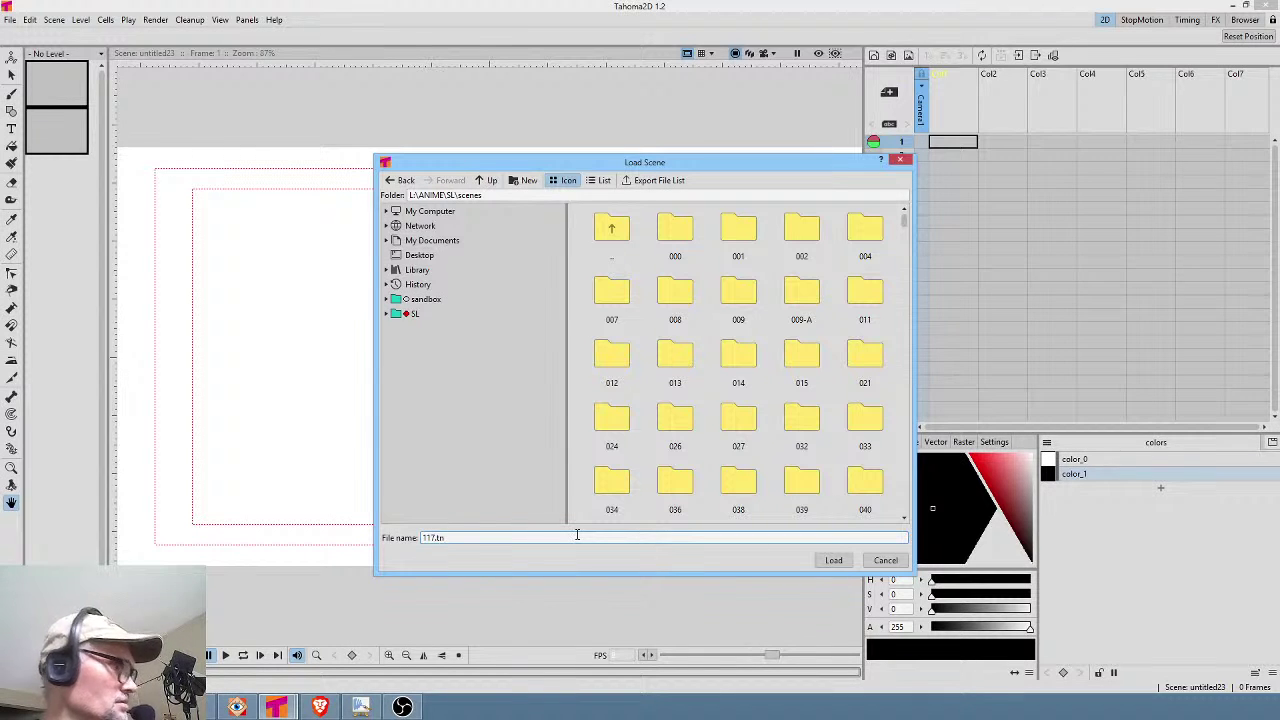
text(z)
click(833, 560)
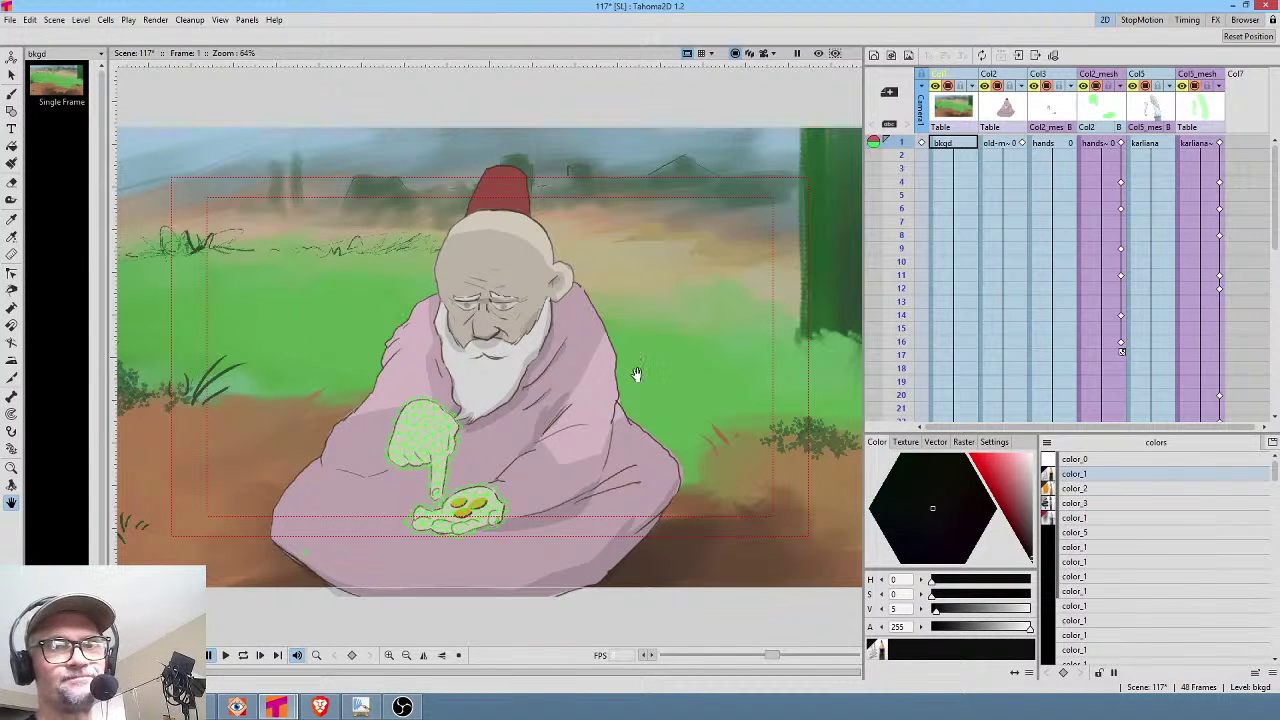
scroll(686, 277, down, 2)
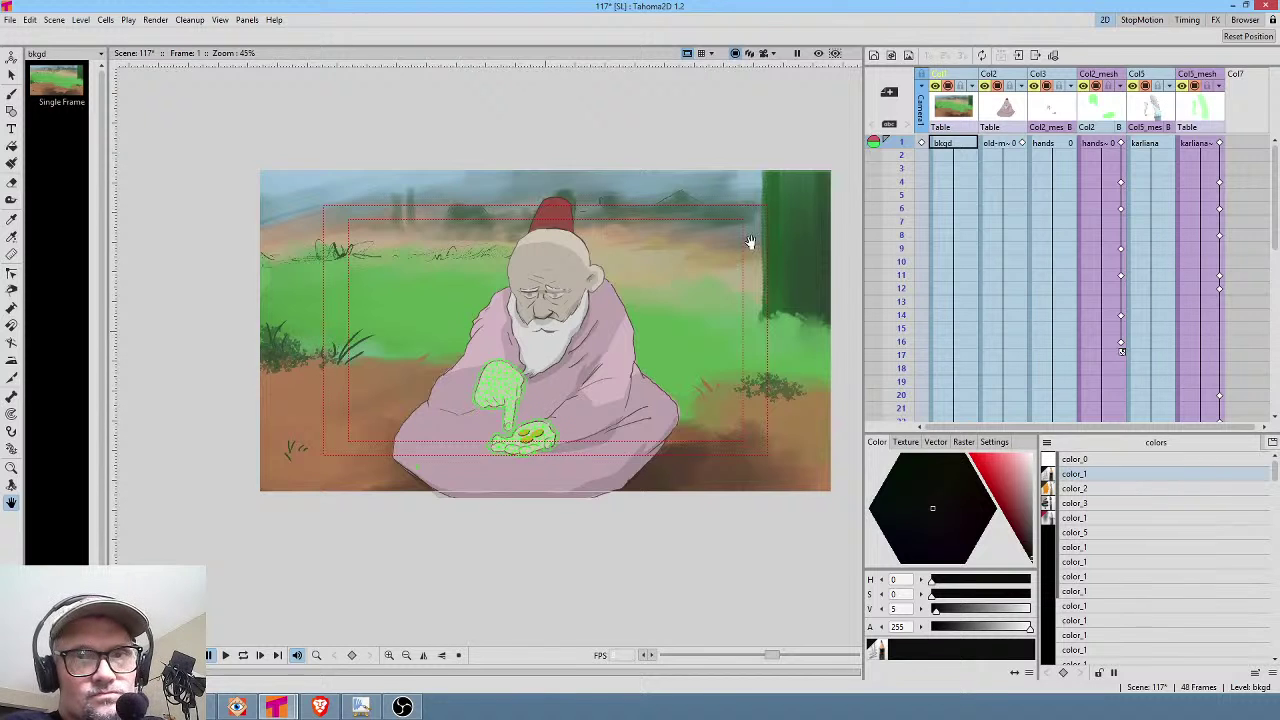
click(908, 155)
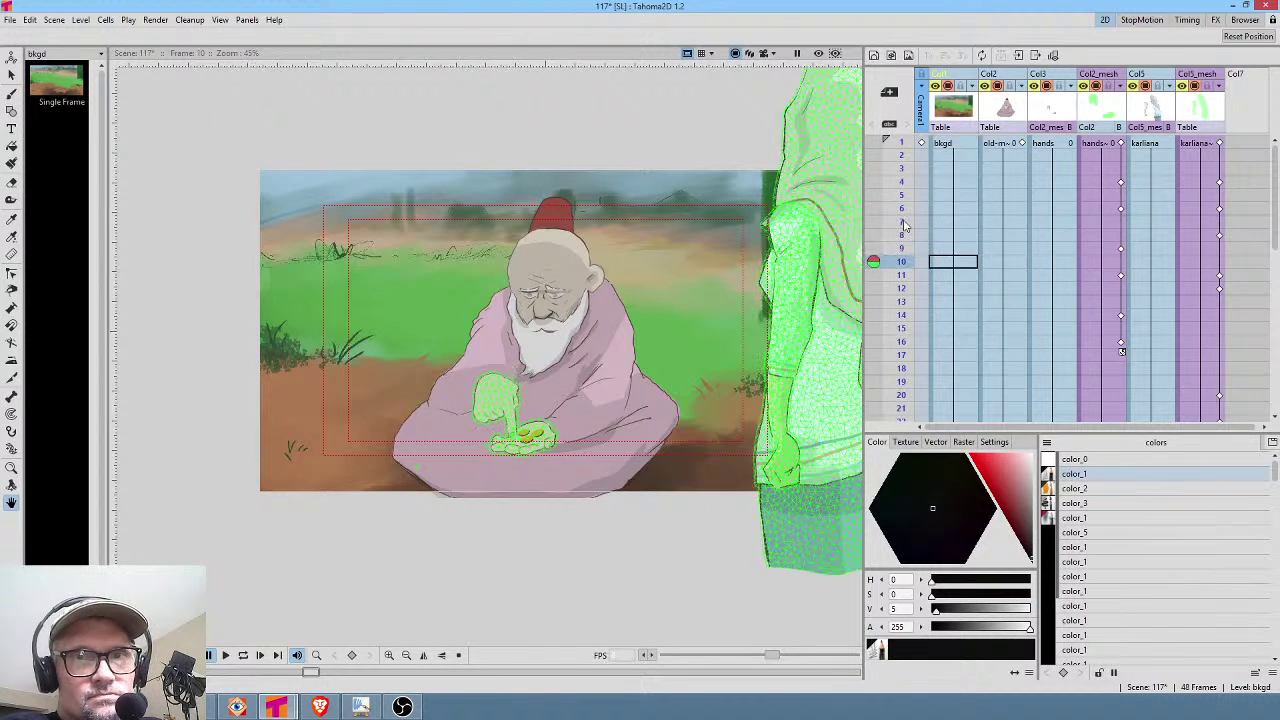
Compare drawings 0000 and 0001 of the old-man level, and return to frame 1 of the scene.
click(1004, 144)
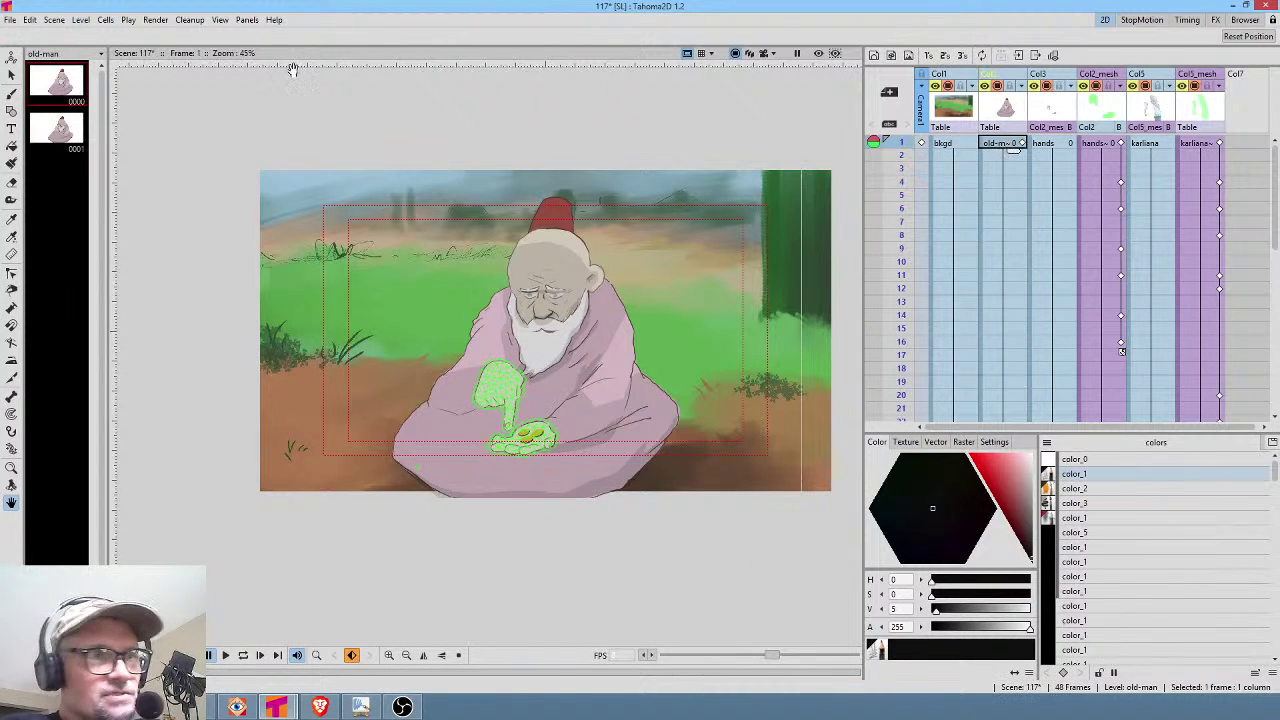
click(47, 86)
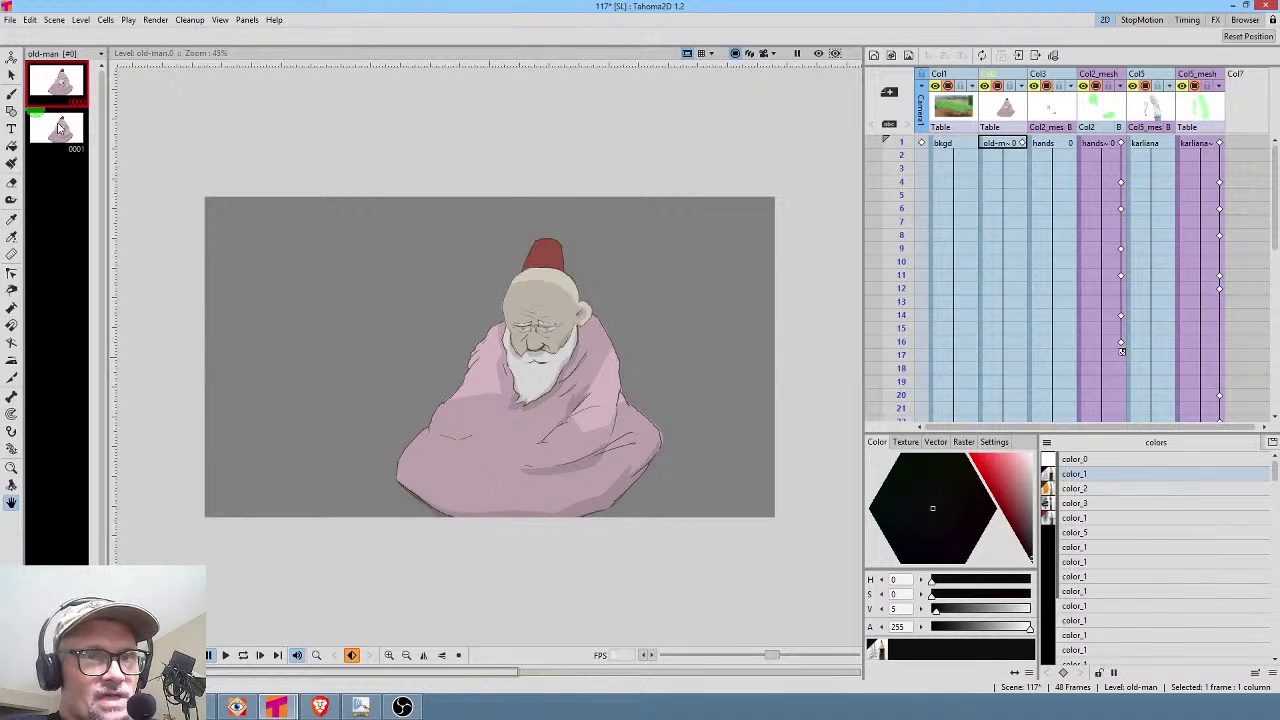
click(60, 124)
scroll(577, 370, up, 3)
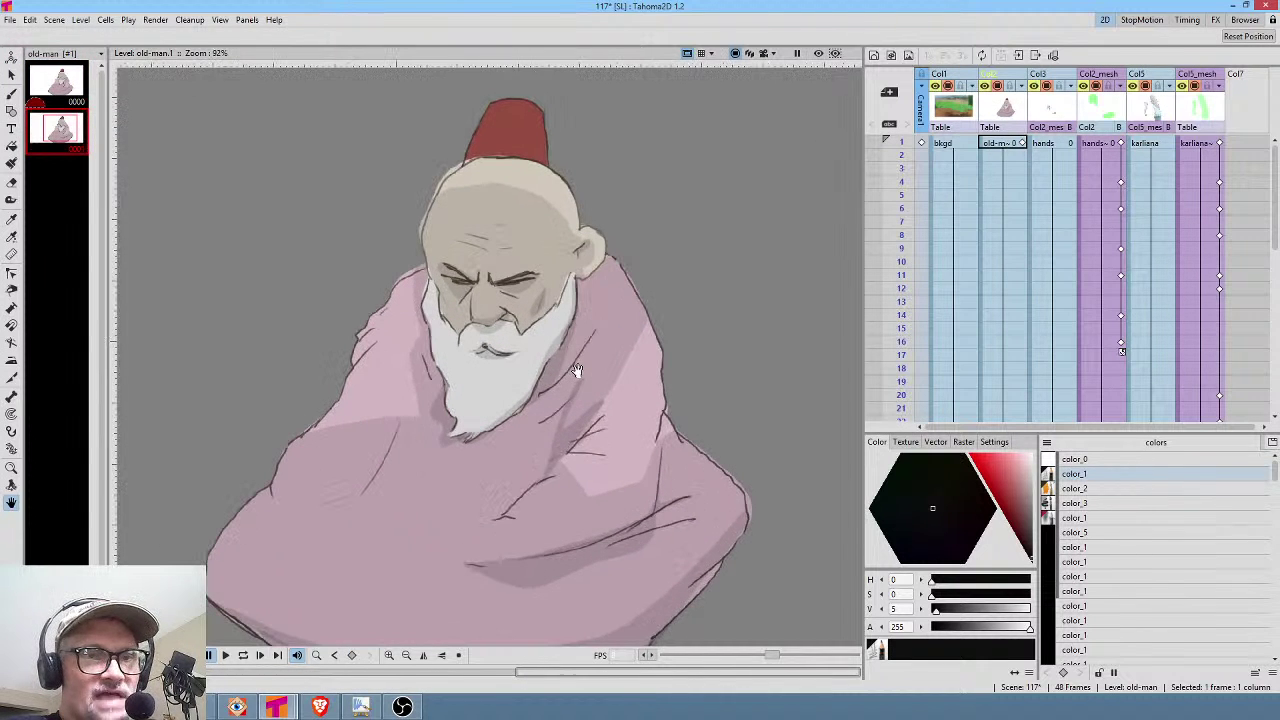
scroll(577, 370, down, 2)
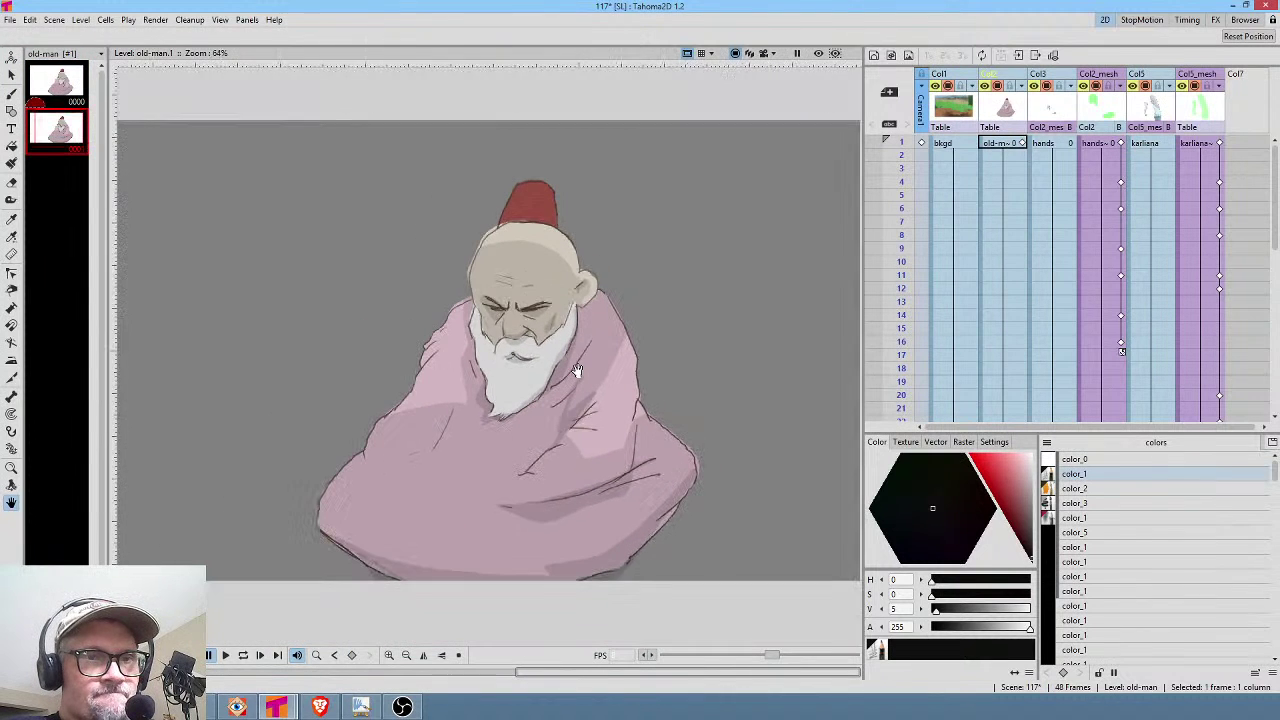
click(66, 86)
click(62, 132)
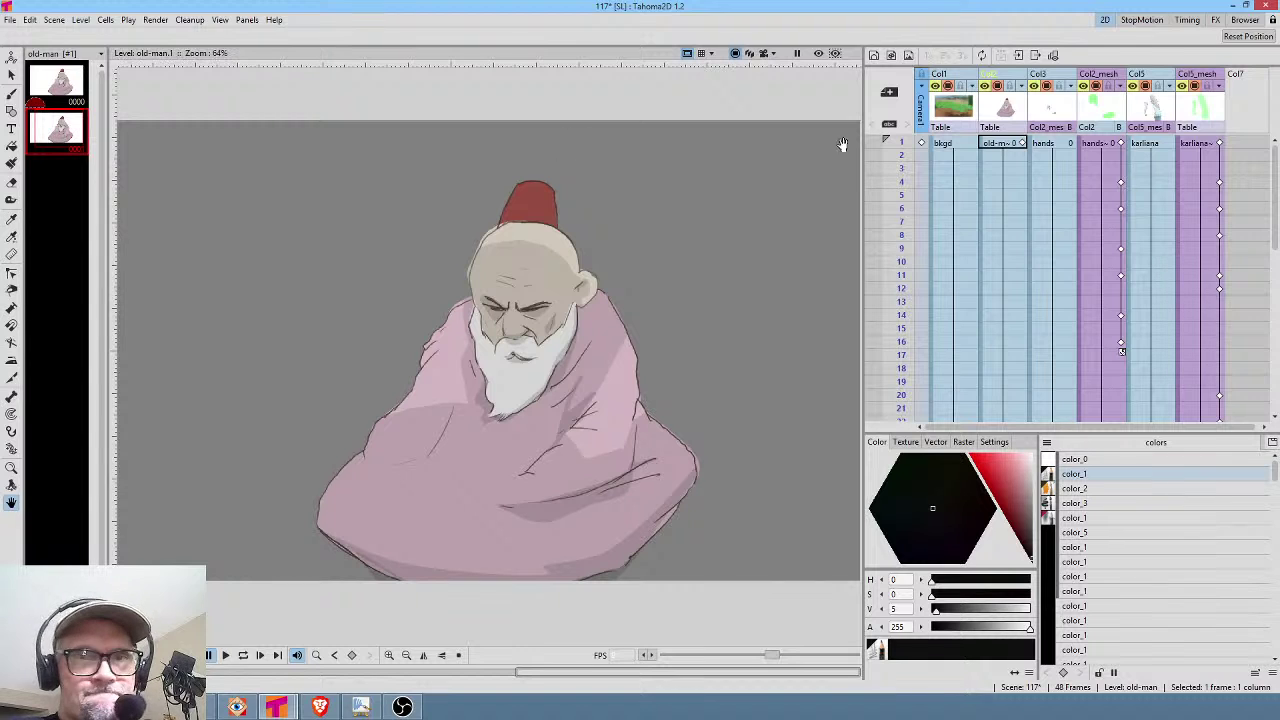
click(1003, 110)
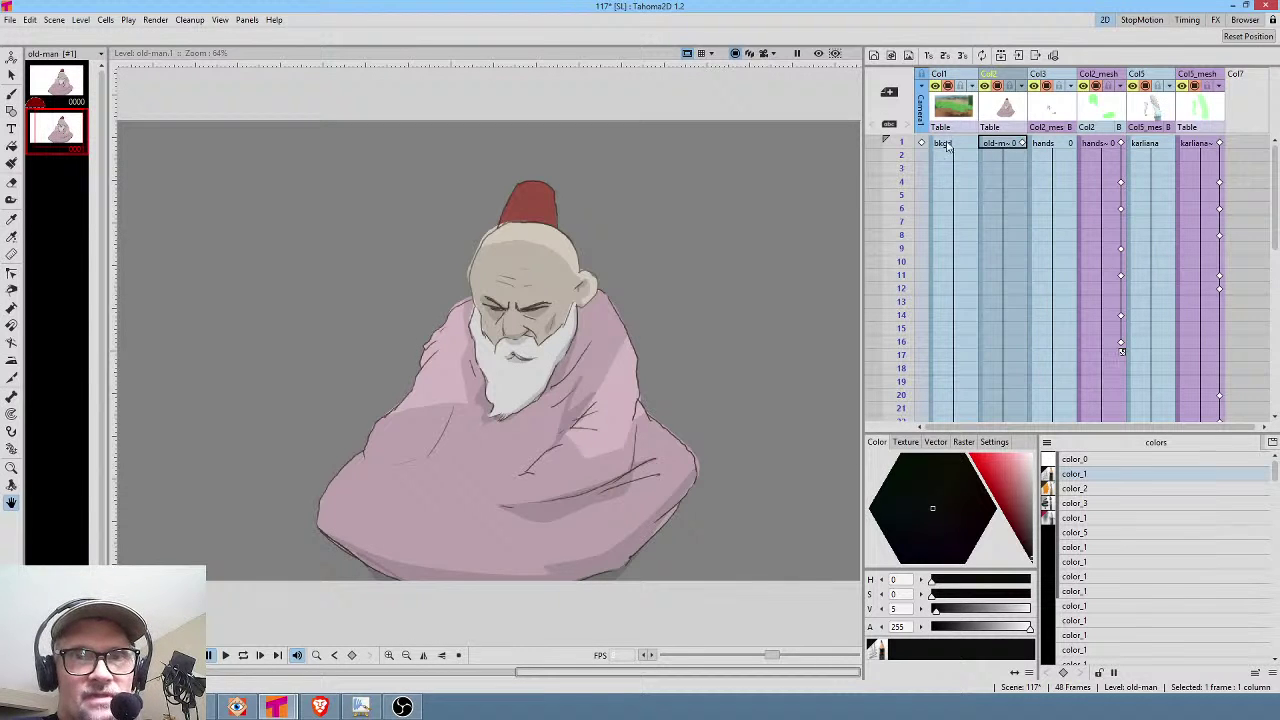
click(995, 144)
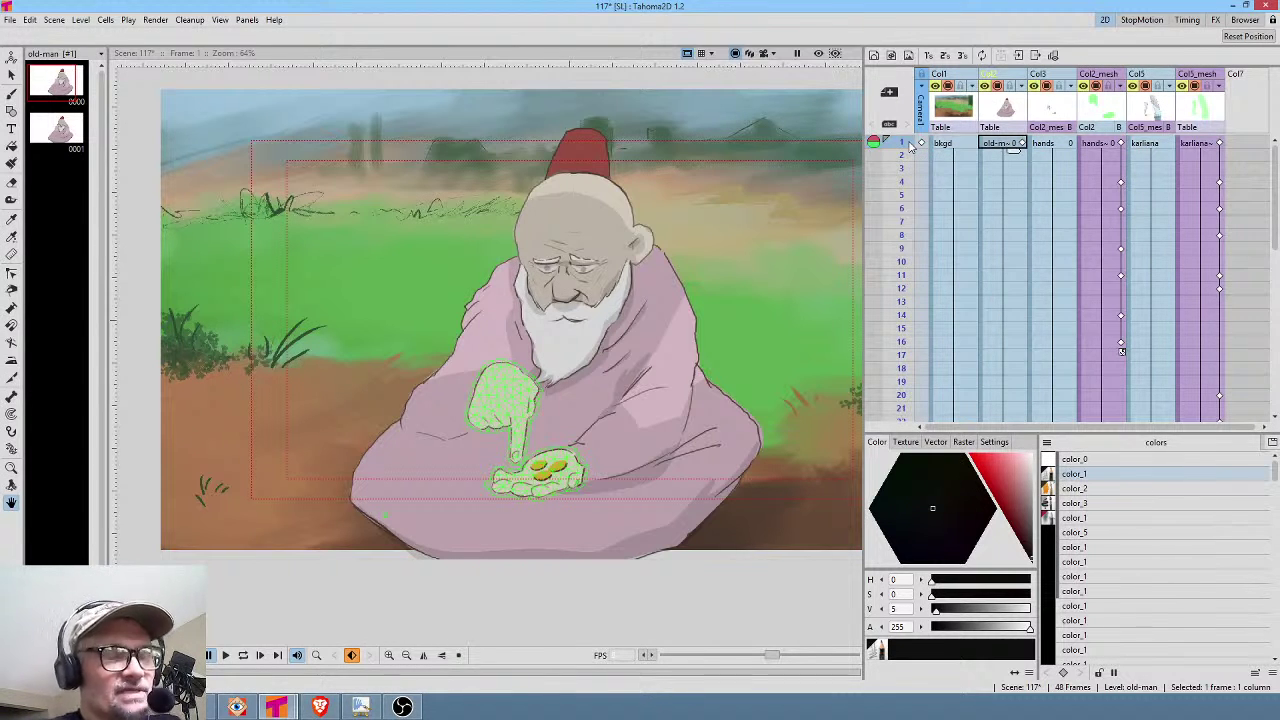
Scrub scene 117 from frame 1 to frame 13 to review the walking figure and the hand animation.
drag(902, 145, 918, 113)
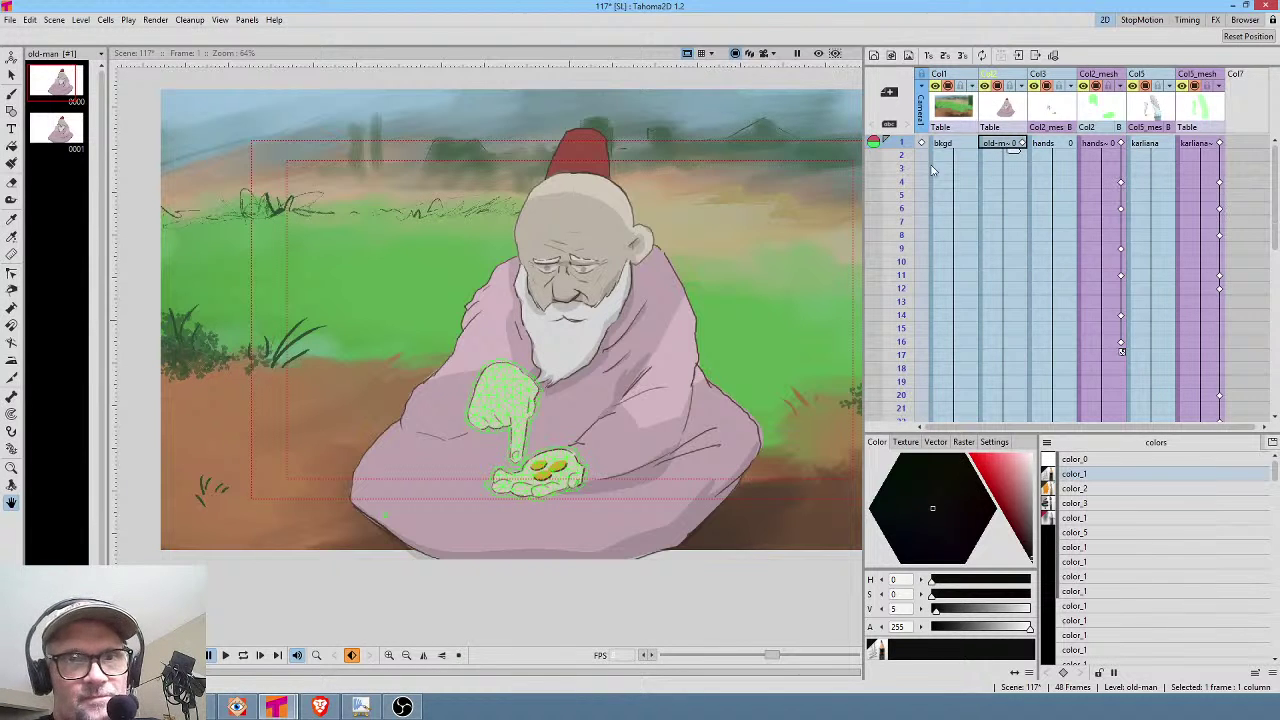
drag(904, 148, 600, 251)
scroll(810, 252, down, 2)
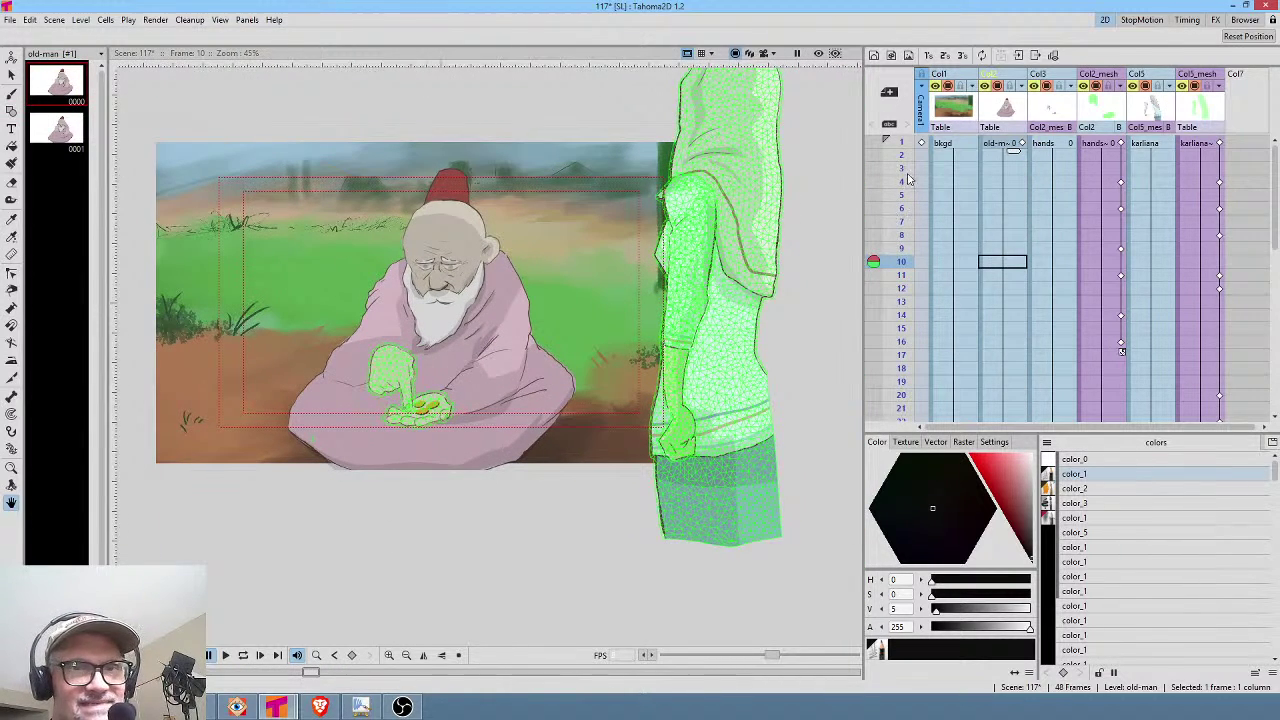
drag(906, 148, 907, 301)
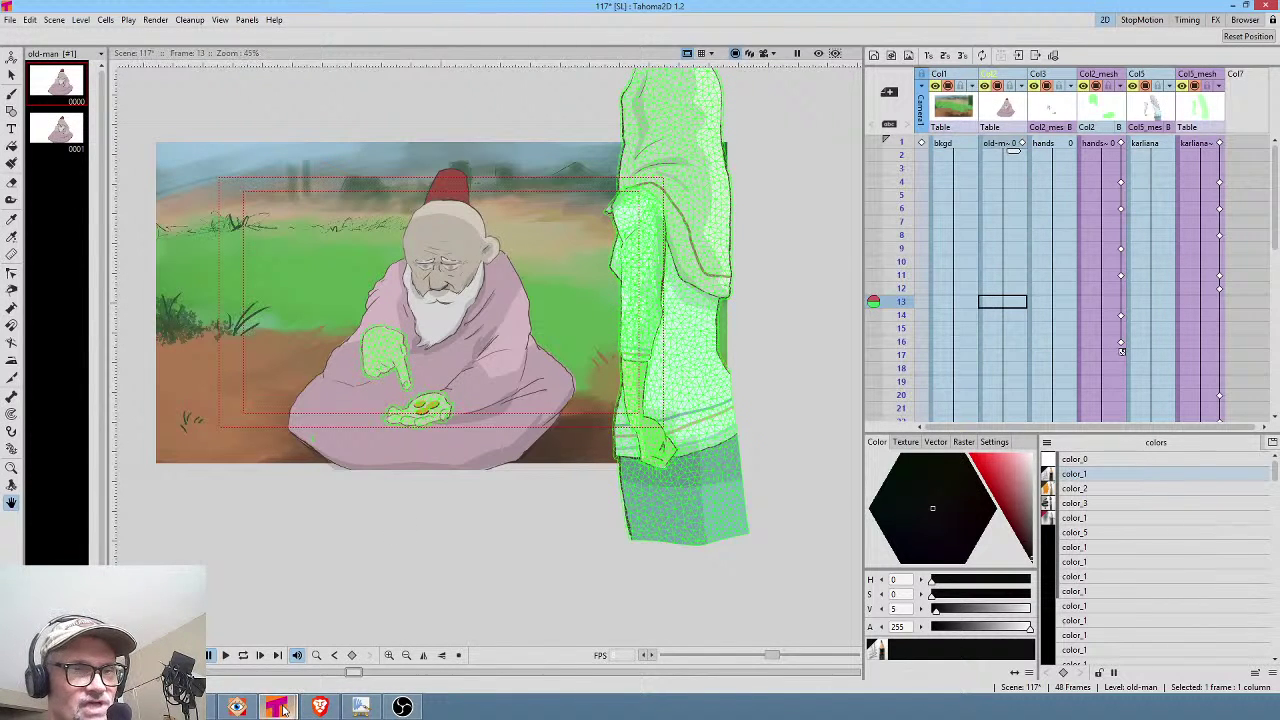
mouse_move(283, 708)
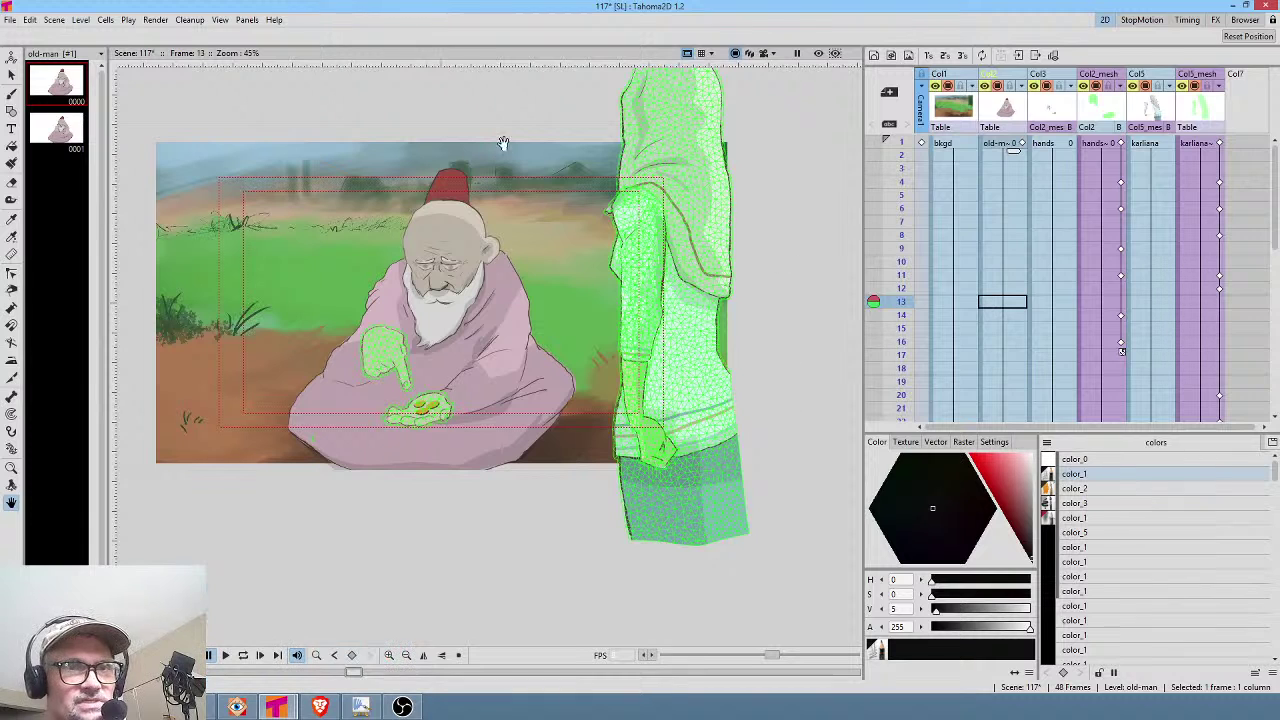
click(10, 21)
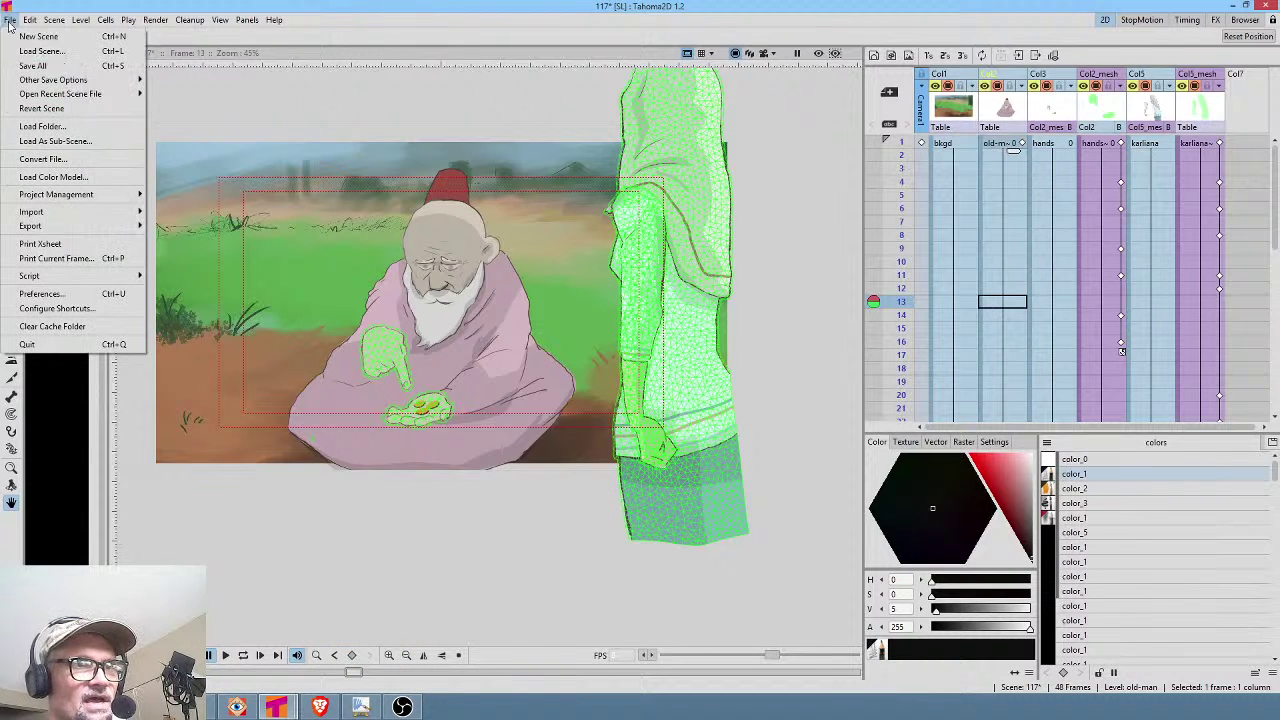
mouse_move(15, 86)
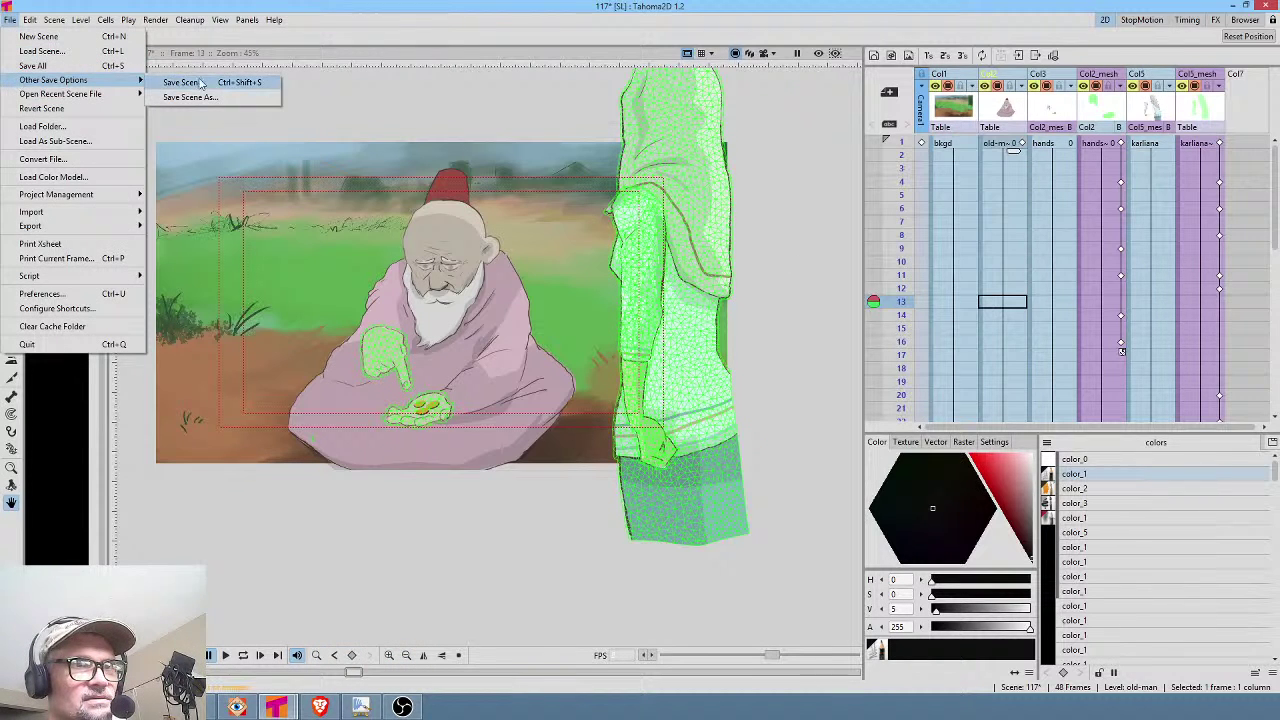
click(238, 98)
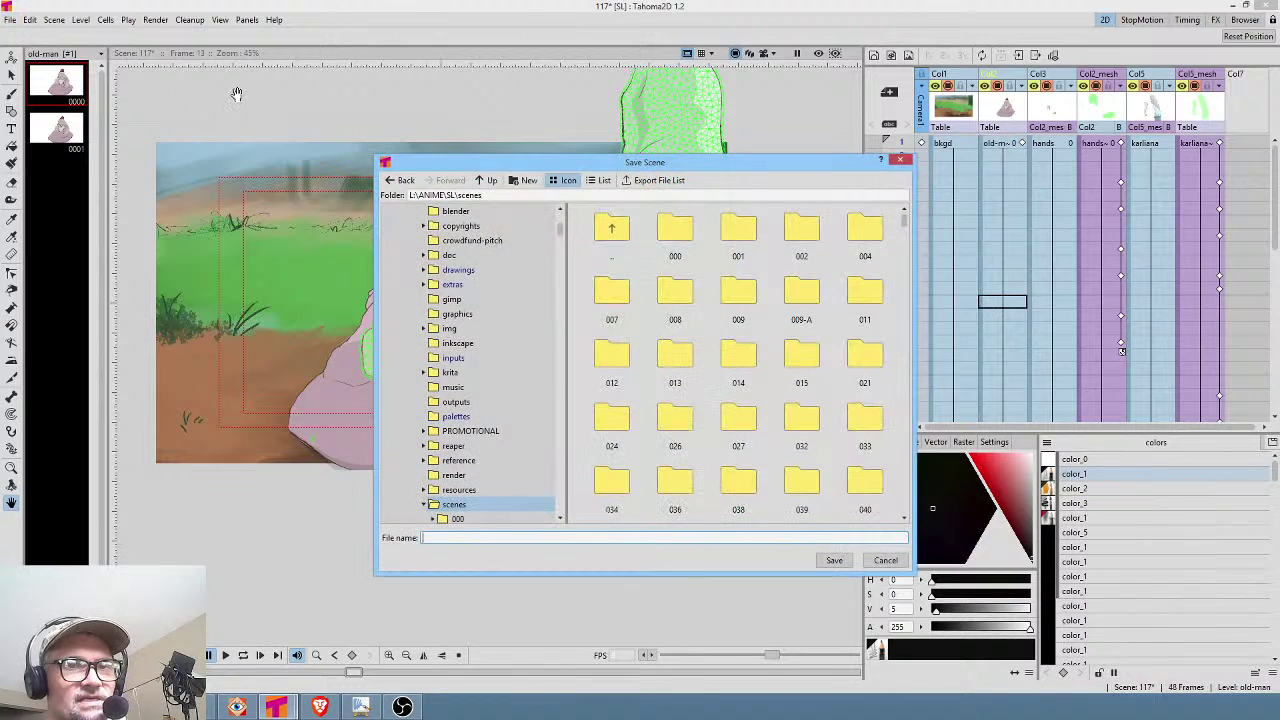
click(900, 160)
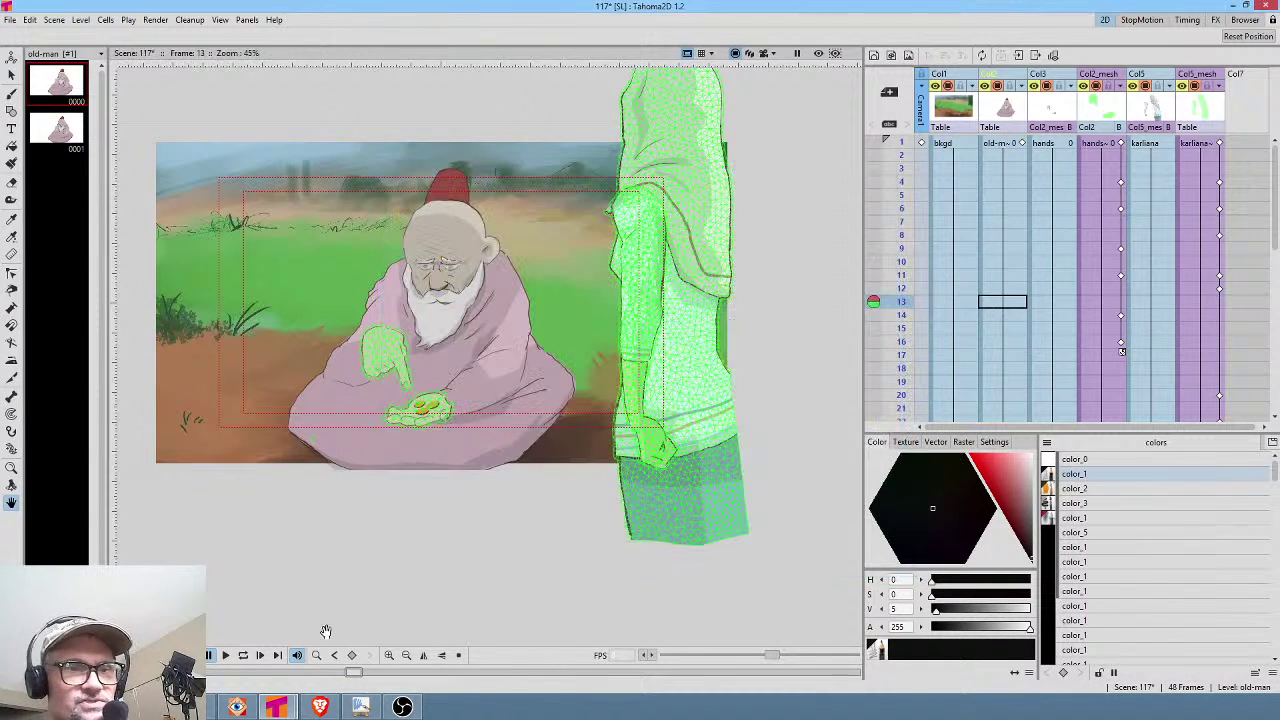
Switch to the untitled sketch scene and save it as 117-redo in the scenes folder.
mouse_move(285, 708)
click(240, 635)
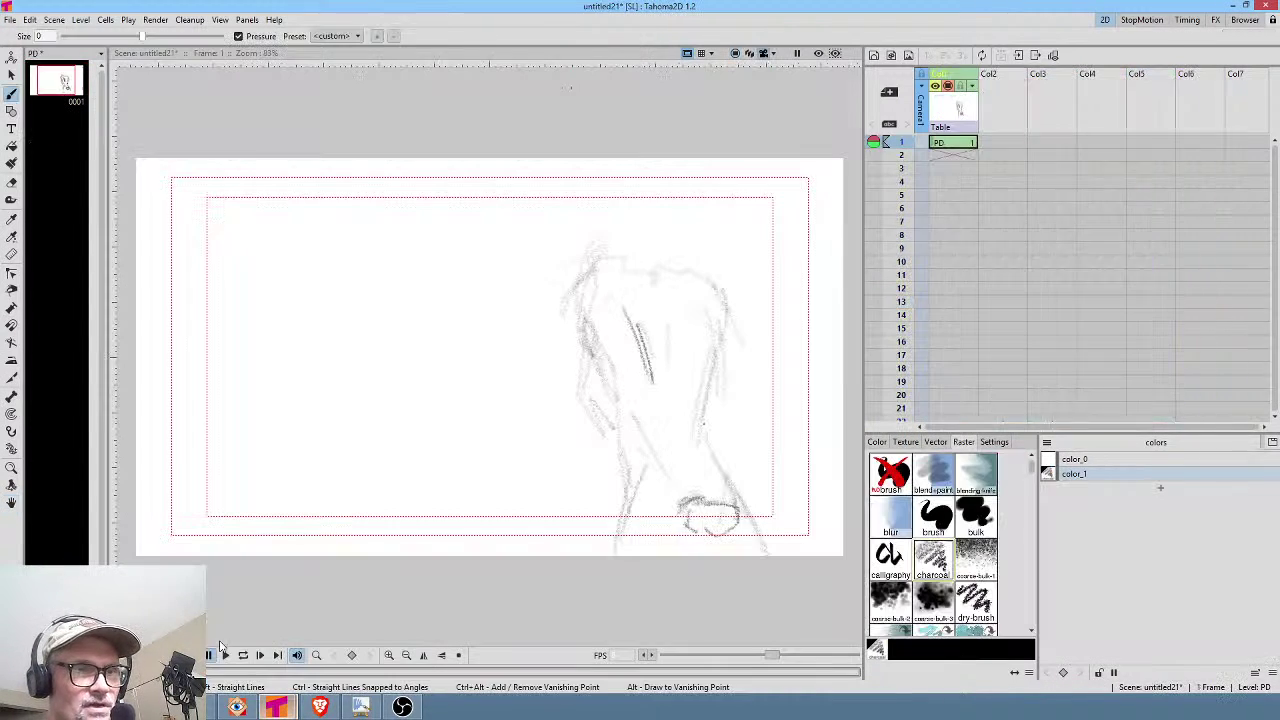
click(10, 20)
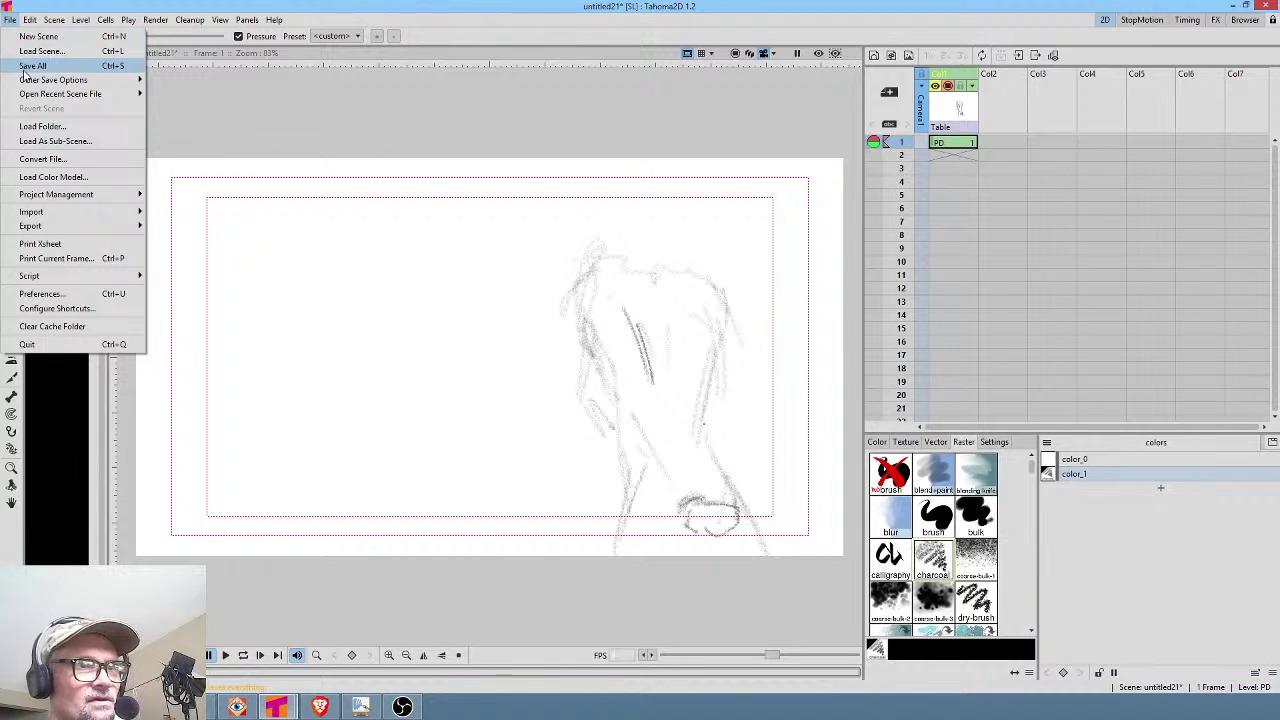
mouse_move(26, 80)
click(190, 97)
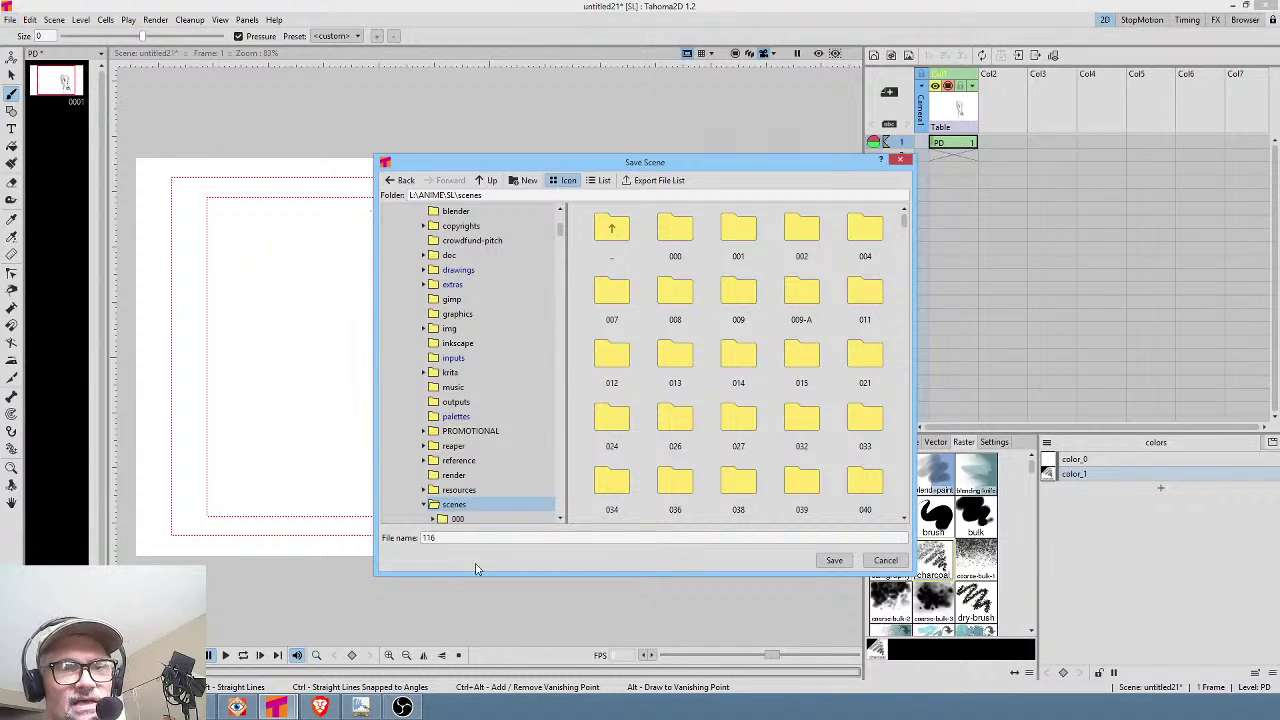
double_click(457, 537)
text(117-redo)
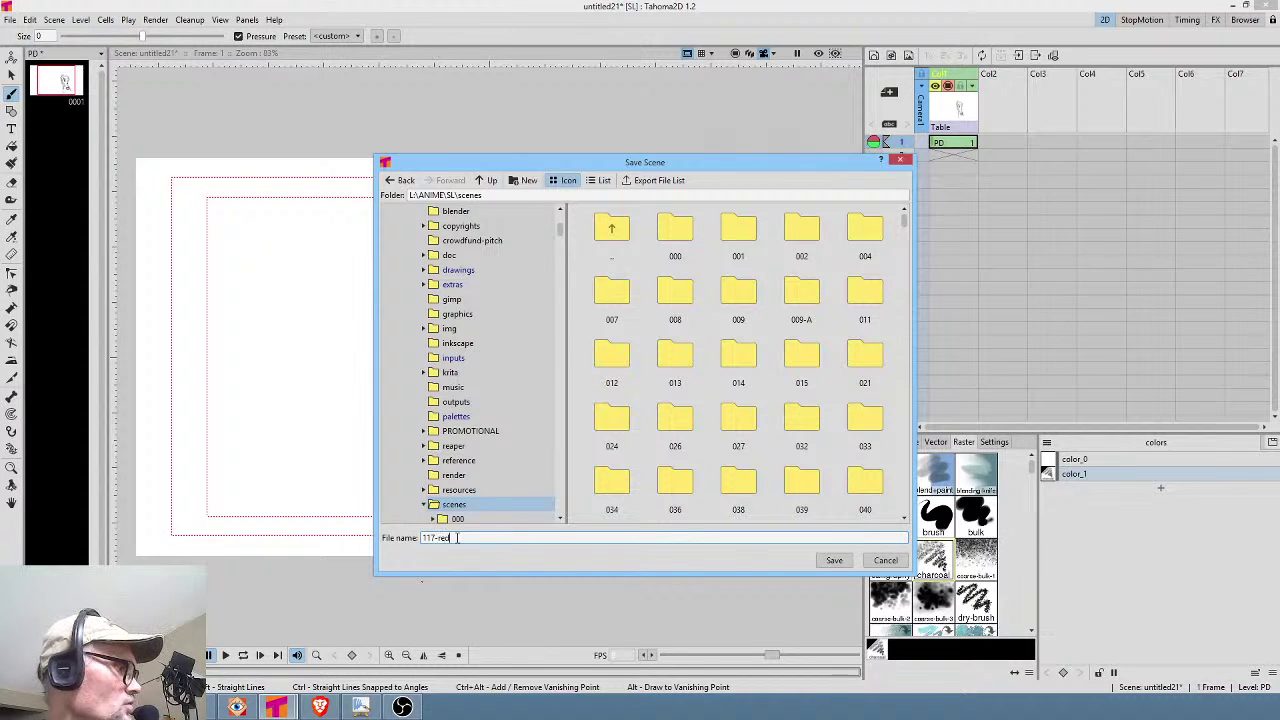
click(830, 560)
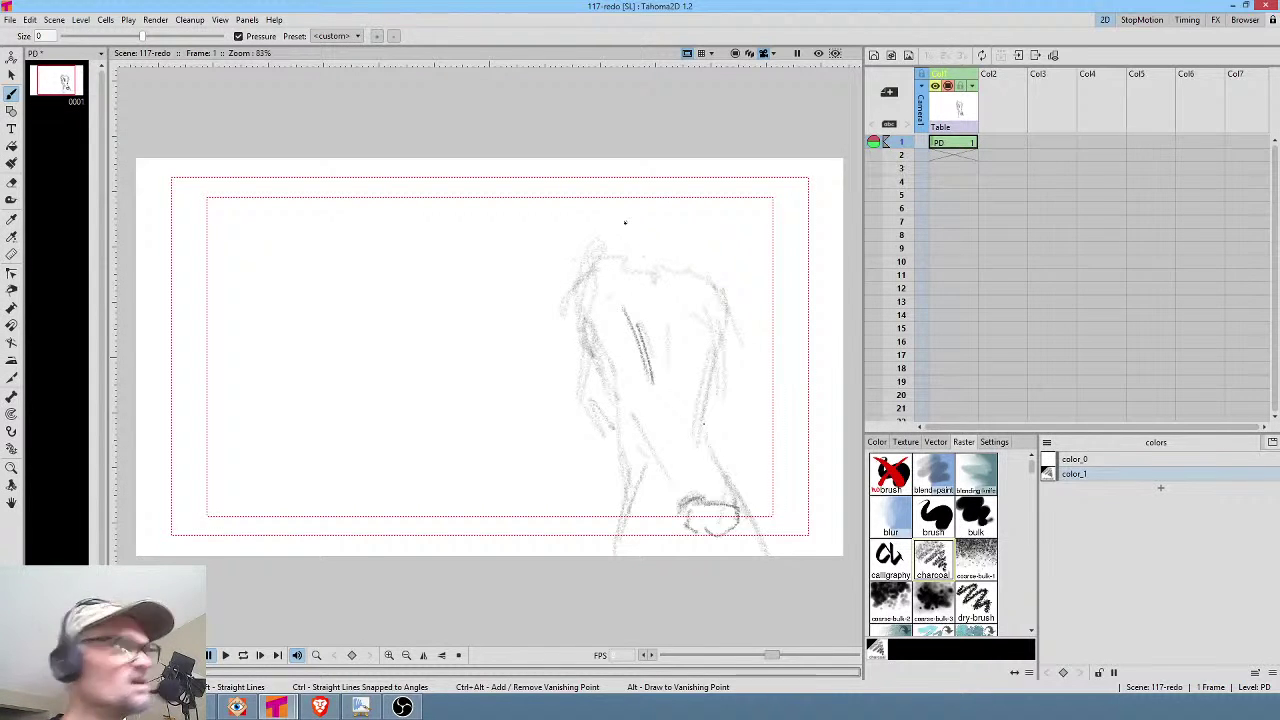
Sketch the figure's head covering above the shoulders with the charcoal brush, and erase the stray strokes above the head.
drag(567, 217, 587, 187)
click(735, 54)
mouse_move(594, 149)
mouse_down()
mouse_move(577, 163)
mouse_move(669, 194)
mouse_move(650, 162)
mouse_move(674, 194)
mouse_move(714, 330)
mouse_move(634, 338)
mouse_move(589, 236)
mouse_up()
mouse_move(557, 277)
mouse_down()
mouse_move(584, 168)
mouse_move(566, 258)
mouse_up()
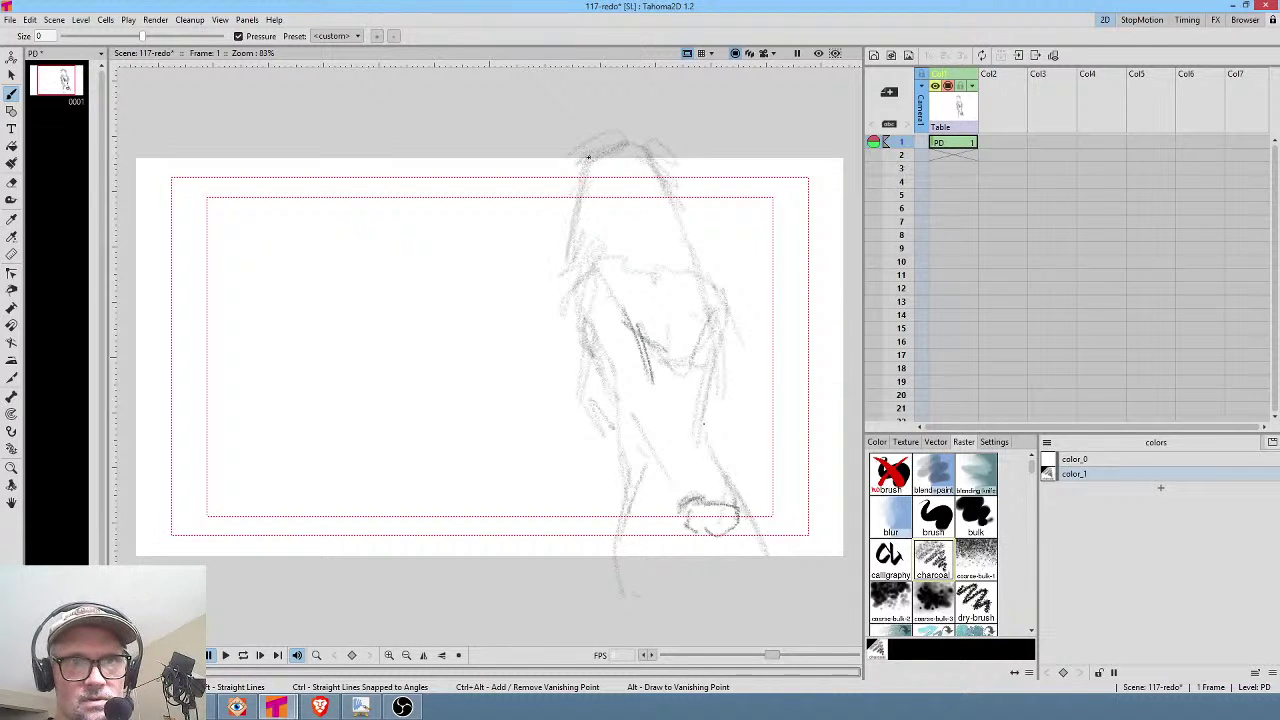
drag(640, 145, 692, 251)
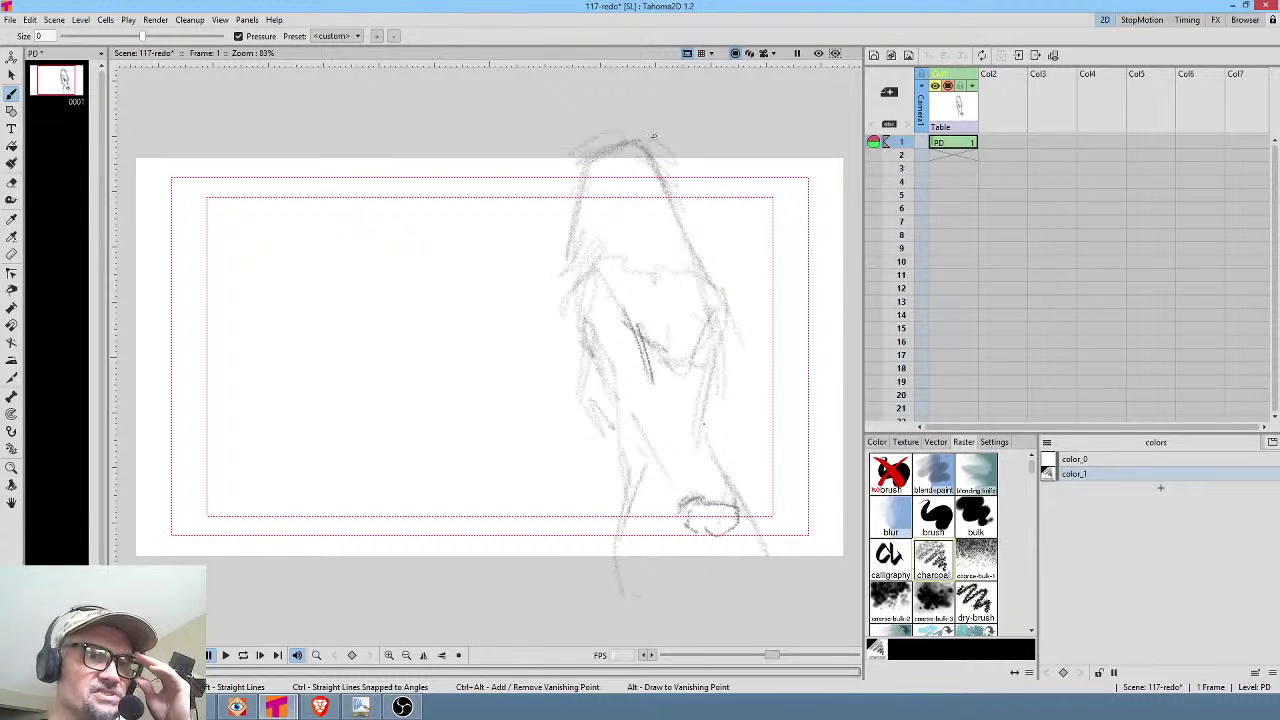
mouse_move(578, 255)
mouse_down()
mouse_move(604, 167)
mouse_move(642, 159)
mouse_move(681, 243)
mouse_move(664, 196)
mouse_up()
key(a)
mouse_move(649, 113)
mouse_down()
mouse_move(600, 118)
mouse_move(600, 165)
mouse_move(680, 145)
mouse_move(689, 91)
mouse_up()
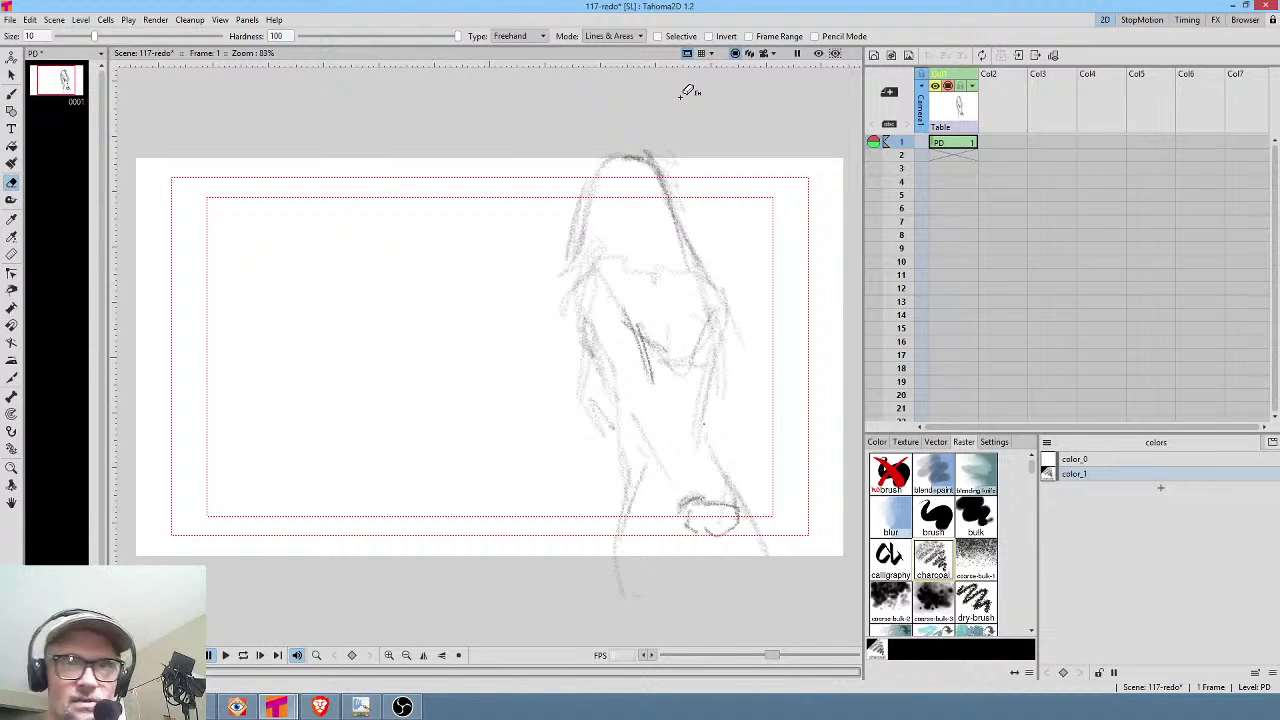
key(b)
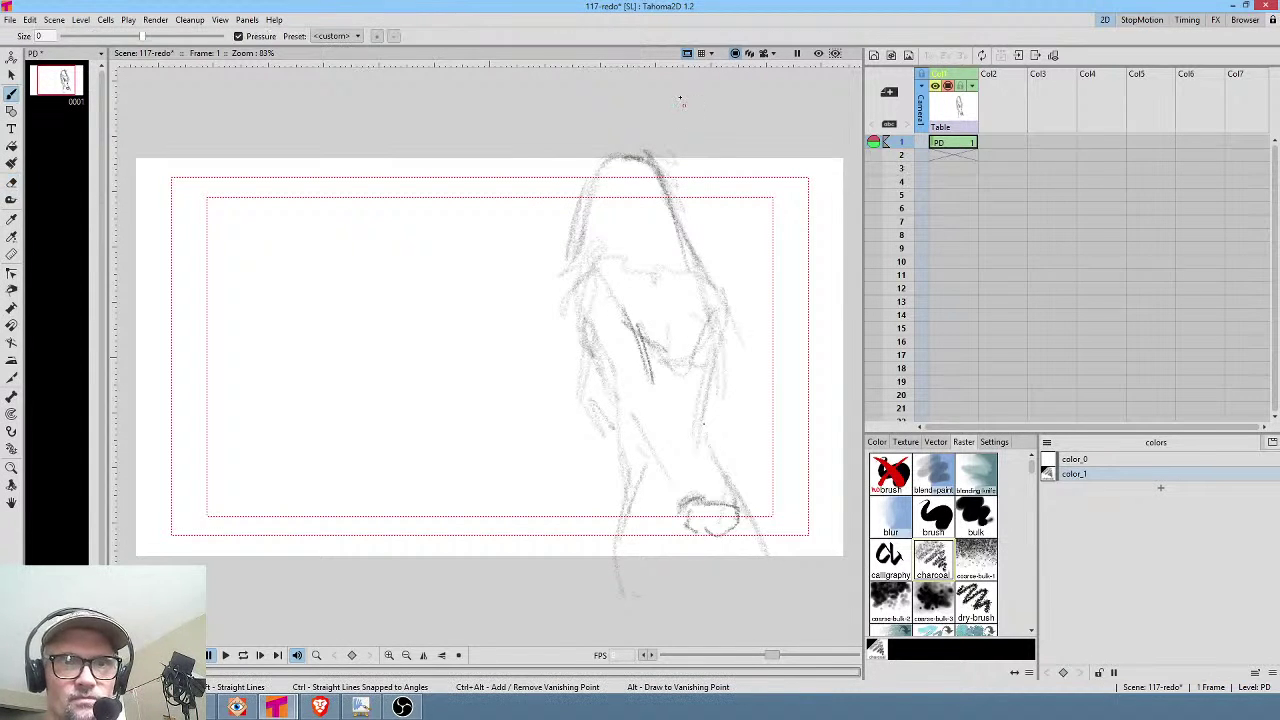
Add a blank drawing at frame 2 of the first column and show frame 1 as onion skin.
click(960, 155)
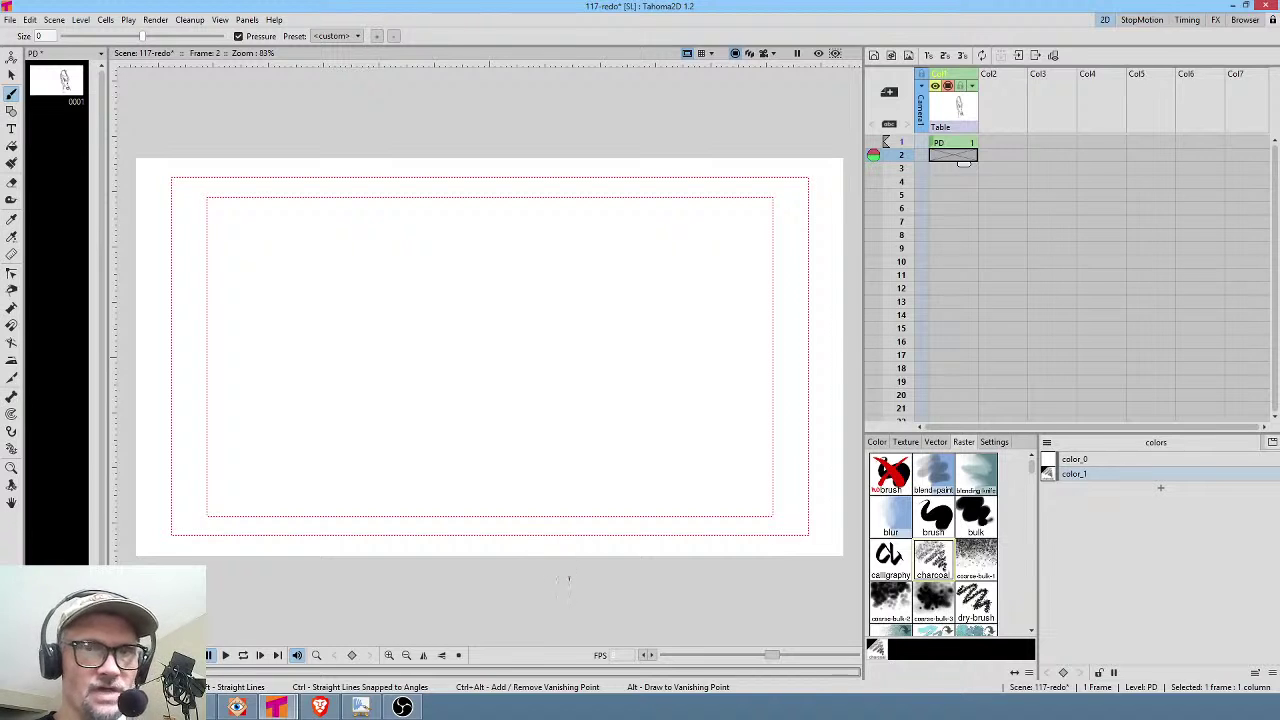
click(568, 577)
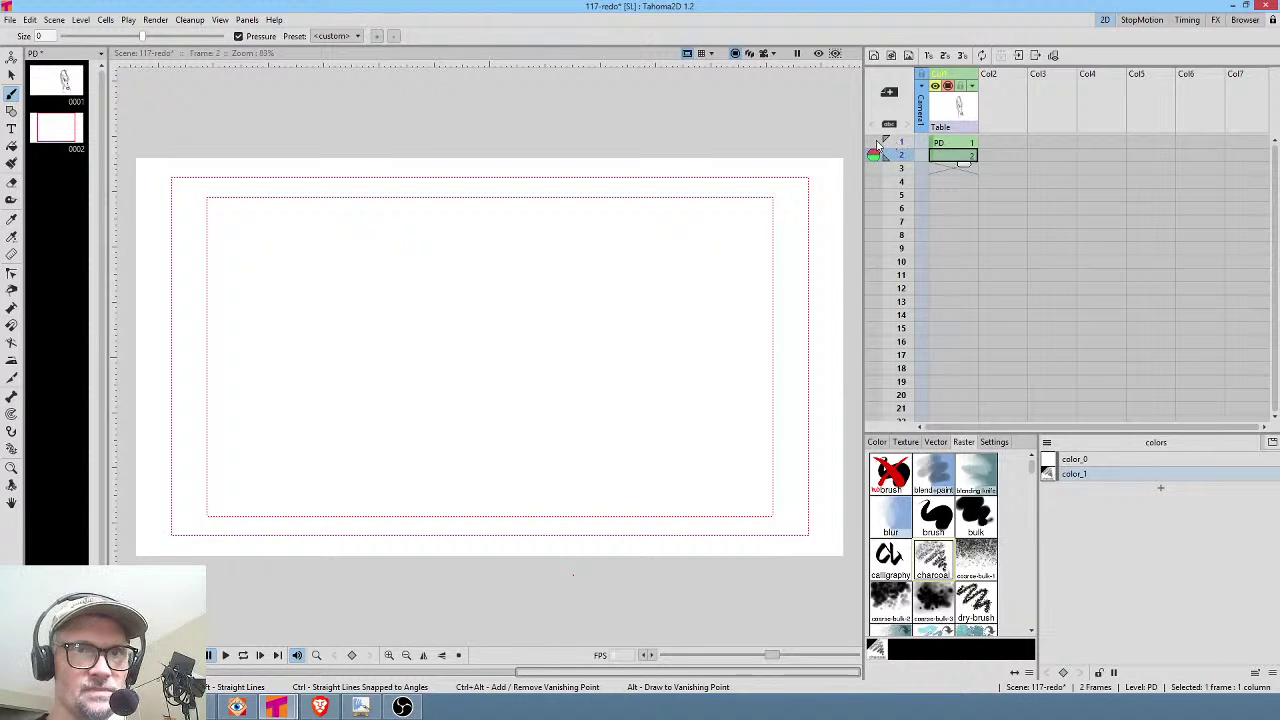
click(874, 143)
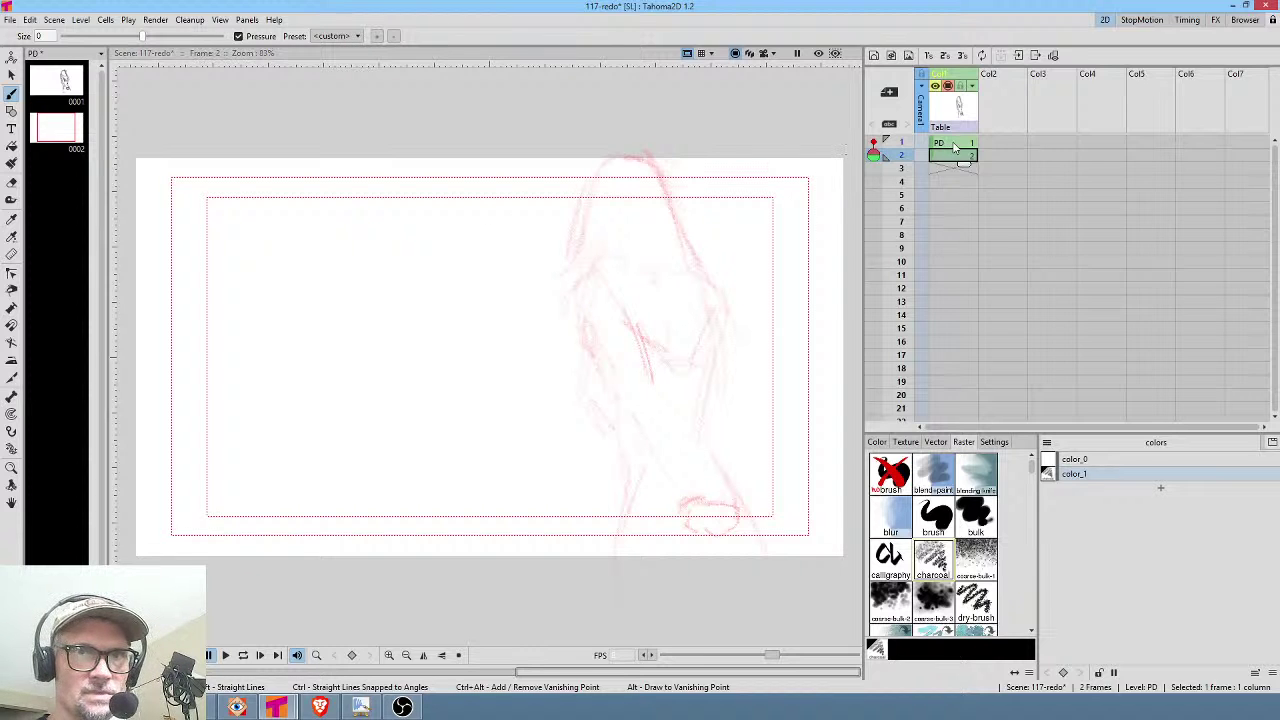
Start a new drawing at frame 1 of Col2 and set up the charcoal brush in red with H 0, S 100, V 100.
click(1003, 146)
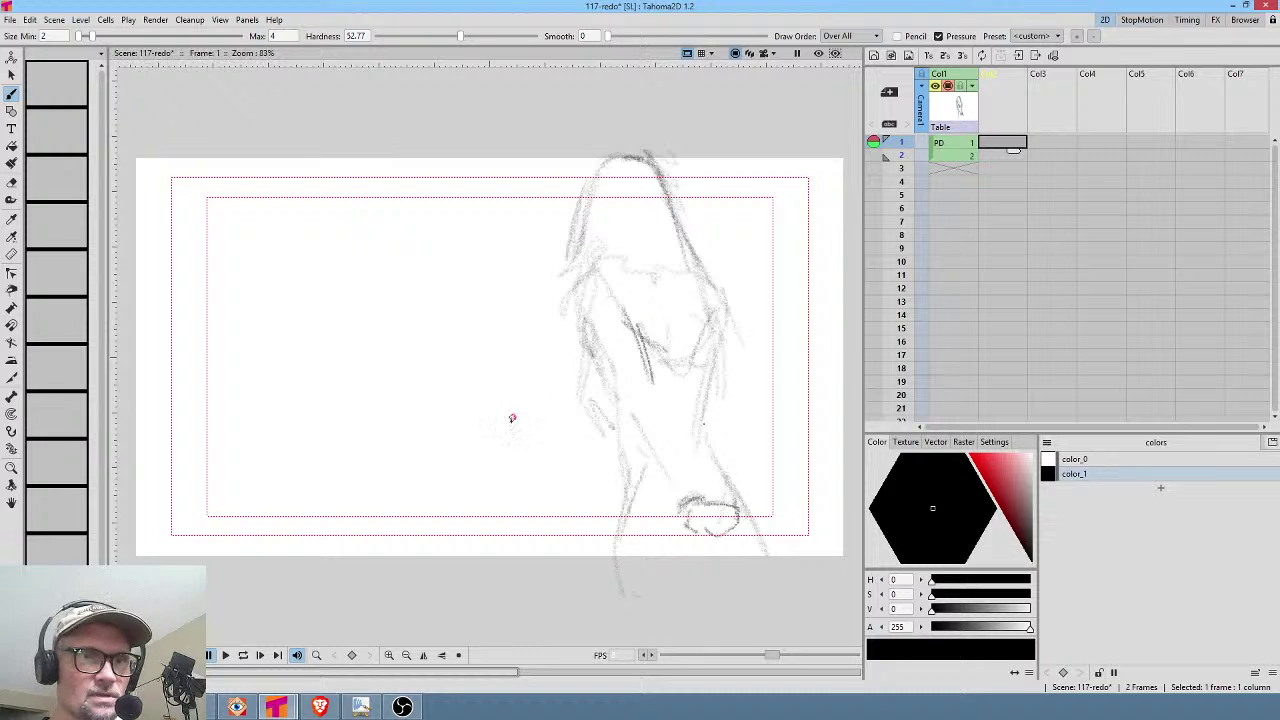
click(262, 601)
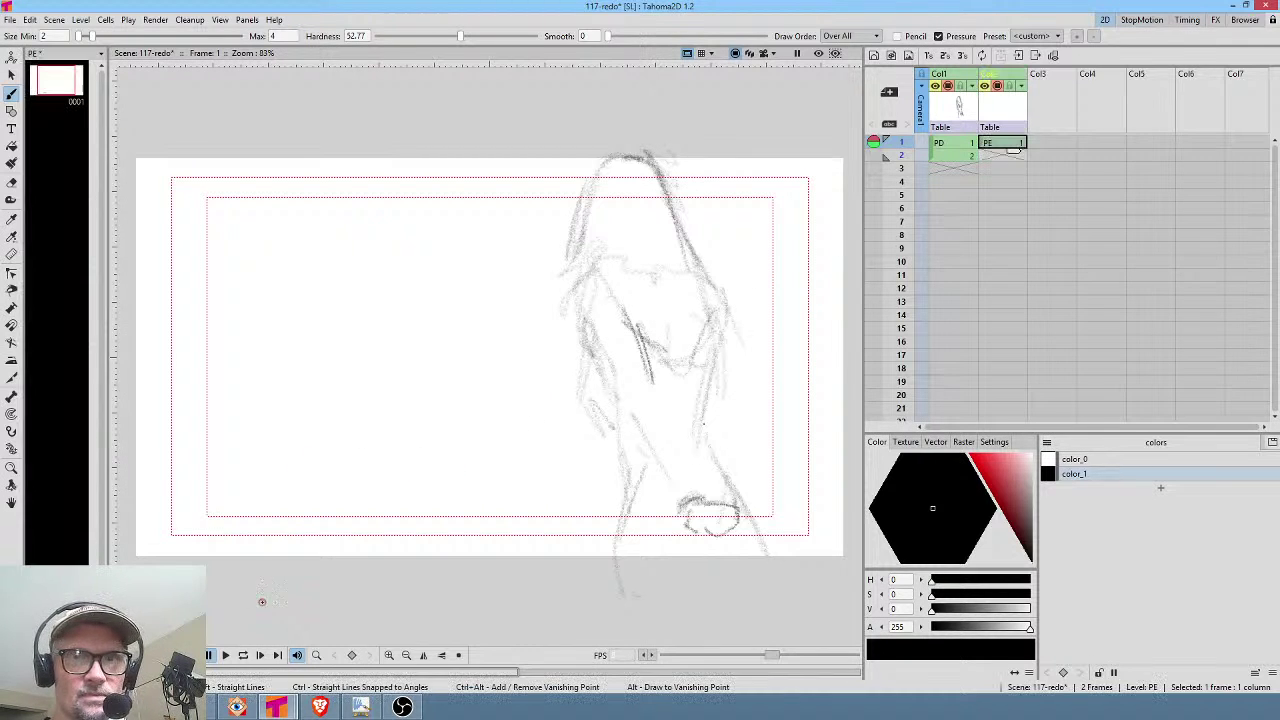
click(963, 441)
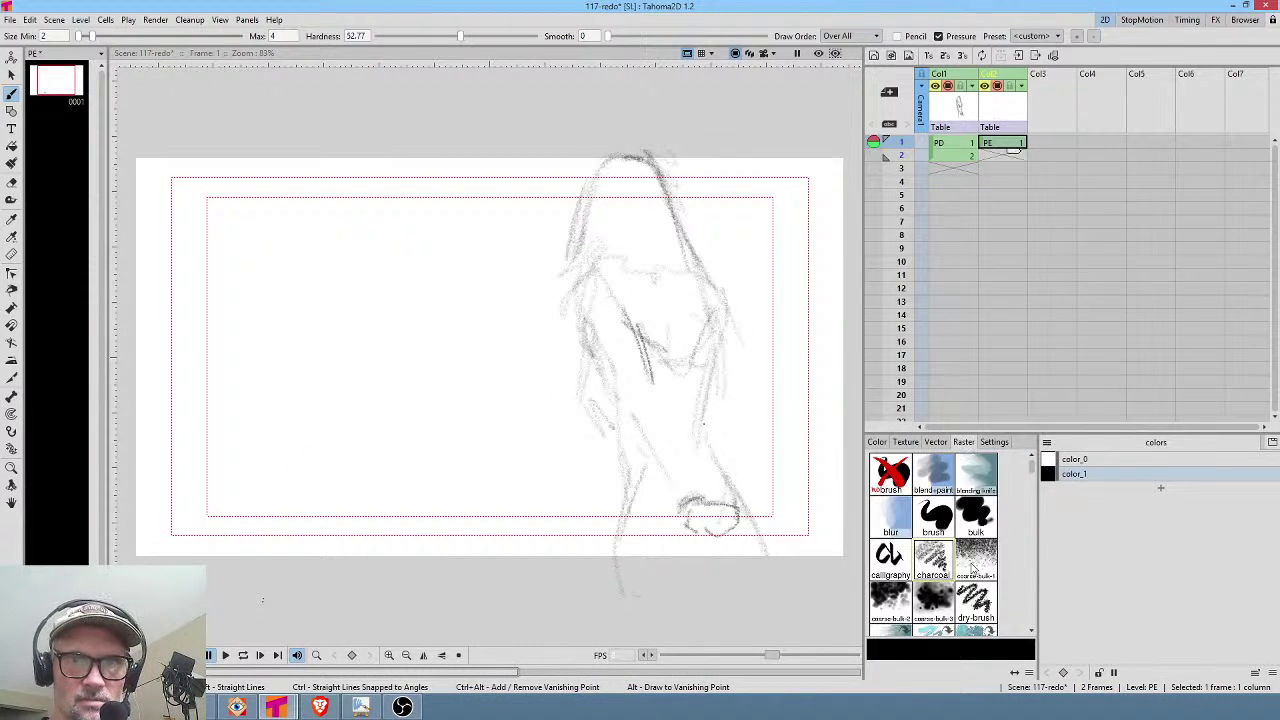
click(928, 563)
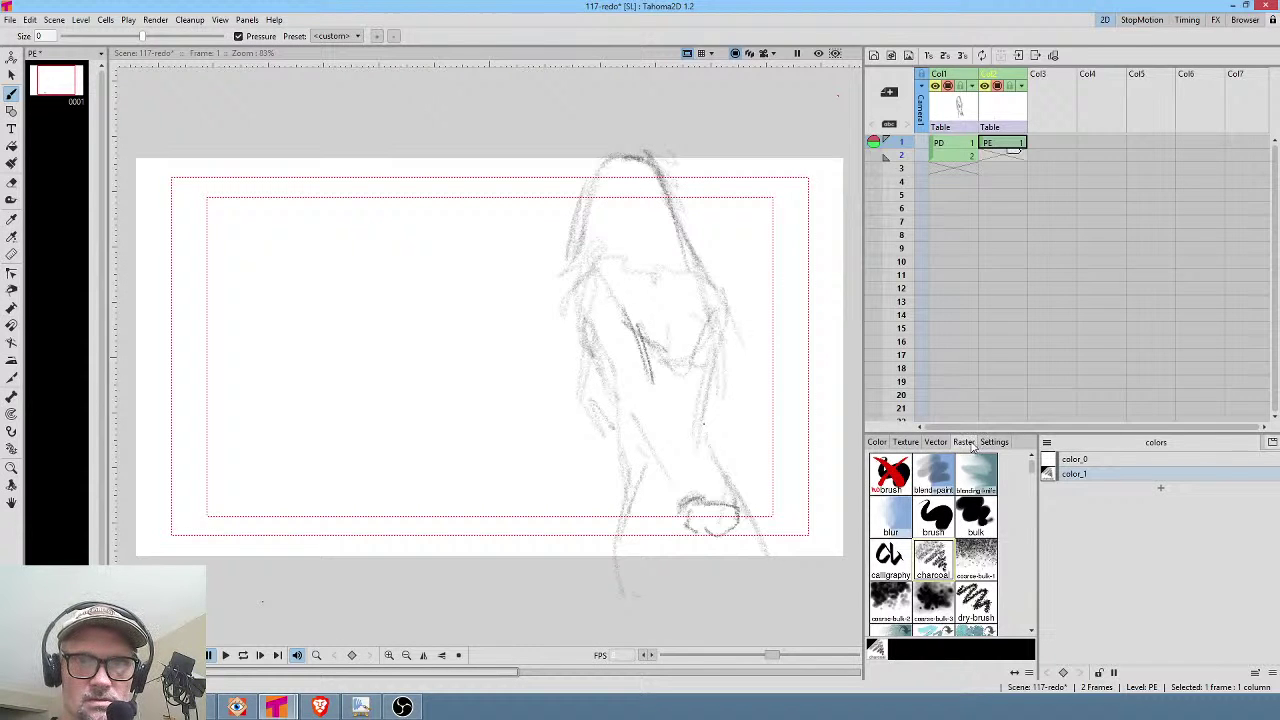
click(877, 442)
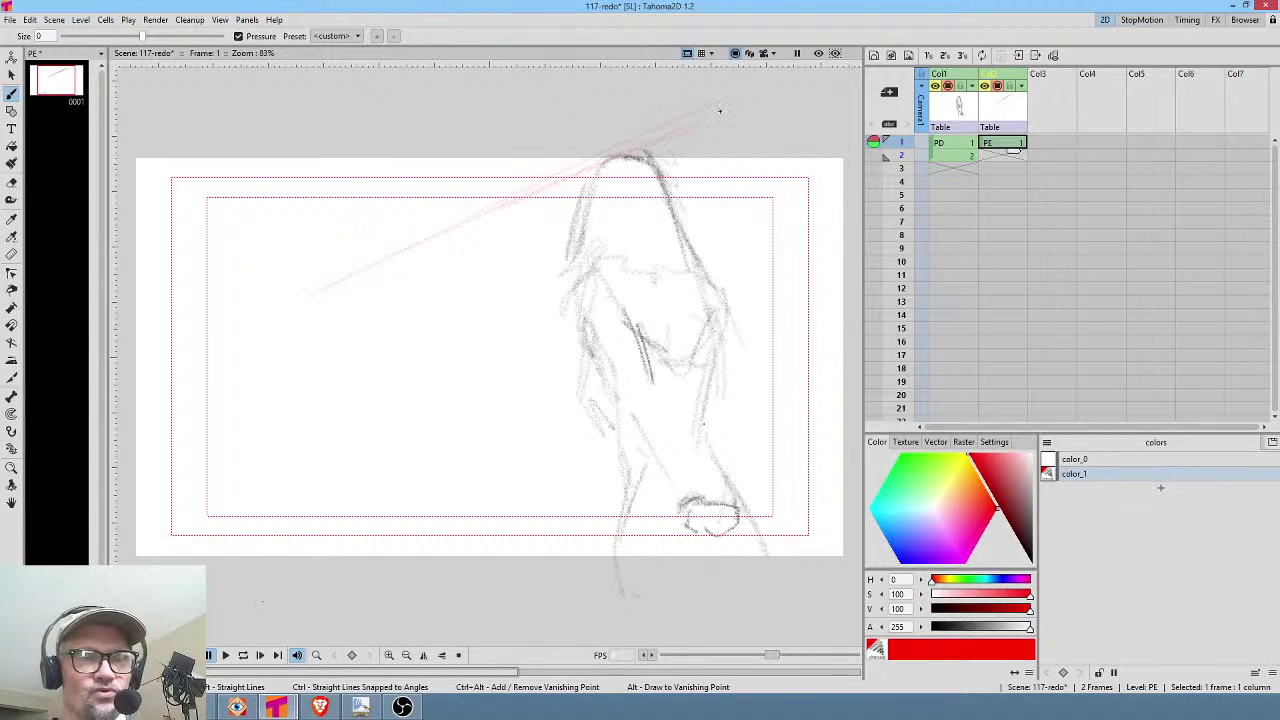
Sketch a small red seated figure away from the standing one, with perspective guide lines fanning out to the standing figure's height and arms.
mouse_move(718, 98)
mouse_down()
mouse_move(352, 299)
mouse_move(384, 342)
mouse_move(551, 186)
mouse_move(356, 345)
mouse_up()
drag(658, 97, 336, 332)
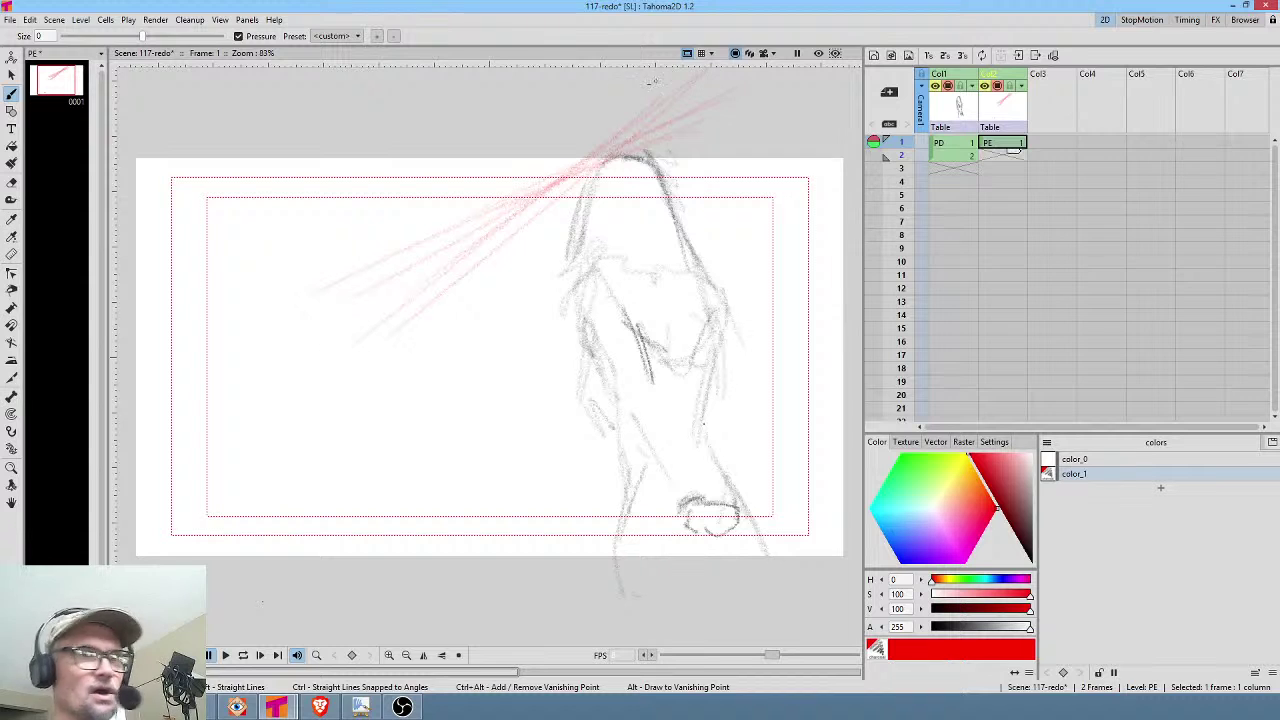
key(e)
mouse_move(637, 80)
mouse_down()
mouse_move(345, 248)
mouse_move(371, 310)
mouse_move(632, 86)
mouse_up()
key(b)
mouse_move(560, 196)
mouse_down()
mouse_move(347, 344)
mouse_move(361, 349)
mouse_move(350, 320)
mouse_move(395, 376)
mouse_move(377, 356)
mouse_move(320, 372)
mouse_move(332, 390)
mouse_move(395, 378)
mouse_move(377, 332)
mouse_move(388, 352)
mouse_move(357, 376)
mouse_move(323, 360)
mouse_move(344, 358)
mouse_move(348, 318)
mouse_move(405, 366)
mouse_move(349, 395)
mouse_move(312, 382)
mouse_move(600, 586)
mouse_up()
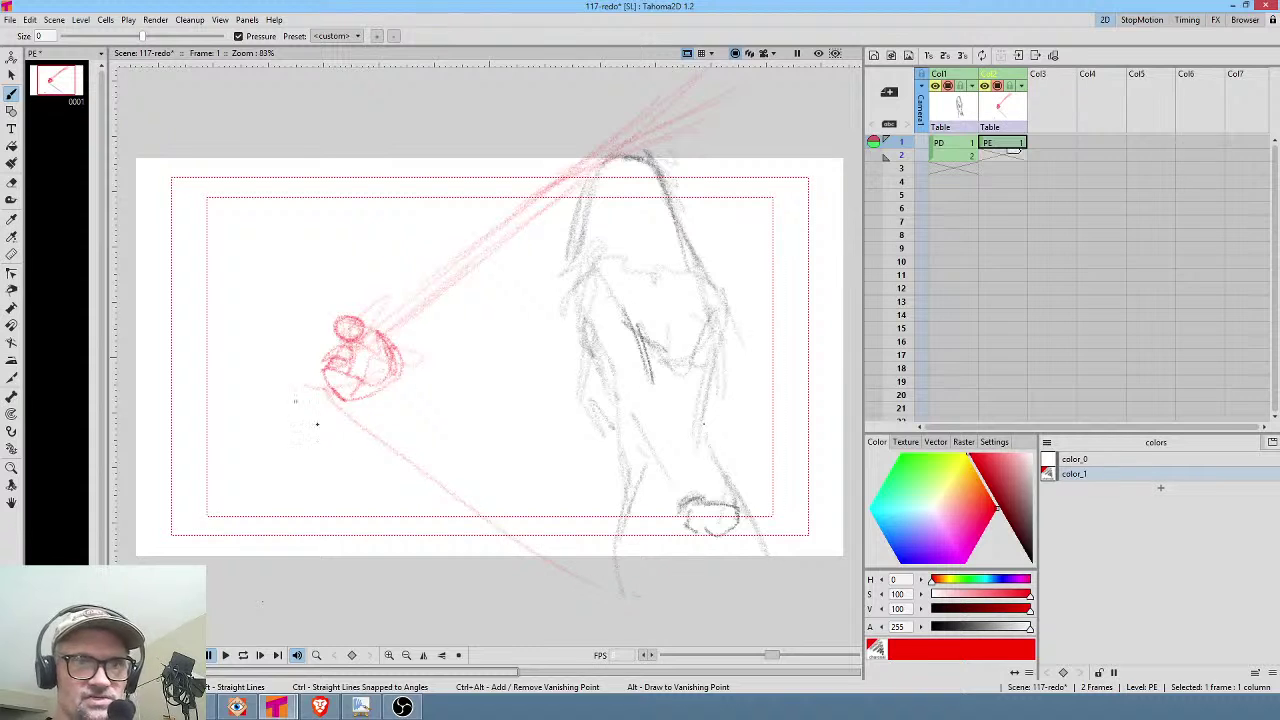
mouse_move(673, 434)
mouse_down()
mouse_move(266, 365)
mouse_move(715, 412)
mouse_up()
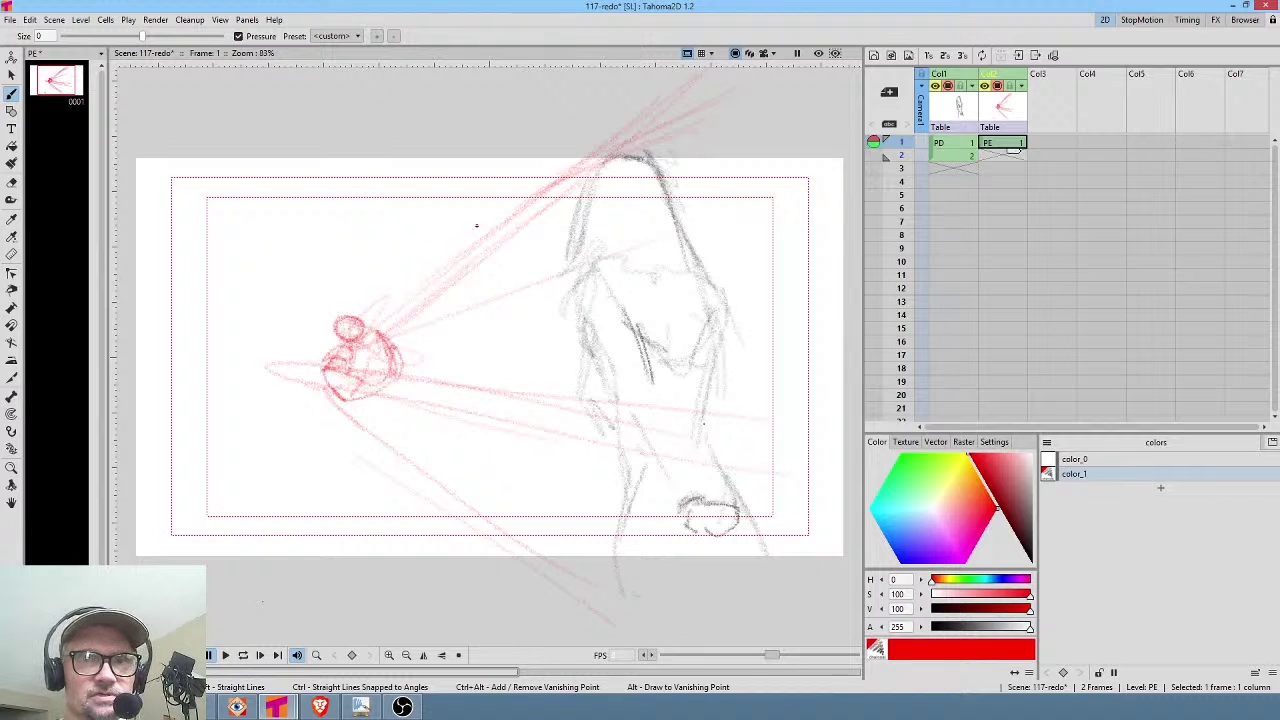
Extend the red guide drawing through frame 8, and go to frame 2 of the first column with color_1 active.
drag(1014, 150, 1013, 240)
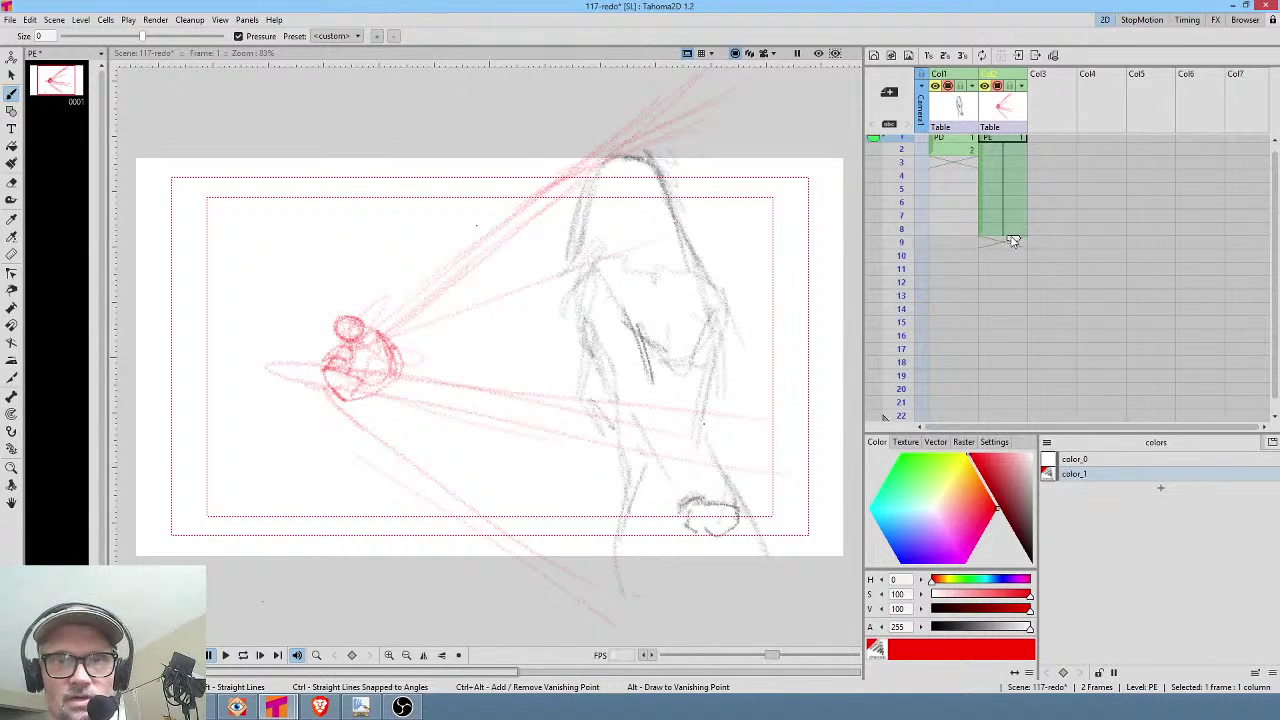
click(966, 143)
click(964, 150)
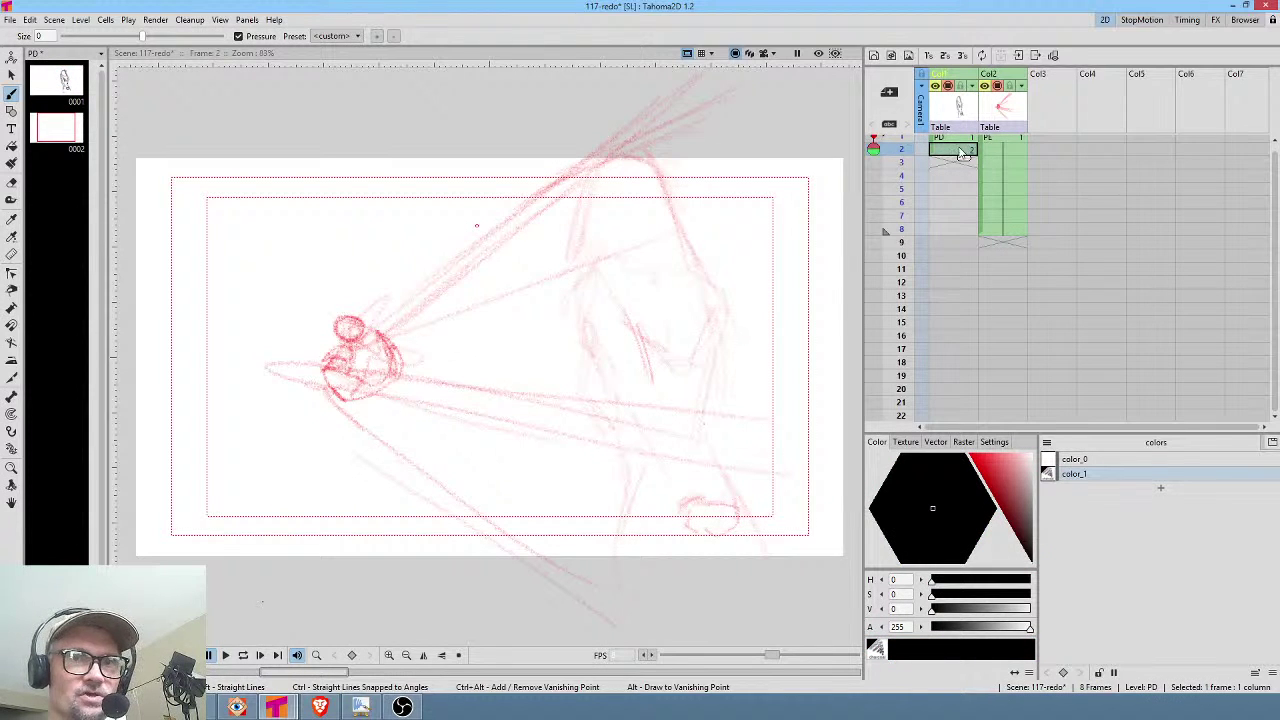
click(1090, 474)
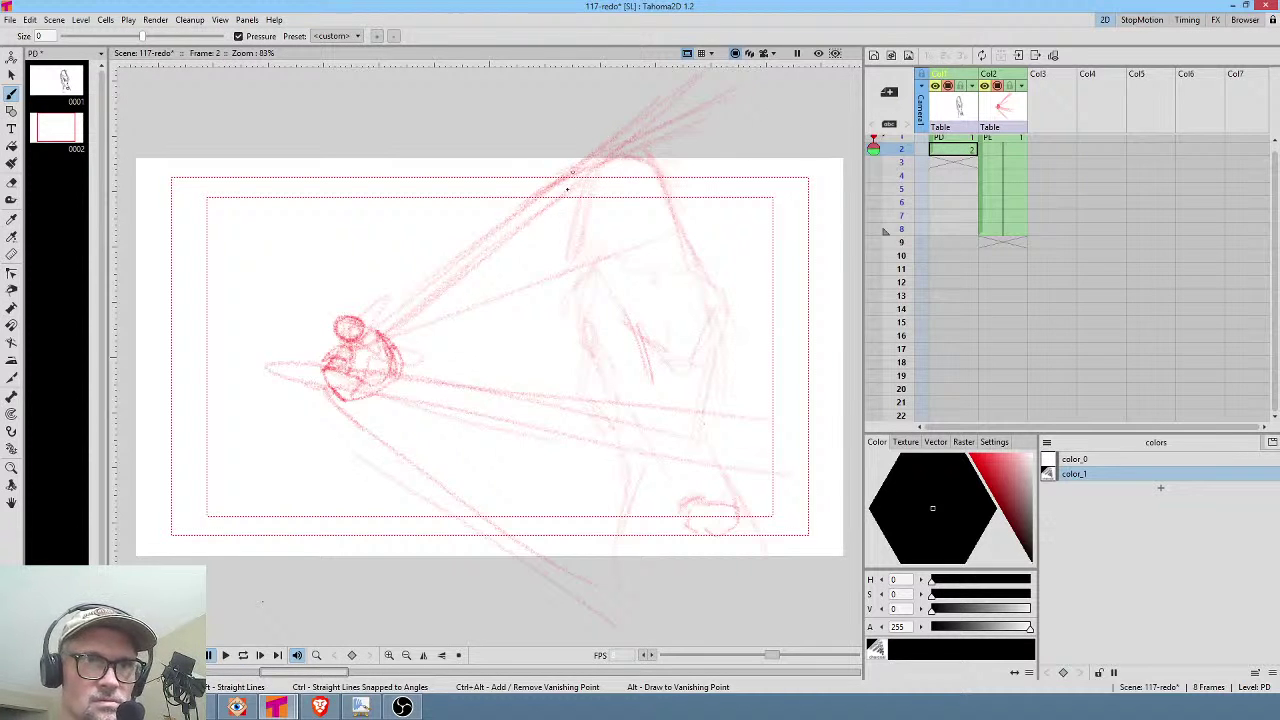
Play the scene from frame 1 to check the timing, and stop the playback.
click(962, 162)
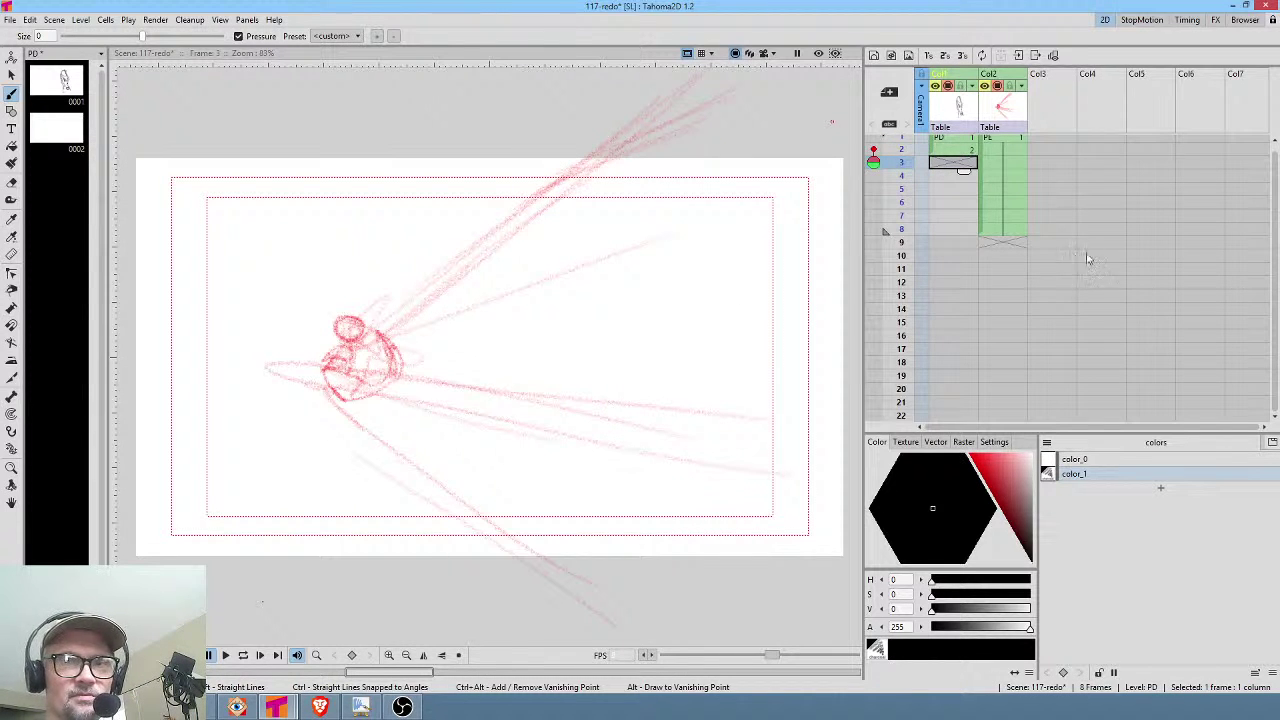
click(908, 139)
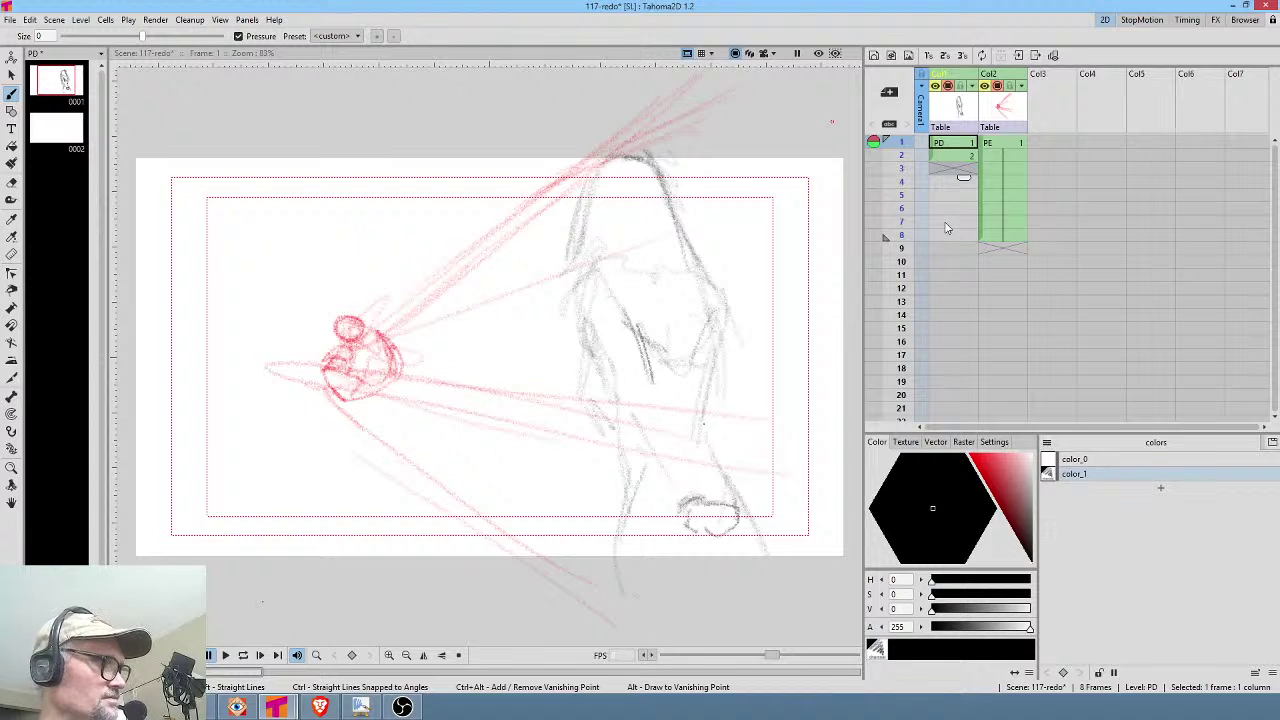
key(p)
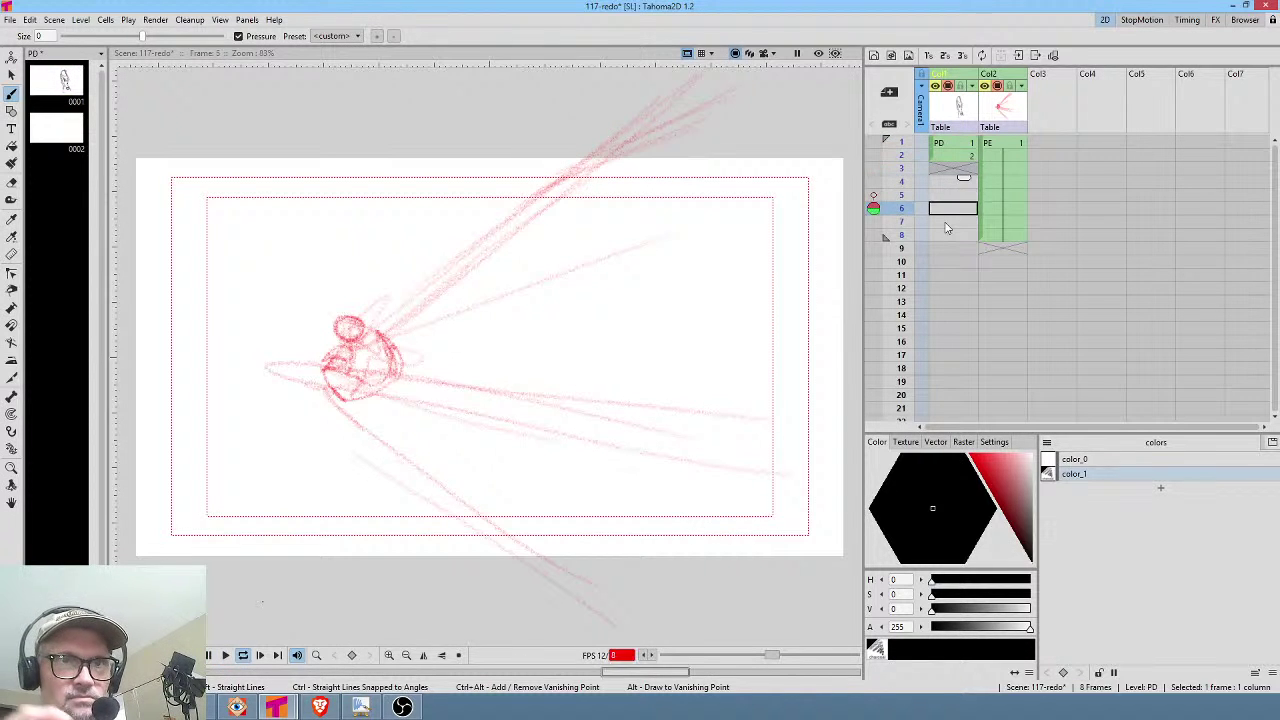
key(p)
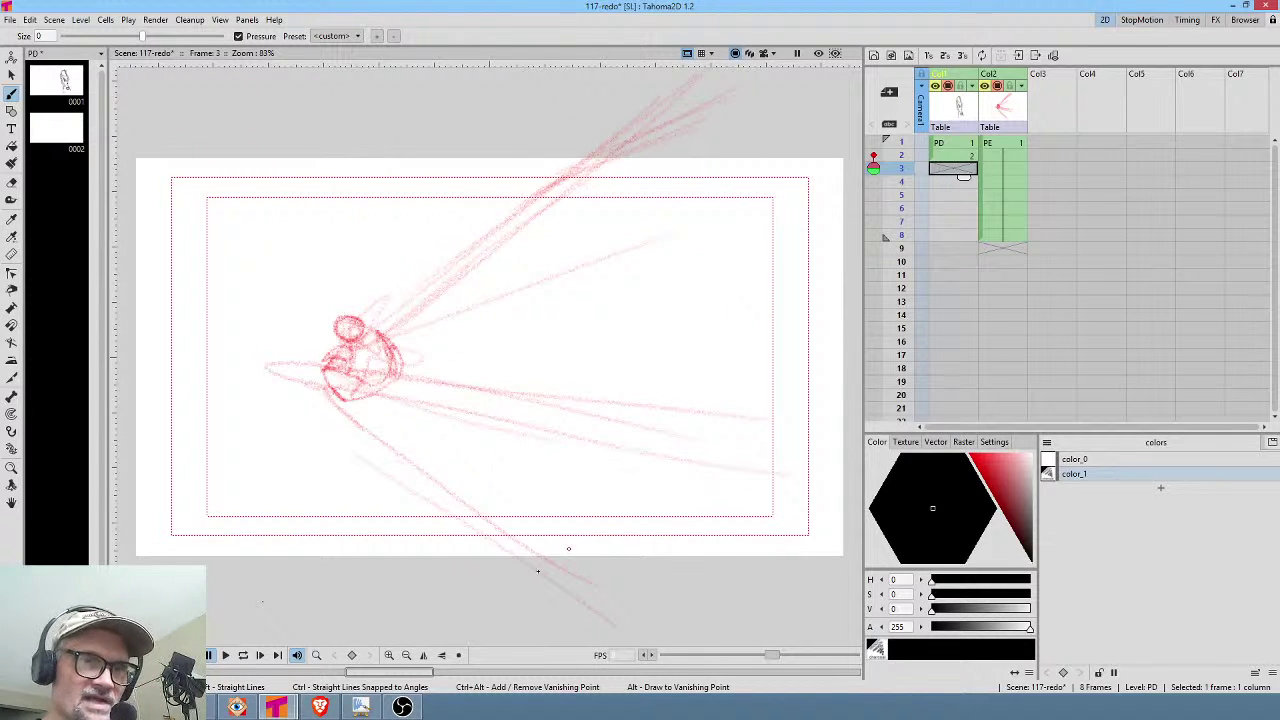
Add blank drawings at frames 3 and 4 of the first column, check frame 1, and return to frame 4.
key(alt+d)
key(Down)
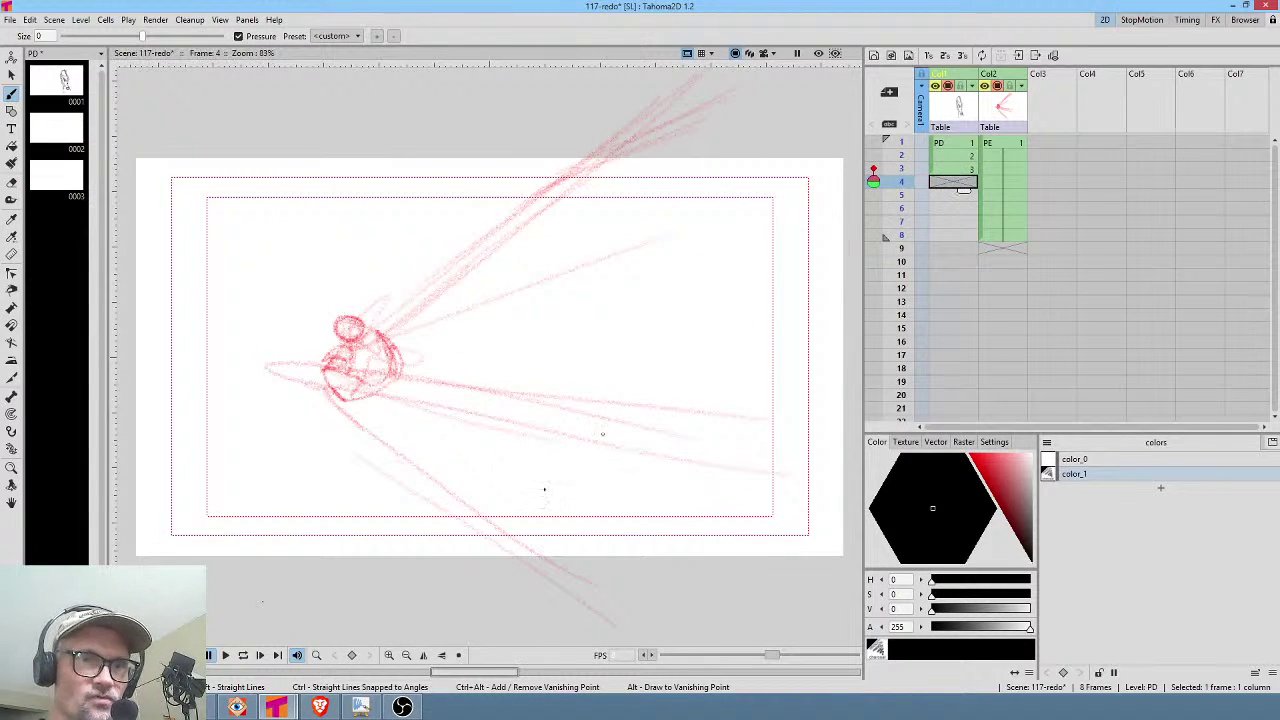
key(alt+d)
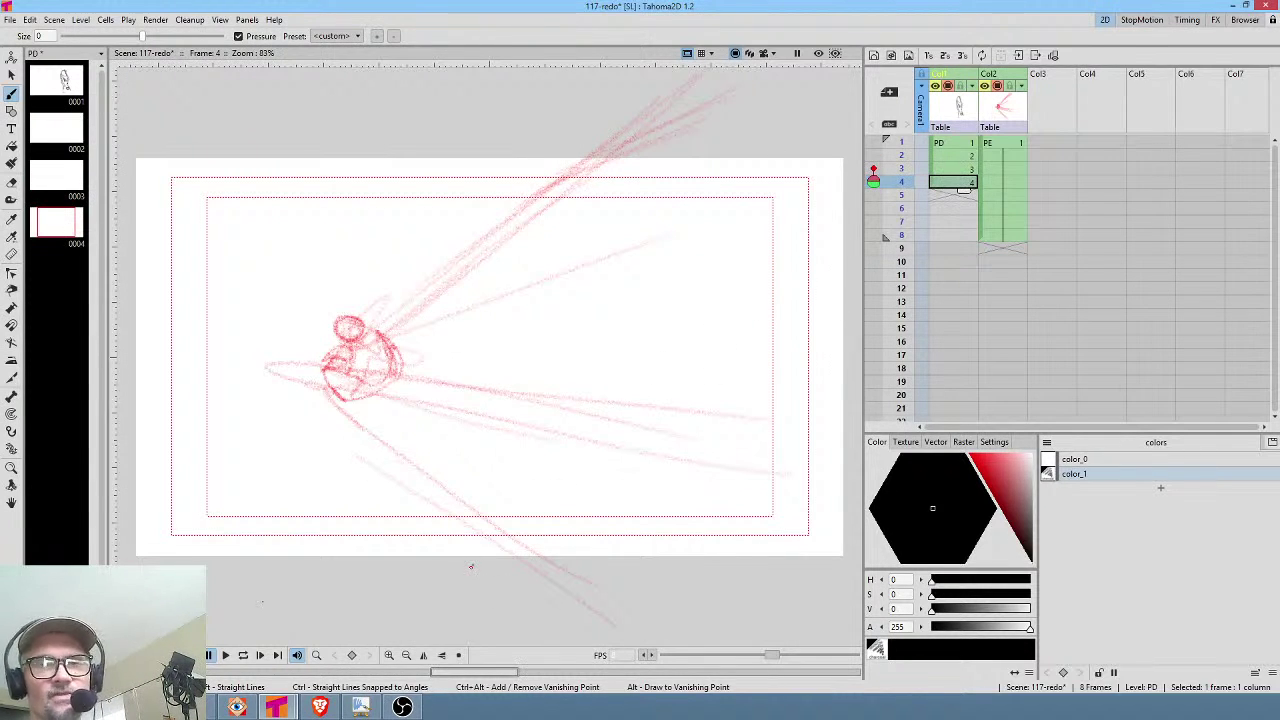
click(968, 143)
click(964, 183)
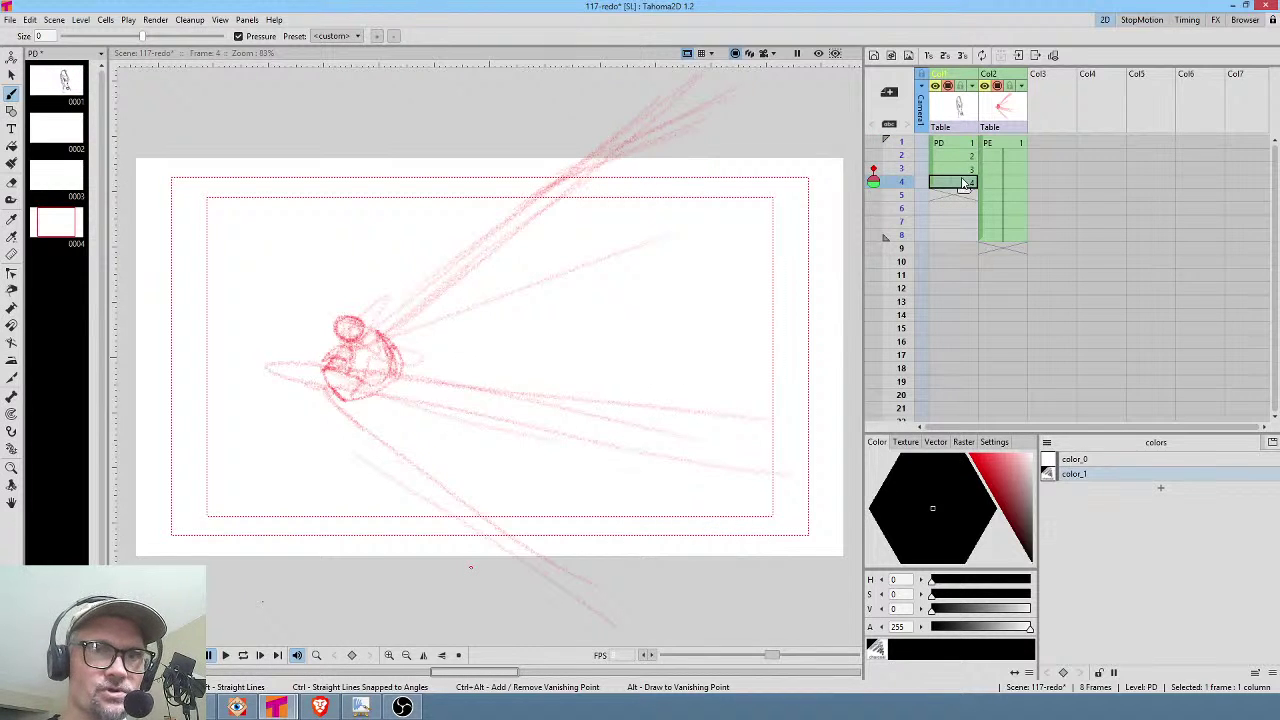
Sketch the figure's head and hair on frame 4 against a temporary fixed onion skin of frame 1, and remove that onion skin.
click(873, 143)
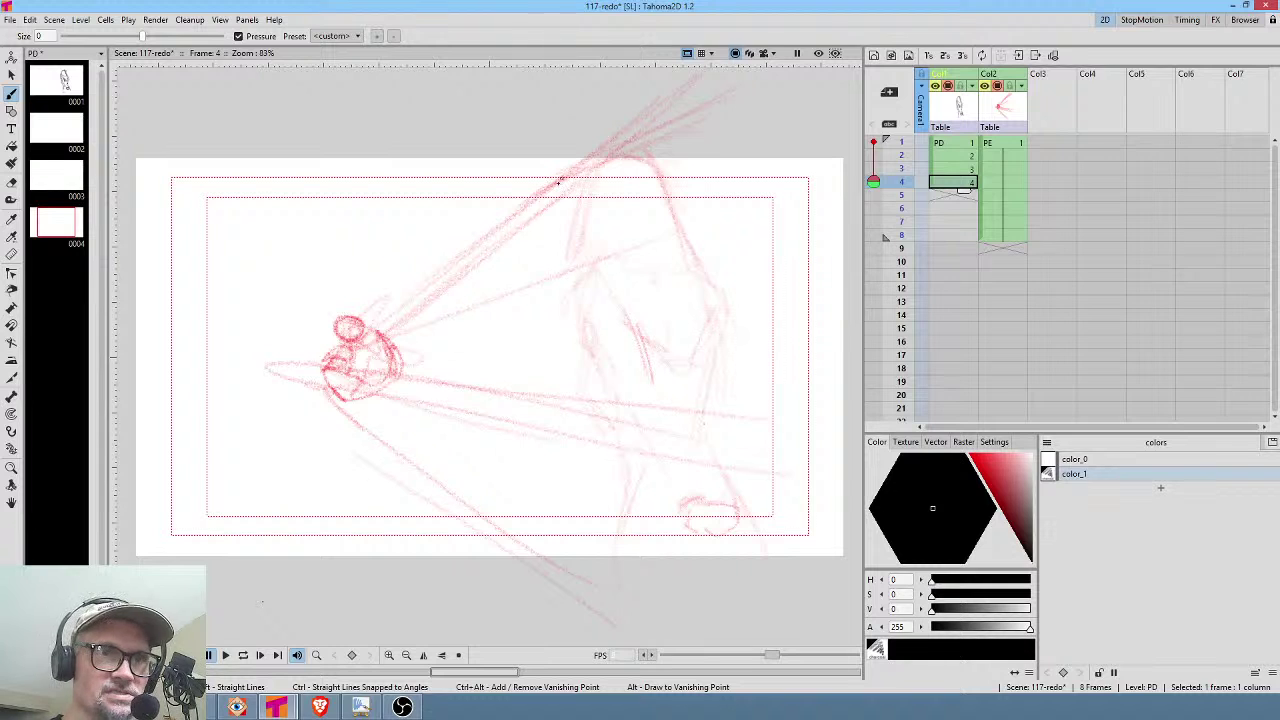
mouse_move(529, 228)
mouse_down()
mouse_move(563, 189)
mouse_move(586, 200)
mouse_move(526, 240)
mouse_move(532, 278)
mouse_up()
drag(595, 229, 562, 266)
mouse_move(569, 208)
mouse_down()
mouse_move(592, 242)
mouse_move(583, 203)
mouse_up()
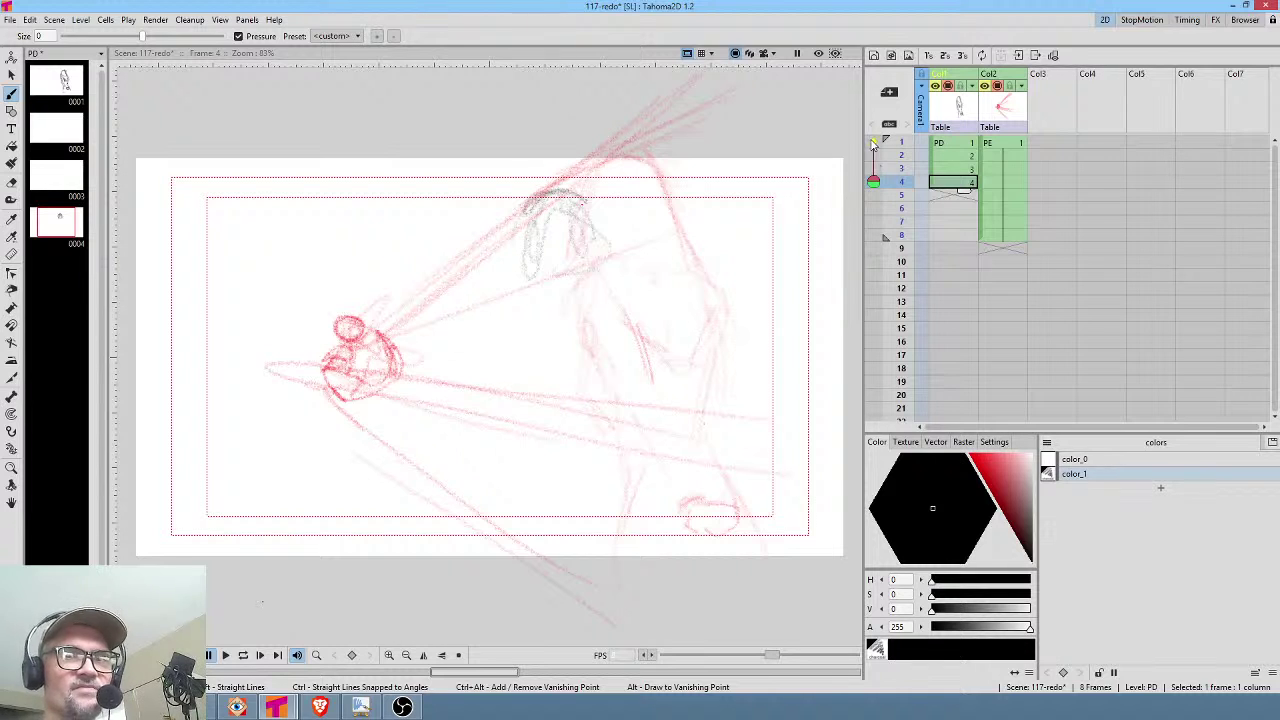
click(875, 143)
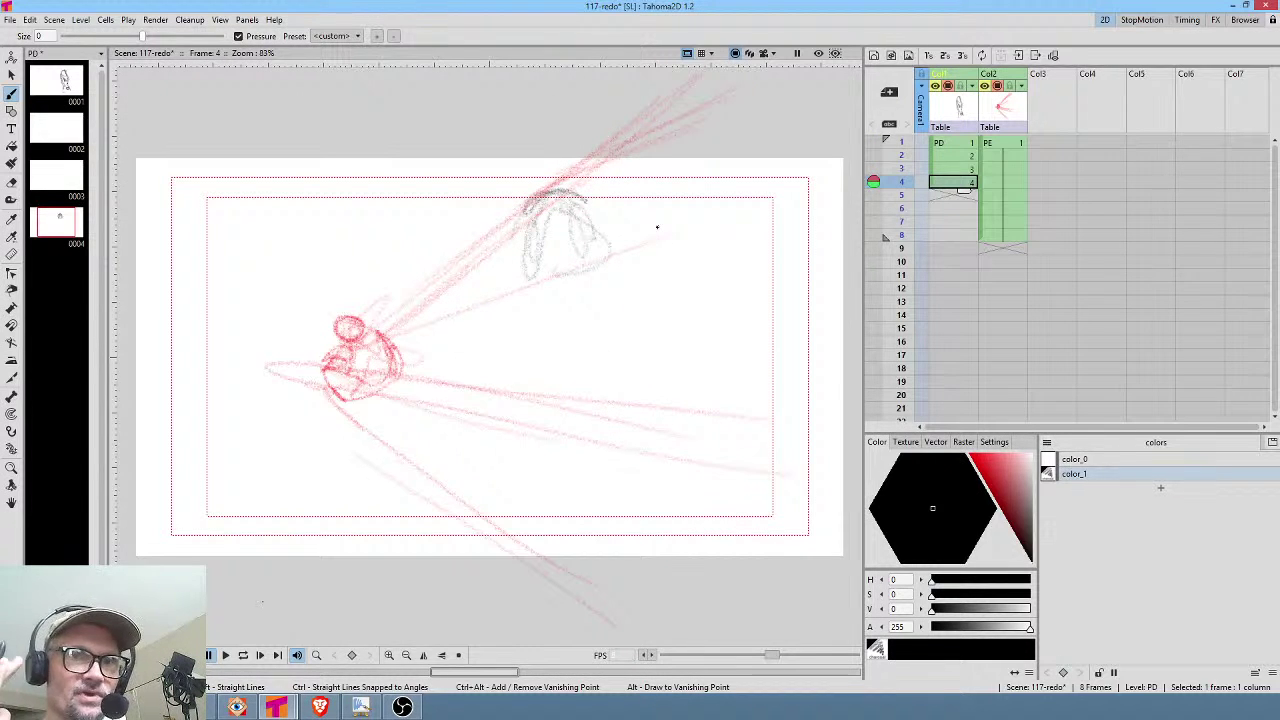
Compare with frame 1, and sketch the arm and hand reaching toward the seated figure on frame 4.
key(Up)
key(Up)
key(Up)
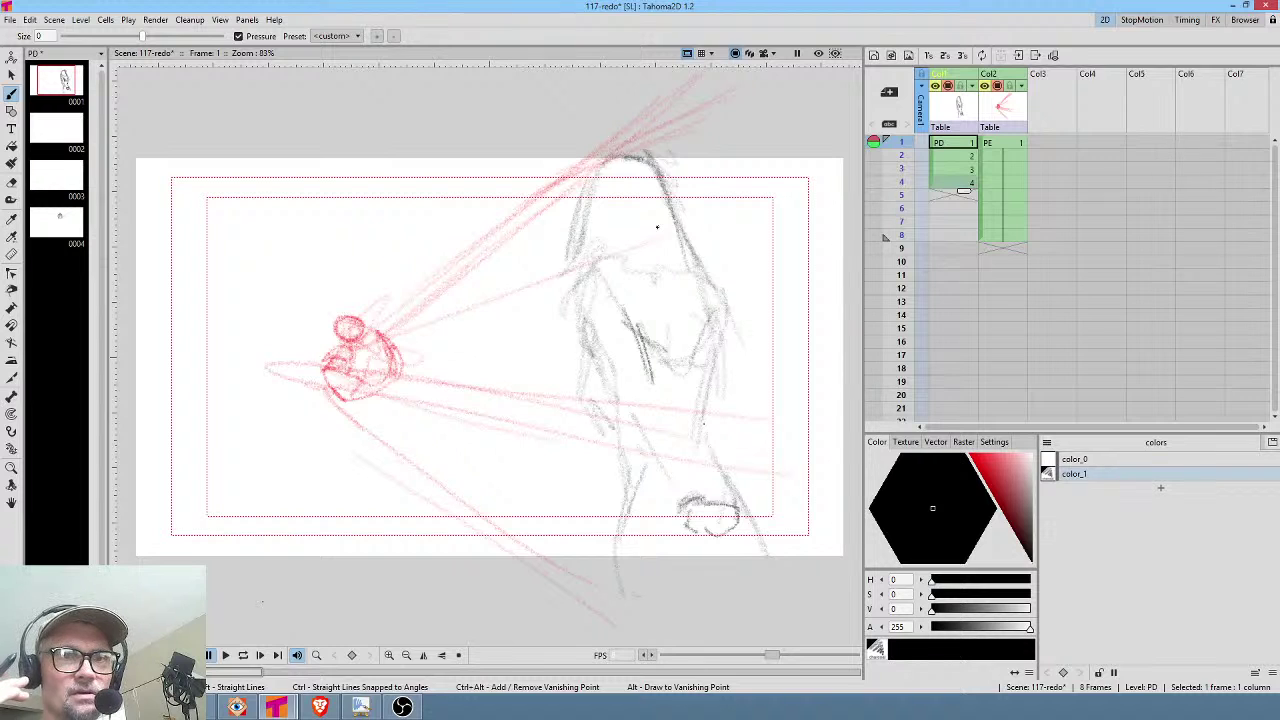
key(Down)
key(Down)
key(Down)
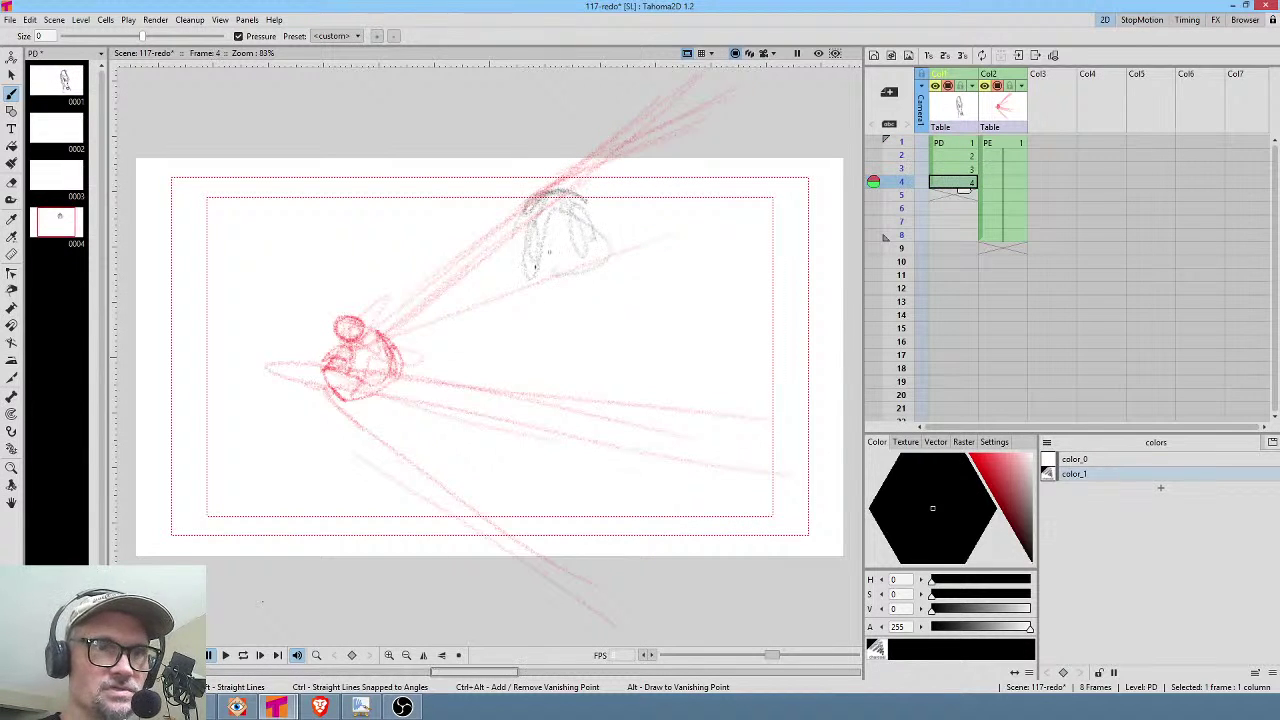
mouse_move(492, 371)
mouse_down()
mouse_move(477, 377)
mouse_move(497, 362)
mouse_move(520, 286)
mouse_move(555, 263)
mouse_up()
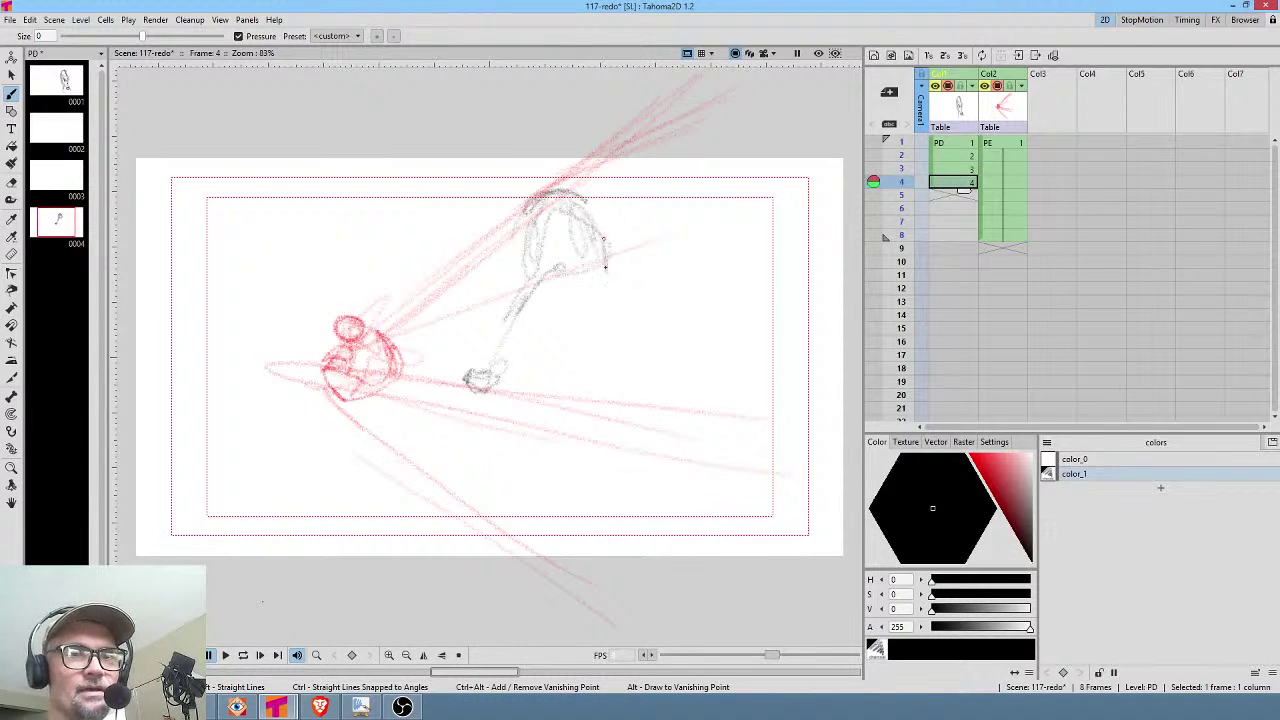
Flip between frames 1 and 4 to compare the arm and shoulder placement.
key(comma)
key(comma)
key(comma)
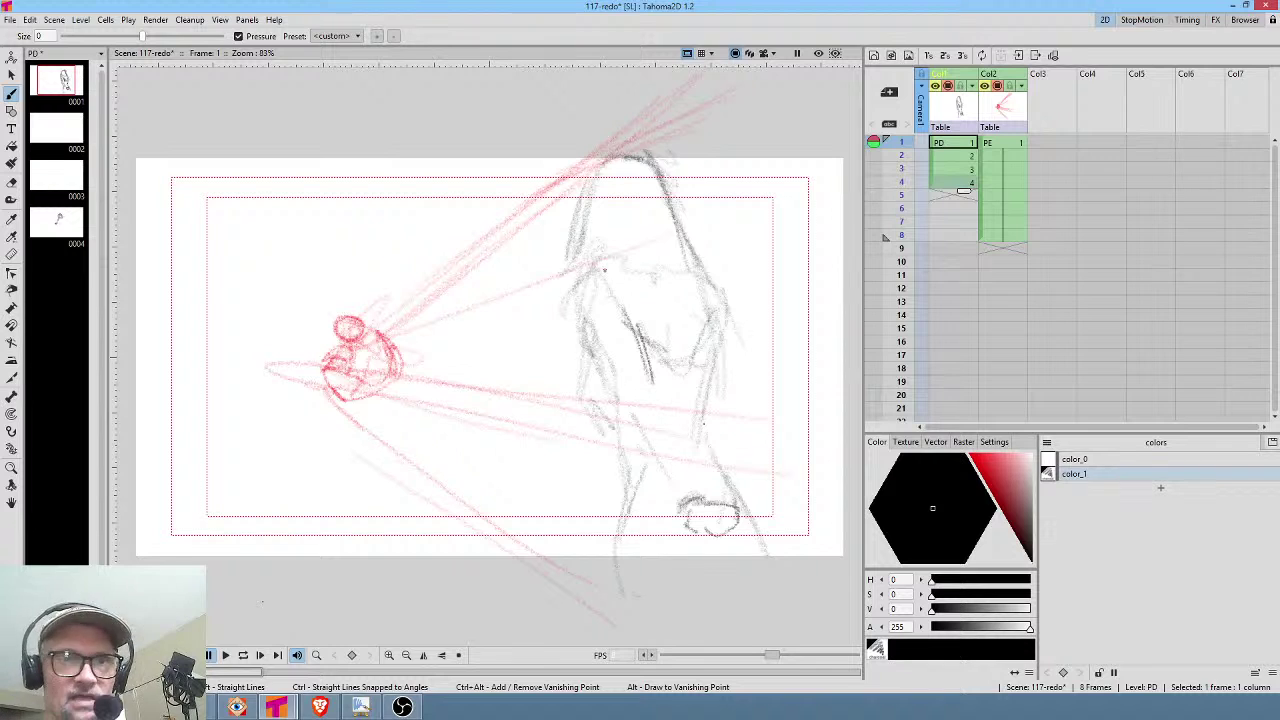
key(period)
key(period)
key(period)
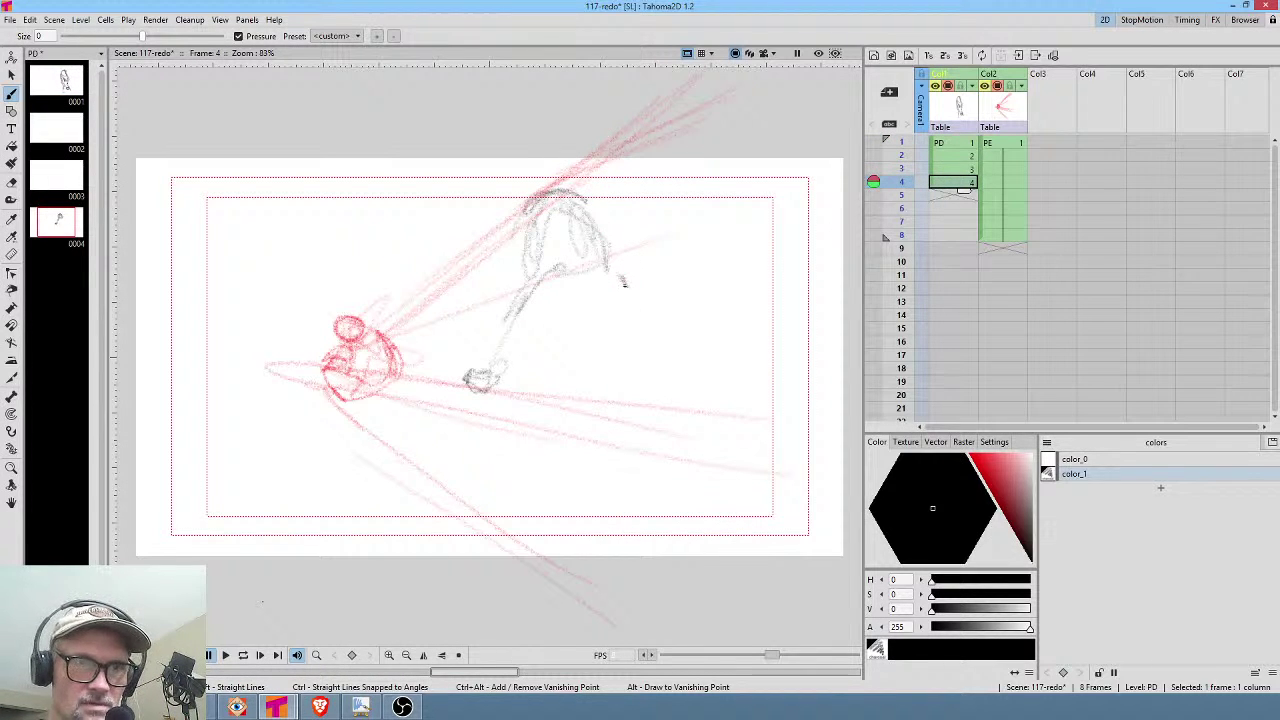
key(comma)
key(comma)
key(comma)
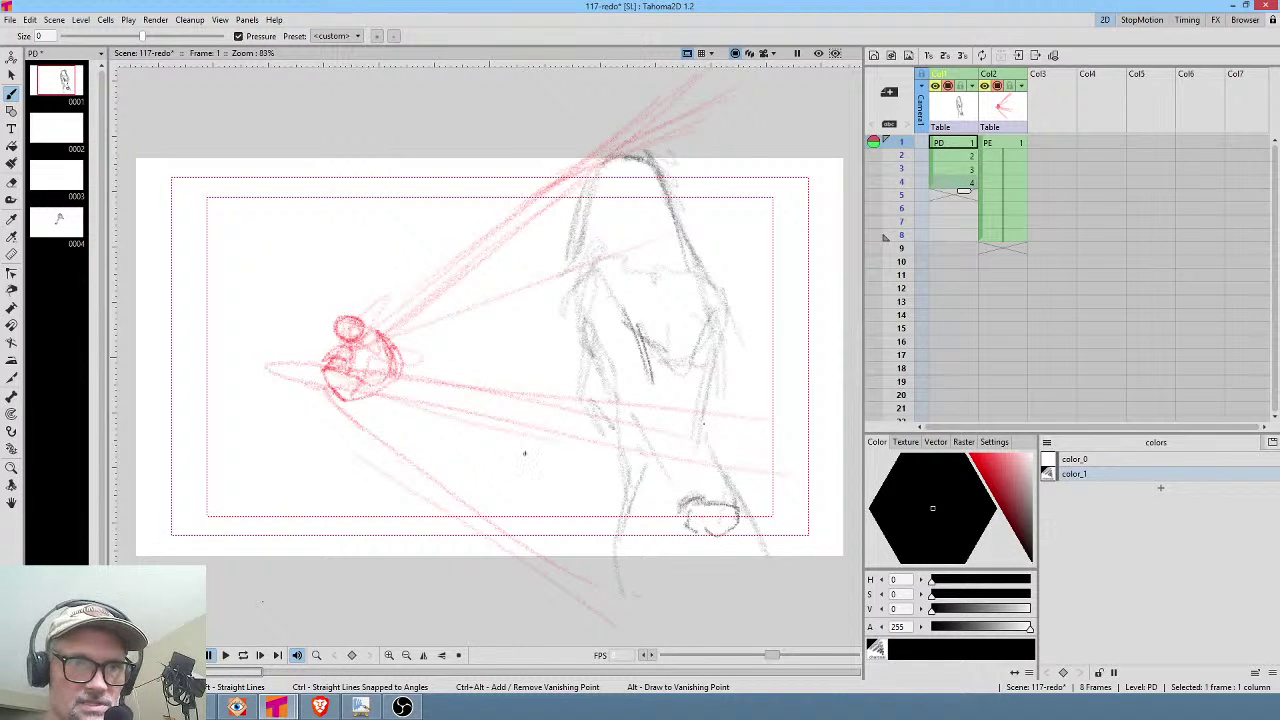
key(period)
key(period)
key(period)
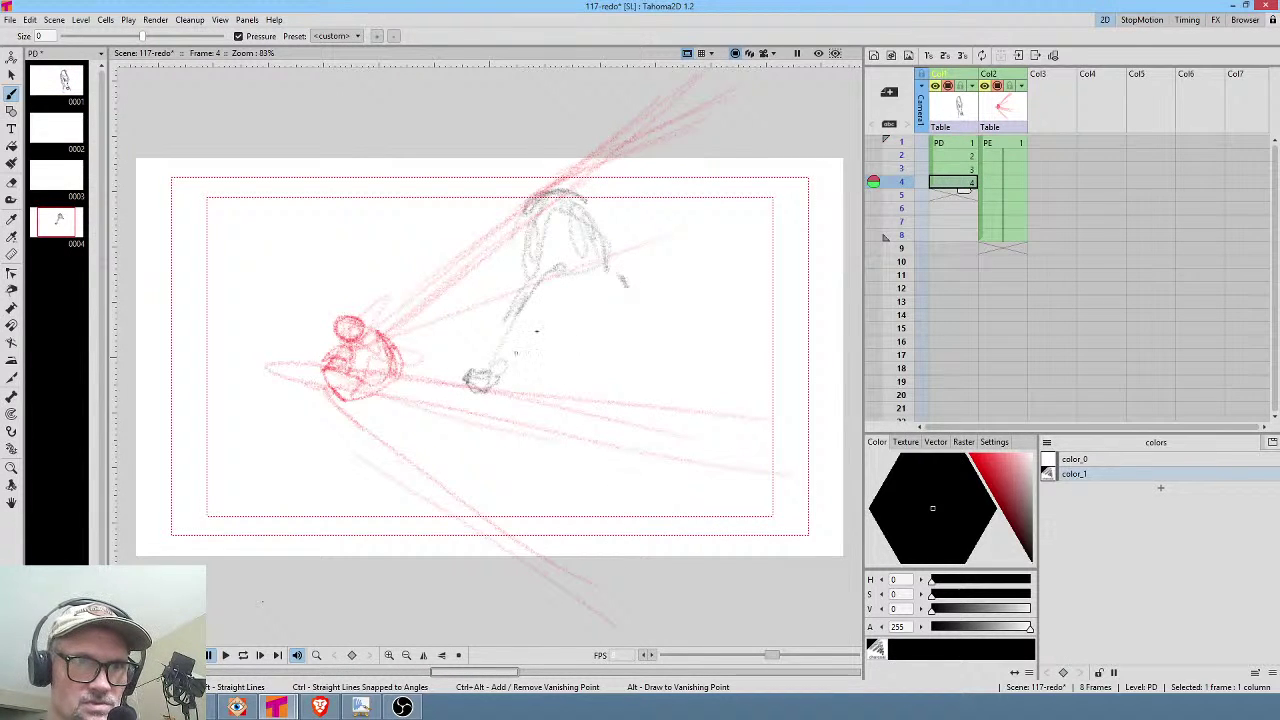
Move the hand nearest the seated figure farther down and away from the body on frame 4, and redraw the arm to reach it.
key(s)
mouse_move(492, 355)
mouse_down()
mouse_move(503, 354)
mouse_move(458, 397)
mouse_move(495, 360)
mouse_up()
key(b)
drag(536, 288, 472, 388)
drag(516, 327, 480, 377)
drag(570, 300, 524, 335)
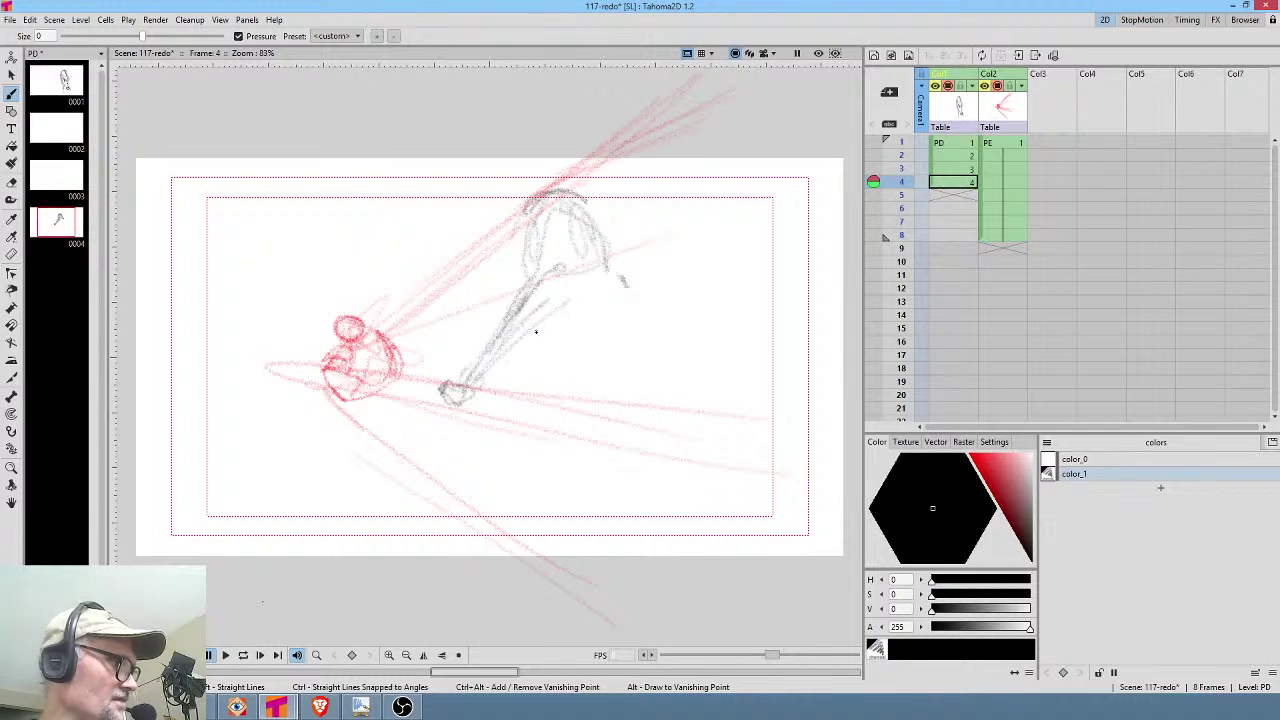
Compare with frame 1, and sketch the hand on the side away from the seated figure on frame 4.
key(comma)
key(comma)
key(comma)
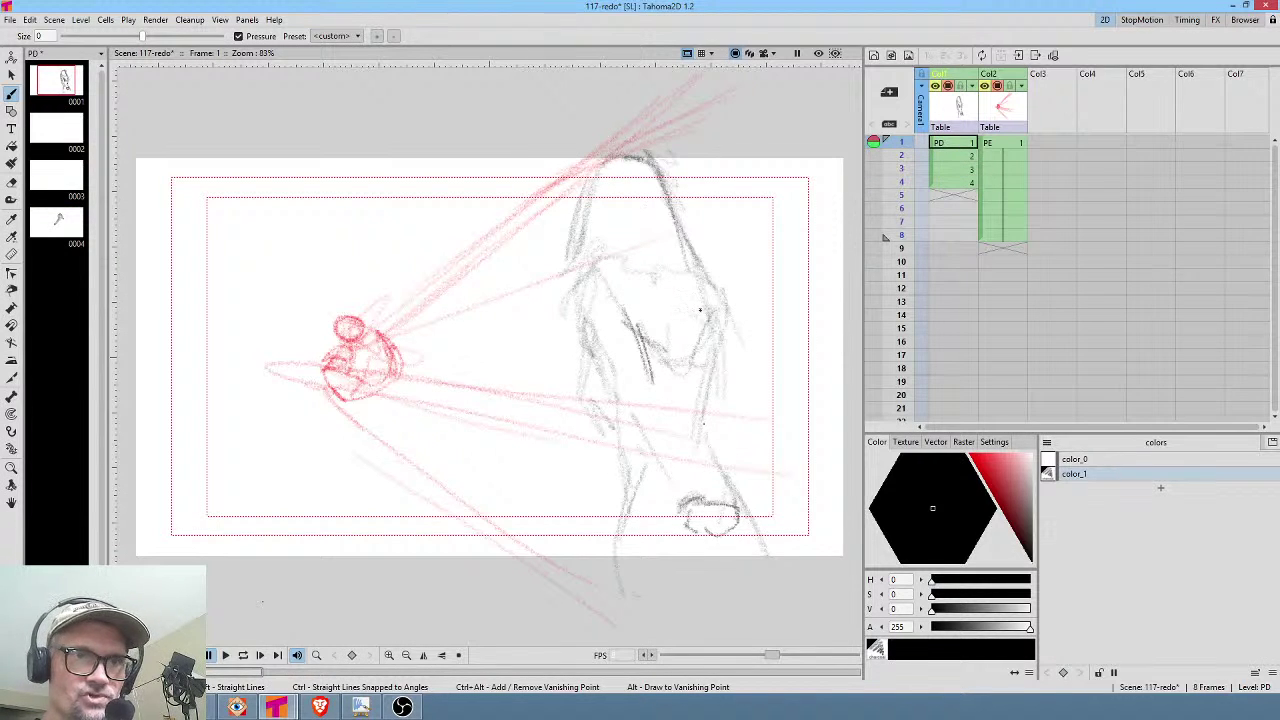
key(period)
key(period)
key(period)
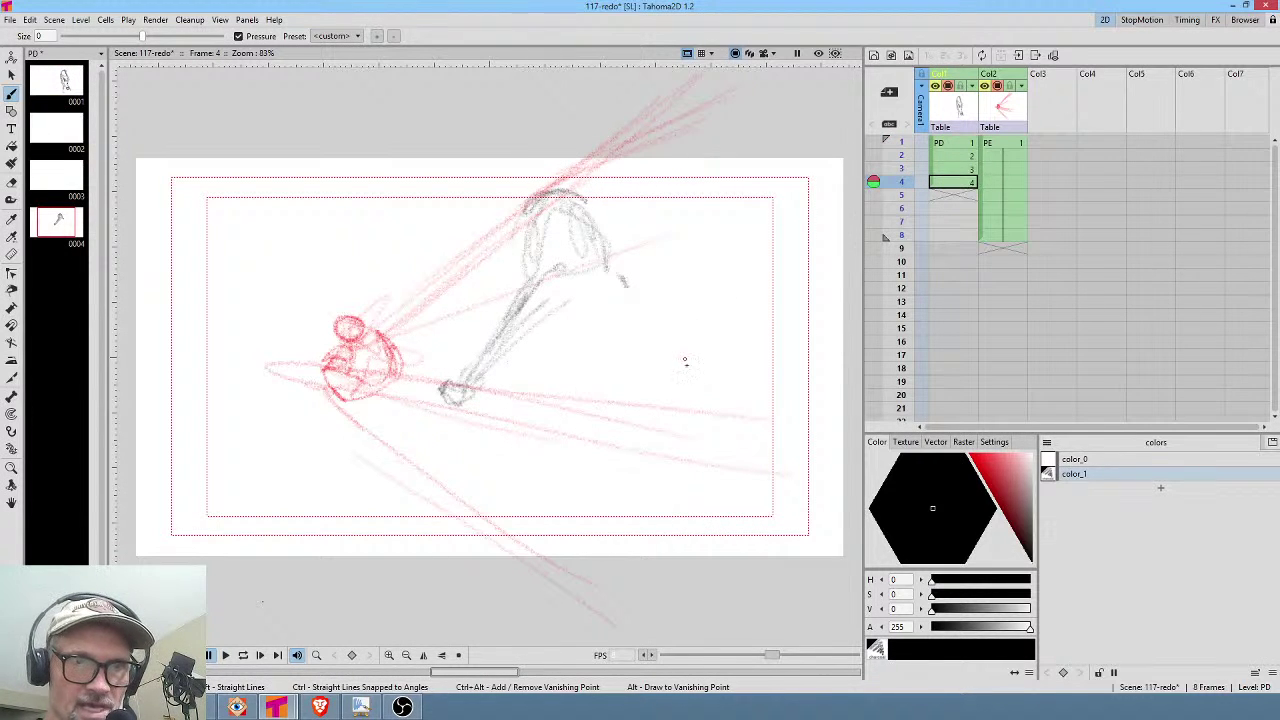
mouse_move(683, 376)
mouse_down()
mouse_move(680, 396)
mouse_move(706, 380)
mouse_move(701, 404)
mouse_move(714, 395)
mouse_up()
mouse_move(714, 395)
mouse_down()
mouse_move(688, 414)
mouse_move(726, 404)
mouse_up()
Check against frame 1, and sketch the torso's side line downward from the far shoulder on frame 4.
key(comma)
key(comma)
key(comma)
key(period)
key(period)
key(period)
drag(626, 306, 609, 396)
mouse_move(628, 328)
mouse_down()
mouse_move(620, 405)
mouse_move(566, 430)
mouse_move(594, 450)
mouse_up()
Compare with frame 1, and extend the torso's side line down to the hip on frame 4.
key(comma)
key(comma)
key(comma)
key(period)
key(period)
key(period)
drag(620, 384, 628, 496)
Compare frames 4 and 1, and extend the leg nearer the seated figure below the camera frame on frame 1.
key(comma)
key(comma)
key(comma)
key(period)
key(period)
key(comma)
key(comma)
drag(621, 503, 583, 597)
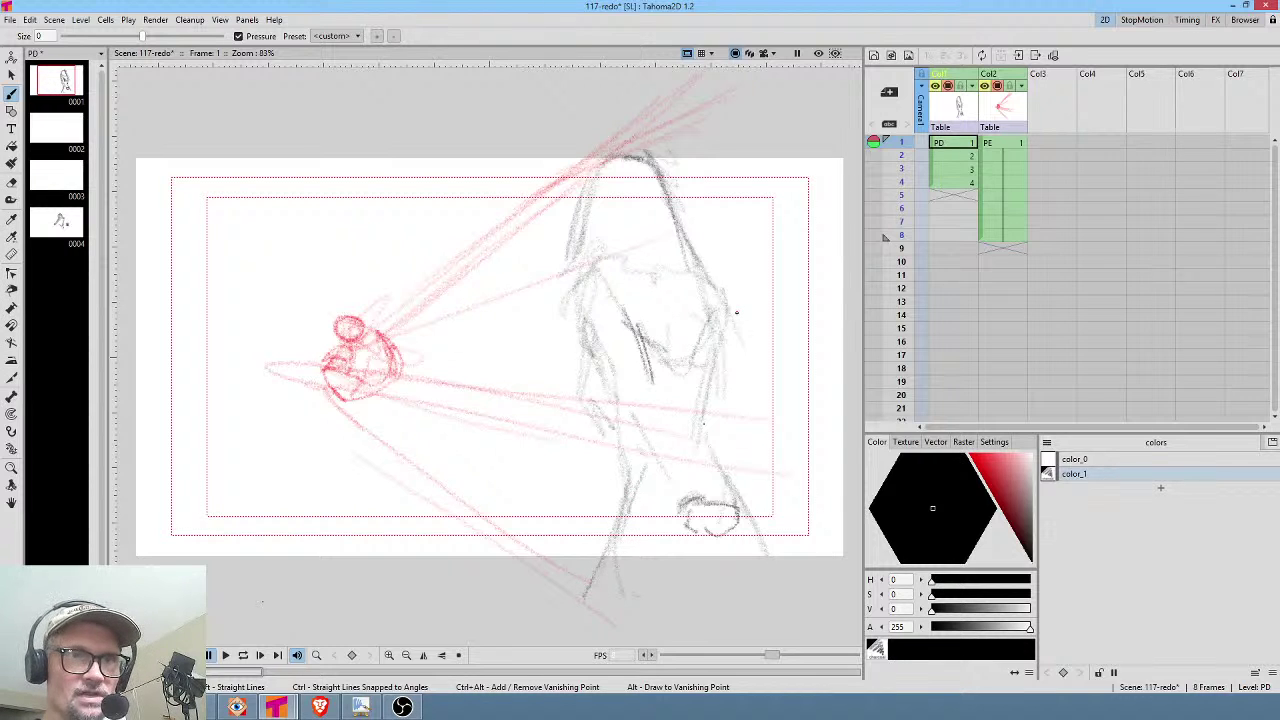
Flip between frames 1 and 4 to compare the leg placement and body proportions.
key(period)
key(period)
key(period)
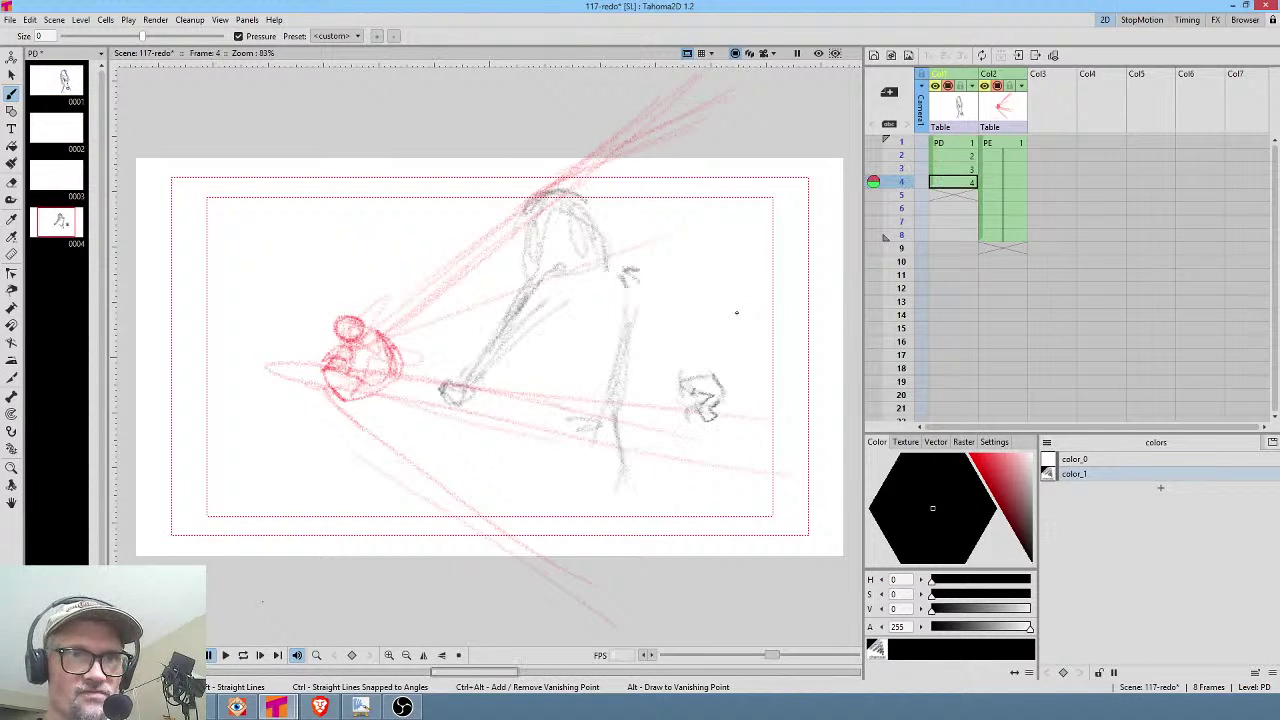
key(comma)
key(comma)
key(comma)
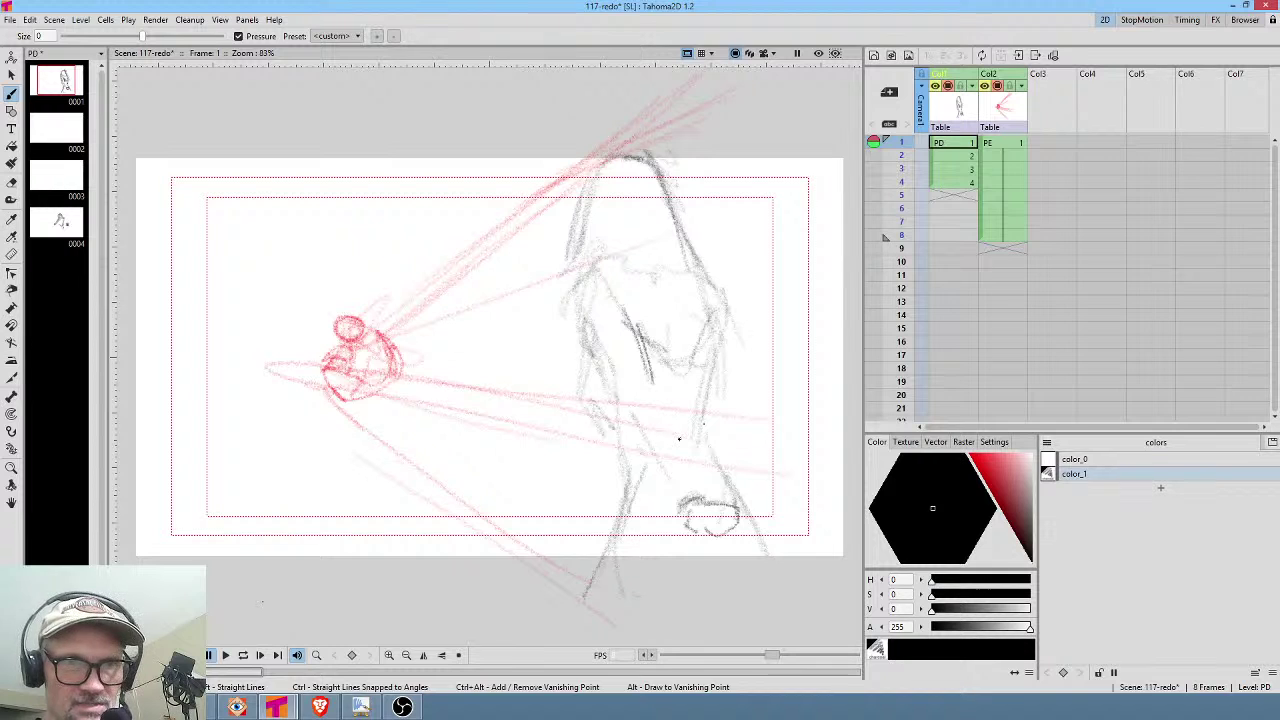
key(period)
key(period)
key(period)
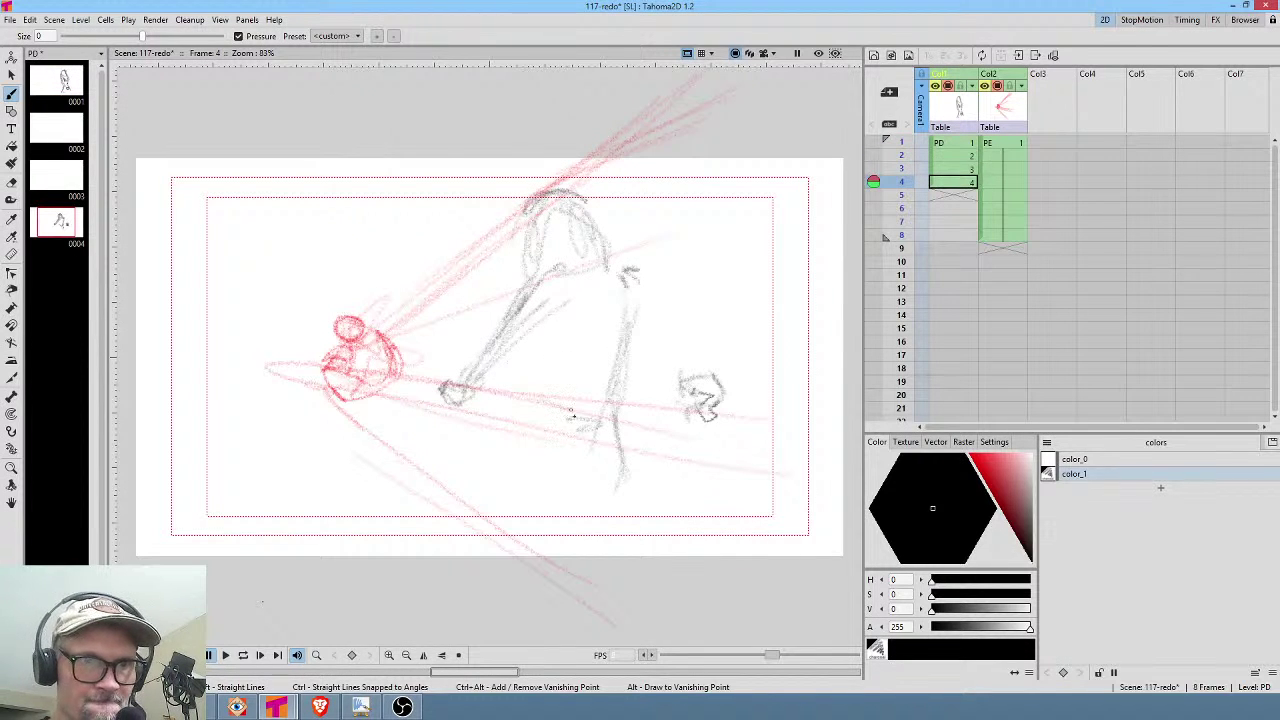
On frame 1, extend the far leg below the camera frame with foot strokes, and add a short mark between the legs.
key(comma)
key(comma)
key(comma)
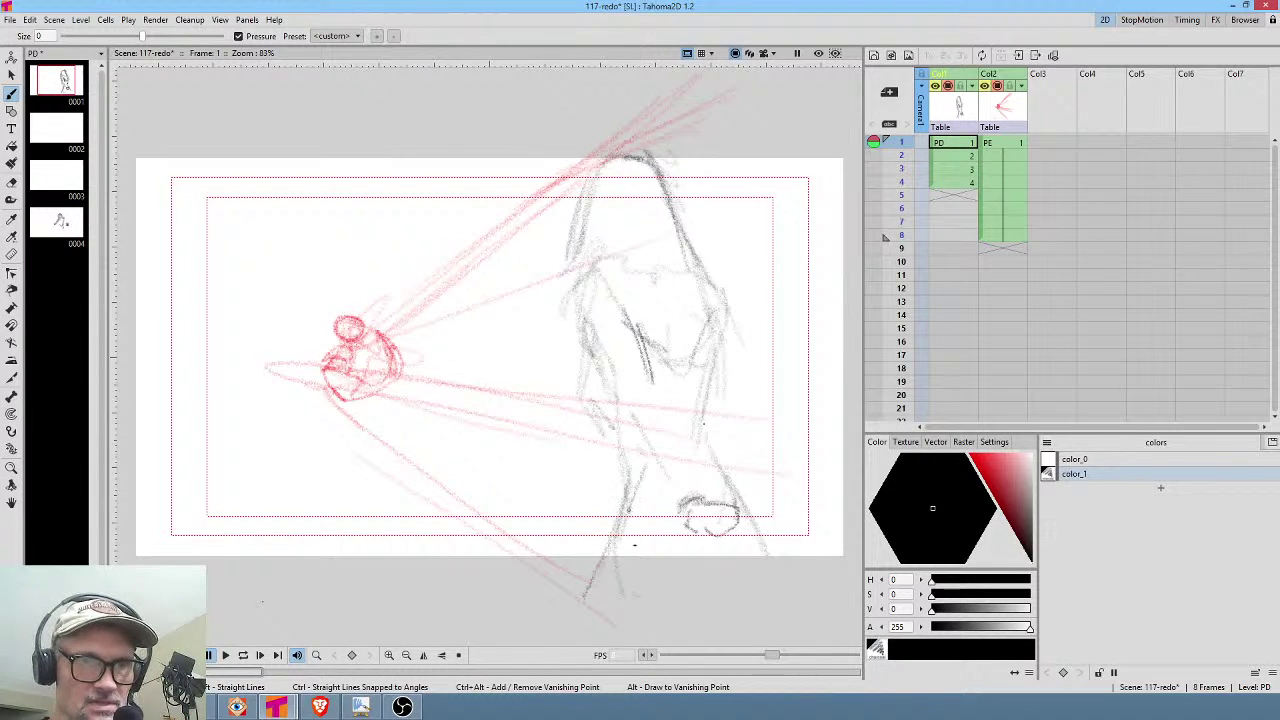
drag(730, 475, 774, 582)
mouse_move(769, 541)
mouse_down()
mouse_move(772, 579)
mouse_move(736, 609)
mouse_move(765, 546)
mouse_move(751, 599)
mouse_move(763, 559)
mouse_move(798, 618)
mouse_up()
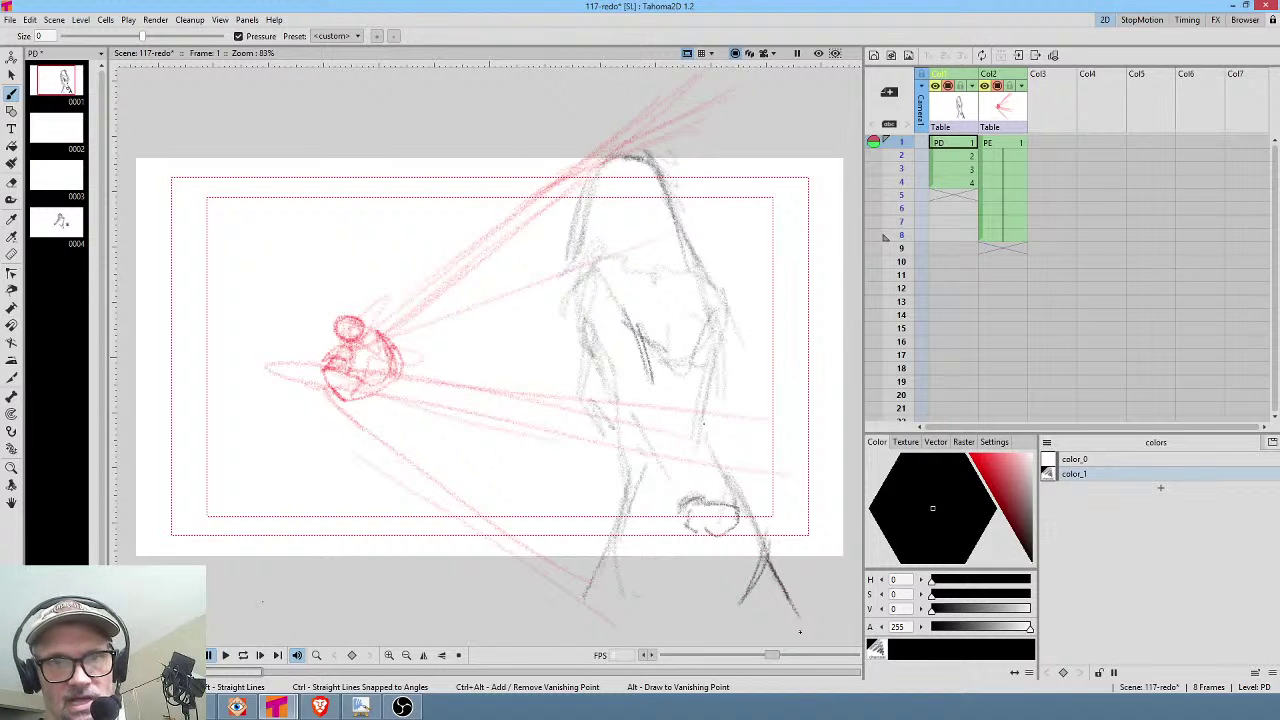
drag(641, 592, 674, 597)
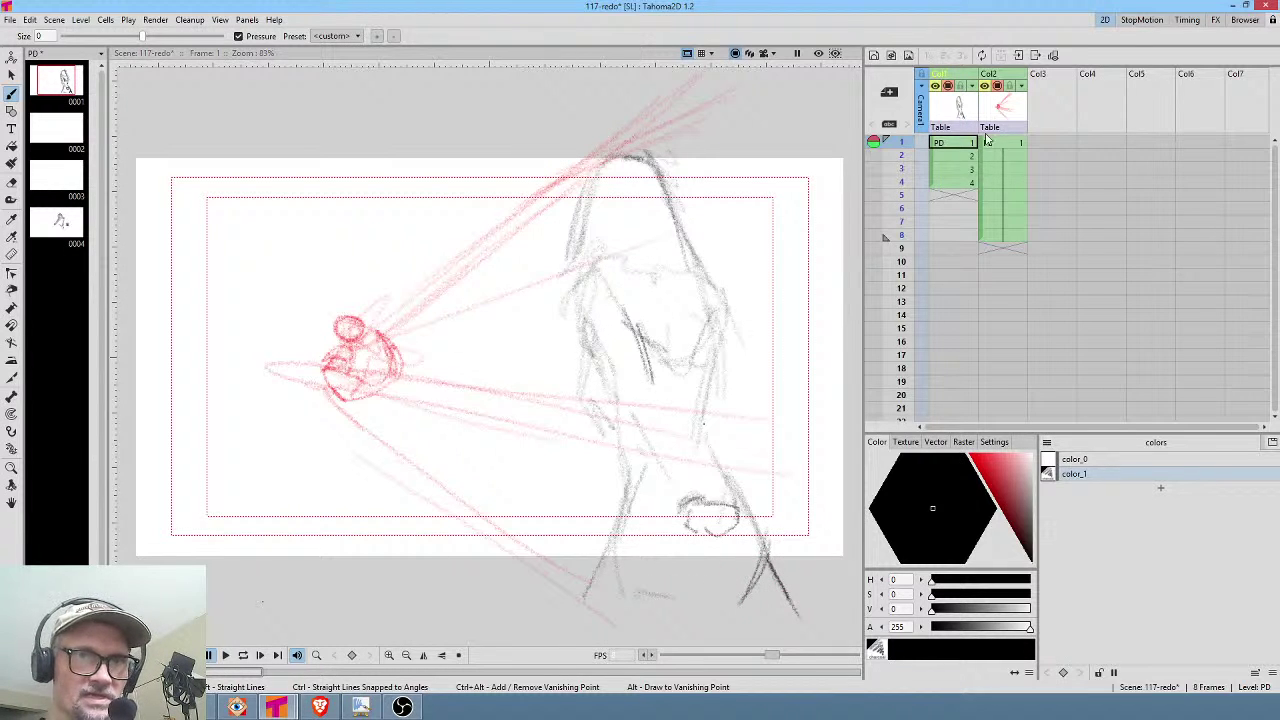
Rough in the body's long centre line and the first leg strokes down past the camera frame on frame 4.
click(937, 172)
click(937, 181)
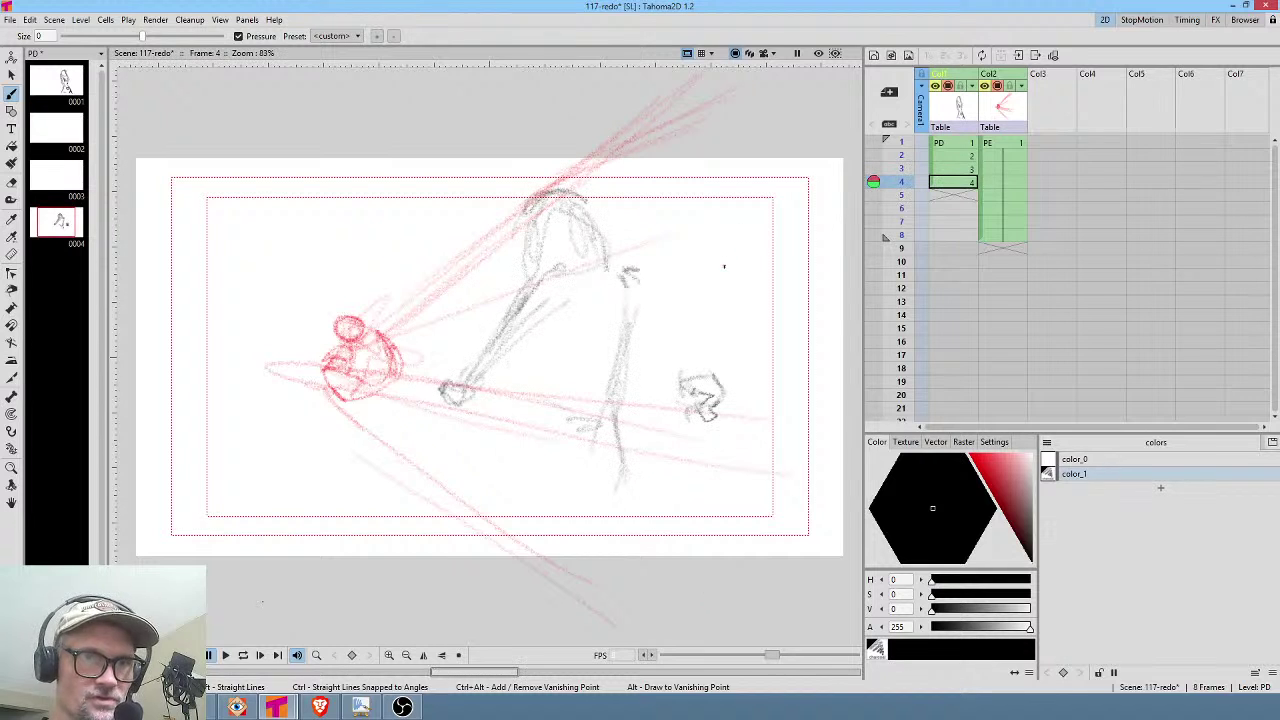
mouse_move(531, 463)
mouse_down()
mouse_move(562, 586)
mouse_move(550, 552)
mouse_up()
drag(535, 320, 535, 370)
mouse_move(566, 210)
mouse_down()
mouse_move(591, 292)
mouse_move(604, 287)
mouse_move(601, 272)
mouse_move(570, 445)
mouse_move(620, 626)
mouse_up()
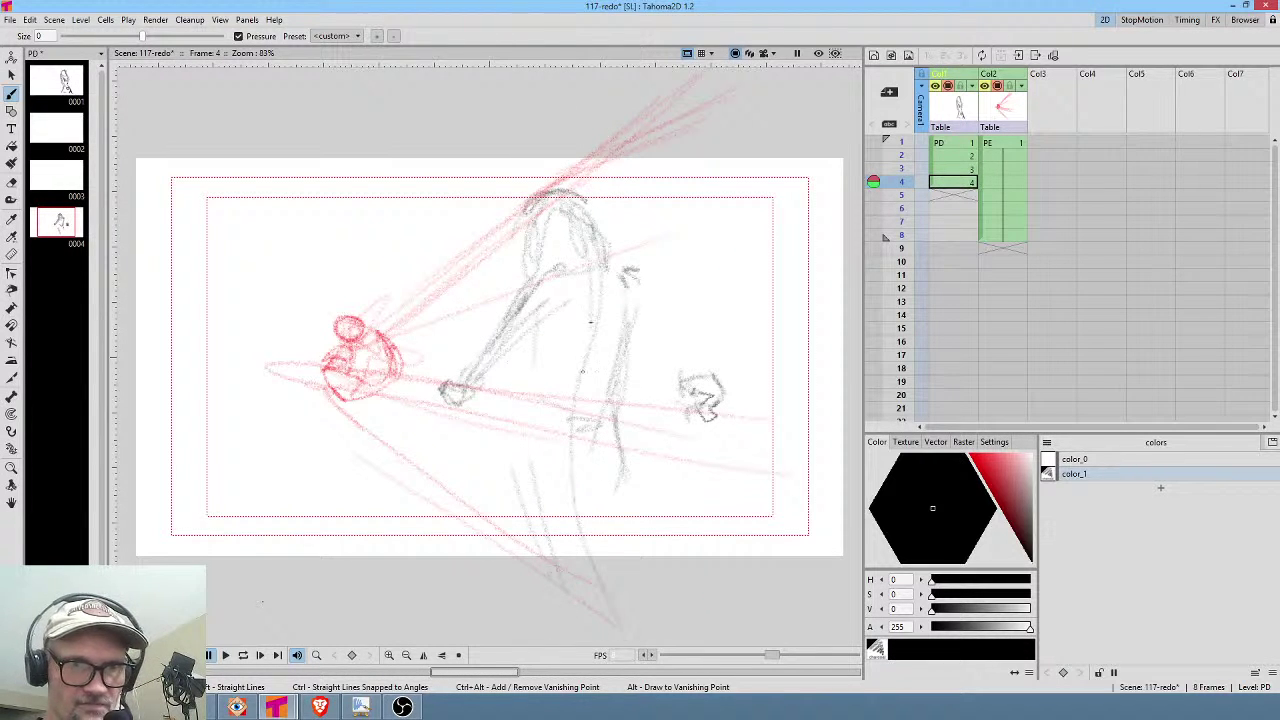
Sketch the hips and build up the contours of the leg nearer the seated figure on frame 4.
mouse_move(598, 407)
mouse_down()
mouse_move(550, 510)
mouse_move(630, 485)
mouse_up()
drag(552, 495, 618, 482)
drag(568, 221, 580, 342)
mouse_move(552, 416)
mouse_down()
mouse_move(554, 523)
mouse_move(618, 630)
mouse_up()
mouse_move(544, 466)
mouse_down()
mouse_move(612, 630)
mouse_move(564, 487)
mouse_move(529, 542)
mouse_move(603, 493)
mouse_move(529, 459)
mouse_move(560, 570)
mouse_up()
drag(525, 484, 594, 613)
drag(531, 460, 553, 401)
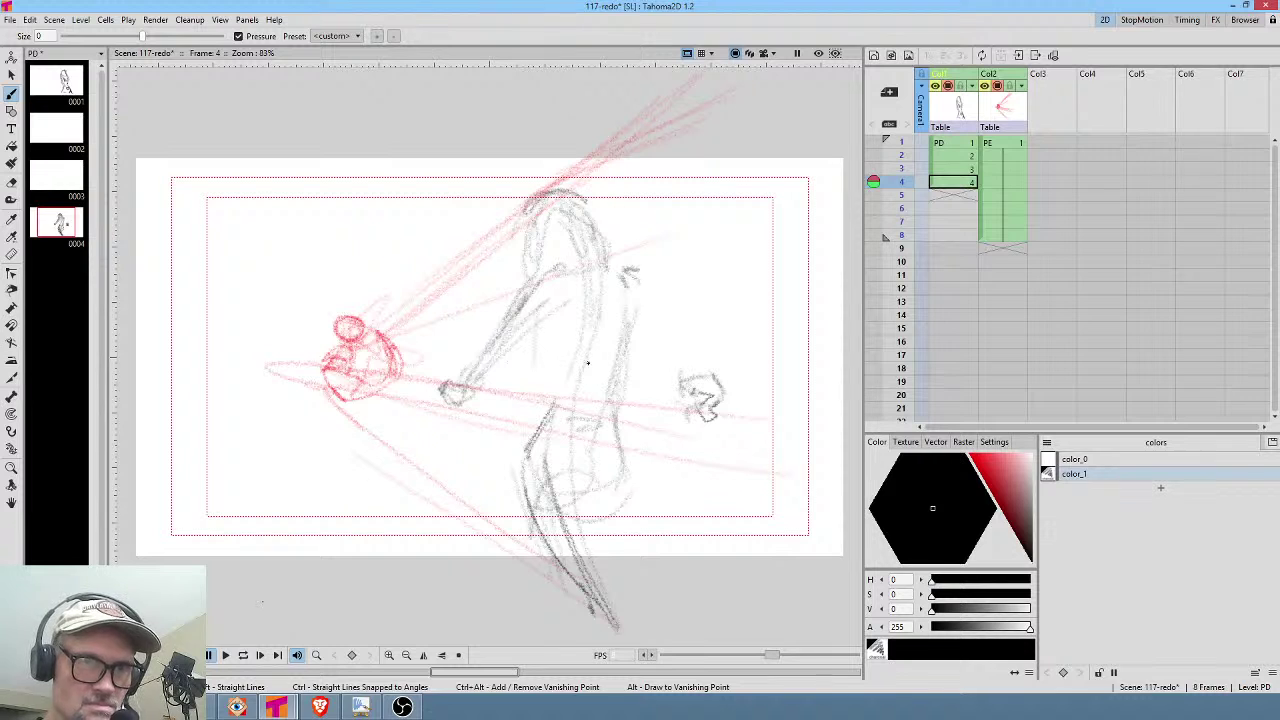
Check against the earlier frames, and strengthen both sides of the torso, the hip and the outer leg contour on frame 4.
key(Up)
key(Up)
key(Up)
key(Down)
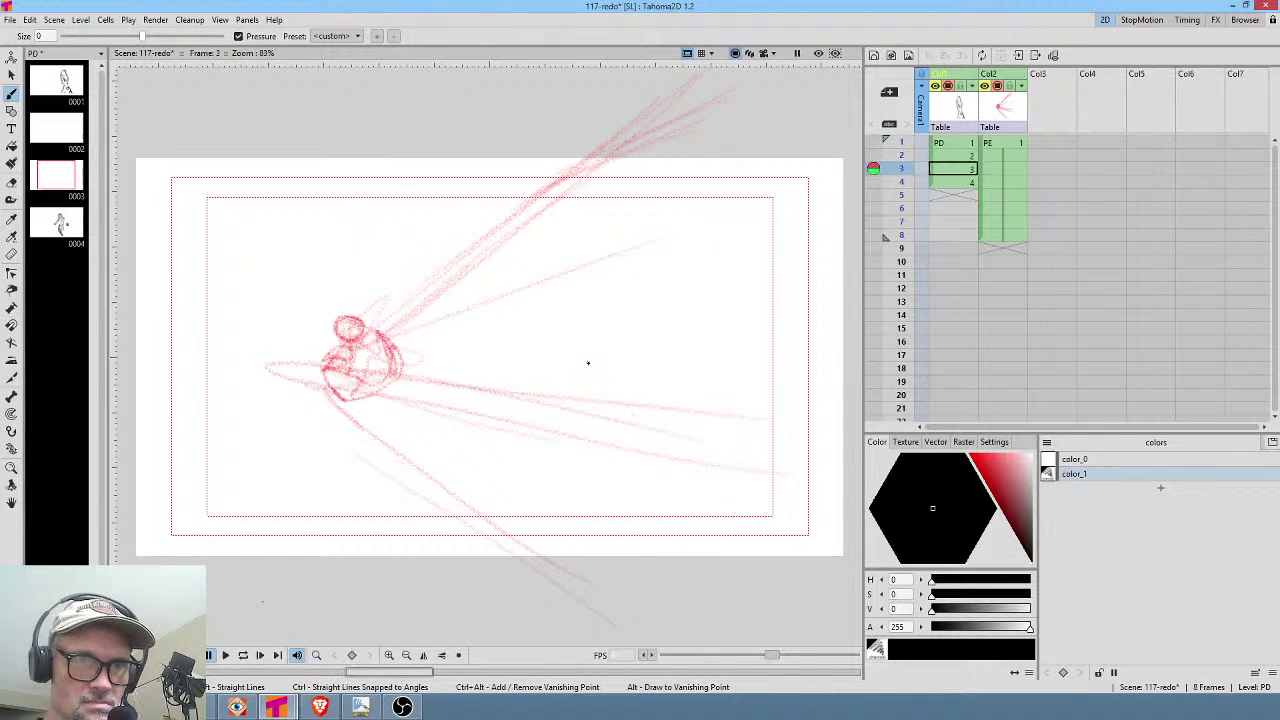
key(Down)
key(Down)
mouse_move(542, 304)
mouse_down()
mouse_move(528, 348)
mouse_move(536, 329)
mouse_move(557, 390)
mouse_up()
drag(630, 278, 624, 396)
drag(632, 302, 616, 424)
drag(618, 380, 604, 506)
drag(623, 438, 612, 542)
drag(526, 456, 560, 600)
Erase the rough inner leg and hip lines from the frame 4 drawing.
key(a)
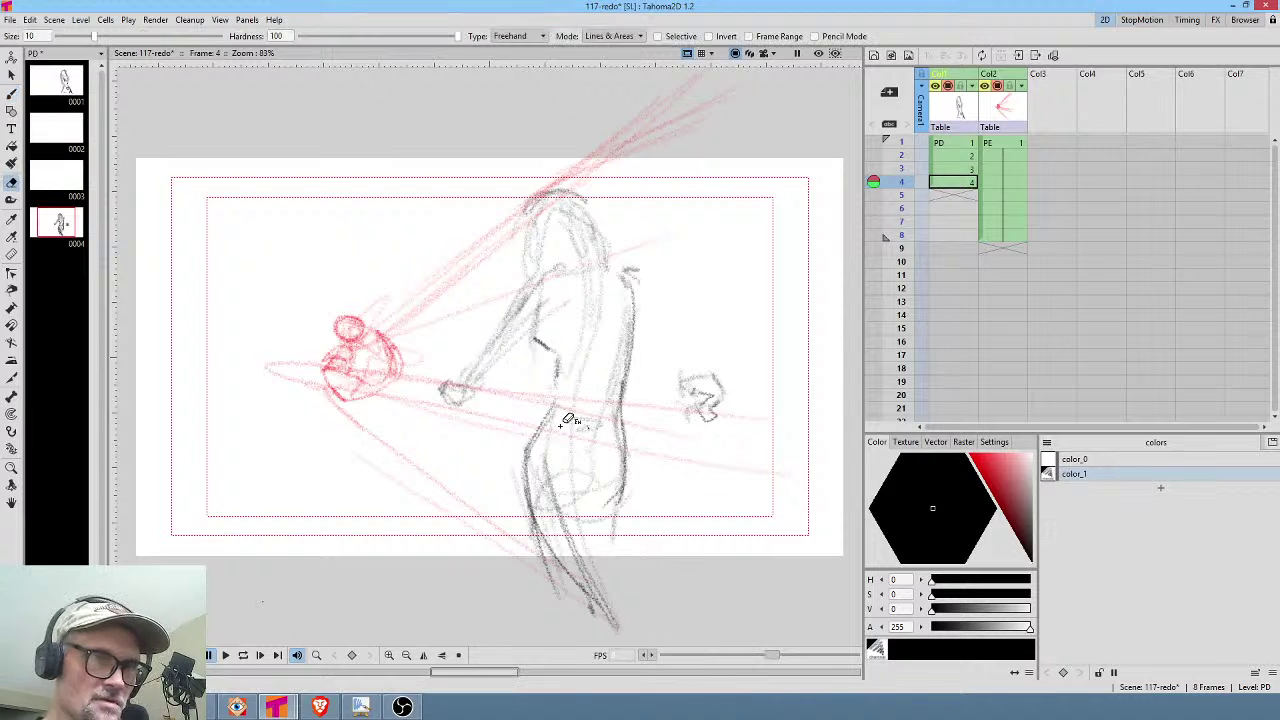
drag(592, 428, 607, 502)
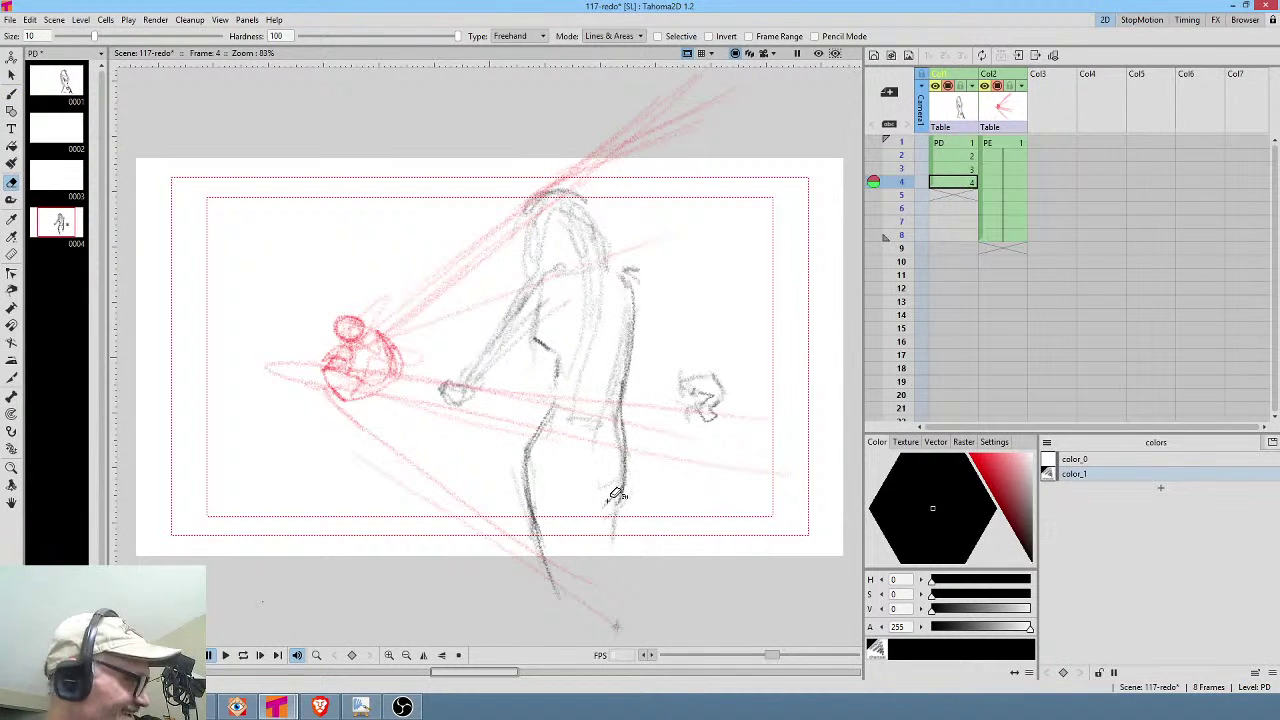
key(b)
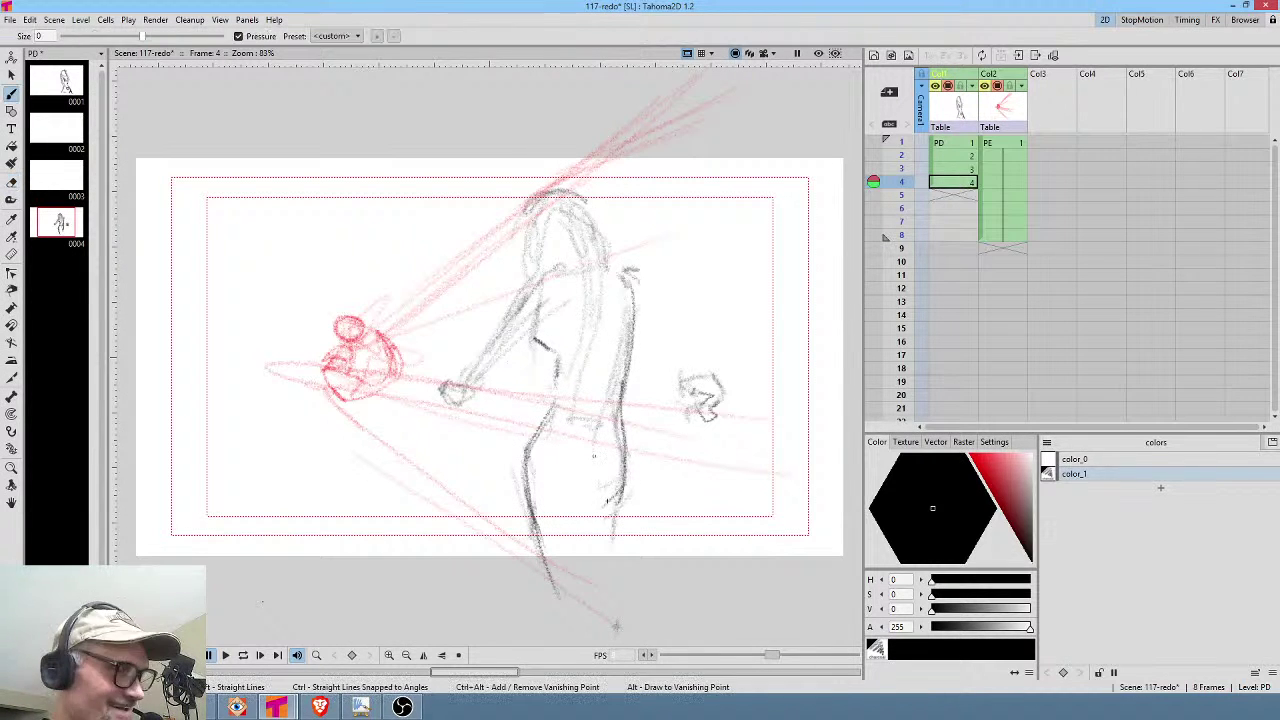
Compare with frame 1, and draw the upper line of the far arm from the shoulder toward its hand on frame 4.
key(Up)
key(Up)
key(Up)
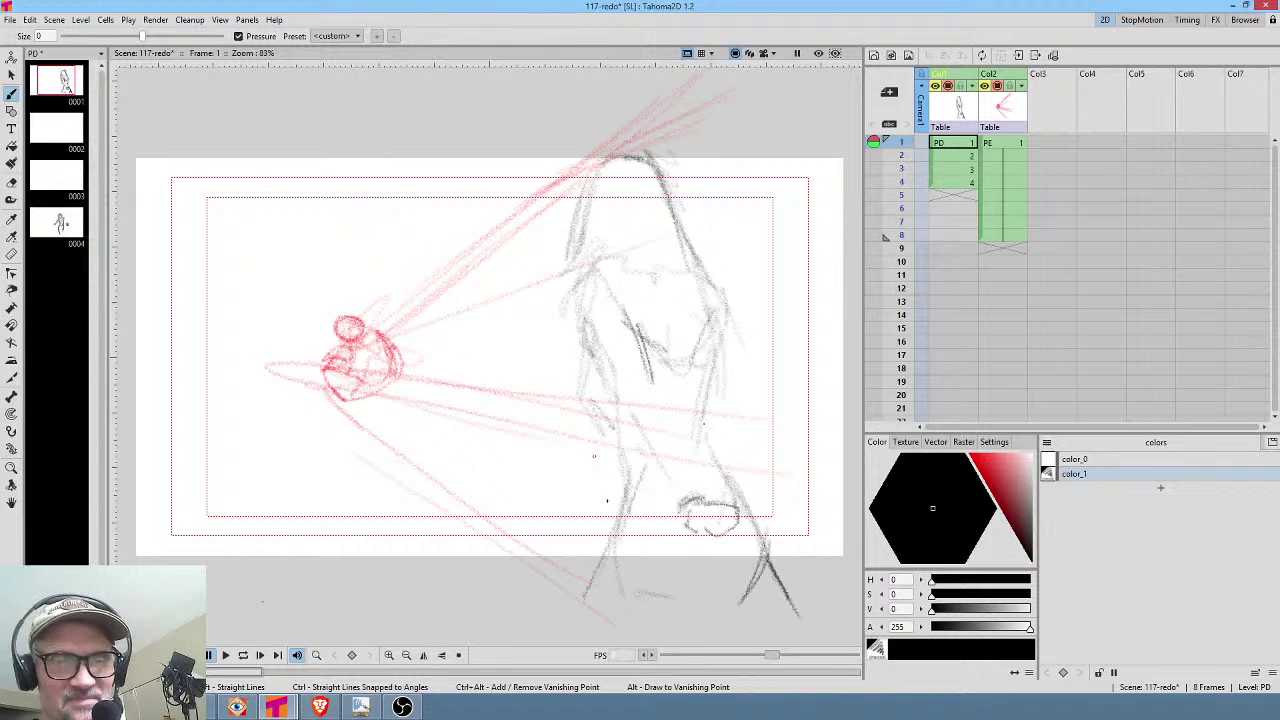
key(Down)
key(Down)
key(Down)
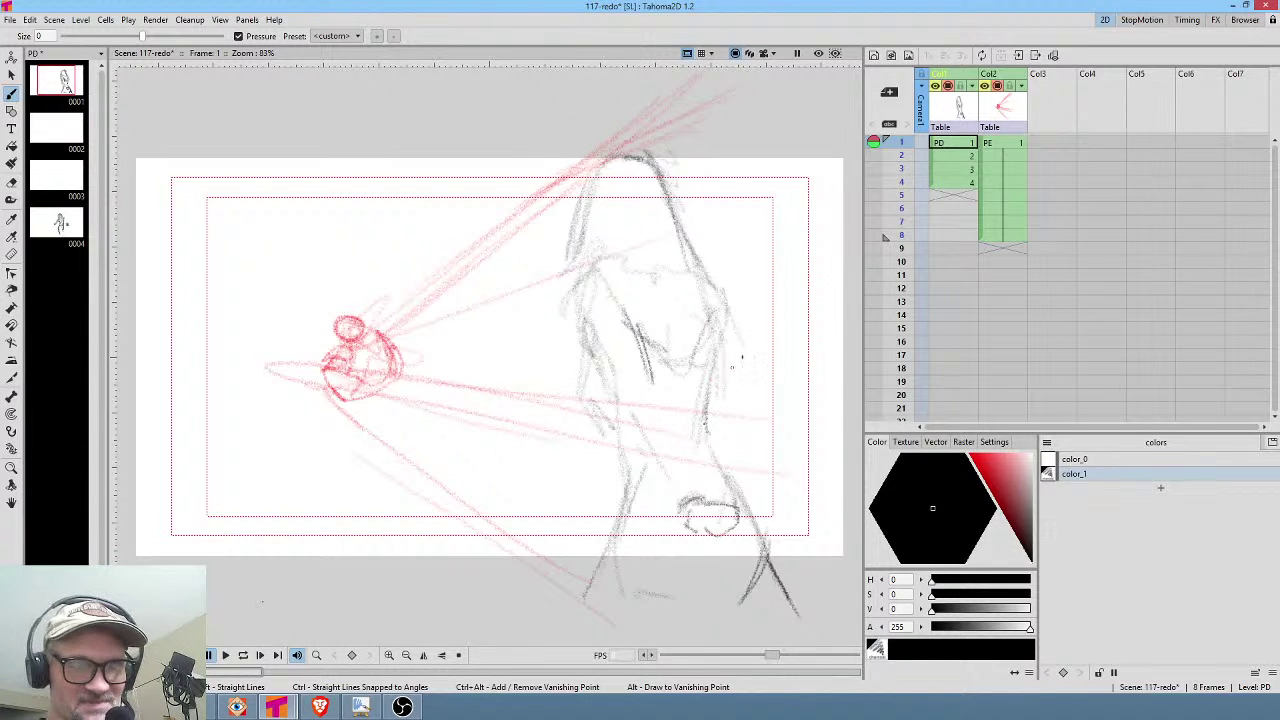
drag(624, 270, 702, 364)
drag(646, 288, 726, 386)
Move the far hand on frame 4 to the end of the arm and rotate it about 25°.
key(s)
drag(740, 370, 736, 404)
drag(776, 358, 790, 390)
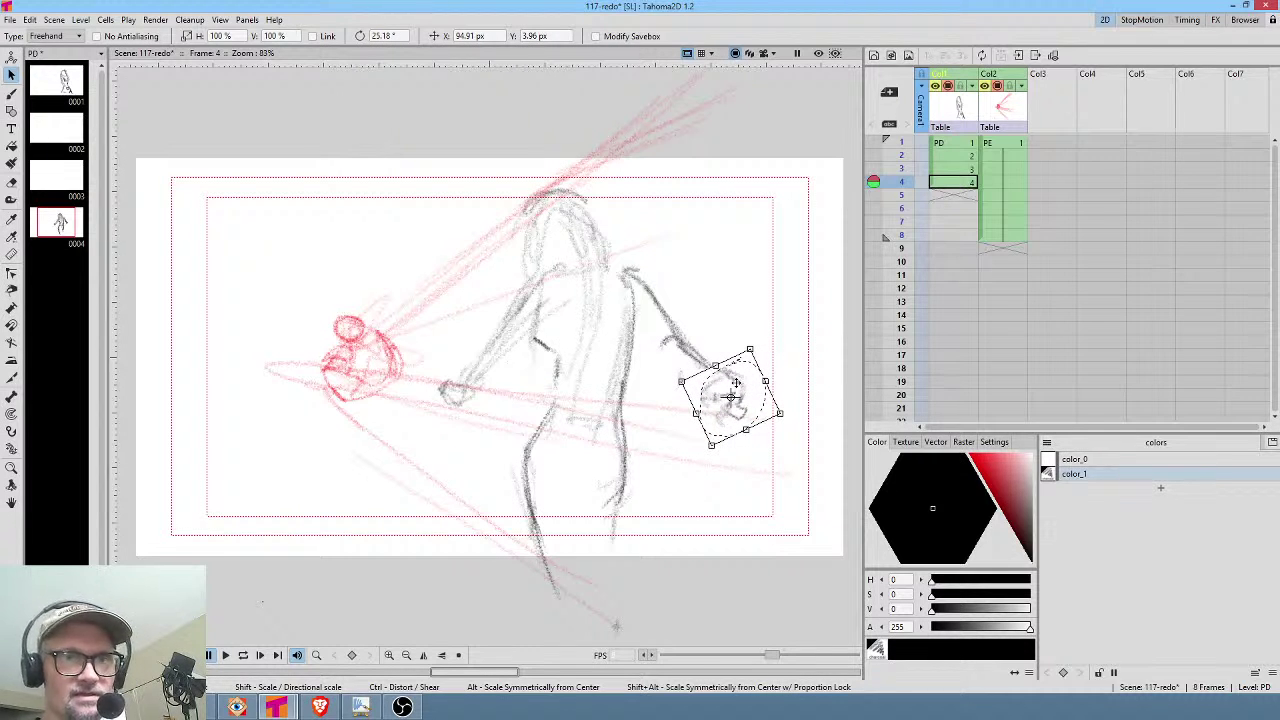
Draw the underside of the far arm on frame 4, and clean up the lines around its shoulder.
key(b)
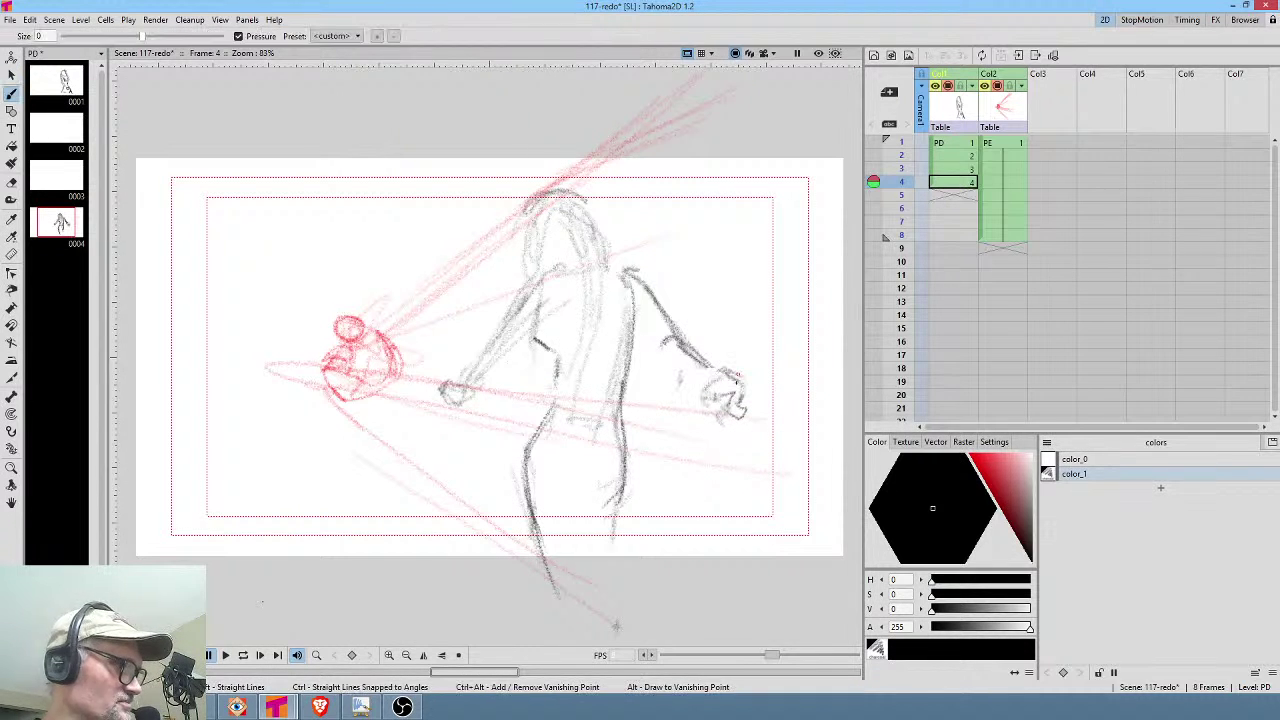
mouse_move(634, 310)
mouse_down()
mouse_move(655, 367)
mouse_move(702, 388)
mouse_up()
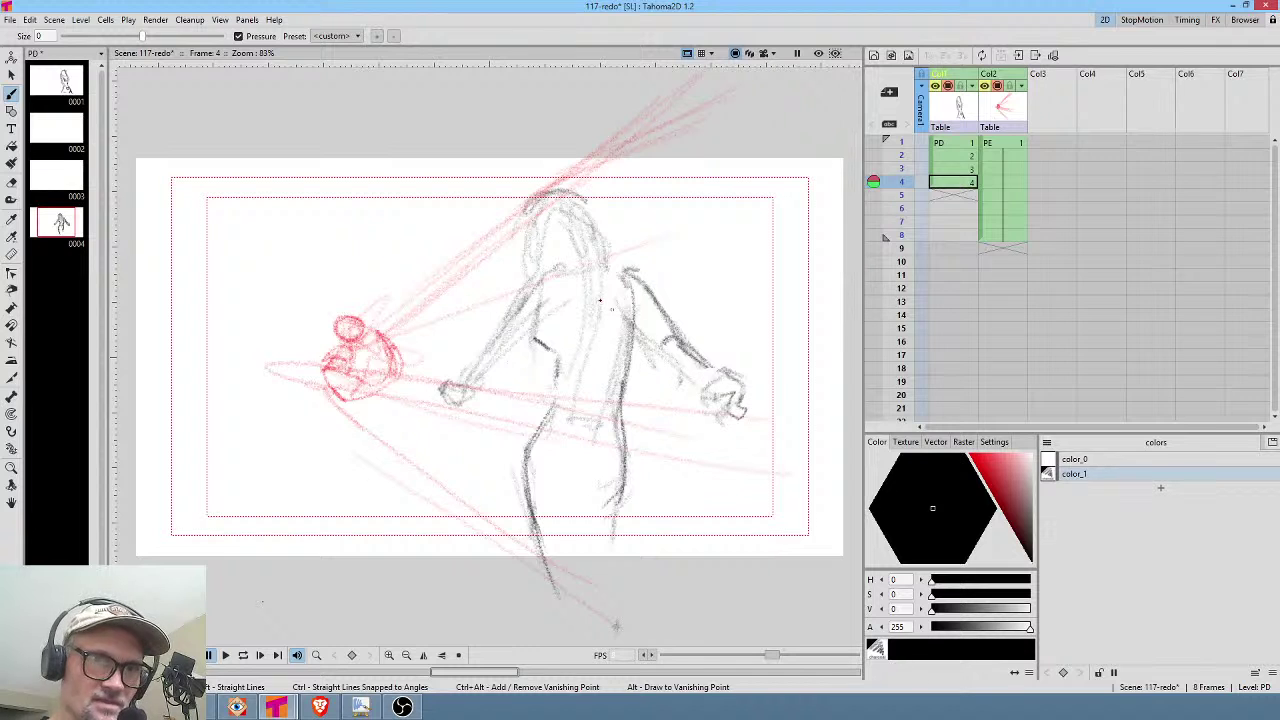
mouse_move(606, 294)
mouse_down()
mouse_move(708, 392)
mouse_move(612, 310)
mouse_move(698, 388)
mouse_up()
drag(622, 260, 710, 368)
mouse_move(623, 284)
mouse_down()
mouse_move(632, 316)
mouse_move(607, 337)
mouse_move(621, 276)
mouse_up()
key(a)
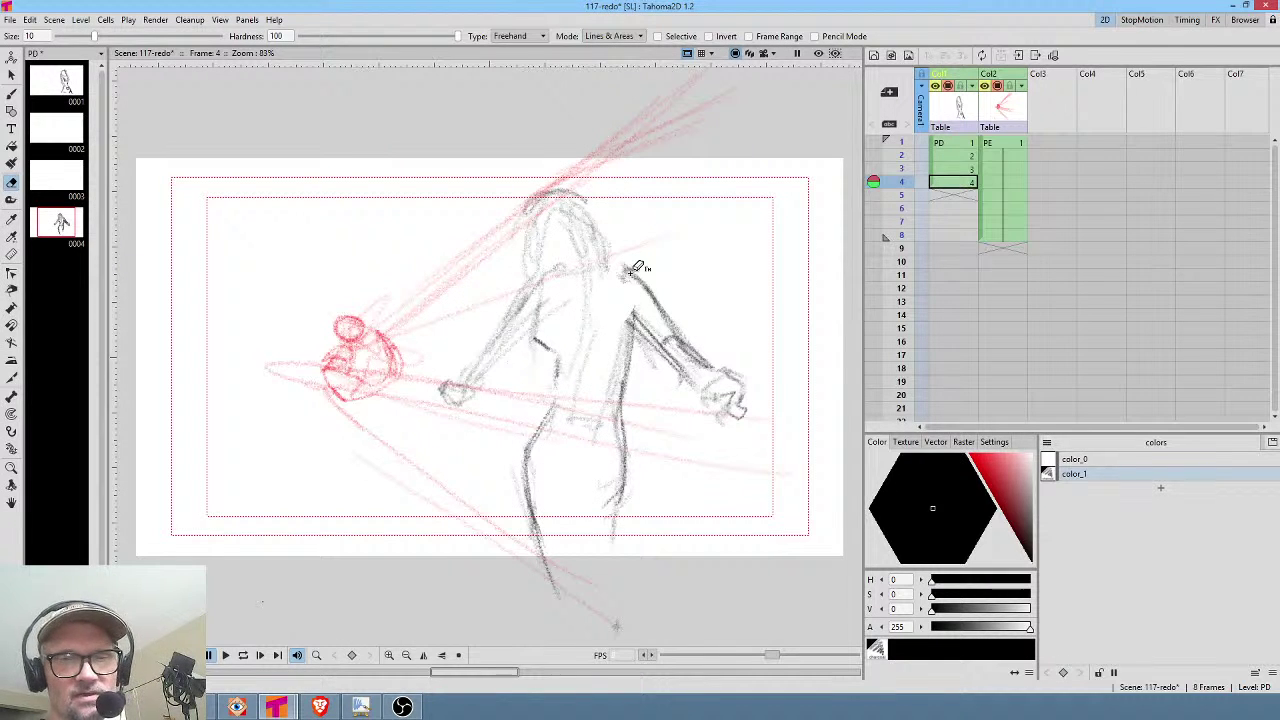
key(b)
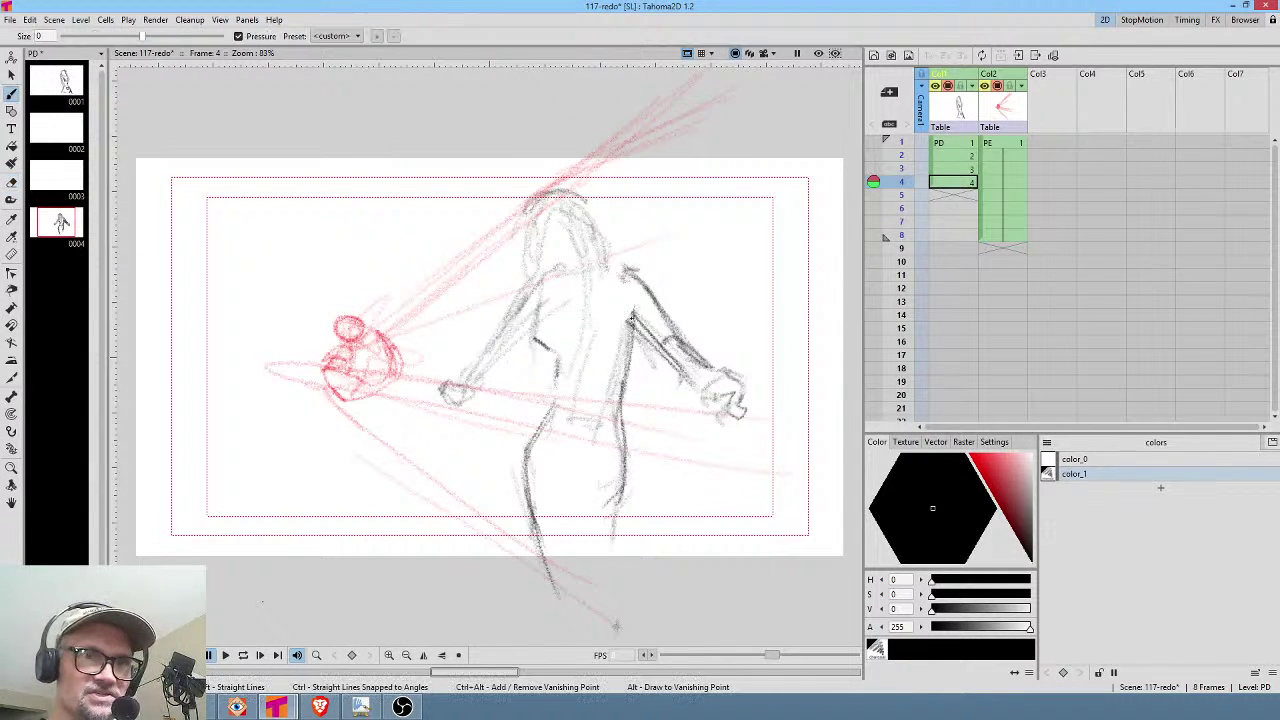
Darken the outlines of both arms on frame 4.
mouse_move(648, 278)
mouse_down()
mouse_move(682, 345)
mouse_move(716, 372)
mouse_up()
drag(642, 328, 707, 386)
drag(537, 278, 470, 384)
drag(519, 344, 484, 378)
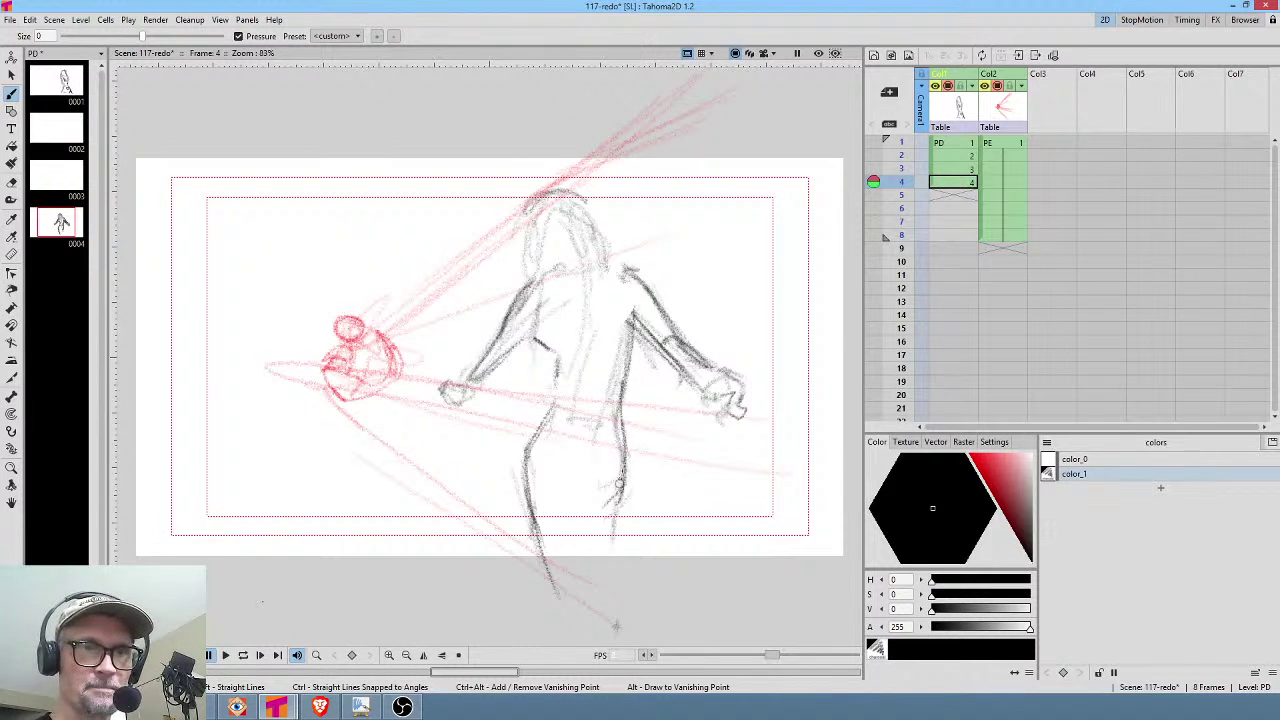
Draw the buttock and outer thigh lines on frame 4, and darken the torso contour from shoulder to waist on frame 1.
mouse_move(565, 519)
mouse_down()
mouse_move(607, 488)
mouse_move(607, 468)
mouse_move(575, 519)
mouse_up()
mouse_move(618, 427)
mouse_down()
mouse_move(622, 510)
mouse_move(636, 480)
mouse_move(619, 560)
mouse_up()
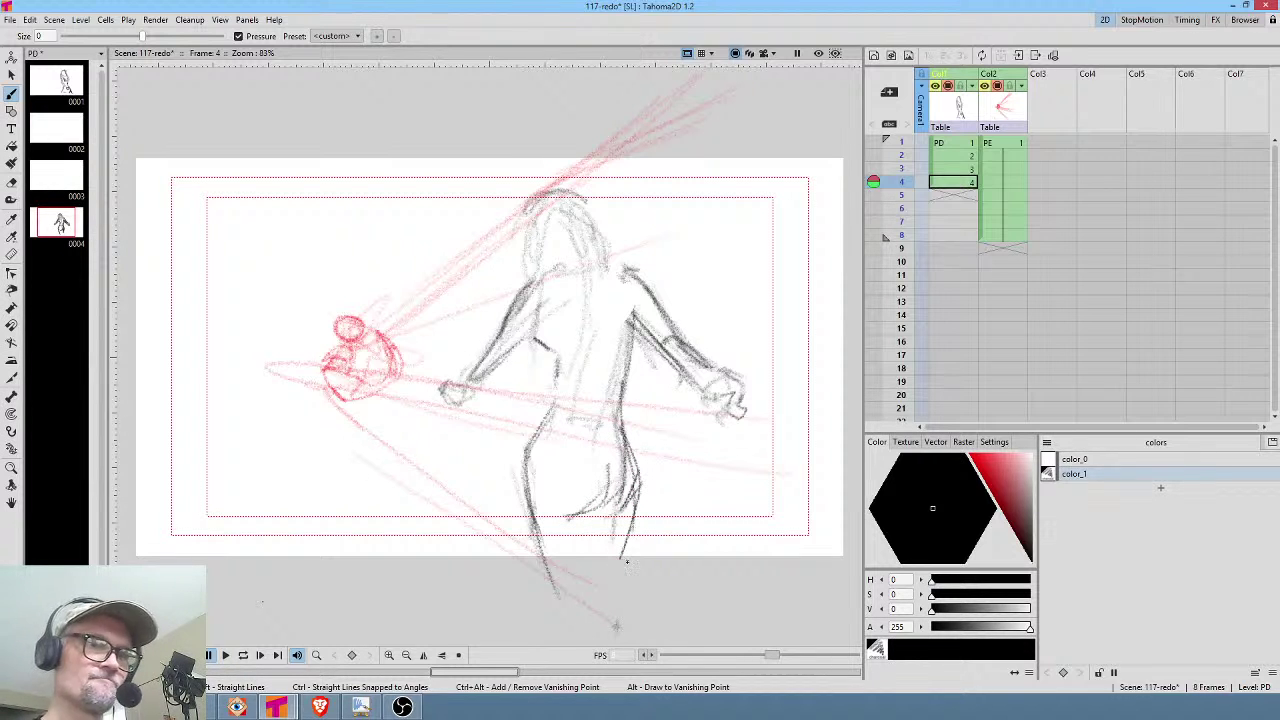
key(Up)
key(Up)
key(Up)
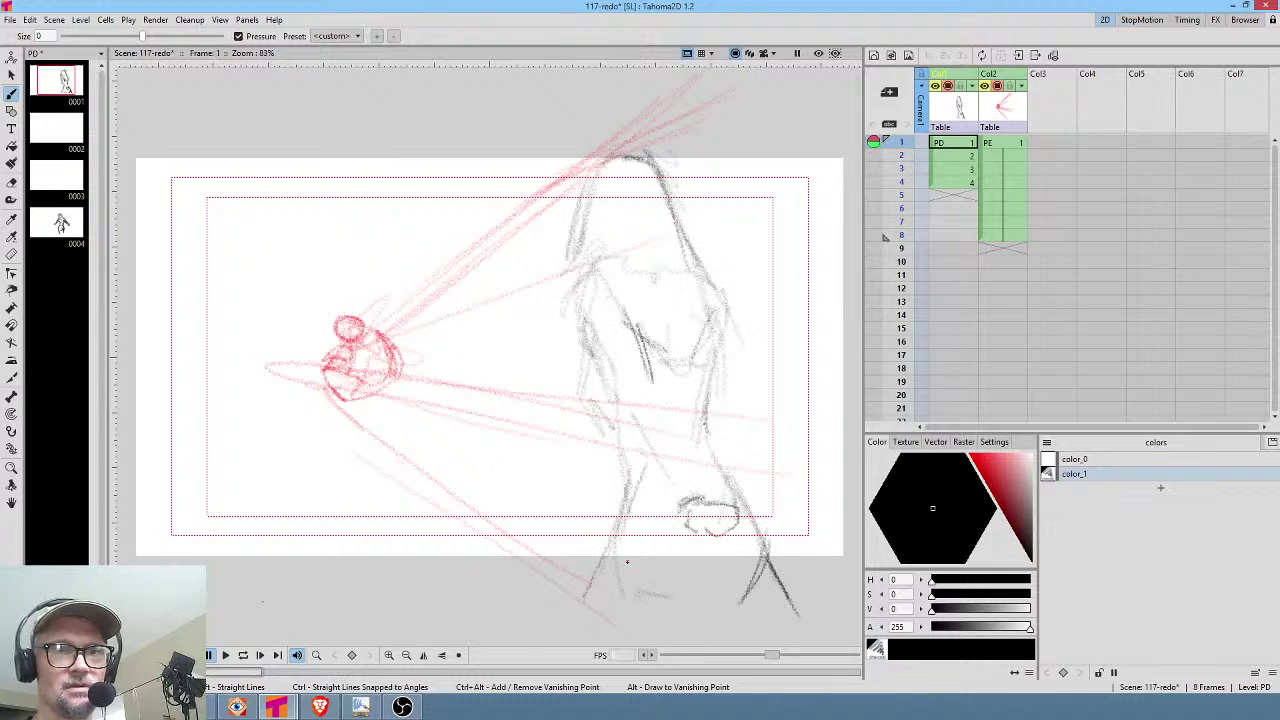
mouse_move(598, 268)
mouse_down()
mouse_move(608, 344)
mouse_move(586, 286)
mouse_move(605, 374)
mouse_move(595, 317)
mouse_move(589, 390)
mouse_move(617, 403)
mouse_move(630, 460)
mouse_up()
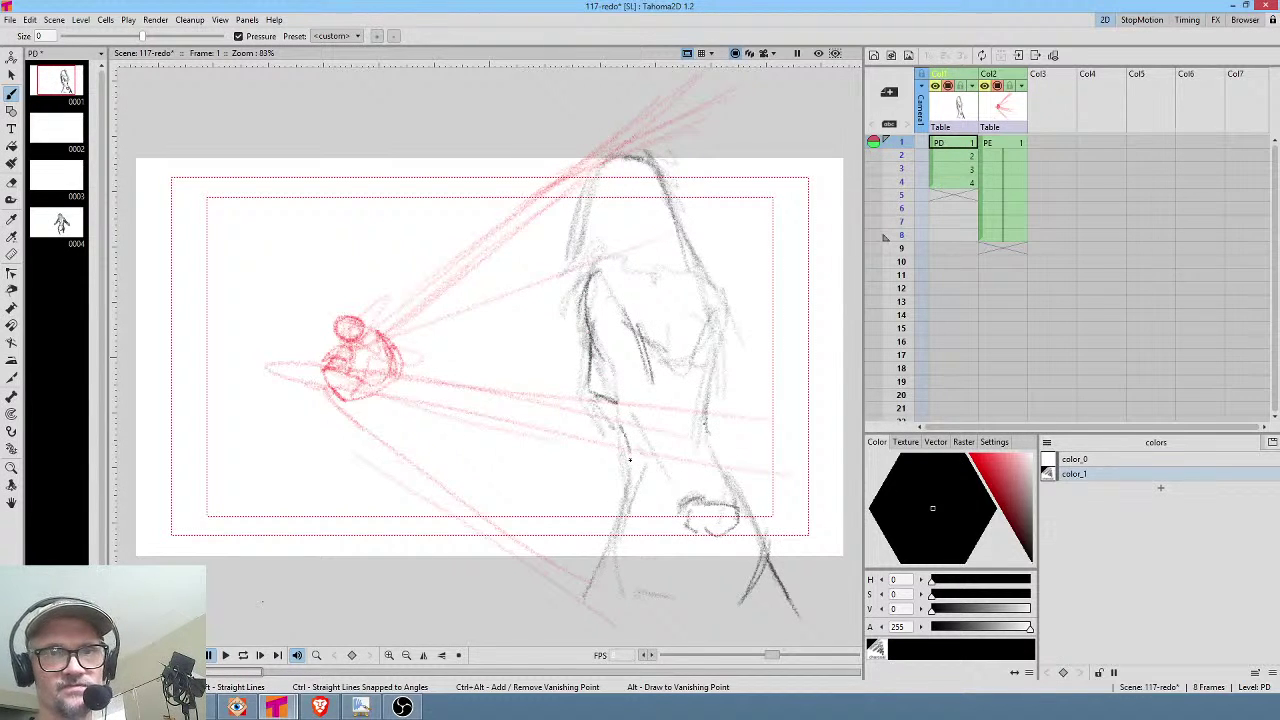
Compare with frame 4, and draw the spine line down the middle of the back on frame 1.
key(Down)
key(Down)
key(Down)
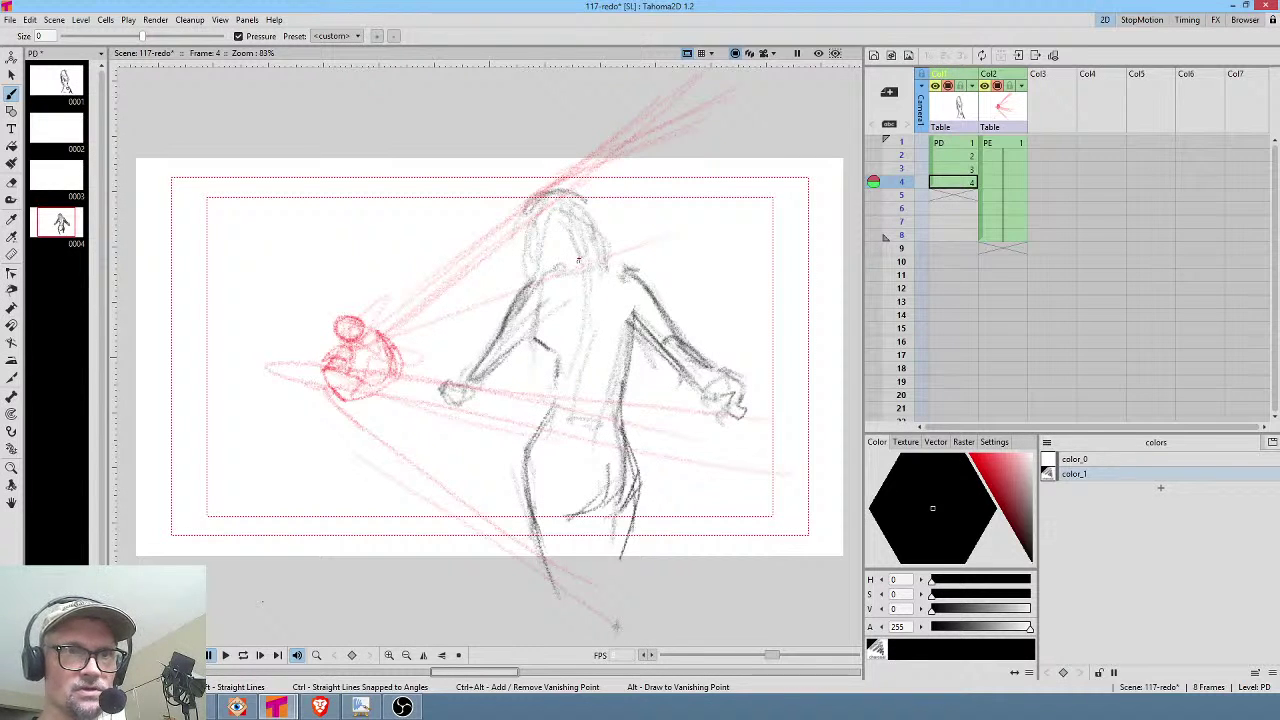
click(958, 143)
drag(678, 282, 685, 440)
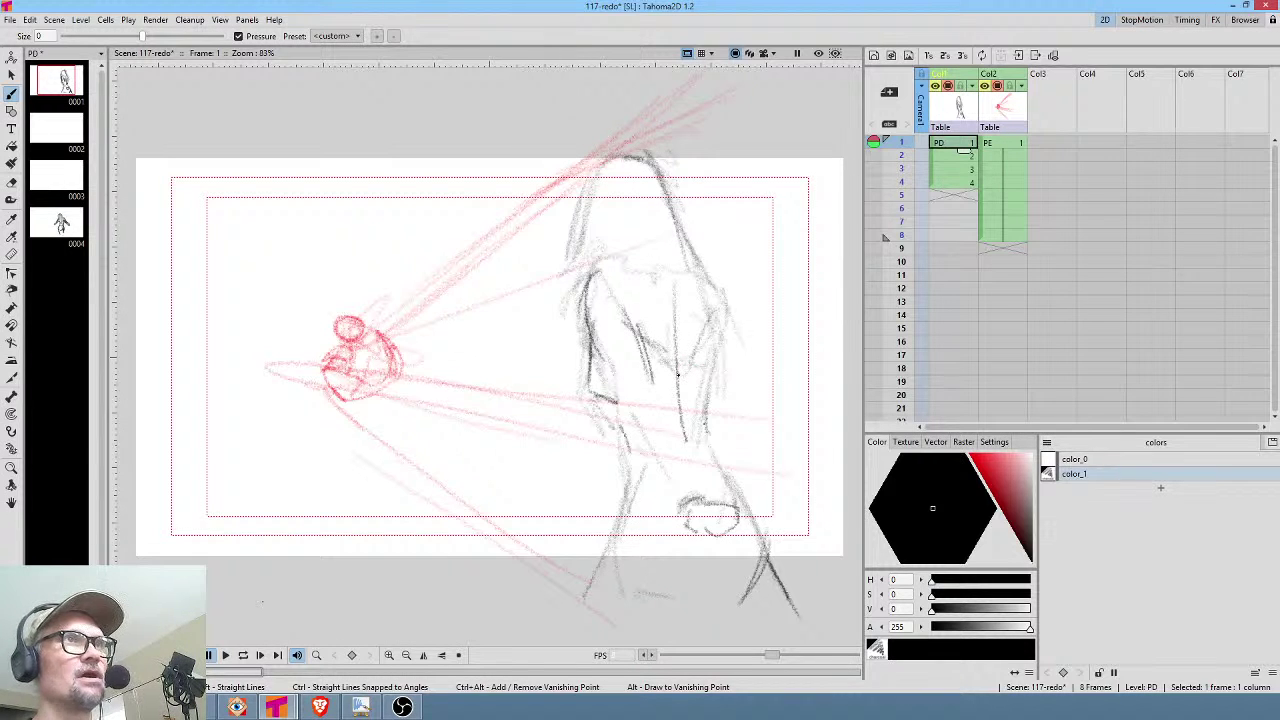
Compare frames 1 and 4, and draw an in-between spine line on frame 2.
key(Down)
key(Down)
key(Down)
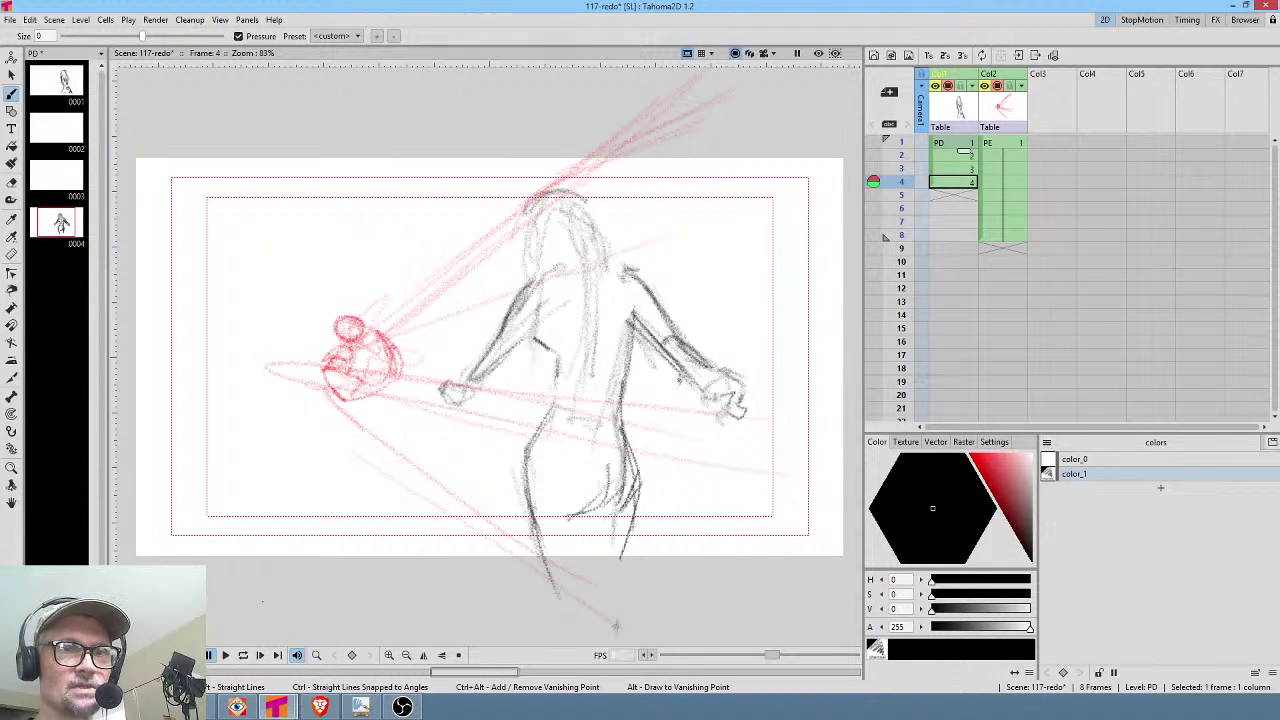
key(Up)
key(Up)
drag(660, 306, 663, 400)
drag(658, 259, 662, 407)
Check the neighbouring frames, and draw an in-between spine line on frame 3.
key(Up)
key(Down)
key(Down)
key(Down)
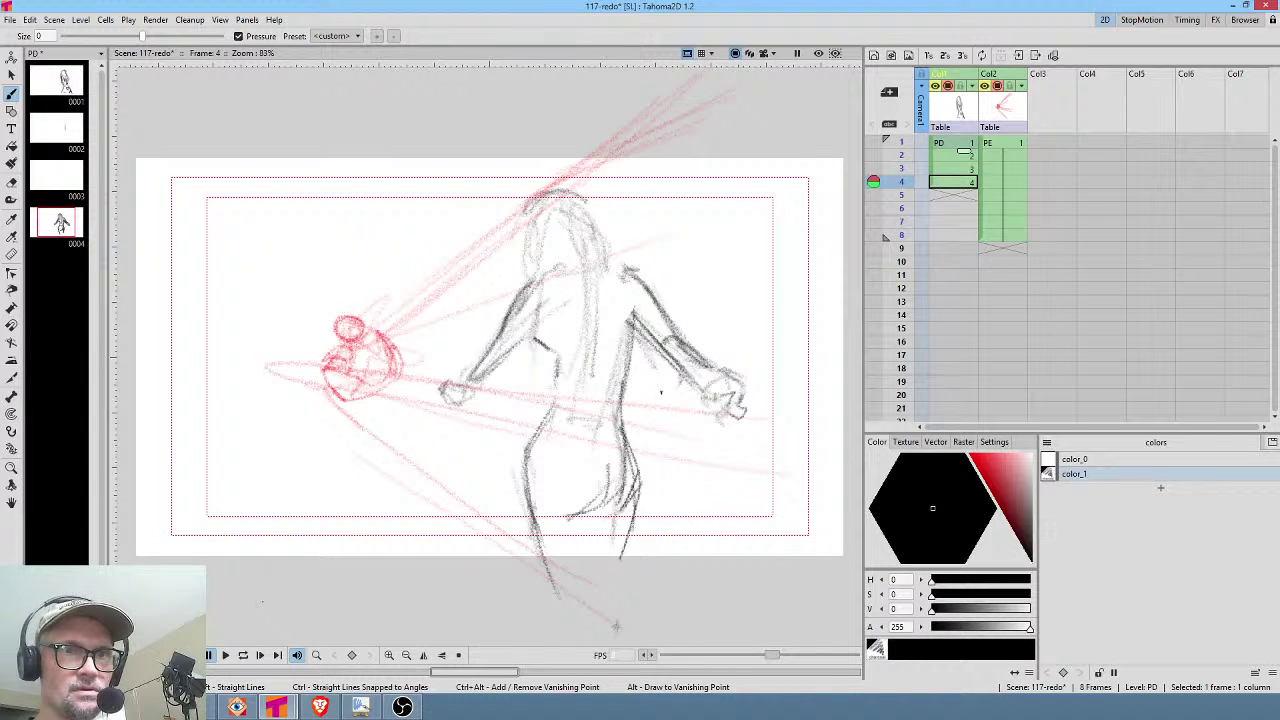
key(Up)
drag(619, 352, 618, 427)
drag(622, 320, 617, 398)
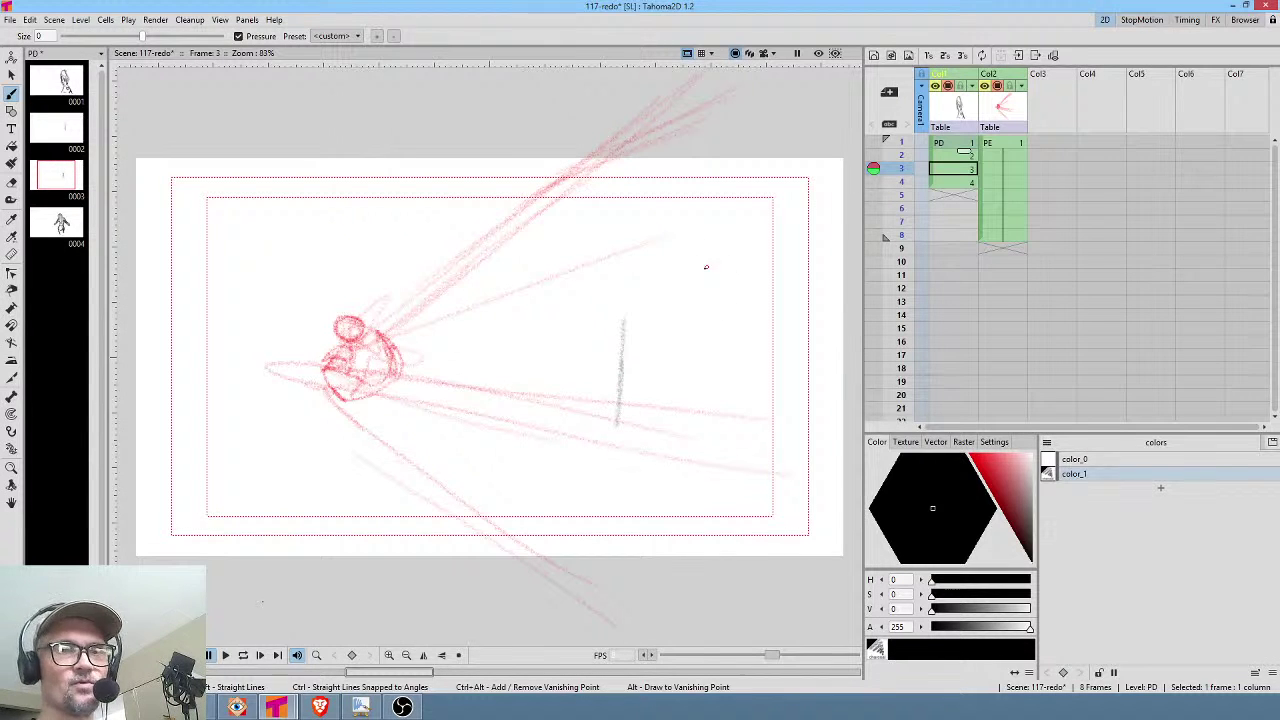
Mark the shoulder nearest the red figure with a small circle on frames 1 and 4.
key(Up)
key(Up)
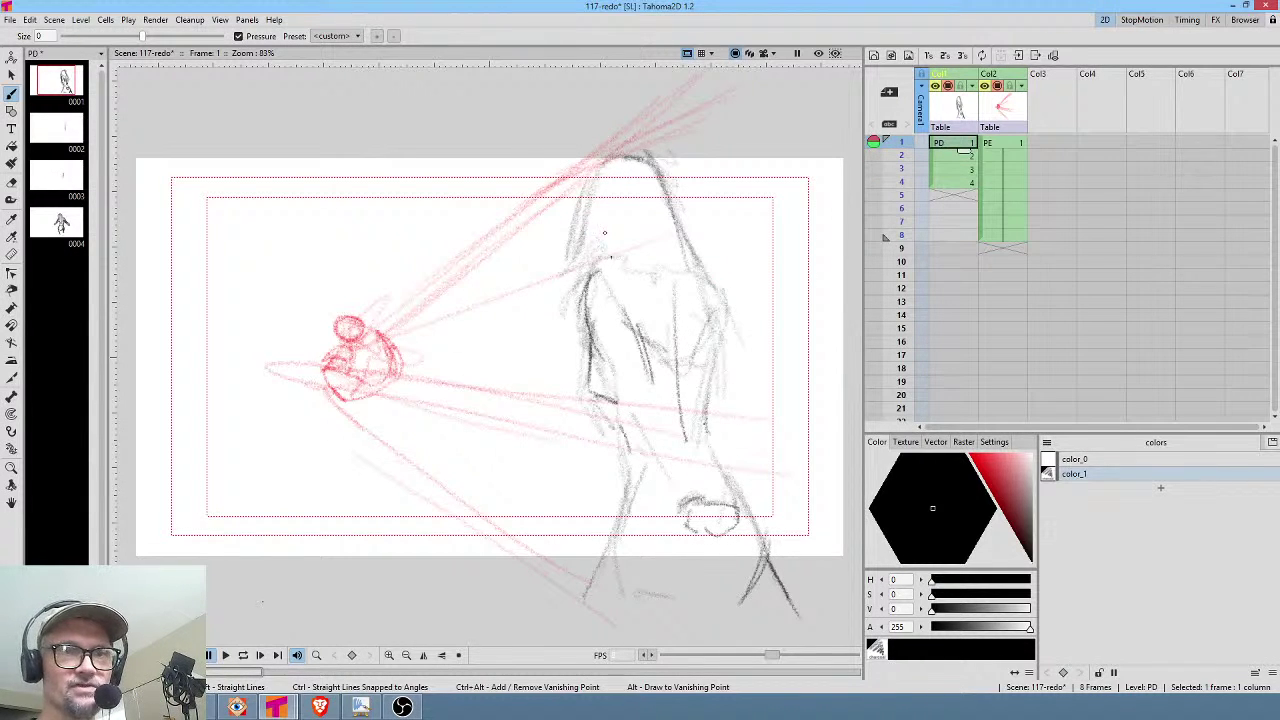
drag(598, 272, 584, 305)
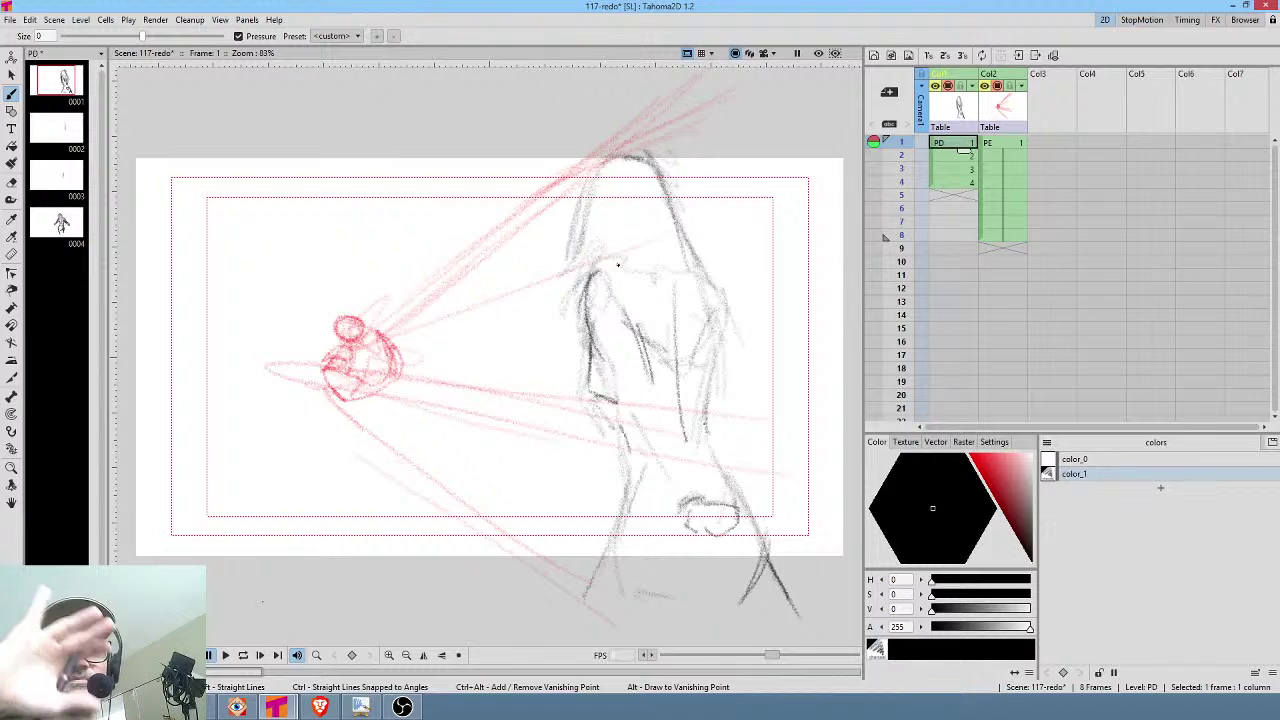
mouse_move(602, 288)
mouse_down()
mouse_move(590, 307)
mouse_move(592, 295)
mouse_up()
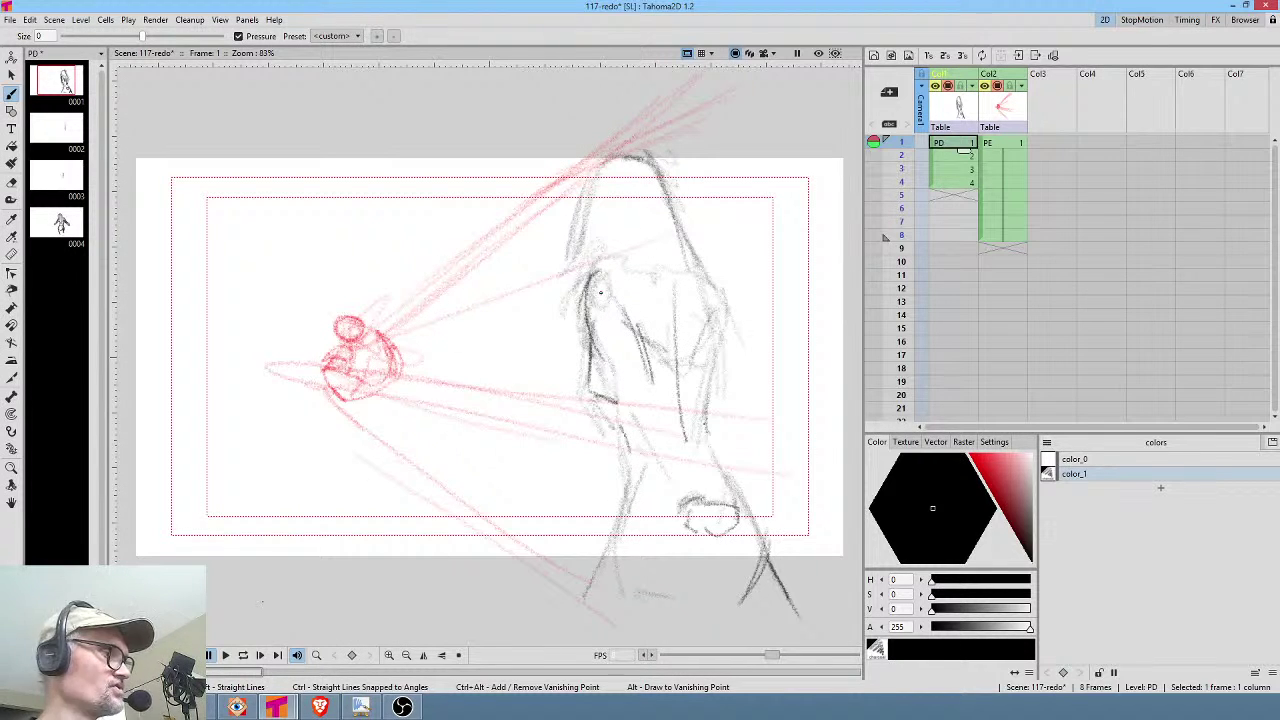
key(Down)
key(Down)
key(Down)
drag(534, 280, 526, 310)
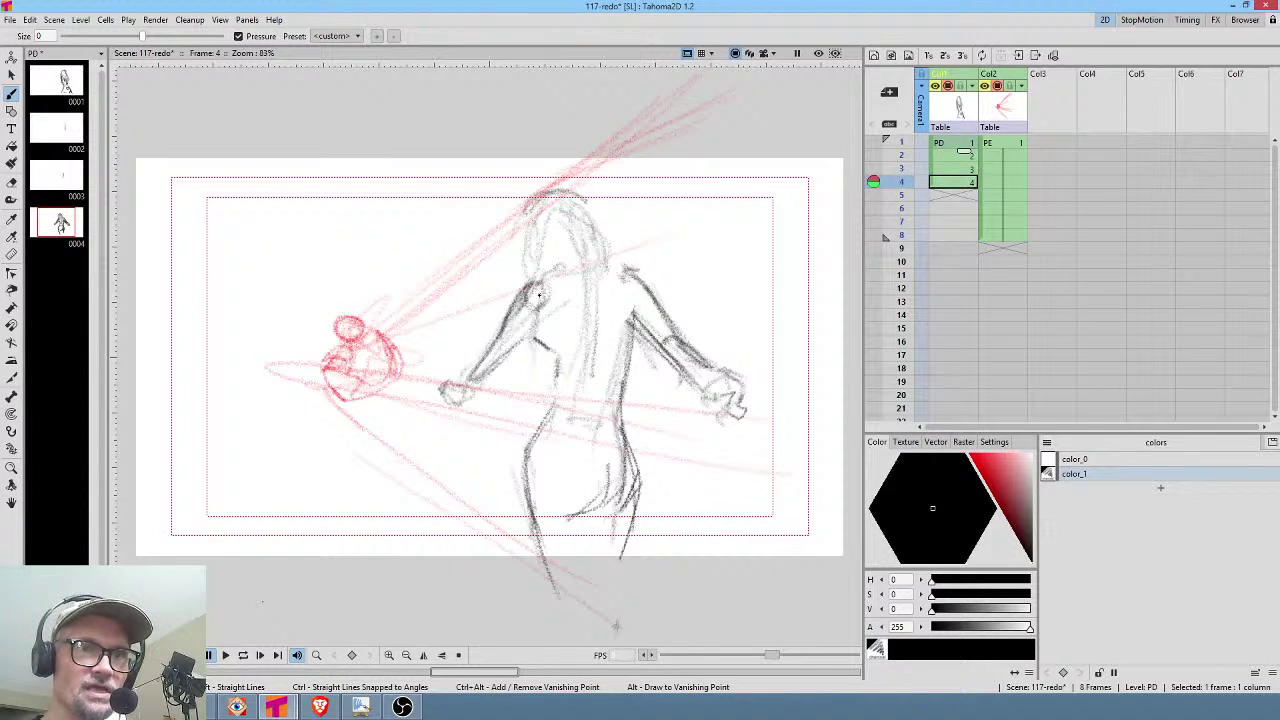
Flip between frames 1 and 4, and draw in-between circles for the shoulder nearest the red figure on frames 3 and 2.
key(Up)
key(Up)
key(Up)
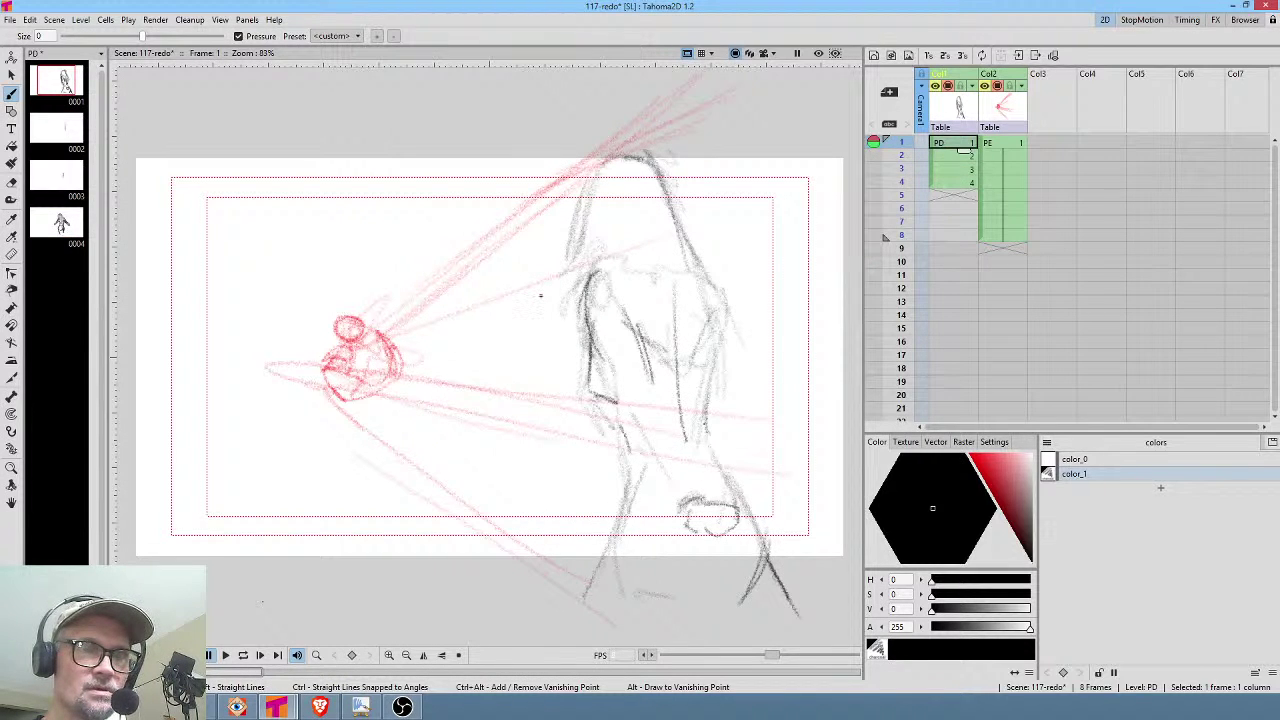
key(Down)
key(Down)
key(Down)
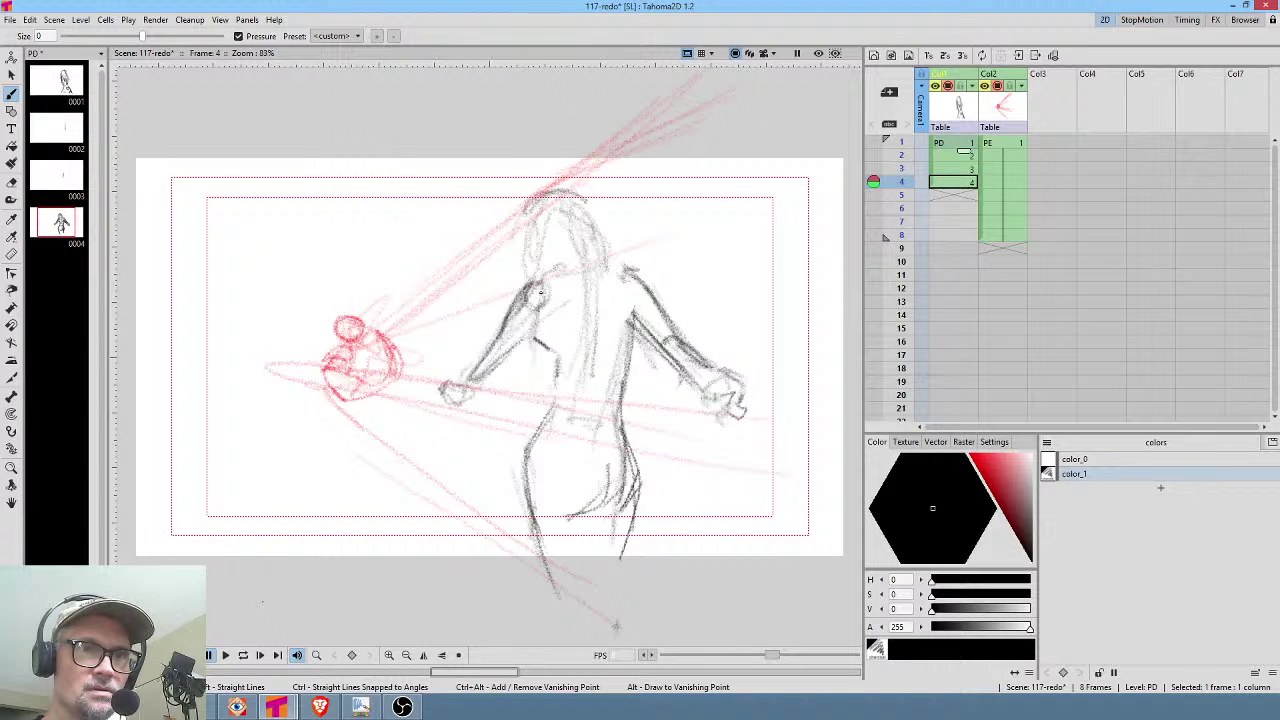
key(Up)
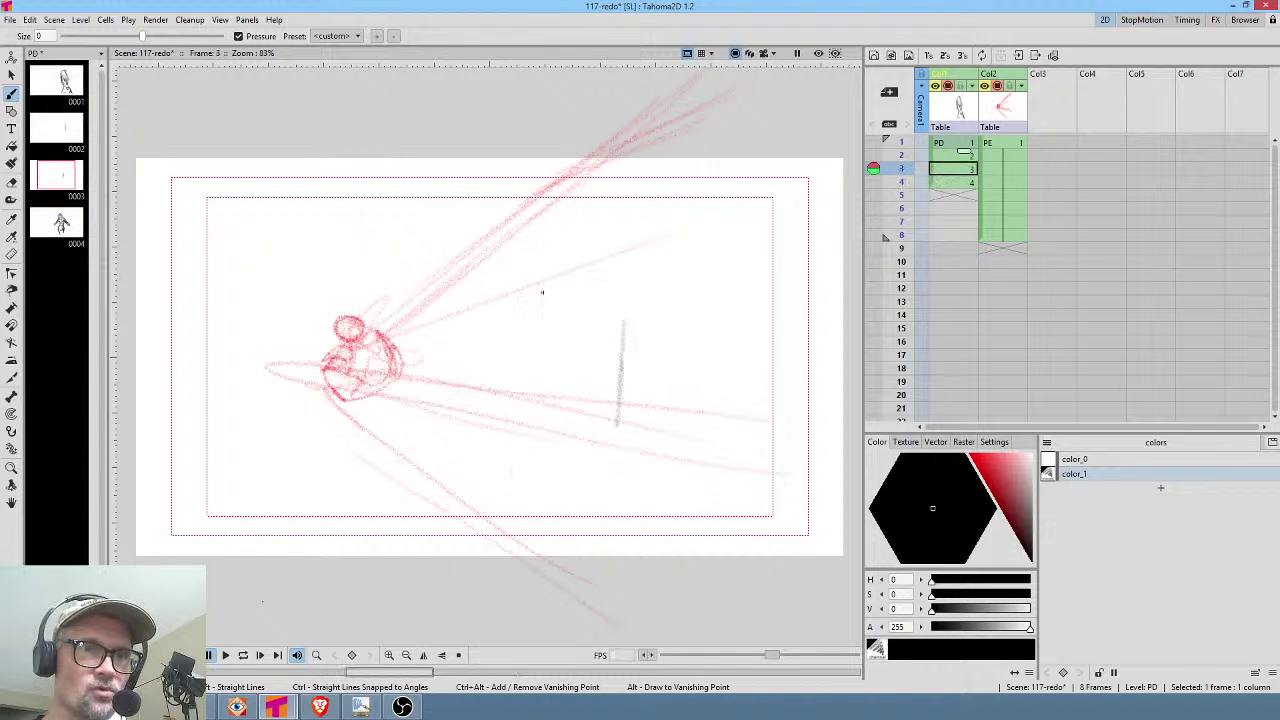
key(Up)
mouse_move(590, 274)
mouse_down()
mouse_move(588, 293)
mouse_move(599, 283)
mouse_move(572, 290)
mouse_move(590, 271)
mouse_move(569, 290)
mouse_up()
key(Up)
key(Down)
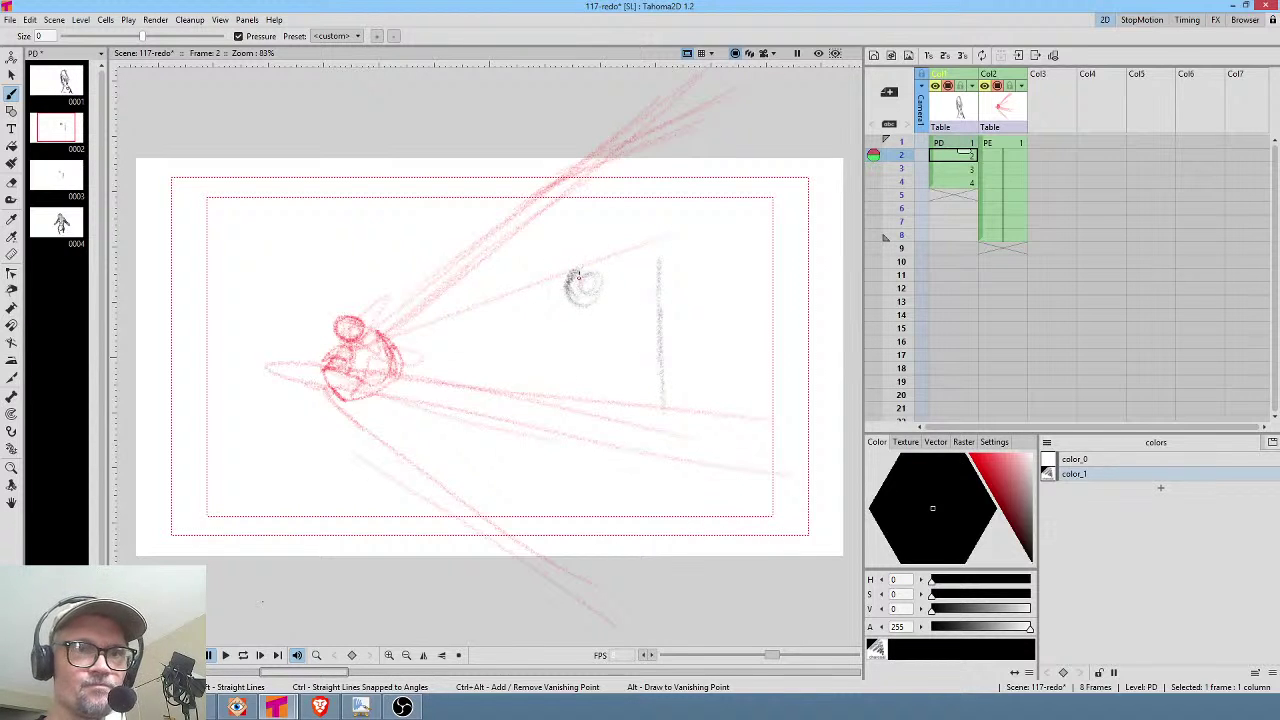
Mark the shoulder farther from the red figure with a small circle on frames 4 and 1.
key(Up)
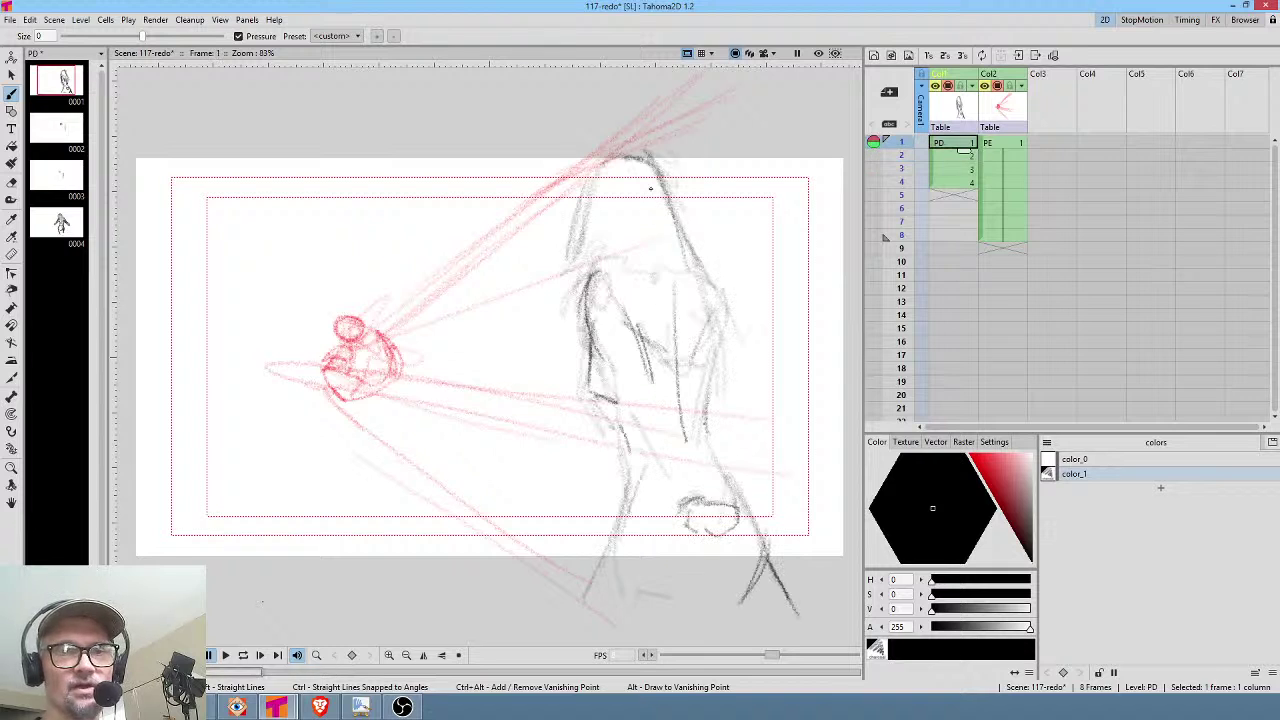
key(Down)
key(Down)
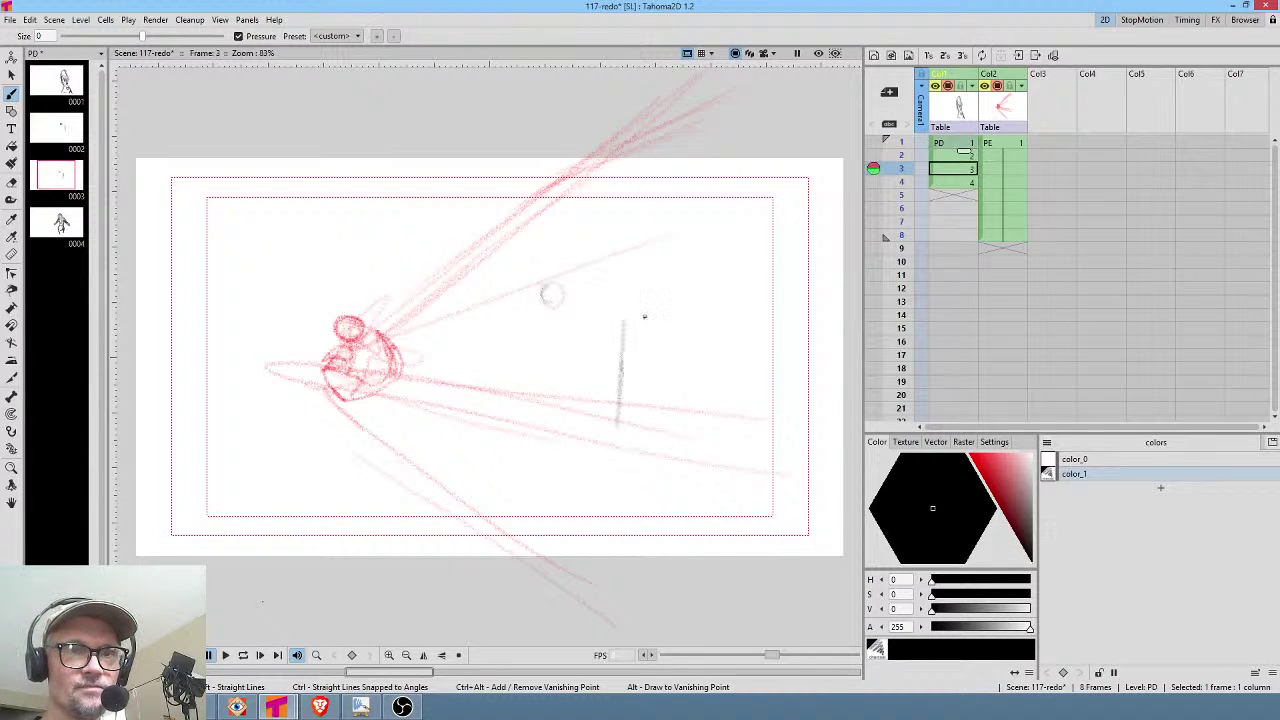
key(Down)
drag(629, 275, 638, 293)
key(Up)
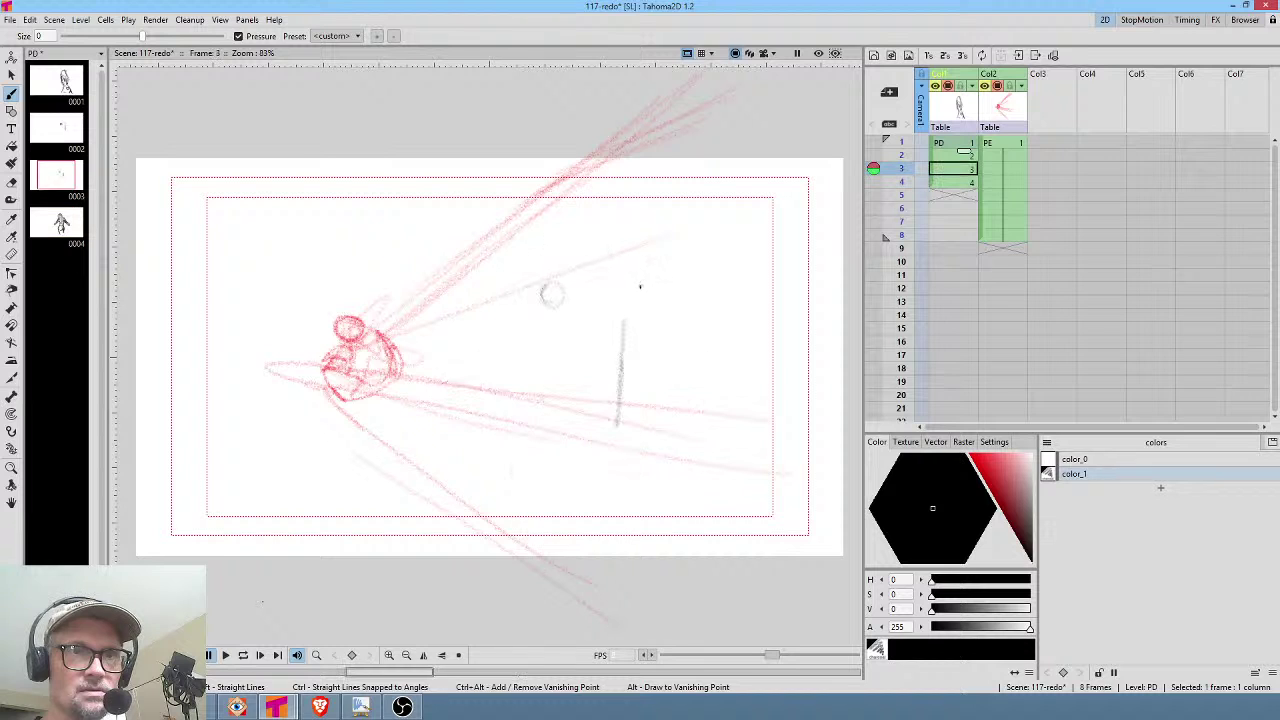
key(Up)
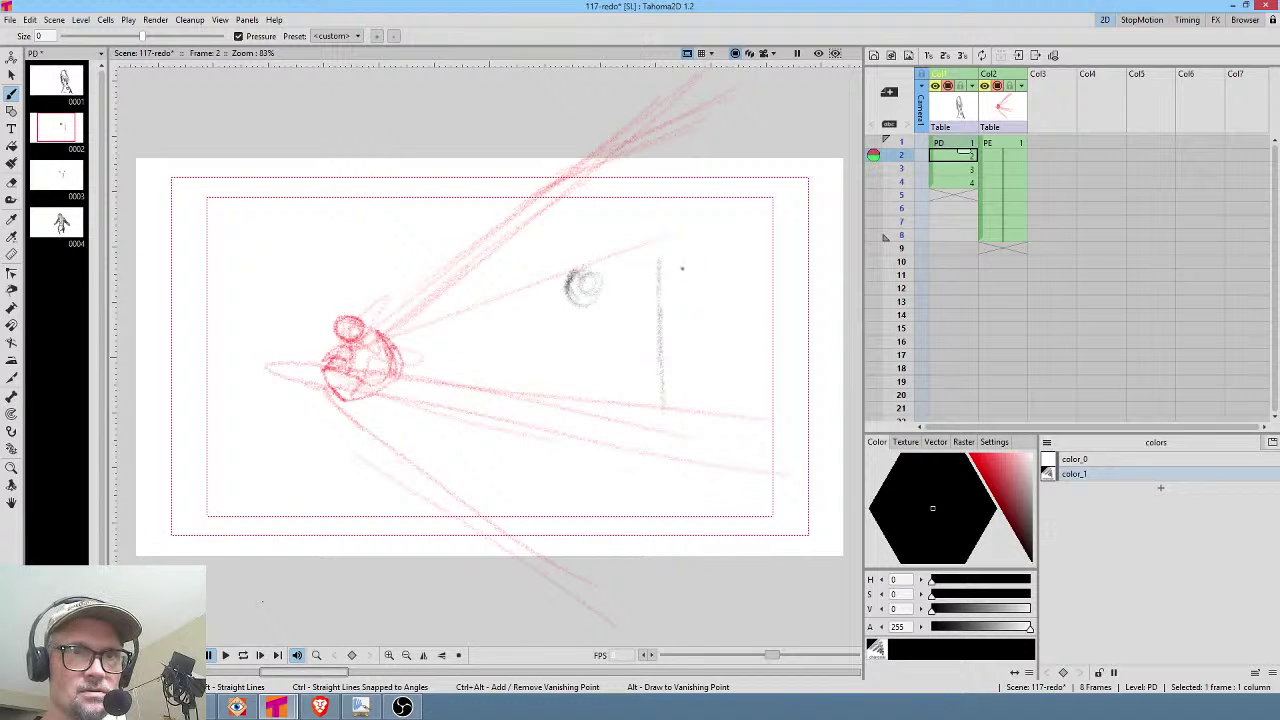
key(Up)
mouse_move(706, 281)
mouse_down()
mouse_move(725, 311)
mouse_move(698, 325)
mouse_move(724, 307)
mouse_up()
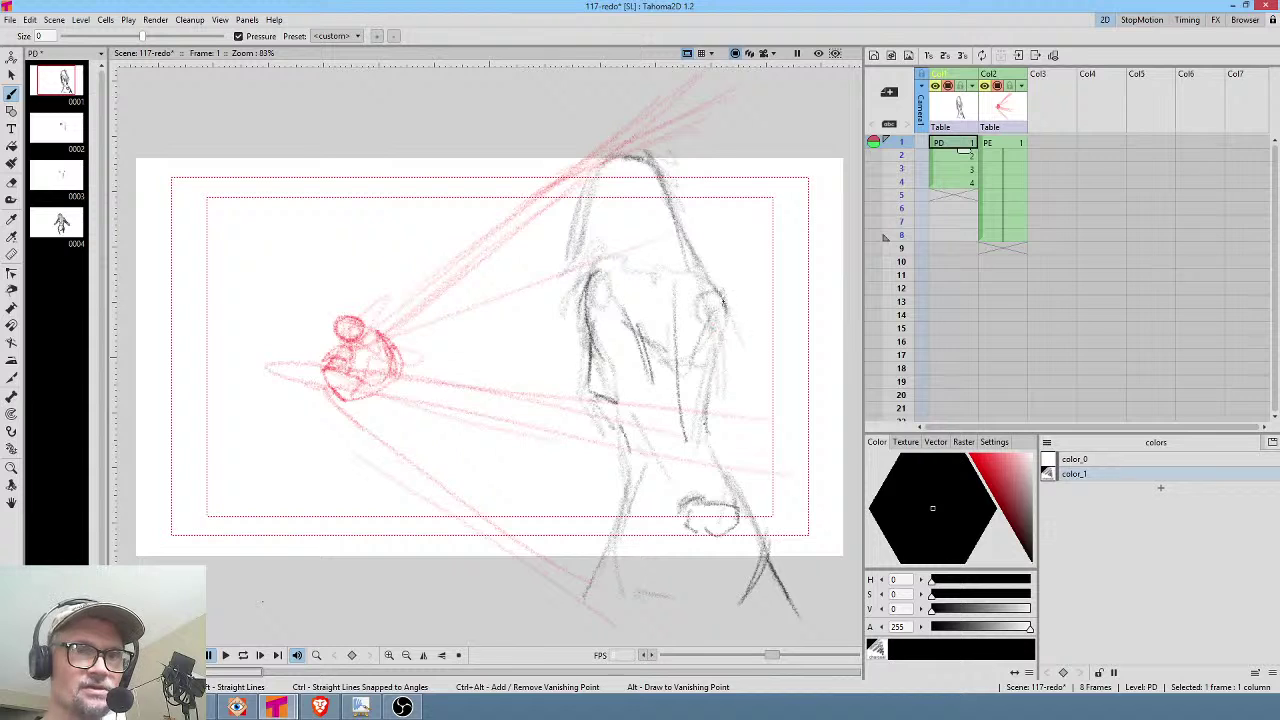
Draw in-between circles for the shoulder farther from the red figure on frames 3 and 2, checking them against the neighbouring frames.
key(Down)
key(Down)
key(Down)
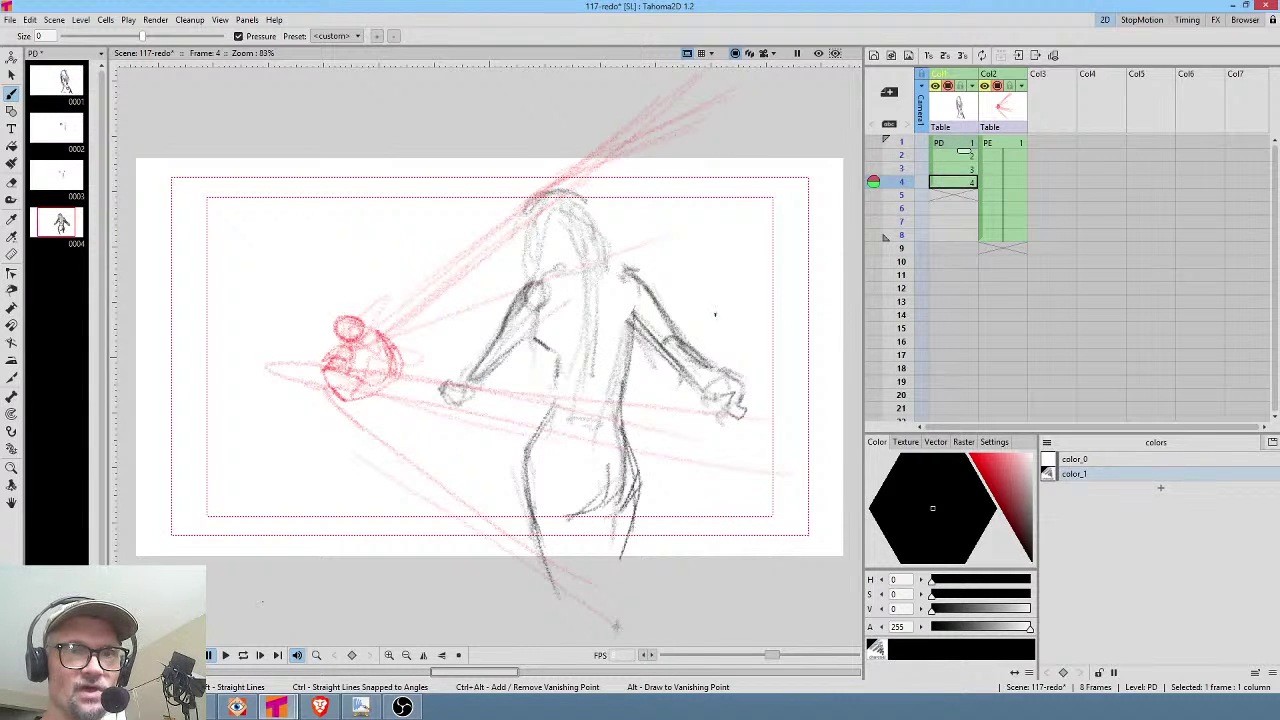
key(Up)
drag(660, 286, 662, 301)
key(Up)
key(Down)
key(Up)
mouse_move(708, 296)
mouse_down()
mouse_move(696, 326)
mouse_move(702, 291)
mouse_up()
key(Up)
key(Down)
key(Up)
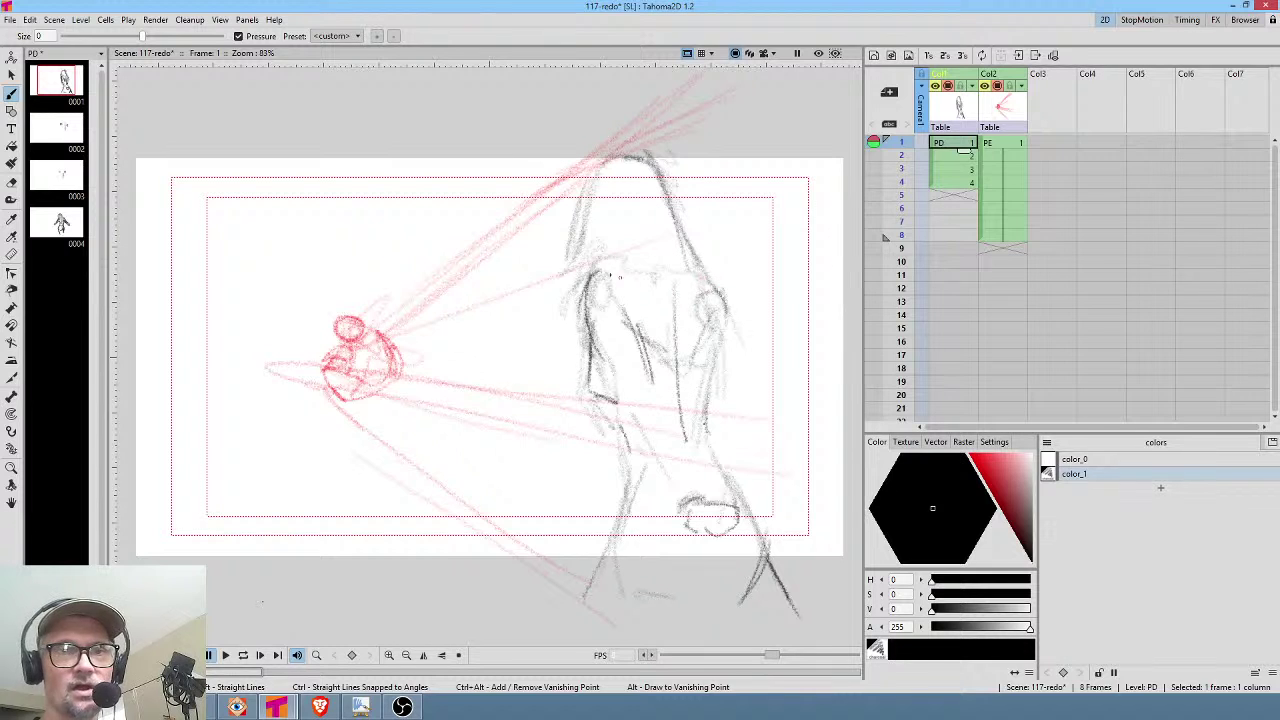
Draw a curved shoulder line connecting both shoulders on frame 1 and on frame 4.
drag(715, 300, 596, 271)
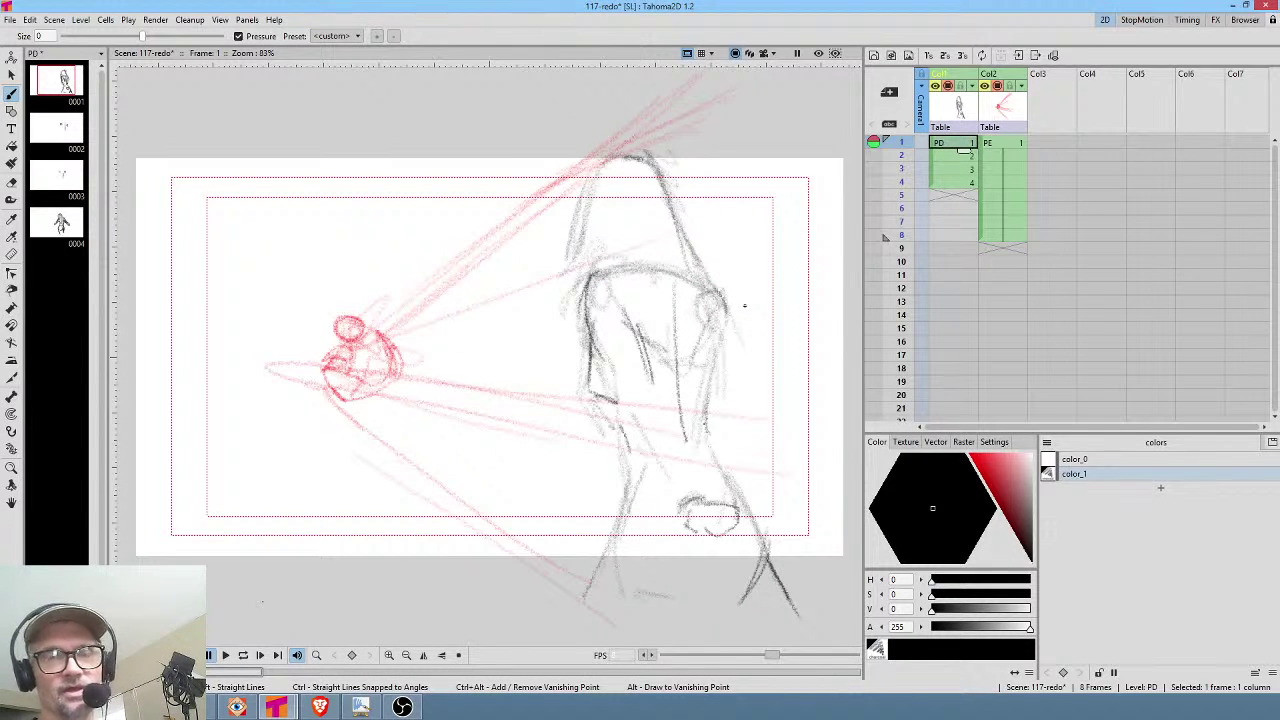
mouse_move(686, 264)
mouse_down()
mouse_move(710, 288)
mouse_move(603, 266)
mouse_up()
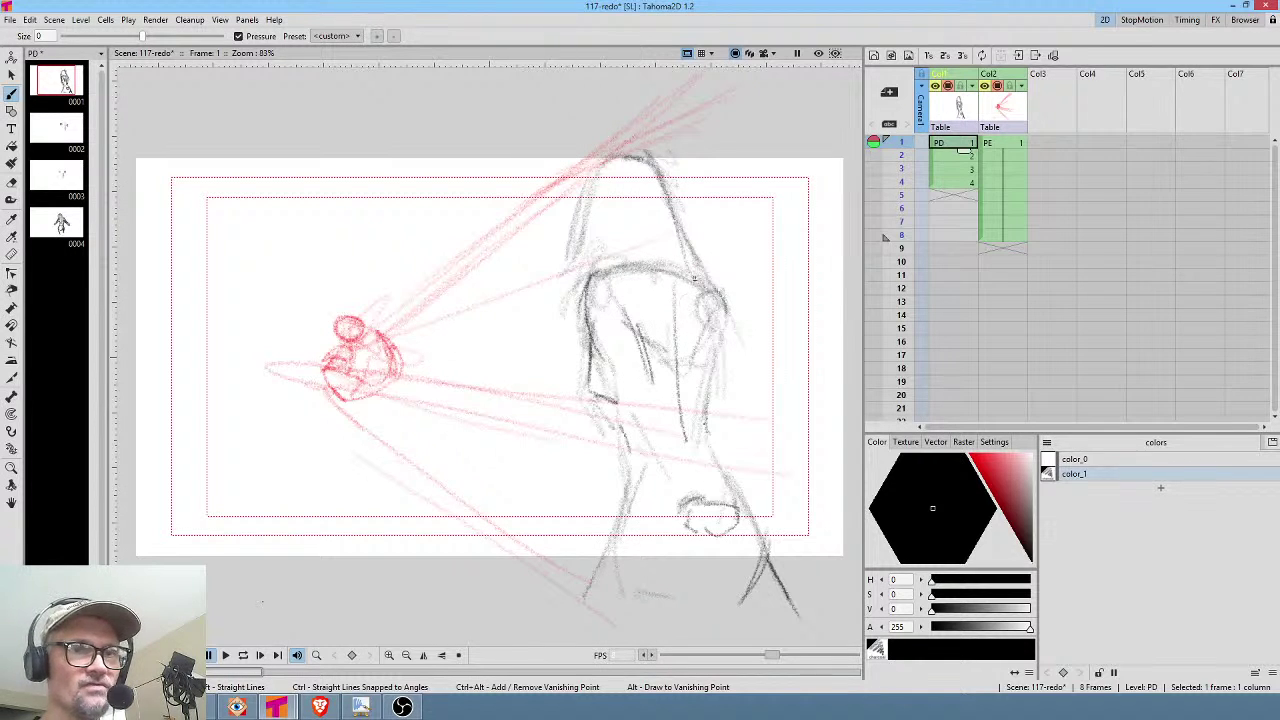
key(Down)
key(Down)
key(Down)
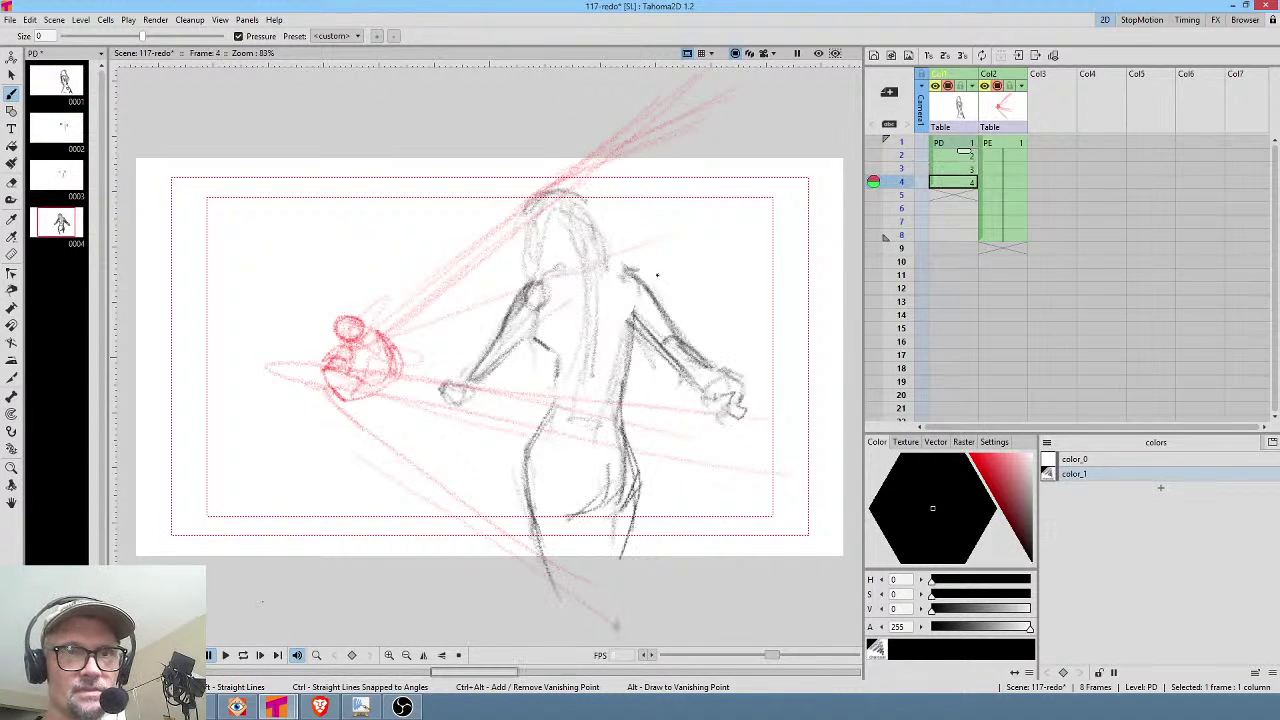
drag(534, 284, 612, 269)
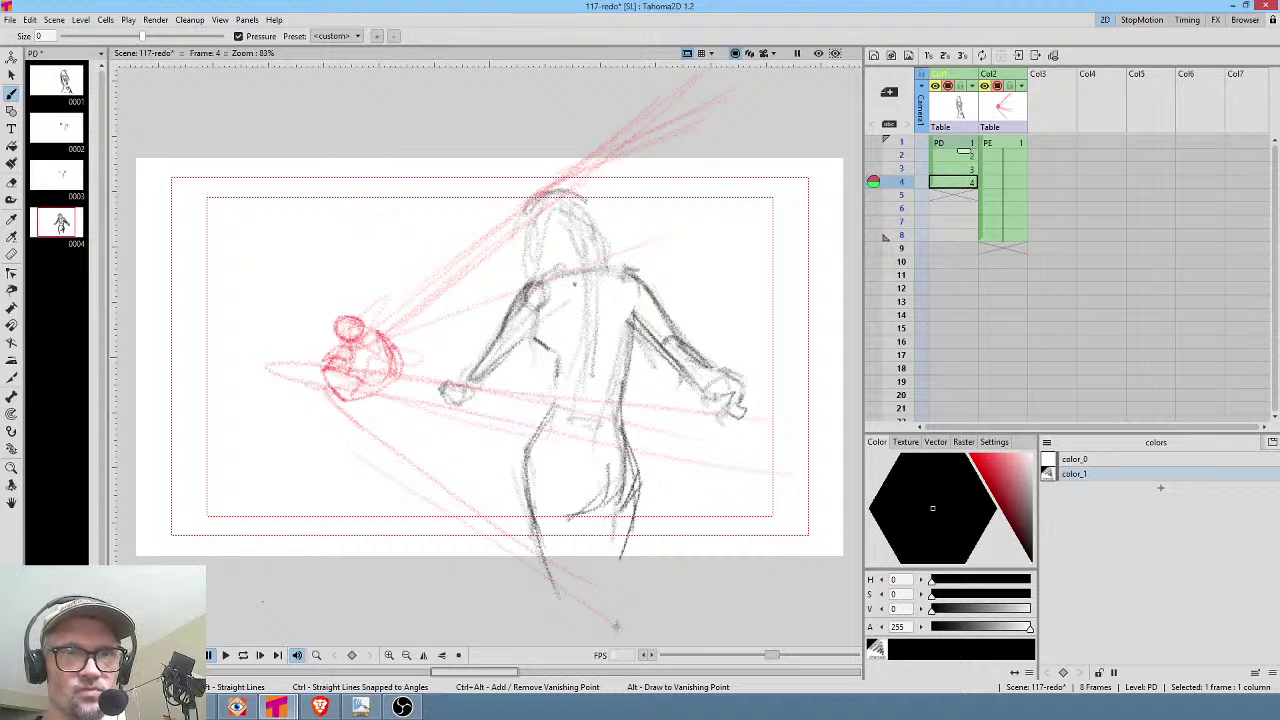
Draw in-between shoulder lines connecting the shoulder circles on frames 3 and 2.
key(Up)
mouse_move(560, 284)
mouse_down()
mouse_move(662, 284)
mouse_move(566, 276)
mouse_move(656, 294)
mouse_move(677, 277)
mouse_move(648, 268)
mouse_up()
key(Up)
Flip through frames 1 to 4 to examine the motion of the shoulders and spine.
key(Down)
key(Down)
key(Up)
key(Up)
key(Up)
key(Down)
key(Down)
key(Down)
key(Up)
key(Up)
key(Up)
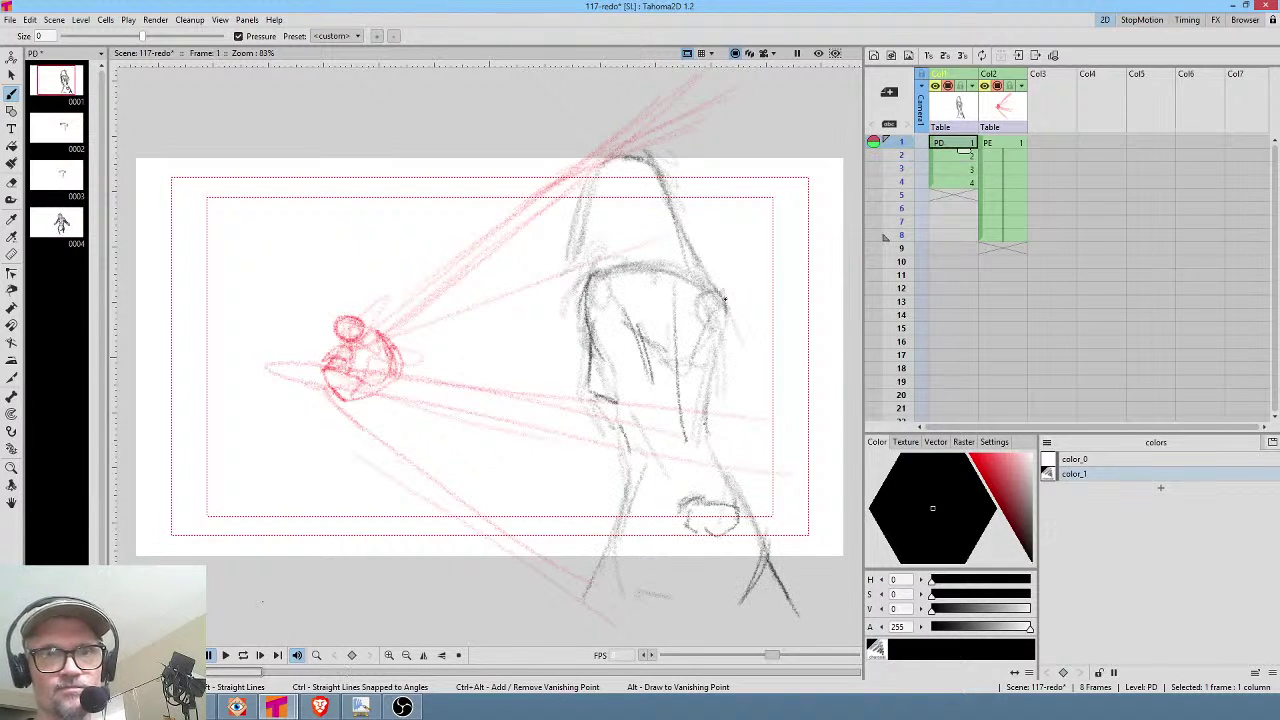
Lightly trace the swinging hand's arc on frame 4, and mark the hand's in-between position on frame 2.
key(Down)
key(Down)
key(Down)
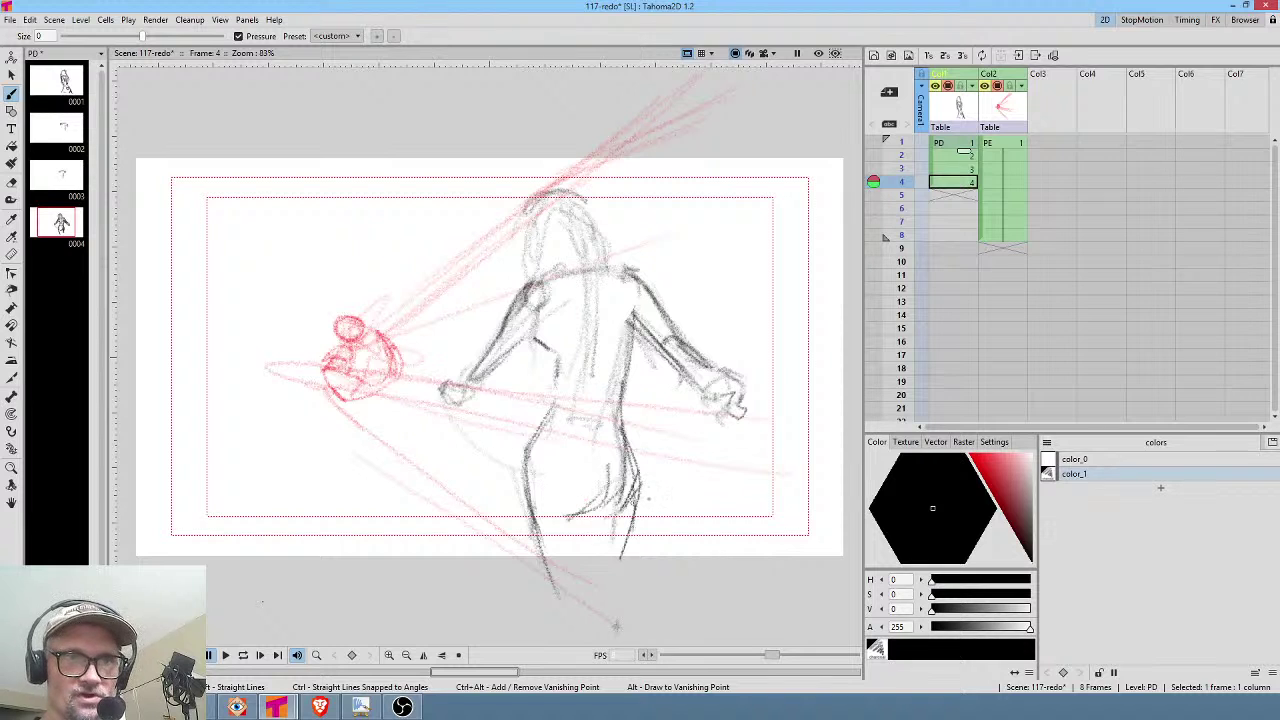
key(Up)
key(Up)
key(Up)
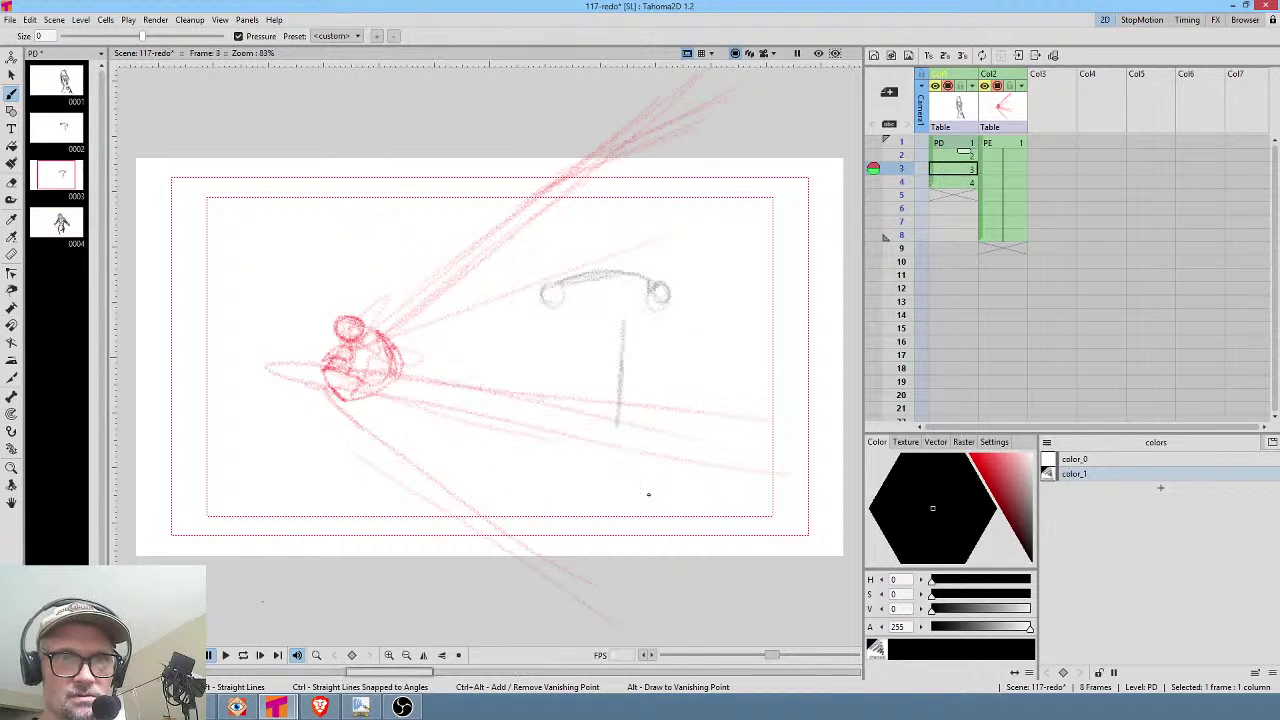
key(Down)
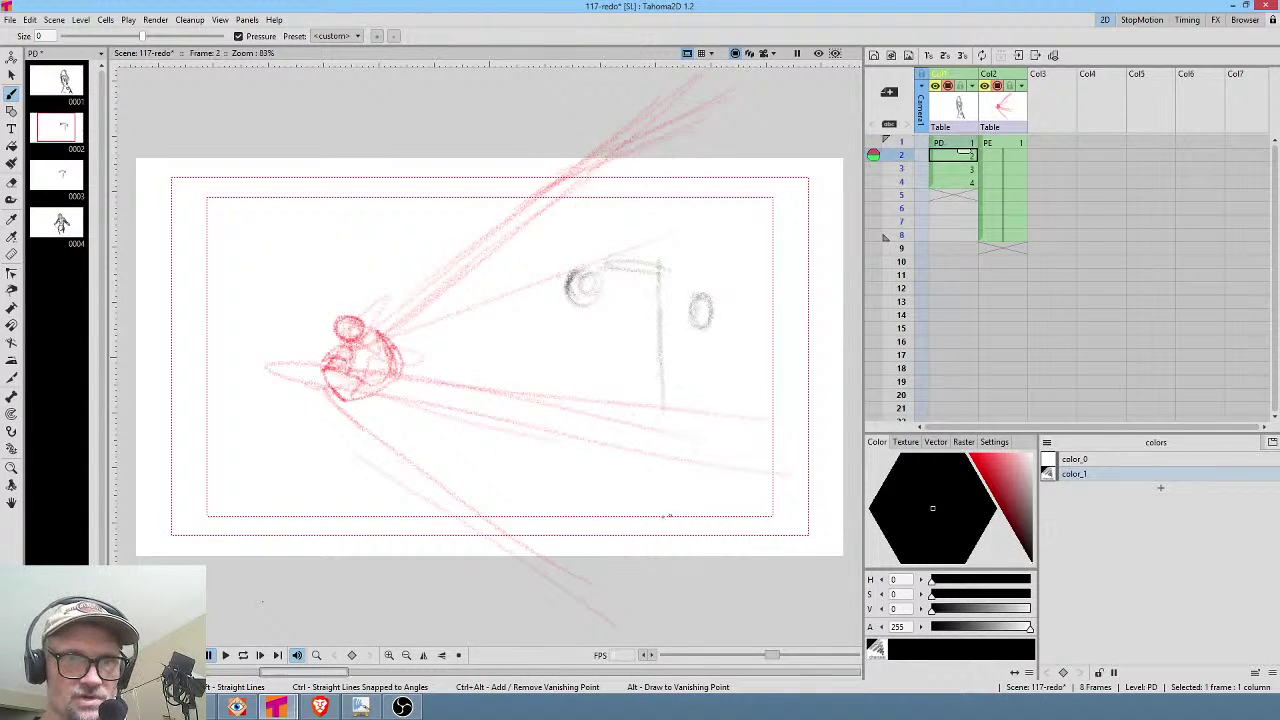
mouse_move(606, 488)
mouse_down()
mouse_move(580, 507)
mouse_move(612, 522)
mouse_up()
Compare with frame 4, and mark the swinging hand's in-between position with a circle on frame 3.
key(Down)
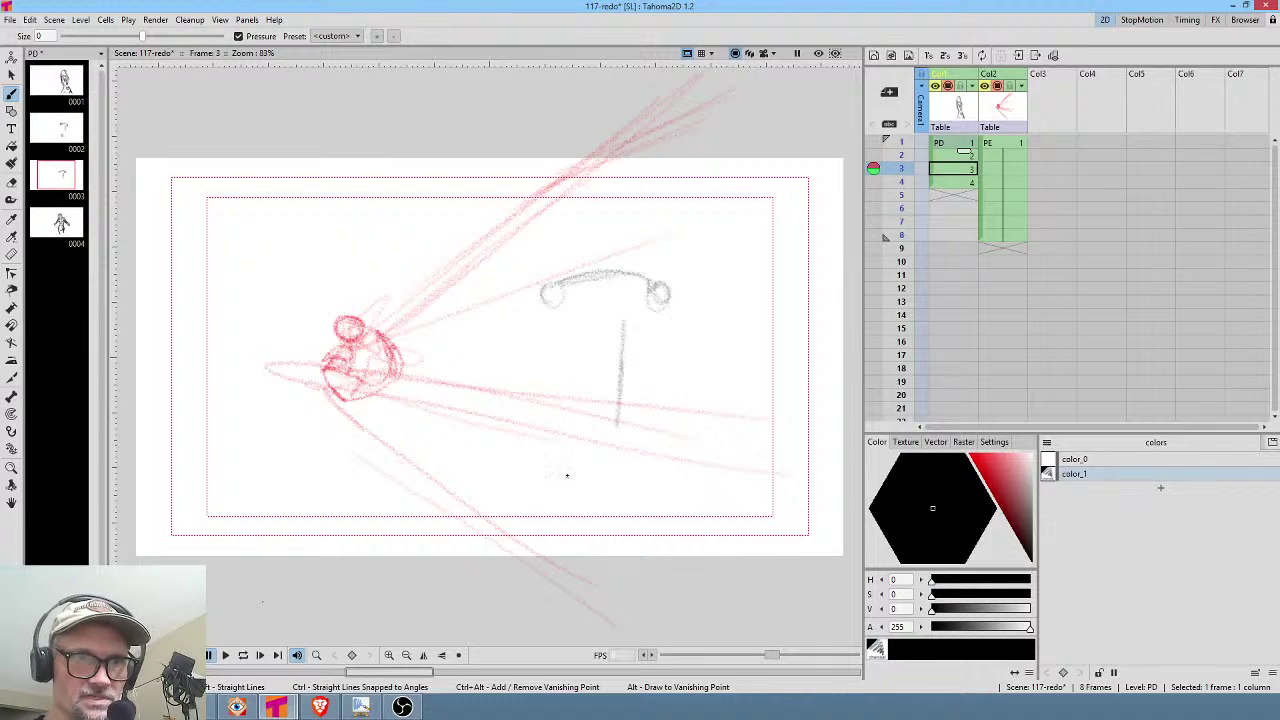
key(Down)
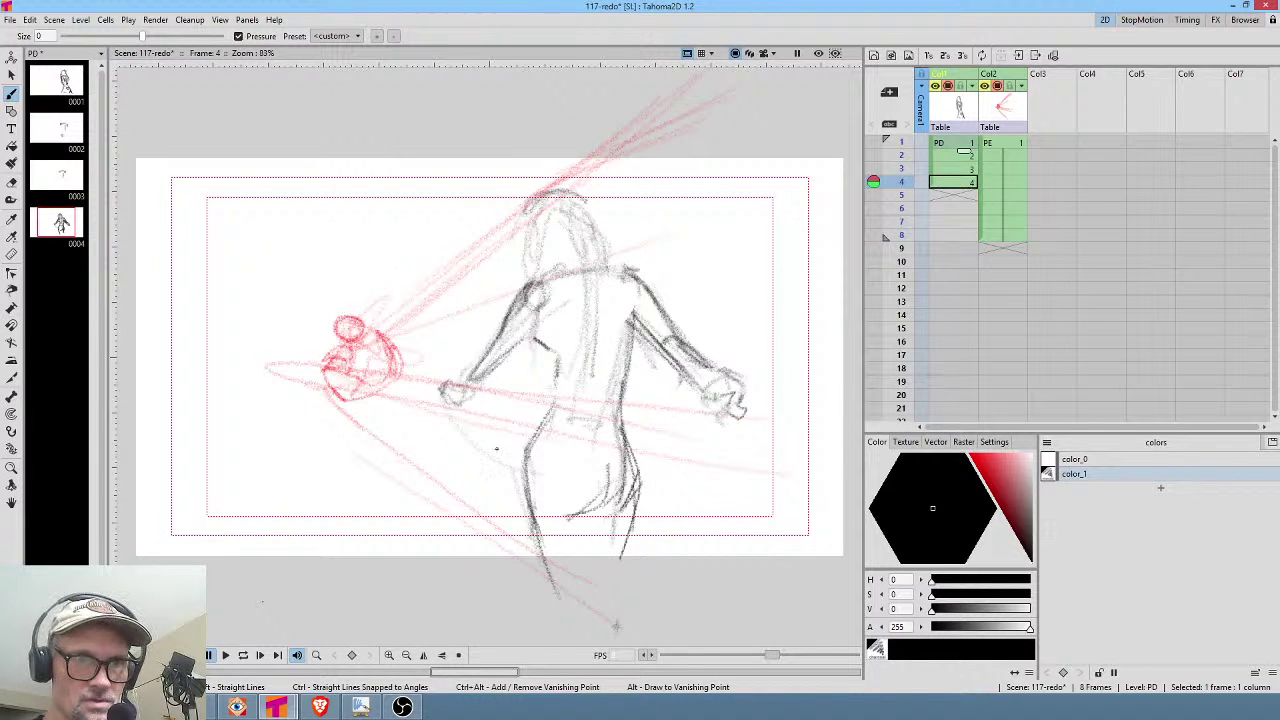
key(Up)
mouse_move(514, 452)
mouse_down()
mouse_move(495, 445)
mouse_move(500, 425)
mouse_up()
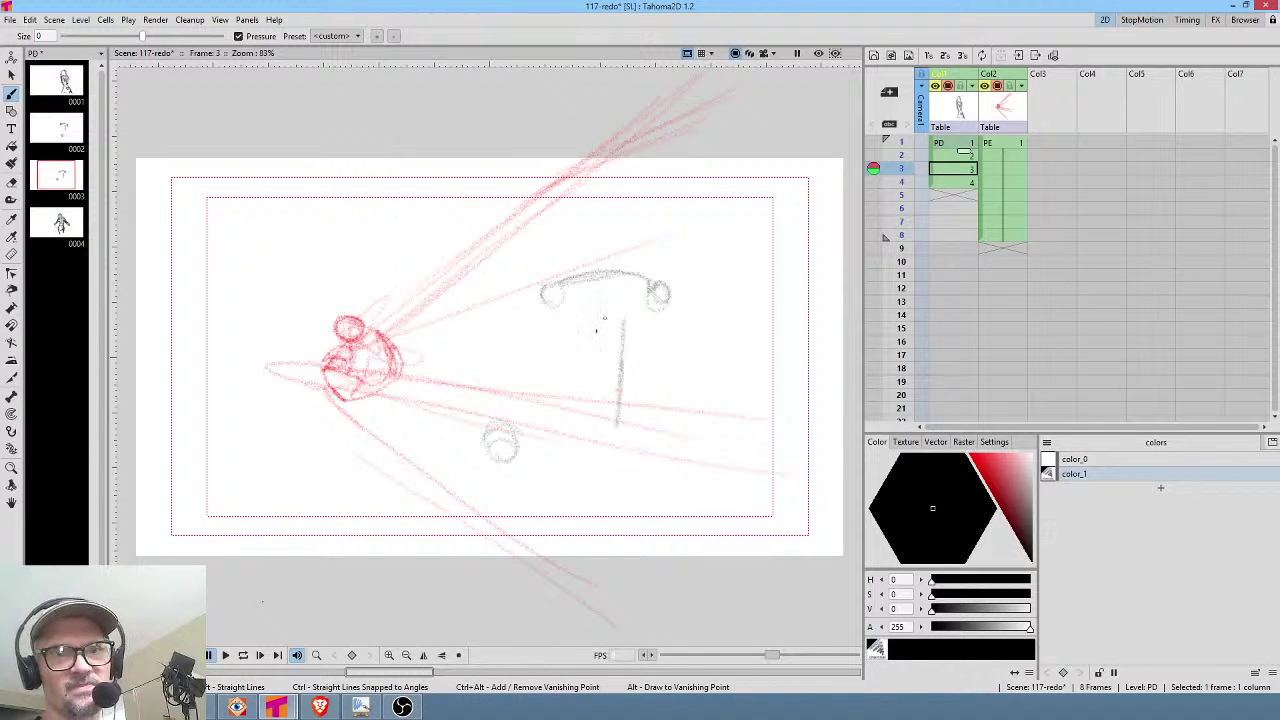
key(Up)
key(Up)
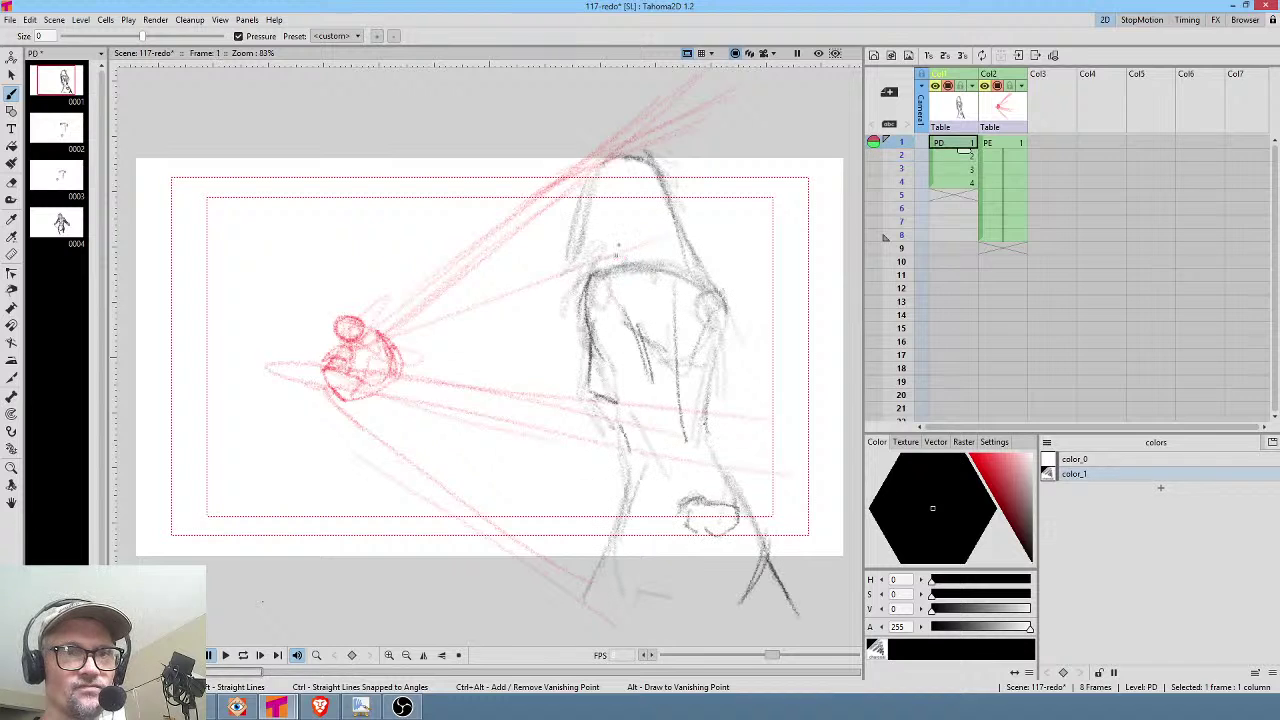
Draw the swinging arm's in-between upper-arm line from the shoulder on frames 2 and 3, following the arm on frame 4.
key(Down)
drag(586, 282, 592, 414)
drag(588, 330, 596, 372)
key(Down)
drag(546, 304, 517, 386)
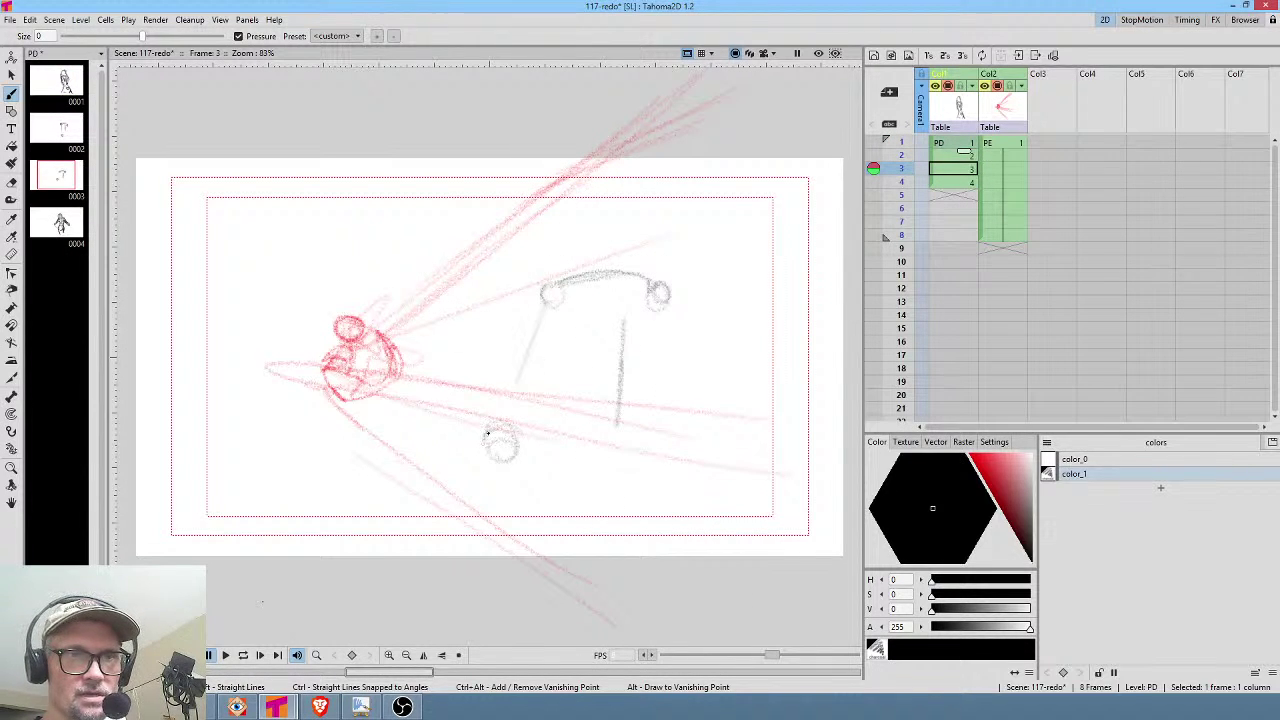
key(Down)
drag(534, 292, 477, 379)
drag(624, 288, 688, 362)
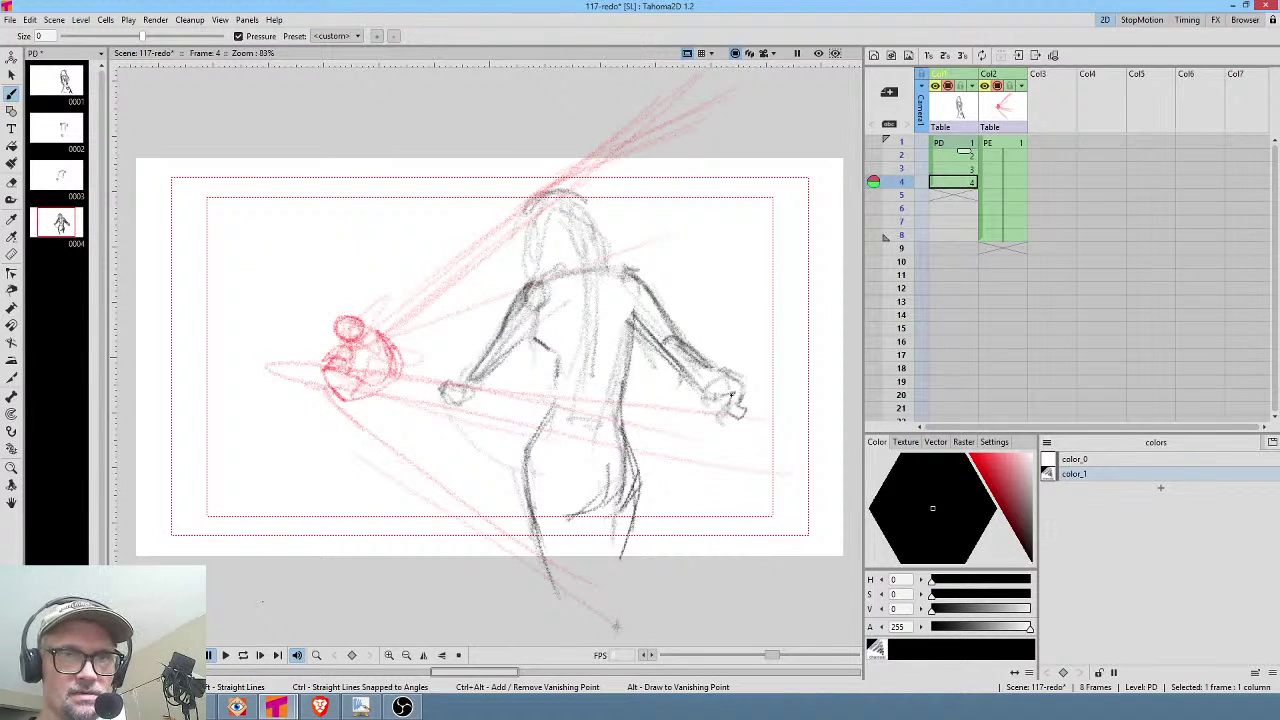
Flip through frames 1 to 4 to examine the motion of the arms and hands.
key(Up)
key(Up)
key(Up)
key(Down)
key(Down)
key(Down)
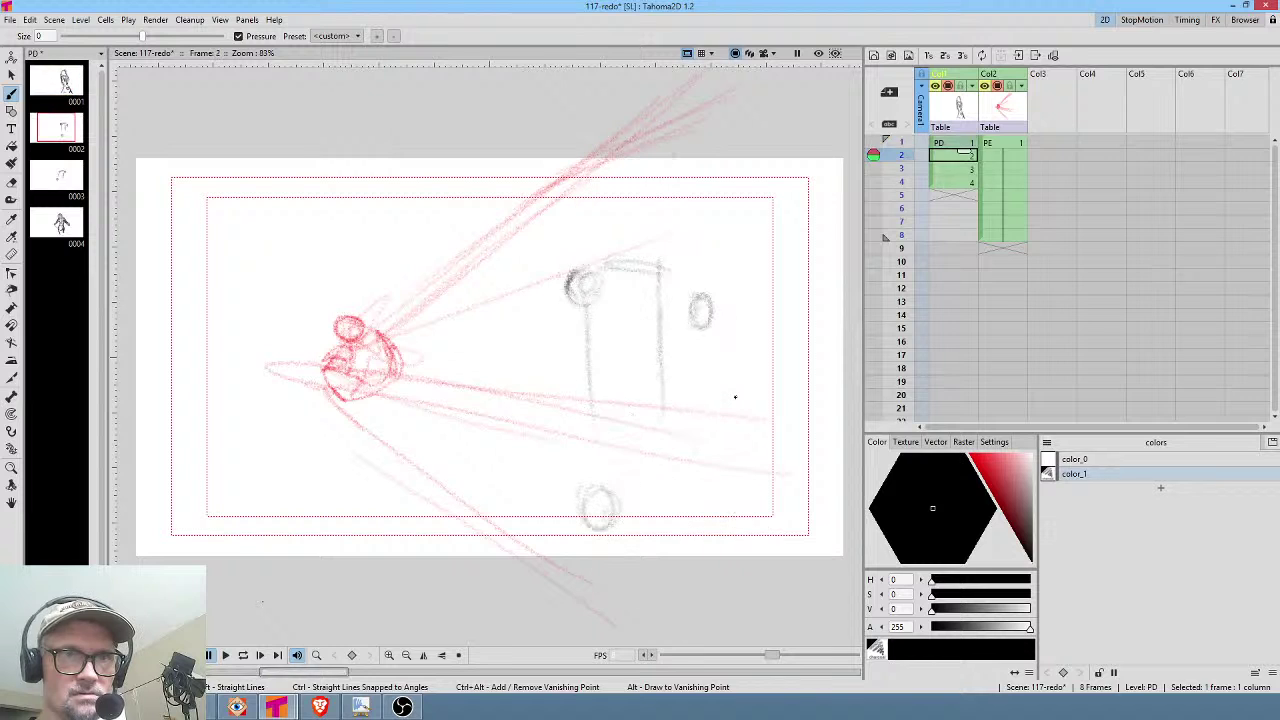
key(Up)
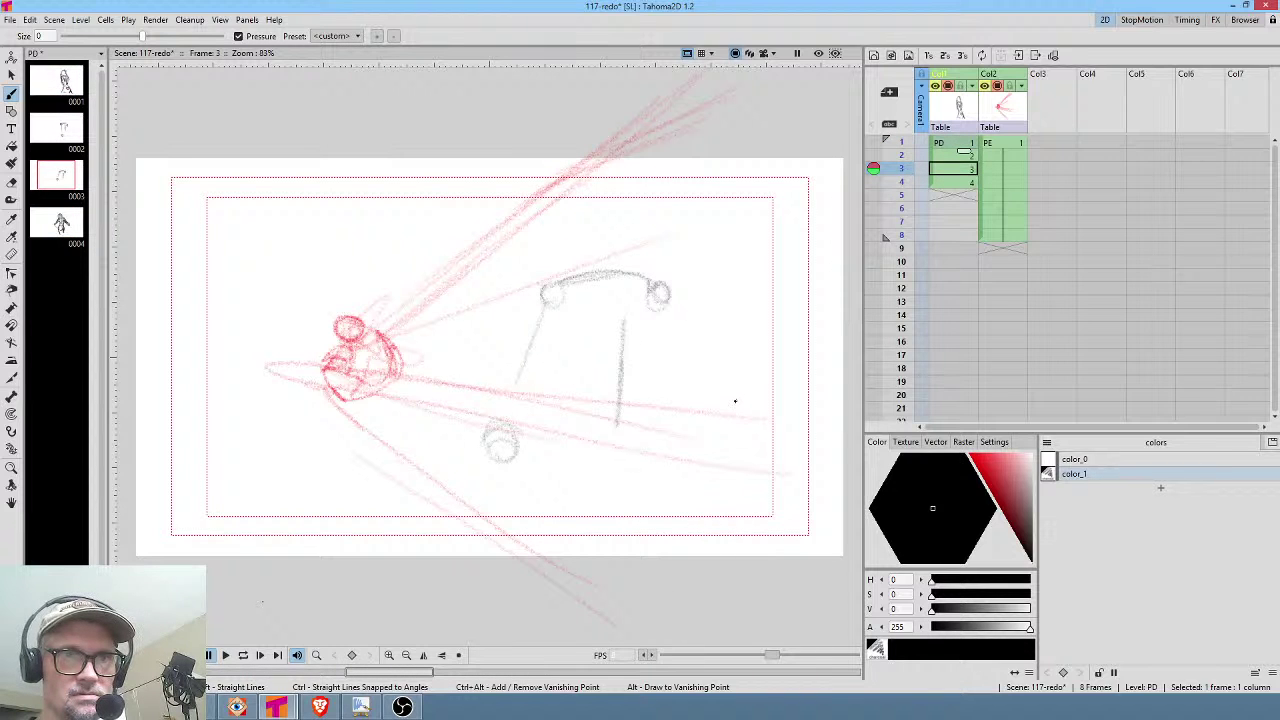
key(Up)
key(Up)
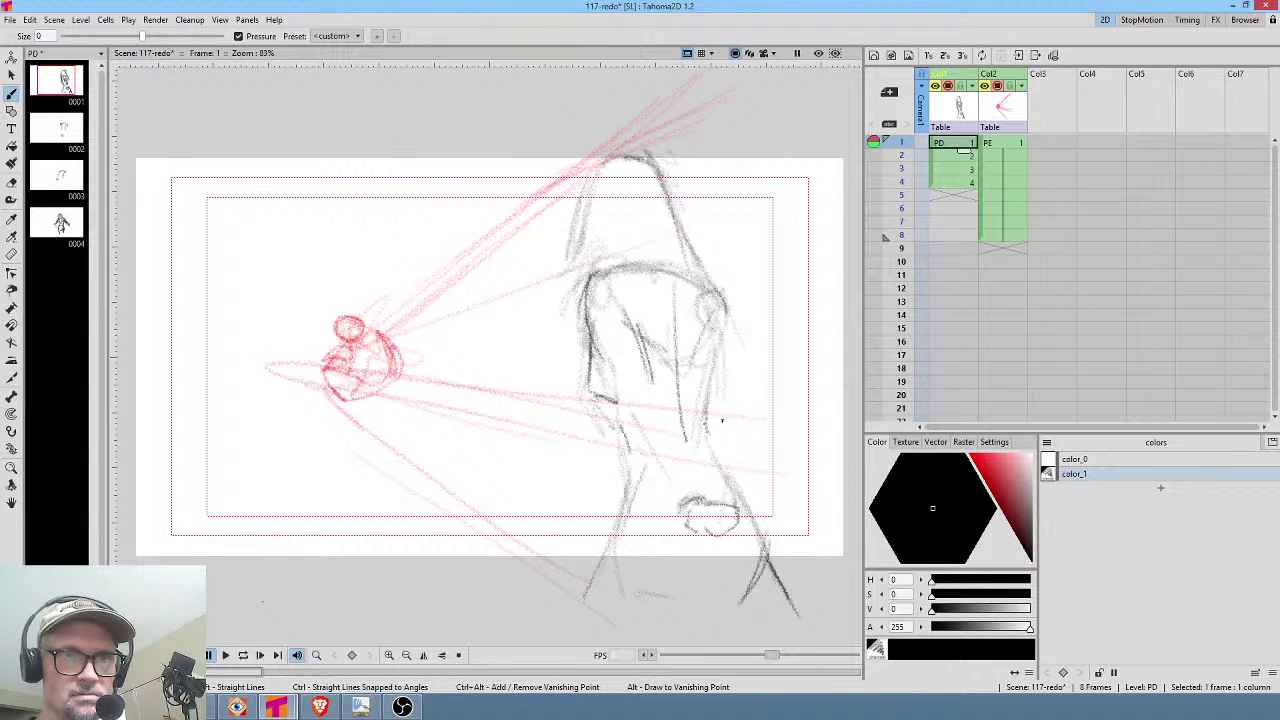
key(Down)
key(Down)
key(Down)
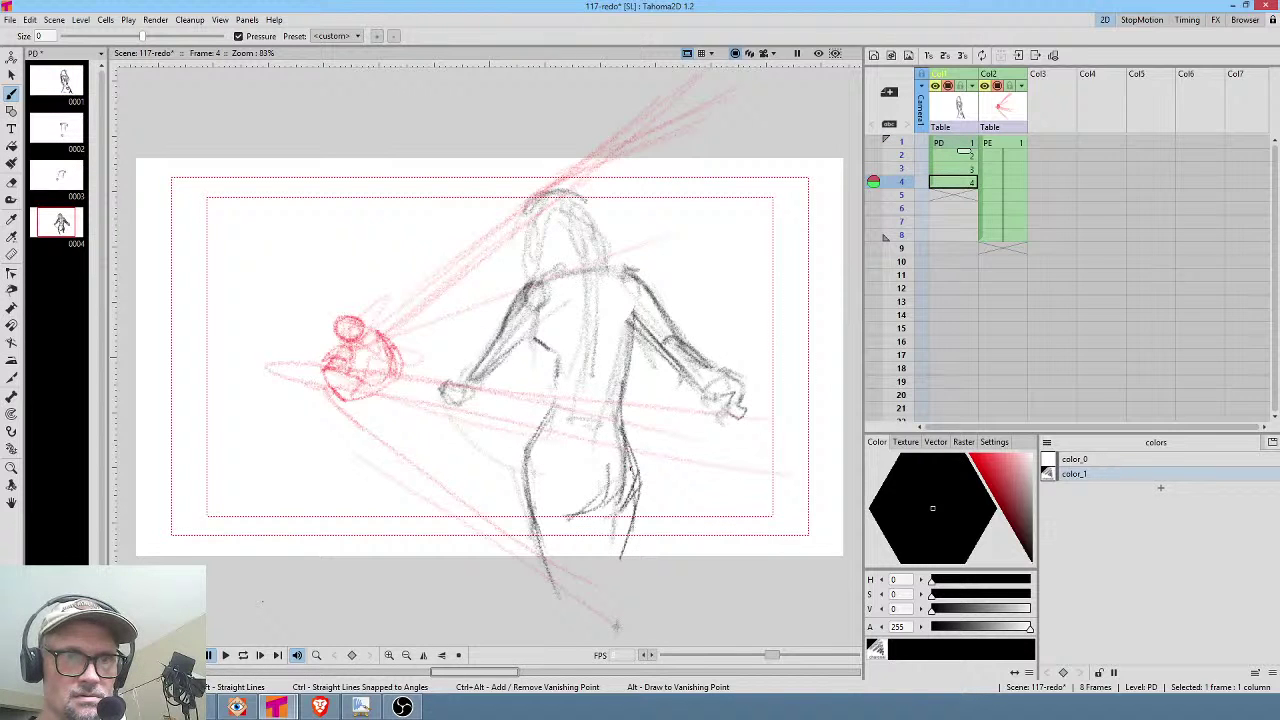
Compare with frame 4, and mark the opposite hand's in-between position with a circle on frame 3.
key(Up)
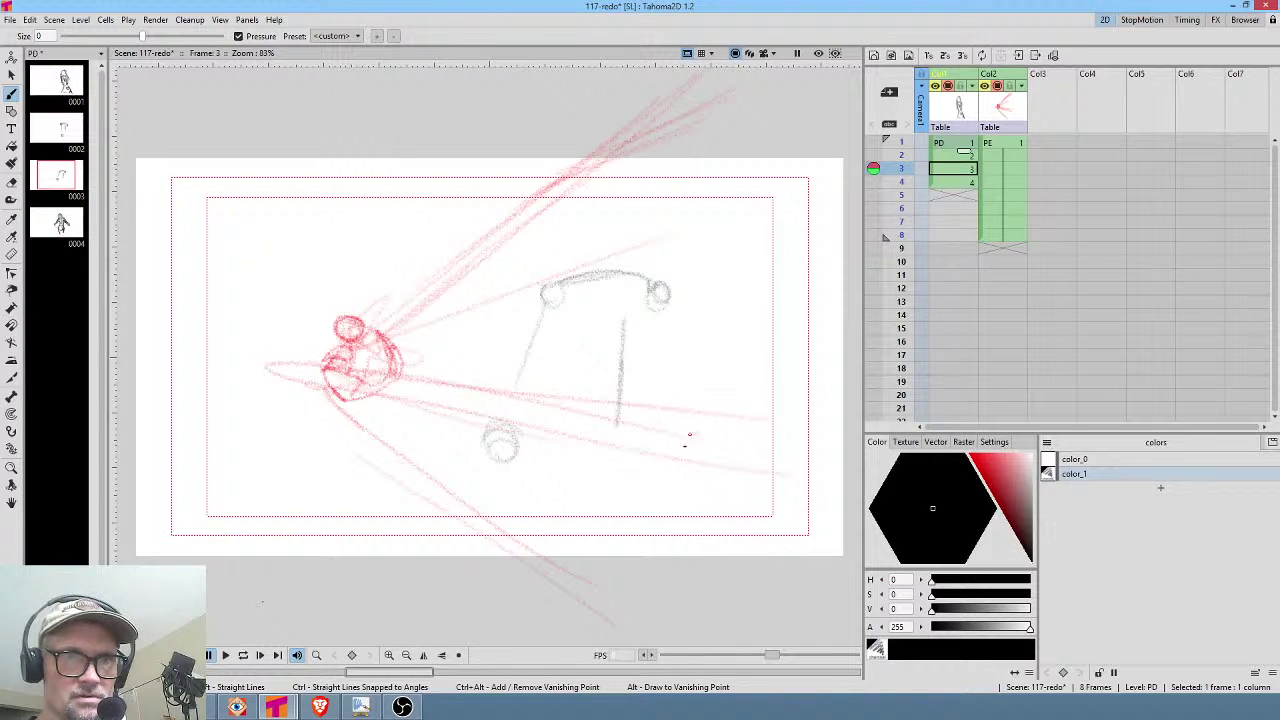
key(Down)
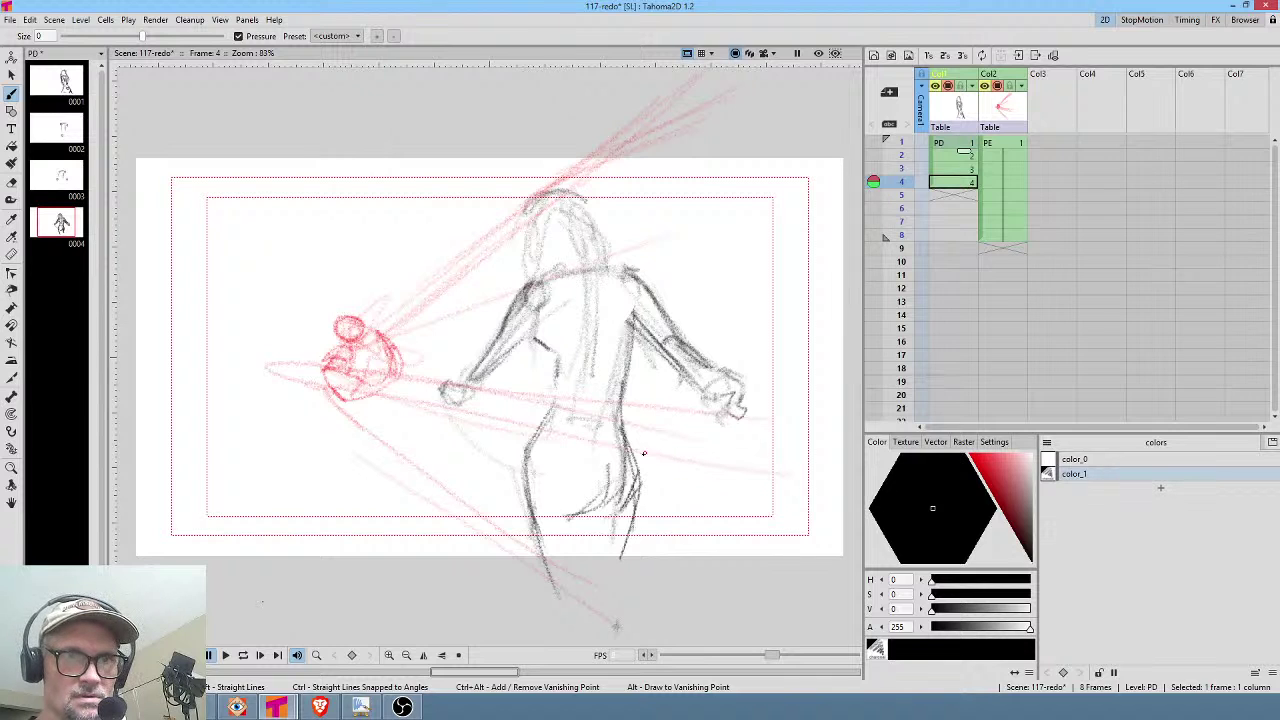
key(Up)
key(Up)
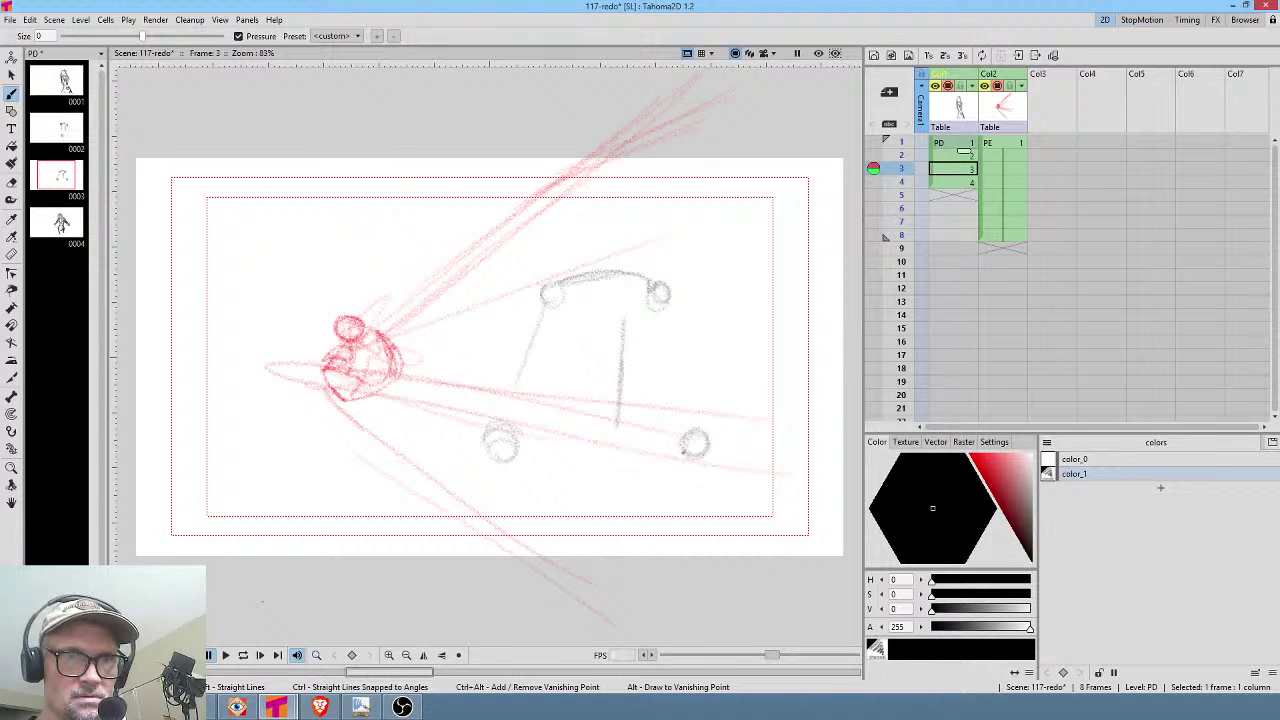
key(Down)
key(Up)
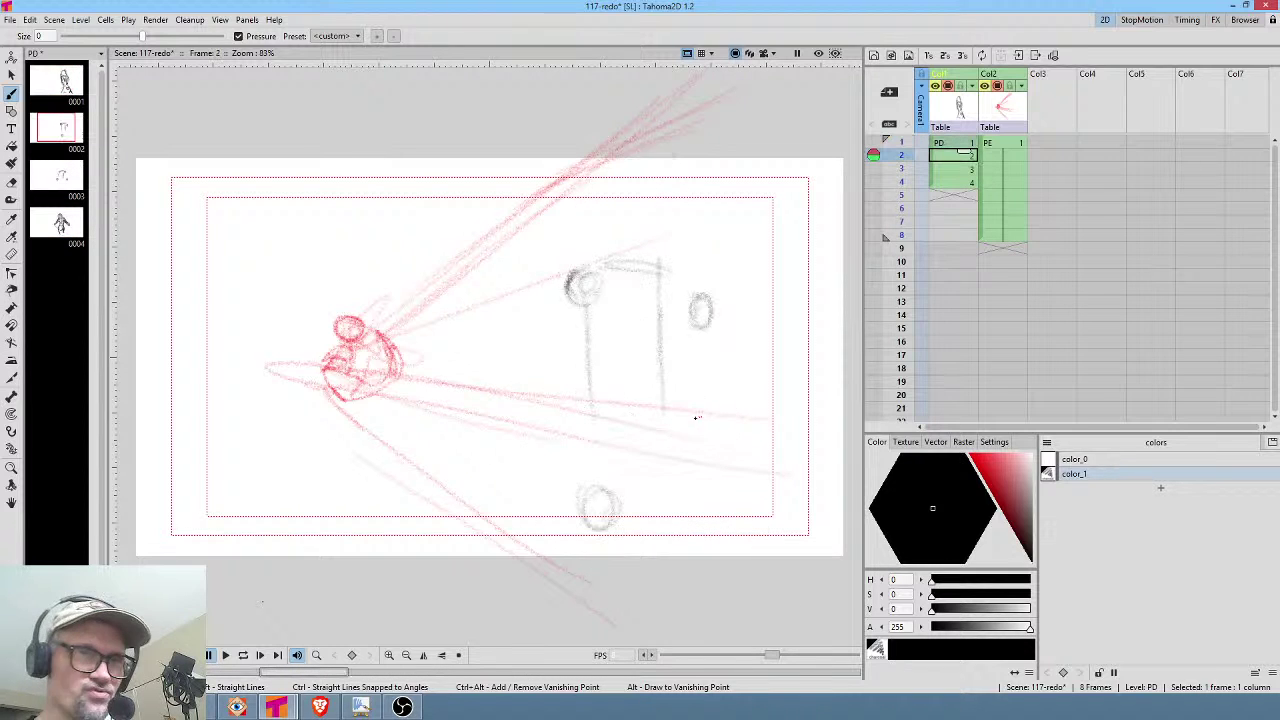
Sketch a rounded guide shape for the hips on frame 1, and compare it with the hips on frame 4.
key(Up)
key(Down)
key(Down)
key(Up)
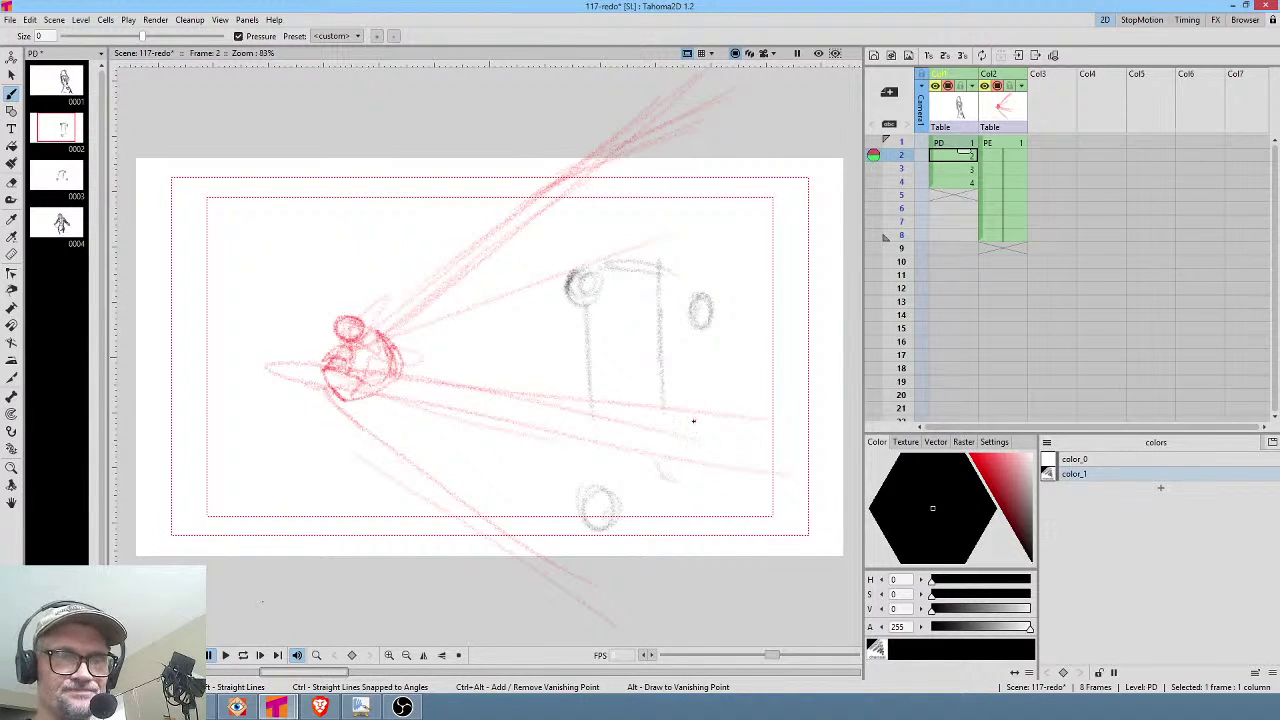
key(Up)
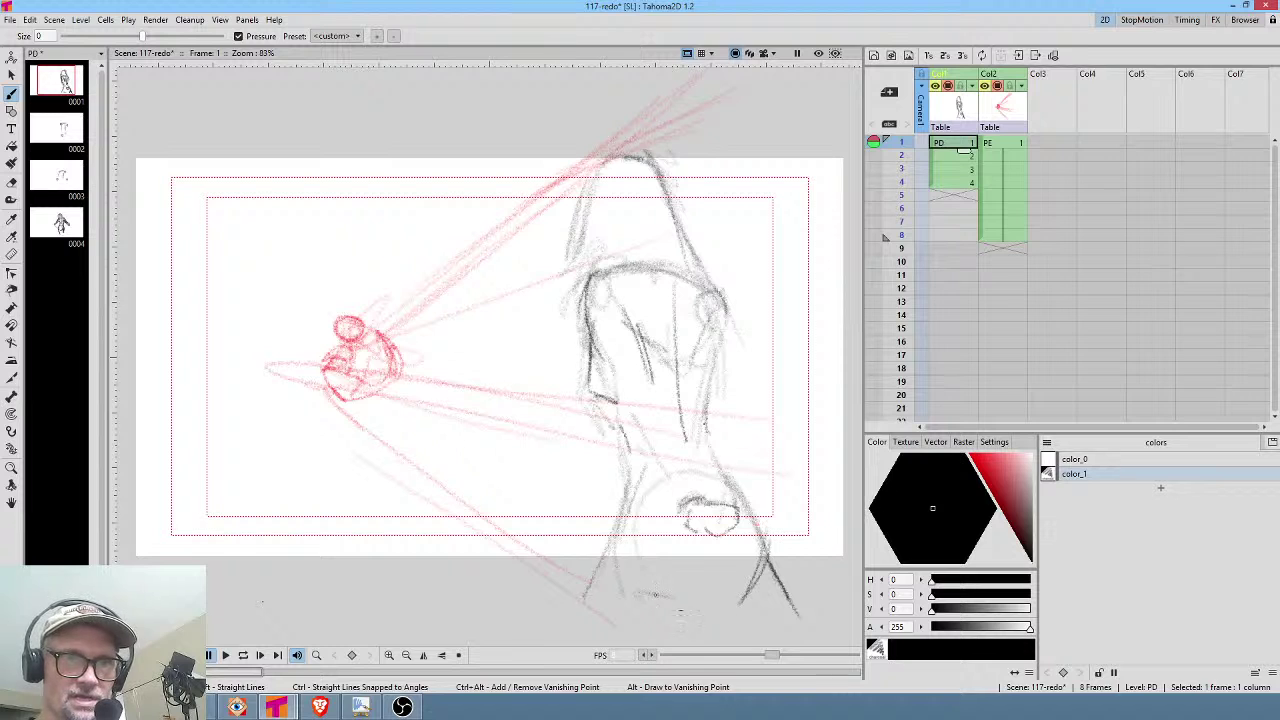
key(Down)
key(Down)
key(Down)
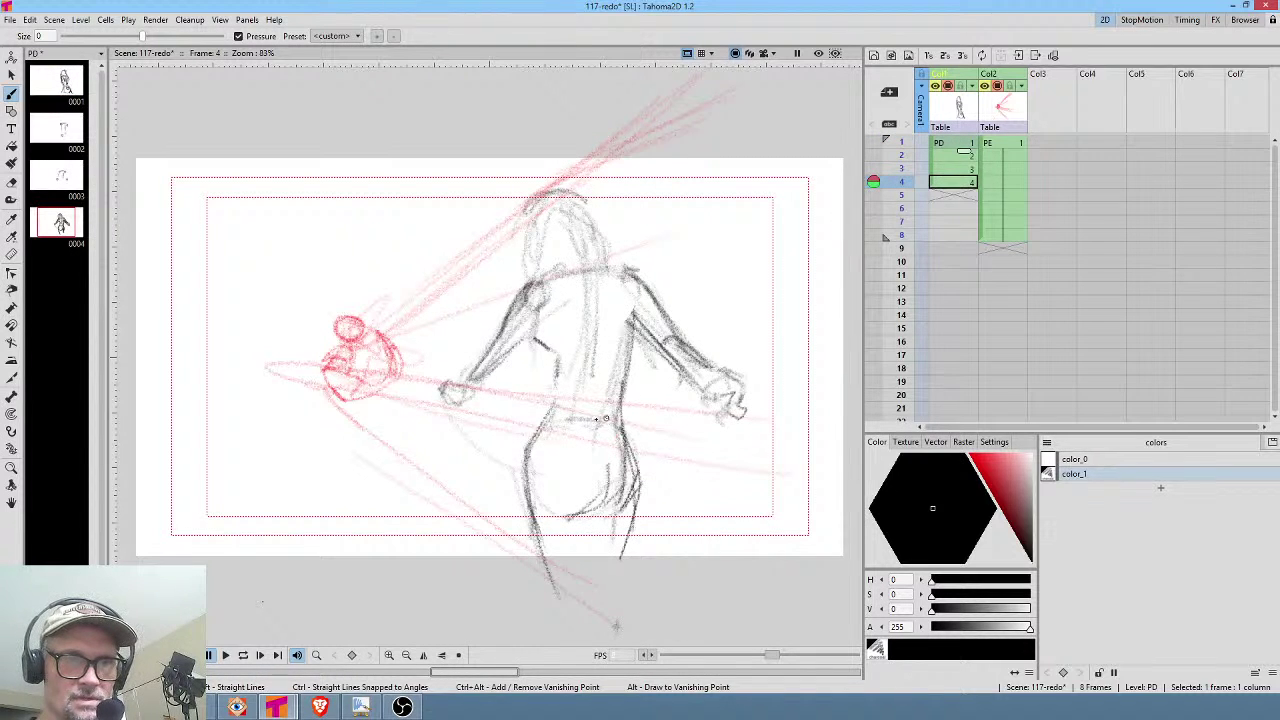
Sketch the in-between hips as a large light circle below the spine line on frame 3, comparing with the neighbouring frames.
key(Up)
drag(560, 508, 605, 434)
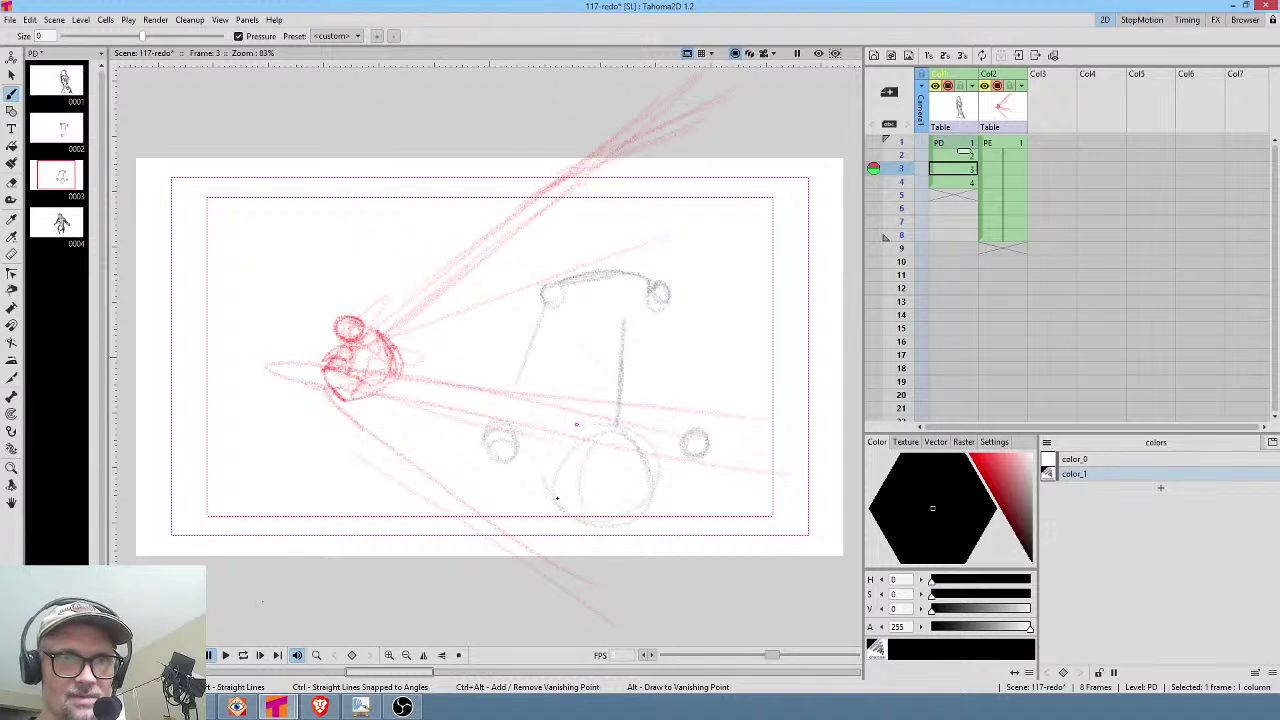
key(Up)
key(Down)
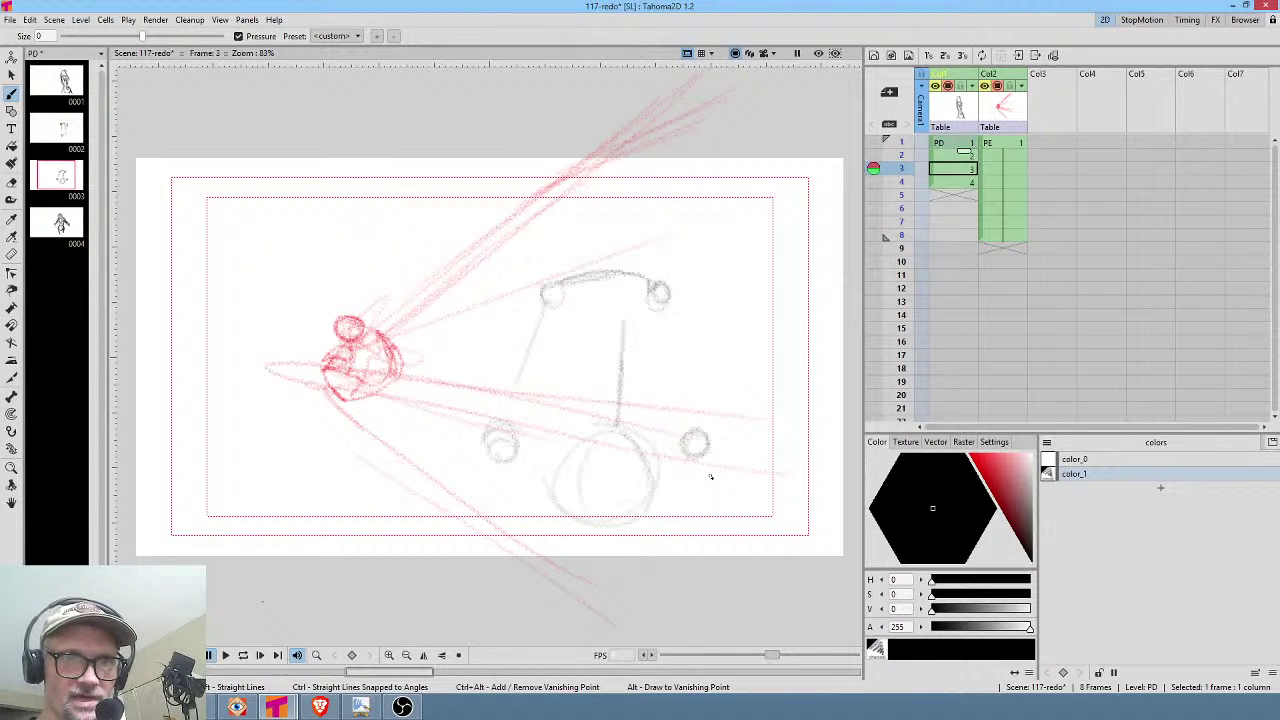
key(Up)
key(Down)
key(Up)
key(Up)
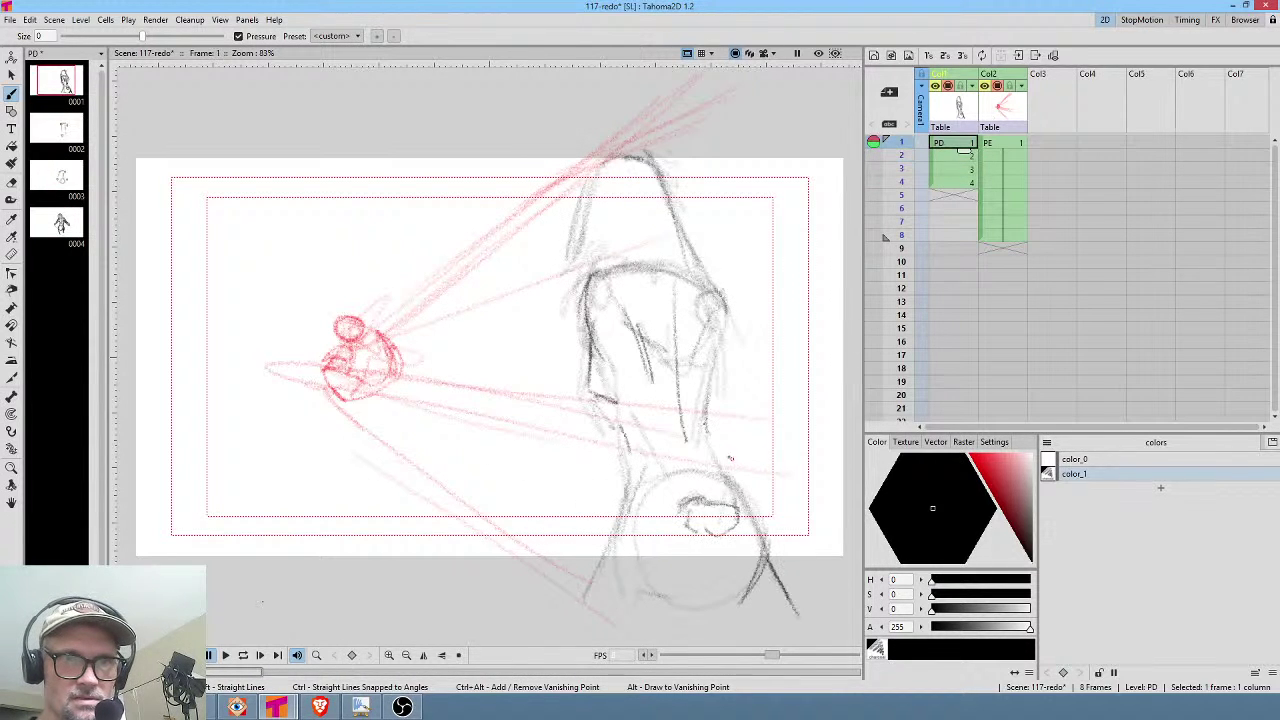
Sketch the upper arc of the in-between hips on frame 2, and compare it with frame 3.
key(Down)
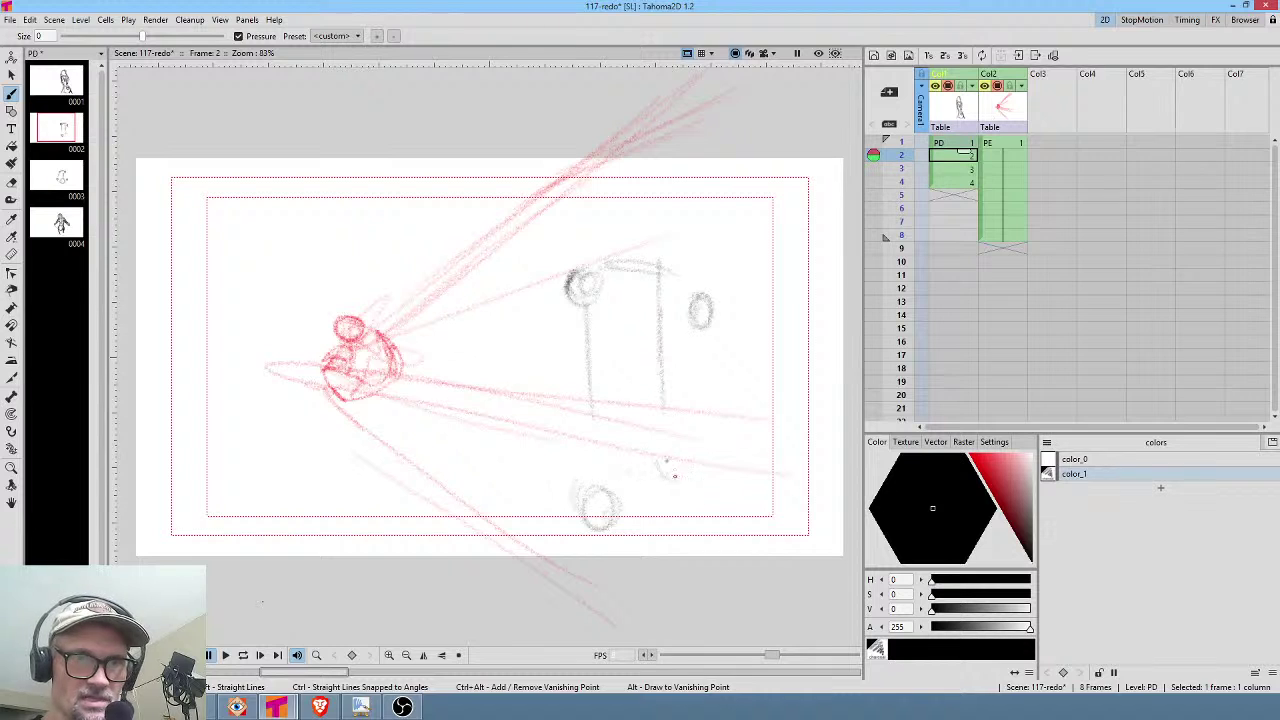
mouse_move(701, 457)
mouse_down()
mouse_move(692, 514)
mouse_move(700, 480)
mouse_up()
drag(596, 480, 695, 476)
key(Down)
key(Down)
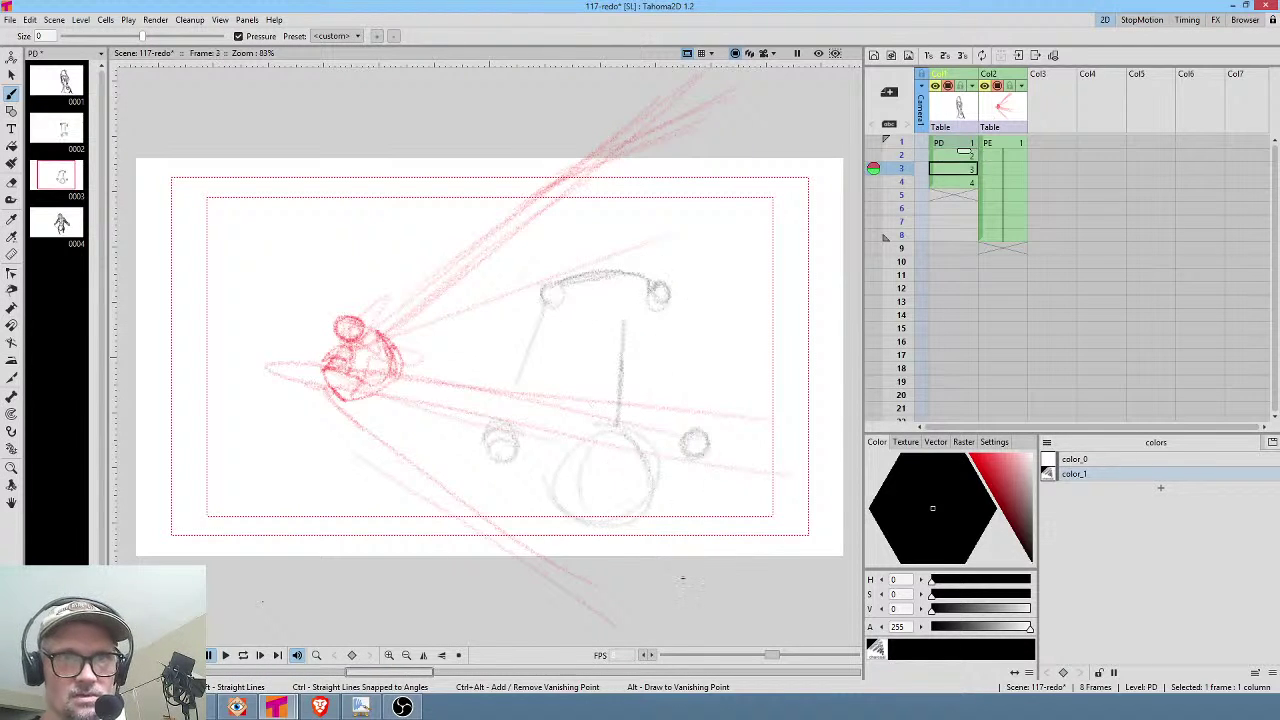
Flip back and forth through frames 1 to 4 to examine the motion of the hips and shoulders.
key(Up)
key(Up)
key(Up)
key(Down)
key(Down)
key(Down)
key(Up)
key(Up)
key(Up)
key(Down)
key(Down)
key(Down)
key(Up)
key(Up)
key(Up)
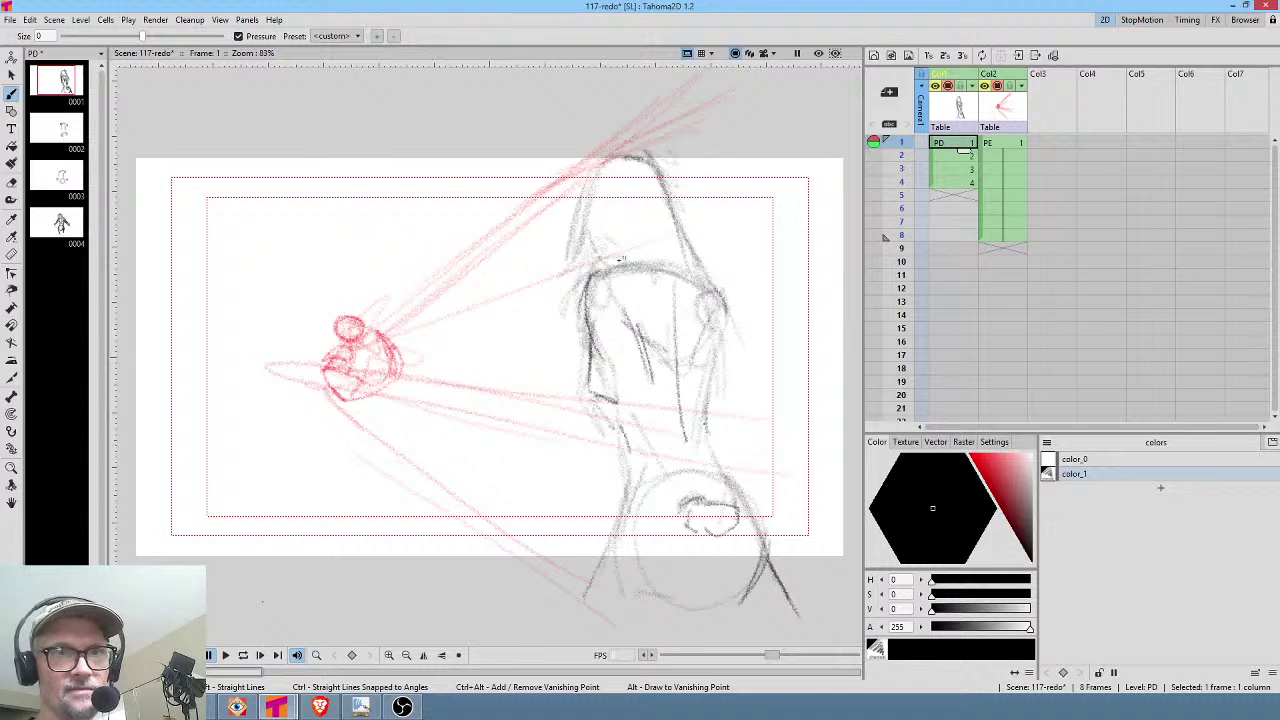
Draw a small circle at the base of the head and firm up the head's outline on frame 1, and go over frame 4's head.
mouse_move(620, 240)
mouse_down()
mouse_move(665, 242)
mouse_move(666, 226)
mouse_up()
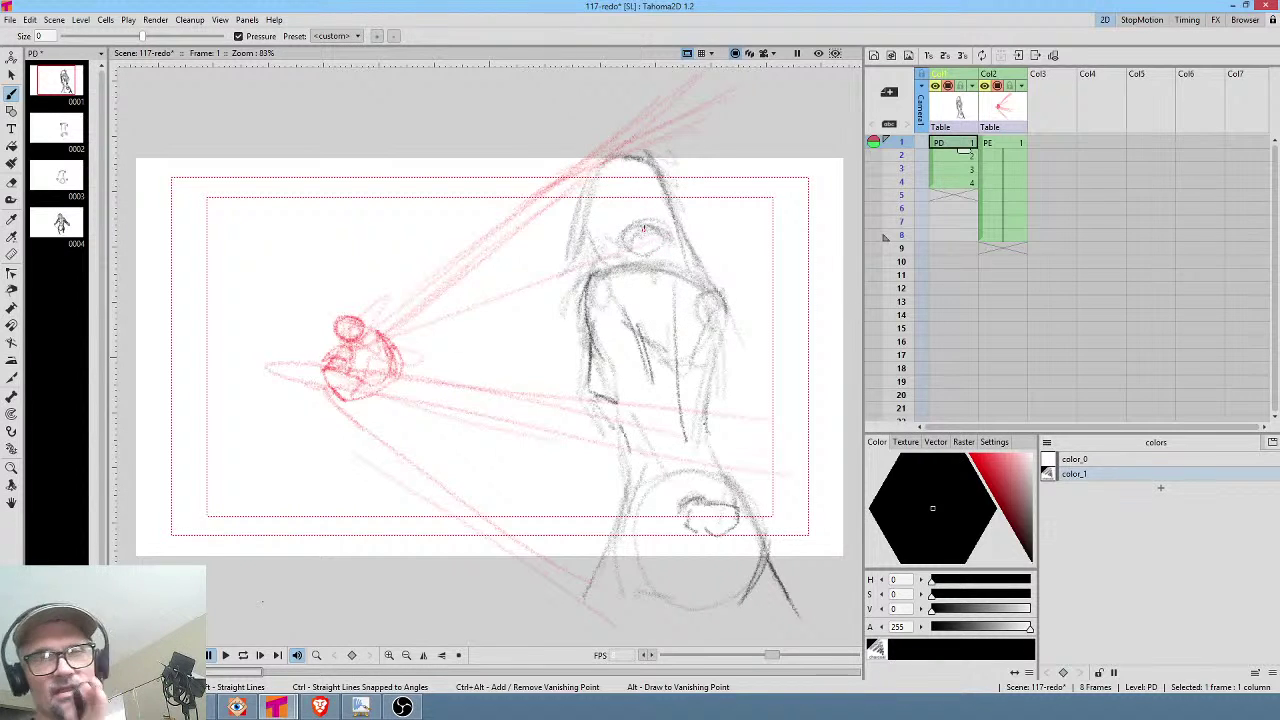
drag(605, 165, 589, 250)
key(Down)
key(Down)
key(Down)
mouse_move(532, 226)
mouse_down()
mouse_move(570, 200)
mouse_move(600, 242)
mouse_move(578, 206)
mouse_move(604, 184)
mouse_move(638, 230)
mouse_move(634, 246)
mouse_move(642, 174)
mouse_move(668, 231)
mouse_up()
Flip between frames 1 to 4 to compare the head's position from pose to pose.
key(Up)
key(Down)
key(Up)
key(Down)
key(Up)
key(Up)
key(Down)
key(Up)
key(Down)
key(Down)
key(Up)
key(Up)
key(Up)
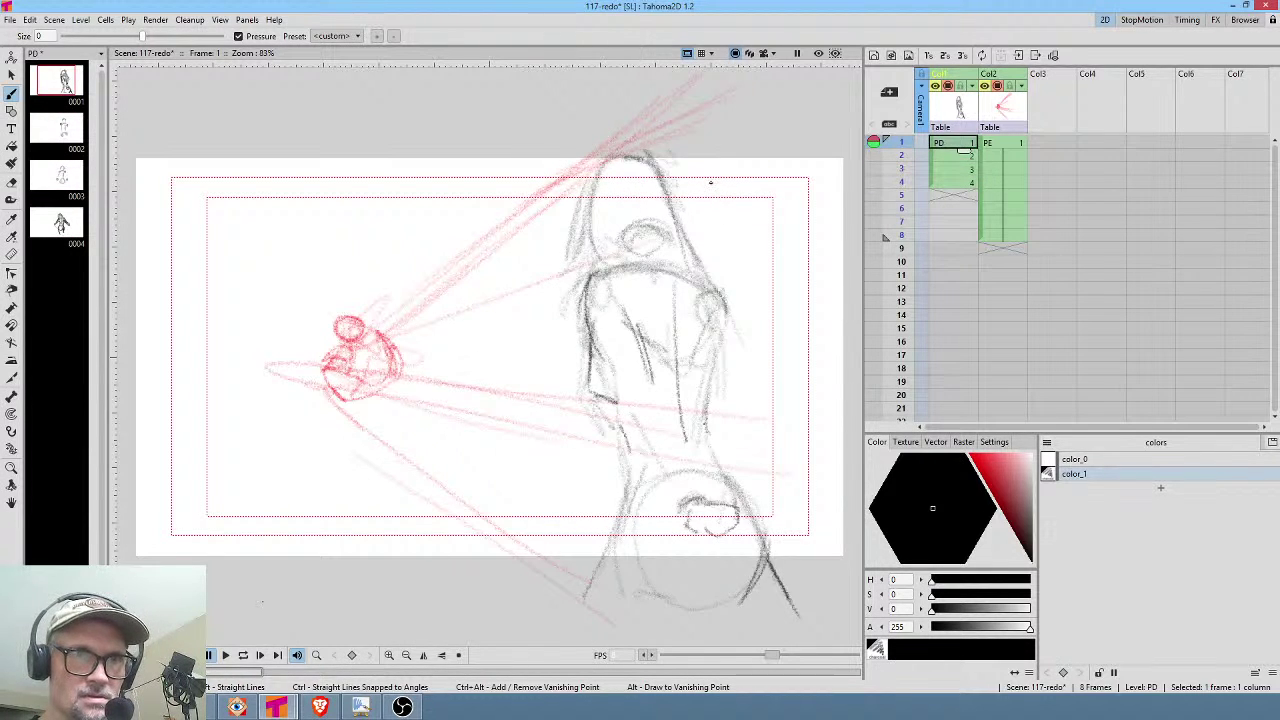
Draw the curved outline of the in-between head on frames 2 and 3, checking against frame 4.
key(Down)
mouse_move(618, 180)
mouse_down()
mouse_move(598, 232)
mouse_move(591, 218)
mouse_move(636, 176)
mouse_move(663, 222)
mouse_up()
key(Down)
key(Down)
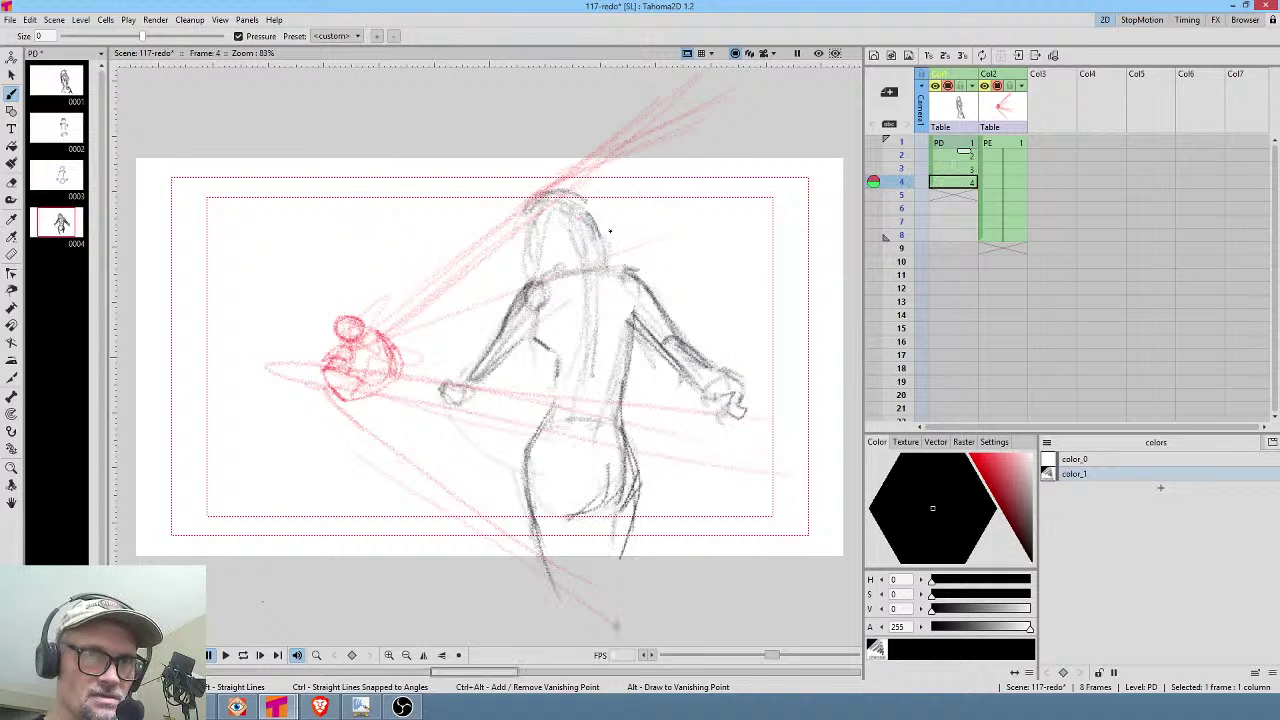
key(Up)
mouse_move(588, 189)
mouse_down()
mouse_move(616, 200)
mouse_move(552, 226)
mouse_move(640, 242)
mouse_move(582, 190)
mouse_move(629, 264)
mouse_move(619, 207)
mouse_move(650, 220)
mouse_up()
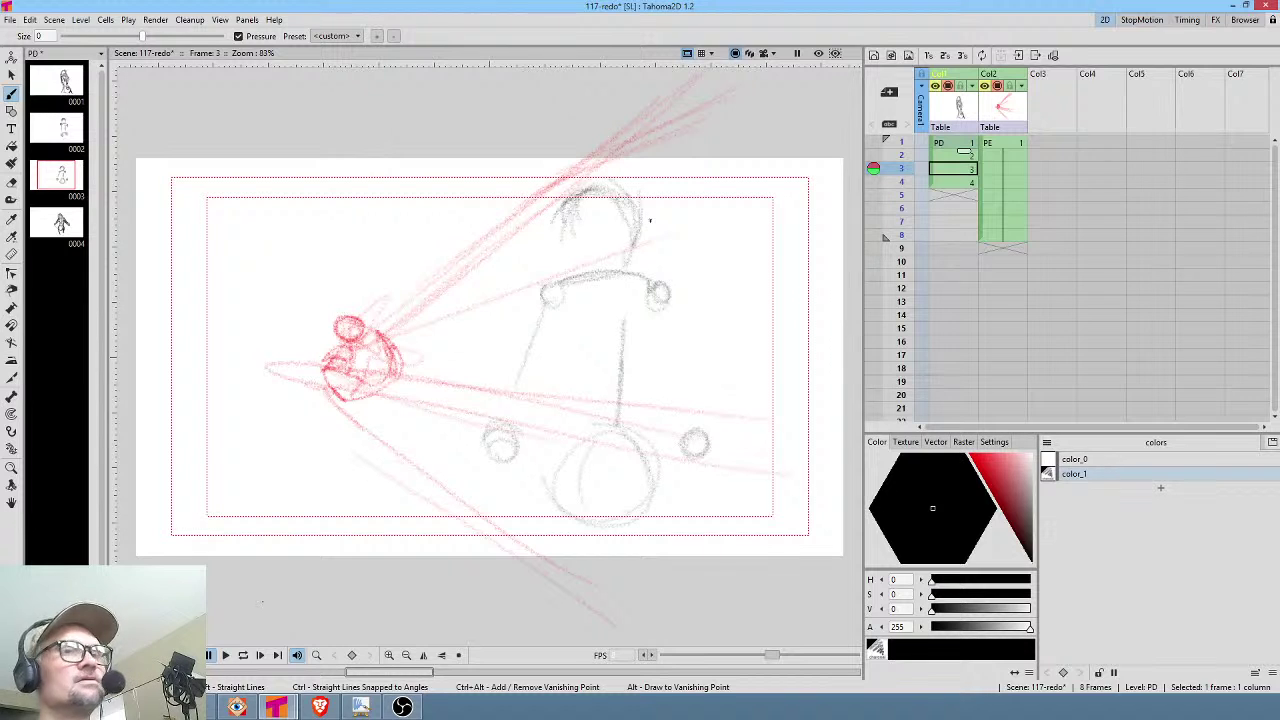
Strengthen the torso's side contour from the shoulder to the hip on frames 1 and 4.
key(Up)
key(Up)
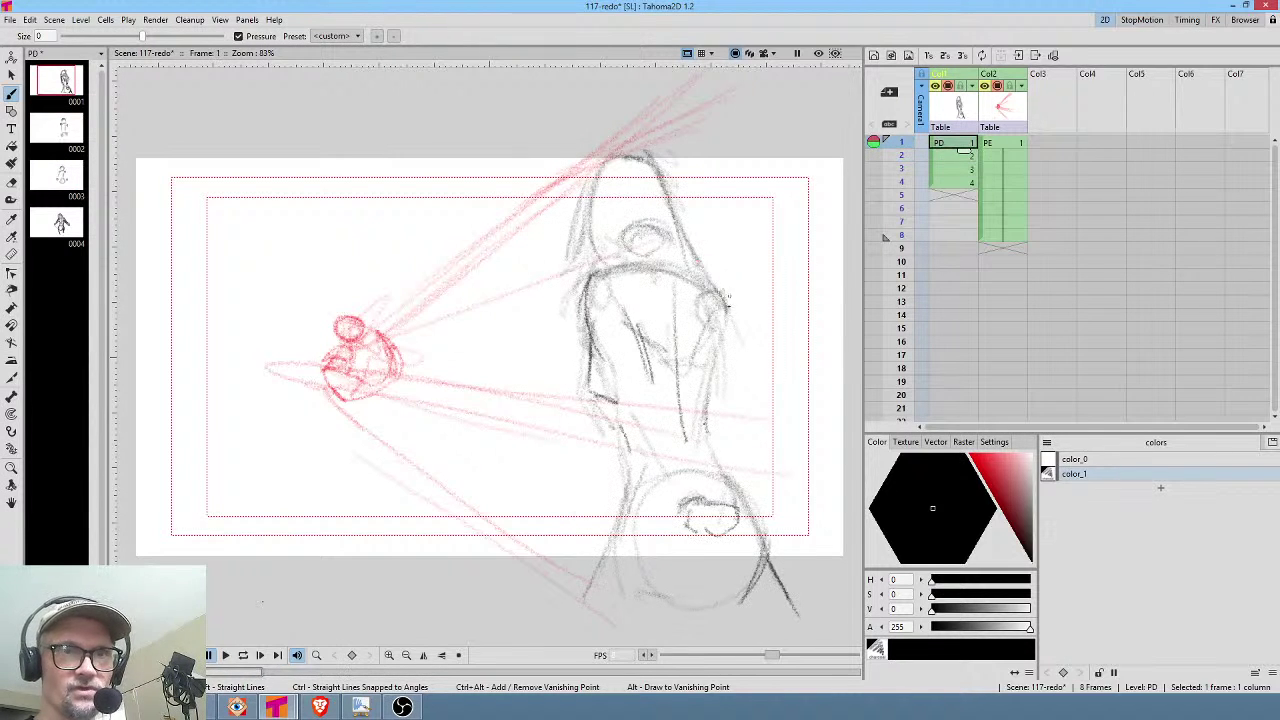
drag(720, 330, 707, 454)
drag(716, 380, 710, 458)
key(Down)
key(Down)
key(Down)
mouse_move(639, 305)
mouse_down()
mouse_move(628, 384)
mouse_move(639, 449)
mouse_up()
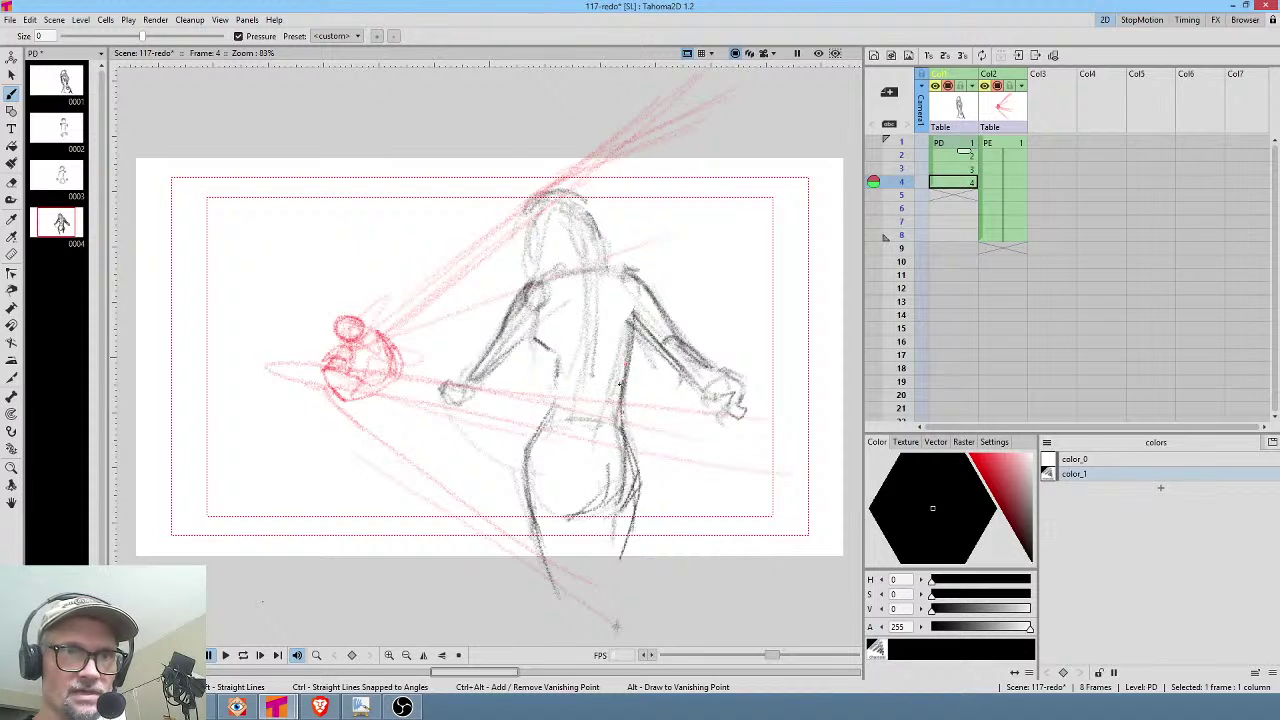
Draw the in-between side contour of the torso from the shoulder to the hip on frames 3 and 2.
key(Up)
mouse_move(652, 322)
mouse_down()
mouse_move(653, 437)
mouse_move(648, 336)
mouse_move(643, 408)
mouse_up()
key(Down)
key(Up)
key(Up)
mouse_move(678, 312)
mouse_down()
mouse_move(689, 436)
mouse_move(683, 395)
mouse_move(695, 447)
mouse_move(678, 334)
mouse_move(685, 446)
mouse_move(681, 349)
mouse_move(682, 382)
mouse_move(698, 280)
mouse_move(712, 506)
mouse_up()
drag(690, 420, 703, 512)
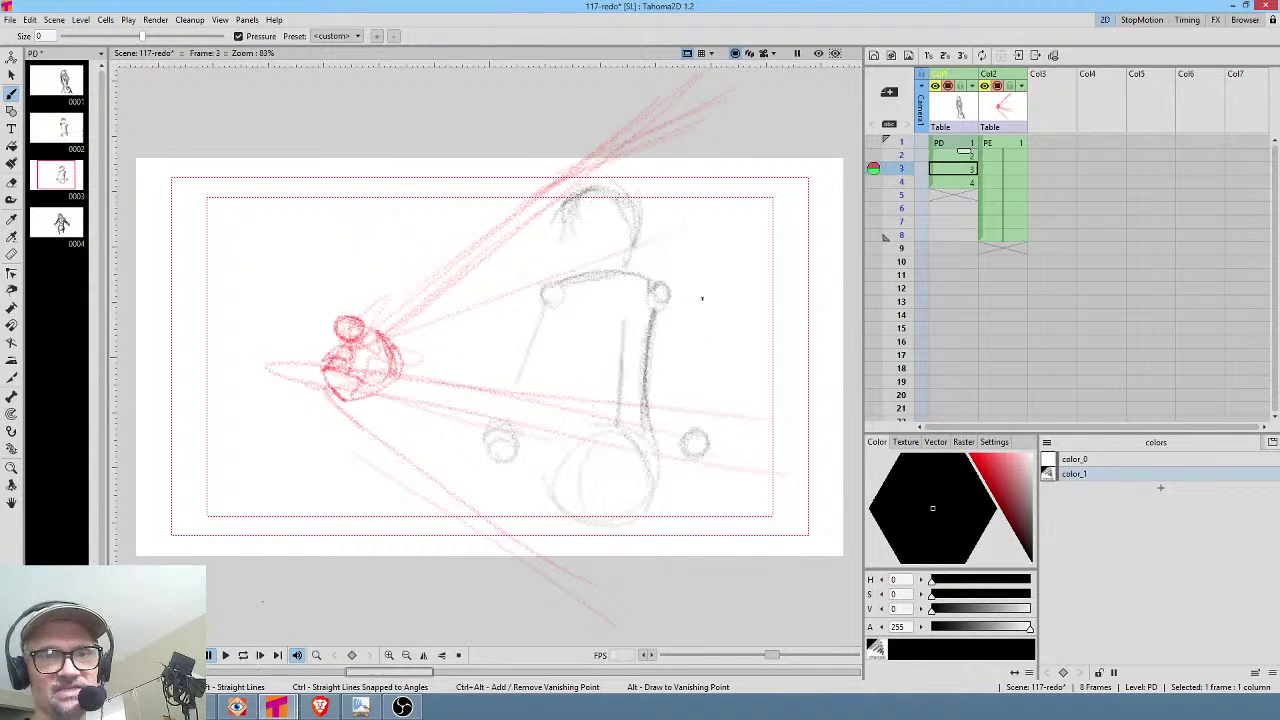
Draw a slanting contour from below the shoulder toward the hips on frame 1, and compare it with the pose on frame 4.
key(comma)
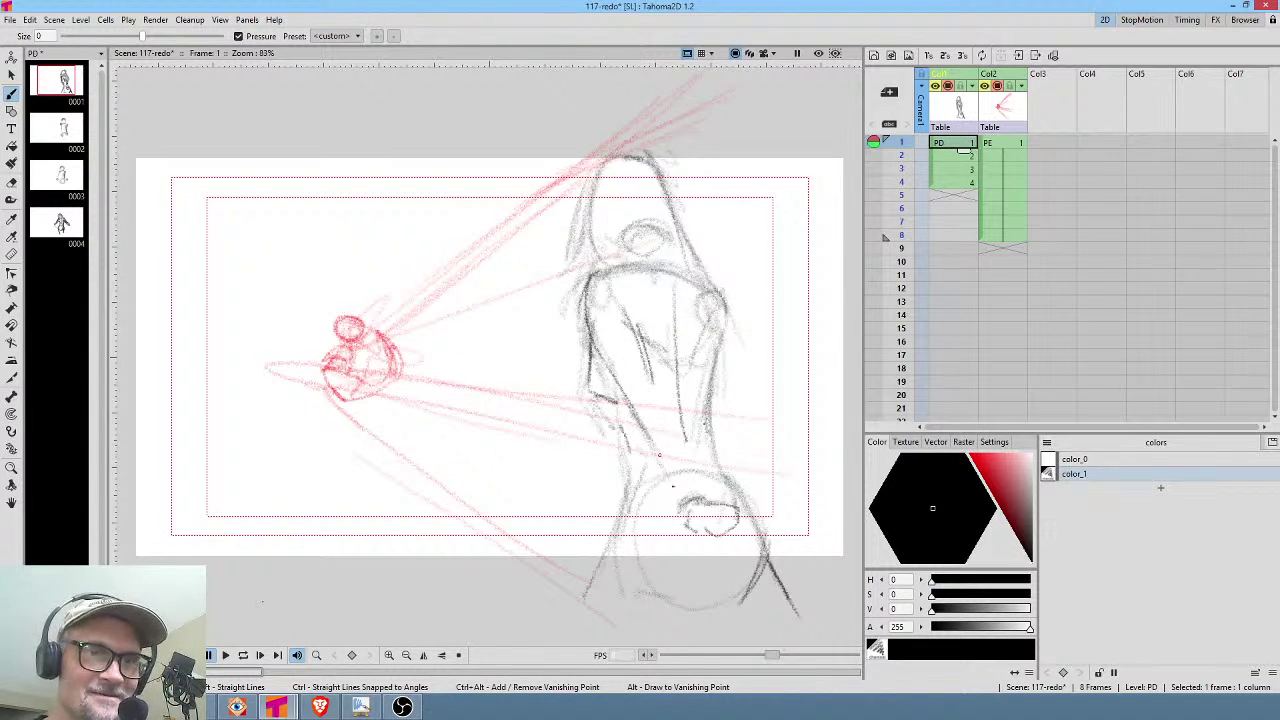
key(period)
key(period)
key(period)
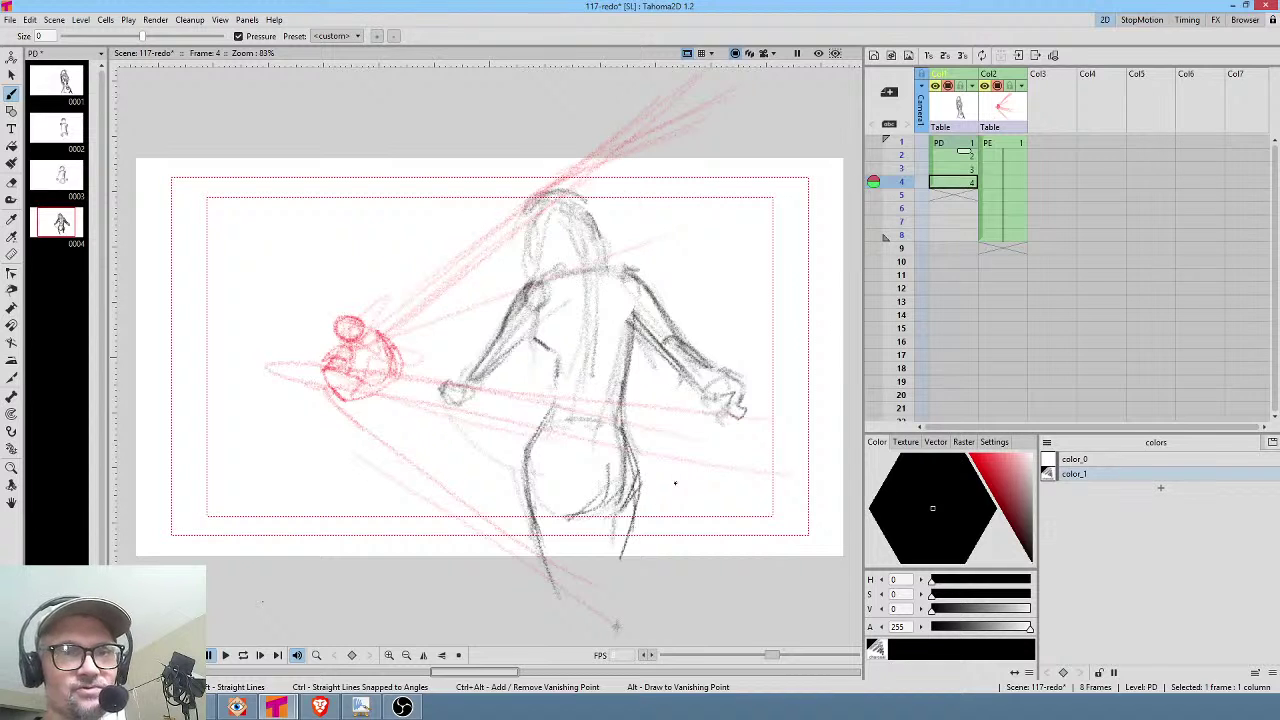
key(comma)
key(comma)
key(comma)
key(period)
key(period)
key(period)
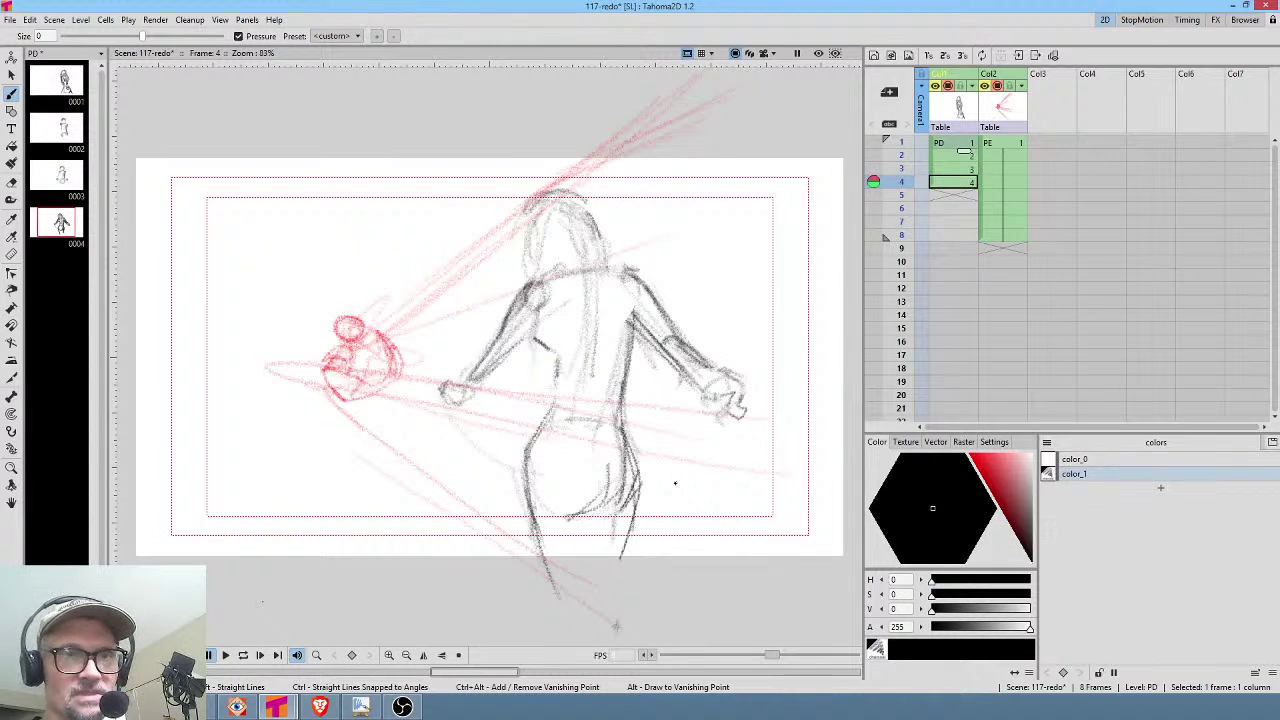
Darken the outer thigh line below the hip on frame 1, and draw its in-between on frame 2.
key(comma)
key(comma)
key(comma)
drag(631, 486, 590, 596)
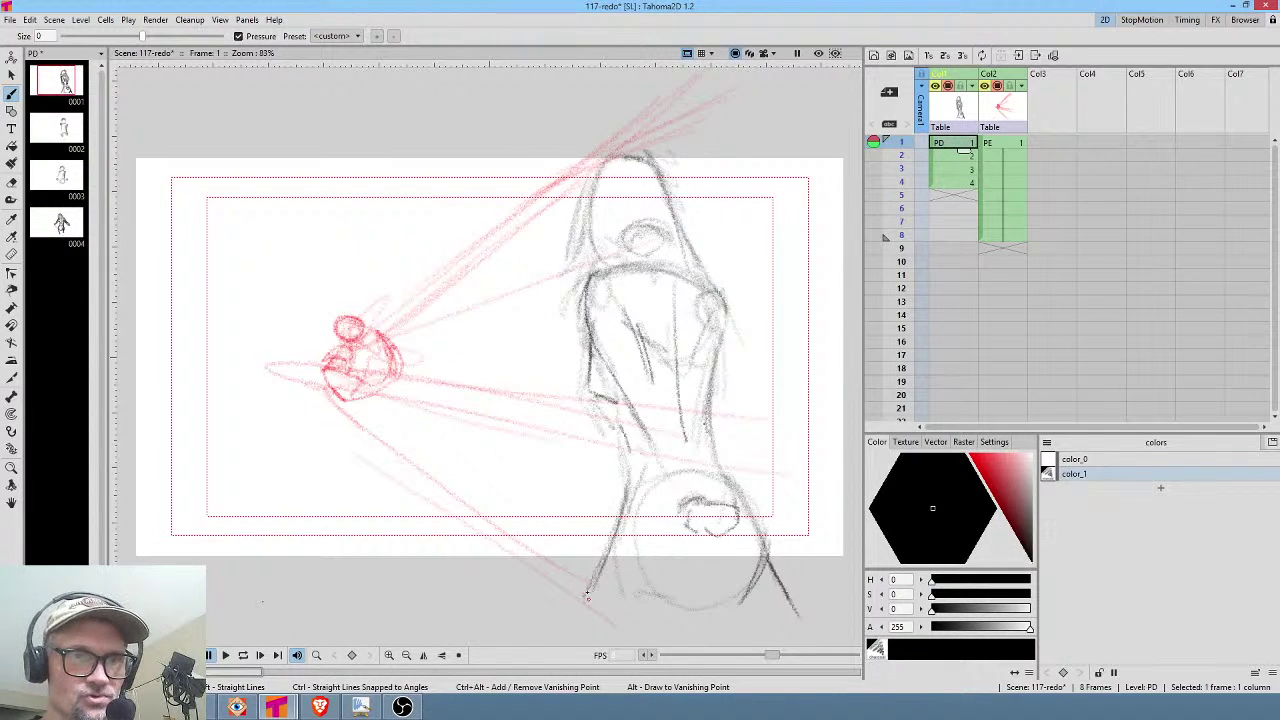
key(period)
drag(597, 468, 577, 568)
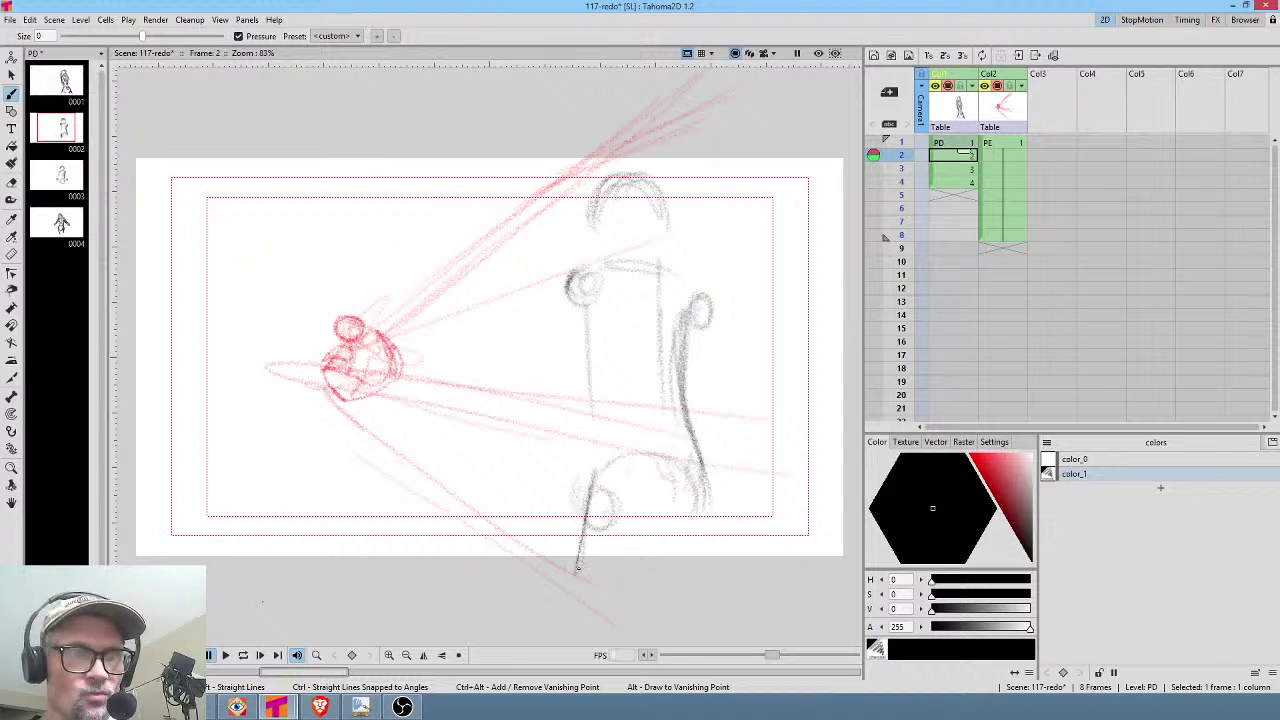
Compare with frame 4, and draw the in-between outer thigh line beside the hips circle on frame 3.
key(period)
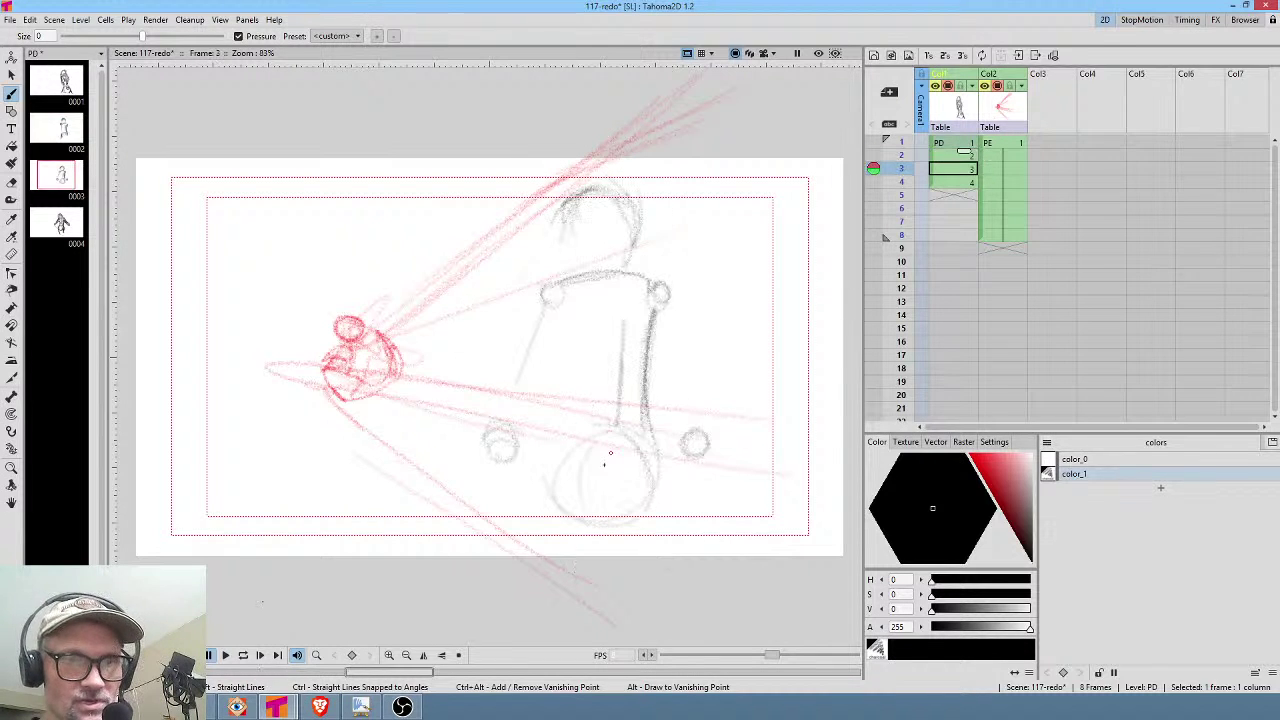
key(period)
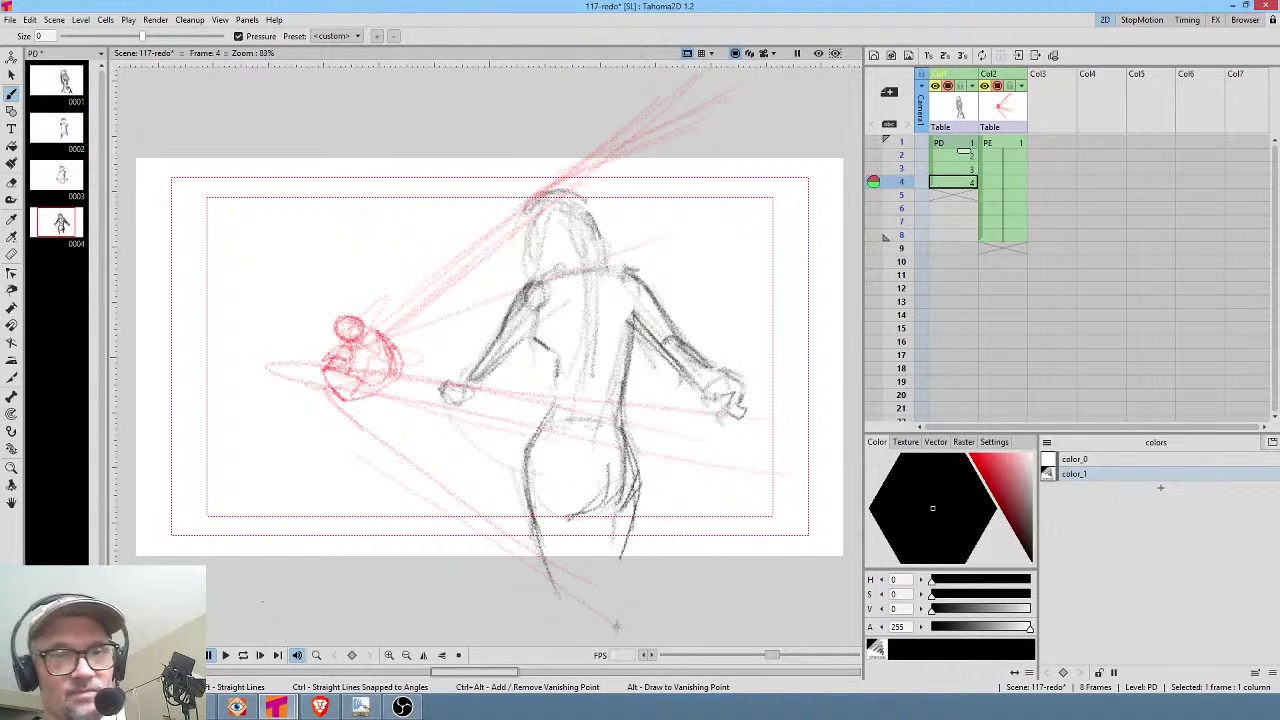
key(comma)
mouse_move(540, 455)
mouse_down()
mouse_move(578, 597)
mouse_move(555, 541)
mouse_move(570, 570)
mouse_up()
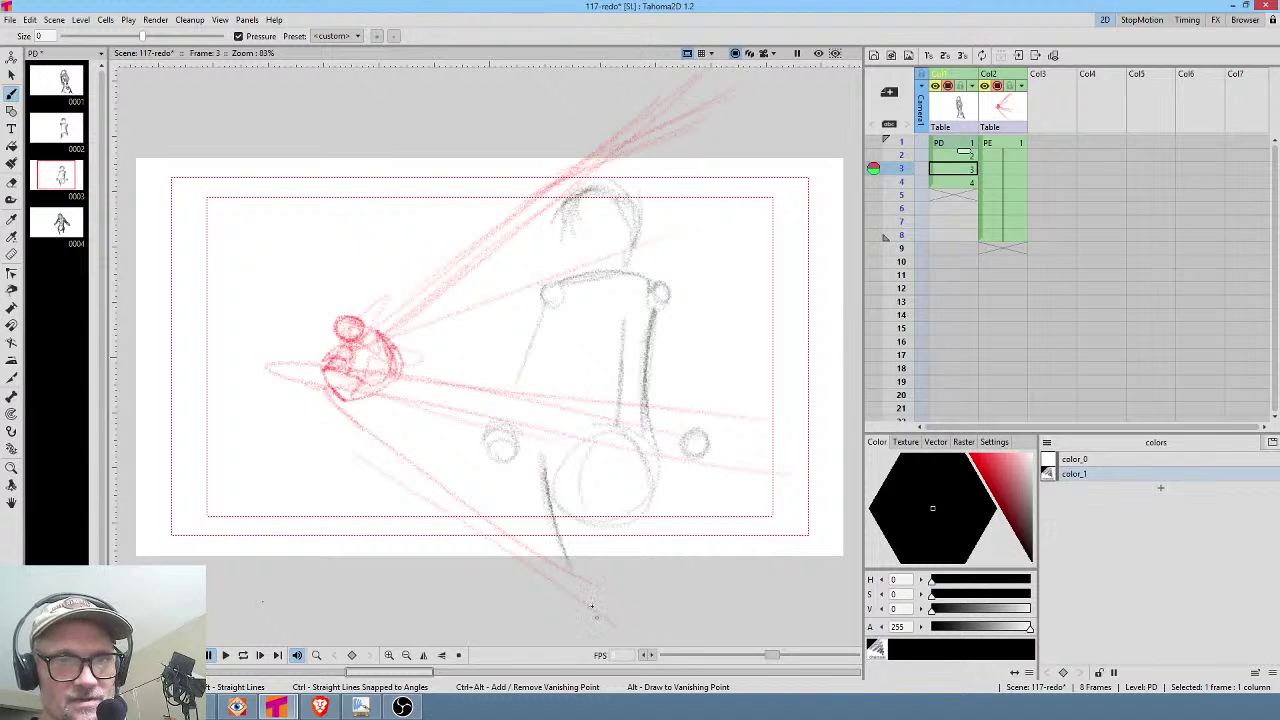
Flip back and forth through the four rough figure drawings to compare the poses across frames 1 to 4.
key(comma)
key(comma)
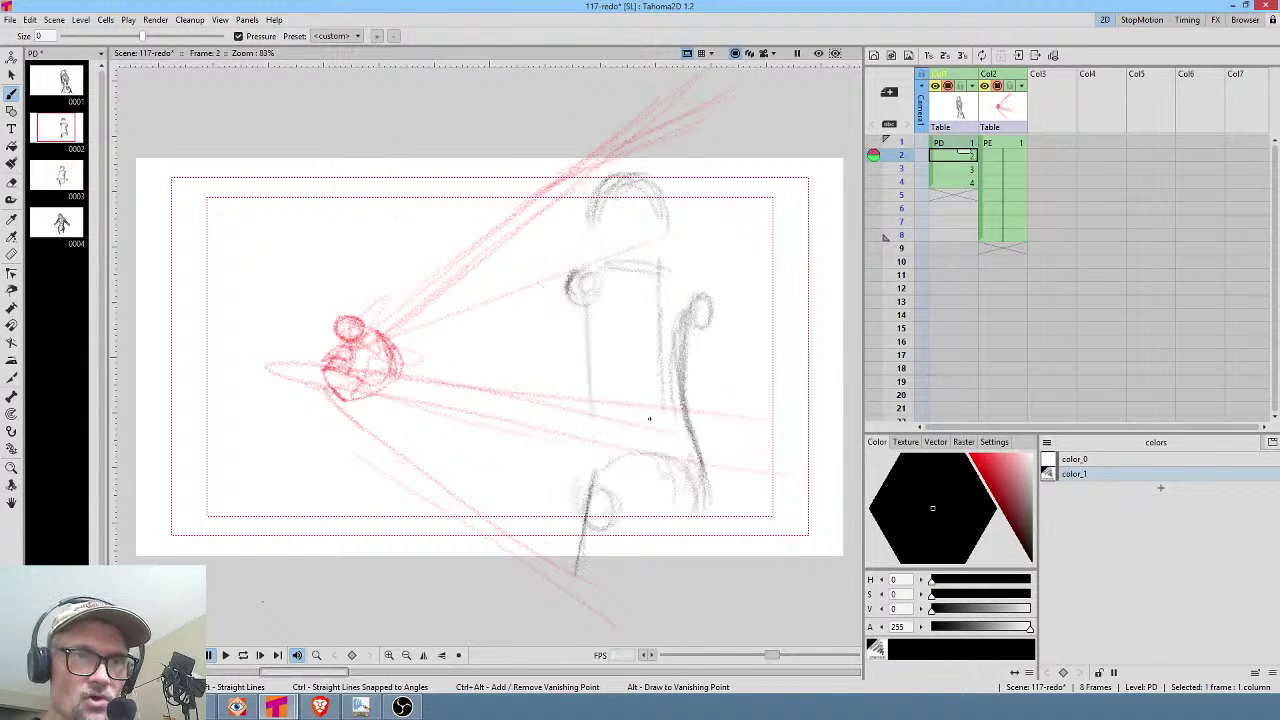
key(period)
key(period)
key(period)
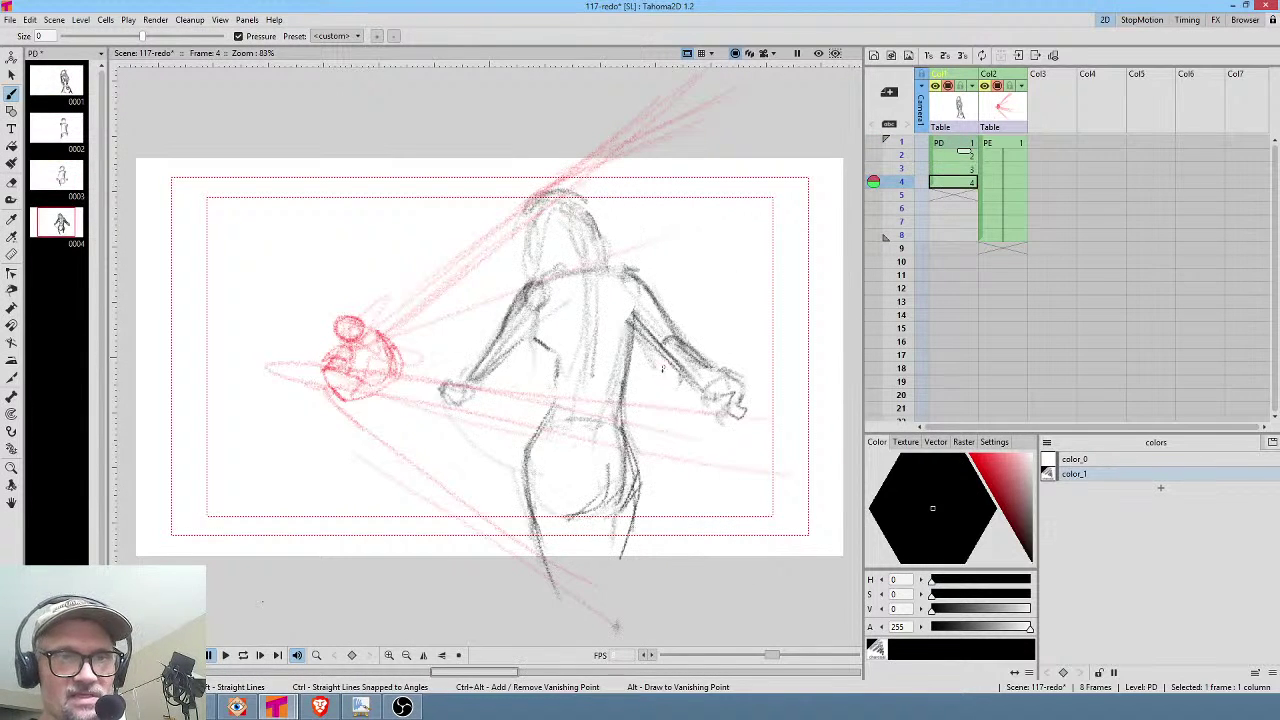
key(comma)
key(comma)
key(comma)
key(period)
key(comma)
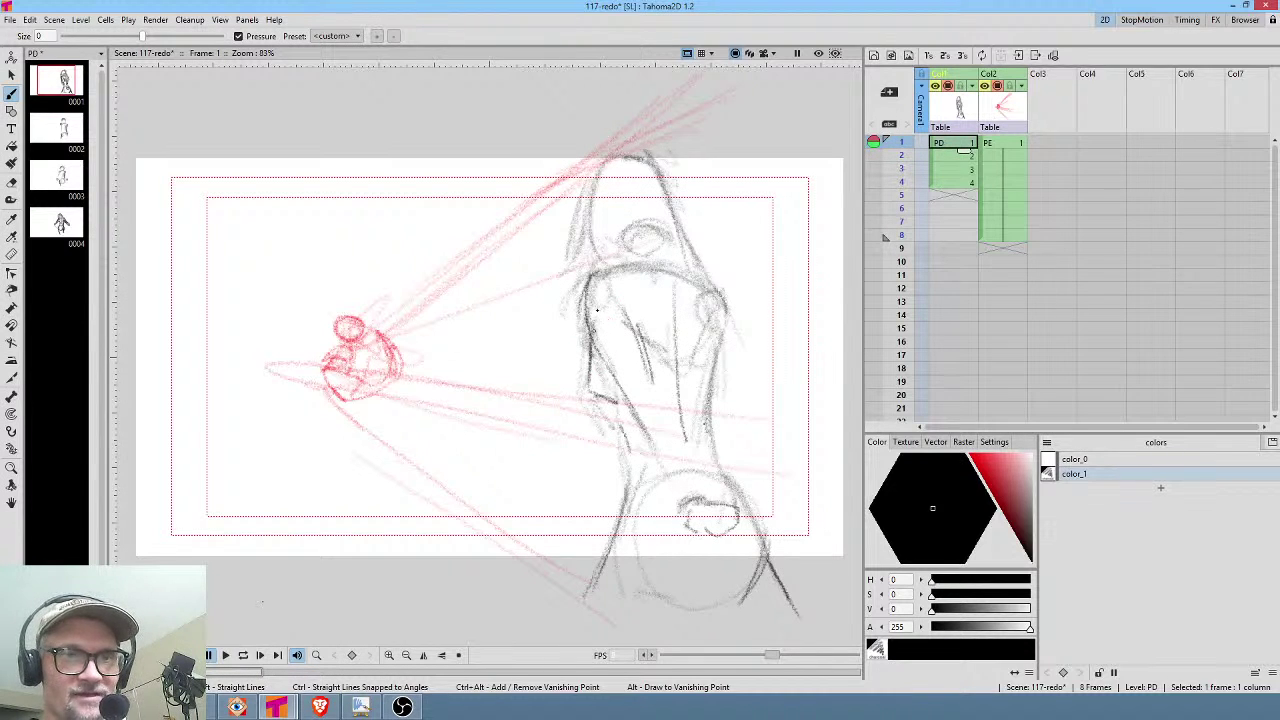
Draw the upper-arm line down from the circled shoulder in frame 2 and compare the pose with frames 1 and 3.
key(period)
drag(590, 300, 574, 360)
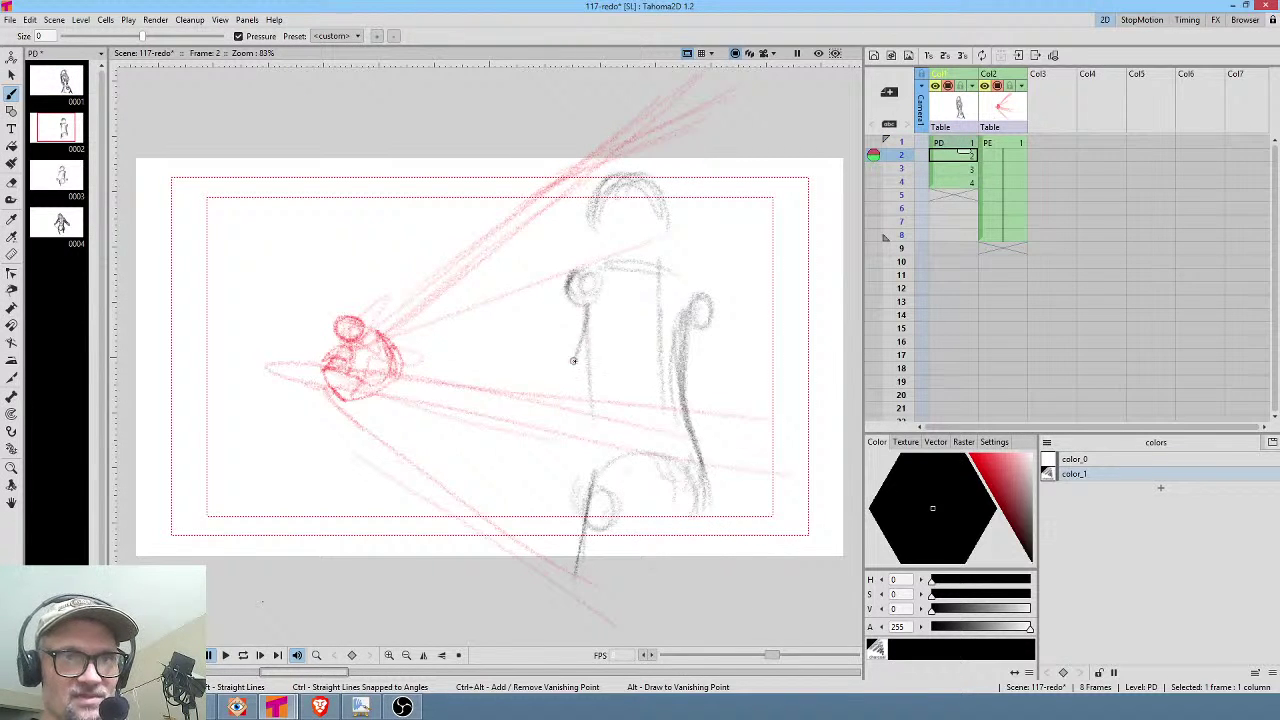
key(period)
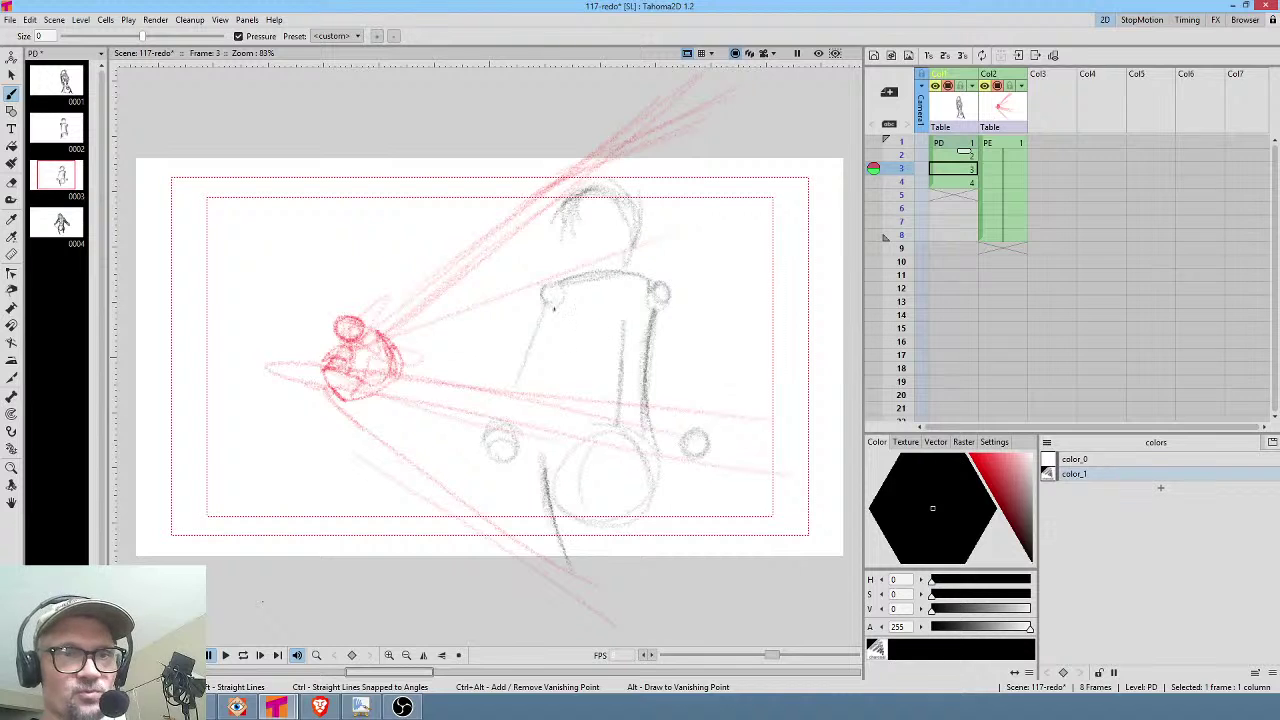
key(comma)
key(comma)
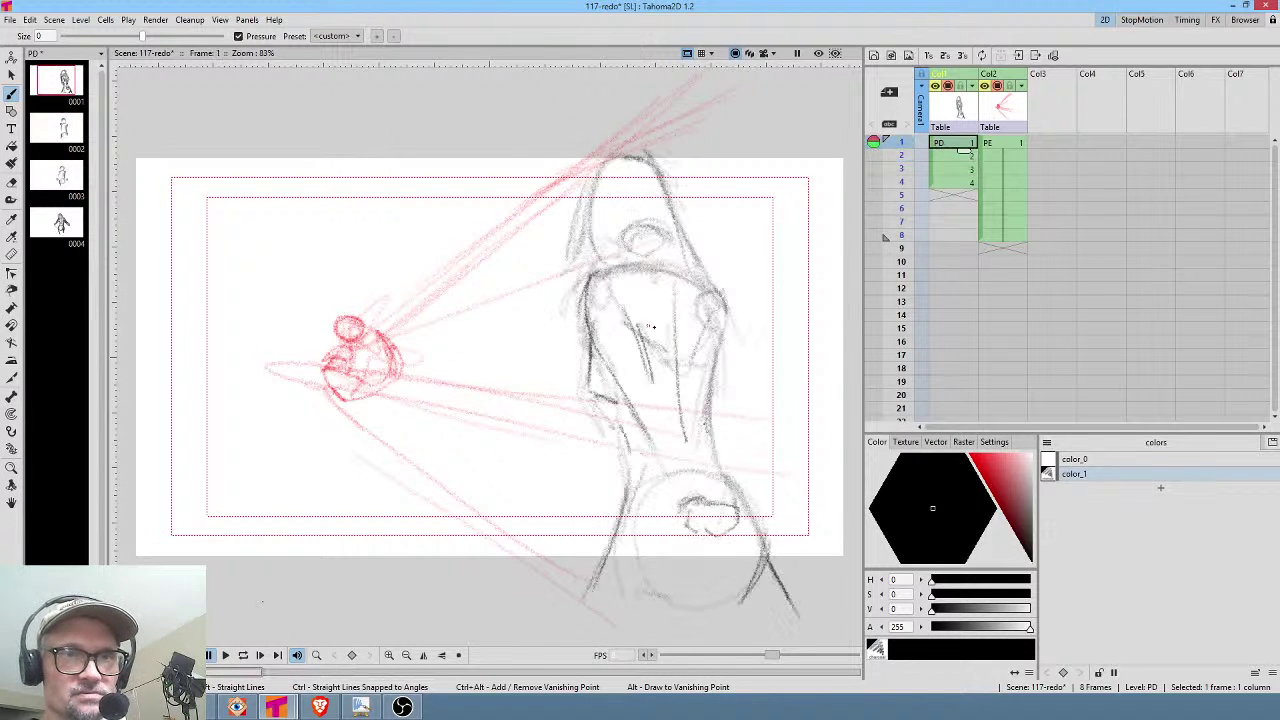
key(period)
key(comma)
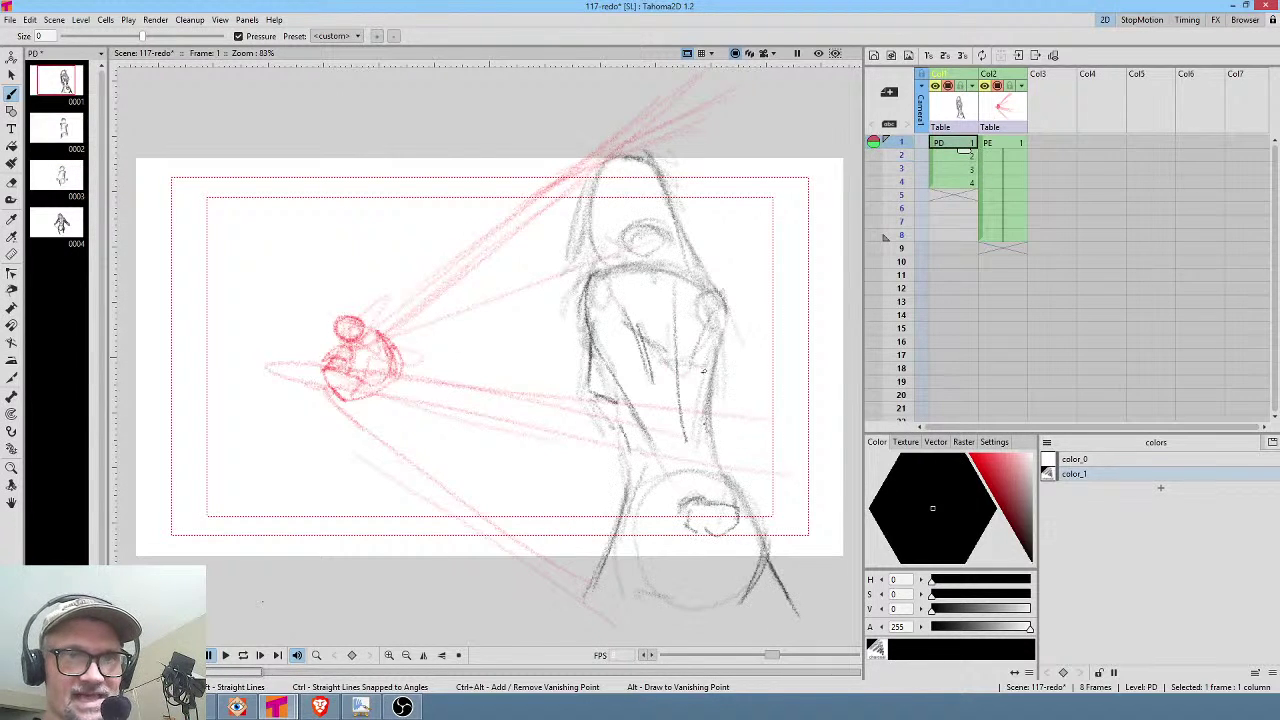
Sketch elliptical contour guides around the figure's waist in frames 2, 3 and 4.
key(period)
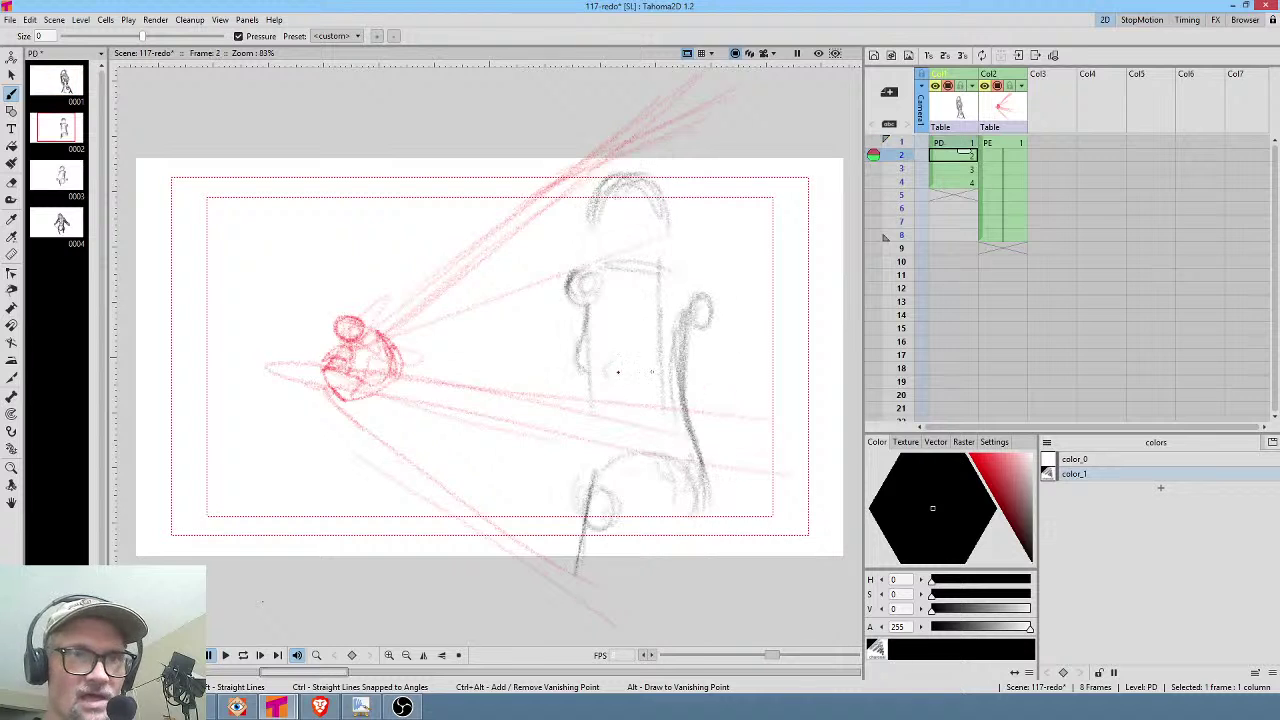
key(period)
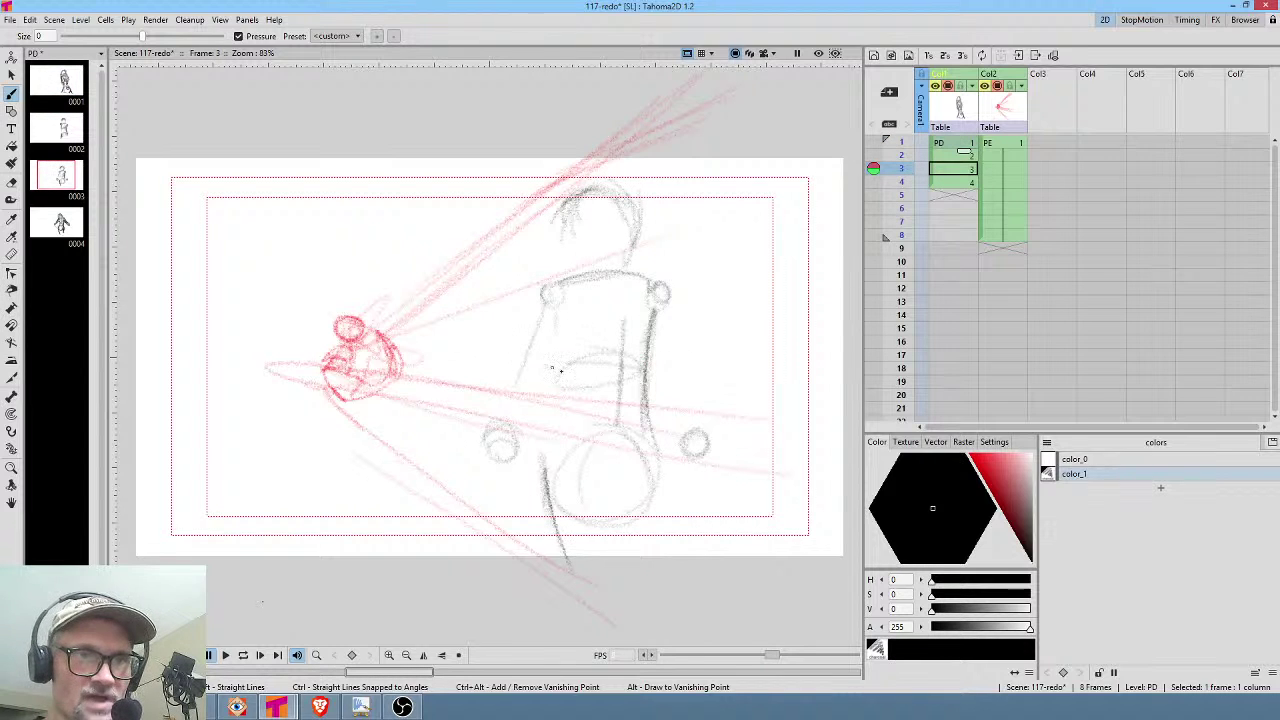
key(period)
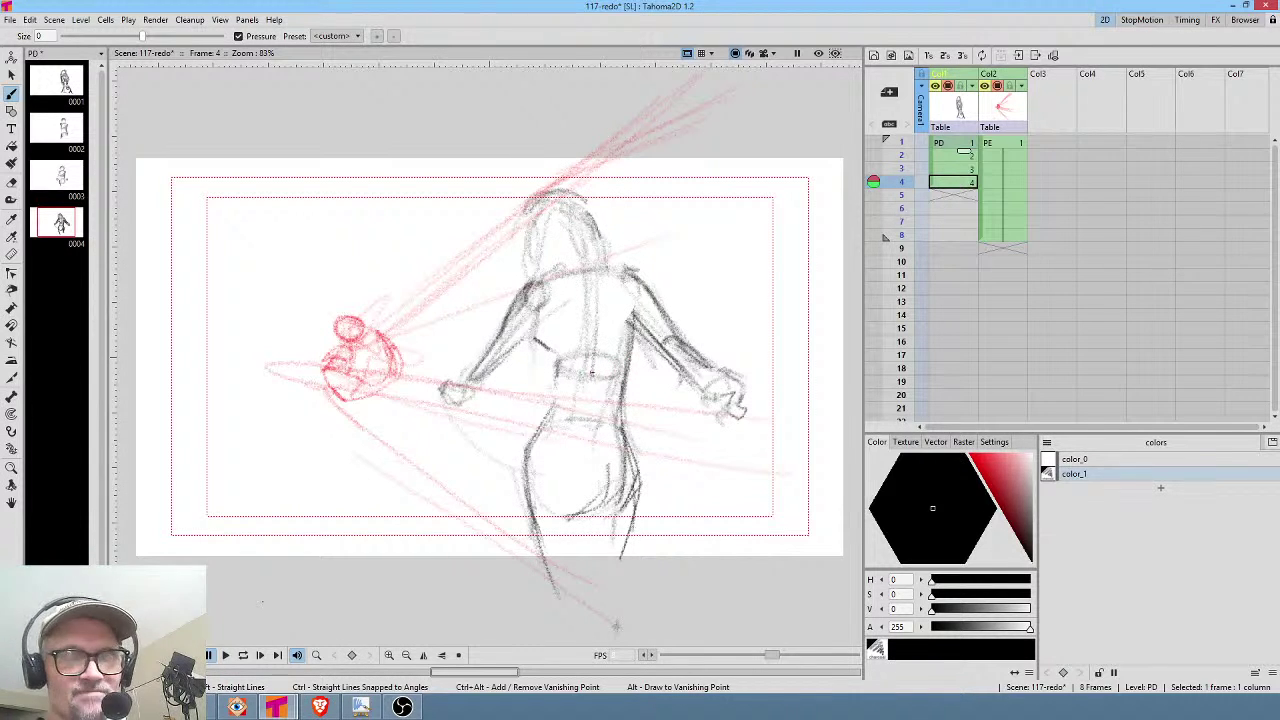
drag(608, 338, 602, 360)
Add a curved waist contour in frame 1 and reinforce the waist guides in frames 2 and 3.
key(Up)
key(Up)
key(Up)
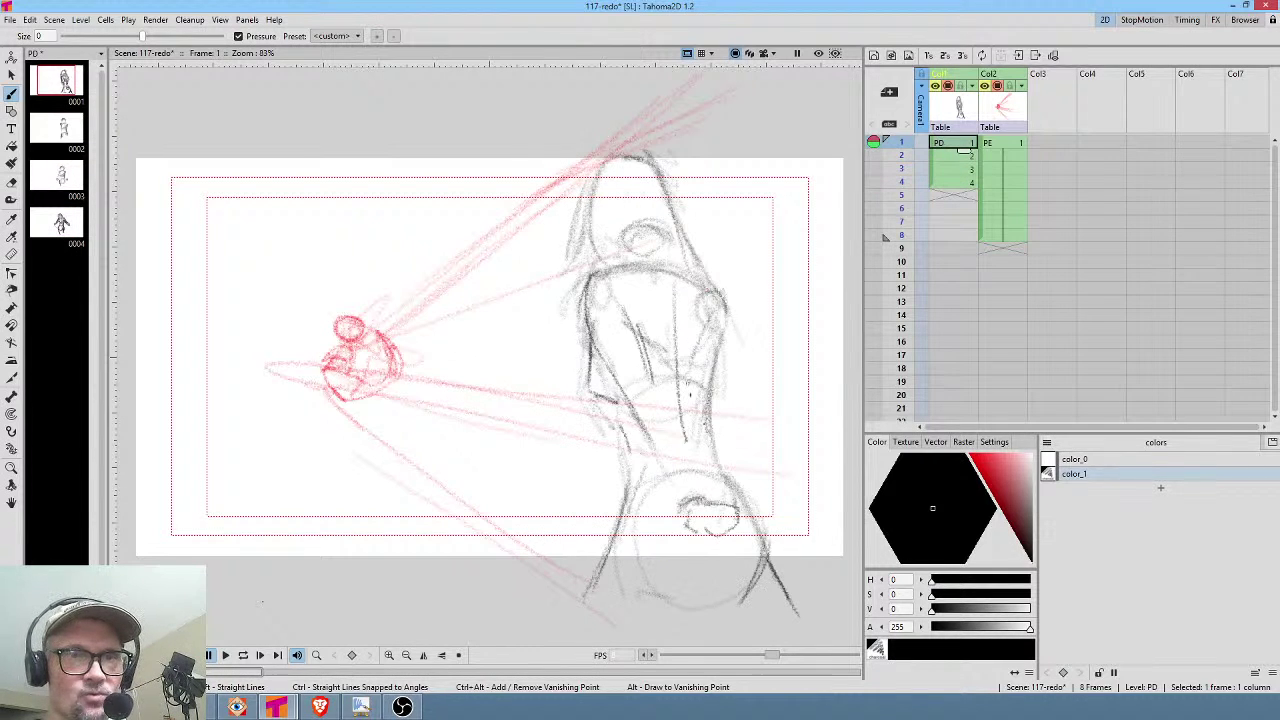
key(Down)
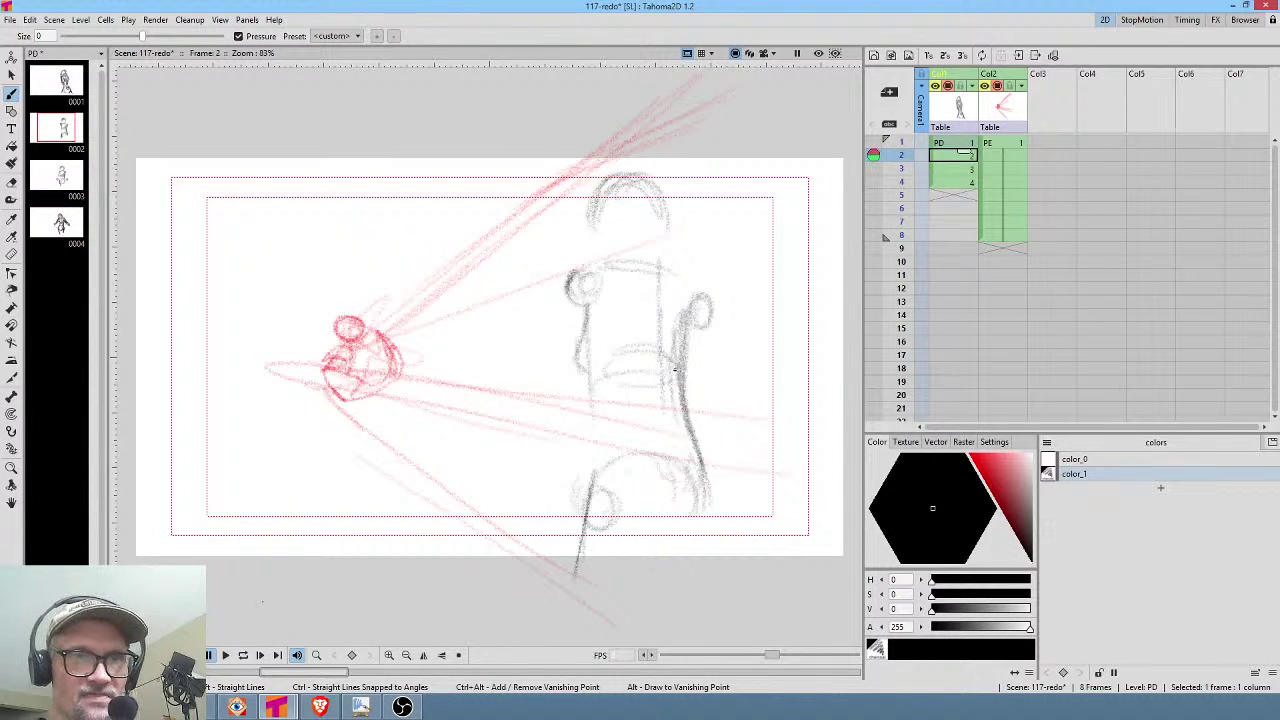
key(Down)
mouse_move(584, 369)
mouse_down()
mouse_move(568, 371)
mouse_move(634, 371)
mouse_up()
key(Down)
Flip repeatedly between frames 1 and 4 to examine how the torso and waist guides move.
key(Up)
key(Up)
key(Up)
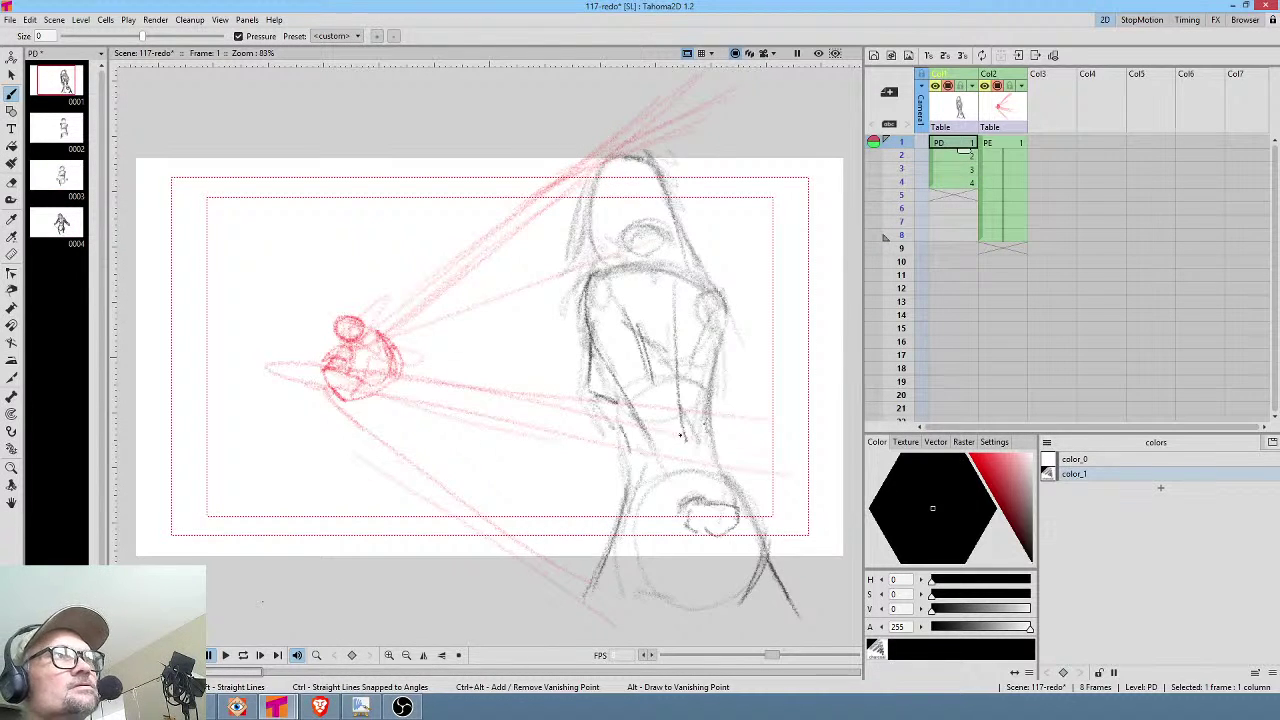
key(Down)
key(Down)
key(Up)
key(Up)
key(Down)
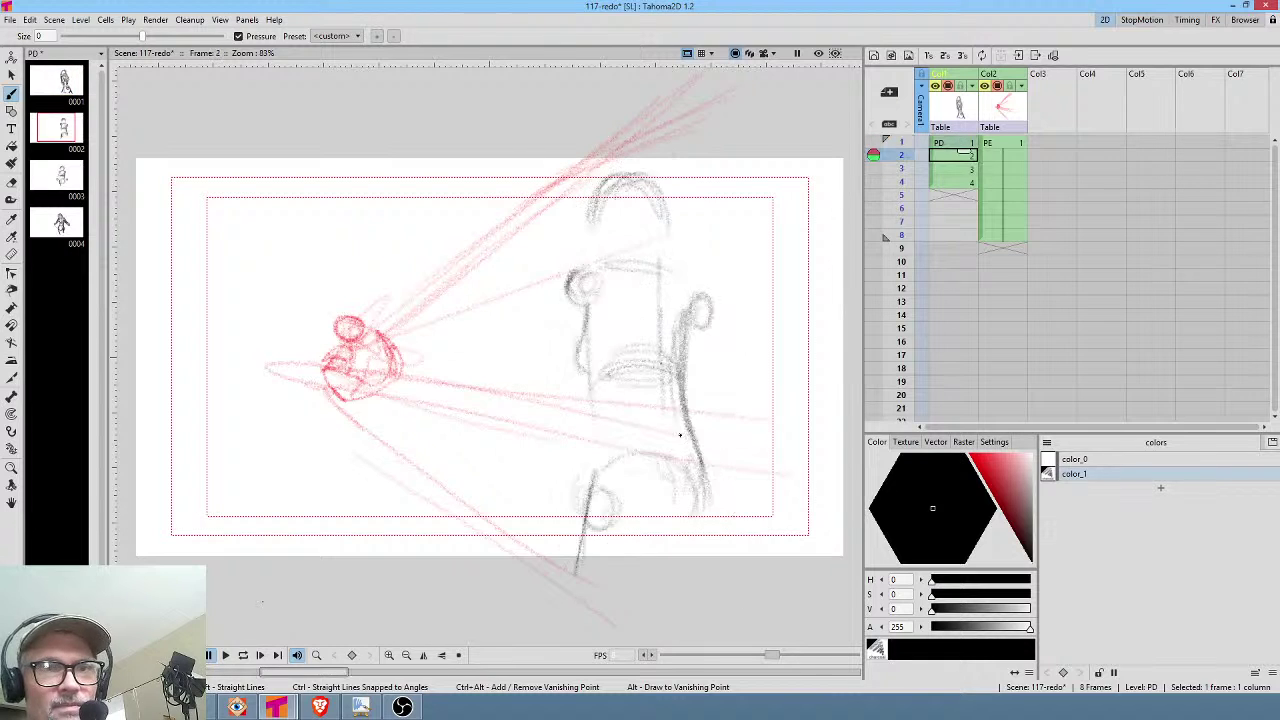
key(Down)
key(Down)
key(Up)
key(Up)
key(Up)
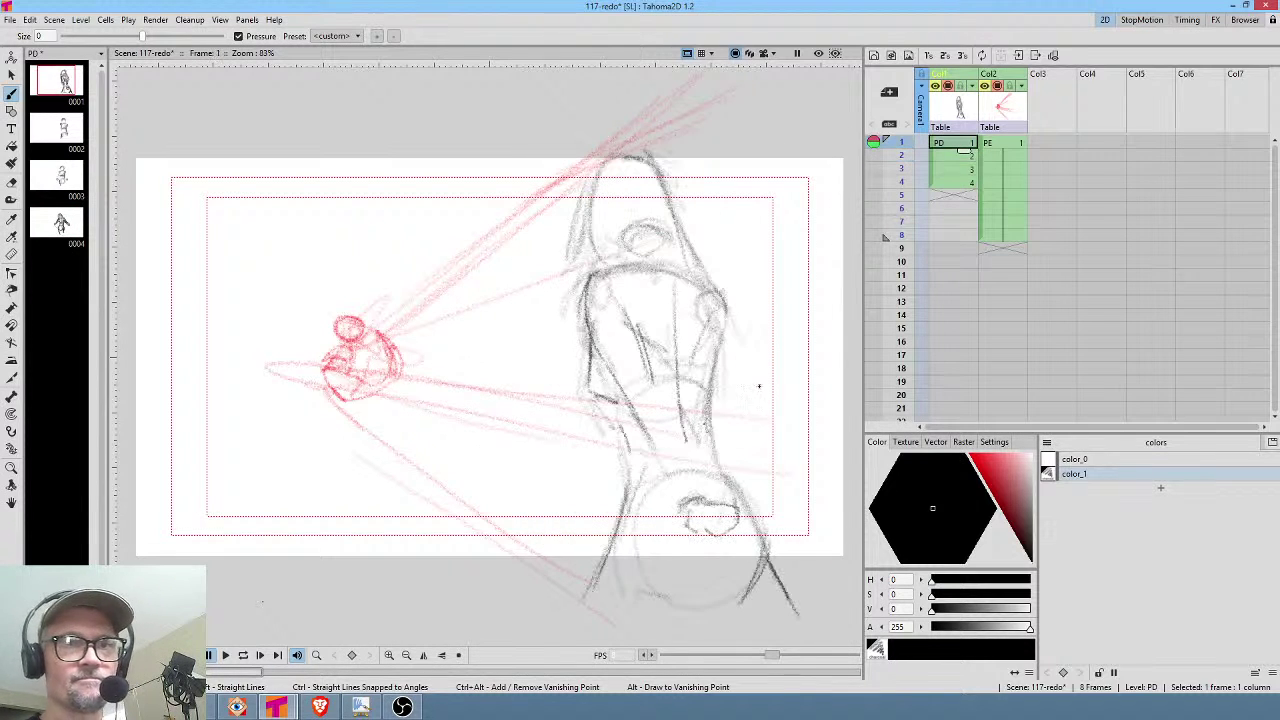
Extend the hold of drawing 4 in the PD column through frame 8.
click(965, 183)
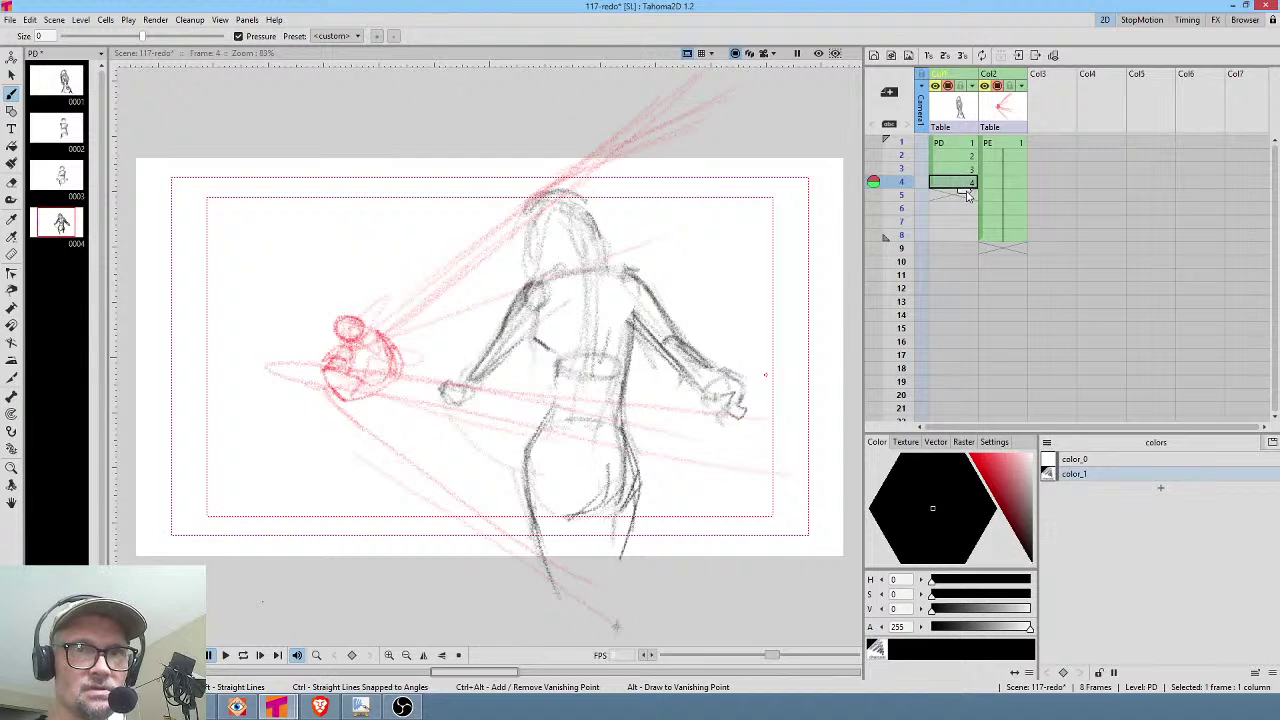
drag(965, 203, 966, 204)
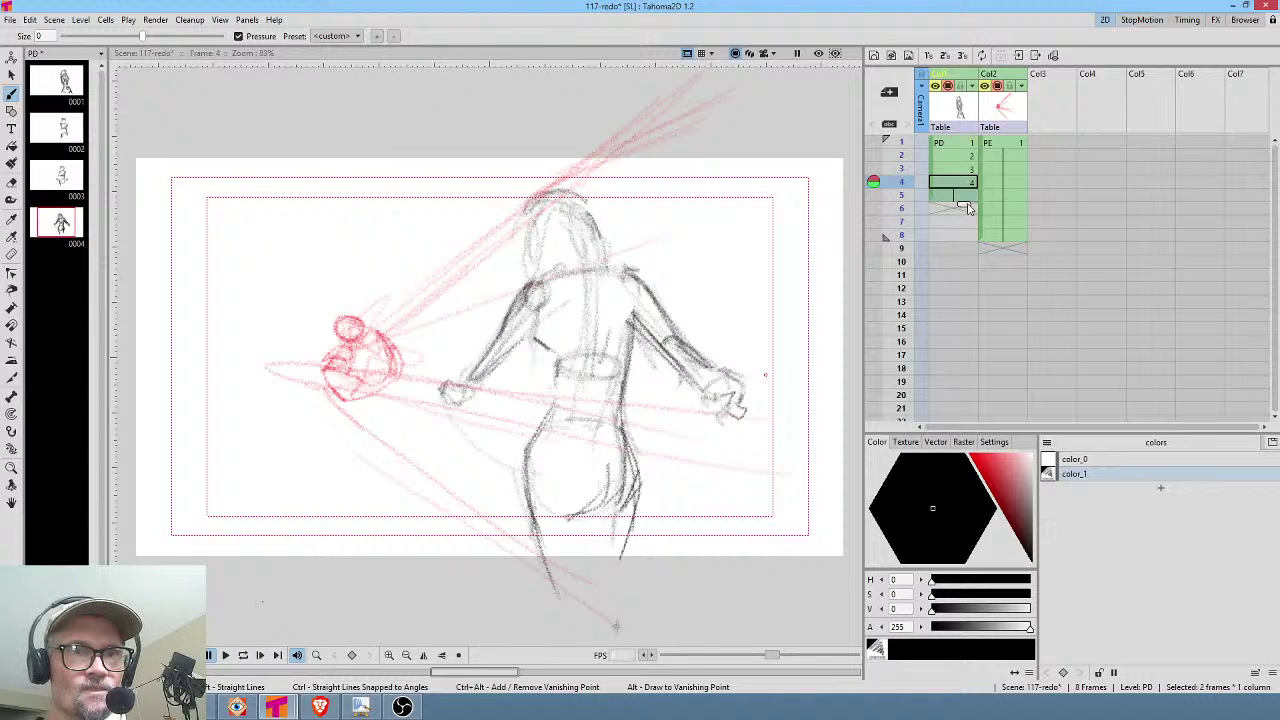
click(966, 143)
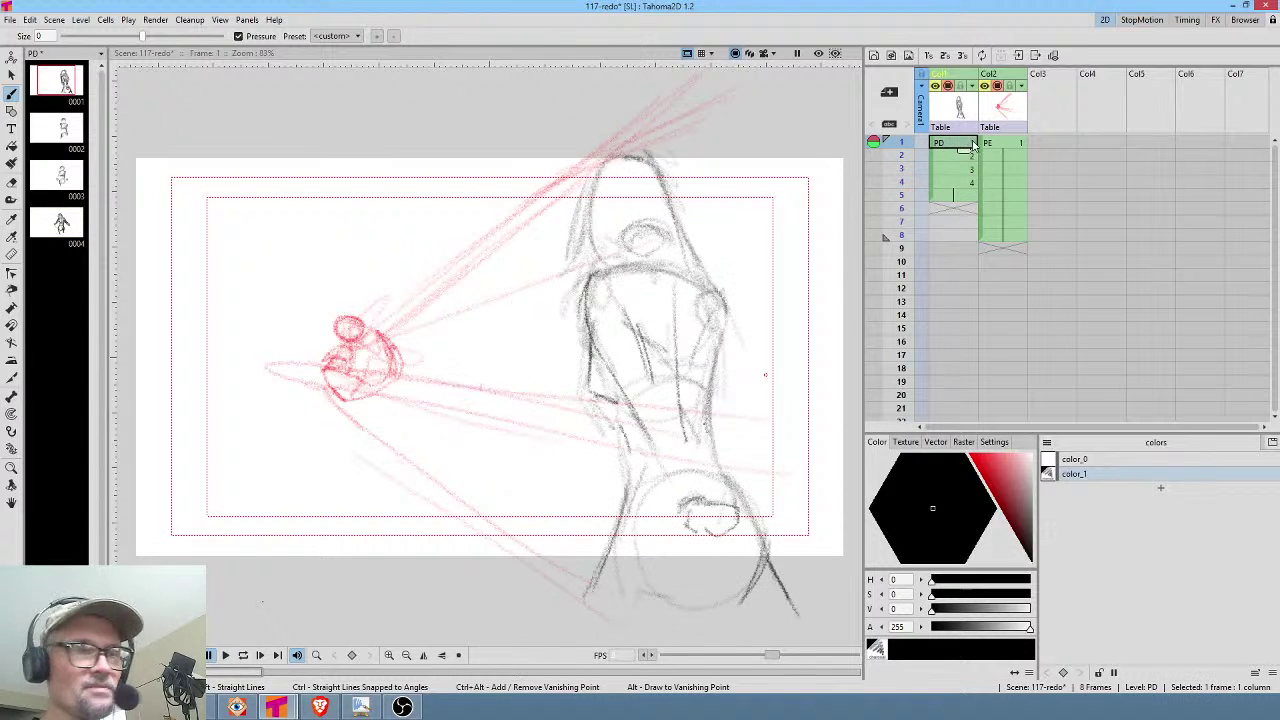
click(967, 199)
drag(964, 204, 965, 242)
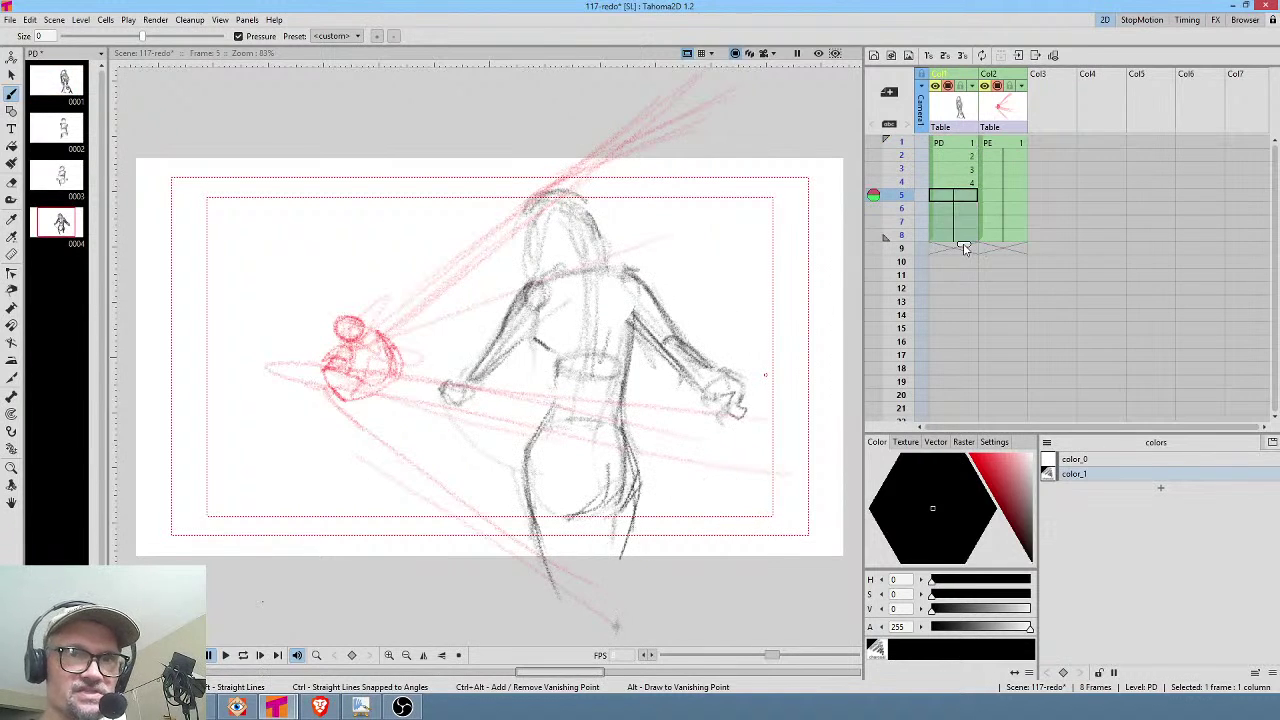
Play the rough animation in a loop from frame 1 to check its timing.
click(973, 142)
key(p)
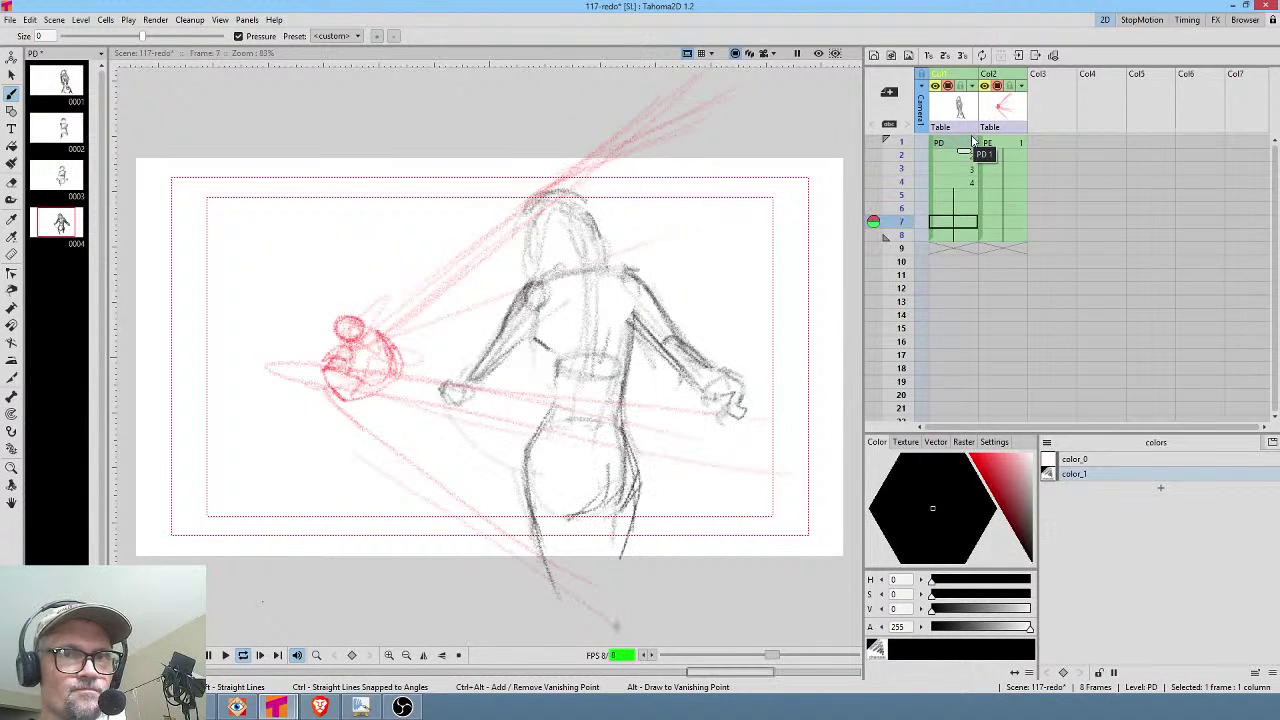
click(972, 142)
click(963, 196)
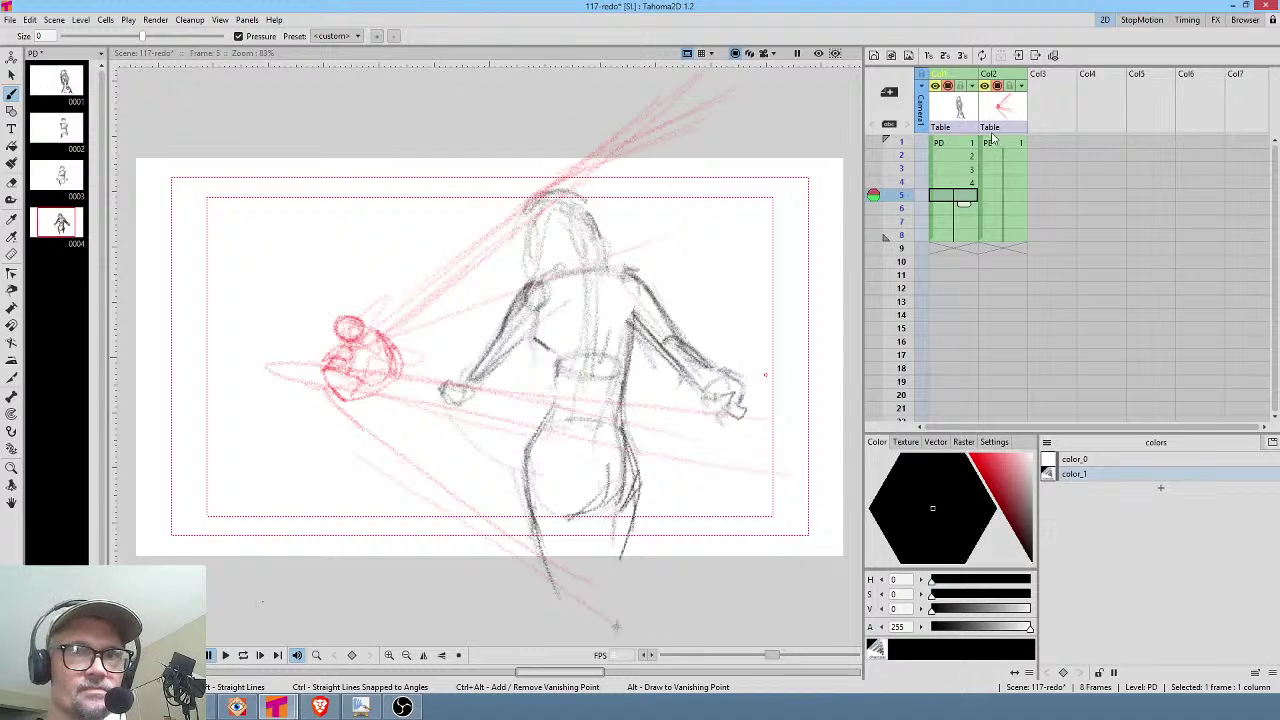
click(967, 143)
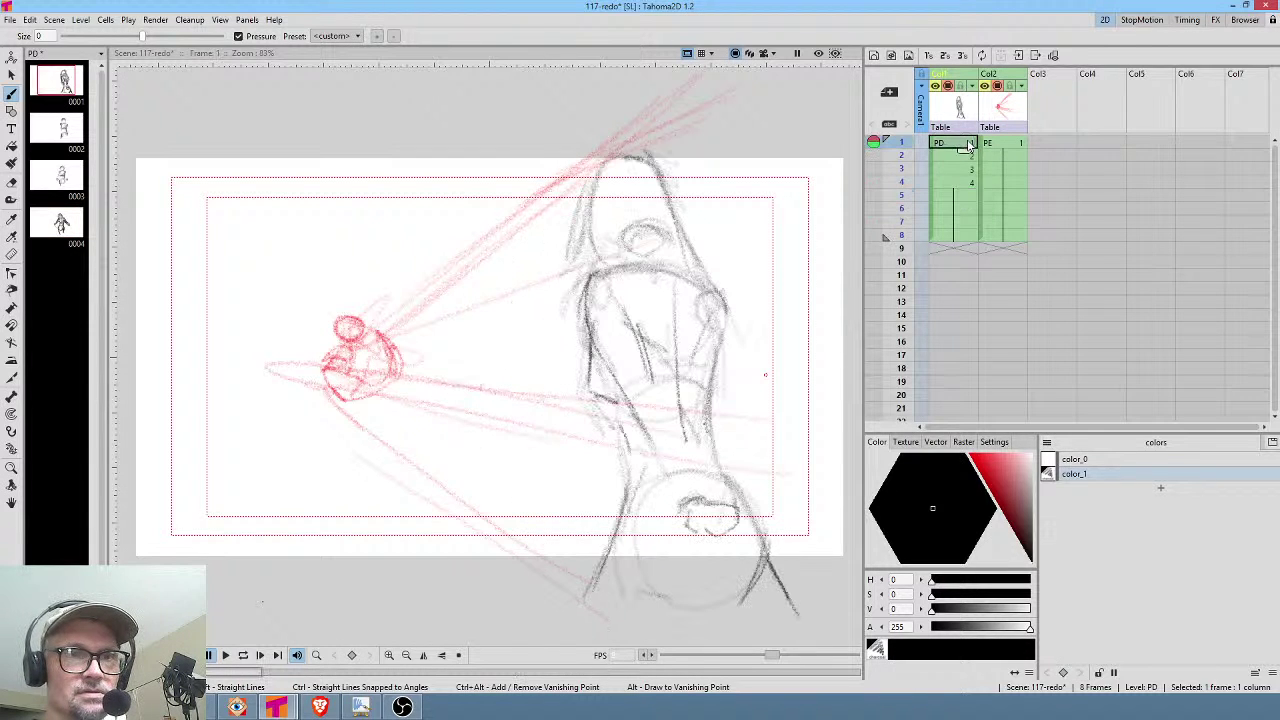
Delete the held cells in frames 5 to 8 of the PD column.
click(964, 197)
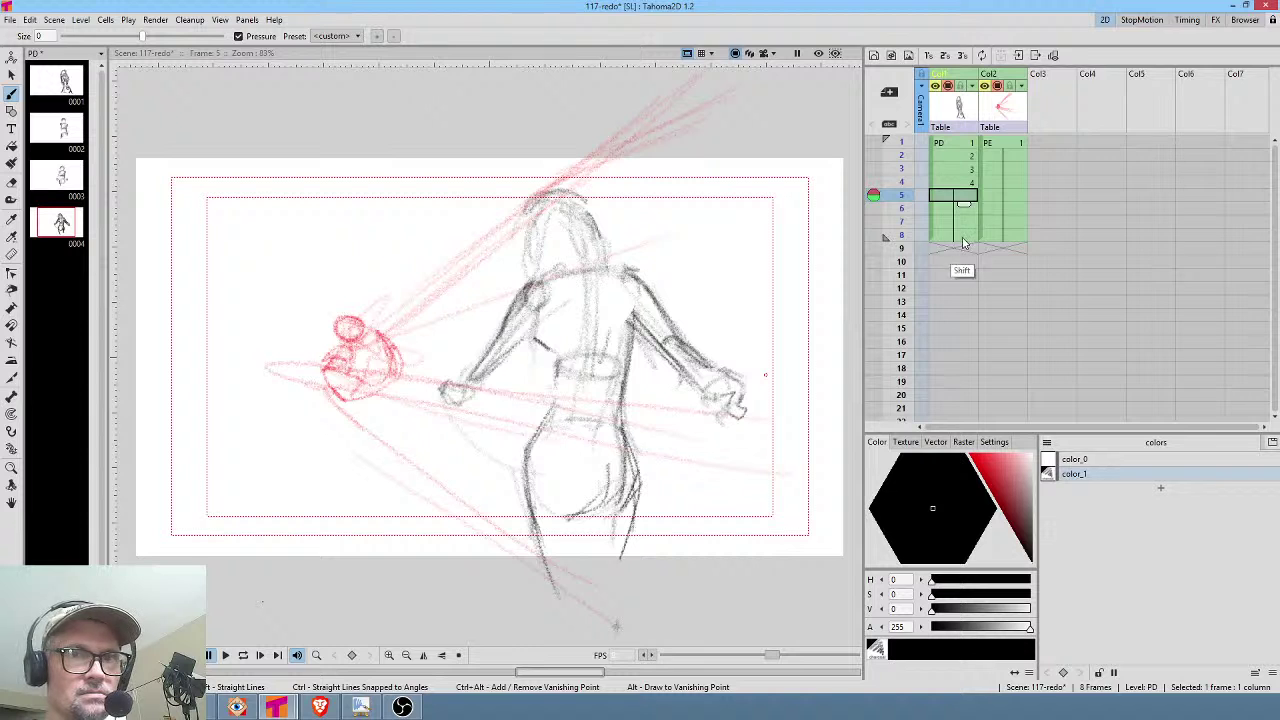
shift+click(965, 232)
key(Delete)
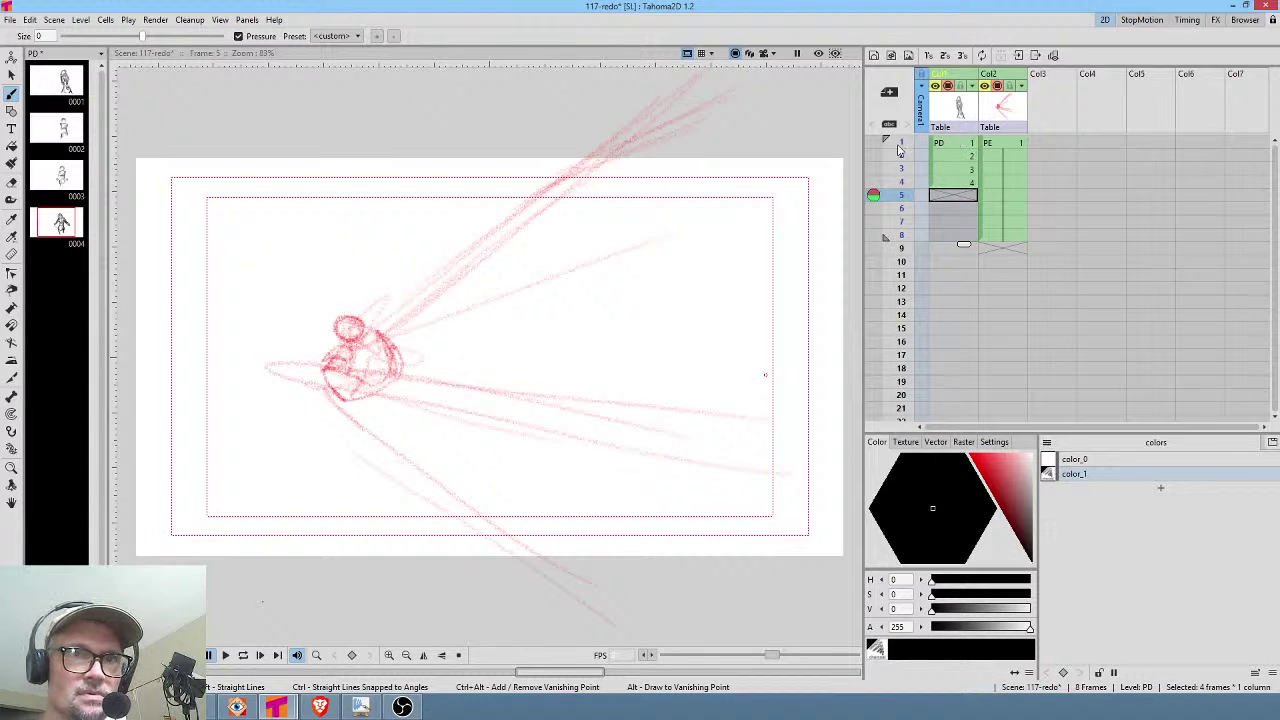
Create new blank drawings in frames 5 to 8 of the PD column.
click(964, 200)
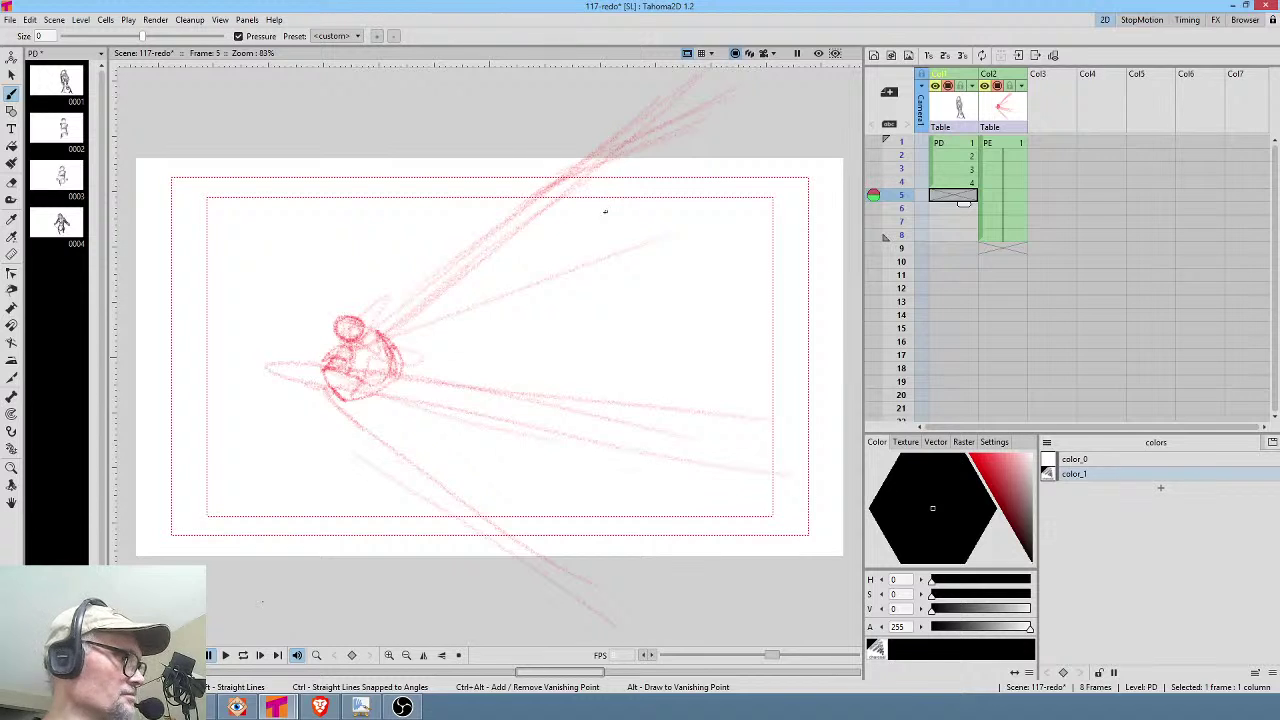
click(434, 537)
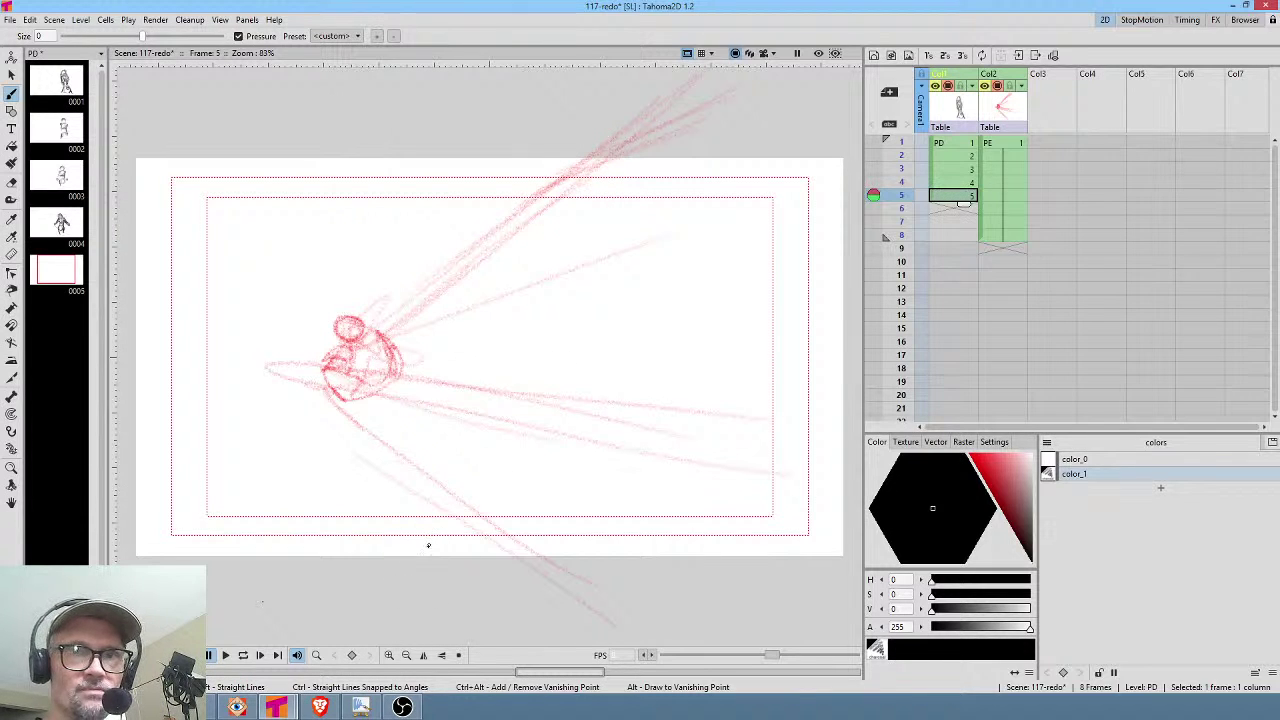
key(Down)
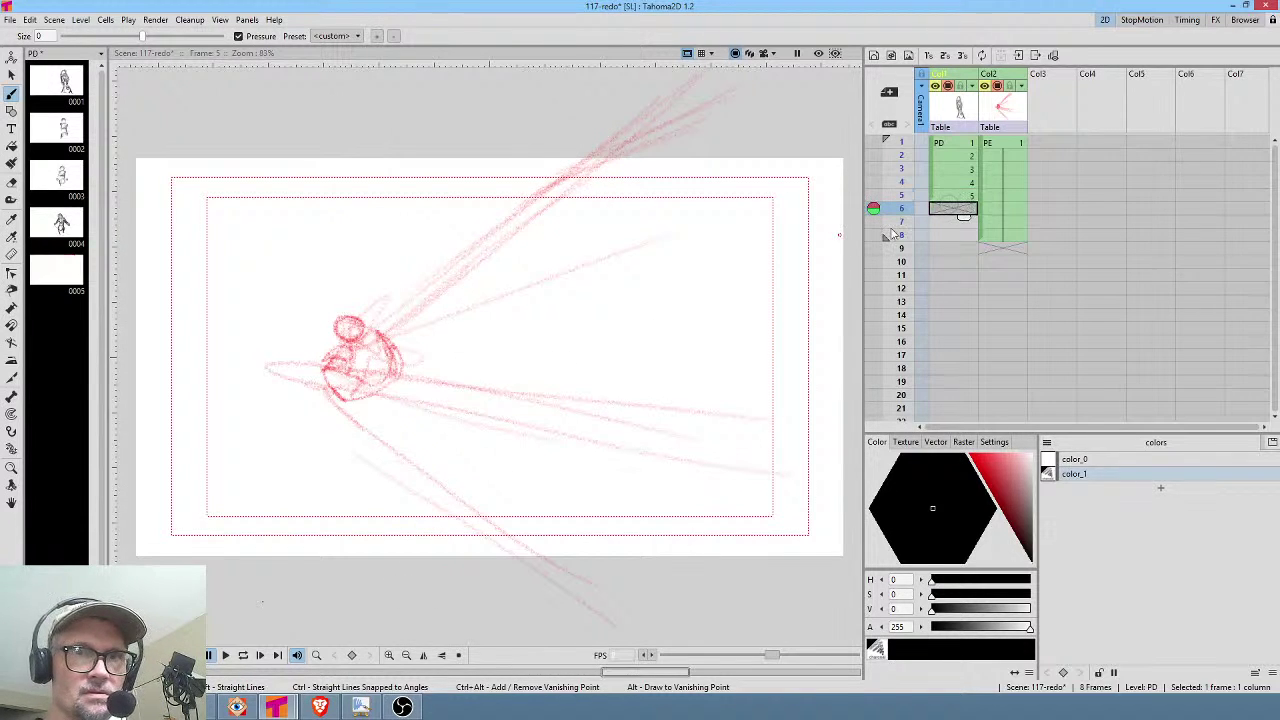
click(402, 585)
click(940, 222)
click(480, 523)
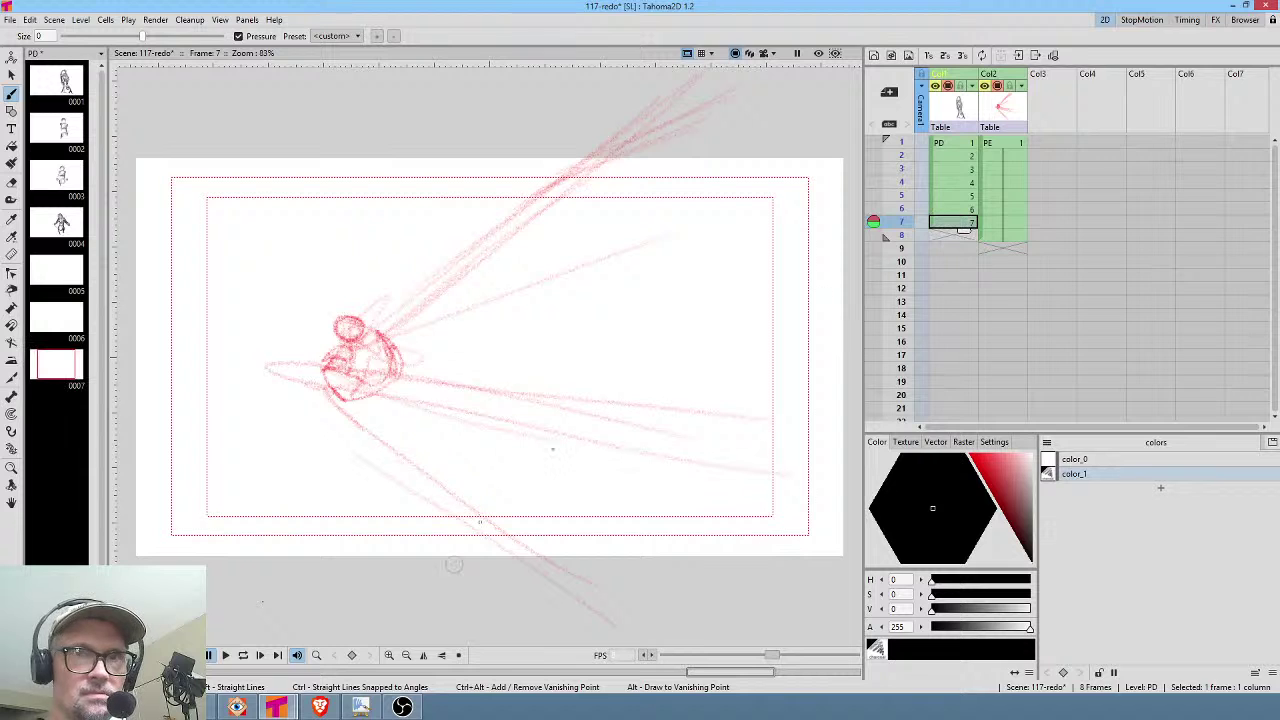
click(958, 235)
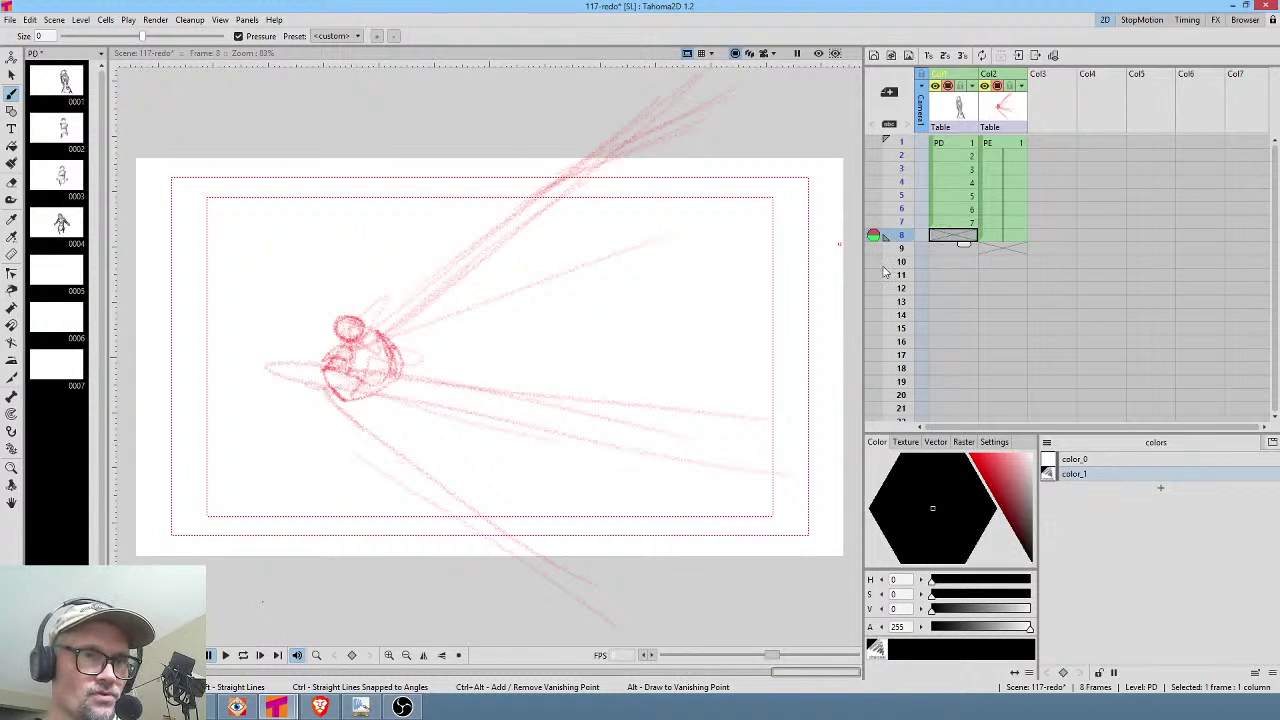
click(408, 577)
click(957, 75)
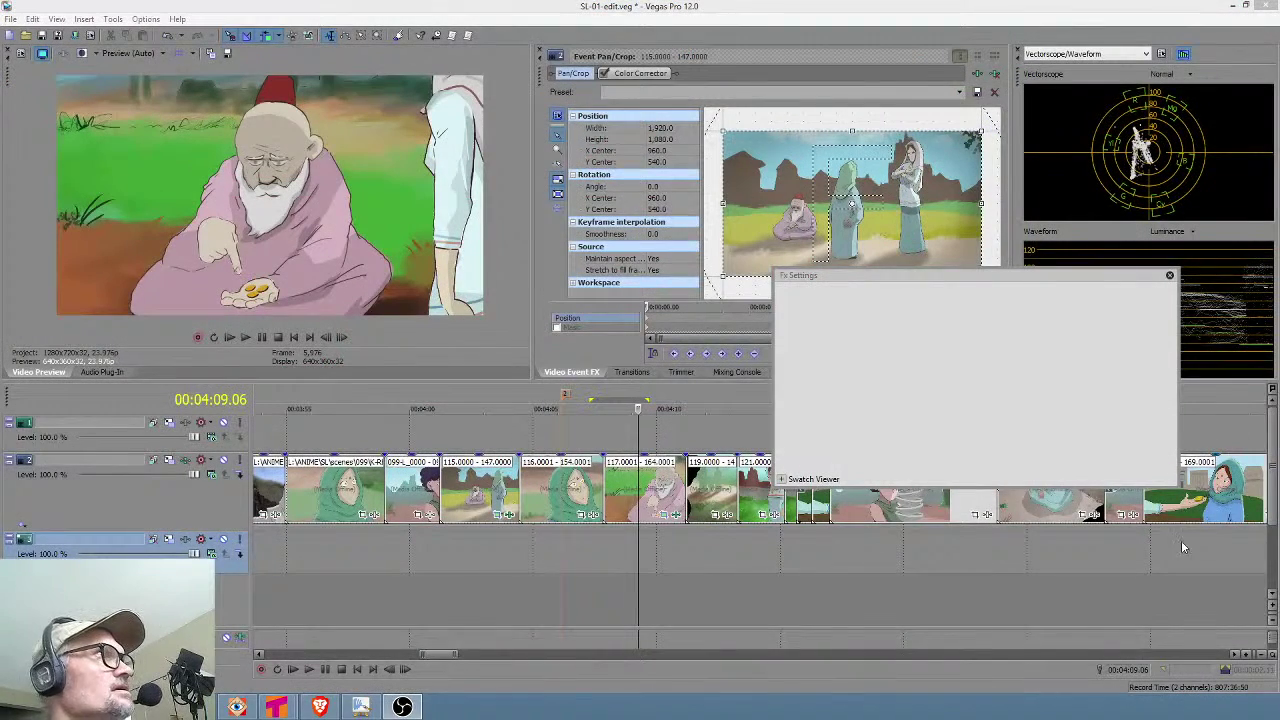
Switch to the SL-01-edit project in Vegas Pro and scrub the 122.0001 - 169.0001 clip to examine the woman's shot.
click(1181, 546)
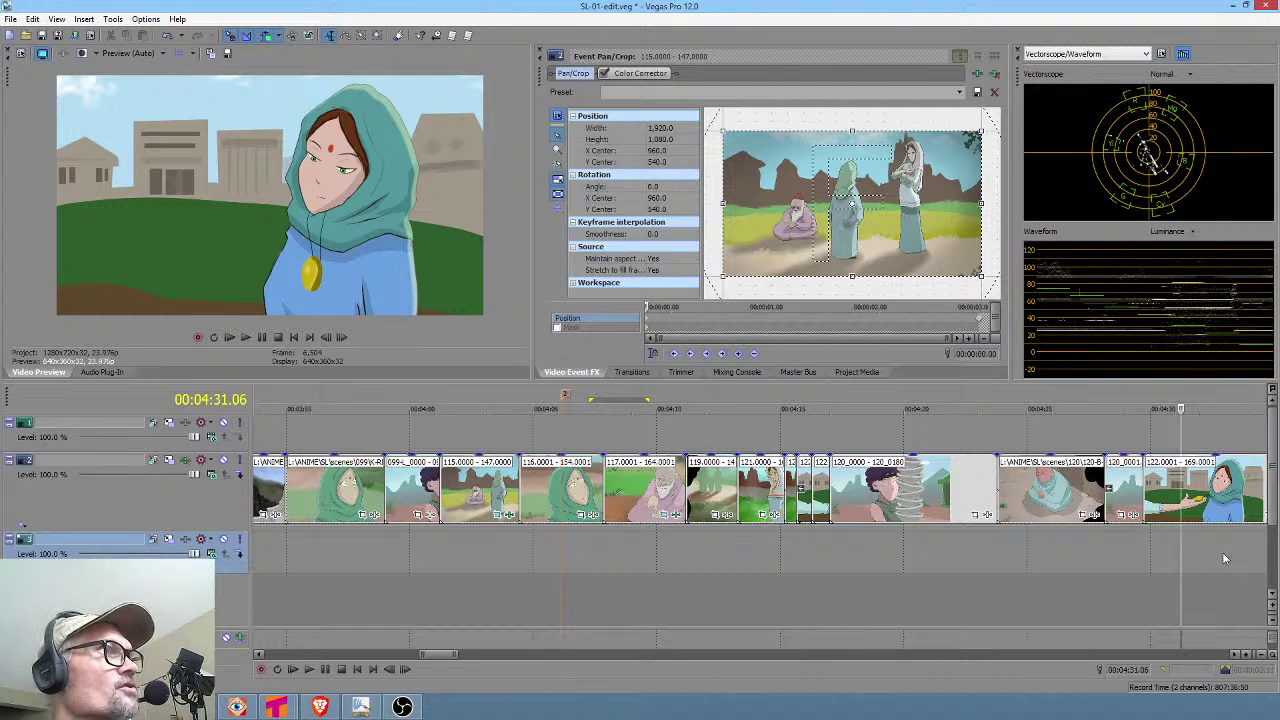
scroll(1180, 555, right, 3)
mouse_move(1136, 557)
mouse_down()
mouse_move(1031, 557)
mouse_move(1121, 556)
mouse_up()
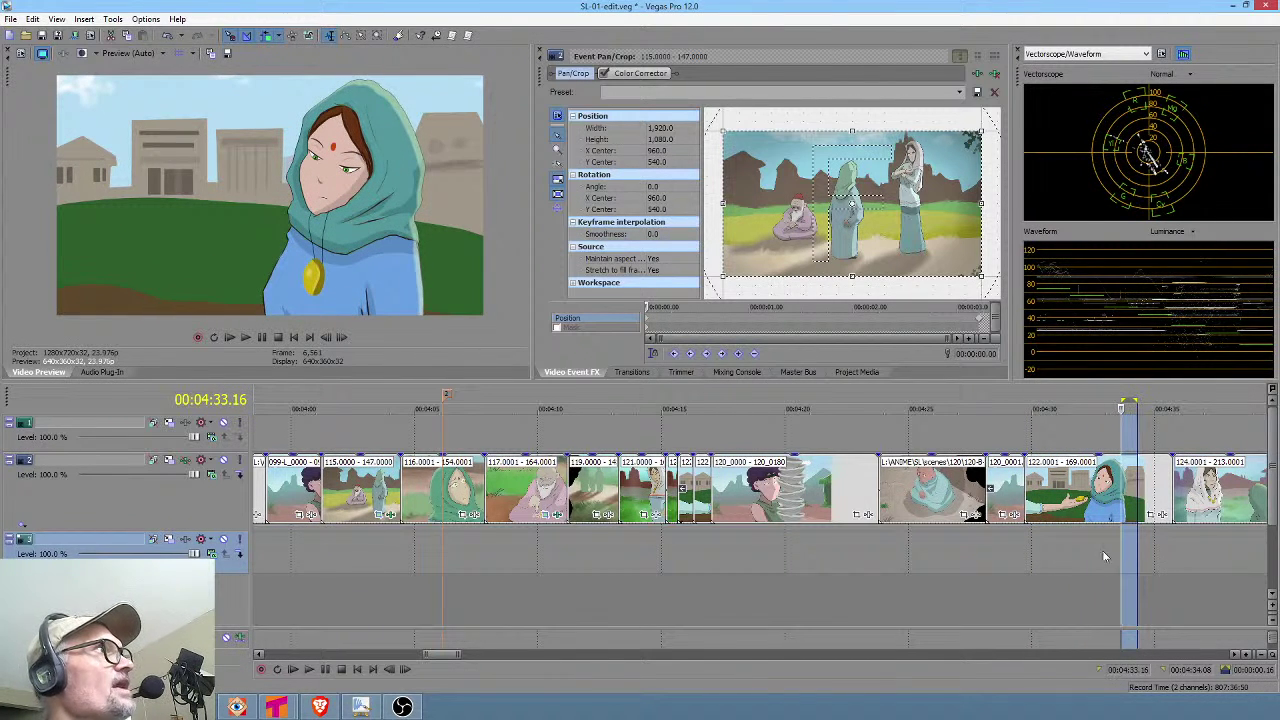
click(1100, 550)
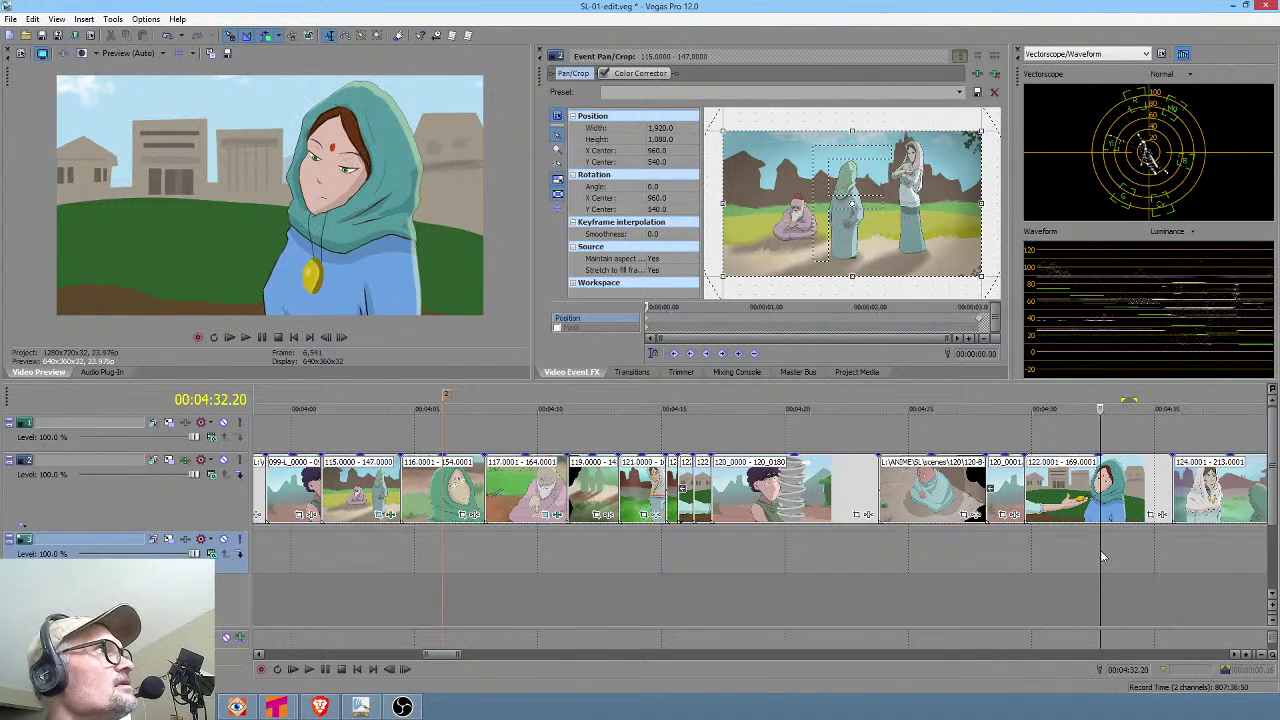
Play the edit from the 115.0000 clip and scrub through the 116.0001 - 154.0001 close-up of the woman.
click(380, 551)
key(space)
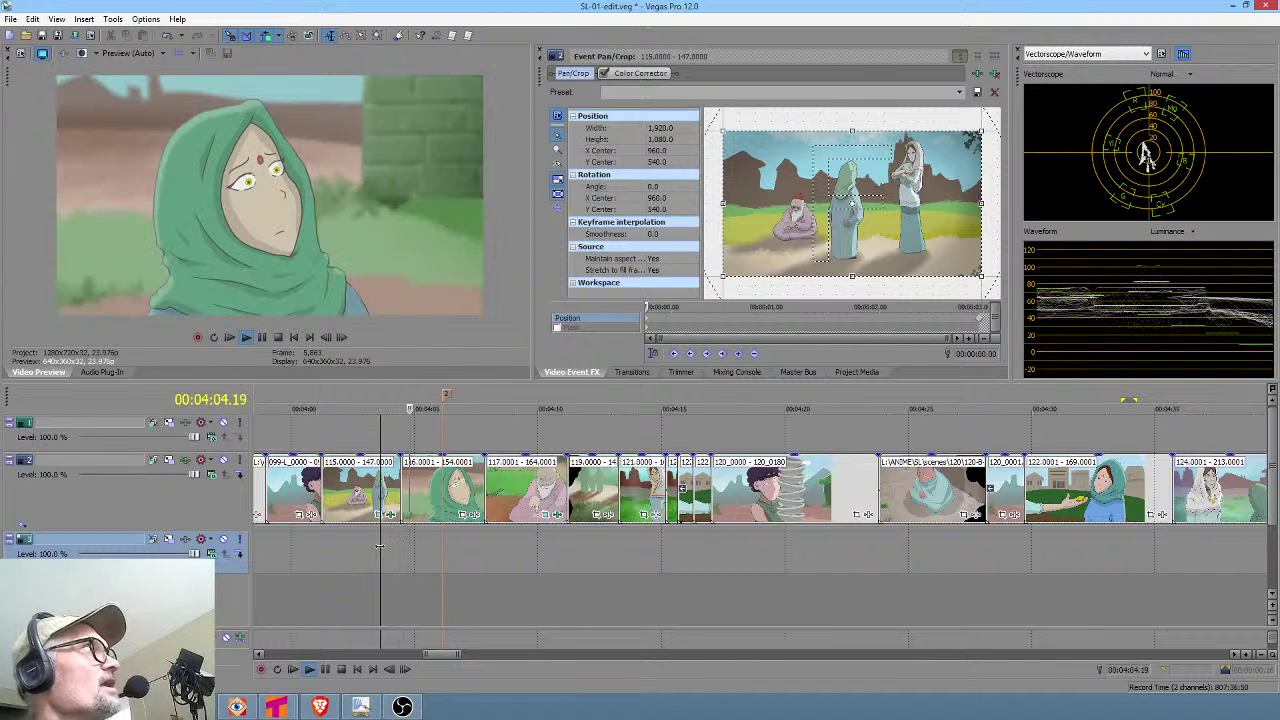
key(space)
drag(408, 549, 460, 549)
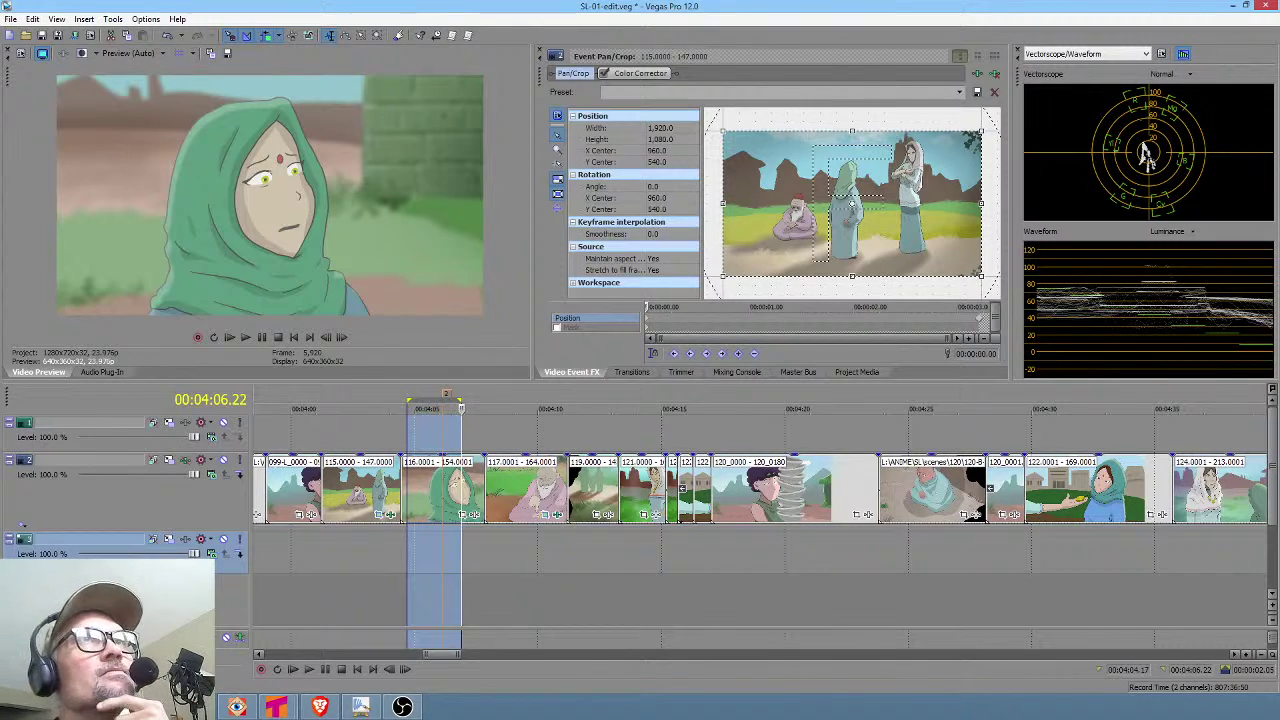
Switch back to Tahoma2D and check the PD drawings from frame 1 to frame 5 of the 117-redo scene.
key(alt+Tab)
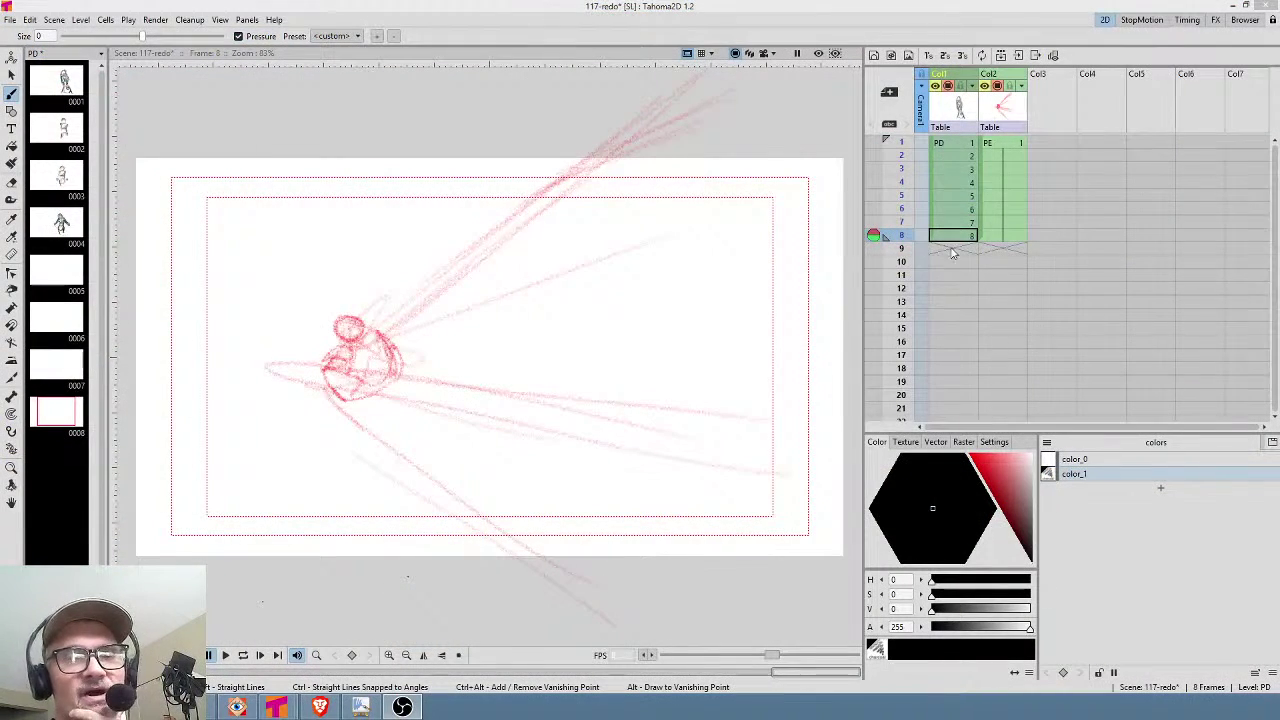
click(963, 146)
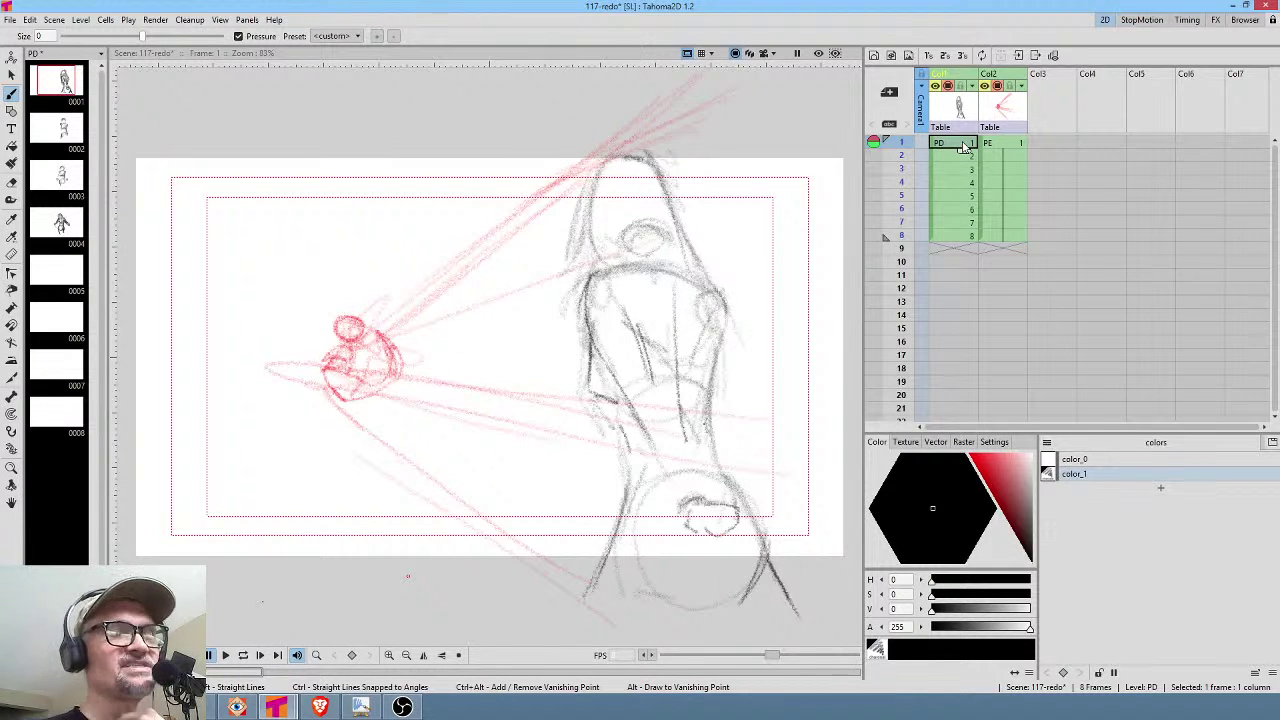
drag(903, 147, 903, 195)
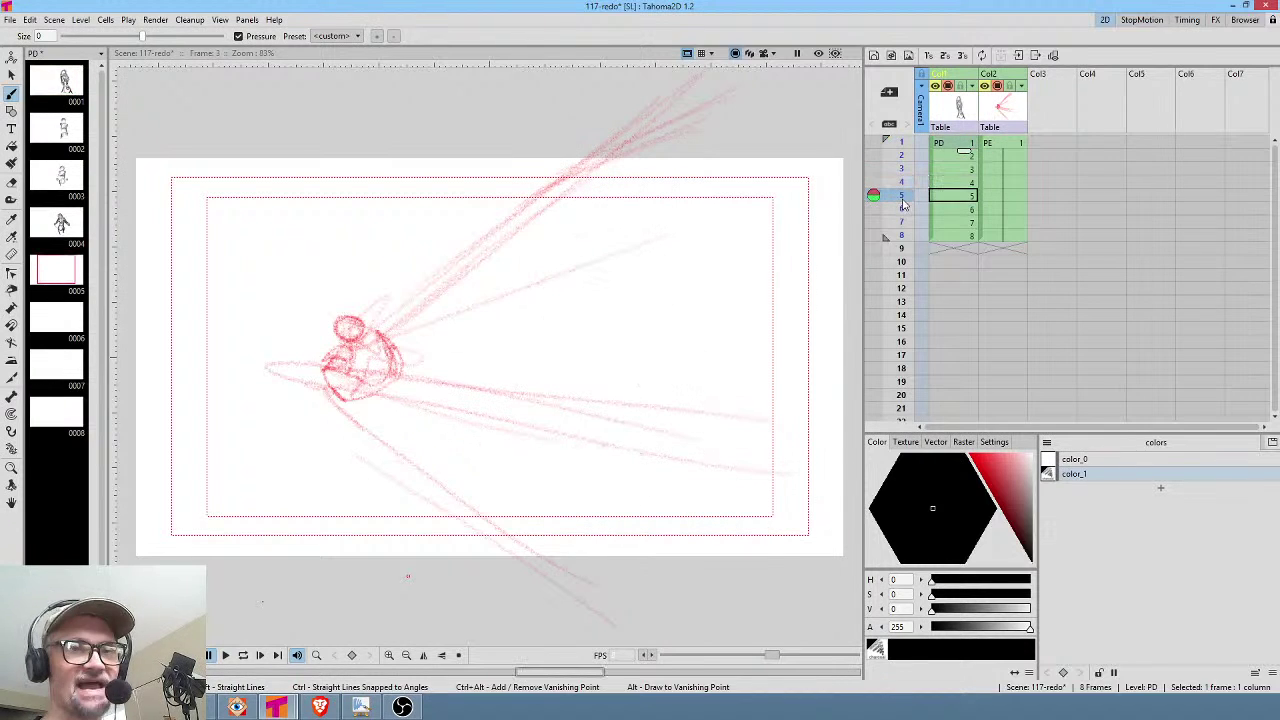
click(970, 186)
click(954, 196)
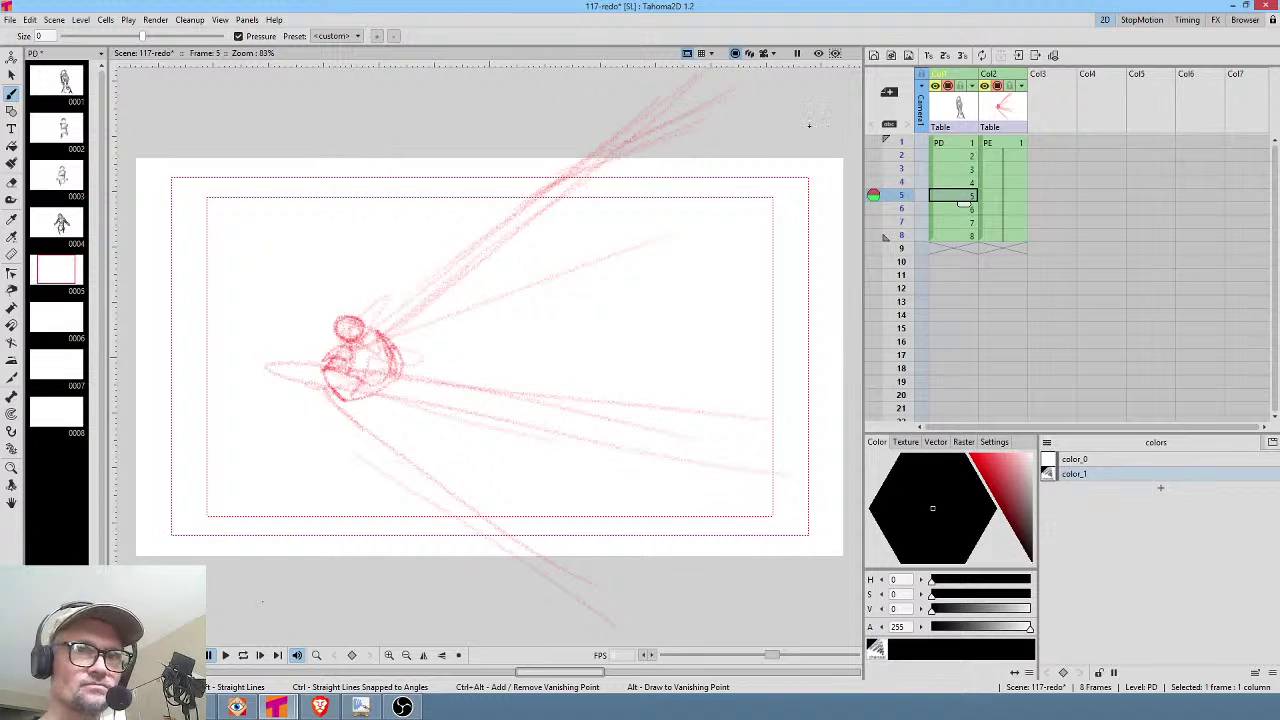
Add a new style to the PD palette and set it to dark green with H 119, S 96 and V 58.
click(1160, 488)
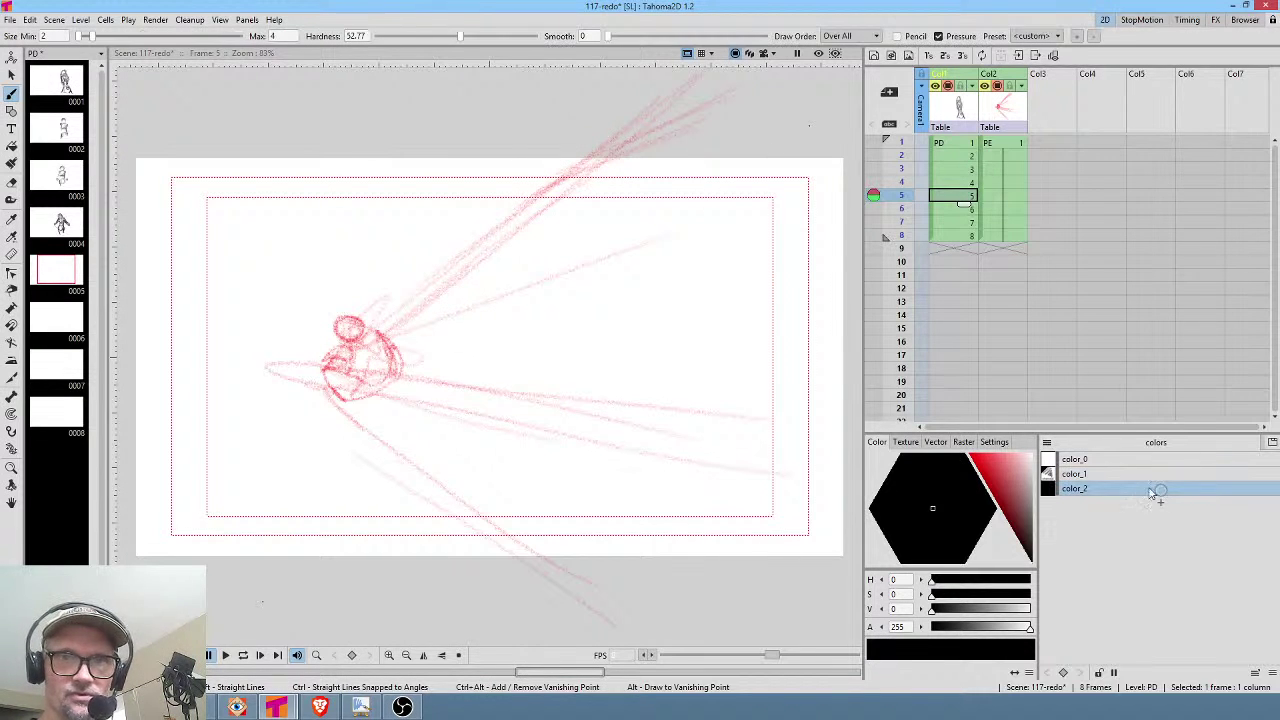
drag(1015, 489, 951, 438)
drag(950, 514, 897, 443)
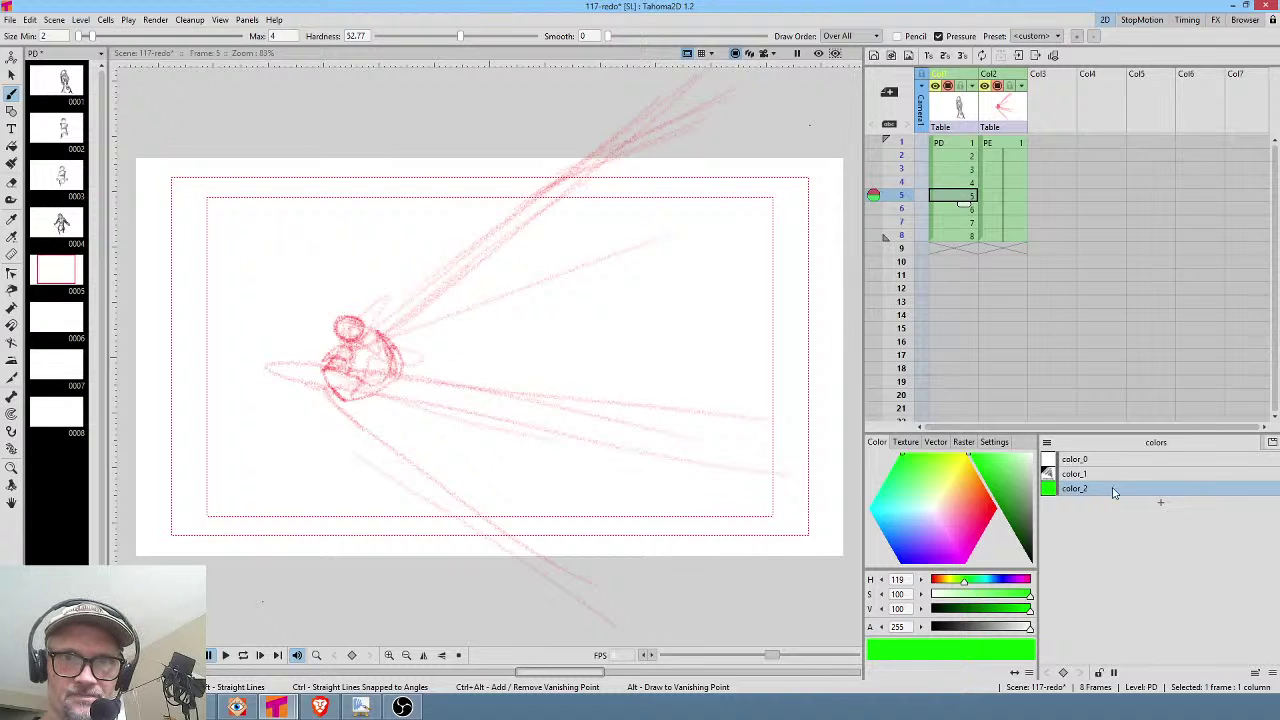
drag(1003, 476, 997, 505)
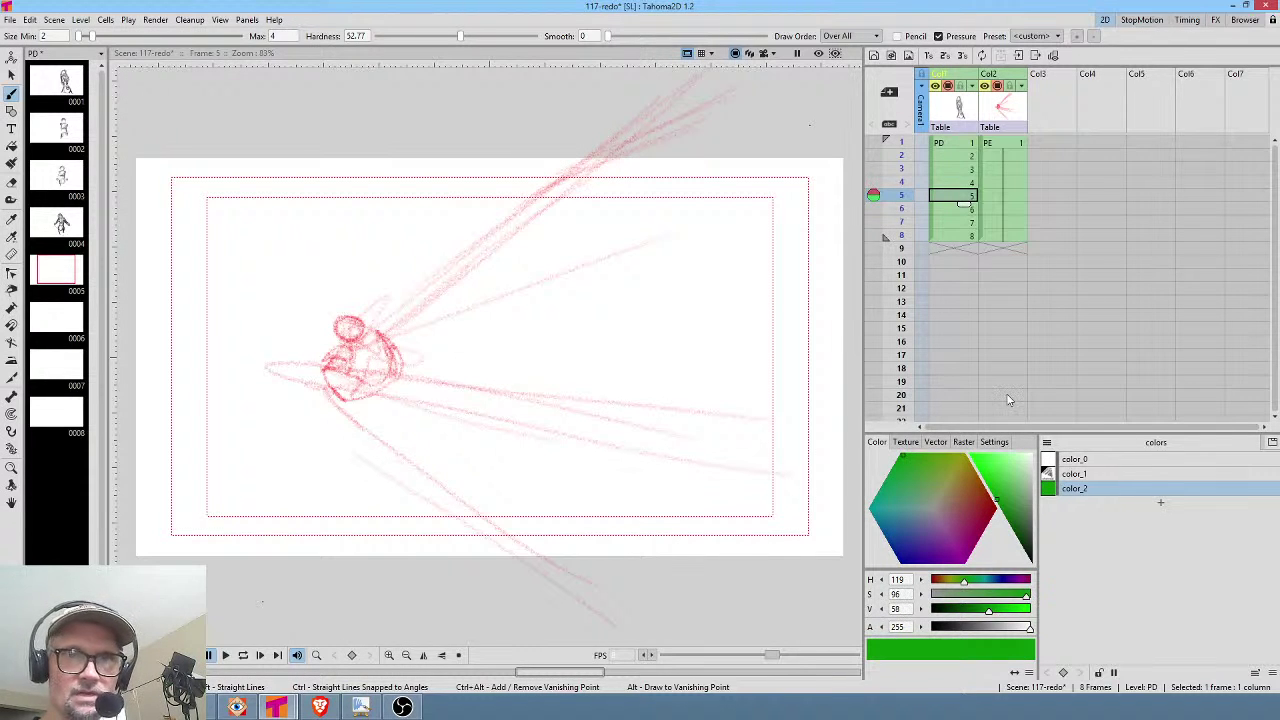
Give color_2 the charcoal raster brush and draw a green spine line down the figure's back in PD frame 4.
click(968, 182)
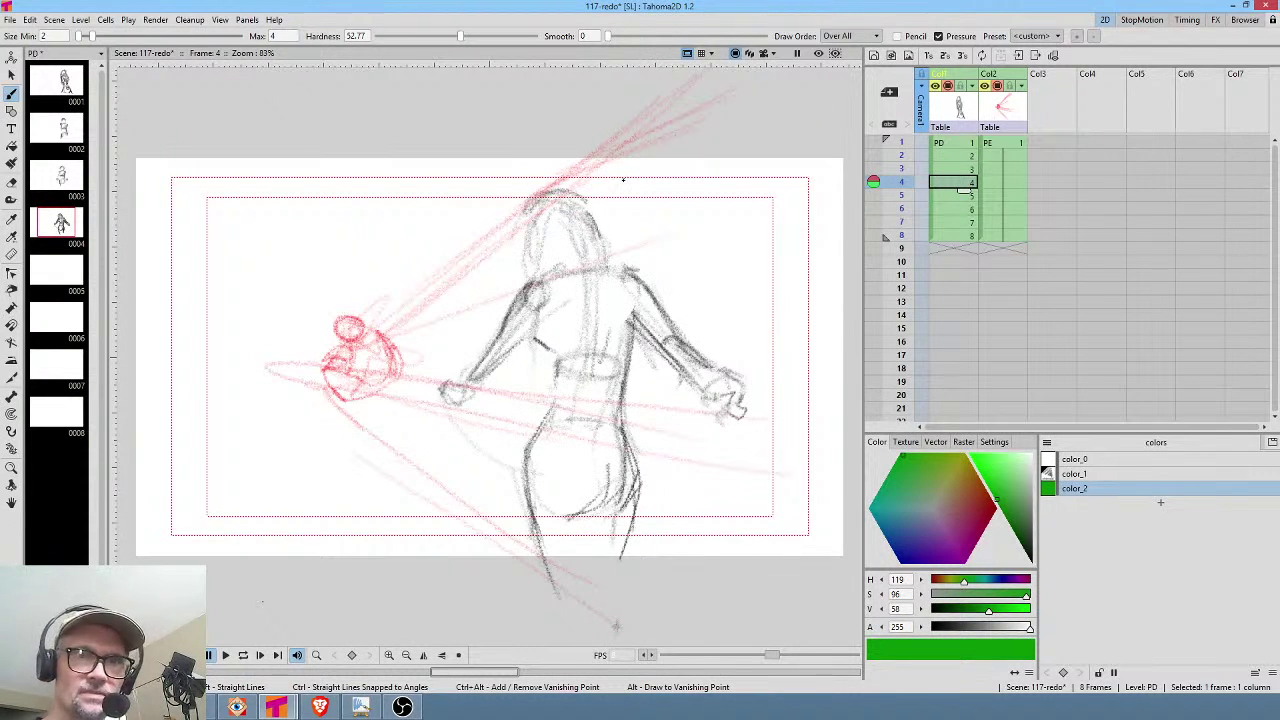
click(963, 441)
click(938, 560)
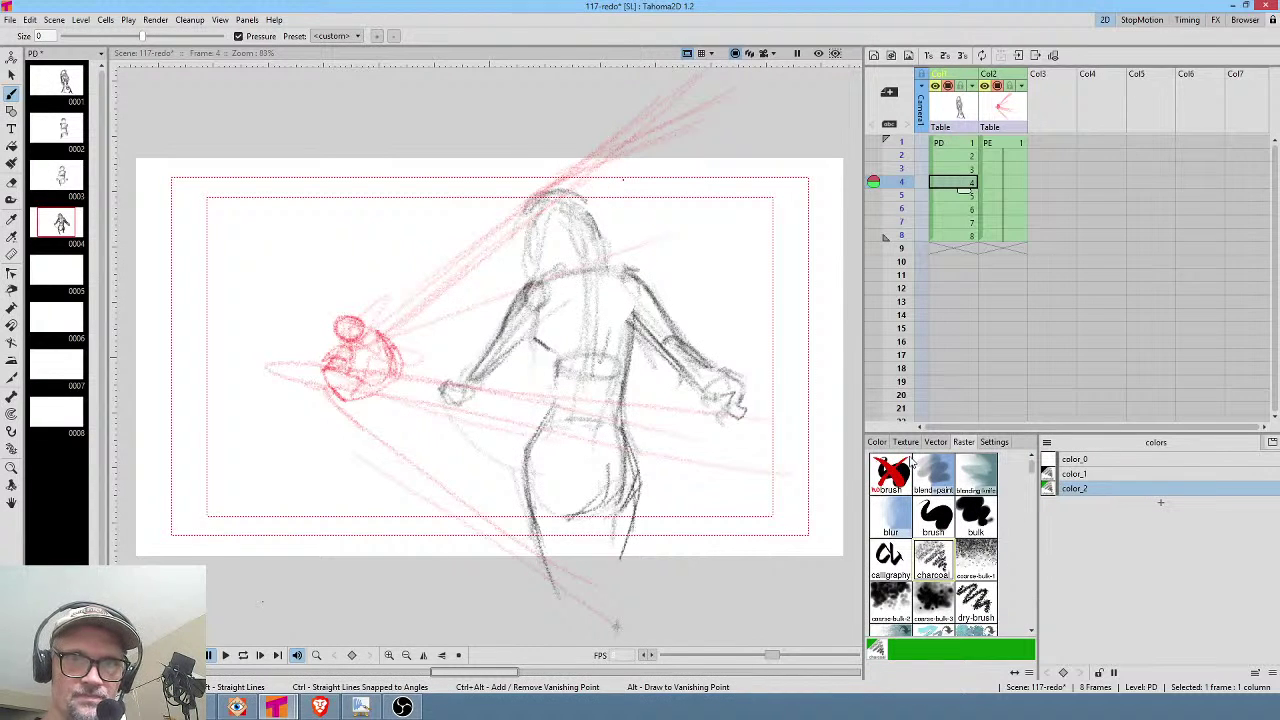
click(877, 442)
drag(592, 250, 591, 424)
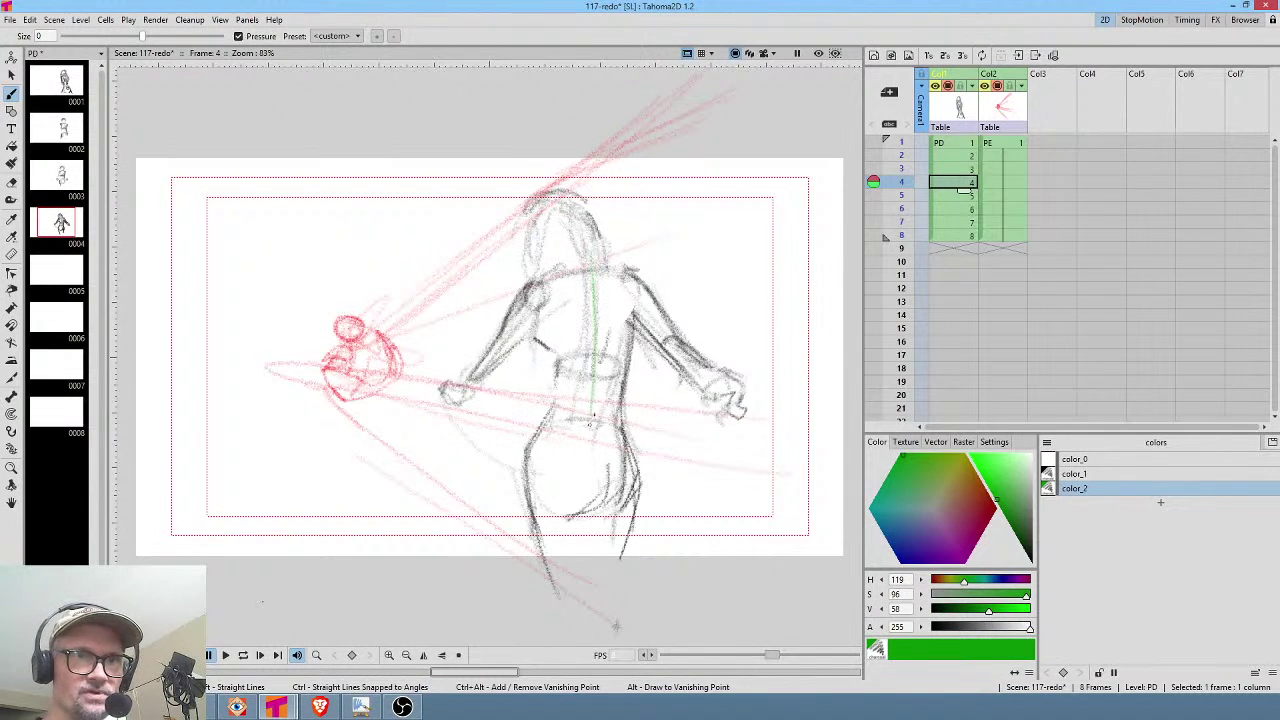
Copy the green charcoal style color_2 from the PD palette into the PE palette.
click(1000, 143)
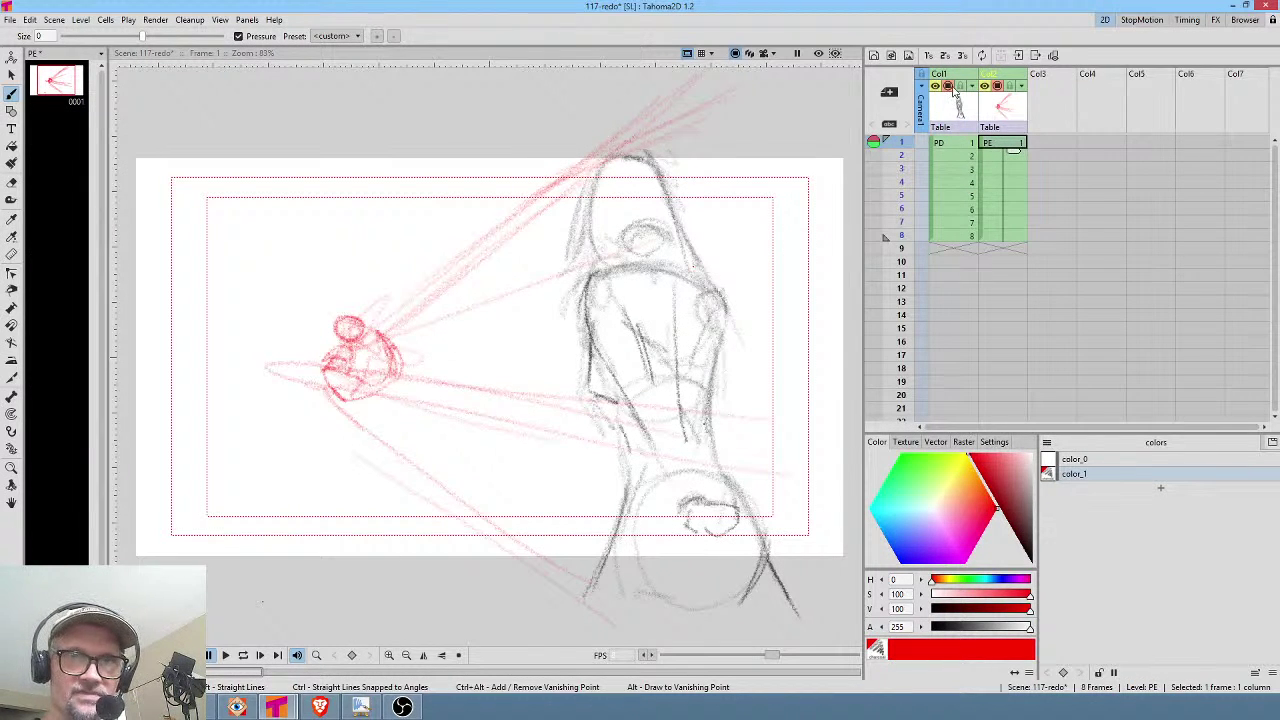
click(953, 112)
click(1078, 487)
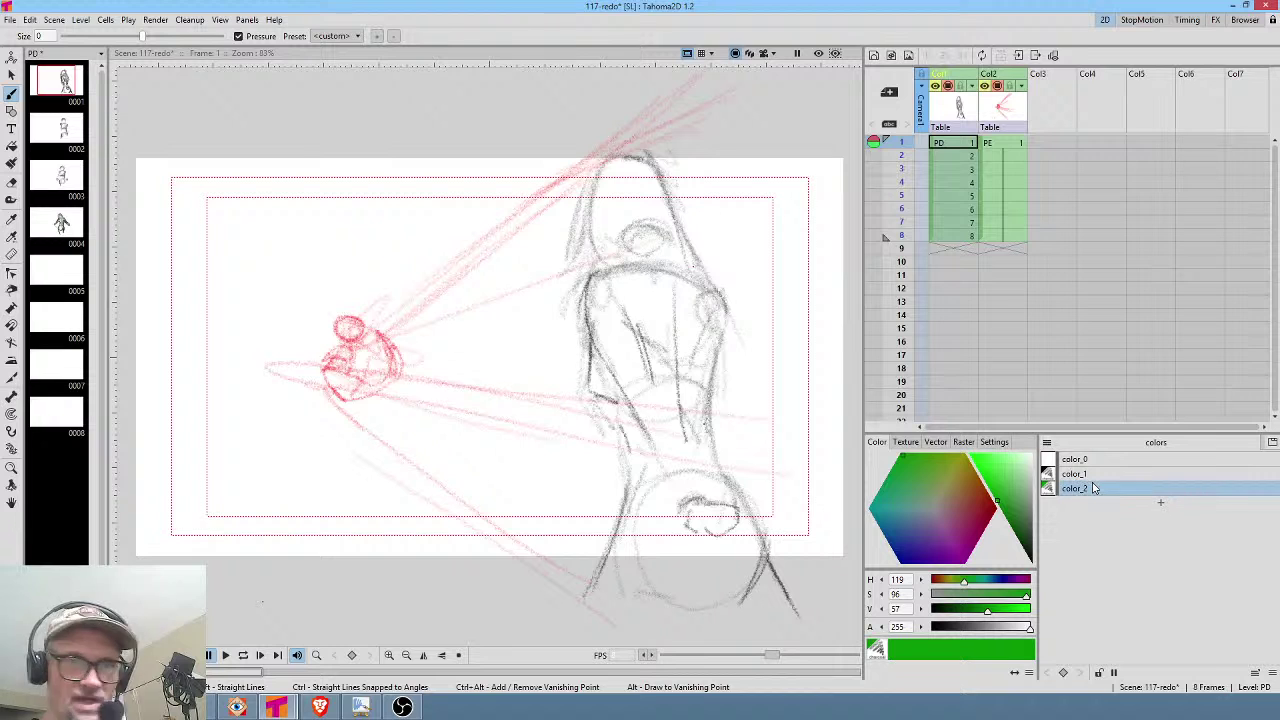
key(Delete)
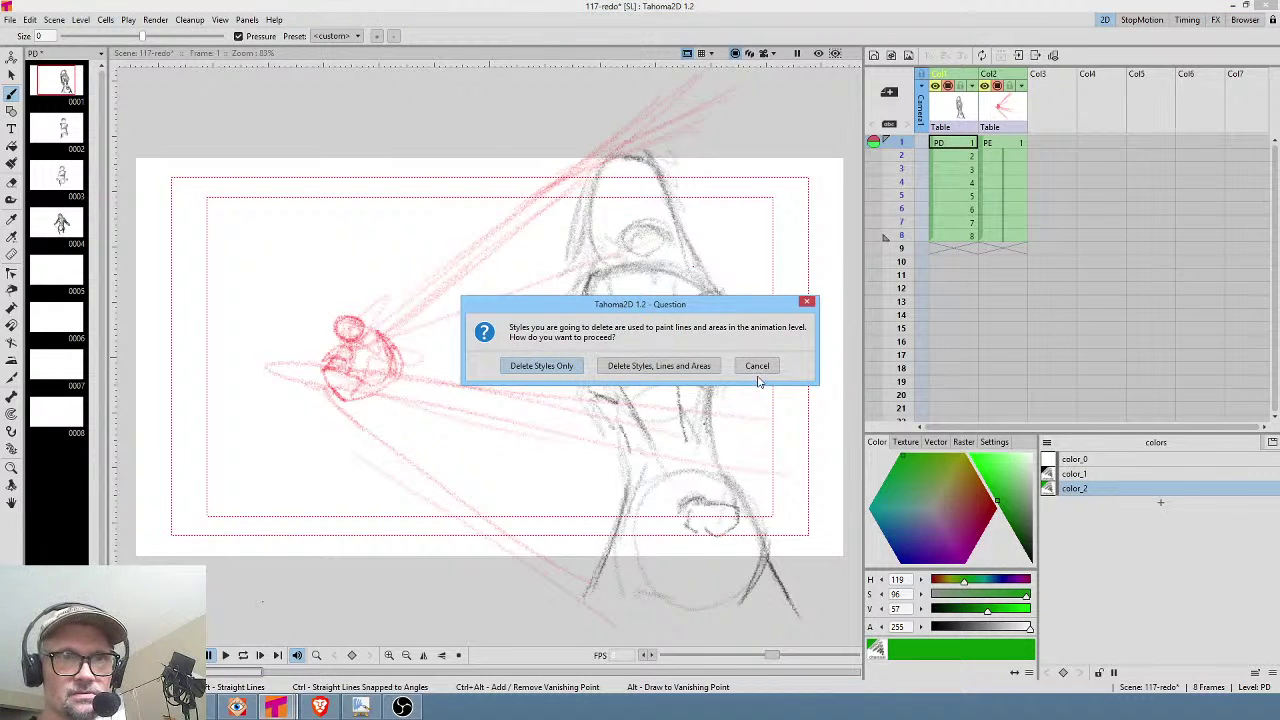
click(757, 366)
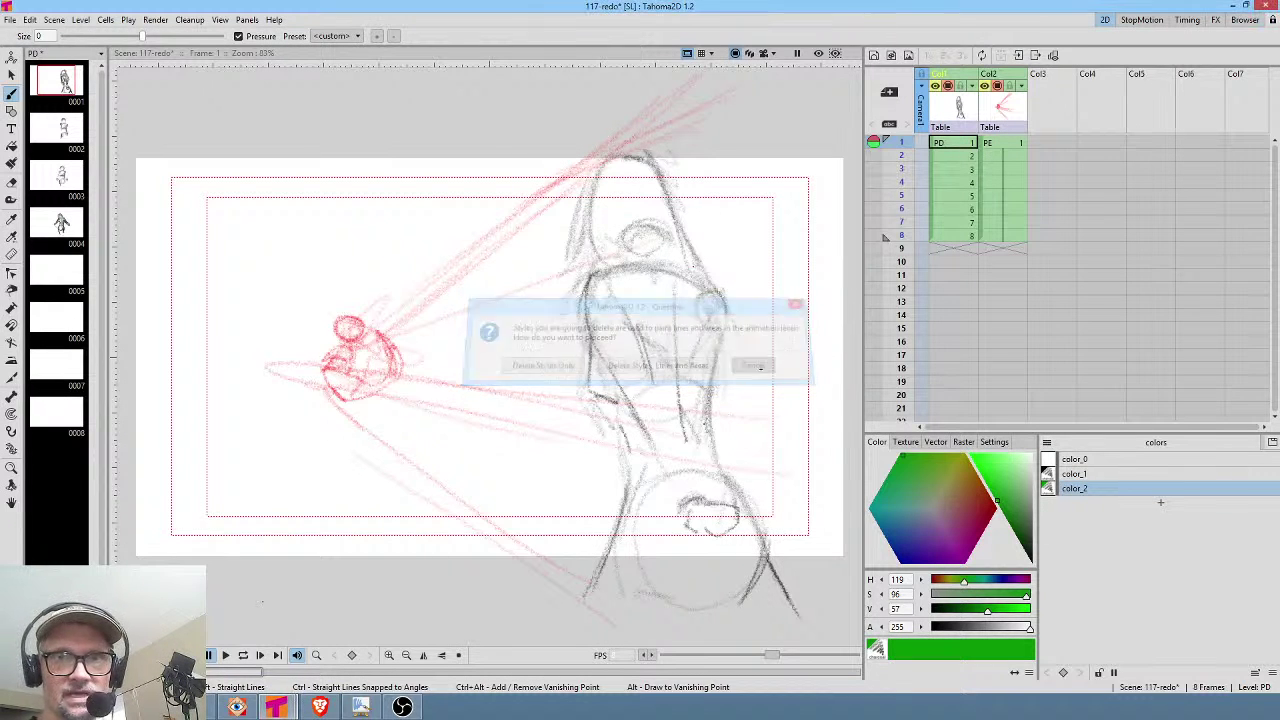
click(1008, 149)
click(1103, 511)
key(ctrl+v)
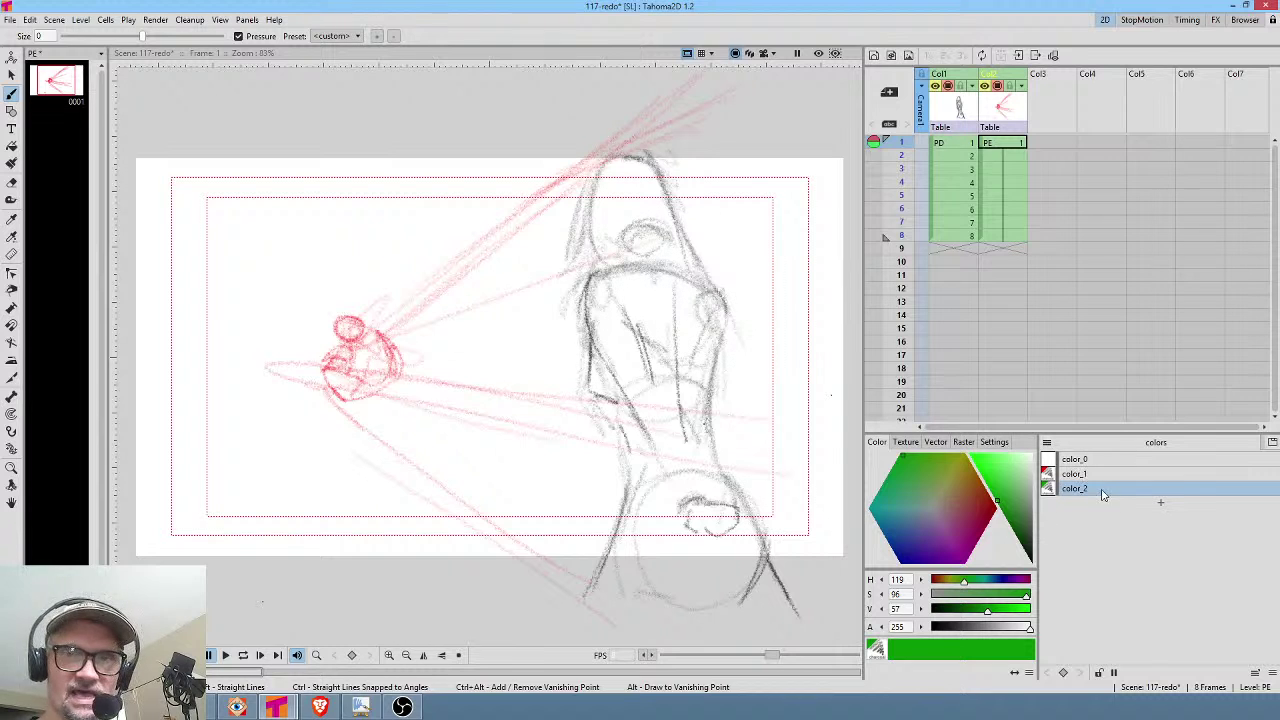
Draw a green color_2 line along the figure's spine on the PE drawing in frame 1.
click(1098, 474)
click(1100, 488)
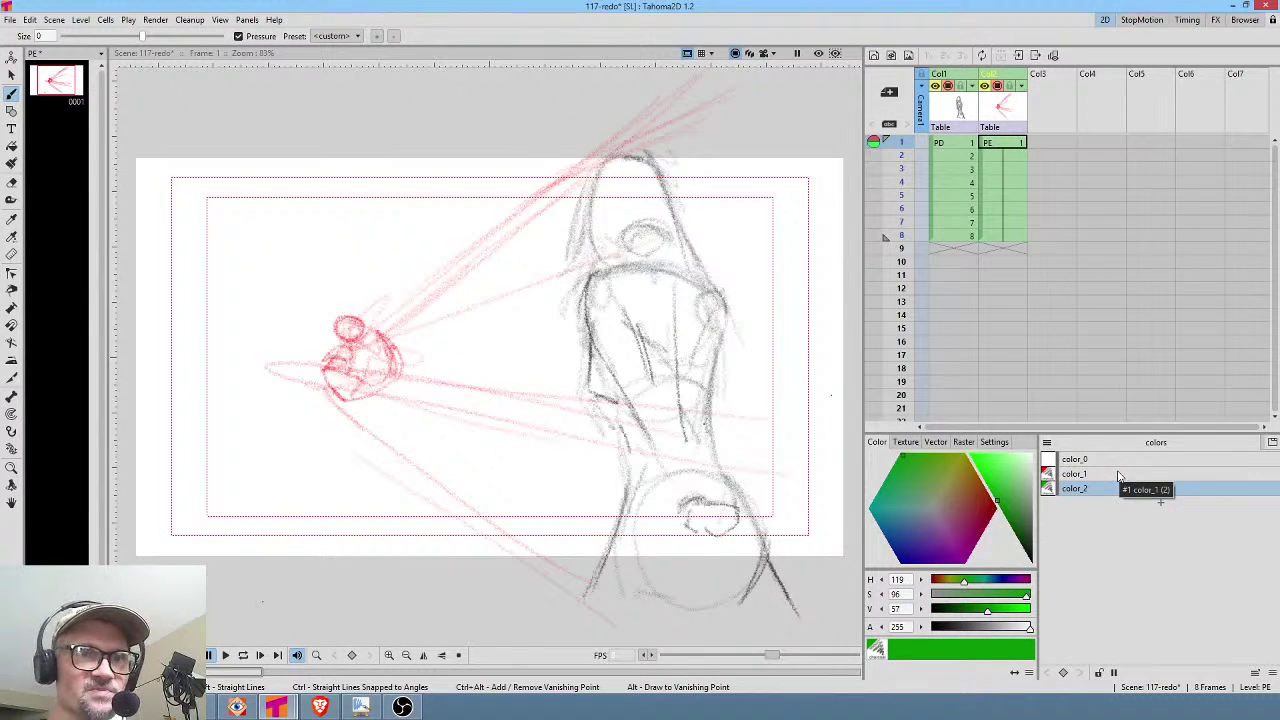
mouse_move(673, 263)
mouse_down()
mouse_move(692, 483)
mouse_move(680, 285)
mouse_move(686, 452)
mouse_up()
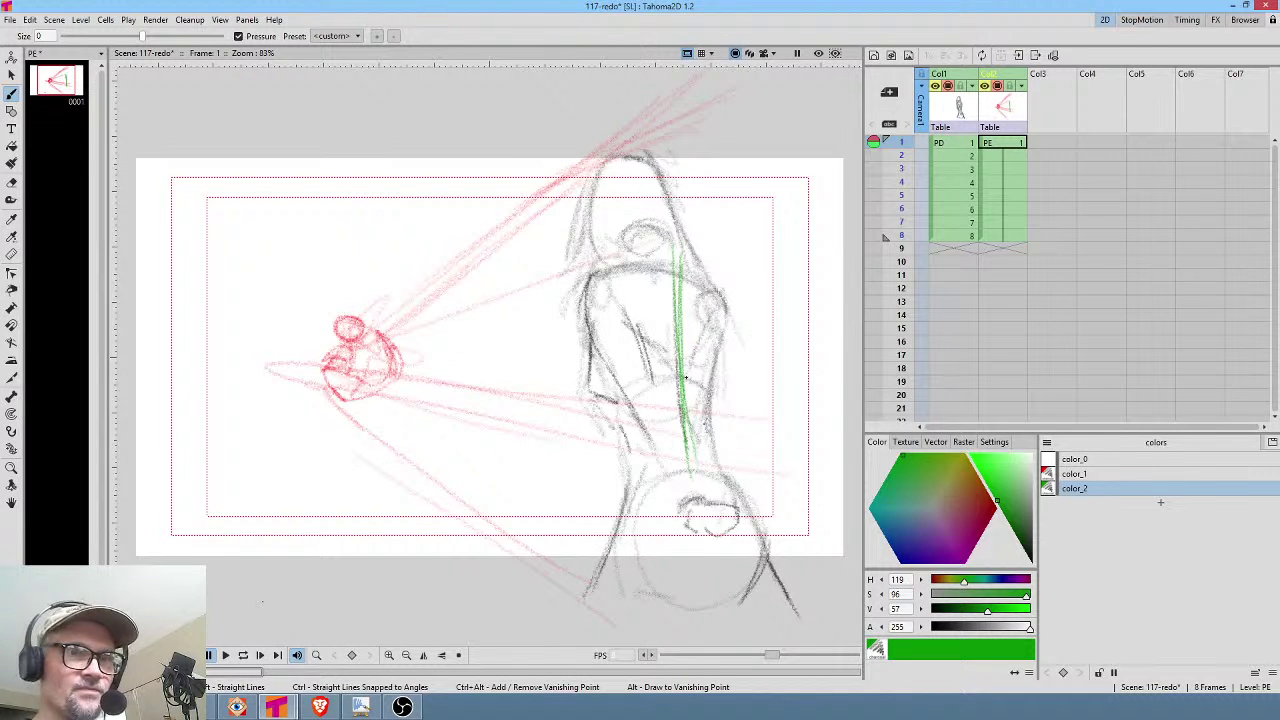
key(period)
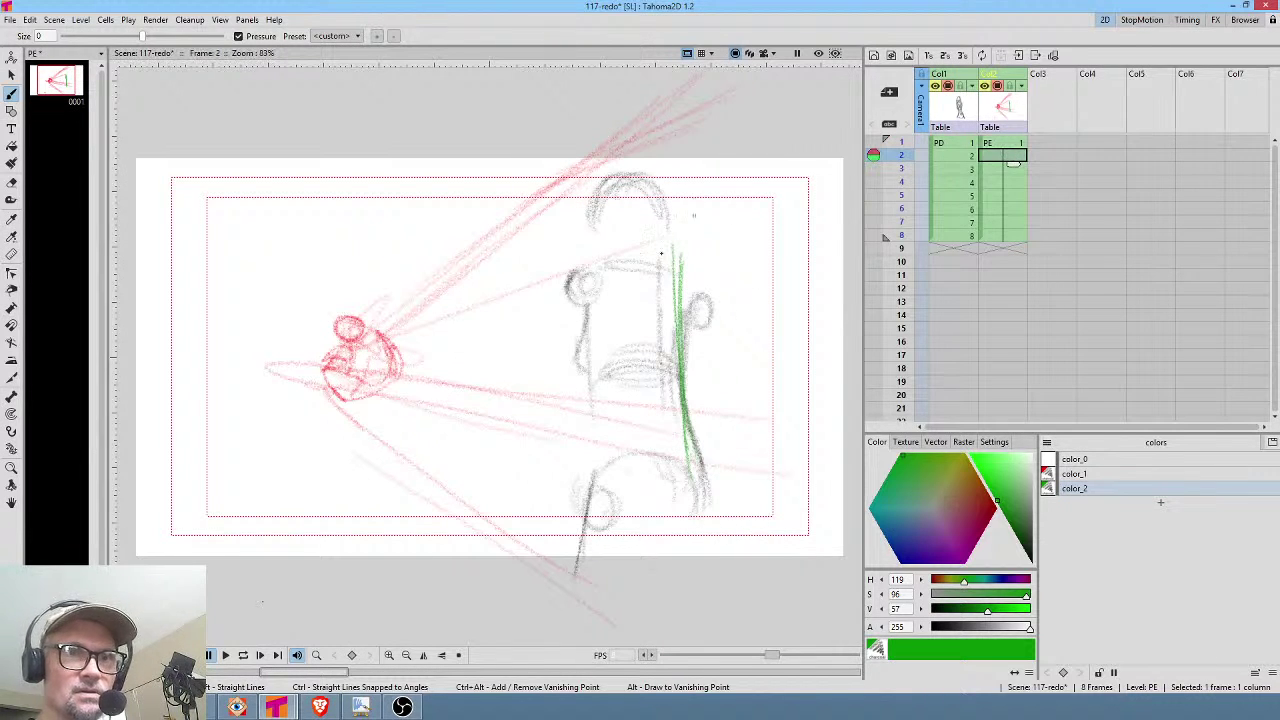
drag(656, 262, 666, 458)
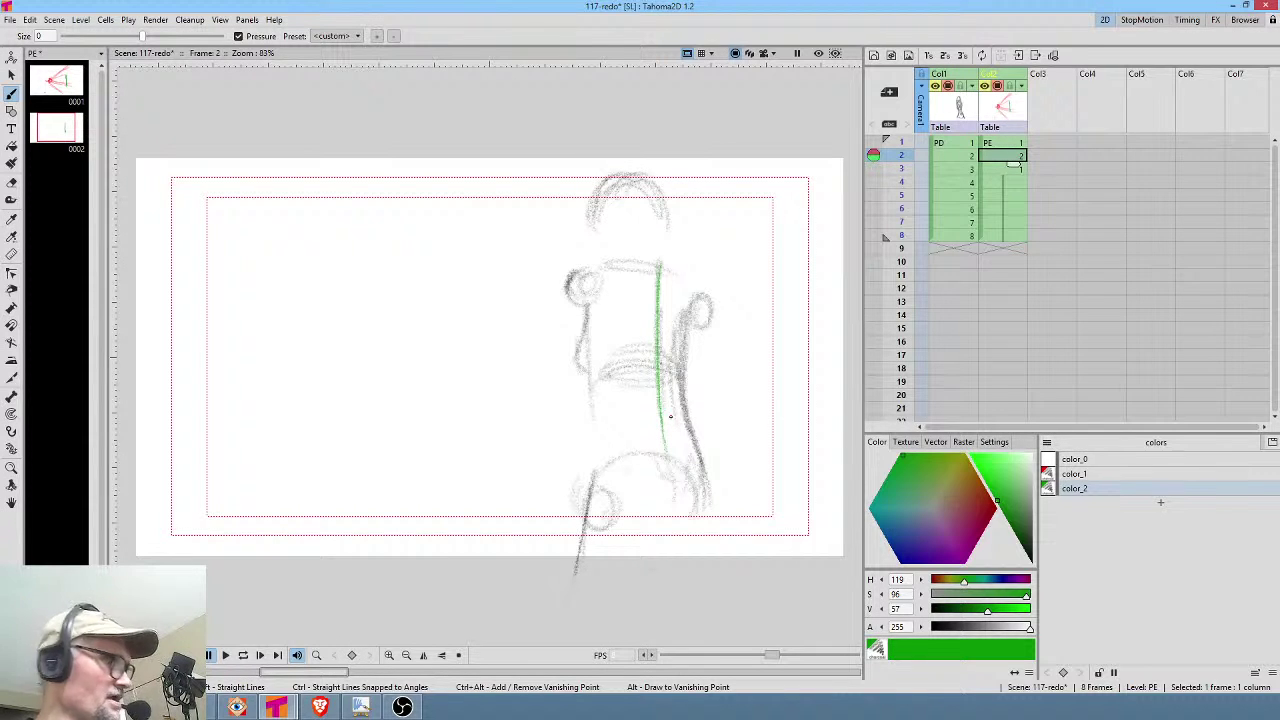
key(ctrl+z)
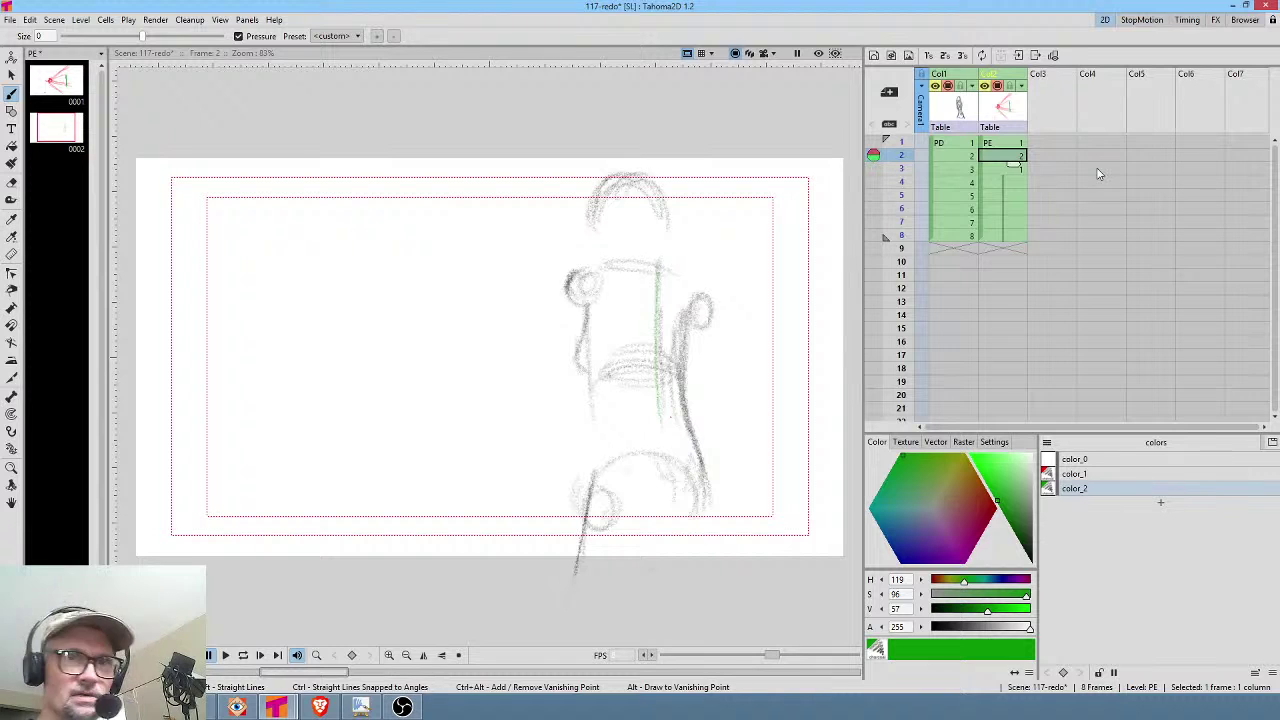
key(ctrl+z)
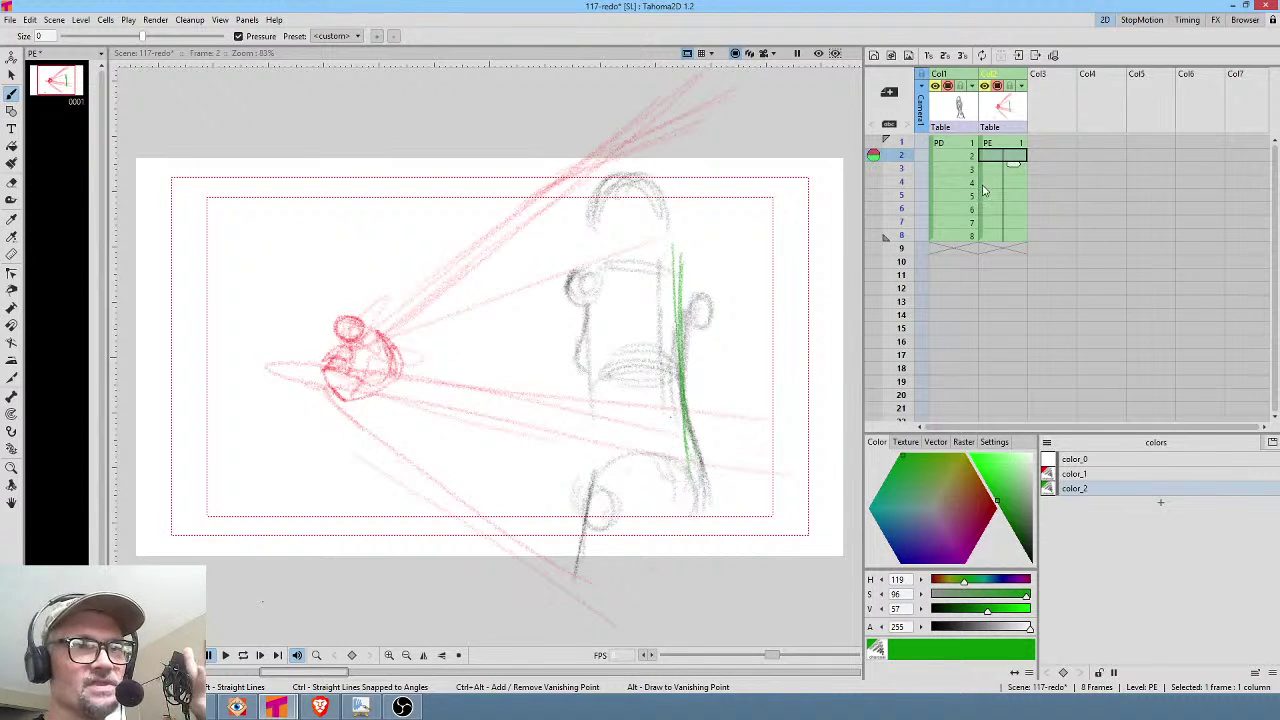
Delete the held cells in frames 2 to 8 of the PE column.
click(1013, 145)
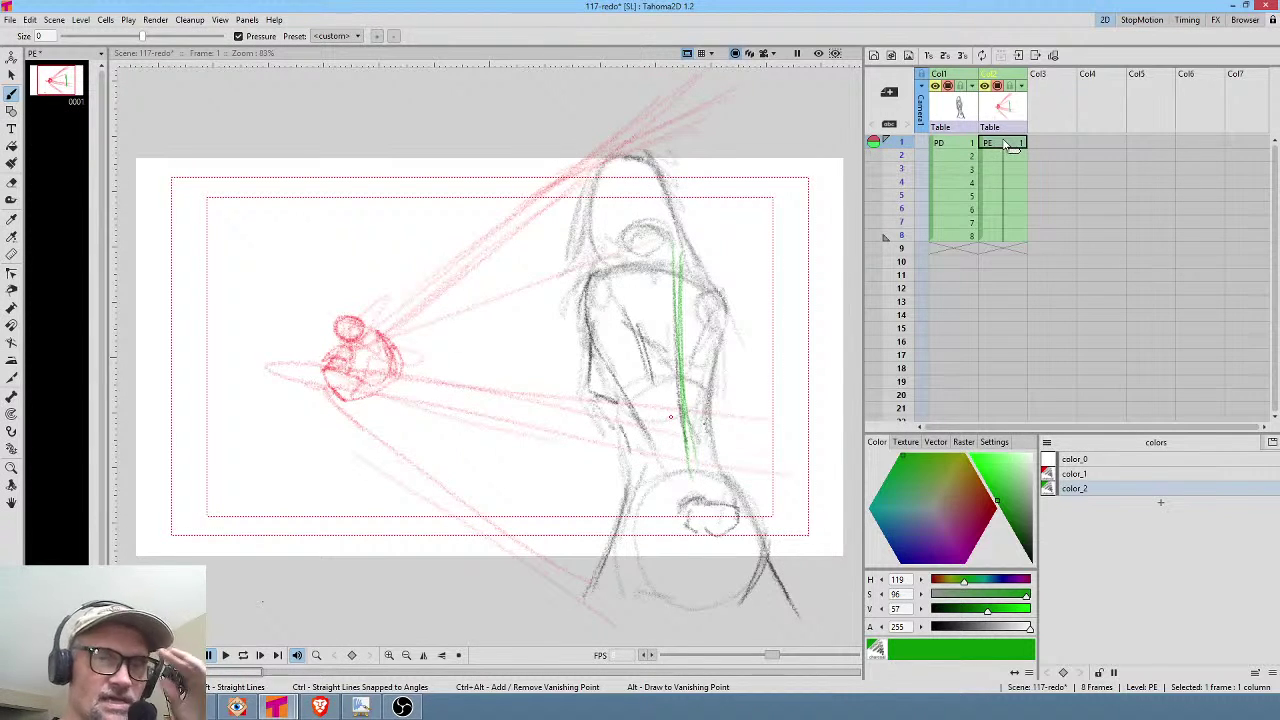
click(1004, 156)
shift+click(1013, 243)
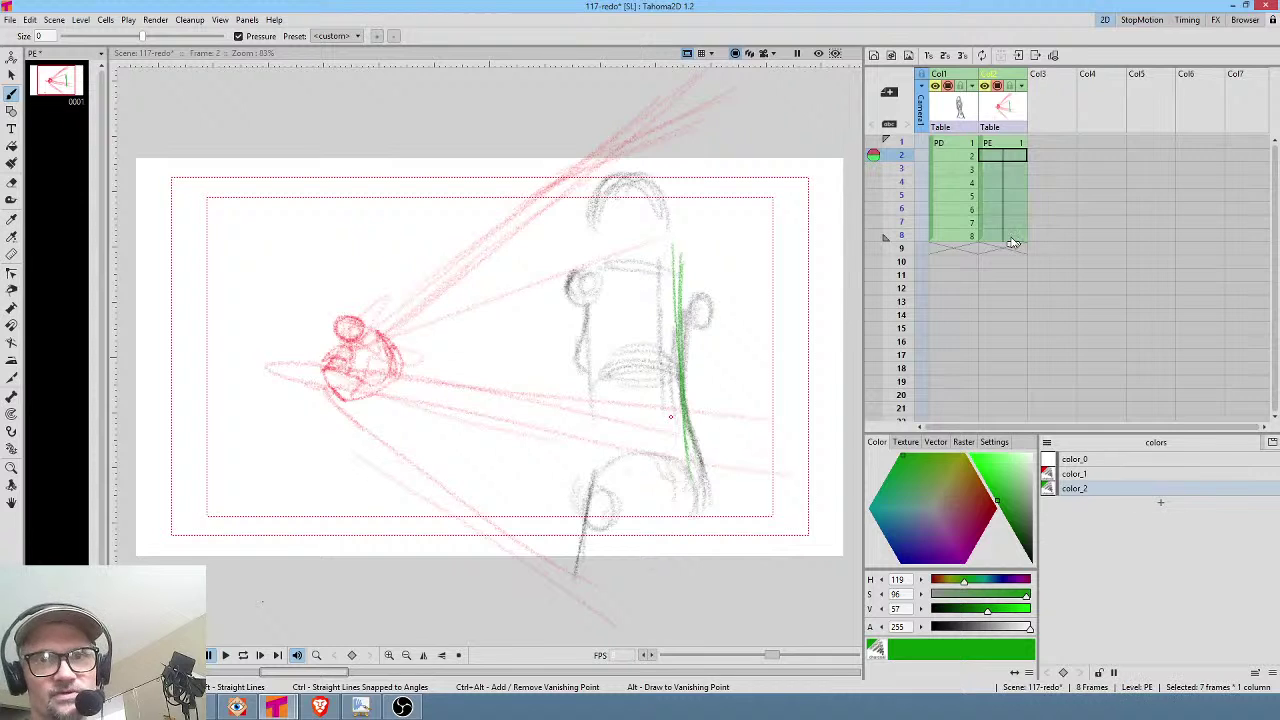
key(Delete)
Move the PE cell to frame 2 and draw a green line along that frame's spine on it.
click(987, 145)
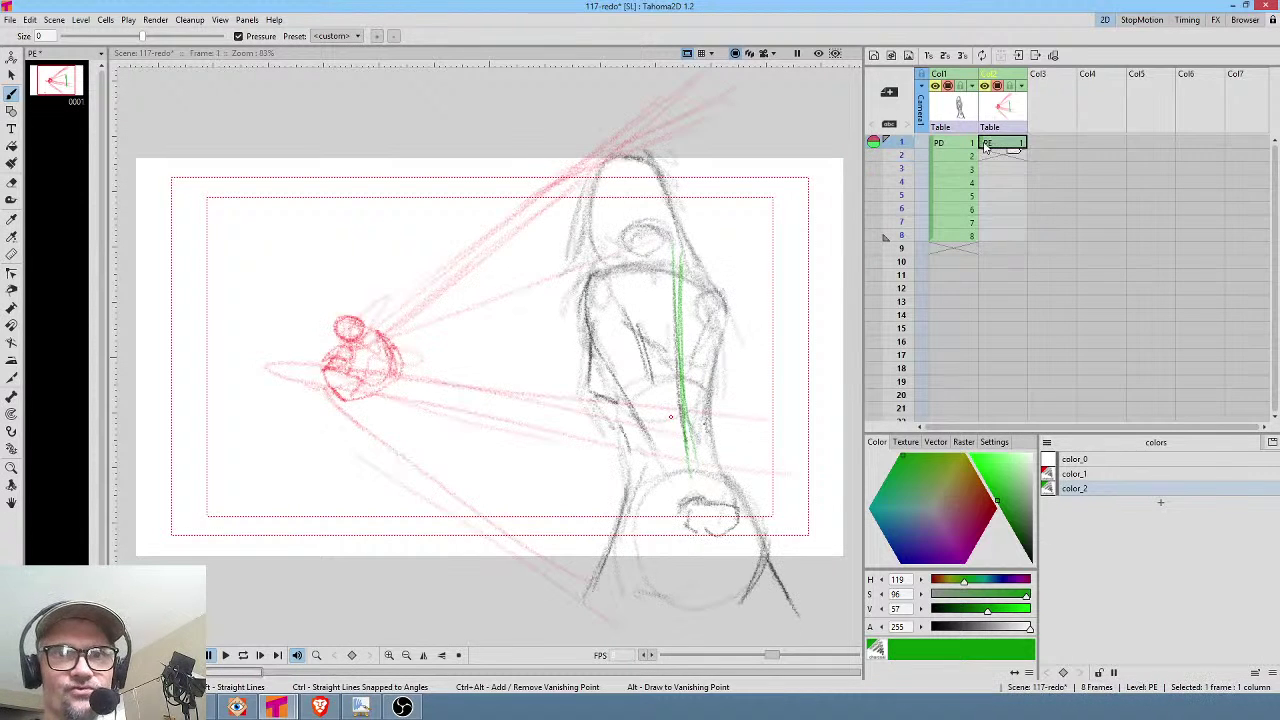
drag(984, 145, 987, 157)
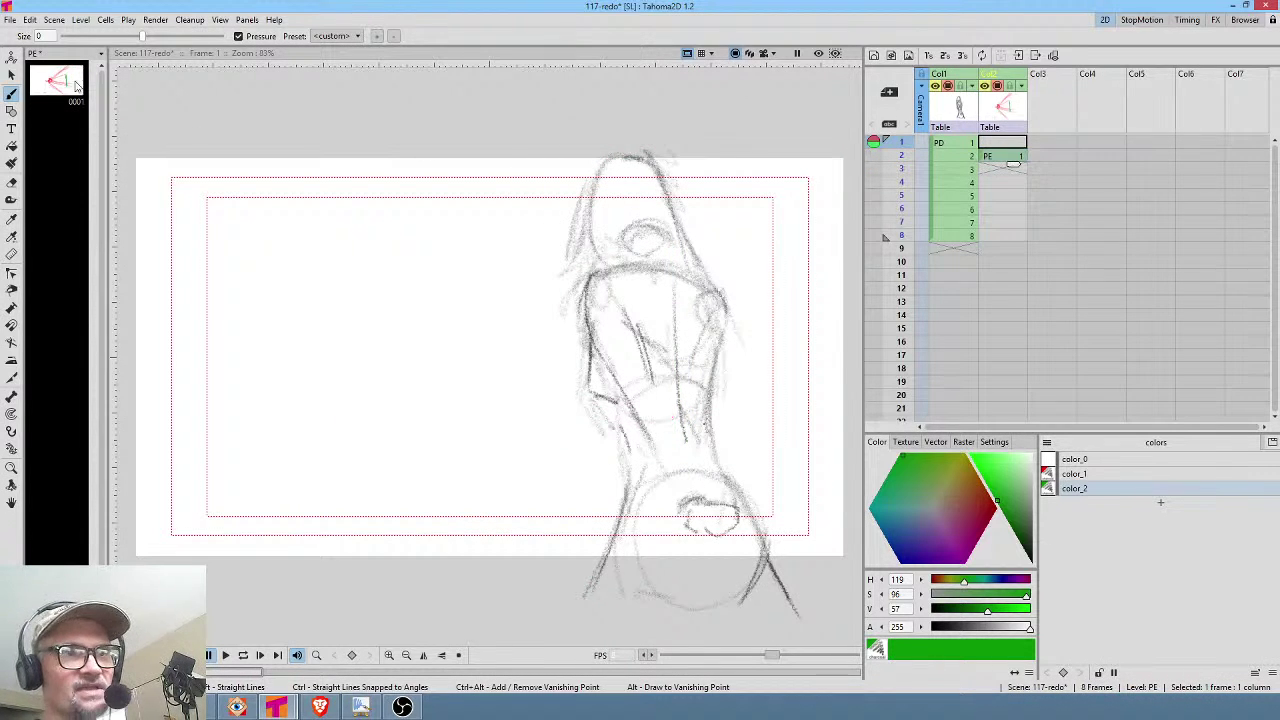
click(1010, 158)
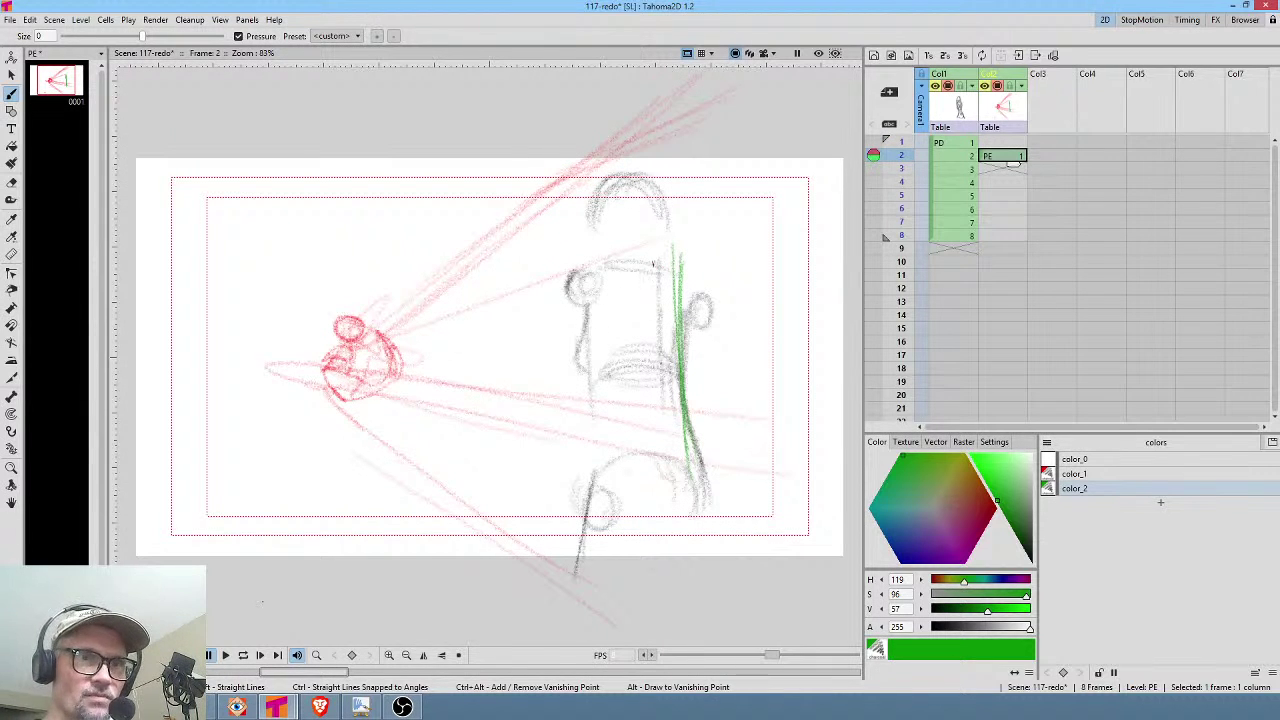
mouse_move(645, 264)
mouse_down()
mouse_move(656, 460)
mouse_move(657, 420)
mouse_up()
Move the PE cell to frame 3 and draw a green spine line on the PD drawing in that frame.
drag(985, 158, 983, 171)
click(975, 166)
mouse_move(620, 288)
mouse_down()
mouse_move(620, 460)
mouse_move(615, 335)
mouse_move(614, 424)
mouse_up()
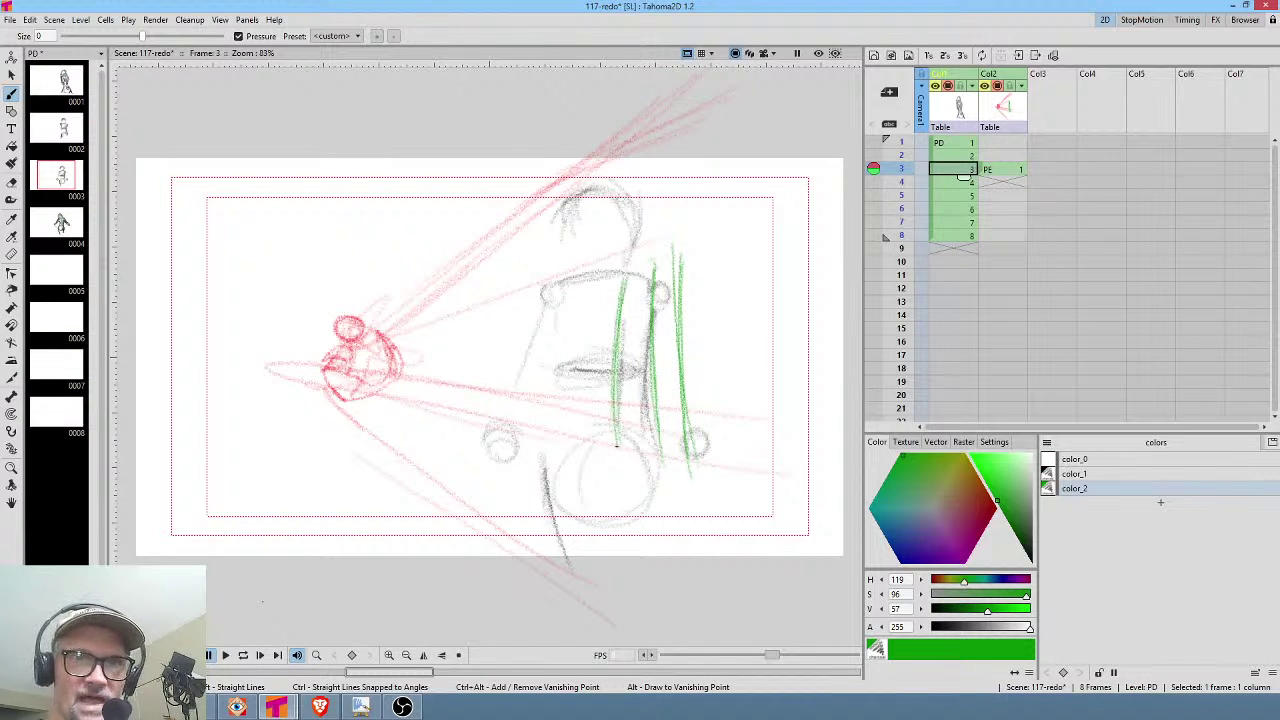
Move the PE cell to frame 4, draw a green line along the figure's spine on it, and compare with PD frame 3.
click(1003, 180)
click(983, 170)
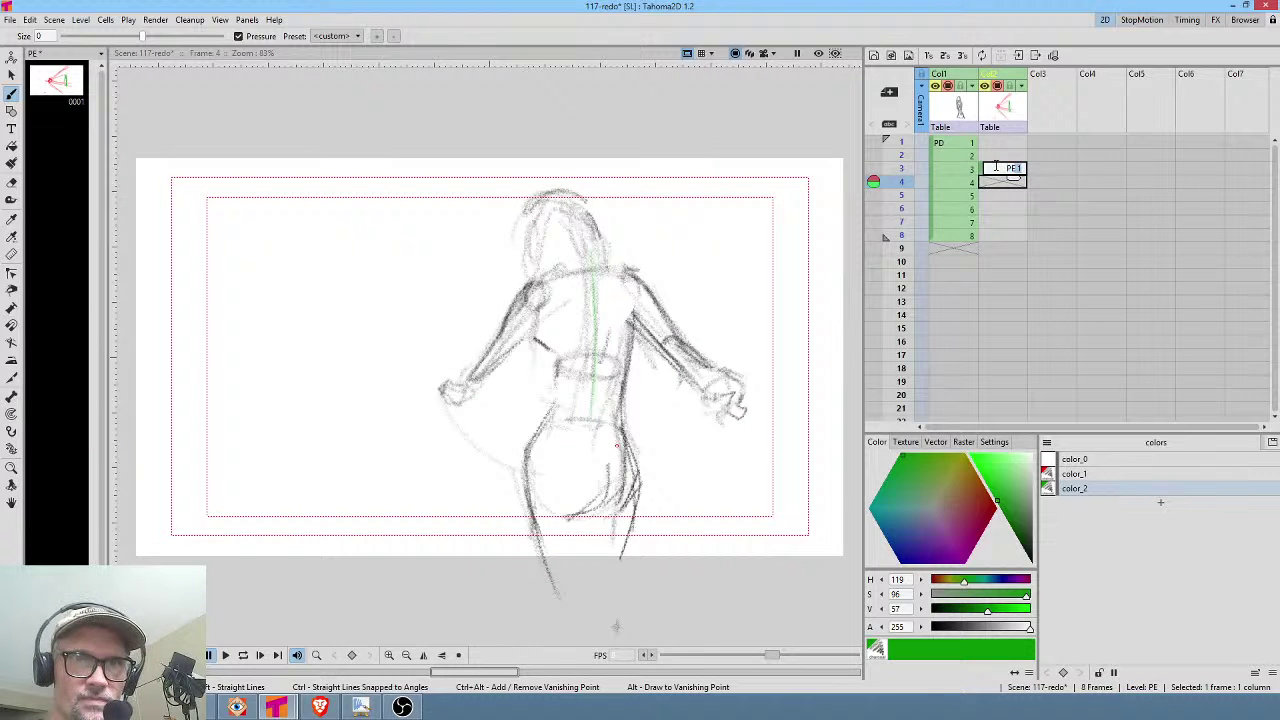
click(1014, 145)
drag(982, 166, 983, 176)
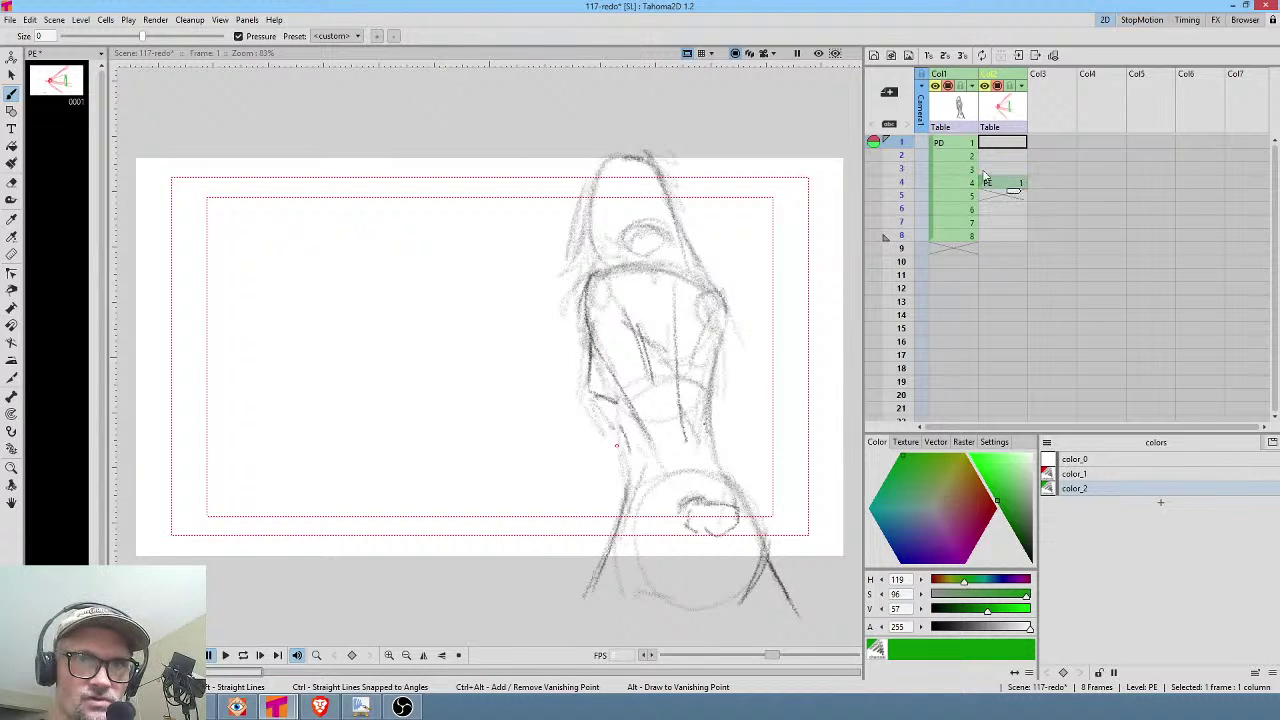
click(1010, 183)
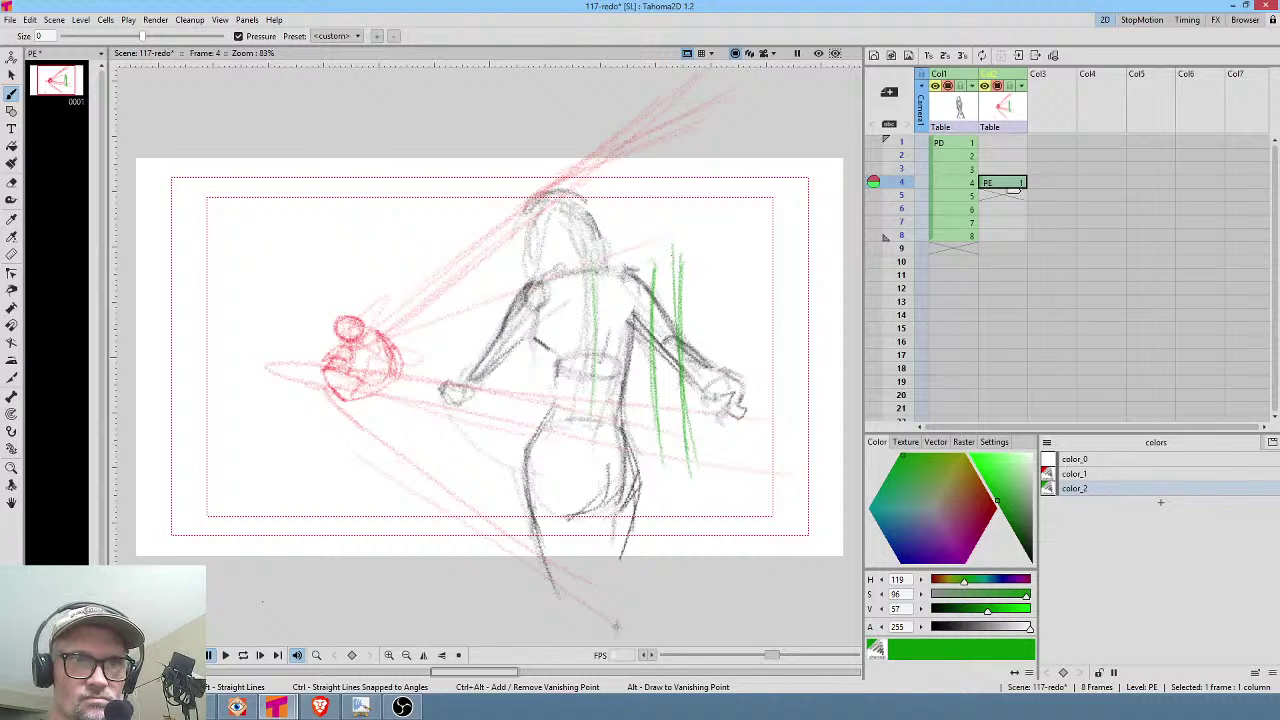
click(968, 170)
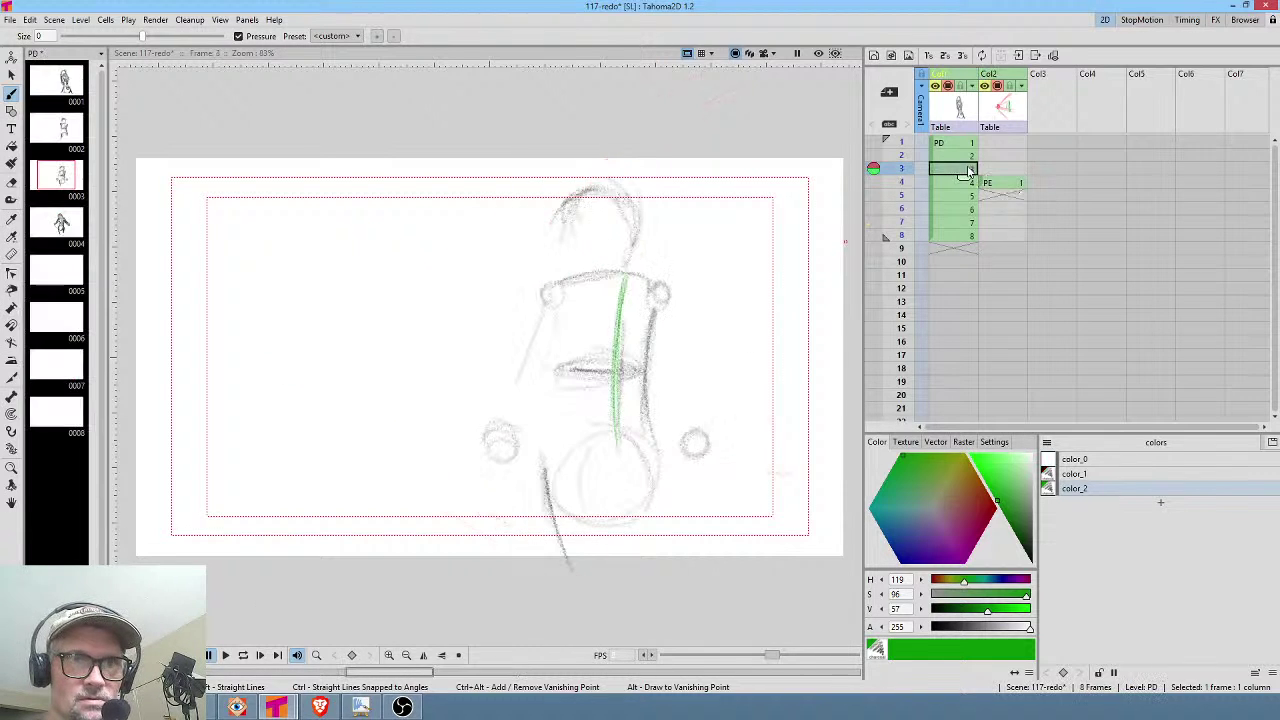
click(963, 184)
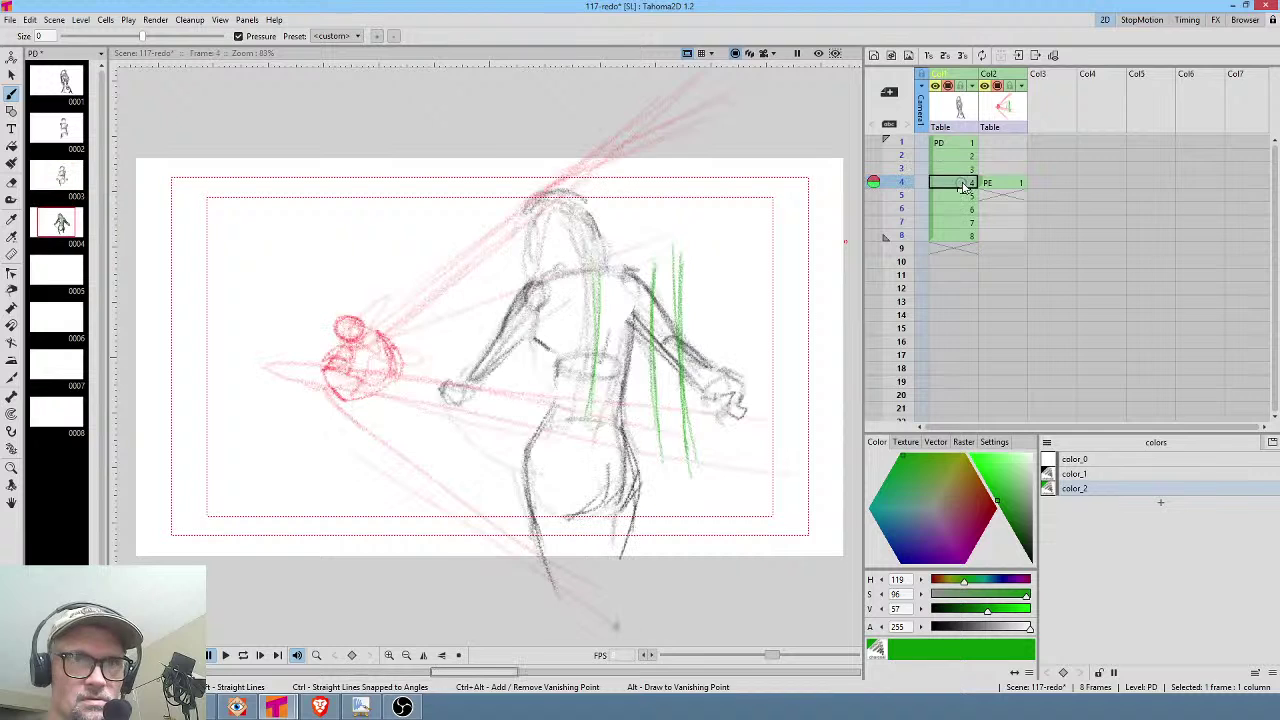
click(997, 184)
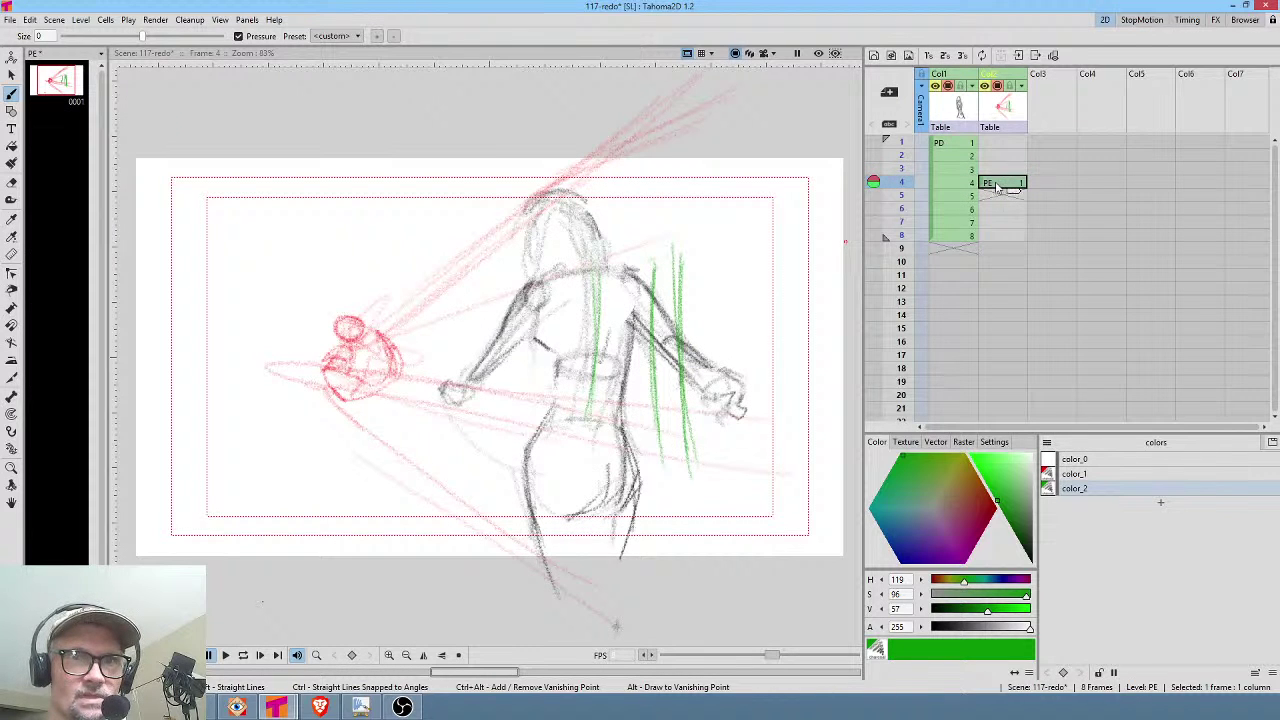
Move the PE cell back to frame 3, trace that frame's spine in green, and strengthen the neighbouring frame 4 line.
drag(983, 181, 1012, 172)
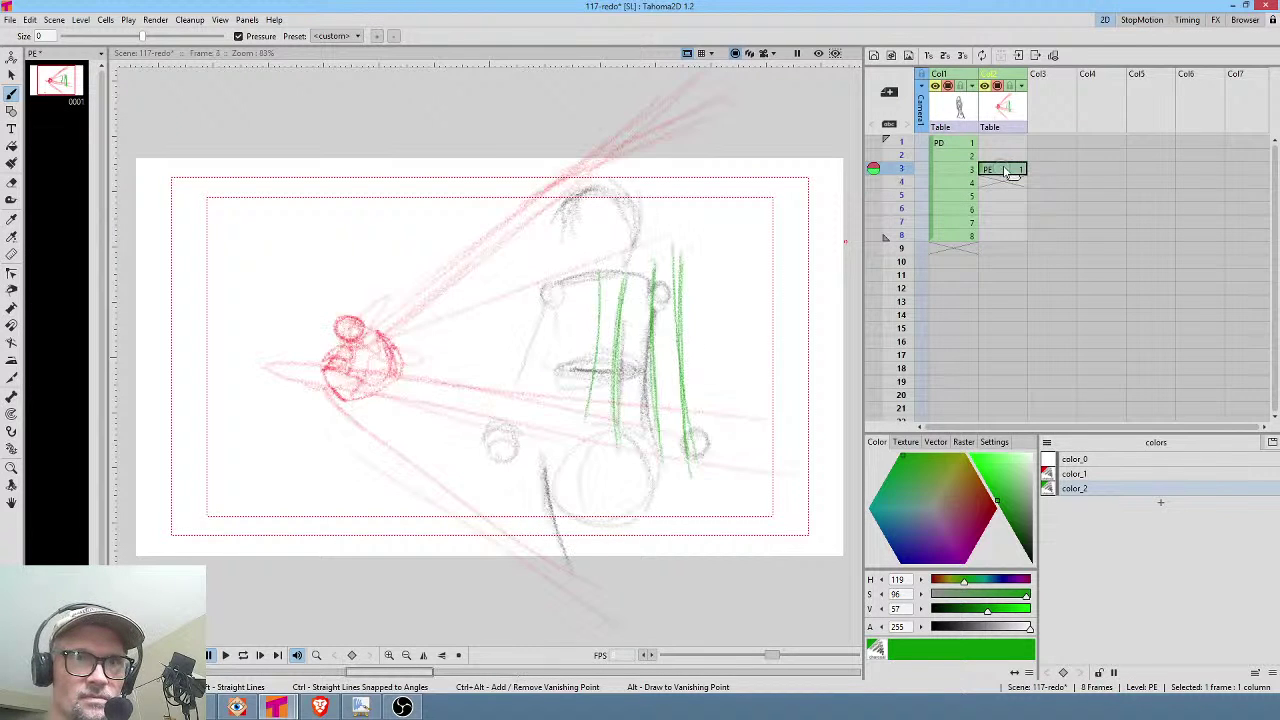
drag(625, 278, 614, 445)
drag(604, 276, 584, 428)
drag(603, 284, 578, 422)
Move the PE cell to frame 5 and draw four more green spine lines continuing the chart towards the small red figure.
mouse_move(986, 173)
mouse_down()
mouse_move(996, 198)
mouse_move(984, 185)
mouse_move(985, 197)
mouse_move(1013, 201)
mouse_up()
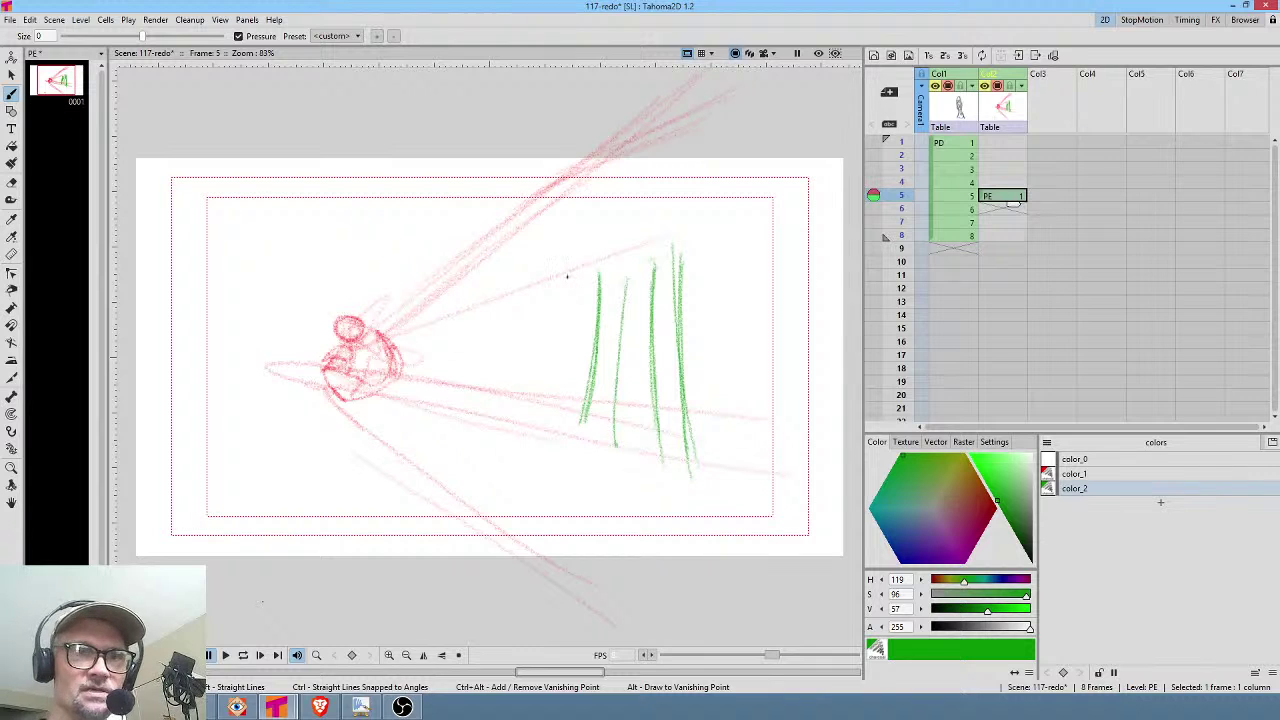
mouse_move(568, 284)
mouse_down()
mouse_move(560, 363)
mouse_move(572, 271)
mouse_move(563, 410)
mouse_up()
mouse_move(572, 272)
mouse_down()
mouse_move(564, 400)
mouse_move(542, 410)
mouse_up()
drag(540, 288, 541, 404)
mouse_move(522, 288)
mouse_down()
mouse_move(520, 391)
mouse_move(508, 310)
mouse_move(524, 413)
mouse_move(513, 282)
mouse_move(526, 422)
mouse_move(513, 281)
mouse_move(519, 390)
mouse_up()
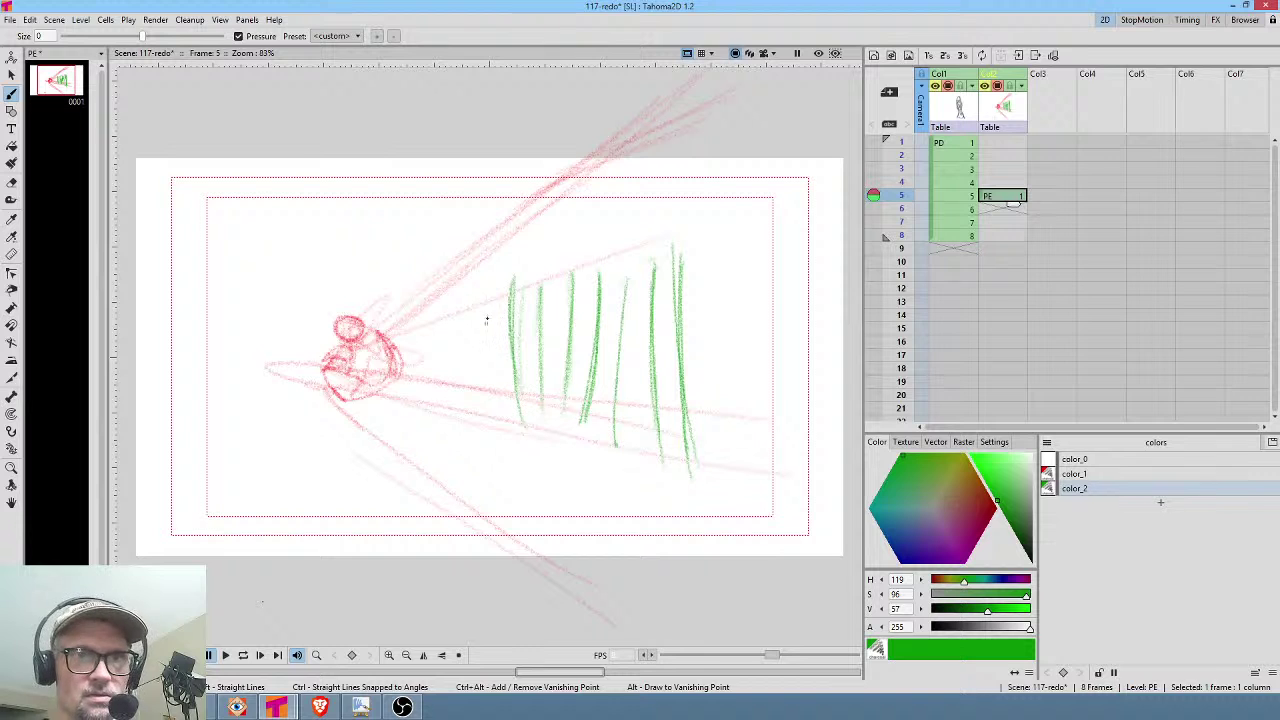
drag(478, 288, 496, 412)
mouse_move(476, 280)
mouse_down()
mouse_move(500, 406)
mouse_move(498, 394)
mouse_up()
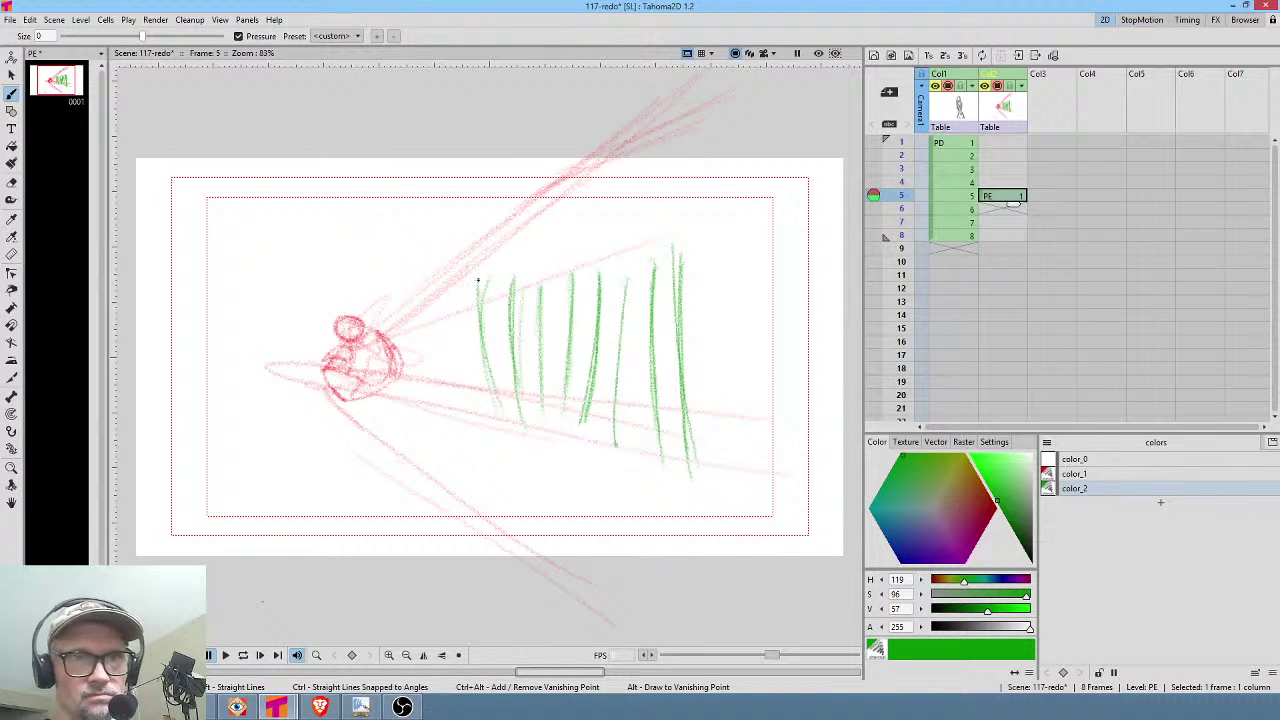
drag(476, 295, 489, 403)
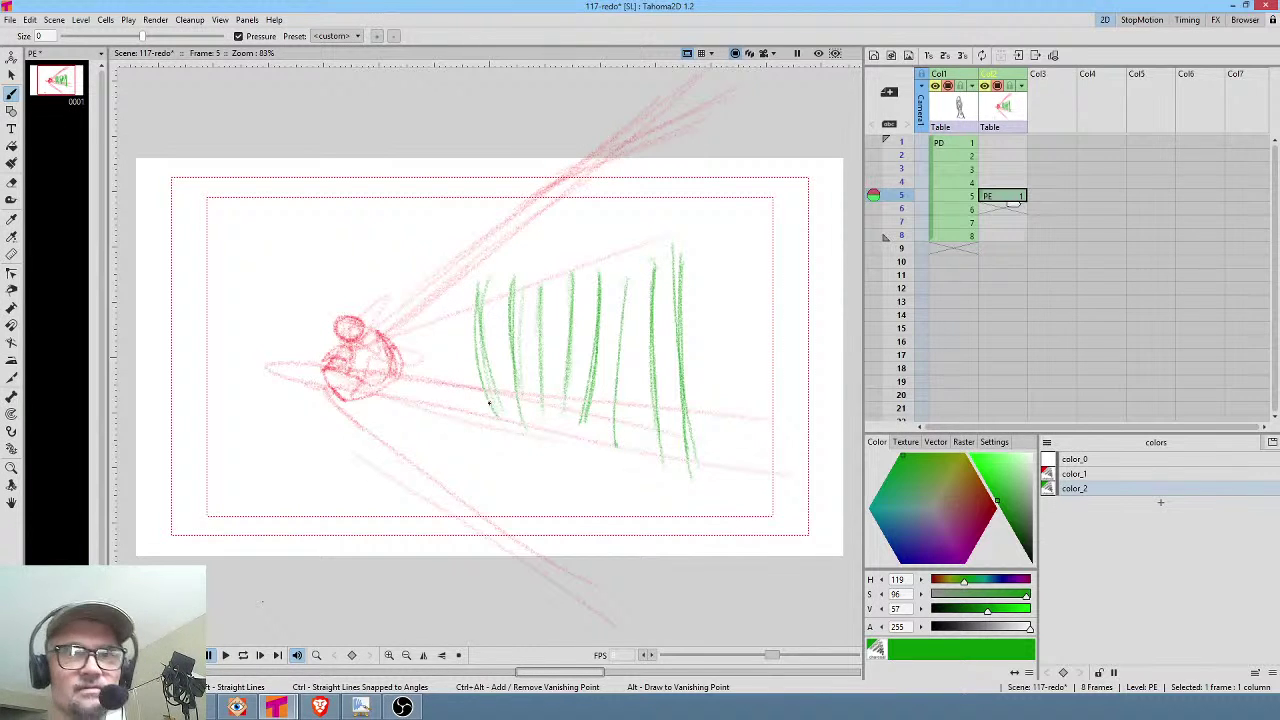
Extend the PE drawing over frames 1 to 8, and draw the spine and shoulder line in color_1 on PD frame 5.
mouse_move(984, 196)
mouse_down()
mouse_move(985, 140)
mouse_move(1015, 152)
mouse_move(1013, 244)
mouse_up()
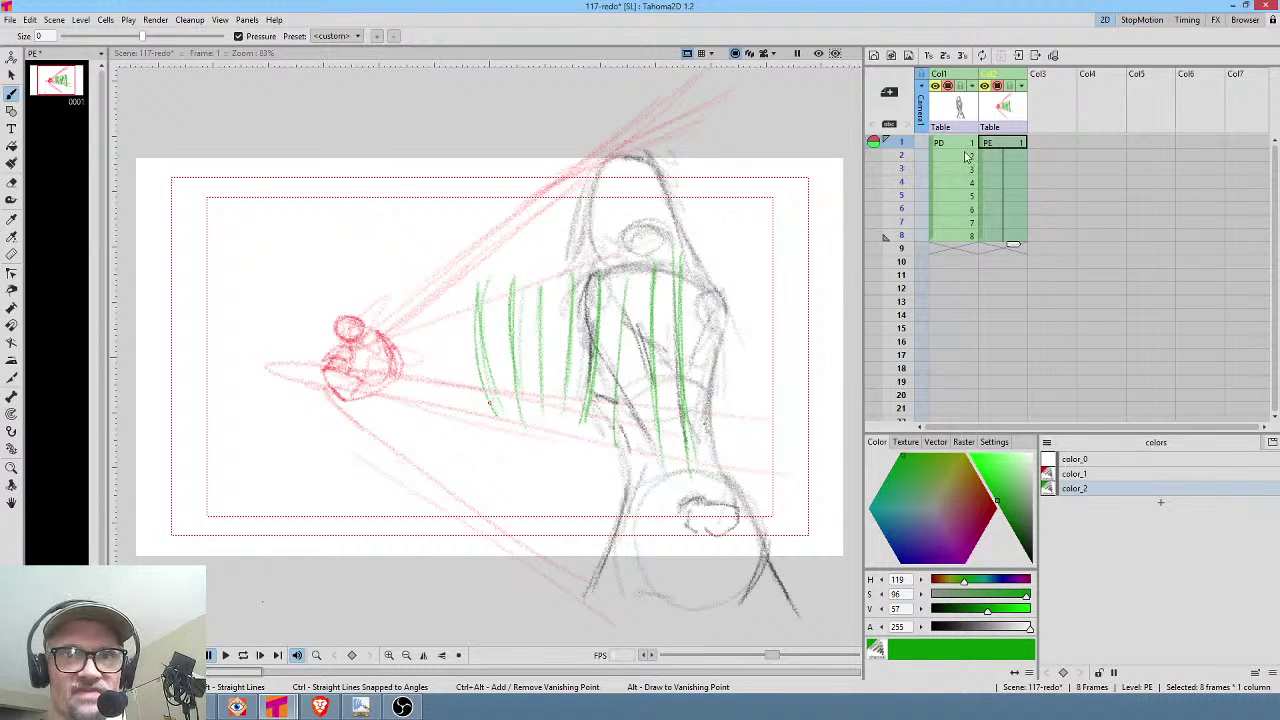
click(970, 195)
click(1105, 472)
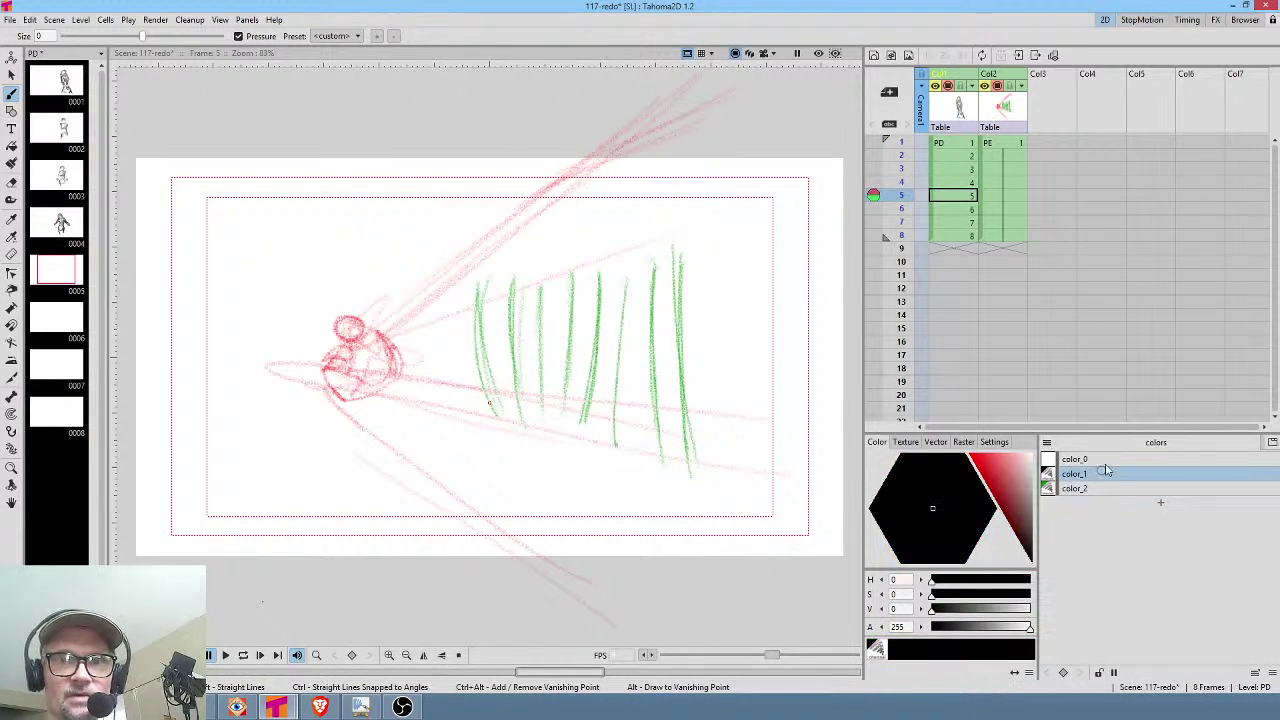
click(970, 196)
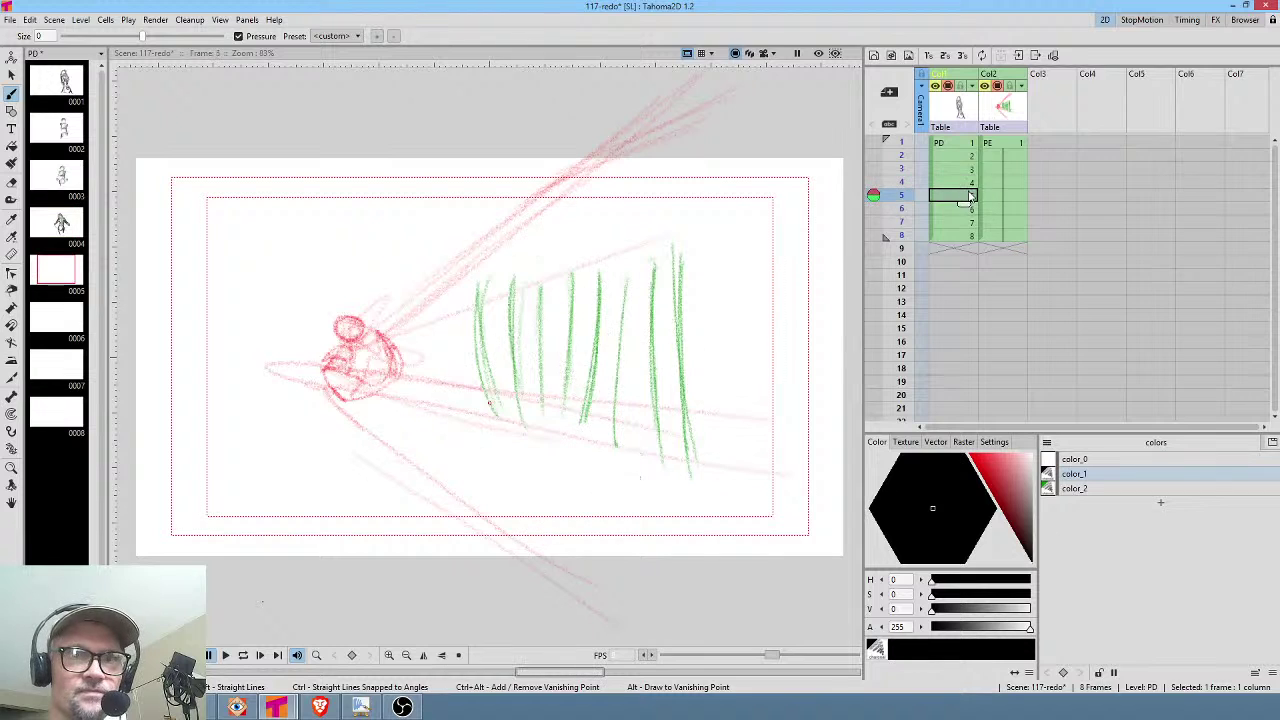
click(970, 184)
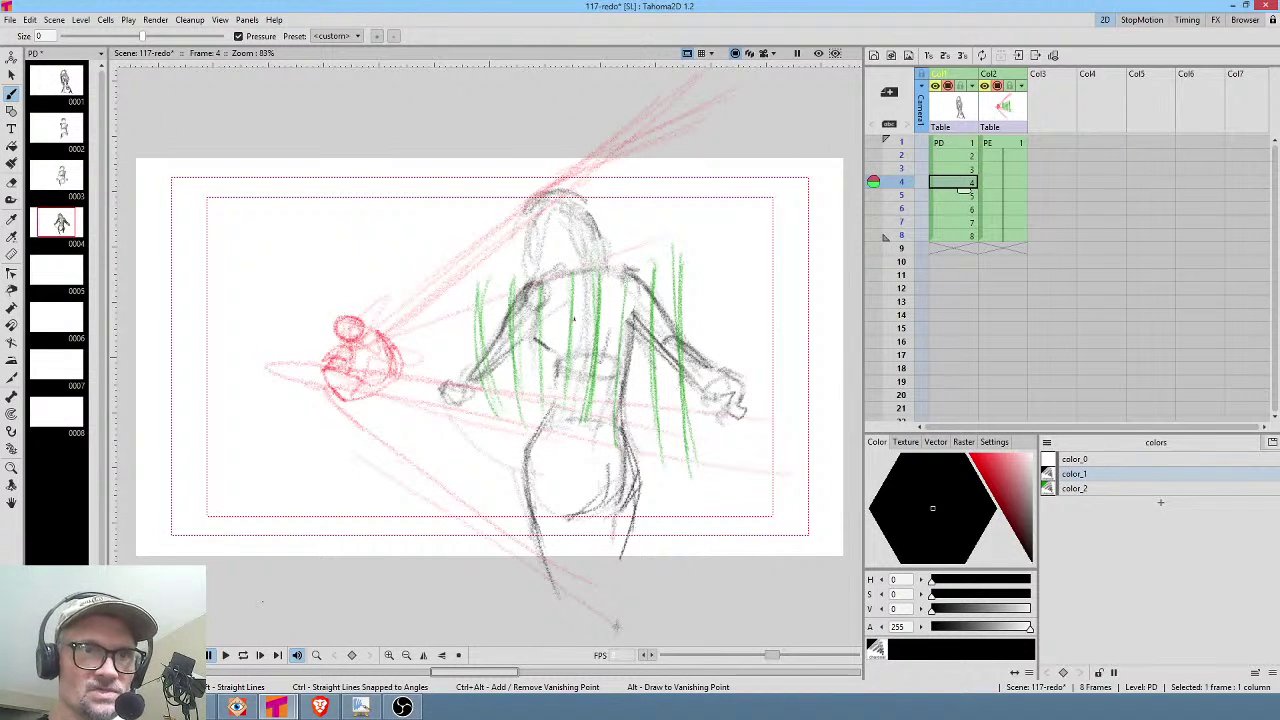
click(952, 196)
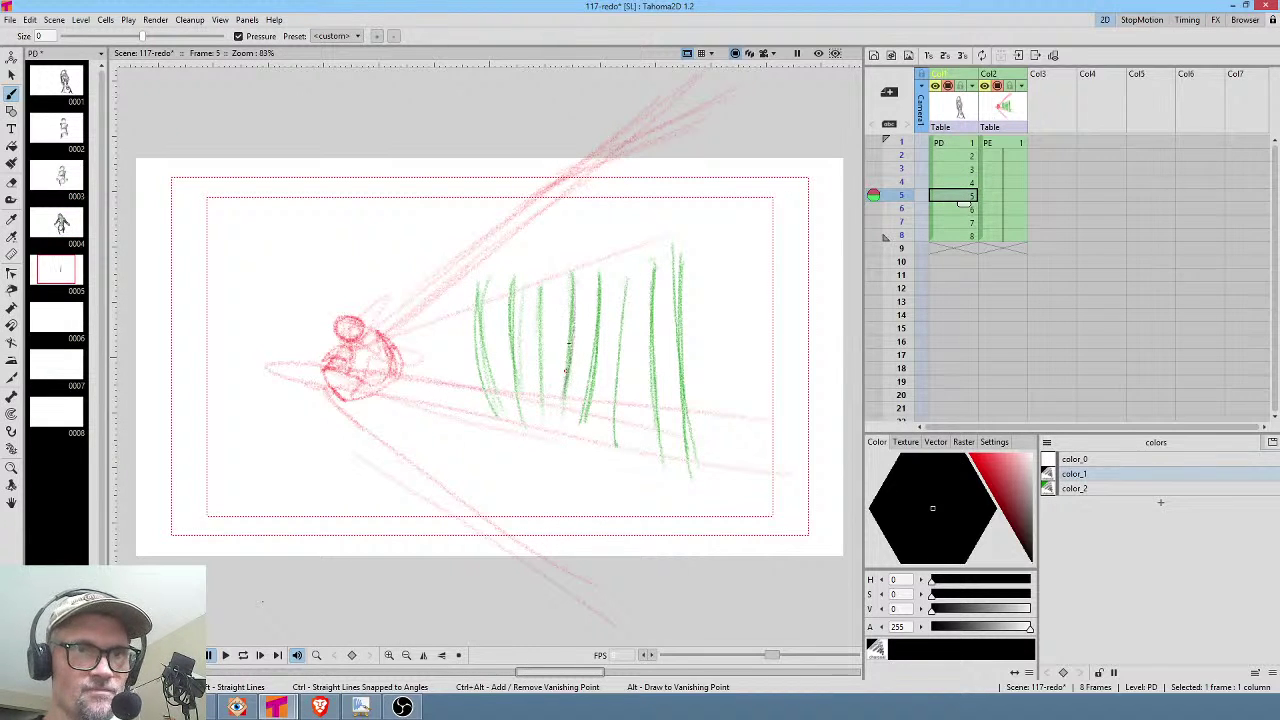
mouse_move(556, 278)
mouse_down()
mouse_move(600, 279)
mouse_move(567, 384)
mouse_up()
Draw the figure's spine and shoulder line on PD frame 6 along its green guide line.
click(958, 208)
drag(537, 288, 537, 372)
mouse_move(505, 291)
mouse_down()
mouse_move(552, 287)
mouse_move(539, 362)
mouse_up()
drag(538, 288, 538, 336)
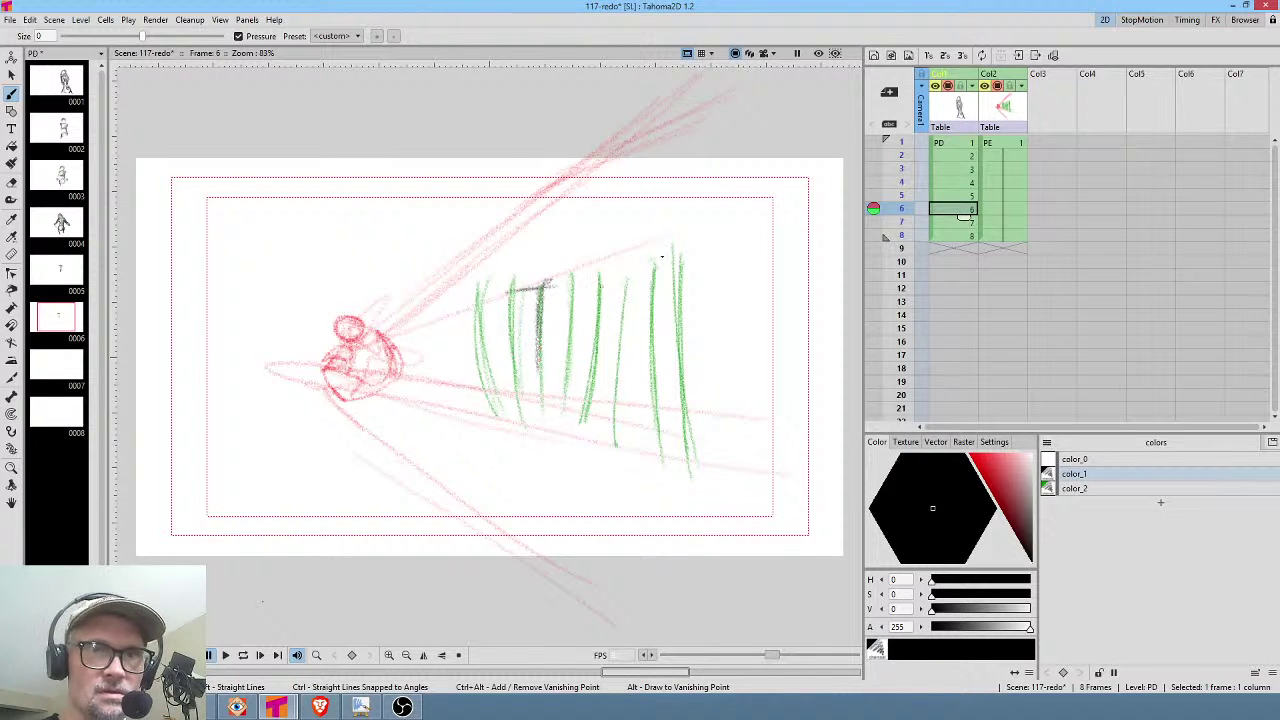
Draw the figure's spine and shoulder line on PD frames 7 and 8 along their green guide lines.
click(958, 221)
mouse_move(510, 285)
mouse_down()
mouse_move(513, 358)
mouse_move(520, 306)
mouse_move(535, 320)
mouse_move(545, 269)
mouse_move(518, 297)
mouse_move(494, 299)
mouse_move(524, 295)
mouse_move(539, 274)
mouse_move(508, 298)
mouse_move(527, 294)
mouse_move(509, 294)
mouse_move(518, 400)
mouse_up()
drag(484, 292, 492, 412)
drag(458, 314, 505, 297)
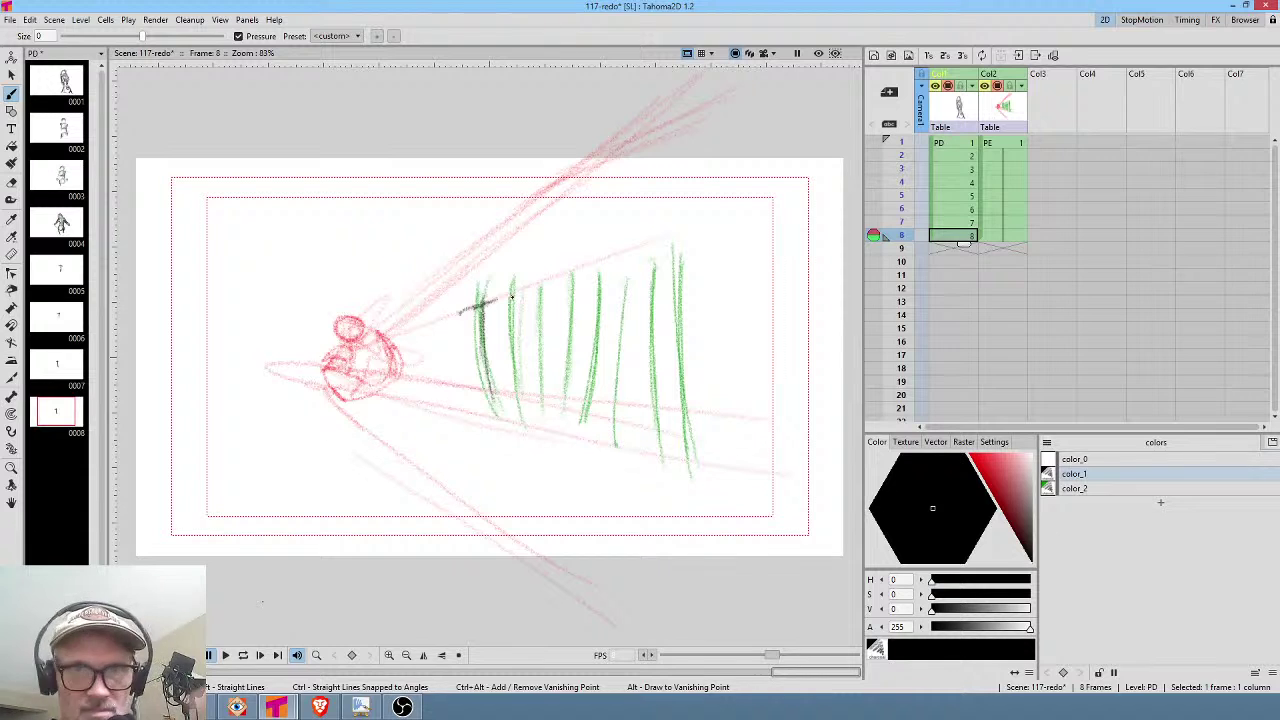
Erase the green spine lines and the red guide lines crossing them from the PE drawing.
click(968, 181)
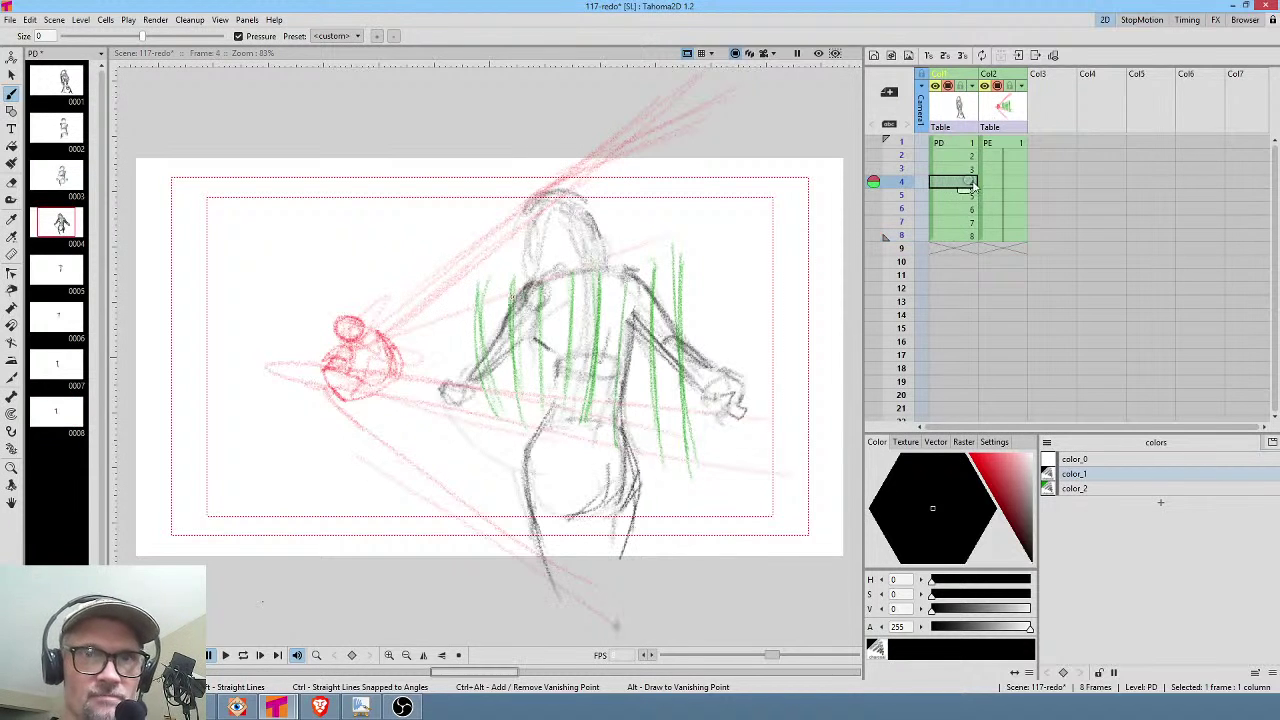
click(1012, 144)
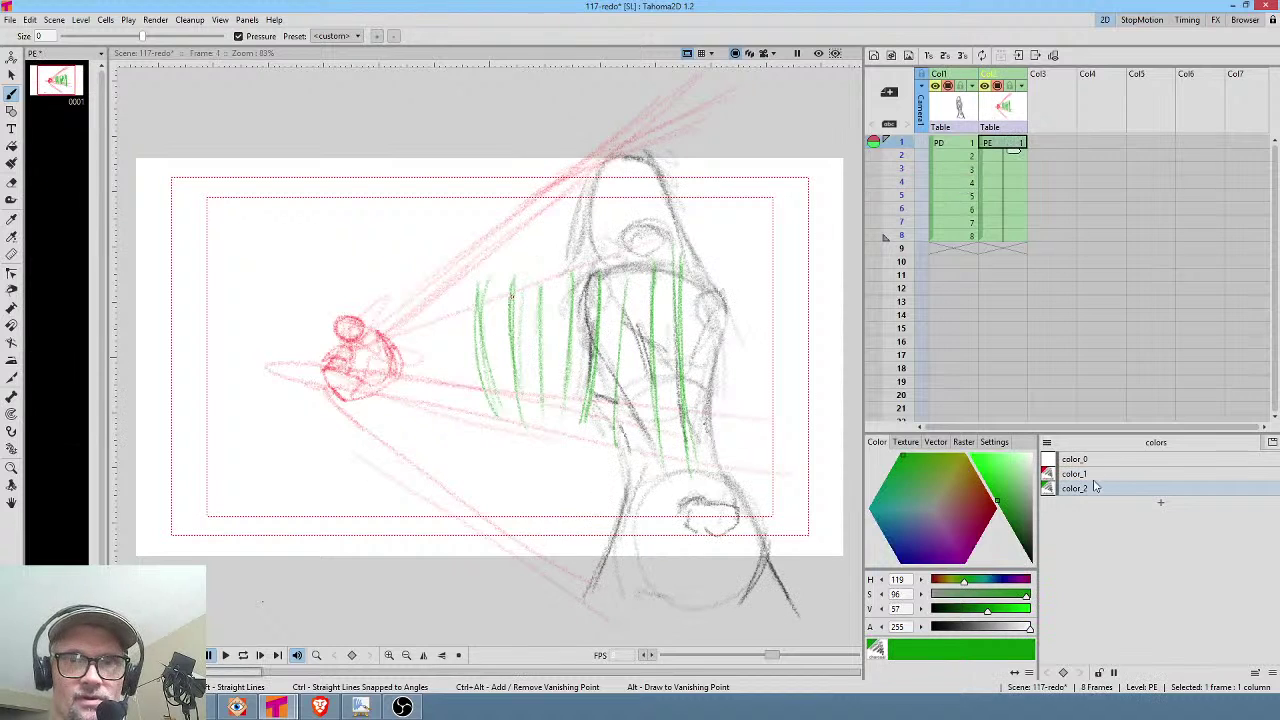
click(1090, 490)
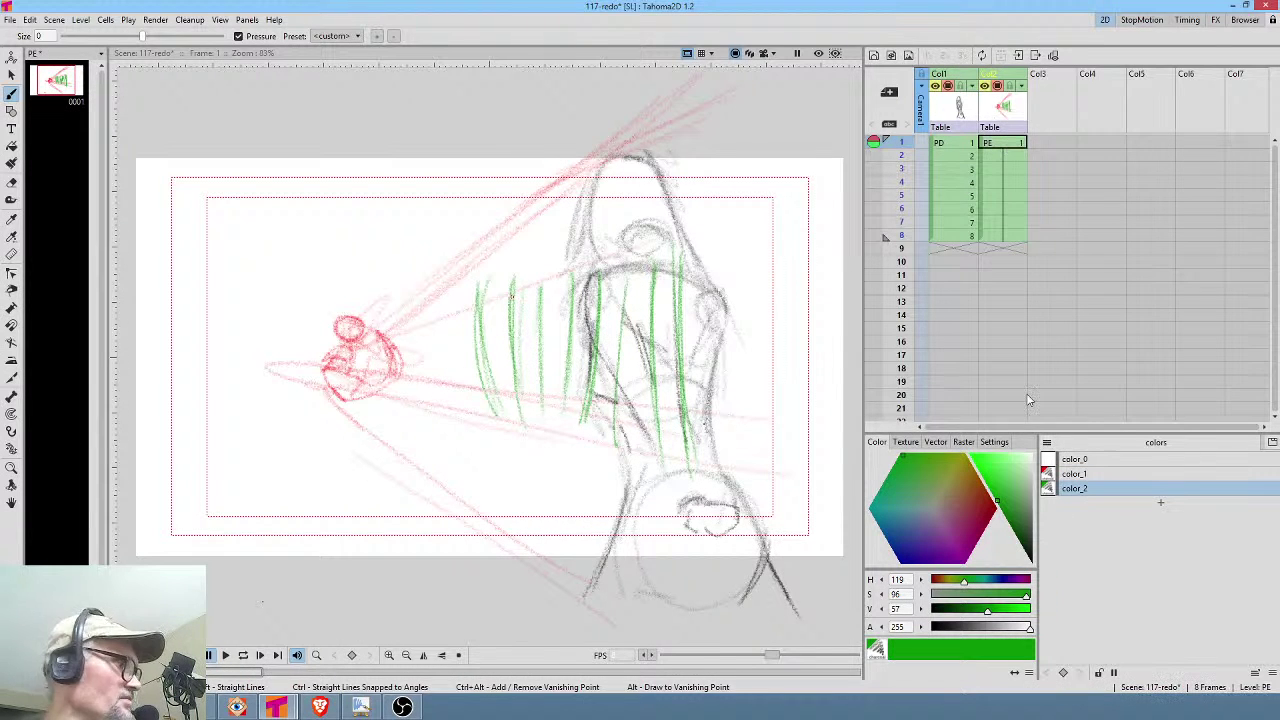
key(e)
mouse_move(712, 186)
mouse_down()
mouse_move(403, 358)
mouse_move(710, 187)
mouse_up()
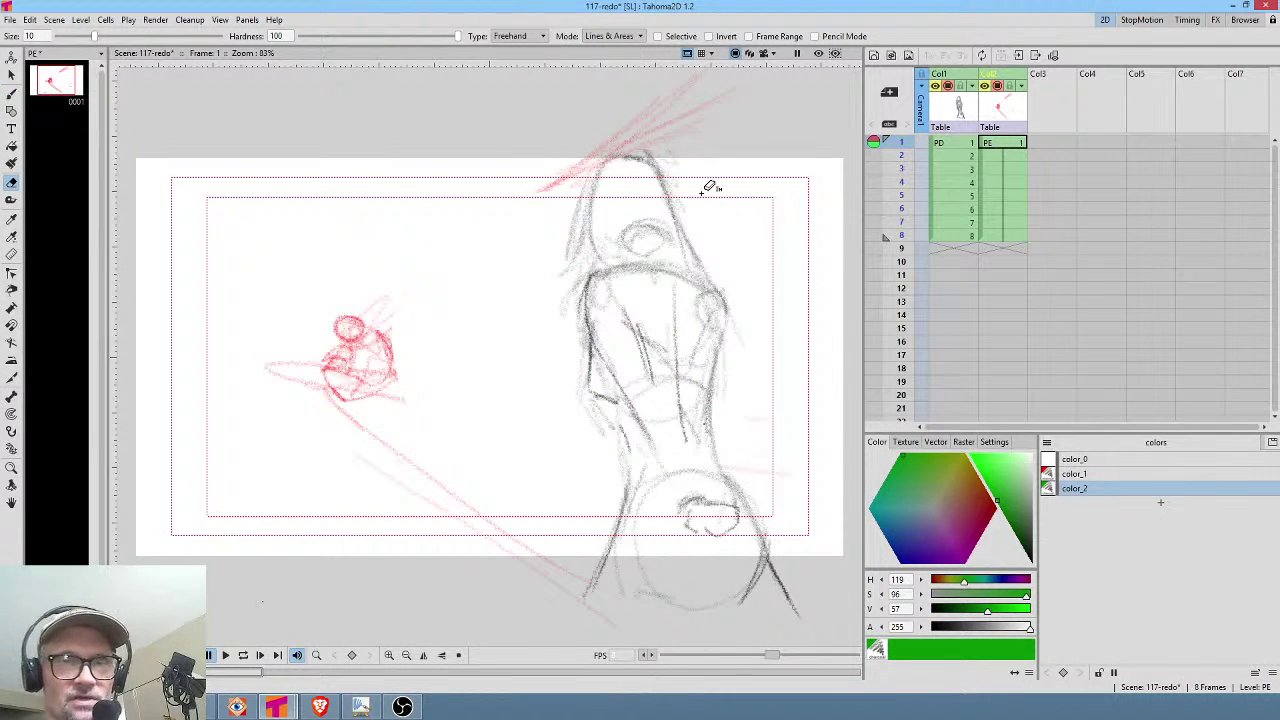
Review PD frames 1 to 5 to compare the figure's position from drawing to drawing.
click(966, 143)
click(1100, 474)
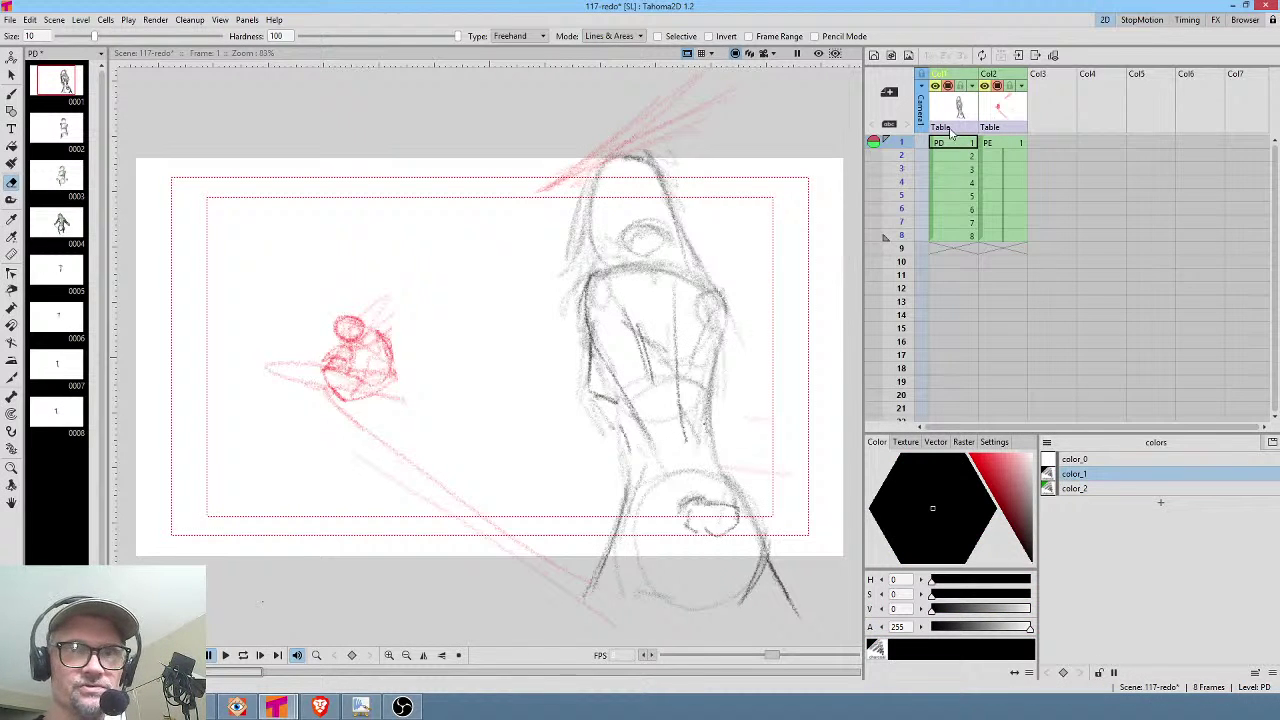
click(966, 182)
click(965, 195)
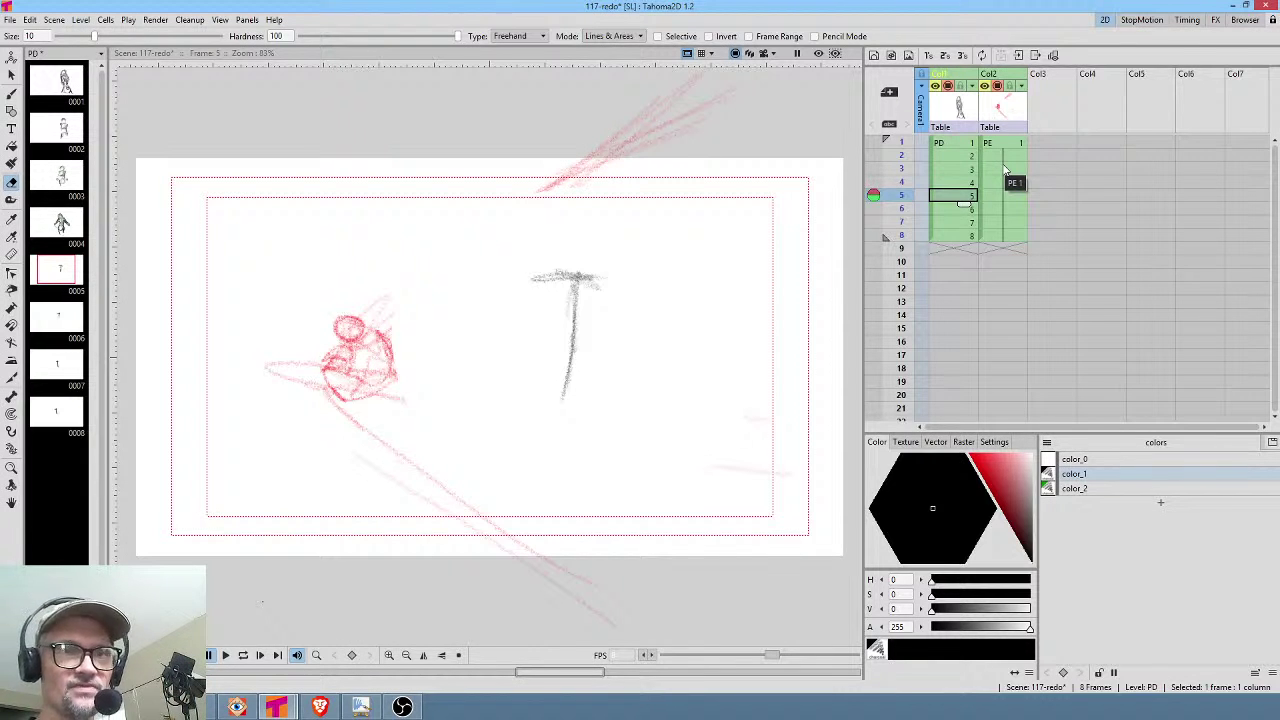
click(966, 182)
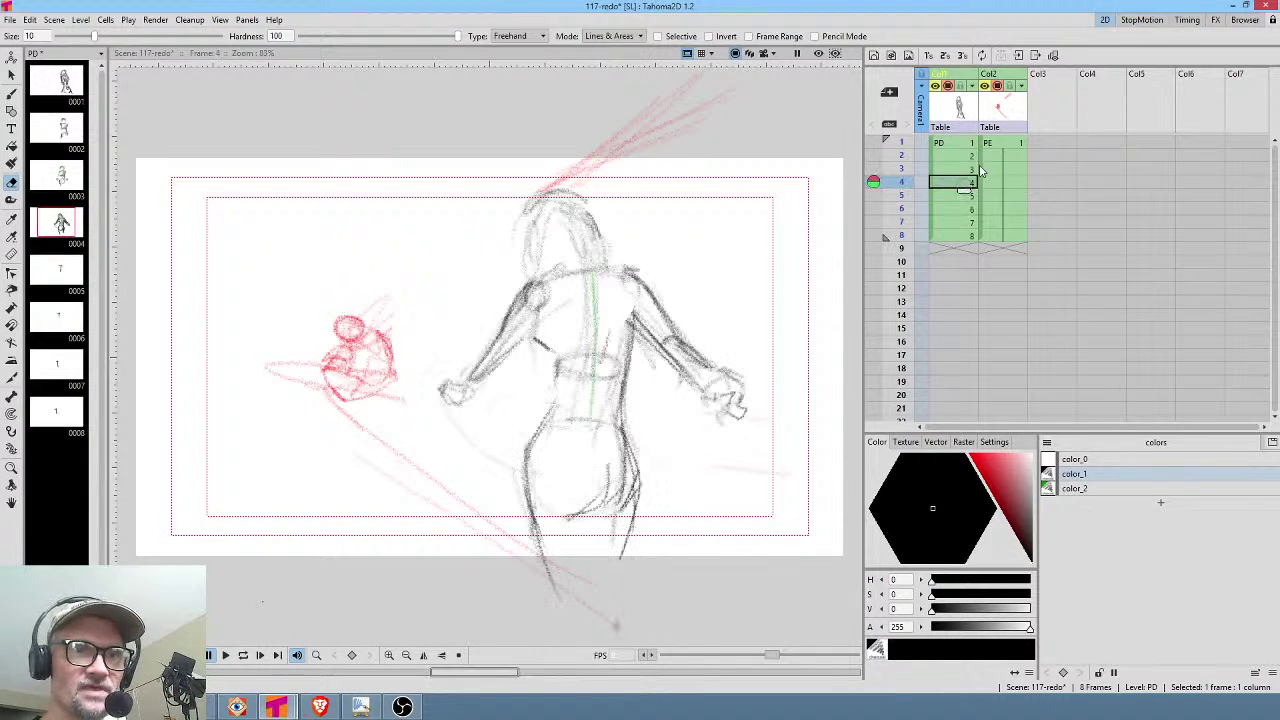
click(966, 144)
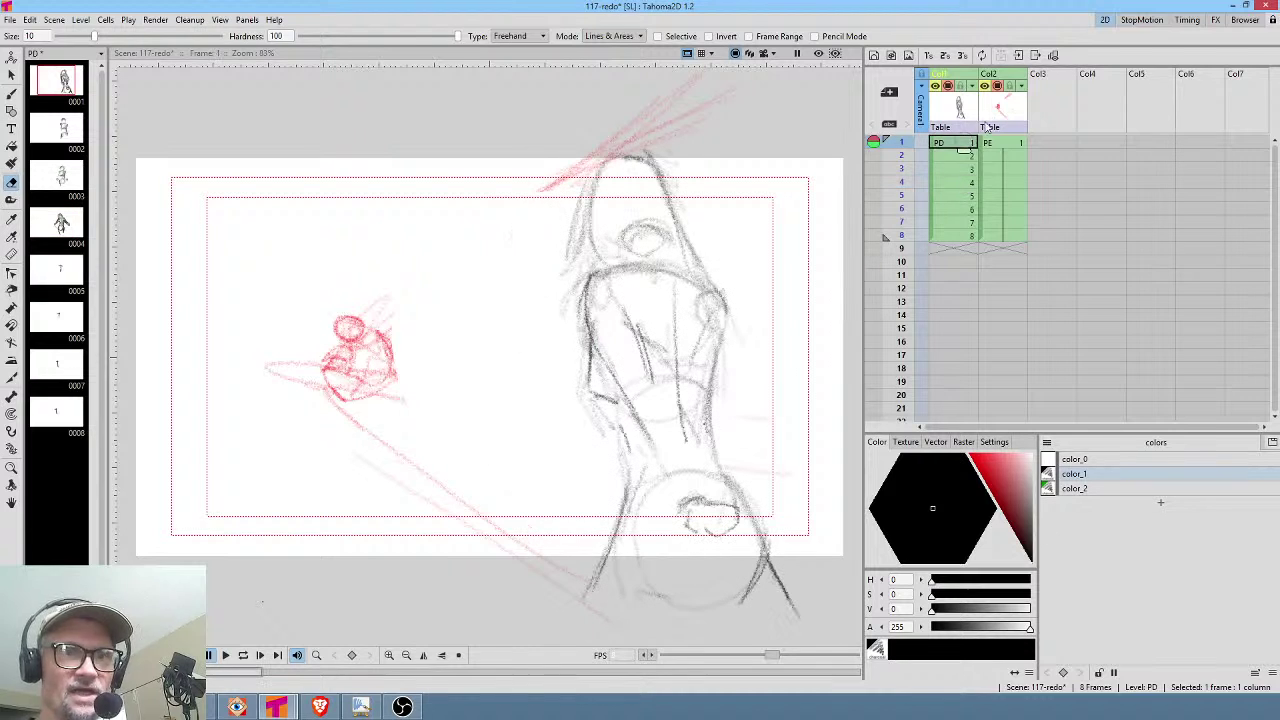
click(965, 157)
click(958, 170)
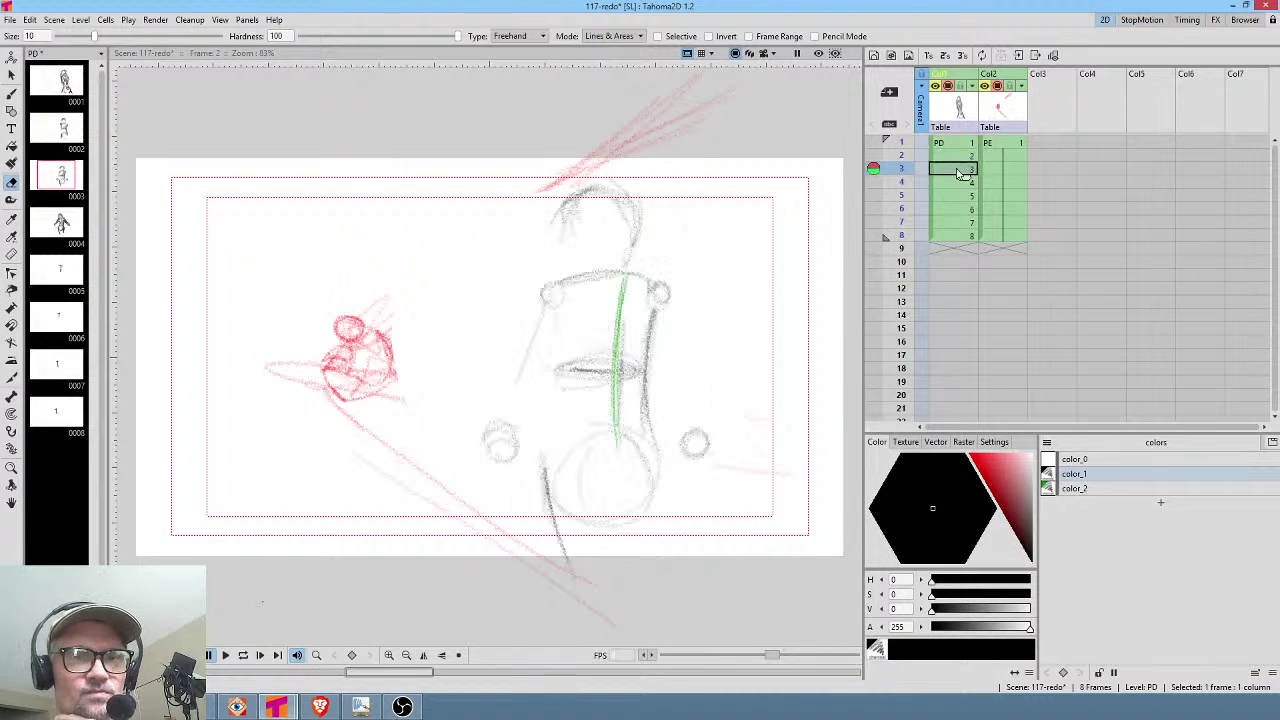
click(955, 183)
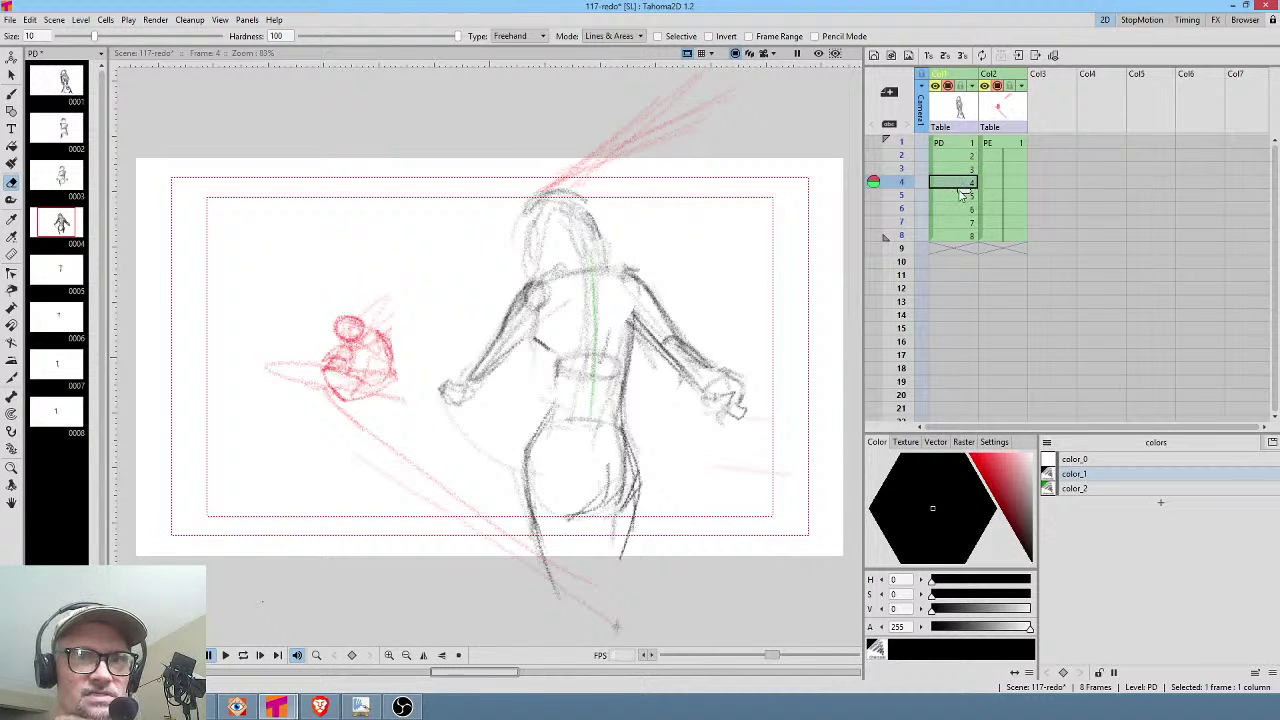
On PD frame 5, turn on onion skin for the previous frame and brush in the right shoulder circle.
click(960, 196)
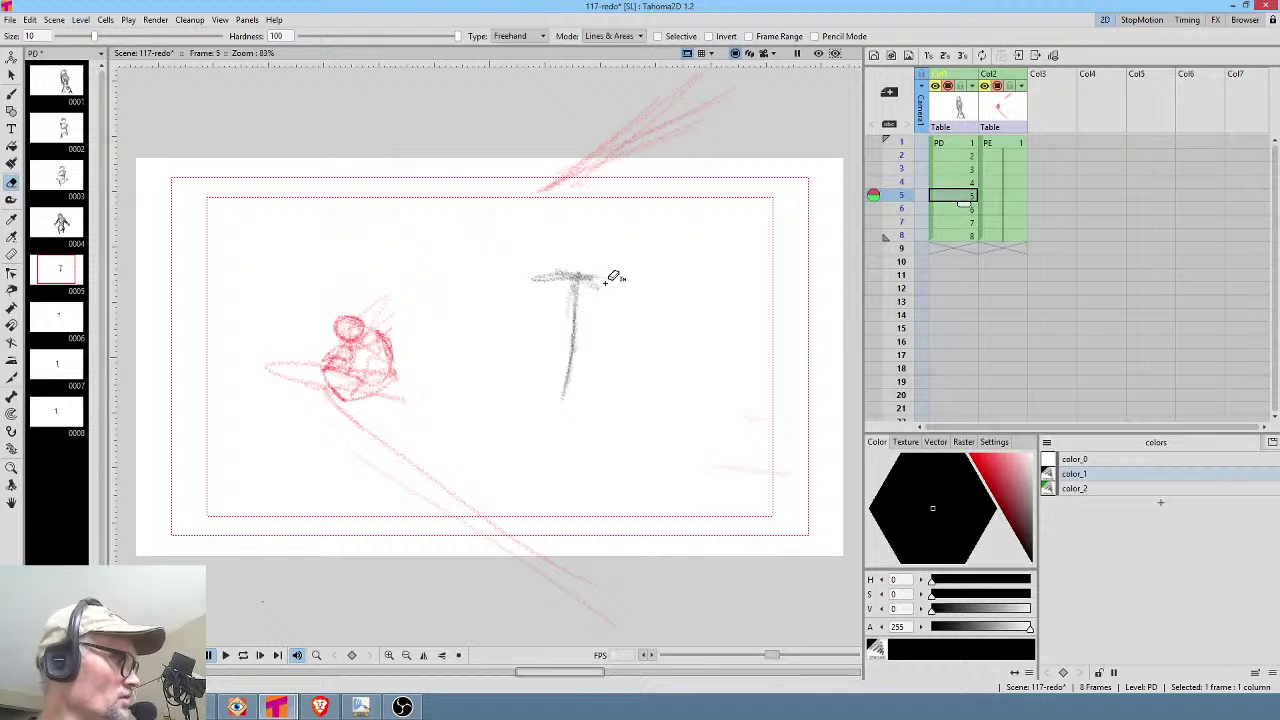
key(b)
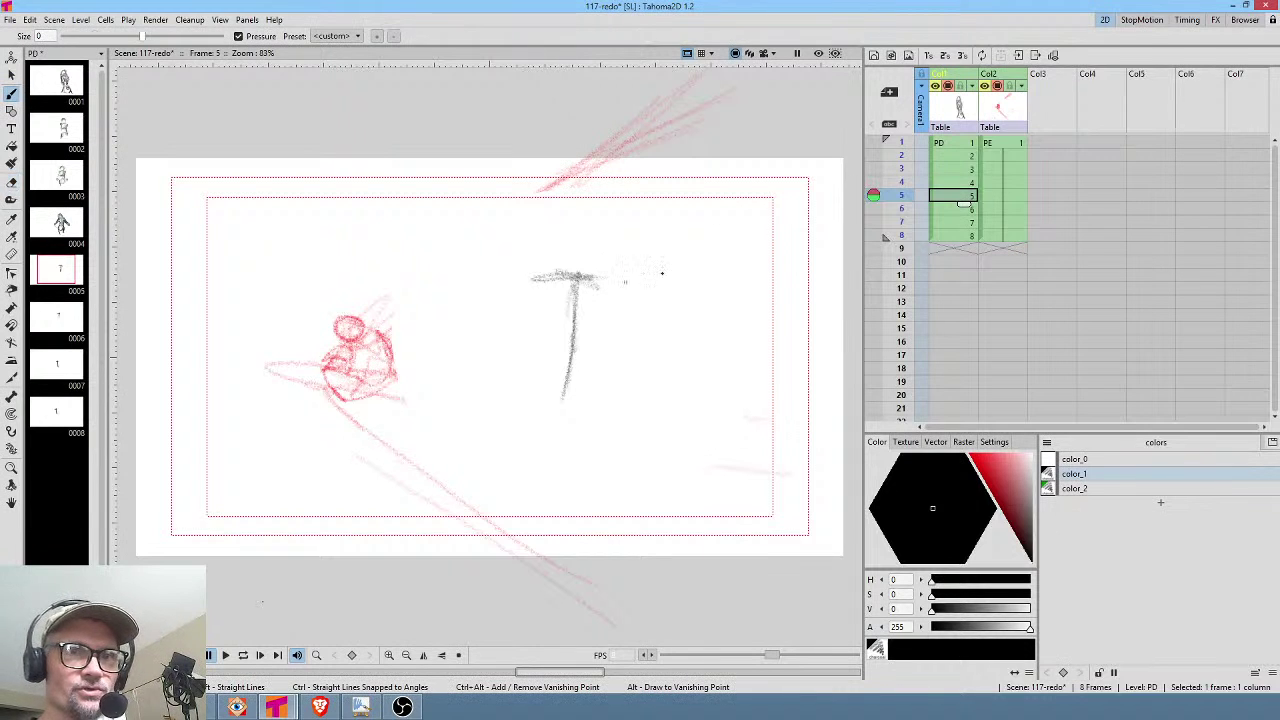
click(873, 183)
mouse_move(628, 303)
mouse_down()
mouse_move(628, 320)
mouse_move(610, 316)
mouse_move(626, 284)
mouse_up()
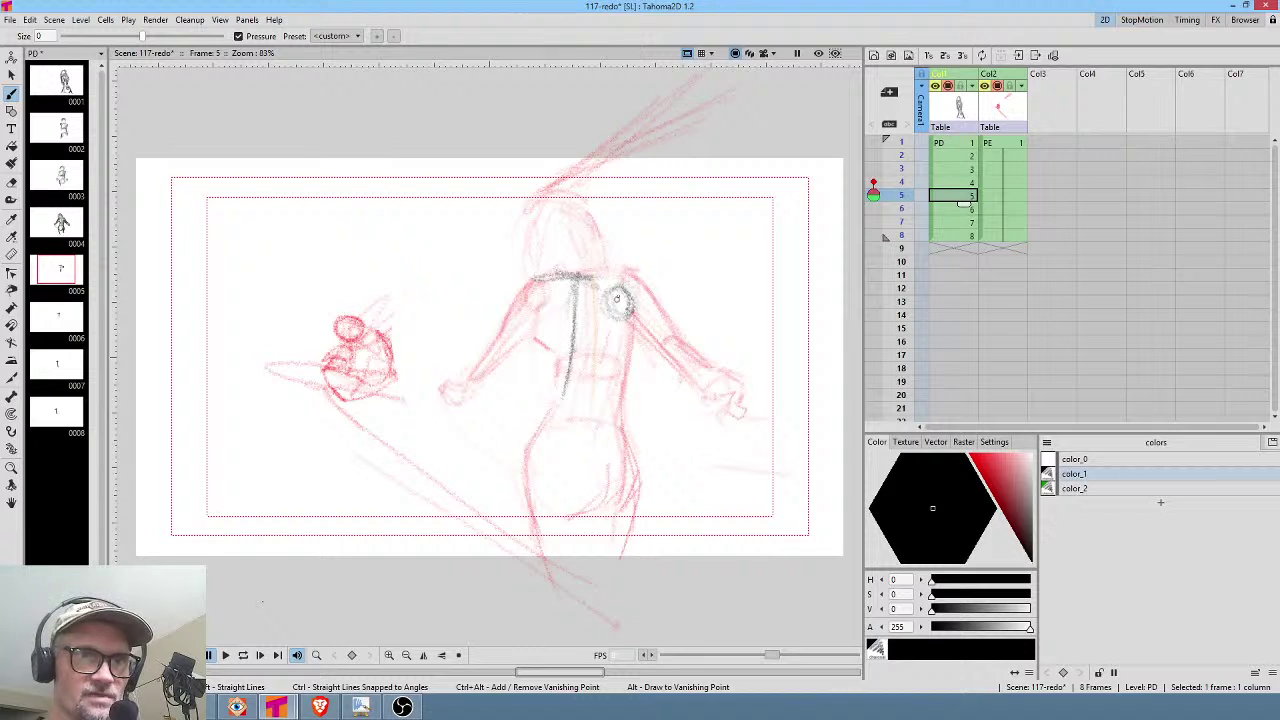
Flip back and forth through PD frames 1 to 8 with onion skin to check the shoulder movement.
key(period)
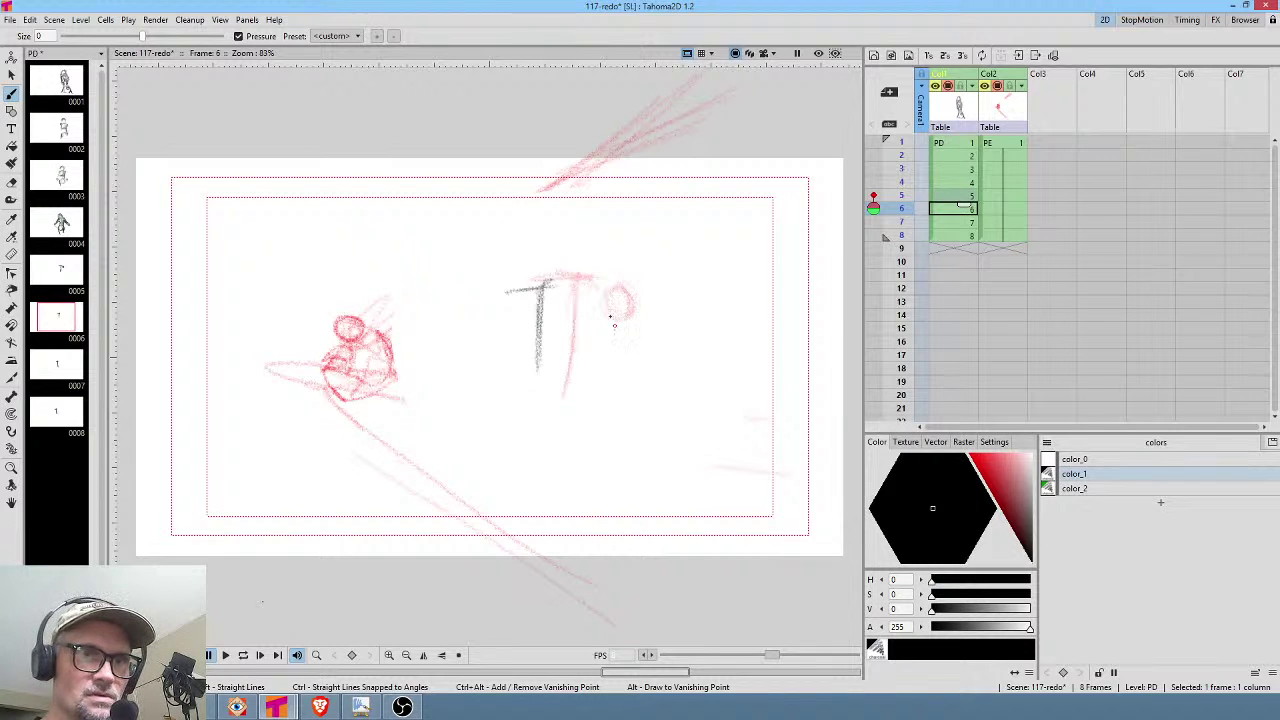
key(period)
key(comma)
key(period)
key(period)
key(comma)
key(comma)
key(comma)
key(comma)
key(comma)
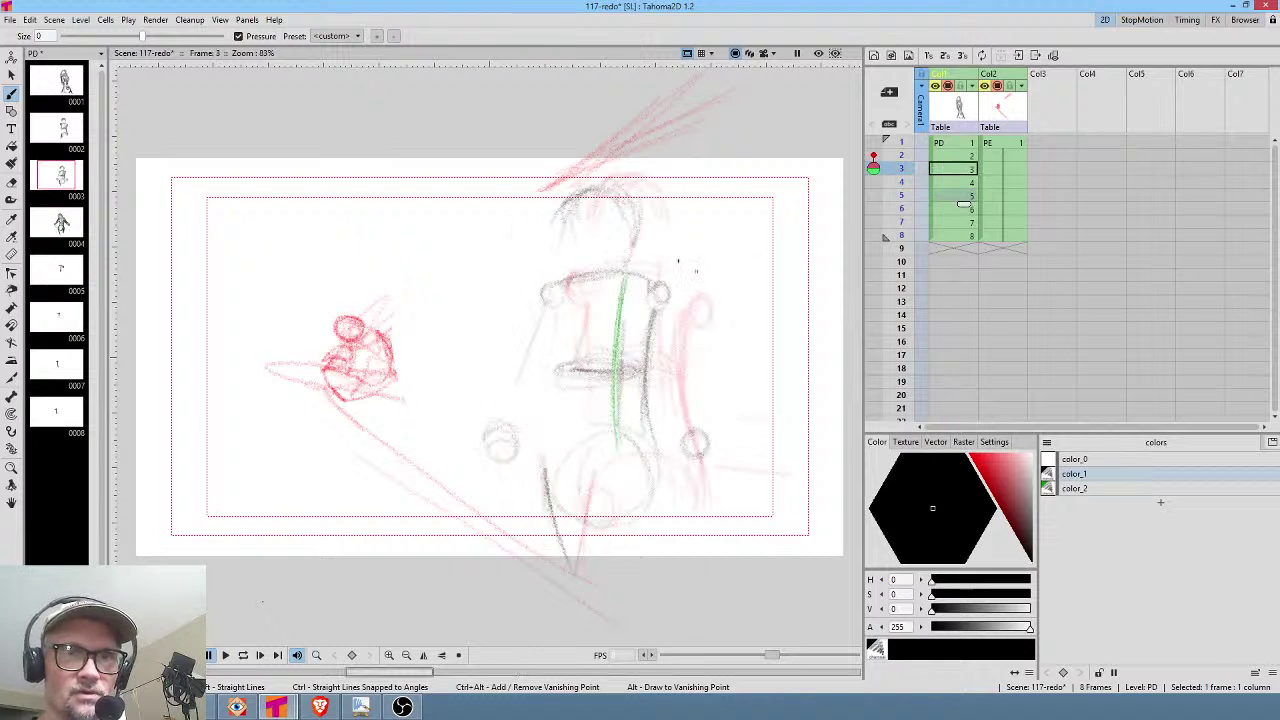
key(comma)
key(comma)
key(period)
key(period)
key(period)
key(period)
key(comma)
key(period)
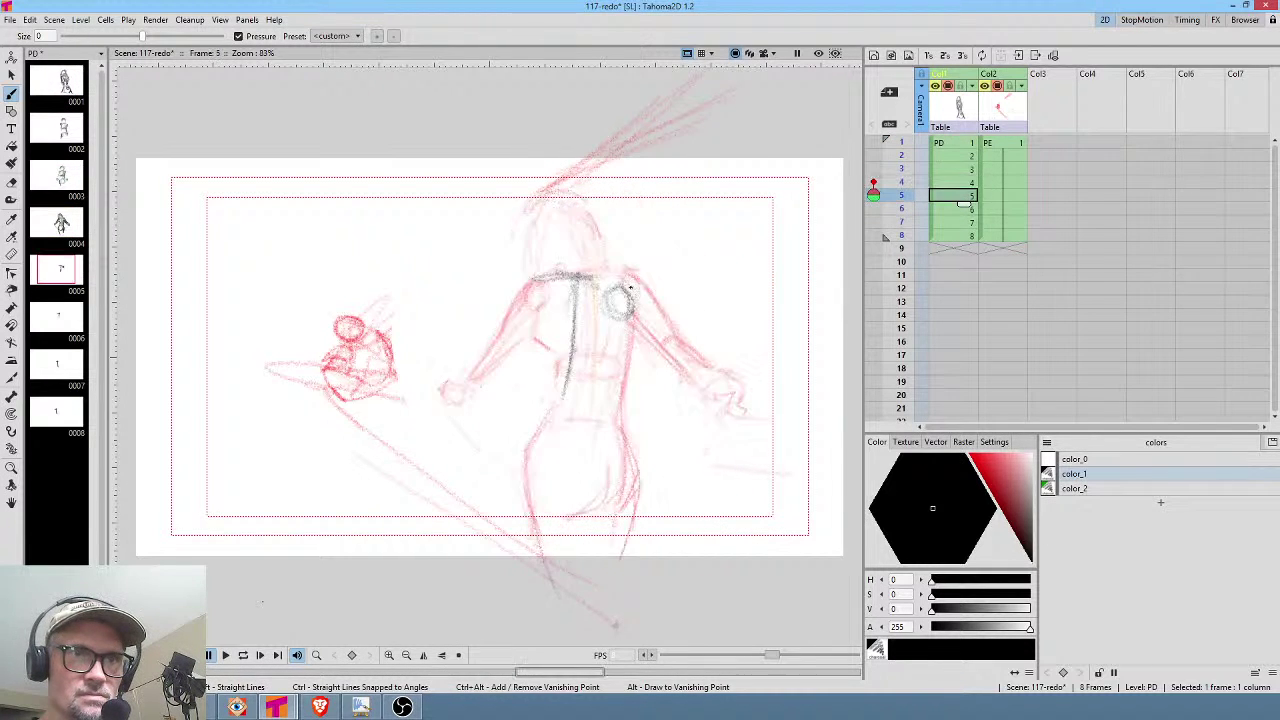
Draw the right shoulder circle on PD frames 6, 7 and 8, and extend frame 8's shoulder line.
key(period)
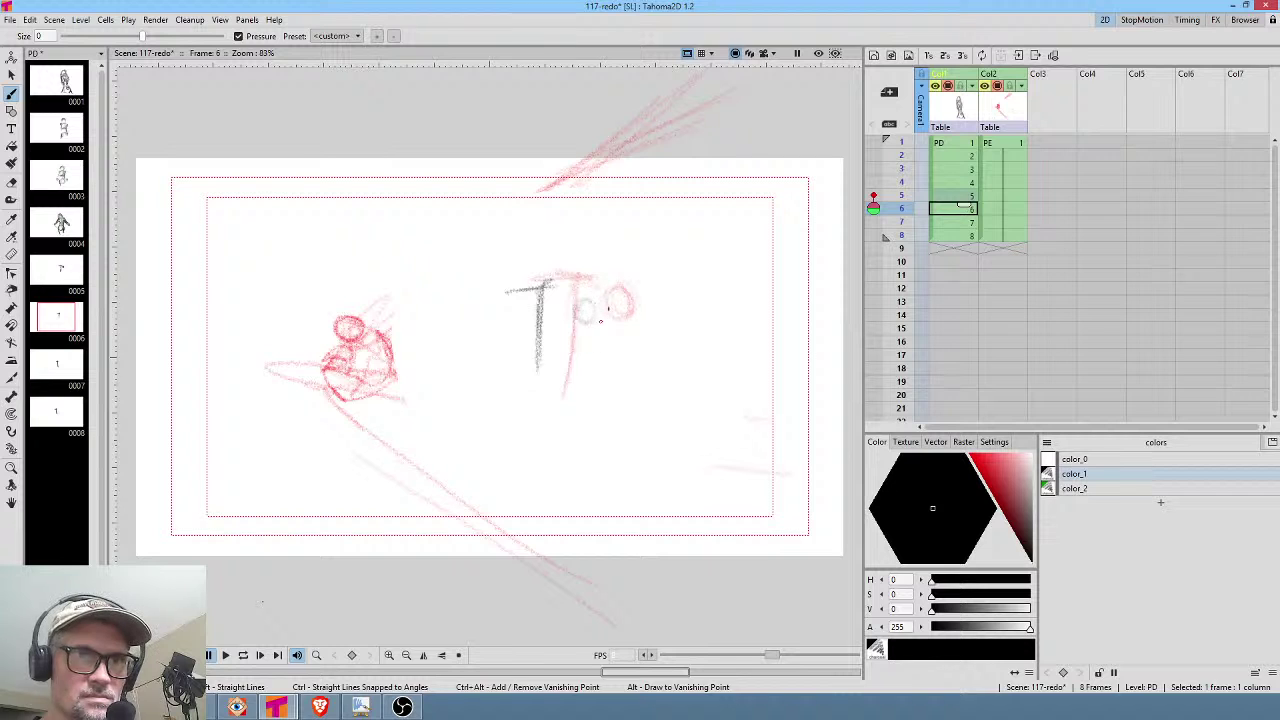
key(period)
mouse_move(547, 318)
mouse_down()
mouse_move(501, 337)
mouse_move(516, 318)
mouse_move(453, 305)
mouse_move(526, 368)
mouse_move(535, 318)
mouse_move(532, 358)
mouse_move(526, 335)
mouse_move(505, 300)
mouse_up()
key(period)
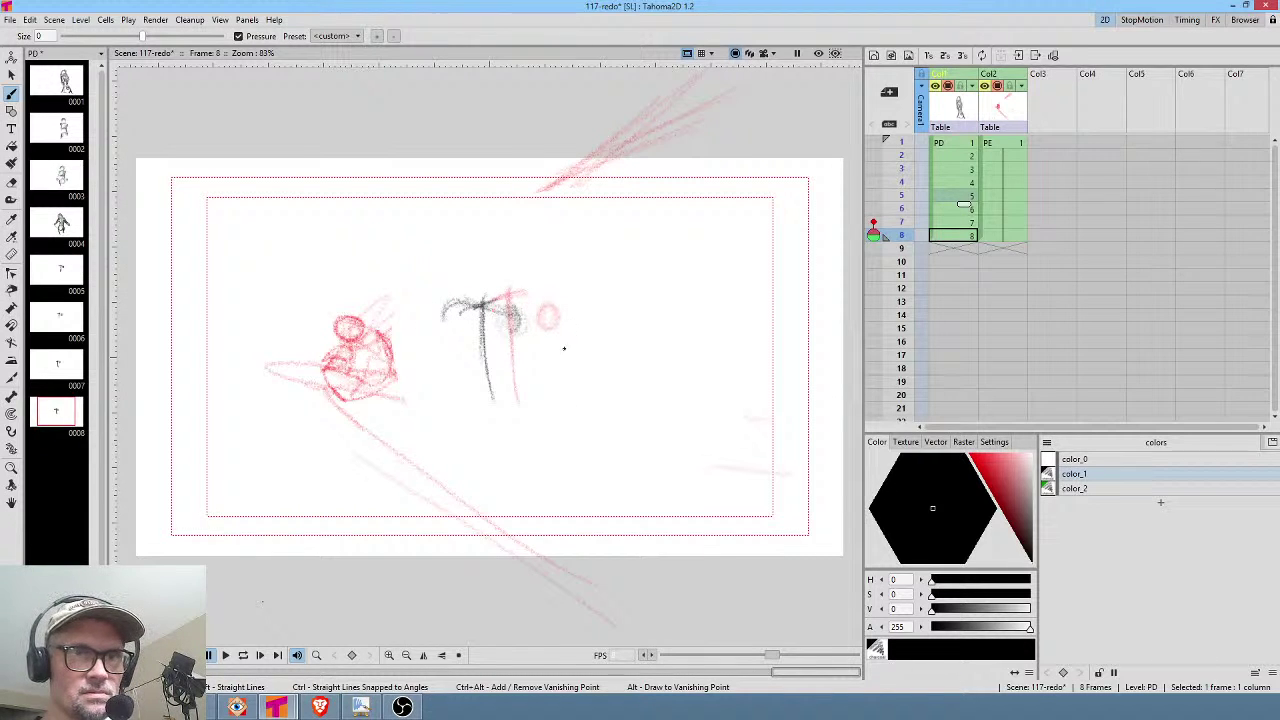
Flip through the PD drawings between frames 1 and 7 to check the spacing of the right shoulder.
key(comma)
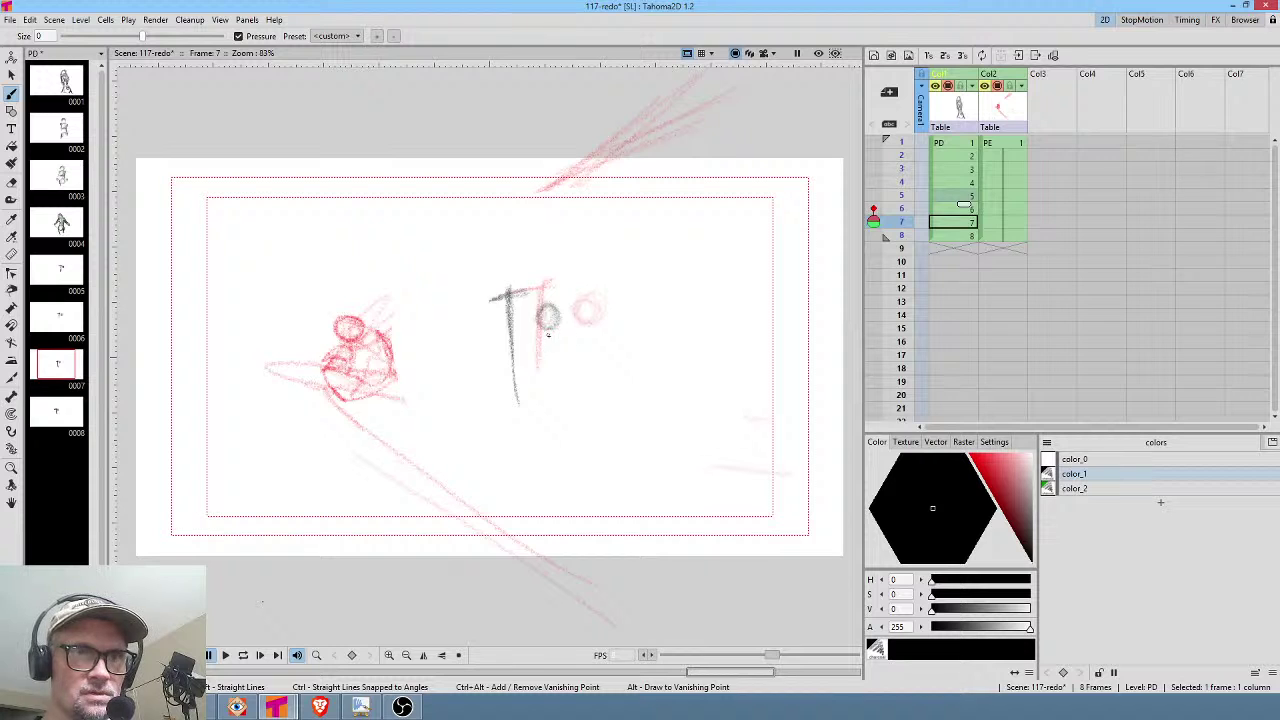
key(comma)
key(comma)
key(comma)
key(comma)
key(comma)
key(comma)
key(period)
key(period)
key(period)
key(period)
key(comma)
key(period)
key(comma)
key(period)
Draw the left shoulder circle on PD frames 5, 6 and 7, and join frame 6's shoulders with a line.
mouse_move(529, 289)
mouse_down()
mouse_move(528, 316)
mouse_move(538, 296)
mouse_up()
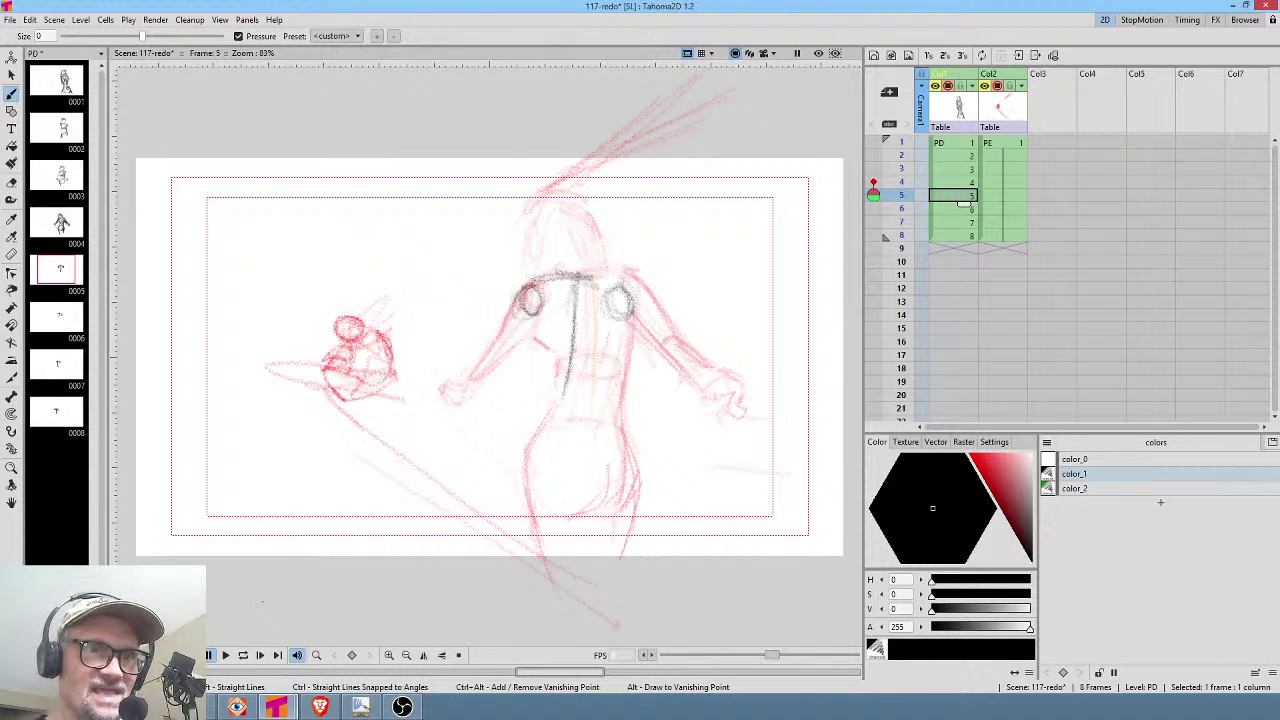
key(period)
mouse_move(502, 292)
mouse_down()
mouse_move(535, 296)
mouse_move(481, 309)
mouse_move(562, 291)
mouse_move(487, 299)
mouse_move(600, 303)
mouse_up()
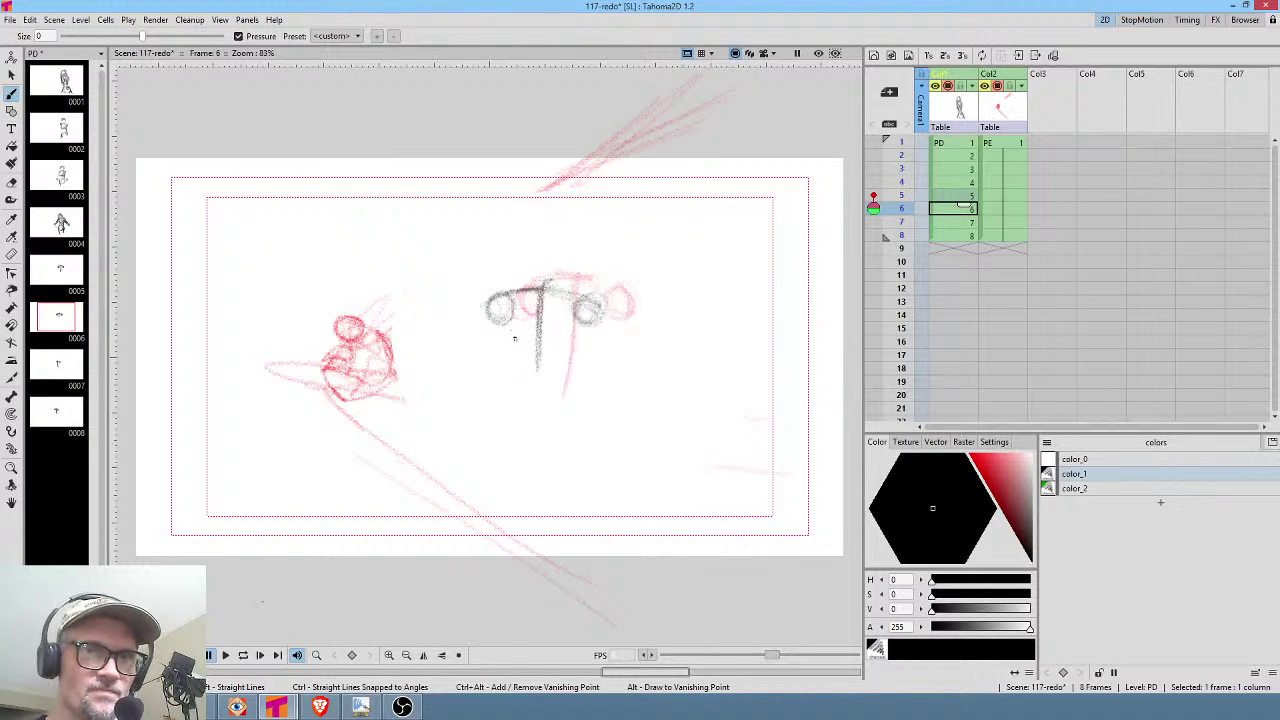
key(period)
key(comma)
key(period)
mouse_move(479, 305)
mouse_down()
mouse_move(470, 338)
mouse_move(521, 364)
mouse_move(432, 316)
mouse_move(462, 325)
mouse_up()
Erase the left end of the shoulder line on PD frame 8 and return to the brush.
key(period)
key(e)
drag(465, 277, 461, 268)
key(b)
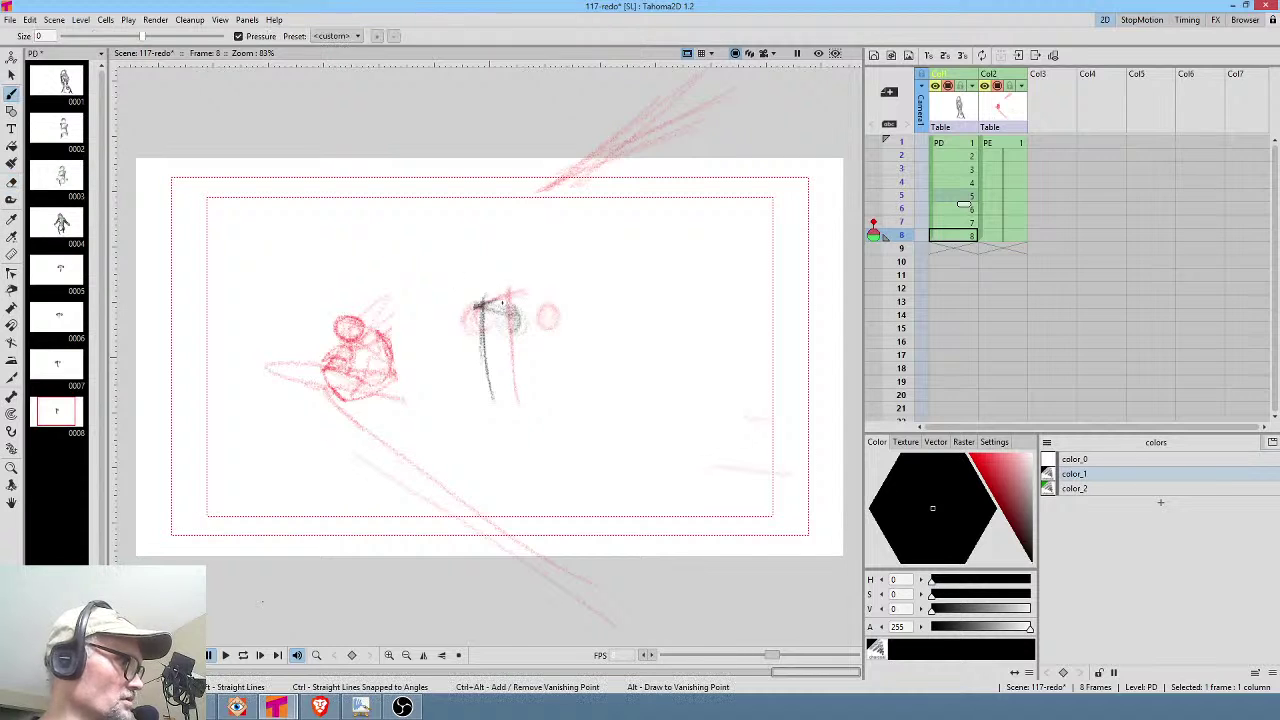
Flip through the last PD frames to check how both shoulders move from drawing to drawing.
key(comma)
key(comma)
key(comma)
key(period)
key(period)
key(period)
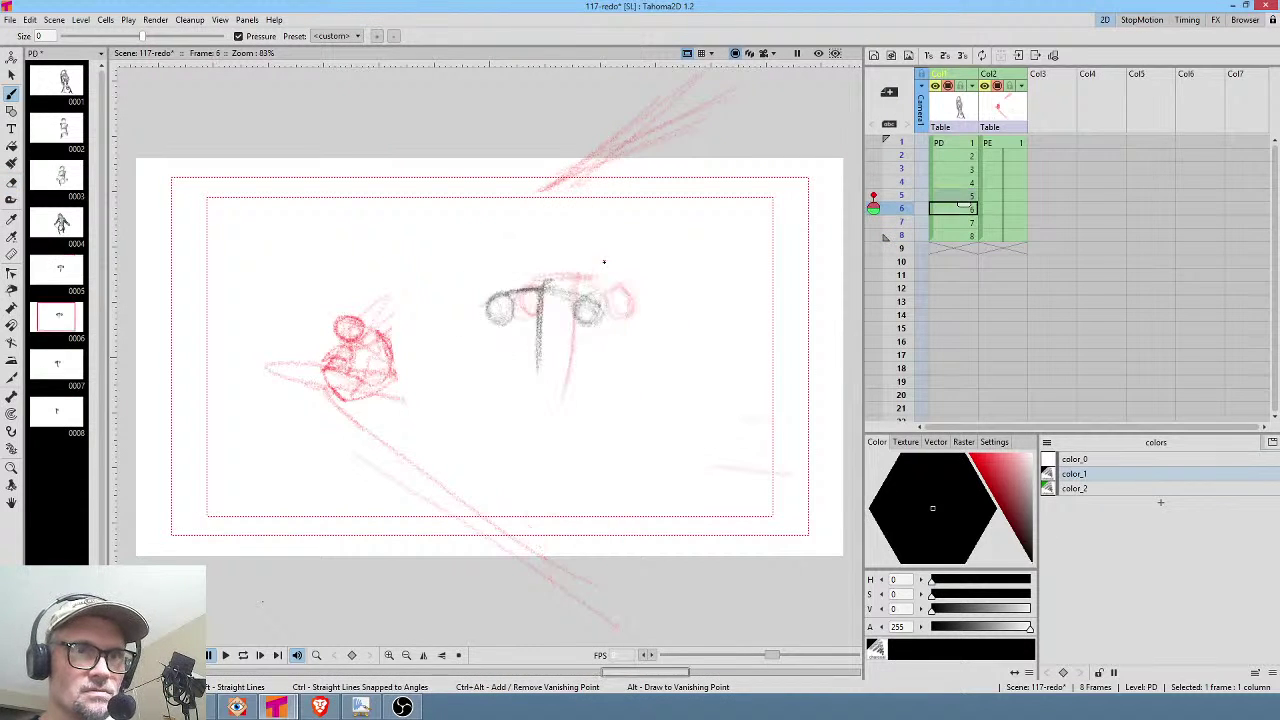
key(comma)
key(comma)
key(comma)
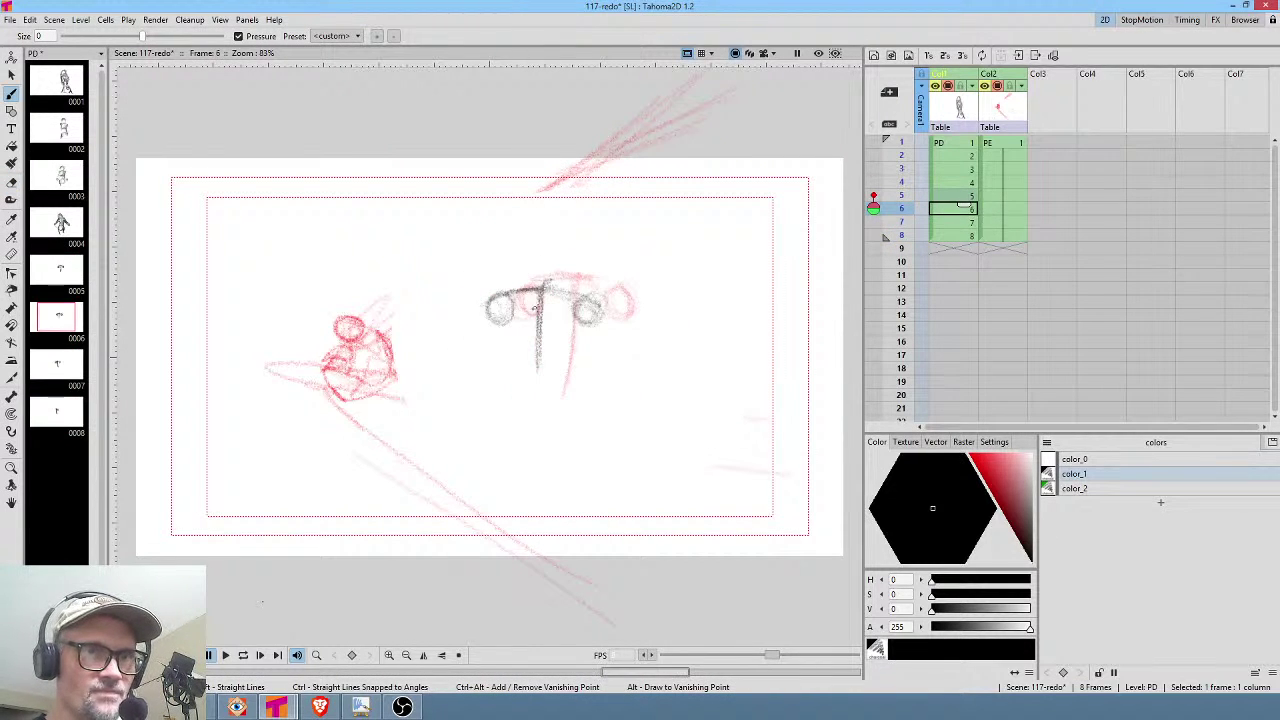
Redraw the left shoulder circle slightly higher on PD frame 6 and join it to the top of the spine.
key(period)
mouse_move(503, 317)
mouse_down()
mouse_move(541, 300)
mouse_move(495, 282)
mouse_move(546, 290)
mouse_up()
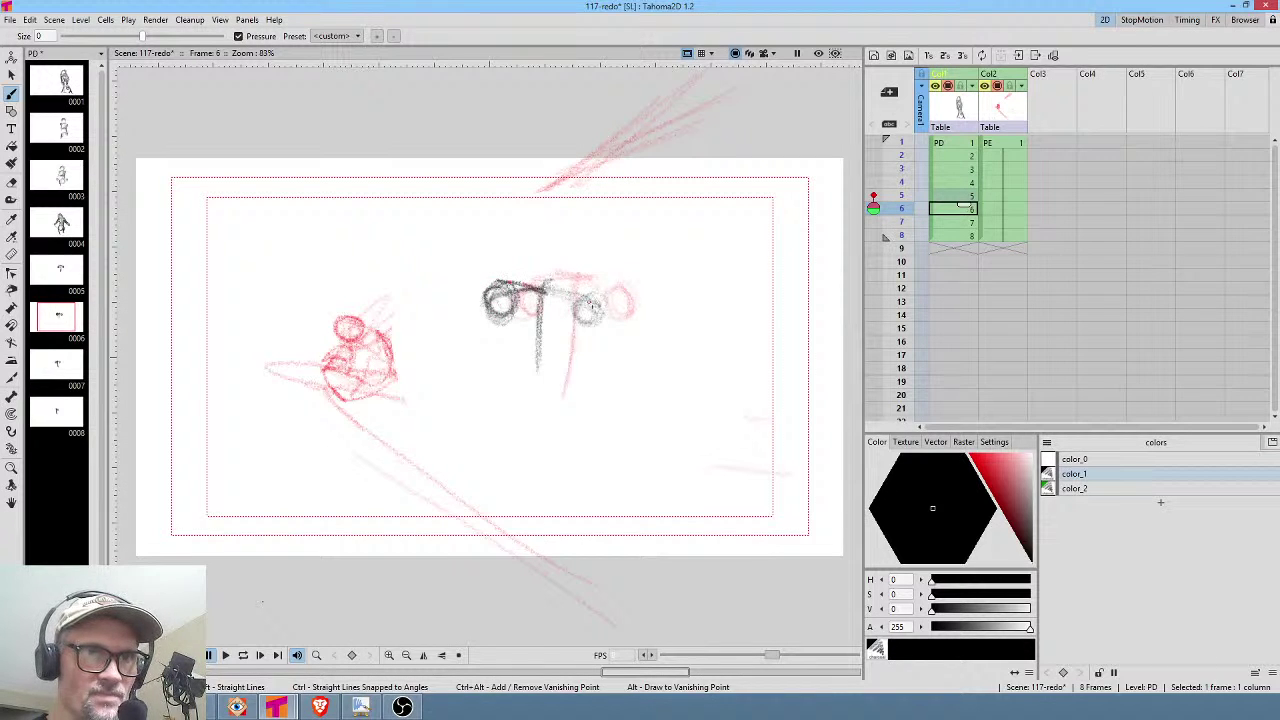
key(period)
key(comma)
key(period)
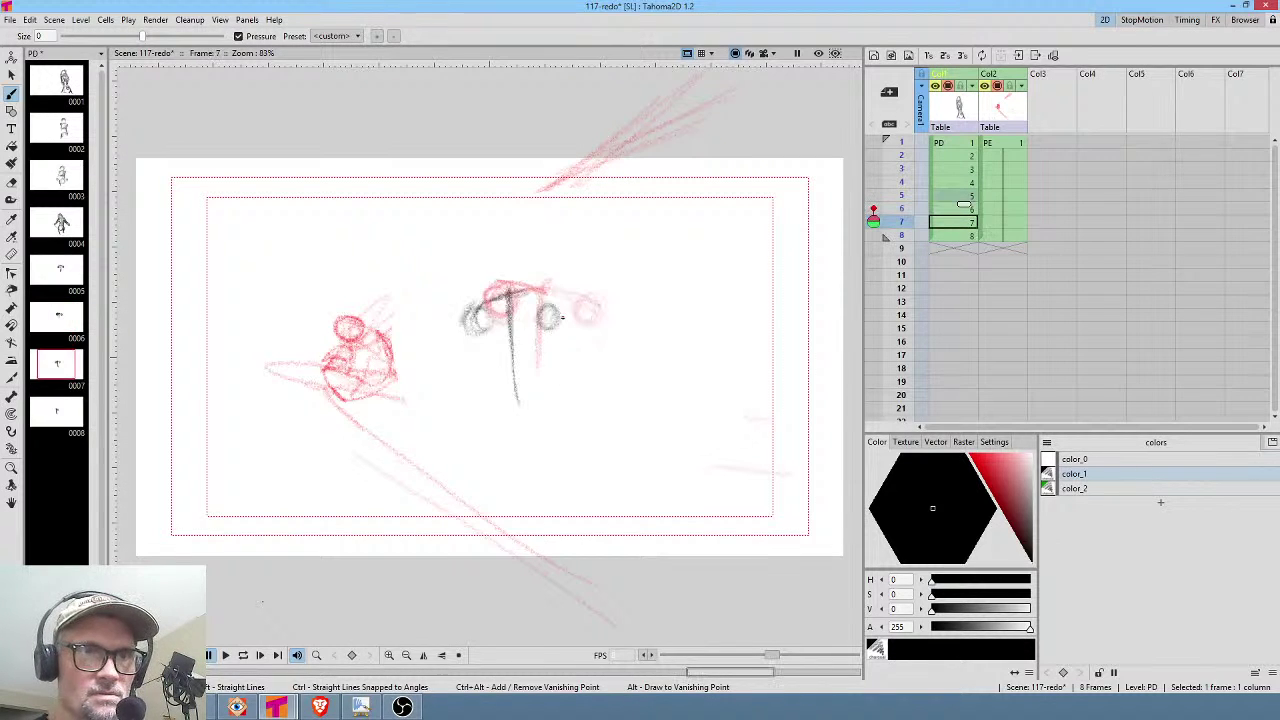
Flip between PD frames 4 and 8 to compare the left shoulder's position from drawing to drawing.
key(comma)
key(comma)
key(comma)
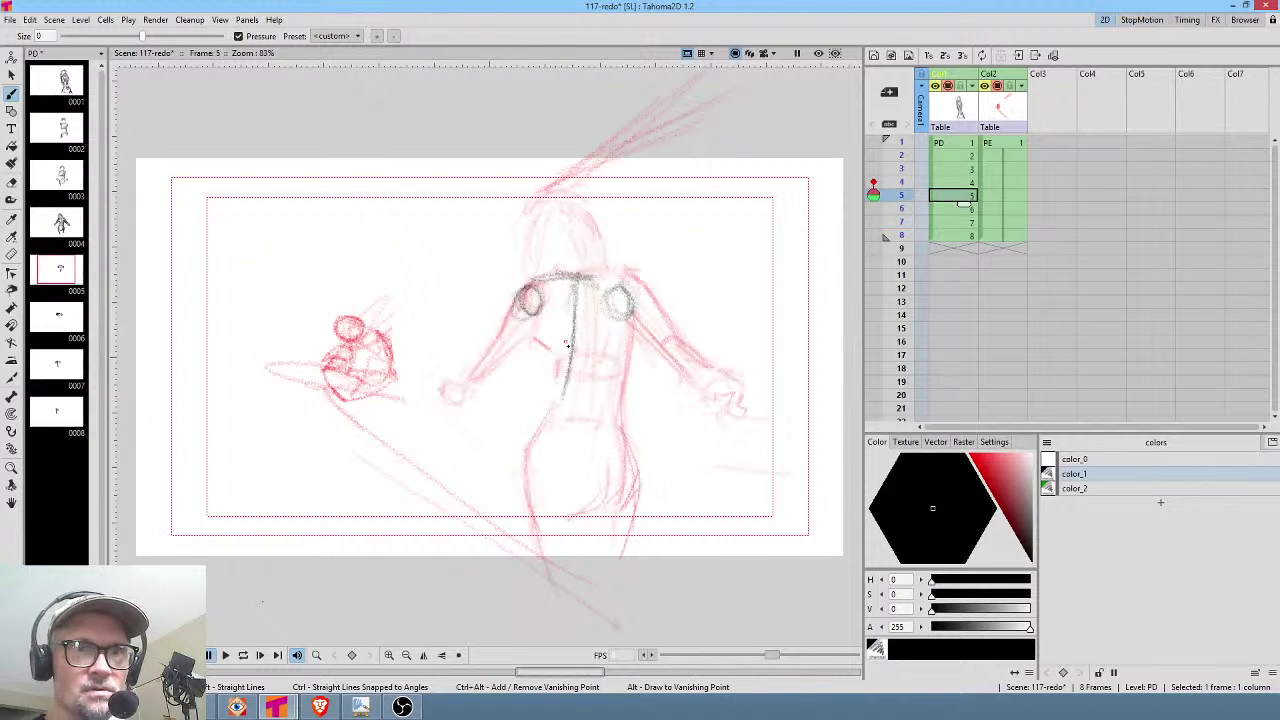
key(period)
key(period)
key(period)
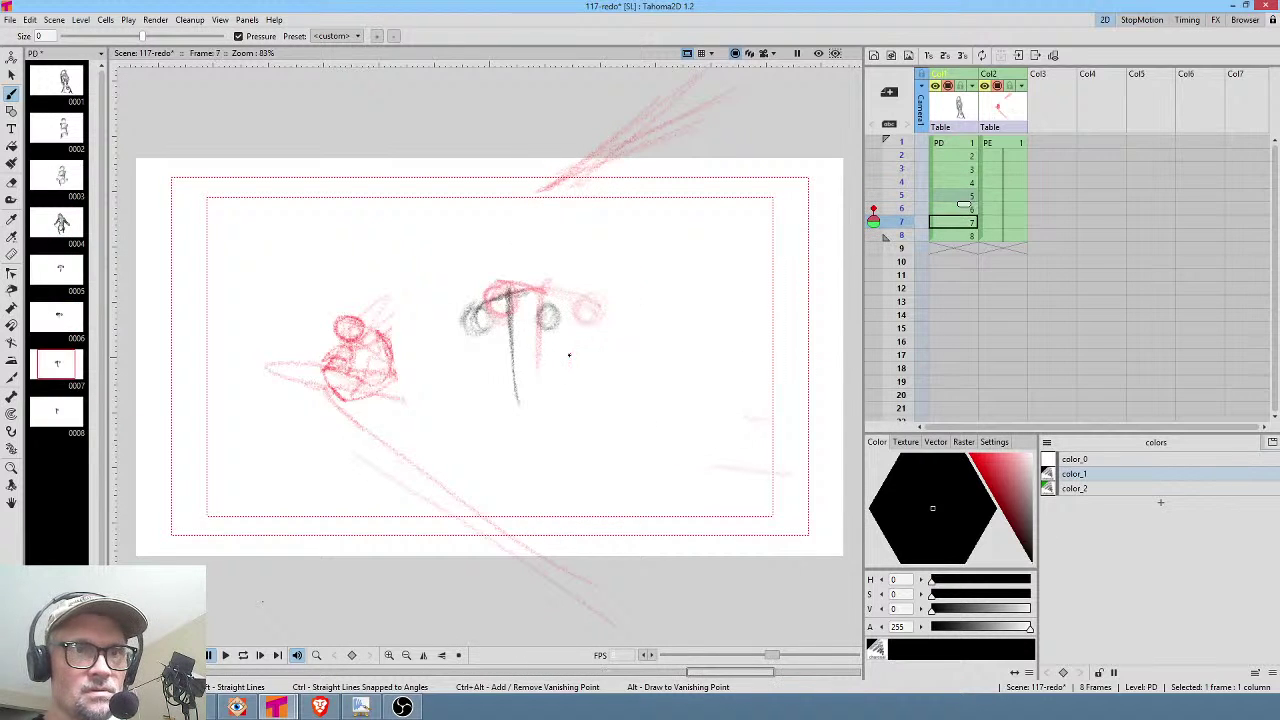
key(period)
key(comma)
key(comma)
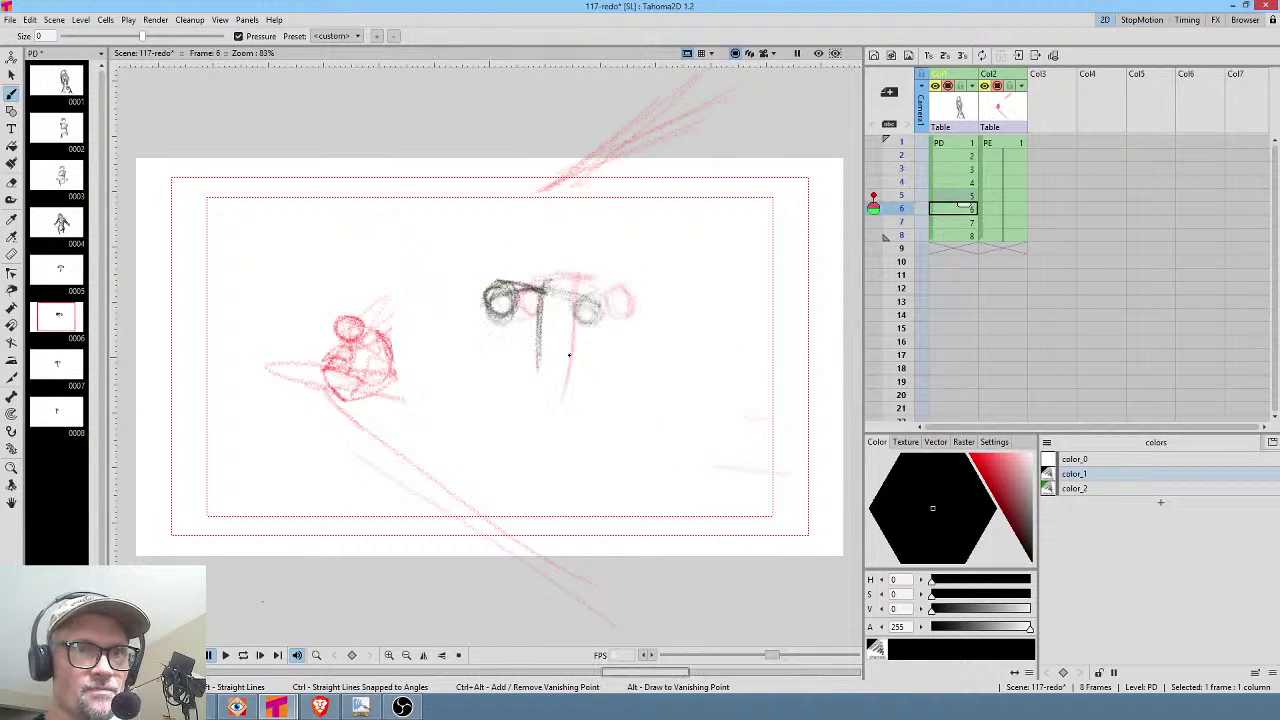
key(period)
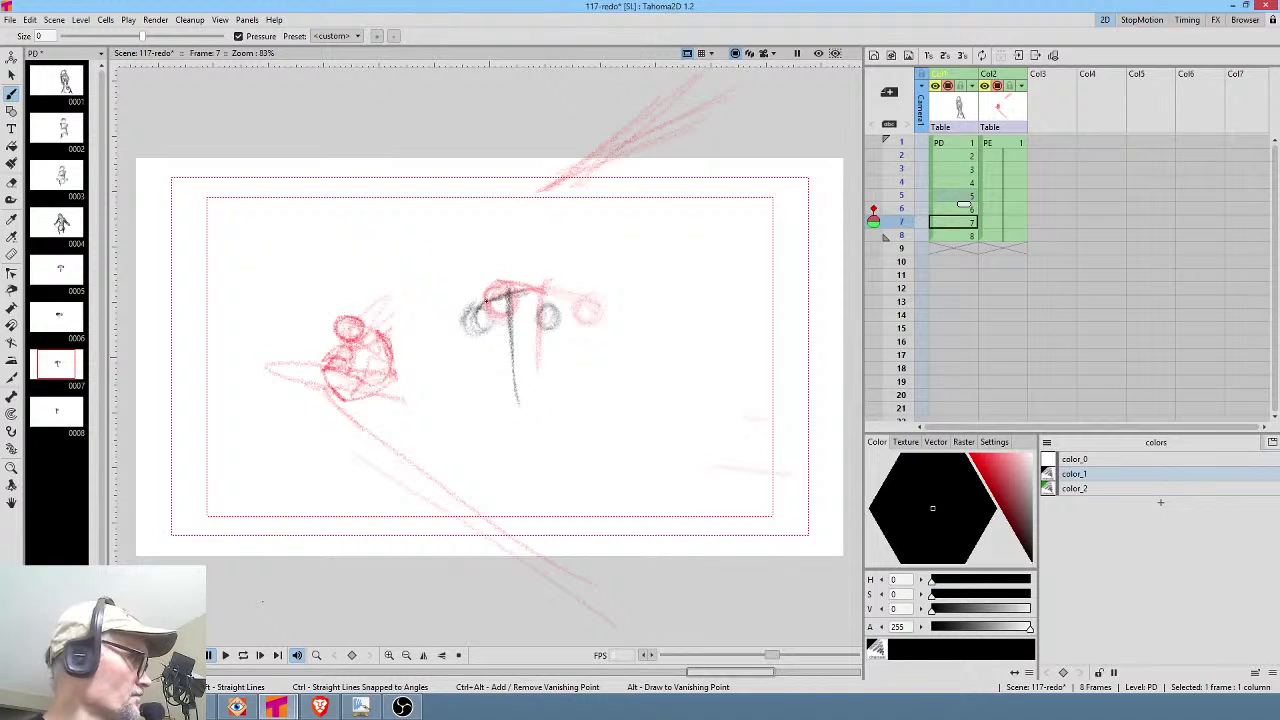
Lasso the left shoulder on PD frame 7 and move it up and slightly right, by about 26 px and 52 px.
key(s)
mouse_move(482, 288)
mouse_down()
mouse_move(450, 340)
mouse_move(488, 320)
mouse_up()
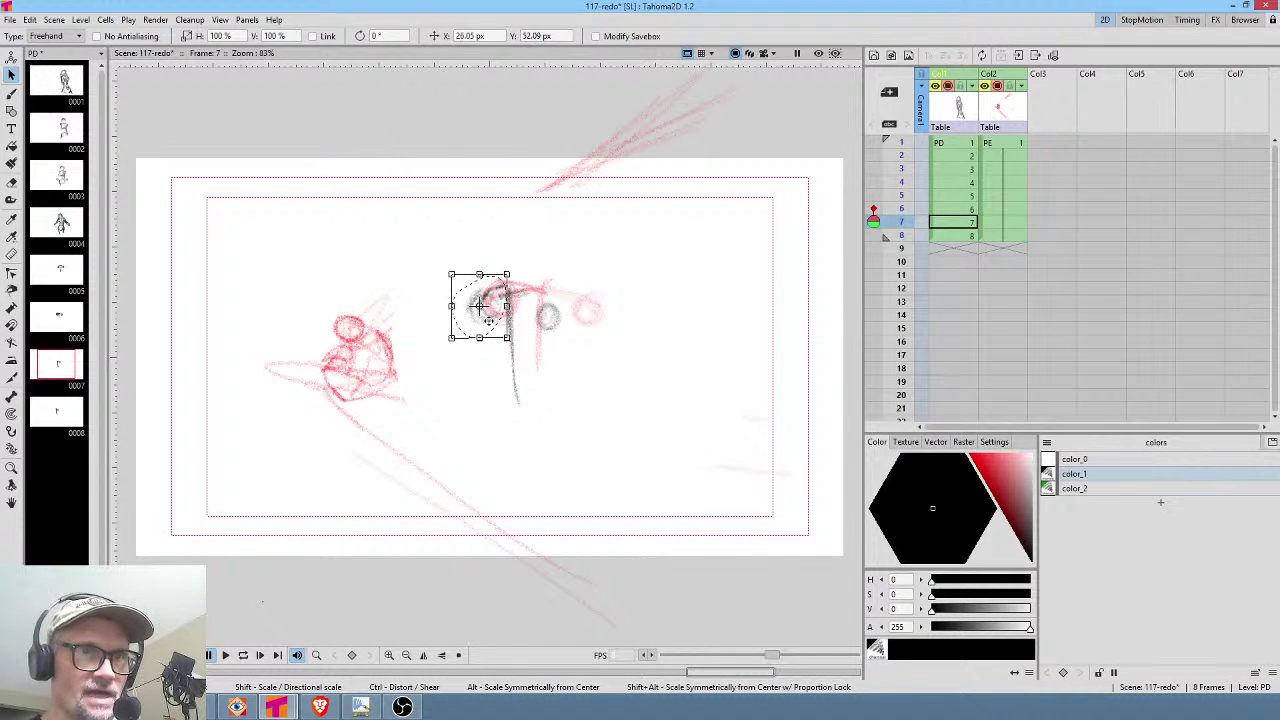
Rough in the left shoulder with the brush on PD frame 8, with a curved torso outline below it.
key(period)
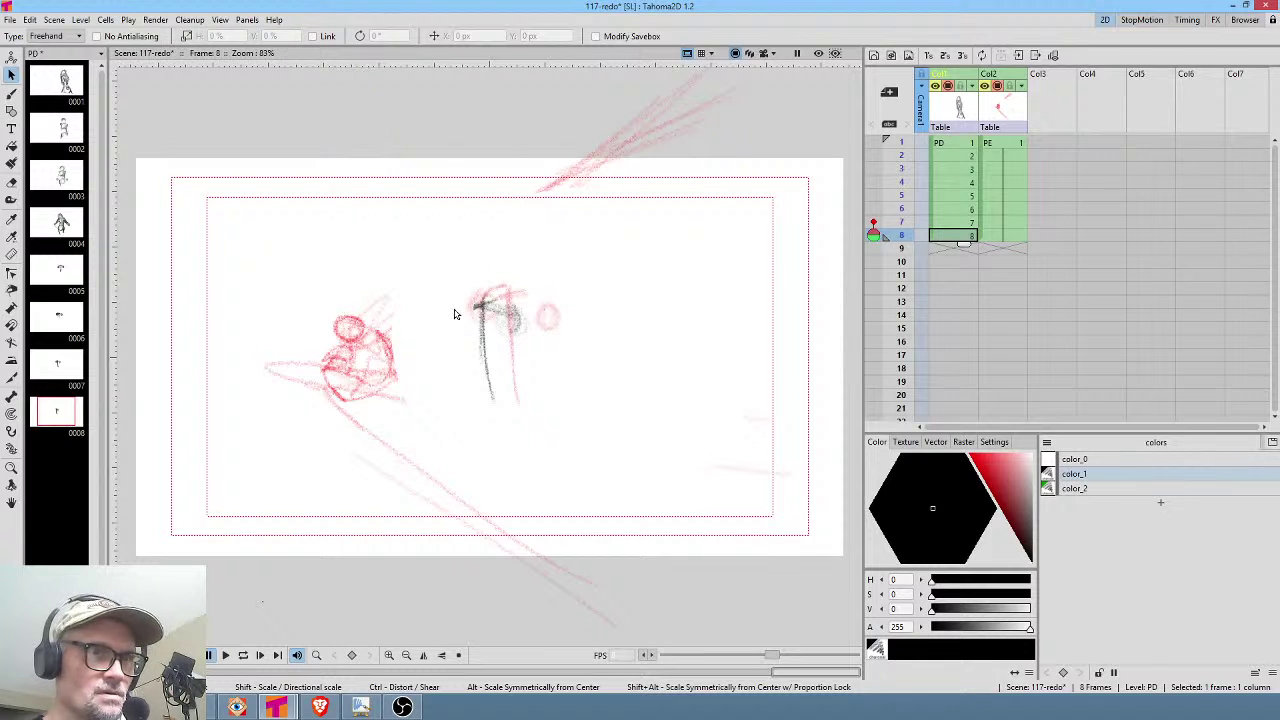
key(b)
mouse_move(474, 300)
mouse_down()
mouse_move(435, 297)
mouse_move(500, 328)
mouse_move(516, 310)
mouse_move(458, 382)
mouse_up()
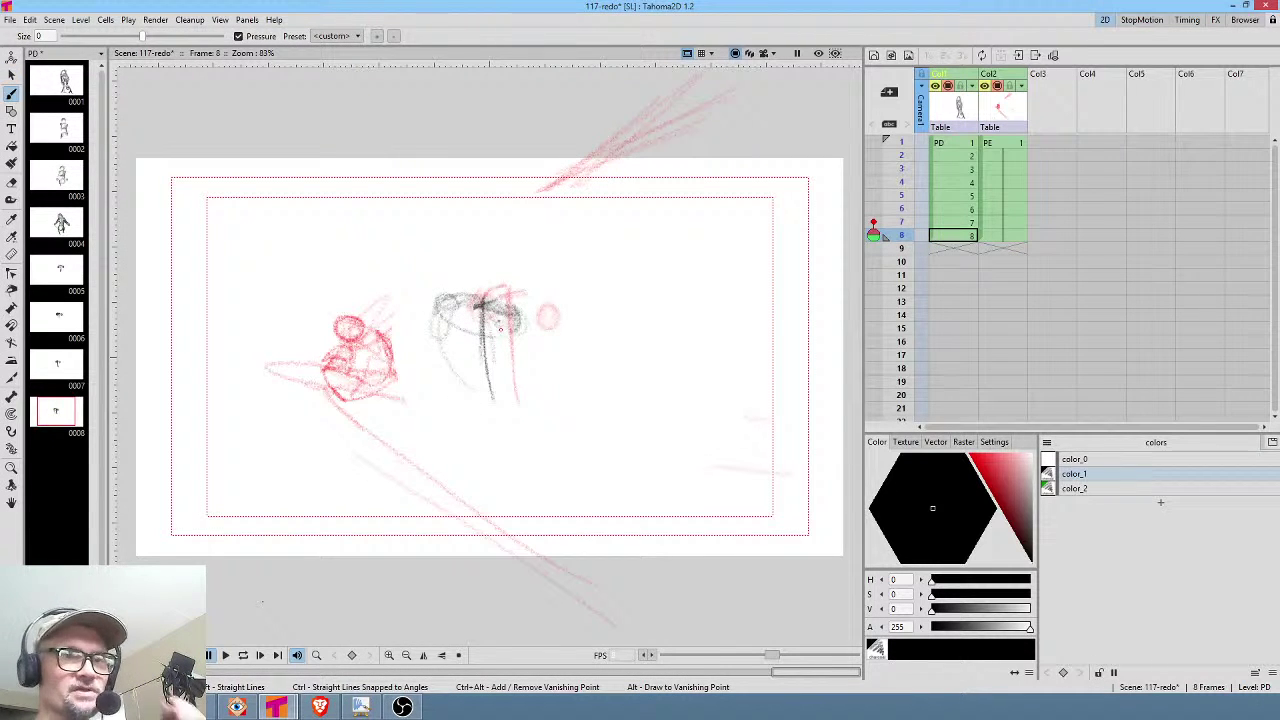
drag(435, 306, 464, 324)
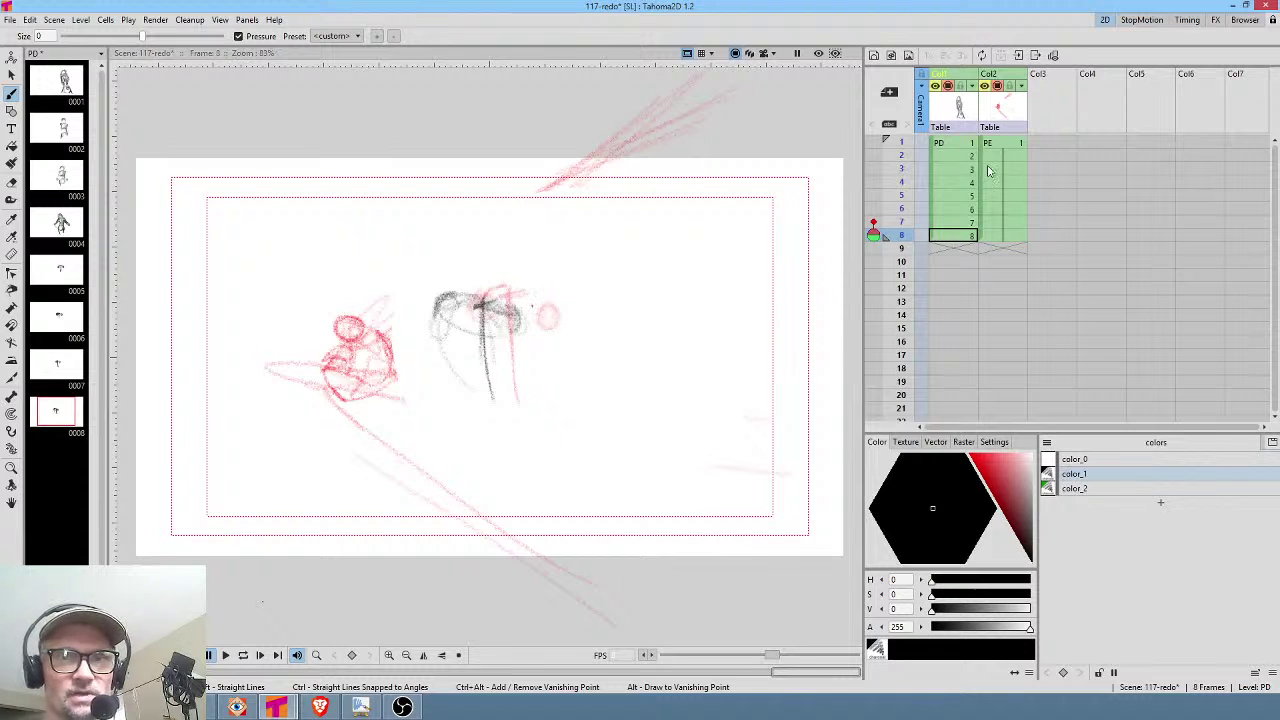
Scrub the timeline between frames 1 and 6 to review the figure's movement.
click(906, 183)
mouse_move(908, 192)
mouse_down()
mouse_move(902, 238)
mouse_move(906, 157)
mouse_move(904, 249)
mouse_move(908, 157)
mouse_move(910, 207)
mouse_up()
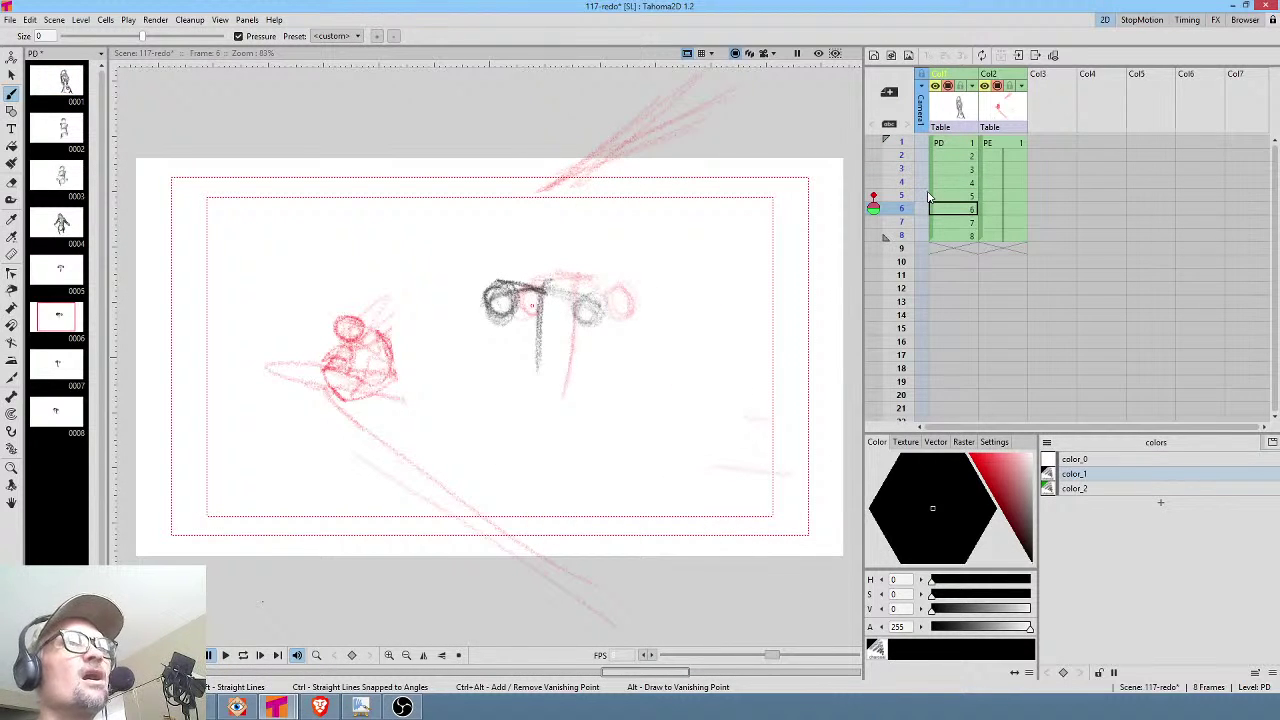
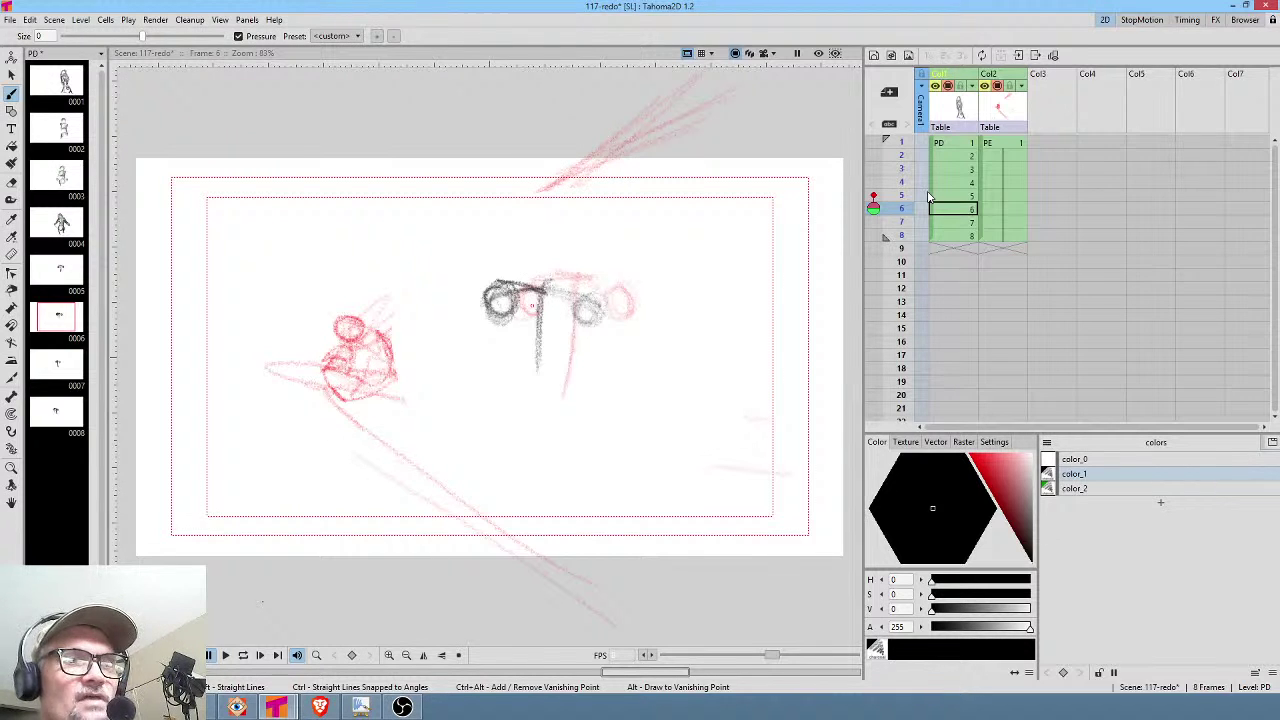
click(933, 145)
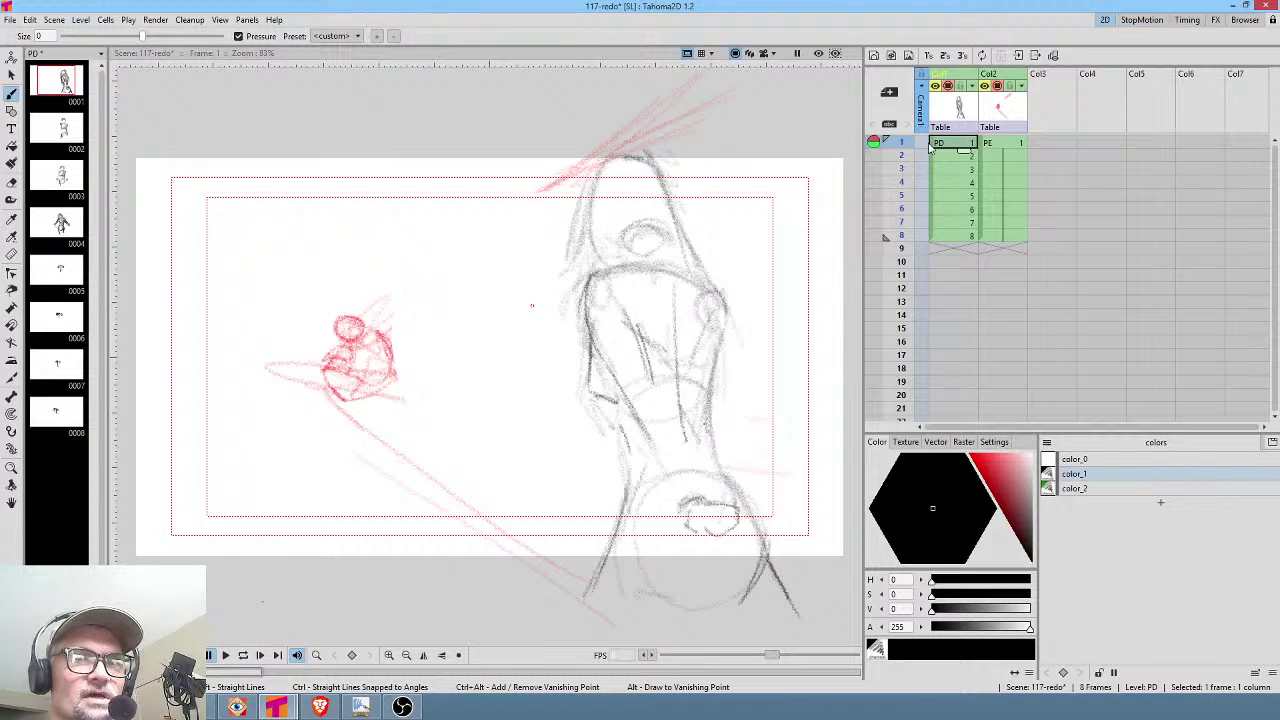
mouse_move(907, 144)
mouse_down()
mouse_move(902, 200)
mouse_move(902, 146)
mouse_up()
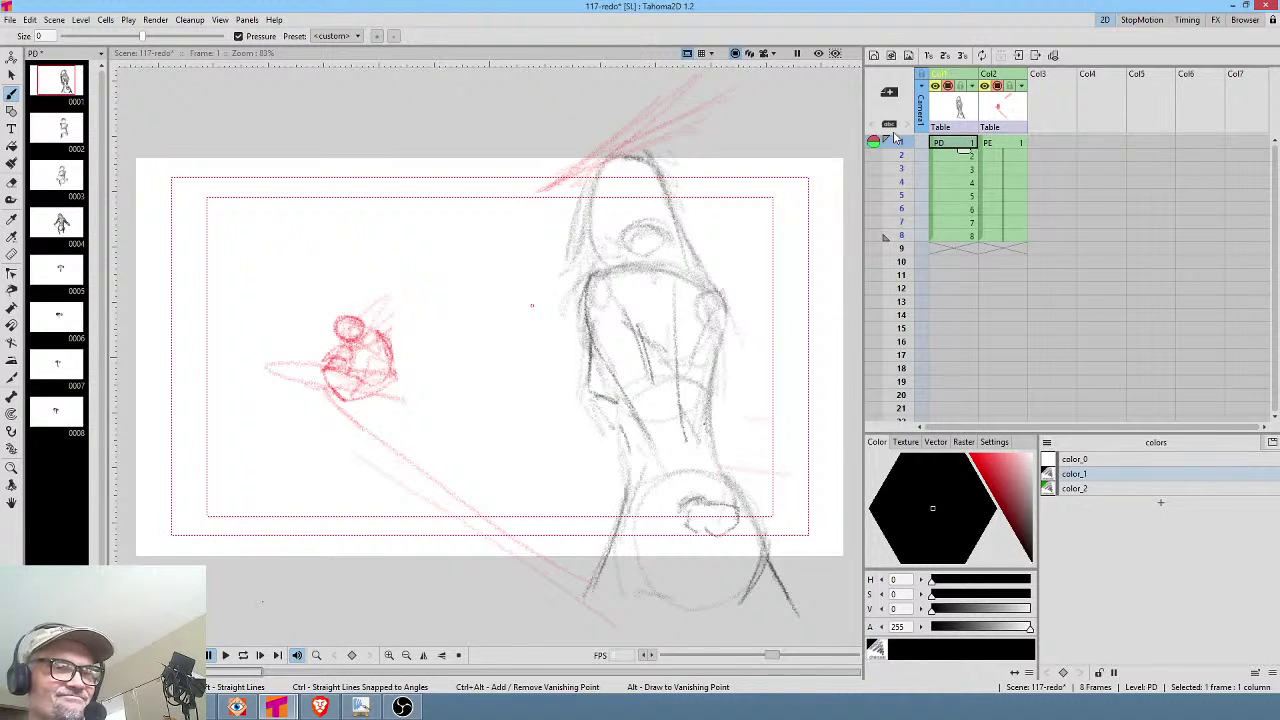
Draw a line for the right arm hanging from the right shoulder on PD frames 5, 6, 7 and 8.
mouse_move(905, 143)
mouse_down()
mouse_move(903, 209)
mouse_move(904, 169)
mouse_move(903, 196)
mouse_up()
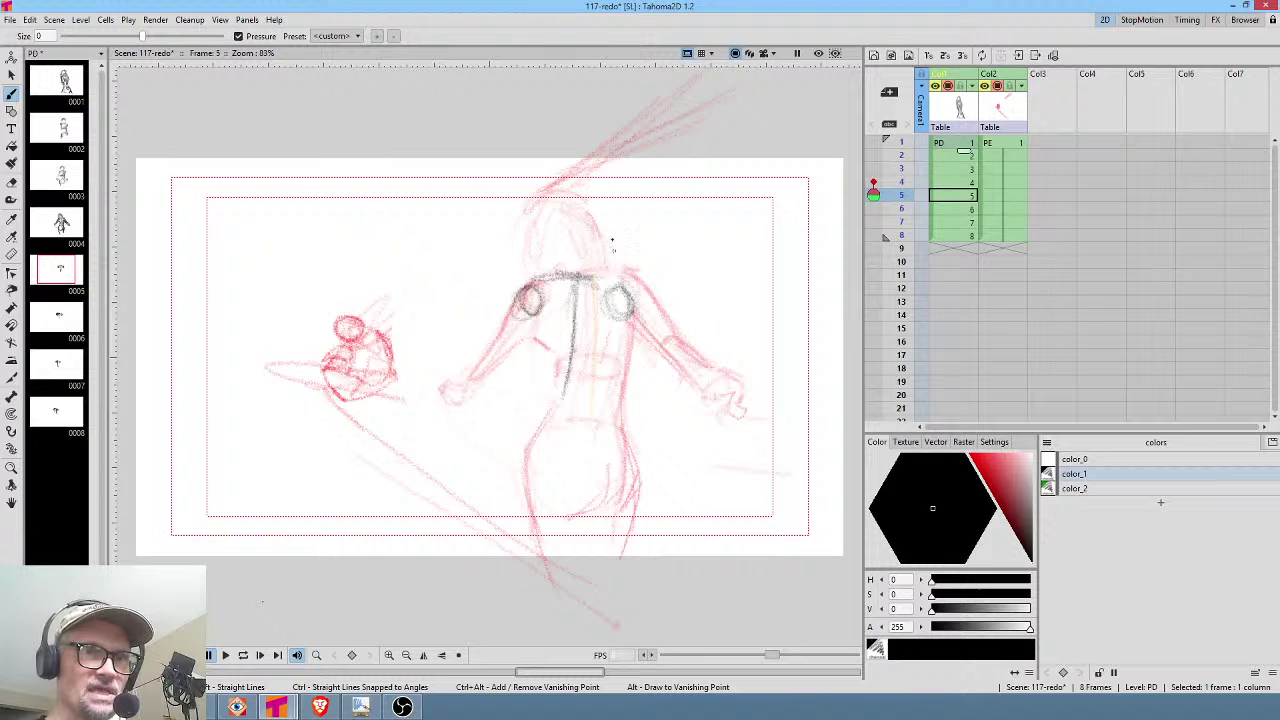
drag(630, 296, 692, 431)
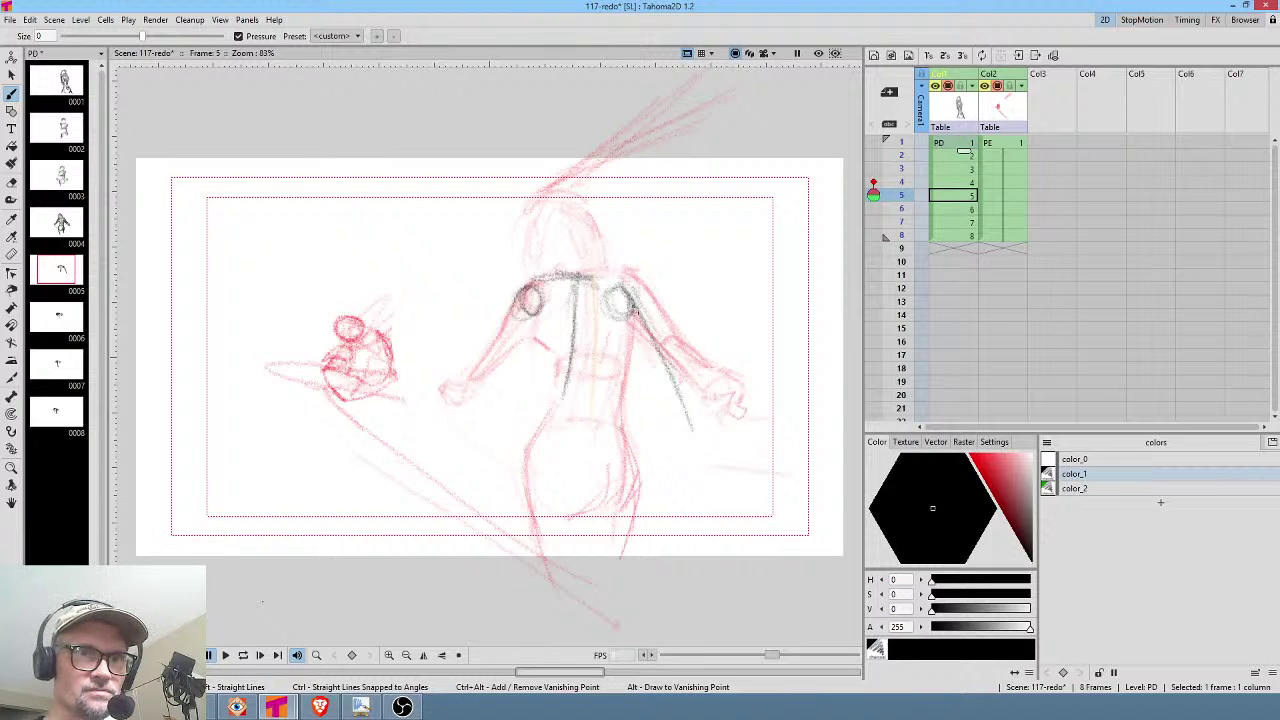
key(period)
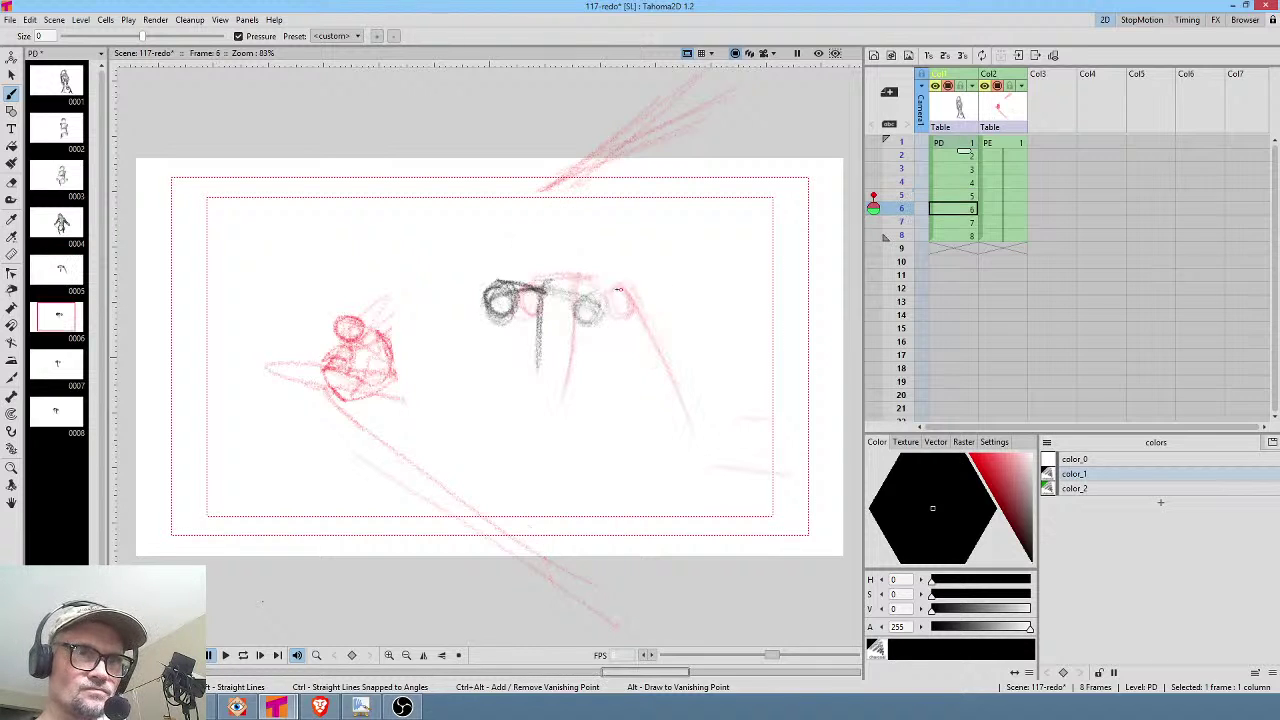
drag(596, 310, 624, 444)
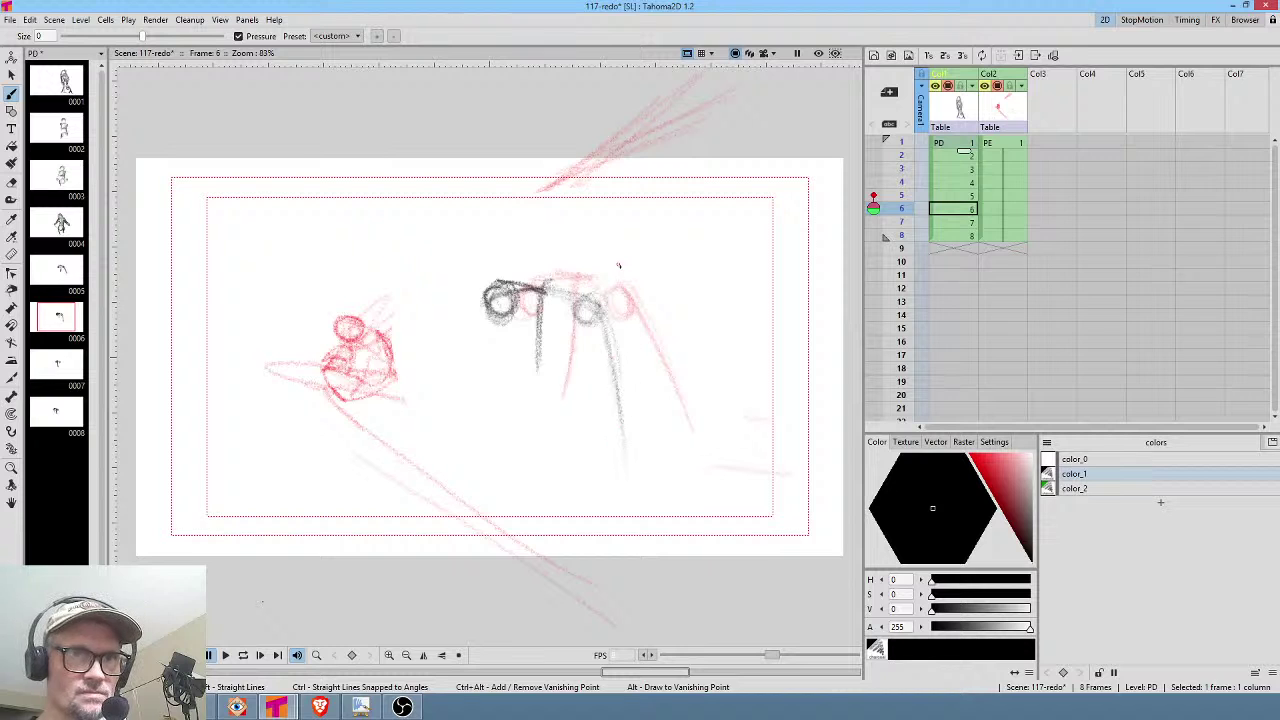
key(period)
mouse_move(547, 318)
mouse_down()
mouse_move(561, 444)
mouse_move(553, 323)
mouse_move(552, 440)
mouse_up()
key(period)
drag(484, 300, 492, 395)
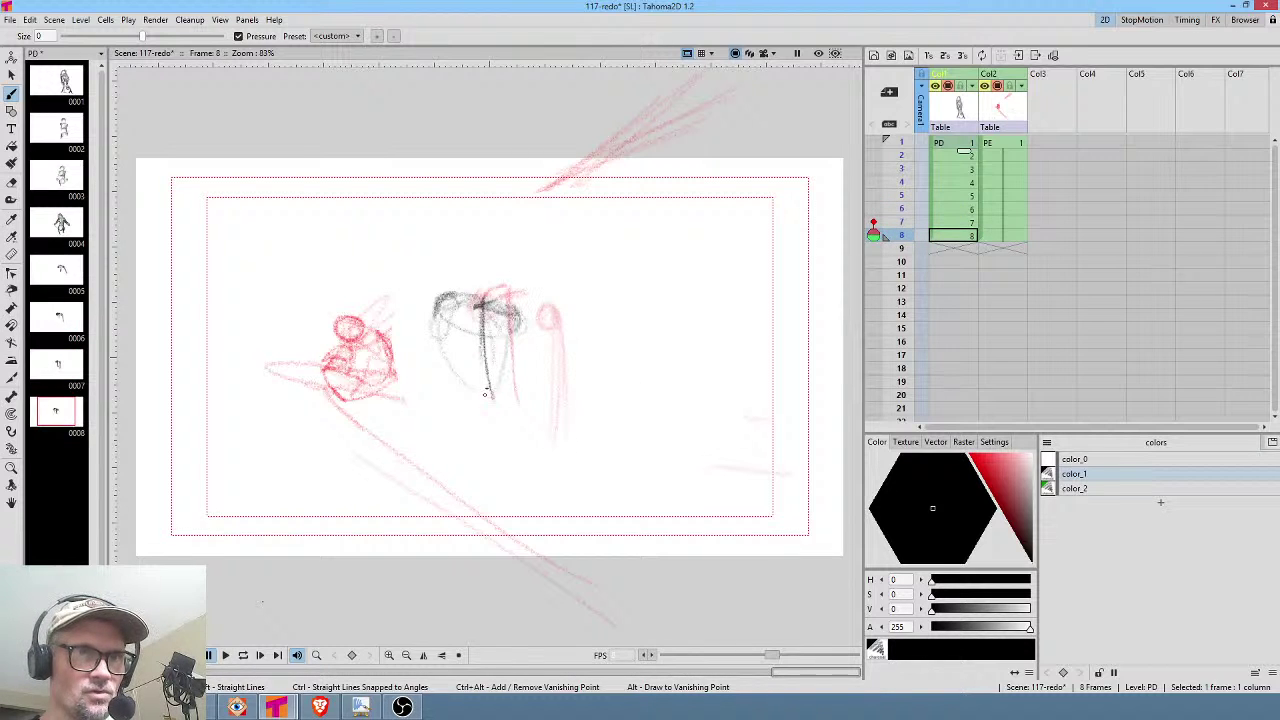
Flip back from PD frame 8 to frame 1 to check how the arms and shoulders move.
key(comma)
key(comma)
key(comma)
key(comma)
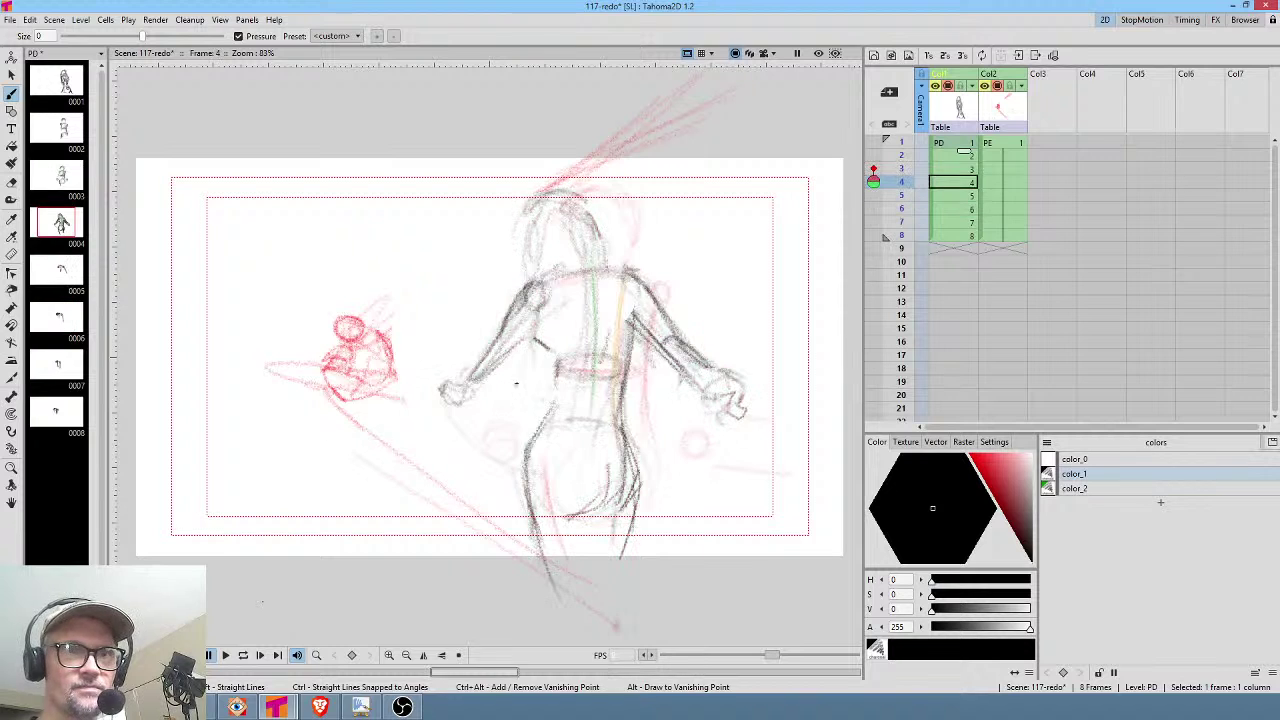
key(comma)
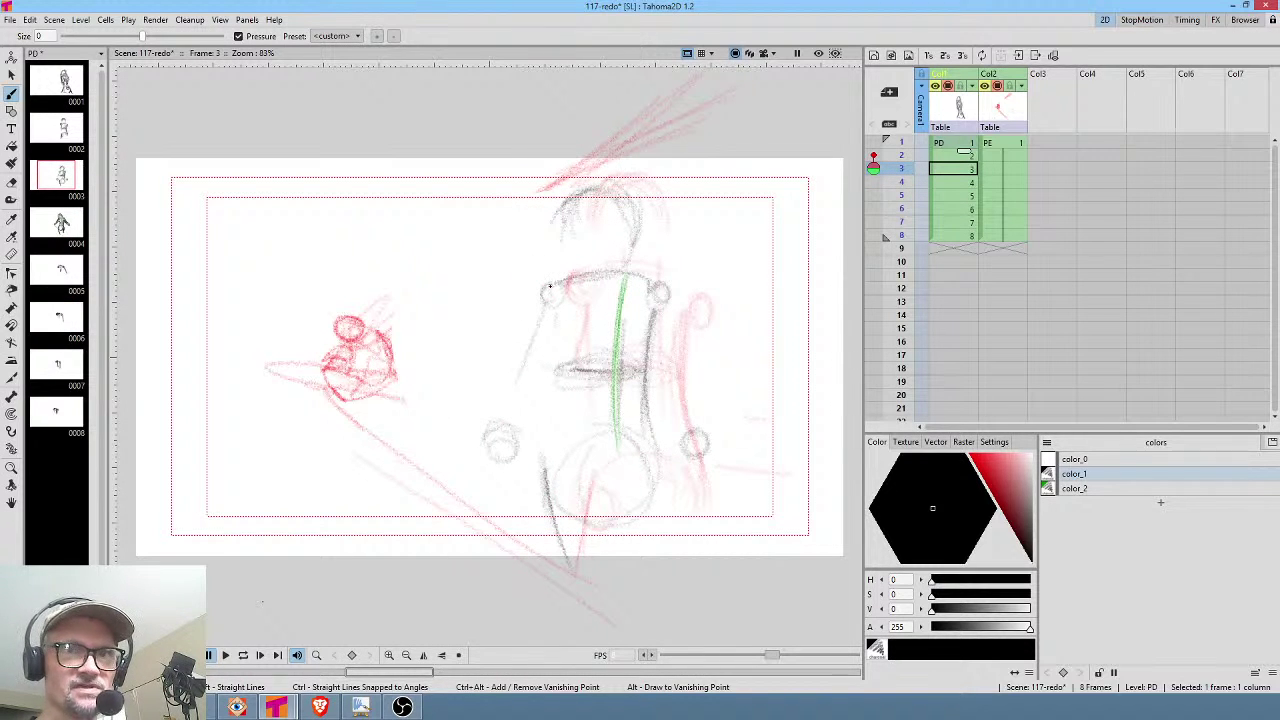
key(comma)
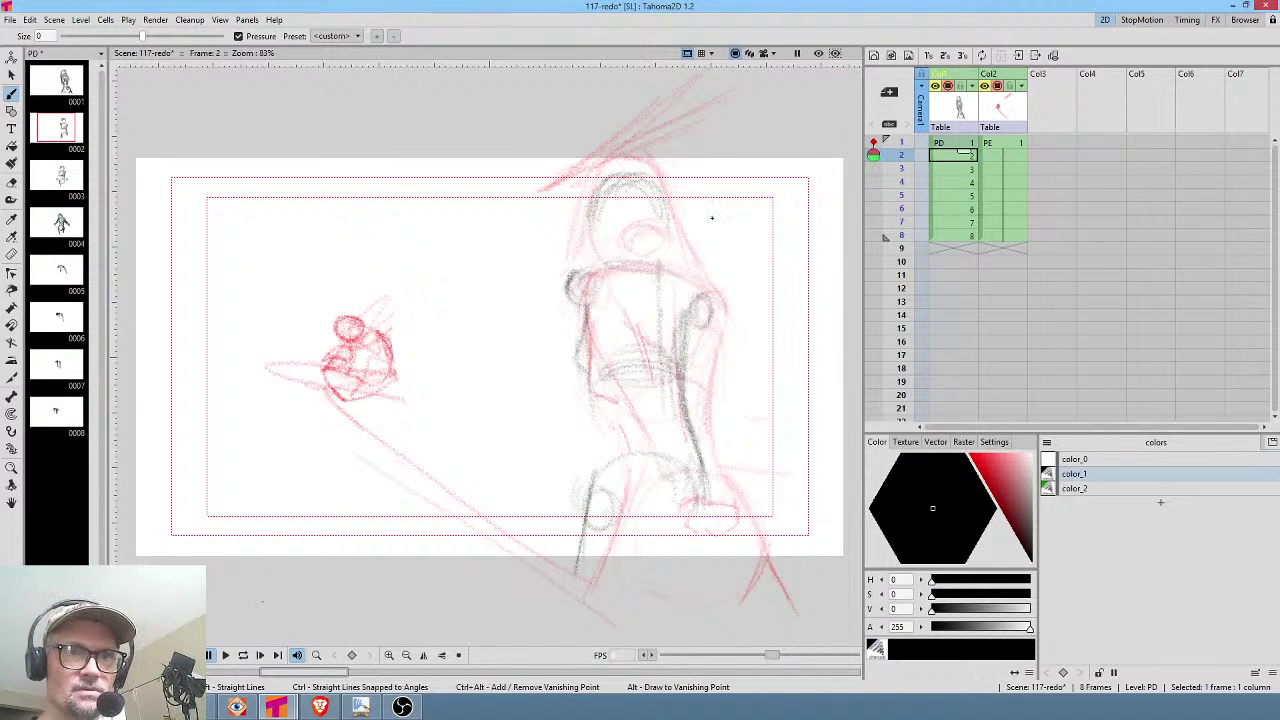
key(comma)
key(period)
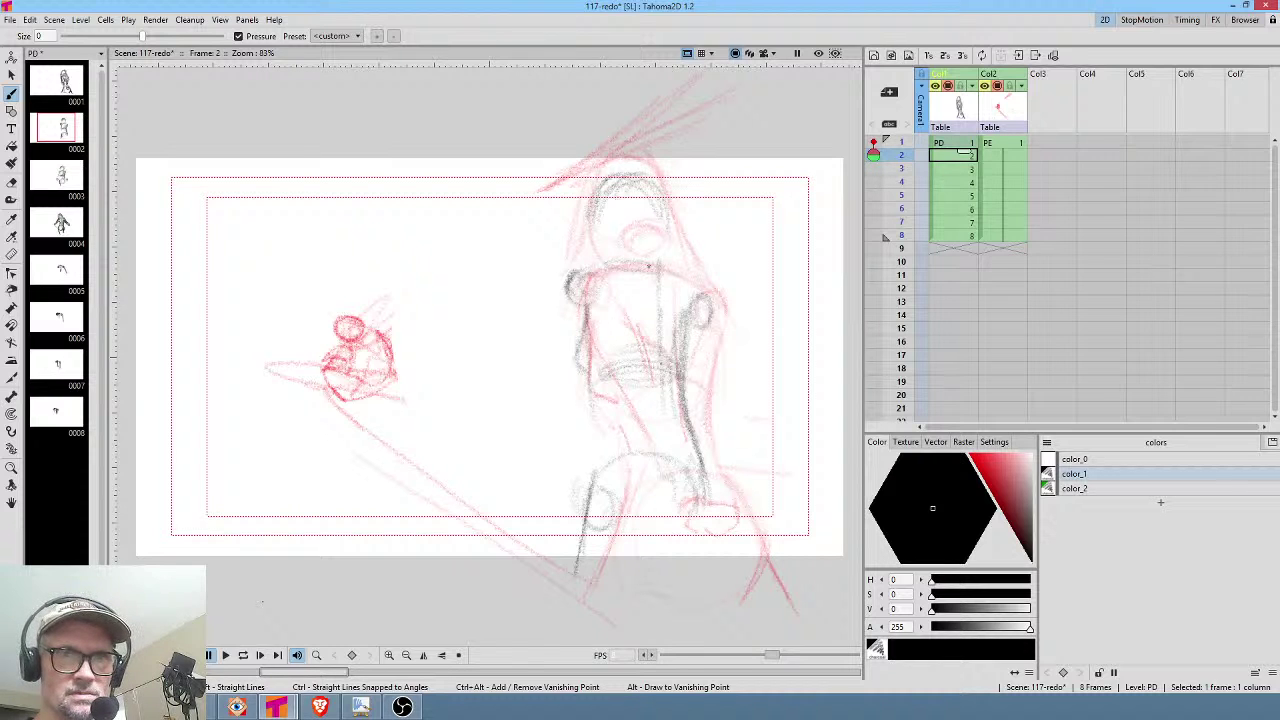
Turn off the onion skin of the previous drawing and view PD frame 2 without it.
click(873, 143)
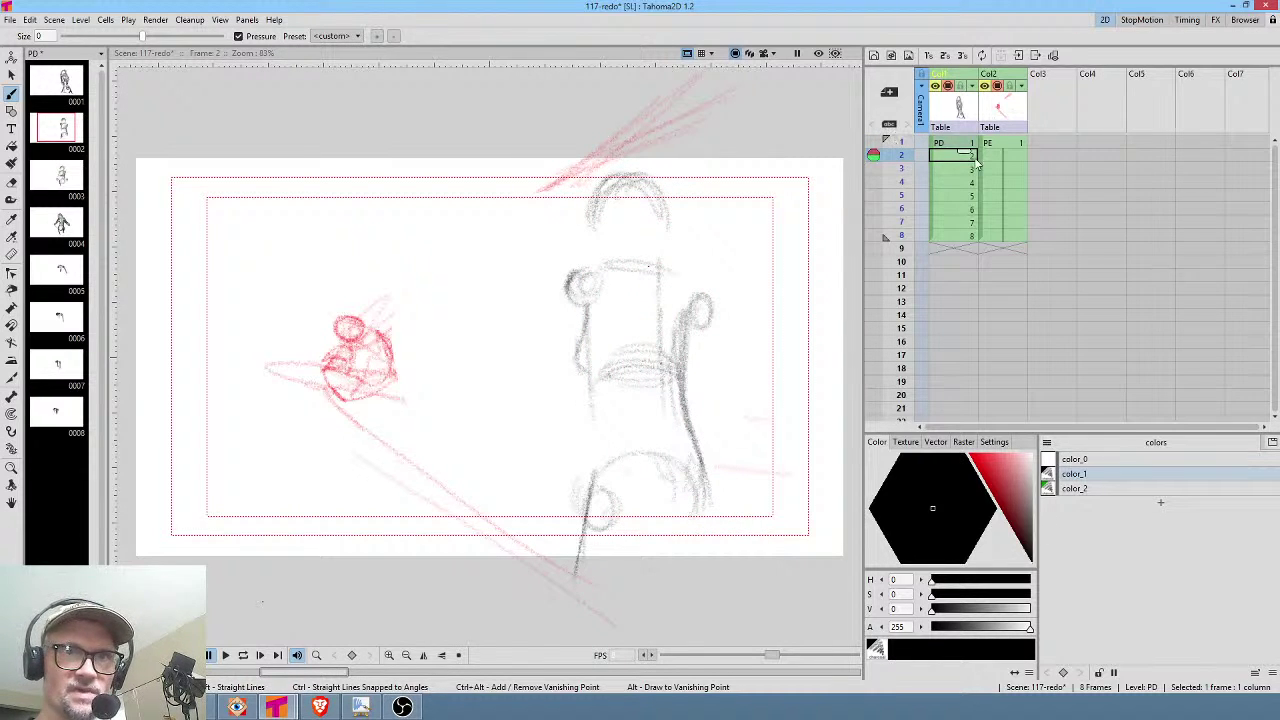
click(962, 143)
click(960, 156)
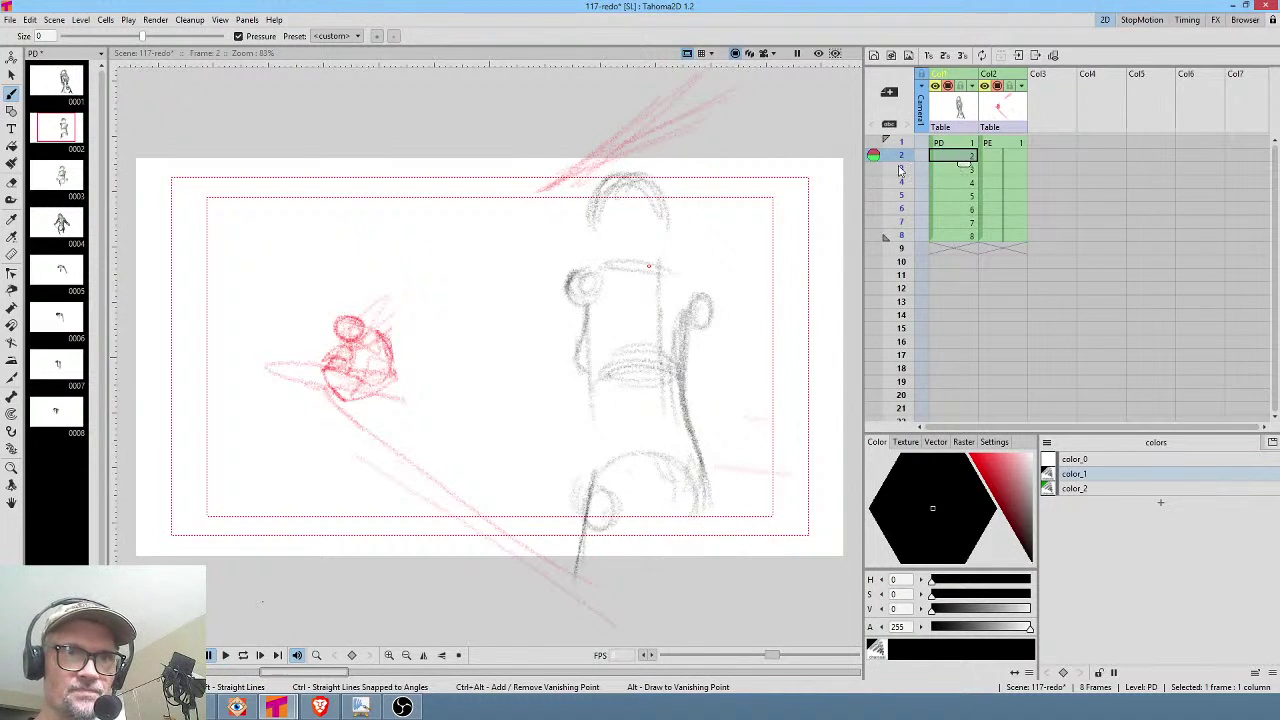
Draw a line for the left arm slanting down from the left shoulder on PD frame 5, comparing it with frame 4.
click(962, 167)
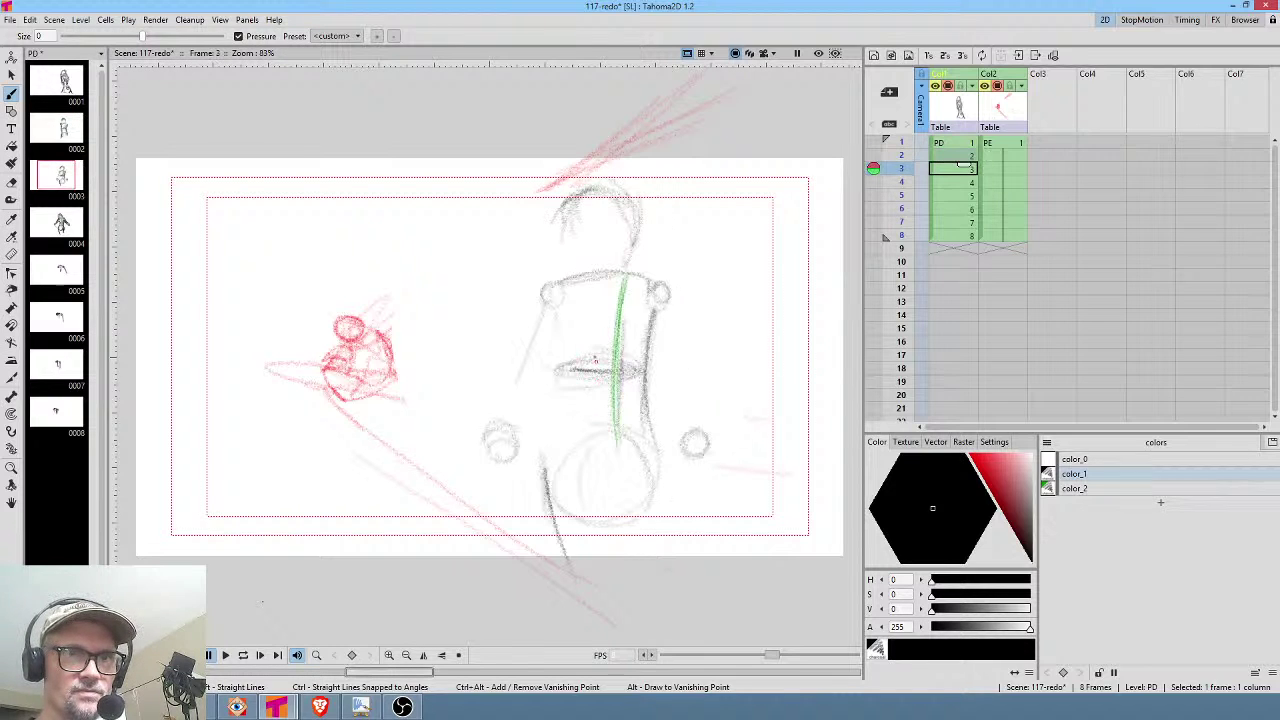
key(Down)
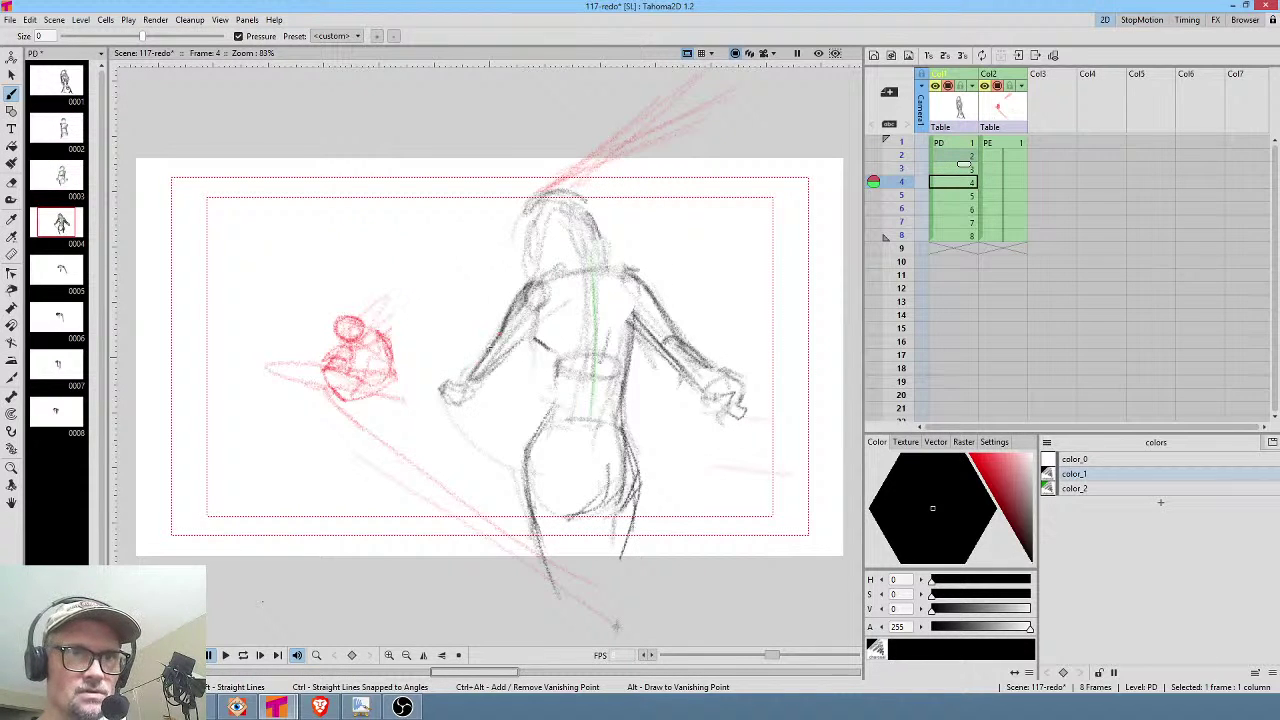
key(Down)
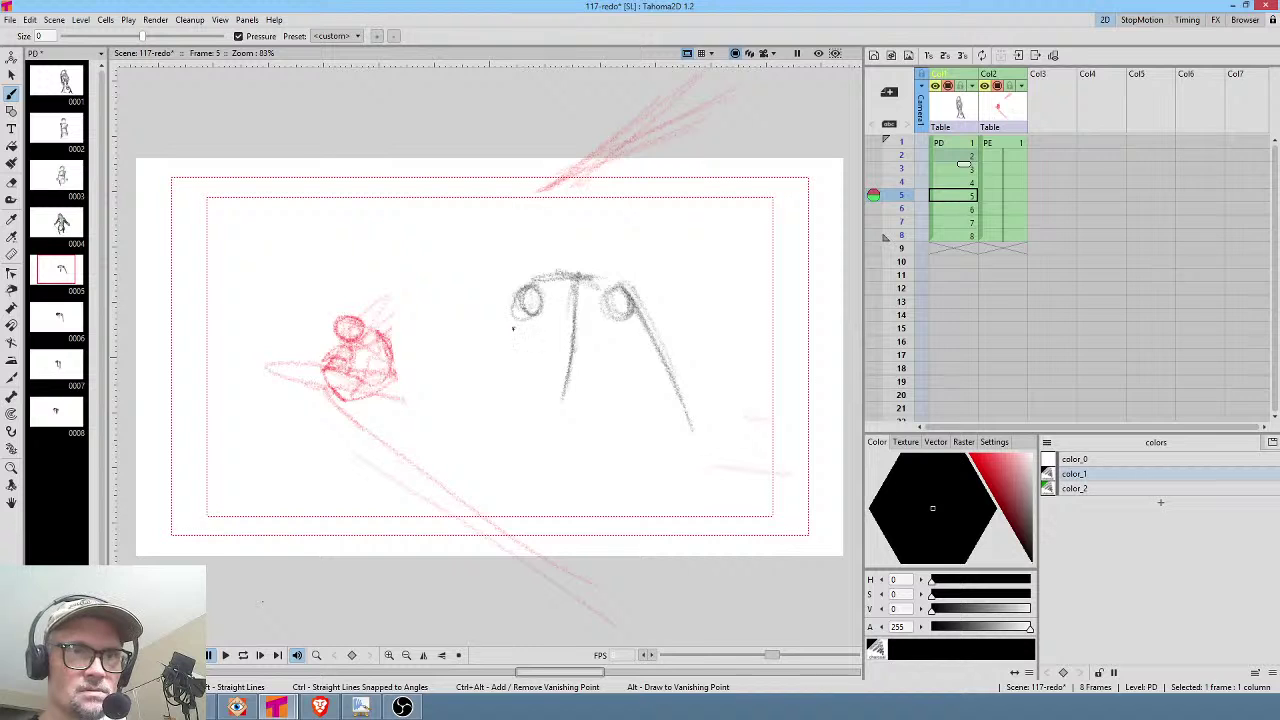
key(Up)
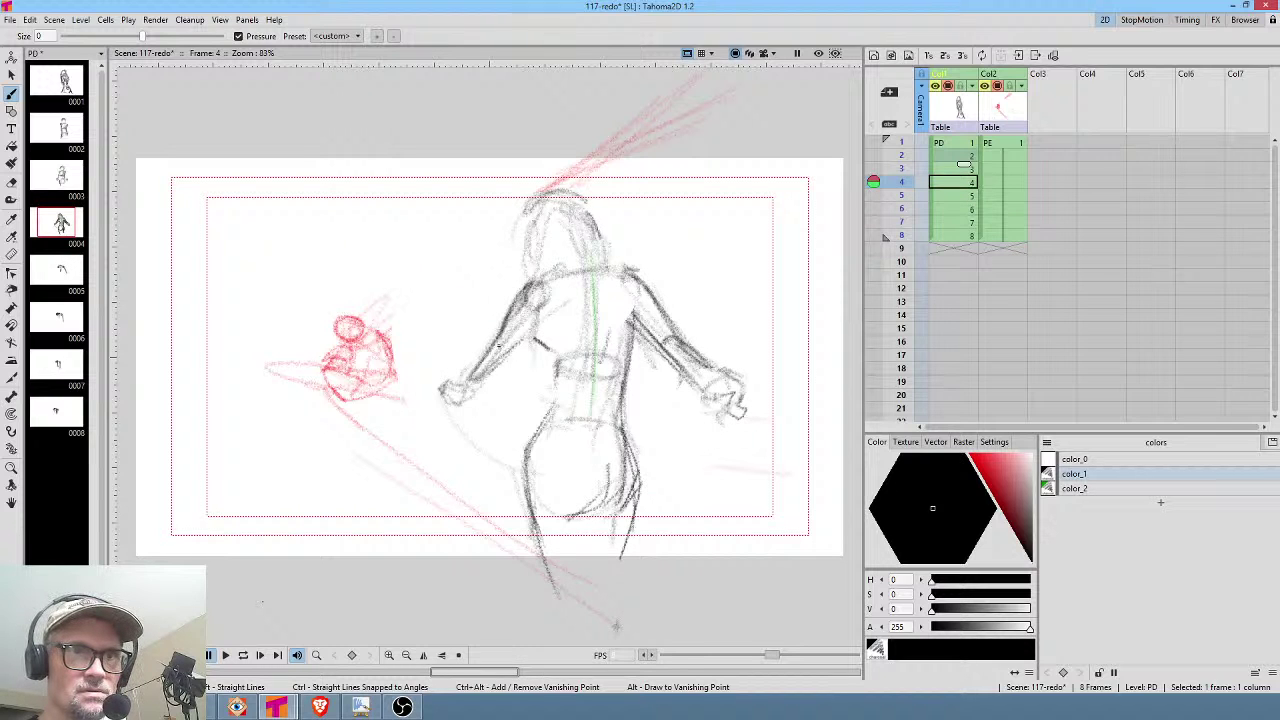
key(Down)
key(Up)
key(Down)
key(Down)
key(Up)
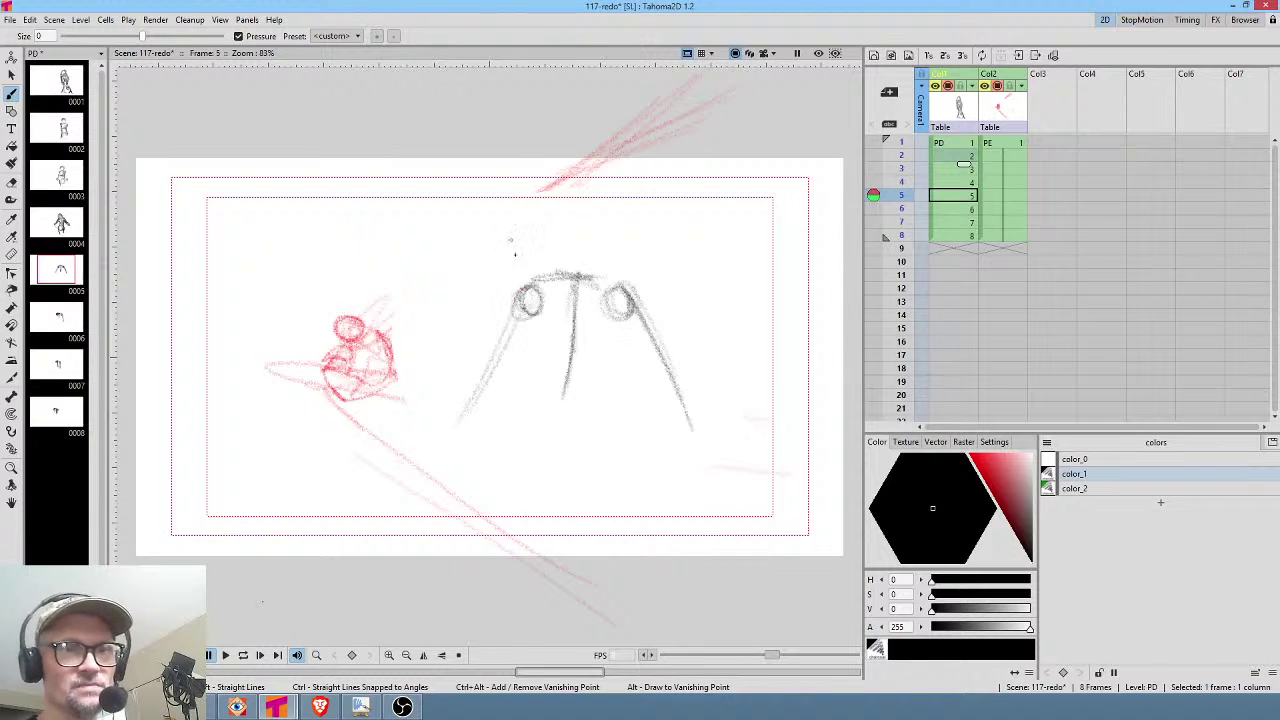
Flip between PD frames 3 and 6 to check the left arm's swing.
key(Up)
key(Down)
key(Down)
key(Up)
key(Up)
key(Up)
key(Down)
key(Down)
key(Down)
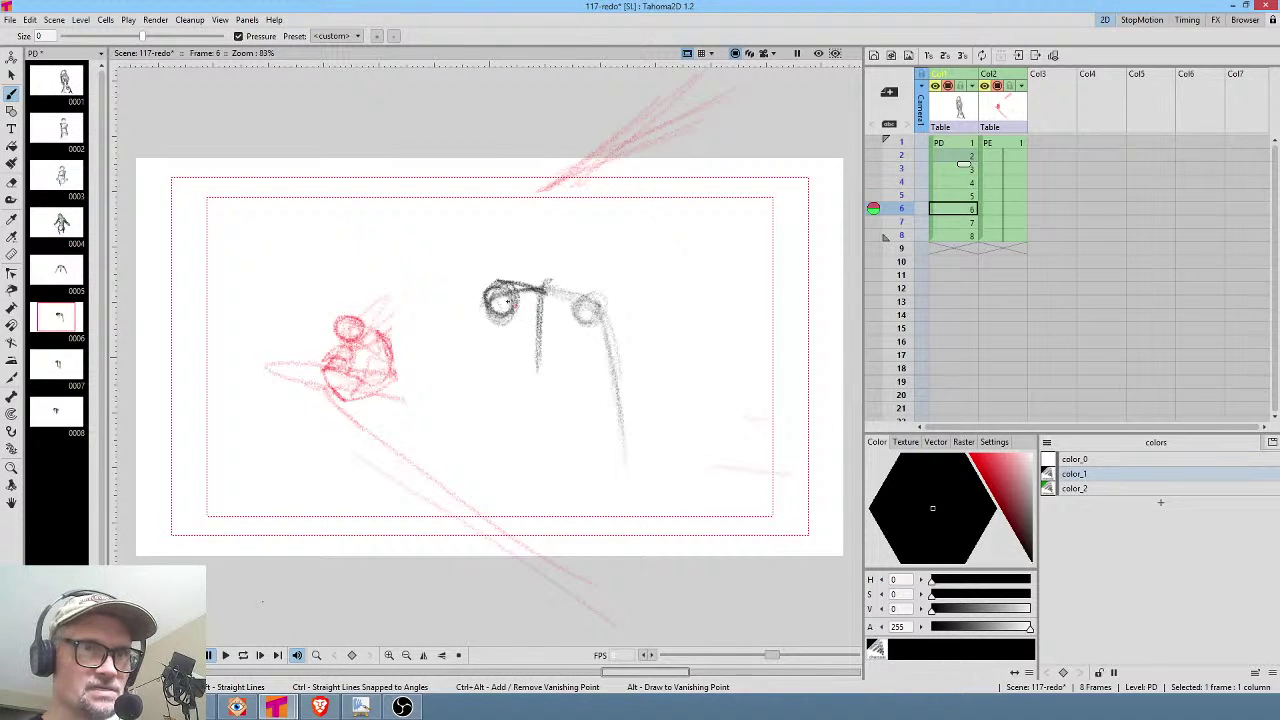
key(Up)
key(Up)
key(Down)
Draw the left arm's line hanging below the left shoulder on PD frame 6 and check it against frames 3 to 5.
key(period)
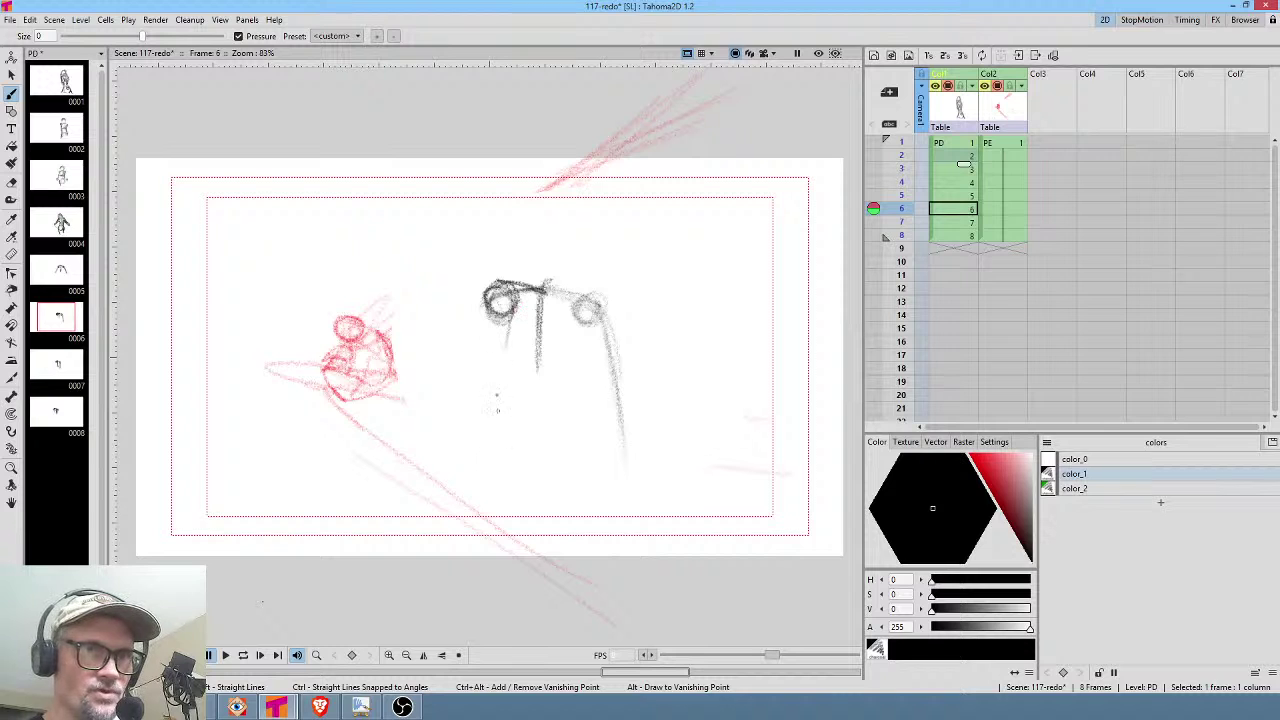
drag(488, 432, 485, 508)
key(comma)
key(comma)
key(comma)
key(period)
key(period)
key(period)
Draw the left arm's line on PD frame 8, slanting down and right from the left shoulder.
key(period)
key(period)
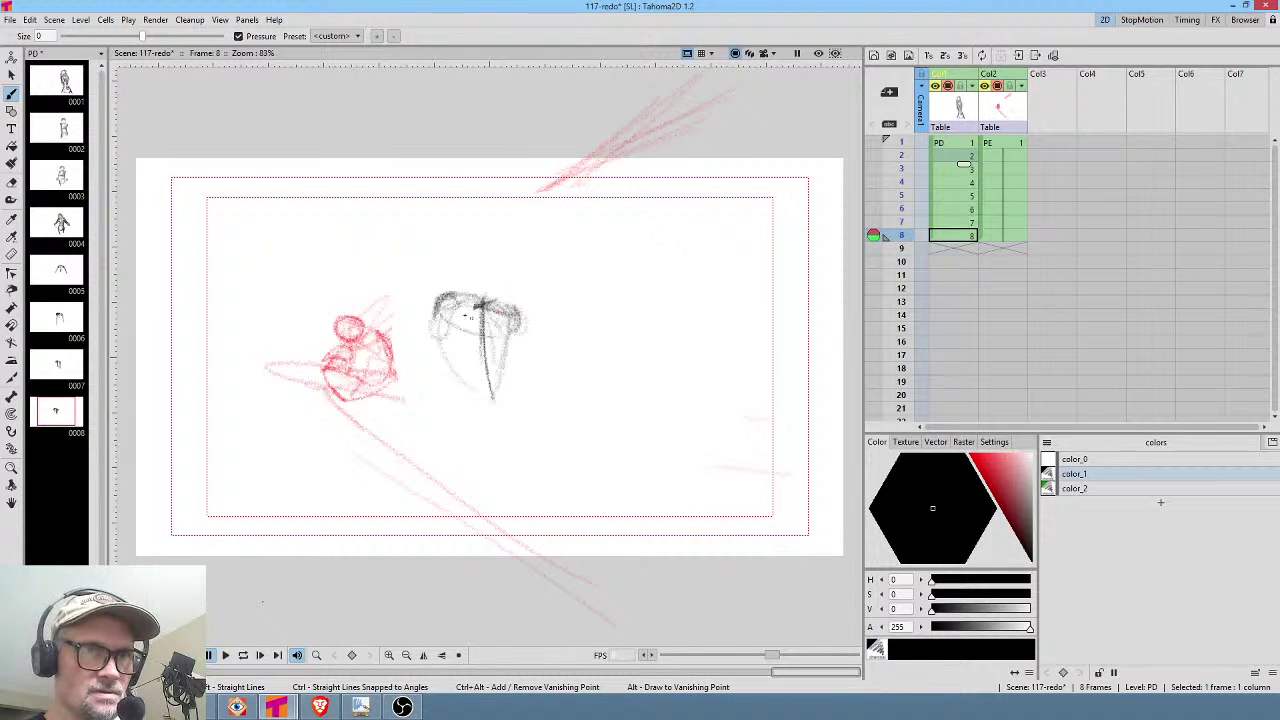
drag(449, 322, 482, 443)
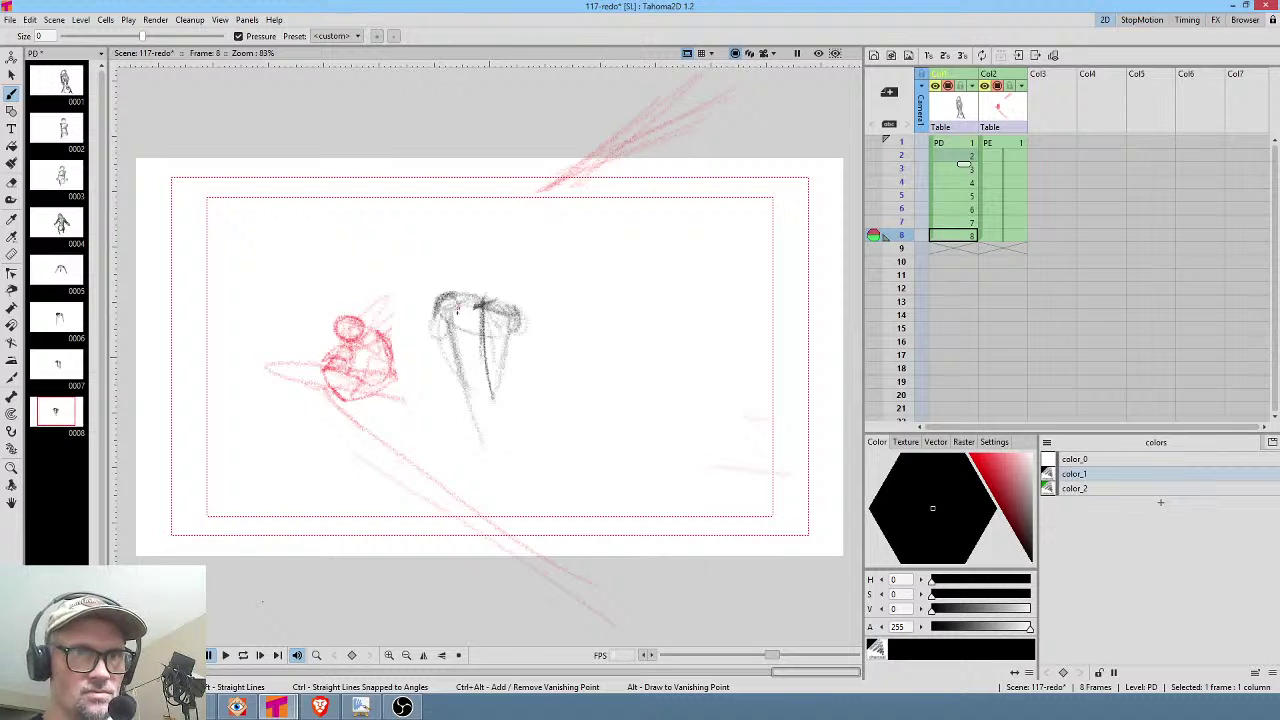
Flip through PD frames 2 to 8 repeatedly to examine the arms and torso from drawing to drawing.
key(comma)
key(comma)
key(comma)
key(comma)
key(comma)
key(comma)
key(period)
key(period)
key(period)
key(period)
key(comma)
key(comma)
key(period)
key(comma)
key(period)
key(comma)
key(period)
key(comma)
key(comma)
key(comma)
key(period)
key(period)
key(period)
key(comma)
key(comma)
Draw the right side of the torso below the right shoulder on PD frame 5 and compare it with frame 4.
key(period)
key(period)
drag(612, 335, 603, 410)
key(comma)
key(period)
key(comma)
key(period)
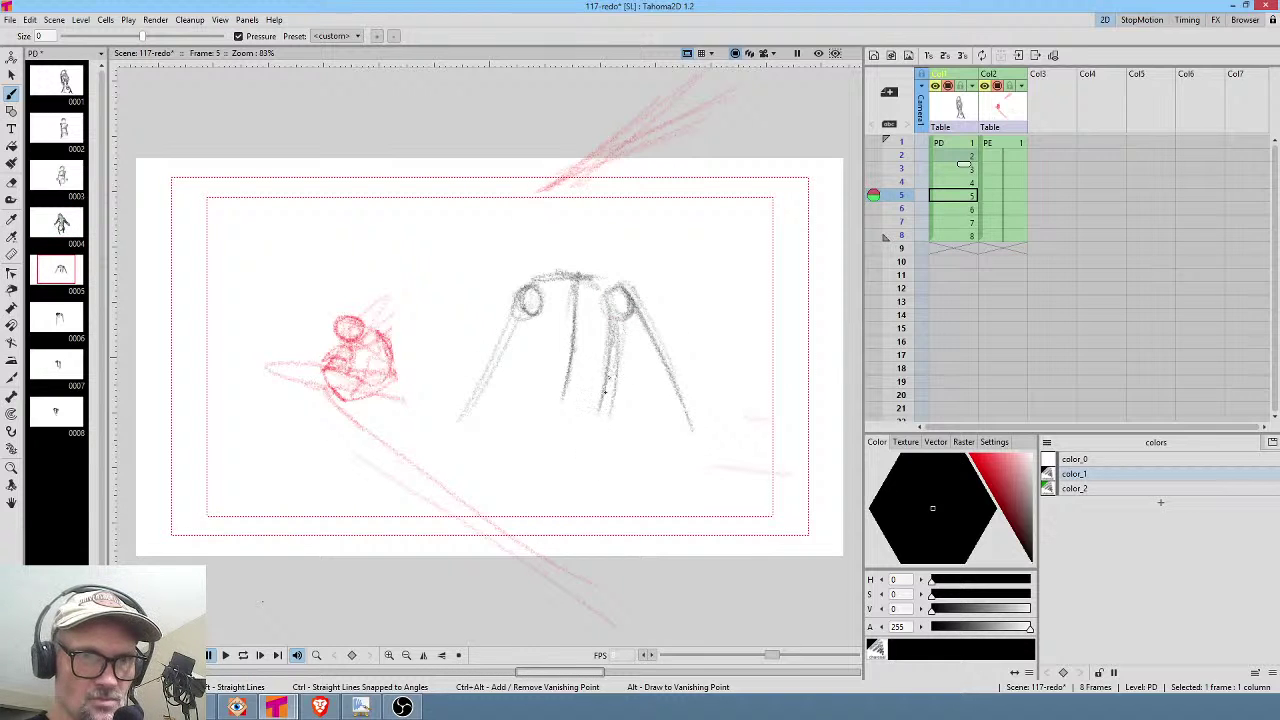
Draw the right side of the torso below the right shoulder on PD frame 6, comparing it with frames 4 and 5.
key(comma)
key(period)
key(comma)
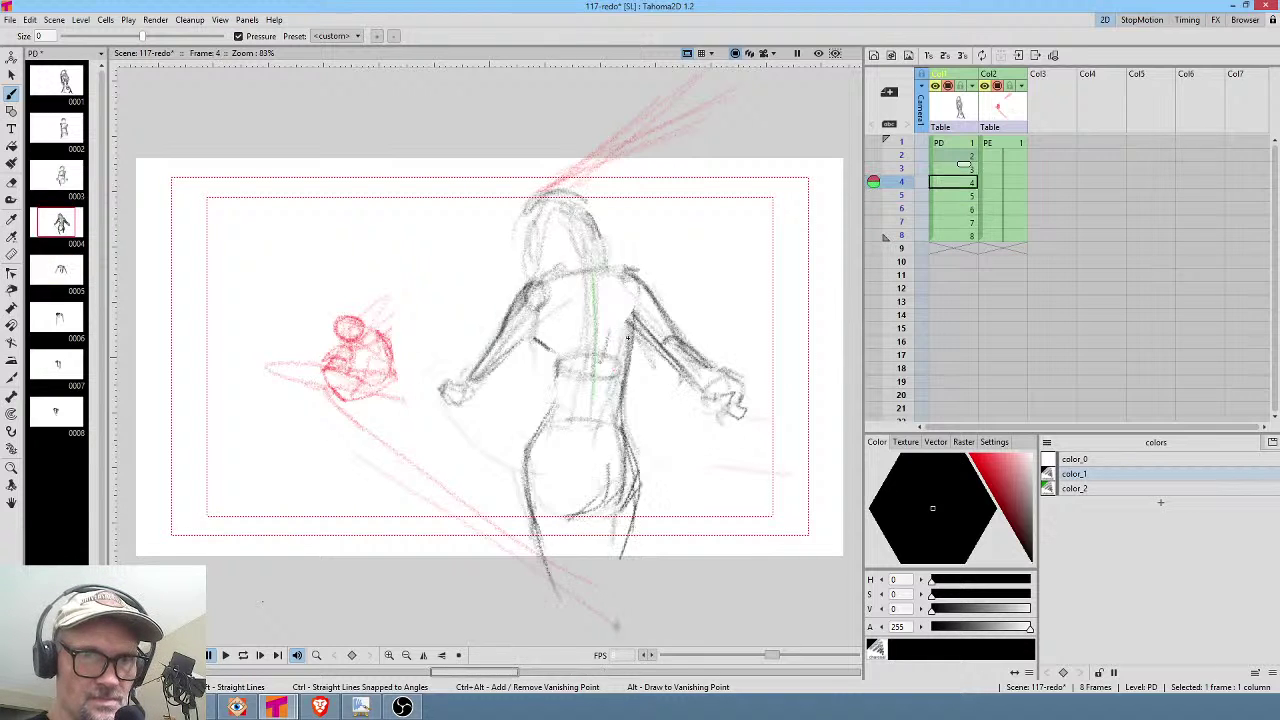
key(period)
key(period)
drag(588, 358, 575, 438)
key(comma)
key(period)
drag(583, 335, 566, 440)
drag(584, 352, 566, 432)
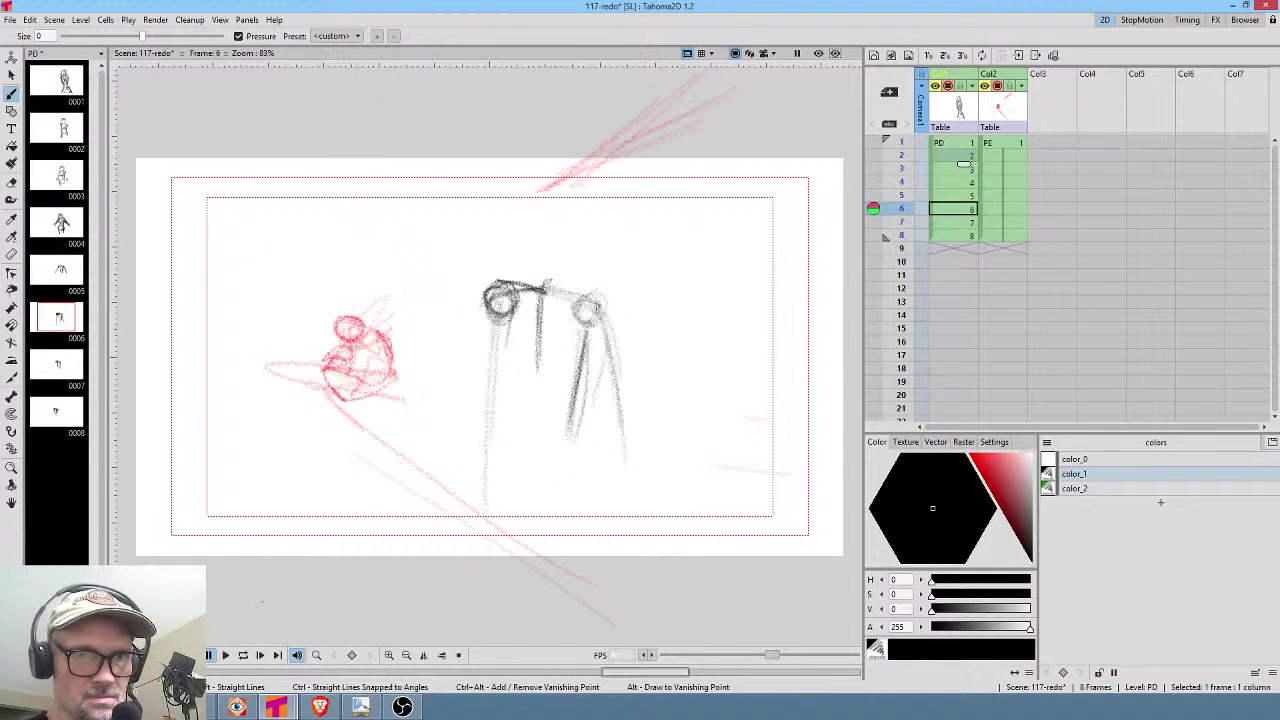
Draw the right torso side and arm line below the right shoulder on PD frame 7, checking against frames 5 and 6.
key(period)
key(comma)
key(comma)
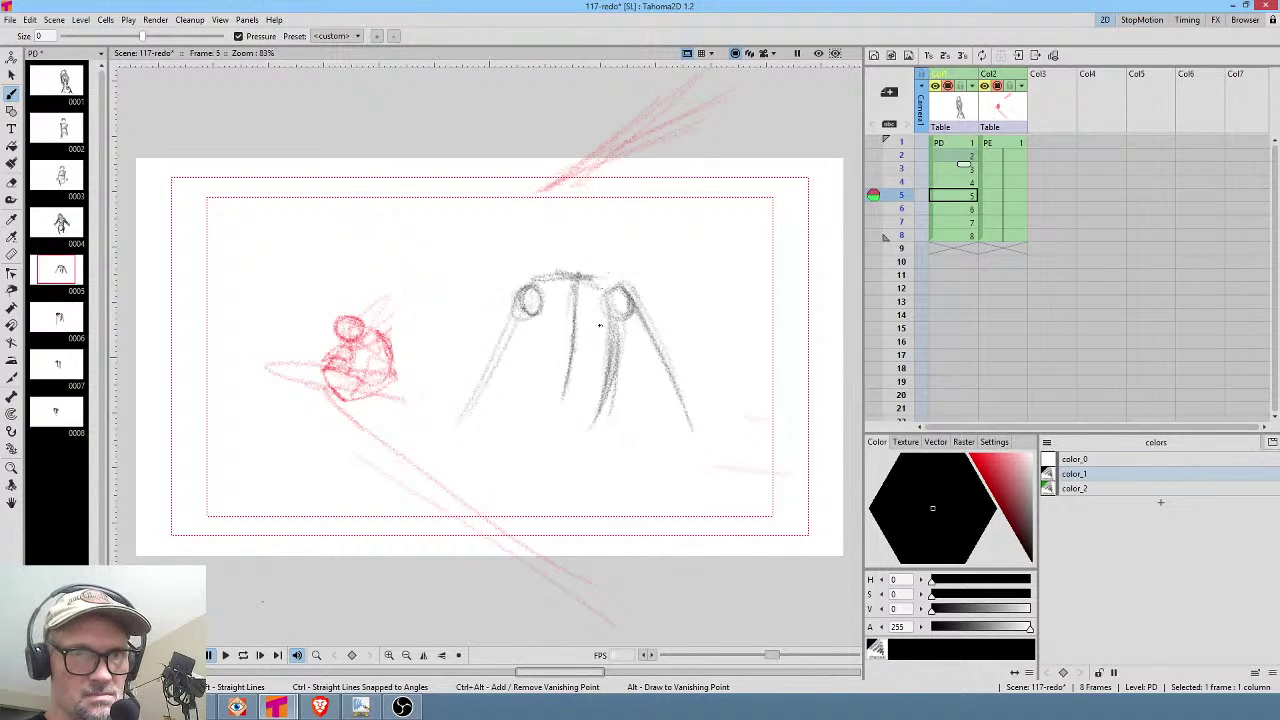
key(period)
key(period)
mouse_move(541, 325)
mouse_down()
mouse_move(549, 458)
mouse_move(539, 419)
mouse_up()
key(comma)
key(period)
key(comma)
key(period)
drag(553, 326, 558, 421)
Draw the right side of the torso on PD frame 8, curving in at the waist and out to the hip.
key(period)
mouse_move(503, 320)
mouse_down()
mouse_move(513, 440)
mouse_move(491, 416)
mouse_up()
drag(500, 362, 507, 452)
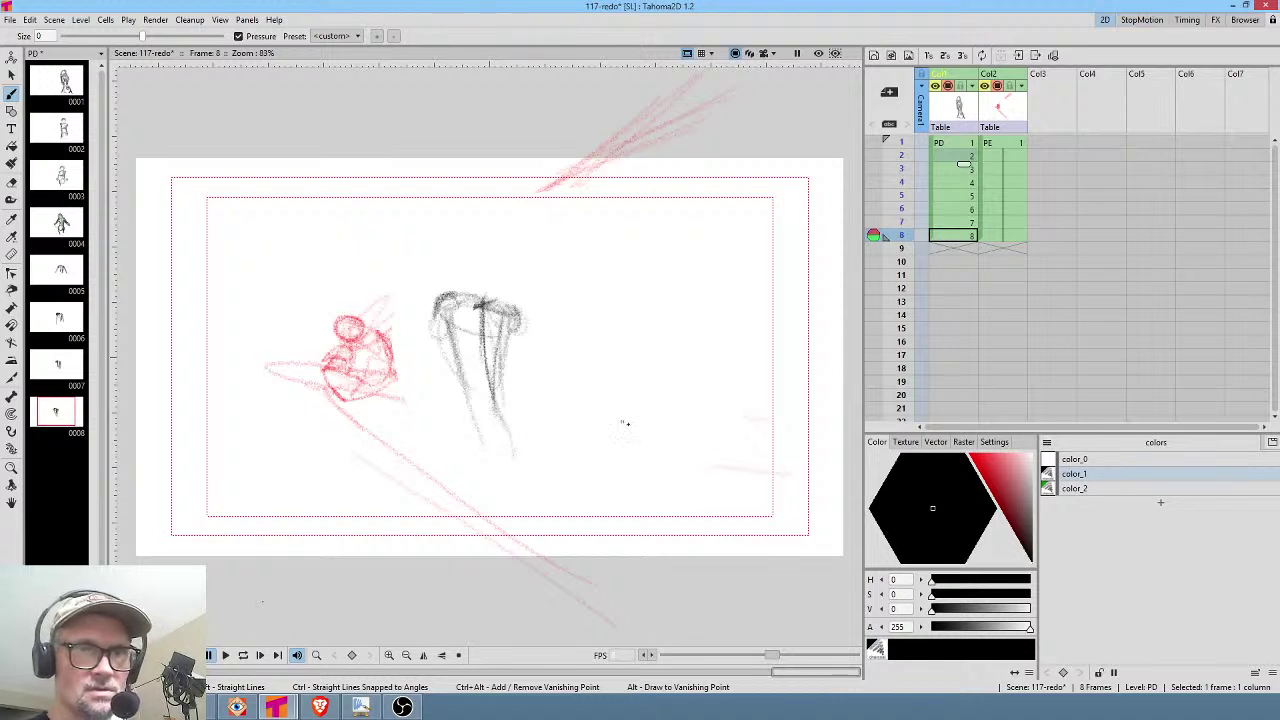
Rough in the hips below the torso on PD frame 8, using frames 1 and 4 as reference.
click(965, 142)
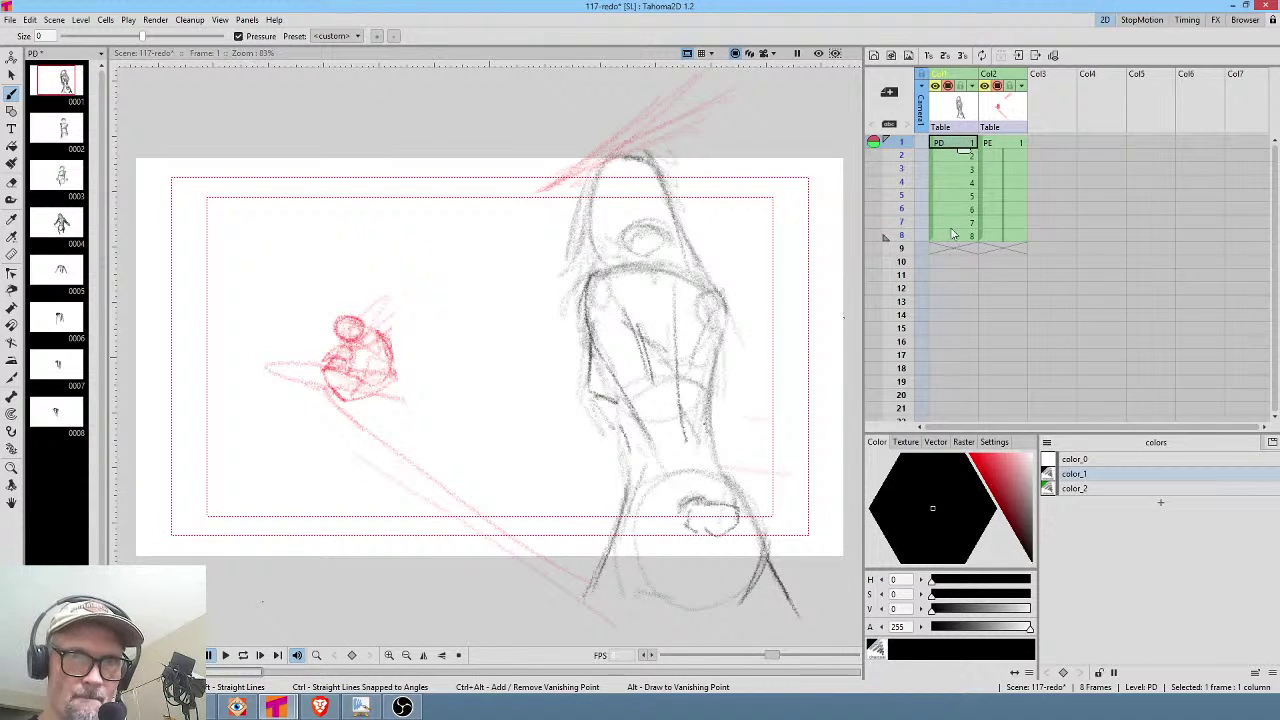
click(965, 182)
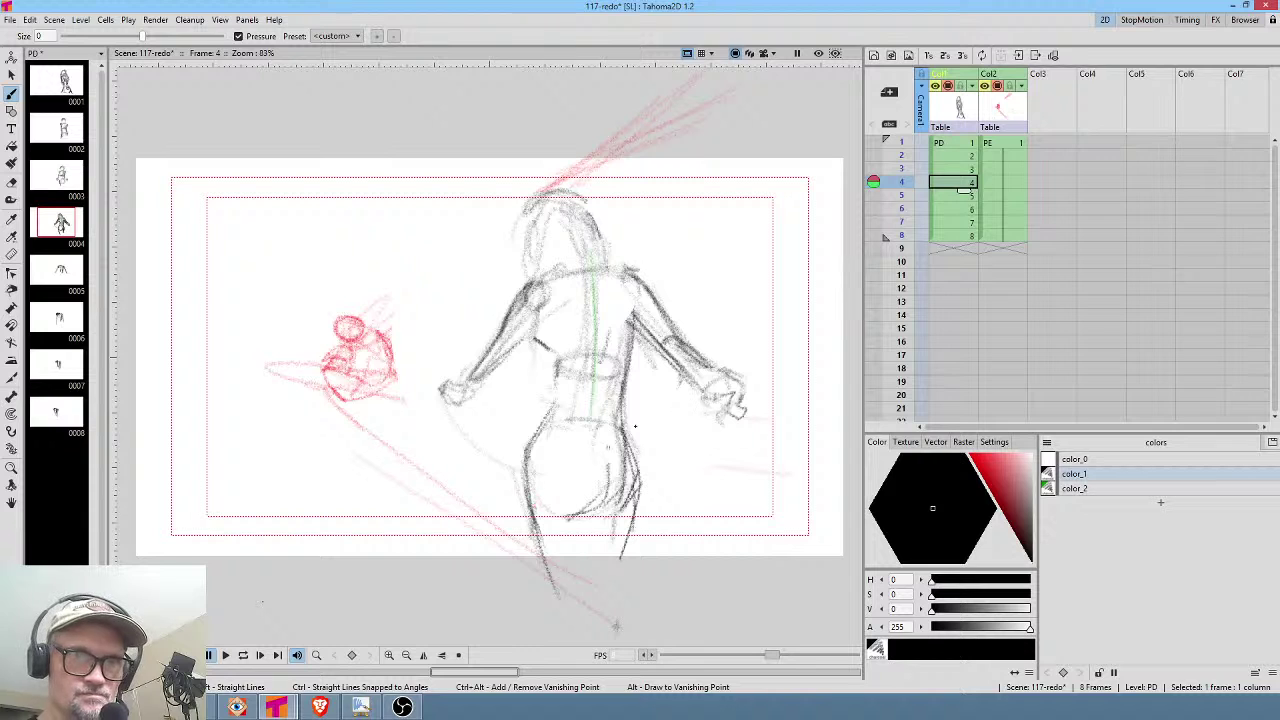
click(963, 237)
mouse_move(434, 453)
mouse_down()
mouse_move(445, 432)
mouse_move(480, 445)
mouse_move(465, 392)
mouse_move(495, 469)
mouse_move(521, 434)
mouse_move(510, 414)
mouse_up()
drag(564, 350, 543, 380)
Rough in the hips below the torso on PD frames 7 and 6.
key(comma)
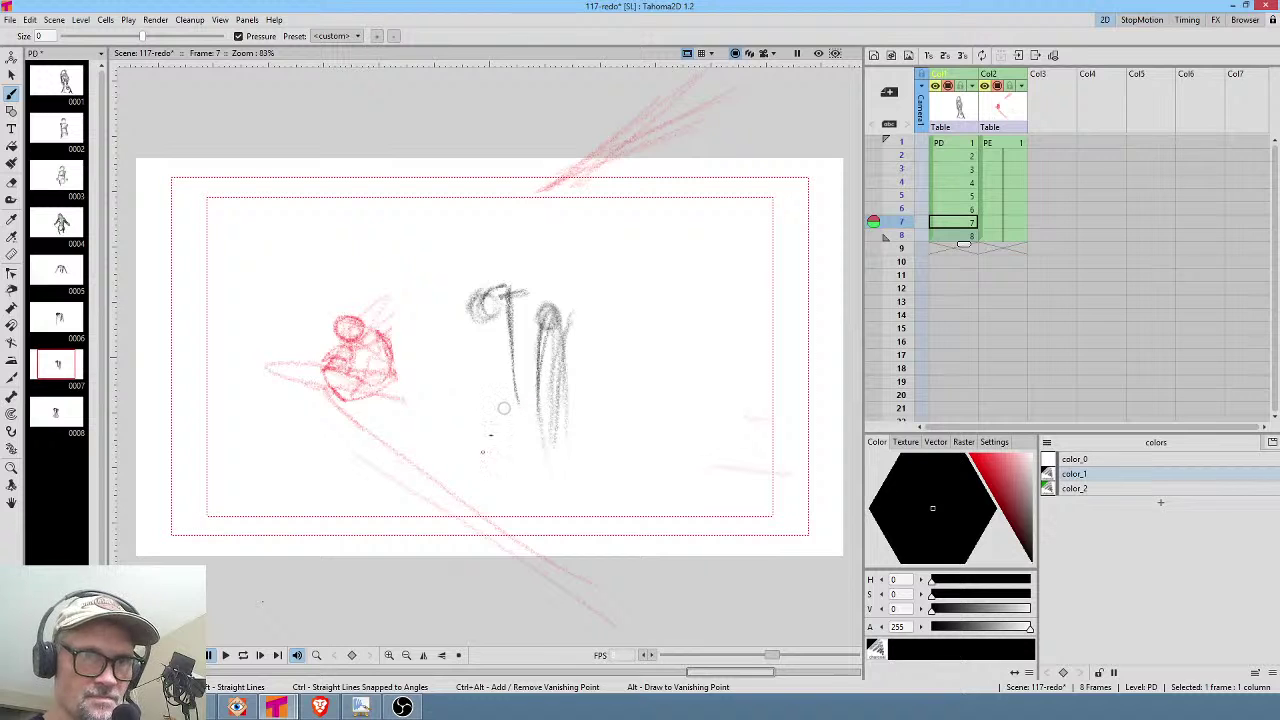
key(comma)
key(comma)
key(comma)
key(comma)
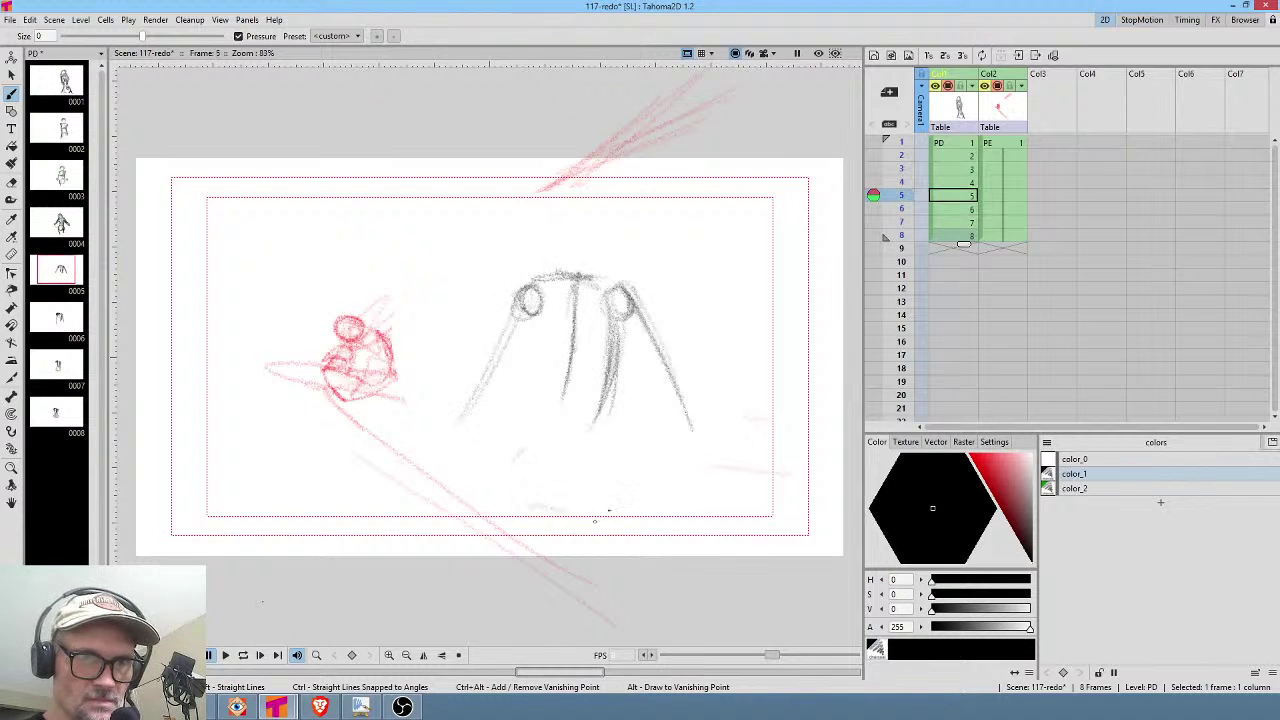
Sketch the lower curve of the hips on PD frame 5, comparing it with frame 4.
key(period)
key(period)
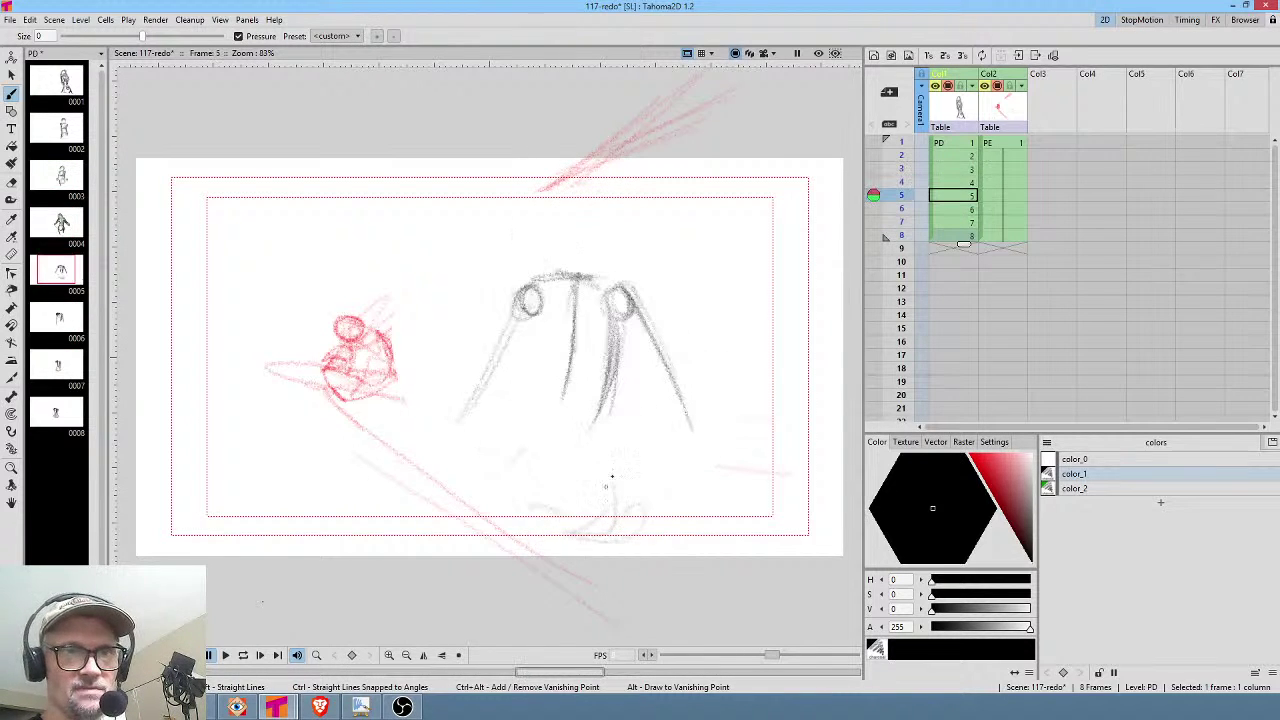
key(comma)
key(period)
key(comma)
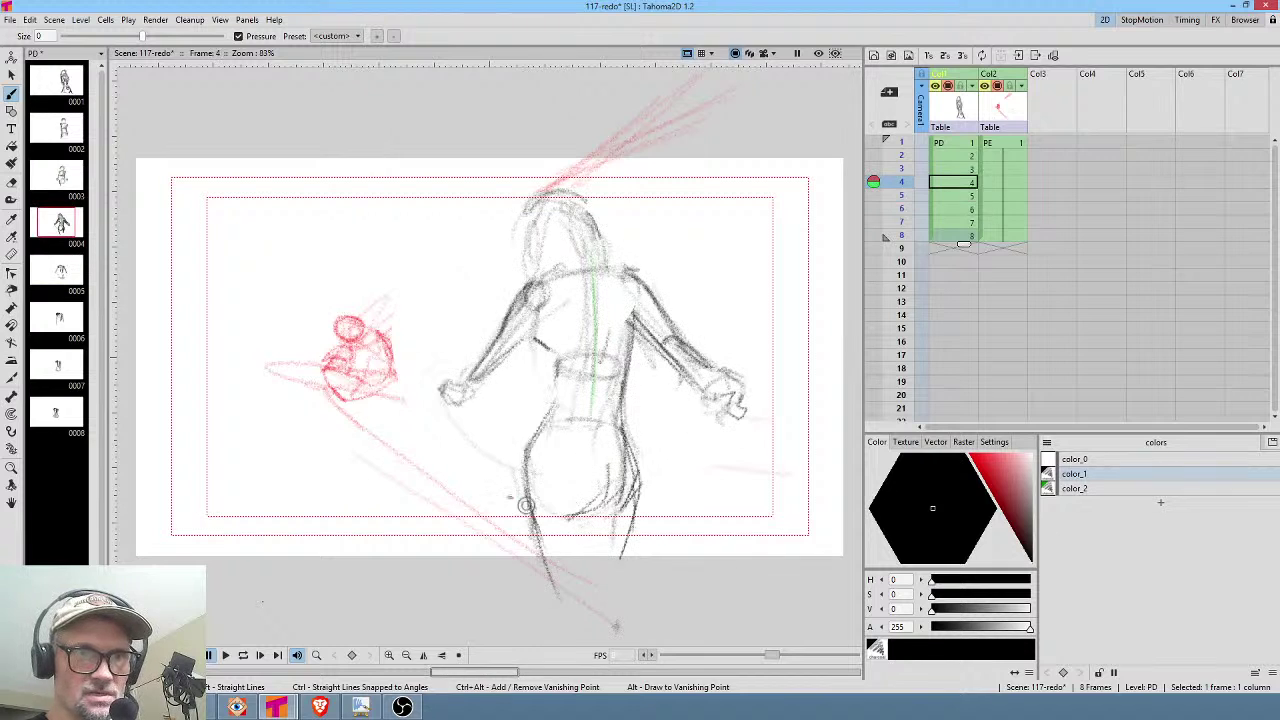
key(period)
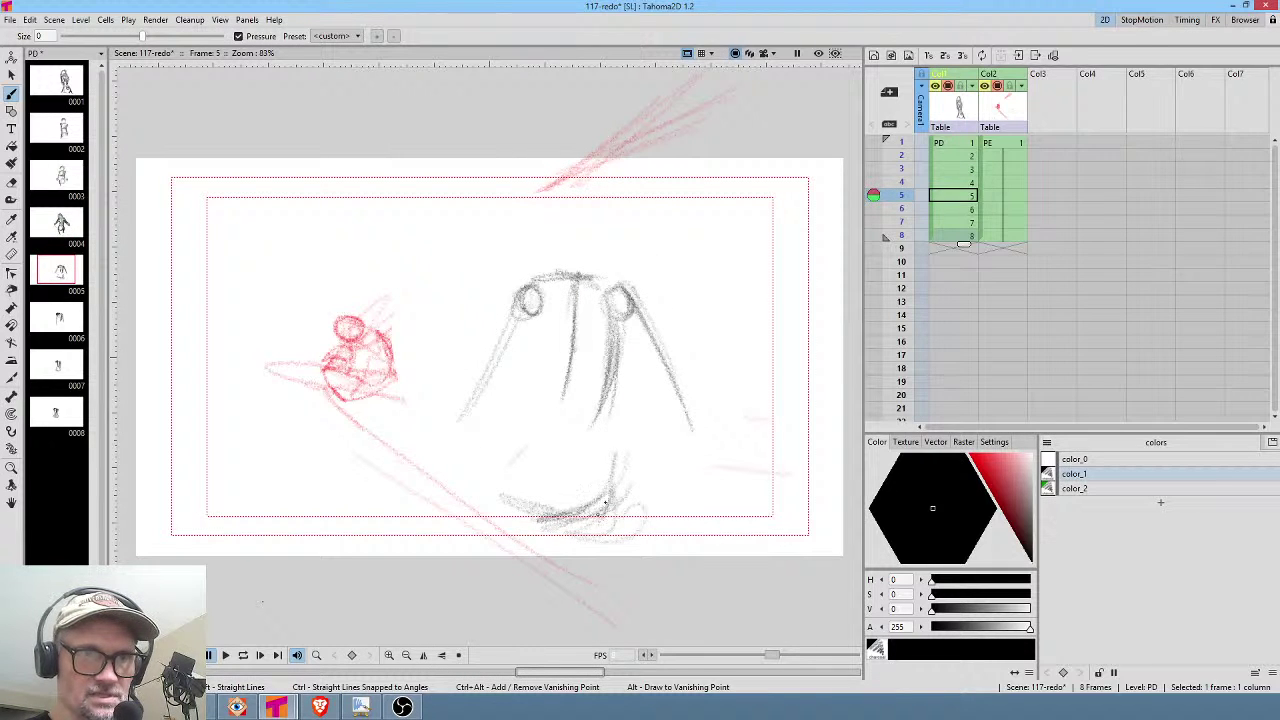
Flip back and forth through PD frames 3 to 8 to examine the hips from drawing to drawing.
key(period)
key(comma)
key(comma)
key(comma)
key(period)
key(period)
key(period)
key(period)
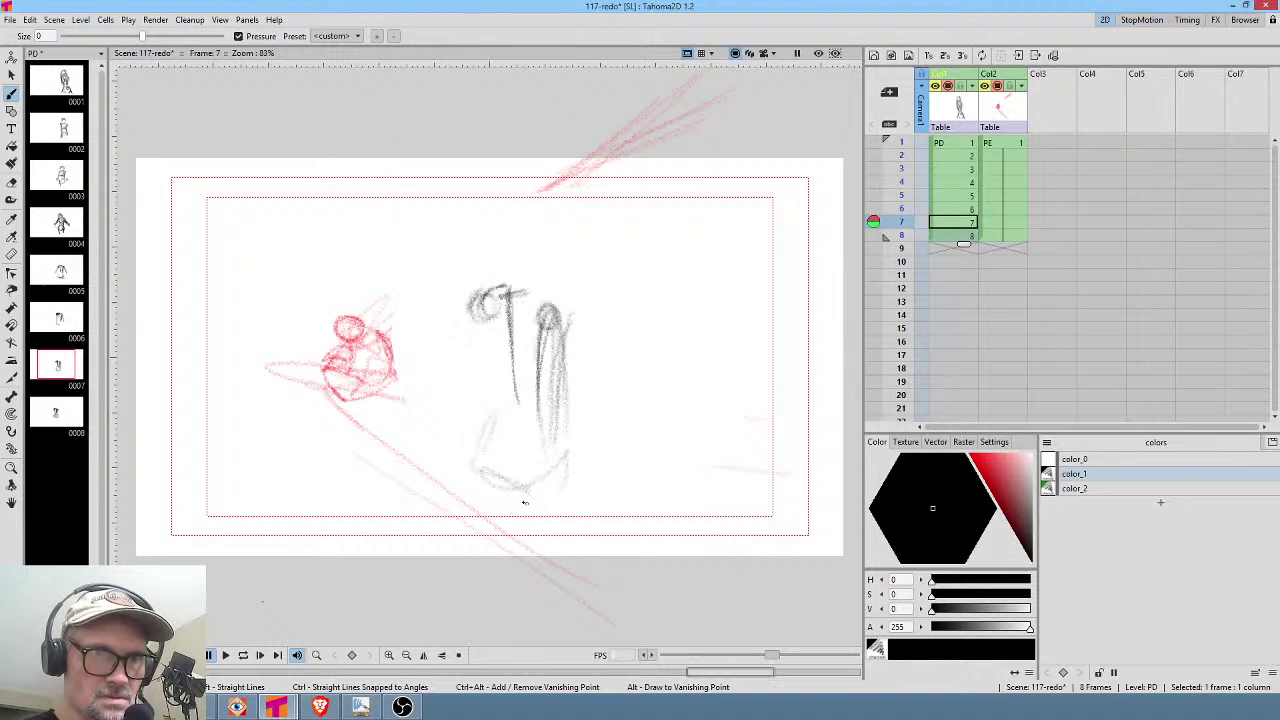
key(period)
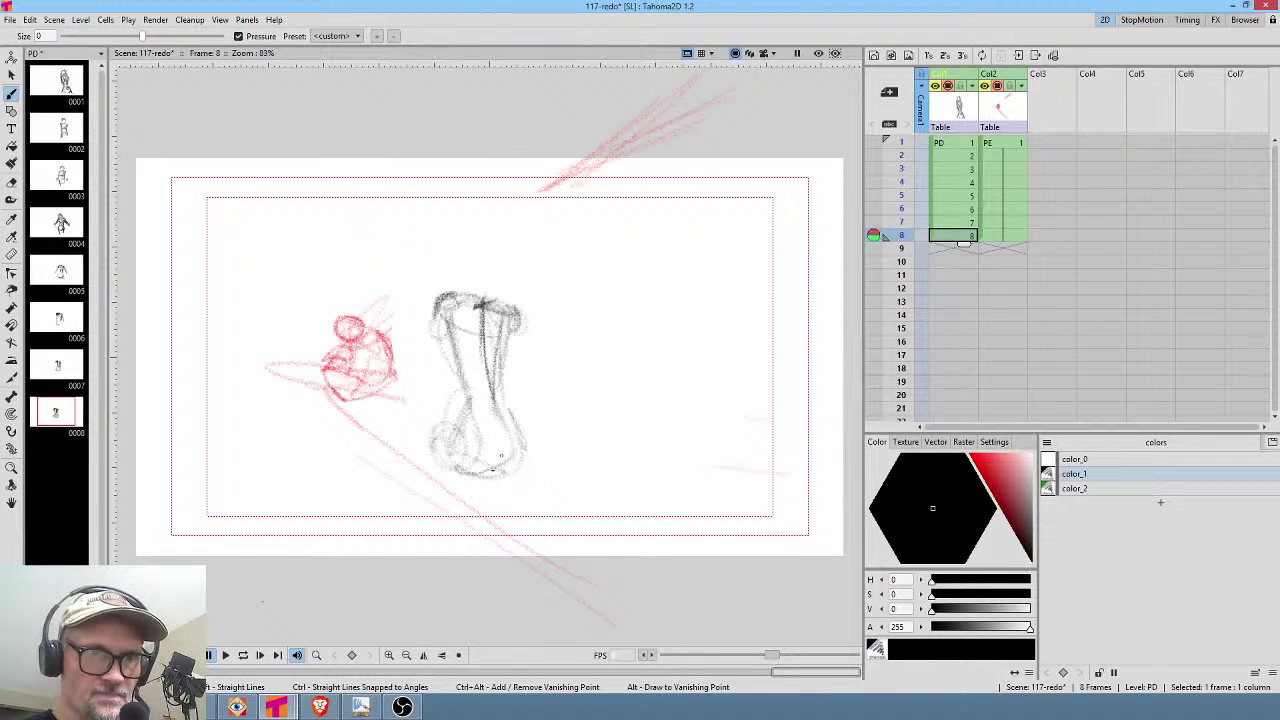
key(comma)
key(comma)
key(comma)
key(comma)
key(comma)
key(period)
key(period)
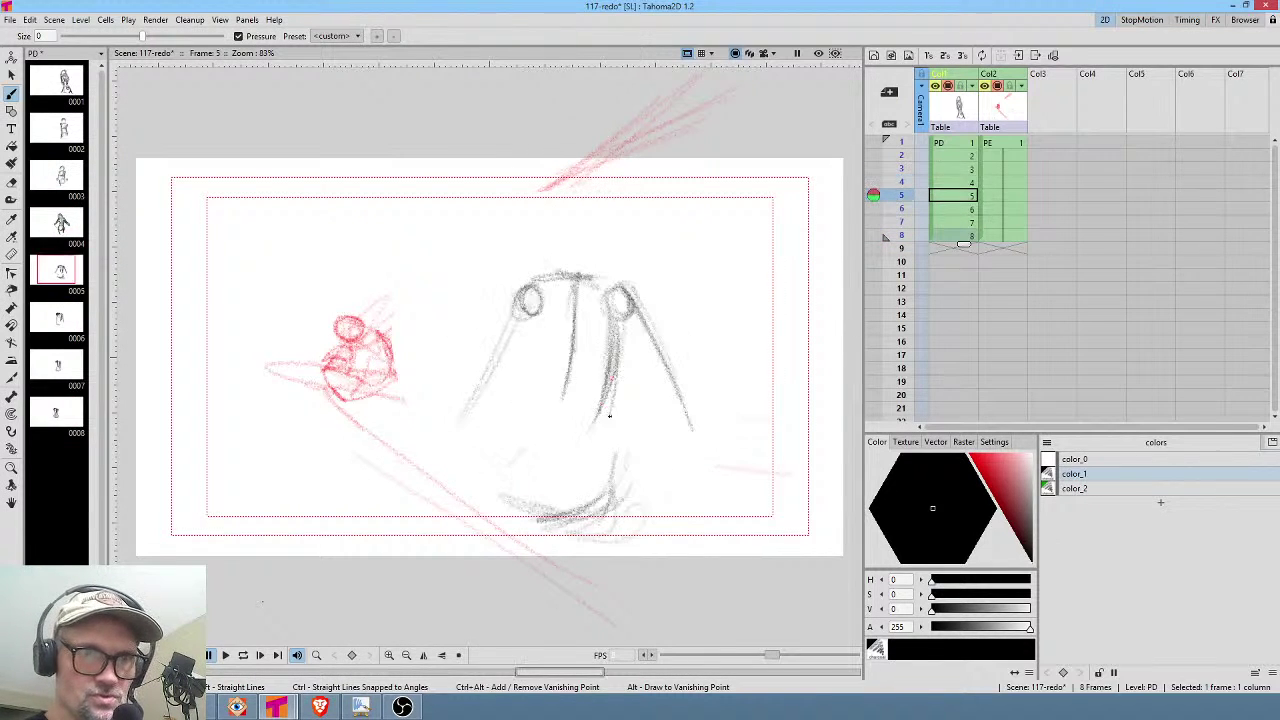
Draw the right hip line from the waist down to the hip curve on PD frame 5, comparing it with frame 4.
key(comma)
key(period)
key(comma)
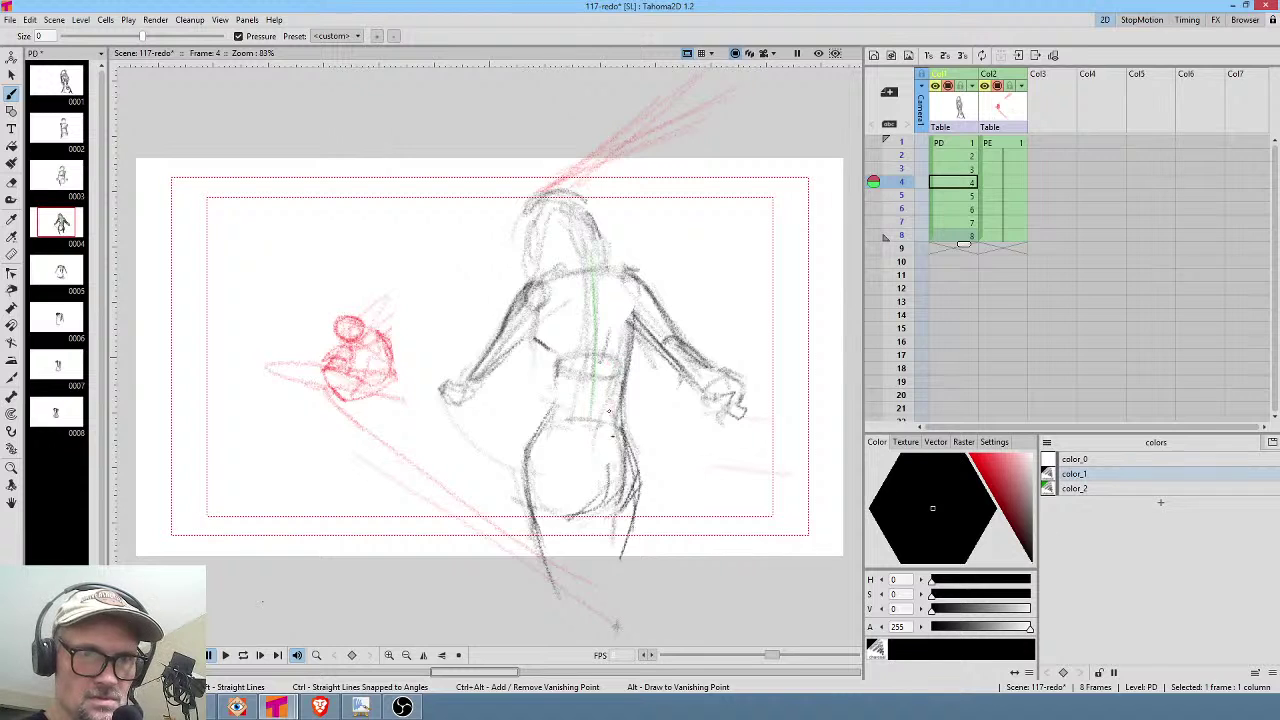
key(period)
key(comma)
key(period)
drag(600, 420, 607, 470)
drag(600, 424, 617, 503)
Flip through the neighbouring PD drawings to check the hip line on frame 5 against the earlier poses.
key(comma)
key(period)
key(period)
key(comma)
key(comma)
key(comma)
key(comma)
key(comma)
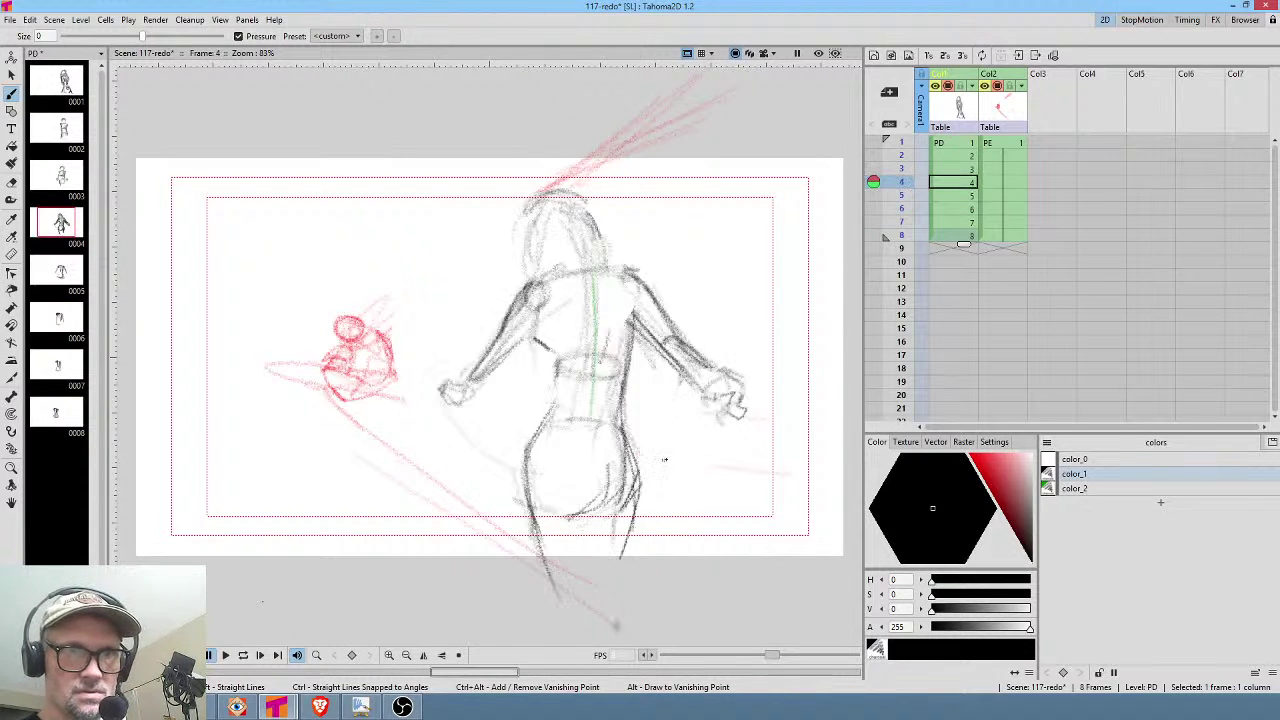
key(period)
key(period)
key(period)
key(period)
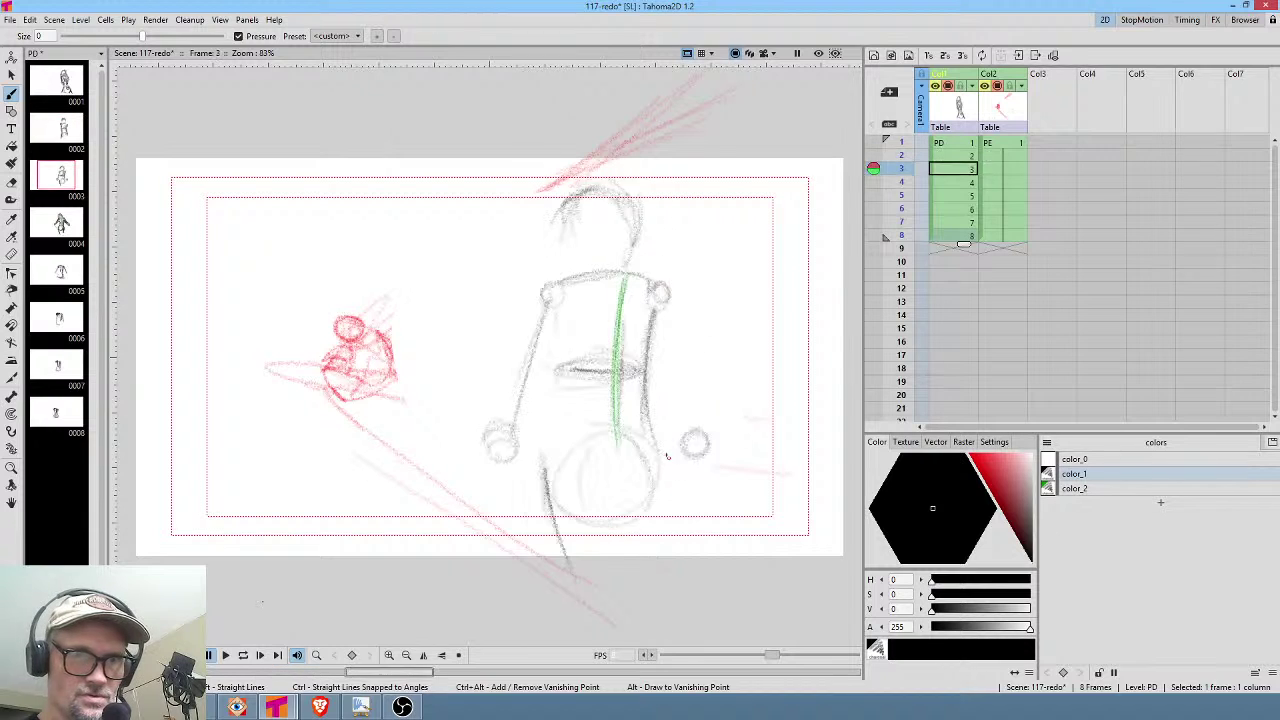
Draw the right leg's line below the hip on PD frames 5 and 6.
key(comma)
key(period)
mouse_move(606, 485)
mouse_down()
mouse_move(580, 525)
mouse_move(598, 566)
mouse_up()
key(period)
mouse_move(590, 486)
mouse_down()
mouse_move(586, 536)
mouse_move(584, 503)
mouse_move(597, 564)
mouse_up()
Draw the right leg's line on PD frames 7 and 8, slanting down and right from the hip.
key(period)
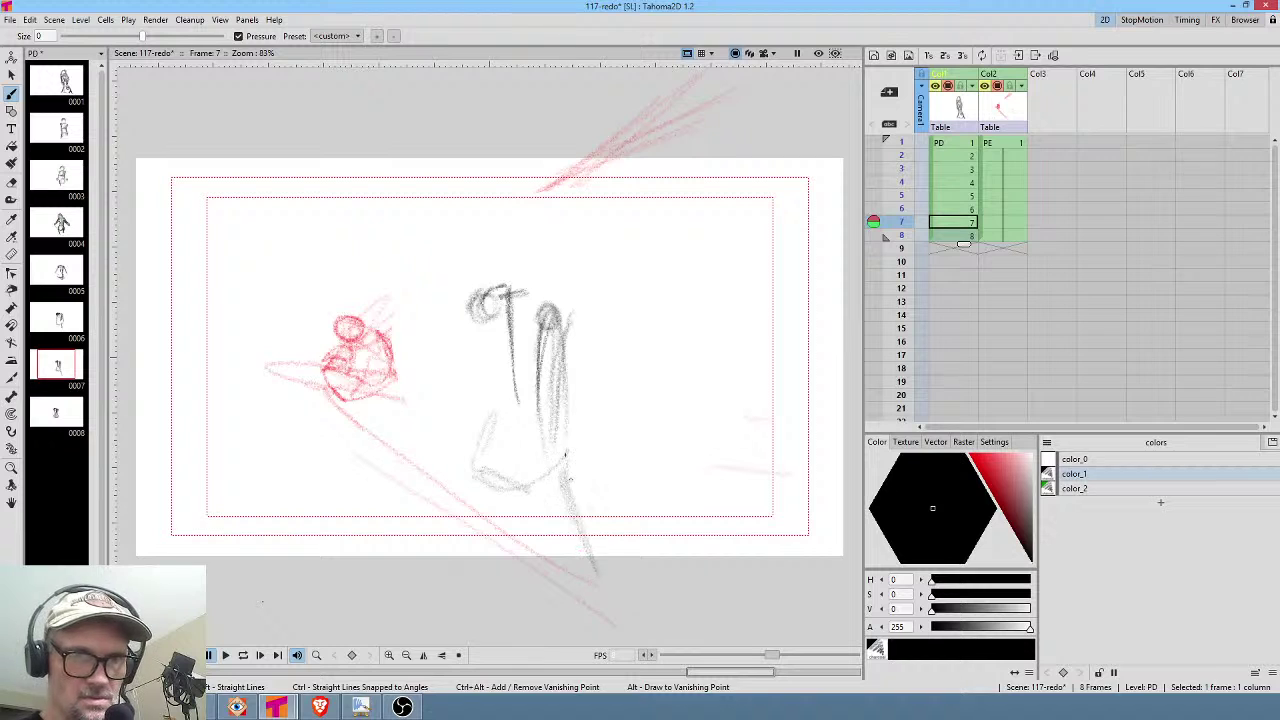
drag(553, 425, 597, 597)
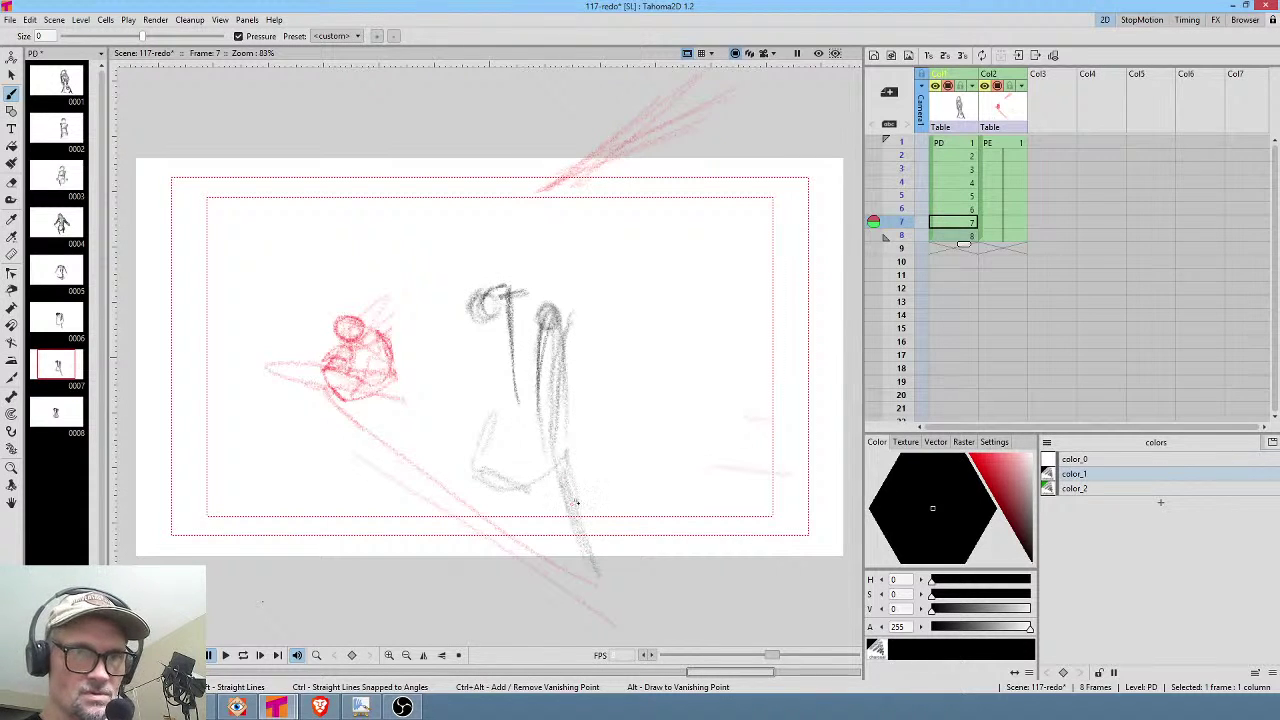
key(period)
drag(514, 455, 544, 532)
Draw the left leg's line below the hips on PD frames 8 and 5, checking it against frame 4.
mouse_move(460, 428)
mouse_down()
mouse_move(430, 478)
mouse_move(456, 432)
mouse_up()
key(comma)
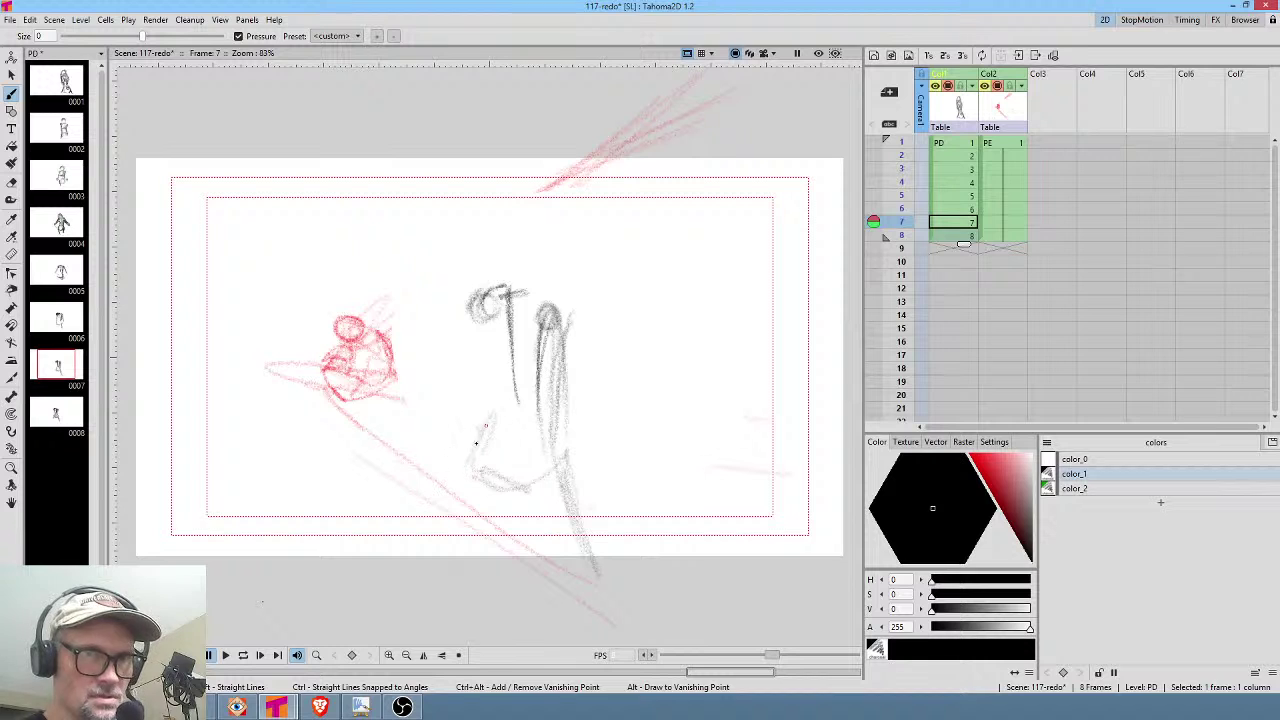
key(comma)
key(comma)
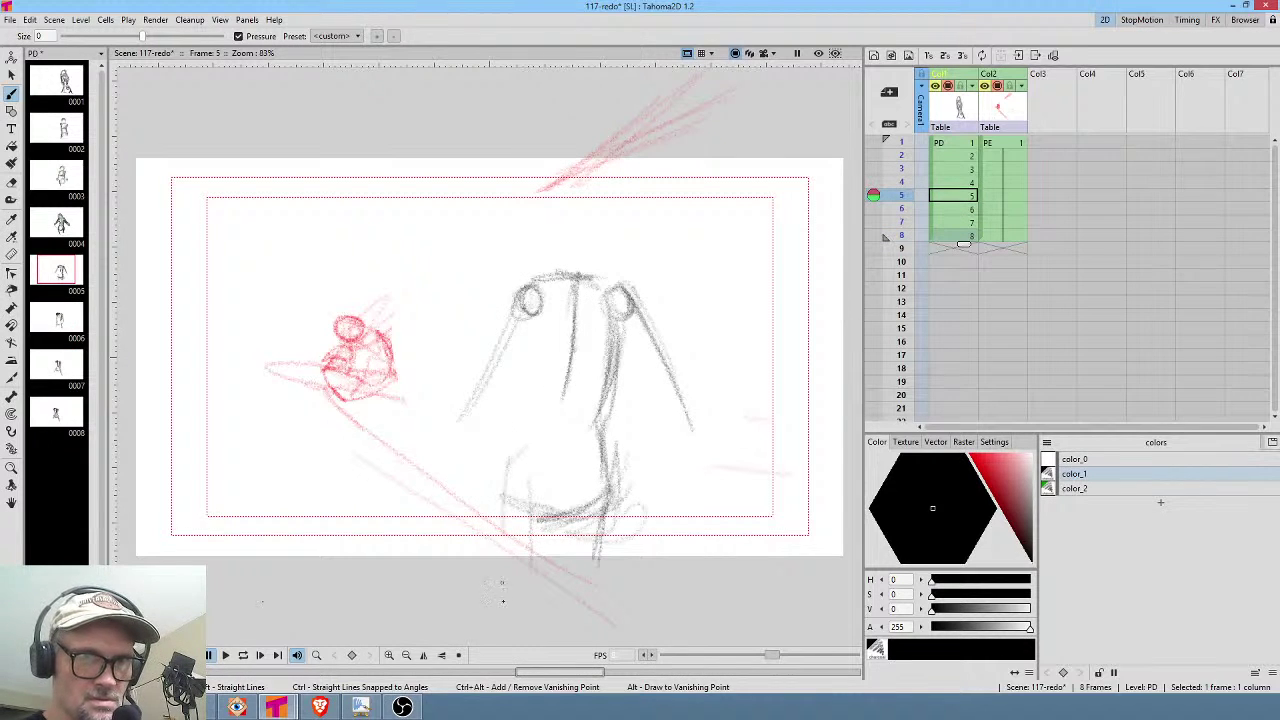
key(comma)
key(period)
Draw the left leg's line on PD frames 6 and 7, slanting down and left from the hip.
key(period)
key(period)
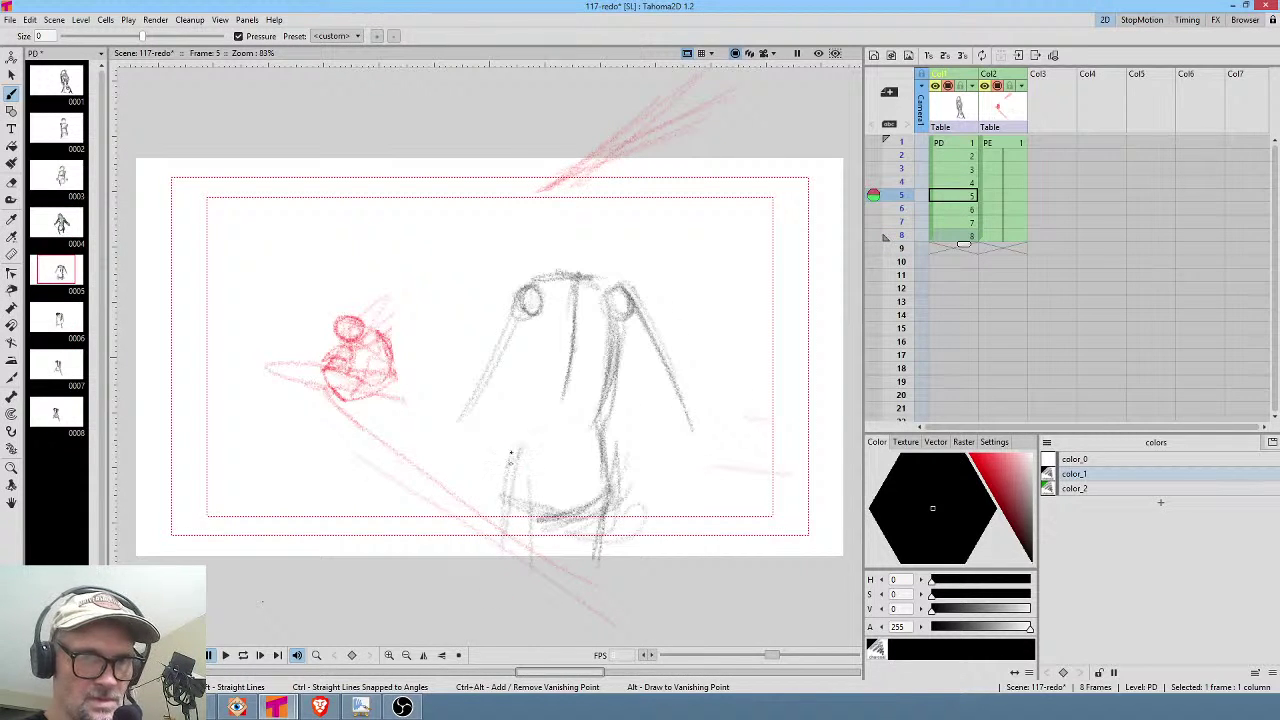
drag(488, 442, 426, 498)
drag(492, 406, 438, 532)
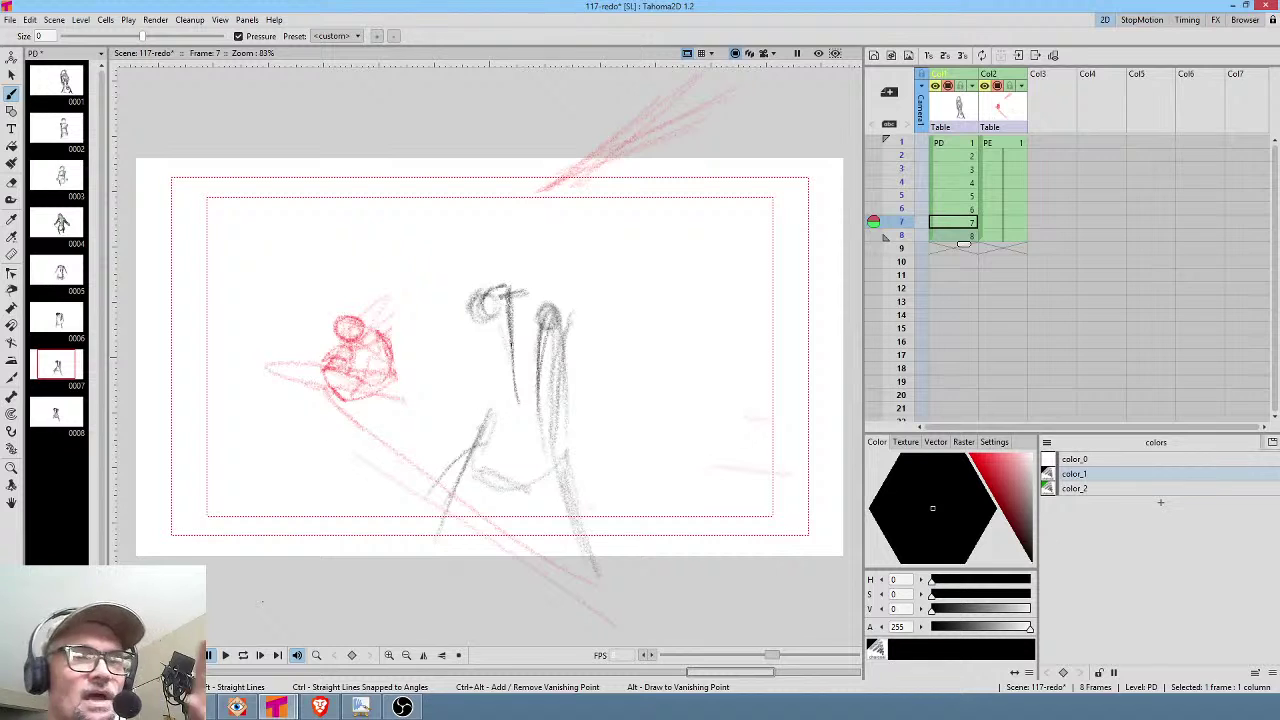
Review the heads on PD frames 1 to 4 and draw the head's arc above the shoulders on frame 5.
click(960, 234)
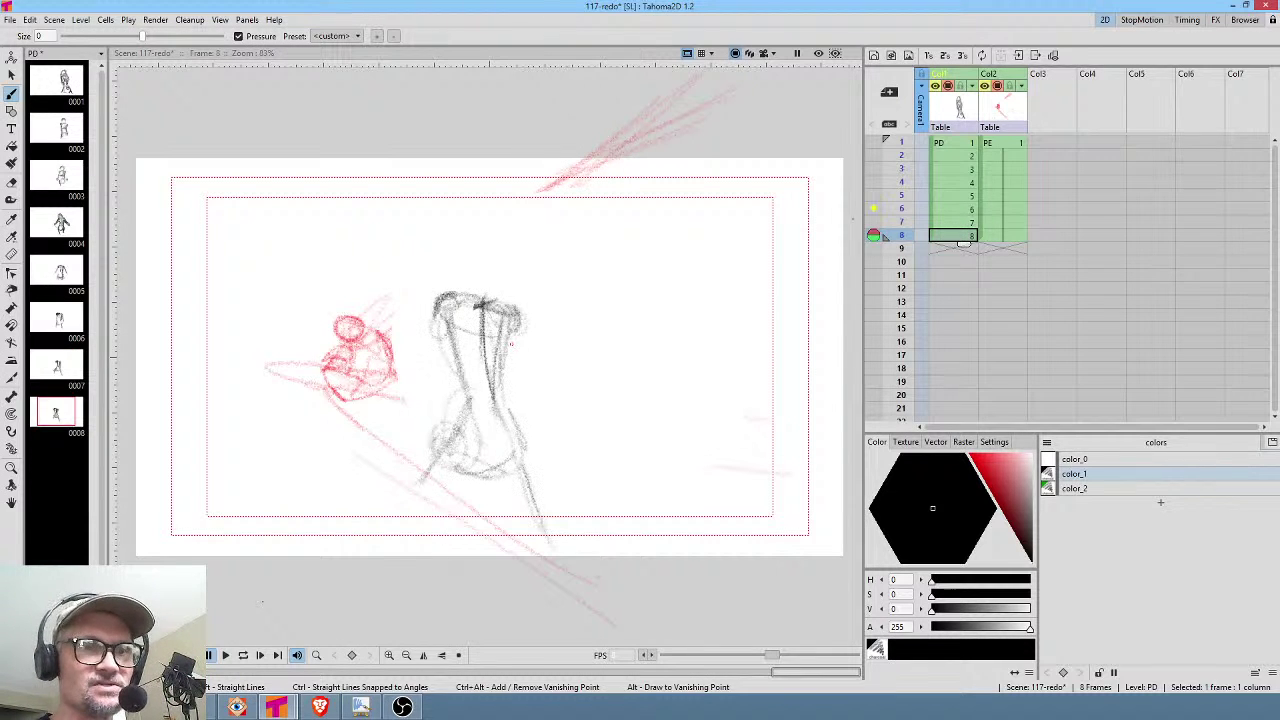
click(966, 145)
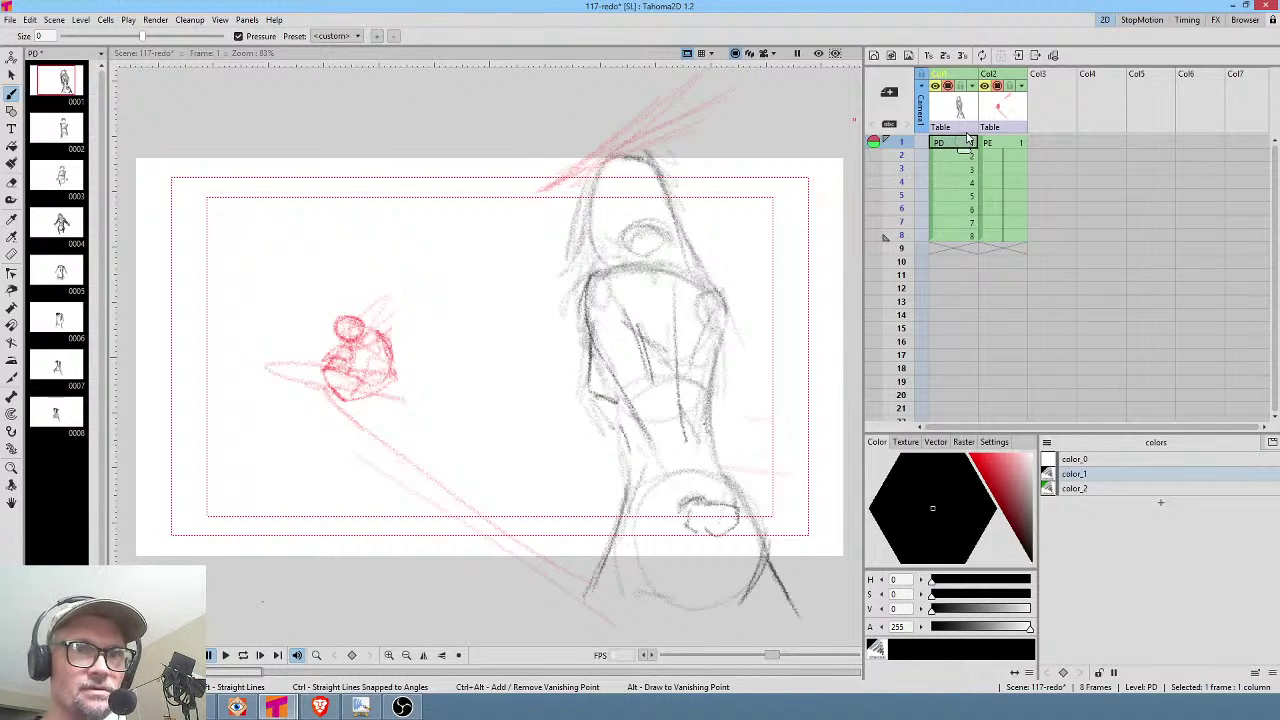
key(period)
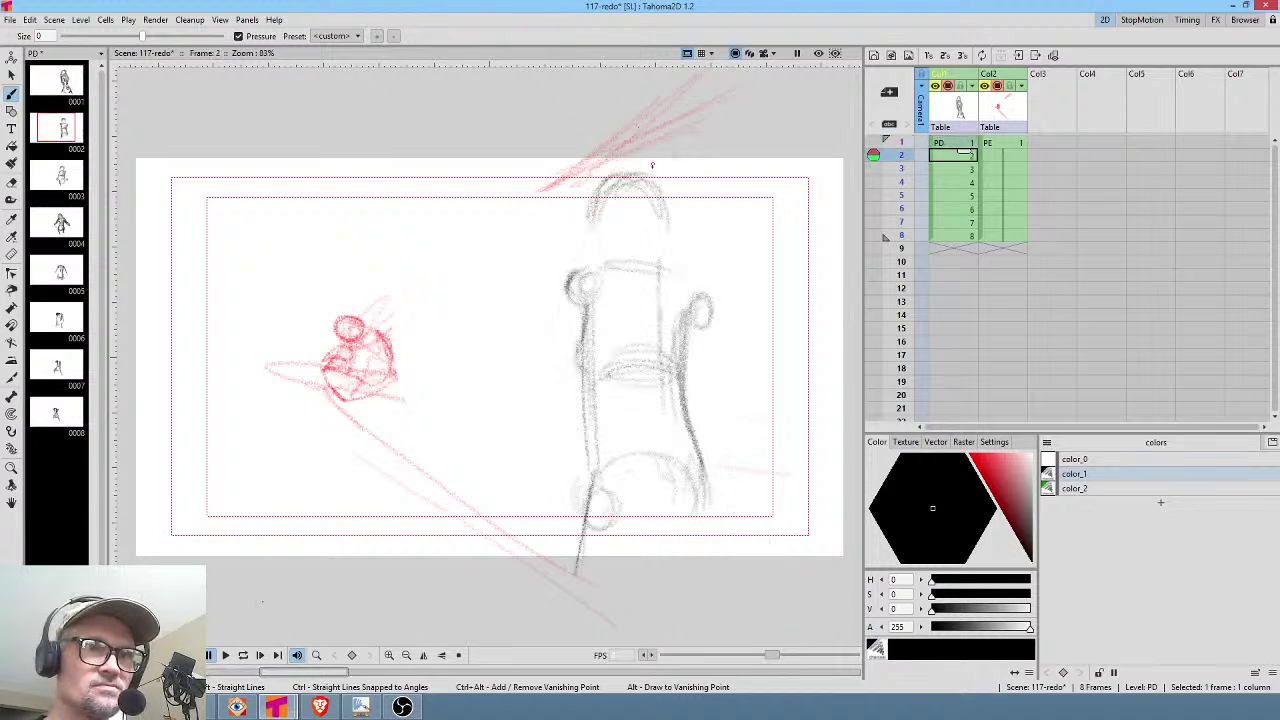
key(period)
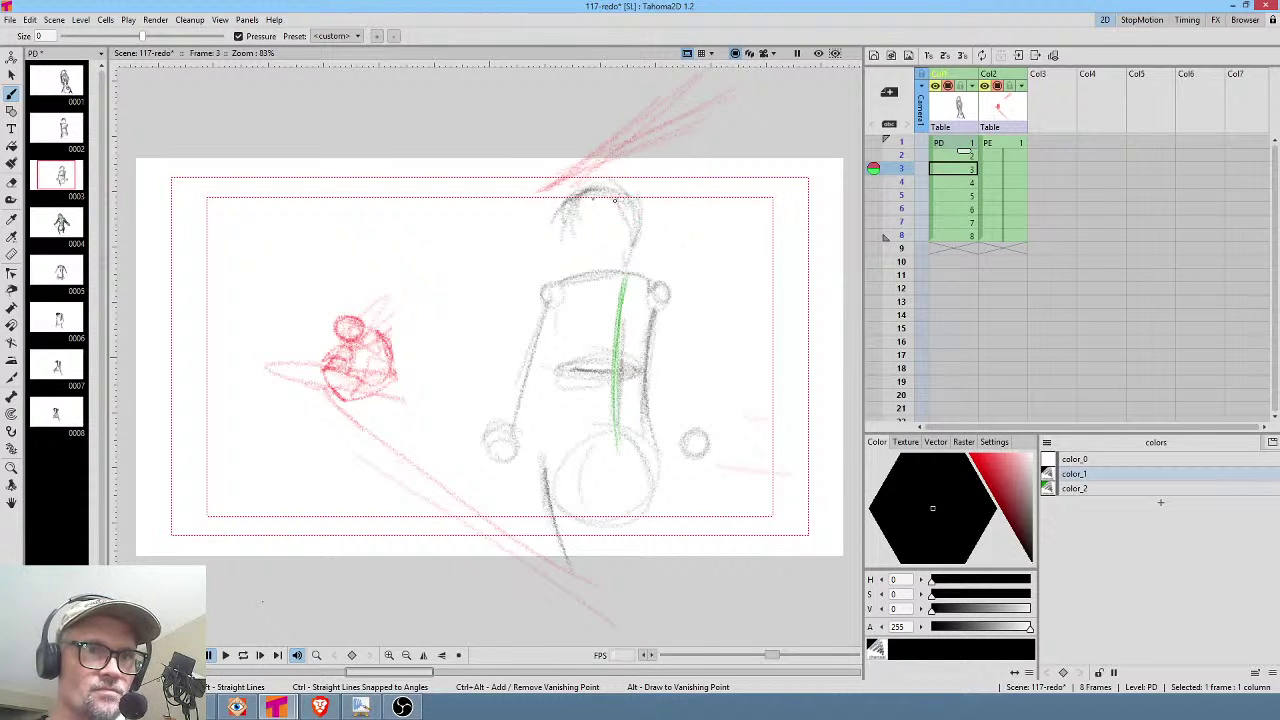
key(period)
key(period)
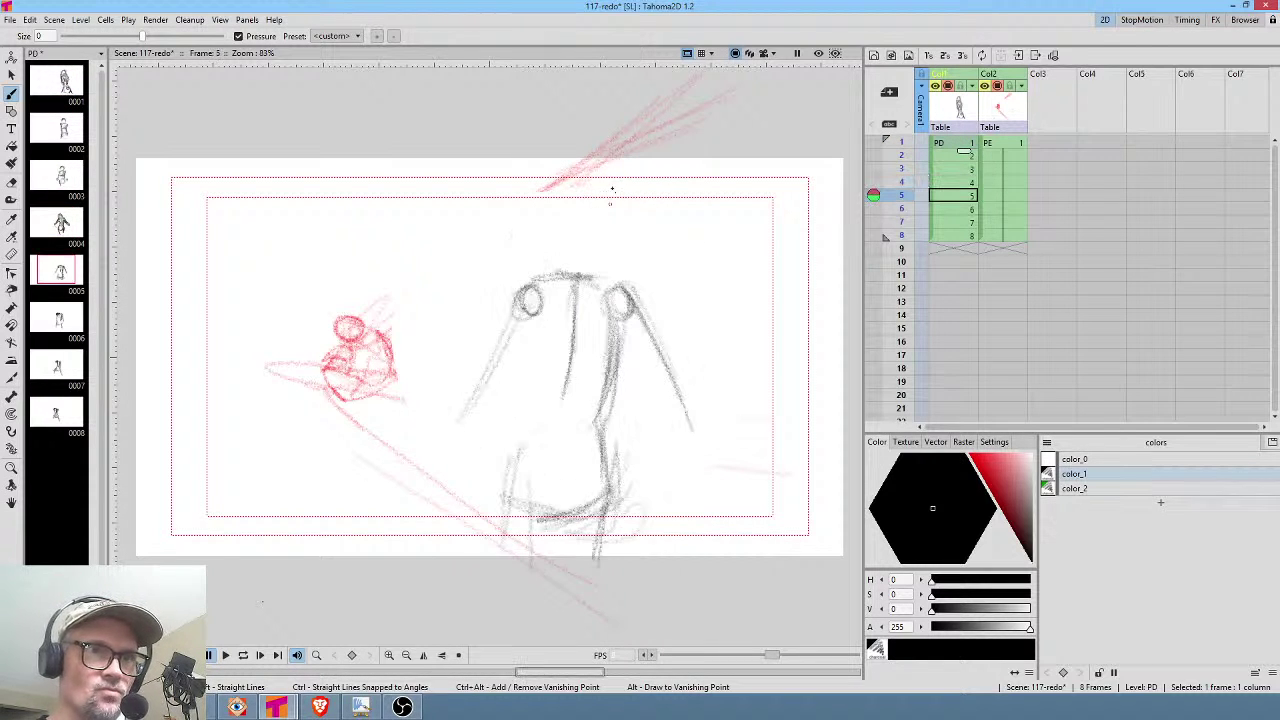
mouse_move(540, 220)
mouse_down()
mouse_move(557, 210)
mouse_move(534, 200)
mouse_move(582, 200)
mouse_up()
key(comma)
key(period)
Draw the top and right side of the head above the shoulders on PD frame 6, comparing it with frame 5.
key(period)
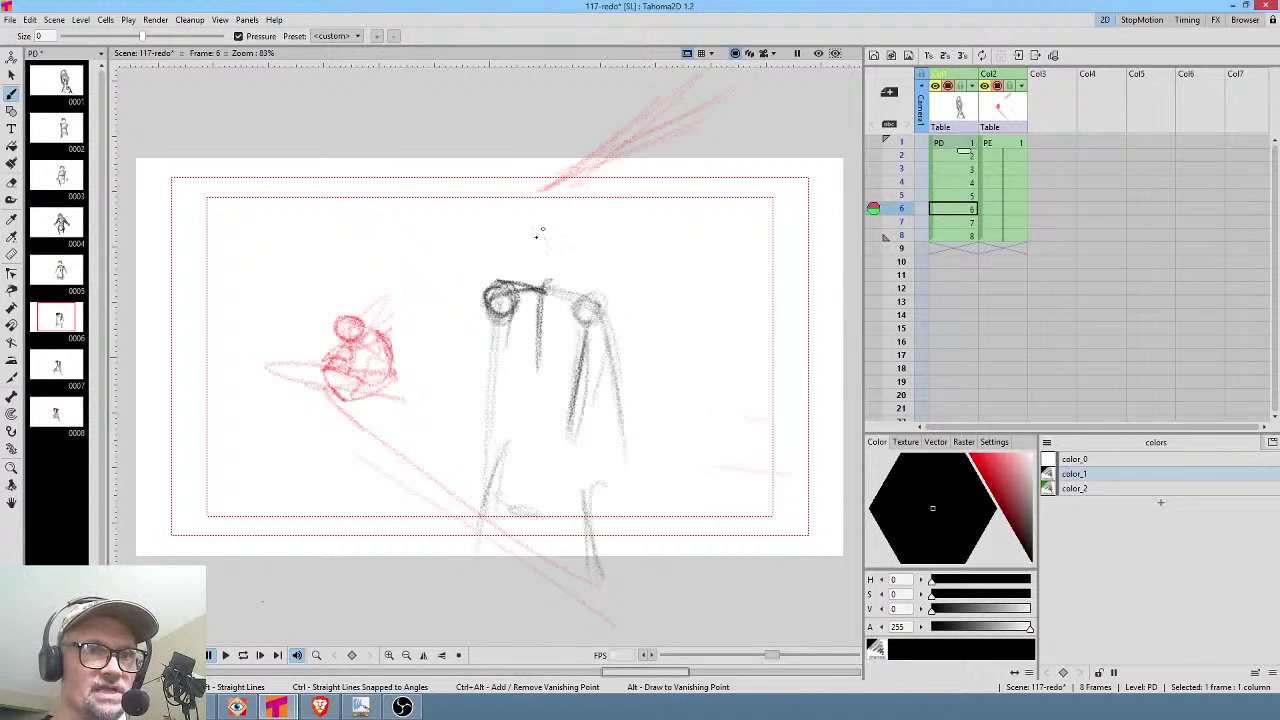
key(comma)
key(period)
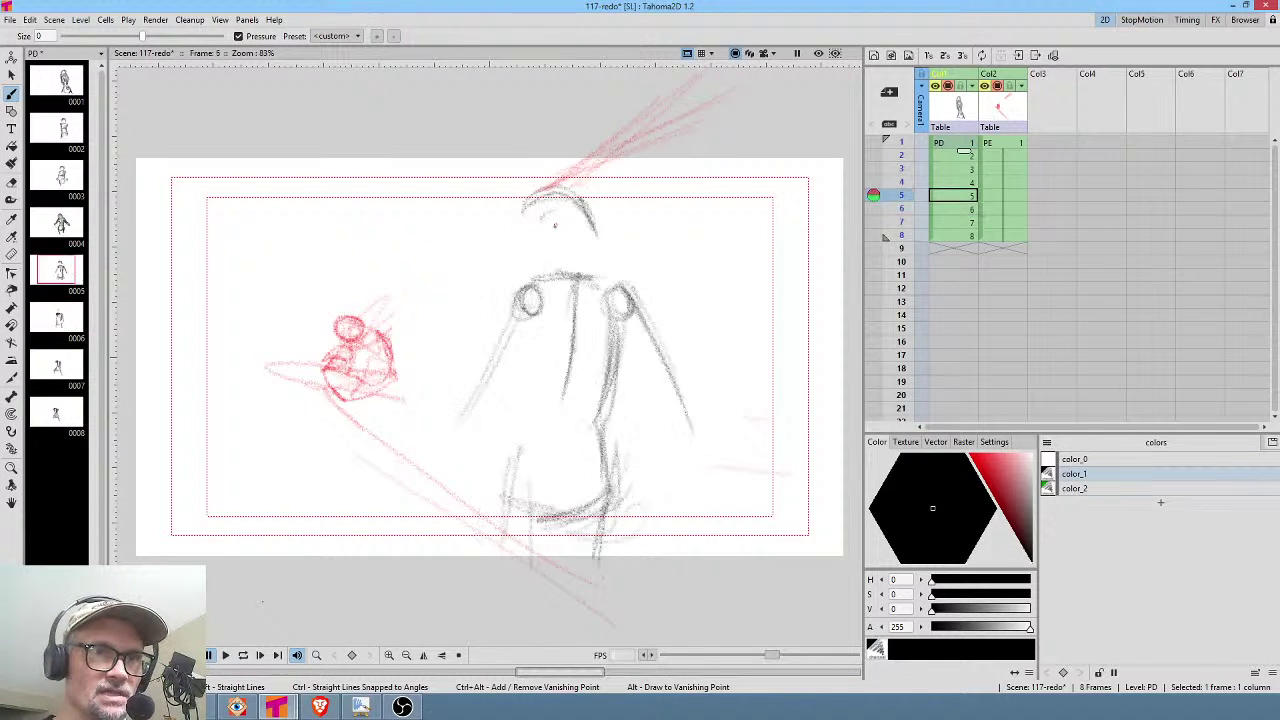
drag(567, 224, 575, 256)
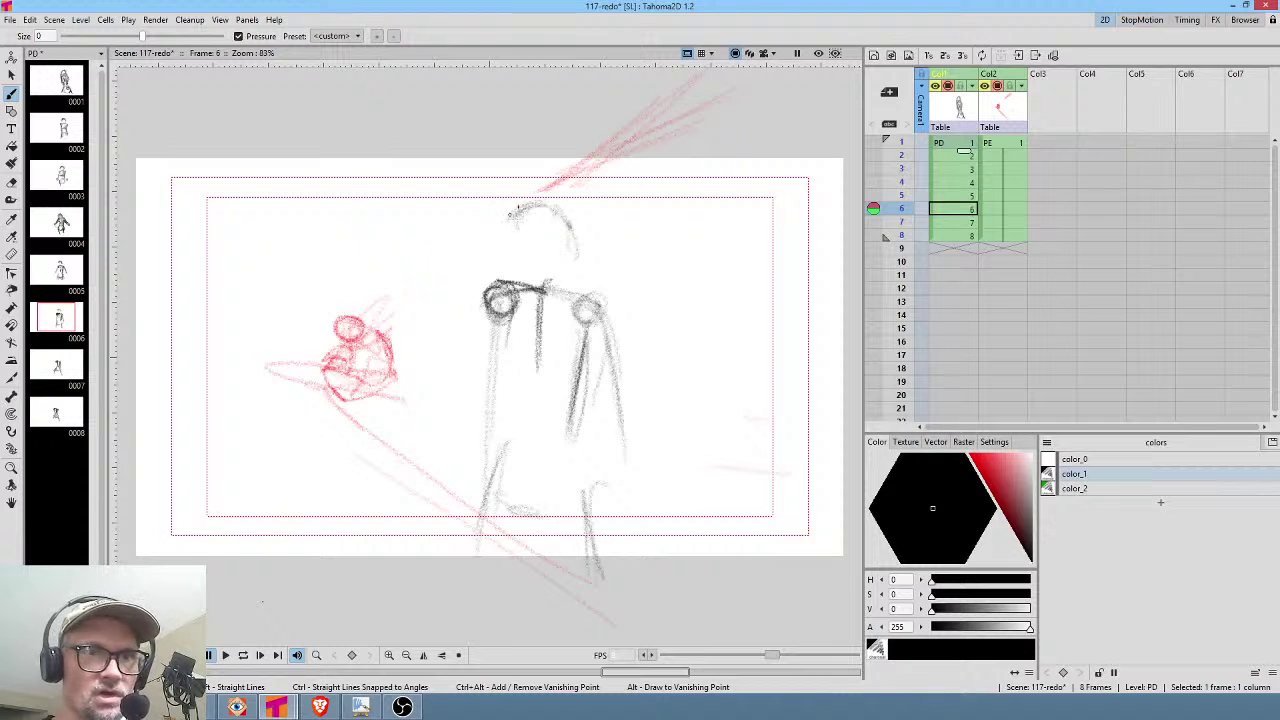
mouse_move(506, 221)
mouse_down()
mouse_move(563, 272)
mouse_move(483, 236)
mouse_move(522, 206)
mouse_move(541, 269)
mouse_move(541, 246)
mouse_up()
Draw the head's arc above the shoulders on PD frame 7, flipping against frame 6 for placement.
key(Down)
key(Up)
key(Down)
key(Up)
key(Down)
drag(510, 212, 480, 234)
key(Up)
key(Down)
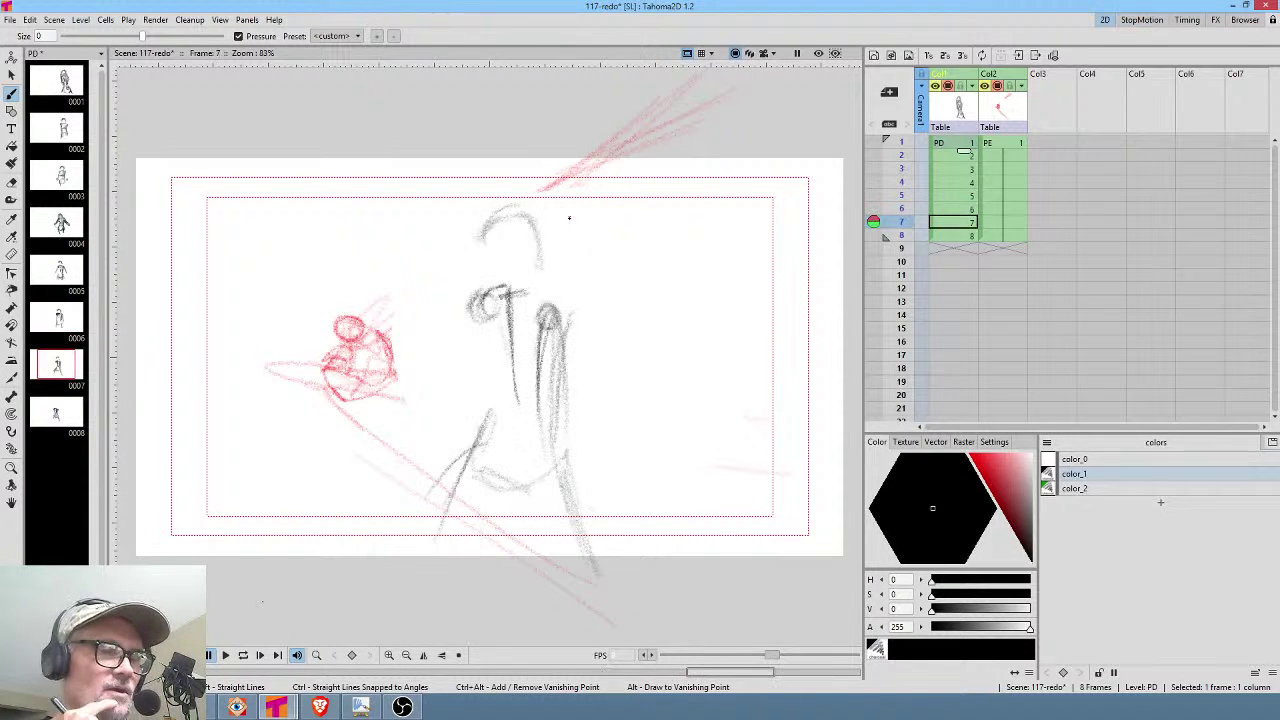
Draw a small head arc above the shoulders on PD frame 8 and compare it with frame 7.
key(Up)
key(Down)
key(Down)
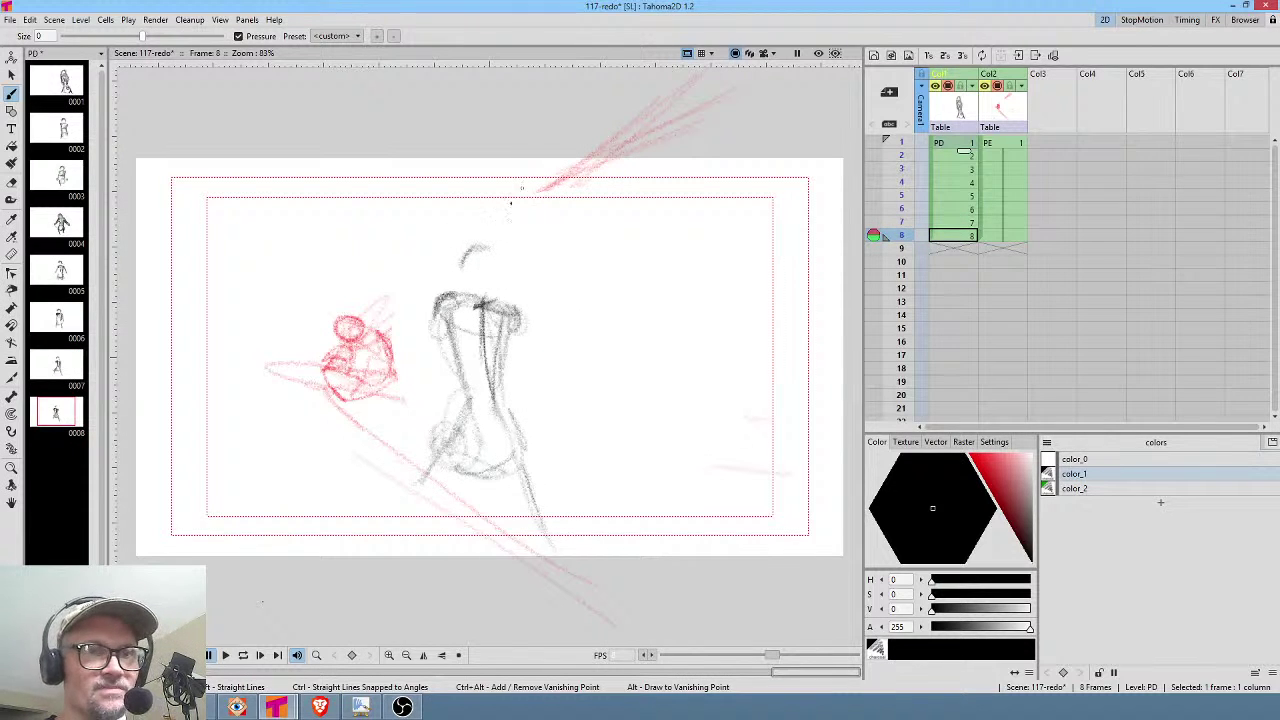
key(Up)
key(Down)
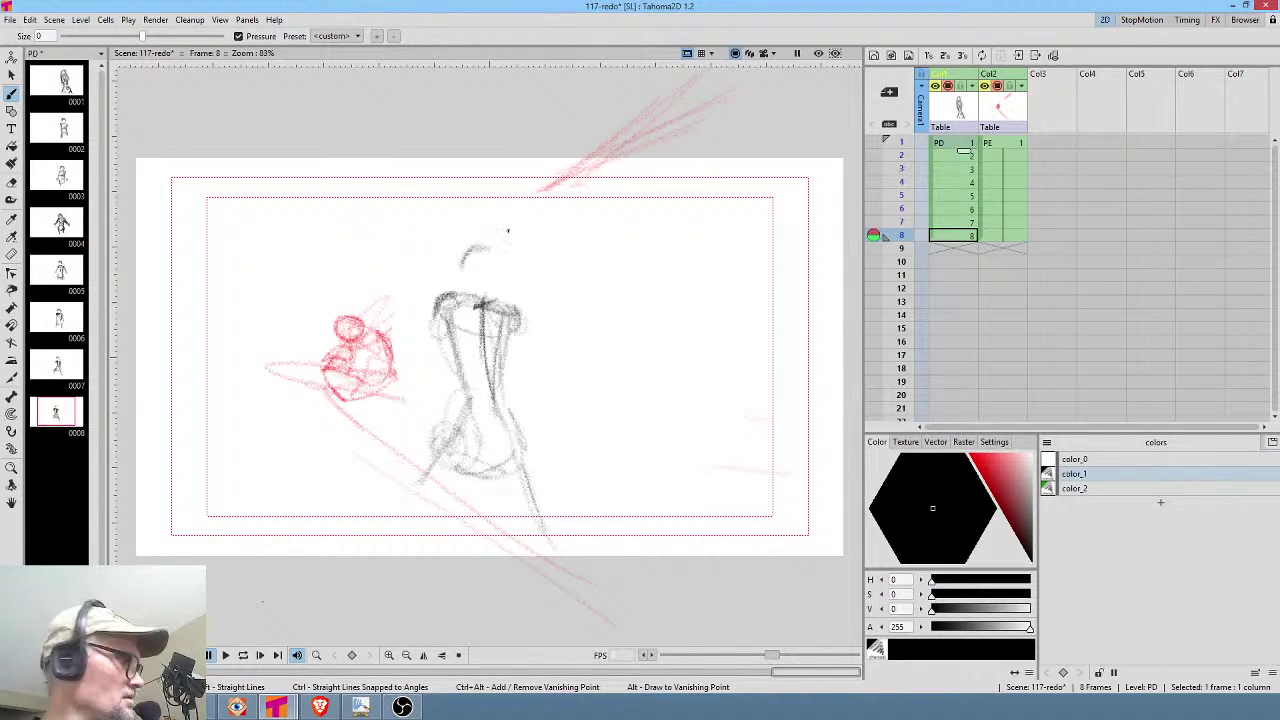
Select the whole figure on PD frame 8 and scale it up slightly to 103.25 percent.
key(s)
mouse_move(505, 226)
mouse_down()
mouse_move(435, 310)
mouse_move(589, 579)
mouse_move(557, 252)
mouse_up()
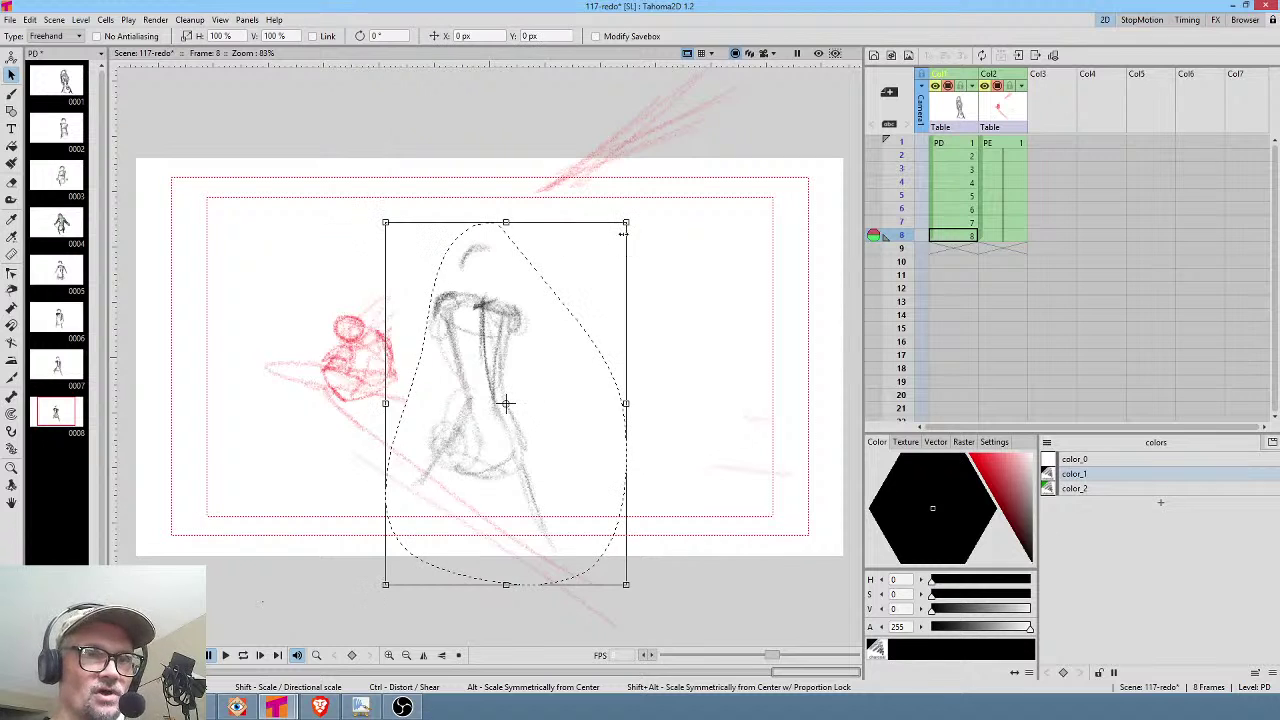
mouse_move(630, 219)
mouse_down()
mouse_move(645, 207)
mouse_move(635, 217)
mouse_up()
drag(551, 325, 549, 325)
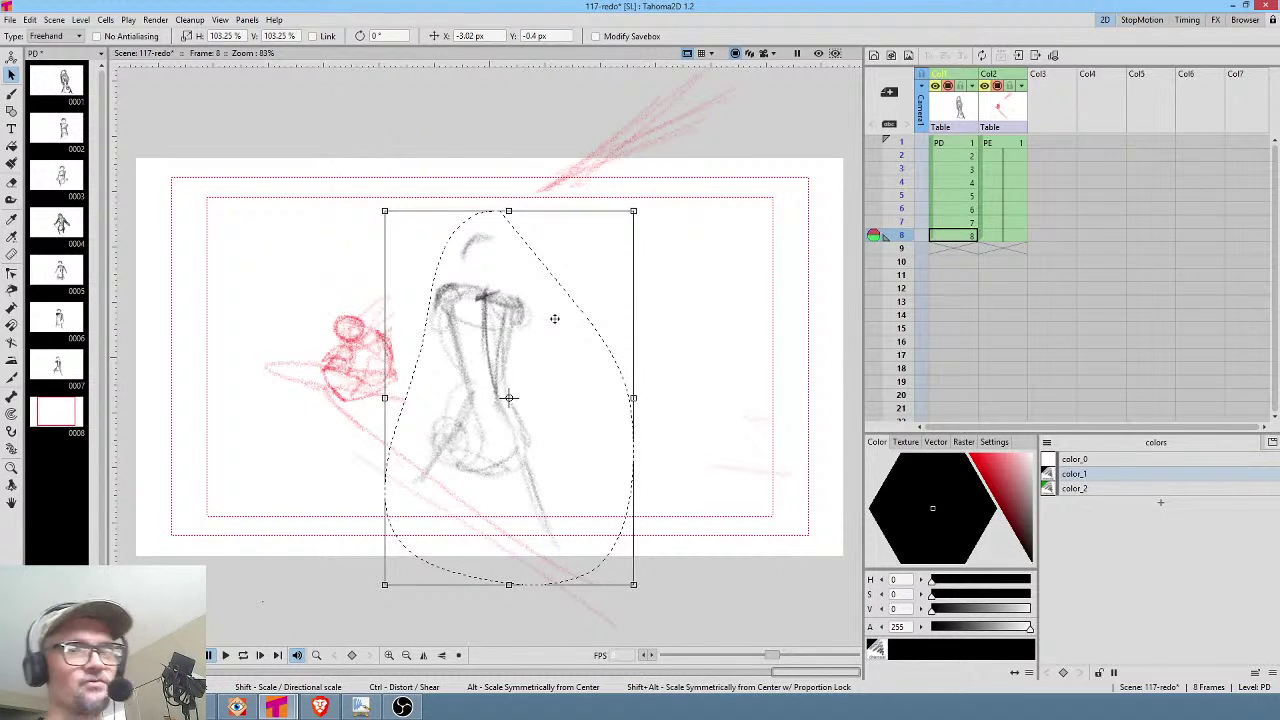
Flip back and forth through PD frames 3 to 6 to compare how the arms and hands travel.
click(968, 181)
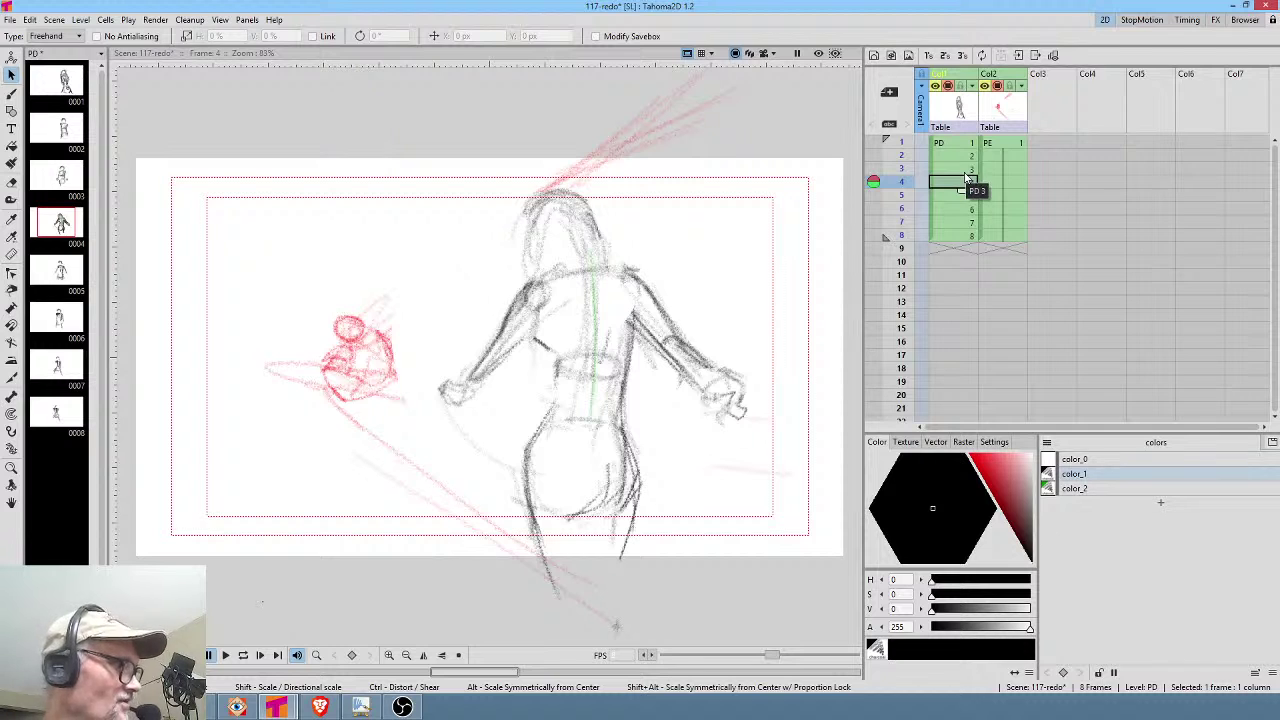
key(Down)
key(Down)
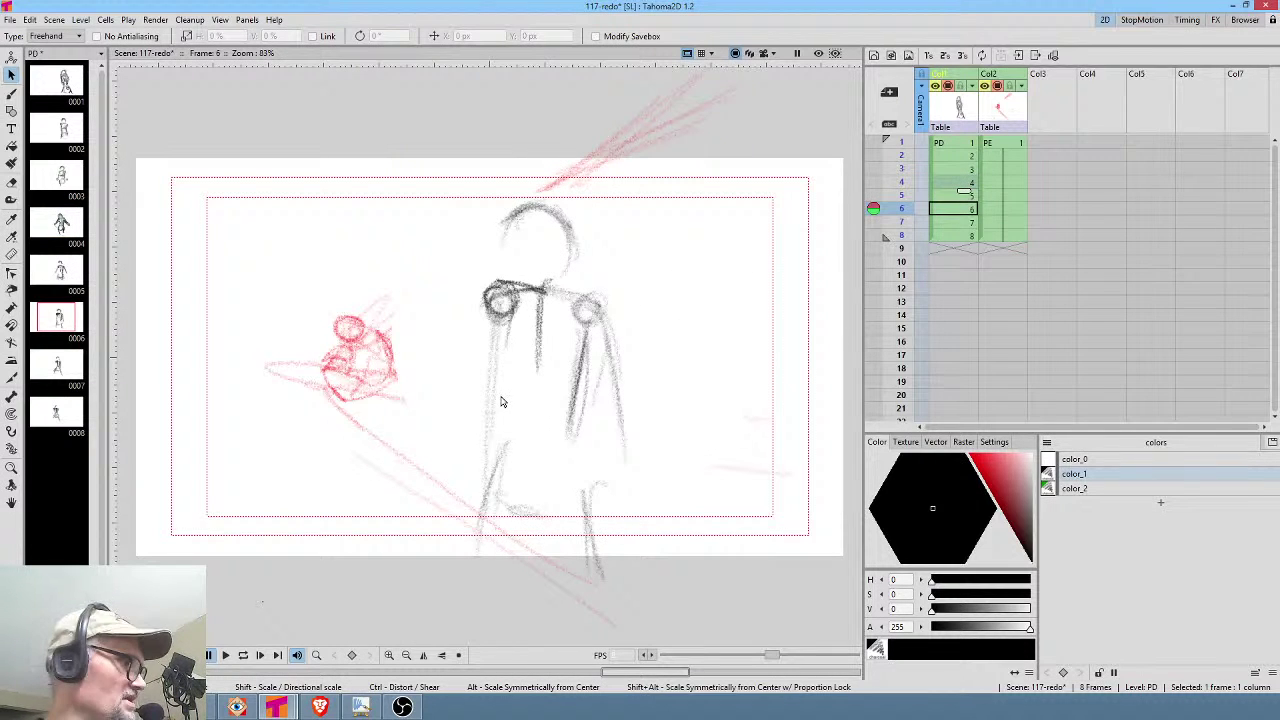
key(b)
key(Up)
key(Down)
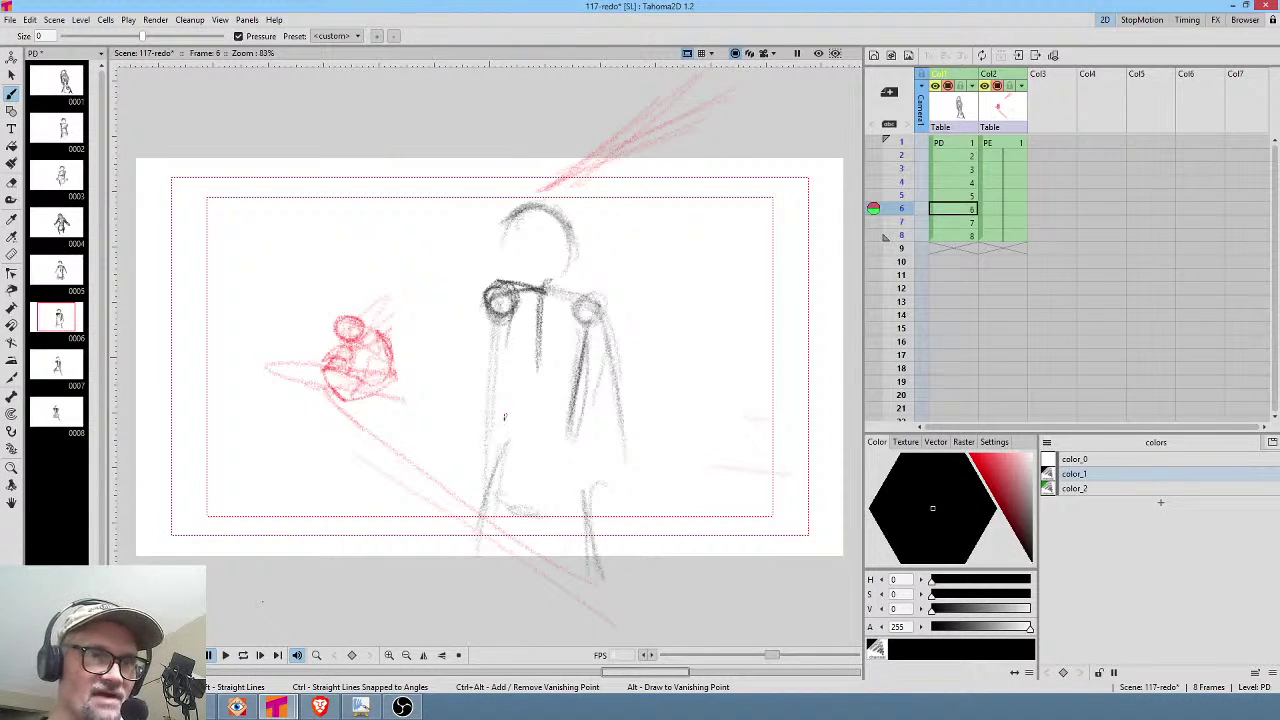
key(Up)
key(Up)
key(Down)
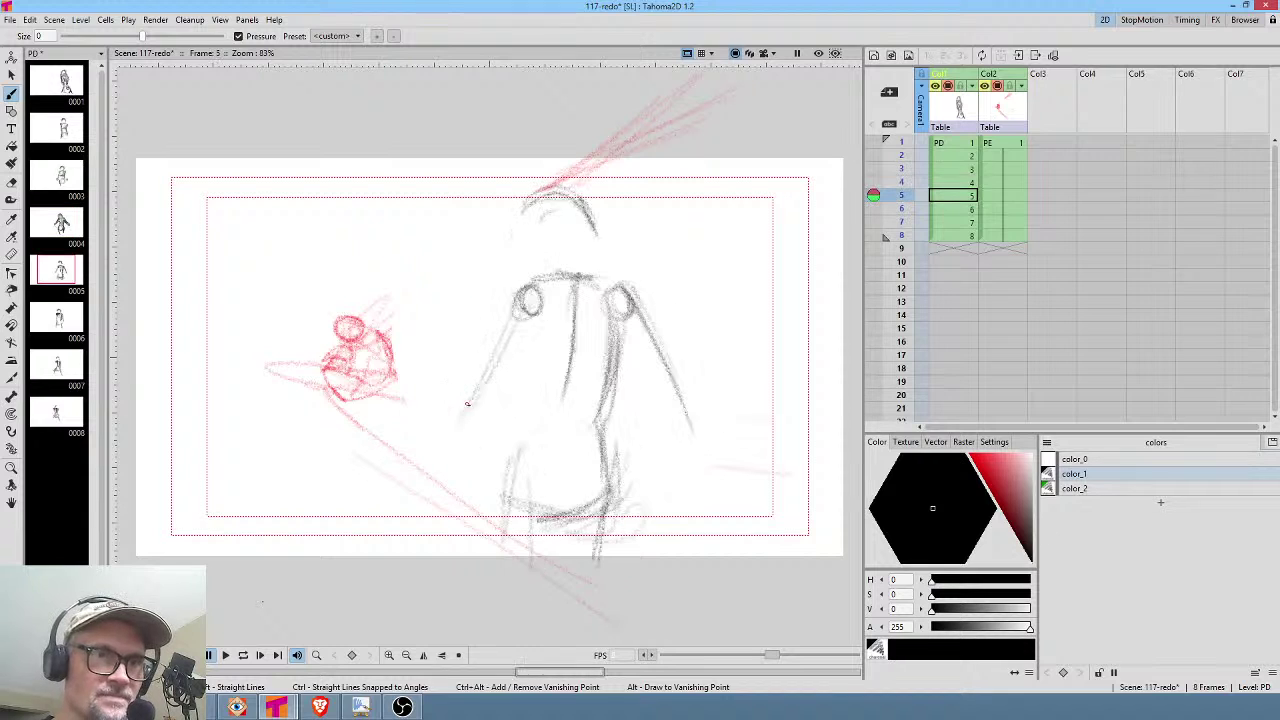
key(Down)
key(Up)
key(Up)
key(Up)
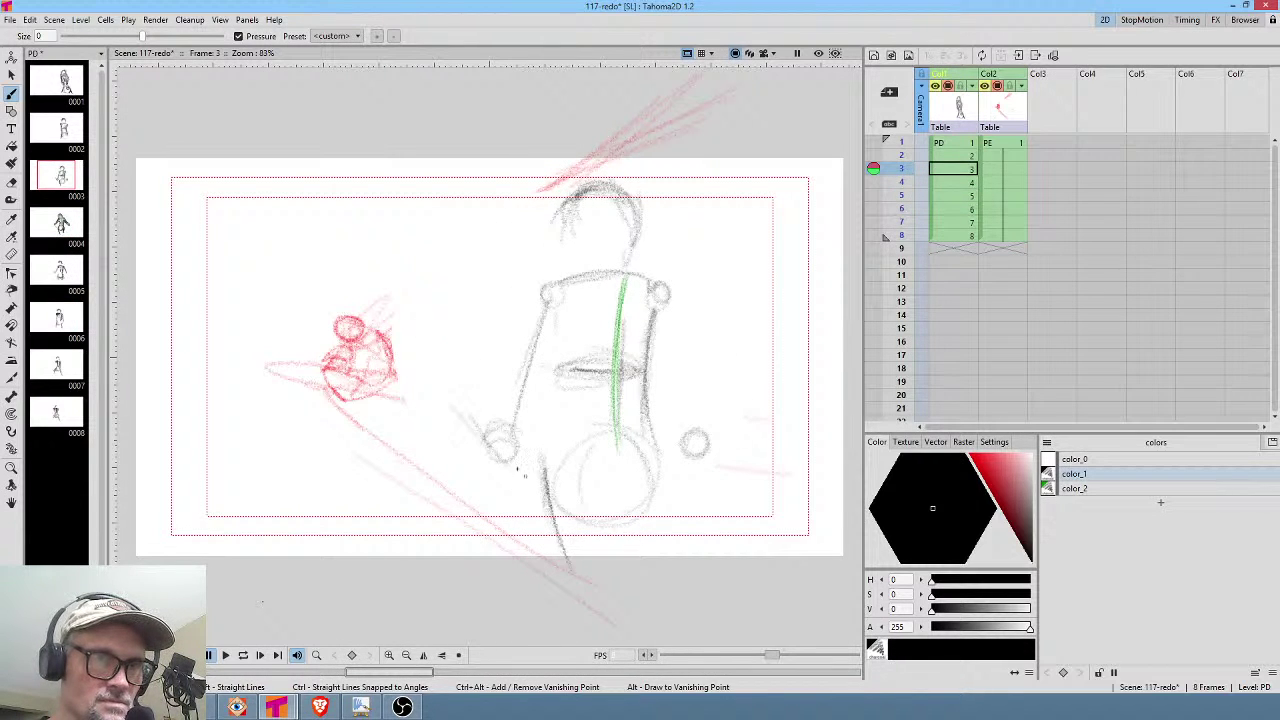
key(Down)
key(Up)
key(Down)
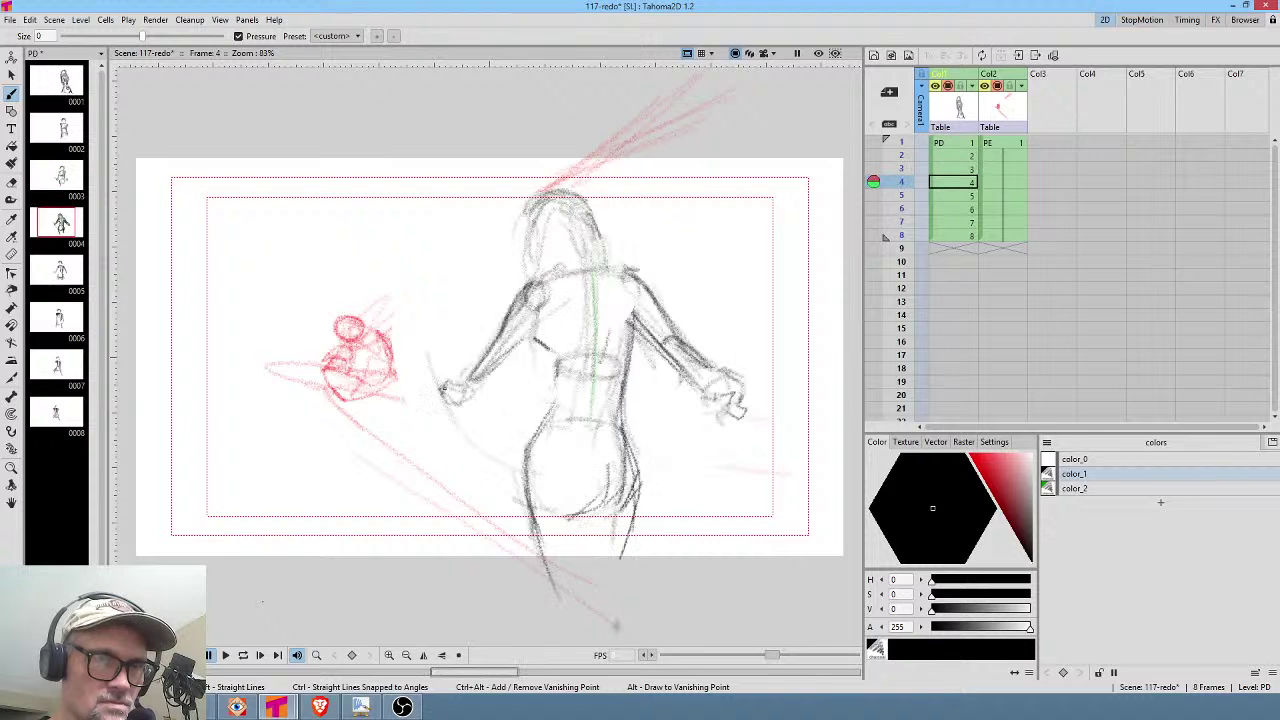
Rough in a small rounded hand over the hips on PD frame 8 and a matching one on frame 7.
key(Down)
key(Down)
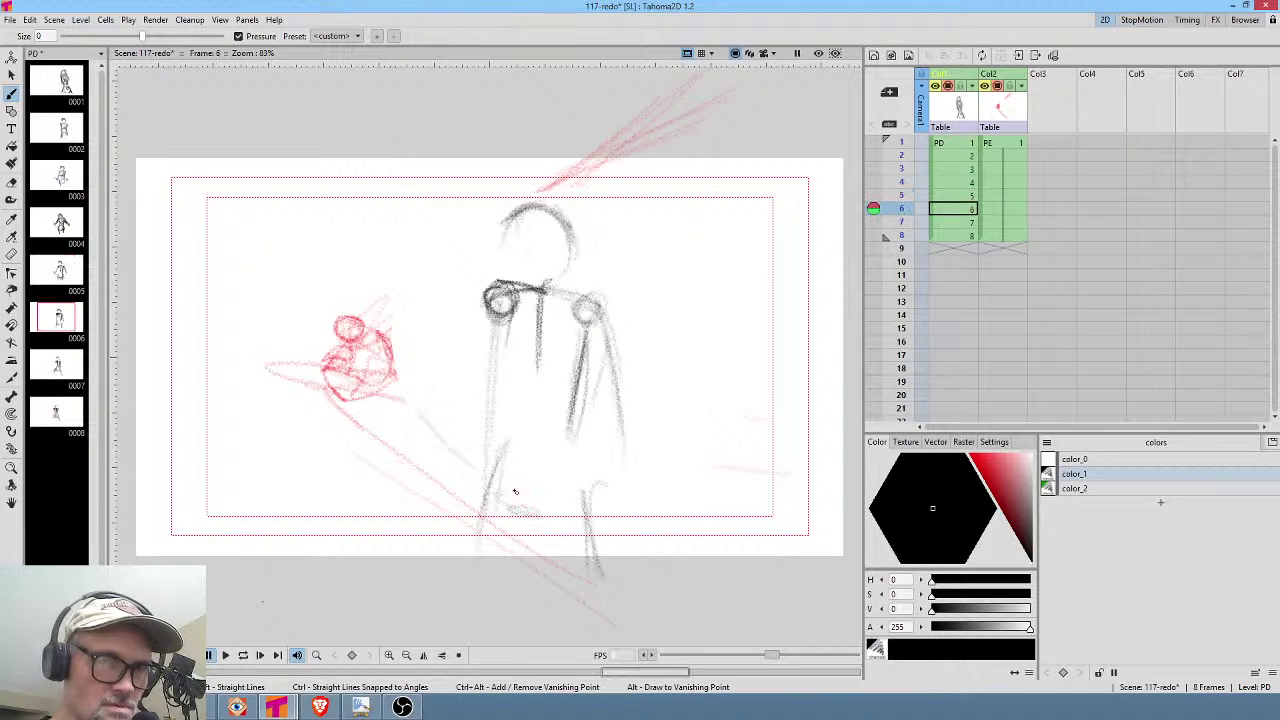
key(Down)
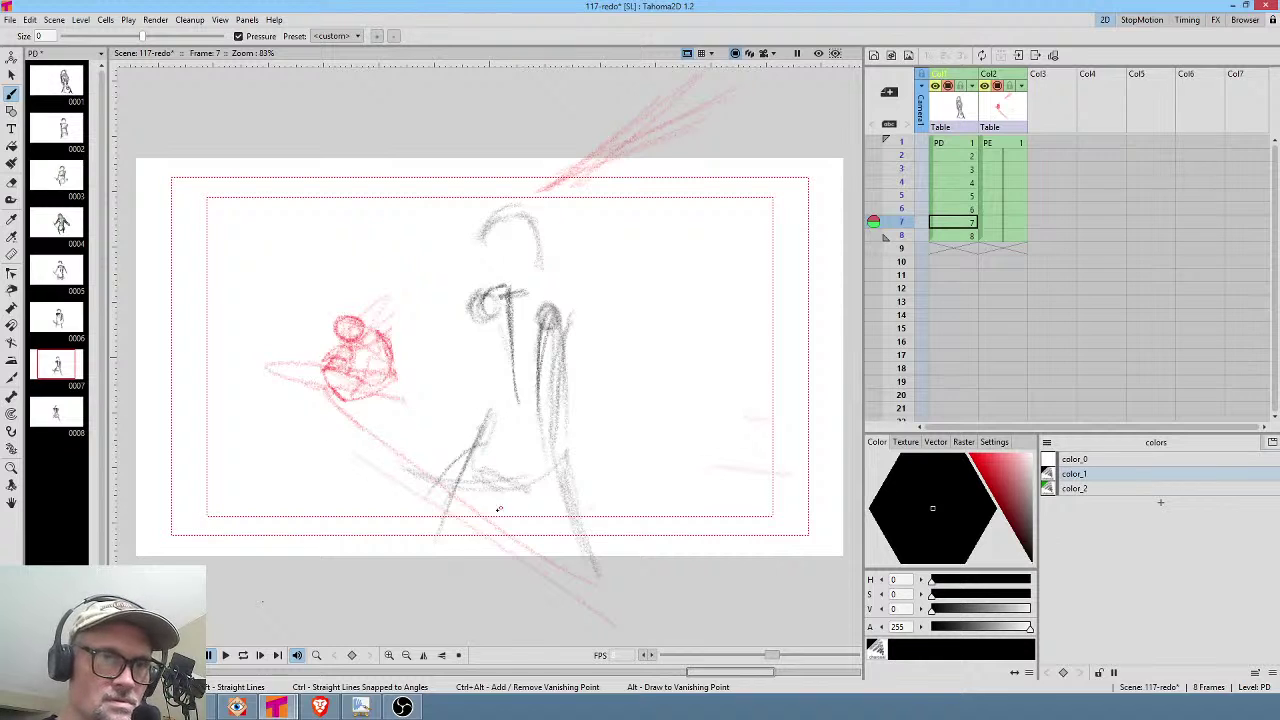
key(Down)
mouse_move(518, 442)
mouse_down()
mouse_move(464, 458)
mouse_move(491, 440)
mouse_up()
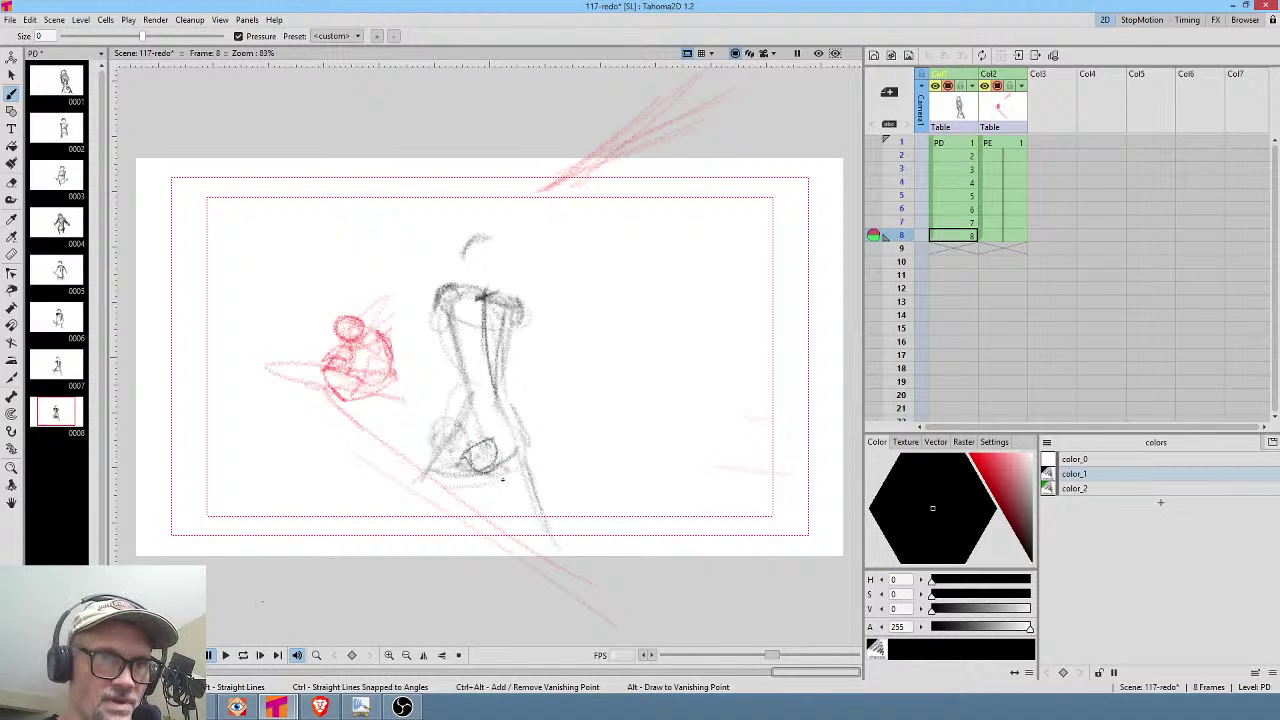
key(Up)
mouse_move(503, 456)
mouse_down()
mouse_move(515, 478)
mouse_move(532, 443)
mouse_up()
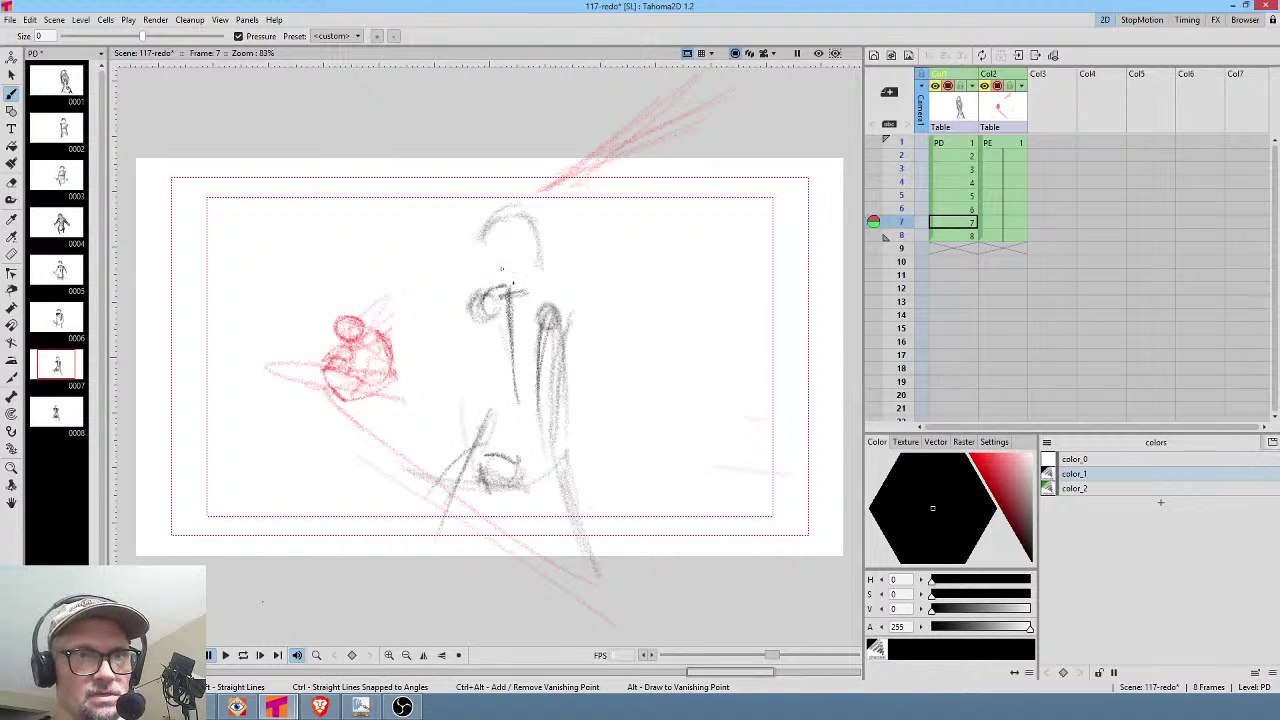
Draw the small round hand at the end of the figure's left arm on PD frame 5, checking the hands on frames 3 and 4.
key(Up)
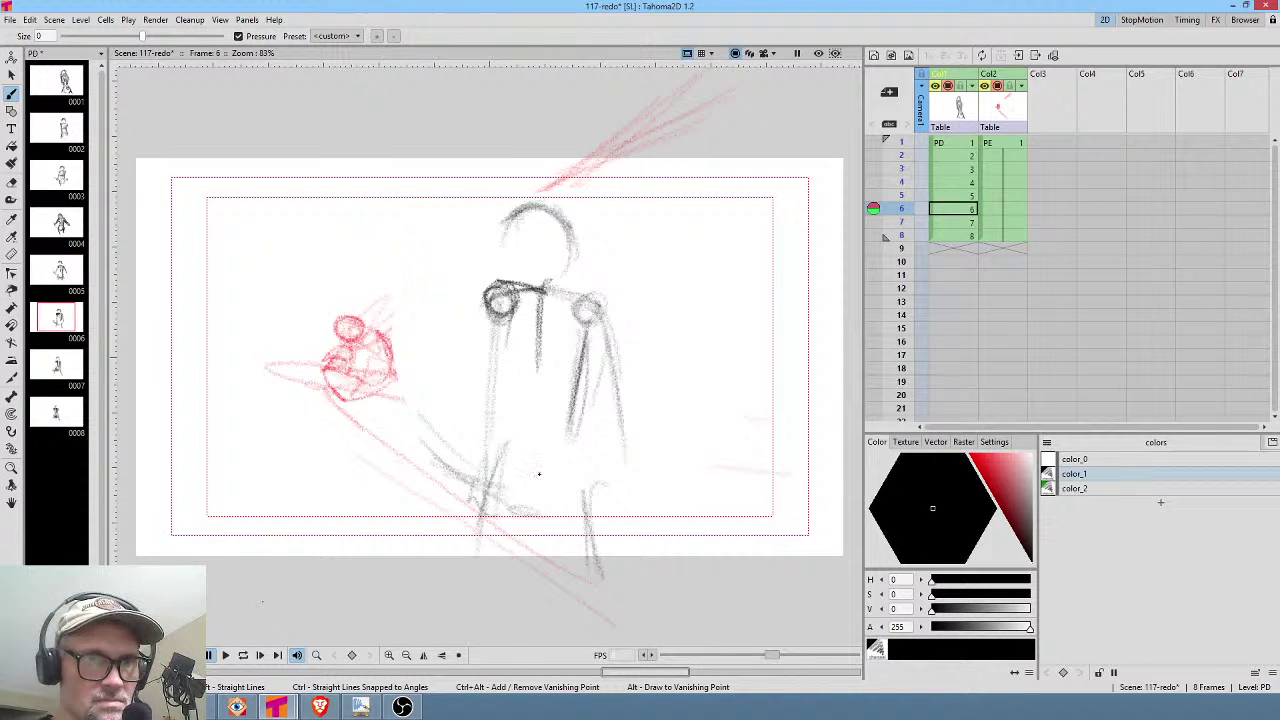
key(Up)
key(Up)
key(Up)
key(Down)
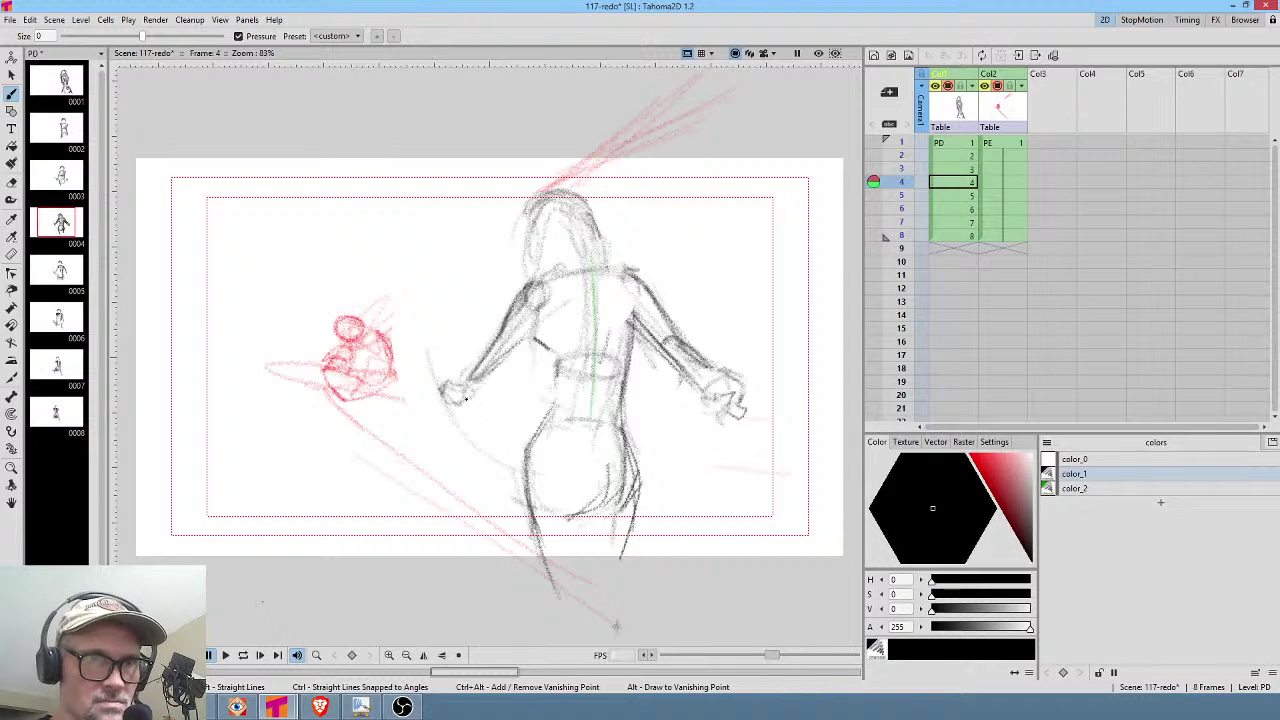
key(Down)
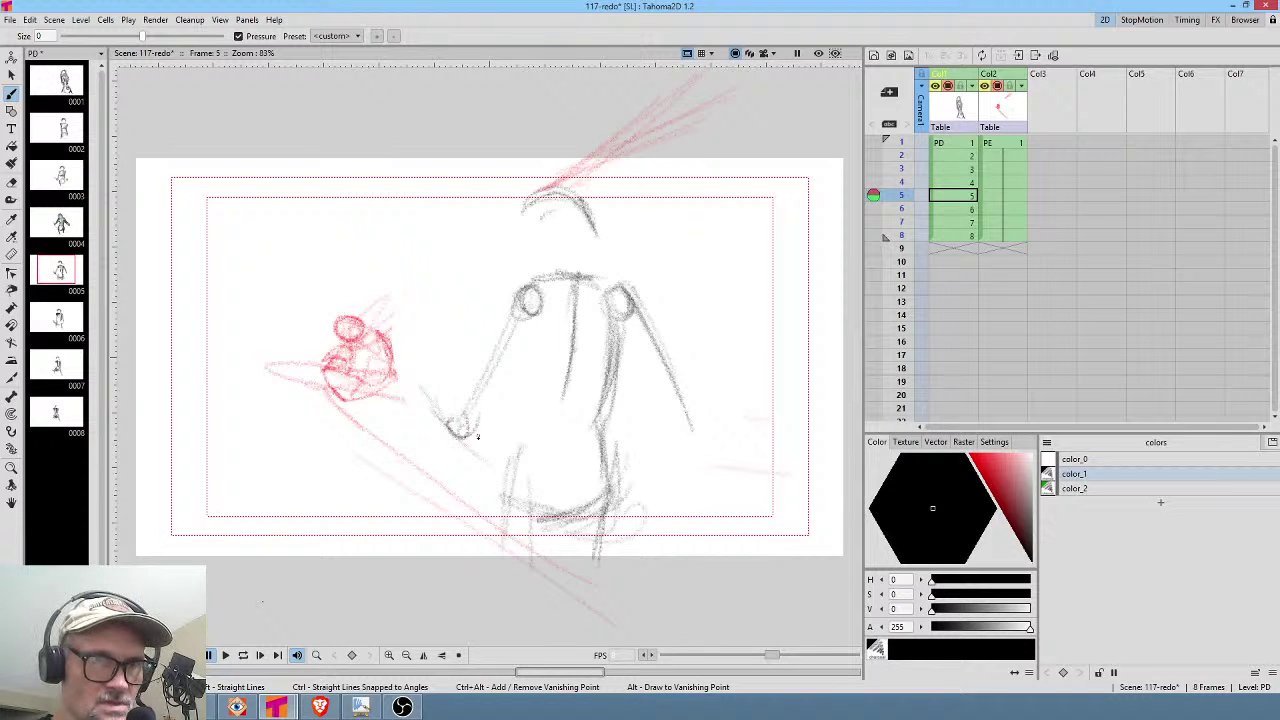
Draw the hand below the figure's left arm on PD frame 6, flipping against frame 5 for placement.
key(Down)
key(Up)
key(Down)
mouse_move(463, 461)
mouse_down()
mouse_move(507, 489)
mouse_move(486, 454)
mouse_move(505, 480)
mouse_up()
Offset the hand on PD frame 7 by 4.89 px horizontally and -26.14 px vertically, and darken the hand on frame 8.
key(Down)
key(s)
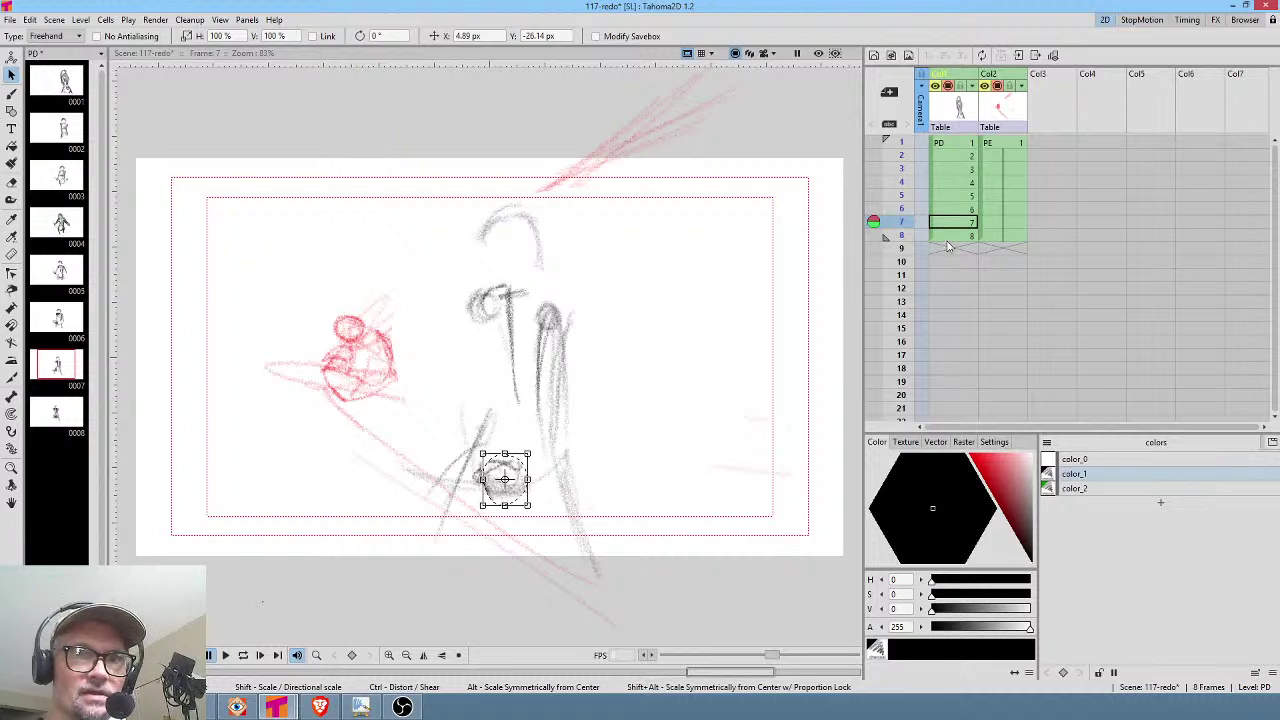
key(Down)
key(b)
mouse_move(493, 448)
mouse_down()
mouse_move(478, 440)
mouse_move(494, 464)
mouse_up()
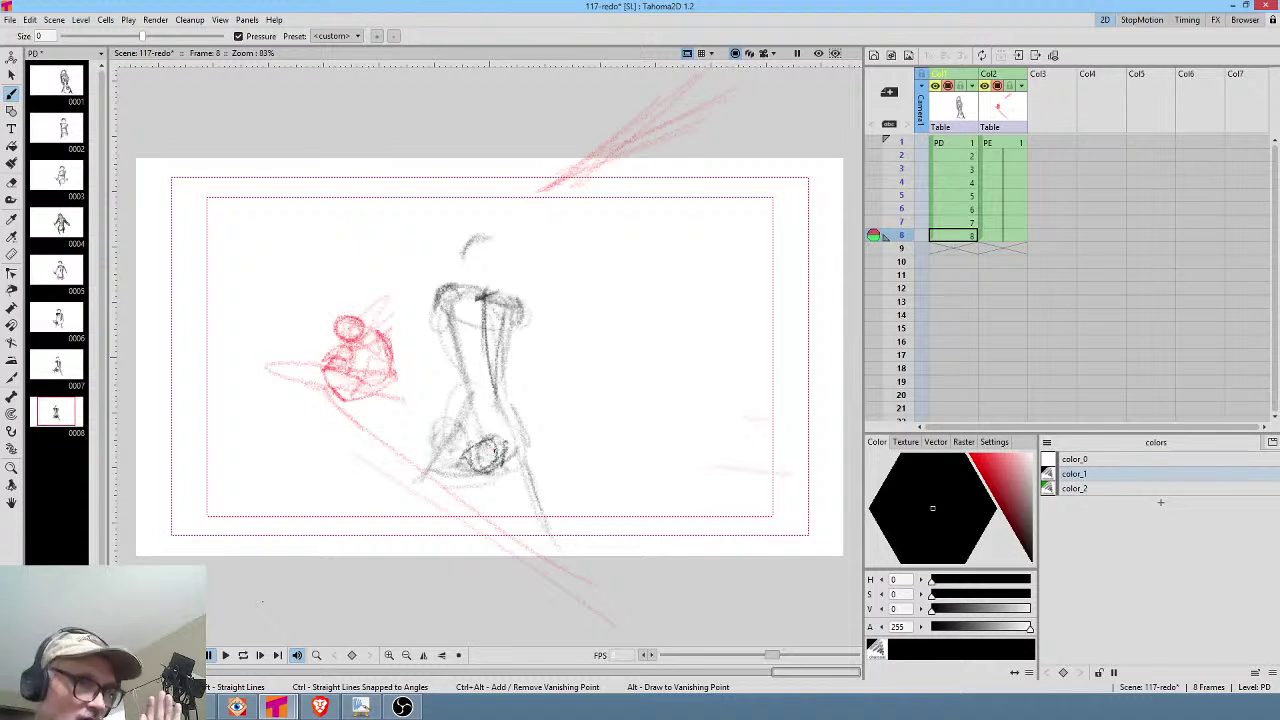
Play the eight-frame animation from frame 1 to review the movement with the new hands.
click(965, 145)
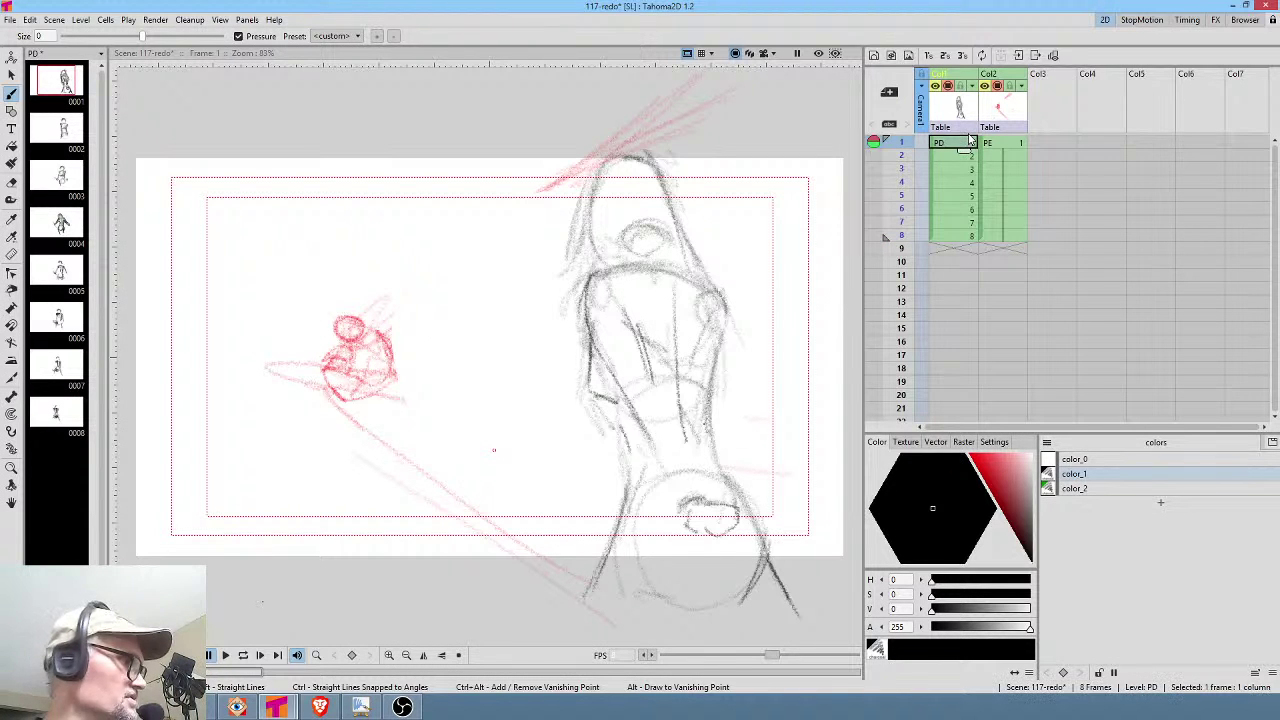
key(p)
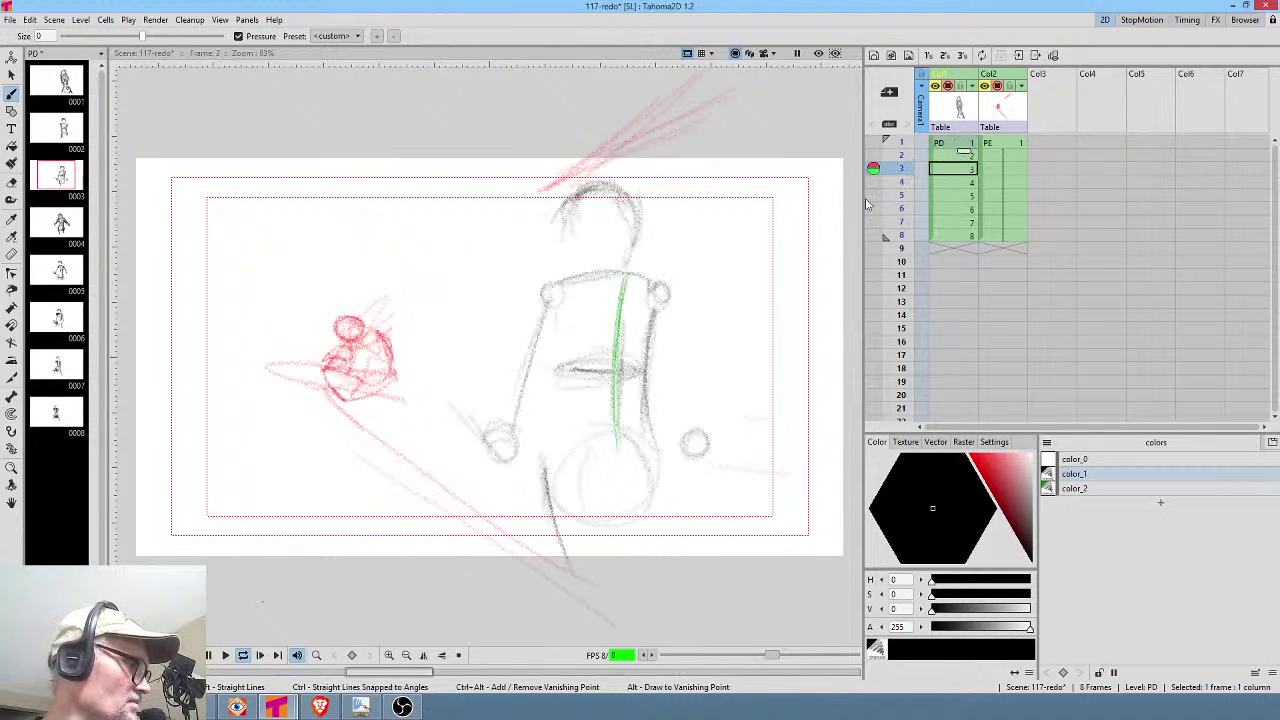
key(l)
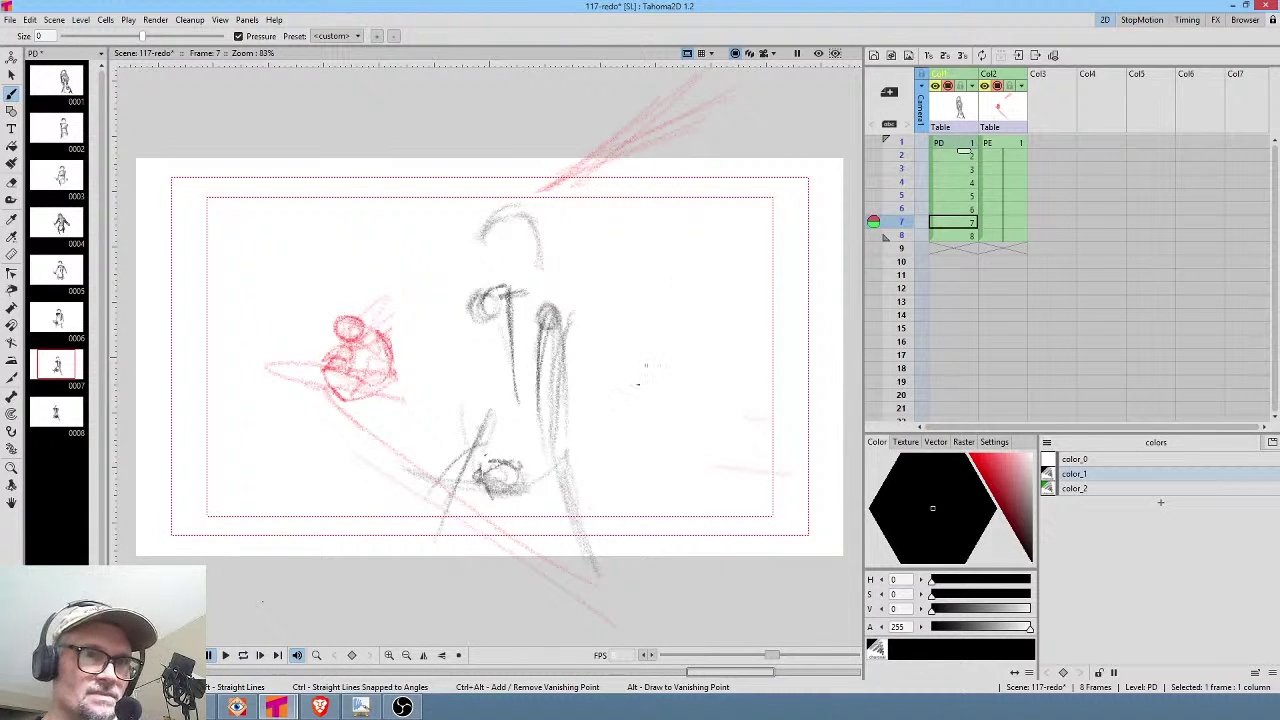
Draw the outer contour of the left arm from shoulder to wrist on PD frame 2, comparing it with frame 1.
middle_click(661, 397)
click(960, 142)
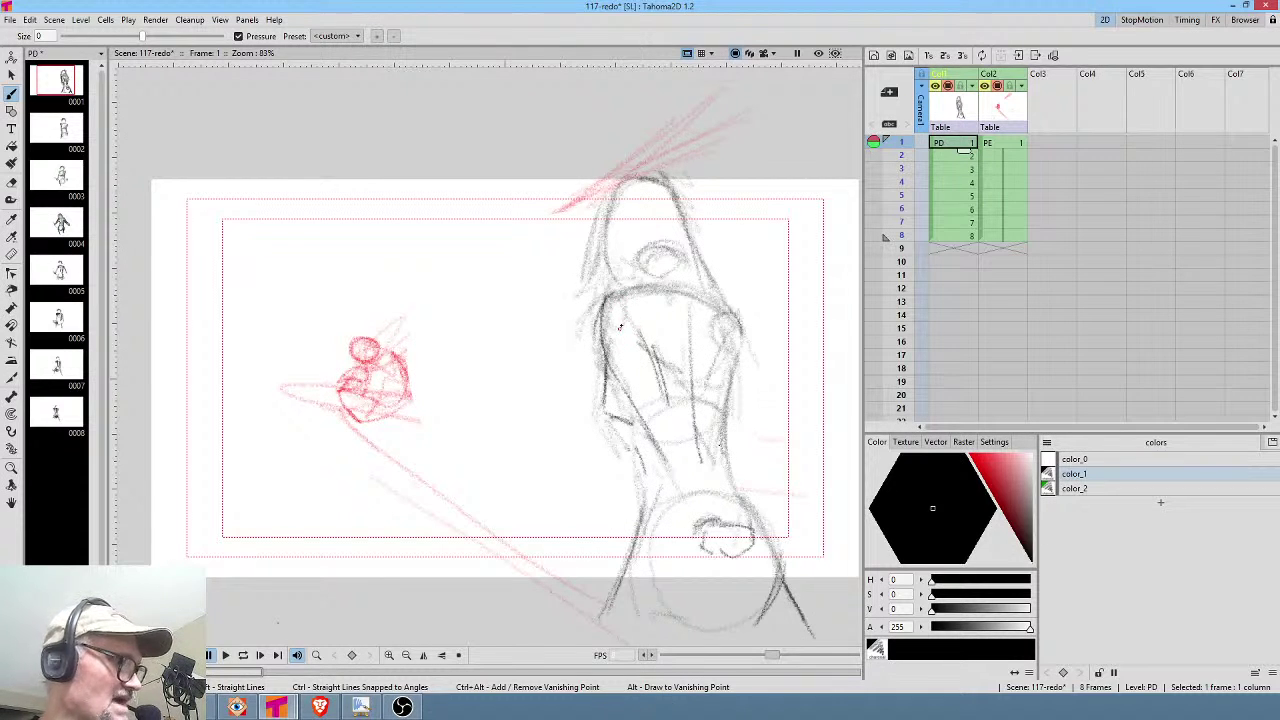
key(period)
key(comma)
key(period)
drag(587, 334, 590, 384)
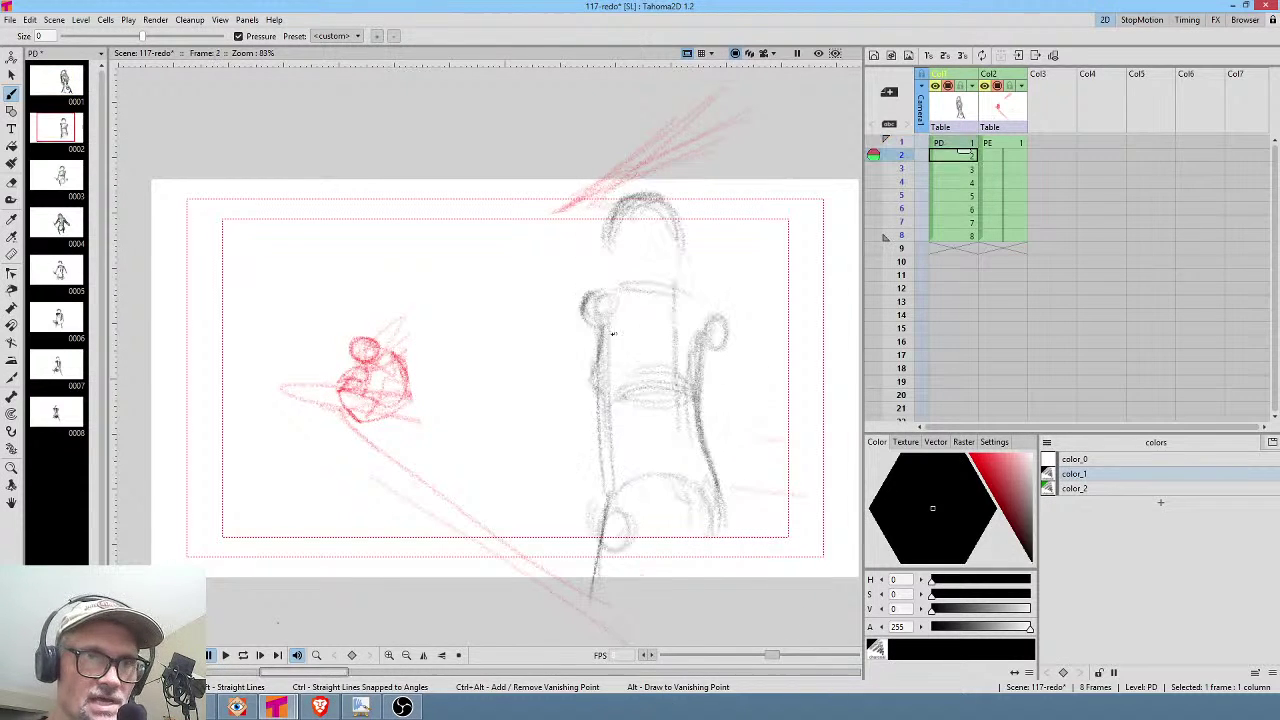
drag(587, 306, 596, 387)
mouse_move(603, 286)
mouse_down()
mouse_move(585, 346)
mouse_move(600, 436)
mouse_up()
drag(596, 386, 606, 506)
Draw the forearm lines across the lower back to the hand on PD frame 1.
key(comma)
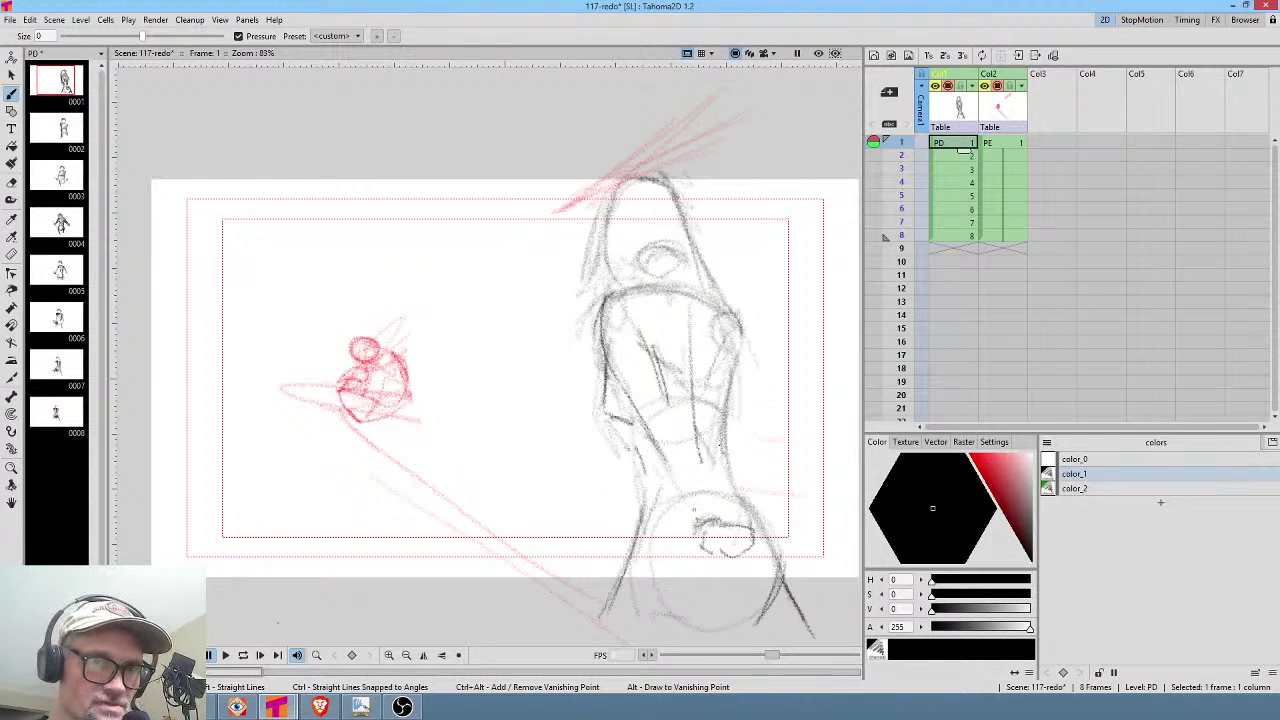
mouse_move(648, 422)
mouse_down()
mouse_move(698, 524)
mouse_move(718, 515)
mouse_up()
drag(688, 430, 700, 468)
mouse_move(669, 418)
mouse_down()
mouse_move(699, 463)
mouse_move(690, 442)
mouse_up()
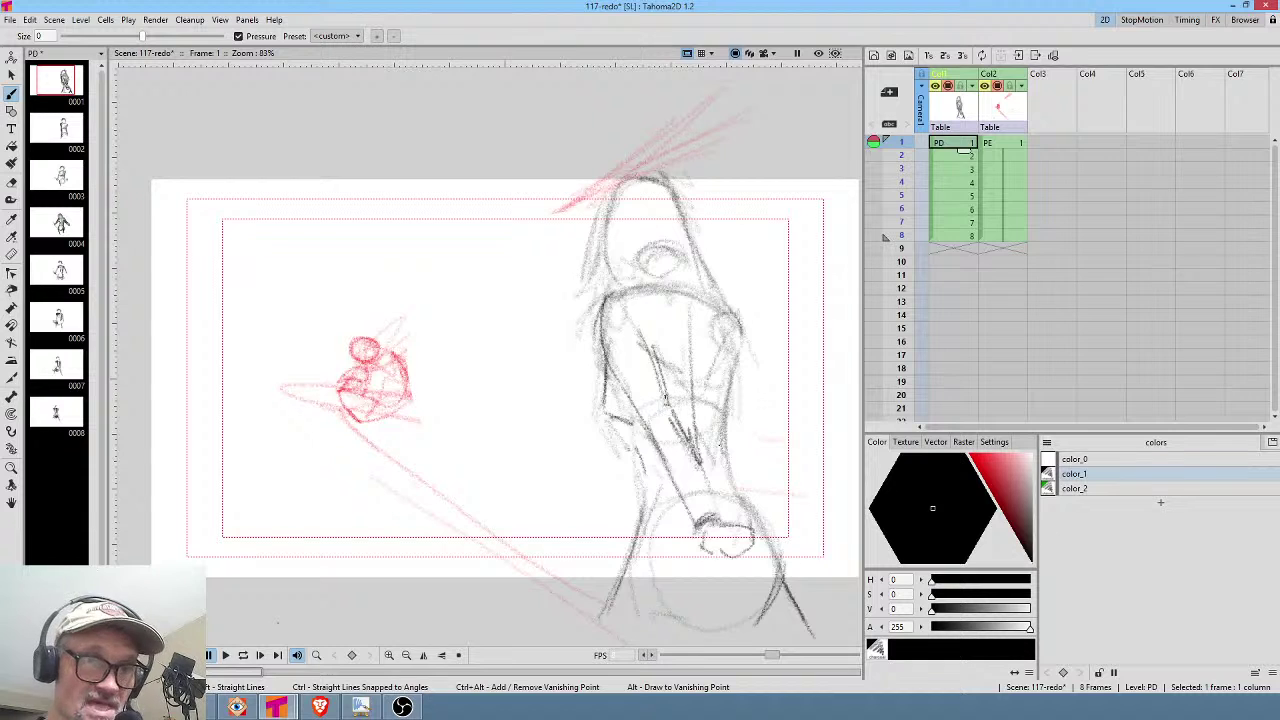
Draw the inner edge of the left upper arm and forearm on PD frame 2, comparing it with frames 1 and 3.
key(period)
drag(620, 366, 618, 332)
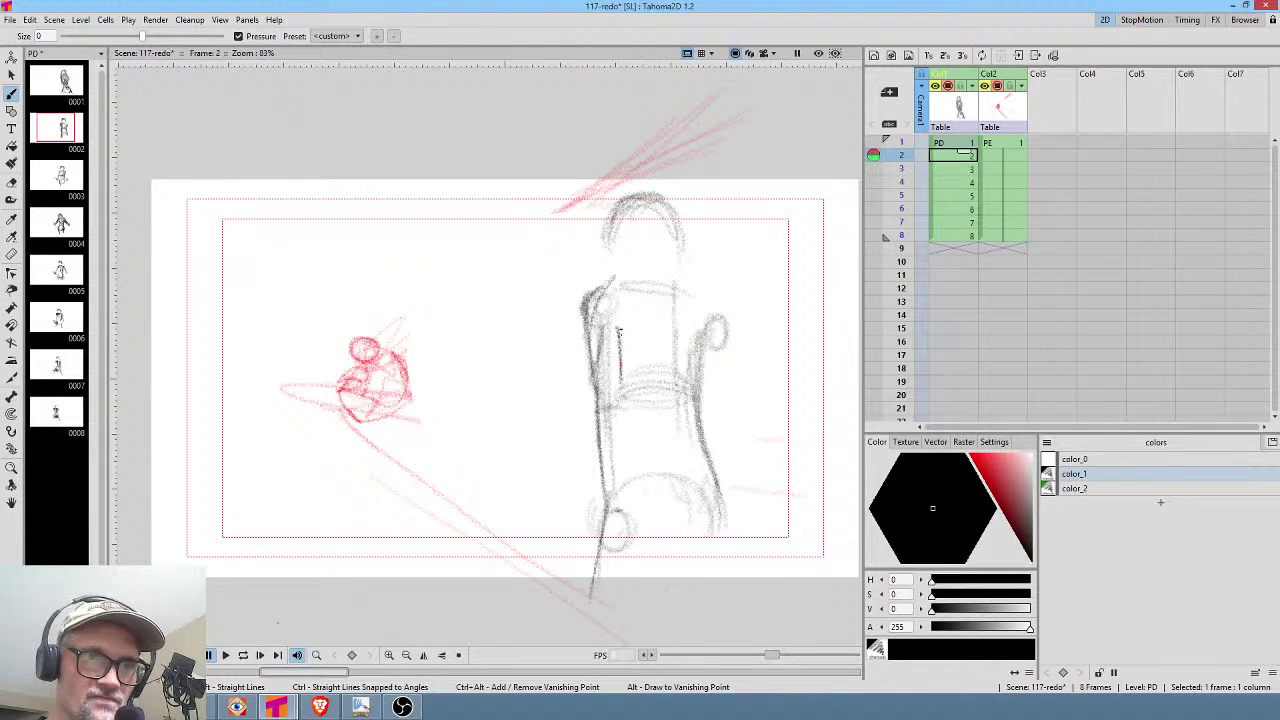
drag(631, 456, 628, 476)
drag(627, 408, 626, 482)
key(period)
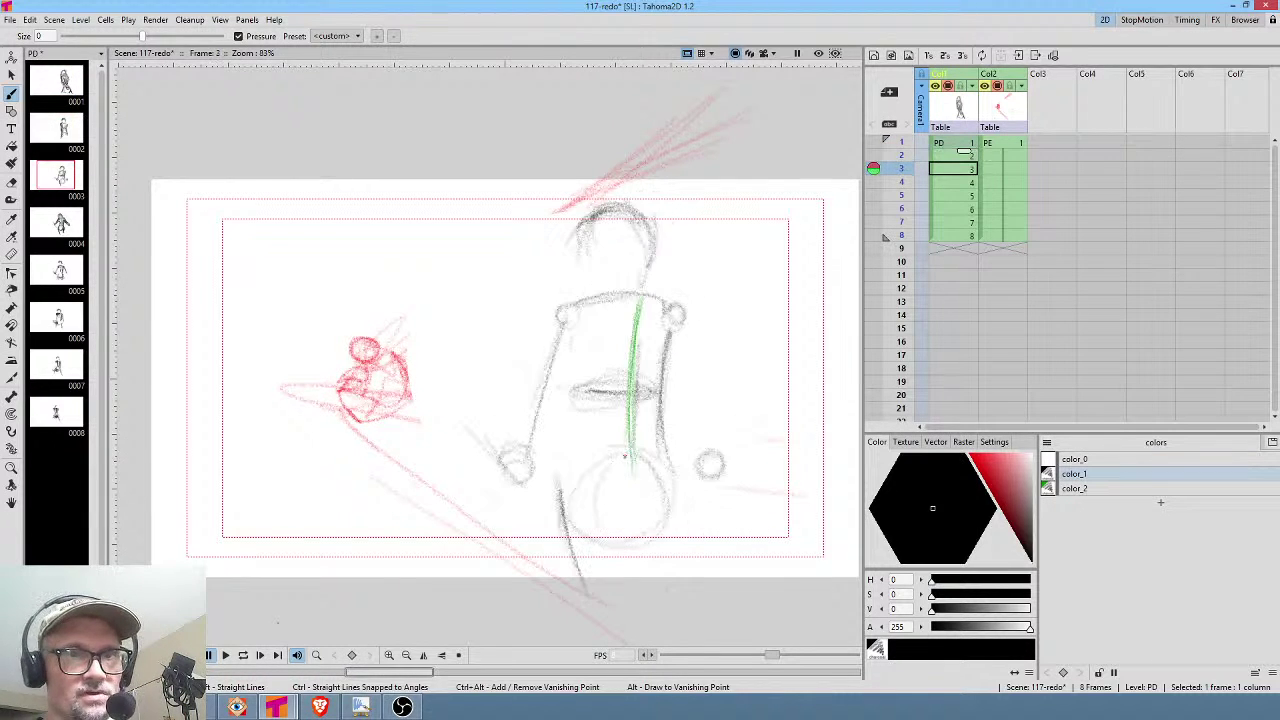
key(comma)
key(comma)
key(period)
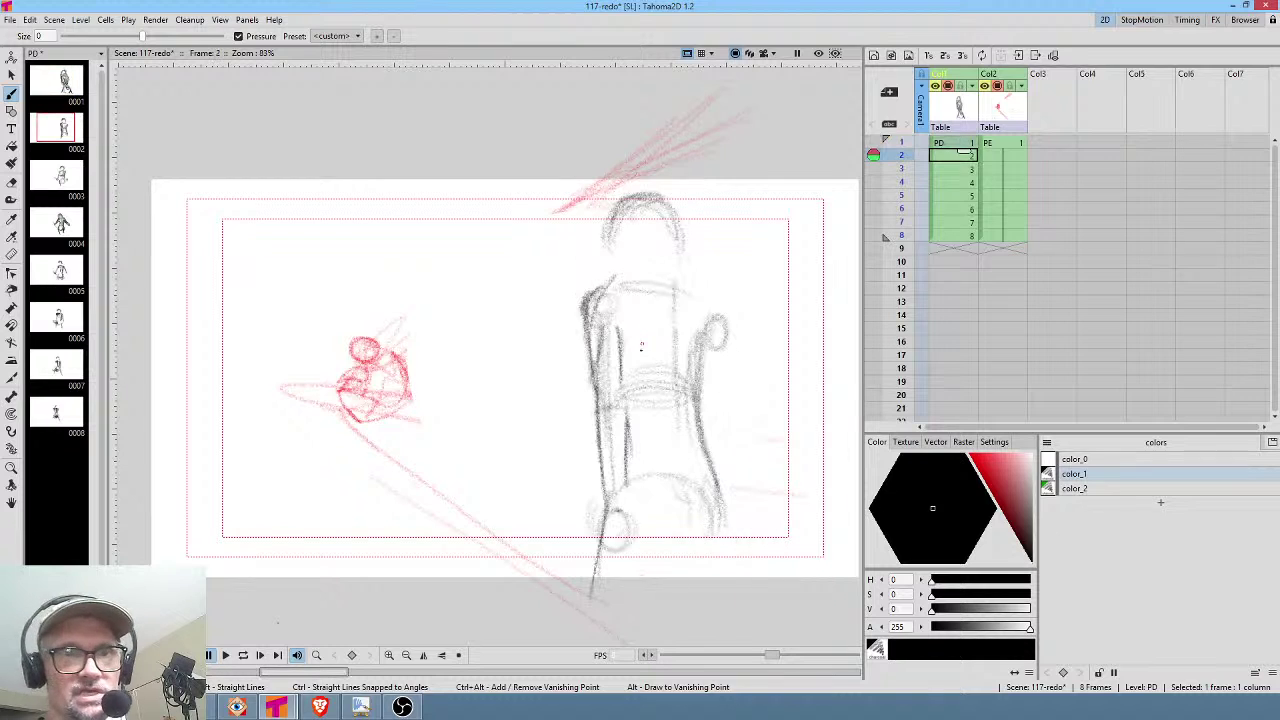
Darken the outer and inner contours of the left arm on PD frame 2.
drag(594, 384, 603, 486)
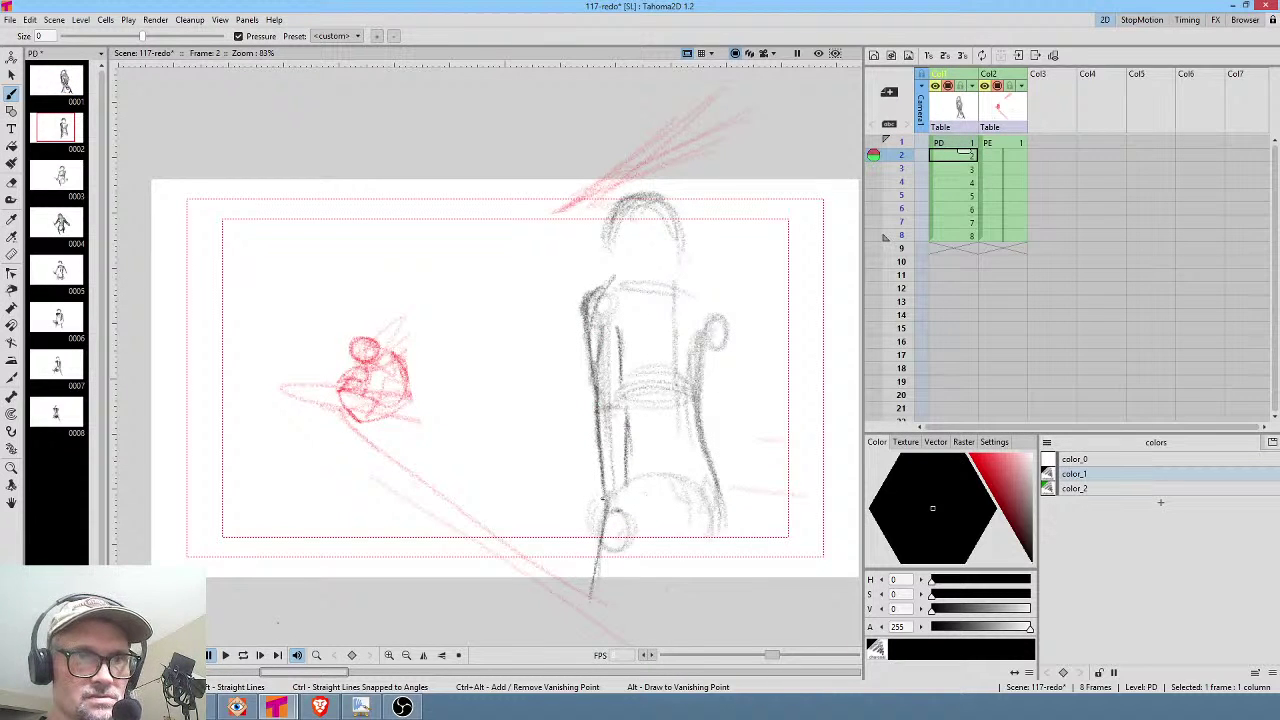
drag(621, 418, 627, 480)
drag(618, 334, 622, 452)
drag(619, 358, 621, 406)
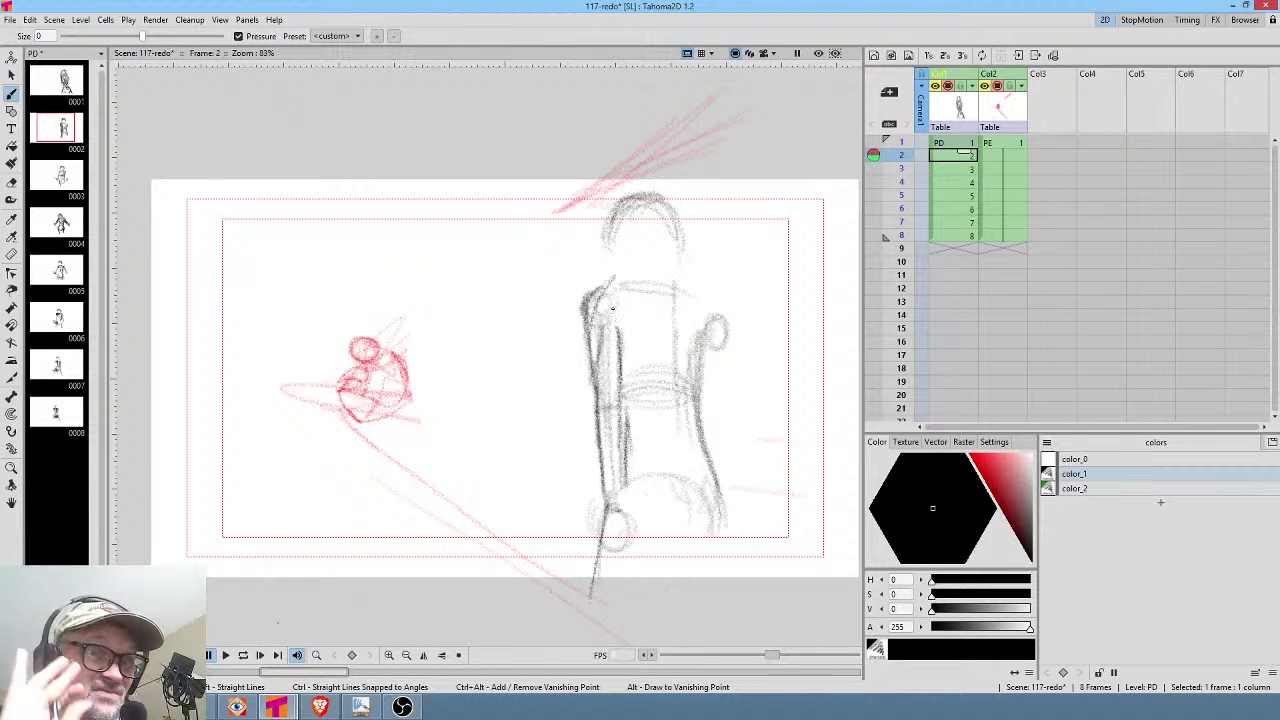
Draw the rounded outer edge of the left shoulder on PD frame 3, checking frames 1 and 2.
key(period)
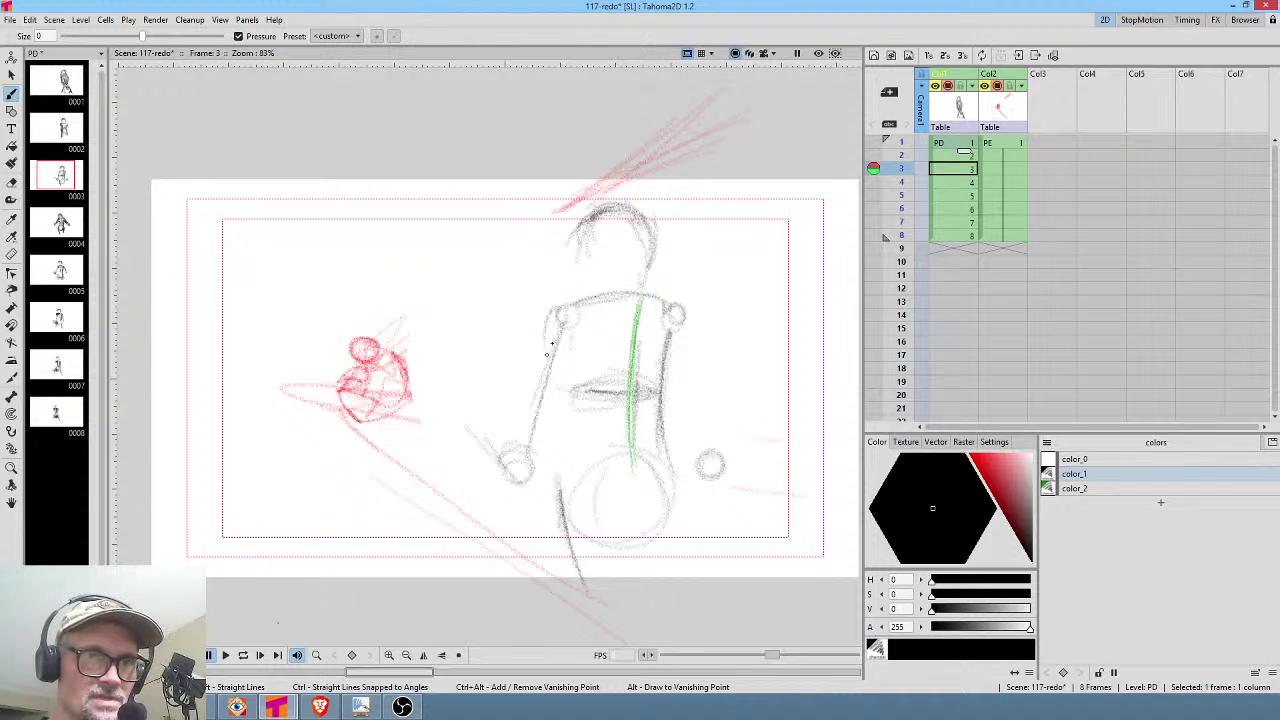
key(comma)
key(comma)
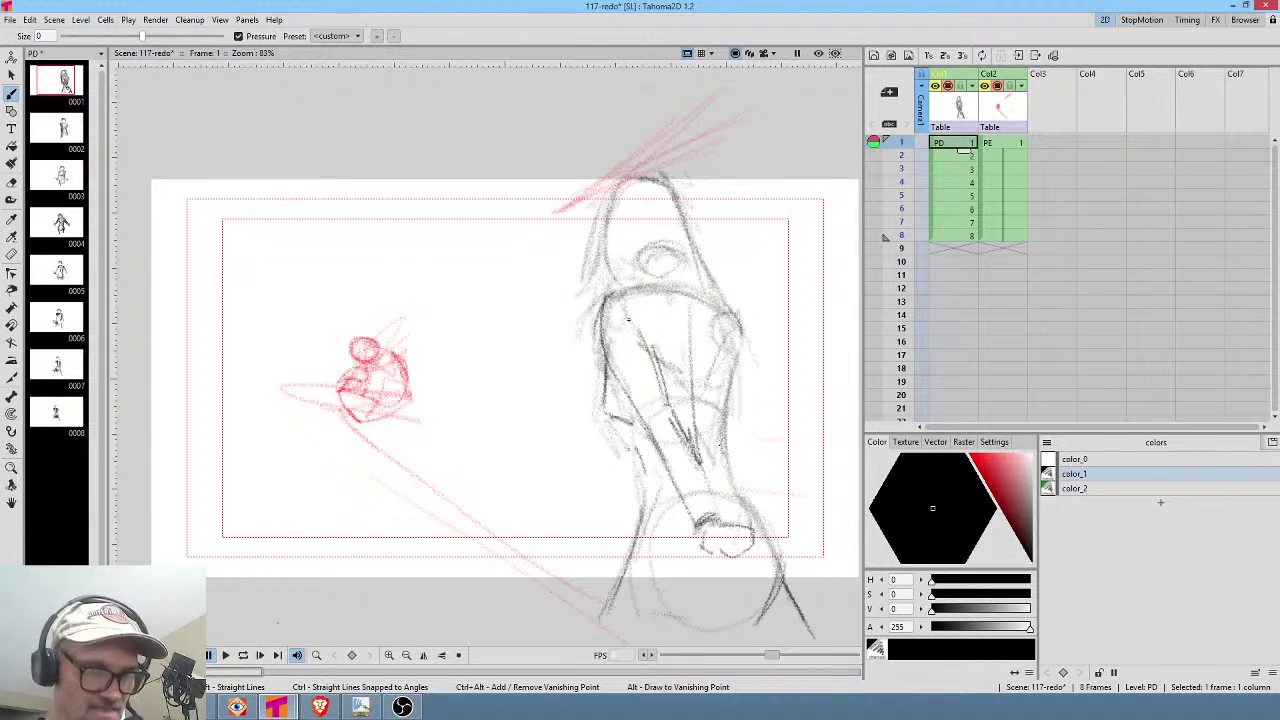
key(period)
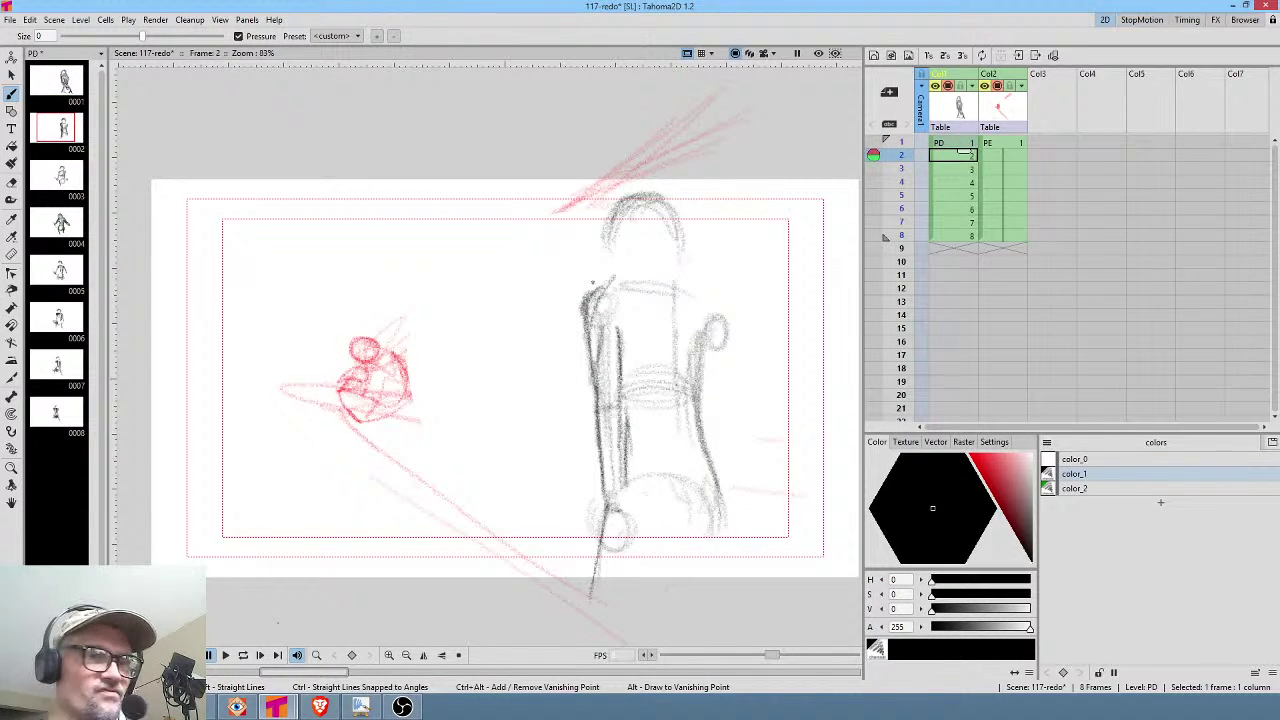
key(period)
drag(572, 302, 546, 344)
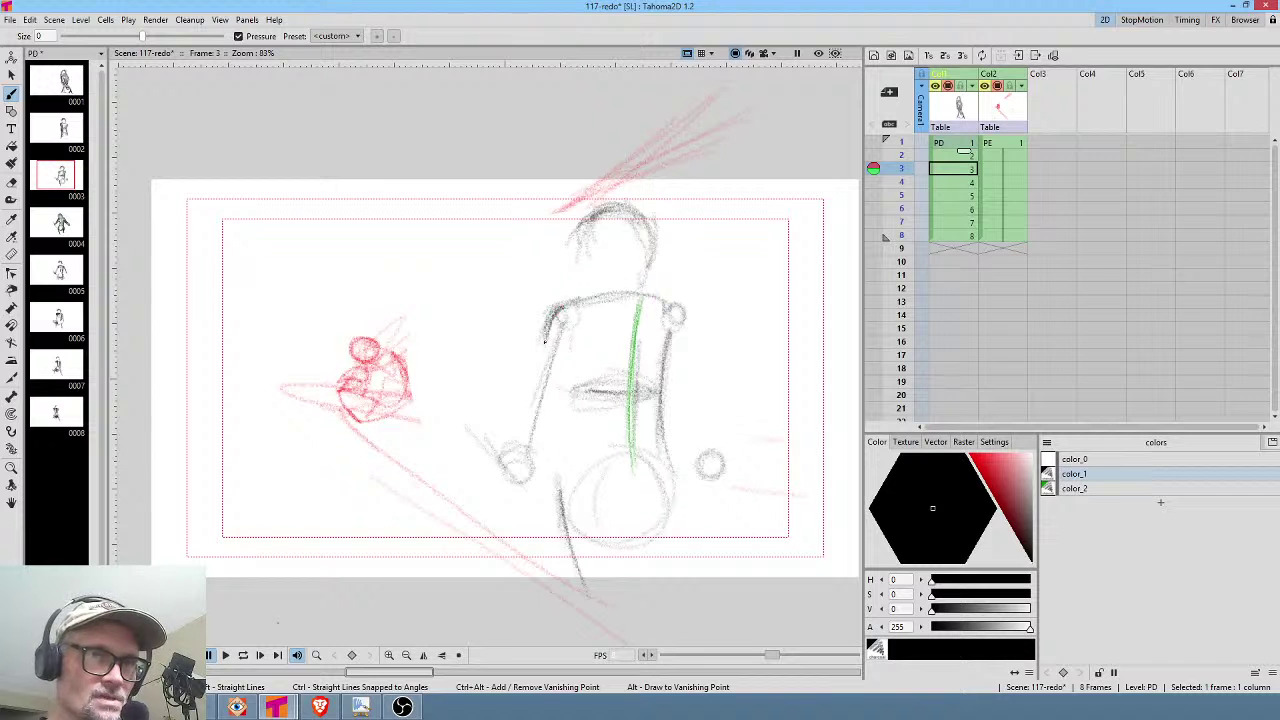
Outline the left upper arm, forearm and wrist on PD frame 3, comparing it with frame 2.
key(comma)
key(period)
key(comma)
key(period)
mouse_move(521, 465)
mouse_down()
mouse_move(518, 450)
mouse_move(530, 452)
mouse_up()
key(comma)
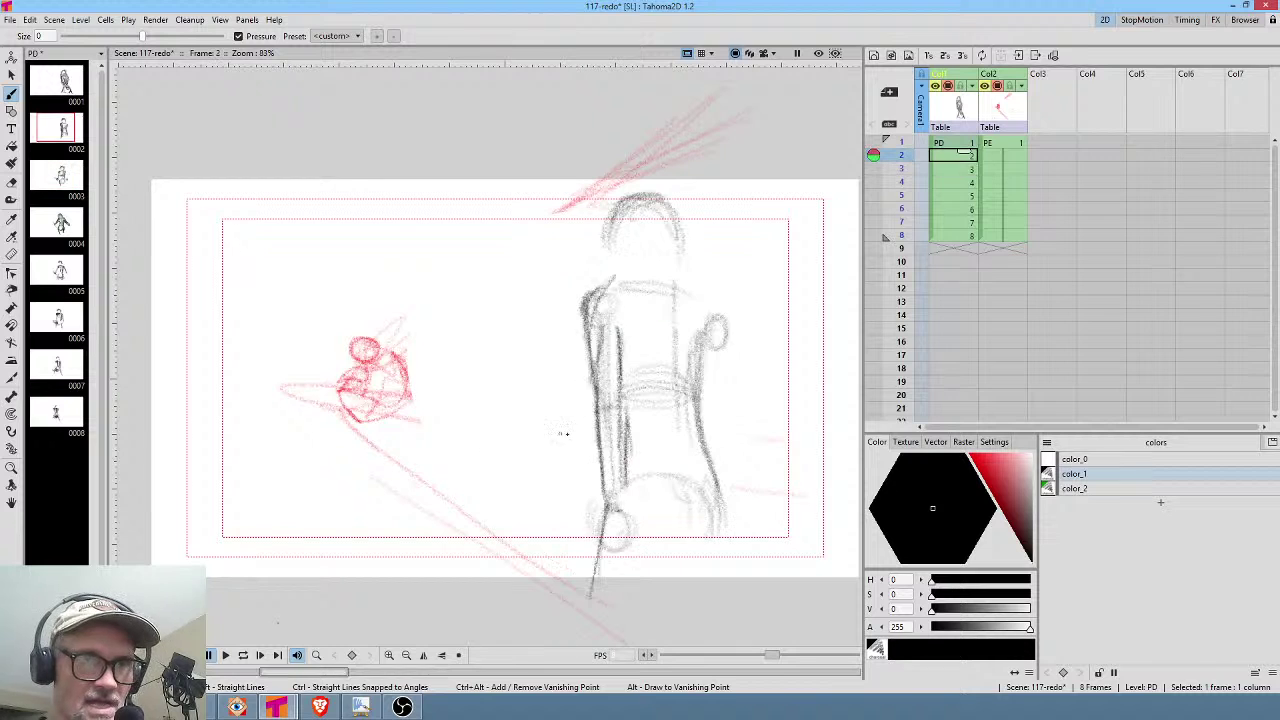
key(period)
drag(530, 383, 537, 404)
drag(550, 323, 524, 414)
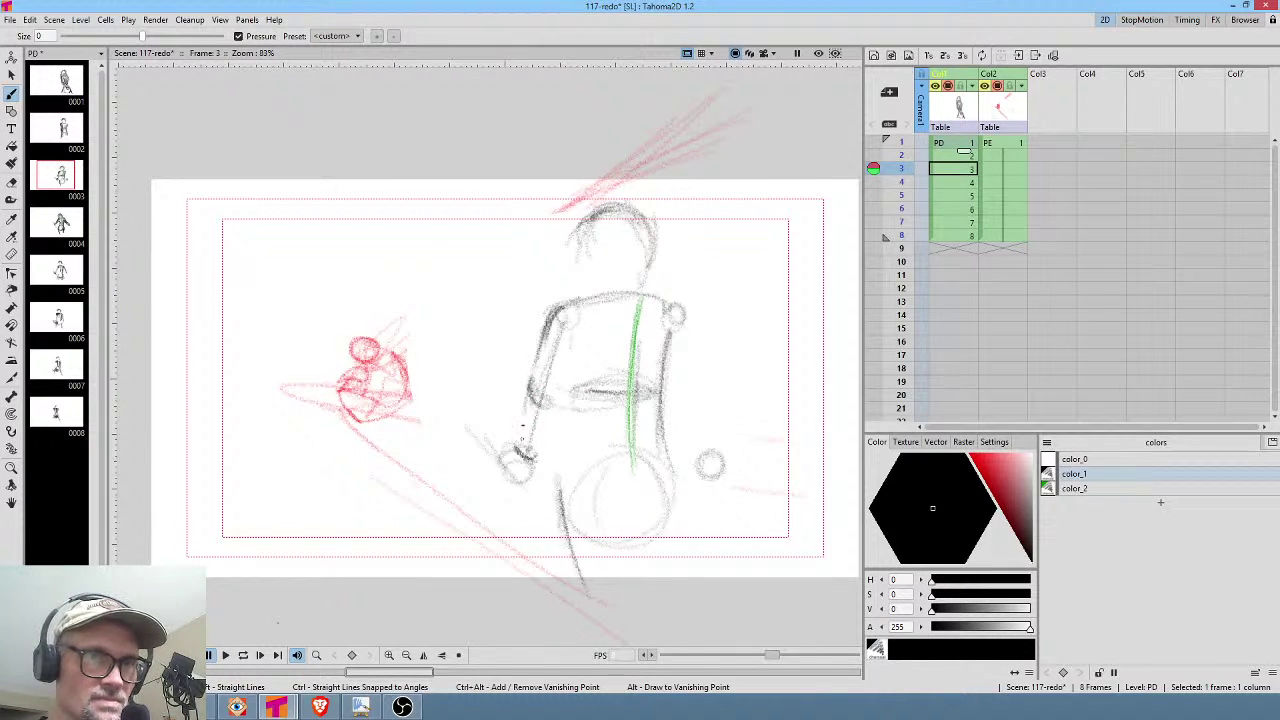
drag(532, 370, 516, 452)
drag(538, 444, 542, 458)
Strengthen the lower edge of the left forearm and draw the side contour below the left armpit on PD frame 4, checking neighbouring frames.
key(comma)
key(period)
key(period)
mouse_move(478, 405)
mouse_down()
mouse_move(490, 418)
mouse_move(538, 370)
mouse_up()
key(comma)
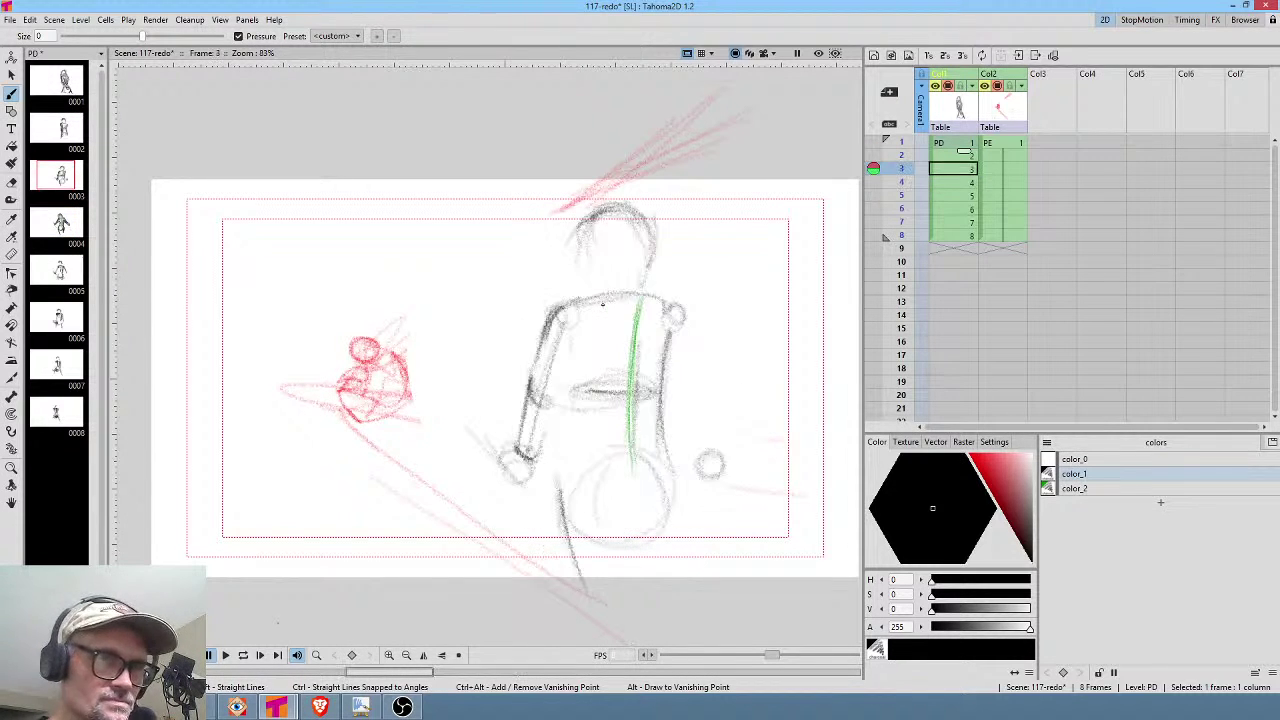
key(period)
drag(548, 342, 562, 397)
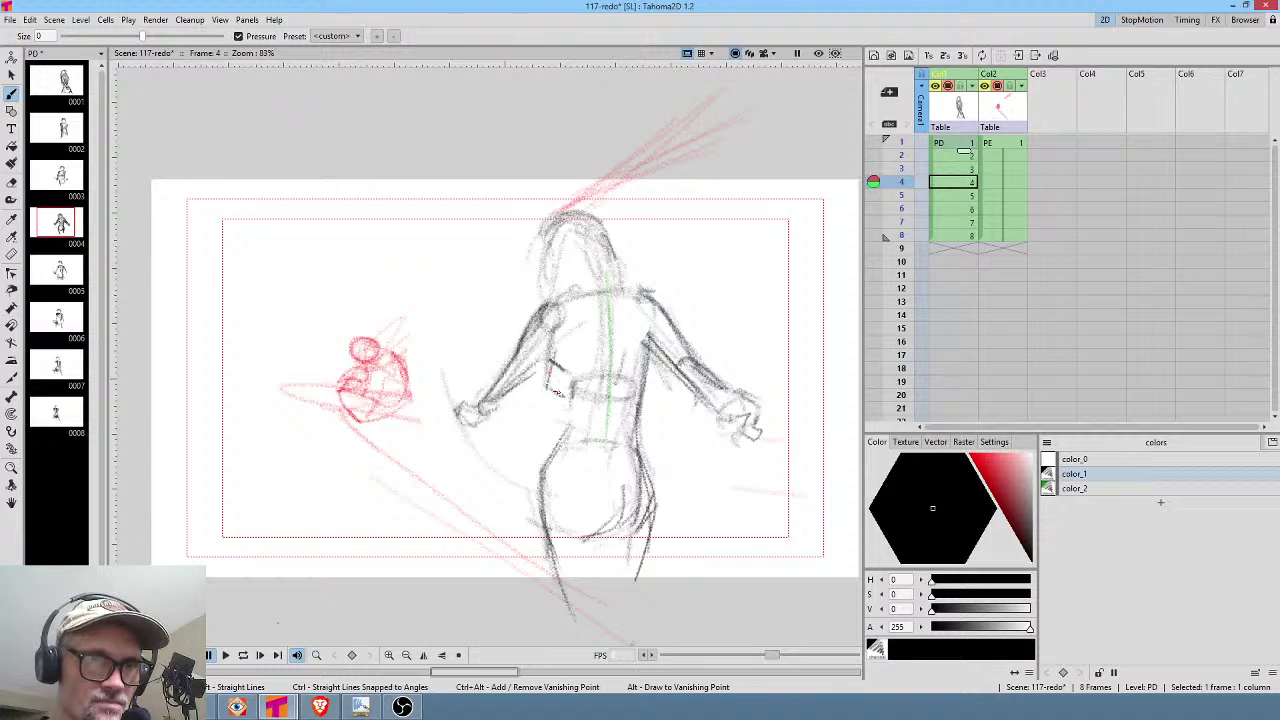
key(period)
key(comma)
key(comma)
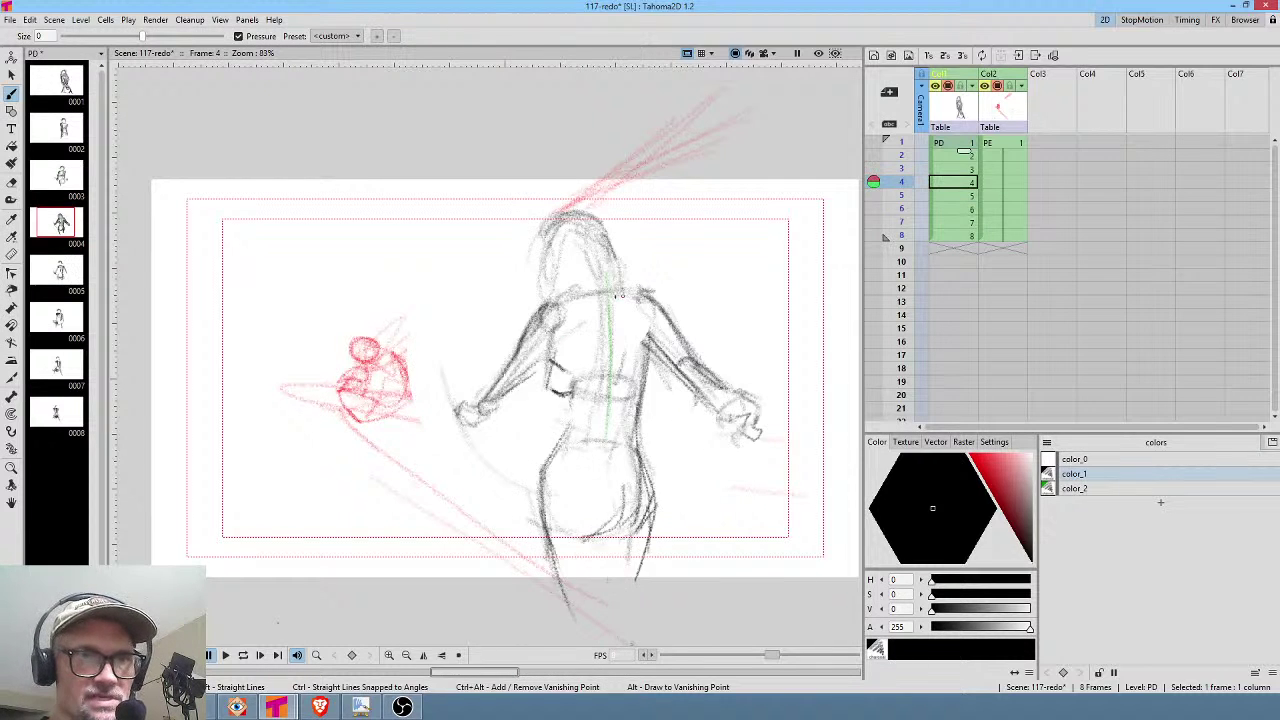
key(comma)
key(period)
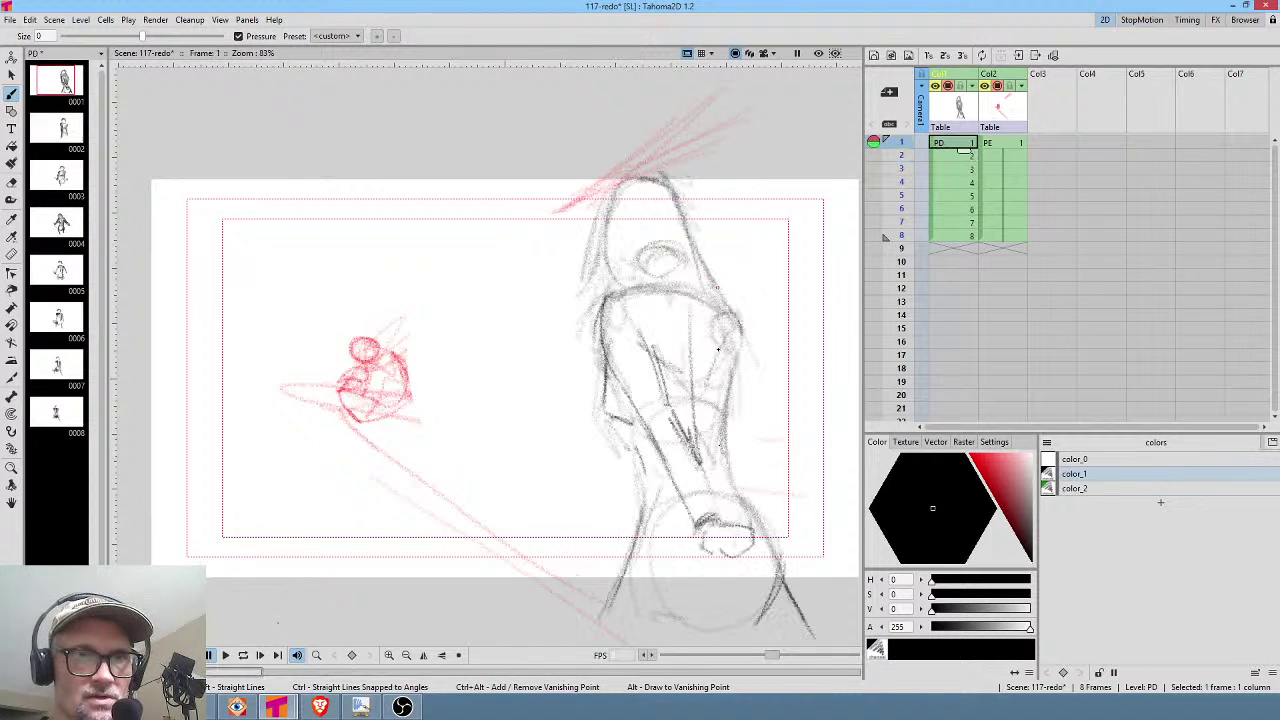
Darken the right contour of the torso and waist on PD frames 1 to 4.
key(comma)
drag(689, 385, 704, 452)
key(period)
mouse_move(662, 364)
mouse_down()
mouse_move(668, 470)
mouse_move(663, 456)
mouse_up()
drag(660, 352, 664, 396)
mouse_move(668, 318)
mouse_down()
mouse_move(676, 372)
mouse_move(636, 450)
mouse_up()
key(period)
drag(648, 352, 642, 390)
Darken the right side of the torso down to the hip on PD frame 5.
key(period)
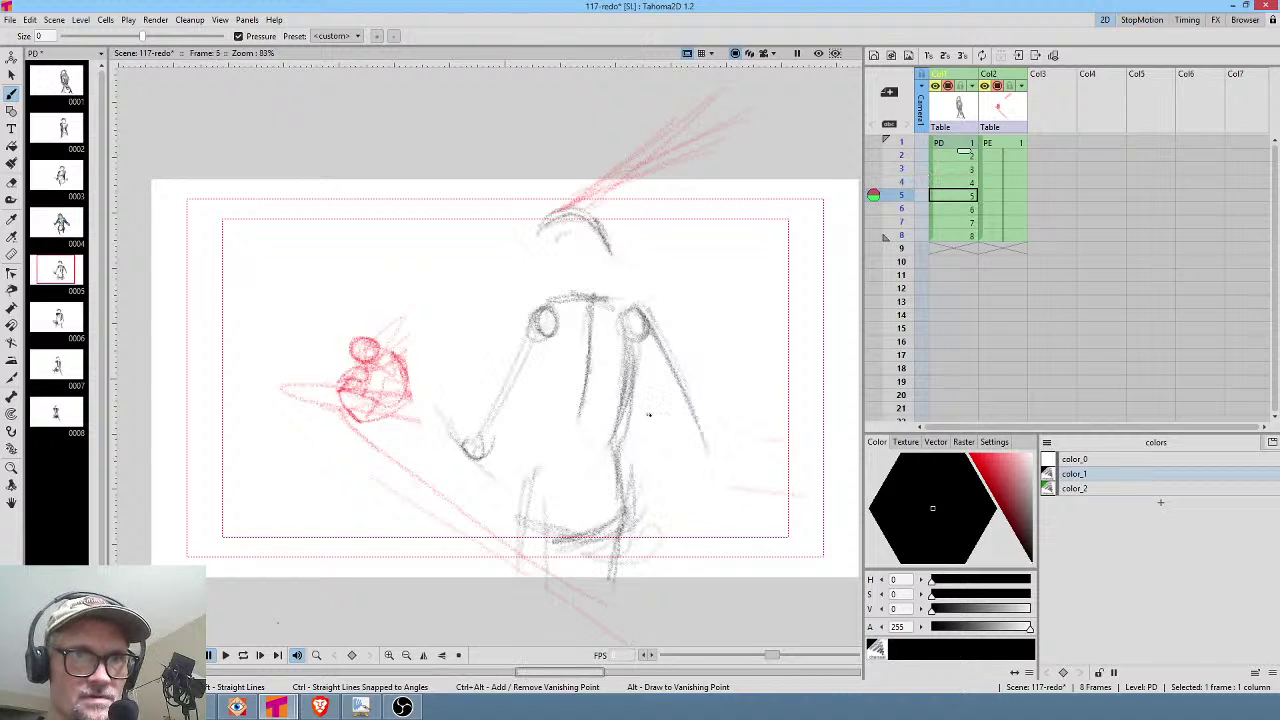
drag(632, 339, 622, 454)
drag(634, 364, 627, 497)
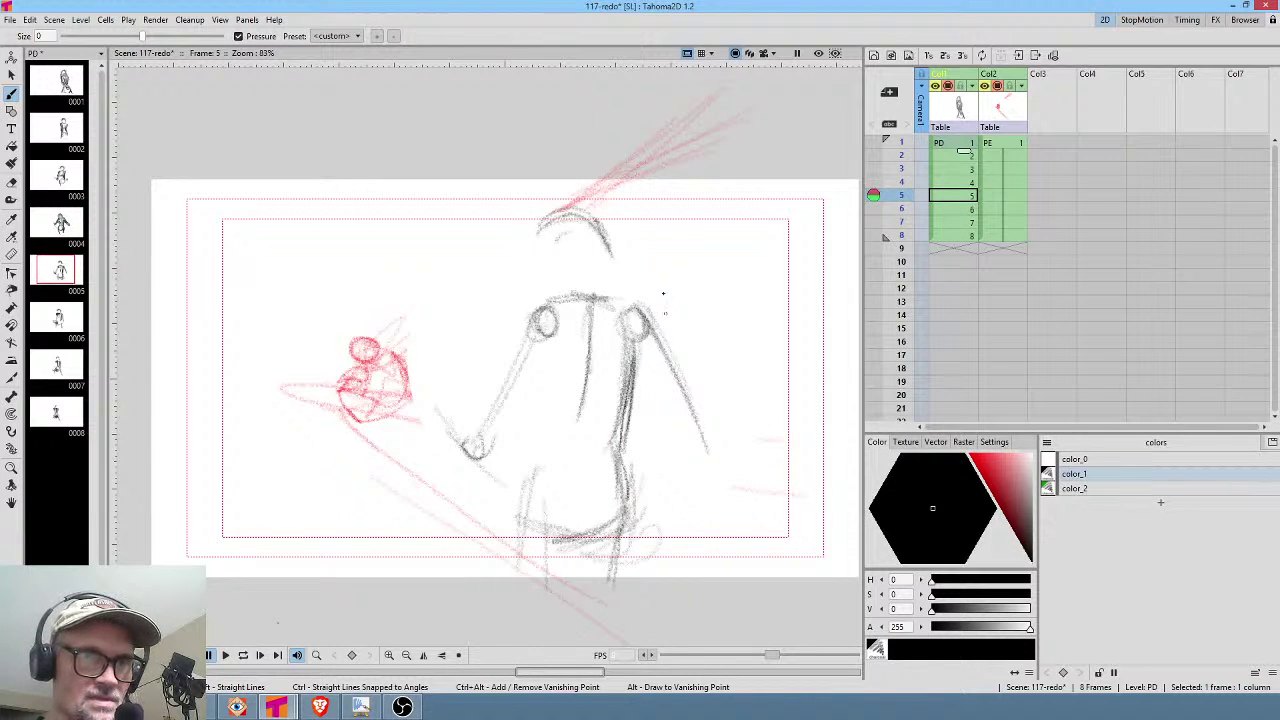
Draw the right contour of the back, waist and hip on PD frame 6, comparing it with frame 5.
key(period)
mouse_move(596, 356)
mouse_down()
mouse_move(572, 428)
mouse_move(572, 465)
mouse_move(606, 512)
mouse_up()
mouse_move(582, 462)
mouse_down()
mouse_move(608, 496)
mouse_move(634, 481)
mouse_move(616, 509)
mouse_up()
key(comma)
key(period)
drag(604, 362, 580, 444)
drag(582, 438, 608, 510)
key(comma)
key(period)
key(comma)
key(period)
Draw the right contour of the back and hip on PD frame 7 and of the torso and leg on frame 8.
key(period)
mouse_move(564, 362)
mouse_down()
mouse_move(554, 448)
mouse_move(584, 466)
mouse_up()
key(comma)
key(period)
mouse_move(564, 358)
mouse_down()
mouse_move(580, 456)
mouse_move(552, 416)
mouse_move(550, 436)
mouse_up()
key(comma)
key(period)
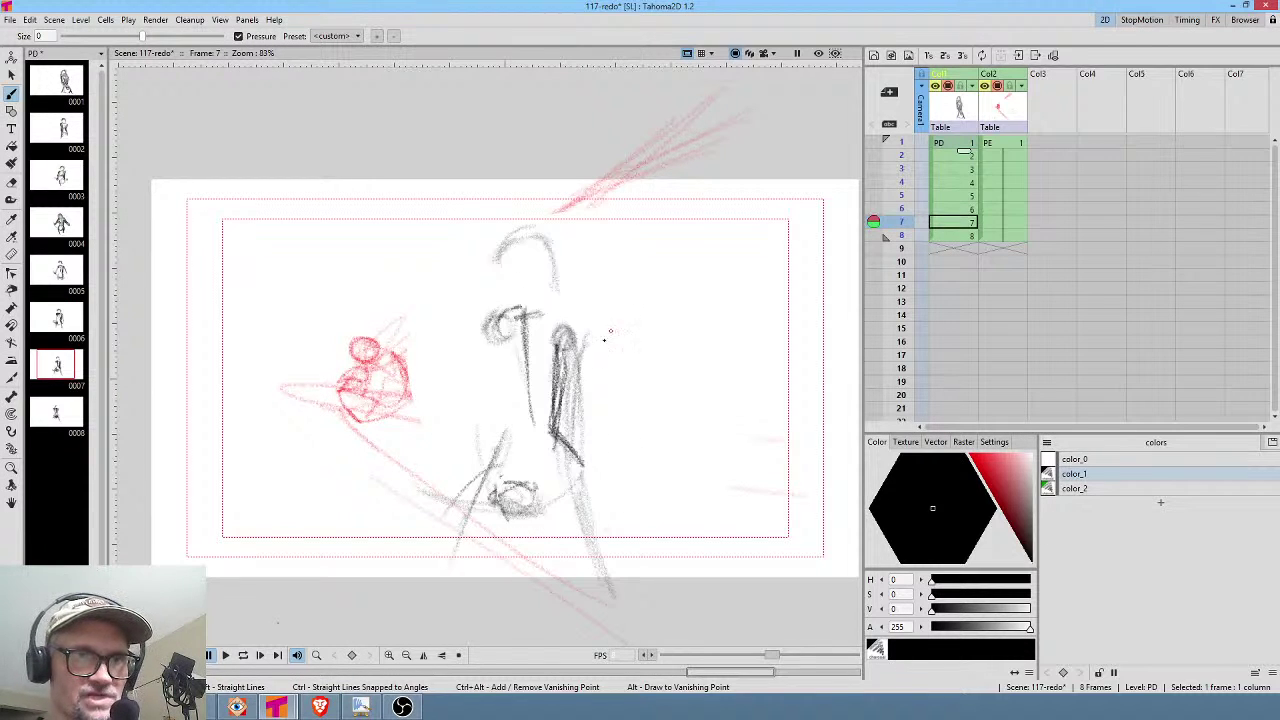
key(period)
mouse_move(524, 340)
mouse_down()
mouse_move(516, 412)
mouse_move(532, 430)
mouse_move(521, 368)
mouse_move(534, 460)
mouse_move(568, 560)
mouse_up()
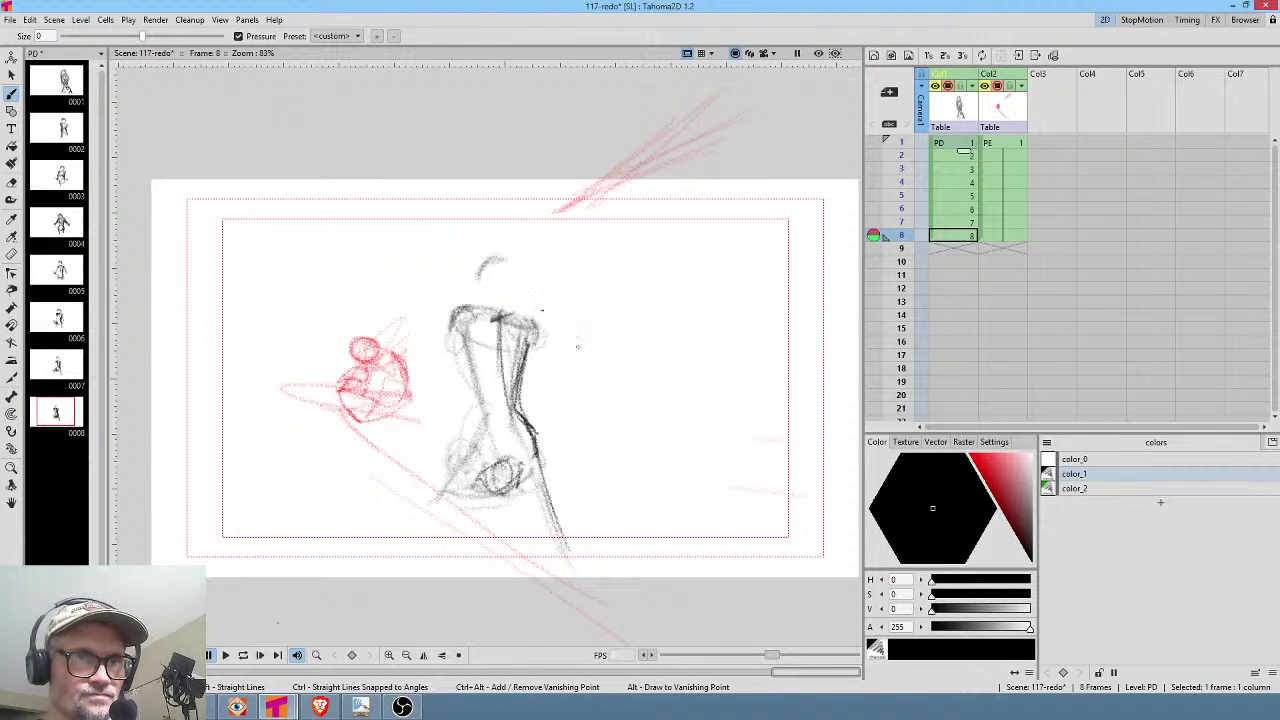
mouse_move(478, 284)
mouse_down()
mouse_move(516, 295)
mouse_move(495, 250)
mouse_move(526, 304)
mouse_up()
drag(516, 248, 531, 288)
mouse_move(558, 228)
mouse_down()
mouse_move(613, 250)
mouse_move(538, 294)
mouse_up()
drag(552, 226, 607, 243)
mouse_move(553, 287)
mouse_down()
mouse_move(618, 302)
mouse_move(602, 368)
mouse_move(629, 313)
mouse_move(619, 268)
mouse_move(651, 295)
mouse_move(619, 222)
mouse_move(608, 366)
mouse_up()
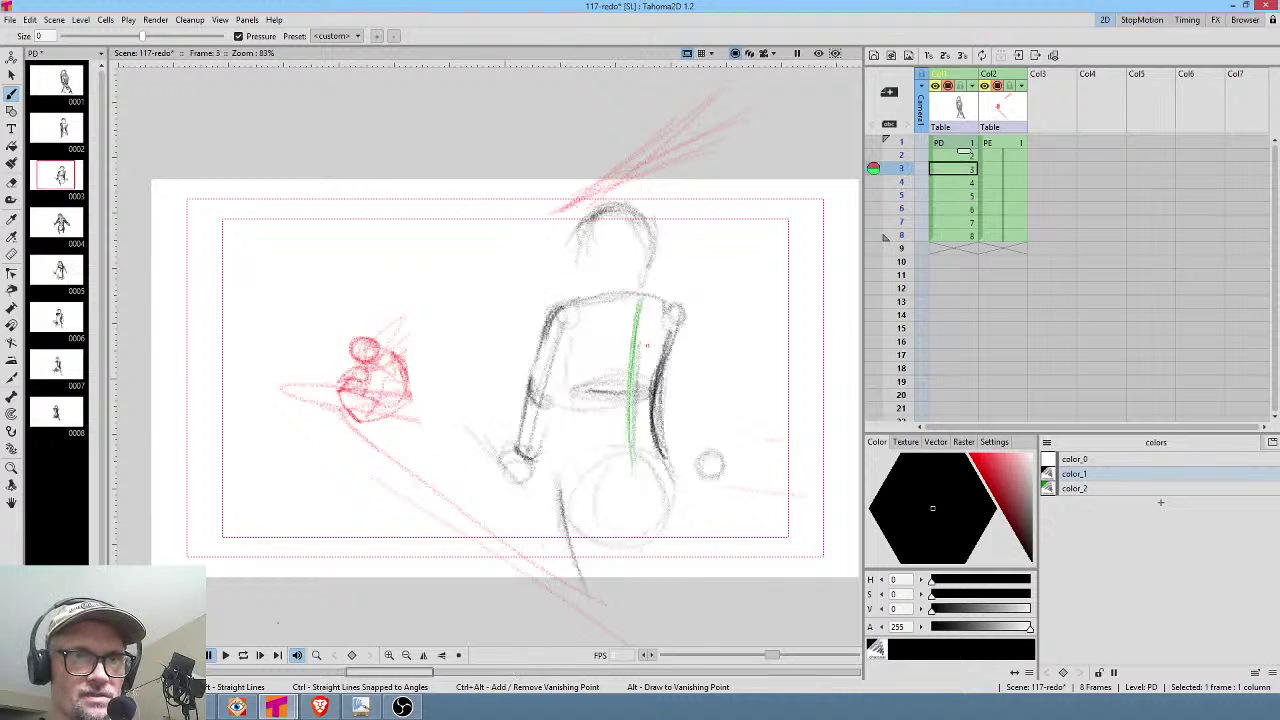
Draw the curved lower edge of the long hair across the upper back on PD frames 1 and 2.
drag(724, 303, 672, 372)
mouse_move(622, 305)
mouse_down()
mouse_move(638, 329)
mouse_move(724, 309)
mouse_up()
mouse_move(723, 302)
mouse_down()
mouse_move(660, 371)
mouse_move(698, 372)
mouse_up()
key(.)
drag(625, 353, 658, 393)
mouse_move(626, 338)
mouse_down()
mouse_move(704, 333)
mouse_move(639, 378)
mouse_move(681, 356)
mouse_move(584, 331)
mouse_move(580, 376)
mouse_up()
Draw the curved lower edge of the hair across the back on PD frames 3 and 4.
key(.)
mouse_move(588, 346)
mouse_down()
mouse_move(597, 385)
mouse_move(626, 398)
mouse_up()
mouse_move(658, 328)
mouse_down()
mouse_move(618, 398)
mouse_move(660, 326)
mouse_up()
key(.)
drag(572, 342, 606, 396)
drag(648, 326, 598, 386)
drag(586, 388, 642, 360)
Sketch the hair shape on PD frame 5 and erase the shoulder and spine lines inside it.
key(.)
mouse_move(648, 310)
mouse_down()
mouse_move(624, 382)
mouse_move(635, 308)
mouse_up()
mouse_move(562, 362)
mouse_down()
mouse_move(626, 338)
mouse_move(638, 314)
mouse_move(614, 282)
mouse_up()
key(a)
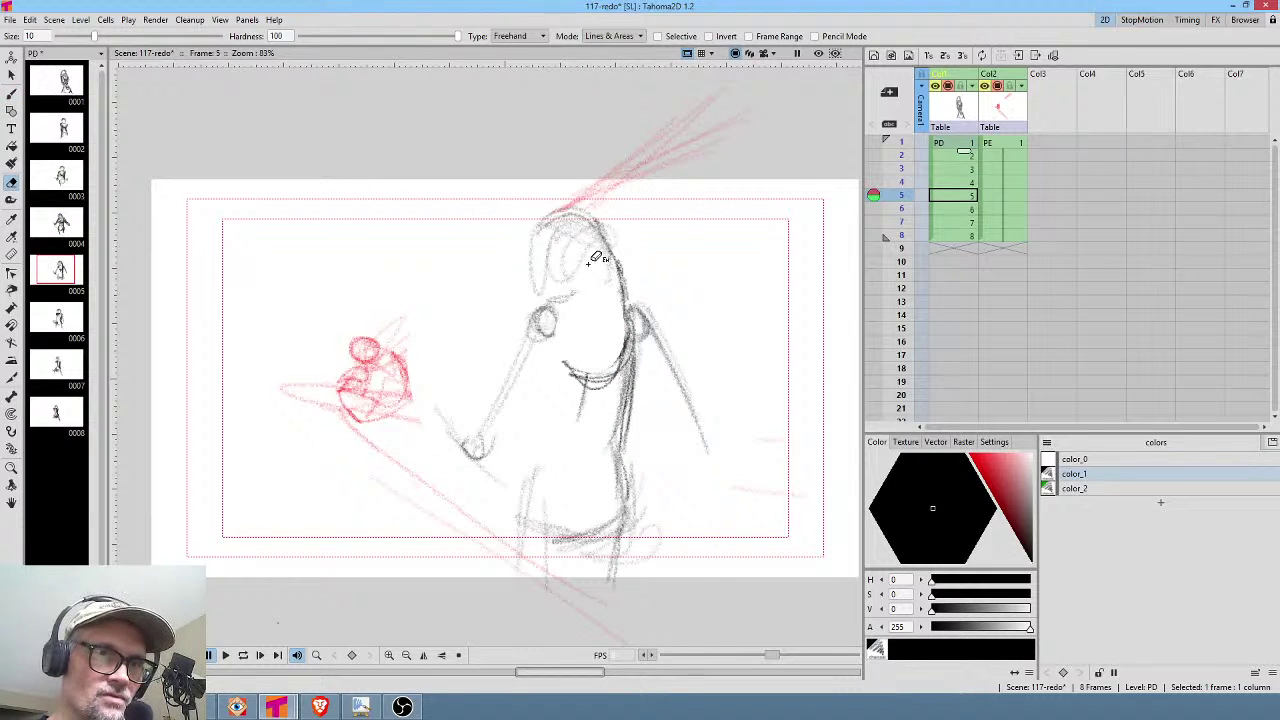
key(b)
mouse_move(564, 362)
mouse_down()
mouse_move(622, 278)
mouse_move(600, 230)
mouse_up()
Sketch the curved lower edge of the hair over the back on PD frames 6 to 8.
key(.)
drag(522, 336, 574, 392)
drag(581, 320, 600, 398)
drag(586, 290, 588, 334)
drag(586, 240, 601, 386)
drag(532, 349, 604, 326)
mouse_move(563, 391)
mouse_down()
mouse_move(589, 266)
mouse_move(626, 285)
mouse_up()
Draw the right edge of the hair from the head to the back, working backwards from PD frame 5 to frame 1.
mouse_move(612, 238)
mouse_down()
mouse_move(645, 308)
mouse_move(629, 293)
mouse_up()
drag(613, 241, 645, 324)
drag(641, 211, 660, 290)
mouse_move(658, 244)
mouse_down()
mouse_move(664, 334)
mouse_move(652, 320)
mouse_move(664, 340)
mouse_up()
mouse_move(656, 276)
mouse_down()
mouse_move(650, 360)
mouse_move(660, 326)
mouse_up()
drag(684, 177, 712, 284)
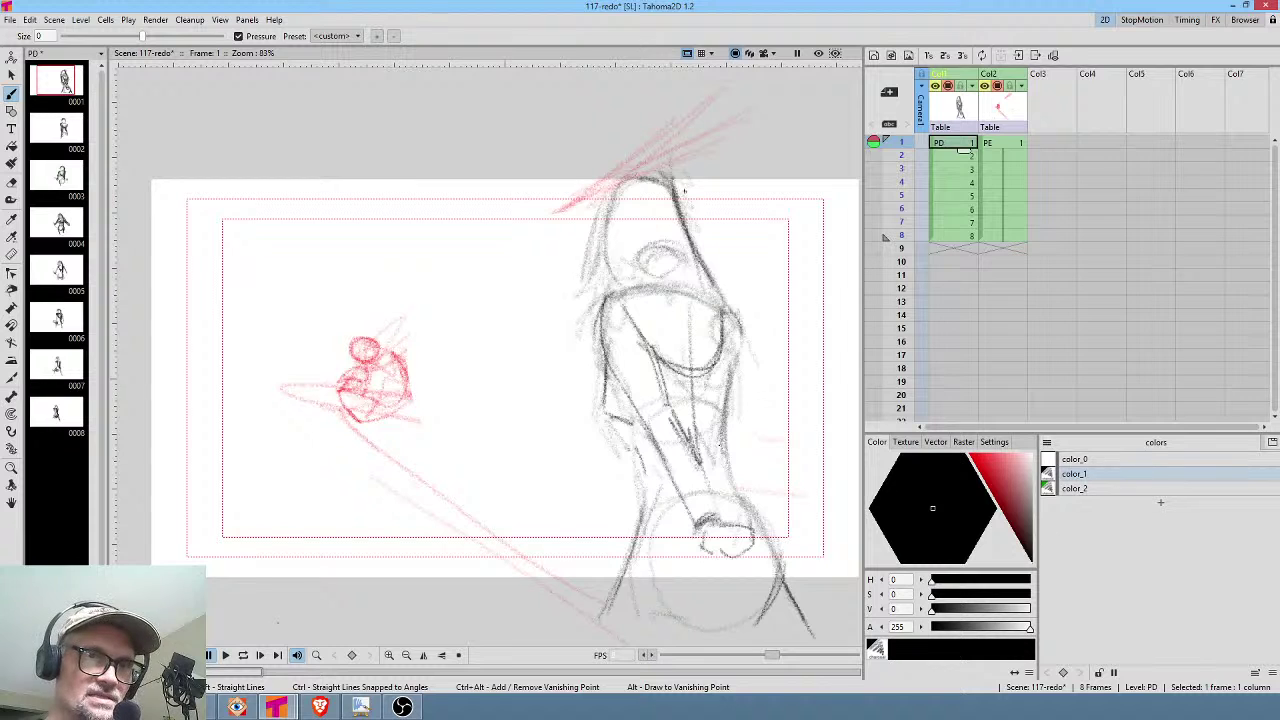
drag(685, 241, 724, 322)
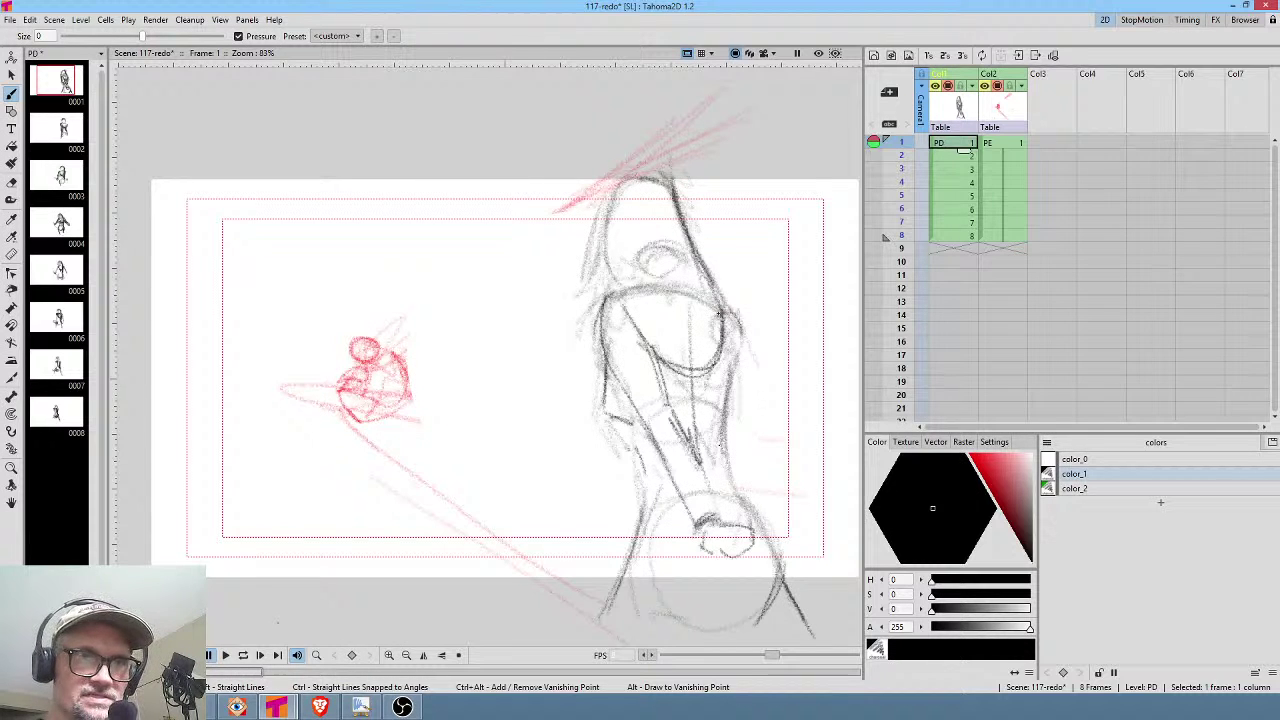
Darken the right edge of the hair from the head past the shoulder on PD frames 2 and 3.
key(Down)
drag(670, 192, 697, 299)
mouse_move(688, 213)
mouse_down()
mouse_move(706, 342)
mouse_move(664, 294)
mouse_up()
key(Down)
drag(664, 244, 652, 308)
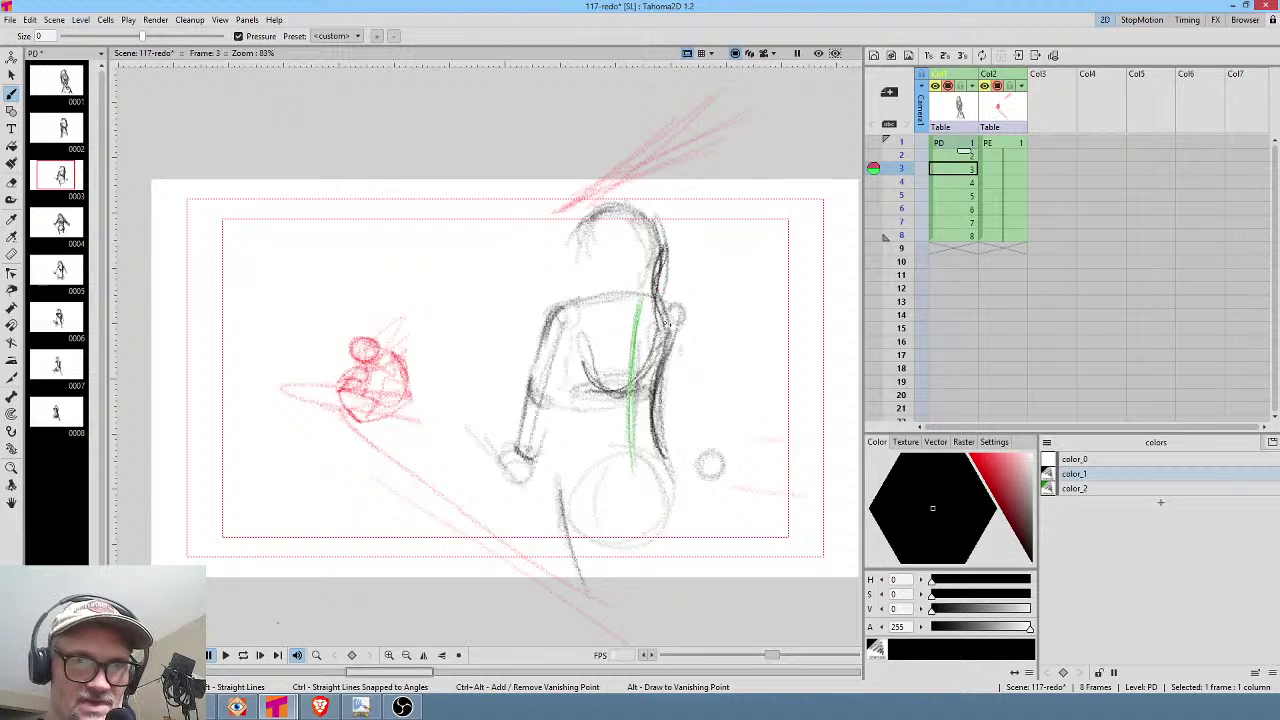
Darken the right edge of the hair down to the shoulder on PD frames 4 and 5.
key(Down)
mouse_move(594, 216)
mouse_down()
mouse_move(630, 280)
mouse_move(628, 308)
mouse_up()
key(Down)
drag(610, 242, 640, 342)
drag(638, 298, 624, 350)
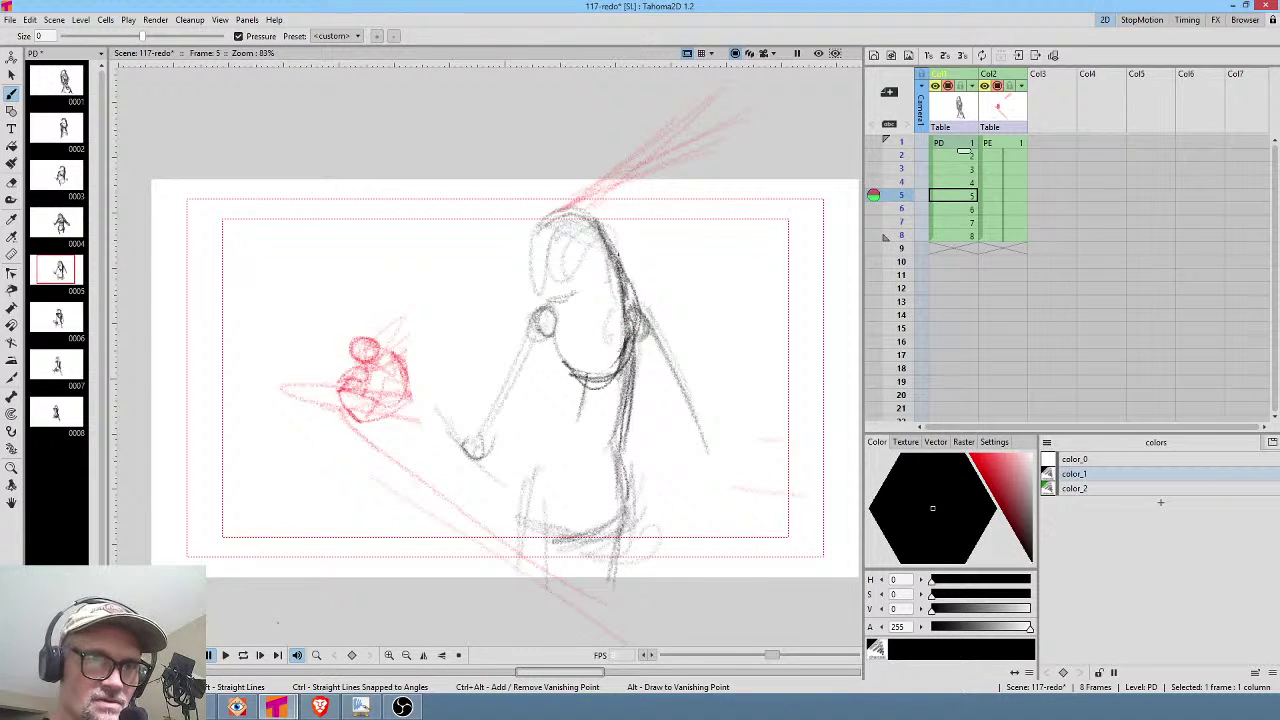
Draw the right edge of the hair on PD frame 6 and both sides of the hair on frame 7.
key(Down)
drag(556, 220, 592, 320)
drag(590, 258, 594, 318)
key(Down)
drag(540, 238, 556, 316)
mouse_move(550, 264)
mouse_down()
mouse_move(568, 334)
mouse_move(554, 370)
mouse_up()
drag(556, 334, 570, 368)
drag(518, 246, 504, 304)
Draw the head and hair outline and darken the left side of the torso on PD frame 8.
key(Down)
mouse_move(508, 258)
mouse_down()
mouse_move(518, 310)
mouse_move(520, 278)
mouse_up()
mouse_move(474, 272)
mouse_down()
mouse_move(508, 252)
mouse_move(524, 322)
mouse_up()
mouse_move(506, 282)
mouse_down()
mouse_move(528, 350)
mouse_move(468, 364)
mouse_move(464, 306)
mouse_move(496, 350)
mouse_move(522, 352)
mouse_up()
drag(524, 340, 516, 274)
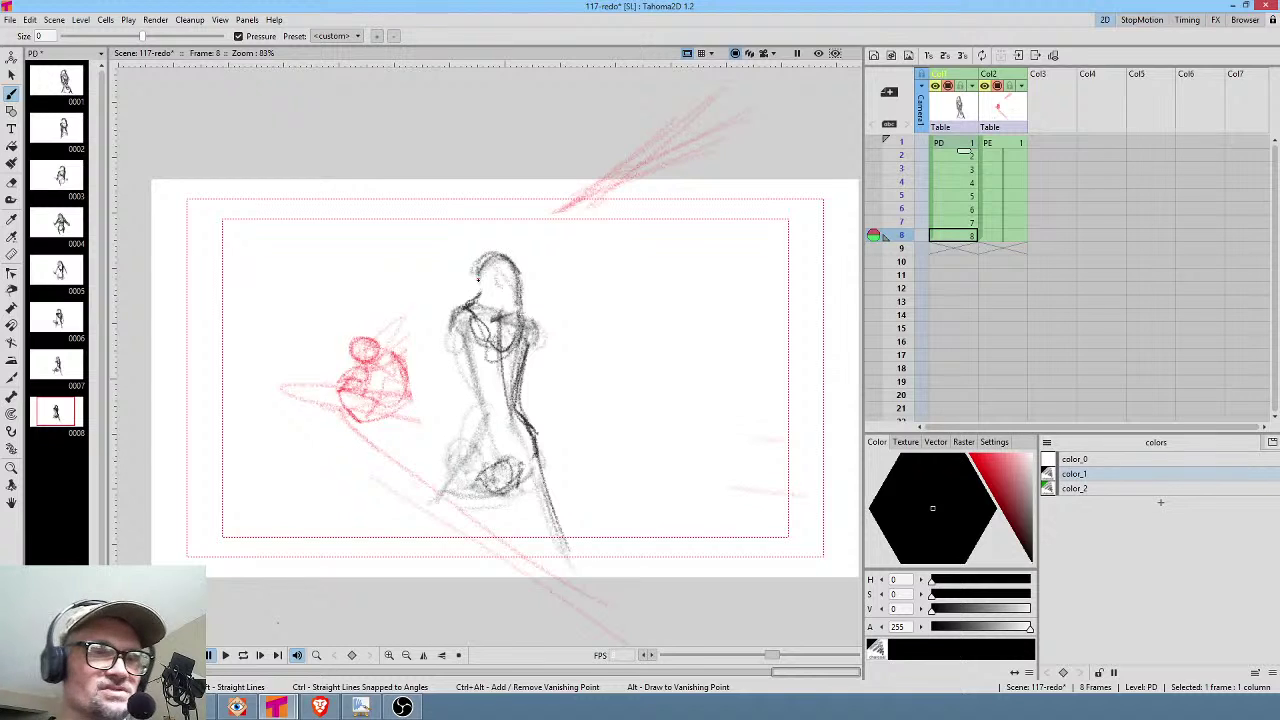
mouse_move(465, 310)
mouse_down()
mouse_move(457, 337)
mouse_move(486, 450)
mouse_up()
mouse_move(474, 293)
mouse_down()
mouse_move(476, 264)
mouse_move(520, 262)
mouse_move(530, 338)
mouse_move(503, 359)
mouse_move(527, 278)
mouse_move(503, 246)
mouse_up()
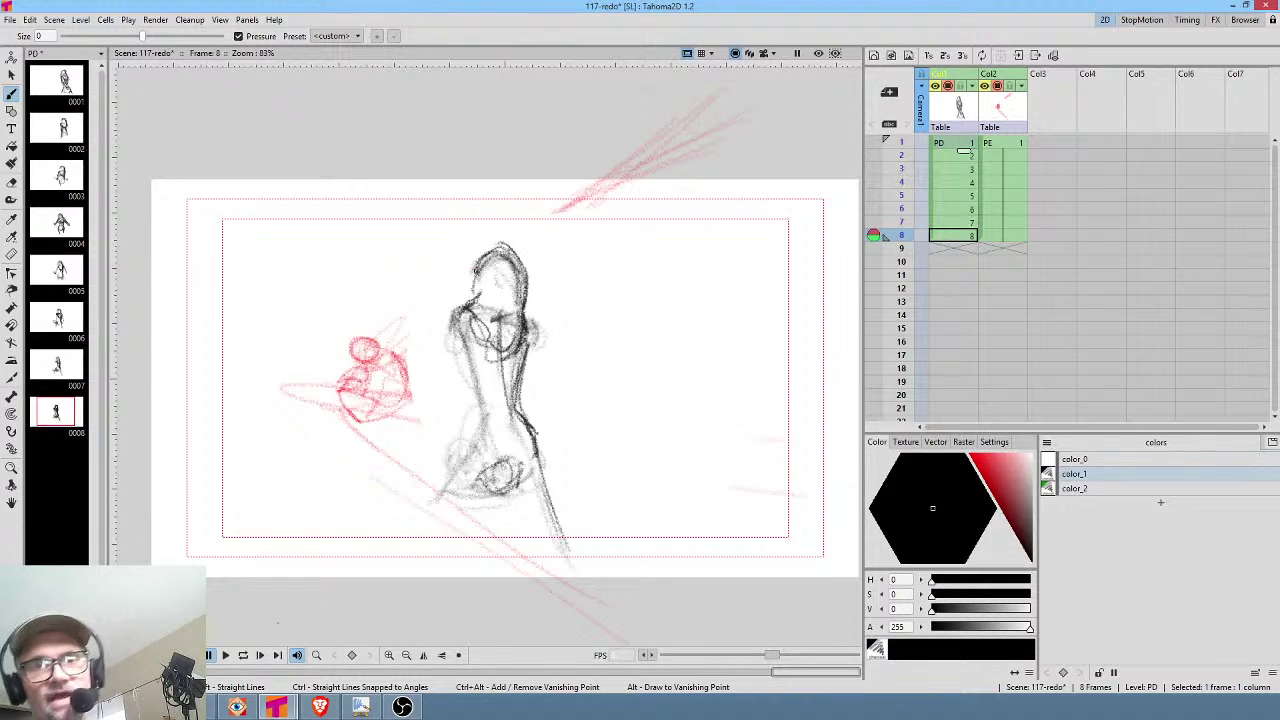
Step back through the PD frames from 8 to 1 to check how the hair moves.
key(comma)
key(comma)
key(comma)
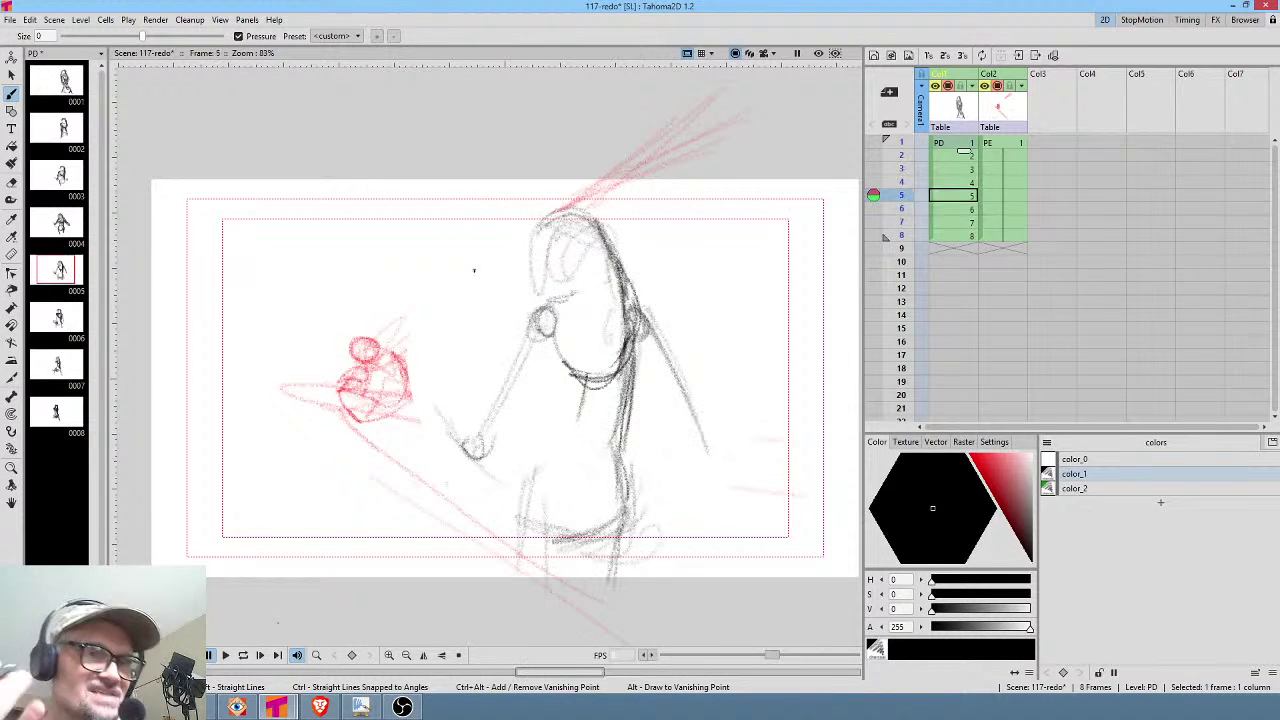
key(comma)
key(comma)
key(comma)
key(comma)
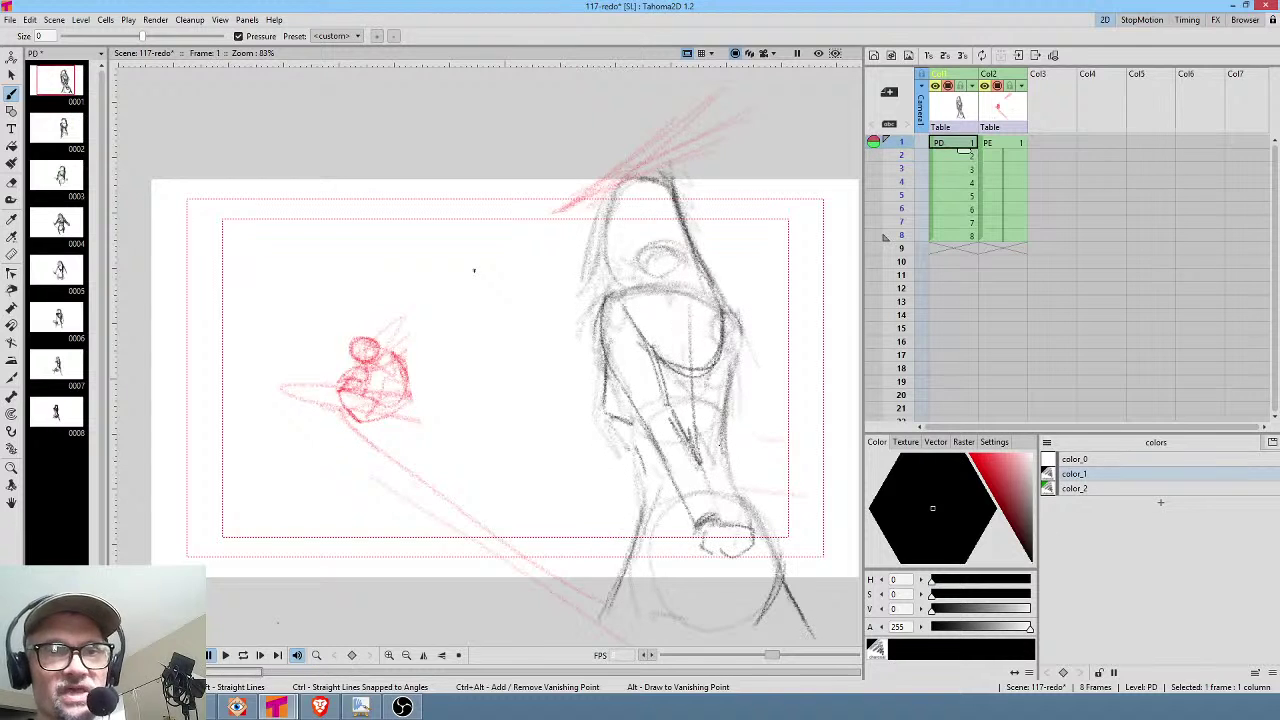
key(period)
key(period)
key(comma)
key(comma)
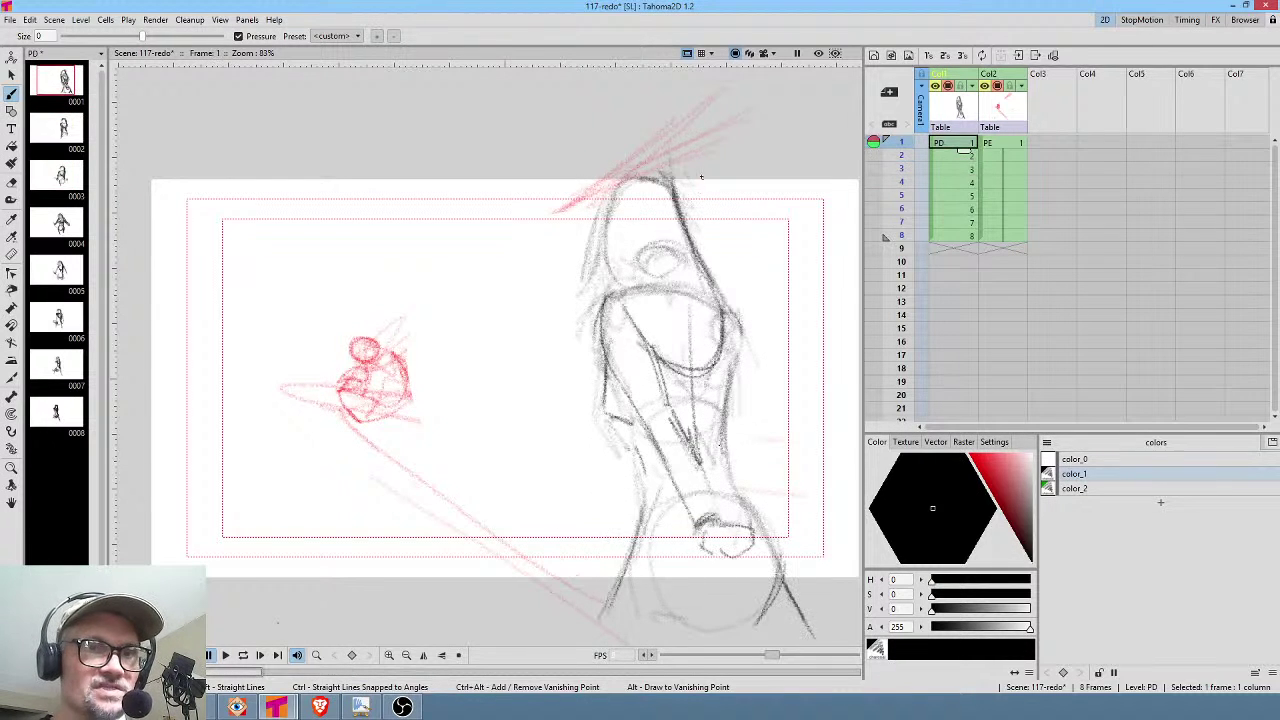
Draw the crown and left edge of the hair down to the shoulder on PD frames 2, 3 and 4.
key(period)
mouse_move(674, 194)
mouse_down()
mouse_move(691, 252)
mouse_move(626, 207)
mouse_move(618, 270)
mouse_up()
mouse_move(628, 202)
mouse_down()
mouse_move(618, 272)
mouse_move(607, 262)
mouse_up()
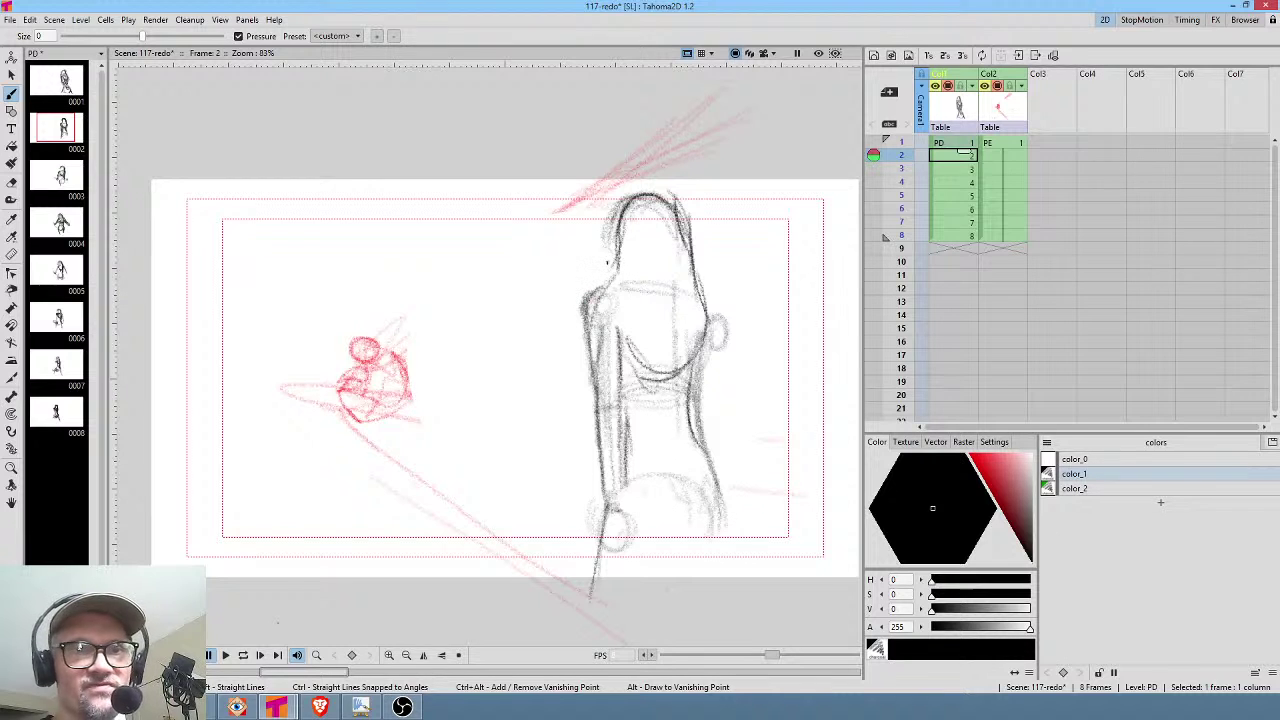
key(period)
mouse_move(632, 204)
mouse_down()
mouse_move(658, 286)
mouse_move(656, 256)
mouse_move(584, 236)
mouse_move(593, 258)
mouse_move(560, 300)
mouse_up()
key(period)
drag(556, 224, 542, 288)
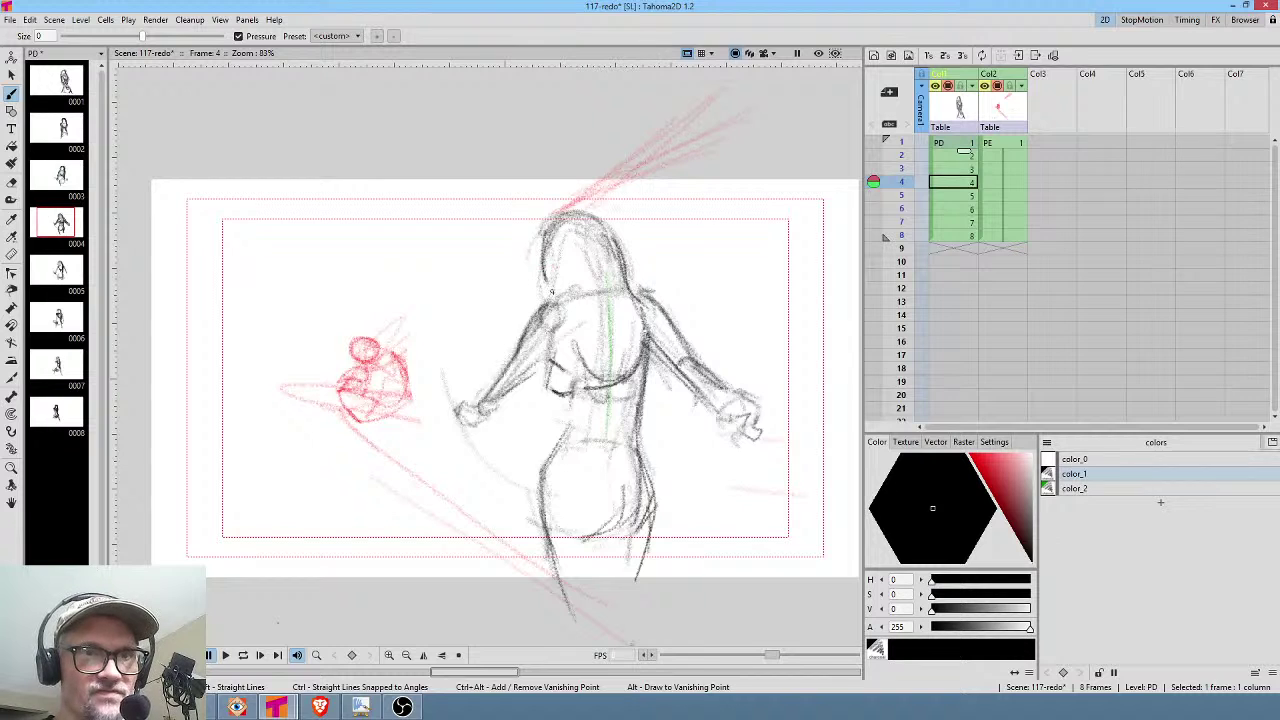
Draw the crown and left edge of the hair down past the shoulder on PD frame 5.
key(period)
mouse_move(550, 224)
mouse_down()
mouse_move(538, 260)
mouse_move(606, 262)
mouse_up()
drag(544, 274, 548, 320)
drag(545, 304, 567, 363)
Sketch the crown and the left fall of the hair on PD frames 6 and 7.
key(Down)
drag(532, 238, 522, 280)
mouse_move(540, 232)
mouse_down()
mouse_move(573, 246)
mouse_move(590, 282)
mouse_up()
mouse_move(530, 272)
mouse_down()
mouse_move(518, 315)
mouse_move(532, 388)
mouse_up()
drag(540, 300, 545, 366)
key(Down)
drag(510, 272, 509, 316)
mouse_move(518, 236)
mouse_down()
mouse_move(494, 284)
mouse_move(537, 241)
mouse_up()
mouse_move(538, 242)
mouse_down()
mouse_move(560, 306)
mouse_move(515, 371)
mouse_up()
Step back and forth through the PD frames up to frame 8 to check the hair movement.
key(Down)
key(Up)
key(Up)
key(Up)
key(Up)
key(Up)
key(Down)
key(Down)
key(Down)
key(Down)
key(Down)
key(Up)
key(Up)
key(Up)
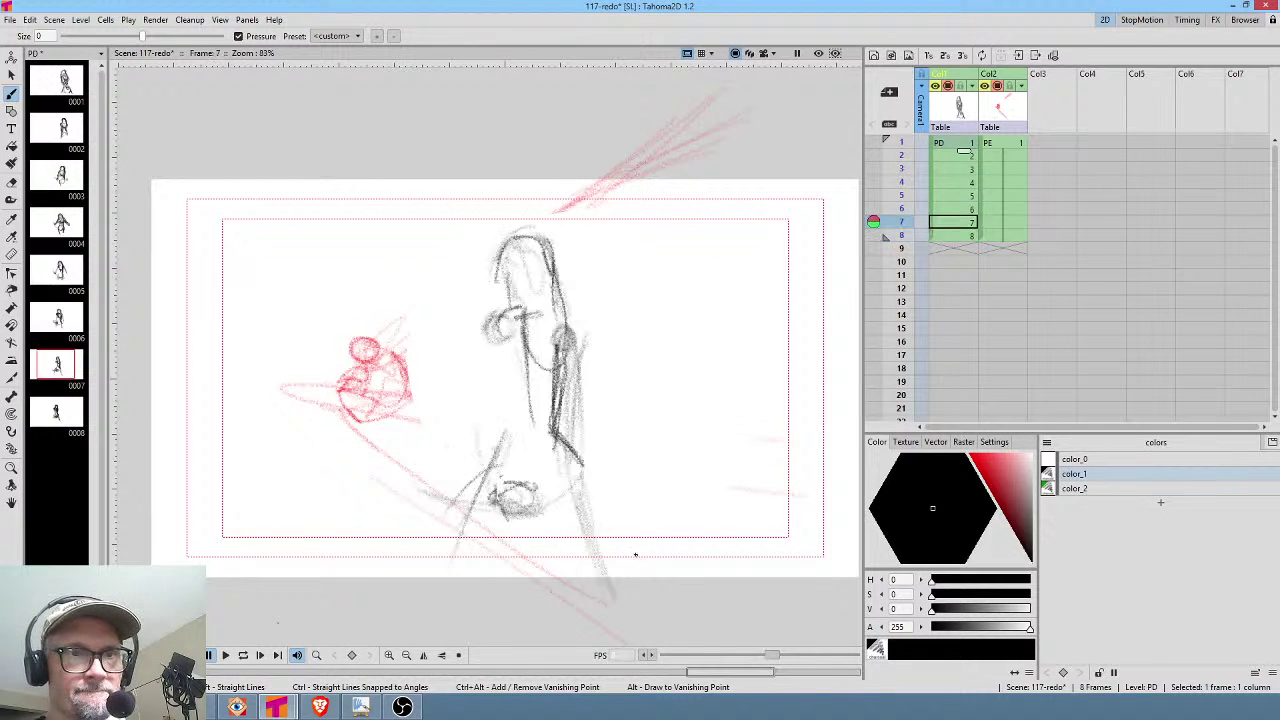
Sketch the left upper arm below the shoulder on PD frames 8 and 6.
key(Down)
key(Down)
key(Down)
mouse_move(461, 328)
mouse_down()
mouse_move(463, 380)
mouse_move(455, 364)
mouse_move(496, 384)
mouse_up()
key(Up)
key(Down)
key(Up)
key(Up)
mouse_move(512, 326)
mouse_down()
mouse_move(502, 390)
mouse_move(516, 424)
mouse_move(502, 360)
mouse_move(504, 418)
mouse_up()
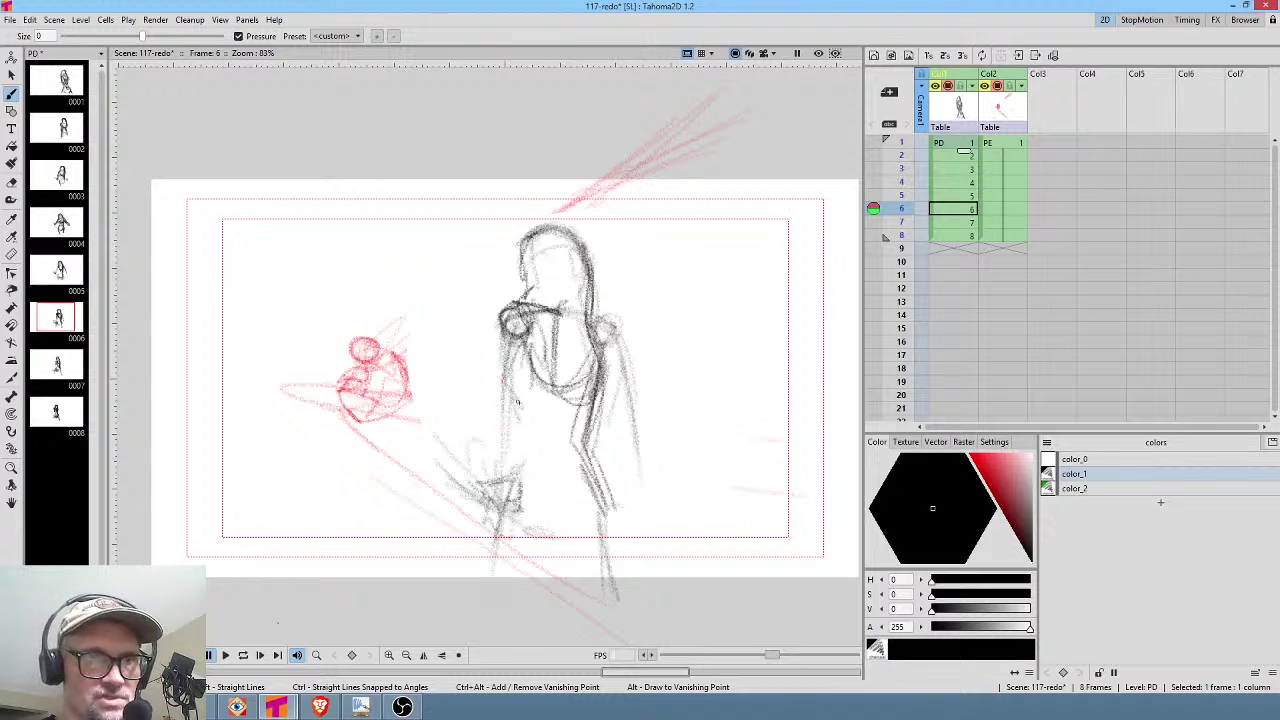
Draw the left contour of the torso from the ribs to the hip on PD frames 5 and 4.
key(Up)
key(Up)
key(Down)
drag(547, 340, 529, 402)
key(Up)
key(Down)
key(Down)
key(Up)
mouse_move(549, 353)
mouse_down()
mouse_move(560, 422)
mouse_move(551, 413)
mouse_move(534, 462)
mouse_up()
drag(552, 418, 529, 474)
key(Up)
mouse_move(559, 350)
mouse_down()
mouse_move(568, 440)
mouse_move(541, 477)
mouse_move(561, 365)
mouse_move(556, 450)
mouse_move(540, 470)
mouse_up()
Draw the left waist and hip contour down to the thigh on PD frames 1 and 2.
key(Up)
key(Up)
key(Up)
mouse_move(638, 408)
mouse_down()
mouse_move(650, 486)
mouse_move(618, 573)
mouse_up()
drag(649, 470, 618, 573)
key(Down)
drag(618, 390, 597, 562)
Build up the left contour of the torso, waist and hip on PD frame 3.
key(Down)
drag(566, 390, 576, 486)
mouse_move(574, 364)
mouse_down()
mouse_move(585, 440)
mouse_move(566, 480)
mouse_up()
mouse_move(584, 418)
mouse_down()
mouse_move(572, 552)
mouse_move(566, 536)
mouse_up()
drag(580, 376, 572, 470)
drag(584, 402, 566, 526)
drag(572, 484, 562, 548)
Darken the left waist and hip contour on PD frames 4 and 5.
key(Down)
drag(564, 376, 538, 514)
mouse_move(550, 444)
mouse_down()
mouse_move(586, 475)
mouse_move(579, 462)
mouse_move(534, 490)
mouse_up()
key(Down)
mouse_move(556, 404)
mouse_down()
mouse_move(536, 460)
mouse_move(540, 437)
mouse_move(520, 510)
mouse_up()
mouse_move(546, 398)
mouse_down()
mouse_move(524, 460)
mouse_move(546, 424)
mouse_up()
drag(552, 376, 536, 442)
drag(536, 442, 522, 526)
Draw the left side of the torso and waist on PD frame 6.
key(Down)
drag(520, 372, 508, 454)
drag(522, 402, 516, 424)
mouse_move(522, 462)
mouse_down()
mouse_move(515, 560)
mouse_move(510, 468)
mouse_up()
drag(518, 412, 508, 490)
drag(524, 408, 504, 506)
Build up the left side of the torso down to the hip on PD frame 7.
key(Down)
drag(501, 384, 484, 502)
drag(492, 466, 485, 564)
drag(505, 398, 493, 478)
drag(504, 370, 492, 420)
drag(510, 324, 498, 424)
mouse_move(512, 386)
mouse_down()
mouse_move(502, 473)
mouse_move(466, 506)
mouse_up()
Strengthen the left torso contour and upper thigh on PD frame 8.
key(Down)
drag(482, 362, 470, 448)
drag(476, 402, 466, 490)
drag(478, 368, 456, 510)
mouse_move(472, 418)
mouse_down()
mouse_move(470, 470)
mouse_move(433, 506)
mouse_up()
mouse_move(476, 430)
mouse_down()
mouse_move(432, 506)
mouse_move(443, 493)
mouse_move(470, 519)
mouse_move(454, 563)
mouse_up()
Draw the left hip and thigh line on PD frame 6.
key(Up)
key(Up)
drag(522, 436, 480, 566)
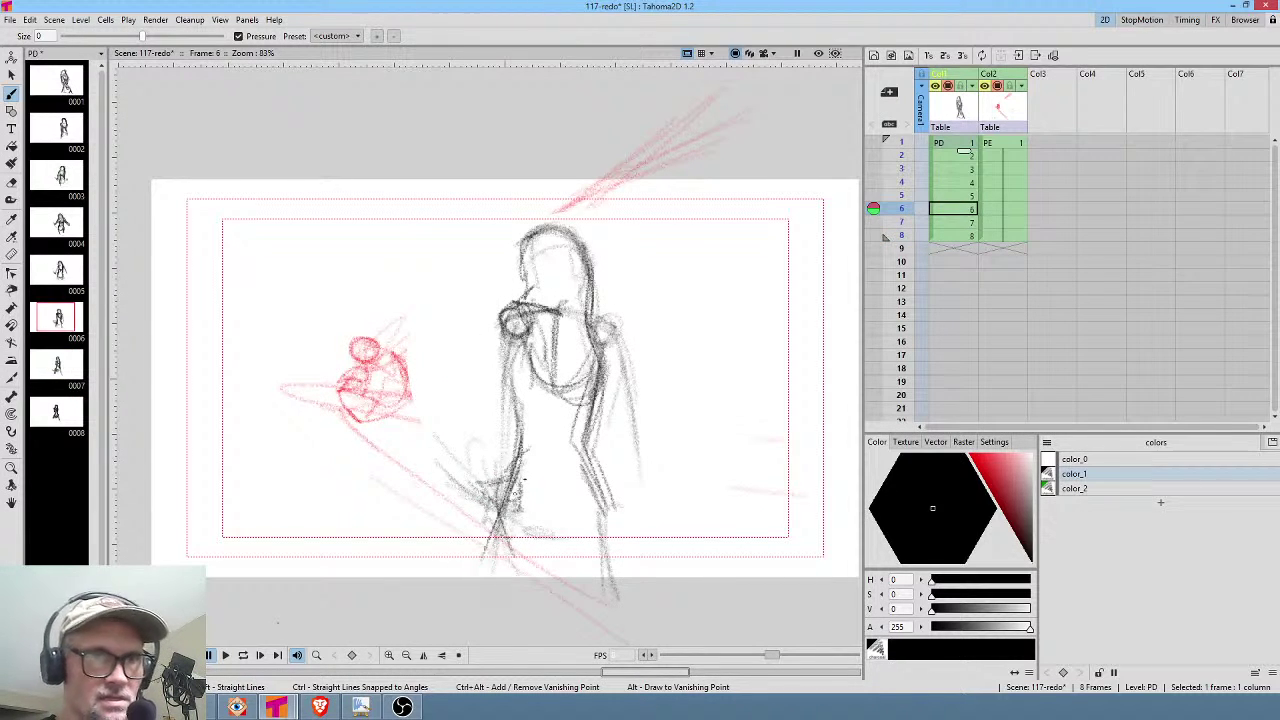
Compare the neighbouring frames and mark the left upper arm and wrist on PD frame 5.
key(Up)
drag(536, 336, 520, 368)
key(Up)
key(Up)
key(Down)
key(Down)
mouse_move(482, 438)
mouse_down()
mouse_move(492, 428)
mouse_move(520, 484)
mouse_up()
Draw both edges of the left arm from the shoulder to the wrist on PD frame 6.
key(Down)
key(Down)
mouse_move(503, 340)
mouse_down()
mouse_move(503, 490)
mouse_move(518, 432)
mouse_move(520, 470)
mouse_up()
key(comma)
drag(516, 326, 516, 472)
mouse_move(524, 366)
mouse_down()
mouse_move(520, 448)
mouse_move(510, 405)
mouse_move(502, 422)
mouse_up()
drag(506, 334, 500, 440)
drag(502, 396, 498, 476)
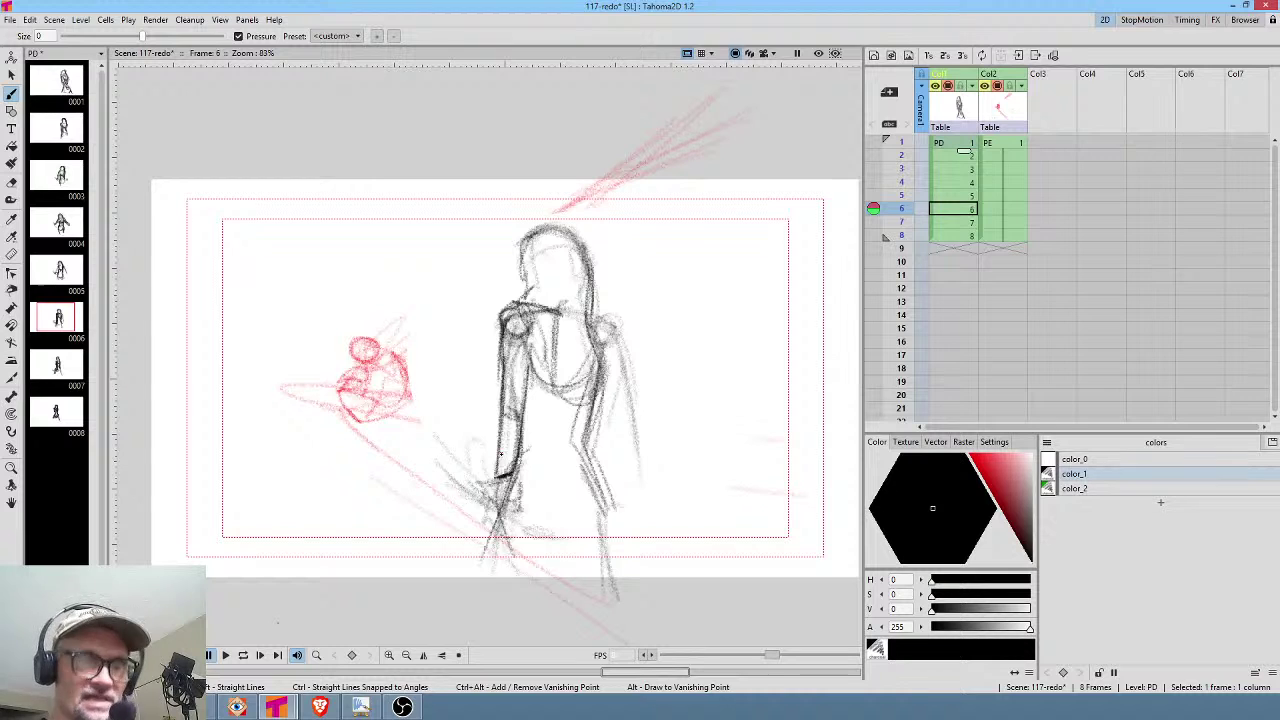
Mark the left elbow and draw the forearm edge on PD frame 5.
key(.)
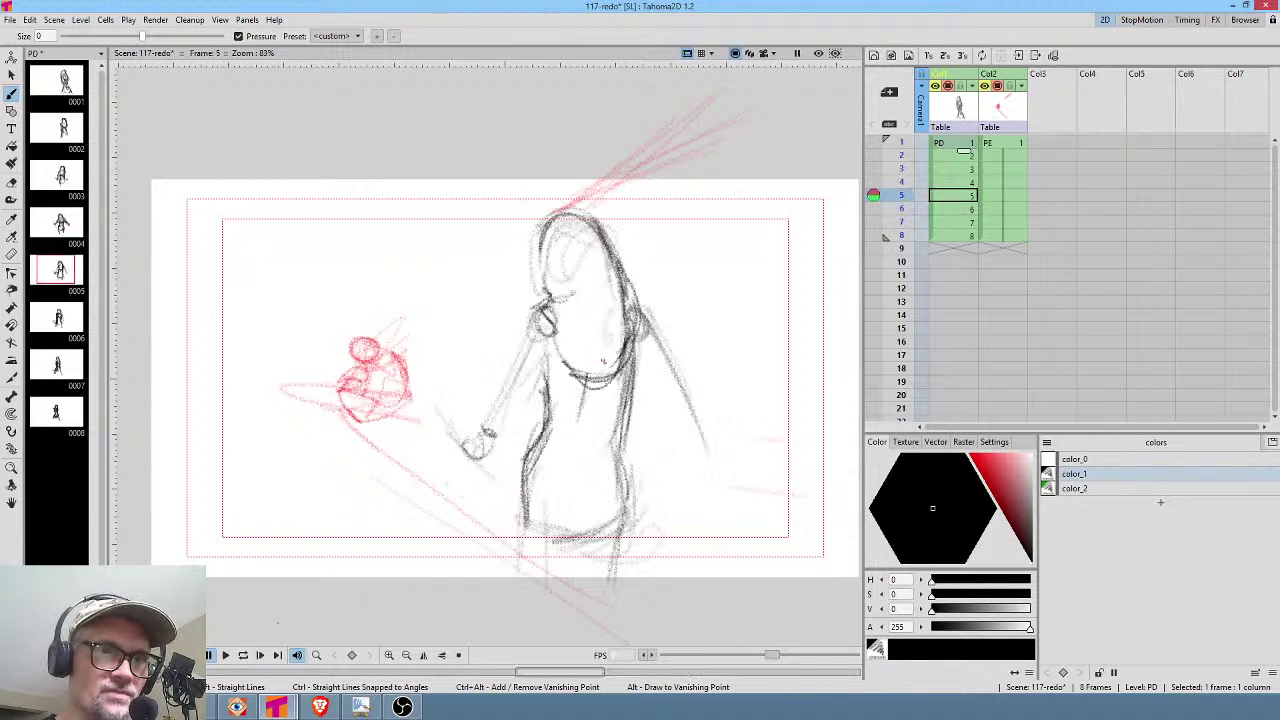
drag(512, 380, 504, 428)
drag(546, 364, 500, 428)
Draw the outer edge of the right upper arm on PD frame 2.
key(comma)
key(comma)
key(comma)
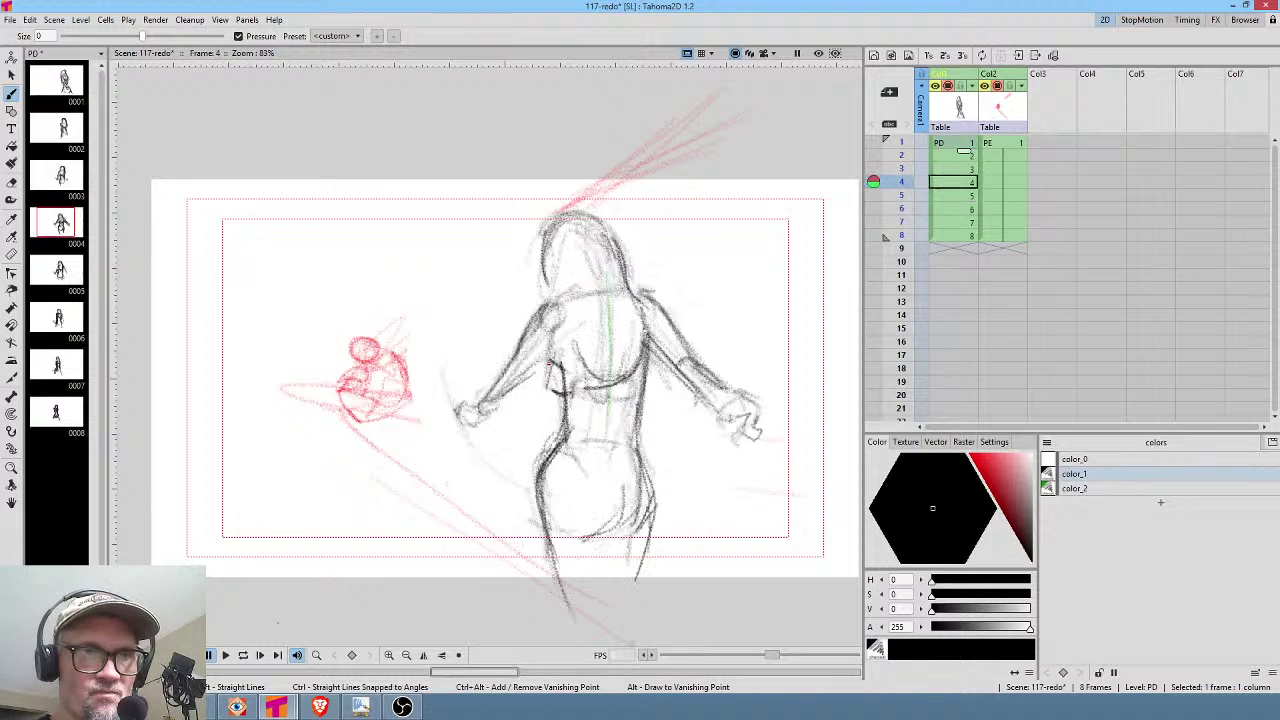
key(comma)
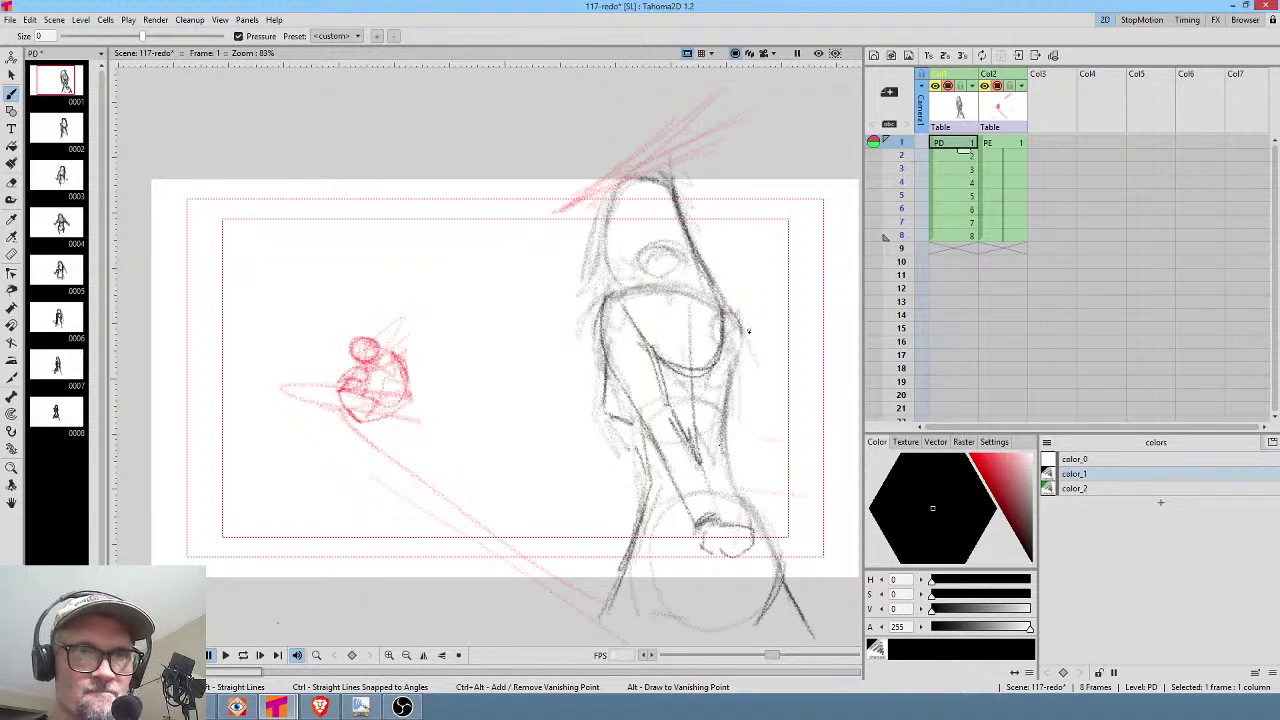
key(period)
mouse_move(708, 300)
mouse_down()
mouse_move(718, 346)
mouse_move(705, 401)
mouse_up()
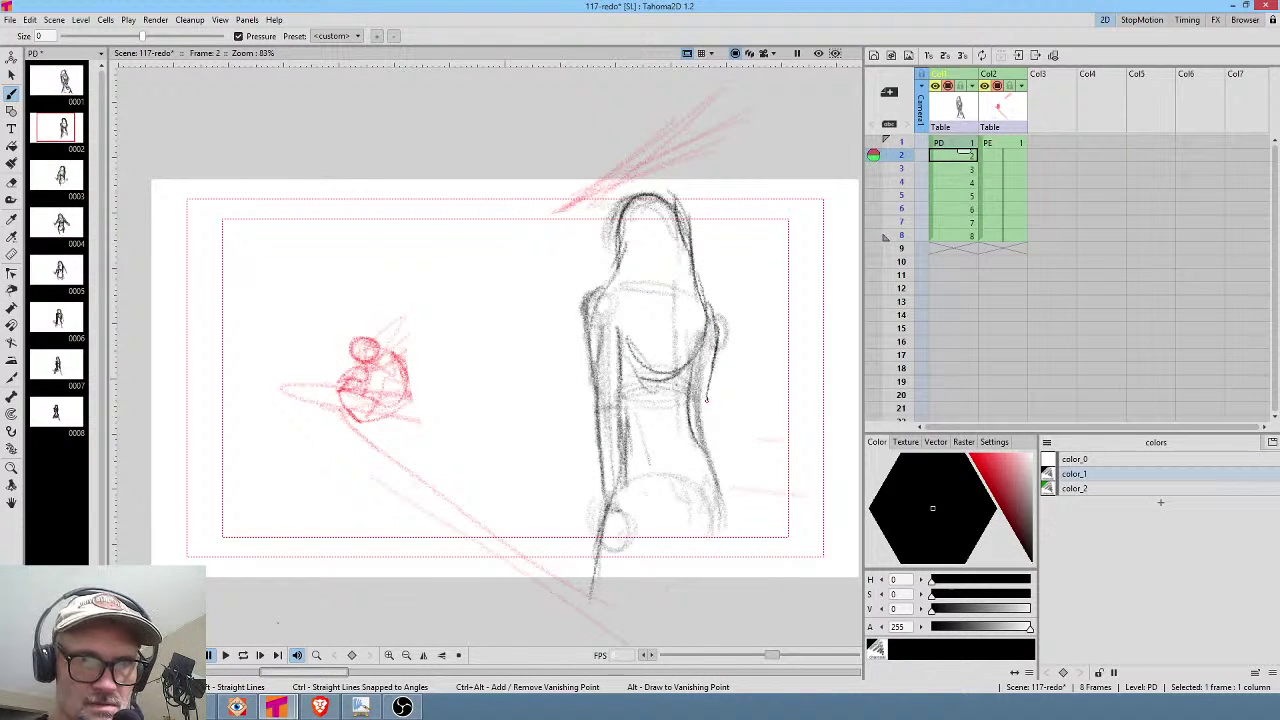
Draw the outer edge of the right arm and mark the hand on PD frame 3.
key(period)
mouse_move(677, 318)
mouse_down()
mouse_move(686, 410)
mouse_move(722, 463)
mouse_up()
drag(699, 466, 717, 470)
key(period)
key(comma)
Refine the right arm's elbow, forearm and inner edge, and add the right hip contour on PD frame 3.
drag(682, 390, 700, 410)
drag(686, 312, 692, 402)
drag(686, 336, 712, 458)
drag(697, 382, 718, 472)
drag(666, 350, 697, 452)
drag(664, 388, 695, 452)
drag(732, 330, 708, 392)
mouse_move(660, 295)
mouse_down()
mouse_move(686, 320)
mouse_move(696, 372)
mouse_up()
drag(684, 330, 718, 444)
drag(660, 355, 702, 460)
drag(666, 386, 692, 444)
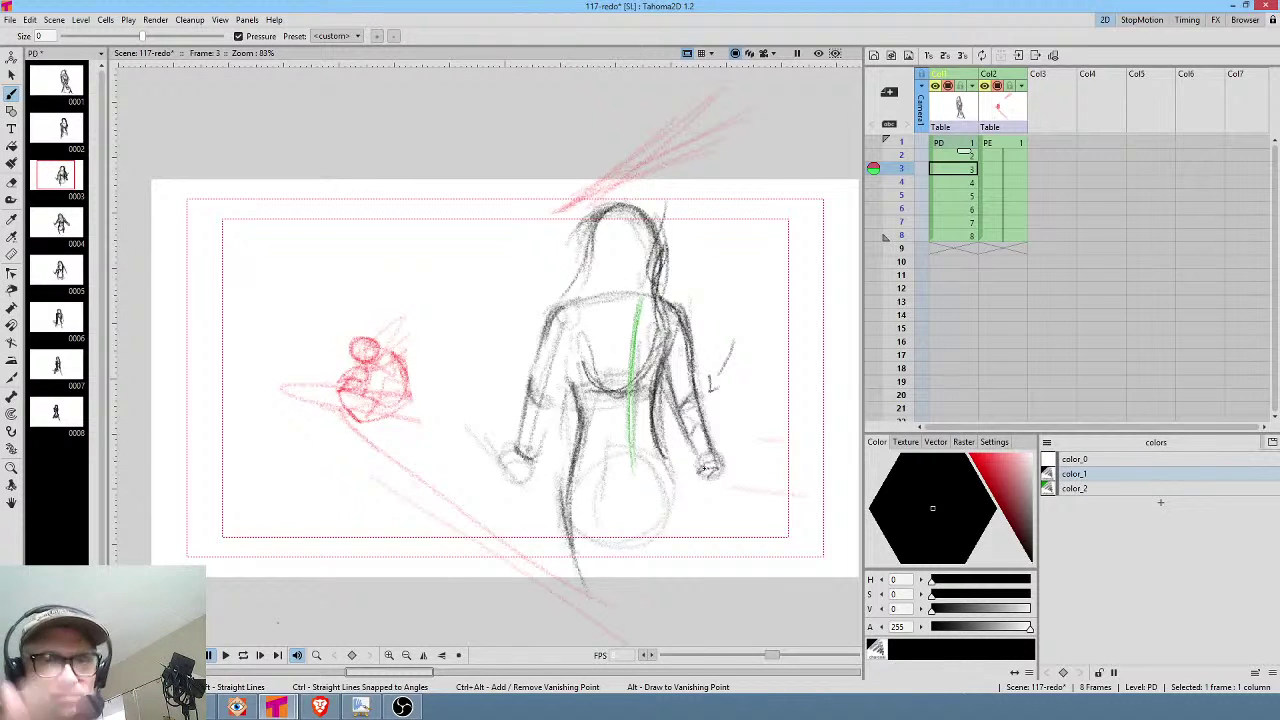
drag(664, 454, 676, 489)
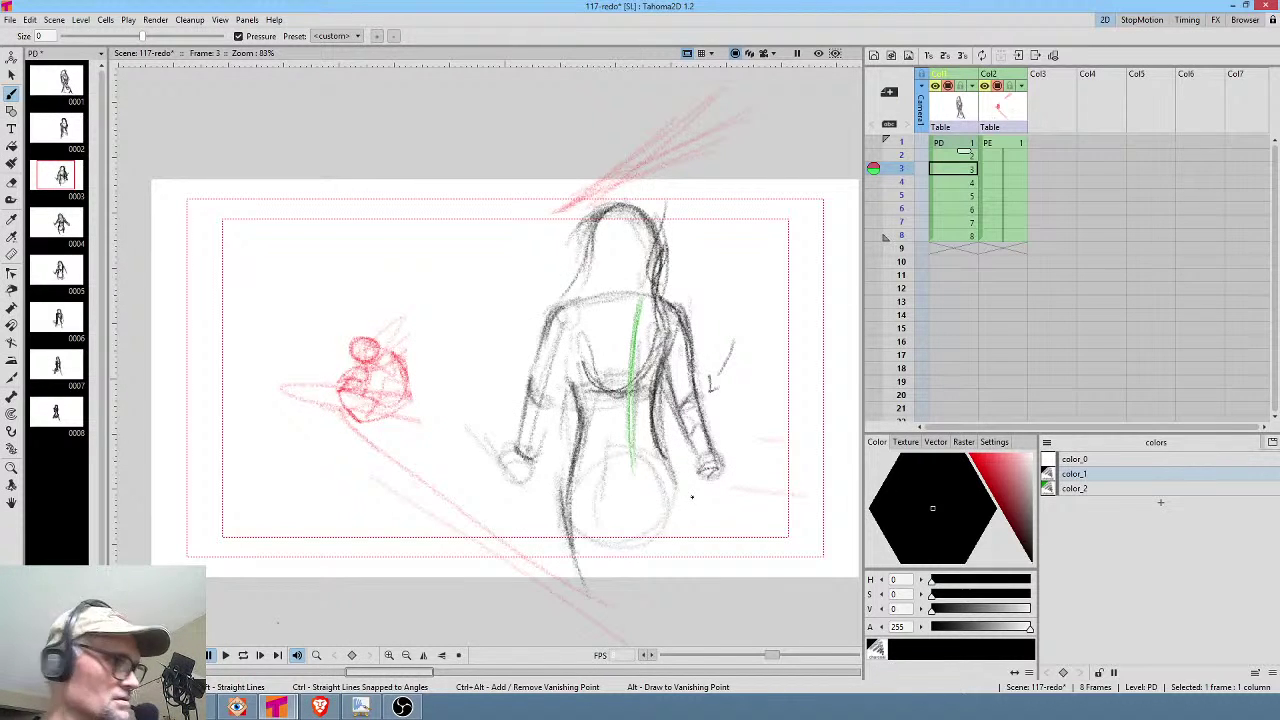
Sketch the left hand at the end of the arm on PD frames 2 and 3.
key(Up)
key(Up)
key(Down)
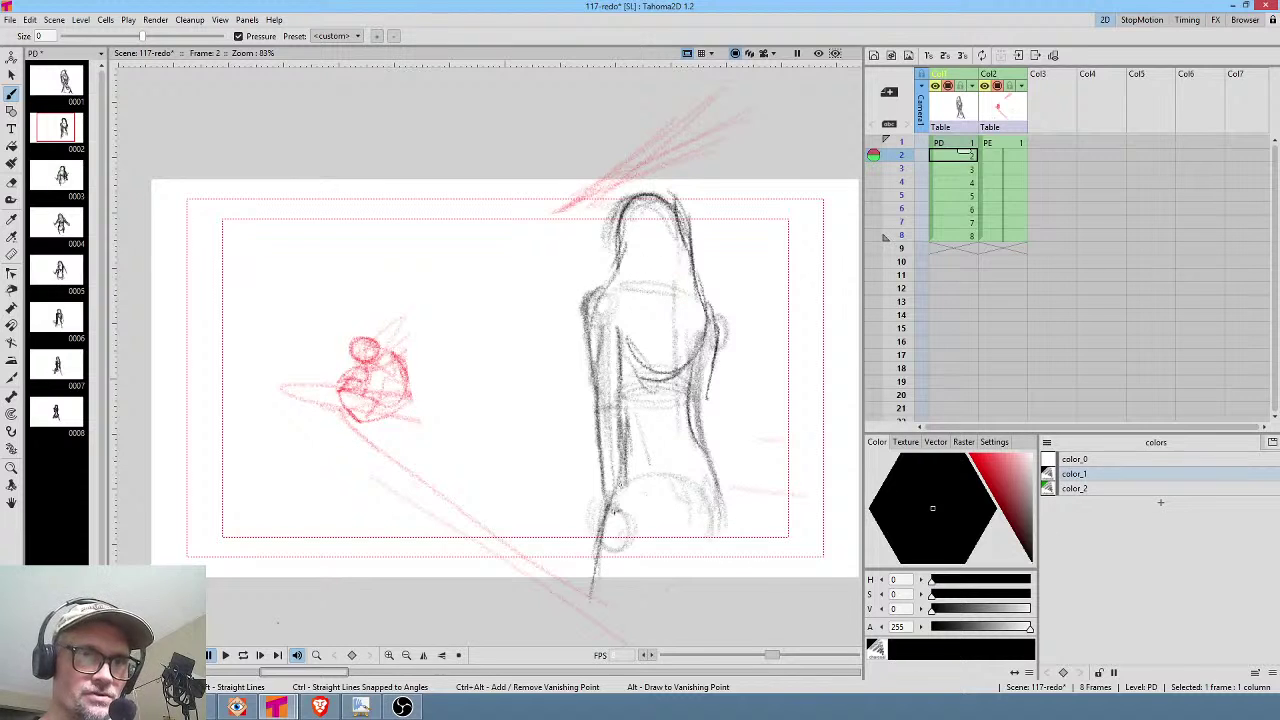
key(Up)
key(Down)
mouse_move(612, 508)
mouse_down()
mouse_move(598, 532)
mouse_move(612, 558)
mouse_move(636, 536)
mouse_move(627, 497)
mouse_up()
key(Down)
mouse_move(516, 452)
mouse_down()
mouse_move(490, 467)
mouse_move(497, 478)
mouse_up()
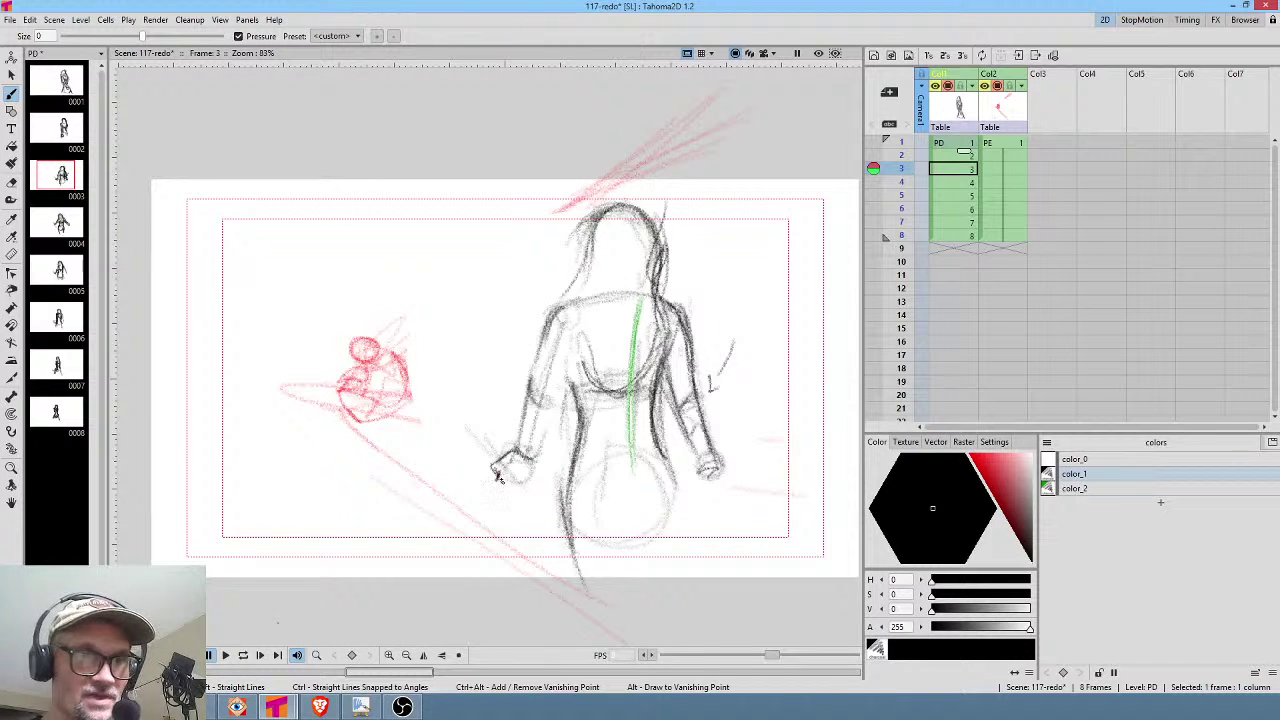
Step forward through the frames to compare the poses and draw the right arm on PD frame 7.
key(Down)
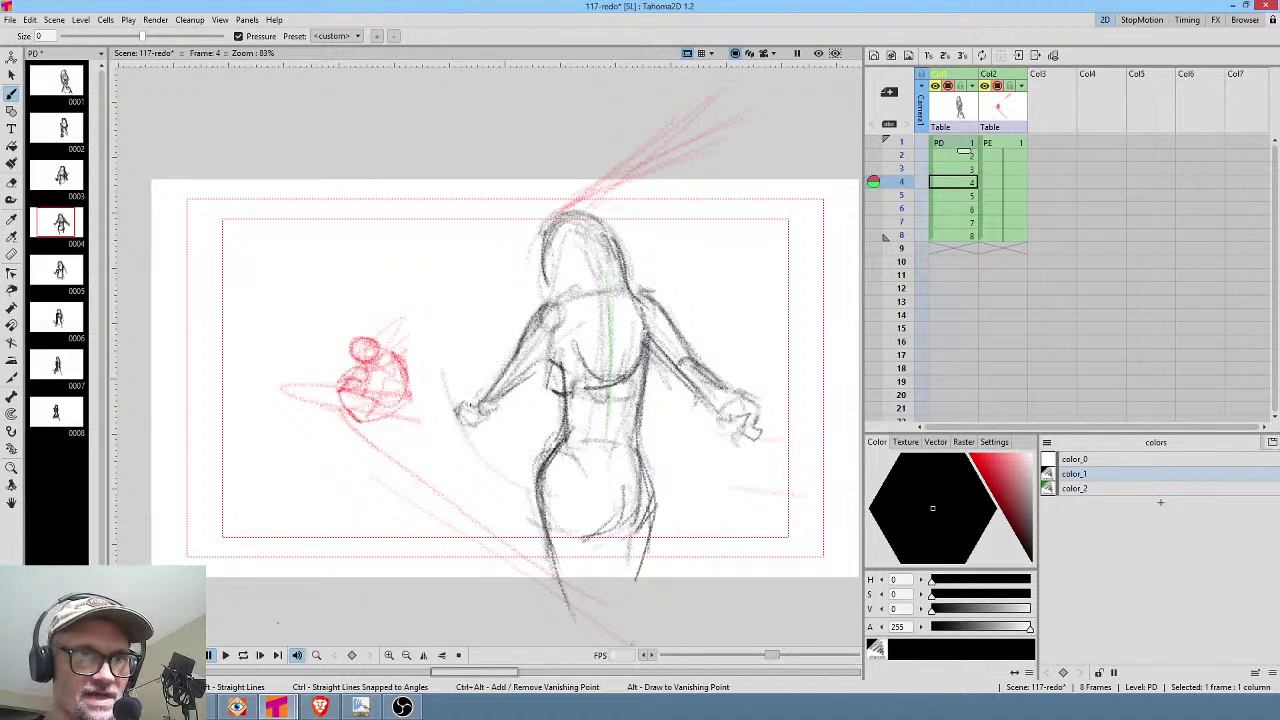
key(Down)
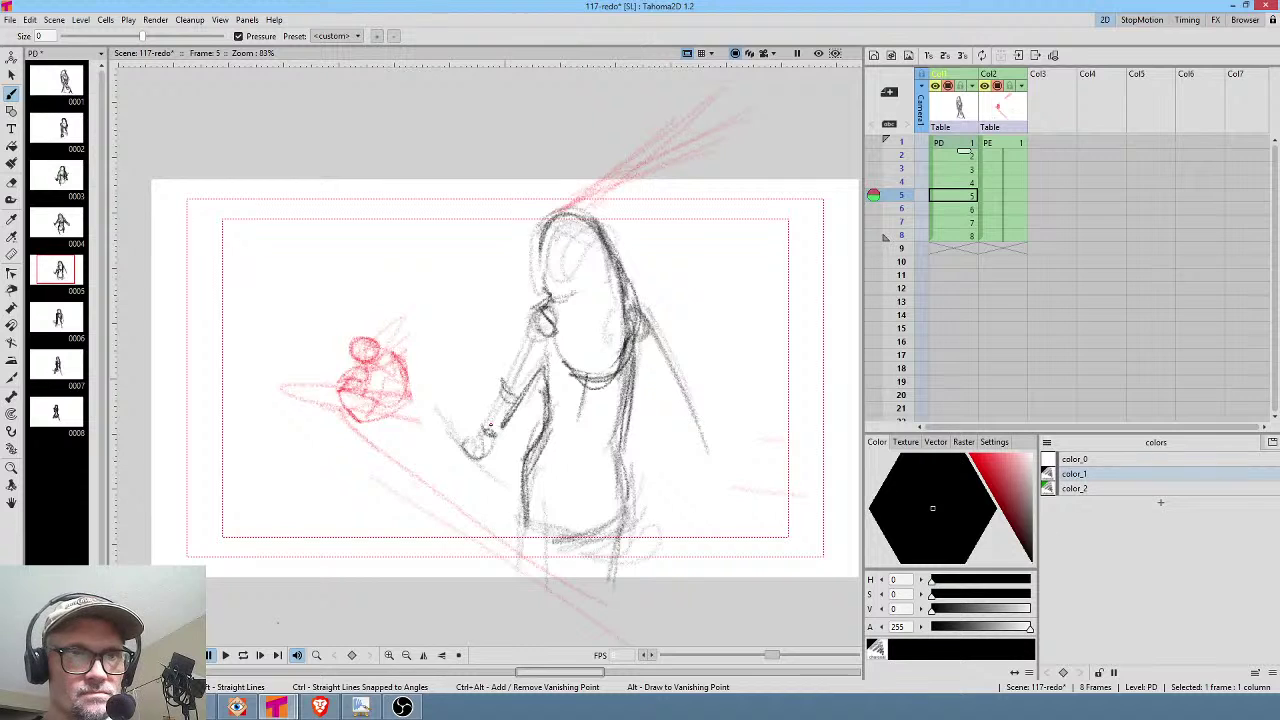
key(Down)
key(Down)
key(Down)
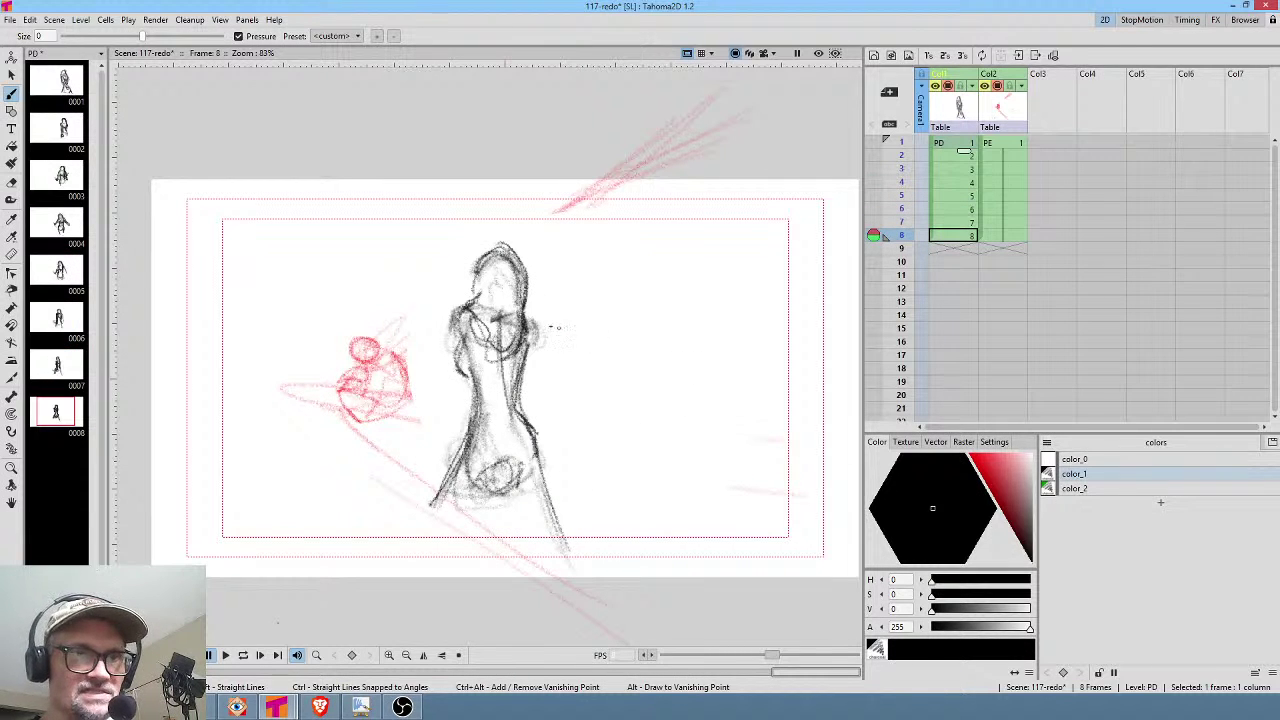
key(Up)
drag(563, 337, 572, 440)
Draw the right arm hanging from the shoulder on PD frame 6.
key(Down)
key(Up)
key(Up)
drag(610, 338, 621, 440)
key(Up)
key(Up)
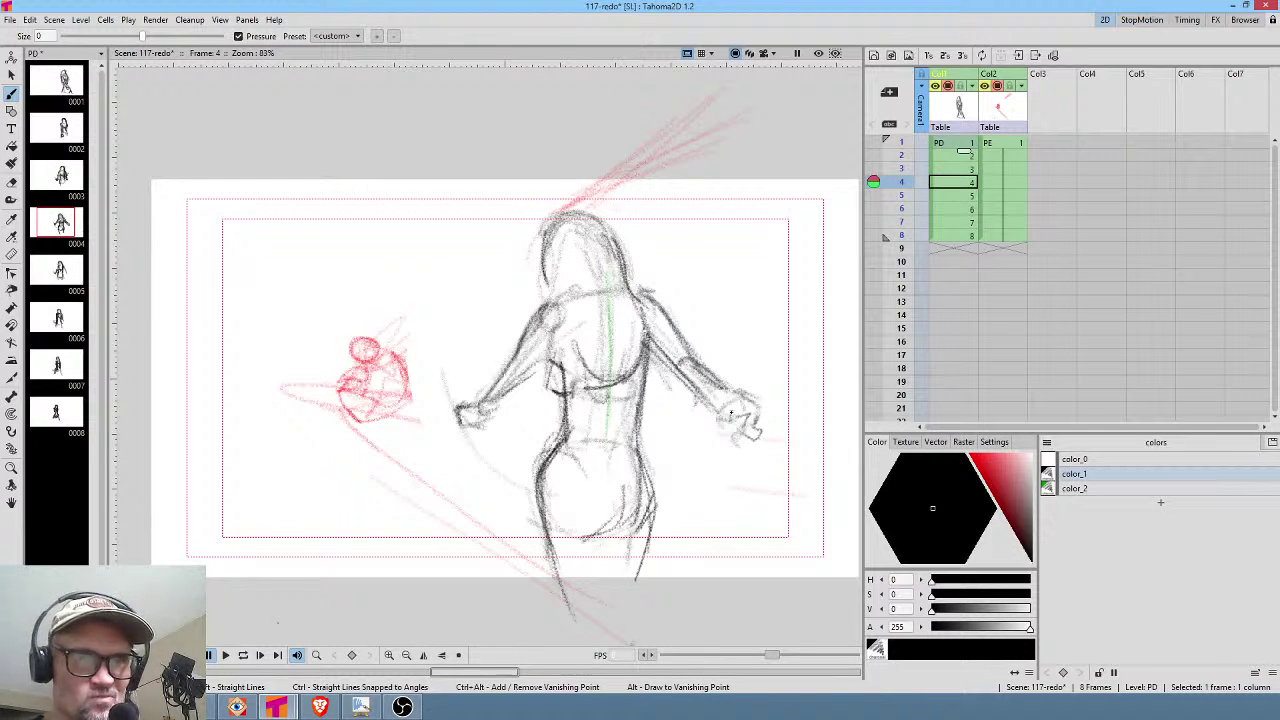
Sketch the swing path of the right hand on PD frames 4 and 6.
key(Up)
key(Down)
mouse_move(747, 386)
mouse_down()
mouse_move(703, 449)
mouse_move(713, 423)
mouse_move(664, 458)
mouse_move(633, 441)
mouse_up()
key(Down)
key(Down)
drag(648, 456, 566, 462)
key(Down)
key(Up)
key(Up)
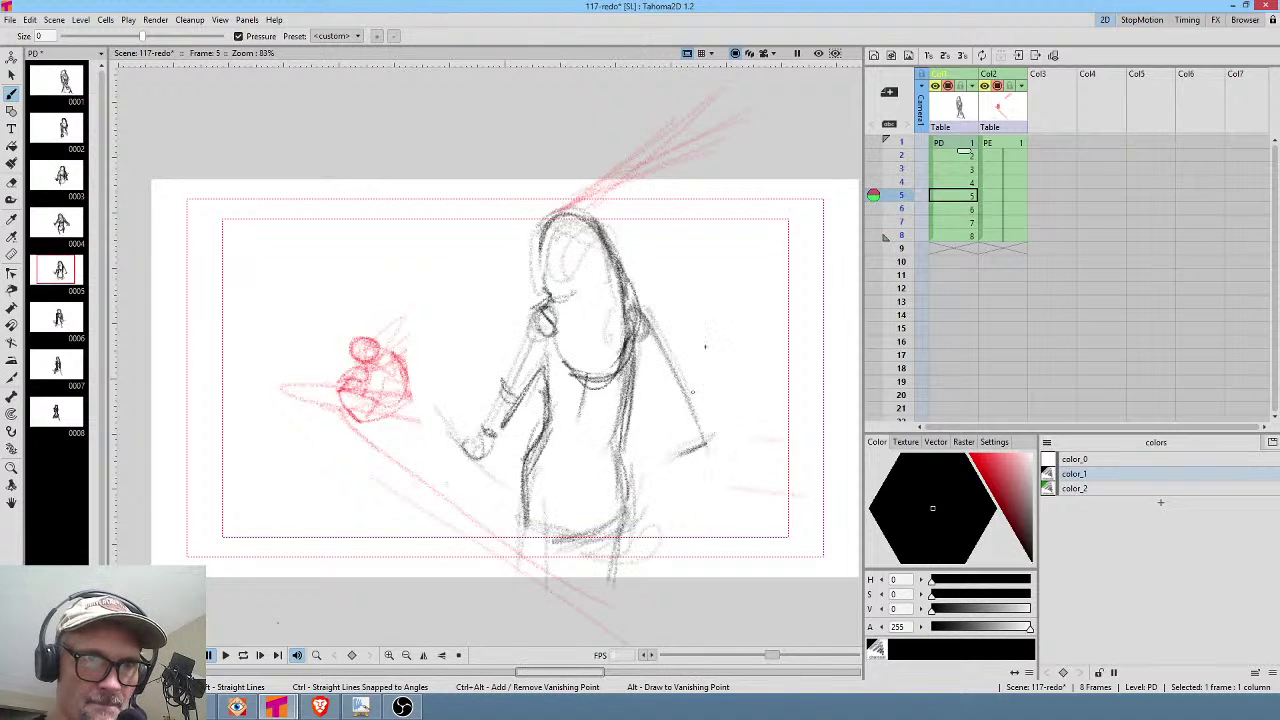
Strengthen the right arm's inner edge on PD frame 4 and draw it from shoulder to wrist on frame 5.
key(Up)
drag(648, 331, 714, 421)
key(Down)
drag(637, 330, 668, 402)
drag(644, 360, 682, 428)
Refine the hanging right arm on PD frame 6 and darken its edge on frame 7.
key(Down)
drag(598, 342, 618, 446)
mouse_move(602, 386)
mouse_down()
mouse_move(620, 452)
mouse_move(612, 416)
mouse_up()
mouse_move(606, 320)
mouse_down()
mouse_move(626, 374)
mouse_move(572, 454)
mouse_up()
key(Down)
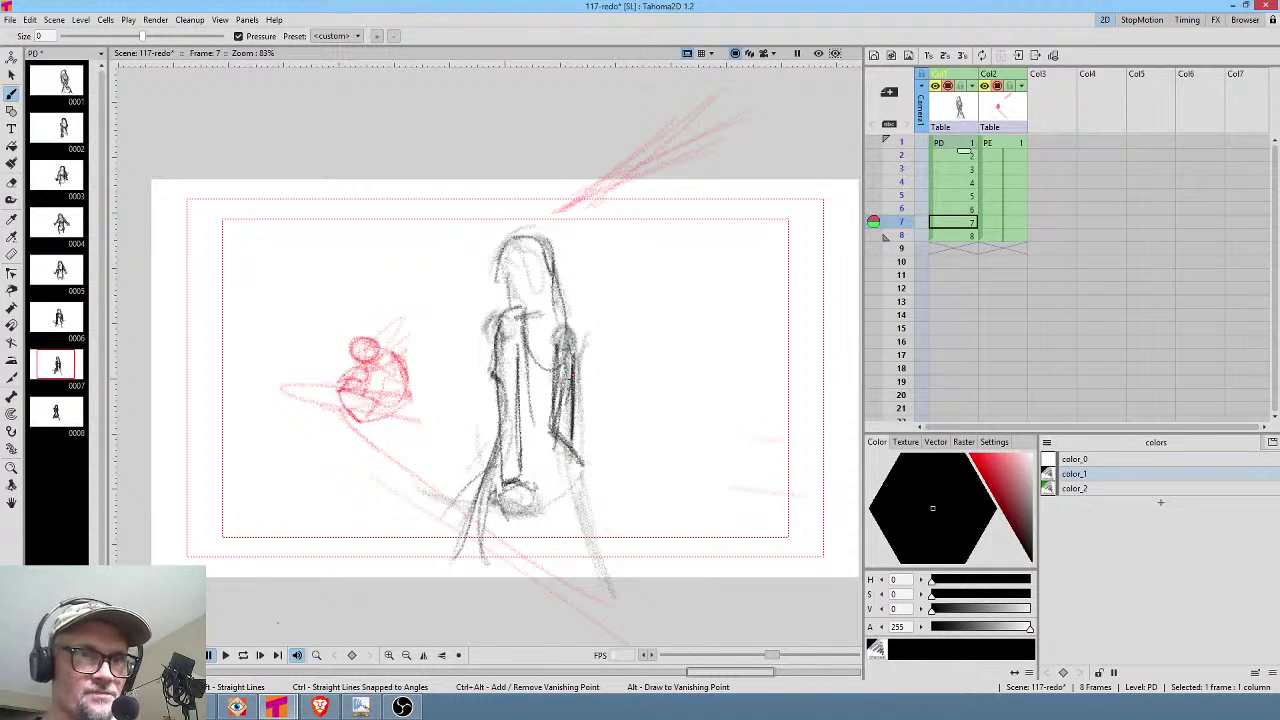
drag(570, 378, 570, 412)
Add contour strokes down both sides of the torso along the arms on PD frame 8.
key(Down)
drag(528, 346, 517, 413)
drag(464, 332, 470, 440)
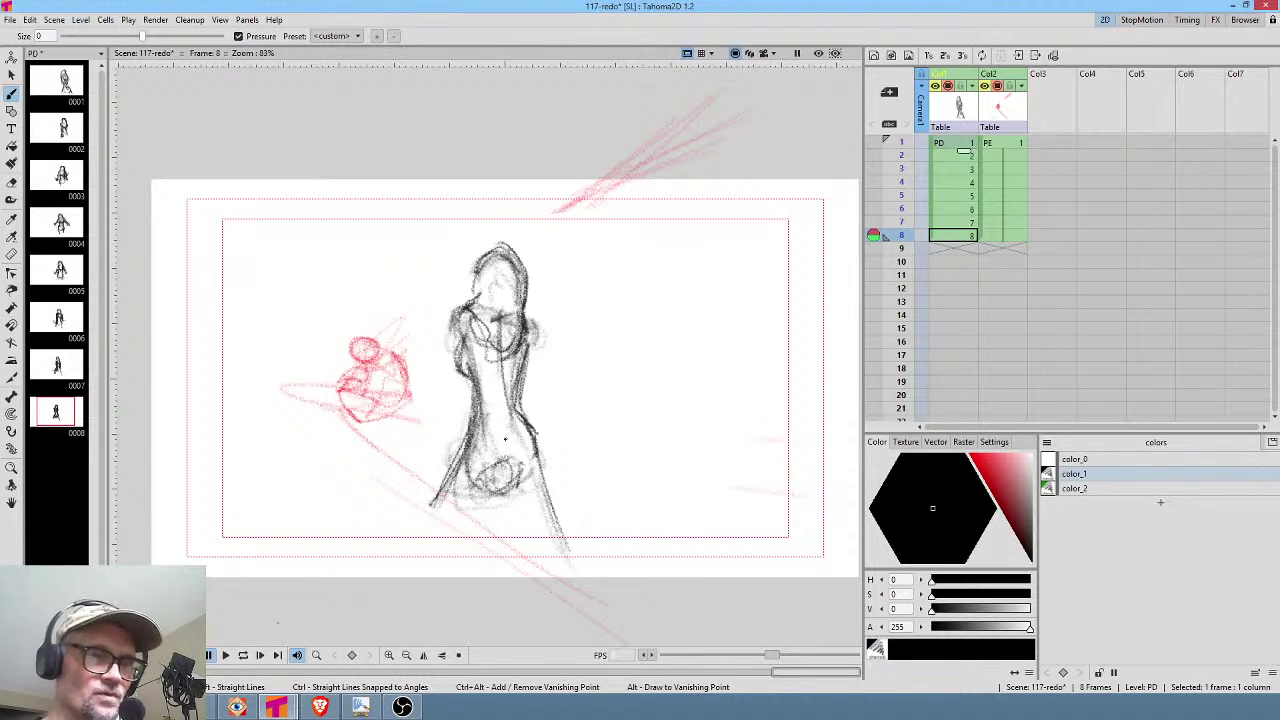
Mark the left wrist and extend the right forearm on PD frame 6.
key(Up)
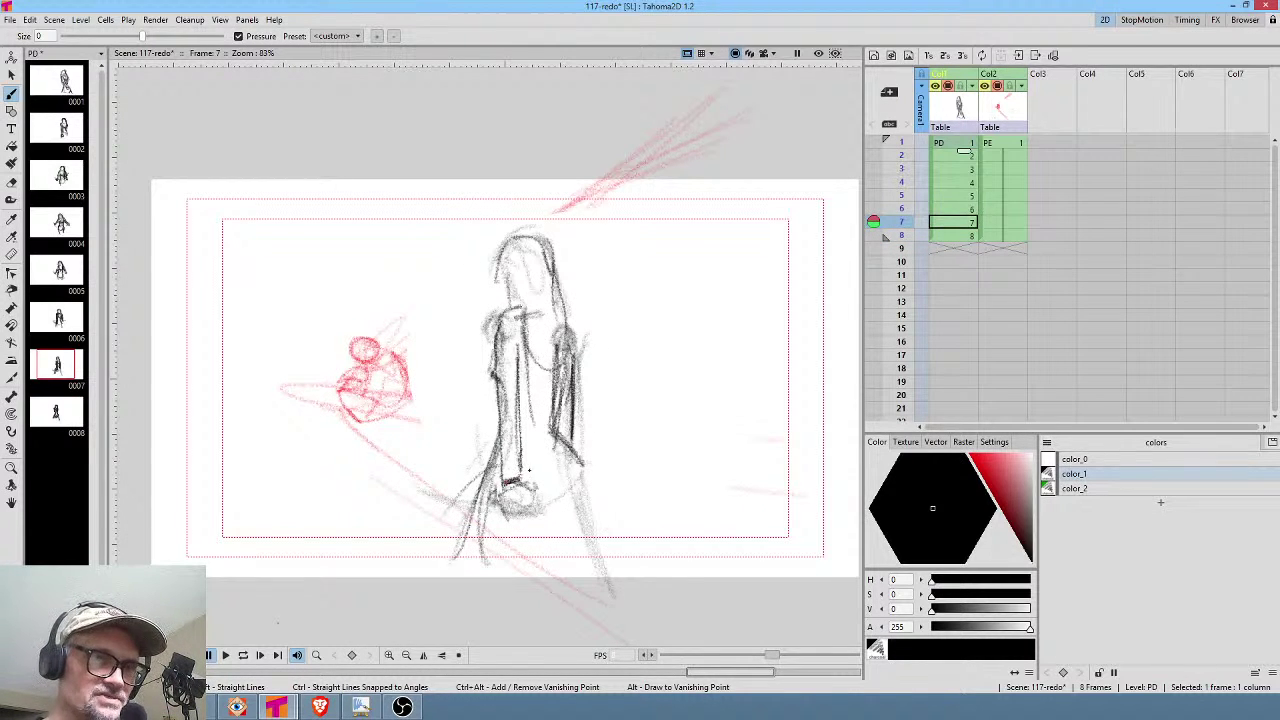
key(Up)
drag(498, 478, 500, 475)
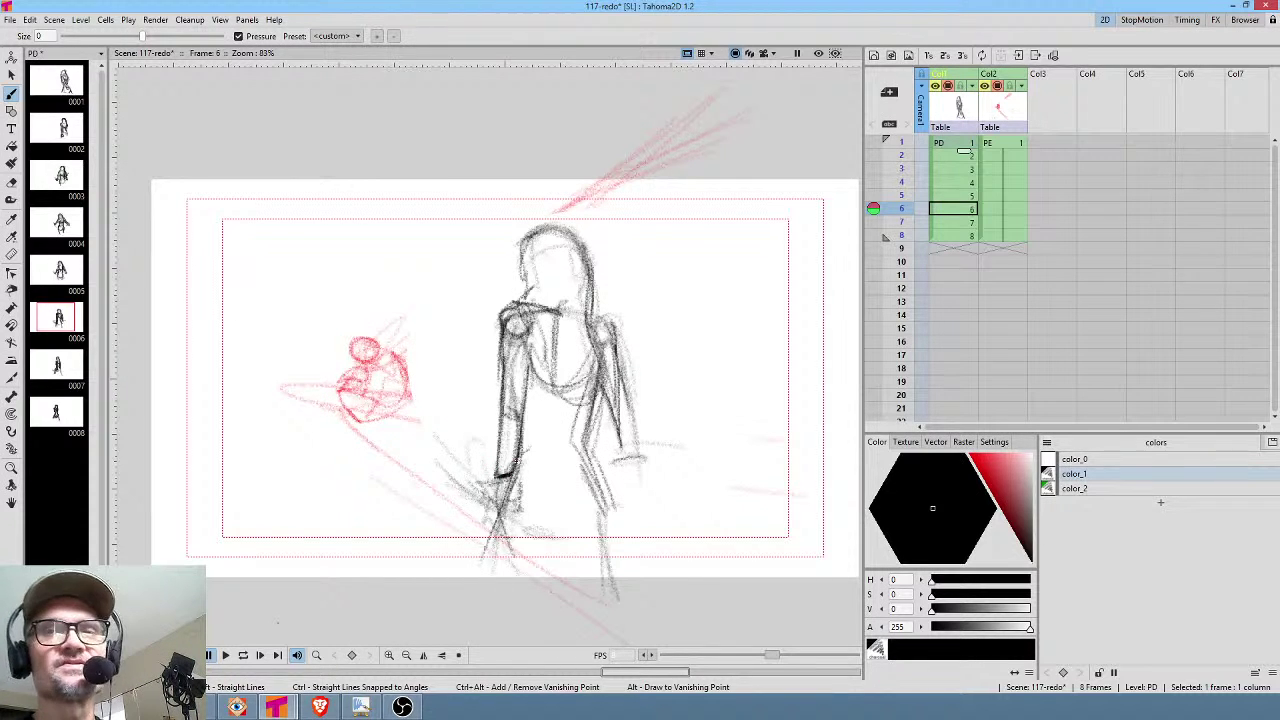
drag(617, 414, 622, 458)
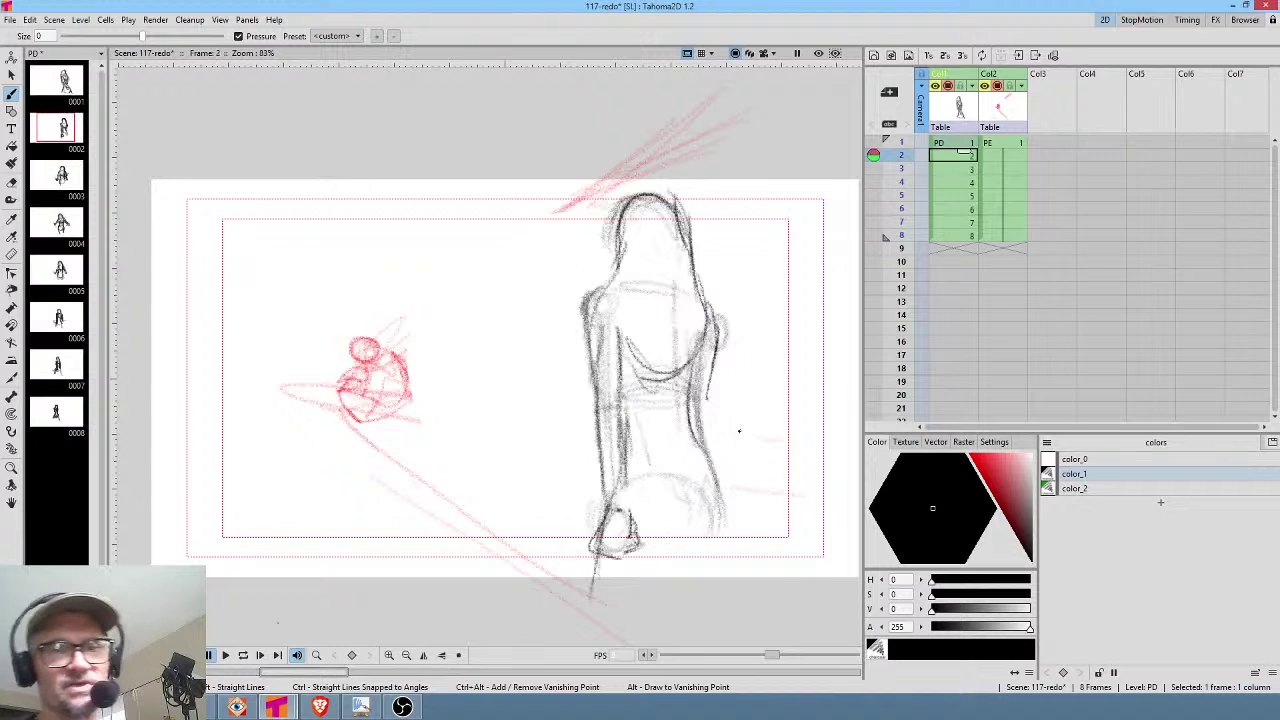
Compare the neighbouring poses and draw the right hip contour on PD frame 2.
key(.)
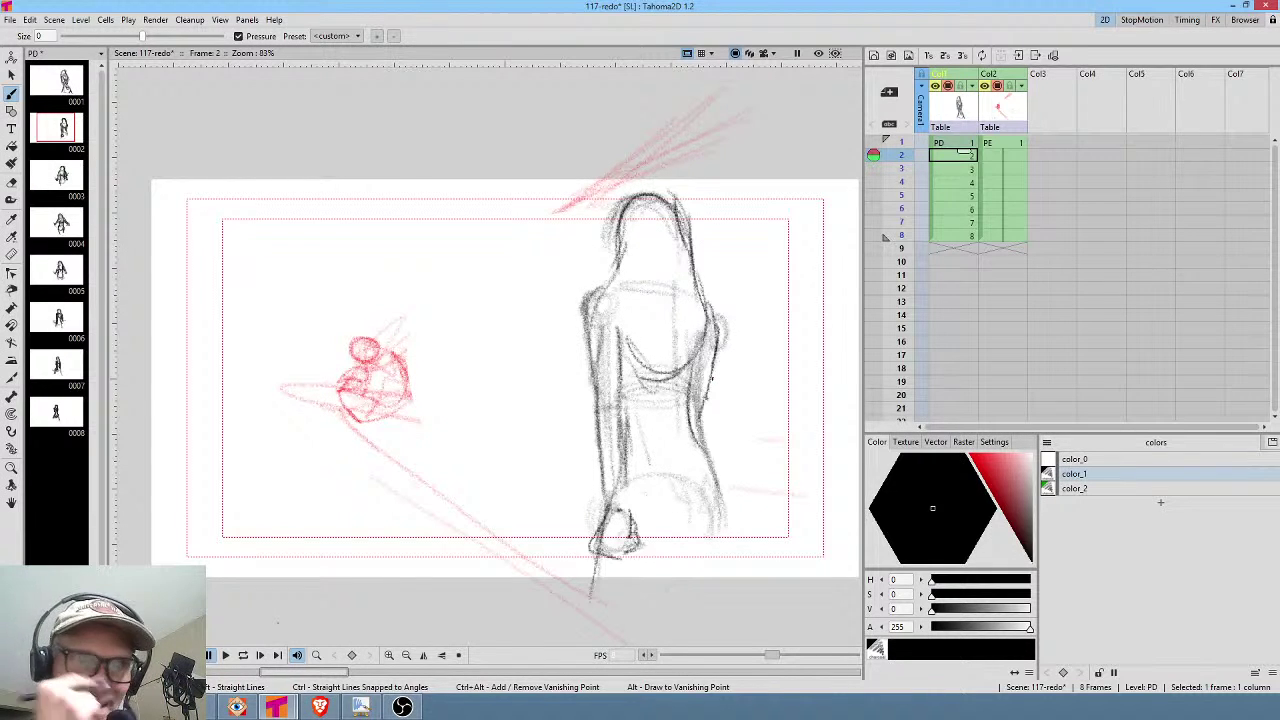
key(Up)
key(Down)
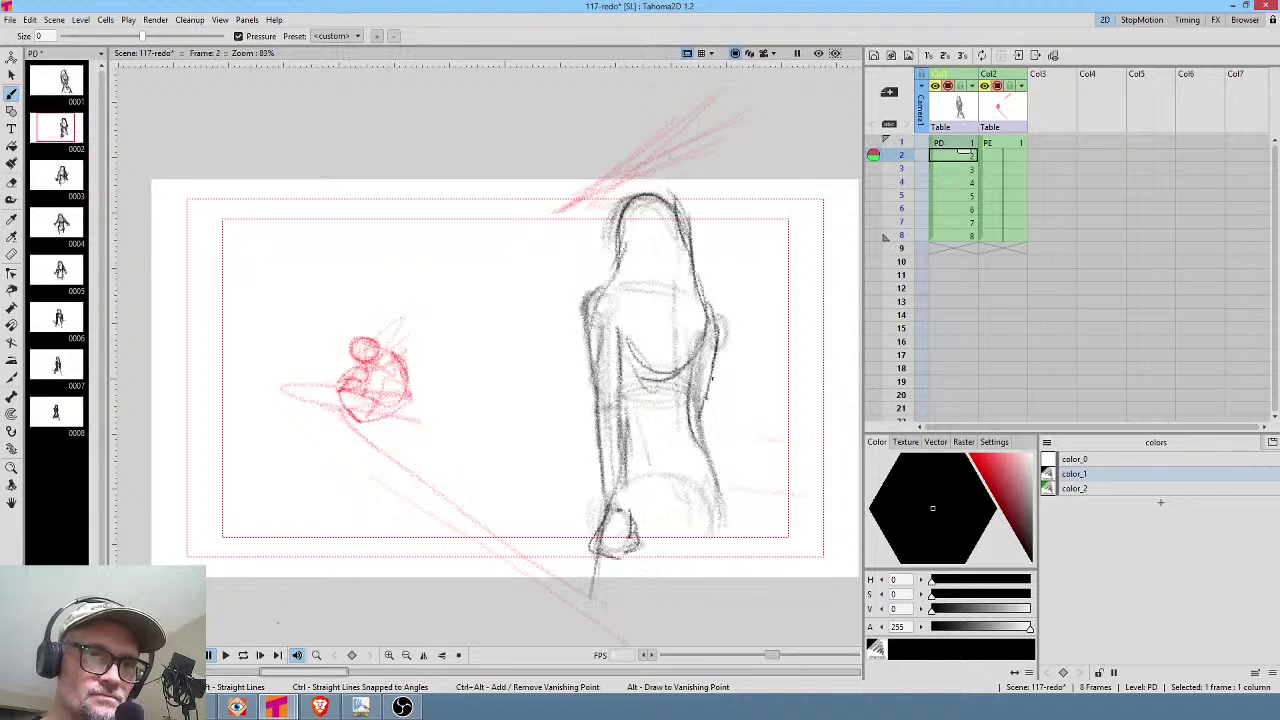
key(Up)
key(Down)
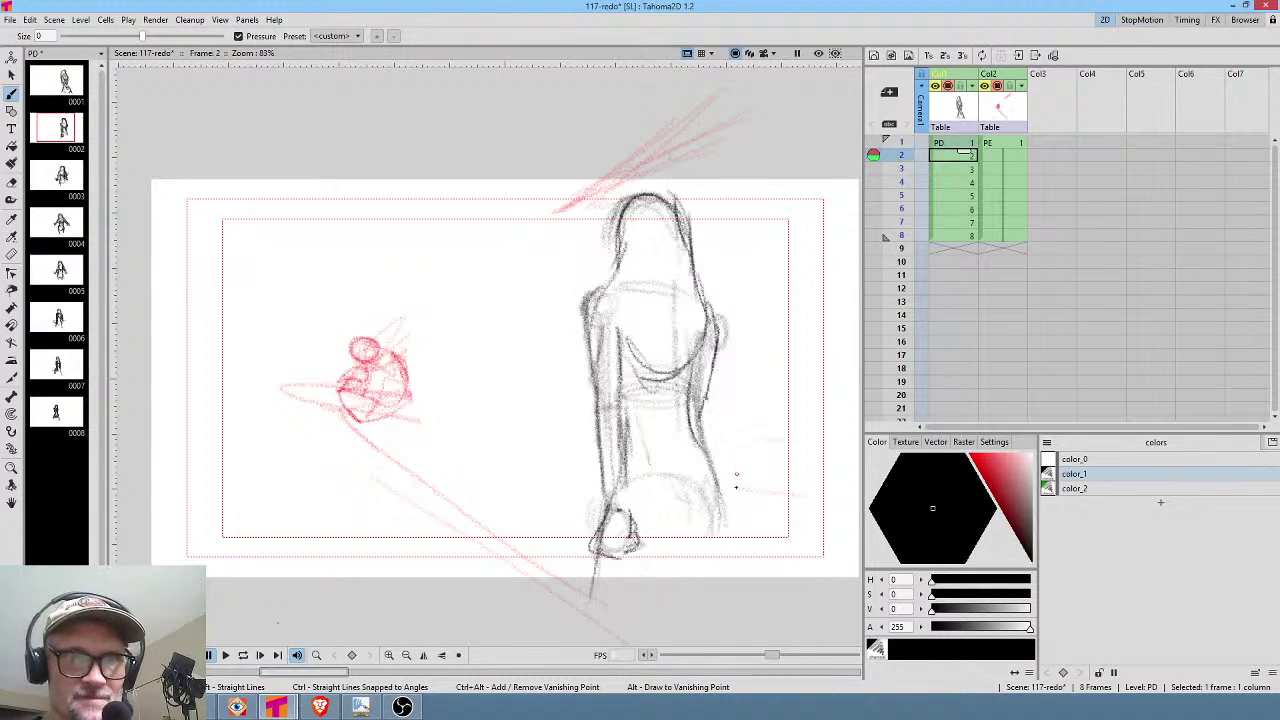
drag(708, 456, 724, 540)
Outline the right hip, the underside of the buttocks and the left thigh on PD frame 3.
key(Down)
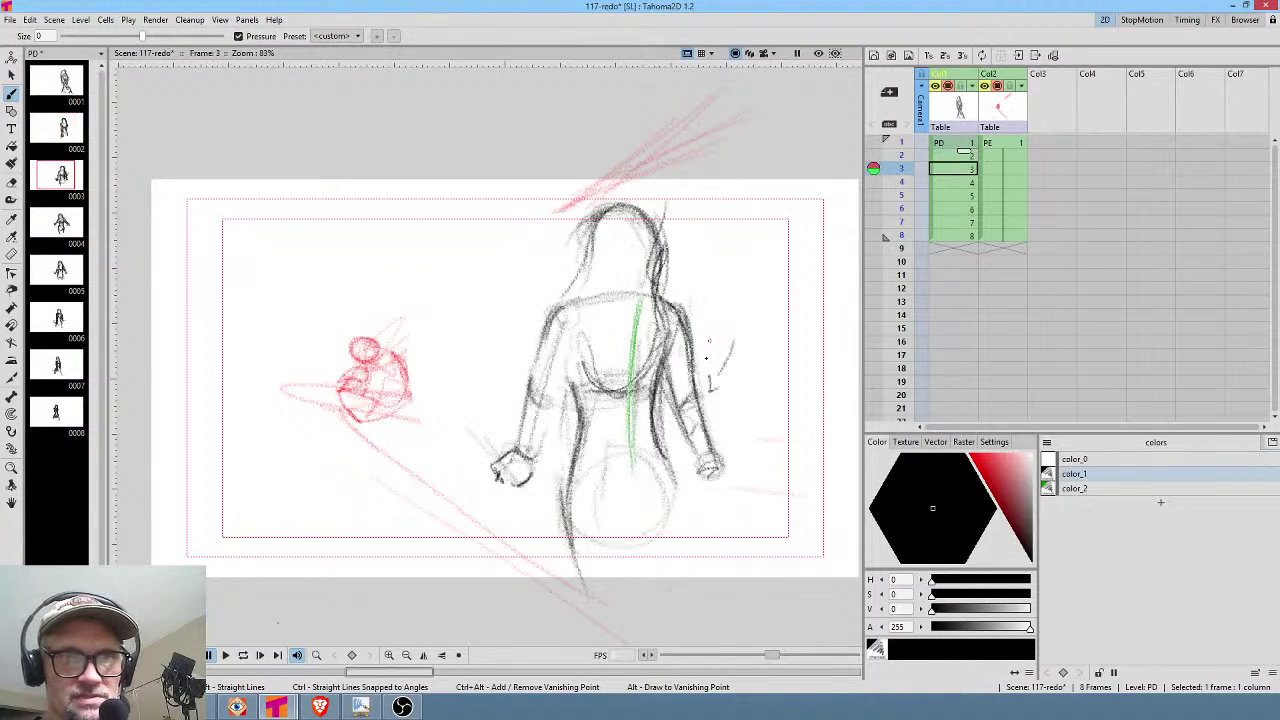
mouse_move(671, 464)
mouse_down()
mouse_move(679, 512)
mouse_move(664, 540)
mouse_up()
key(Up)
key(Down)
mouse_move(601, 543)
mouse_down()
mouse_move(642, 537)
mouse_move(650, 518)
mouse_move(680, 543)
mouse_move(660, 556)
mouse_move(681, 543)
mouse_up()
drag(562, 500, 567, 546)
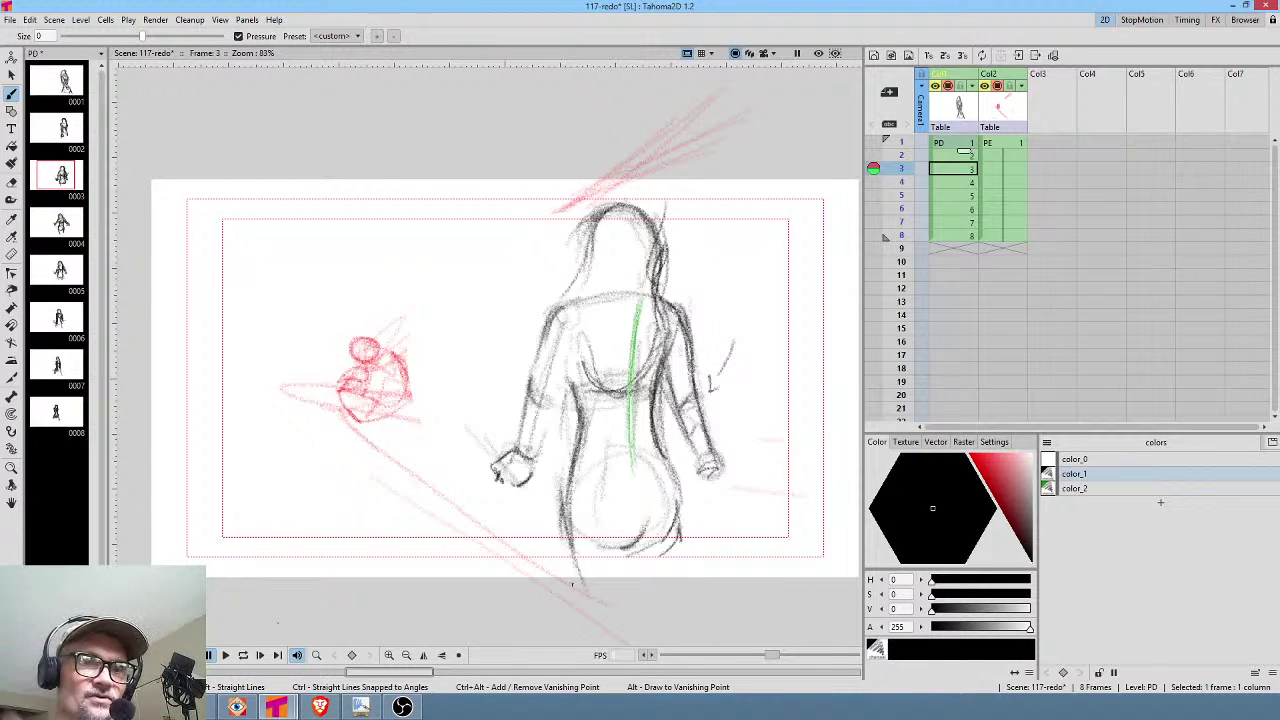
Sketch the right hand's fist at the end of the arm on PD frame 3.
key(Up)
key(Down)
mouse_move(692, 484)
mouse_down()
mouse_move(706, 493)
mouse_move(718, 462)
mouse_up()
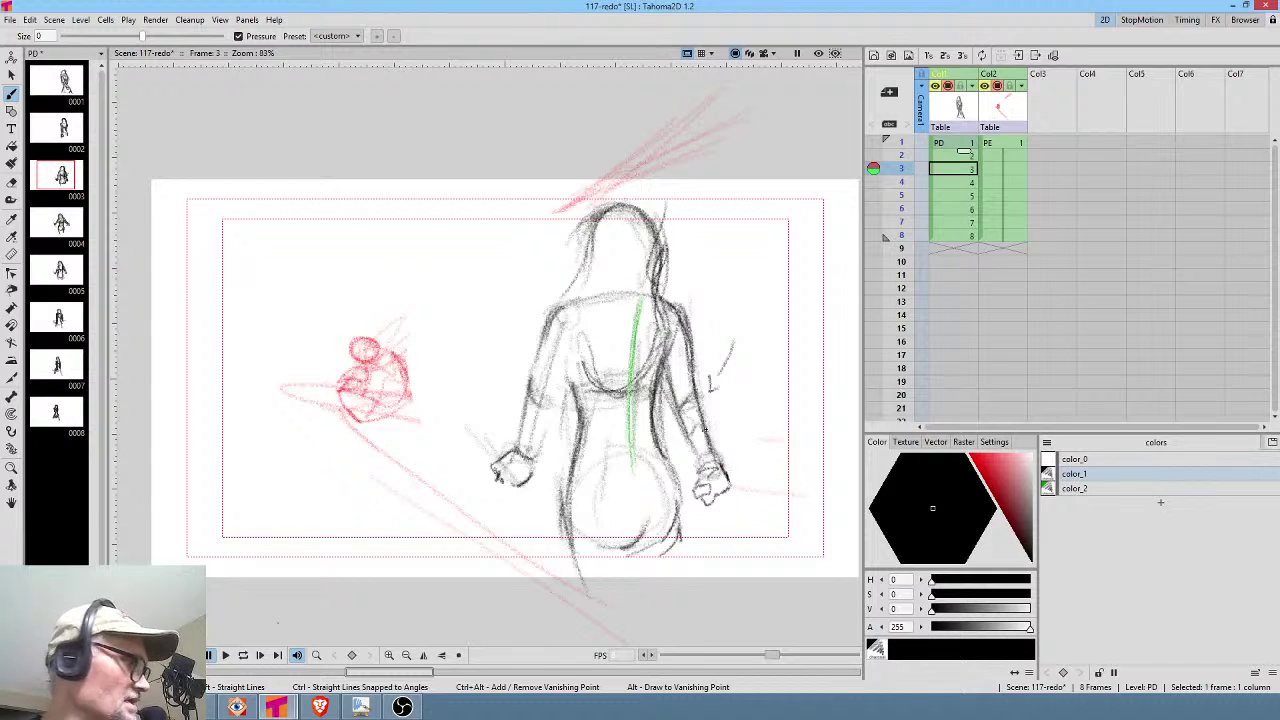
Select the right hand on PD frame 3 with a freehand selection and enlarge it to 110.4%.
key(s)
mouse_move(731, 463)
mouse_down()
mouse_move(711, 519)
mouse_move(742, 470)
mouse_up()
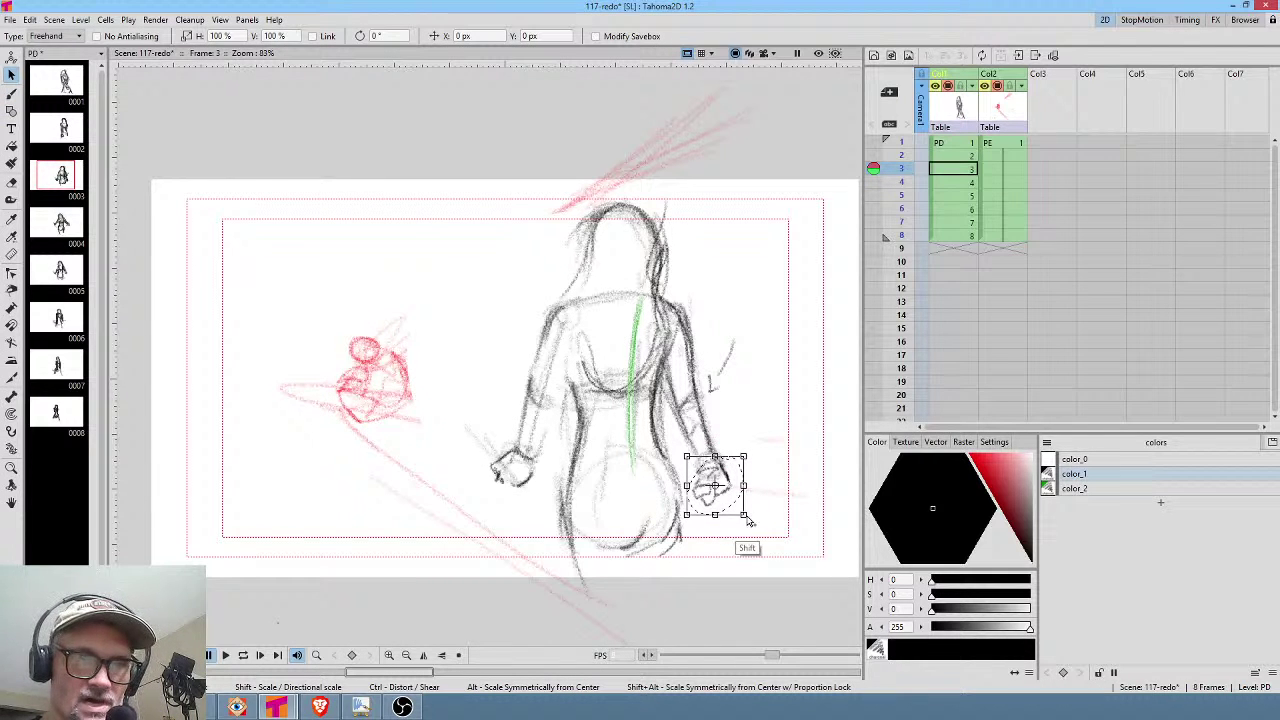
drag(750, 518, 752, 521)
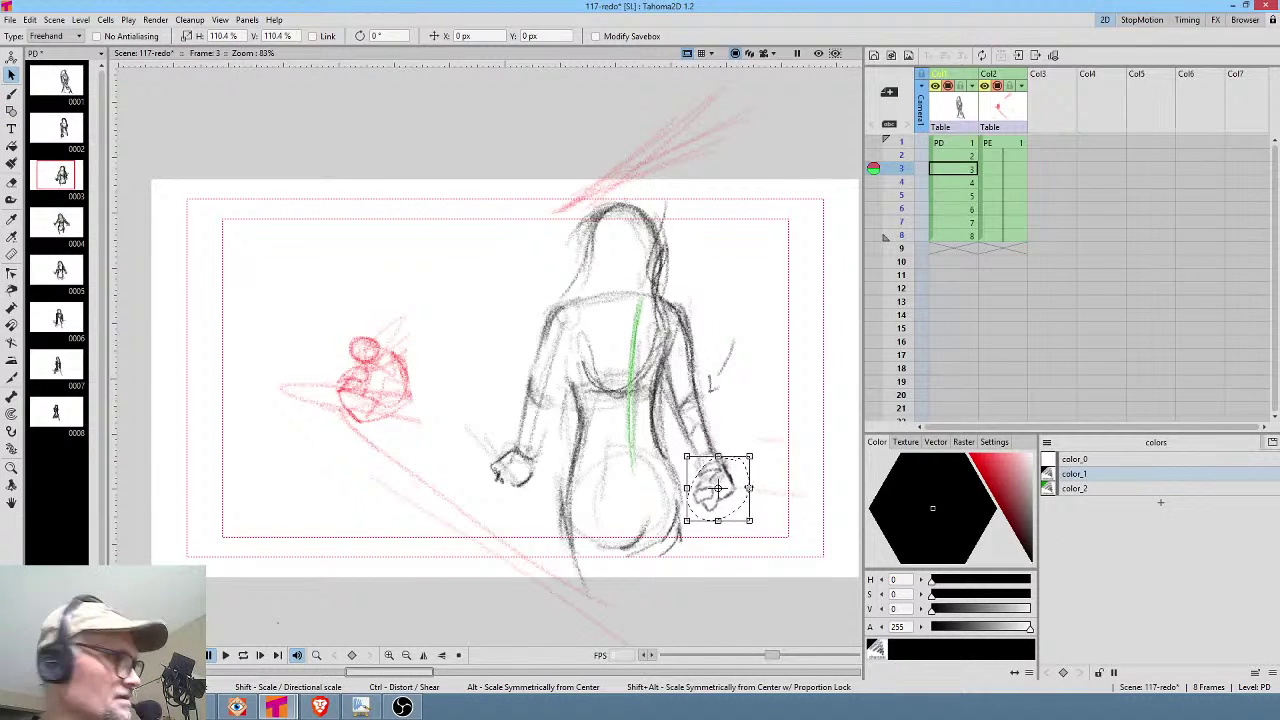
click(757, 483)
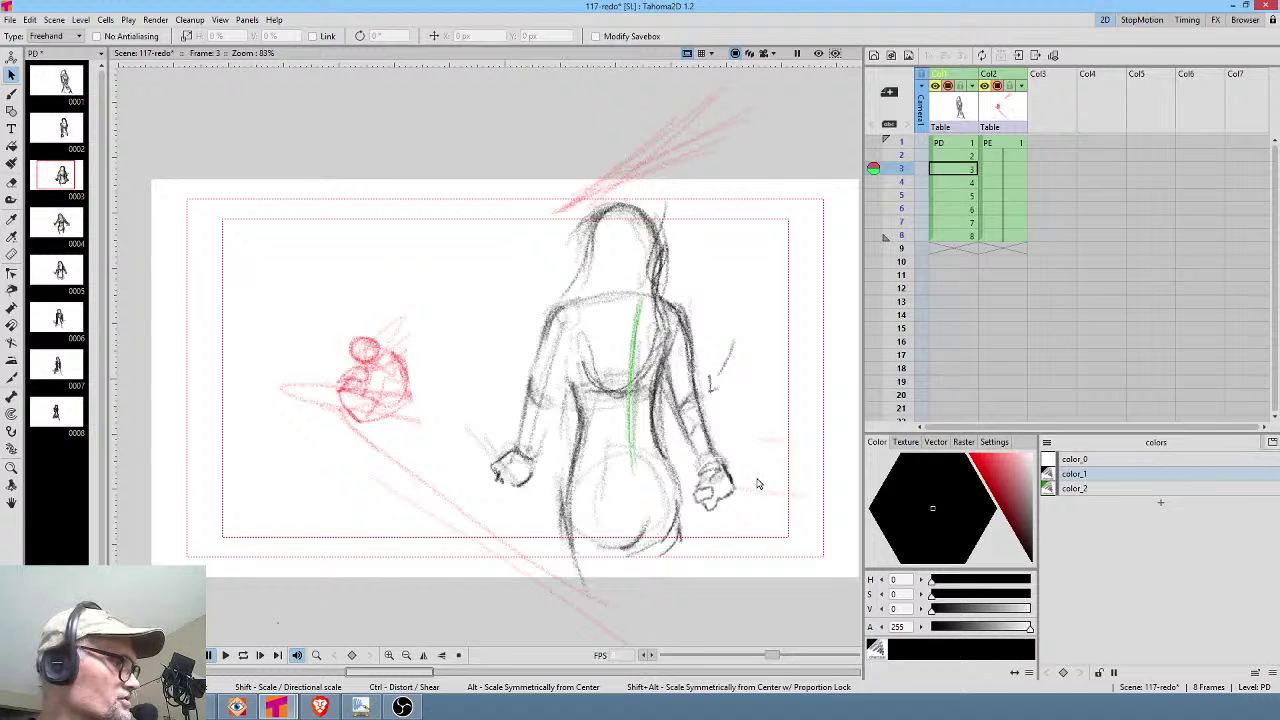
Return to the brush and reinforce the lower right hip contour on PD frame 2.
key(b)
key(comma)
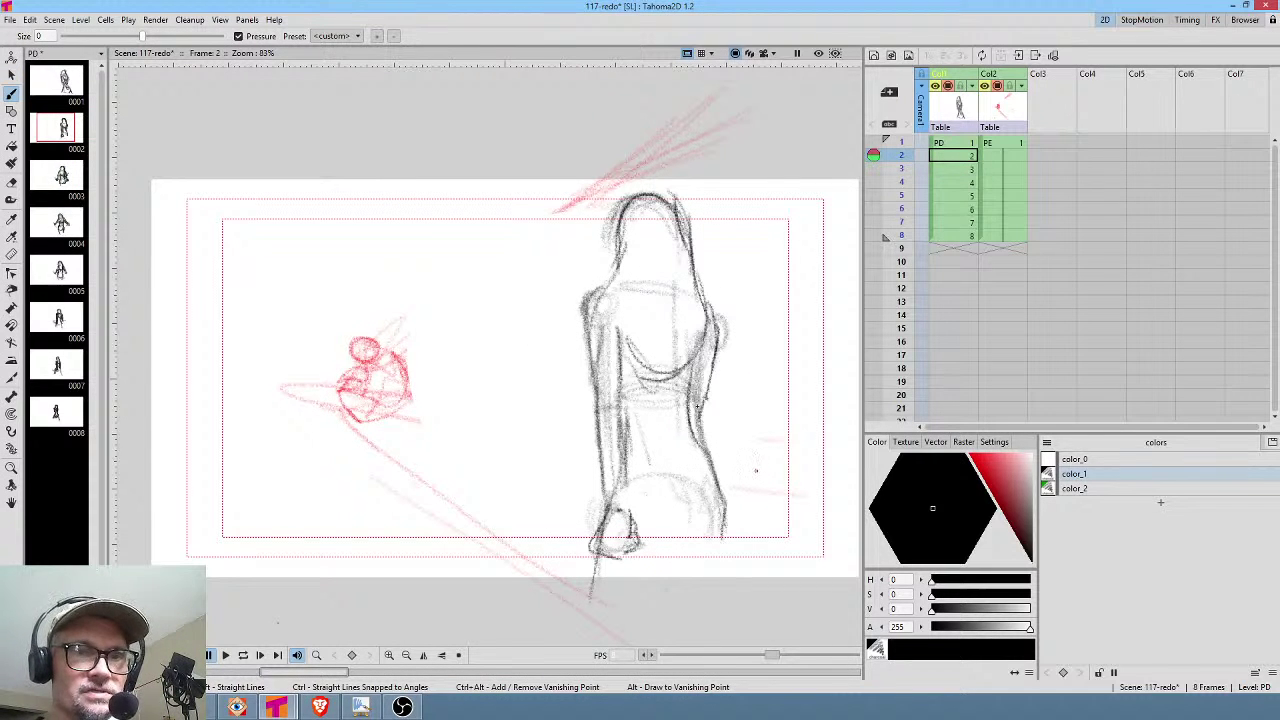
key(comma)
key(period)
key(comma)
key(period)
drag(732, 450, 722, 538)
drag(728, 488, 722, 536)
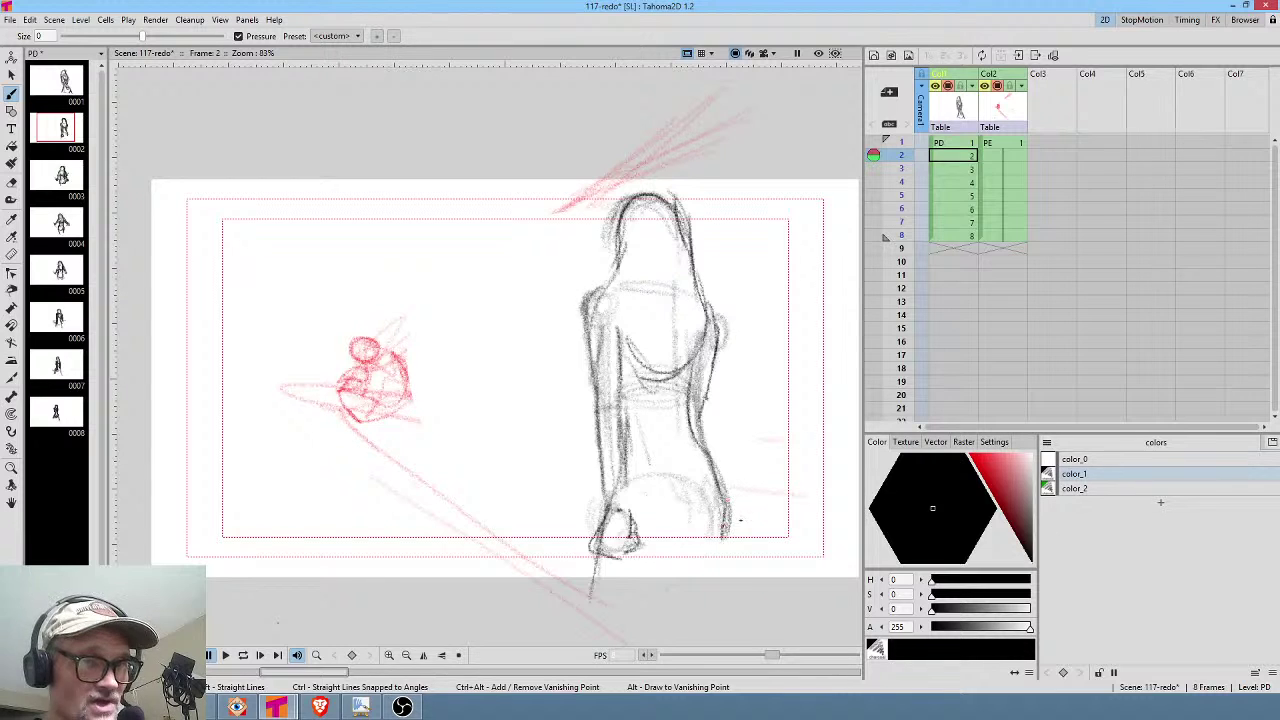
Sketch the rounded buttocks and the outer right thigh on PD frame 2.
key(comma)
key(period)
mouse_move(692, 577)
mouse_down()
mouse_move(658, 584)
mouse_move(733, 544)
mouse_up()
mouse_move(738, 478)
mouse_down()
mouse_move(725, 558)
mouse_move(739, 528)
mouse_move(620, 558)
mouse_up()
mouse_move(700, 482)
mouse_down()
mouse_move(680, 558)
mouse_move(655, 578)
mouse_up()
drag(718, 520, 702, 562)
drag(740, 500, 738, 568)
Darken the right and left hip contours on PD frame 3.
key(period)
drag(672, 472, 683, 556)
drag(682, 504, 667, 550)
drag(566, 488, 561, 524)
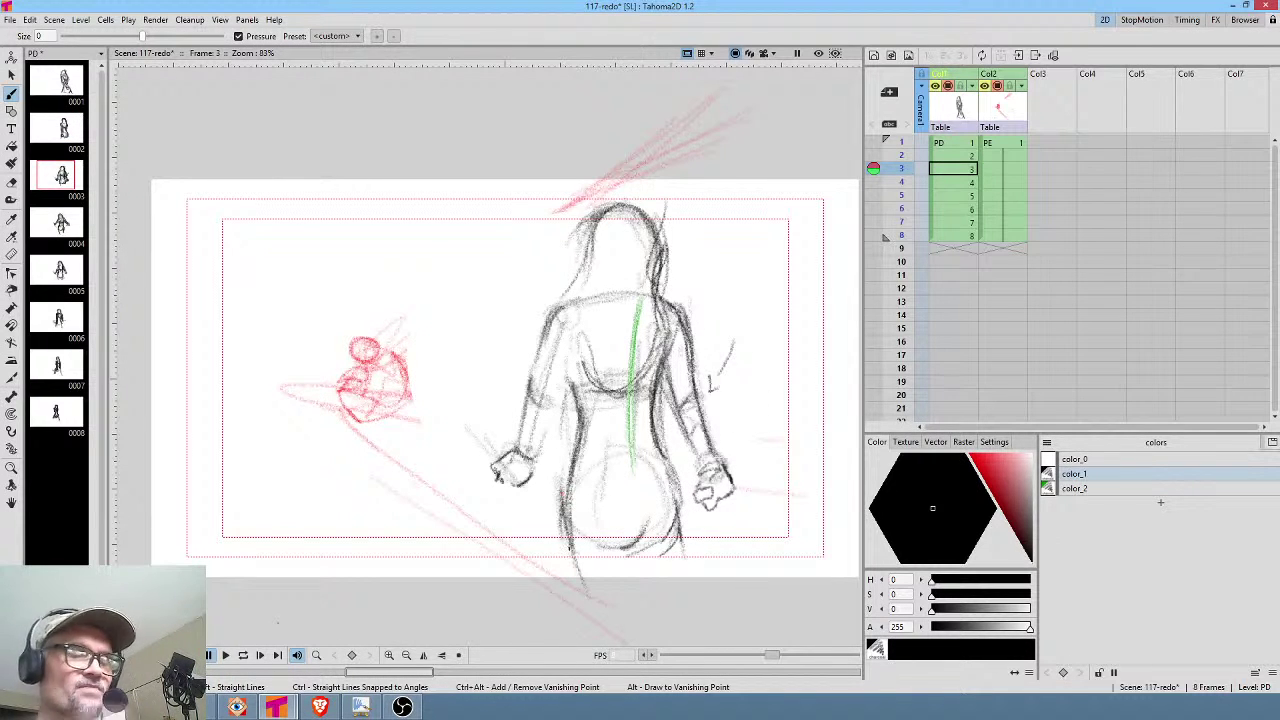
Draw the left thigh's outer edge on PD frames 5 and 6.
key(period)
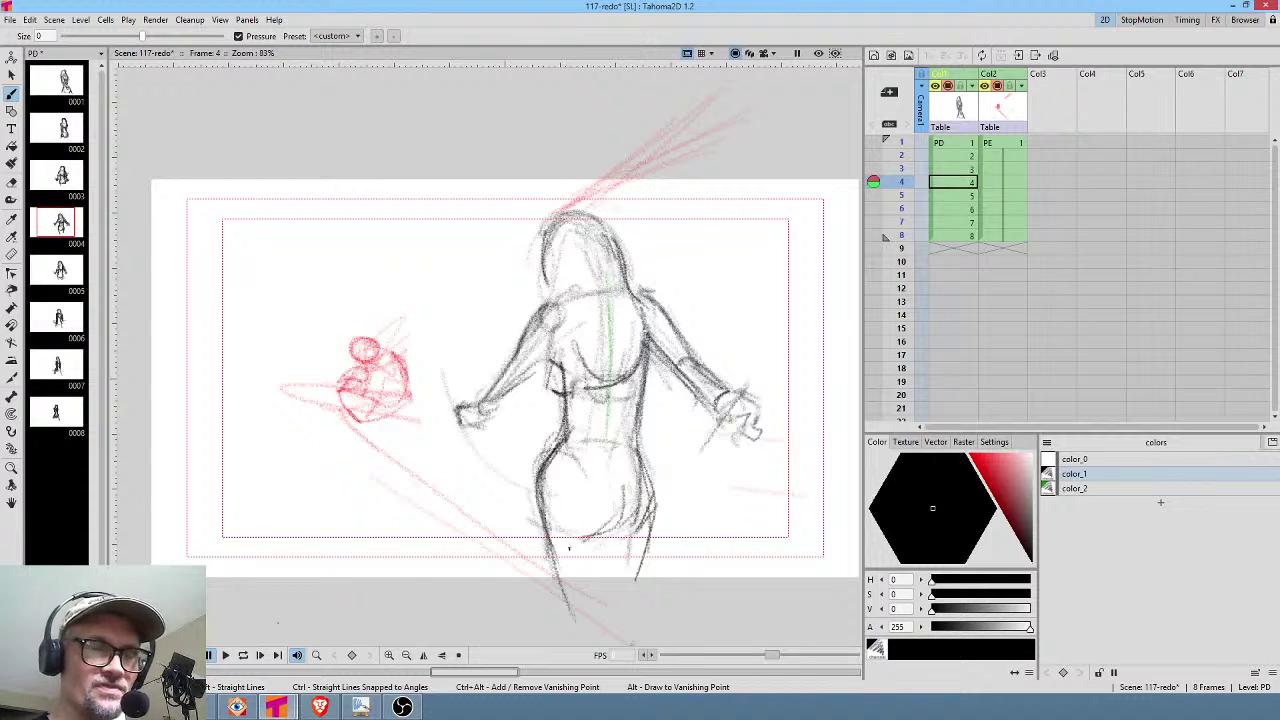
key(period)
key(comma)
key(period)
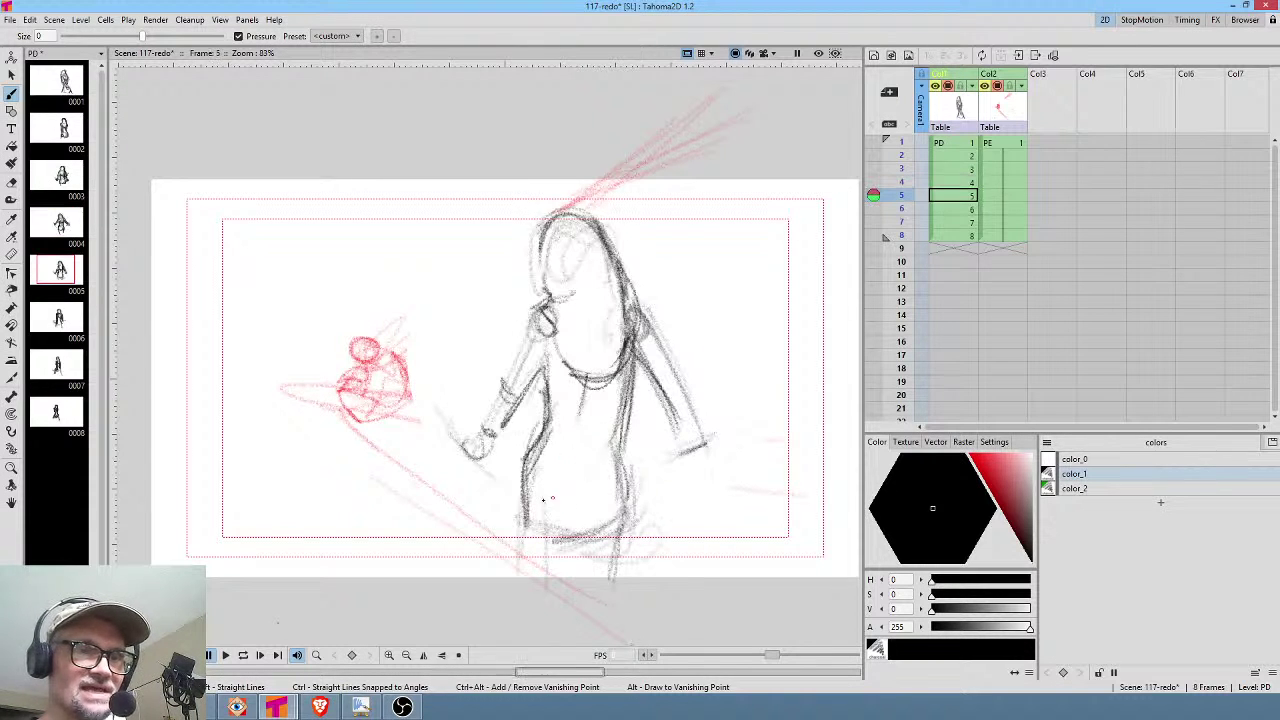
drag(523, 465, 520, 587)
key(period)
mouse_move(518, 508)
mouse_down()
mouse_move(506, 490)
mouse_move(470, 585)
mouse_up()
Strengthen the left thigh's outer contour on PD frame 7.
key(comma)
key(period)
key(period)
drag(496, 460, 460, 555)
drag(478, 502, 455, 565)
Extend the left leg down to the knee and sketch the right leg's knee curve on PD frame 8.
key(period)
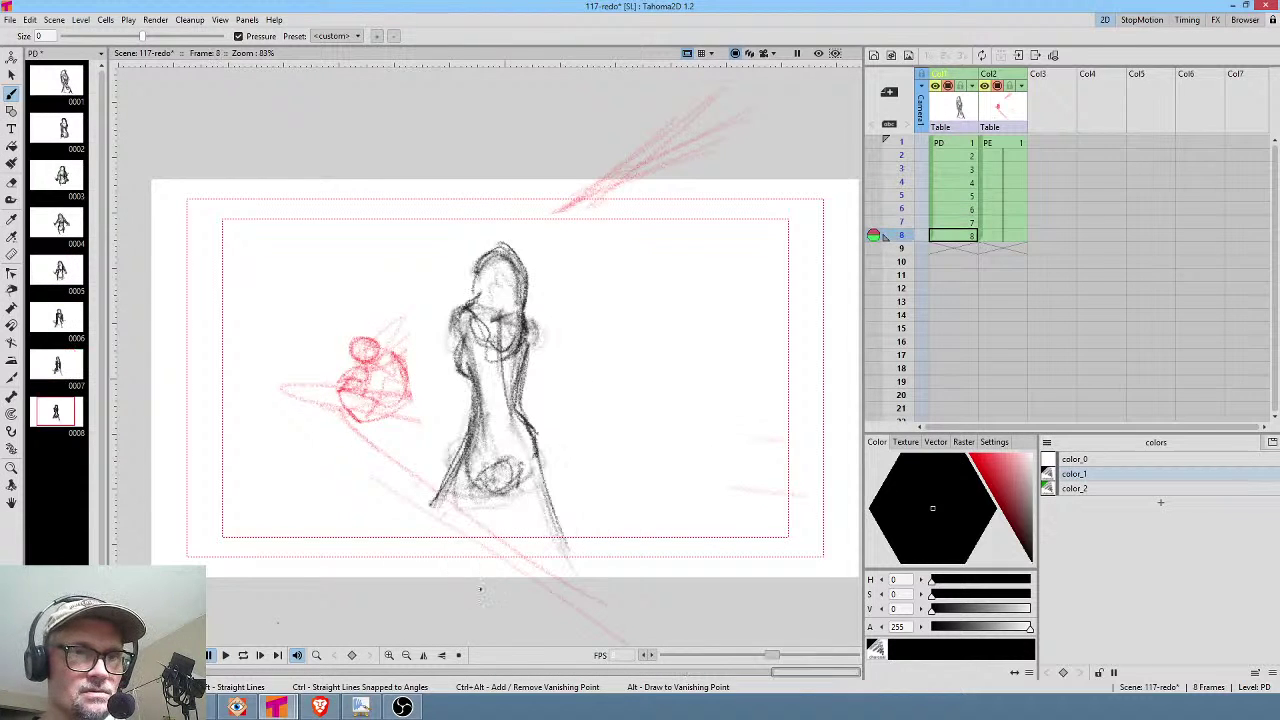
drag(440, 494, 416, 548)
drag(411, 558, 437, 597)
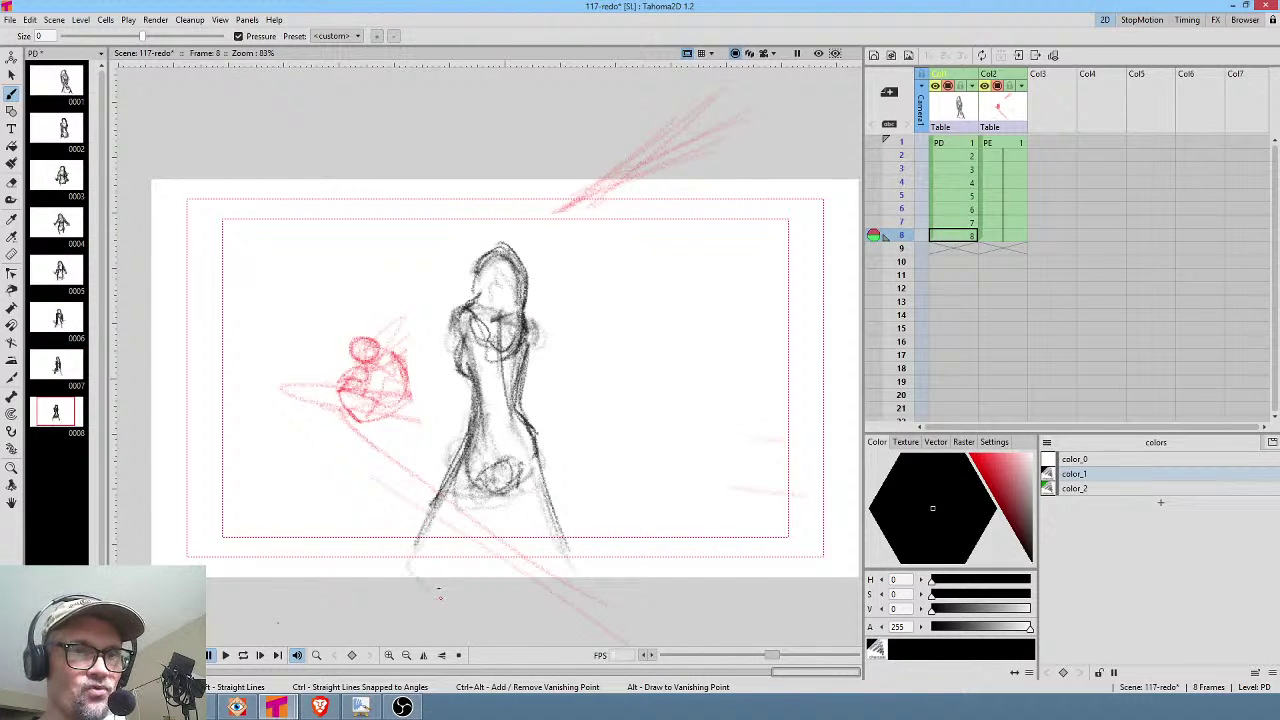
mouse_move(497, 566)
mouse_down()
mouse_move(548, 572)
mouse_move(563, 549)
mouse_up()
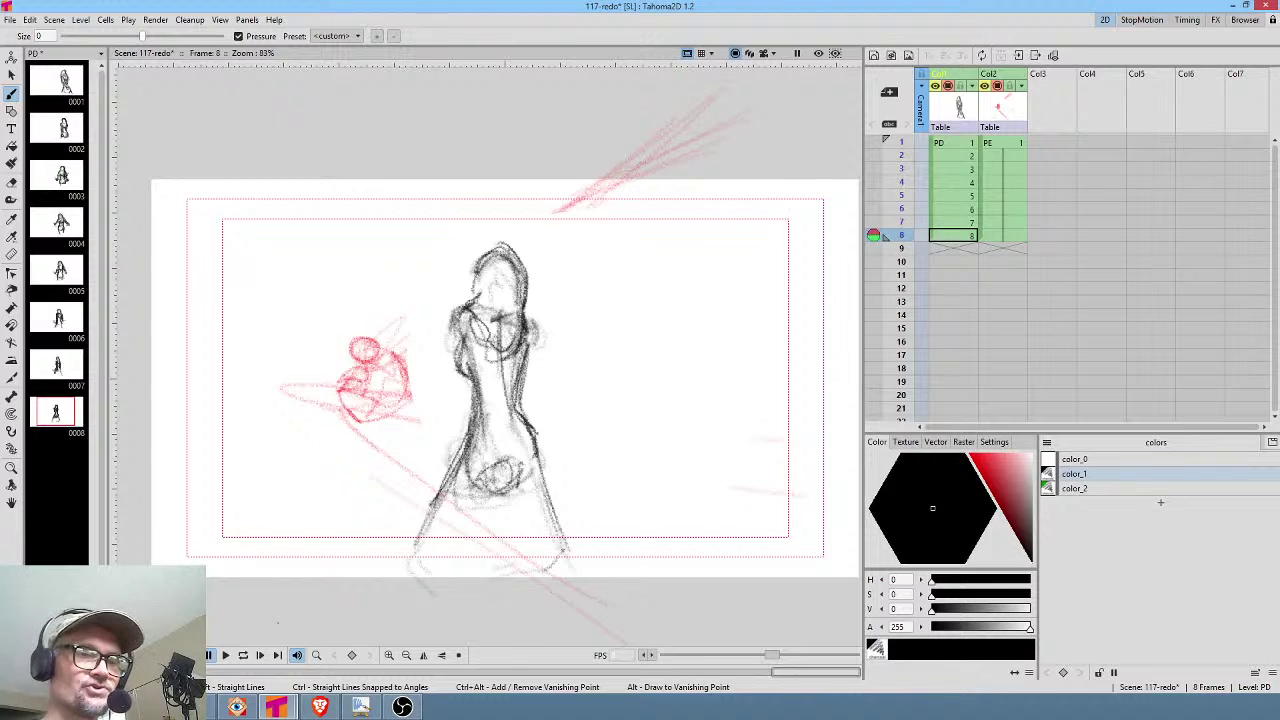
Draw the left arm down to the hand on PD frame 8 and mark its elbow on frame 7.
drag(485, 415, 489, 464)
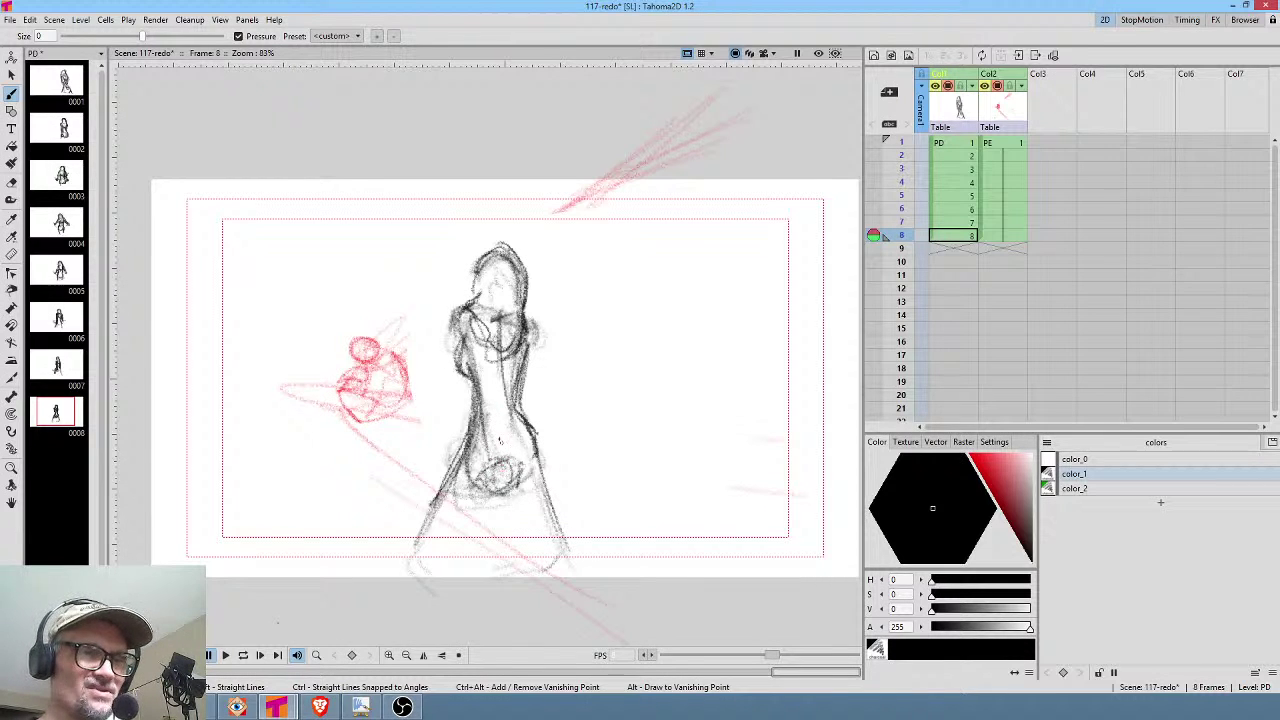
drag(492, 350, 498, 434)
mouse_move(489, 342)
mouse_down()
mouse_move(500, 436)
mouse_move(495, 425)
mouse_up()
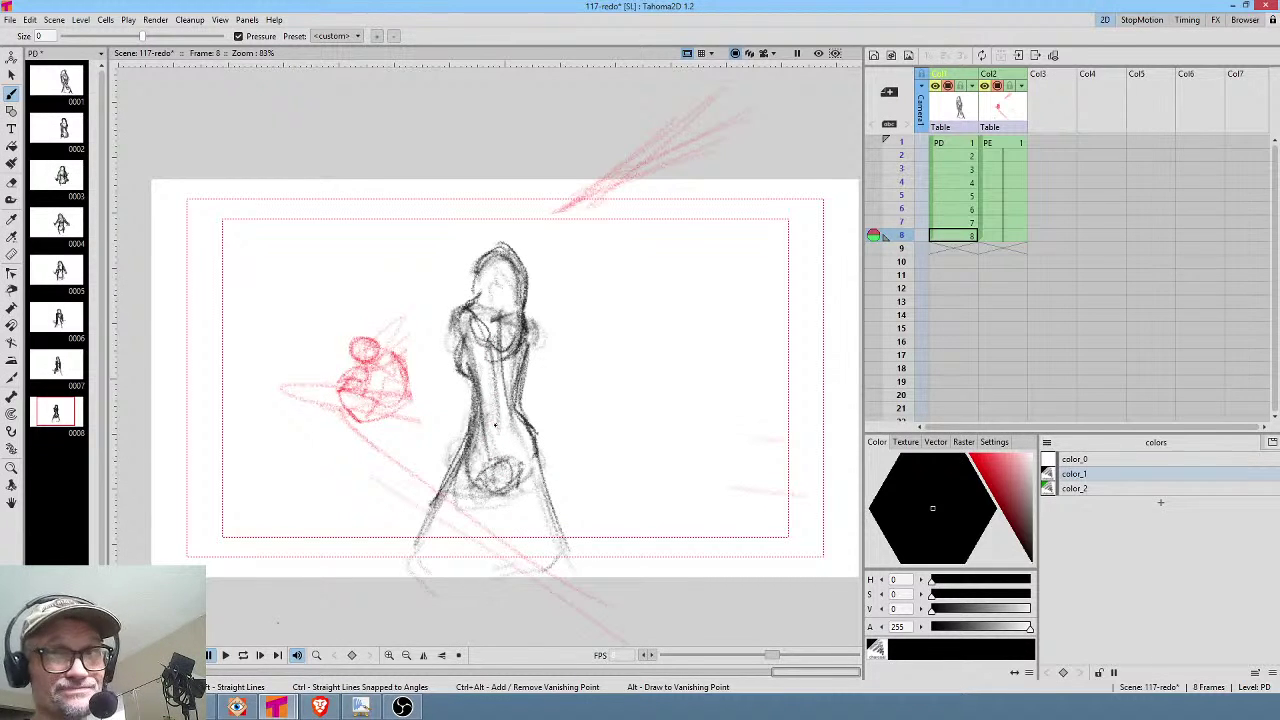
key(comma)
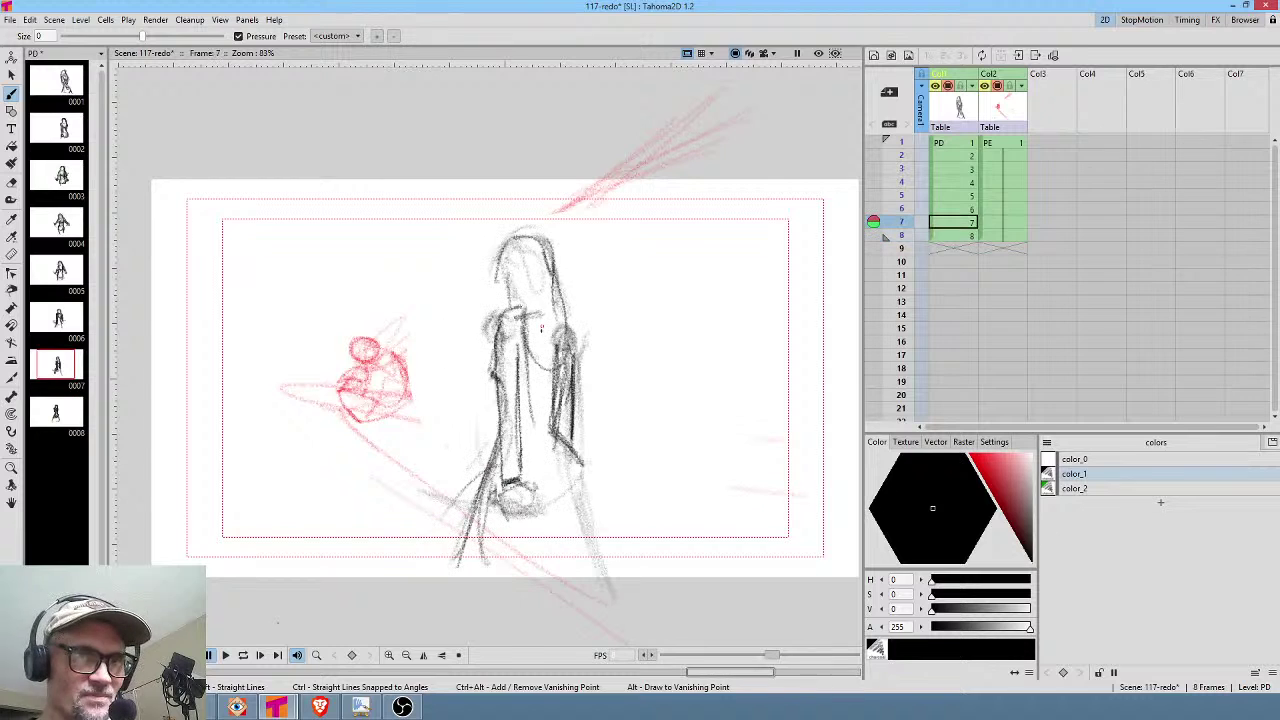
drag(507, 400, 510, 402)
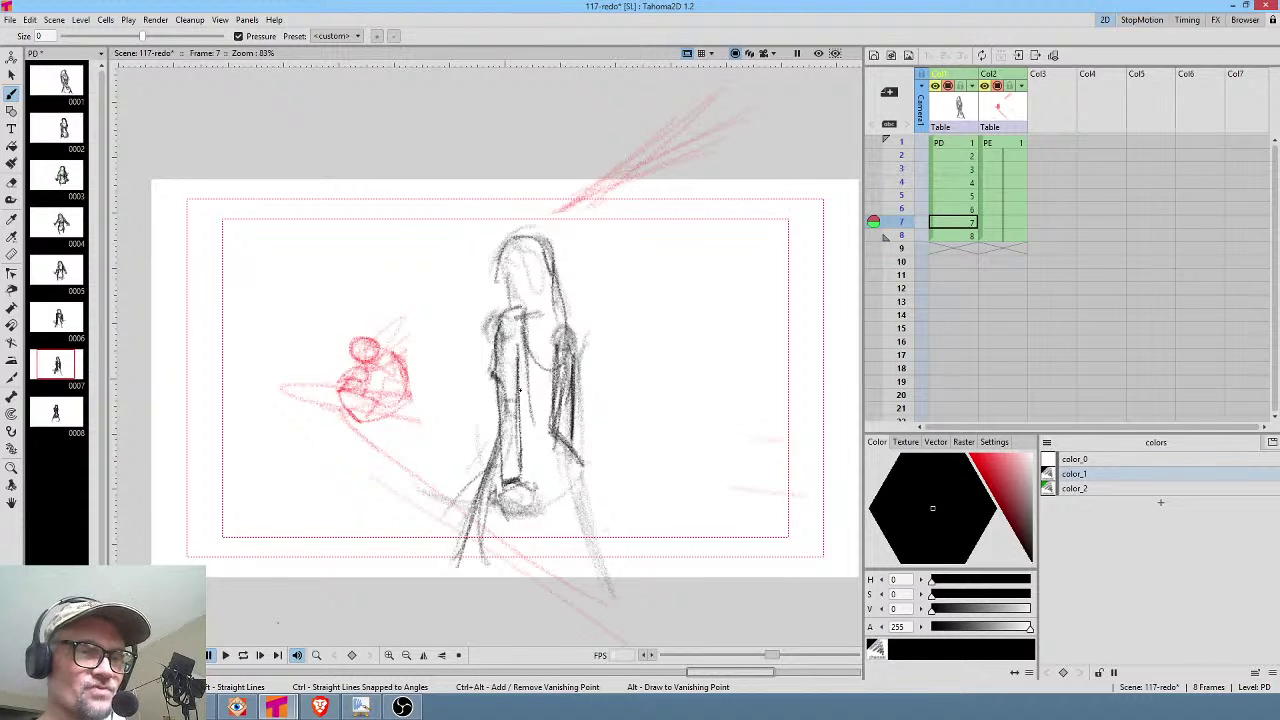
Flip through the neighbouring frames and draw the right hip and thigh contour on PD frame 6.
key(comma)
key(comma)
key(comma)
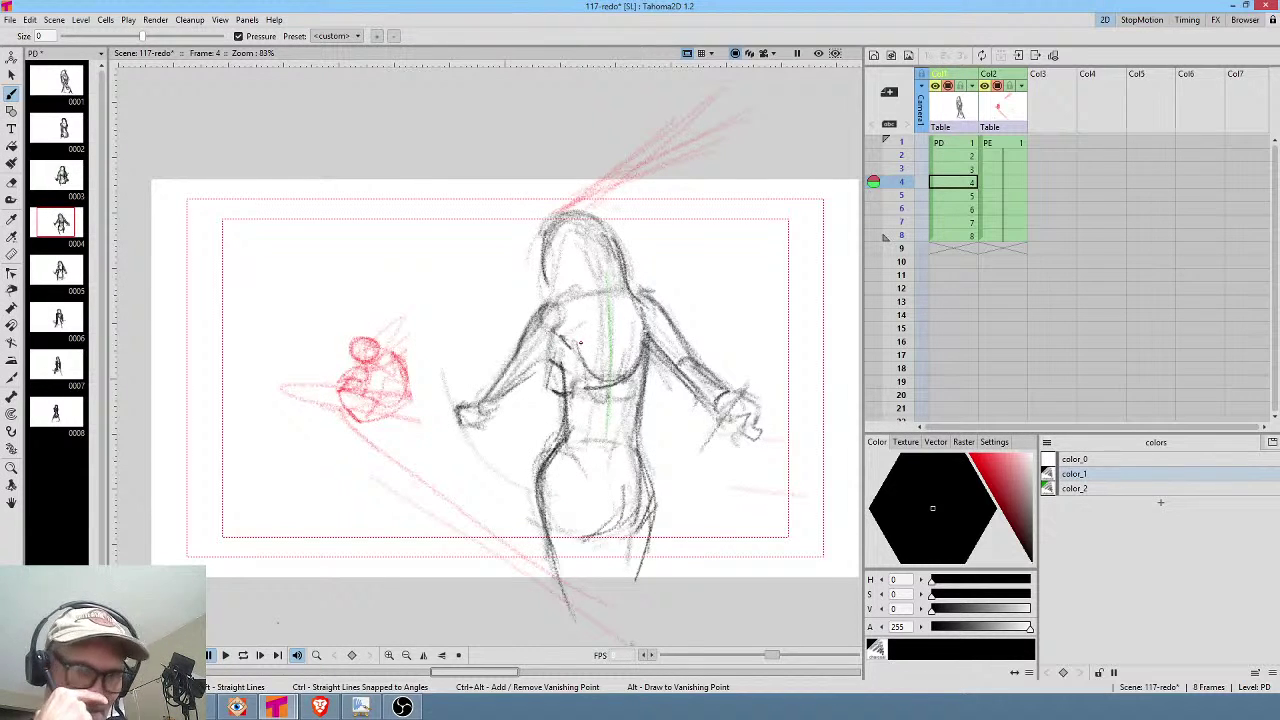
key(comma)
key(period)
key(period)
key(period)
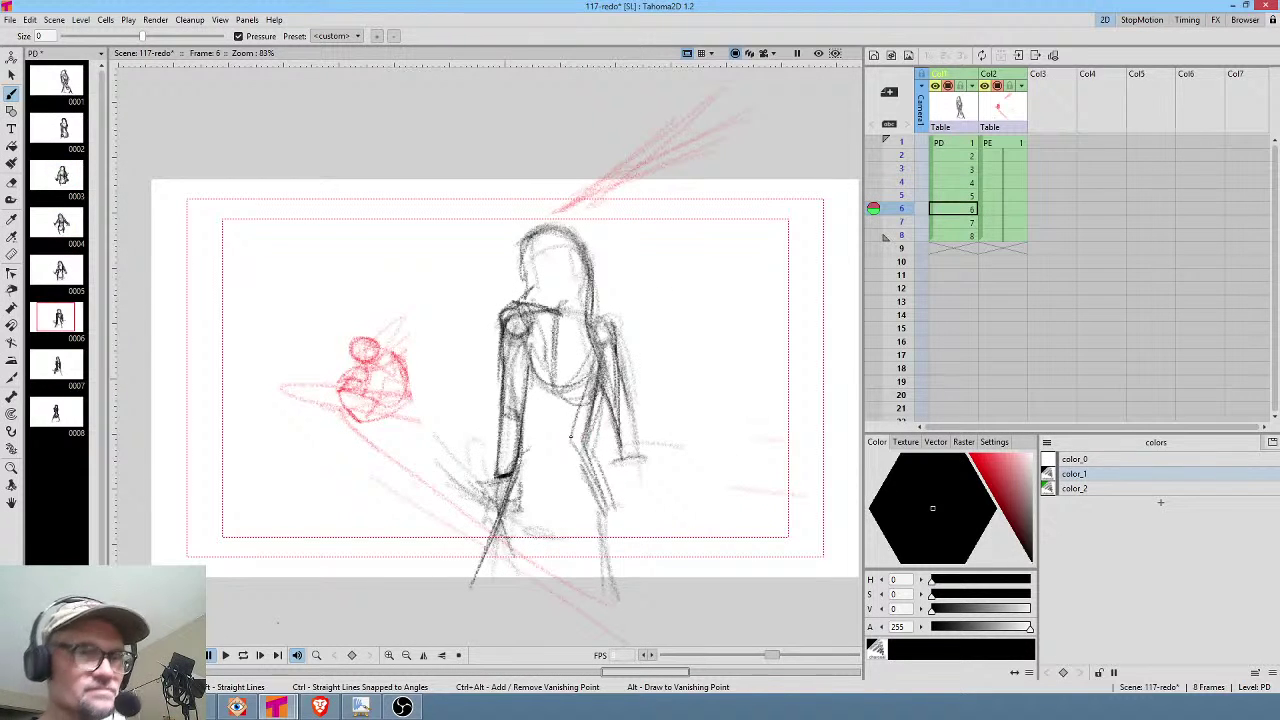
drag(585, 432, 612, 574)
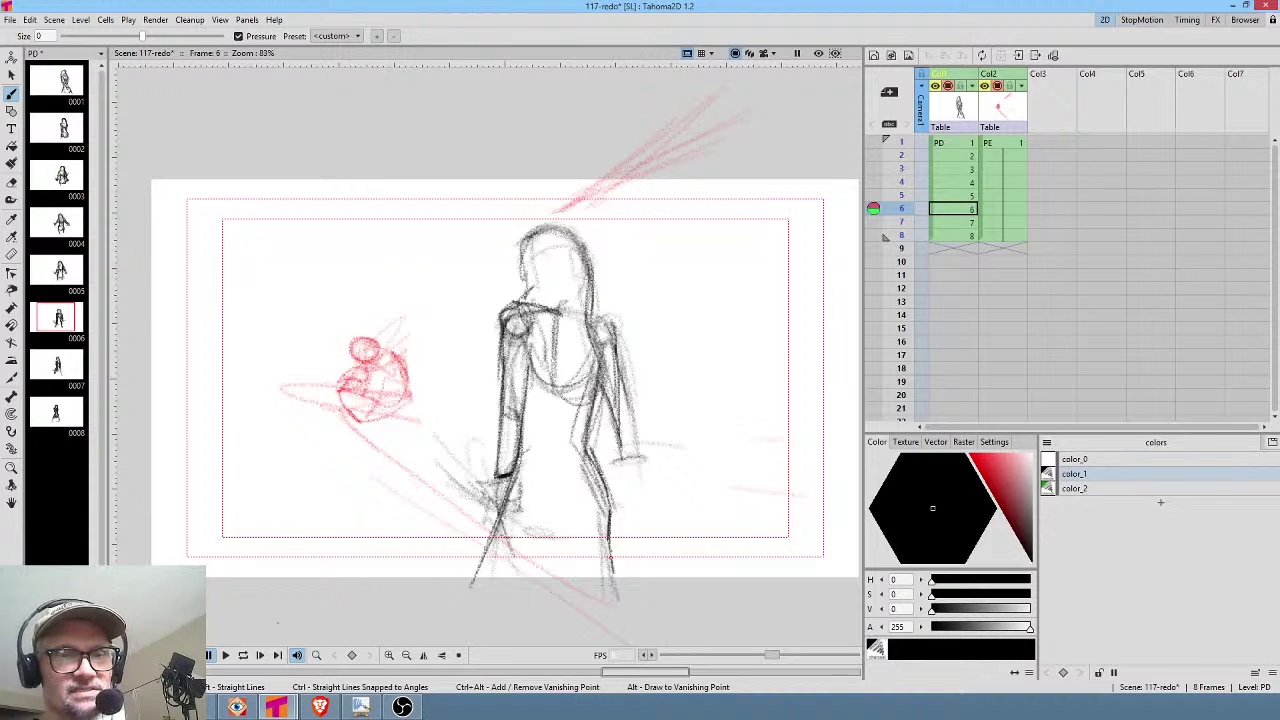
Refine the hair edge and shoulder contours on PD frame 3 and compare the pose with the preceding frames.
key(comma)
key(comma)
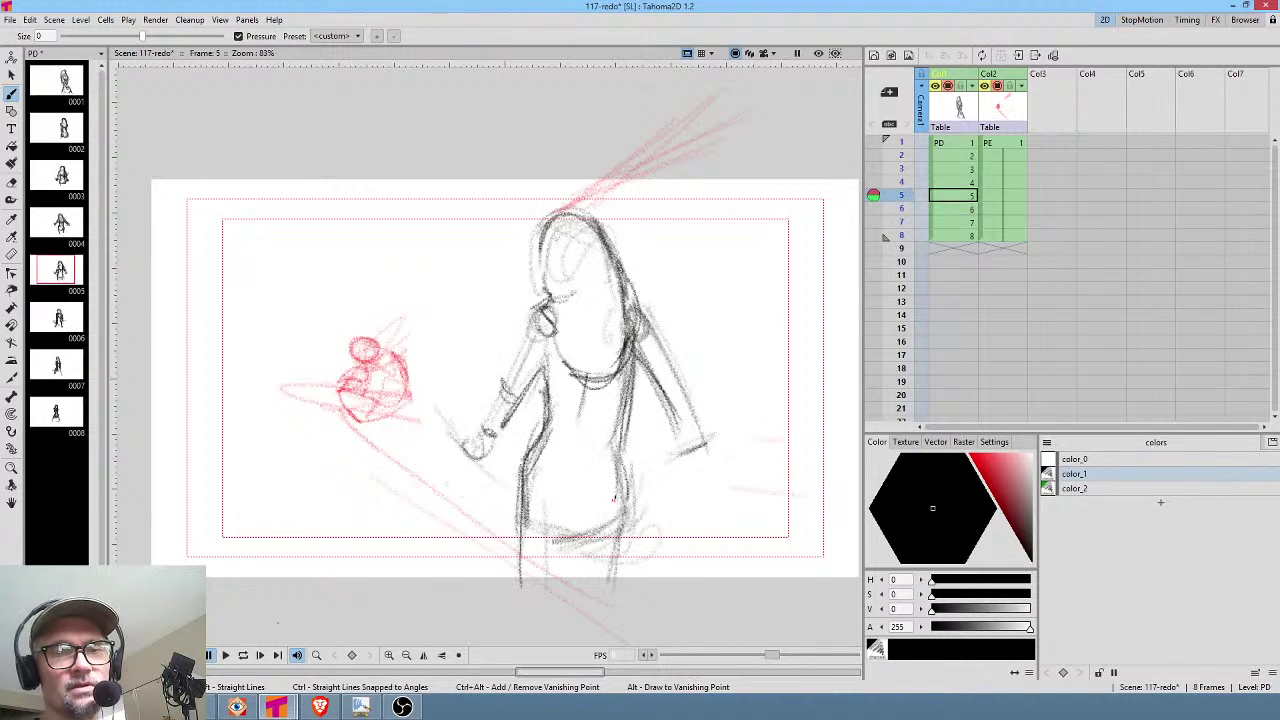
key(comma)
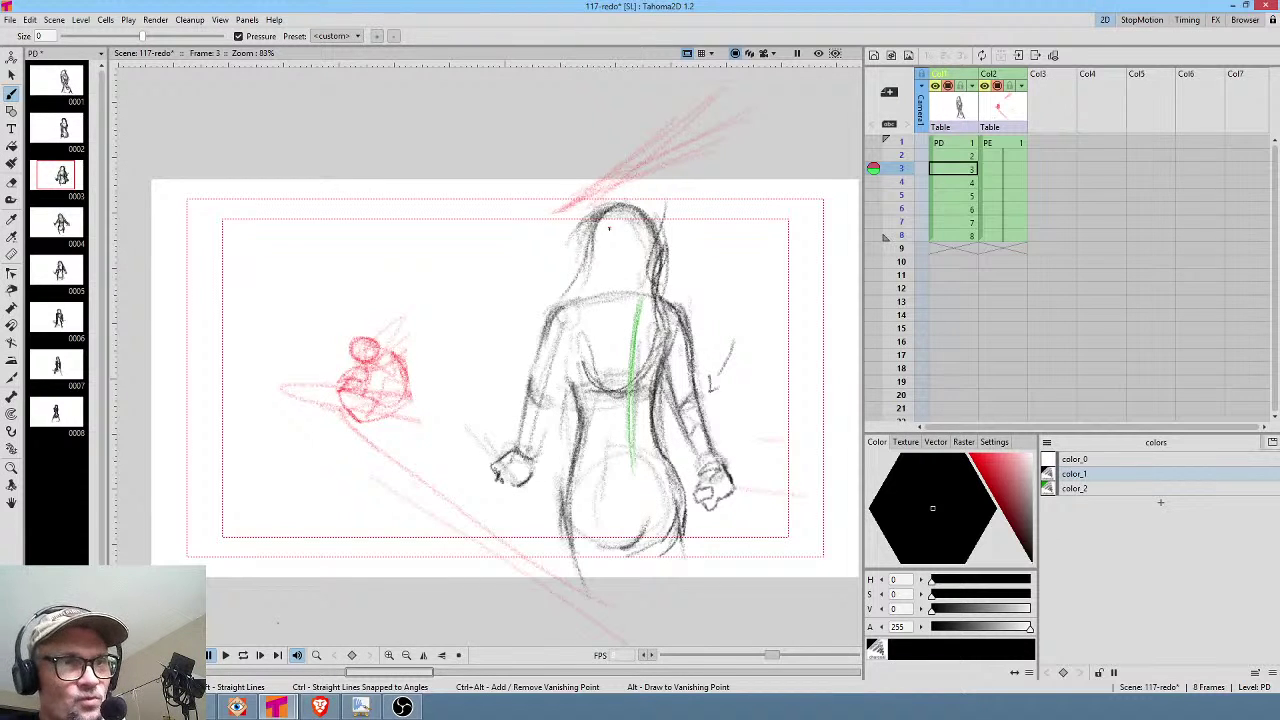
mouse_move(590, 258)
mouse_down()
mouse_move(566, 314)
mouse_move(586, 340)
mouse_up()
drag(670, 297, 663, 309)
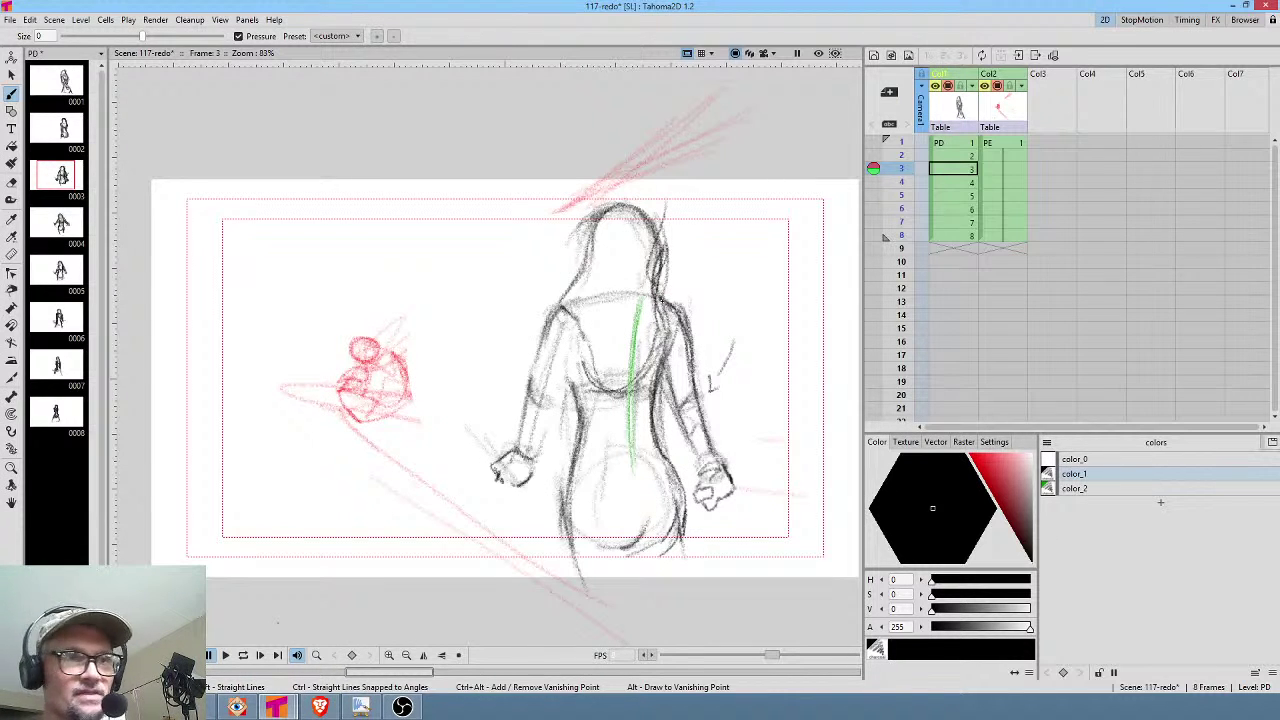
key(Up)
key(Up)
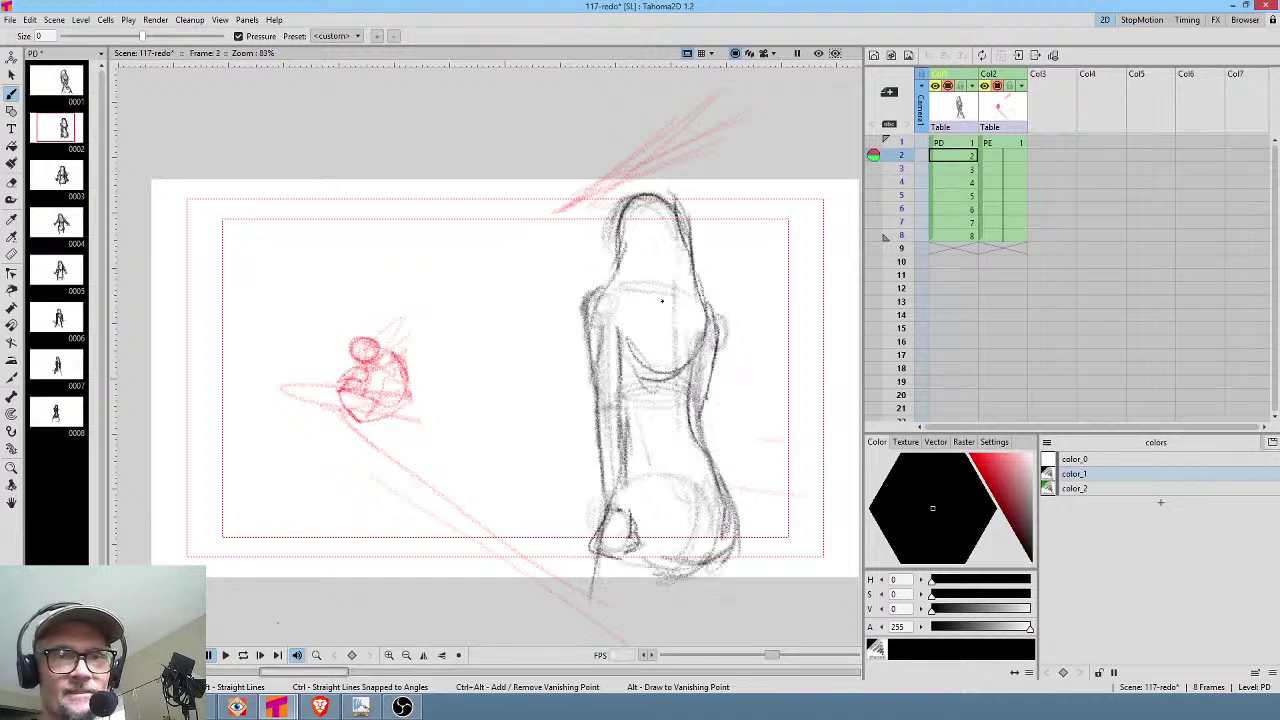
key(Down)
key(Down)
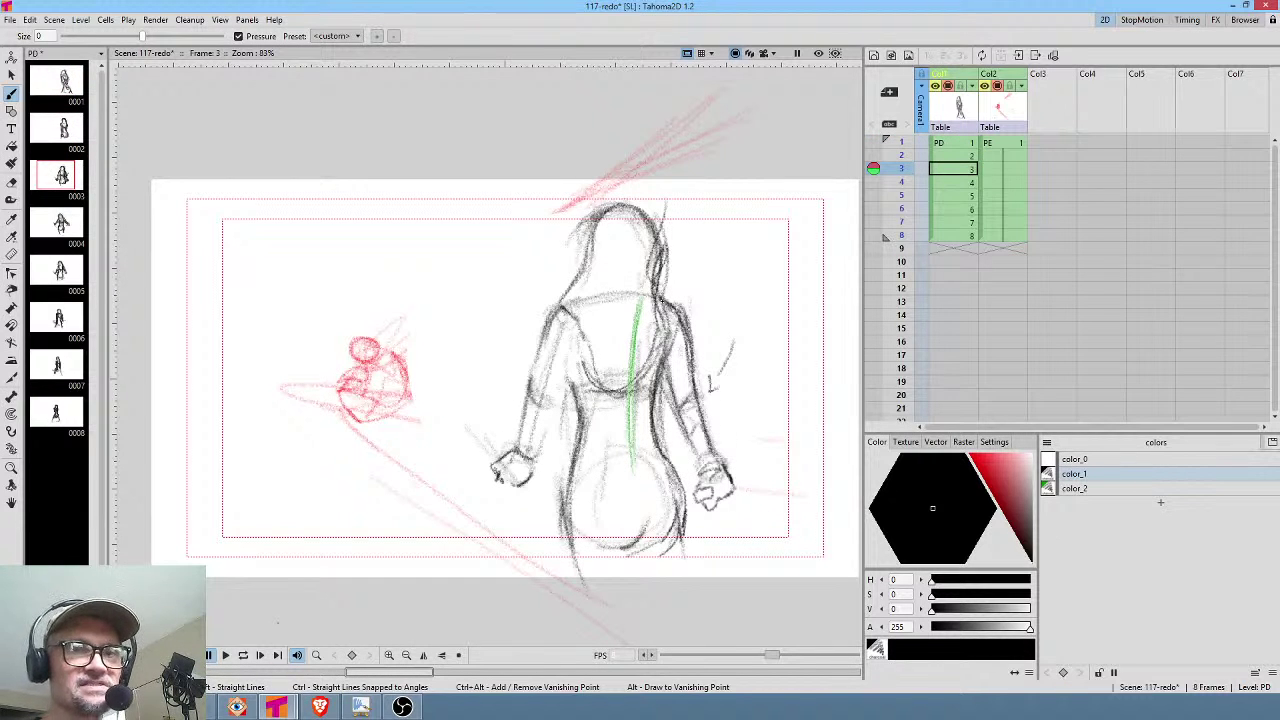
Erase the stray lines beside the right shoulder on PD frame 3 and redraw the shoulder contour.
key(a)
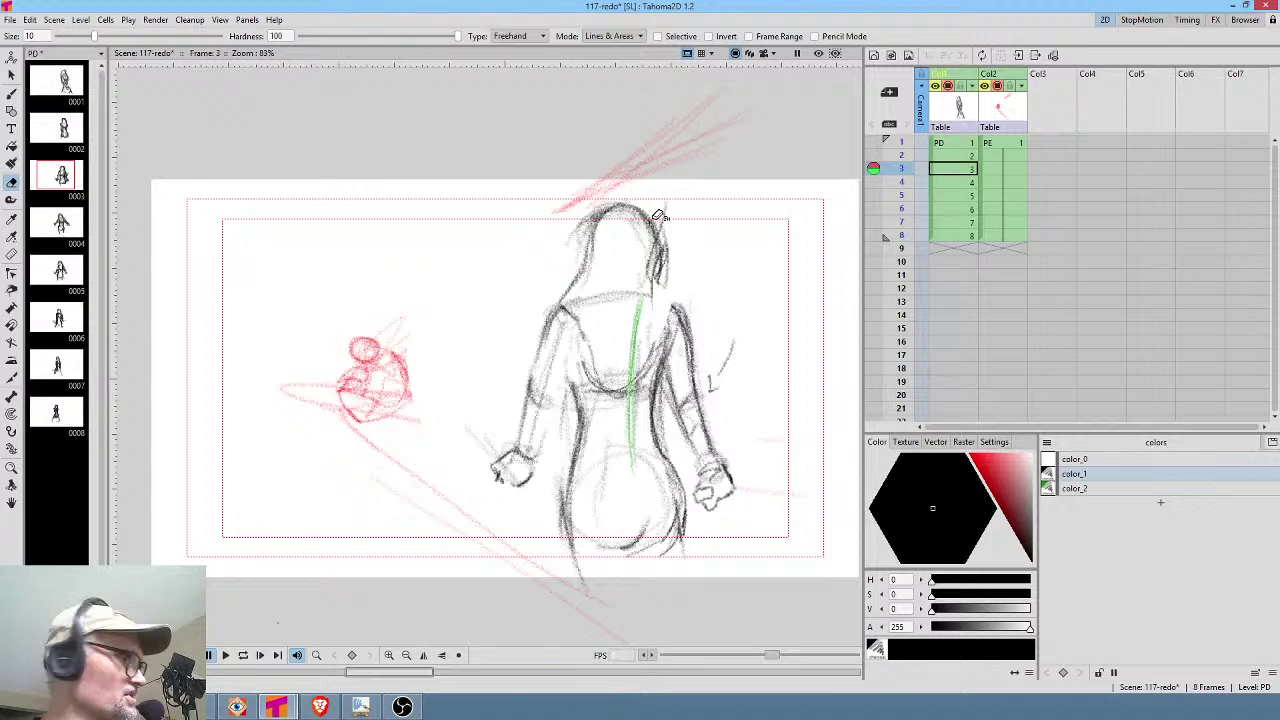
key(b)
drag(674, 306, 660, 342)
key(comma)
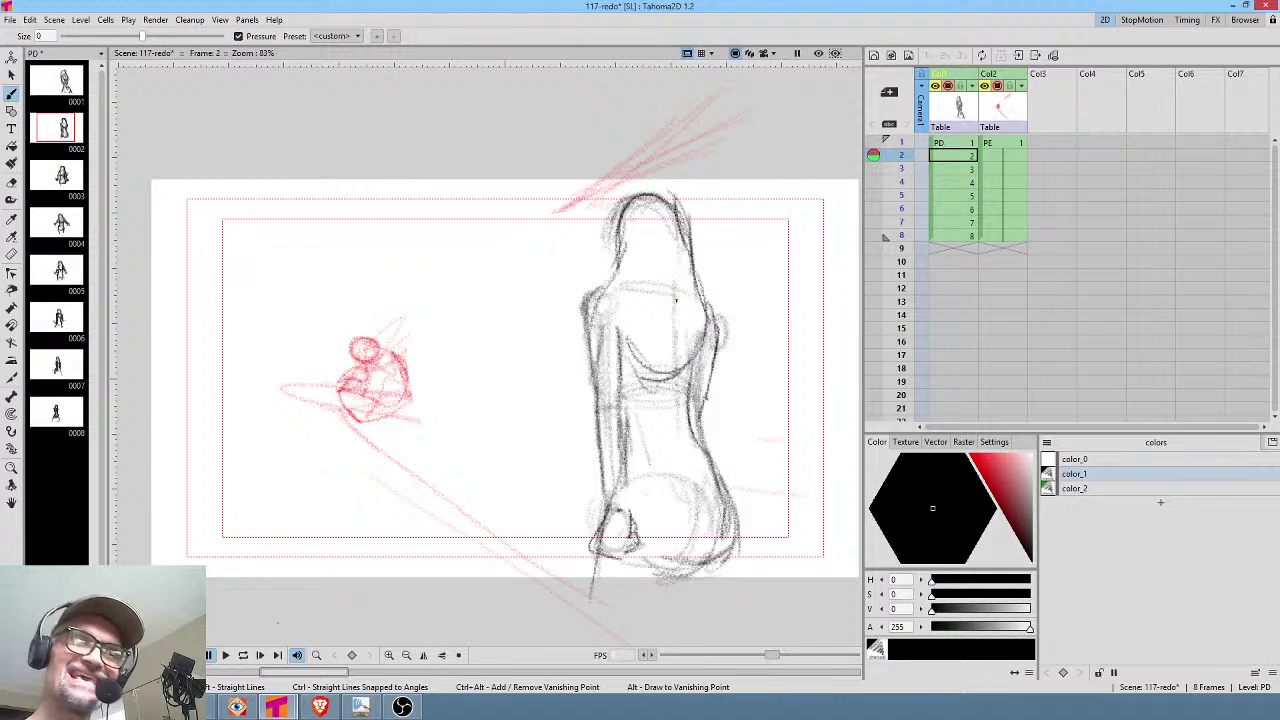
Draw the right contour from shoulder through waist to hip on PD frame 1 and compare it with frame 2.
key(comma)
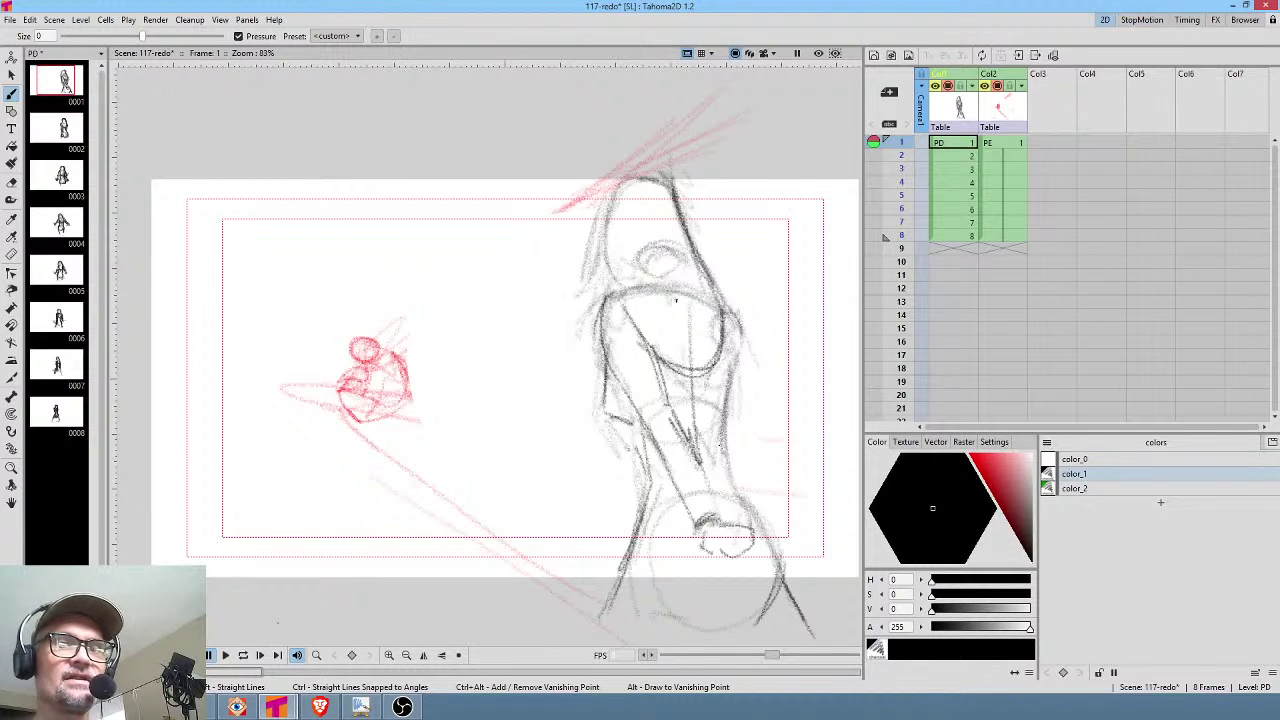
mouse_move(739, 324)
mouse_down()
mouse_move(726, 468)
mouse_move(725, 454)
mouse_move(775, 548)
mouse_up()
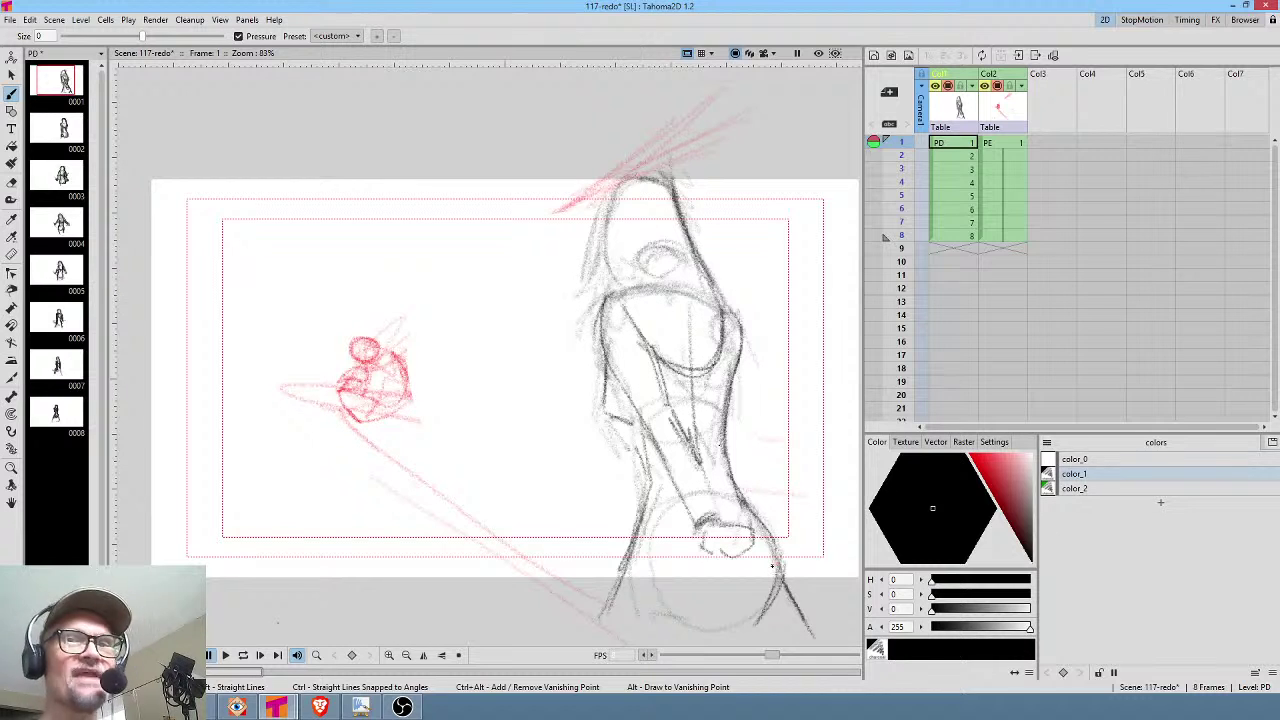
key(period)
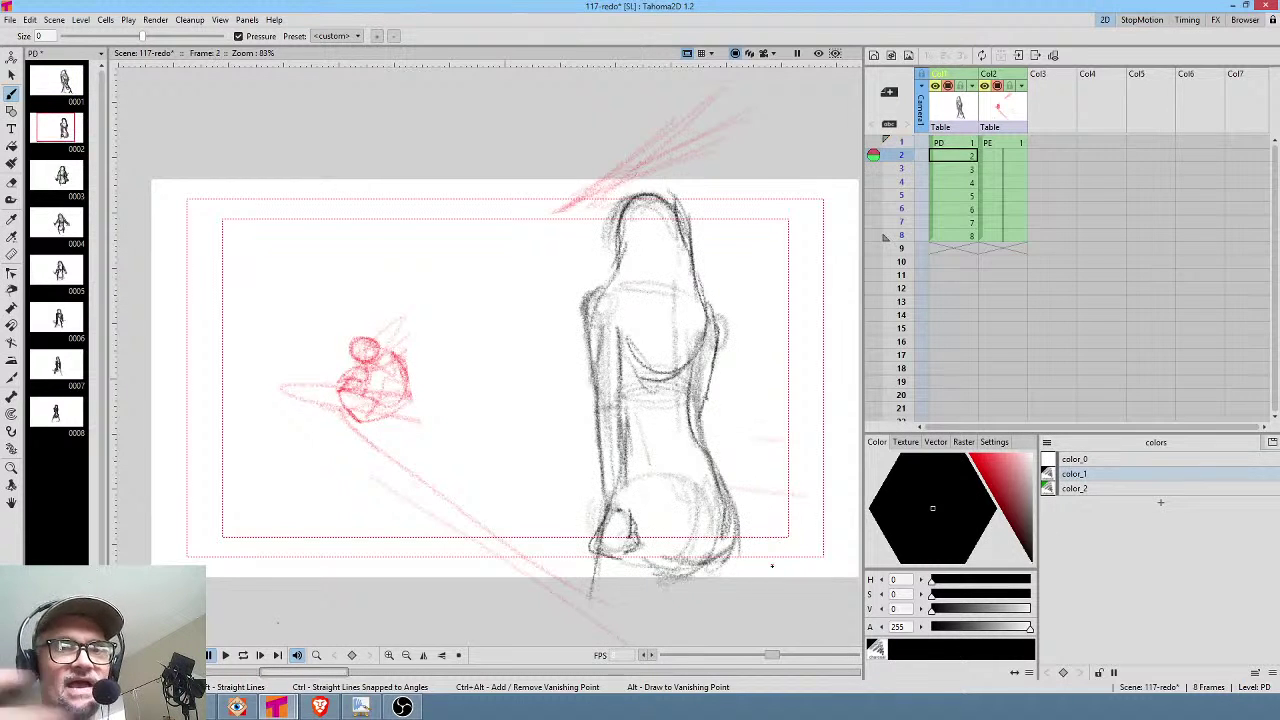
key(comma)
key(period)
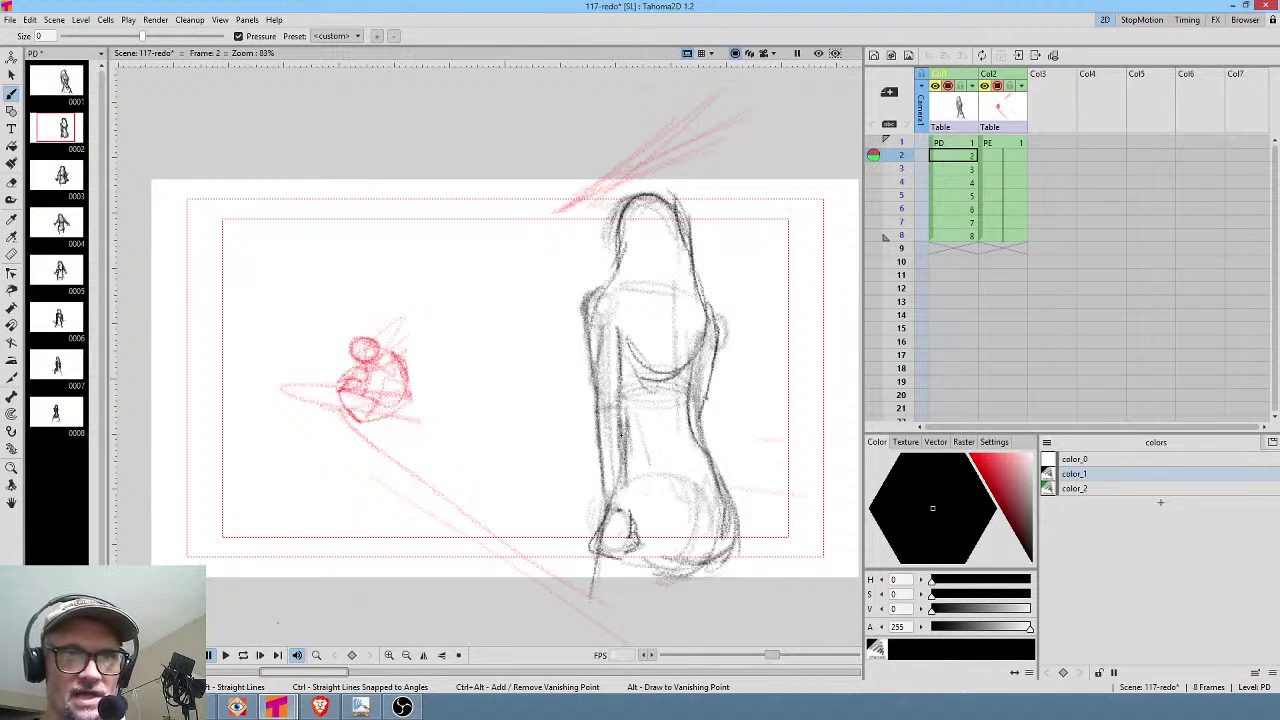
Select the left hand on PD frame 3 and shift it slightly down and outward, comparing it with frame 2.
key(period)
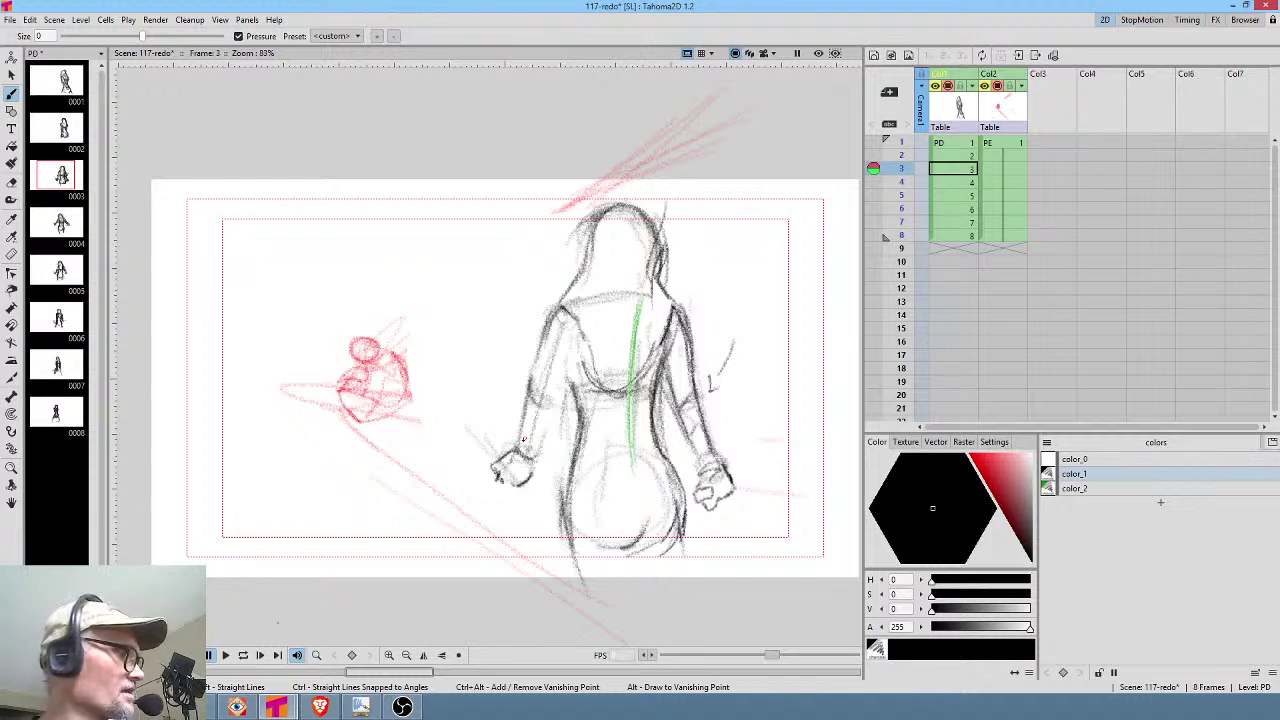
key(s)
mouse_move(531, 434)
mouse_down()
mouse_move(480, 504)
mouse_move(539, 458)
mouse_move(520, 482)
mouse_move(527, 471)
mouse_up()
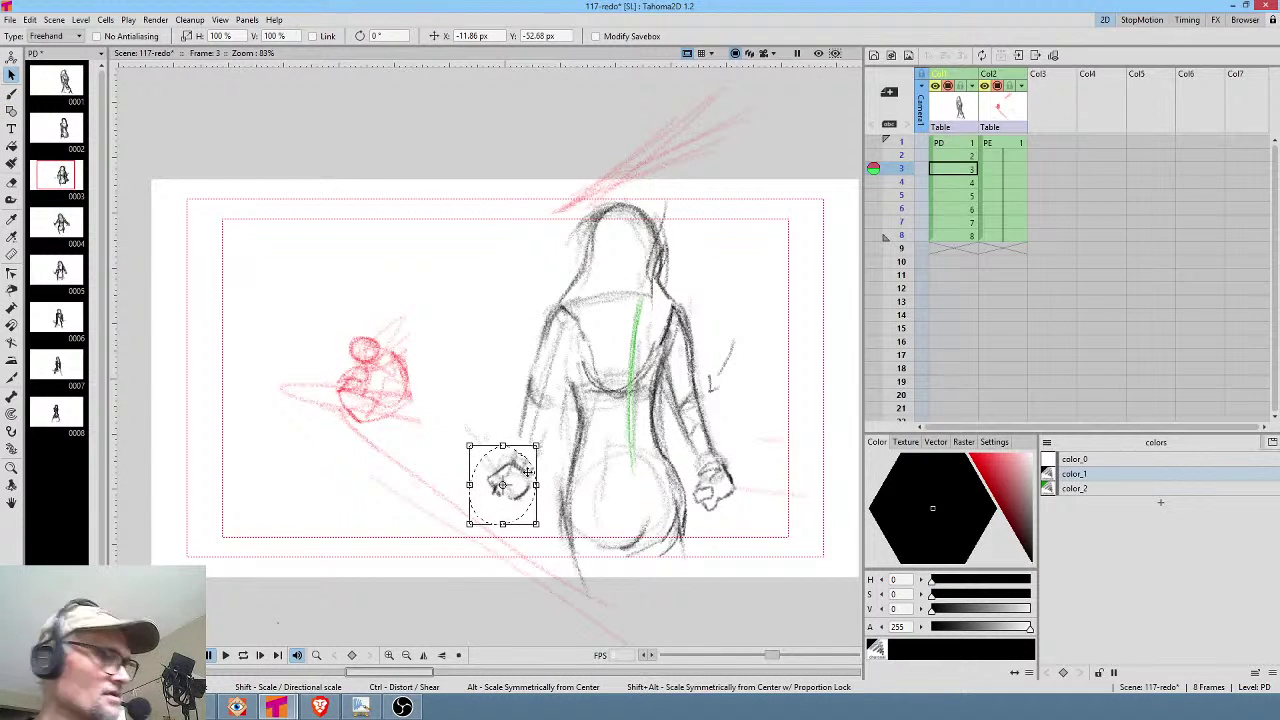
key(comma)
key(period)
Move the left hand slightly down and outward on PD frame 4 and redraw the forearm contours to meet it.
key(period)
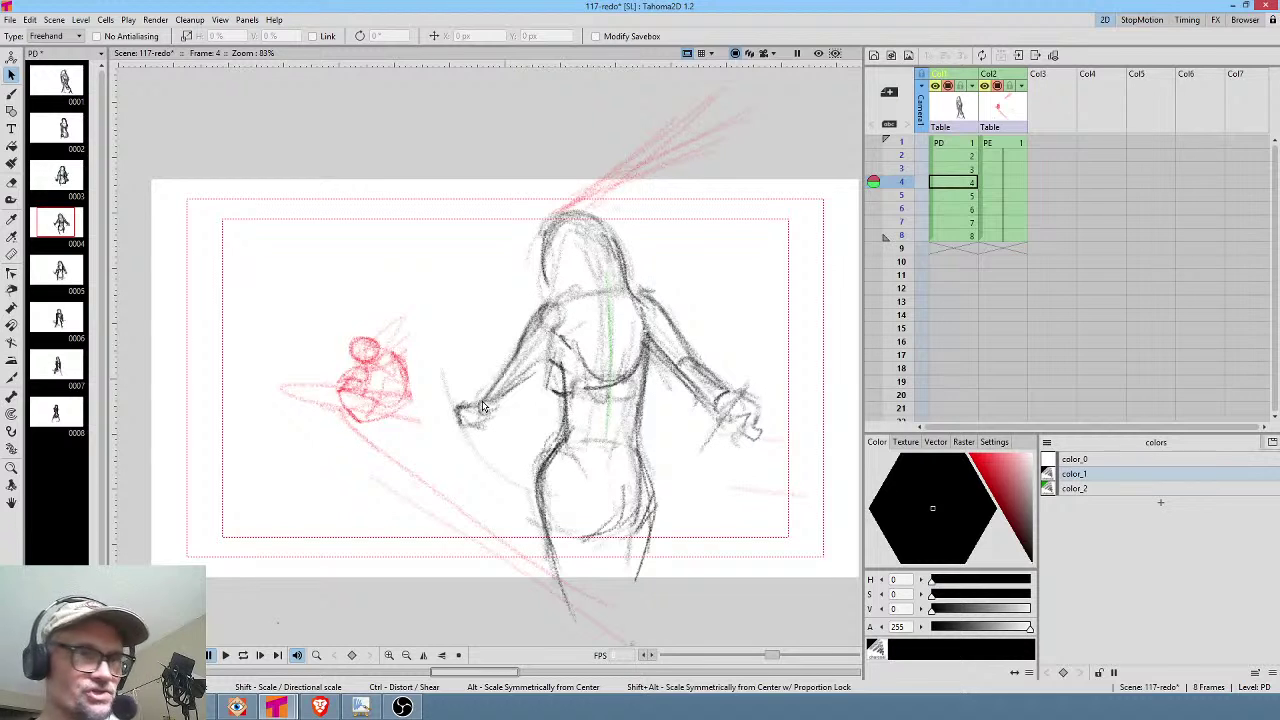
mouse_move(480, 392)
mouse_down()
mouse_move(493, 392)
mouse_move(458, 421)
mouse_up()
key(b)
drag(518, 334, 476, 406)
mouse_move(515, 345)
mouse_down()
mouse_move(478, 411)
mouse_move(514, 395)
mouse_move(492, 410)
mouse_move(537, 351)
mouse_move(532, 373)
mouse_move(499, 391)
mouse_up()
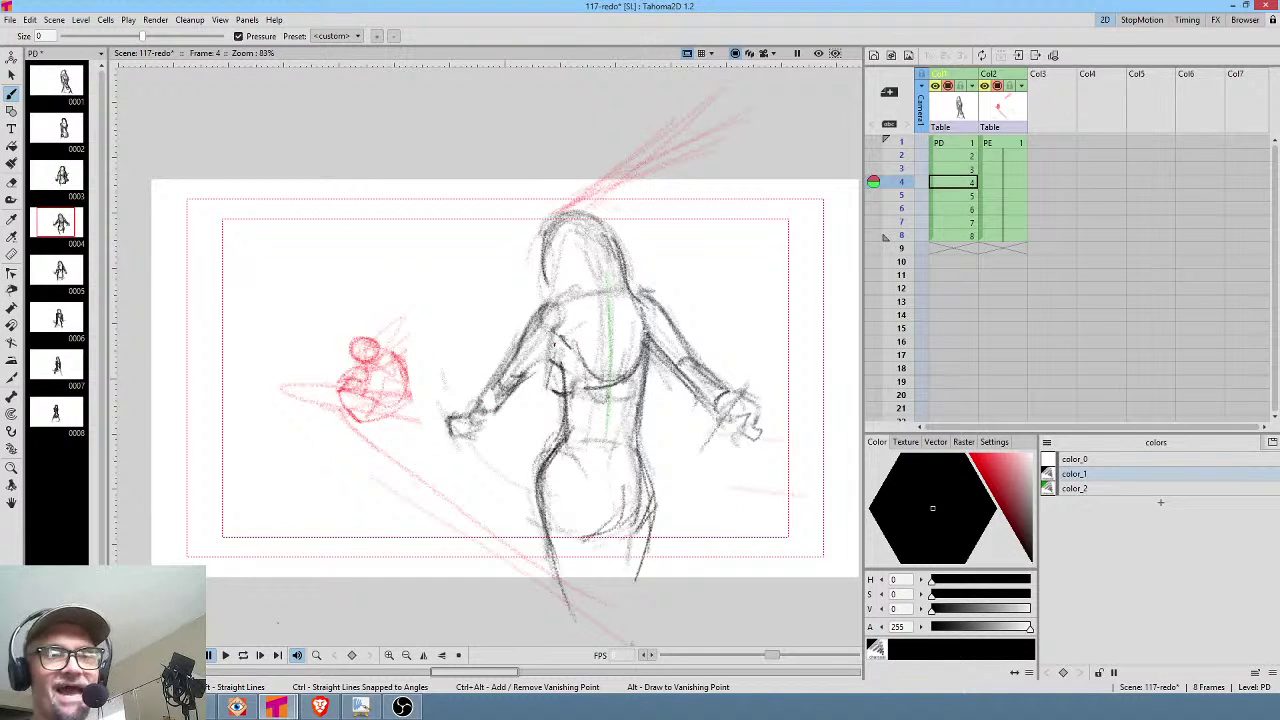
Refine the shoulder lines, the right hip and thigh contour, and the hair outline on PD frame 4.
drag(640, 292, 646, 336)
mouse_move(549, 300)
mouse_down()
mouse_move(532, 318)
mouse_move(584, 362)
mouse_up()
mouse_move(545, 305)
mouse_down()
mouse_move(538, 315)
mouse_move(586, 330)
mouse_move(594, 304)
mouse_up()
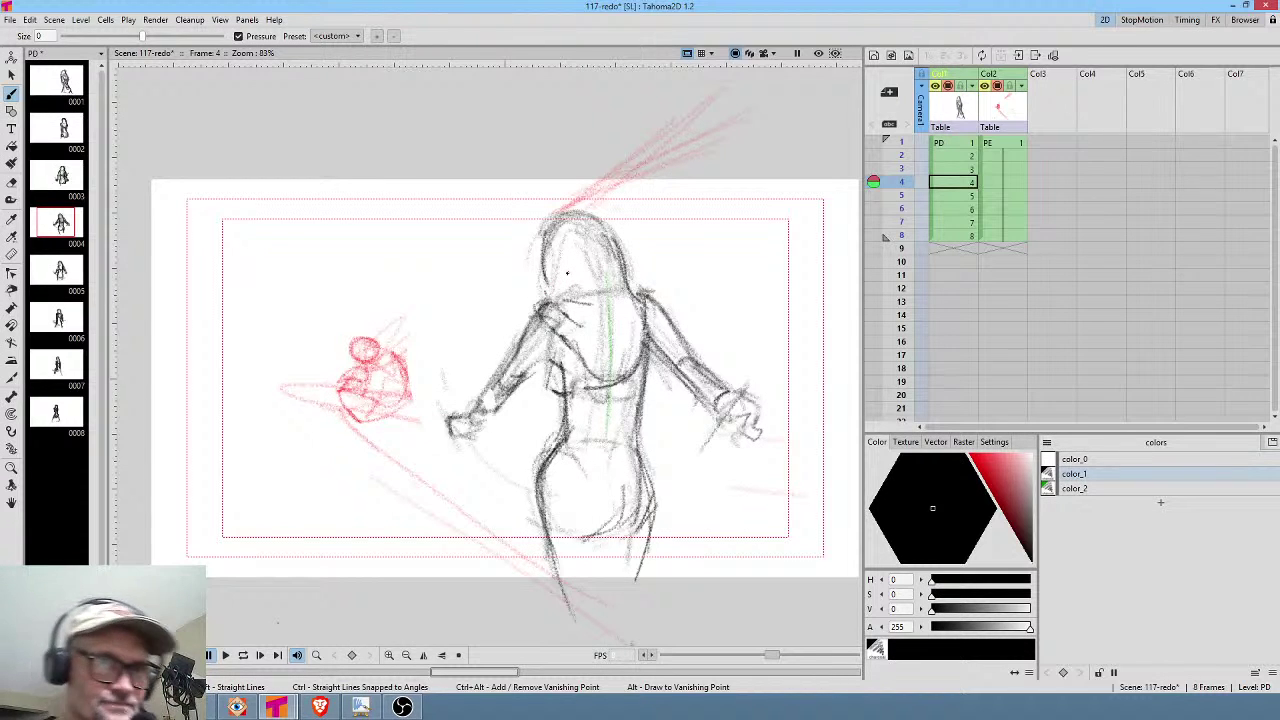
mouse_move(641, 428)
mouse_down()
mouse_move(660, 530)
mouse_move(645, 572)
mouse_up()
mouse_move(542, 289)
mouse_down()
mouse_move(576, 208)
mouse_move(620, 254)
mouse_move(628, 286)
mouse_up()
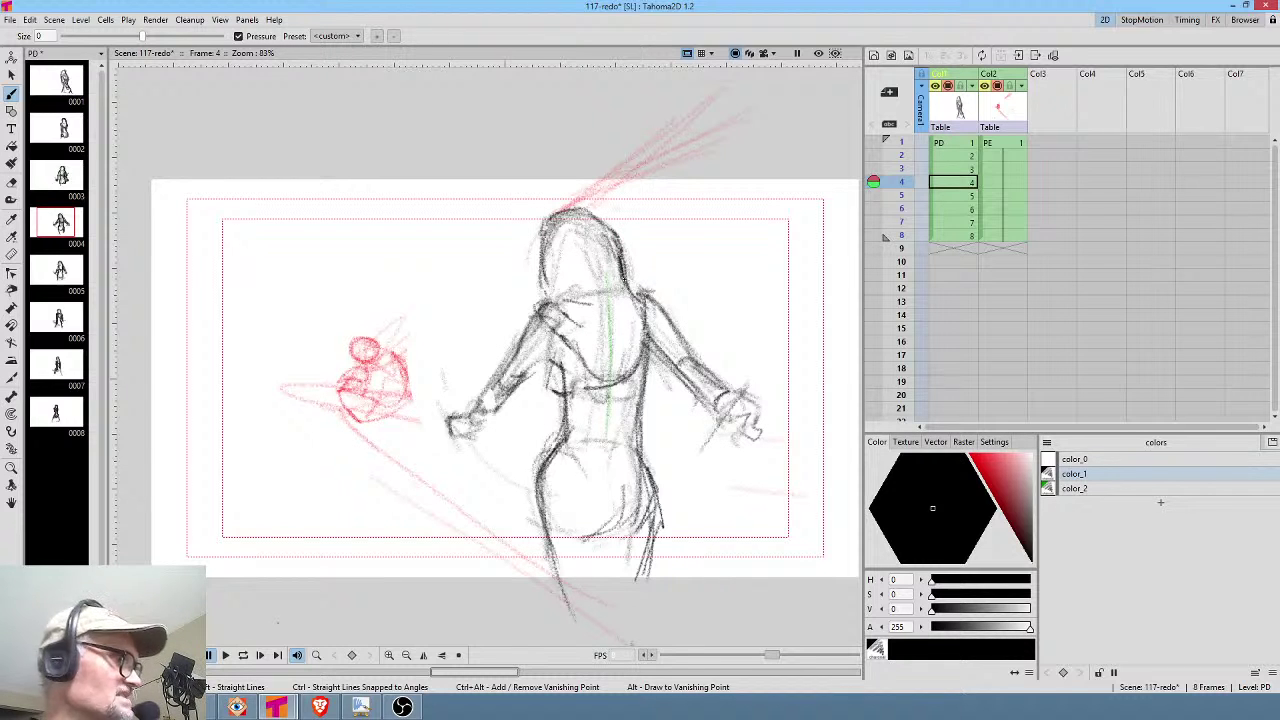
Compare the pose across neighbouring frames and redraw the left hair outline down to the shoulder on PD frame 1.
key(period)
key(comma)
key(comma)
key(comma)
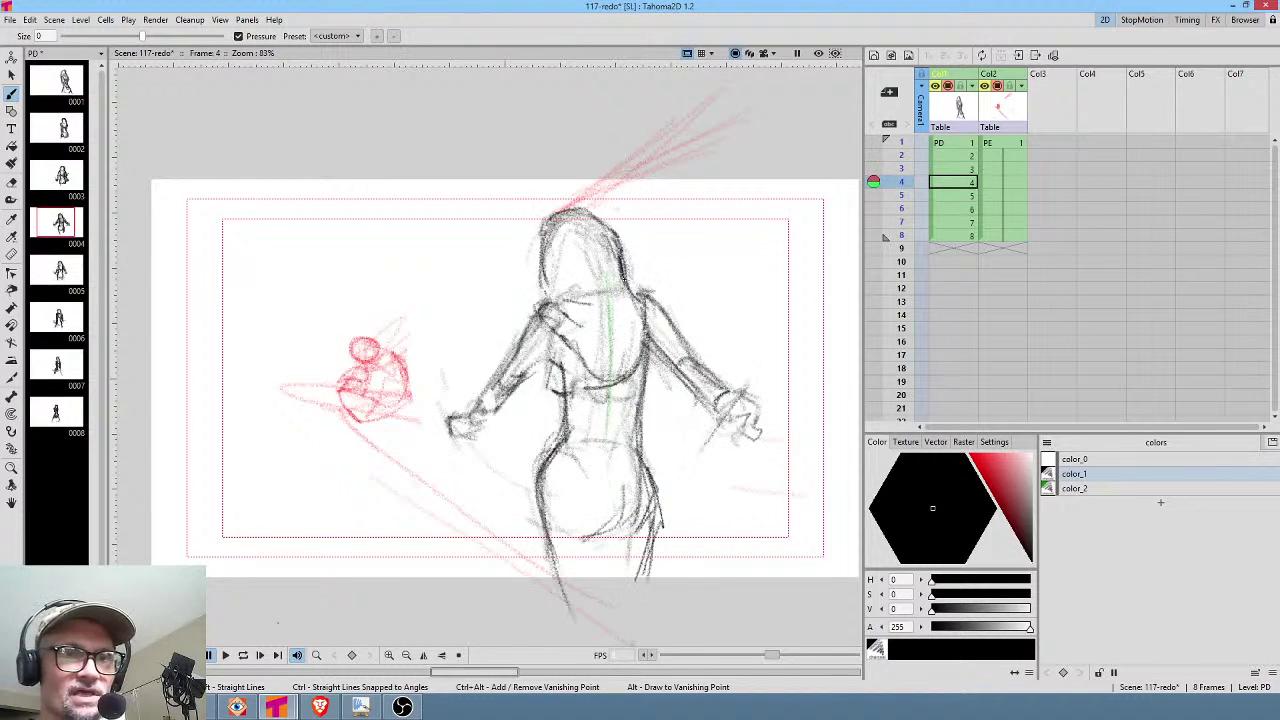
key(comma)
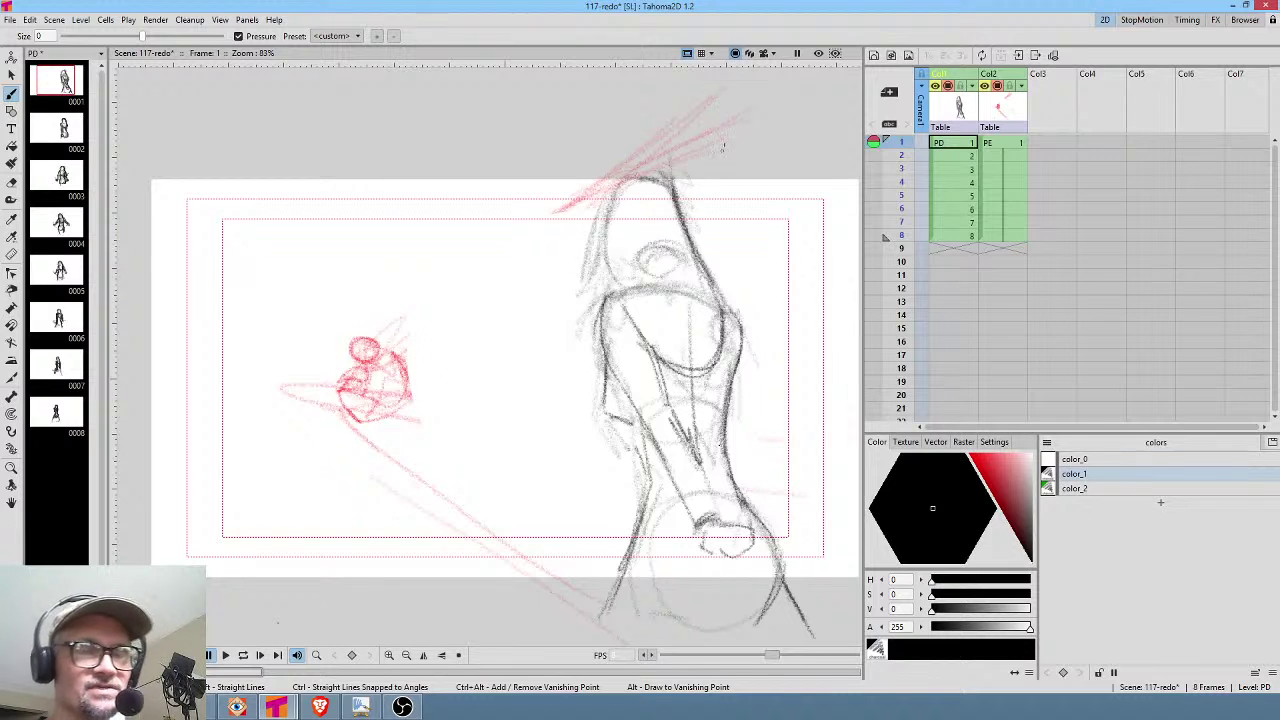
mouse_move(650, 178)
mouse_down()
mouse_move(607, 201)
mouse_move(685, 213)
mouse_move(700, 254)
mouse_move(601, 267)
mouse_up()
mouse_move(606, 200)
mouse_down()
mouse_move(603, 326)
mouse_move(642, 289)
mouse_move(661, 300)
mouse_up()
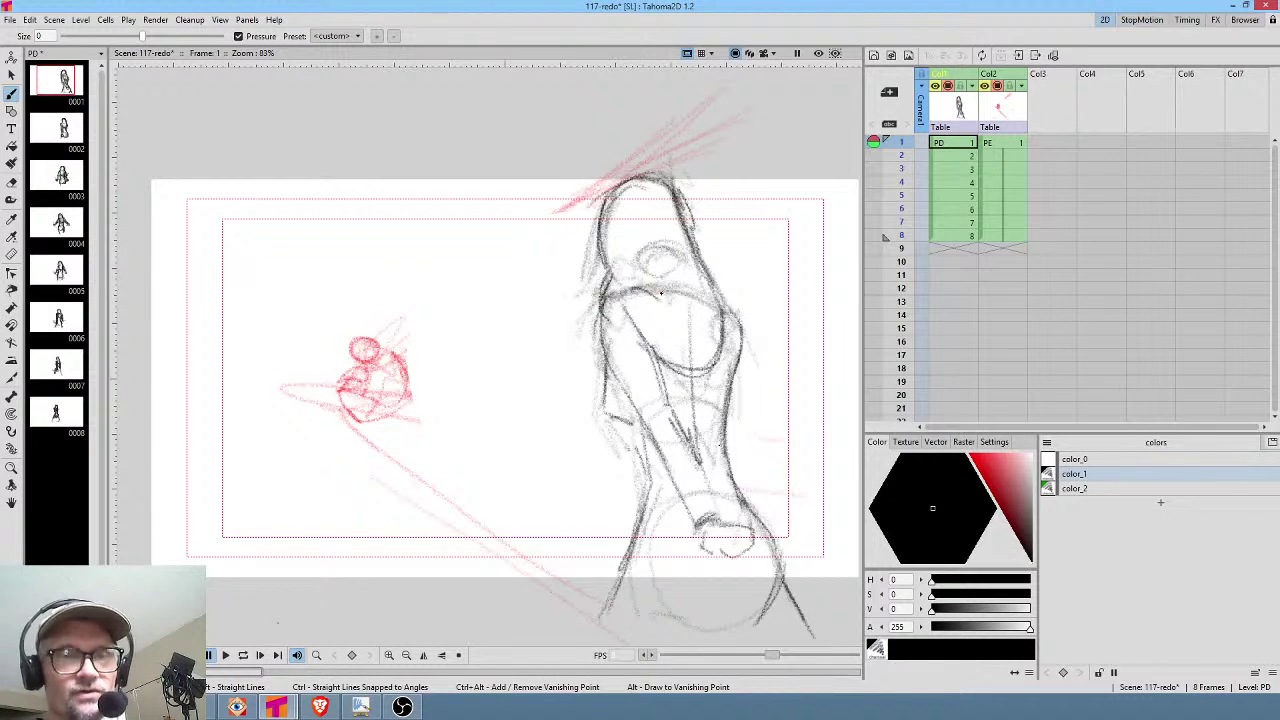
Select the left side of the hair on PD frame 2, shift it slightly outward, and compare with adjacent frames.
key(period)
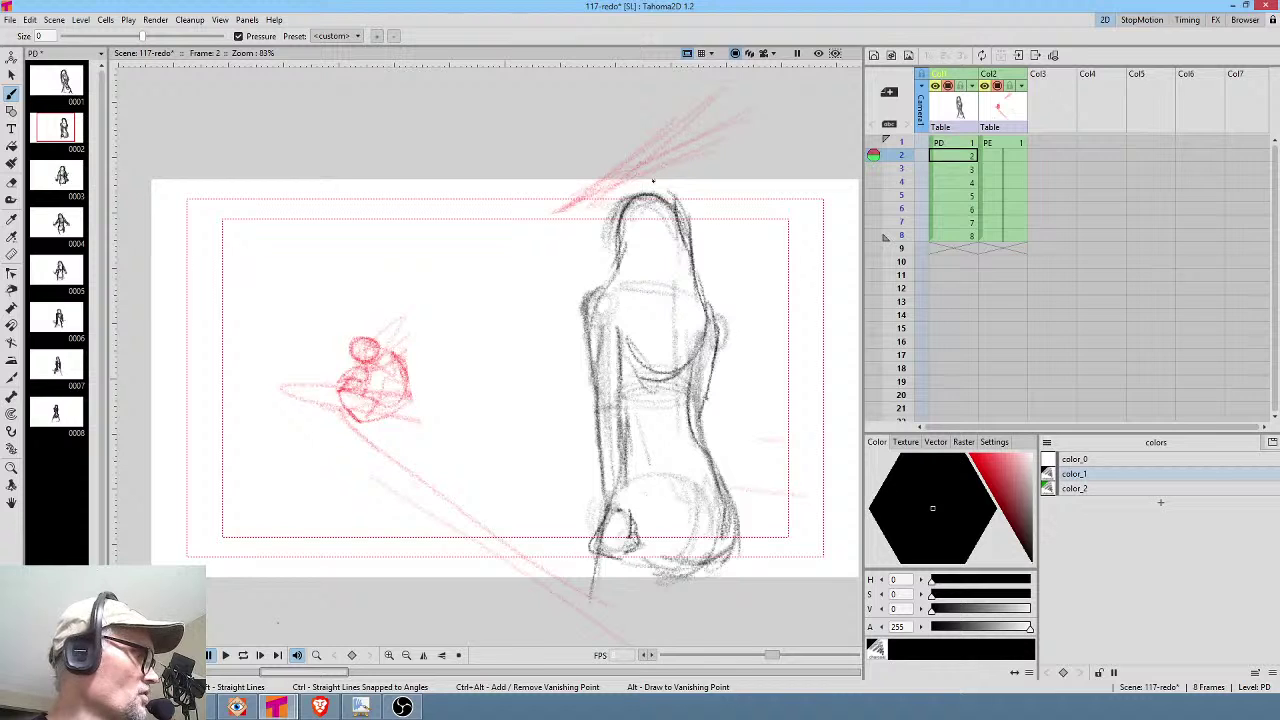
key(s)
mouse_move(665, 212)
mouse_down()
mouse_move(622, 205)
mouse_move(660, 245)
mouse_up()
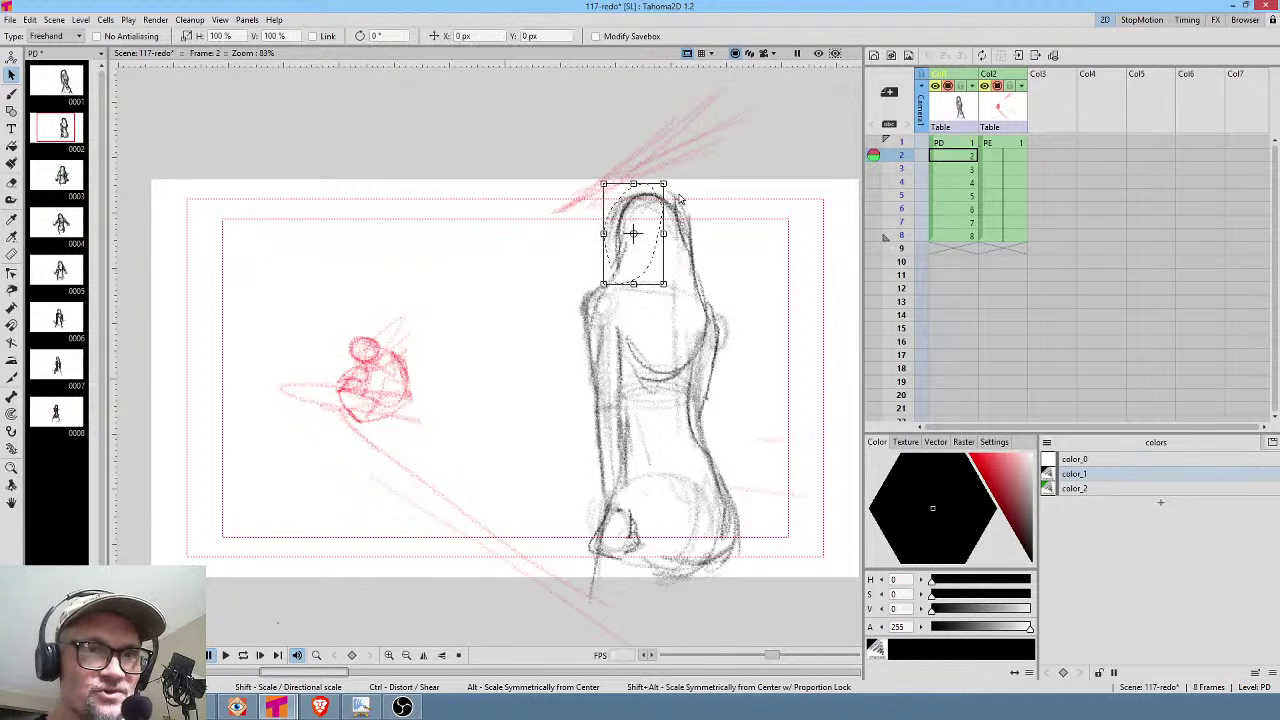
mouse_move(670, 172)
mouse_down()
mouse_move(681, 182)
mouse_move(637, 216)
mouse_up()
key(b)
key(comma)
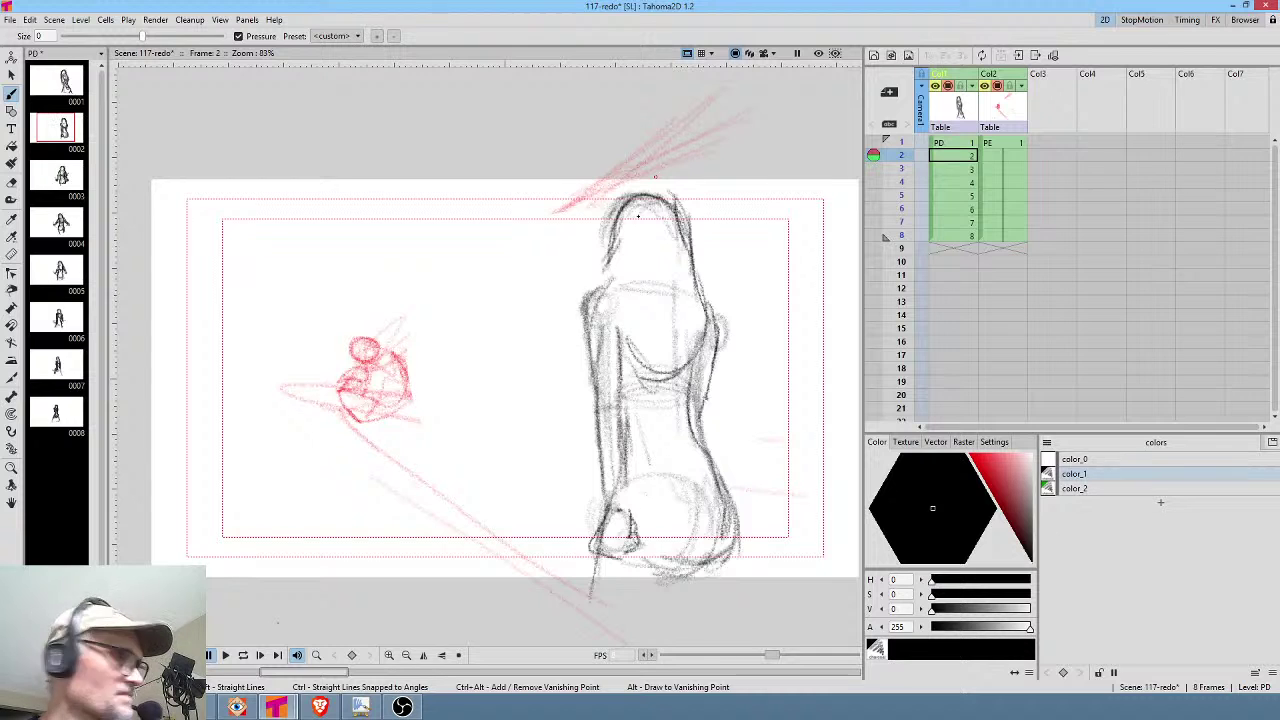
key(period)
key(period)
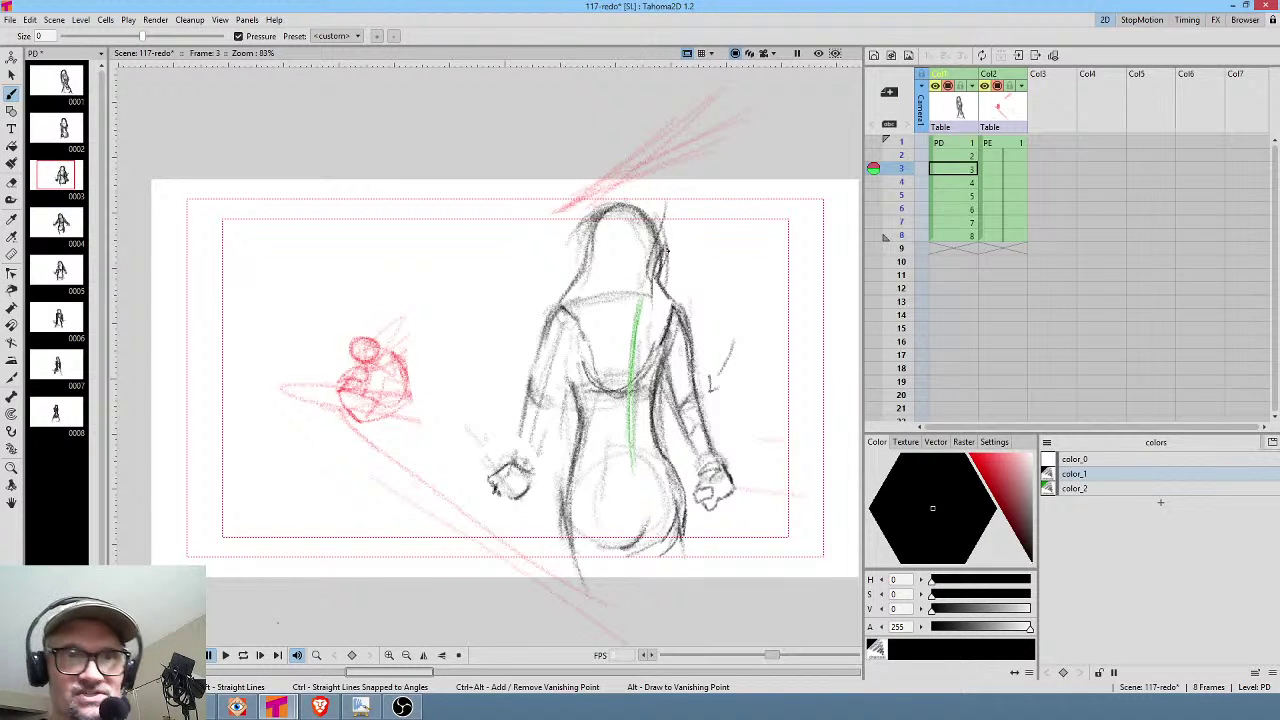
Mark the right wrist on PD frame 5, checking the arm's position against frames 4 and 6.
key(period)
key(period)
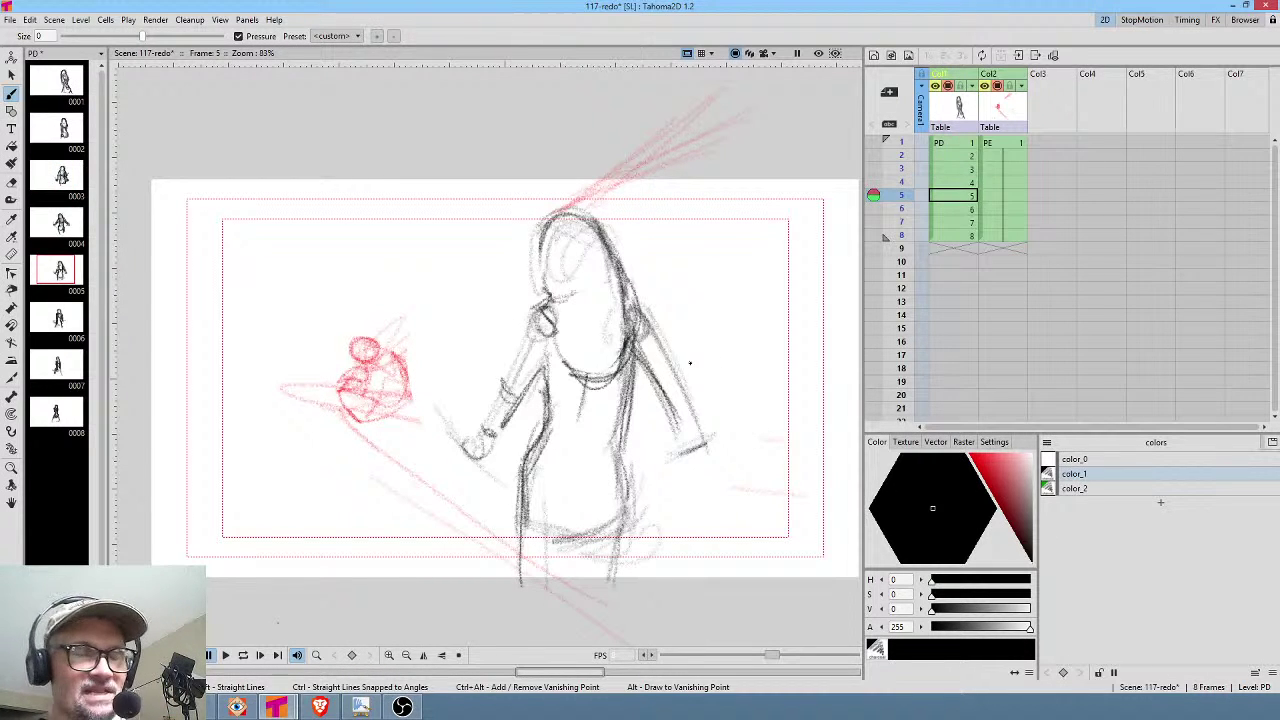
key(period)
key(comma)
key(comma)
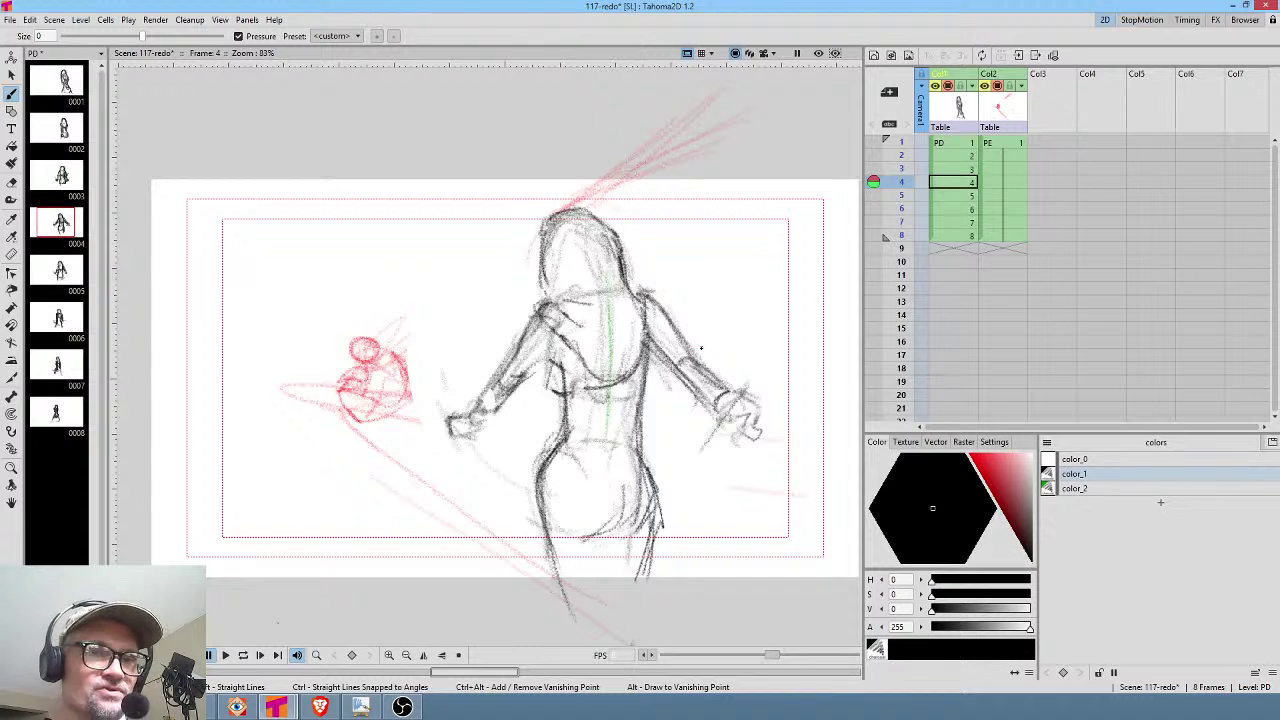
key(period)
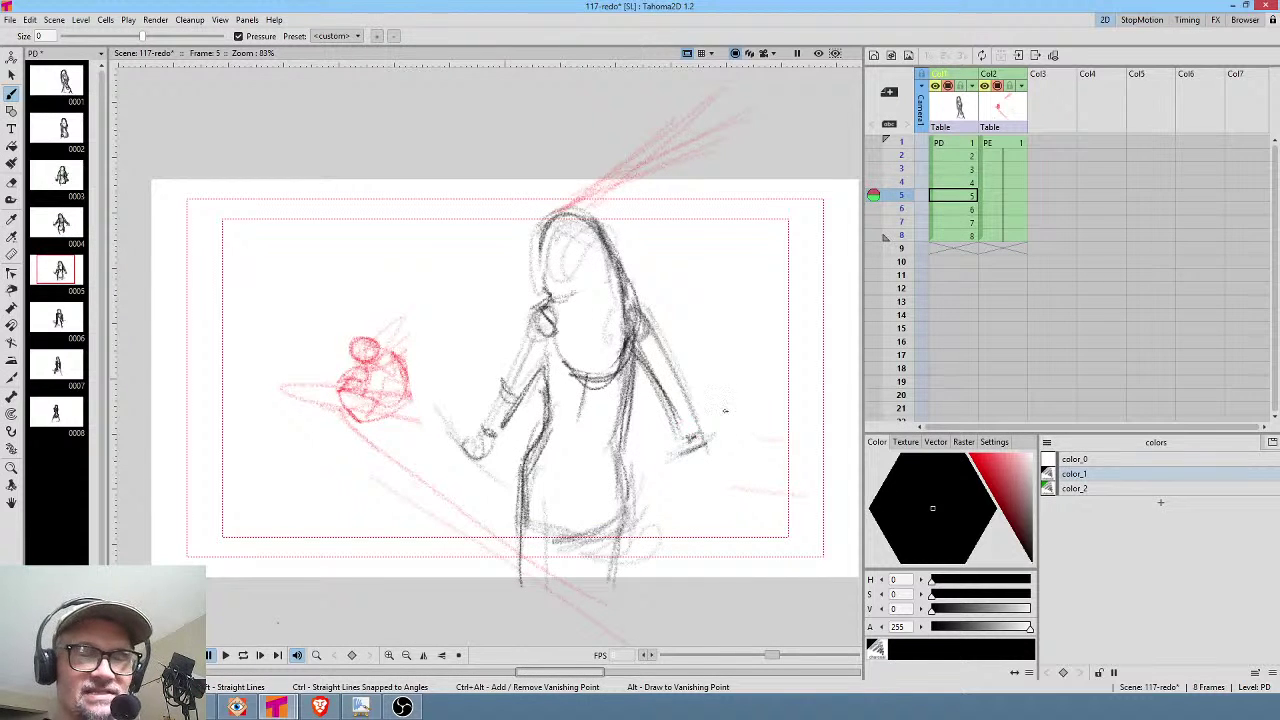
key(period)
key(comma)
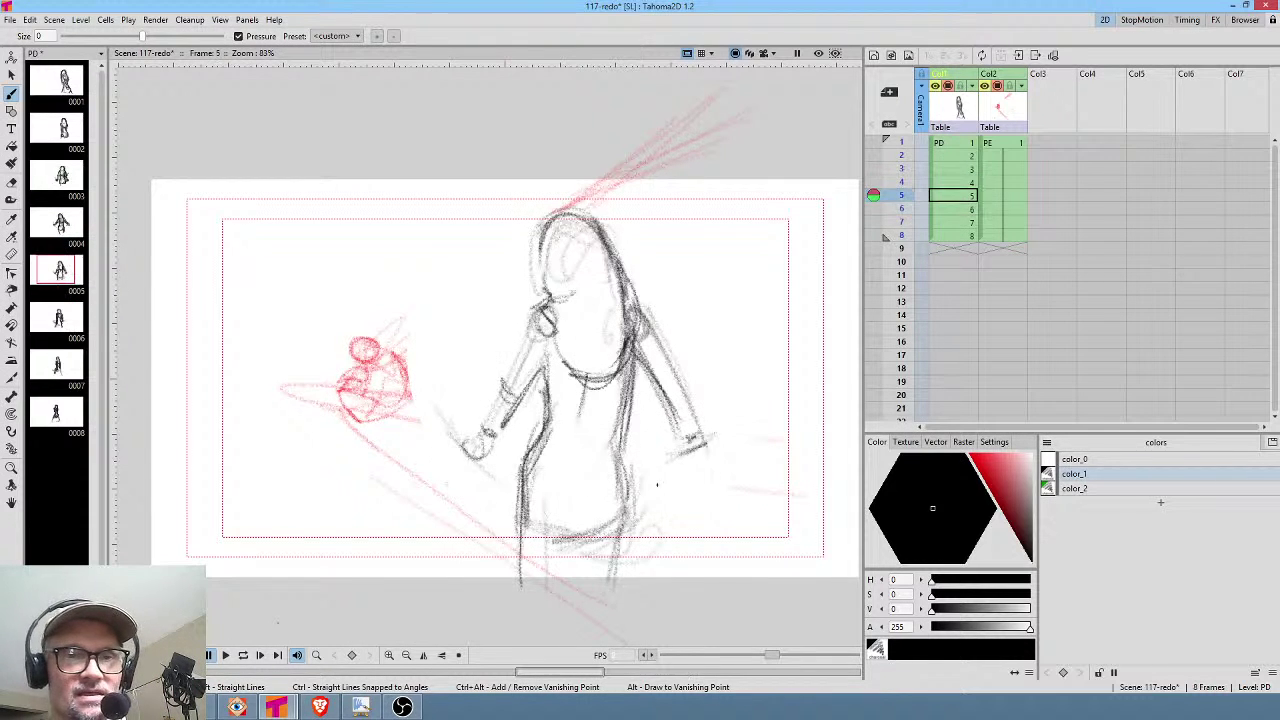
Flip back and forth through PD frames 1 to 6 to examine the right hand's path of movement.
key(period)
key(comma)
key(comma)
key(comma)
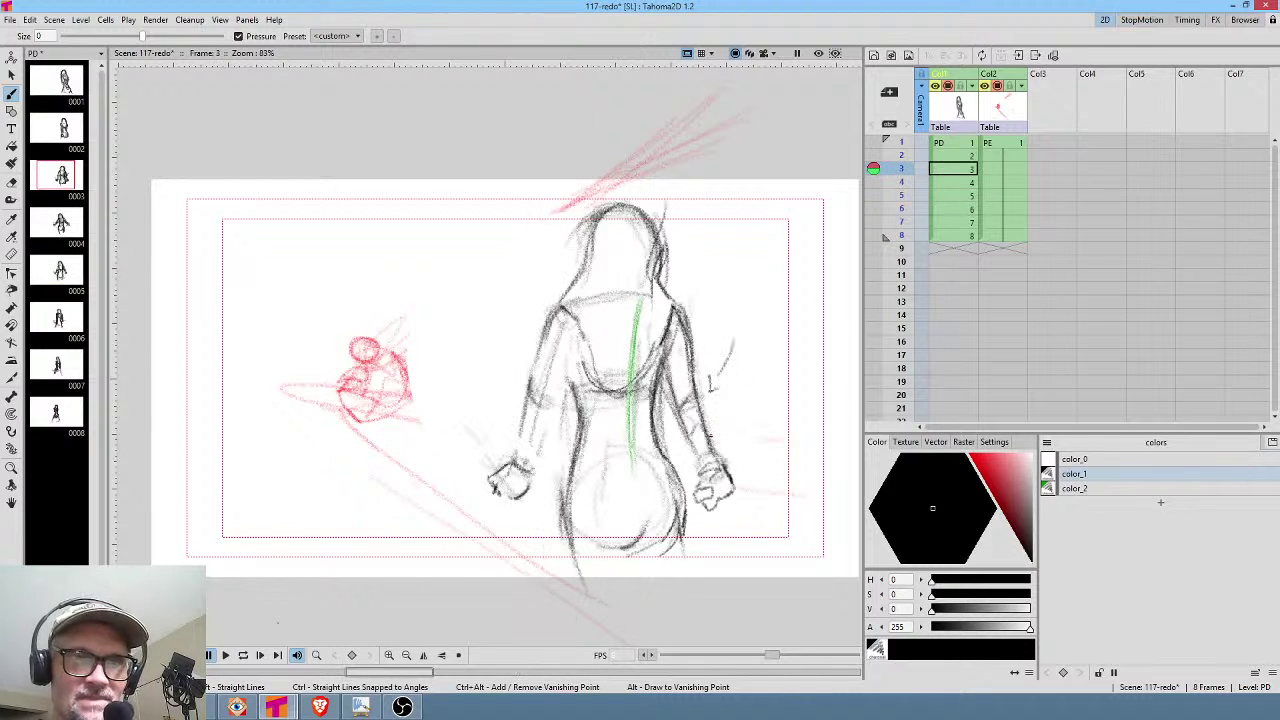
key(comma)
key(comma)
key(period)
key(period)
key(period)
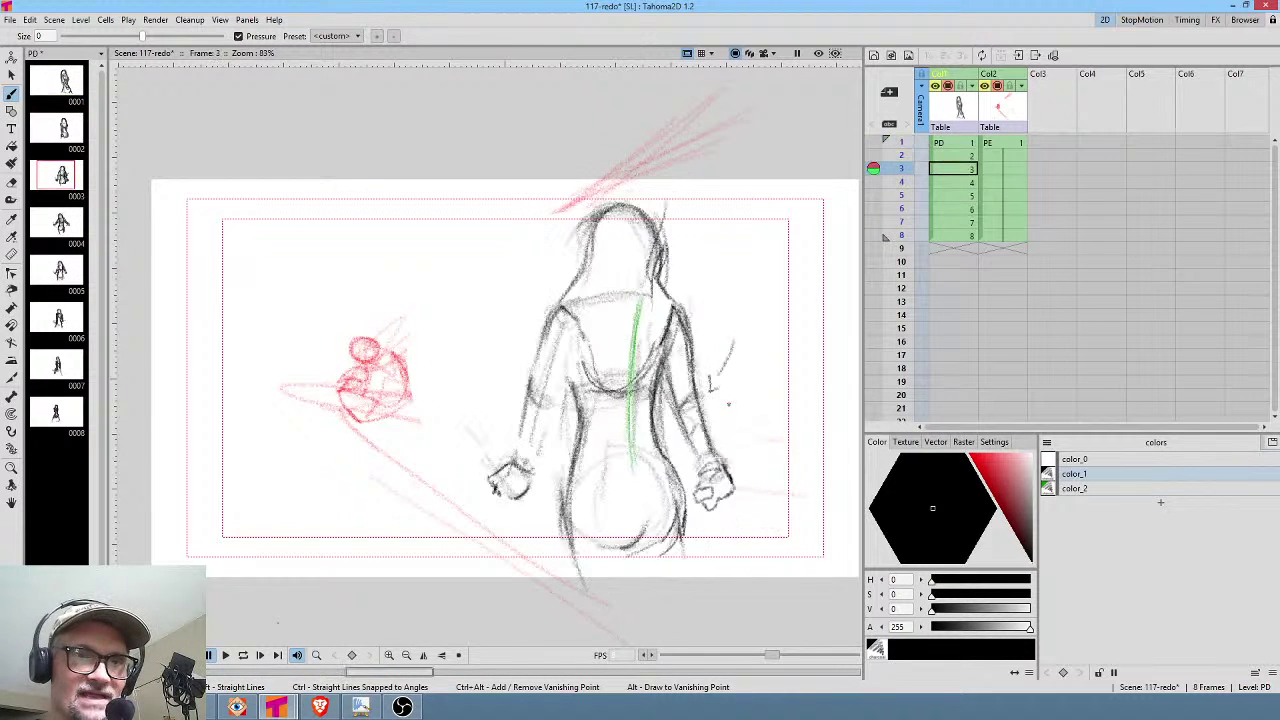
key(period)
key(comma)
key(period)
Sketch the right hand's thumb and fingers below the wrist on PD frame 5 and compare with frame 4.
mouse_move(685, 479)
mouse_down()
mouse_move(720, 456)
mouse_move(695, 473)
mouse_move(713, 462)
mouse_move(673, 460)
mouse_move(690, 489)
mouse_move(703, 486)
mouse_move(671, 470)
mouse_up()
key(comma)
key(period)
key(comma)
key(period)
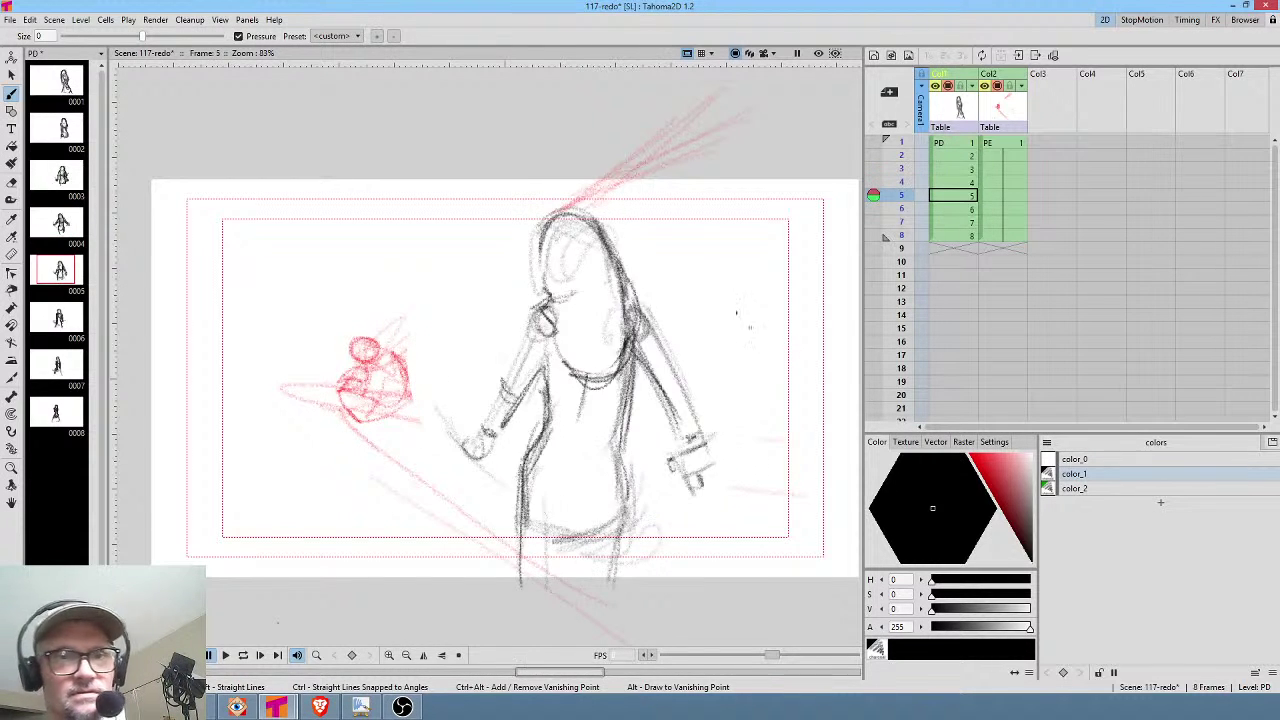
Sketch the right hand below the wrist on PD frame 6, using frame 5 as reference.
key(period)
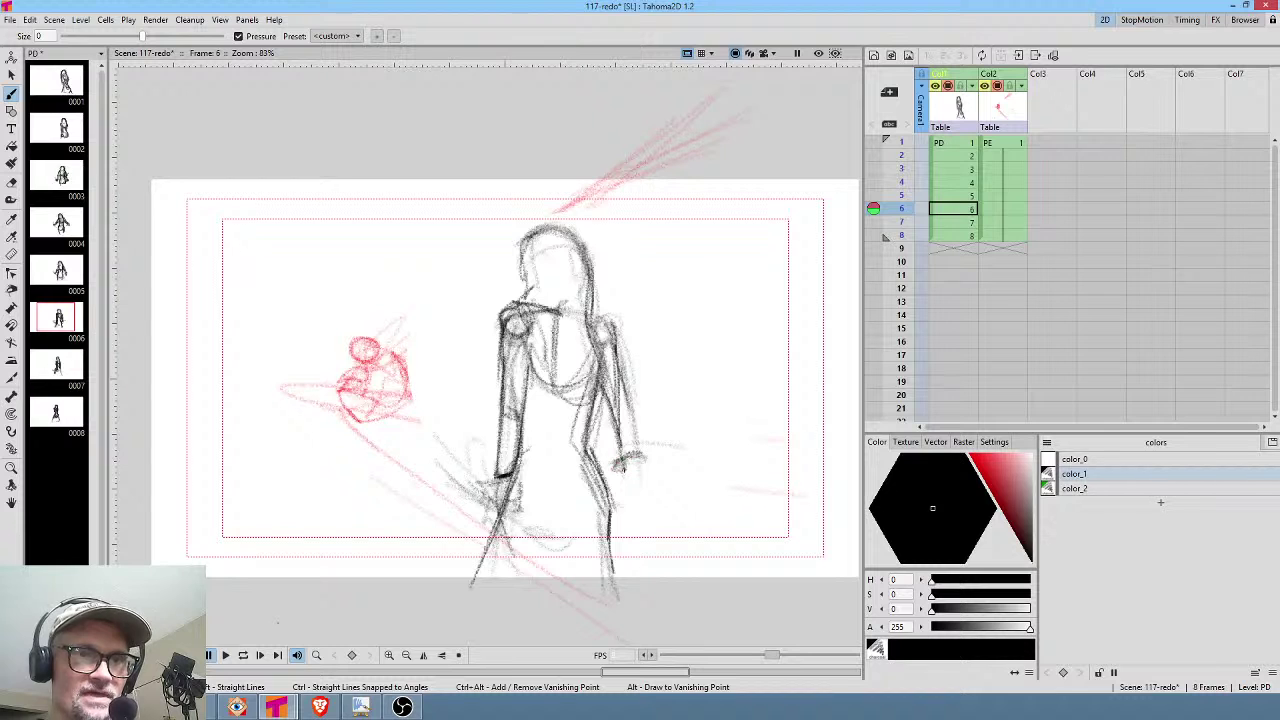
key(comma)
key(period)
mouse_move(619, 471)
mouse_down()
mouse_move(623, 487)
mouse_move(646, 475)
mouse_move(641, 455)
mouse_move(624, 456)
mouse_up()
mouse_move(636, 441)
mouse_down()
mouse_move(631, 416)
mouse_move(637, 443)
mouse_up()
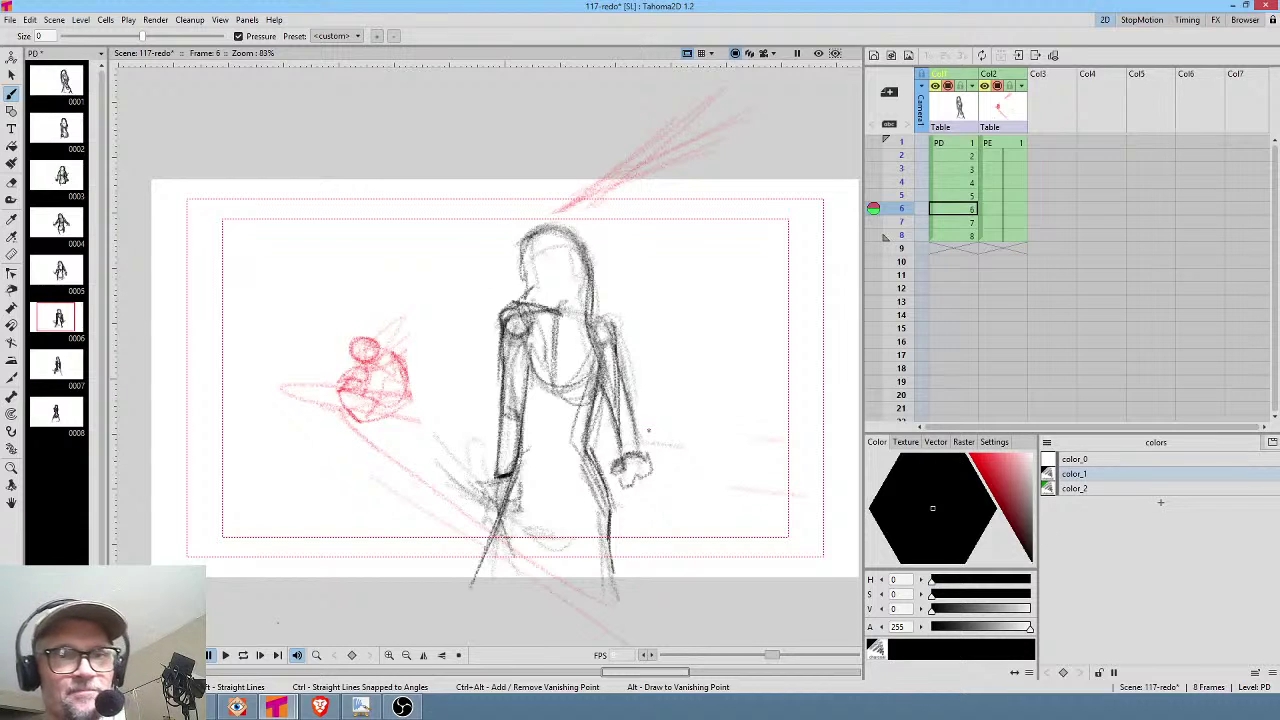
Sketch a curved upper hip contour inside the pelvis on PD frames 5 and 6.
key(period)
key(.)
drag(555, 433, 581, 462)
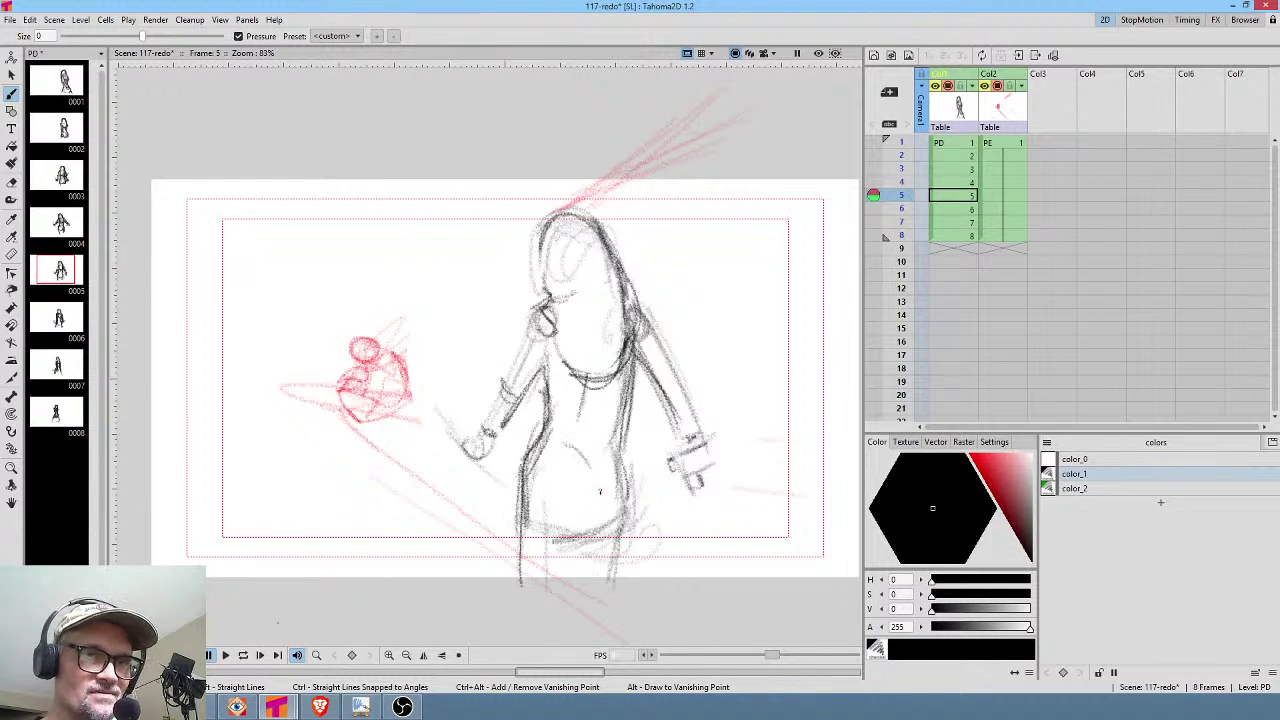
key(.)
key(.)
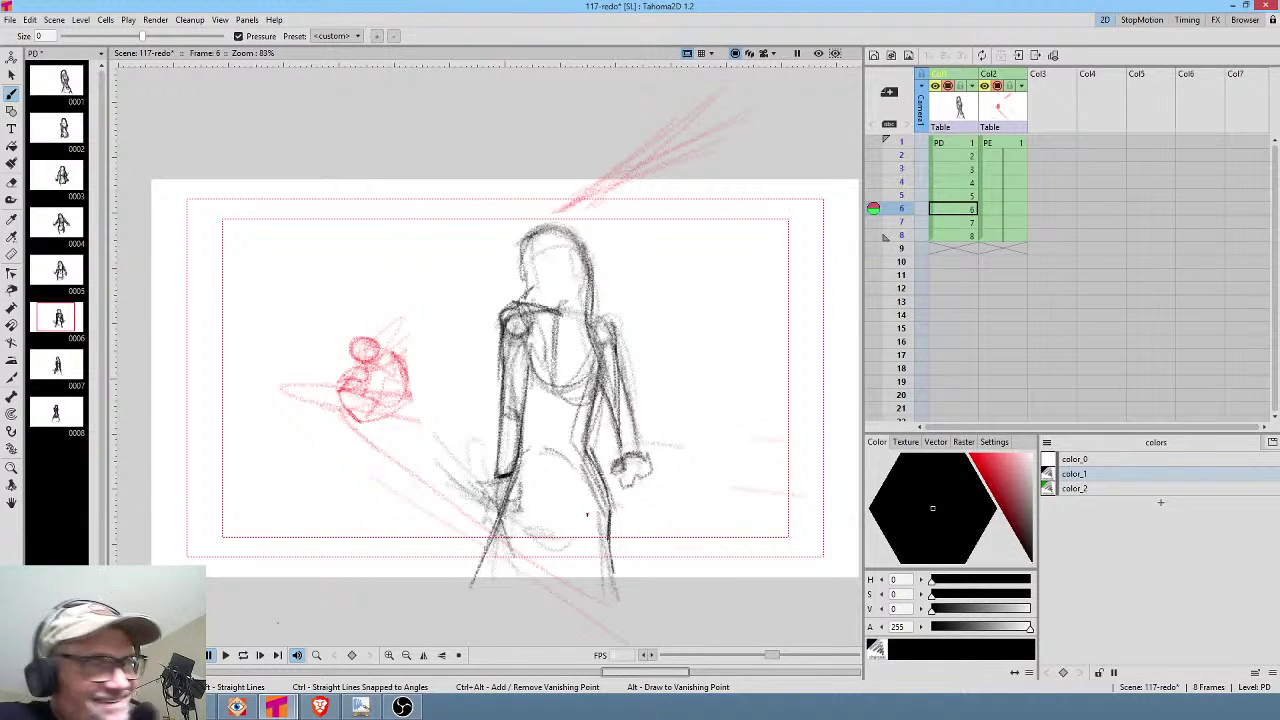
Darken the line running down the middle of the torso on PD frame 8, comparing with frame 7.
key(.)
key(.)
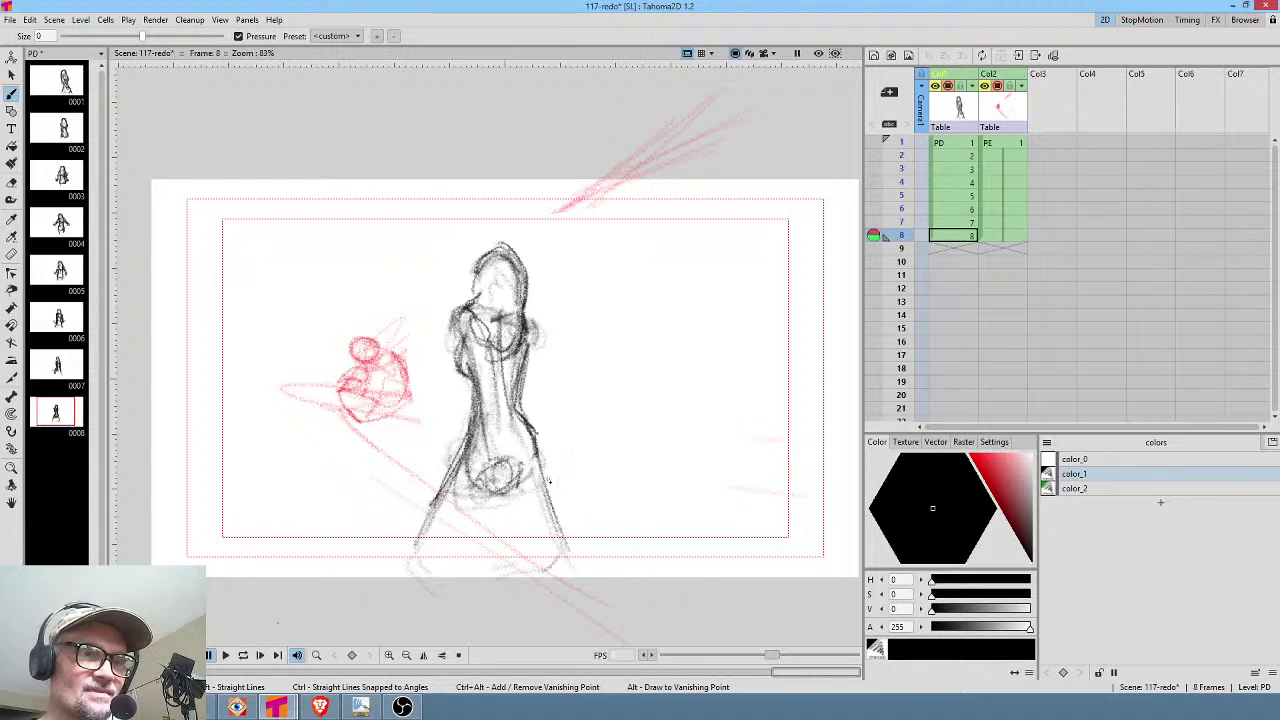
key(.)
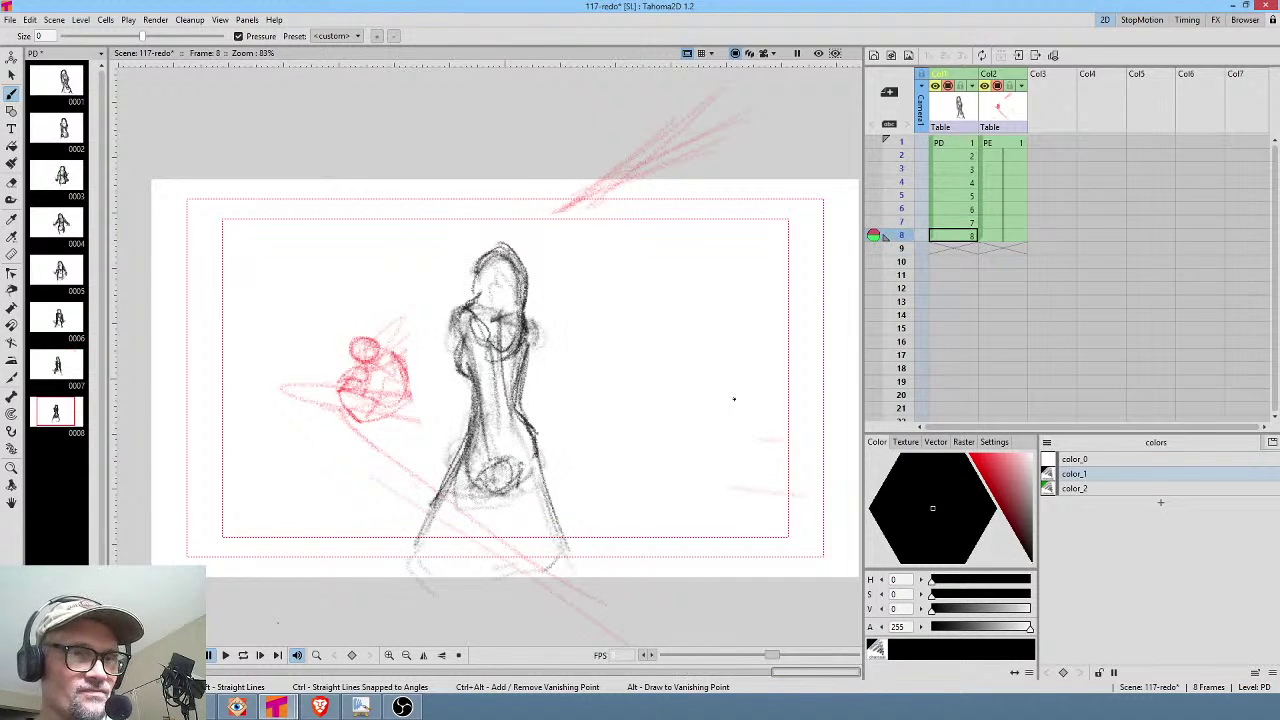
key(comma)
key(period)
key(comma)
key(period)
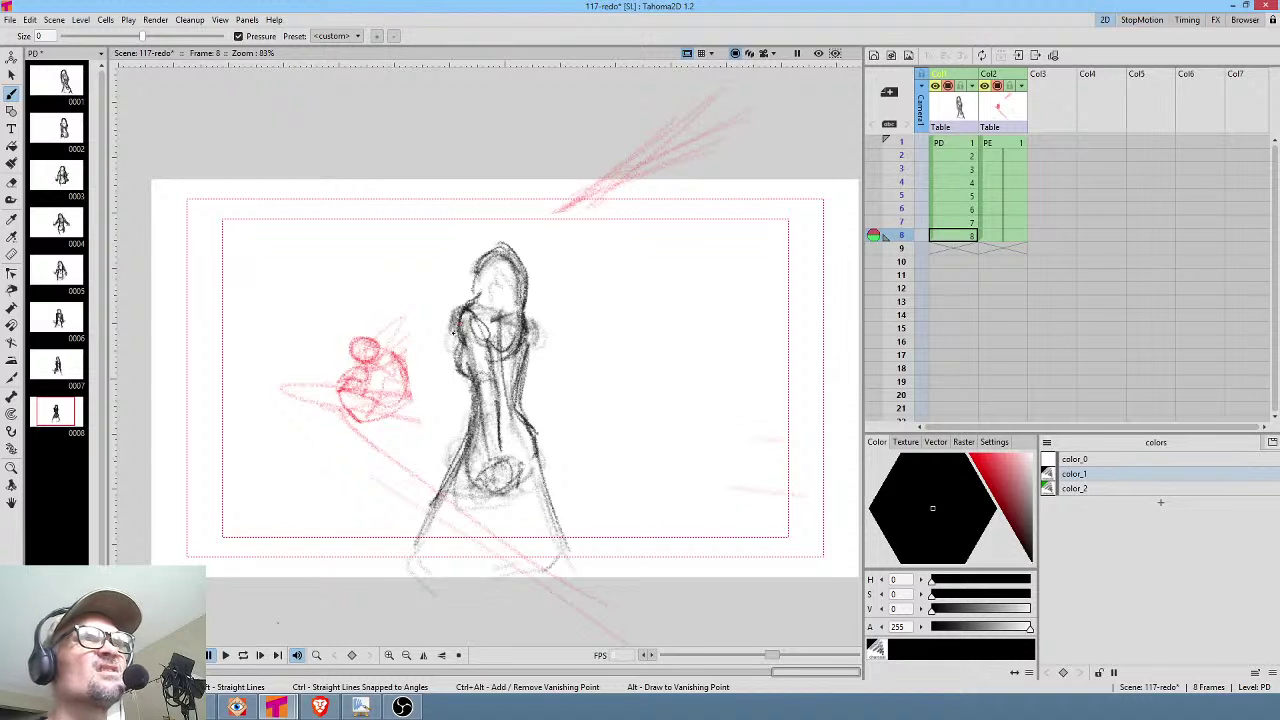
Step back from PD frame 8 to frame 1 to review the whole movement.
key(comma)
key(comma)
key(comma)
key(comma)
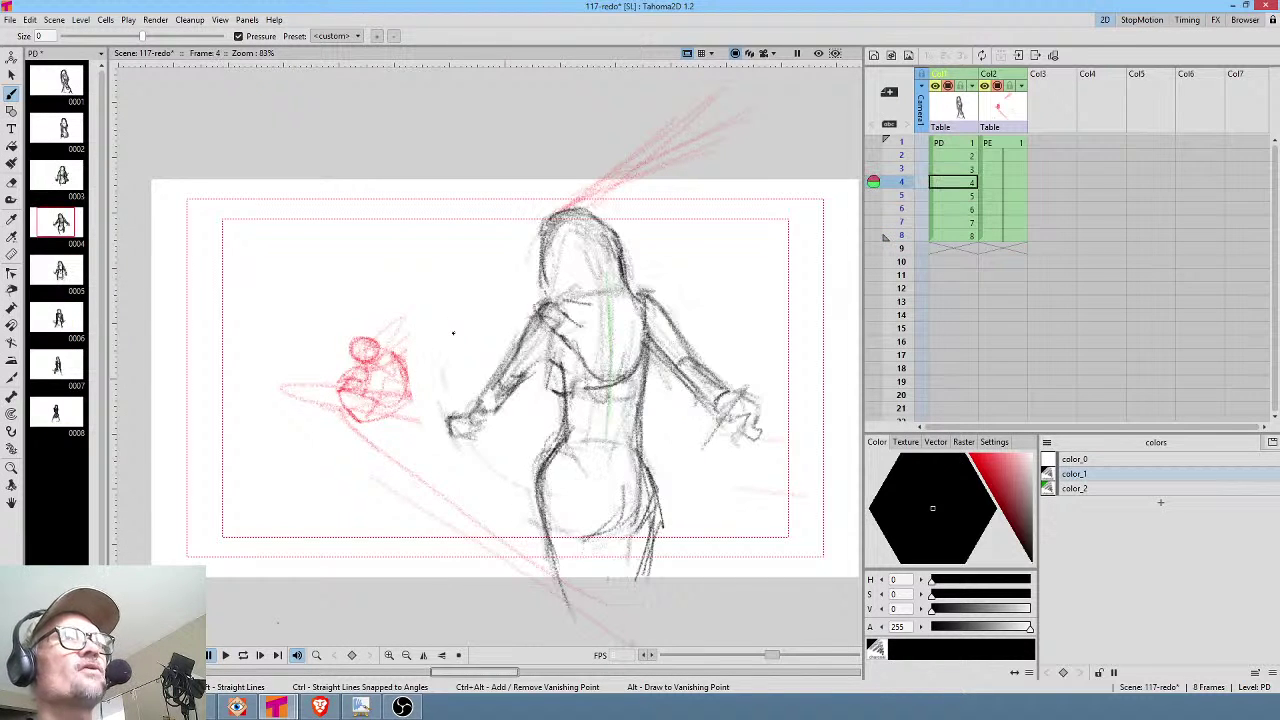
key(comma)
key(comma)
key(comma)
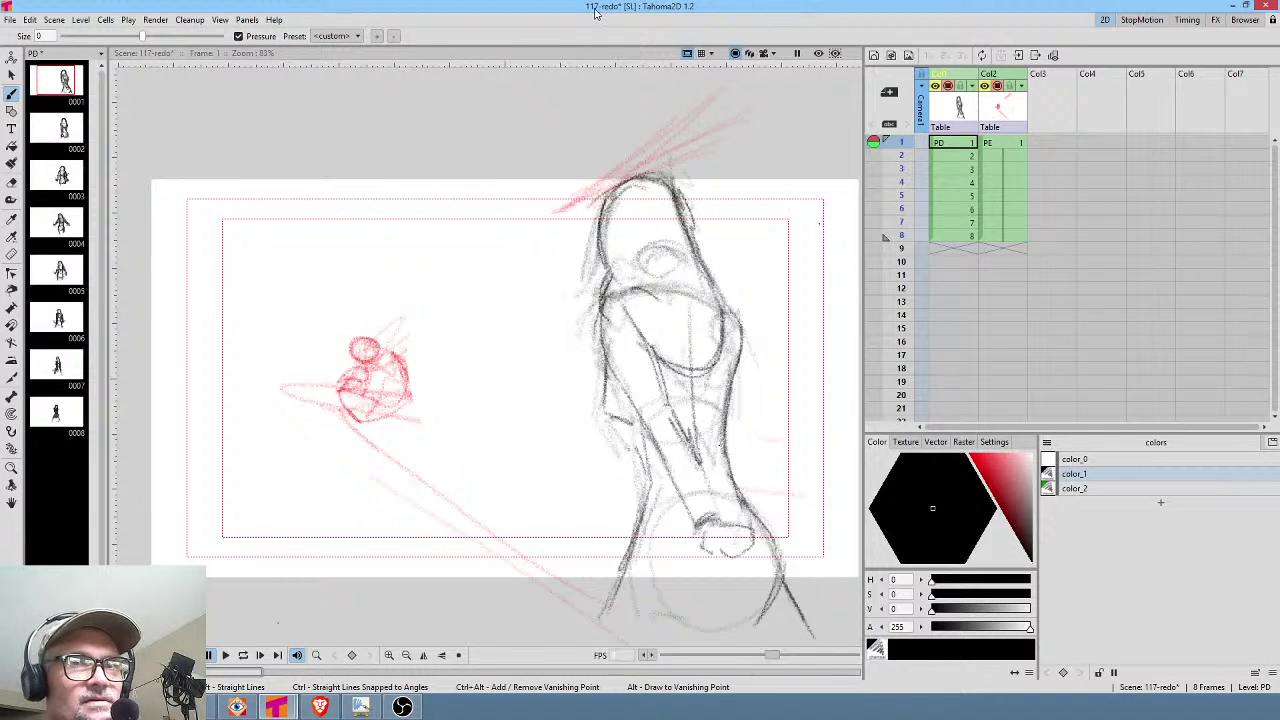
Save all changes to the 117-redo scene, check the original 117 scene with the old man, and return to 117-redo.
click(9, 20)
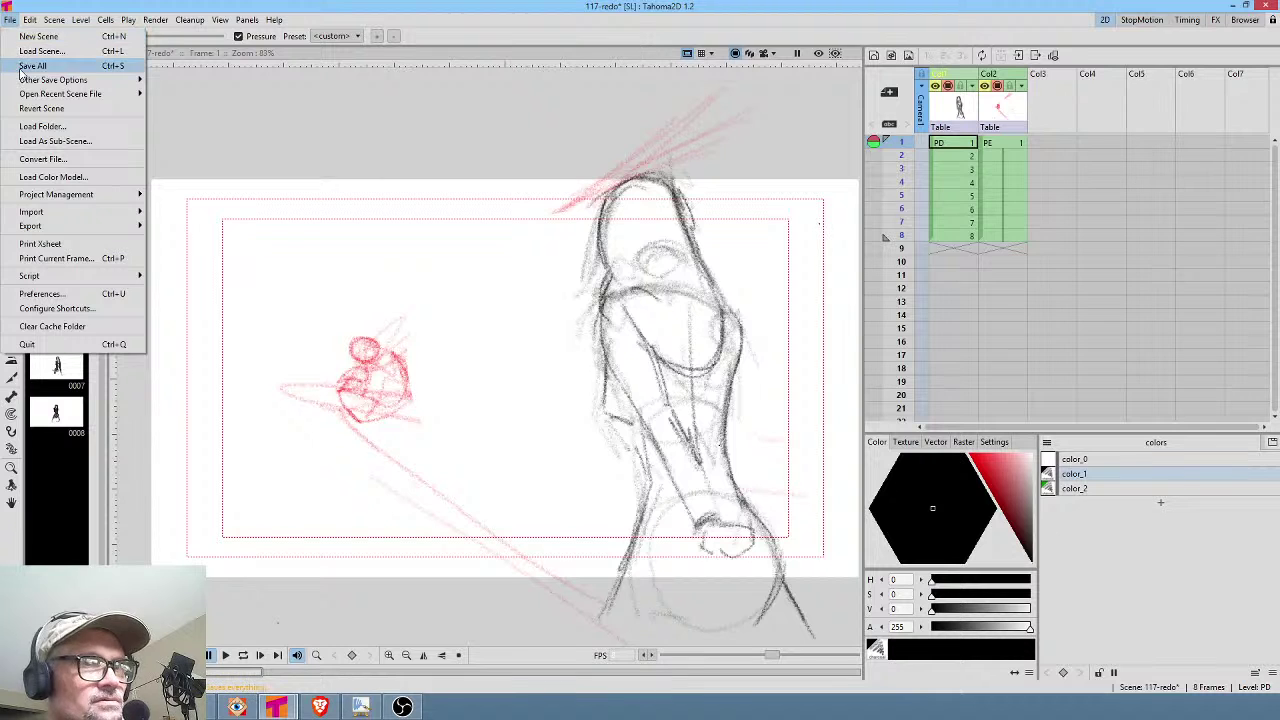
click(21, 67)
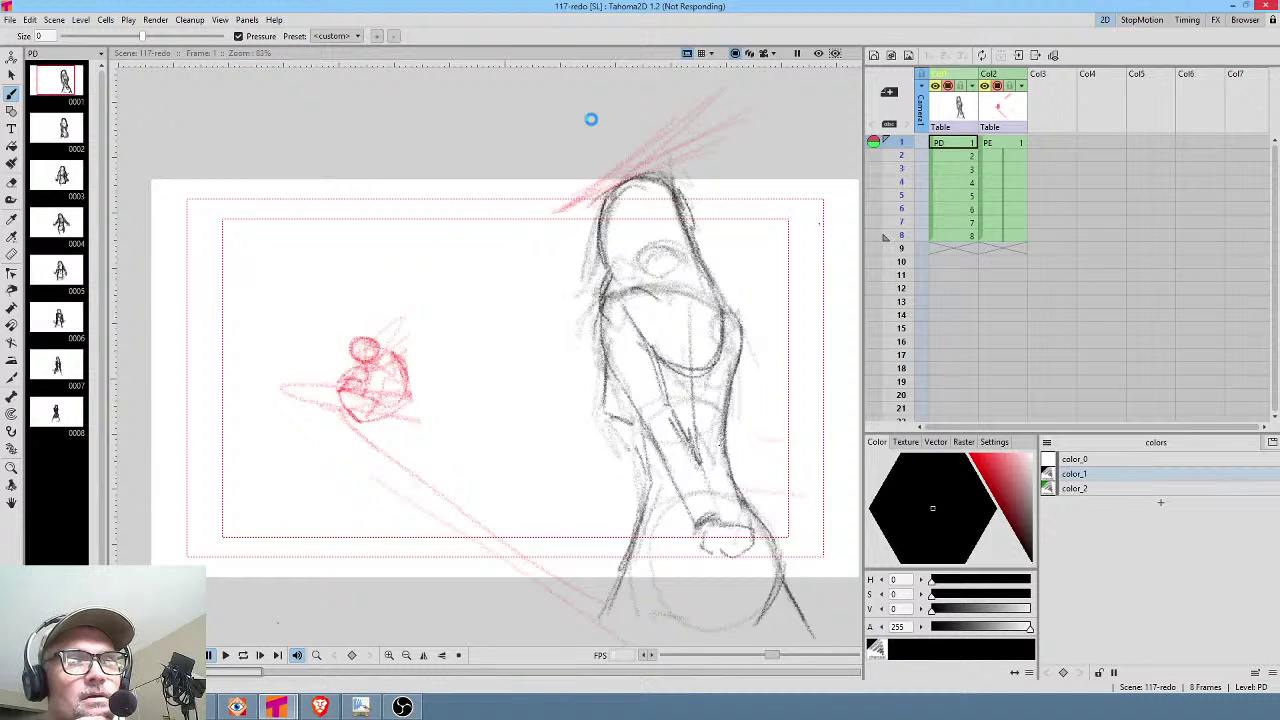
mouse_move(280, 707)
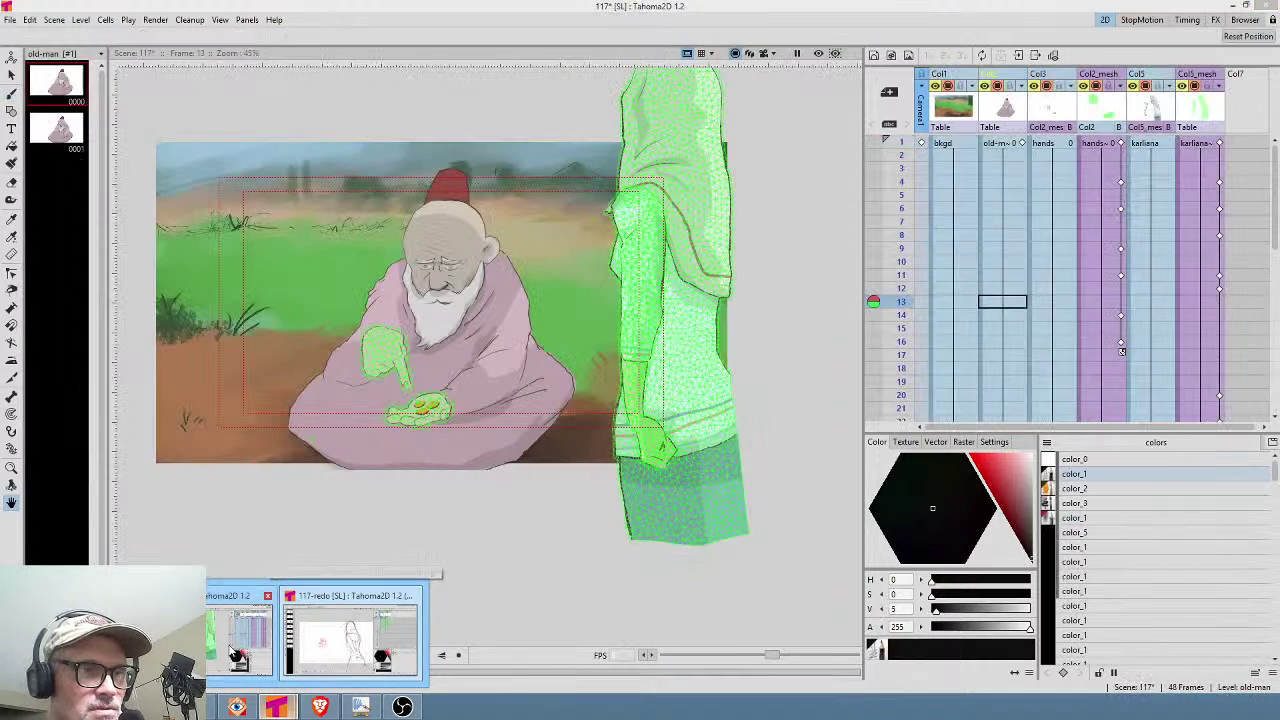
click(228, 645)
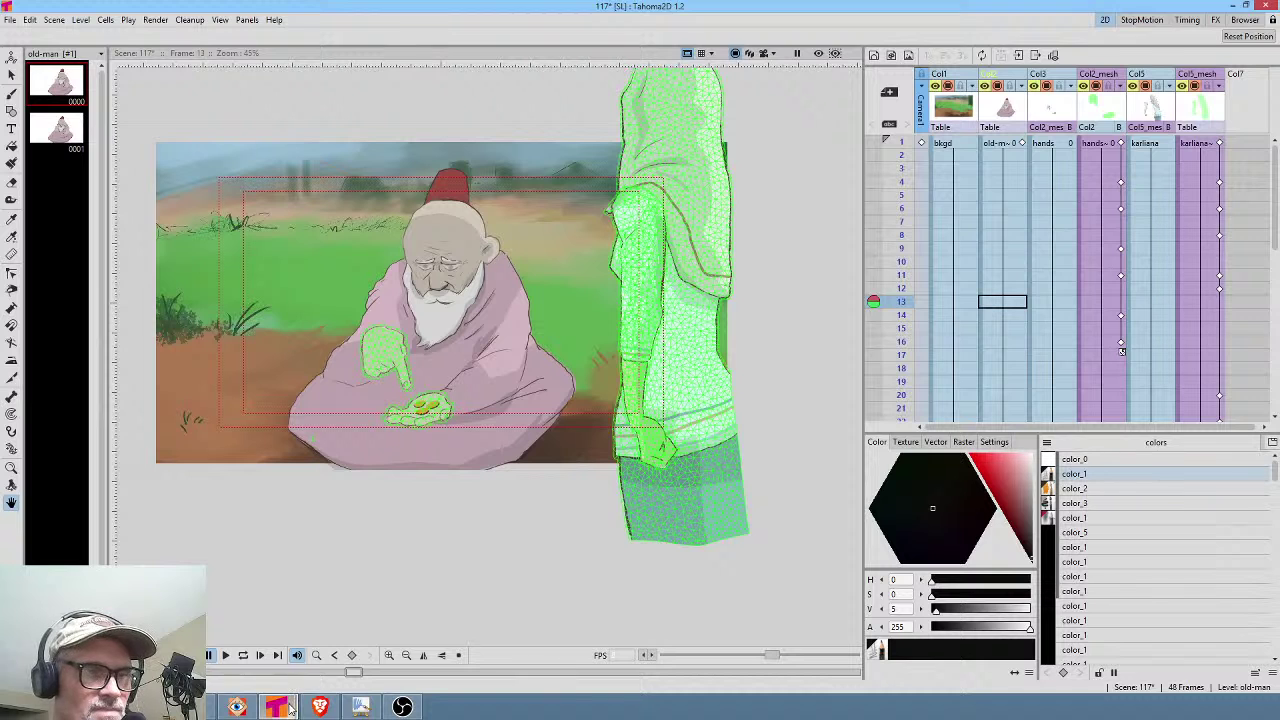
mouse_move(289, 708)
click(327, 624)
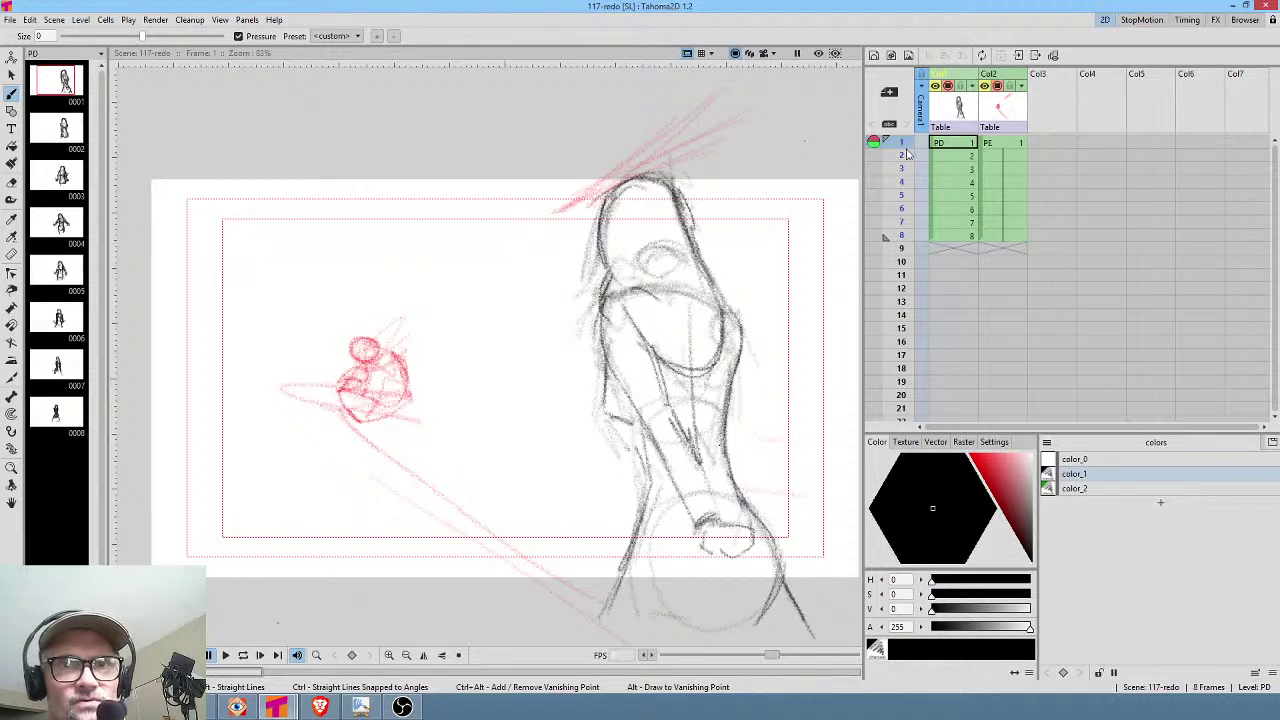
Play the PD animation in a loop from frame 1 and review the figure's movement through frame 8.
mouse_move(904, 152)
mouse_down()
mouse_move(895, 248)
mouse_move(900, 143)
mouse_move(948, 238)
mouse_move(937, 142)
mouse_up()
click(940, 142)
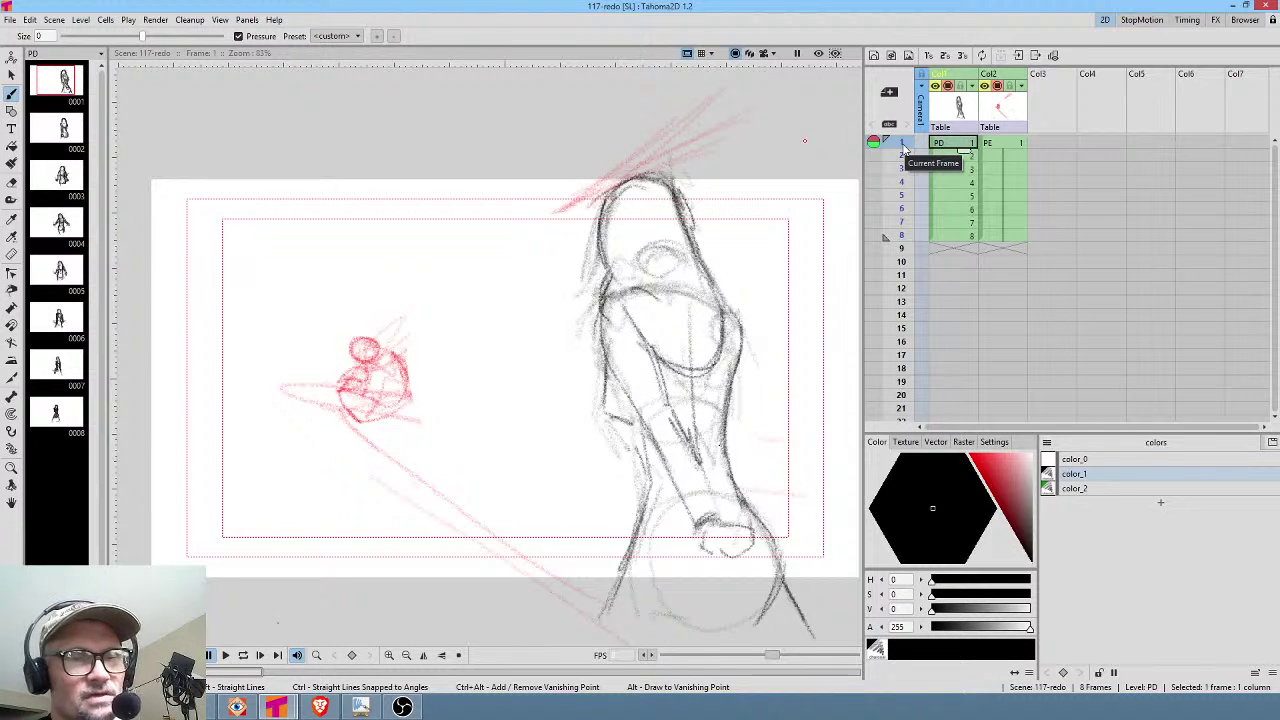
mouse_move(904, 148)
mouse_down()
mouse_move(877, 260)
mouse_move(873, 150)
mouse_up()
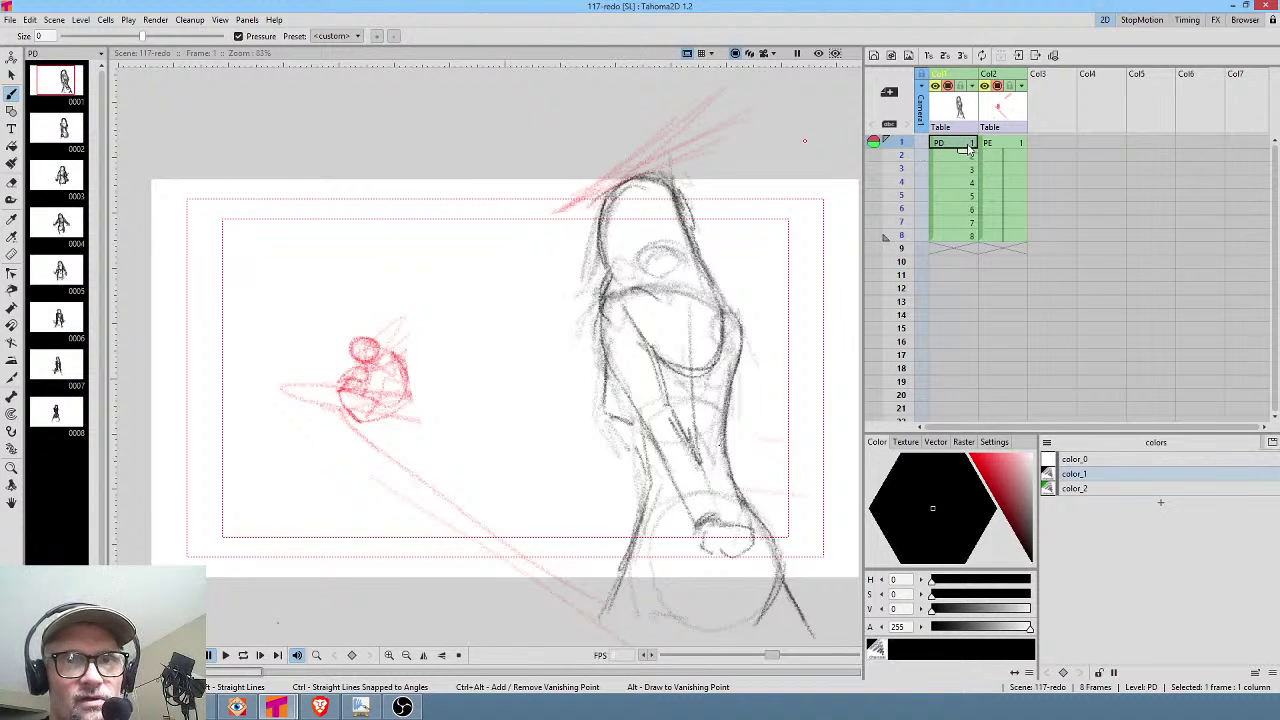
key(p)
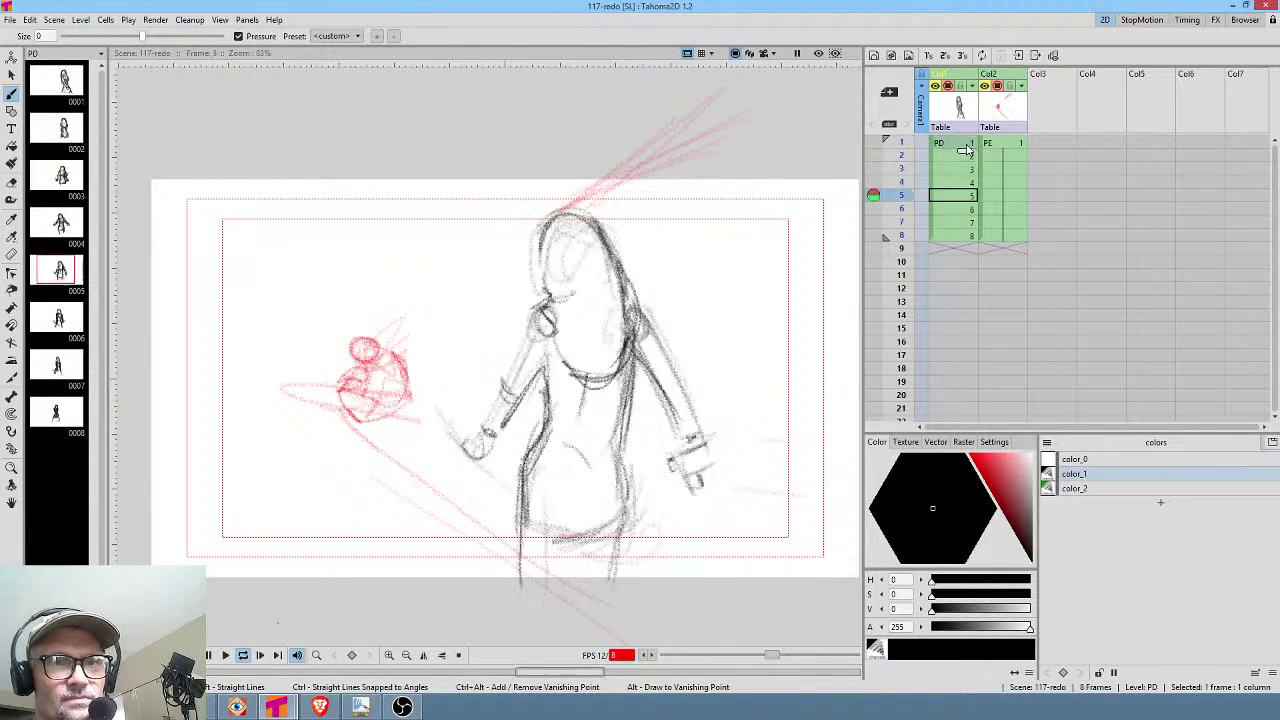
key(l)
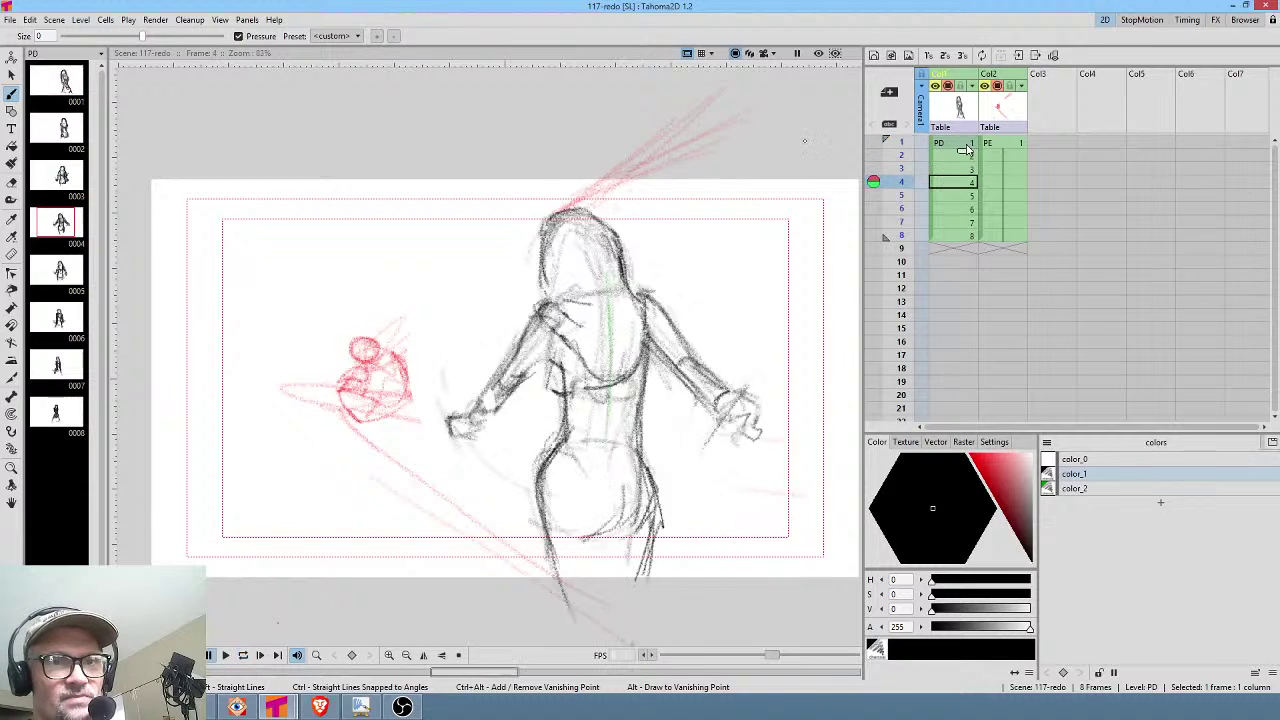
key(p)
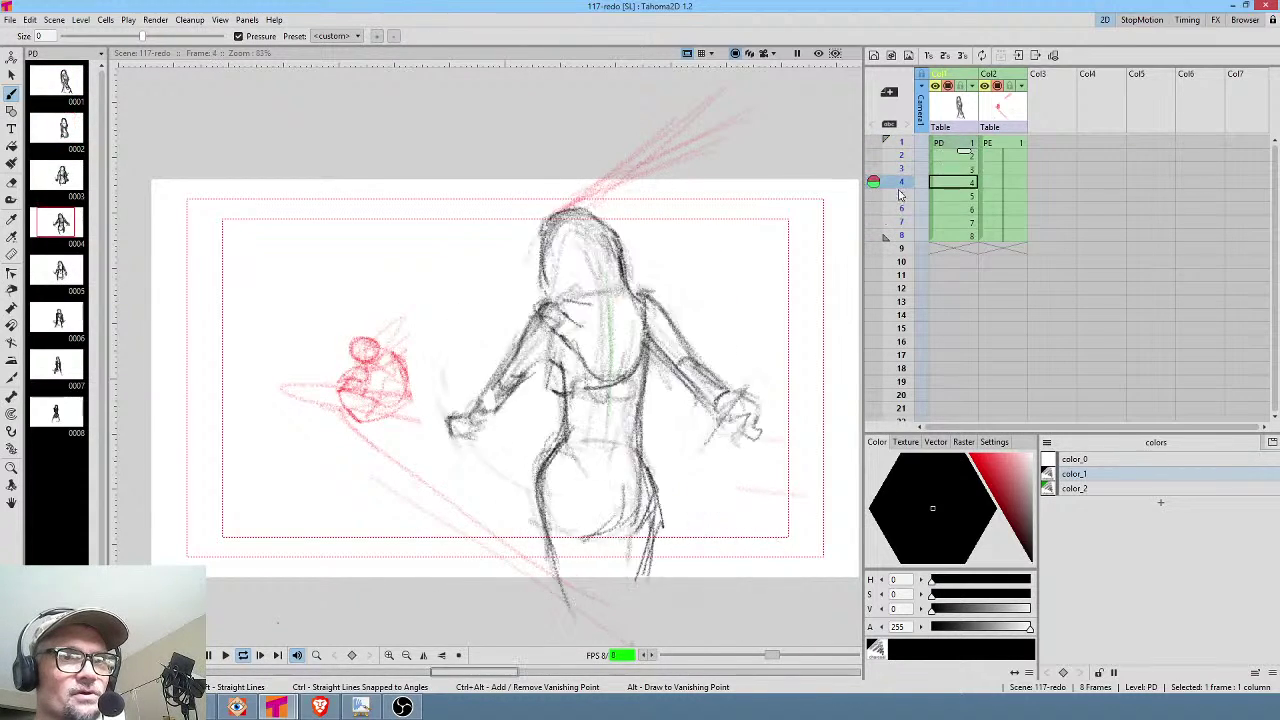
key(p)
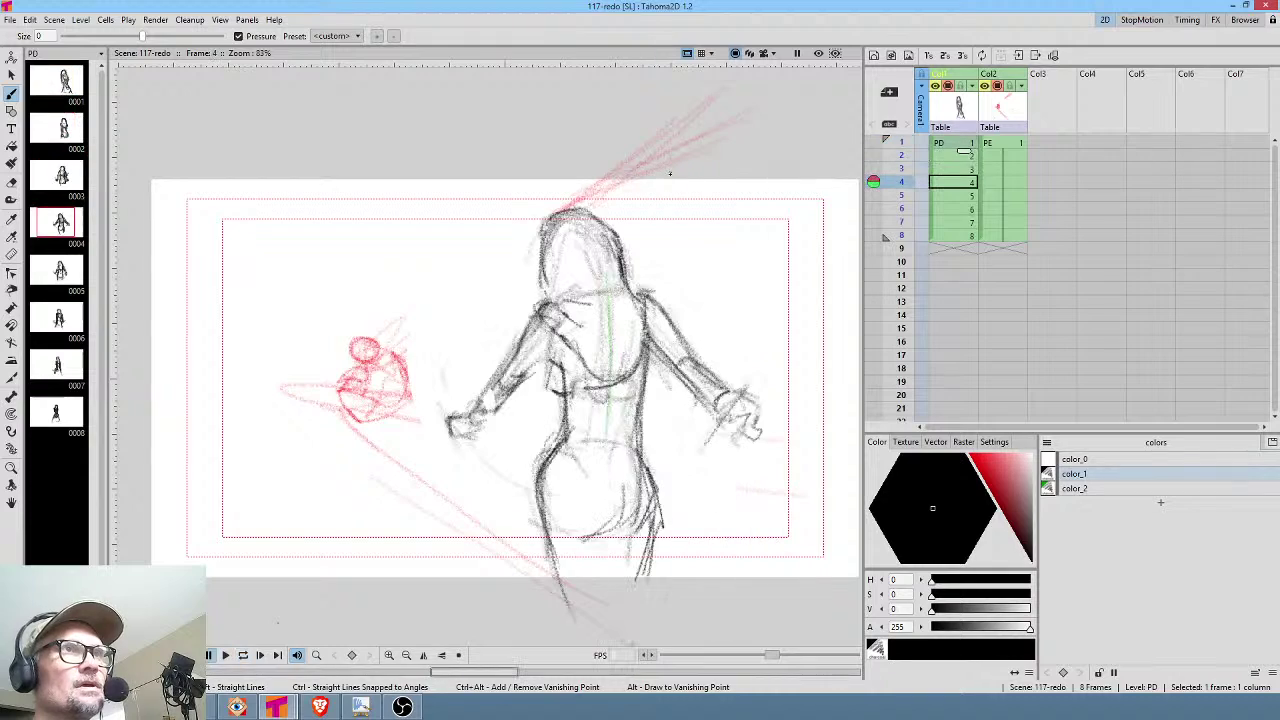
key(p)
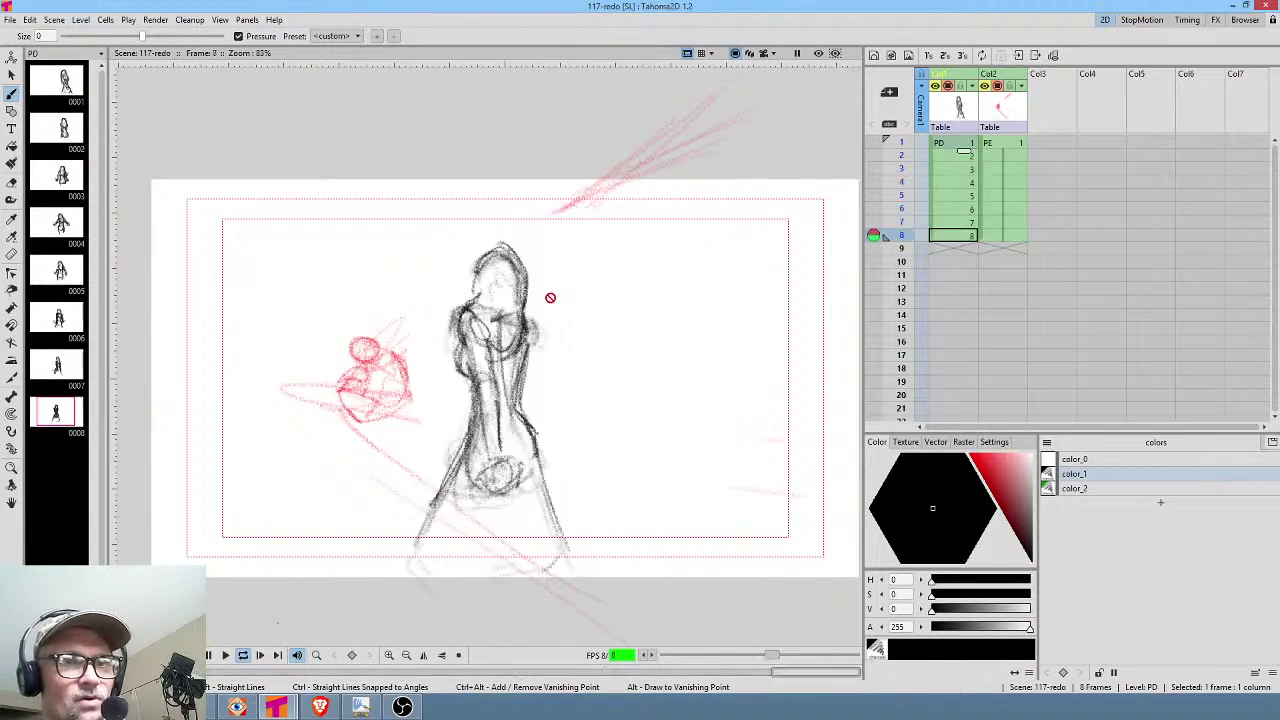
scroll(553, 296, up, 2)
drag(615, 334, 621, 276)
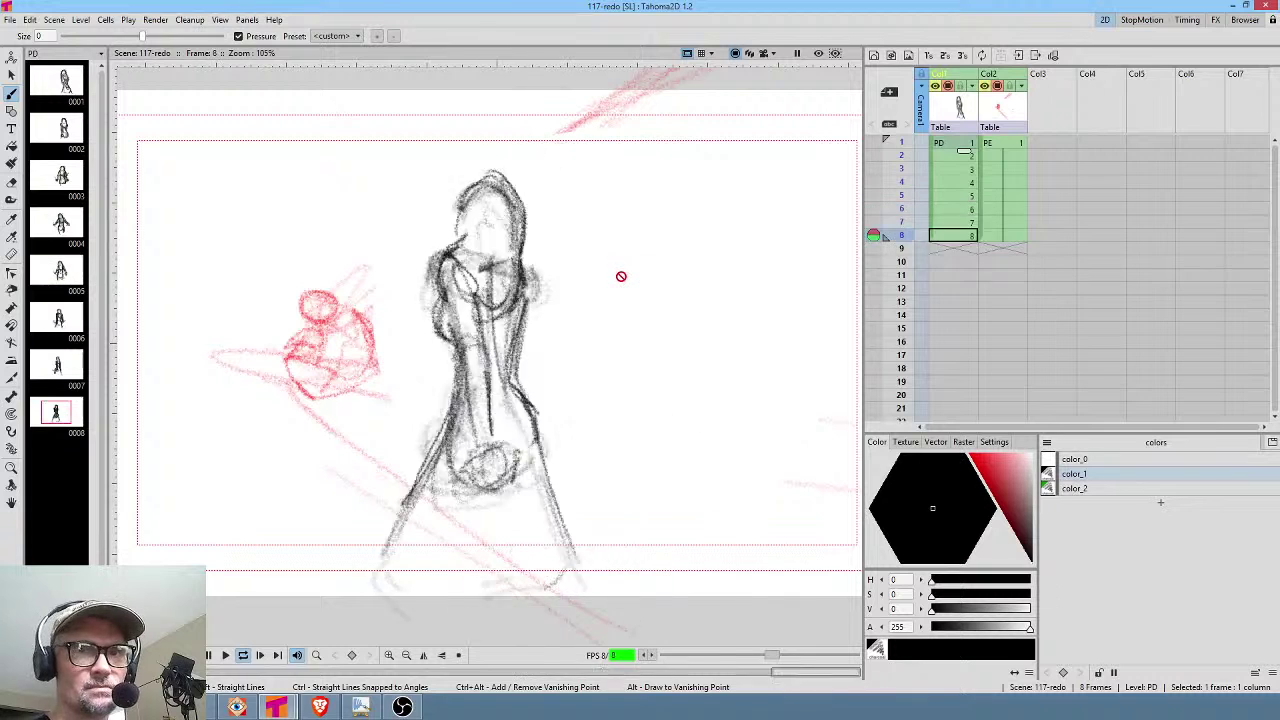
key(l)
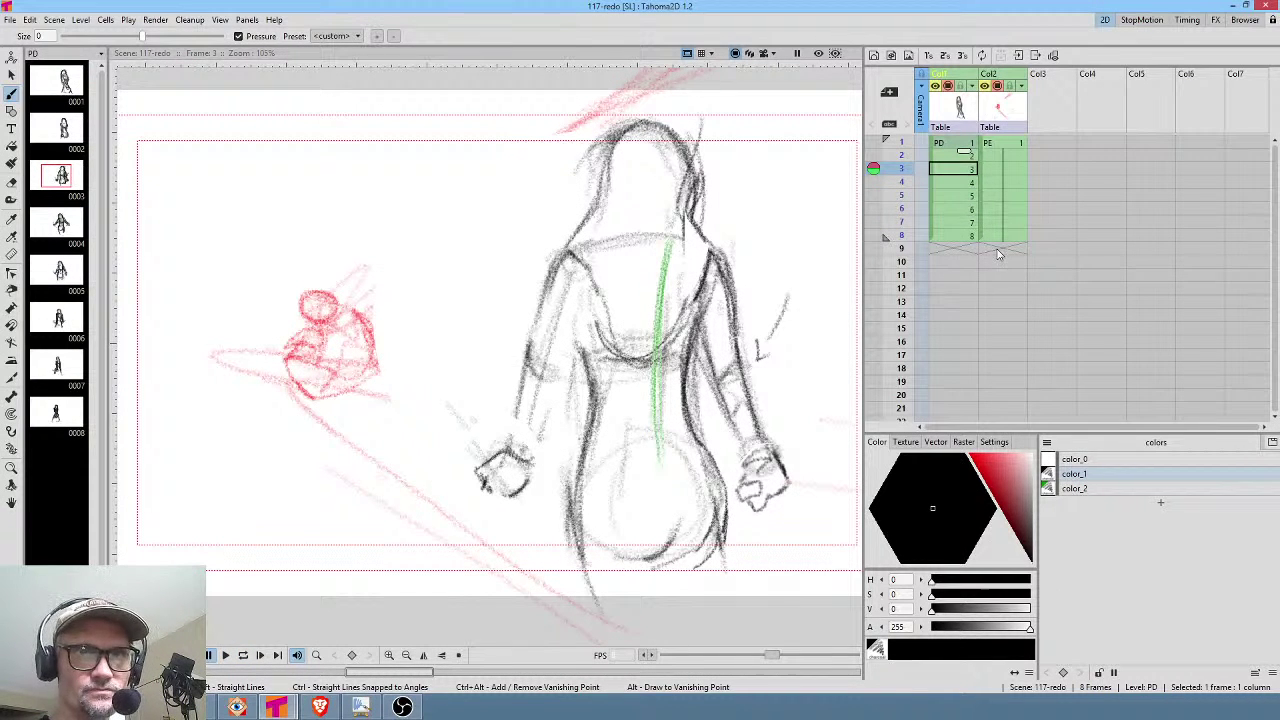
Rough in the old man's forehead arc, face sides, ear and eyes on new PD frame 9, undoing the far eye.
click(962, 250)
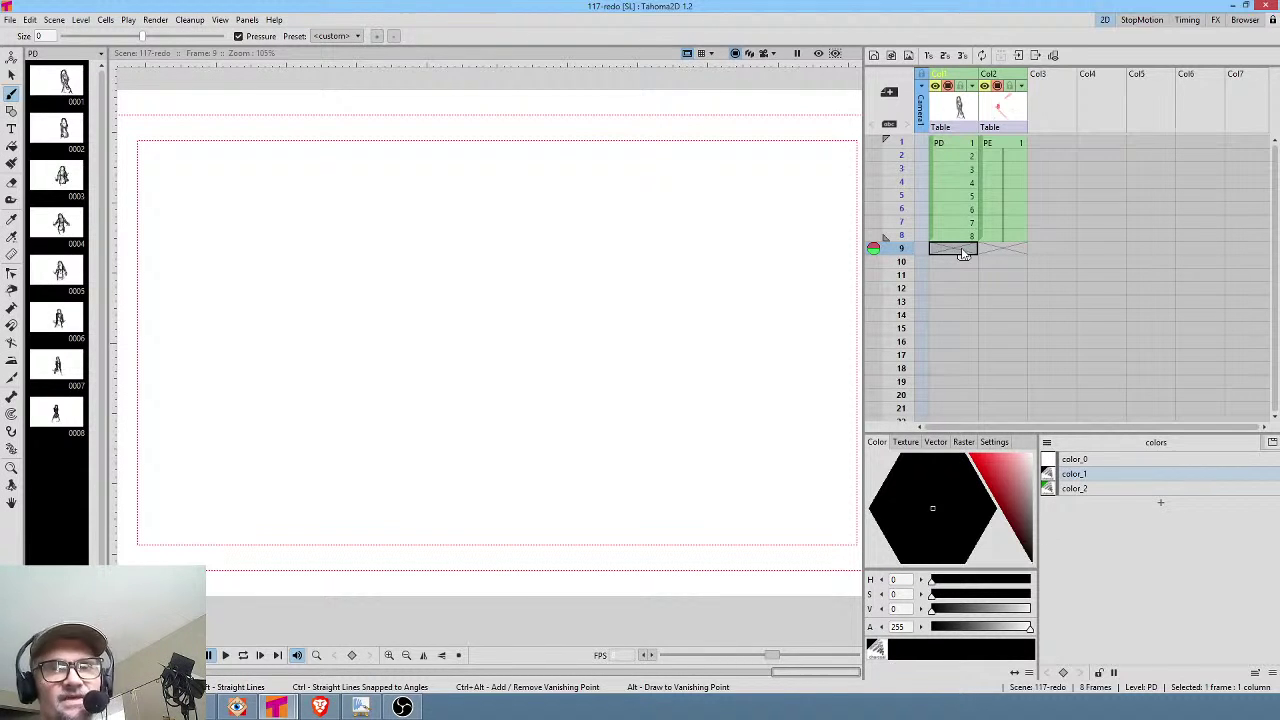
click(1007, 147)
click(1012, 238)
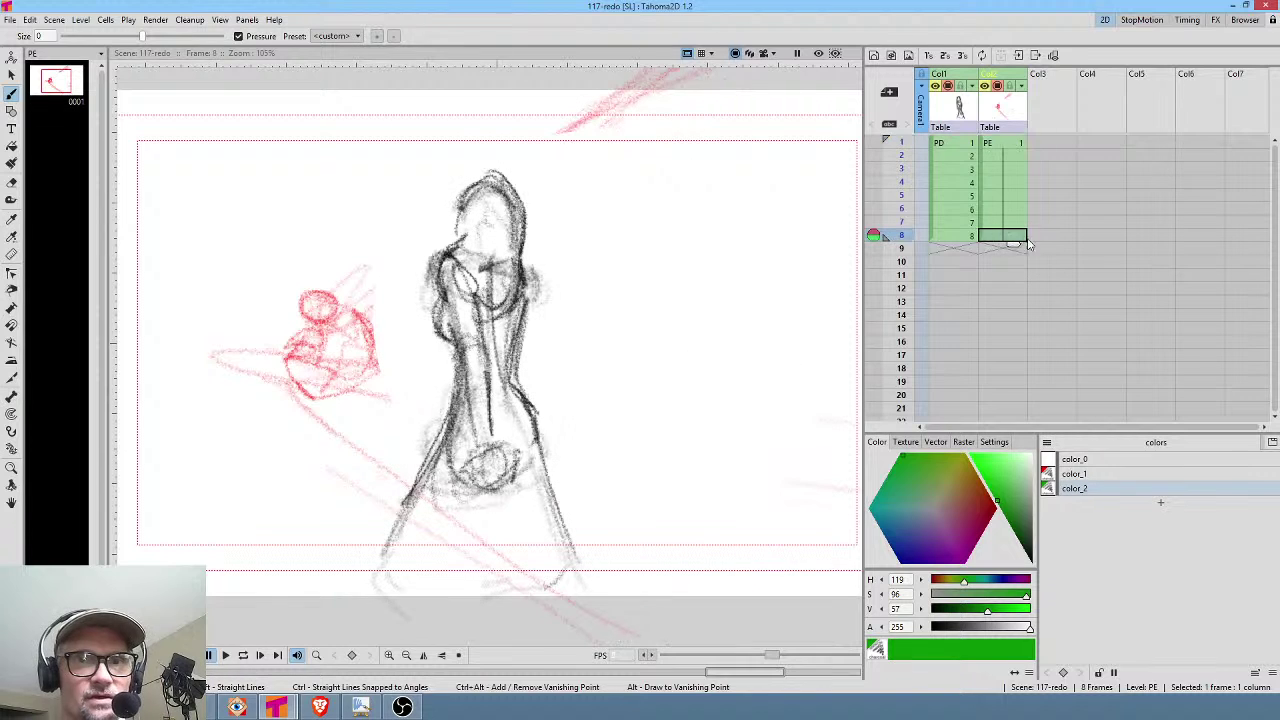
click(957, 250)
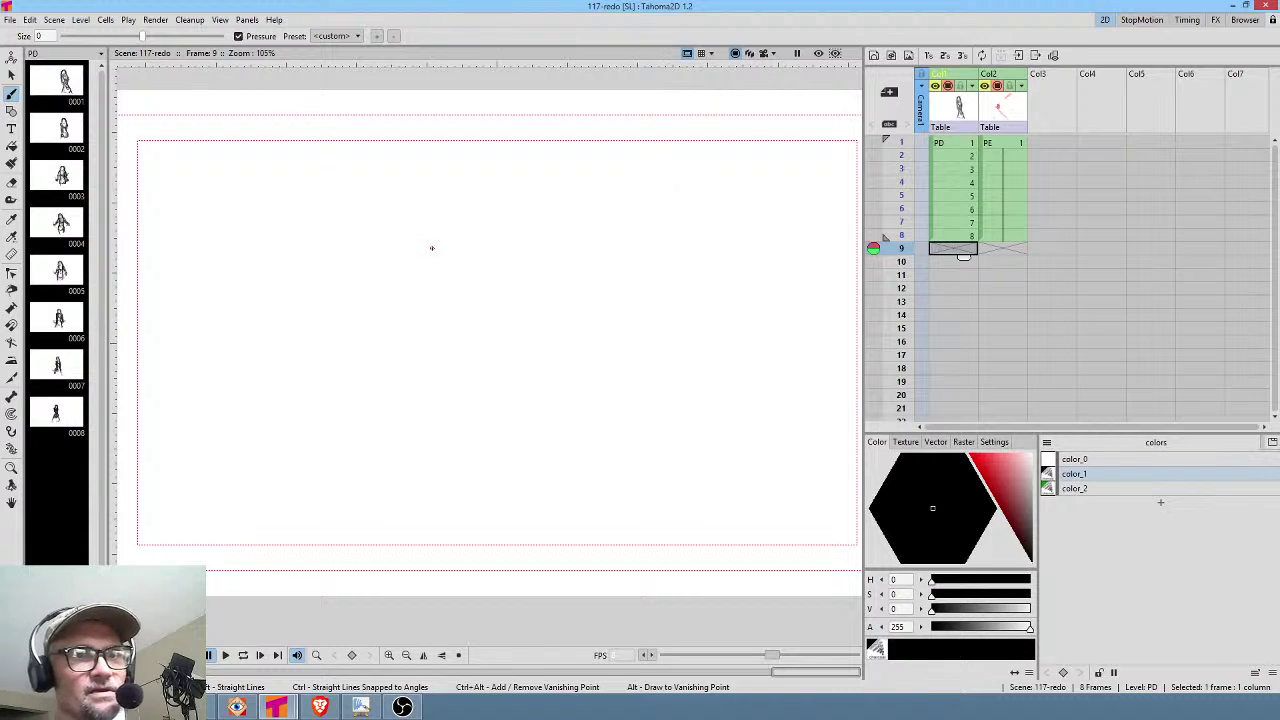
mouse_move(467, 234)
mouse_down()
mouse_move(503, 190)
mouse_move(479, 222)
mouse_move(554, 192)
mouse_move(620, 234)
mouse_up()
mouse_move(492, 207)
mouse_down()
mouse_move(620, 232)
mouse_move(551, 185)
mouse_up()
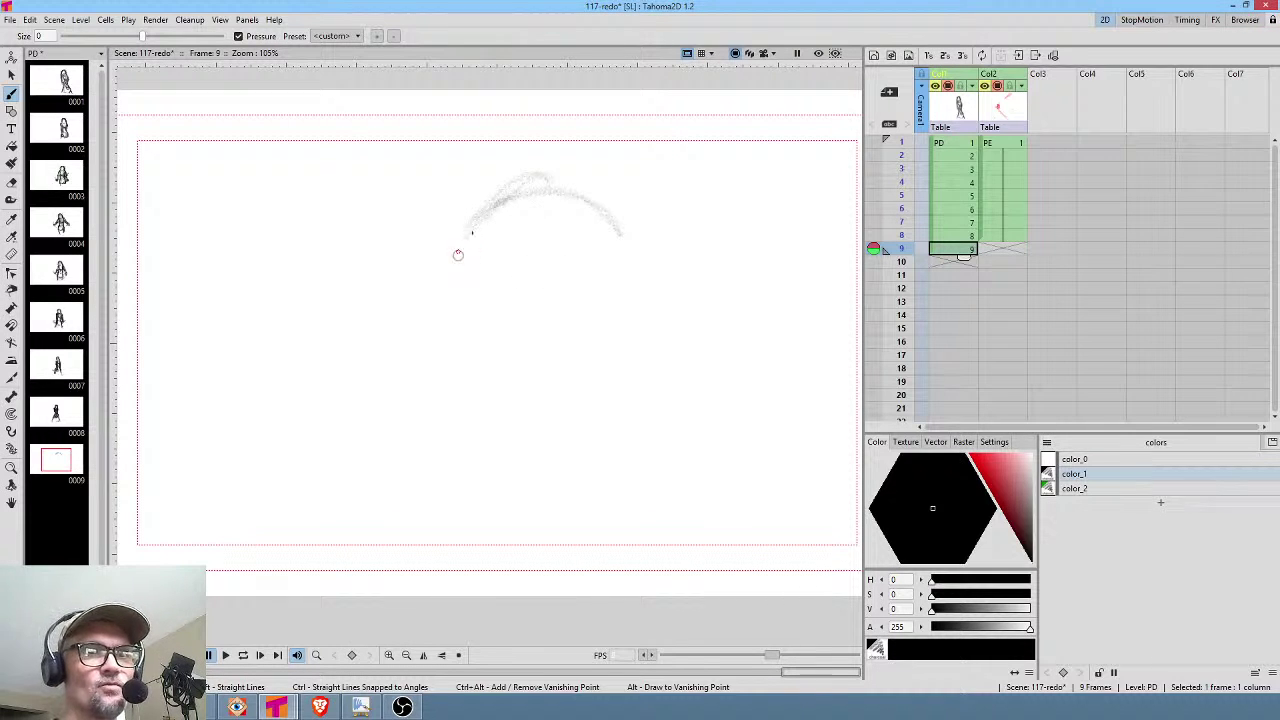
mouse_move(470, 234)
mouse_down()
mouse_move(620, 232)
mouse_move(437, 307)
mouse_move(451, 381)
mouse_up()
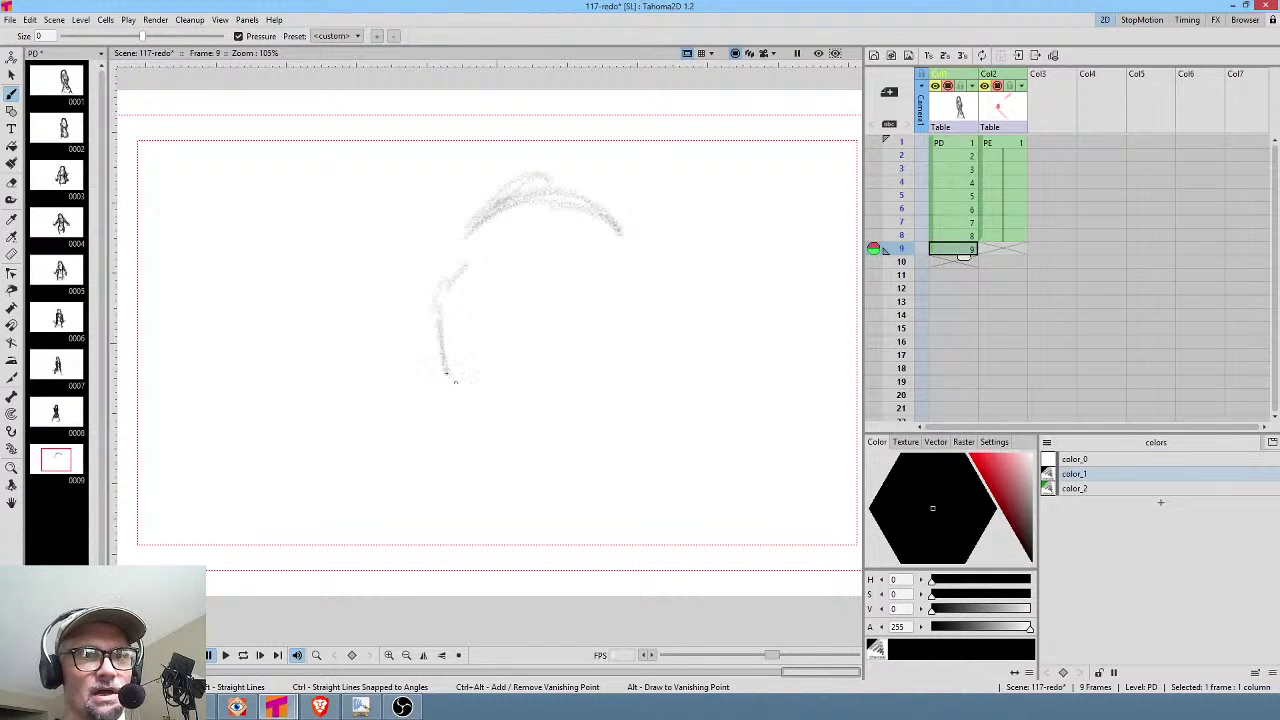
mouse_move(616, 360)
mouse_down()
mouse_move(628, 292)
mouse_move(661, 342)
mouse_move(641, 360)
mouse_move(651, 298)
mouse_move(664, 306)
mouse_move(660, 340)
mouse_up()
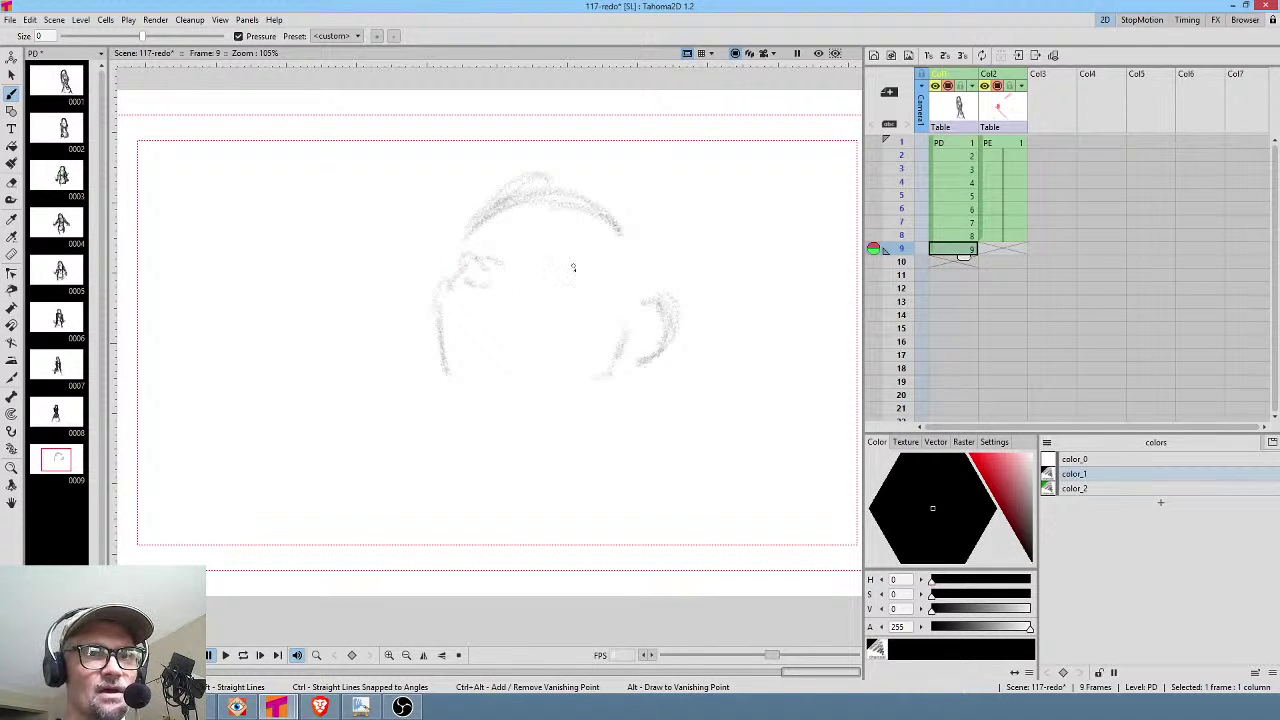
mouse_move(541, 268)
mouse_down()
mouse_move(585, 262)
mouse_move(537, 286)
mouse_move(569, 270)
mouse_move(550, 278)
mouse_move(554, 261)
mouse_move(571, 269)
mouse_move(478, 262)
mouse_up()
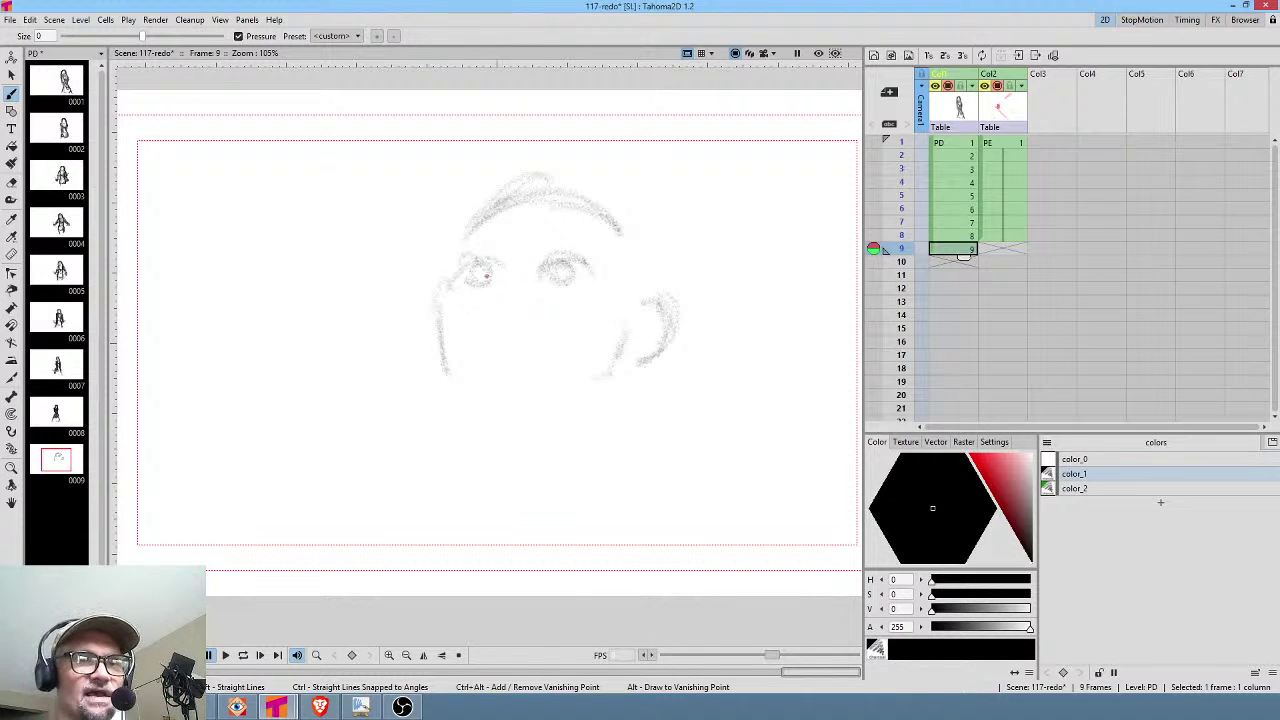
key(ctrl+z)
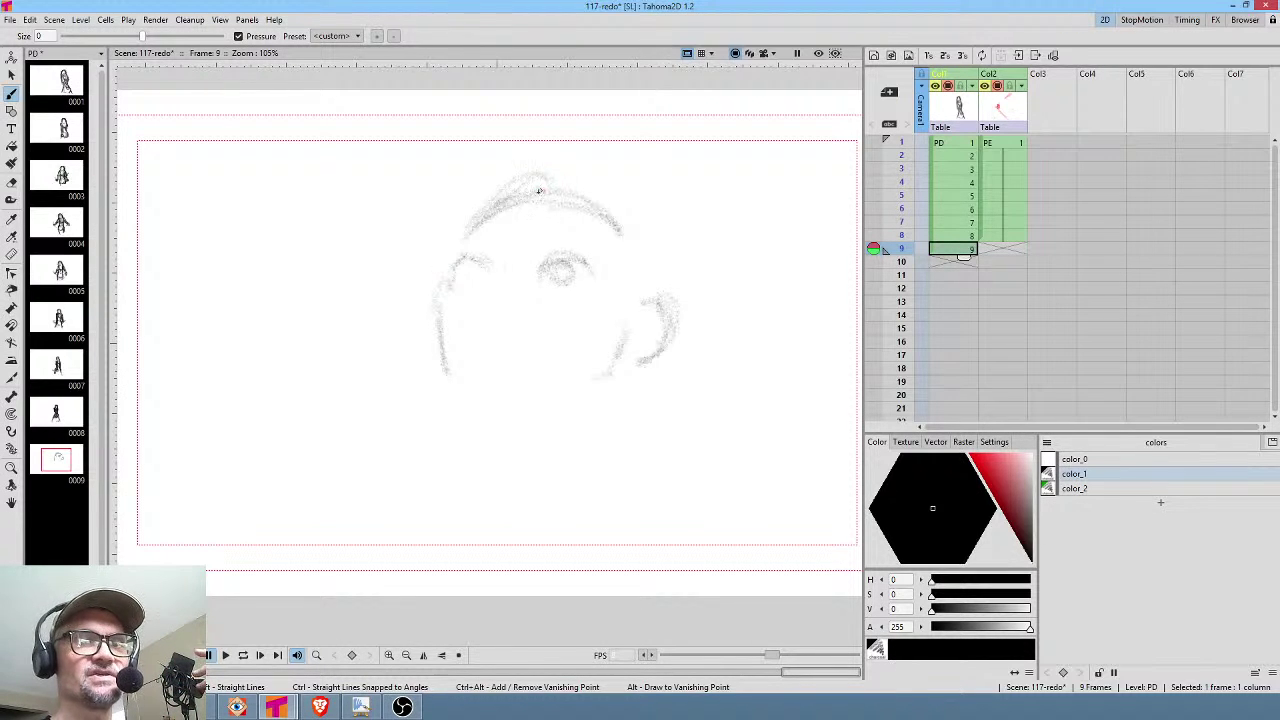
Sketch a rounded cap tilted back on top of the old man's head on PD frame 9.
drag(532, 192, 579, 158)
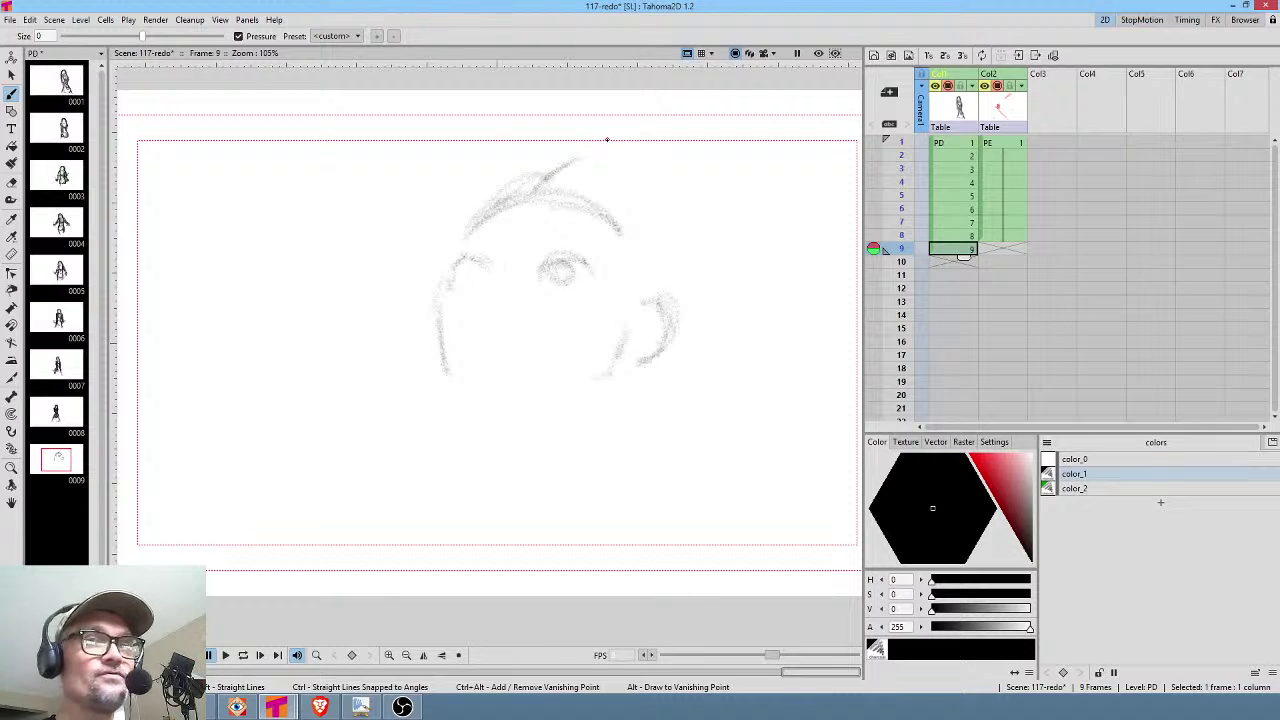
mouse_move(607, 153)
mouse_down()
mouse_move(649, 187)
mouse_move(633, 221)
mouse_up()
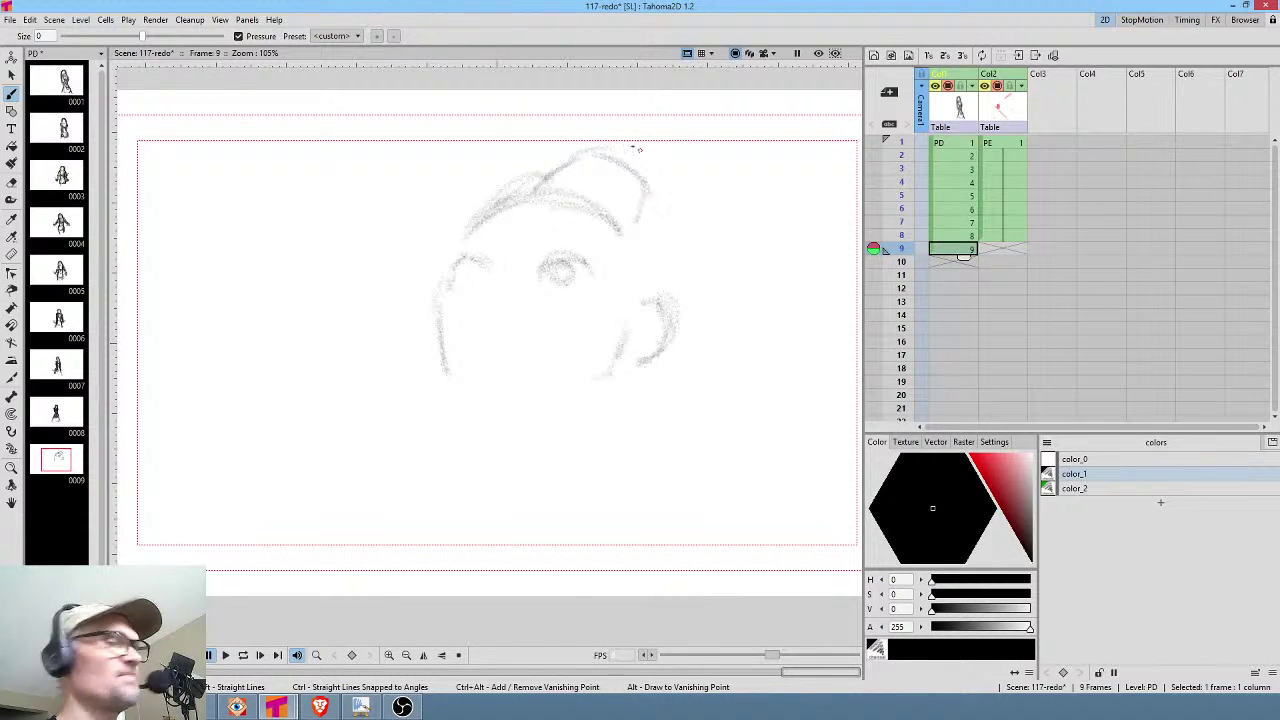
mouse_move(539, 197)
mouse_down()
mouse_move(610, 160)
mouse_move(662, 196)
mouse_move(646, 188)
mouse_move(632, 237)
mouse_up()
Redraw the far eye and sketch the brows, nose, moustache and mouth on the old man's face.
drag(455, 263, 464, 259)
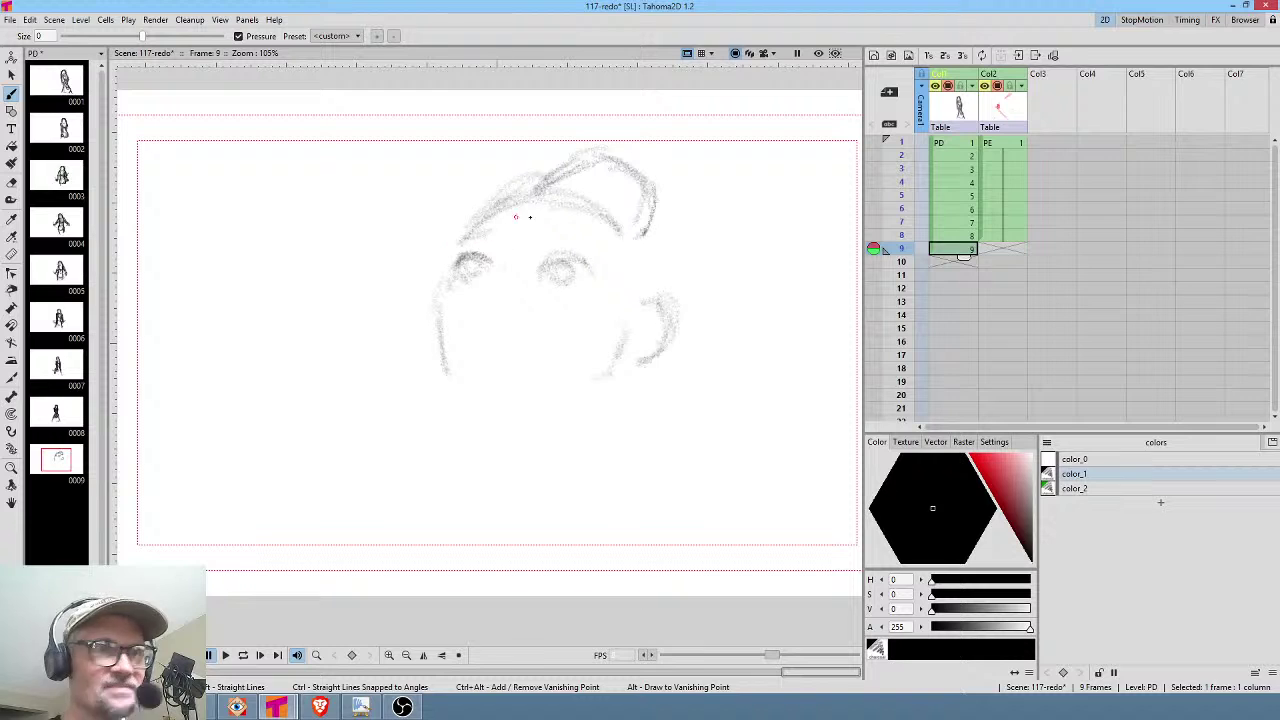
drag(557, 239, 585, 243)
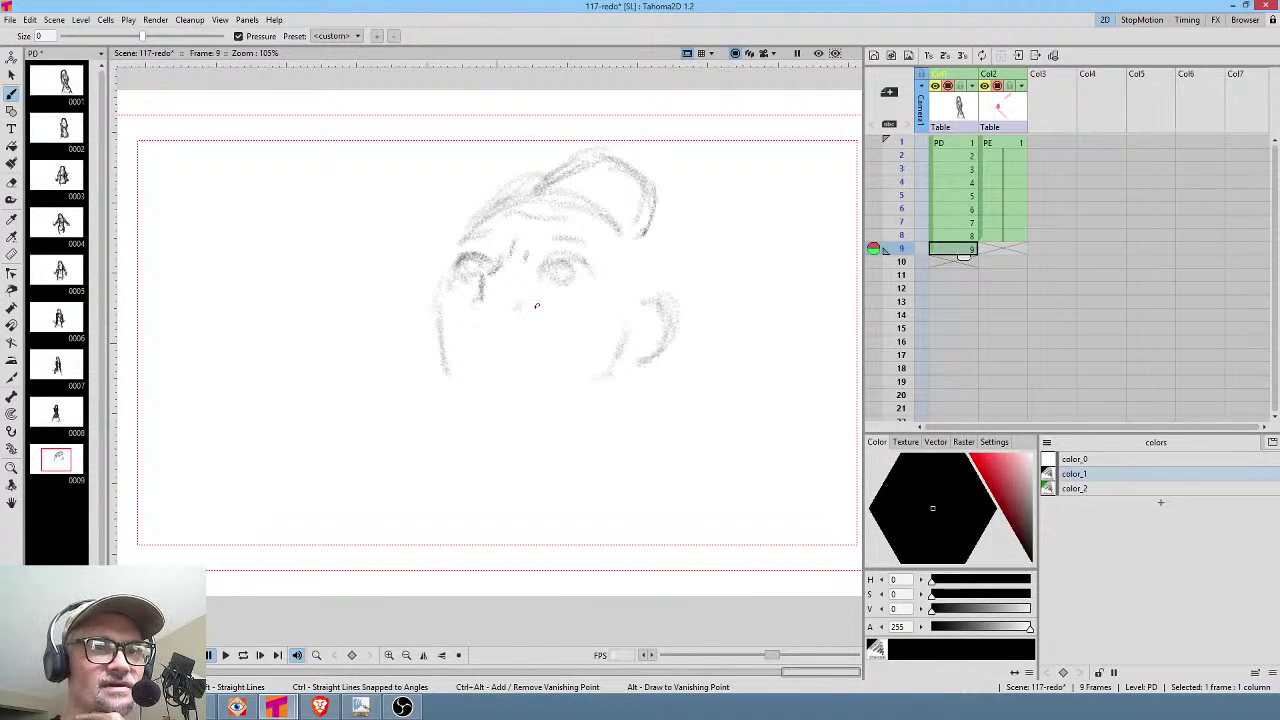
drag(470, 314, 432, 337)
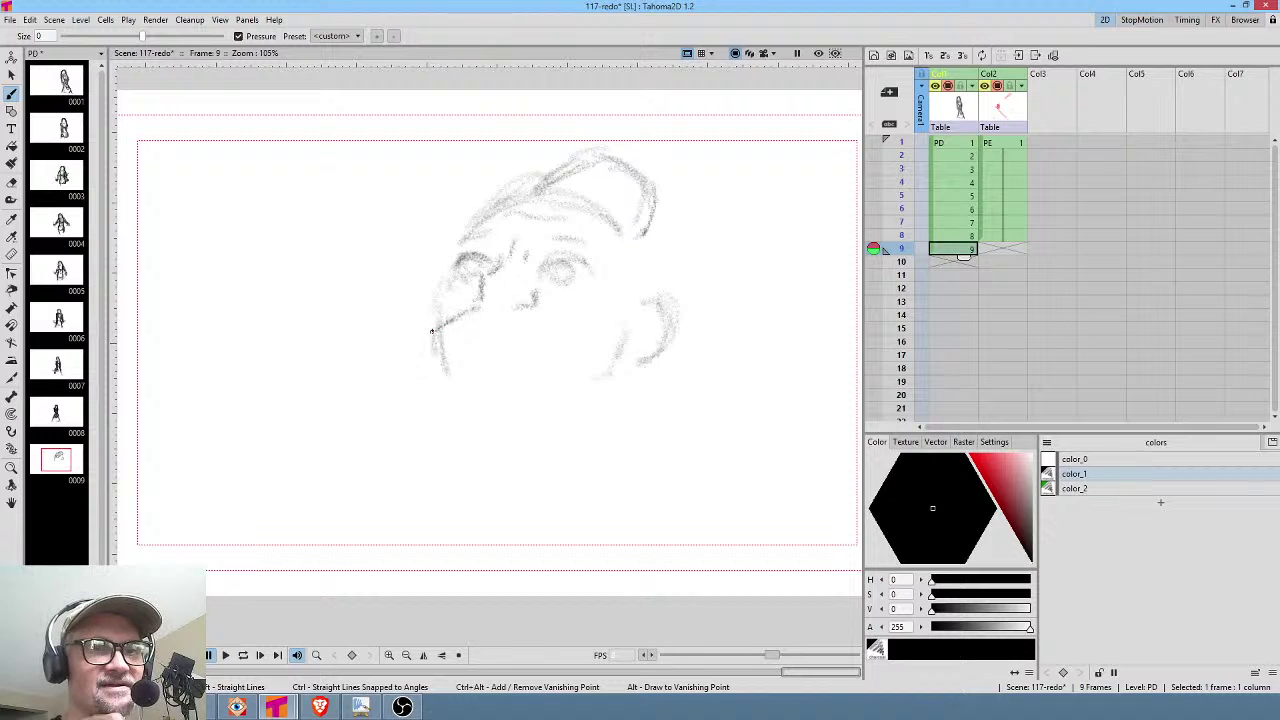
drag(545, 325, 575, 357)
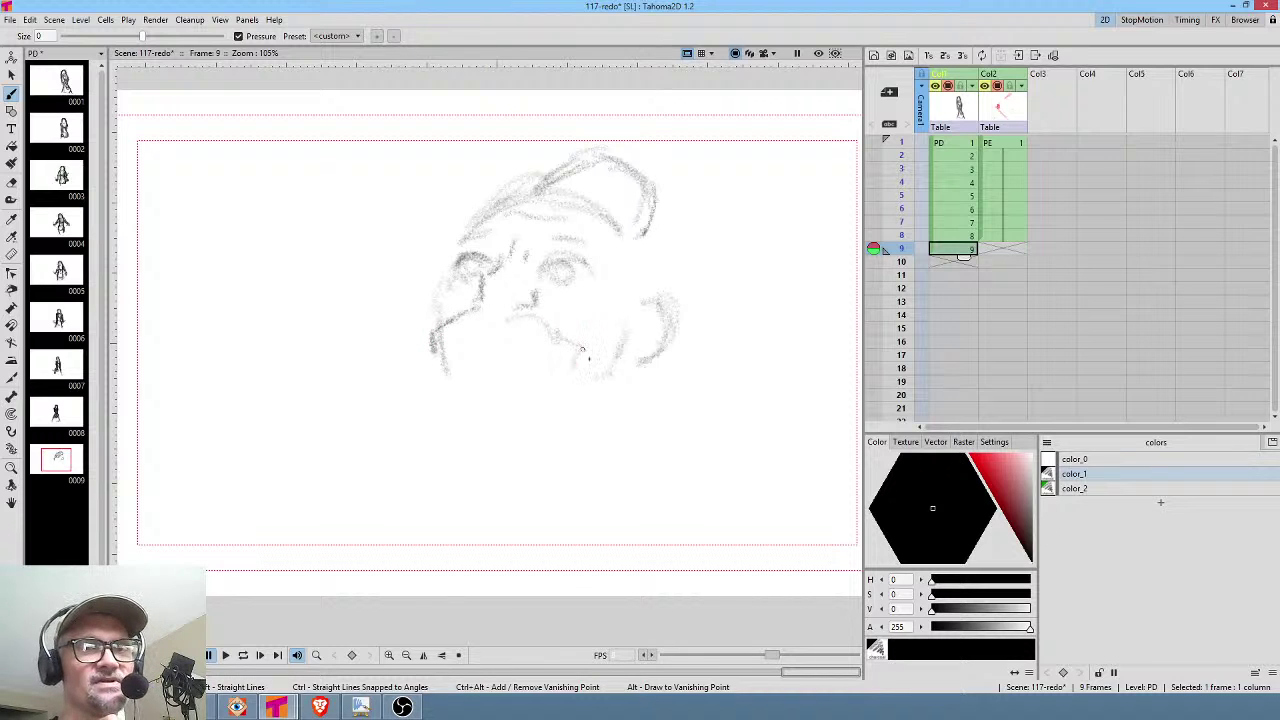
drag(463, 343, 546, 347)
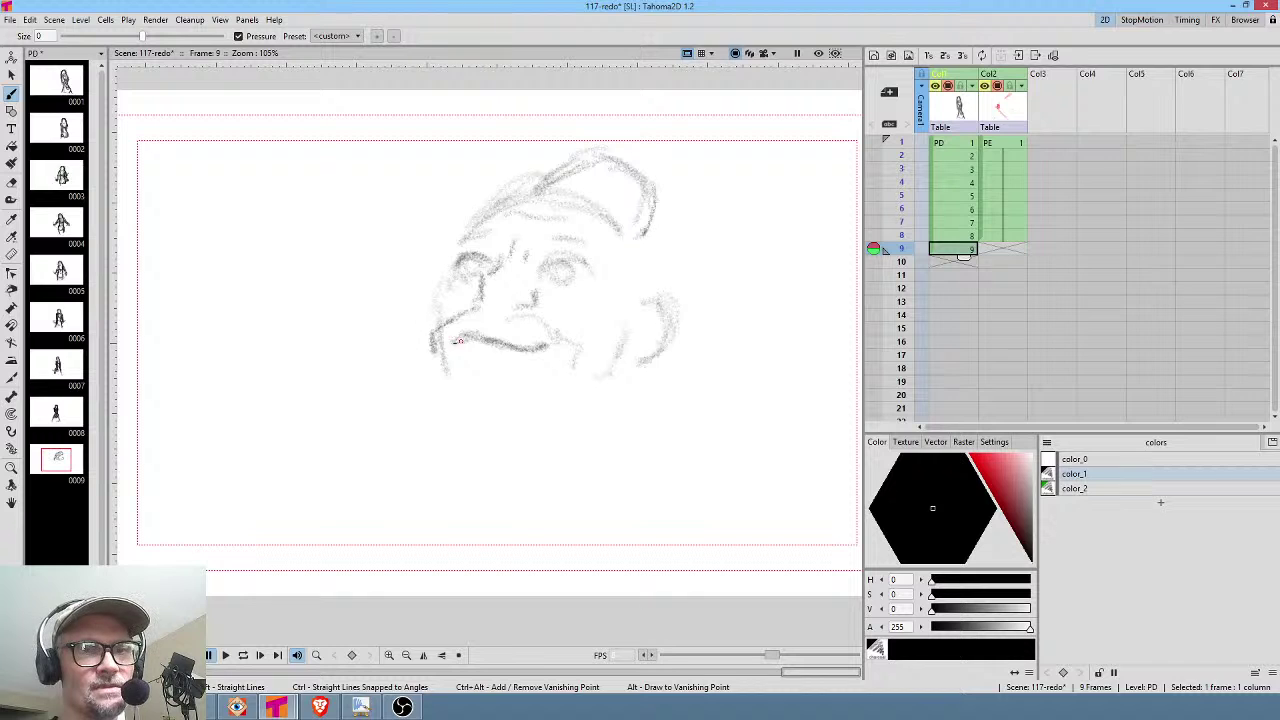
Outline the long pointed beard, then reinforce the cap, the side of the head and the far temple.
mouse_move(432, 358)
mouse_down()
mouse_move(416, 378)
mouse_move(426, 436)
mouse_move(464, 524)
mouse_move(624, 408)
mouse_up()
mouse_move(652, 270)
mouse_down()
mouse_move(644, 172)
mouse_move(628, 160)
mouse_move(541, 196)
mouse_move(620, 162)
mouse_move(645, 183)
mouse_up()
drag(596, 148, 652, 192)
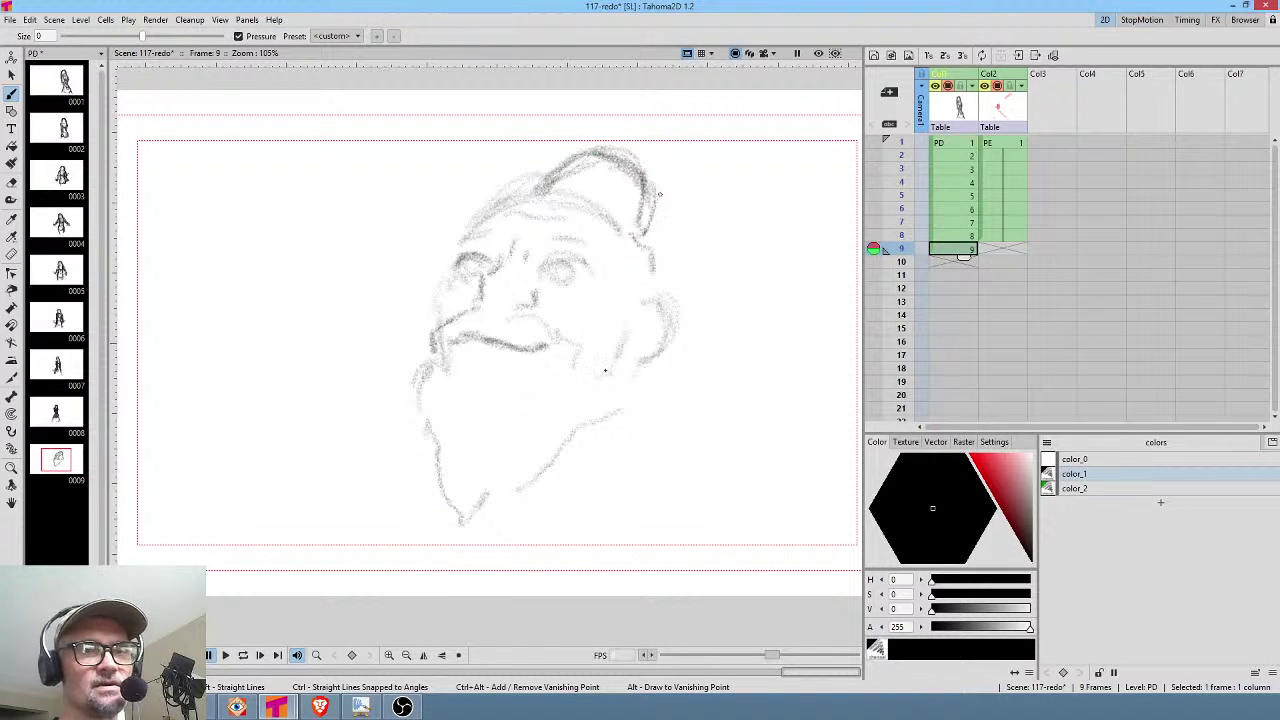
drag(436, 298, 465, 250)
Select the whole head with a freehand selection, scale it to 66.82 %, rotate it -8.37° and reposition it in the upper frame.
key(s)
mouse_move(715, 198)
mouse_down()
mouse_move(494, 149)
mouse_move(749, 406)
mouse_move(798, 166)
mouse_up()
drag(778, 121, 621, 271)
drag(522, 380, 612, 250)
drag(725, 133, 745, 163)
drag(591, 260, 594, 251)
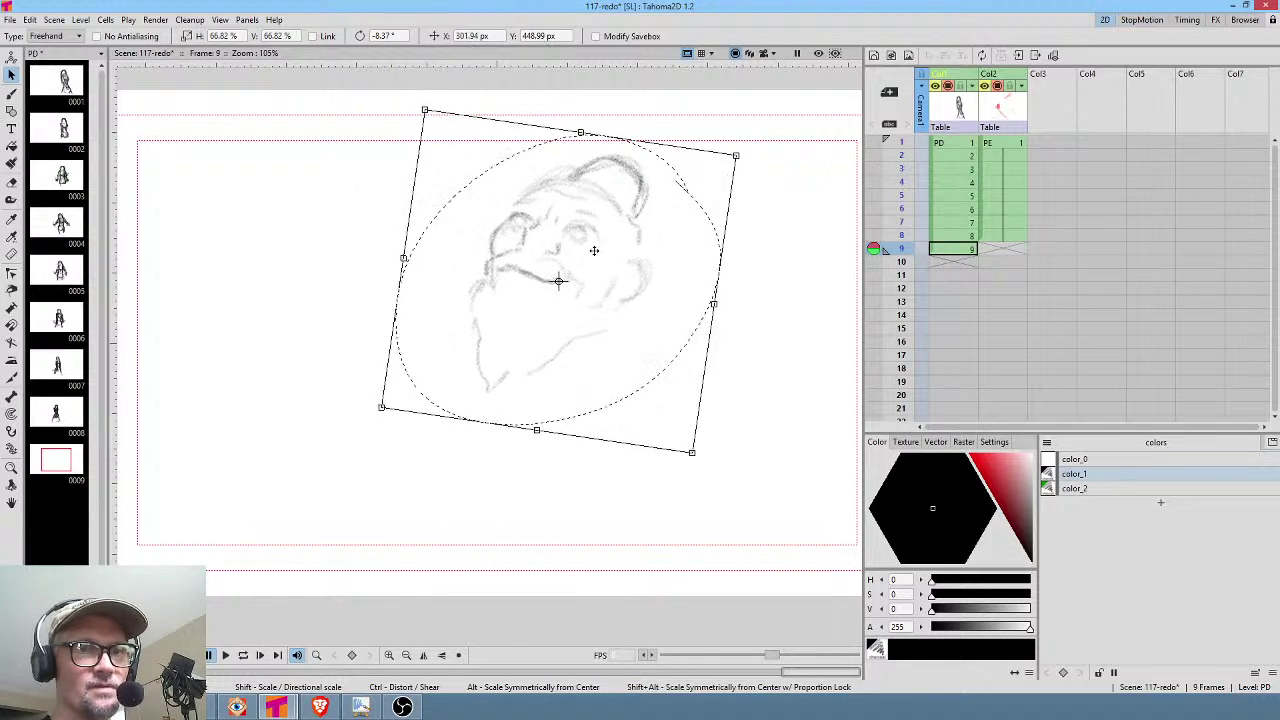
Sketch the old man's hand with bent fingers and an extended index finger below and in front of the beard.
key(b)
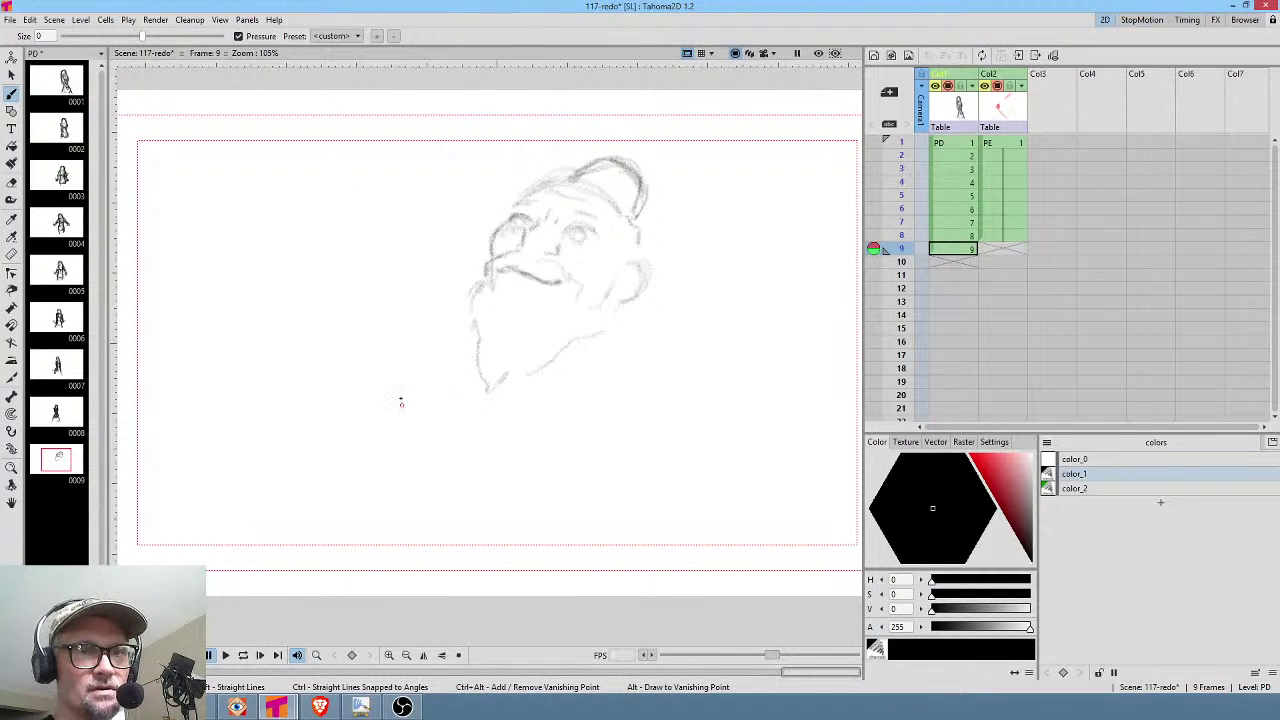
drag(404, 421, 386, 394)
mouse_move(412, 368)
mouse_down()
mouse_move(368, 406)
mouse_move(419, 410)
mouse_move(398, 388)
mouse_move(368, 441)
mouse_move(425, 391)
mouse_move(382, 404)
mouse_up()
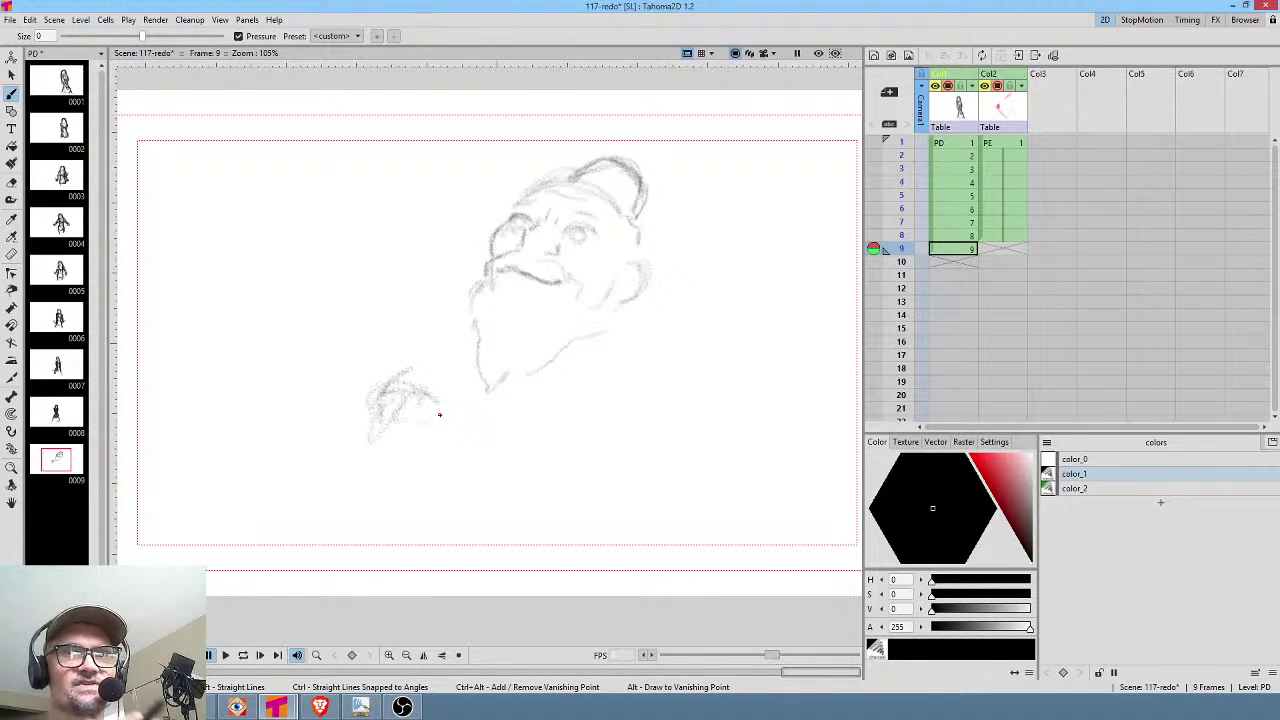
mouse_move(427, 393)
mouse_down()
mouse_move(374, 416)
mouse_move(364, 443)
mouse_move(391, 451)
mouse_move(405, 414)
mouse_move(399, 449)
mouse_move(423, 439)
mouse_move(408, 456)
mouse_move(399, 421)
mouse_move(450, 425)
mouse_move(455, 409)
mouse_move(466, 424)
mouse_move(449, 442)
mouse_move(481, 438)
mouse_up()
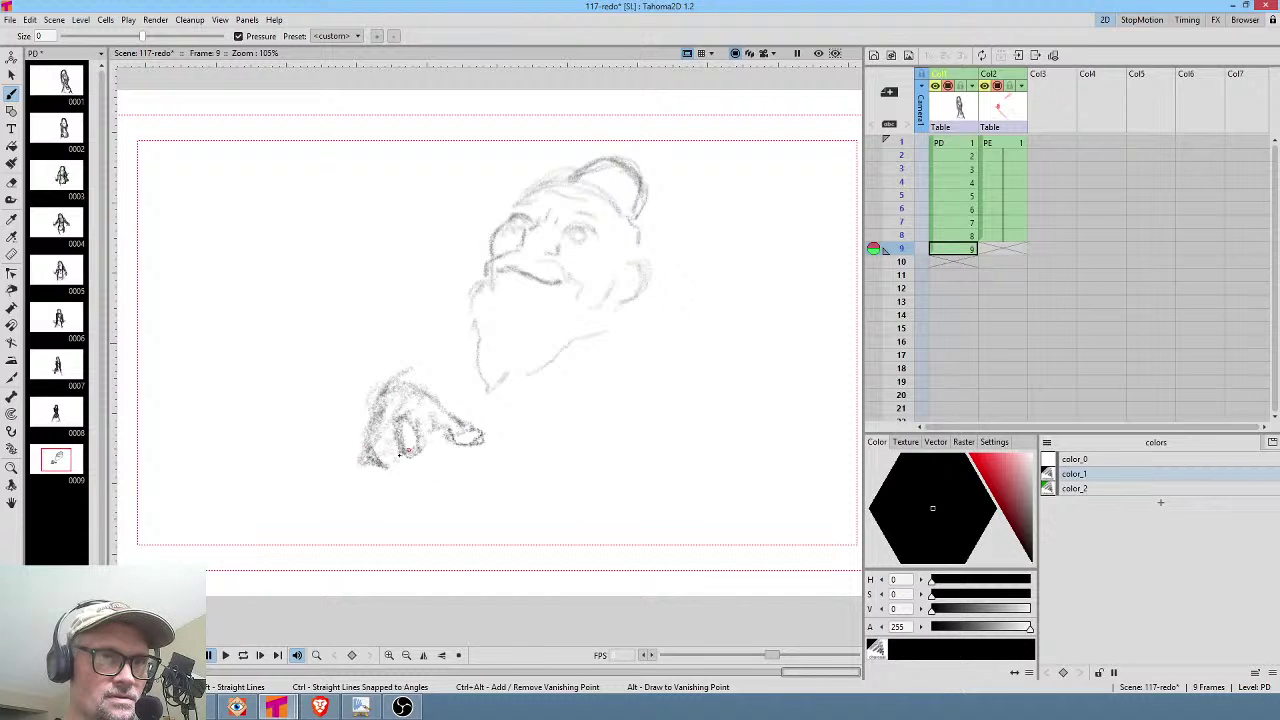
drag(407, 452, 421, 456)
drag(380, 438, 386, 464)
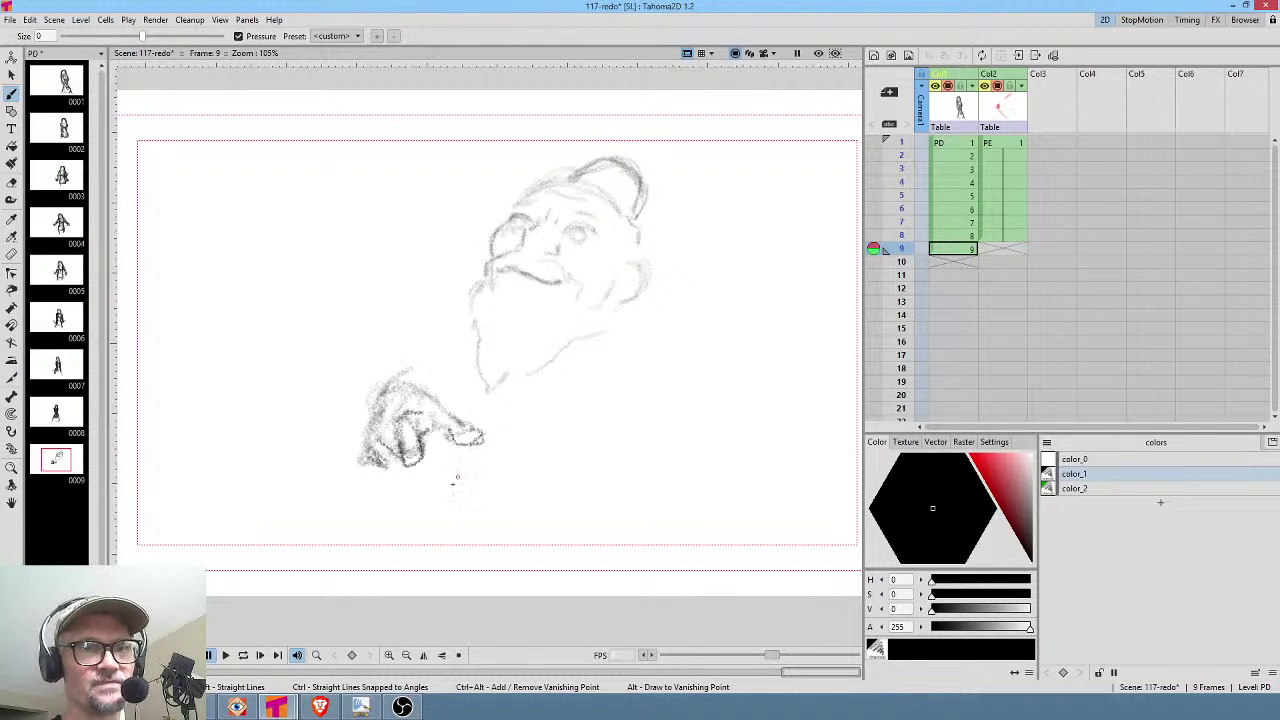
Sketch the old man's second hand, palm up with curled fingers, directly below the pointing hand.
mouse_move(487, 468)
mouse_down()
mouse_move(413, 504)
mouse_move(463, 495)
mouse_move(424, 506)
mouse_move(446, 523)
mouse_move(426, 511)
mouse_move(449, 515)
mouse_move(443, 505)
mouse_move(443, 521)
mouse_move(440, 504)
mouse_move(415, 520)
mouse_move(433, 495)
mouse_move(381, 508)
mouse_move(434, 541)
mouse_move(469, 523)
mouse_move(494, 474)
mouse_move(484, 520)
mouse_move(442, 535)
mouse_move(372, 524)
mouse_up()
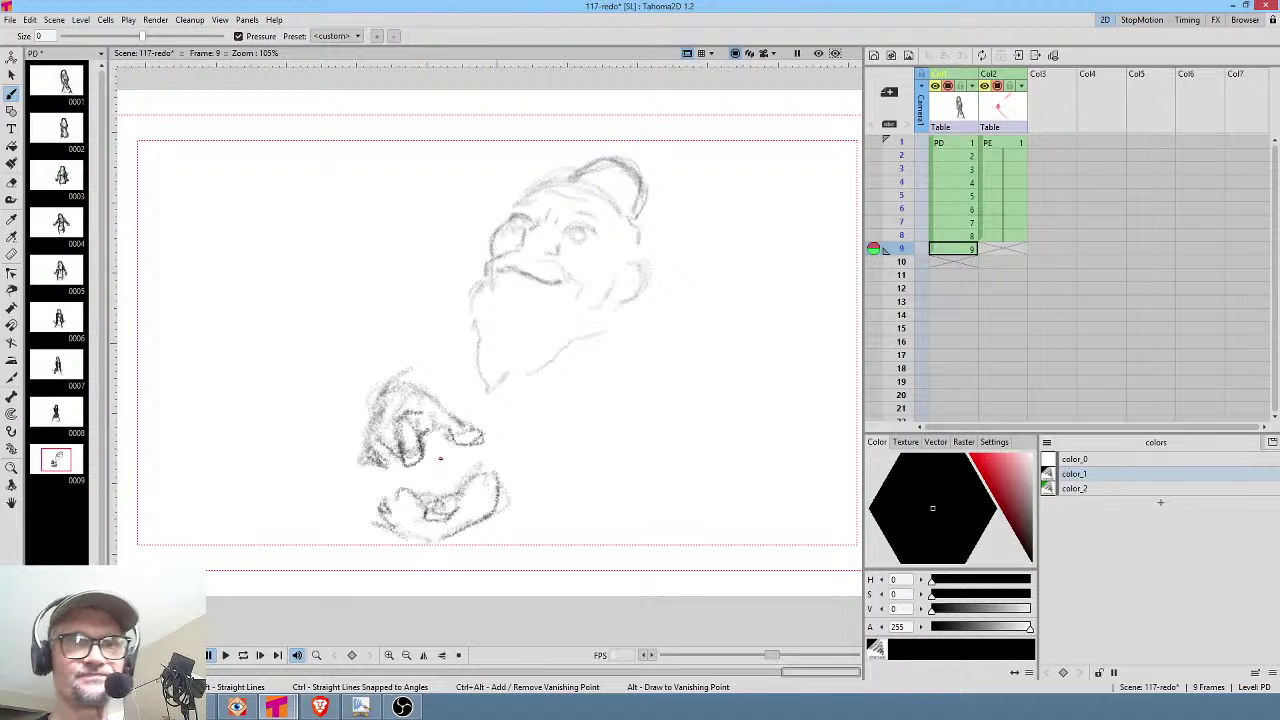
Draw a long wavy vertical shadow edge behind the old man and write the note "SHADOW COVER" beside his cap.
drag(653, 354, 573, 363)
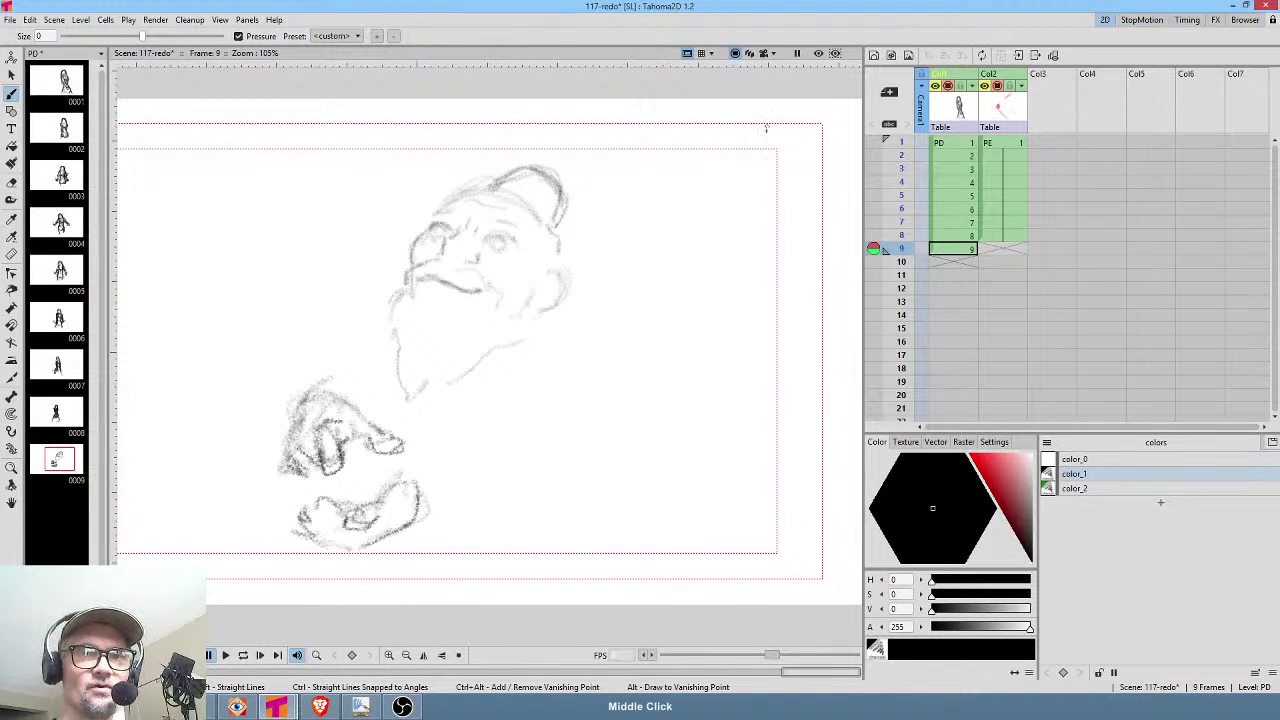
mouse_move(764, 192)
mouse_down()
mouse_move(812, 546)
mouse_move(743, 97)
mouse_up()
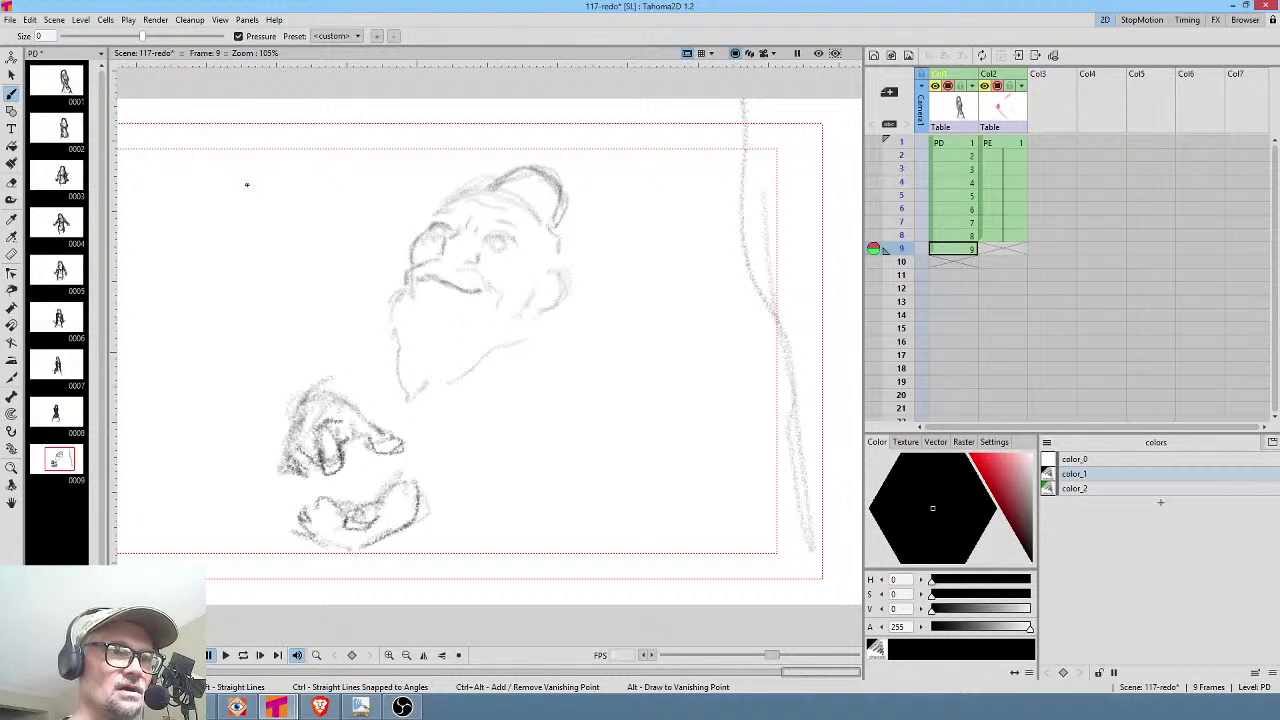
mouse_move(255, 181)
mouse_down()
mouse_move(262, 200)
mouse_move(272, 176)
mouse_move(358, 148)
mouse_move(270, 210)
mouse_move(346, 184)
mouse_move(372, 192)
mouse_up()
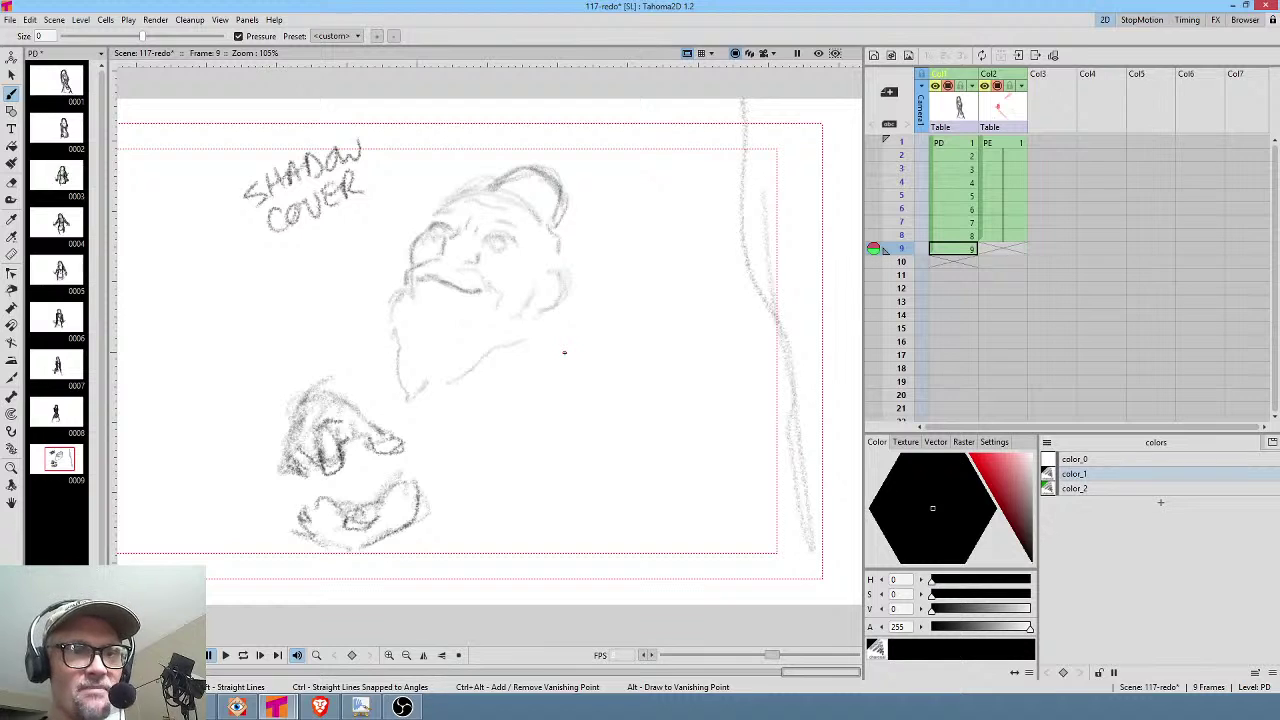
Reinforce the palm-up hand and sketch its forearm and sleeve folds, along with the rounded curve of the old man's back.
mouse_move(312, 500)
mouse_down()
mouse_move(324, 516)
mouse_move(298, 534)
mouse_move(330, 548)
mouse_move(362, 508)
mouse_move(403, 490)
mouse_move(428, 512)
mouse_move(478, 515)
mouse_up()
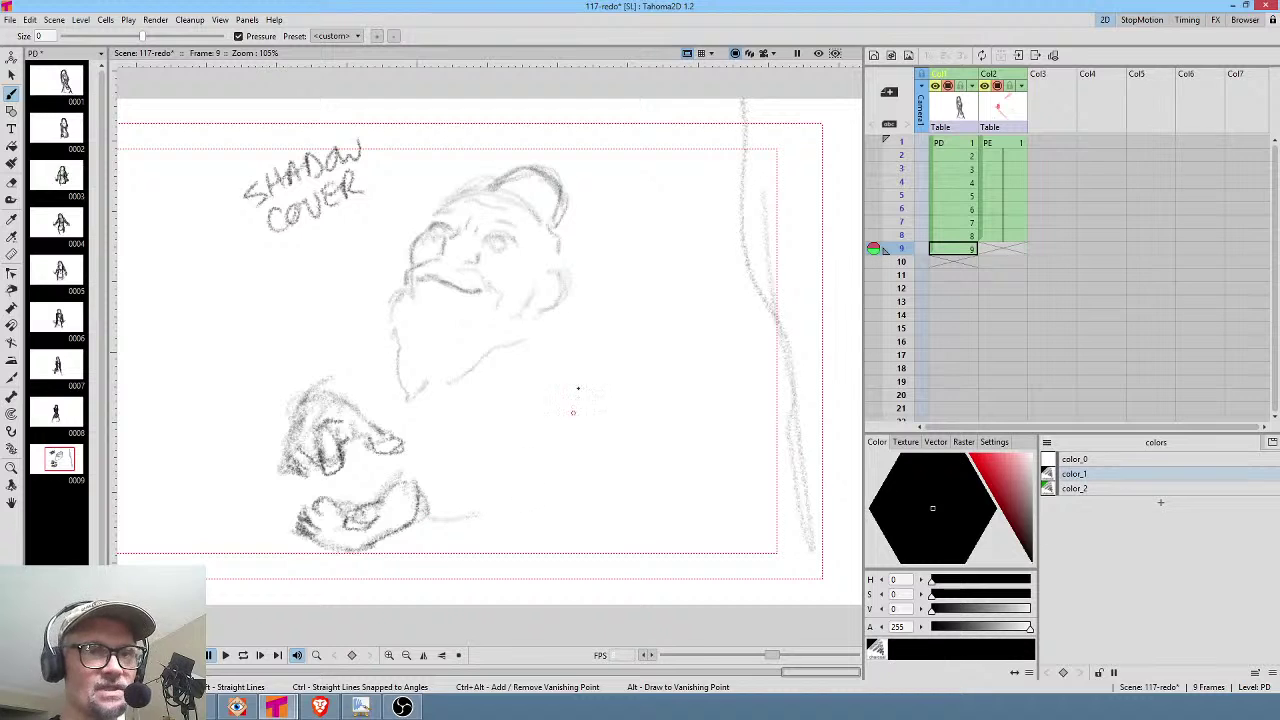
mouse_move(585, 279)
mouse_down()
mouse_move(587, 316)
mouse_move(603, 316)
mouse_move(626, 359)
mouse_move(621, 443)
mouse_up()
mouse_move(620, 388)
mouse_down()
mouse_move(633, 435)
mouse_move(588, 522)
mouse_up()
drag(430, 530, 546, 554)
drag(634, 435, 538, 561)
drag(424, 534, 500, 545)
mouse_move(424, 482)
mouse_down()
mouse_move(545, 477)
mouse_move(487, 472)
mouse_move(525, 458)
mouse_up()
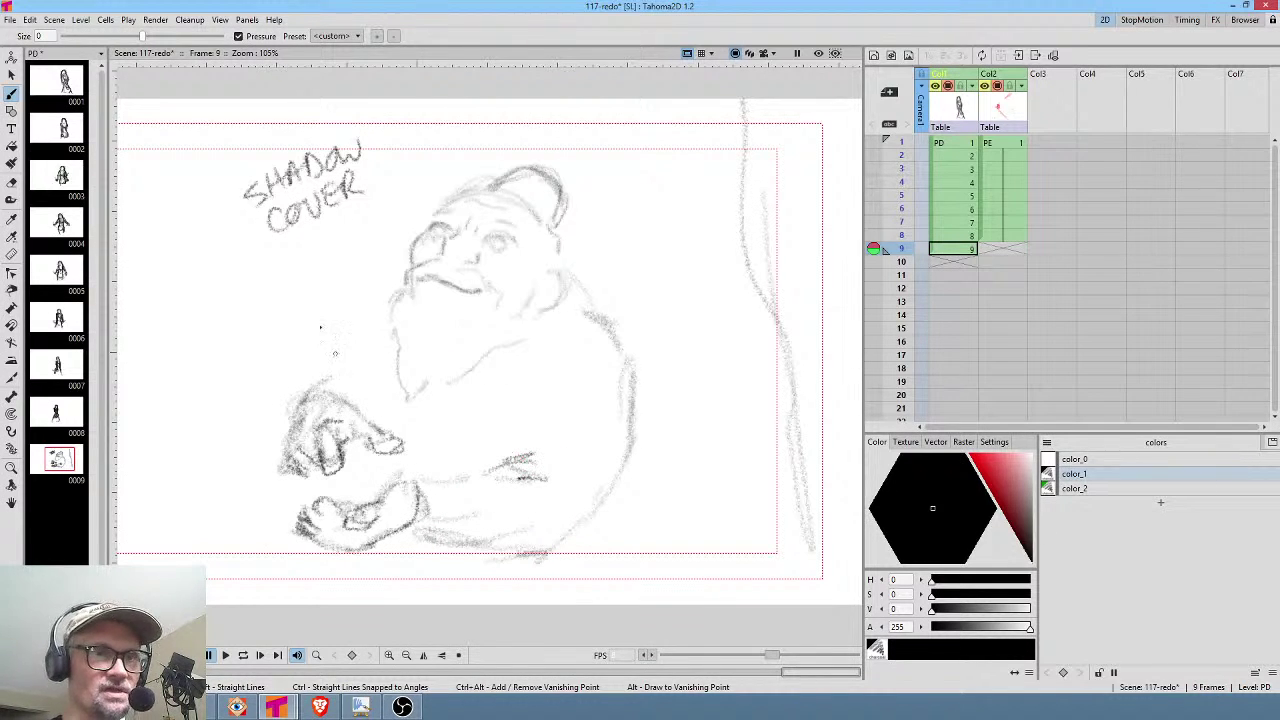
Start the far shoulder line, sketch the bent knee in front of the hands and darken the lower back contour.
drag(411, 282, 376, 312)
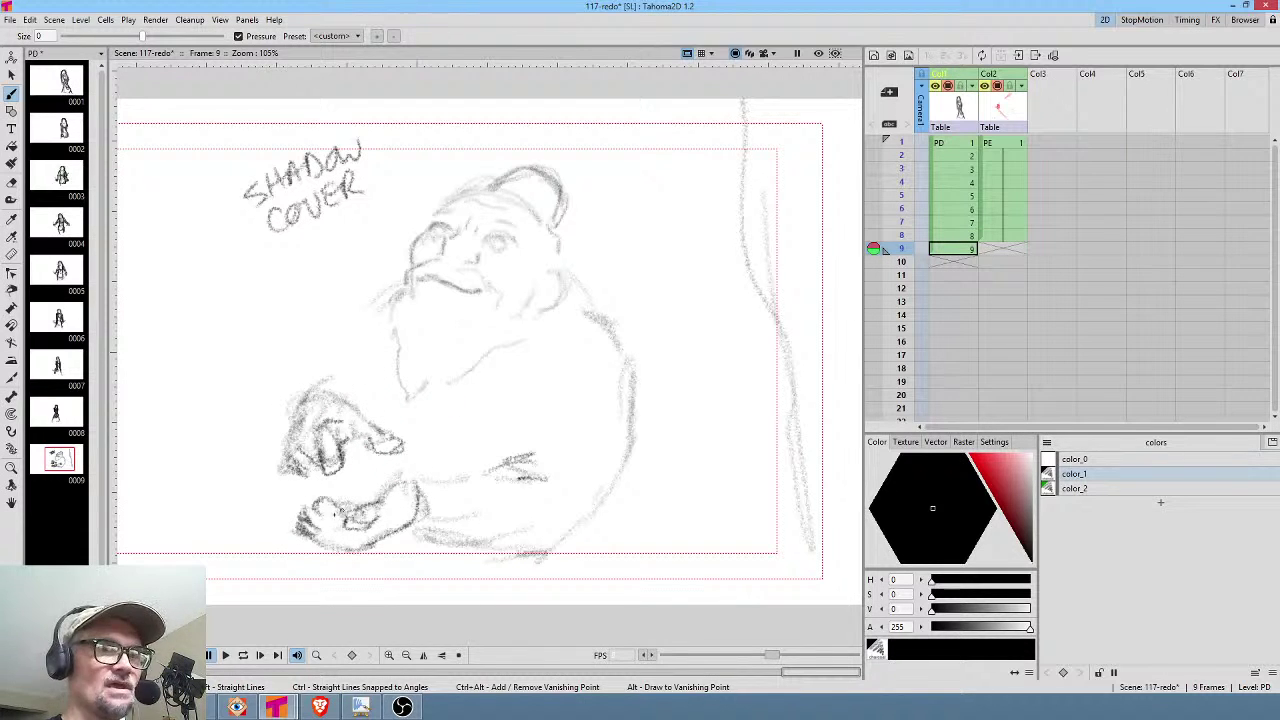
mouse_move(270, 497)
mouse_down()
mouse_move(201, 542)
mouse_move(230, 513)
mouse_move(212, 574)
mouse_up()
drag(256, 498, 193, 542)
drag(620, 536, 630, 412)
drag(628, 366, 632, 494)
mouse_move(632, 420)
mouse_down()
mouse_move(643, 550)
mouse_move(606, 568)
mouse_up()
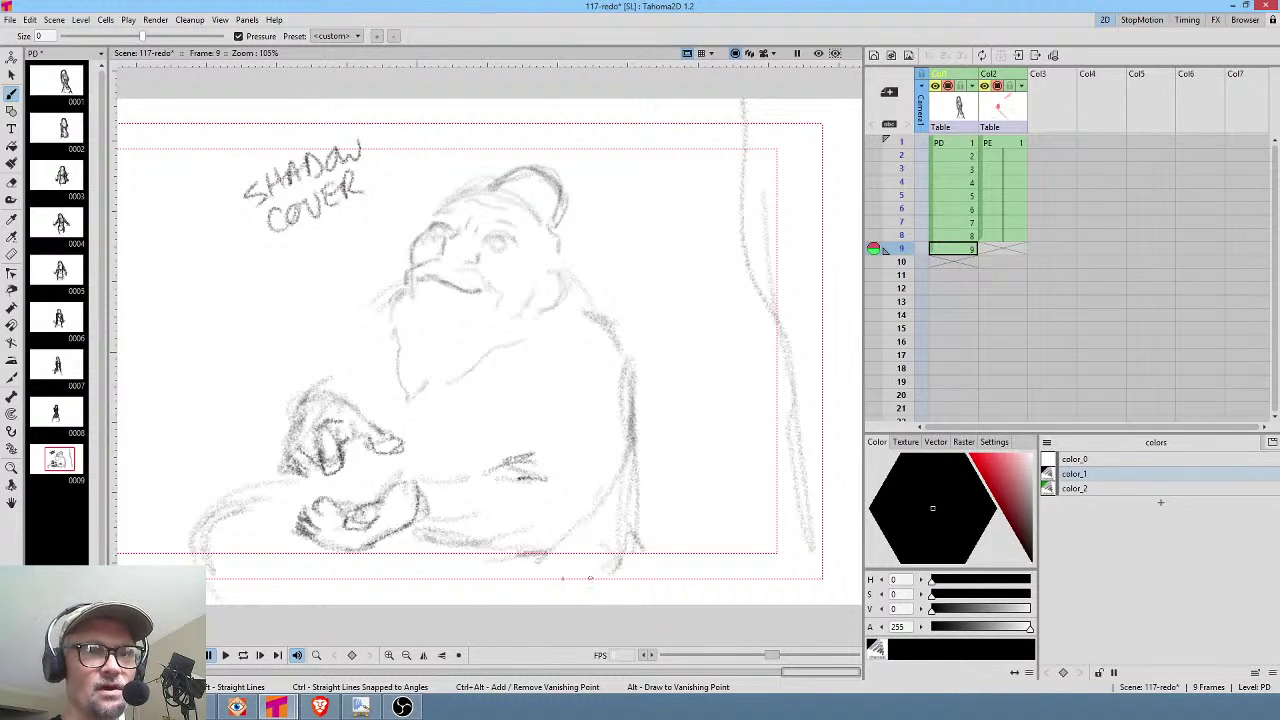
Sketch the far shoulder and arm down to the pointing hand, adding the sleeve cuff and darkening the arm's outer contour.
mouse_move(394, 292)
mouse_down()
mouse_move(356, 338)
mouse_move(356, 360)
mouse_up()
mouse_move(286, 406)
mouse_down()
mouse_move(343, 352)
mouse_move(345, 386)
mouse_move(340, 368)
mouse_move(322, 381)
mouse_move(360, 360)
mouse_up()
mouse_move(372, 384)
mouse_down()
mouse_move(394, 418)
mouse_move(394, 404)
mouse_up()
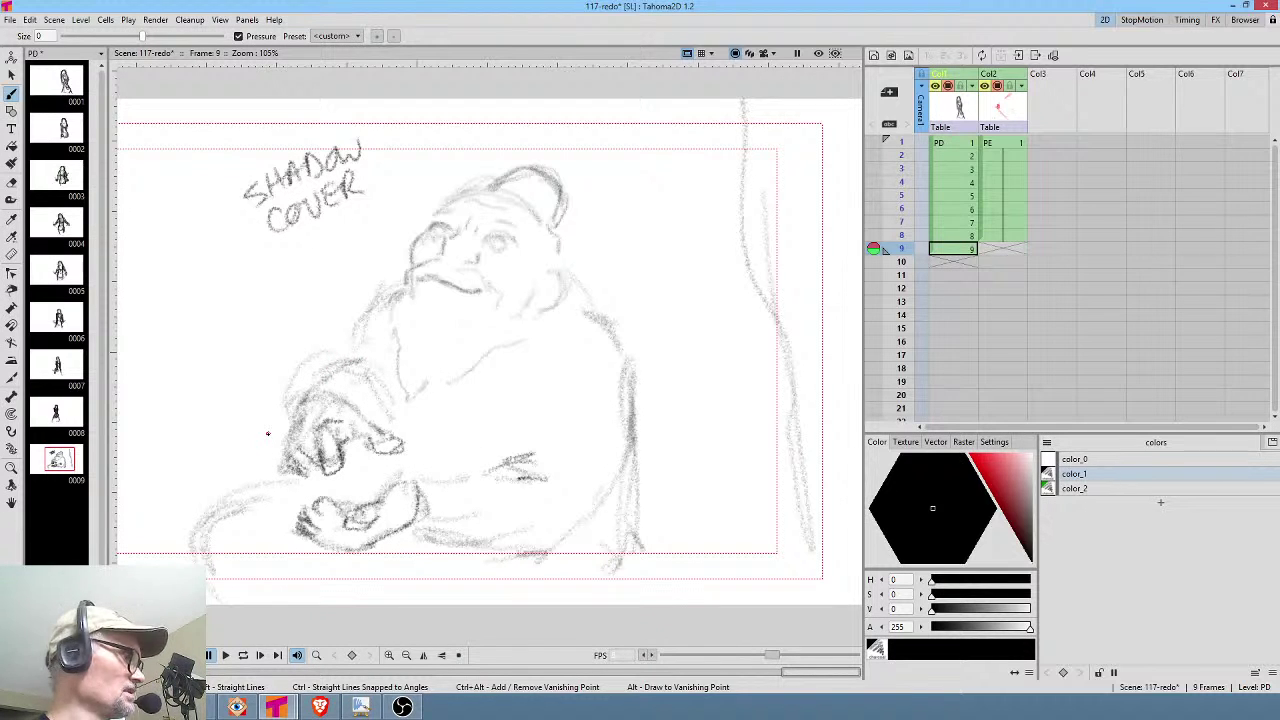
key(a)
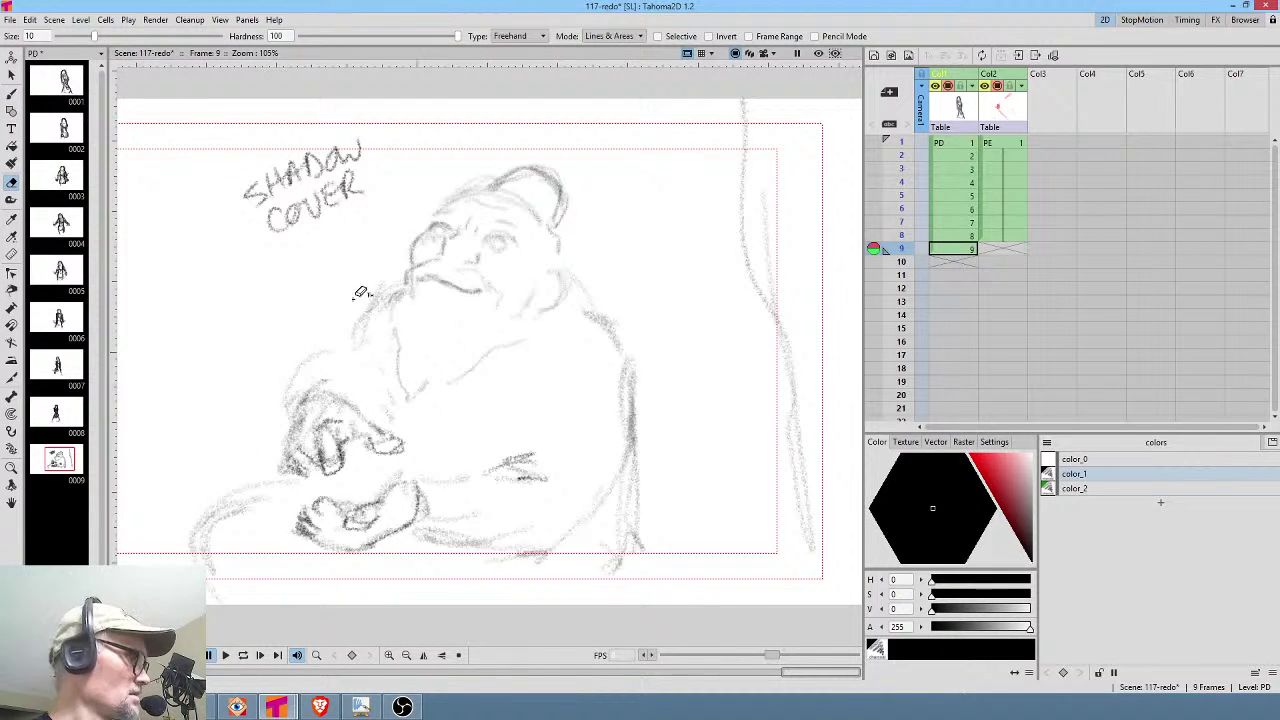
key(b)
drag(384, 288, 338, 334)
mouse_move(248, 444)
mouse_down()
mouse_move(316, 396)
mouse_move(353, 397)
mouse_move(283, 432)
mouse_move(282, 474)
mouse_up()
mouse_move(367, 330)
mouse_down()
mouse_move(326, 384)
mouse_move(336, 376)
mouse_up()
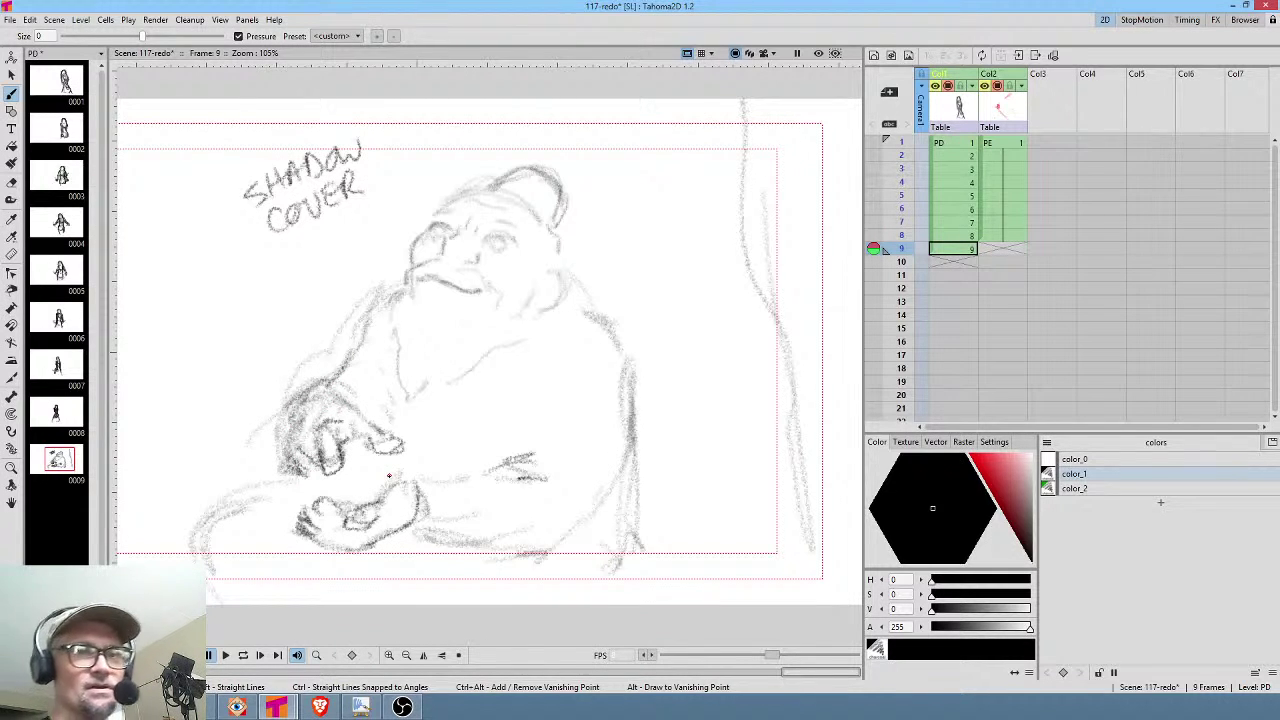
Shade the old man's eyes, add a cheek line and reinforce the ear and the cap's outline.
drag(494, 242, 498, 245)
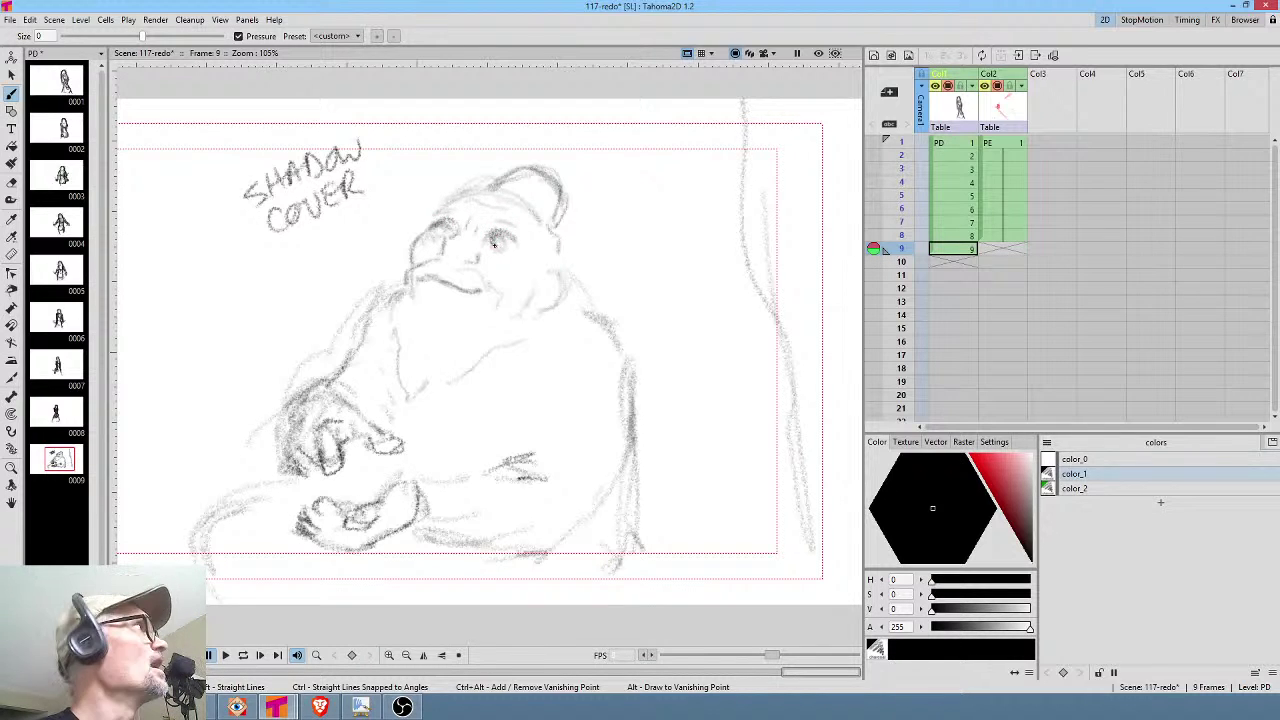
drag(490, 248, 499, 267)
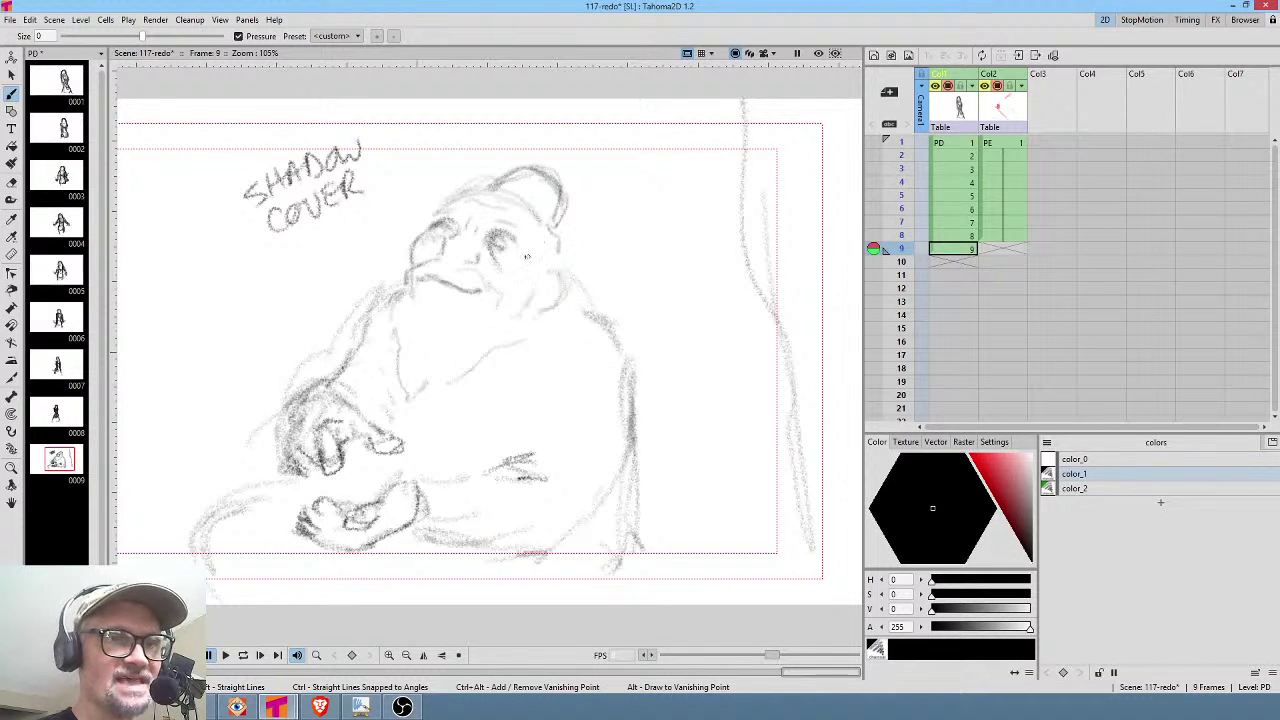
mouse_move(518, 252)
mouse_down()
mouse_move(525, 270)
mouse_move(534, 255)
mouse_move(566, 282)
mouse_move(537, 316)
mouse_move(522, 316)
mouse_move(543, 288)
mouse_move(539, 303)
mouse_move(548, 220)
mouse_move(490, 182)
mouse_move(452, 203)
mouse_move(496, 182)
mouse_move(555, 236)
mouse_move(532, 170)
mouse_move(572, 196)
mouse_move(555, 228)
mouse_move(568, 200)
mouse_up()
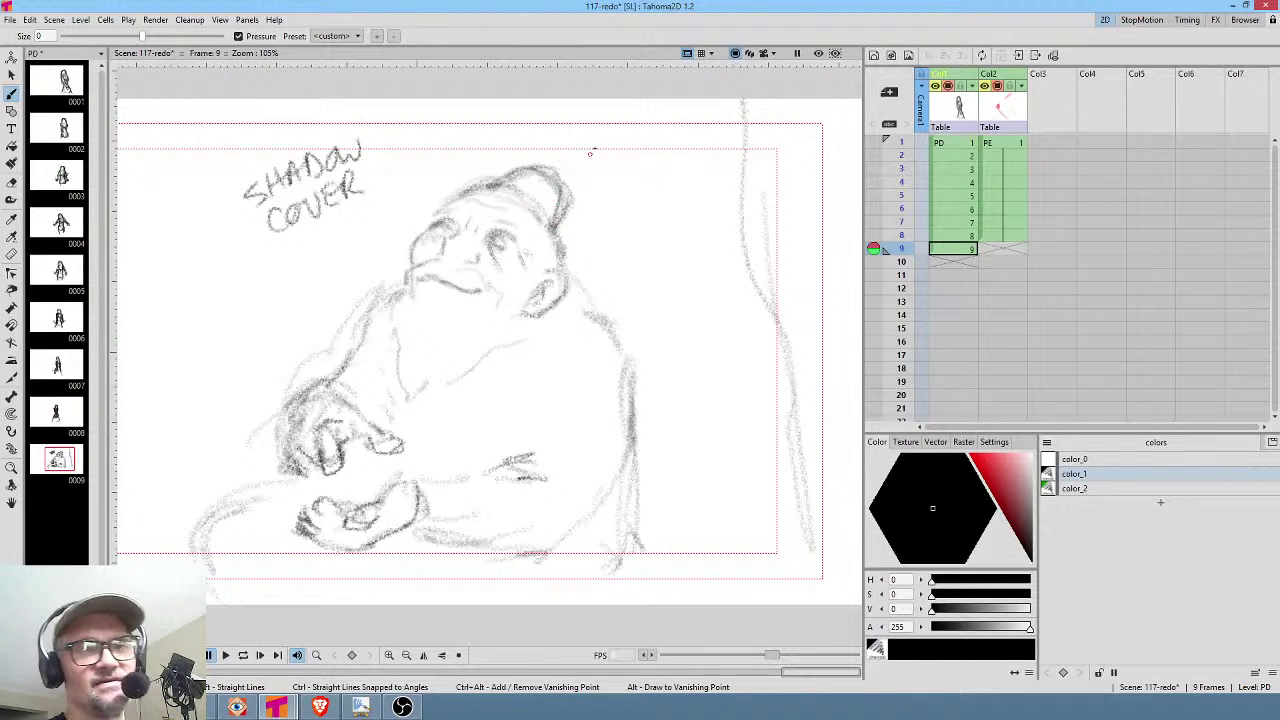
Strengthen the nose, moustache and cheek, then darken the beard's rear edge and the shoulder line behind the ear.
mouse_move(443, 278)
mouse_down()
mouse_move(503, 288)
mouse_move(485, 273)
mouse_move(500, 272)
mouse_move(510, 297)
mouse_move(409, 273)
mouse_move(426, 262)
mouse_move(411, 260)
mouse_move(410, 291)
mouse_up()
mouse_move(452, 249)
mouse_down()
mouse_move(478, 263)
mouse_move(481, 251)
mouse_up()
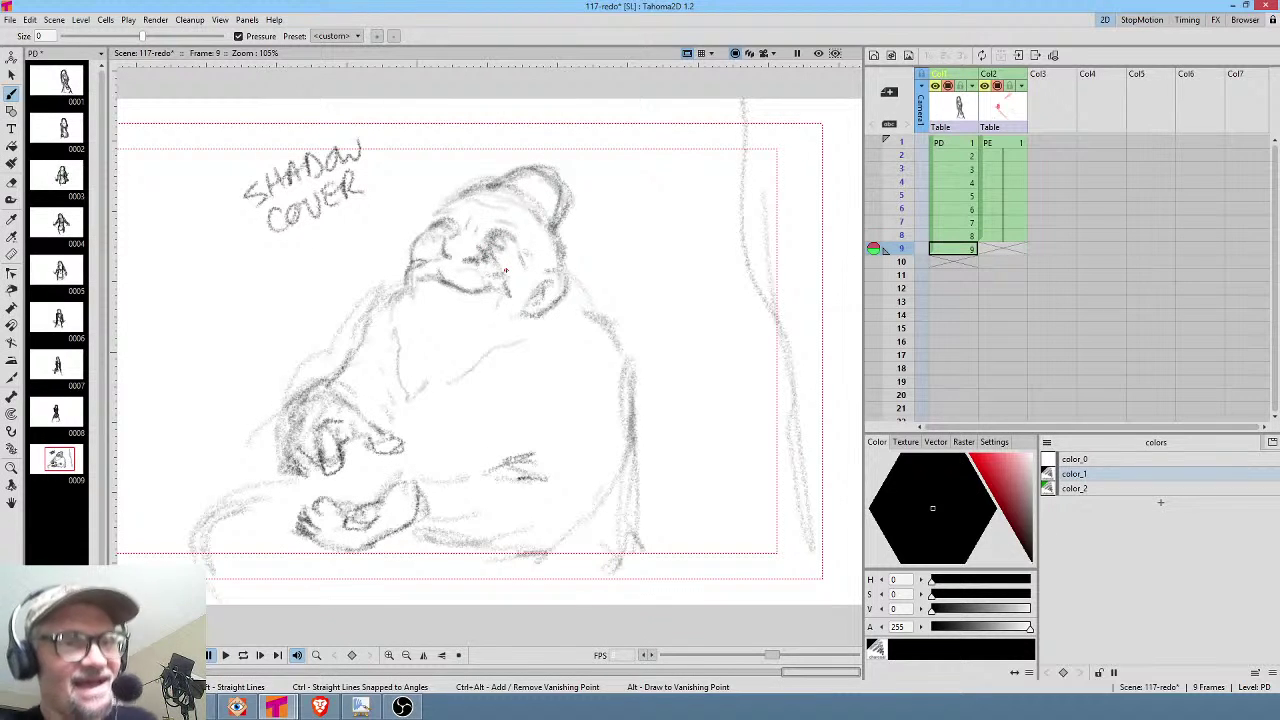
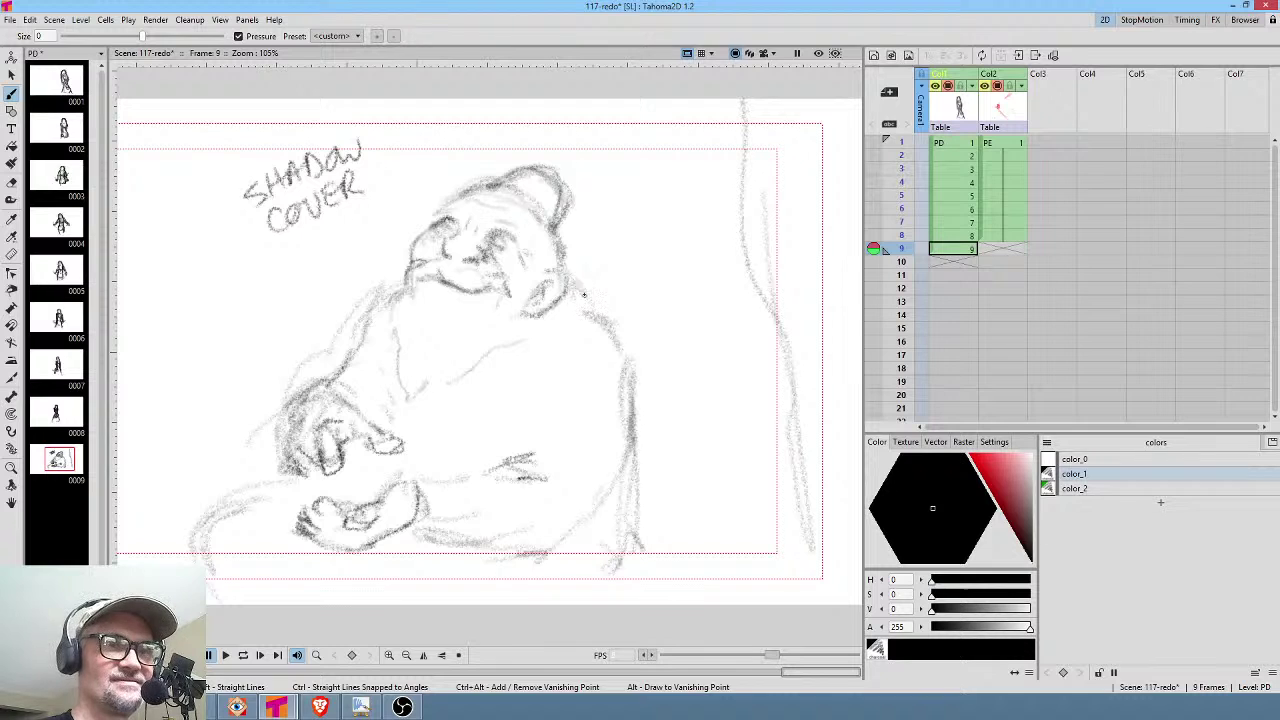
drag(563, 302, 505, 350)
mouse_move(574, 323)
mouse_down()
mouse_move(534, 365)
mouse_move(502, 375)
mouse_up()
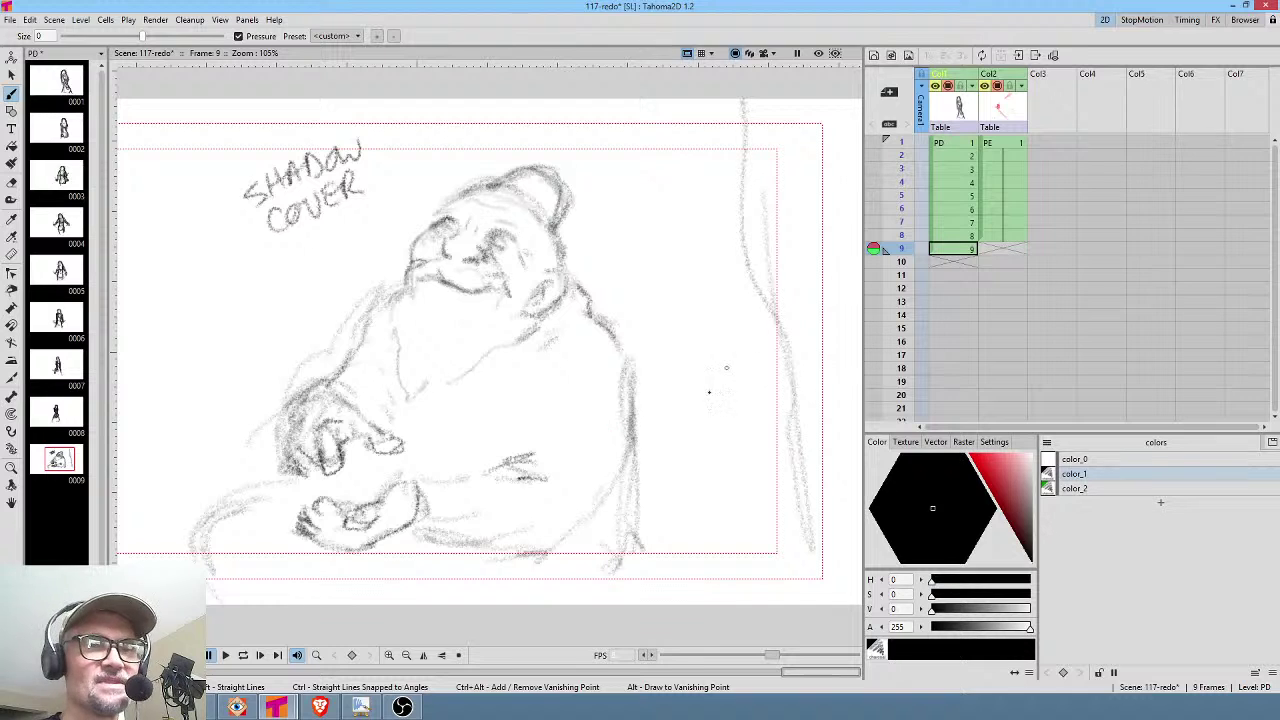
Duplicate the old man drawing from PD frame 9 onto frame 10.
drag(647, 330, 650, 280)
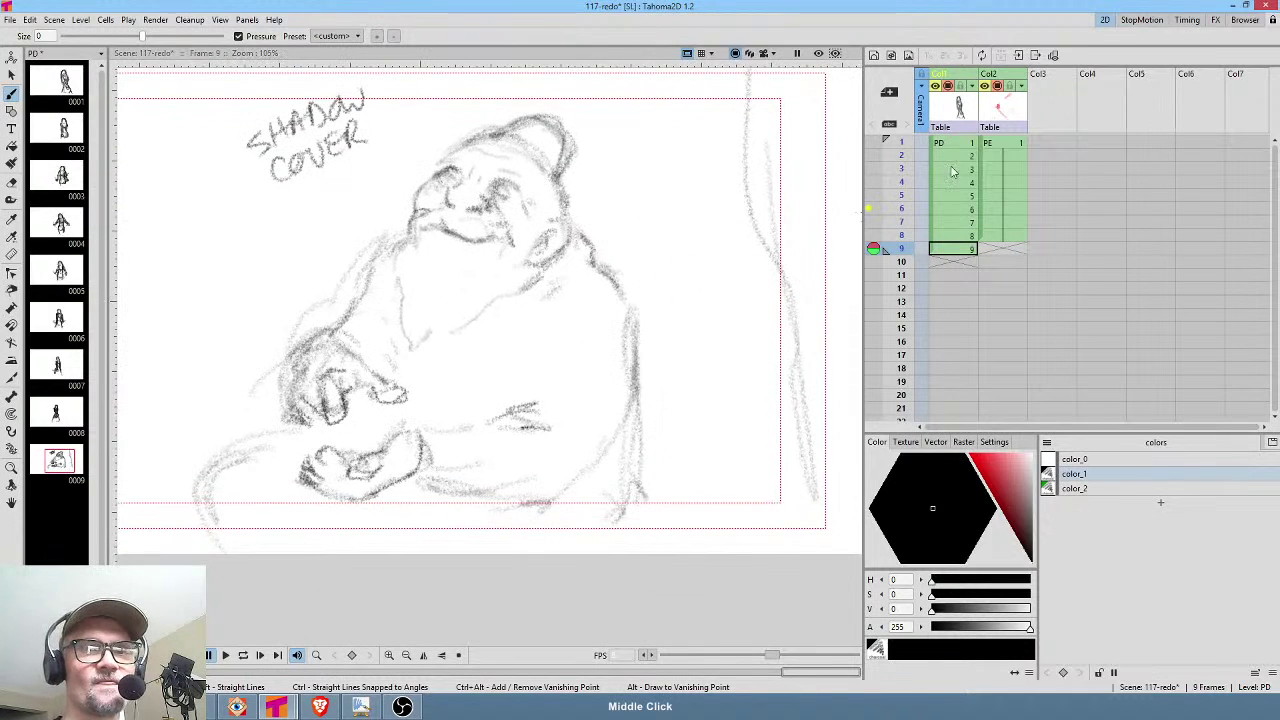
click(958, 262)
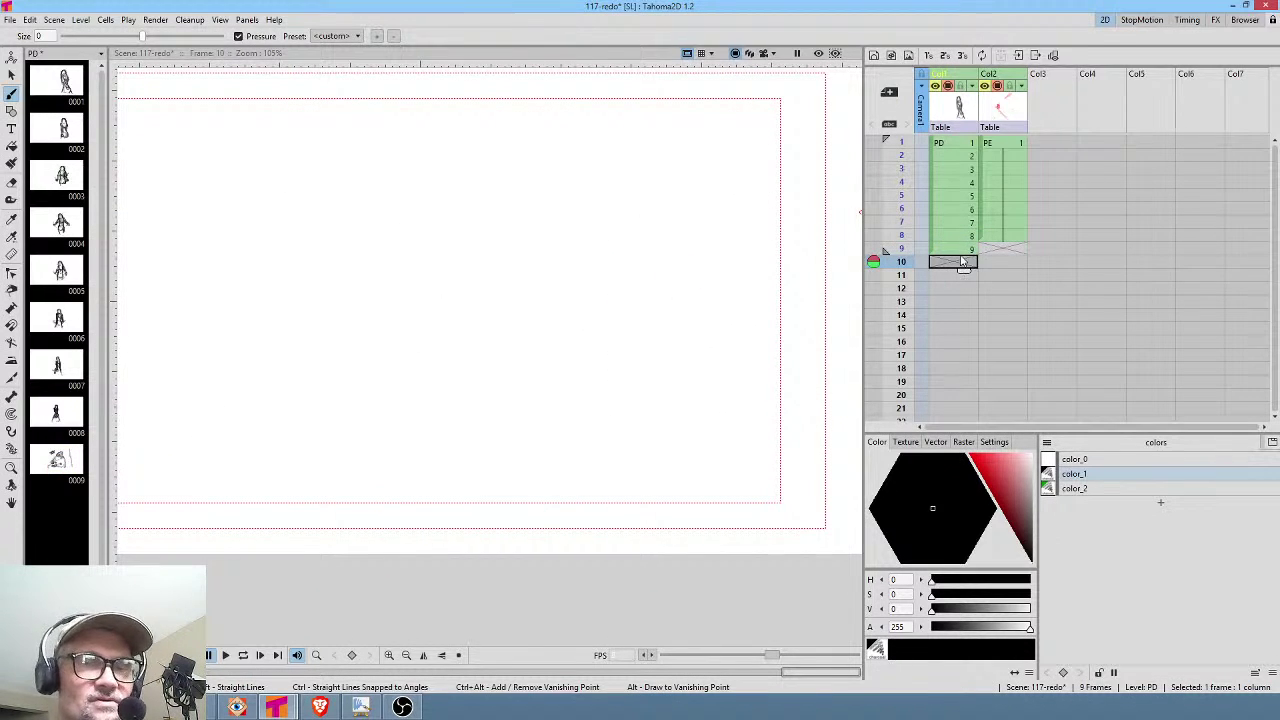
click(961, 249)
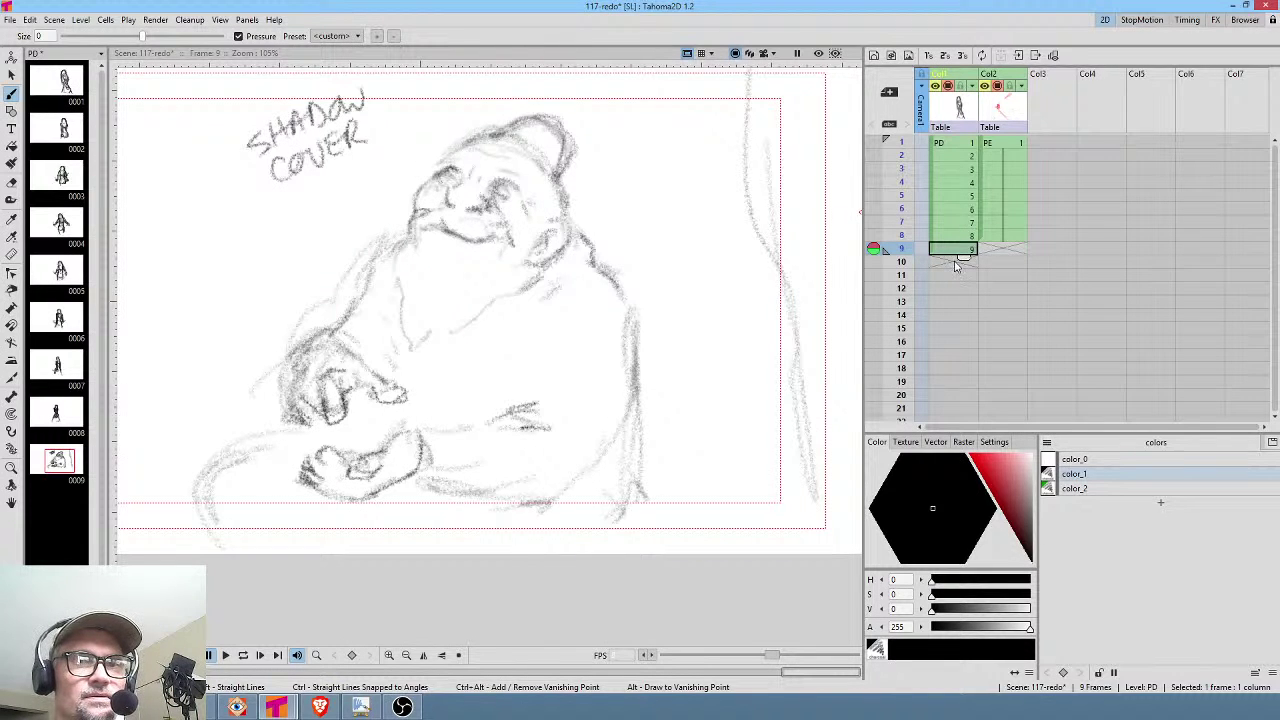
click(960, 261)
click(962, 250)
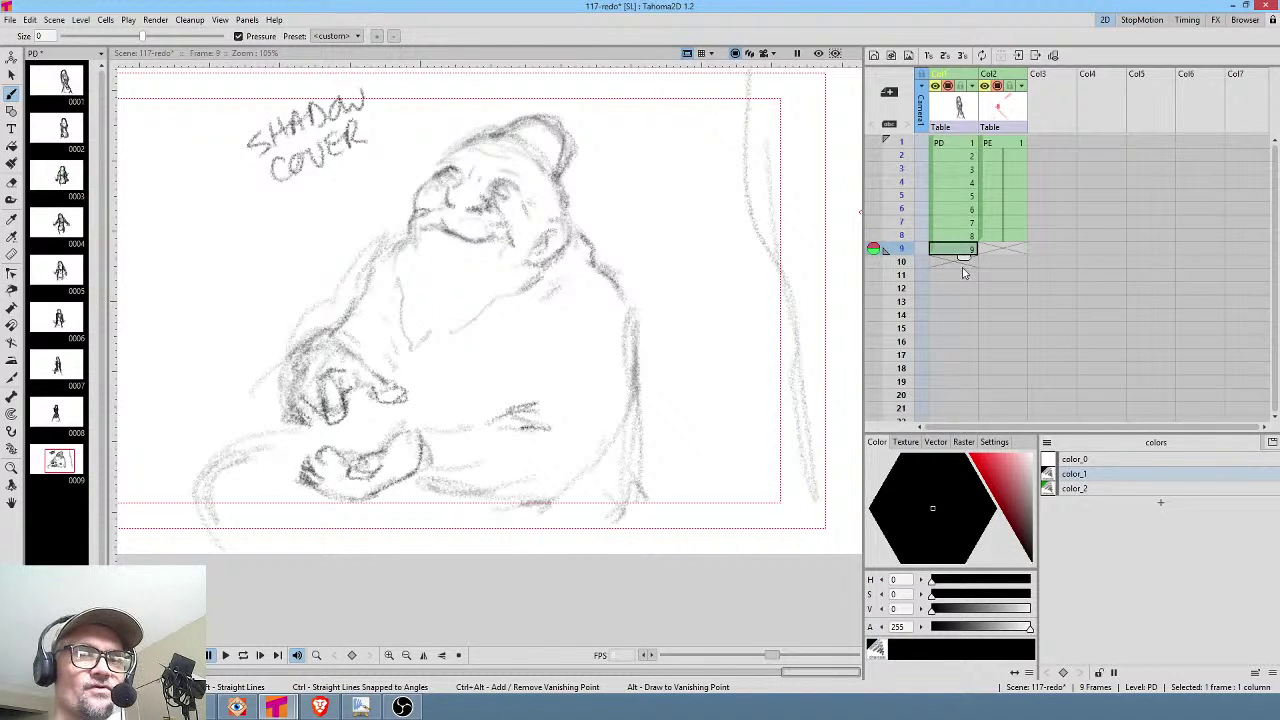
click(964, 262)
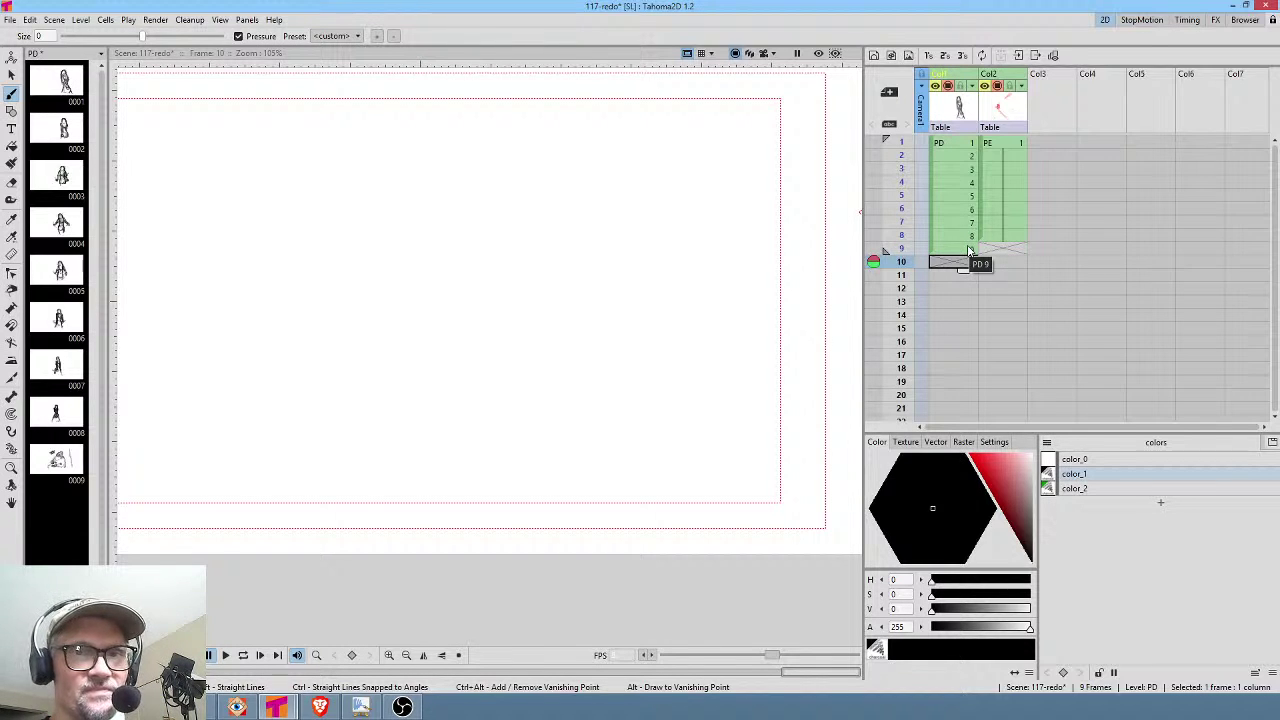
key(ctrl+v)
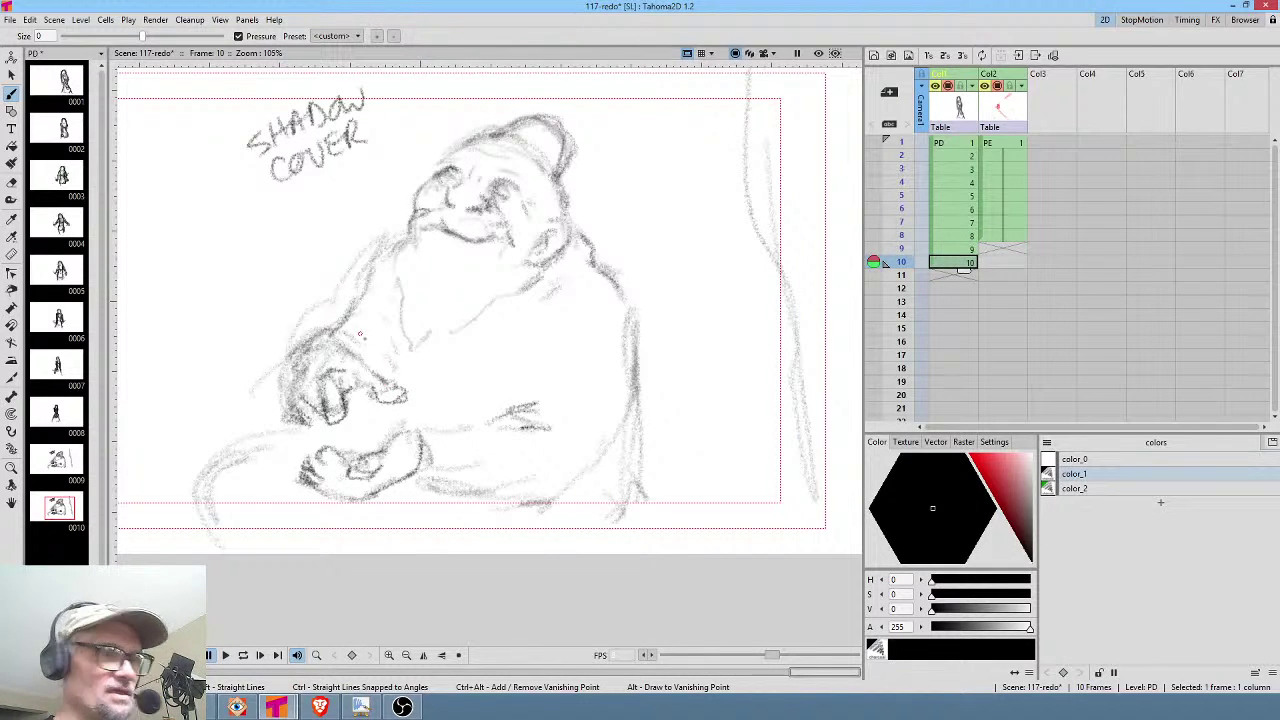
Lasso and delete the raised upper hand of the bearded man in the frame 10 drawing.
key(s)
mouse_move(365, 341)
mouse_down()
mouse_move(280, 365)
mouse_move(417, 371)
mouse_move(414, 322)
mouse_up()
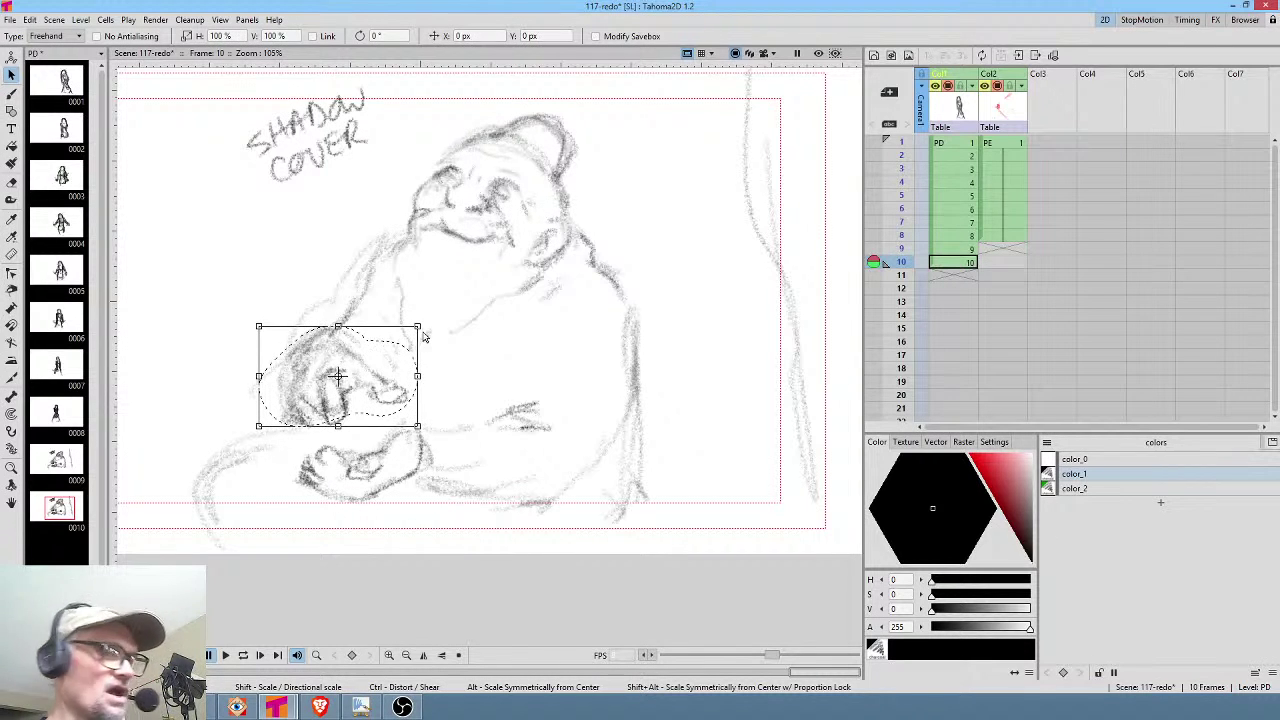
key(Delete)
key(b)
mouse_move(344, 393)
mouse_down()
mouse_move(332, 440)
mouse_move(370, 412)
mouse_move(385, 432)
mouse_move(372, 386)
mouse_up()
key(s)
key(Delete)
key(b)
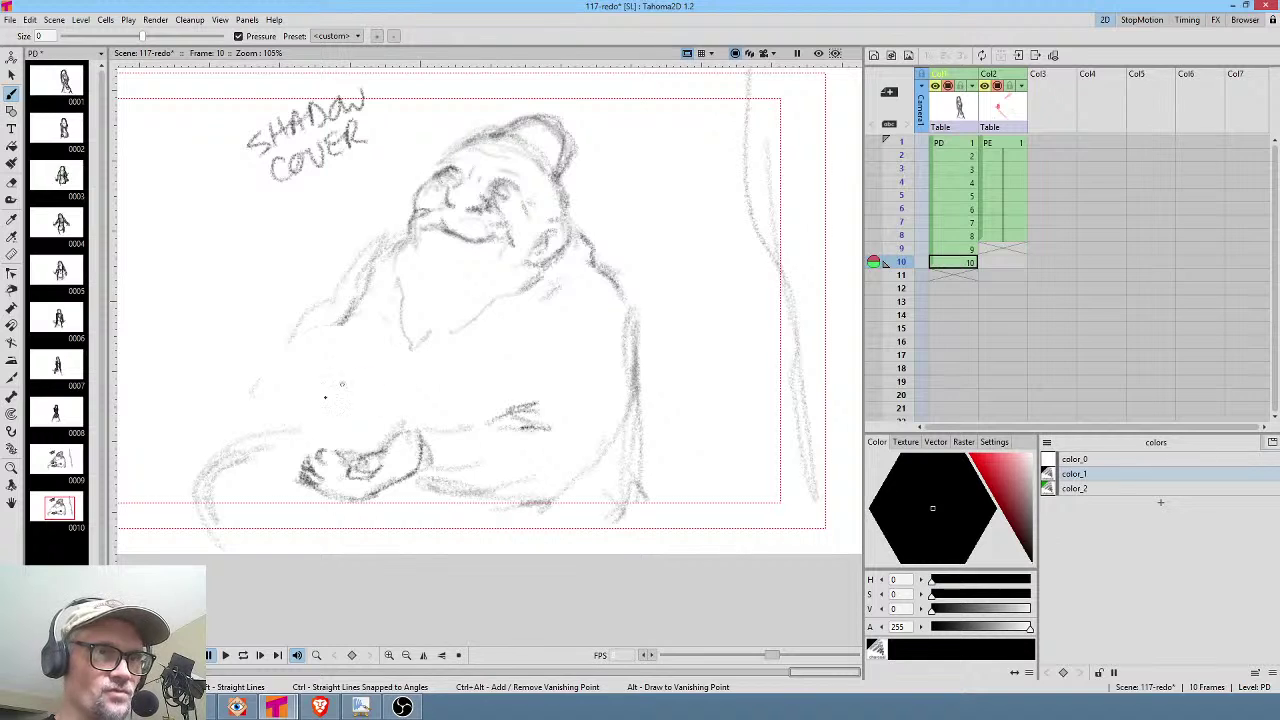
Sketch the man's upper hand lowered over his resting hand on frame 10, comparing it with frame 9.
mouse_move(315, 410)
mouse_down()
mouse_move(365, 394)
mouse_move(313, 397)
mouse_move(372, 397)
mouse_move(361, 395)
mouse_move(401, 426)
mouse_move(311, 429)
mouse_move(324, 449)
mouse_move(395, 442)
mouse_move(377, 389)
mouse_move(380, 419)
mouse_move(410, 420)
mouse_move(357, 457)
mouse_move(352, 430)
mouse_move(368, 427)
mouse_move(373, 444)
mouse_move(384, 412)
mouse_move(415, 418)
mouse_up()
drag(307, 420, 337, 384)
key(Up)
key(Down)
key(Up)
key(Down)
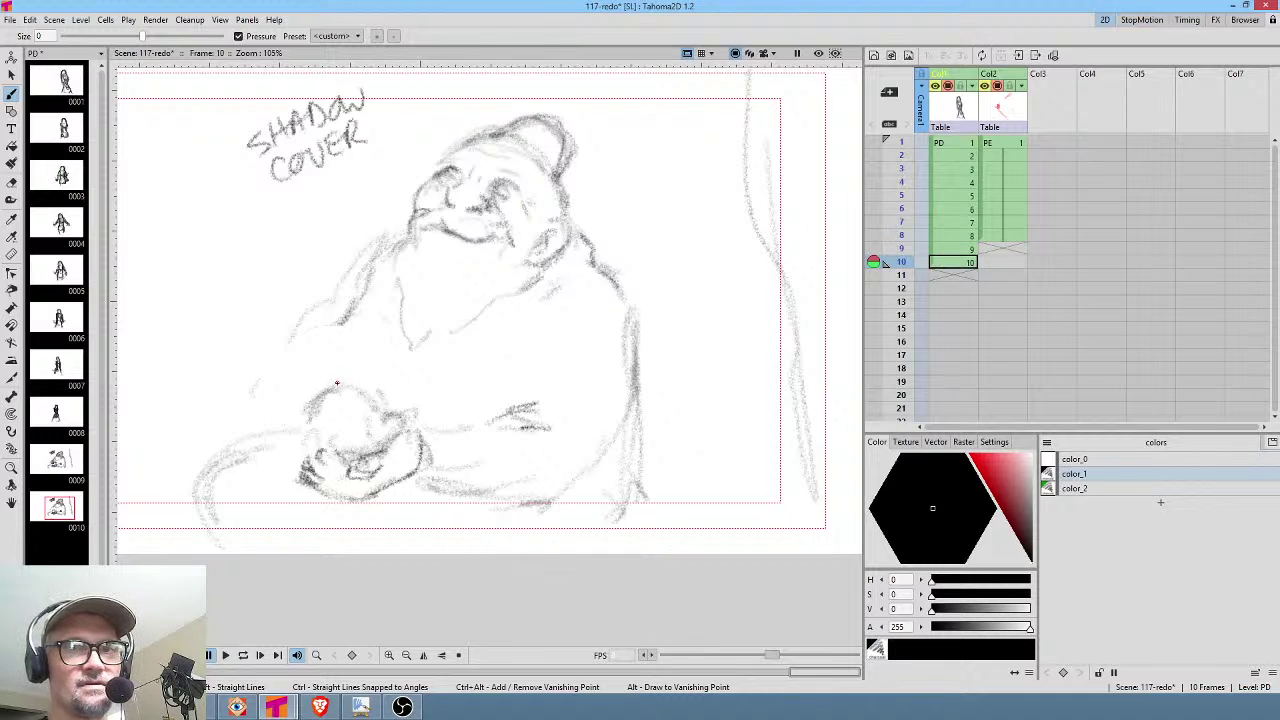
Hold drawing 10 through frame 11 and duplicate it as a new drawing on frame 12.
click(963, 252)
click(965, 262)
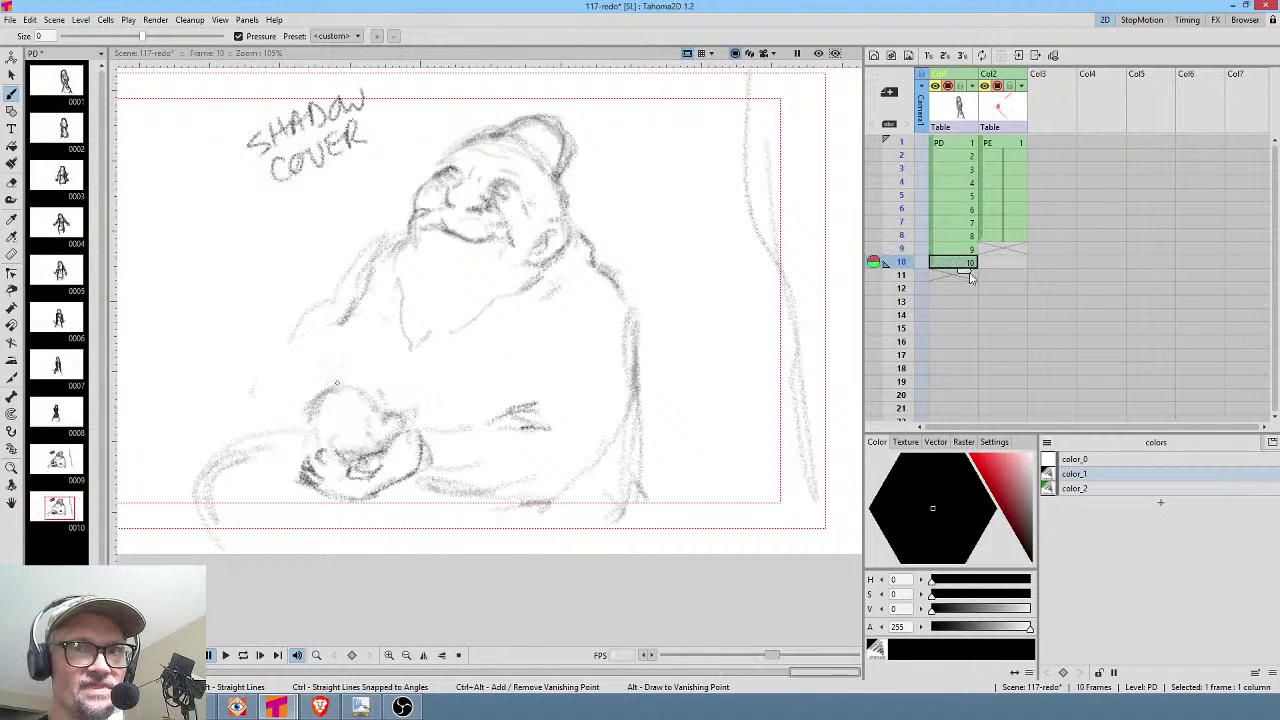
drag(965, 271, 962, 290)
click(963, 289)
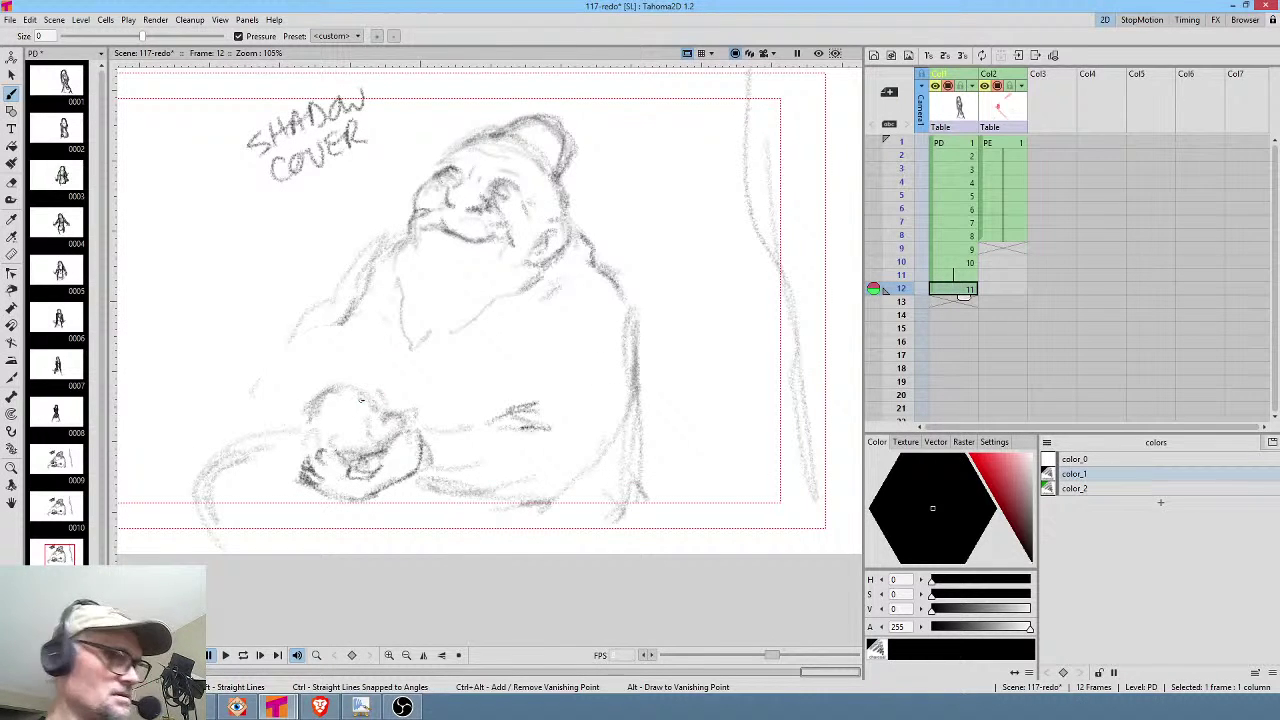
Erase the upper hand on frame 12 and redraw it with the fingers curled over the resting hand.
key(a)
mouse_move(379, 376)
mouse_down()
mouse_move(342, 370)
mouse_move(366, 451)
mouse_move(382, 377)
mouse_up()
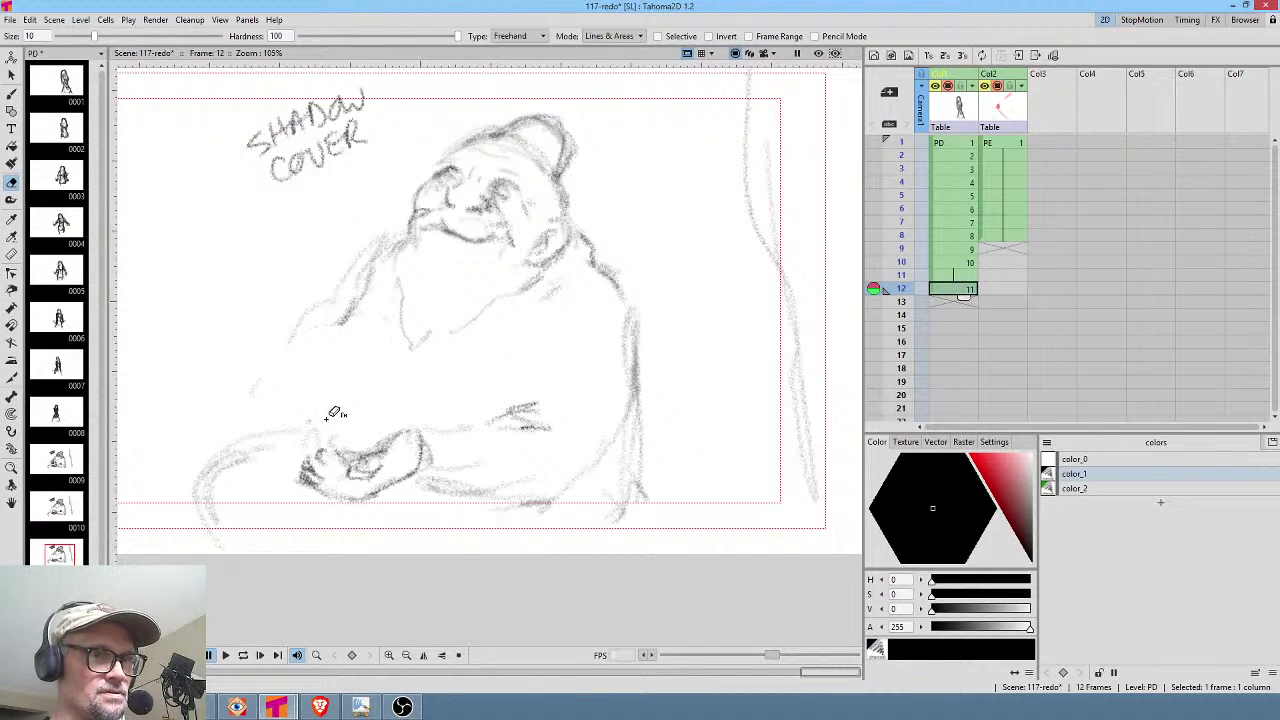
key(b)
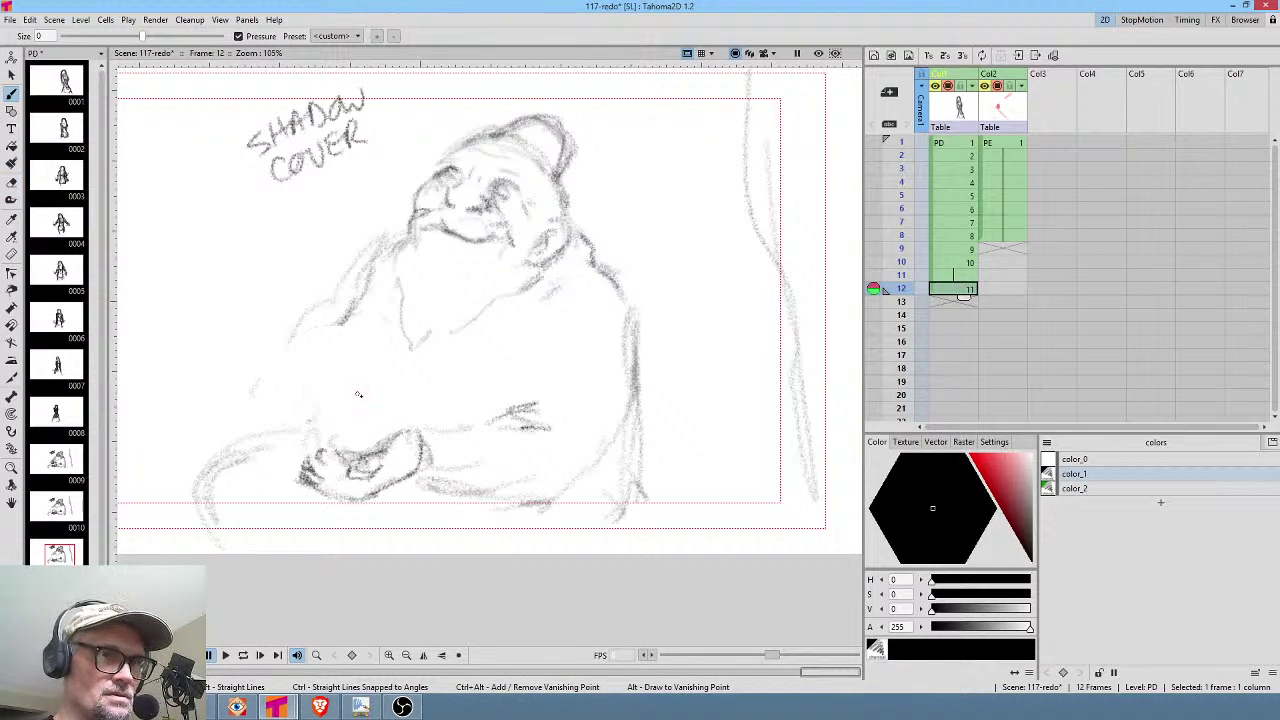
drag(324, 400, 294, 460)
drag(339, 424, 340, 455)
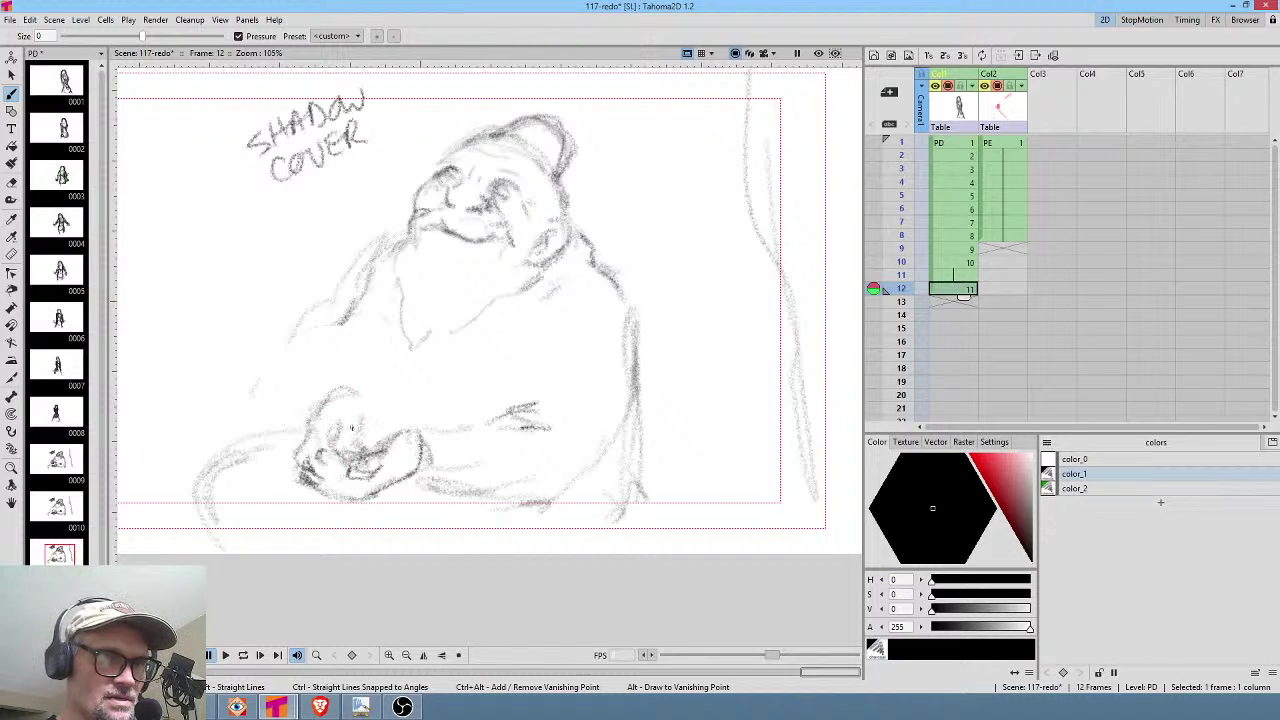
mouse_move(341, 464)
mouse_down()
mouse_move(368, 404)
mouse_move(396, 419)
mouse_up()
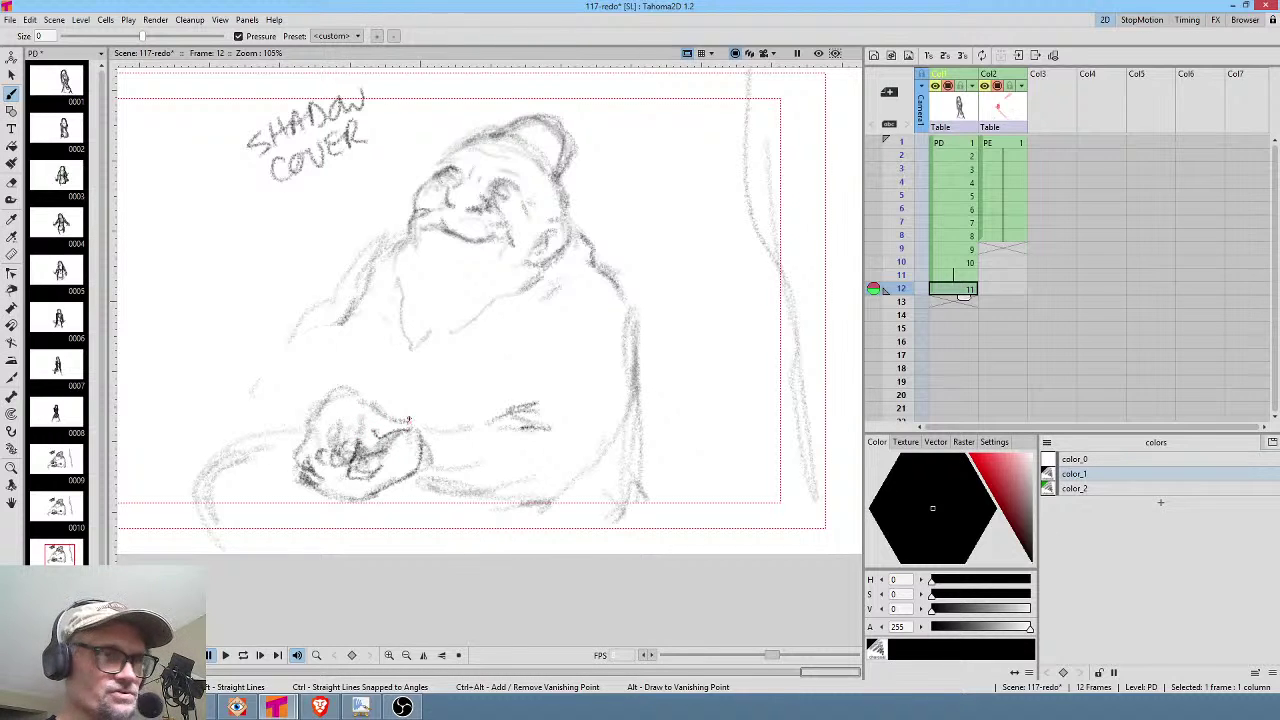
Flip between frames 10 and 12 to compare the two hand poses.
key(Up)
key(Down)
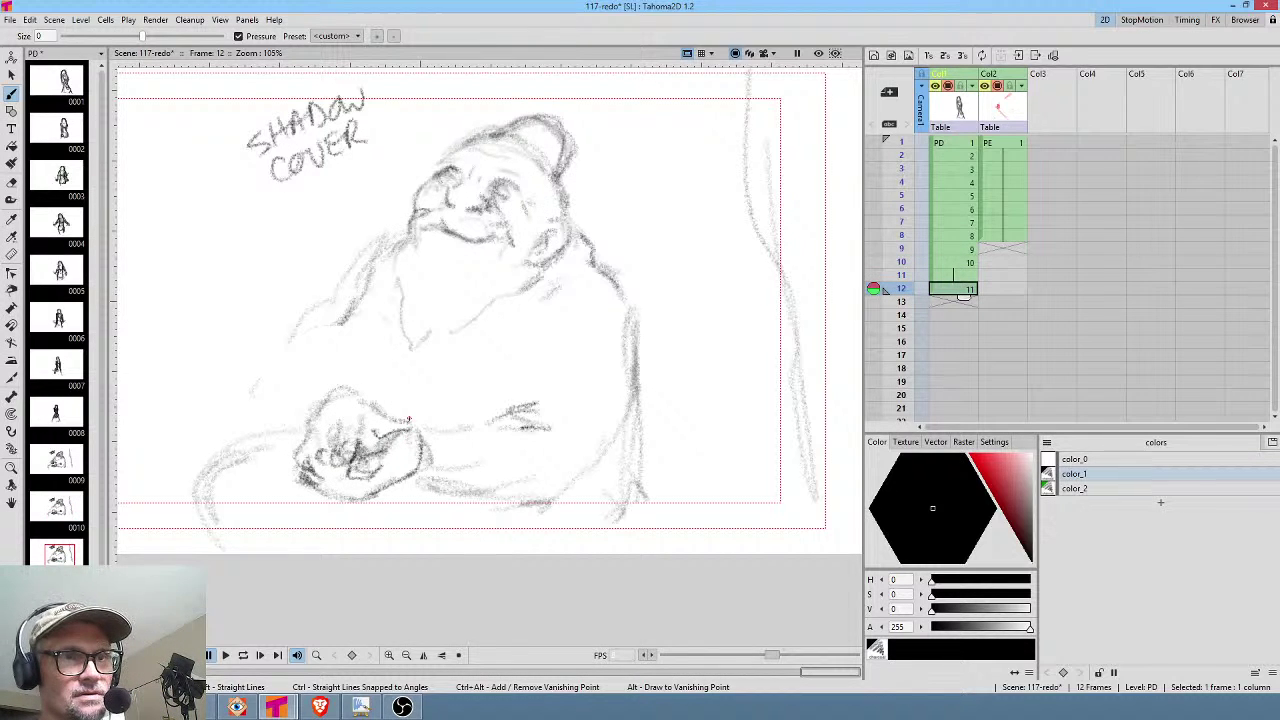
key(Up)
key(Up)
key(Down)
key(Down)
key(Up)
key(Up)
key(Down)
key(Down)
key(Up)
key(Up)
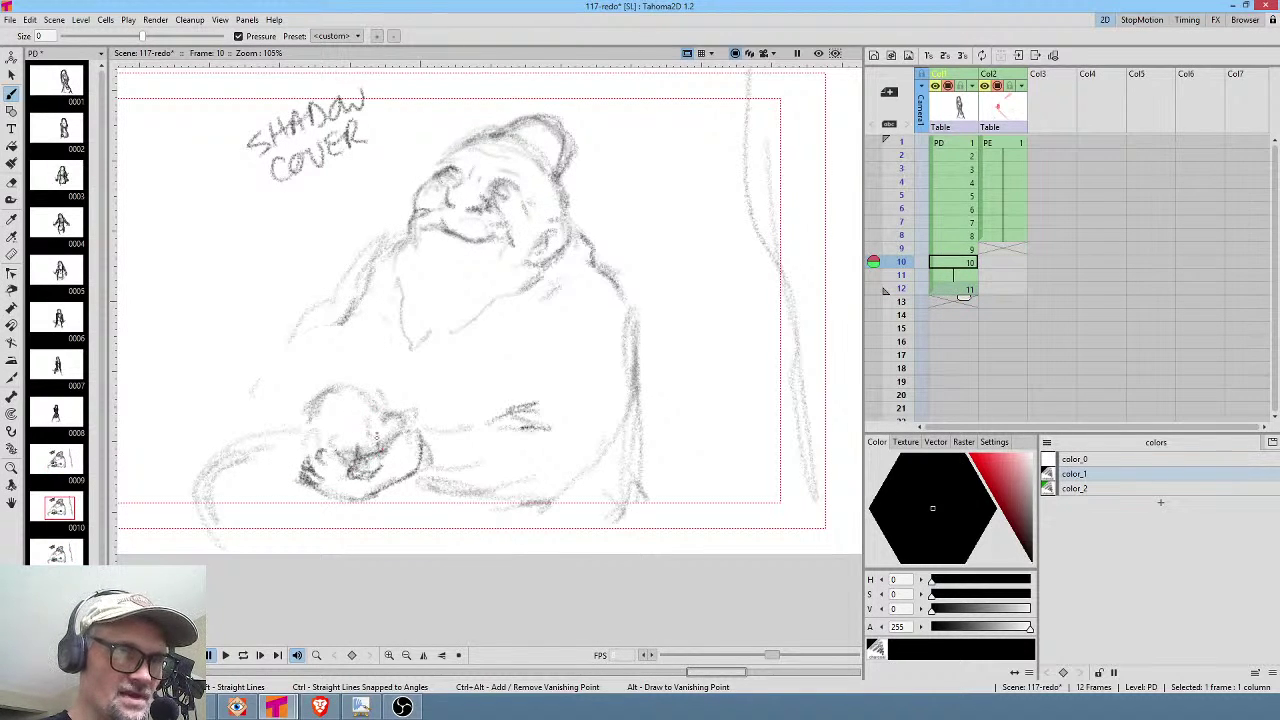
Draw the fingers and outer edge of the upper hand on frame 10.
drag(356, 432, 364, 448)
drag(313, 412, 307, 446)
key(Up)
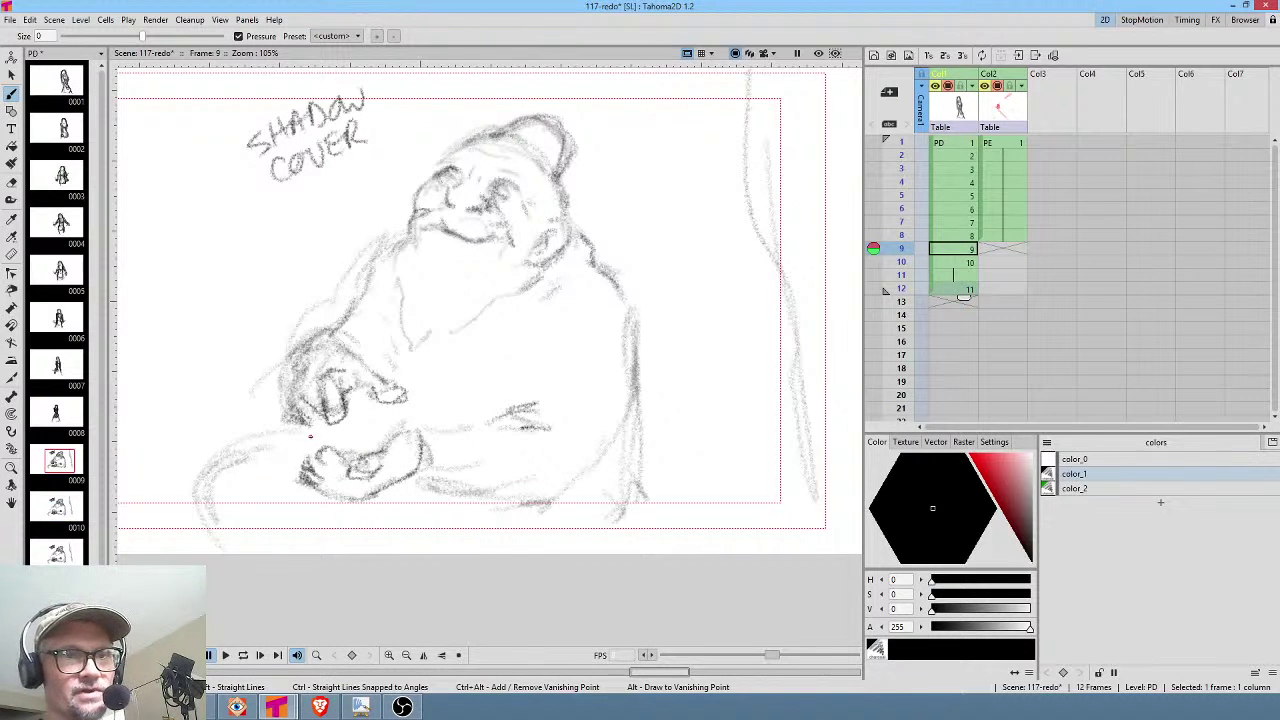
Flip back and forth through frames 9 to 12 to check the hand-rubbing motion.
key(Down)
key(Down)
key(Down)
key(Up)
key(Up)
key(Down)
key(Down)
key(Up)
key(Up)
key(Down)
key(Down)
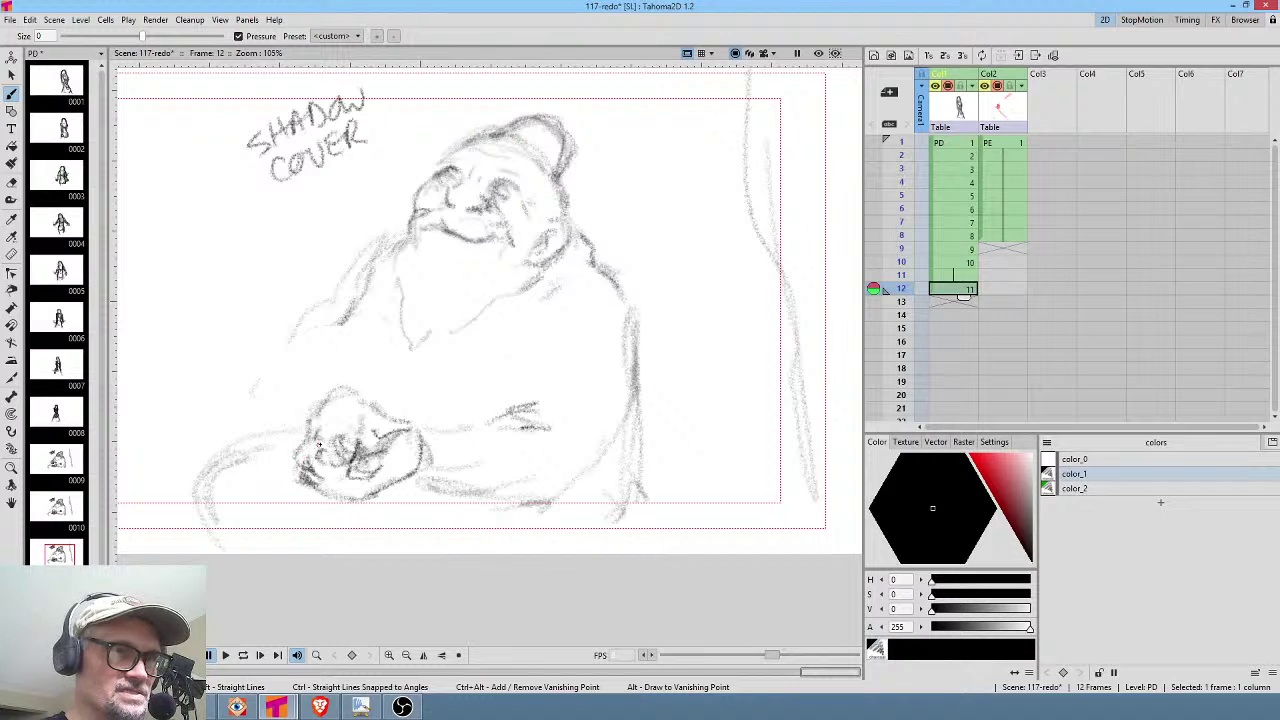
Touch up the fingertips at the outer edge of the clasped hands on frames 10 and 12.
key(Up)
key(Up)
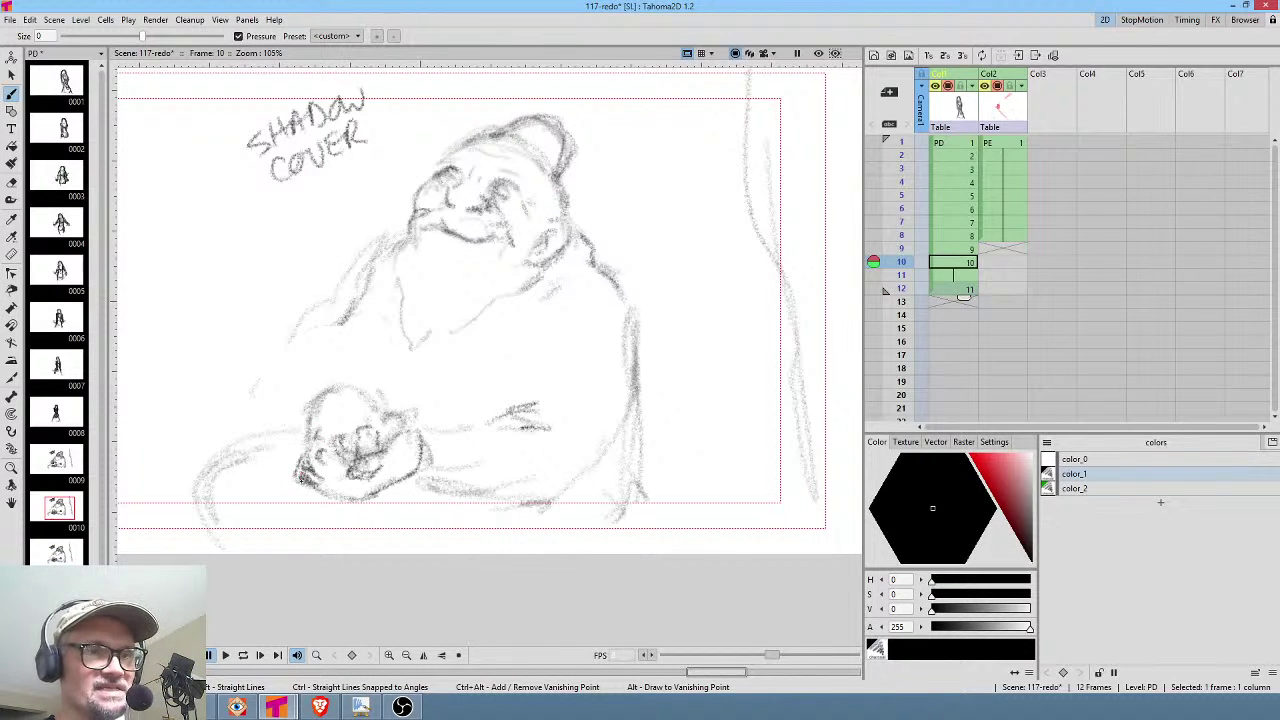
key(Down)
key(Down)
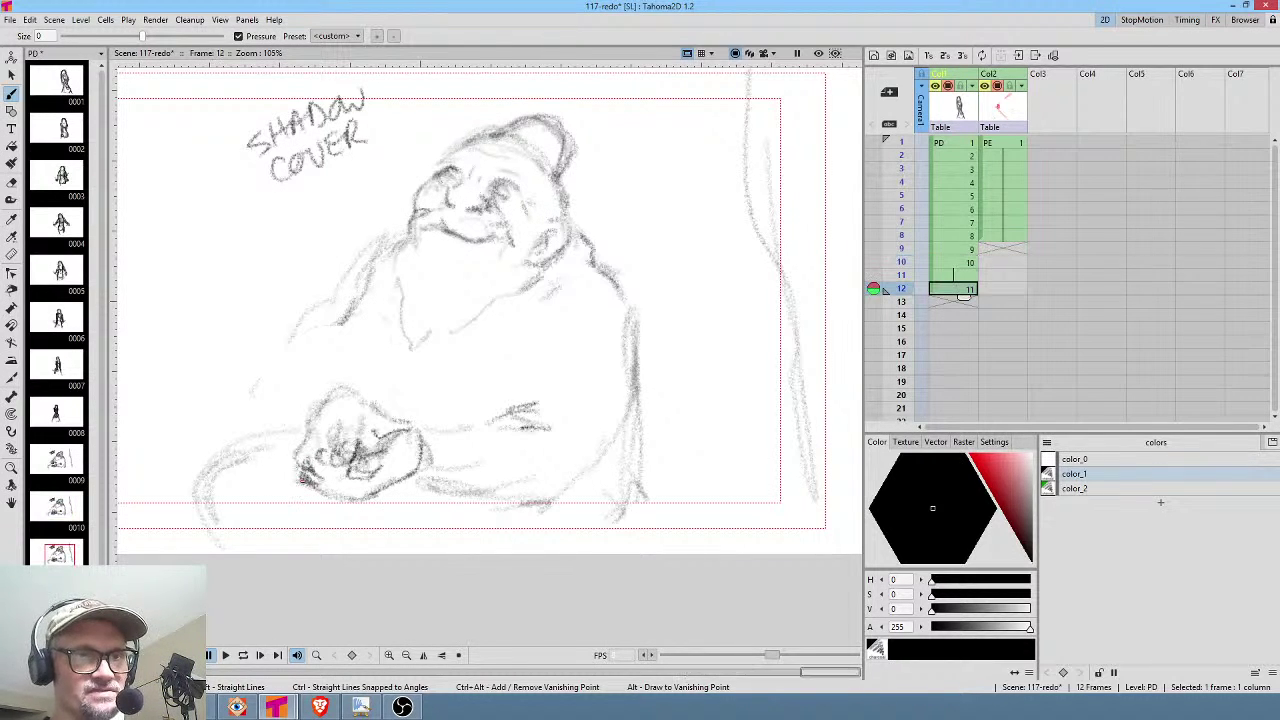
key(Up)
key(Up)
key(Down)
key(Down)
key(Up)
key(Up)
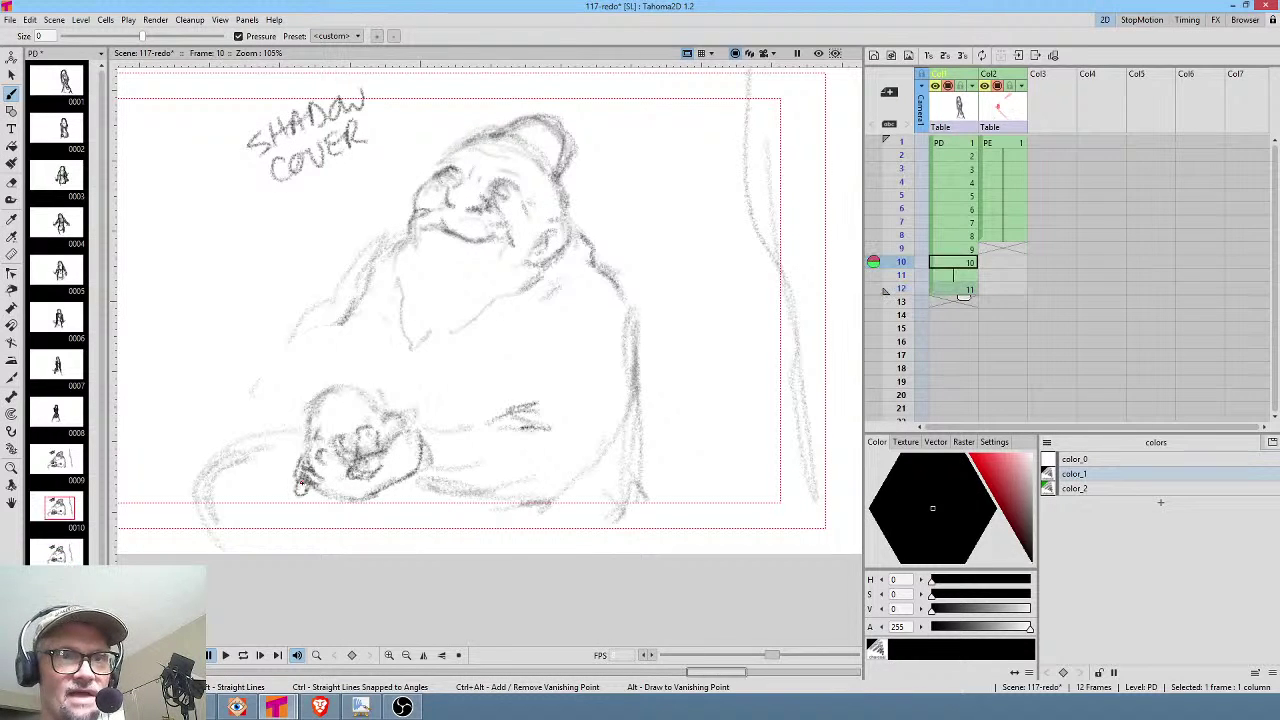
Hold drawing 11 through frame 13 in the first column.
key(Down)
key(Down)
drag(964, 300, 967, 309)
Copy the hand cycle from frames 10 to 13 and repeat it through frame 21.
drag(970, 263, 962, 410)
key(ctrl+c)
click(1012, 240)
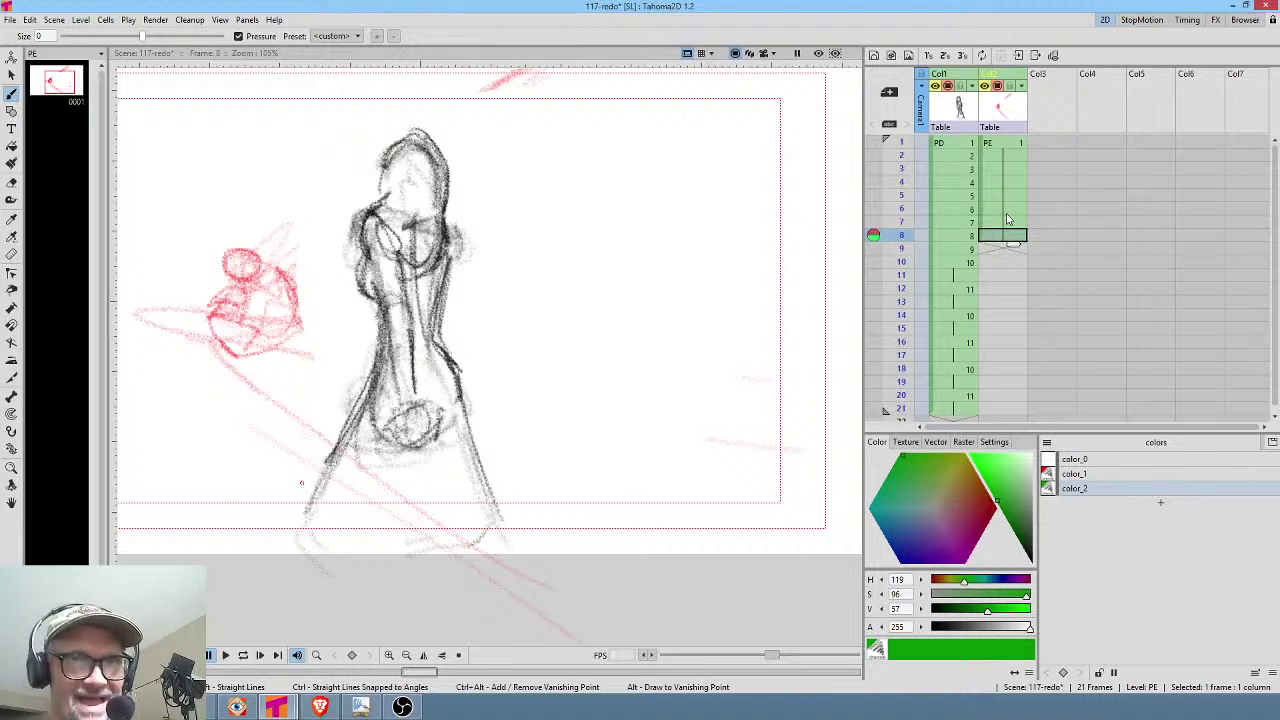
Play the scene in a loop from frame 1 to review the repeated hand cycle.
click(957, 147)
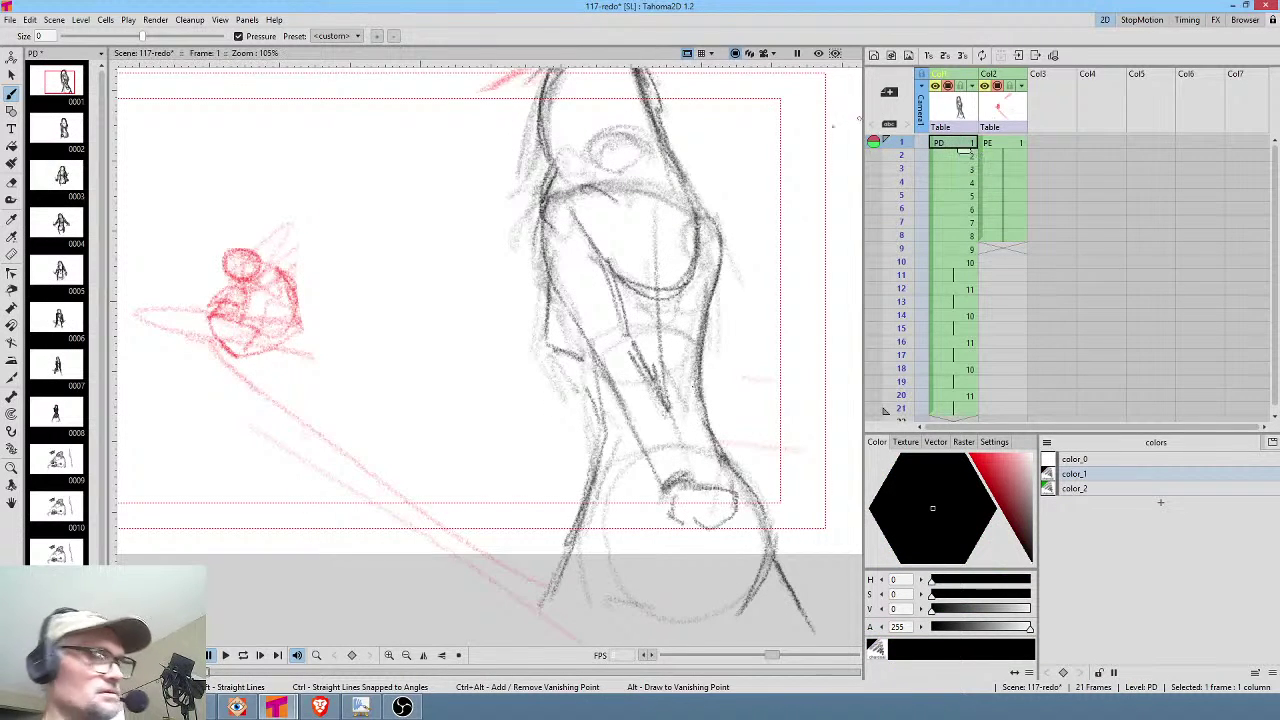
scroll(682, 203, down, 2)
drag(583, 256, 610, 347)
key(l)
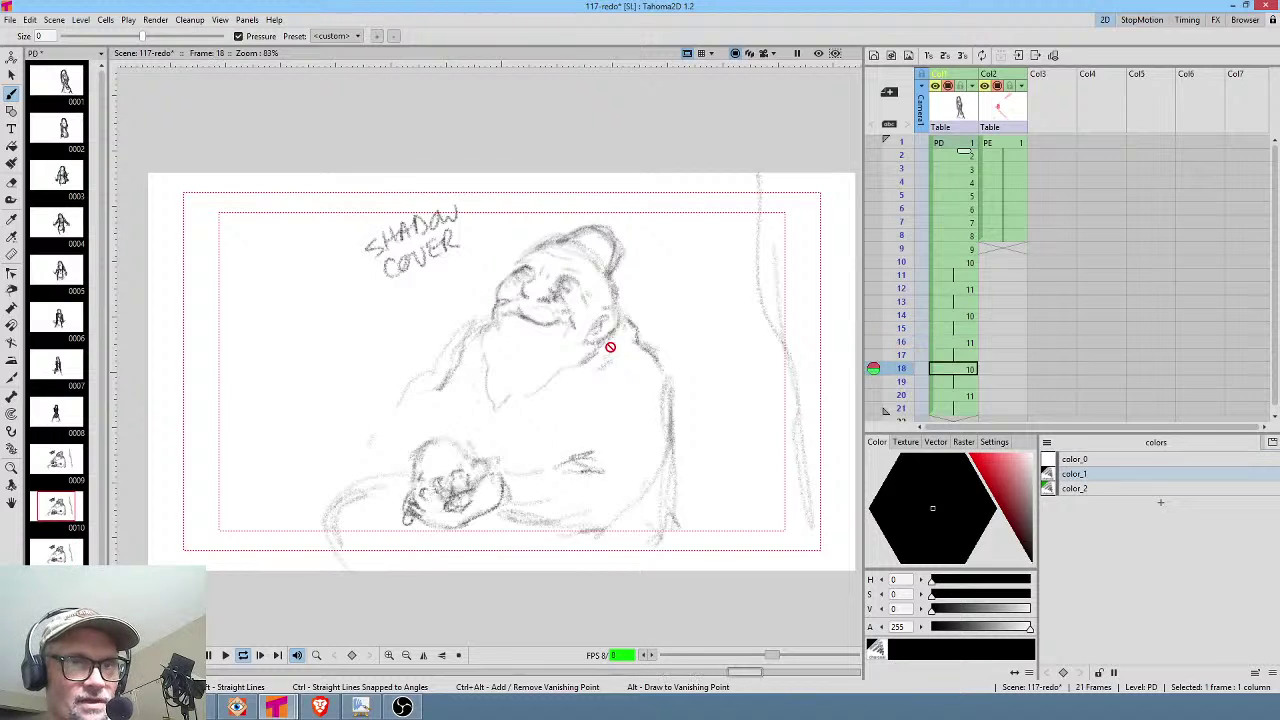
key(l)
key(l)
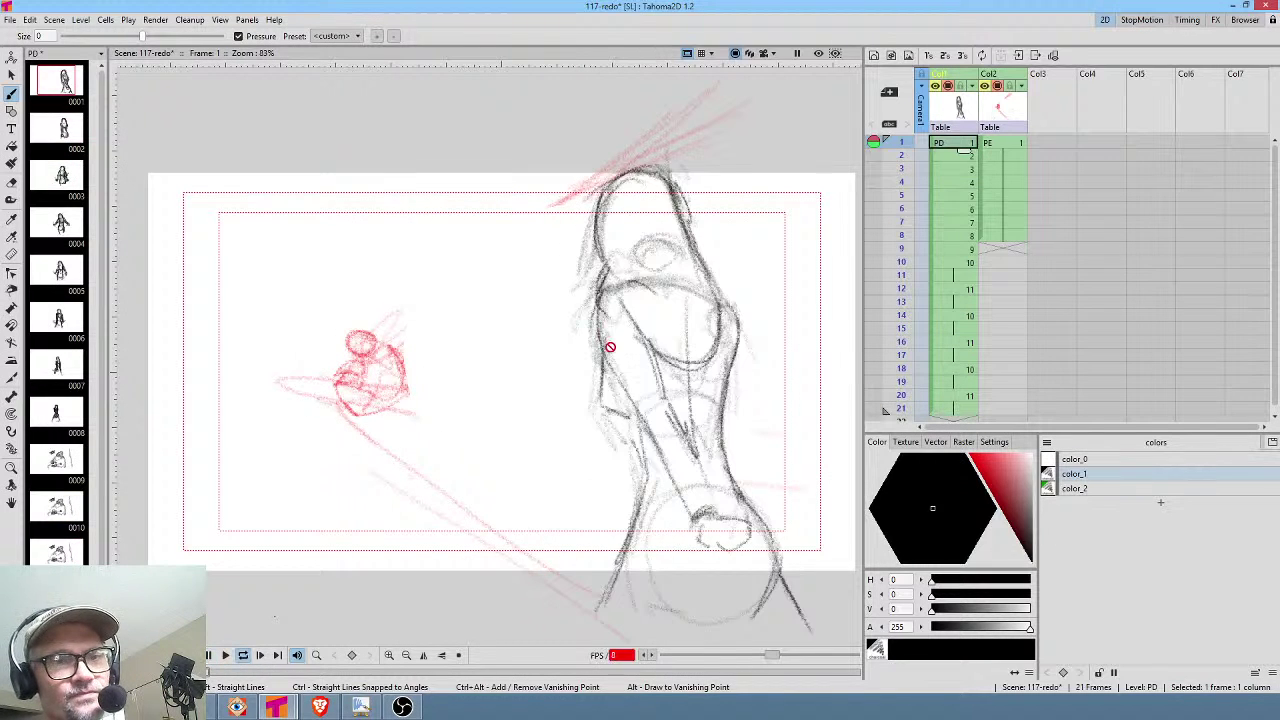
key(l)
Delete the repeated cells on frames 14 to 21 of the first column.
click(969, 319)
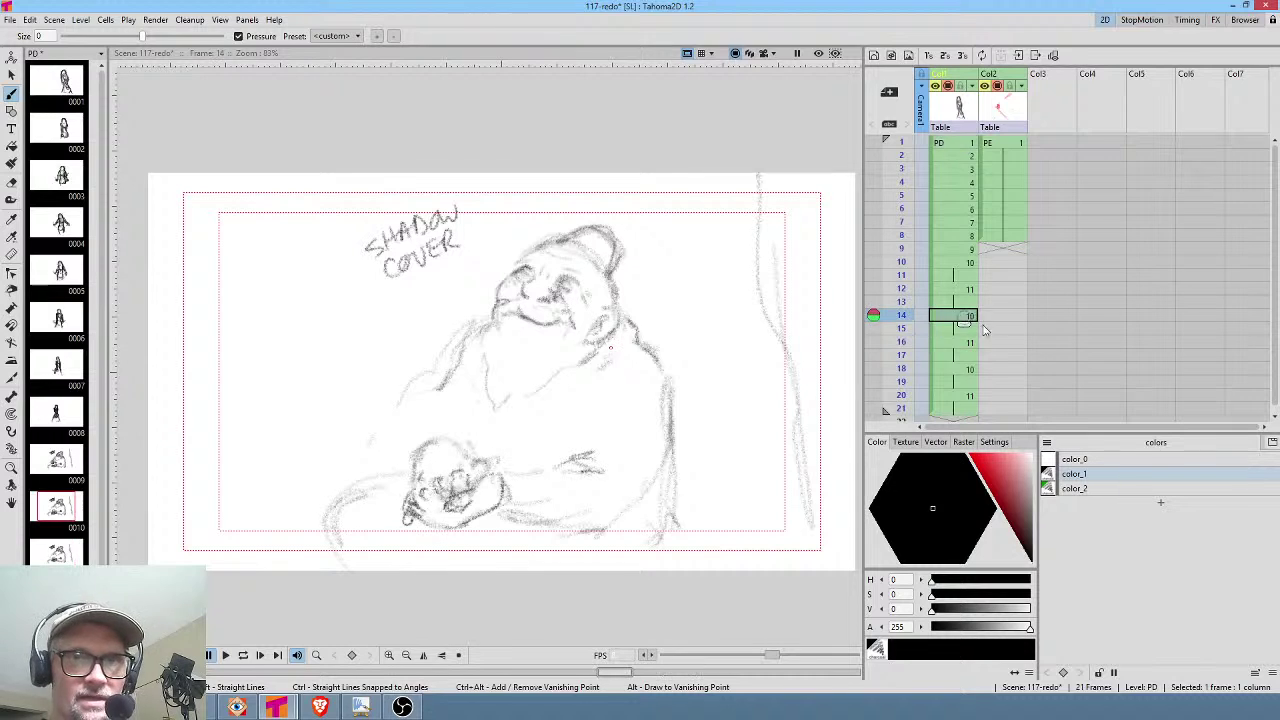
middle_click(1011, 378)
shift+click(963, 297)
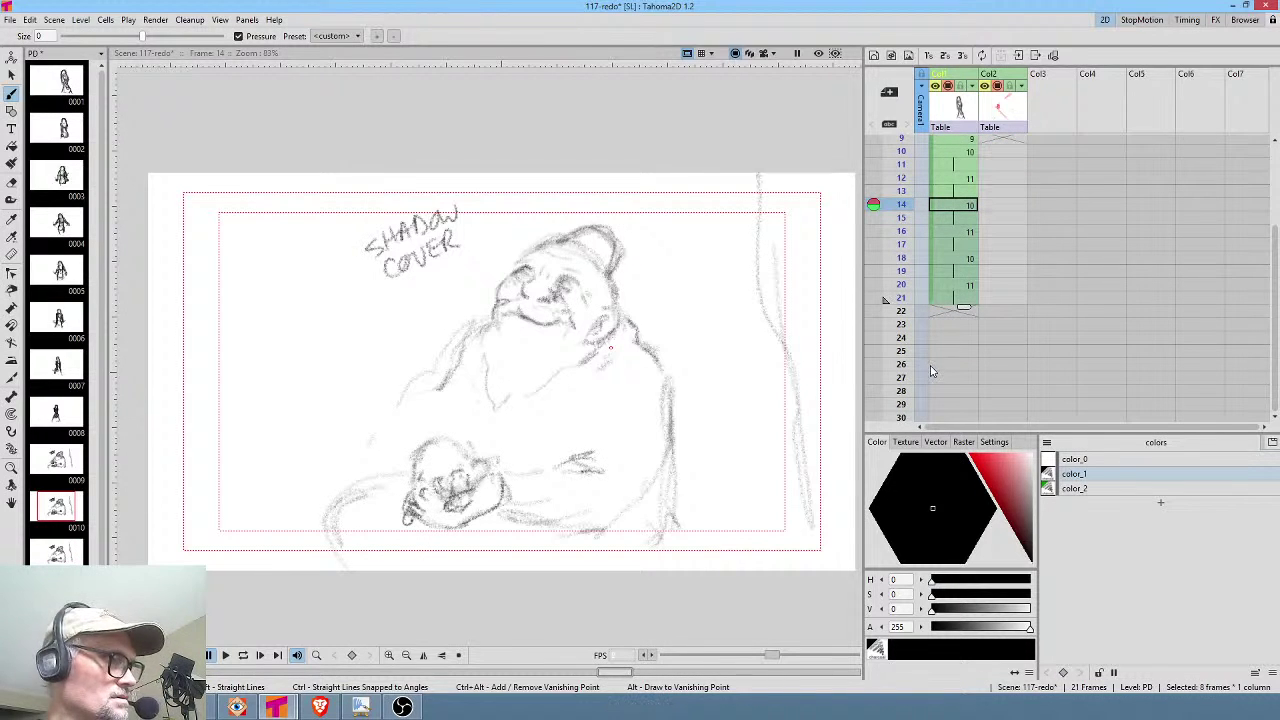
key(Delete)
Duplicate the drawing onto frame 14, rotate its lassoed upper hand by -7.69° and shift it by -41.41 px and -18.22 px.
scroll(978, 282, up, 2)
click(958, 248)
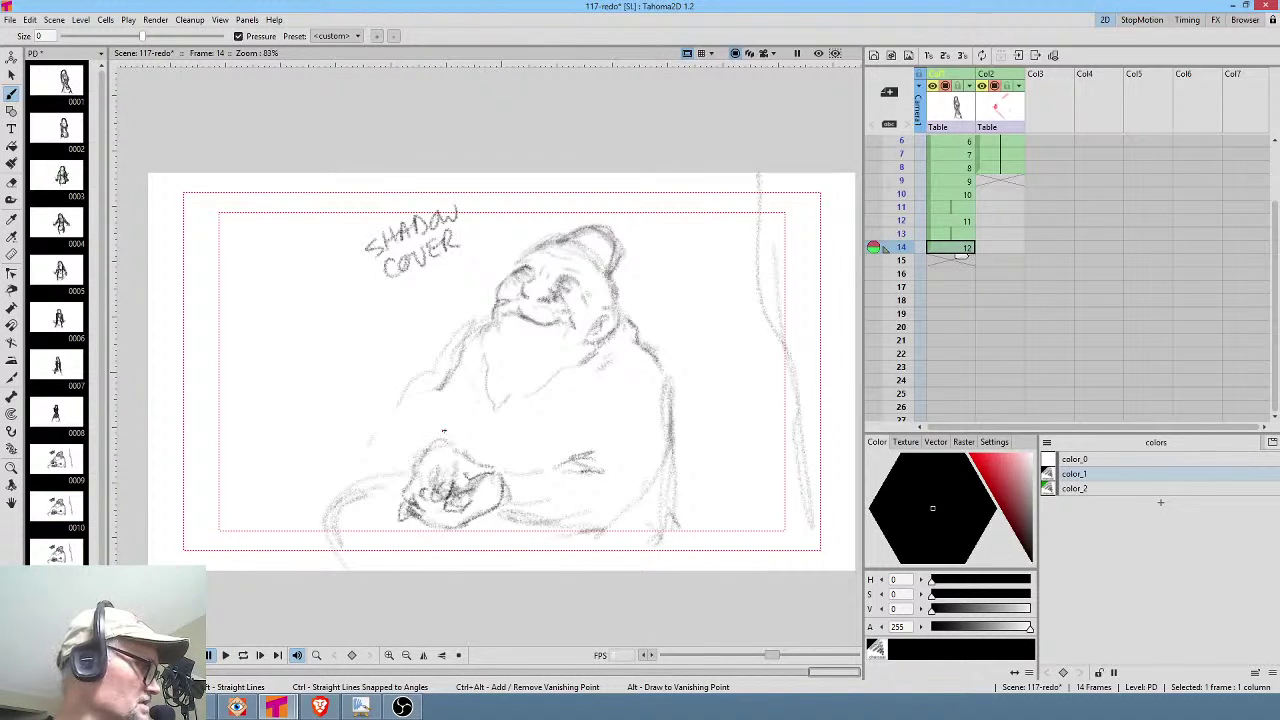
key(s)
mouse_move(450, 424)
mouse_down()
mouse_move(407, 464)
mouse_move(387, 506)
mouse_move(462, 500)
mouse_move(513, 422)
mouse_up()
drag(465, 467, 455, 471)
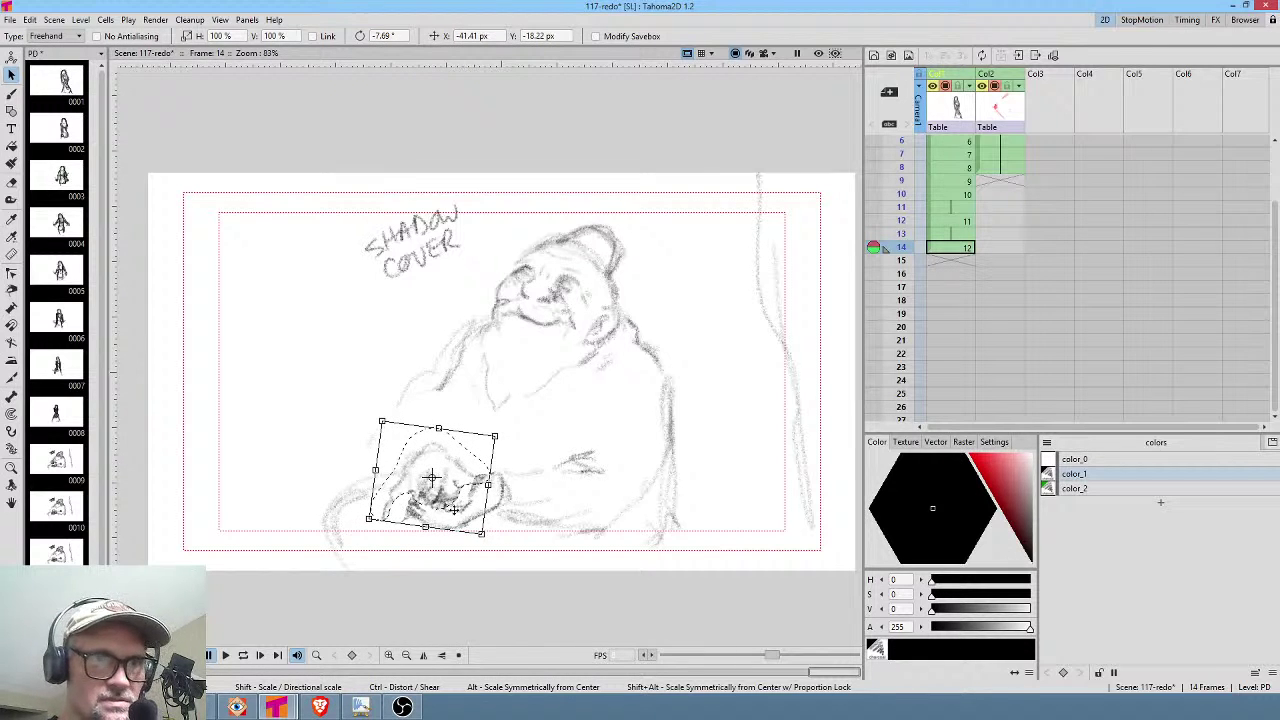
Hold the frame 14 drawing through frame 17 and place drawing 11 on frames 18 to 22.
click(967, 248)
drag(962, 262, 963, 299)
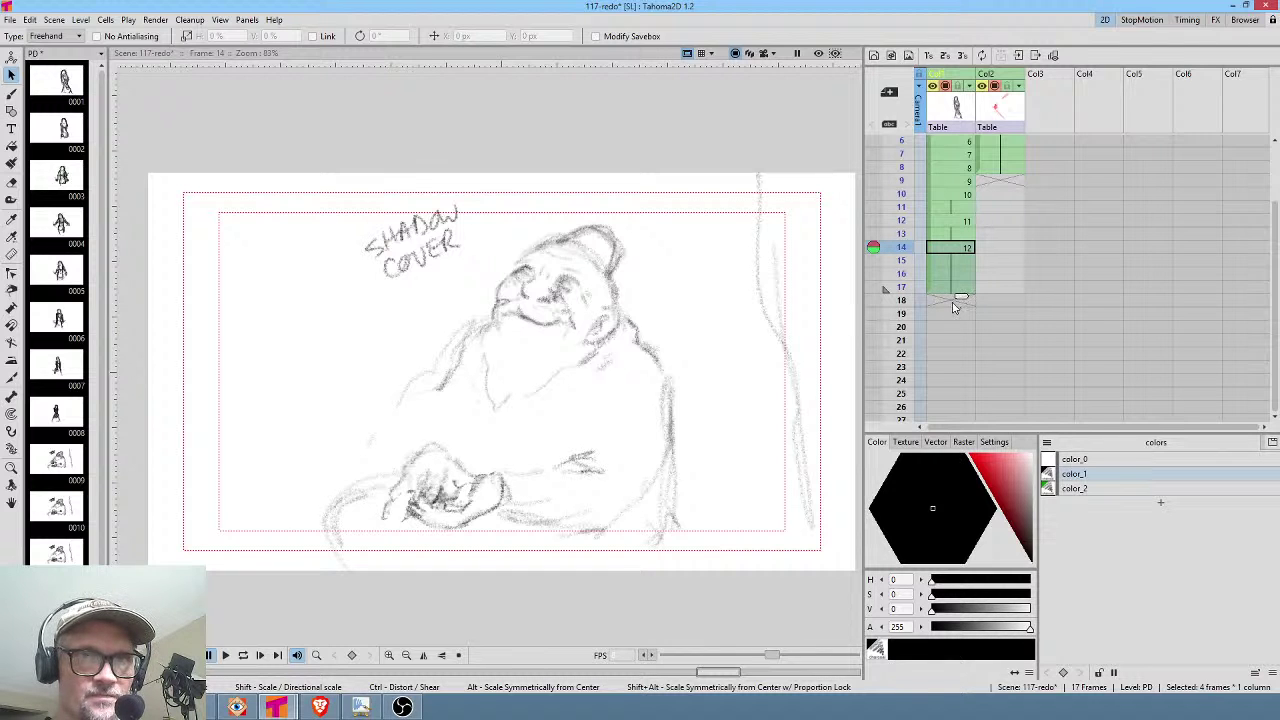
click(962, 300)
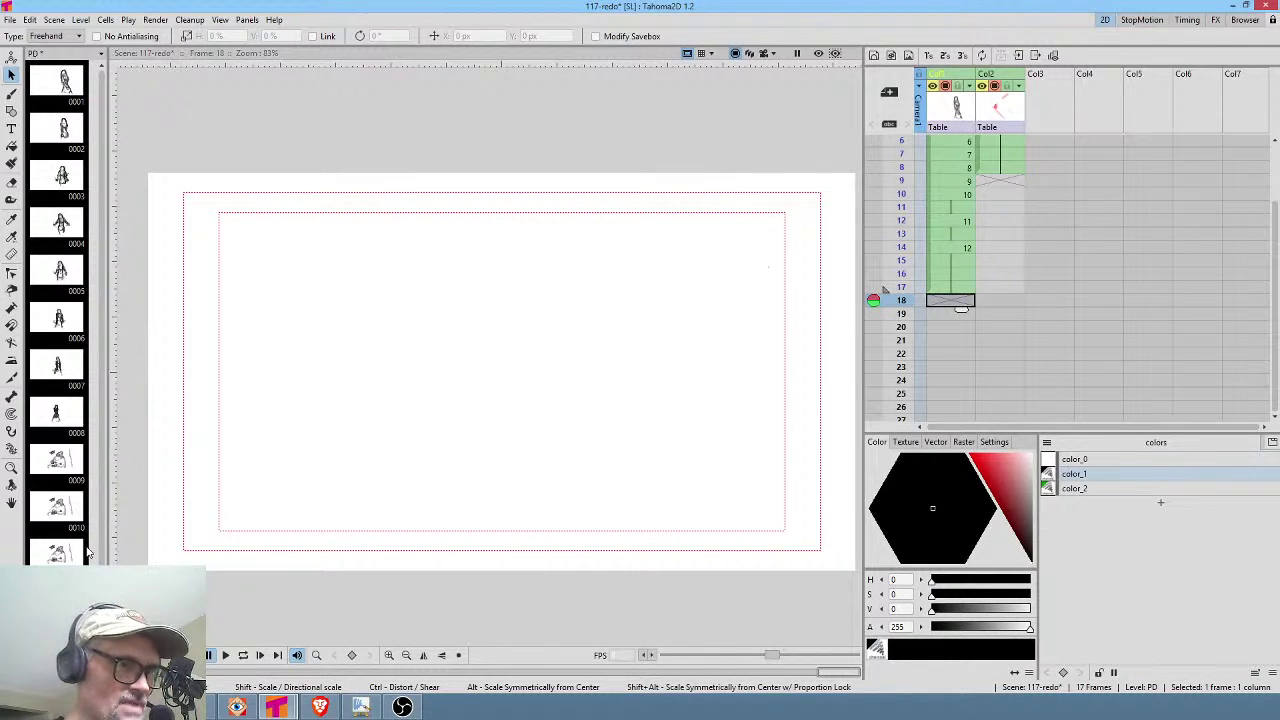
click(40, 545)
mouse_move(57, 557)
mouse_down()
mouse_move(423, 360)
mouse_move(962, 318)
mouse_move(945, 302)
mouse_move(969, 313)
mouse_move(963, 362)
mouse_up()
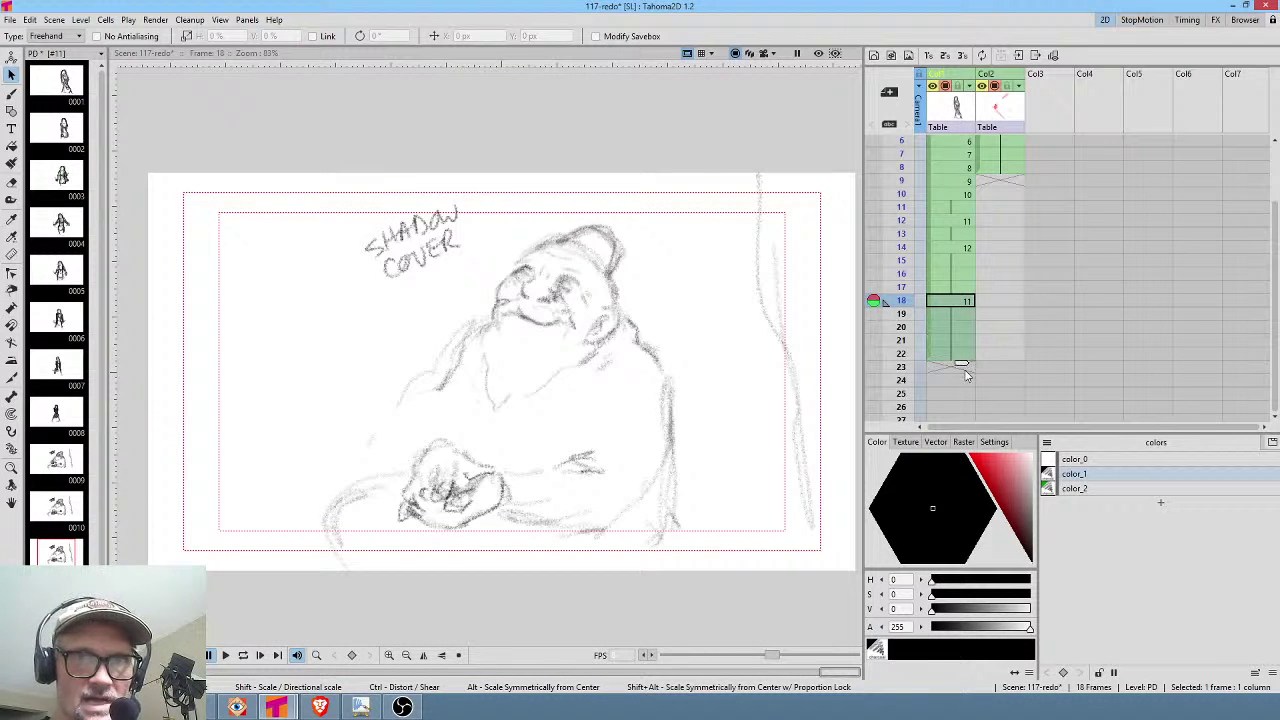
Play back the whole scene to review the new timing of the hand movement.
click(952, 155)
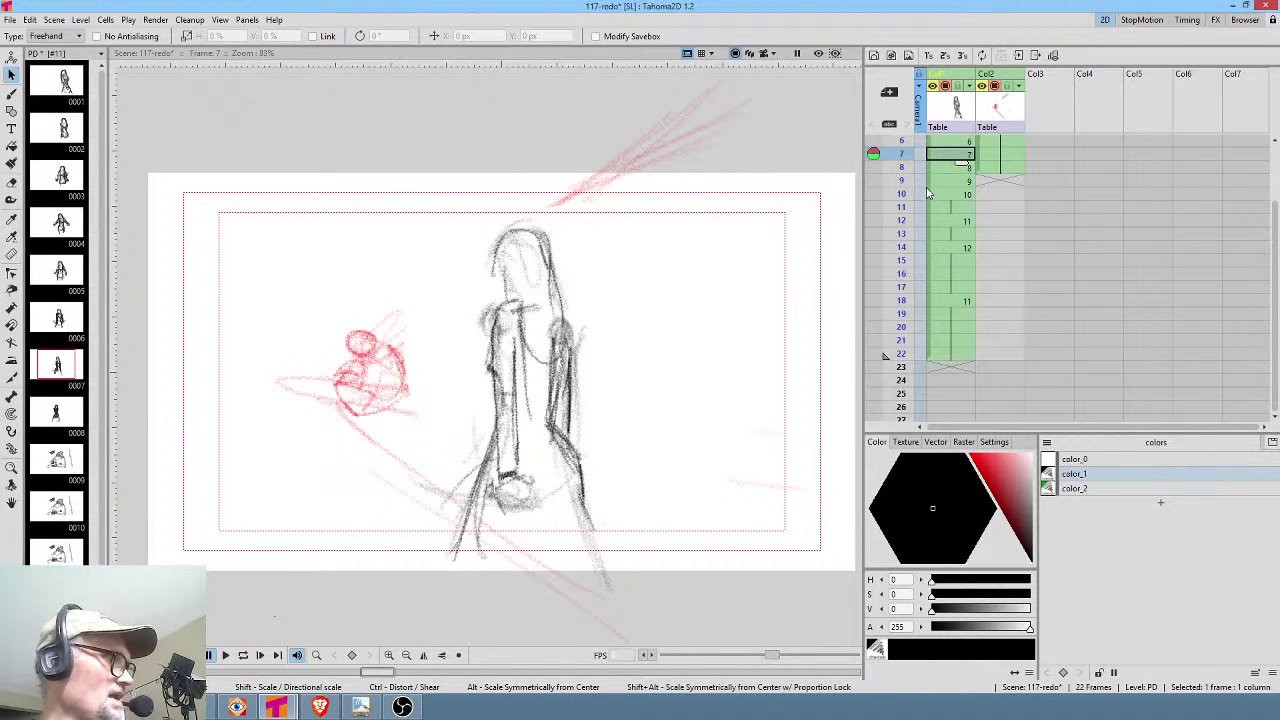
key(p)
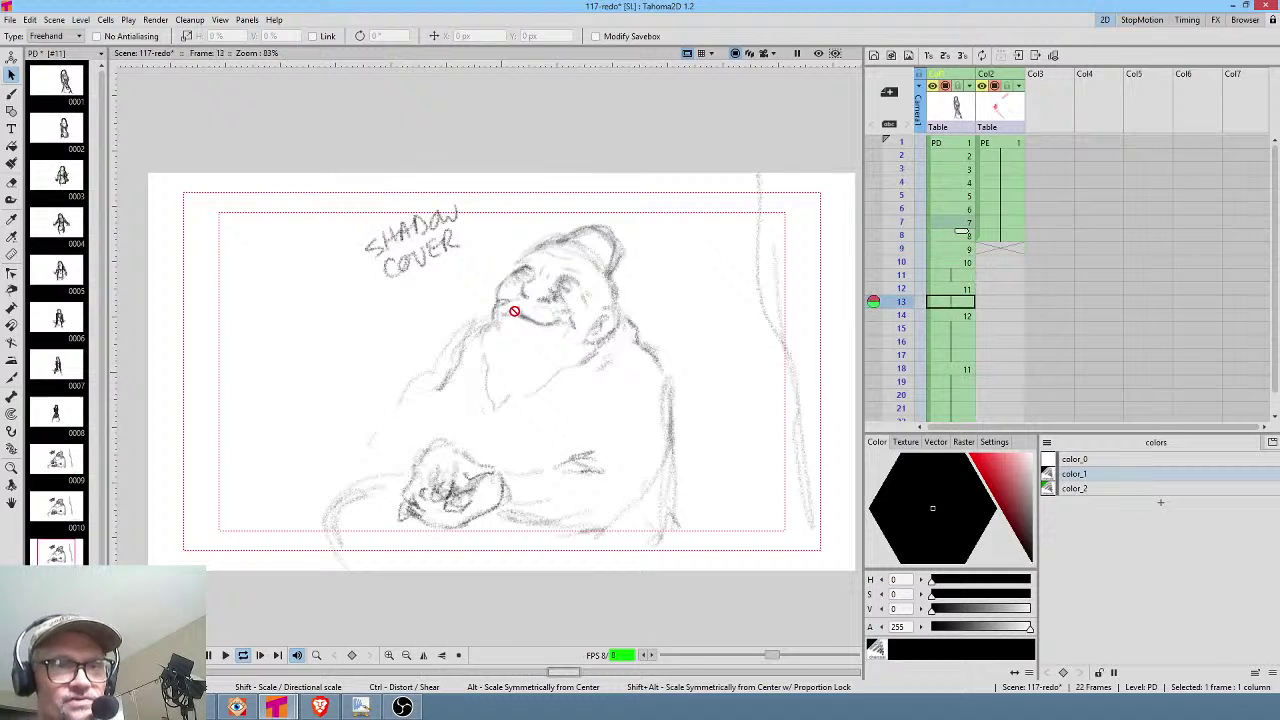
key(l)
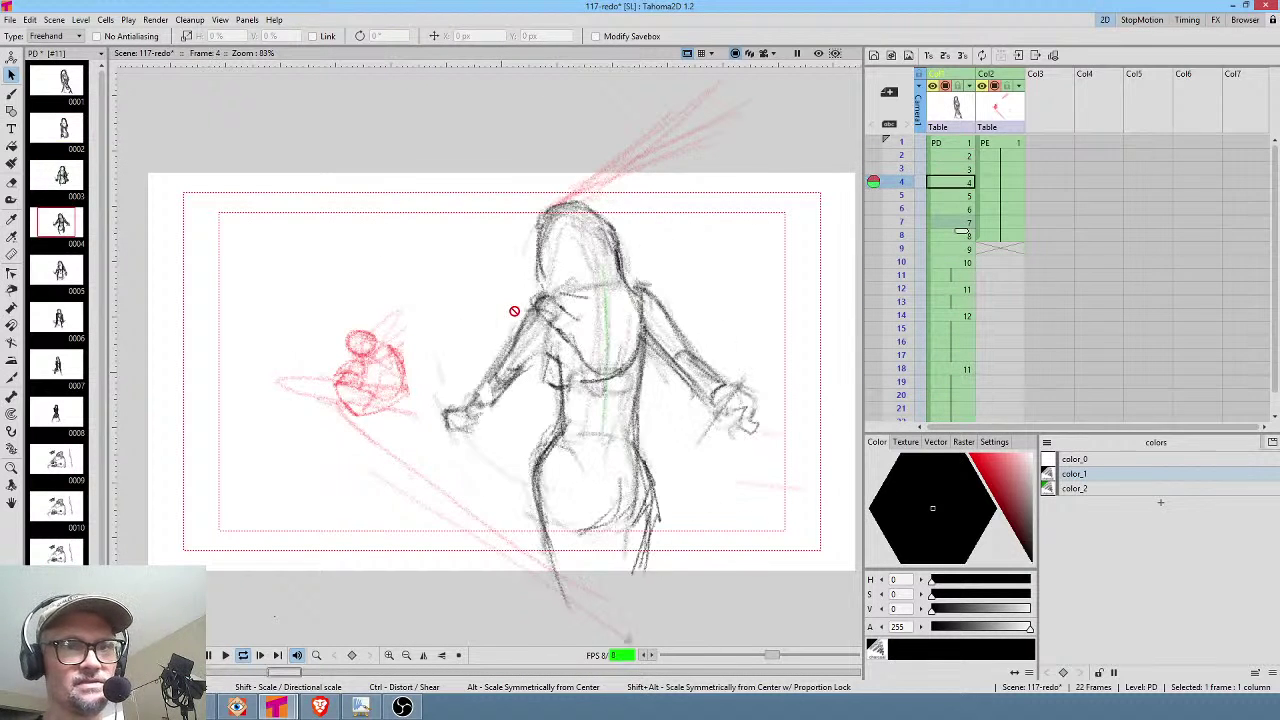
key(l)
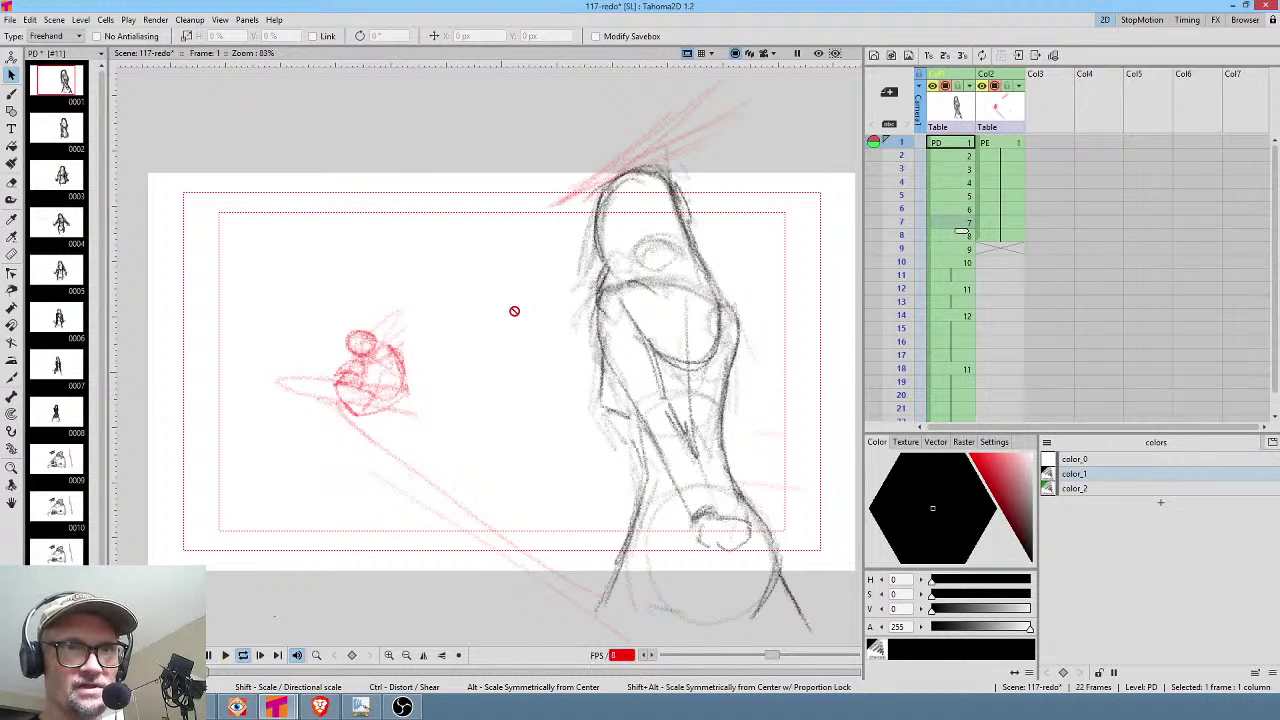
key(l)
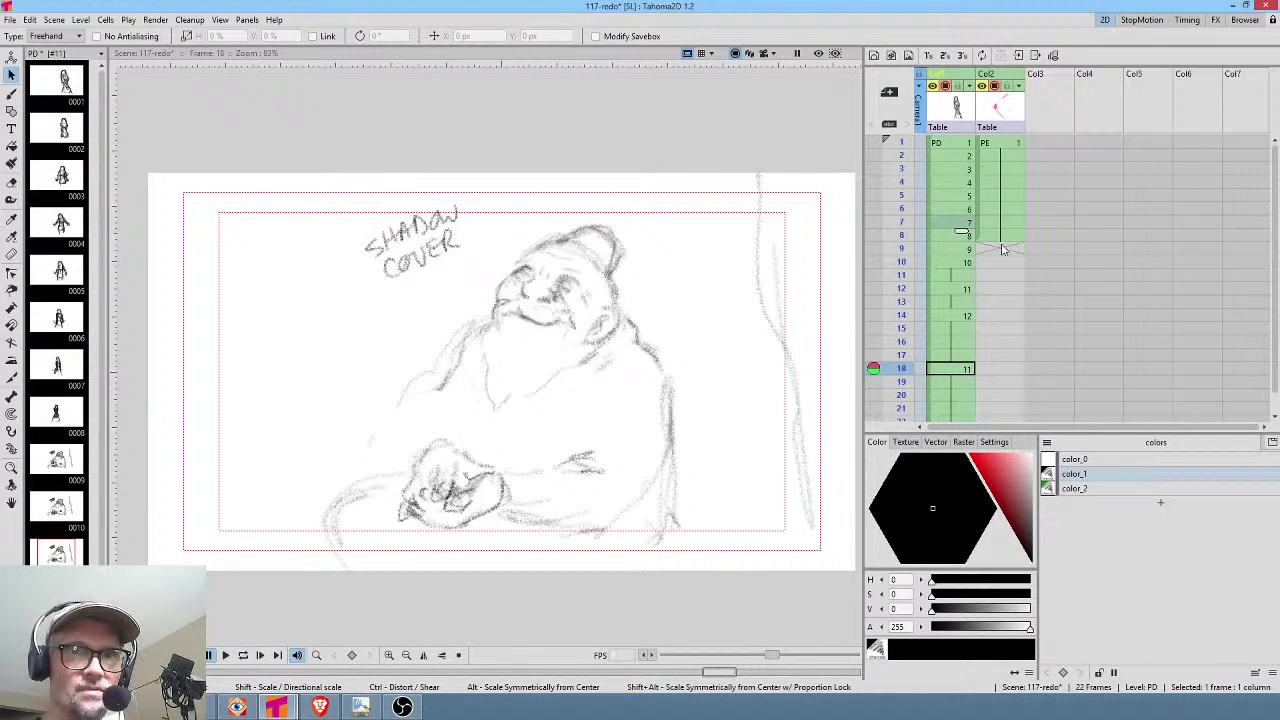
Delete the red PE sketch from frames 1 to 8 of the second column.
click(1007, 143)
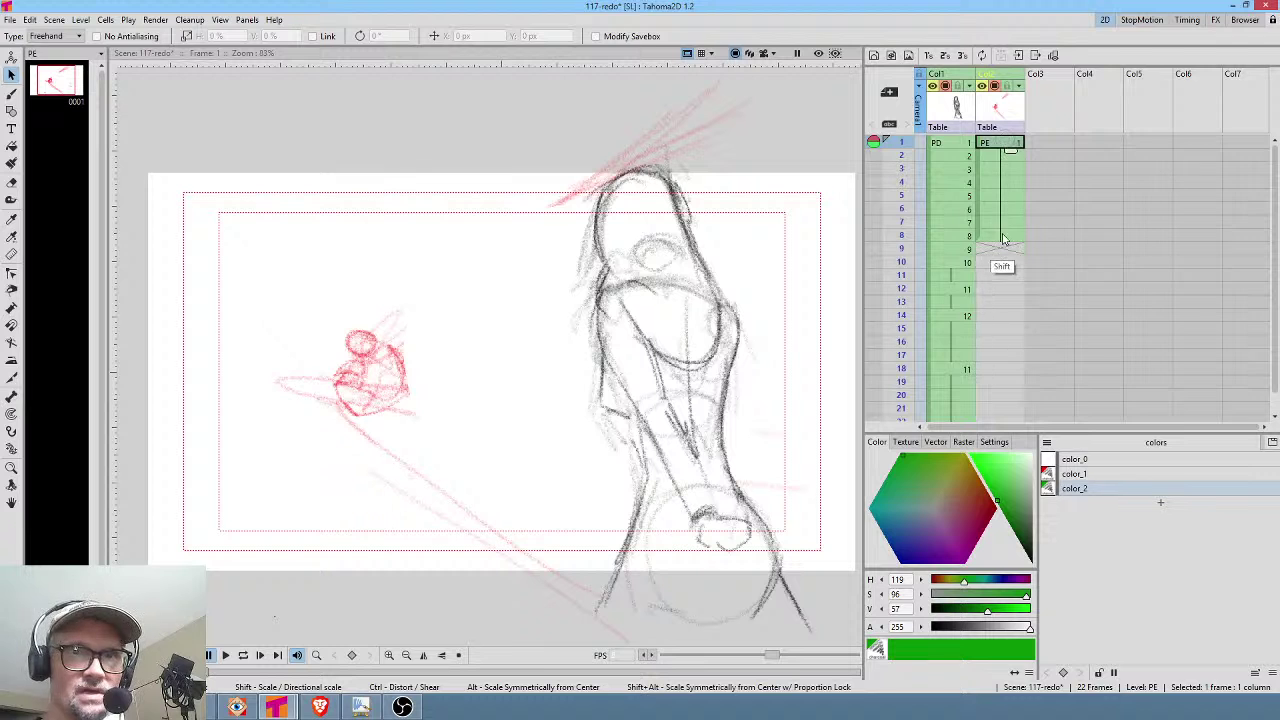
drag(1007, 143, 1010, 240)
key(Delete)
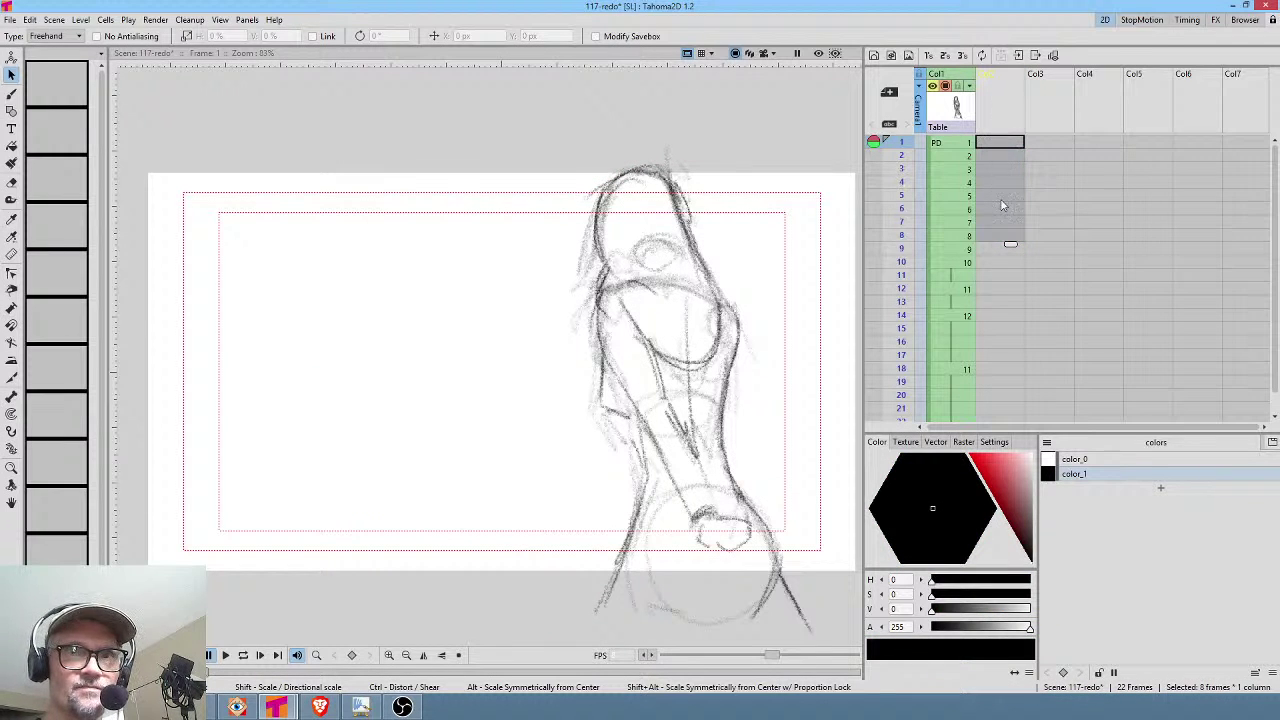
middle_click(1021, 280)
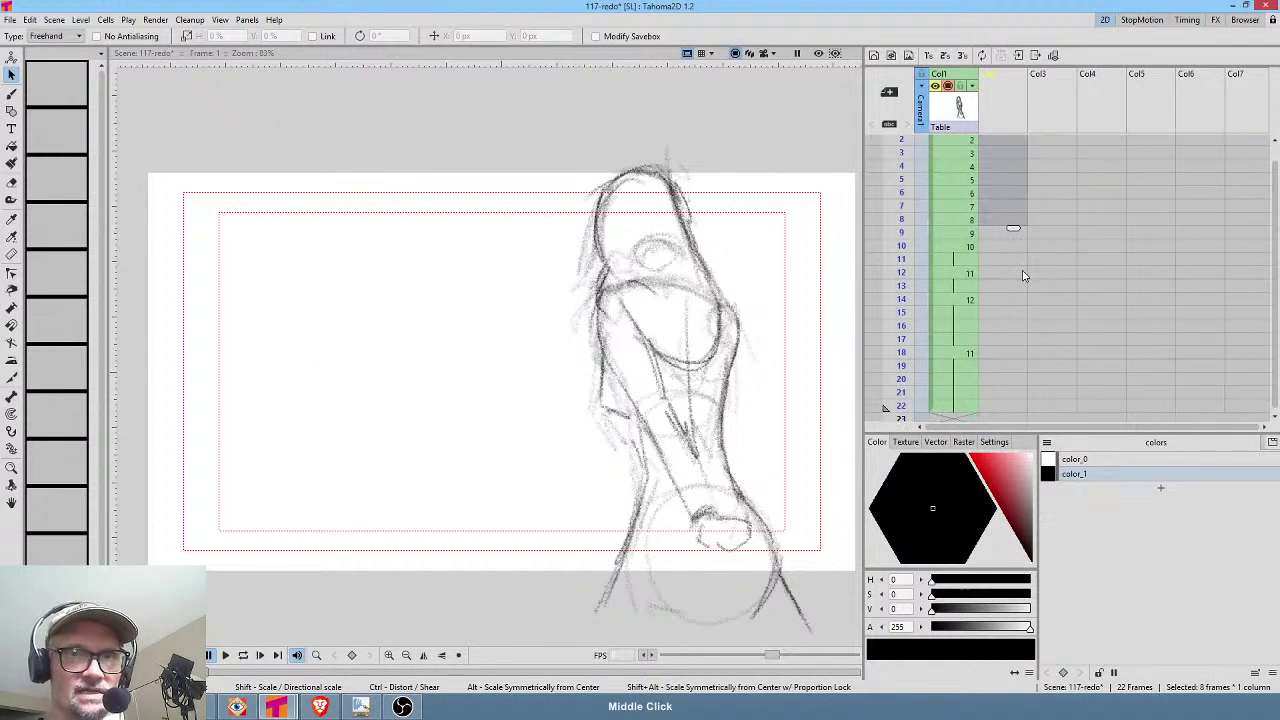
Undo the deletion of the PE sketch and clear it from frames 2 to 8 only, keeping it on frame 1.
key(ctrl+z)
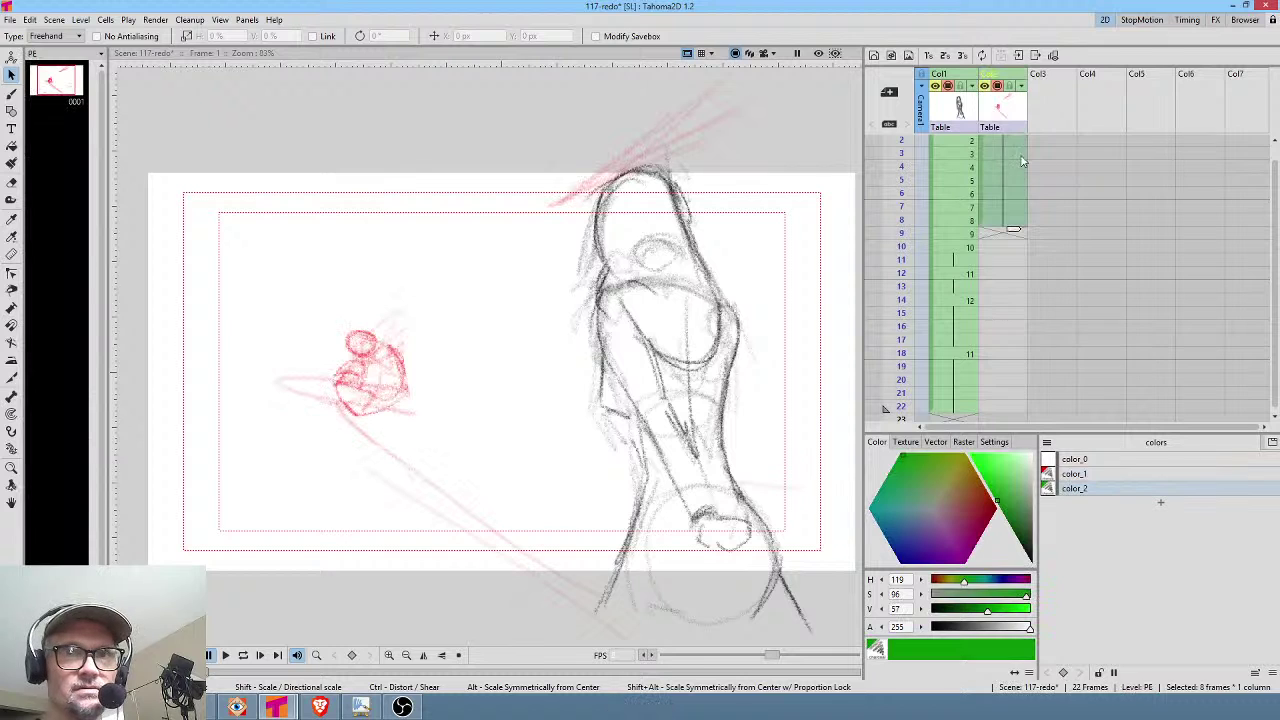
click(1014, 155)
middle_click(1058, 214)
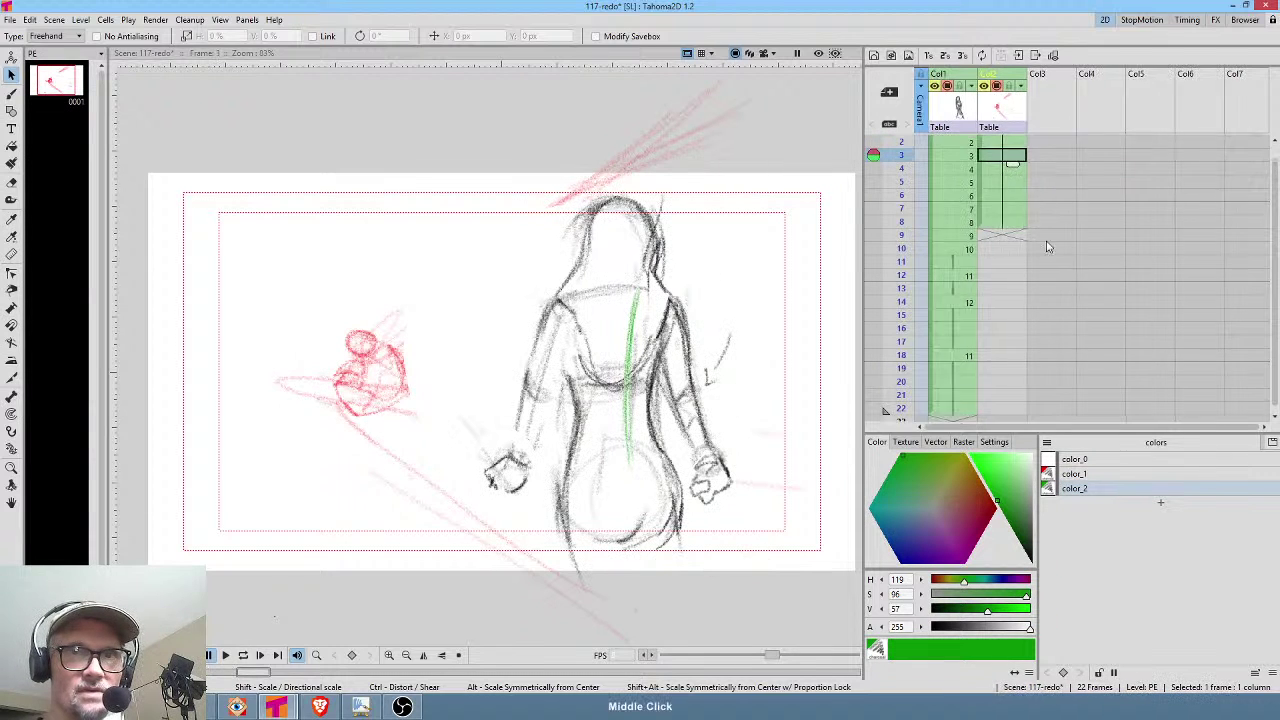
click(1018, 154)
shift+click(1009, 239)
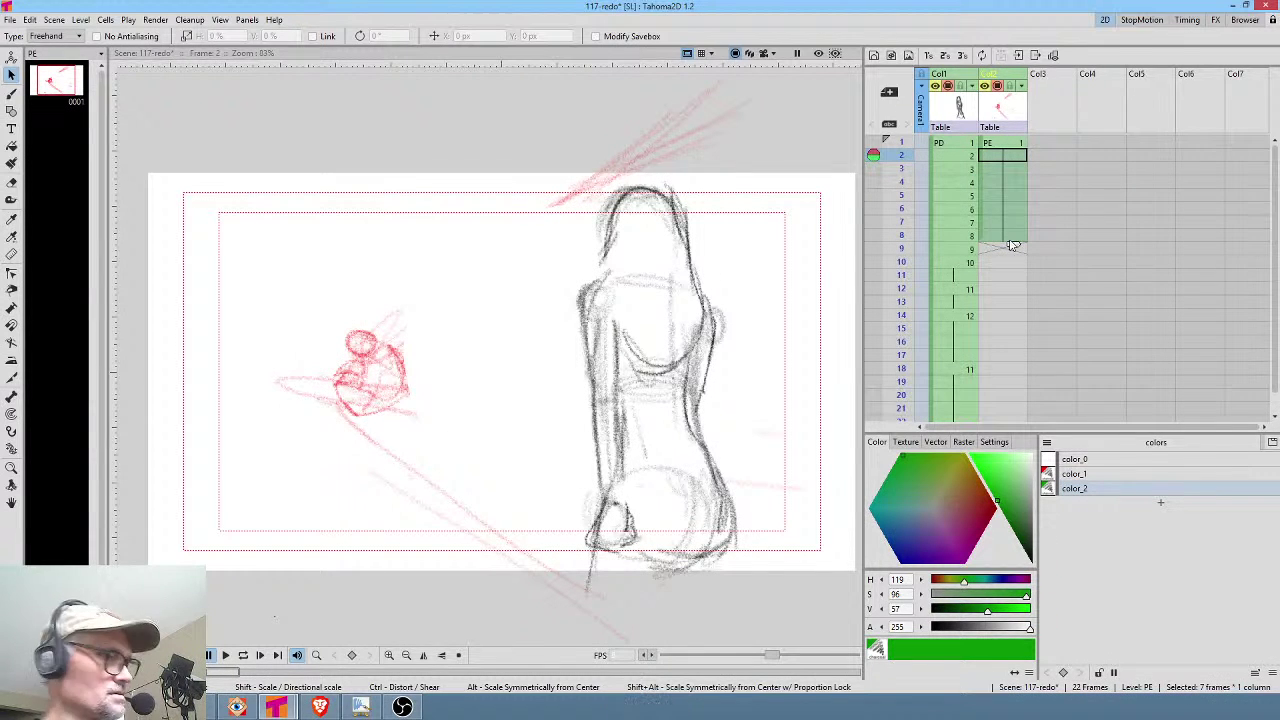
key(Delete)
Check the bearded man on frame 18 and scrub the scene from frame 1 to review the walking-figure sequence.
click(1007, 372)
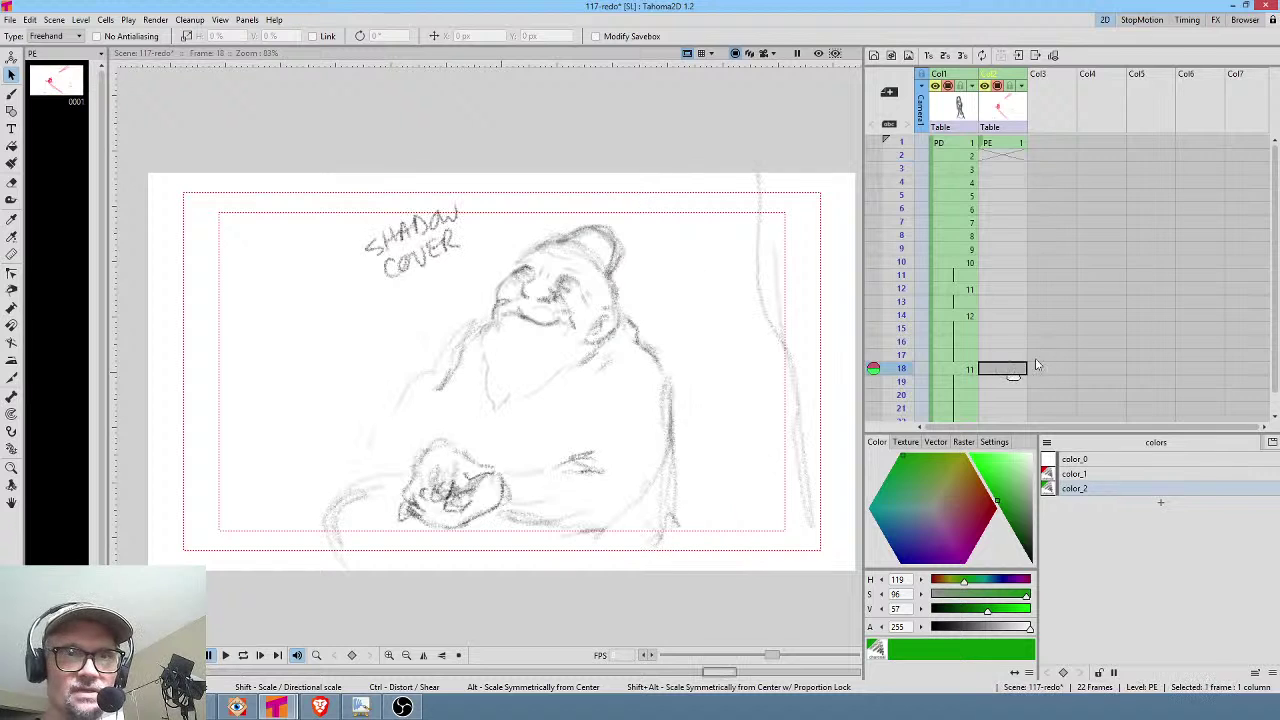
middle_click(1040, 364)
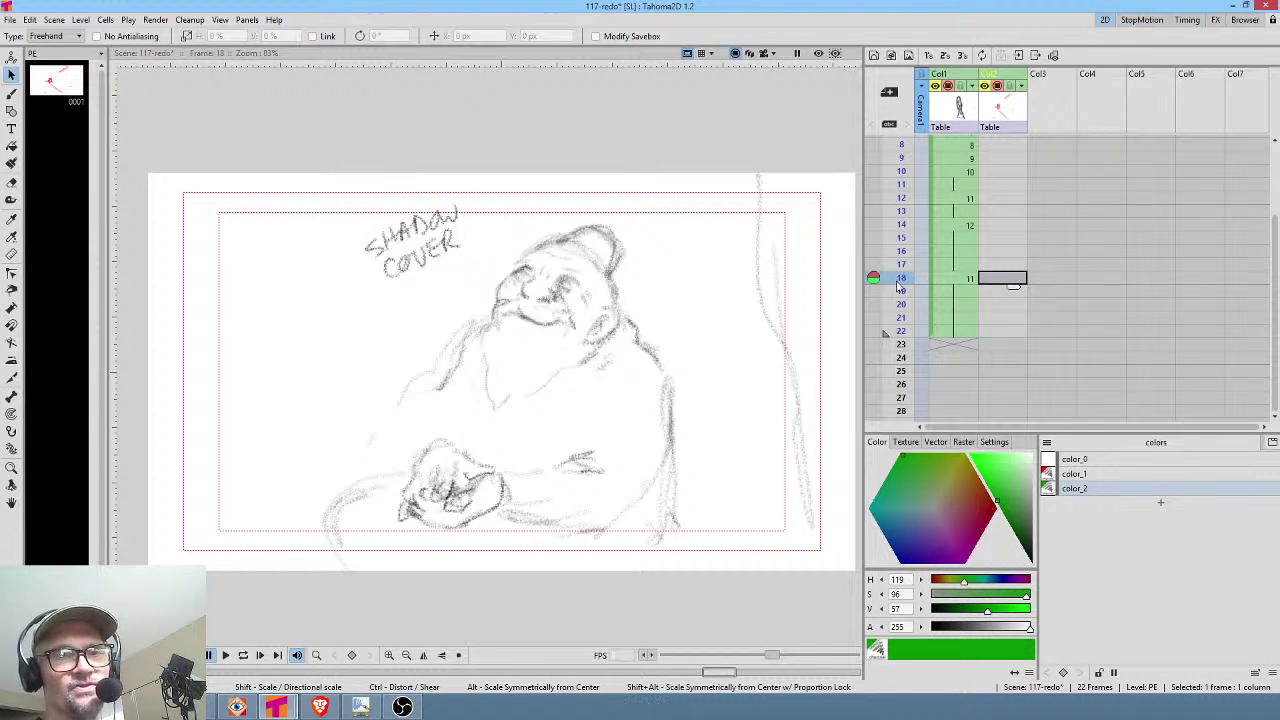
scroll(660, 258, down, 1)
drag(658, 254, 606, 256)
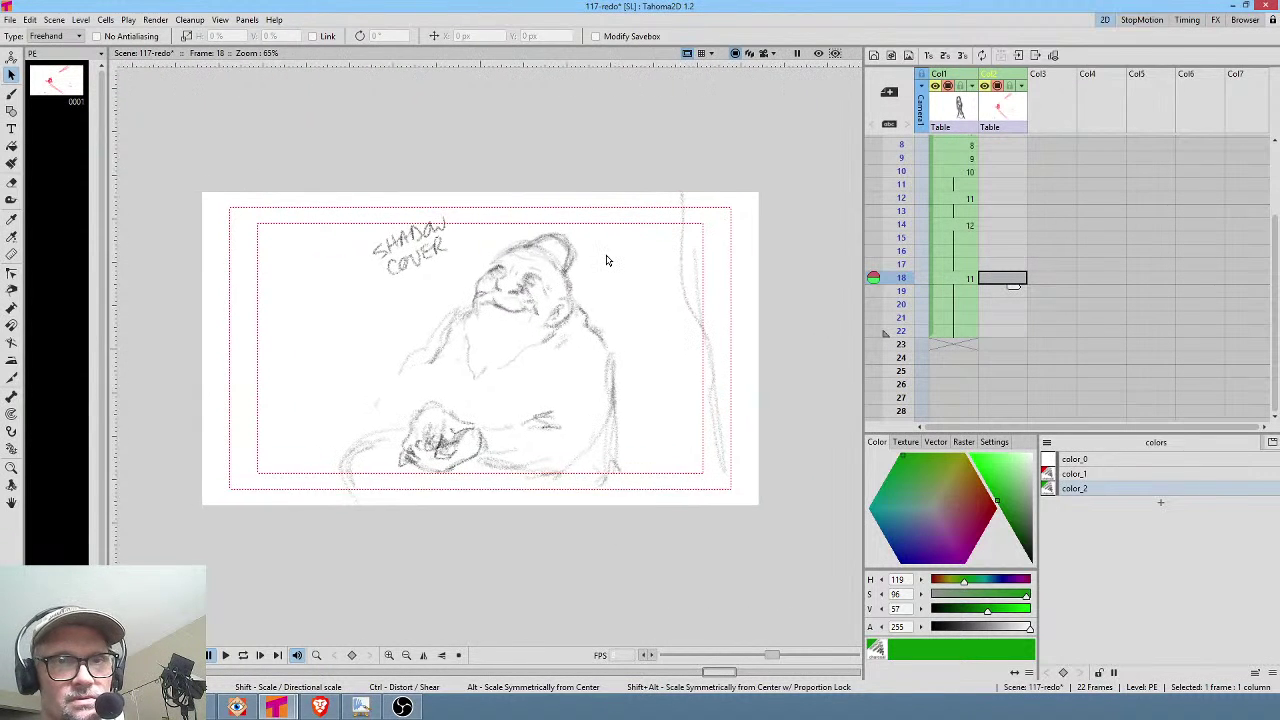
click(977, 277)
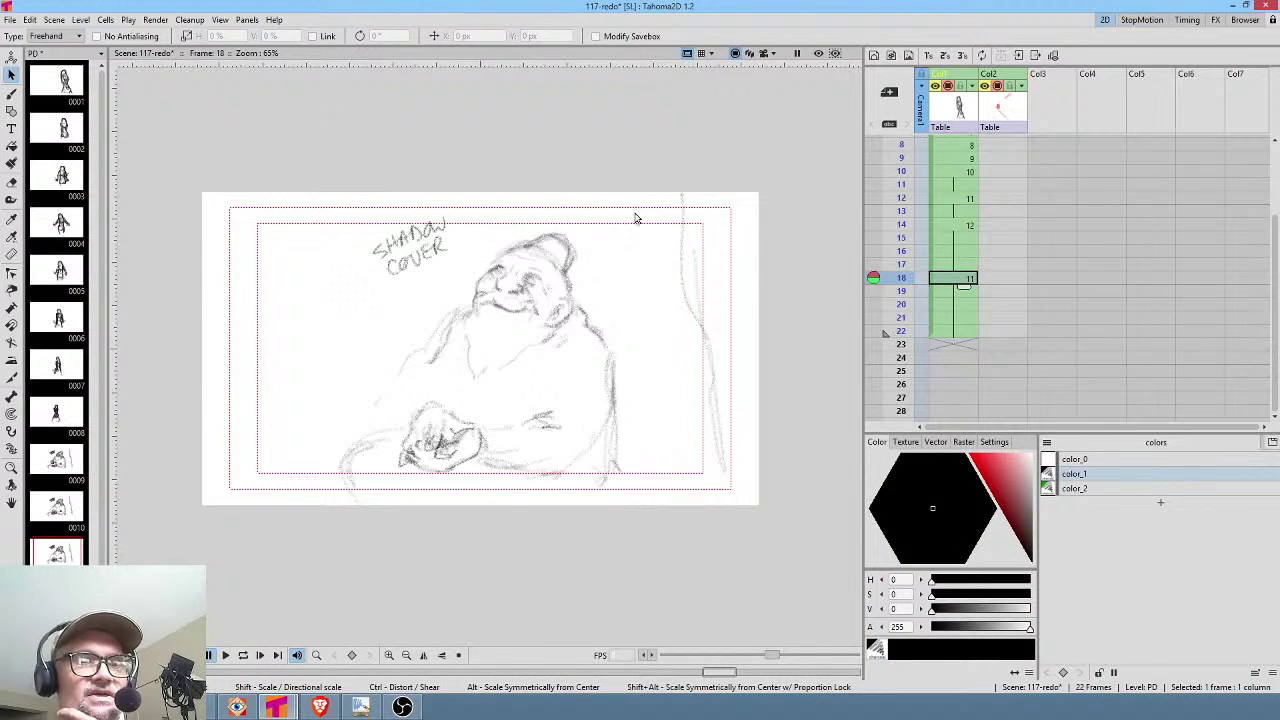
drag(976, 207, 990, 309)
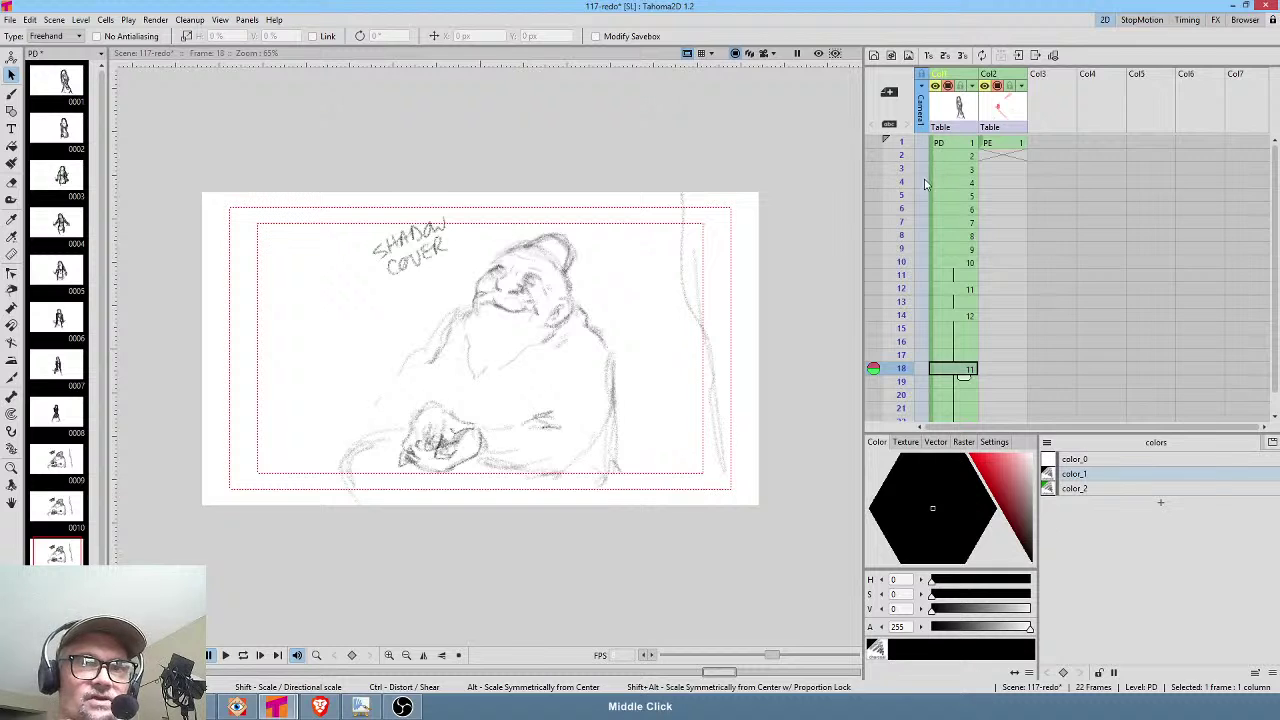
mouse_move(906, 150)
mouse_down()
mouse_move(893, 368)
mouse_move(900, 275)
mouse_up()
click(964, 142)
key(l)
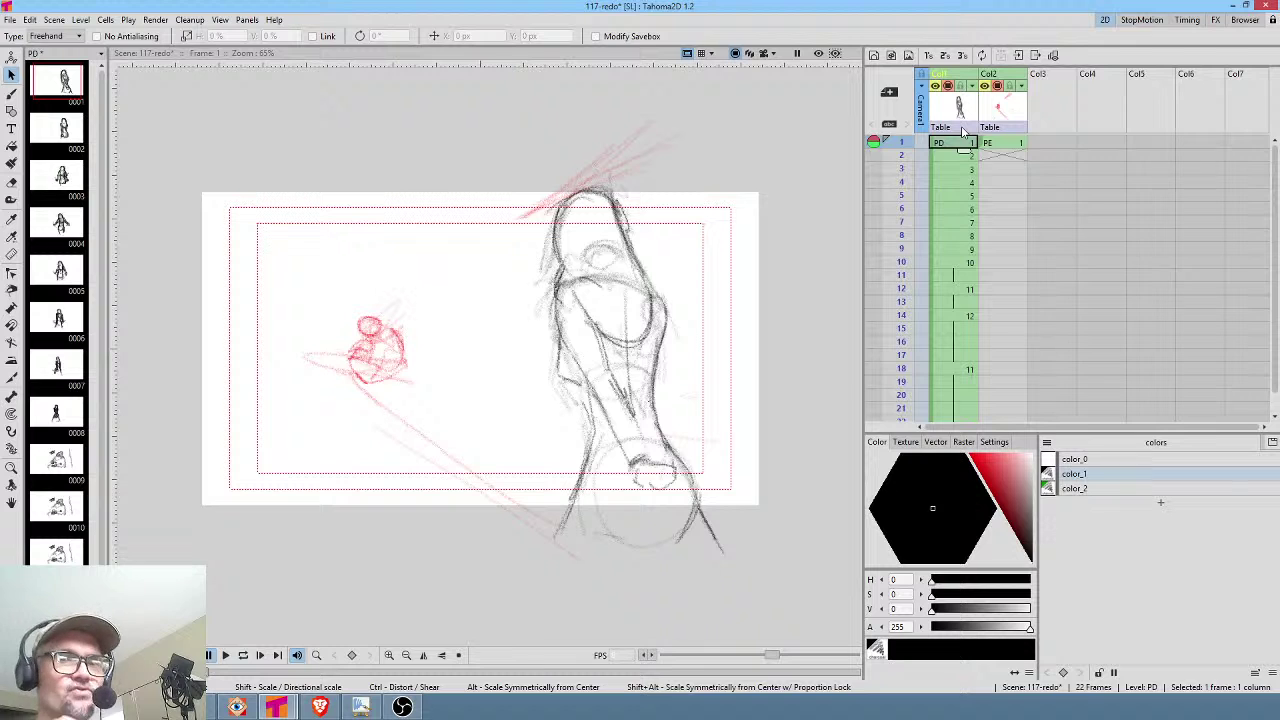
Rough in an oval head with light pencil strokes on frame 23 of the first column.
middle_click(1058, 345)
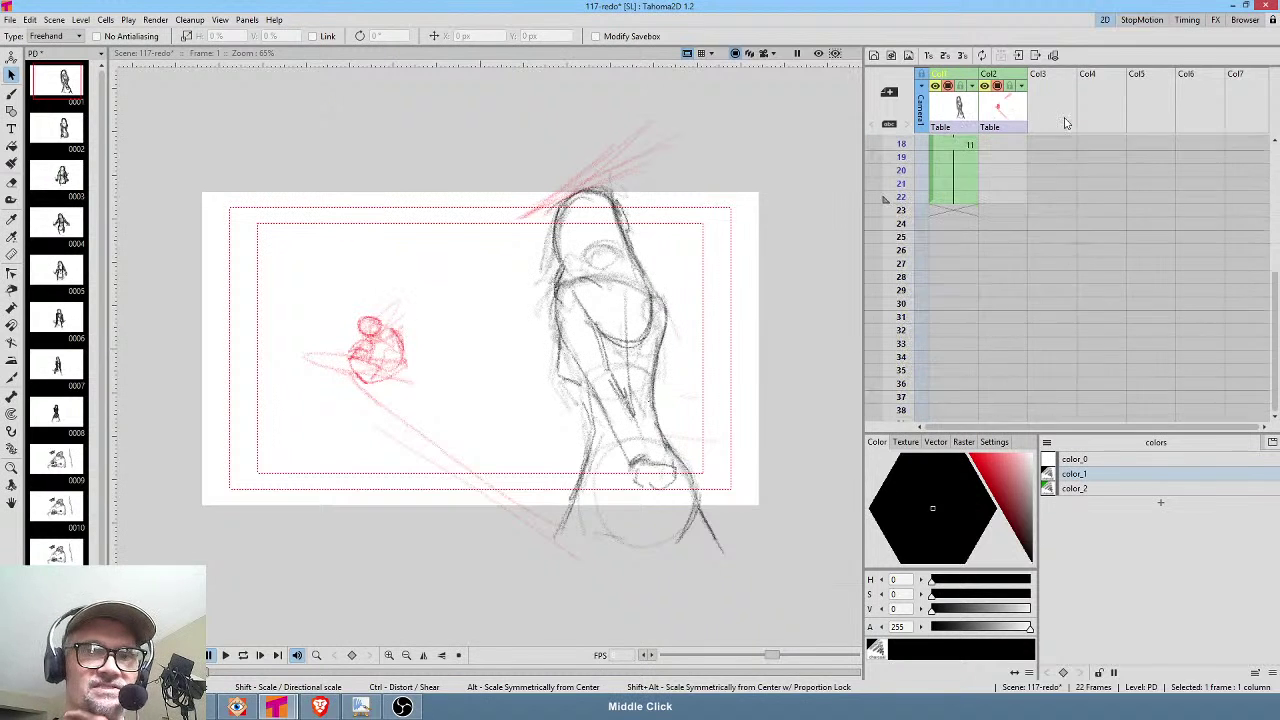
click(965, 213)
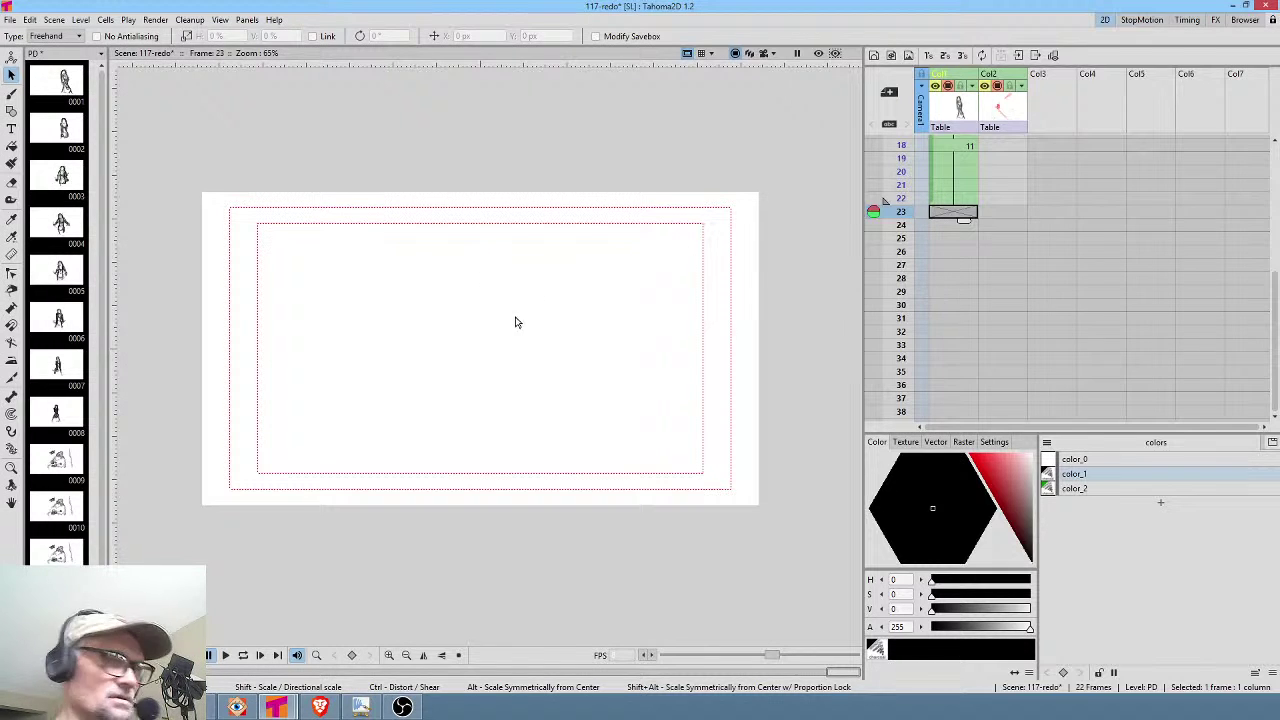
key(b)
drag(486, 394, 577, 282)
mouse_move(493, 345)
mouse_down()
mouse_move(581, 287)
mouse_move(518, 268)
mouse_move(628, 337)
mouse_up()
mouse_move(495, 410)
mouse_down()
mouse_move(531, 294)
mouse_move(598, 457)
mouse_move(501, 343)
mouse_move(553, 458)
mouse_up()
Rough in a head on frame 24 and a larger one with long hair on frame 25 of the first column.
click(961, 227)
mouse_move(506, 309)
mouse_down()
mouse_move(583, 279)
mouse_move(617, 303)
mouse_move(484, 312)
mouse_up()
mouse_move(512, 290)
mouse_down()
mouse_move(578, 418)
mouse_move(638, 294)
mouse_up()
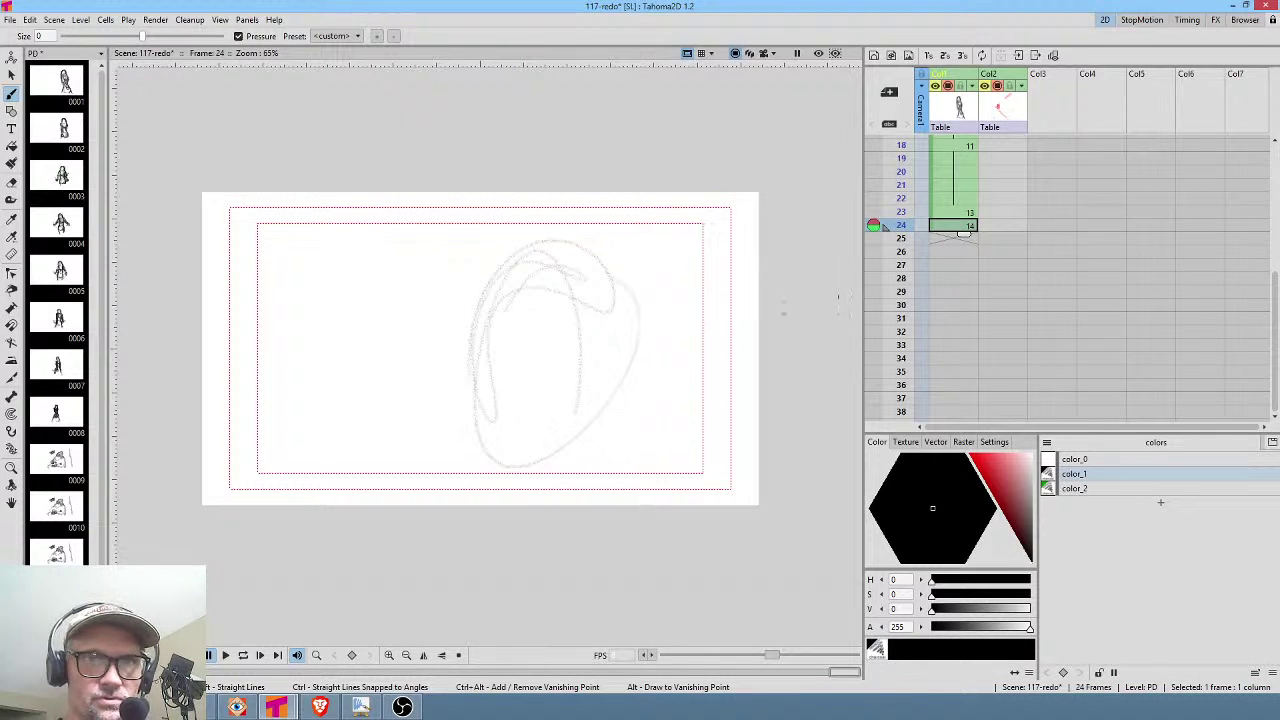
key(Down)
mouse_move(545, 229)
mouse_down()
mouse_move(432, 408)
mouse_move(472, 446)
mouse_up()
mouse_move(436, 355)
mouse_down()
mouse_move(613, 256)
mouse_move(404, 413)
mouse_move(593, 208)
mouse_move(620, 428)
mouse_move(505, 464)
mouse_move(616, 485)
mouse_move(611, 466)
mouse_move(558, 522)
mouse_move(625, 338)
mouse_up()
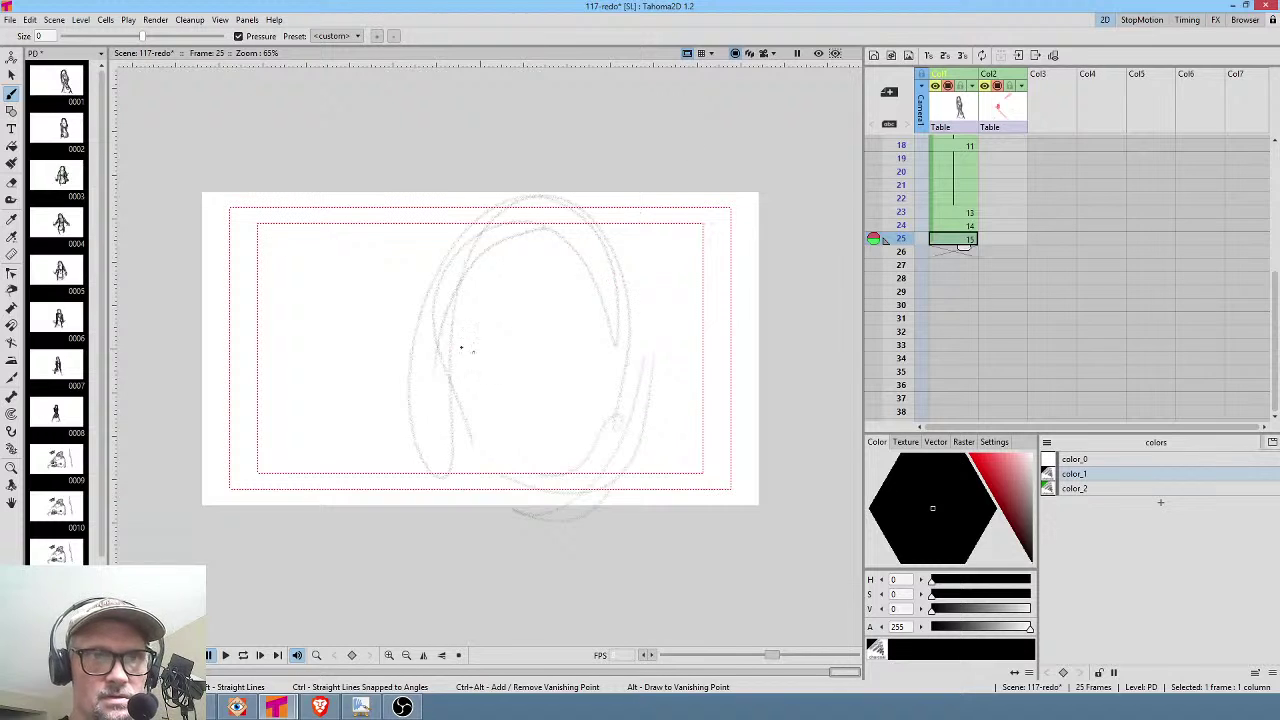
Add centre and eye guidelines to the head on frame 24 and slanted brow strokes to the head on frame 25.
key(Up)
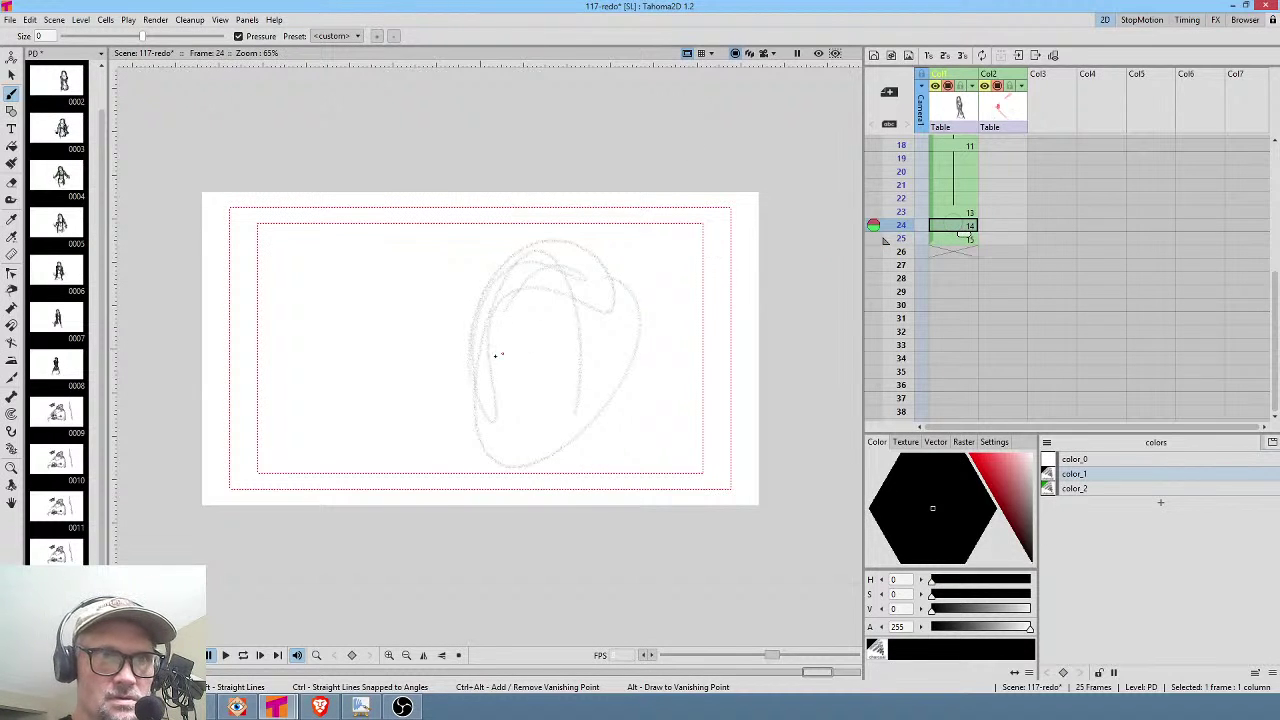
key(Up)
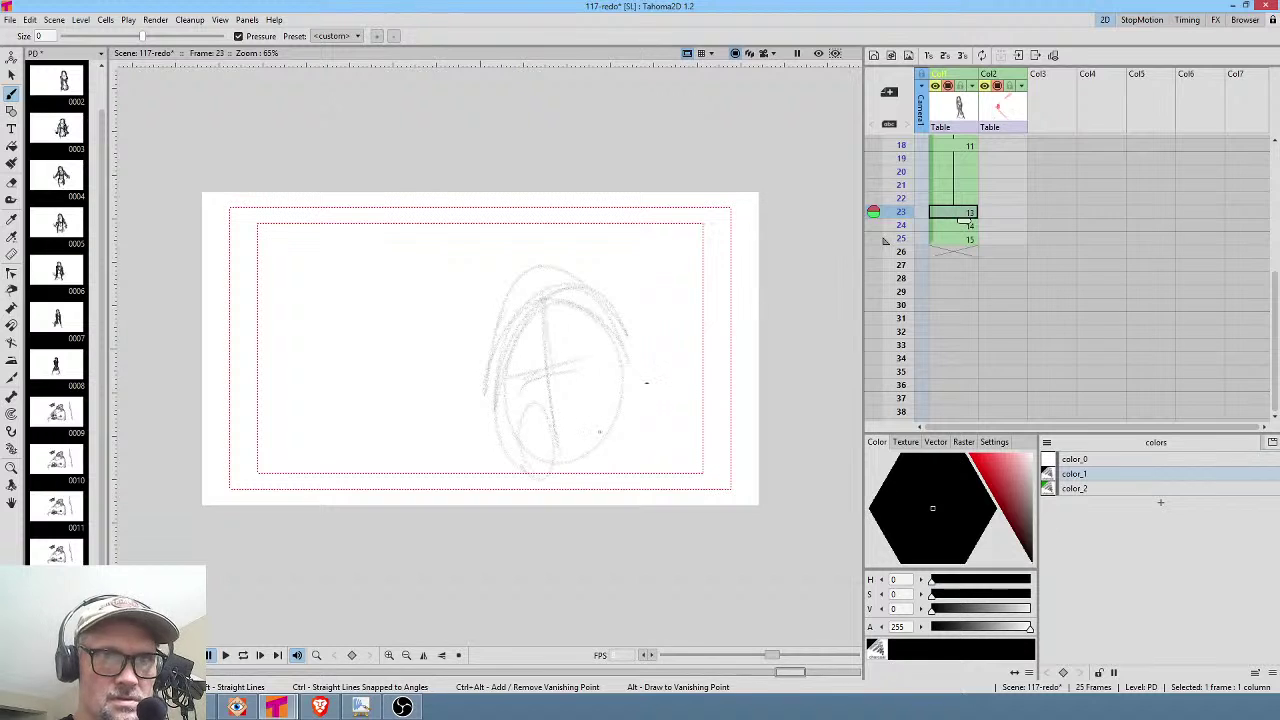
key(Down)
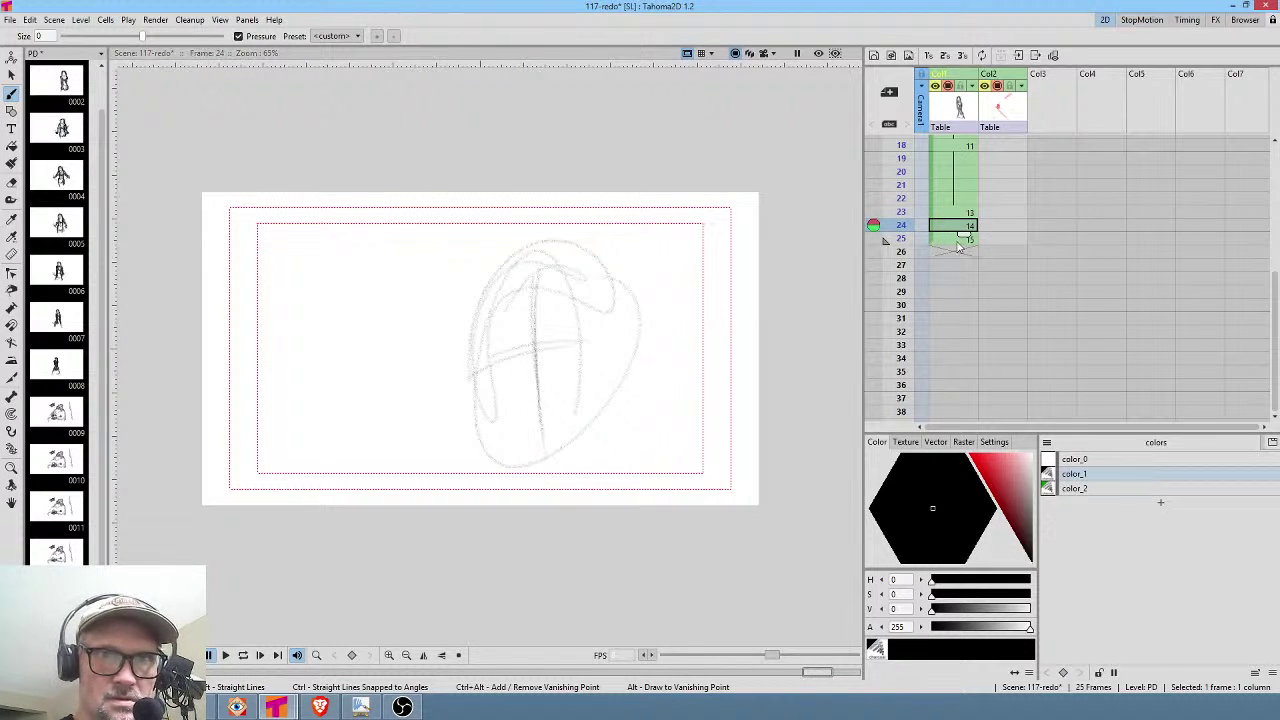
key(Down)
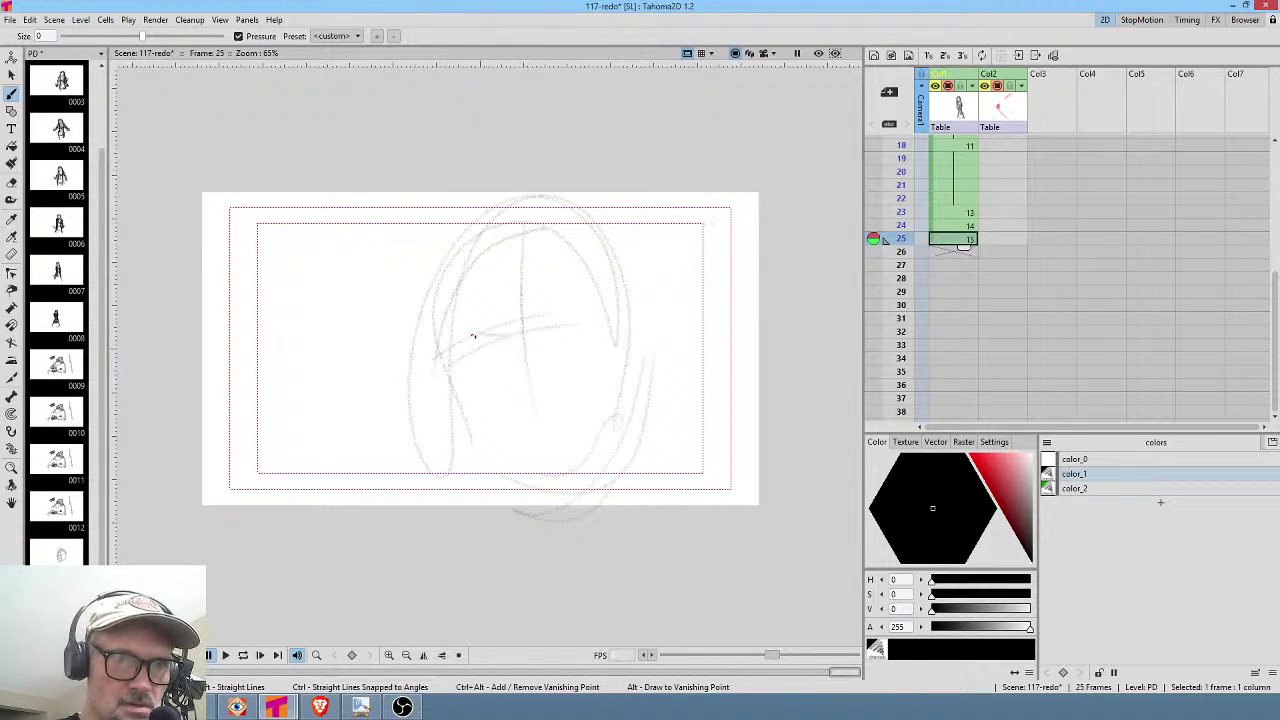
mouse_move(543, 322)
mouse_down()
mouse_move(590, 297)
mouse_move(578, 302)
mouse_up()
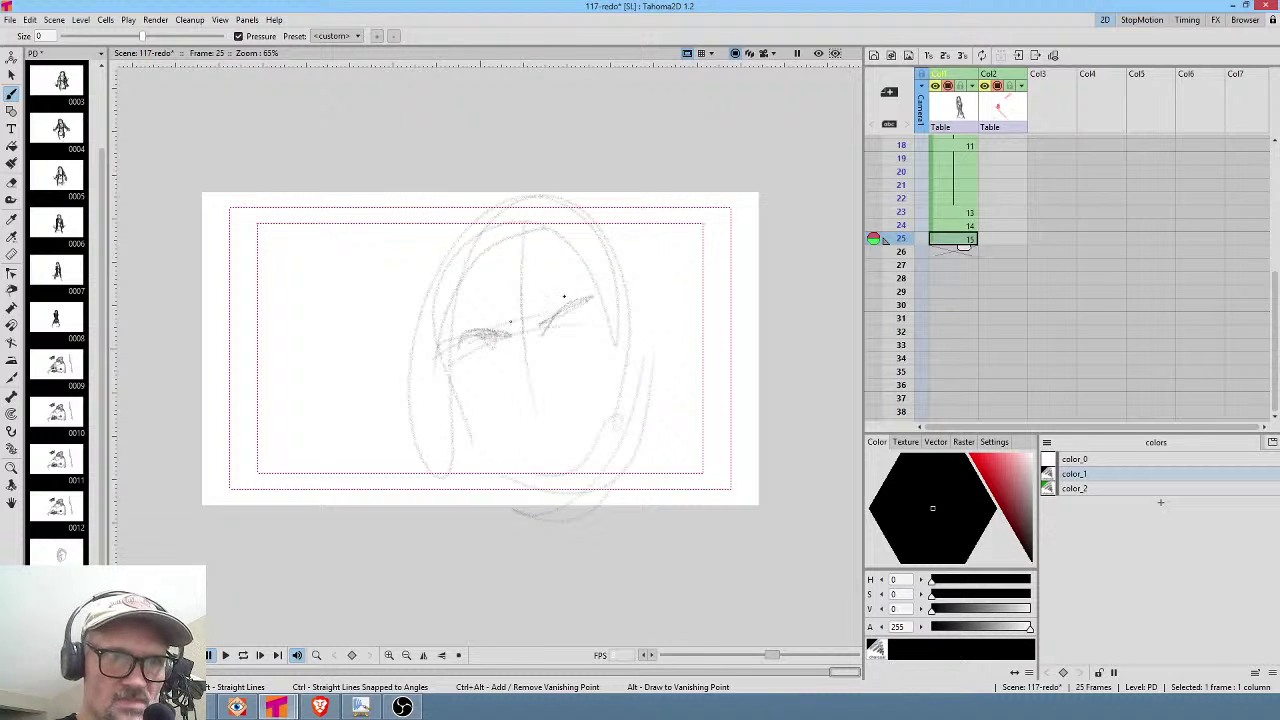
Mark angled brows and hairline arcs on the rough heads on frames 23 and 24, matching the face on frame 25.
key(Up)
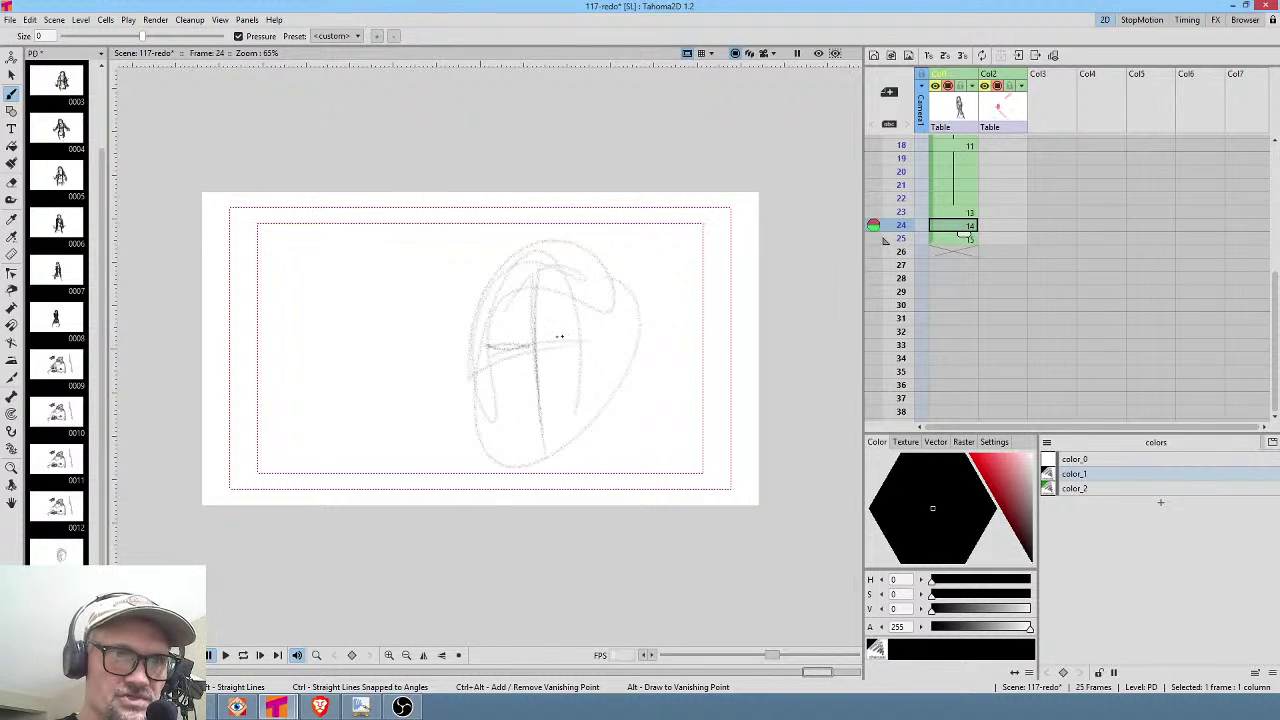
key(Up)
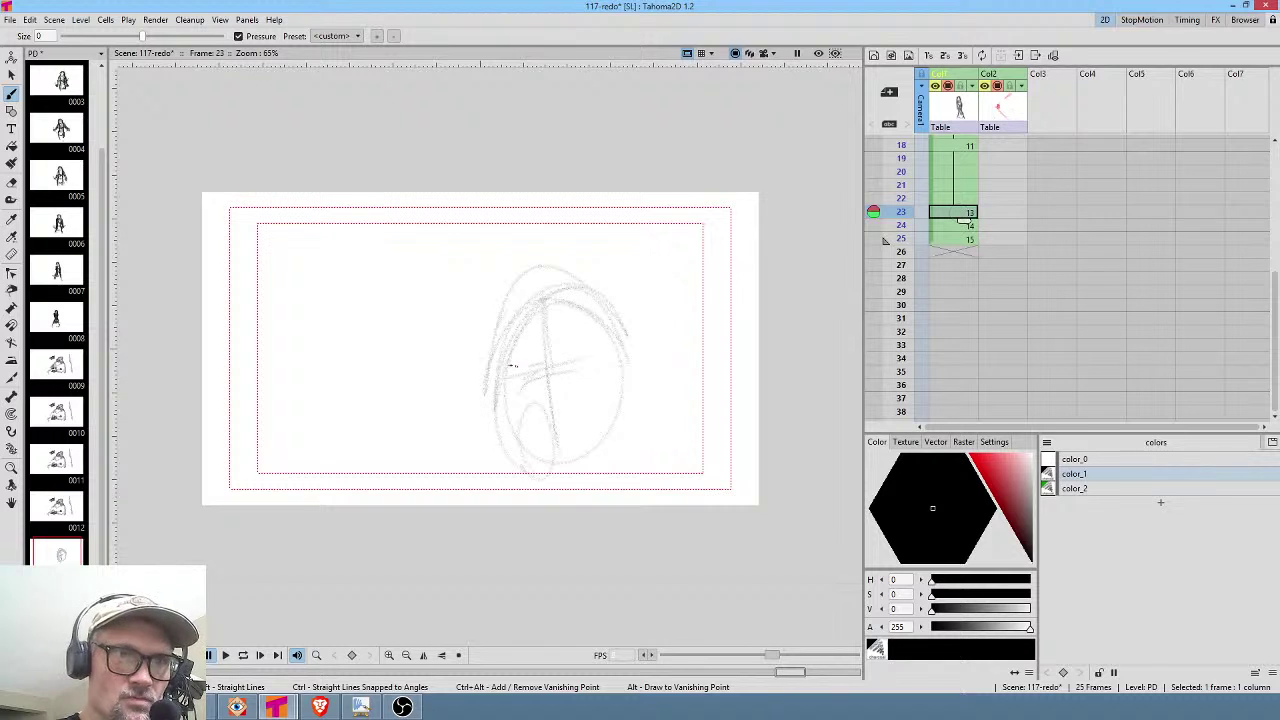
mouse_move(559, 362)
mouse_down()
mouse_move(586, 345)
mouse_move(601, 352)
mouse_move(516, 371)
mouse_up()
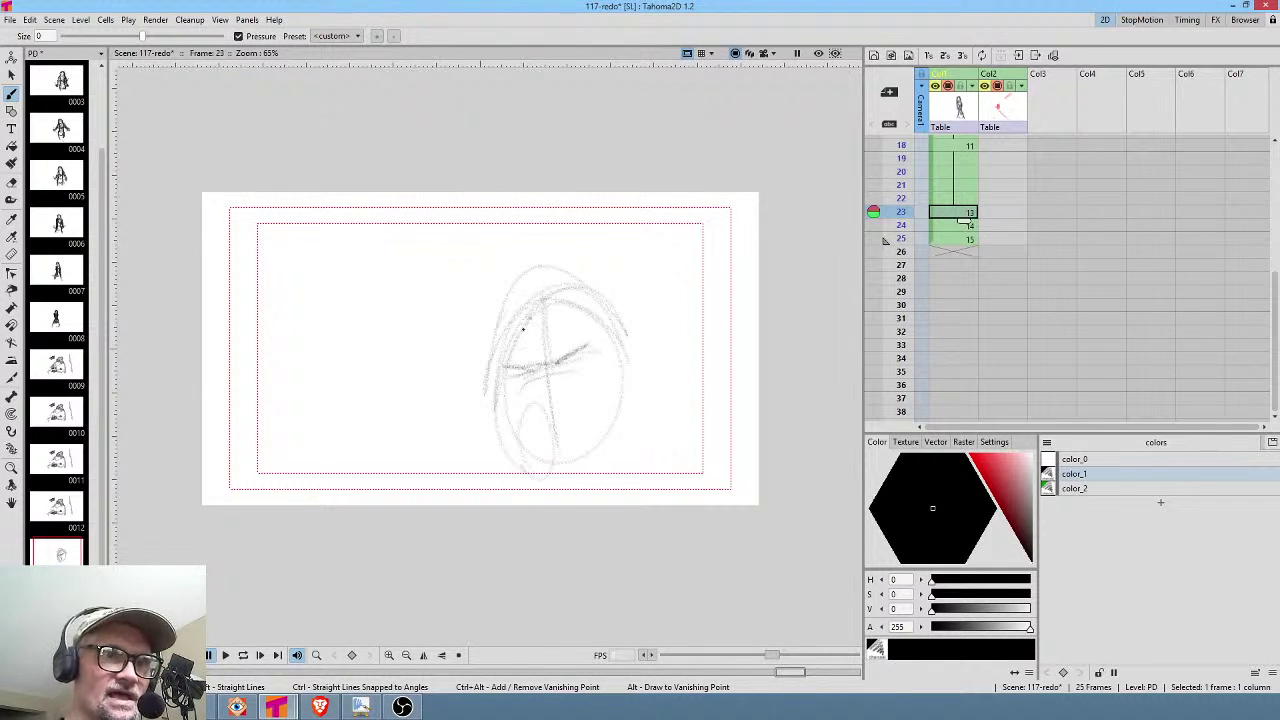
drag(518, 316, 531, 300)
key(period)
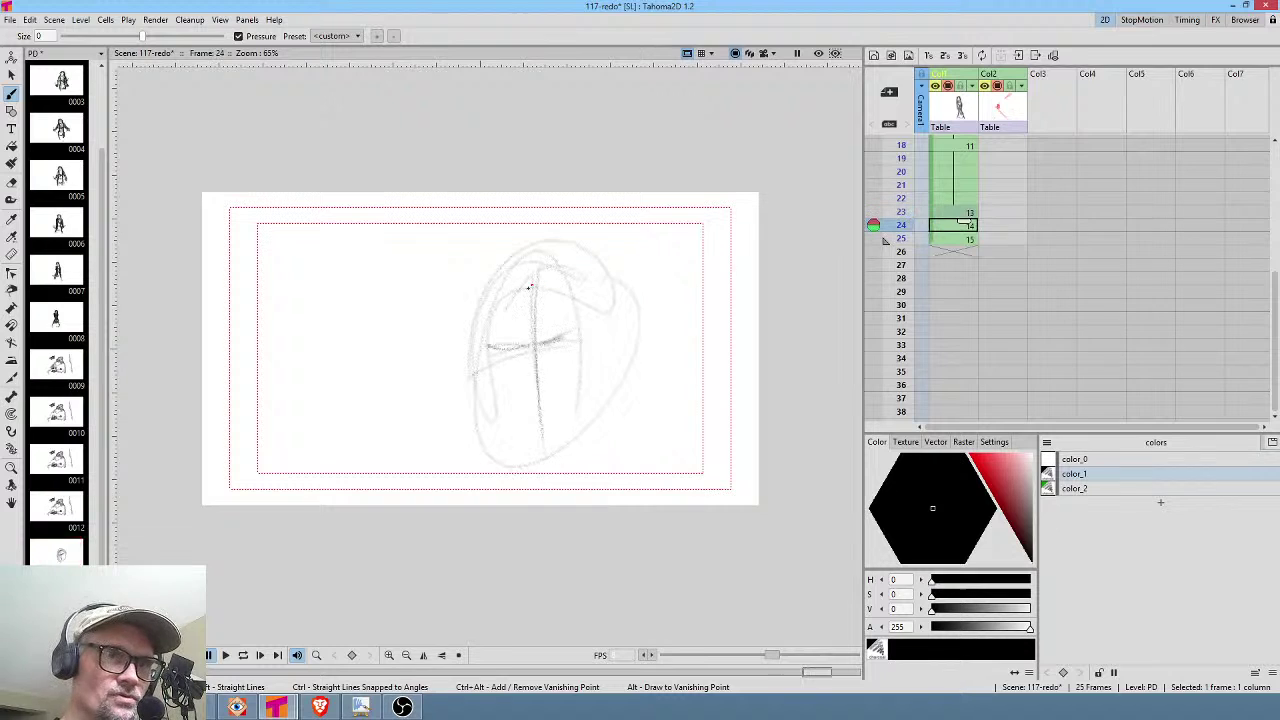
key(period)
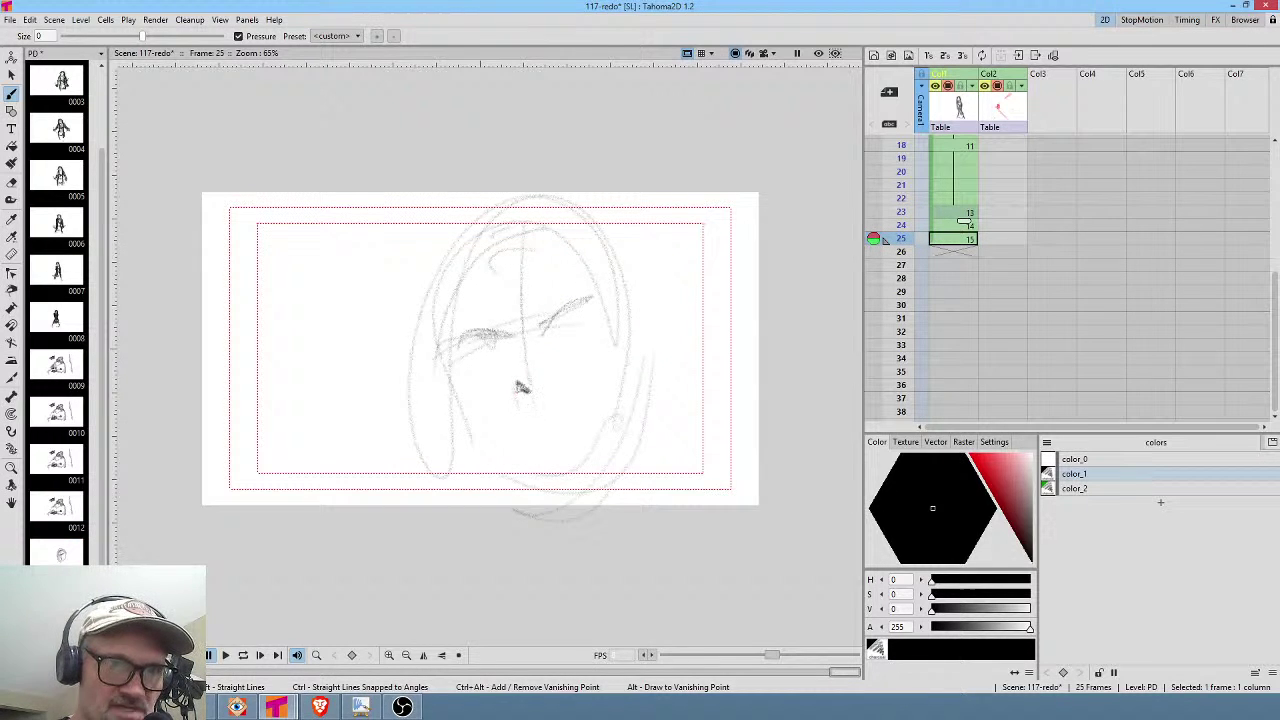
Draw the nostrils, brows, narrowed eyes, cheek, jaw and mouth of the close-up face on frame 25.
mouse_move(546, 379)
mouse_down()
mouse_move(506, 331)
mouse_move(460, 329)
mouse_move(499, 326)
mouse_up()
mouse_move(570, 296)
mouse_down()
mouse_move(543, 312)
mouse_move(548, 326)
mouse_move(580, 308)
mouse_move(543, 333)
mouse_move(572, 311)
mouse_up()
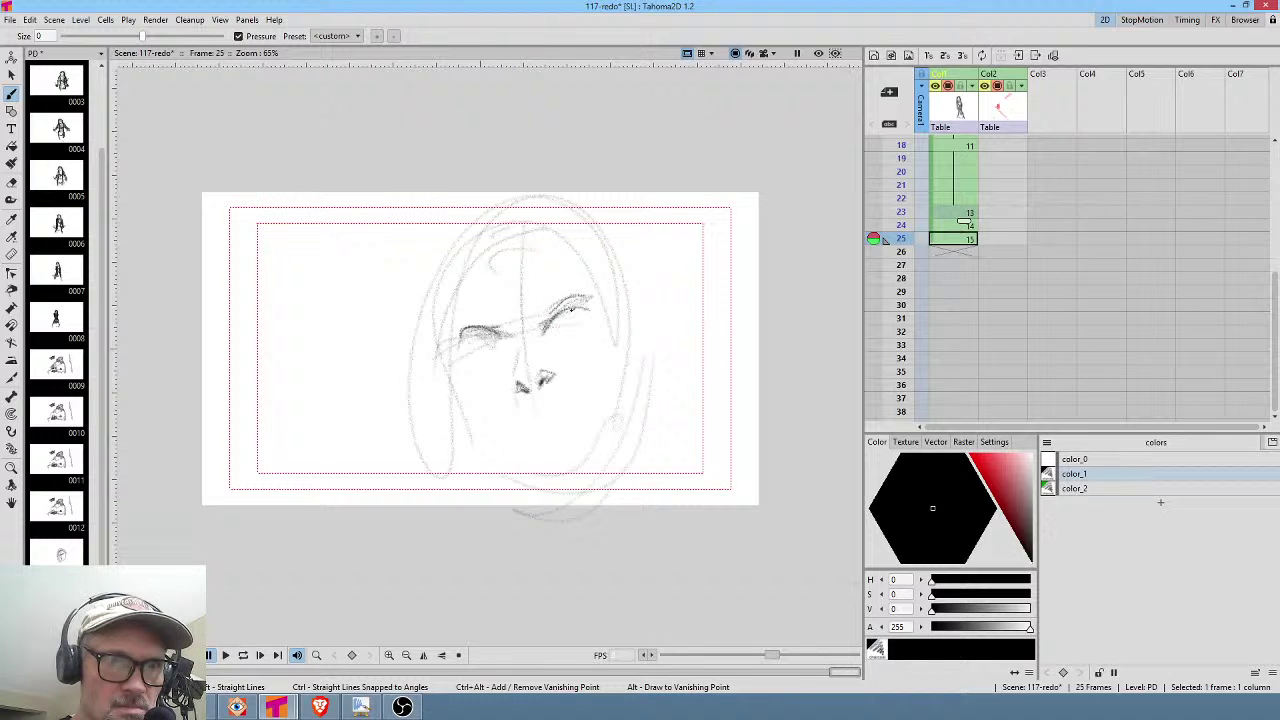
mouse_move(504, 341)
mouse_down()
mouse_move(464, 353)
mouse_move(573, 322)
mouse_up()
mouse_move(450, 312)
mouse_down()
mouse_move(463, 407)
mouse_move(463, 379)
mouse_move(506, 433)
mouse_move(511, 472)
mouse_move(505, 448)
mouse_move(538, 404)
mouse_move(529, 425)
mouse_move(570, 416)
mouse_move(515, 430)
mouse_move(577, 421)
mouse_move(545, 414)
mouse_move(523, 429)
mouse_move(555, 435)
mouse_up()
drag(605, 349, 594, 371)
mouse_move(566, 321)
mouse_down()
mouse_move(546, 331)
mouse_move(574, 331)
mouse_up()
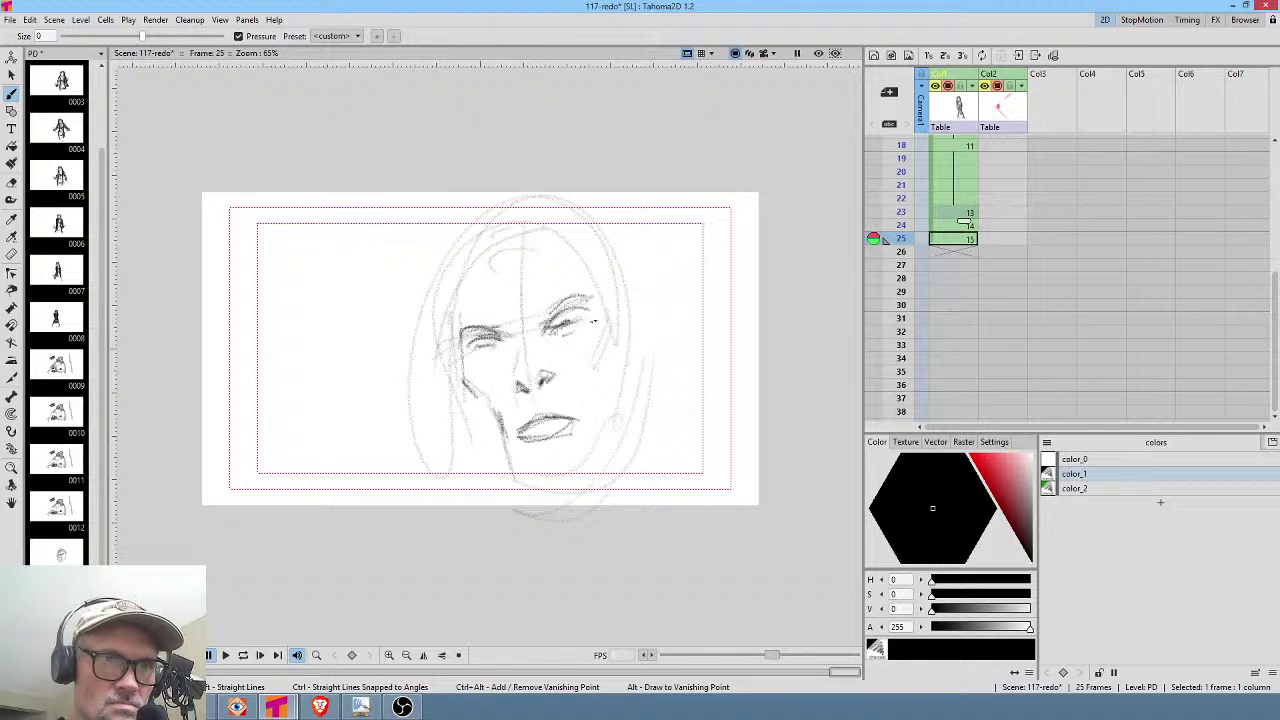
mouse_move(496, 345)
mouse_down()
mouse_move(473, 349)
mouse_move(560, 334)
mouse_move(514, 348)
mouse_up()
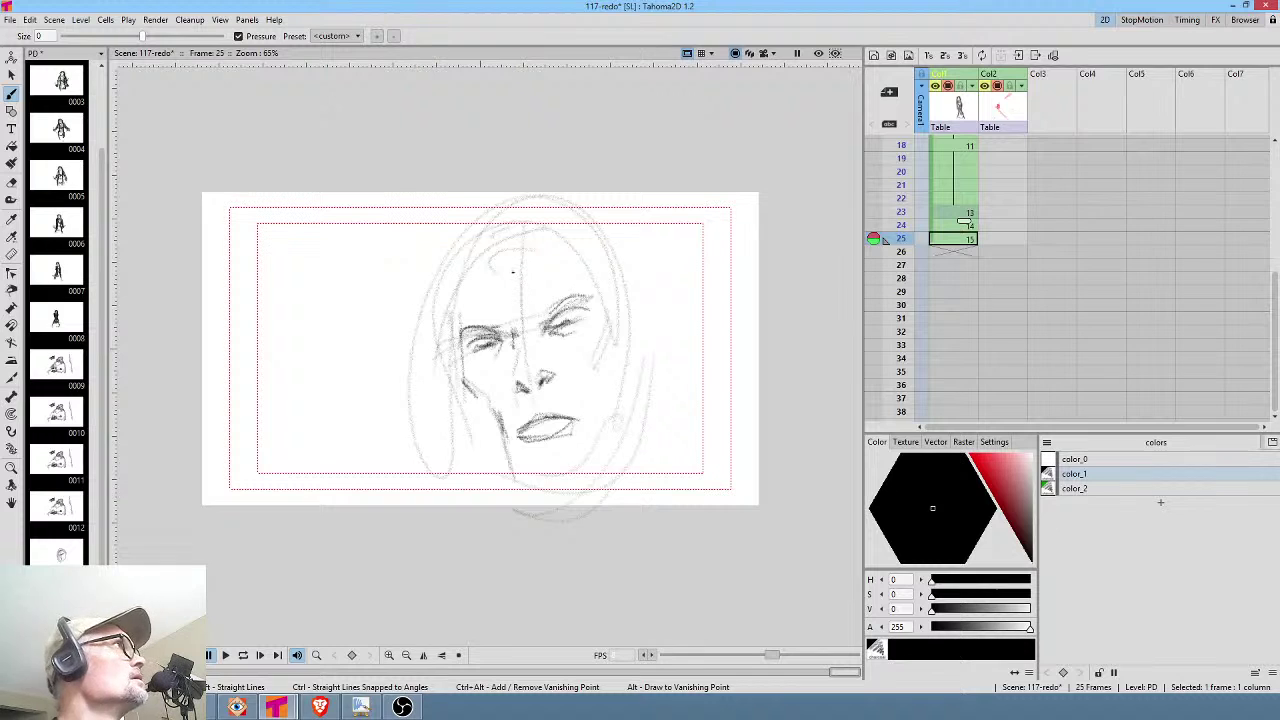
Add a teardrop mark on the forehead, the far cheekbone and the centre-parted hair of the face on frame 25.
mouse_move(520, 298)
mouse_down()
mouse_move(524, 314)
mouse_move(522, 298)
mouse_up()
drag(594, 366, 587, 399)
mouse_move(523, 237)
mouse_down()
mouse_move(605, 300)
mouse_move(566, 272)
mouse_up()
mouse_move(510, 214)
mouse_down()
mouse_move(620, 282)
mouse_move(501, 230)
mouse_move(452, 344)
mouse_up()
mouse_move(448, 300)
mouse_down()
mouse_move(488, 234)
mouse_move(450, 290)
mouse_up()
drag(524, 206, 612, 286)
drag(589, 230, 611, 266)
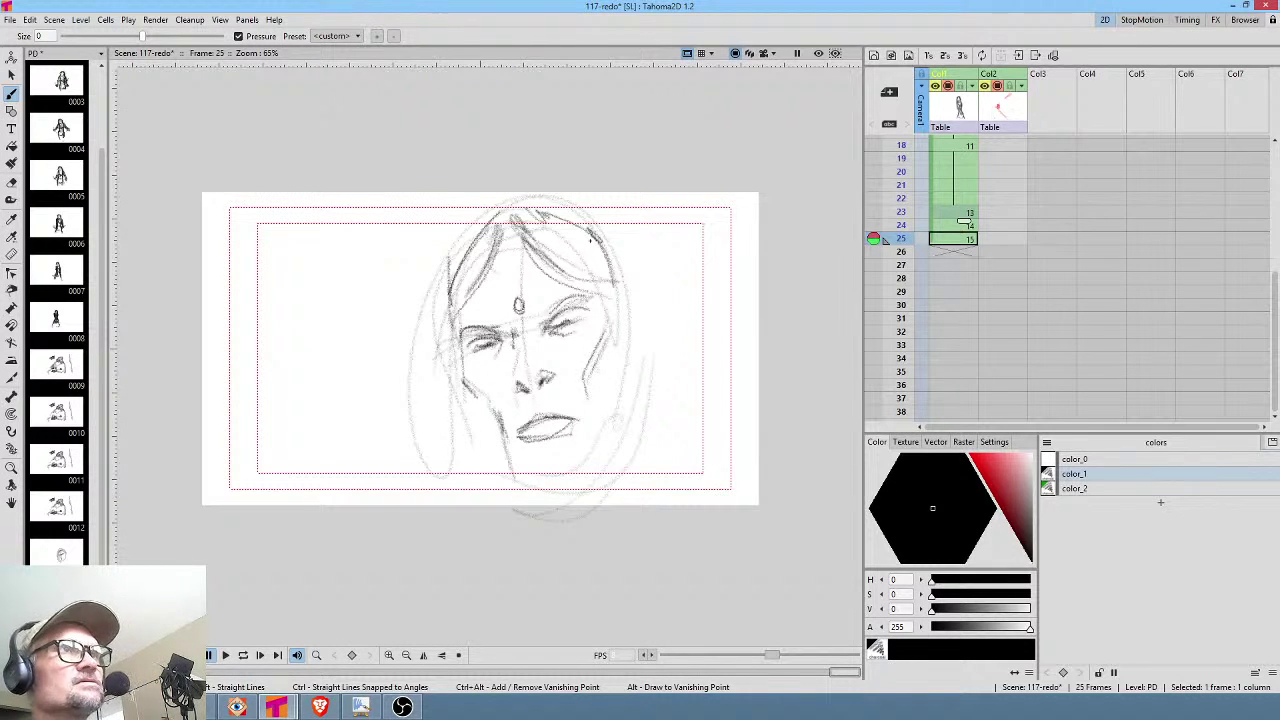
Flip back and forth through frames 23 to 25 to examine the head's movement toward the camera.
key(comma)
key(comma)
key(comma)
key(comma)
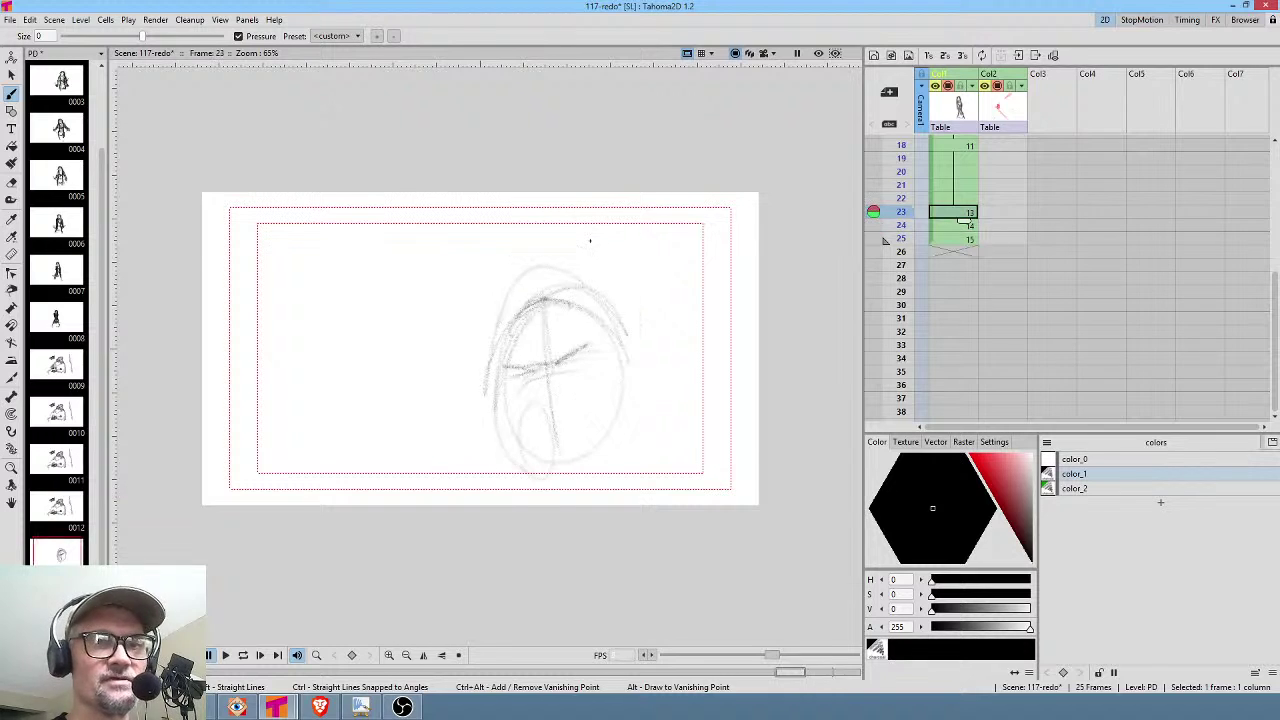
key(period)
key(period)
key(period)
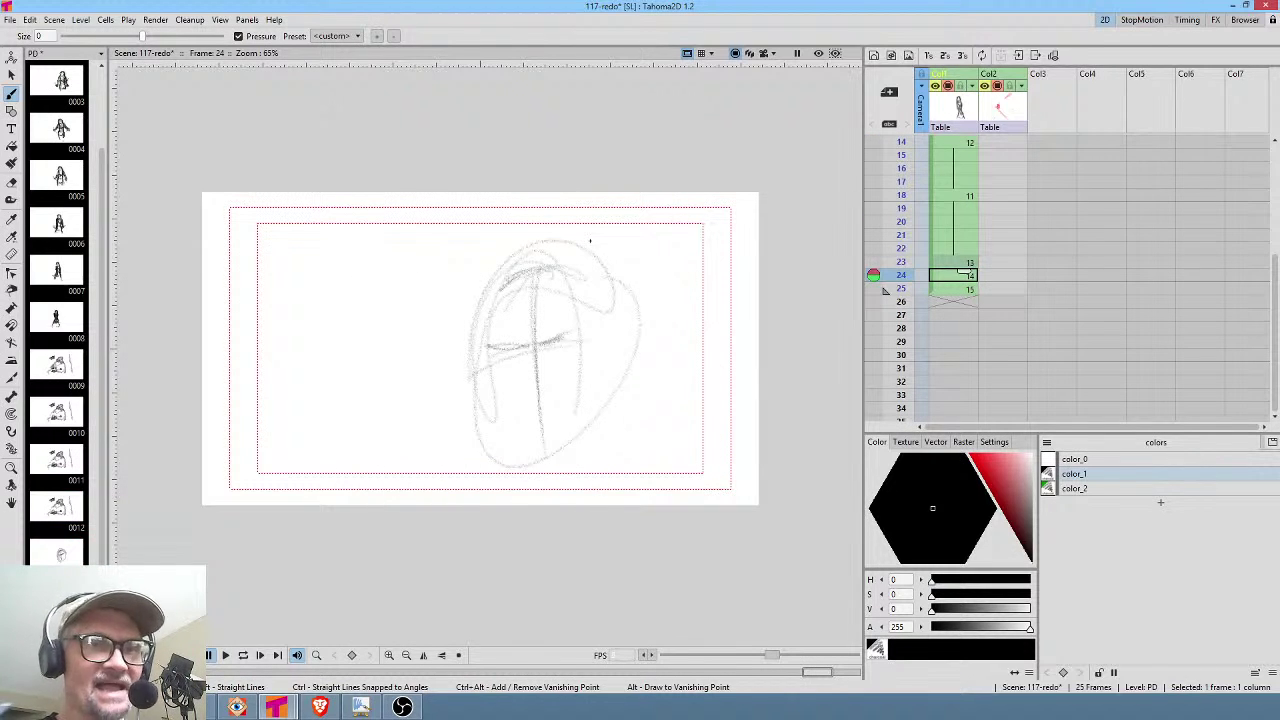
key(comma)
key(period)
key(period)
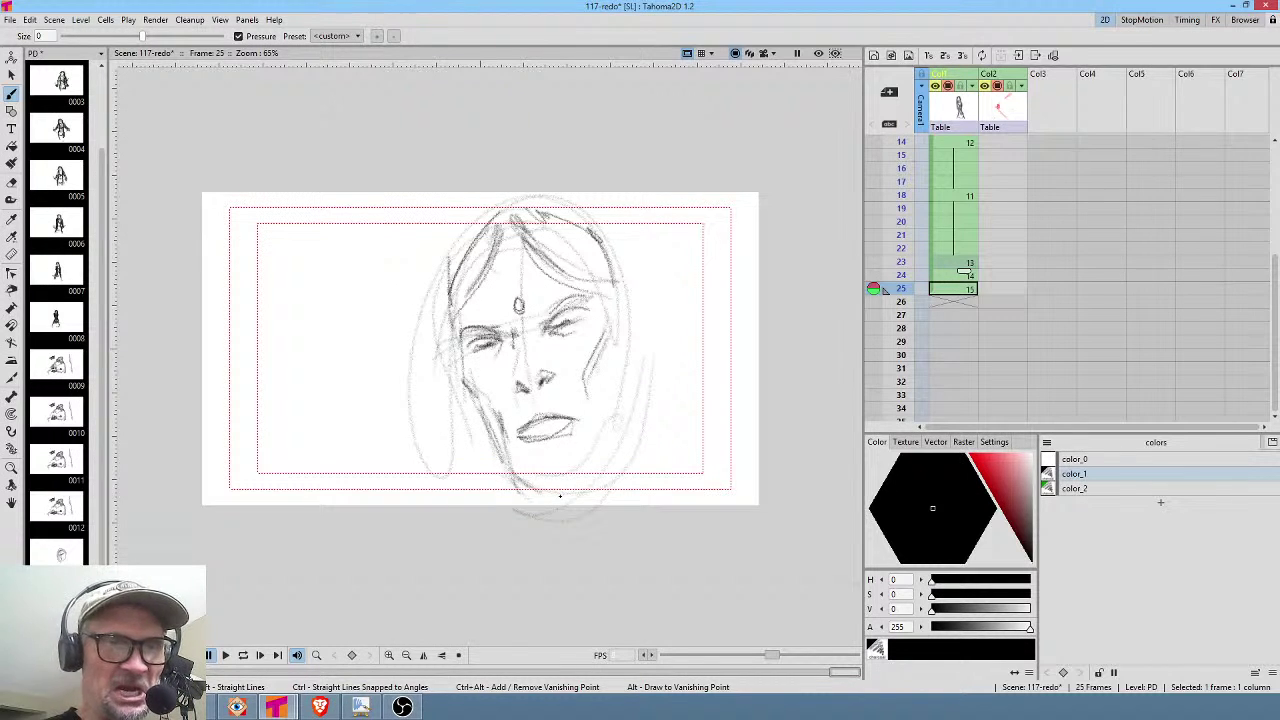
Darken the head's outer contour from the crown down to the chin and strengthen the upper lip on frame 25.
drag(549, 212, 616, 287)
drag(588, 229, 623, 386)
drag(616, 292, 625, 422)
drag(624, 330, 610, 458)
drag(620, 388, 604, 474)
mouse_move(618, 410)
mouse_down()
mouse_move(576, 500)
mouse_move(528, 530)
mouse_move(578, 484)
mouse_move(618, 380)
mouse_move(610, 266)
mouse_move(549, 210)
mouse_move(506, 200)
mouse_move(480, 212)
mouse_move(462, 196)
mouse_move(448, 328)
mouse_move(466, 406)
mouse_move(512, 486)
mouse_move(482, 398)
mouse_move(547, 497)
mouse_move(565, 493)
mouse_up()
mouse_move(517, 433)
mouse_down()
mouse_move(543, 415)
mouse_move(576, 418)
mouse_move(518, 431)
mouse_move(577, 418)
mouse_up()
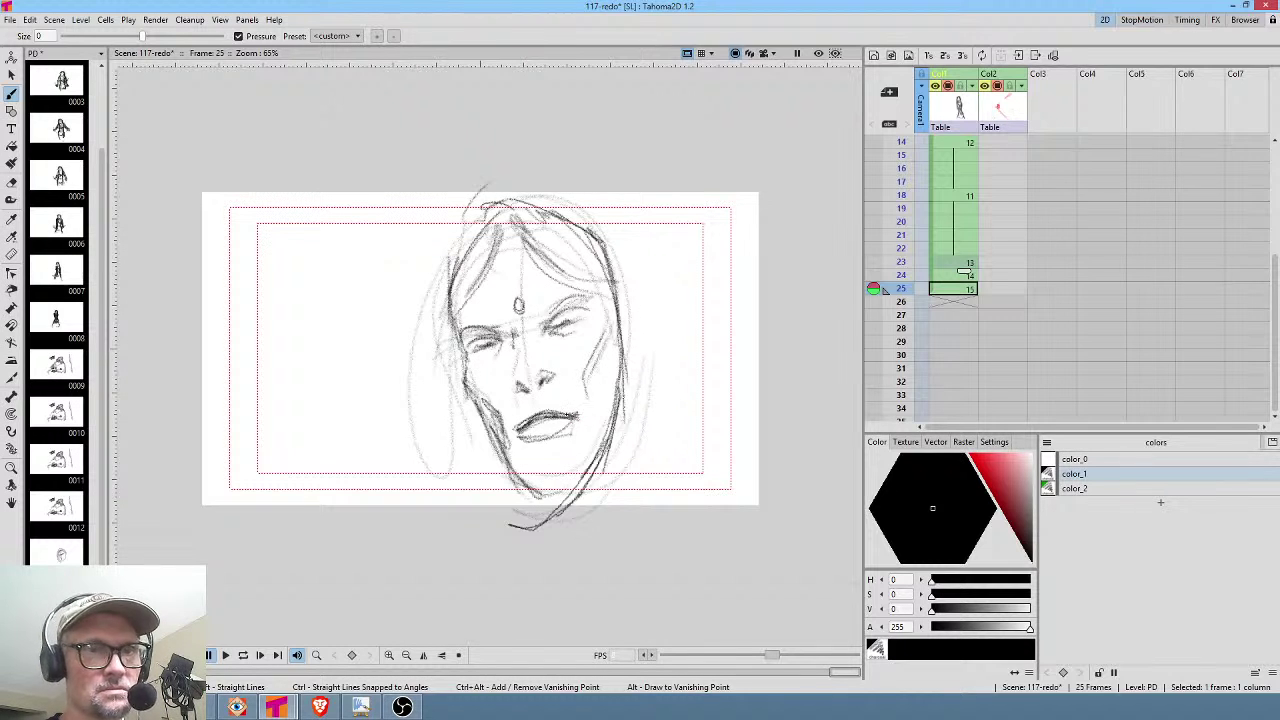
Define the parted fringe and the hair framing the forehead with darker strands on frame 25.
key(a)
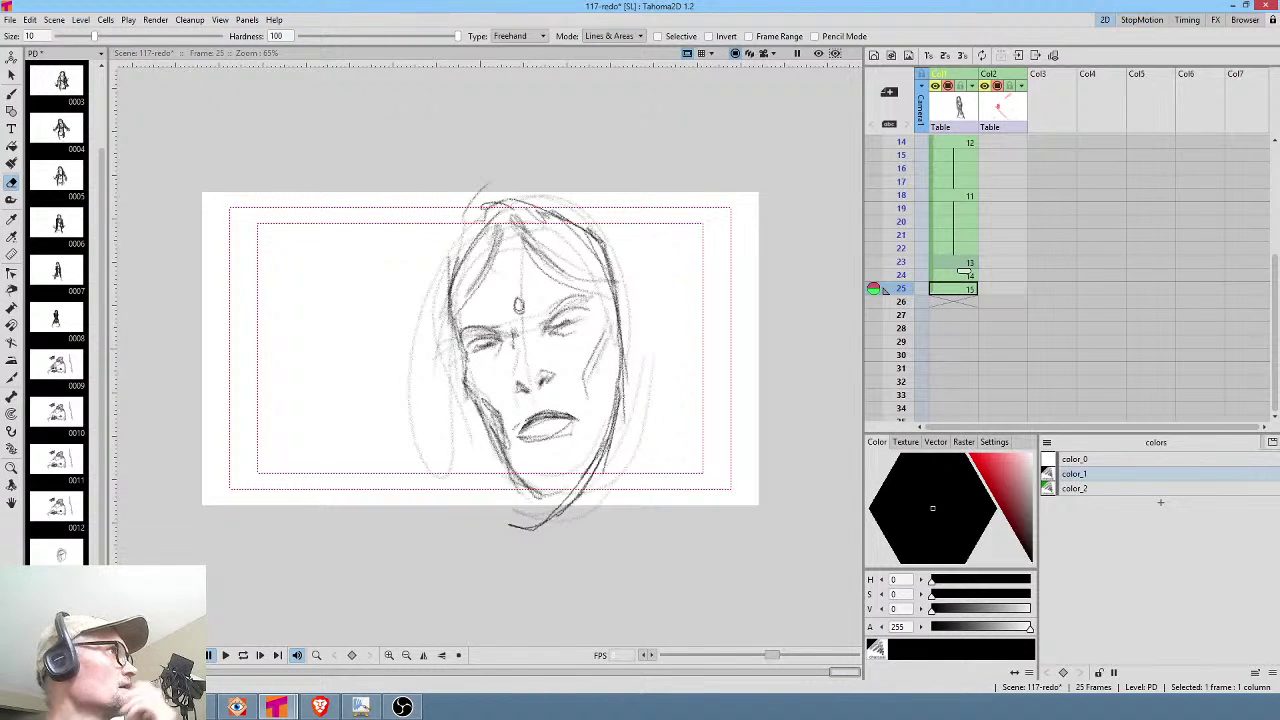
scroll(480, 350, up, 2)
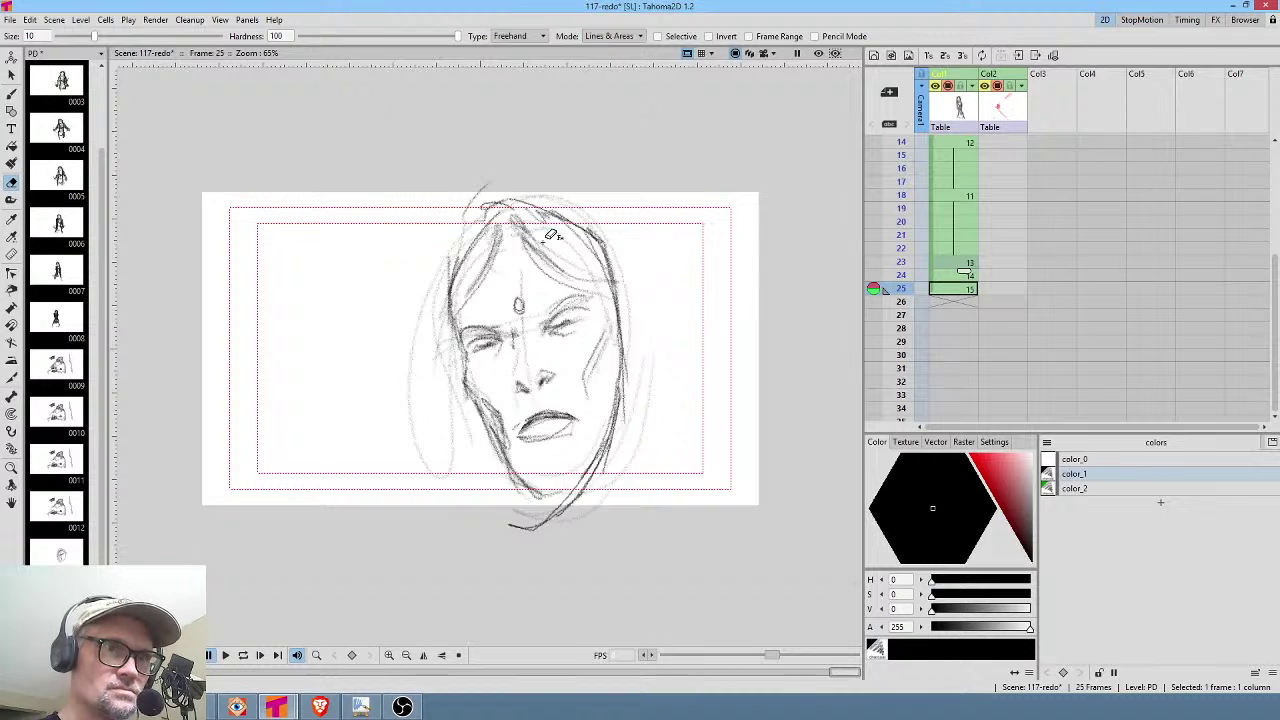
key(b)
mouse_move(508, 229)
mouse_down()
mouse_move(575, 279)
mouse_move(499, 234)
mouse_move(500, 287)
mouse_move(478, 312)
mouse_up()
mouse_move(495, 258)
mouse_down()
mouse_move(456, 345)
mouse_move(438, 255)
mouse_move(505, 203)
mouse_move(615, 296)
mouse_up()
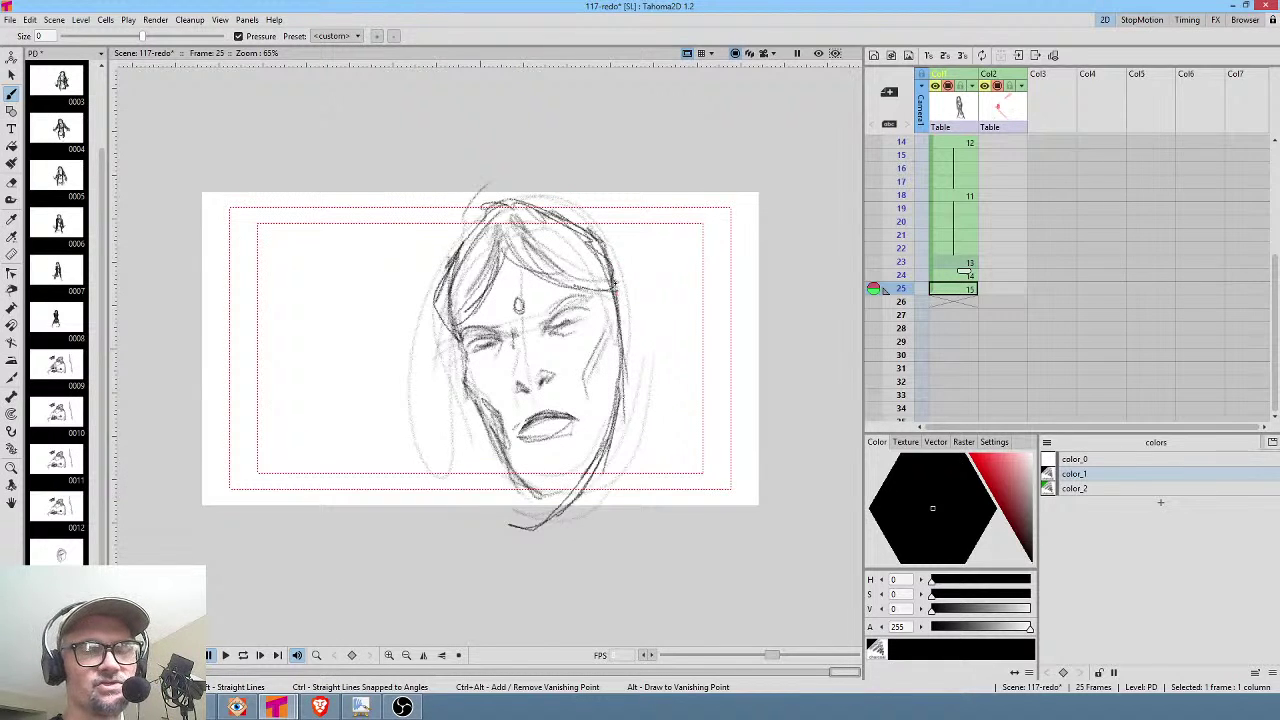
Darken the upper lids and outer corners of both eyes of the face on frame 25.
mouse_move(548, 331)
mouse_down()
mouse_move(603, 297)
mouse_move(576, 307)
mouse_up()
drag(571, 310, 594, 304)
drag(486, 337, 458, 350)
drag(470, 344, 453, 351)
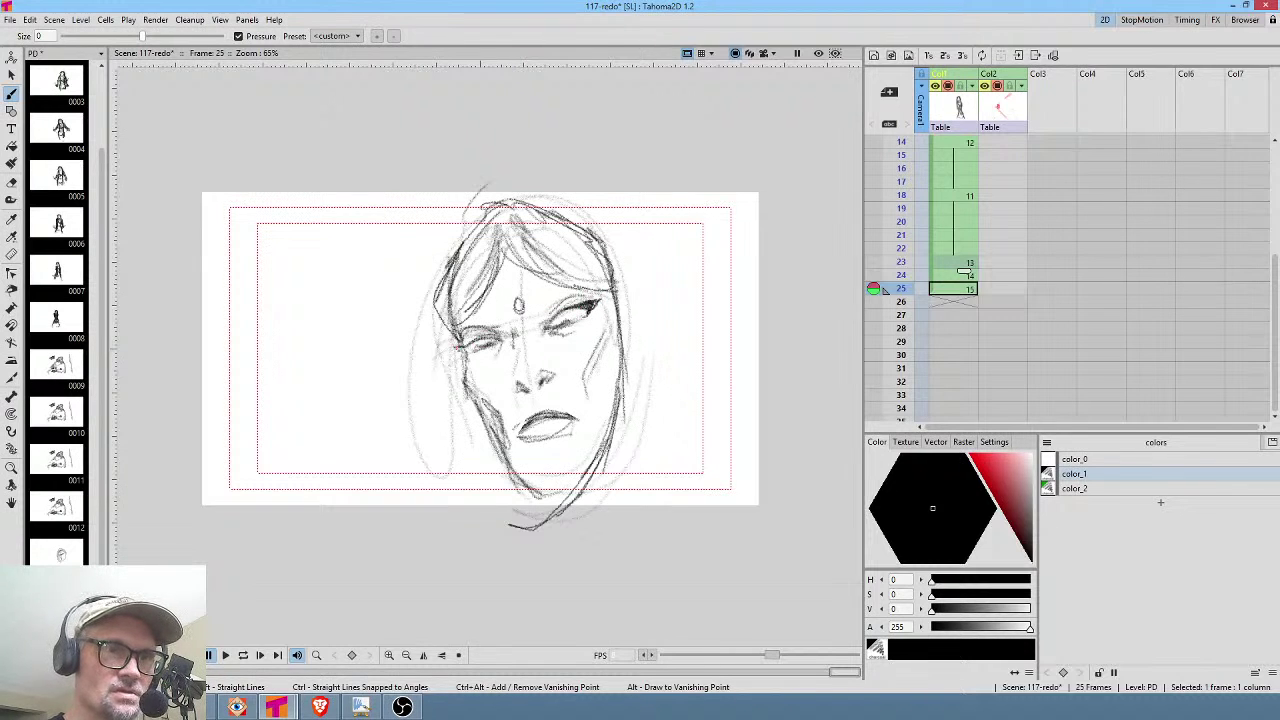
Compare frames 23 to 25 and deepen the irises and lashes of both eyes on frame 25.
click(960, 275)
click(955, 262)
click(960, 275)
click(960, 288)
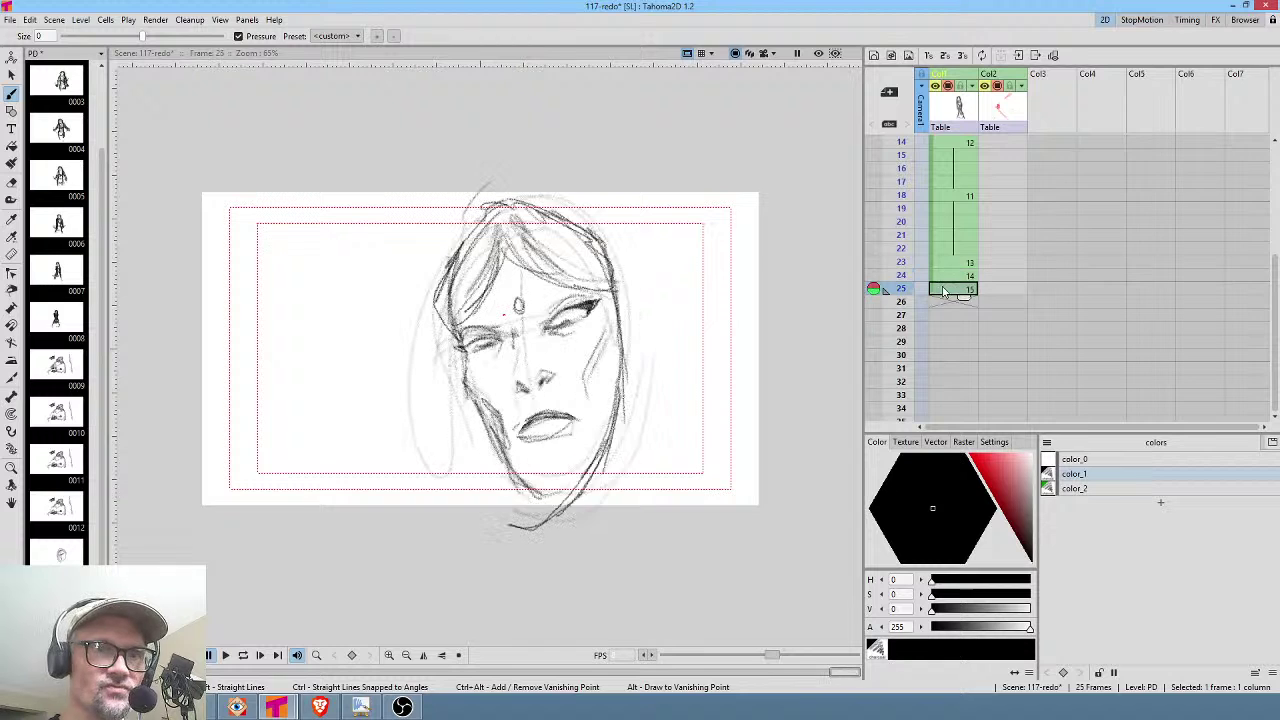
mouse_move(468, 346)
mouse_down()
mouse_move(456, 350)
mouse_move(486, 350)
mouse_up()
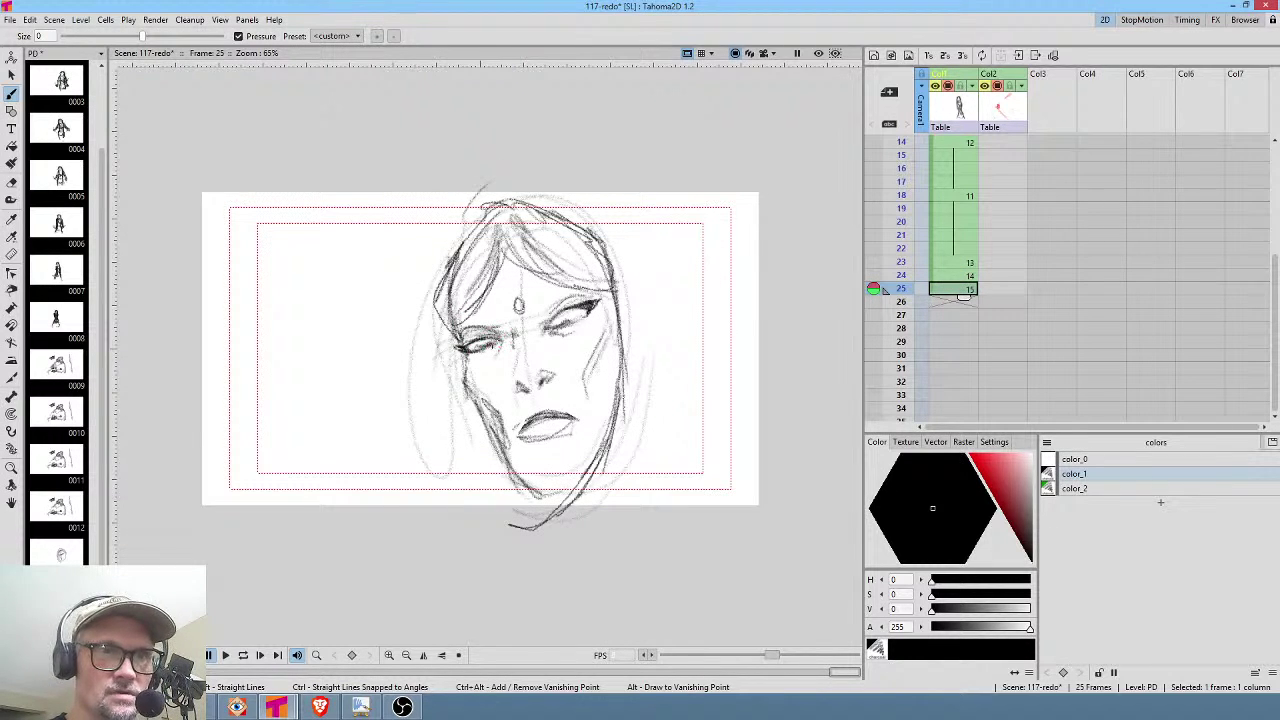
mouse_move(559, 313)
mouse_down()
mouse_move(576, 316)
mouse_move(560, 326)
mouse_up()
drag(480, 340, 485, 347)
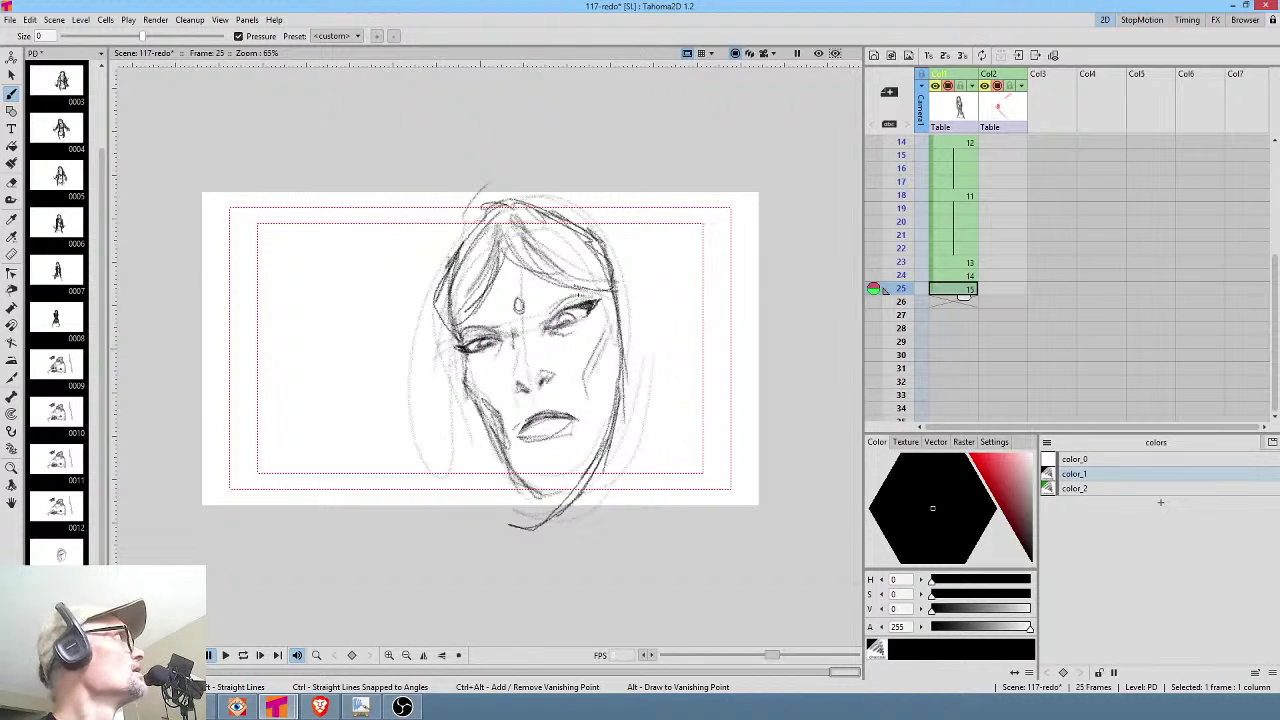
Sketch short raised eyebrows above both eyes of the face on frame 25.
key(a)
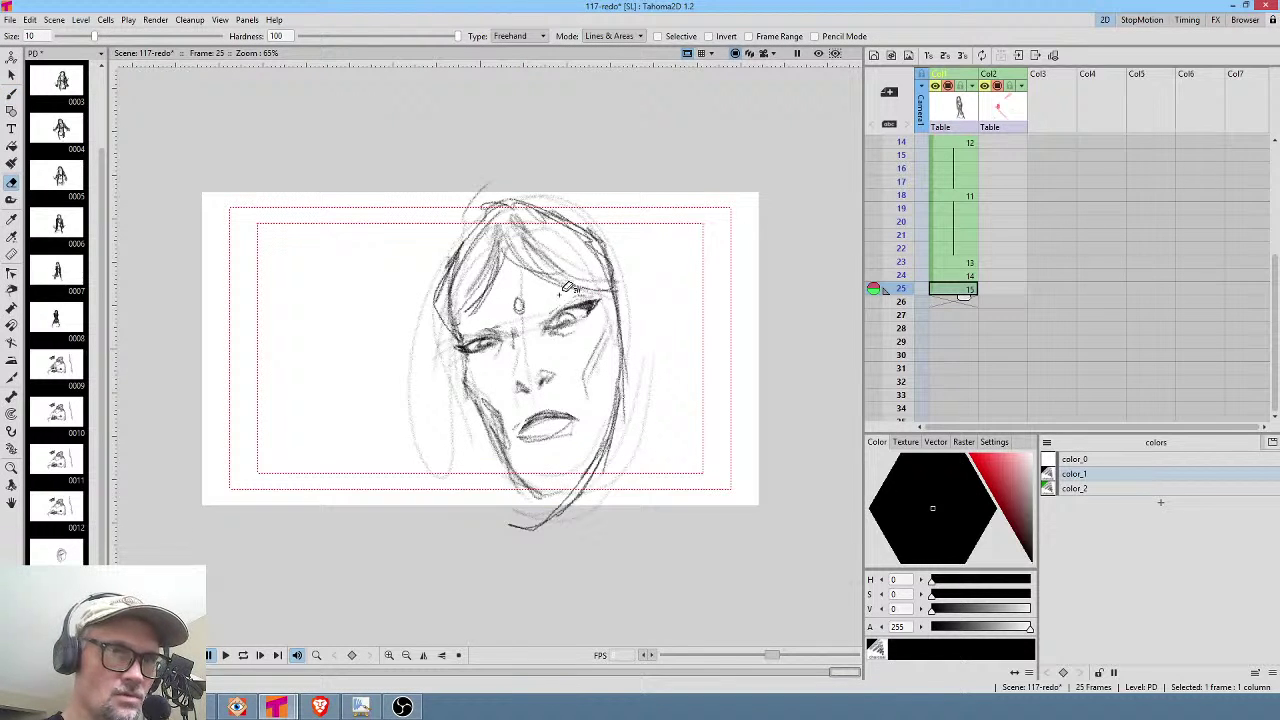
key(b)
drag(542, 301, 575, 284)
drag(470, 313, 609, 275)
key(ctrl+z)
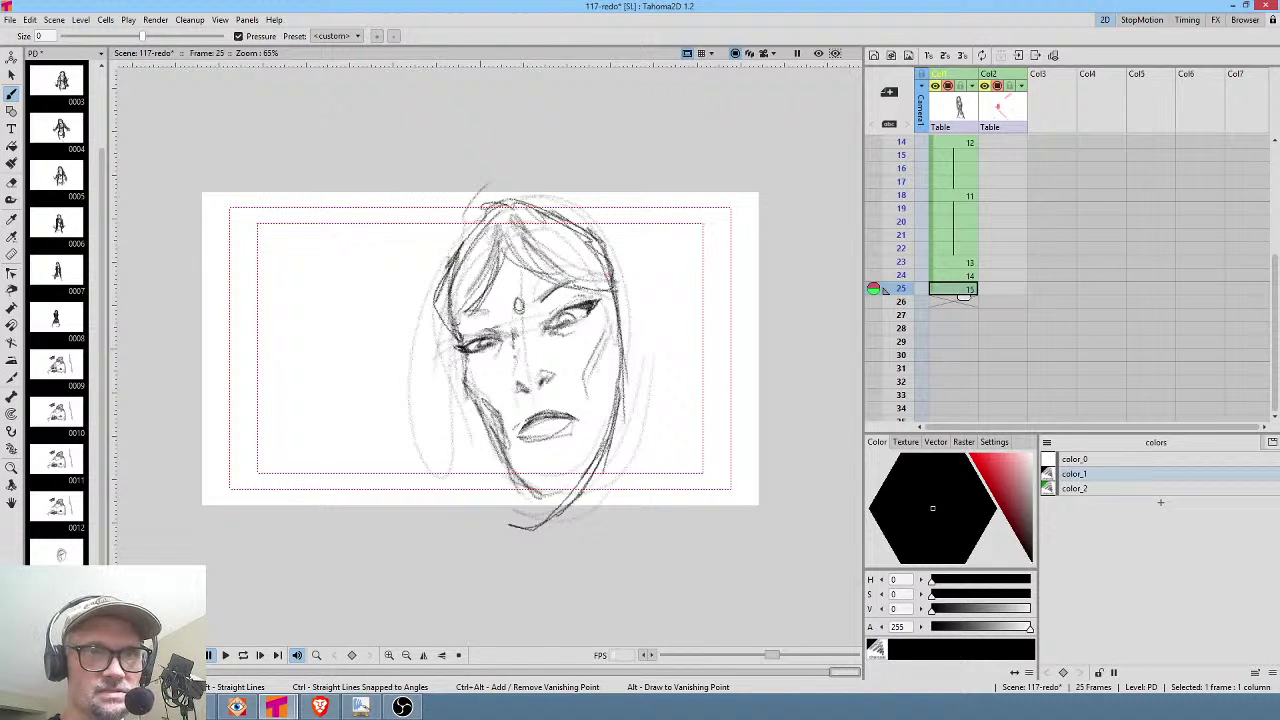
Shade the hollow cheek, reinforce the chin, and add long strands along the jaw and neck on frame 25.
mouse_move(608, 334)
mouse_down()
mouse_move(586, 373)
mouse_move(608, 382)
mouse_up()
drag(540, 516, 620, 452)
drag(462, 402, 526, 516)
drag(468, 422, 508, 546)
drag(446, 396, 508, 544)
Sketch a pointed hood outline around the side and crown of the head on frame 25.
mouse_move(502, 530)
mouse_down()
mouse_move(423, 329)
mouse_move(422, 226)
mouse_move(459, 176)
mouse_up()
mouse_move(424, 250)
mouse_down()
mouse_move(590, 166)
mouse_move(546, 178)
mouse_up()
drag(424, 227, 506, 151)
Rework the shading around the eyes on frame 25 and erase a highlight into the wider eye.
mouse_move(493, 349)
mouse_down()
mouse_move(469, 353)
mouse_move(592, 311)
mouse_up()
mouse_move(592, 312)
mouse_down()
mouse_move(563, 328)
mouse_move(554, 288)
mouse_move(475, 317)
mouse_move(497, 309)
mouse_up()
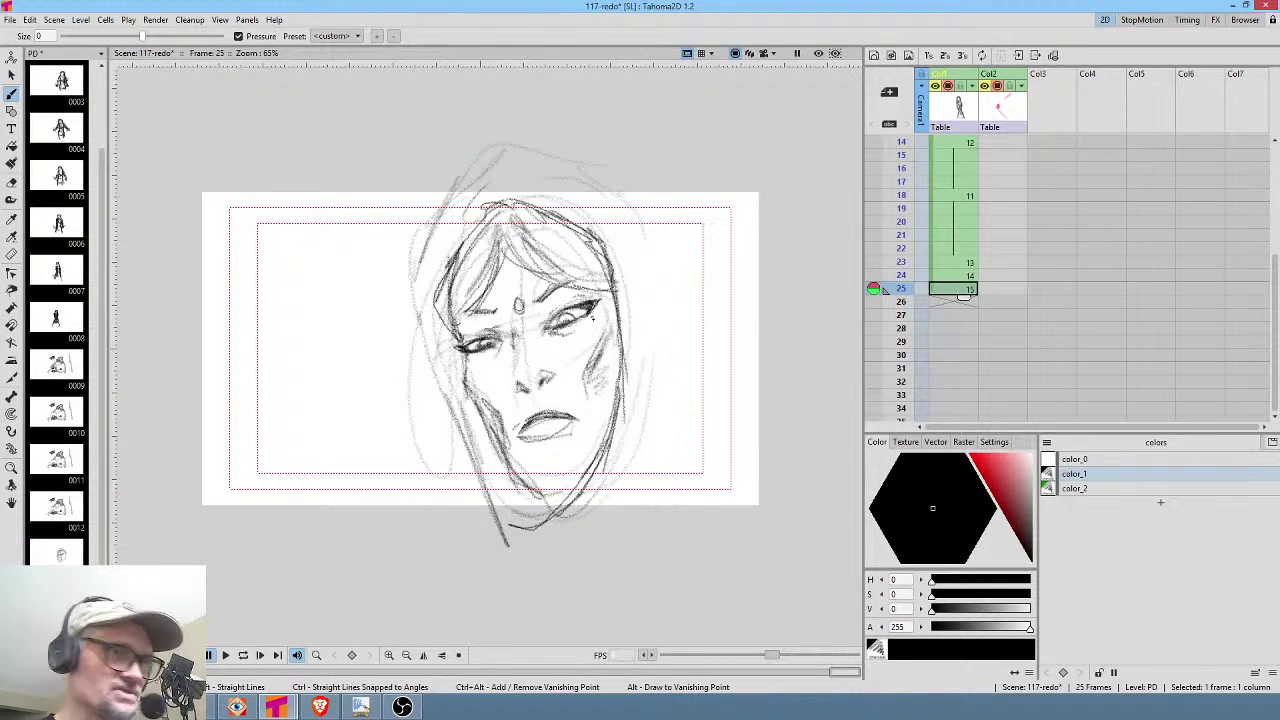
key(e)
mouse_move(568, 325)
mouse_down()
mouse_move(592, 314)
mouse_move(564, 326)
mouse_up()
key(b)
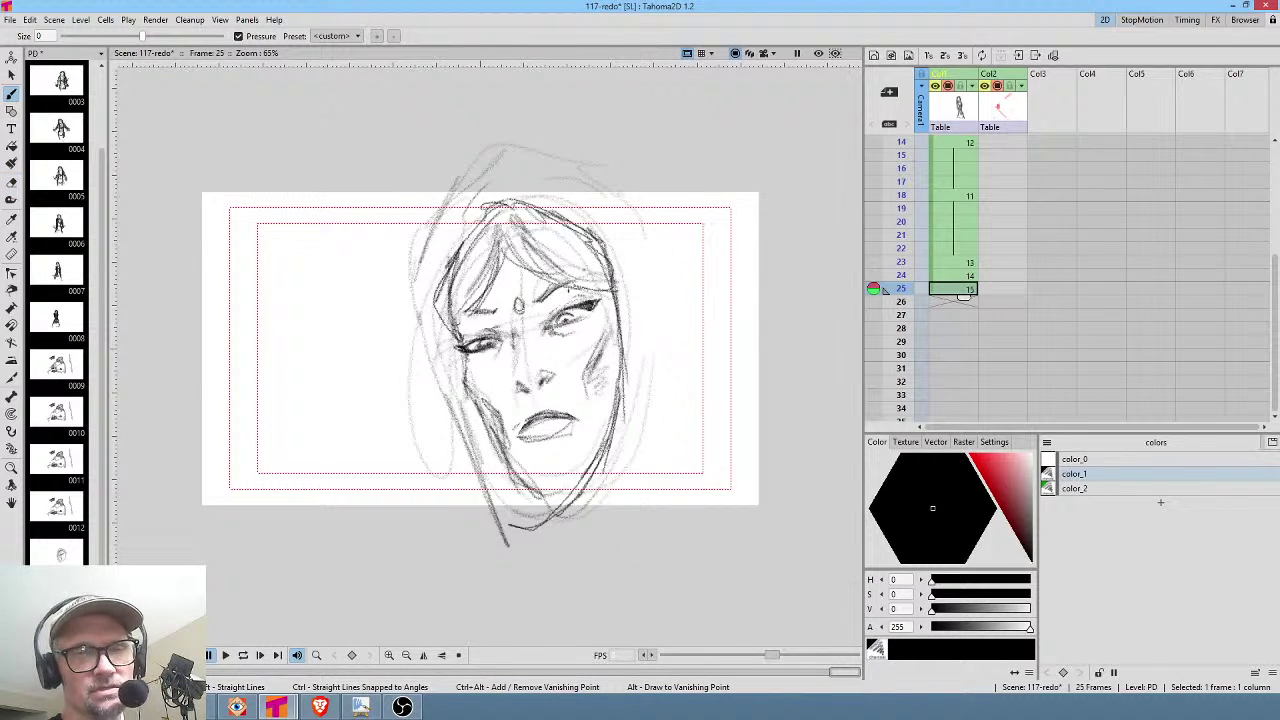
Erase the raised brows on frame 25 and redraw them as frowning brows slanting down toward the nose.
key(e)
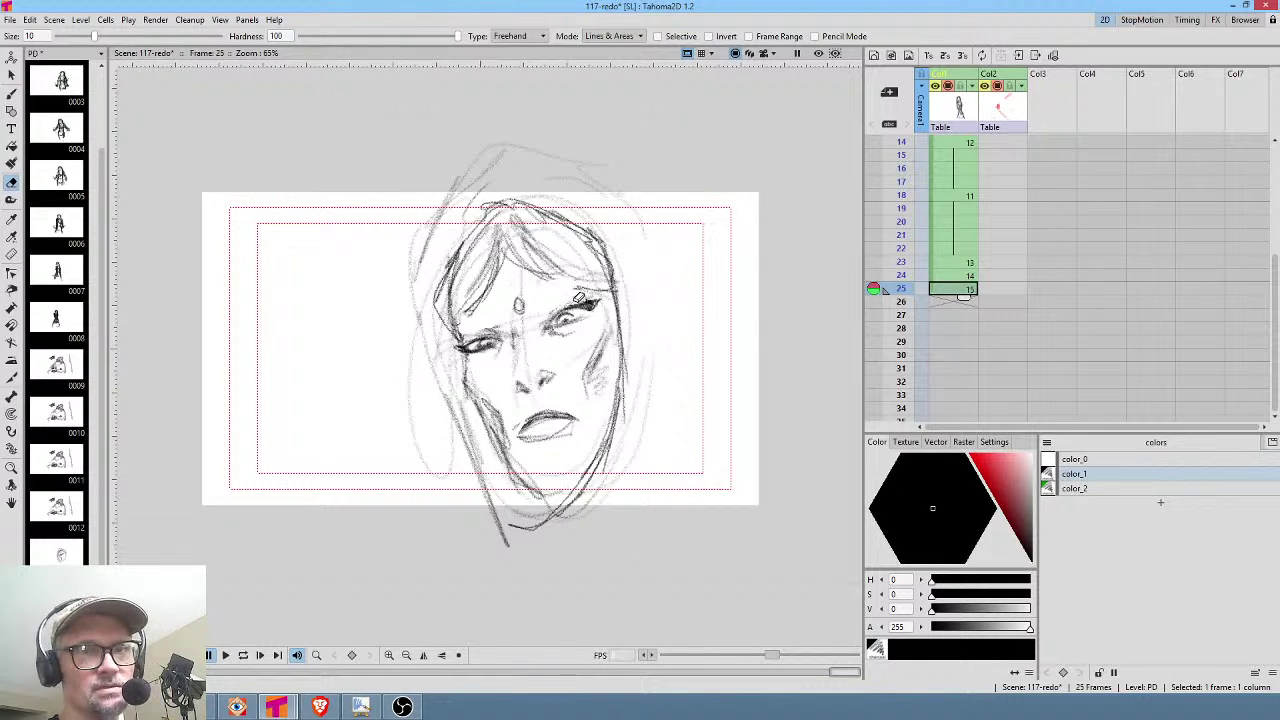
key(b)
mouse_move(540, 326)
mouse_down()
mouse_move(584, 299)
mouse_move(562, 306)
mouse_move(584, 284)
mouse_up()
drag(466, 336, 494, 326)
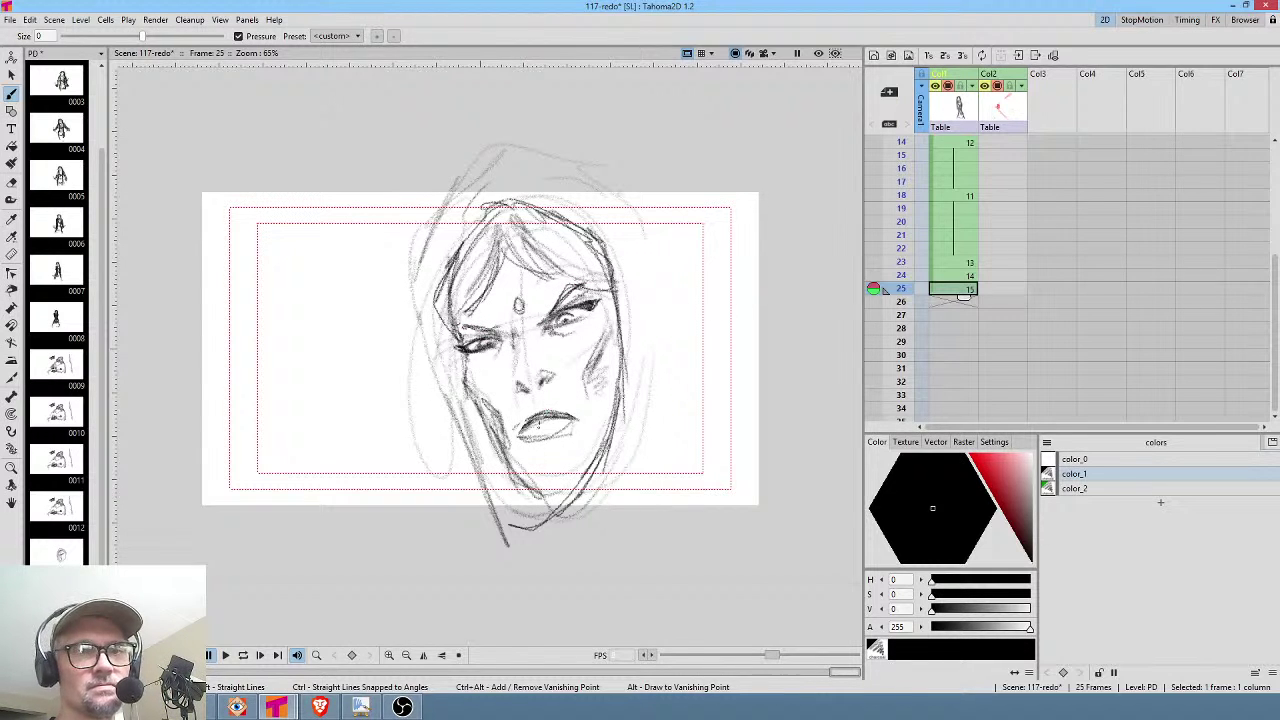
Add creases beside the mouth and chin and extend the hood's draping edges down both sides on frame 25.
drag(578, 392, 592, 436)
mouse_move(523, 457)
mouse_down()
mouse_move(541, 500)
mouse_move(590, 488)
mouse_move(606, 384)
mouse_up()
drag(632, 184, 664, 244)
mouse_move(642, 196)
mouse_down()
mouse_move(690, 272)
mouse_move(678, 294)
mouse_move(732, 462)
mouse_up()
drag(696, 318, 722, 418)
drag(470, 410, 462, 524)
mouse_move(468, 444)
mouse_down()
mouse_move(458, 526)
mouse_move(440, 252)
mouse_up()
Hold the face drawing from frame 25 through frame 30 and review the timing of the sequence.
drag(966, 303, 973, 366)
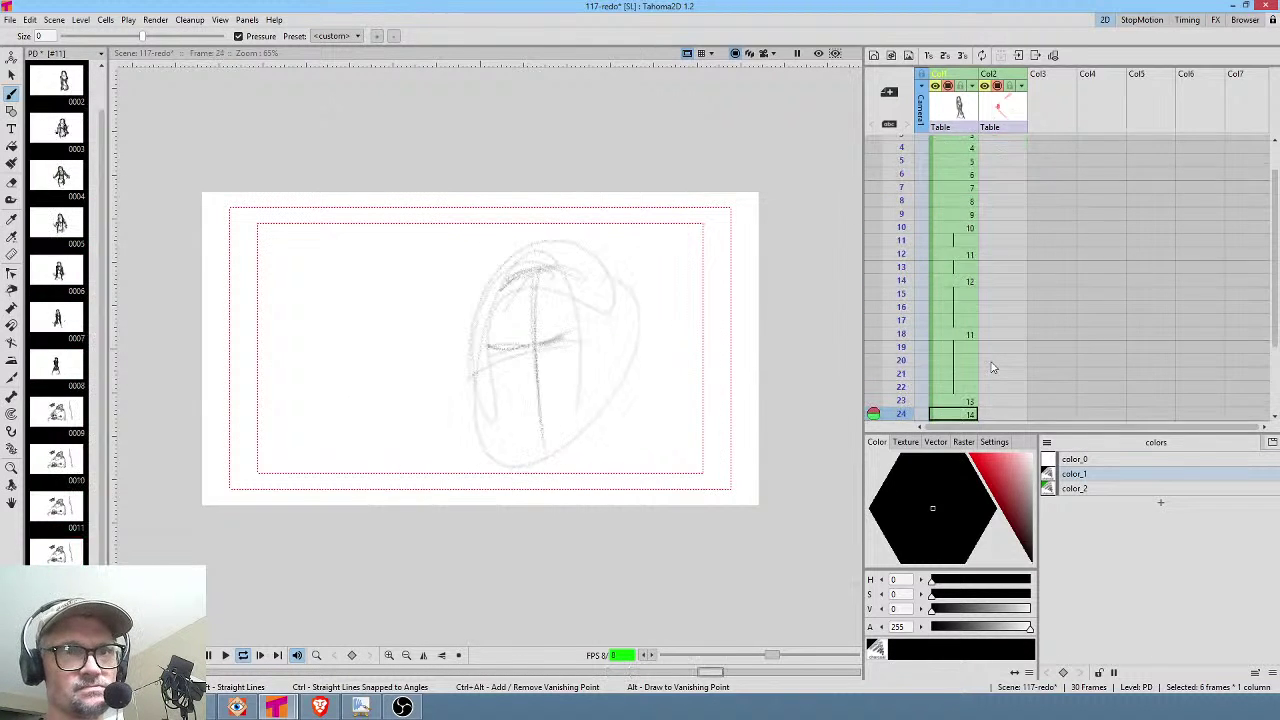
middle_click(1019, 361)
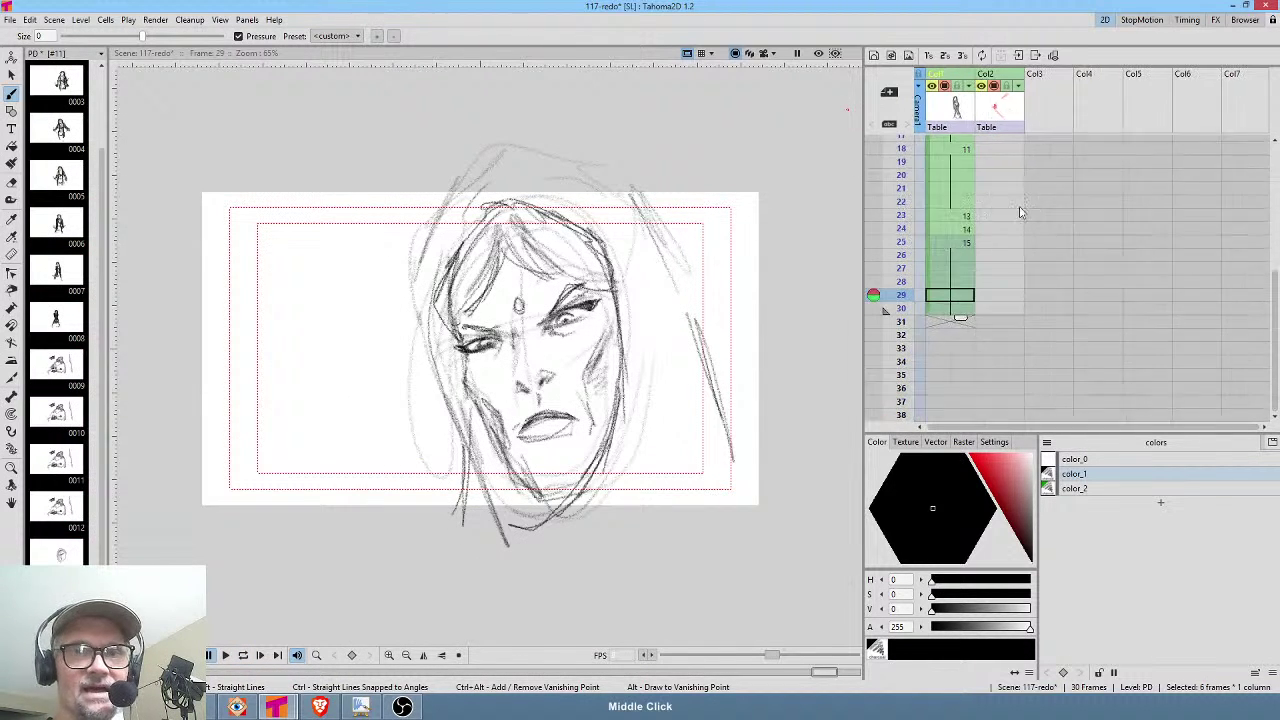
click(951, 319)
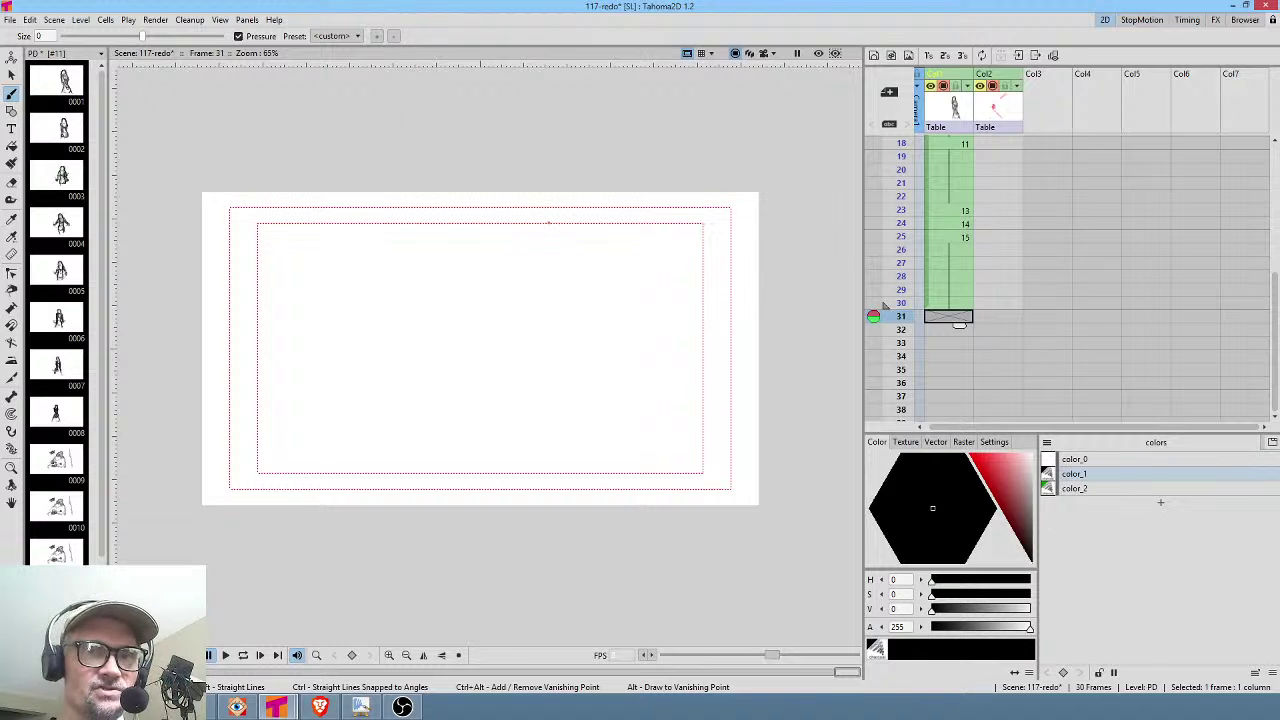
click(960, 211)
drag(903, 212, 903, 316)
click(950, 316)
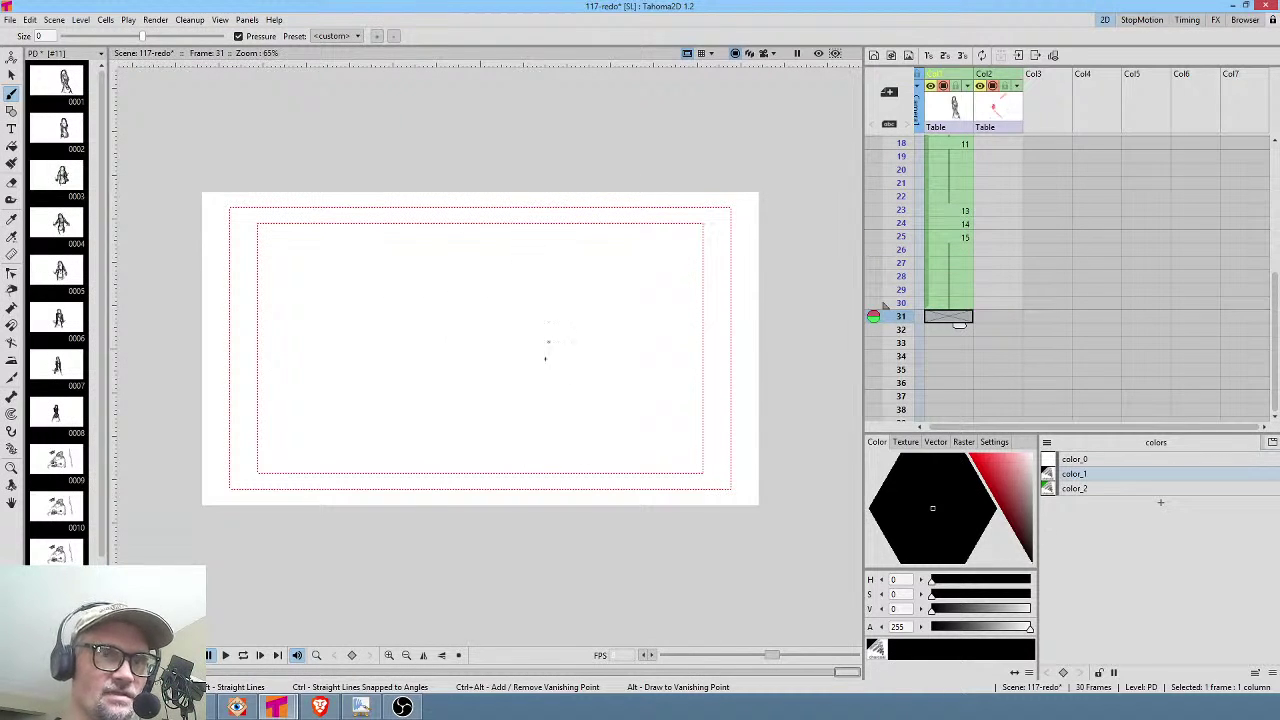
Start a new drawing on frame 31 and sketch an arched head outline, using frame 25 as reference.
key(comma)
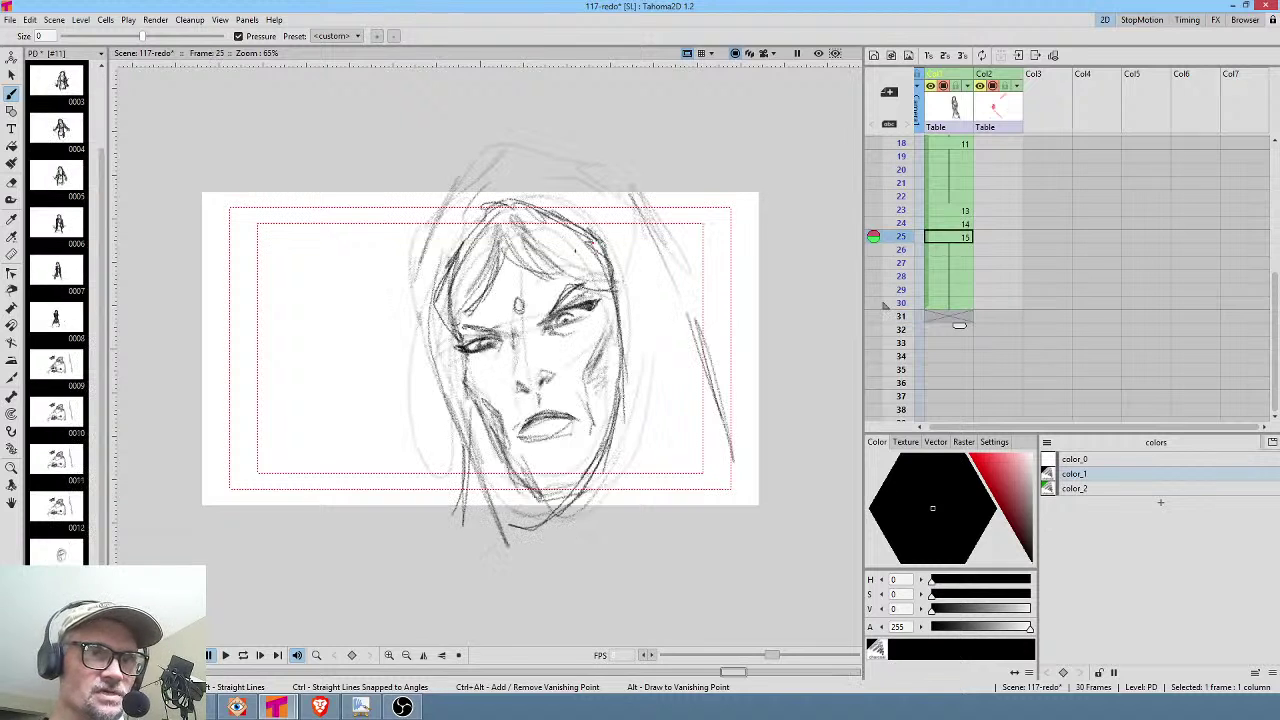
key(comma)
key(period)
key(comma)
key(period)
key(period)
click(733, 362)
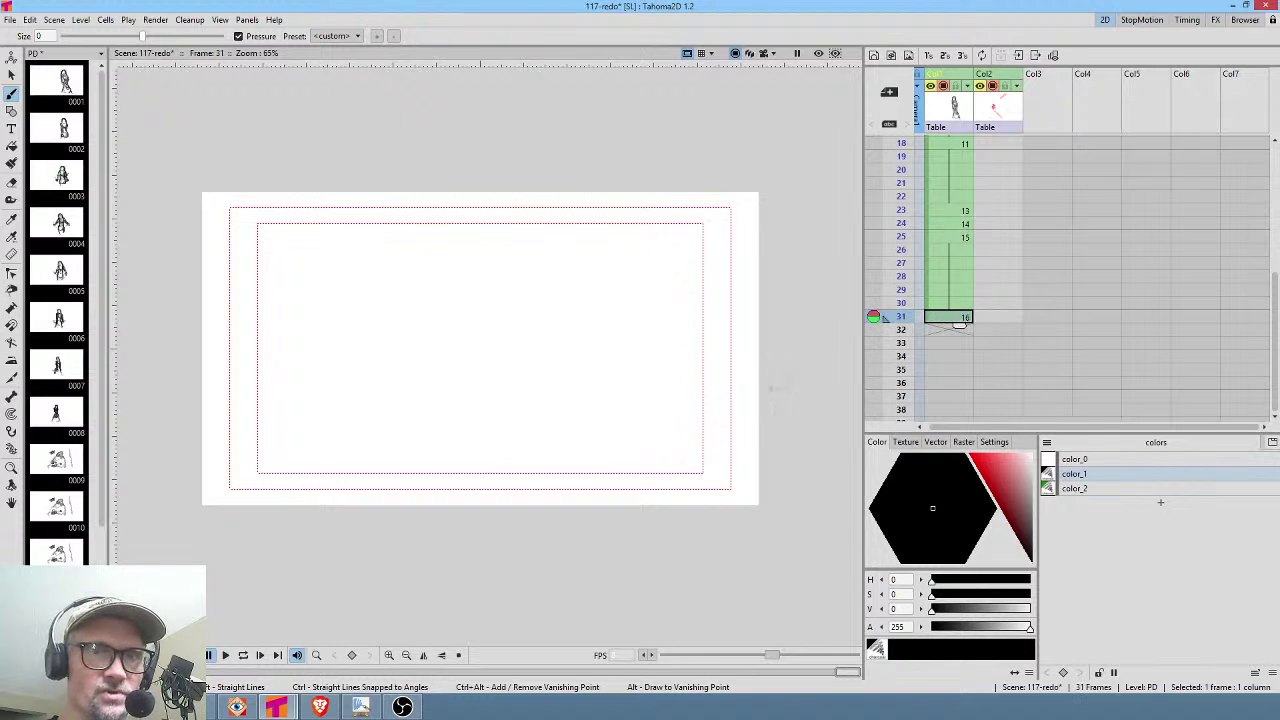
key(comma)
key(period)
mouse_move(548, 224)
mouse_down()
mouse_move(526, 400)
mouse_move(543, 266)
mouse_move(643, 345)
mouse_up()
Start a drawing on frame 32 and rough out a small oval head, comparing it with the preceding frames.
click(951, 332)
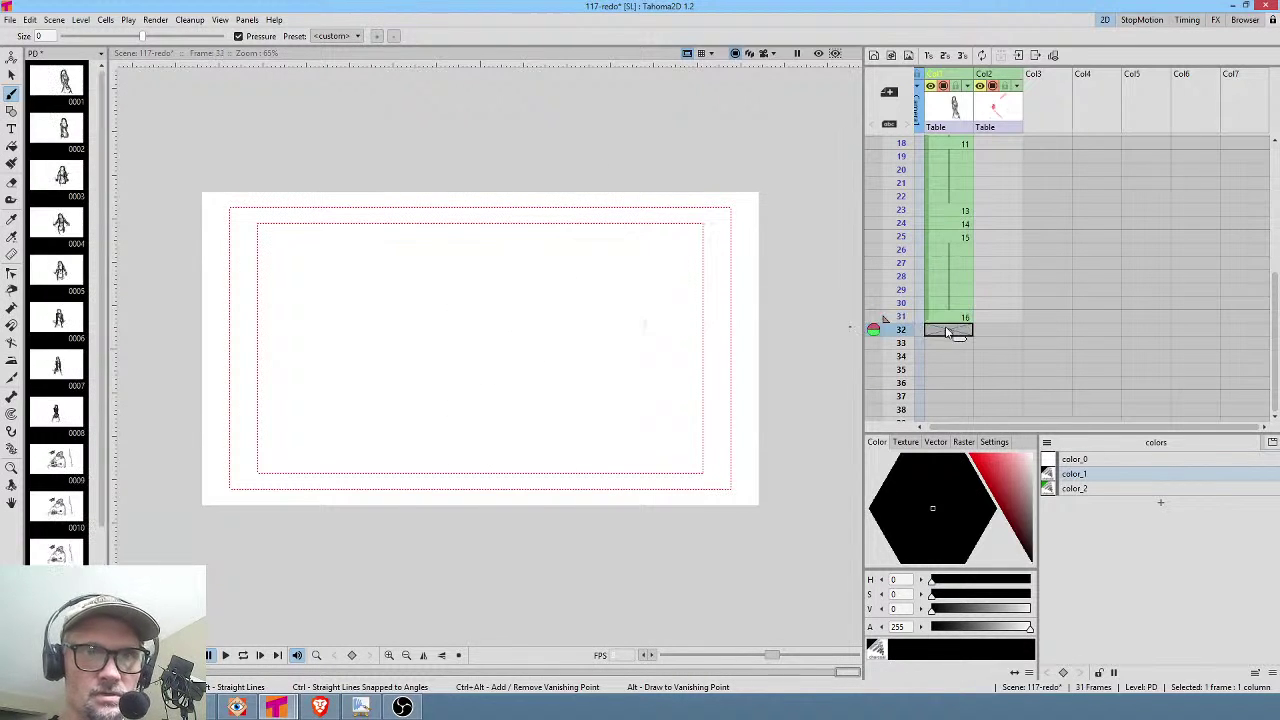
mouse_move(636, 274)
mouse_down()
mouse_move(606, 363)
mouse_move(648, 336)
mouse_up()
drag(552, 346, 584, 388)
drag(636, 291, 586, 386)
drag(626, 334, 633, 330)
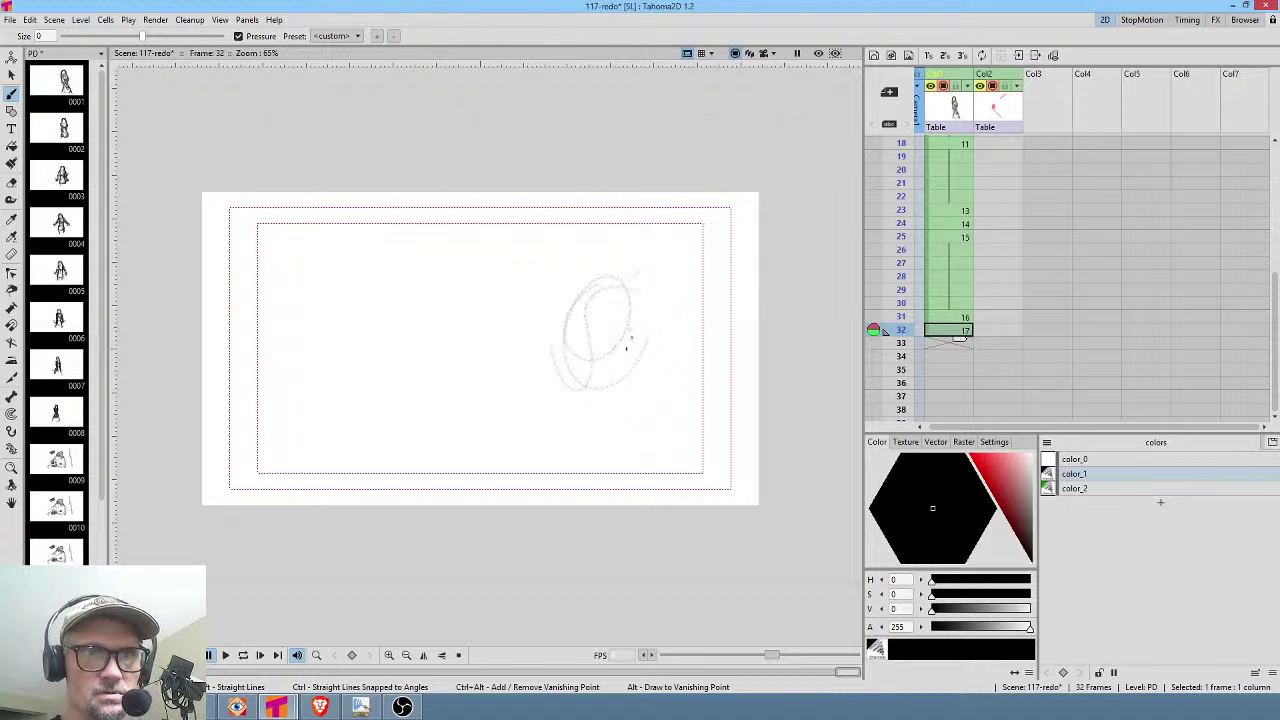
key(comma)
key(comma)
key(period)
key(period)
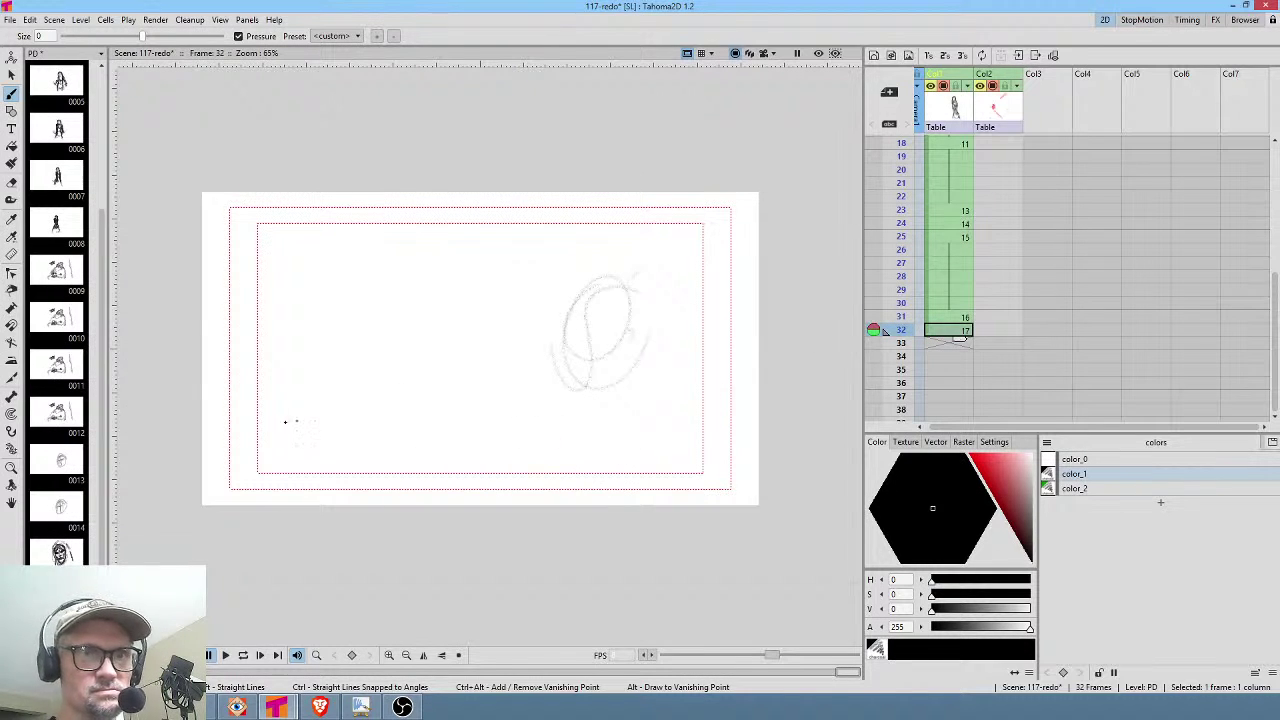
Sketch the hooded head farther left on frame 31, erase its stray far arc, and clear the small head on frame 32.
key(comma)
key(comma)
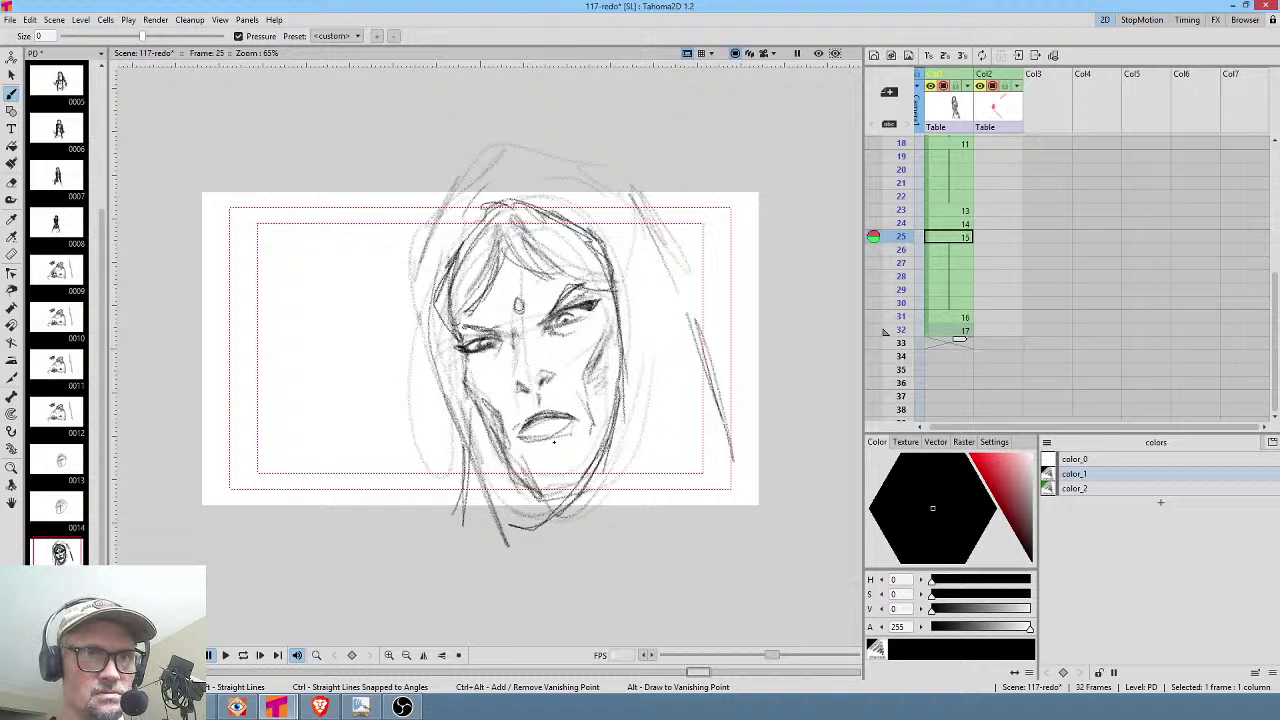
key(period)
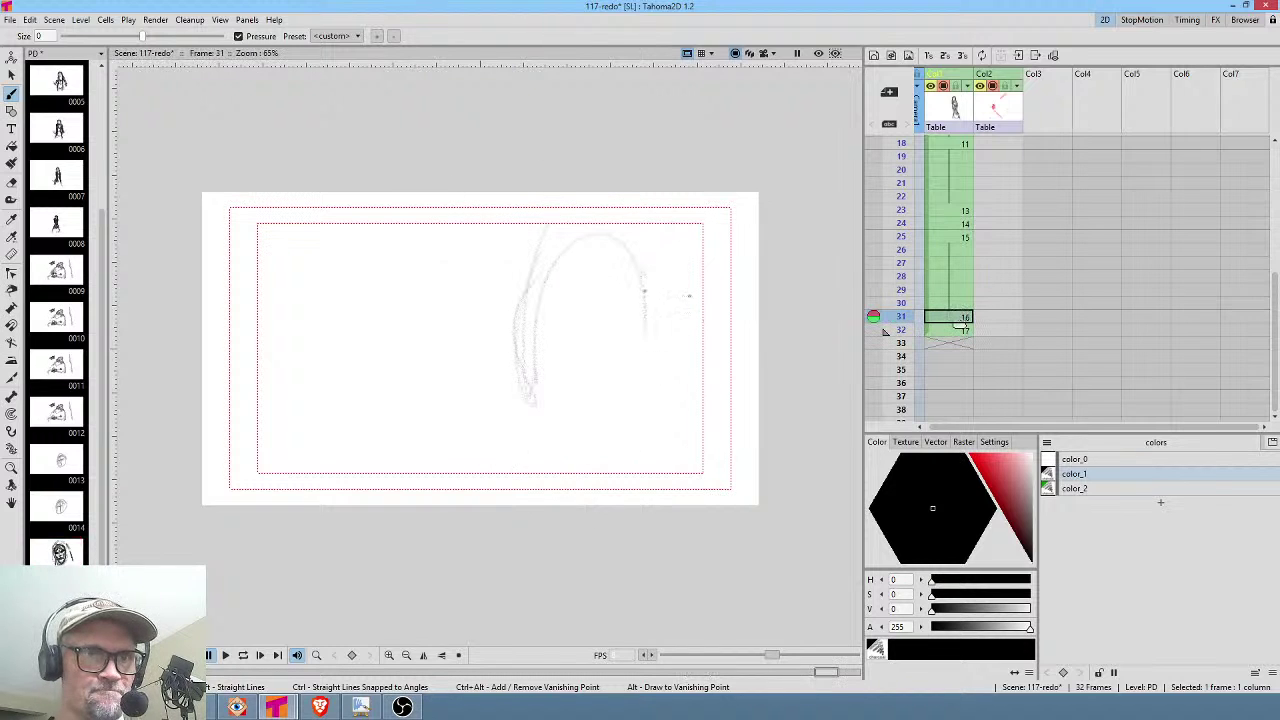
mouse_move(422, 378)
mouse_down()
mouse_move(494, 308)
mouse_move(537, 306)
mouse_move(458, 266)
mouse_up()
mouse_move(454, 269)
mouse_down()
mouse_move(477, 434)
mouse_move(457, 357)
mouse_up()
key(a)
drag(620, 206, 629, 206)
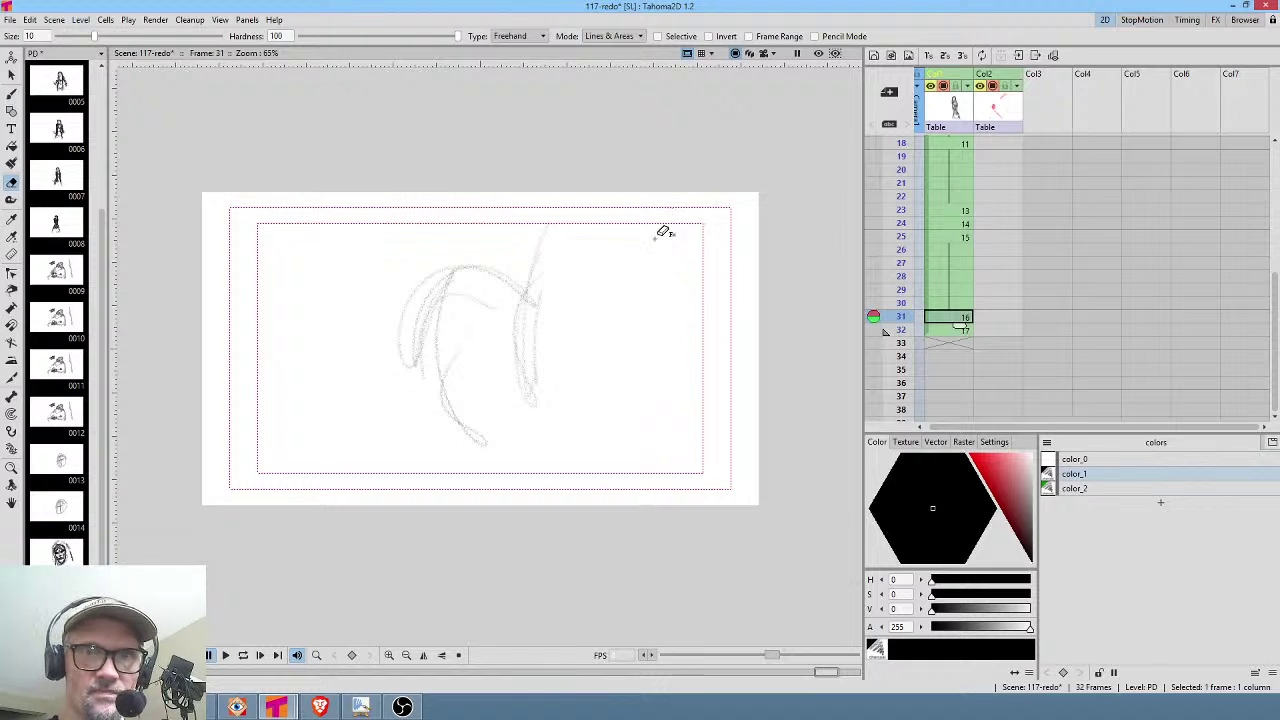
click(956, 330)
mouse_move(620, 271)
mouse_down()
mouse_move(656, 293)
mouse_move(618, 254)
mouse_up()
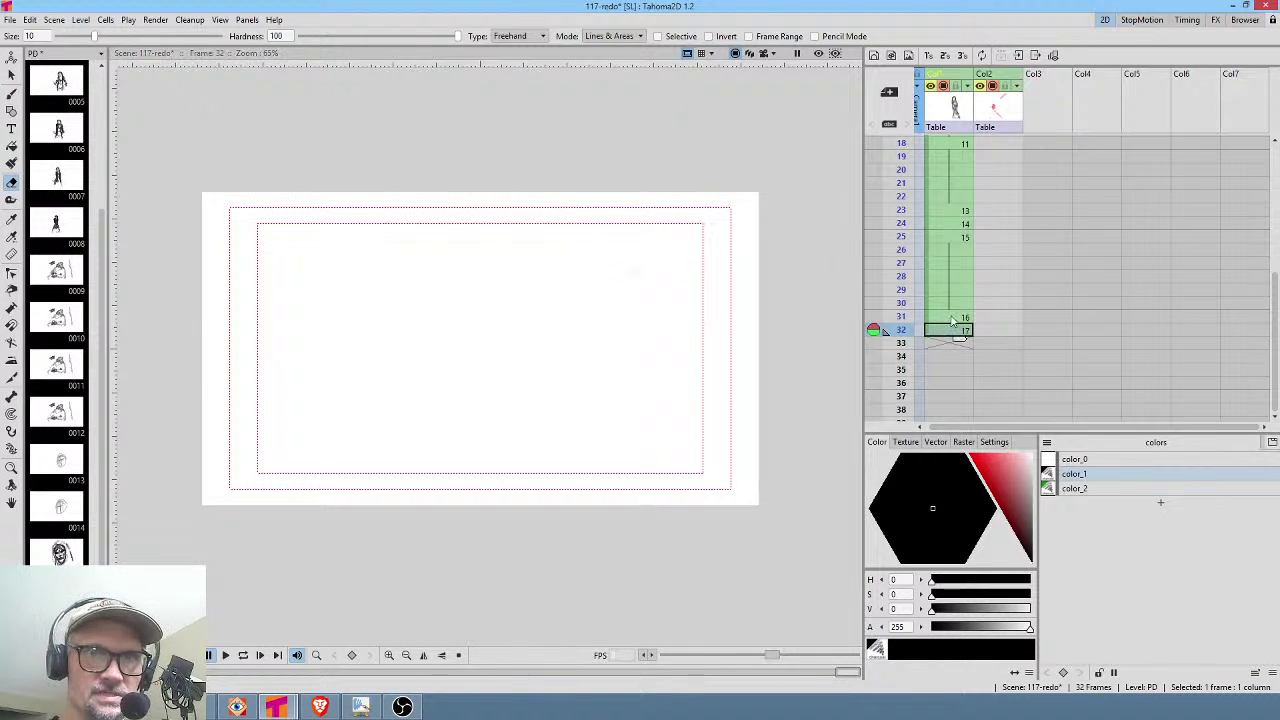
Draw a fuller oval for the head on frame 31, flipping against frame 25 to match its position.
click(952, 316)
key(b)
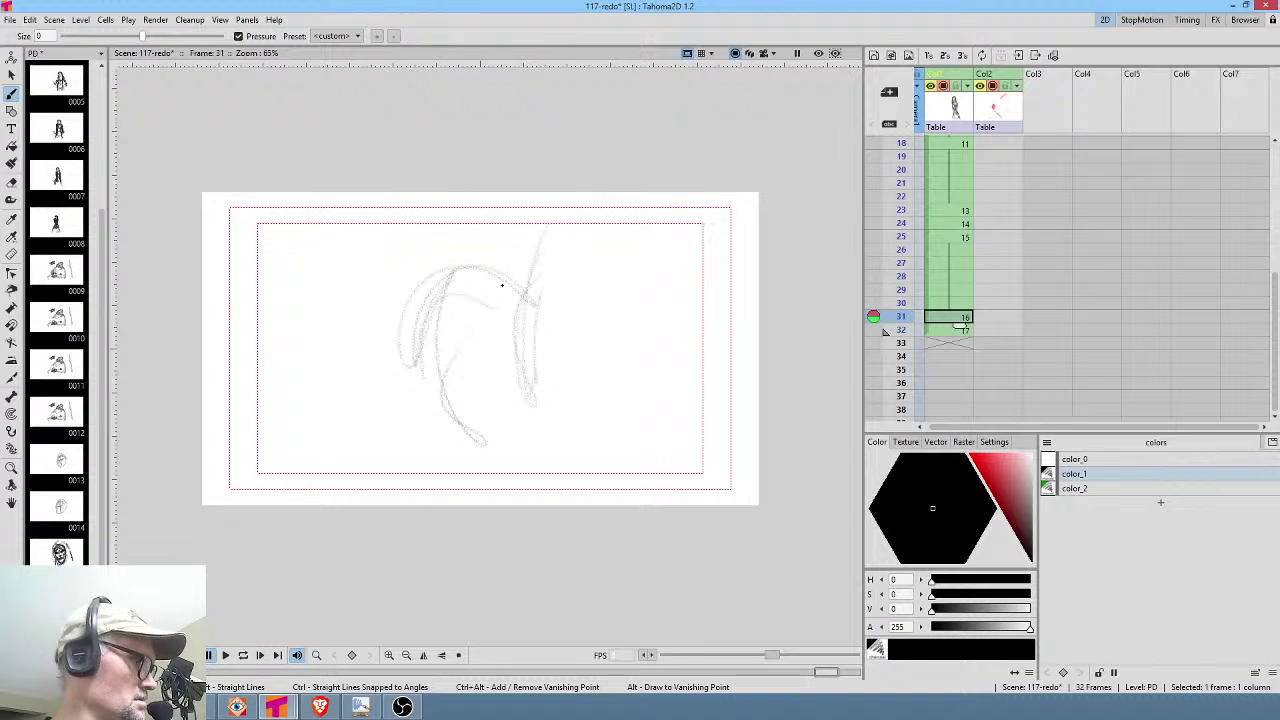
key(comma)
key(comma)
key(period)
key(period)
mouse_move(463, 262)
mouse_down()
mouse_move(427, 338)
mouse_move(546, 291)
mouse_move(430, 358)
mouse_move(534, 290)
mouse_move(461, 440)
mouse_move(546, 429)
mouse_move(453, 413)
mouse_move(560, 300)
mouse_up()
key(comma)
key(period)
key(comma)
key(period)
Rough out a smaller oval head on frame 32 and compare it with frames 31 and 25.
key(period)
key(comma)
key(period)
mouse_move(448, 297)
mouse_down()
mouse_move(445, 332)
mouse_move(462, 319)
mouse_move(435, 360)
mouse_move(506, 353)
mouse_move(437, 412)
mouse_move(528, 375)
mouse_move(516, 371)
mouse_move(464, 438)
mouse_move(503, 399)
mouse_move(451, 326)
mouse_move(526, 363)
mouse_up()
key(comma)
key(comma)
key(period)
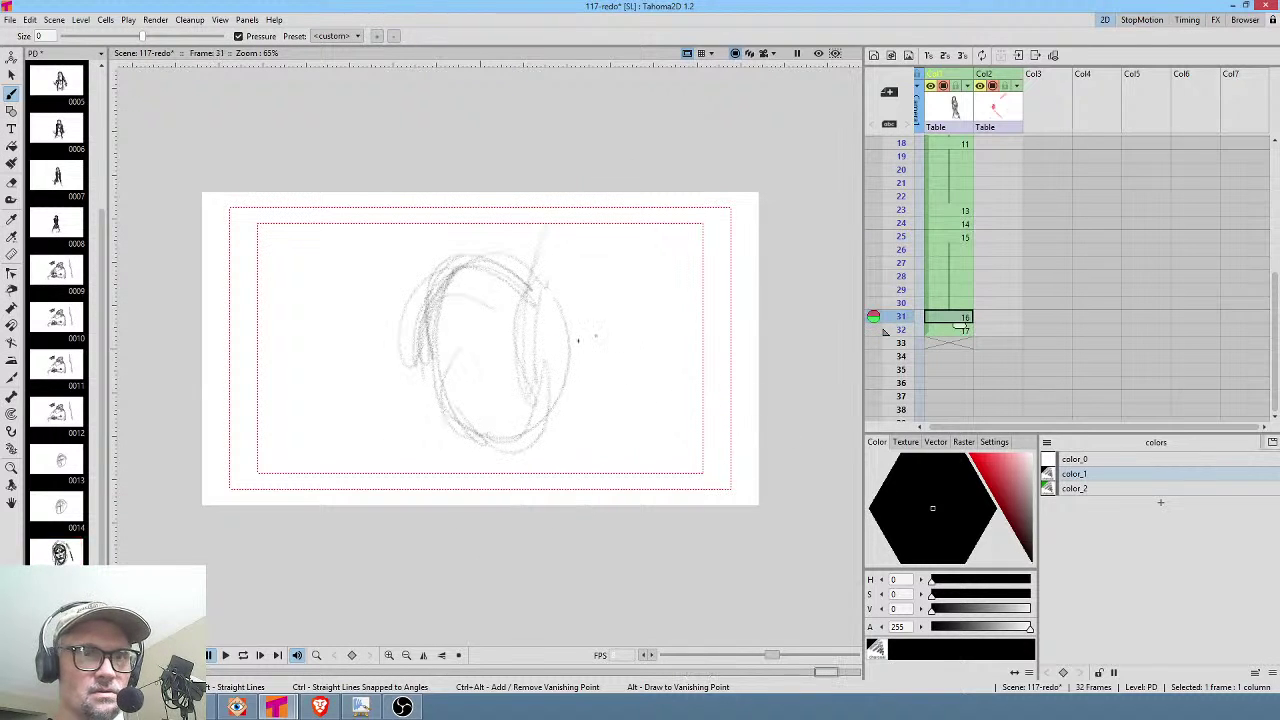
Select the rough head on frame 31 and move it up and slightly left.
key(s)
drag(526, 224, 556, 246)
drag(528, 374, 515, 353)
Move the rough head on frame 32 up and slightly left and check it mirrored and against the preceding frames.
click(963, 330)
drag(505, 285, 500, 281)
drag(486, 382, 470, 337)
key(h)
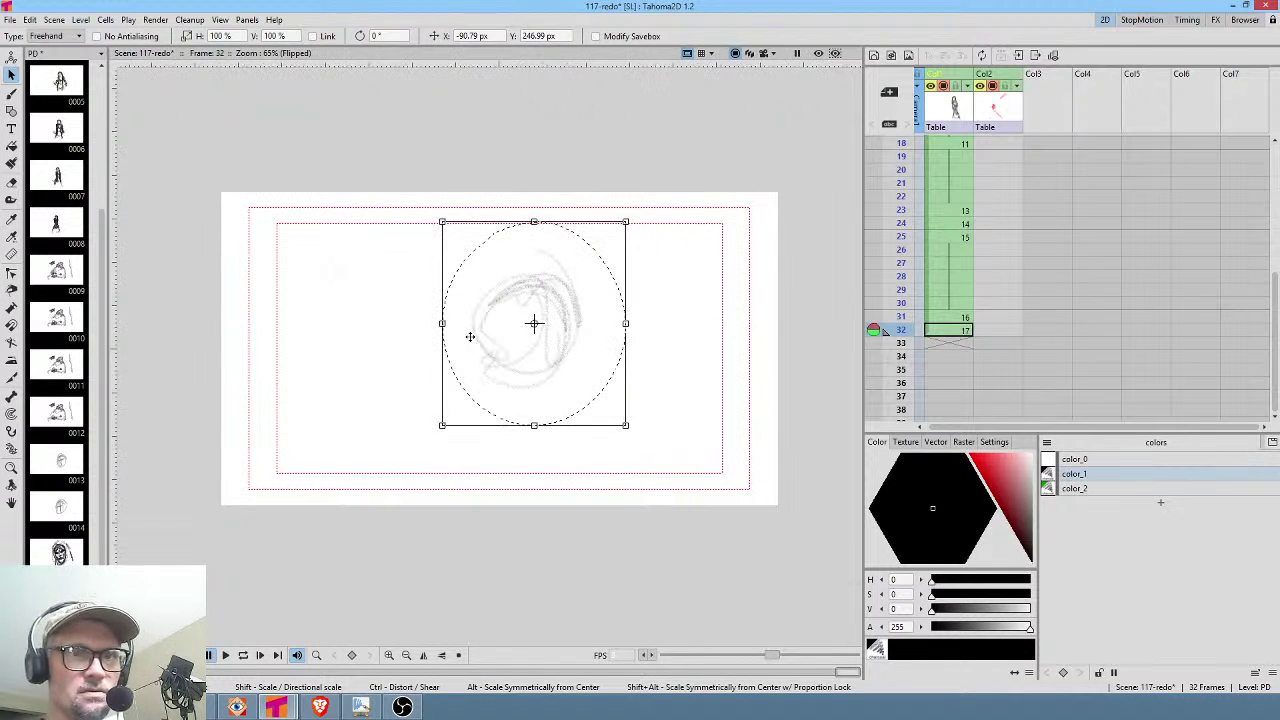
key(h)
key(comma)
key(comma)
key(period)
key(period)
Sketch the shoulders, long arm lines, and a taller head shape on frame 32, comparing with frames 25 and 31.
key(b)
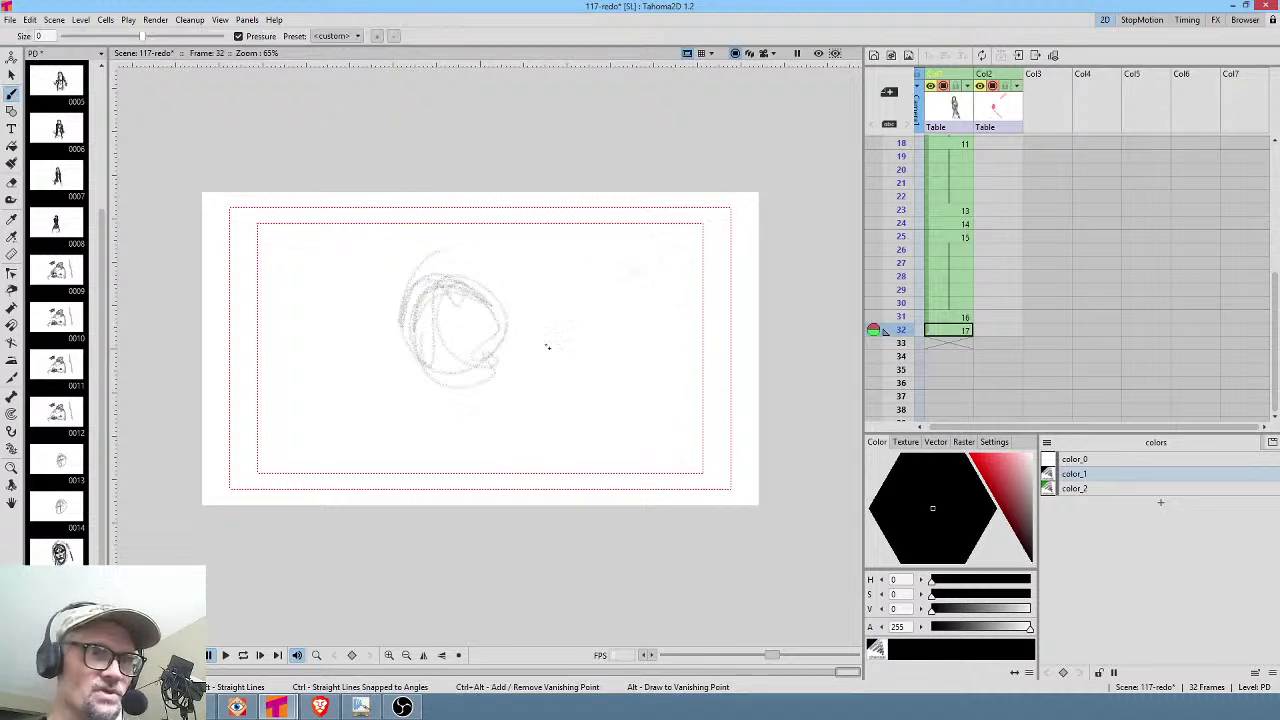
mouse_move(453, 375)
mouse_down()
mouse_move(414, 385)
mouse_move(489, 374)
mouse_move(424, 409)
mouse_move(474, 368)
mouse_move(599, 354)
mouse_move(453, 399)
mouse_move(504, 417)
mouse_move(429, 439)
mouse_move(505, 400)
mouse_up()
drag(585, 390, 486, 423)
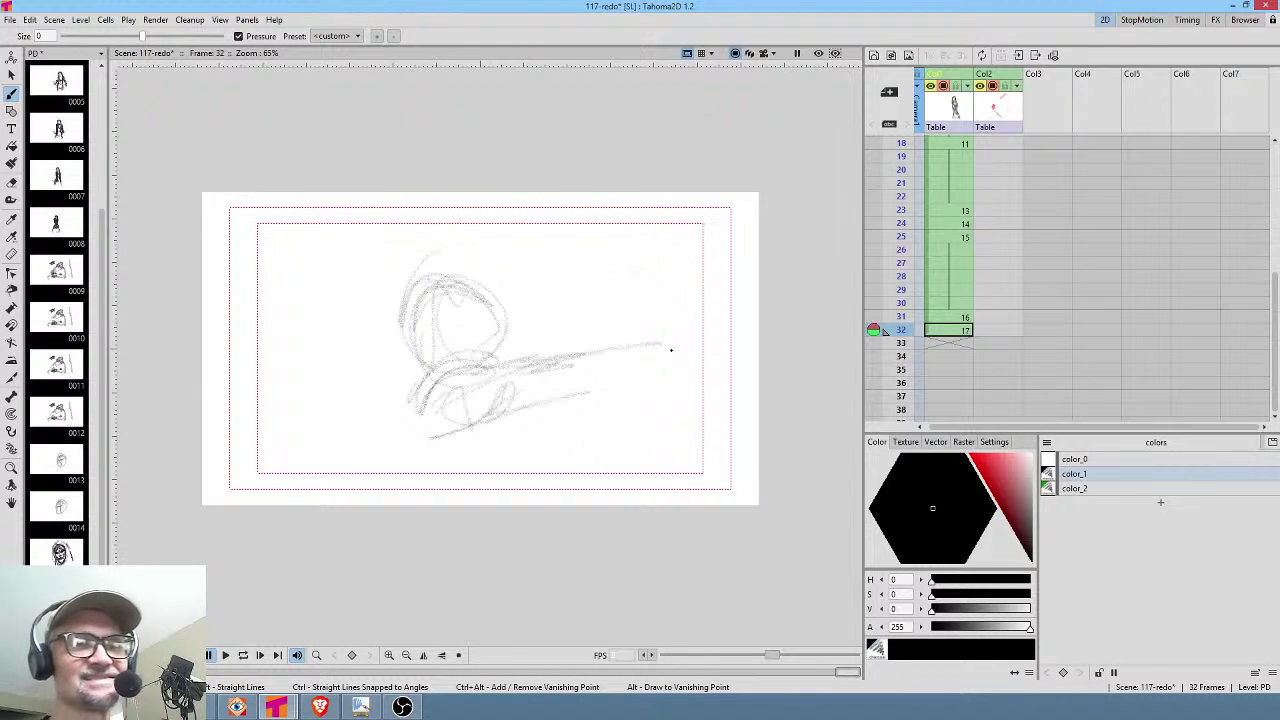
mouse_move(438, 271)
mouse_down()
mouse_move(505, 310)
mouse_move(420, 282)
mouse_move(478, 262)
mouse_move(502, 313)
mouse_move(506, 288)
mouse_move(445, 272)
mouse_move(507, 330)
mouse_up()
key(comma)
key(comma)
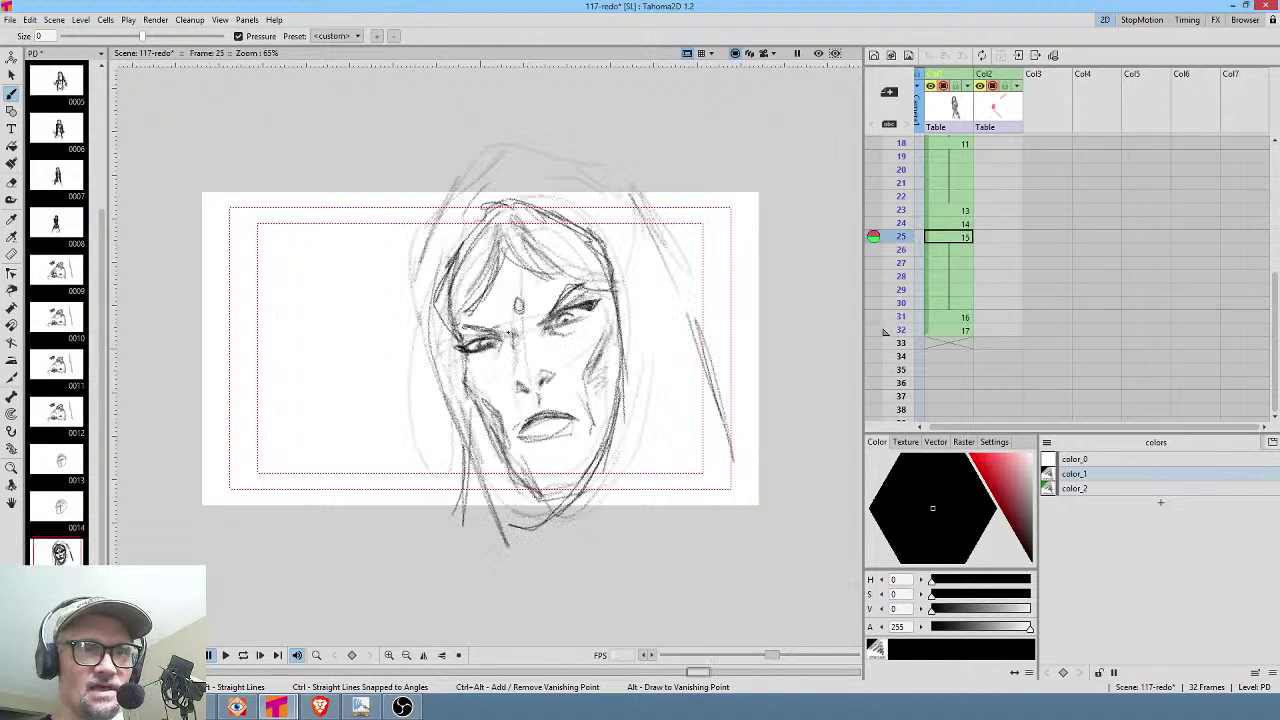
key(period)
key(comma)
key(period)
click(884, 331)
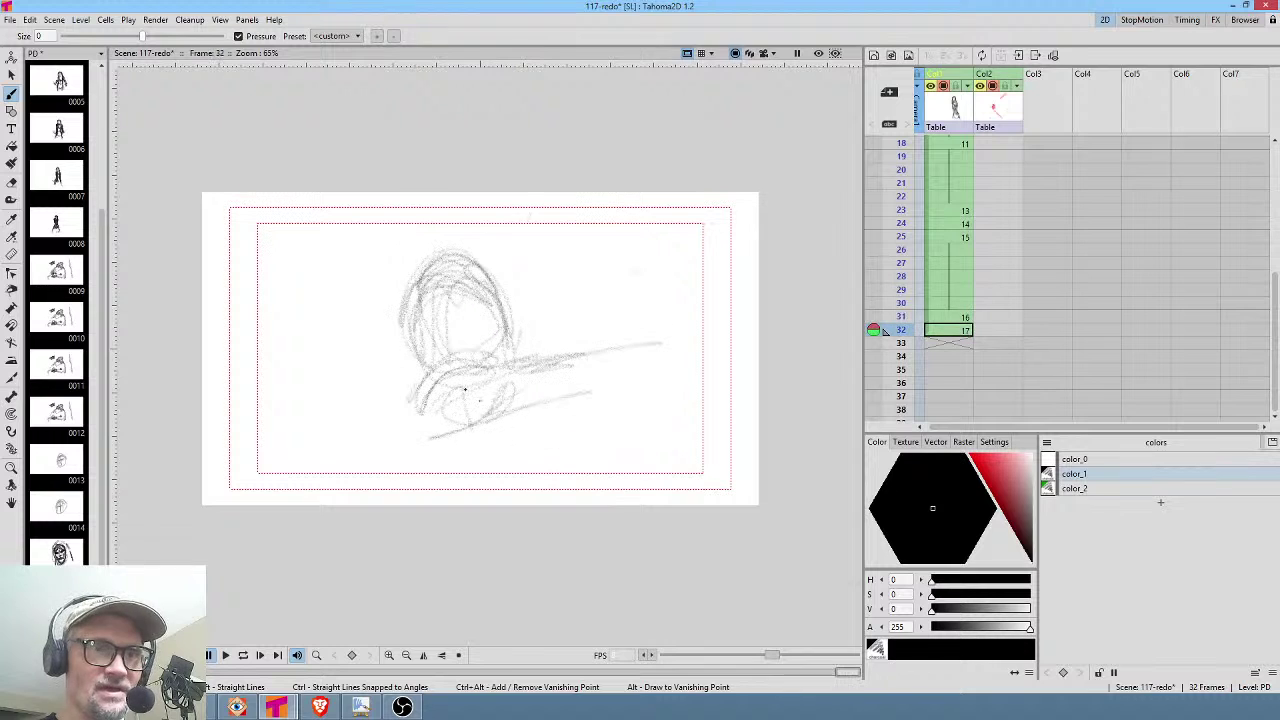
Add the curved shoulder below the head on frame 31 and darken the face oval.
key(comma)
mouse_move(426, 460)
mouse_down()
mouse_move(480, 438)
mouse_move(525, 455)
mouse_move(494, 467)
mouse_move(470, 248)
mouse_move(540, 370)
mouse_move(510, 410)
mouse_move(465, 415)
mouse_up()
key(comma)
key(comma)
key(period)
key(period)
mouse_move(467, 273)
mouse_down()
mouse_move(428, 285)
mouse_move(432, 365)
mouse_move(465, 242)
mouse_move(534, 342)
mouse_move(535, 395)
mouse_move(493, 423)
mouse_up()
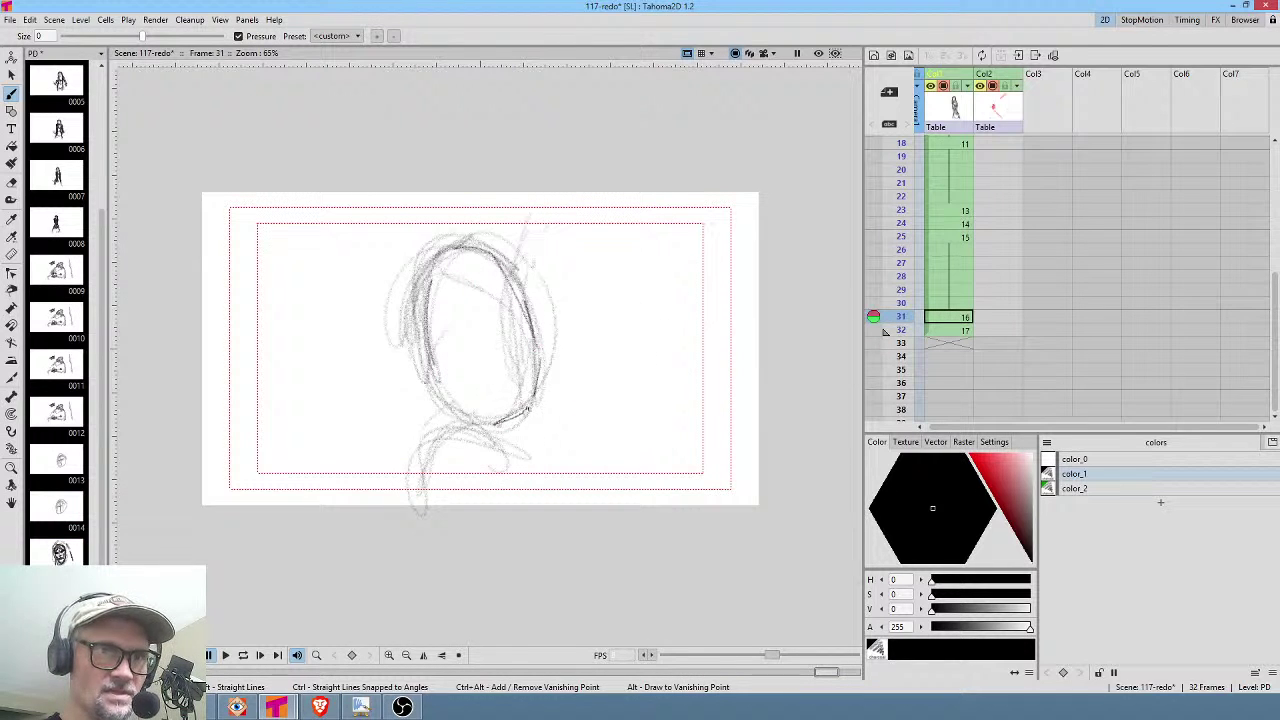
Darken the hairline and jaw, mark the facial features, and add the hood's pointed peak on frame 32.
key(period)
mouse_move(450, 362)
mouse_down()
mouse_move(426, 310)
mouse_move(466, 248)
mouse_up()
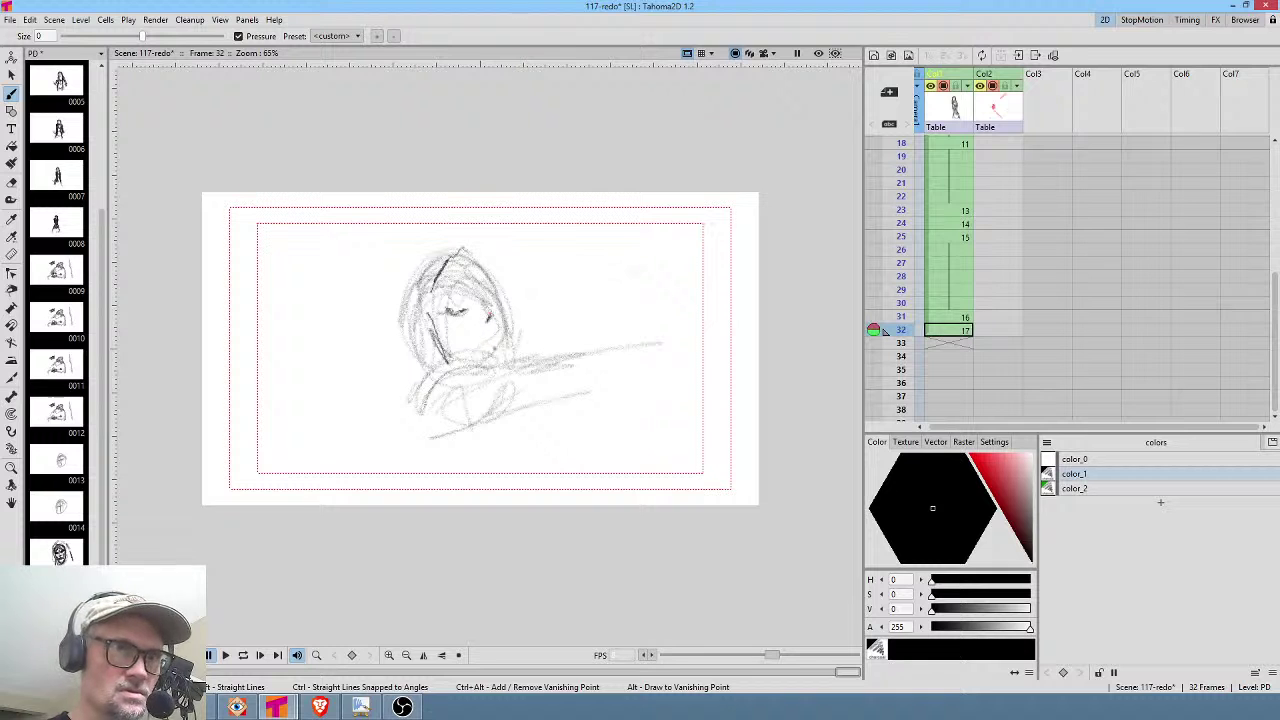
mouse_move(476, 272)
mouse_down()
mouse_move(506, 358)
mouse_move(442, 242)
mouse_move(398, 300)
mouse_up()
drag(442, 240, 406, 288)
key(comma)
key(comma)
key(period)
key(period)
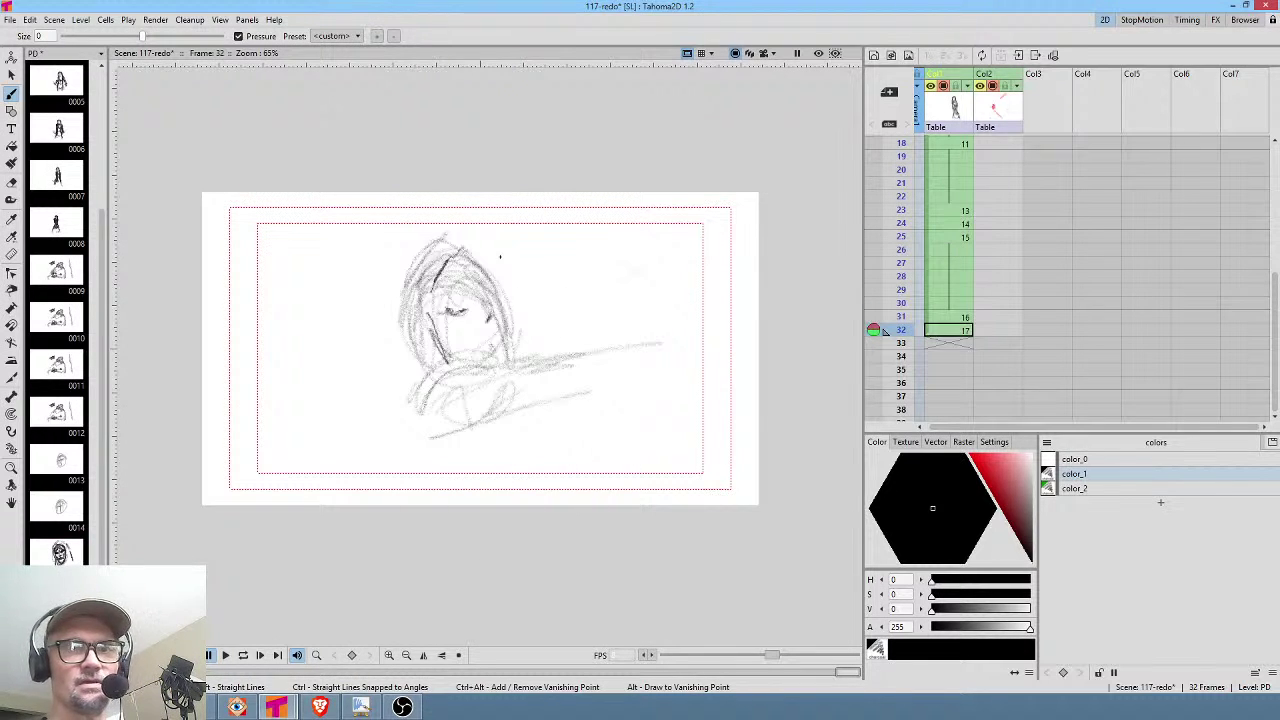
Hold the frame 32 drawing through frame 35 and add a blank drawing at frame 36.
drag(963, 342, 966, 380)
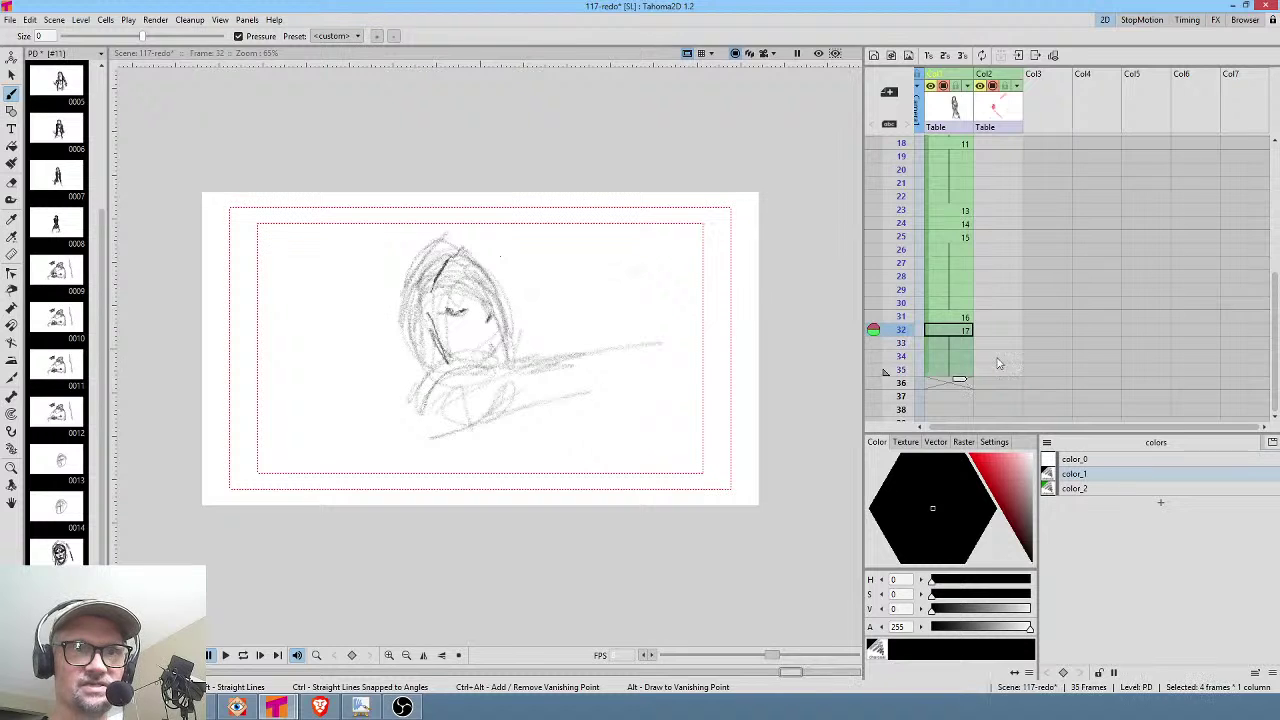
scroll(1033, 251, down, 1)
scroll(1033, 251, down, 1)
click(960, 308)
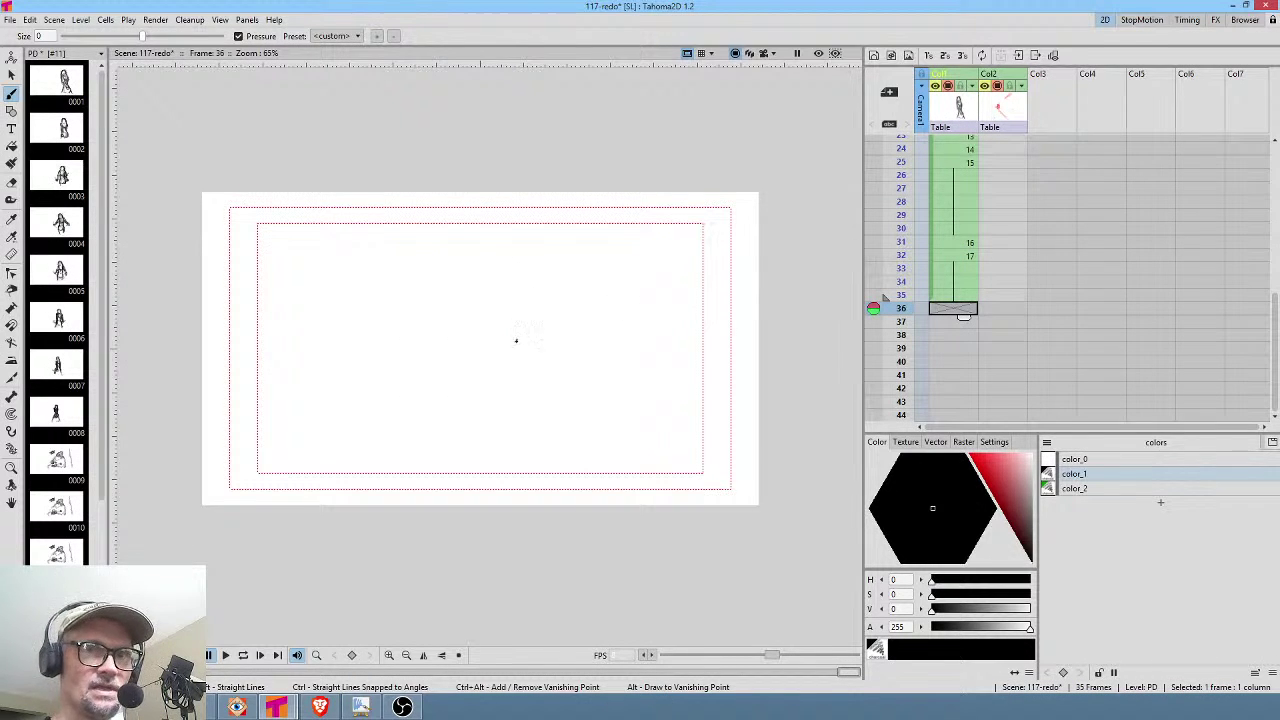
key(alt+d)
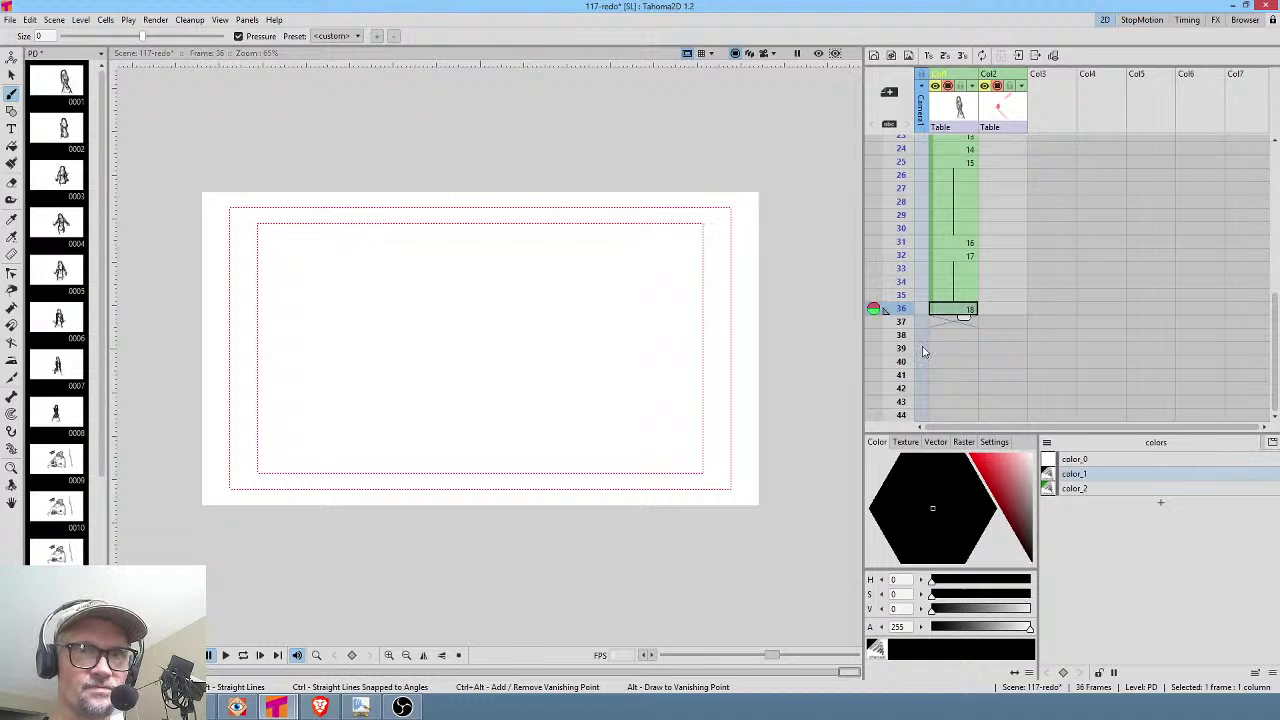
Add blank drawings at frames 37 and 38, and hold the frame 38 drawing through frame 42.
click(957, 322)
key(alt+d)
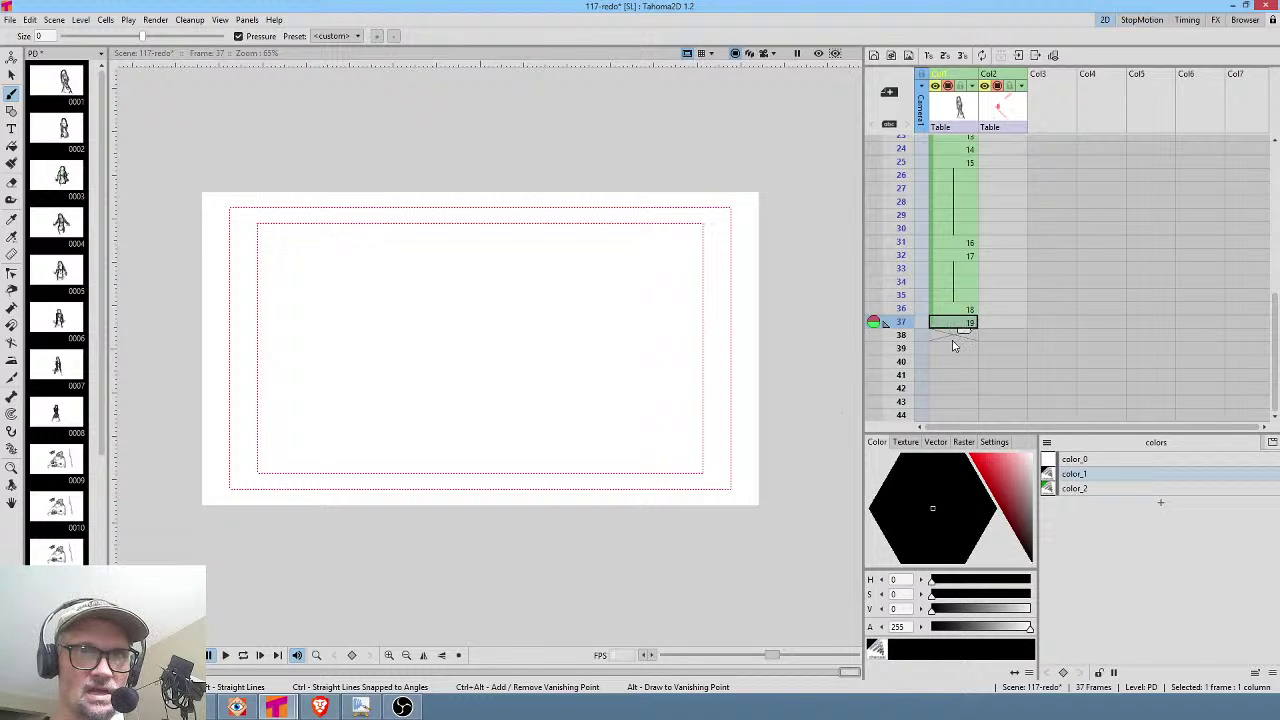
click(956, 337)
key(alt+d)
click(967, 309)
click(966, 338)
mouse_move(966, 347)
mouse_down()
mouse_move(967, 422)
mouse_move(971, 347)
mouse_up()
click(964, 255)
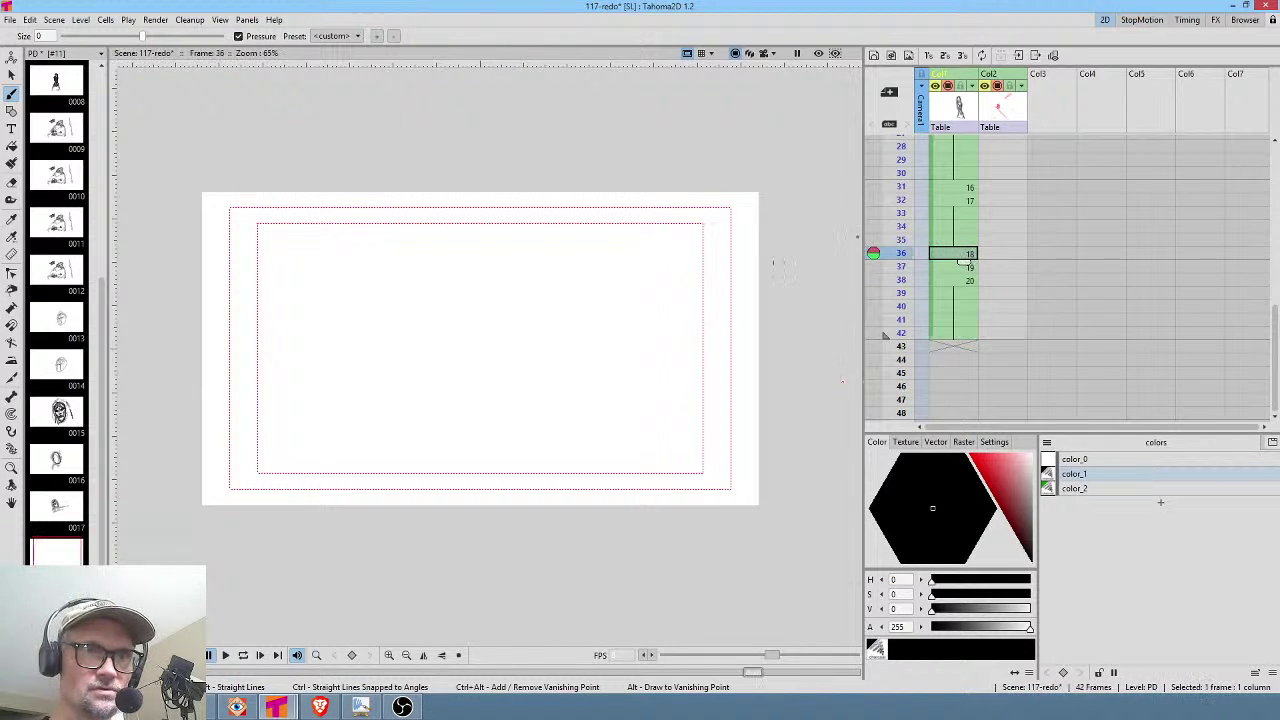
Sketch the rounded head and the arm sweeping diagonally up out of frame on frame 36, comparing with the frame 32 pose.
key(comma)
key(comma)
key(period)
key(period)
key(comma)
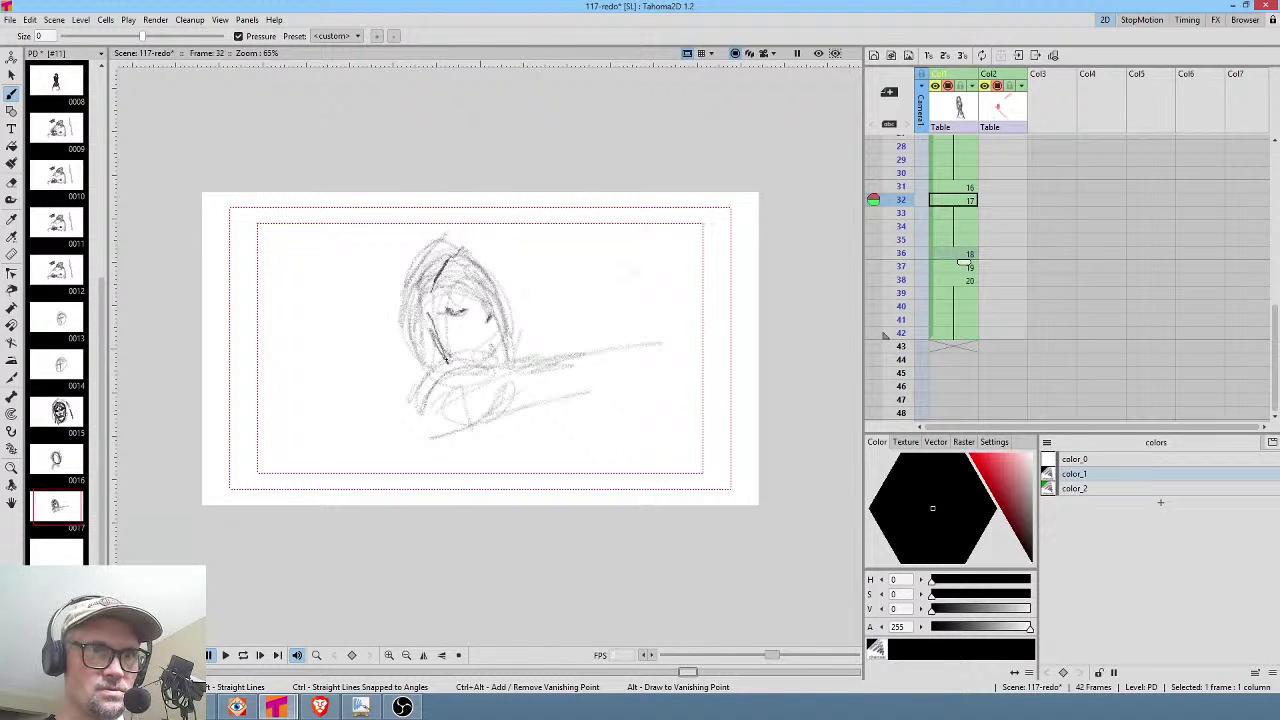
key(period)
key(comma)
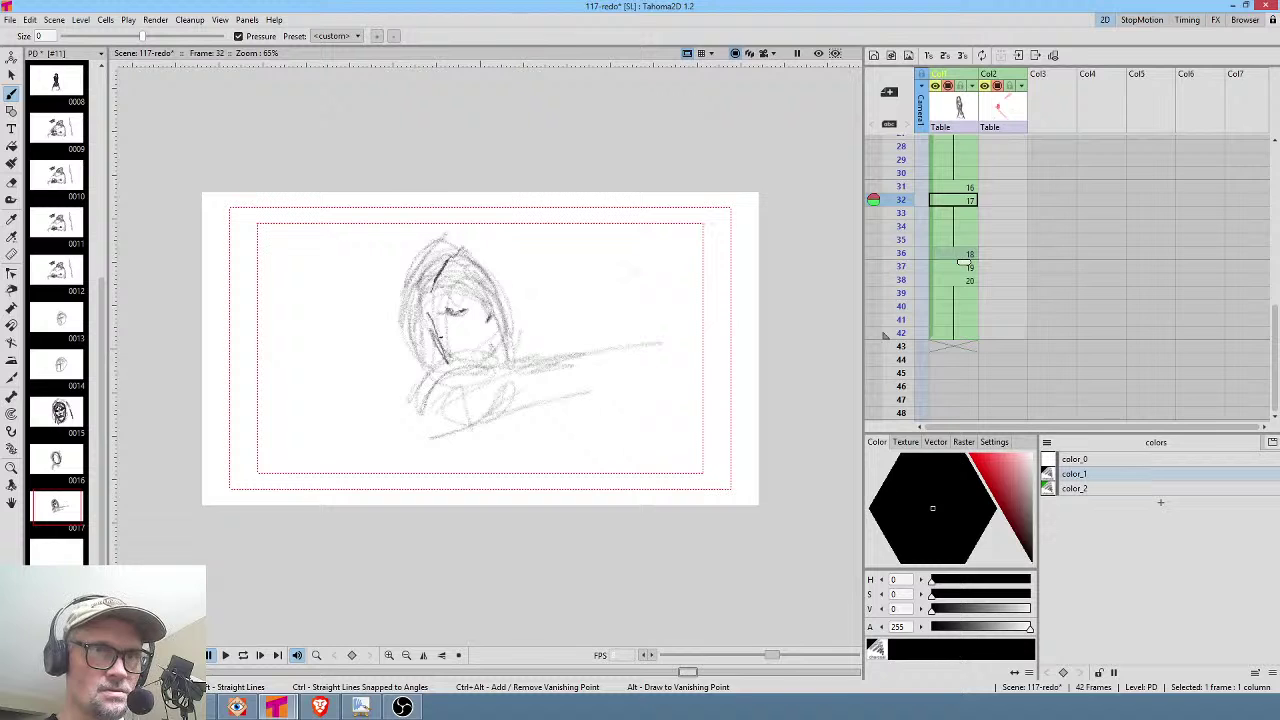
key(period)
drag(407, 318, 474, 308)
mouse_move(424, 350)
mouse_down()
mouse_move(464, 276)
mouse_move(495, 326)
mouse_up()
drag(406, 313, 486, 366)
mouse_move(410, 384)
mouse_down()
mouse_move(470, 386)
mouse_move(497, 297)
mouse_move(484, 316)
mouse_move(551, 246)
mouse_up()
drag(474, 286, 606, 163)
mouse_move(606, 163)
mouse_down()
mouse_move(473, 277)
mouse_move(449, 423)
mouse_move(505, 300)
mouse_up()
mouse_move(550, 220)
mouse_down()
mouse_move(466, 330)
mouse_move(452, 278)
mouse_up()
Sketch a tilted head oval and an arm reaching diagonally down from a rounded shoulder on frame 37, comparing with frame 36.
click(944, 268)
key(Up)
key(Down)
mouse_move(450, 278)
mouse_down()
mouse_move(464, 373)
mouse_move(518, 330)
mouse_up()
drag(491, 280, 502, 351)
drag(528, 297, 500, 348)
mouse_move(430, 358)
mouse_down()
mouse_move(420, 374)
mouse_move(417, 354)
mouse_move(397, 380)
mouse_up()
mouse_move(316, 455)
mouse_down()
mouse_move(409, 372)
mouse_move(262, 500)
mouse_move(410, 404)
mouse_up()
drag(447, 290, 497, 345)
key(Up)
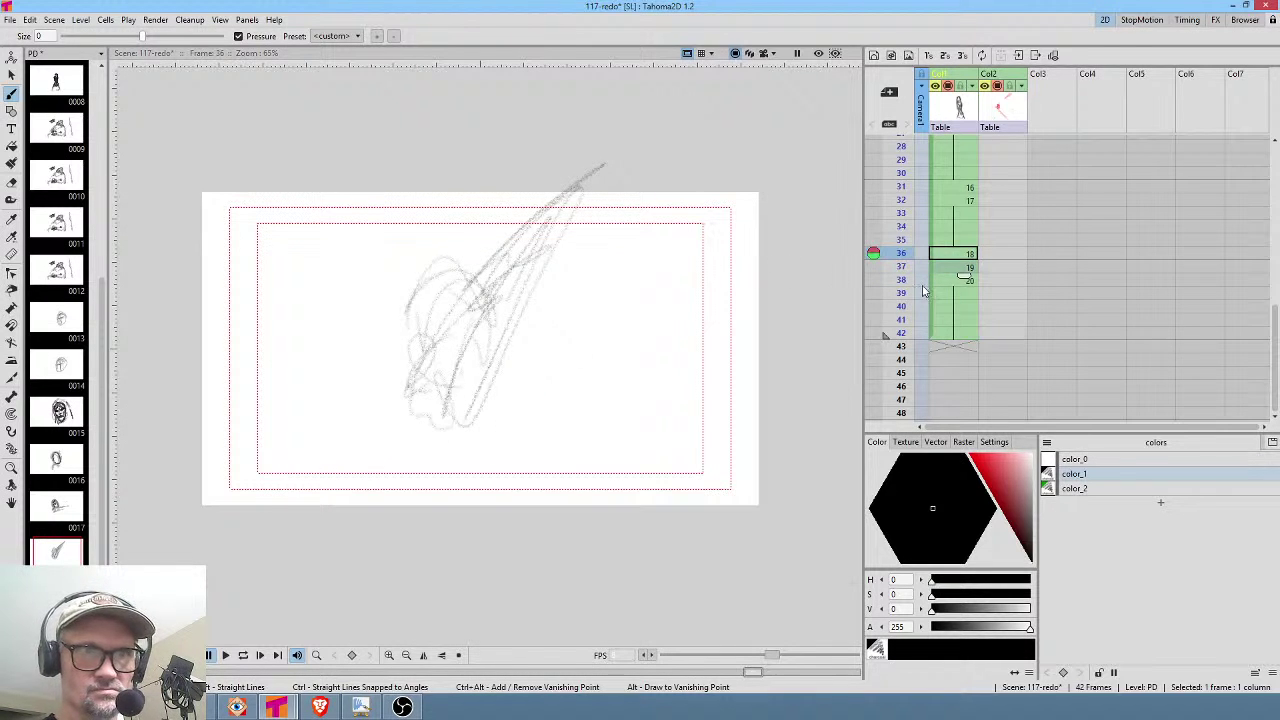
key(Down)
key(Down)
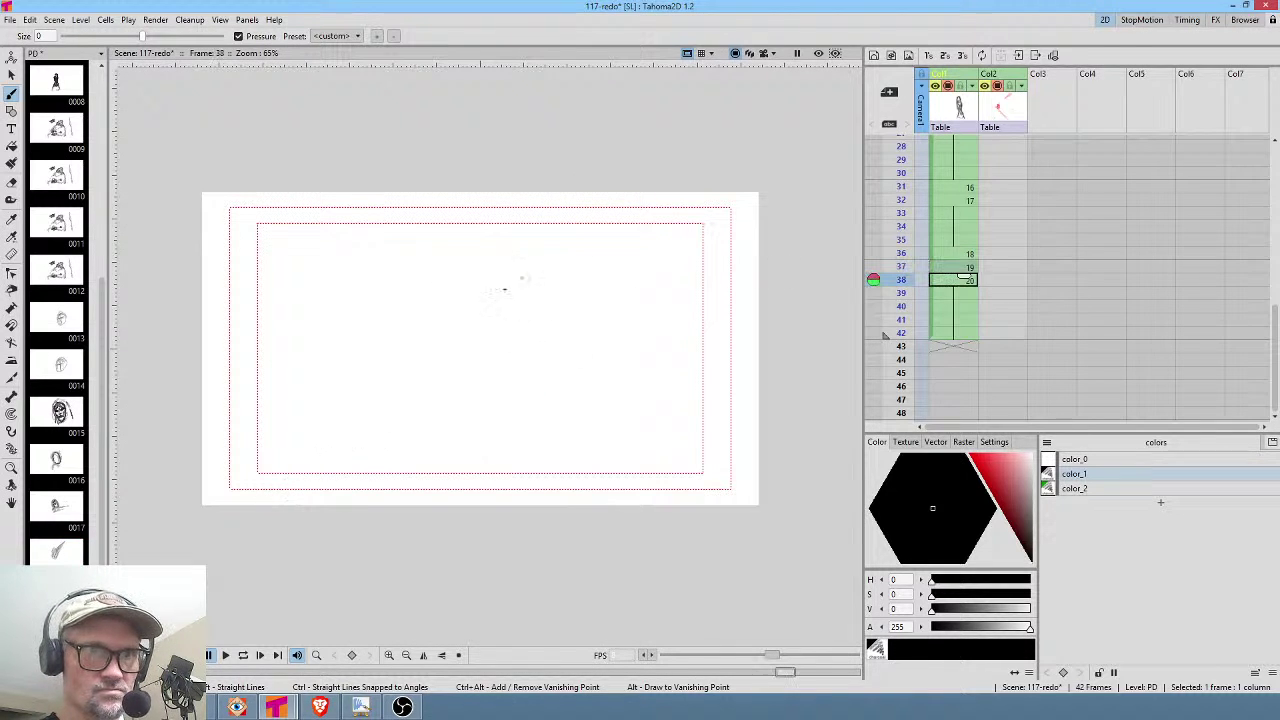
mouse_move(548, 274)
mouse_down()
mouse_move(536, 337)
mouse_move(476, 390)
mouse_move(475, 303)
mouse_move(501, 276)
mouse_move(497, 359)
mouse_up()
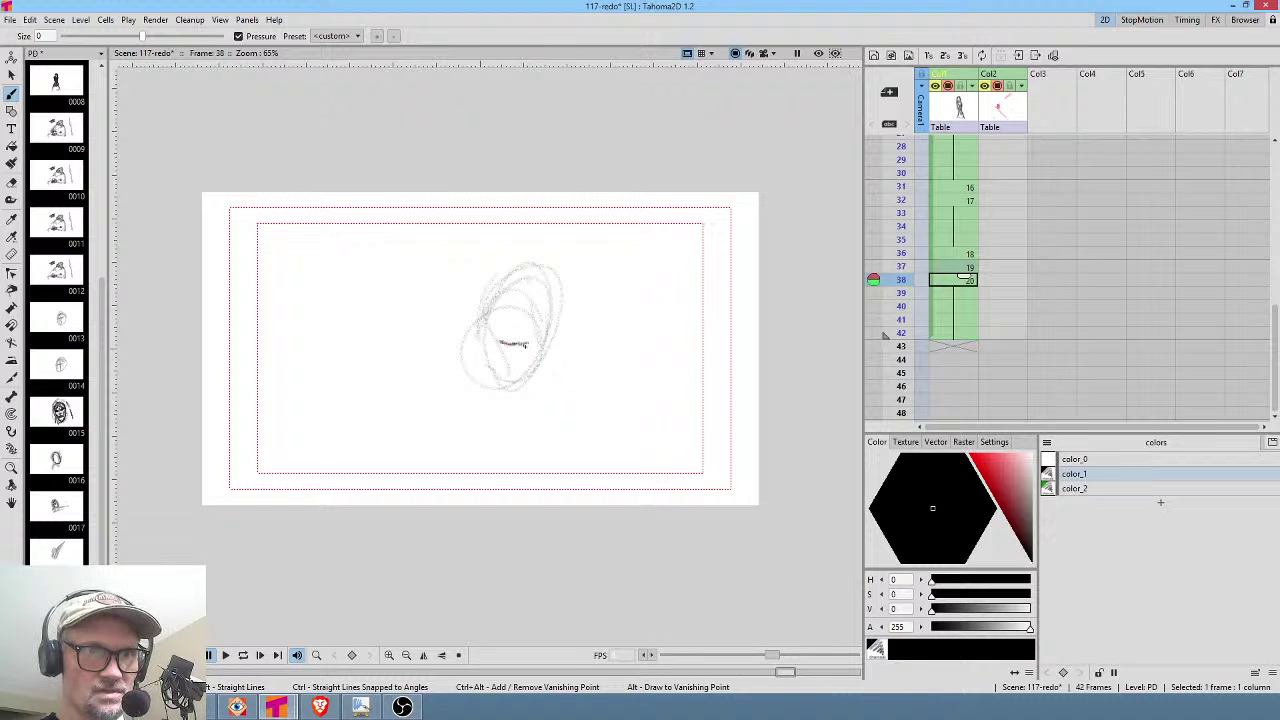
key(Up)
key(Down)
mouse_move(427, 376)
mouse_down()
mouse_move(424, 343)
mouse_move(394, 409)
mouse_move(471, 357)
mouse_up()
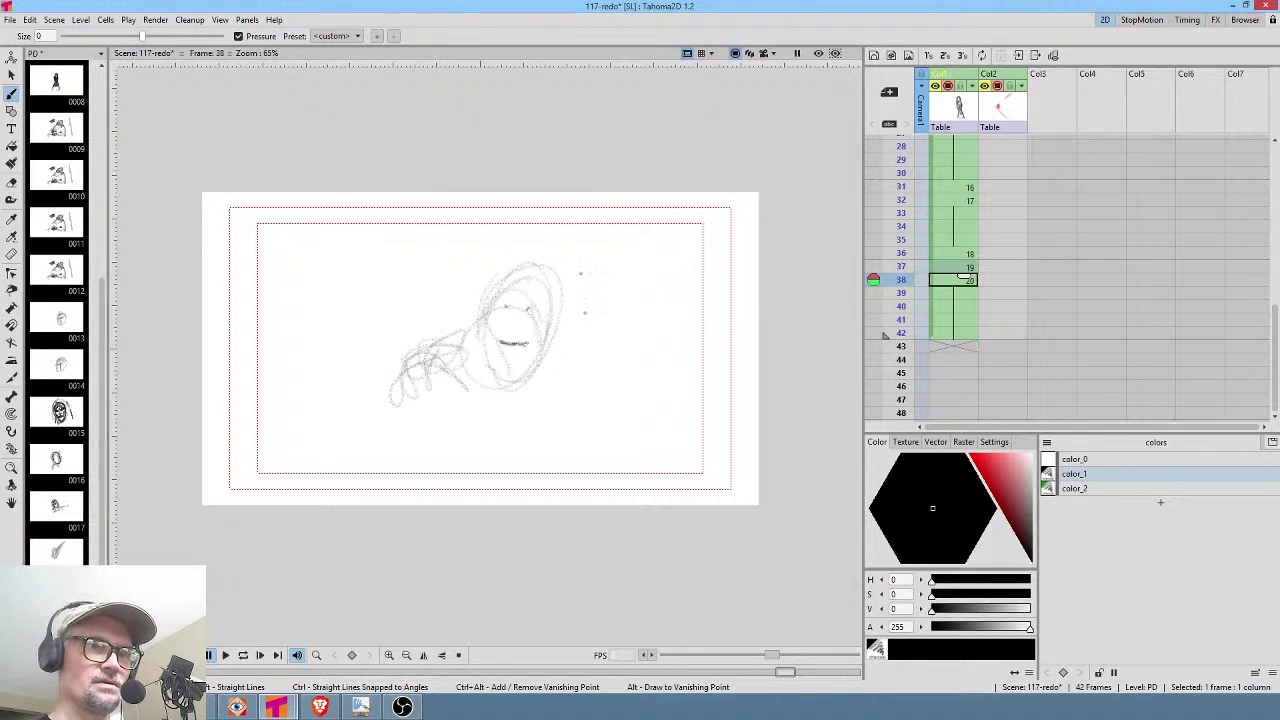
key(Up)
key(Up)
key(Down)
key(Down)
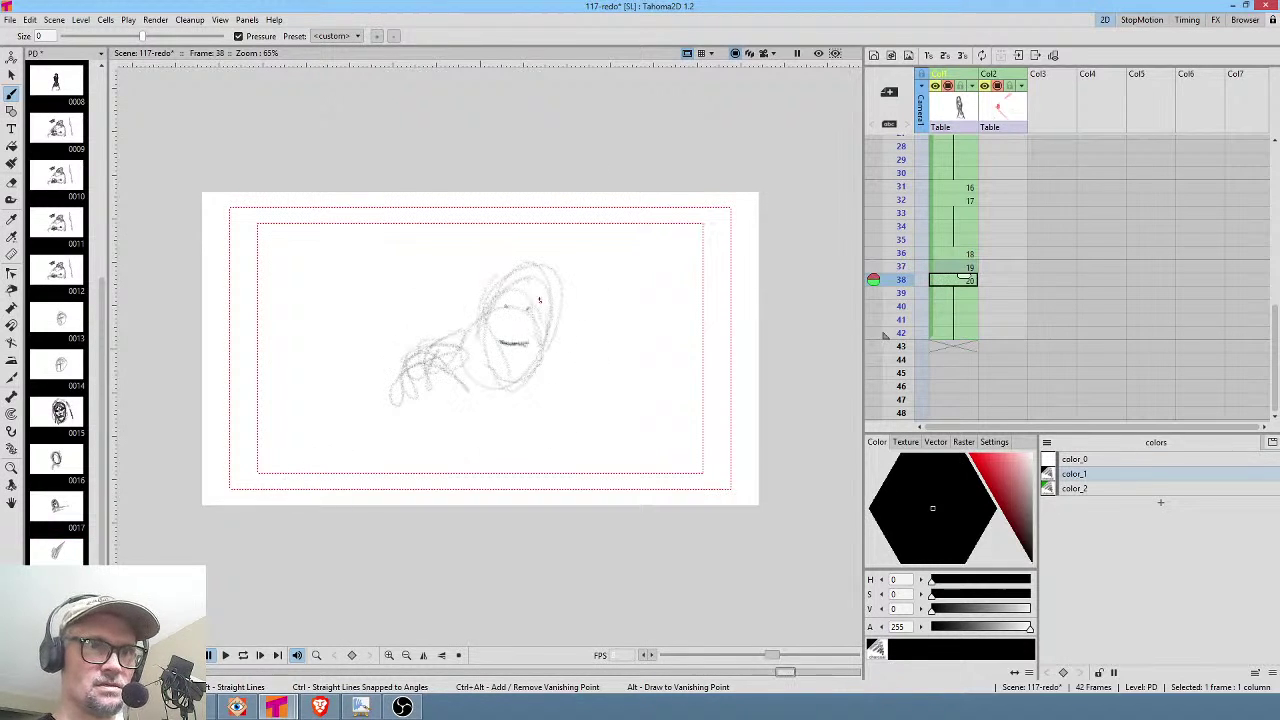
key(a)
drag(500, 243, 517, 214)
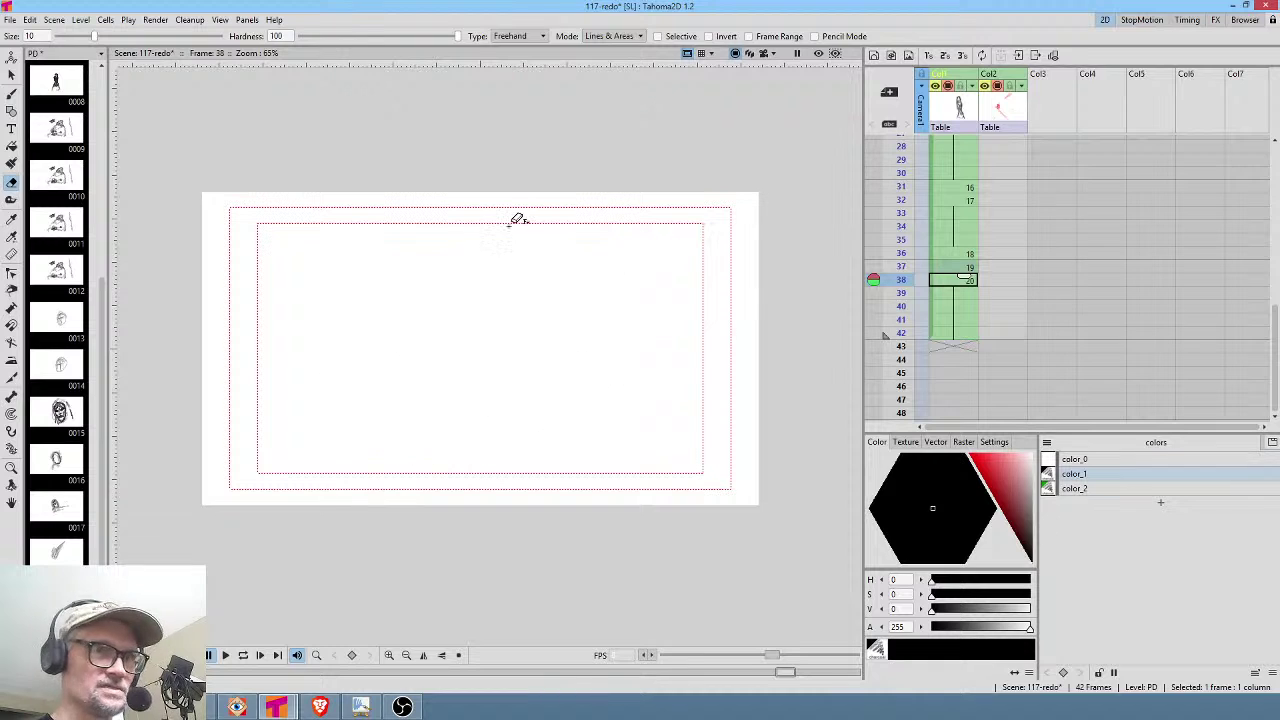
Sketch a large hooded head oval with leaf-shaped hand and shoulder forms on either side on frame 38, comparing with frame 37.
key(b)
key(Up)
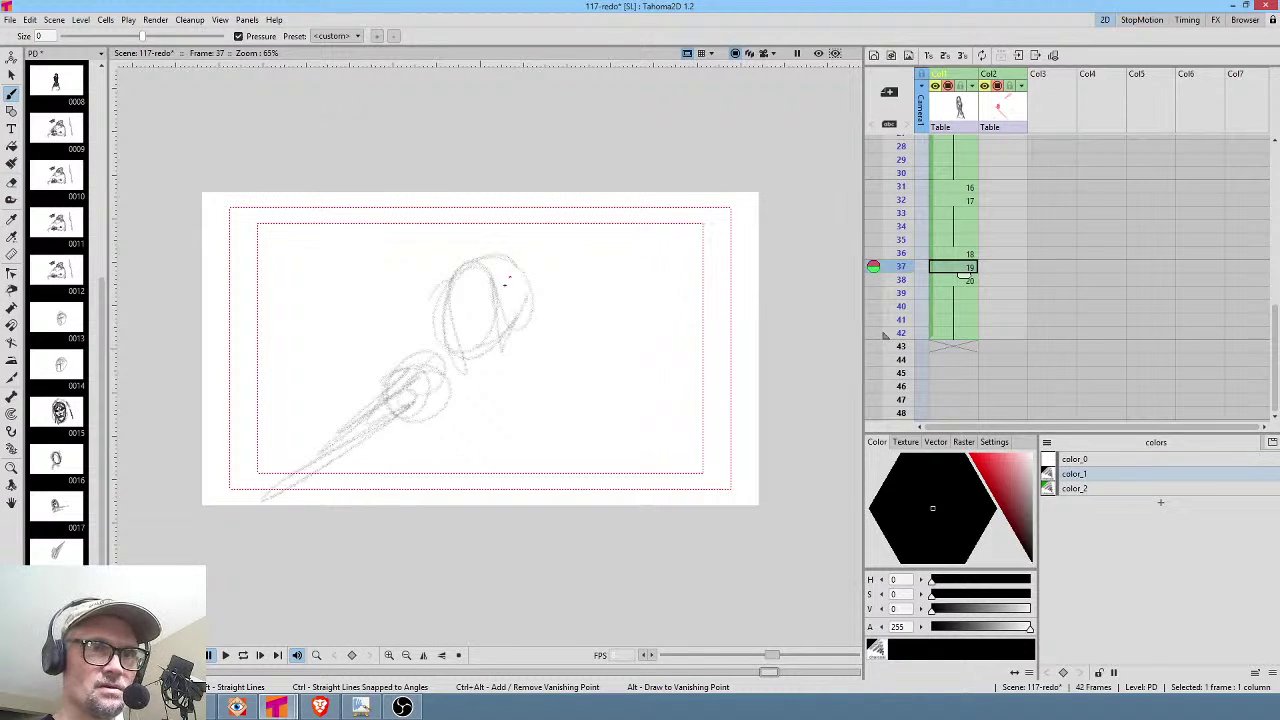
key(Down)
mouse_move(443, 329)
mouse_down()
mouse_move(465, 247)
mouse_move(547, 315)
mouse_move(469, 418)
mouse_move(552, 361)
mouse_move(443, 354)
mouse_move(525, 428)
mouse_move(557, 299)
mouse_move(453, 235)
mouse_move(573, 298)
mouse_move(429, 388)
mouse_move(378, 494)
mouse_move(466, 452)
mouse_move(393, 458)
mouse_up()
key(Up)
key(Down)
mouse_move(552, 376)
mouse_down()
mouse_move(620, 370)
mouse_move(570, 415)
mouse_up()
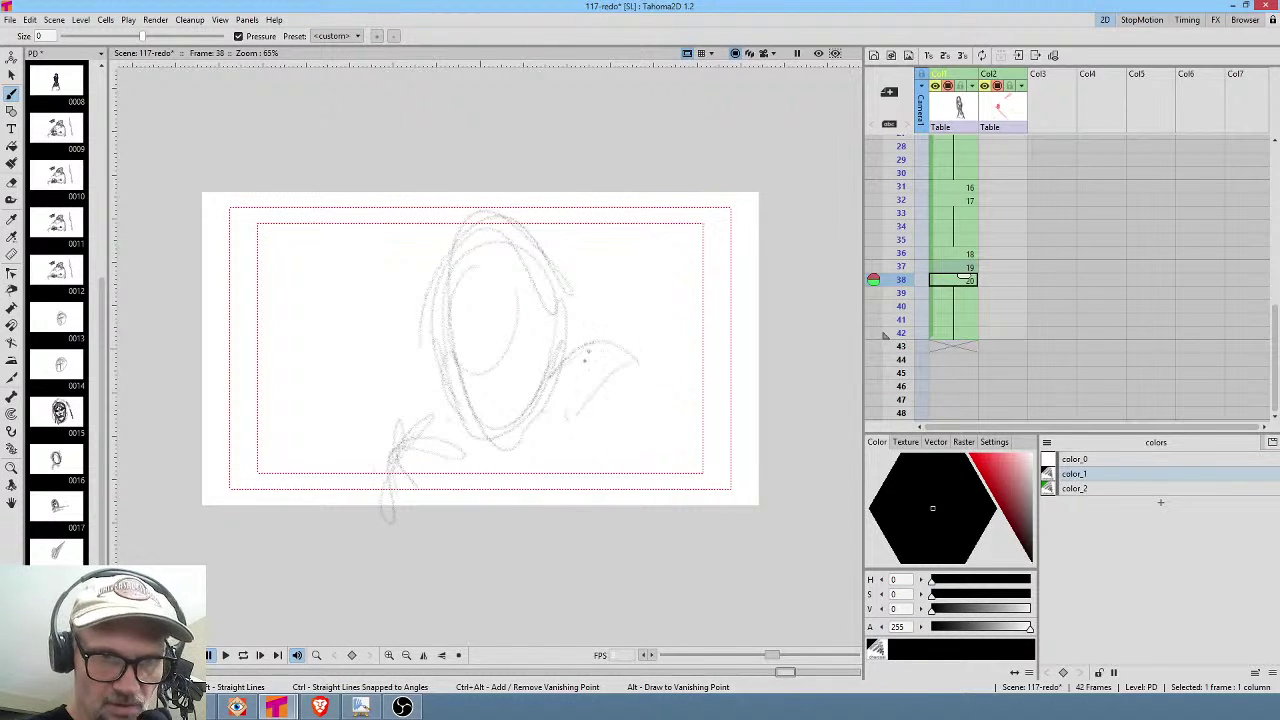
mouse_move(560, 326)
mouse_down()
mouse_move(608, 400)
mouse_move(694, 418)
mouse_up()
Strengthen the jawline and draw the lowered eyes on the frame 38 face.
drag(440, 338, 520, 449)
drag(512, 426, 570, 360)
mouse_move(508, 388)
mouse_down()
mouse_move(450, 334)
mouse_move(518, 340)
mouse_move(536, 318)
mouse_move(458, 340)
mouse_move(520, 346)
mouse_move(454, 334)
mouse_move(498, 336)
mouse_up()
drag(532, 324, 541, 300)
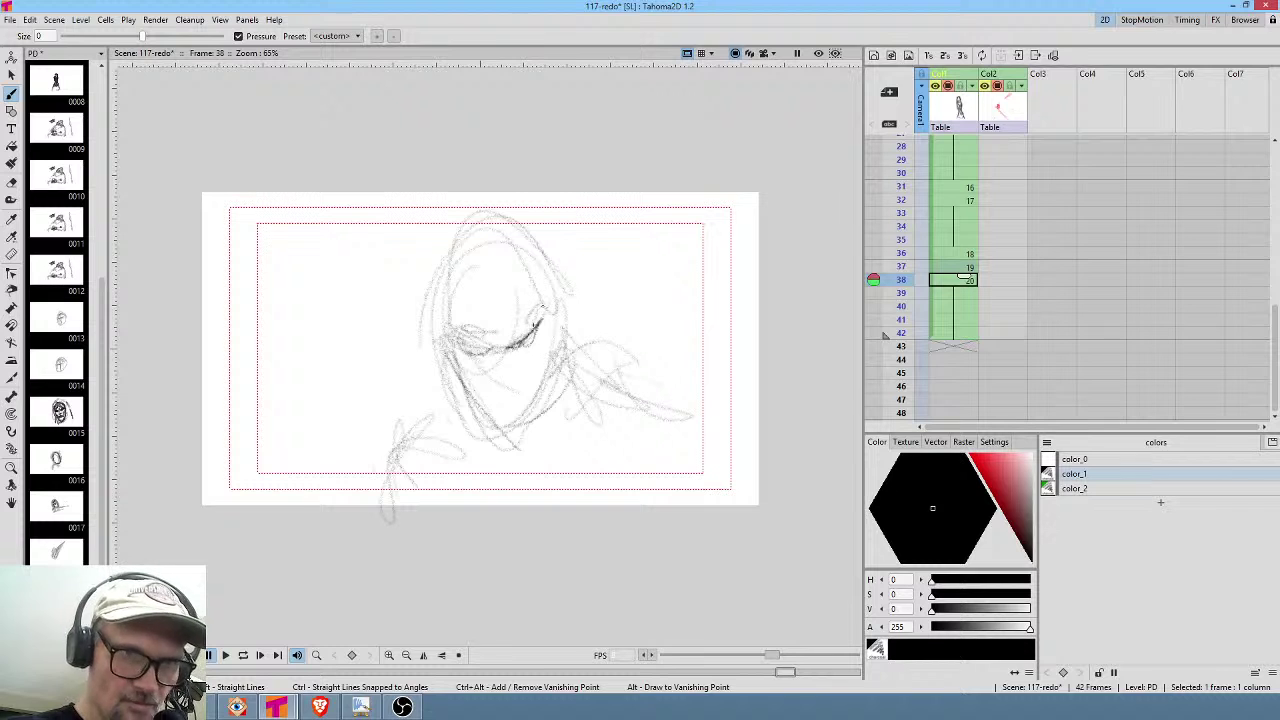
Draw the parted hair across the forehead, darken the eyes, and add the cheek lines on the frame 38 face.
mouse_move(476, 270)
mouse_down()
mouse_move(442, 338)
mouse_move(530, 314)
mouse_up()
drag(528, 314, 558, 322)
drag(492, 286, 556, 322)
drag(506, 264, 550, 316)
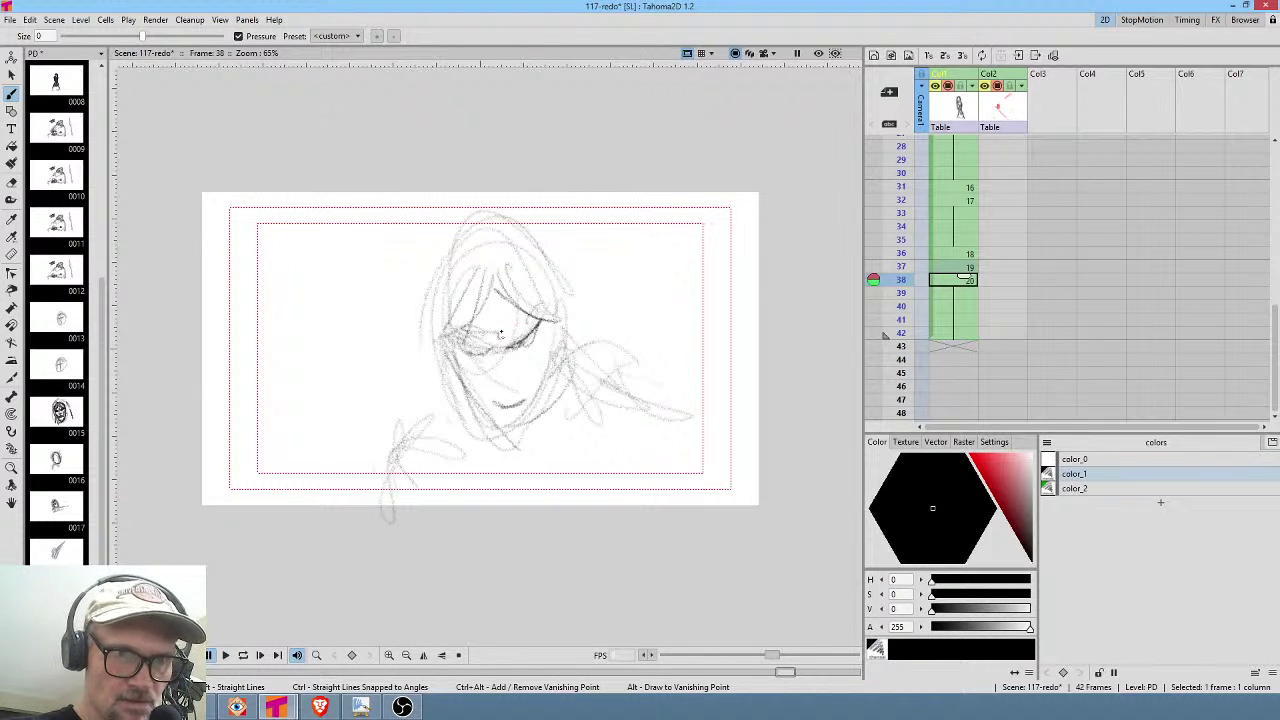
drag(496, 270, 528, 312)
mouse_move(493, 276)
mouse_down()
mouse_move(461, 330)
mouse_move(484, 351)
mouse_up()
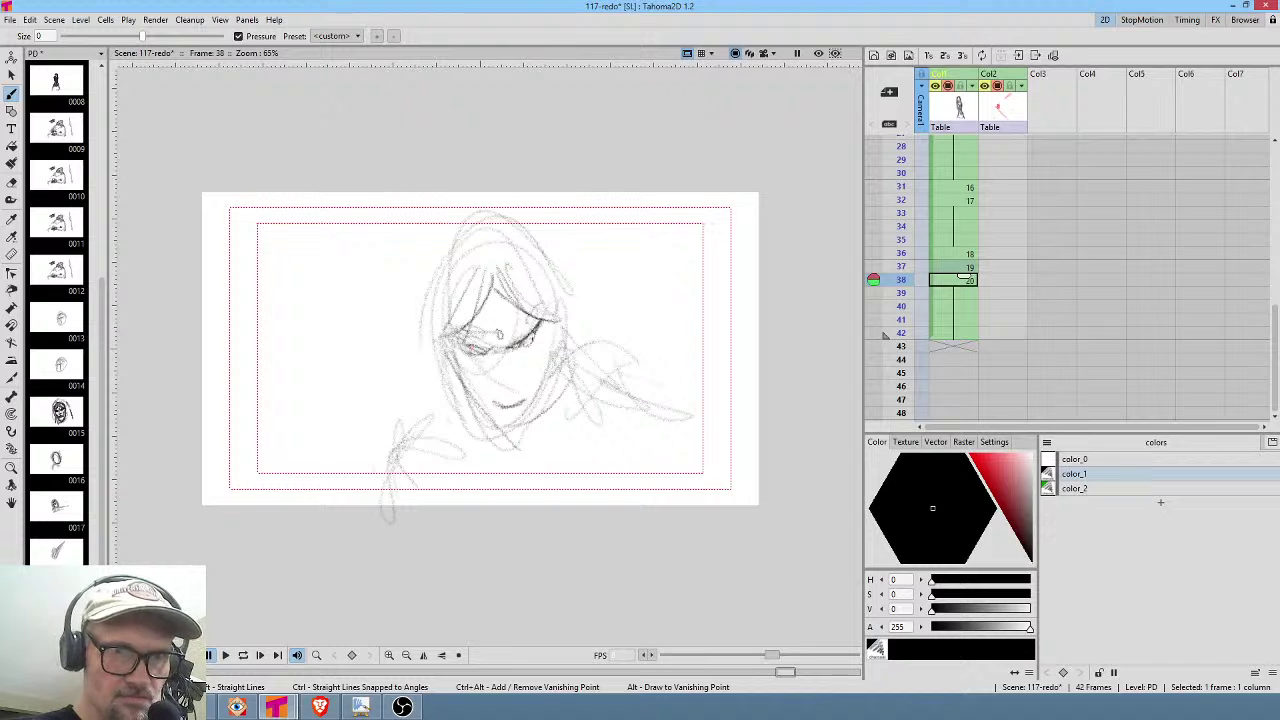
drag(551, 322, 540, 369)
drag(546, 336, 533, 366)
drag(464, 359, 485, 401)
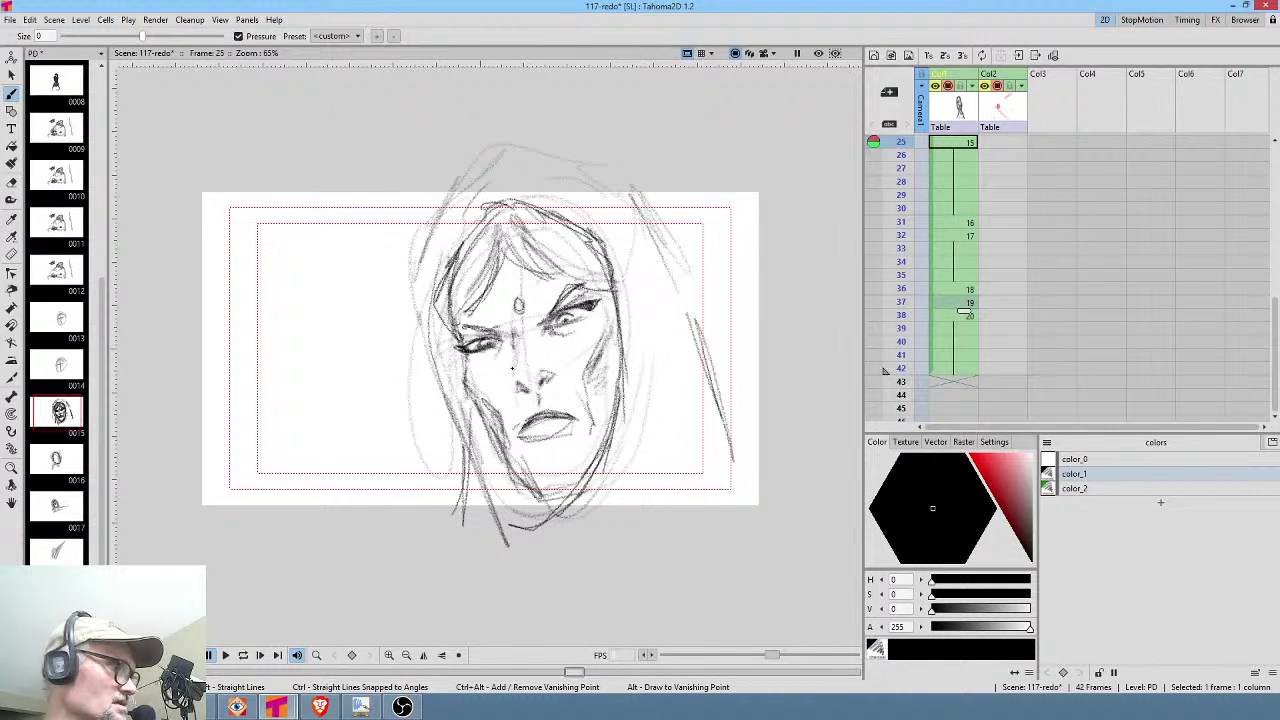
Play back the whole sequence on a loop to check the timing through frame 42.
key(alt+)
key(p)
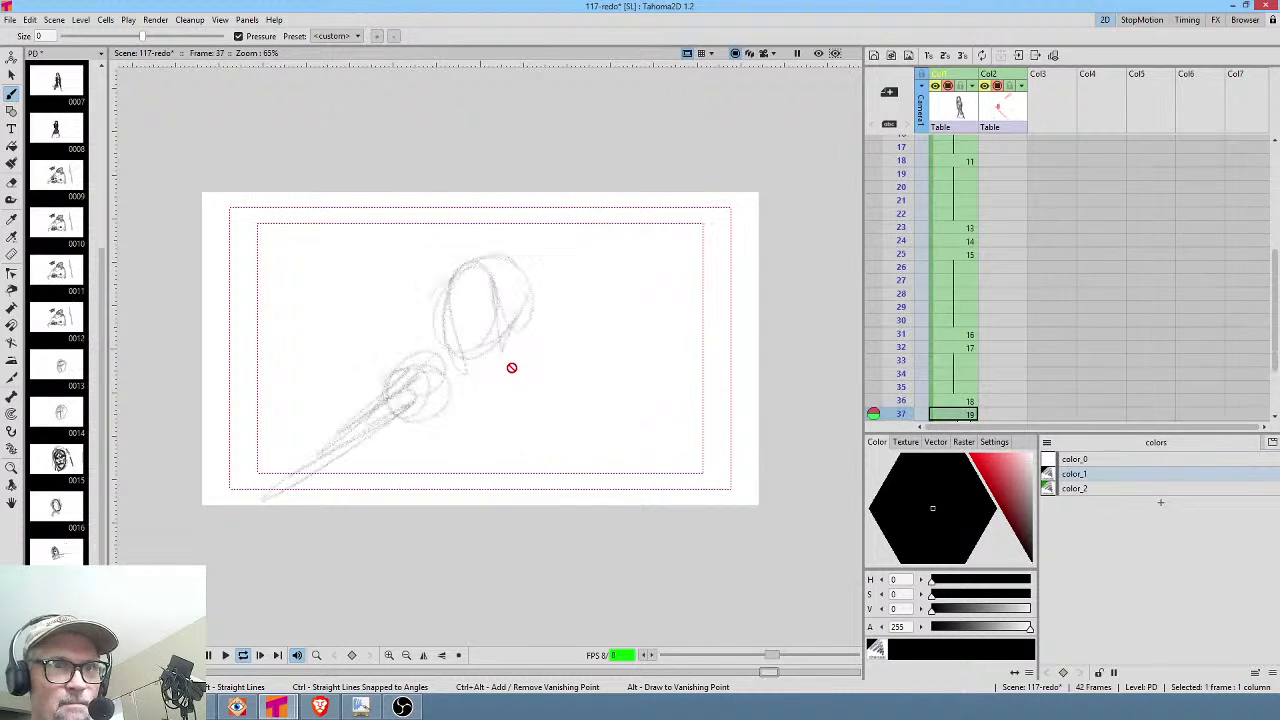
key(p)
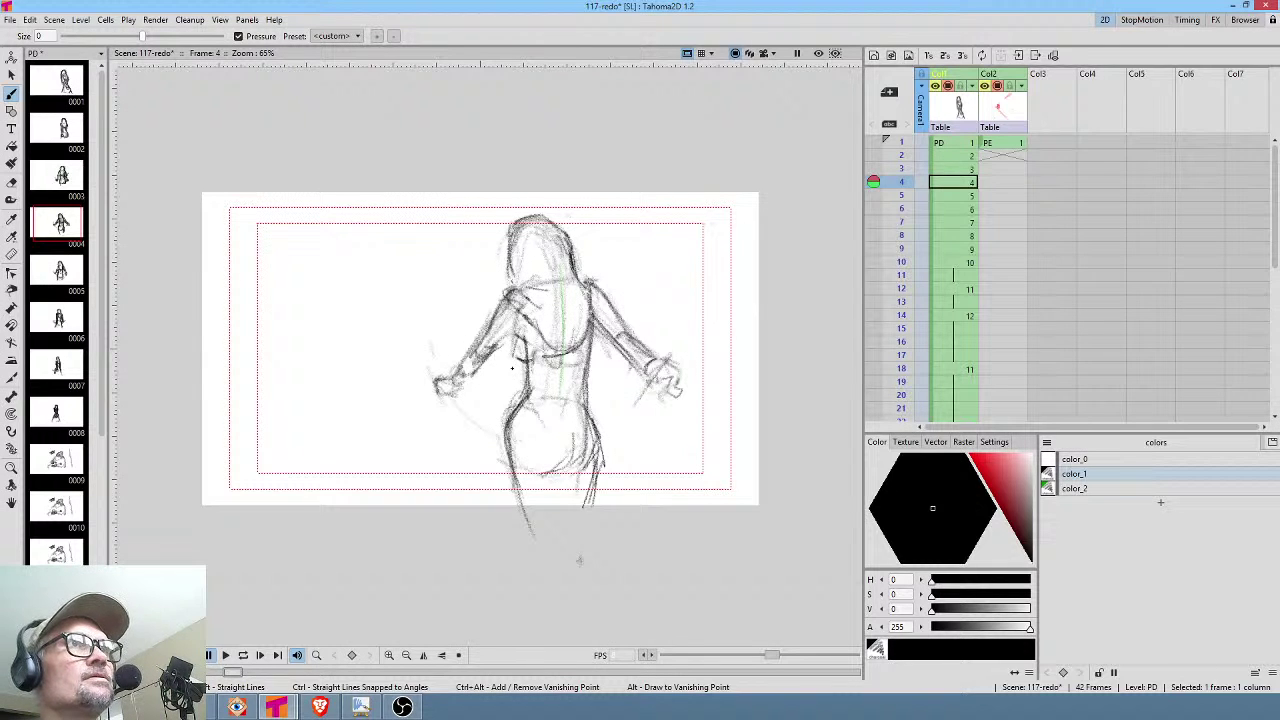
key(p)
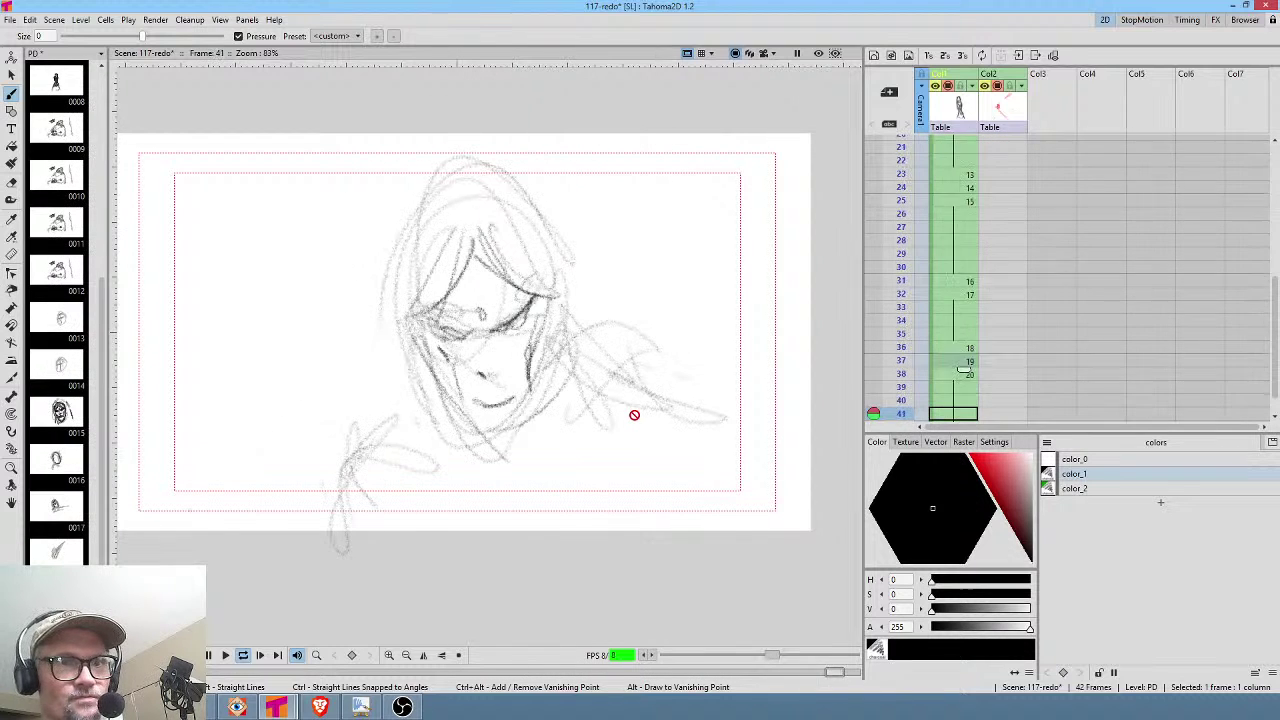
key(l)
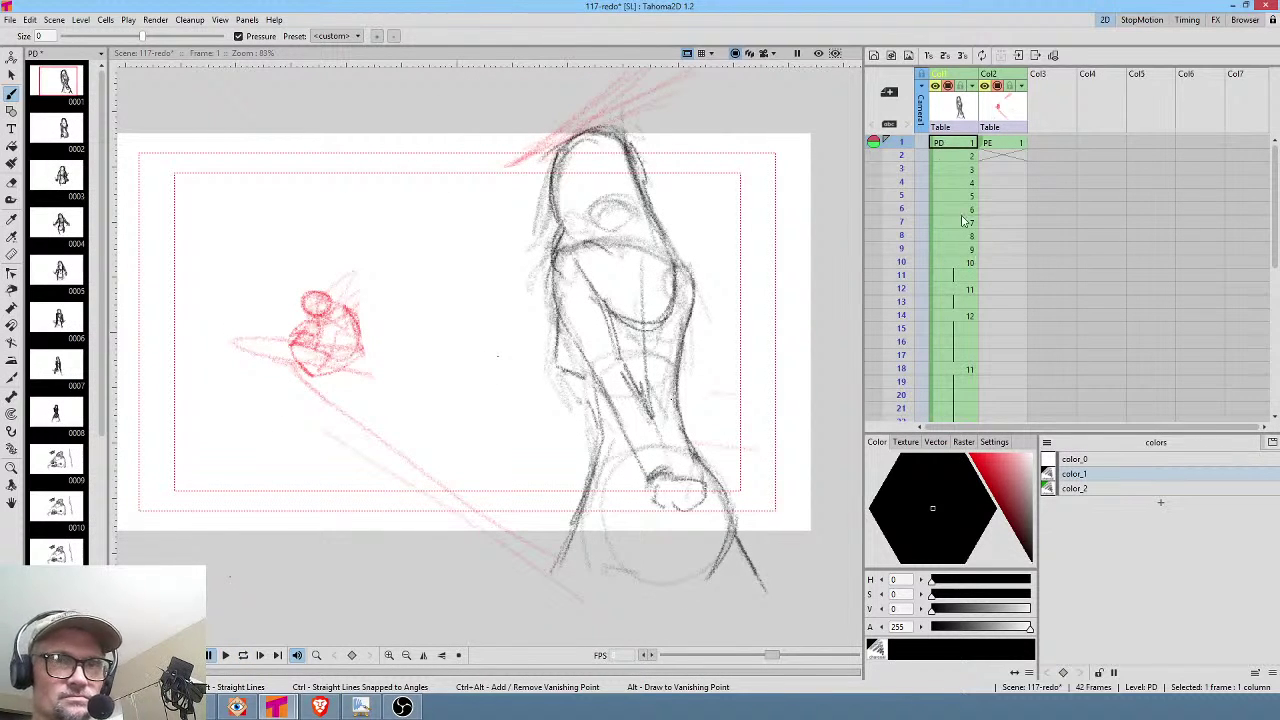
Scrub through the sequence from frame 1 to frame 25, examining the cut from the bearded man to the woman's face at frames 22 and 23.
drag(903, 148, 895, 348)
scroll(1033, 344, down, 2)
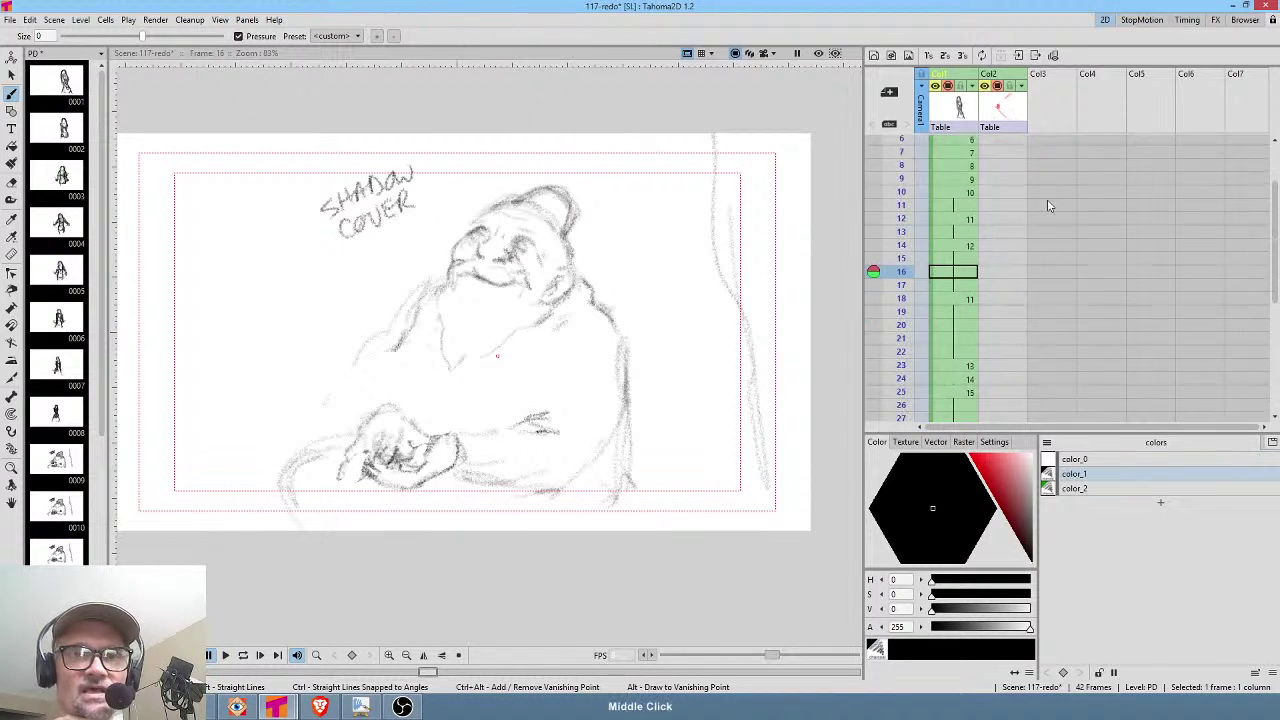
mouse_move(897, 266)
mouse_down()
mouse_move(896, 186)
mouse_move(900, 318)
mouse_up()
scroll(951, 237, down, 1)
key(Down)
key(Down)
key(Down)
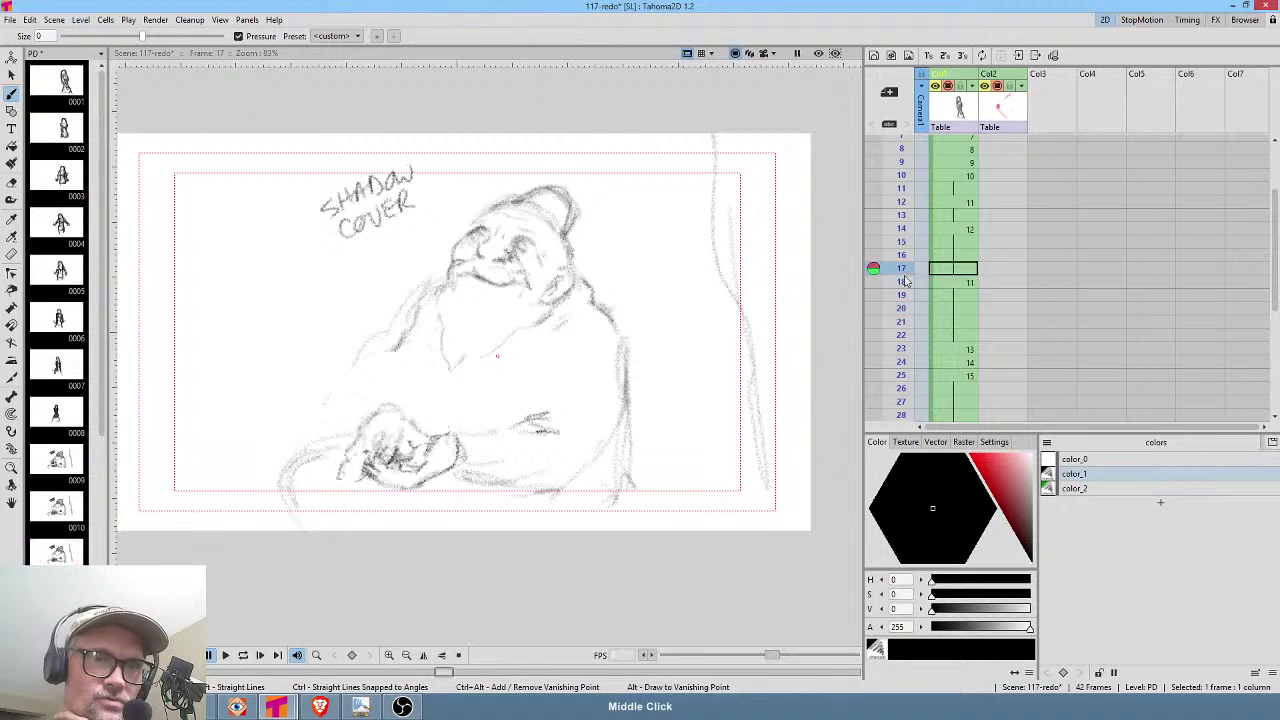
scroll(1021, 282, down, 1)
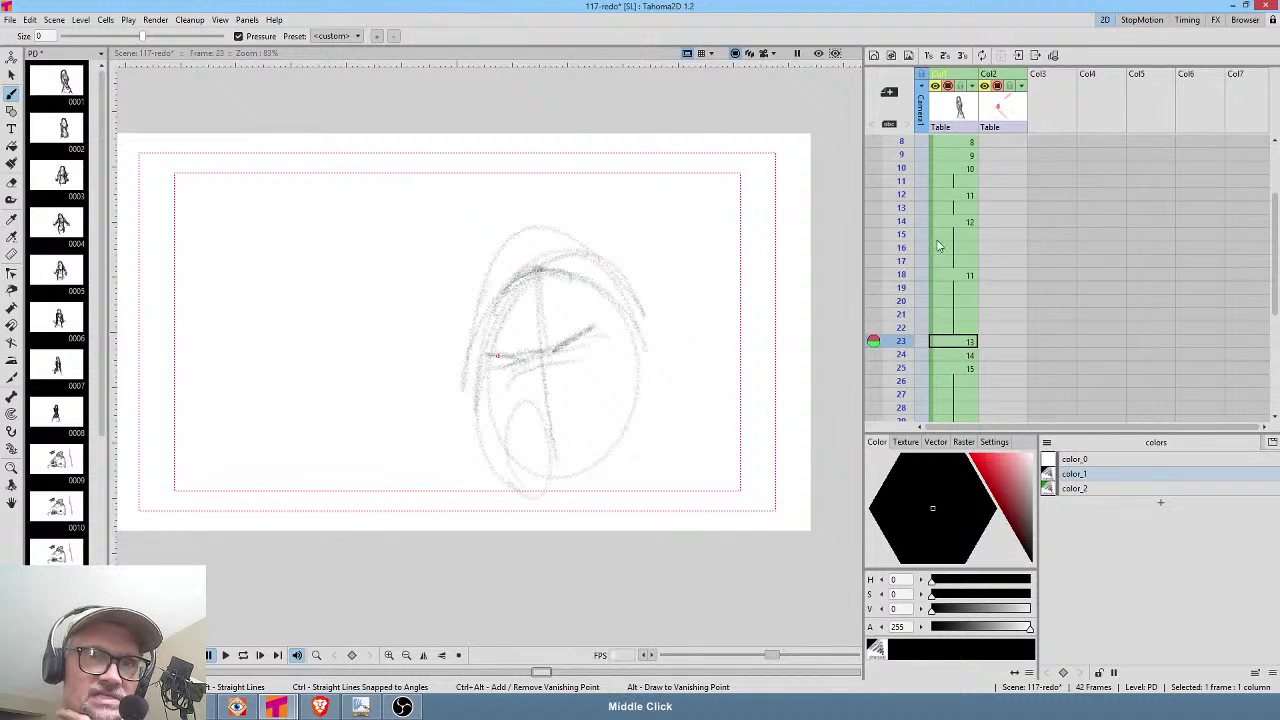
click(966, 274)
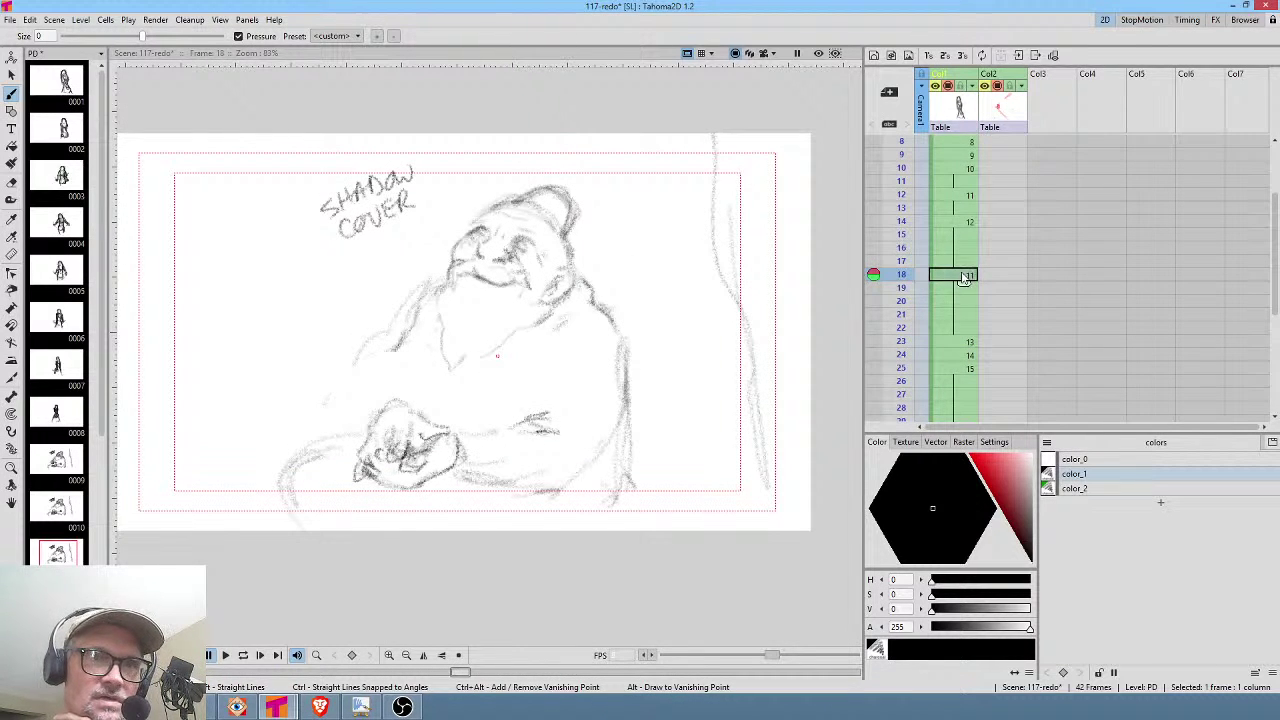
click(906, 329)
click(906, 341)
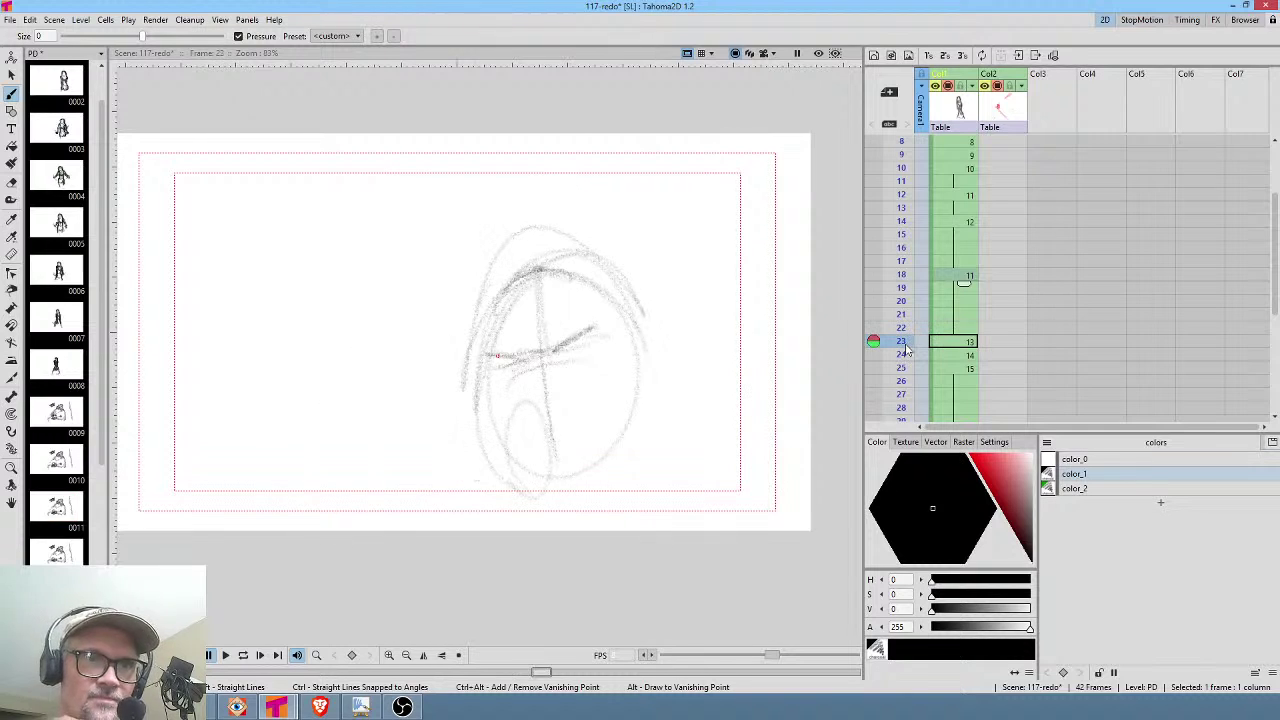
click(906, 328)
click(906, 341)
click(967, 371)
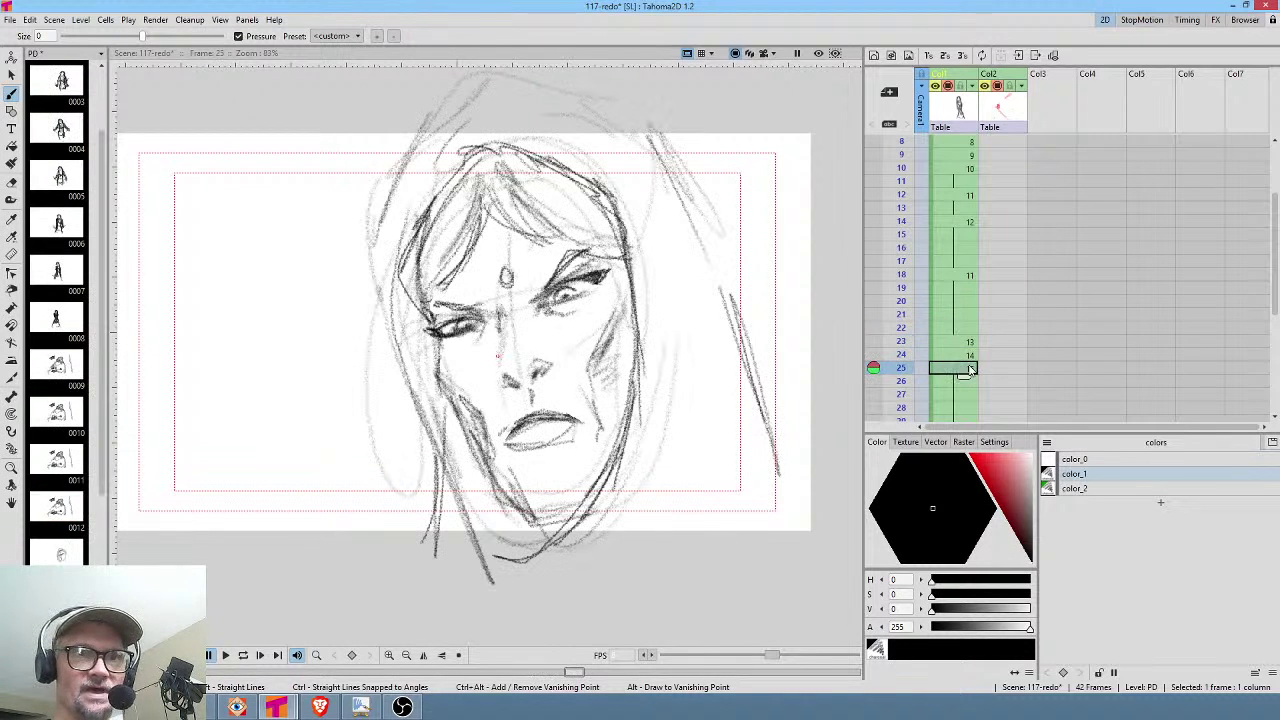
click(963, 342)
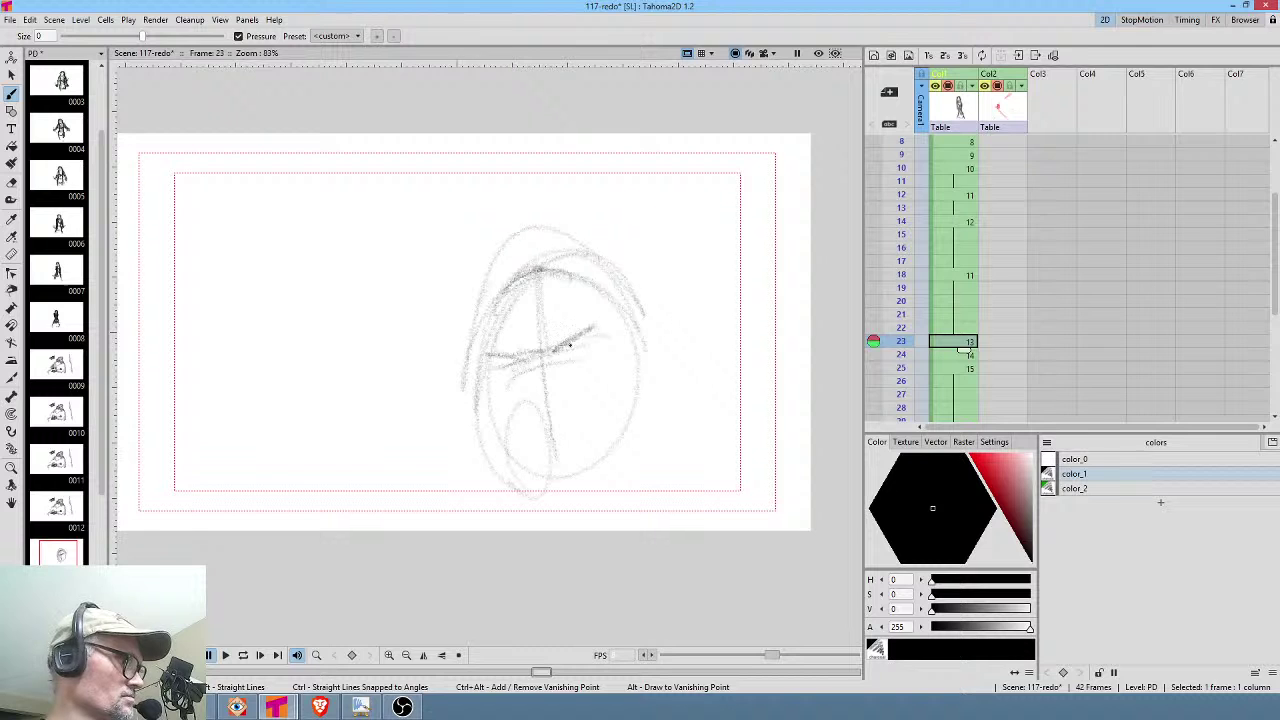
Flip through the drawings from frame 18 to frame 32, examining the woman's close-up and her move back from the camera.
key(comma)
key(period)
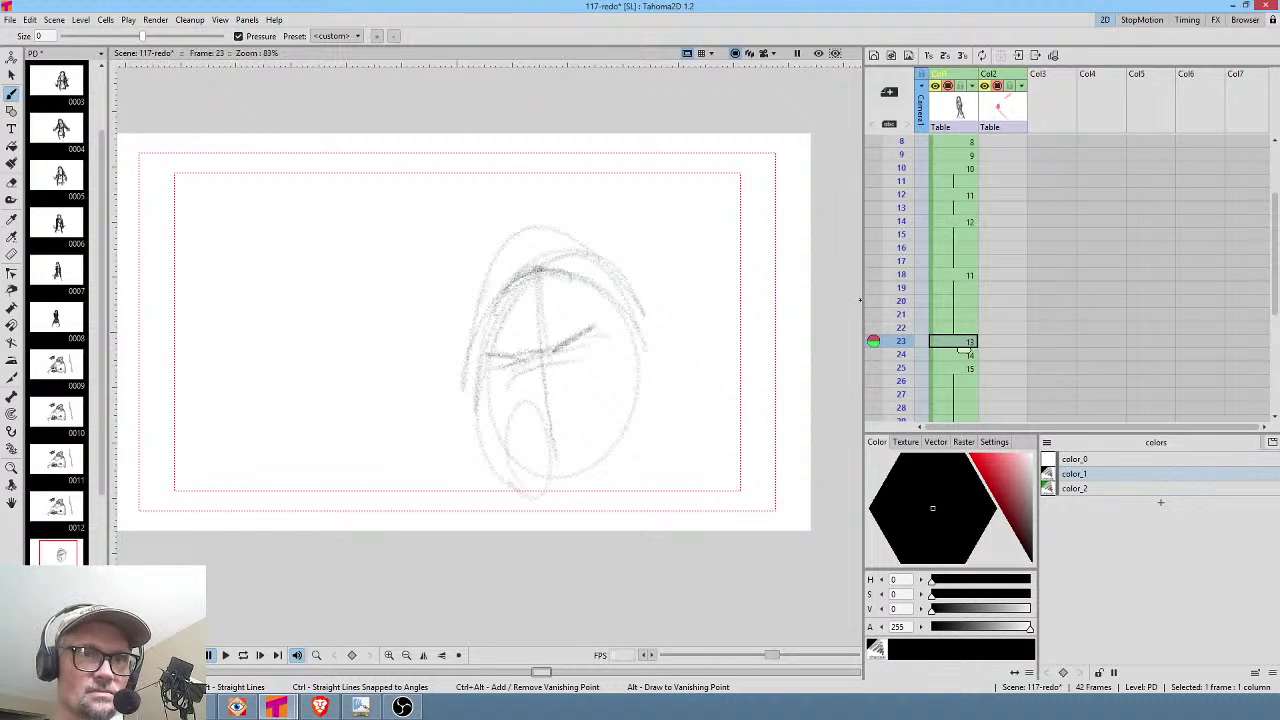
key(comma)
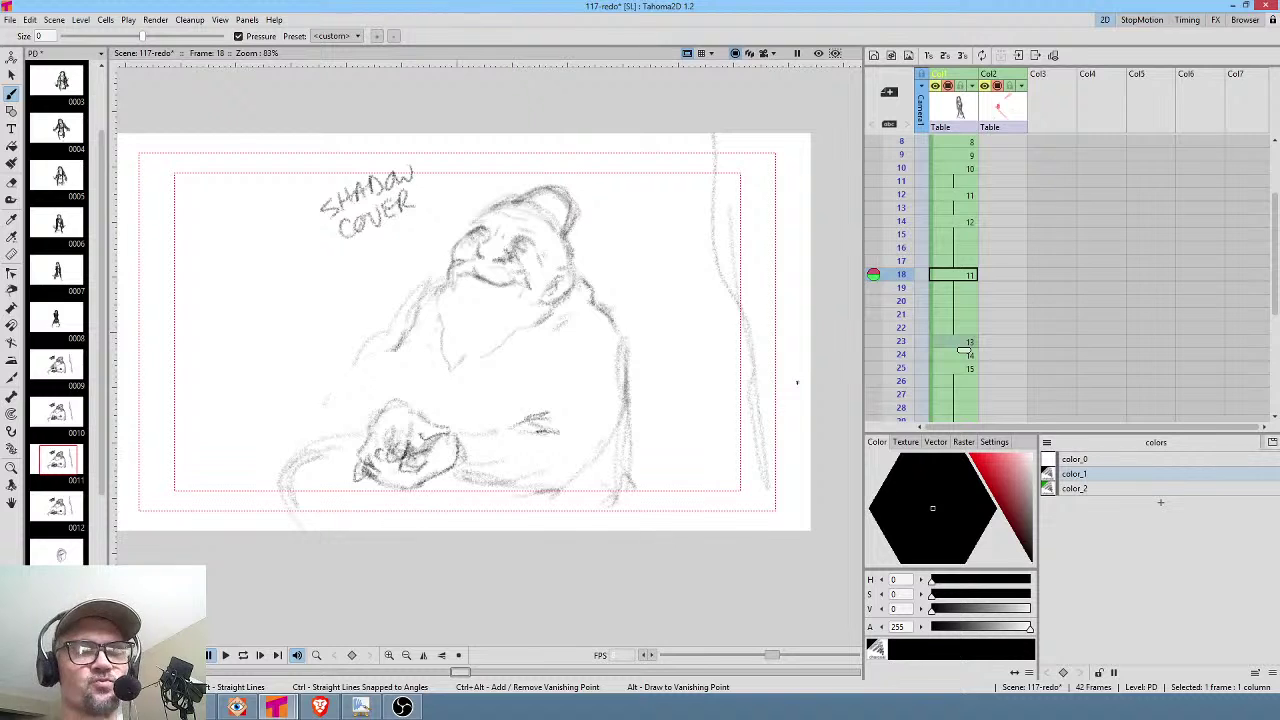
key(period)
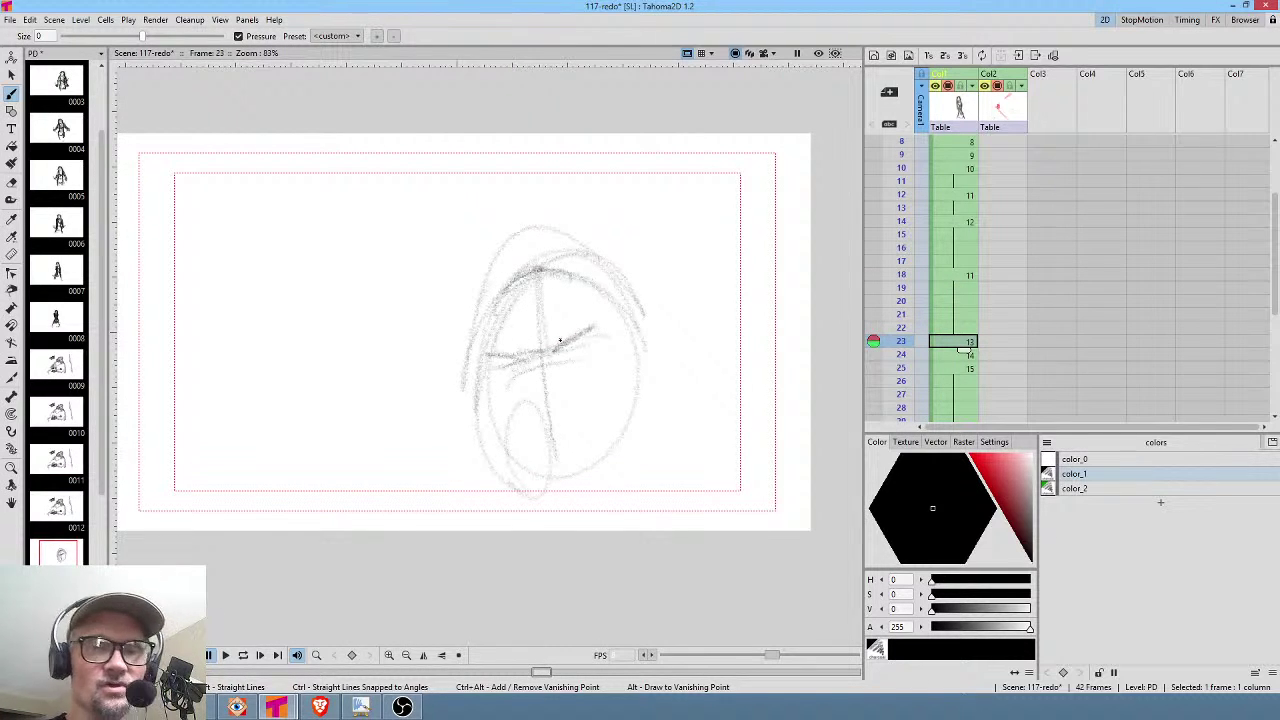
key(period)
key(period)
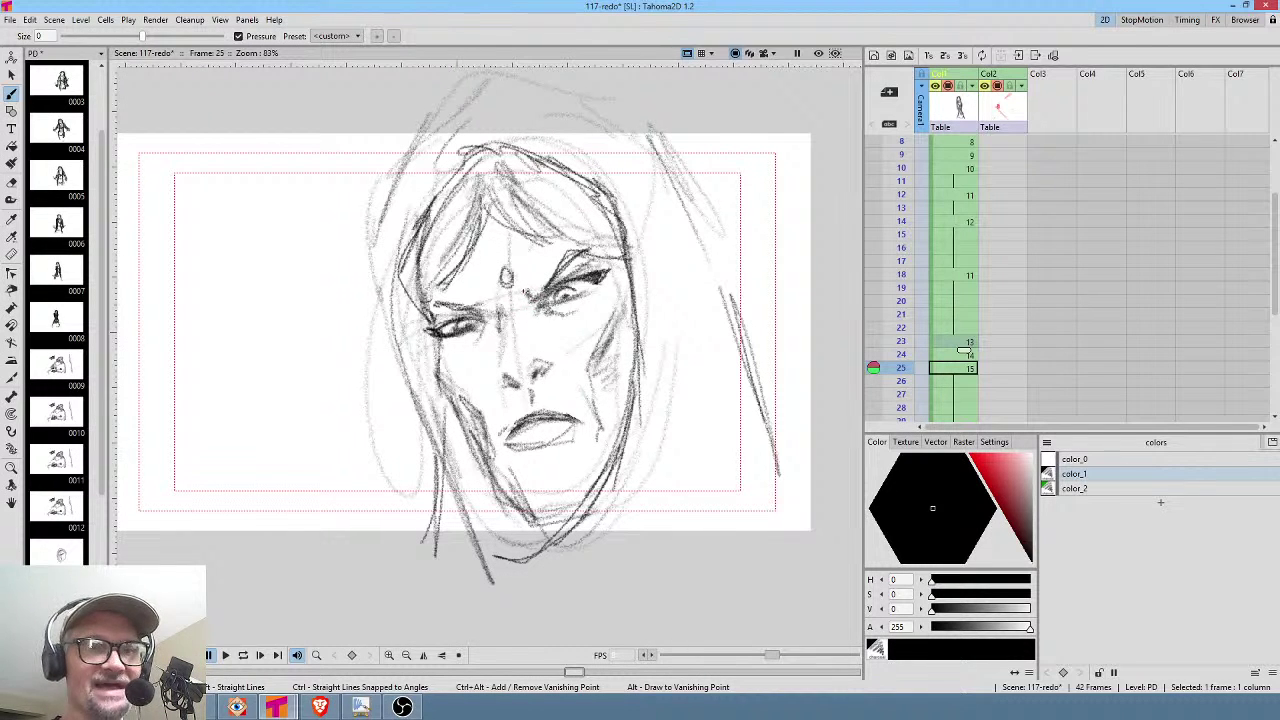
key(period)
key(comma)
key(period)
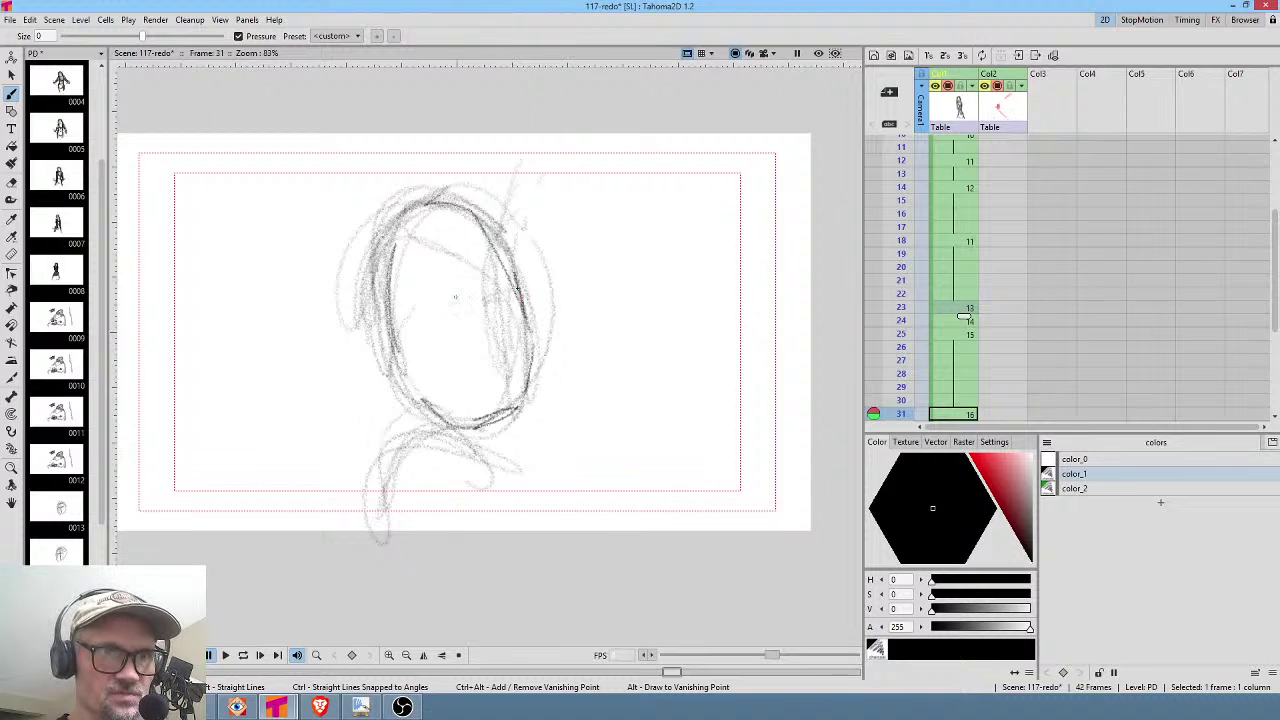
key(period)
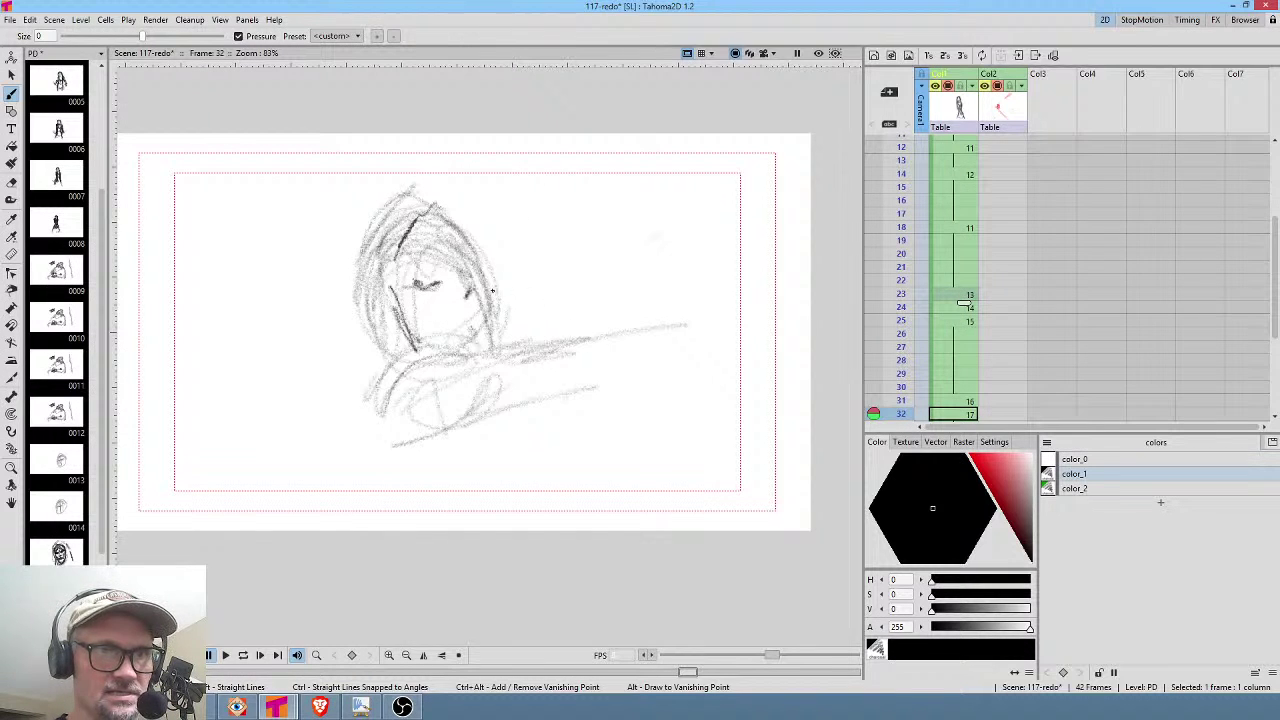
Extend the frame 36 figure with loose body contours, rounded hip curves, and lower leg lines beneath the raised arm.
key(period)
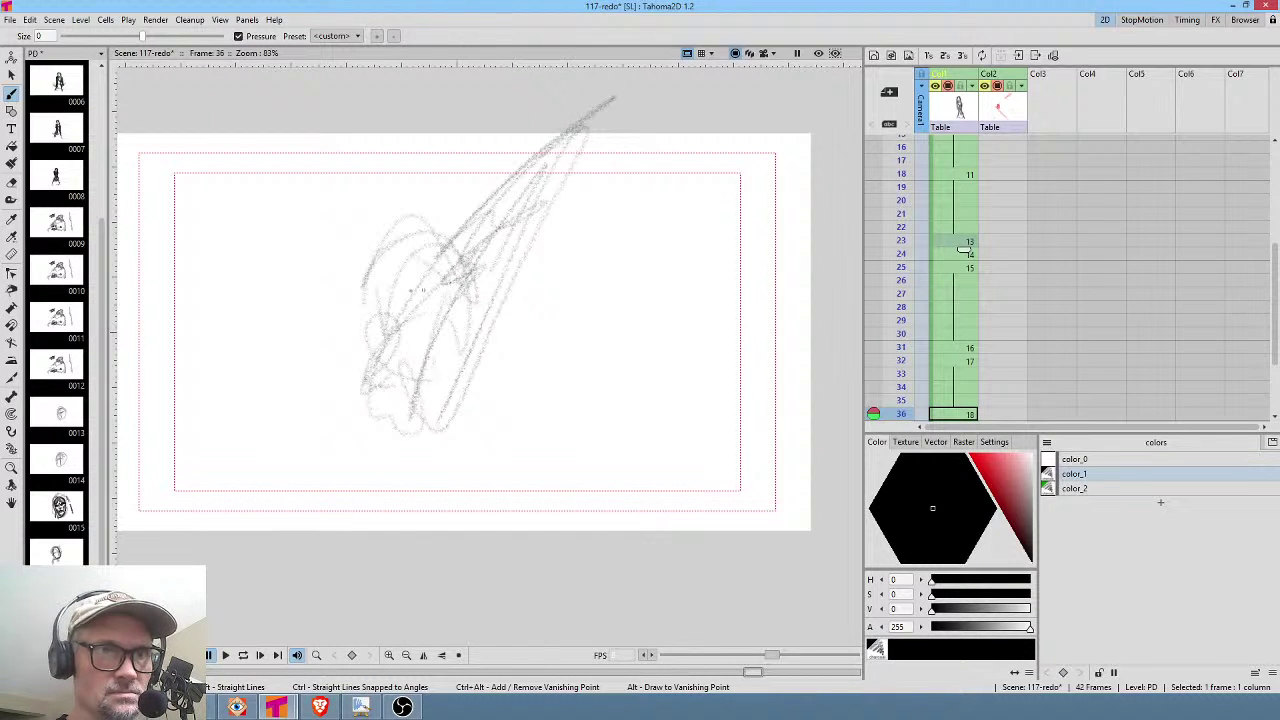
drag(404, 310, 574, 132)
drag(554, 184, 400, 448)
drag(468, 372, 514, 442)
drag(486, 346, 530, 470)
mouse_move(508, 424)
mouse_down()
mouse_move(556, 472)
mouse_move(558, 534)
mouse_up()
drag(420, 432, 520, 504)
drag(516, 430, 534, 470)
drag(468, 404, 530, 476)
drag(440, 470, 512, 510)
drag(396, 413, 430, 511)
mouse_move(380, 364)
mouse_down()
mouse_move(395, 469)
mouse_move(430, 516)
mouse_up()
drag(366, 394, 428, 514)
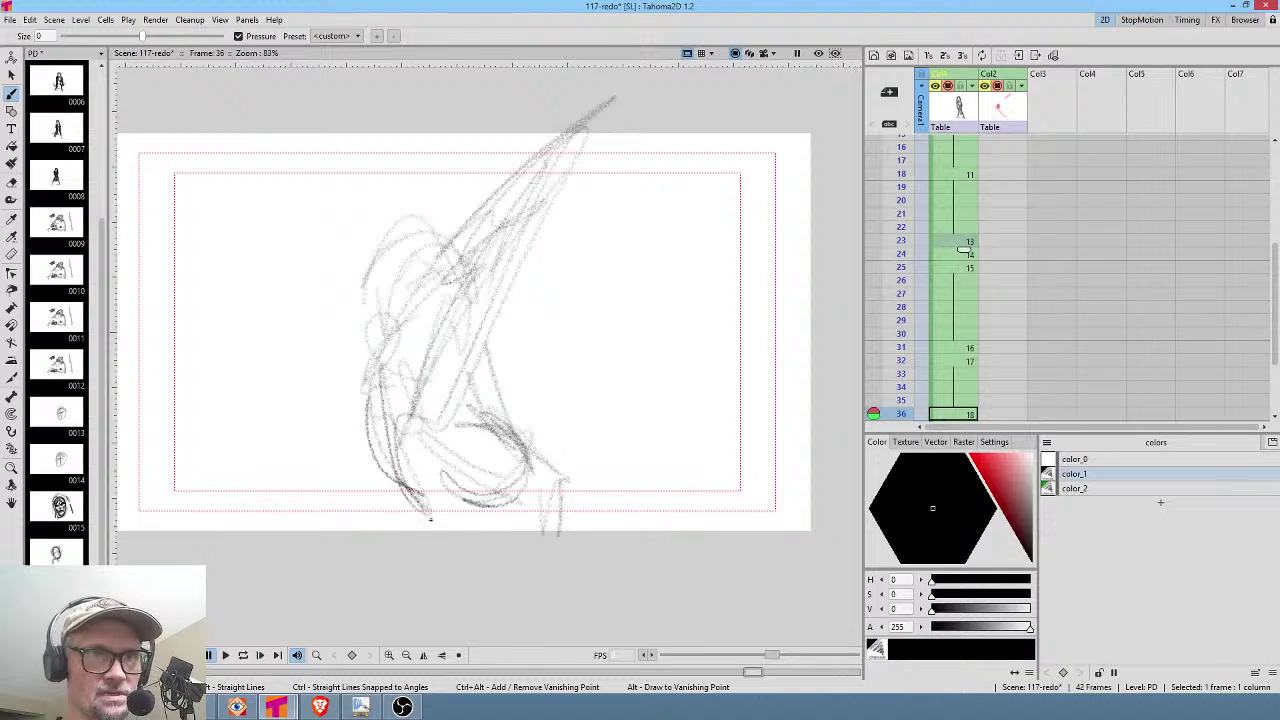
Sketch the chest contours on frame 37 below the shoulder of the extended arm, using overlapping curved strokes.
key(Down)
drag(414, 402, 447, 434)
mouse_move(410, 418)
mouse_down()
mouse_move(438, 434)
mouse_move(421, 484)
mouse_up()
key(Up)
key(Down)
drag(426, 467, 408, 504)
drag(430, 429, 420, 470)
mouse_move(422, 448)
mouse_down()
mouse_move(466, 488)
mouse_move(440, 500)
mouse_move(456, 500)
mouse_move(494, 546)
mouse_up()
Rough in the hooded woman's shoulders, chest curve, and outstretched arm beneath her face on frame 38.
key(Down)
mouse_move(430, 500)
mouse_down()
mouse_move(470, 566)
mouse_move(580, 430)
mouse_up()
mouse_move(431, 426)
mouse_down()
mouse_move(338, 549)
mouse_move(351, 459)
mouse_move(378, 536)
mouse_up()
drag(420, 450, 444, 490)
drag(513, 394, 631, 383)
mouse_move(648, 348)
mouse_down()
mouse_move(586, 408)
mouse_move(619, 416)
mouse_up()
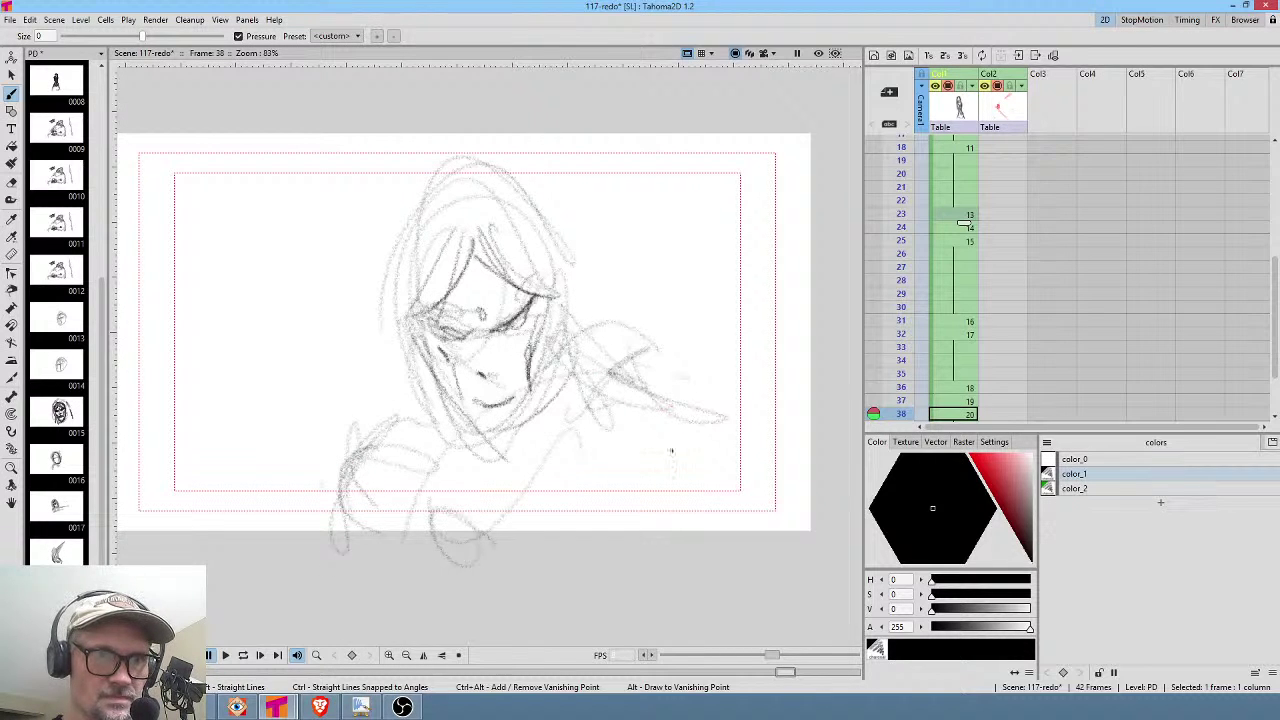
Add the far shoulder and the other side of the chest to the frame 37 figure, checking it against frame 36.
key(Up)
key(Up)
key(Down)
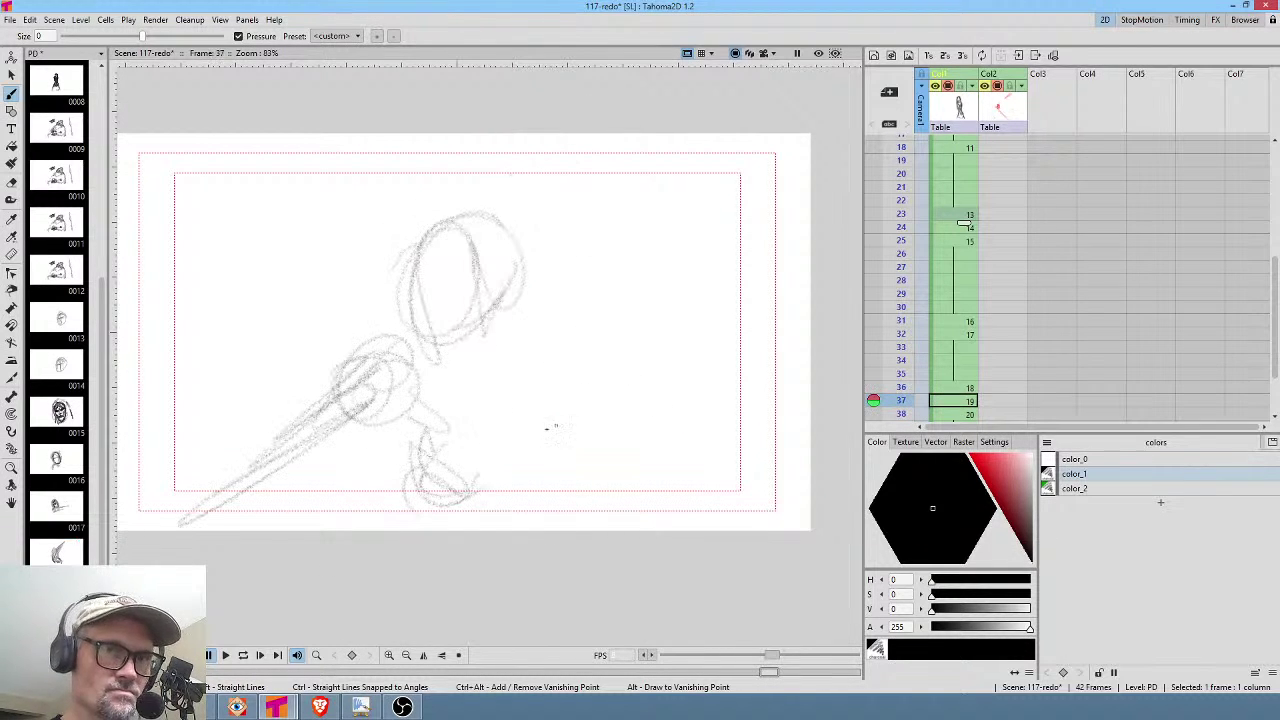
mouse_move(498, 462)
mouse_down()
mouse_move(580, 498)
mouse_move(497, 486)
mouse_move(559, 445)
mouse_move(578, 469)
mouse_move(544, 374)
mouse_move(556, 359)
mouse_move(579, 374)
mouse_move(424, 262)
mouse_move(468, 356)
mouse_move(488, 346)
mouse_move(480, 320)
mouse_move(501, 225)
mouse_move(530, 231)
mouse_move(464, 315)
mouse_move(438, 287)
mouse_move(517, 309)
mouse_up()
key(Up)
key(Down)
Strengthen the cheek and jaw contours, nose, shaded eyes, and angled brows of the woman's face on frame 38.
key(Down)
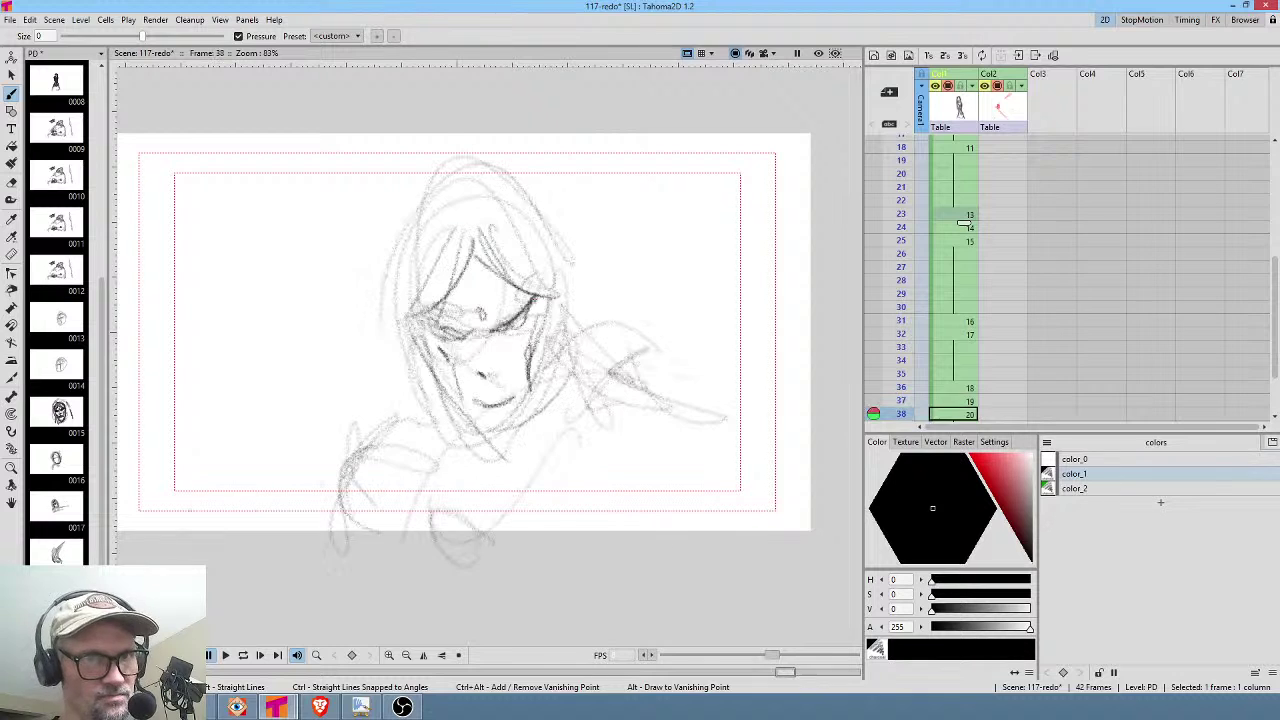
mouse_move(537, 336)
mouse_down()
mouse_move(504, 443)
mouse_move(472, 426)
mouse_move(523, 430)
mouse_up()
mouse_move(551, 377)
mouse_down()
mouse_move(535, 410)
mouse_move(544, 294)
mouse_up()
drag(432, 330, 450, 395)
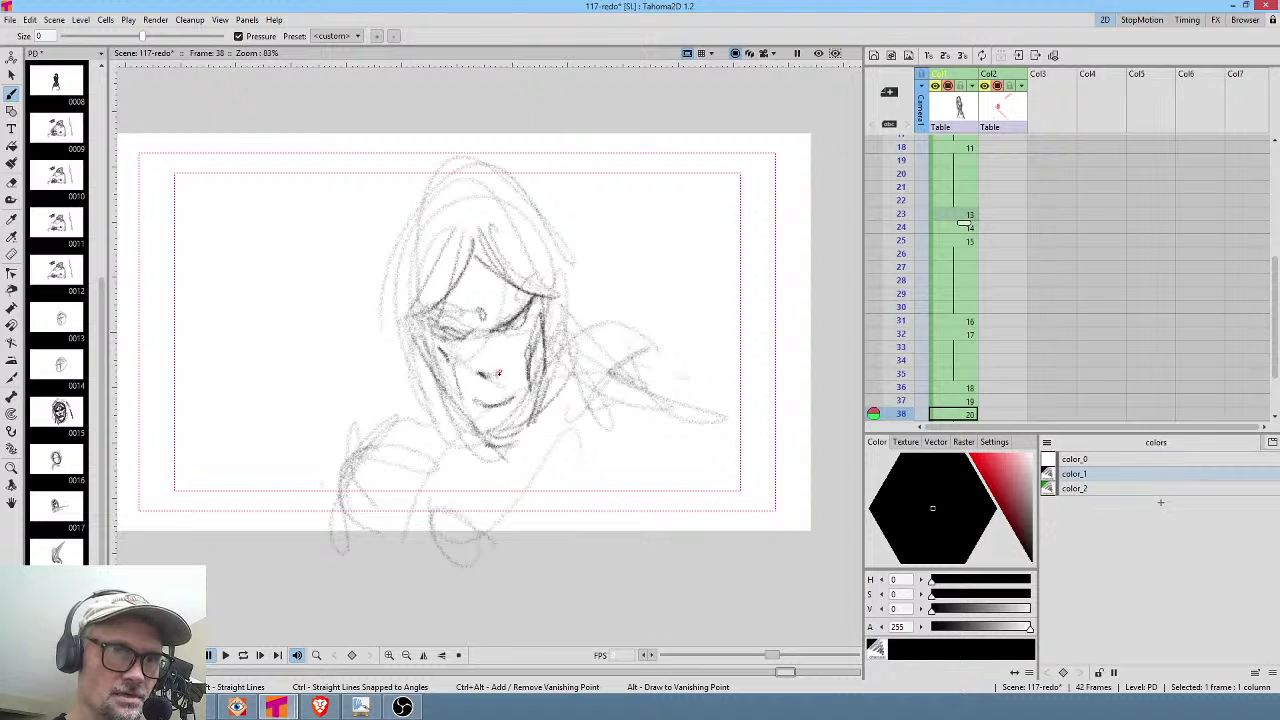
mouse_move(470, 333)
mouse_down()
mouse_move(438, 332)
mouse_move(519, 326)
mouse_up()
drag(510, 330, 528, 314)
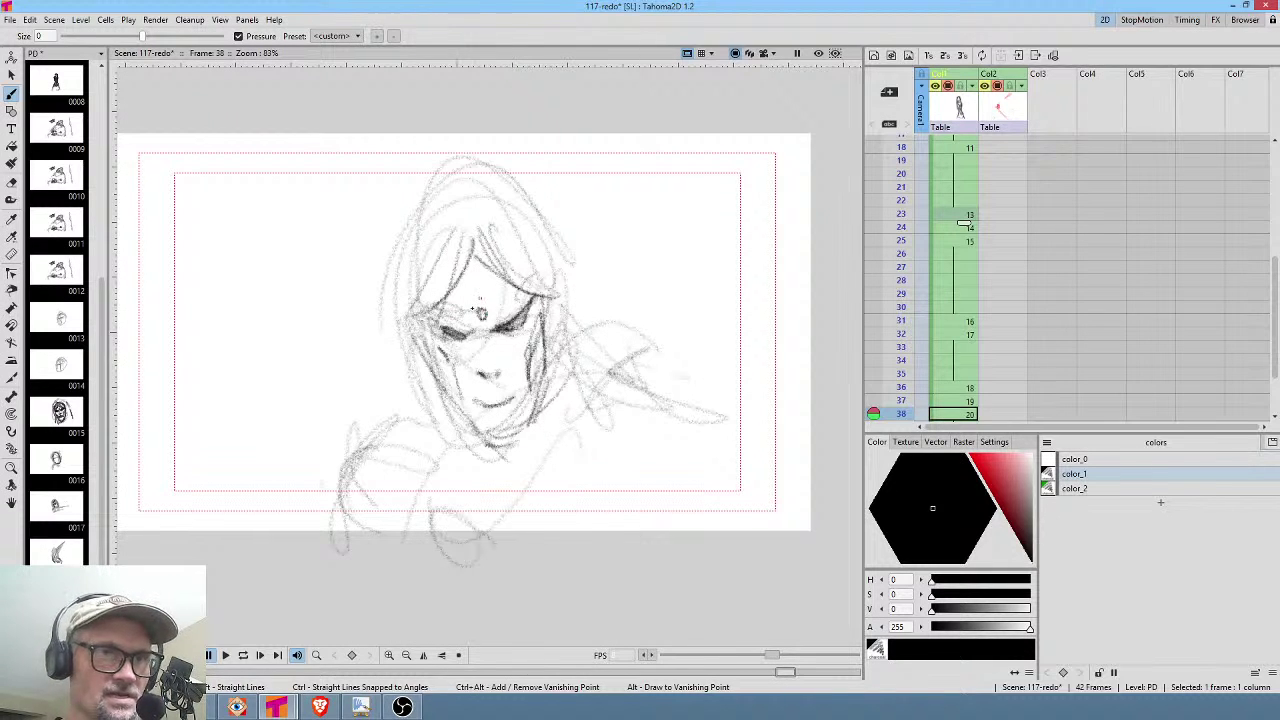
mouse_move(463, 318)
mouse_down()
mouse_move(440, 316)
mouse_move(507, 312)
mouse_move(520, 326)
mouse_up()
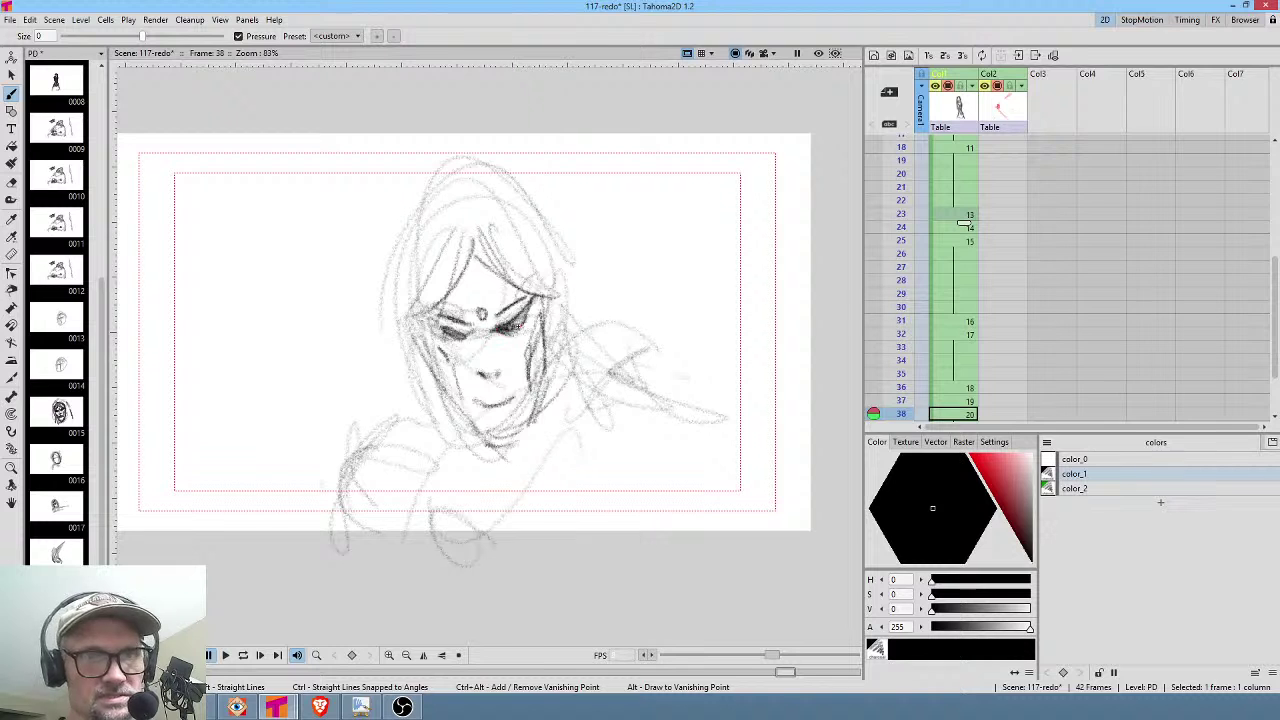
Play back the sequence, compare frames 25 to 32, and mark the mouth and nose on the frame 31 face.
key(p)
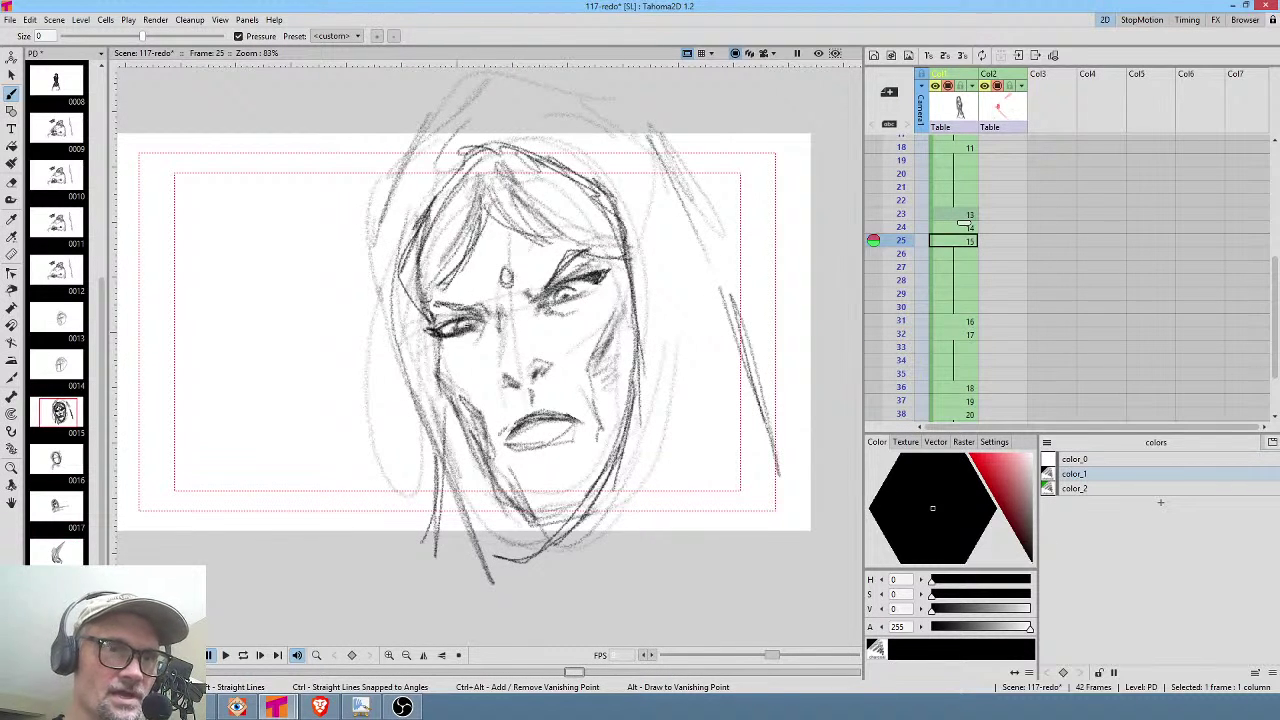
mouse_move(466, 303)
mouse_down()
mouse_move(415, 304)
mouse_move(450, 295)
mouse_move(414, 318)
mouse_move(521, 297)
mouse_move(513, 280)
mouse_move(508, 308)
mouse_move(502, 287)
mouse_move(426, 268)
mouse_move(420, 283)
mouse_move(433, 293)
mouse_move(476, 282)
mouse_up()
key(comma)
key(period)
key(period)
key(period)
key(comma)
key(comma)
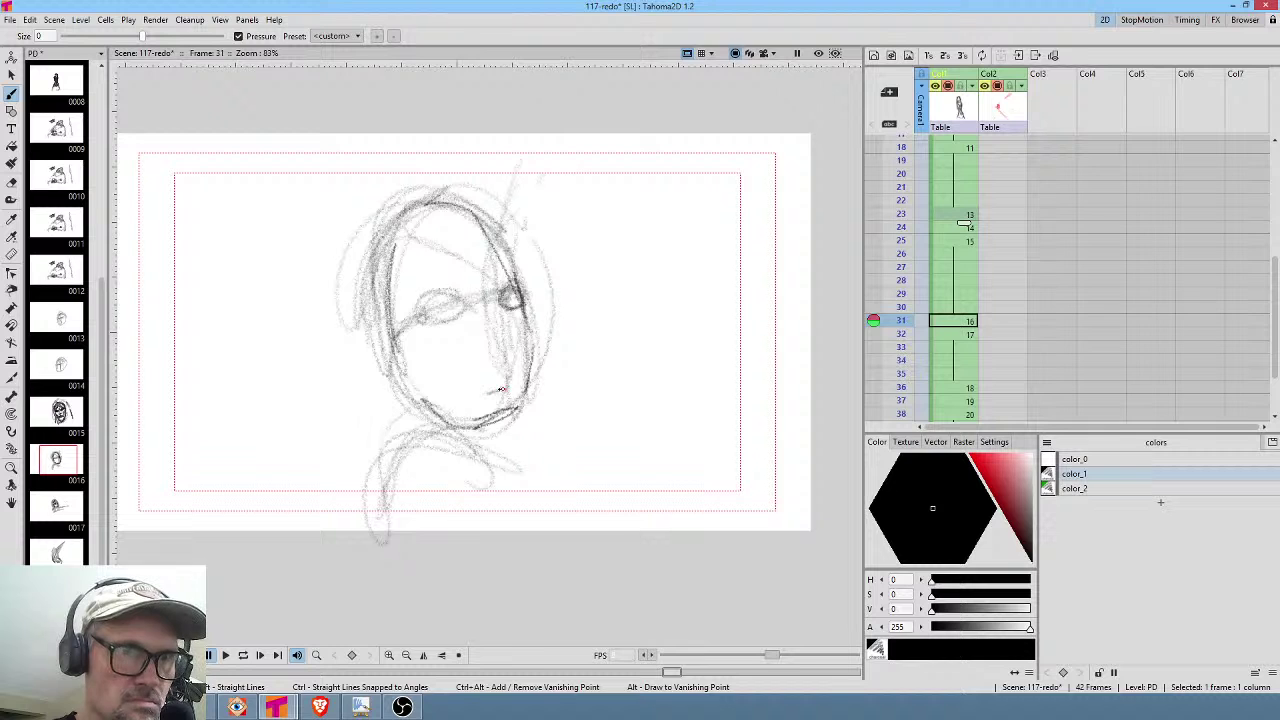
drag(486, 392, 506, 386)
drag(504, 327, 501, 342)
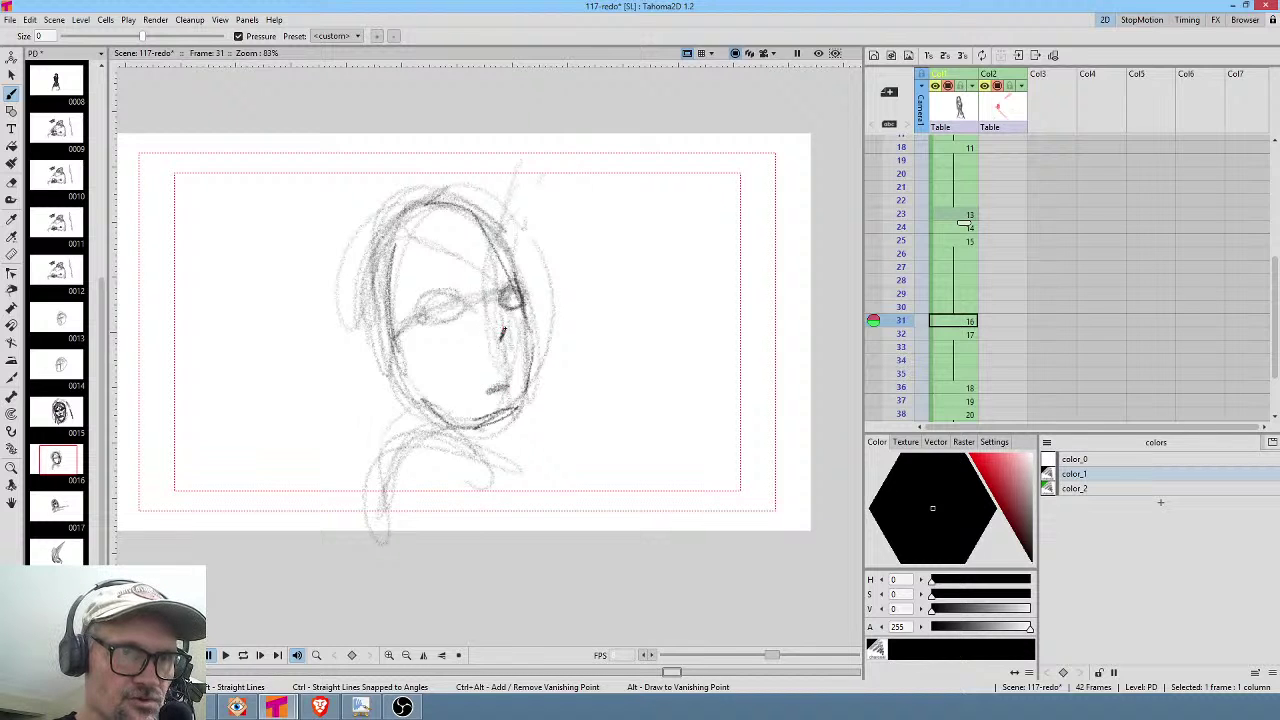
Darken the far eye and nose of the frame 31 face while flipping against the neighbouring drawings.
key(period)
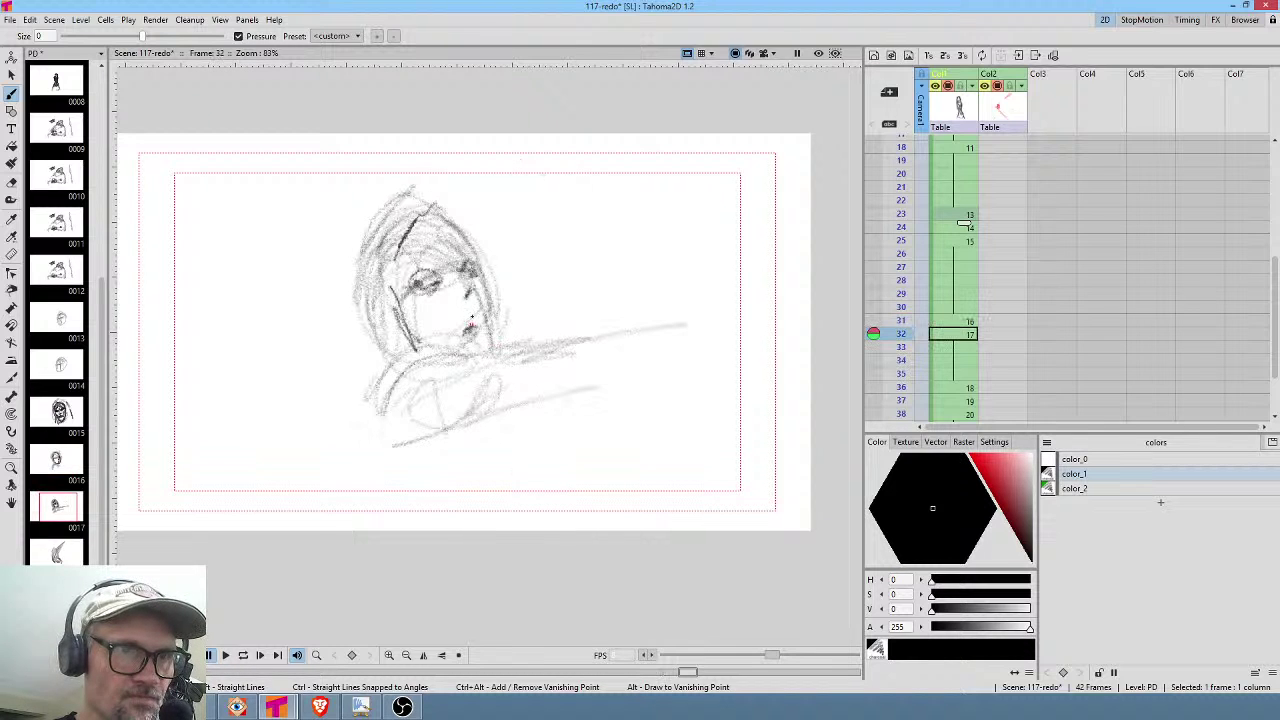
key(period)
key(period)
key(comma)
key(comma)
key(comma)
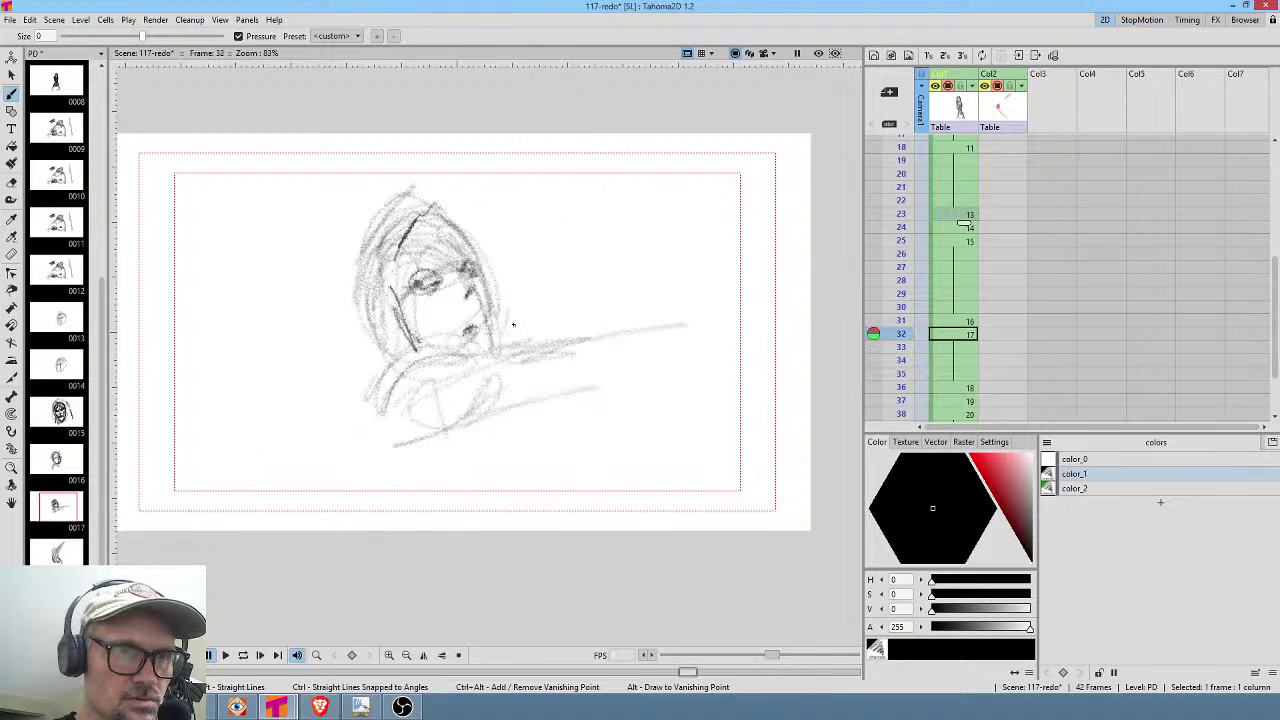
key(comma)
key(period)
key(comma)
key(period)
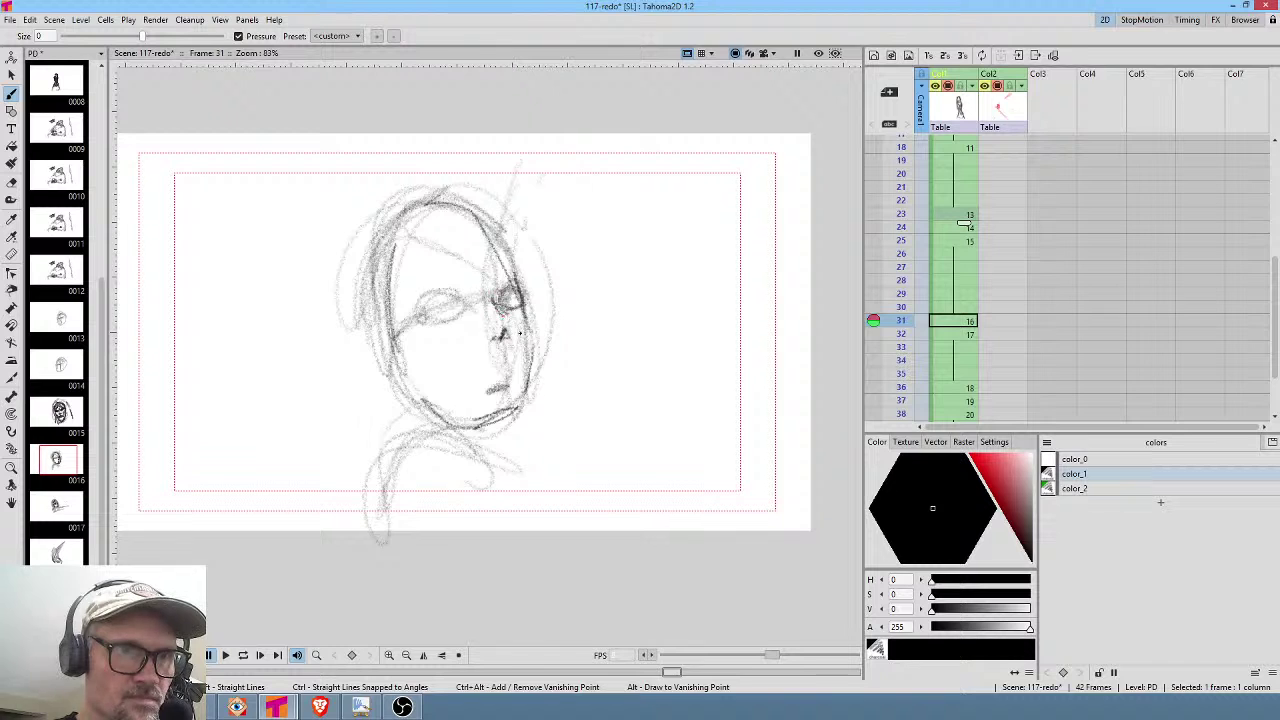
Add light head construction strokes to the frame 36 figure beside the raised arm, comparing it with the frame 32 drawing.
key(period)
key(period)
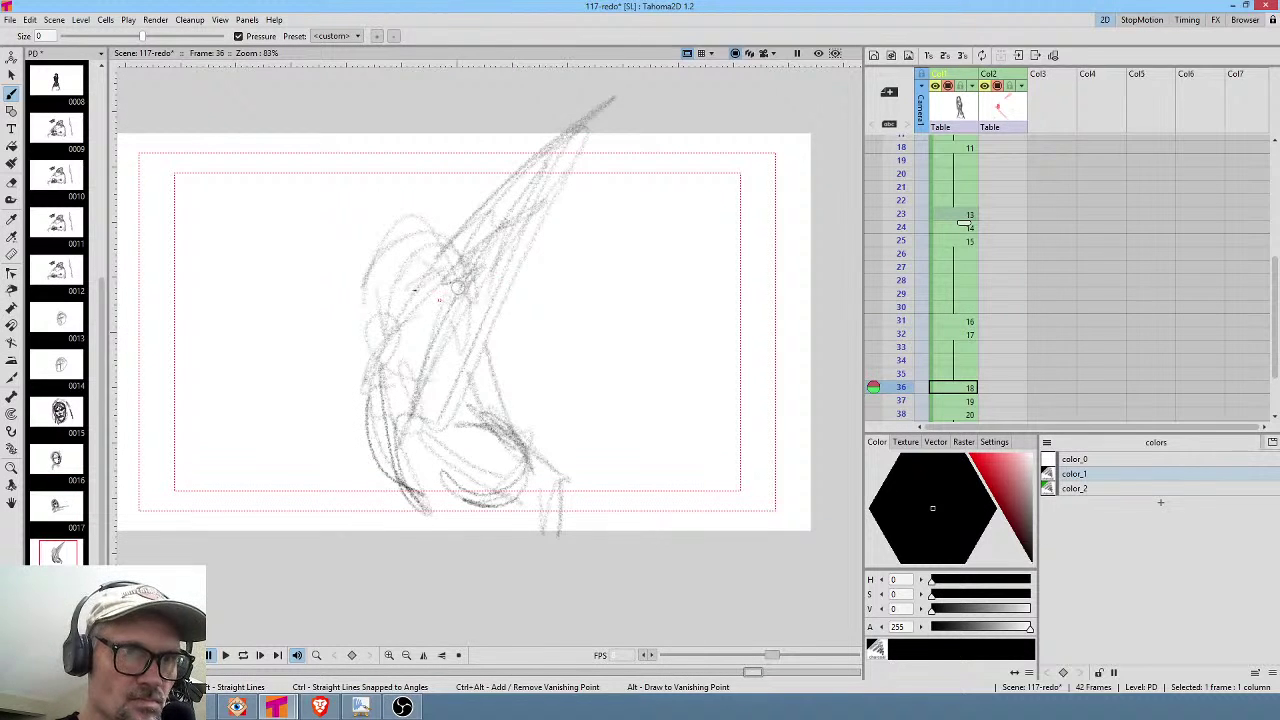
drag(364, 325, 388, 317)
key(comma)
key(period)
mouse_move(388, 266)
mouse_down()
mouse_move(398, 322)
mouse_move(390, 266)
mouse_up()
mouse_move(398, 312)
mouse_down()
mouse_move(437, 252)
mouse_move(369, 244)
mouse_move(356, 336)
mouse_up()
key(comma)
key(period)
Draw the eye line and the vertical centre line across the tilted head on frame 37.
key(period)
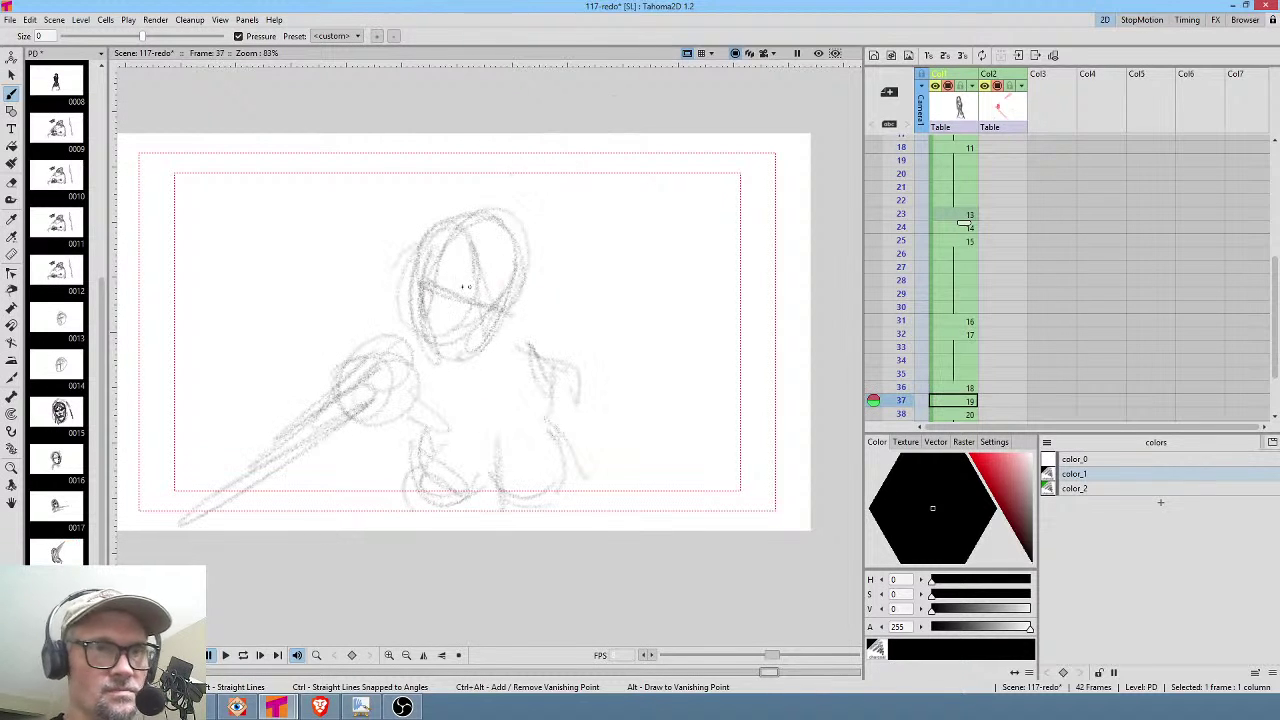
drag(434, 286, 462, 300)
drag(488, 230, 456, 344)
Mirror the view and sketch the parted hairline, brows, mouth, and jaw on the frame 37 head, then restore the view.
key(shift+h)
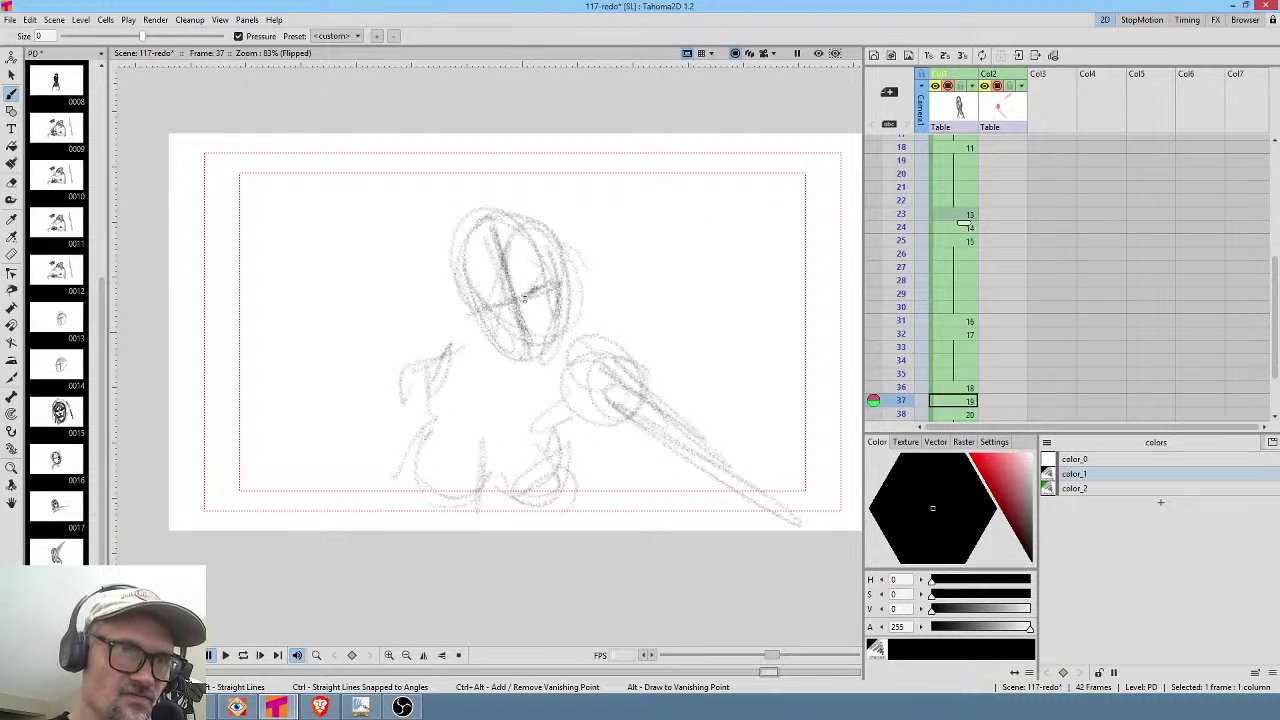
drag(470, 278, 556, 248)
drag(470, 210, 476, 300)
mouse_move(500, 236)
mouse_down()
mouse_move(466, 310)
mouse_move(558, 266)
mouse_move(568, 280)
mouse_move(474, 298)
mouse_move(466, 280)
mouse_up()
mouse_move(484, 322)
mouse_down()
mouse_move(530, 360)
mouse_move(556, 356)
mouse_move(504, 364)
mouse_up()
mouse_move(498, 346)
mouse_down()
mouse_move(551, 362)
mouse_move(565, 300)
mouse_up()
mouse_move(480, 302)
mouse_down()
mouse_move(519, 302)
mouse_move(499, 300)
mouse_up()
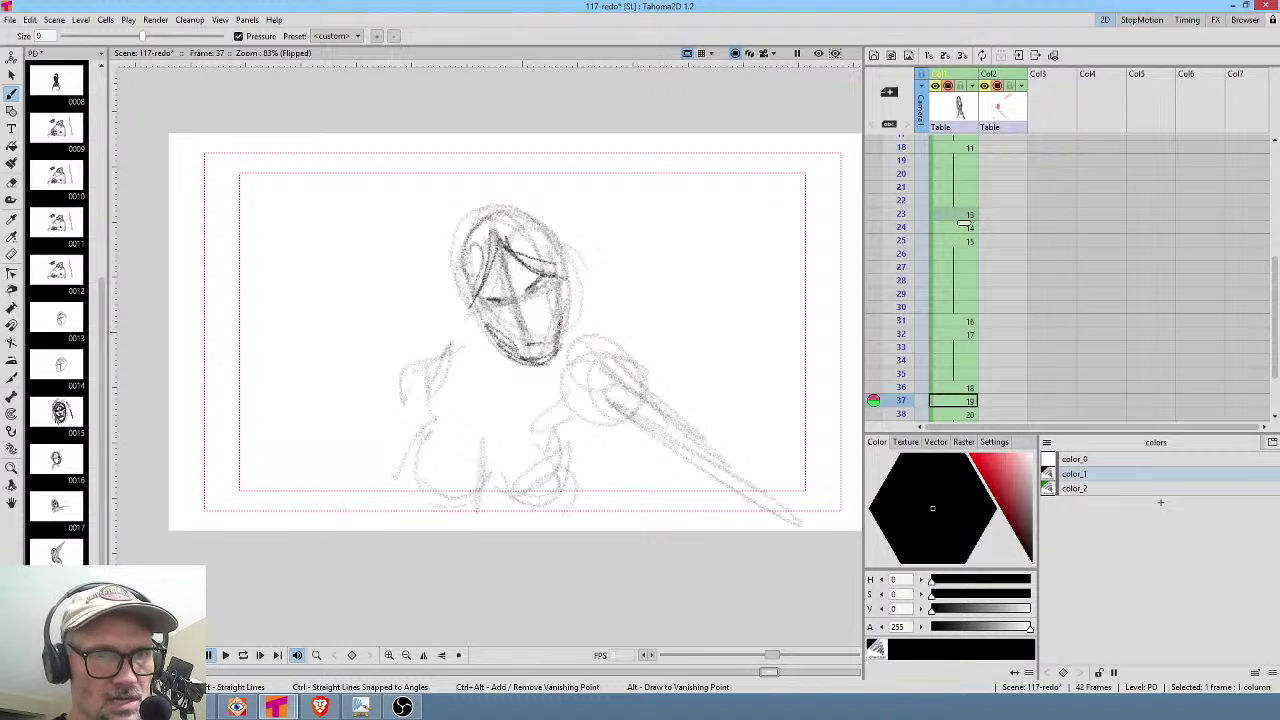
key(h)
Define the neck, both shoulders, neckline, and upper arm contours on frame 38 with darker strokes.
key(Down)
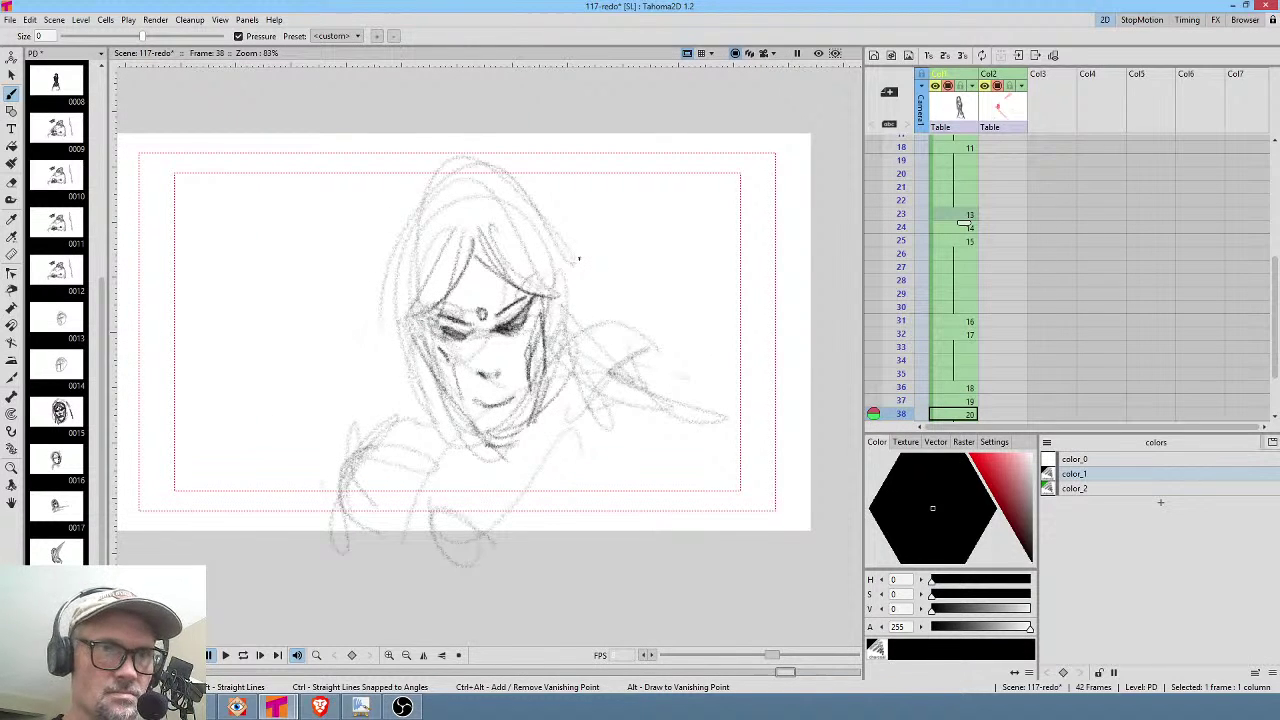
key(Up)
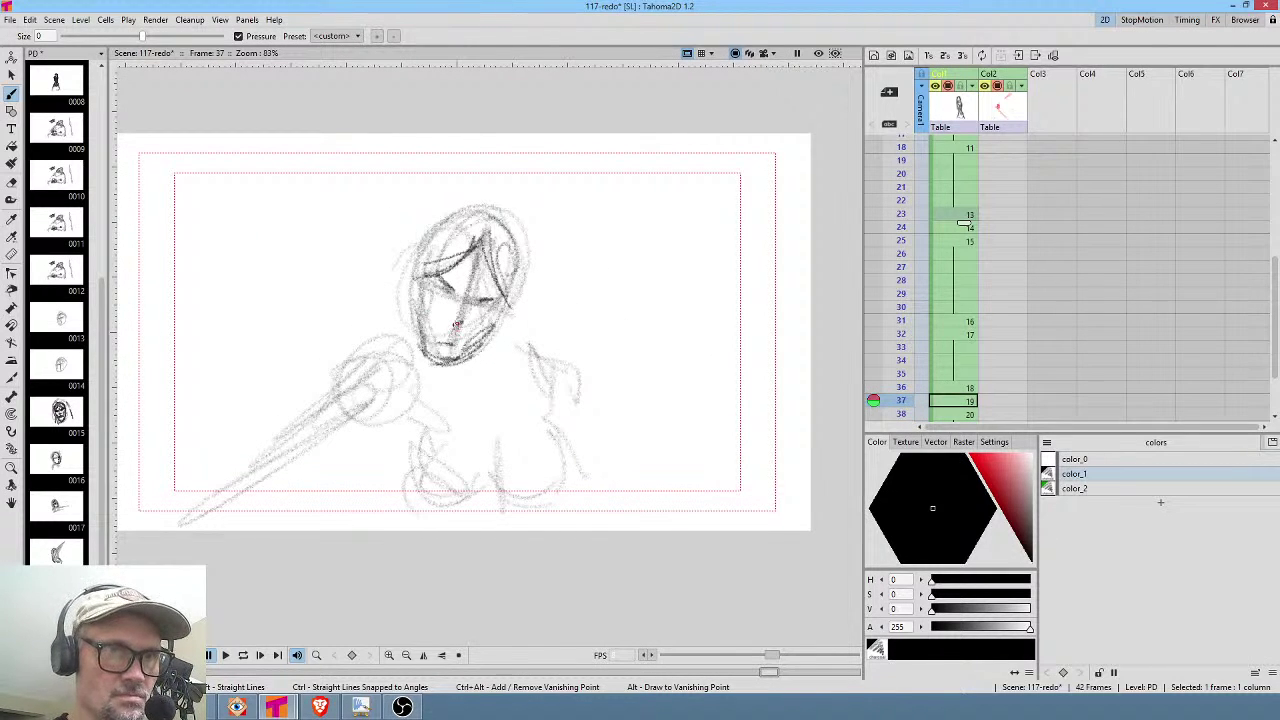
key(Down)
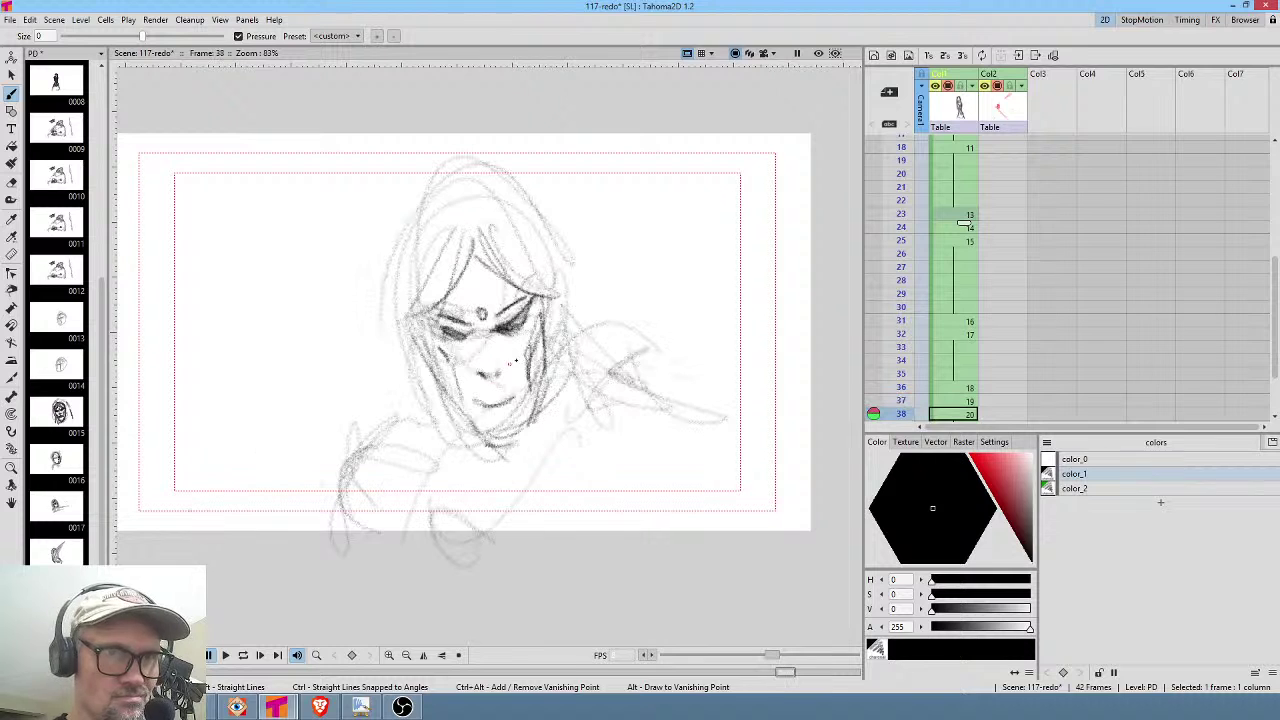
mouse_move(432, 374)
mouse_down()
mouse_move(405, 445)
mouse_move(414, 440)
mouse_move(348, 493)
mouse_move(360, 524)
mouse_move(380, 456)
mouse_move(505, 540)
mouse_move(606, 432)
mouse_move(634, 430)
mouse_move(560, 288)
mouse_move(582, 362)
mouse_move(630, 405)
mouse_up()
drag(688, 446, 702, 490)
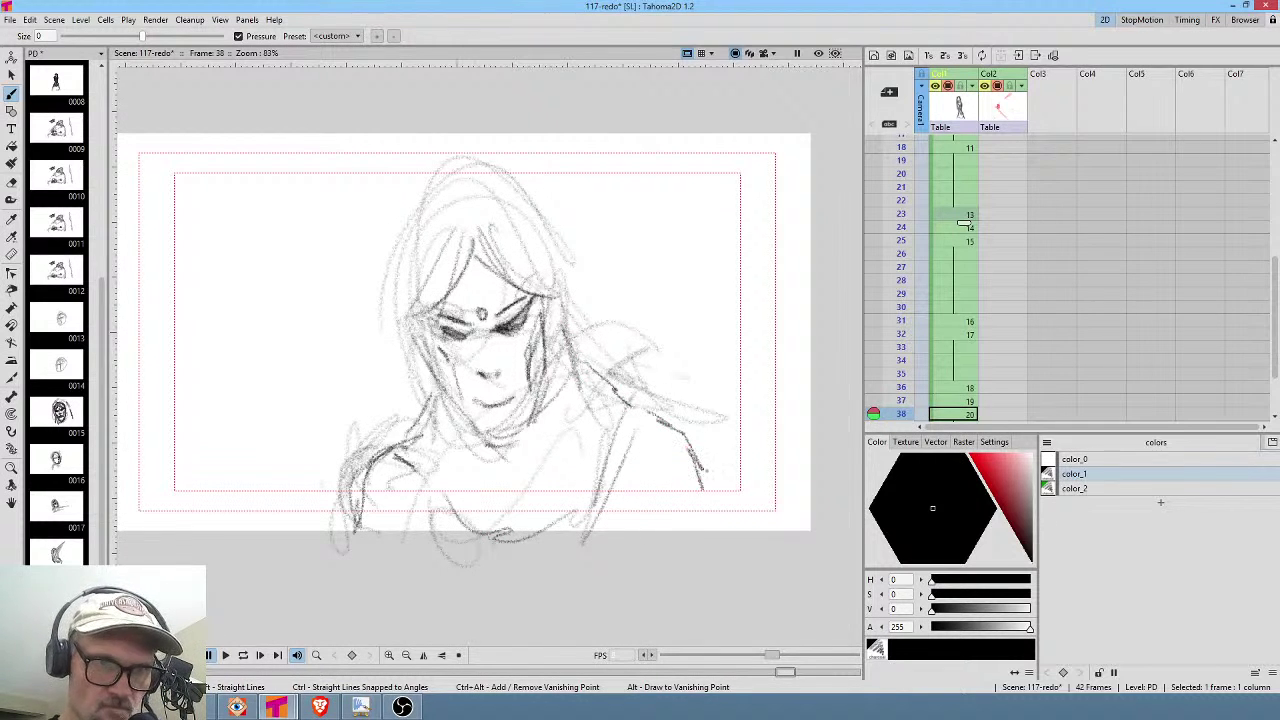
Add a cheekbone line and darken the near eye on the frame 32 face, comparing it with adjacent drawings.
key(comma)
key(comma)
key(comma)
key(comma)
key(period)
key(period)
key(comma)
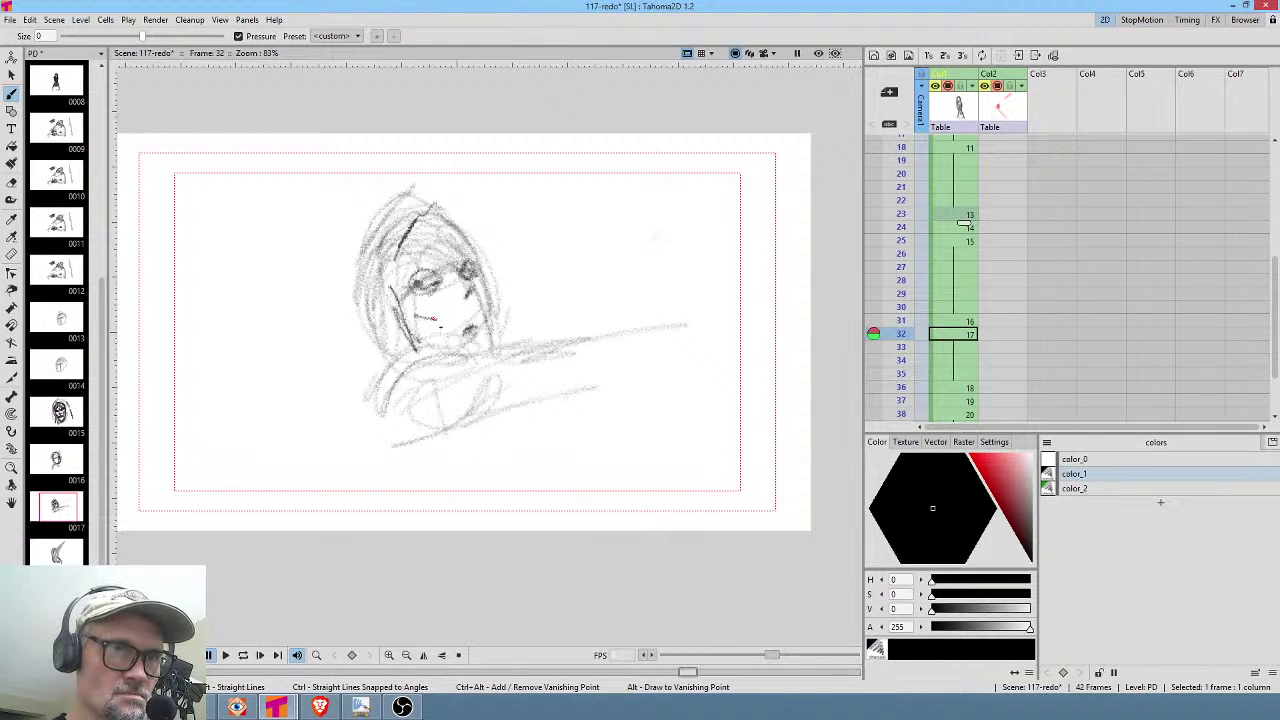
key(period)
key(comma)
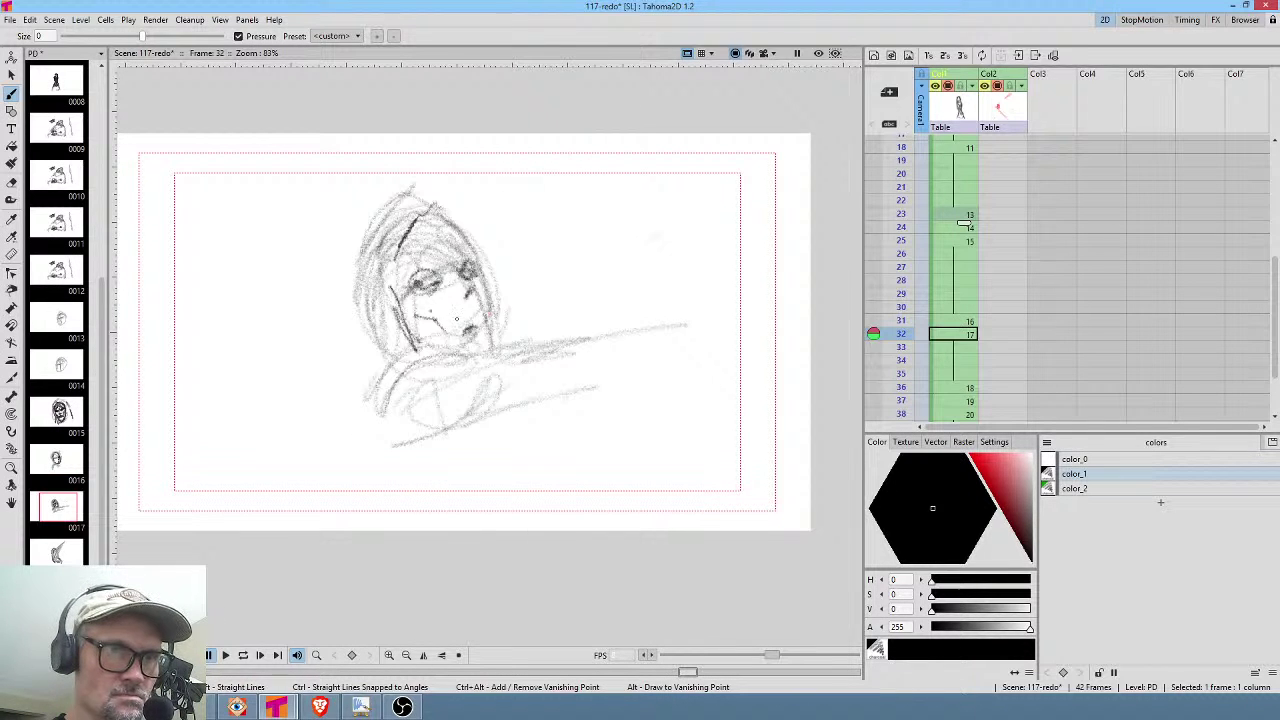
drag(425, 281, 459, 270)
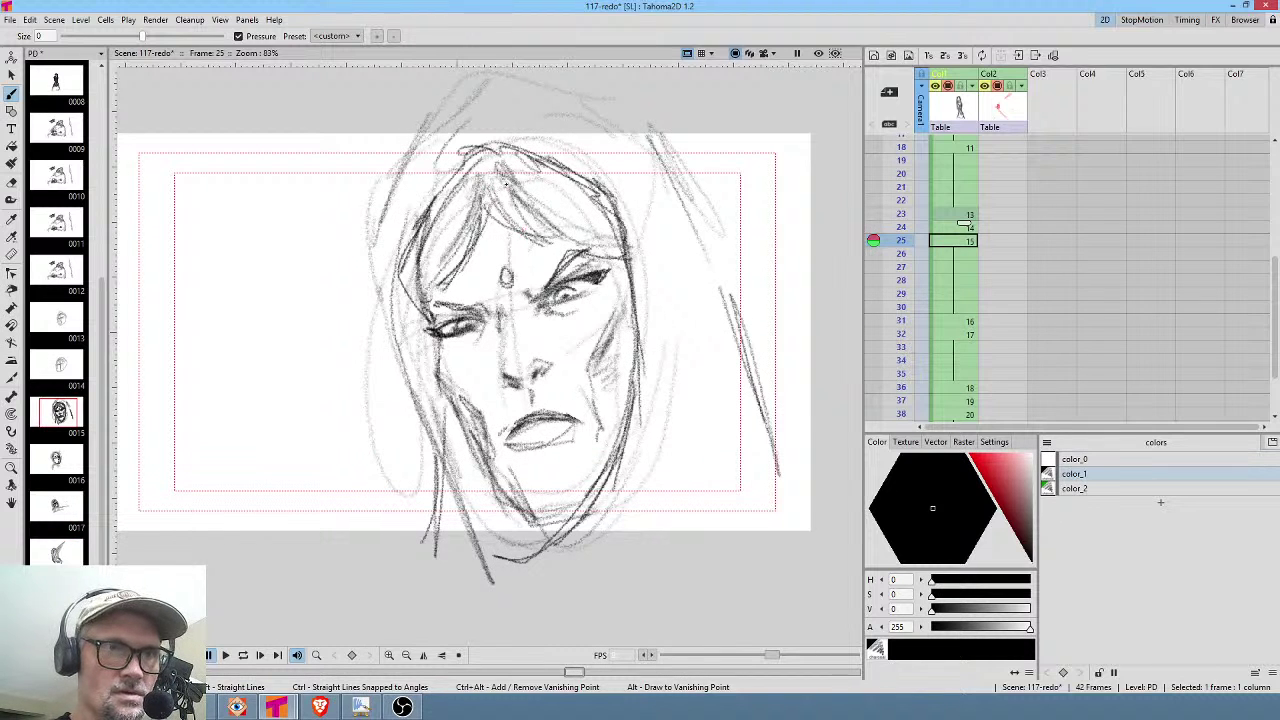
Draw the centre-parted hairline across the forehead of the frame 31 head, matching it to the frame 25 close-up.
key(period)
mouse_move(451, 218)
mouse_down()
mouse_move(432, 272)
mouse_move(399, 306)
mouse_move(434, 270)
mouse_move(403, 270)
mouse_up()
key(period)
key(period)
key(comma)
key(comma)
key(comma)
key(period)
mouse_move(452, 217)
mouse_down()
mouse_move(508, 256)
mouse_move(490, 250)
mouse_up()
mouse_move(464, 220)
mouse_down()
mouse_move(418, 252)
mouse_move(468, 206)
mouse_move(352, 268)
mouse_up()
Sketch the hood's long contours over the head and down the back on frame 31, plus the far face edge.
mouse_move(400, 184)
mouse_down()
mouse_move(327, 292)
mouse_move(334, 262)
mouse_move(322, 444)
mouse_up()
drag(345, 328, 335, 490)
drag(350, 370, 338, 440)
drag(348, 260, 480, 148)
drag(541, 328, 532, 372)
Draw the angular cheekbone hollow and reinforce the far cheek contour on frame 31, using frame 25 as reference.
key(comma)
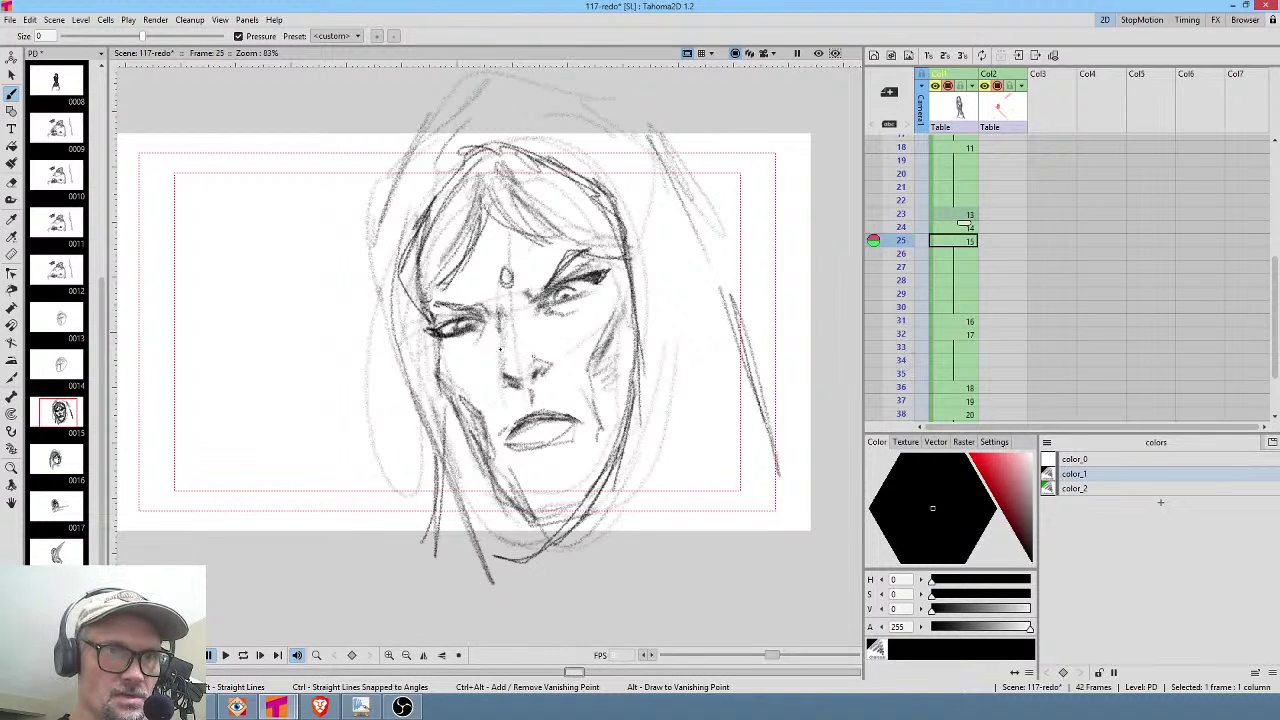
key(period)
drag(433, 357, 474, 420)
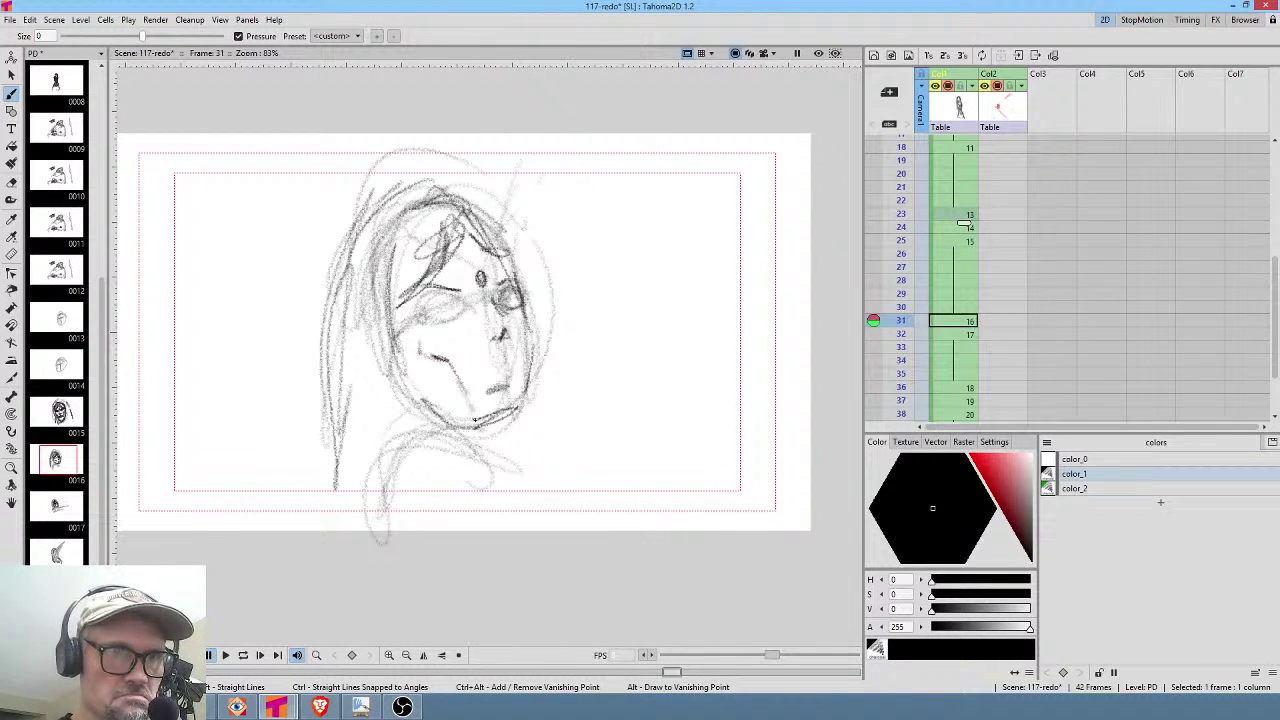
drag(530, 298, 522, 390)
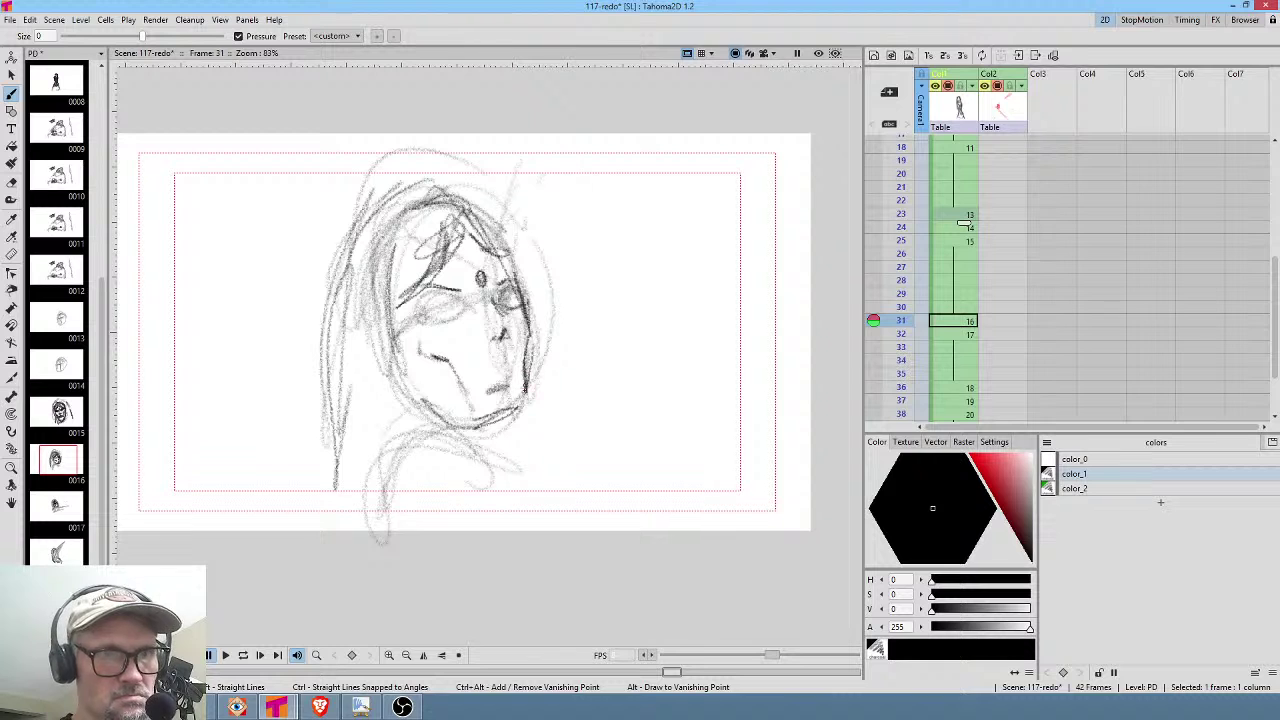
mouse_move(418, 346)
mouse_down()
mouse_move(454, 393)
mouse_move(467, 436)
mouse_up()
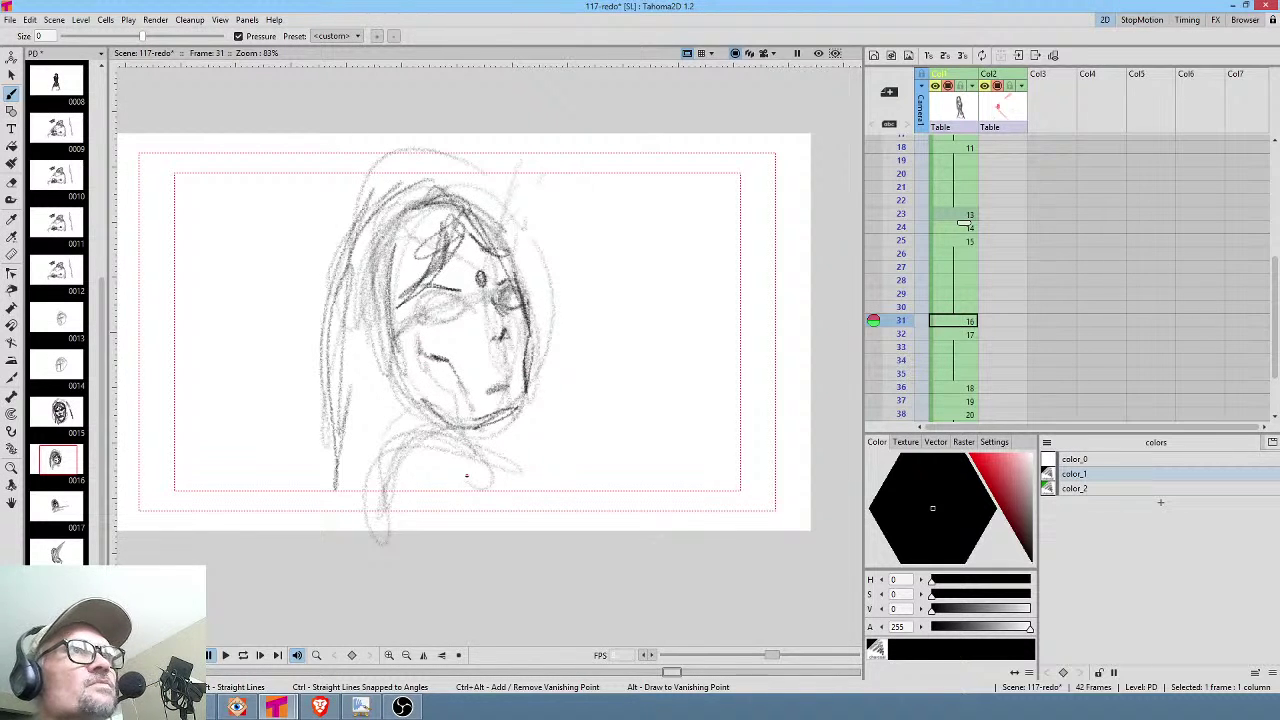
Draw the narrowed, dark-lidded eyes and the crease below the near eye on the frame 31 face.
key(comma)
key(period)
key(period)
key(comma)
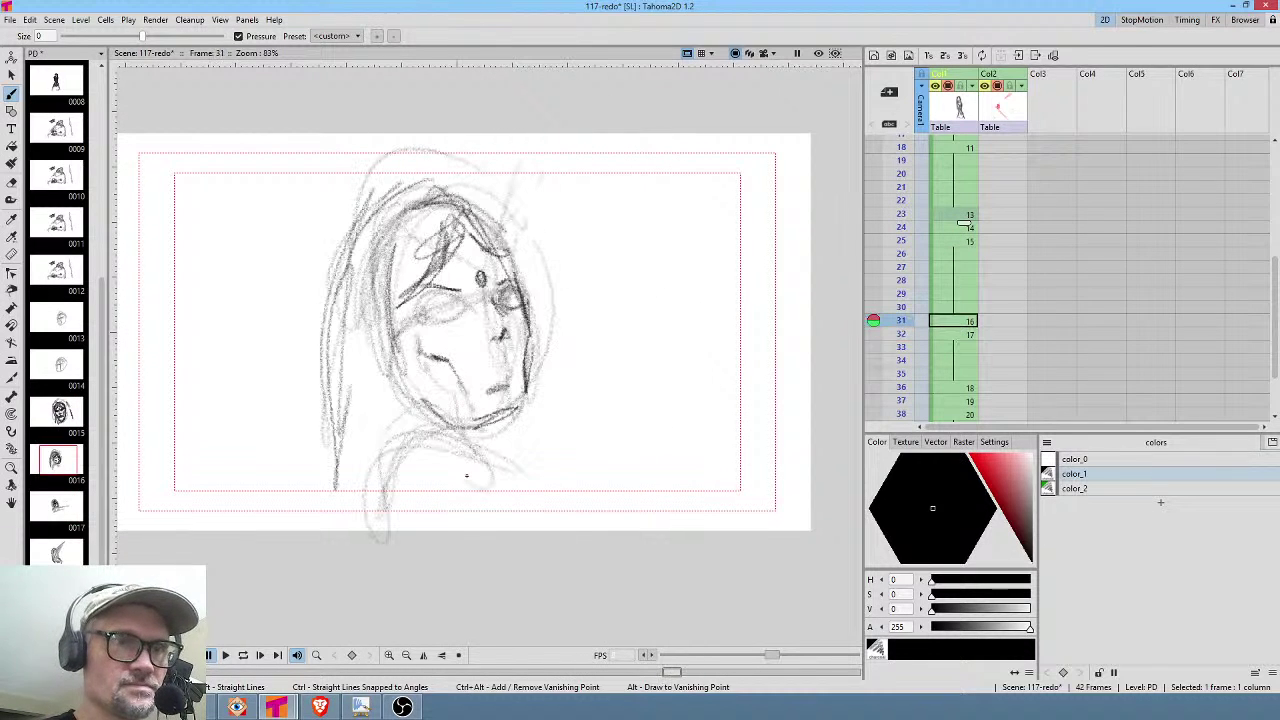
drag(430, 314, 457, 311)
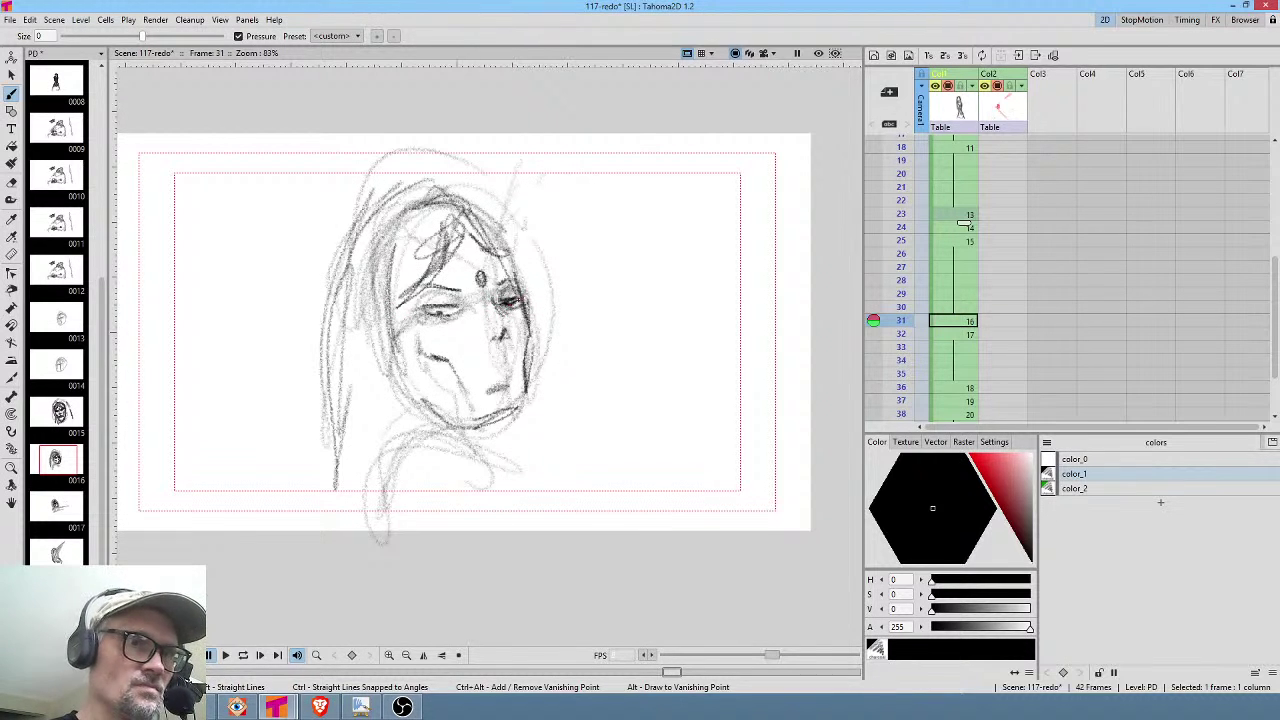
mouse_move(450, 310)
mouse_down()
mouse_move(414, 307)
mouse_move(448, 340)
mouse_up()
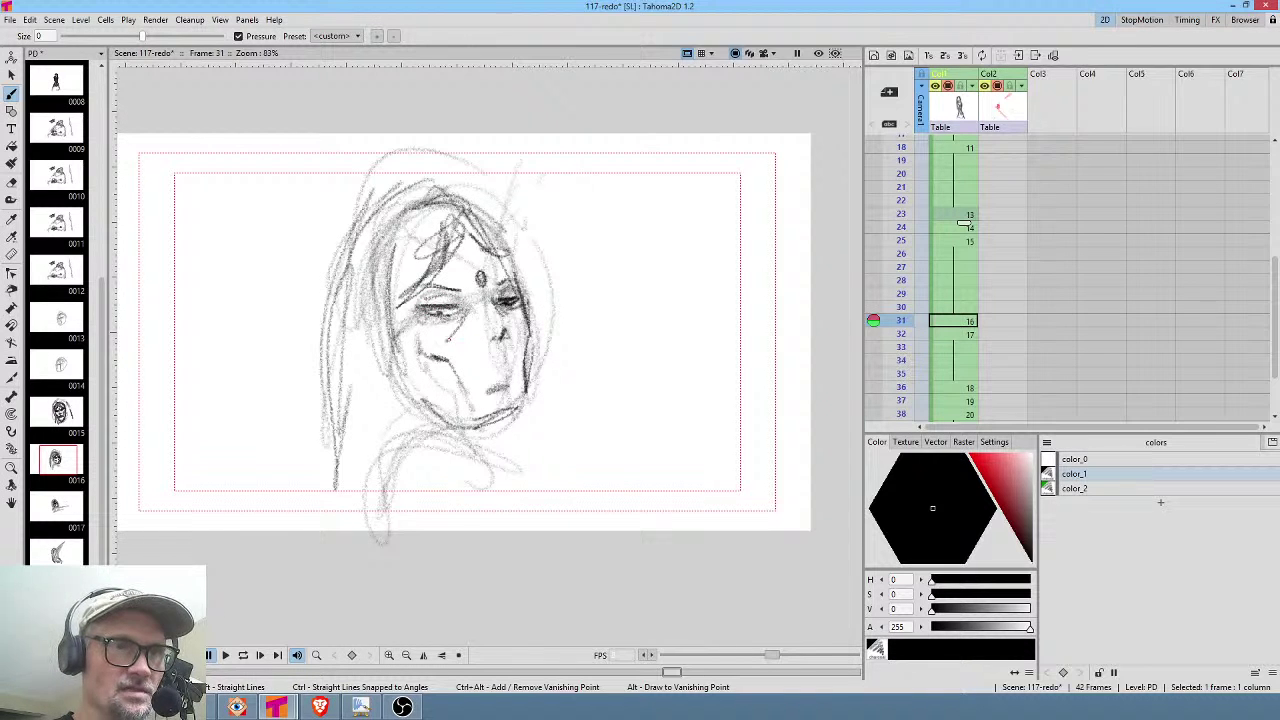
Furrow the brow and redraw the downturned mouth and upper-lip line on frame 31, flipping against frame 25.
key(comma)
key(period)
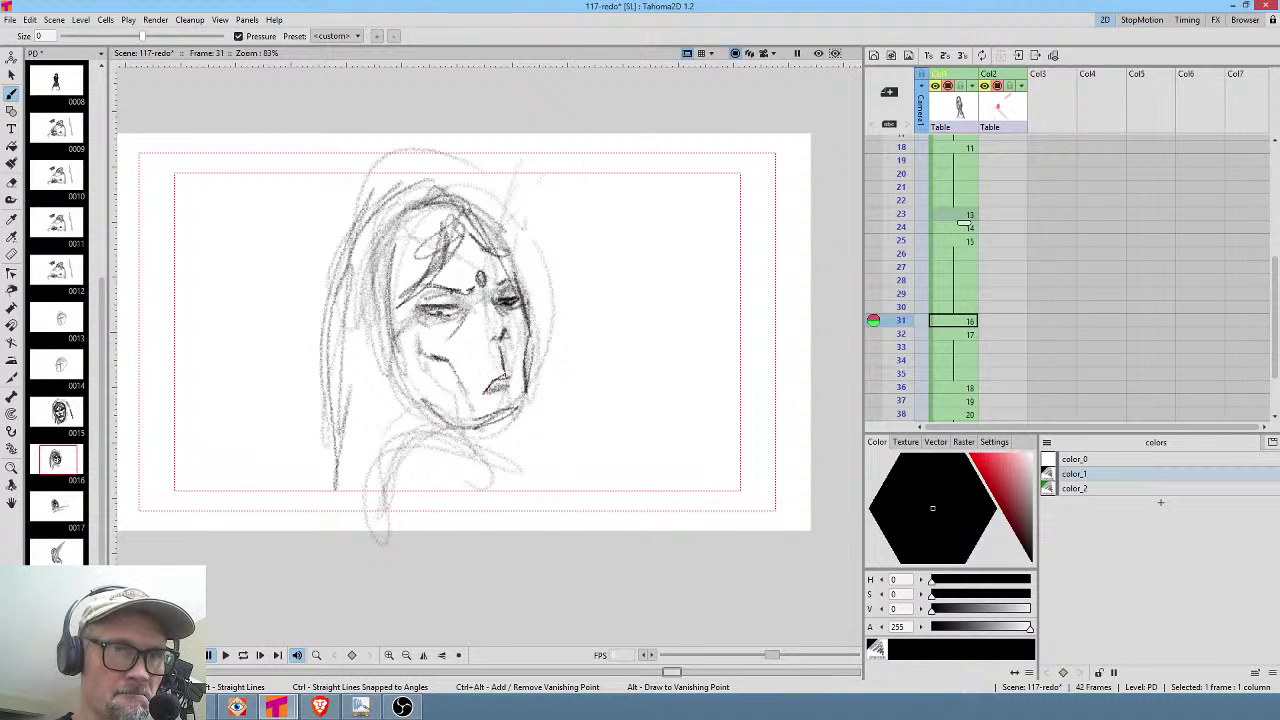
key(comma)
key(period)
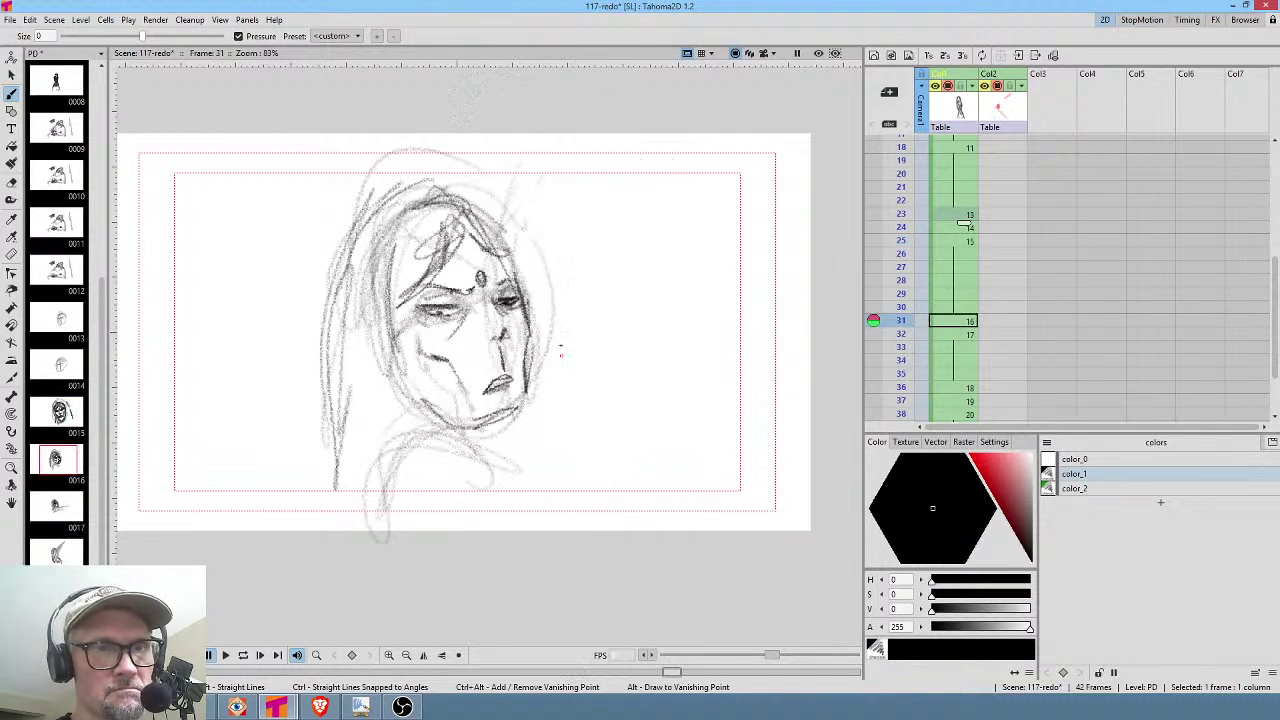
Add the parted hair, near brow, forehead dot, and under-eye crease to the frame 32 face.
key(period)
mouse_move(437, 297)
mouse_down()
mouse_move(423, 313)
mouse_move(404, 299)
mouse_up()
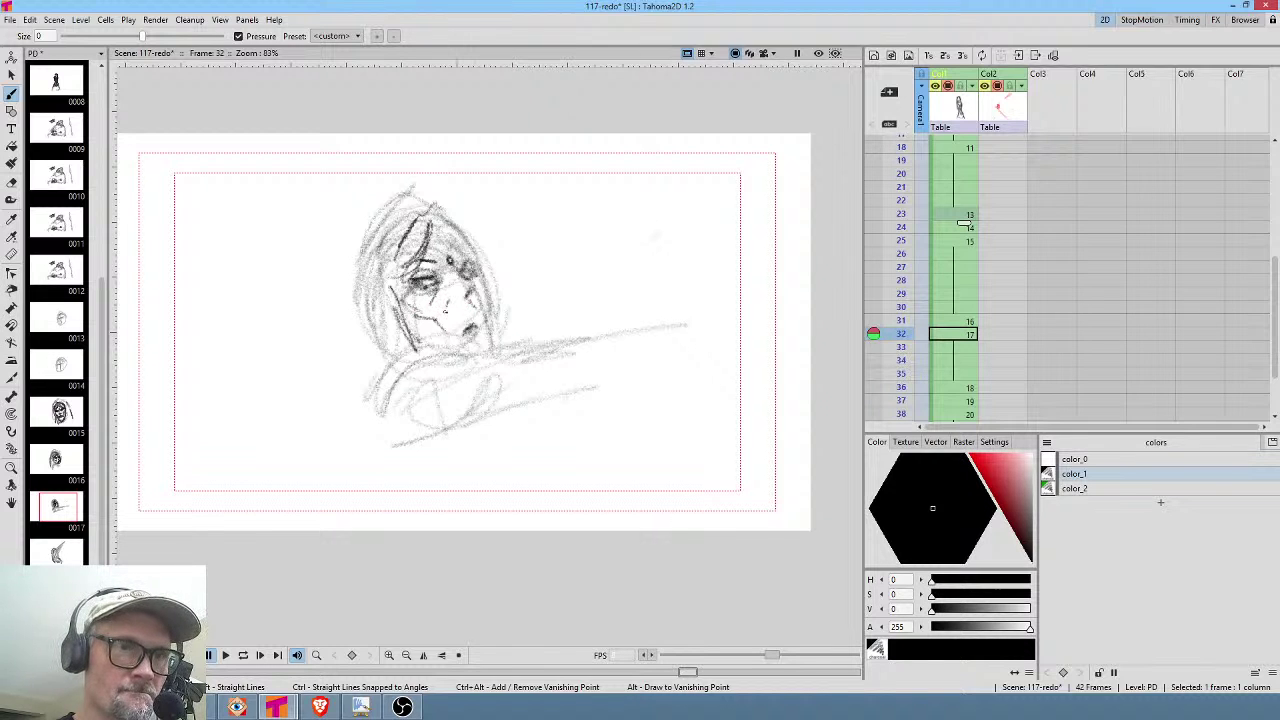
Darken the mouth and the cheek-to-jaw contour of the tilted face on frame 37.
key(period)
key(period)
key(period)
key(period)
key(period)
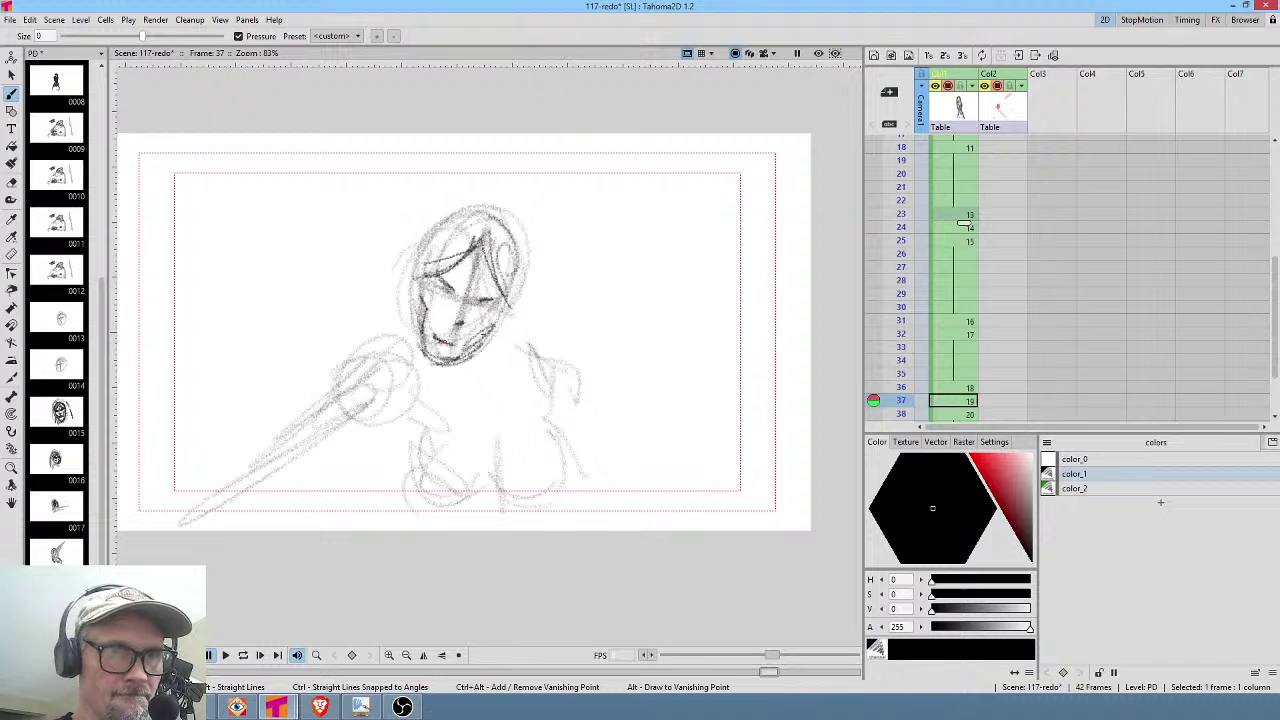
drag(497, 311, 474, 341)
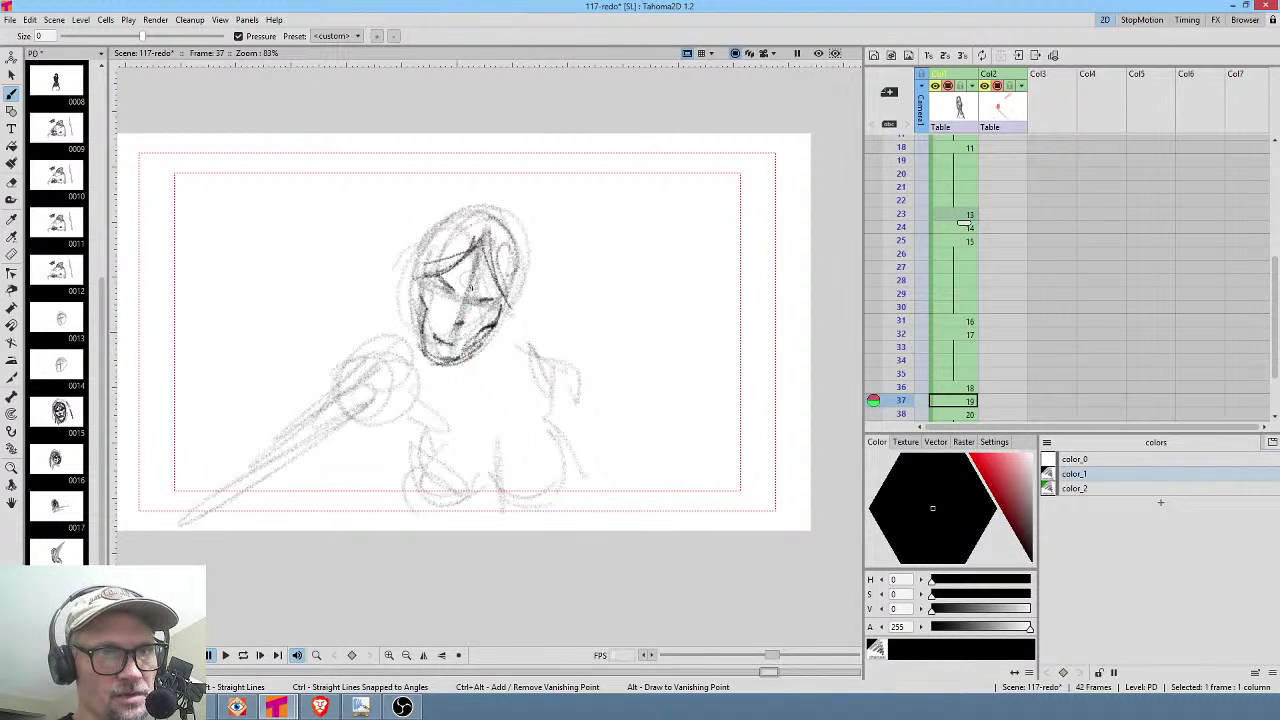
On frame 38, draw narrowed eyes with lids and dark irises beneath the slanted brows.
key(period)
mouse_move(446, 402)
mouse_down()
mouse_move(437, 358)
mouse_move(470, 427)
mouse_up()
mouse_move(456, 335)
mouse_down()
mouse_move(540, 322)
mouse_move(540, 298)
mouse_move(505, 330)
mouse_move(438, 332)
mouse_move(468, 336)
mouse_move(534, 294)
mouse_move(436, 313)
mouse_up()
key(a)
key(b)
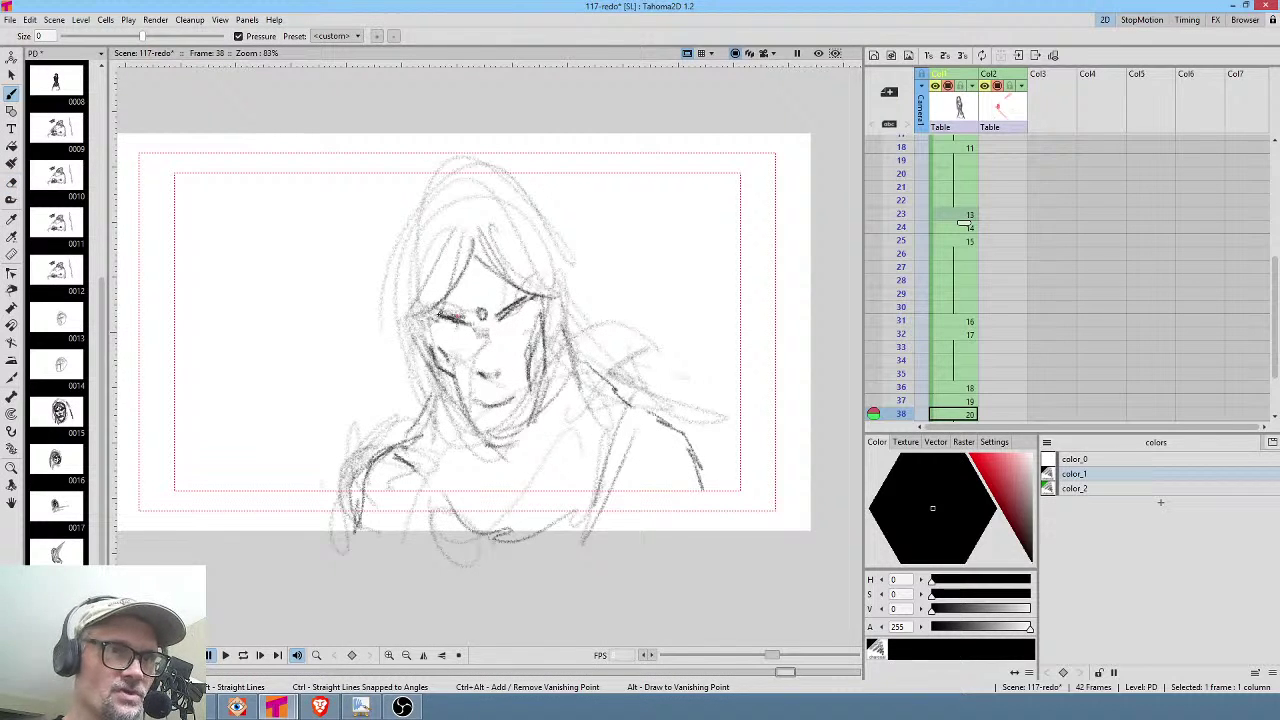
scroll(611, 337, up, 5)
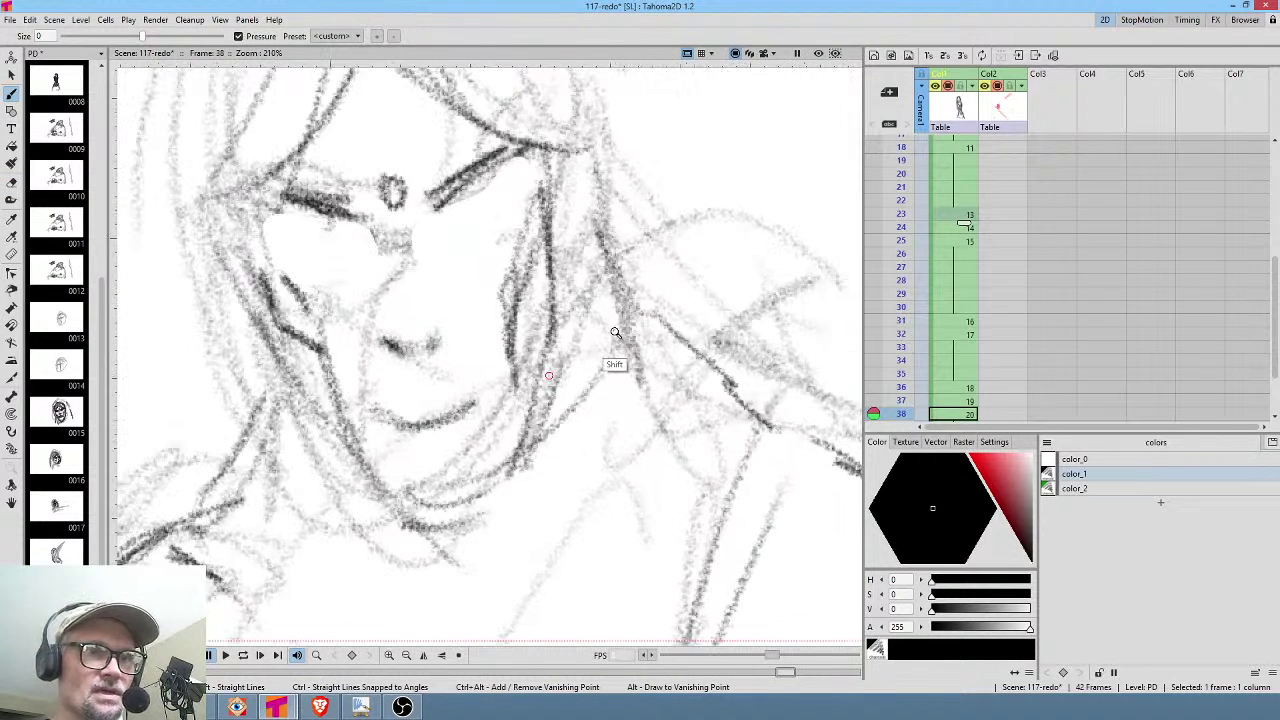
middle_click(614, 351)
mouse_move(563, 250)
mouse_down()
mouse_move(646, 211)
mouse_move(580, 238)
mouse_move(656, 236)
mouse_move(548, 259)
mouse_move(621, 261)
mouse_move(642, 240)
mouse_move(594, 264)
mouse_move(637, 242)
mouse_up()
mouse_move(449, 283)
mouse_down()
mouse_move(394, 284)
mouse_move(442, 286)
mouse_up()
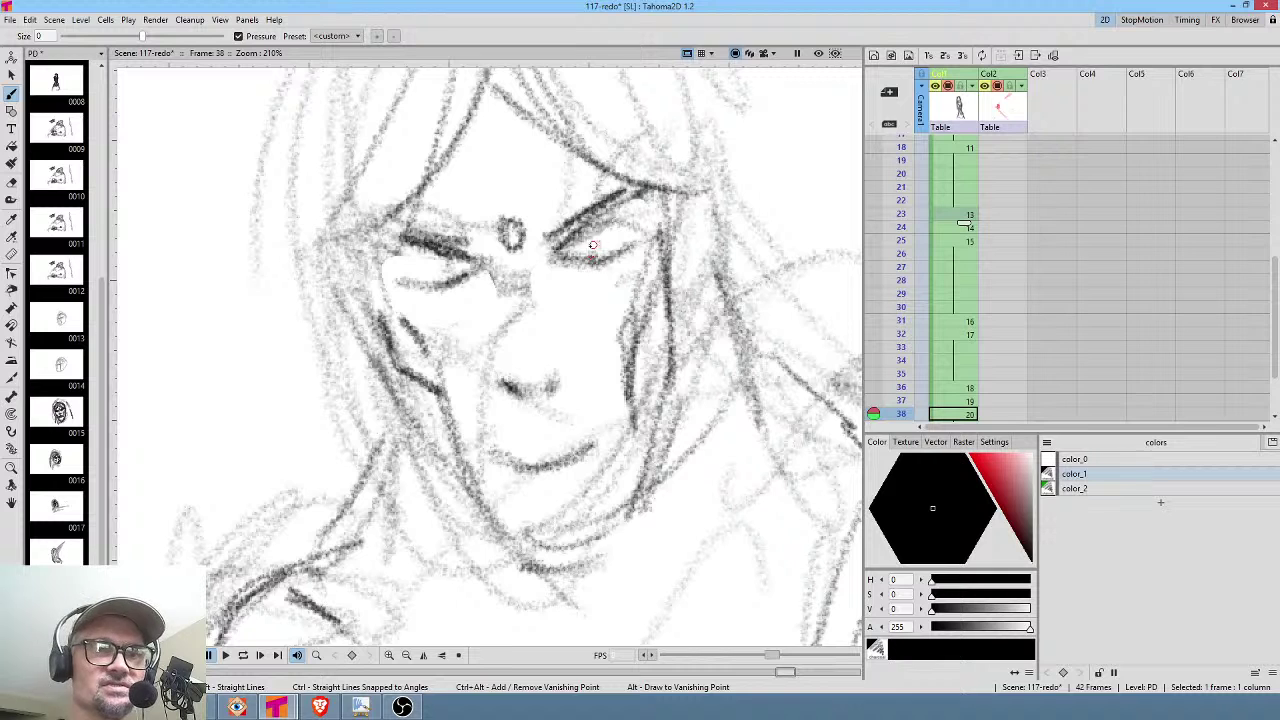
mouse_move(455, 265)
mouse_down()
mouse_move(432, 284)
mouse_move(396, 274)
mouse_up()
mouse_move(573, 249)
mouse_down()
mouse_move(636, 234)
mouse_move(556, 250)
mouse_up()
mouse_move(640, 222)
mouse_down()
mouse_move(555, 251)
mouse_move(592, 257)
mouse_up()
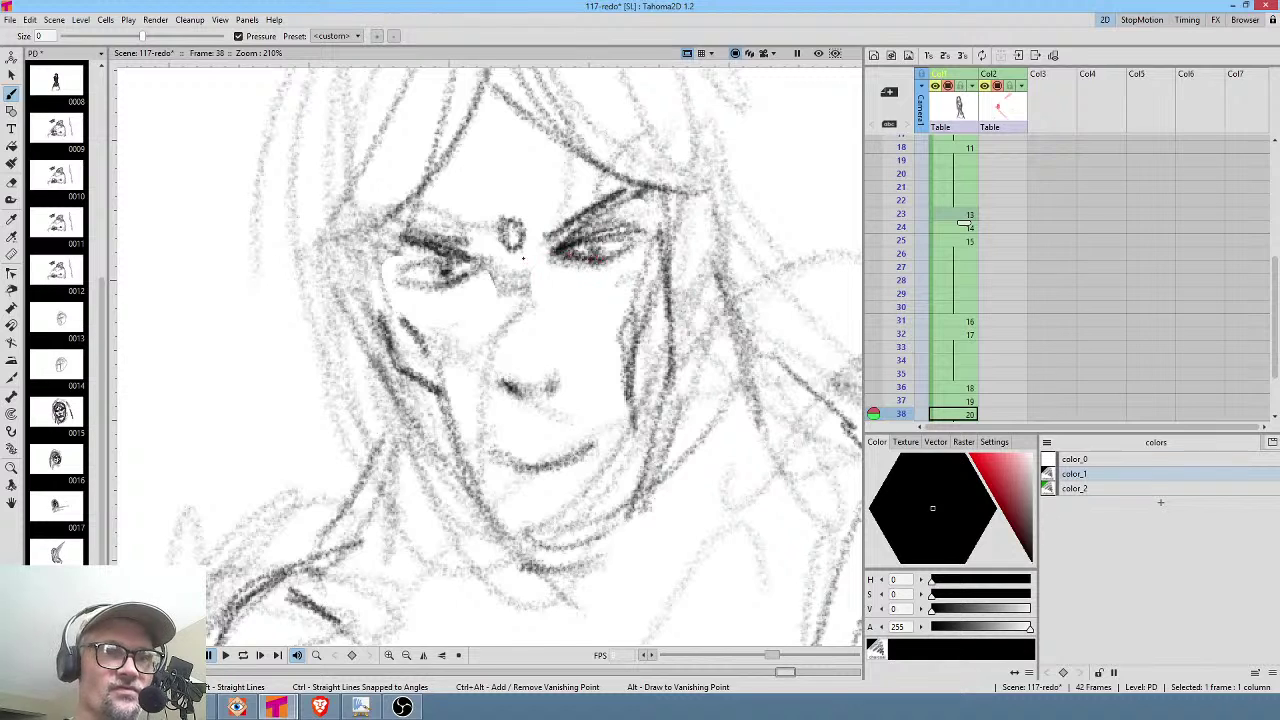
drag(462, 259, 396, 268)
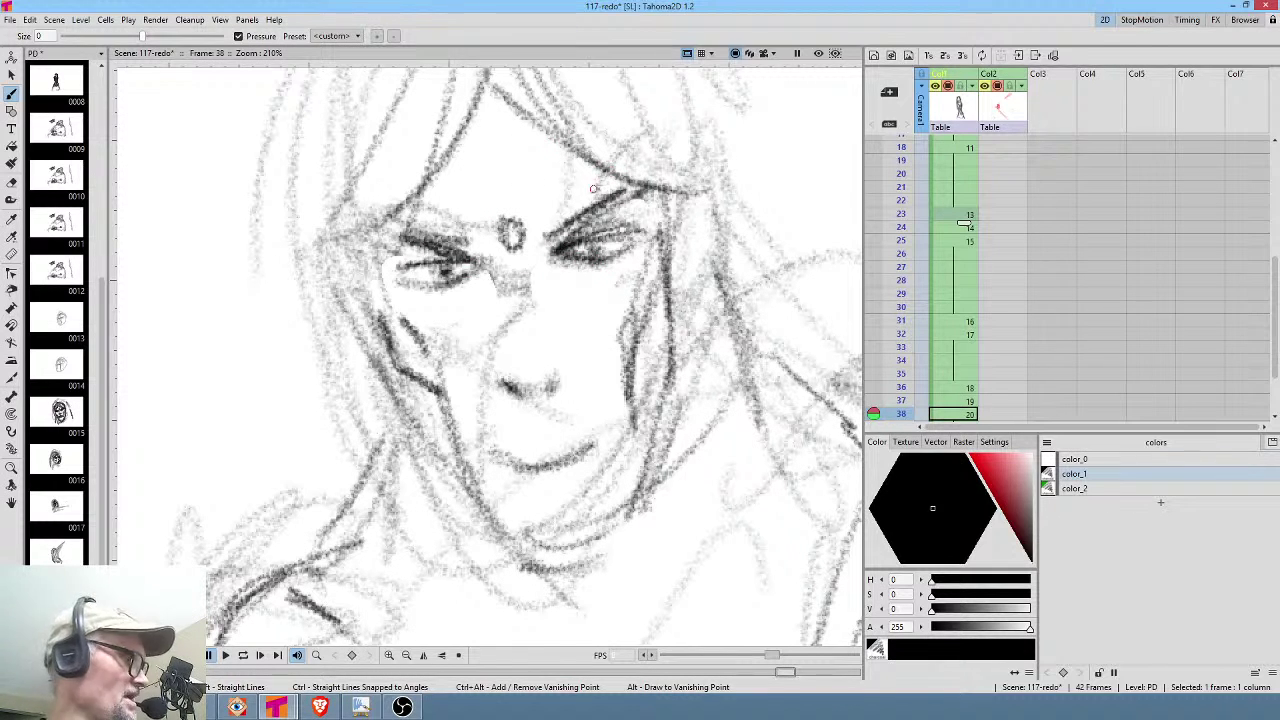
Erase the heavy slanted brows on frame 38, darken the upper eyelids, and draw thinner arched brows higher up.
key(a)
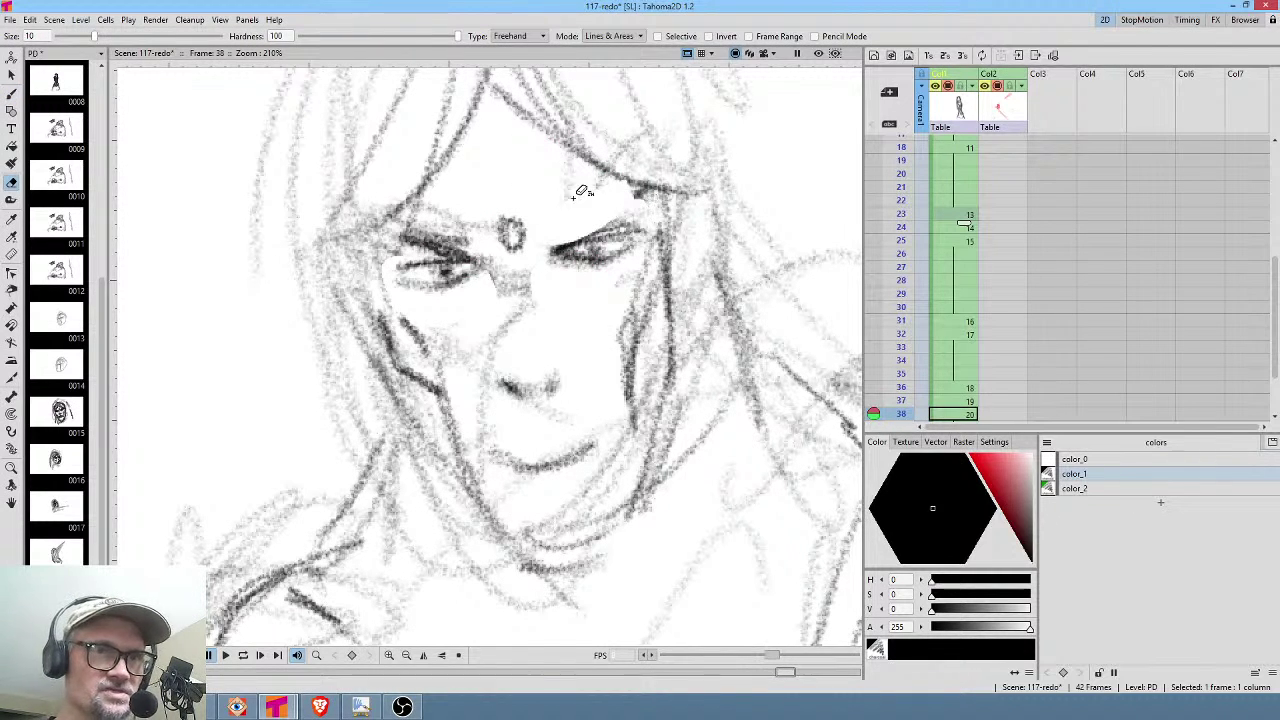
drag(430, 213, 492, 236)
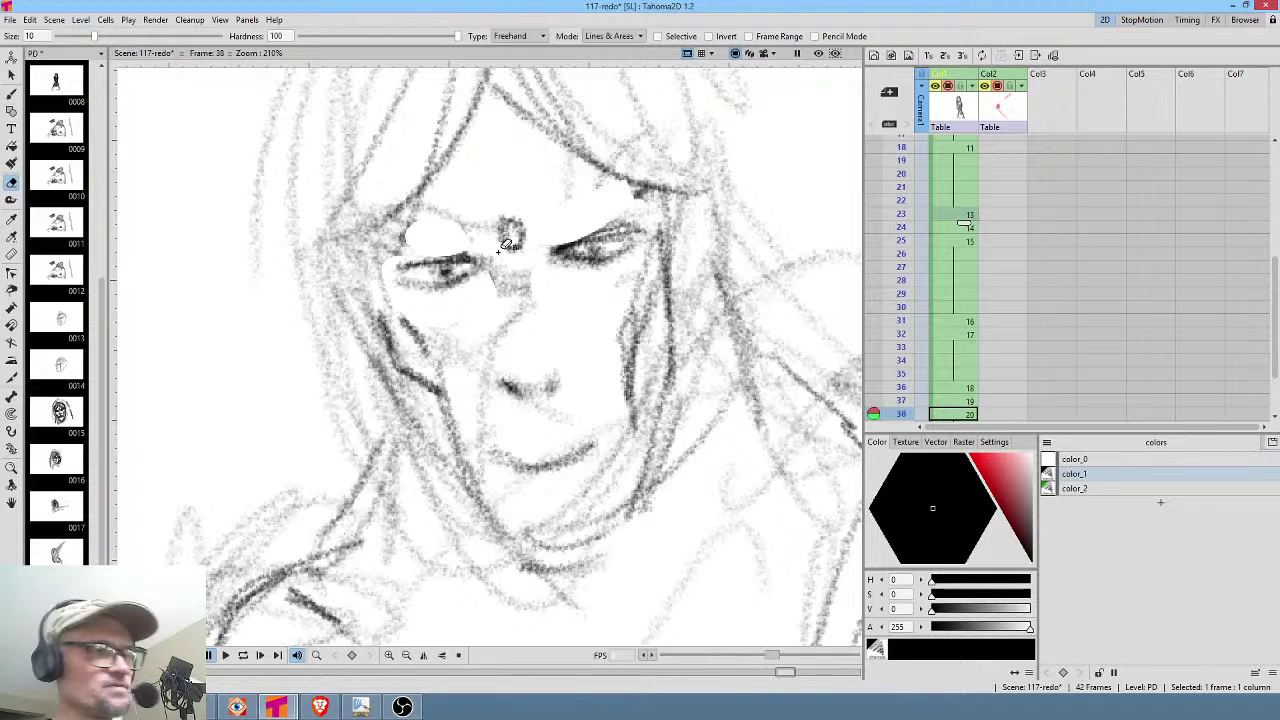
key(b)
mouse_move(482, 262)
mouse_down()
mouse_move(384, 270)
mouse_move(414, 266)
mouse_up()
mouse_move(564, 251)
mouse_down()
mouse_move(658, 226)
mouse_move(555, 249)
mouse_move(626, 214)
mouse_up()
mouse_move(462, 248)
mouse_down()
mouse_move(390, 256)
mouse_move(484, 266)
mouse_move(491, 302)
mouse_up()
drag(552, 207, 629, 162)
mouse_move(462, 212)
mouse_down()
mouse_move(400, 203)
mouse_move(428, 203)
mouse_up()
drag(564, 200, 612, 170)
Shade the nose bridge and nostrils on frame 38, and shrink the nose tip to 82.11%.
drag(488, 264, 499, 322)
mouse_move(496, 374)
mouse_down()
mouse_move(558, 391)
mouse_move(584, 359)
mouse_move(567, 381)
mouse_move(573, 350)
mouse_move(594, 363)
mouse_move(486, 376)
mouse_up()
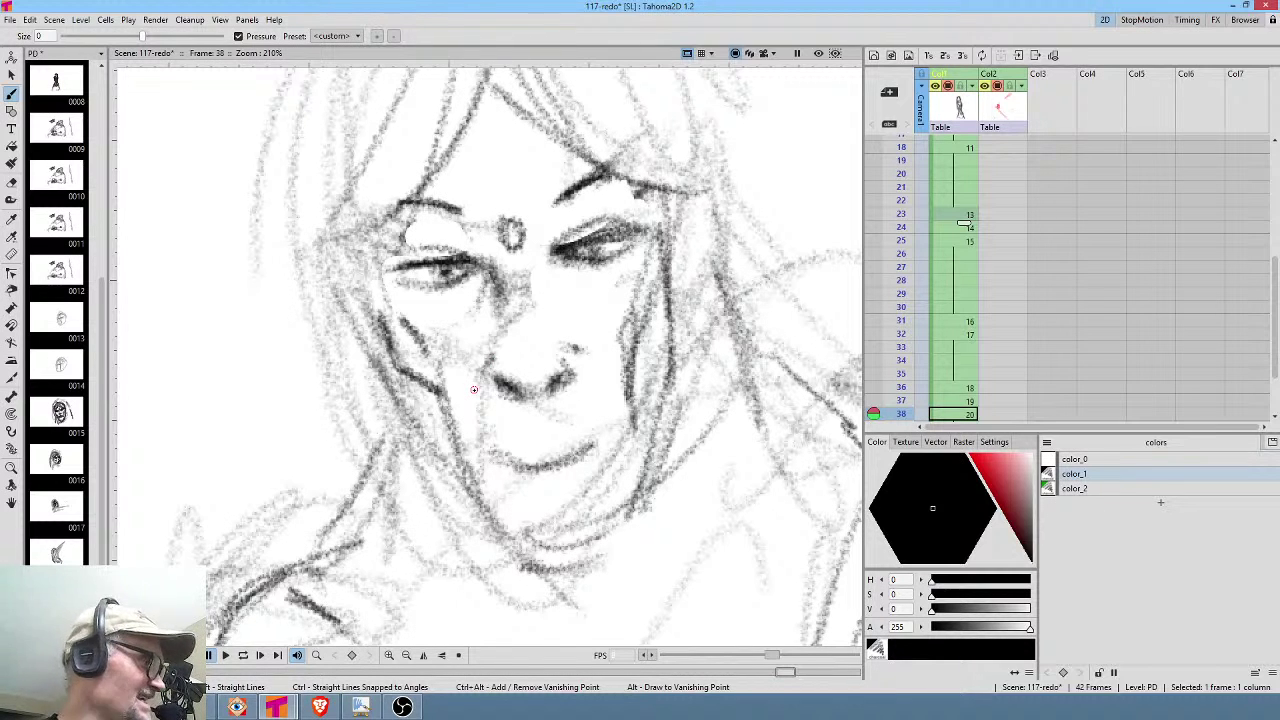
key(alt+0)
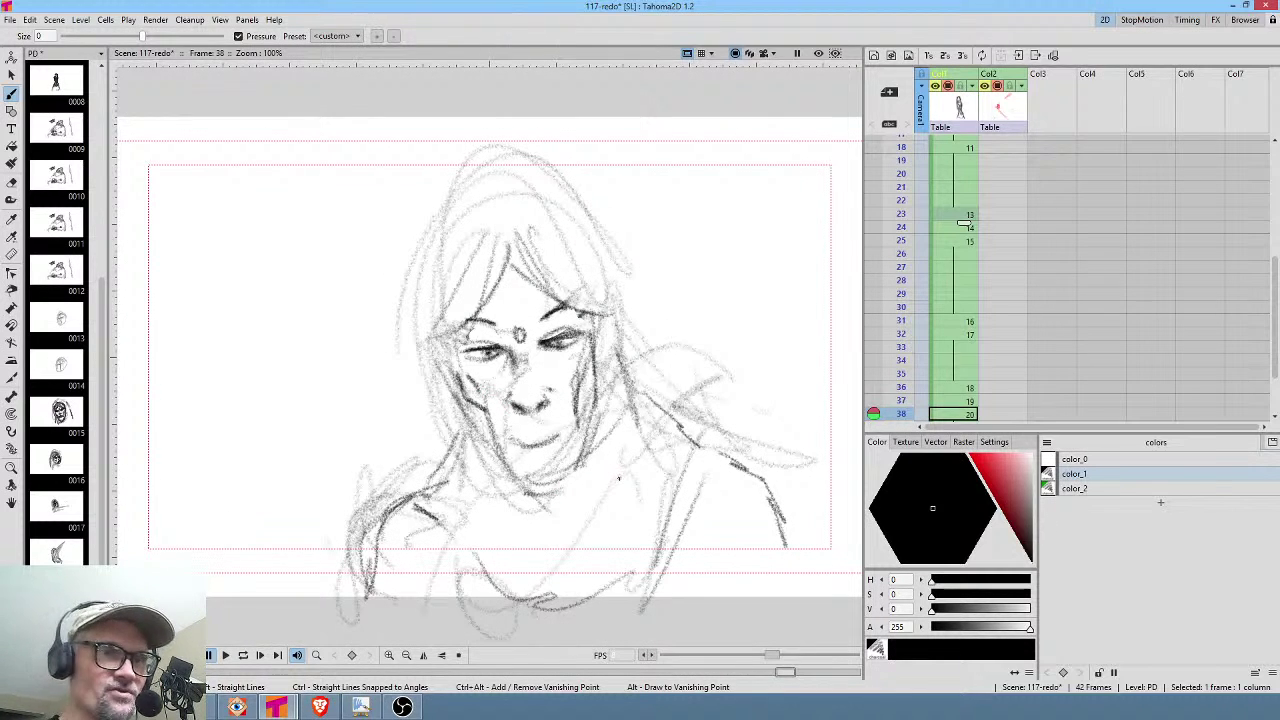
key(s)
mouse_move(547, 389)
mouse_down()
mouse_move(552, 409)
mouse_move(550, 382)
mouse_move(535, 397)
mouse_up()
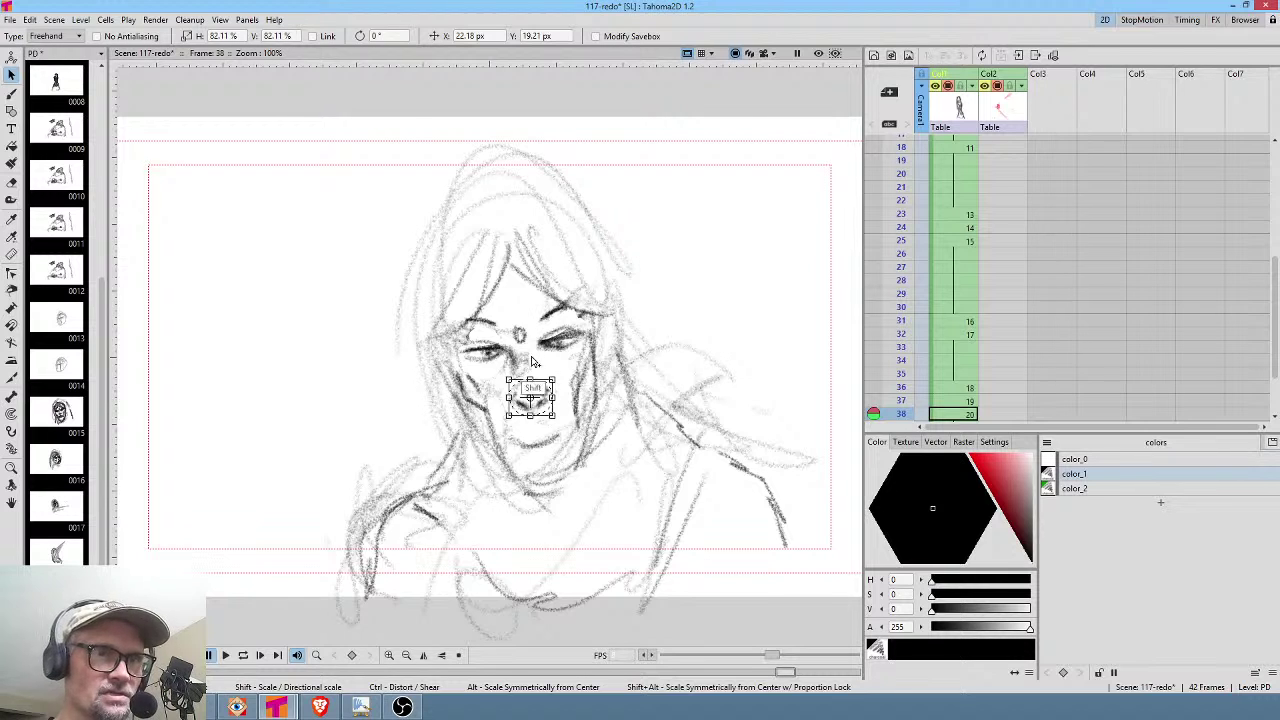
Clear the inside of both eyes on the frame 38 face and redraw the irises beneath the lids.
scroll(537, 363, up, 3)
key(b)
drag(452, 348, 436, 352)
key(a)
mouse_move(608, 312)
mouse_down()
mouse_move(566, 317)
mouse_move(626, 301)
mouse_move(578, 322)
mouse_move(628, 308)
mouse_move(607, 327)
mouse_move(575, 326)
mouse_move(629, 316)
mouse_move(566, 326)
mouse_move(612, 297)
mouse_move(605, 317)
mouse_move(558, 327)
mouse_move(610, 316)
mouse_move(582, 305)
mouse_up()
key(b)
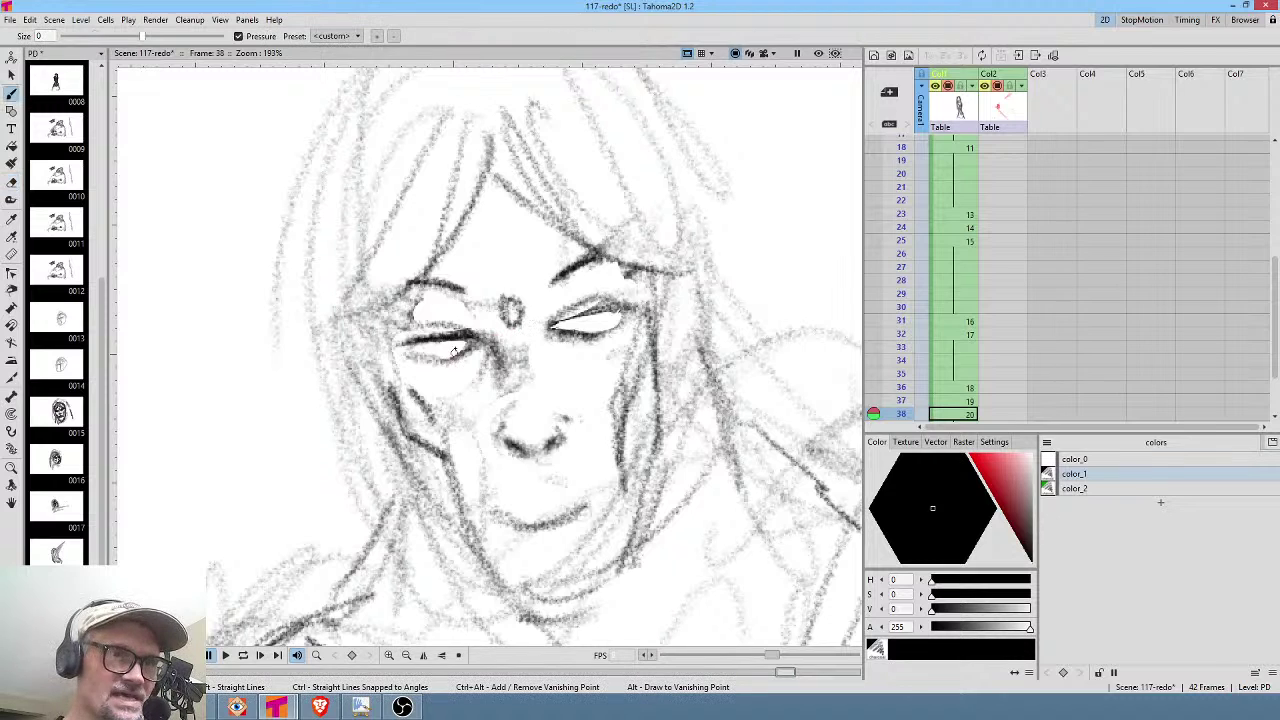
drag(454, 349, 451, 351)
mouse_move(584, 328)
mouse_down()
mouse_move(576, 318)
mouse_move(592, 322)
mouse_up()
drag(445, 344, 432, 348)
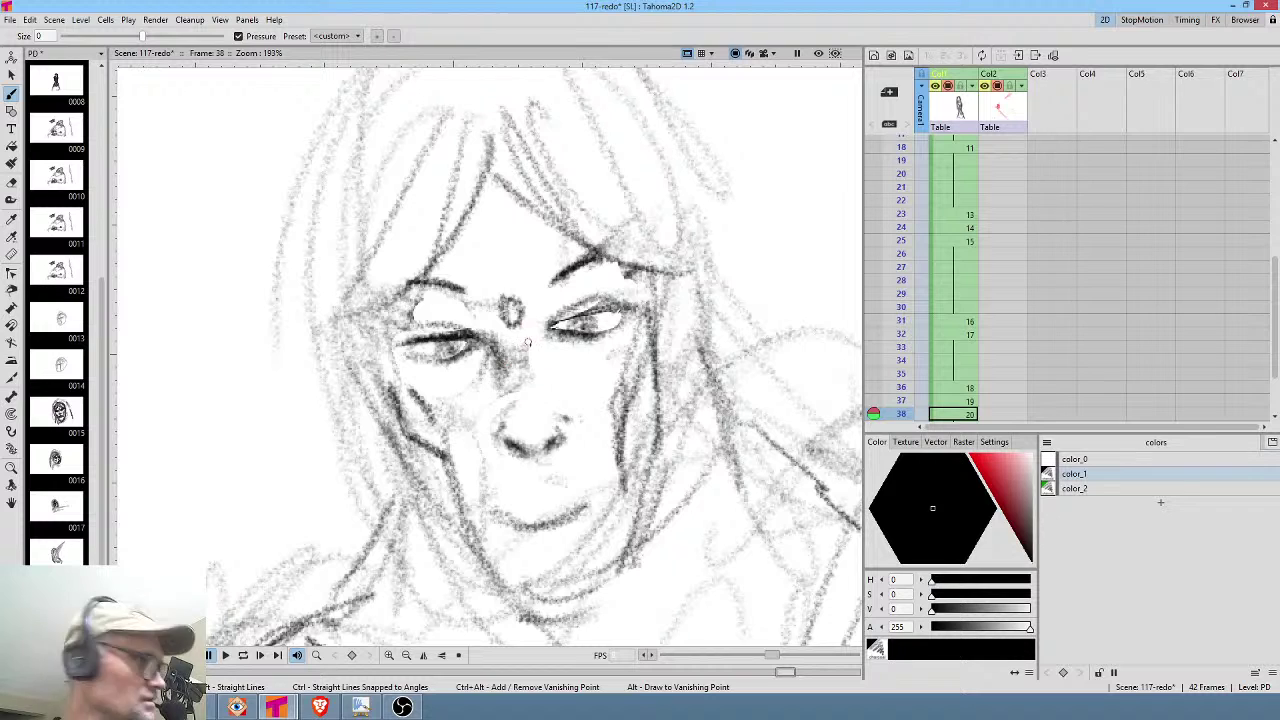
Erase the shading along the nose bridge and darken the forehead dot on frame 38.
key(a)
mouse_move(538, 344)
mouse_down()
mouse_move(493, 363)
mouse_move(550, 375)
mouse_up()
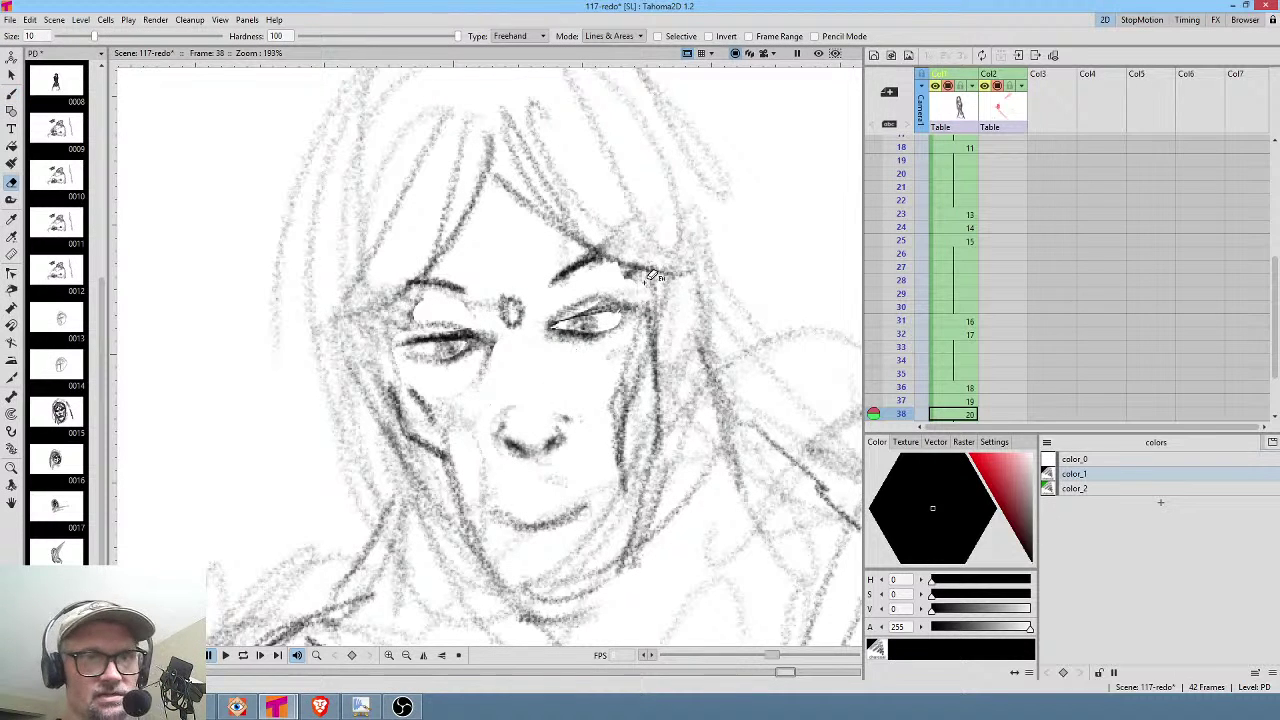
key(b)
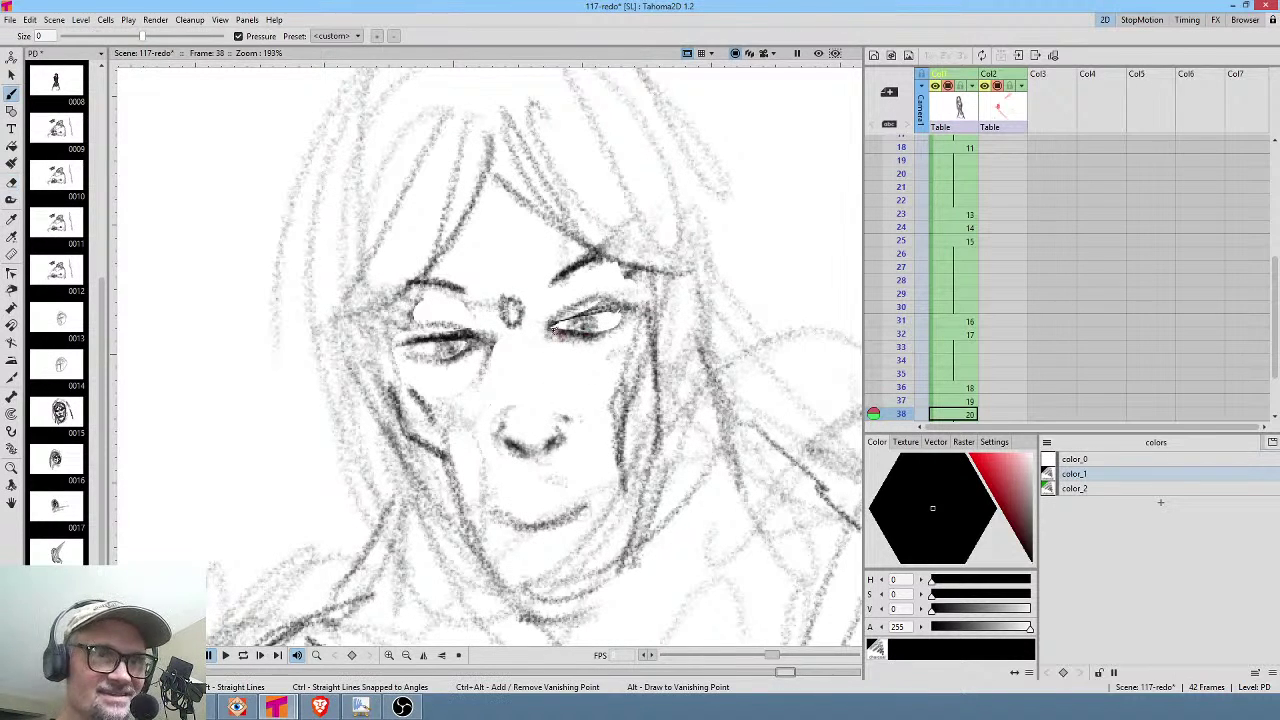
drag(514, 299, 516, 300)
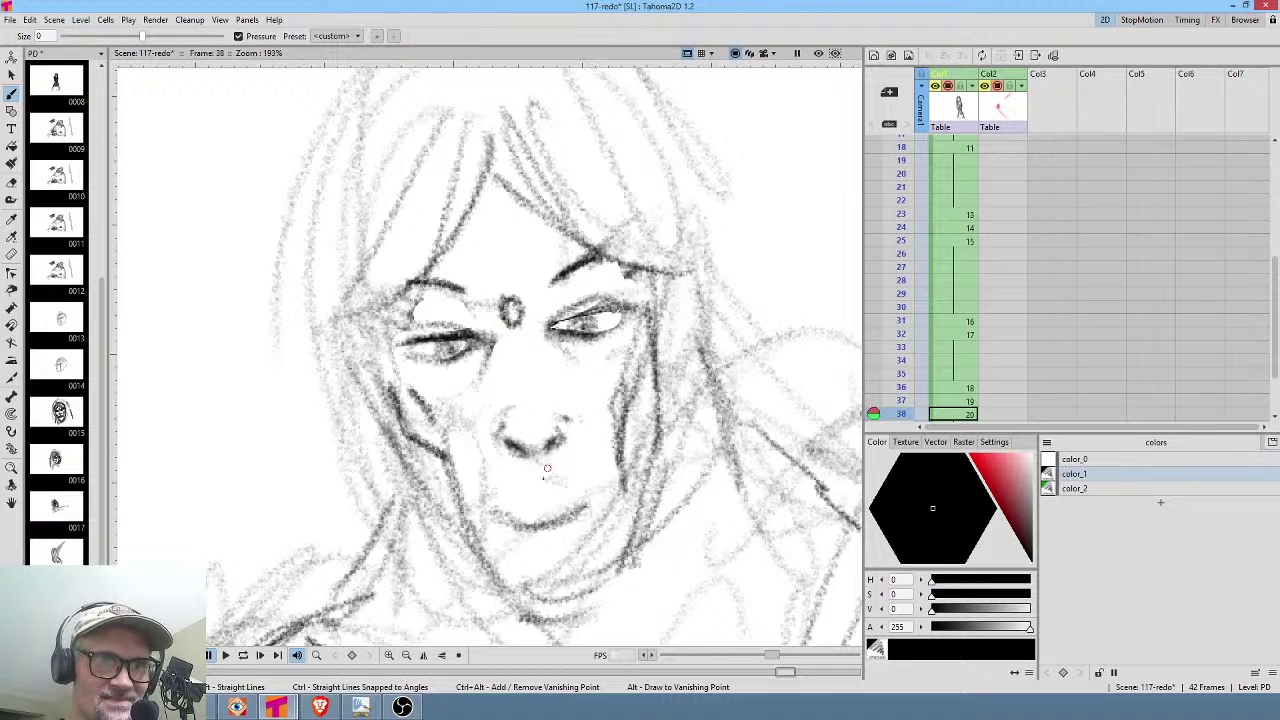
Erase the smiling mouth line on frame 38 and redraw the mouth with fuller, slightly parted lips.
drag(517, 523, 604, 497)
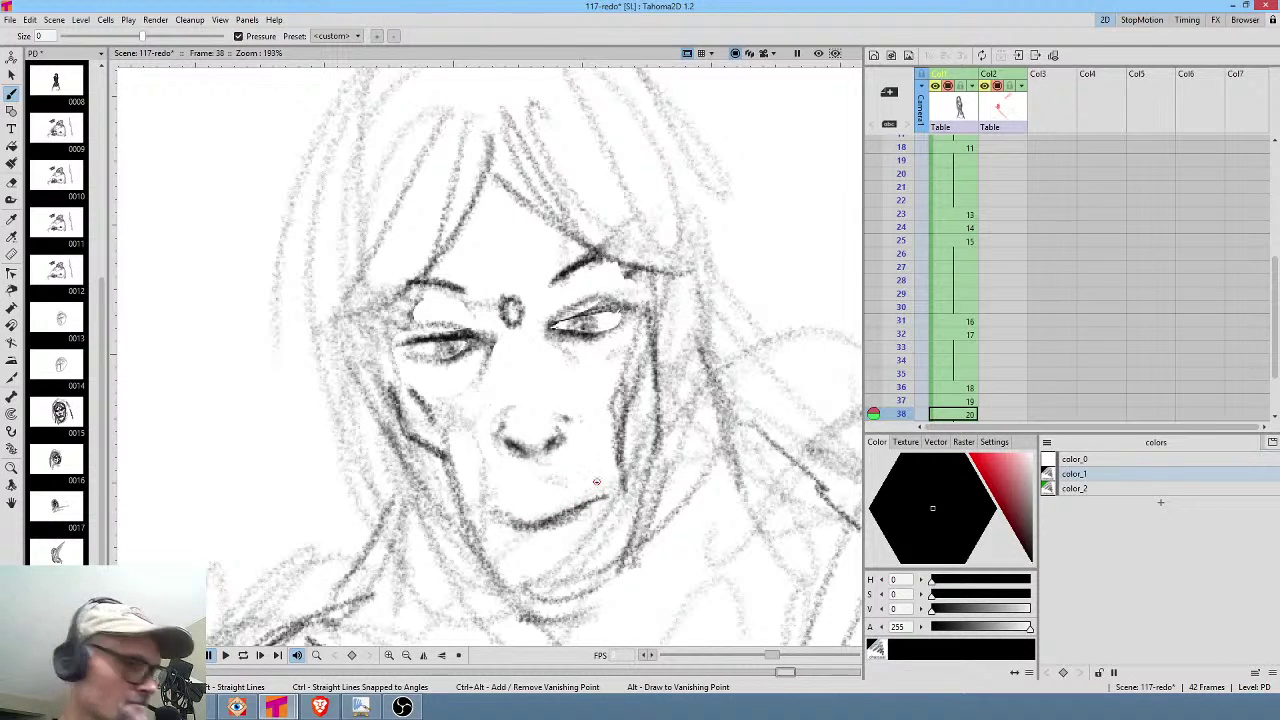
key(e)
mouse_move(600, 478)
mouse_down()
mouse_move(509, 510)
mouse_move(600, 478)
mouse_up()
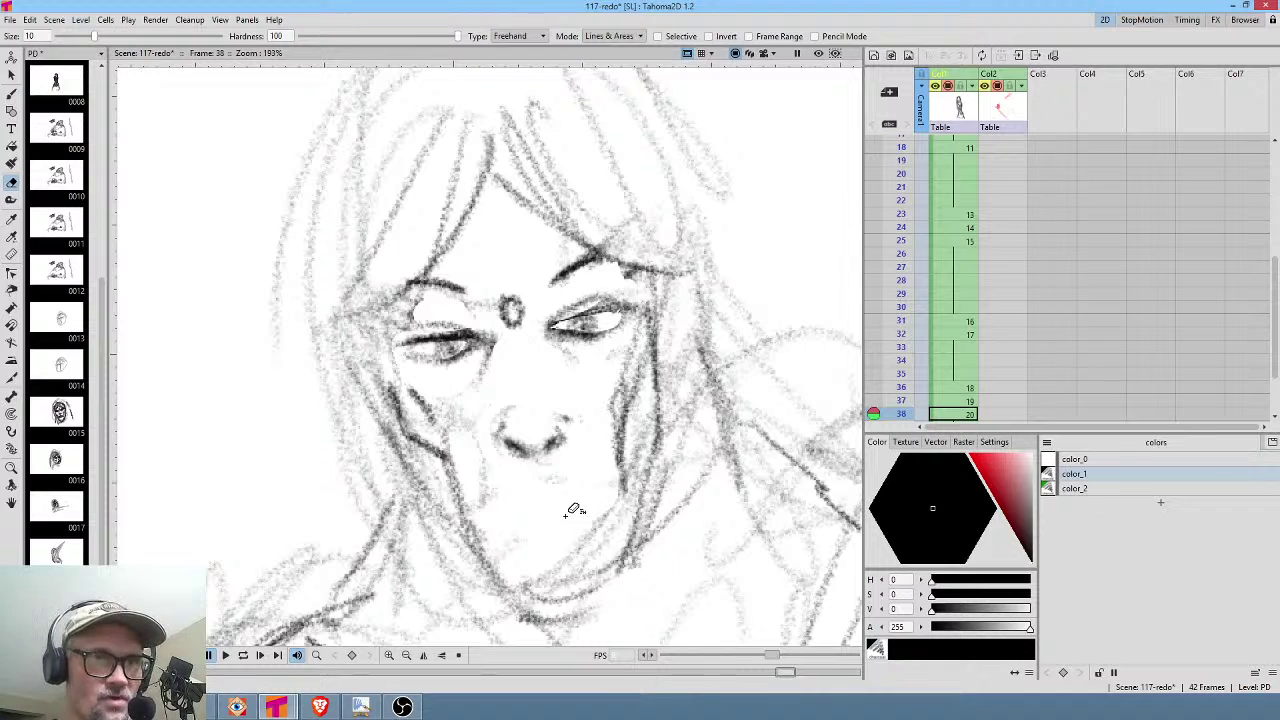
key(b)
mouse_move(510, 521)
mouse_down()
mouse_move(538, 507)
mouse_move(596, 510)
mouse_move(484, 522)
mouse_move(603, 510)
mouse_up()
mouse_move(510, 521)
mouse_down()
mouse_move(503, 540)
mouse_move(600, 516)
mouse_move(583, 521)
mouse_up()
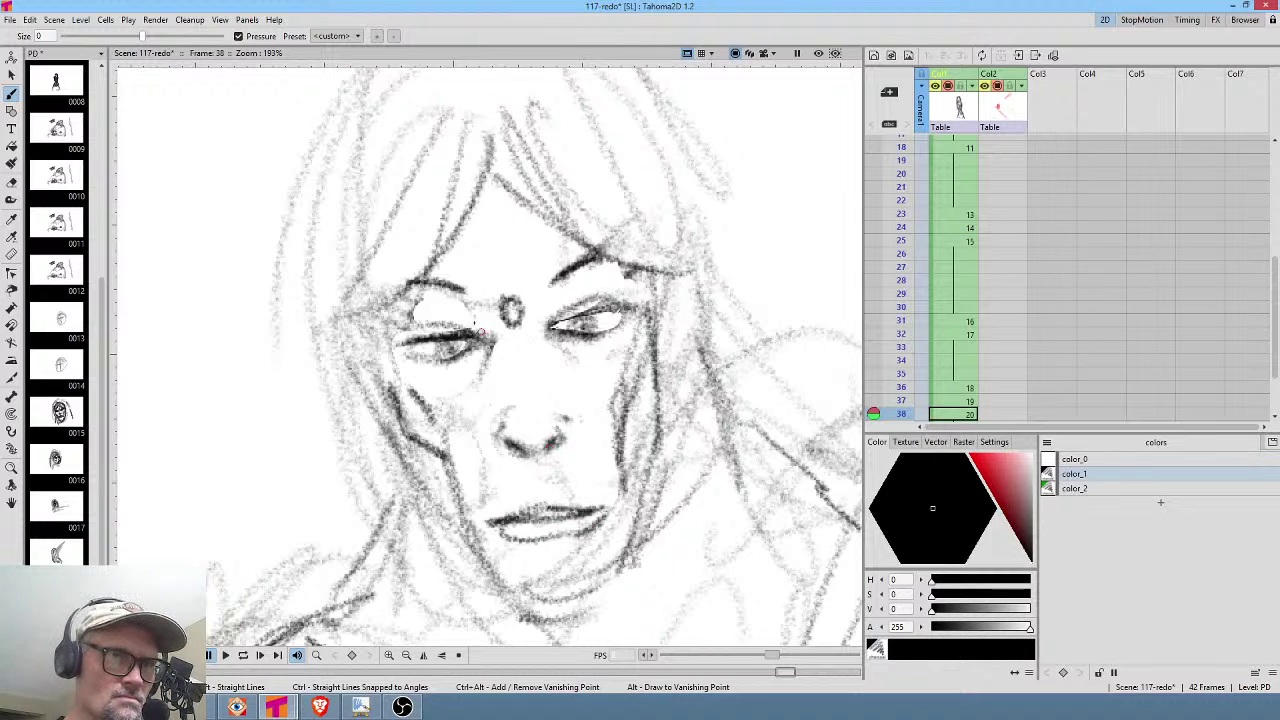
Darken the lids of both eyes and shorten the right corner of the mouth on frame 38.
mouse_move(484, 334)
mouse_down()
mouse_move(410, 352)
mouse_move(472, 348)
mouse_up()
mouse_move(565, 330)
mouse_down()
mouse_move(620, 320)
mouse_move(586, 332)
mouse_move(596, 328)
mouse_up()
key(alt+0)
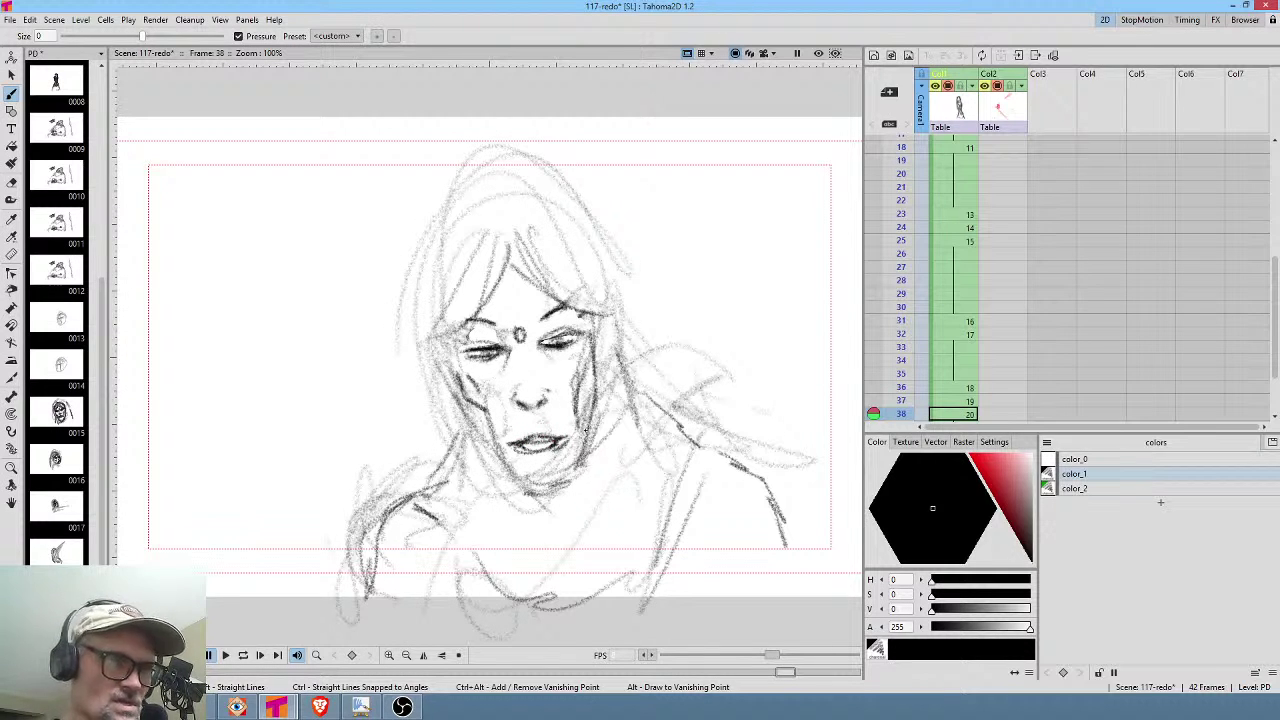
key(e)
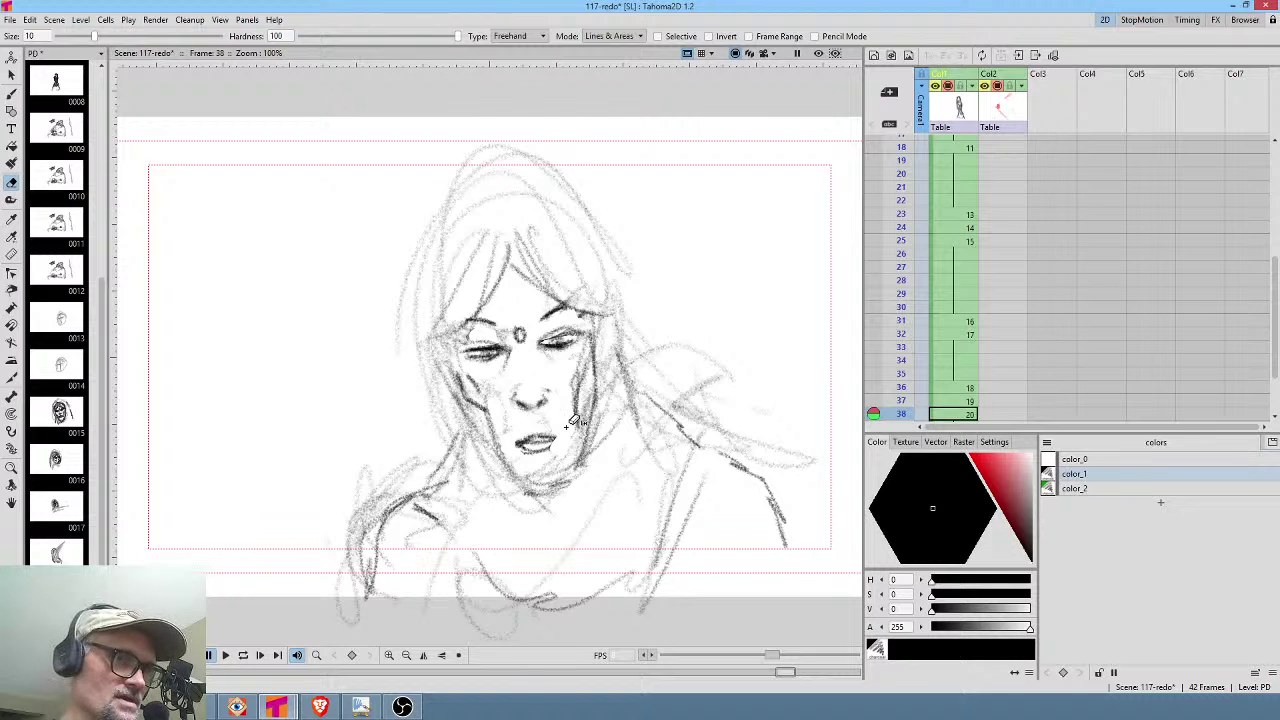
key(b)
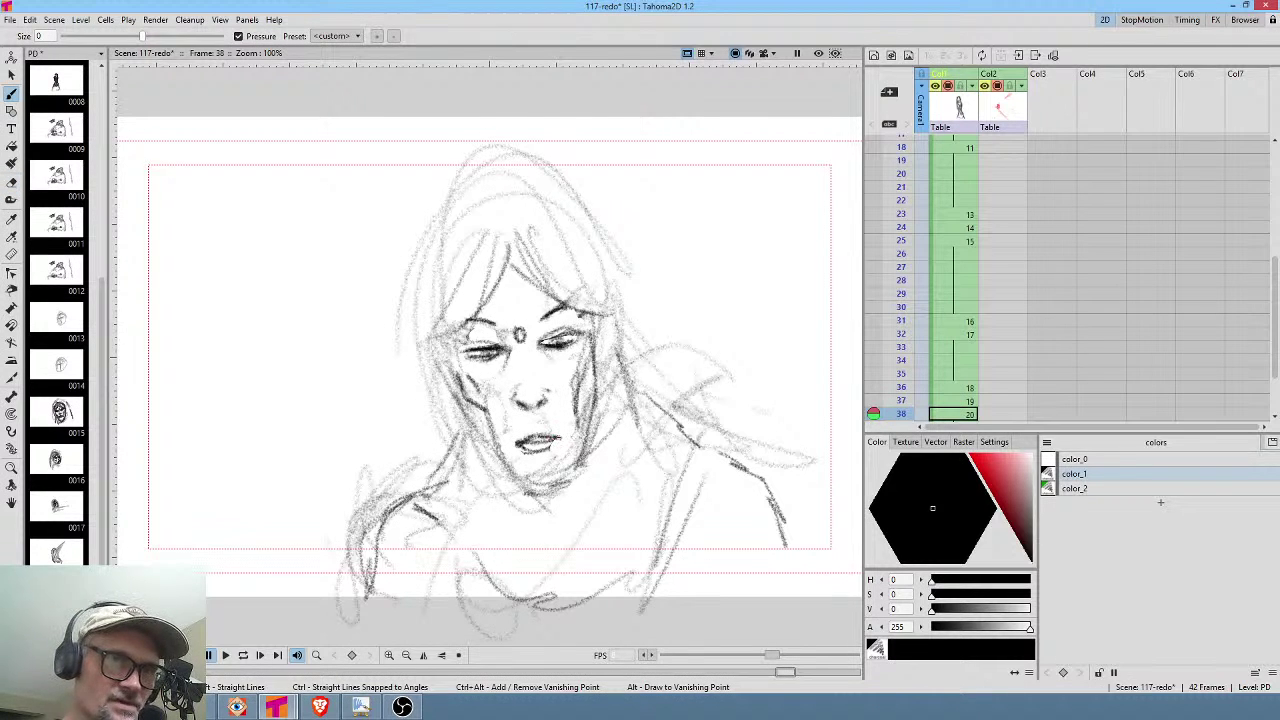
Erase both eyes on frame 38 and redraw them as narrowed lids with small pupils, checking them mirrored and raising the left one 8.87 px.
key(e)
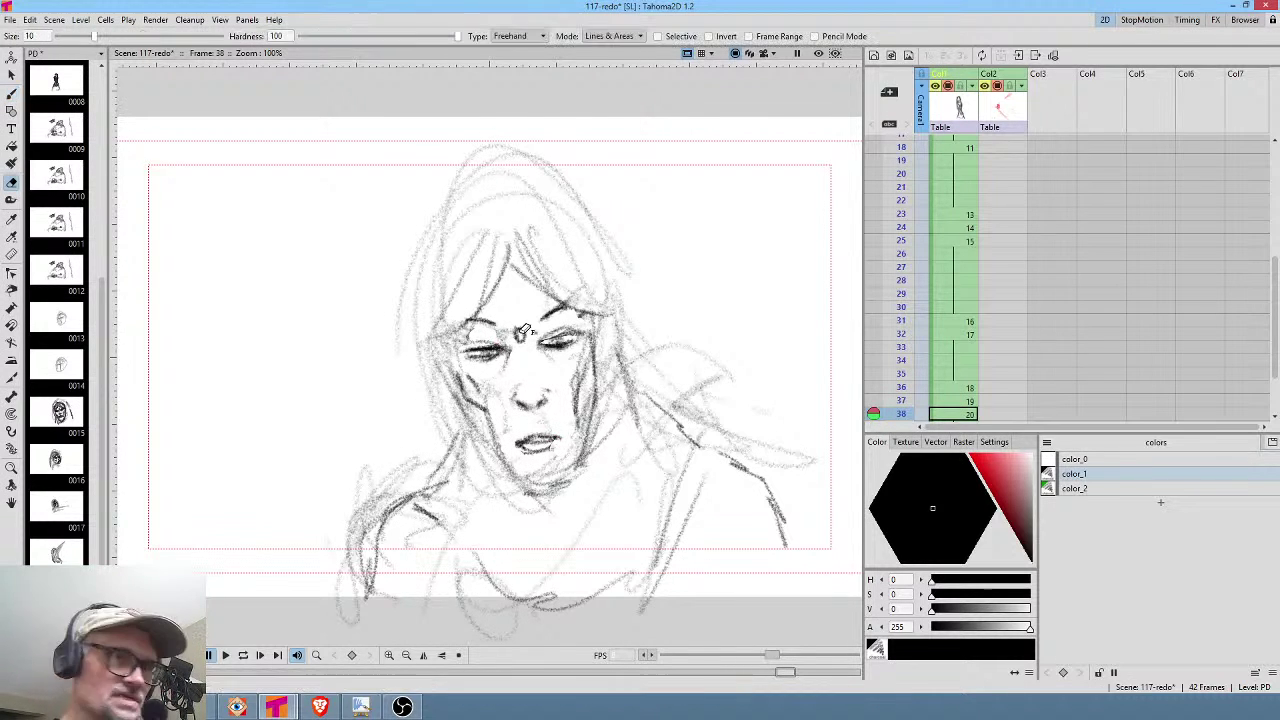
drag(476, 328, 500, 334)
mouse_move(576, 318)
mouse_down()
mouse_move(590, 326)
mouse_move(600, 312)
mouse_up()
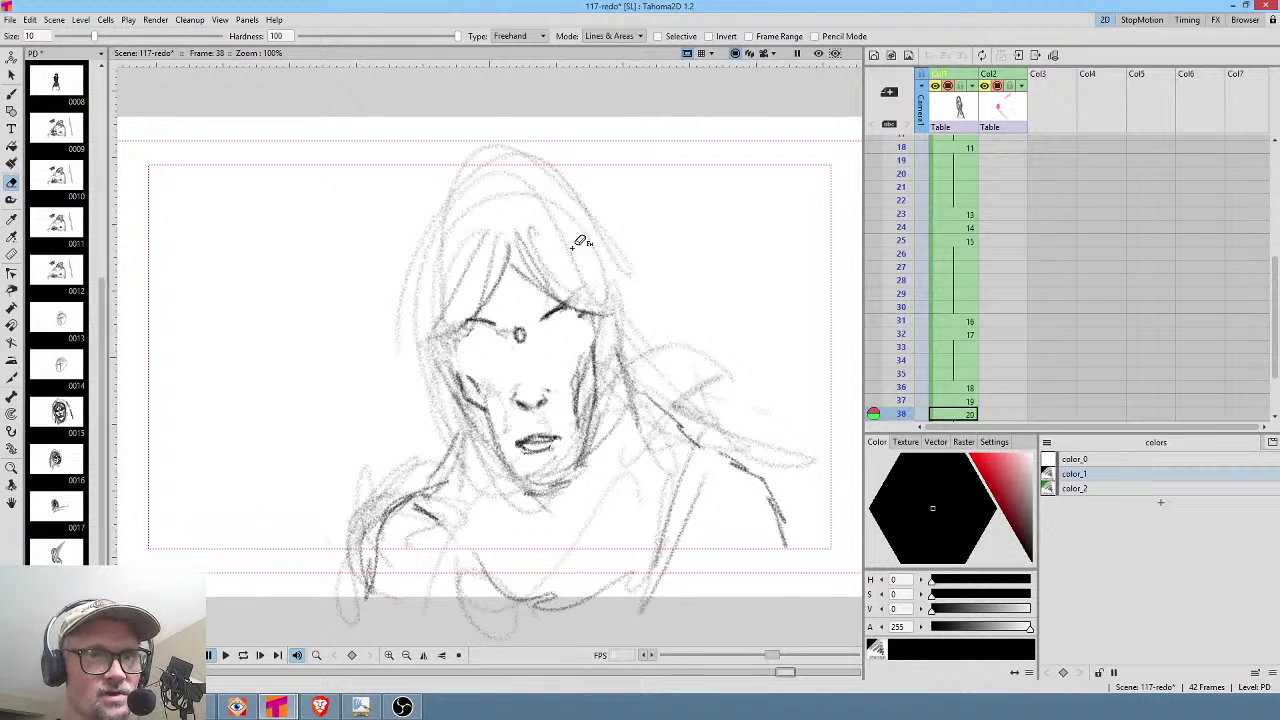
key(b)
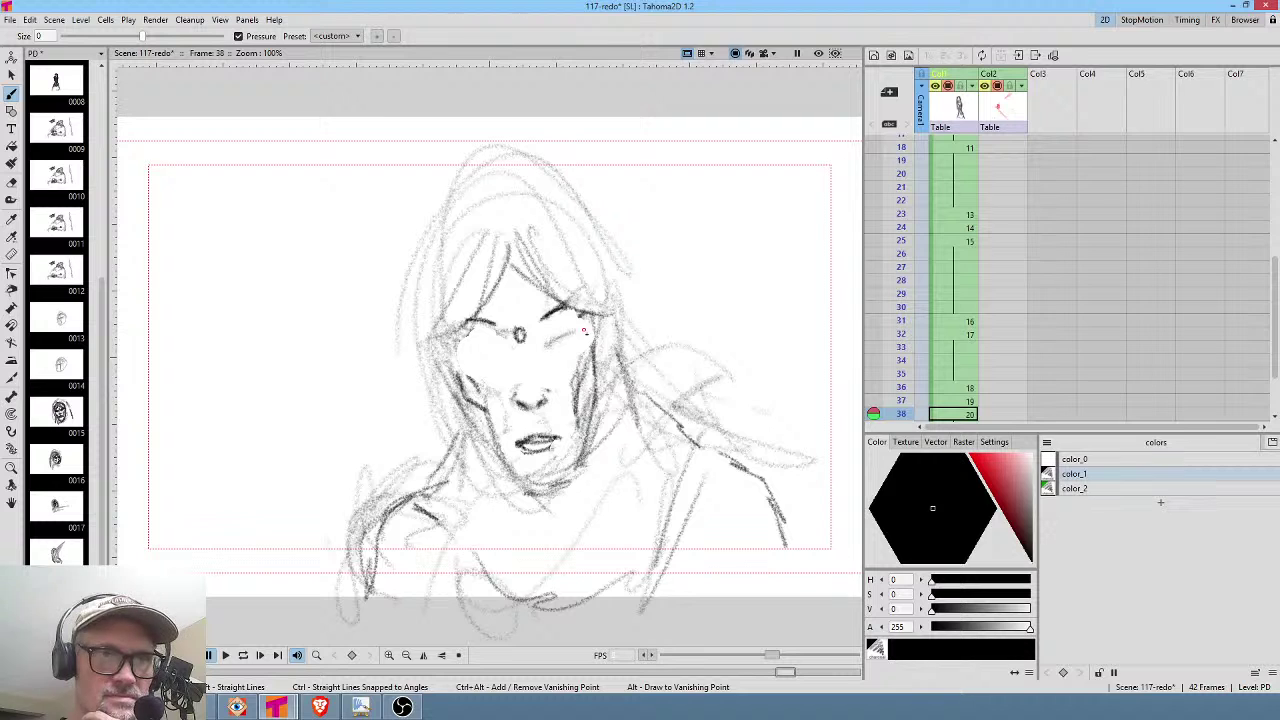
drag(474, 346, 582, 329)
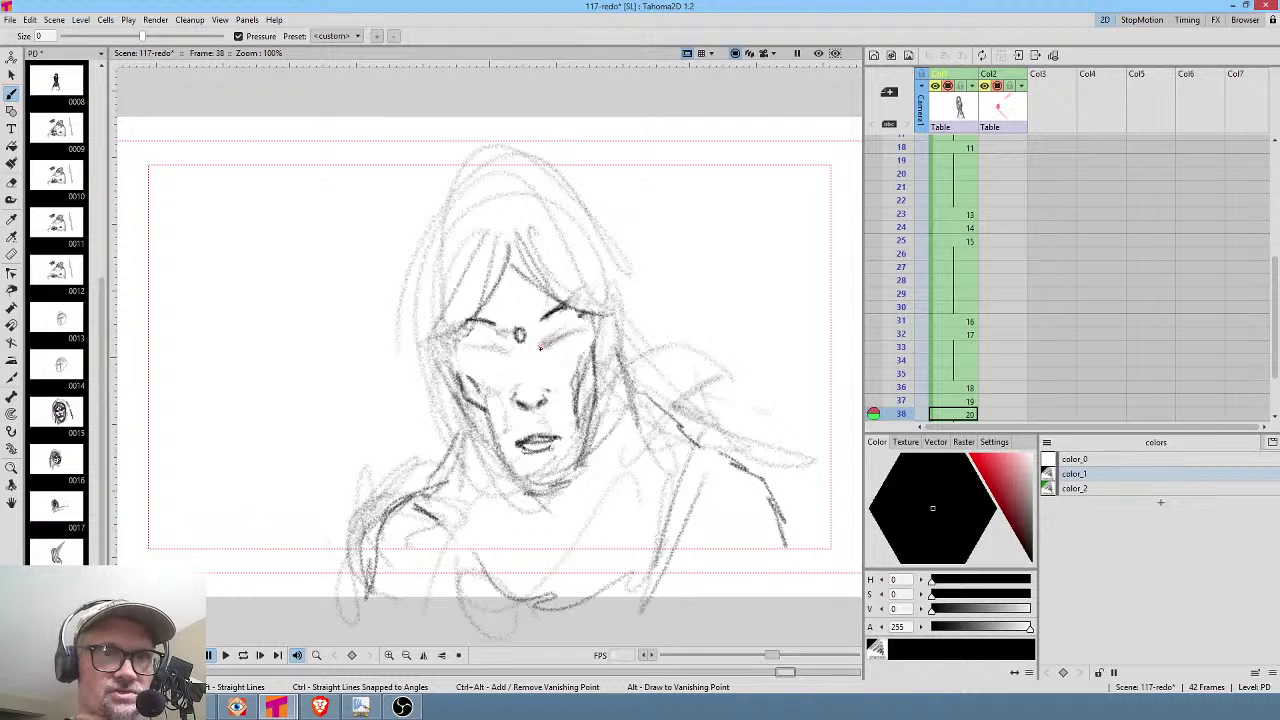
key(h)
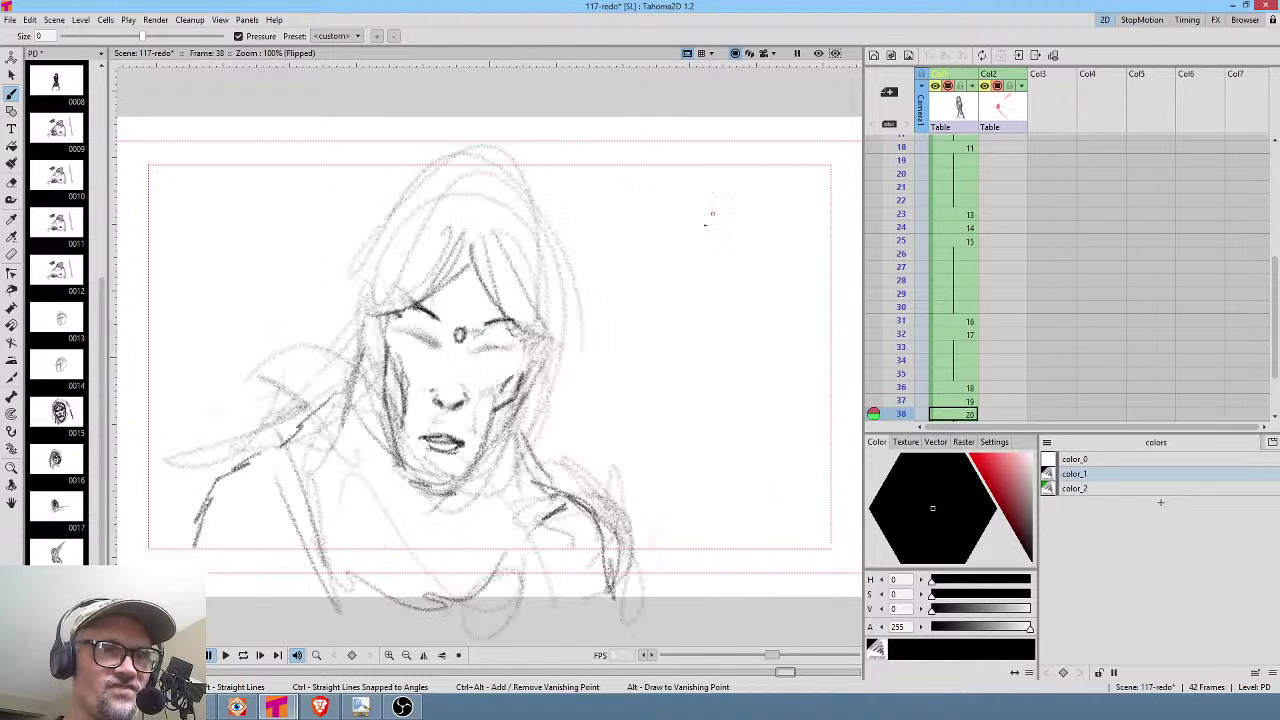
mouse_move(410, 328)
mouse_down()
mouse_move(472, 355)
mouse_move(516, 348)
mouse_up()
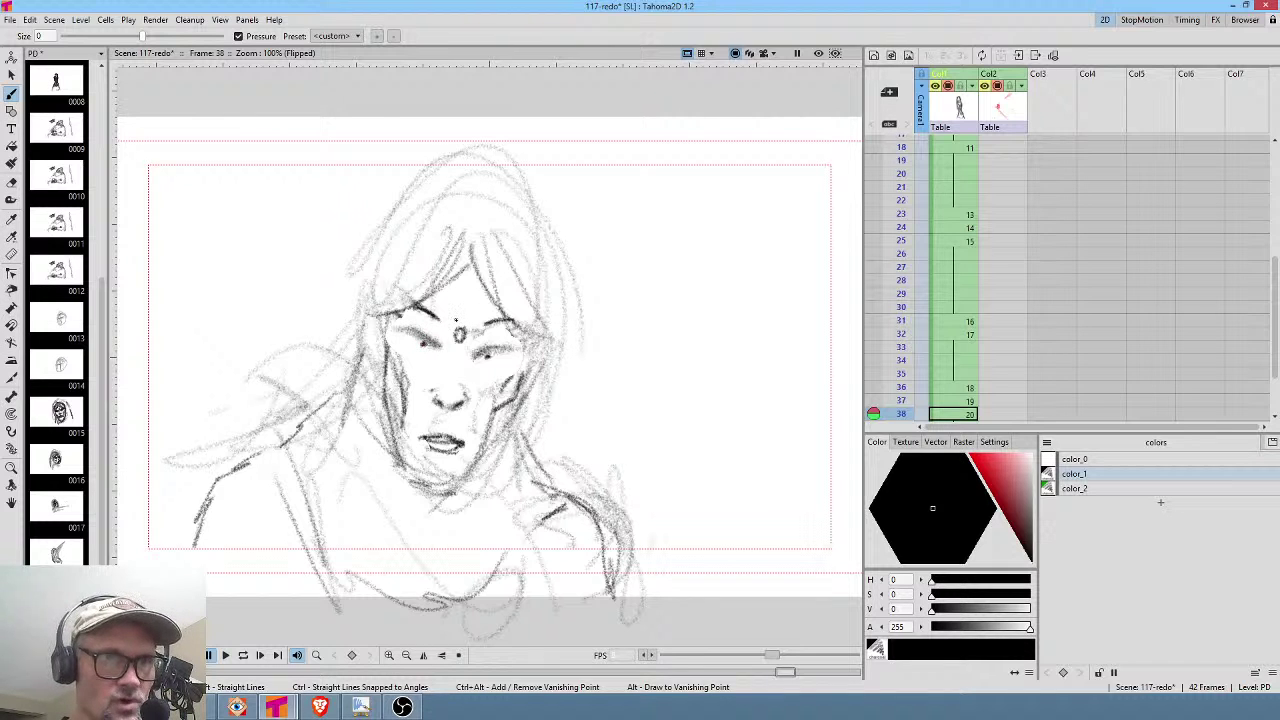
key(shift+h)
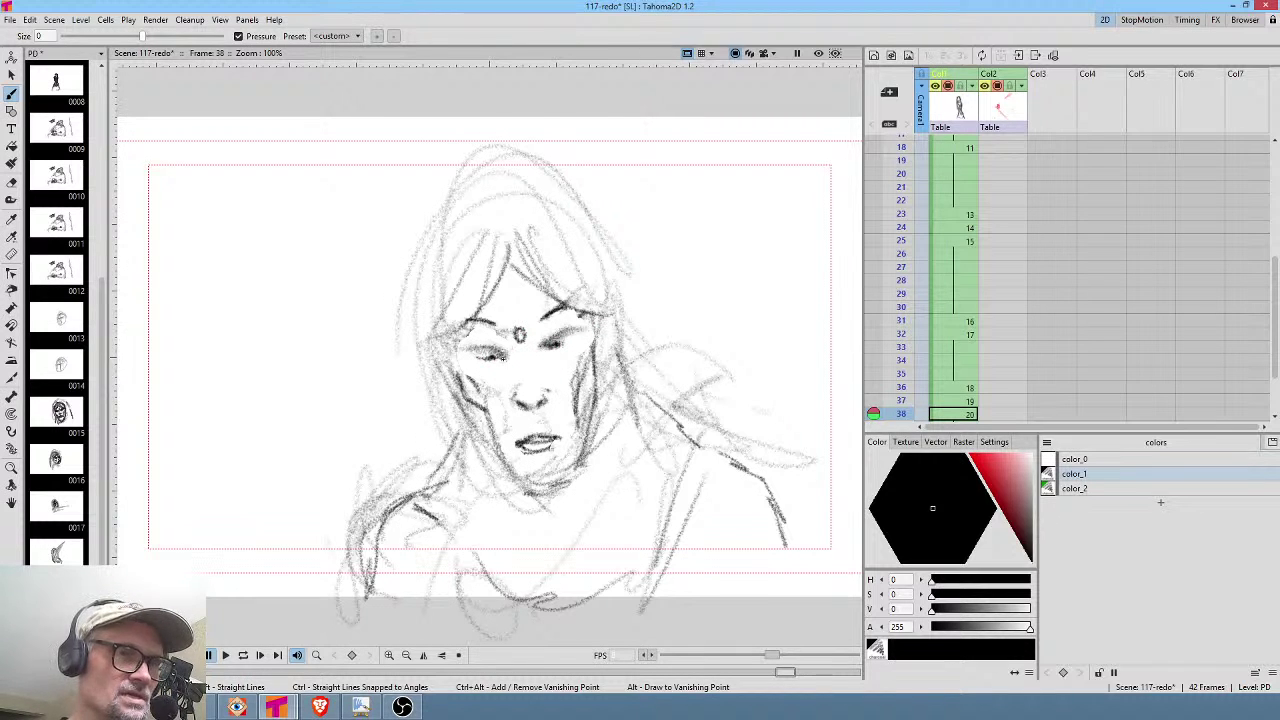
key(s)
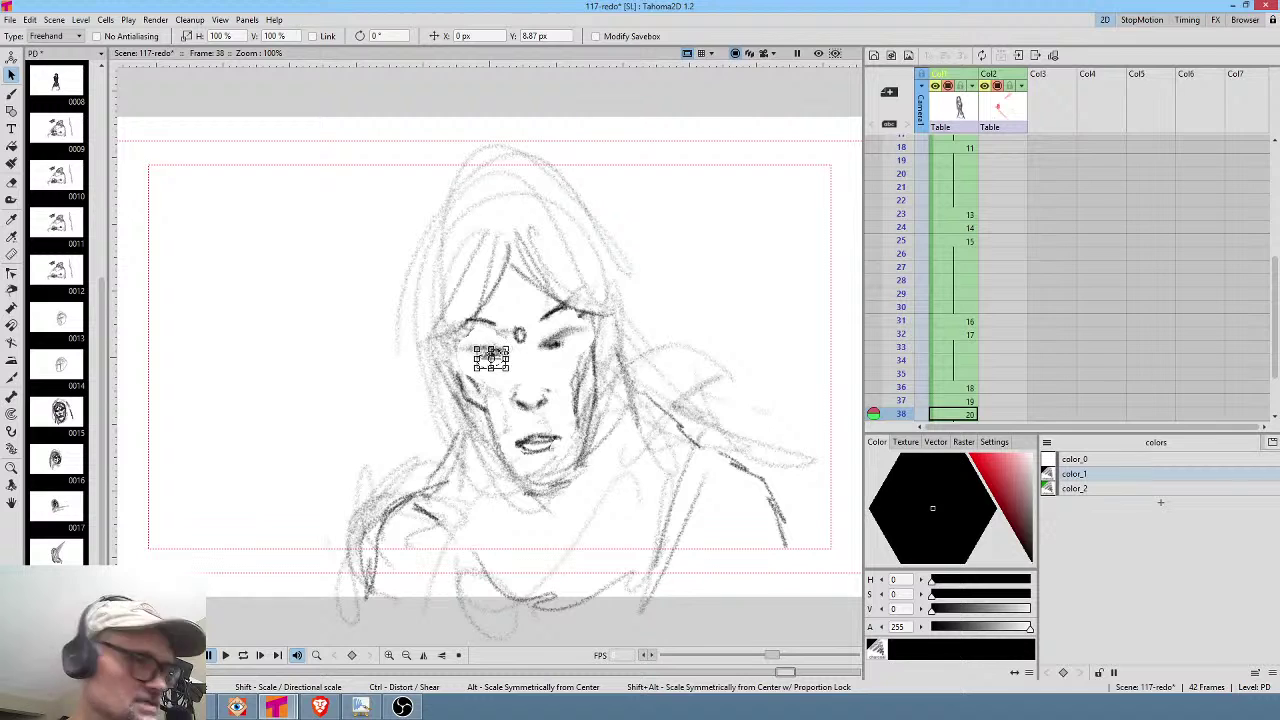
key(b)
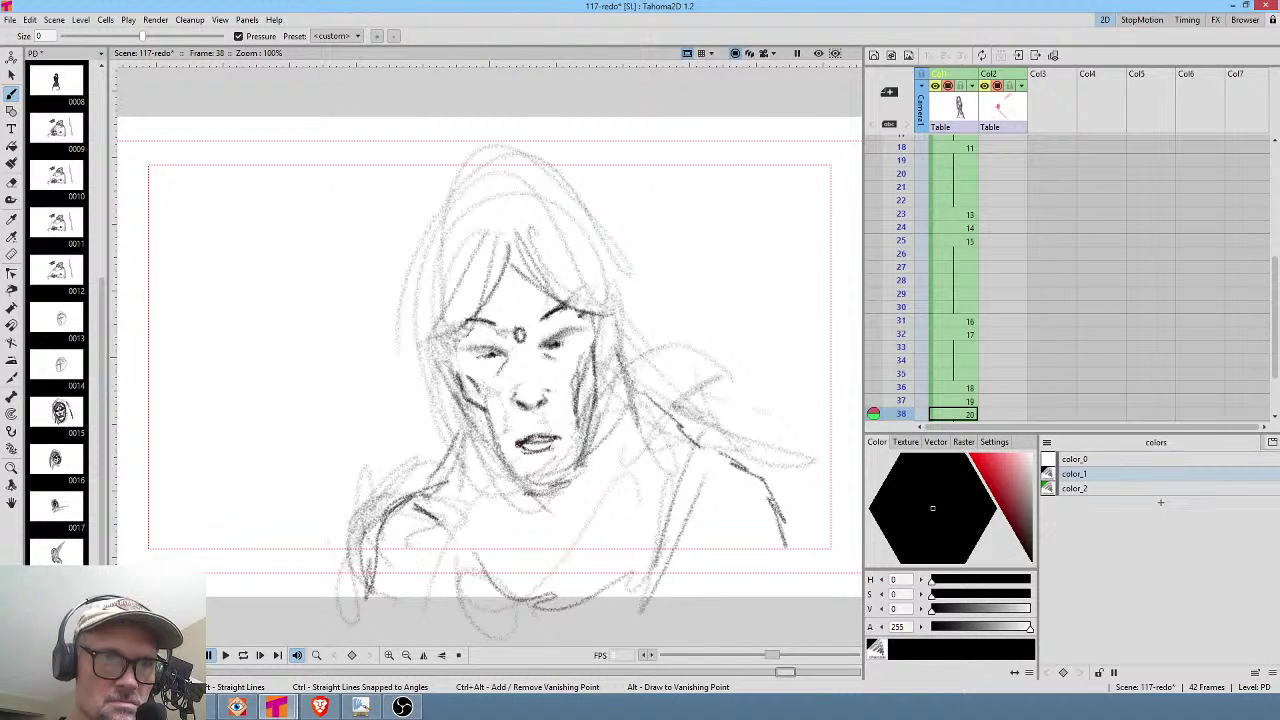
Trim the left corner of the mouth on frame 38 and redraw it downturned with a darker upper lip.
key(a)
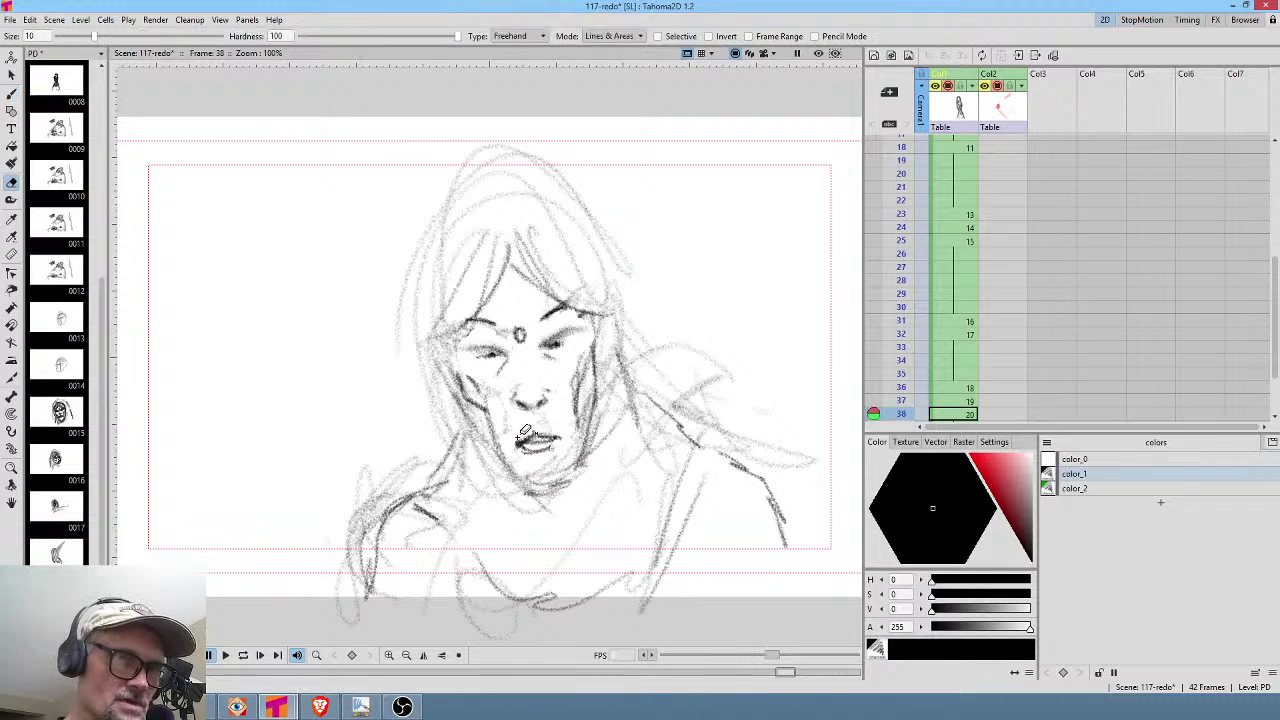
key(b)
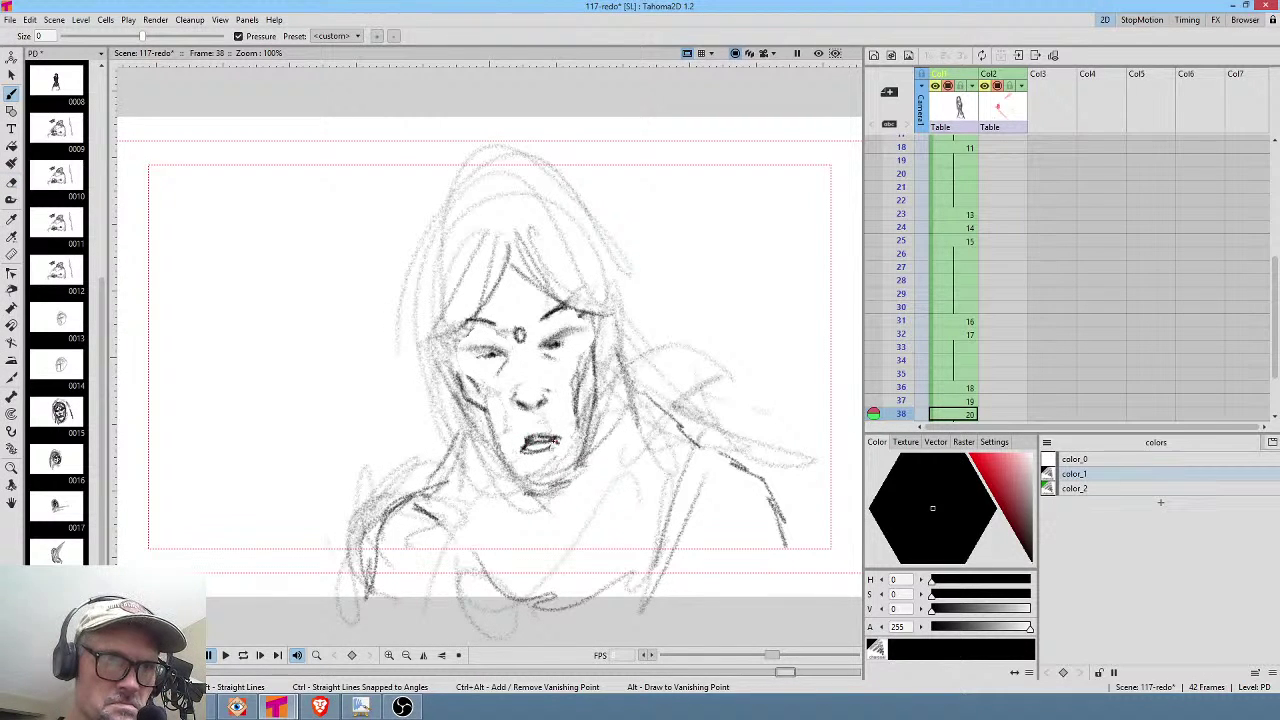
drag(534, 440, 557, 441)
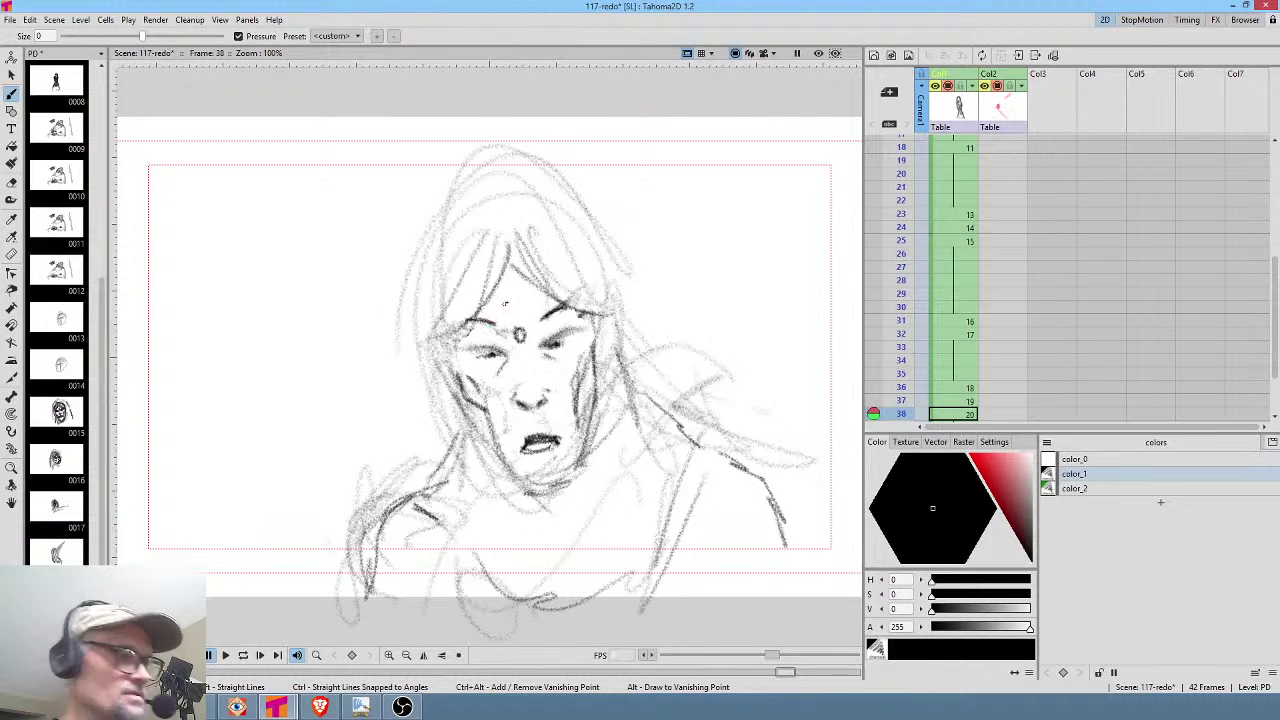
Erase both eyebrows on frame 38 and redraw them as straight, slanted brows set low over the eyes, darkening the outer lids.
key(a)
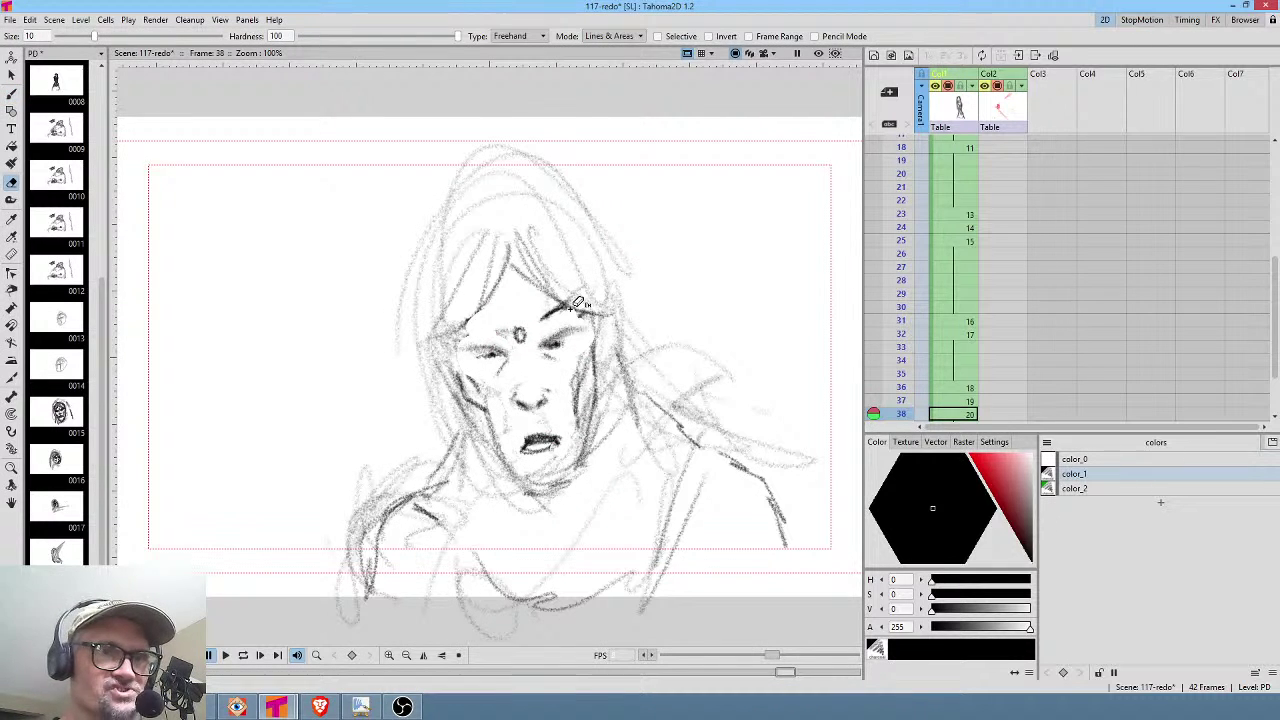
key(b)
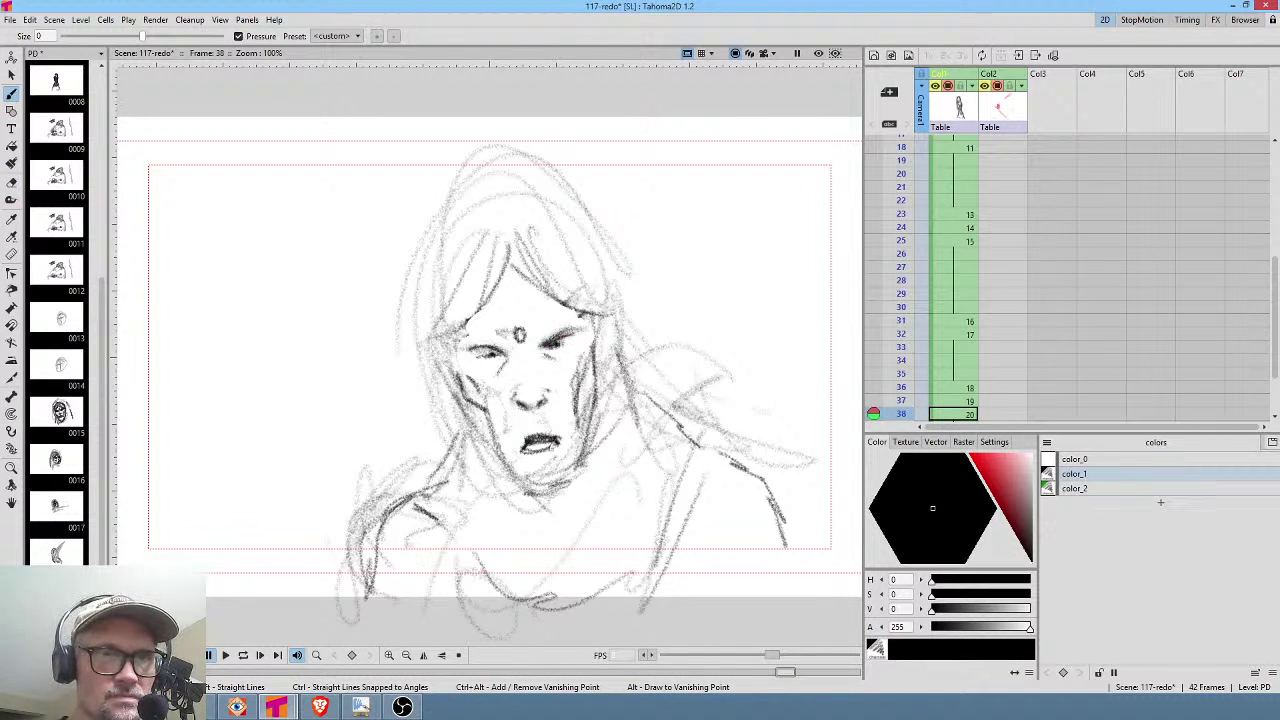
drag(536, 338, 572, 316)
mouse_move(504, 340)
mouse_down()
mouse_move(470, 335)
mouse_move(504, 343)
mouse_up()
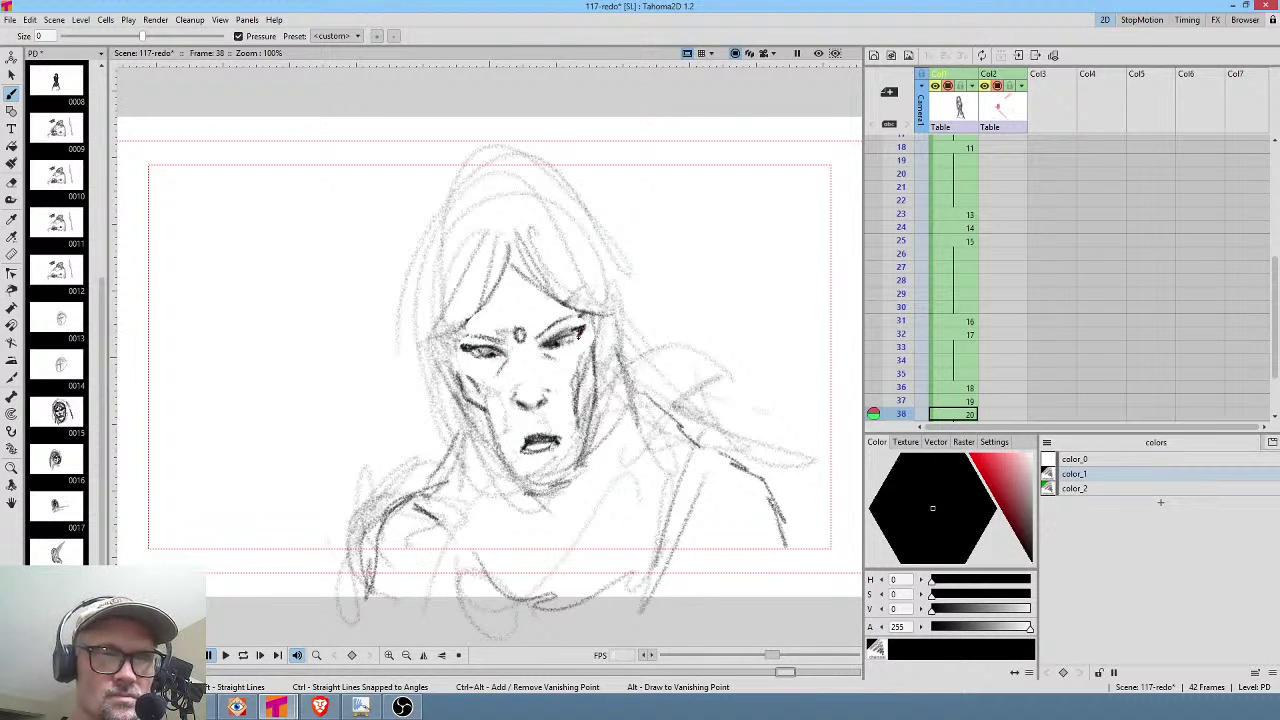
Define the hood's outer and inner edges, the chin, the shoulder line and the draped neckline with darker strokes on frame 38.
mouse_move(495, 264)
mouse_down()
mouse_move(476, 240)
mouse_move(520, 226)
mouse_move(553, 243)
mouse_move(606, 328)
mouse_move(460, 233)
mouse_move(437, 323)
mouse_move(458, 410)
mouse_up()
mouse_move(446, 476)
mouse_down()
mouse_move(433, 428)
mouse_move(408, 310)
mouse_move(423, 247)
mouse_move(471, 159)
mouse_move(540, 163)
mouse_move(530, 174)
mouse_move(614, 246)
mouse_move(663, 393)
mouse_move(732, 462)
mouse_up()
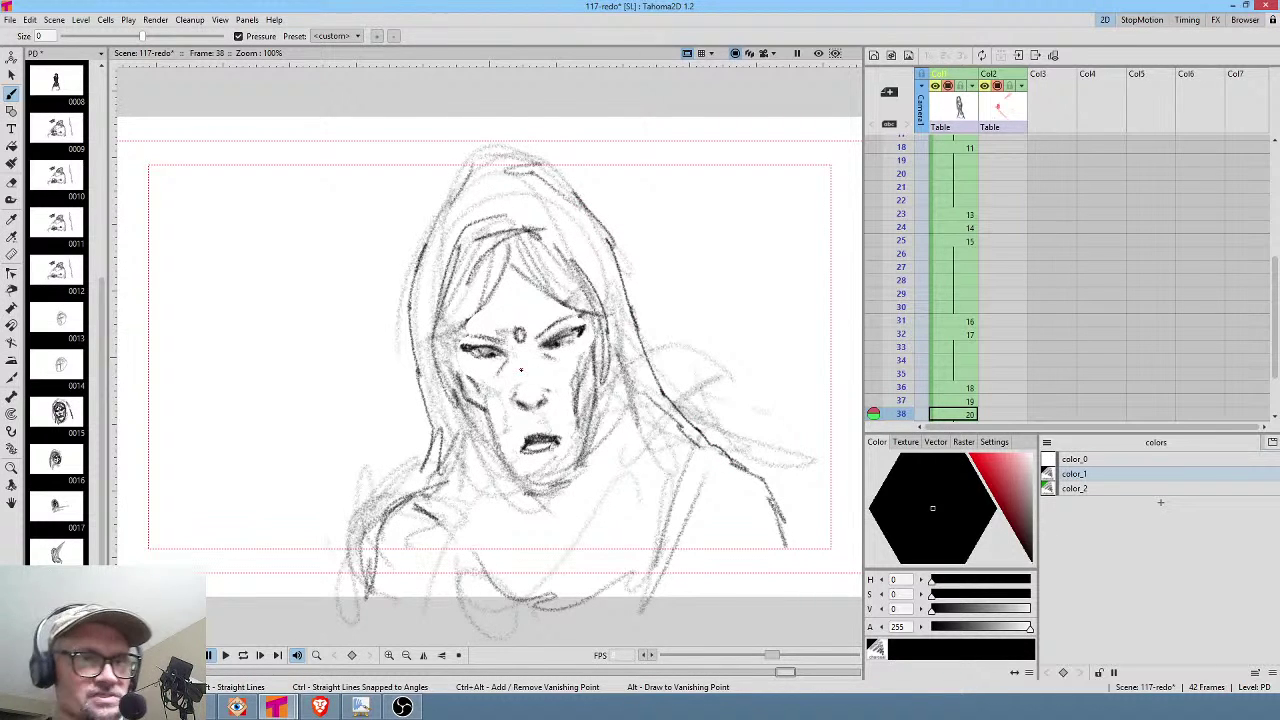
drag(484, 335, 499, 339)
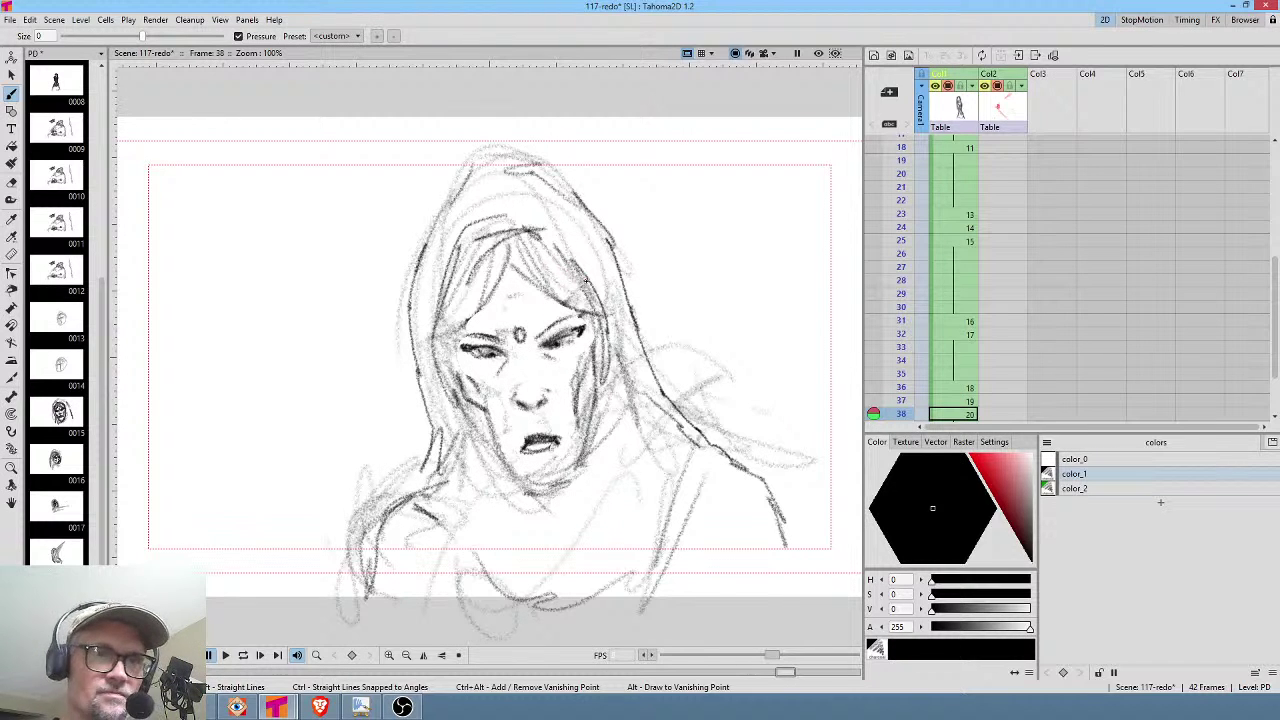
mouse_move(513, 472)
mouse_down()
mouse_move(538, 491)
mouse_move(572, 468)
mouse_up()
drag(575, 553, 510, 584)
mouse_move(510, 584)
mouse_down()
mouse_move(636, 556)
mouse_move(704, 452)
mouse_move(732, 455)
mouse_up()
Extend the hold of drawing 20 in the first column through frame 45.
scroll(1037, 288, down, 3)
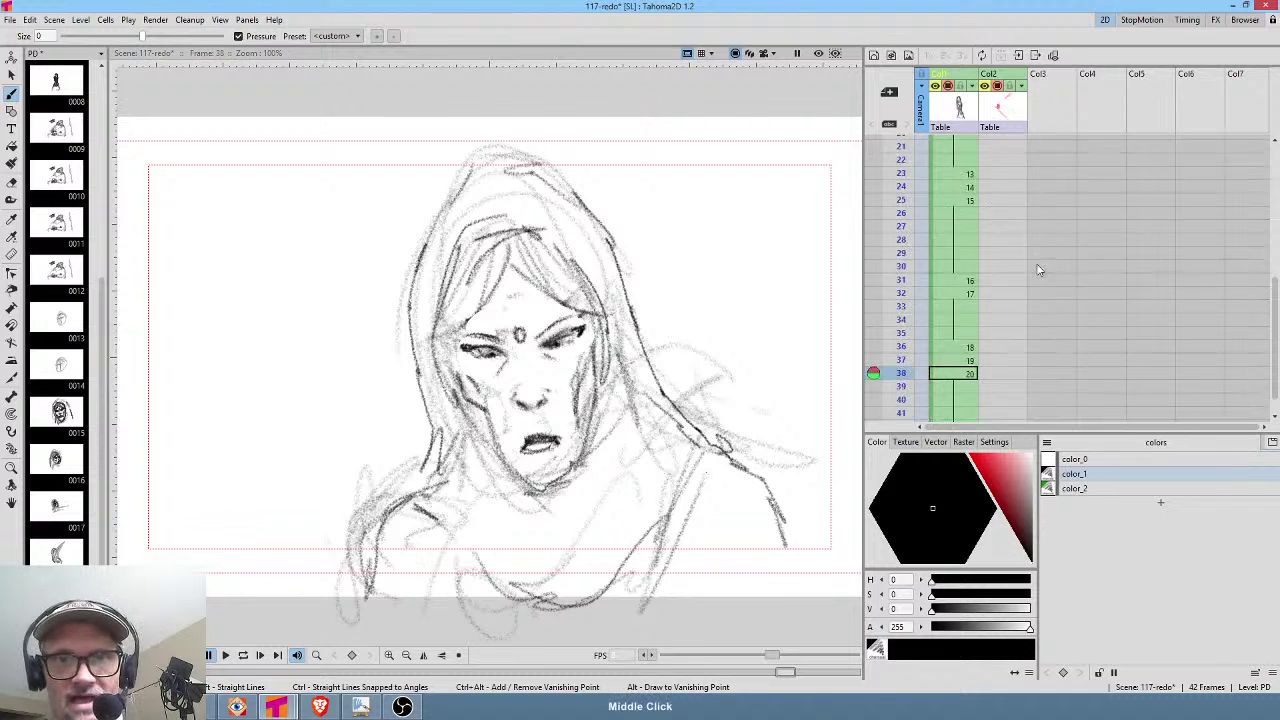
click(958, 335)
click(962, 281)
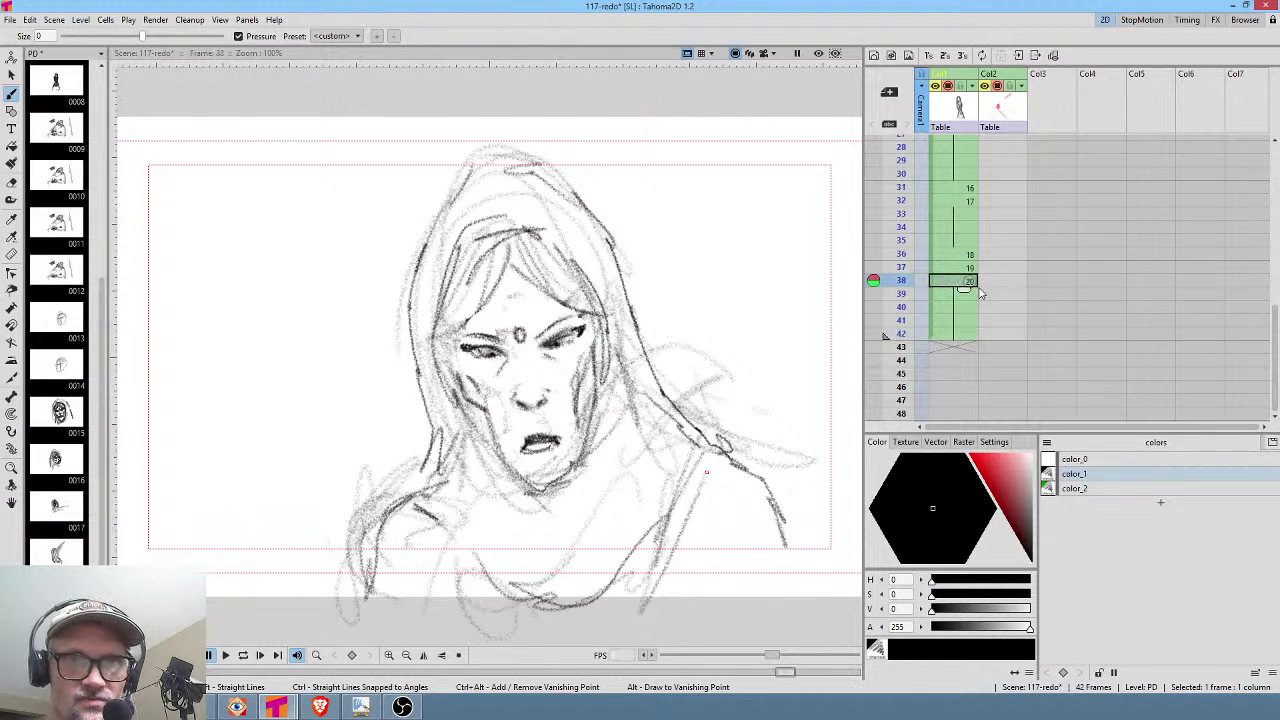
click(965, 337)
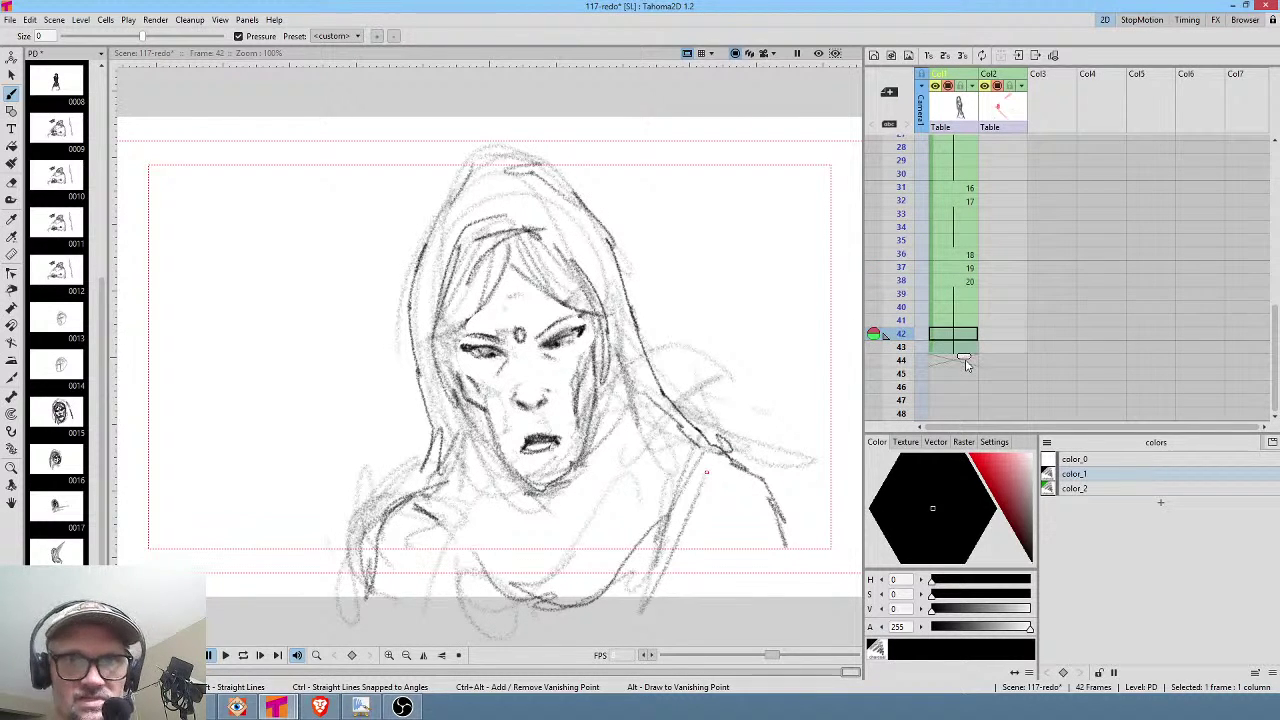
drag(963, 358, 965, 376)
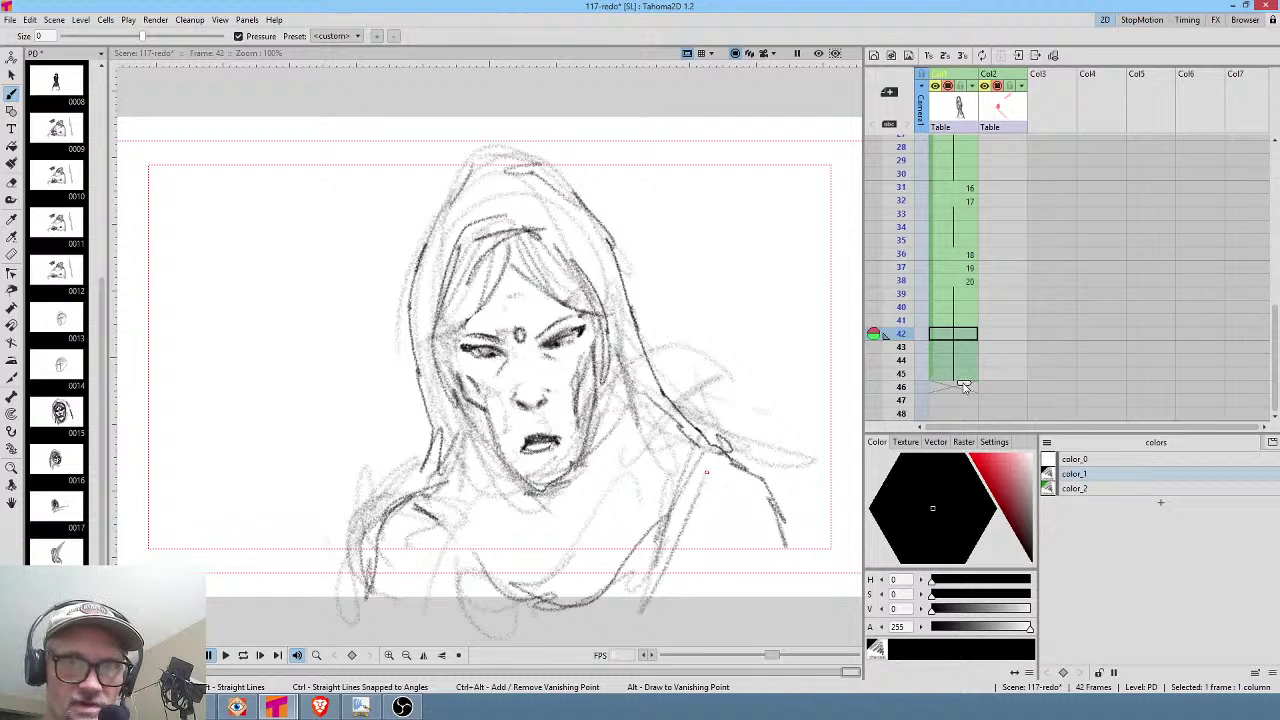
click(965, 374)
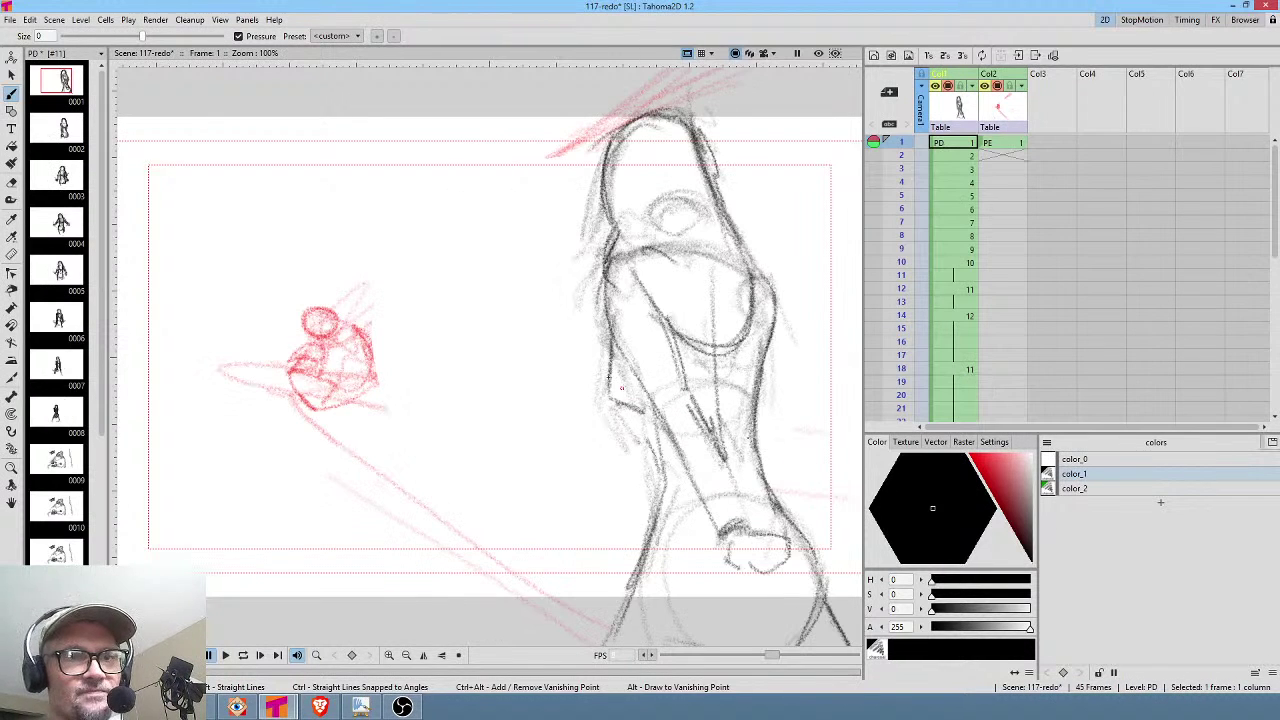
Play the scene in a loop, then examine its drawings frame by frame from frame 9 to frame 25.
scroll(606, 374, down, 1)
key(p)
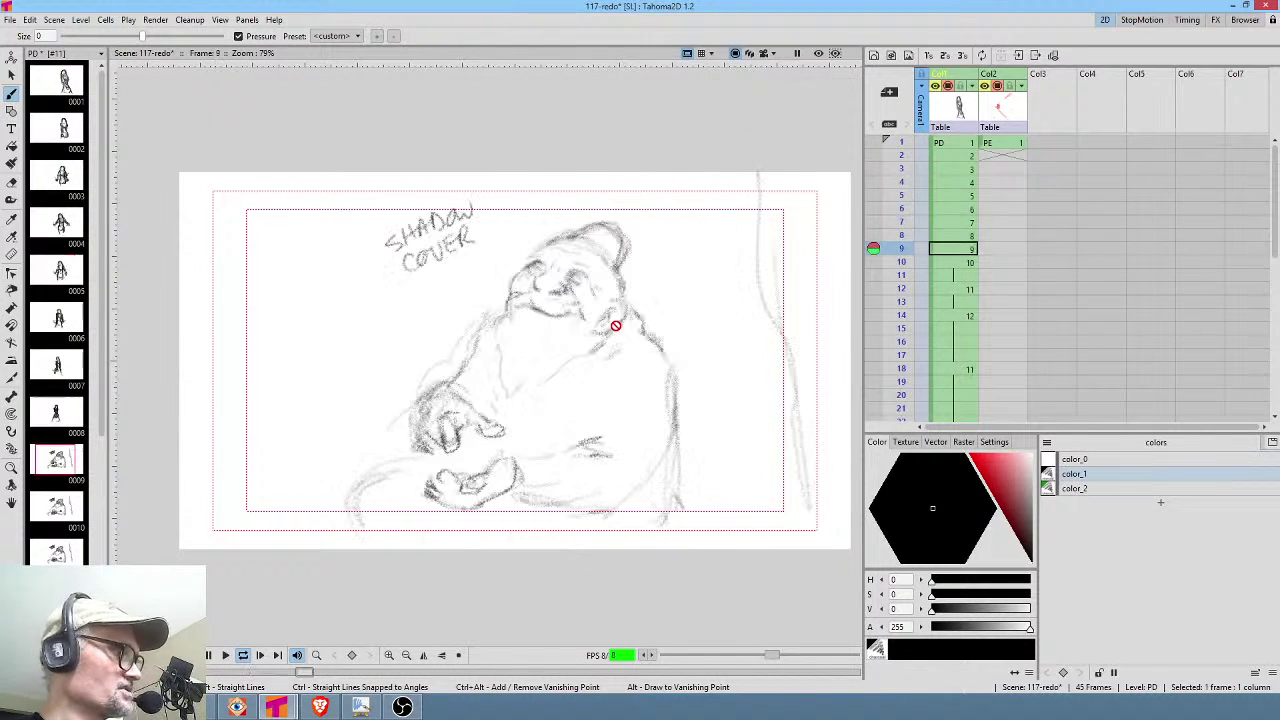
key(l)
click(960, 289)
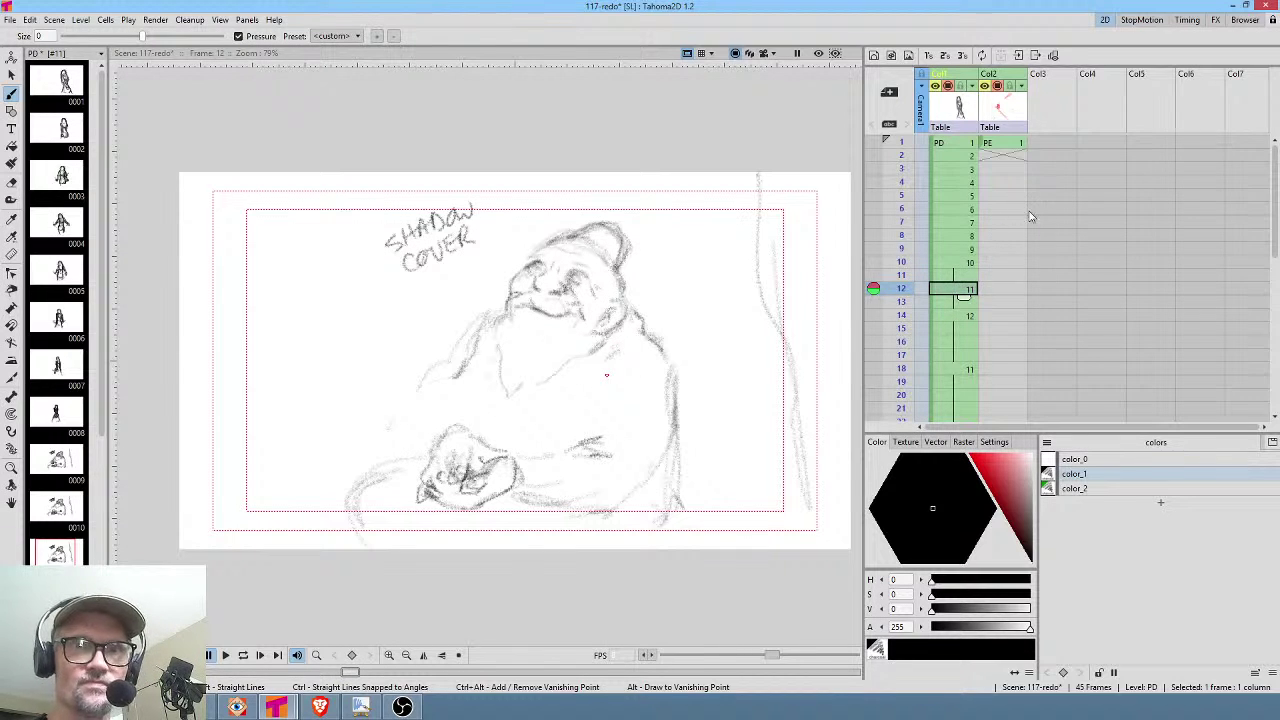
key(Up)
key(Up)
key(Up)
key(Down)
key(Down)
key(Down)
key(Down)
key(Down)
key(Down)
key(Down)
key(Down)
key(Down)
key(Down)
key(Down)
key(Down)
key(Down)
key(Down)
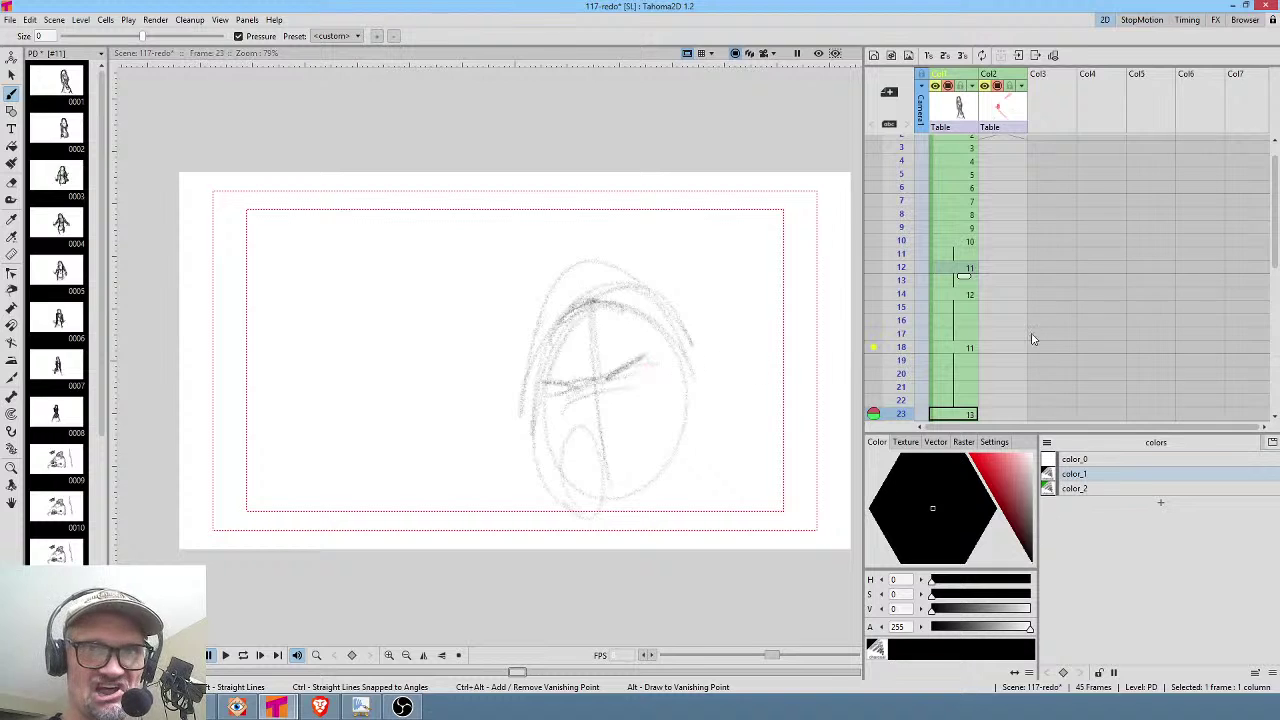
key(Down)
key(Down)
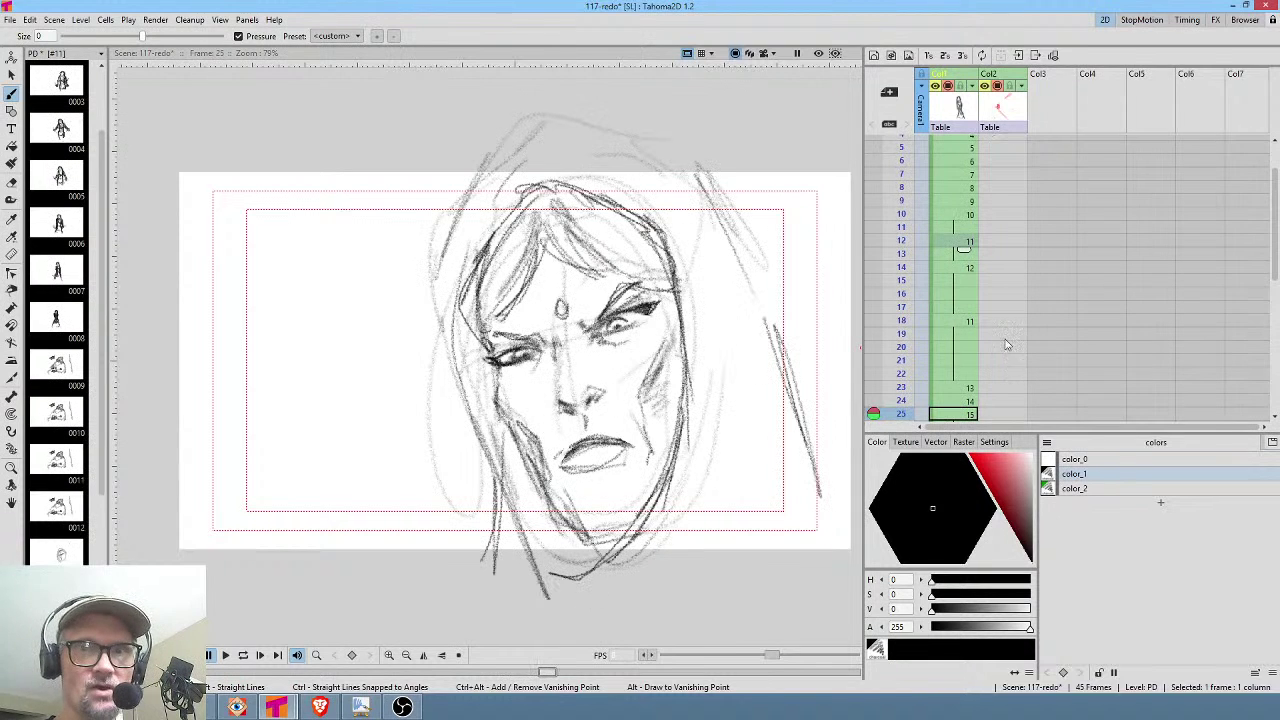
Copy the hooded head from frame 25 into frame 24, scaling it to 74.01% and rotating it -8.73° over the rough guide.
click(958, 401)
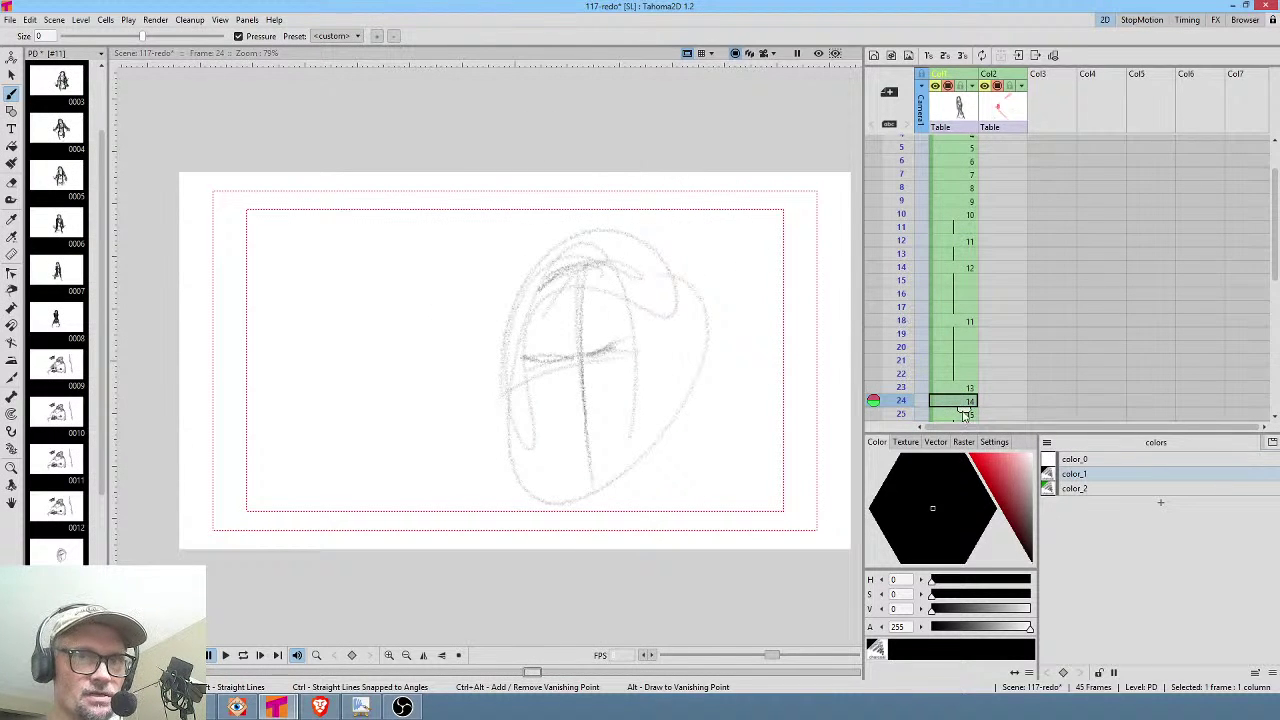
key(Down)
key(s)
mouse_move(686, 100)
mouse_down()
mouse_move(429, 156)
mouse_move(409, 534)
mouse_move(720, 605)
mouse_move(826, 418)
mouse_move(681, 104)
mouse_up()
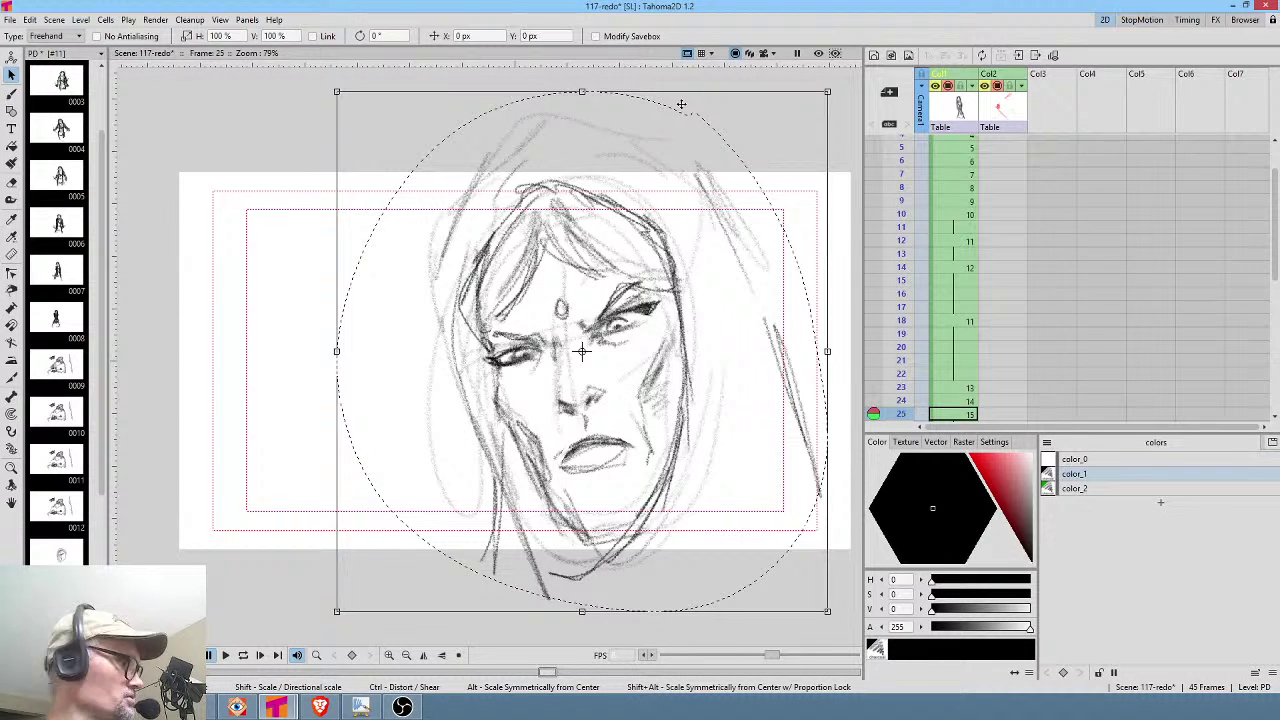
click(960, 401)
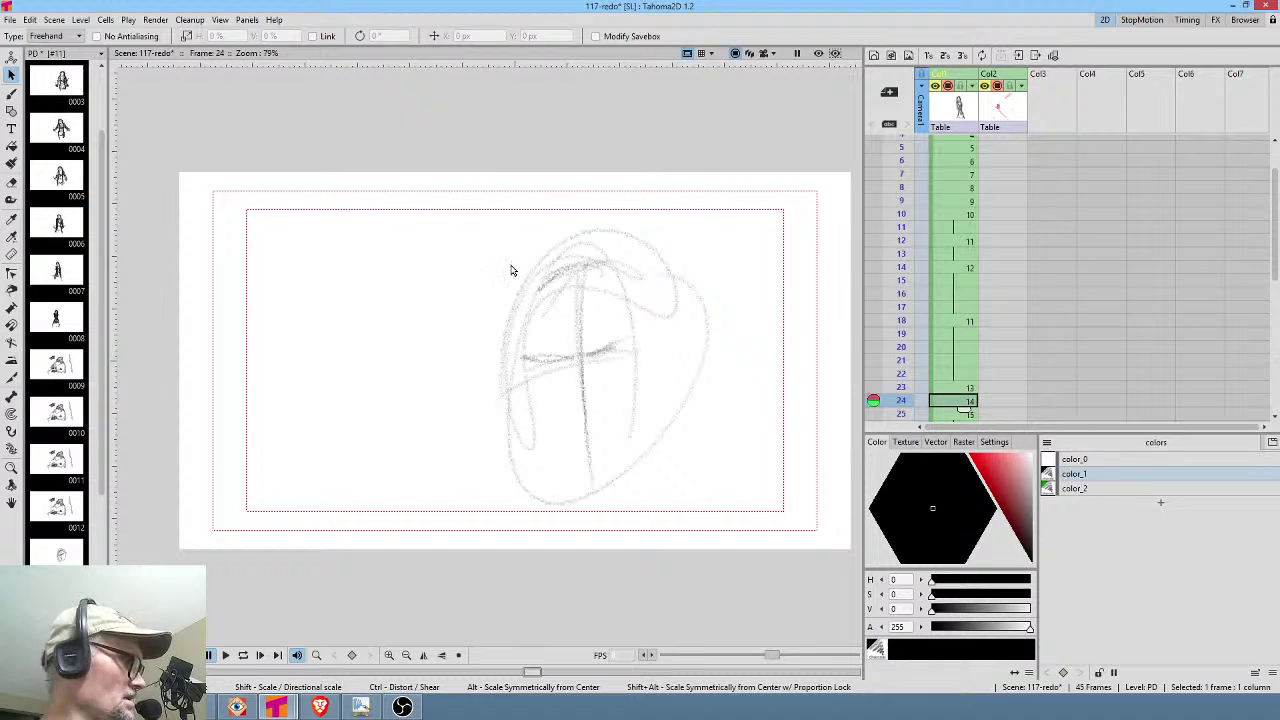
key(ctrl+v)
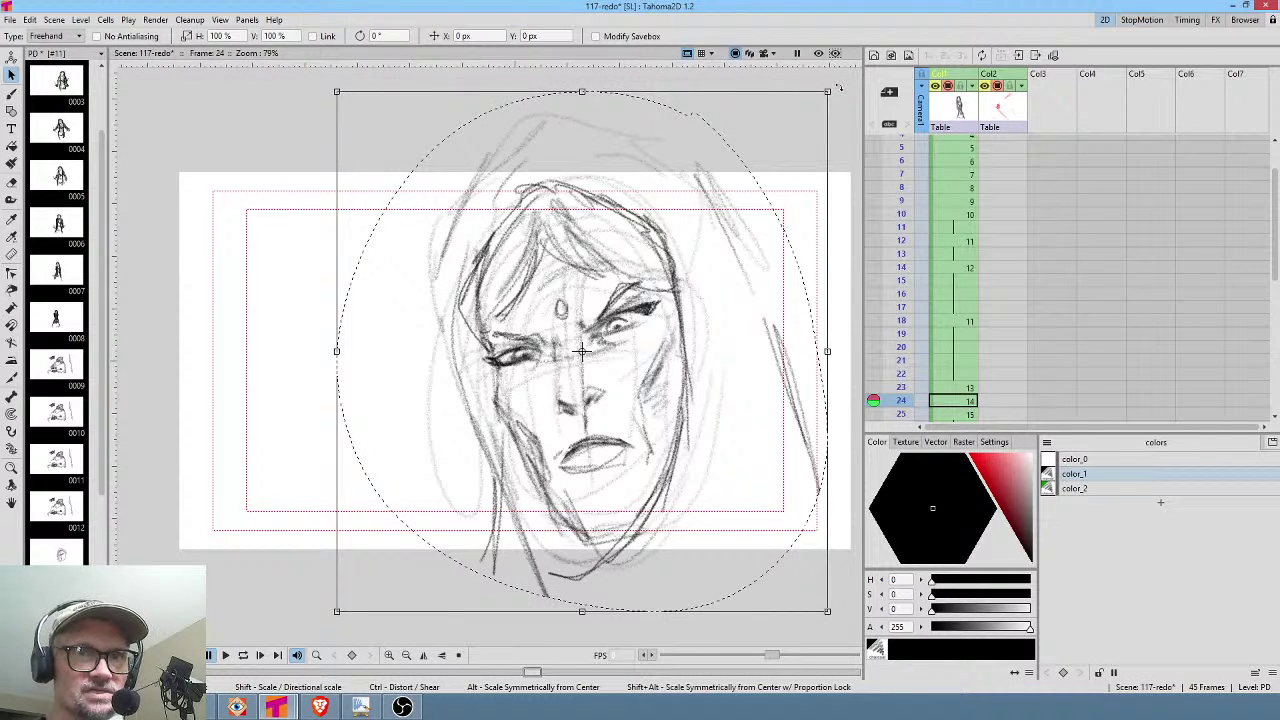
drag(838, 88, 724, 249)
drag(510, 410, 584, 368)
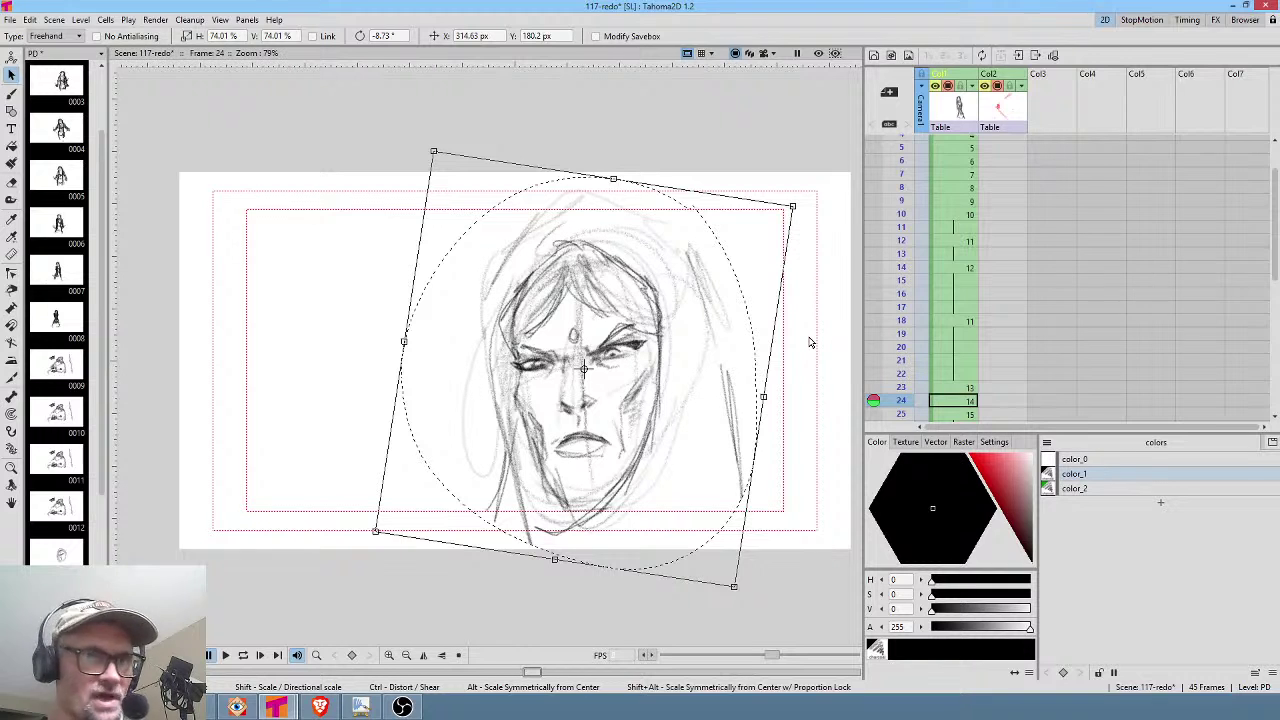
Paste the reduced head into frame 23, scale it to 82.16%, rotate it 8.47° over the rough guide, and play back the scene.
key(Up)
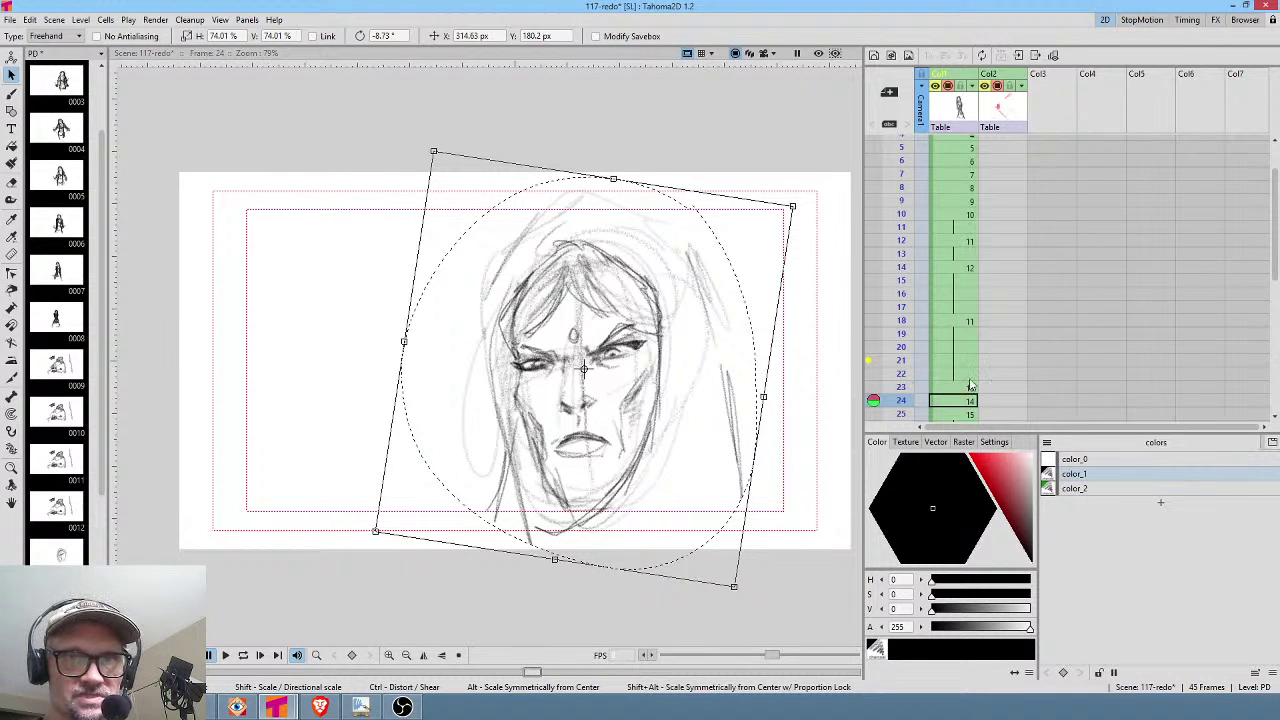
key(ctrl+v)
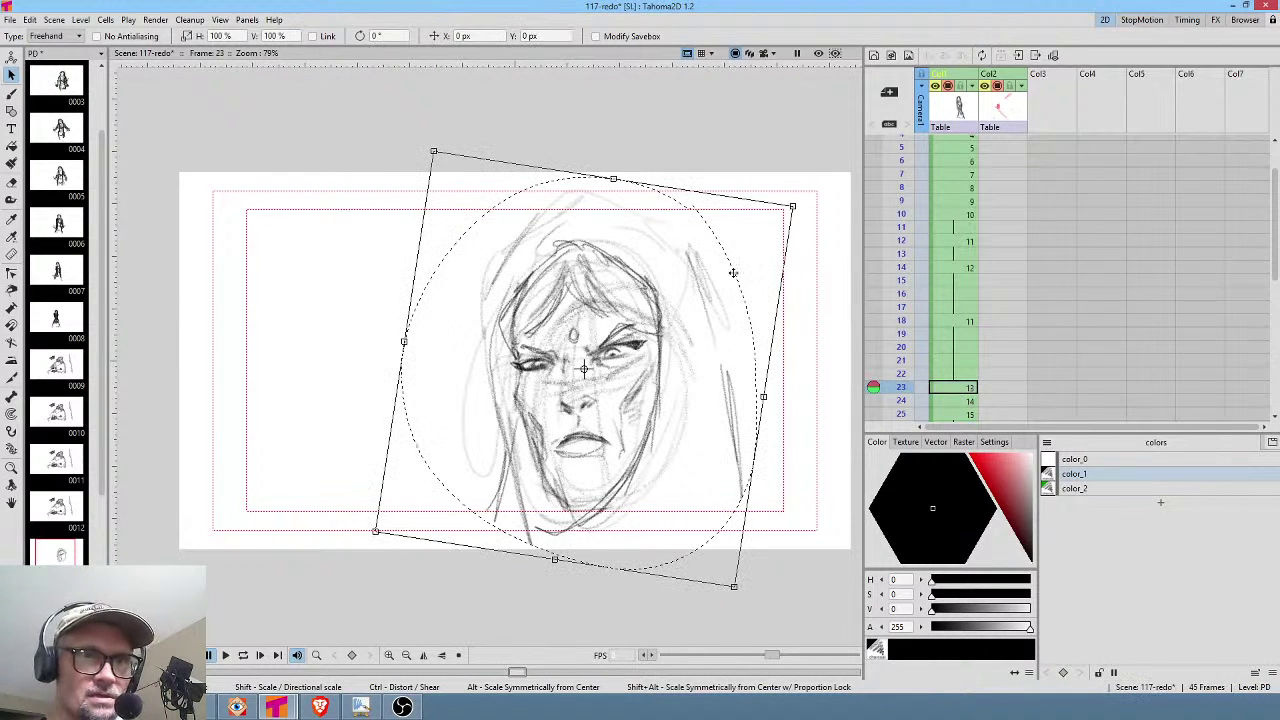
mouse_move(793, 206)
mouse_down()
mouse_move(717, 265)
mouse_move(720, 223)
mouse_up()
drag(548, 400, 615, 403)
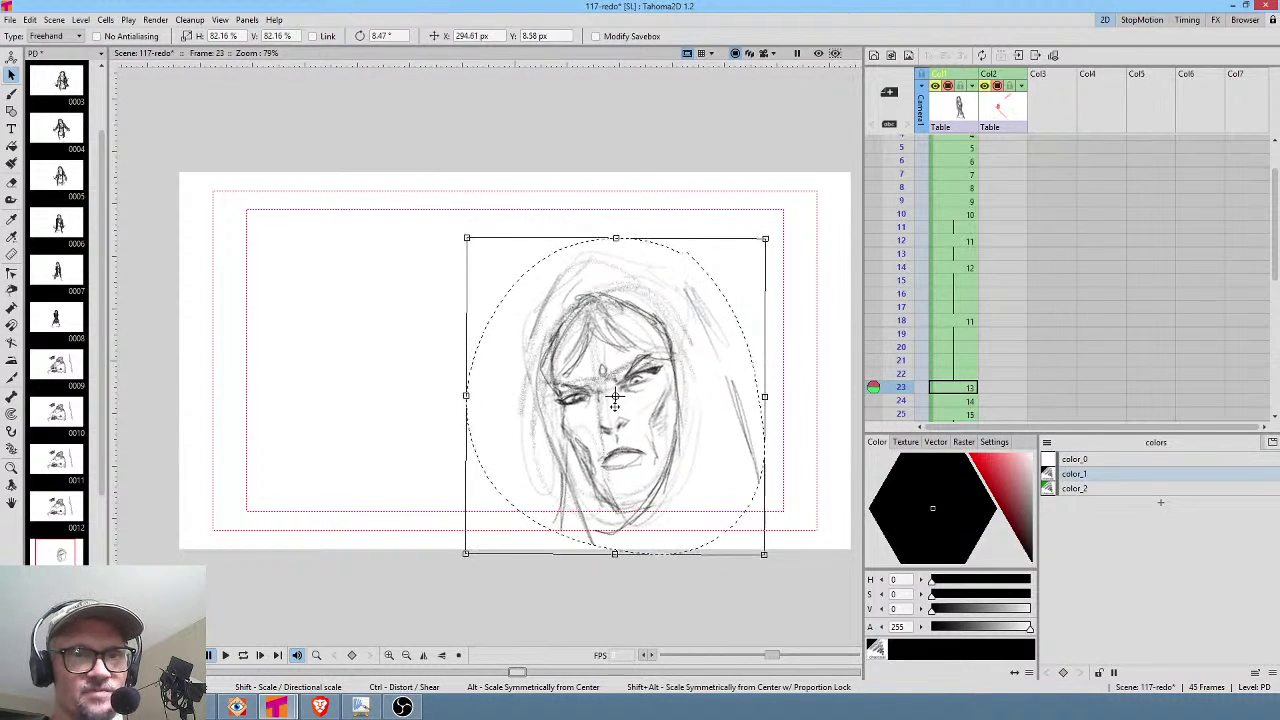
click(950, 321)
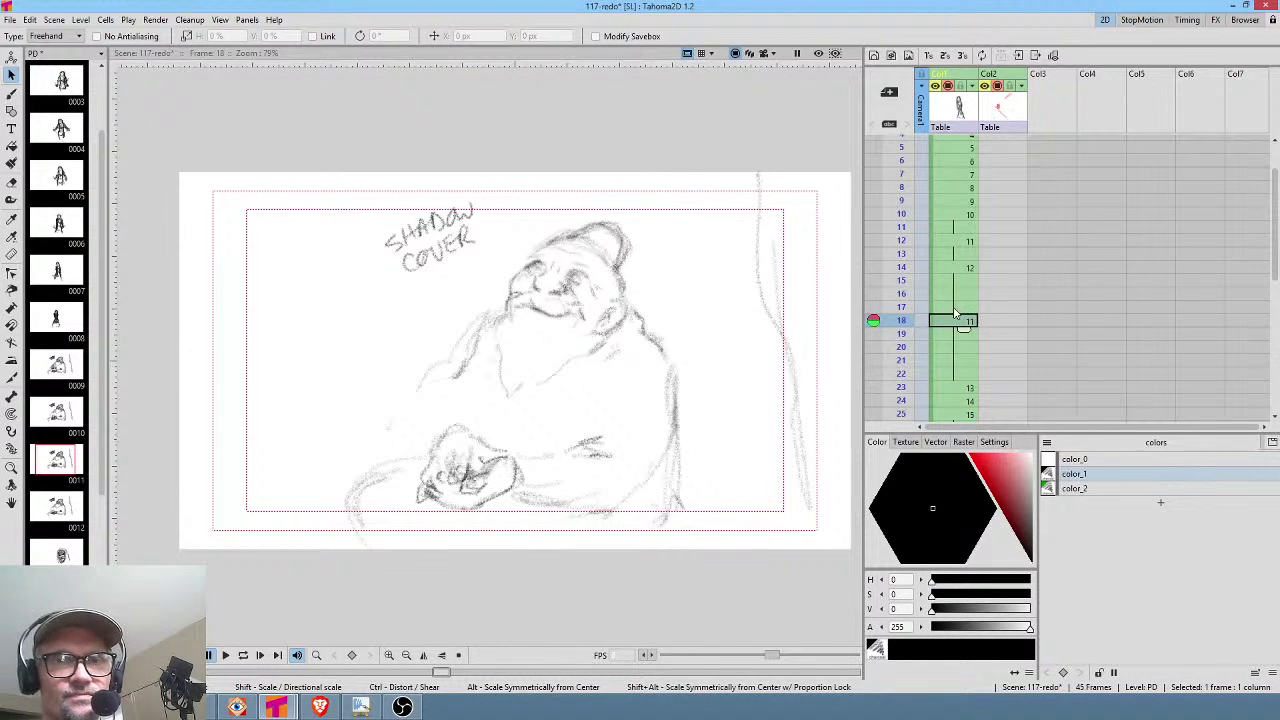
scroll(956, 312, down, 2)
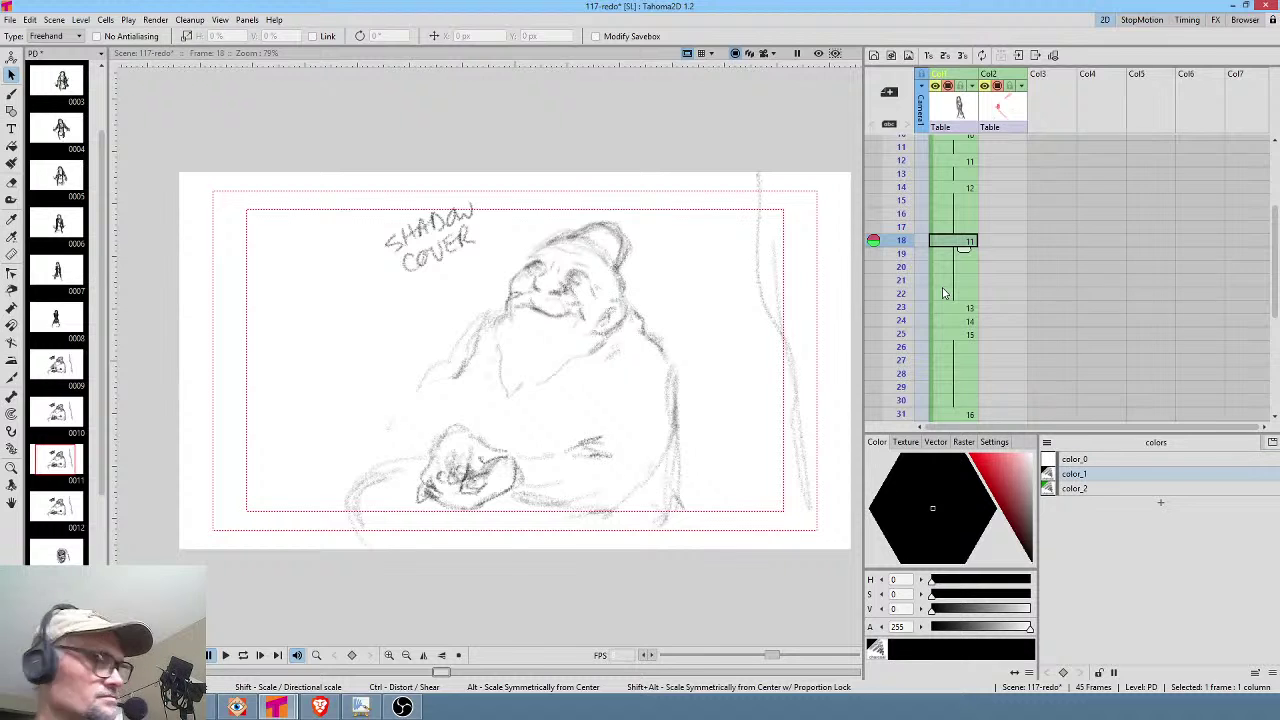
key(p)
key(p)
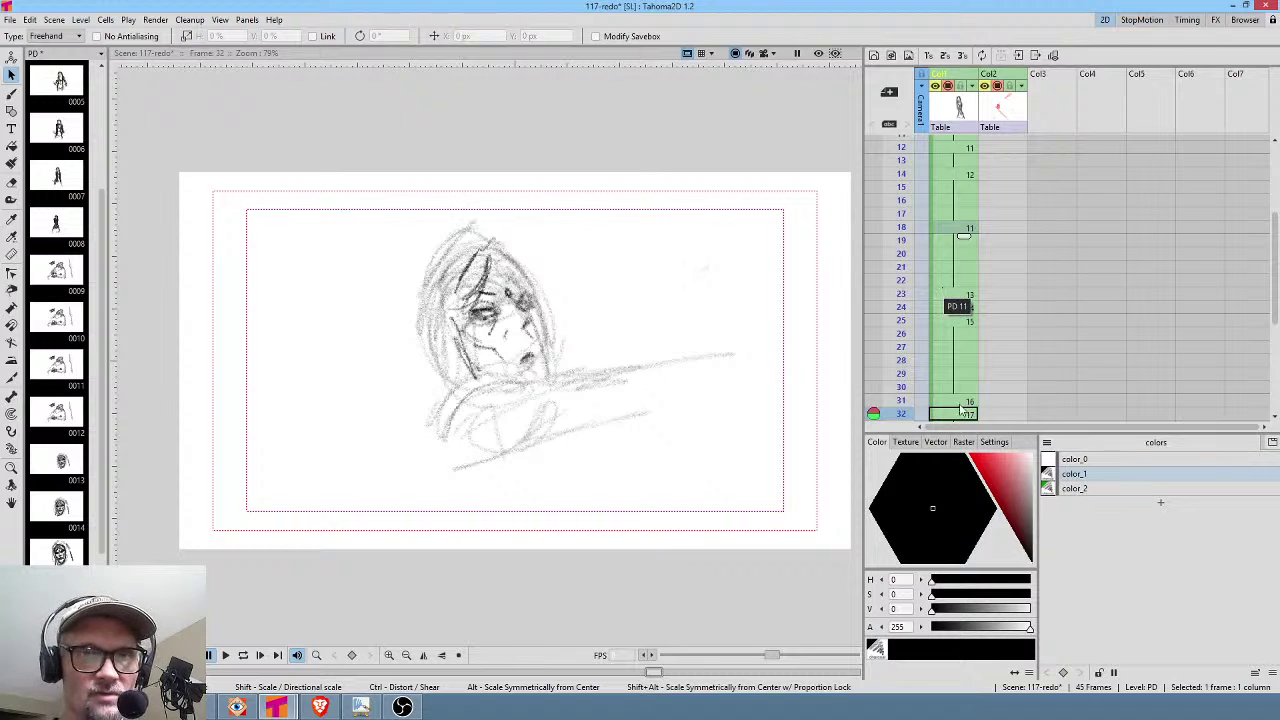
Draw the hood's edge beside the far cheek down to the shoulder on frame 31 and clean up the chin into a sharper corner.
key(Up)
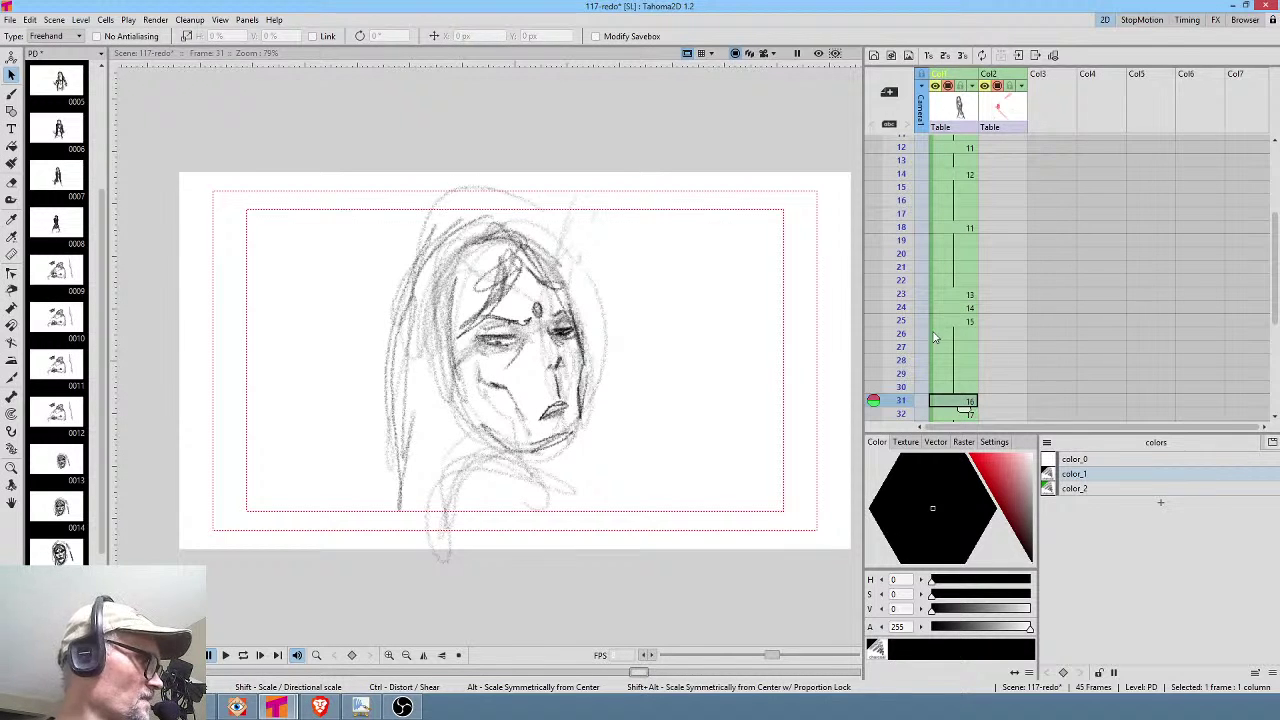
key(b)
mouse_move(529, 226)
mouse_down()
mouse_move(574, 266)
mouse_move(626, 476)
mouse_move(606, 362)
mouse_up()
mouse_move(584, 442)
mouse_down()
mouse_move(556, 458)
mouse_move(535, 441)
mouse_move(585, 440)
mouse_up()
key(a)
key(b)
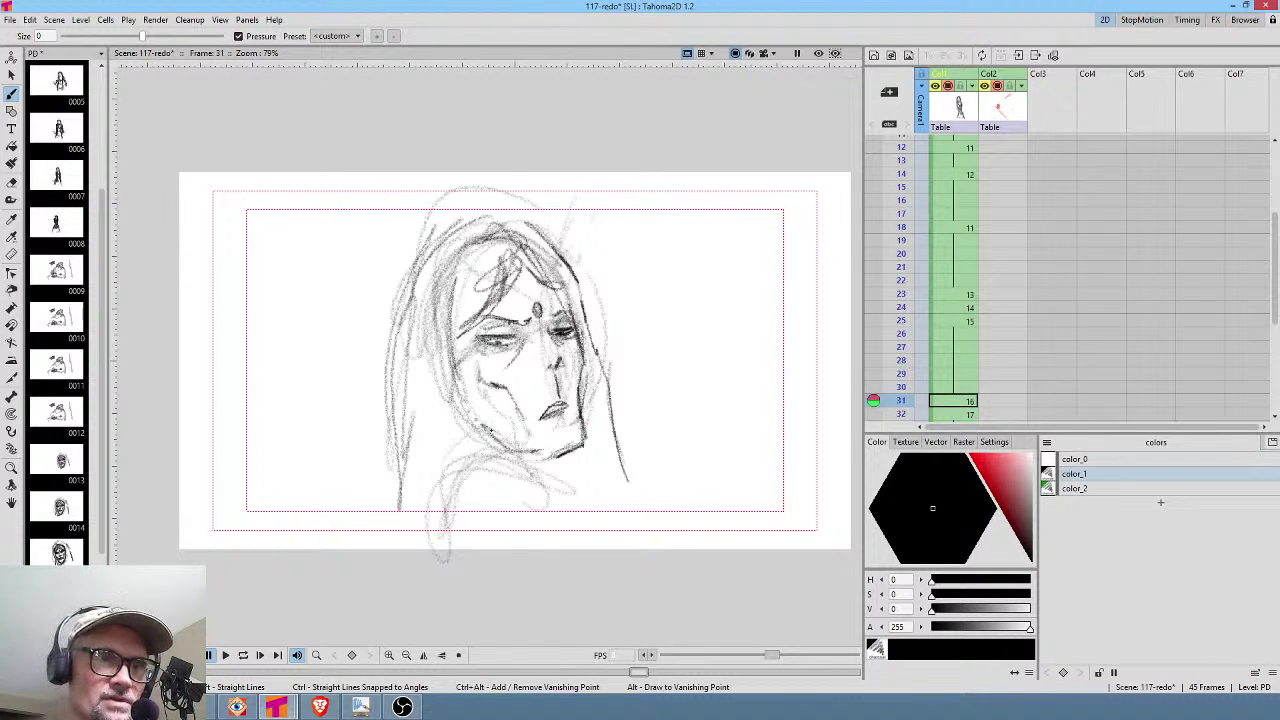
Add the neck fold, the lower back of the hood, the near shoulder curve and a firmer hood top on frame 31.
drag(548, 449, 597, 461)
drag(414, 457, 410, 545)
mouse_move(440, 512)
mouse_down()
mouse_move(515, 466)
mouse_move(441, 498)
mouse_move(550, 493)
mouse_up()
mouse_move(609, 358)
mouse_down()
mouse_move(577, 262)
mouse_move(542, 222)
mouse_move(461, 229)
mouse_up()
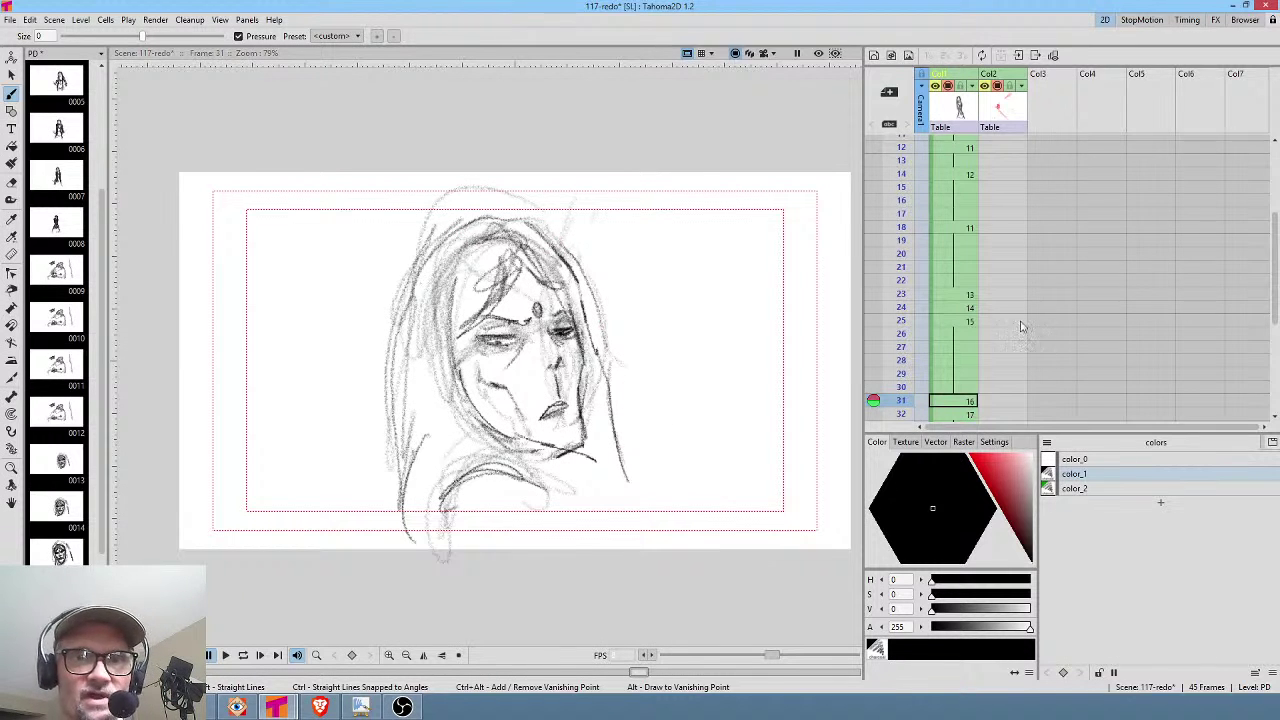
Draw a larger, peaked hood outline on frame 32, darken the hair framing the face, and strengthen the shoulder and arm line.
scroll(1022, 345, down, 3)
click(962, 302)
mouse_move(443, 372)
mouse_down()
mouse_move(447, 272)
mouse_move(476, 218)
mouse_move(493, 238)
mouse_move(501, 218)
mouse_move(437, 235)
mouse_move(401, 305)
mouse_move(393, 388)
mouse_up()
drag(521, 253, 540, 275)
drag(540, 388, 735, 358)
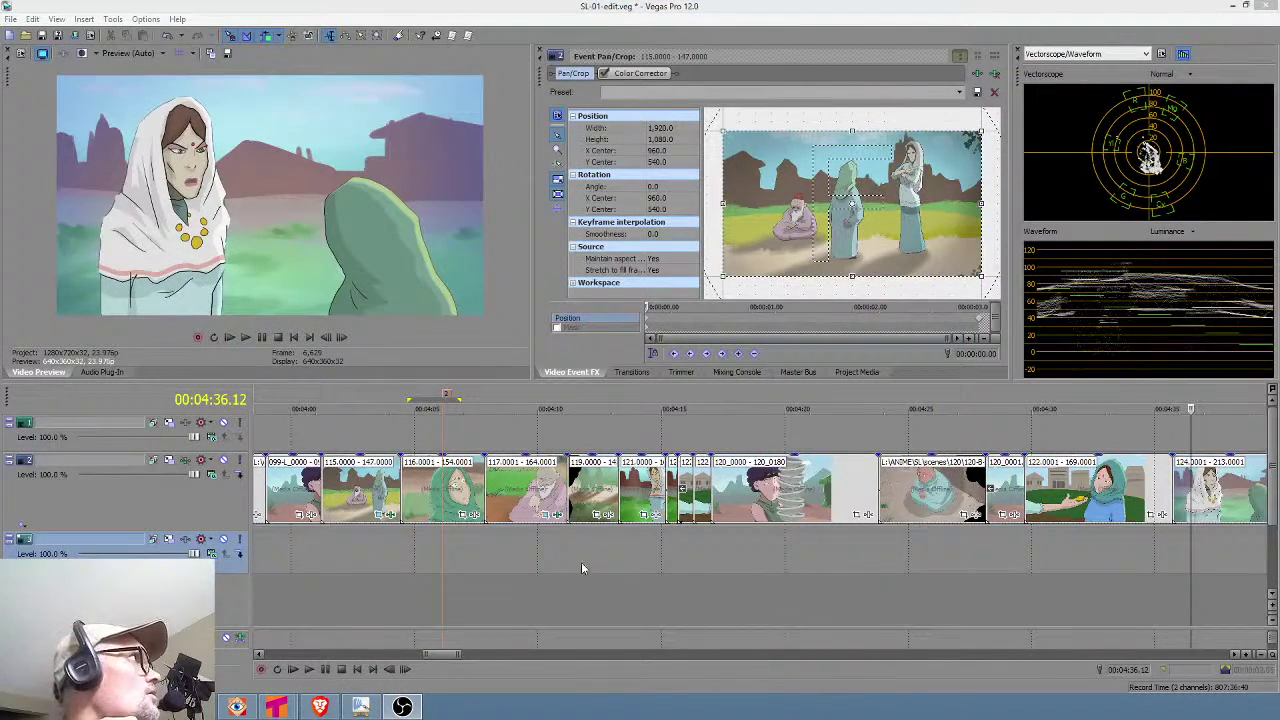
In Vegas Pro, shift the 117.0001 - 164.0001 clip and all following clips to start at 00:04:13.00, then remove that clip.
click(495, 566)
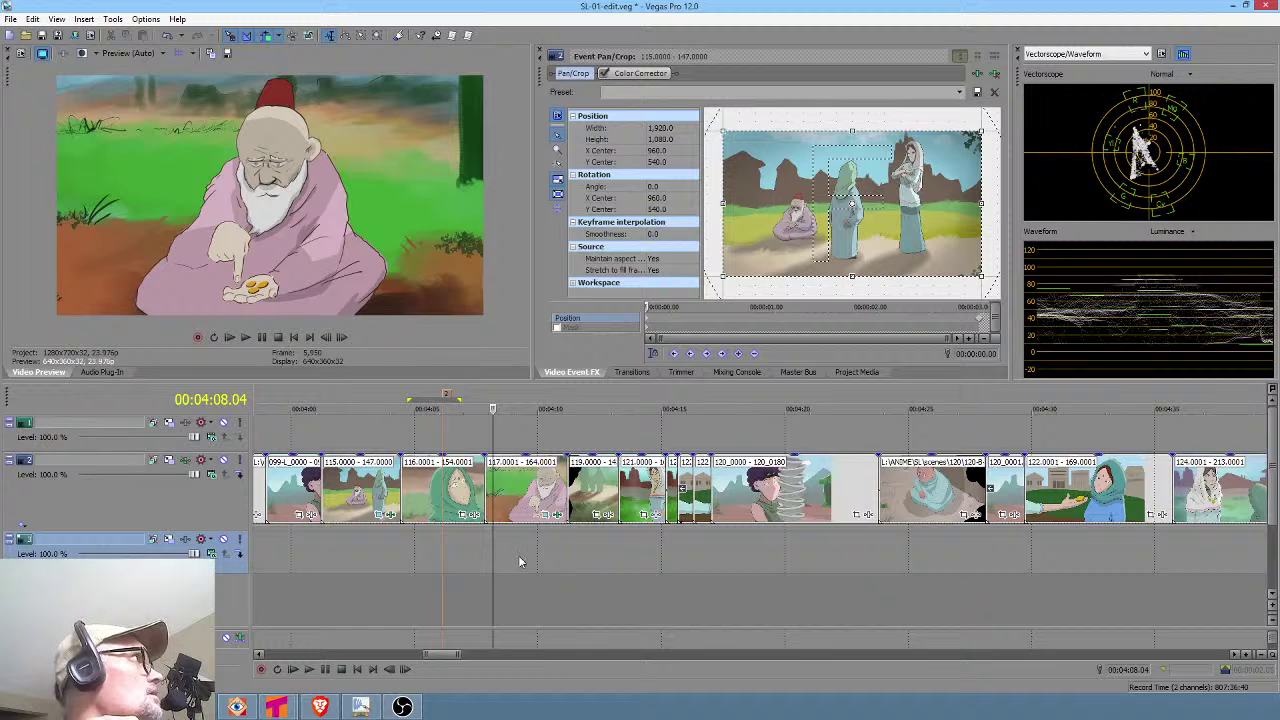
mouse_move(474, 558)
mouse_down()
mouse_move(495, 549)
mouse_move(578, 566)
mouse_move(449, 550)
mouse_move(462, 549)
mouse_up()
drag(526, 508, 655, 510)
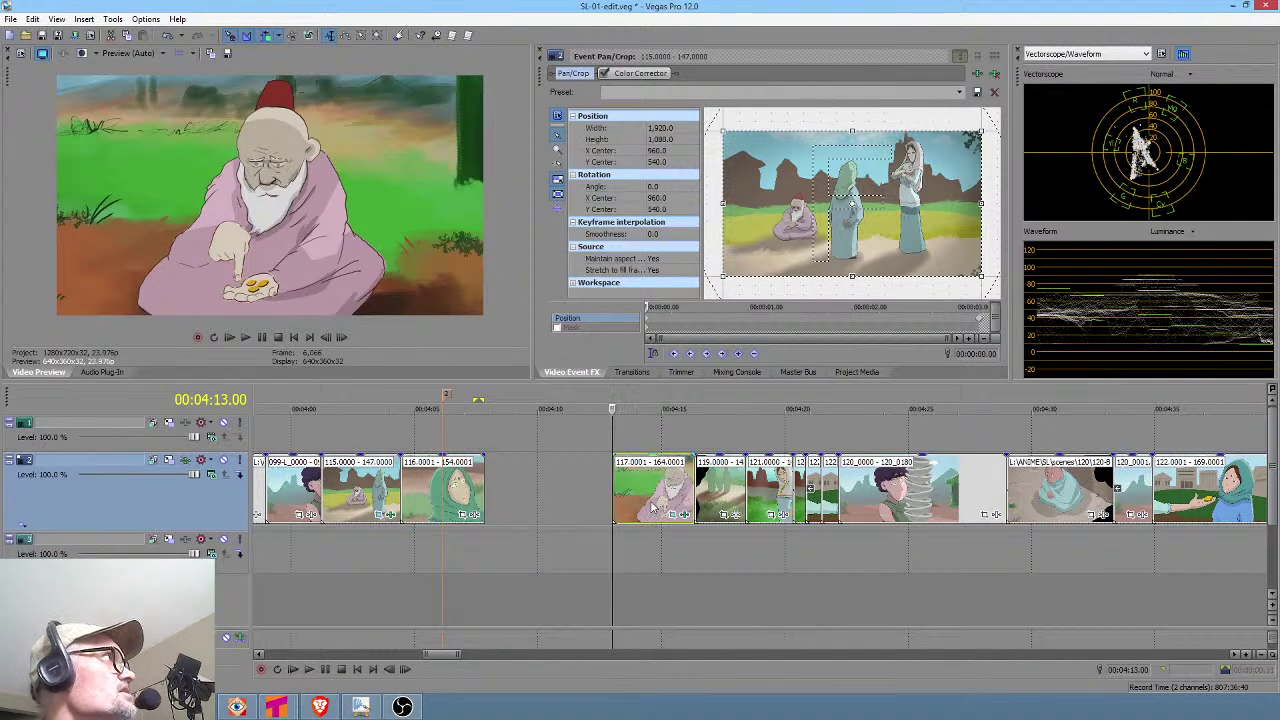
click(652, 505)
mouse_move(652, 505)
mouse_down()
mouse_move(640, 498)
mouse_move(775, 495)
mouse_move(715, 492)
mouse_up()
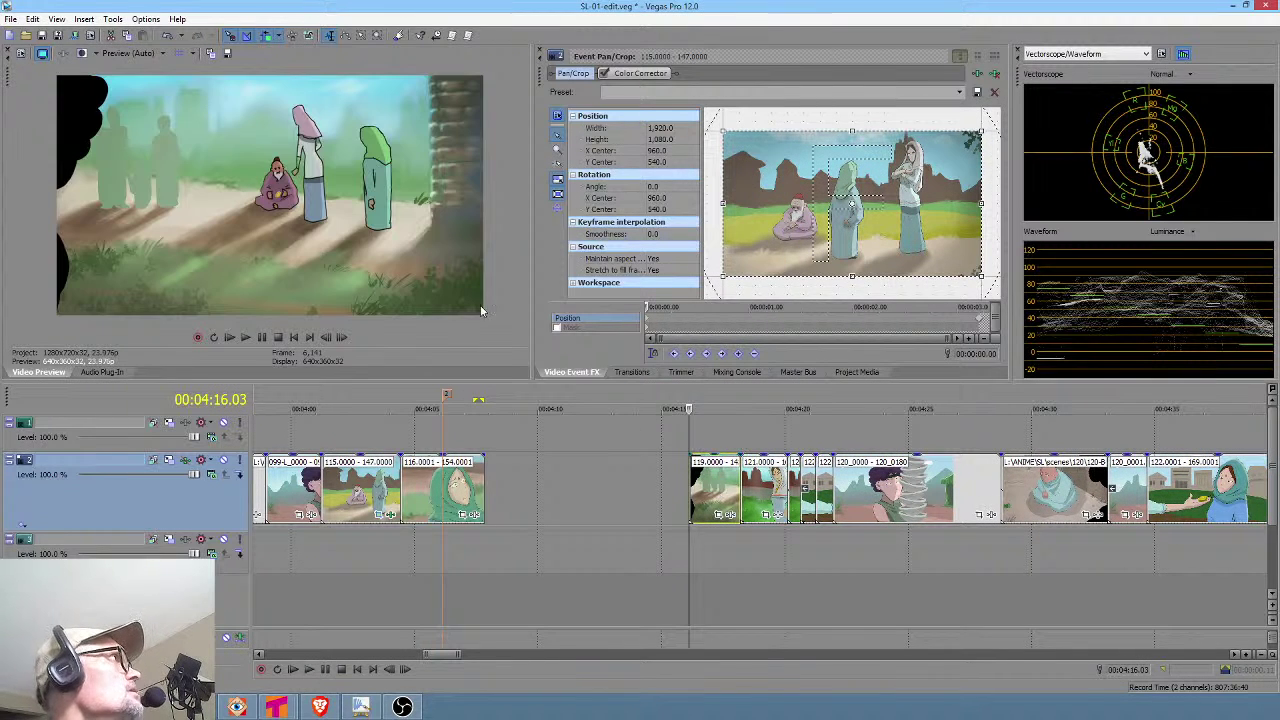
Clean the unused media out of the SL-01-edit.veg project.
click(112, 20)
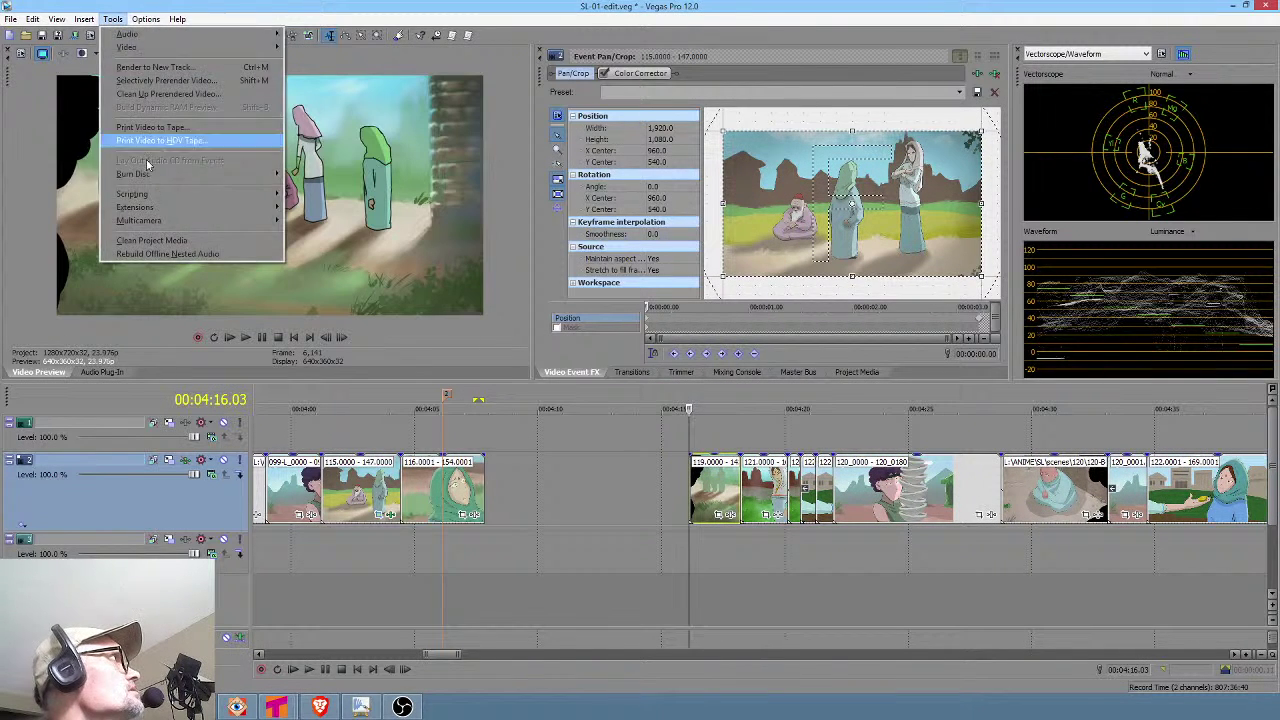
click(160, 243)
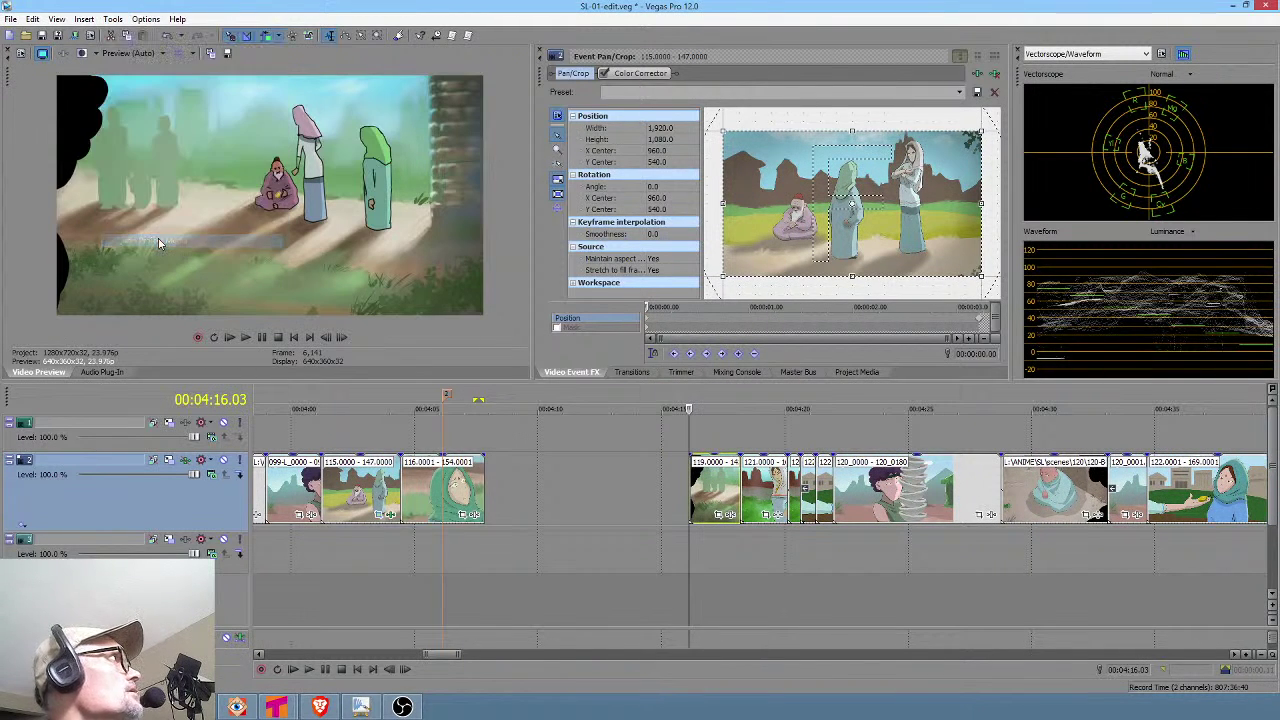
click(483, 493)
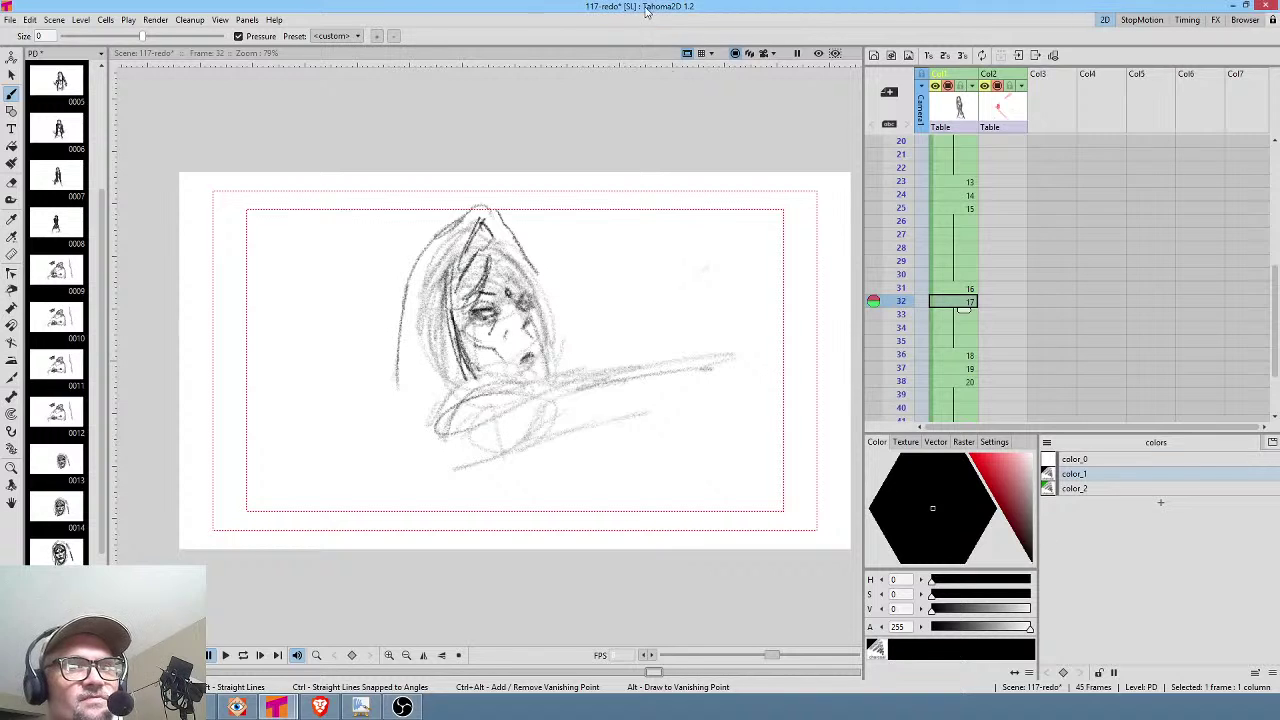
Save the 117-redo scene with its level, and compare the drawings on frames 31 and 32.
click(10, 20)
click(24, 62)
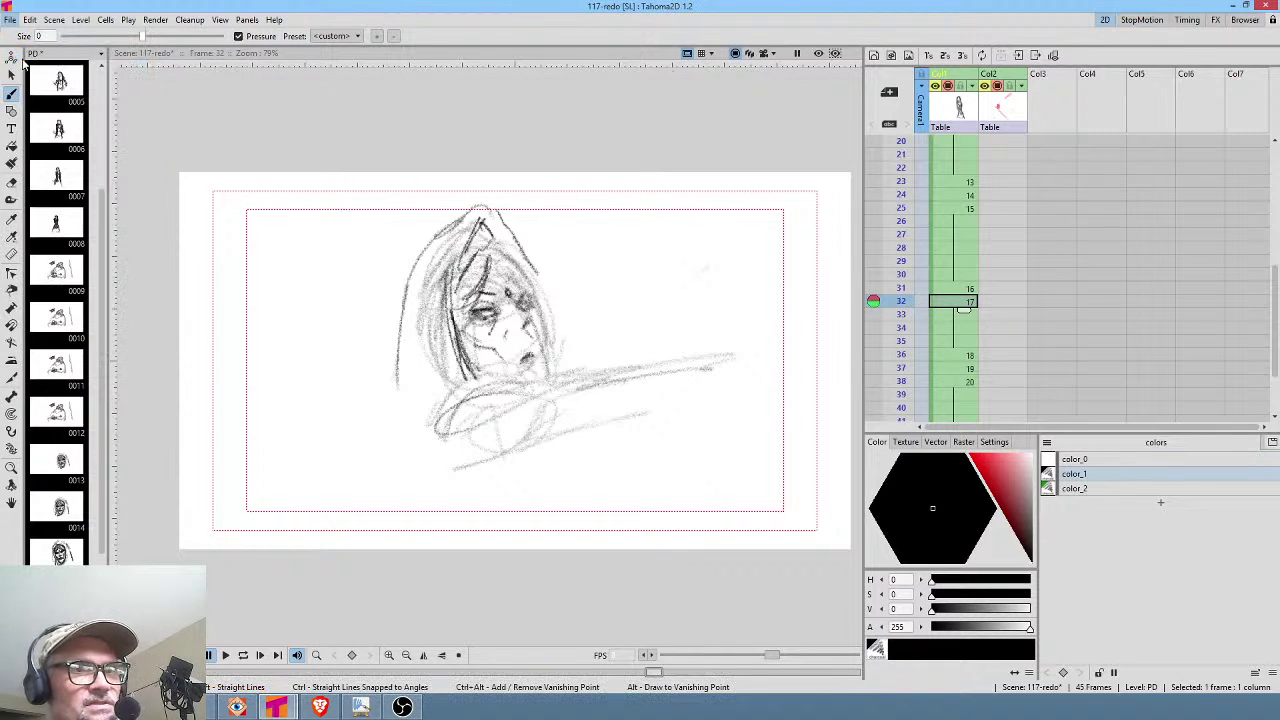
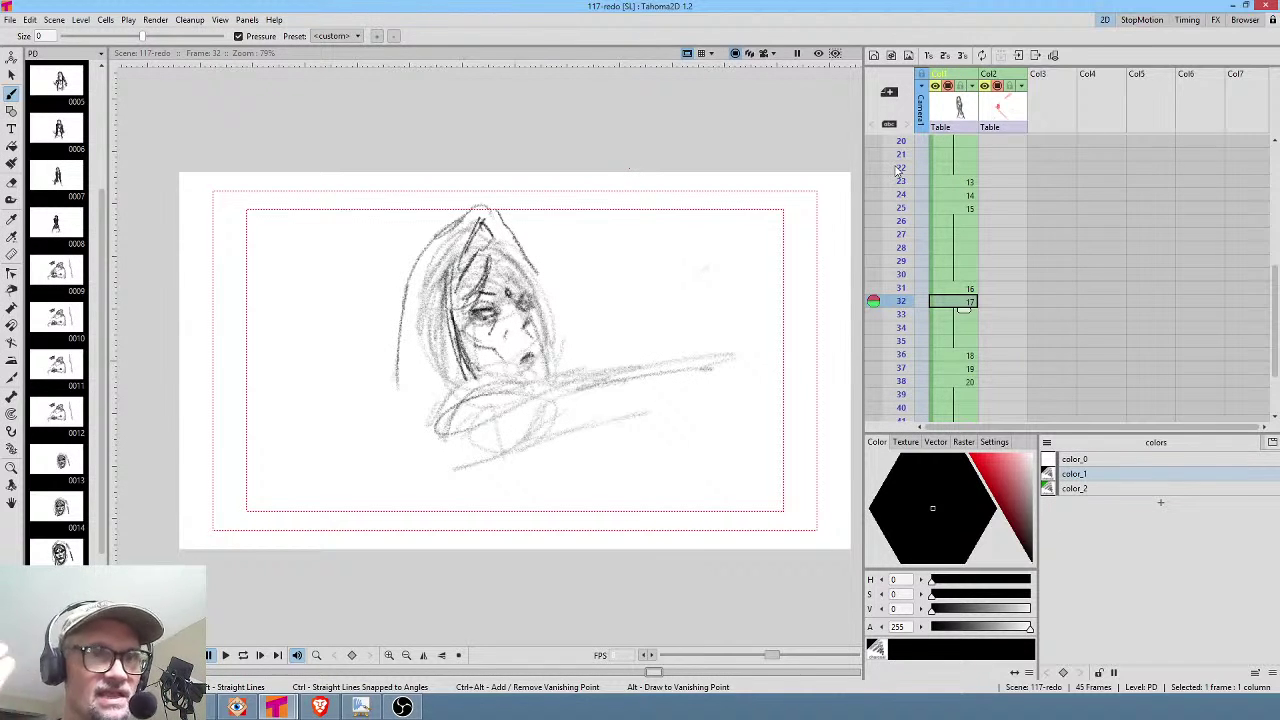
mouse_move(901, 181)
mouse_down()
mouse_move(904, 318)
mouse_move(905, 285)
mouse_up()
click(963, 291)
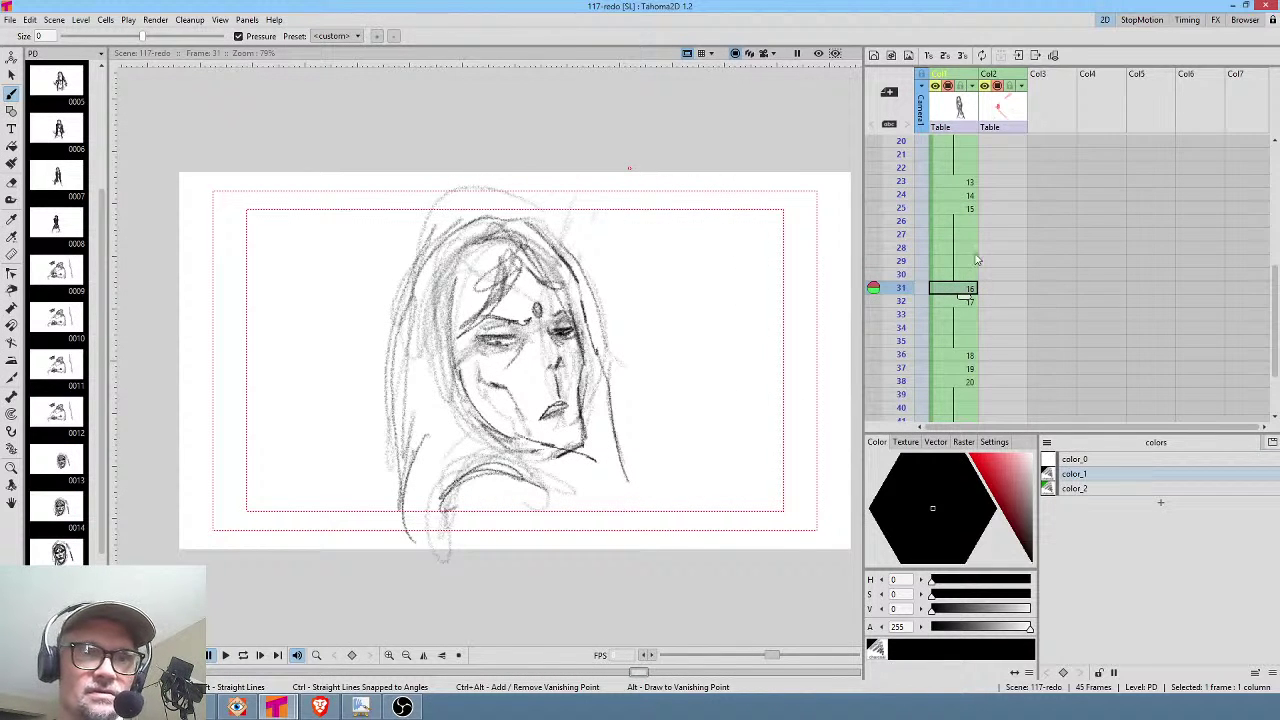
click(957, 303)
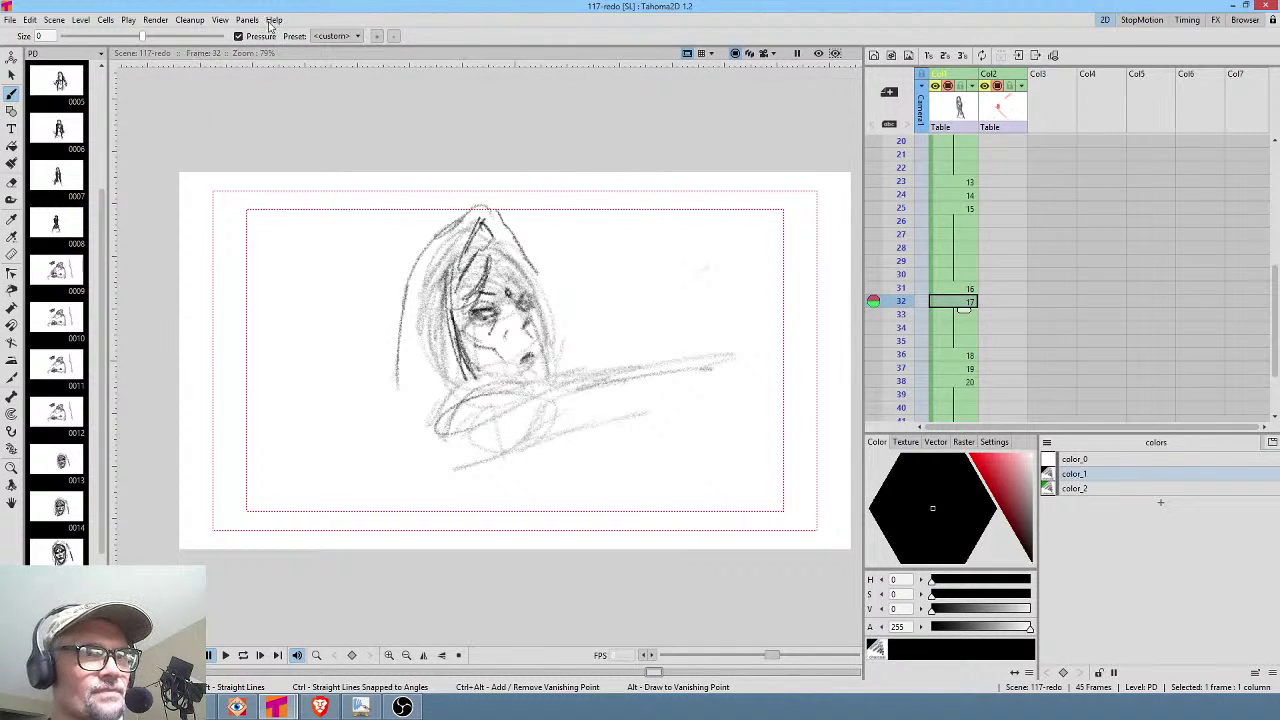
Configure the scene's render output to save into +scenes/117/render under the name 117 in jpg format.
click(155, 20)
click(167, 85)
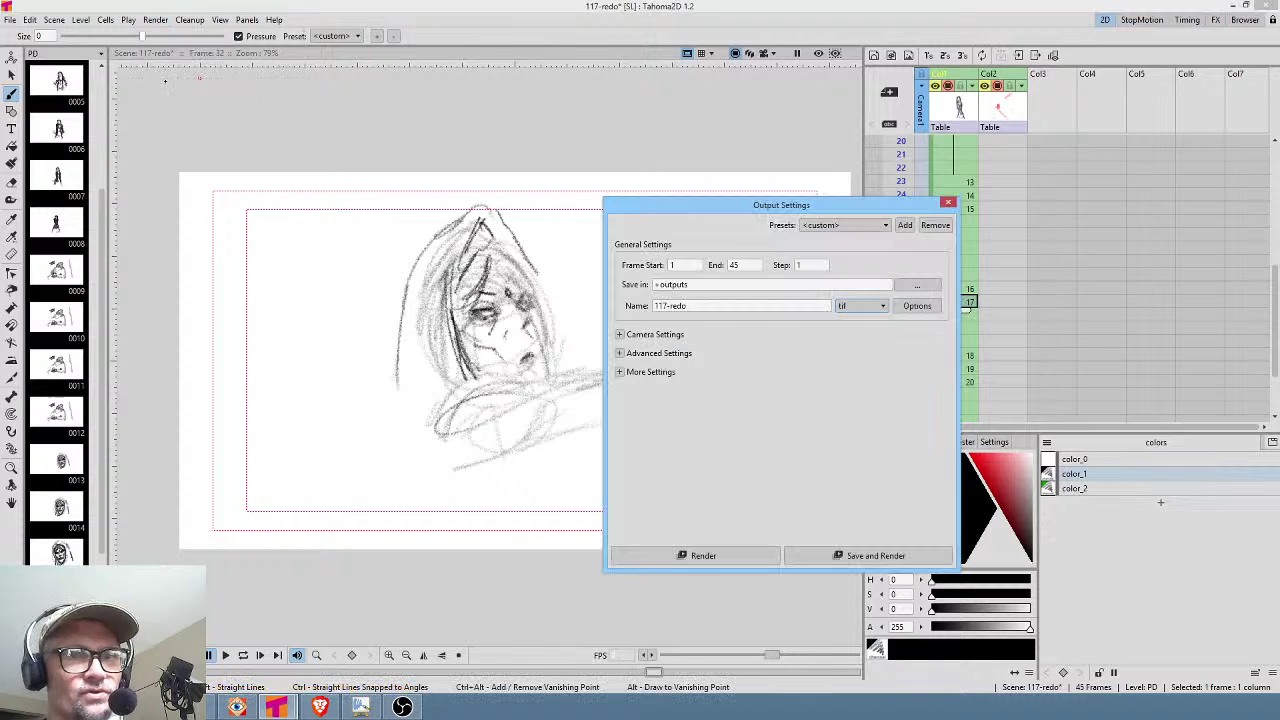
click(707, 287)
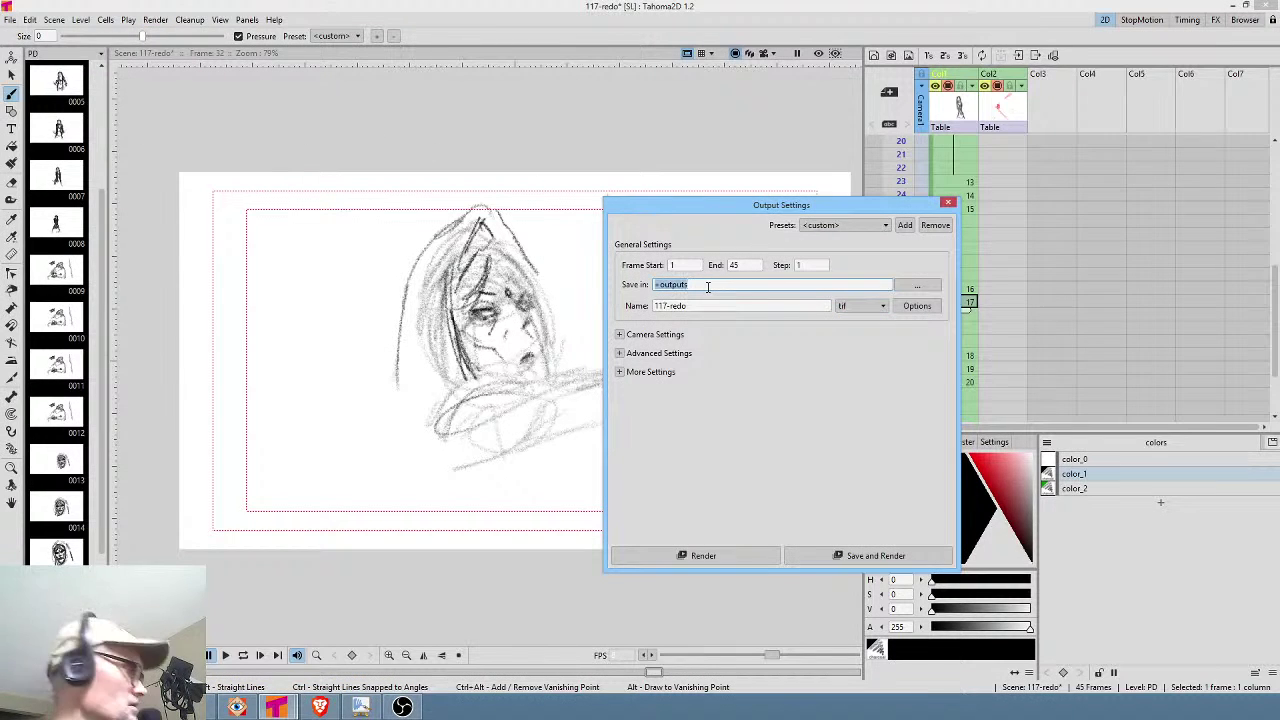
text(+scenes/117/render/)
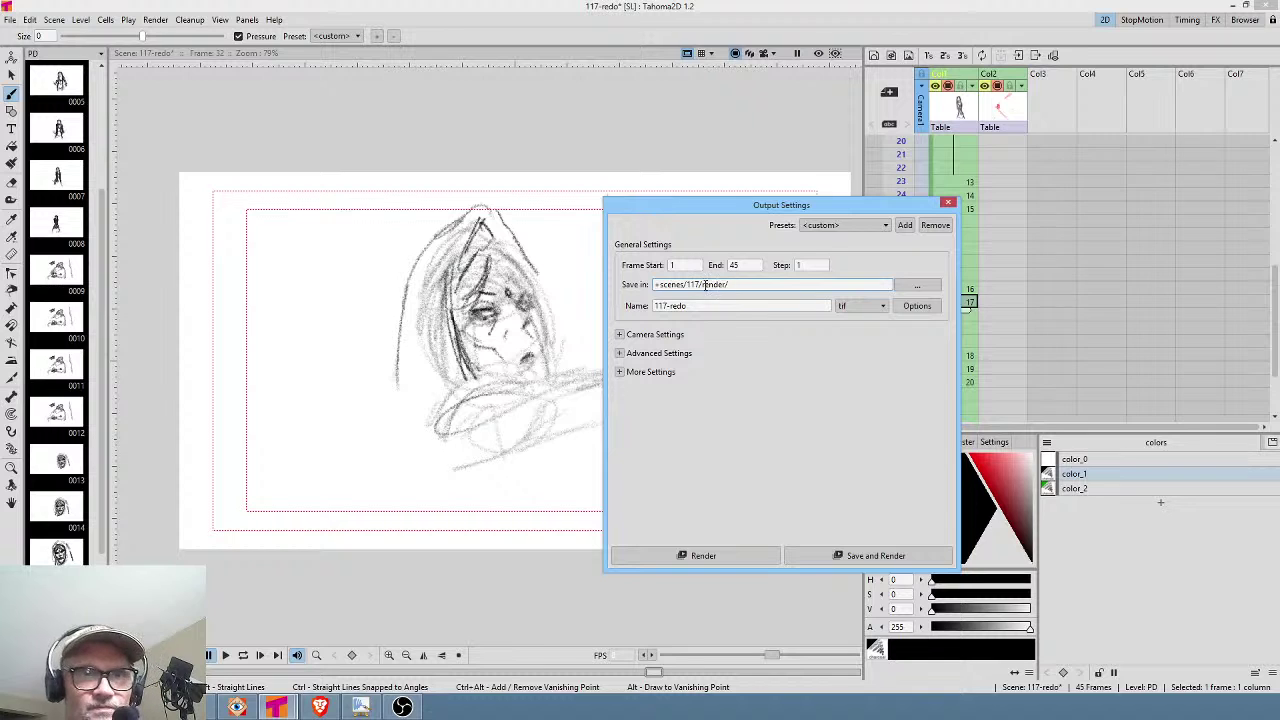
click(698, 308)
text(117)
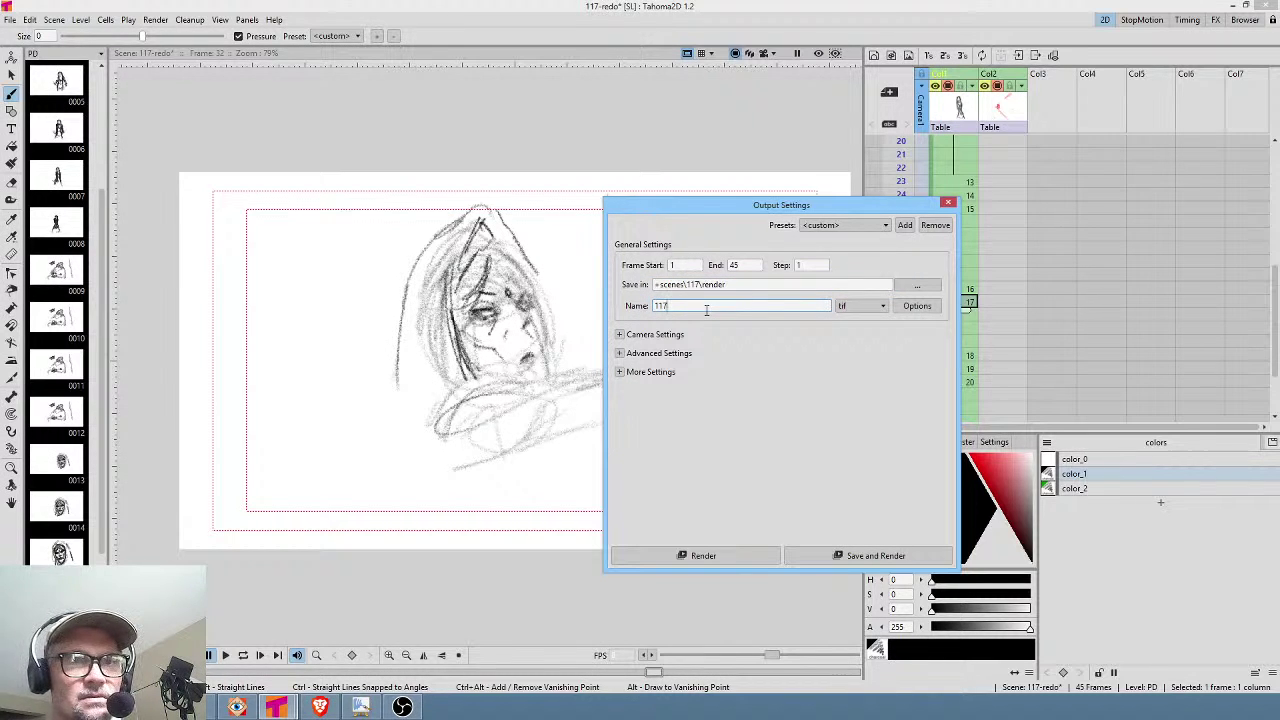
click(862, 306)
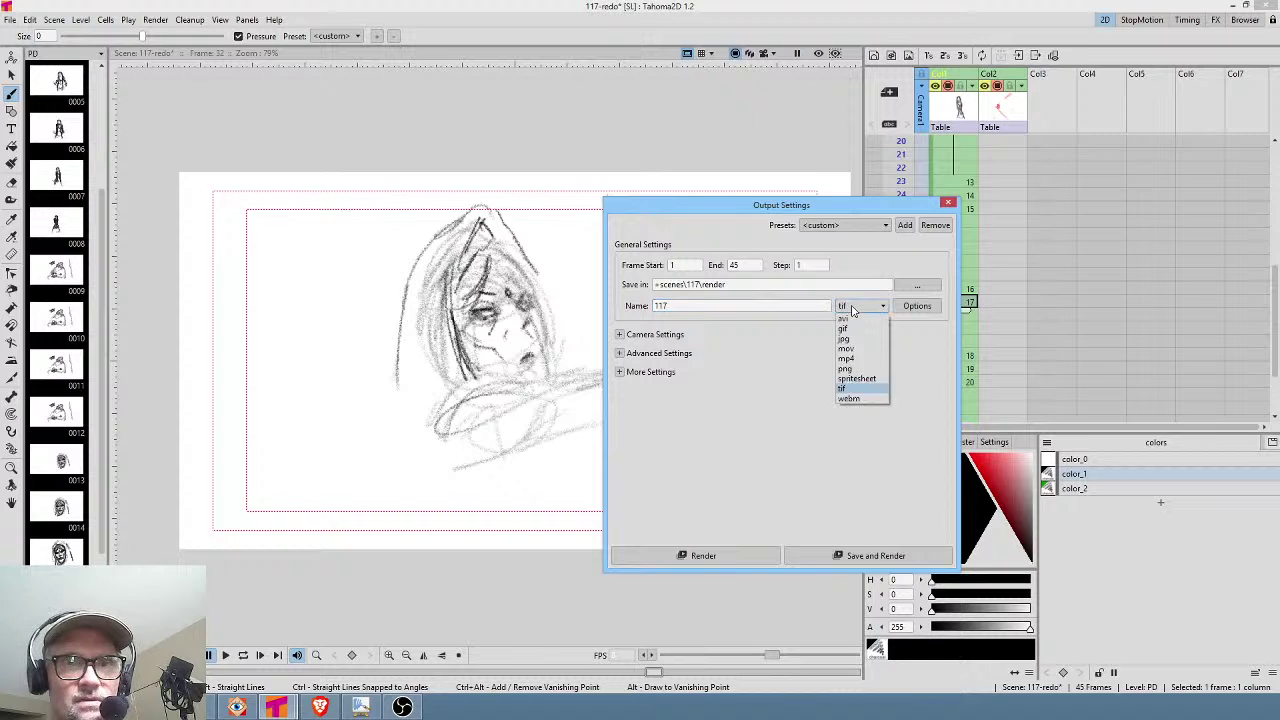
click(855, 340)
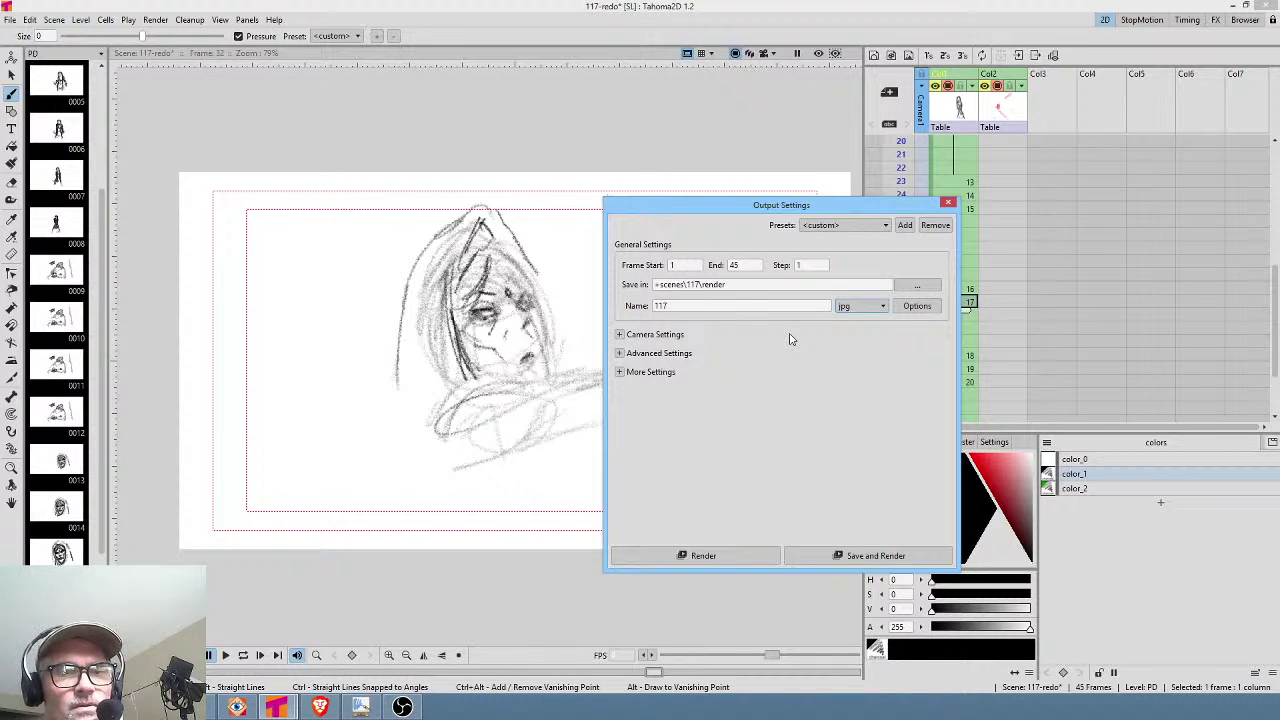
Switch to FastStone Image Viewer and delete all the old 117 PNG frames from the scenes\117\render folder.
click(237, 707)
scroll(178, 158, down, 4)
click(112, 190)
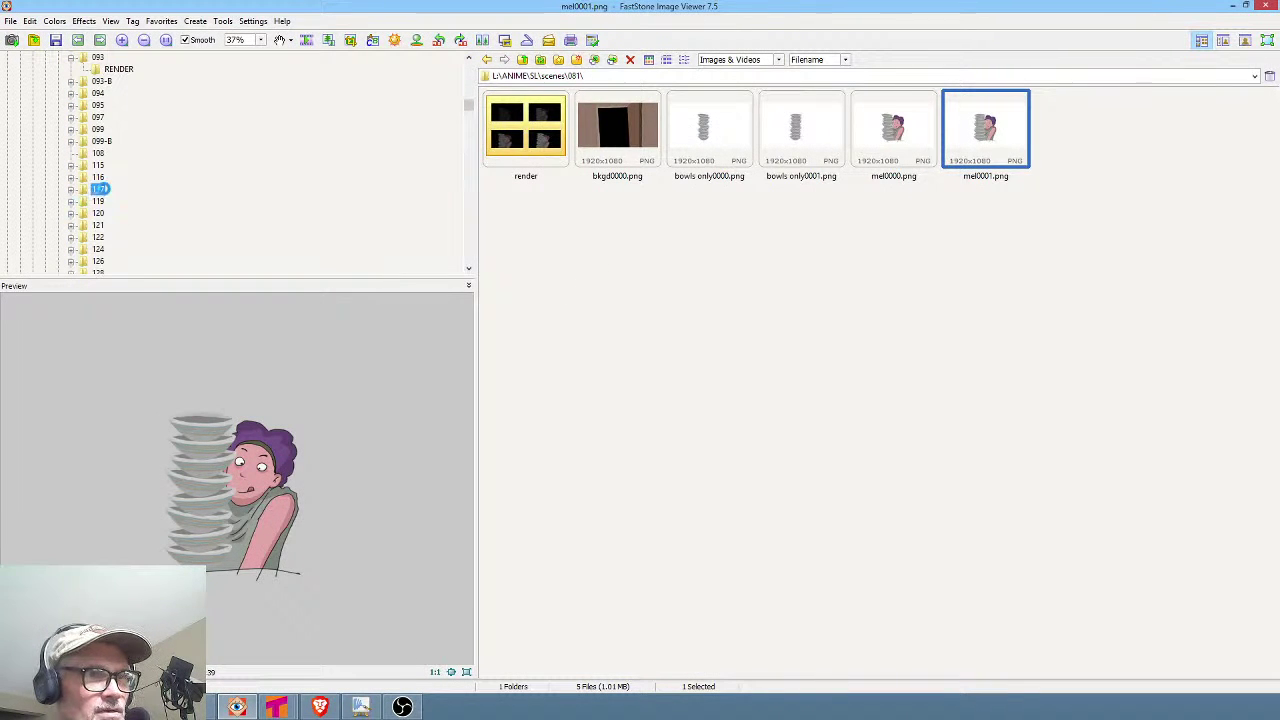
click(116, 203)
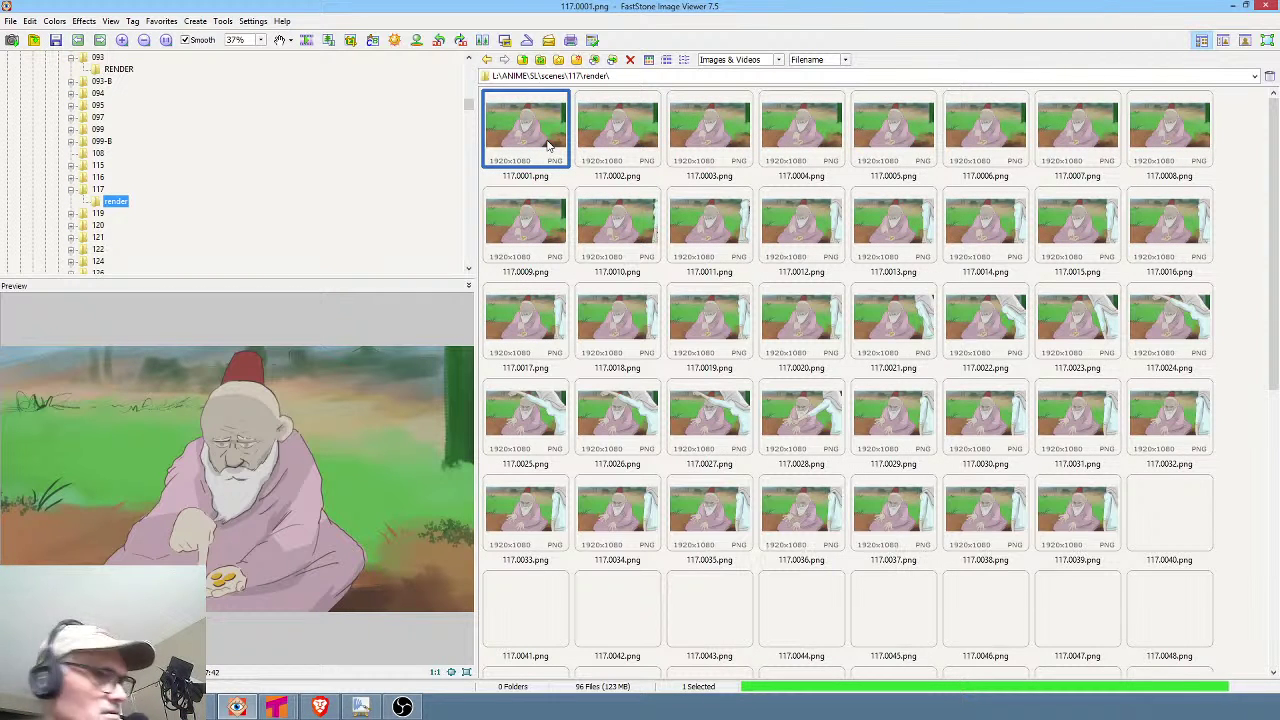
key(ctrl+a)
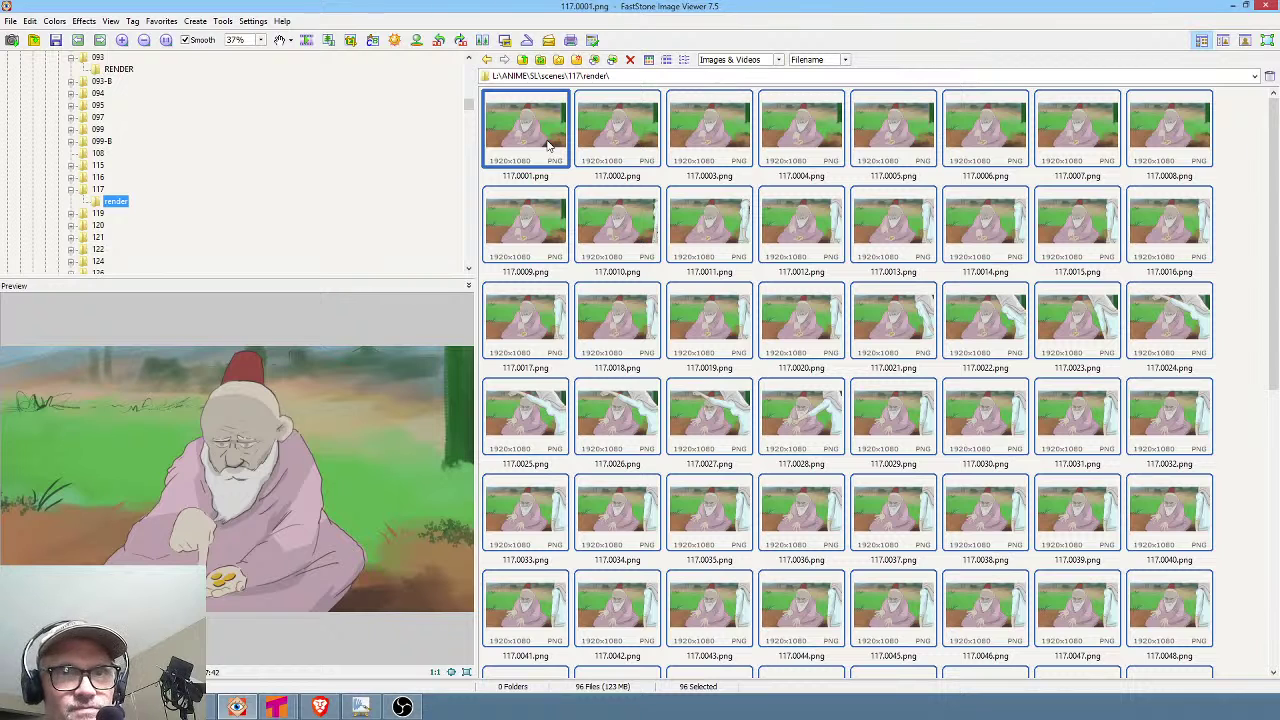
key(Delete)
click(672, 372)
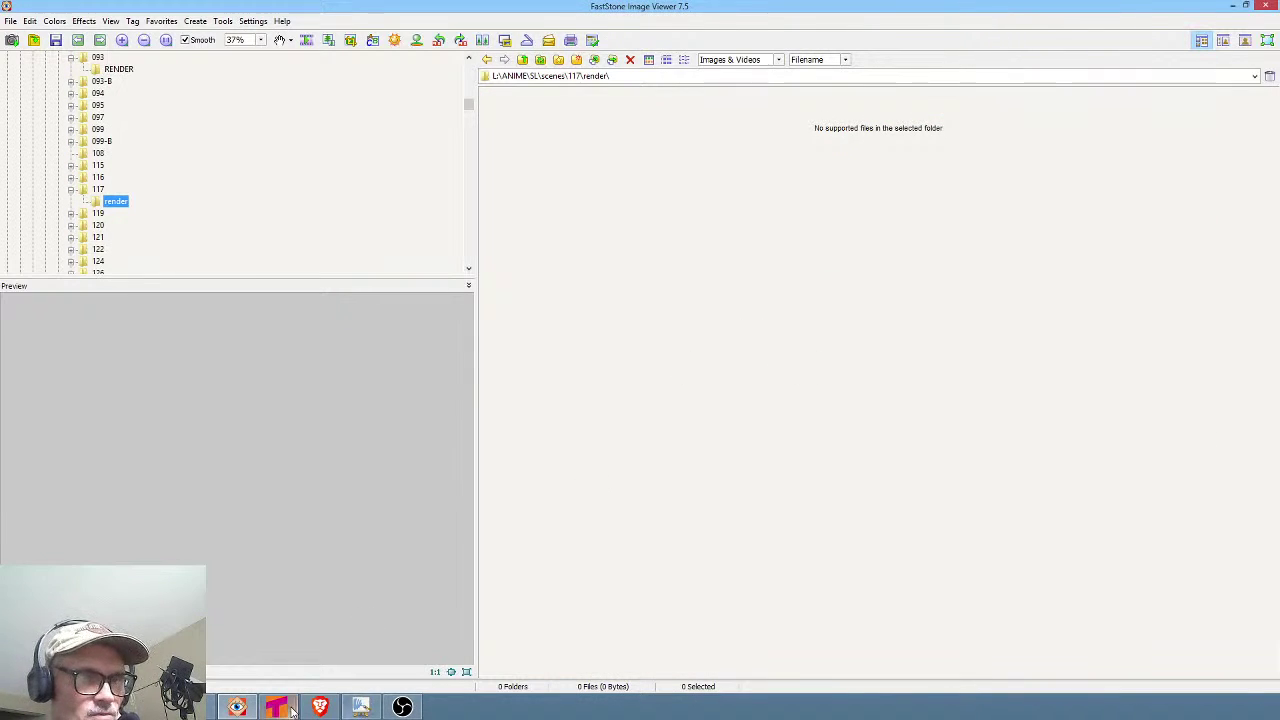
Switch back to the 117-redo scene in Tahoma2D, then save and render it with these output settings.
mouse_move(277, 706)
click(352, 642)
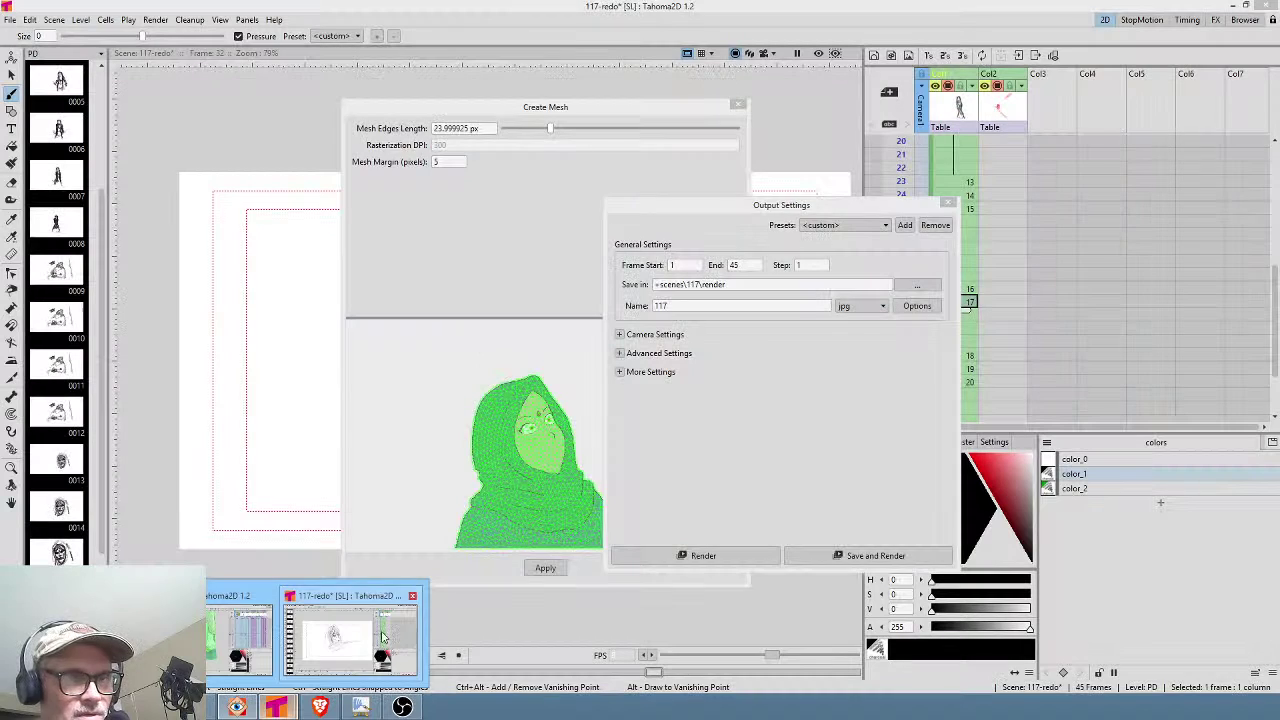
click(866, 556)
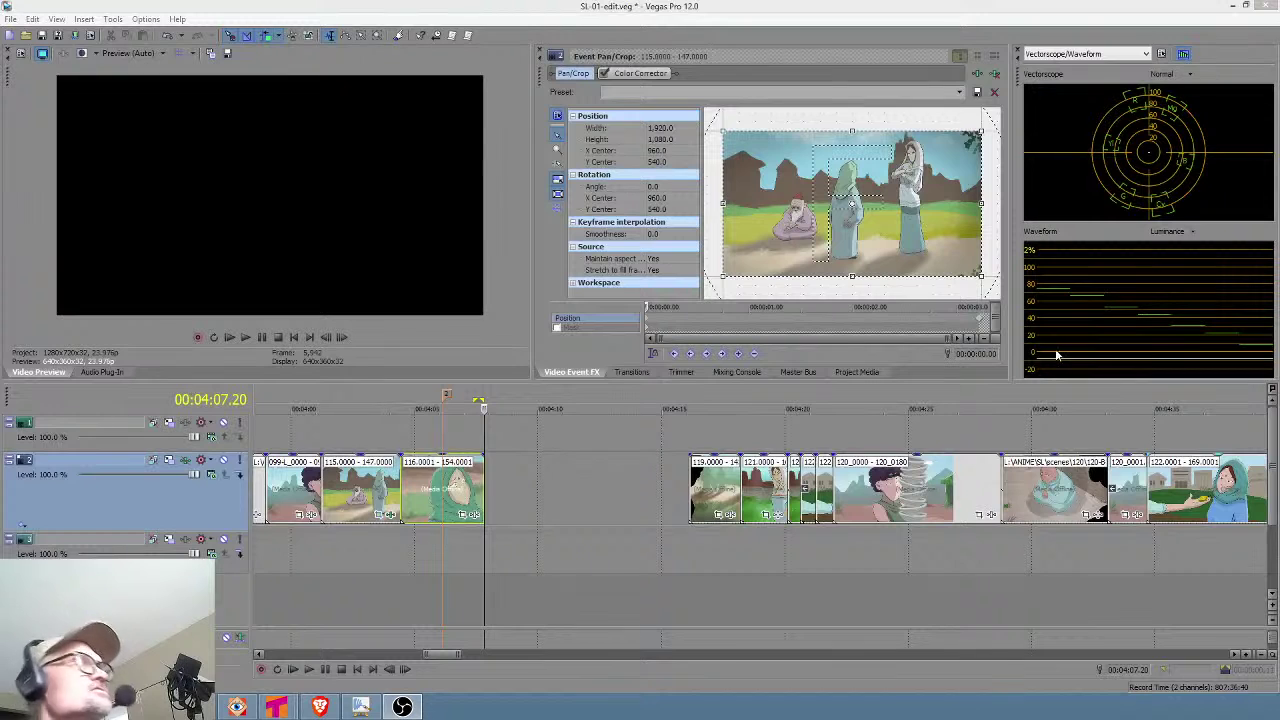
In Vegas Pro, mark the range 00:04:07.20 to 00:04:13.04 and move the 119 clip and all following clips back to its end.
click(331, 560)
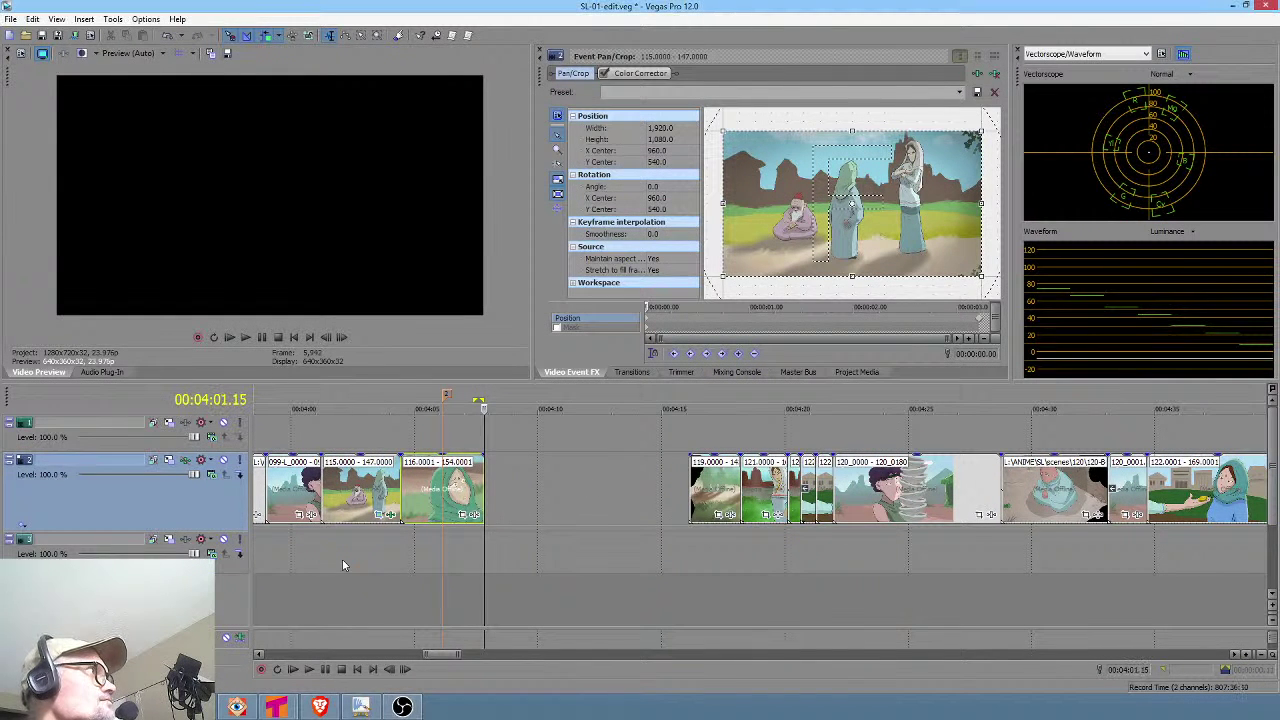
drag(296, 560, 634, 565)
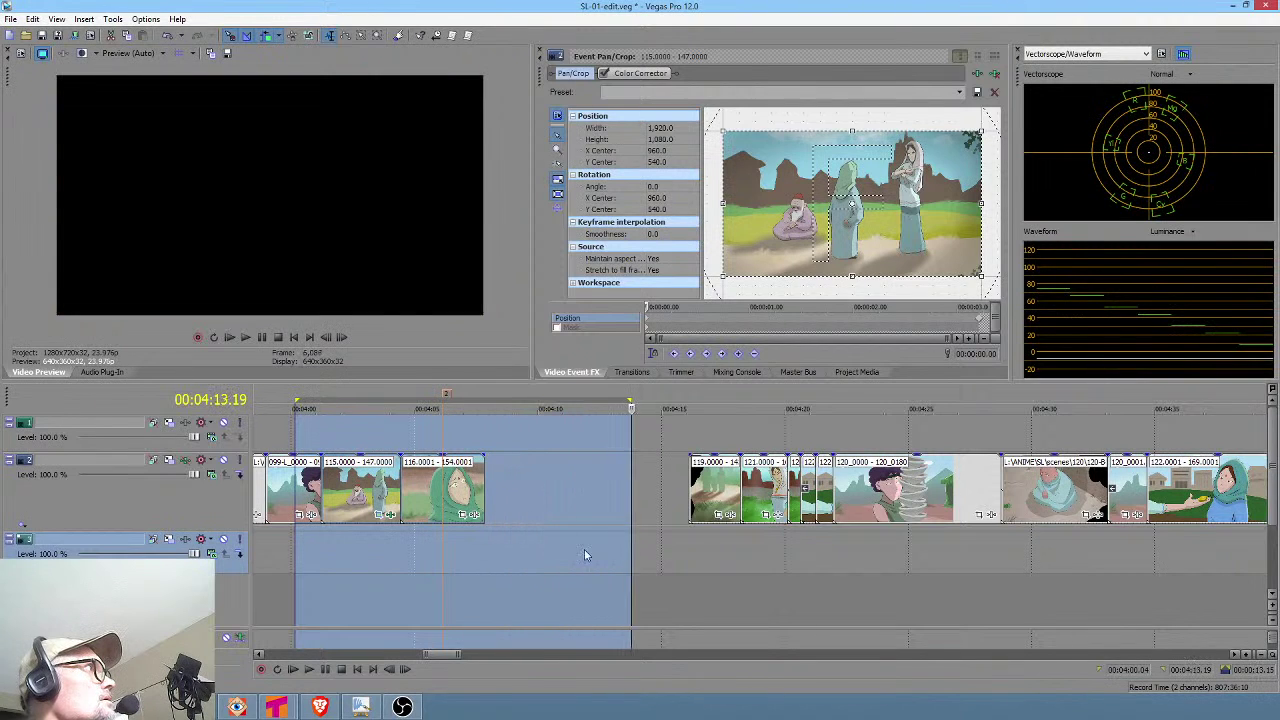
click(481, 495)
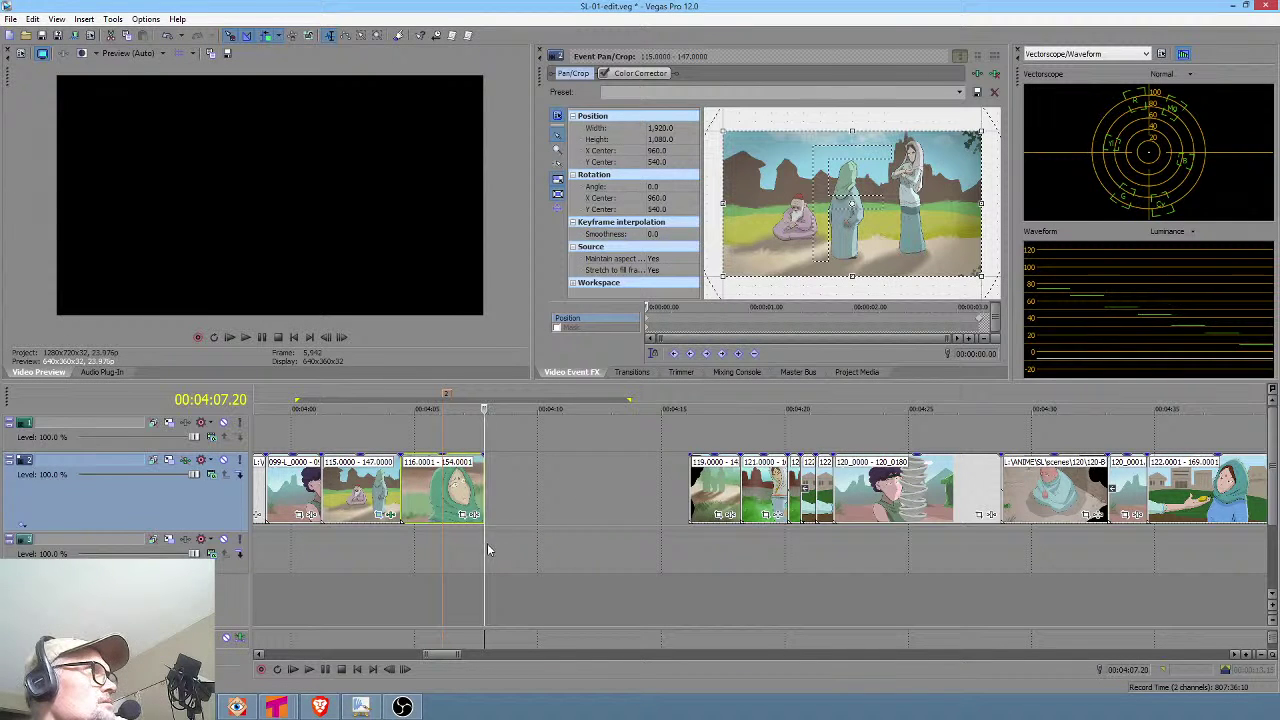
drag(486, 546, 615, 546)
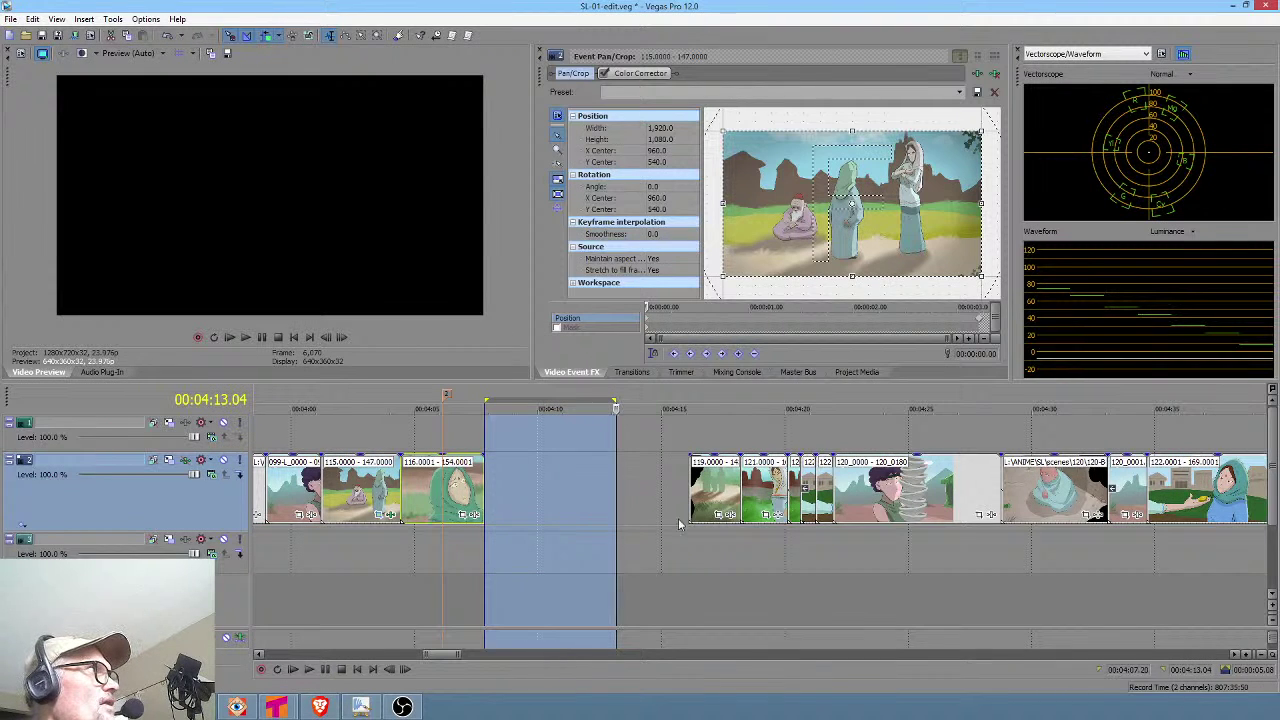
drag(716, 490, 645, 490)
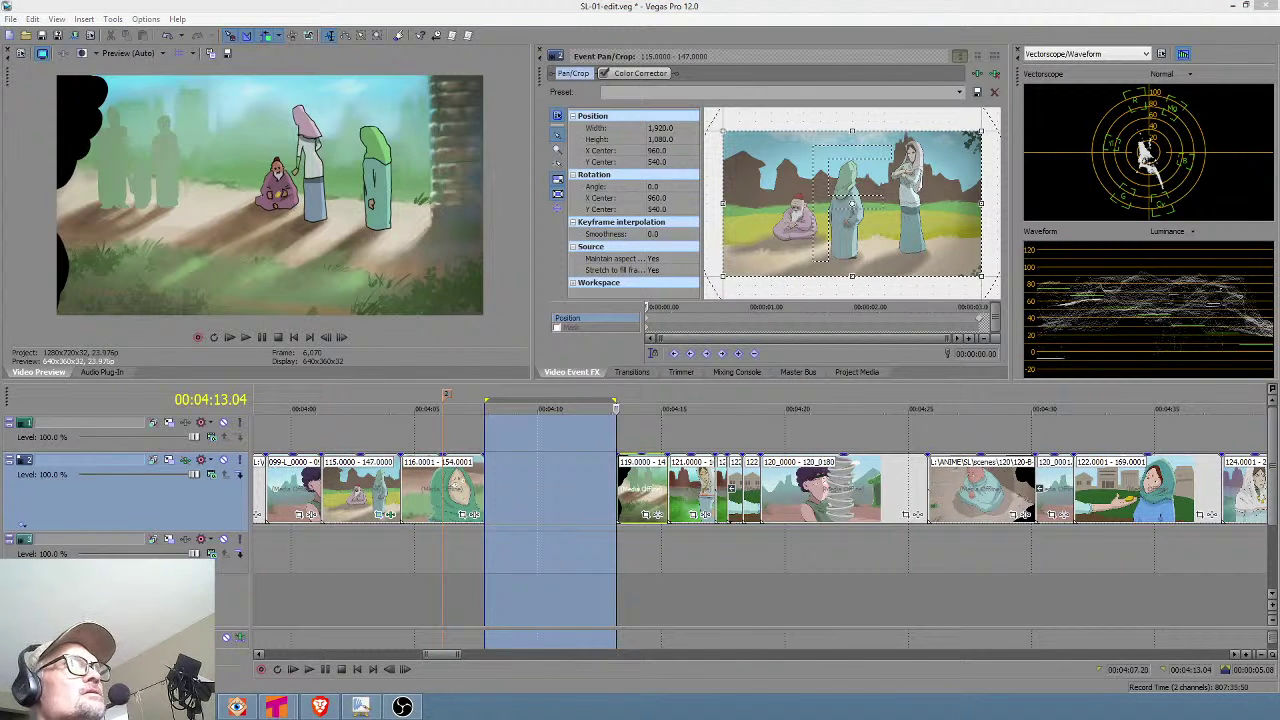
Import the 117.0001.jpg to 117.0045.jpg frames from scenes\117\render into the project media as one image sequence.
click(484, 492)
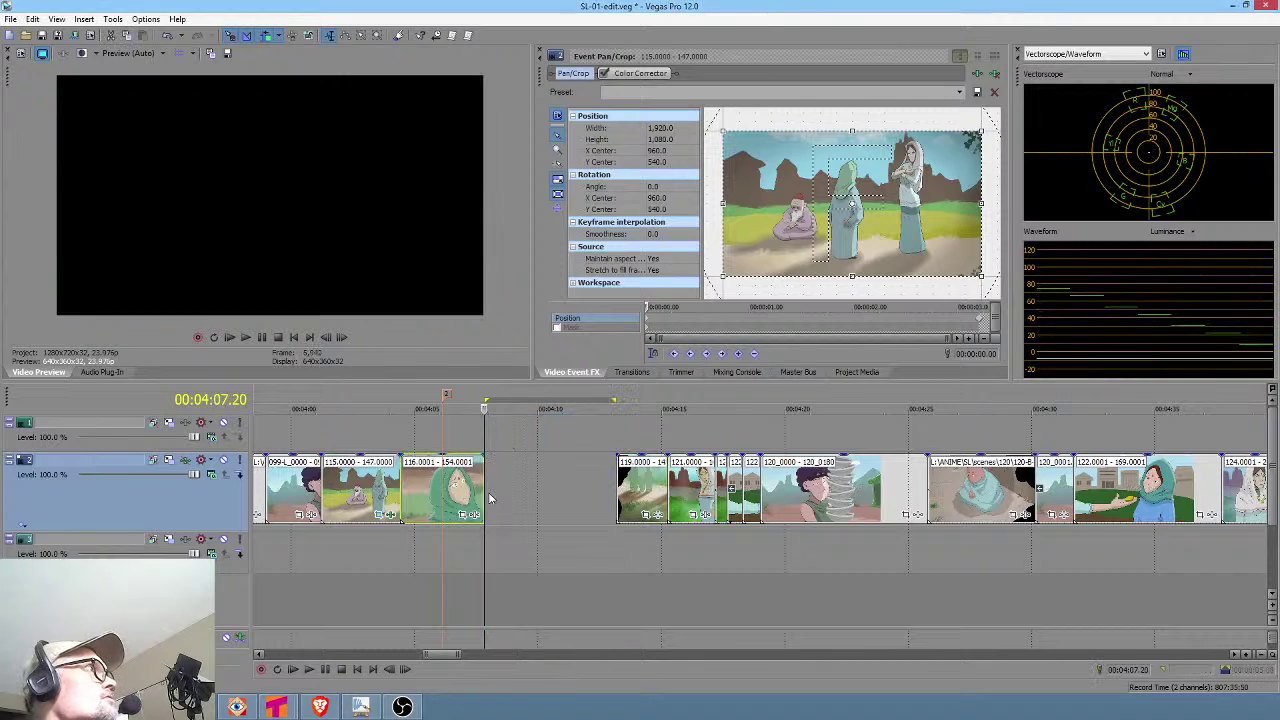
click(857, 372)
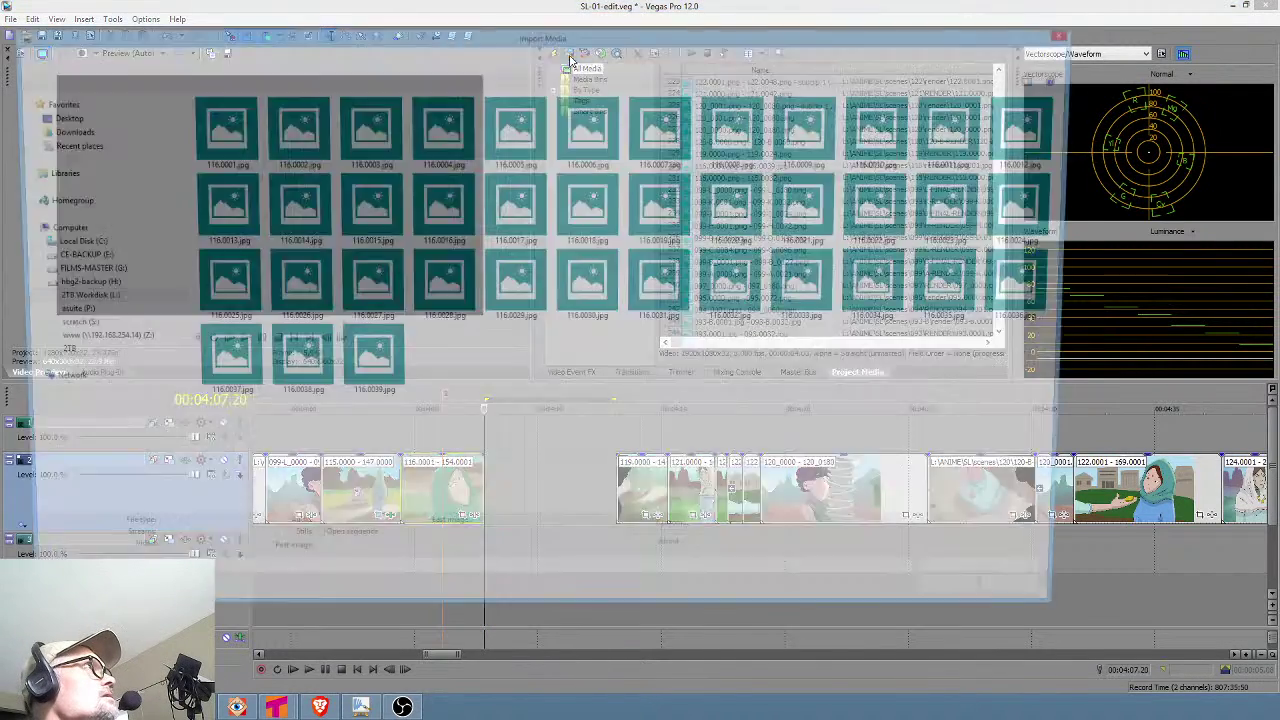
click(558, 53)
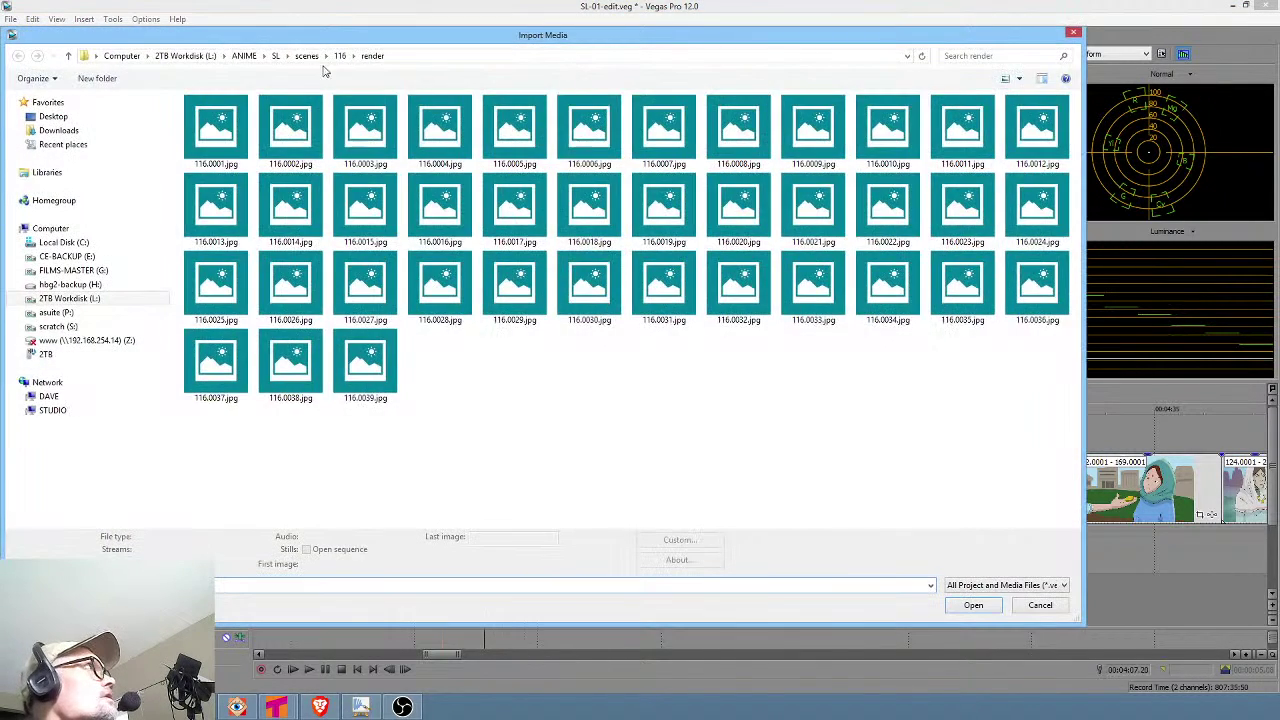
click(316, 59)
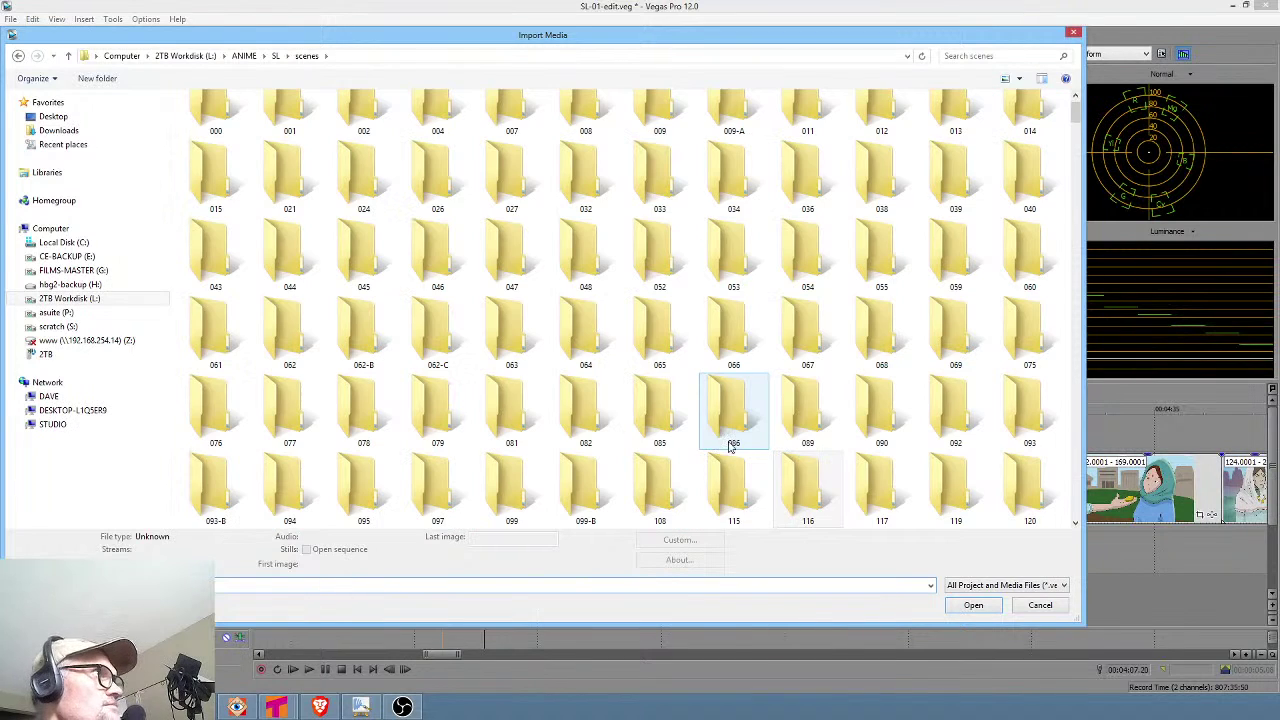
double_click(880, 485)
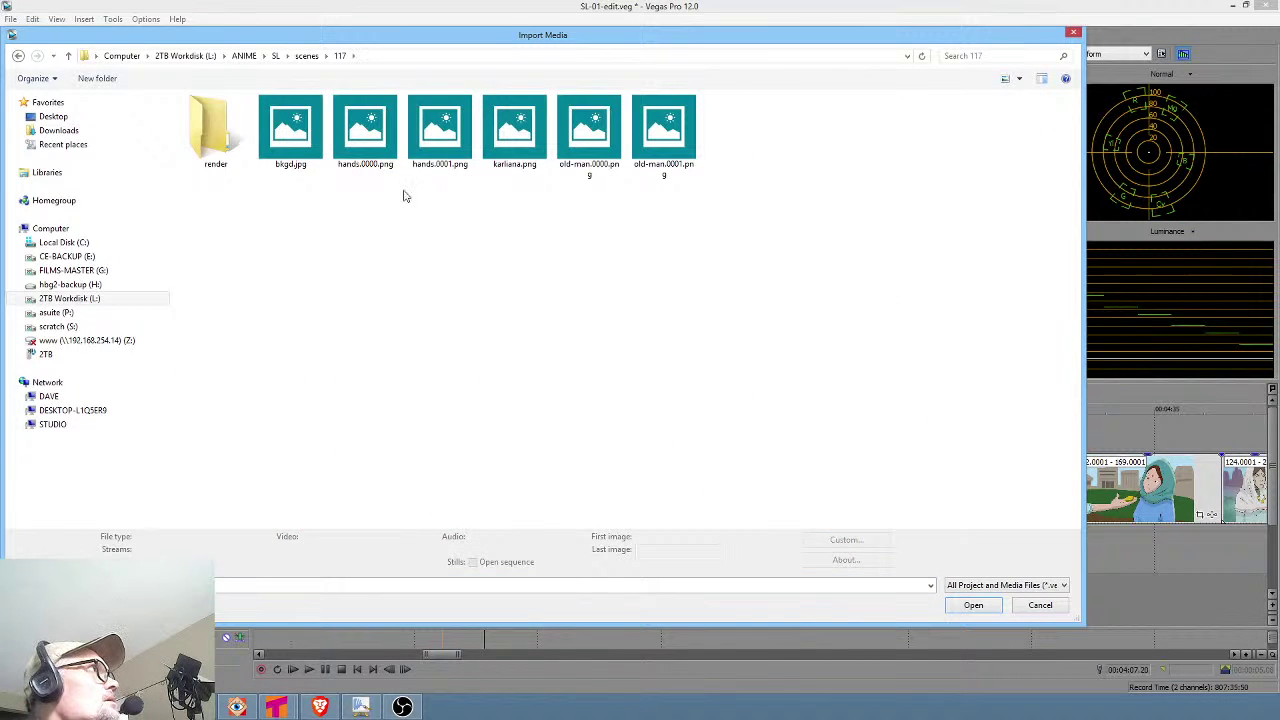
double_click(214, 127)
click(214, 127)
click(500, 561)
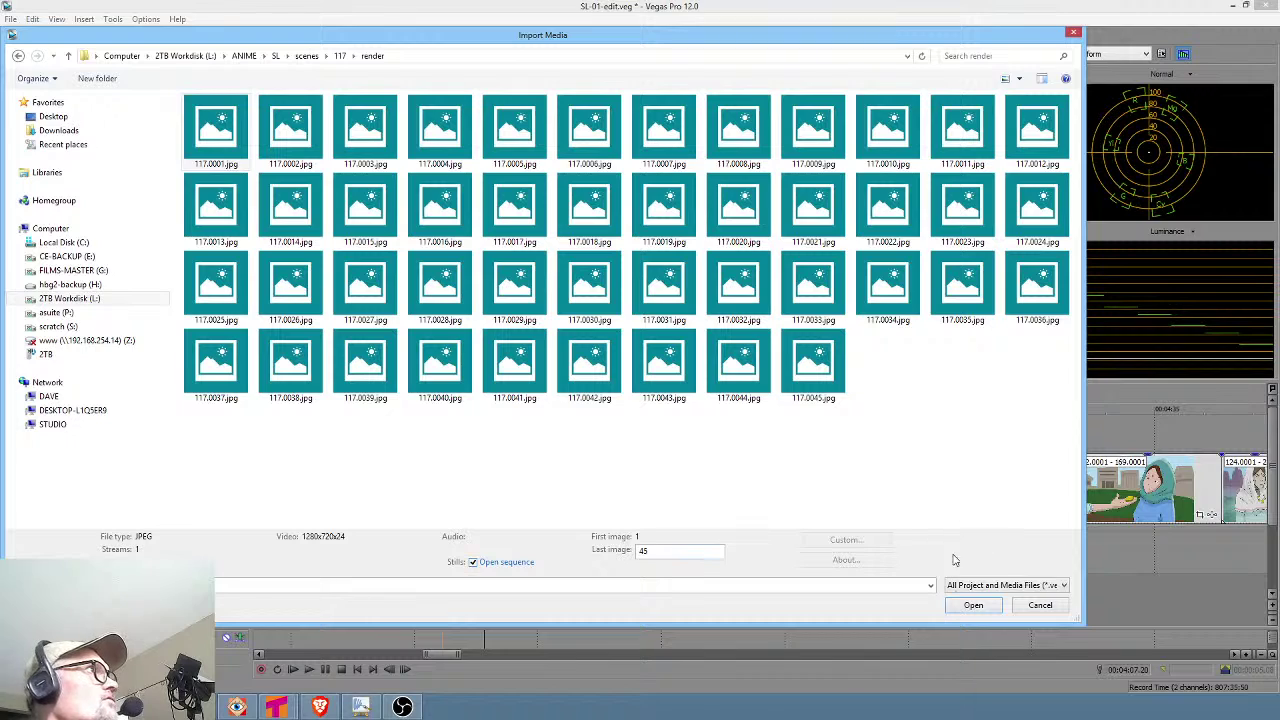
click(972, 604)
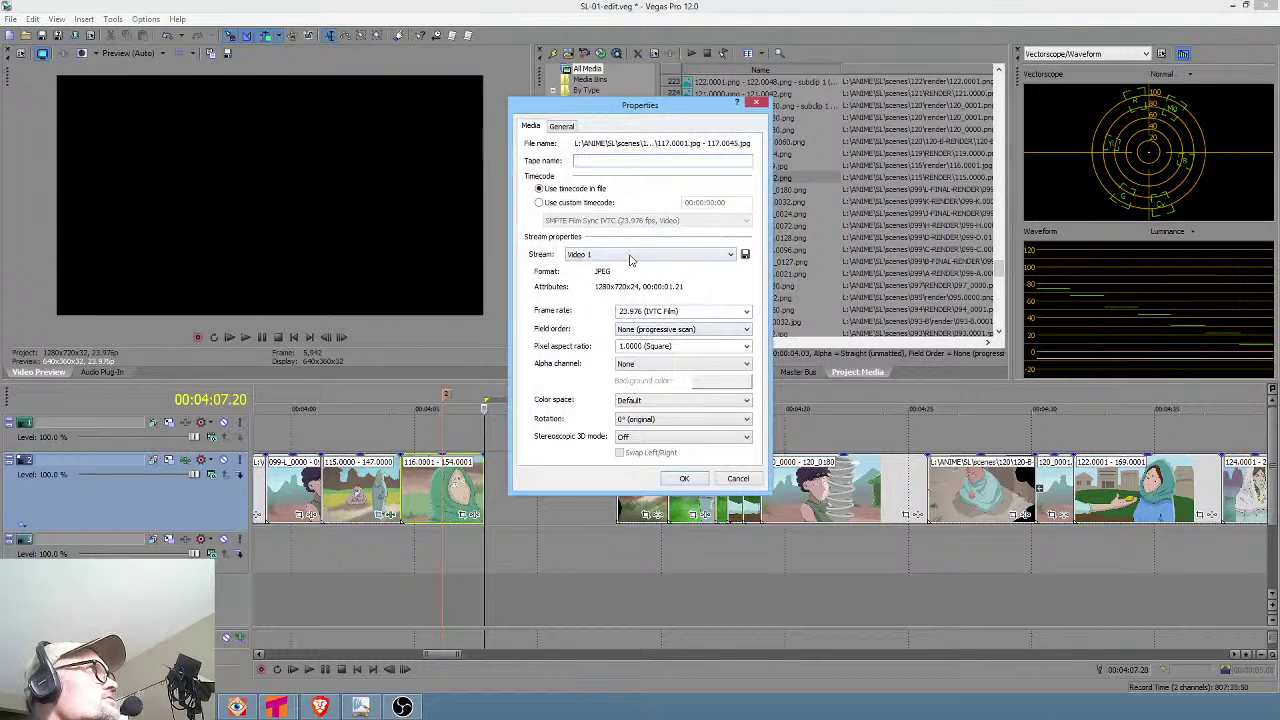
Set the imported 117 sequence's frame rate to 8 fps.
click(700, 311)
text(8)
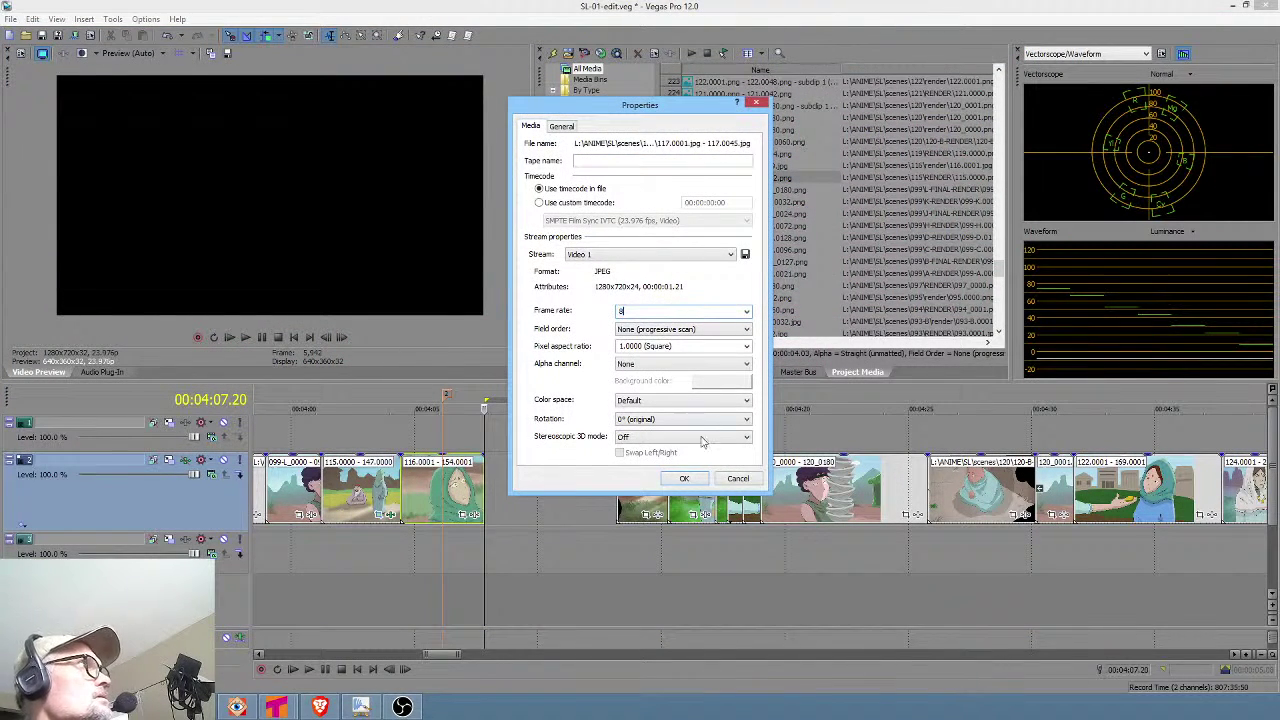
click(684, 478)
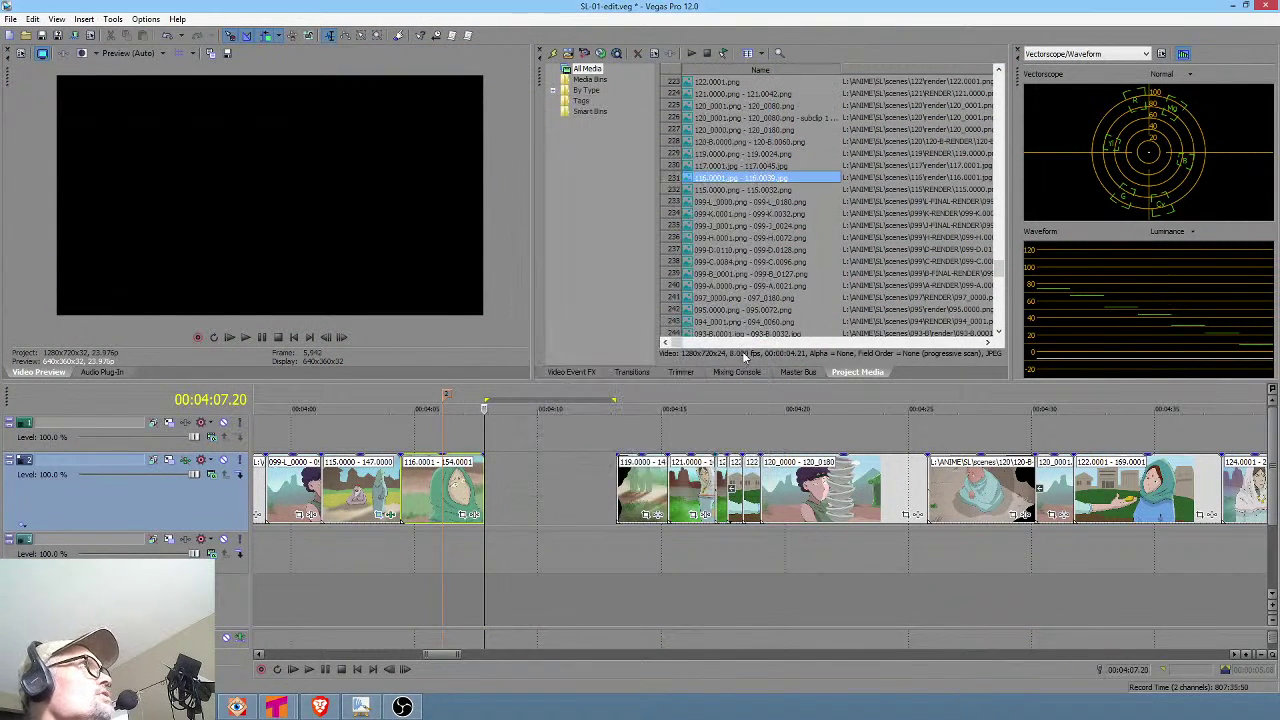
Place the 117.0001 - 117.0045 sequence after the 116 clip at 00:04:07.20 and pull the following clips back against its end.
click(718, 167)
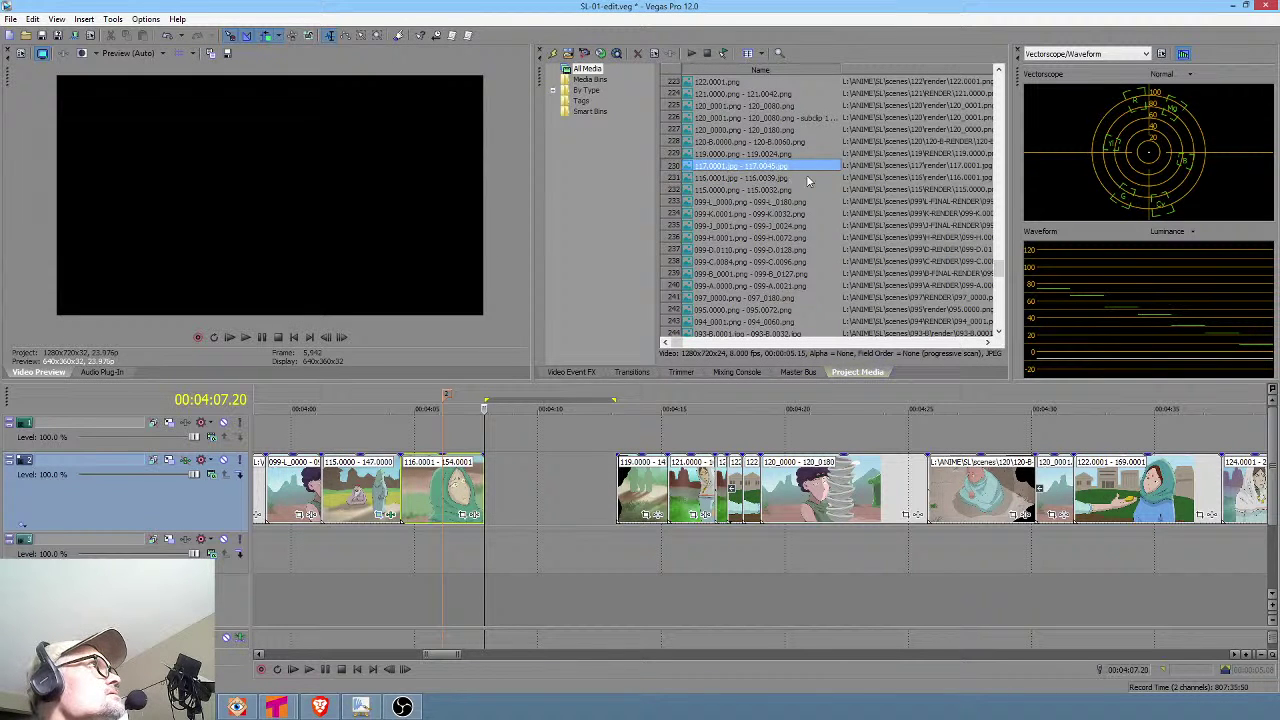
mouse_move(756, 168)
mouse_down()
mouse_move(788, 206)
mouse_move(490, 508)
mouse_up()
drag(768, 488, 638, 492)
right_click(569, 487)
click(562, 276)
click(670, 481)
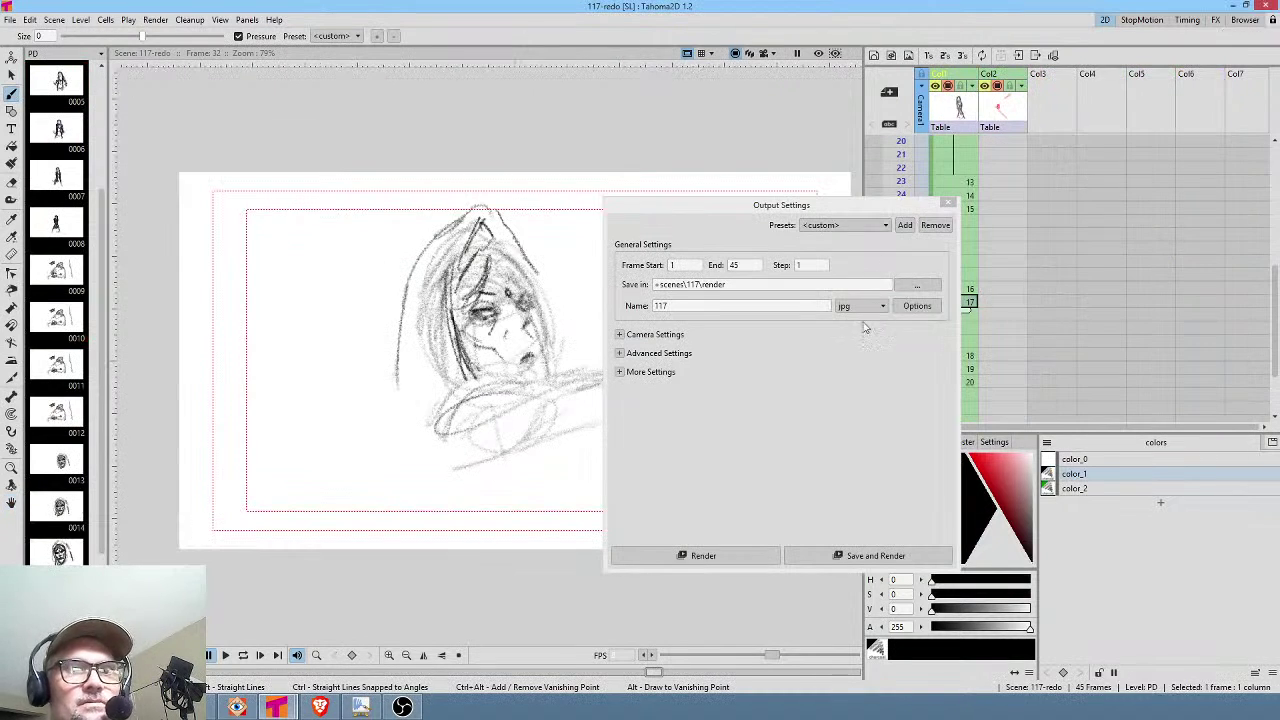
Switch back to Tahoma2D, close the output settings and go from frame 32 to drawing 20 on frame 38.
click(948, 202)
scroll(502, 316, up, 4)
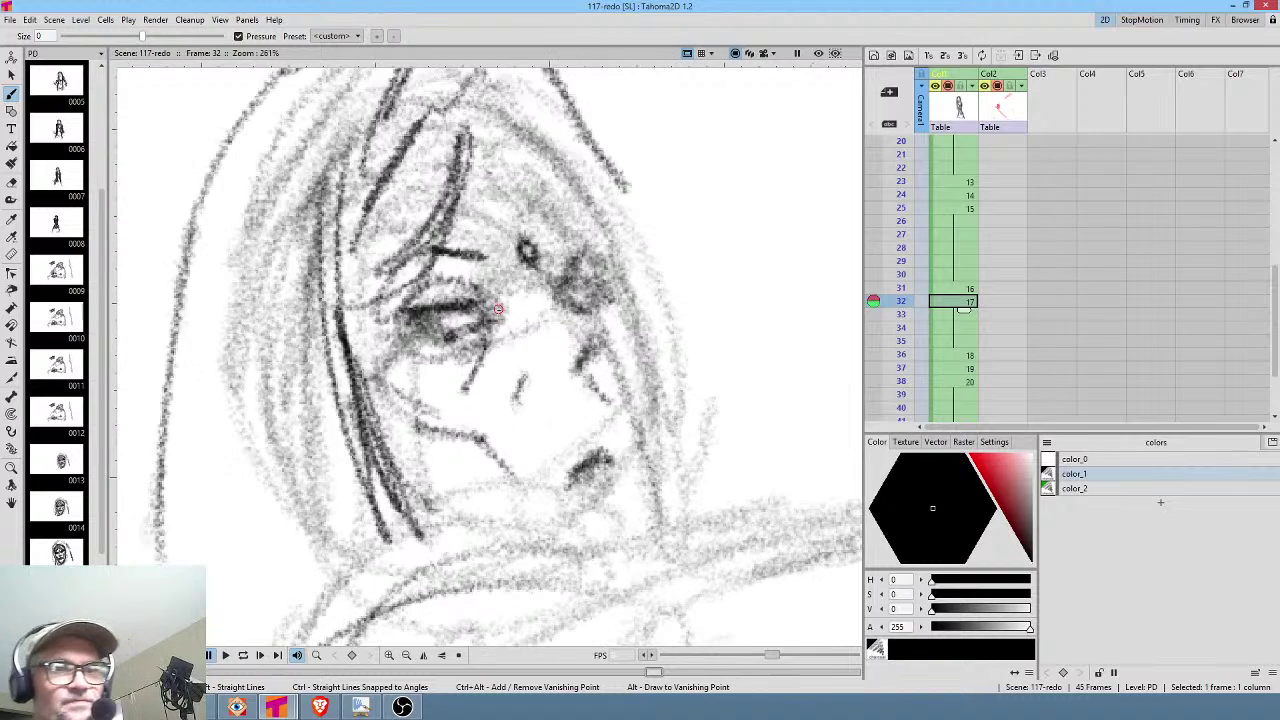
scroll(502, 317, down, 1)
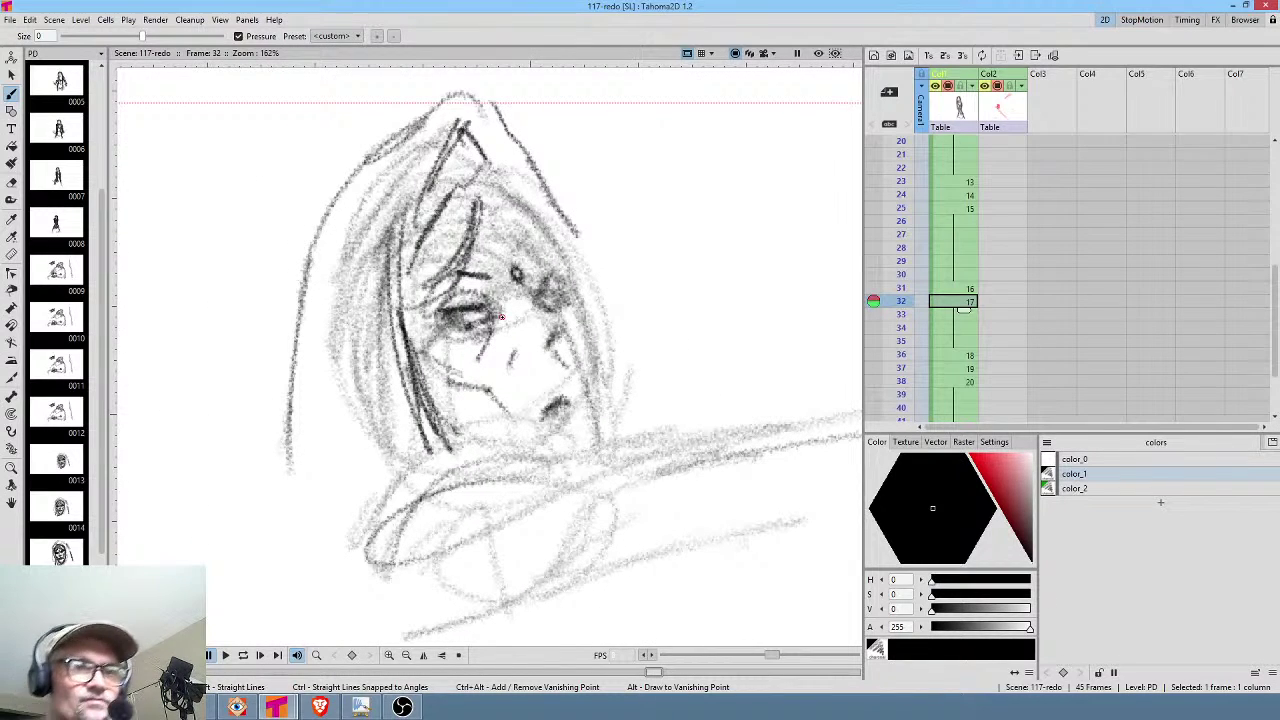
click(965, 382)
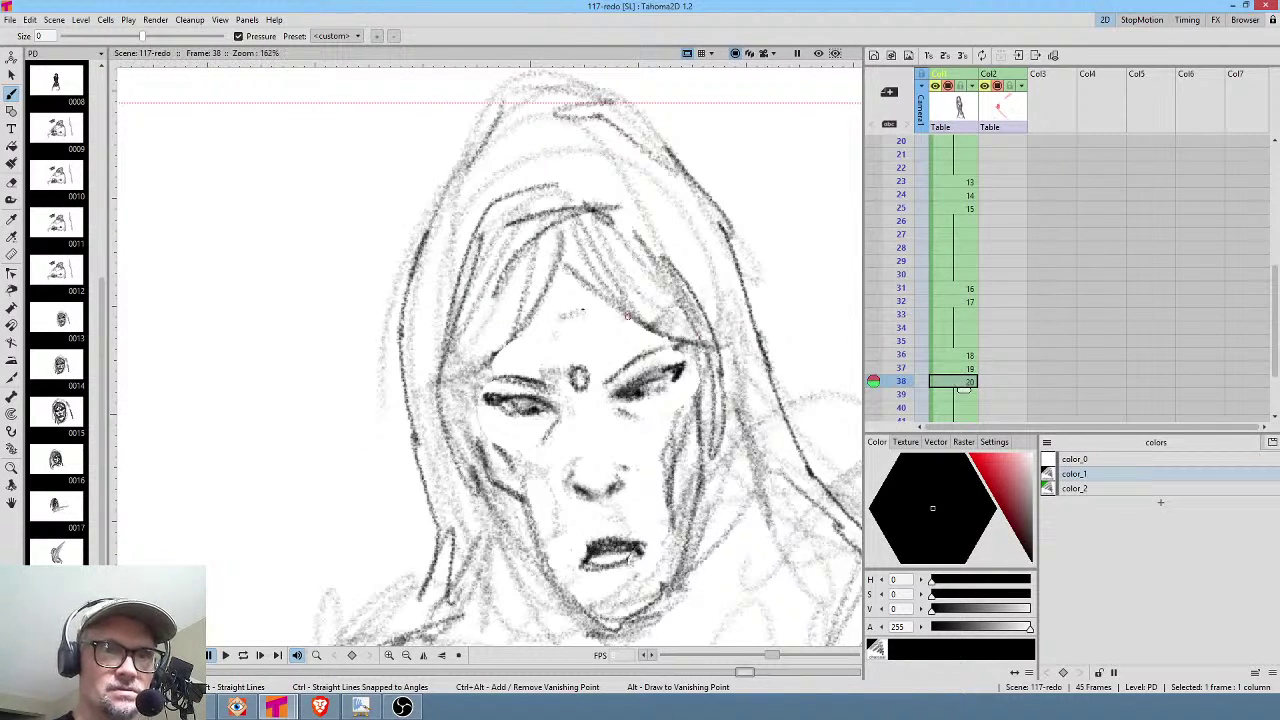
Add upper eyelid lines above both of the woman's eyes in drawing 20 at frame 38.
drag(498, 394, 534, 381)
mouse_move(620, 394)
mouse_down()
mouse_move(675, 366)
mouse_move(627, 374)
mouse_move(619, 392)
mouse_move(685, 368)
mouse_move(652, 351)
mouse_move(614, 378)
mouse_up()
mouse_move(664, 338)
mouse_down()
mouse_move(607, 377)
mouse_move(484, 377)
mouse_up()
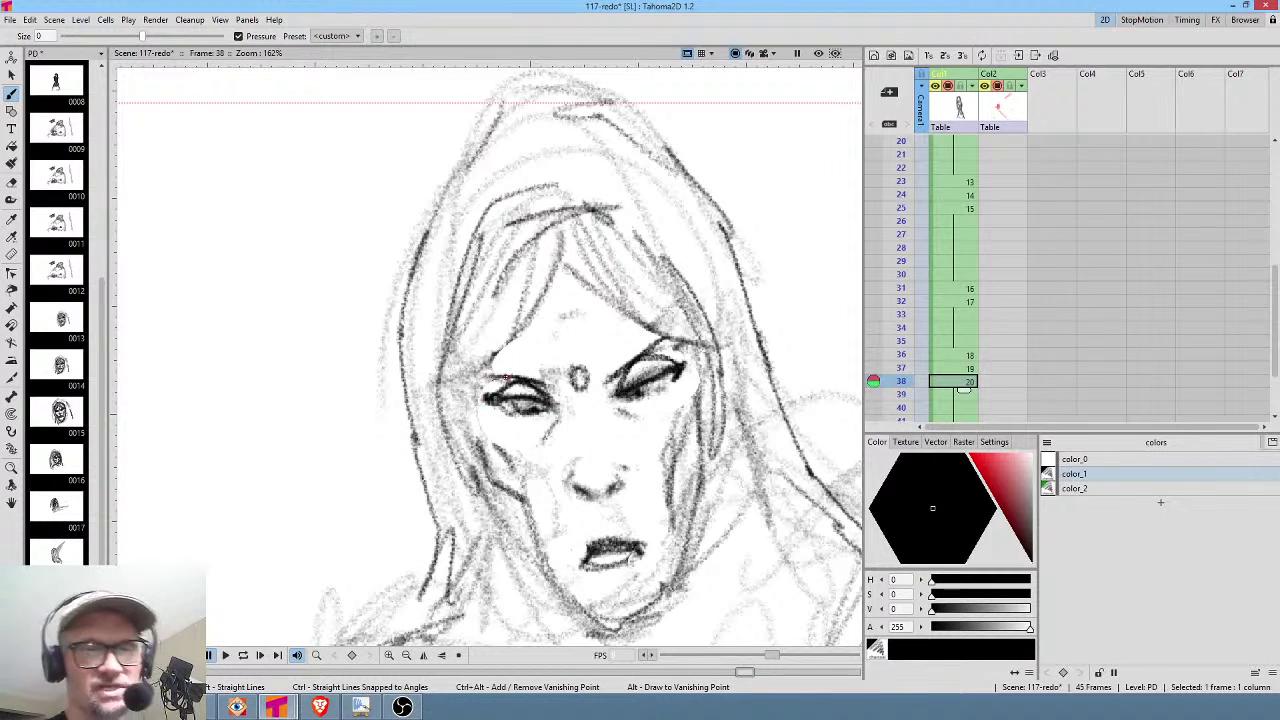
Darken both eyes in drawing 19 at frame 37.
click(968, 368)
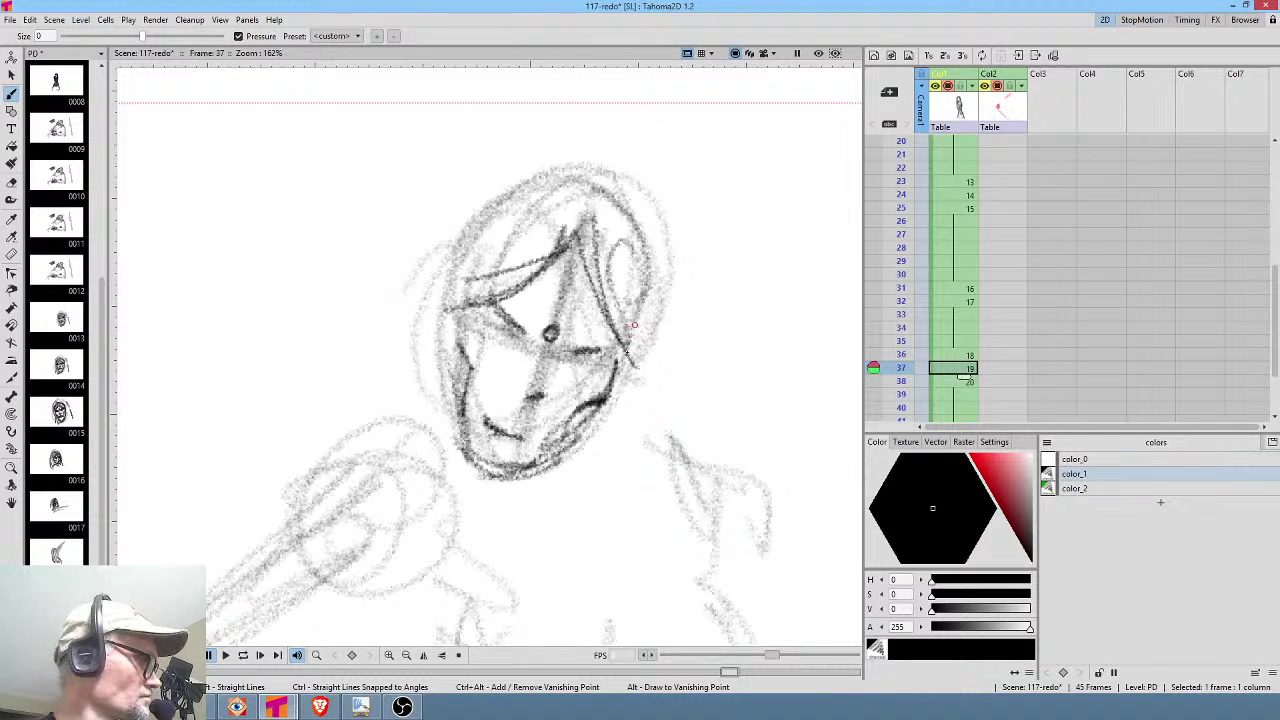
drag(497, 325, 595, 350)
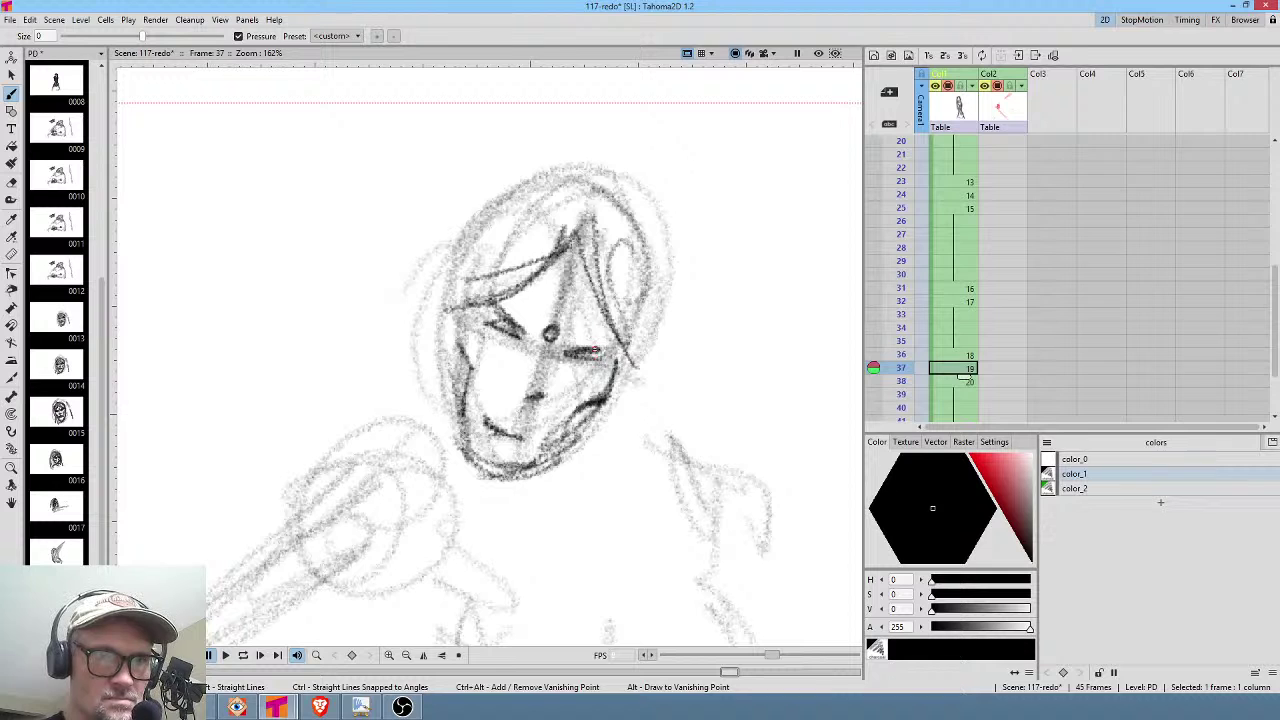
Go back to drawing 16 at frame 31 and add upper eyelid lines over both eyes.
key(comma)
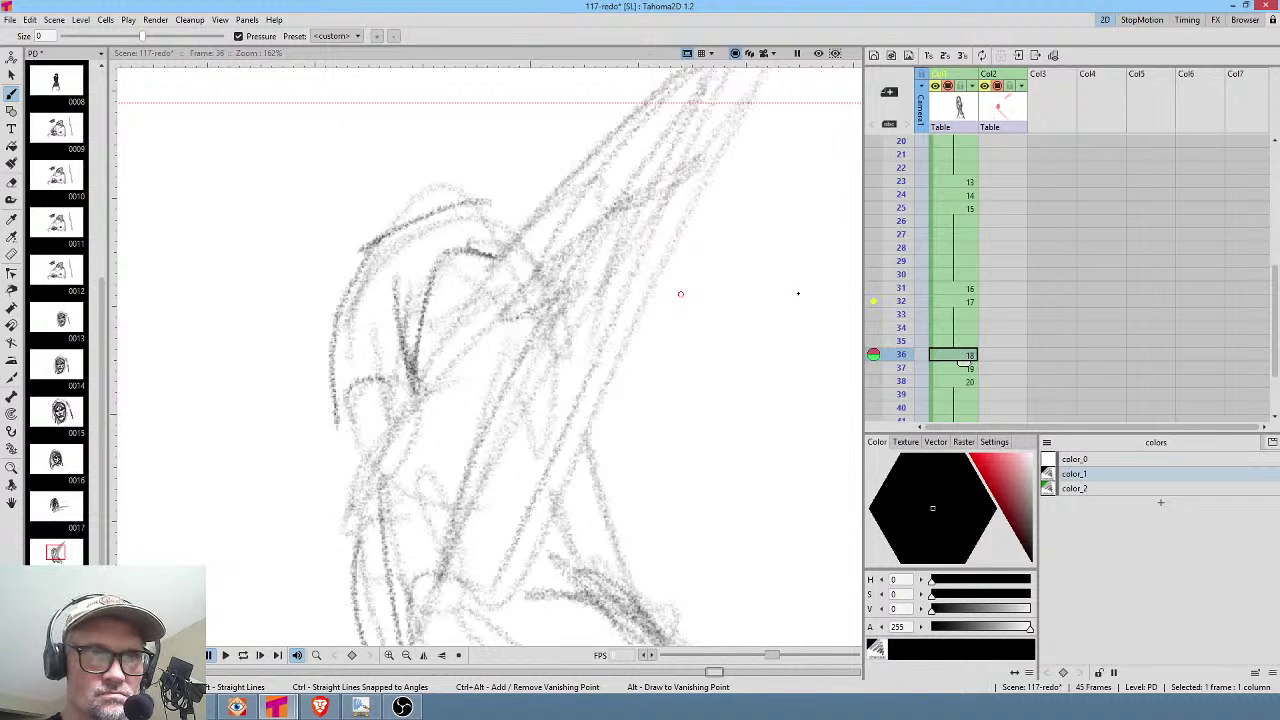
click(966, 298)
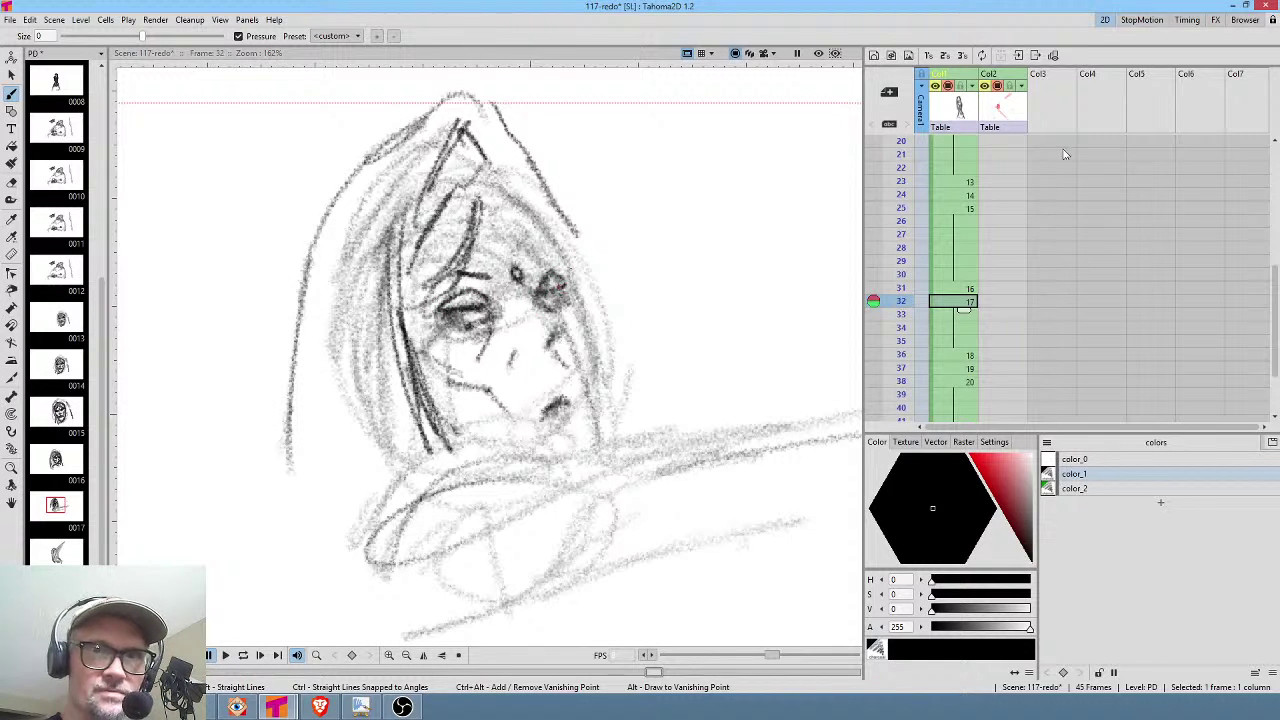
key(comma)
mouse_move(461, 361)
mouse_down()
mouse_move(506, 341)
mouse_move(539, 351)
mouse_move(448, 364)
mouse_up()
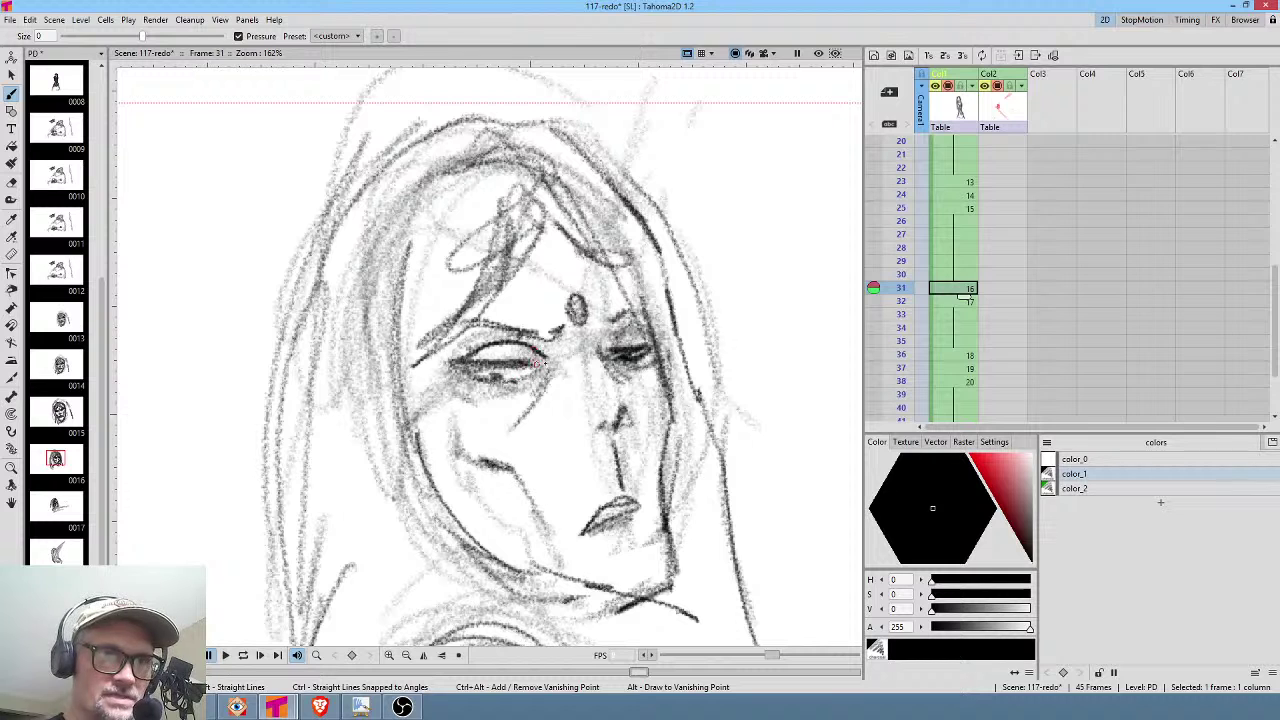
mouse_move(609, 353)
mouse_down()
mouse_move(652, 343)
mouse_move(645, 325)
mouse_up()
In drawing 15 at frame 25, erase the lines crowding the eyes and redraw both eyebrows higher and cleaner.
click(968, 212)
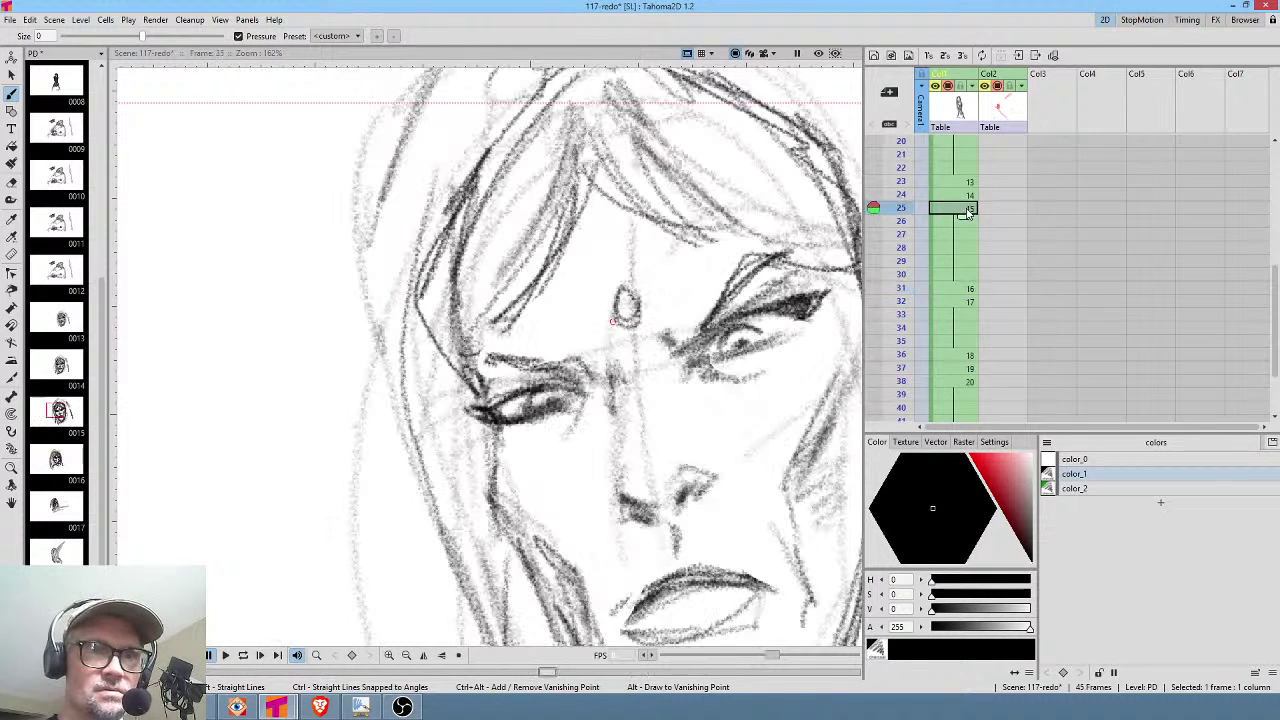
drag(708, 360, 578, 320)
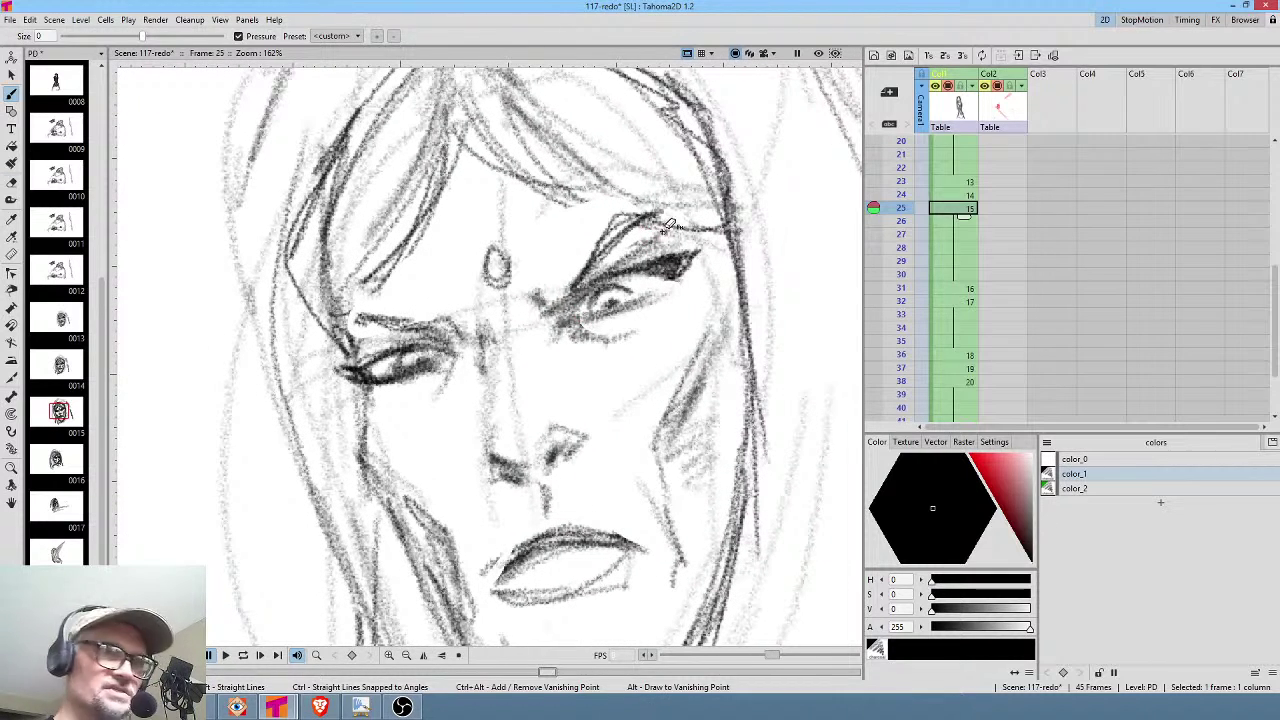
key(s)
mouse_move(594, 226)
mouse_down()
mouse_move(529, 311)
mouse_move(552, 320)
mouse_move(596, 284)
mouse_up()
mouse_move(424, 294)
mouse_down()
mouse_move(387, 293)
mouse_move(354, 326)
mouse_move(460, 318)
mouse_up()
mouse_move(572, 284)
mouse_down()
mouse_move(610, 266)
mouse_move(600, 276)
mouse_move(672, 258)
mouse_up()
key(b)
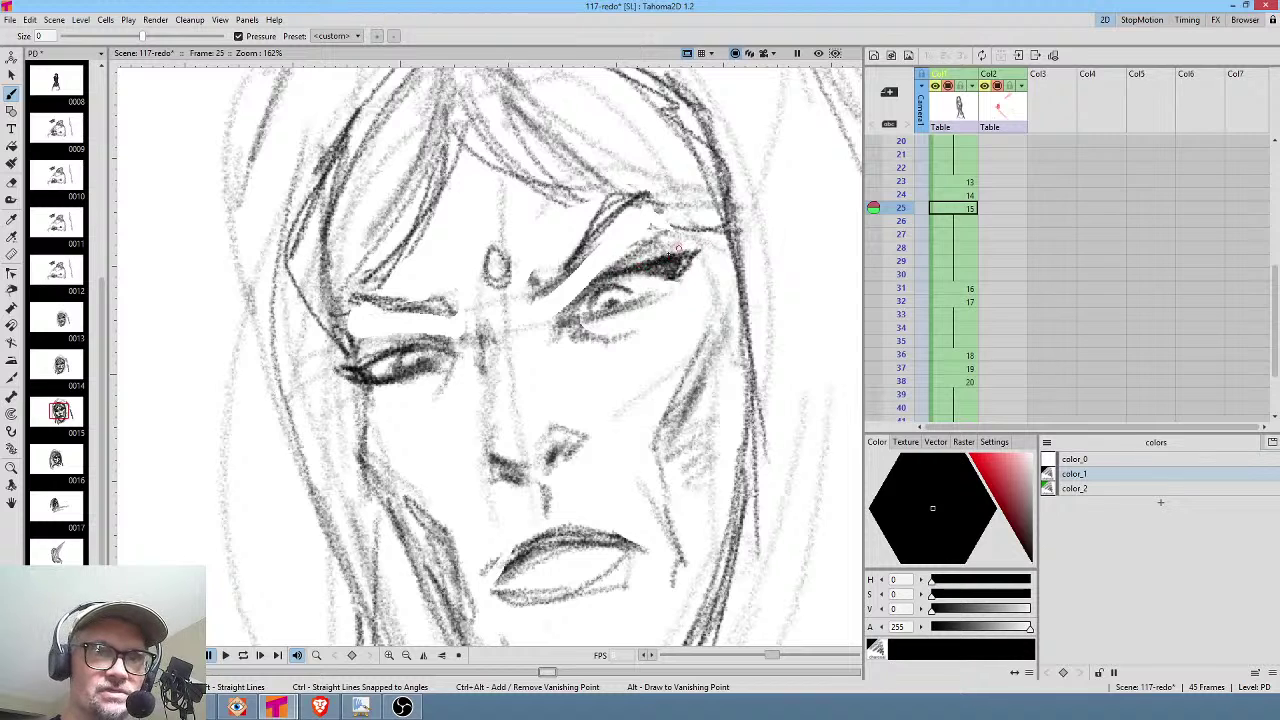
Draw curved upper eyelid creases over both eyes in drawing 15 and strengthen the inner eye corner.
drag(590, 258, 655, 244)
drag(558, 310, 614, 248)
mouse_move(570, 286)
mouse_down()
mouse_move(613, 248)
mouse_move(684, 242)
mouse_up()
mouse_move(370, 358)
mouse_down()
mouse_move(411, 312)
mouse_move(456, 340)
mouse_move(434, 312)
mouse_move(466, 314)
mouse_up()
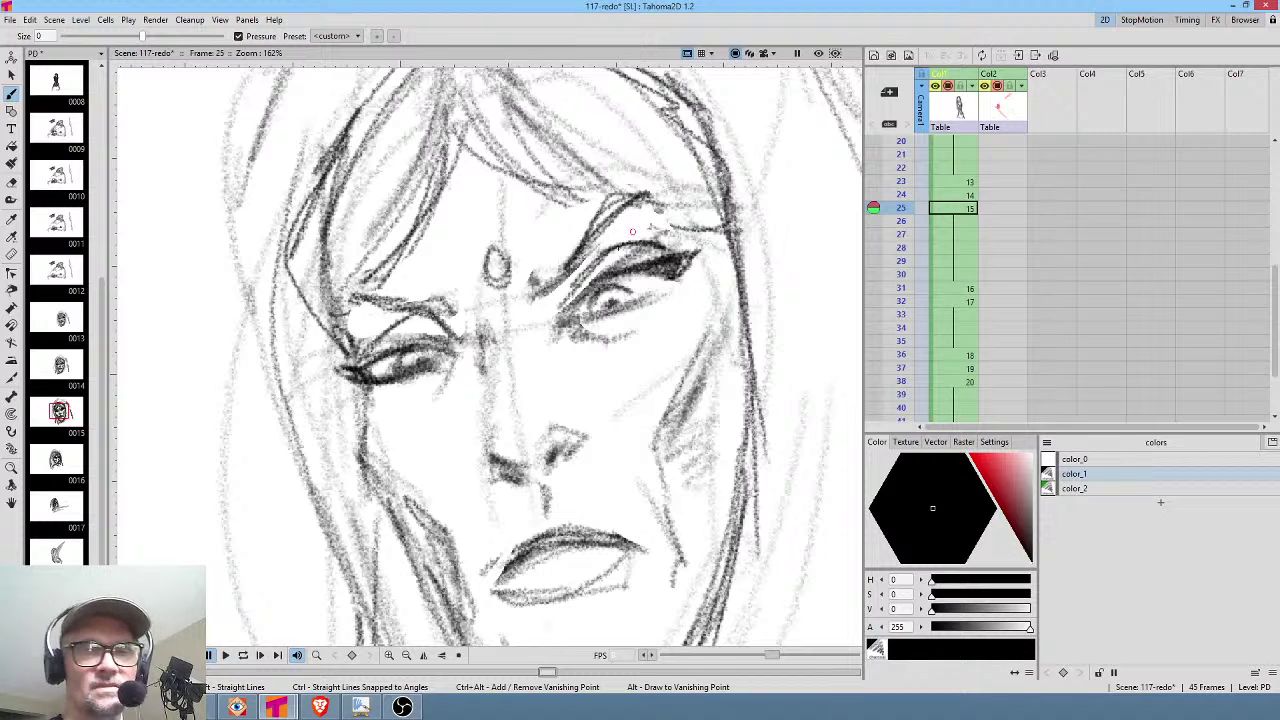
mouse_move(577, 317)
mouse_down()
mouse_move(562, 290)
mouse_move(604, 250)
mouse_move(676, 244)
mouse_move(564, 306)
mouse_up()
Clean up the brow area of drawing 14 at frame 24 and add upper eyelid creases to drawings 14 and 13.
key(a)
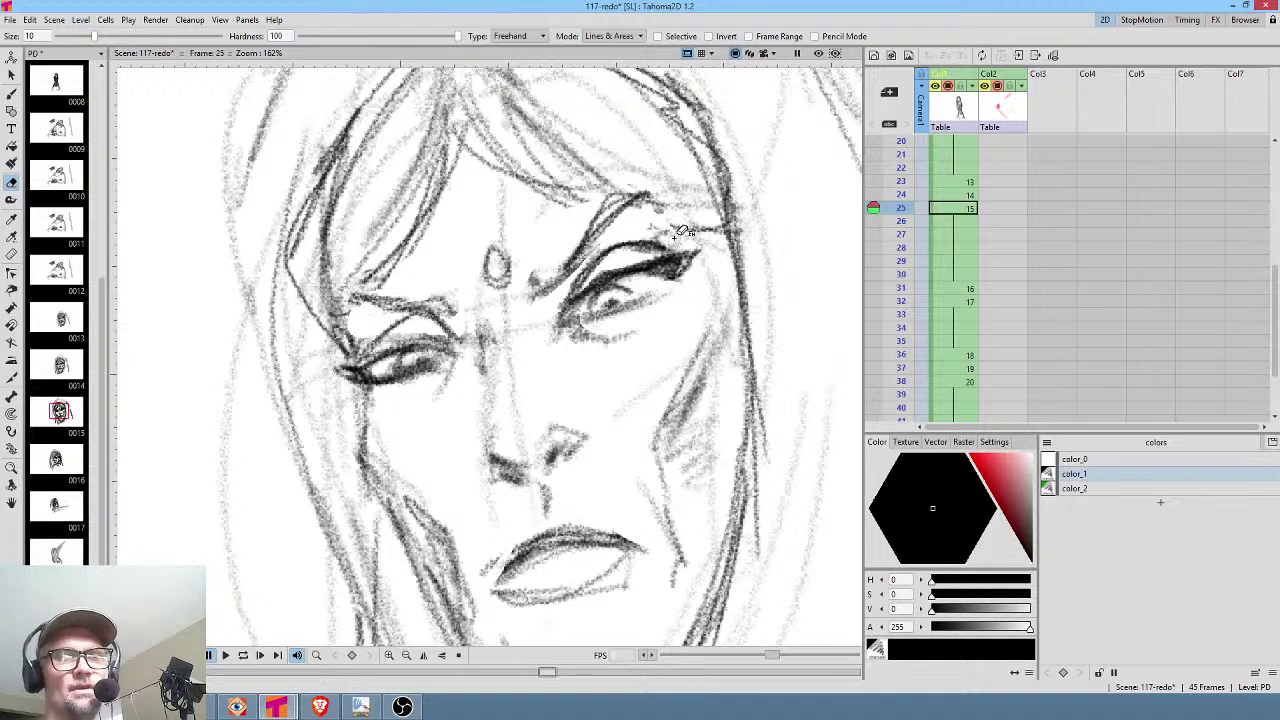
key(Up)
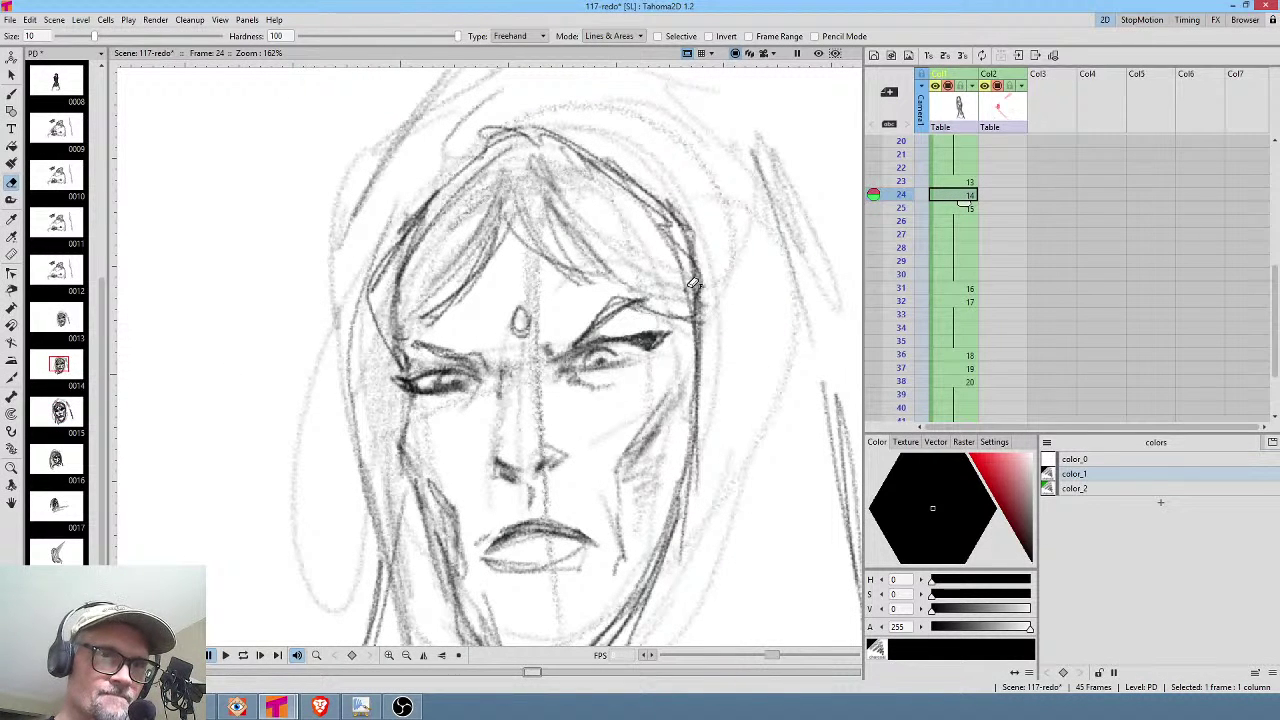
drag(472, 349, 500, 344)
key(b)
mouse_move(418, 372)
mouse_down()
mouse_move(443, 350)
mouse_move(474, 370)
mouse_up()
mouse_move(568, 358)
mouse_down()
mouse_move(605, 323)
mouse_move(641, 338)
mouse_move(616, 324)
mouse_move(637, 338)
mouse_move(580, 344)
mouse_move(597, 357)
mouse_move(632, 336)
mouse_move(573, 345)
mouse_move(650, 302)
mouse_up()
key(Up)
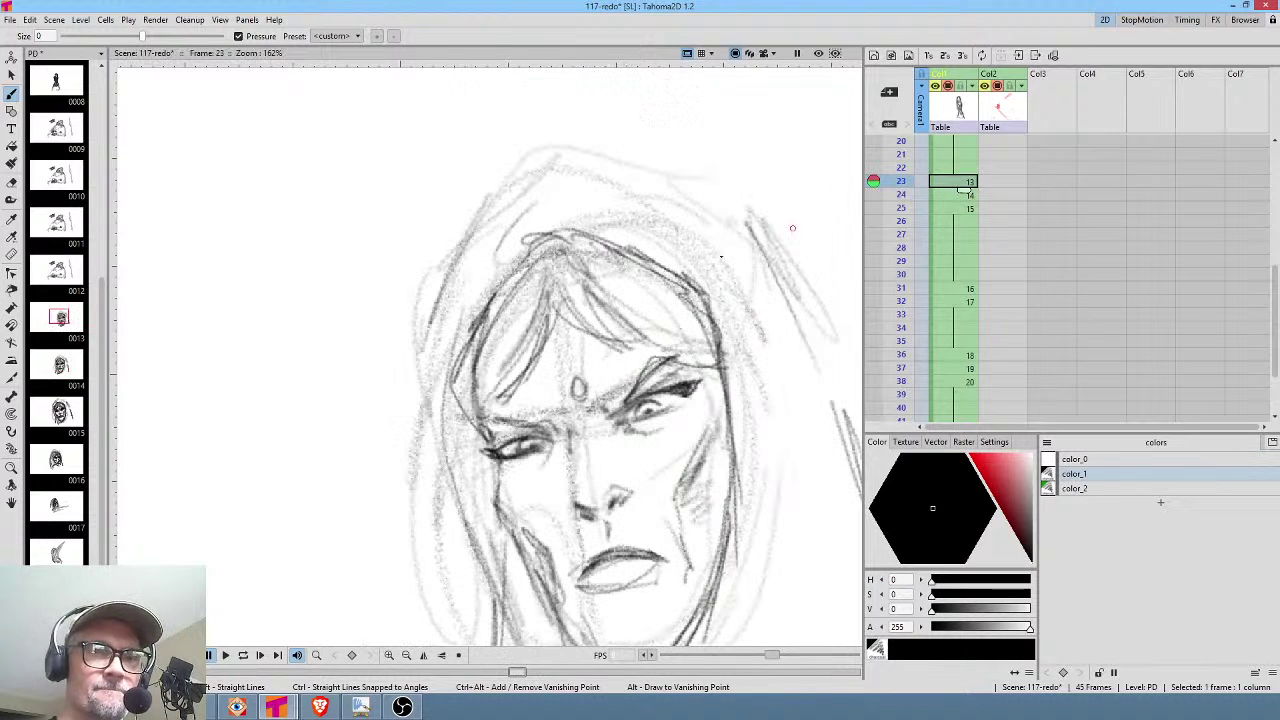
mouse_move(679, 383)
mouse_down()
mouse_move(627, 401)
mouse_move(679, 381)
mouse_up()
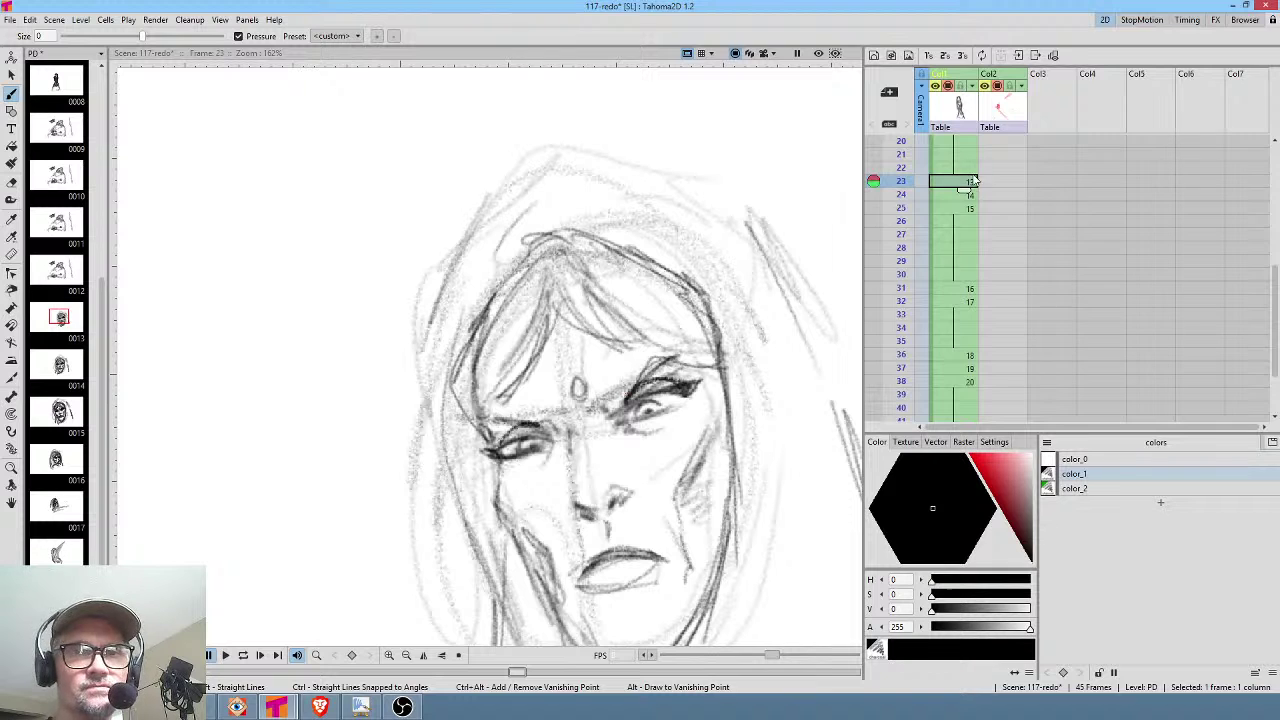
Review the earlier drawings by stepping back from frame 18 to frame 5.
scroll(968, 291, up, 5)
click(968, 291)
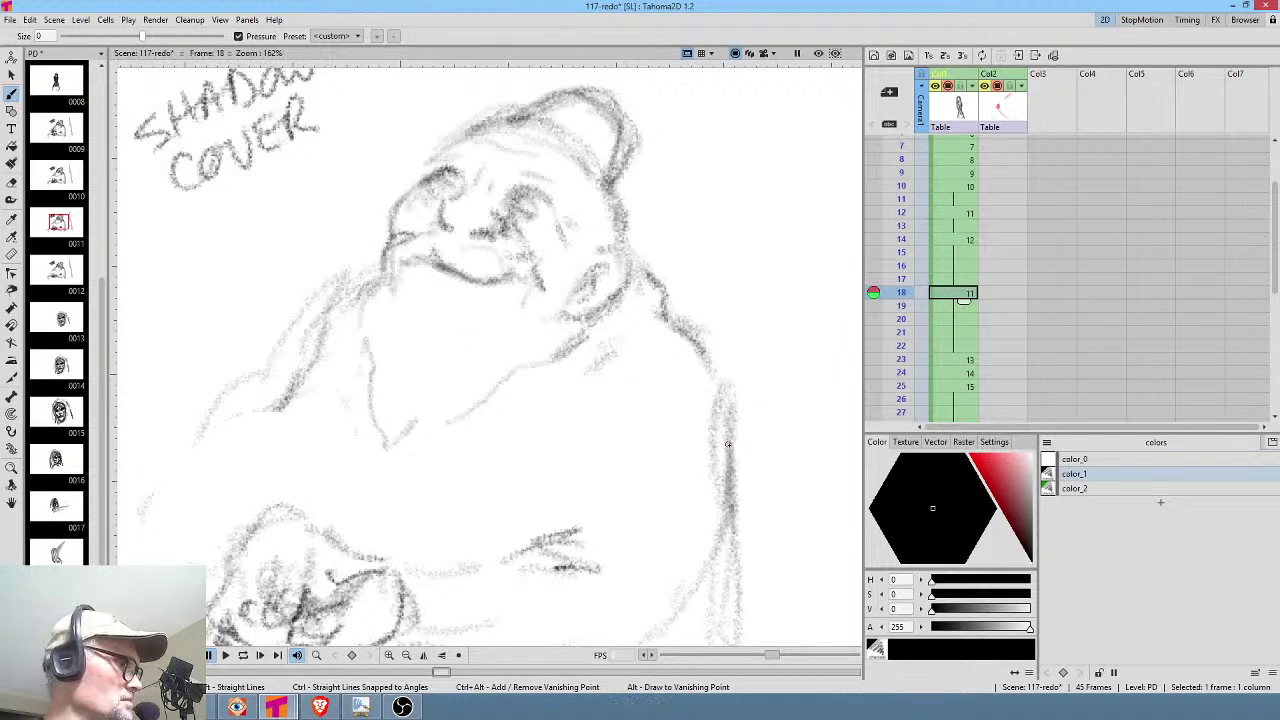
key(Up)
key(Up)
key(Up)
key(Up)
key(Up)
key(Up)
key(Up)
key(Up)
key(Up)
key(Up)
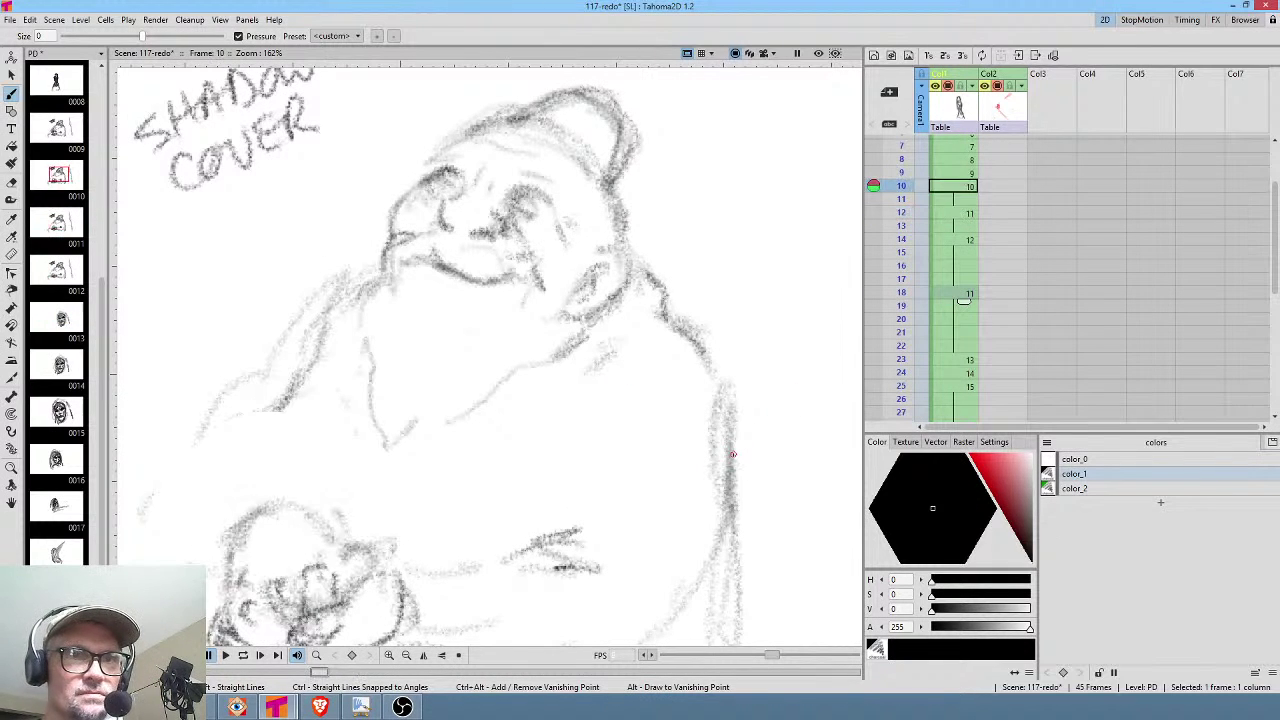
key(Up)
key(Up)
key(Up)
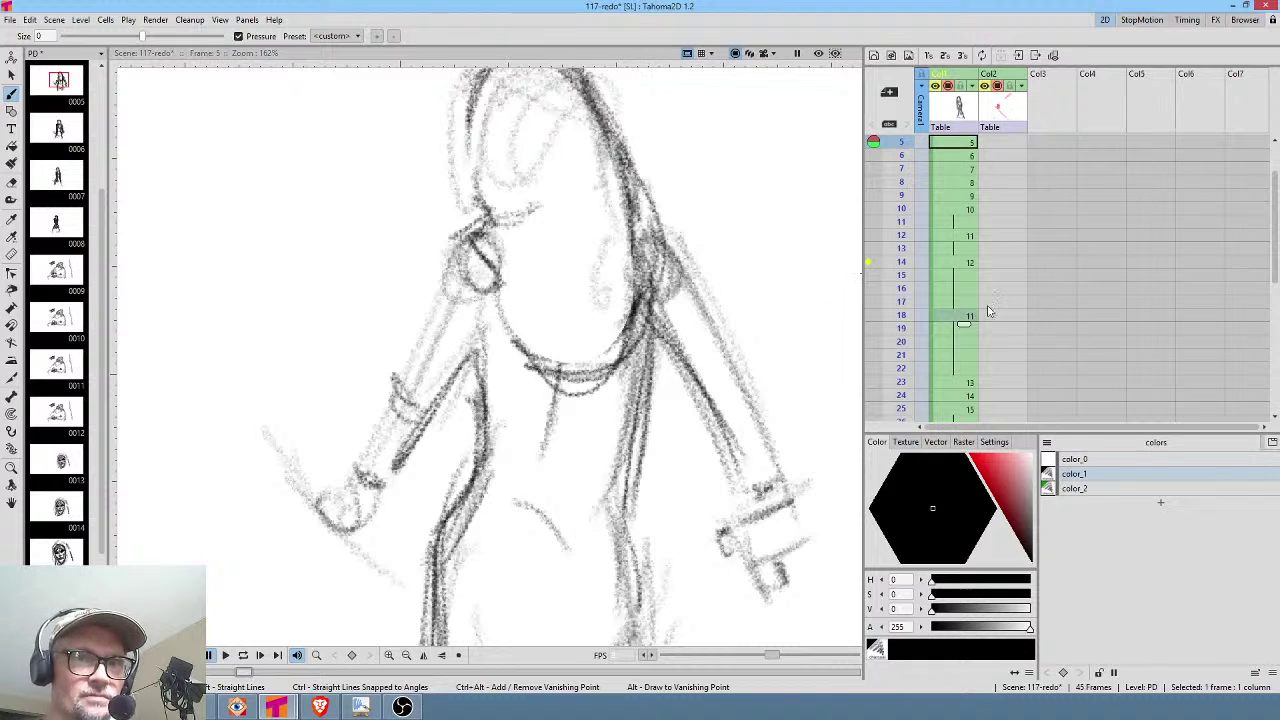
Play the whole scene on a loop at full-frame view to check the motion.
middle_click(1012, 360)
scroll(1022, 211, down, 1)
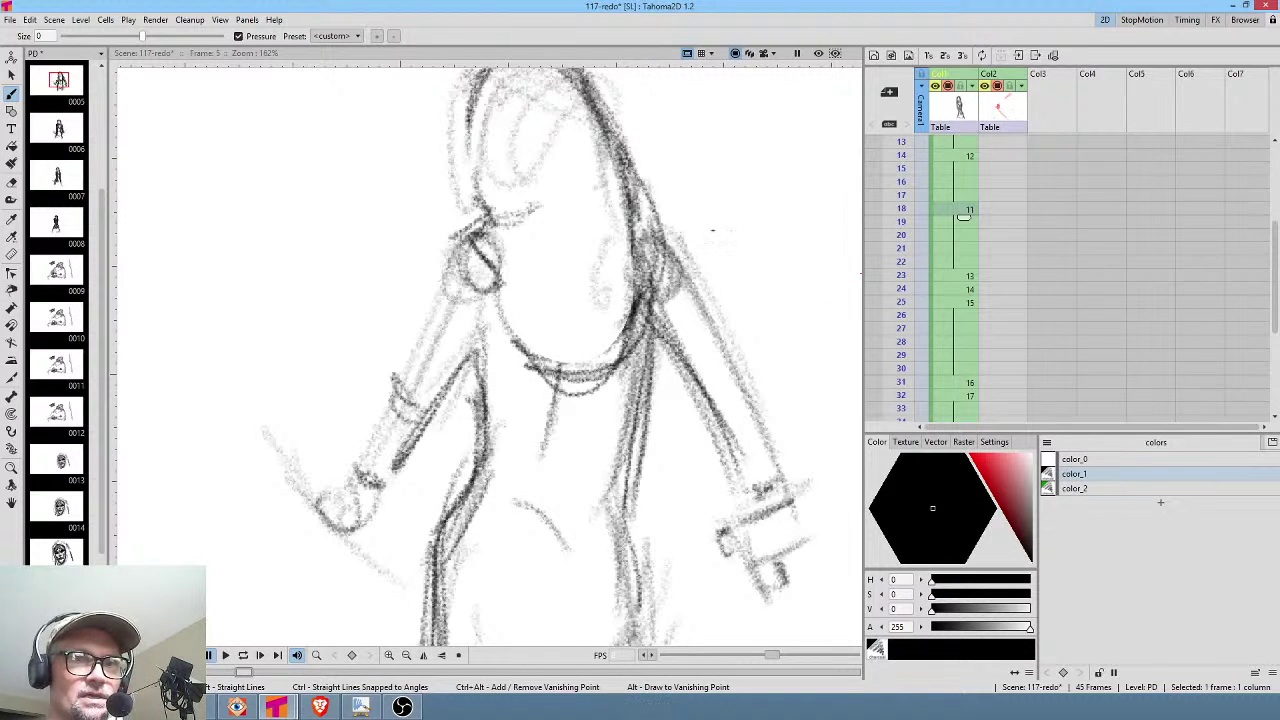
middle_click(704, 281)
scroll(726, 308, down, 4)
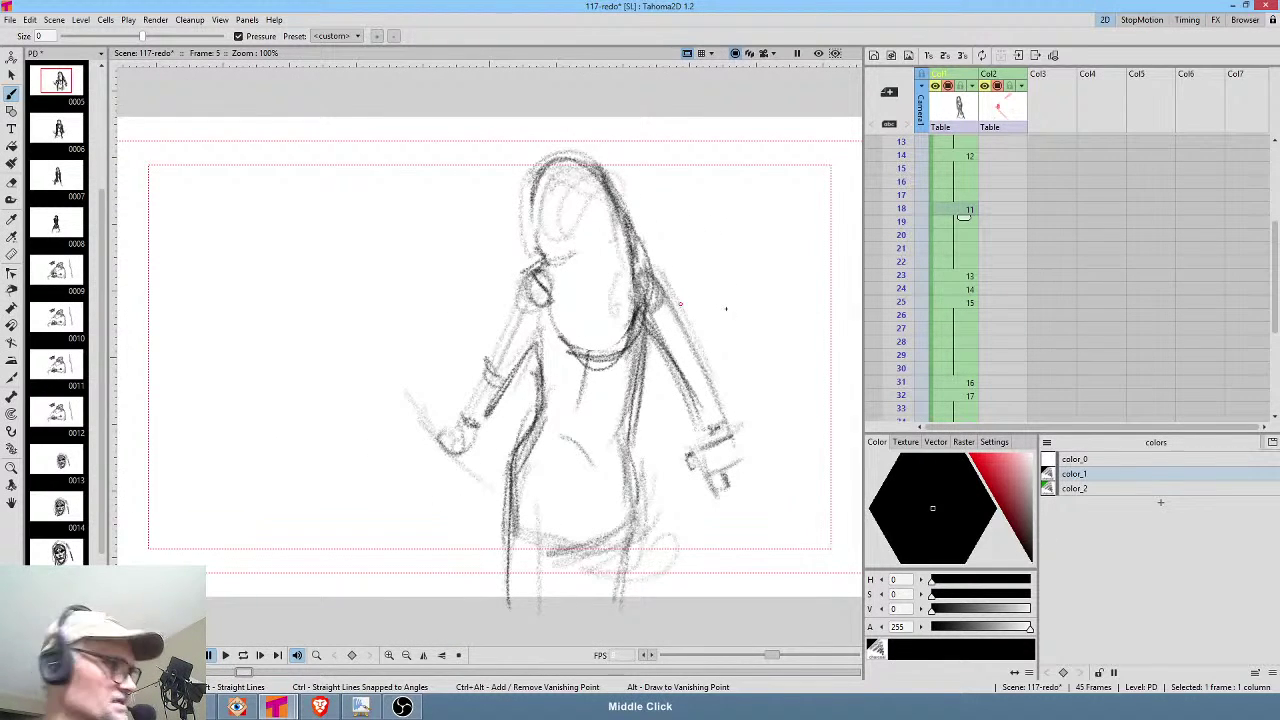
key(l)
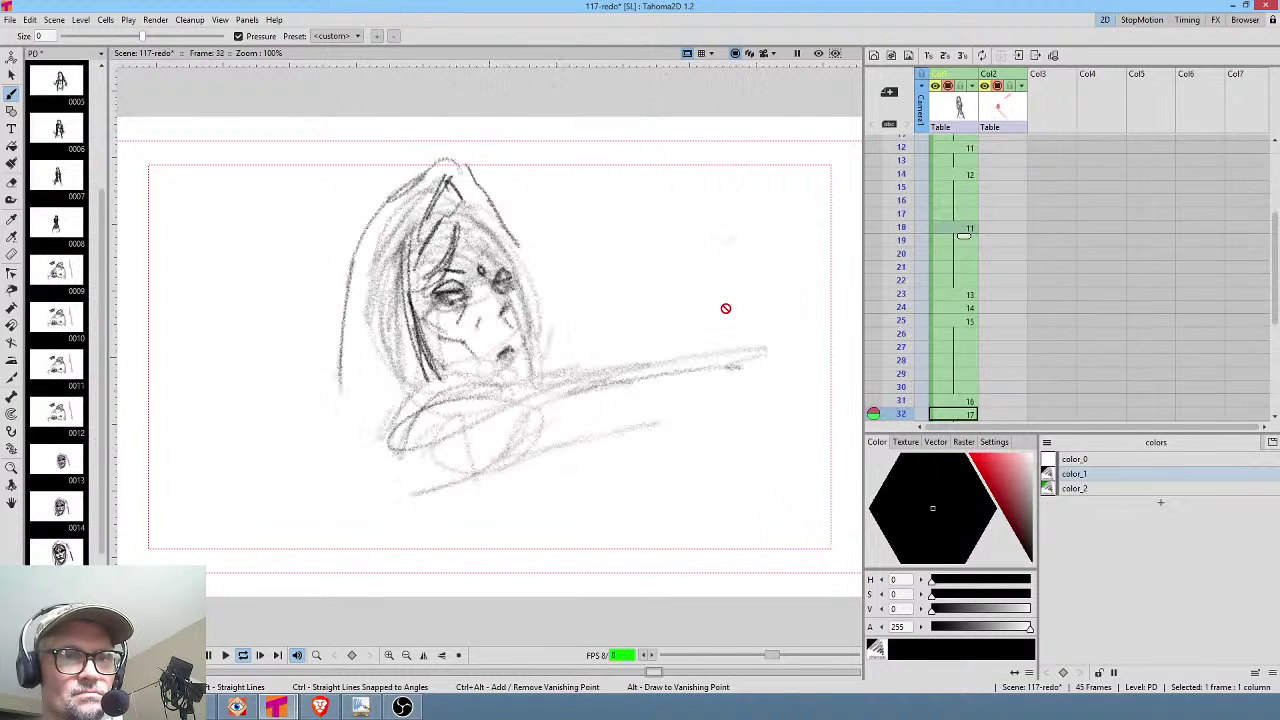
Sketch the outstretched arm, raised hand and torso in drawing 17 at frame 32, and replay the scene.
click(970, 308)
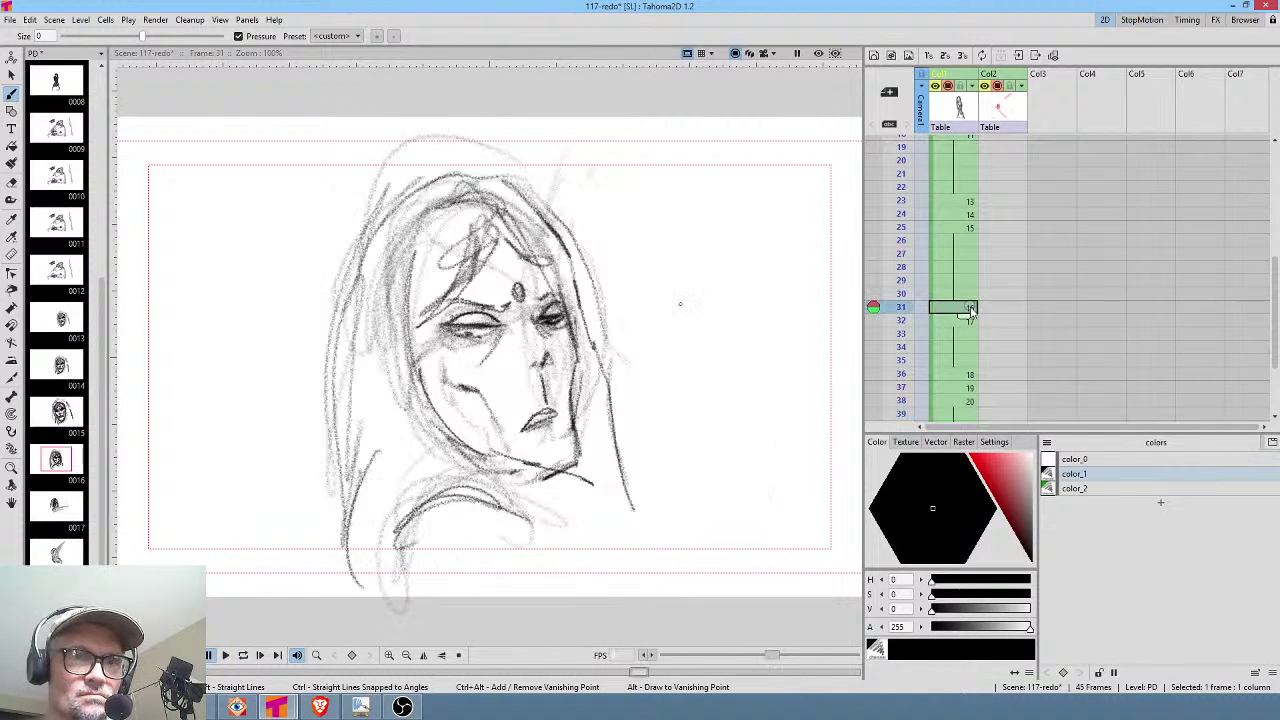
click(965, 321)
mouse_move(410, 408)
mouse_down()
mouse_move(633, 368)
mouse_move(659, 397)
mouse_move(675, 368)
mouse_move(789, 353)
mouse_move(769, 391)
mouse_move(794, 343)
mouse_move(794, 291)
mouse_move(846, 302)
mouse_up()
mouse_move(829, 348)
mouse_down()
mouse_move(770, 381)
mouse_move(523, 456)
mouse_move(619, 426)
mouse_move(417, 426)
mouse_move(433, 539)
mouse_move(523, 412)
mouse_move(615, 540)
mouse_move(588, 500)
mouse_move(565, 586)
mouse_move(565, 478)
mouse_move(602, 545)
mouse_move(620, 515)
mouse_move(545, 380)
mouse_move(611, 542)
mouse_move(423, 442)
mouse_move(430, 475)
mouse_move(387, 473)
mouse_move(410, 533)
mouse_up()
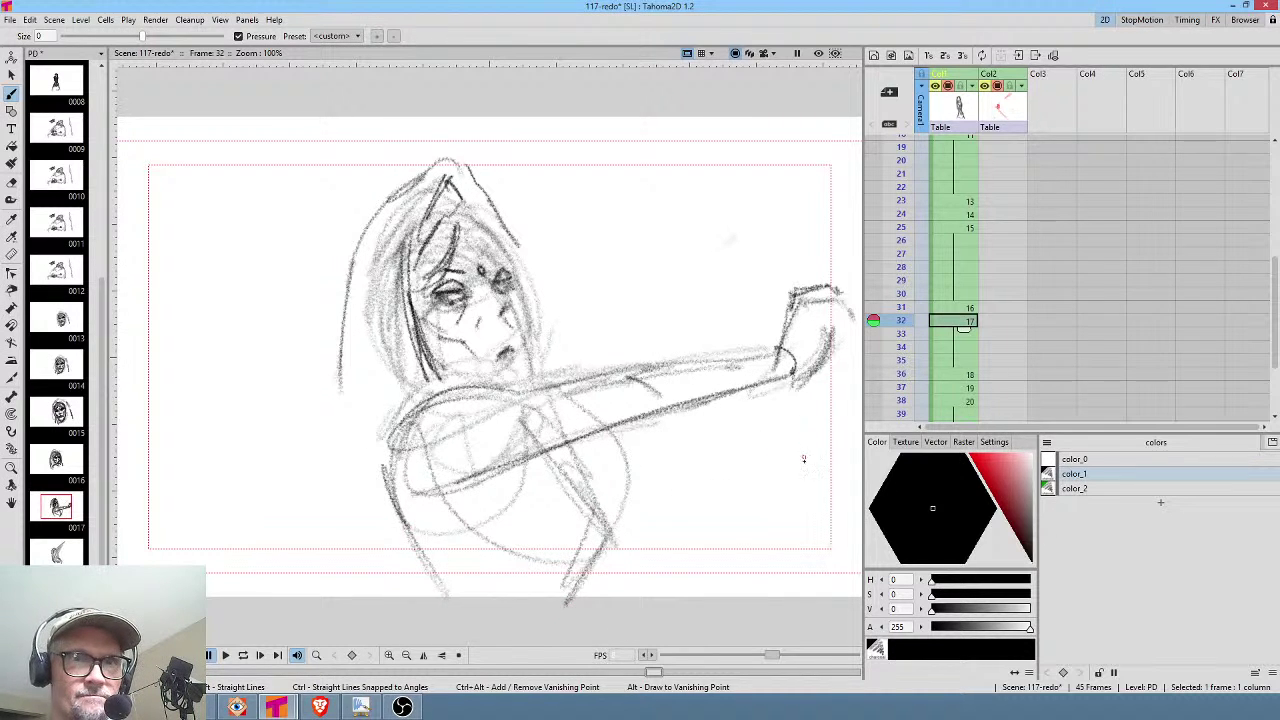
key(alt+comma)
key(l)
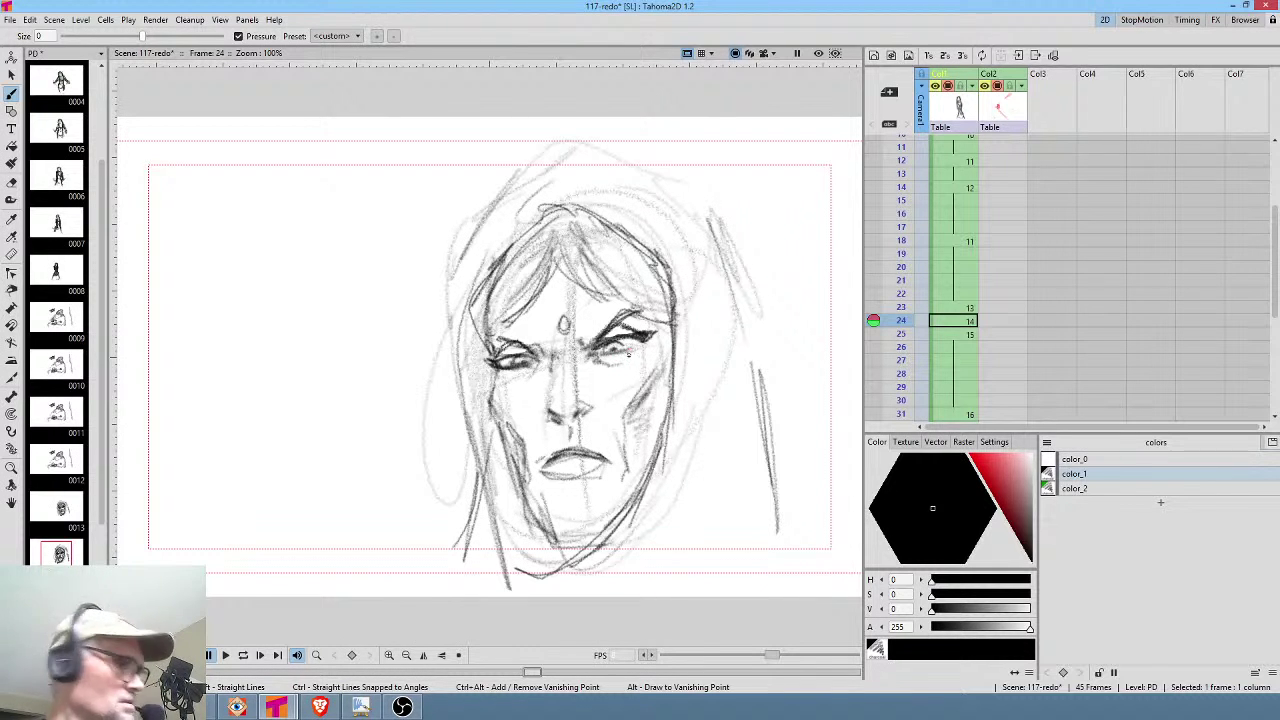
In drawing 13 at frame 23, erase the rough eyes and redraw them with clear irises and darker lower lids.
click(952, 309)
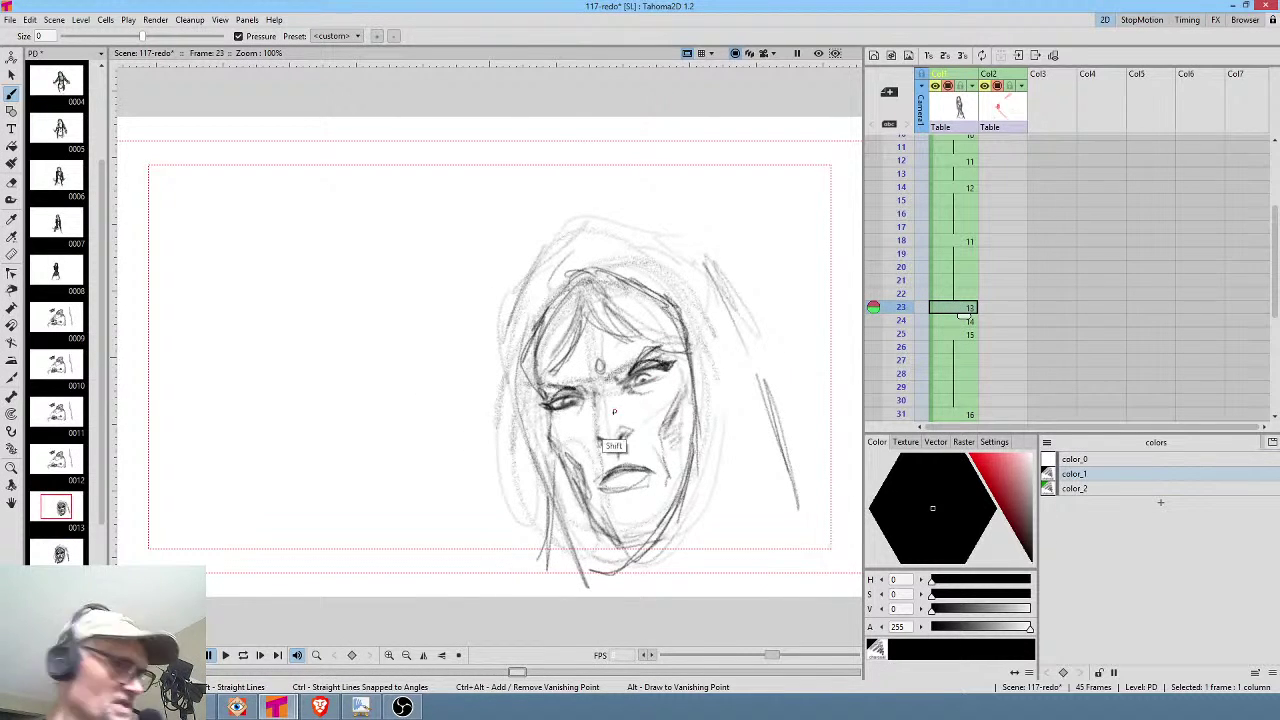
scroll(615, 409, up, 3)
key(a)
mouse_move(682, 340)
mouse_down()
mouse_move(685, 352)
mouse_move(709, 331)
mouse_up()
mouse_move(537, 384)
mouse_down()
mouse_move(481, 399)
mouse_move(567, 371)
mouse_move(614, 338)
mouse_move(549, 353)
mouse_move(524, 384)
mouse_up()
key(b)
mouse_move(698, 334)
mouse_down()
mouse_move(664, 346)
mouse_move(683, 330)
mouse_move(700, 345)
mouse_move(662, 366)
mouse_up()
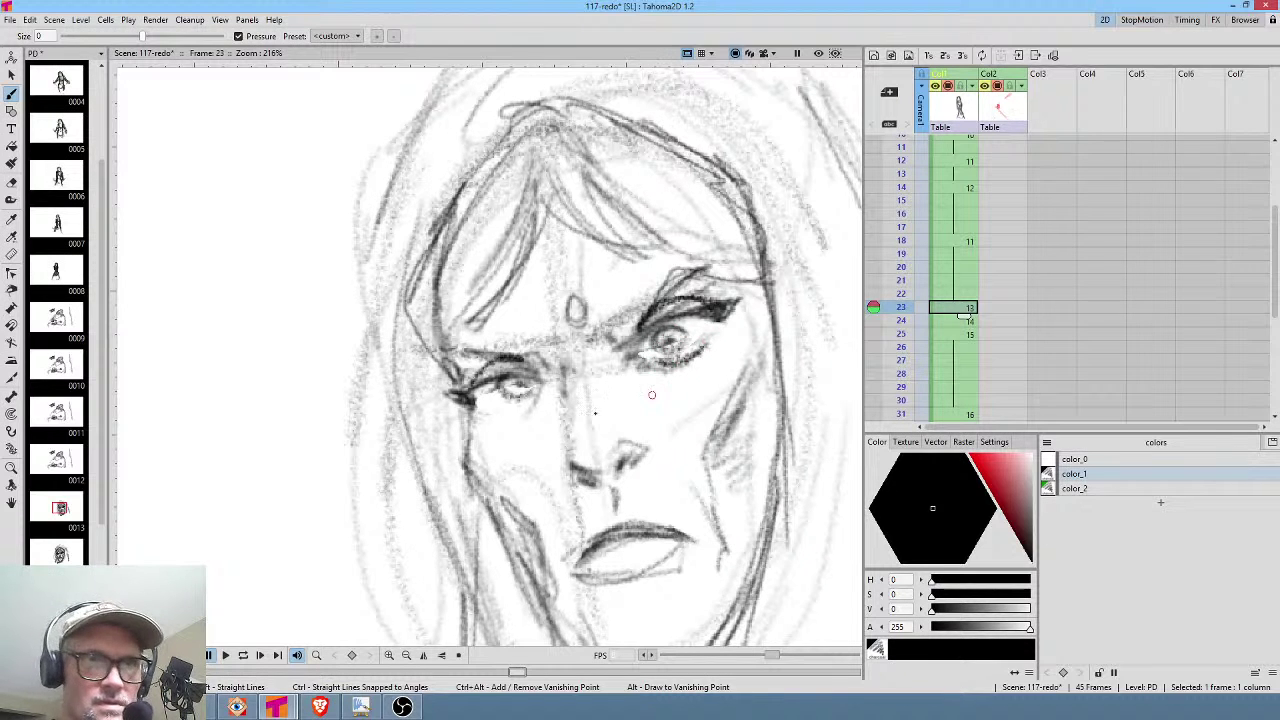
drag(490, 400, 536, 406)
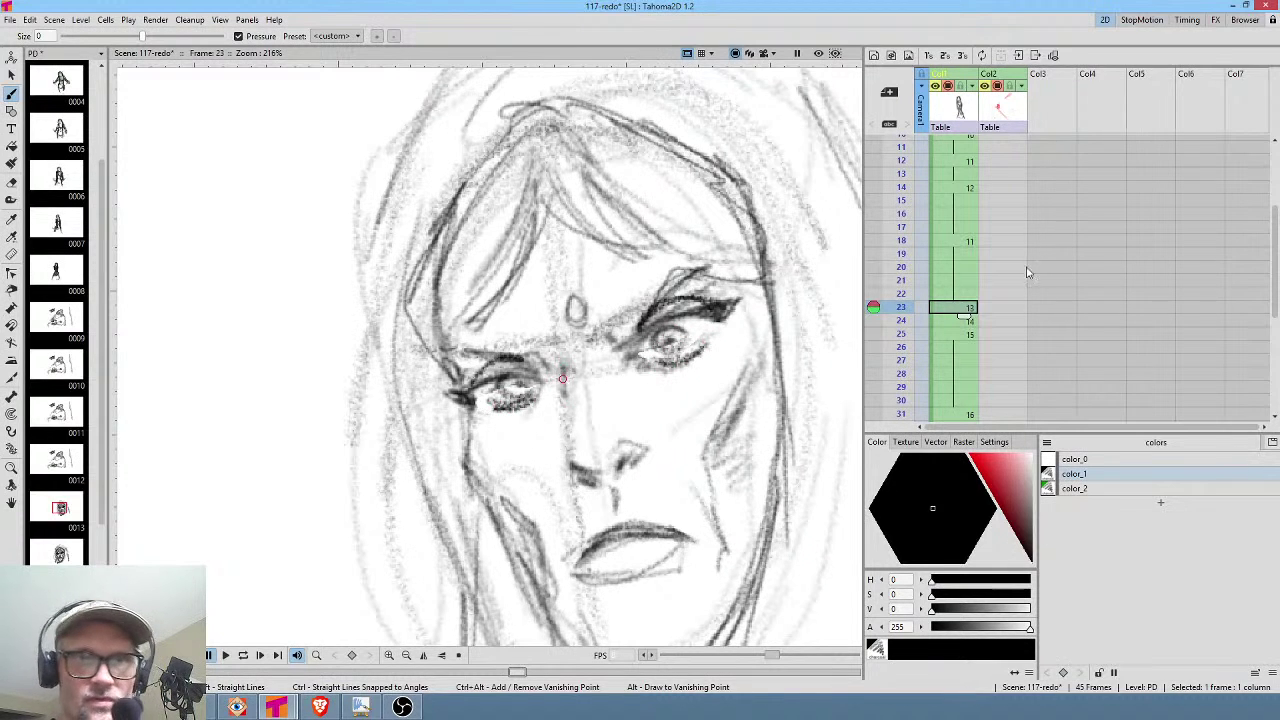
In drawing 14 at frame 24, erase the iris under the raised brow and redraw the pupil and lower lid.
click(950, 318)
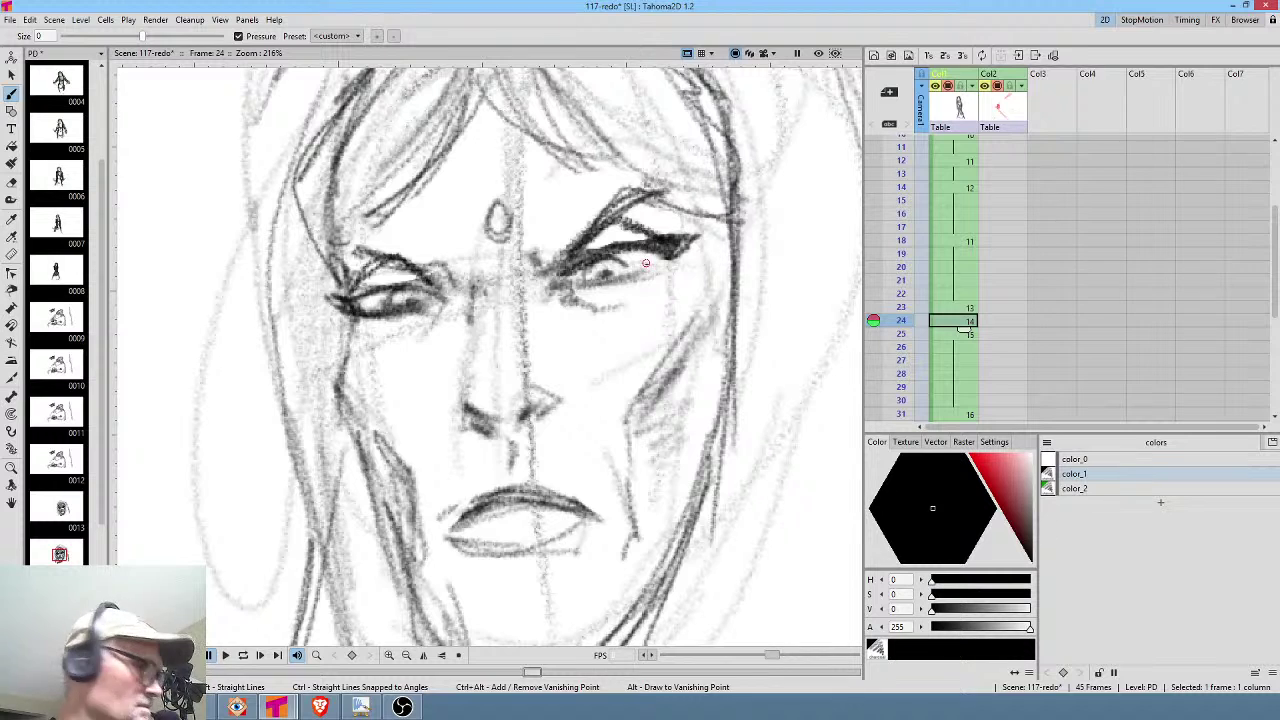
key(e)
mouse_move(650, 262)
mouse_down()
mouse_move(608, 286)
mouse_move(630, 266)
mouse_up()
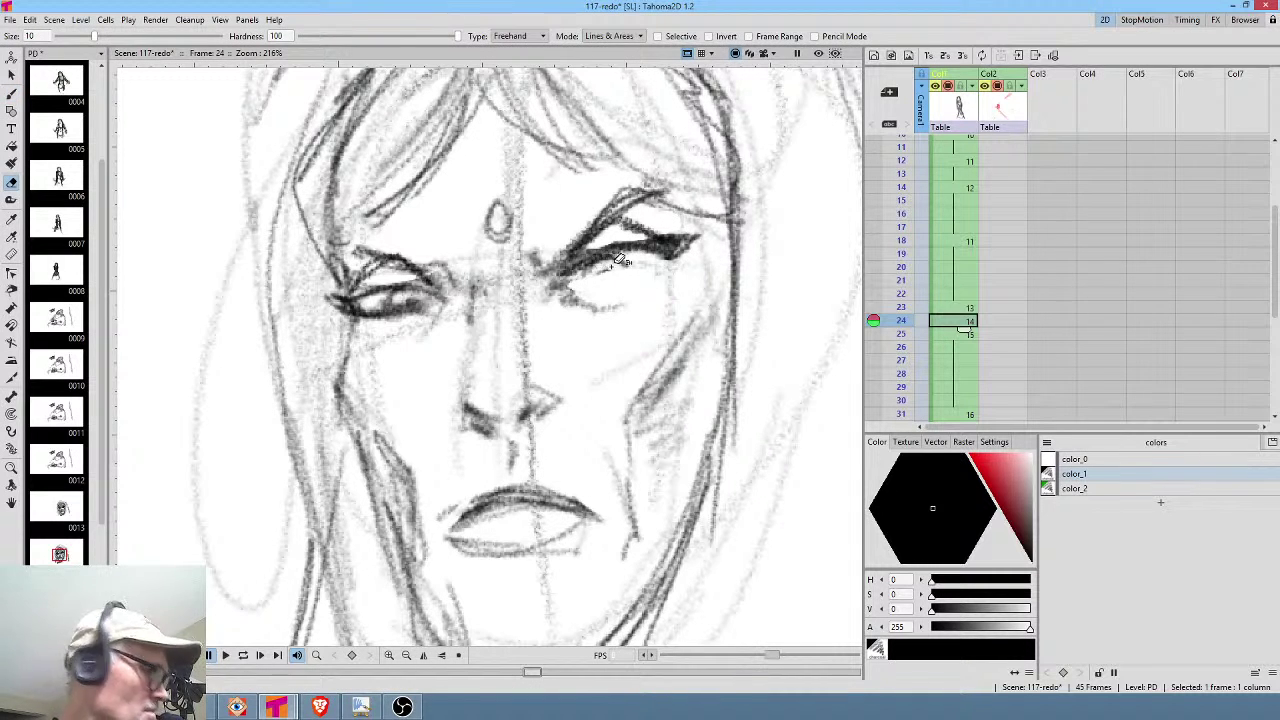
key(b)
drag(586, 283, 640, 280)
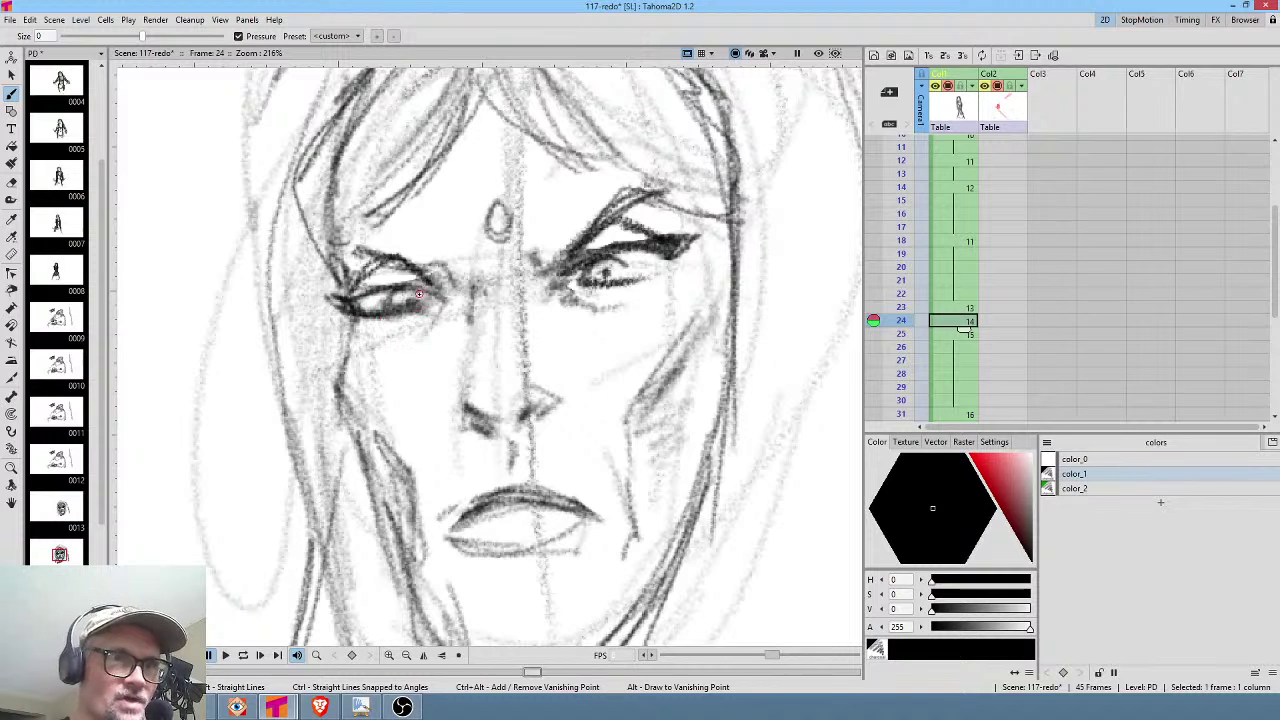
Refine the eyes in drawing 15 at frame 25 with a darker pupil and short crease lines below and beside them.
click(956, 336)
mouse_move(582, 218)
mouse_down()
mouse_move(681, 177)
mouse_move(640, 201)
mouse_up()
drag(311, 297, 377, 278)
drag(300, 320, 352, 333)
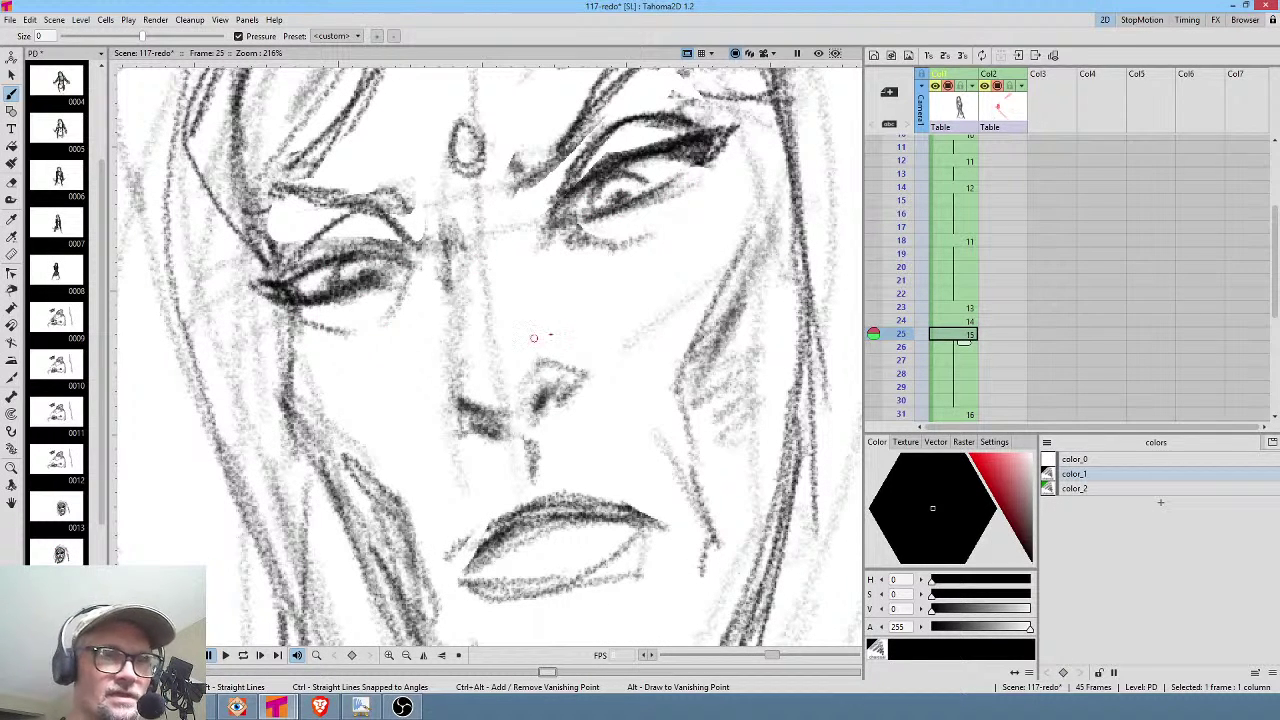
drag(715, 180, 705, 217)
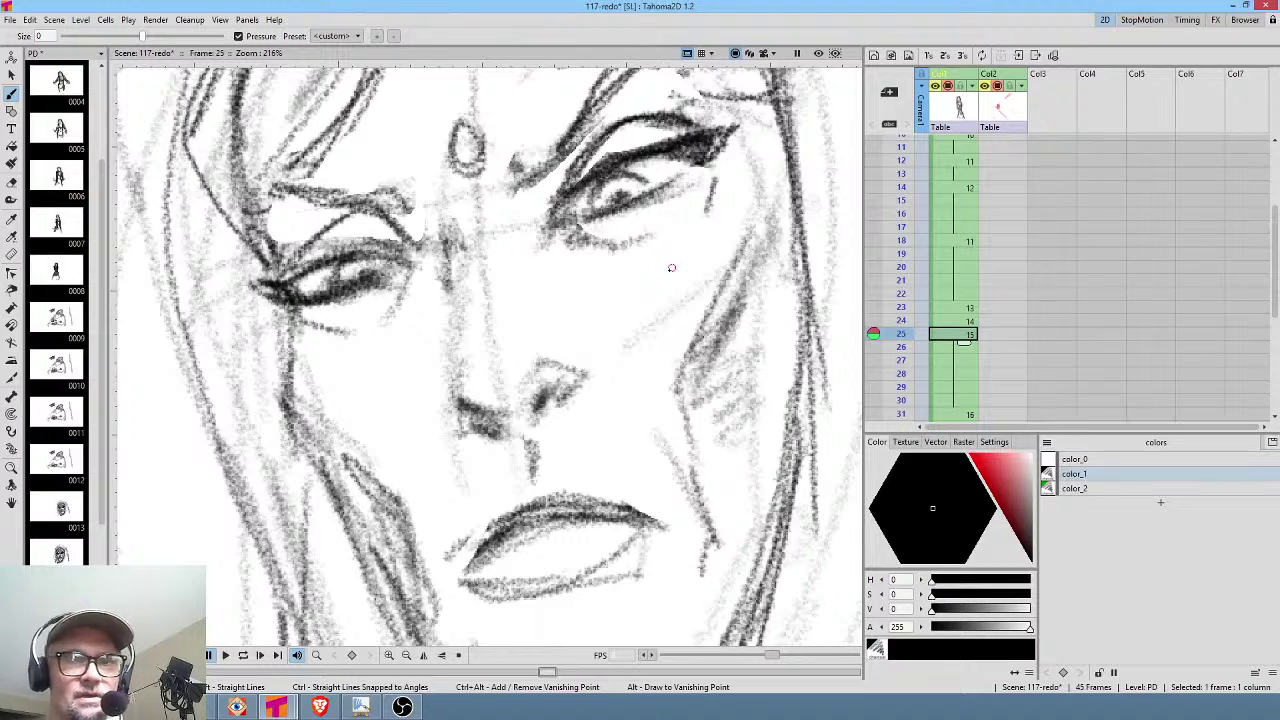
Return to drawing 13 at frame 23 and touch up the lower lid of the eye under the raised brow.
mouse_move(899, 307)
mouse_down()
mouse_move(900, 342)
mouse_move(902, 293)
mouse_move(903, 340)
mouse_move(903, 313)
mouse_up()
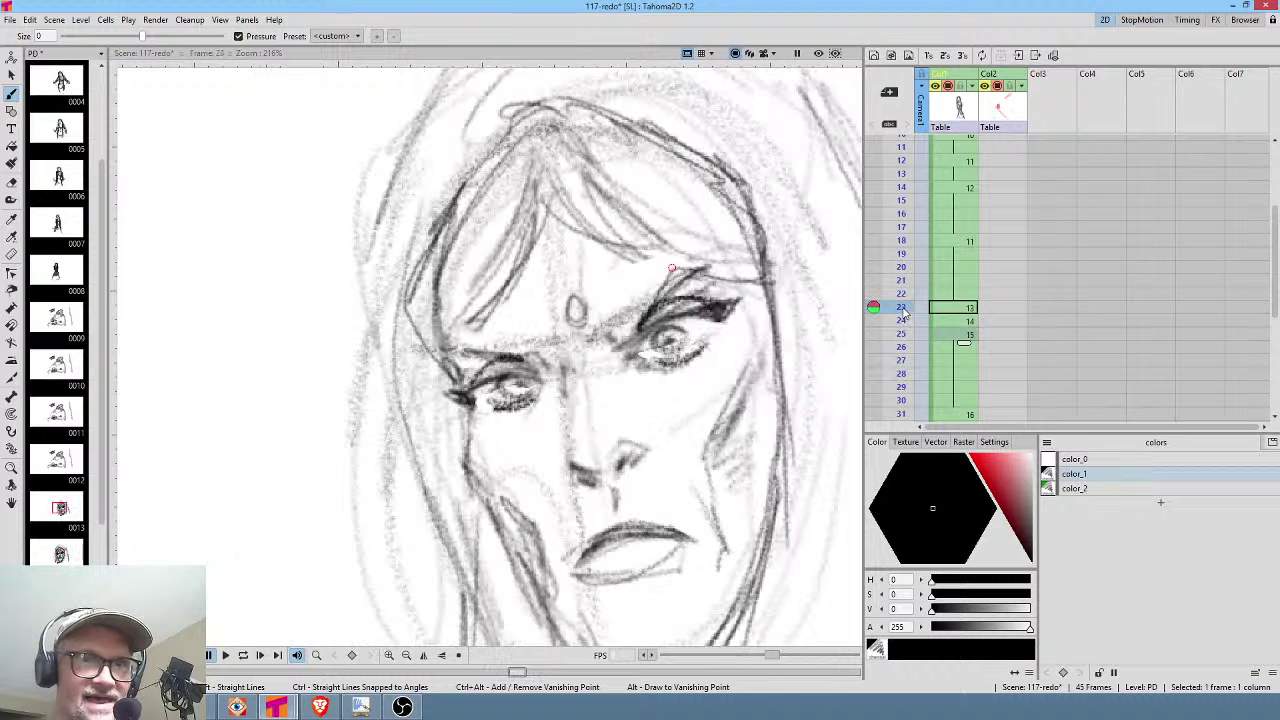
drag(688, 339, 700, 343)
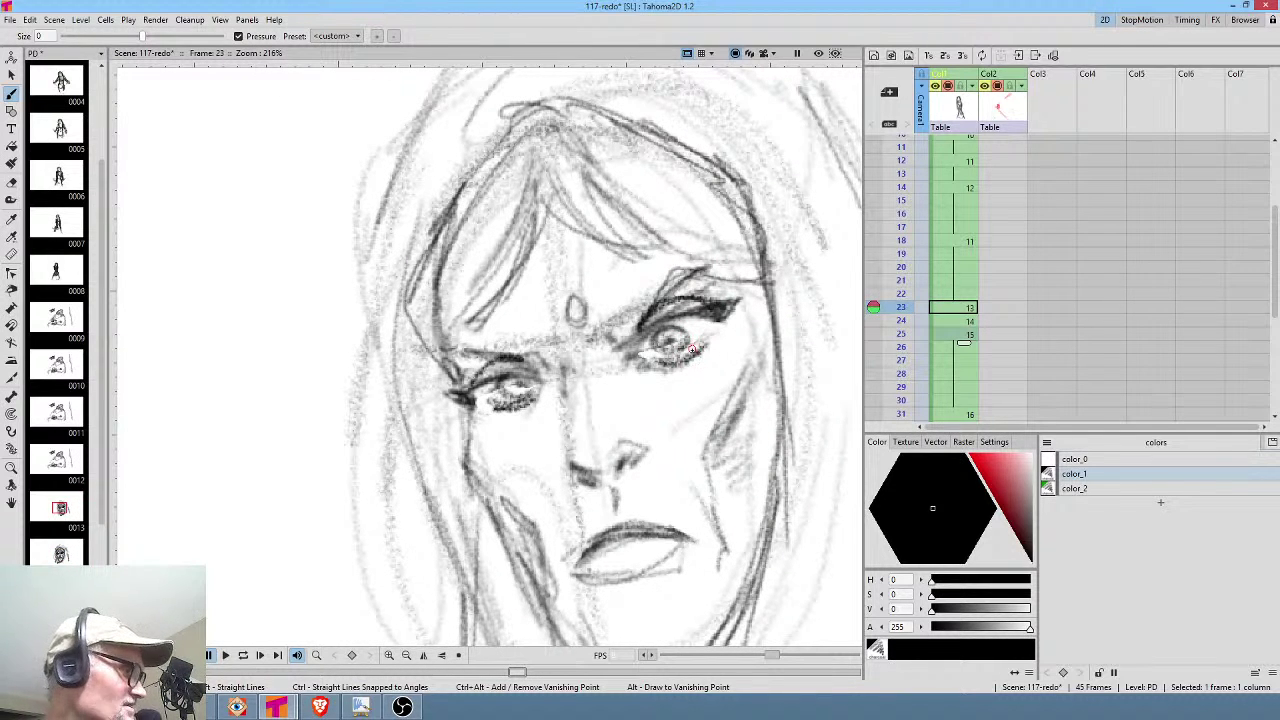
scroll(690, 350, down, 3)
drag(693, 376, 623, 321)
In drawing 15 at frame 25, draw a short curve for the wing of the nose, replacing the first attempt.
mouse_move(903, 291)
mouse_down()
mouse_move(903, 347)
mouse_move(893, 290)
mouse_move(890, 343)
mouse_move(873, 295)
mouse_move(876, 337)
mouse_up()
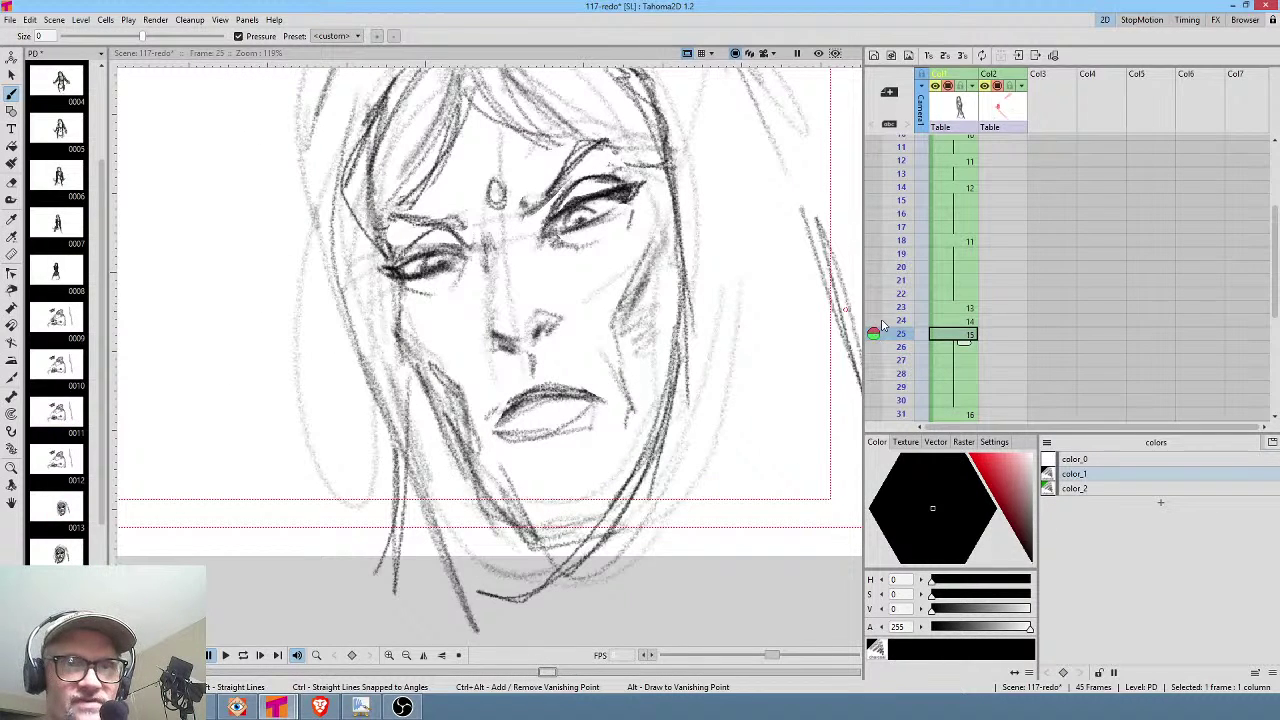
drag(548, 297, 600, 306)
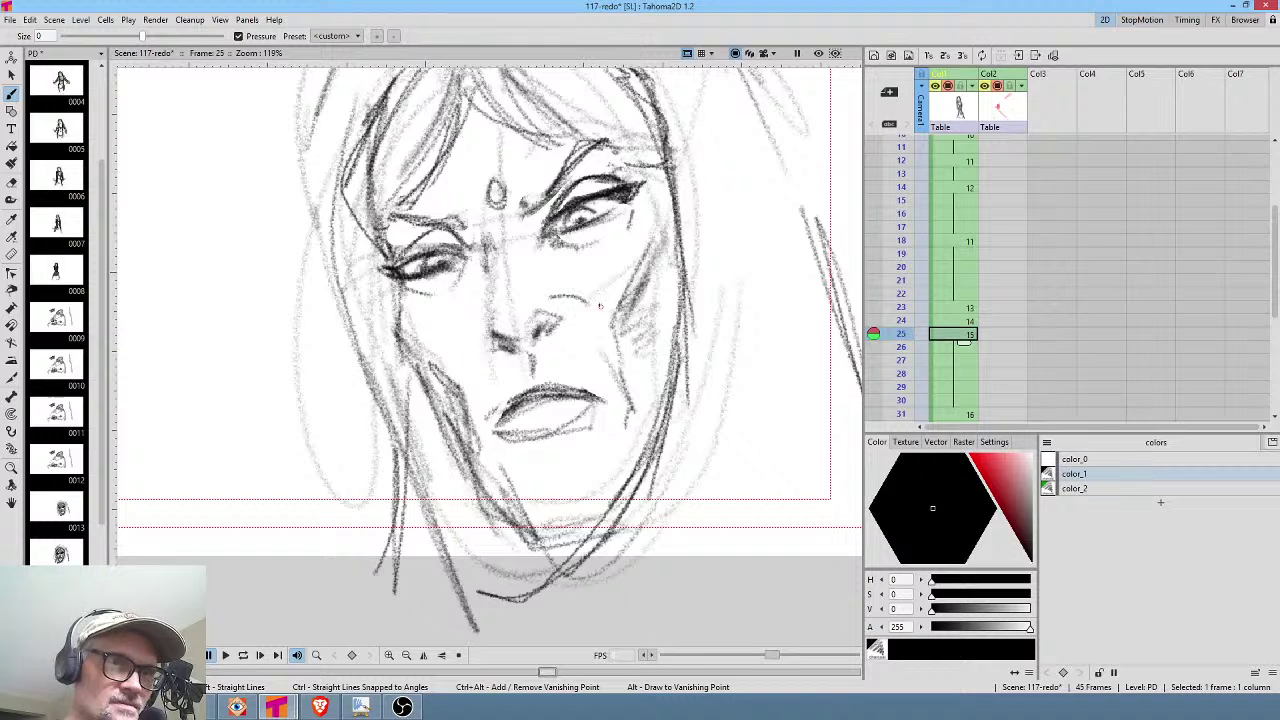
key(ctrl+z)
key(ctrl+z)
mouse_move(545, 300)
mouse_down()
mouse_move(576, 297)
mouse_move(586, 310)
mouse_up()
Flip through the drawings around frames 22 to 25 to compare the face from pose to pose.
key(comma)
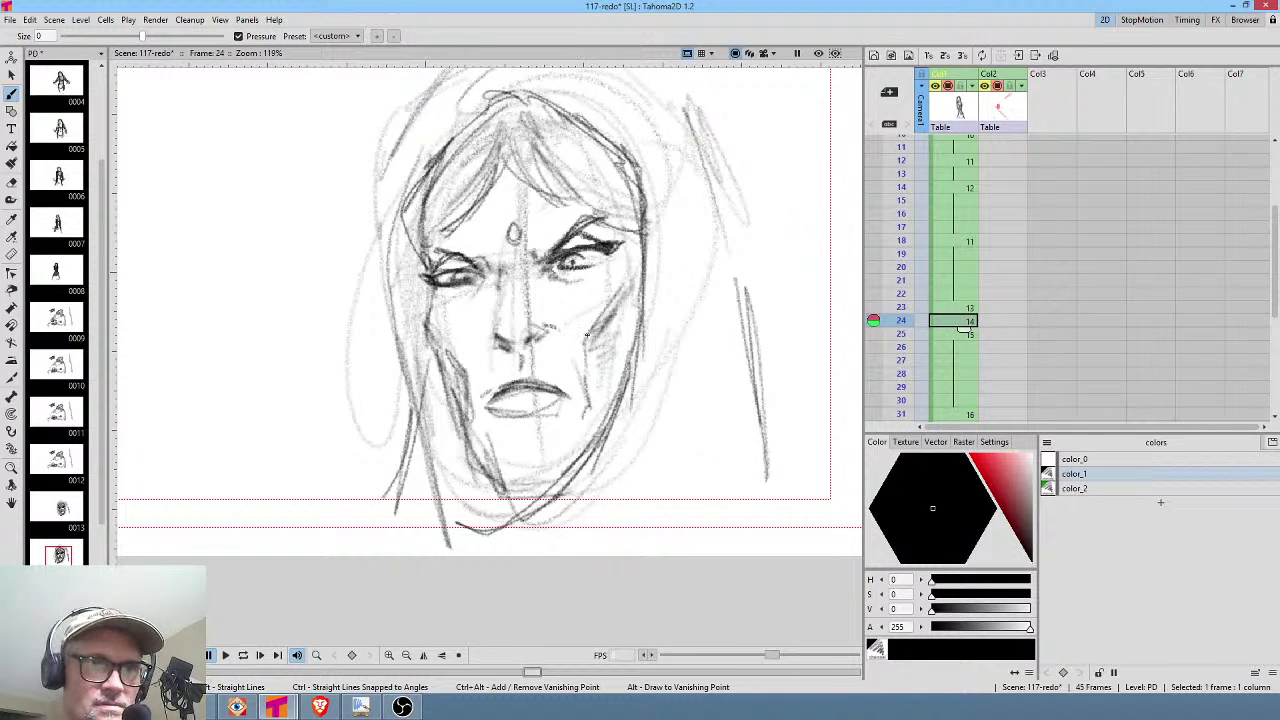
key(comma)
key(comma)
key(period)
key(period)
key(period)
key(period)
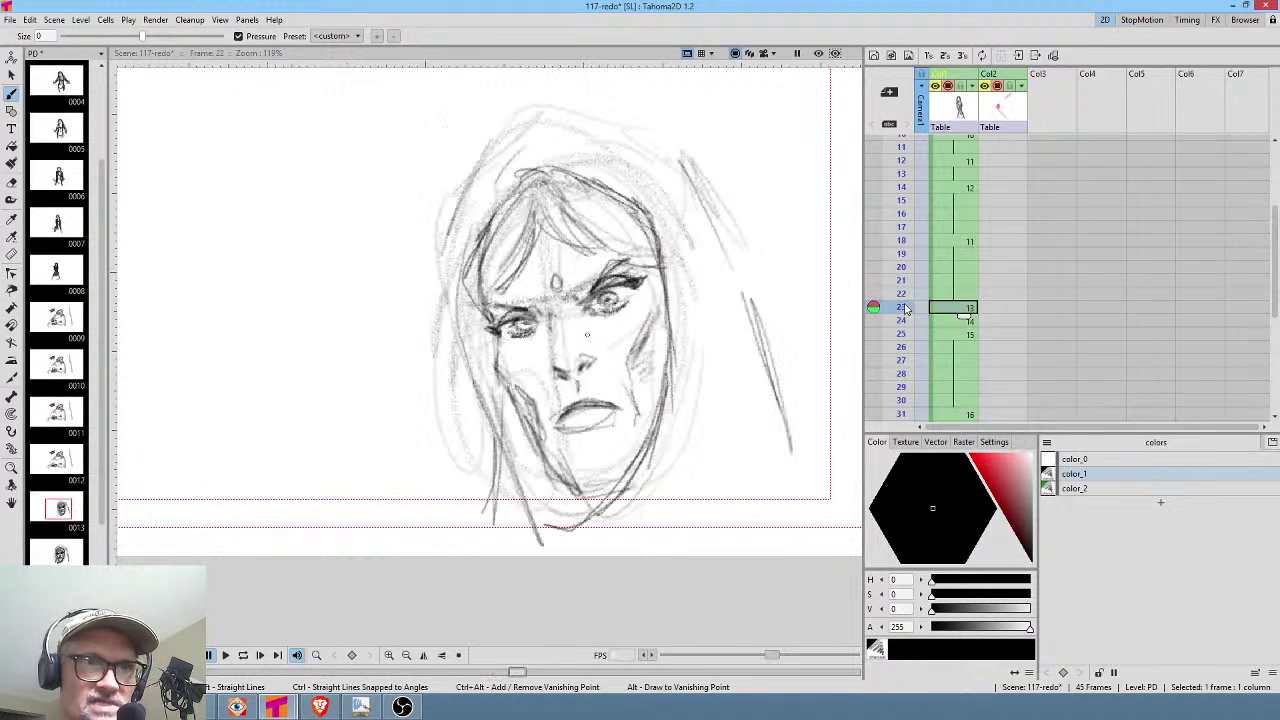
In drawing 15 at frame 25, darken and widen the lips and strengthen the crease beside the mouth.
mouse_move(906, 332)
mouse_down()
mouse_move(908, 305)
mouse_move(902, 337)
mouse_up()
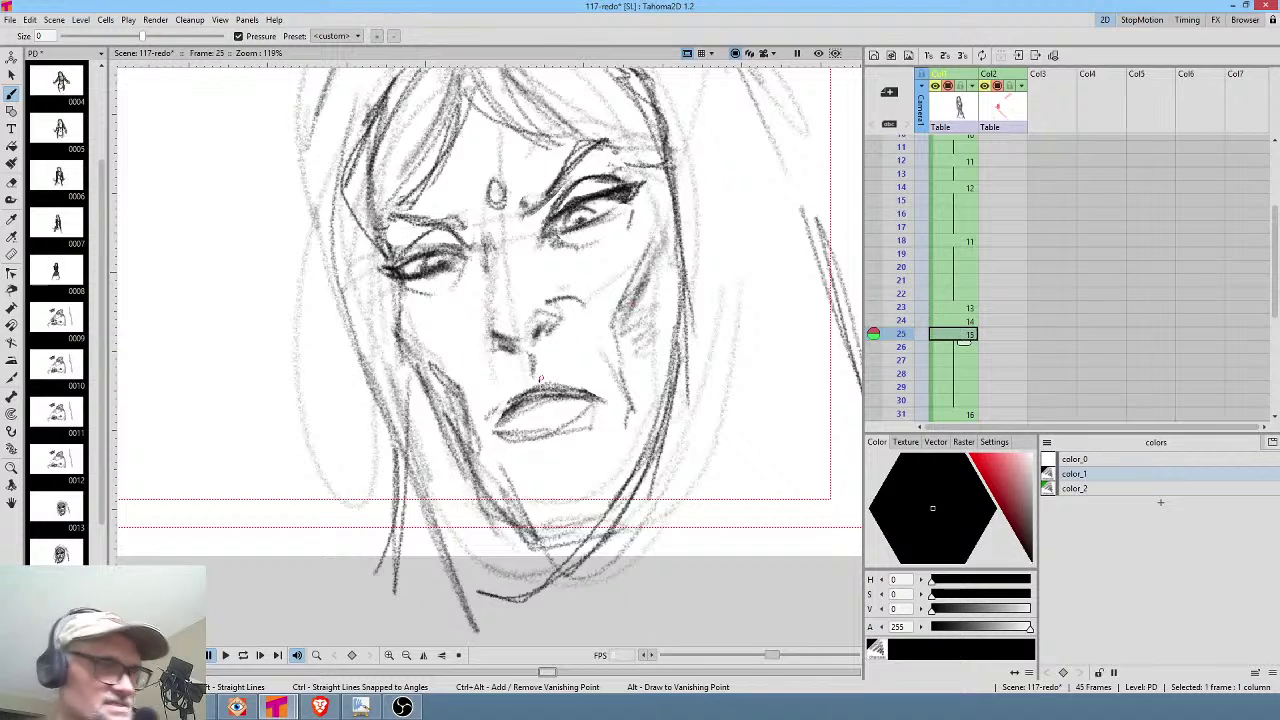
drag(505, 410, 606, 386)
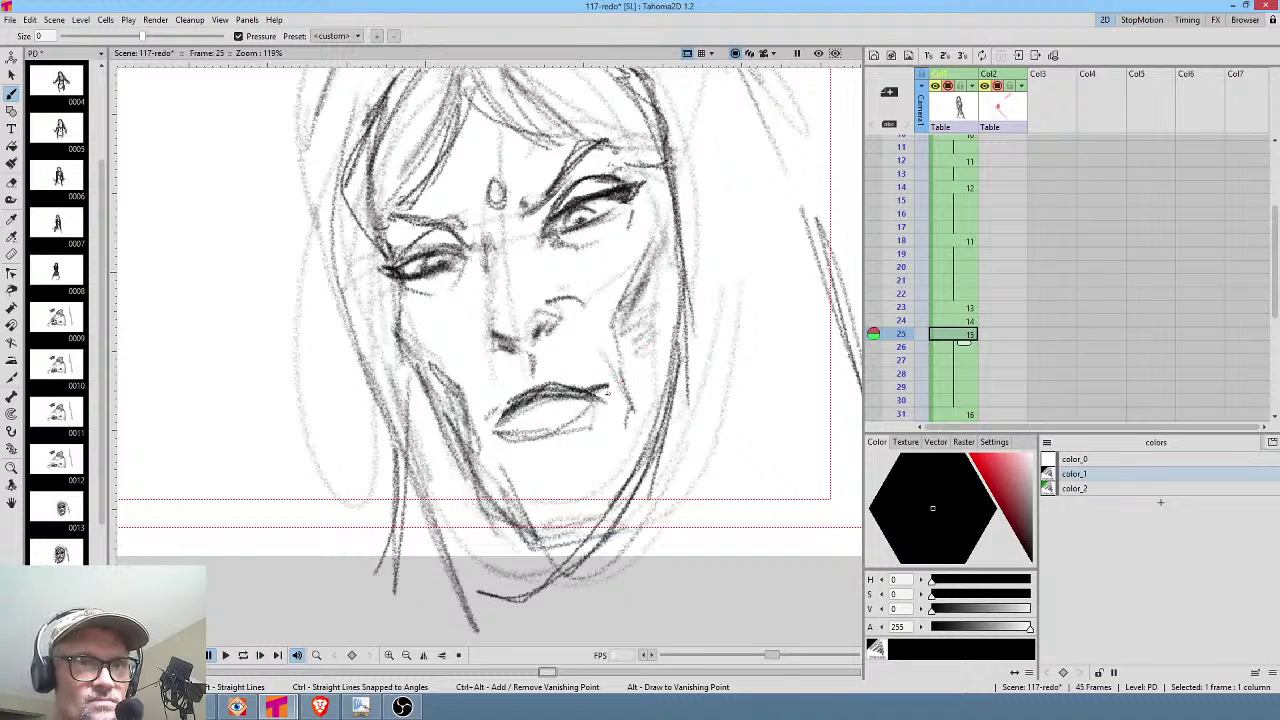
mouse_move(498, 420)
mouse_down()
mouse_move(515, 395)
mouse_move(540, 400)
mouse_move(520, 409)
mouse_move(536, 440)
mouse_move(590, 412)
mouse_move(582, 420)
mouse_up()
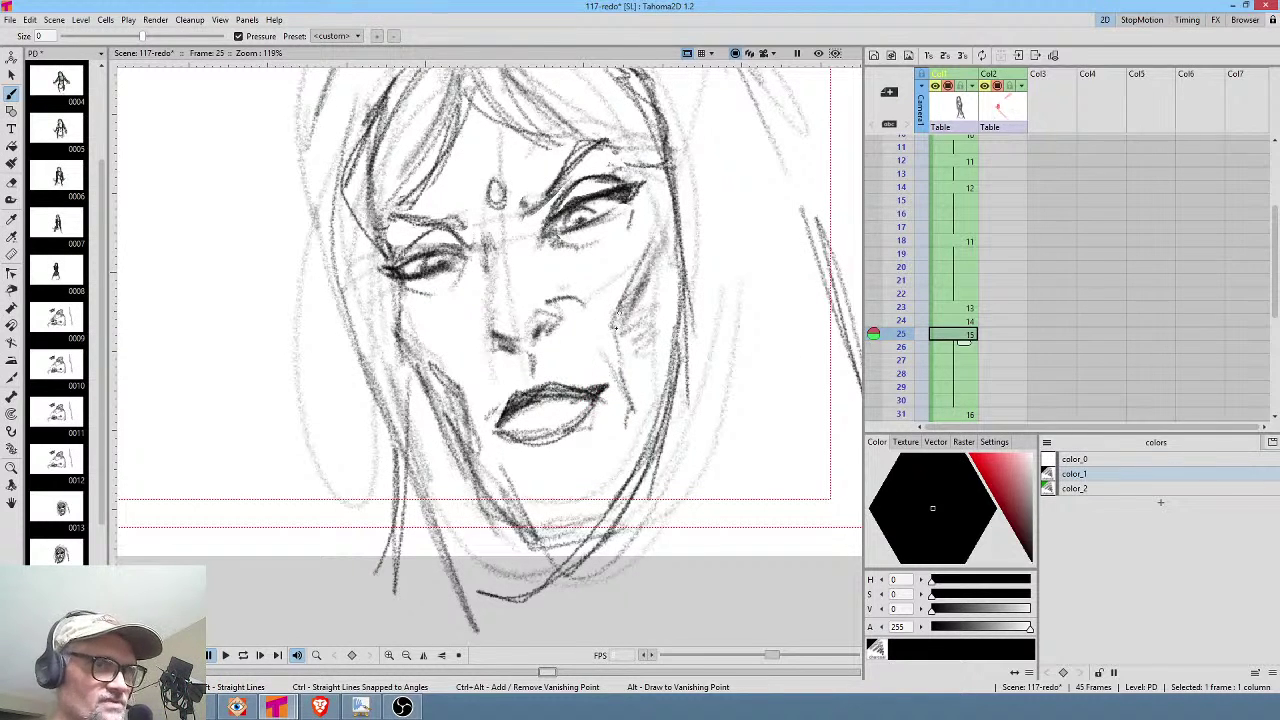
drag(617, 368, 628, 408)
mouse_move(608, 360)
mouse_down()
mouse_move(625, 413)
mouse_move(628, 391)
mouse_move(625, 437)
mouse_up()
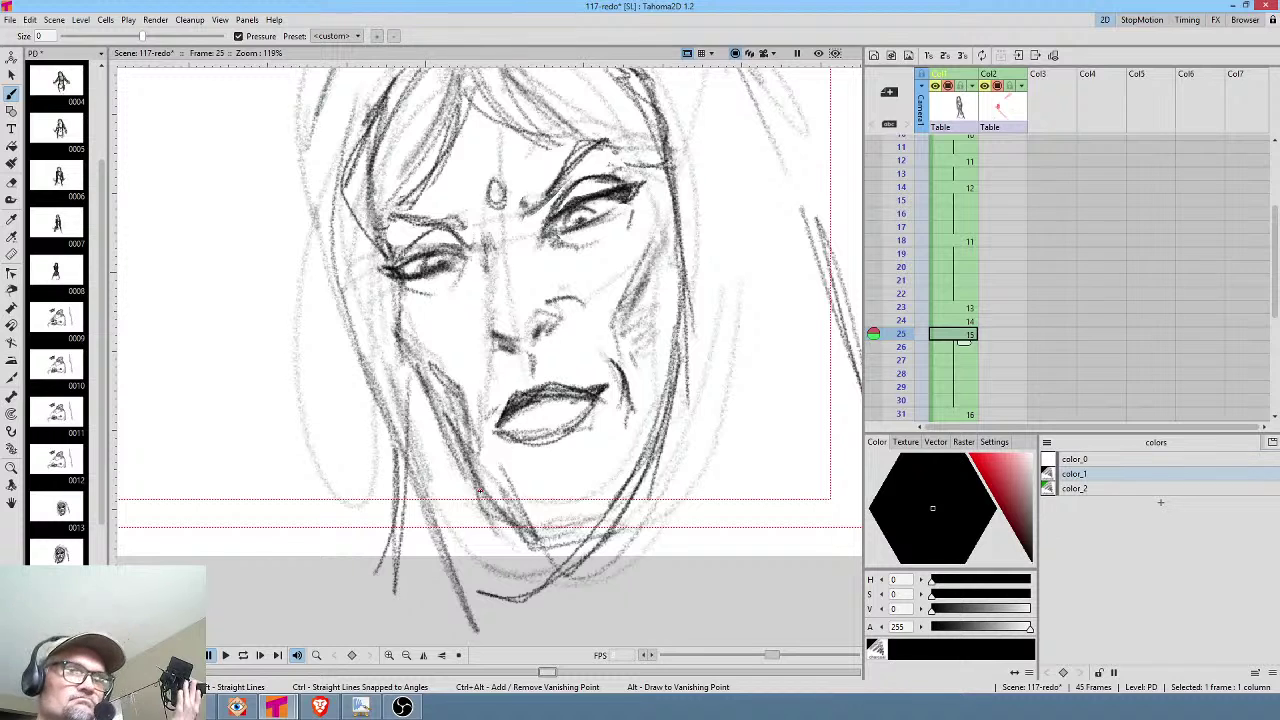
In drawing 17 at frame 32, darken the contour along the far cheek of the face.
scroll(960, 250, down, 3)
mouse_move(909, 222)
mouse_down()
mouse_move(899, 368)
mouse_move(923, 311)
mouse_move(907, 296)
mouse_move(904, 368)
mouse_move(905, 352)
mouse_up()
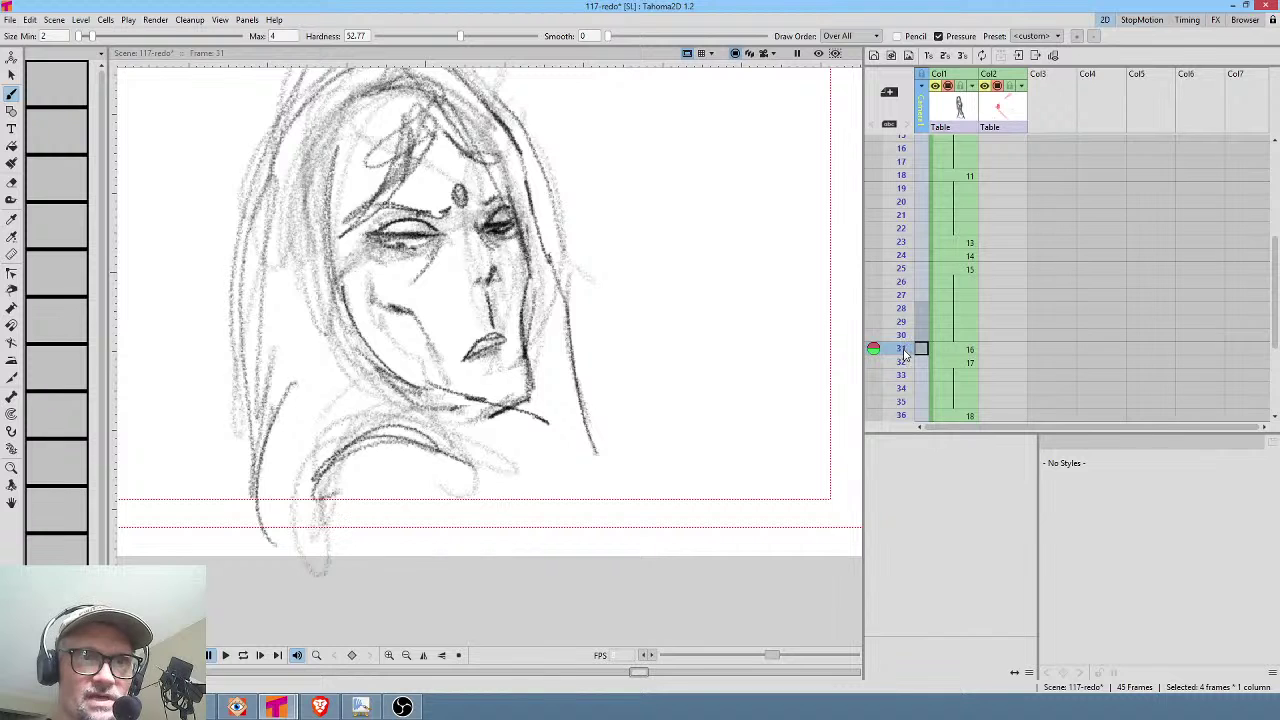
click(906, 362)
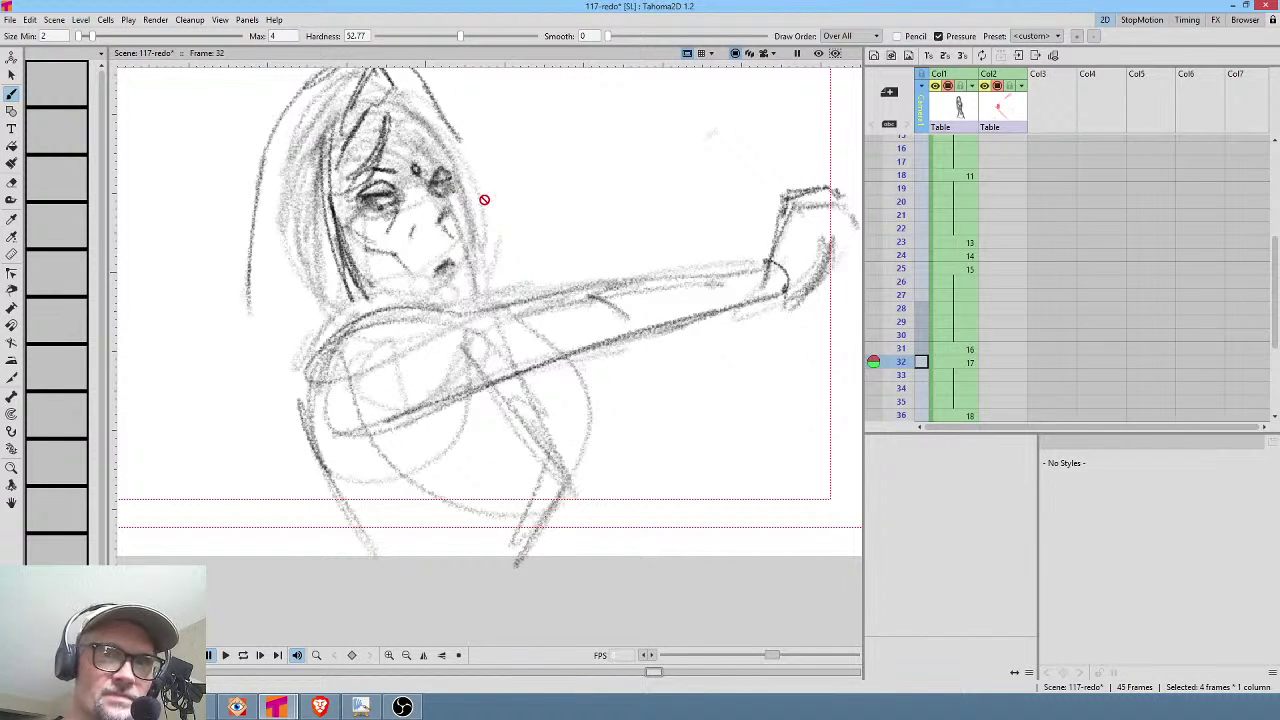
click(965, 364)
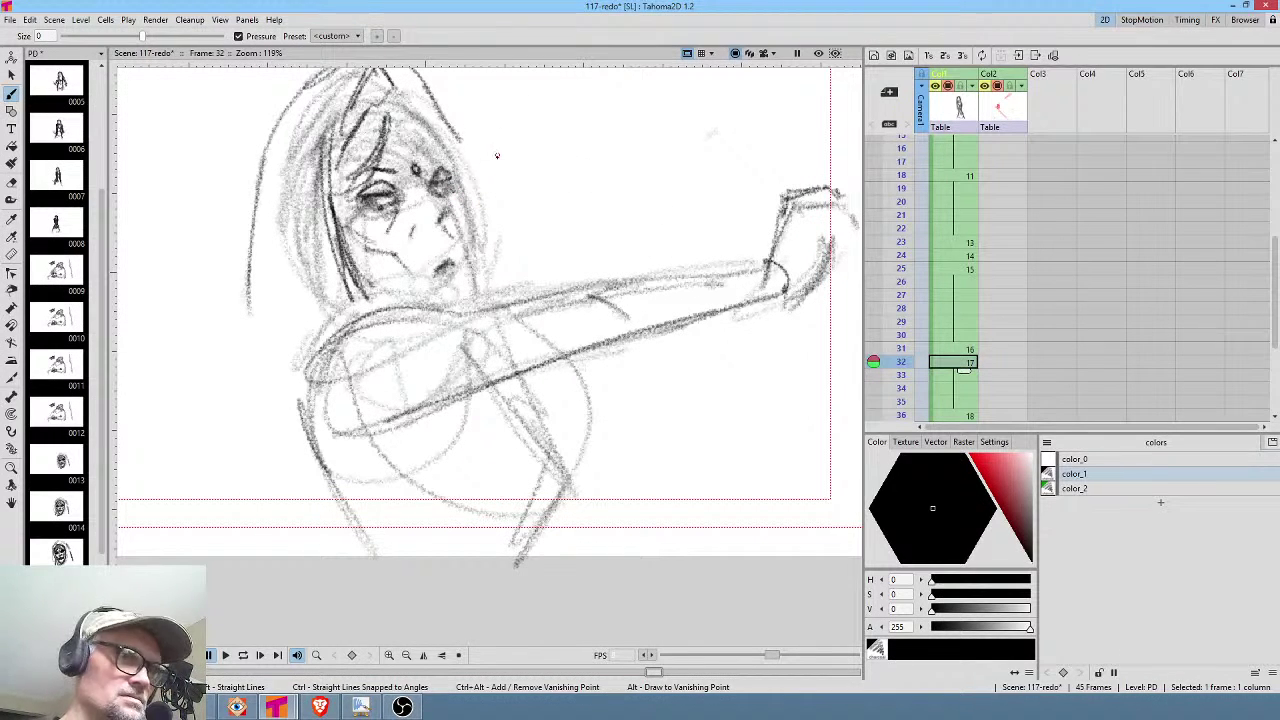
mouse_move(462, 179)
mouse_down()
mouse_move(464, 272)
mouse_move(470, 190)
mouse_up()
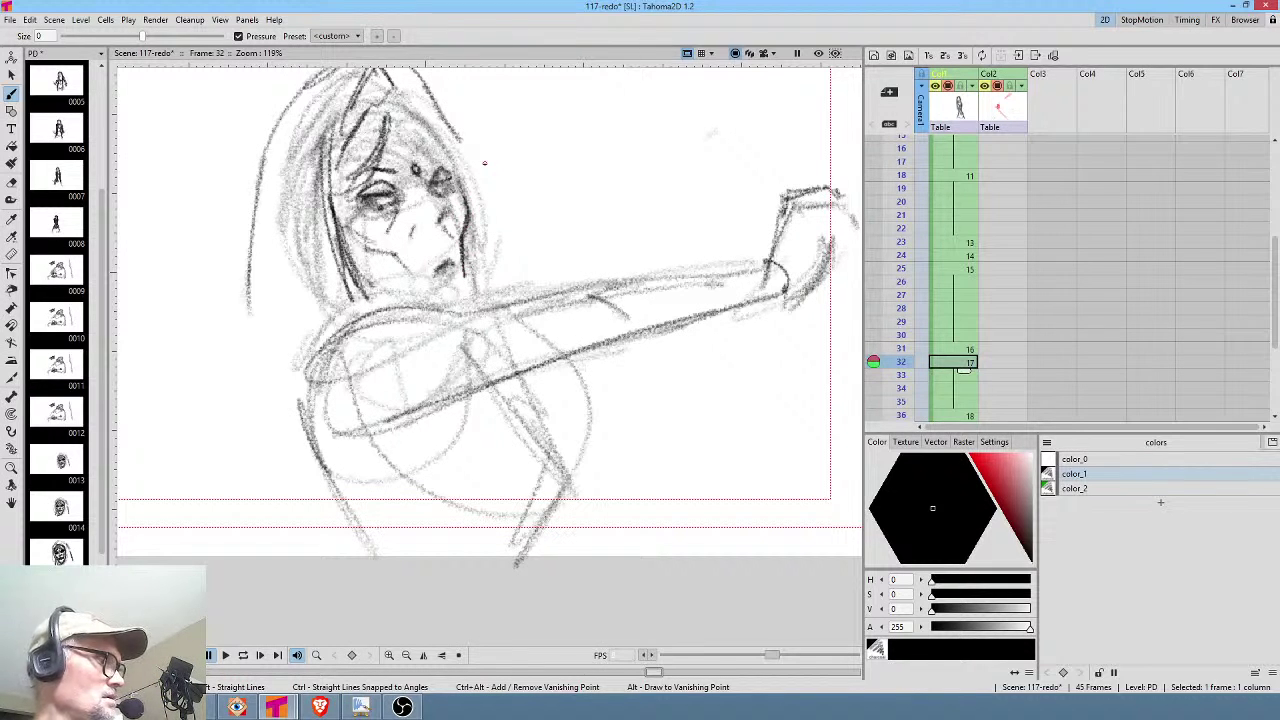
In drawing 18 at frame 36, strengthen the outlines of the raised arm, the back and the torso.
key(shift+period)
mouse_move(500, 324)
mouse_down()
mouse_move(563, 406)
mouse_move(541, 424)
mouse_up()
mouse_move(460, 302)
mouse_down()
mouse_move(468, 278)
mouse_move(488, 347)
mouse_up()
key(shift+comma)
key(shift+period)
mouse_move(492, 210)
mouse_down()
mouse_move(591, 113)
mouse_move(614, 152)
mouse_move(512, 330)
mouse_up()
drag(576, 190, 459, 452)
drag(512, 332, 457, 473)
drag(480, 206, 405, 371)
drag(449, 291, 341, 496)
mouse_move(400, 371)
mouse_down()
mouse_move(346, 533)
mouse_move(366, 563)
mouse_up()
drag(408, 240, 374, 350)
mouse_move(402, 270)
mouse_down()
mouse_move(362, 264)
mouse_move(371, 573)
mouse_move(336, 378)
mouse_up()
drag(504, 400, 534, 480)
mouse_move(500, 378)
mouse_down()
mouse_move(568, 510)
mouse_move(566, 566)
mouse_move(618, 586)
mouse_up()
In drawing 19 at frame 37, build up the outlines of the near shoulder and the outstretched arm.
key(.)
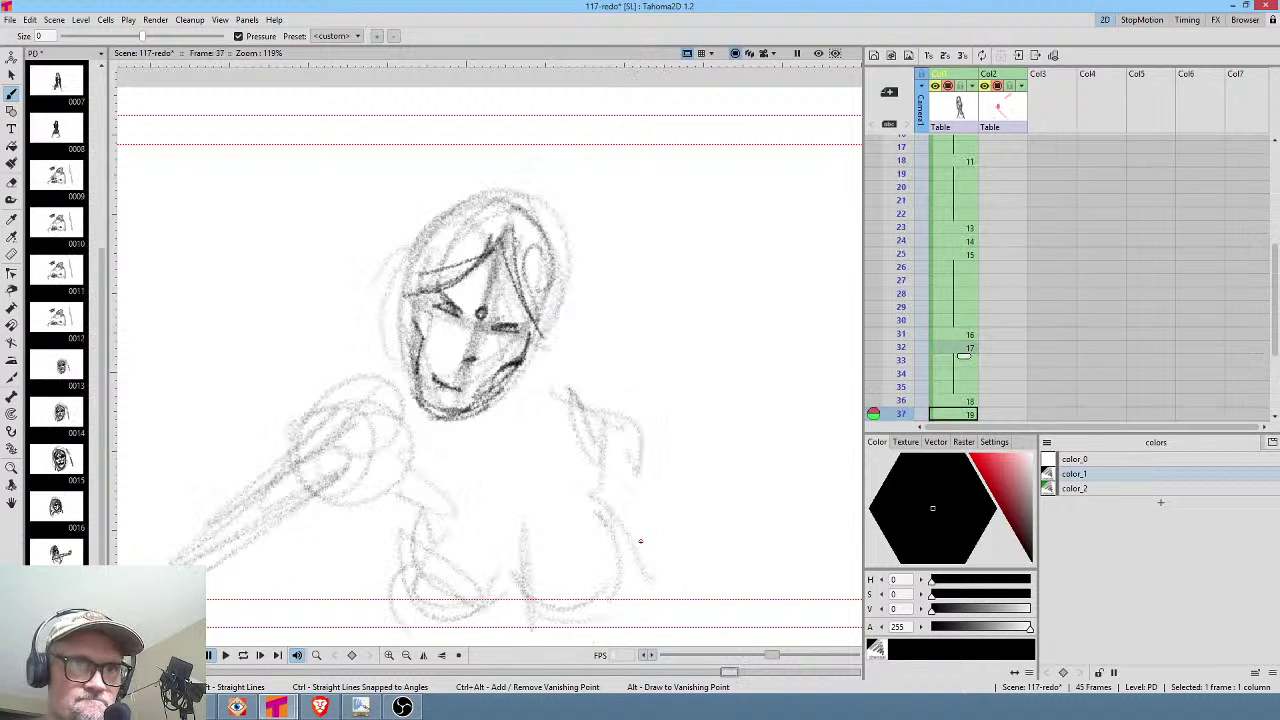
drag(612, 411, 660, 346)
mouse_move(429, 327)
mouse_down()
mouse_move(382, 360)
mouse_move(340, 424)
mouse_move(342, 412)
mouse_up()
drag(447, 395, 320, 450)
drag(400, 345, 226, 505)
drag(332, 410, 210, 545)
drag(268, 455, 206, 558)
drag(298, 455, 250, 502)
drag(332, 470, 250, 510)
drag(440, 405, 336, 474)
Darken the chest contour in drawing 19 beneath the outstretched arm.
key(.)
drag(461, 507, 532, 552)
drag(464, 410, 456, 500)
mouse_move(470, 410)
mouse_down()
mouse_move(446, 516)
mouse_move(442, 470)
mouse_up()
mouse_move(448, 450)
mouse_down()
mouse_move(478, 548)
mouse_move(508, 558)
mouse_up()
mouse_move(570, 517)
mouse_down()
mouse_move(683, 503)
mouse_move(642, 553)
mouse_move(648, 431)
mouse_move(610, 337)
mouse_move(573, 328)
mouse_up()
Sketch the neck and collarbone lines between the jaw and the far shoulder in drawing 19.
mouse_move(636, 386)
mouse_down()
mouse_move(570, 342)
mouse_move(628, 382)
mouse_move(620, 398)
mouse_up()
drag(546, 340, 640, 406)
drag(560, 362, 619, 405)
drag(544, 367, 628, 390)
drag(552, 330, 632, 383)
mouse_move(506, 358)
mouse_down()
mouse_move(545, 385)
mouse_move(624, 390)
mouse_up()
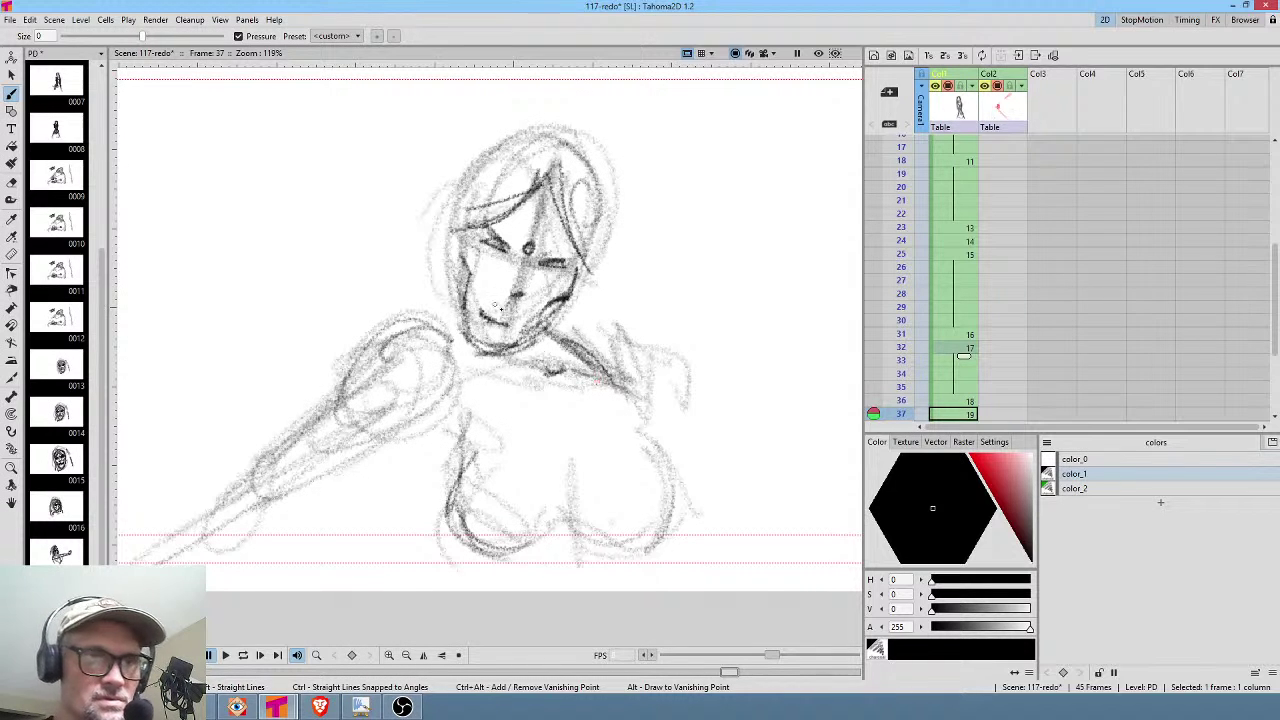
Outline the far shoulder, upper arm and outer side of the chest in drawing 19.
drag(464, 323, 421, 338)
mouse_move(596, 358)
mouse_down()
mouse_move(658, 396)
mouse_move(658, 460)
mouse_up()
mouse_move(628, 410)
mouse_down()
mouse_move(680, 496)
mouse_move(660, 550)
mouse_up()
drag(672, 504, 658, 528)
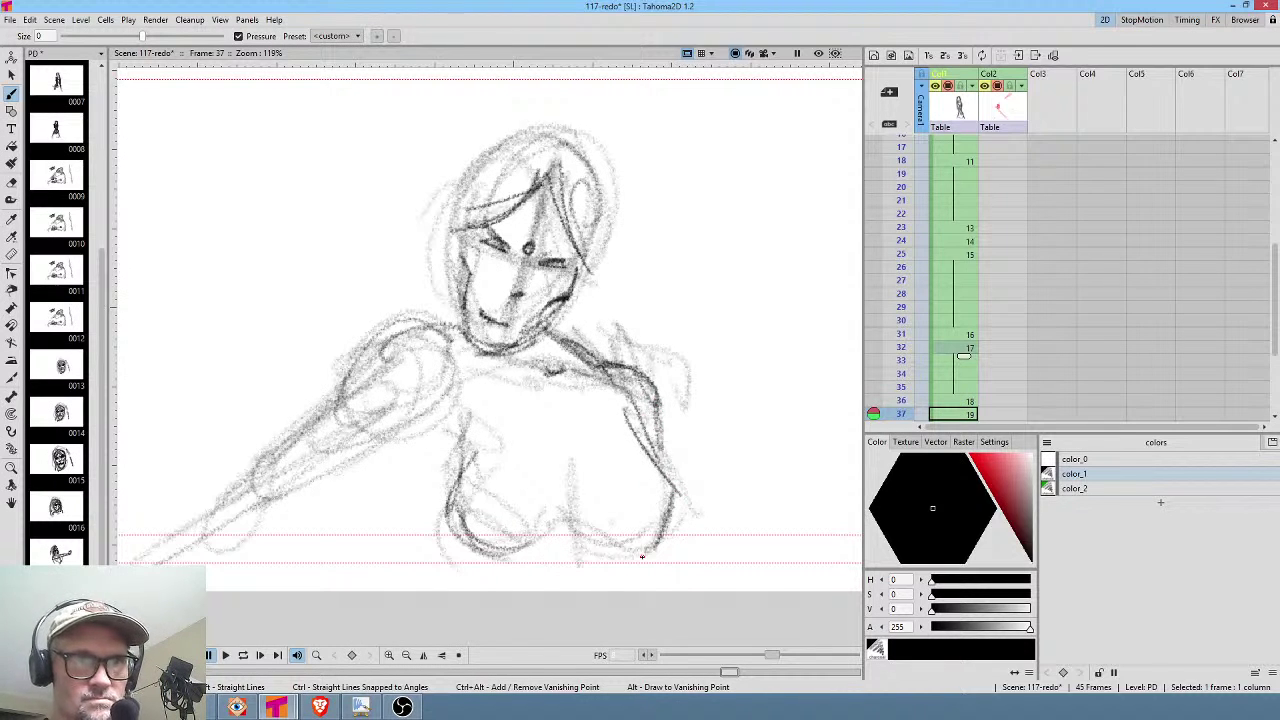
Flip between drawings 18, 19 and 20 at frames 36 to 38 to compare the poses.
key(Down)
key(Up)
key(Up)
key(Down)
key(Down)
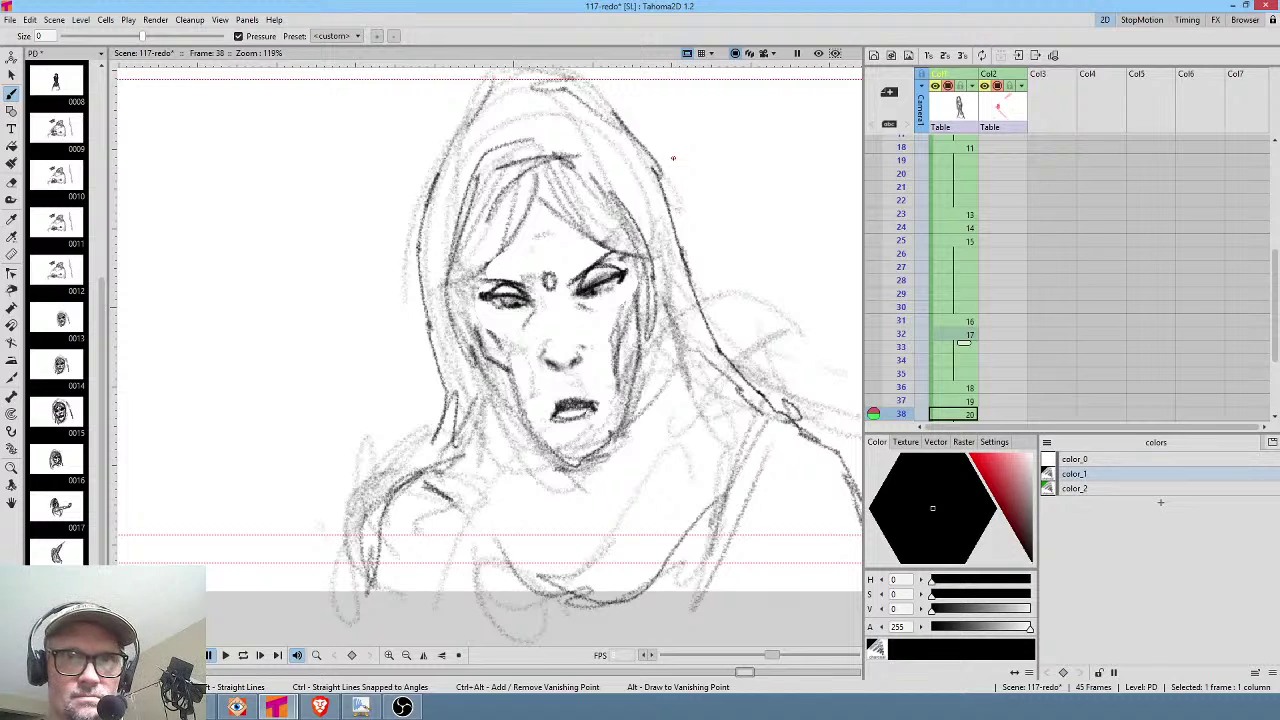
key(Up)
key(Up)
key(Down)
key(Up)
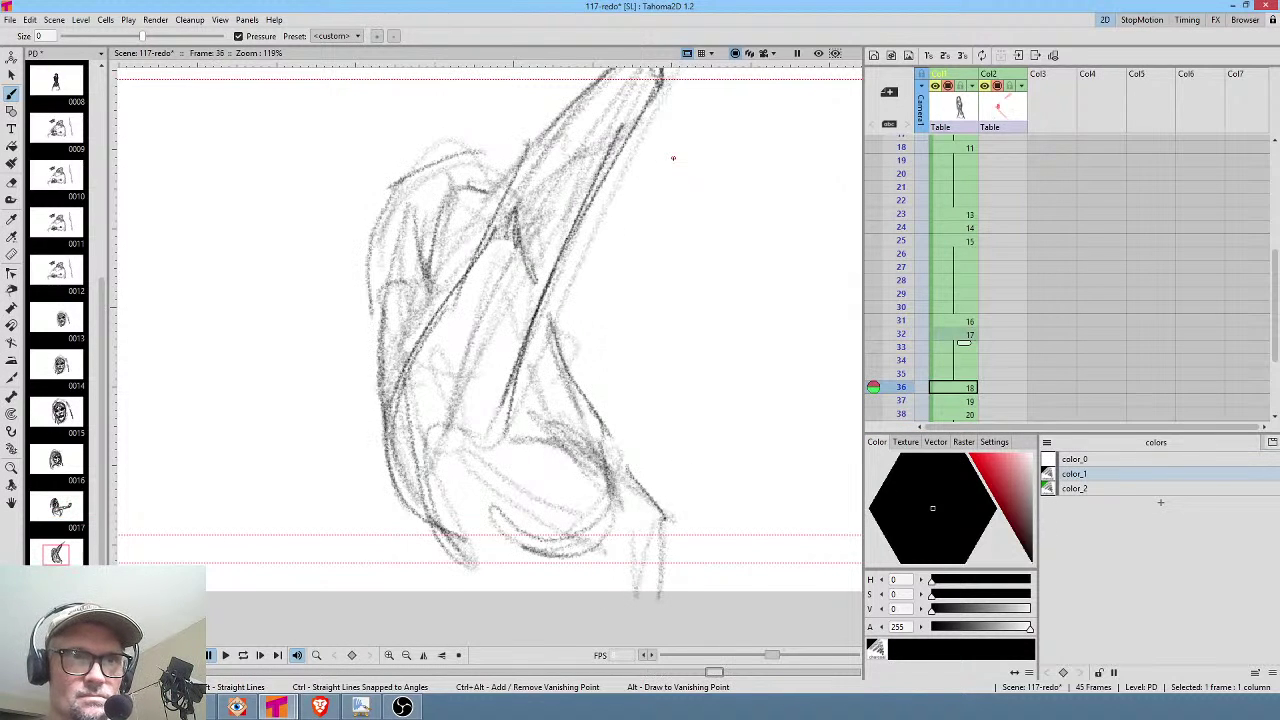
In drawing 19 at frame 37, outline the hood around the head and its cloth falling over both shoulders.
key(Down)
drag(480, 150, 414, 310)
drag(440, 214, 410, 326)
drag(530, 138, 410, 305)
drag(545, 118, 610, 325)
drag(611, 236, 654, 348)
drag(612, 288, 702, 386)
drag(674, 343, 684, 457)
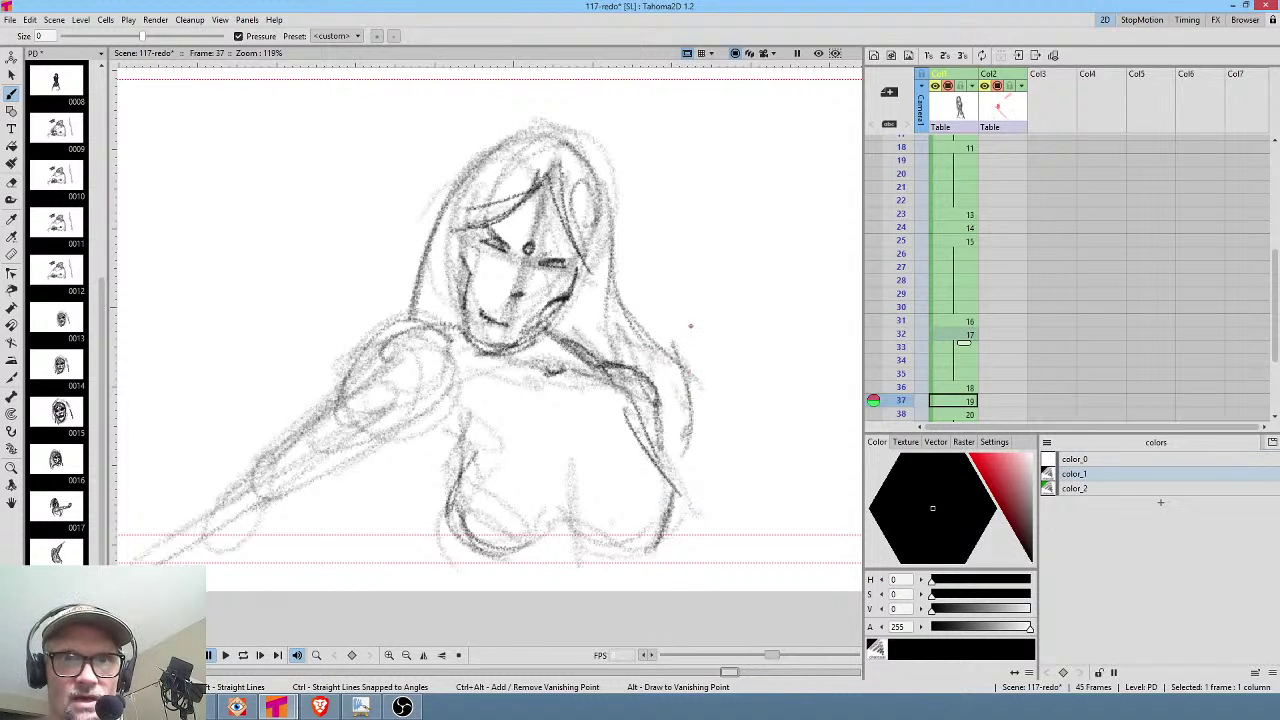
Darken the hood's edge in drawing 19 from beside the forehead down to the far shoulder.
key(Down)
key(Up)
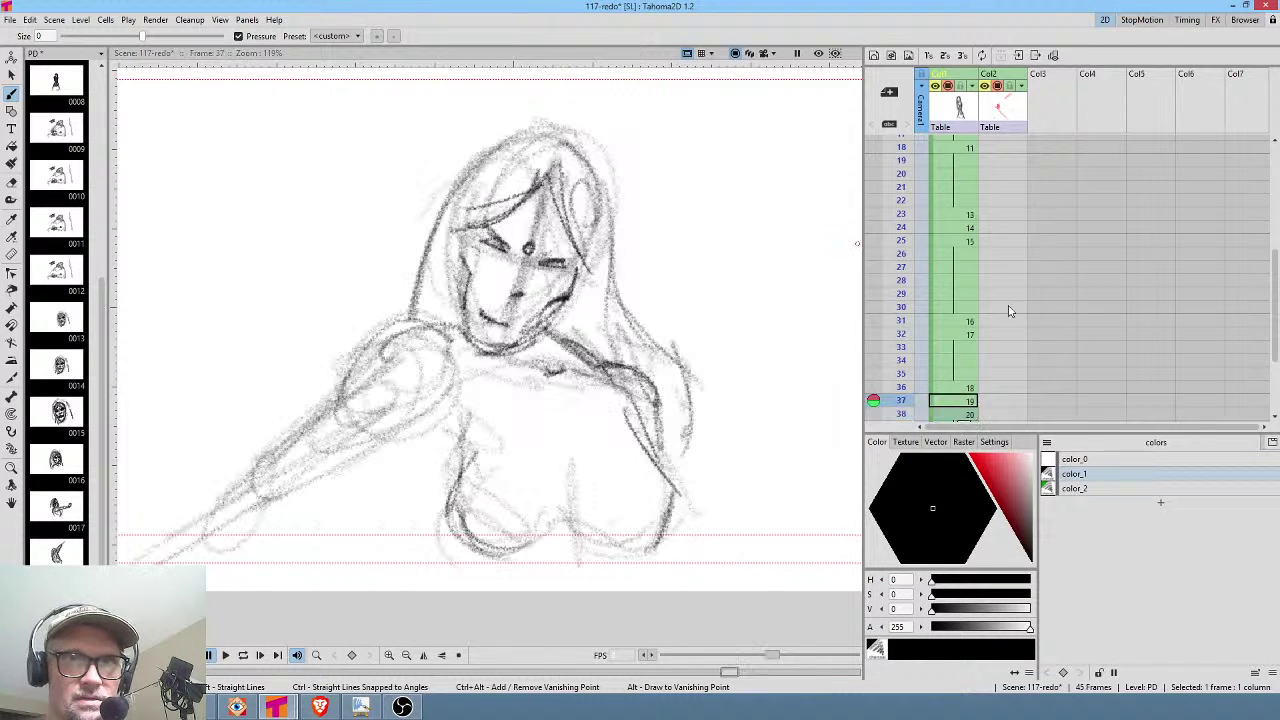
drag(585, 138, 612, 262)
drag(607, 168, 608, 308)
drag(608, 232, 634, 360)
drag(614, 286, 666, 428)
Draw the cloak's draped neckline across the upper chest of drawing 19, with a fold at the neck.
mouse_move(612, 366)
mouse_down()
mouse_move(548, 404)
mouse_move(450, 398)
mouse_up()
mouse_move(424, 350)
mouse_down()
mouse_move(570, 412)
mouse_move(630, 365)
mouse_move(545, 376)
mouse_up()
drag(630, 343, 536, 373)
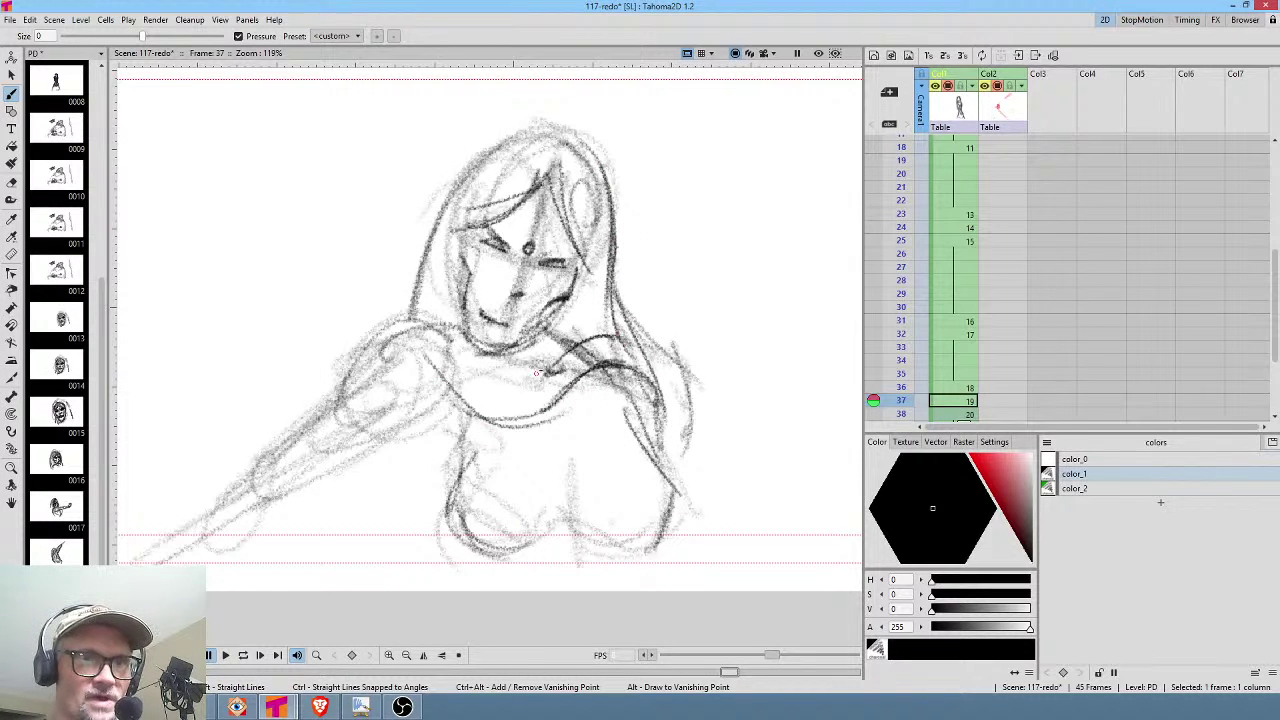
mouse_move(577, 291)
mouse_down()
mouse_move(462, 360)
mouse_move(467, 258)
mouse_up()
drag(1027, 330, 1035, 272)
mouse_move(903, 337)
mouse_down()
mouse_move(900, 300)
mouse_move(901, 355)
mouse_up()
drag(765, 440, 682, 428)
drag(687, 467, 769, 437)
key(ctrl+z)
key(ctrl+z)
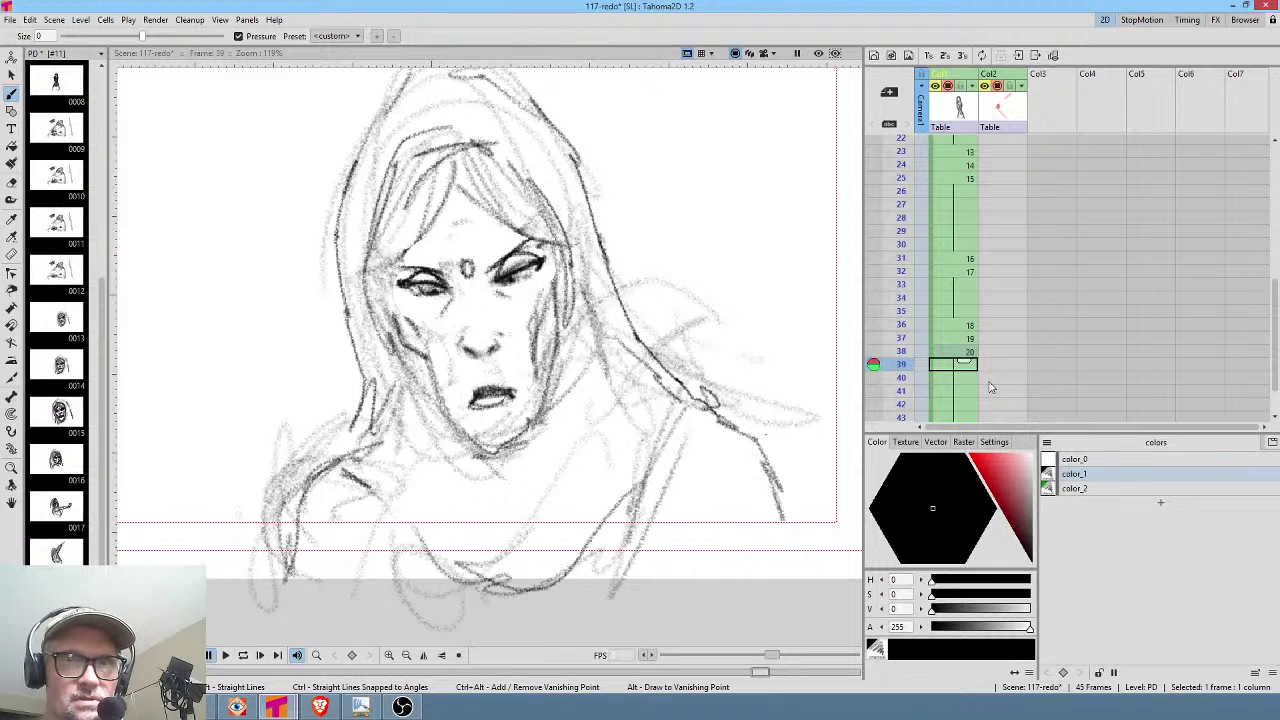
In drawing 20 at frame 38, define the shoulder clasp and draw the cloak's neckline folds sweeping across the chest.
click(965, 353)
mouse_move(659, 454)
mouse_down()
mouse_move(732, 417)
mouse_move(719, 391)
mouse_move(668, 399)
mouse_move(700, 395)
mouse_up()
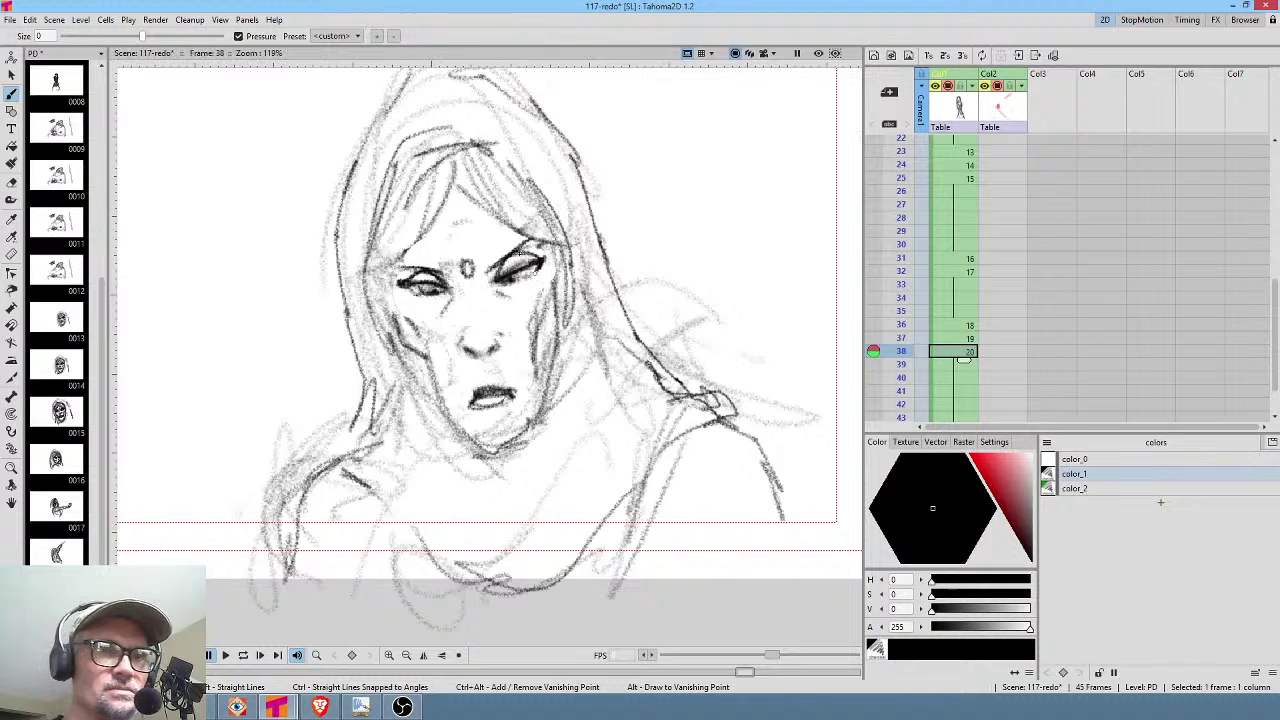
drag(674, 415, 502, 563)
mouse_move(414, 528)
mouse_down()
mouse_move(455, 548)
mouse_move(377, 480)
mouse_move(457, 581)
mouse_up()
mouse_move(340, 450)
mouse_down()
mouse_move(308, 471)
mouse_move(352, 453)
mouse_move(355, 408)
mouse_up()
drag(638, 398, 502, 541)
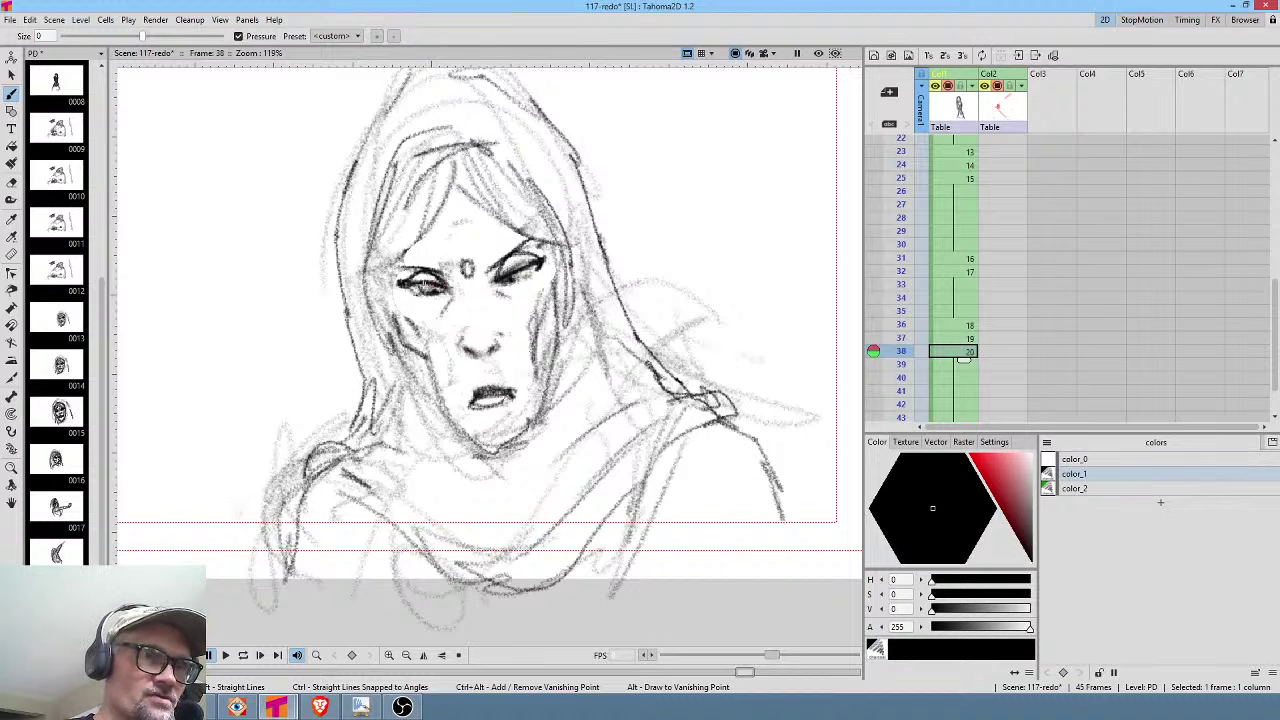
Darken the eyes and lids in drawing 20 at frame 38 and in drawing 19 at frame 37.
drag(438, 288, 410, 283)
drag(500, 280, 550, 256)
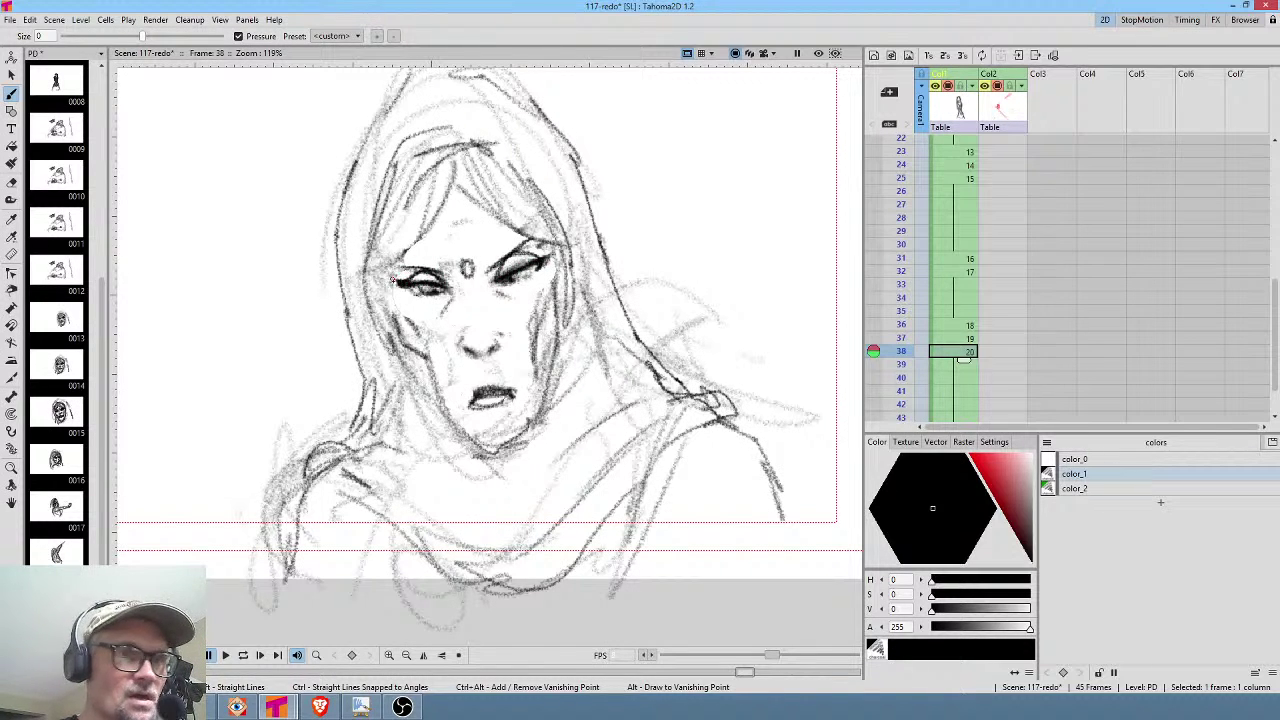
click(967, 340)
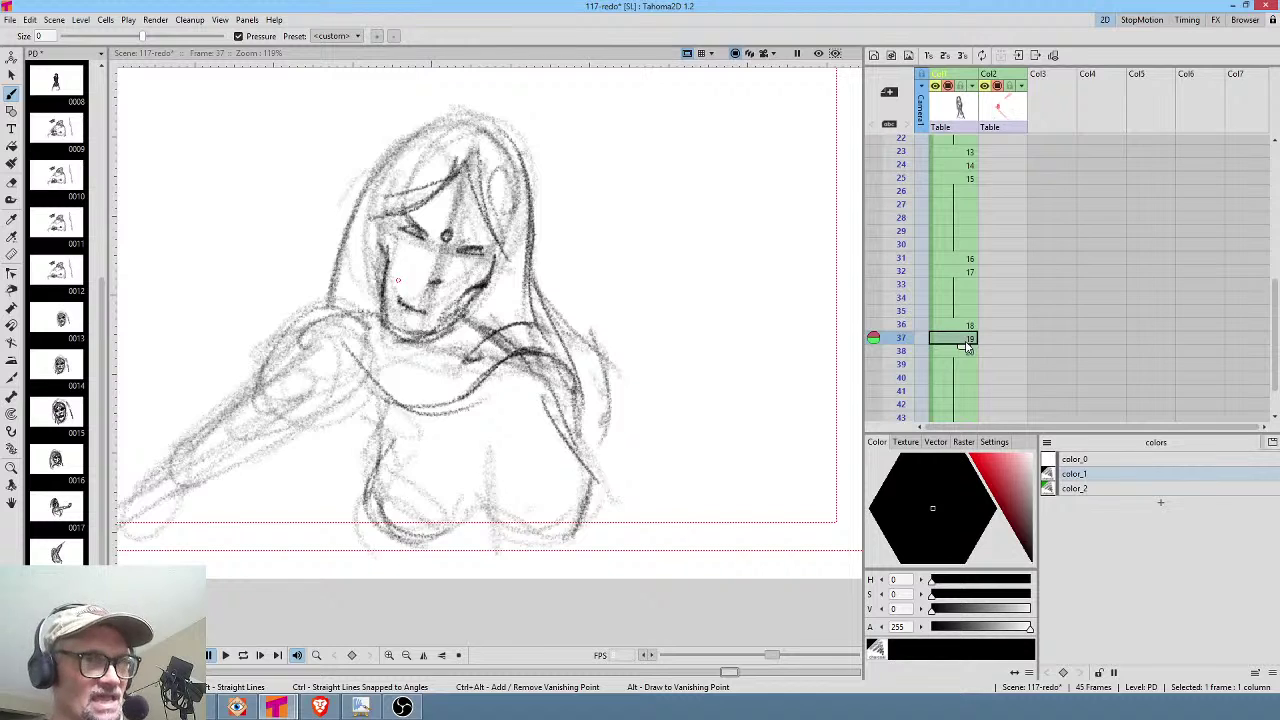
drag(398, 226, 489, 251)
drag(420, 216, 428, 236)
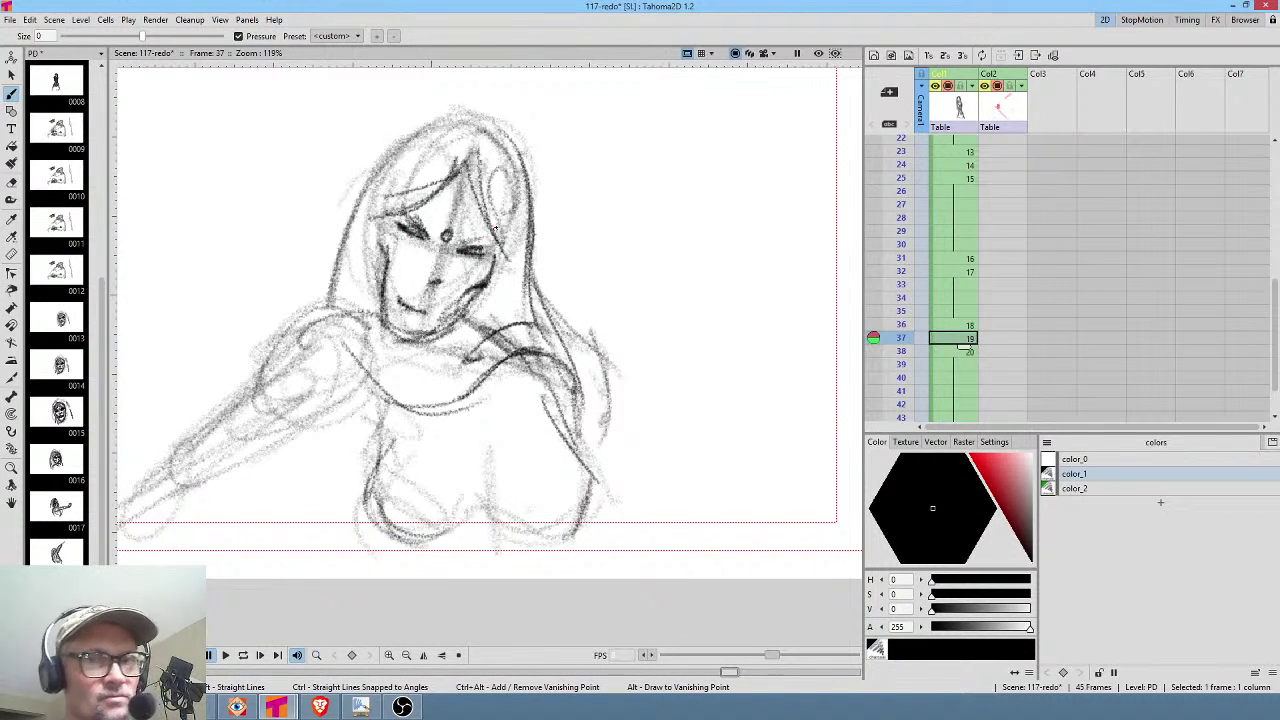
click(962, 325)
click(961, 351)
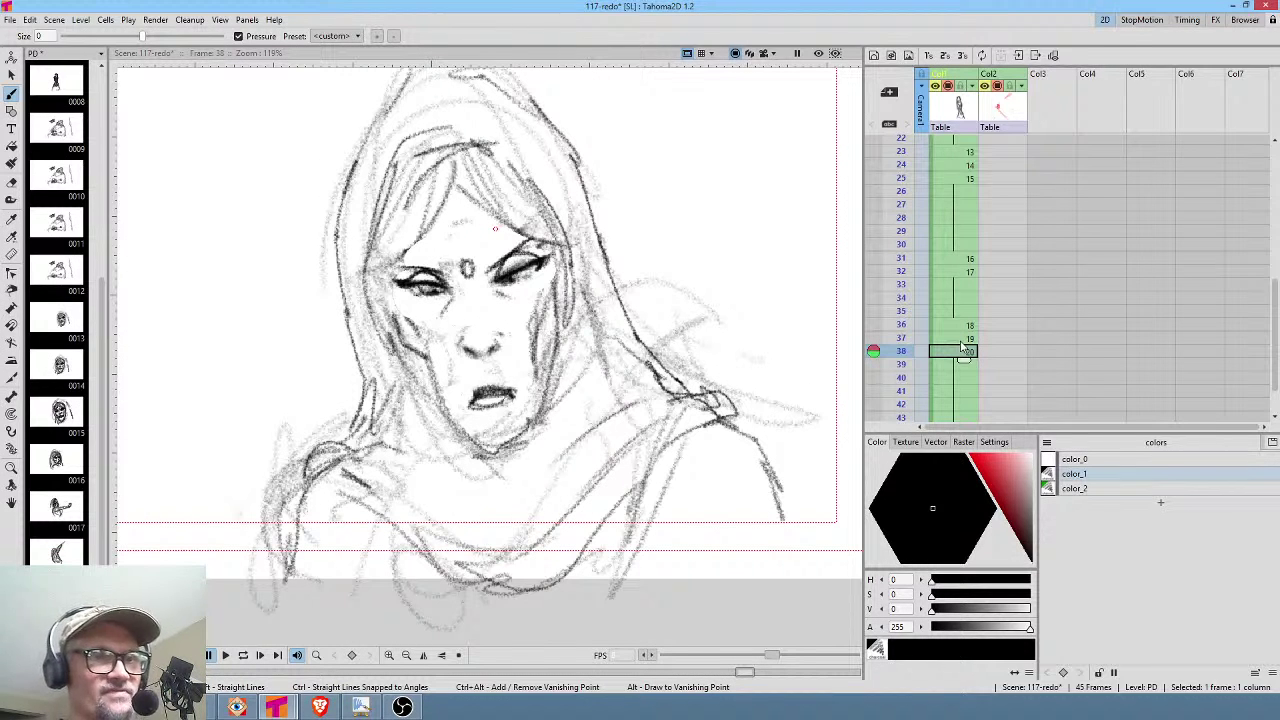
drag(498, 280, 528, 284)
Strengthen the chest contour in drawing 18 at frame 36 and extend the hood's back outline in drawing 17 at frame 32.
click(968, 325)
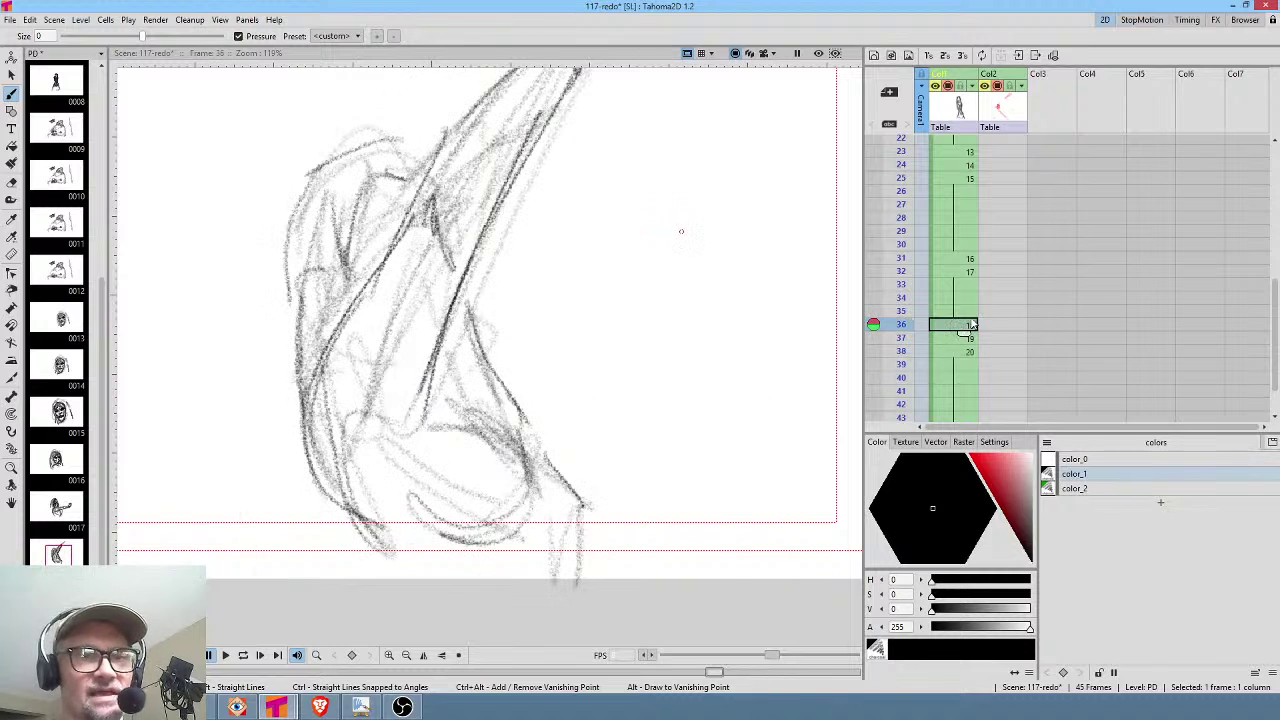
mouse_move(468, 298)
mouse_down()
mouse_move(524, 435)
mouse_move(466, 422)
mouse_up()
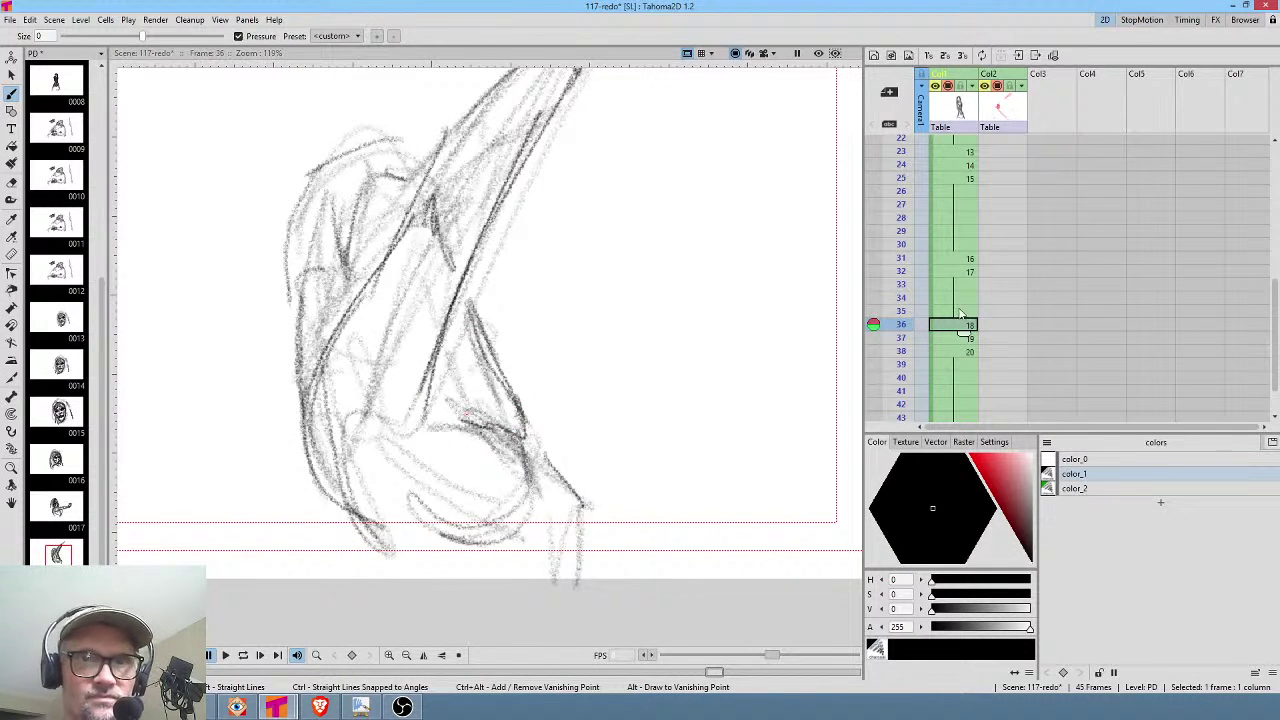
click(966, 271)
mouse_move(259, 198)
mouse_down()
mouse_move(255, 325)
mouse_move(276, 441)
mouse_move(276, 425)
mouse_move(322, 484)
mouse_move(289, 469)
mouse_move(265, 388)
mouse_move(276, 333)
mouse_move(276, 398)
mouse_move(257, 256)
mouse_up()
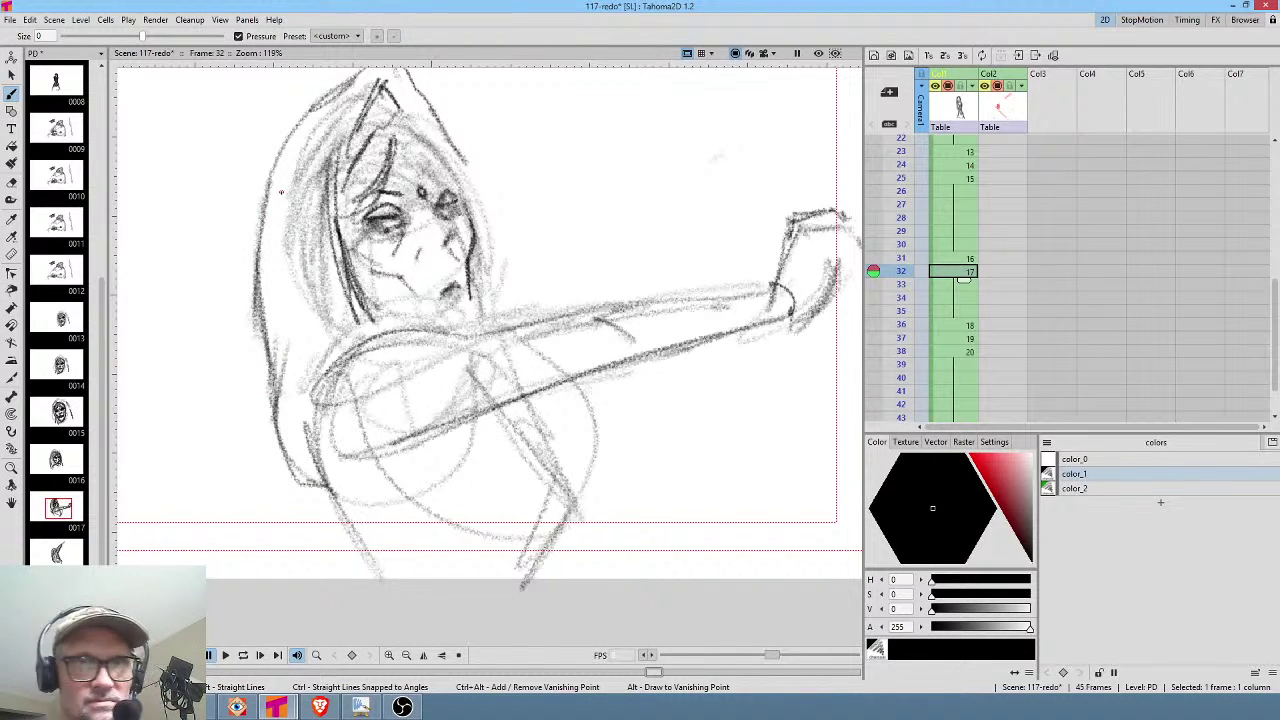
In drawing 16 at frame 31, redraw the back edge of the hood as one long line below the shoulder.
click(965, 262)
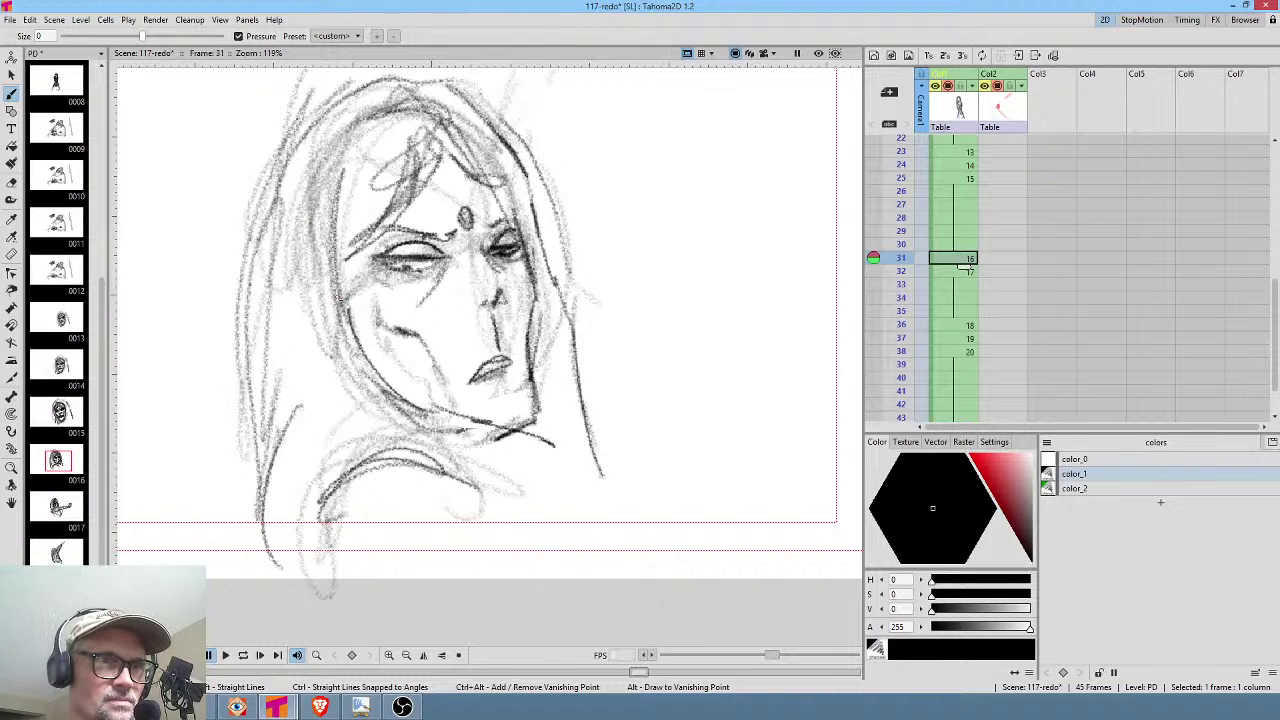
mouse_move(300, 118)
mouse_down()
mouse_move(240, 238)
mouse_move(230, 340)
mouse_move(265, 485)
mouse_move(268, 570)
mouse_move(313, 601)
mouse_up()
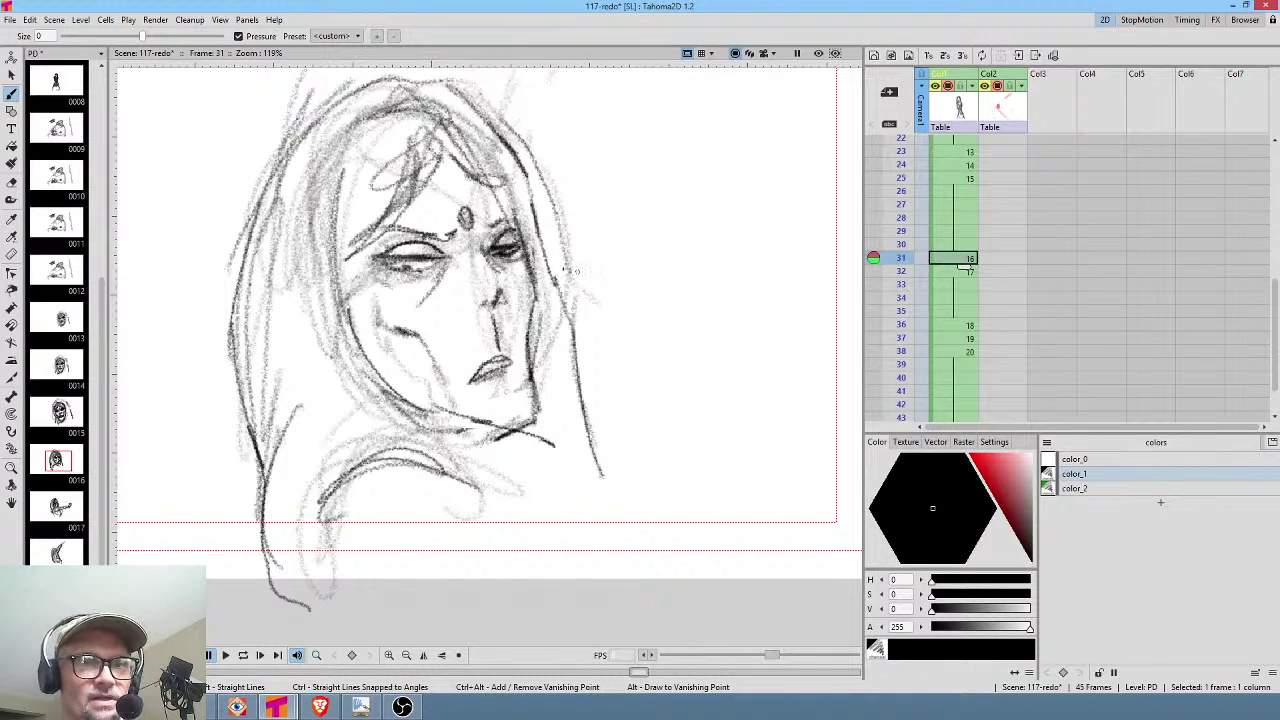
middle_click(648, 277)
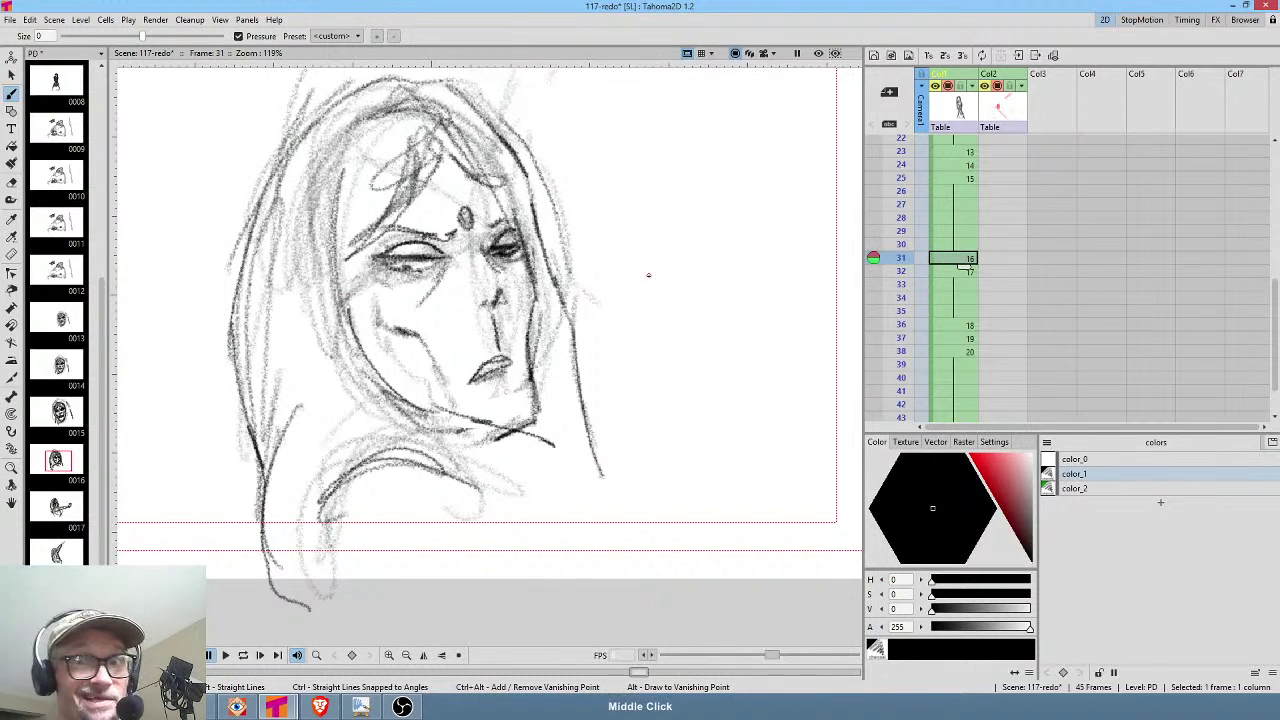
In drawing 20 at frame 38, sketch curved contour lines below the far shoulder beside the chest.
click(955, 328)
click(960, 352)
mouse_move(650, 518)
mouse_down()
mouse_move(642, 581)
mouse_move(684, 498)
mouse_move(748, 504)
mouse_up()
drag(650, 587, 732, 538)
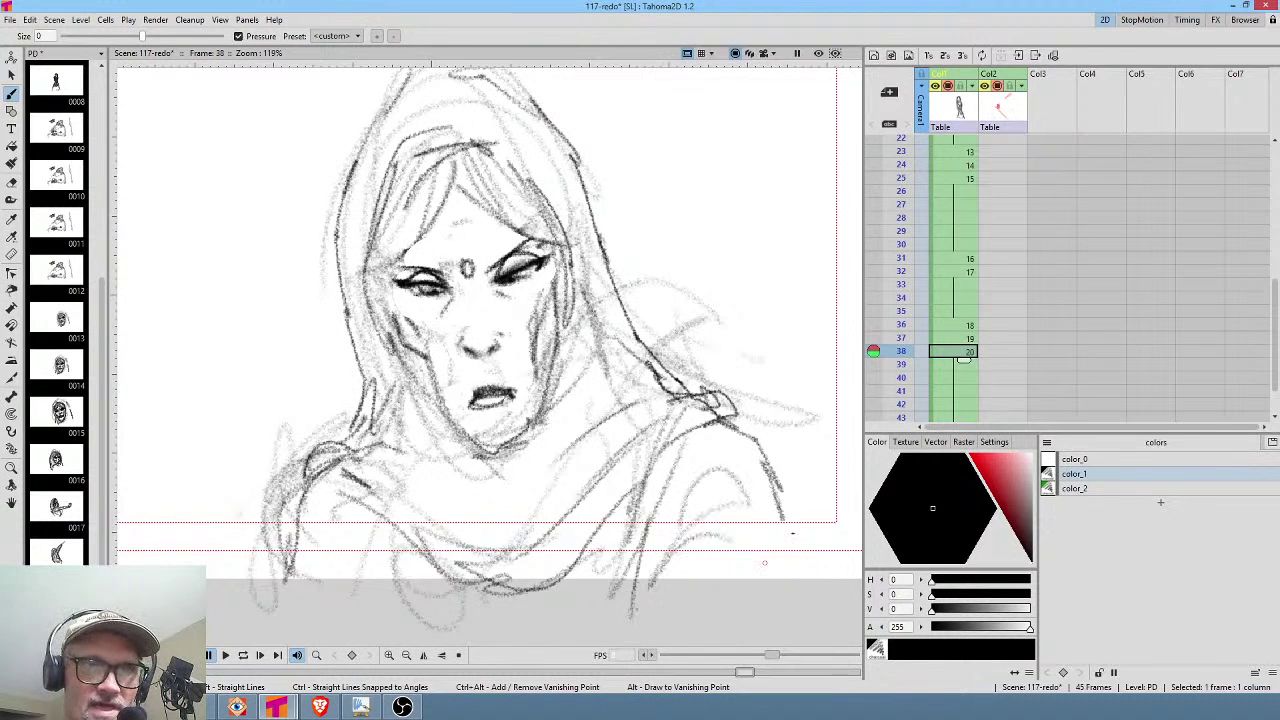
In drawing 19 at frame 37, sketch long lines down both sides of the torso to below the chest.
click(968, 339)
mouse_move(322, 432)
mouse_down()
mouse_move(357, 484)
mouse_move(378, 586)
mouse_up()
drag(526, 374, 516, 536)
drag(516, 422, 532, 624)
drag(550, 514, 550, 608)
drag(550, 550, 537, 629)
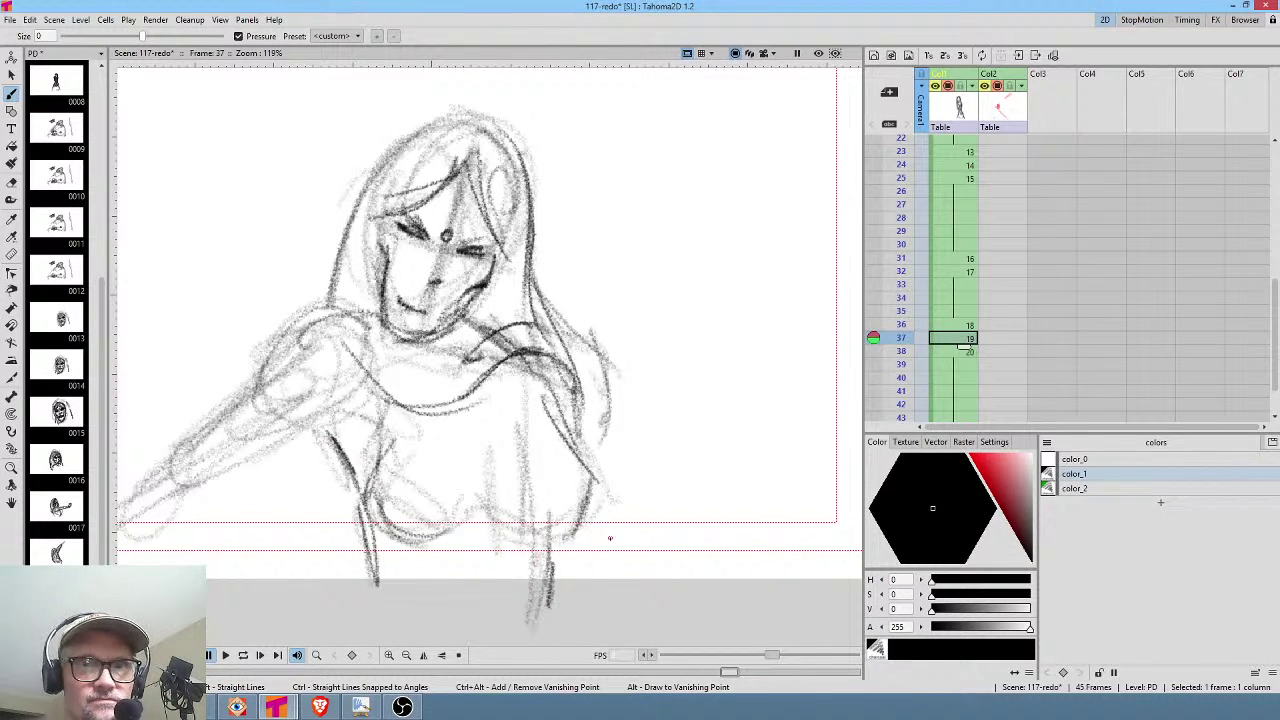
In drawing 16 at frame 31, darken the upper eyelid lines of both eyes.
click(960, 325)
click(968, 271)
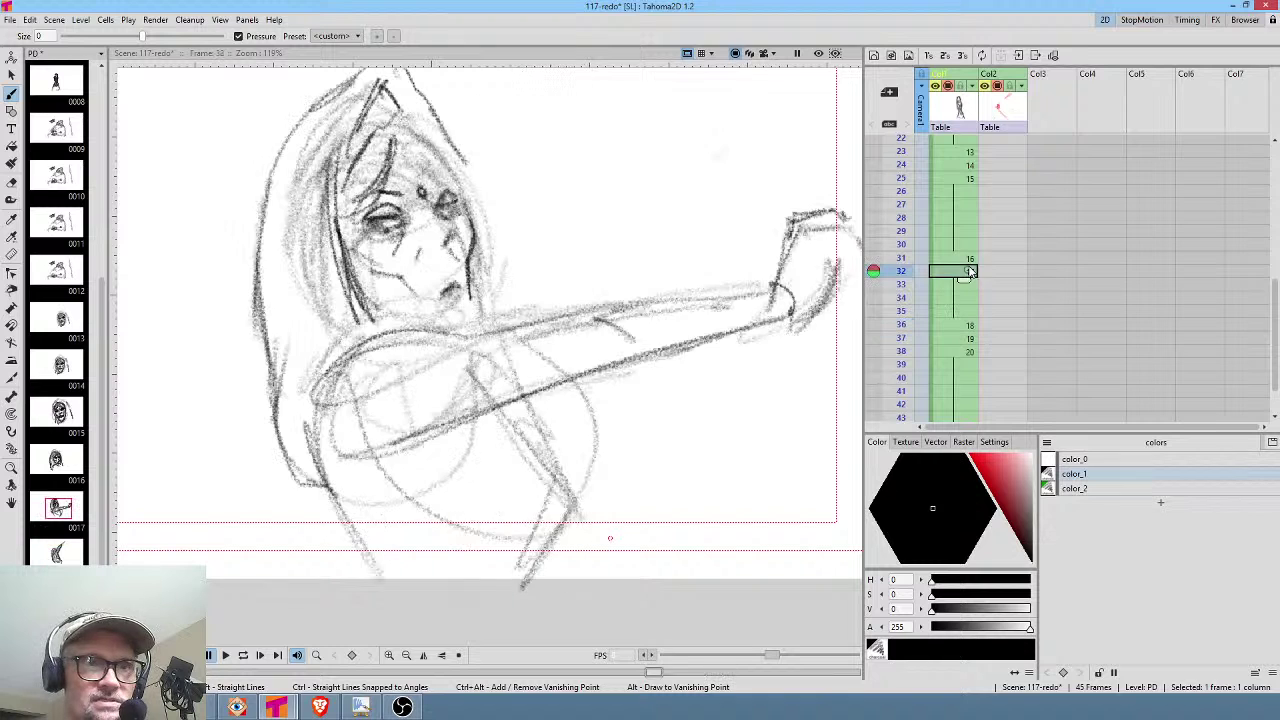
click(968, 258)
click(968, 271)
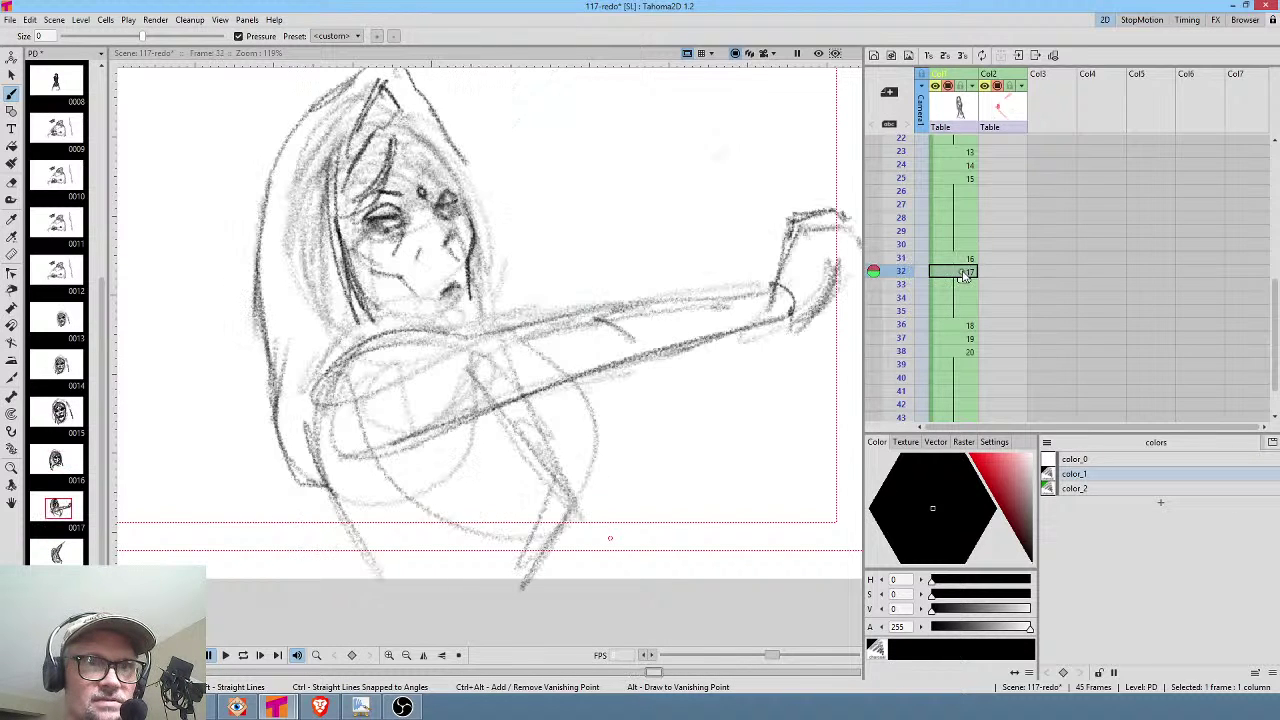
click(968, 258)
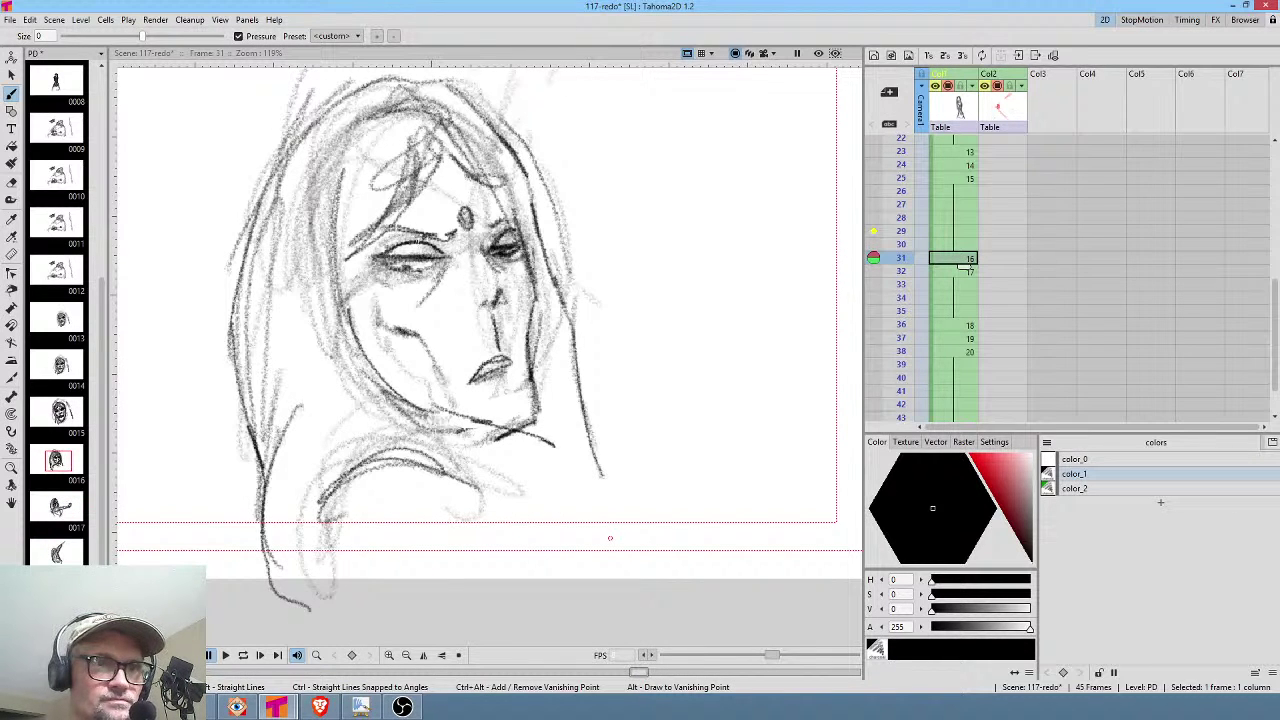
mouse_move(376, 258)
mouse_down()
mouse_move(443, 257)
mouse_move(403, 243)
mouse_move(442, 254)
mouse_move(524, 240)
mouse_up()
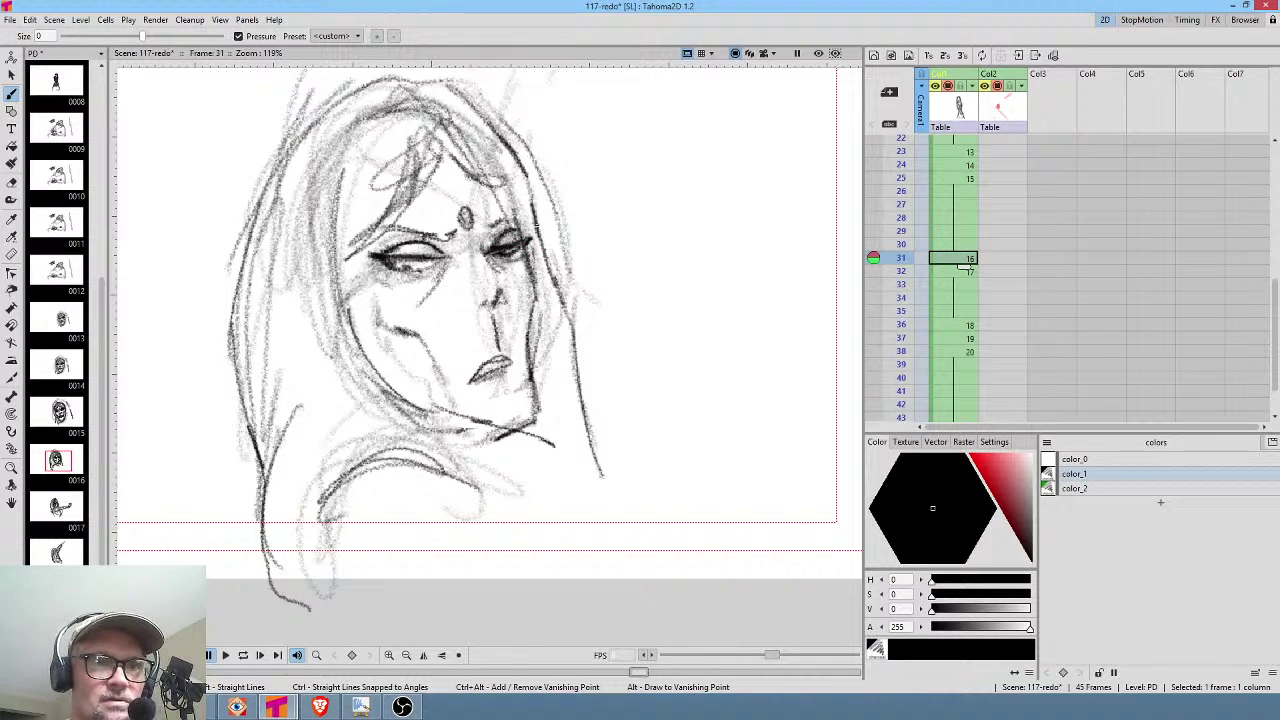
In drawing 17 at frame 32, darken the eyes and strengthen the forearm's underside, the far side of the torso and the hood's front edge.
click(963, 272)
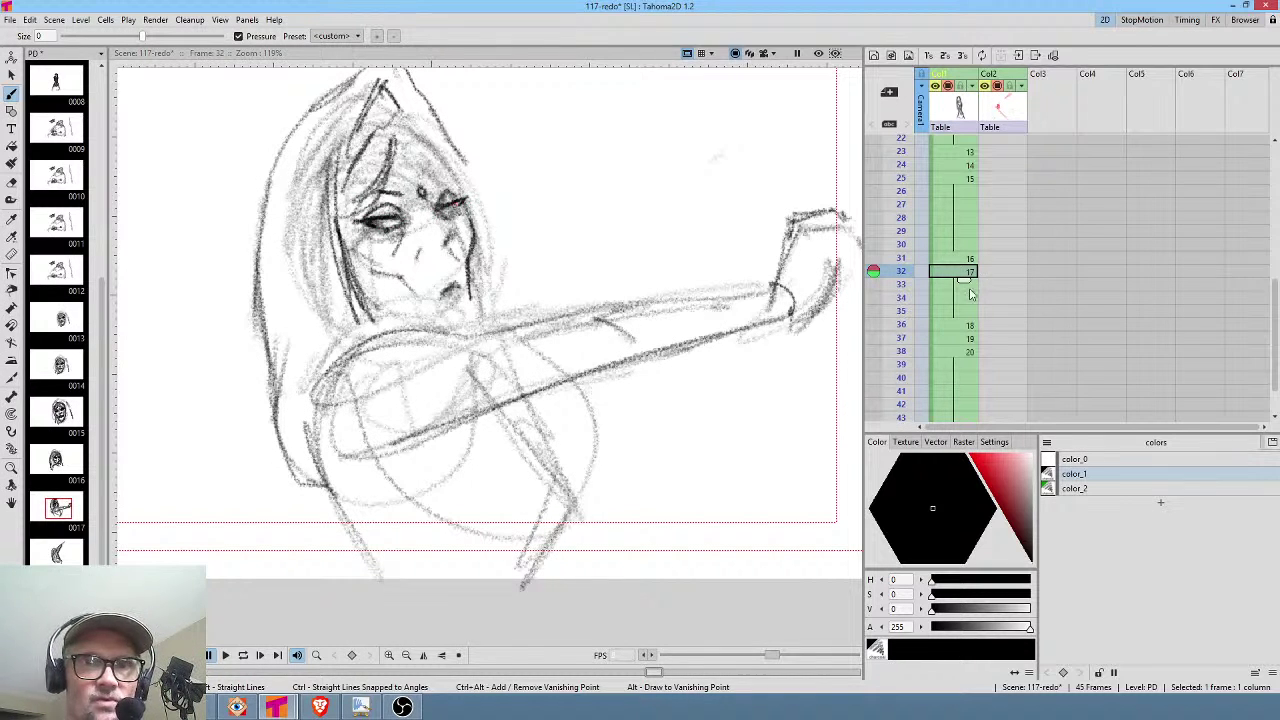
click(963, 326)
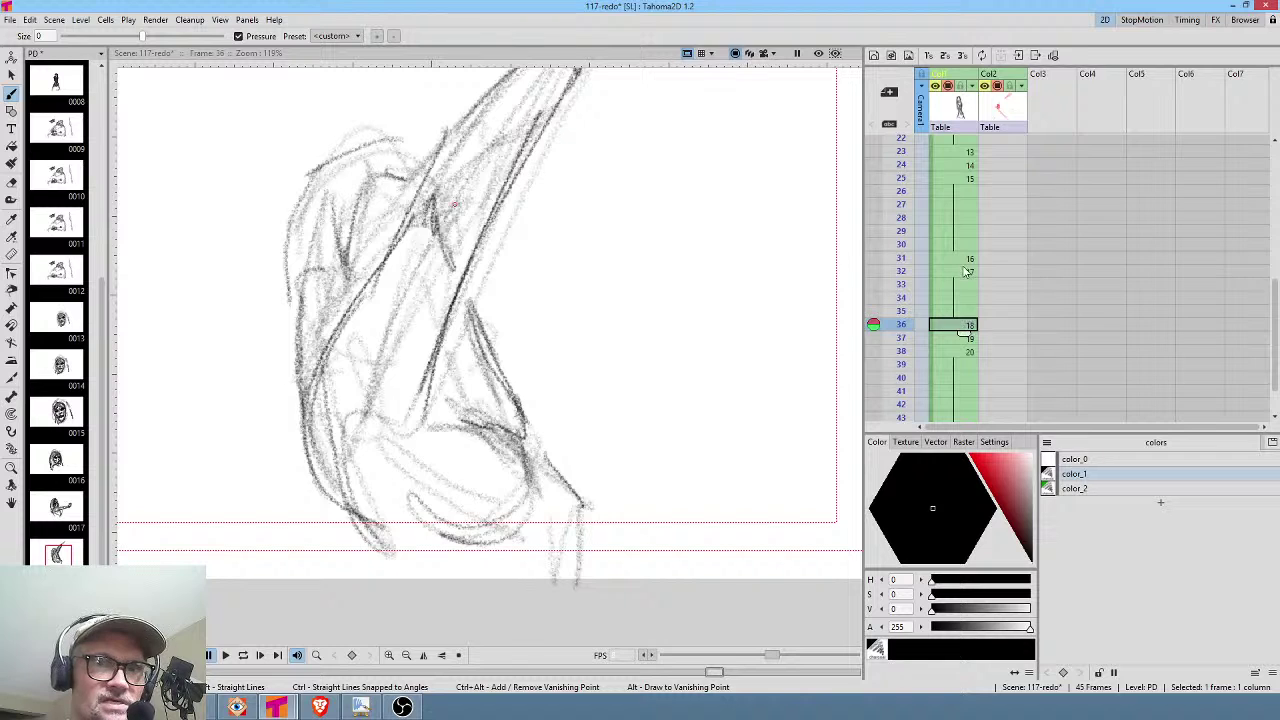
click(963, 271)
mouse_move(765, 296)
mouse_down()
mouse_move(773, 330)
mouse_move(768, 311)
mouse_move(630, 368)
mouse_up()
drag(700, 345, 596, 372)
mouse_move(528, 401)
mouse_down()
mouse_move(573, 506)
mouse_move(548, 592)
mouse_up()
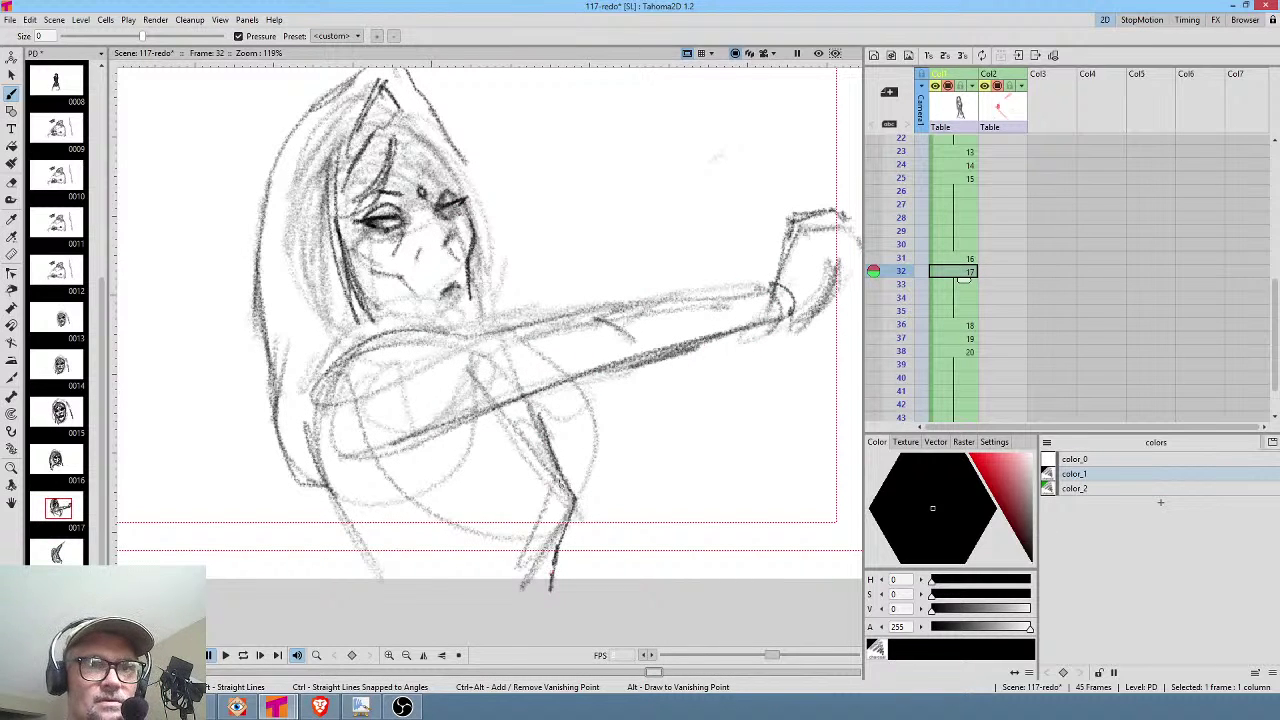
drag(462, 156, 500, 305)
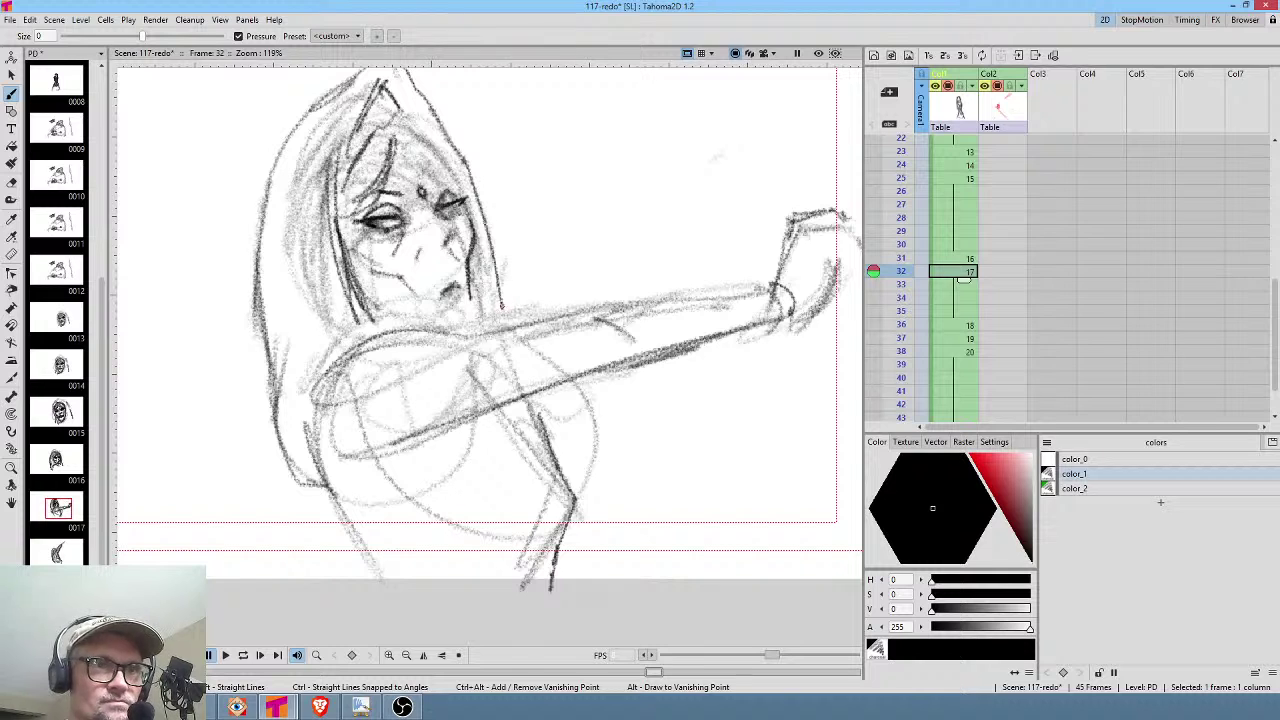
In drawing 18 at frame 36, extend the chest contour above the arm line and redraw the hood's outline from the crown down the back.
click(973, 327)
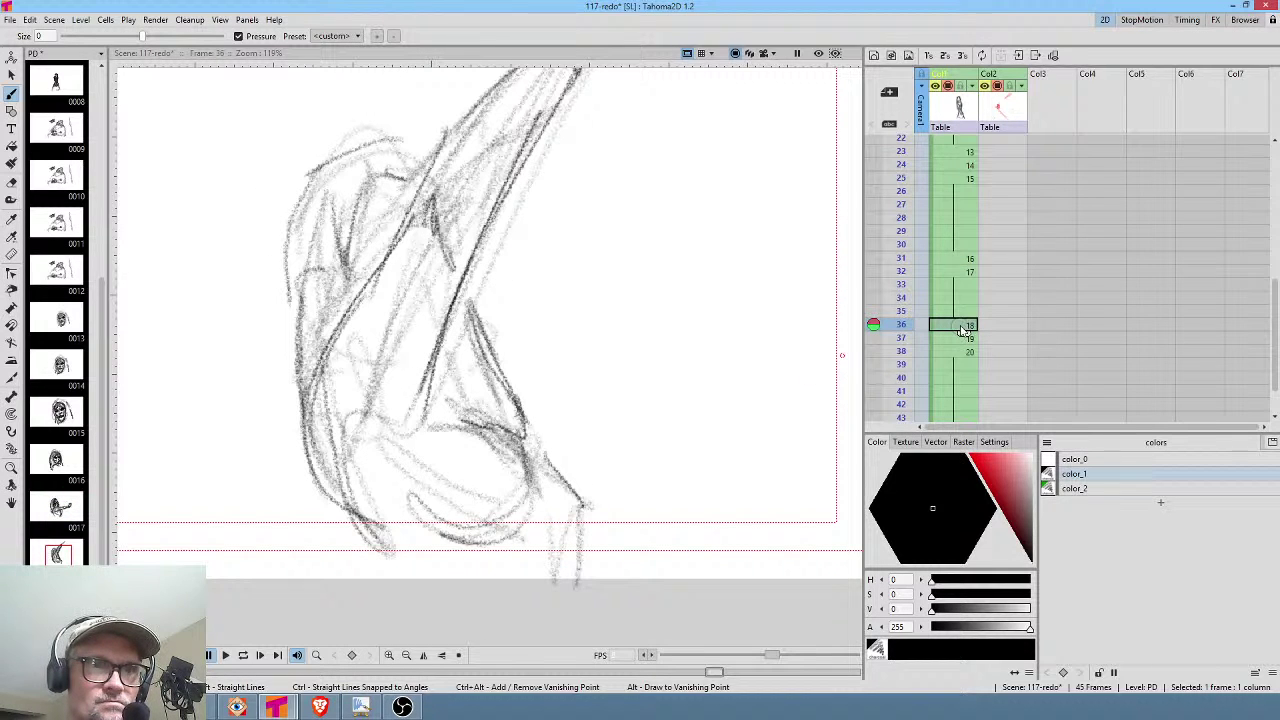
drag(492, 264, 502, 372)
mouse_move(407, 149)
mouse_down()
mouse_move(325, 167)
mouse_move(288, 272)
mouse_move(292, 392)
mouse_up()
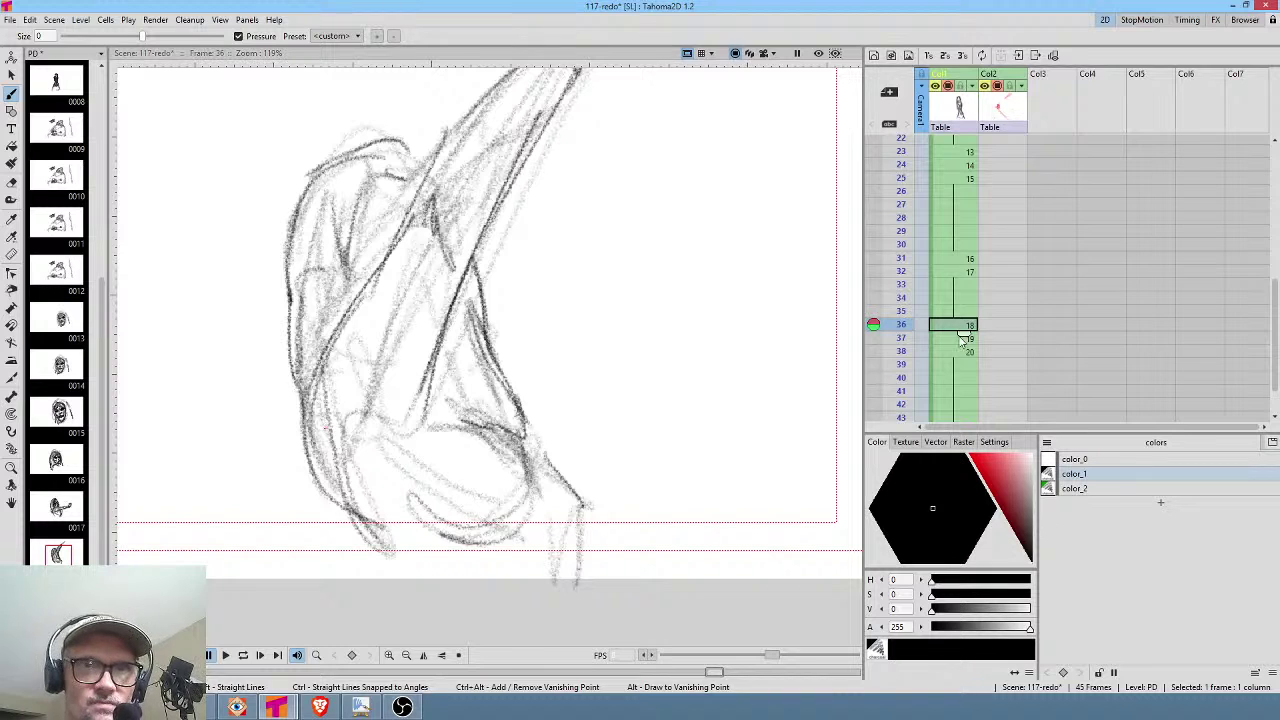
In drawing 19 at frame 37, define the cloak fold at the near shoulder and shade the parted hair beneath the hood.
click(965, 339)
mouse_move(340, 286)
mouse_down()
mouse_move(303, 326)
mouse_move(341, 327)
mouse_move(376, 381)
mouse_move(401, 389)
mouse_move(372, 330)
mouse_move(422, 383)
mouse_move(443, 127)
mouse_up()
mouse_move(389, 225)
mouse_down()
mouse_move(405, 168)
mouse_move(470, 133)
mouse_move(503, 238)
mouse_move(500, 172)
mouse_move(495, 262)
mouse_move(491, 152)
mouse_move(484, 228)
mouse_move(456, 156)
mouse_move(410, 196)
mouse_move(404, 183)
mouse_up()
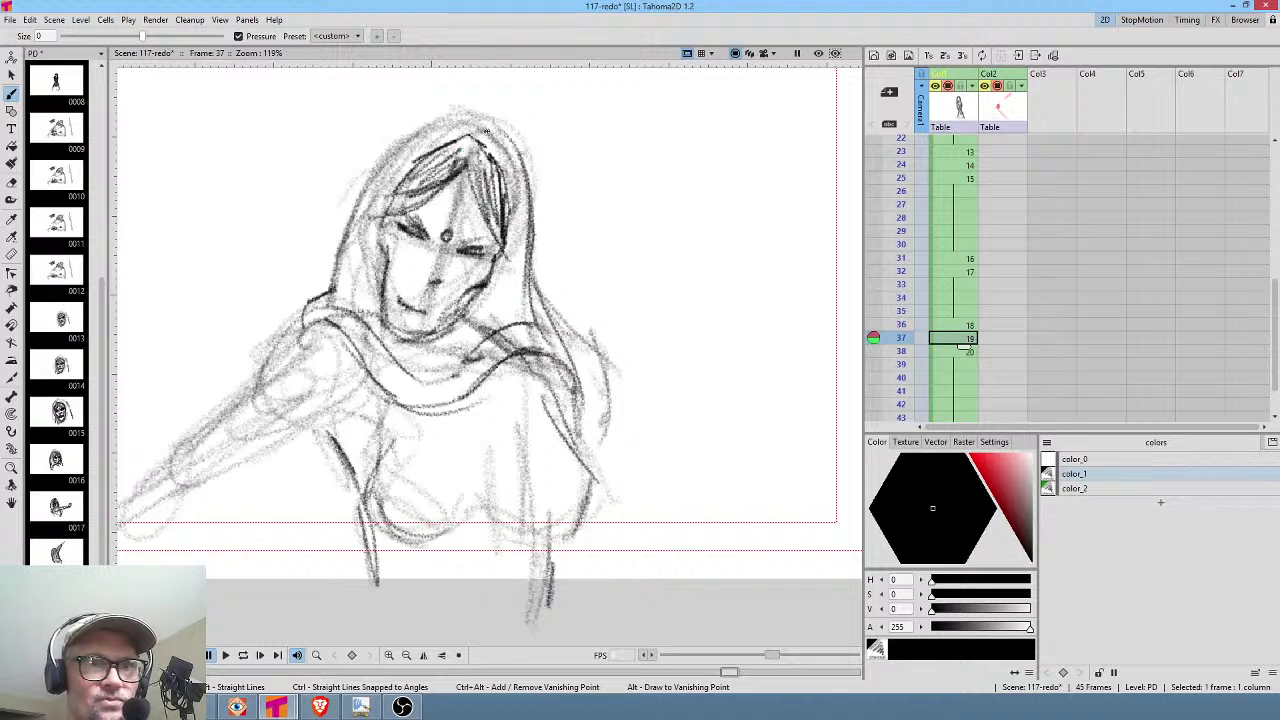
In drawing 20 at frame 38, shade the hair beneath the hood and check it against drawings 18 and 19.
click(963, 352)
mouse_move(405, 250)
mouse_down()
mouse_move(445, 152)
mouse_move(530, 200)
mouse_move(470, 220)
mouse_move(452, 188)
mouse_move(430, 236)
mouse_move(470, 166)
mouse_move(520, 156)
mouse_up()
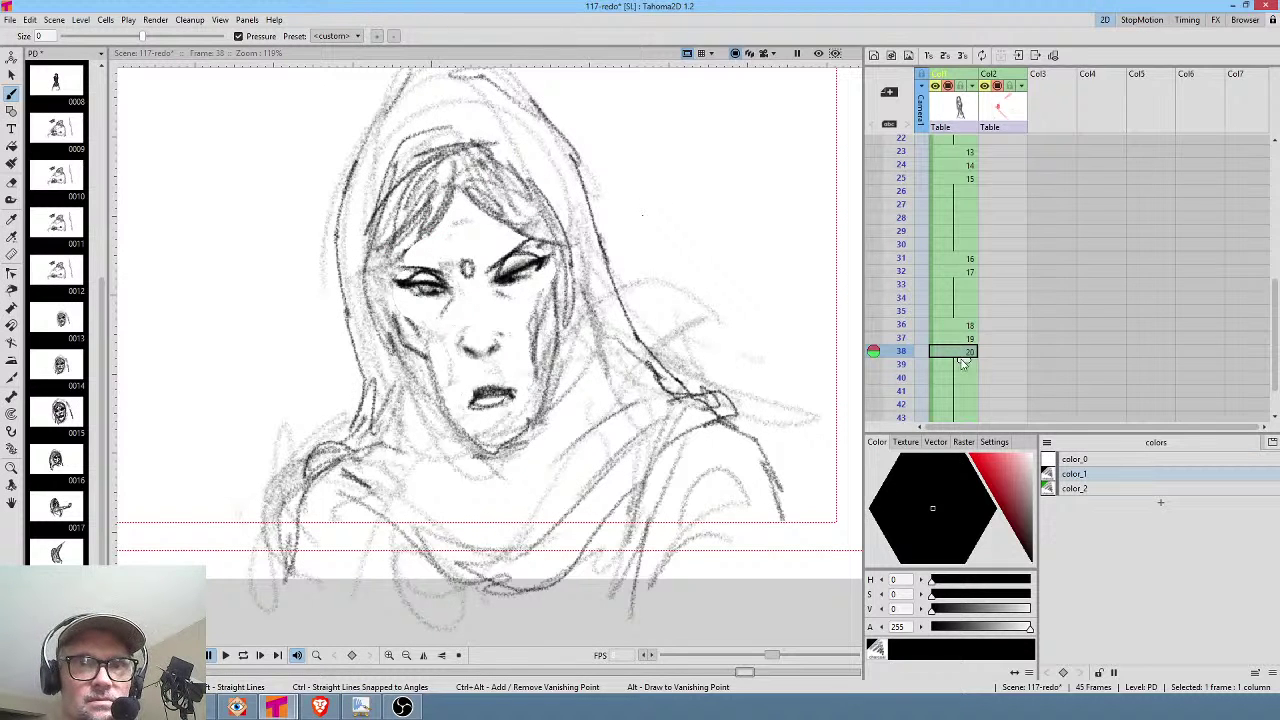
click(969, 336)
click(965, 327)
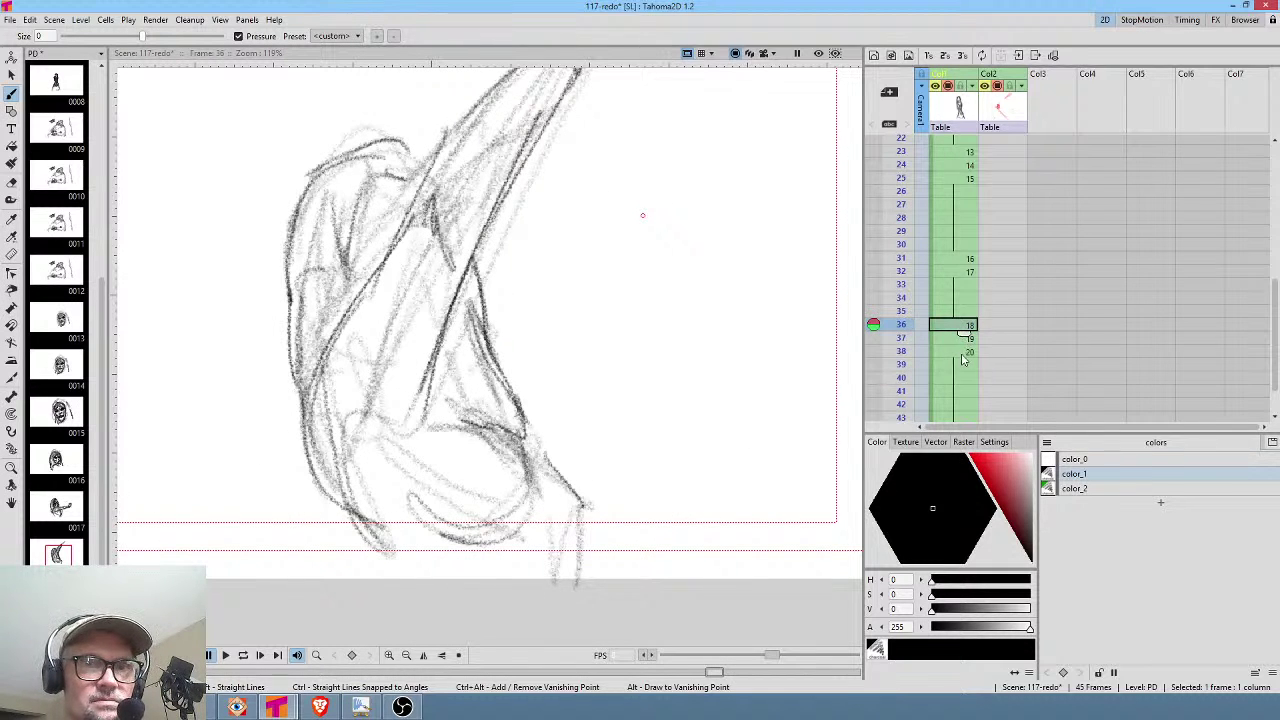
click(957, 340)
click(958, 353)
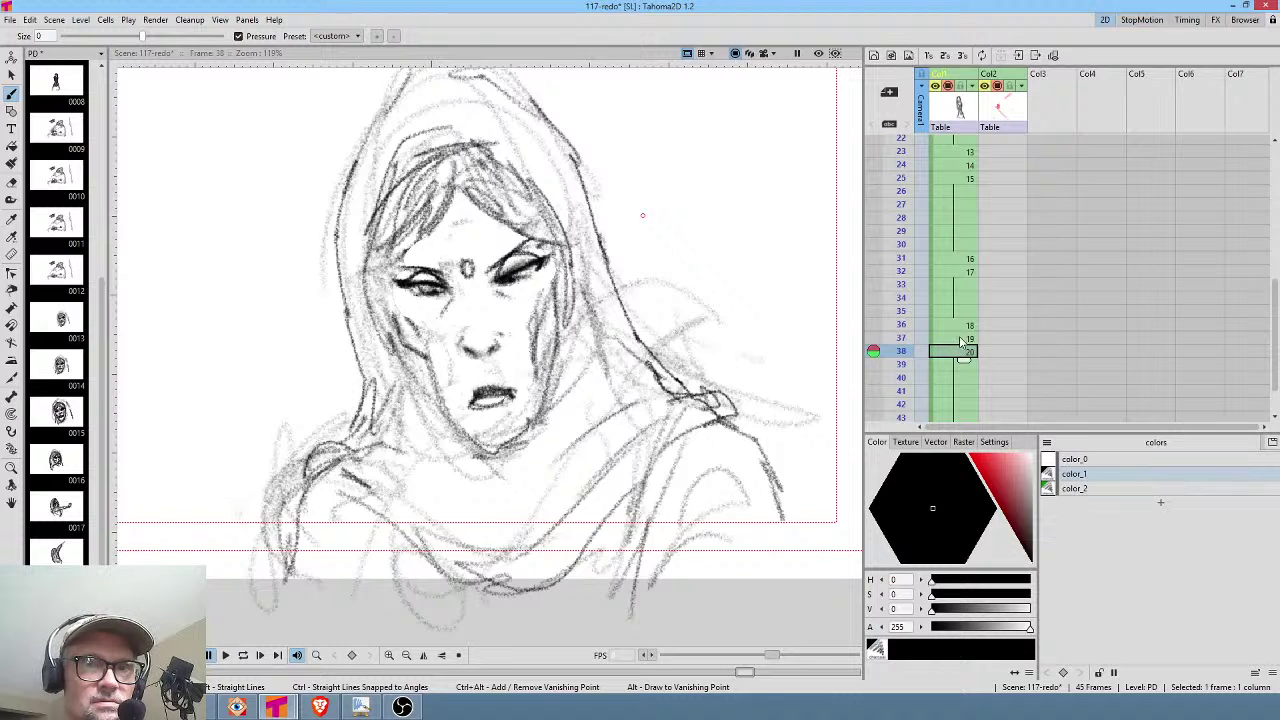
In drawing 16 at frame 31, sketch the near shoulder's curve and extend the cloak's front edge into a rounded end, checking against drawing 17.
click(962, 327)
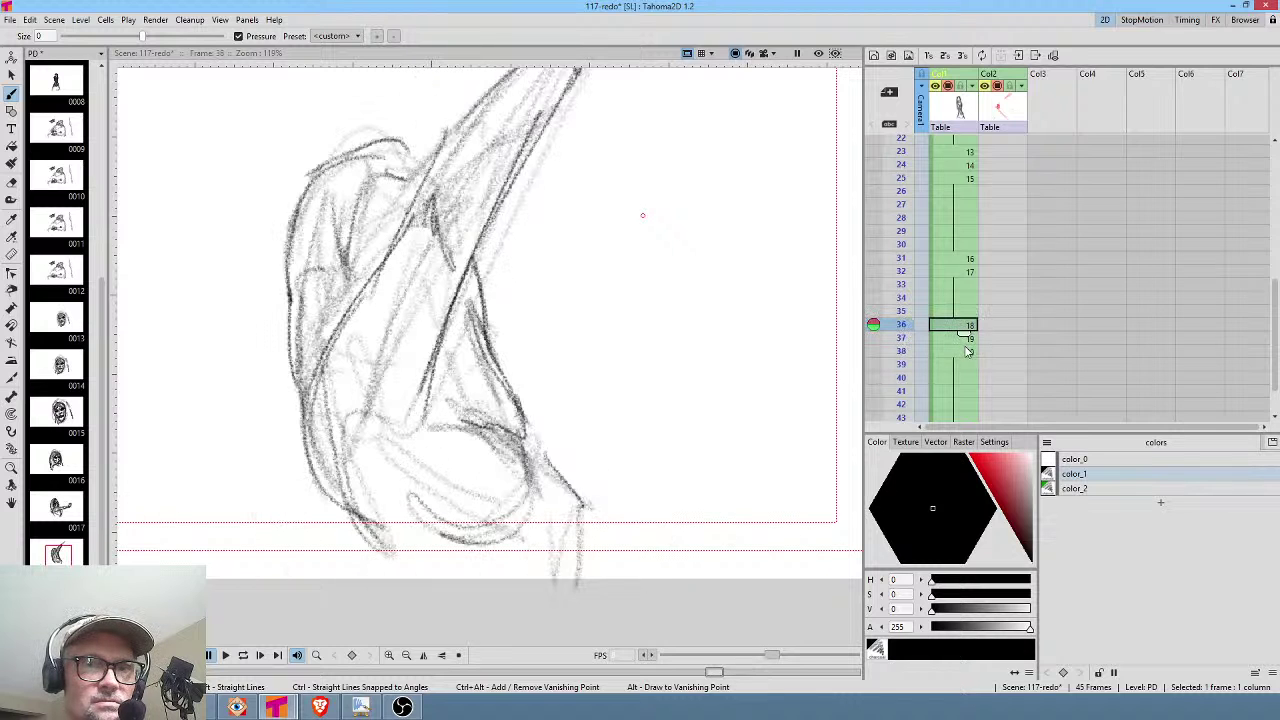
click(967, 272)
click(965, 259)
mouse_move(322, 545)
mouse_down()
mouse_move(405, 478)
mouse_move(439, 518)
mouse_move(484, 492)
mouse_move(383, 497)
mouse_move(546, 581)
mouse_up()
mouse_move(600, 468)
mouse_down()
mouse_move(630, 519)
mouse_move(615, 548)
mouse_move(593, 485)
mouse_up()
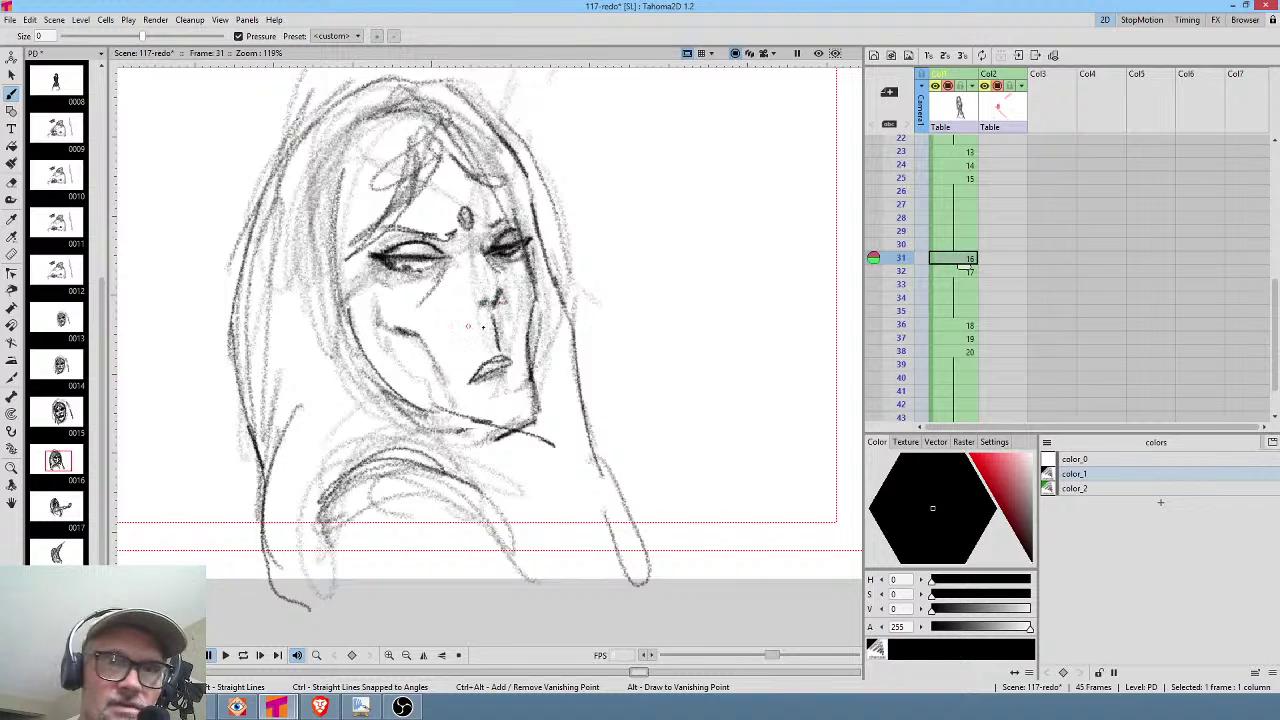
click(948, 273)
click(965, 257)
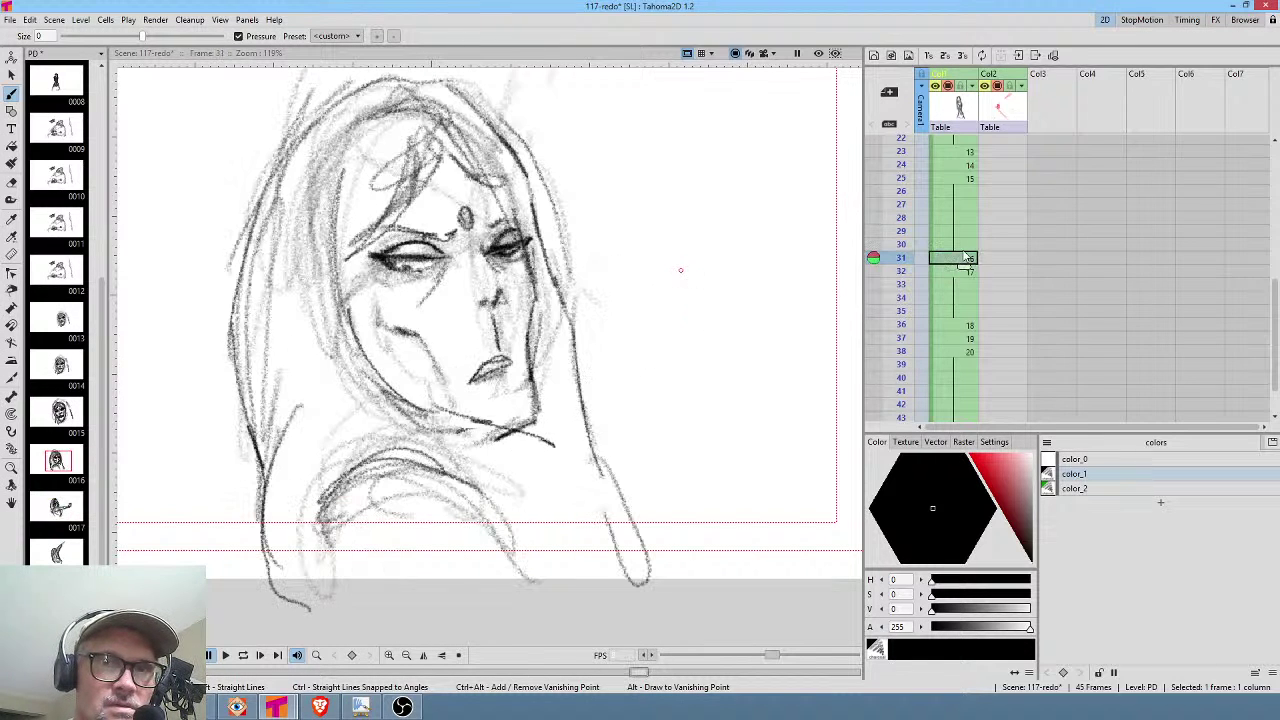
Scrub from frame 25 to 31, then play the scene from its first frame in a loop to review the motion.
click(967, 180)
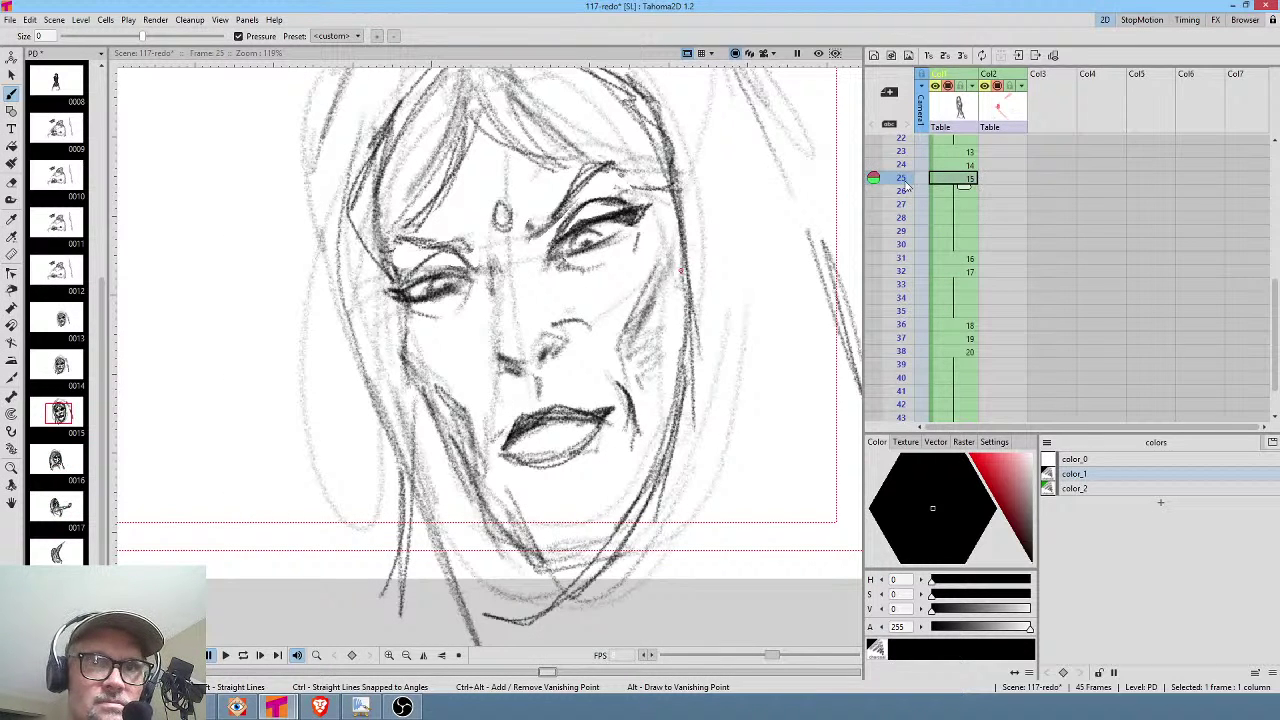
mouse_move(904, 195)
mouse_down()
mouse_move(900, 338)
mouse_move(905, 237)
mouse_move(903, 281)
mouse_move(905, 265)
mouse_up()
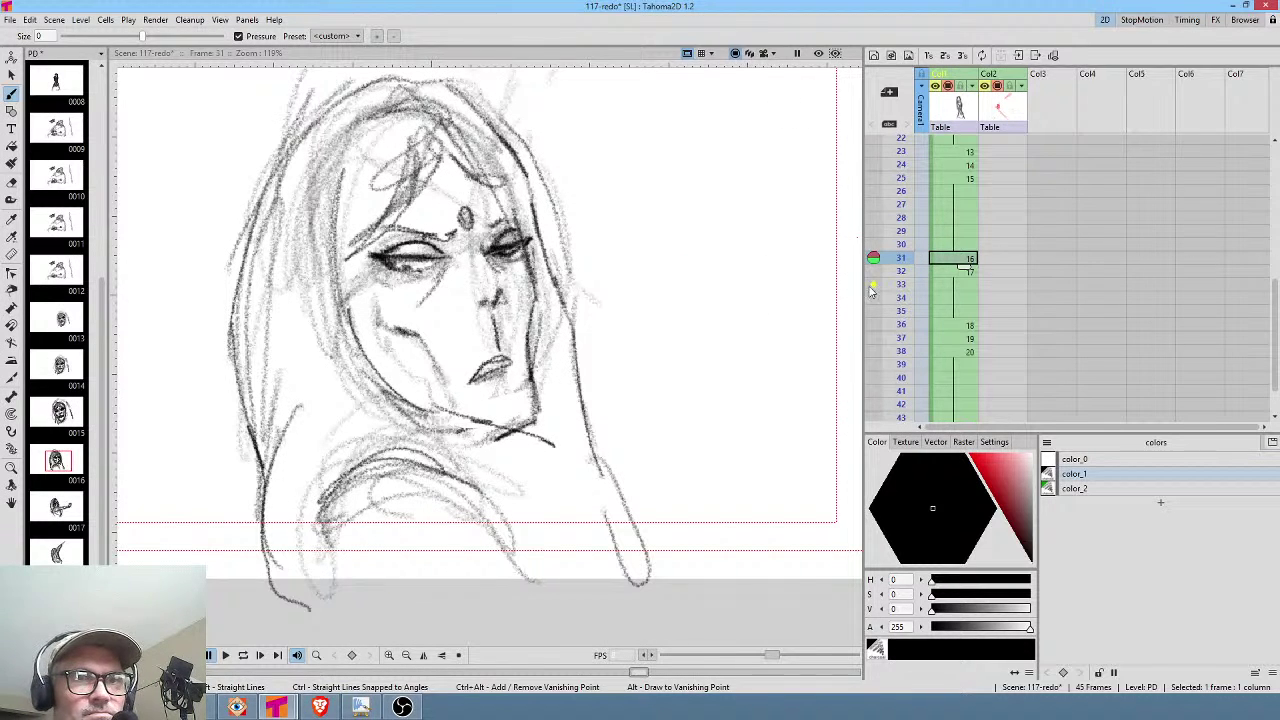
scroll(603, 154, down, 1)
scroll(603, 154, down, 2)
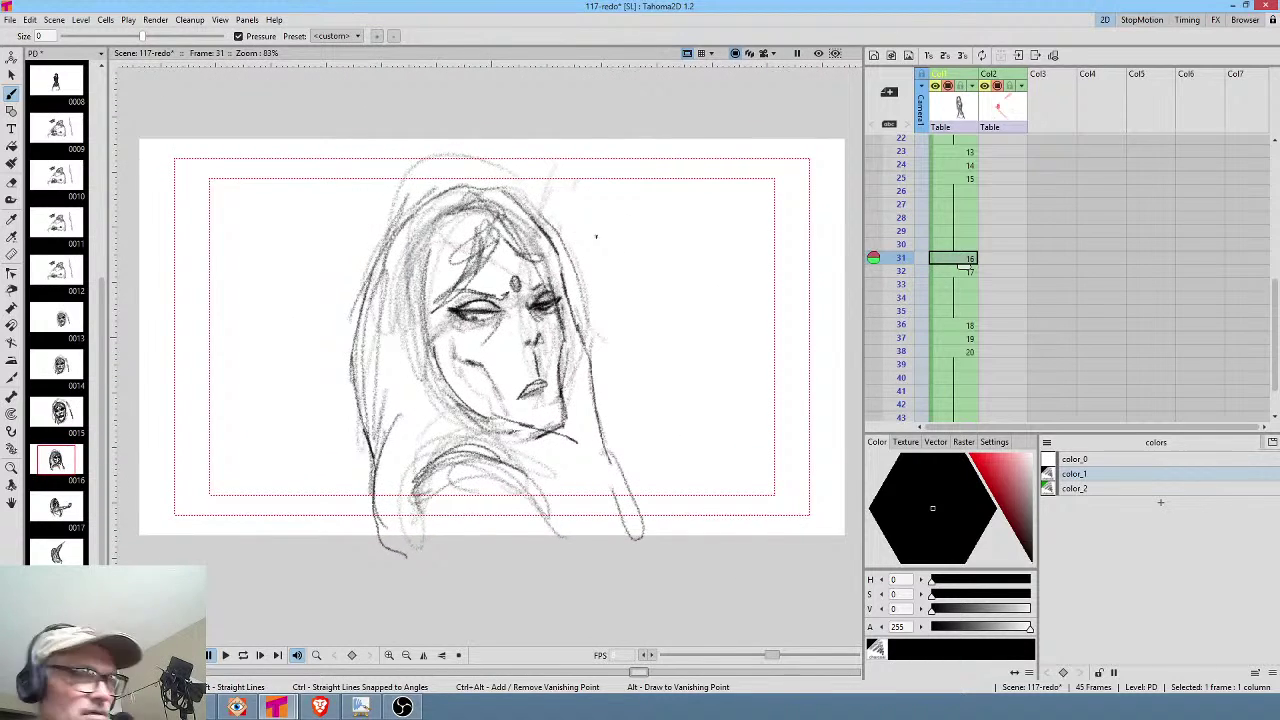
key(Home)
key(l)
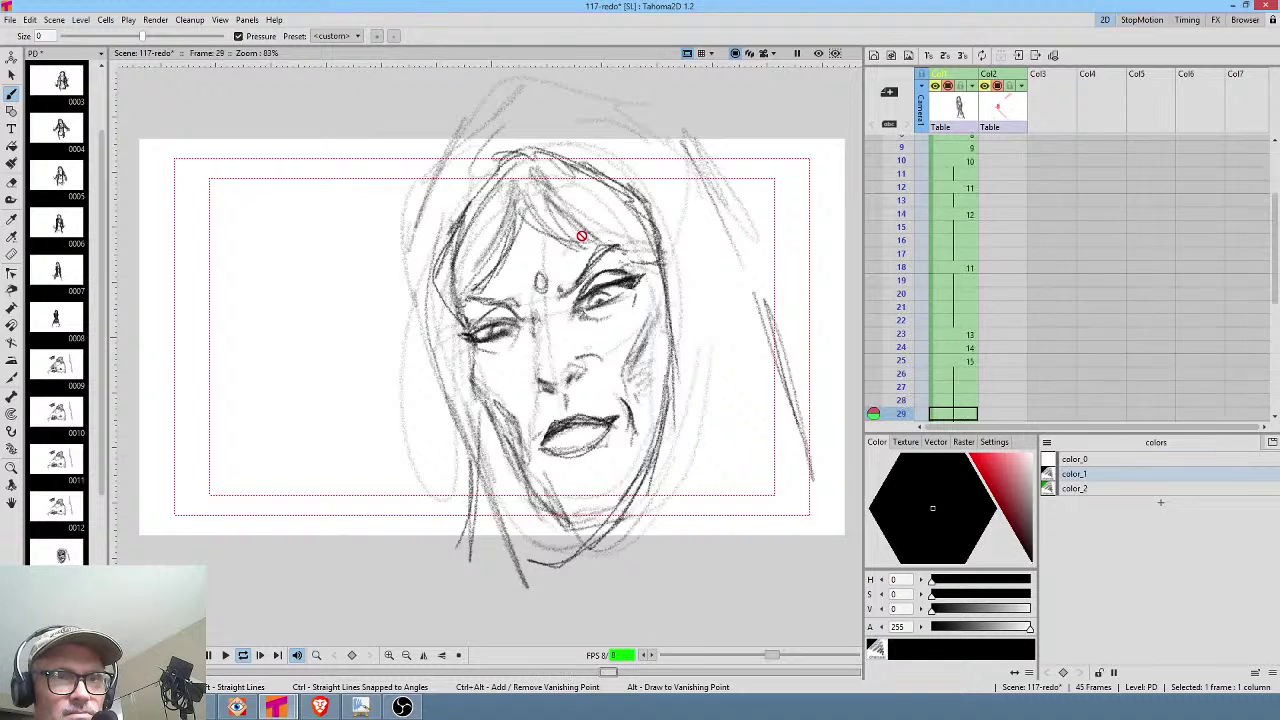
key(p)
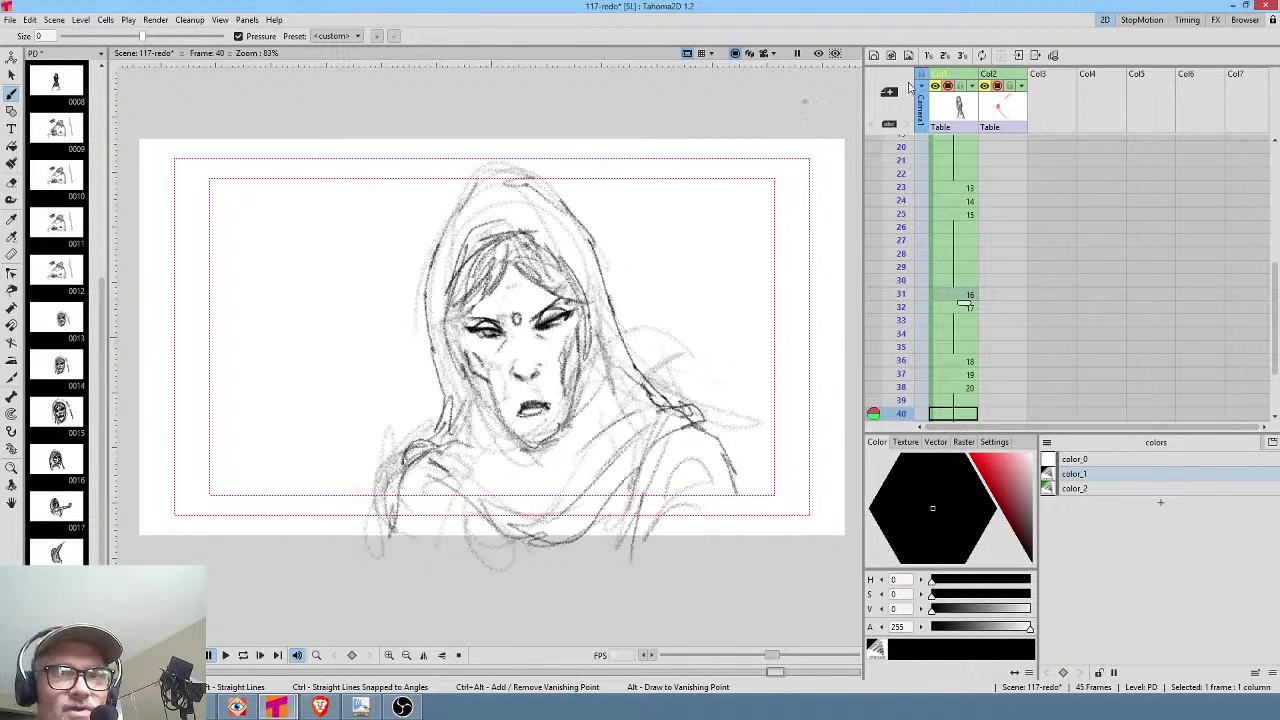
Scrub repeatedly between frames 23 and 38 to examine the timing of the face close-up and the turn.
click(966, 215)
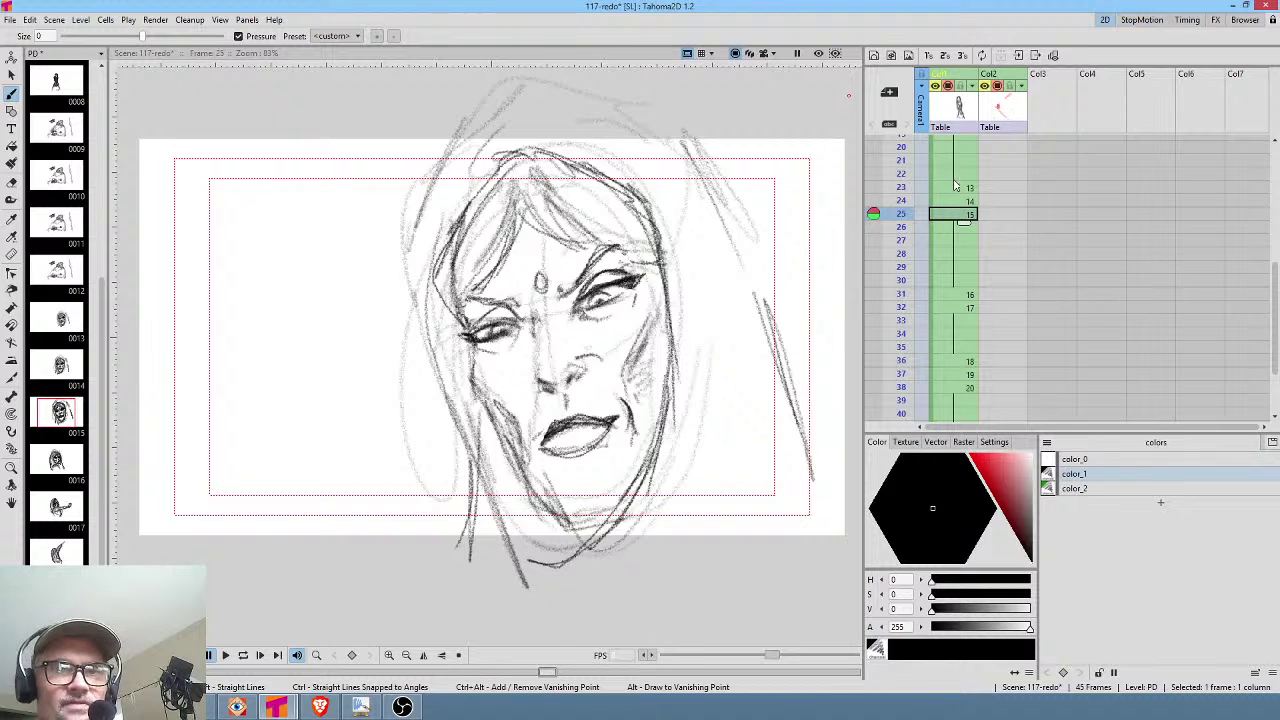
mouse_move(902, 172)
mouse_down()
mouse_move(903, 330)
mouse_move(880, 360)
mouse_move(880, 331)
mouse_move(889, 394)
mouse_up()
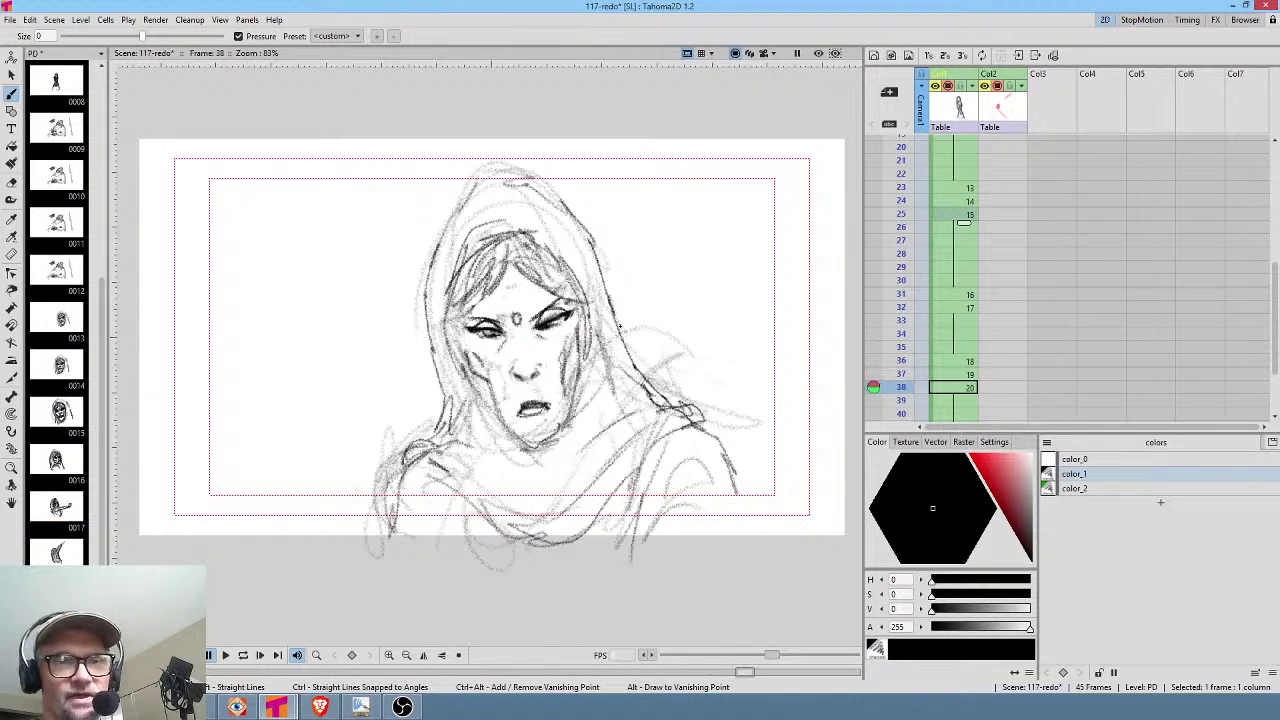
click(952, 188)
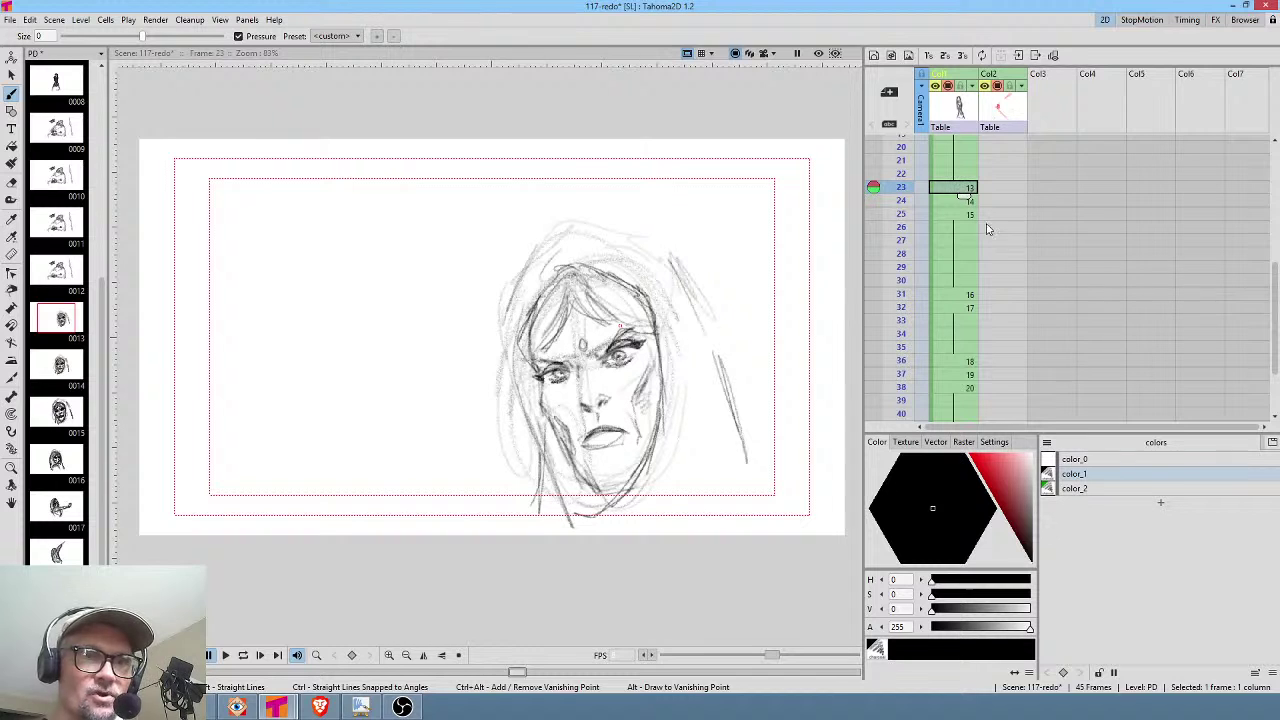
drag(900, 187, 902, 216)
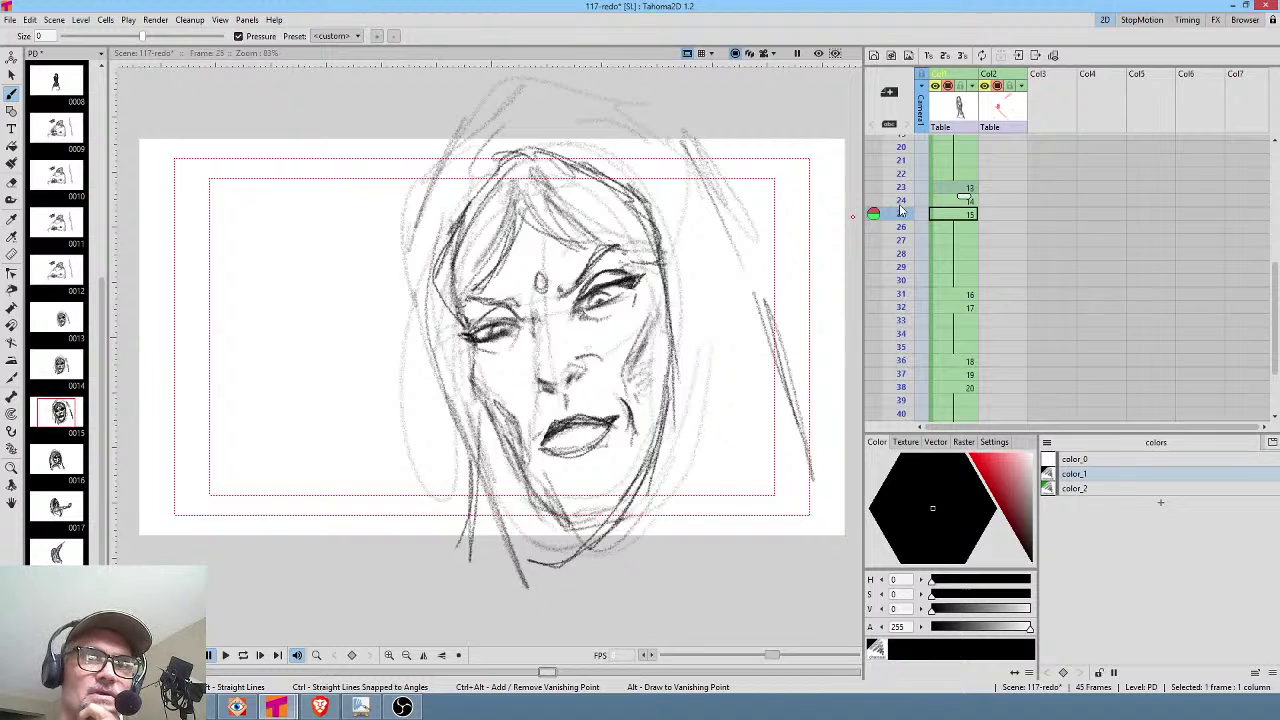
mouse_move(905, 148)
mouse_down()
mouse_move(902, 320)
mouse_move(900, 222)
mouse_up()
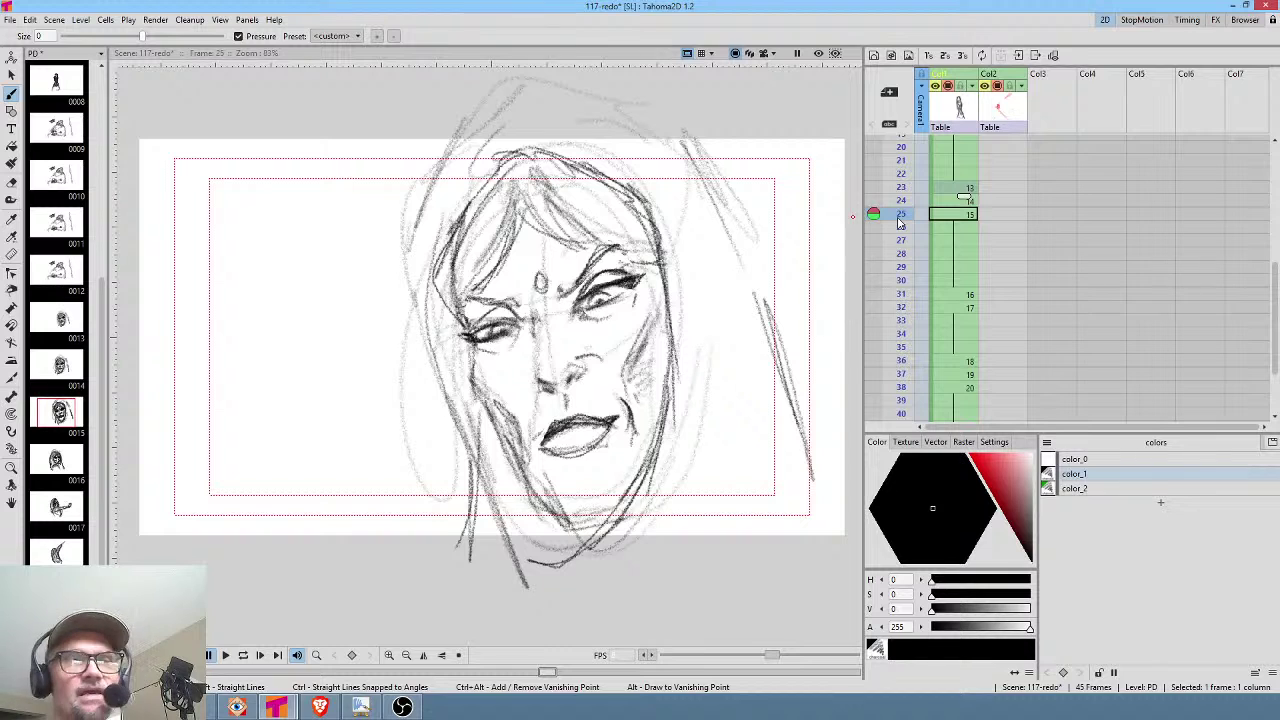